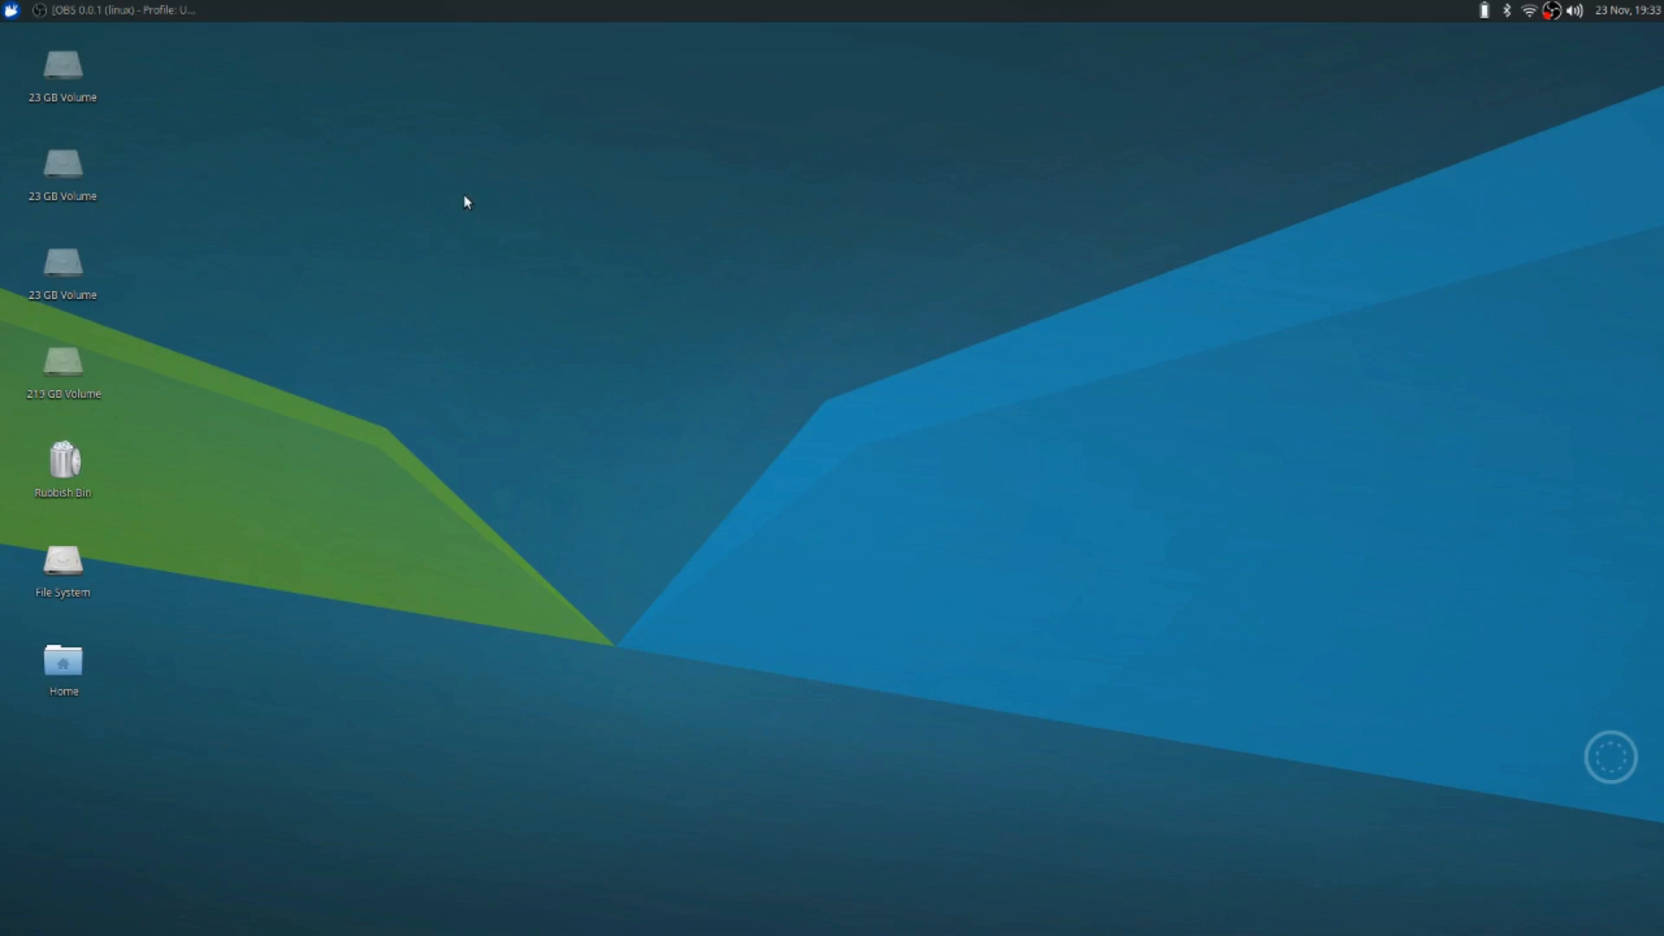
Open a terminal window from the applications available on the desktop
{"action": "left_click", "coordinate": [11, 11]}
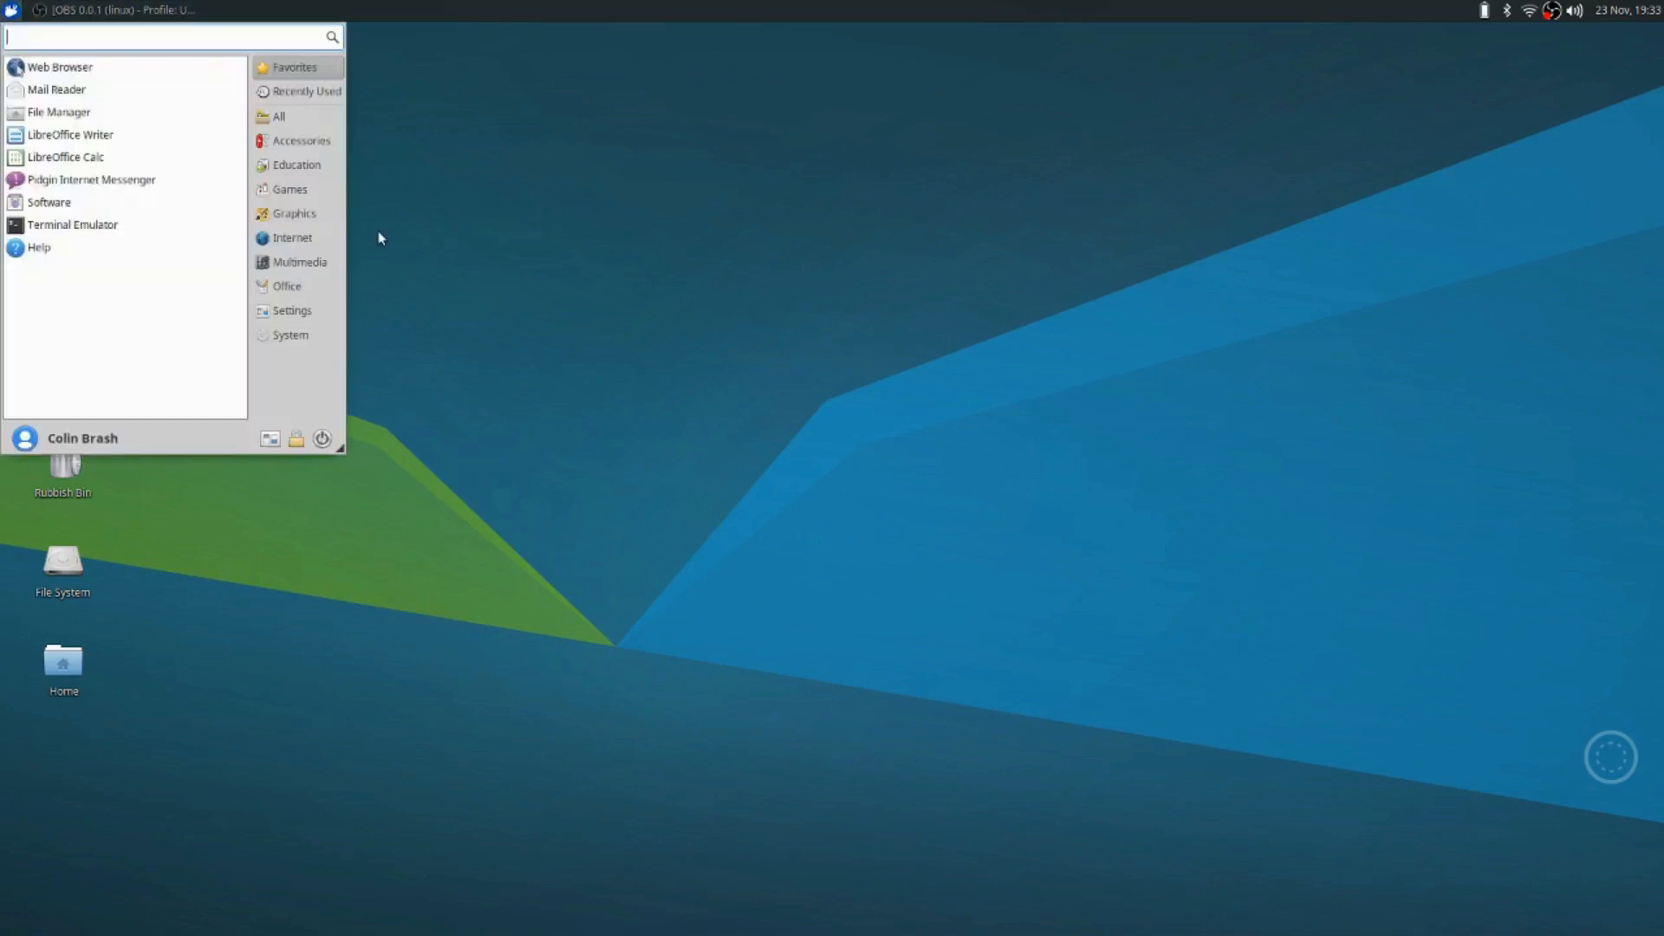
{"action": "left_click", "coordinate": [97, 224]}
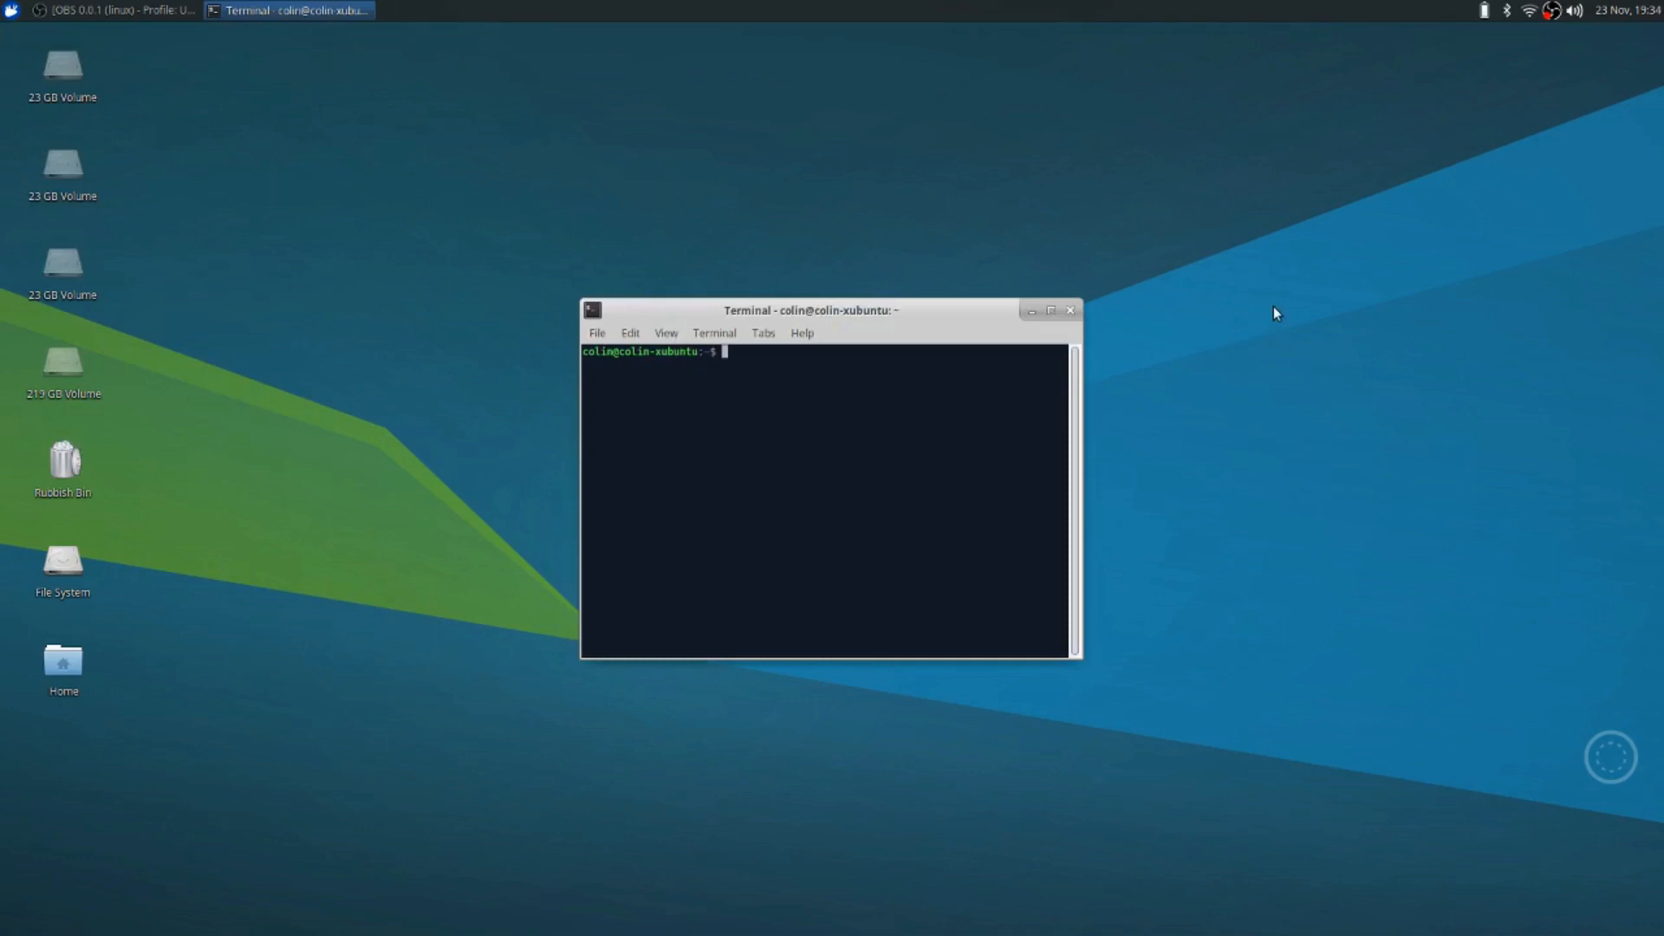
Search the installed applications for "syna" to check whether Synaptic is available
{"action": "left_click", "coordinate": [11, 10]}
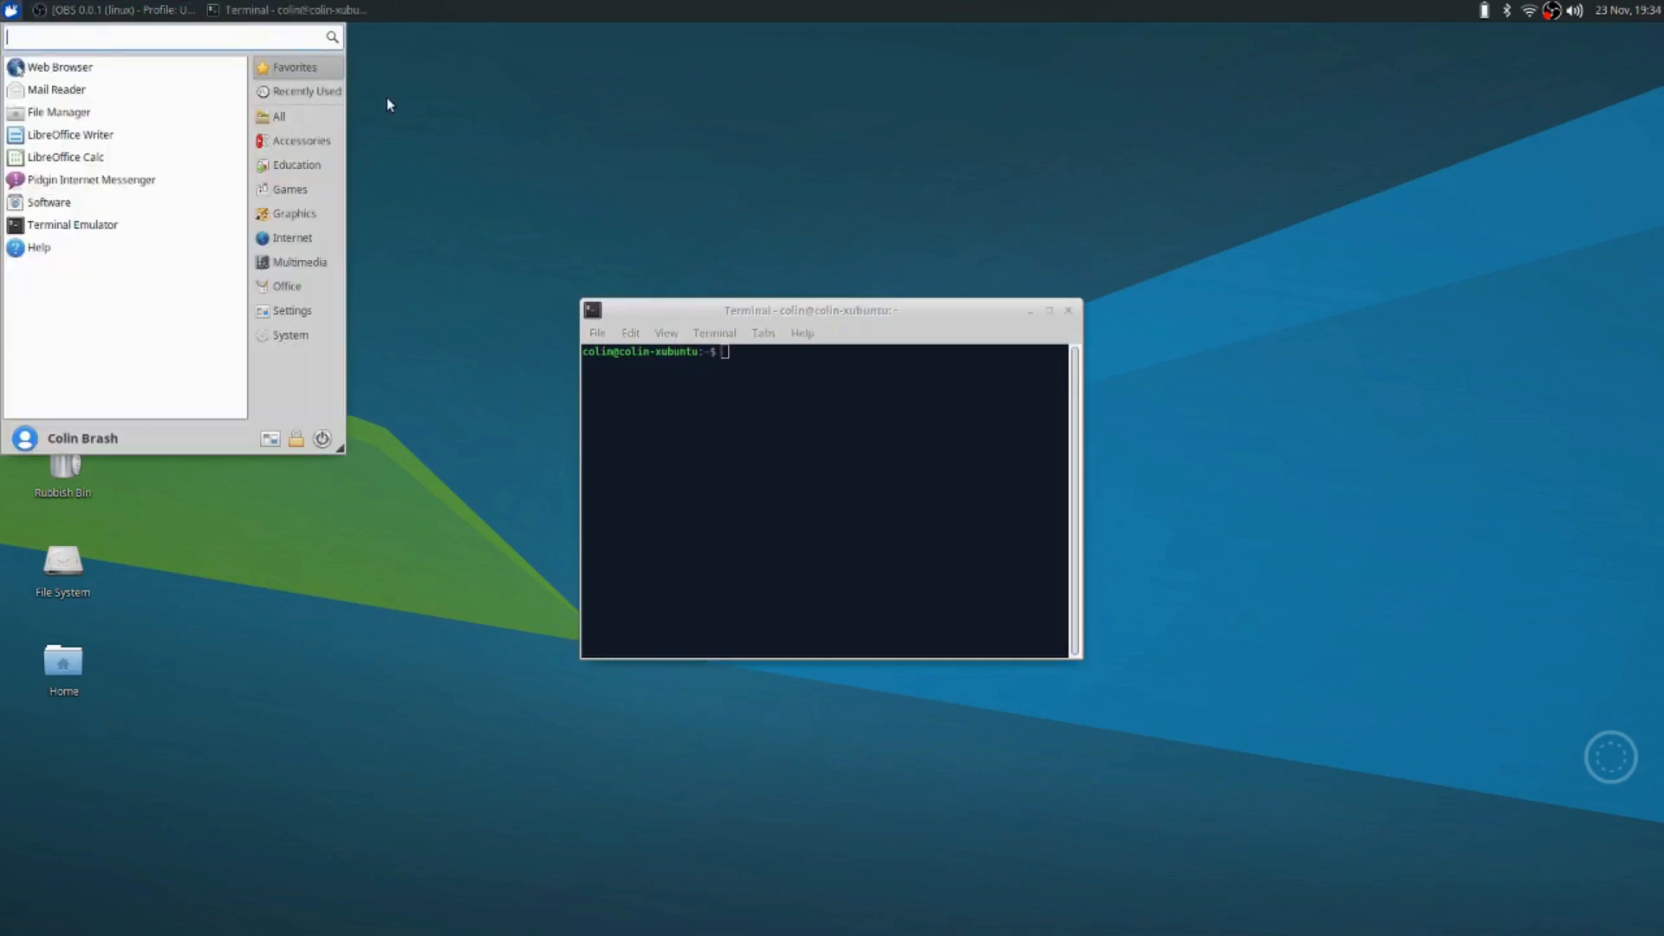
{"action": "type", "text": "syn"}
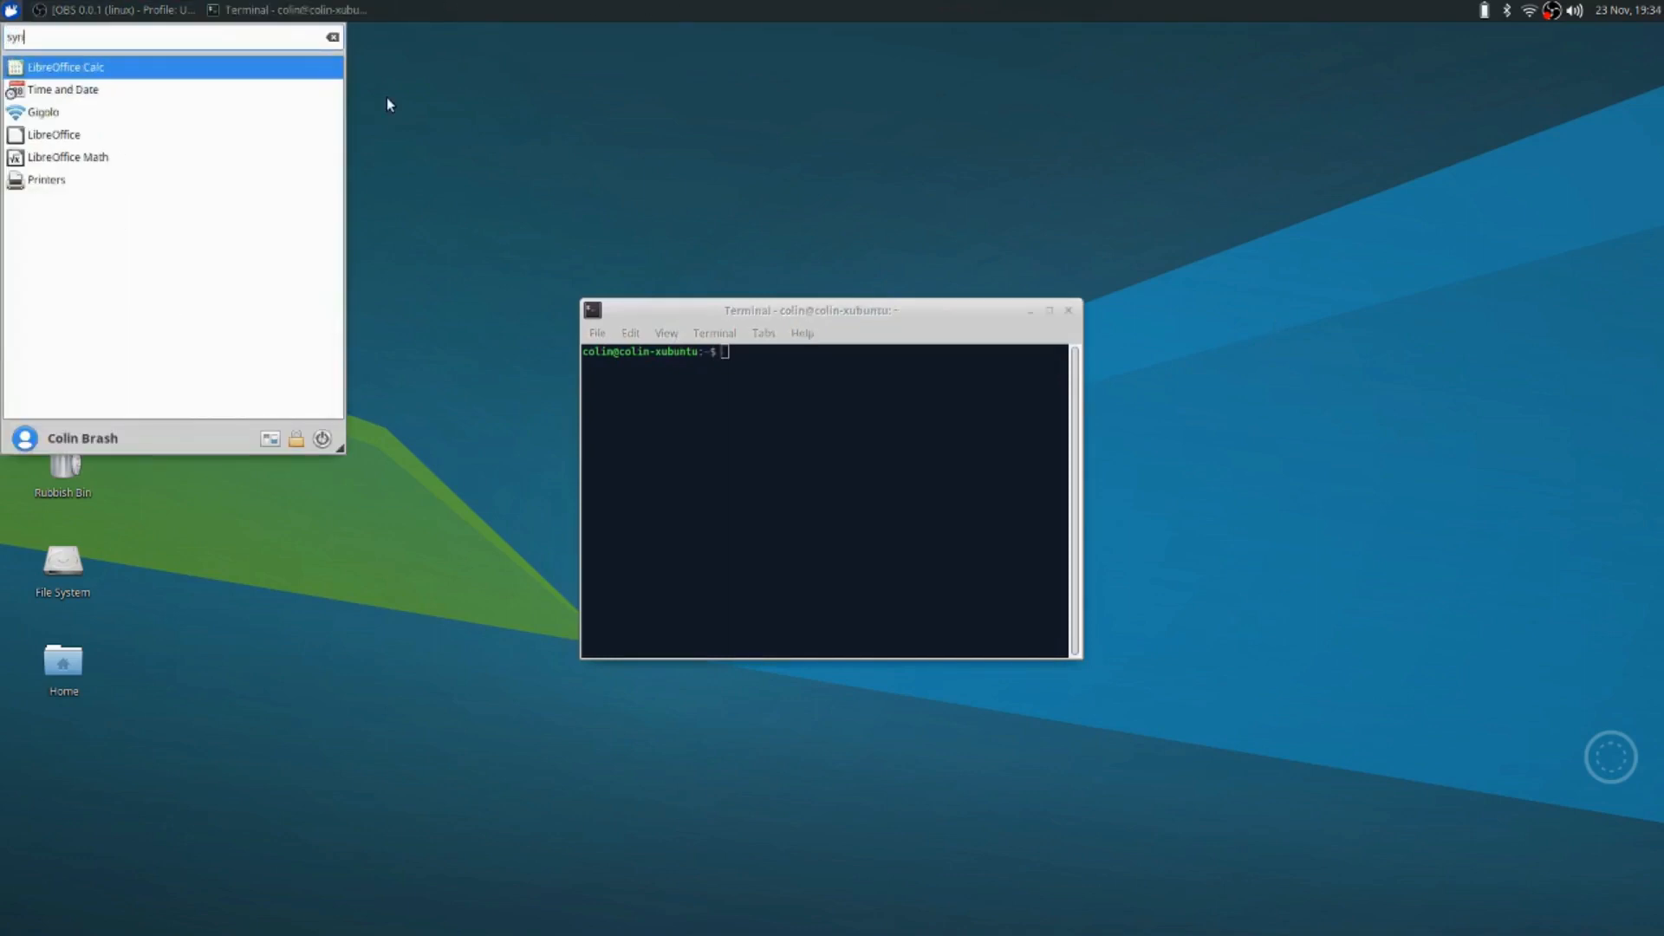
{"action": "type", "text": "a"}
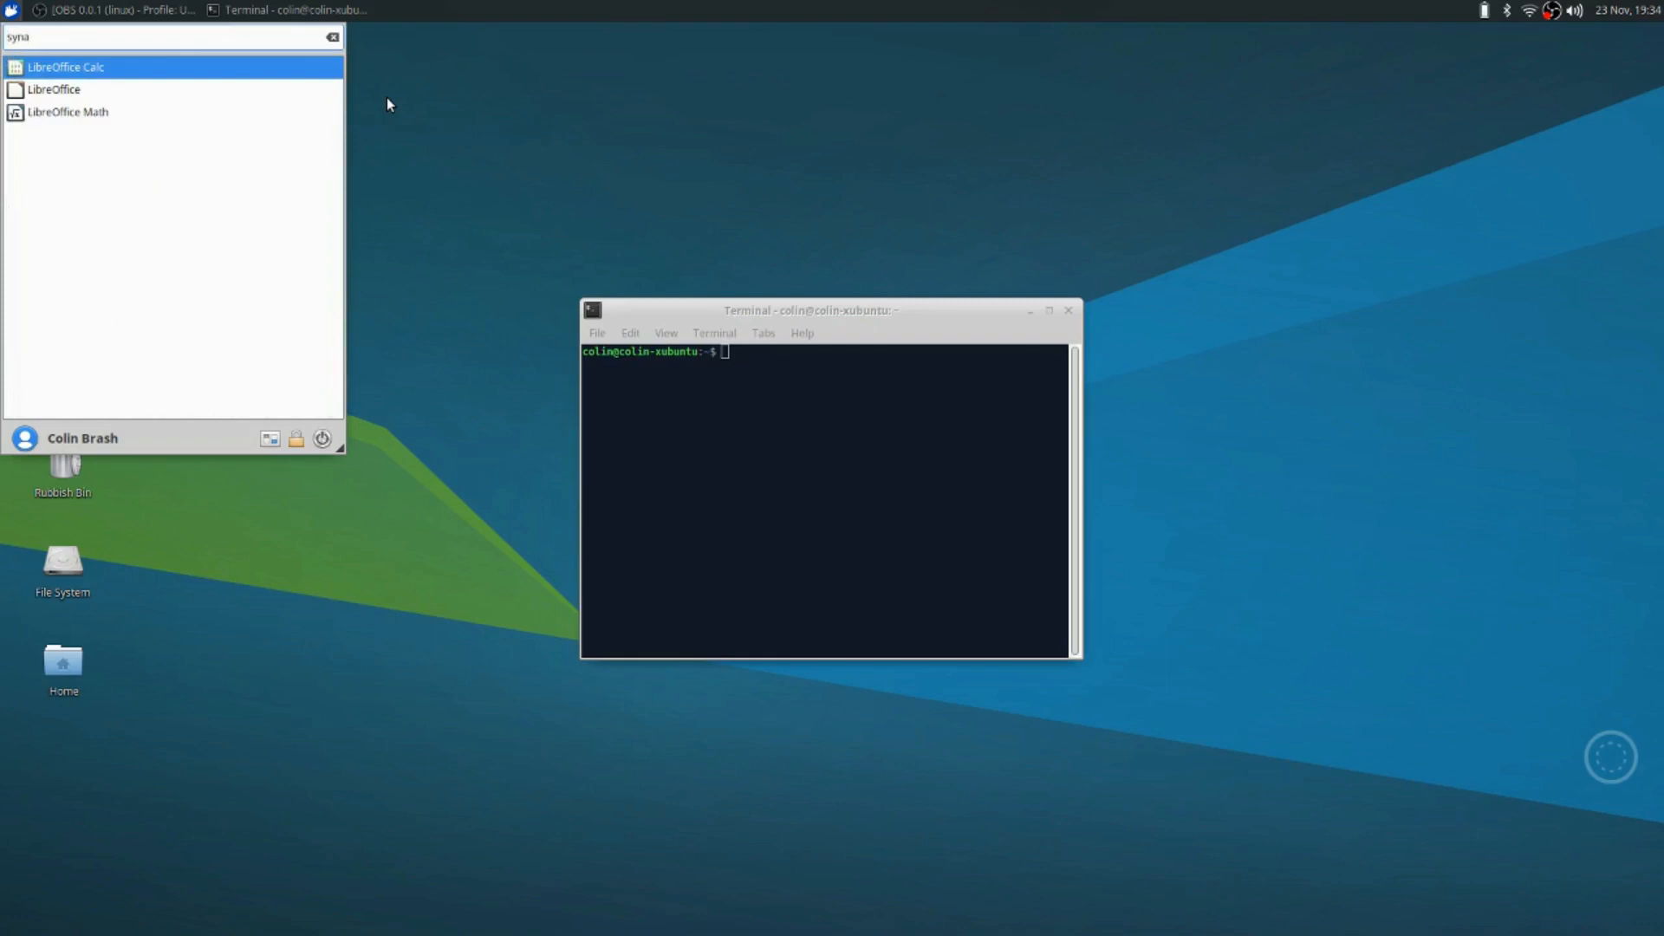
{"action": "key", "text": "BackSpace"}
{"action": "key", "text": "BackSpace"}
{"action": "key", "text": "BackSpace"}
{"action": "key", "text": "BackSpace"}
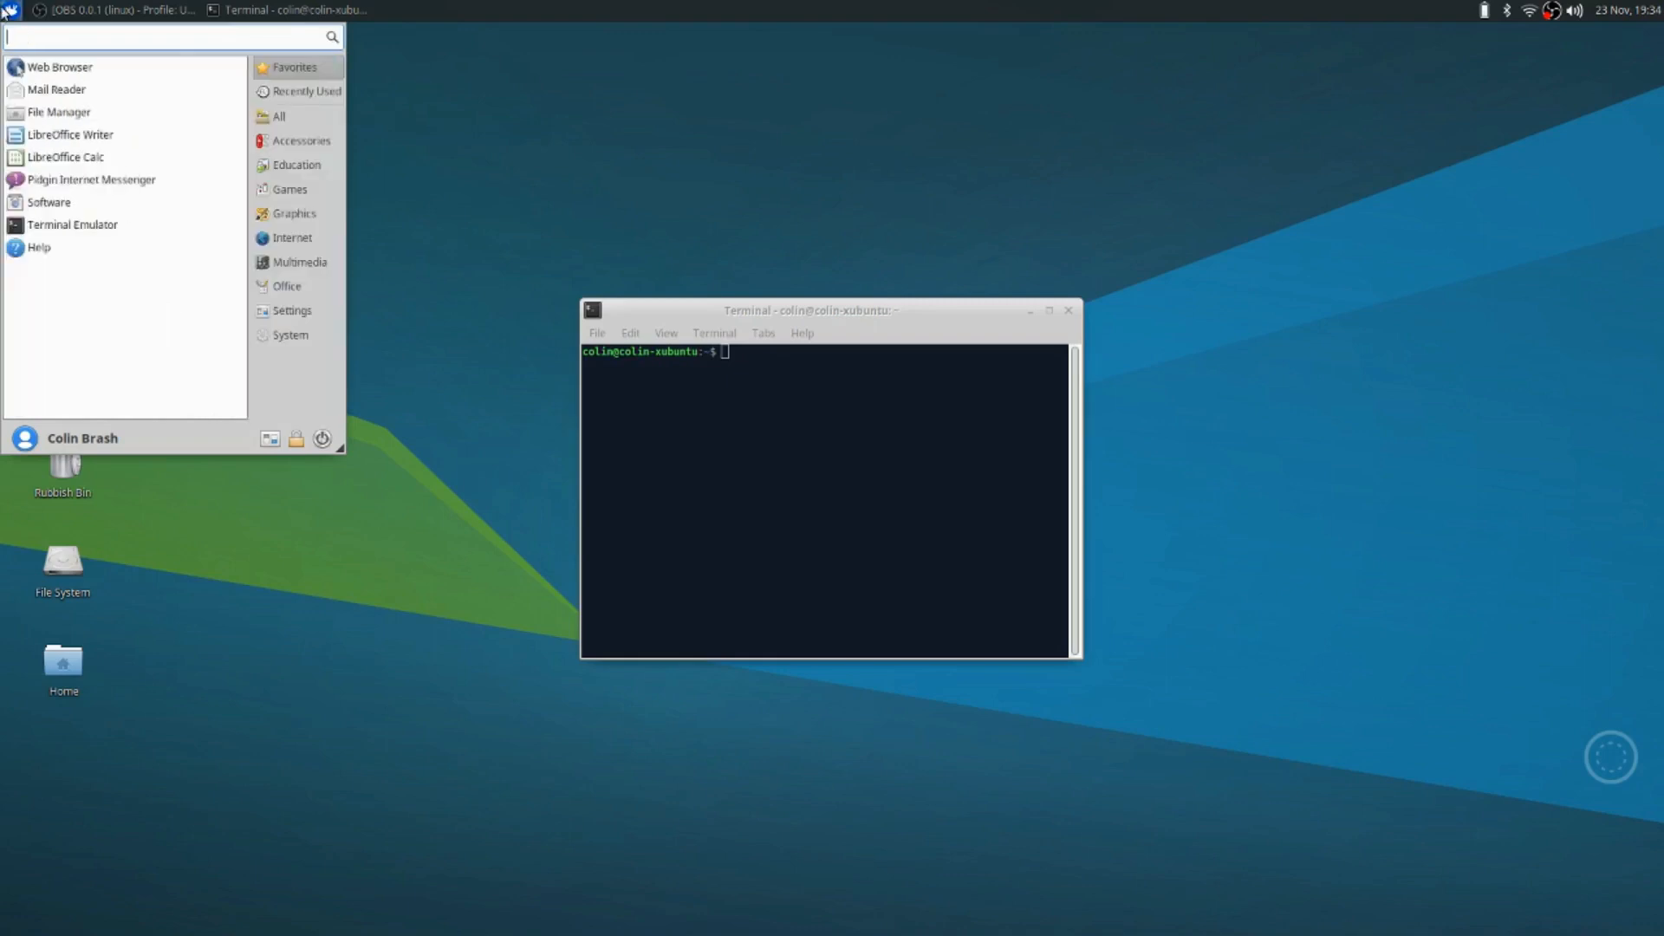
{"action": "key", "text": "Escape"}
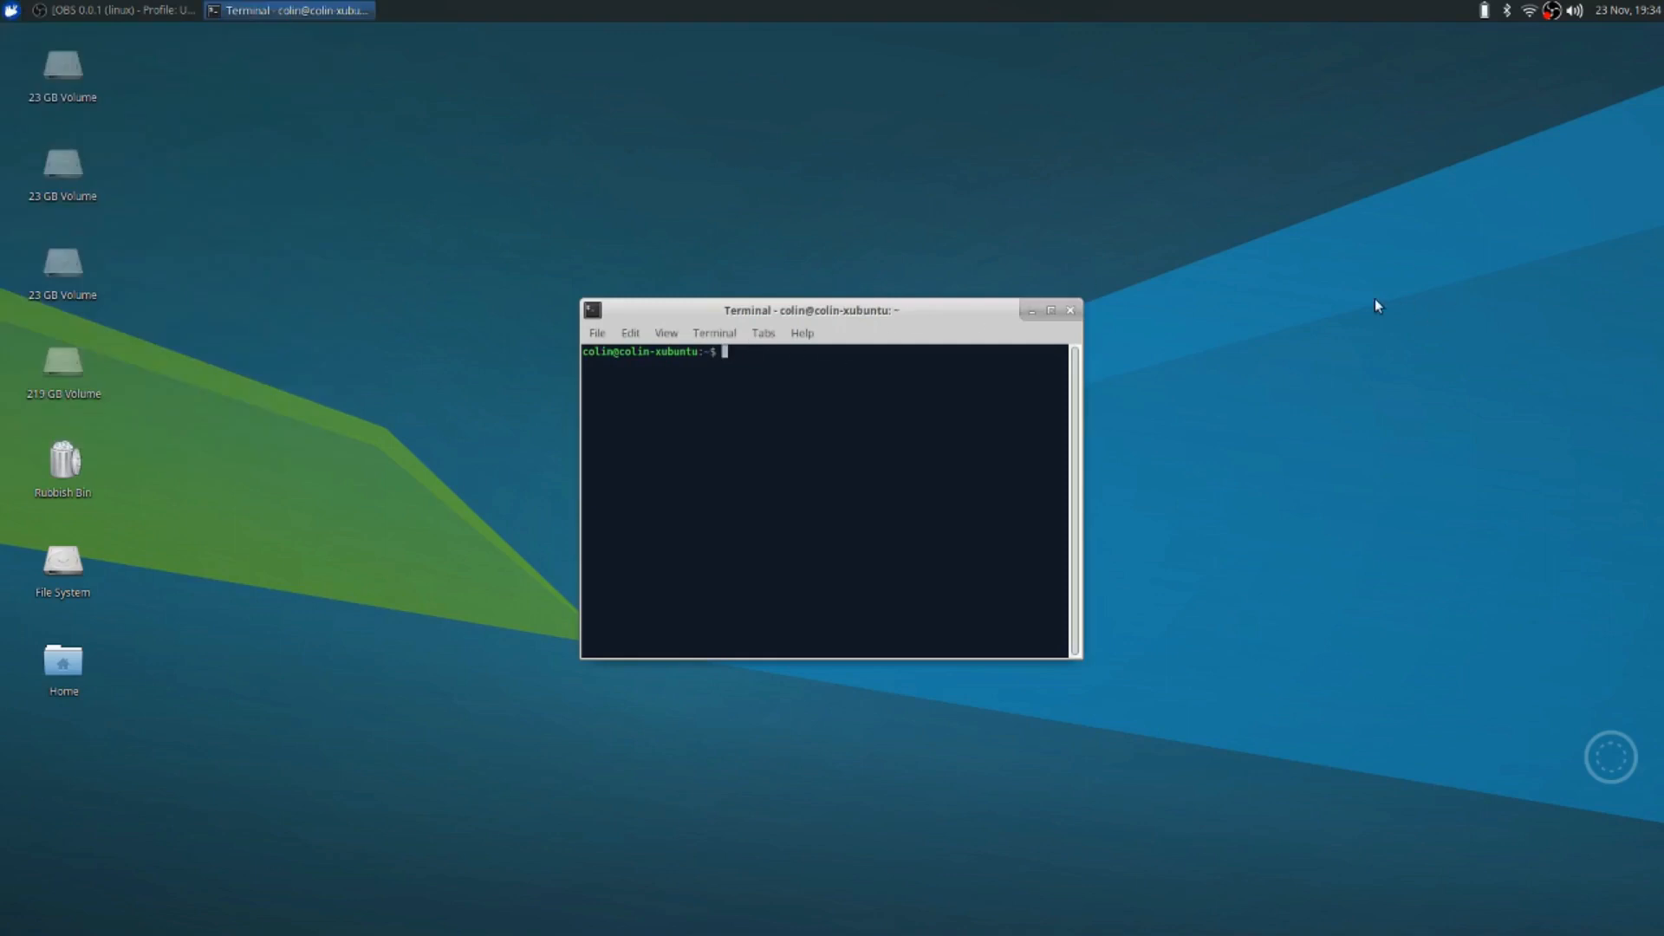
Install Synaptic with "sudo apt install synaptic", authorising it with the account password, and close the terminal
{"action": "type", "text": "sudo apt install synaptic"}
{"action": "key", "text": "Return"}
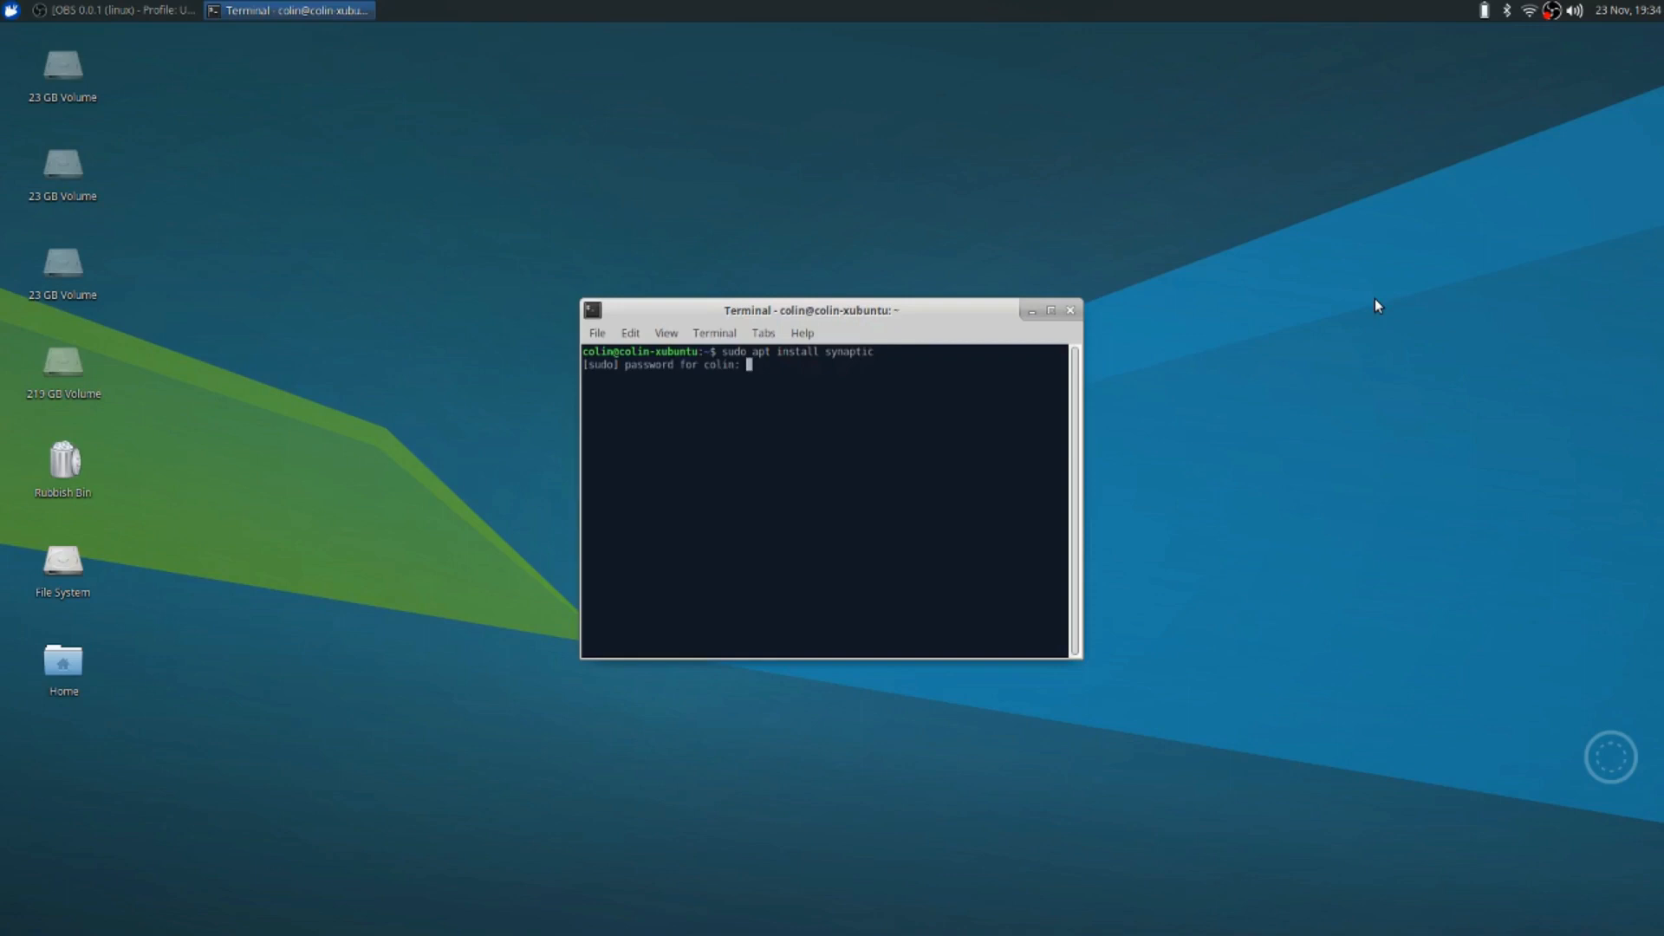
{"action": "key", "text": "Return"}
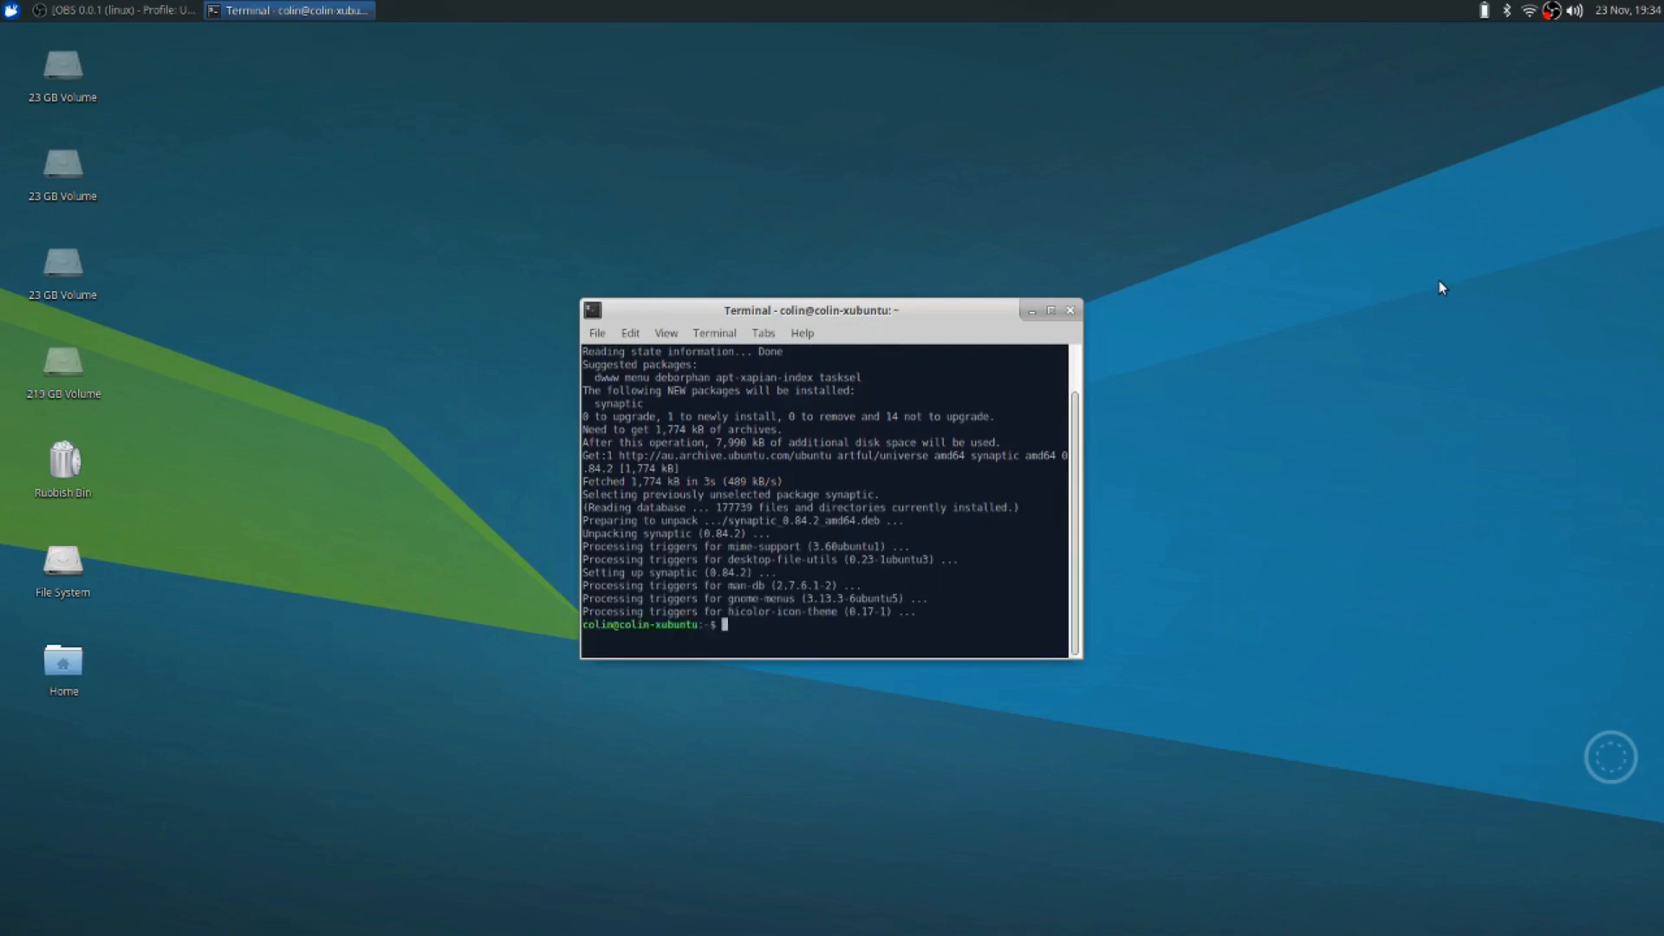
{"action": "left_click", "coordinate": [1070, 312]}
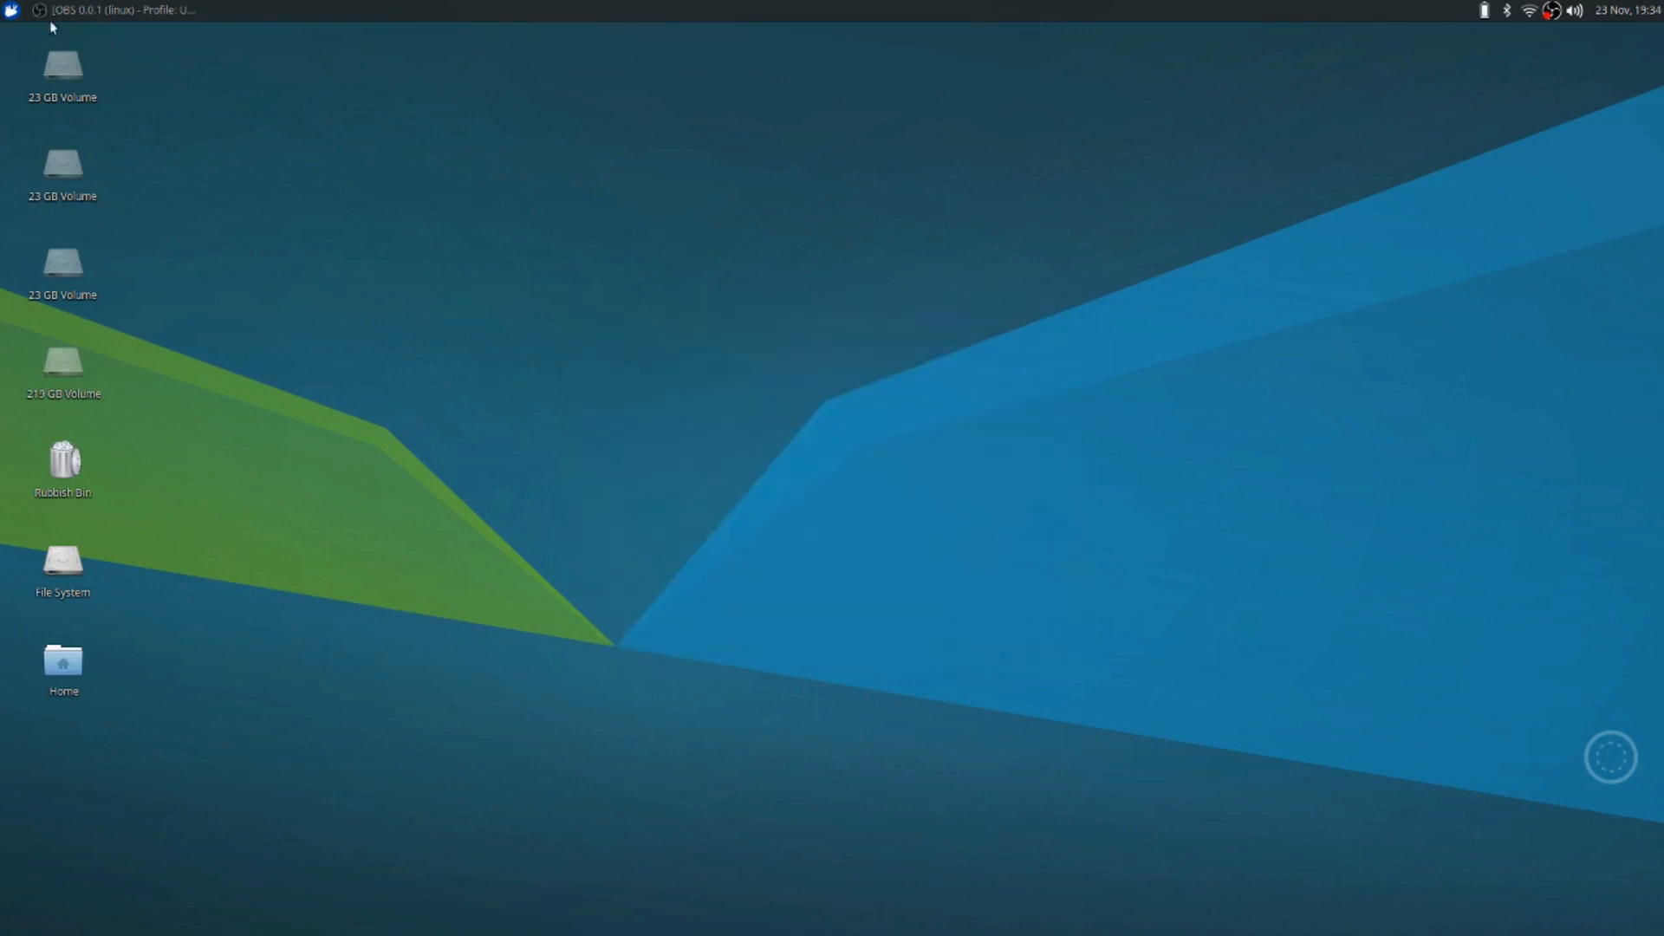
Launch Synaptic Package Manager, authenticate with the account password, and move its window toward the middle of the desktop
{"action": "left_click", "coordinate": [11, 10]}
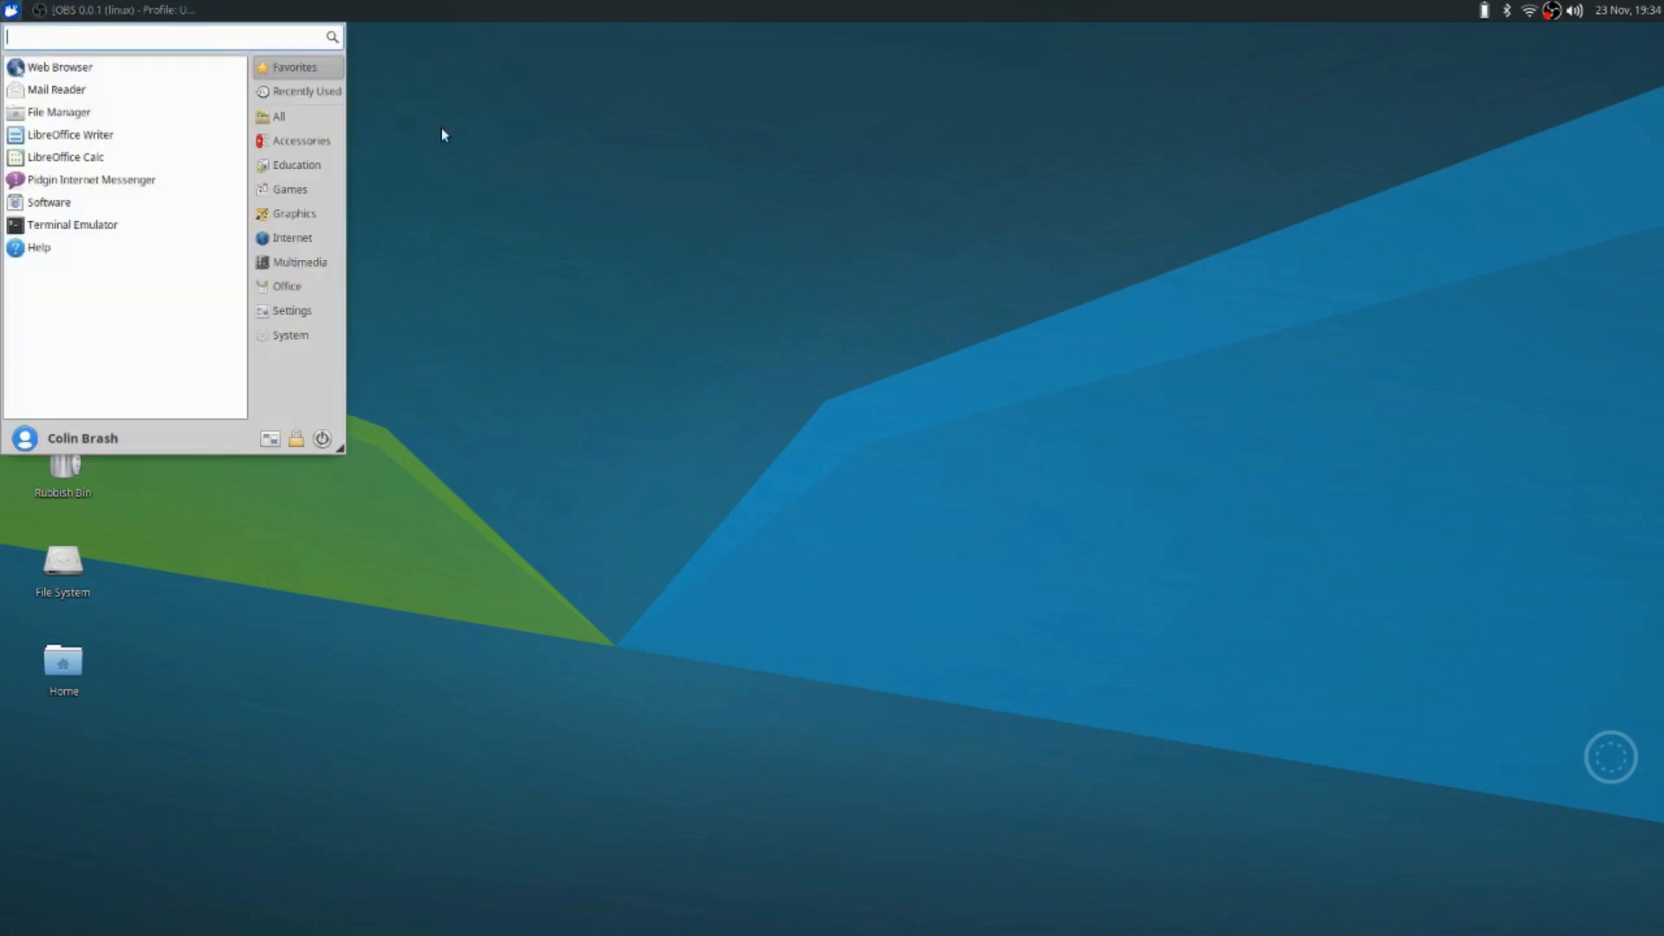
{"action": "type", "text": "syn"}
{"action": "key", "text": "Return"}
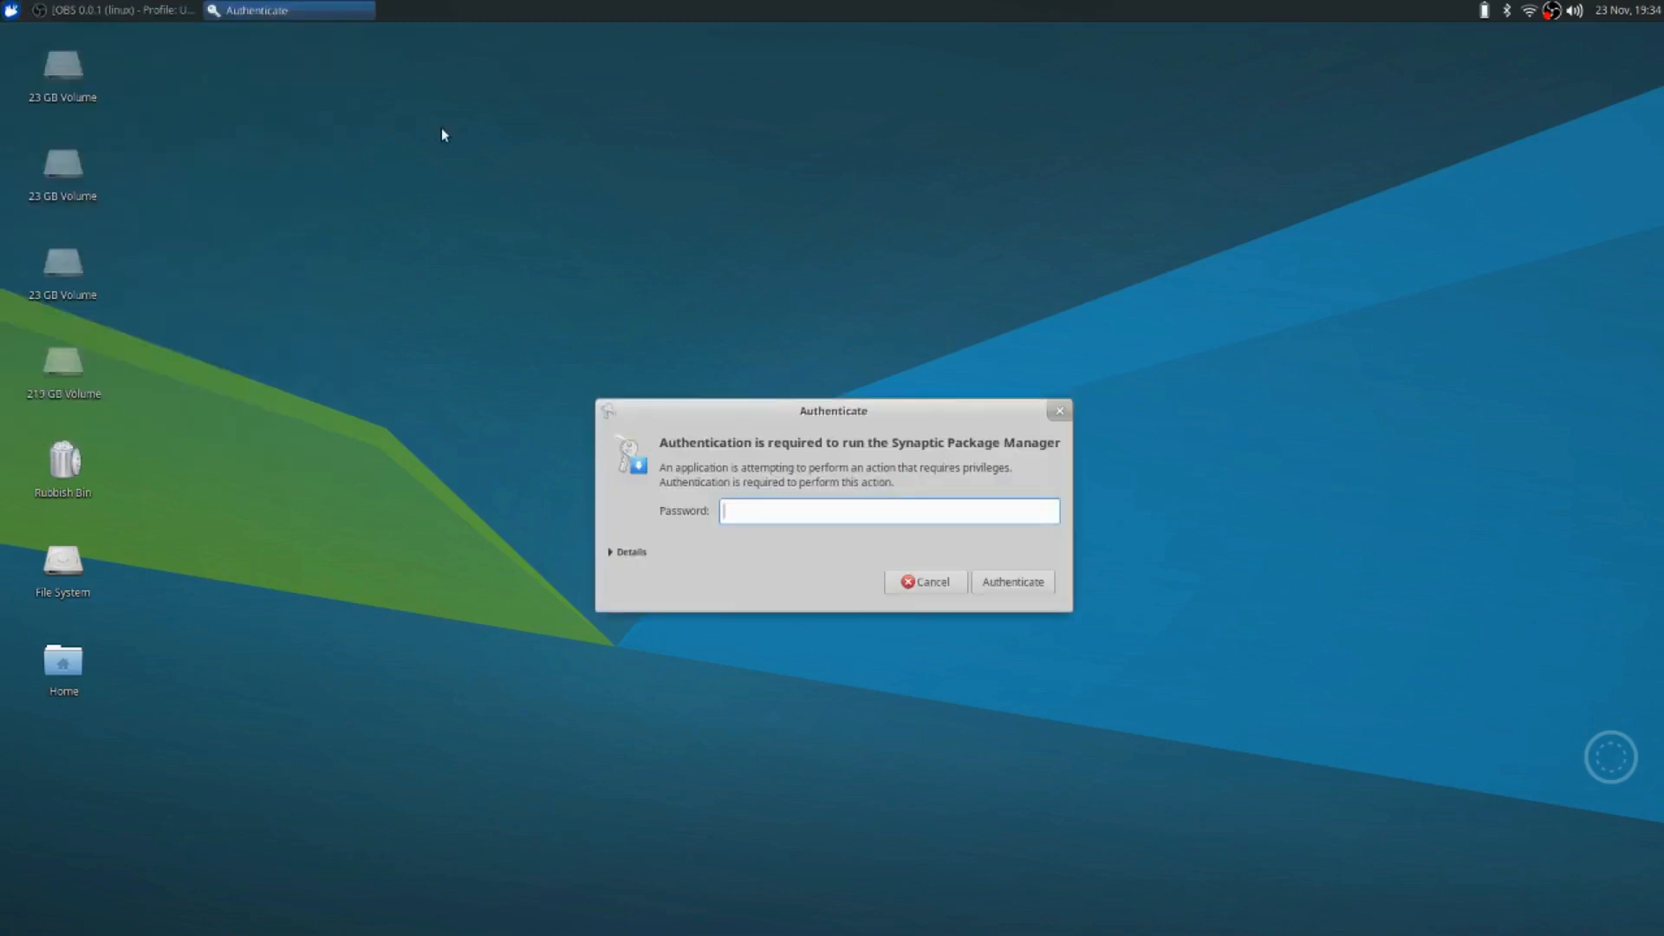
{"action": "type", "text": "••••••••"}
{"action": "key", "text": "Return"}
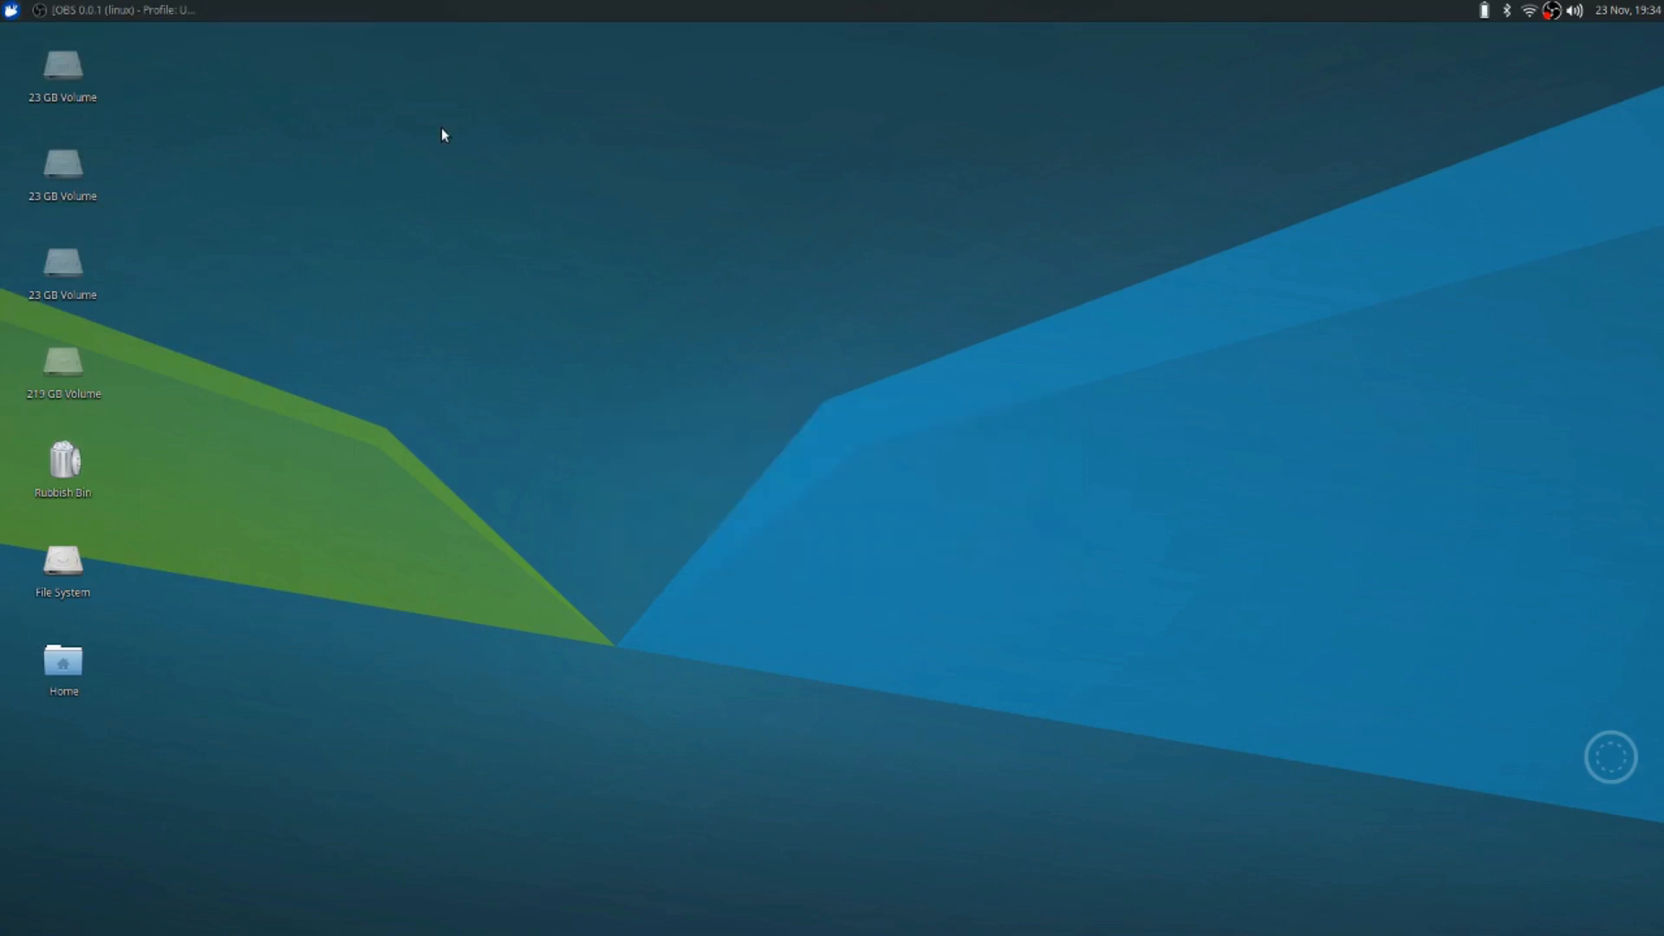
{"action": "left_click_drag", "start_coordinate": [472, 97], "coordinate": [885, 141]}
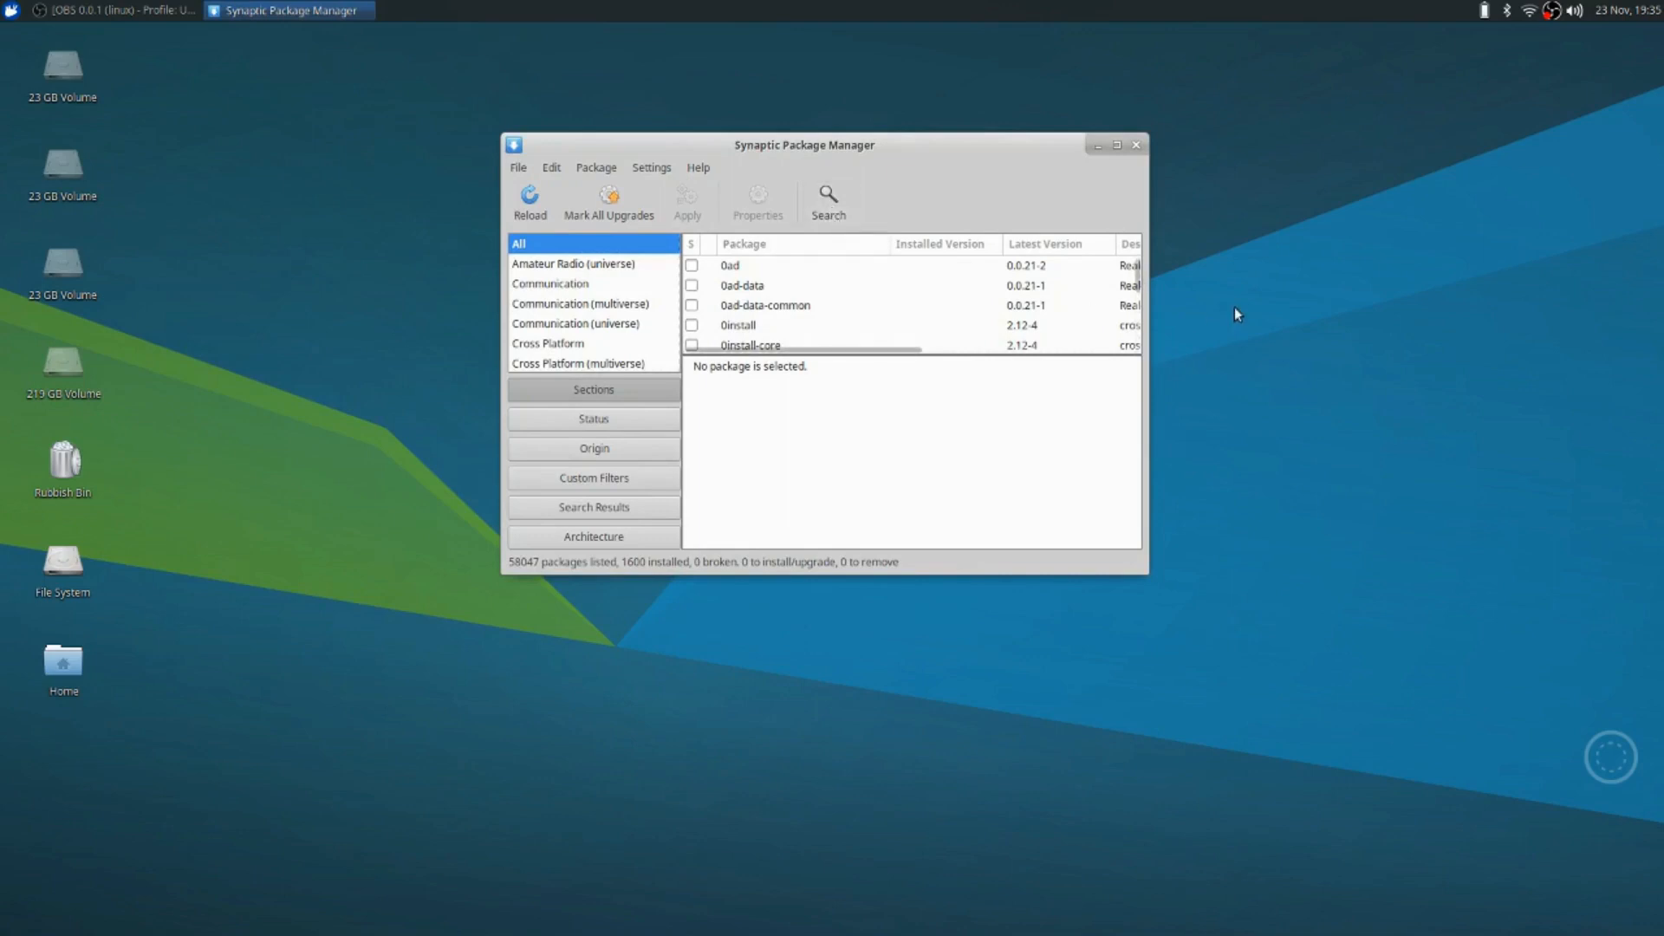
{"action": "left_click_drag", "start_coordinate": [839, 142], "coordinate": [906, 215]}
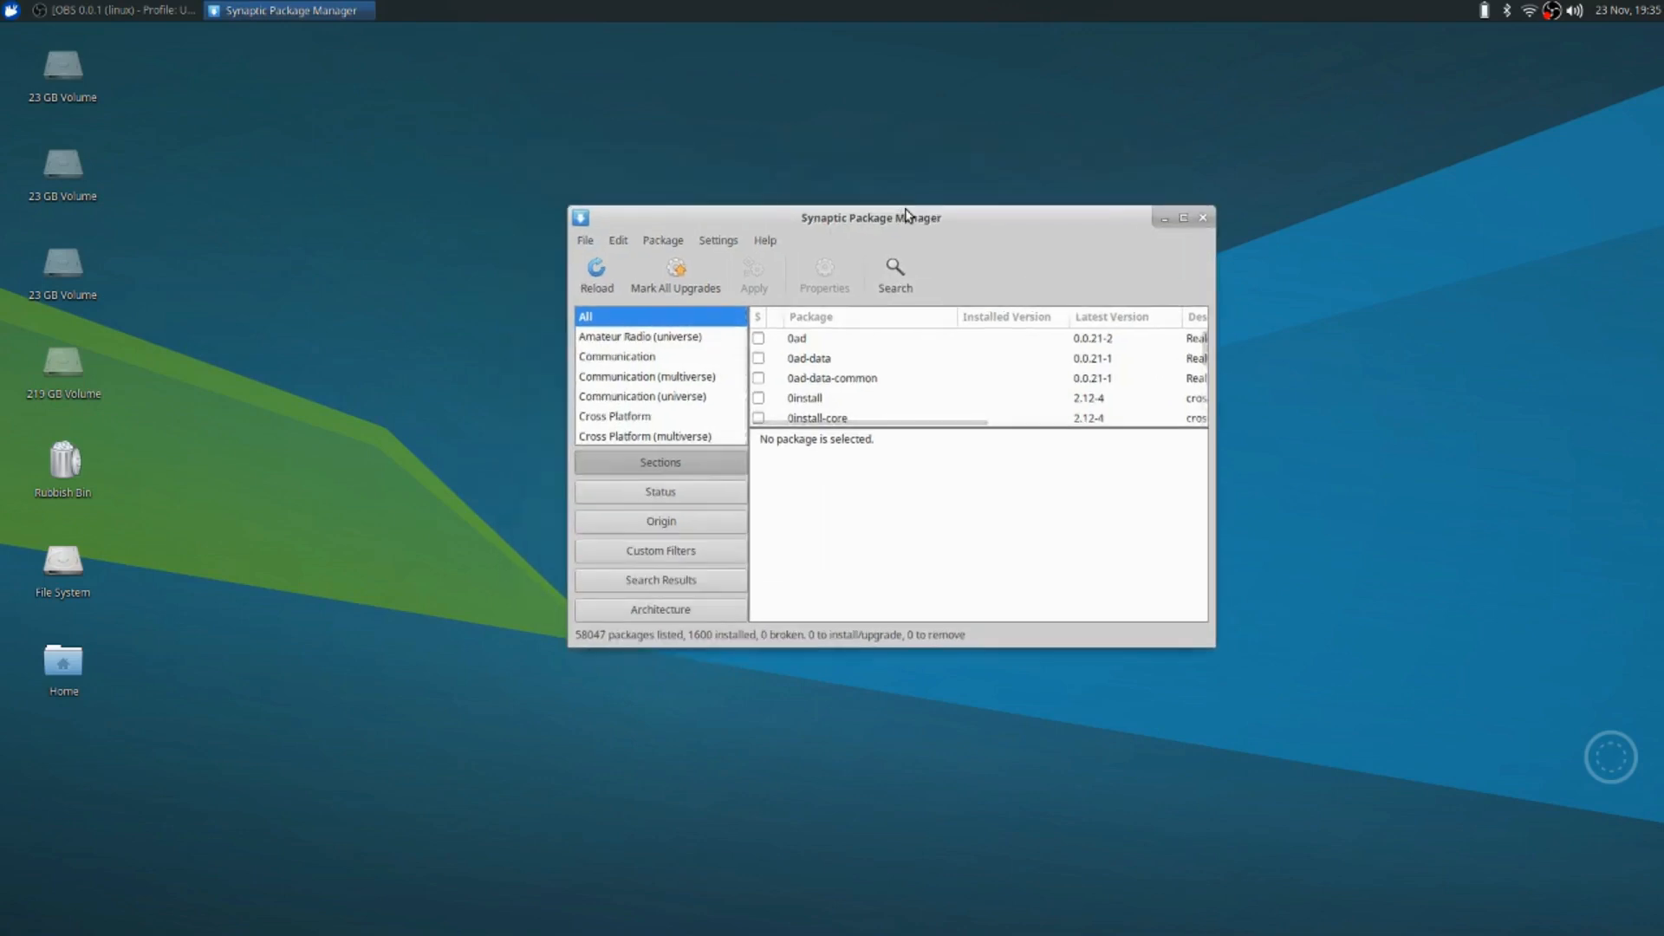
Search the packages for "xfce4-goodies" and display the description of the xfce4-goodies package
{"action": "left_click", "coordinate": [898, 278]}
{"action": "type", "text": "xfce4"}
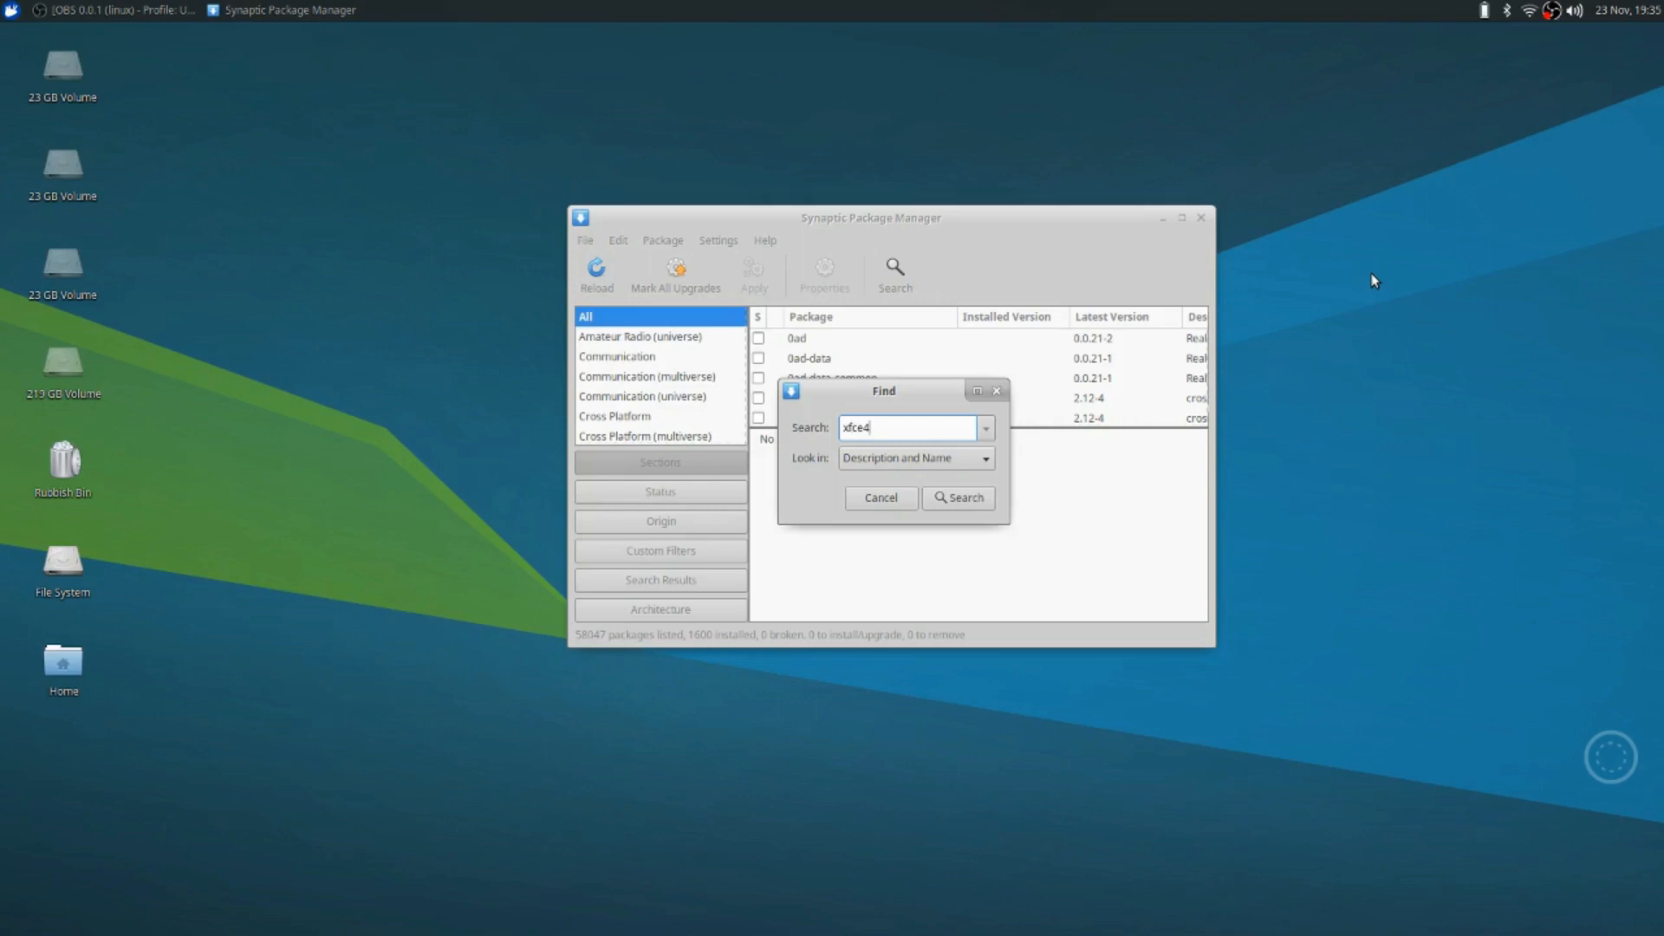
{"action": "type", "text": "-goodies"}
{"action": "key", "text": "Return"}
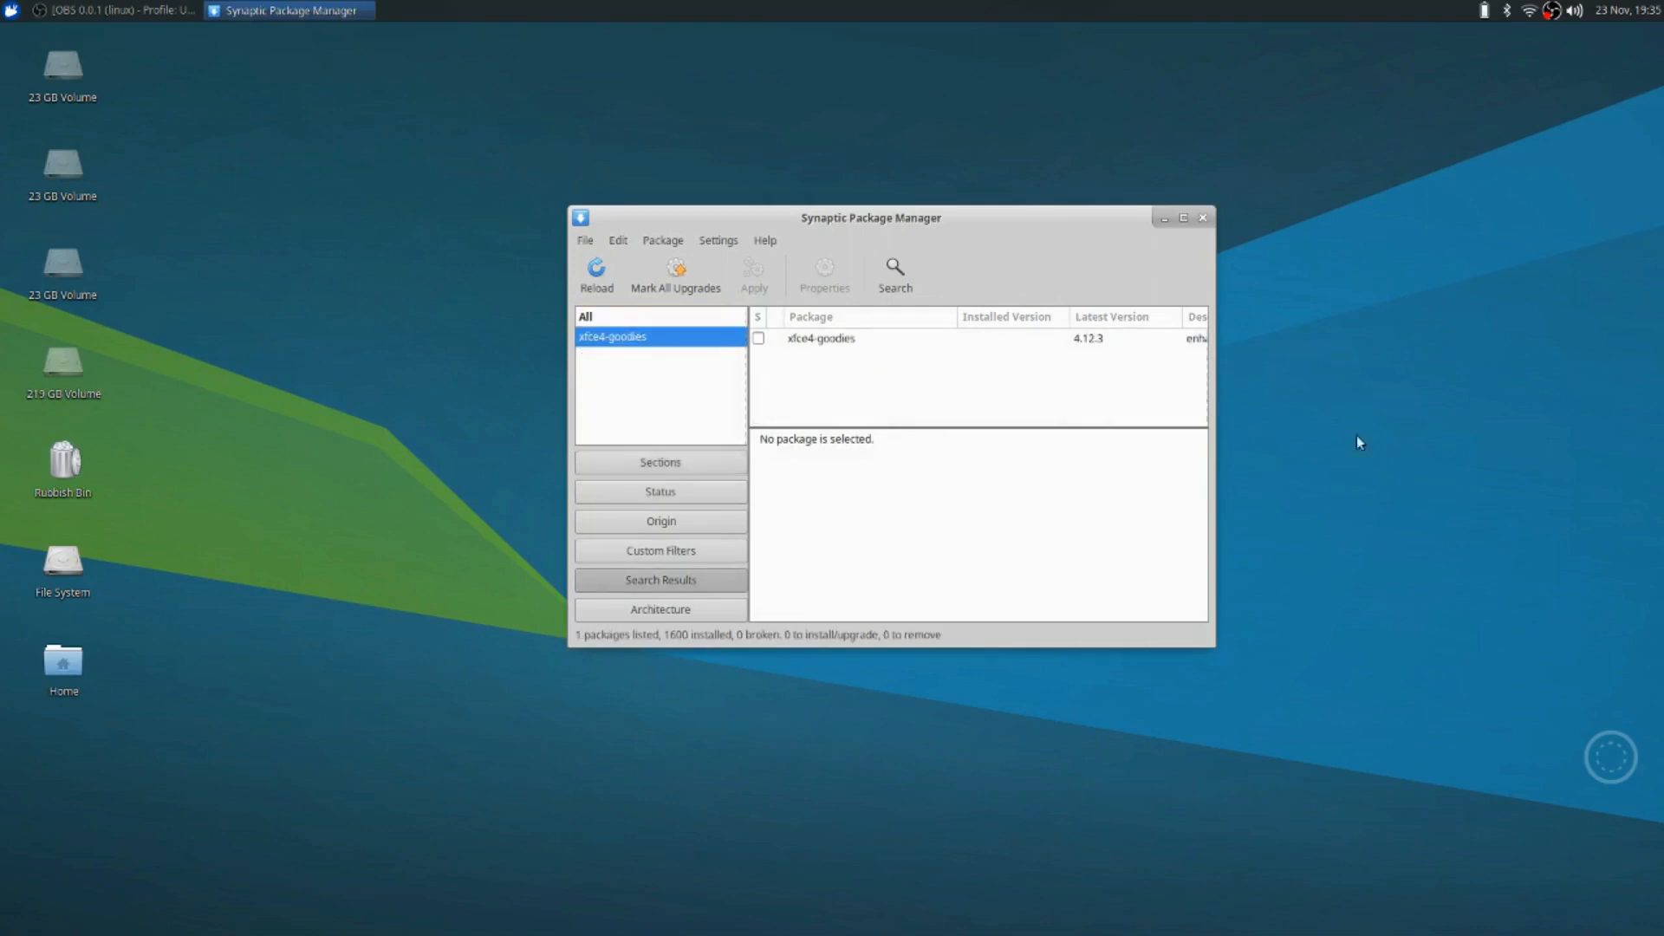
{"action": "left_click", "coordinate": [827, 339]}
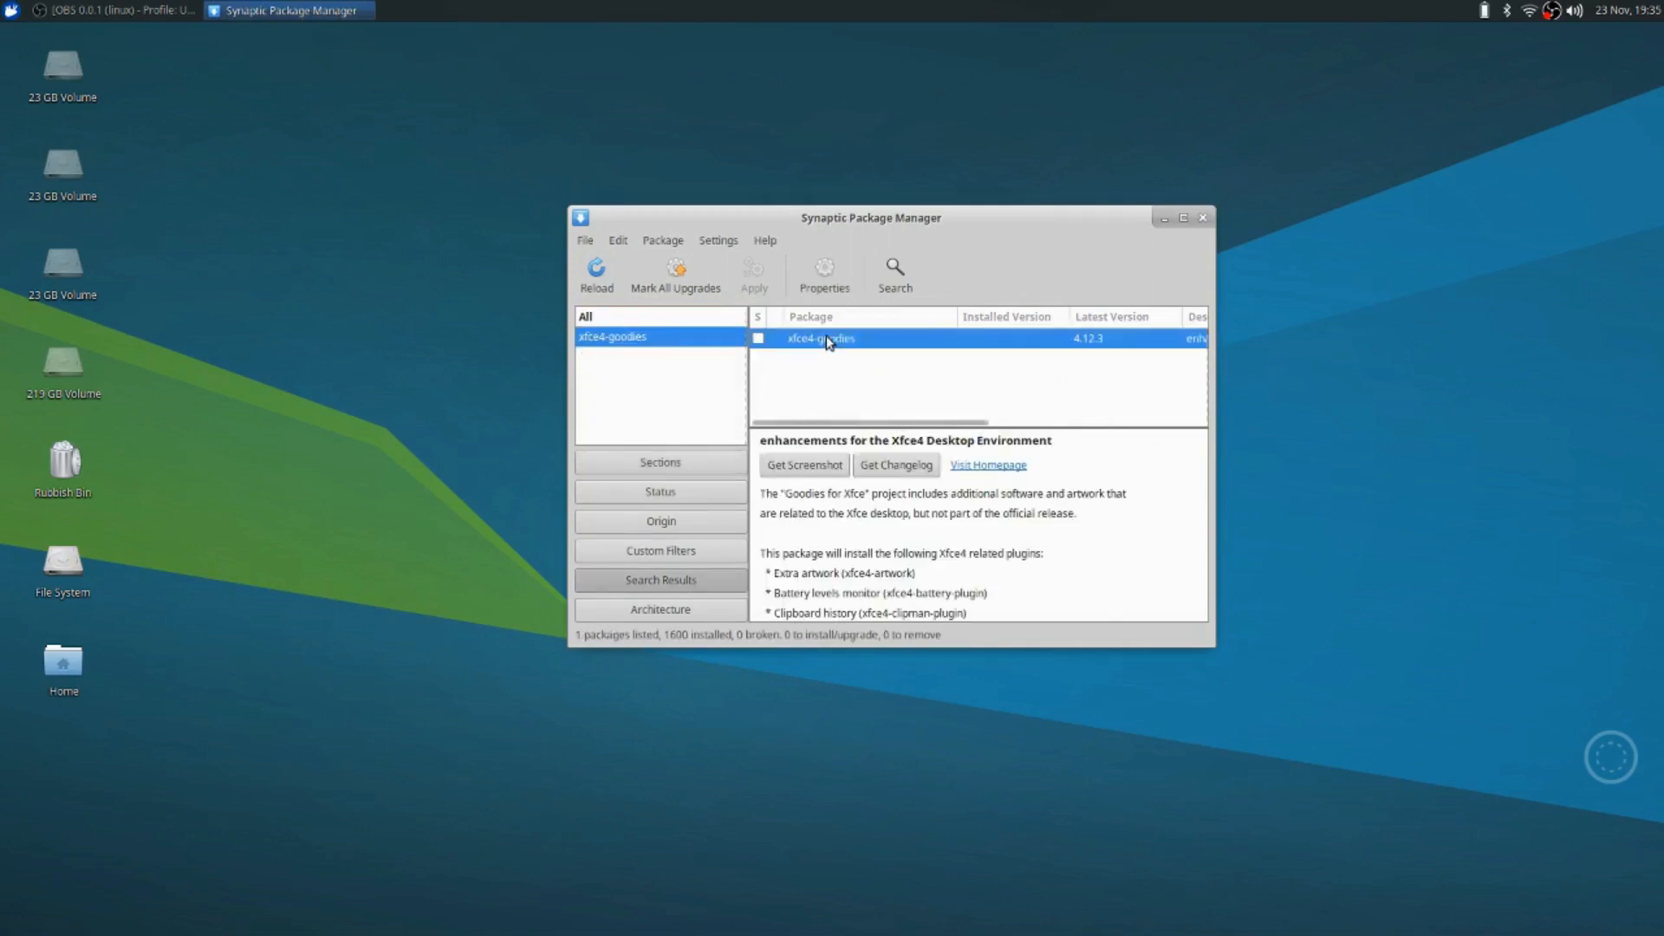
{"action": "scroll", "coordinate": [882, 518], "scroll_direction": "down", "scroll_amount": 3}
{"action": "scroll", "coordinate": [883, 518], "scroll_direction": "down", "scroll_amount": 1}
Examine which plugins can currently be added to the desktop panel as new items, including the Whisker Menu
{"action": "right_click", "coordinate": [869, 10]}
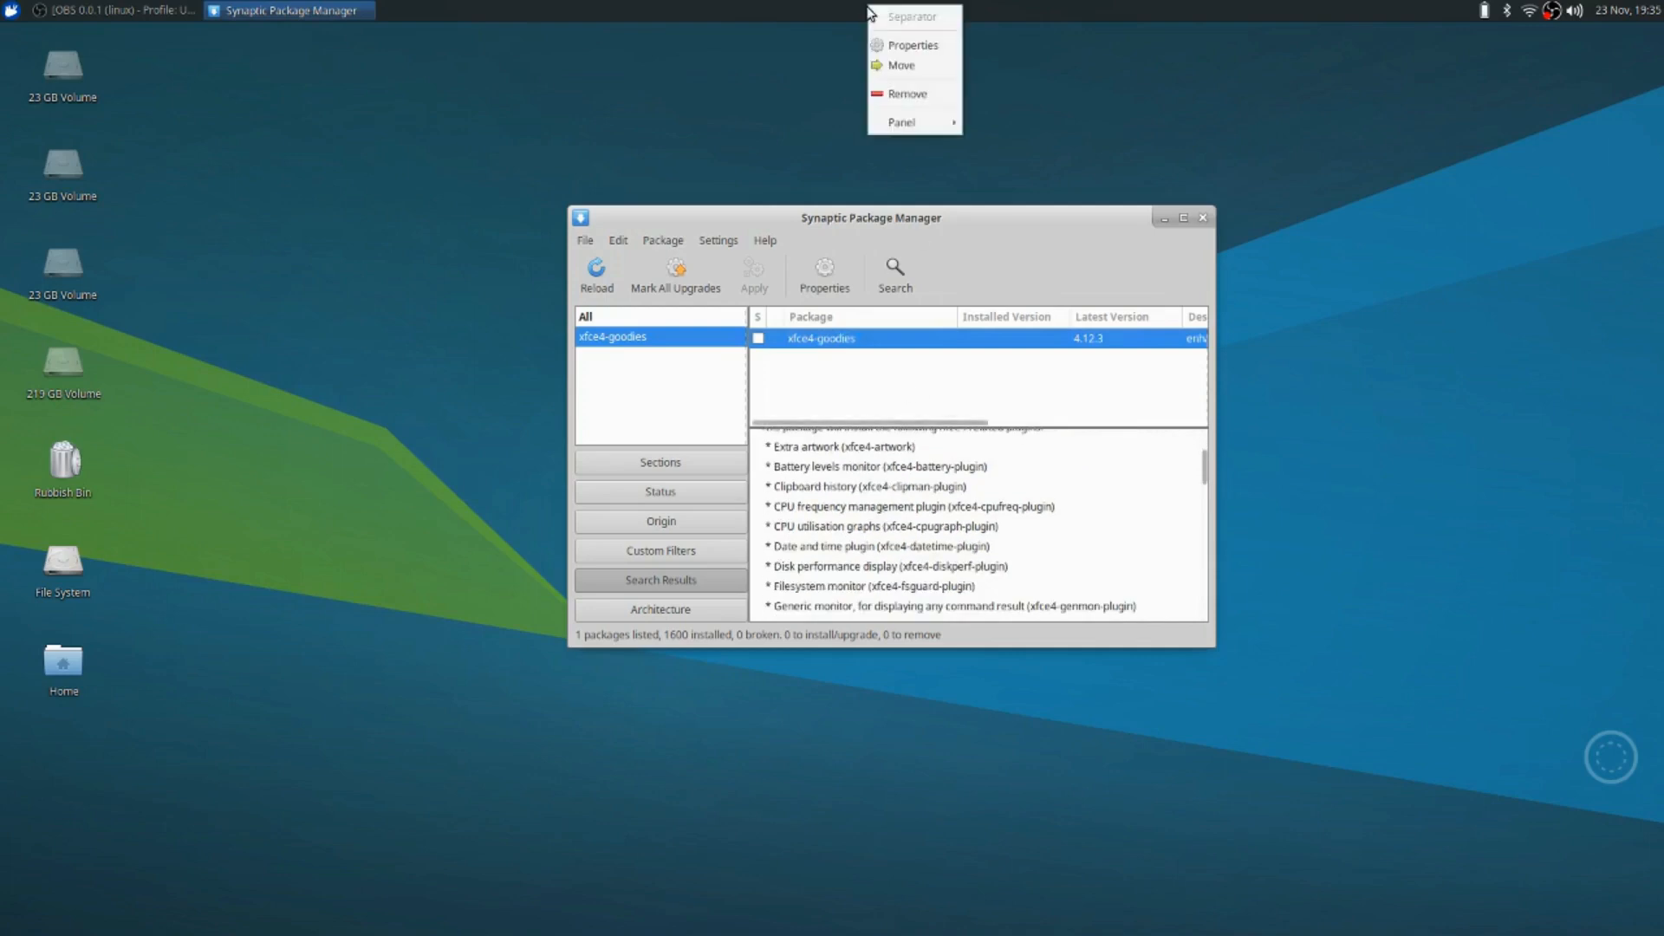
{"action": "mouse_move", "coordinate": [897, 123]}
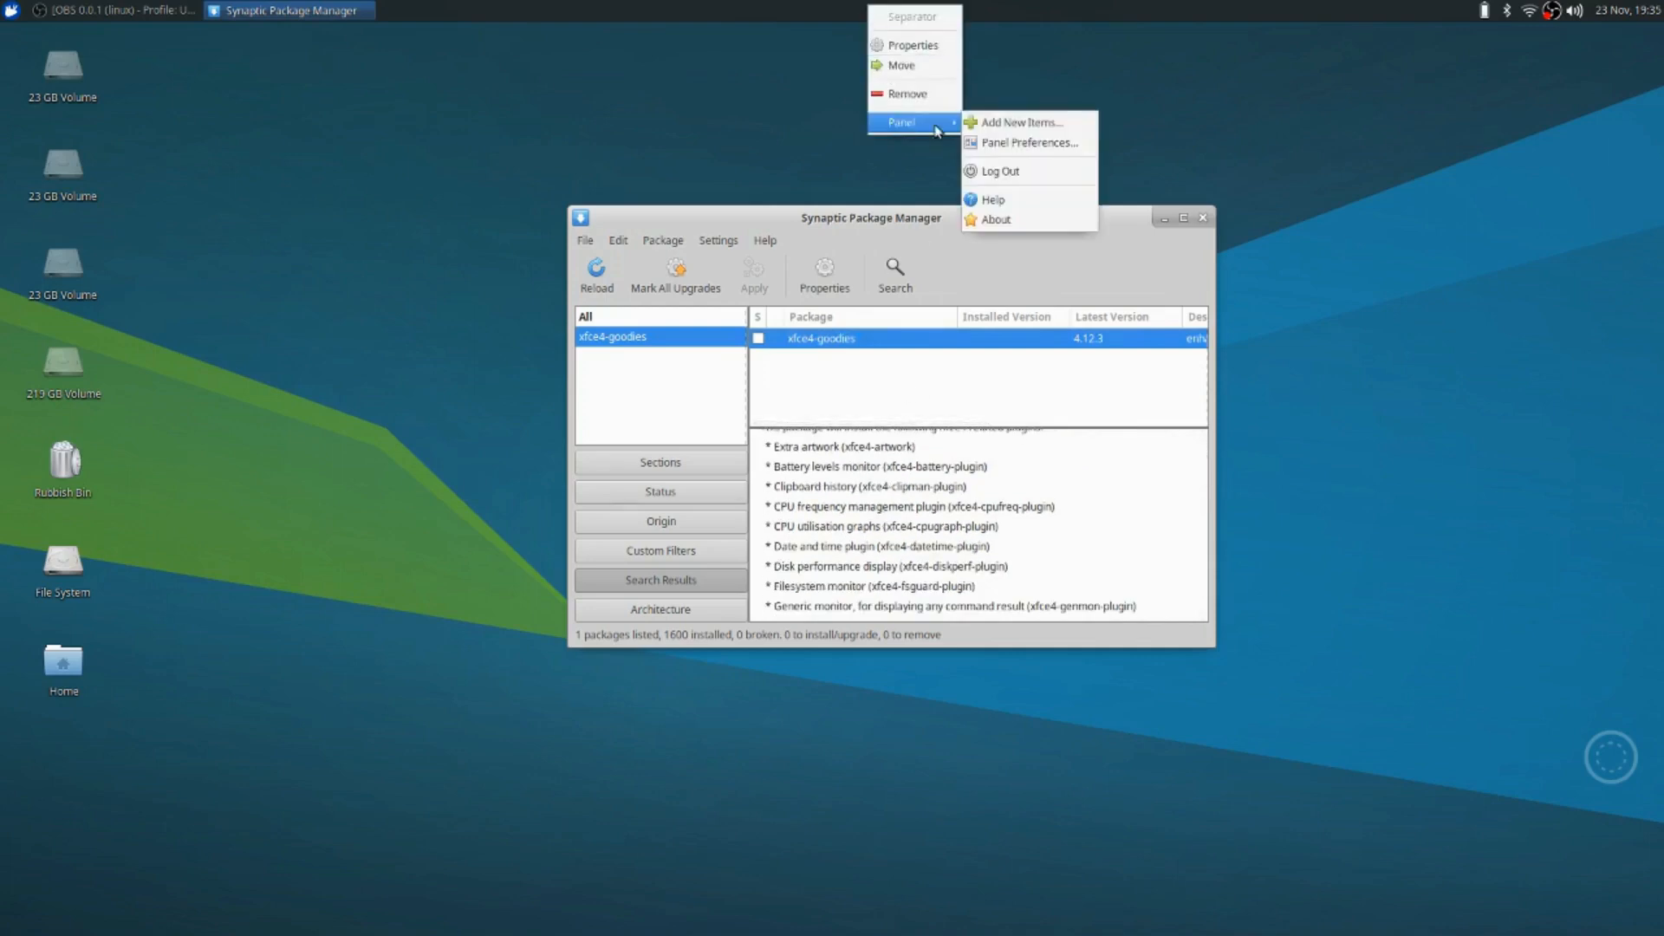
{"action": "left_click", "coordinate": [989, 127]}
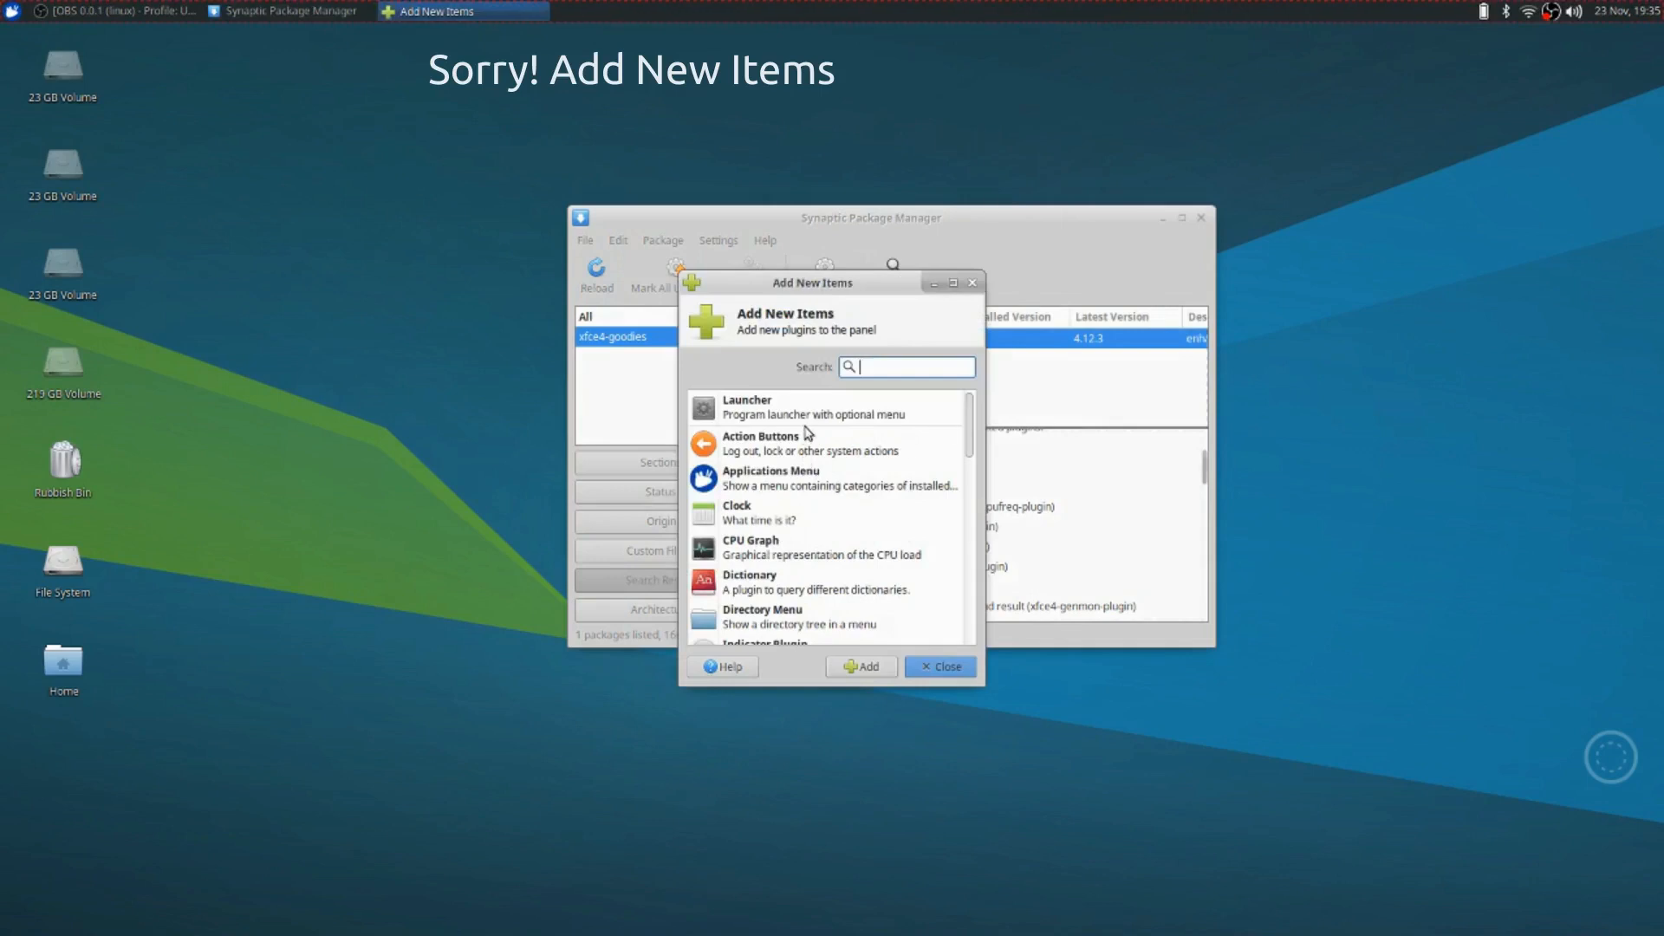
{"action": "scroll", "coordinate": [810, 433], "scroll_direction": "down", "scroll_amount": 2}
{"action": "scroll", "coordinate": [806, 431], "scroll_direction": "down", "scroll_amount": 5}
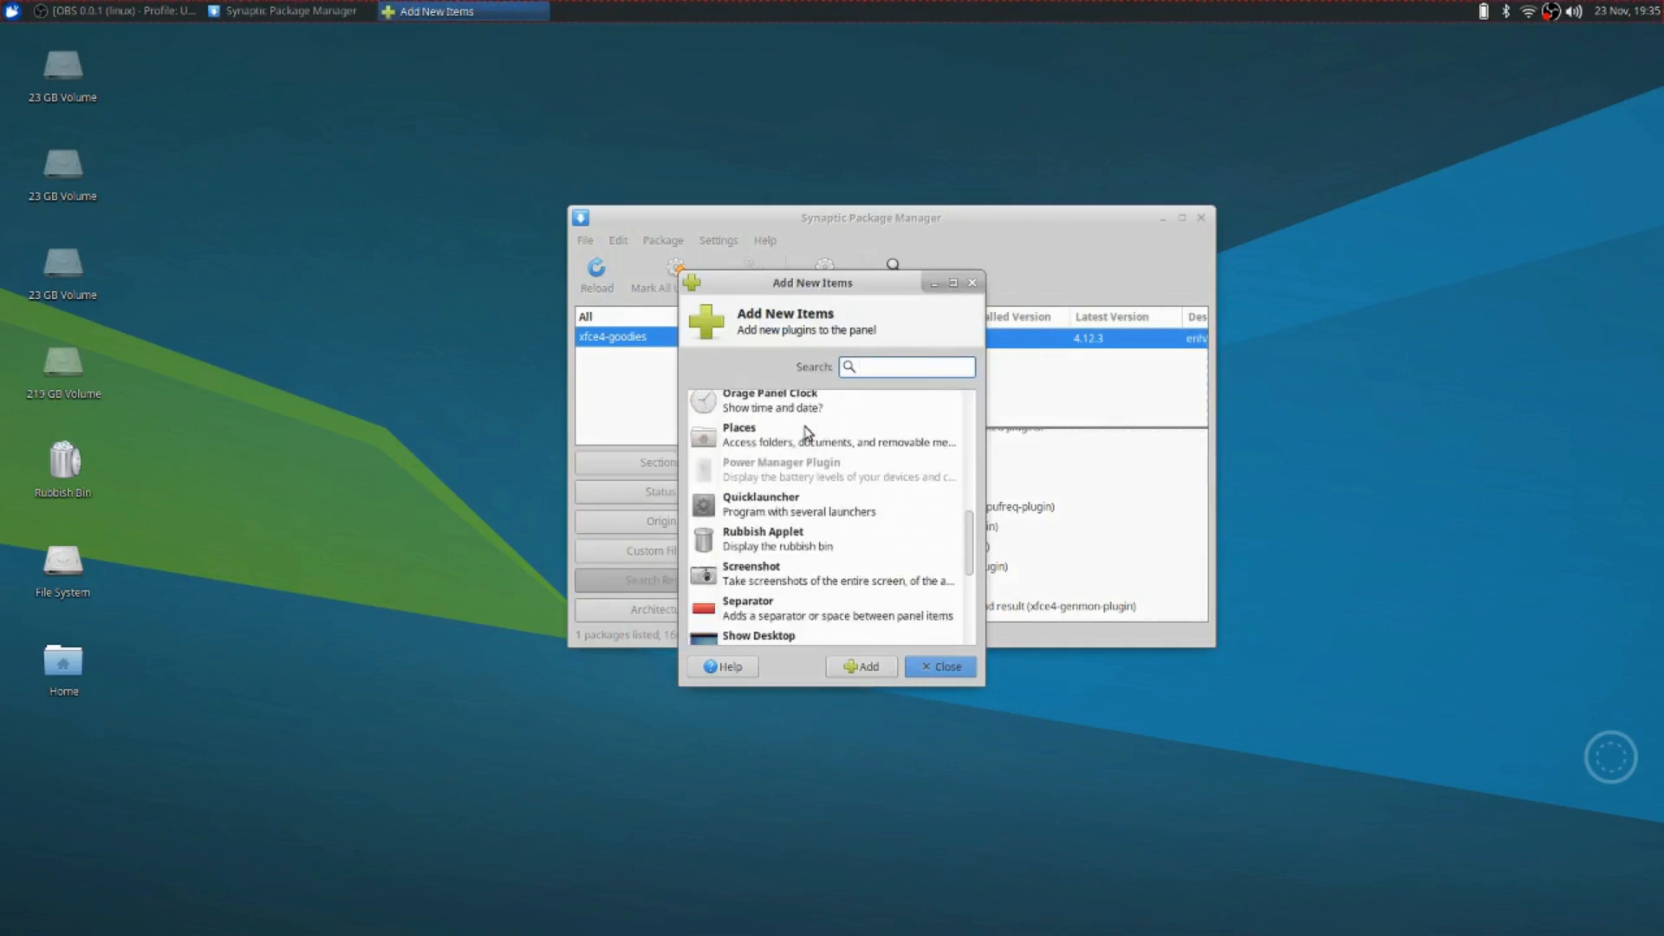
{"action": "scroll", "coordinate": [807, 433], "scroll_direction": "down", "scroll_amount": 2}
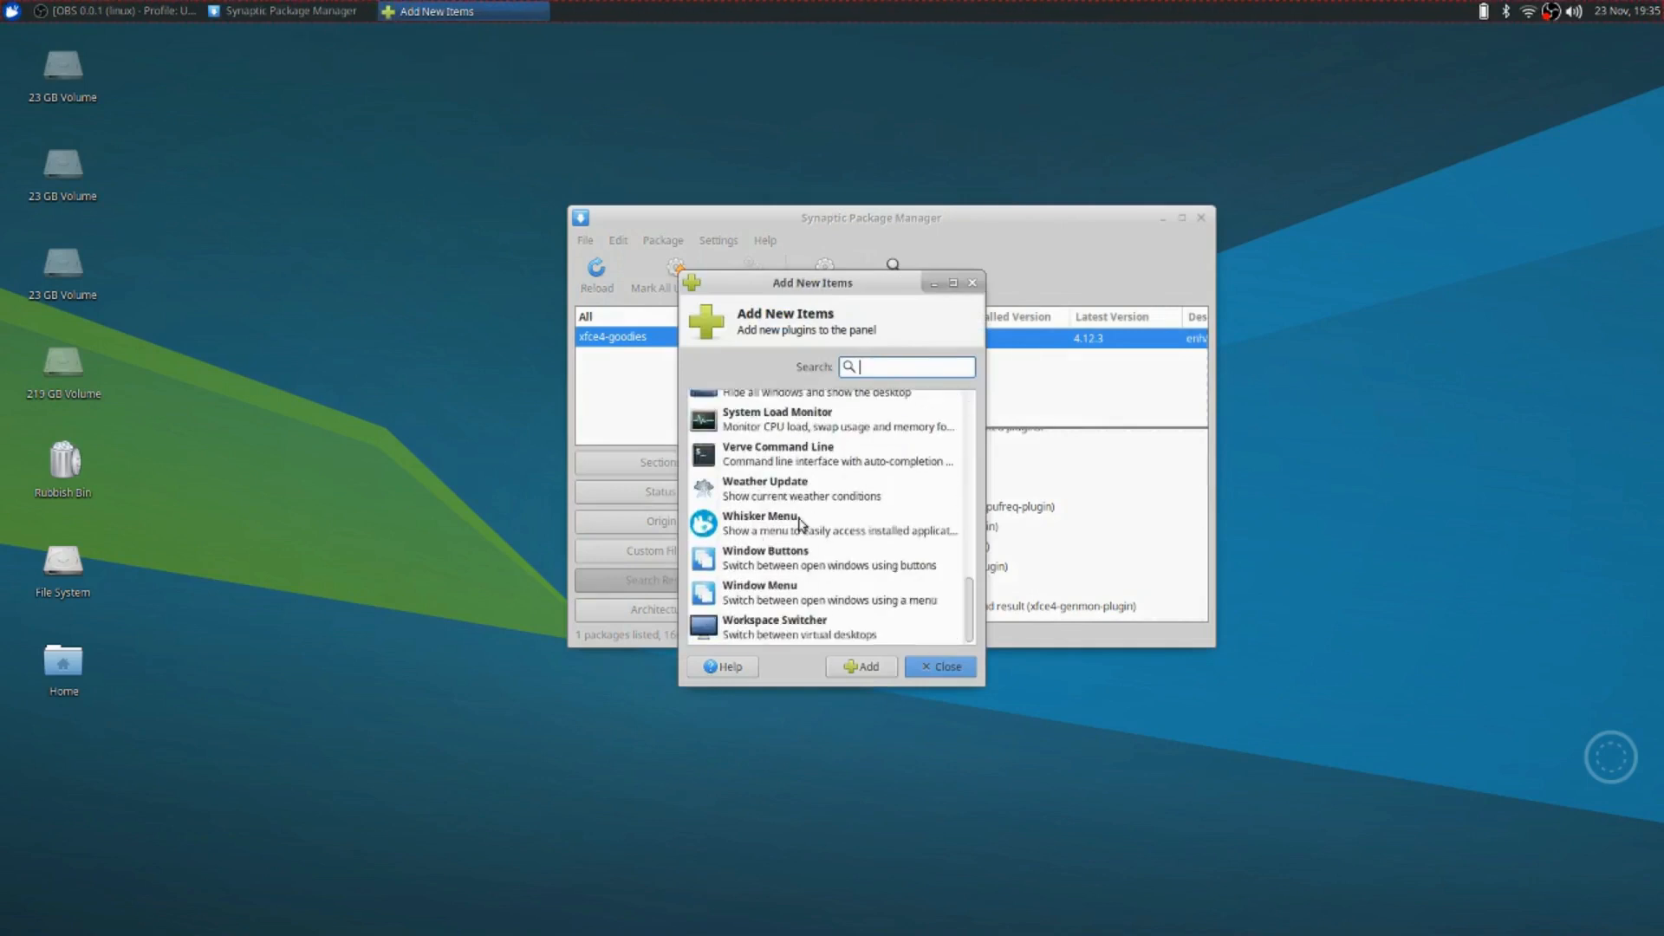
{"action": "left_click", "coordinate": [12, 11]}
{"action": "left_click", "coordinate": [12, 10]}
{"action": "left_click", "coordinate": [942, 666]}
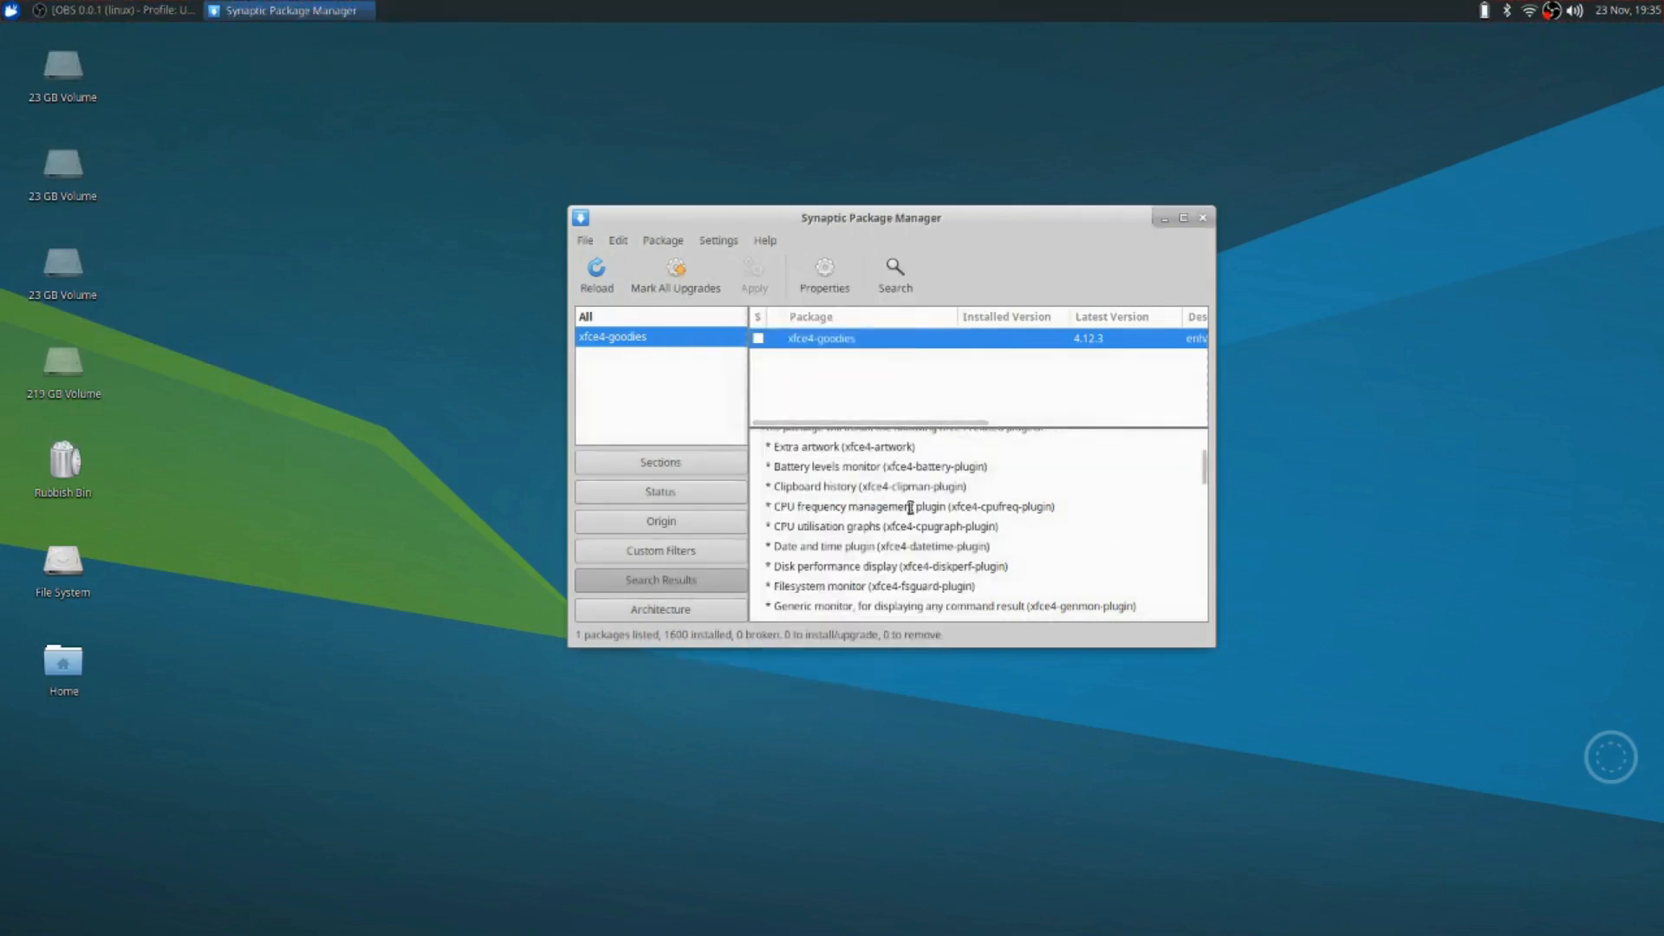
Compare the plugins named in the xfce4-goodies description with the items currently available for the panel
{"action": "scroll", "coordinate": [867, 506], "scroll_direction": "down", "scroll_amount": 5}
{"action": "scroll", "coordinate": [884, 504], "scroll_direction": "down", "scroll_amount": 5}
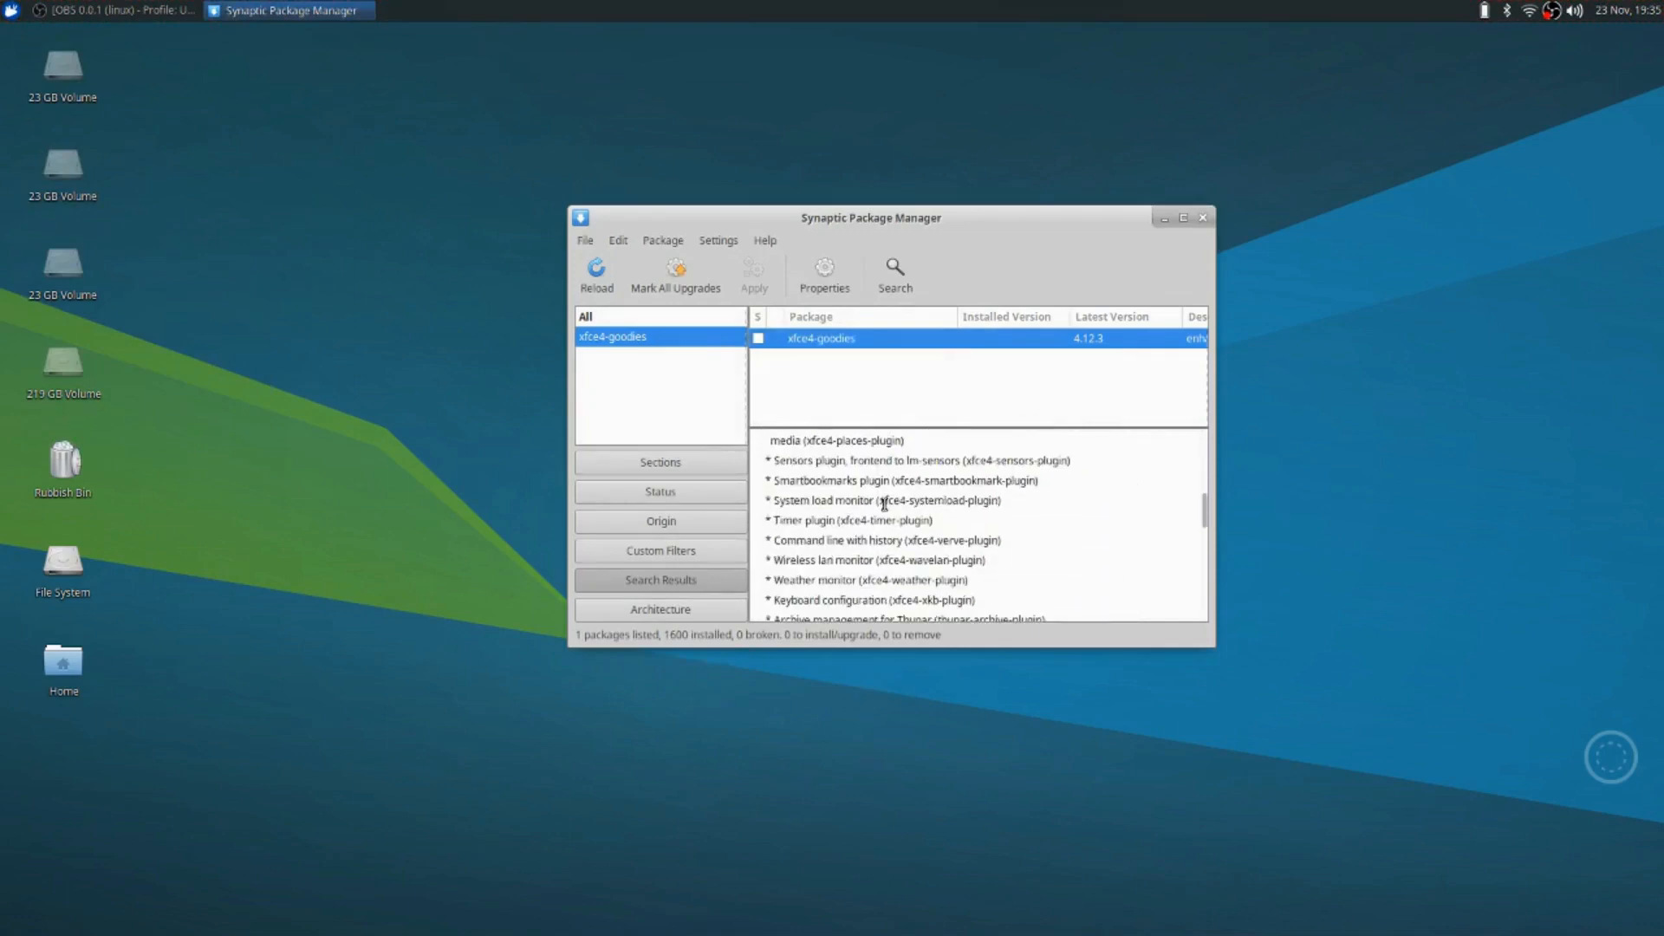
{"action": "scroll", "coordinate": [884, 504], "scroll_direction": "up", "scroll_amount": 3}
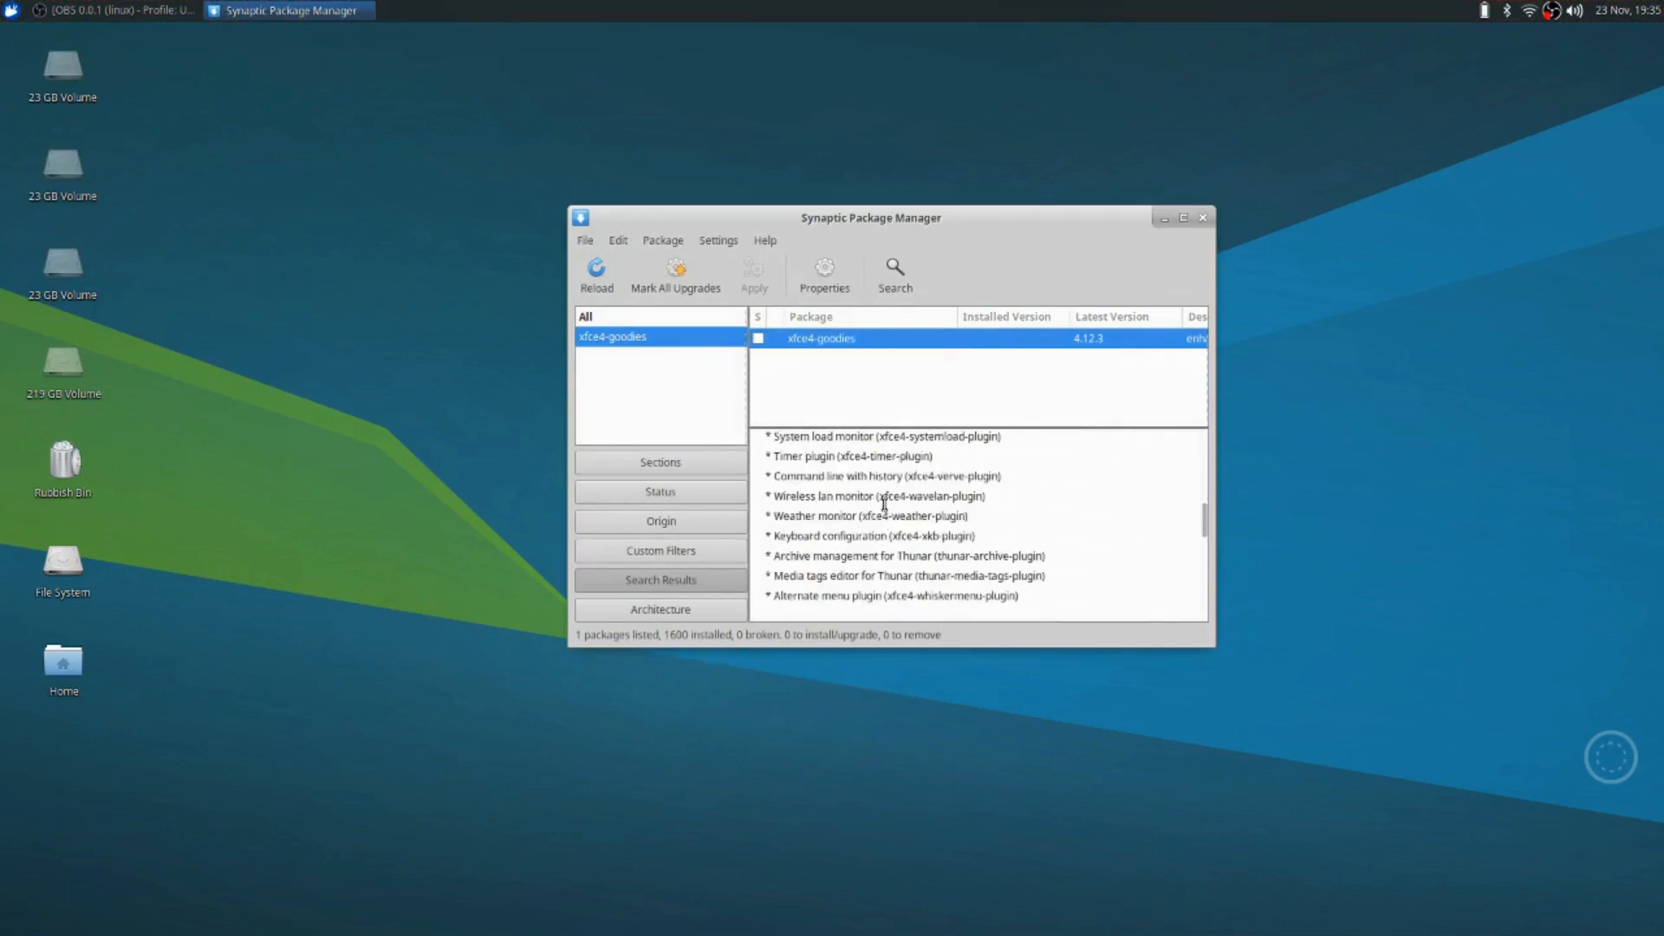
{"action": "right_click", "coordinate": [851, 12]}
{"action": "mouse_move", "coordinate": [900, 126]}
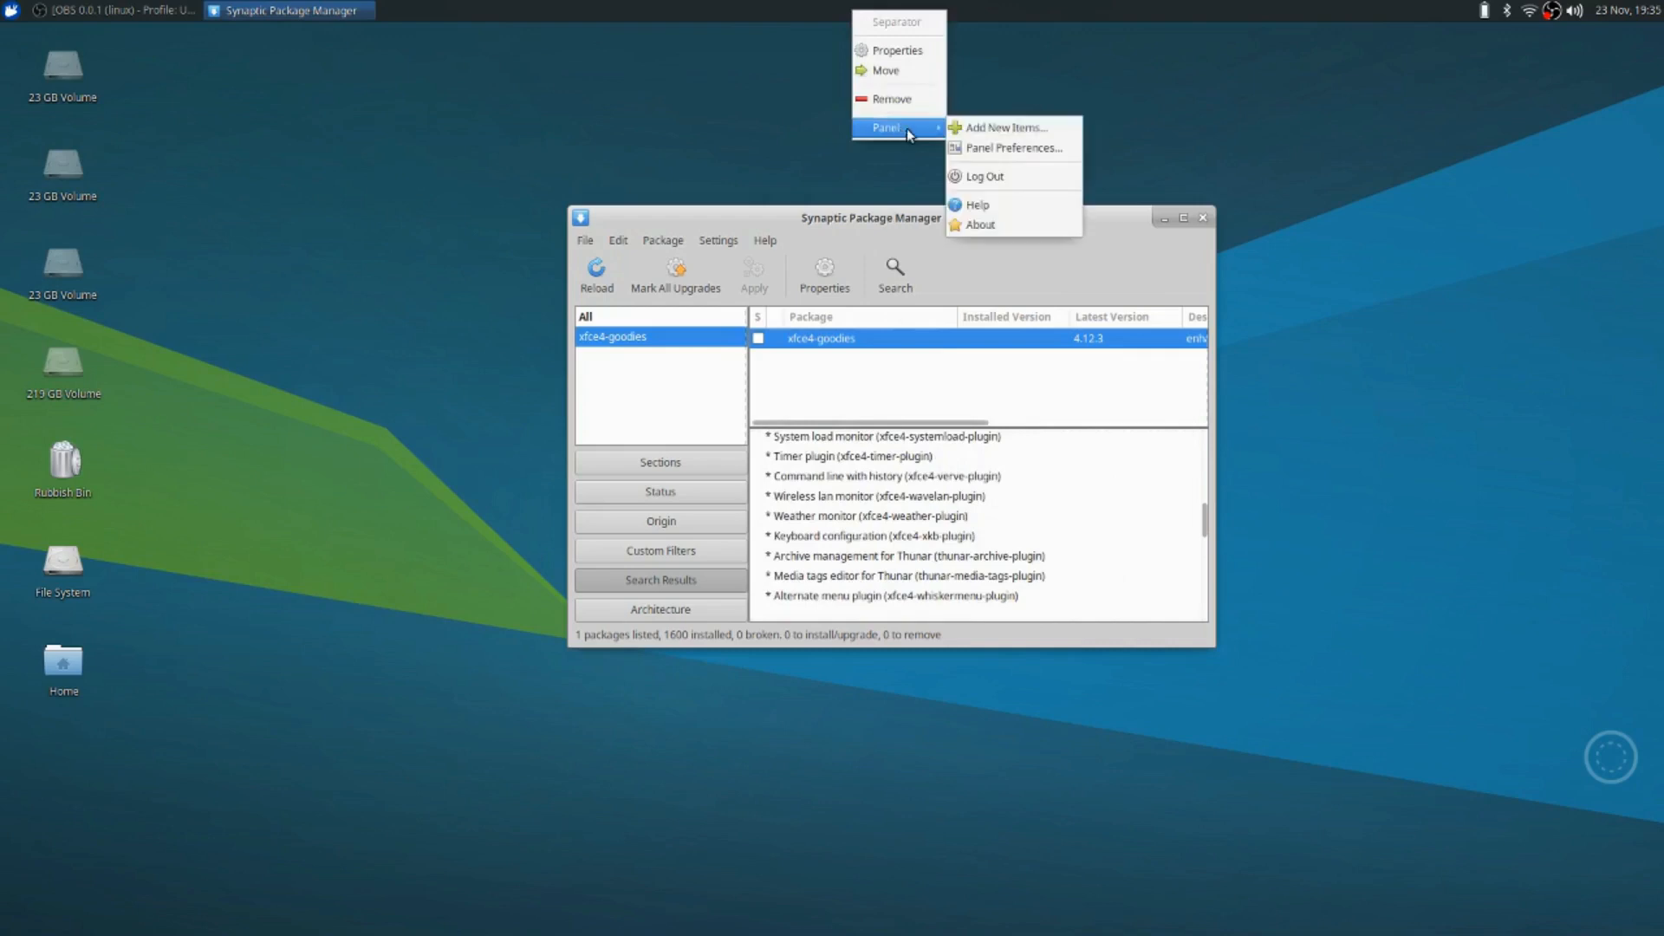
{"action": "left_click", "coordinate": [992, 130]}
{"action": "scroll", "coordinate": [804, 454], "scroll_direction": "down", "scroll_amount": 10}
{"action": "scroll", "coordinate": [804, 454], "scroll_direction": "down", "scroll_amount": 3}
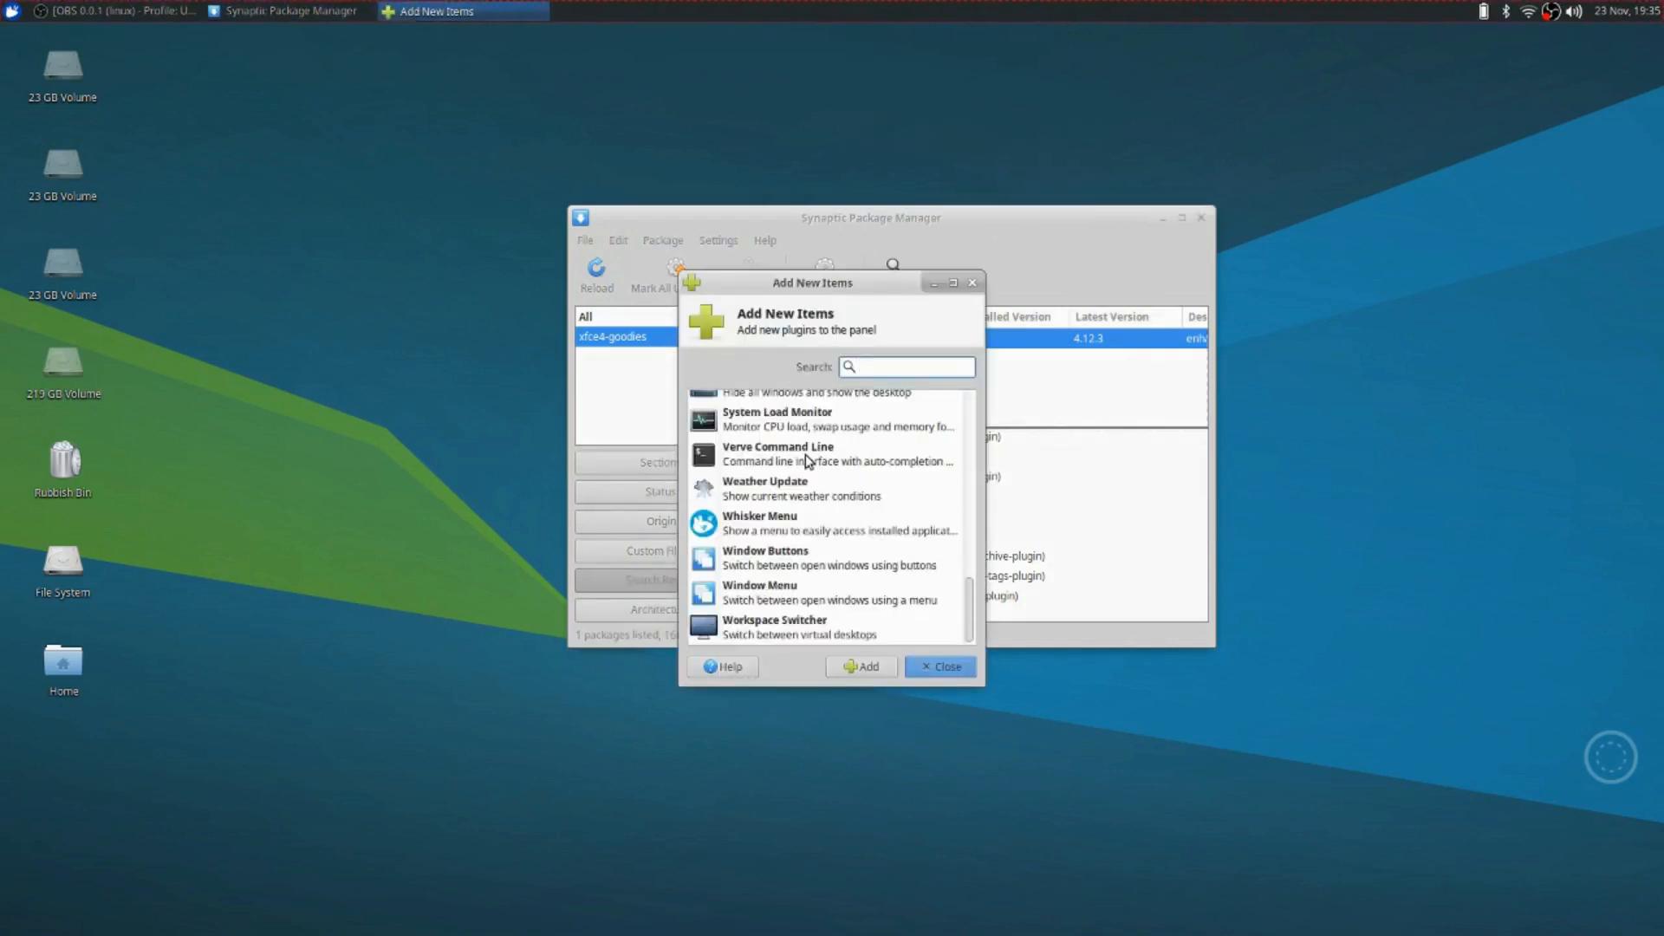
{"action": "left_click", "coordinate": [929, 671]}
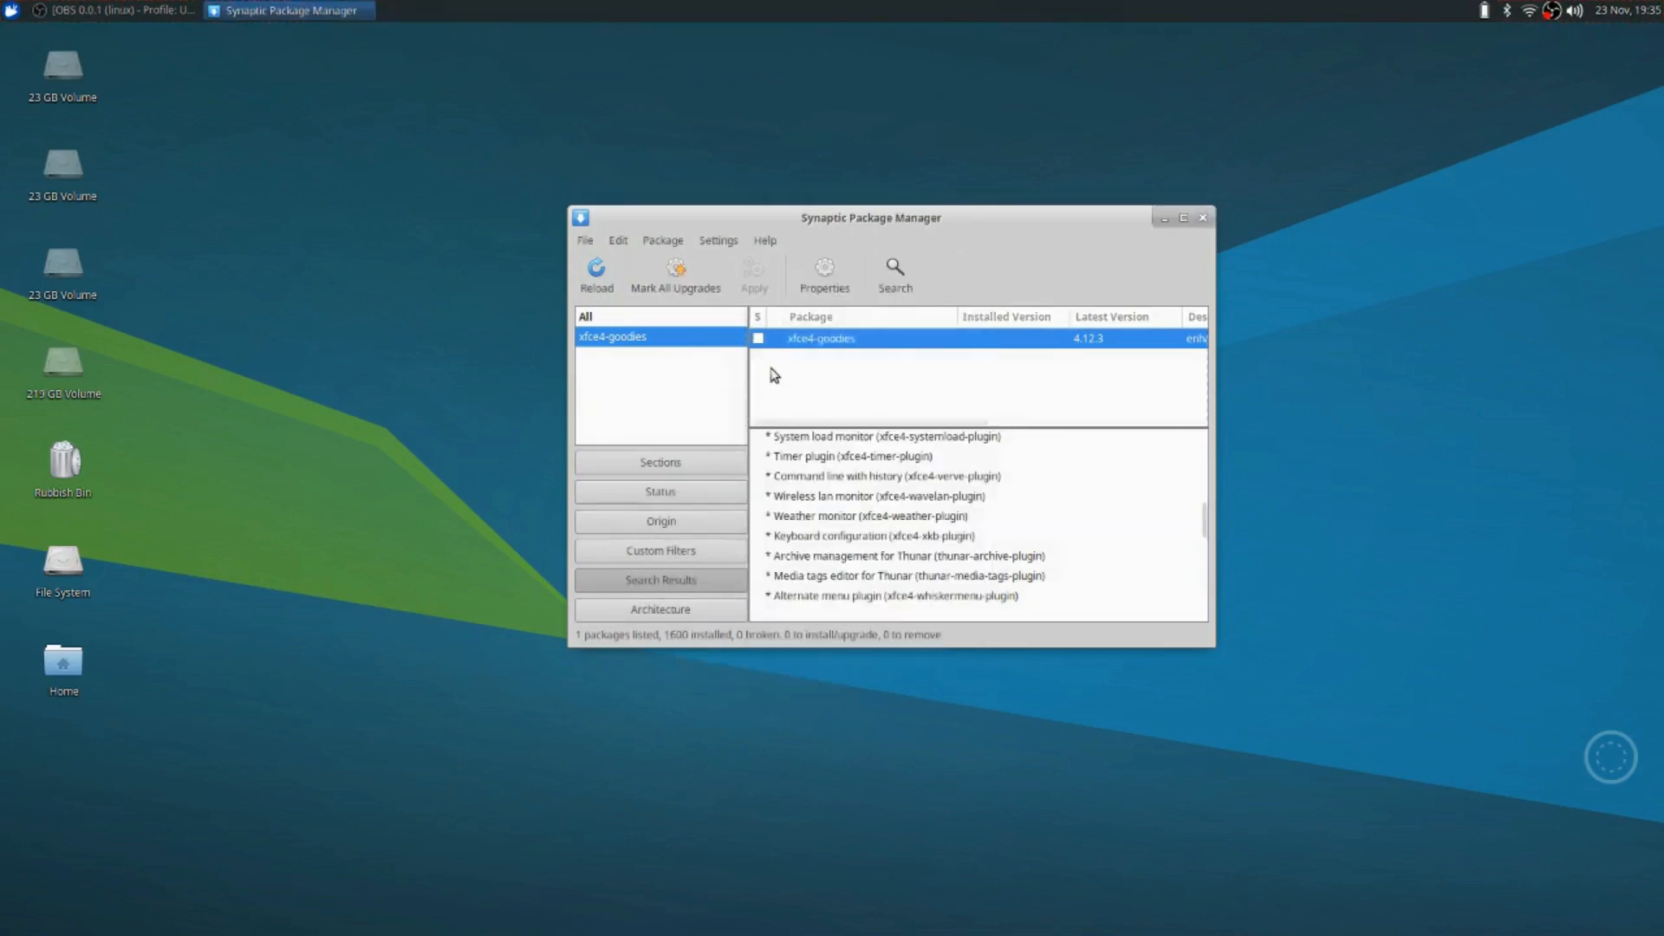
Mark xfce4-goodies for installation together with the additional packages it requires
{"action": "left_click", "coordinate": [756, 338]}
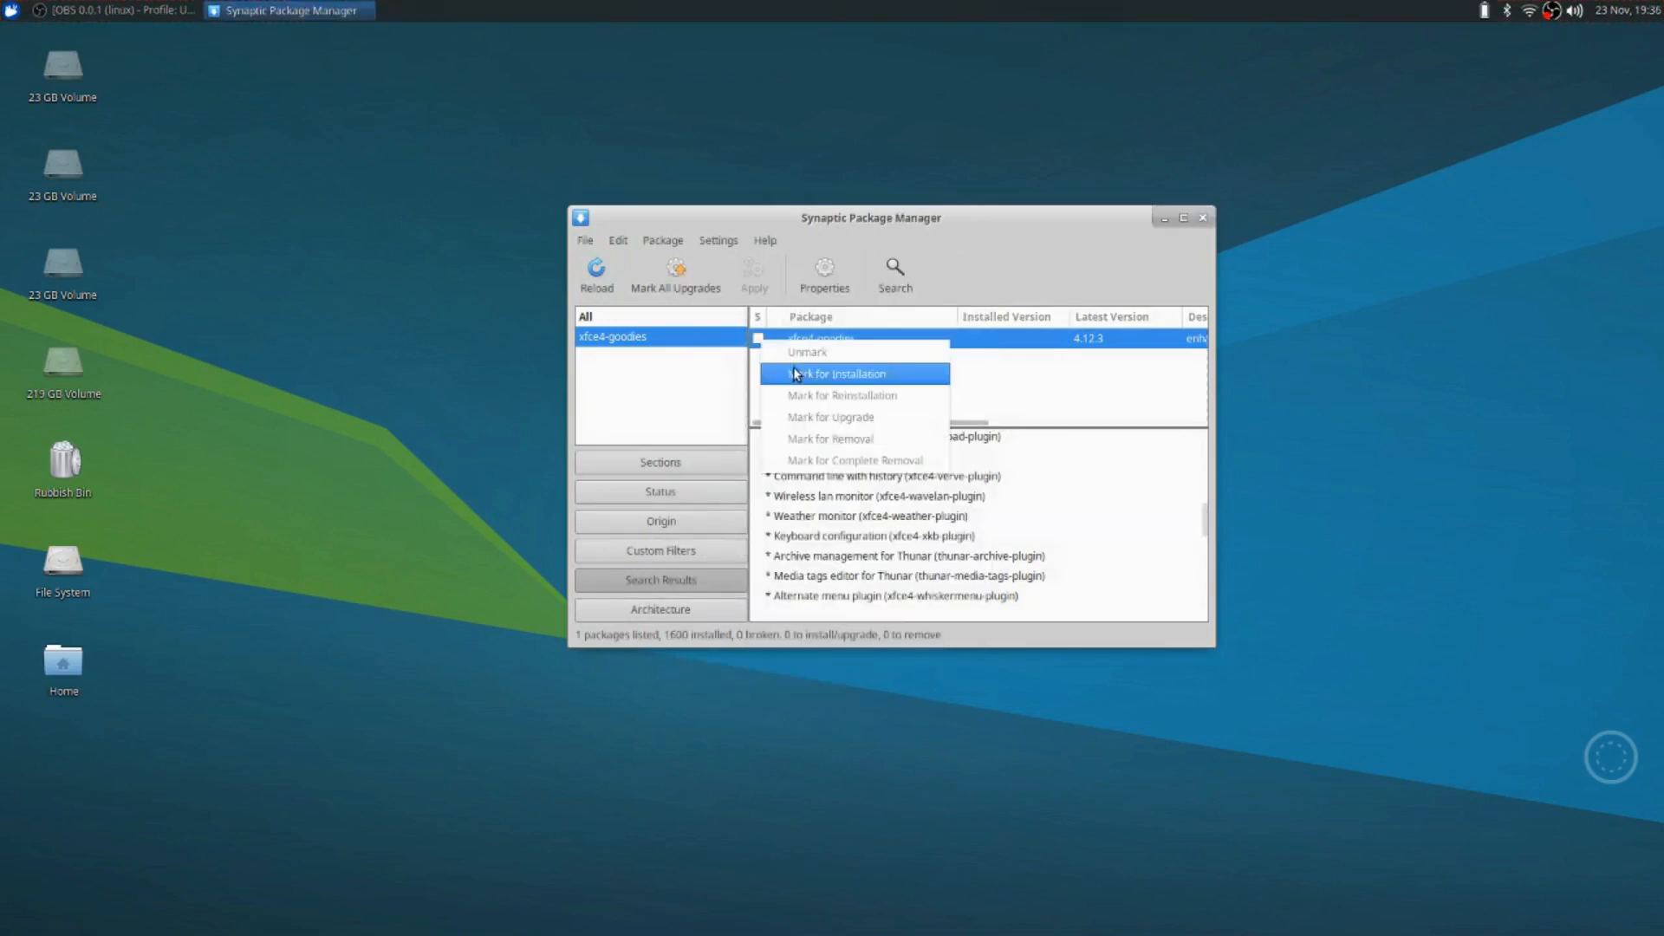
{"action": "left_click", "coordinate": [792, 367]}
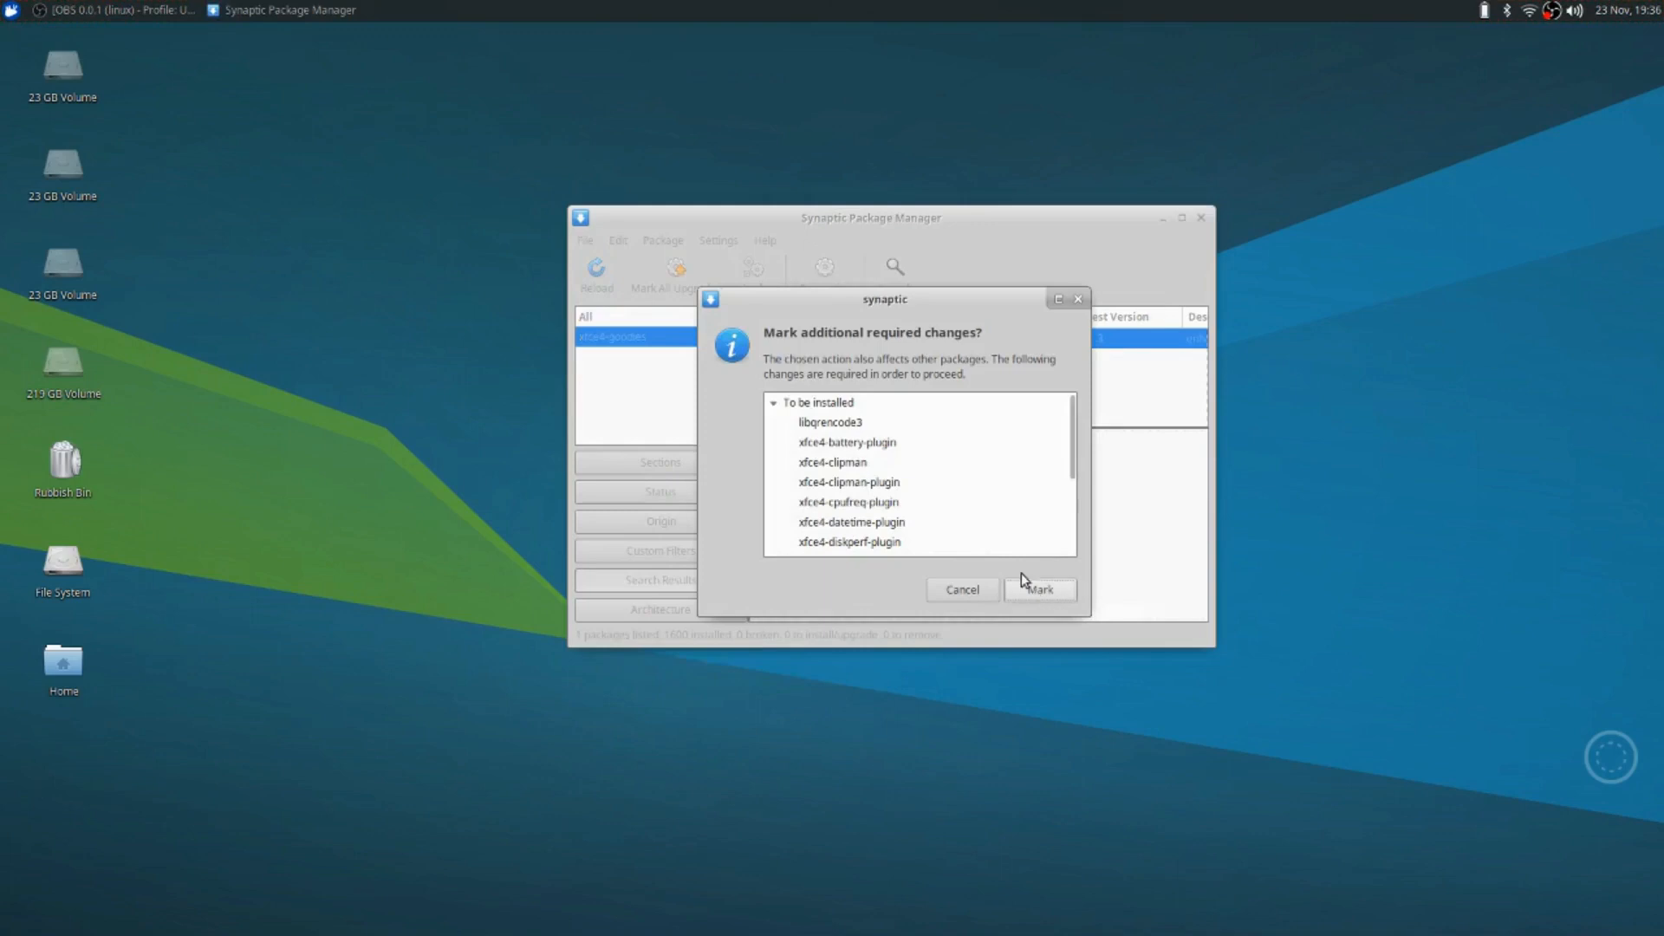
{"action": "scroll", "coordinate": [876, 475], "scroll_direction": "down", "scroll_amount": 2}
{"action": "scroll", "coordinate": [876, 475], "scroll_direction": "down", "scroll_amount": 2}
{"action": "scroll", "coordinate": [874, 472], "scroll_direction": "up", "scroll_amount": 4}
{"action": "left_click", "coordinate": [1044, 589]}
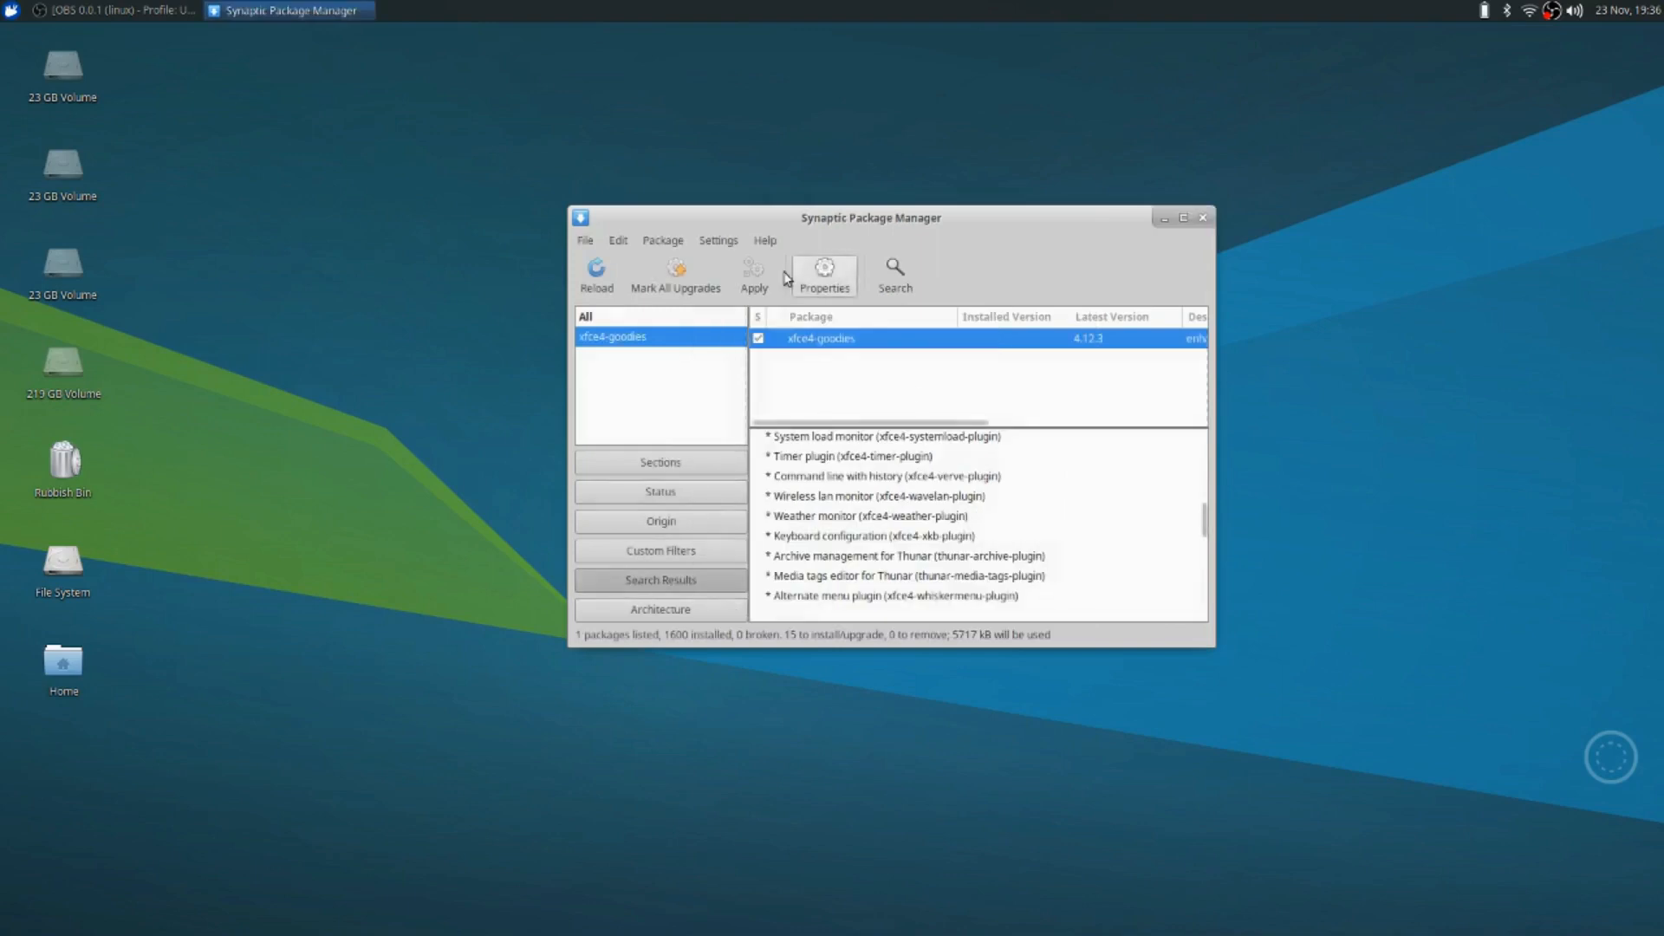
Review the packages that will be installed and those left unchanged, and apply the marked xfce4-goodies installation
{"action": "left_click", "coordinate": [751, 279]}
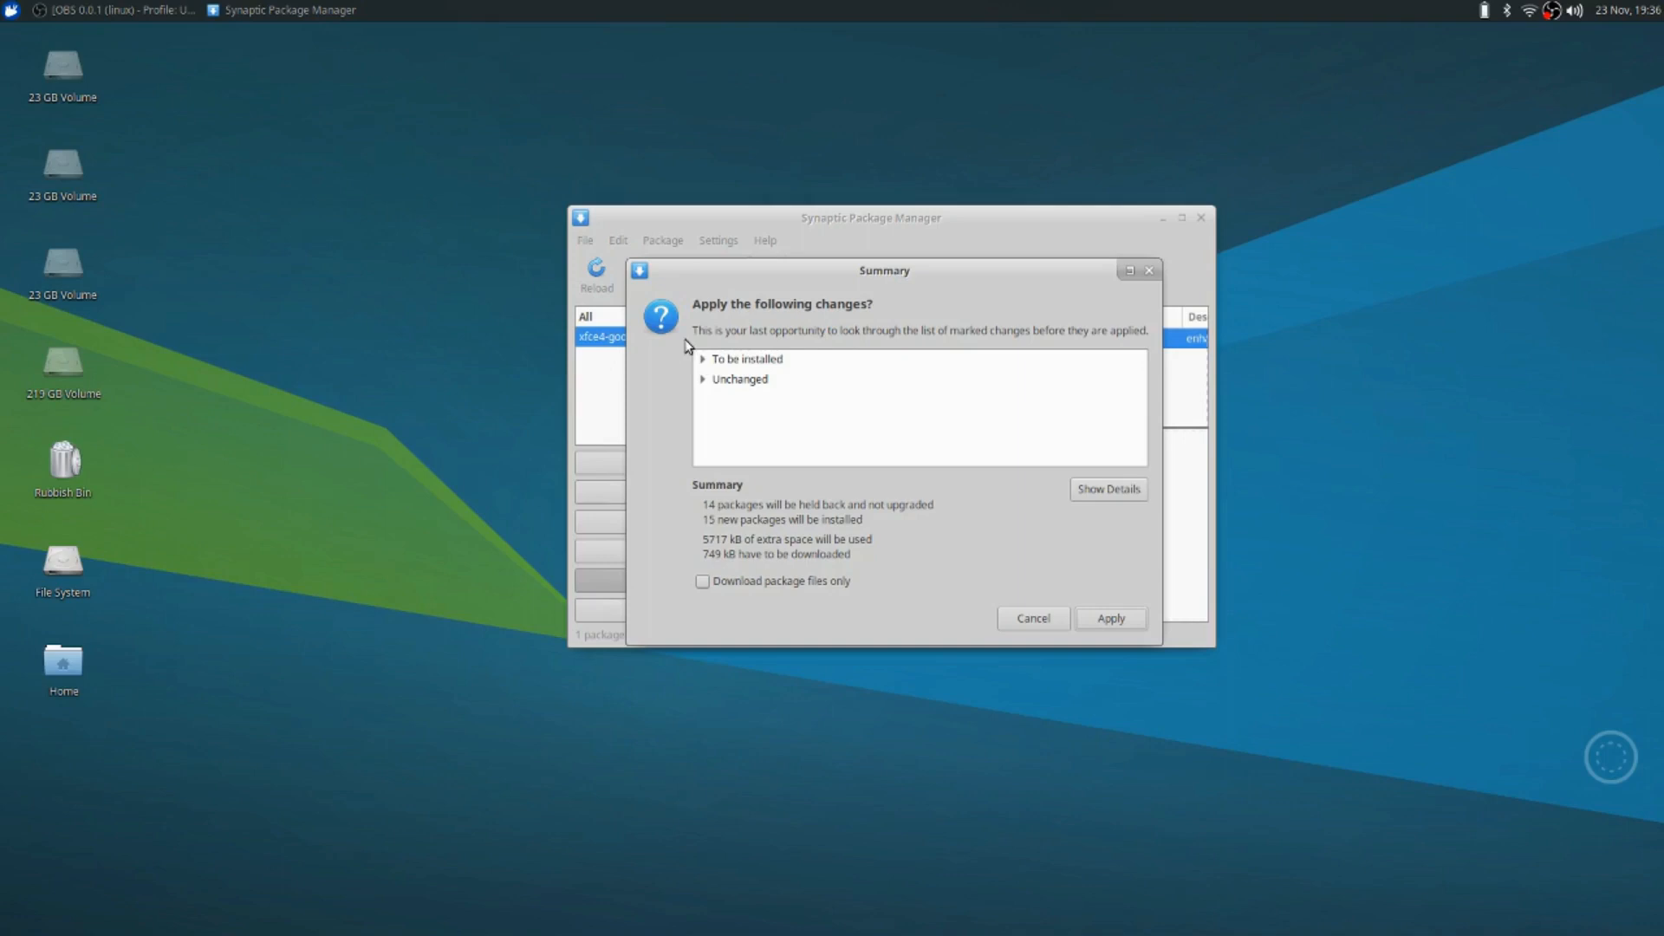
{"action": "left_click", "coordinate": [702, 360]}
{"action": "scroll", "coordinate": [713, 380], "scroll_direction": "down", "scroll_amount": 3}
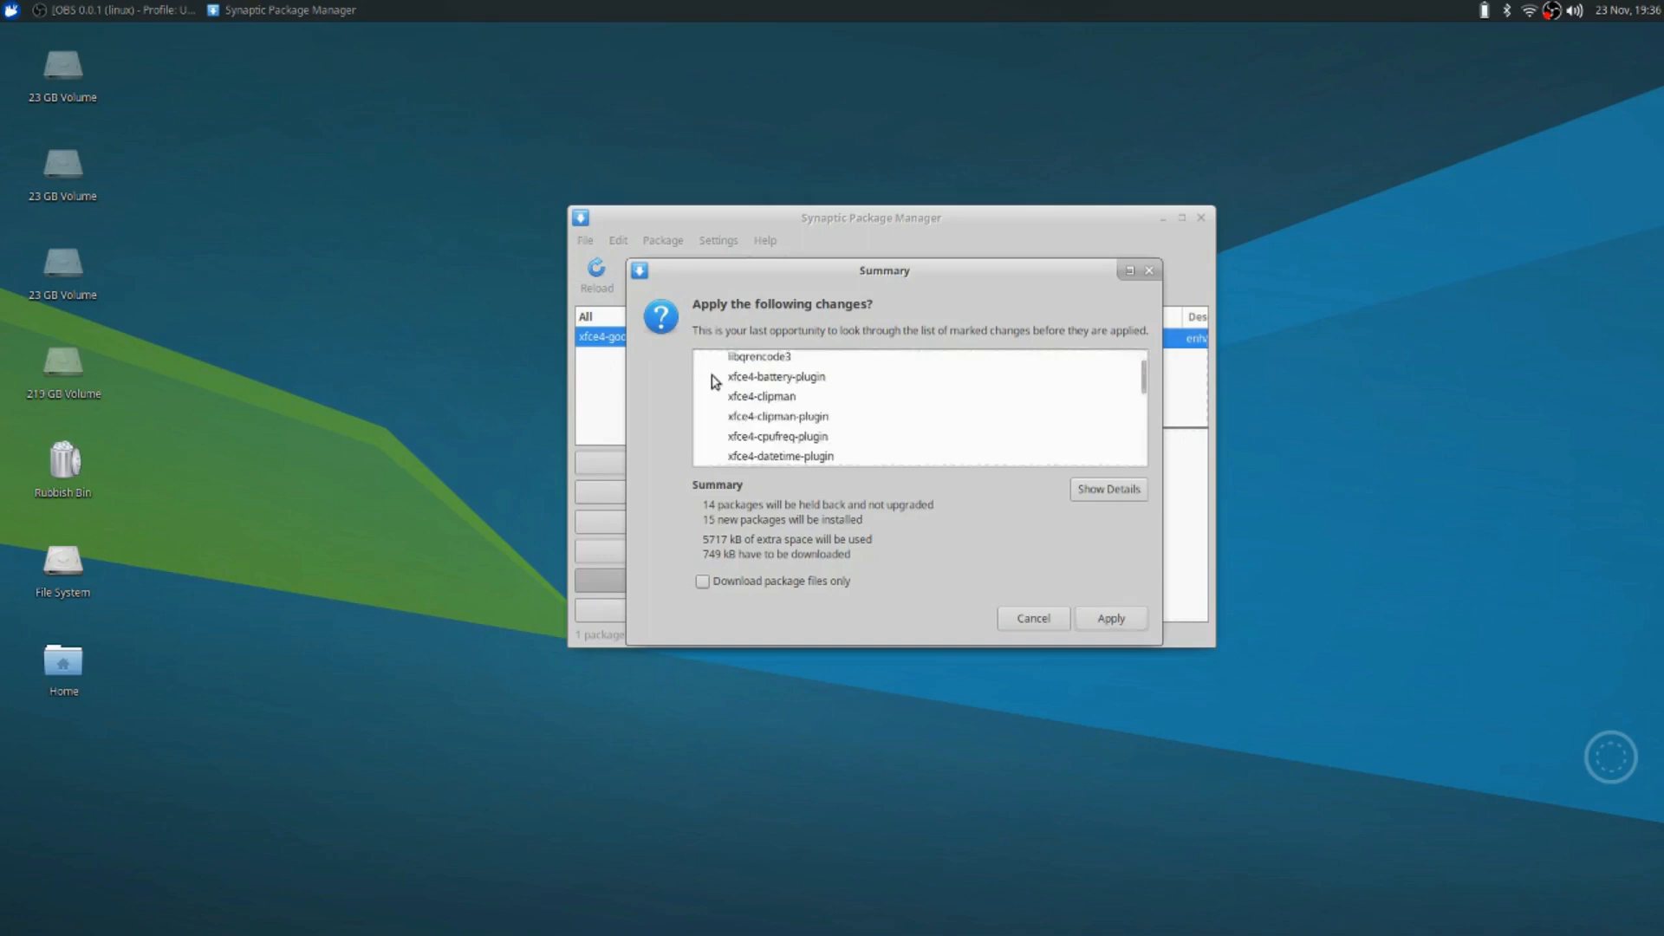
{"action": "scroll", "coordinate": [713, 382], "scroll_direction": "down", "scroll_amount": 3}
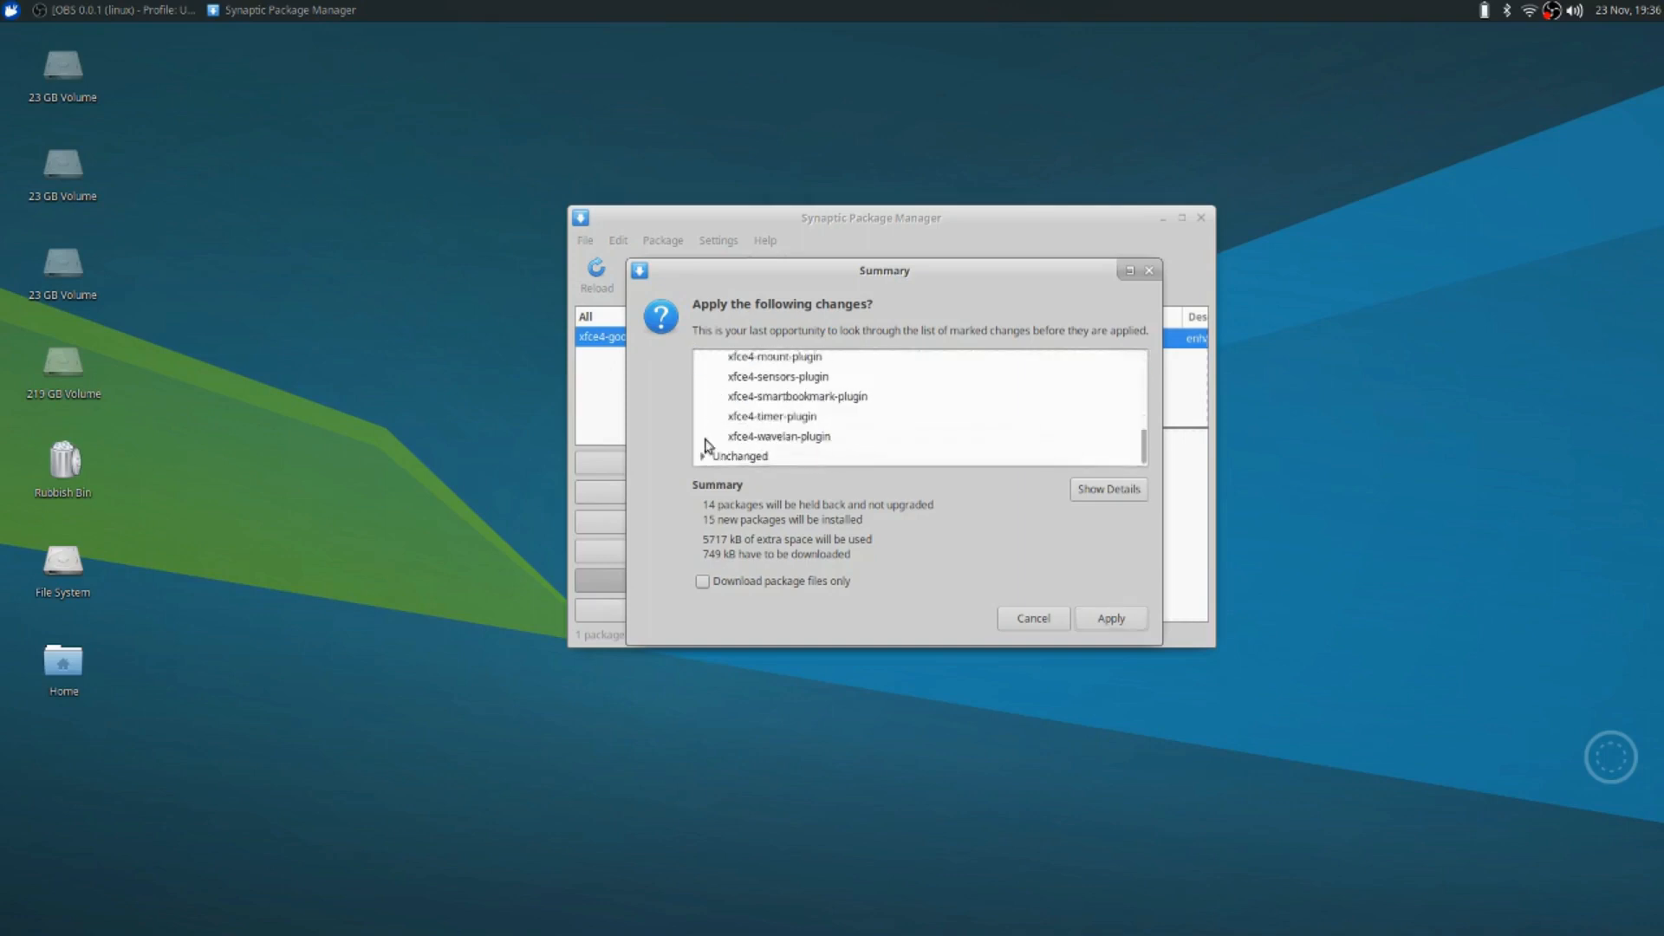
{"action": "left_click", "coordinate": [704, 457]}
{"action": "scroll", "coordinate": [768, 397], "scroll_direction": "down", "scroll_amount": 5}
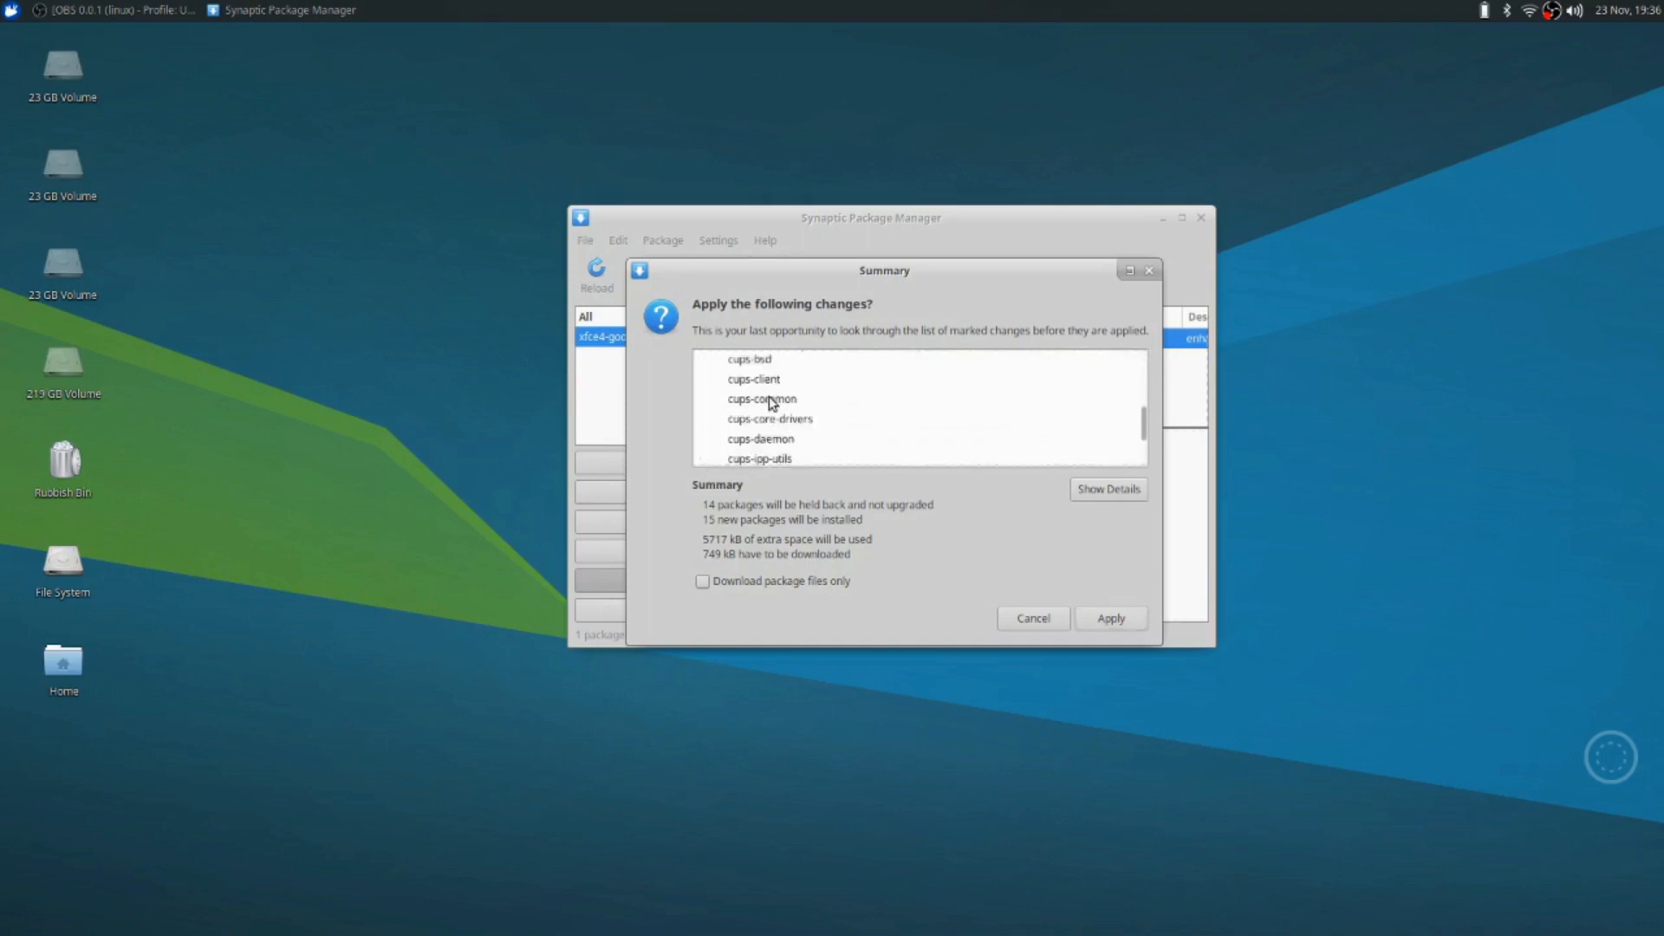
{"action": "left_click", "coordinate": [1118, 617]}
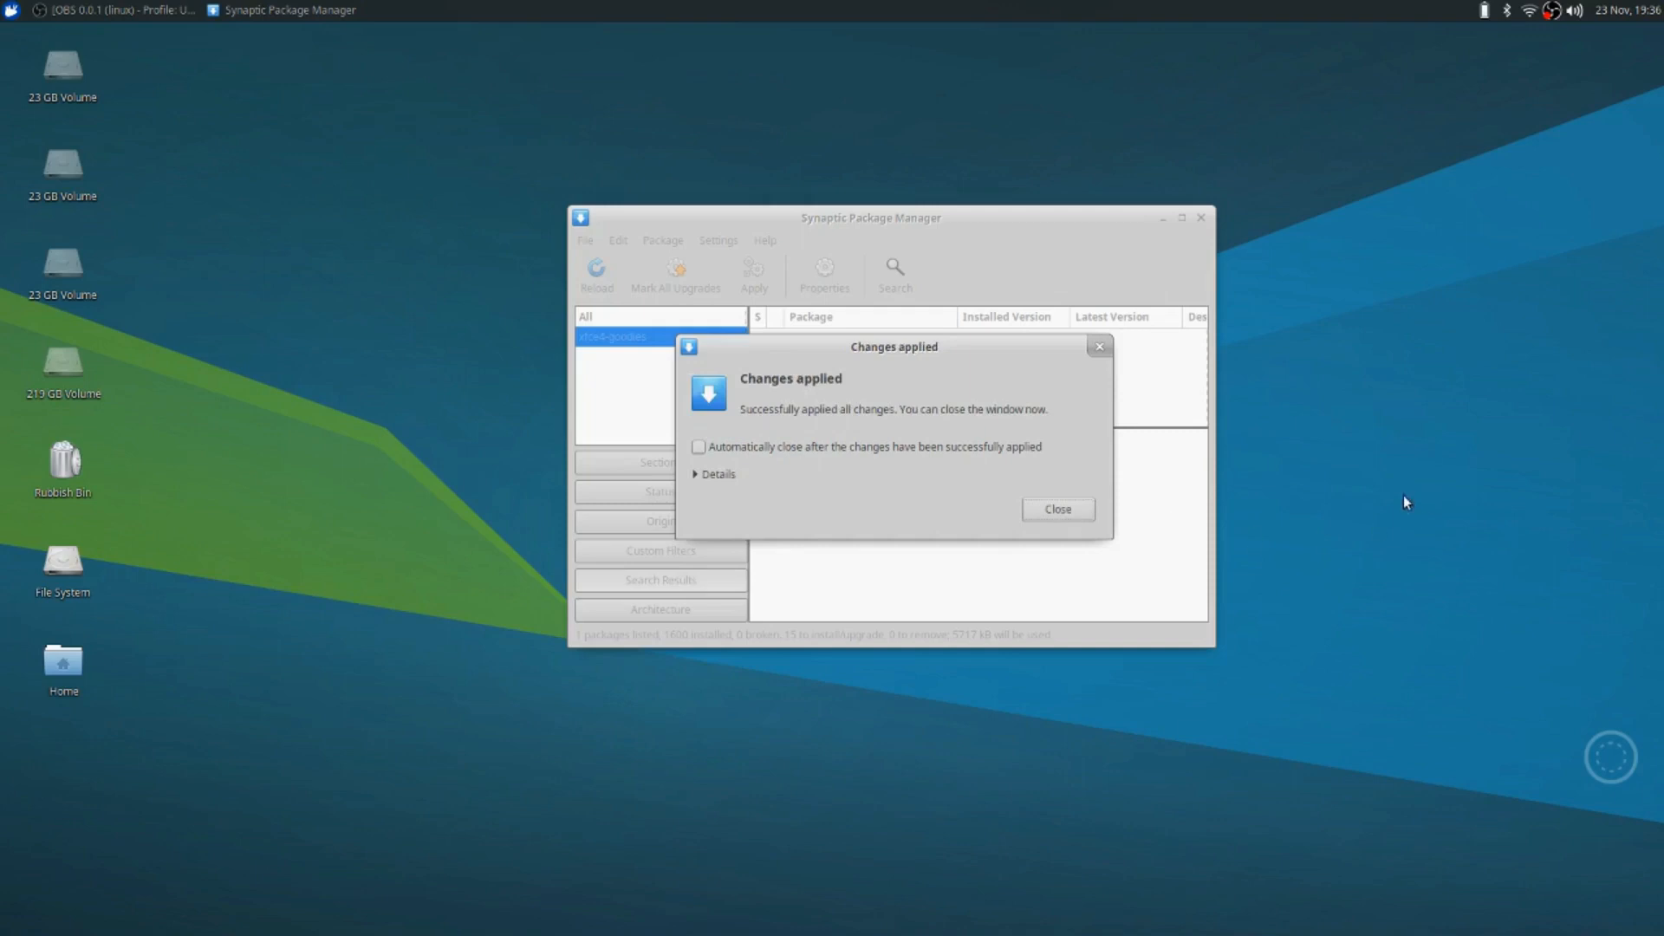
{"action": "left_click", "coordinate": [1059, 510]}
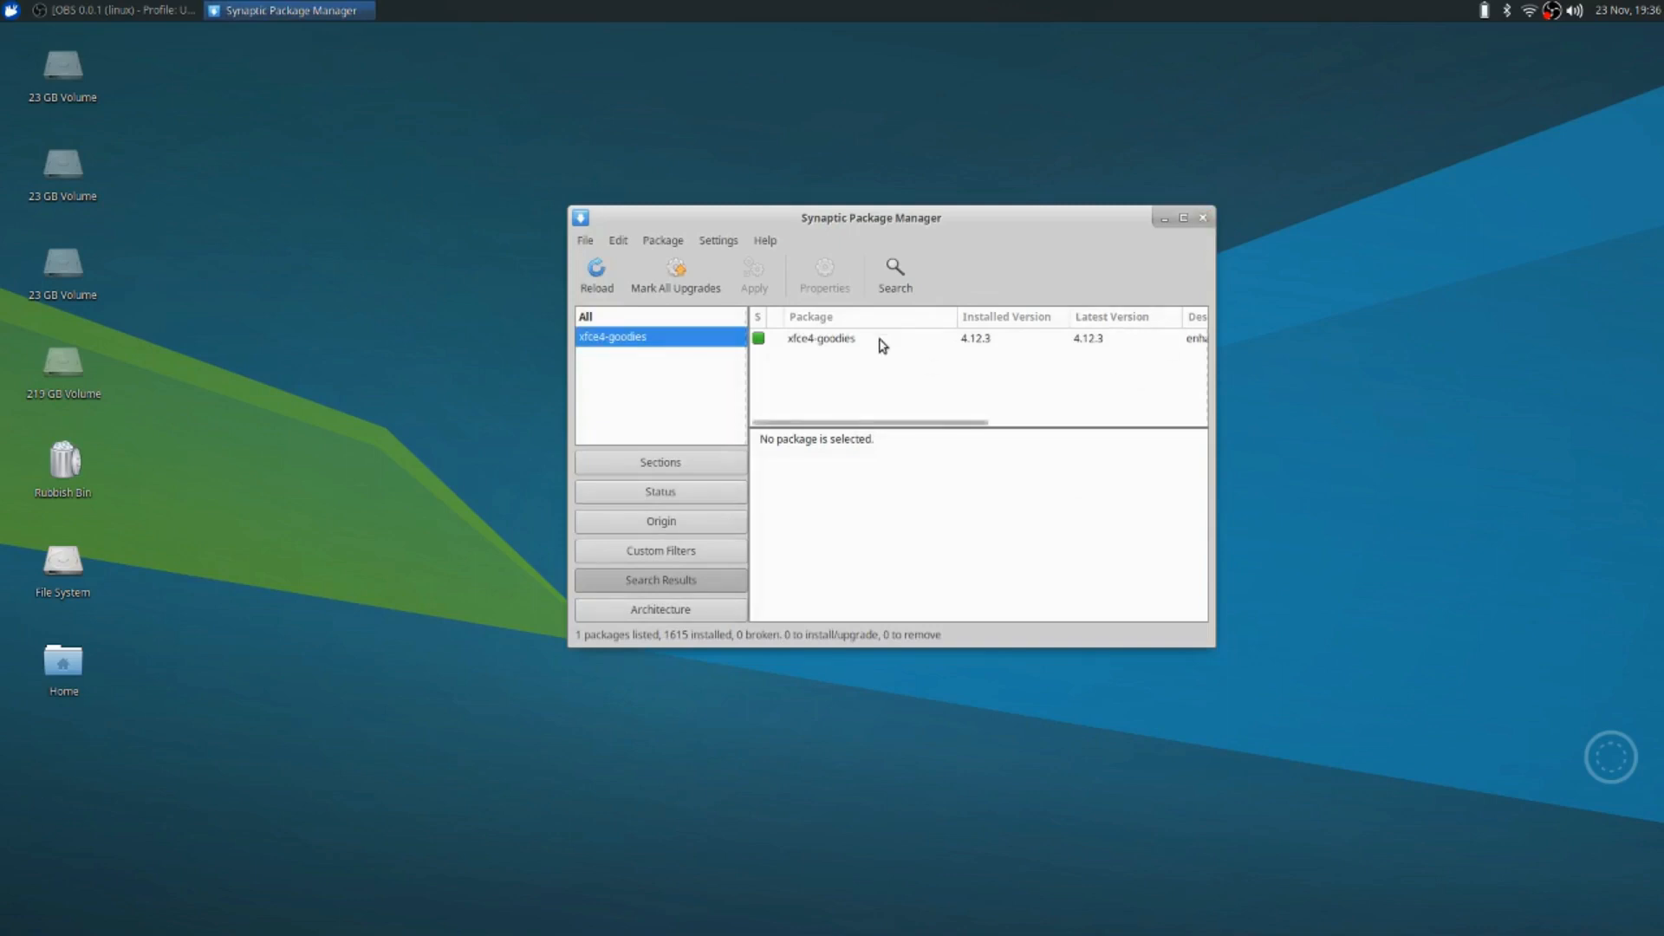
Search the packages for "theme" by description and name
{"action": "left_click", "coordinate": [895, 273]}
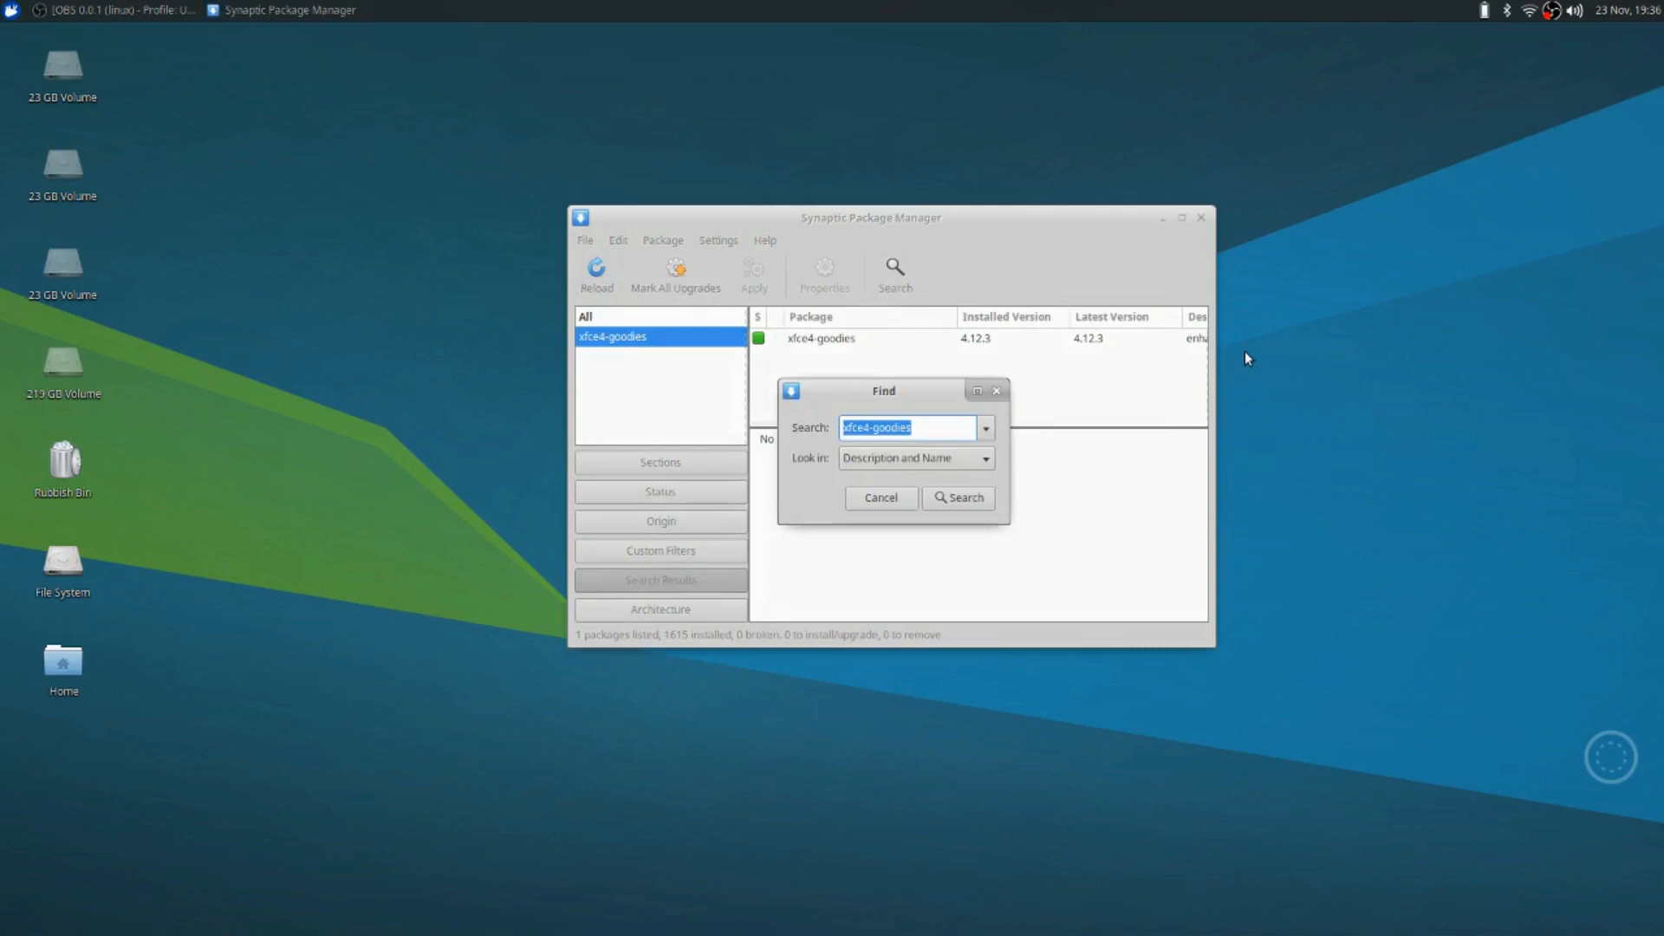
{"action": "type", "text": "a"}
{"action": "key", "text": "BackSpace"}
{"action": "key", "text": "BackSpace"}
{"action": "type", "text": "theme"}
{"action": "key", "text": "Return"}
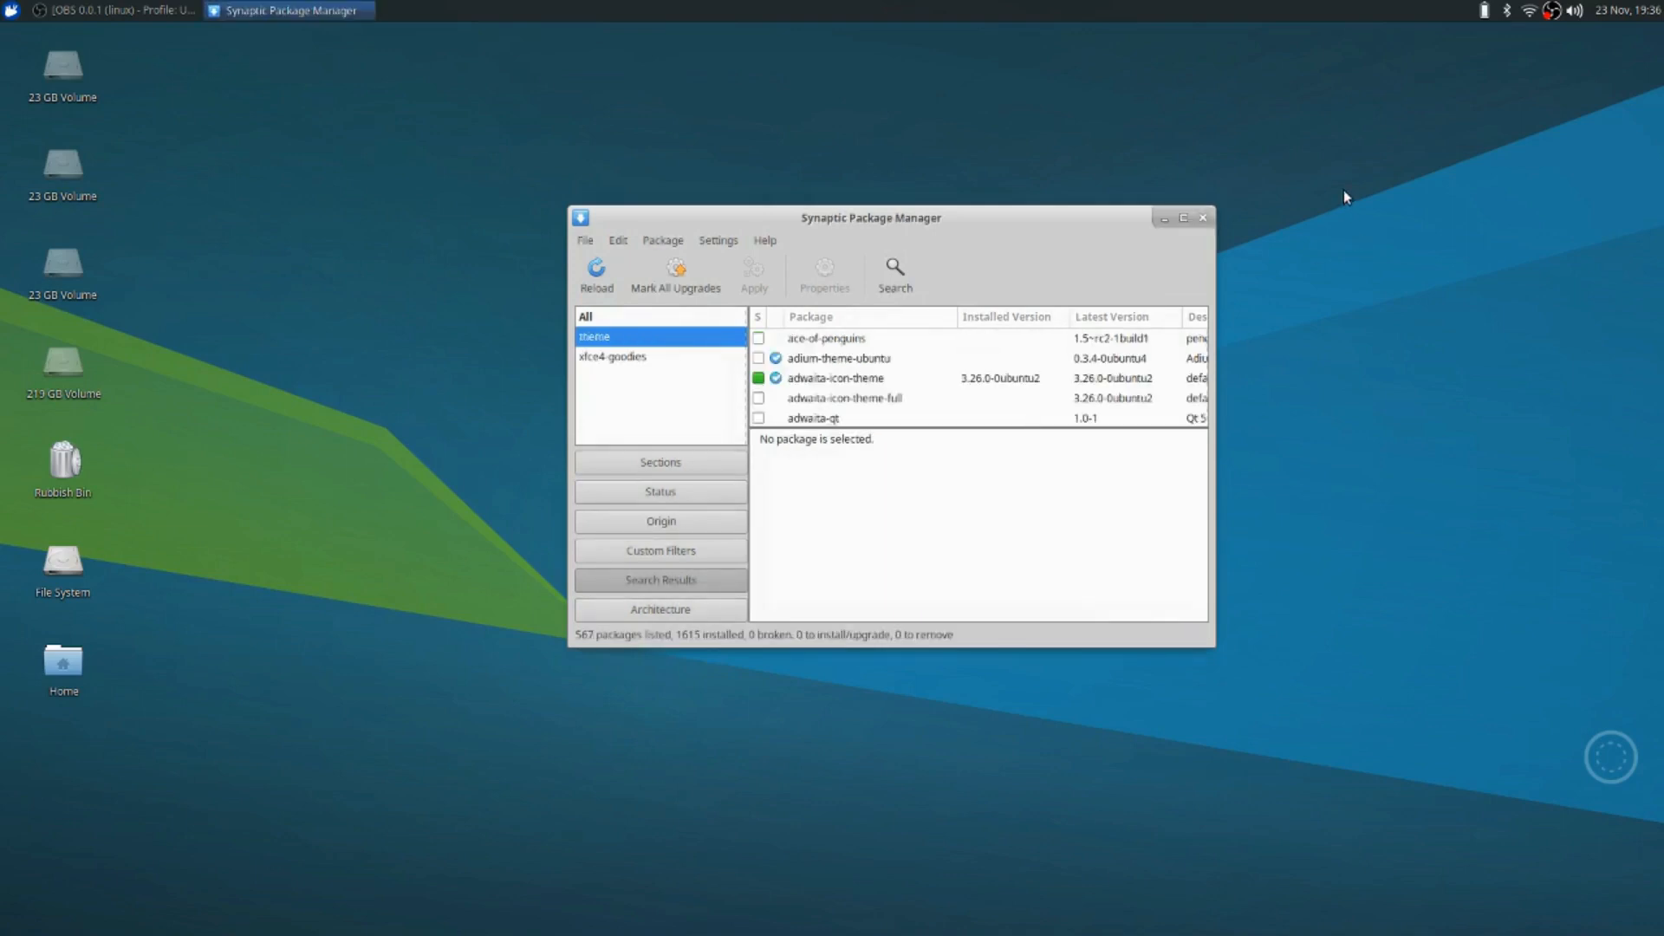
Mark arc-theme for installation, apply the change, and close the package manager once it is installed
{"action": "scroll", "coordinate": [878, 360], "scroll_direction": "down", "scroll_amount": 3}
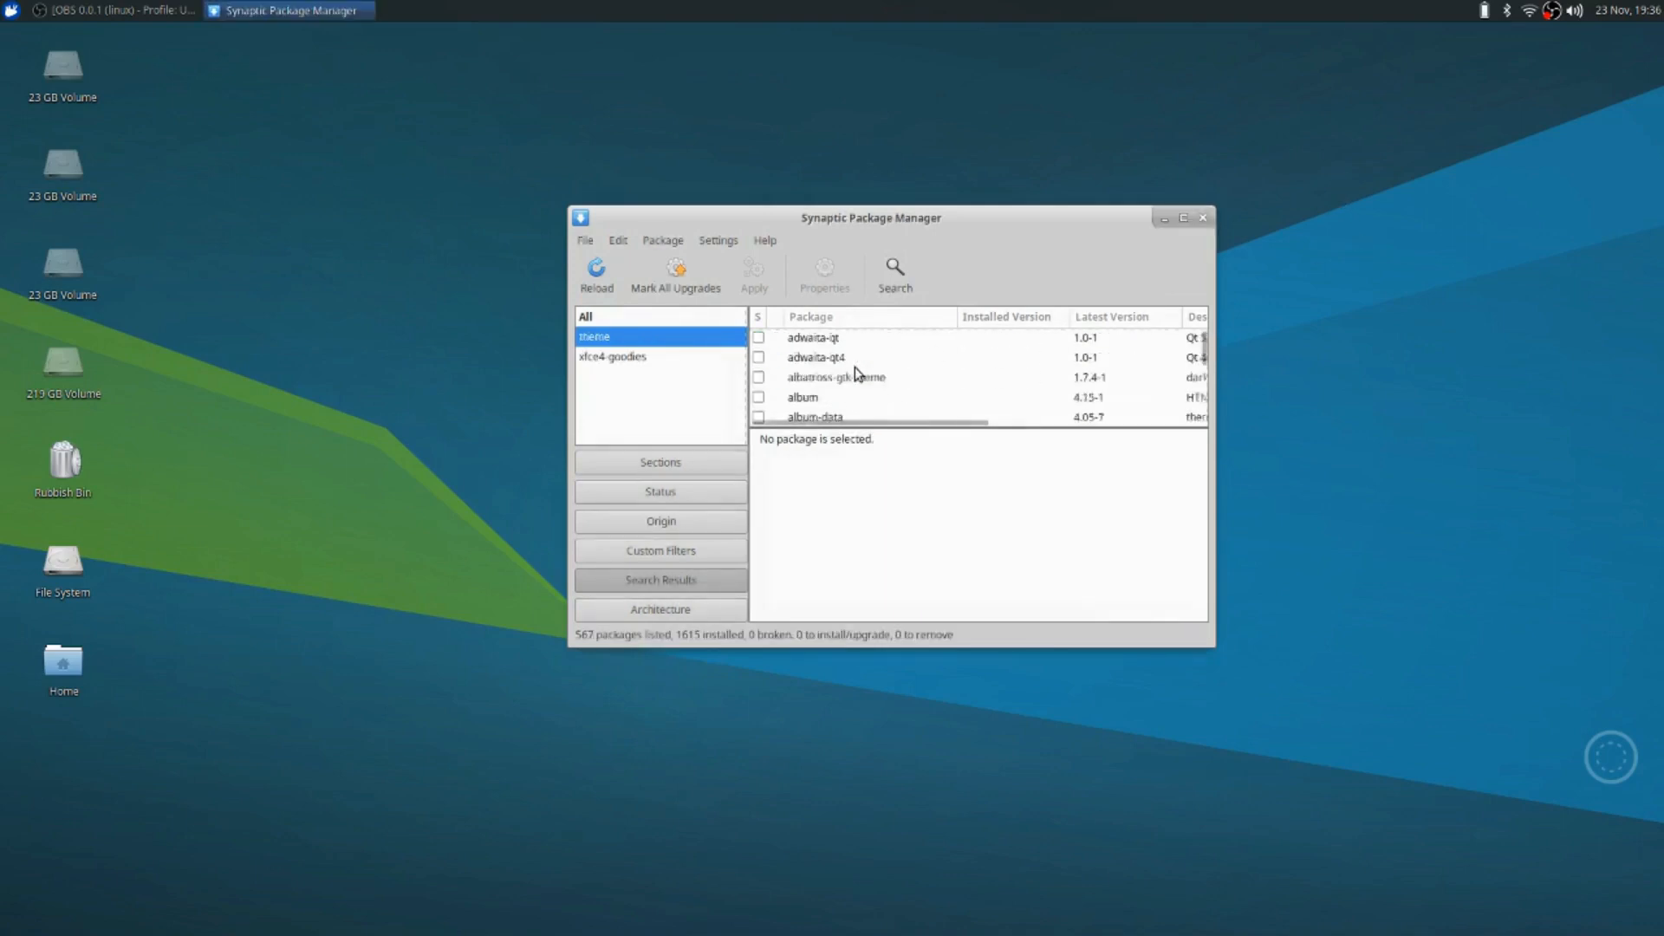
{"action": "scroll", "coordinate": [856, 373], "scroll_direction": "down", "scroll_amount": 1}
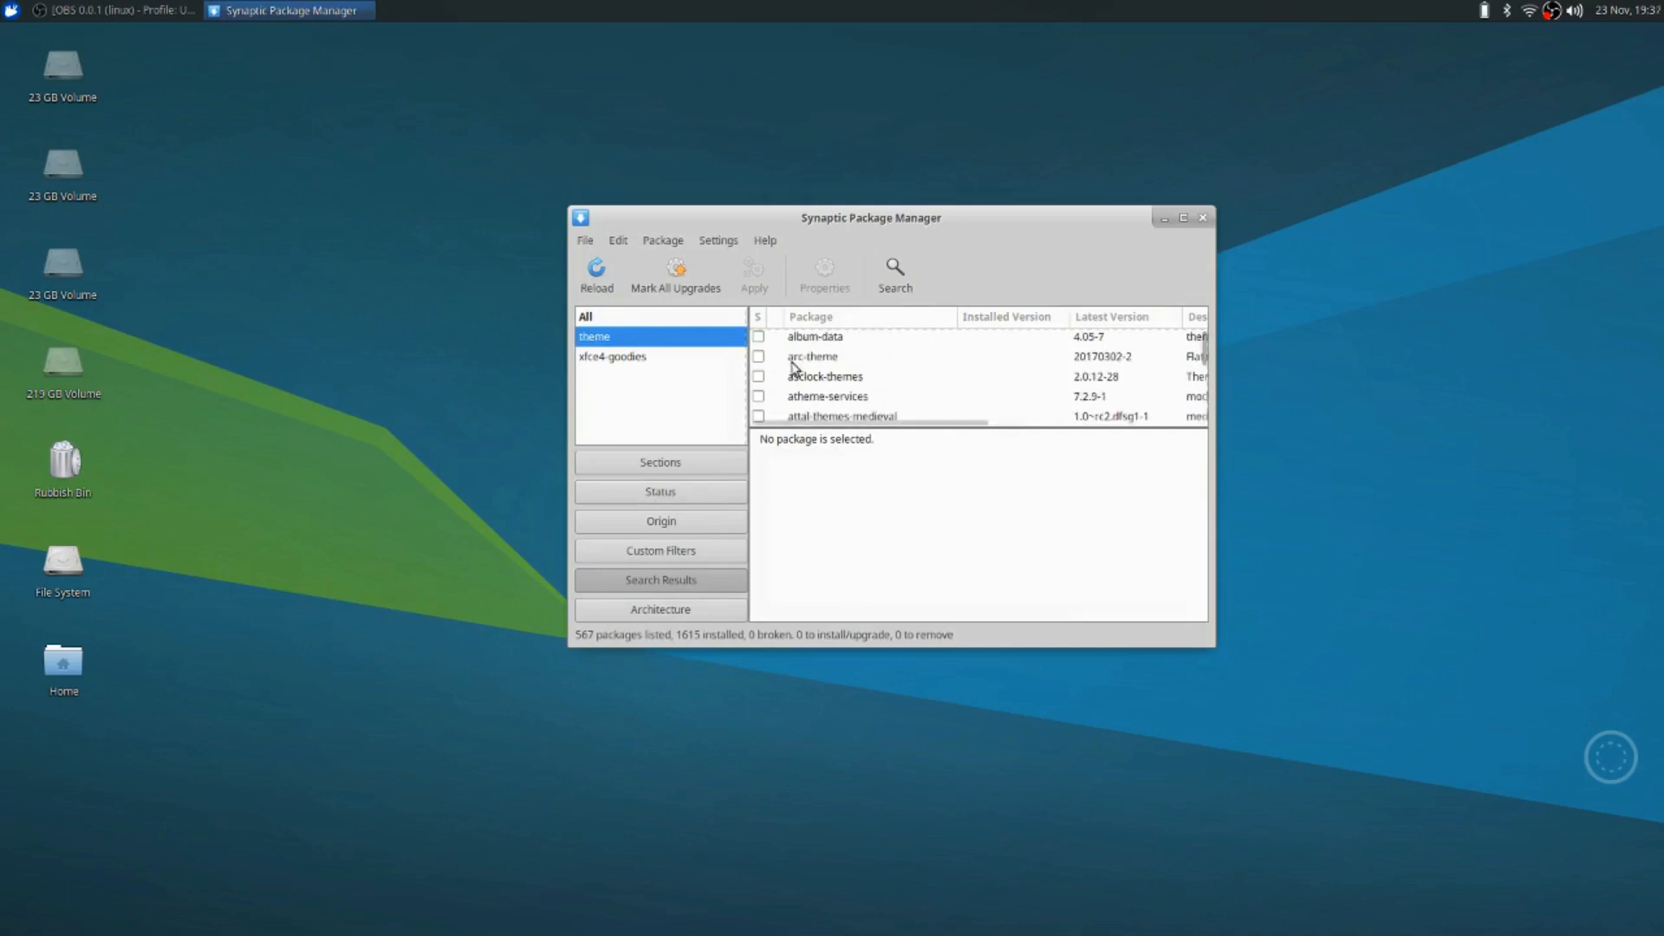
{"action": "left_click", "coordinate": [758, 357]}
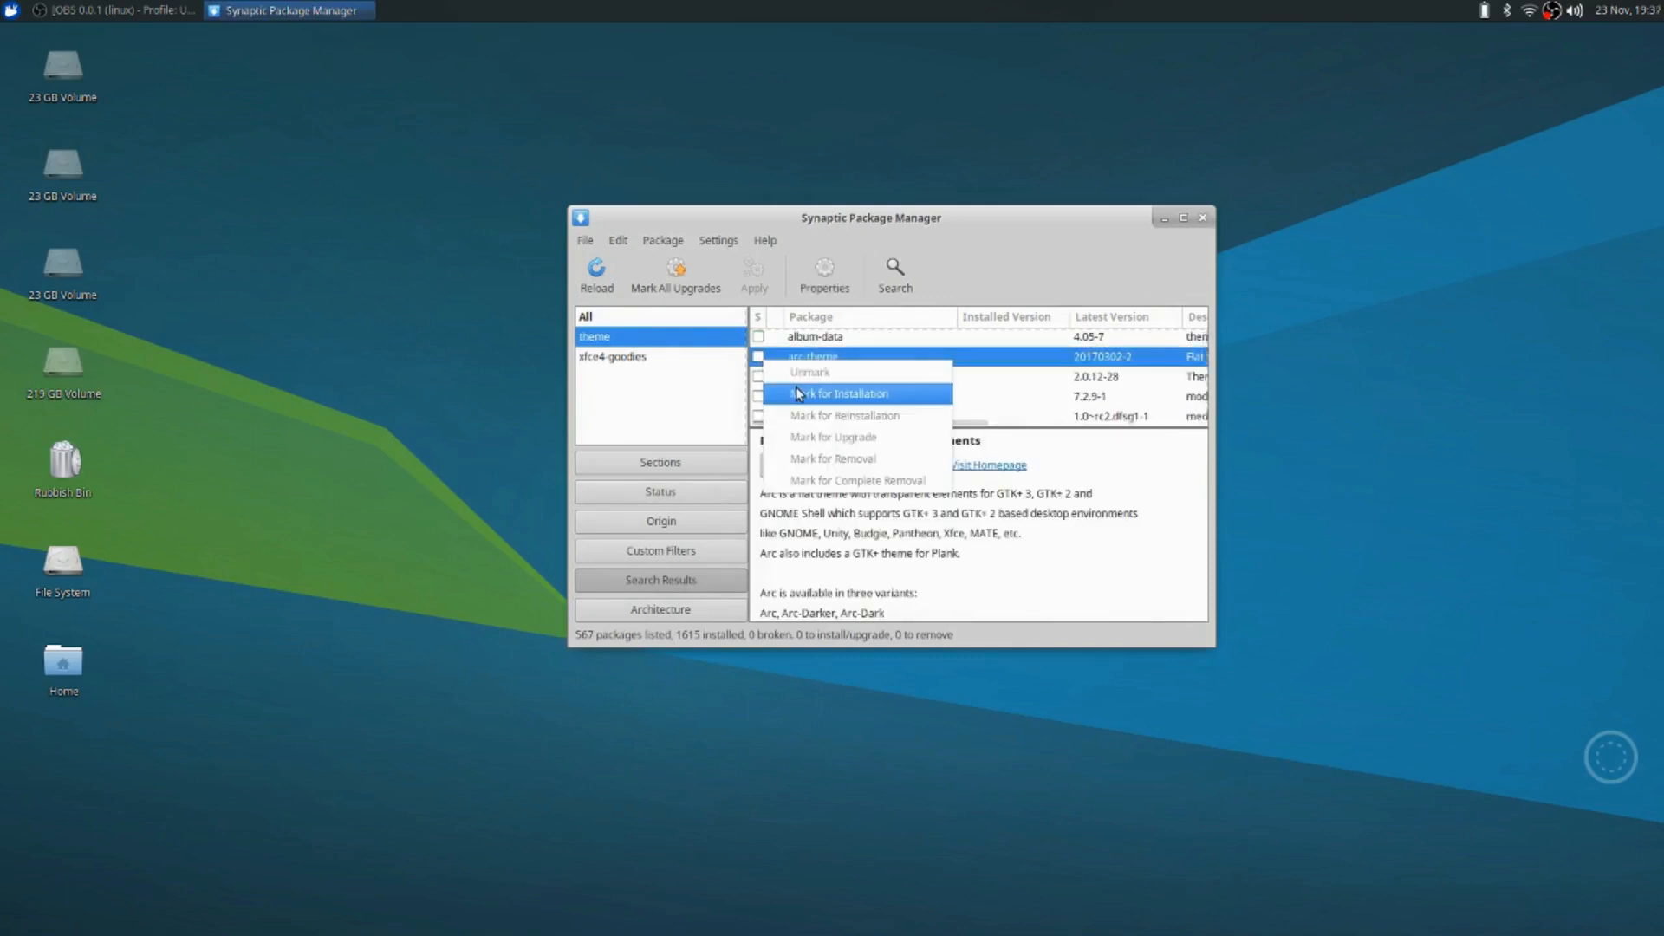
{"action": "left_click", "coordinate": [796, 390]}
{"action": "left_click", "coordinate": [745, 279]}
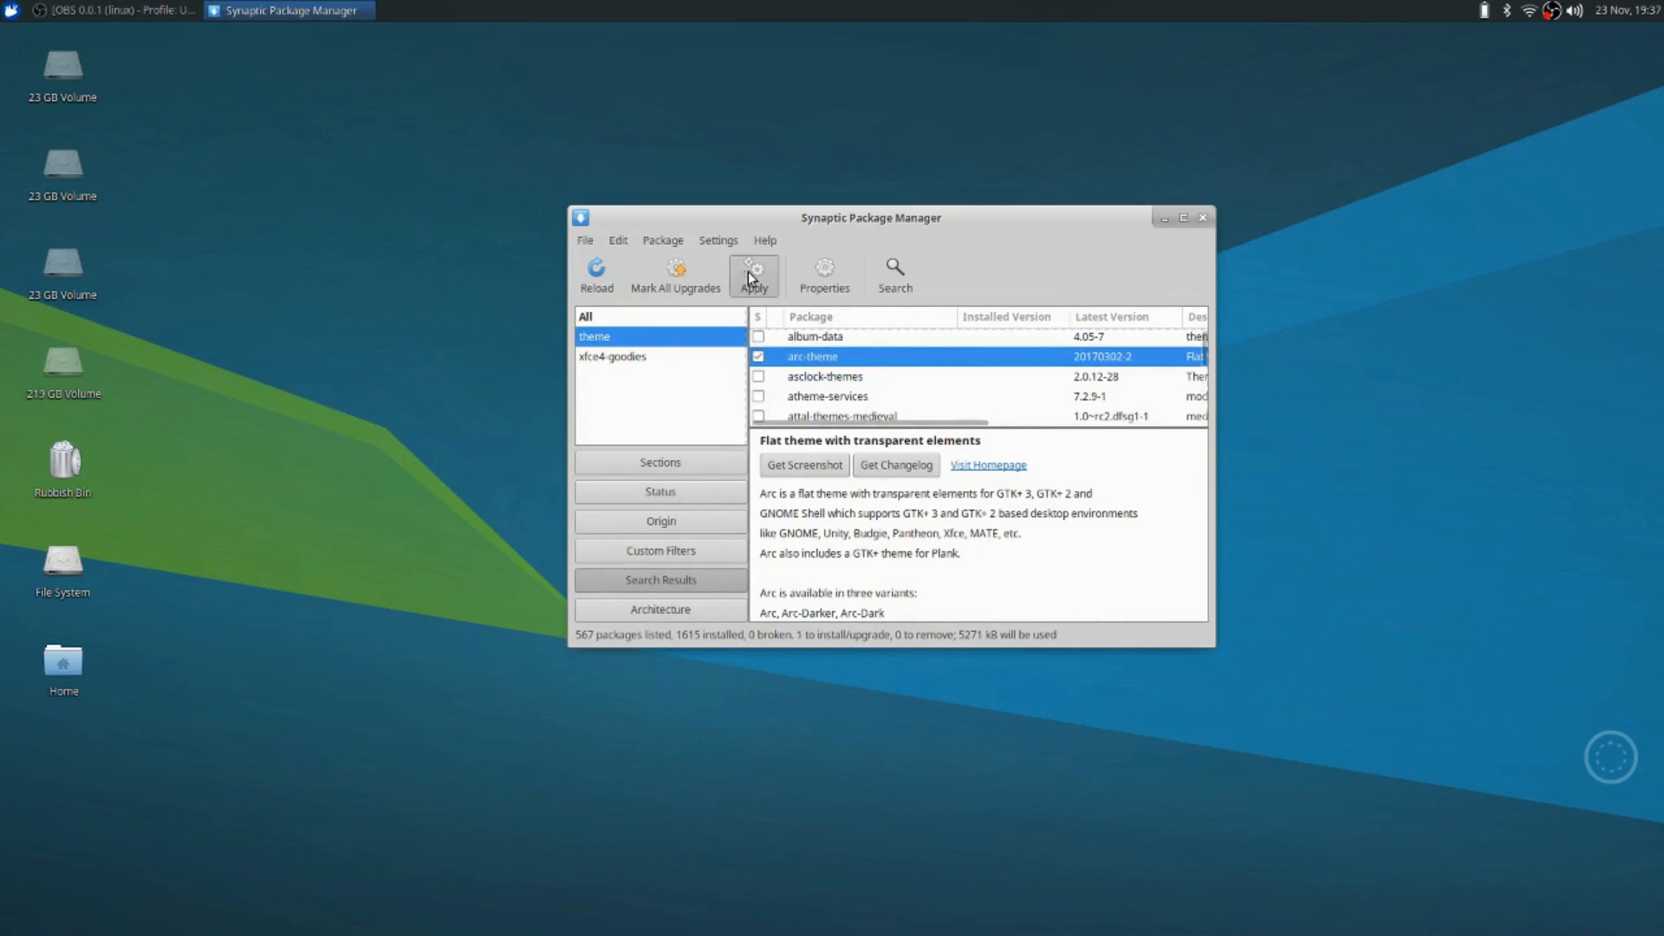
{"action": "left_click", "coordinate": [1102, 612]}
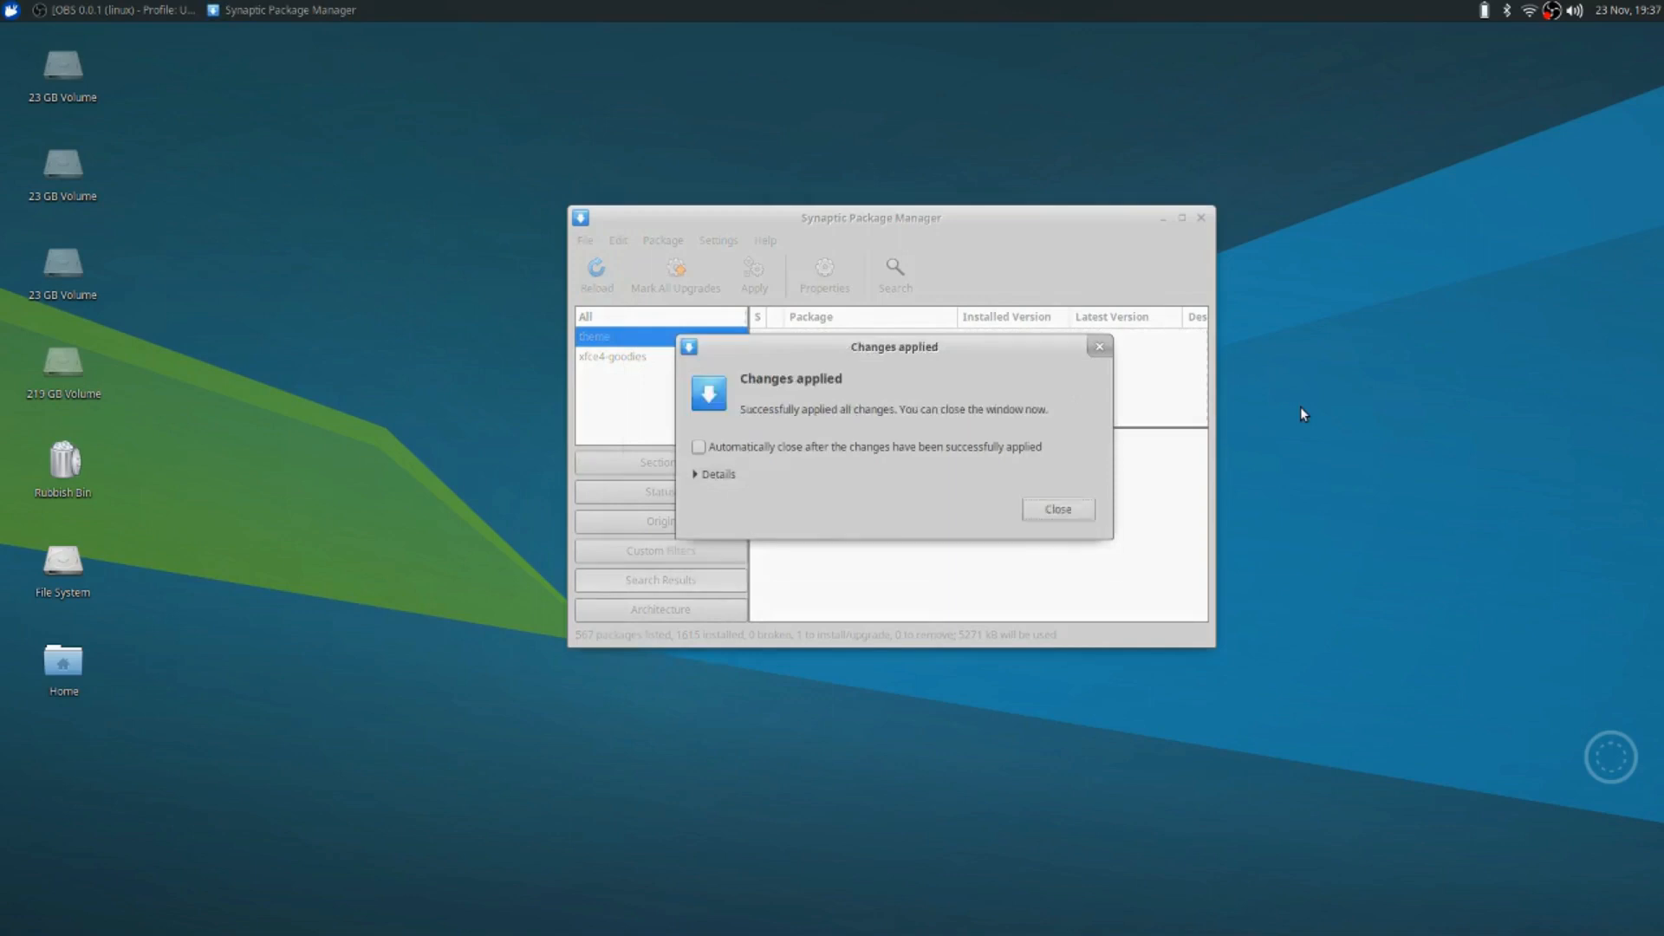
{"action": "left_click", "coordinate": [1051, 505]}
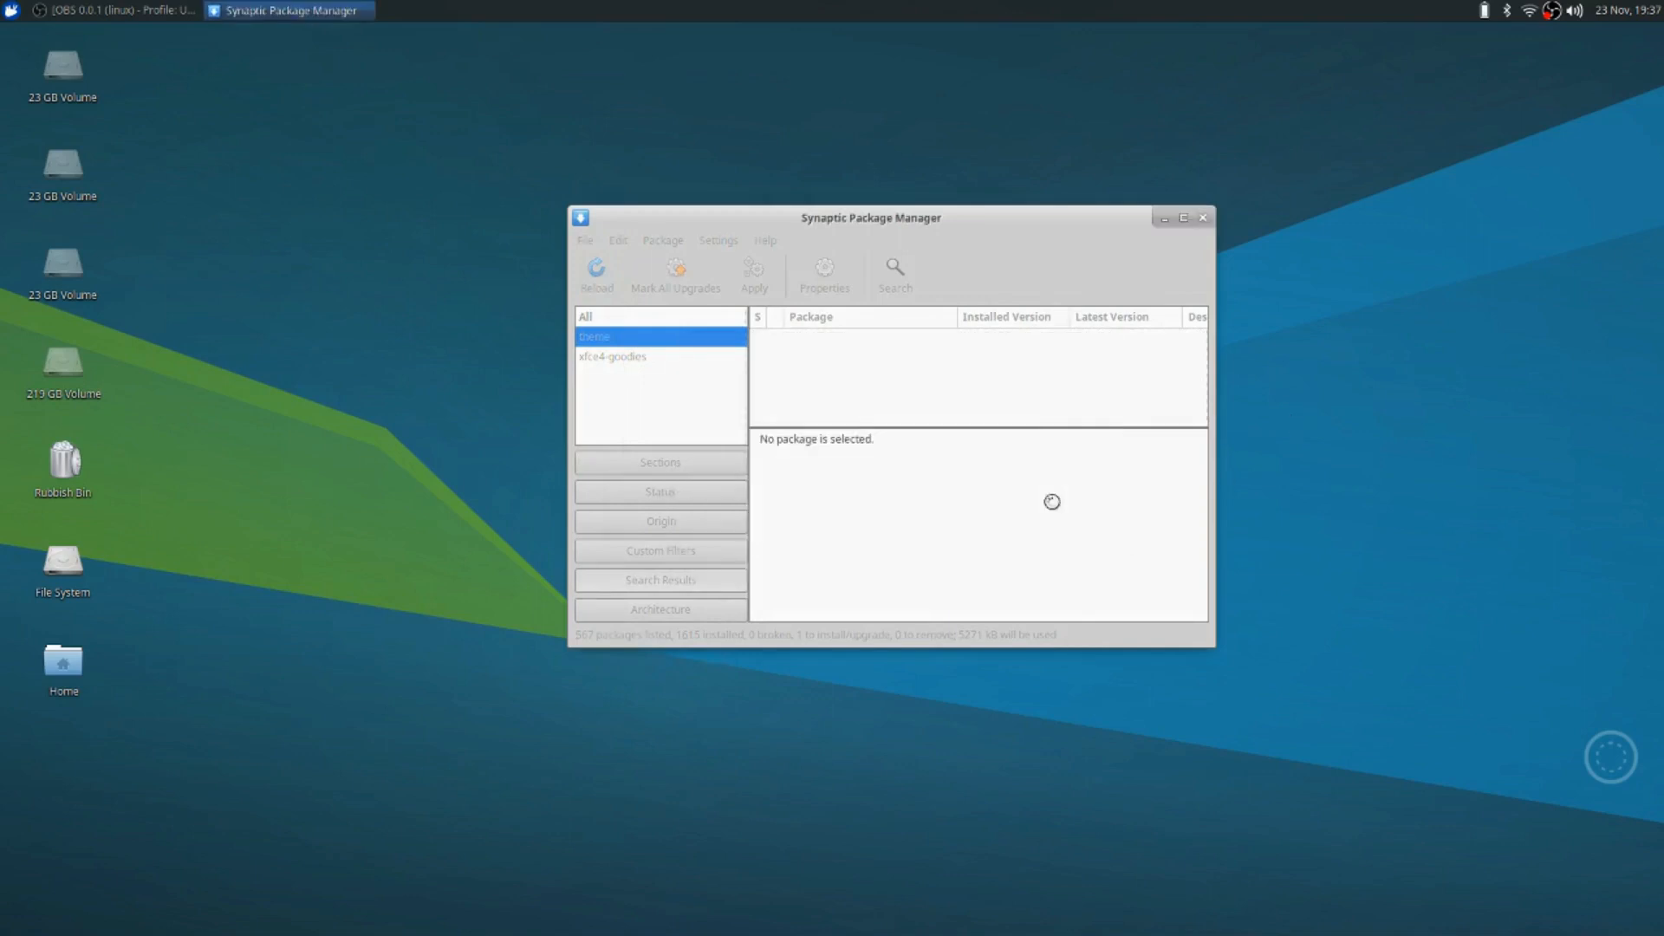
{"action": "left_click", "coordinate": [1207, 220]}
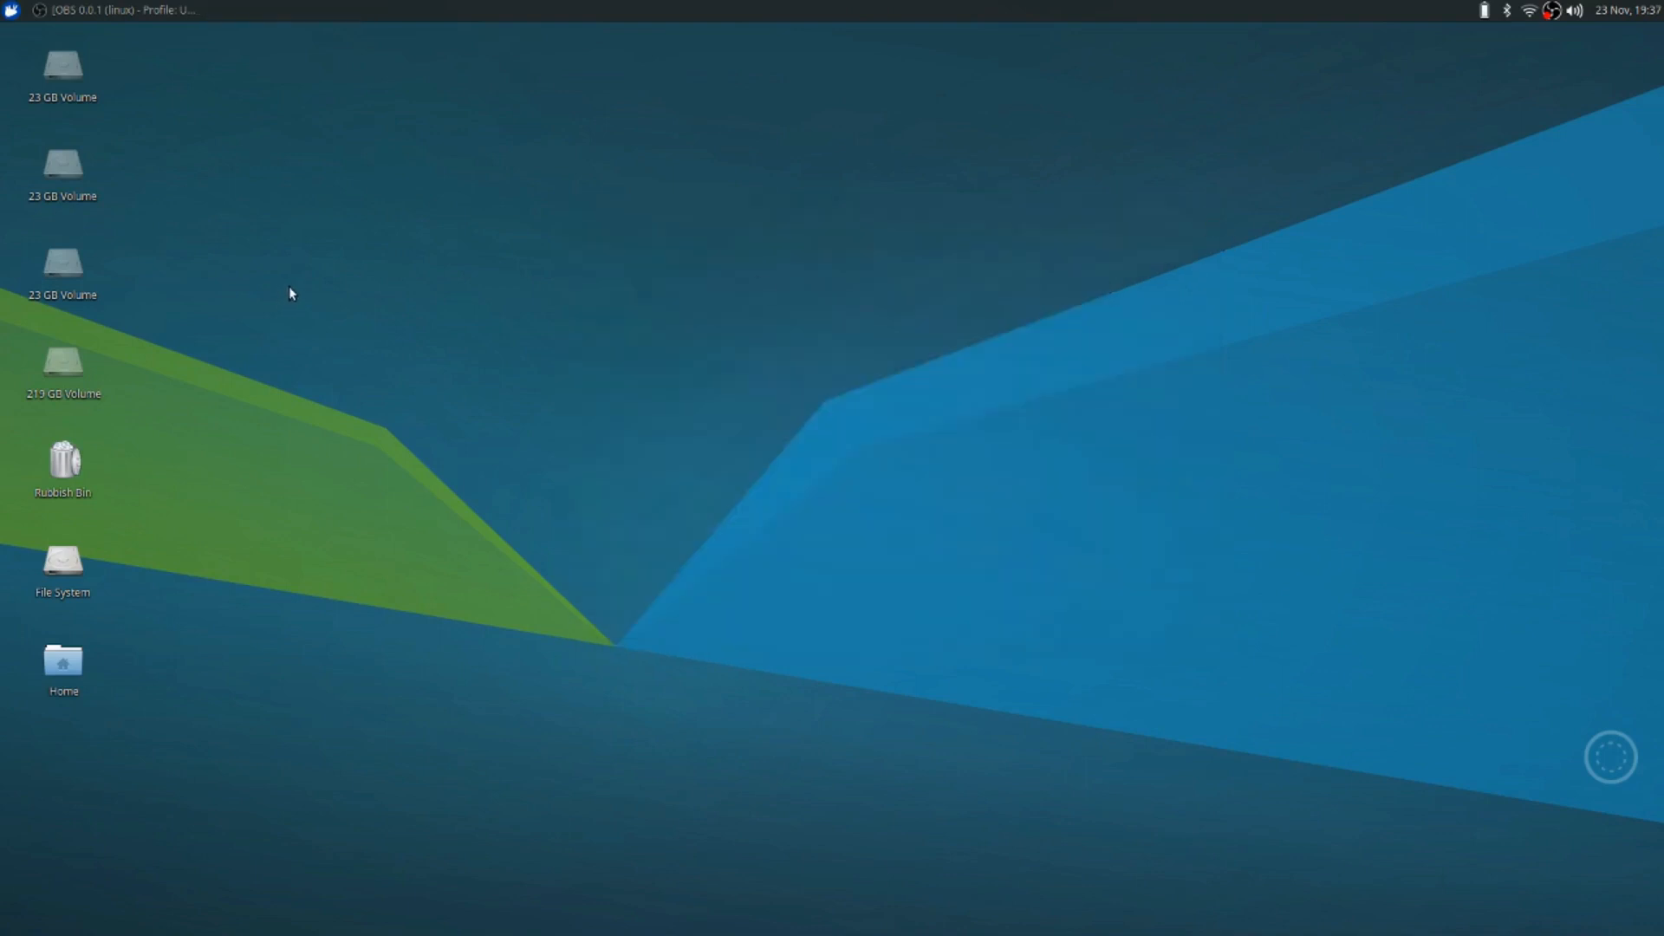
Browse to /usr/share/themes in the file manager, examine the contents of the Arc theme folder, and close the window
{"action": "left_click", "coordinate": [56, 667]}
{"action": "double_click", "coordinate": [56, 668]}
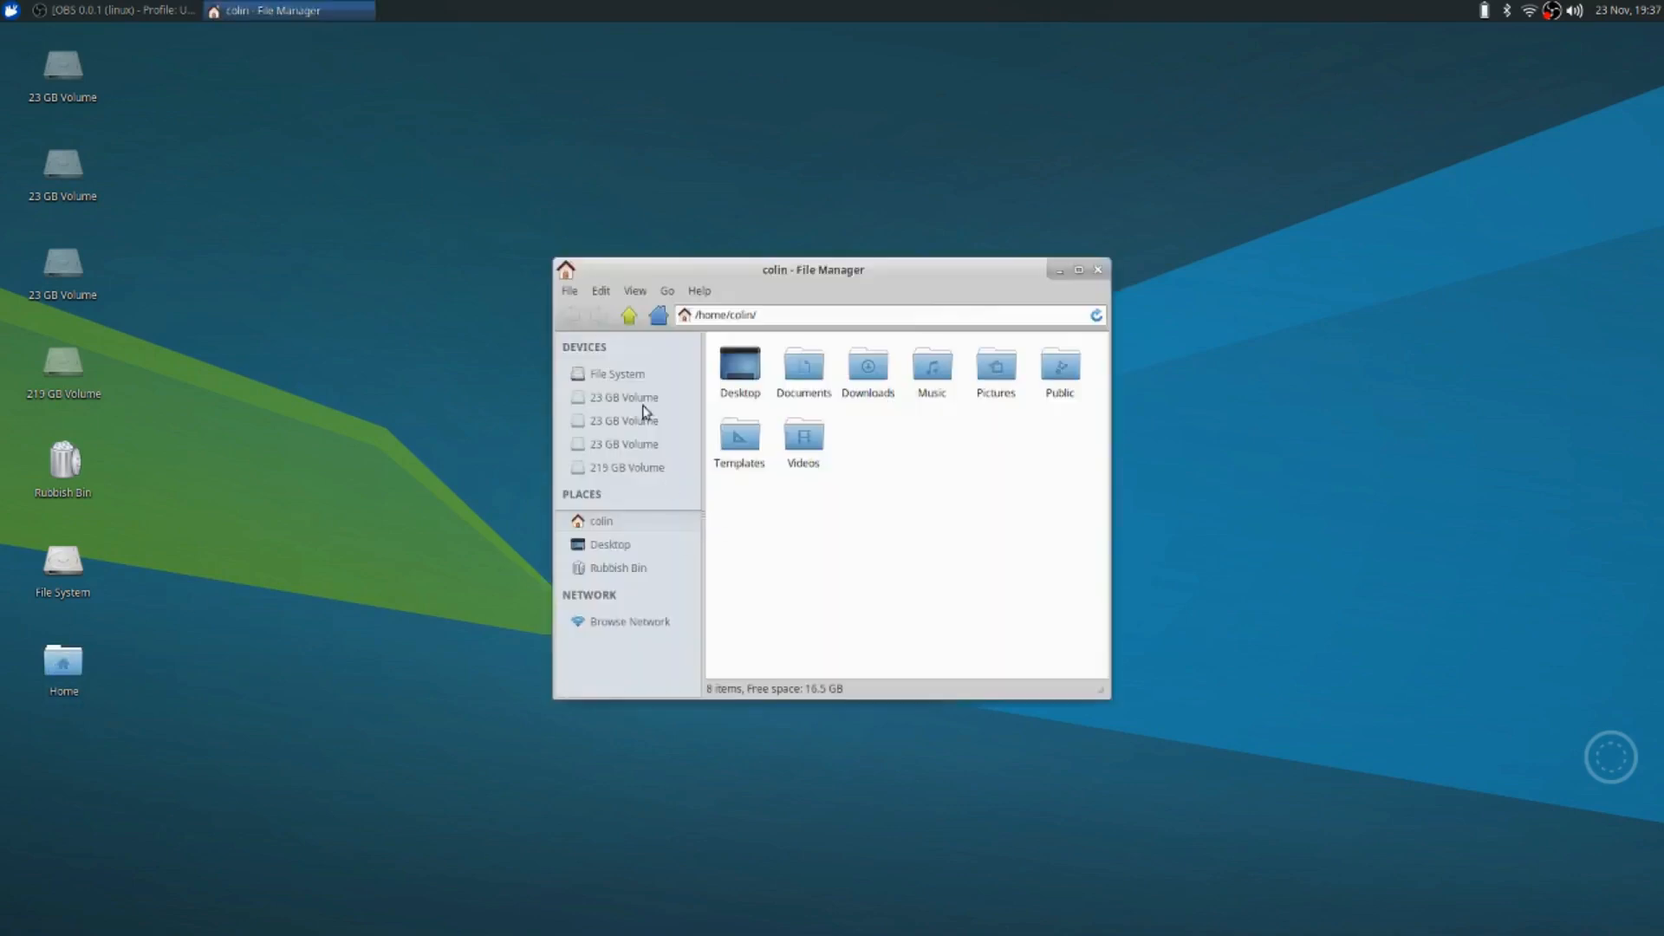
{"action": "left_click", "coordinate": [619, 373]}
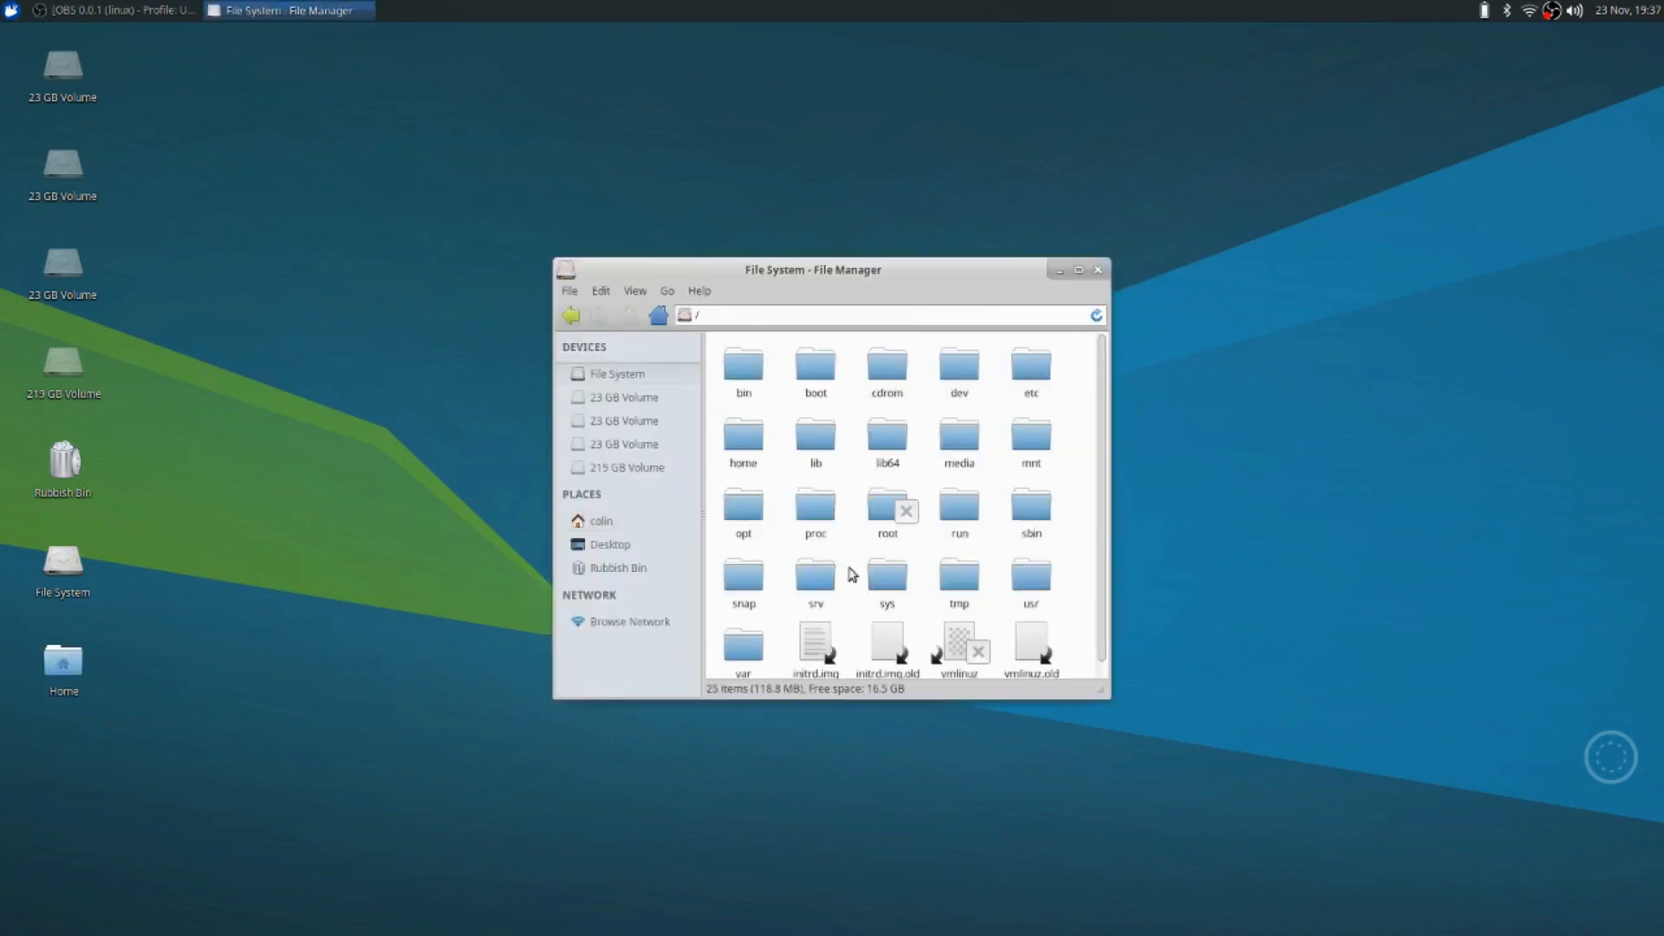
{"action": "double_click", "coordinate": [1040, 590]}
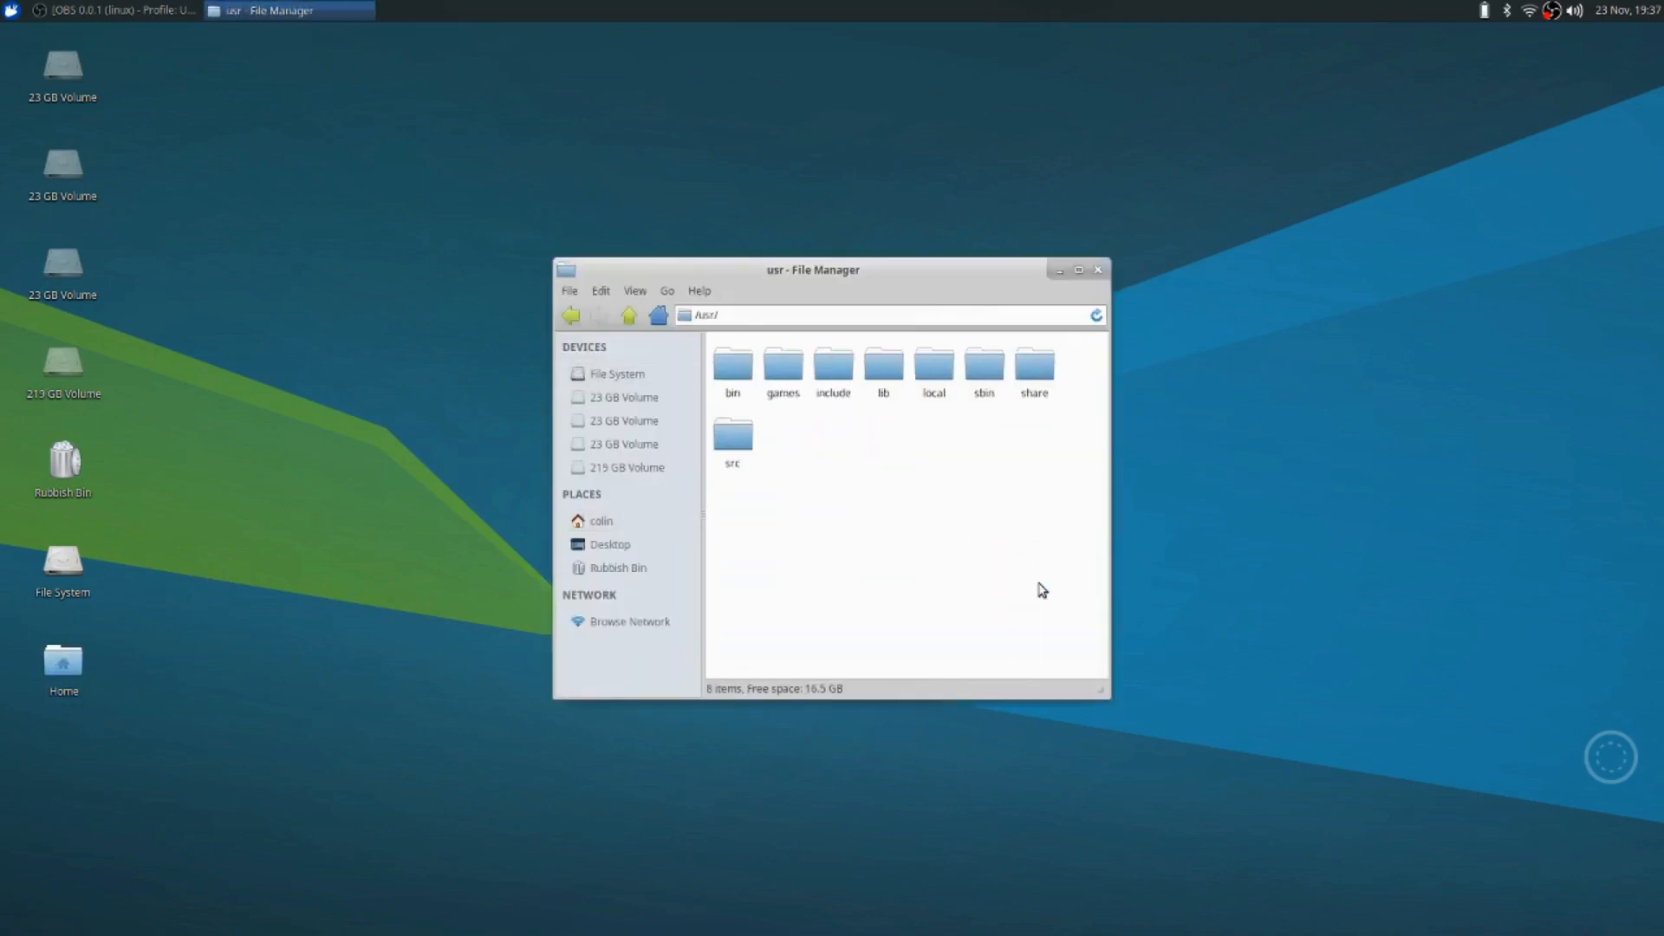
{"action": "double_click", "coordinate": [1028, 360]}
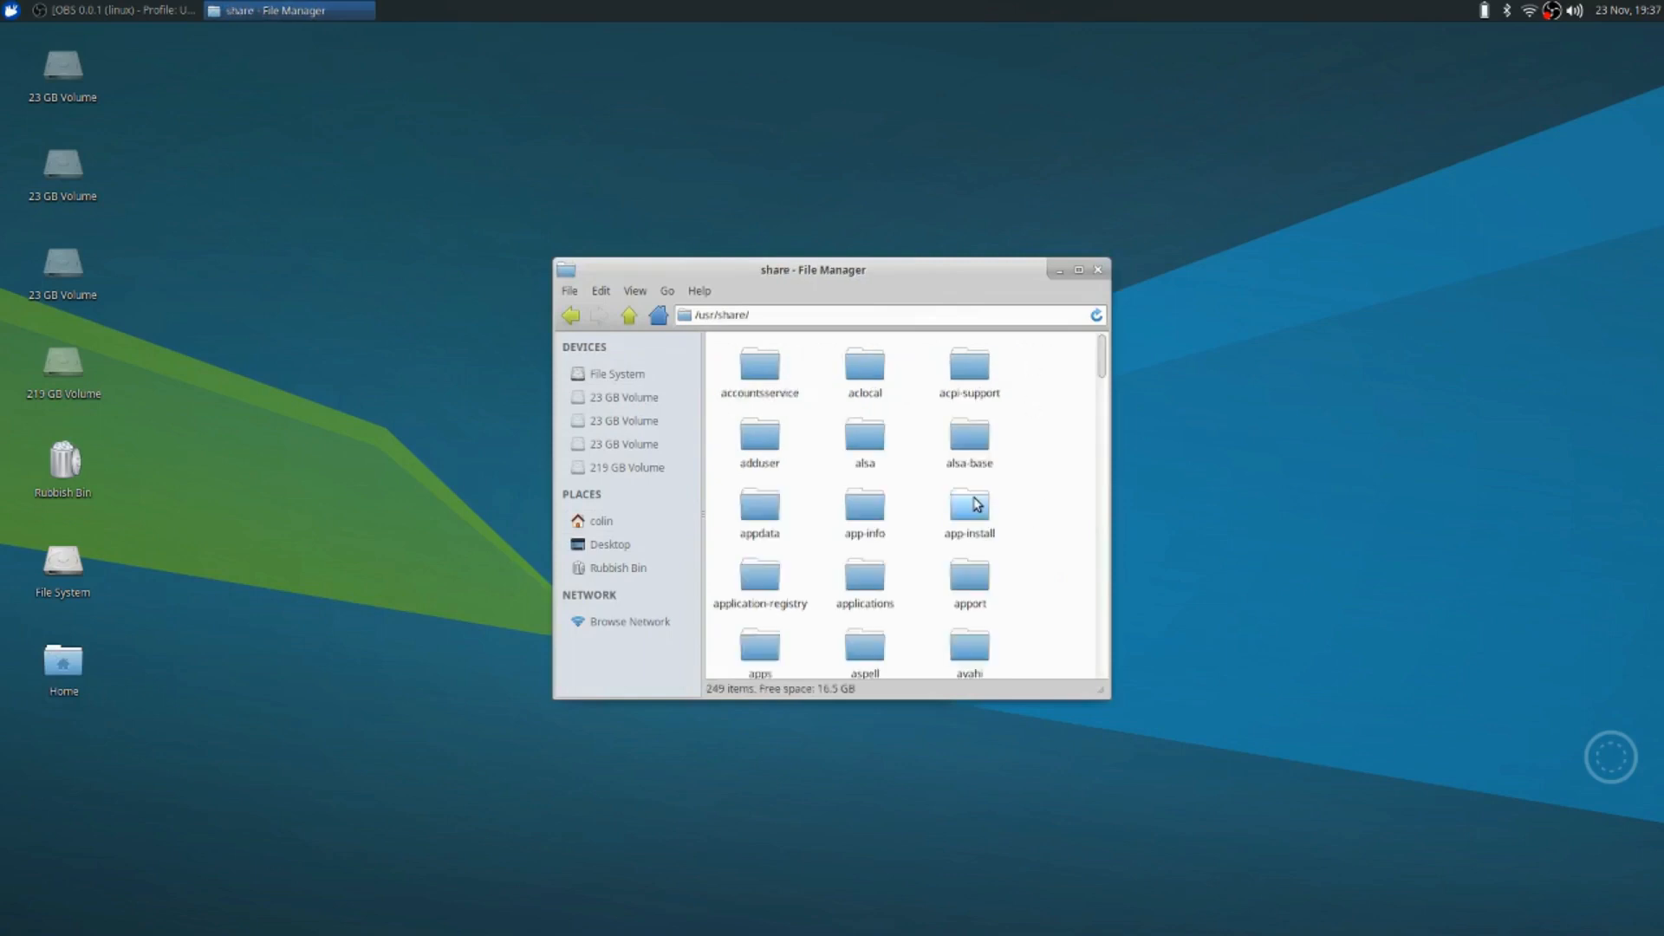
{"action": "type", "text": "them"}
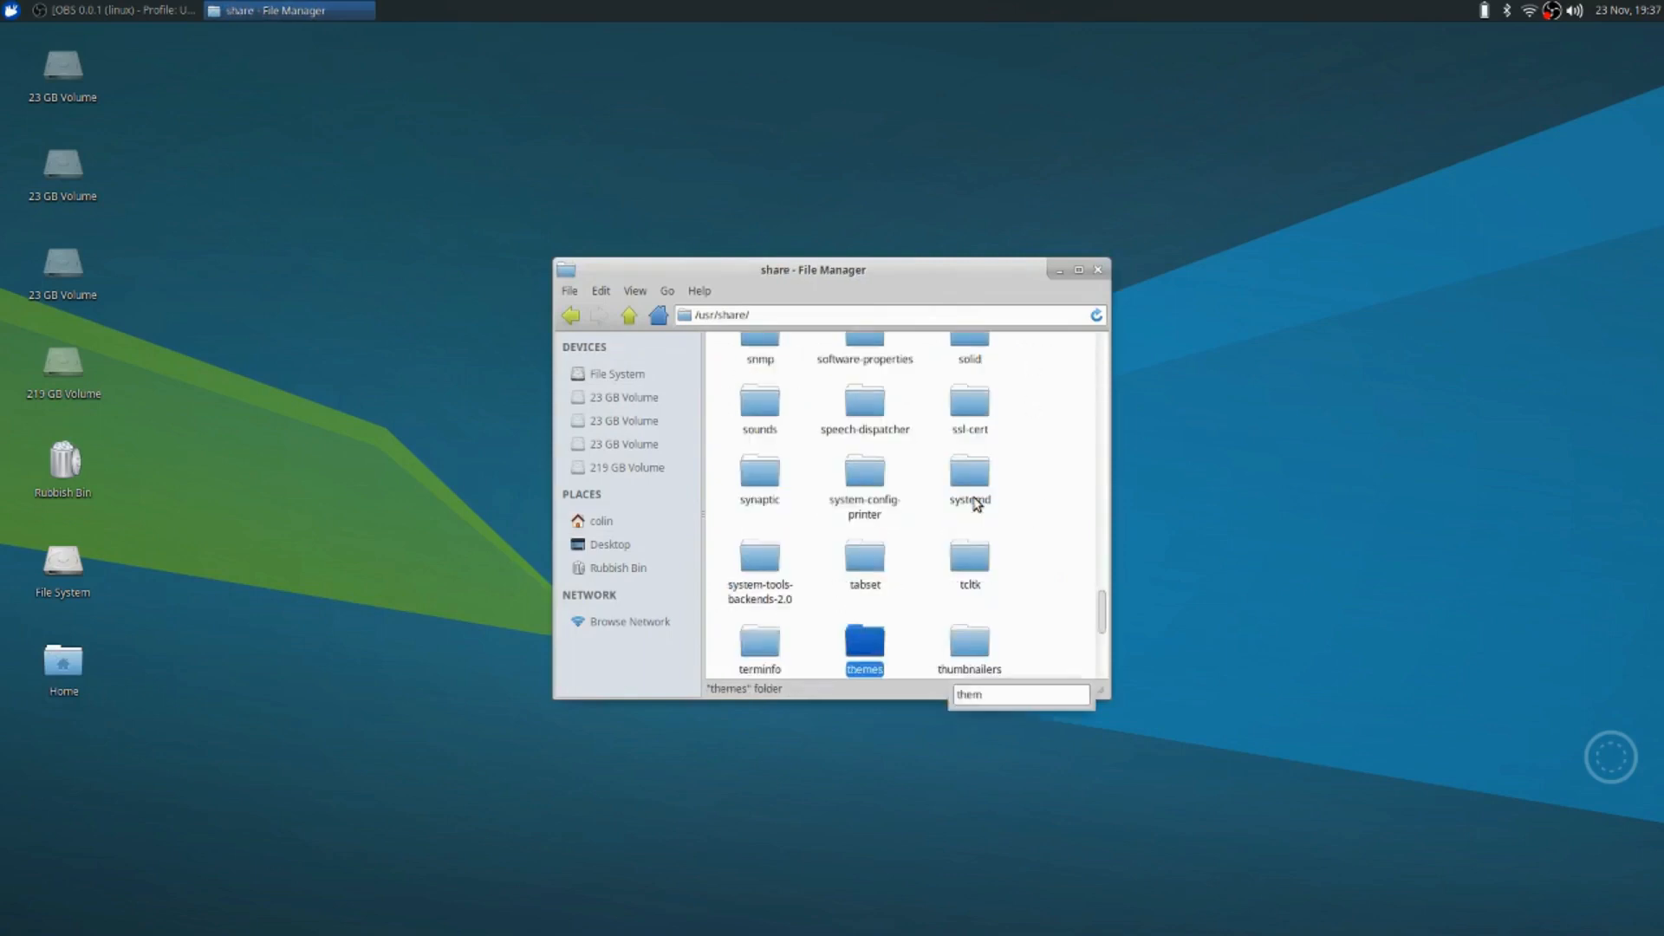
{"action": "double_click", "coordinate": [875, 648]}
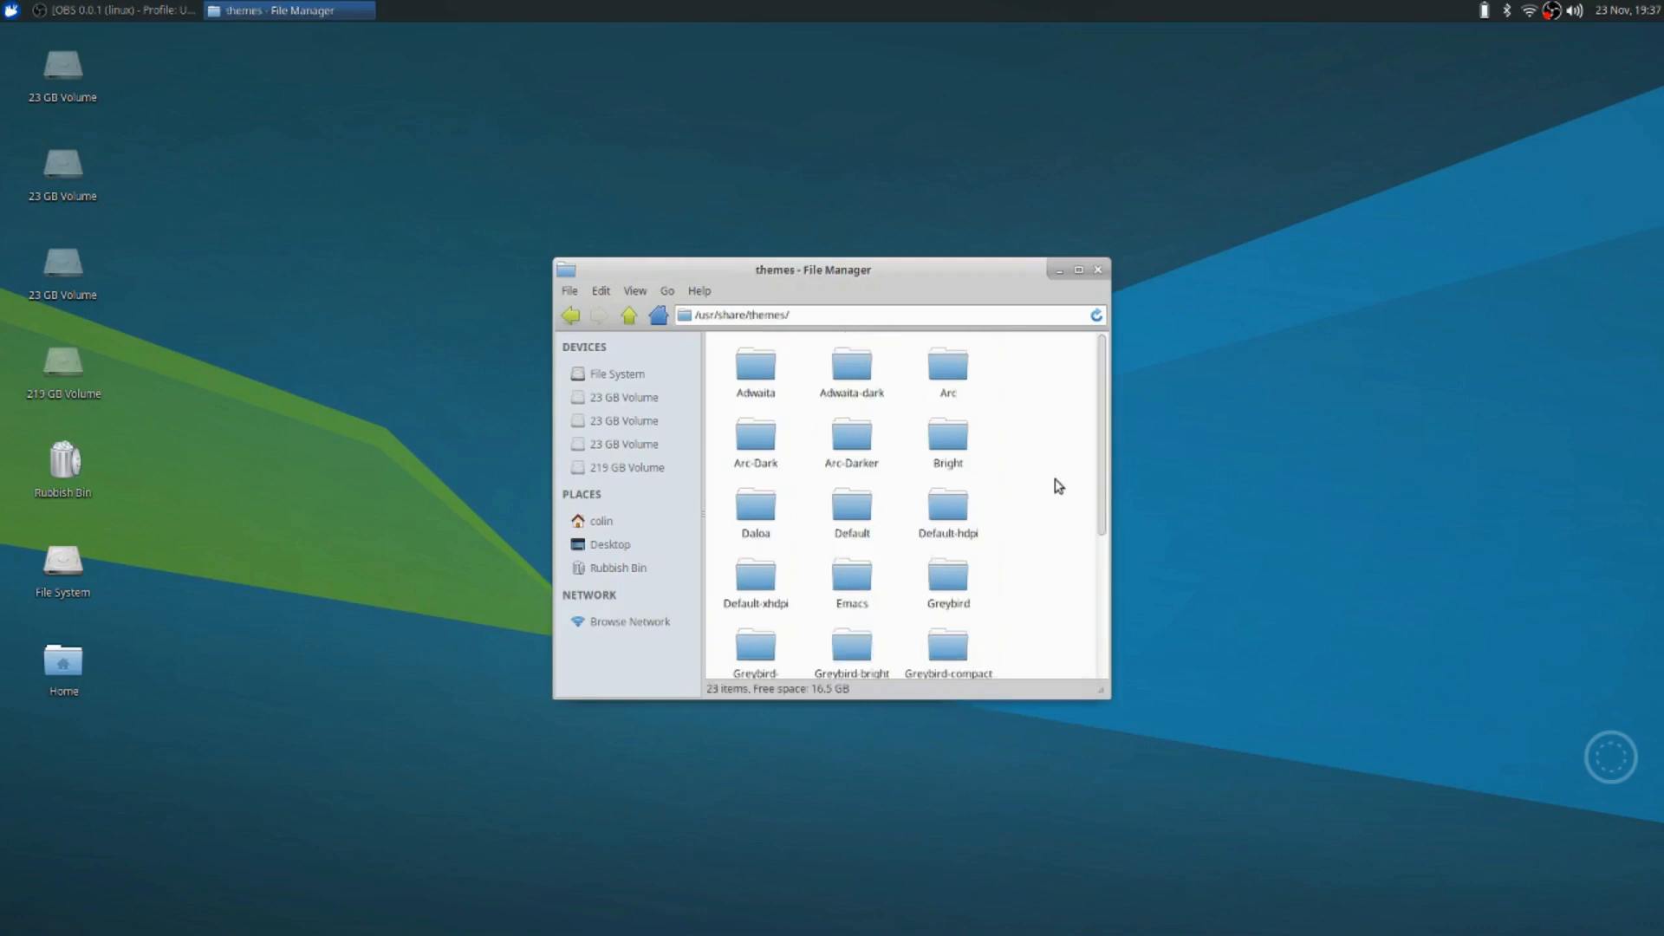
{"action": "double_click", "coordinate": [951, 366]}
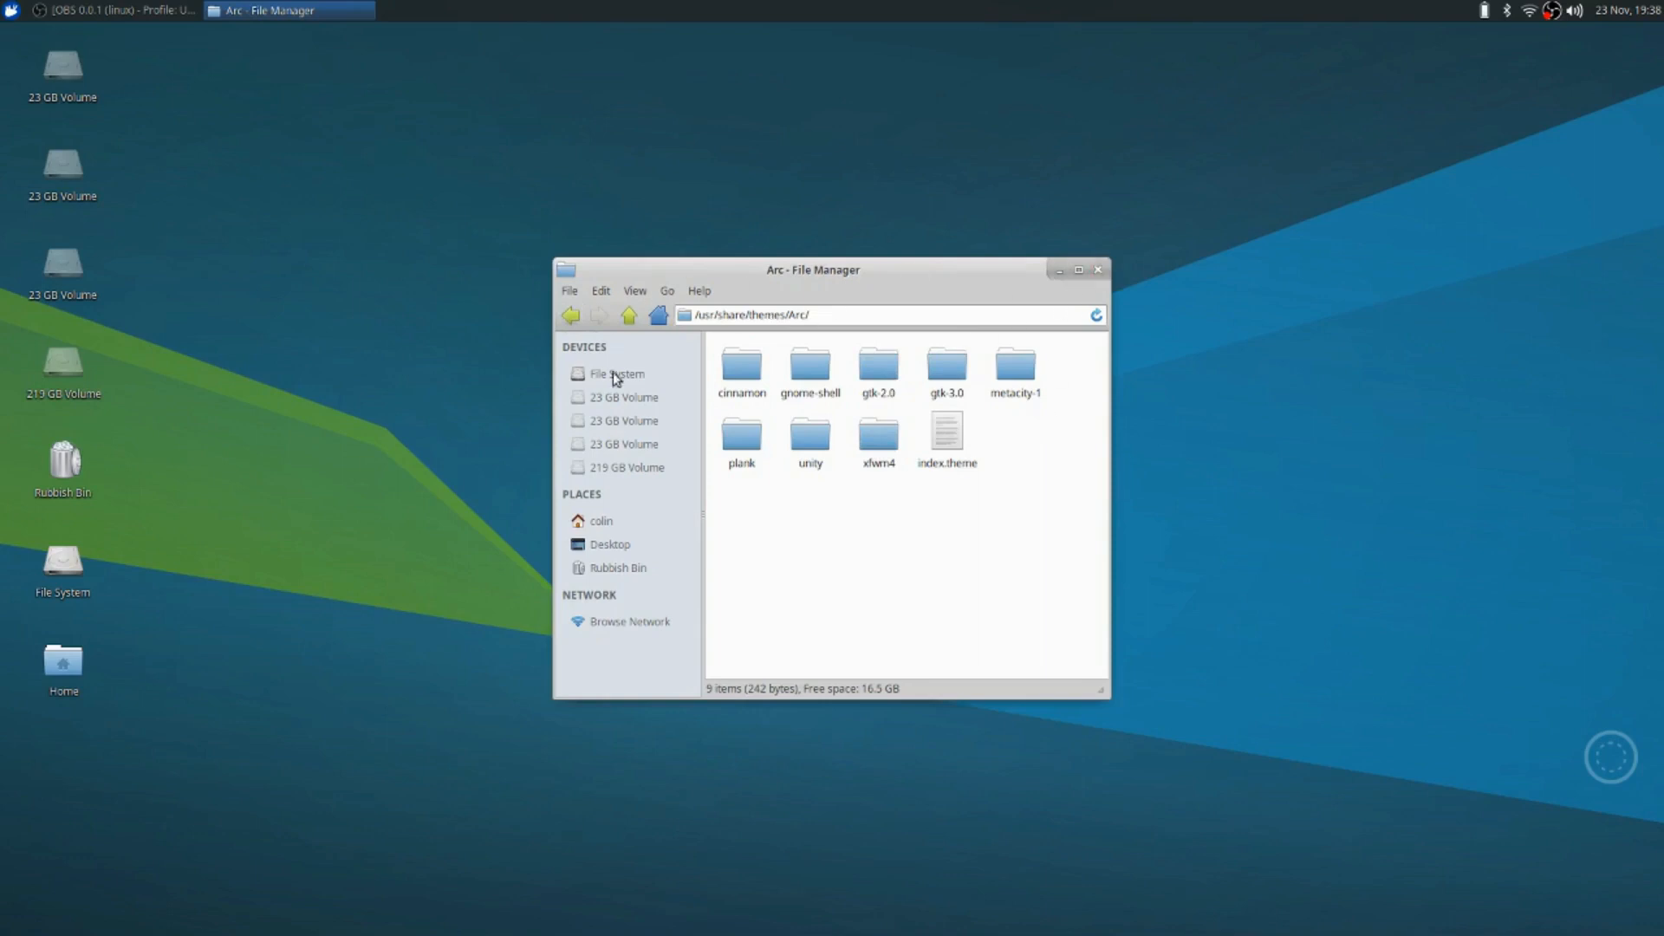
{"action": "left_click", "coordinate": [1098, 272]}
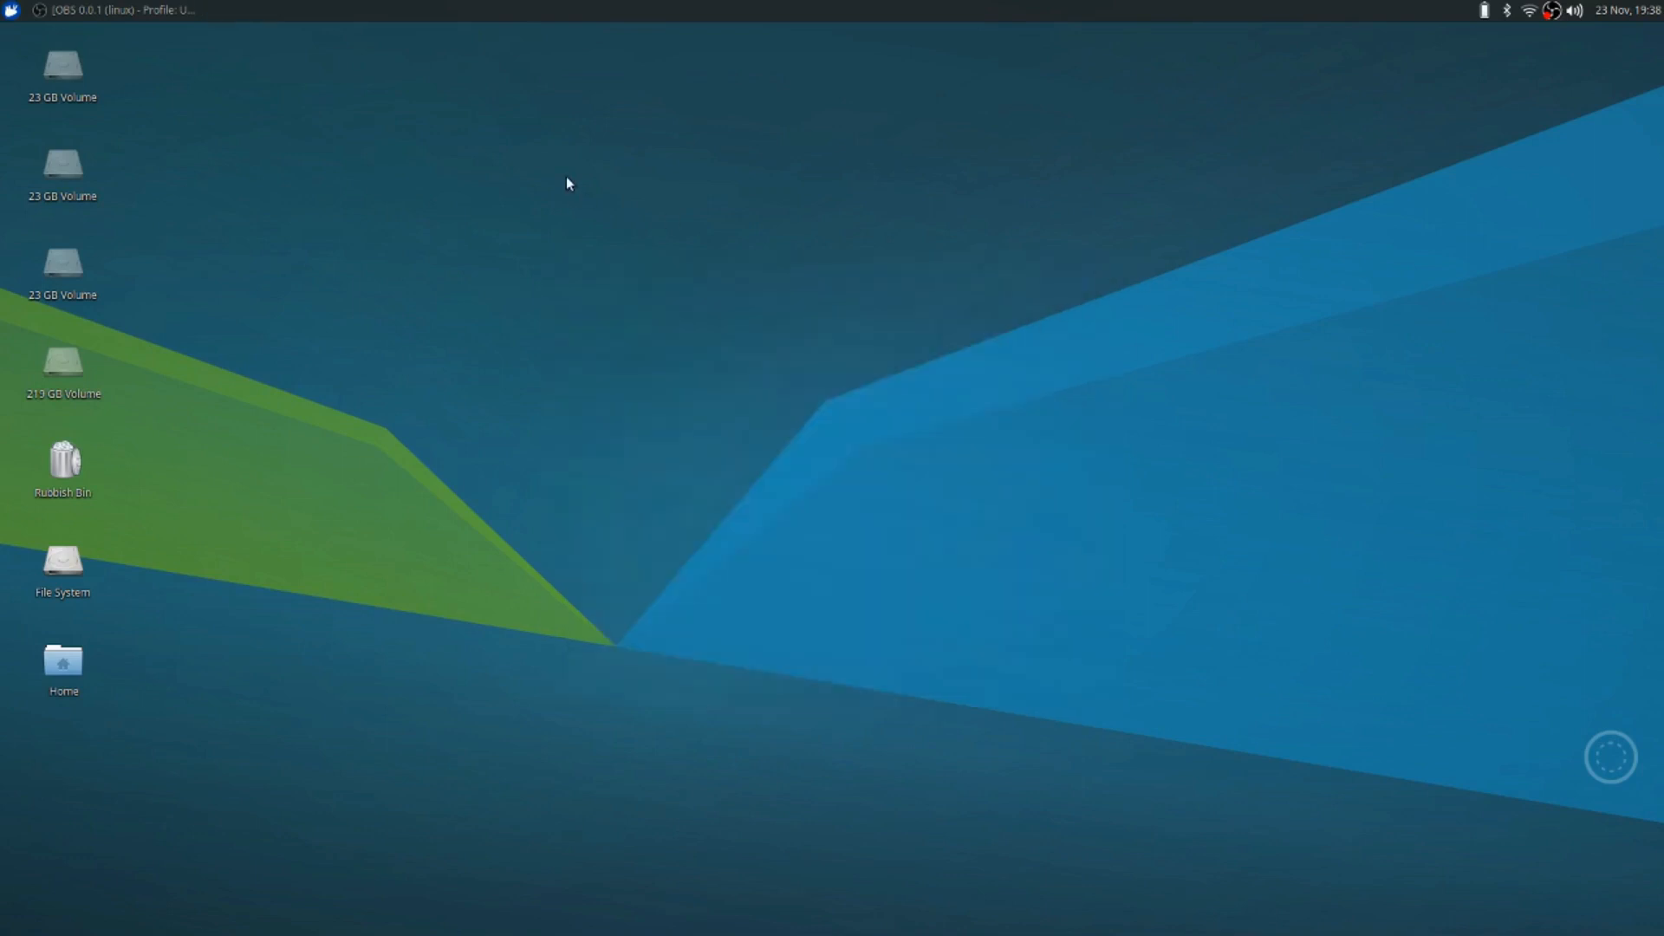
{"action": "left_click", "coordinate": [9, 12]}
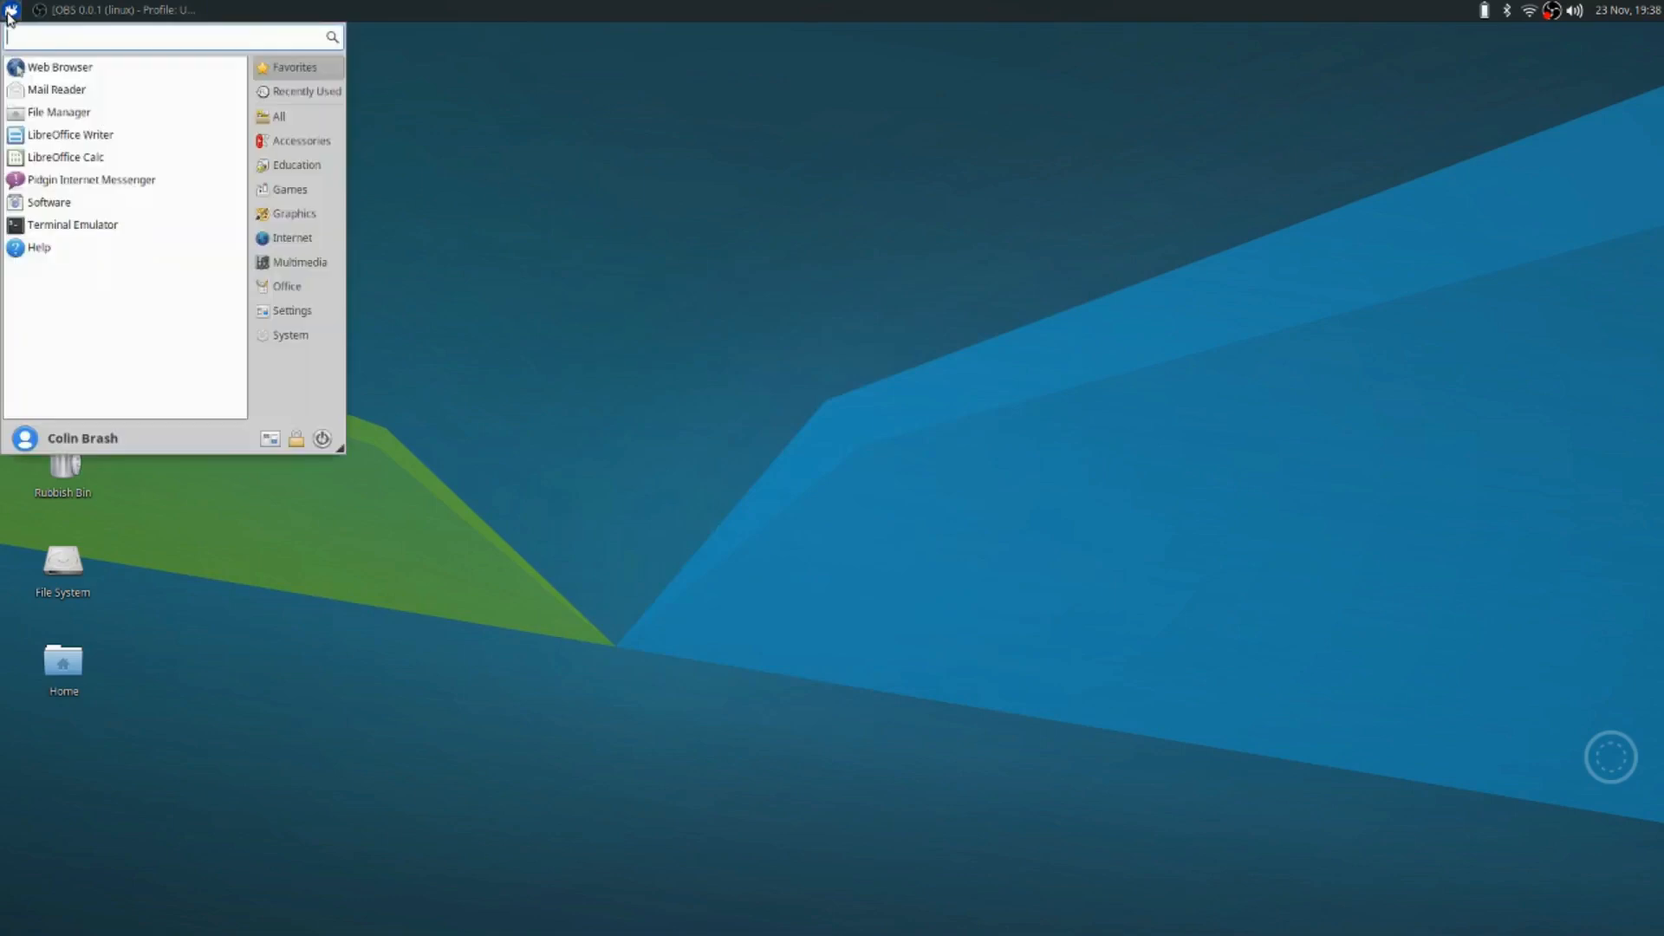
{"action": "left_click", "coordinate": [7, 14]}
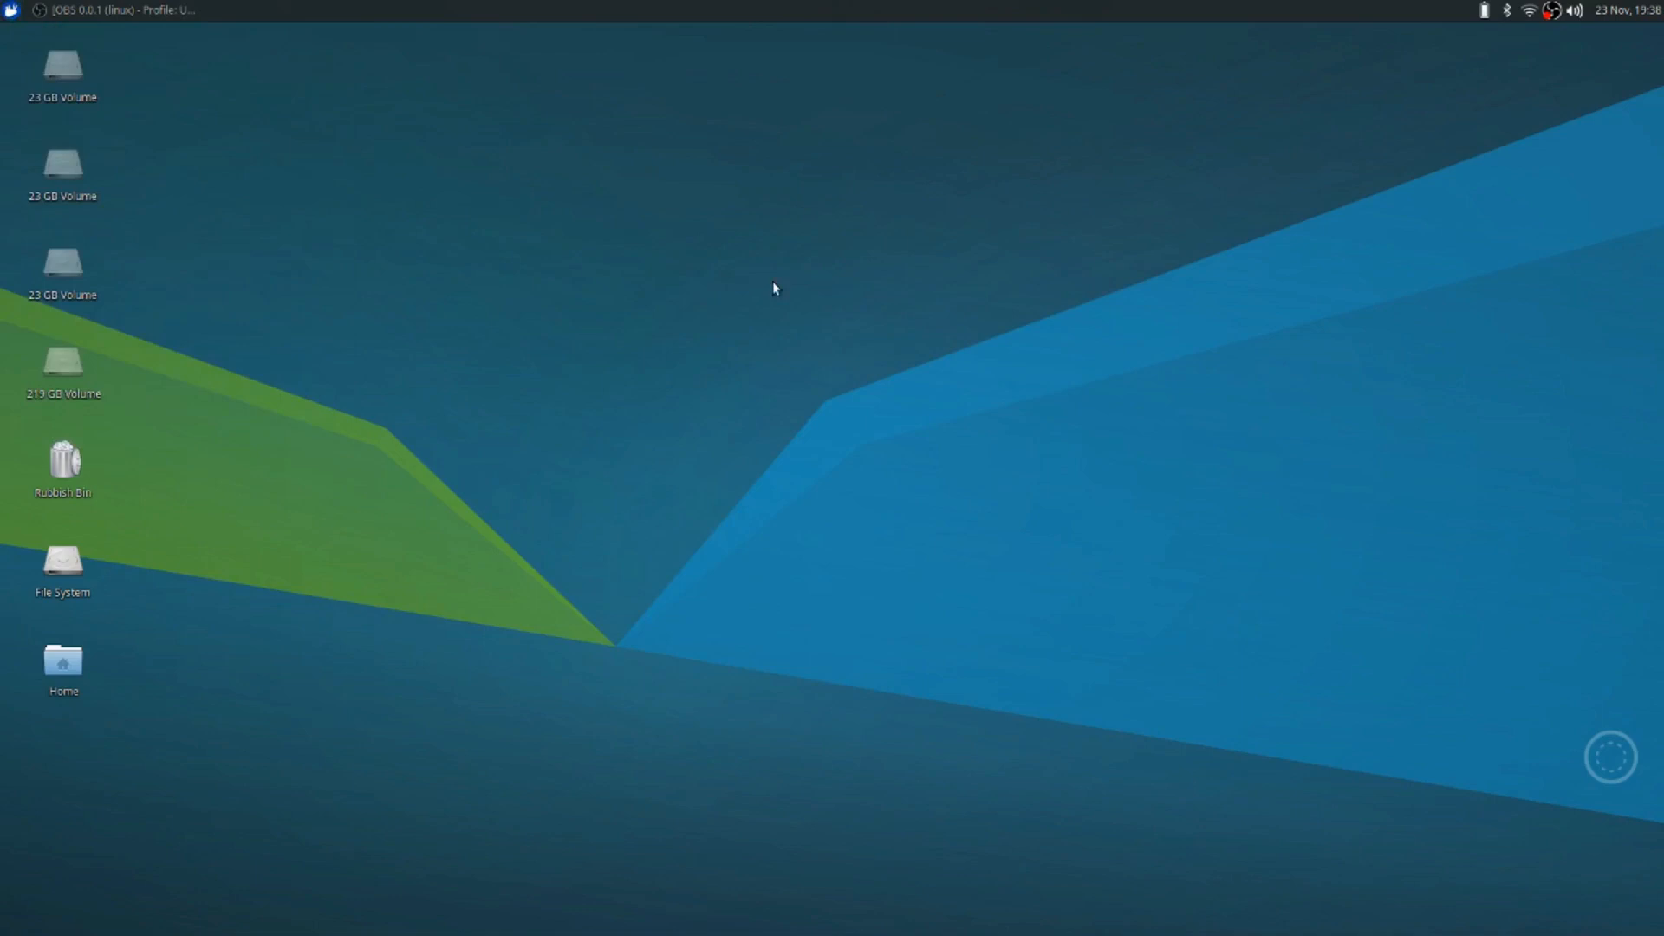
{"action": "right_click", "coordinate": [863, 12]}
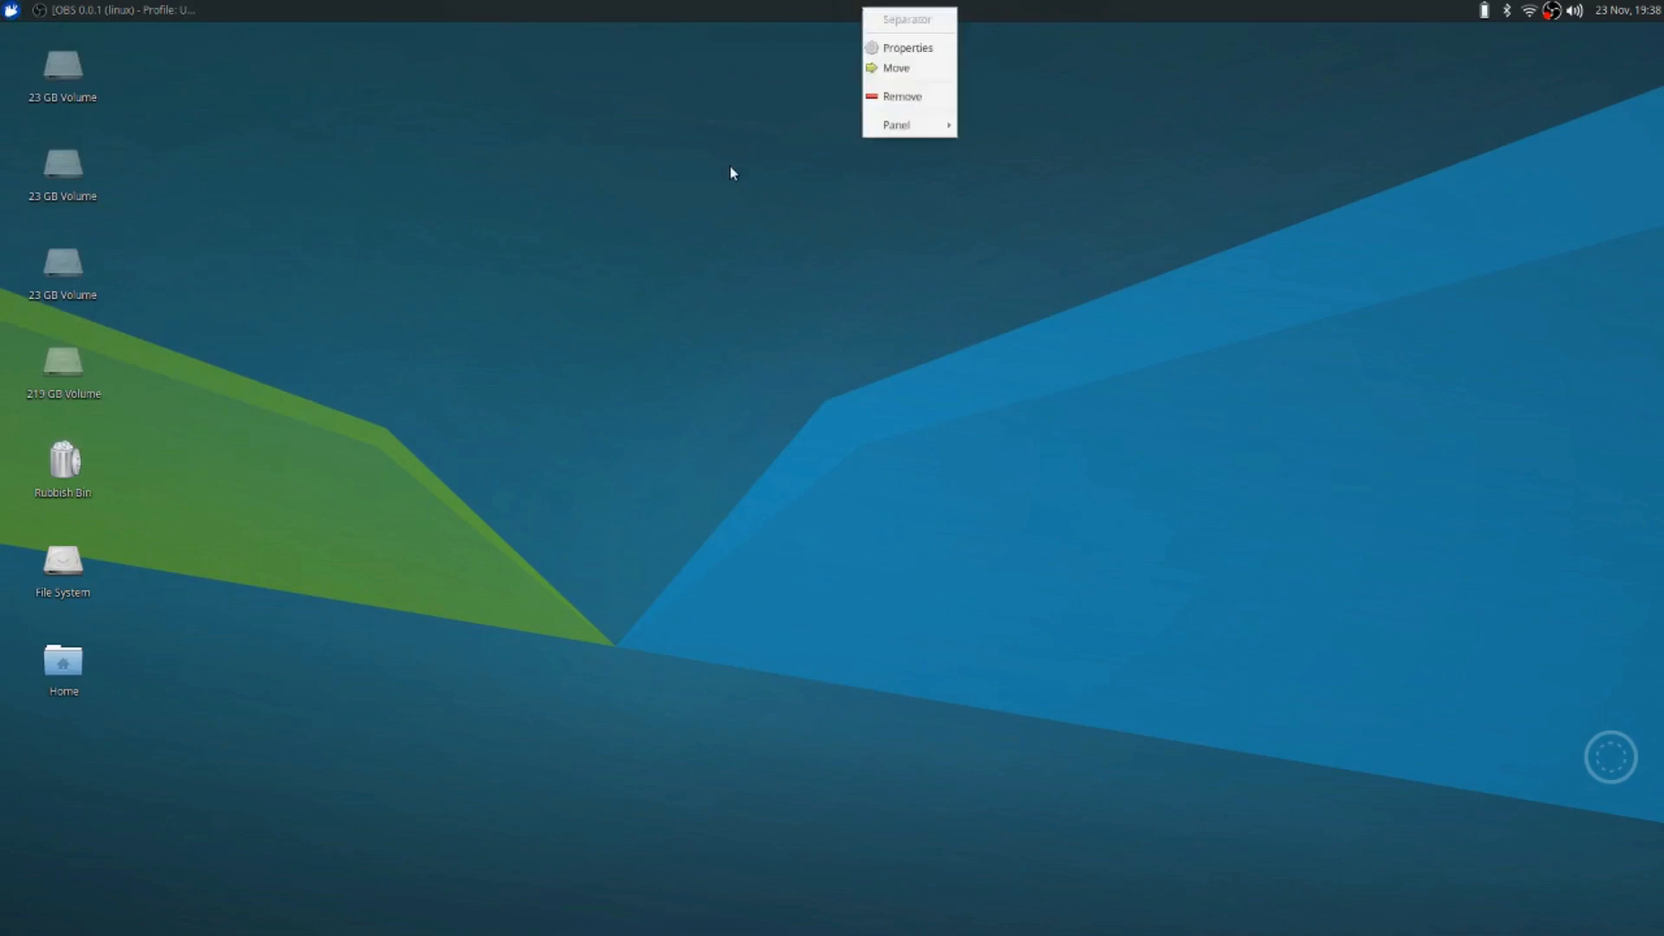
{"action": "left_click", "coordinate": [775, 164]}
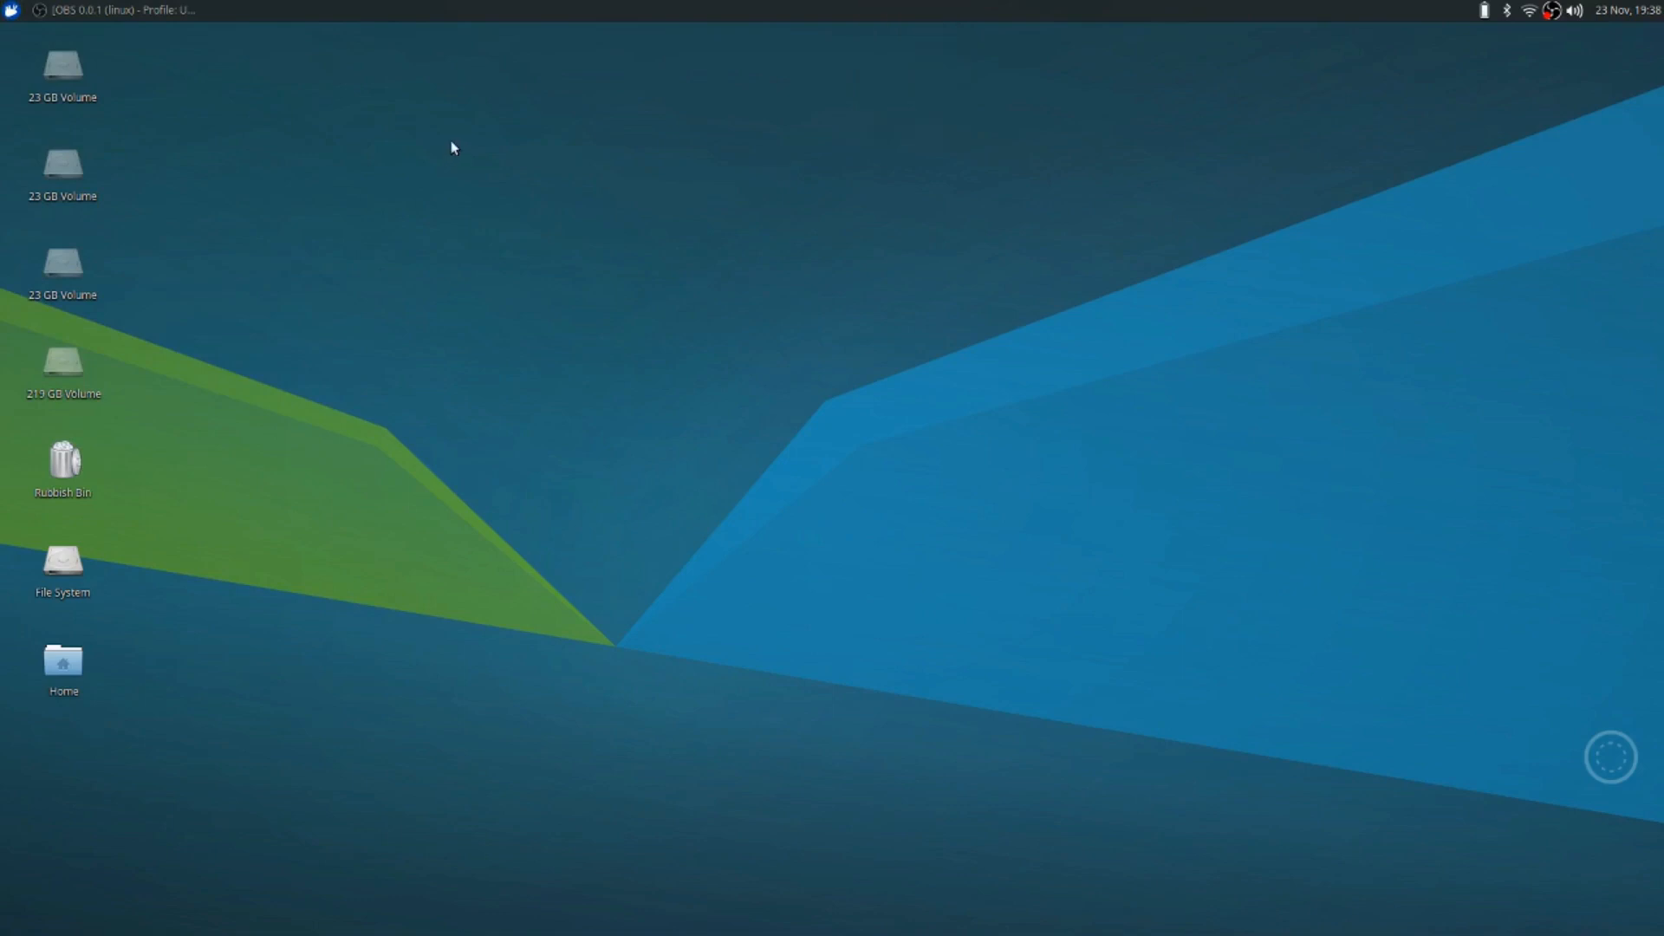
Add Firefox Web Browser from the Internet applications to the application menu's favorites
{"action": "left_click", "coordinate": [10, 10]}
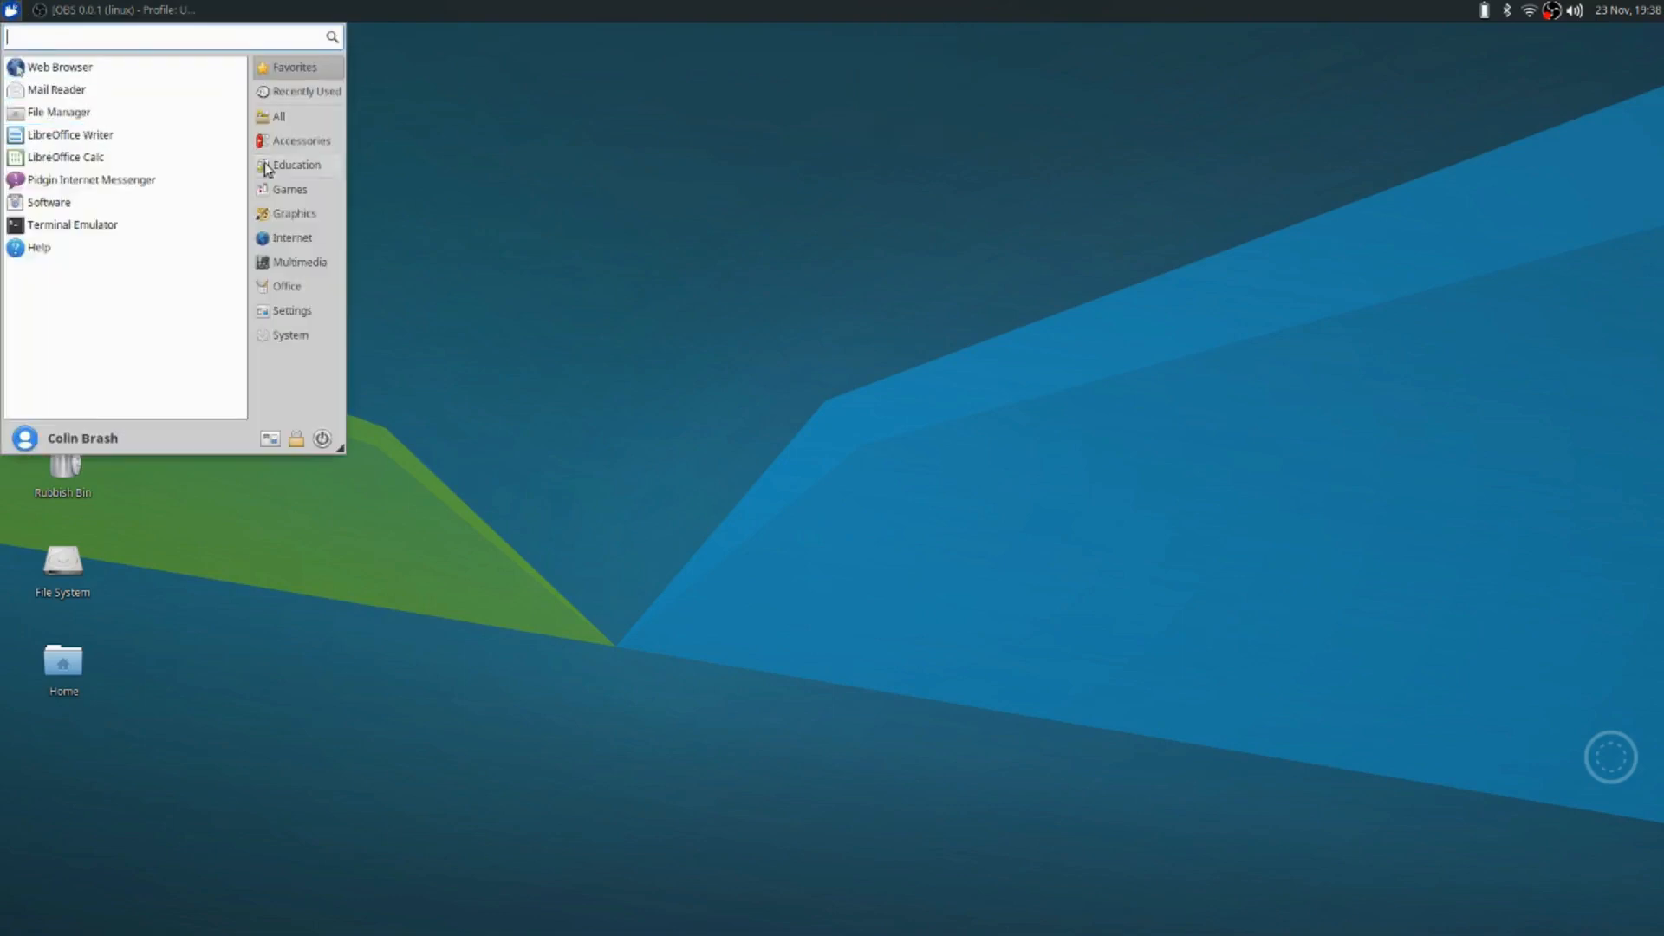
{"action": "left_click", "coordinate": [302, 238]}
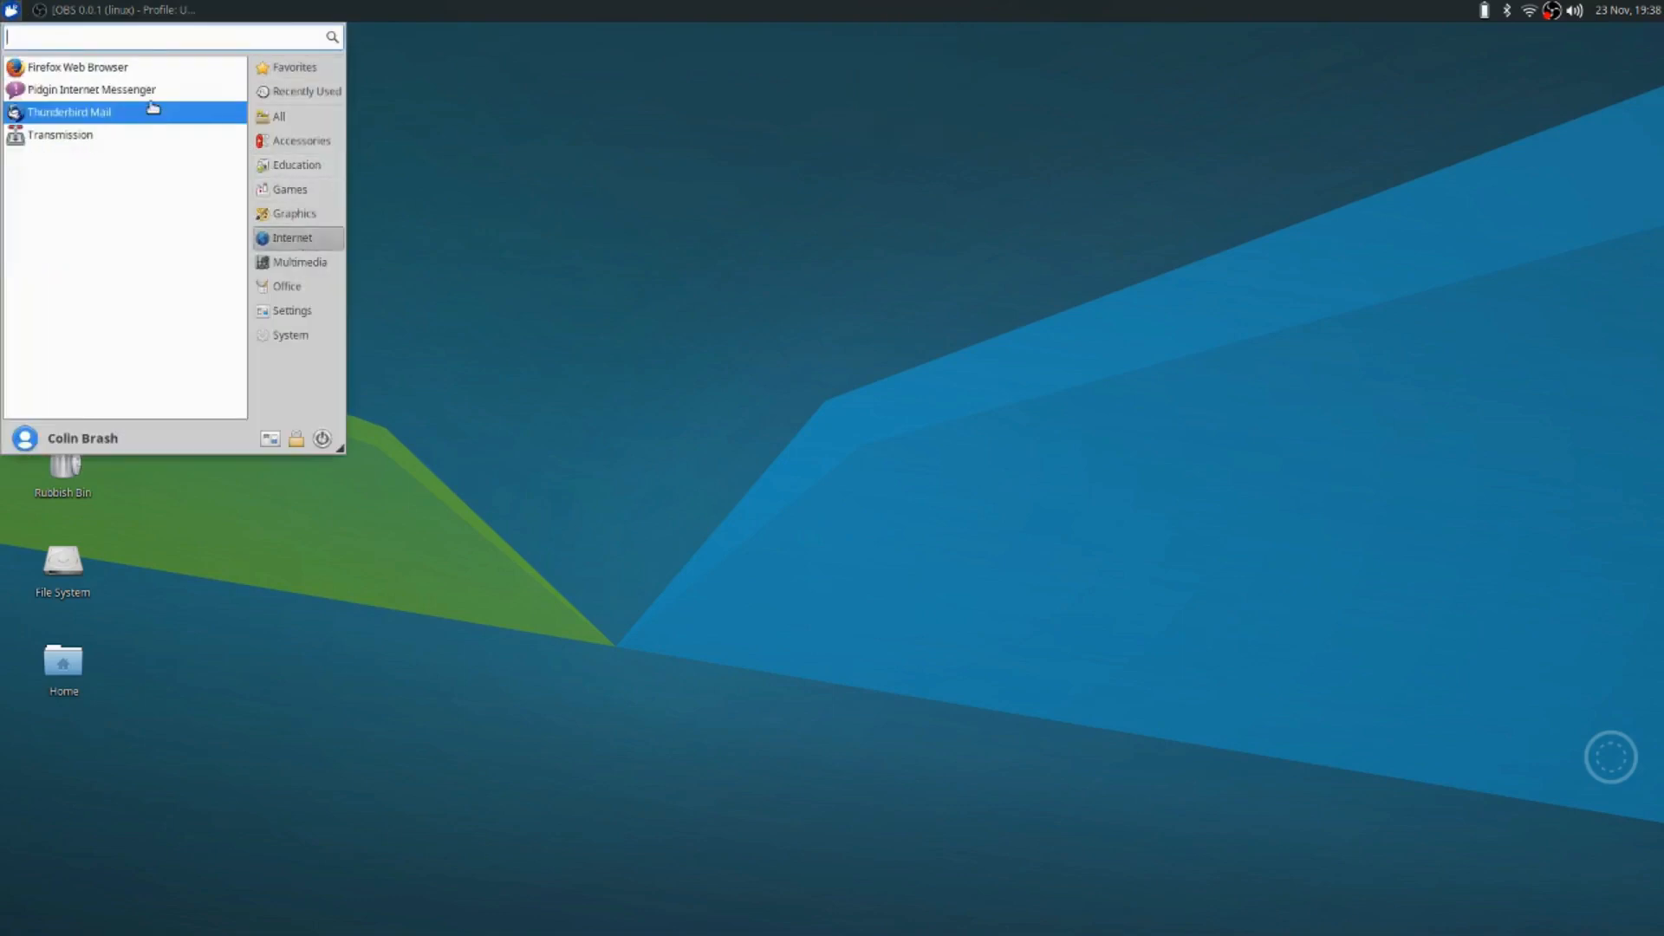
{"action": "right_click", "coordinate": [78, 67]}
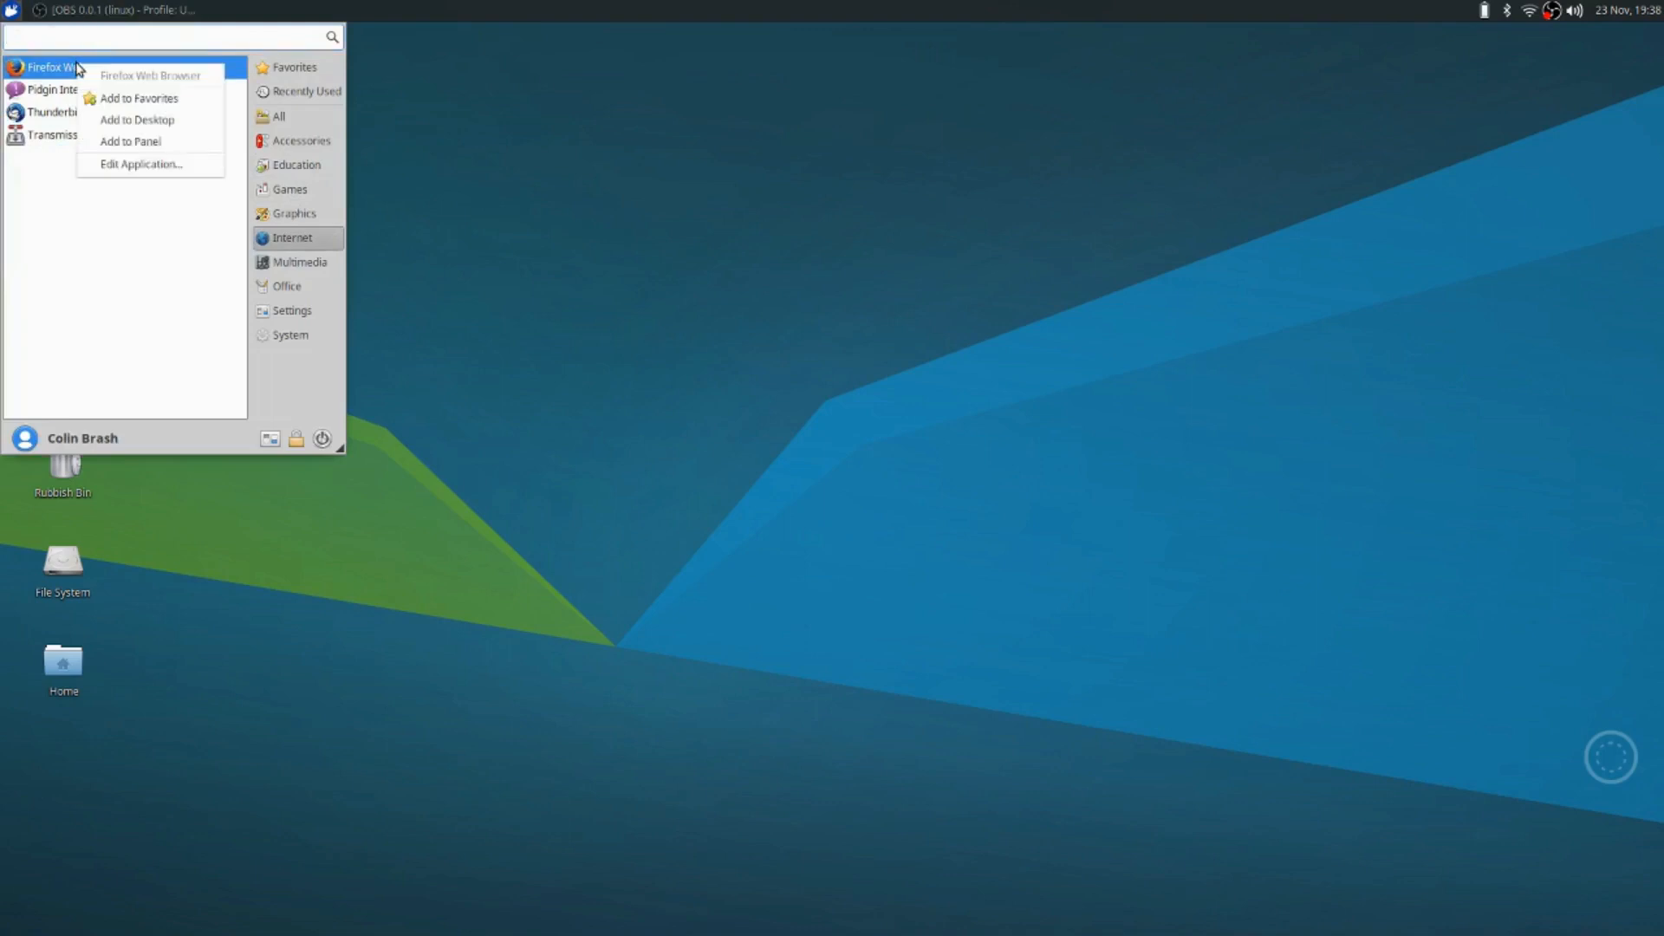
{"action": "left_click", "coordinate": [191, 99]}
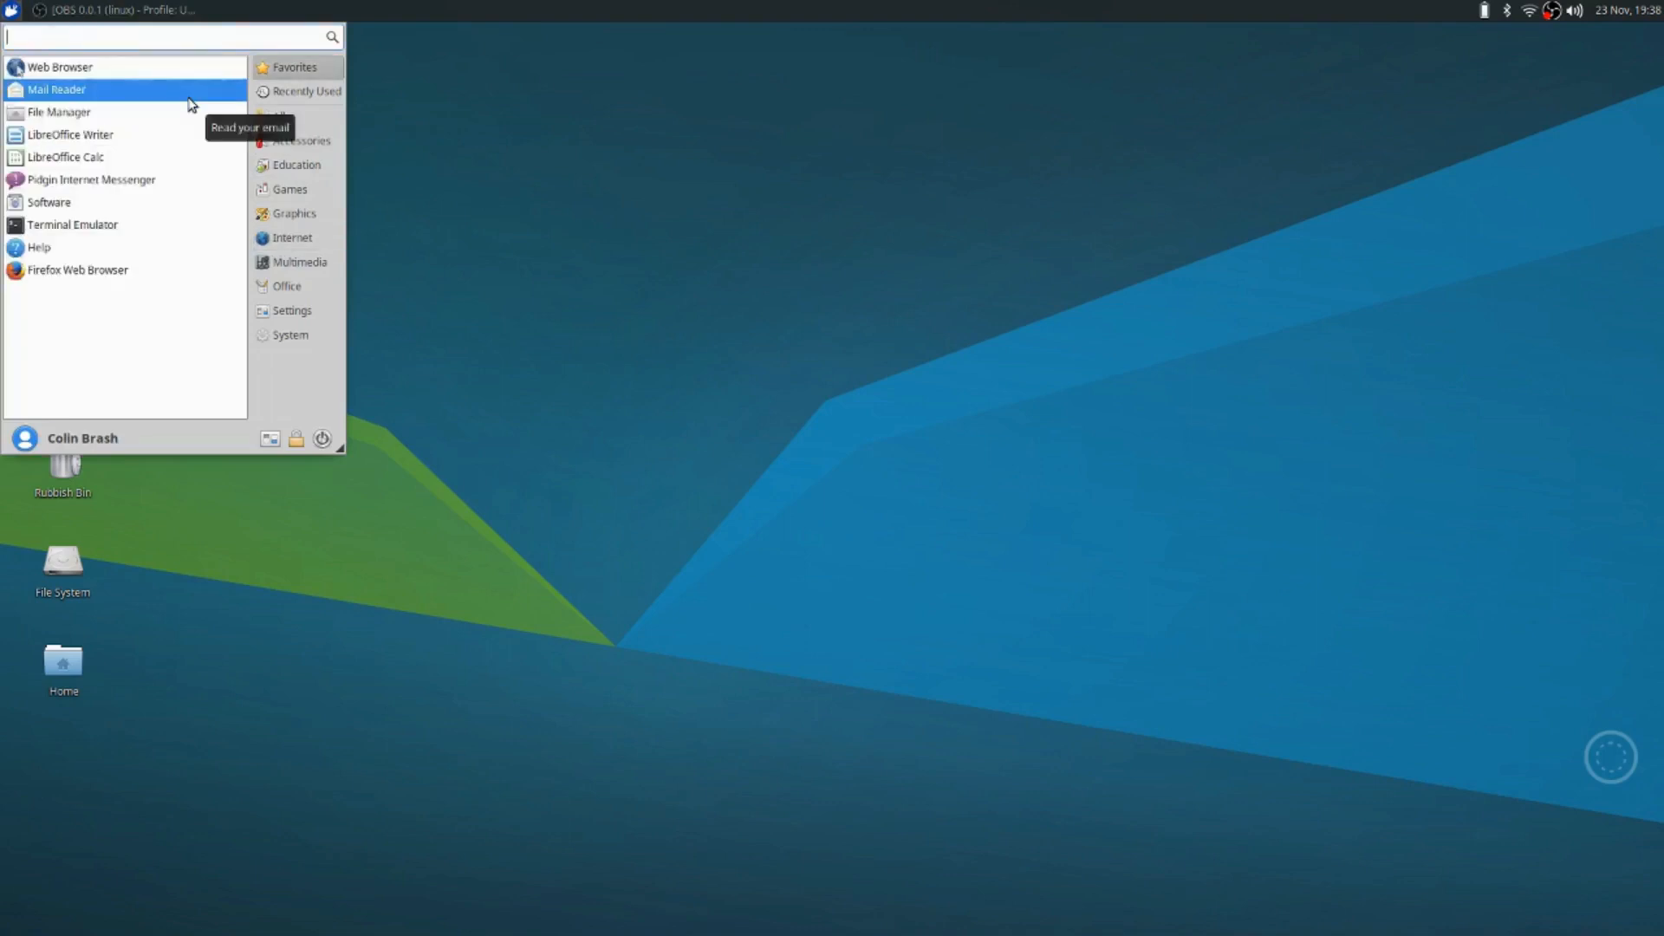
Launch Firefox Web Browser from its new entry among the application menu's favorites
{"action": "left_click", "coordinate": [10, 11]}
{"action": "left_click", "coordinate": [10, 11]}
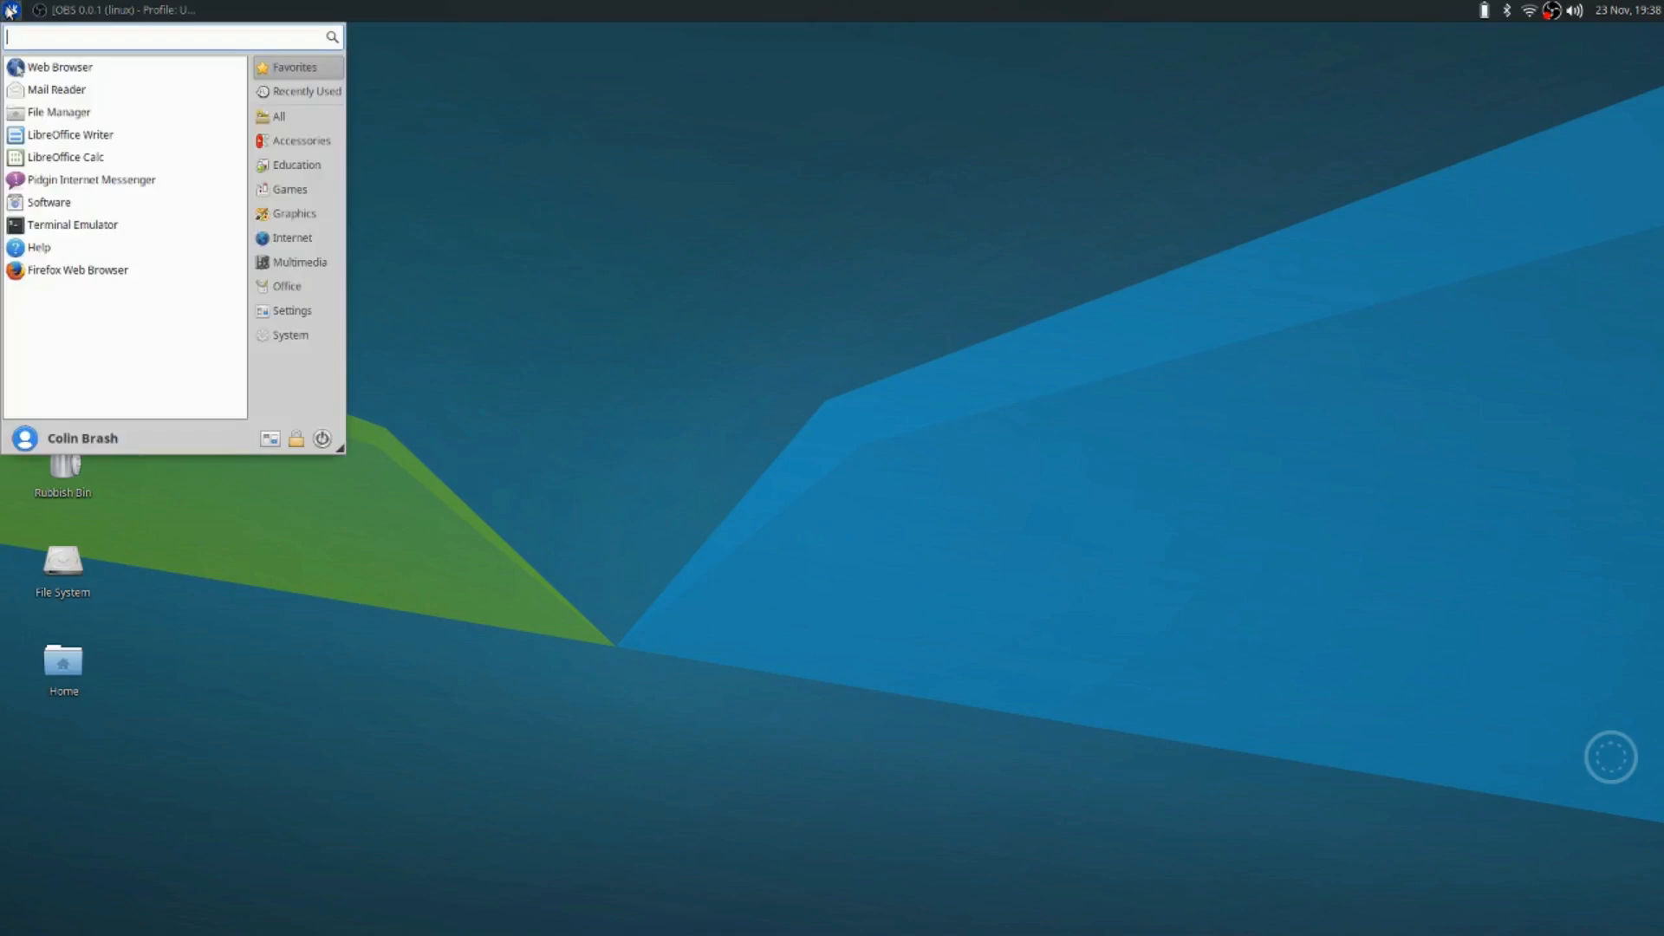
{"action": "left_click", "coordinate": [50, 271]}
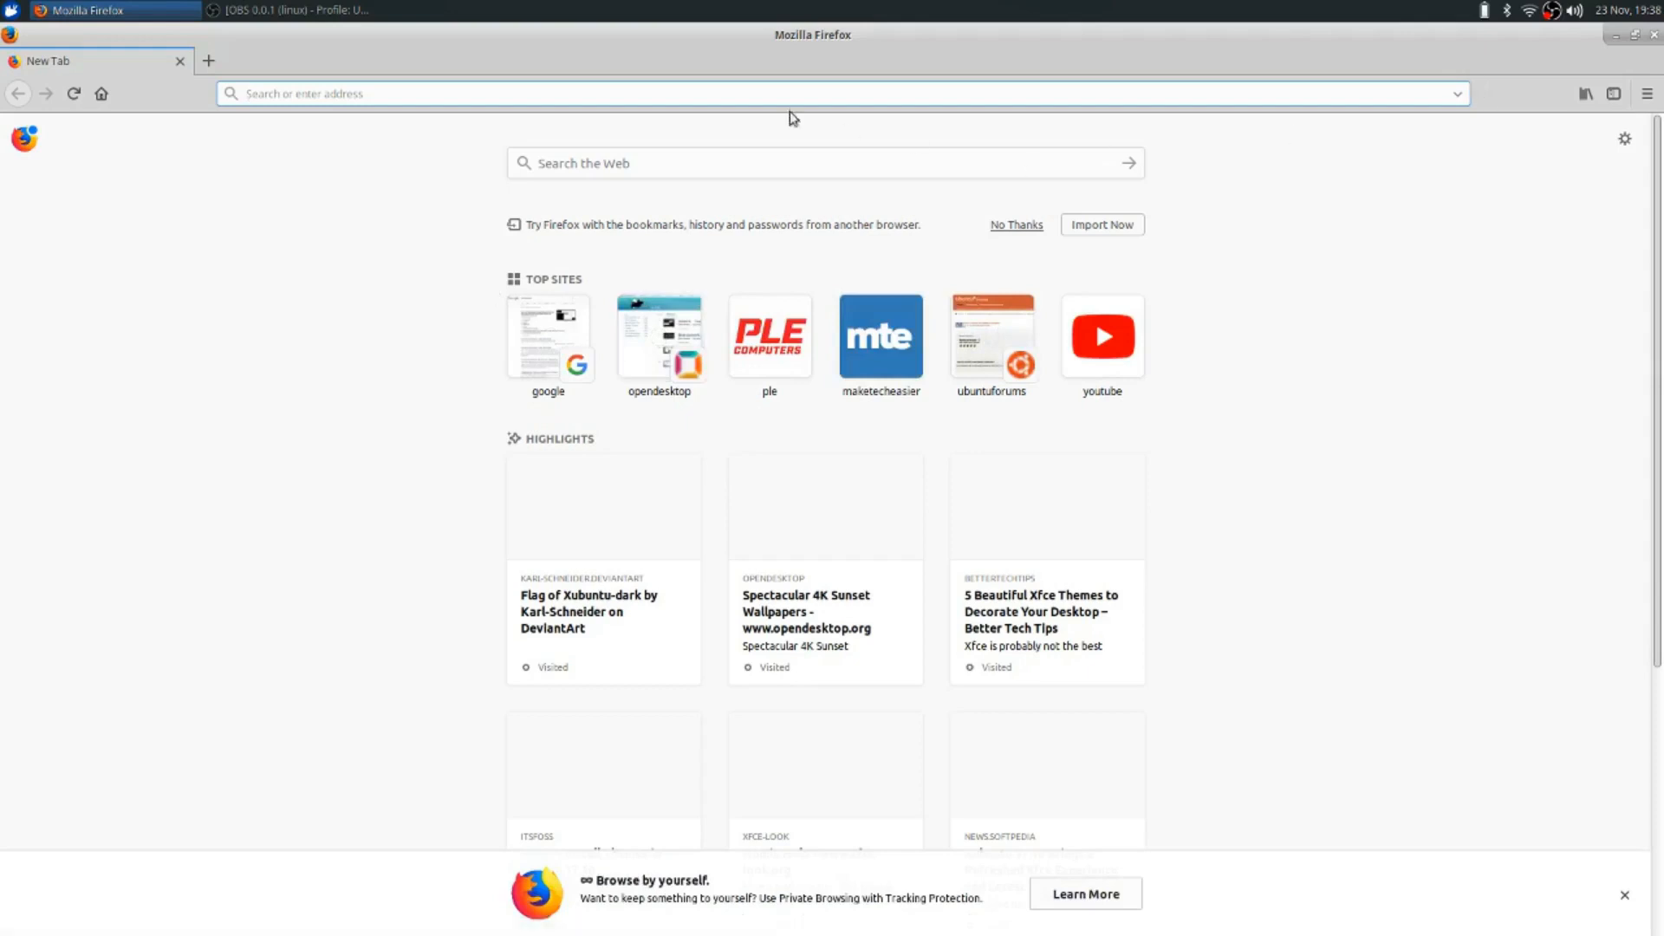
Open the Tweaking-XFCE-Desktop text file from the Documents folder in the file manager
{"action": "left_click", "coordinate": [4, 8]}
{"action": "left_click", "coordinate": [47, 115]}
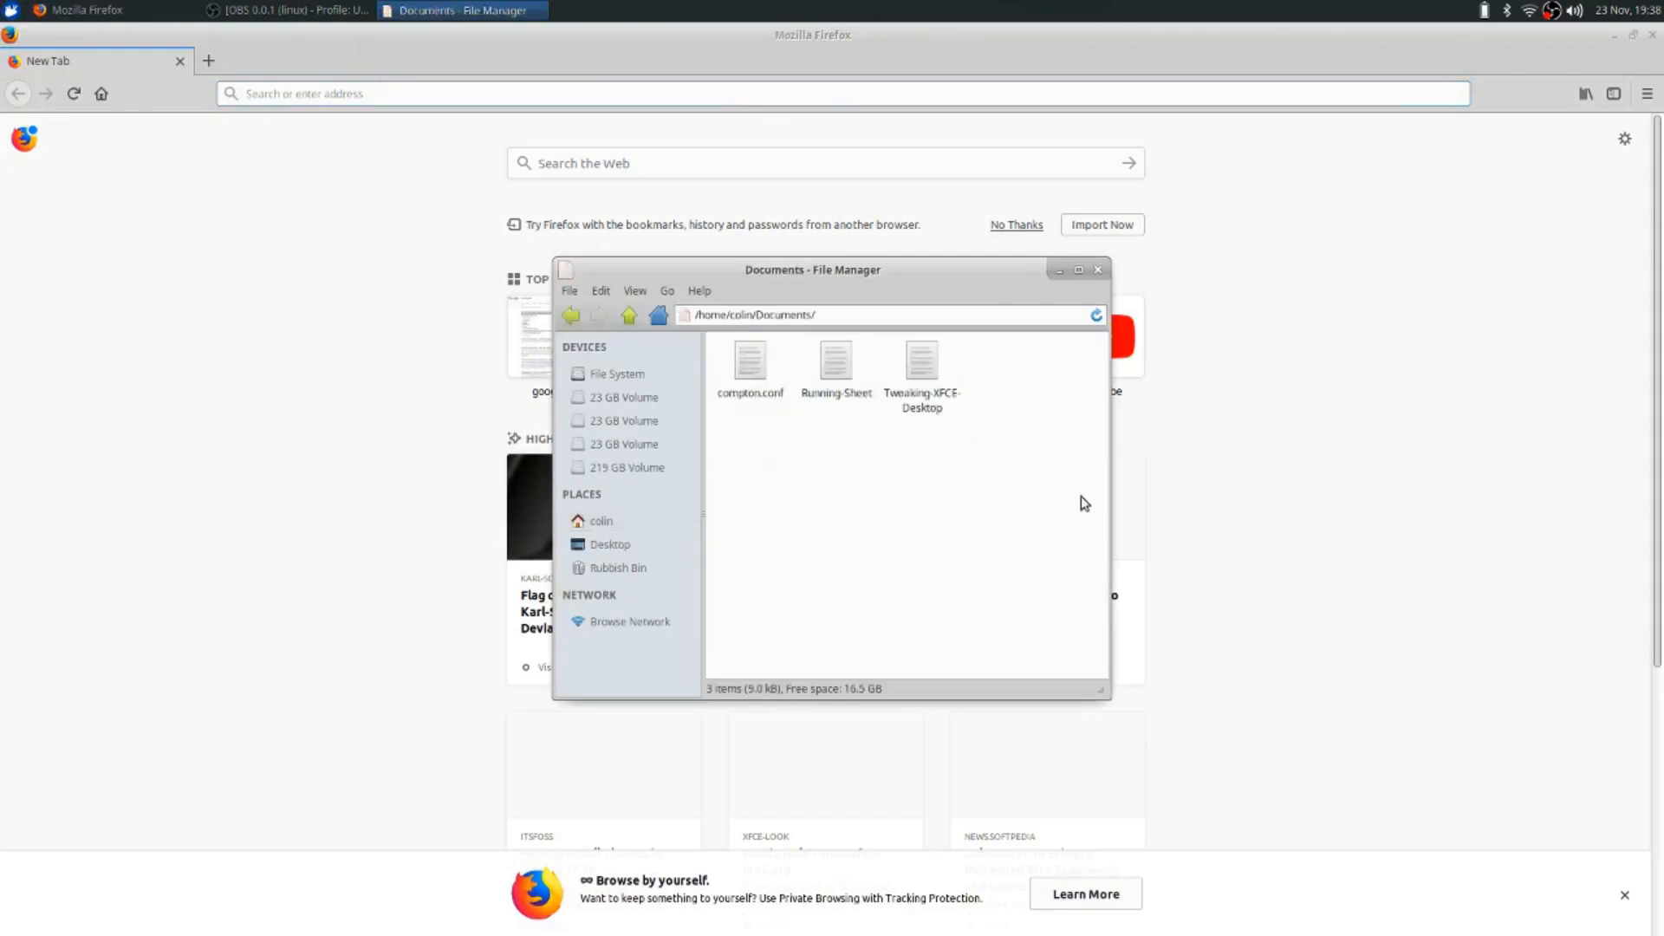
{"action": "double_click", "coordinate": [927, 362]}
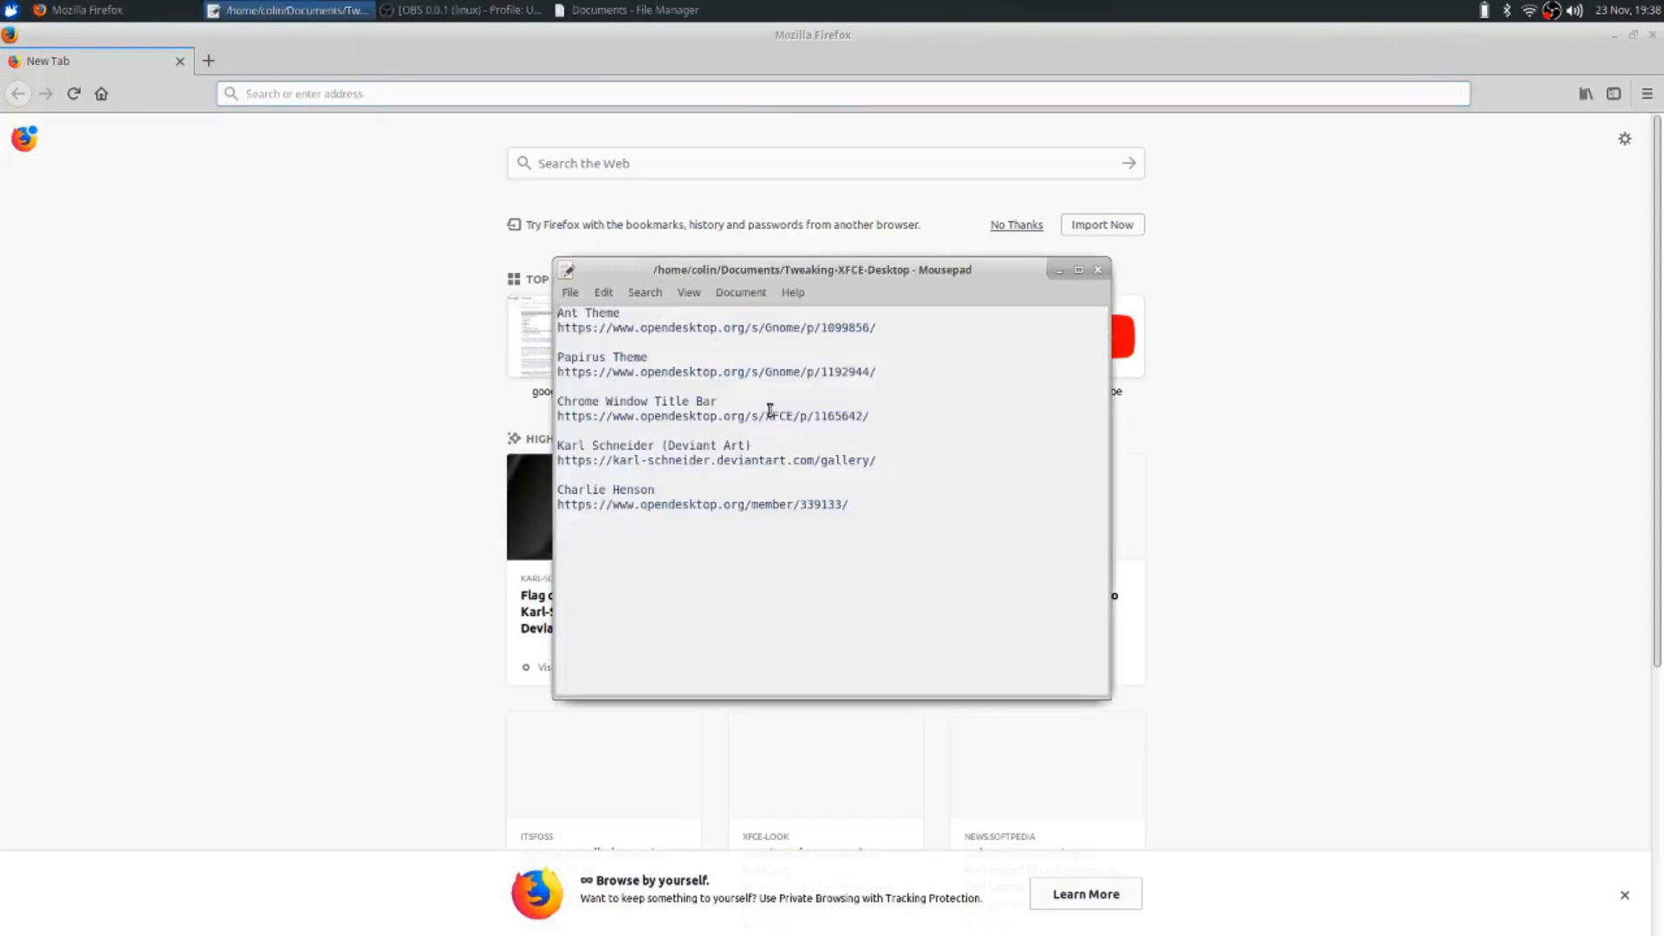
Copy the Ant Theme link from the text file and open it in Firefox
{"action": "triple_click", "coordinate": [603, 330]}
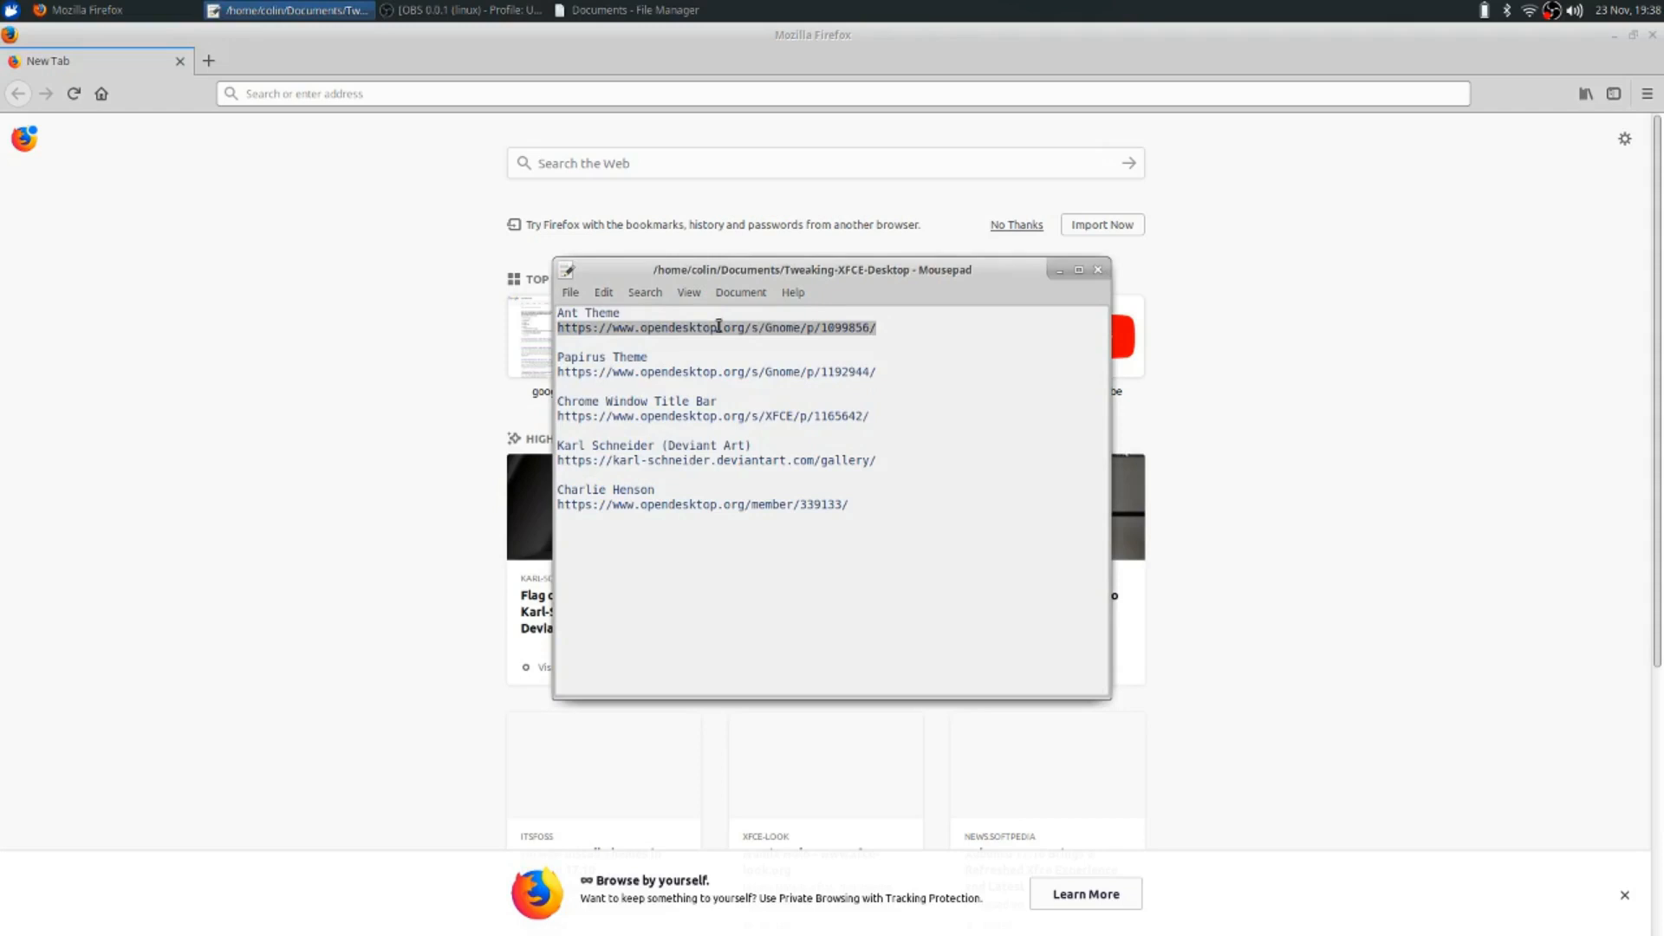
{"action": "left_click", "coordinate": [705, 330]}
{"action": "triple_click", "coordinate": [685, 327]}
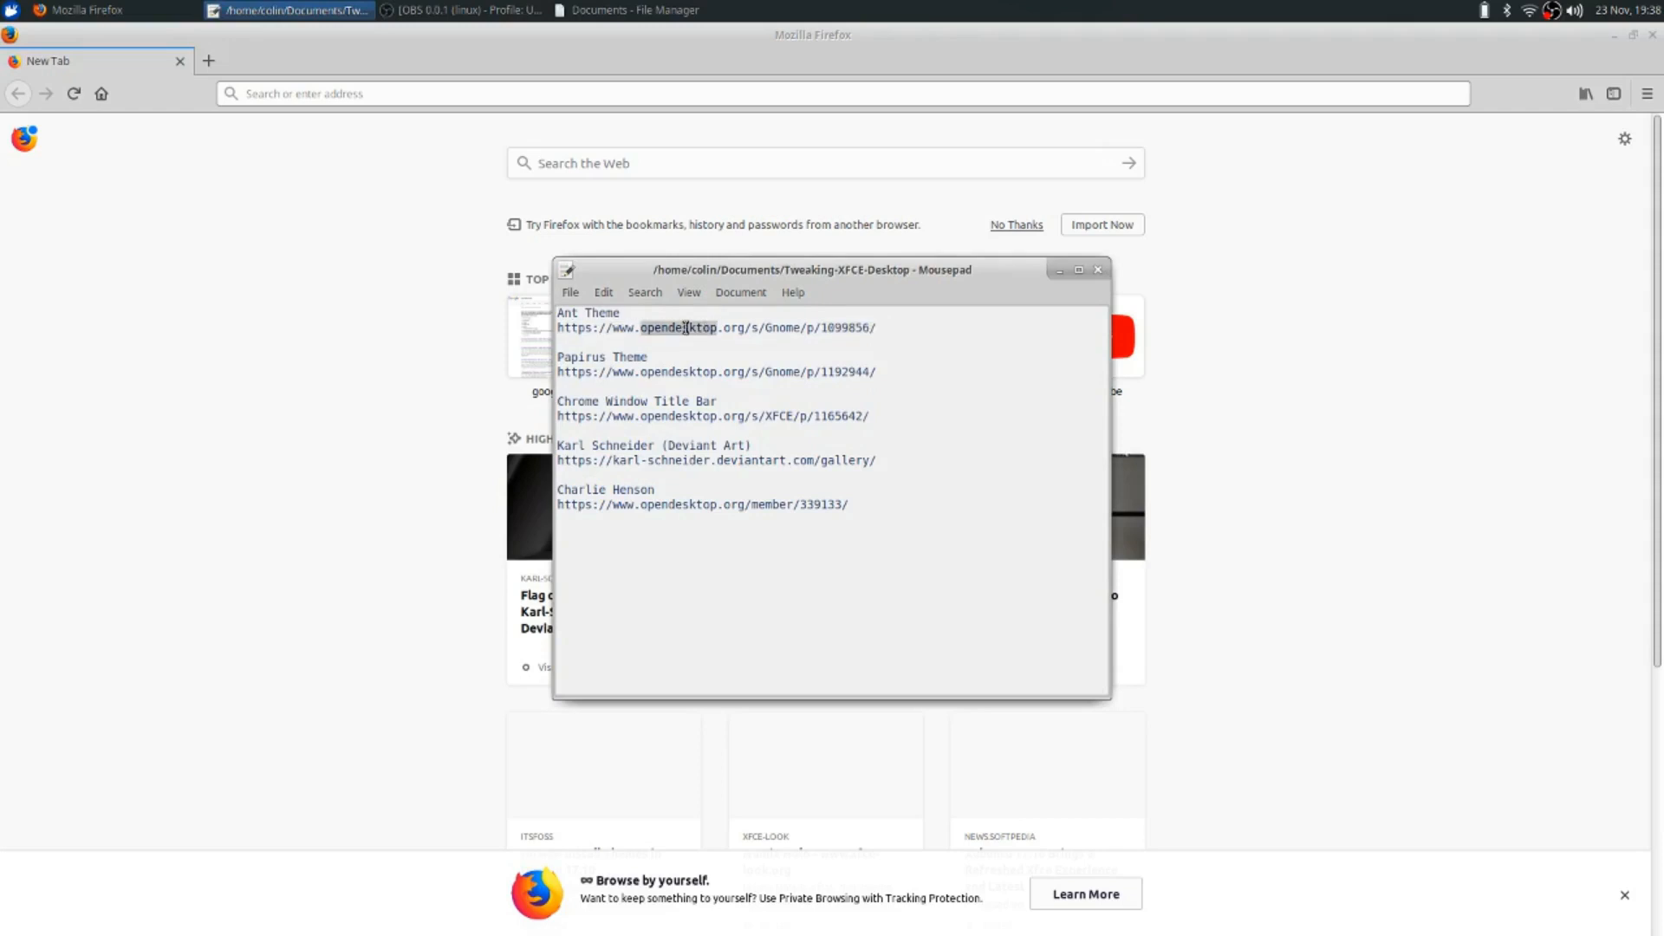
{"action": "right_click", "coordinate": [686, 329]}
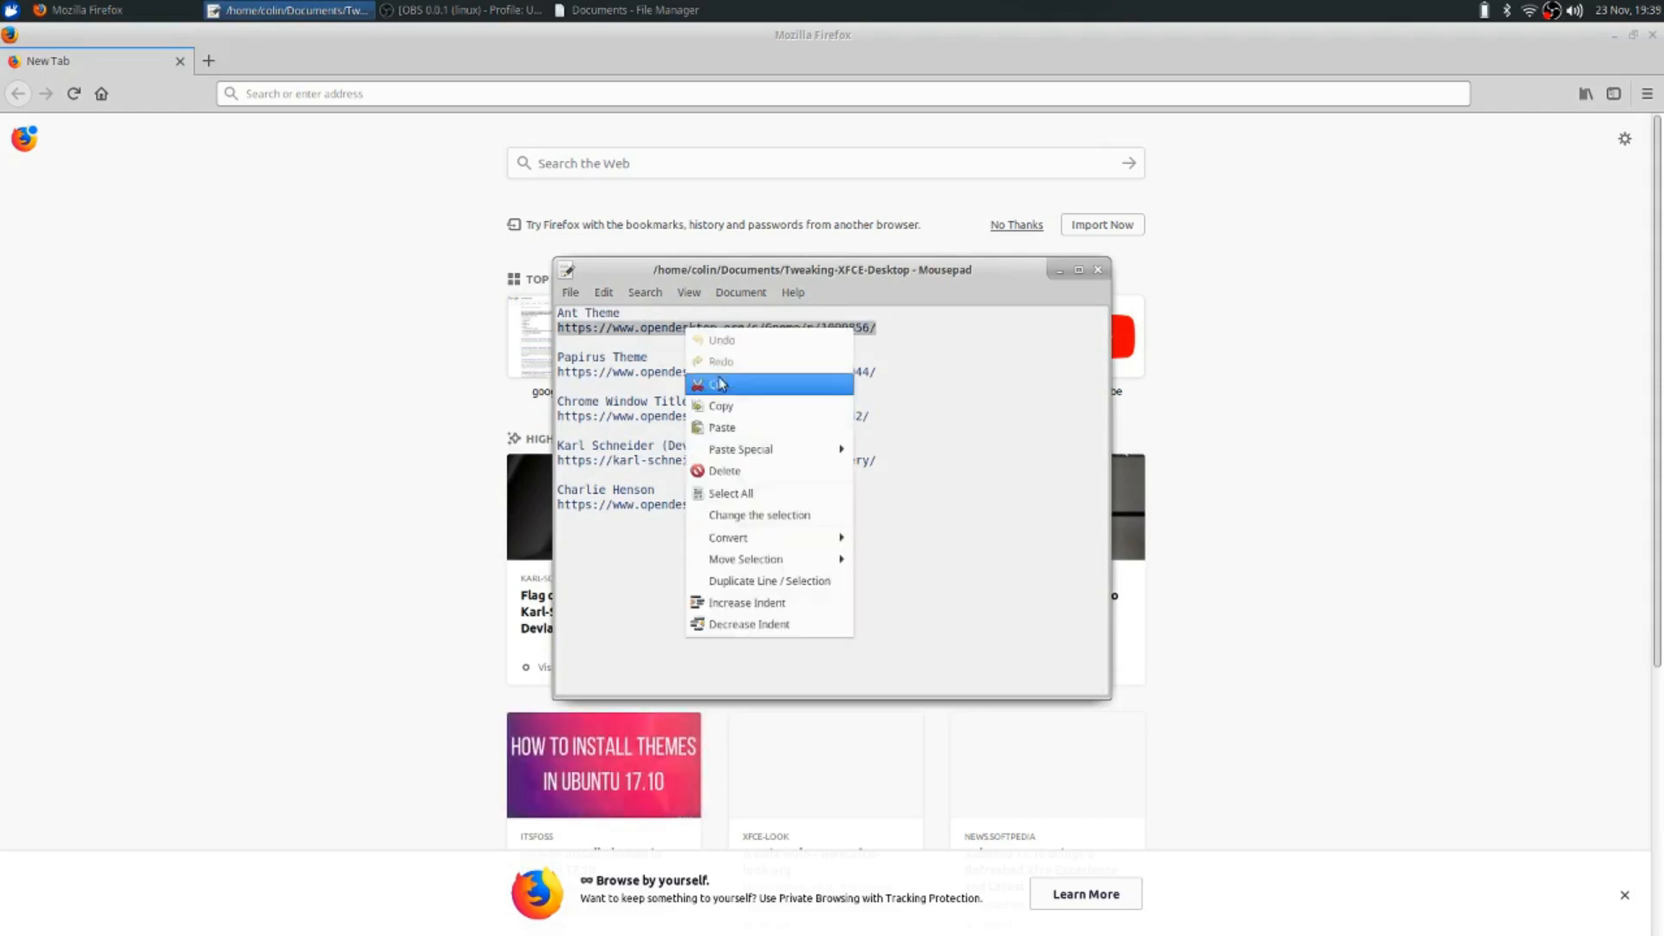
{"action": "left_click", "coordinate": [733, 406]}
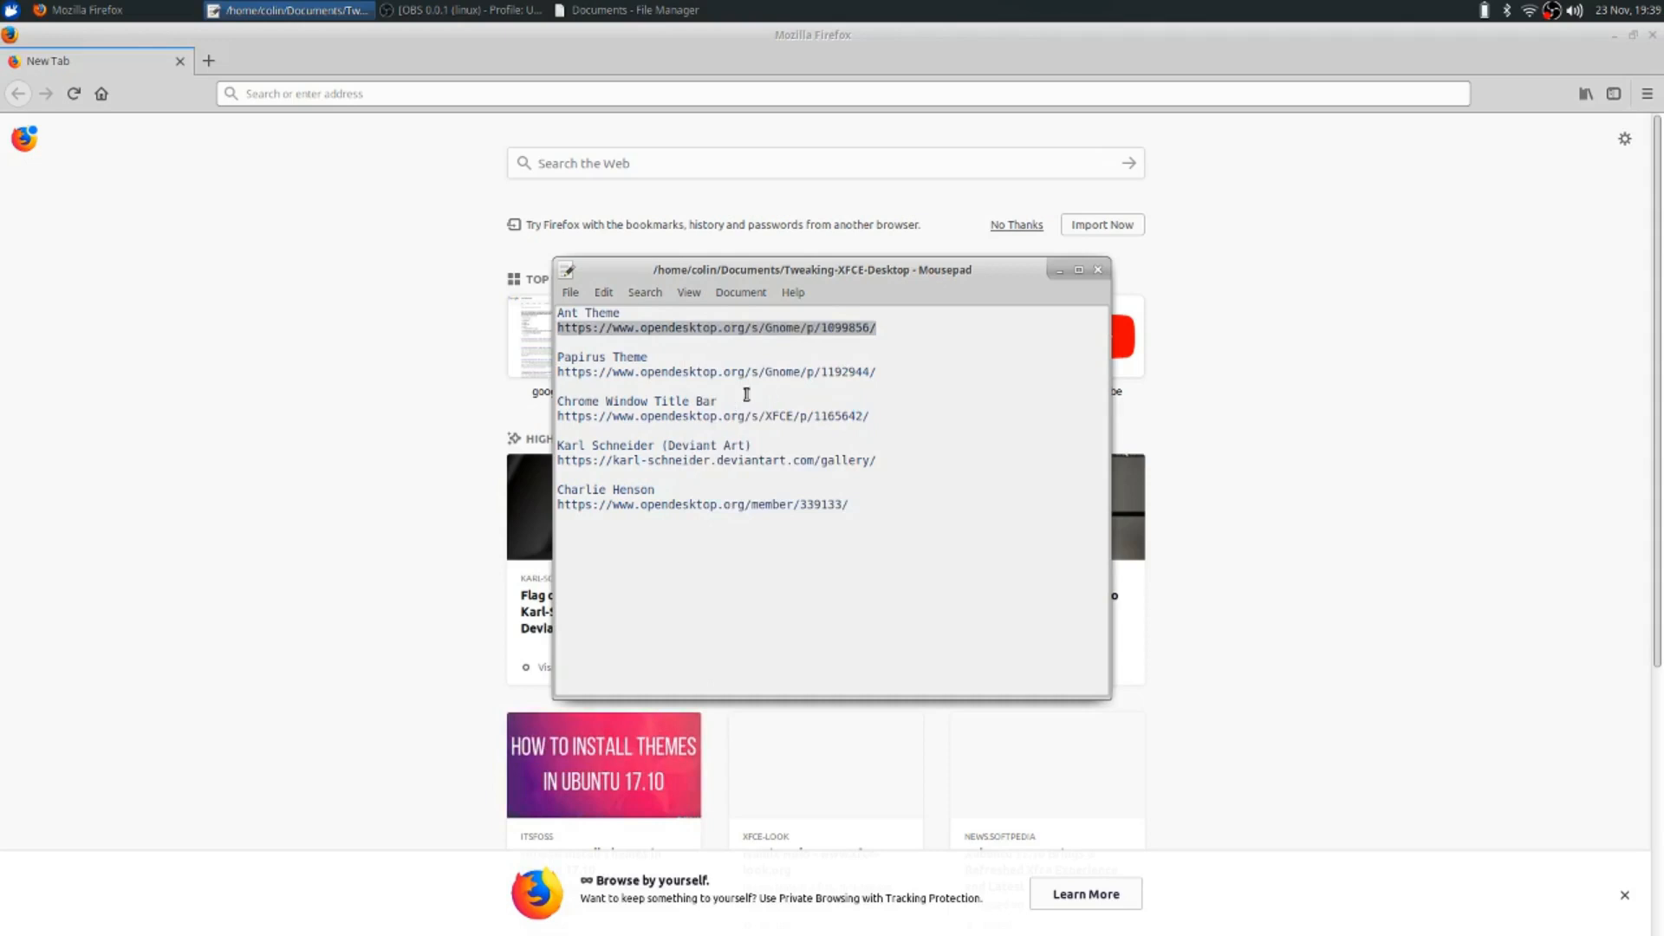
{"action": "right_click", "coordinate": [312, 93]}
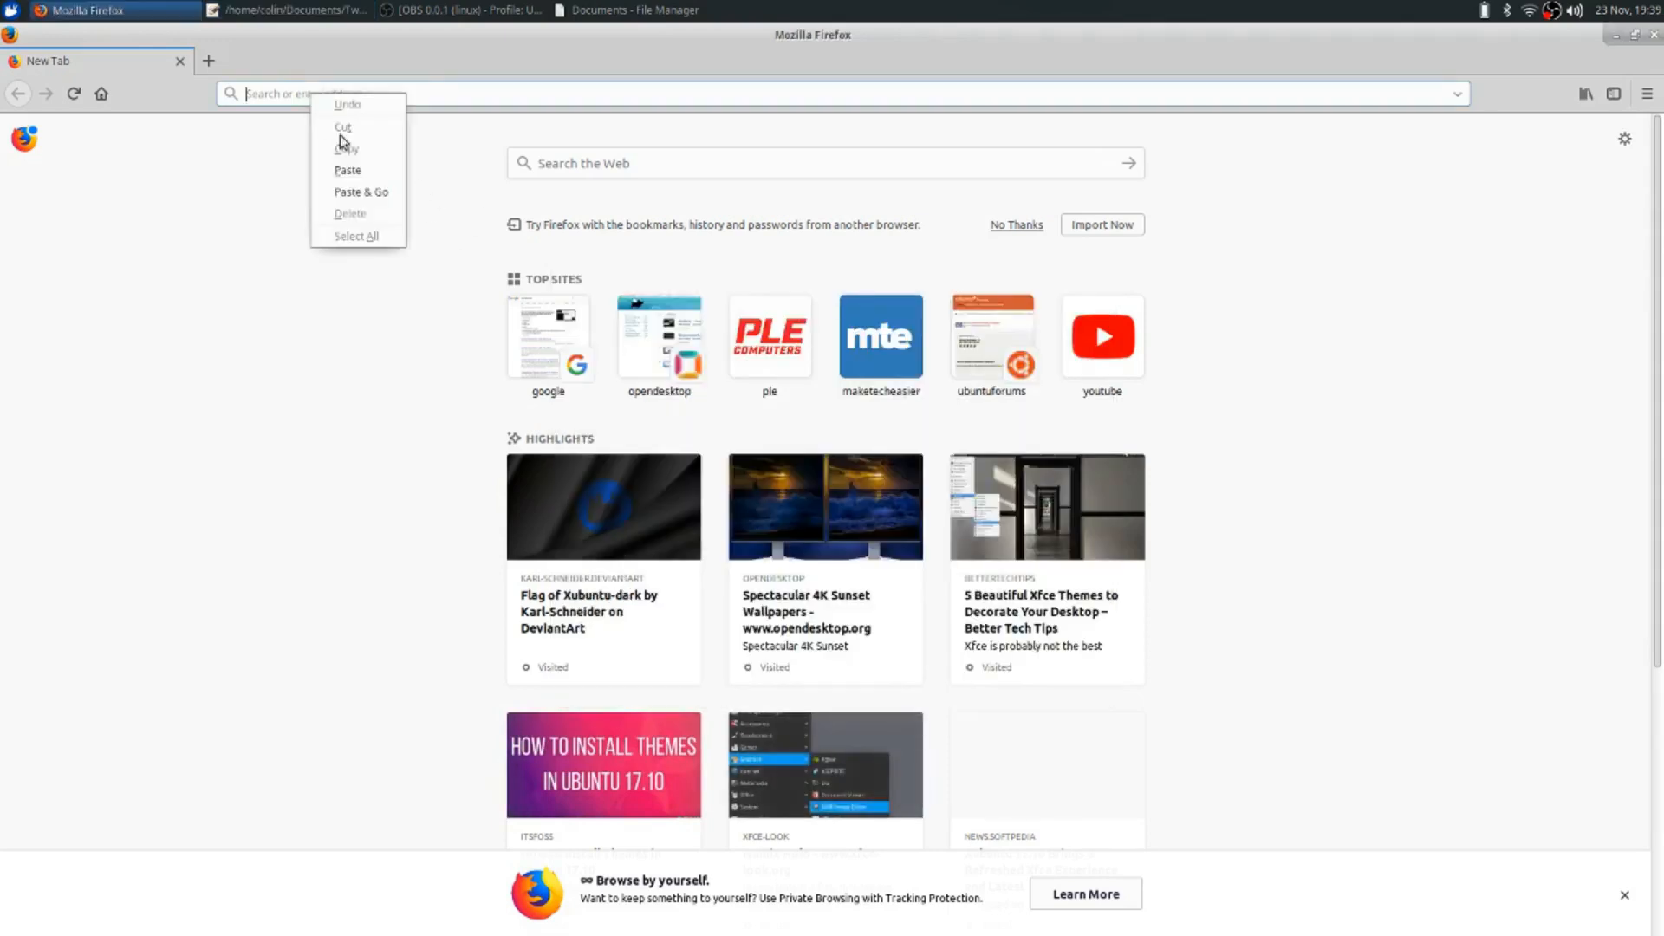
{"action": "left_click", "coordinate": [362, 192]}
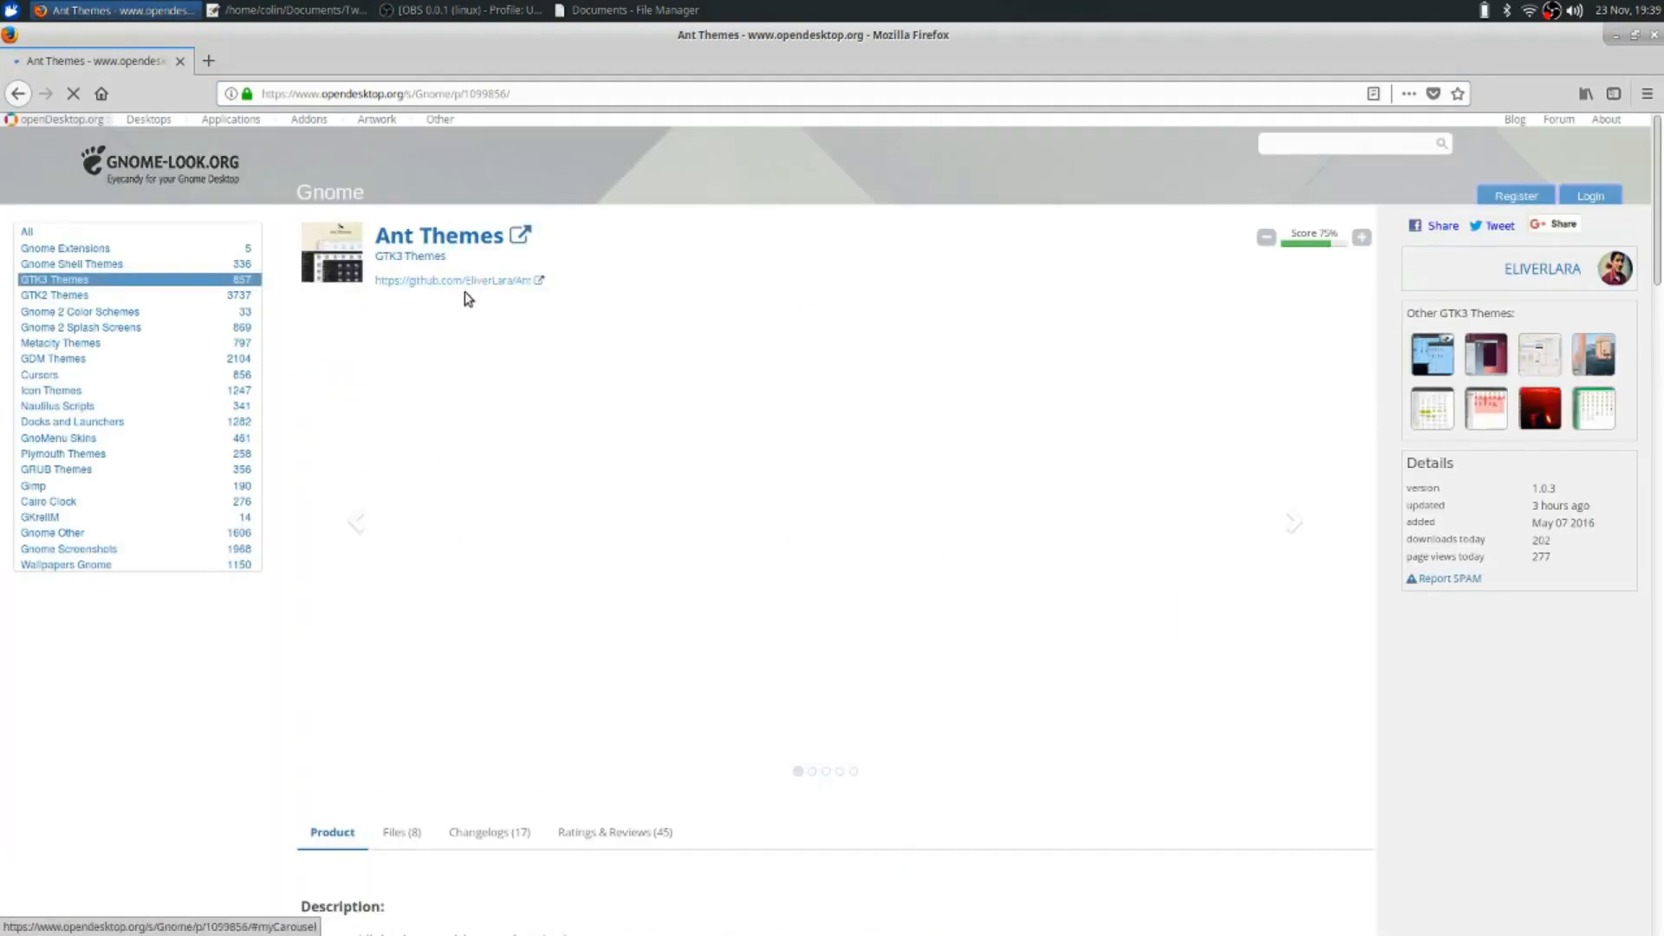
Examine the Ant Themes page, including its preview images, description and installation instructions
{"action": "scroll", "coordinate": [378, 532], "scroll_direction": "down", "scroll_amount": 3}
{"action": "scroll", "coordinate": [379, 532], "scroll_direction": "down", "scroll_amount": 3}
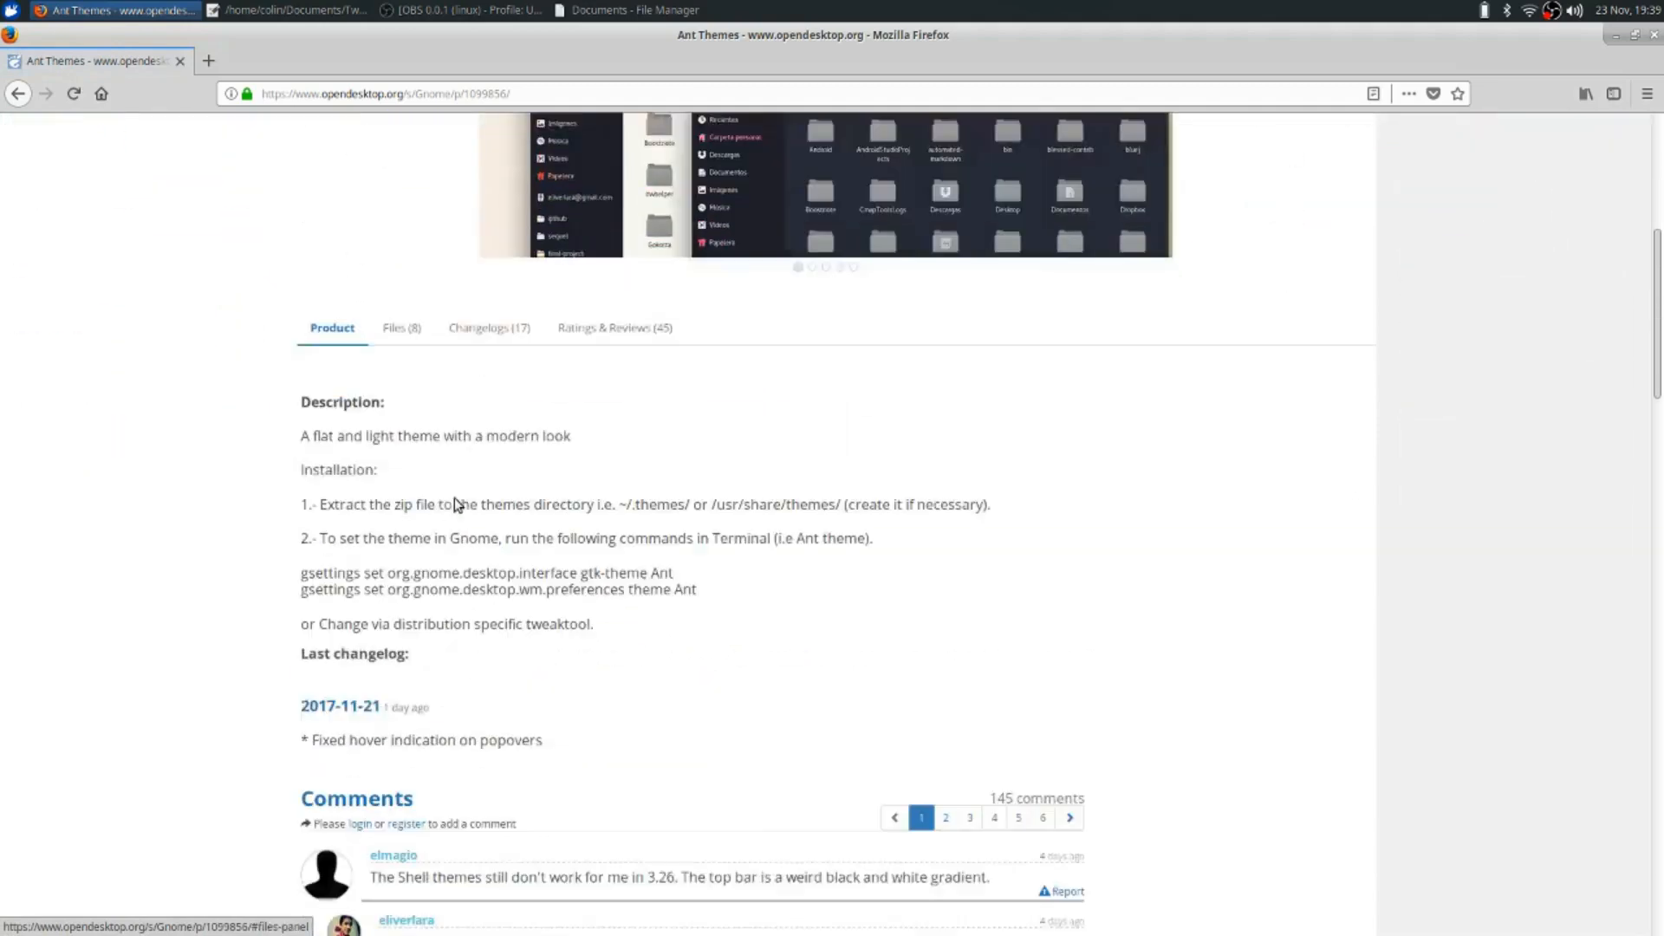
{"action": "scroll", "coordinate": [454, 499], "scroll_direction": "up", "scroll_amount": 6}
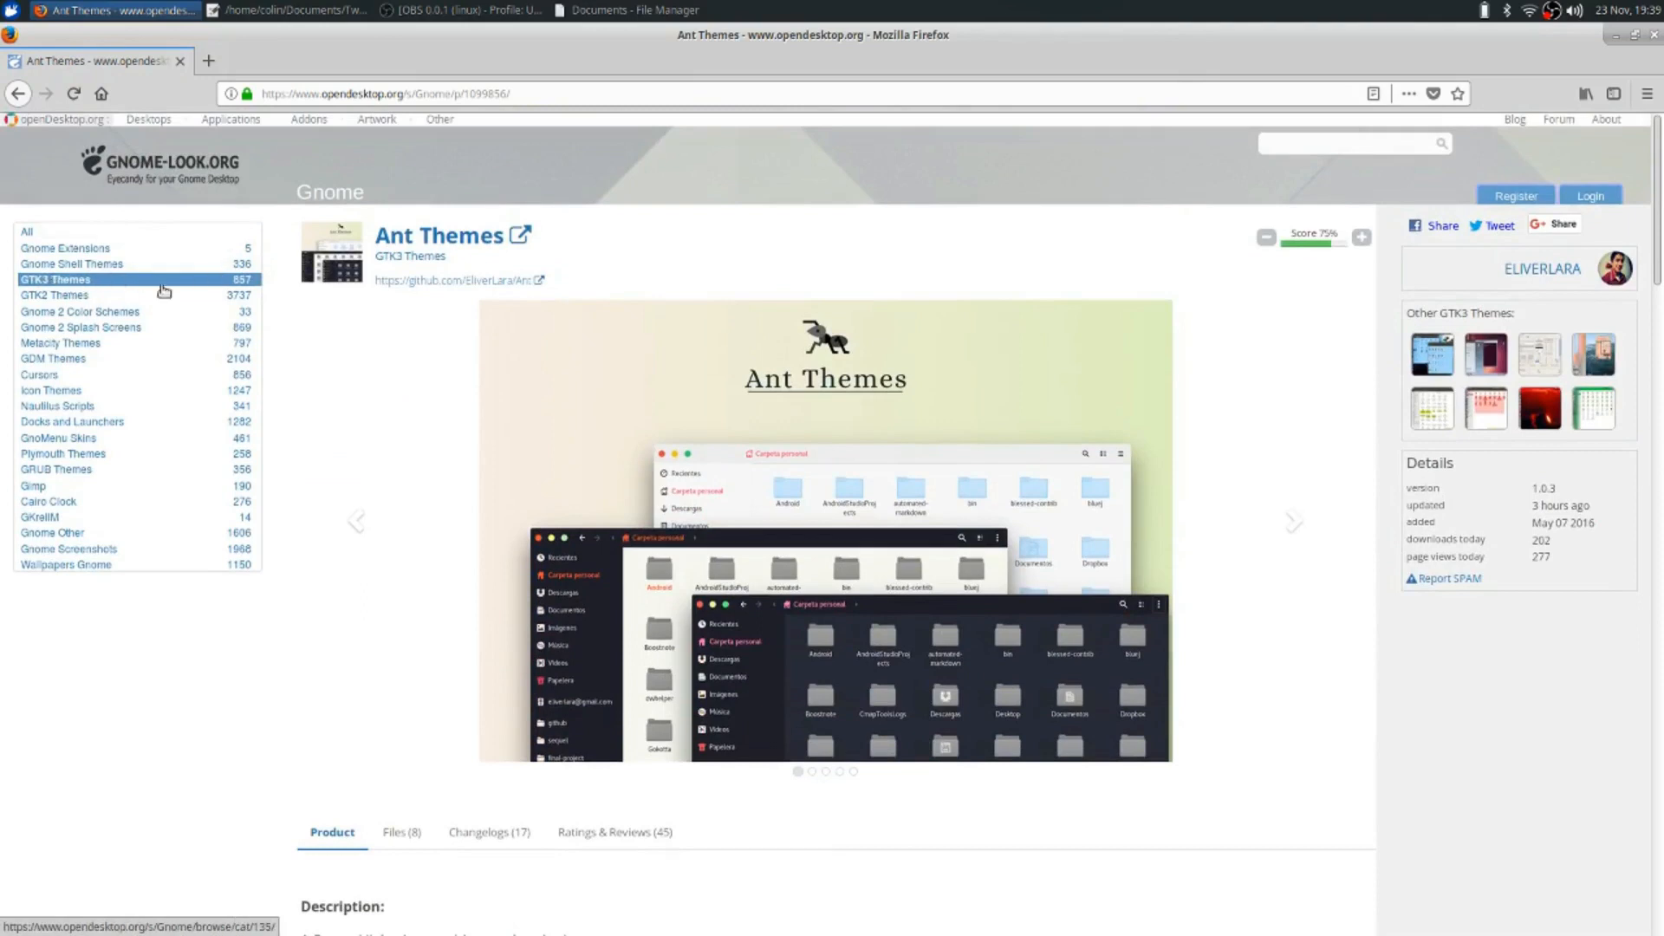
{"action": "scroll", "coordinate": [301, 356], "scroll_direction": "down", "scroll_amount": 1}
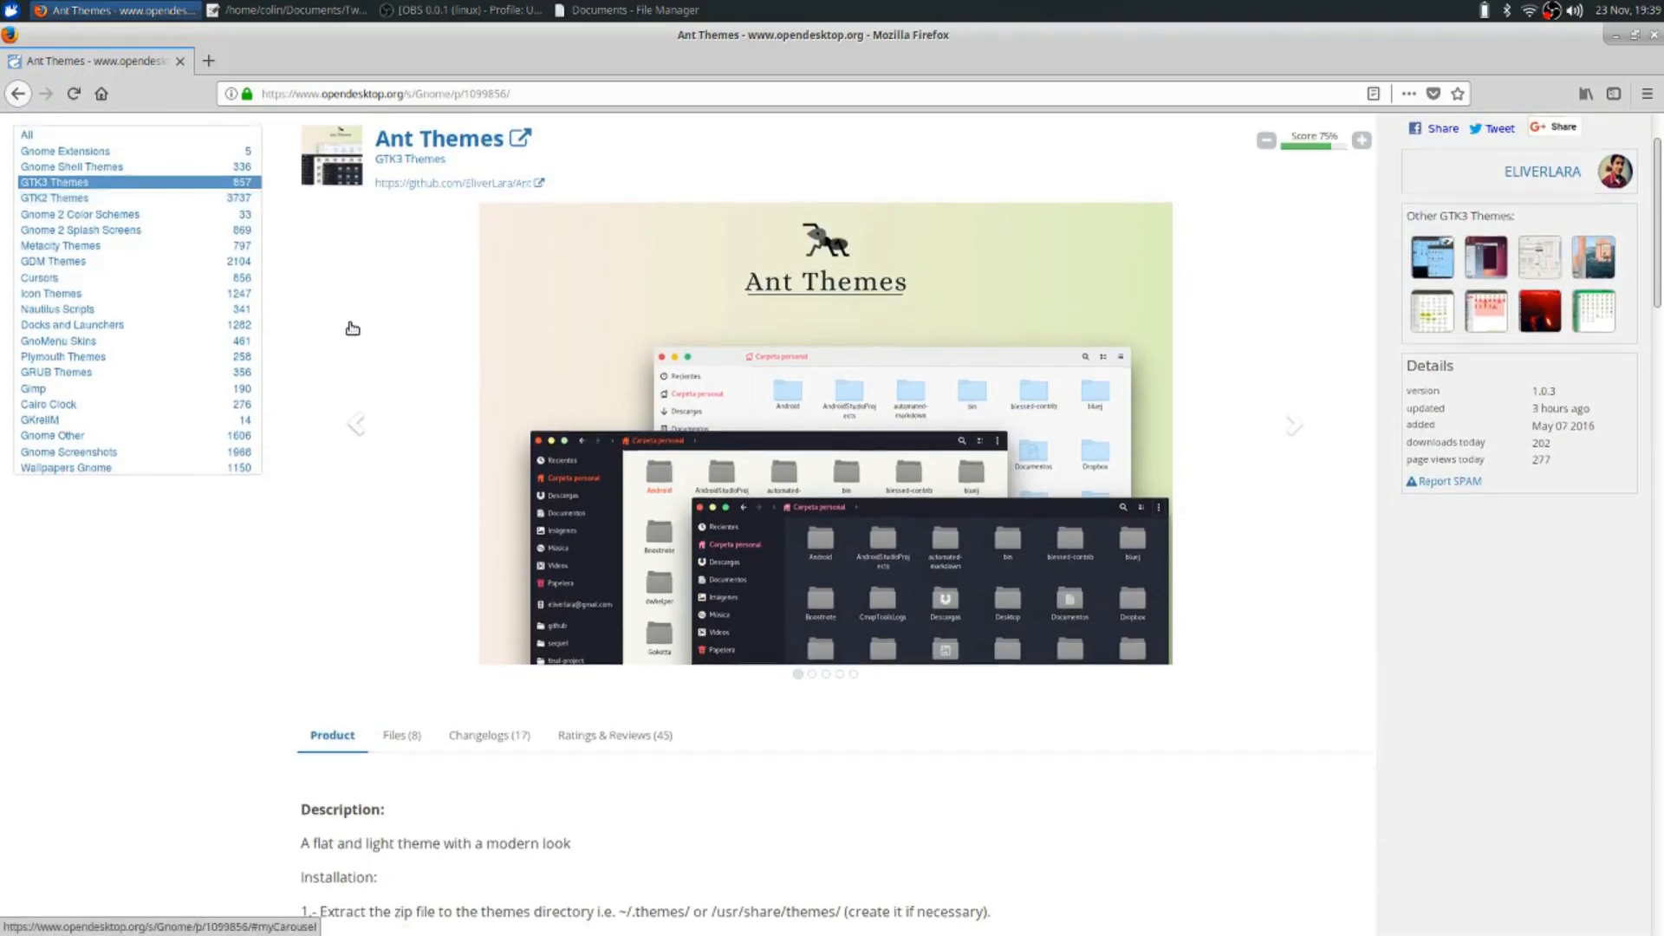
{"action": "scroll", "coordinate": [352, 329], "scroll_direction": "up", "scroll_amount": 1}
{"action": "scroll", "coordinate": [352, 333], "scroll_direction": "down", "scroll_amount": 2}
{"action": "scroll", "coordinate": [353, 336], "scroll_direction": "down", "scroll_amount": 3}
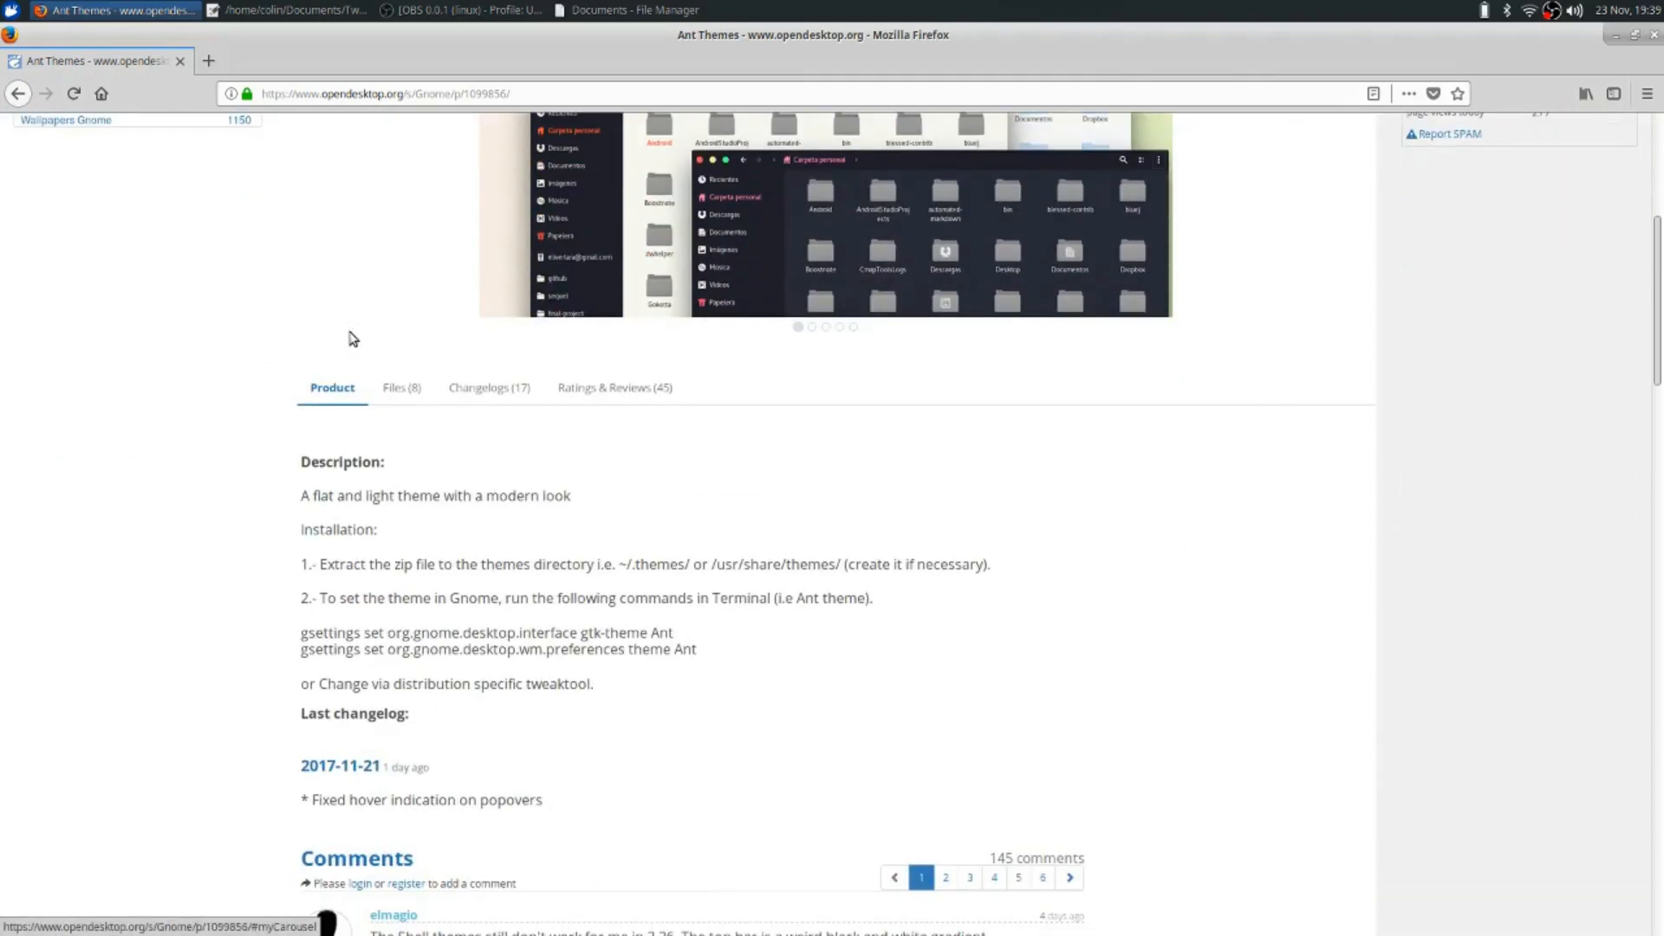
{"action": "scroll", "coordinate": [329, 308], "scroll_direction": "up", "scroll_amount": 3}
{"action": "scroll", "coordinate": [332, 308], "scroll_direction": "up", "scroll_amount": 3}
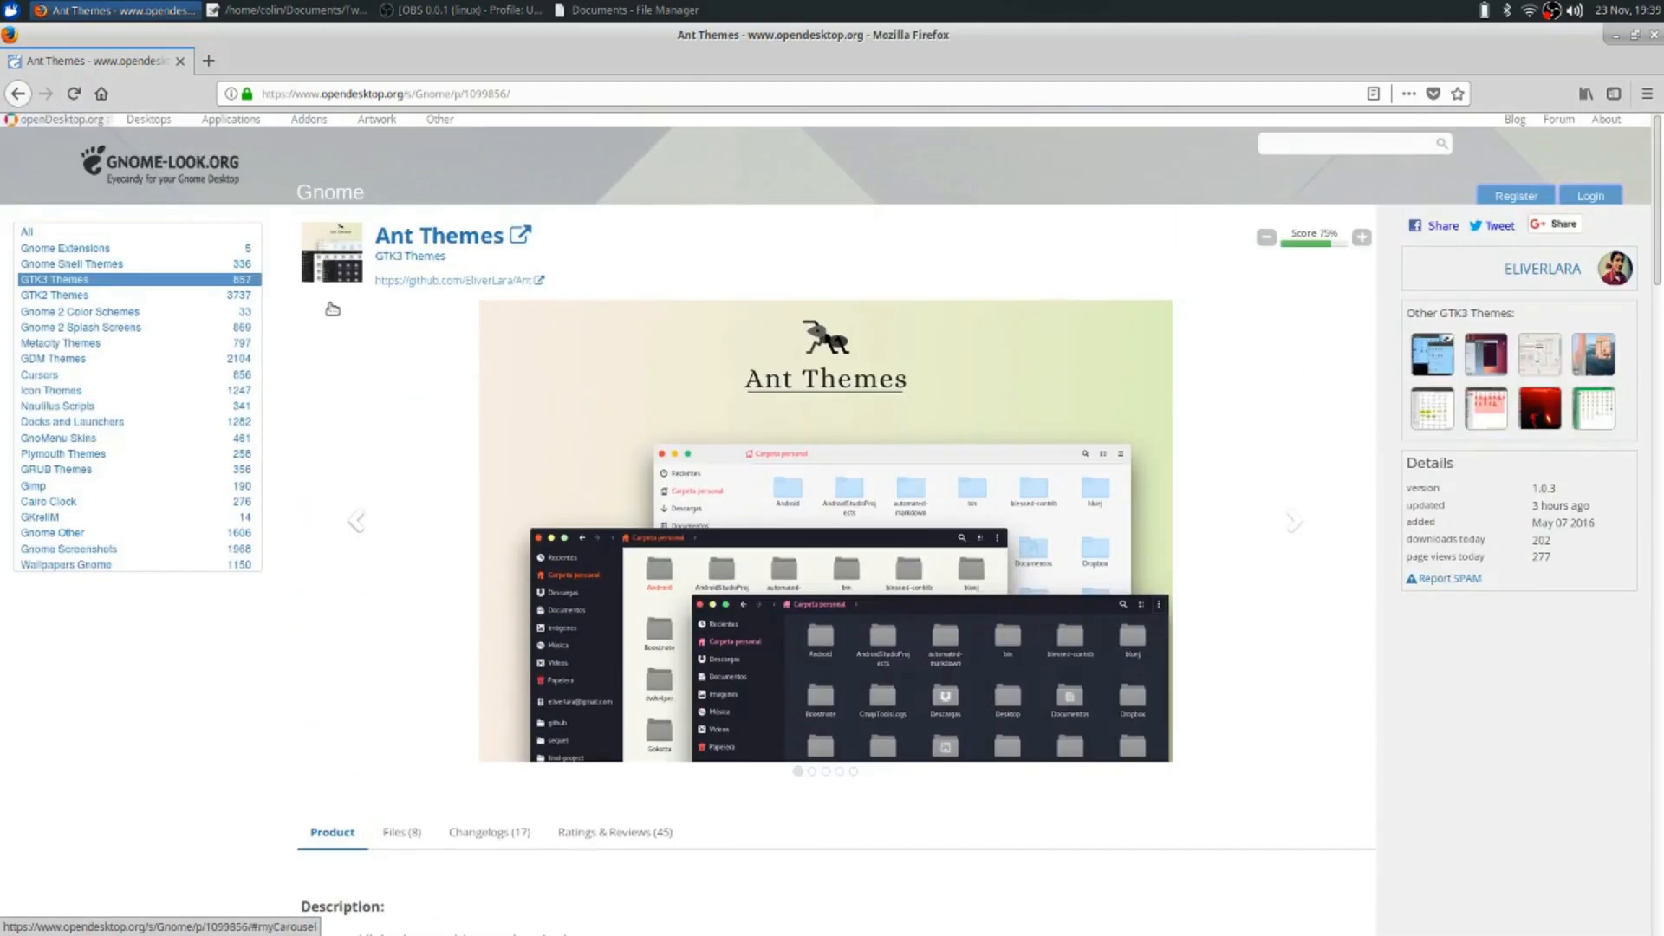
Copy the Chrome Window Title Bar link from the text file and open it in a new Firefox tab
{"action": "left_click", "coordinate": [211, 62]}
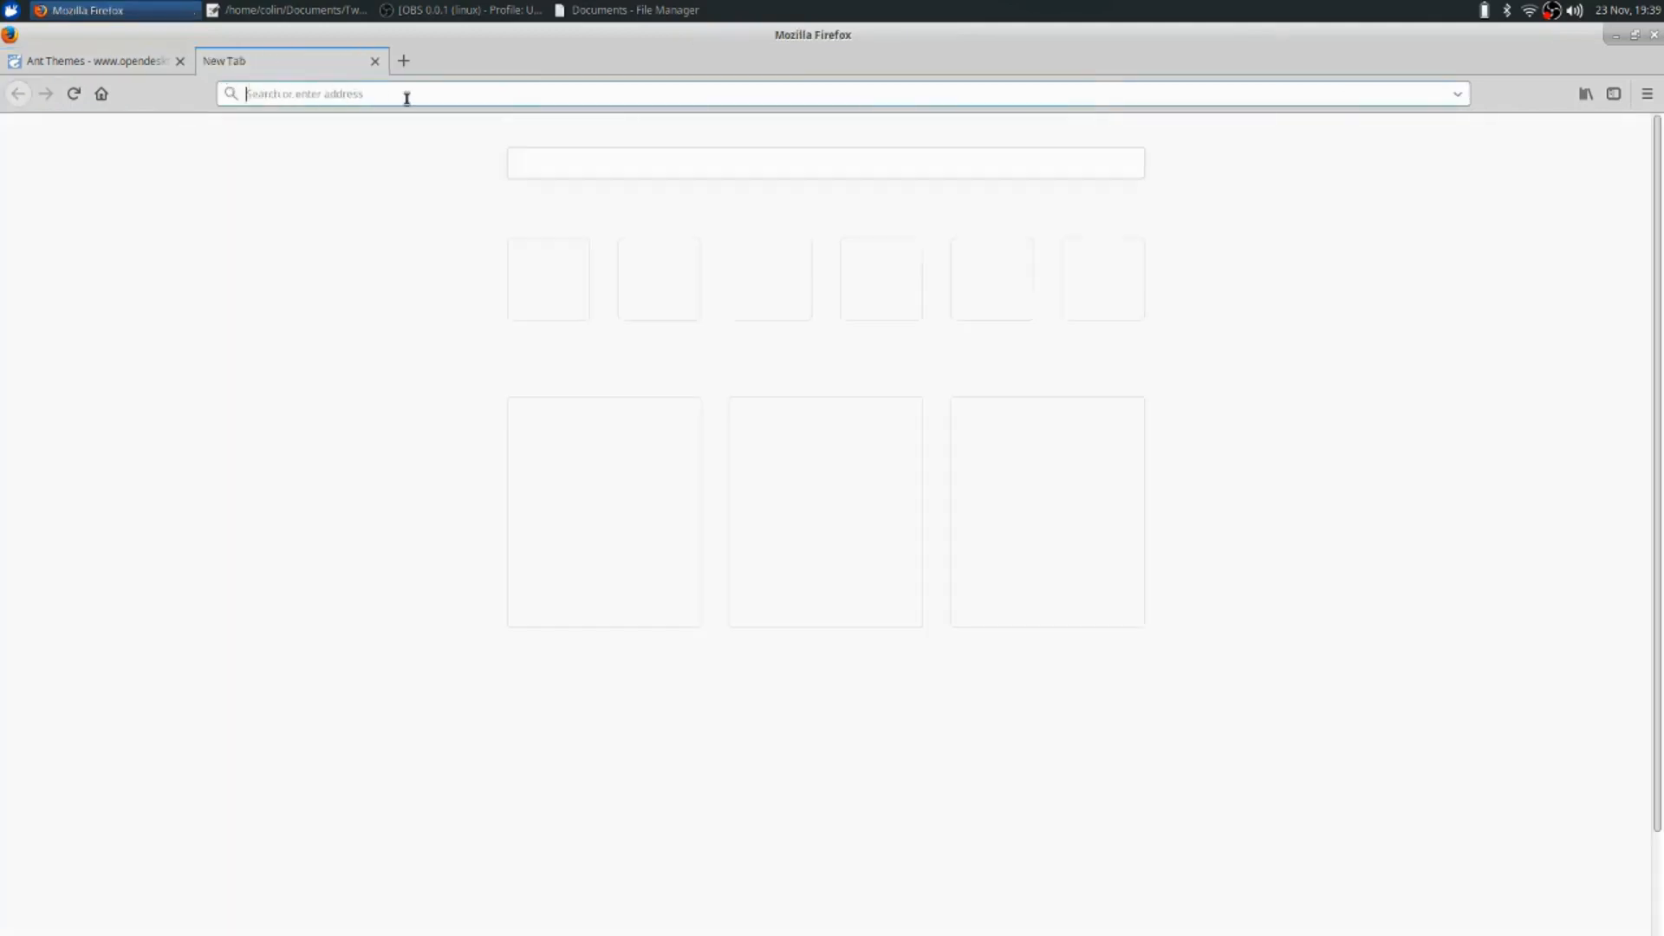
{"action": "left_click", "coordinate": [635, 10]}
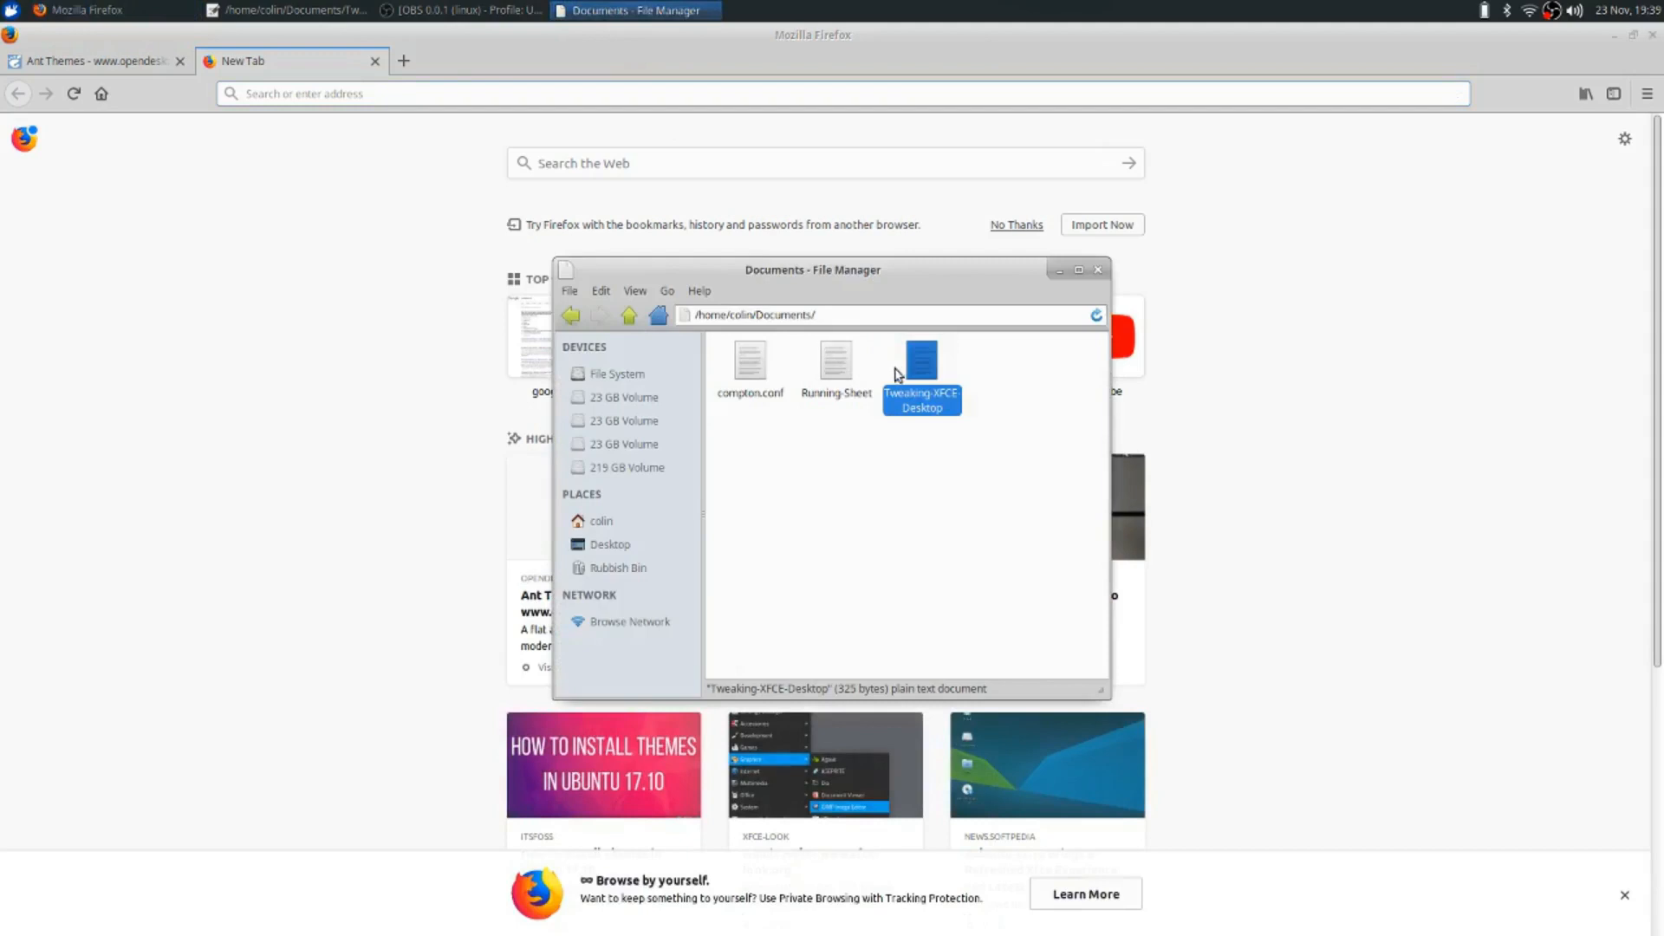
{"action": "left_click", "coordinate": [289, 11]}
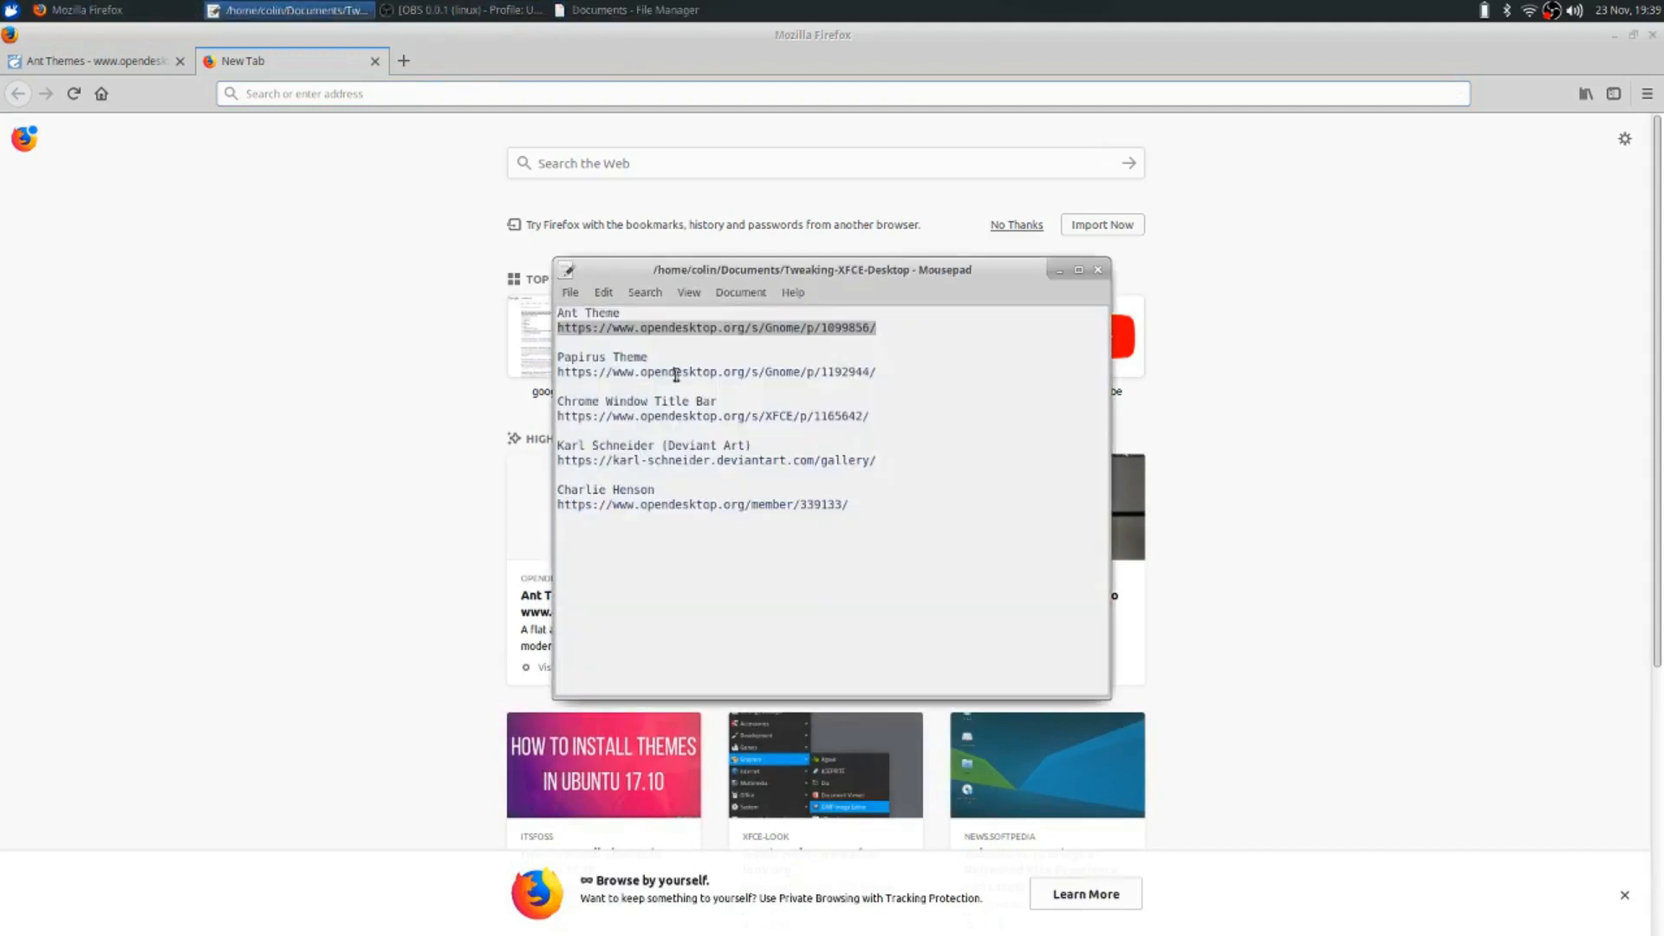
{"action": "triple_click", "coordinate": [761, 415]}
{"action": "right_click", "coordinate": [762, 415]}
{"action": "left_click", "coordinate": [814, 490]}
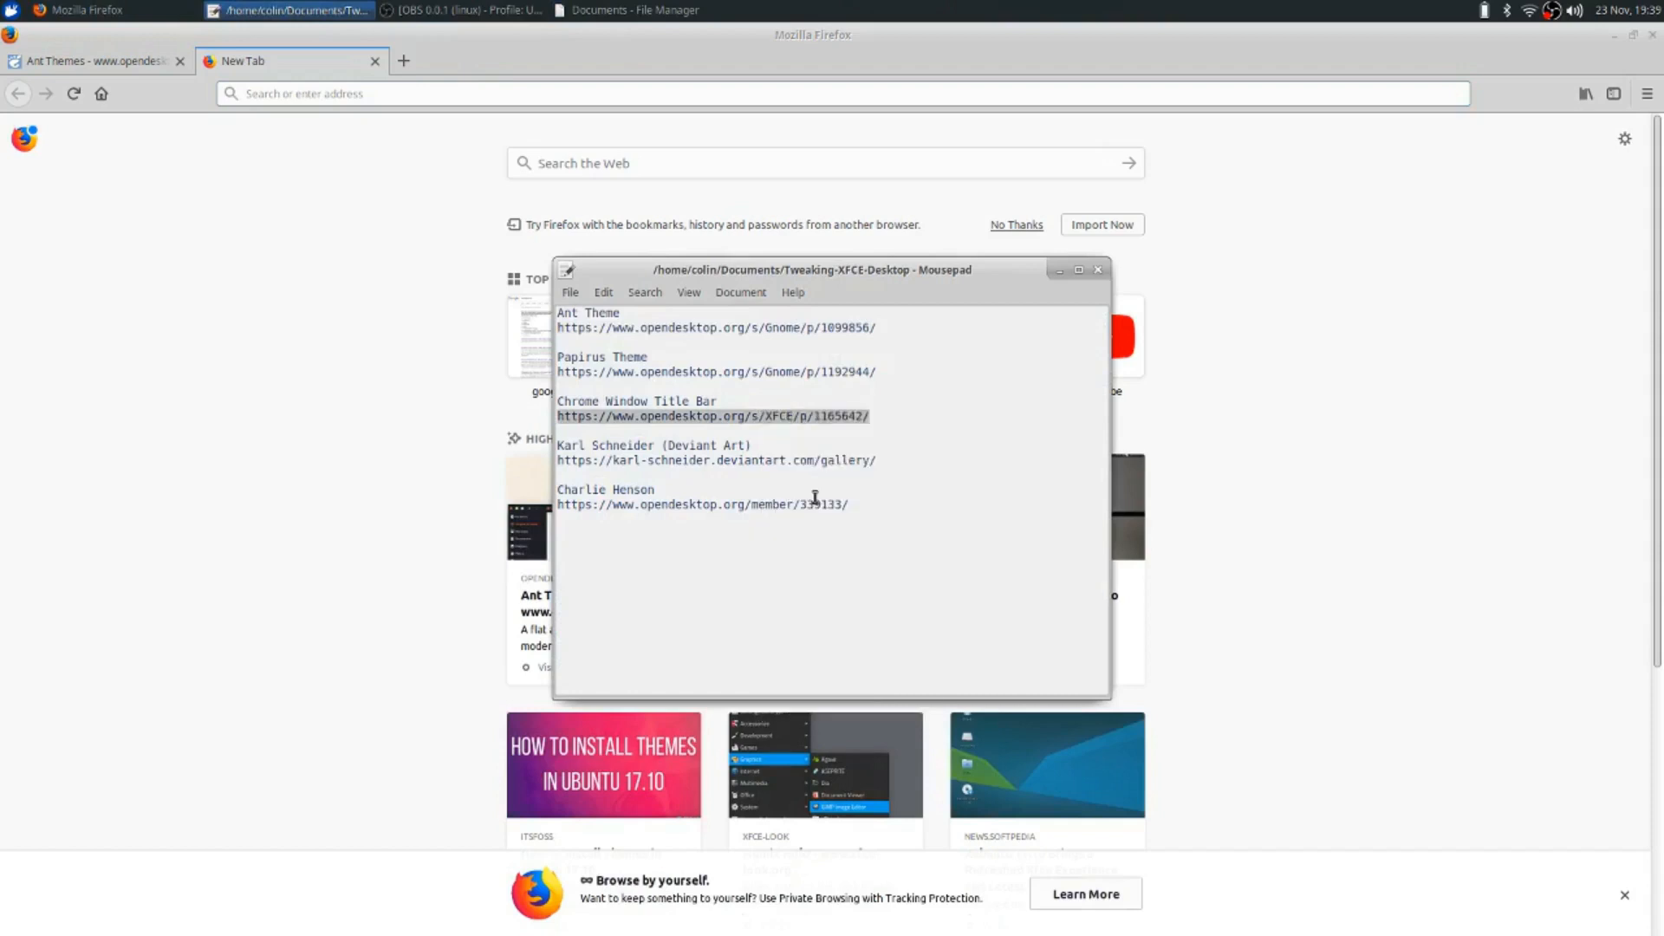
{"action": "right_click", "coordinate": [407, 90]}
{"action": "left_click", "coordinate": [402, 192]}
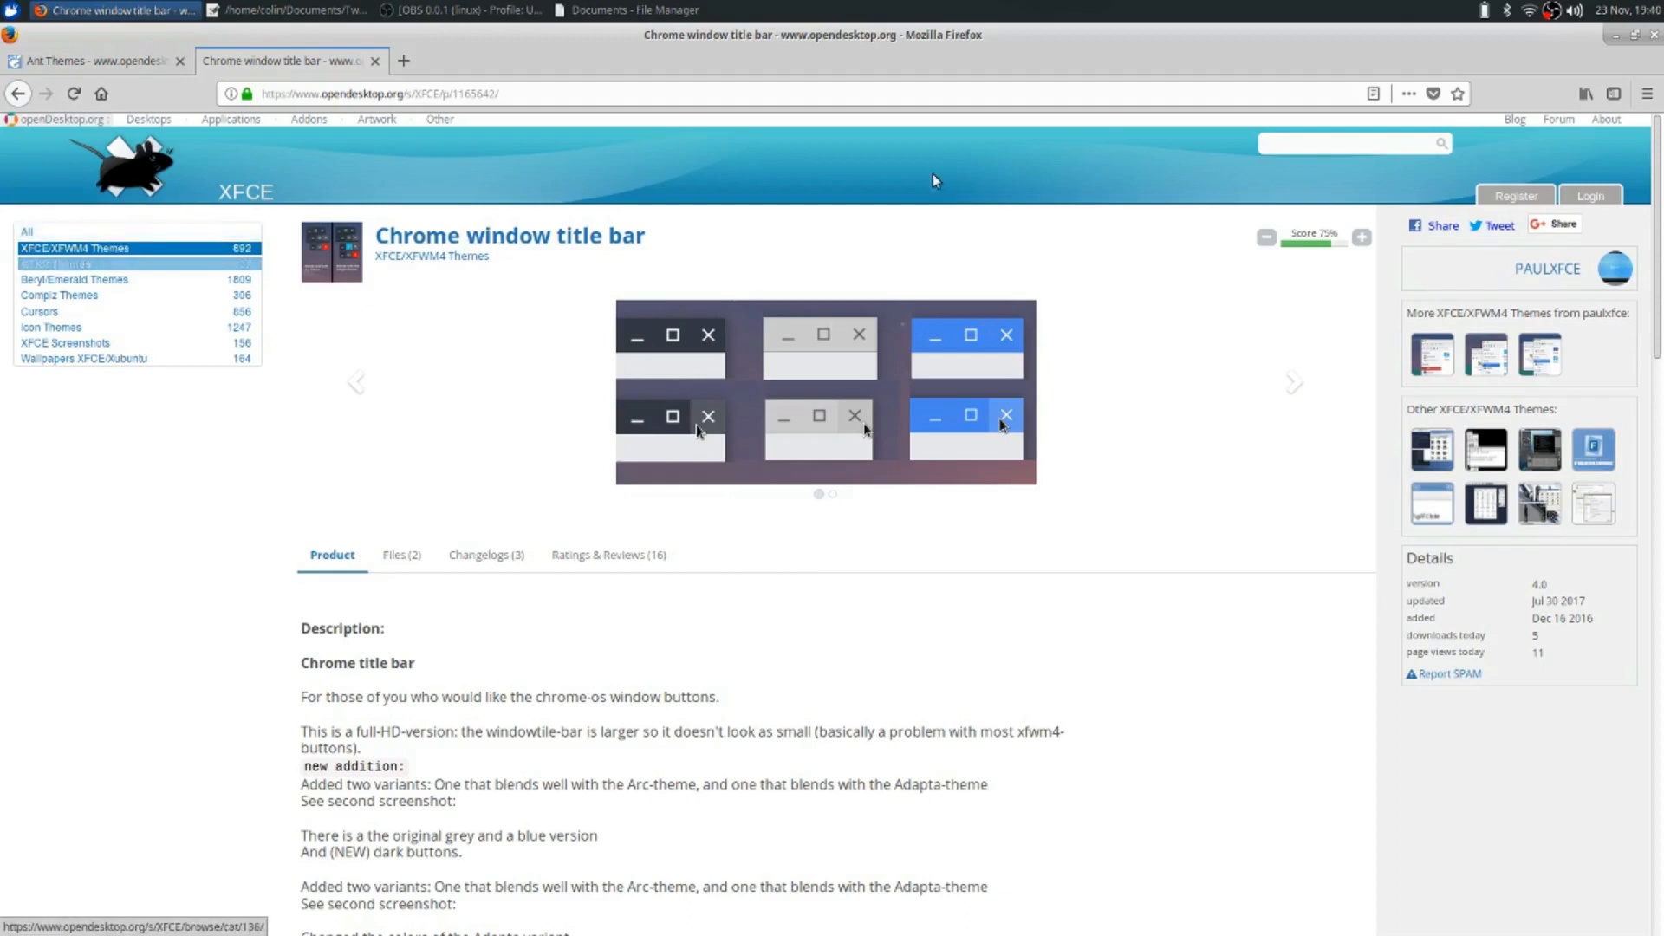
Show the Chrome window title bar theme's files, start downloading ChrVariants-2.0.tar.gz, and cancel the download
{"action": "left_click", "coordinate": [1612, 37]}
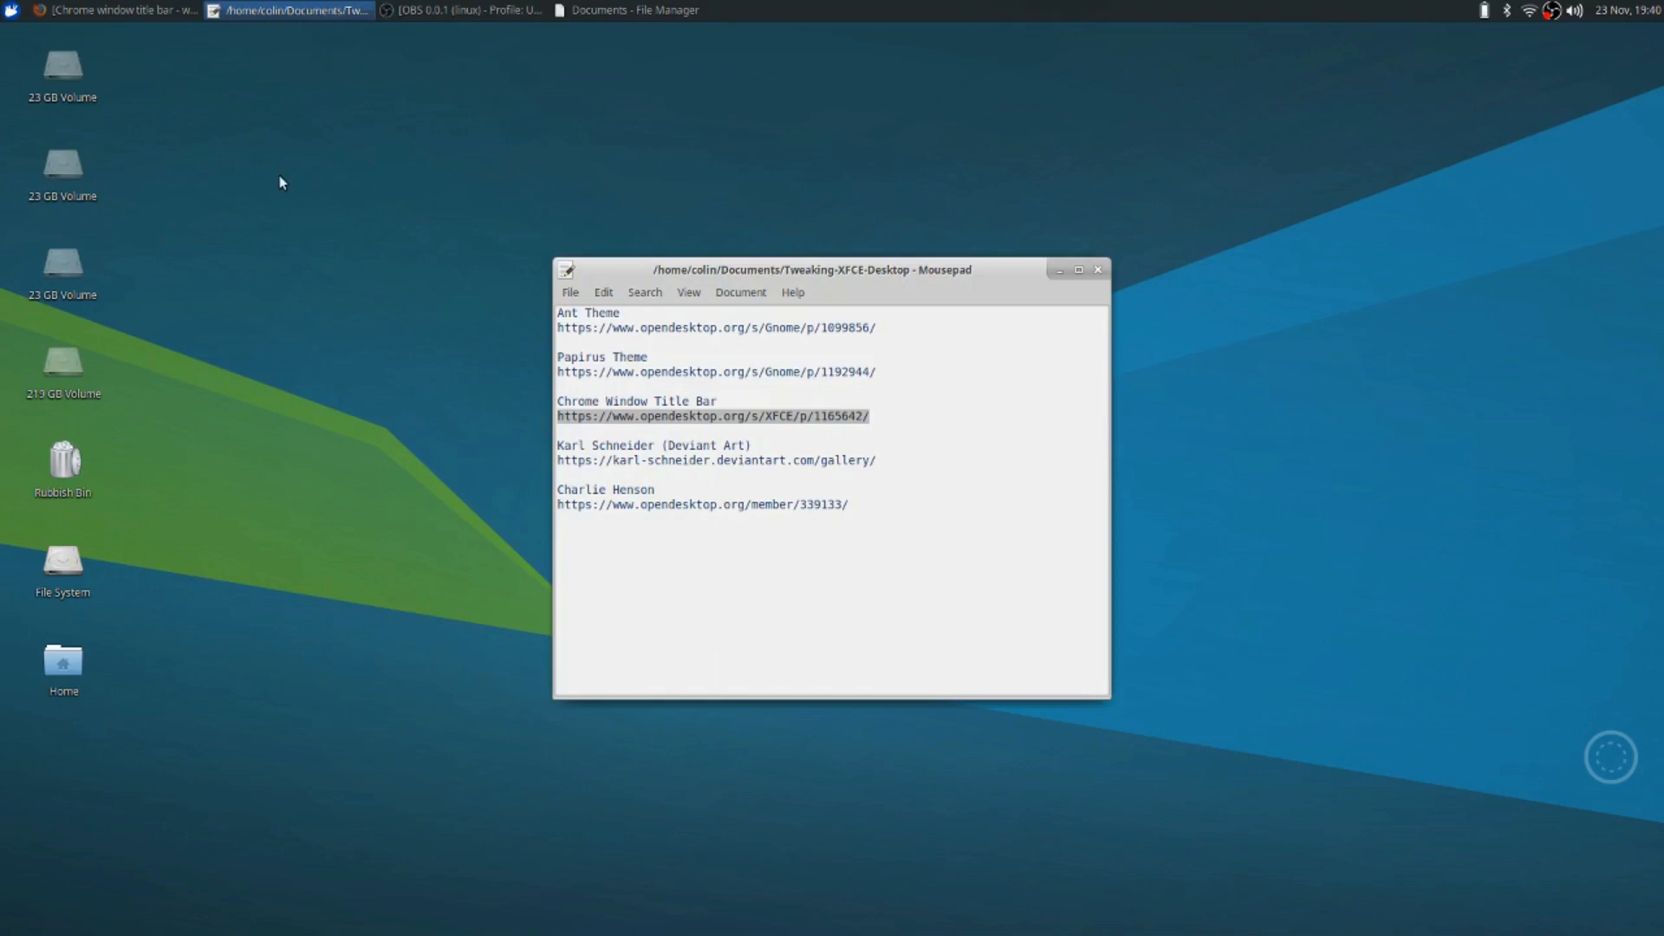
{"action": "left_click", "coordinate": [128, 11]}
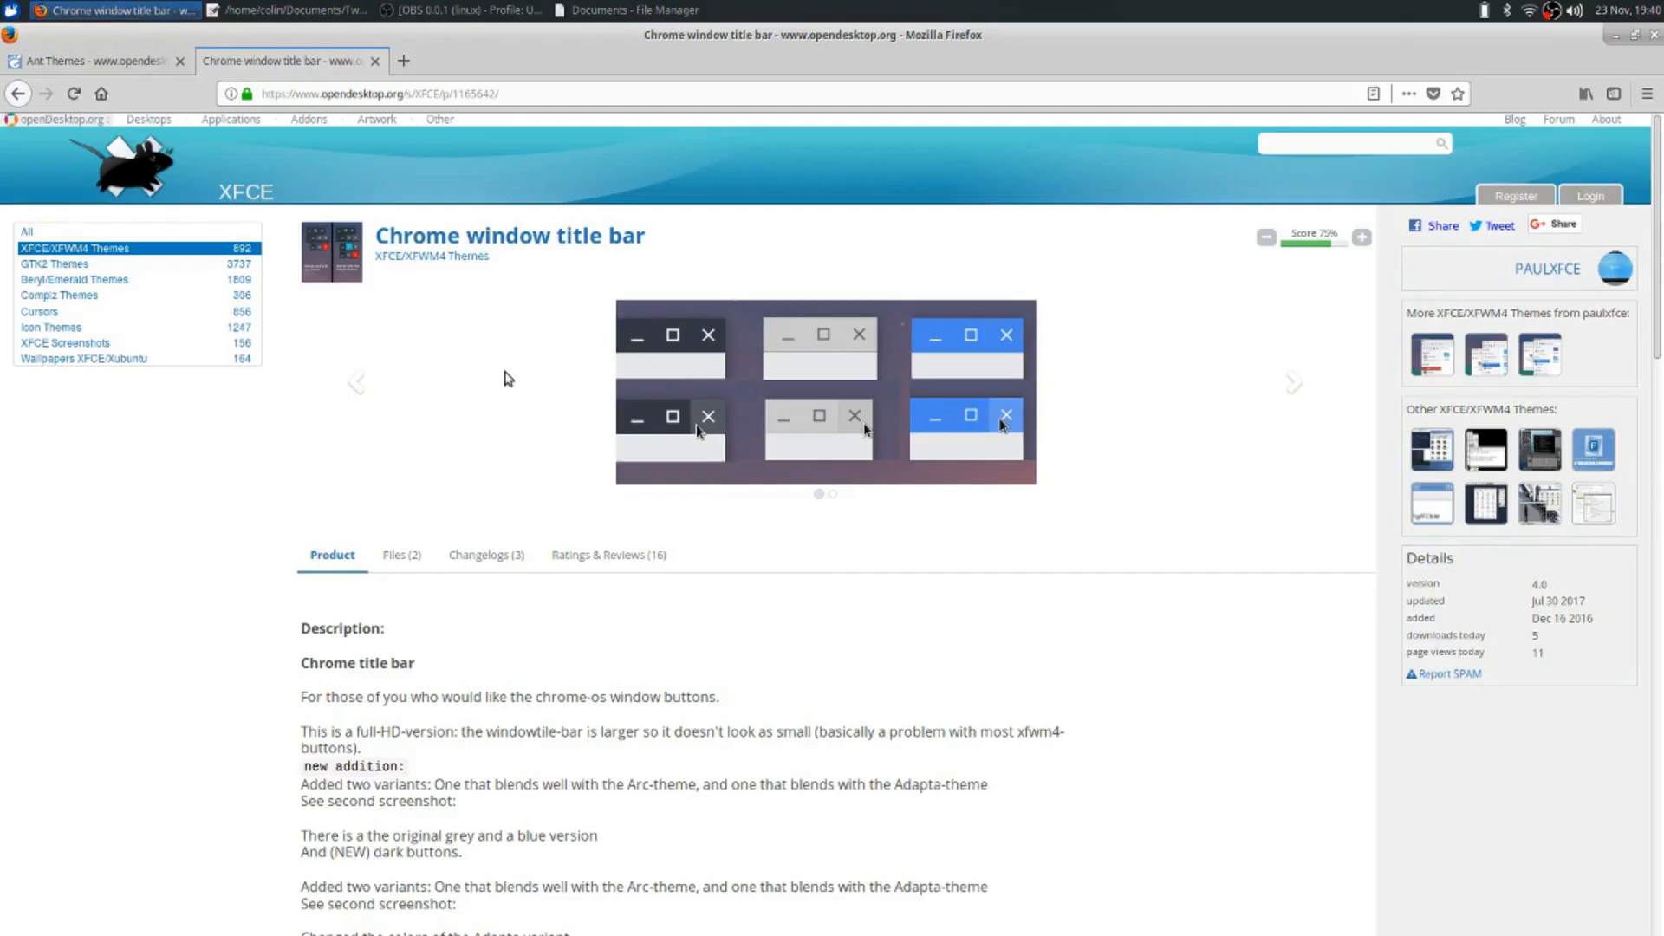
{"action": "left_click", "coordinate": [401, 555]}
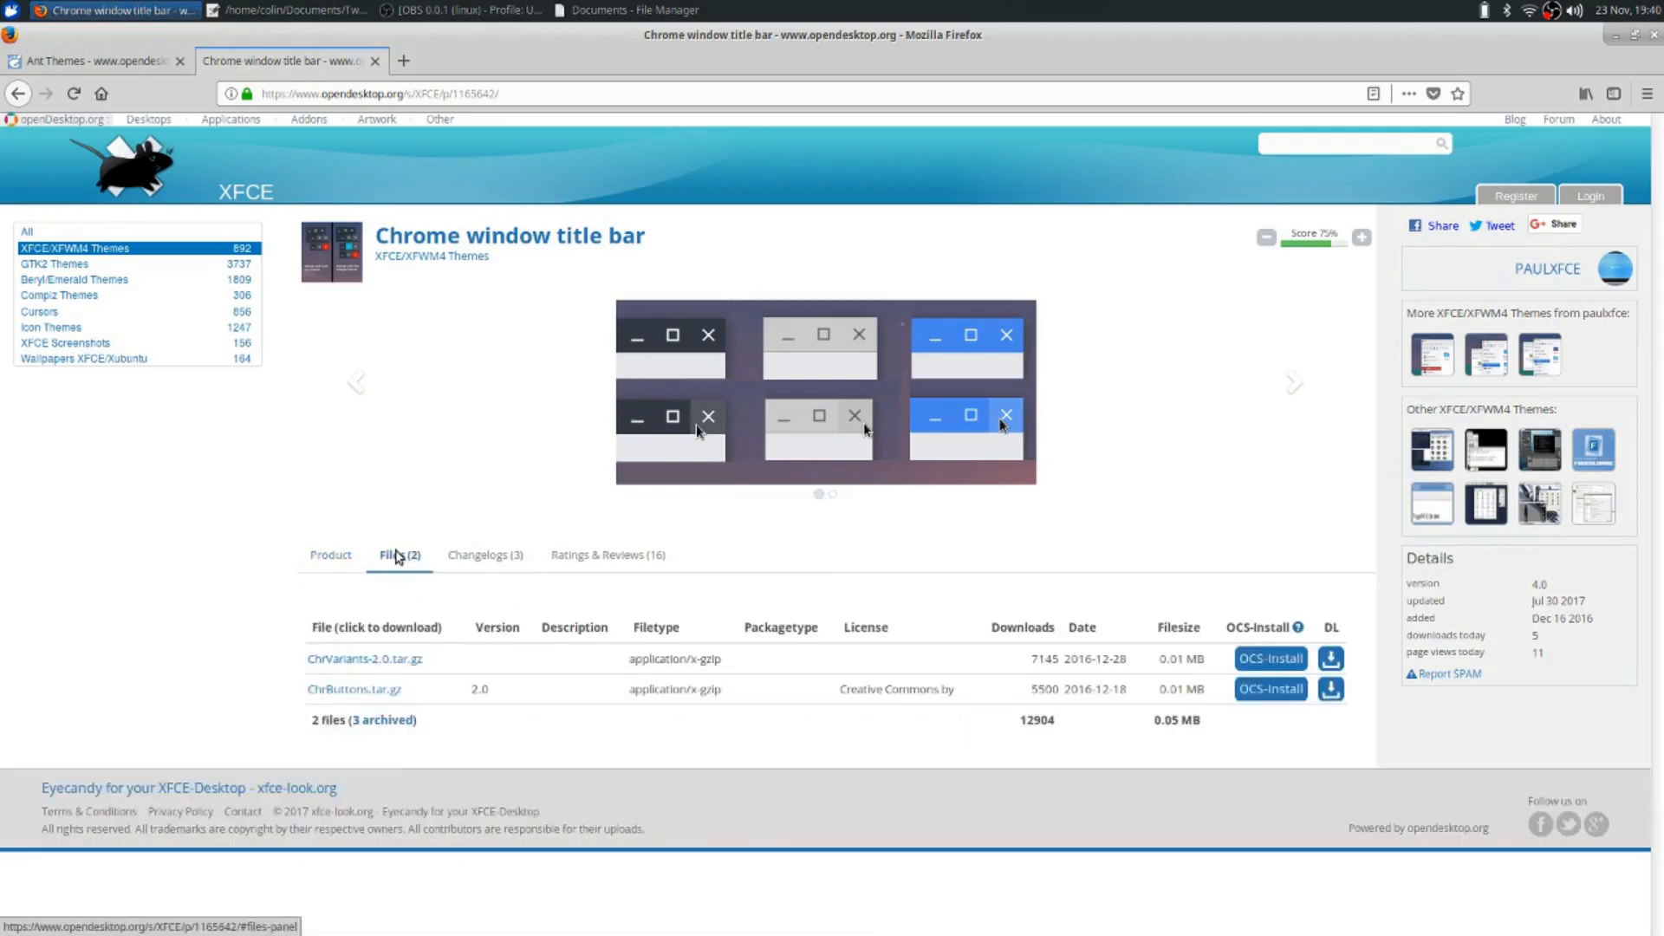
{"action": "left_click", "coordinate": [384, 658]}
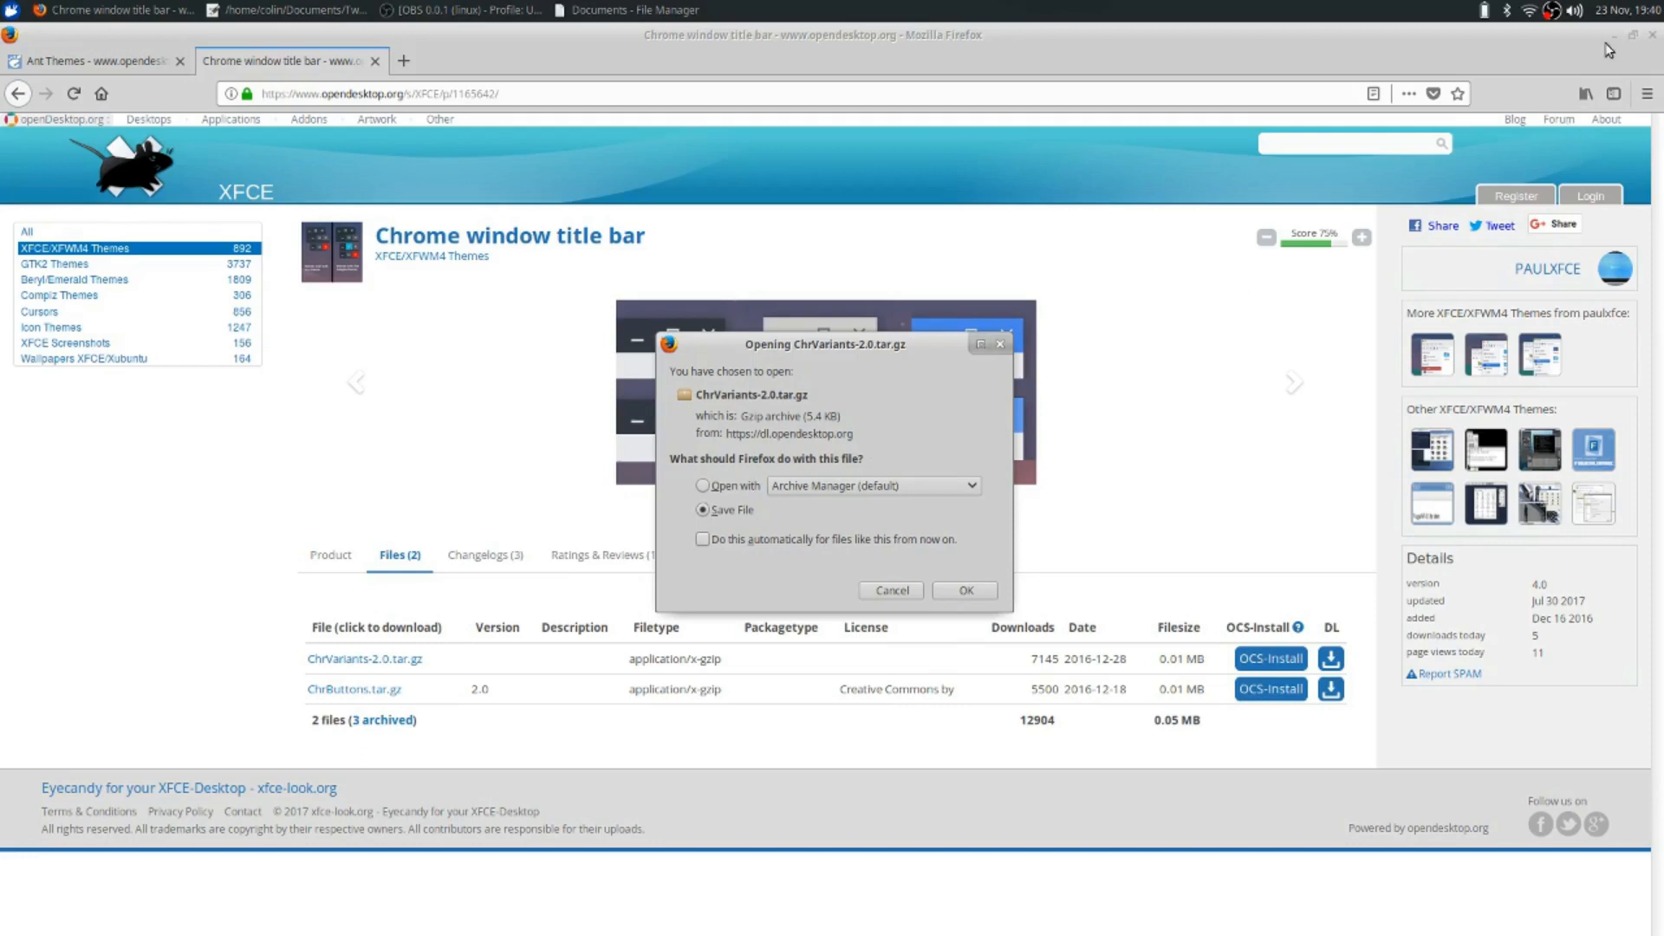
{"action": "left_click", "coordinate": [890, 592]}
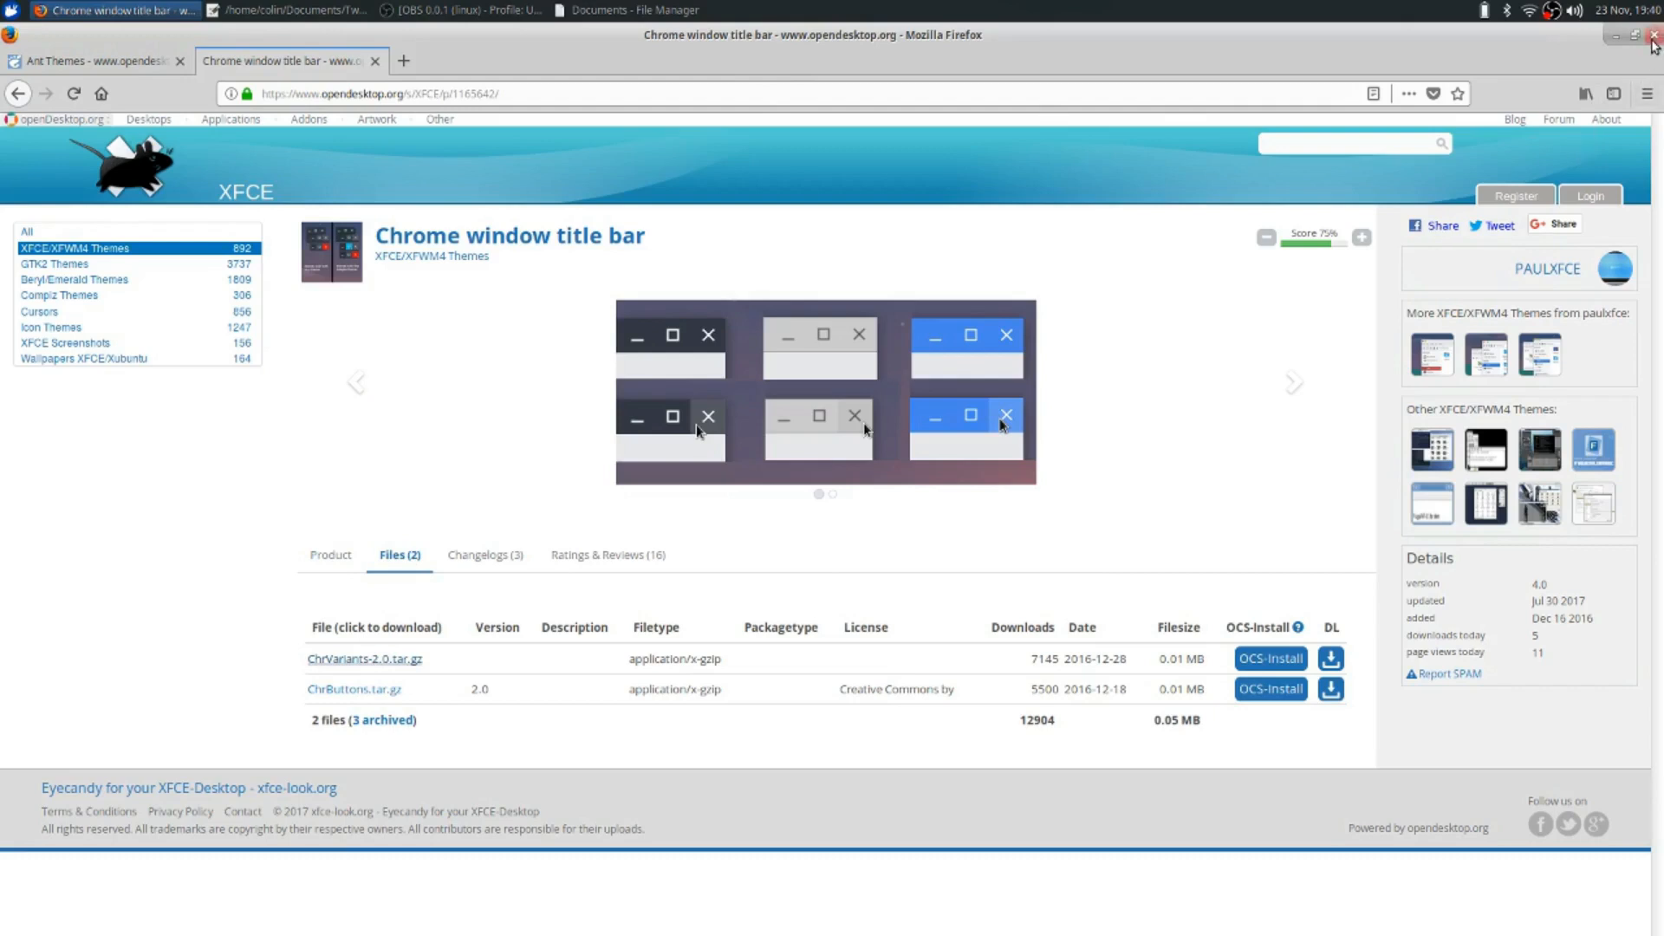
Minimize Firefox, open the home folder from the desktop, and show its hidden files
{"action": "left_click", "coordinate": [1616, 35]}
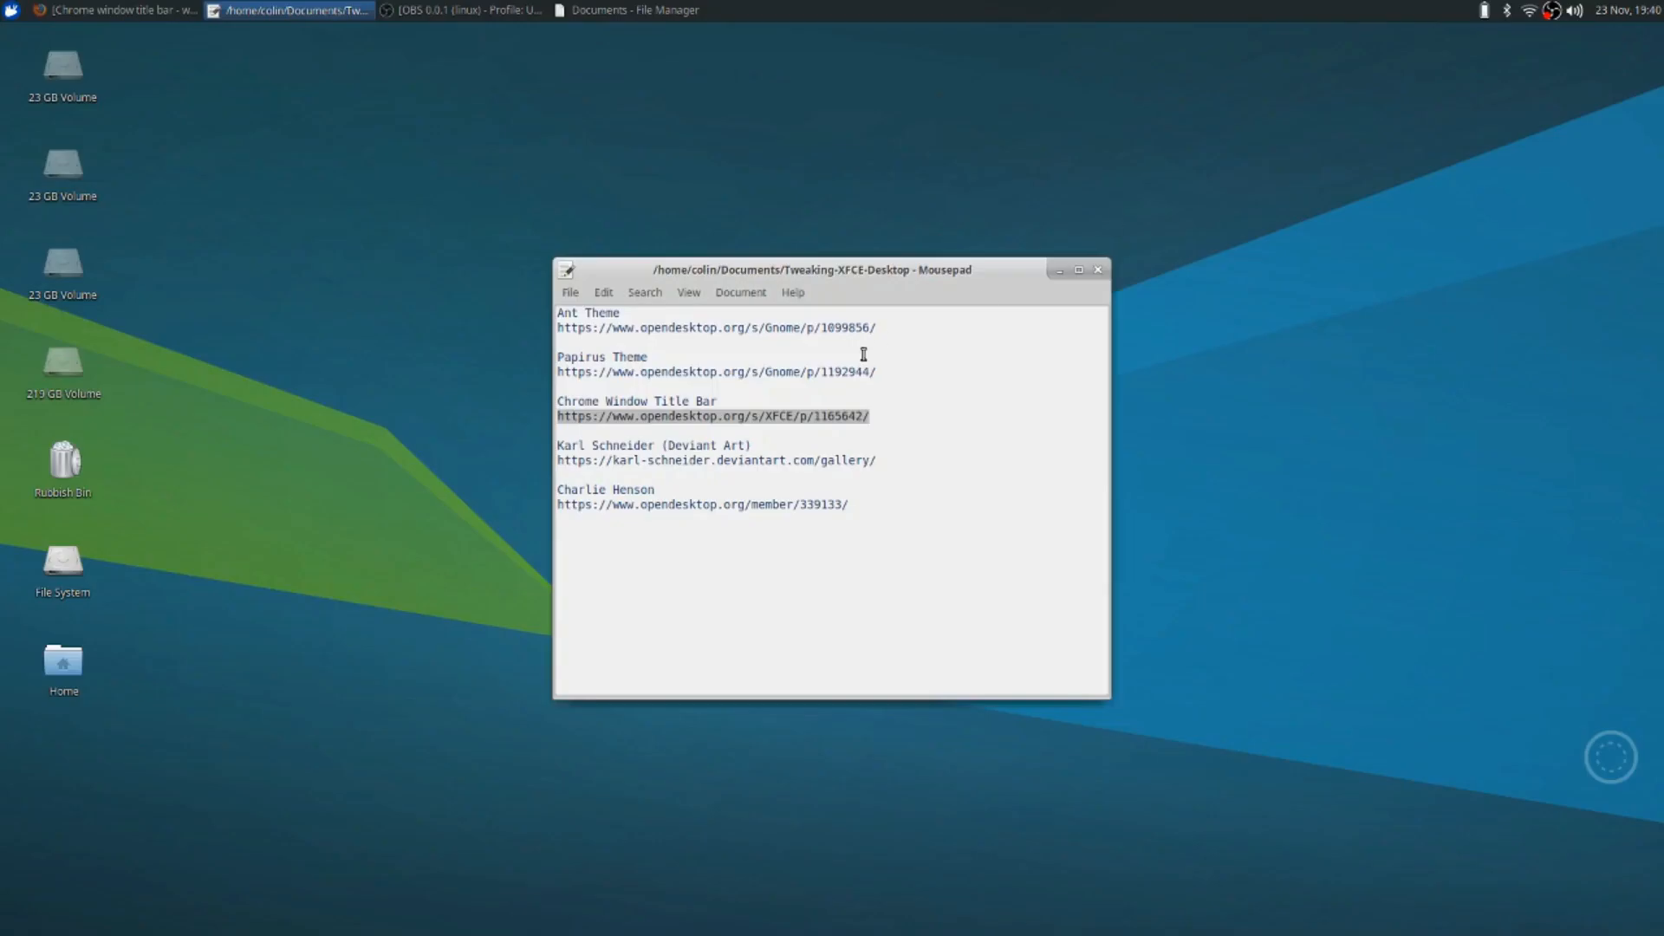
{"action": "double_click", "coordinate": [64, 663]}
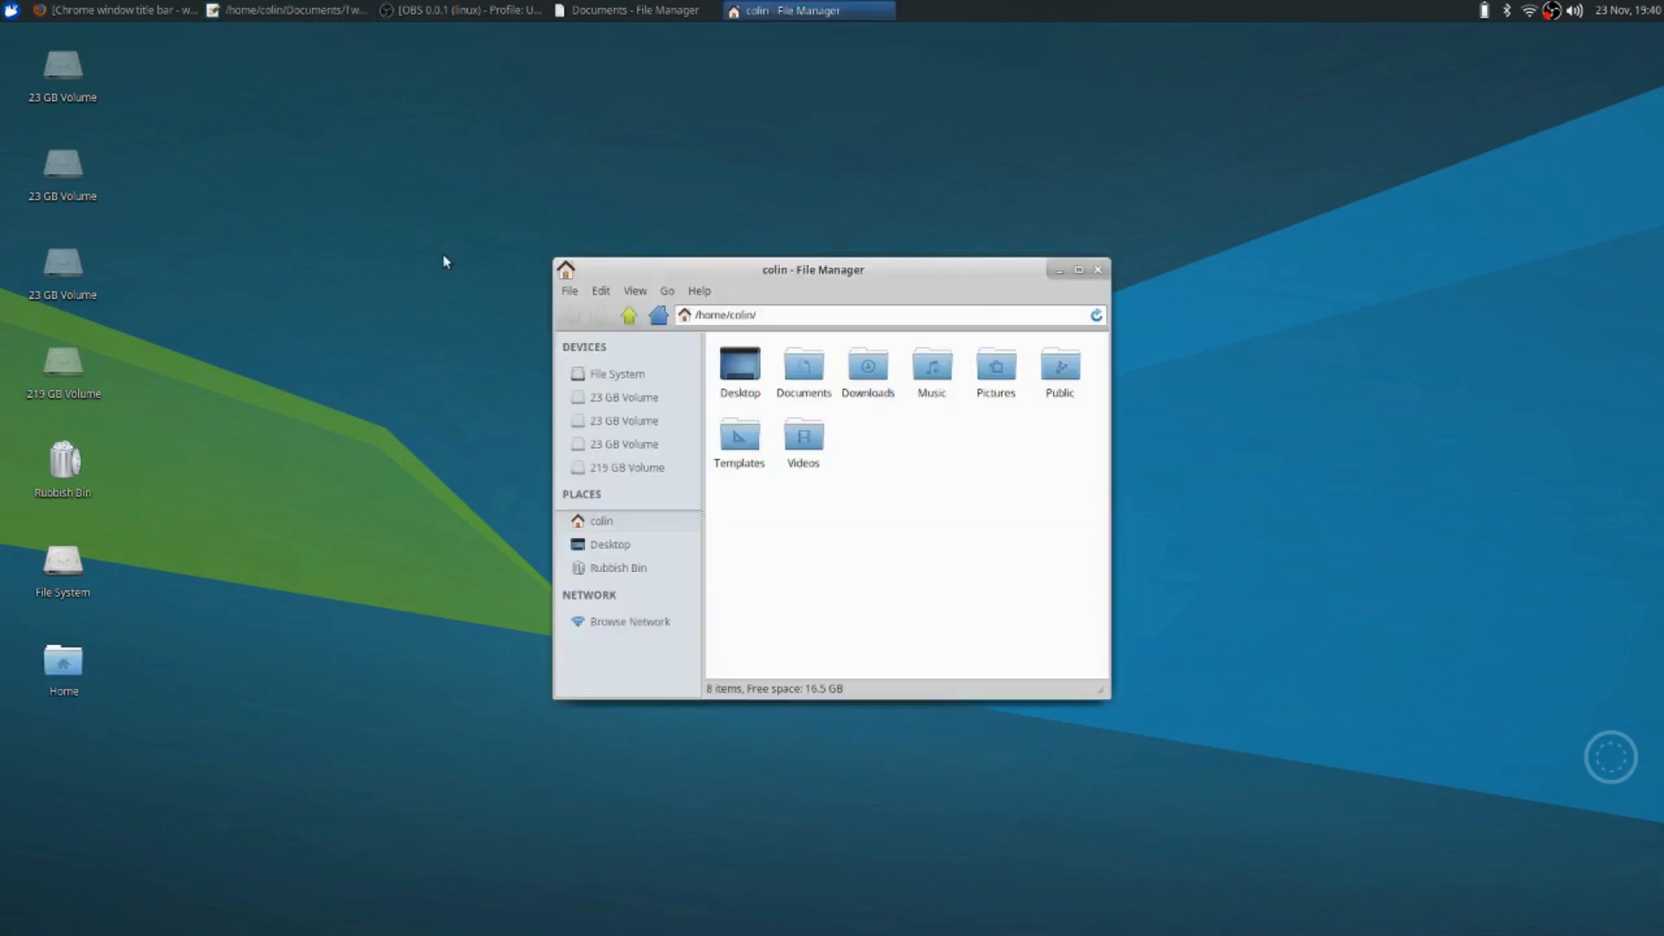
{"action": "left_click", "coordinate": [636, 292]}
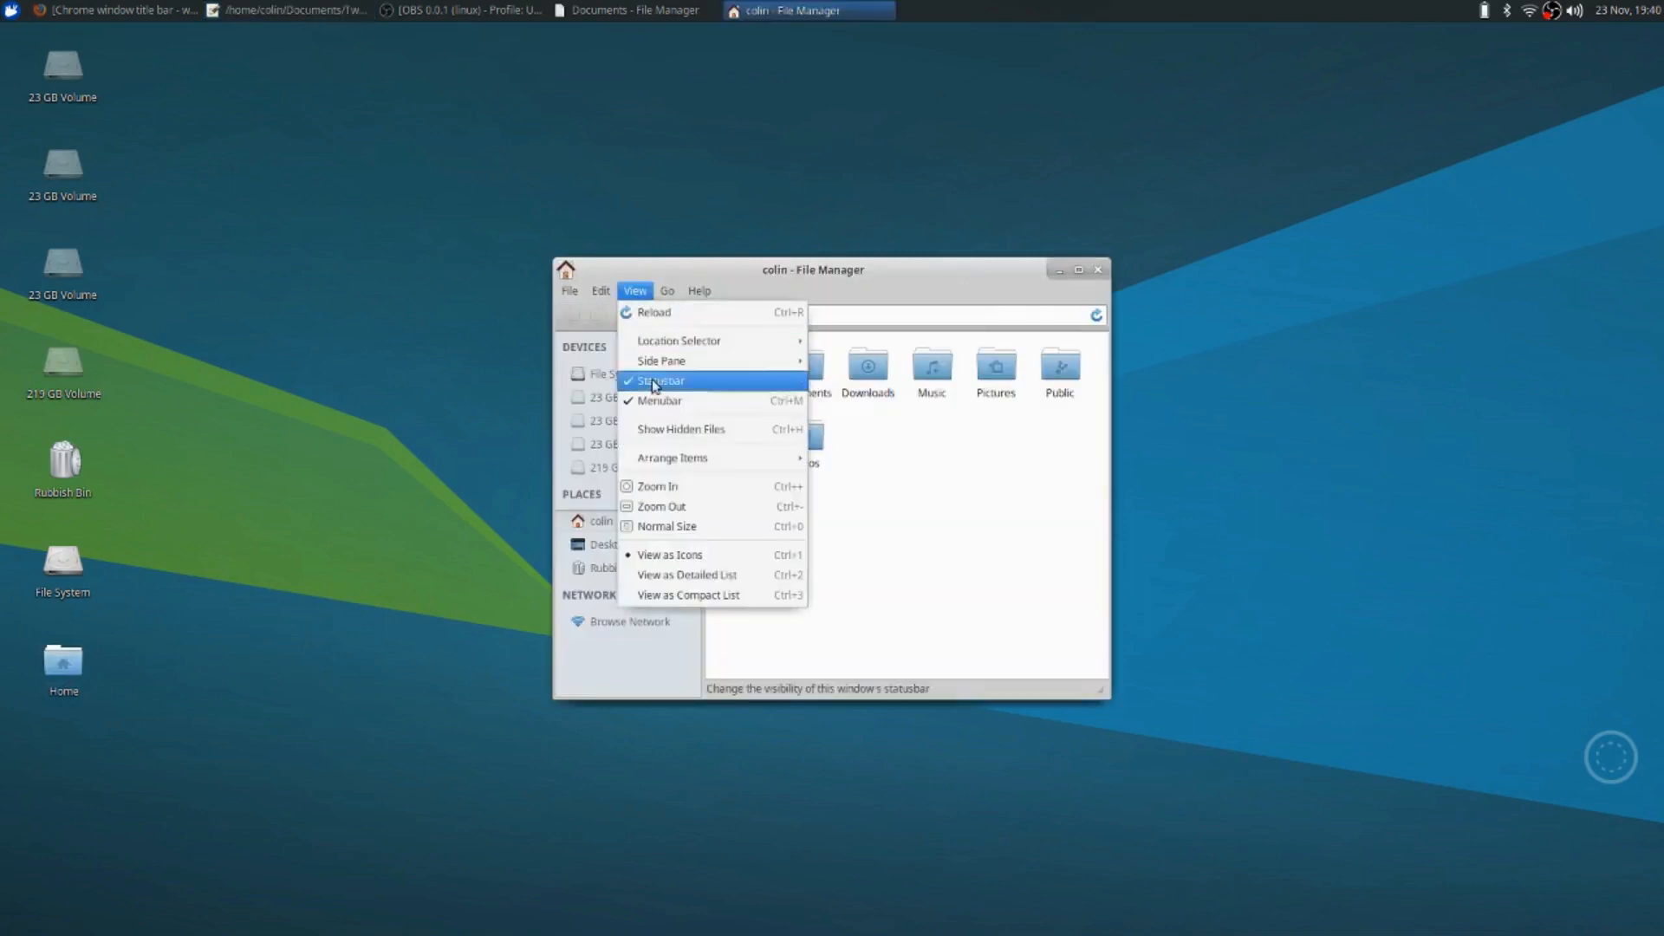
{"action": "left_click", "coordinate": [681, 429]}
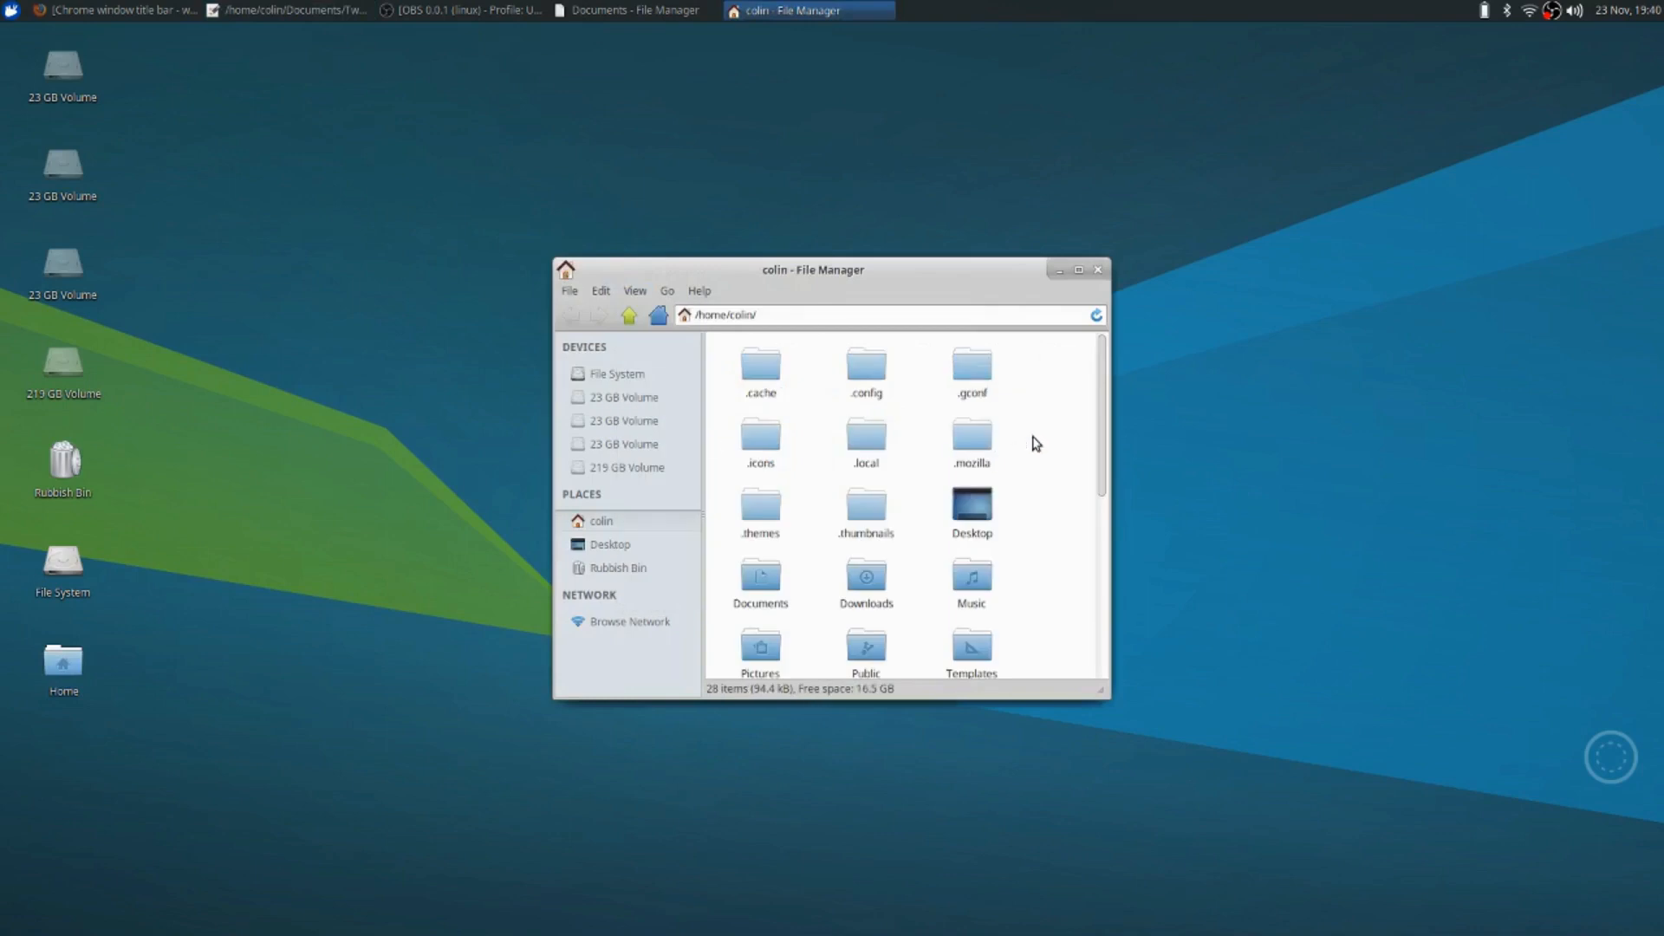
Copy the Ant.tar, Ant-Bloody.tar and Ant-Dracula.tar archives from the Downloads folder
{"action": "double_click", "coordinate": [877, 586]}
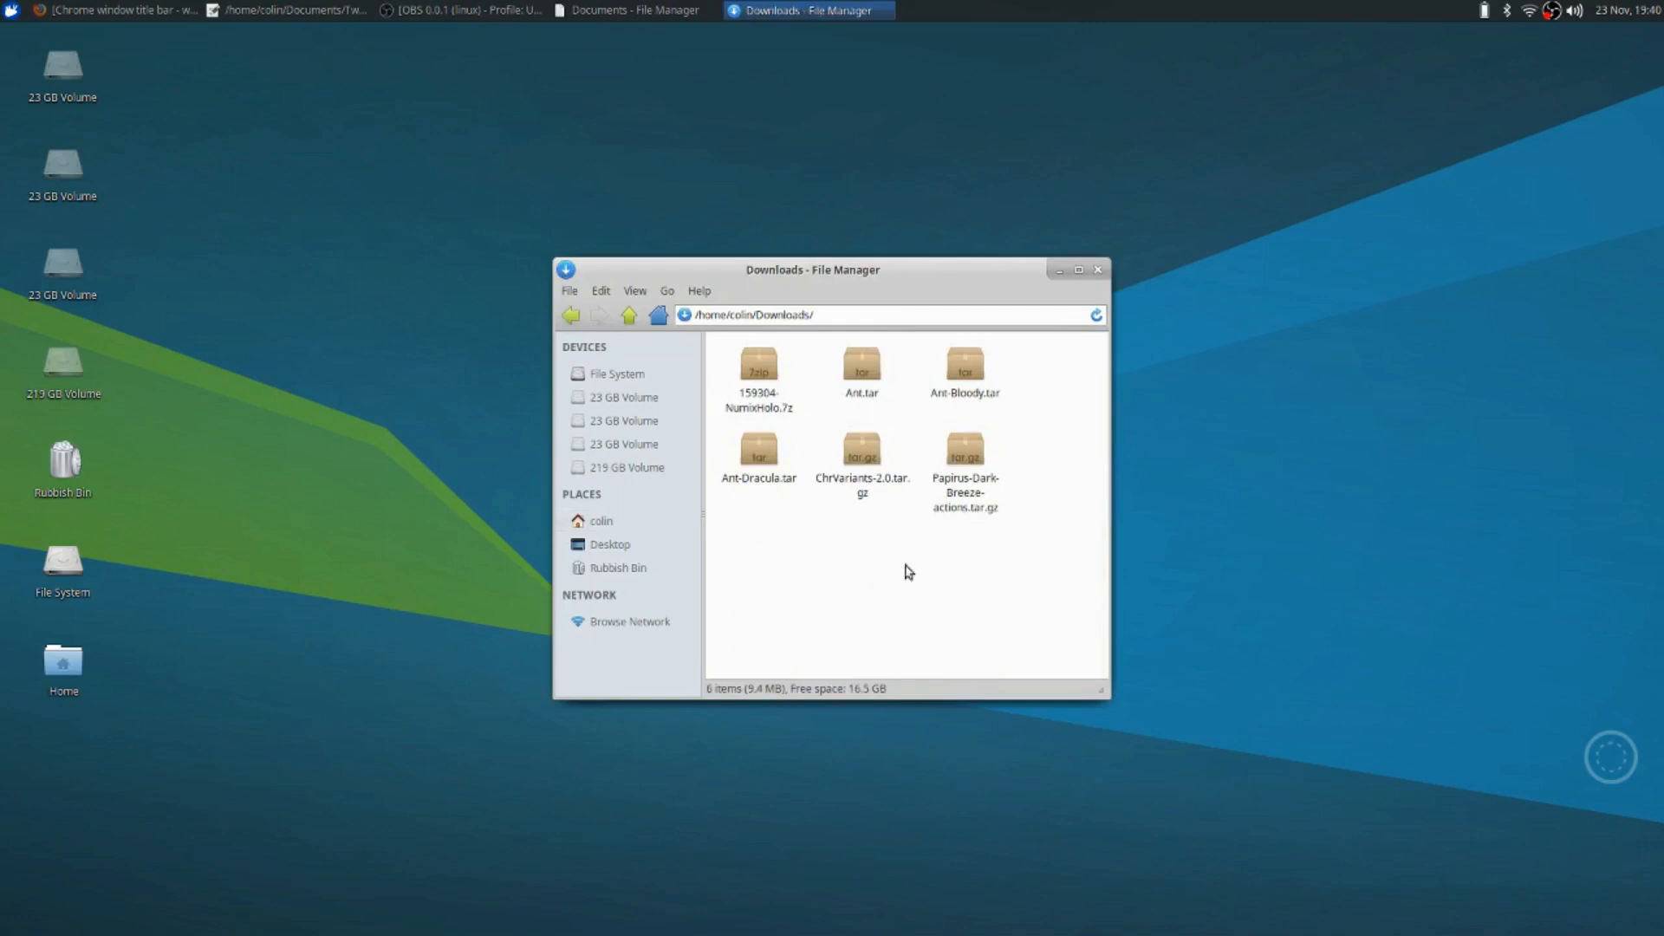
{"action": "left_click", "coordinate": [860, 366]}
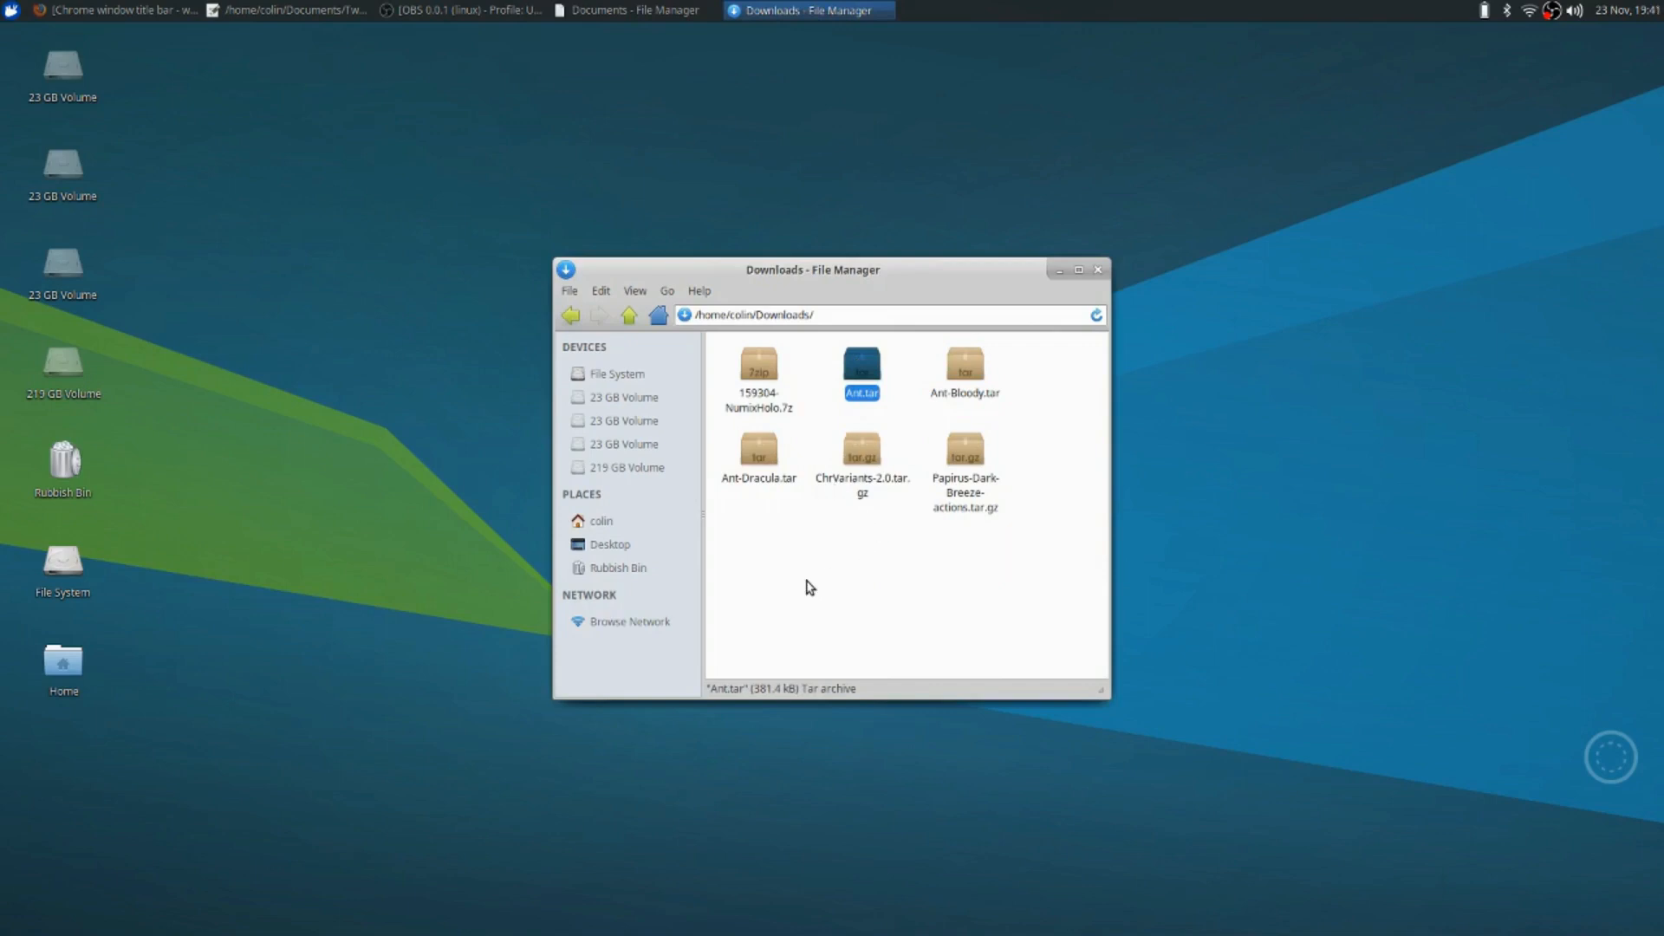
{"action": "left_click", "coordinate": [760, 455], "text": "shift"}
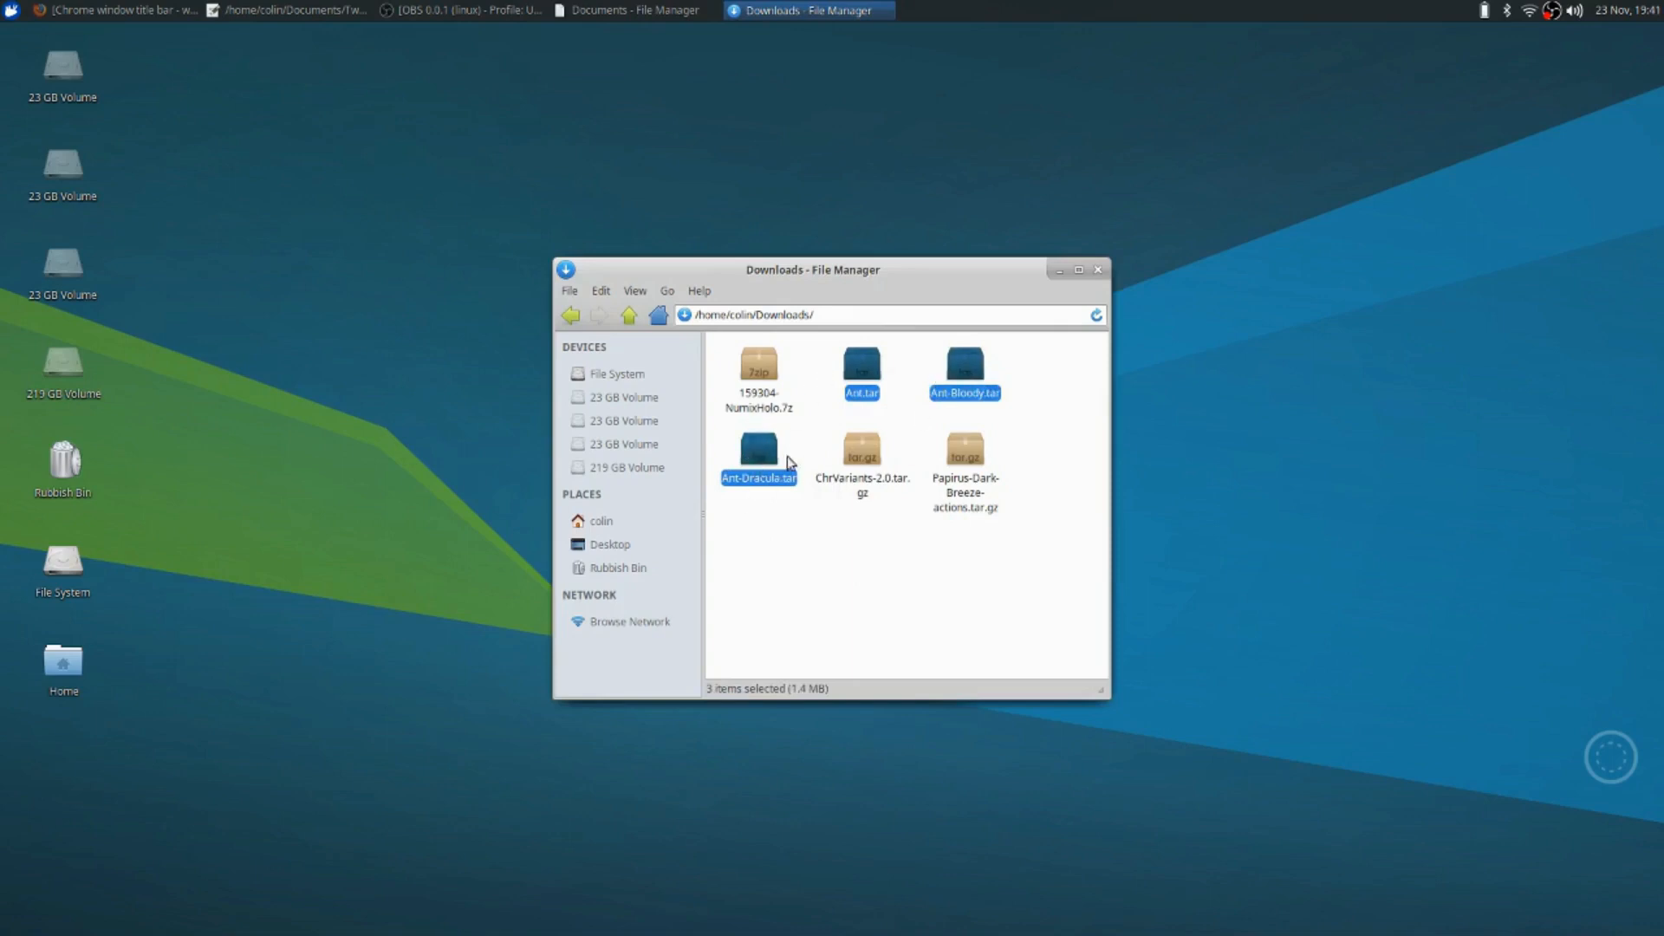
{"action": "right_click", "coordinate": [762, 454]}
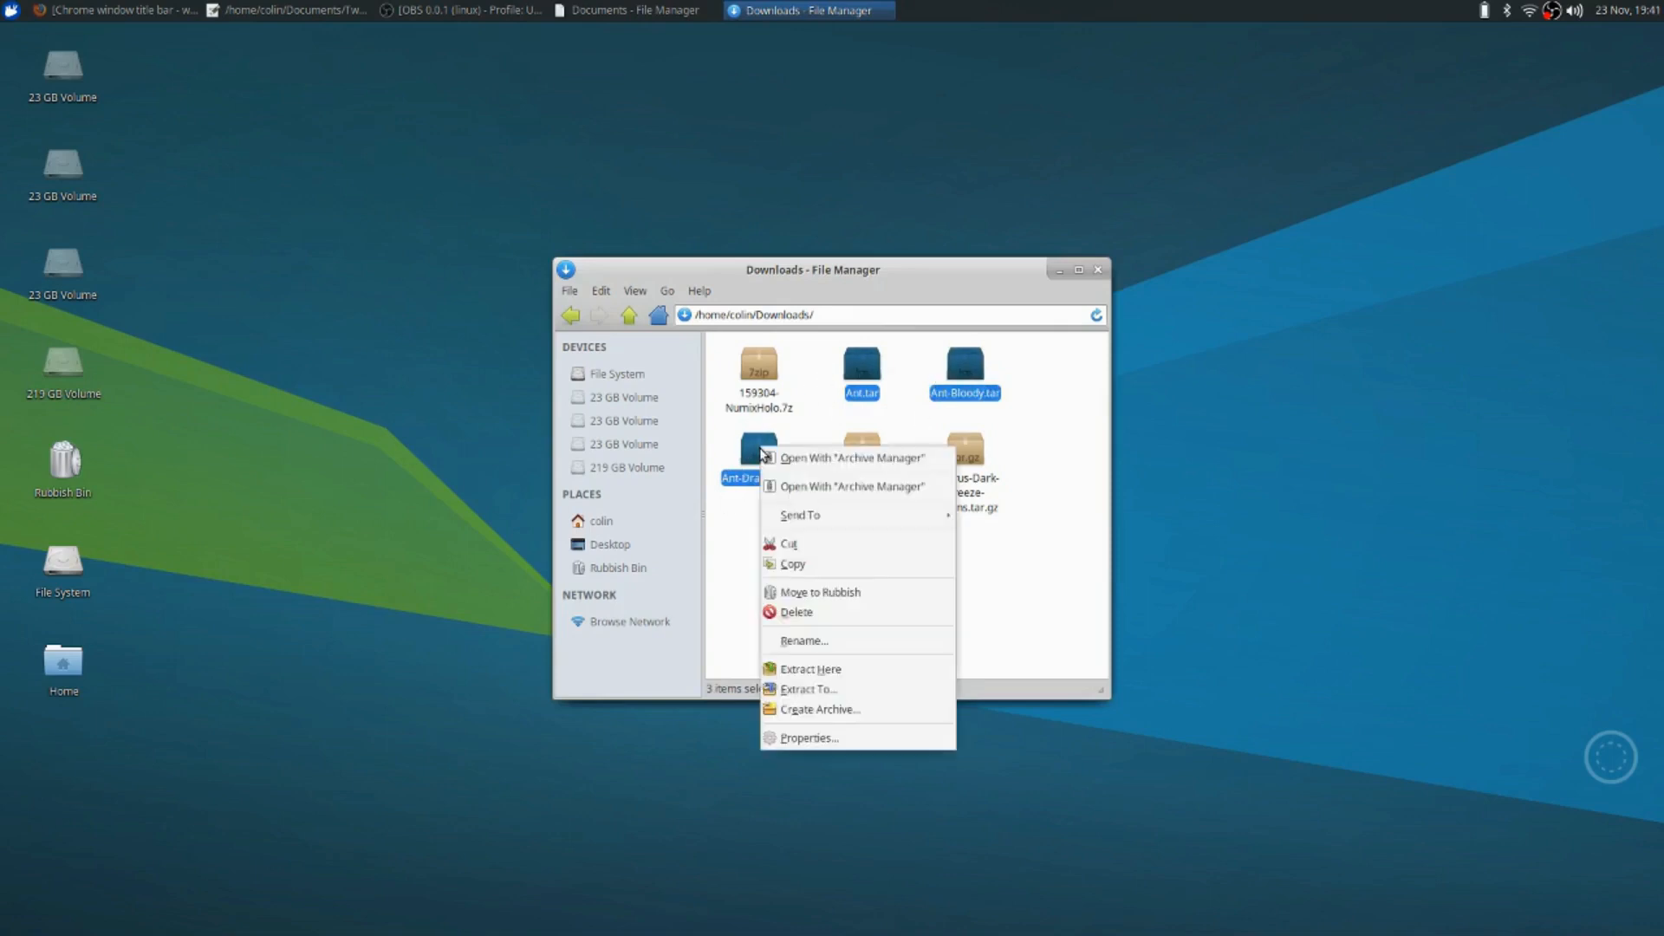
{"action": "left_click", "coordinate": [811, 565]}
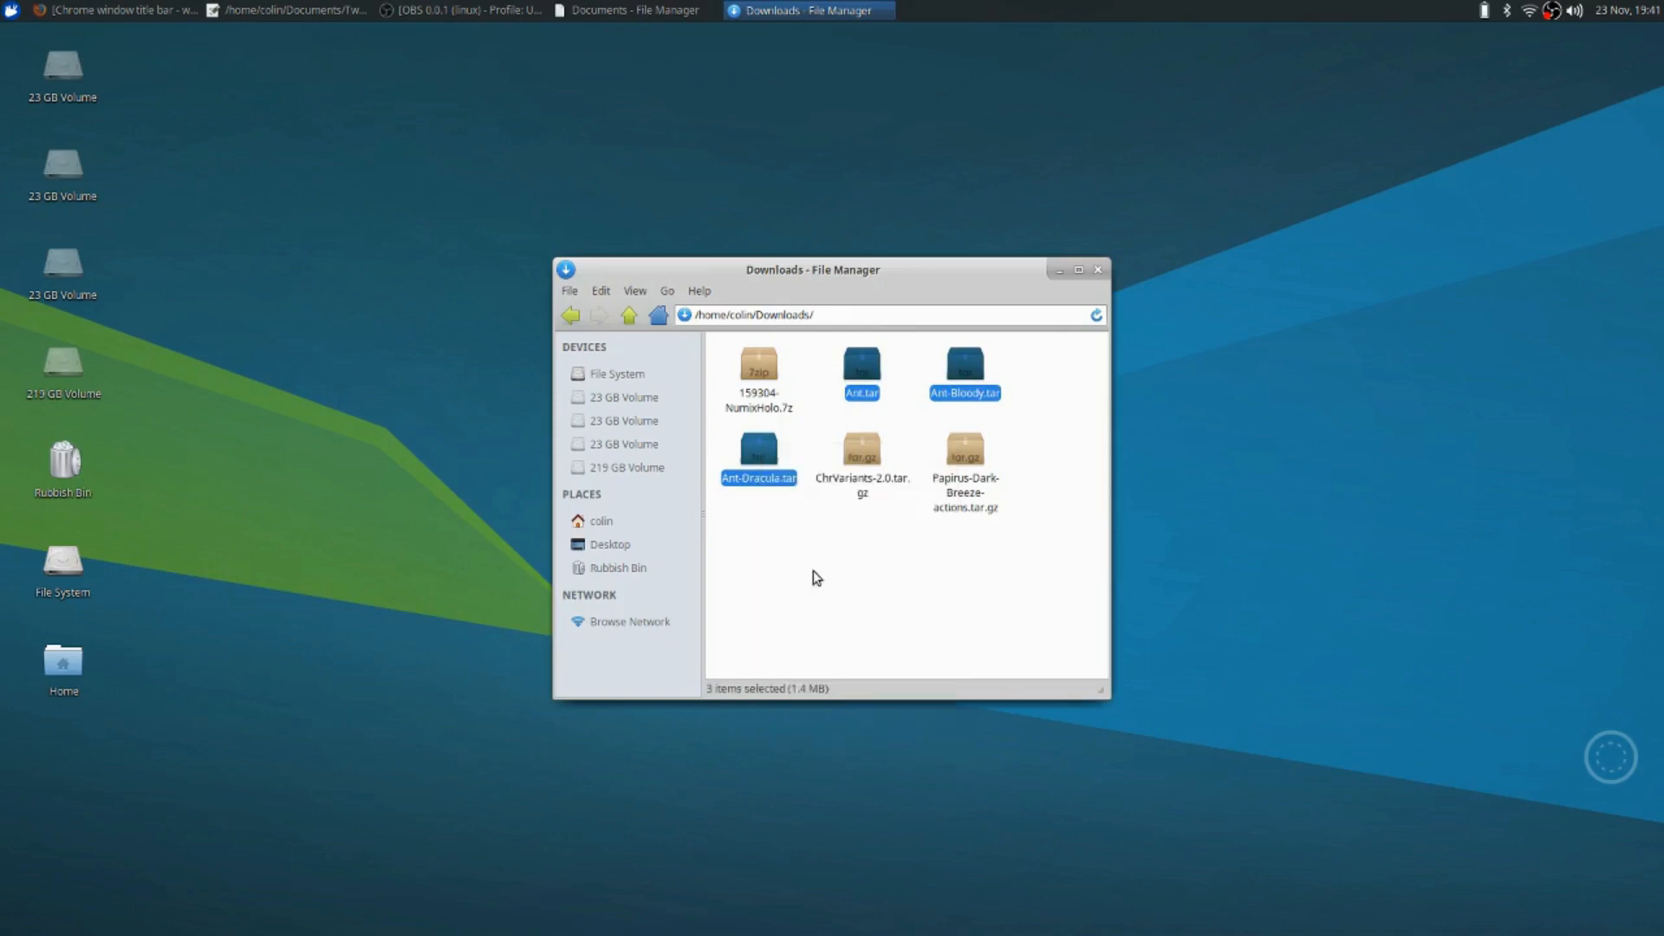
Check the contents of the hidden .themes folder in the home folder and return to the home folder
{"action": "left_click", "coordinate": [591, 520]}
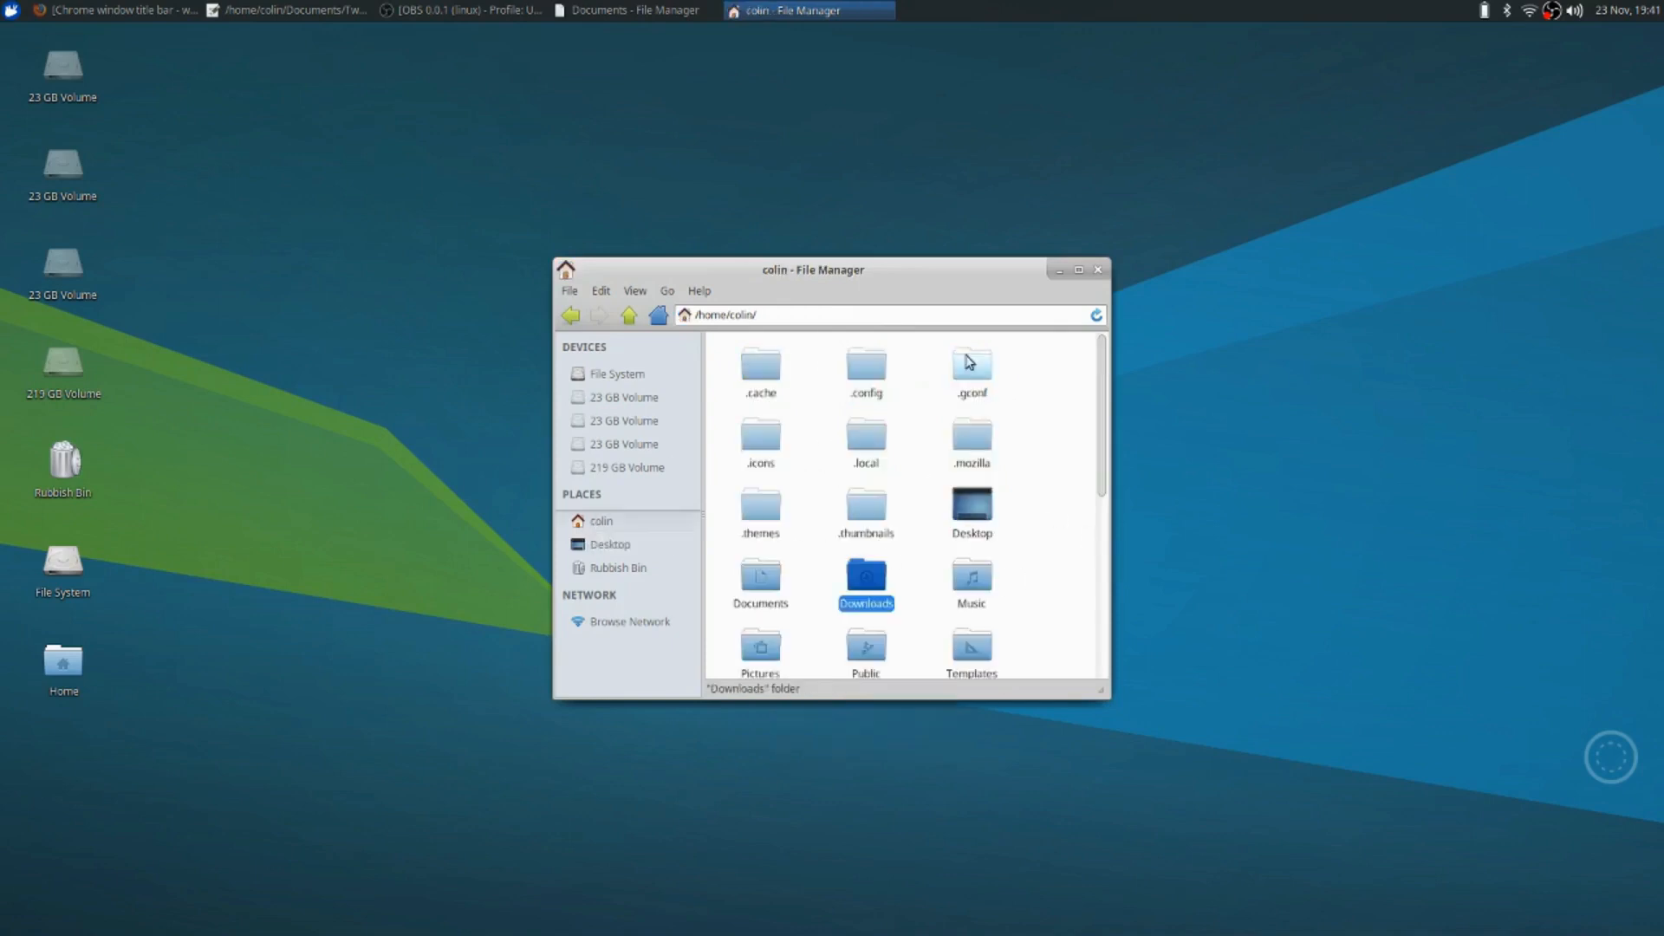
{"action": "scroll", "coordinate": [1036, 540], "scroll_direction": "down", "scroll_amount": 2}
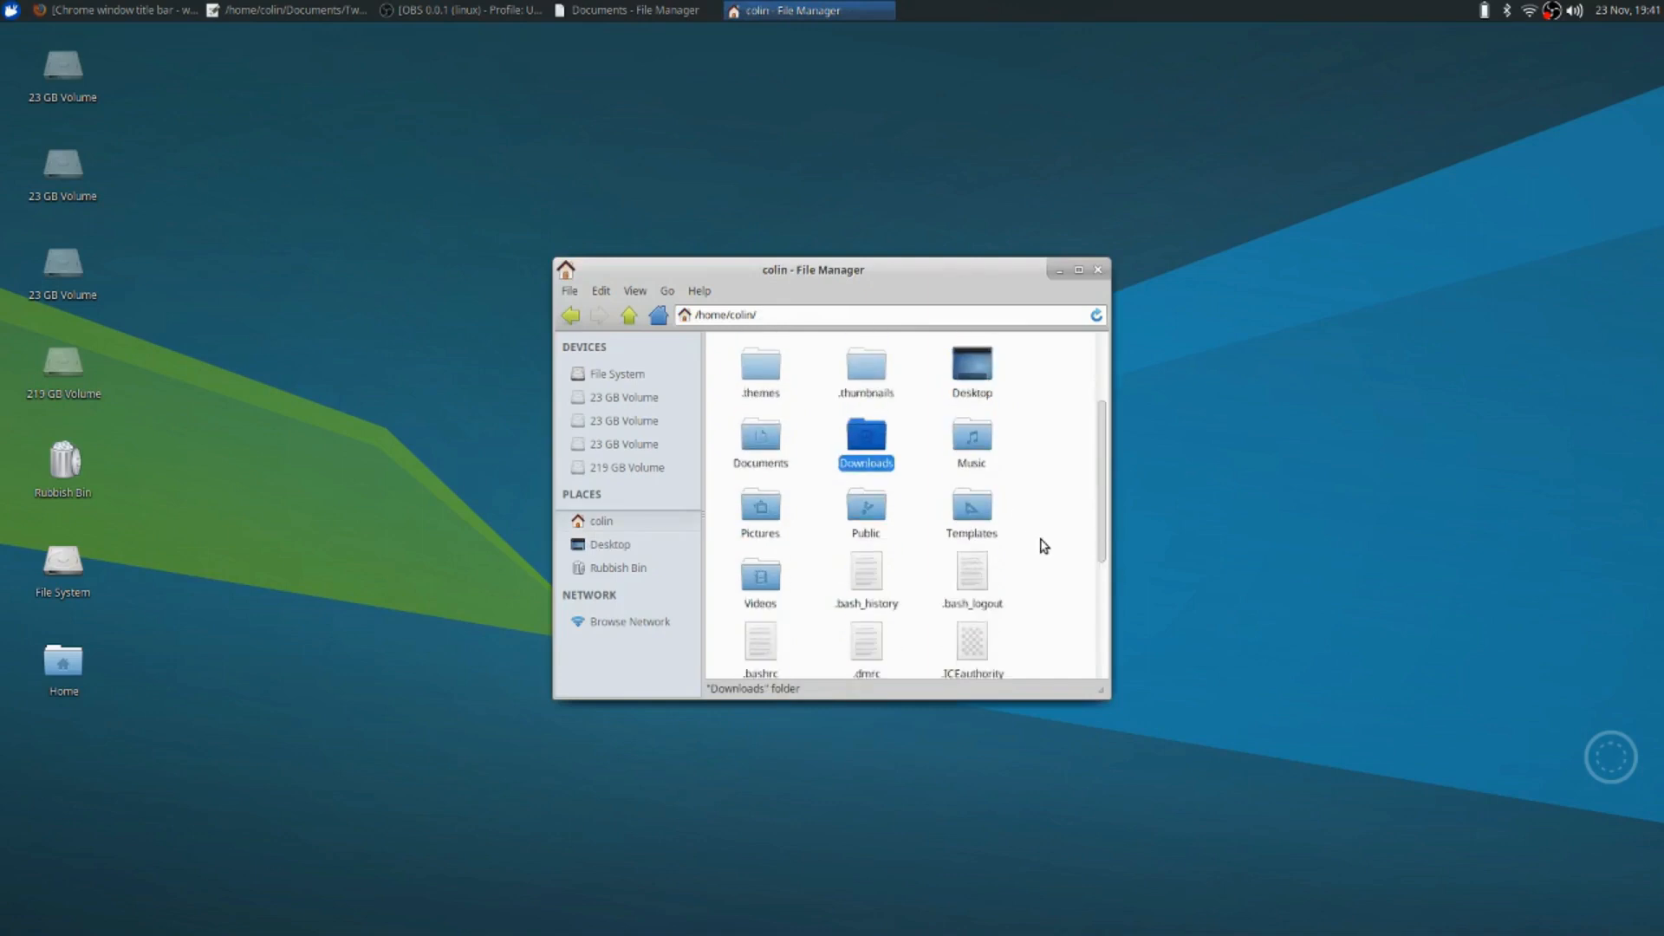
{"action": "scroll", "coordinate": [1045, 546], "scroll_direction": "up", "scroll_amount": 2}
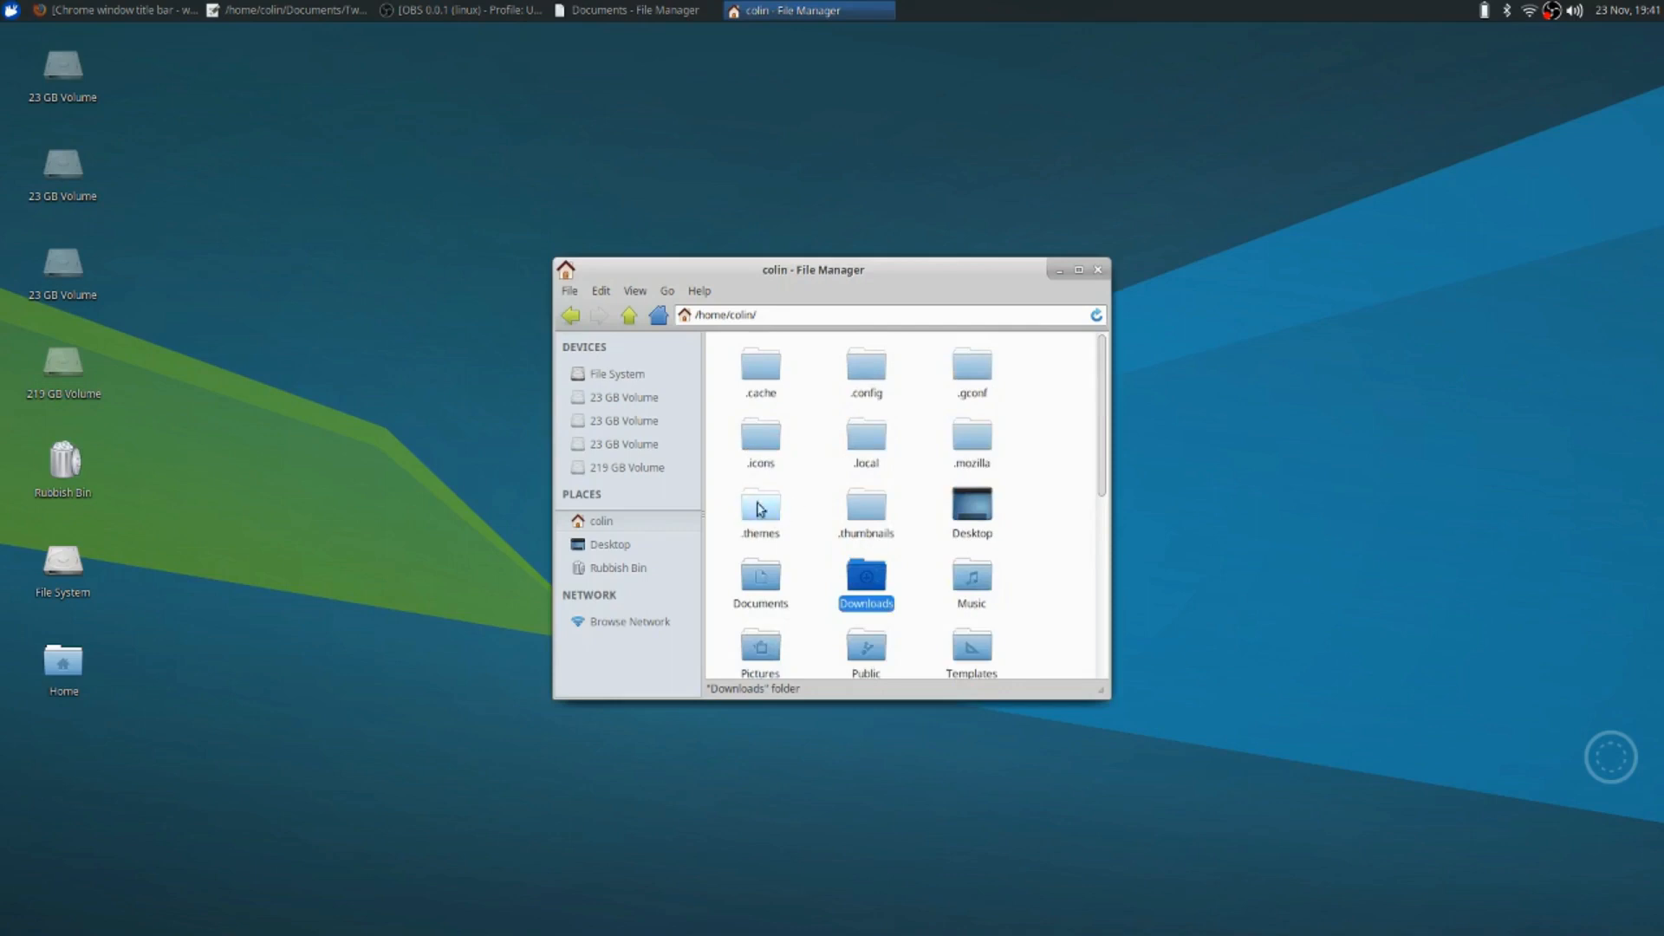
{"action": "double_click", "coordinate": [760, 510]}
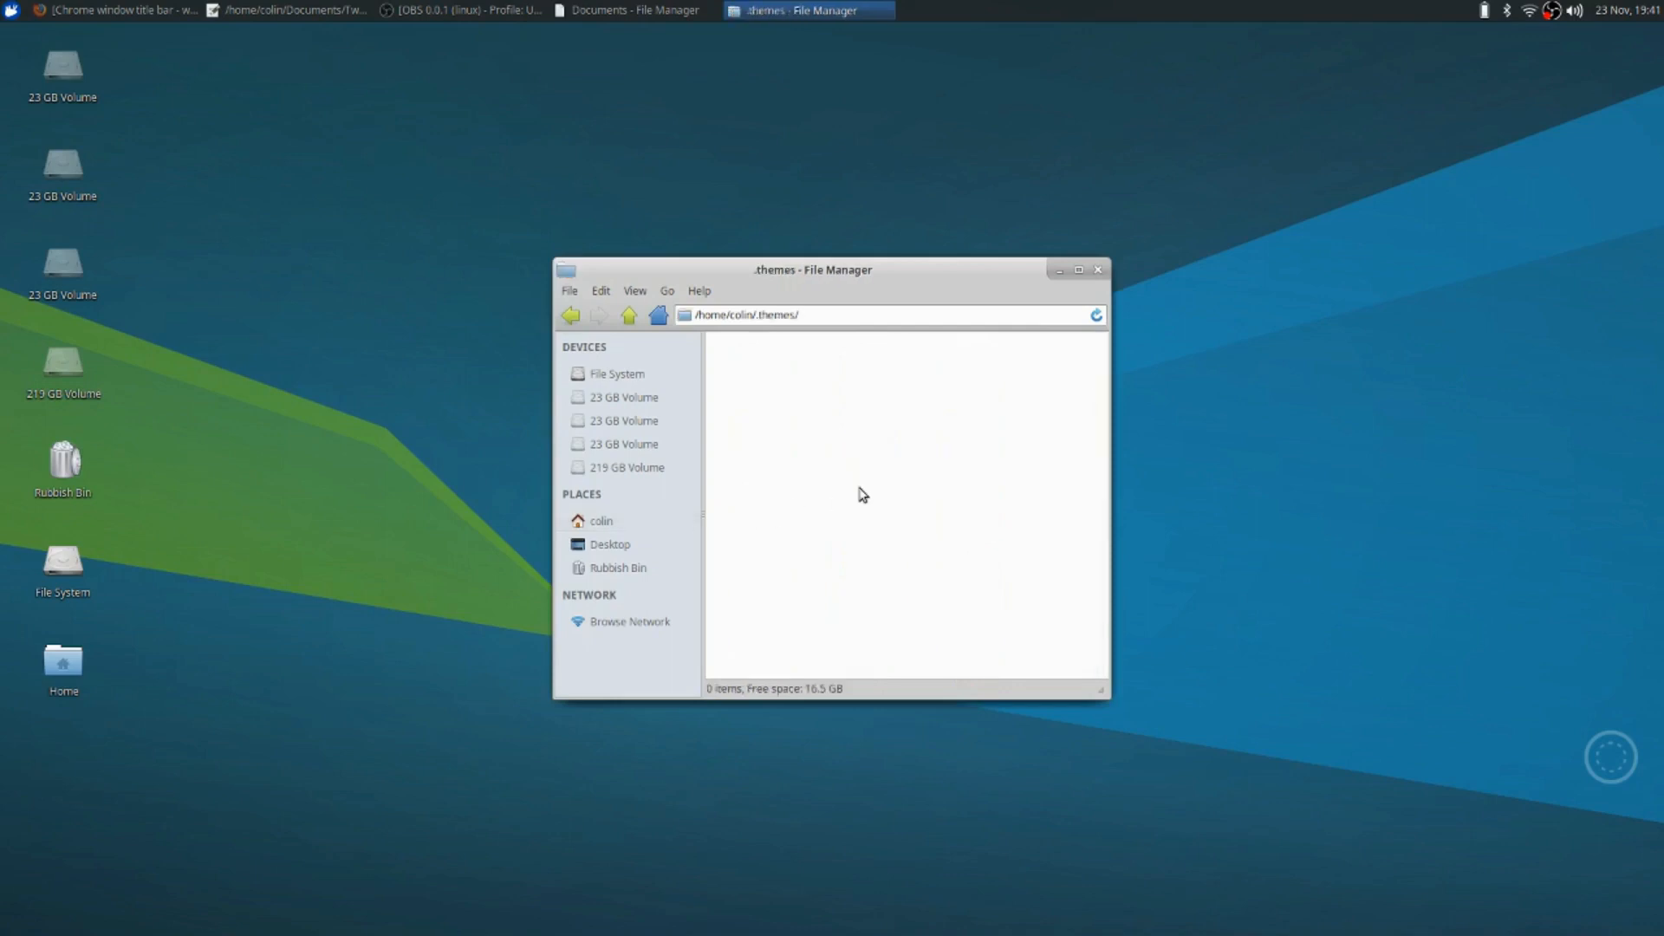
{"action": "left_click", "coordinate": [570, 315]}
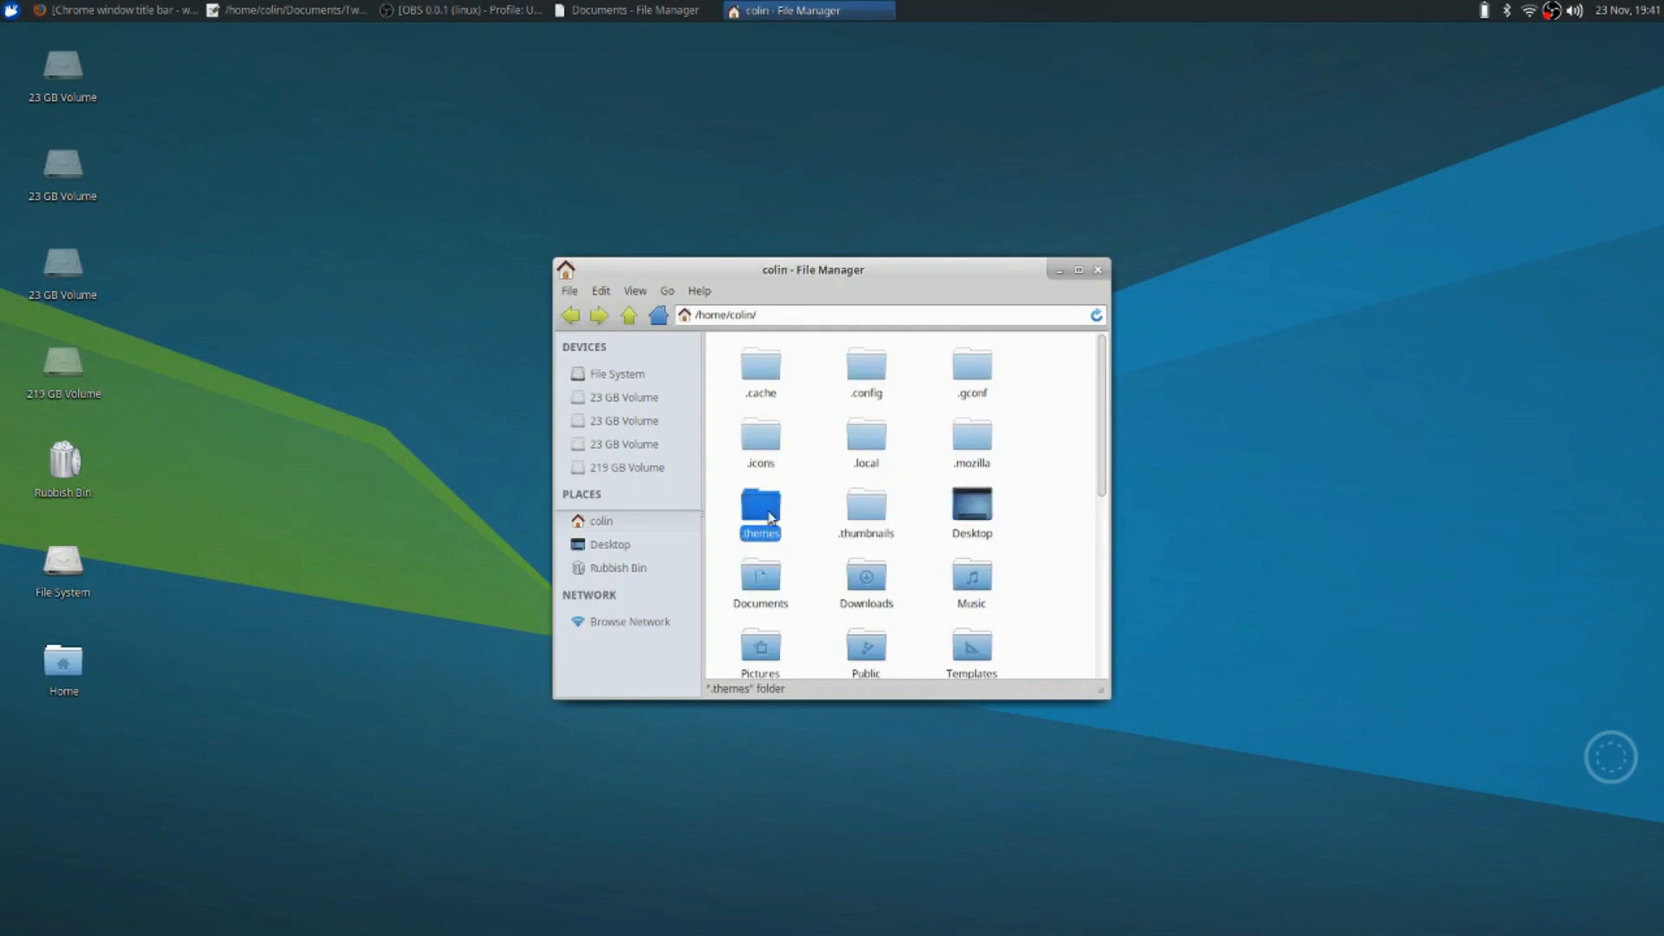
Paste the Ant.tar, Ant-Bloody.tar and Ant-Dracula.tar archives into the hidden .themes folder and extract all three there
{"action": "double_click", "coordinate": [763, 511]}
{"action": "right_click", "coordinate": [810, 398]}
{"action": "left_click", "coordinate": [828, 453]}
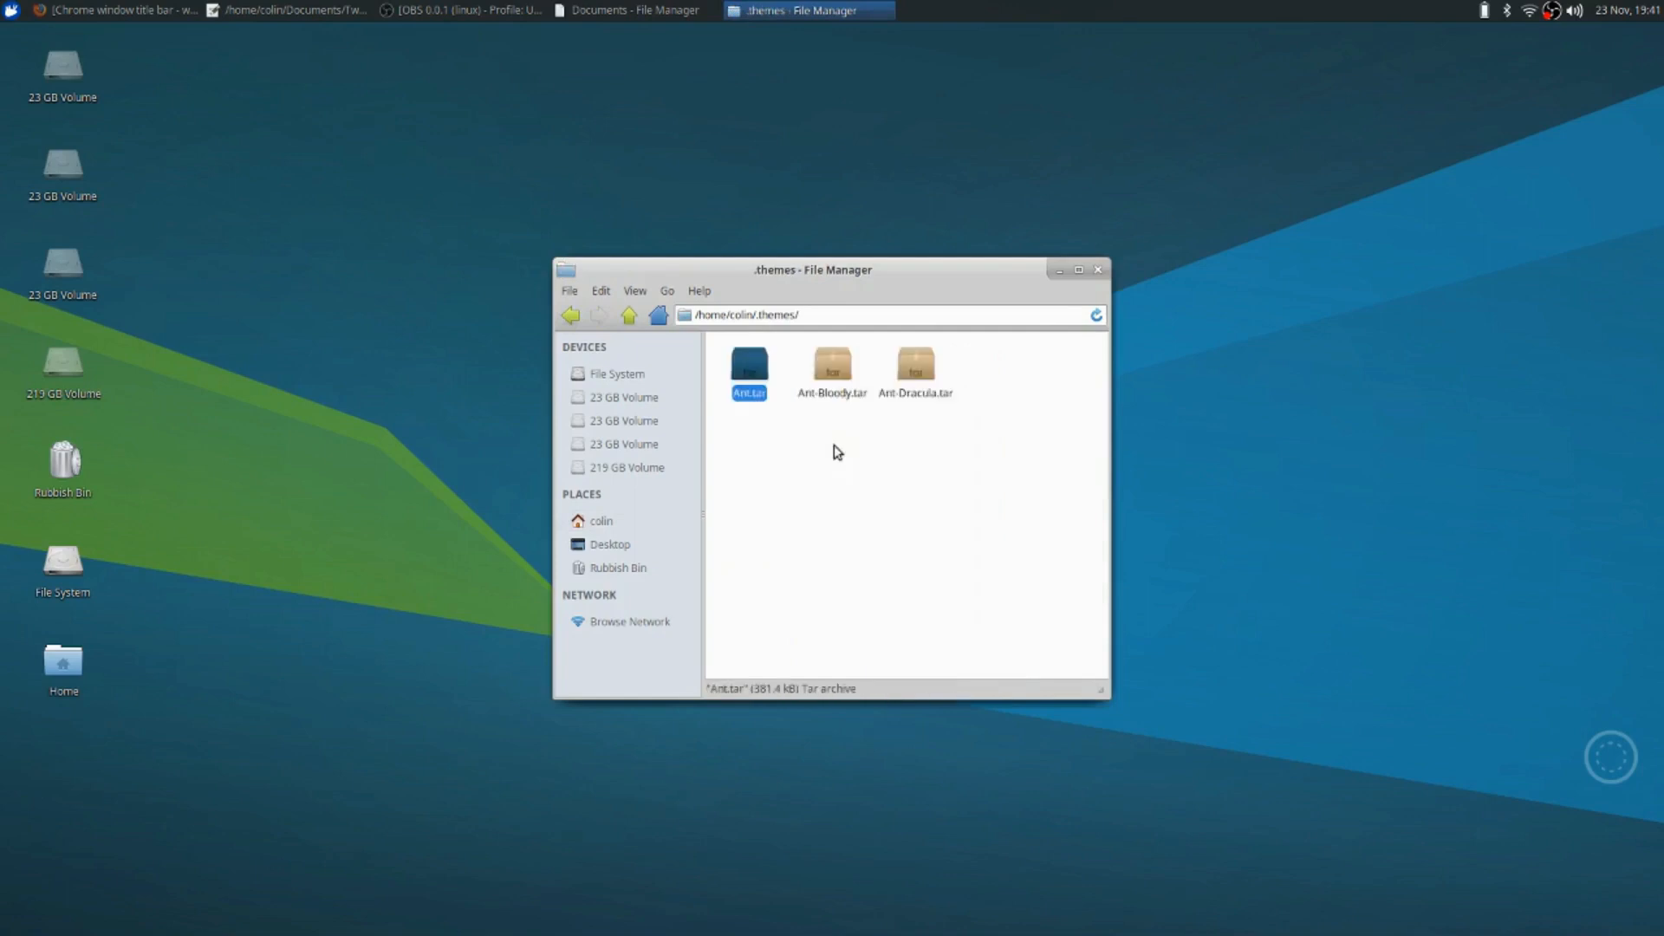
{"action": "left_click_drag", "start_coordinate": [743, 430], "coordinate": [901, 375]}
{"action": "right_click", "coordinate": [901, 374]}
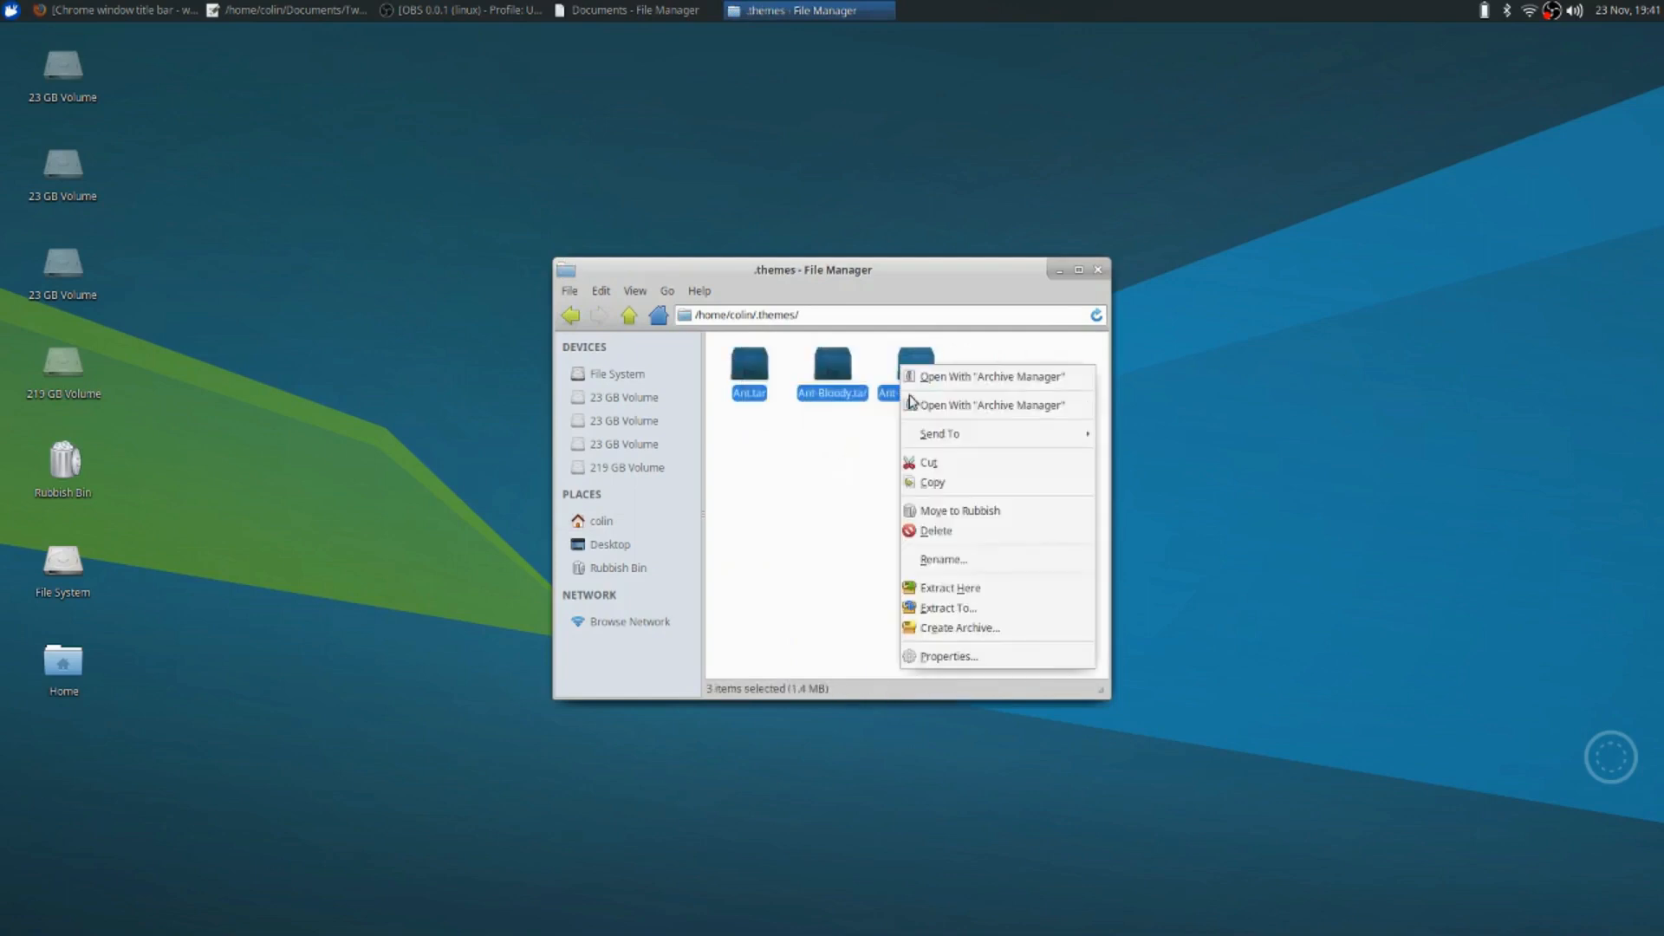
{"action": "left_click", "coordinate": [919, 590]}
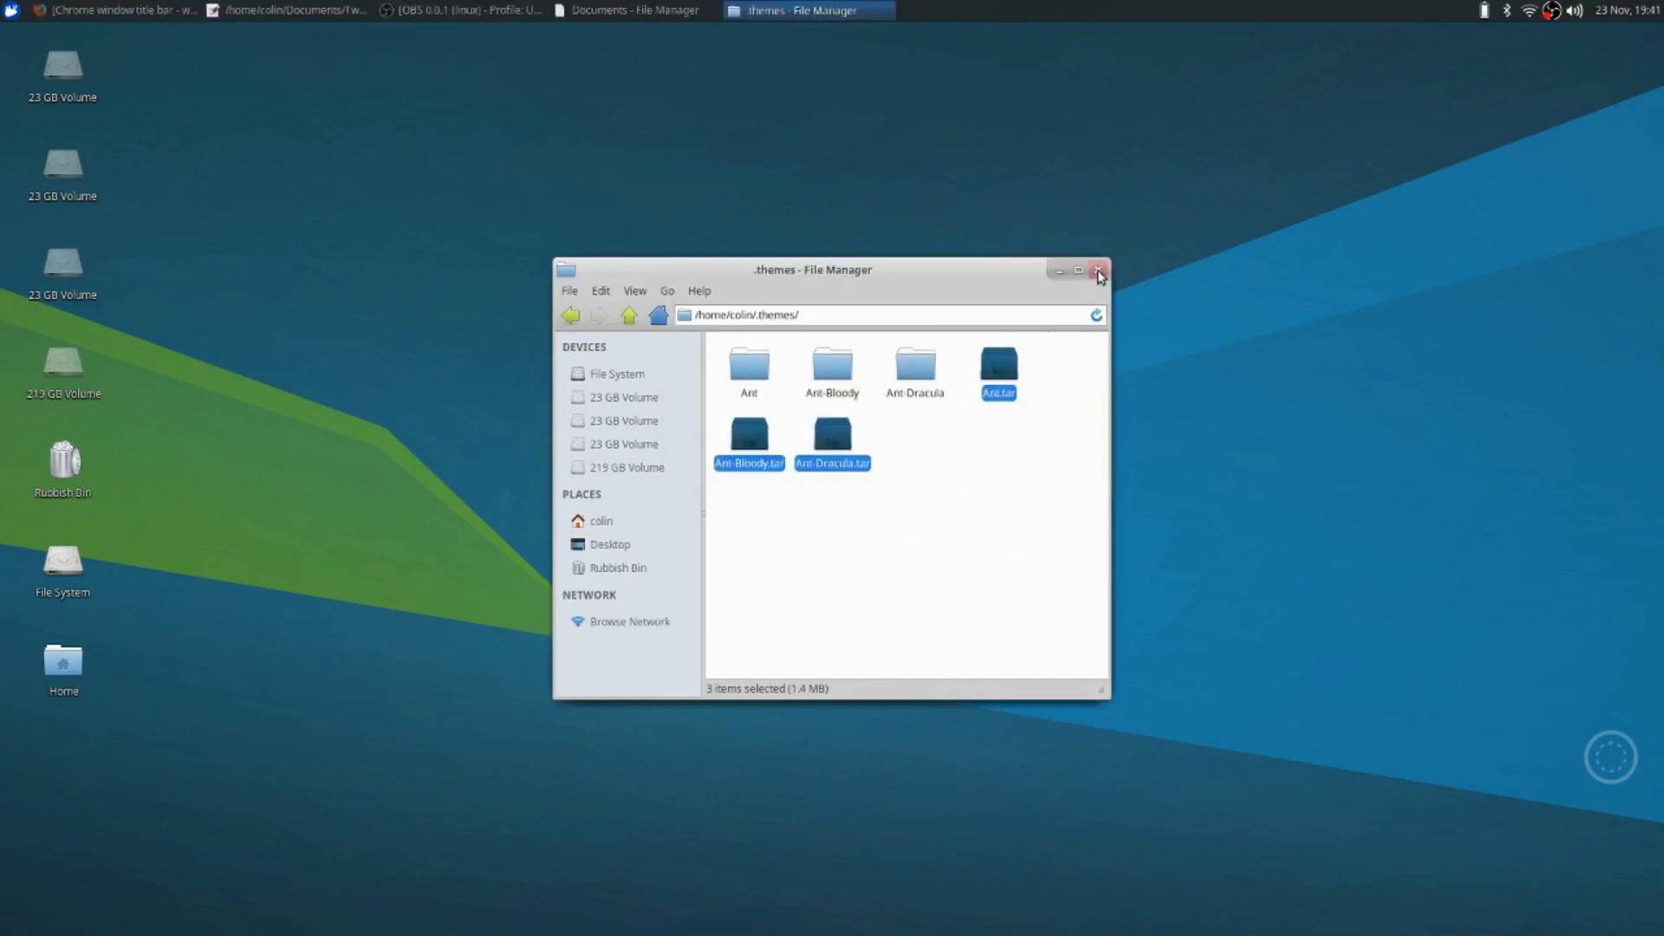
Copy the ChrVariants-2.0.tar.gz archive from the Downloads folder
{"action": "left_click", "coordinate": [599, 521]}
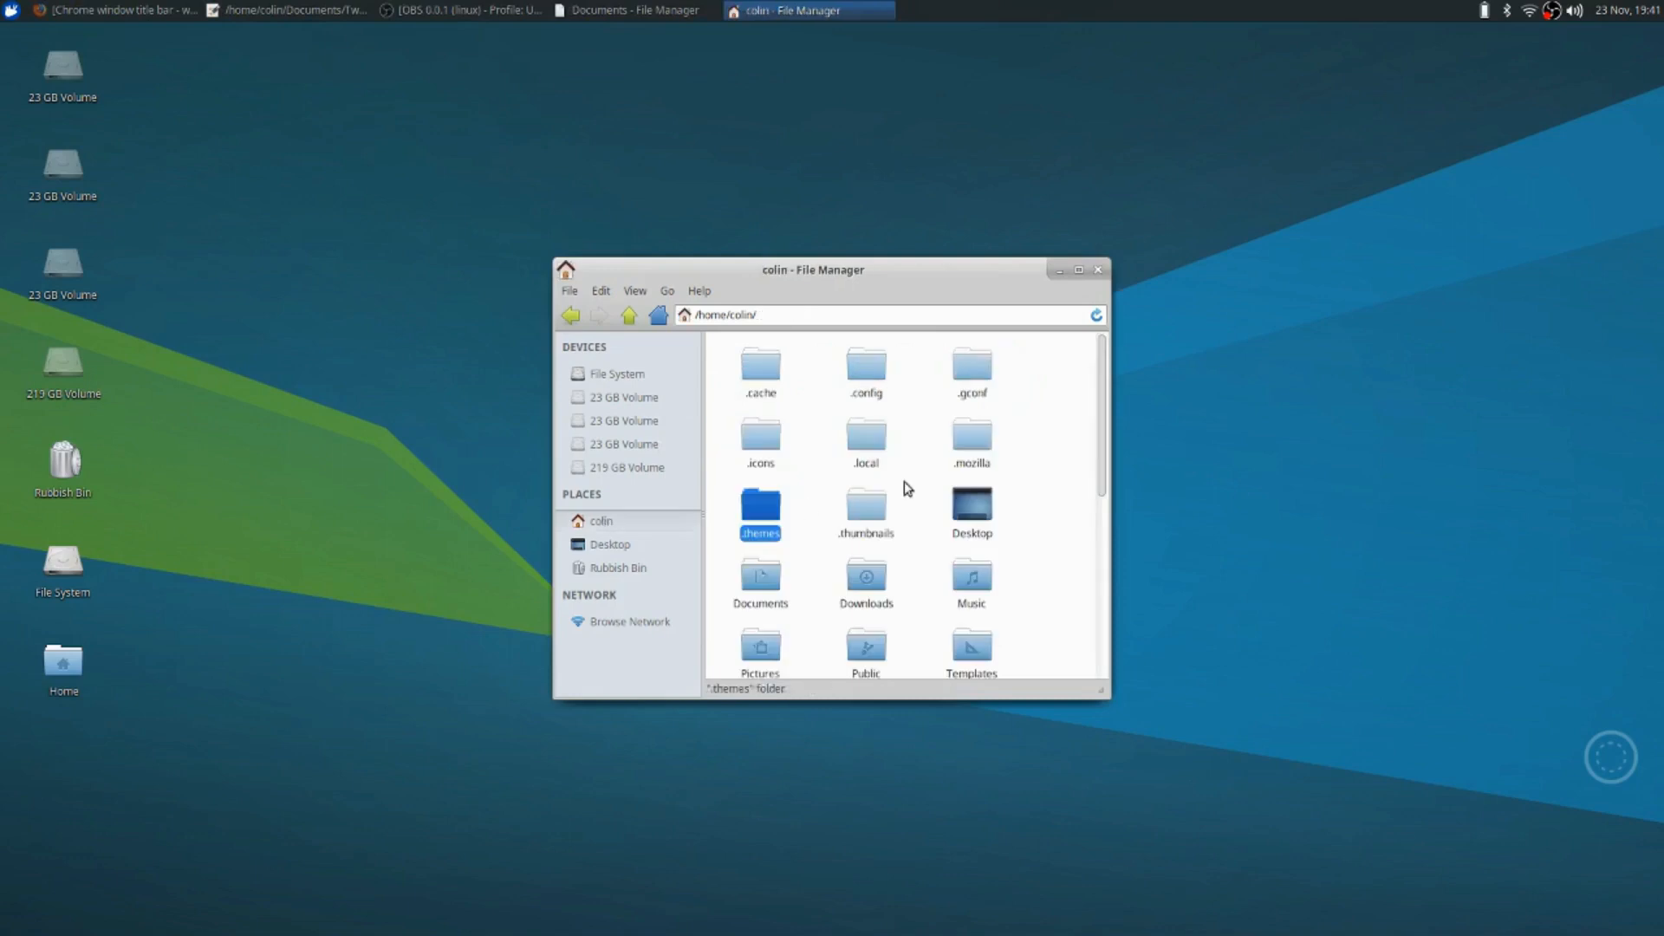
{"action": "double_click", "coordinate": [858, 579]}
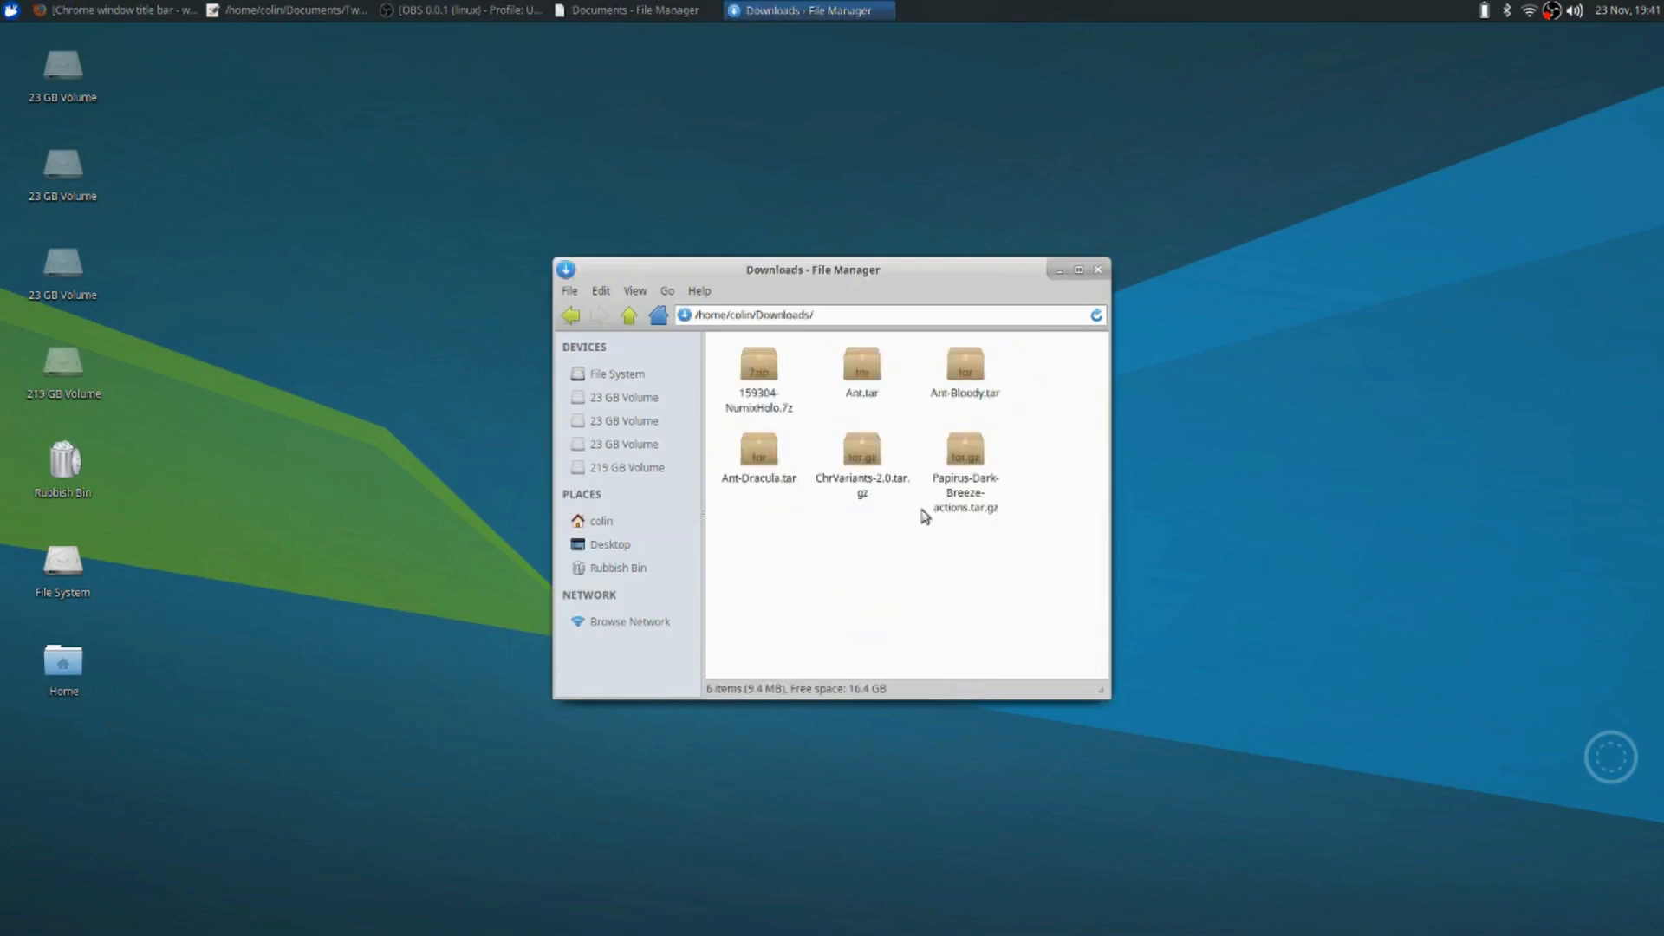
{"action": "right_click", "coordinate": [861, 461]}
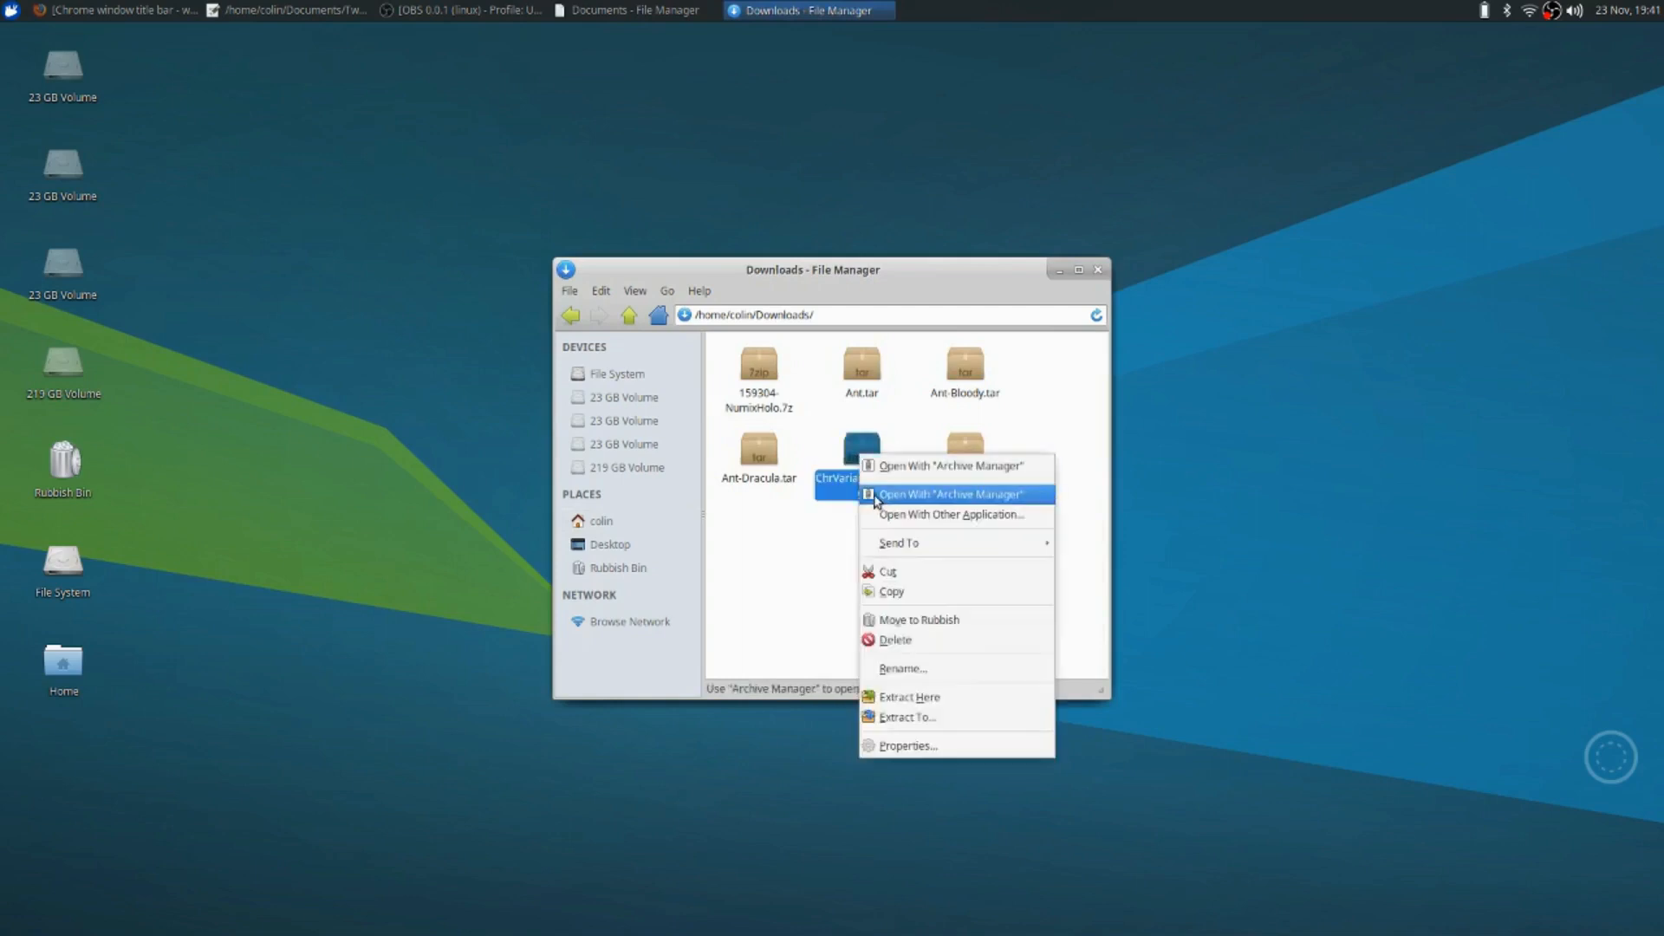
{"action": "left_click", "coordinate": [897, 592]}
Paste ChrVariants-2.0.tar.gz into the home folder's .themes folder and extract it there
{"action": "left_click", "coordinate": [572, 317]}
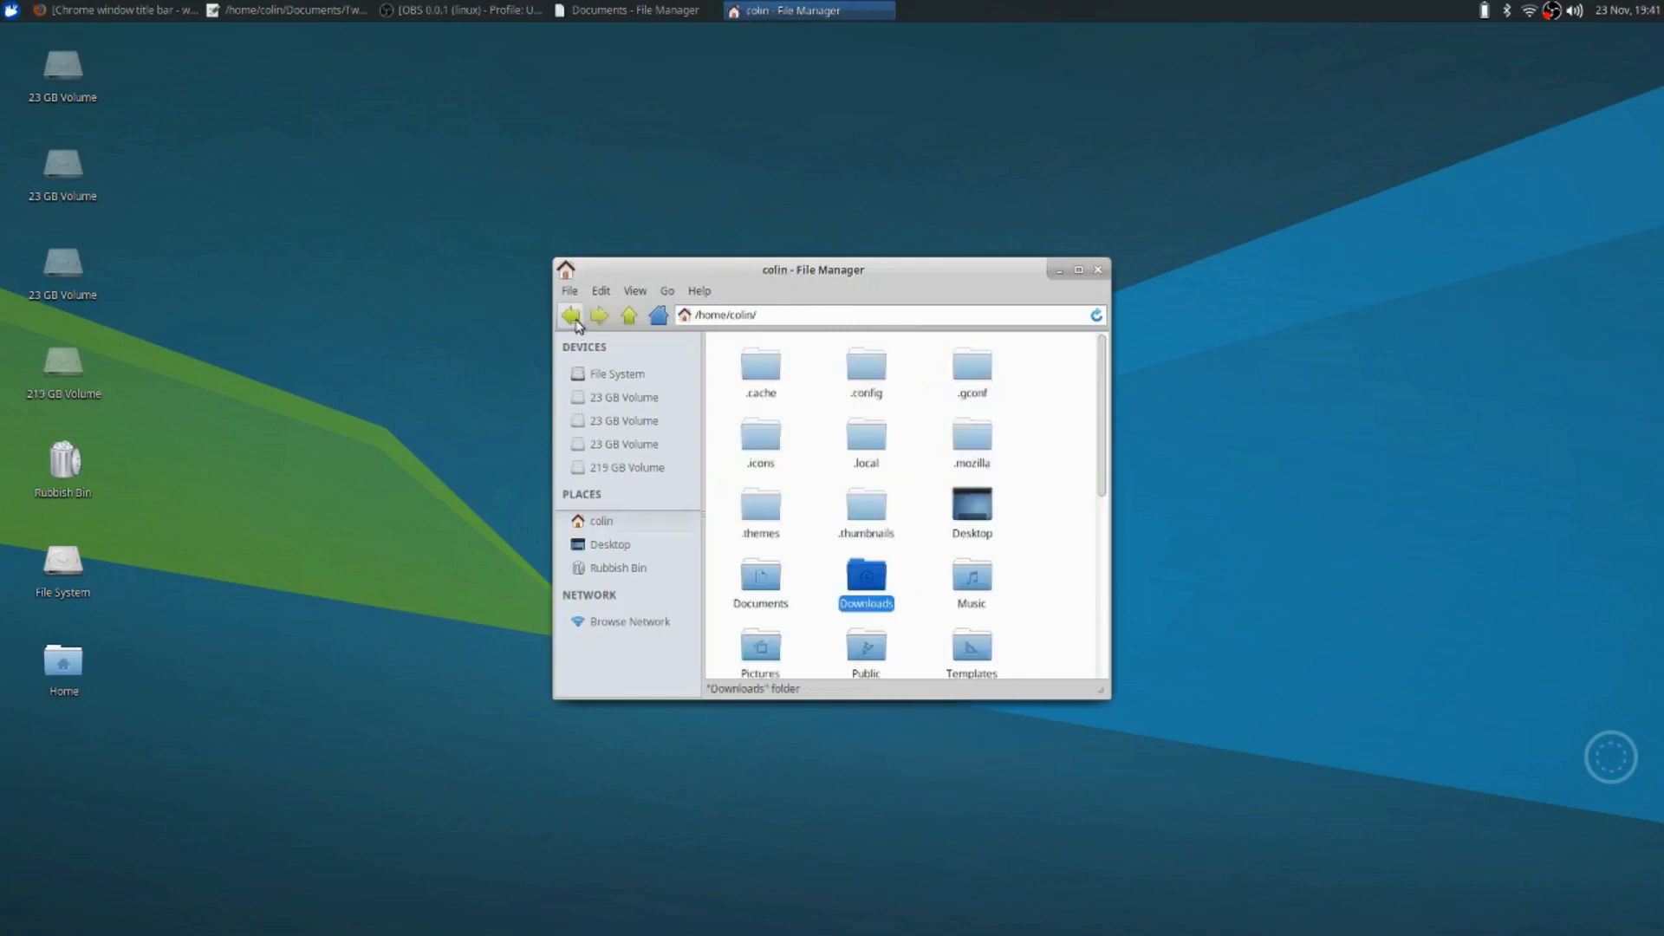
{"action": "left_click", "coordinate": [764, 518]}
{"action": "double_click", "coordinate": [764, 517]}
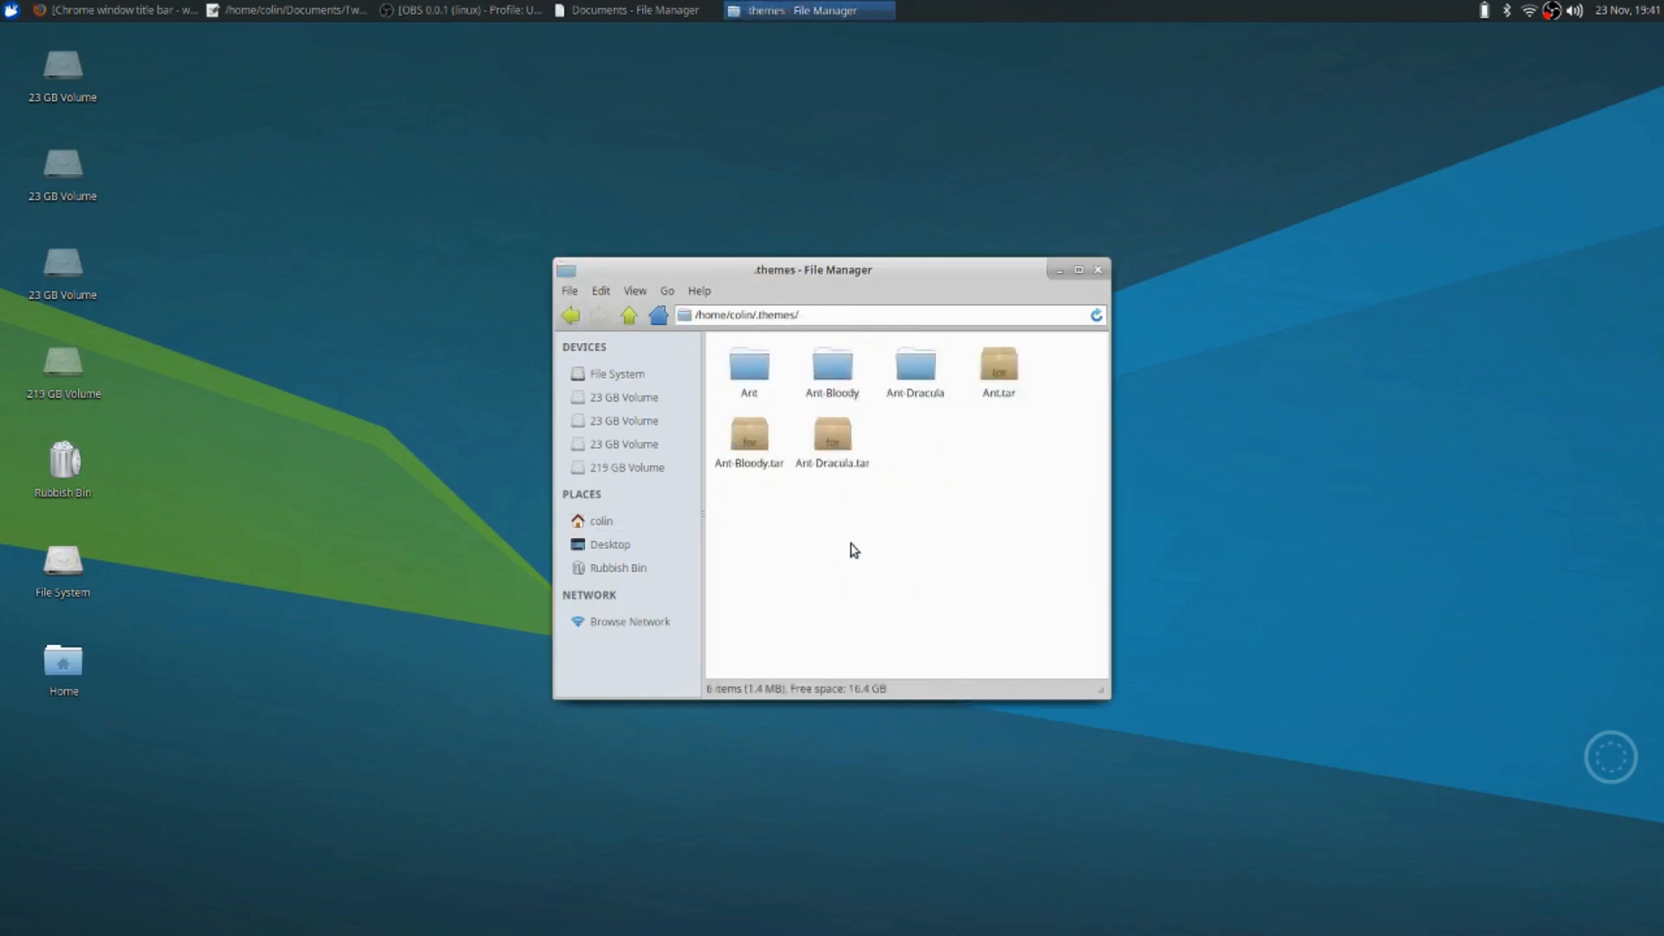
{"action": "right_click", "coordinate": [832, 532]}
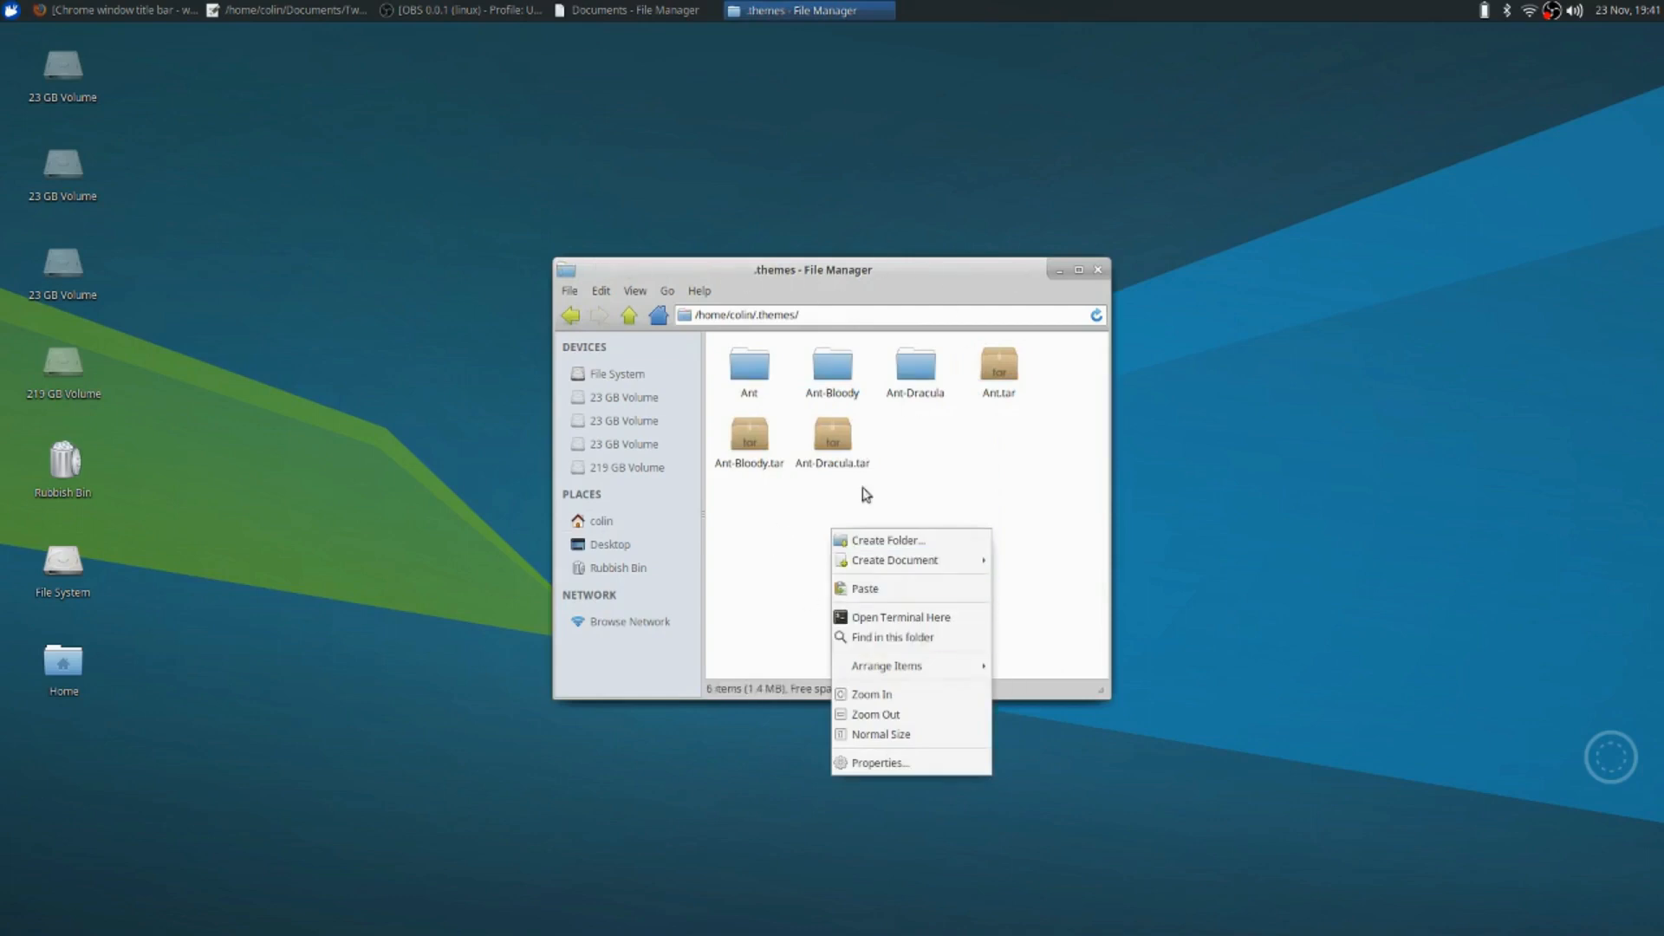
{"action": "left_click", "coordinate": [879, 590]}
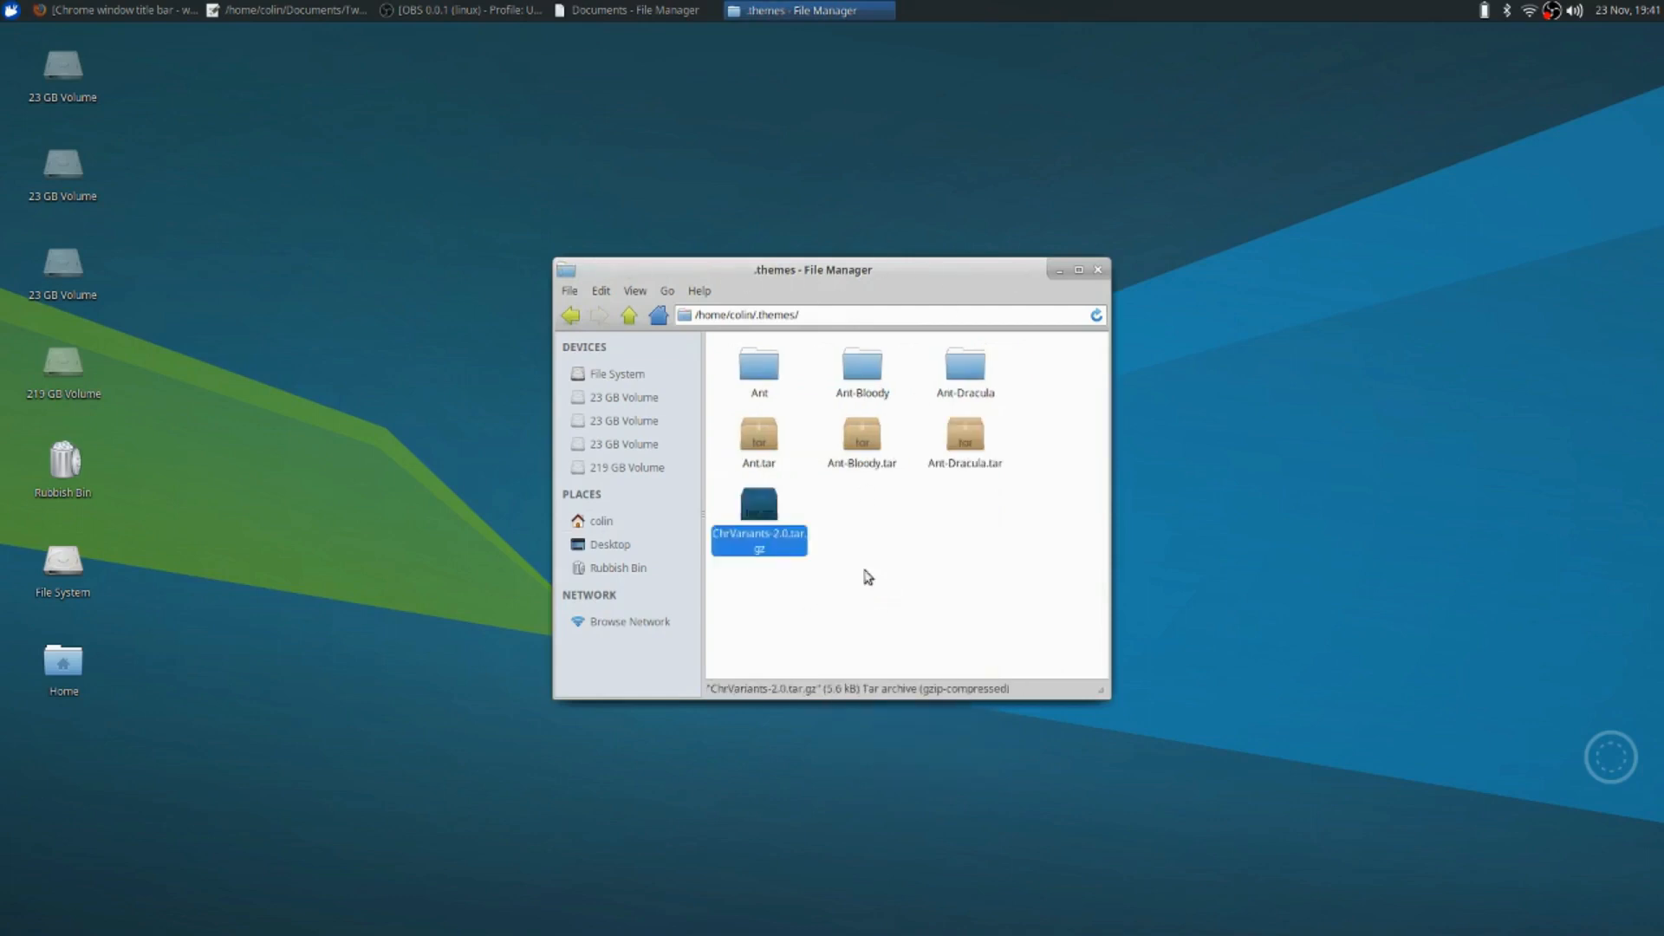
{"action": "right_click", "coordinate": [747, 499]}
{"action": "left_click", "coordinate": [796, 735]}
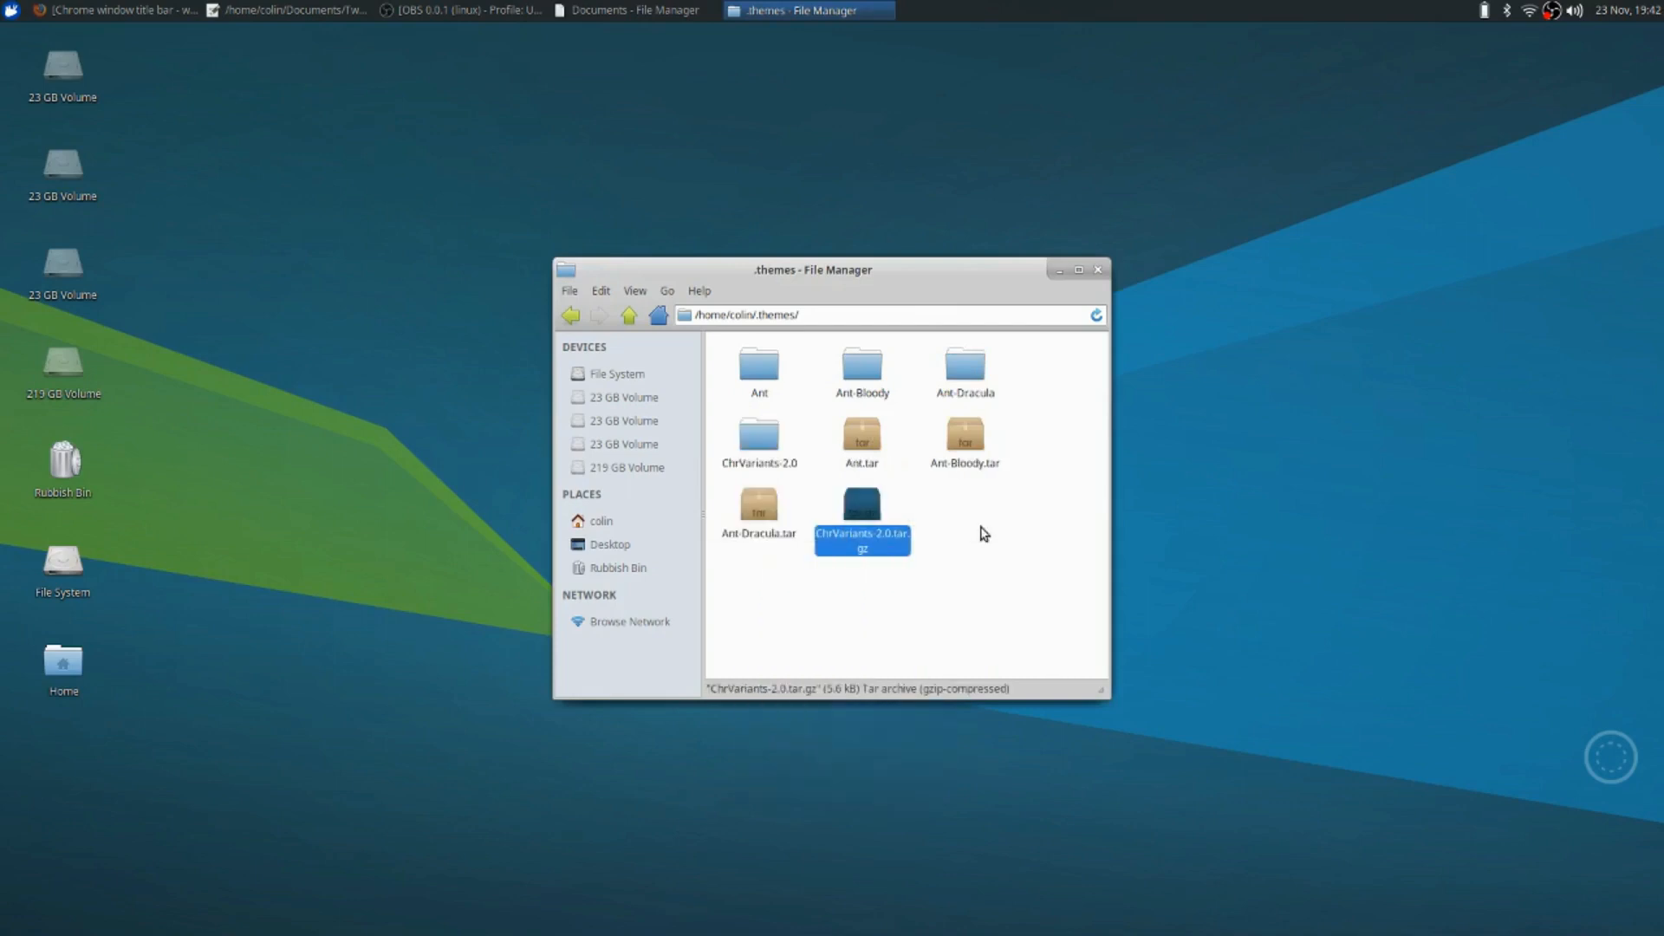
Copy the Papirus-Dark-Breeze-actions.tar.gz archive from the Downloads folder
{"action": "left_click", "coordinate": [609, 523]}
{"action": "double_click", "coordinate": [862, 577]}
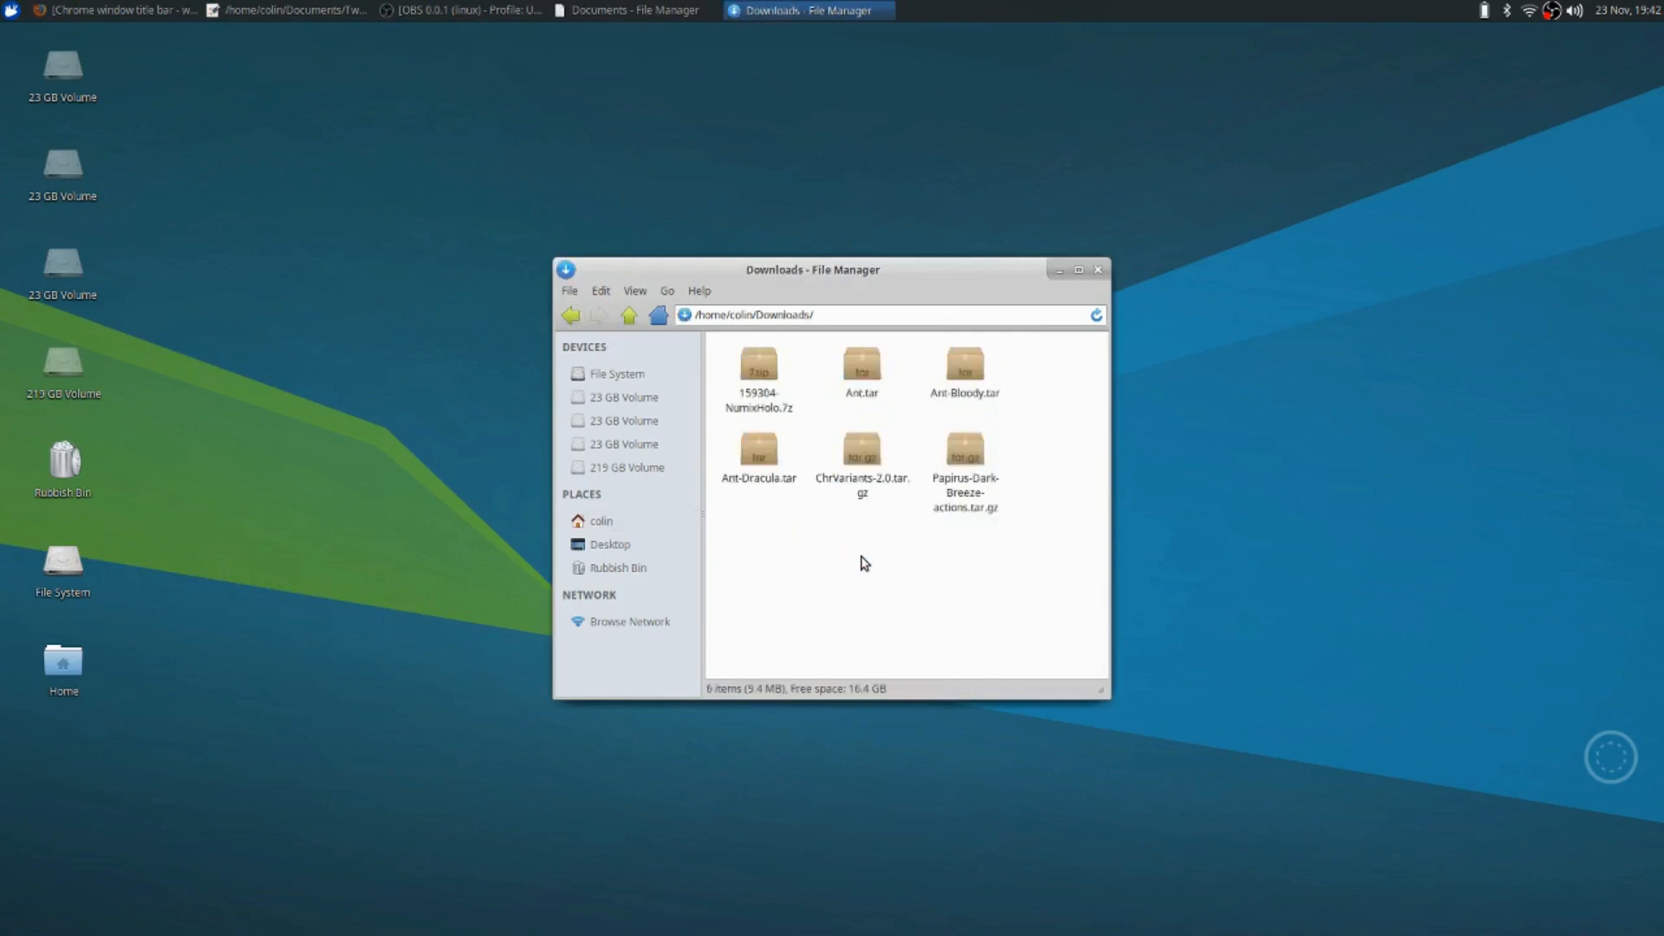
{"action": "right_click", "coordinate": [966, 454]}
{"action": "left_click", "coordinate": [932, 568]}
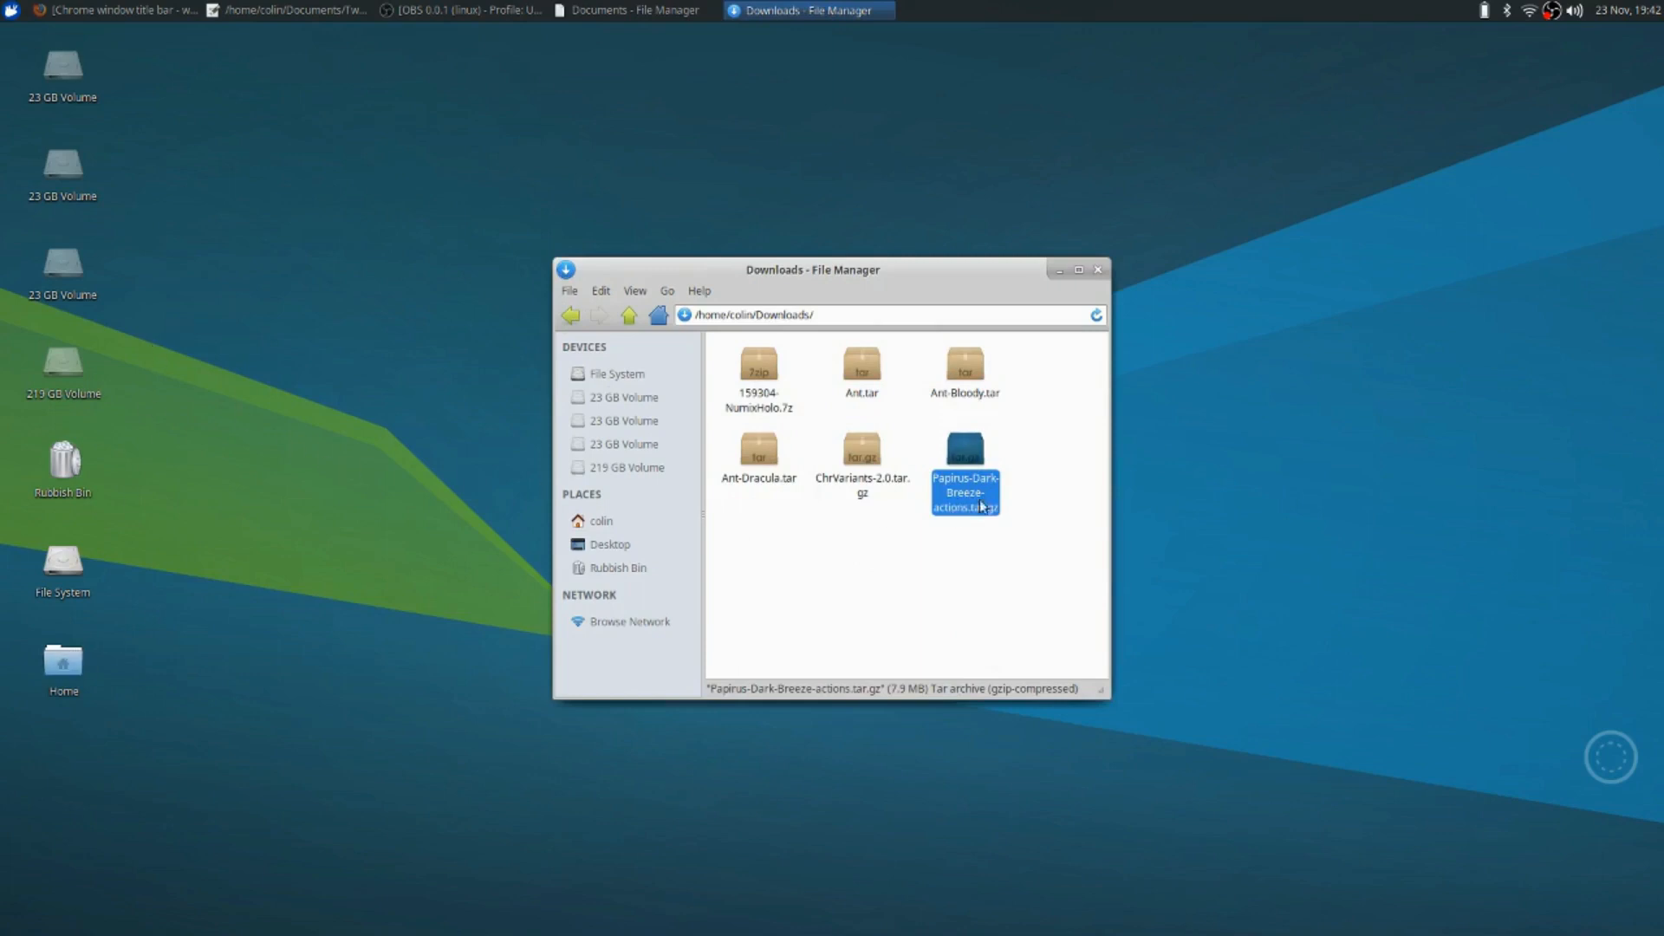
{"action": "right_click", "coordinate": [969, 447]}
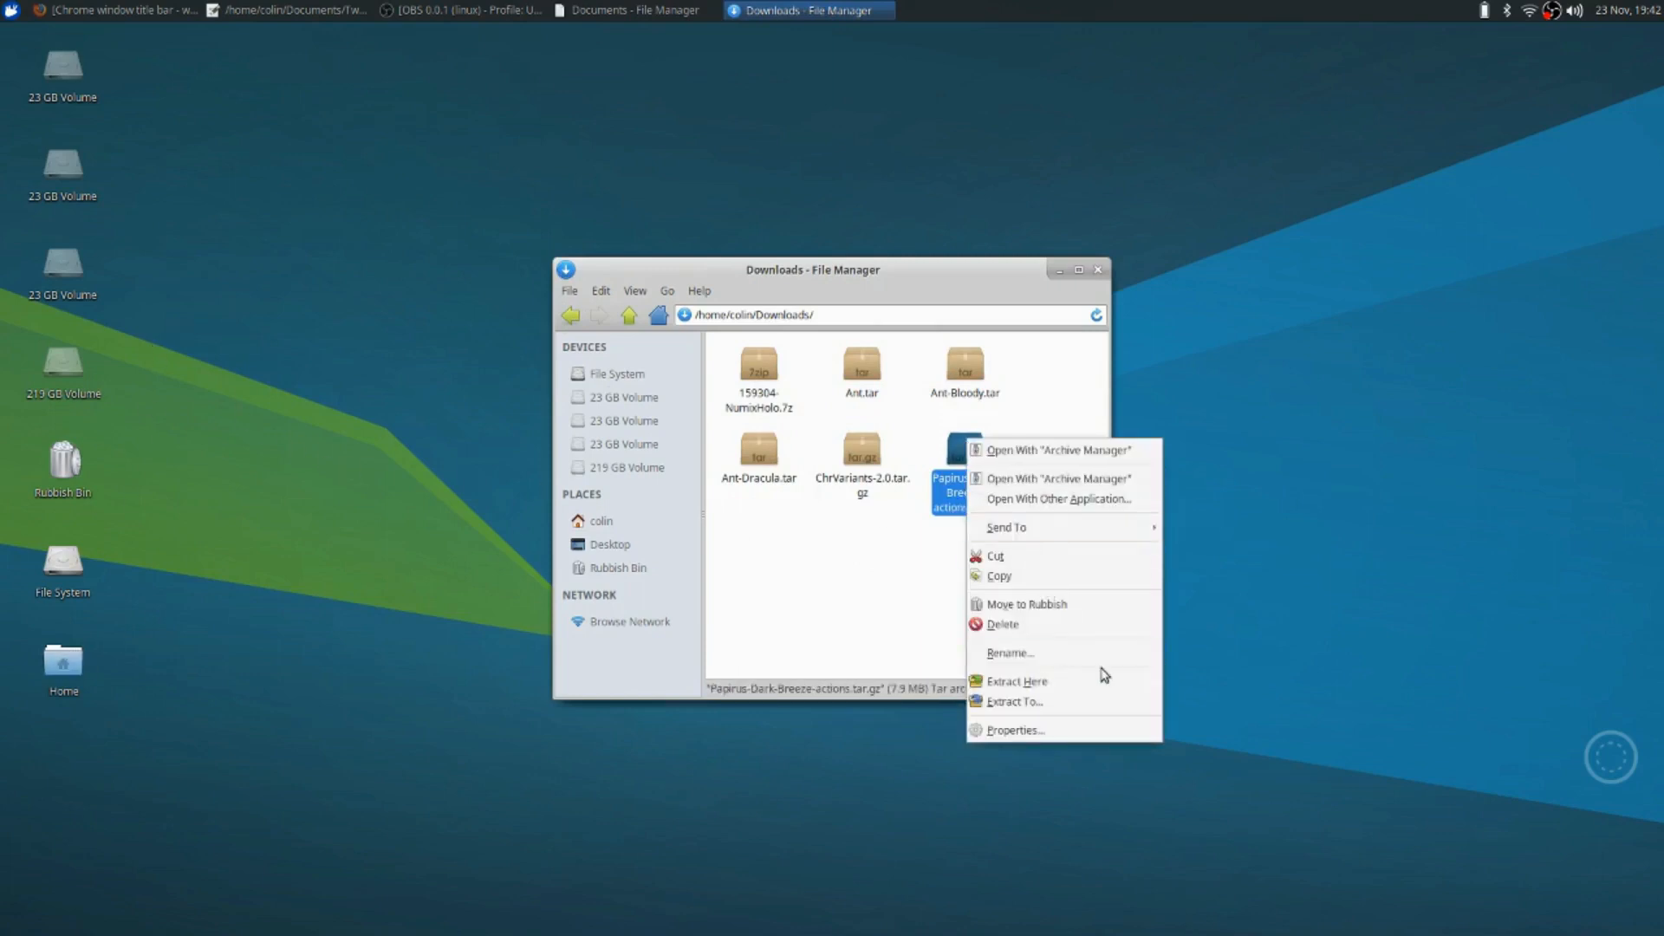
{"action": "left_click", "coordinate": [1001, 577]}
Paste Papirus-Dark-Breeze-actions.tar.gz into the home folder's .icons folder, extract it there, and close the file manager window
{"action": "left_click", "coordinate": [598, 521]}
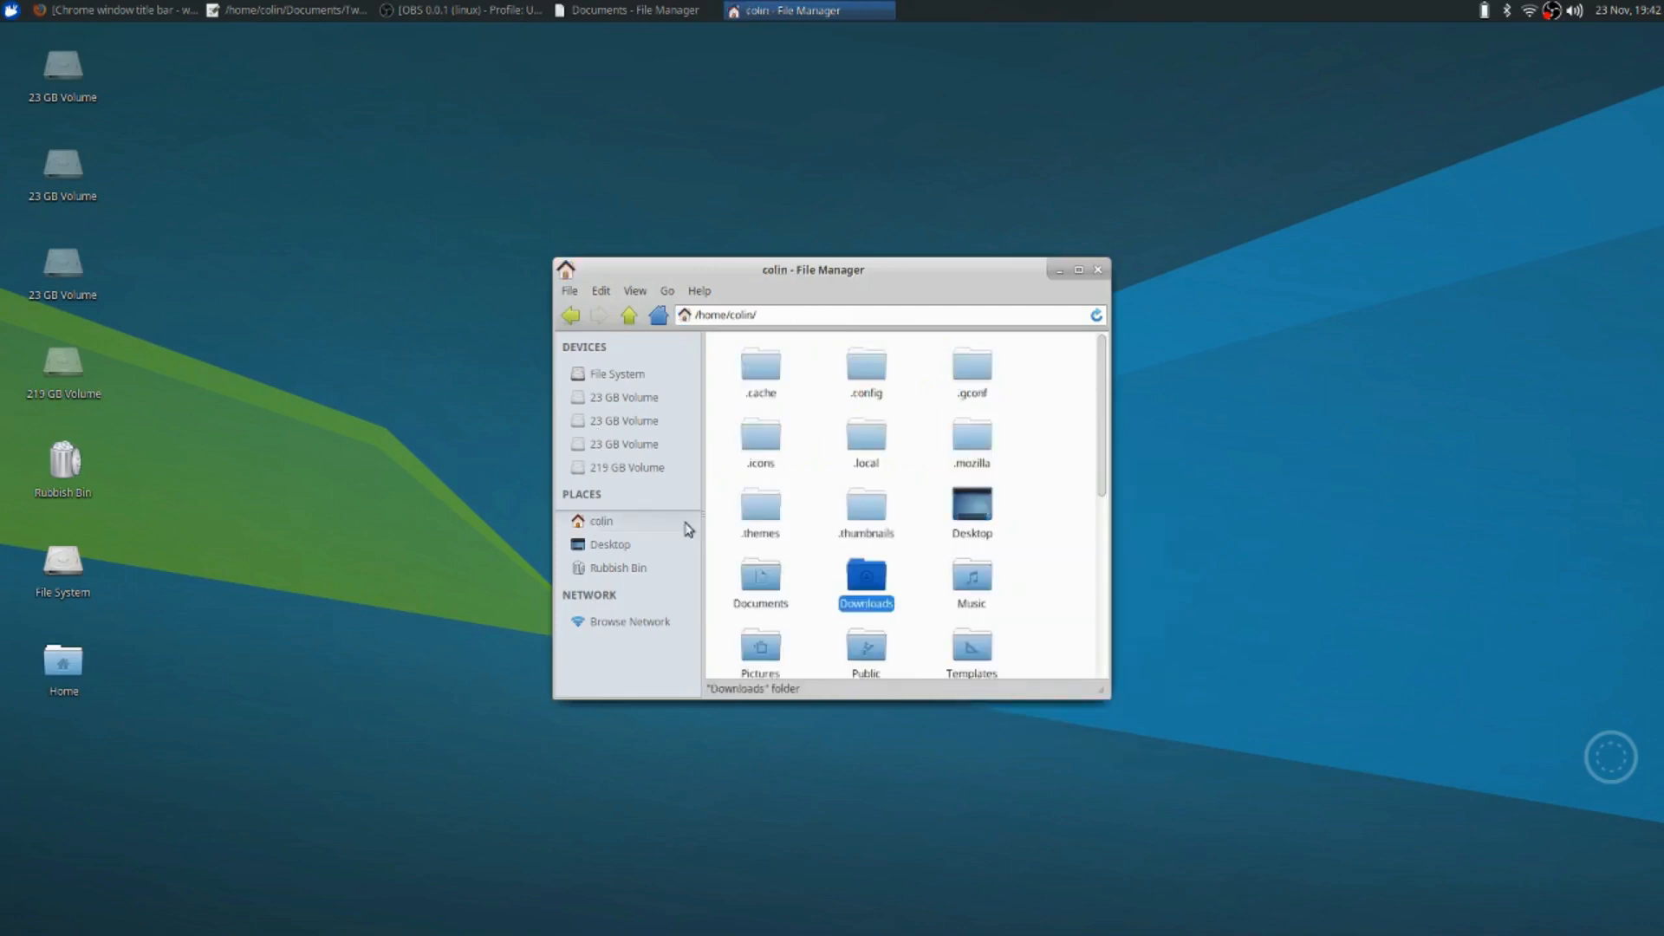
{"action": "double_click", "coordinate": [759, 441]}
{"action": "right_click", "coordinate": [845, 410]}
{"action": "left_click", "coordinate": [885, 466]}
{"action": "right_click", "coordinate": [741, 364]}
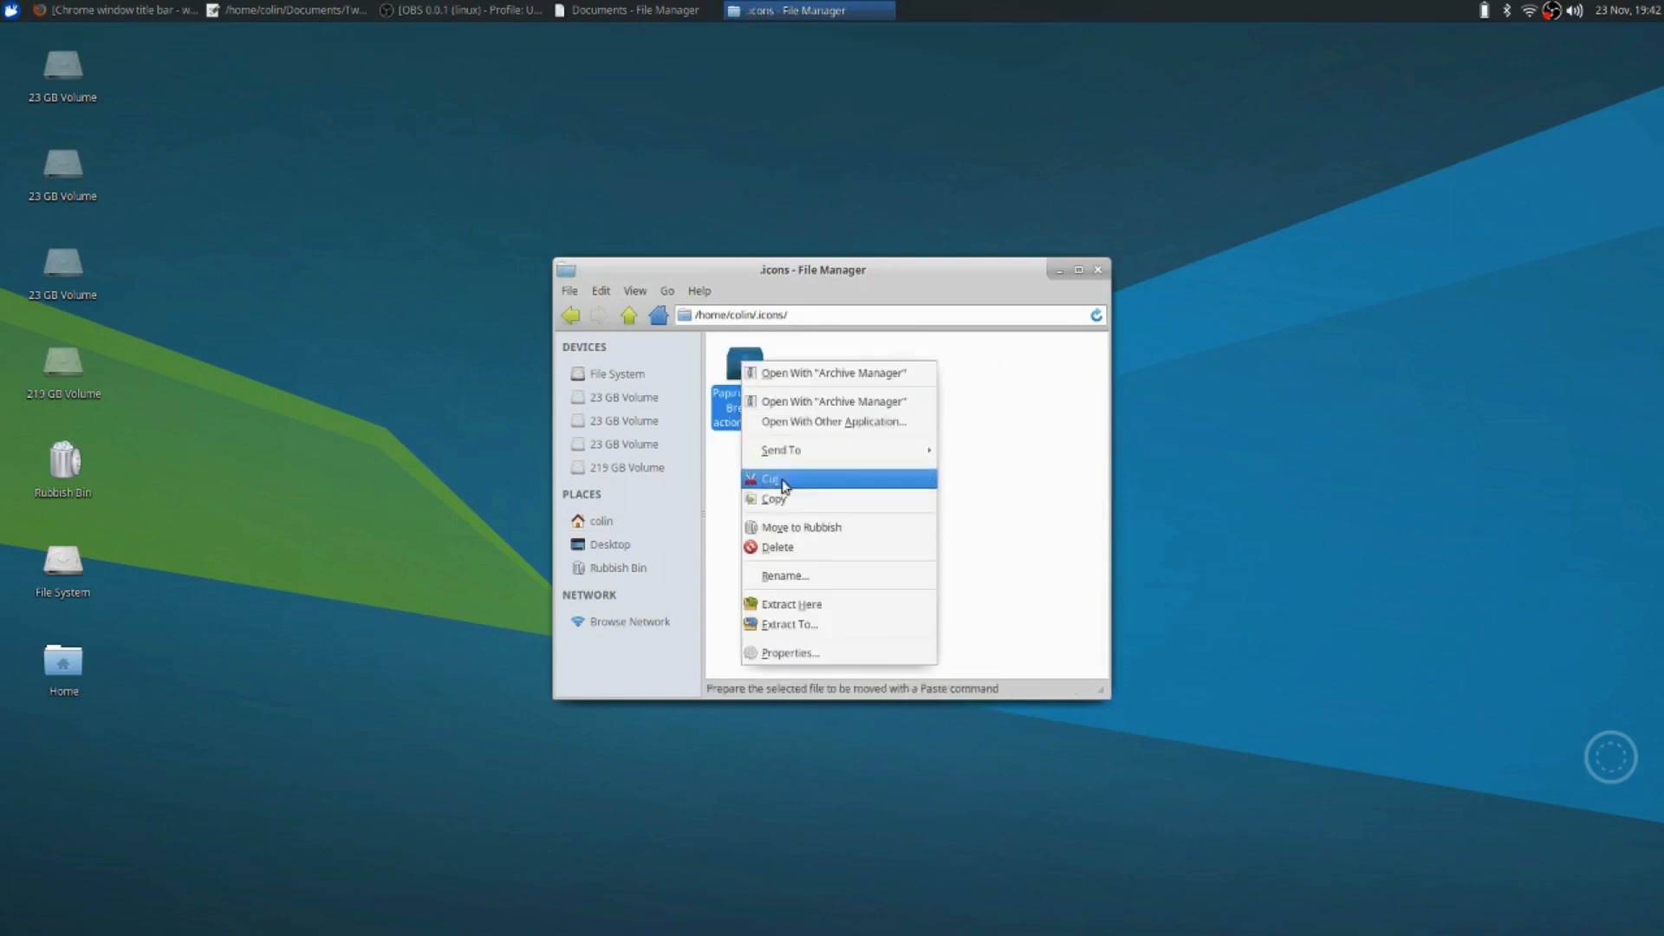
{"action": "left_click", "coordinate": [806, 604]}
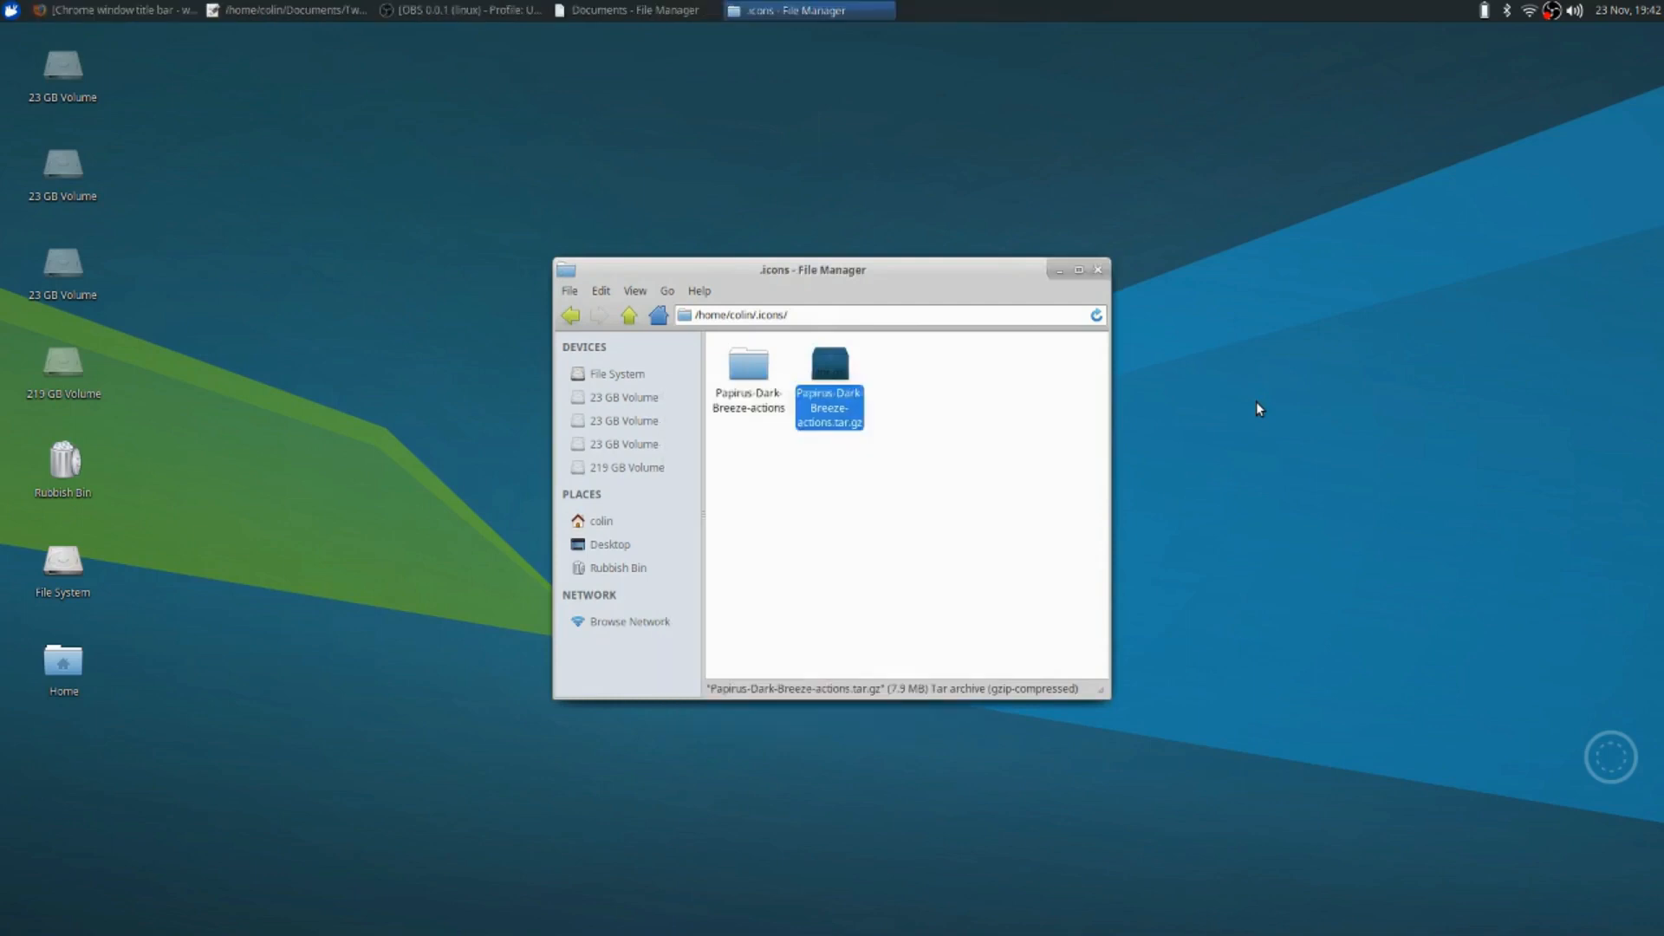
{"action": "left_click", "coordinate": [1098, 270]}
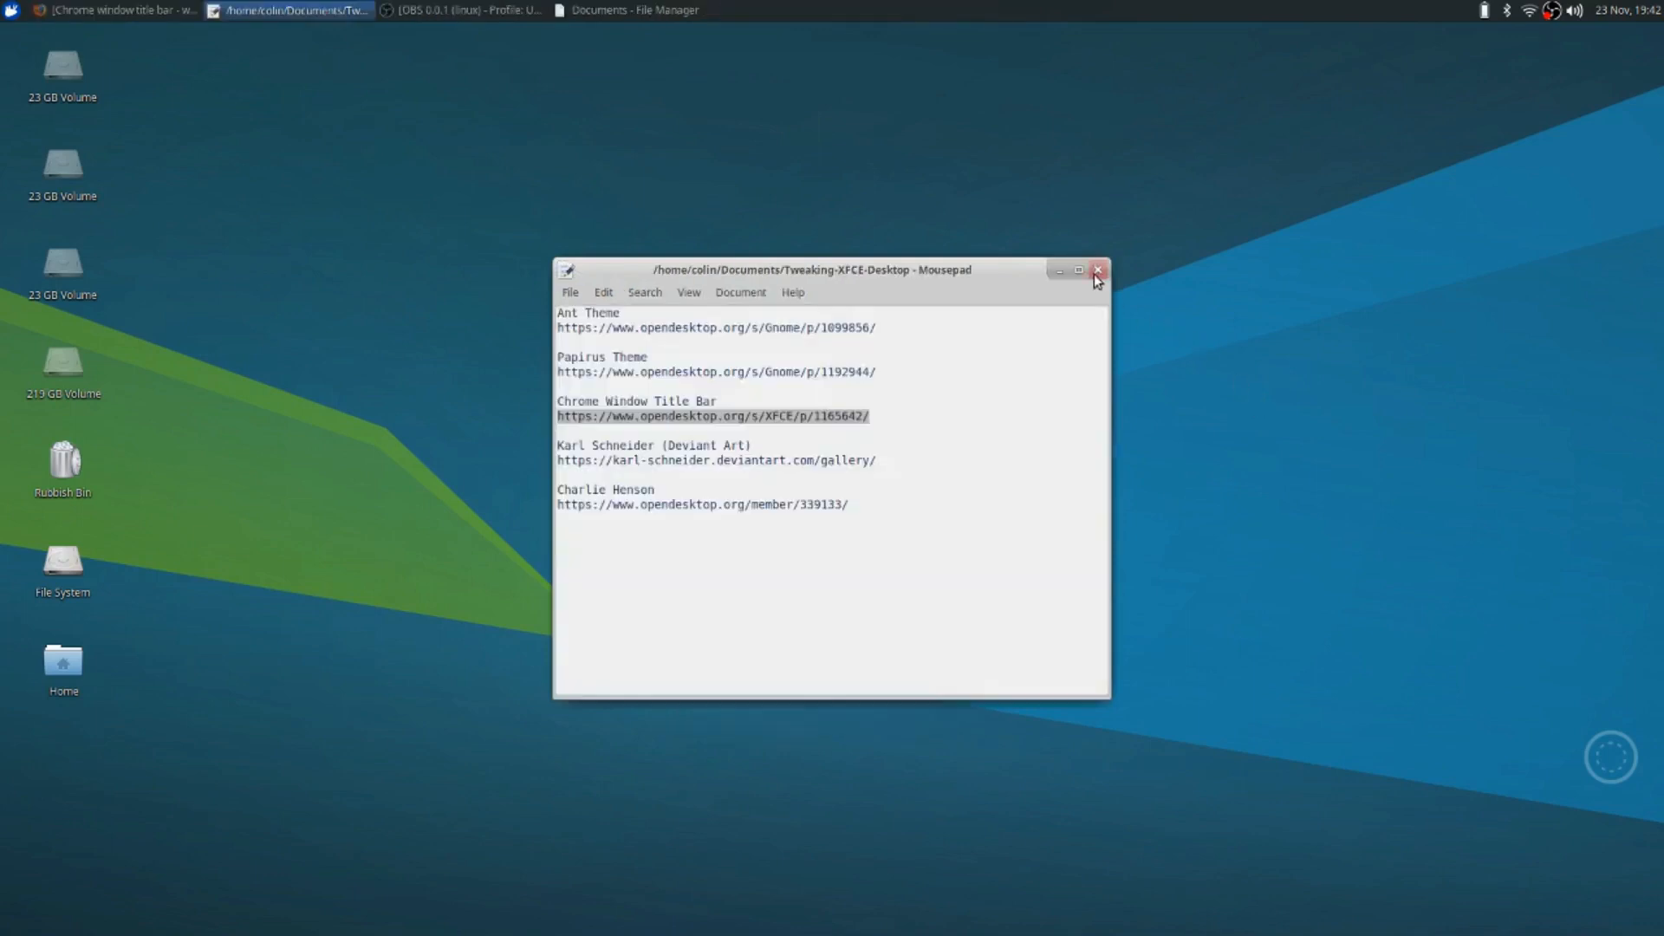
Look for Settings Manager in the application menu's System and Settings categories and by searching for "sett"
{"action": "left_click", "coordinate": [11, 11]}
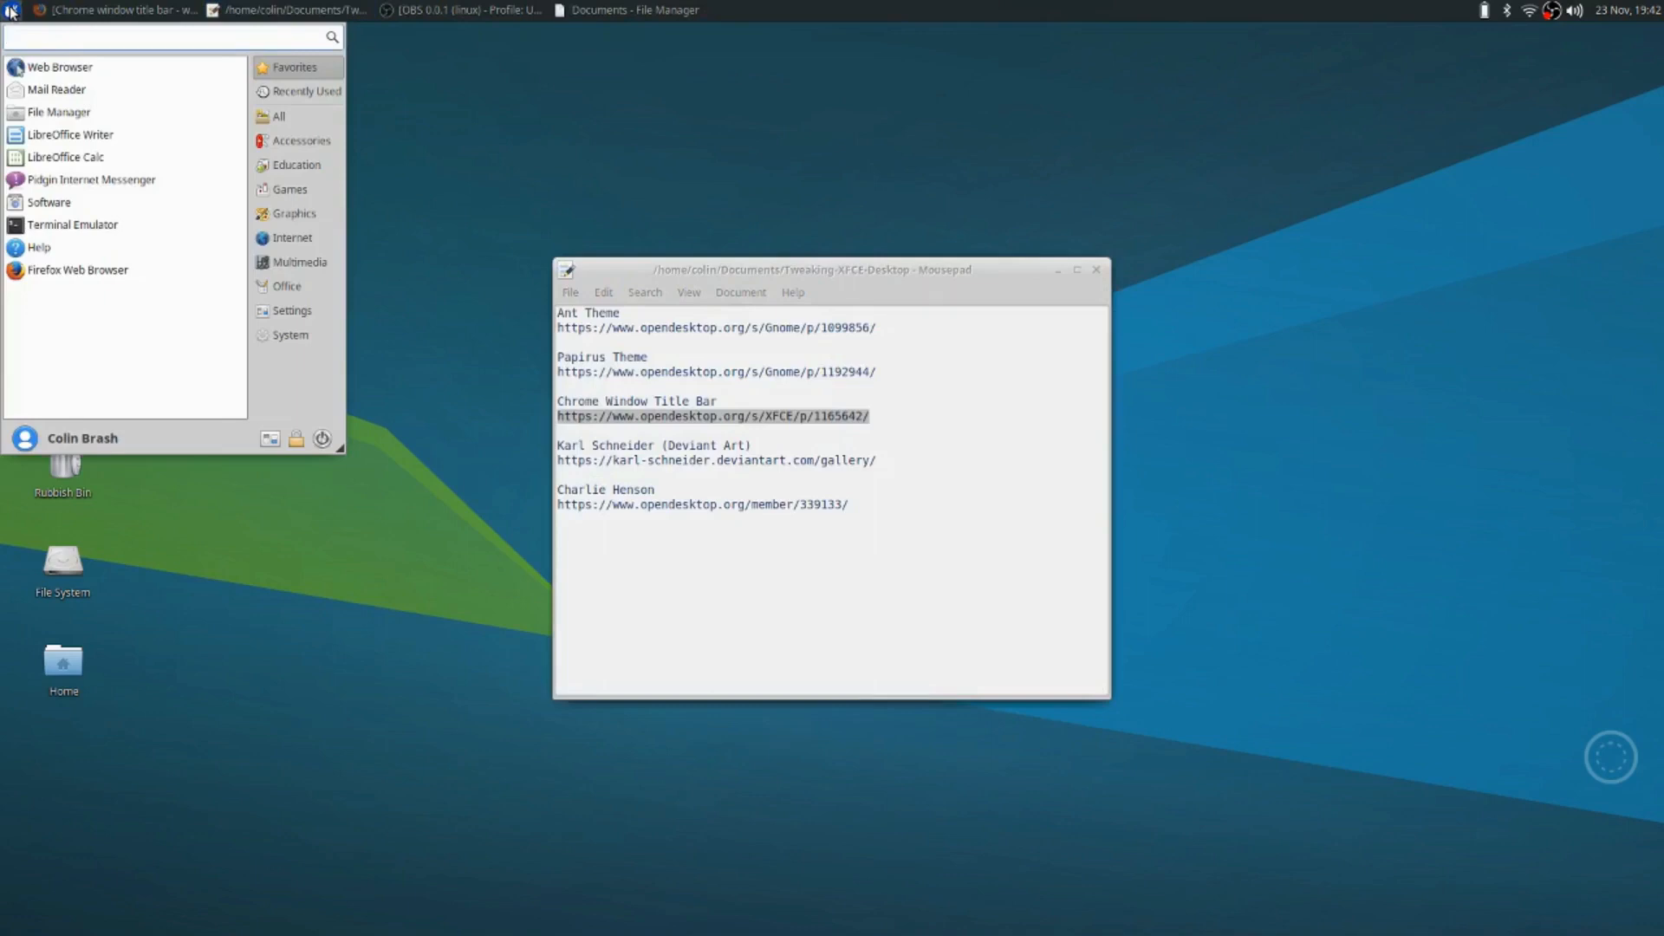
{"action": "left_click", "coordinate": [301, 341]}
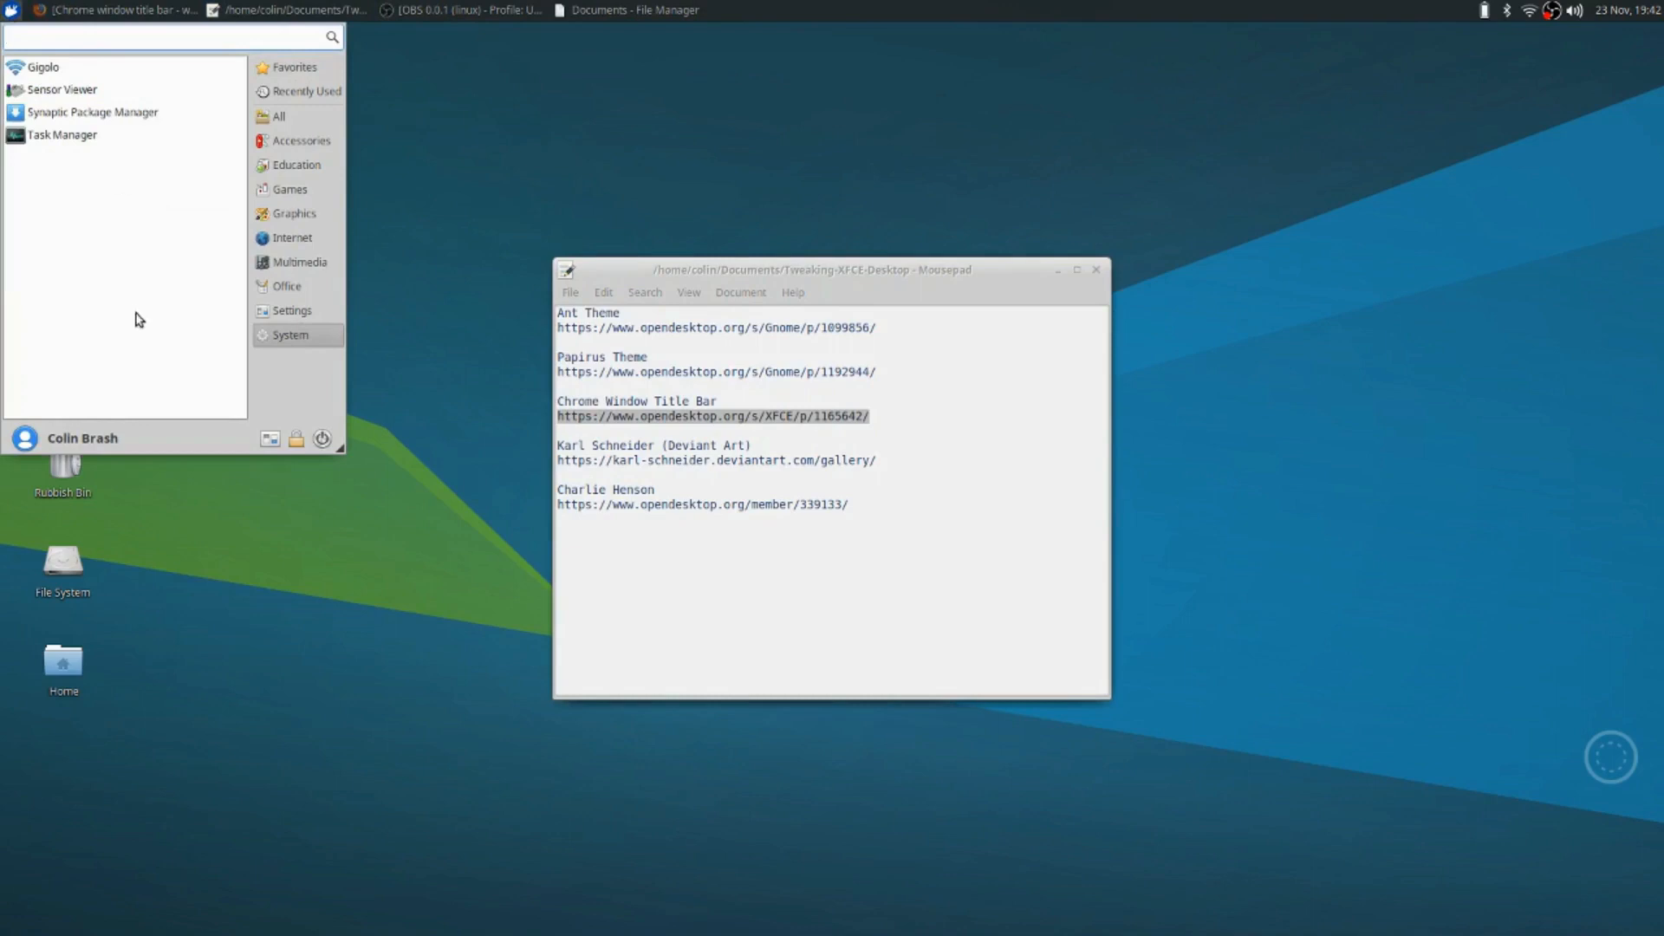
{"action": "left_click", "coordinate": [285, 312]}
{"action": "scroll", "coordinate": [56, 214], "scroll_direction": "down", "scroll_amount": 5}
{"action": "scroll", "coordinate": [56, 214], "scroll_direction": "down", "scroll_amount": 3}
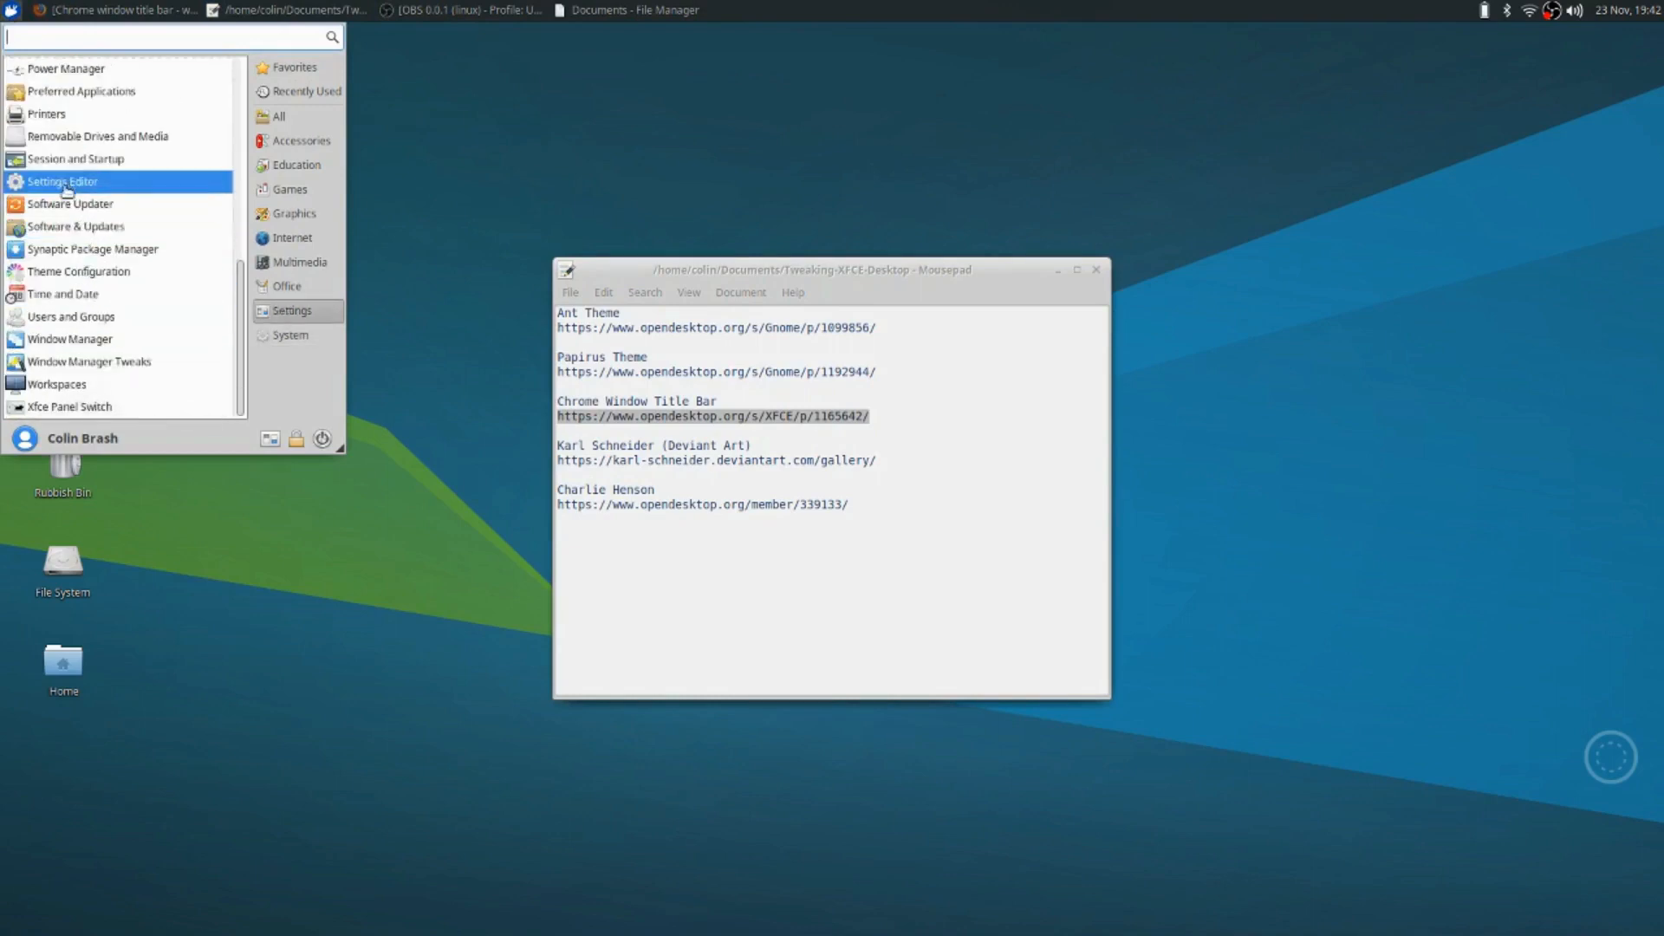
{"action": "left_click", "coordinate": [298, 334]}
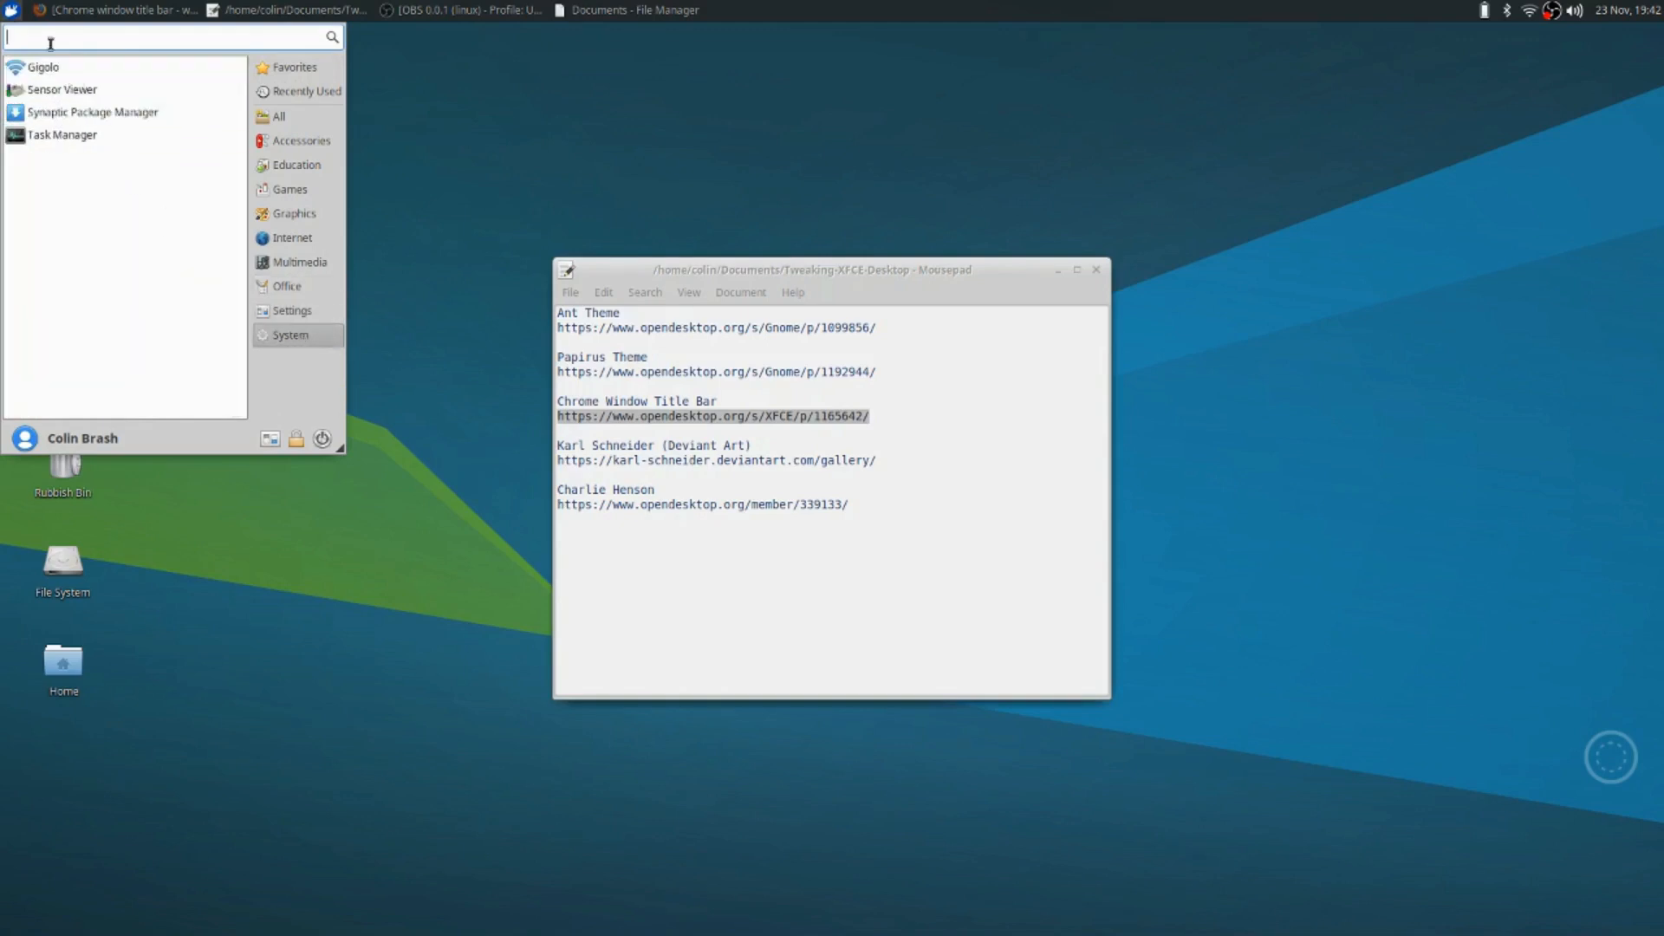
{"action": "type", "text": "sett"}
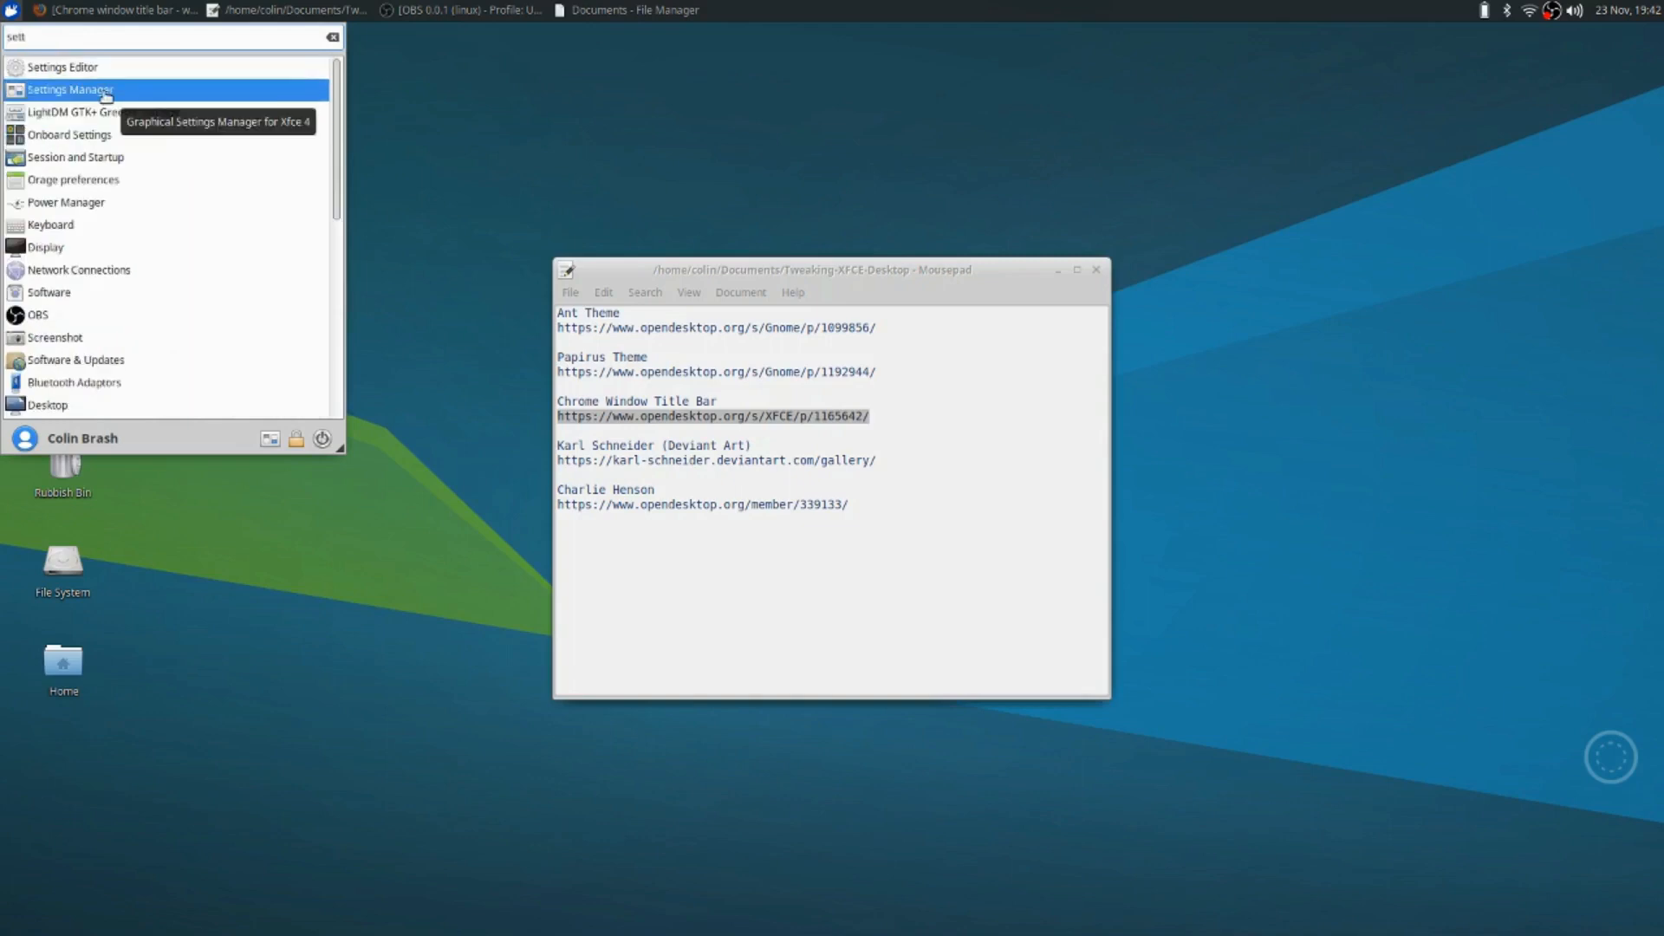
{"action": "left_click", "coordinate": [10, 11]}
Find Settings Manager among all applications and add it to the application menu's favourites
{"action": "left_click", "coordinate": [10, 10]}
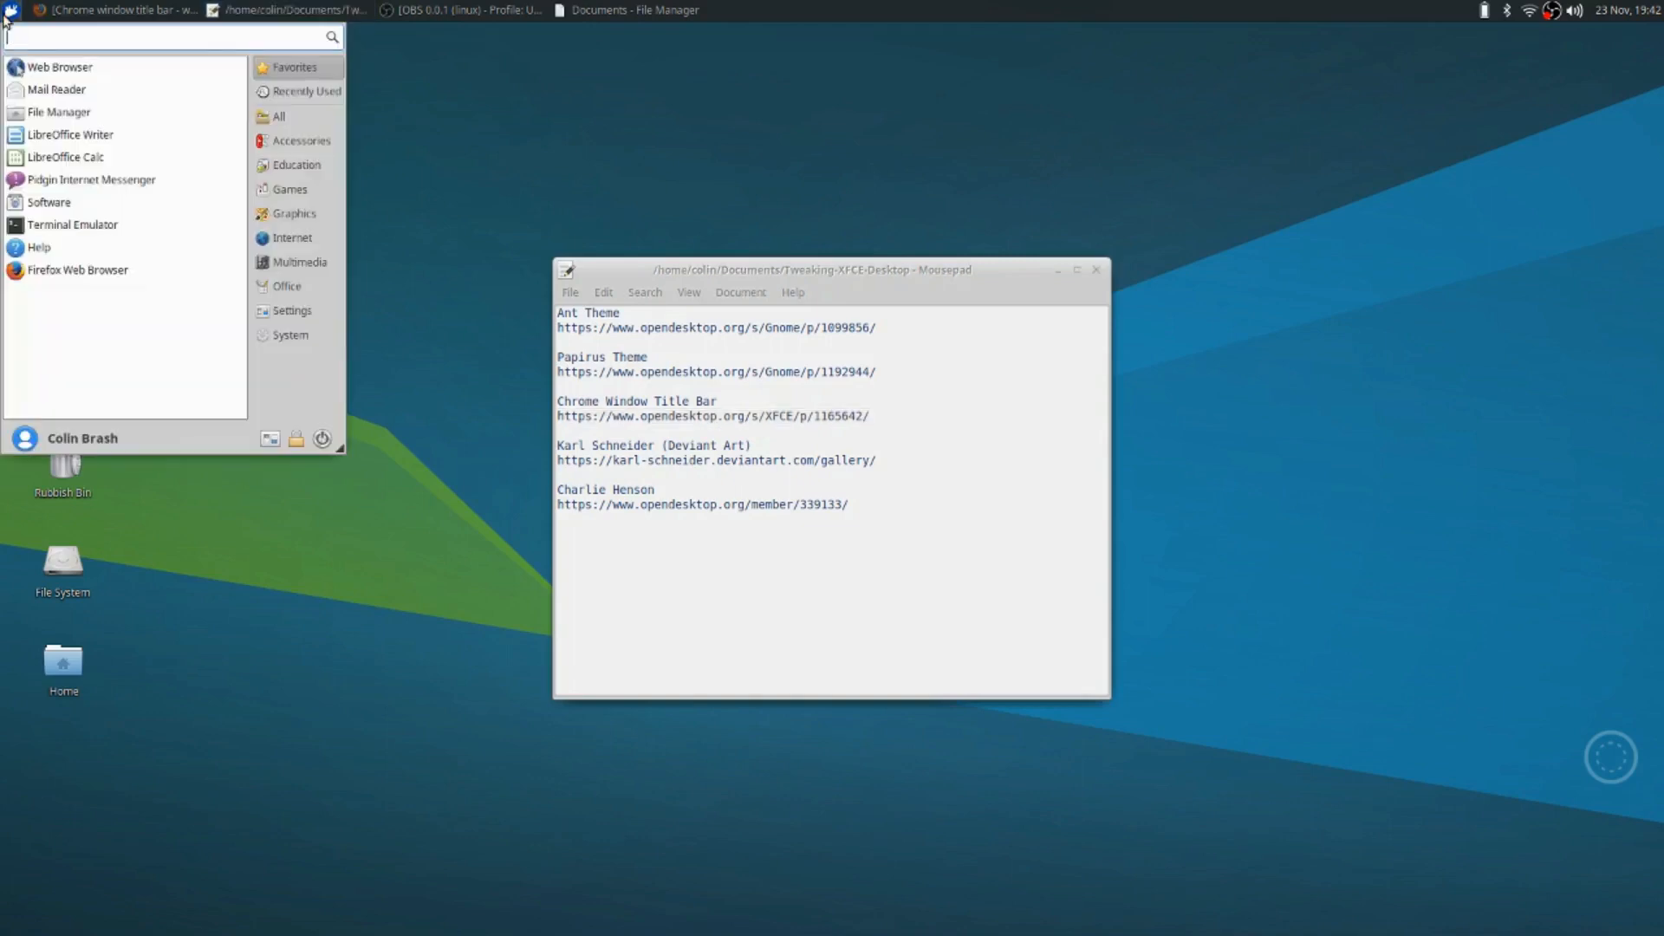
{"action": "left_click", "coordinate": [253, 119]}
{"action": "scroll", "coordinate": [125, 184], "scroll_direction": "down", "scroll_amount": 5}
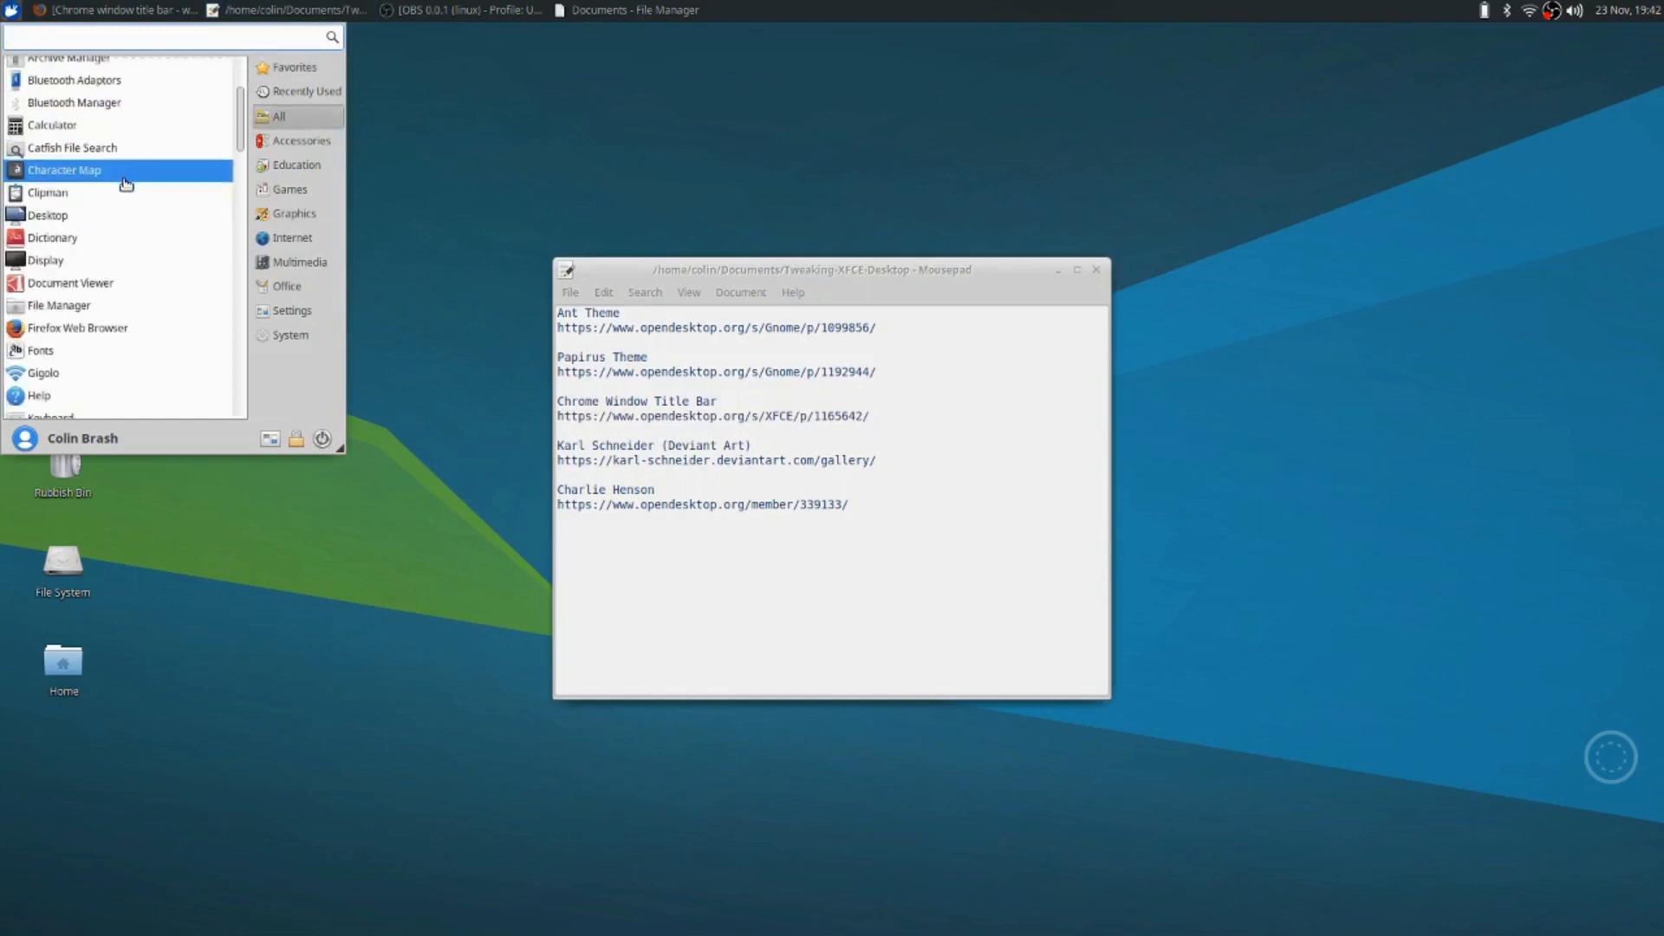
{"action": "scroll", "coordinate": [126, 183], "scroll_direction": "down", "scroll_amount": 10}
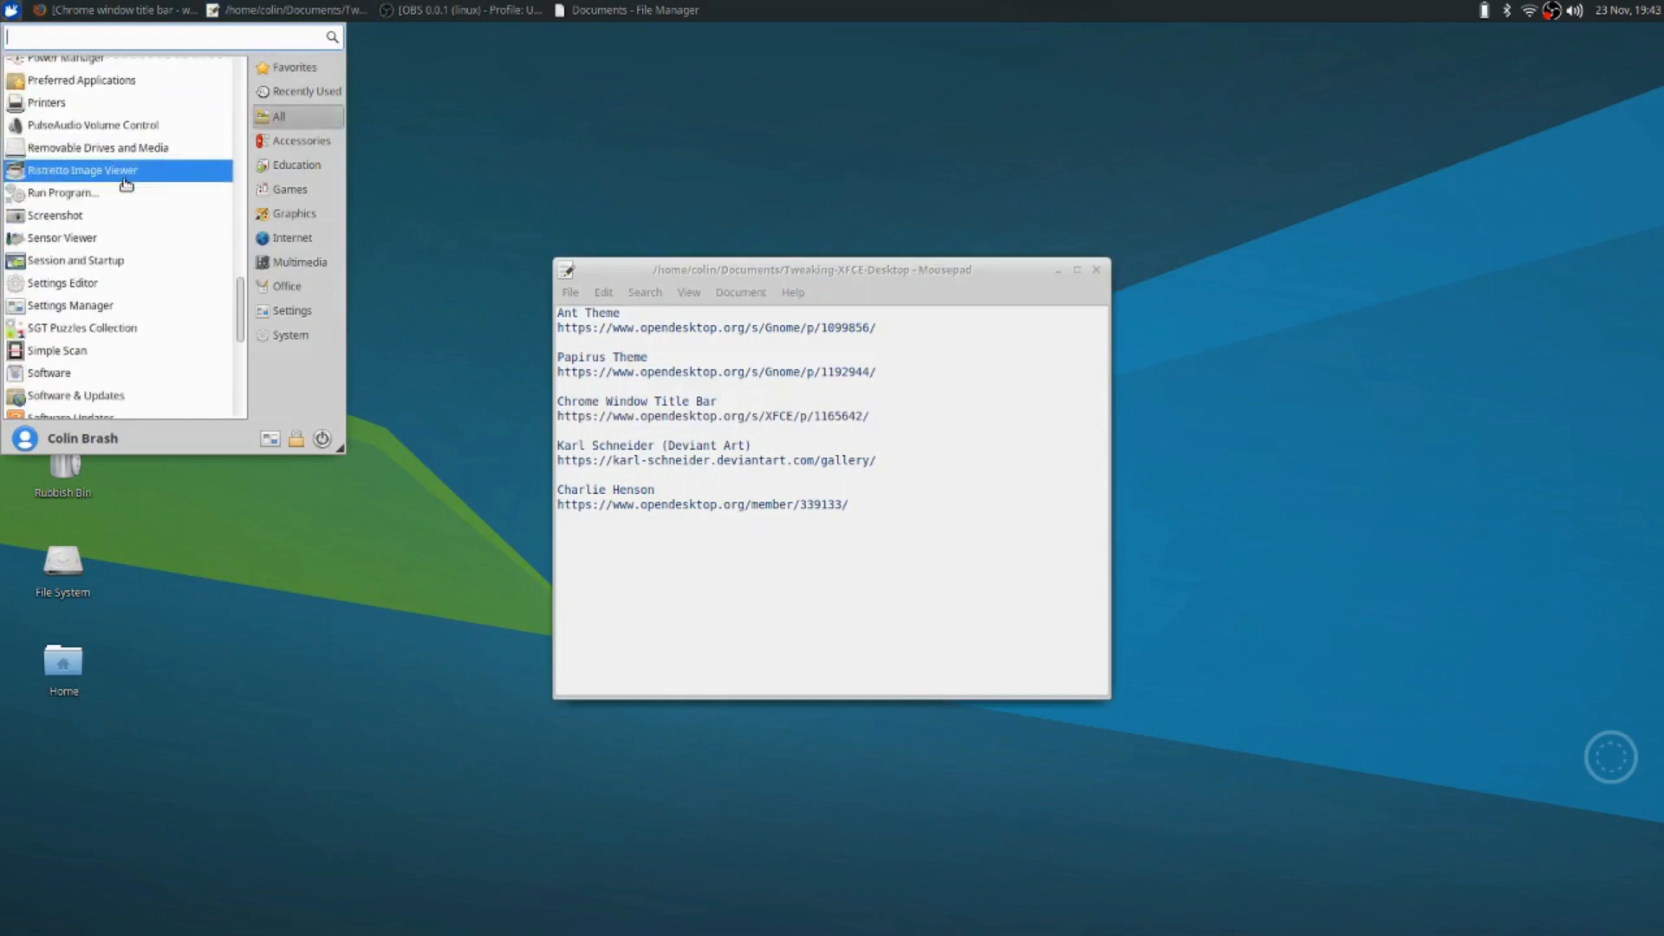
{"action": "scroll", "coordinate": [125, 184], "scroll_direction": "down", "scroll_amount": 2}
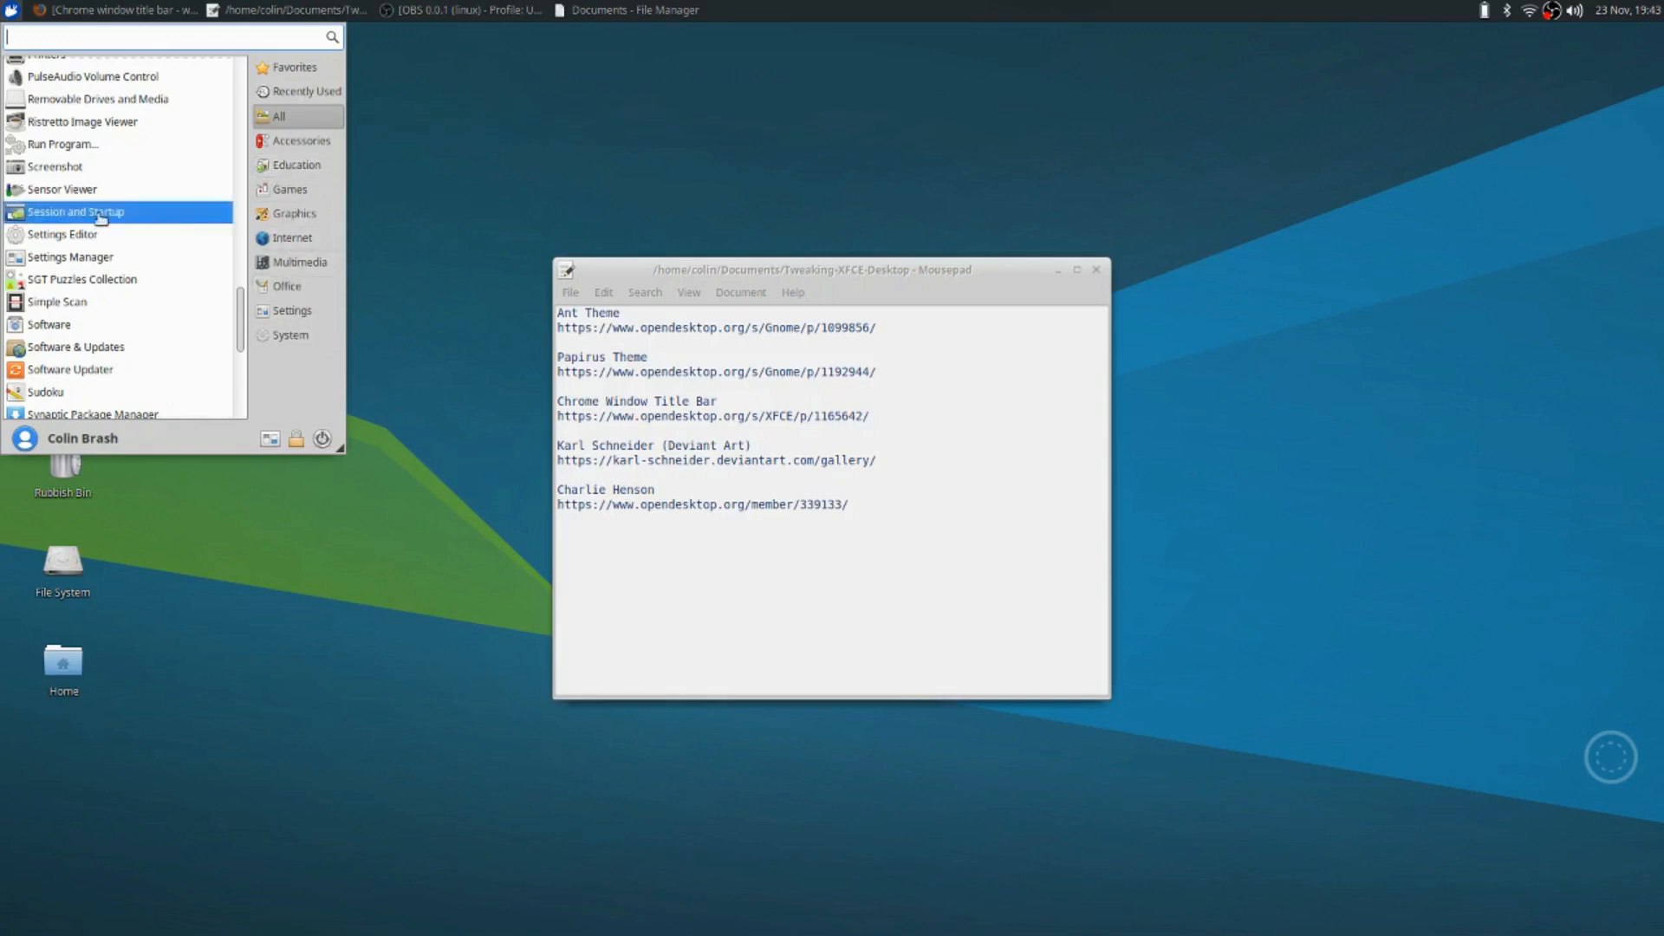
{"action": "right_click", "coordinate": [64, 258]}
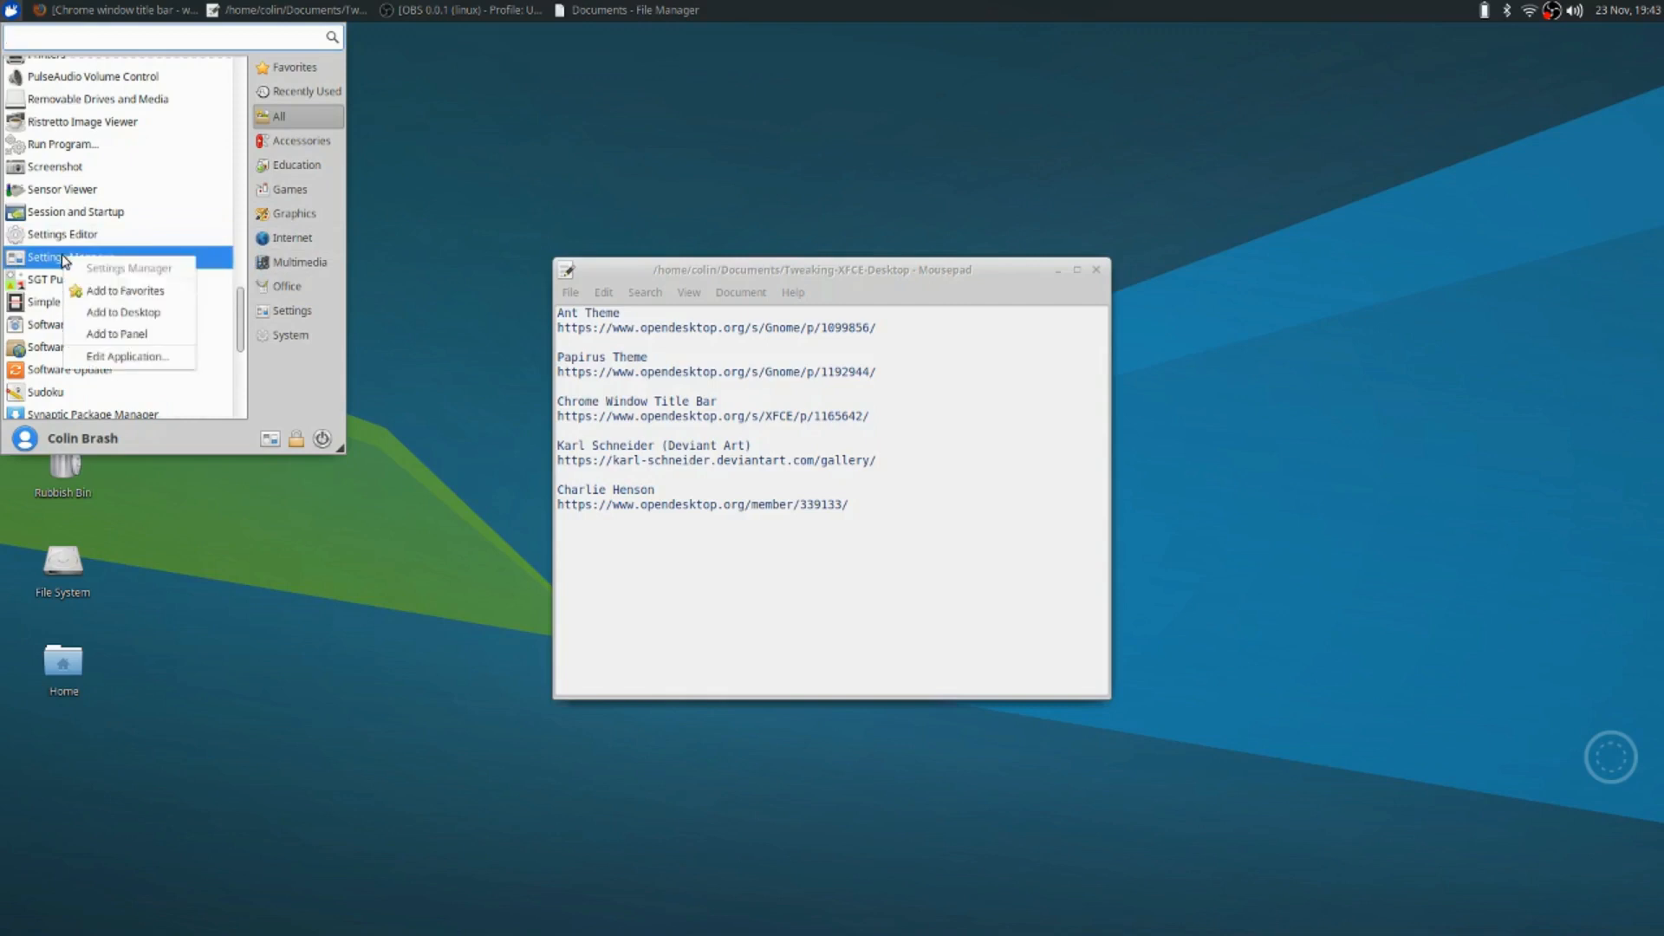
{"action": "left_click", "coordinate": [123, 288]}
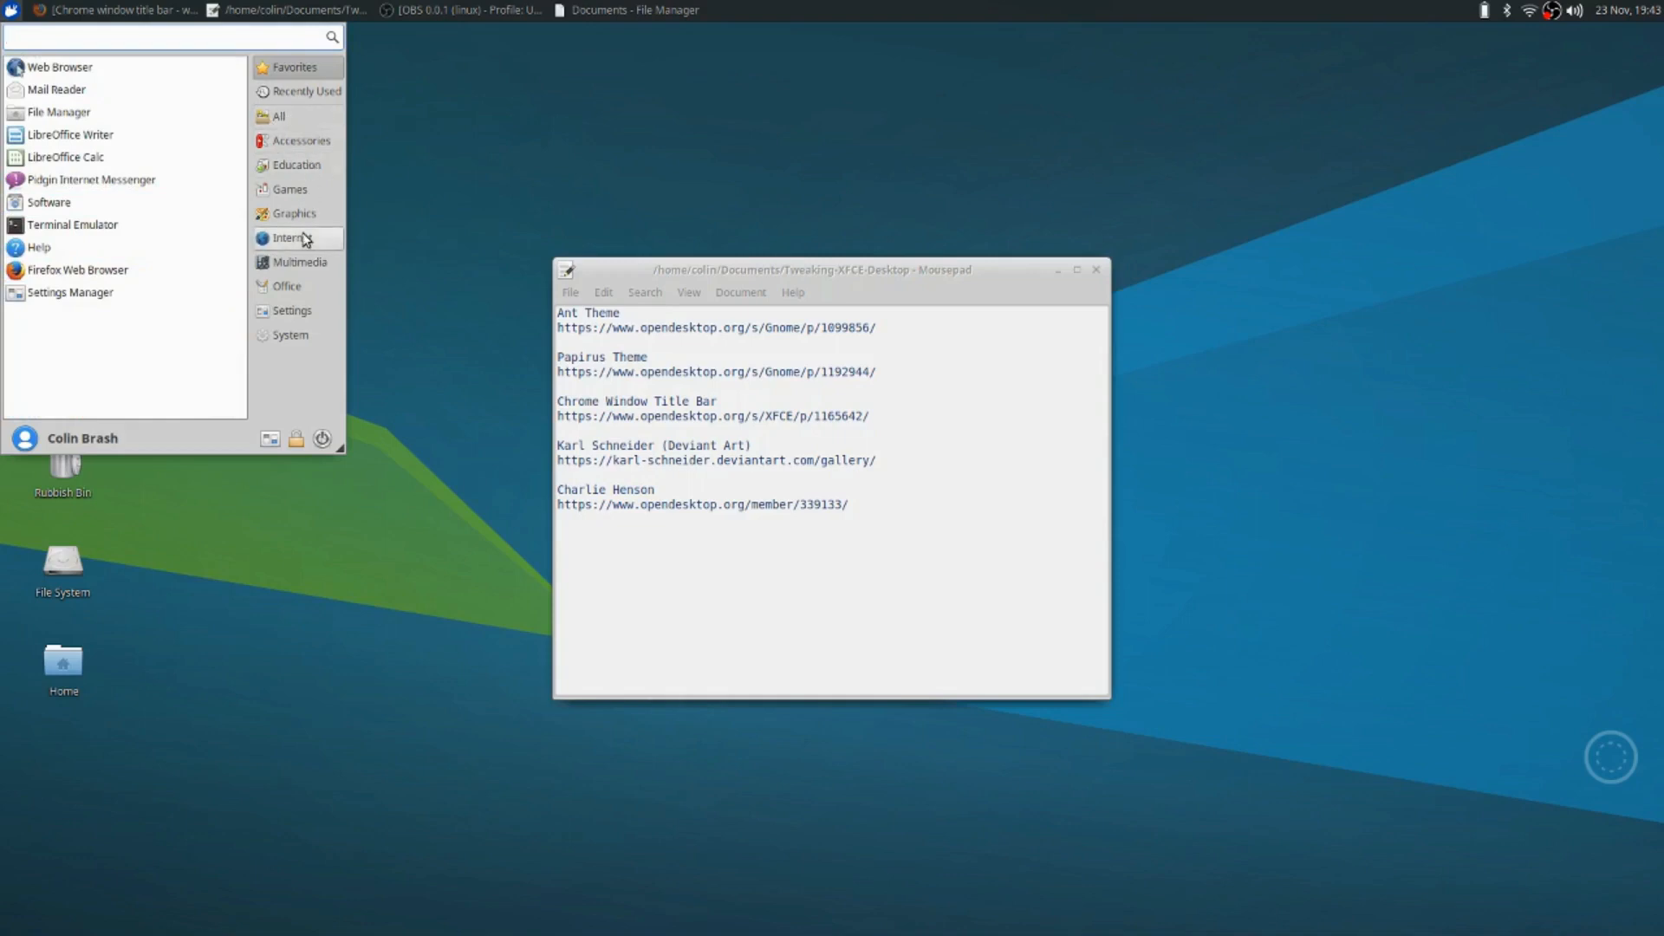
Open Settings Manager from the favourites and arrange a home folder window beside it
{"action": "left_click", "coordinate": [54, 294]}
{"action": "left_click_drag", "start_coordinate": [847, 236], "coordinate": [858, 109]}
{"action": "double_click", "coordinate": [66, 666]}
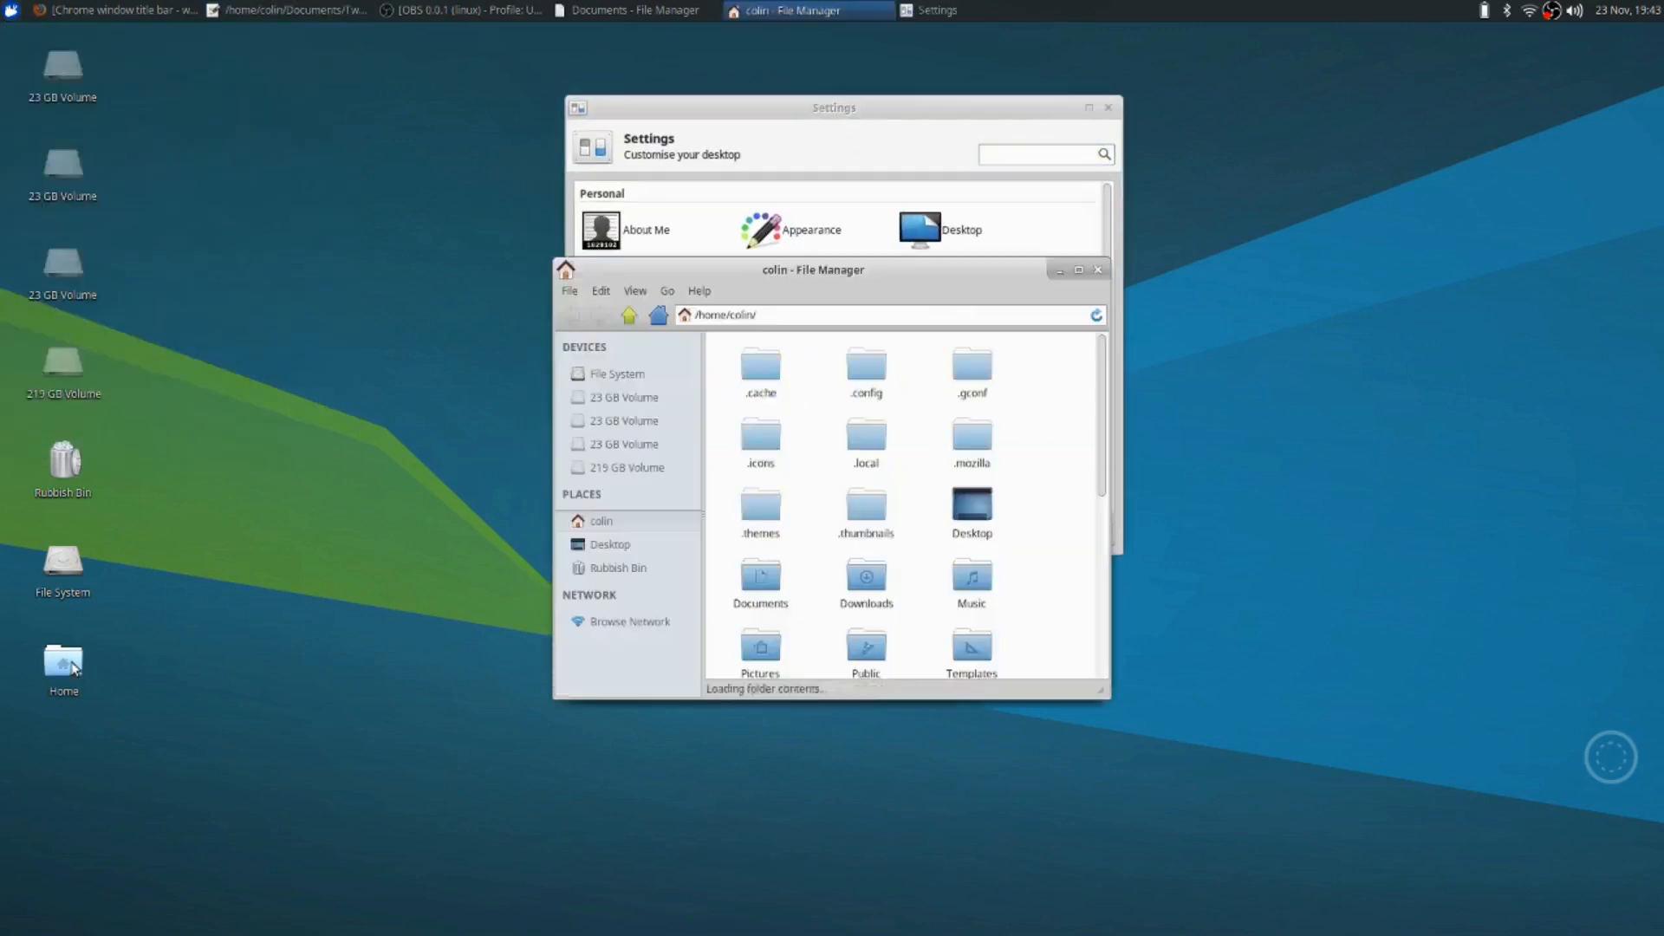
{"action": "left_click_drag", "start_coordinate": [823, 276], "coordinate": [271, 142]}
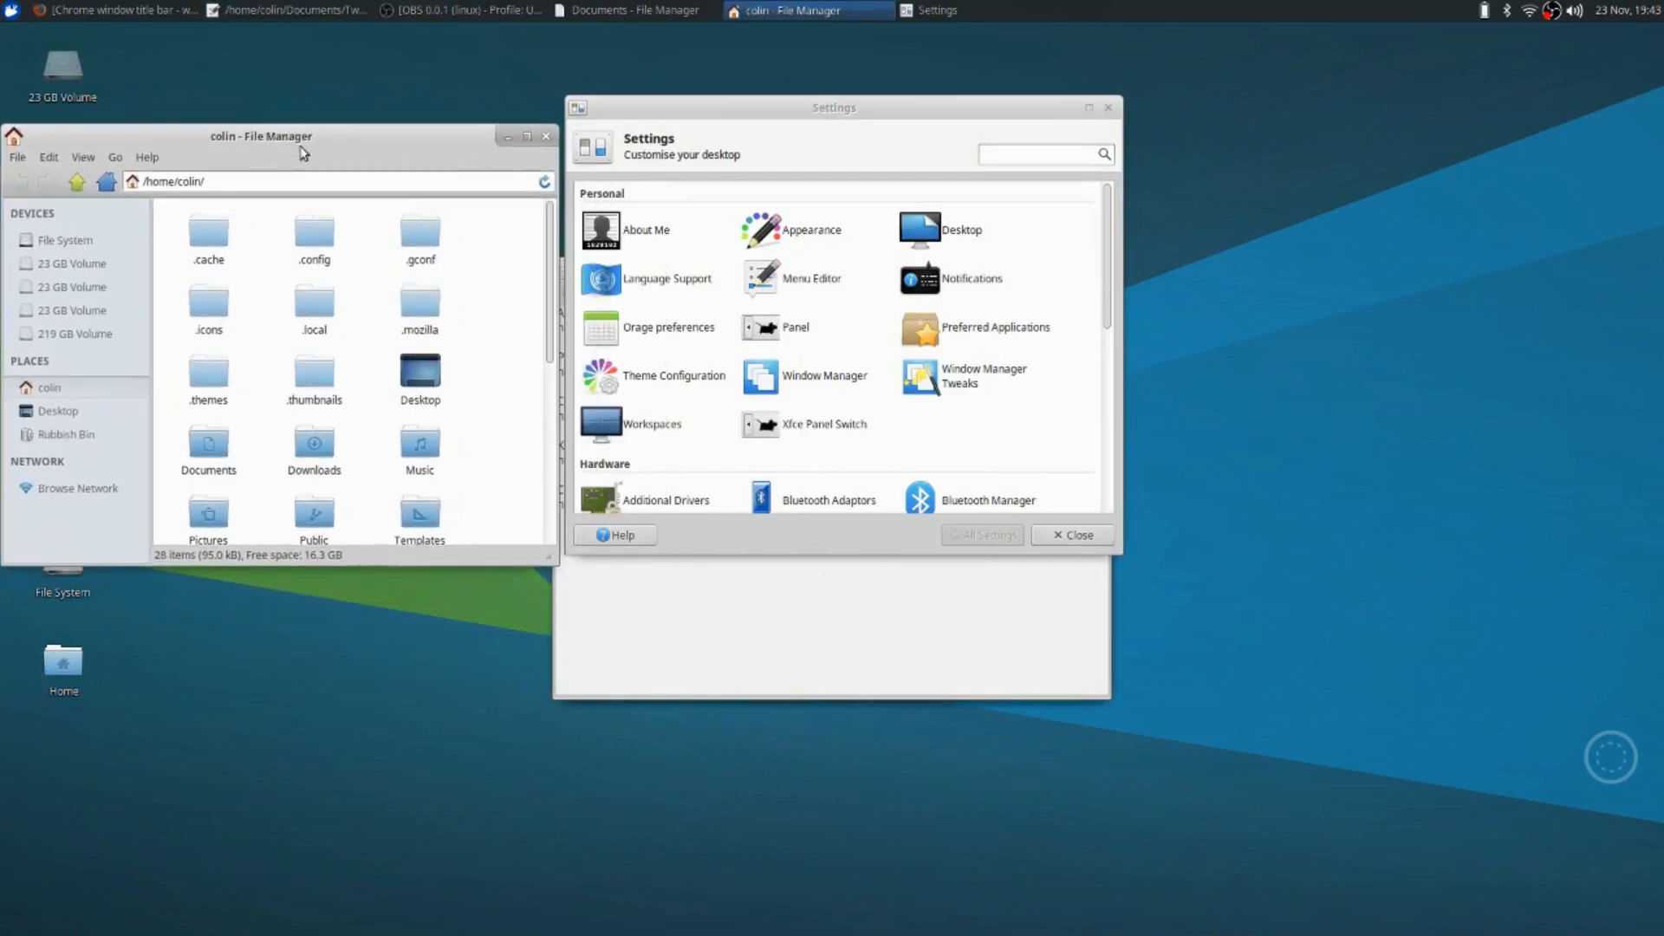
Open the Appearance settings and apply the Ant, Ant-Bloody and finally Ant-Dracula styles to compare them
{"action": "left_click", "coordinate": [802, 231]}
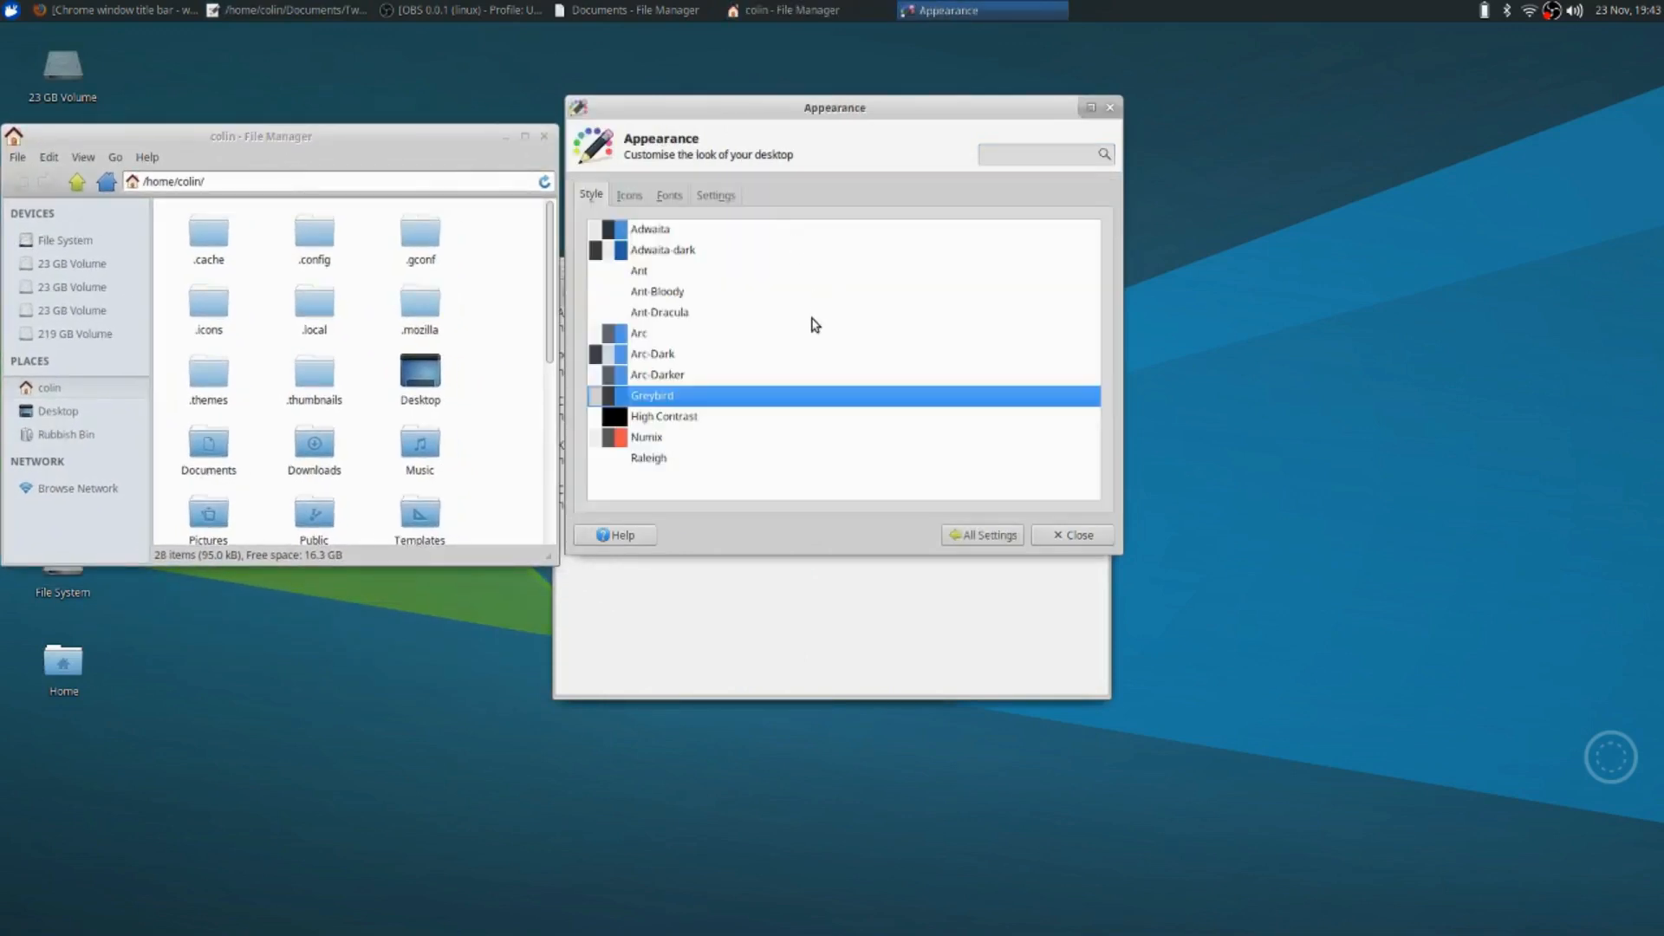
{"action": "left_click", "coordinate": [640, 272]}
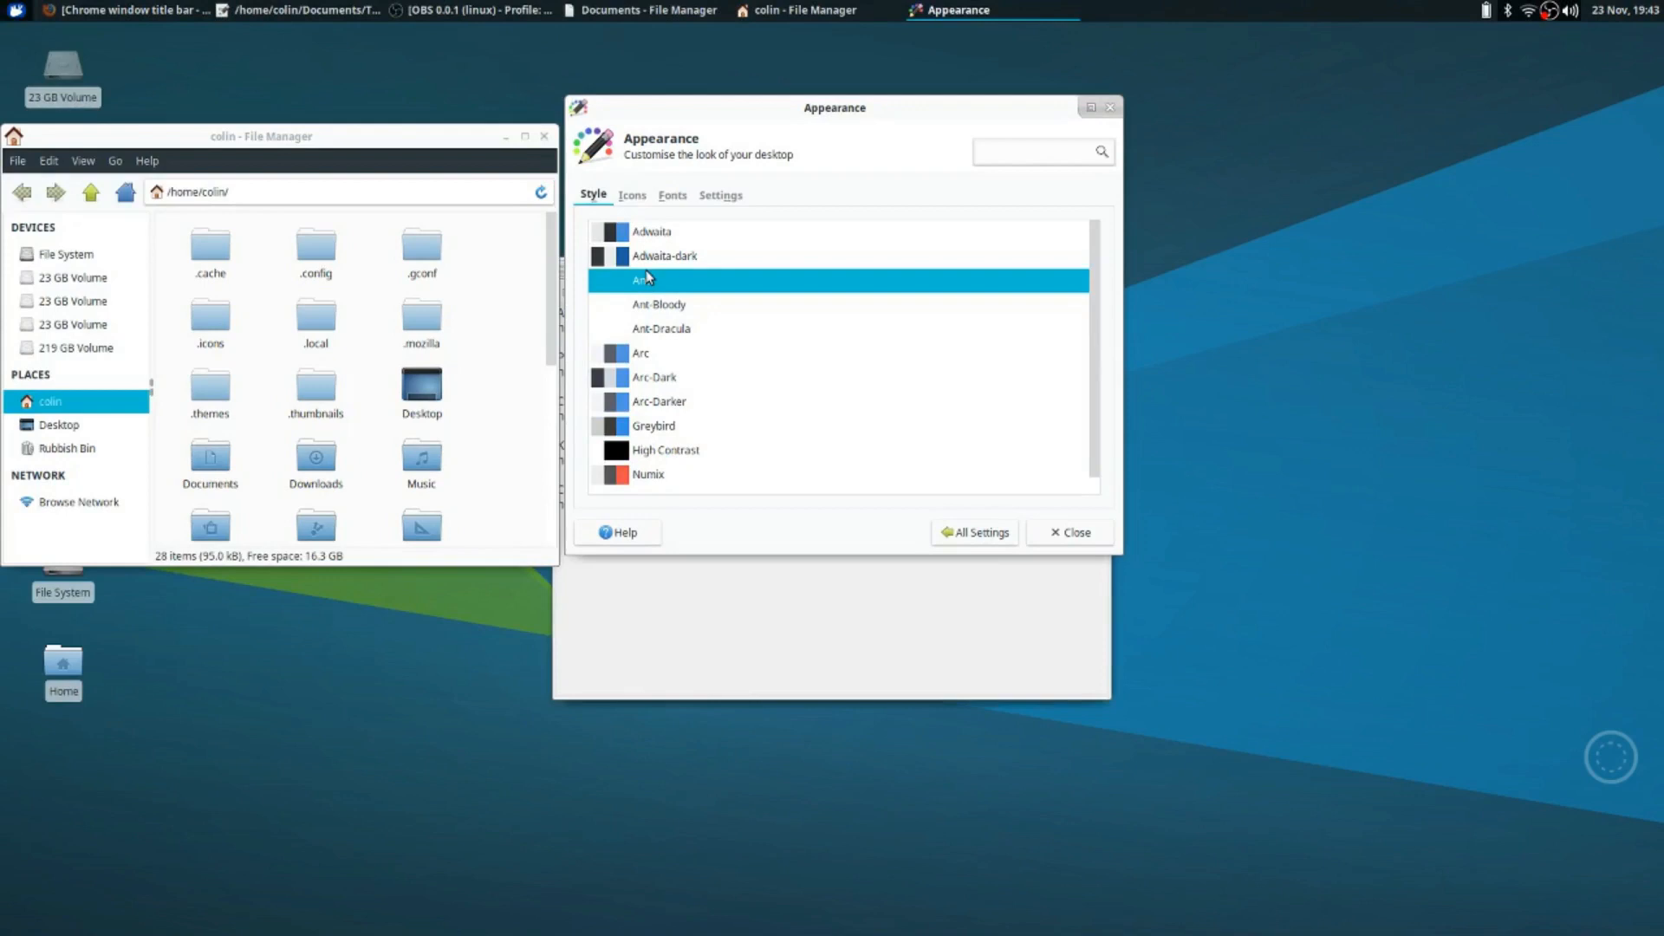
{"action": "left_click_drag", "start_coordinate": [829, 113], "coordinate": [990, 143]}
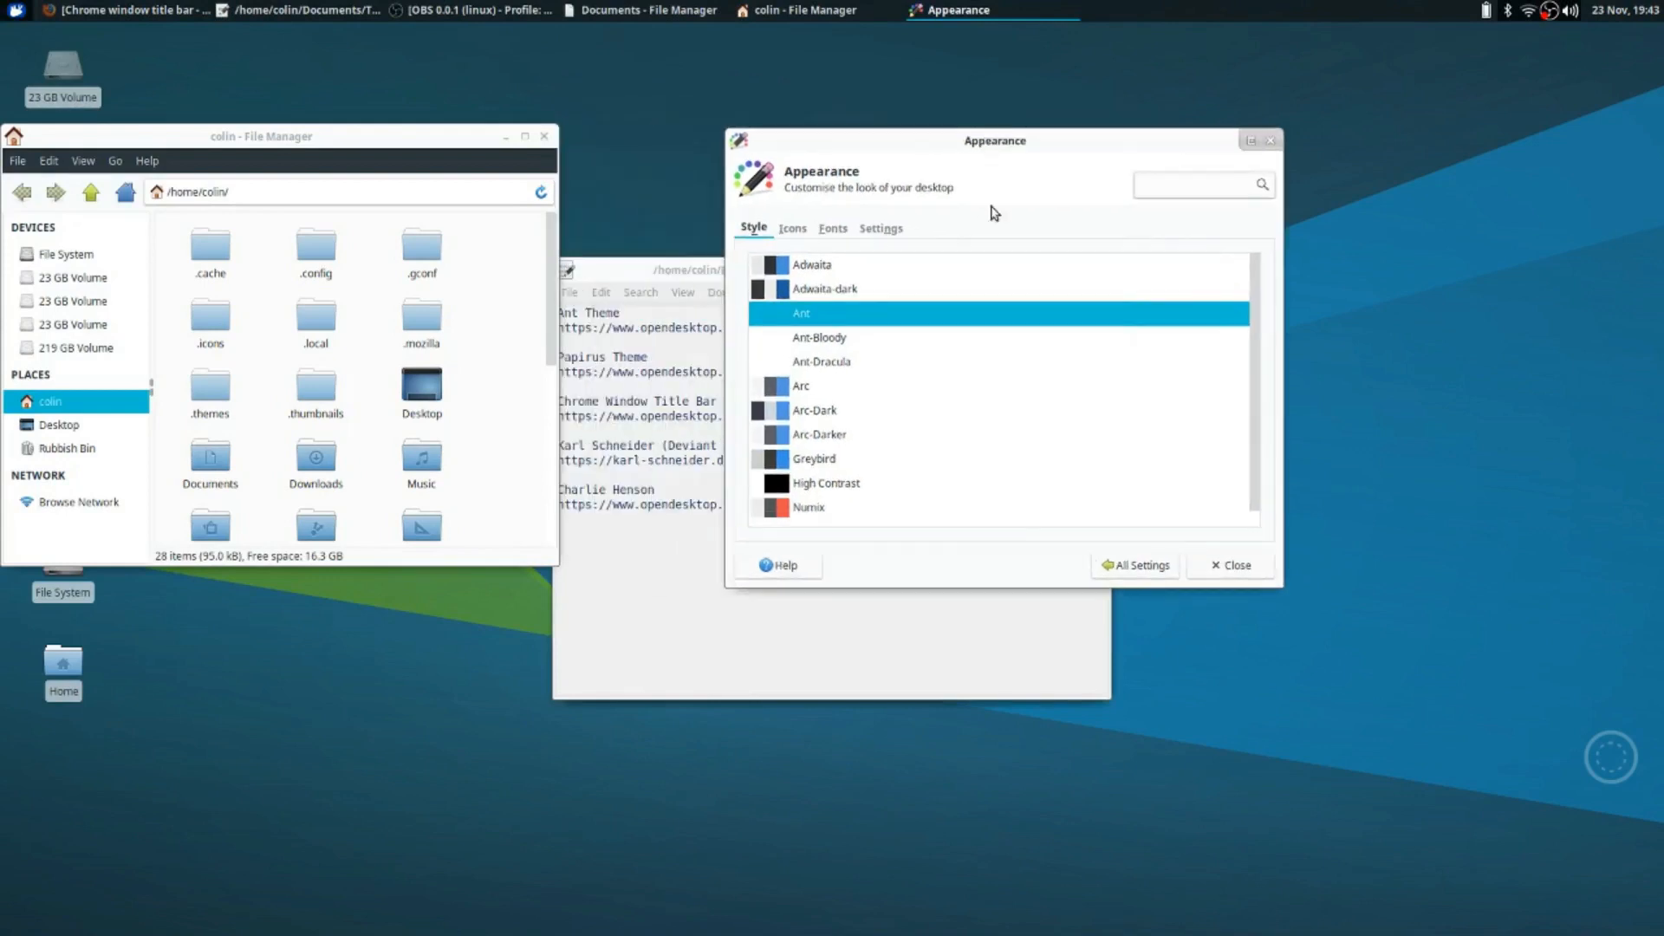
{"action": "left_click", "coordinate": [827, 338]}
{"action": "left_click", "coordinate": [827, 364]}
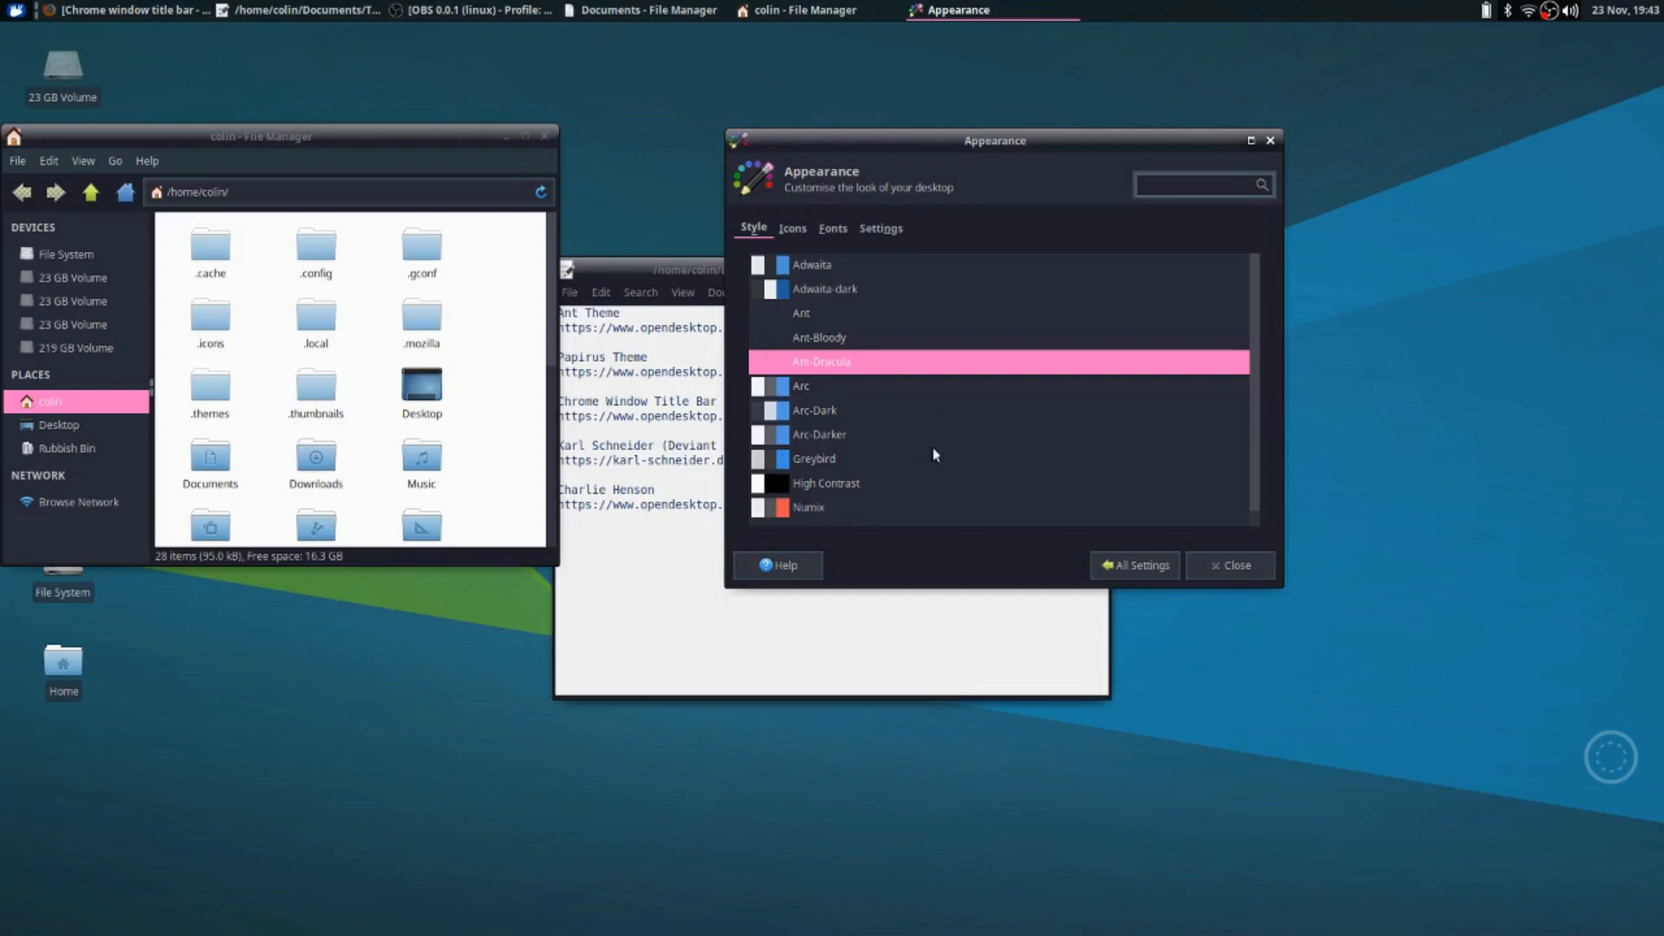
Apply the Arc-Dark style and the Papirus Dark with Breeze actions icon theme in the Appearance settings
{"action": "left_click", "coordinate": [804, 407]}
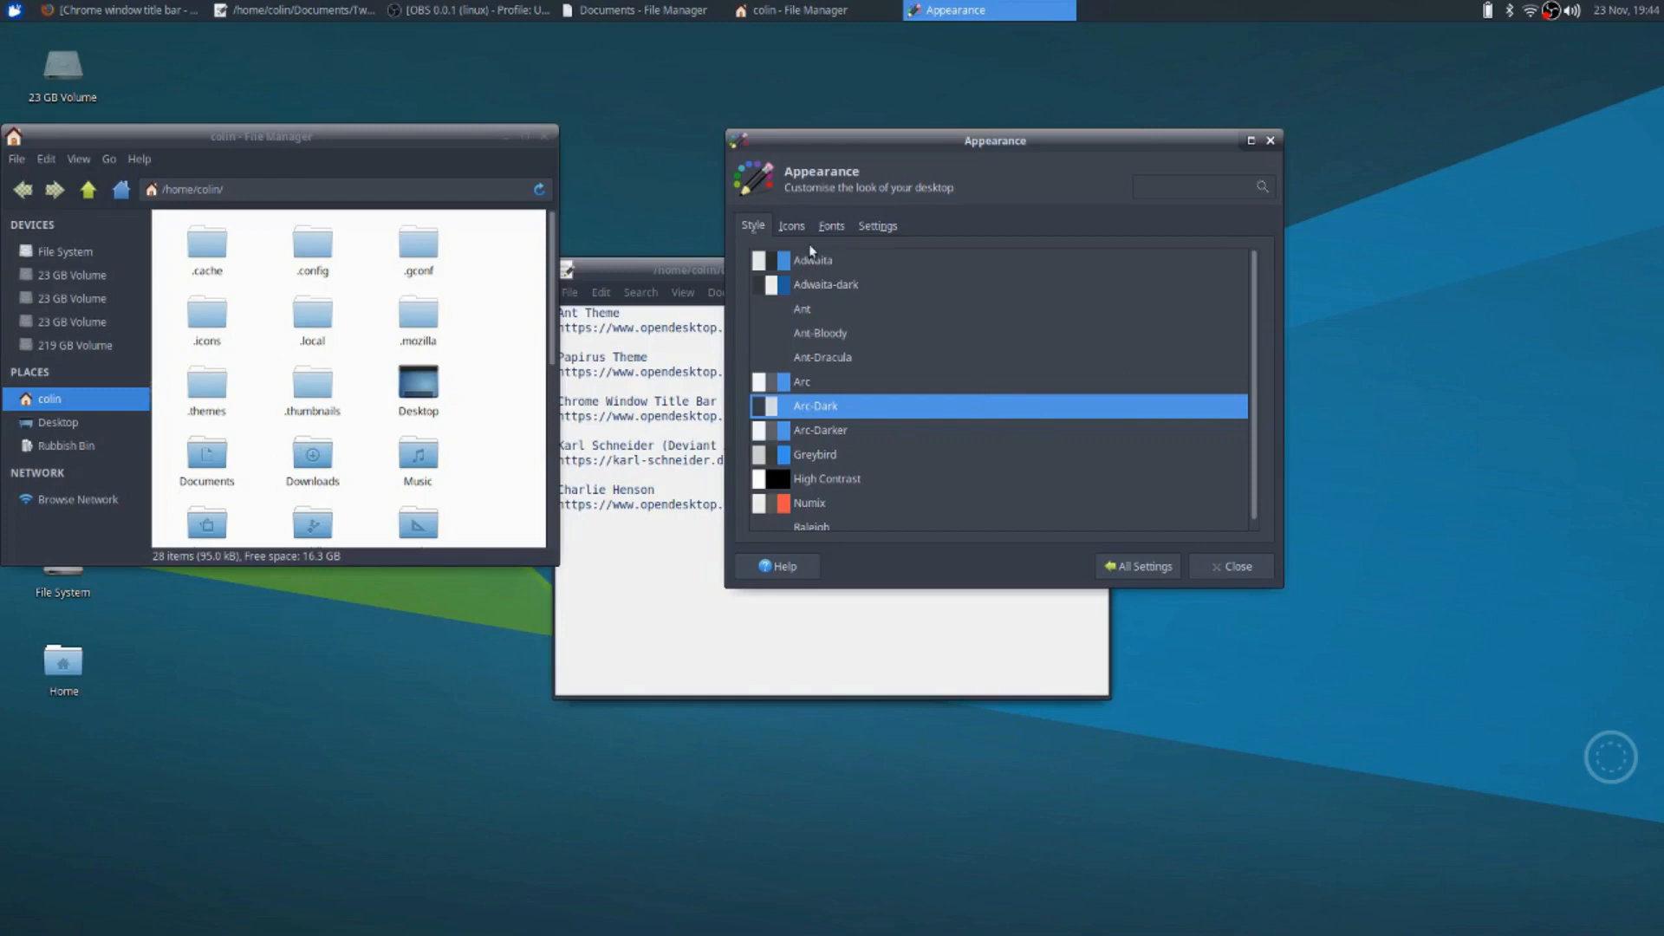
{"action": "left_click", "coordinate": [792, 227]}
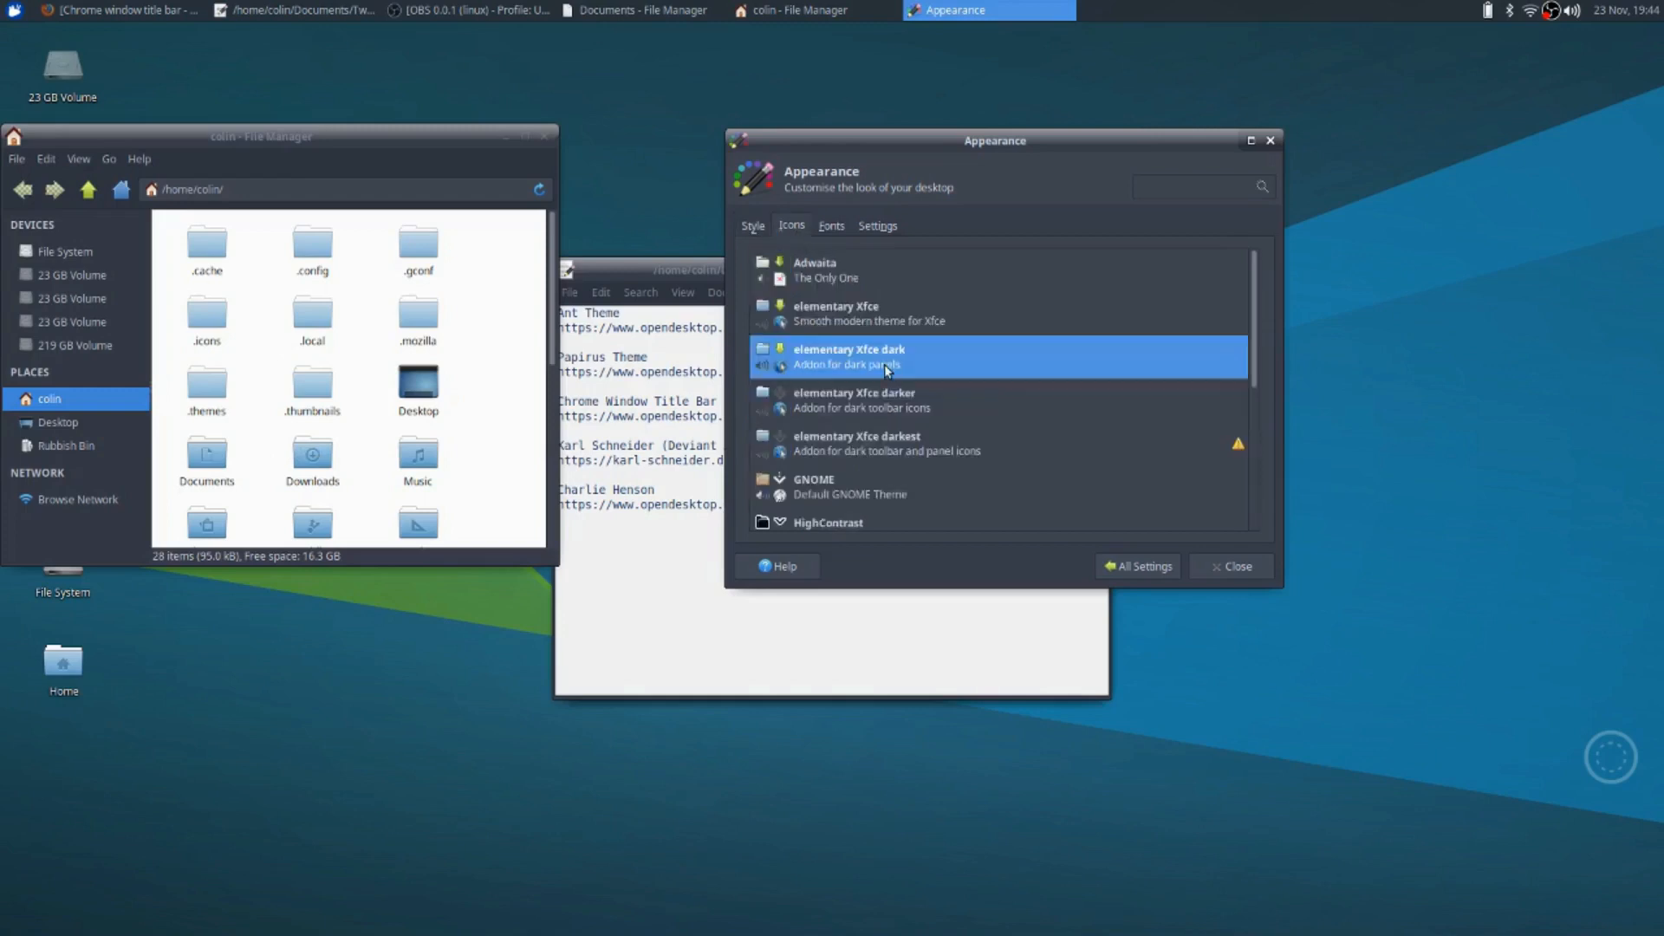
{"action": "scroll", "coordinate": [886, 368], "scroll_direction": "down", "scroll_amount": 5}
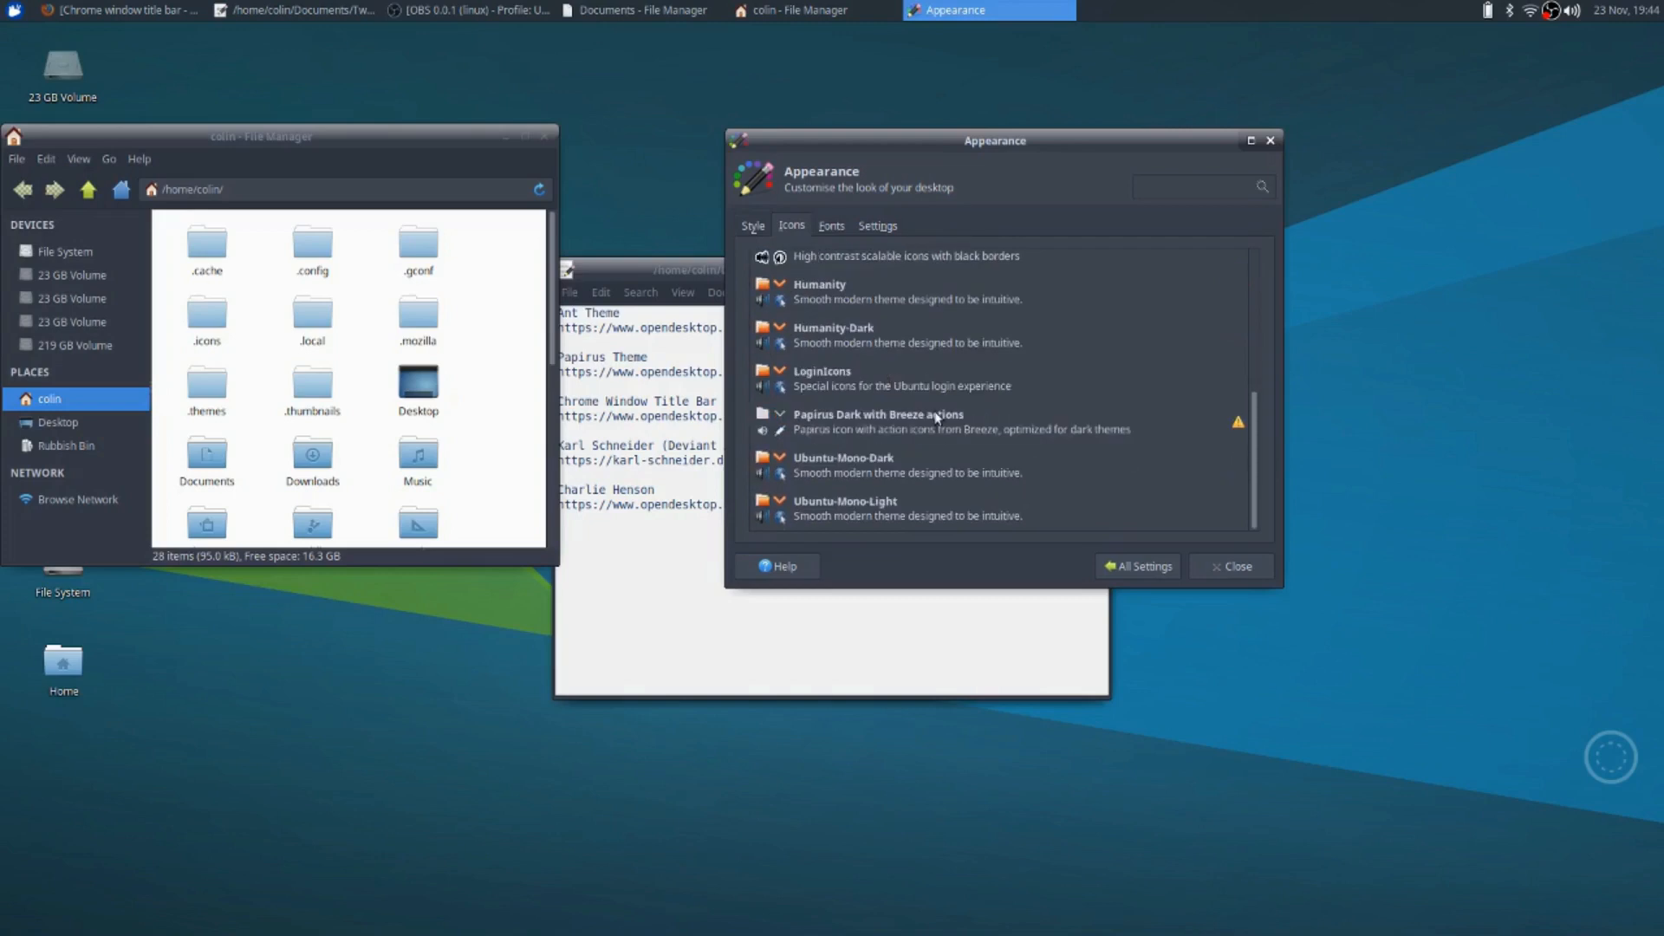
{"action": "left_click", "coordinate": [865, 419]}
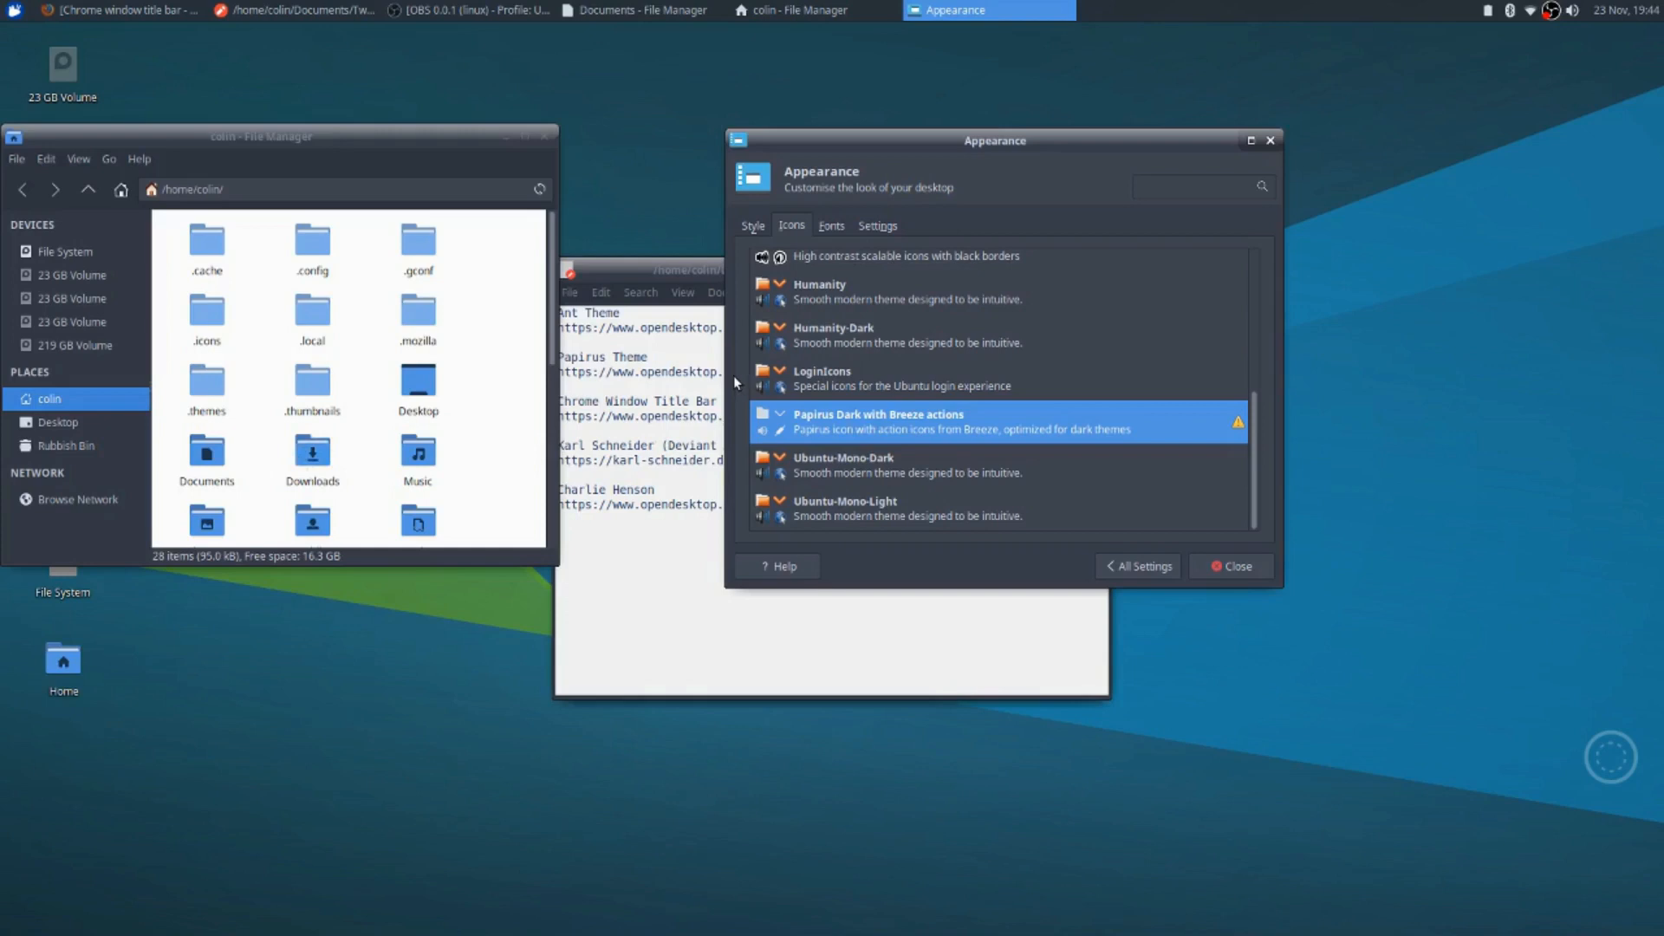
Open the Window Manager settings and try the Arc theme, then apply Arc-Darker to the window title bars
{"action": "left_click", "coordinate": [1141, 567]}
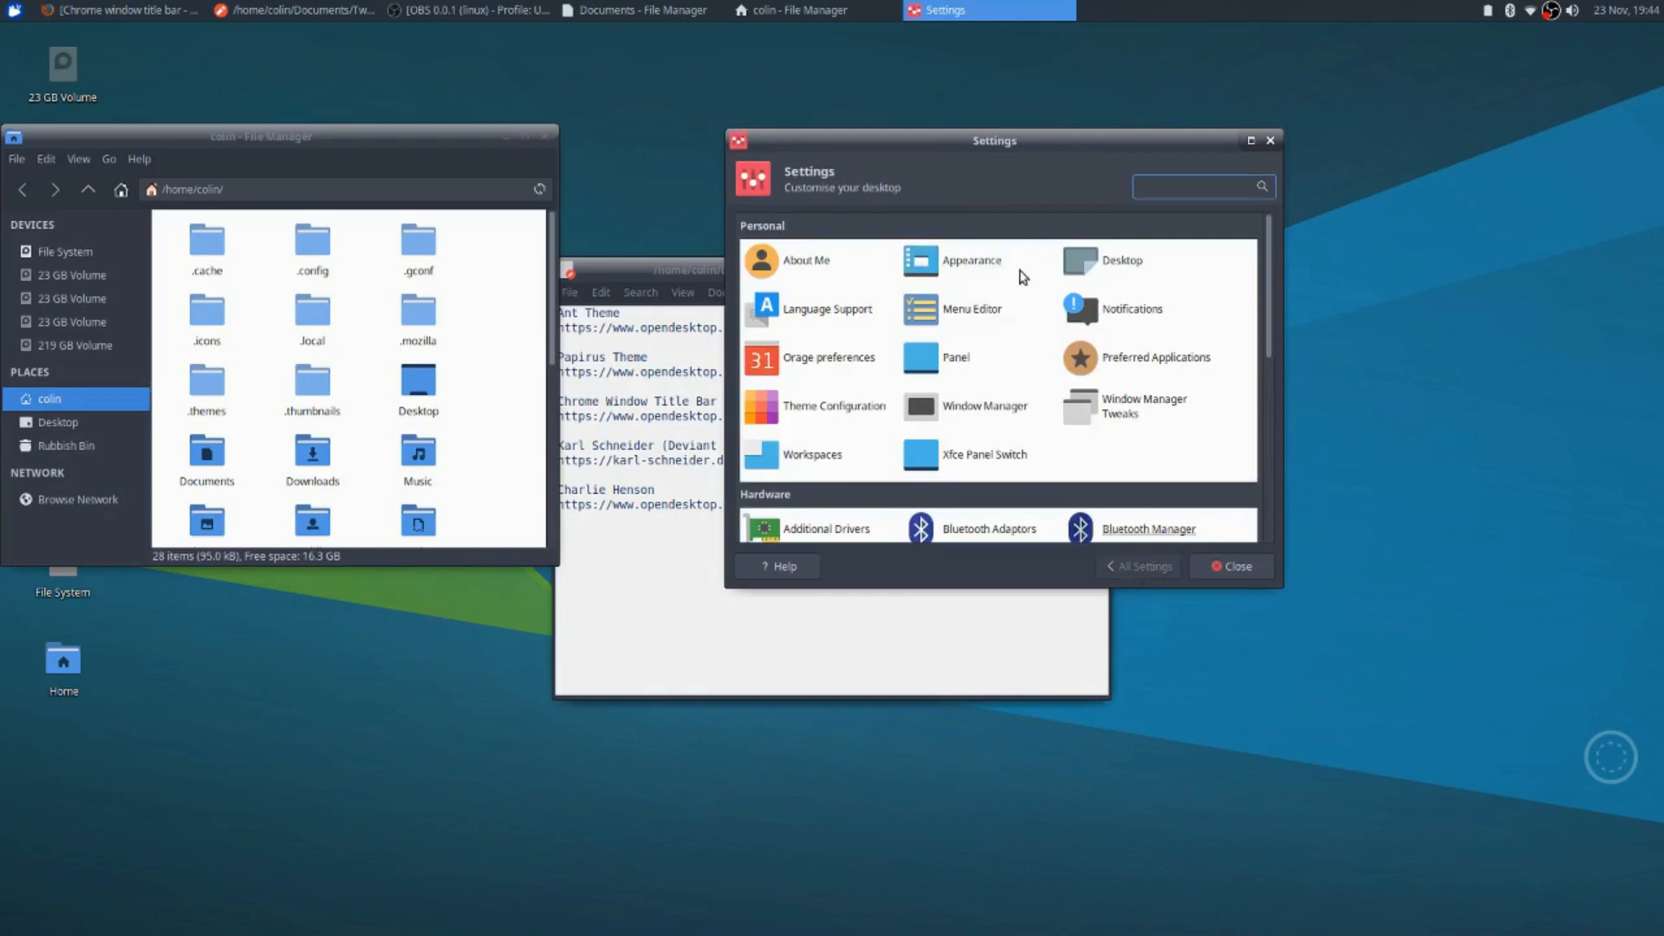
{"action": "scroll", "coordinate": [1011, 282], "scroll_direction": "down", "scroll_amount": 1}
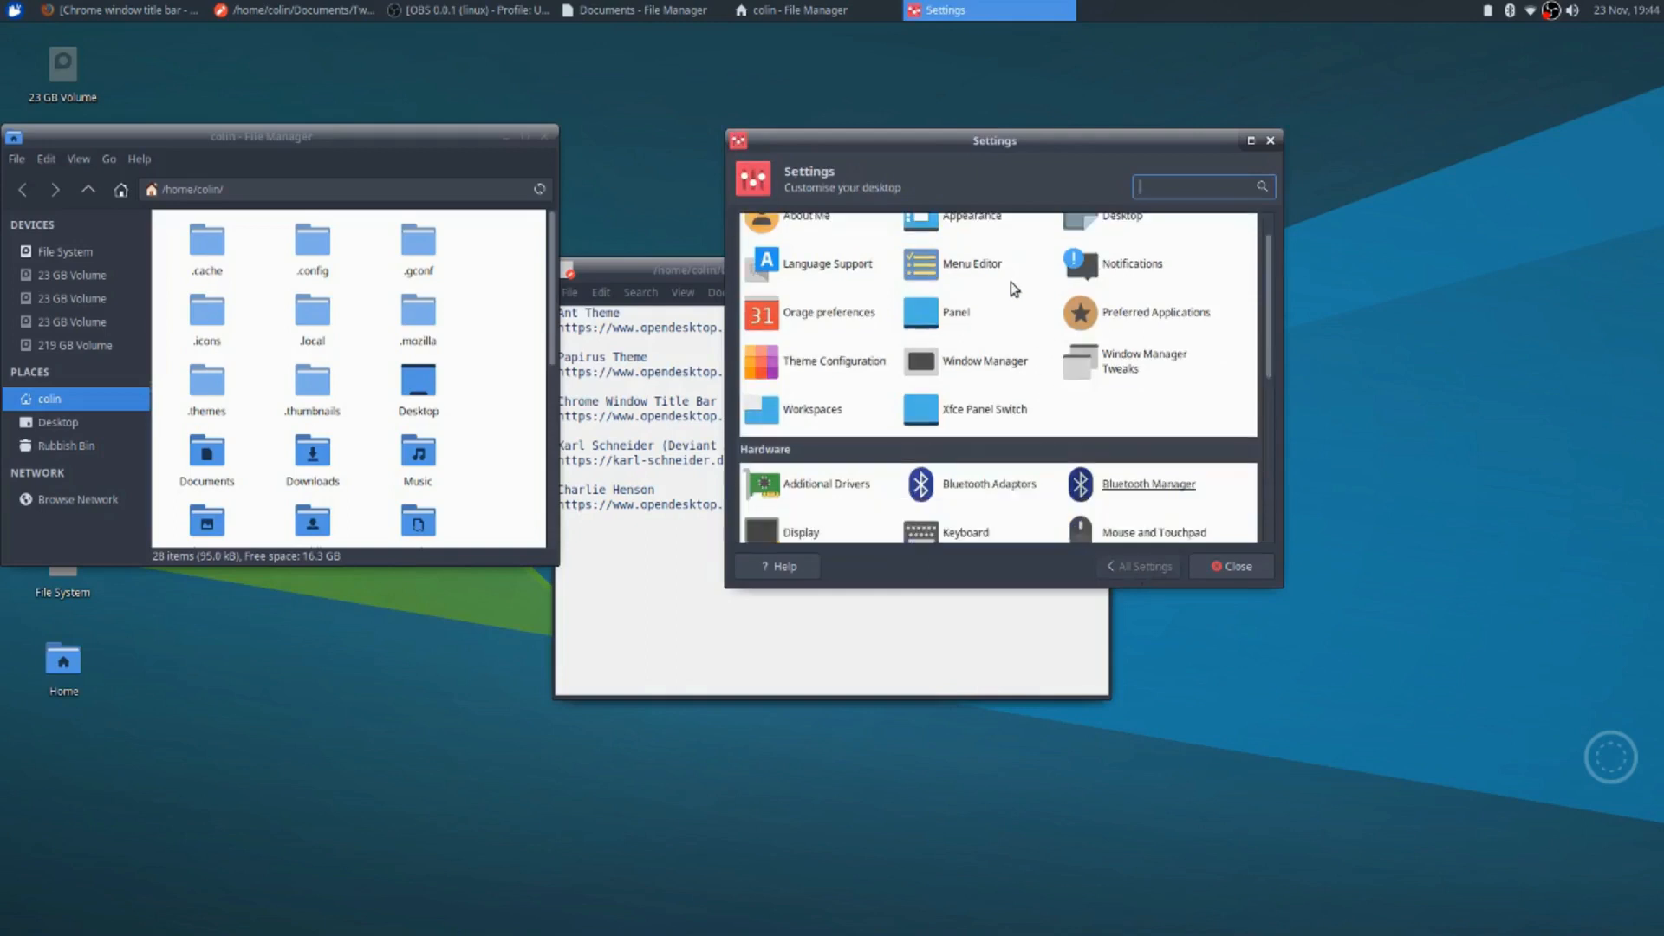
{"action": "left_click", "coordinate": [993, 361]}
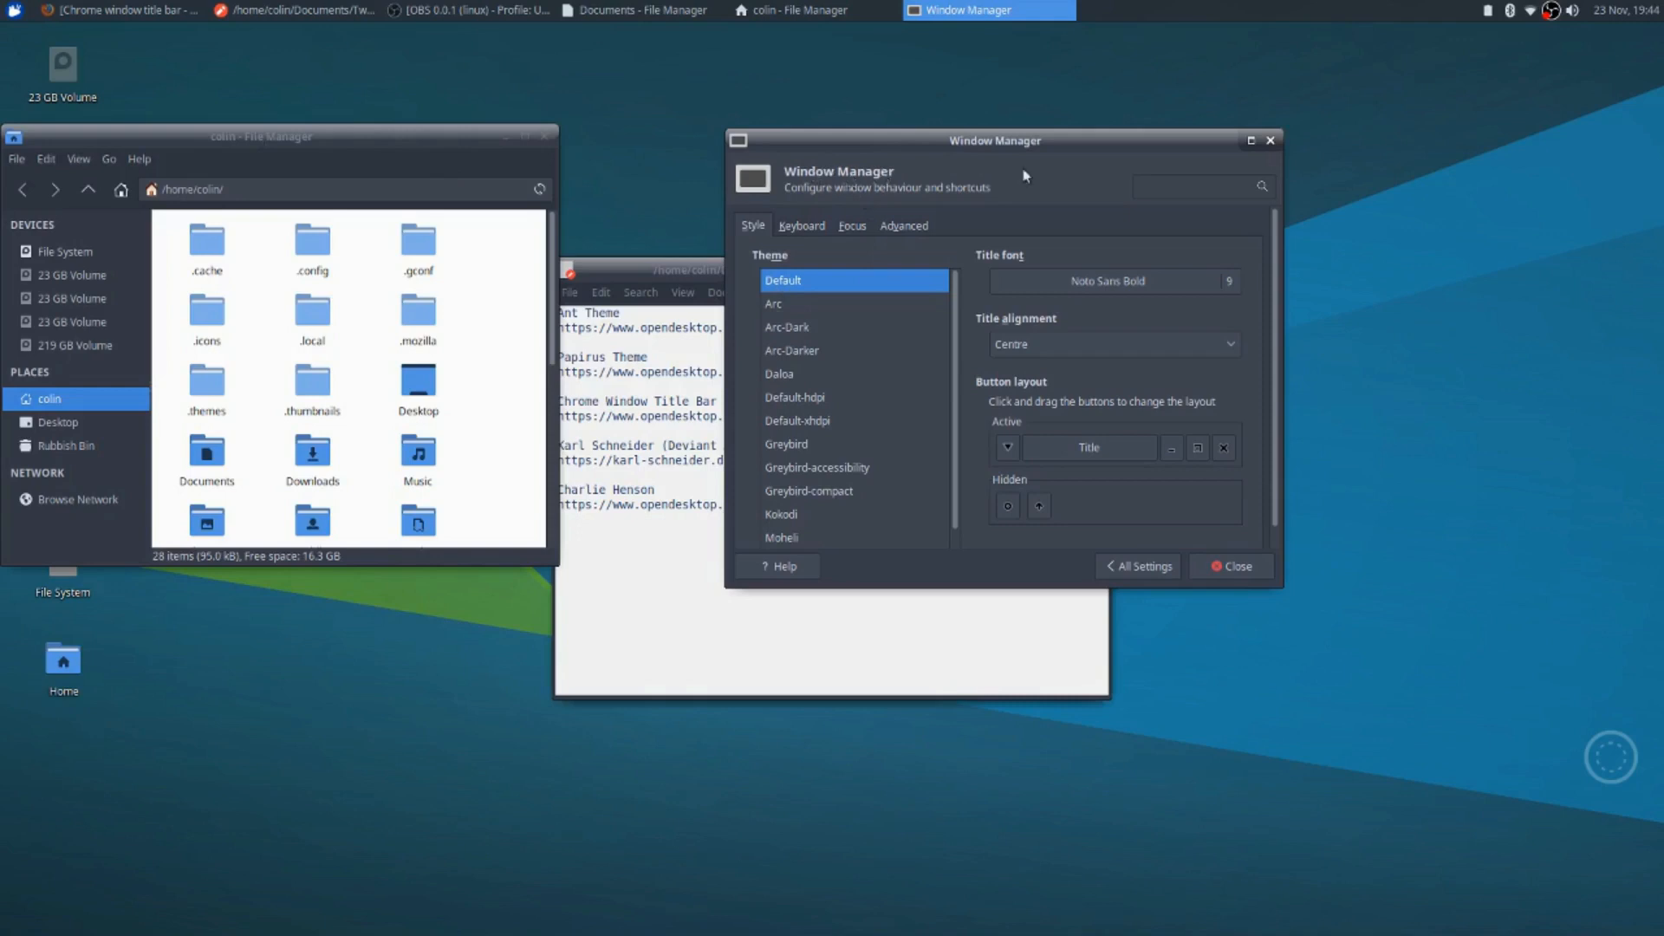
{"action": "left_click", "coordinate": [780, 300]}
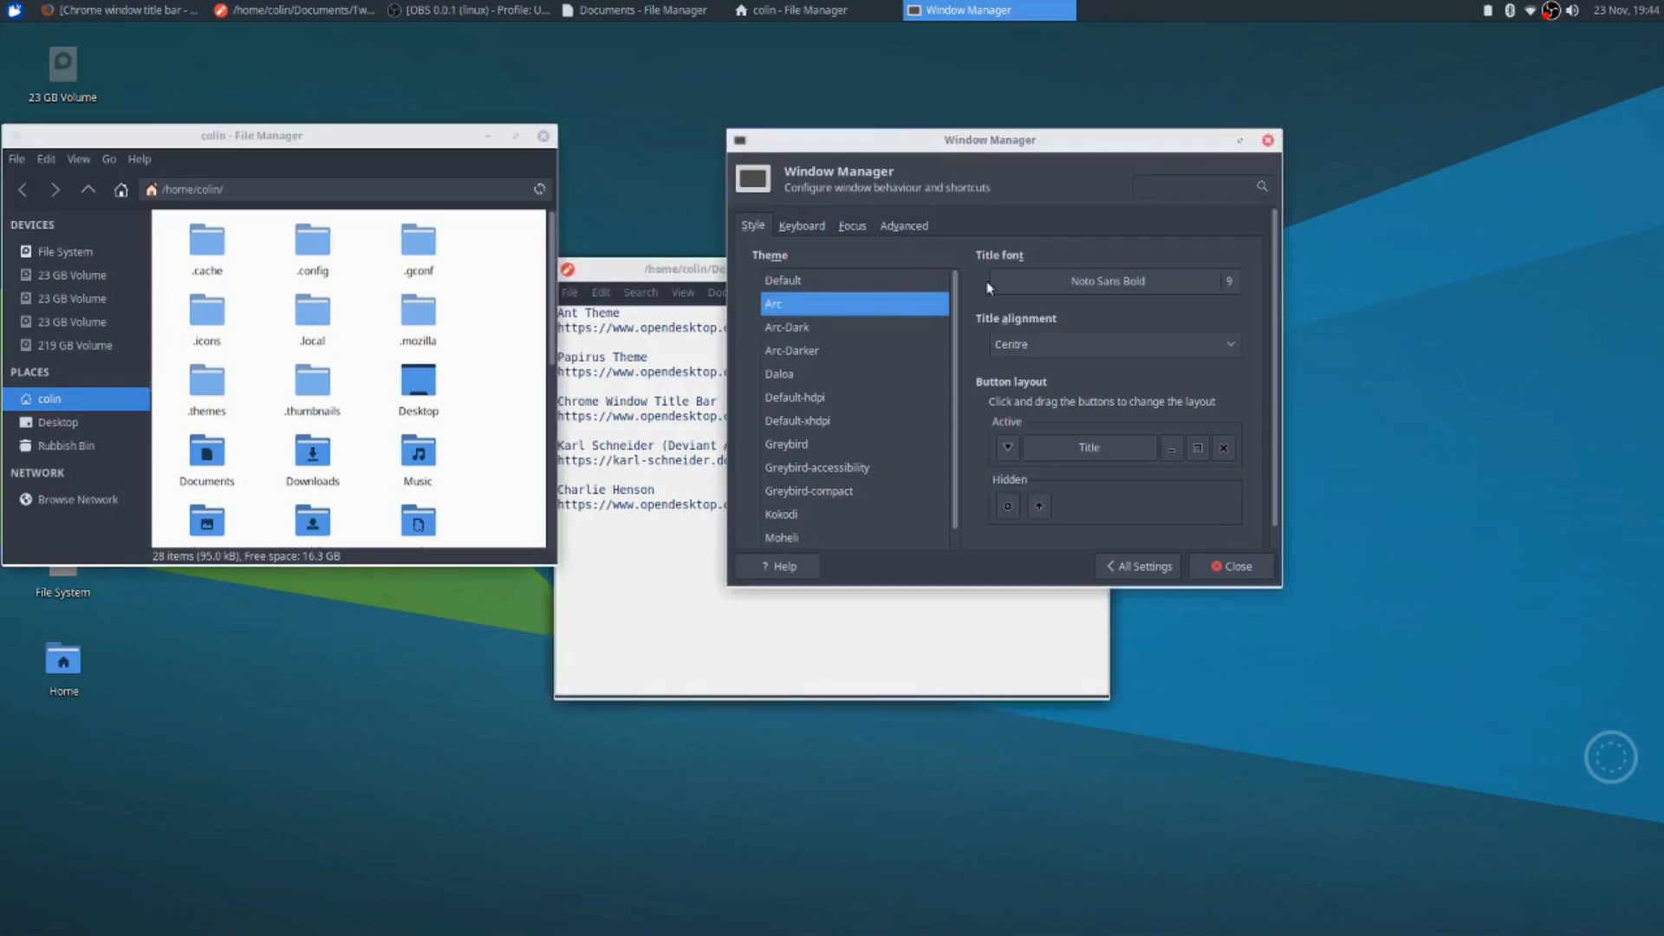
{"action": "left_click", "coordinate": [794, 348]}
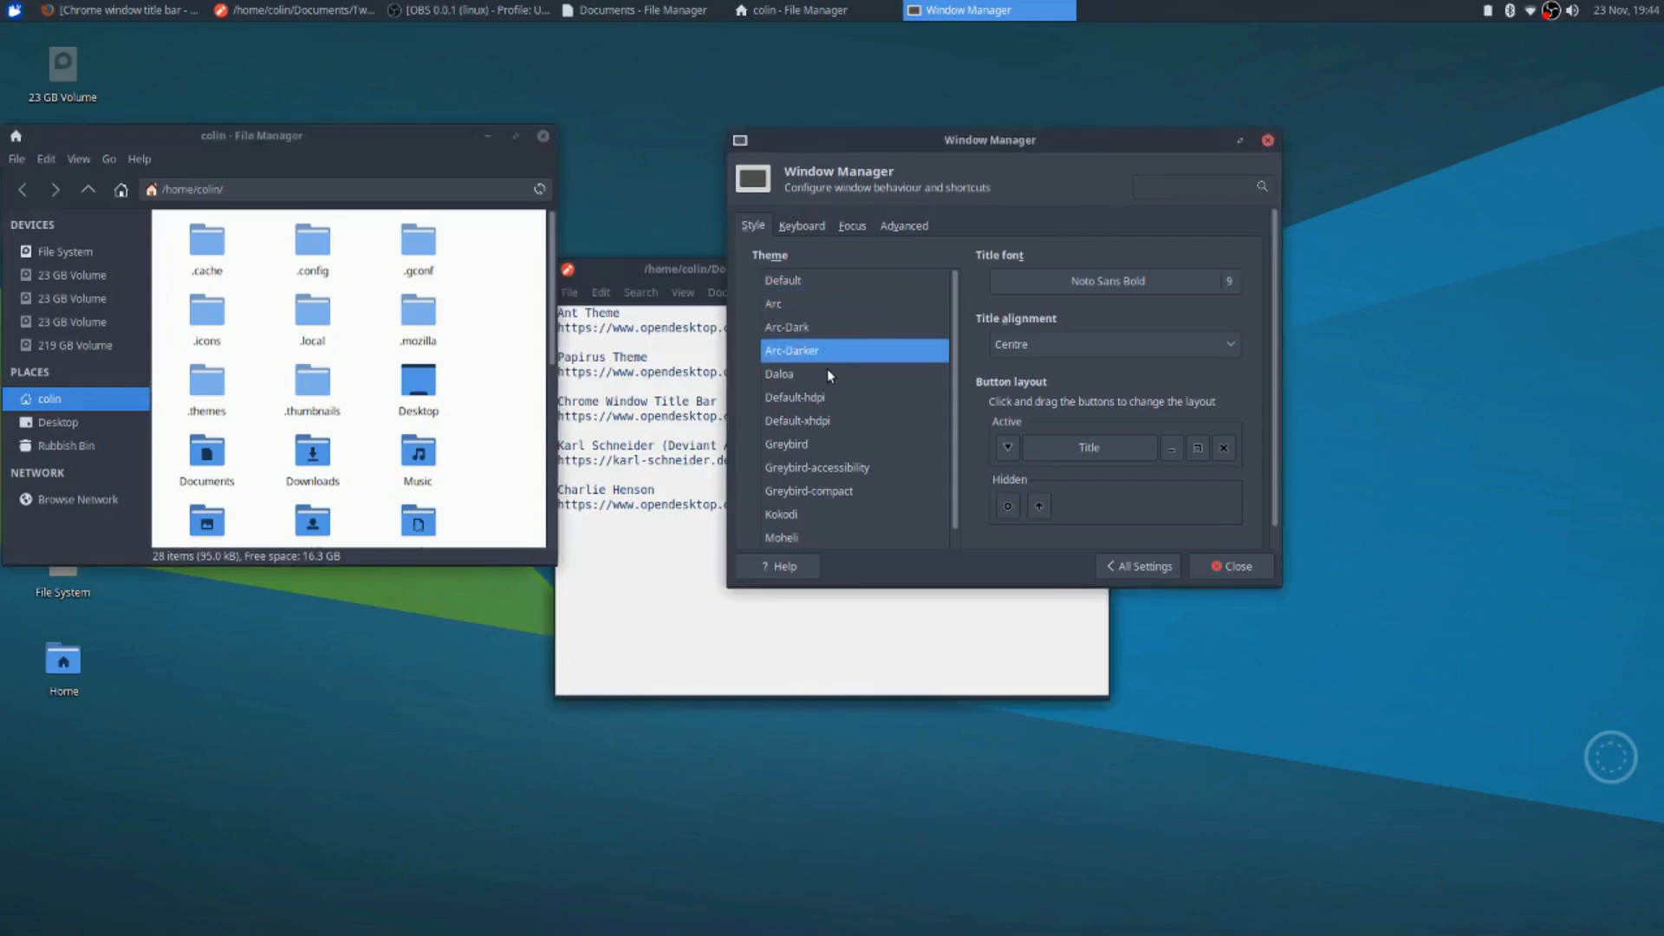
{"action": "scroll", "coordinate": [827, 375], "scroll_direction": "down", "scroll_amount": 1}
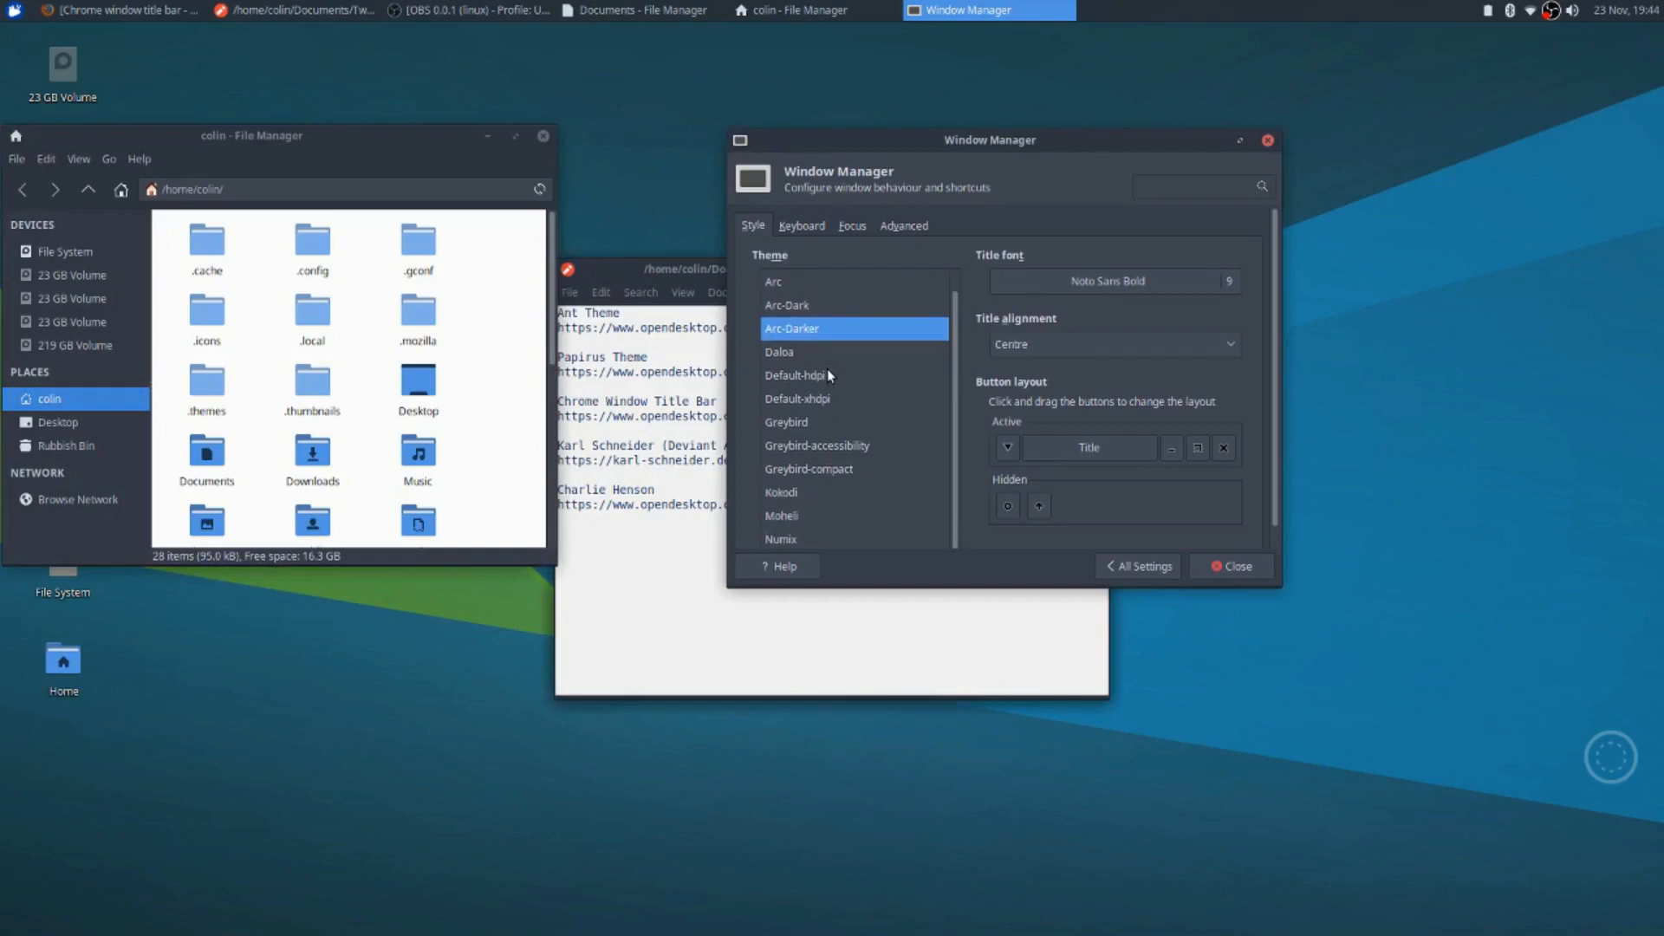
{"action": "scroll", "coordinate": [827, 368], "scroll_direction": "up", "scroll_amount": 1}
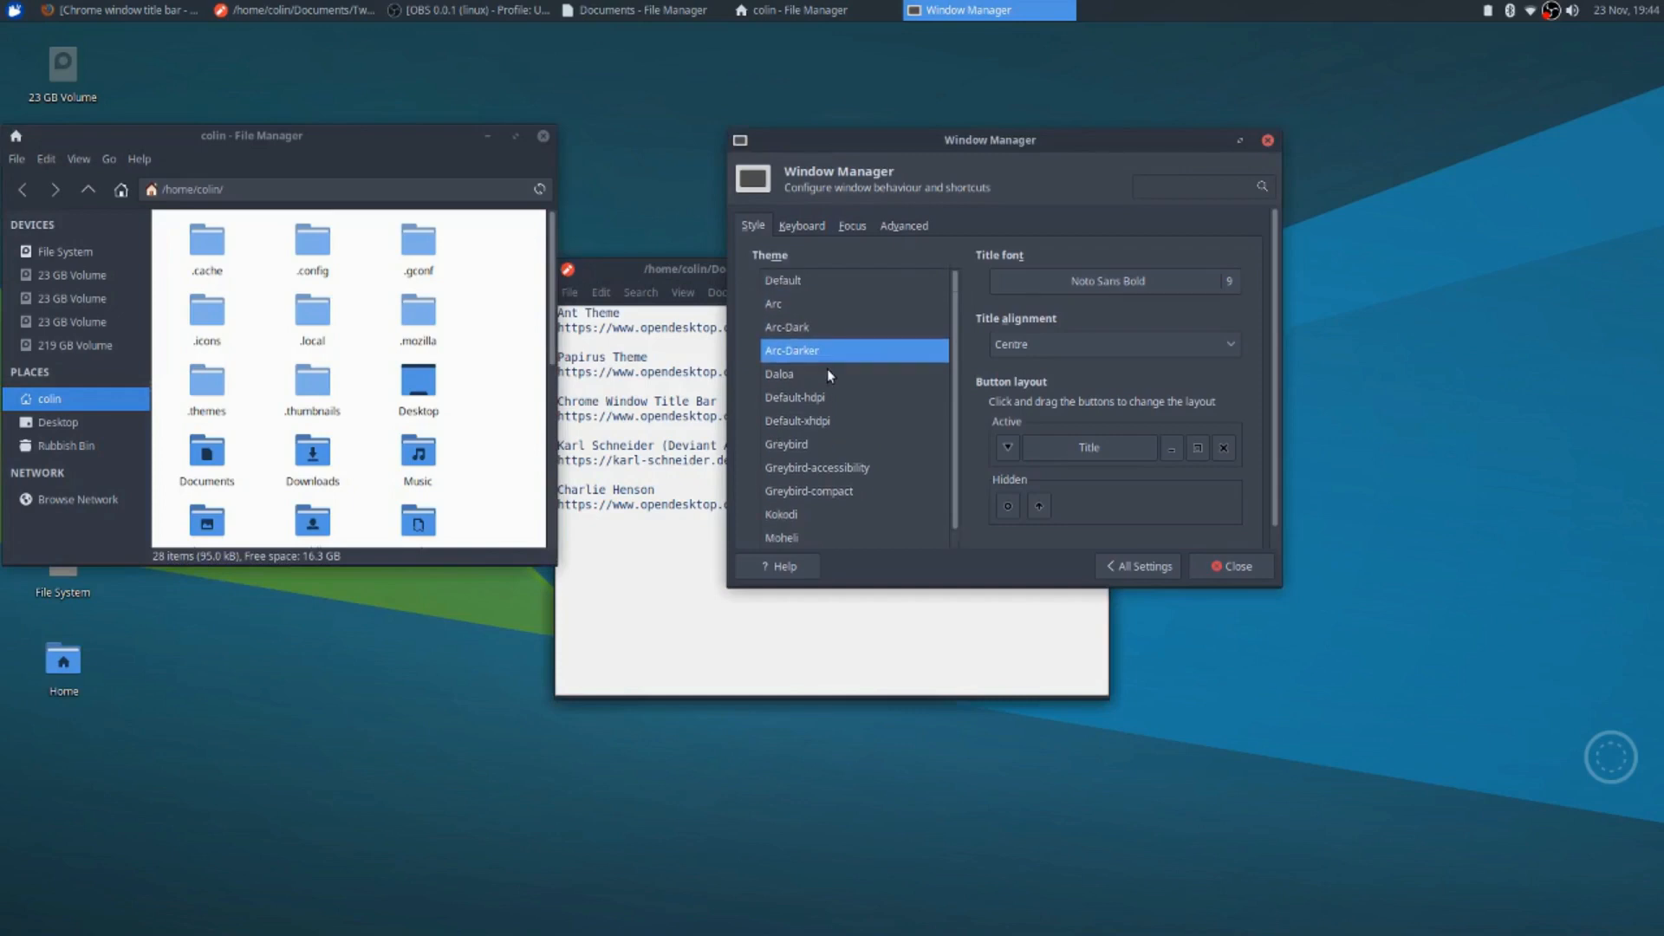
Copy the ChrAdapta and ChrDarkVariant folders from .themes/ChrVariants-2.0 directly into the .themes folder
{"action": "left_click", "coordinate": [476, 423]}
{"action": "scroll", "coordinate": [476, 423], "scroll_direction": "down", "scroll_amount": 3}
{"action": "scroll", "coordinate": [483, 420], "scroll_direction": "up", "scroll_amount": 3}
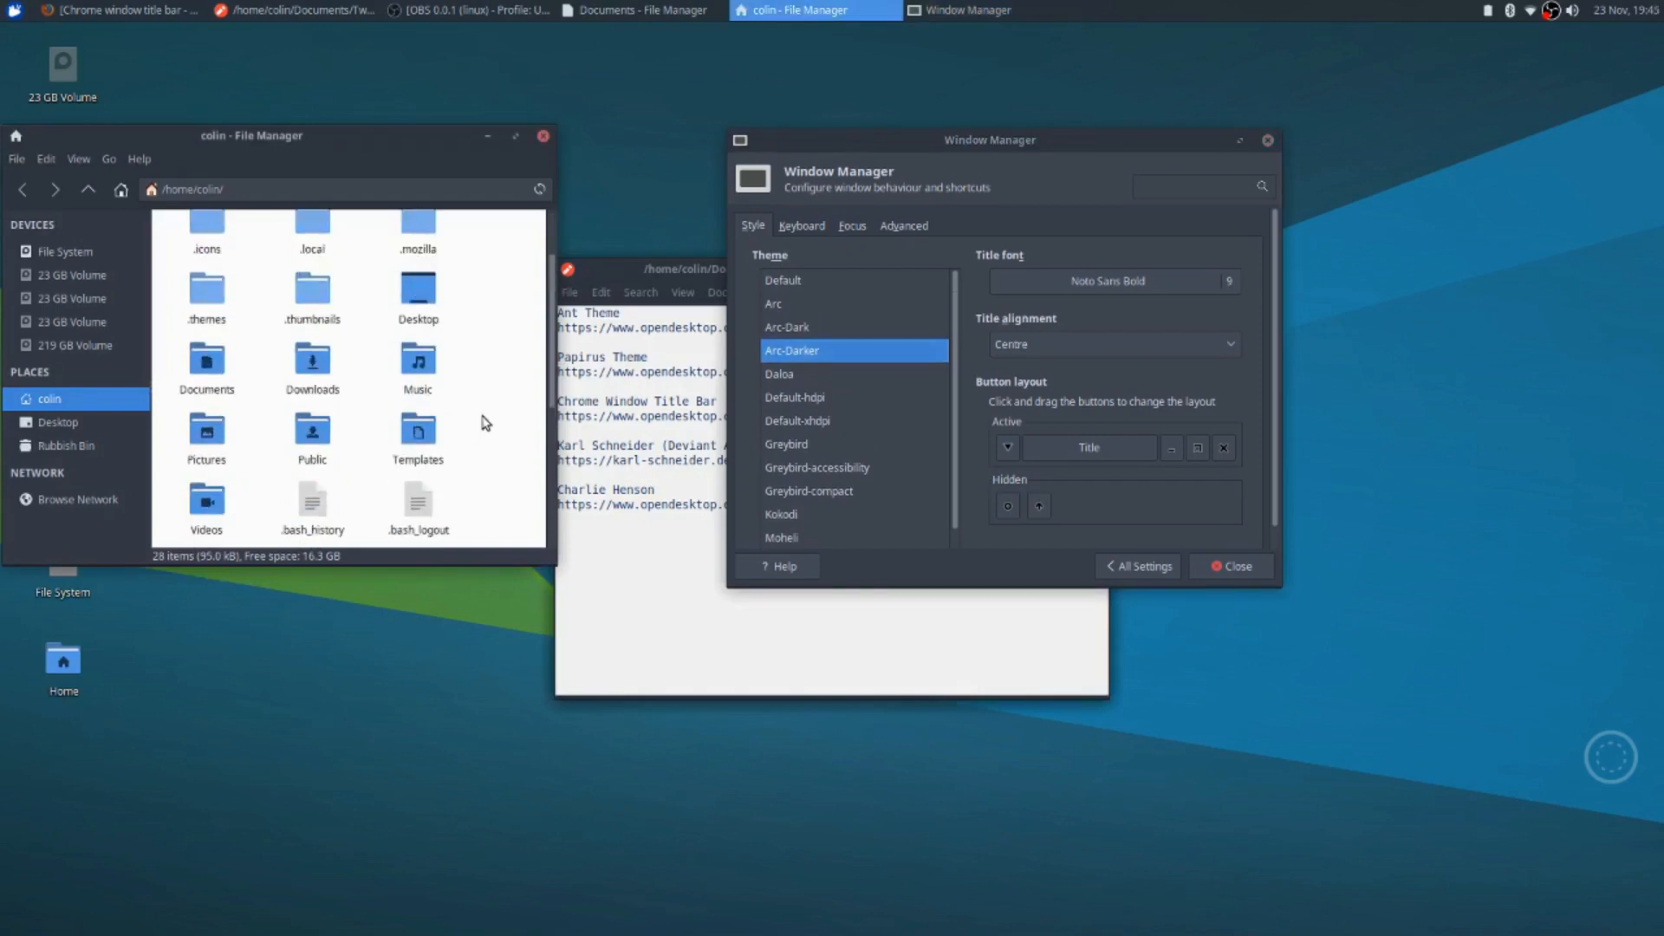
{"action": "double_click", "coordinate": [208, 290]}
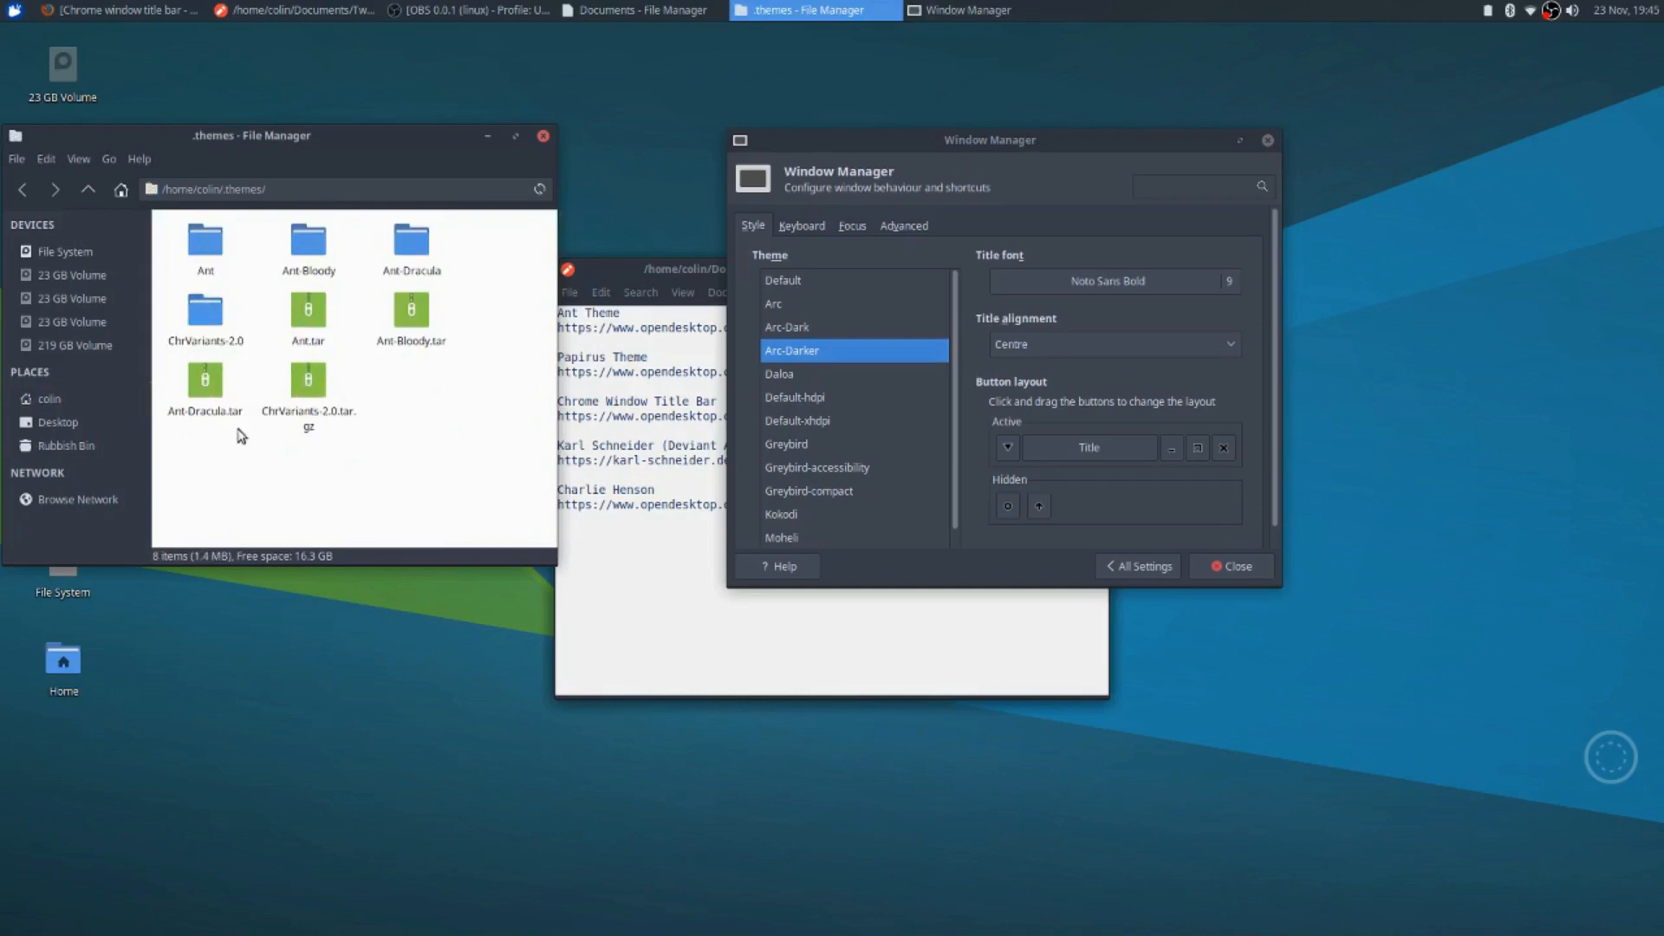
{"action": "double_click", "coordinate": [204, 315]}
{"action": "left_click_drag", "start_coordinate": [325, 319], "coordinate": [185, 256]}
{"action": "right_click", "coordinate": [198, 241]}
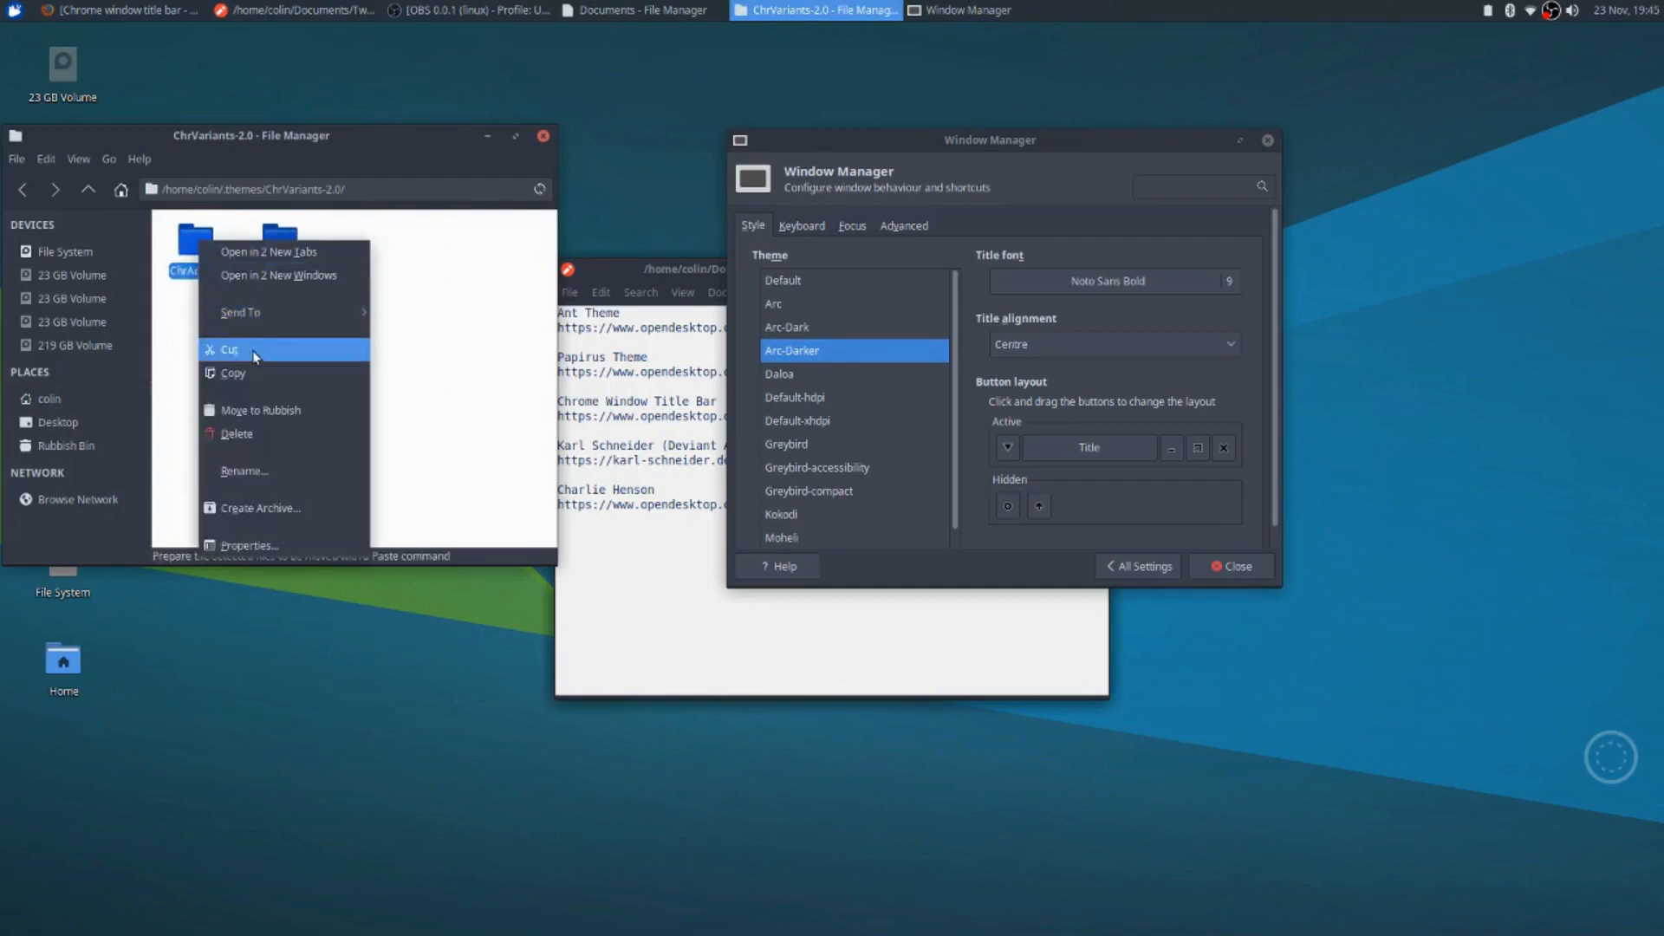
{"action": "left_click", "coordinate": [256, 373]}
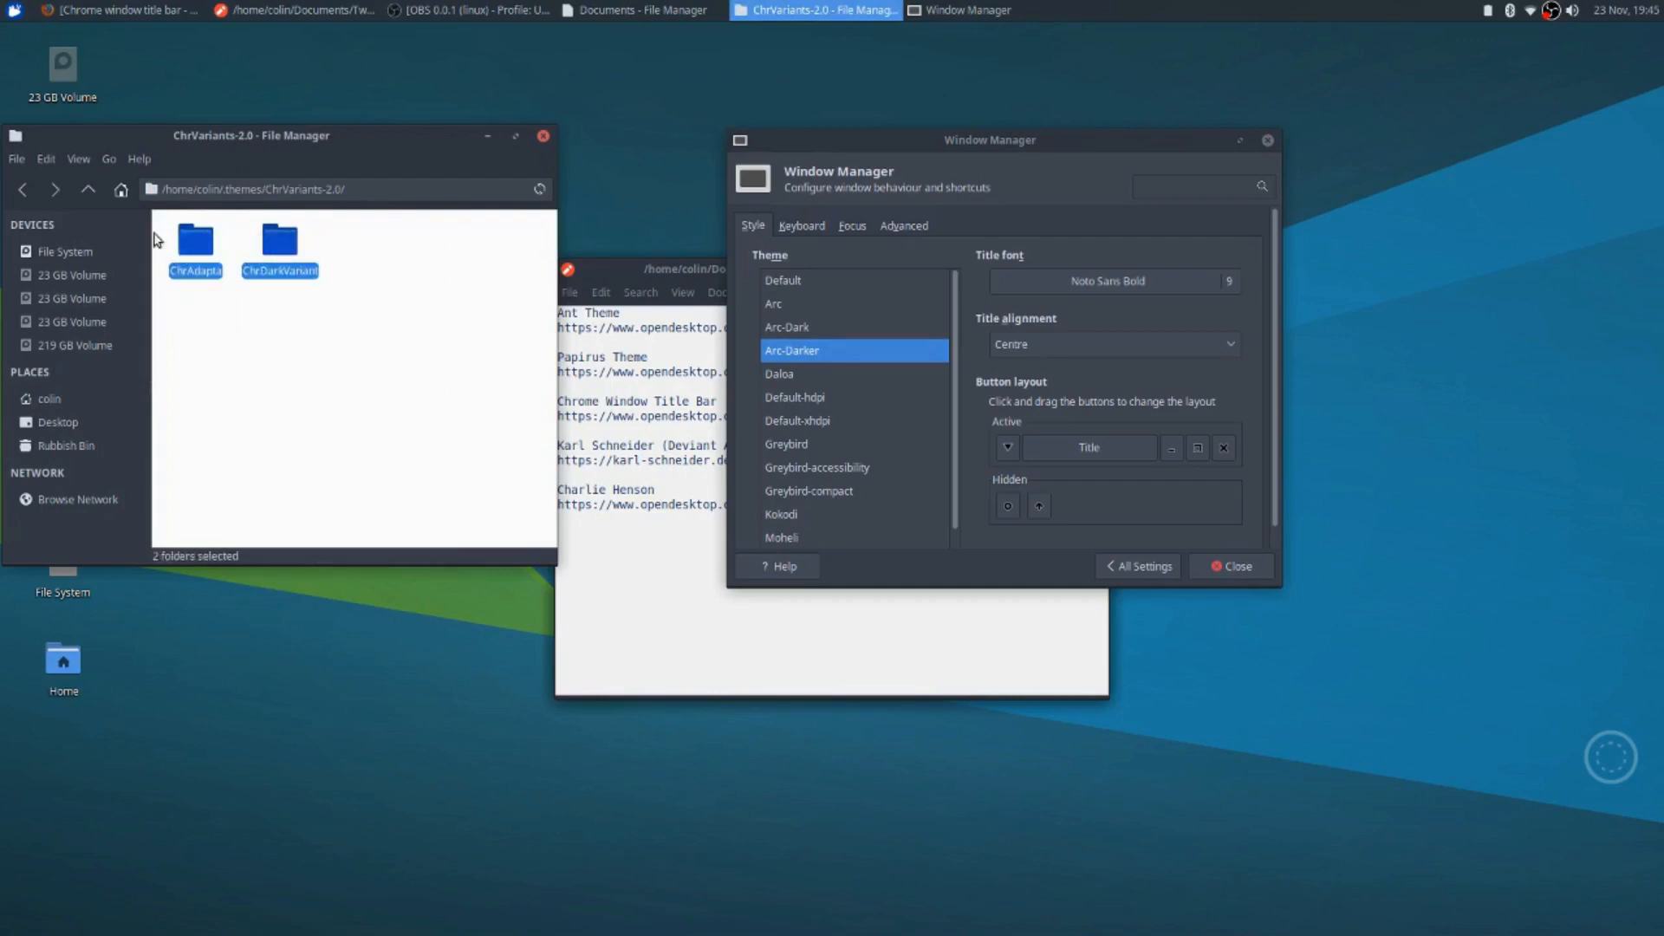
{"action": "left_click", "coordinate": [23, 191]}
{"action": "right_click", "coordinate": [427, 436]}
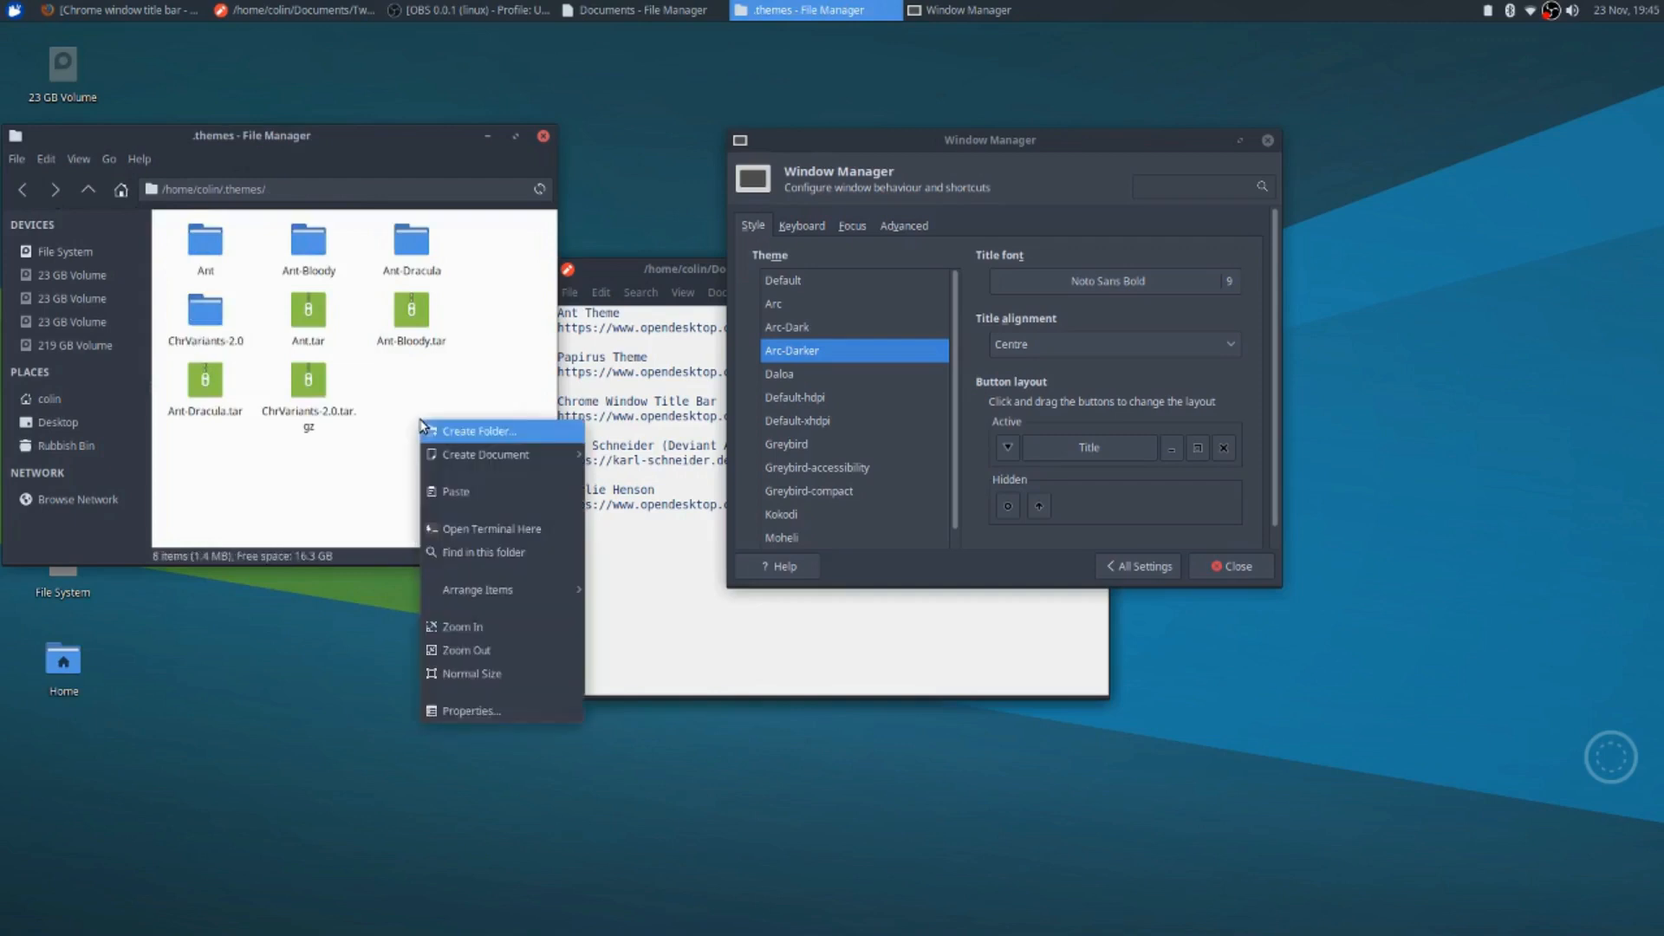
{"action": "left_click", "coordinate": [461, 487]}
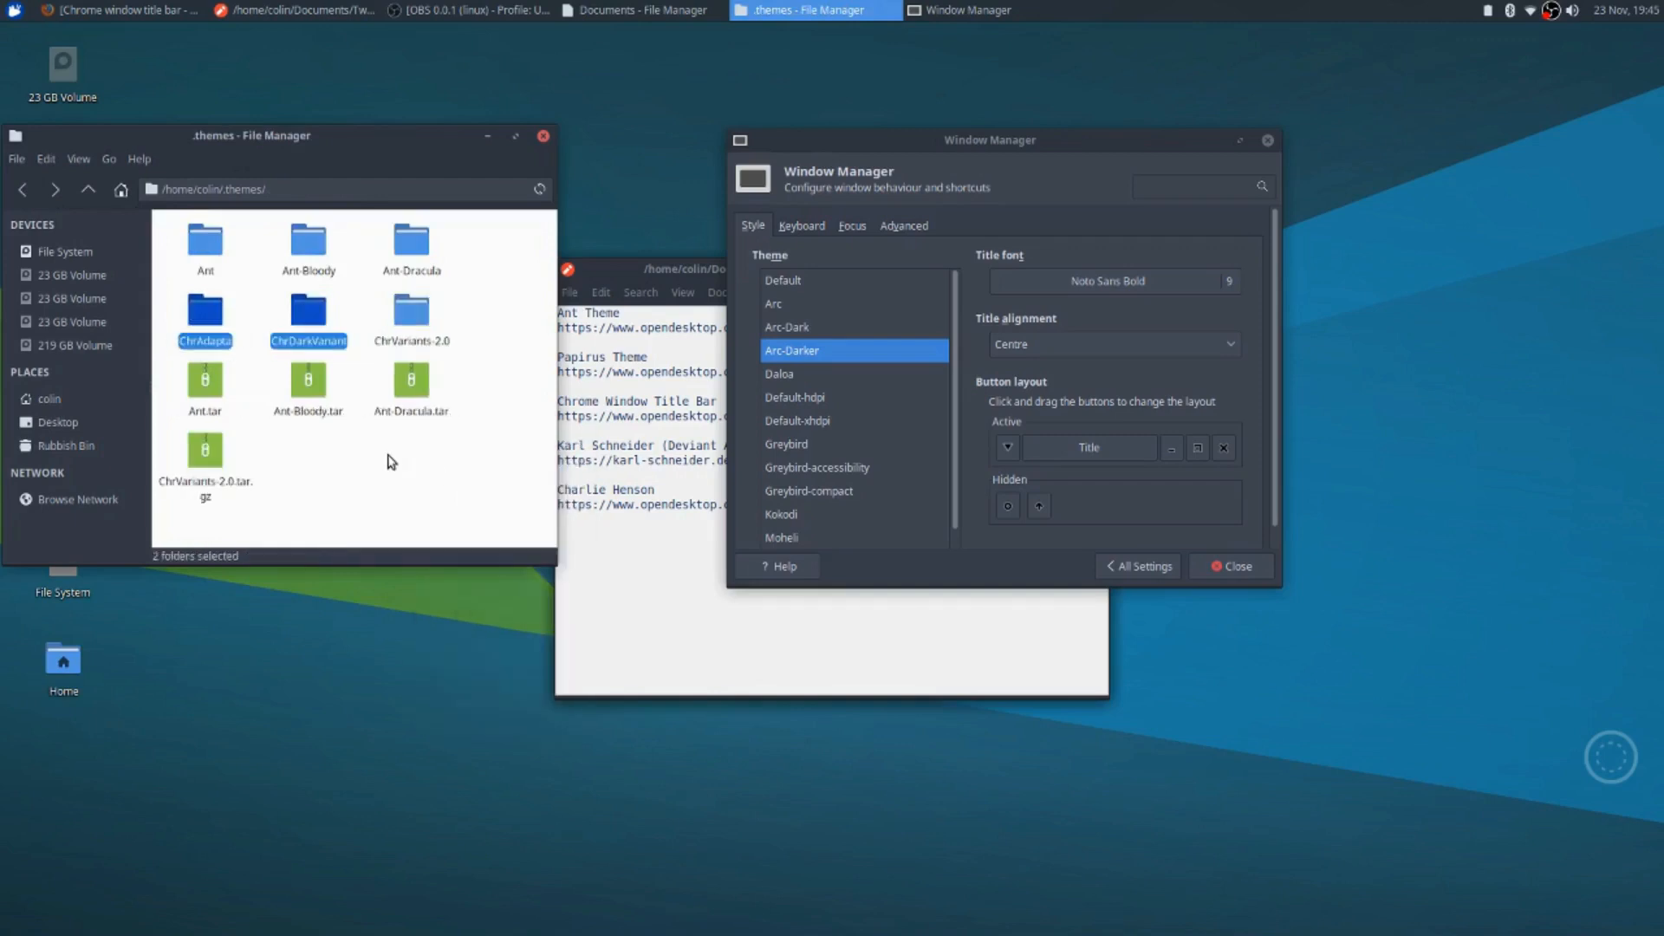
Close the Window Manager settings and reopen them from Settings Manager to reload the theme list
{"action": "left_click", "coordinate": [1246, 568]}
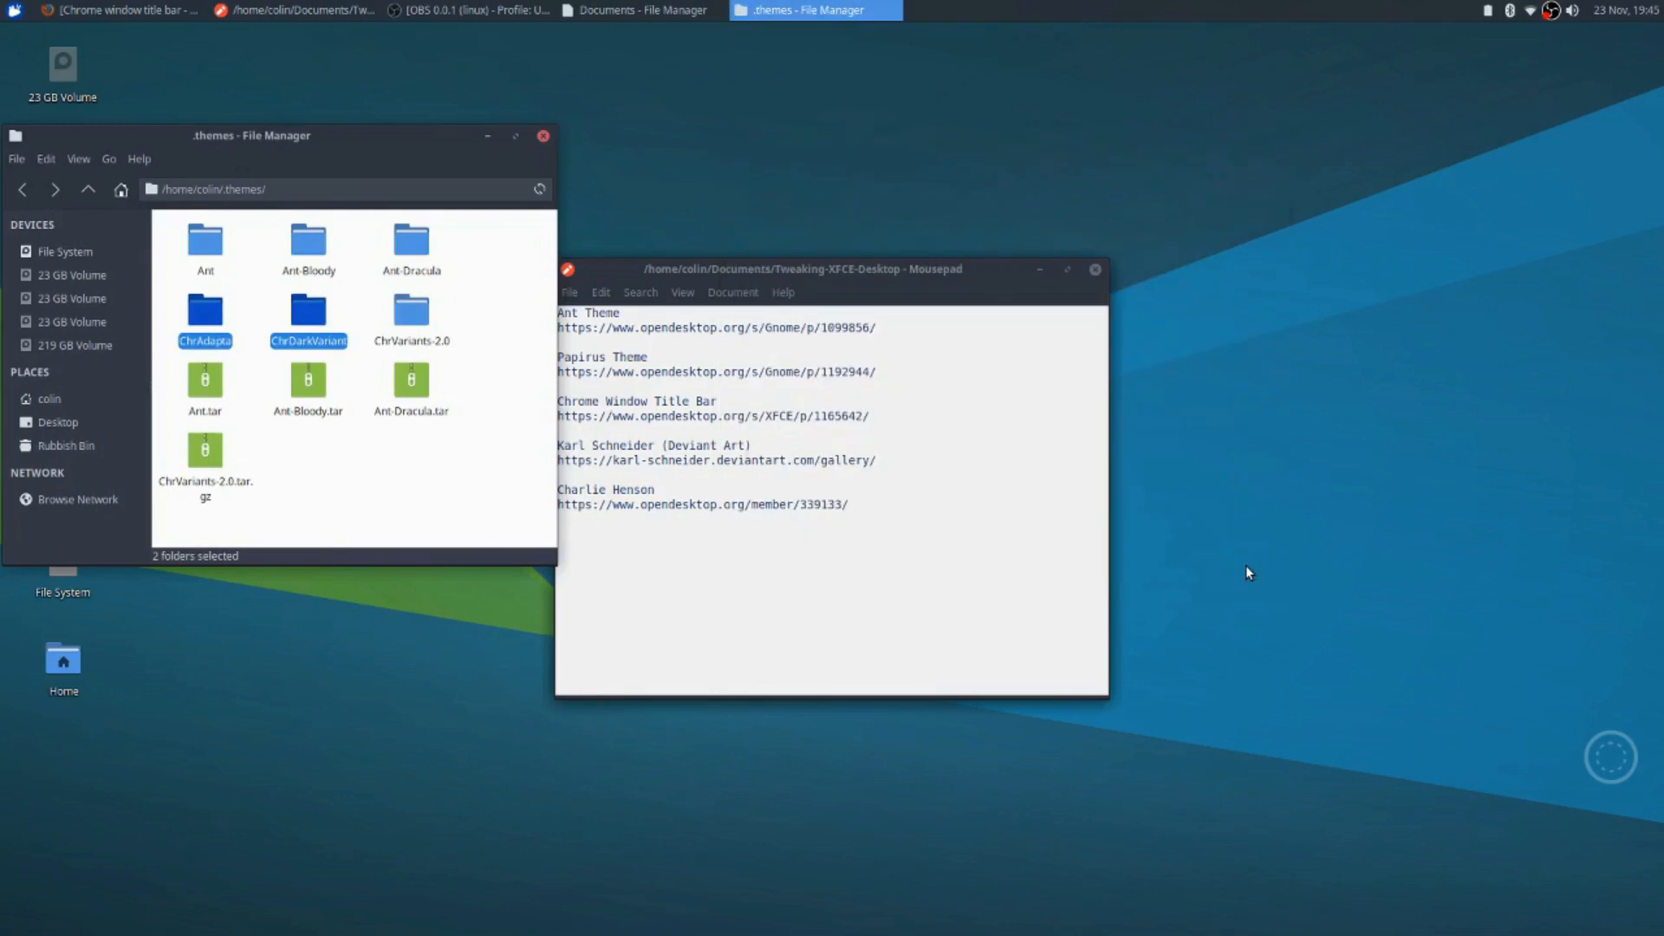
{"action": "left_click", "coordinate": [21, 16]}
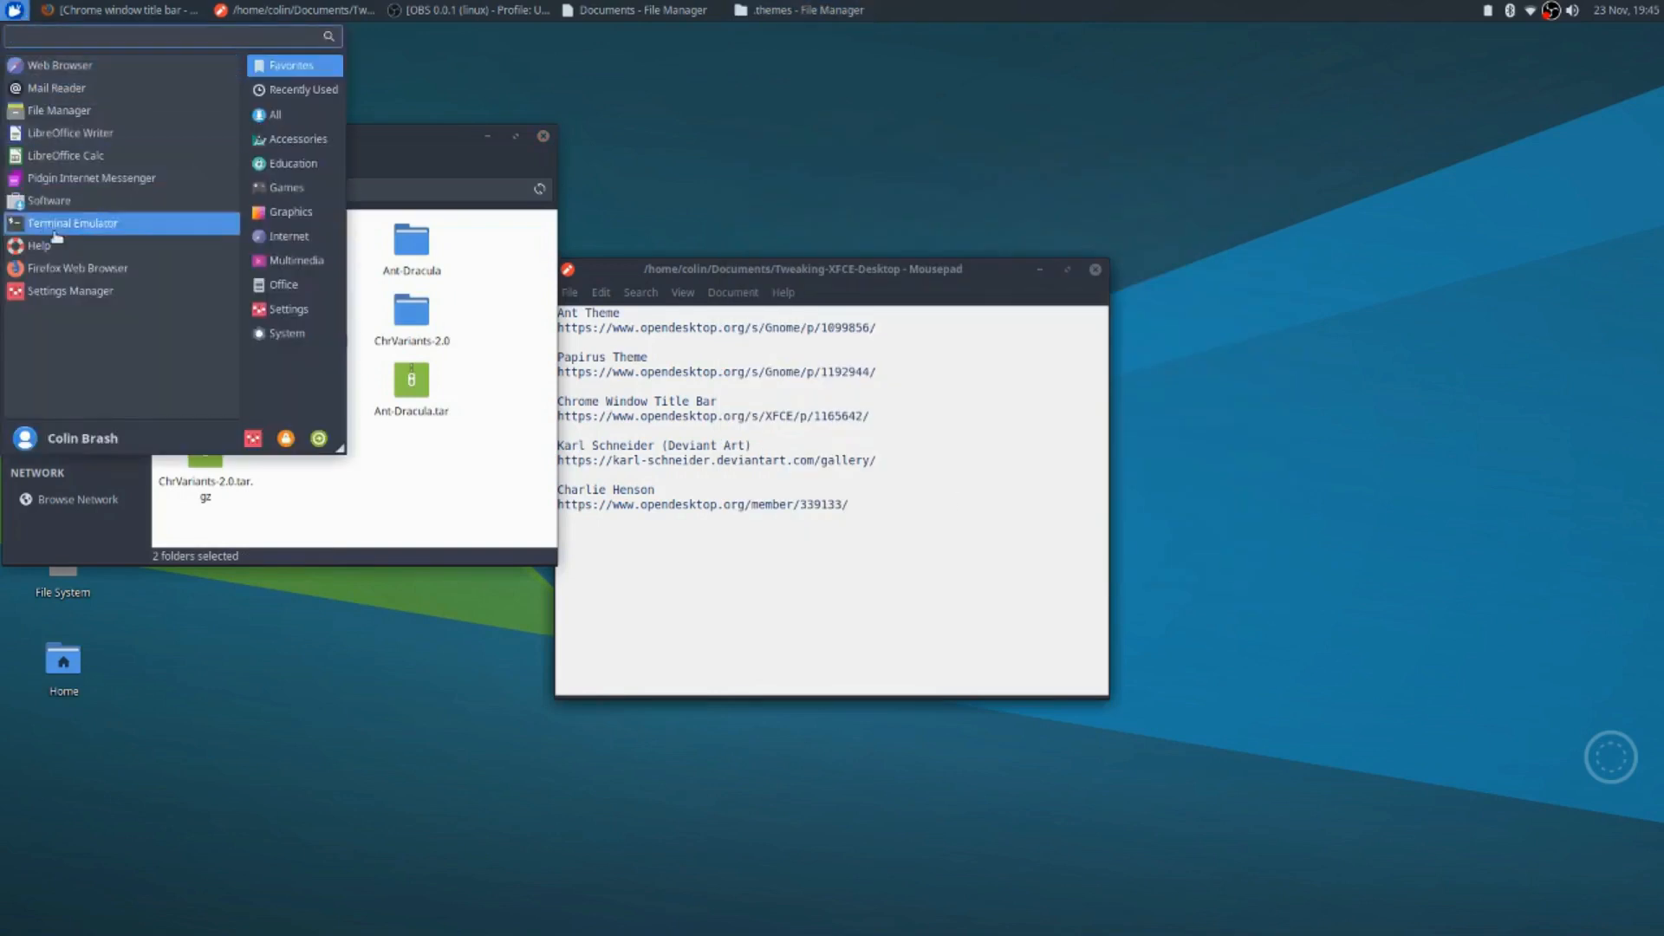
{"action": "left_click", "coordinate": [61, 292]}
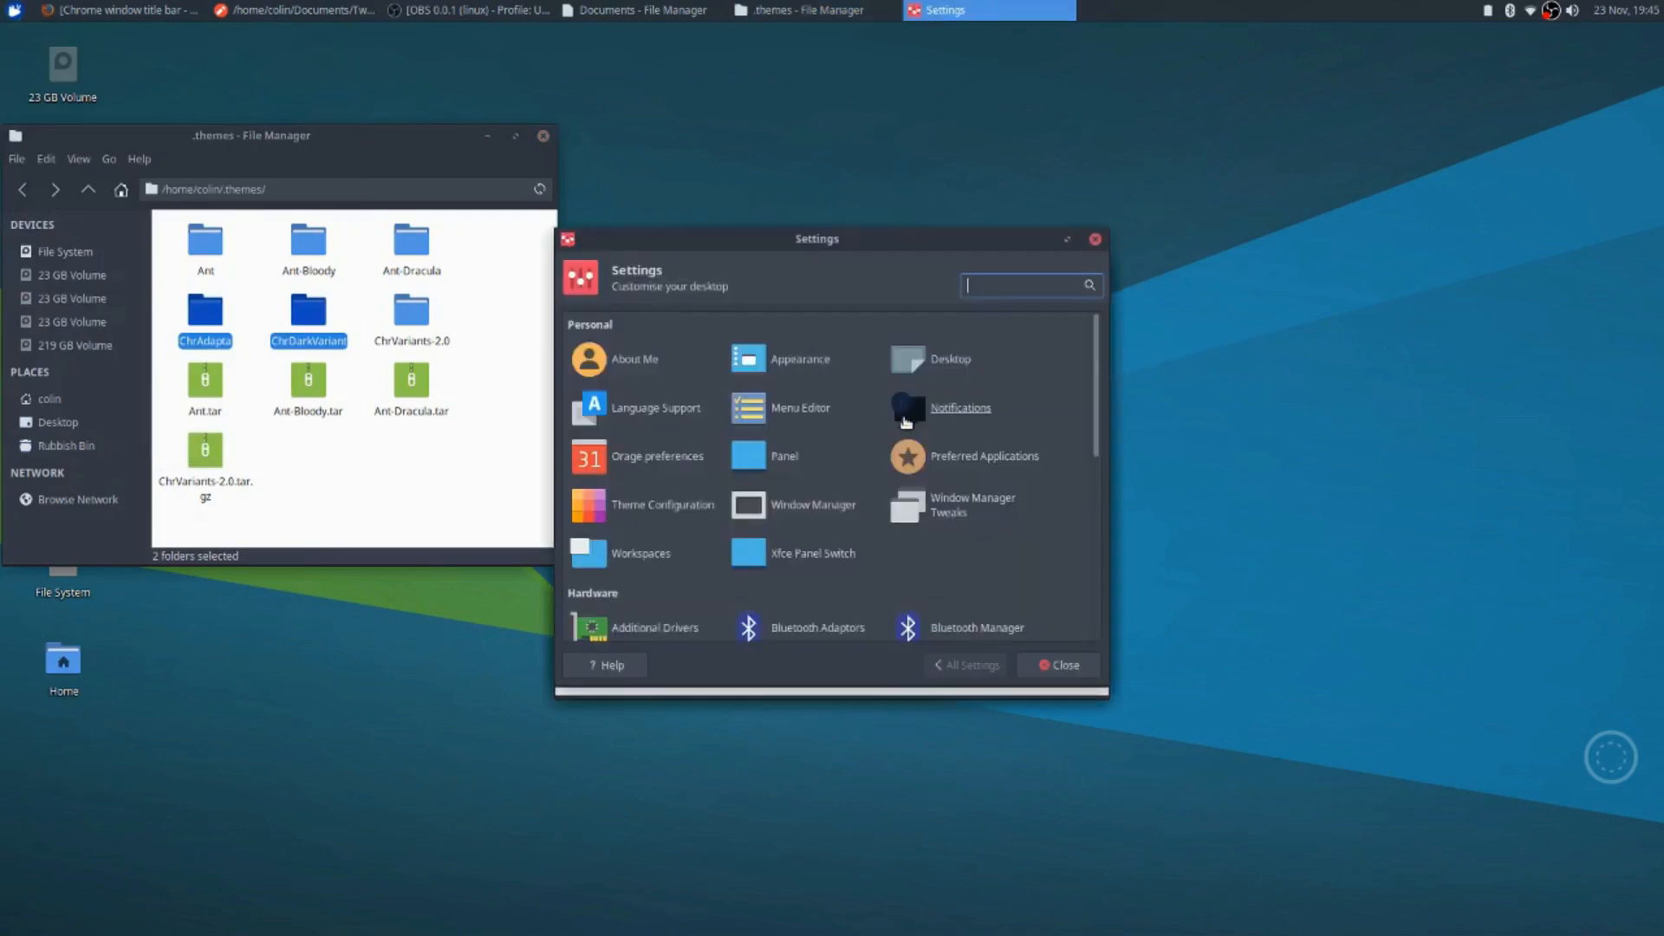
{"action": "left_click", "coordinate": [823, 506]}
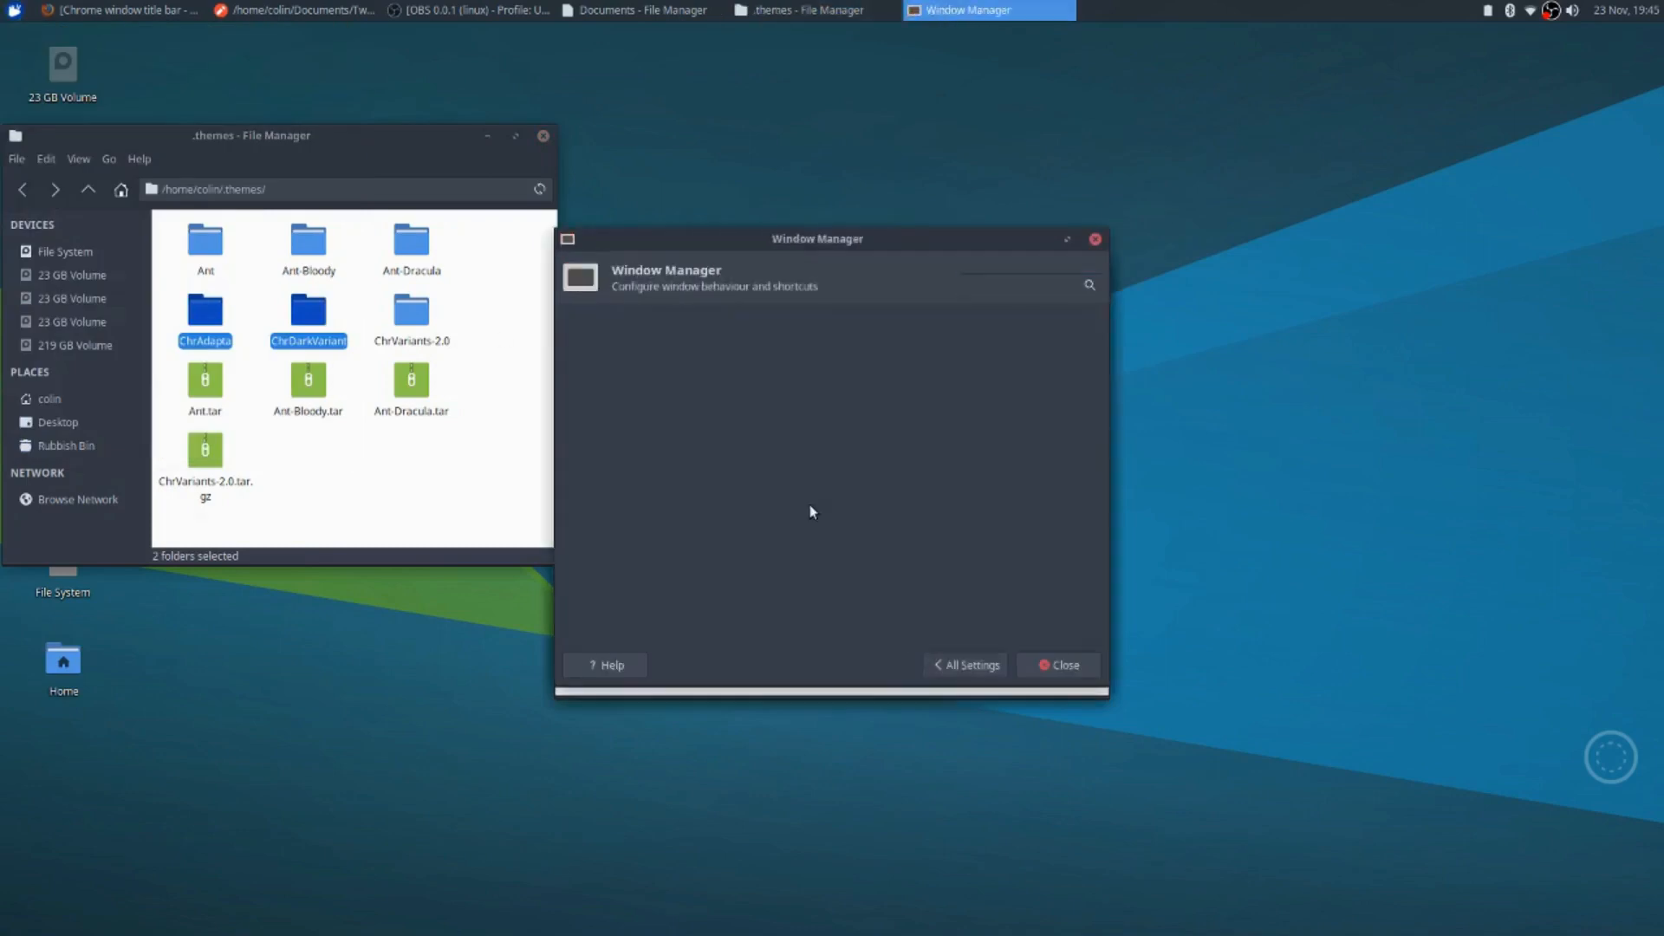
Switch the window theme between ChrAdapta and ChrDarkVariant to compare them, keep ChrAdapta, and close the settings
{"action": "left_click", "coordinate": [621, 406]}
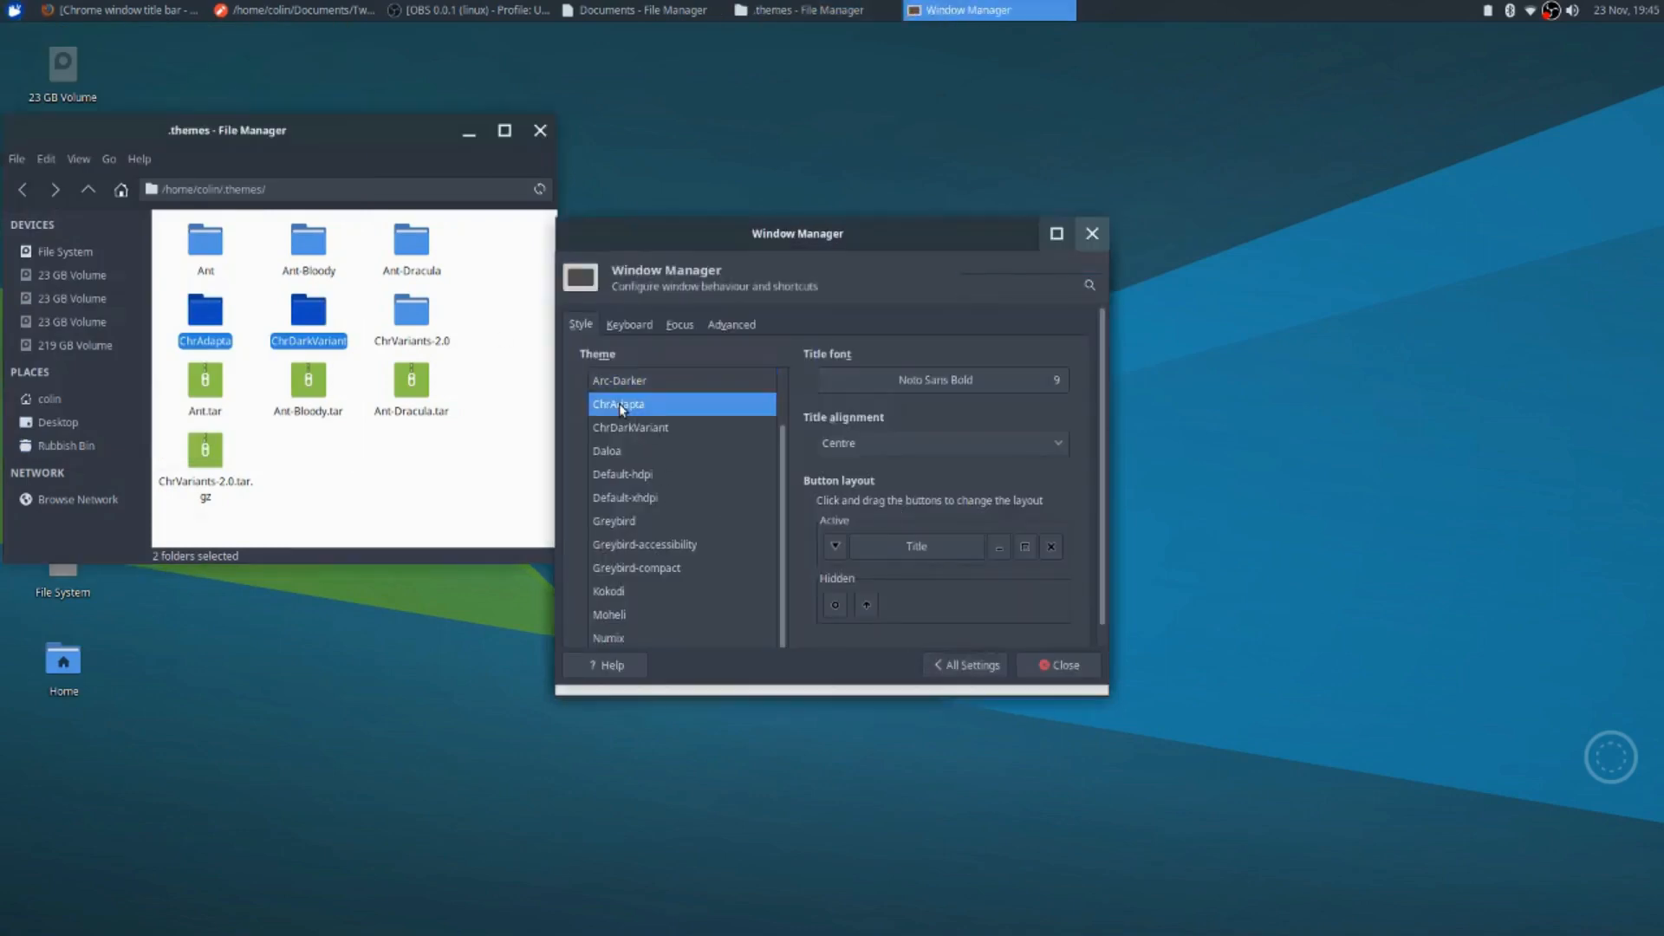
{"action": "left_click", "coordinate": [641, 428]}
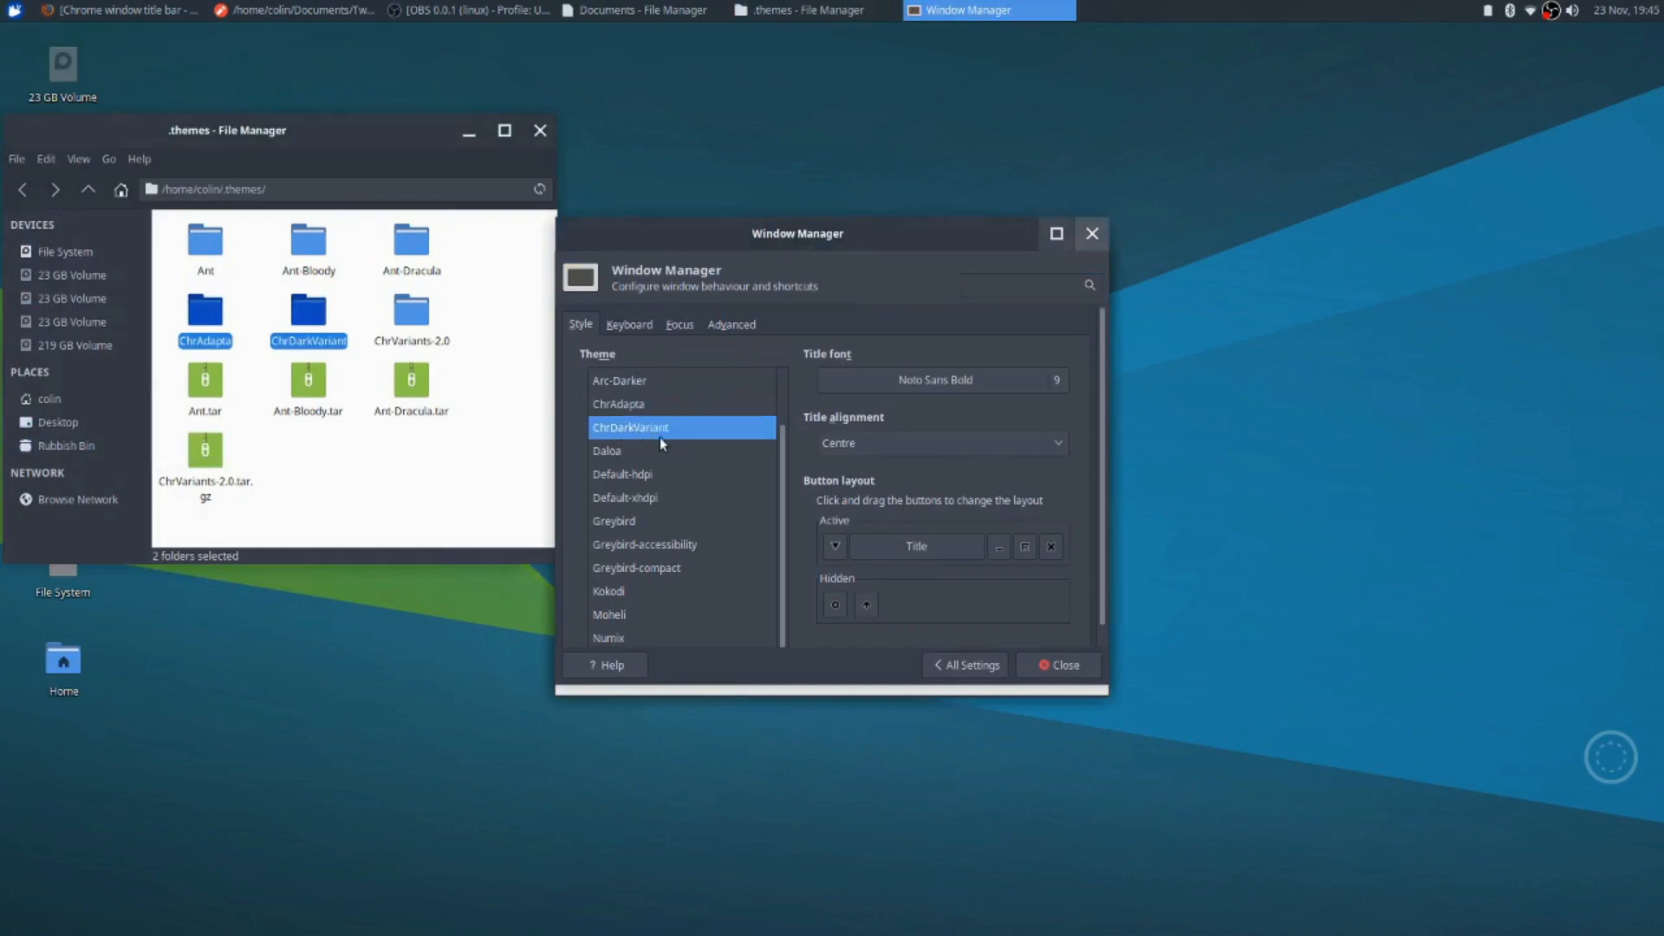
{"action": "left_click", "coordinate": [613, 403]}
{"action": "left_click", "coordinate": [624, 430]}
{"action": "left_click", "coordinate": [633, 404]}
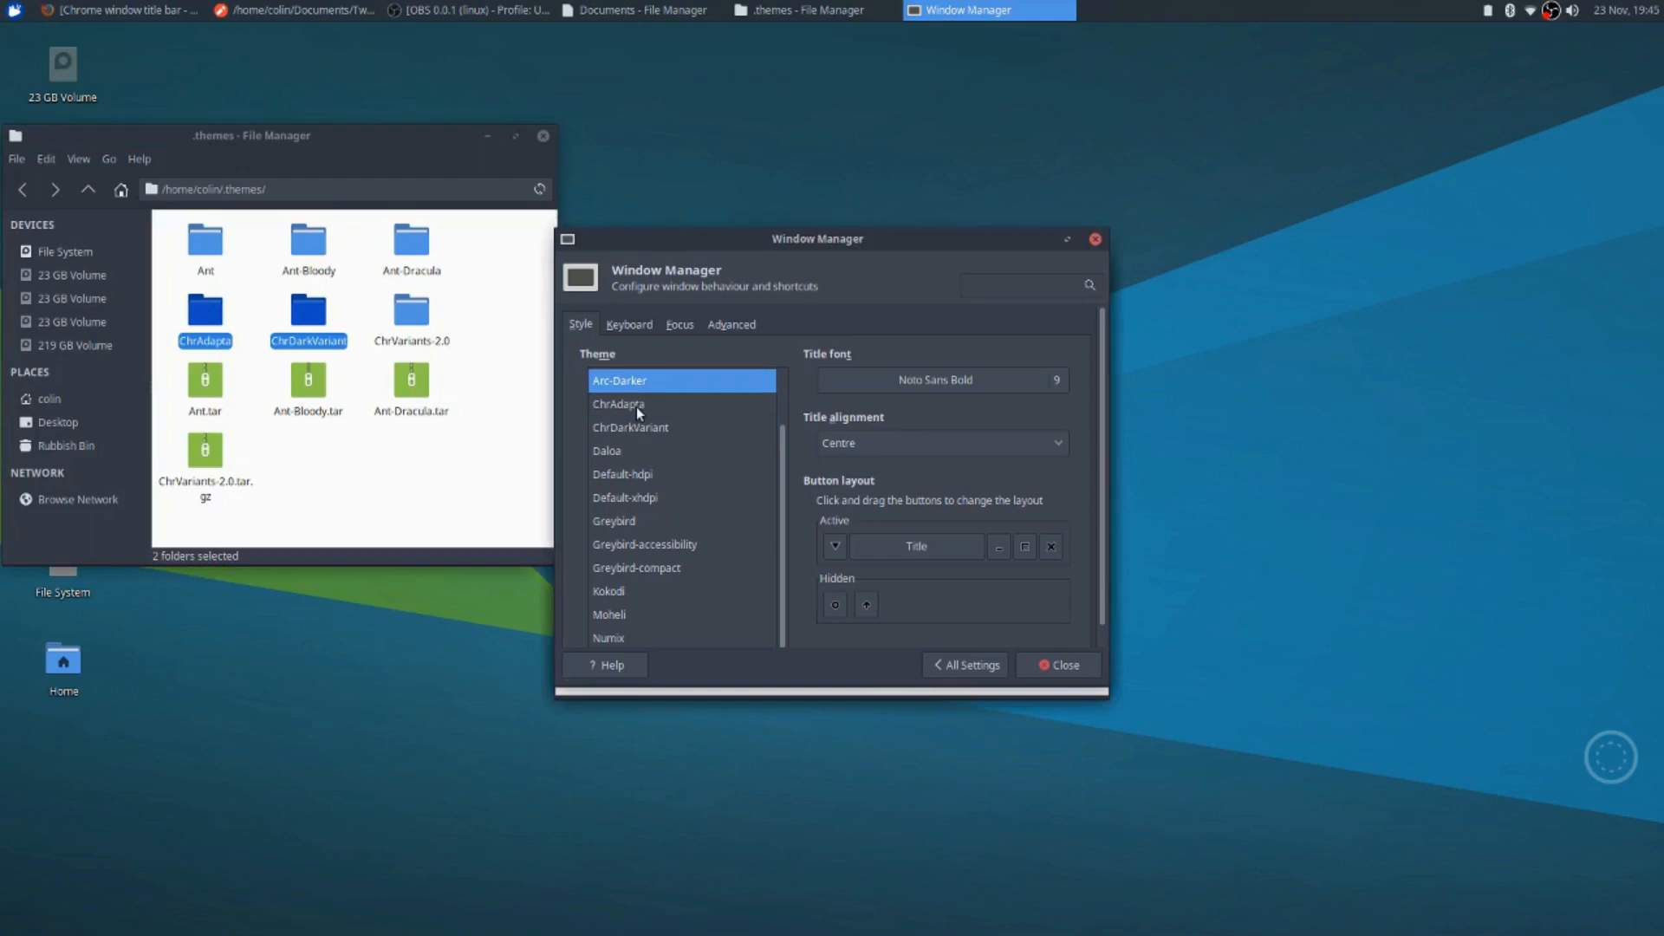
{"action": "left_click", "coordinate": [633, 421]}
{"action": "left_click", "coordinate": [635, 403]}
{"action": "left_click", "coordinate": [632, 431]}
{"action": "left_click", "coordinate": [636, 409]}
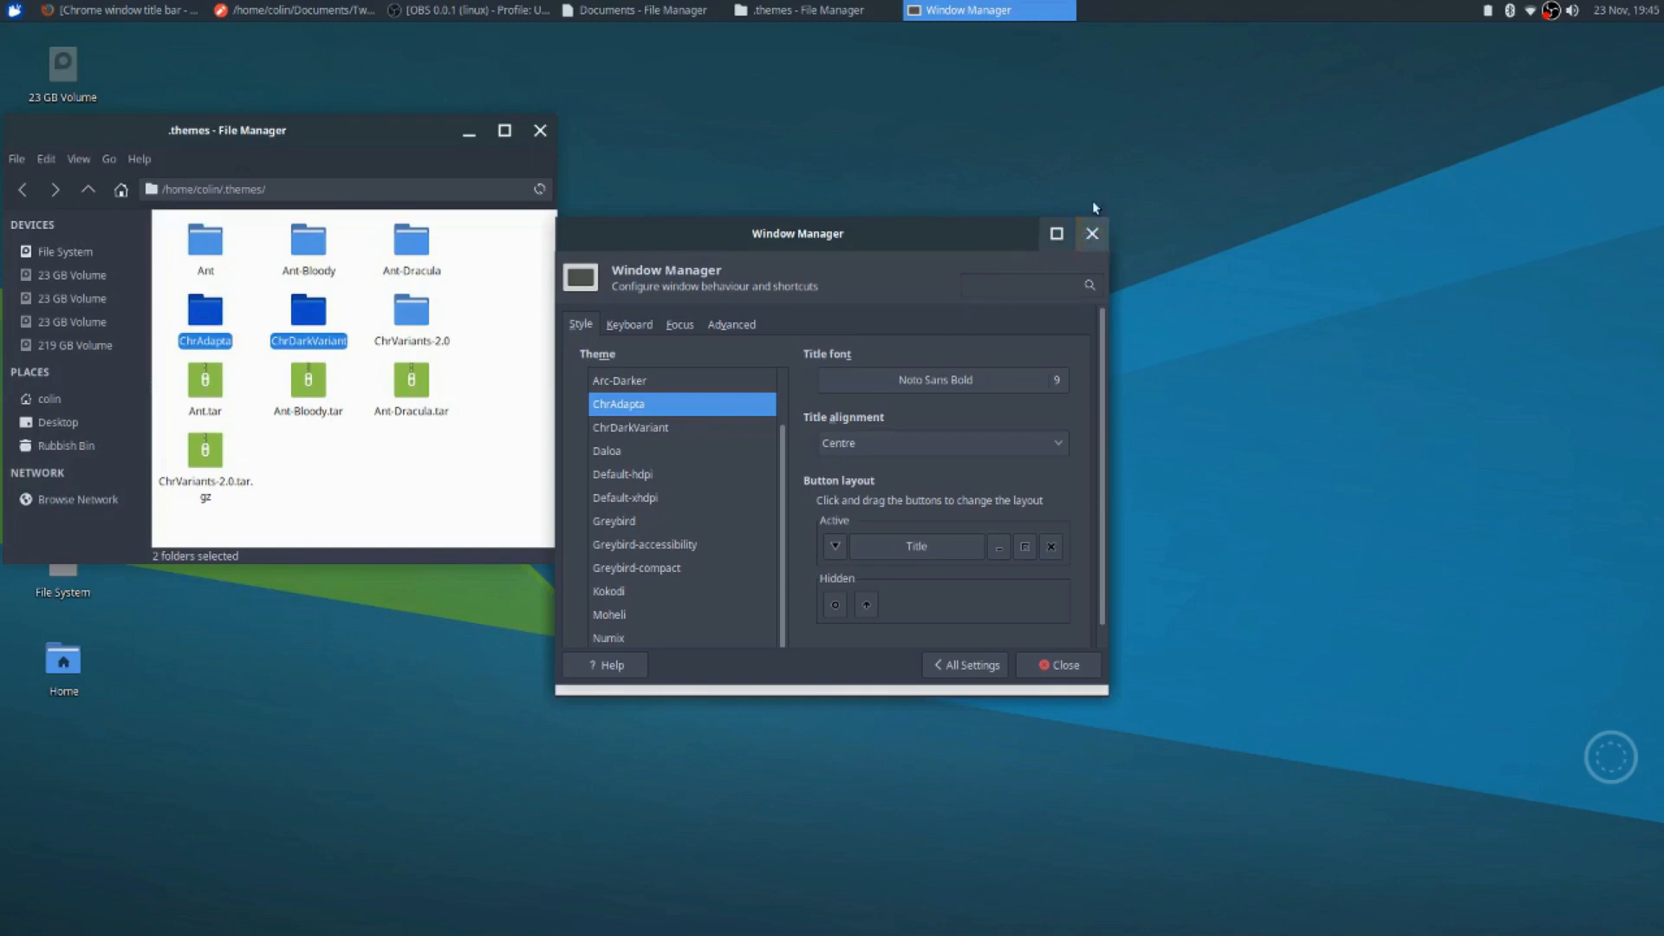
{"action": "left_click", "coordinate": [1070, 661]}
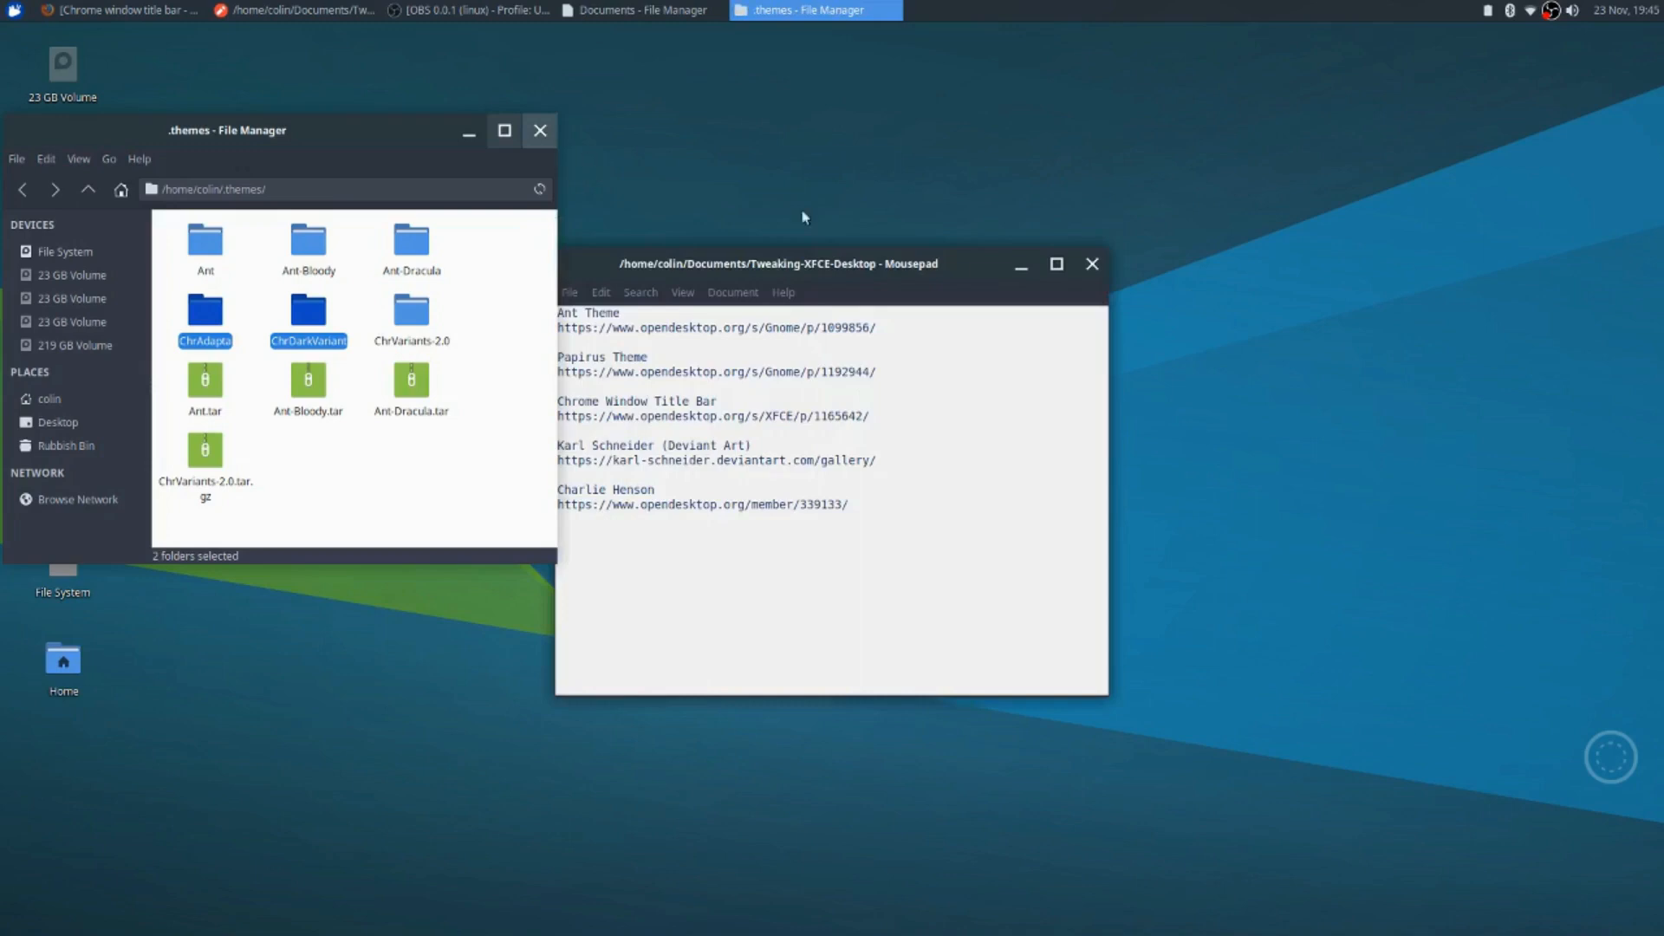
Minimise the text editor and both file manager windows to clear the desktop
{"action": "left_click", "coordinate": [1032, 267]}
{"action": "left_click", "coordinate": [1022, 269]}
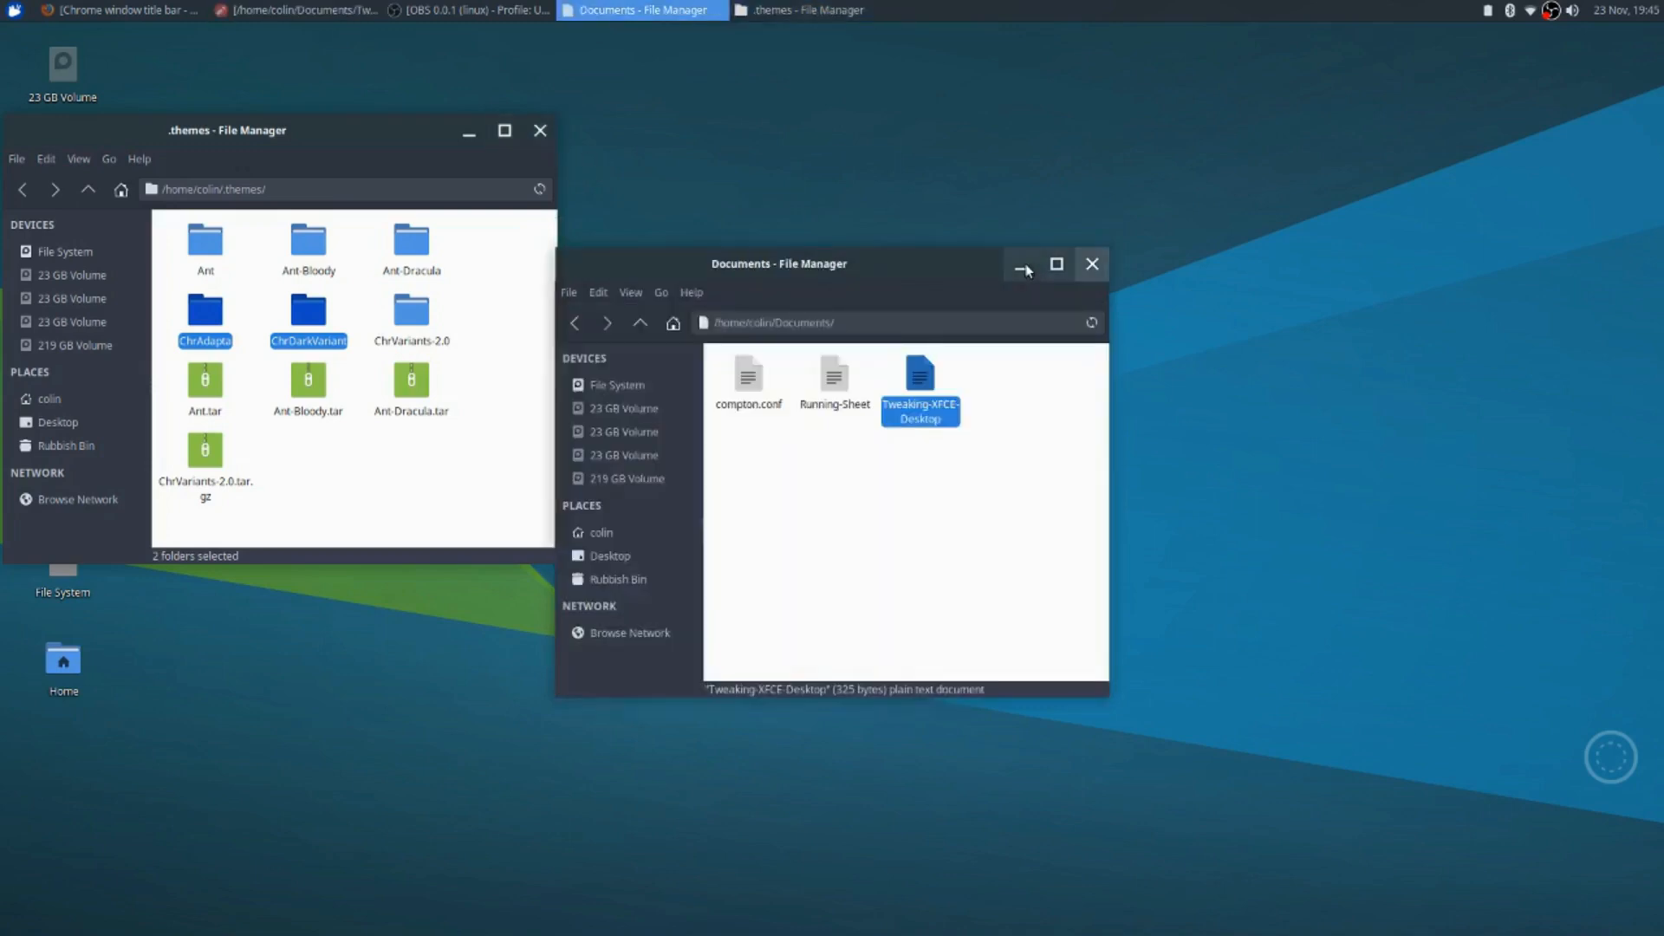
{"action": "left_click", "coordinate": [473, 135]}
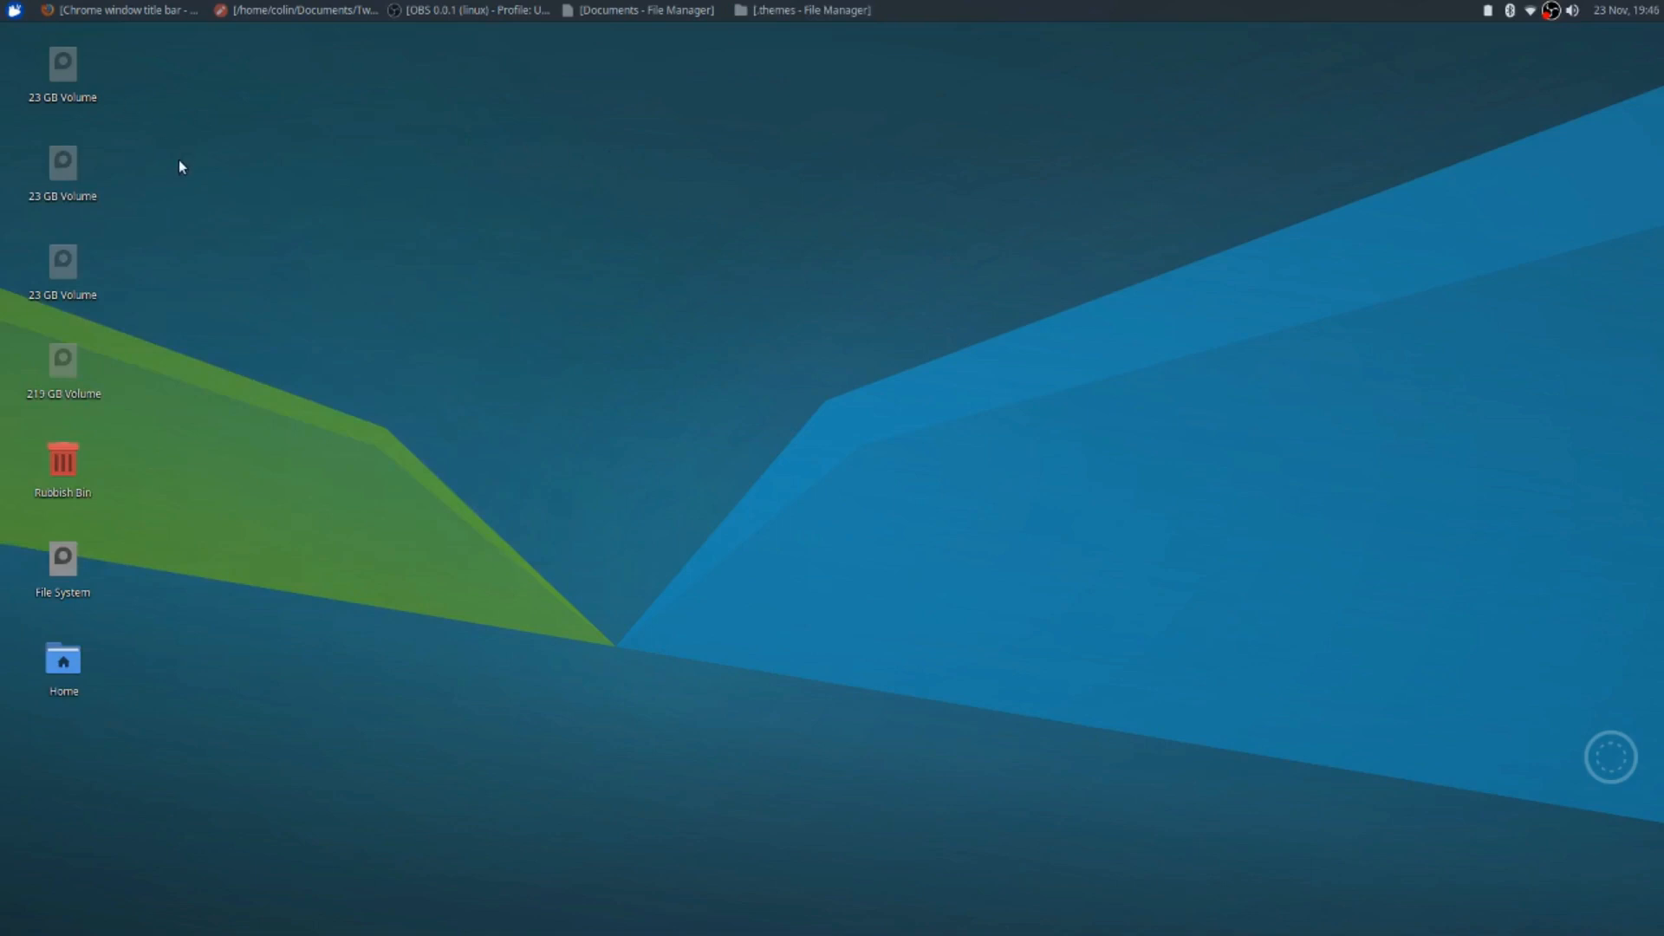
Open the Pictures folder from the home folder and cut all the wallpaper files in it
{"action": "double_click", "coordinate": [60, 645]}
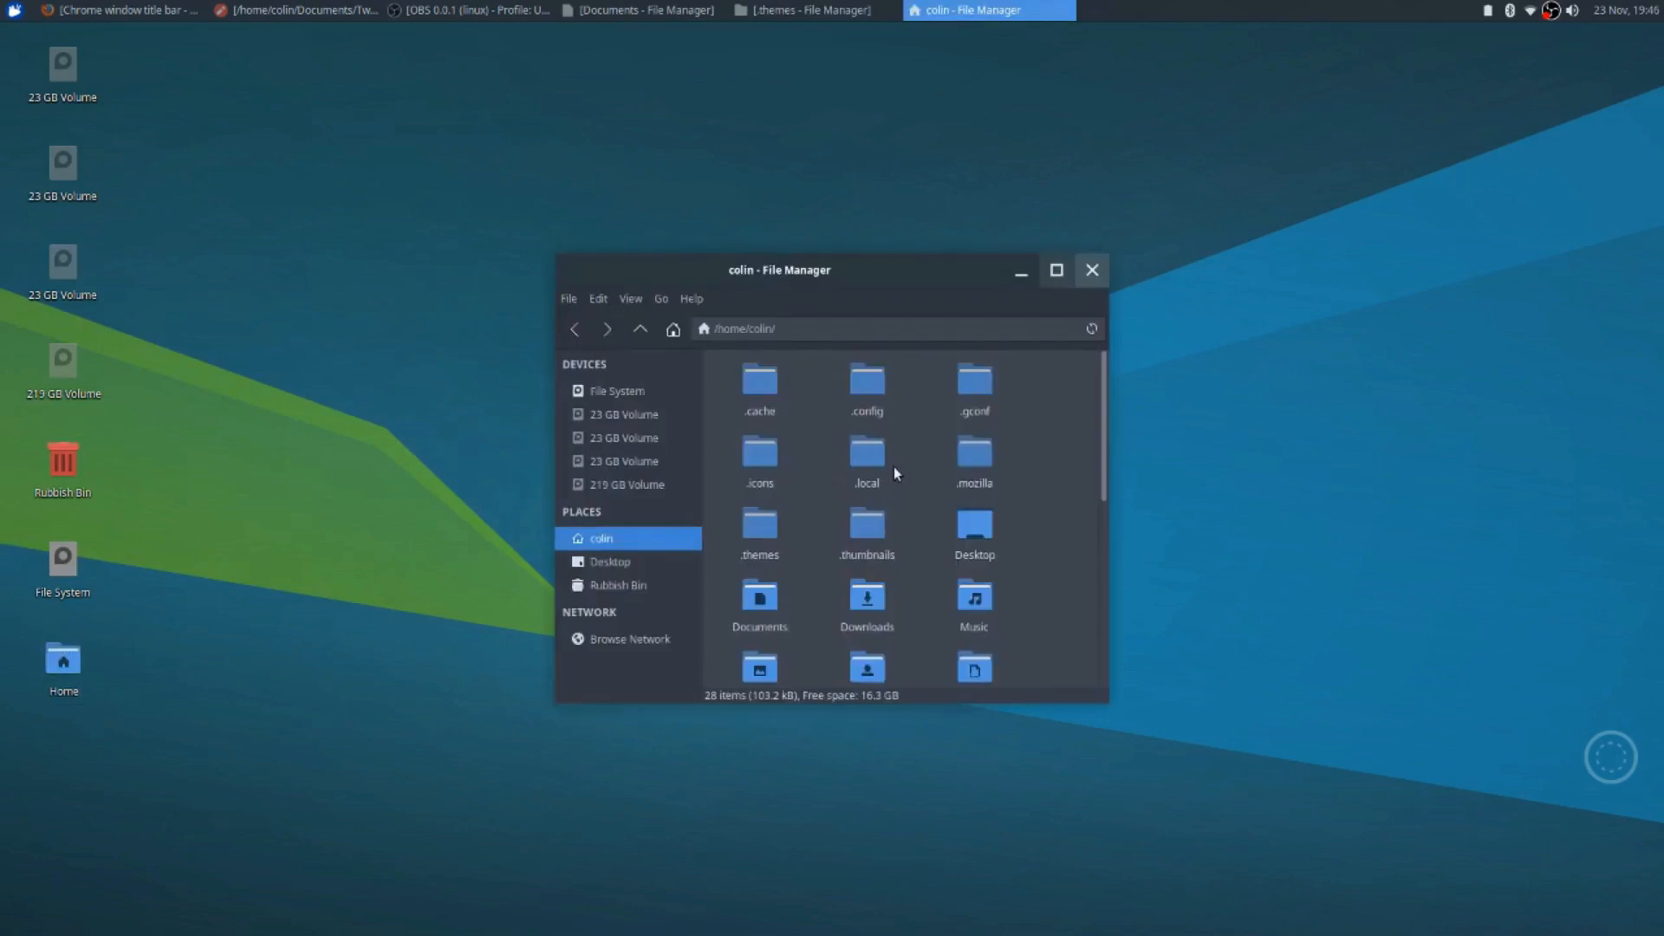
{"action": "left_click", "coordinate": [874, 614]}
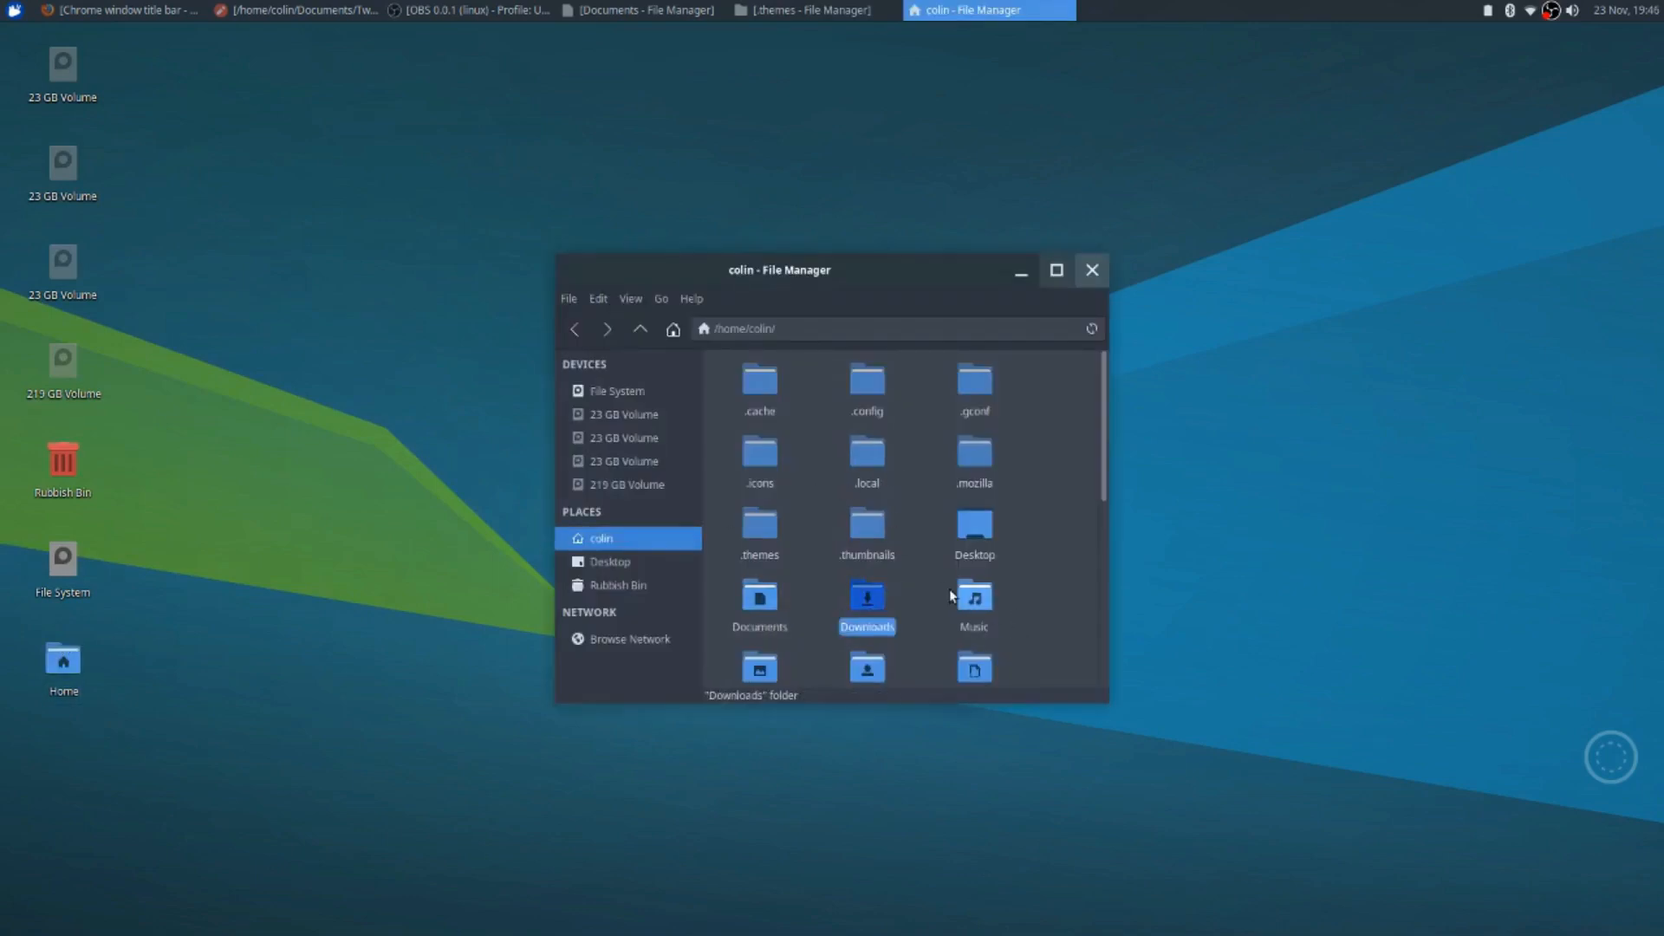
{"action": "scroll", "coordinate": [951, 596], "scroll_direction": "down", "scroll_amount": 2}
{"action": "double_click", "coordinate": [760, 530]}
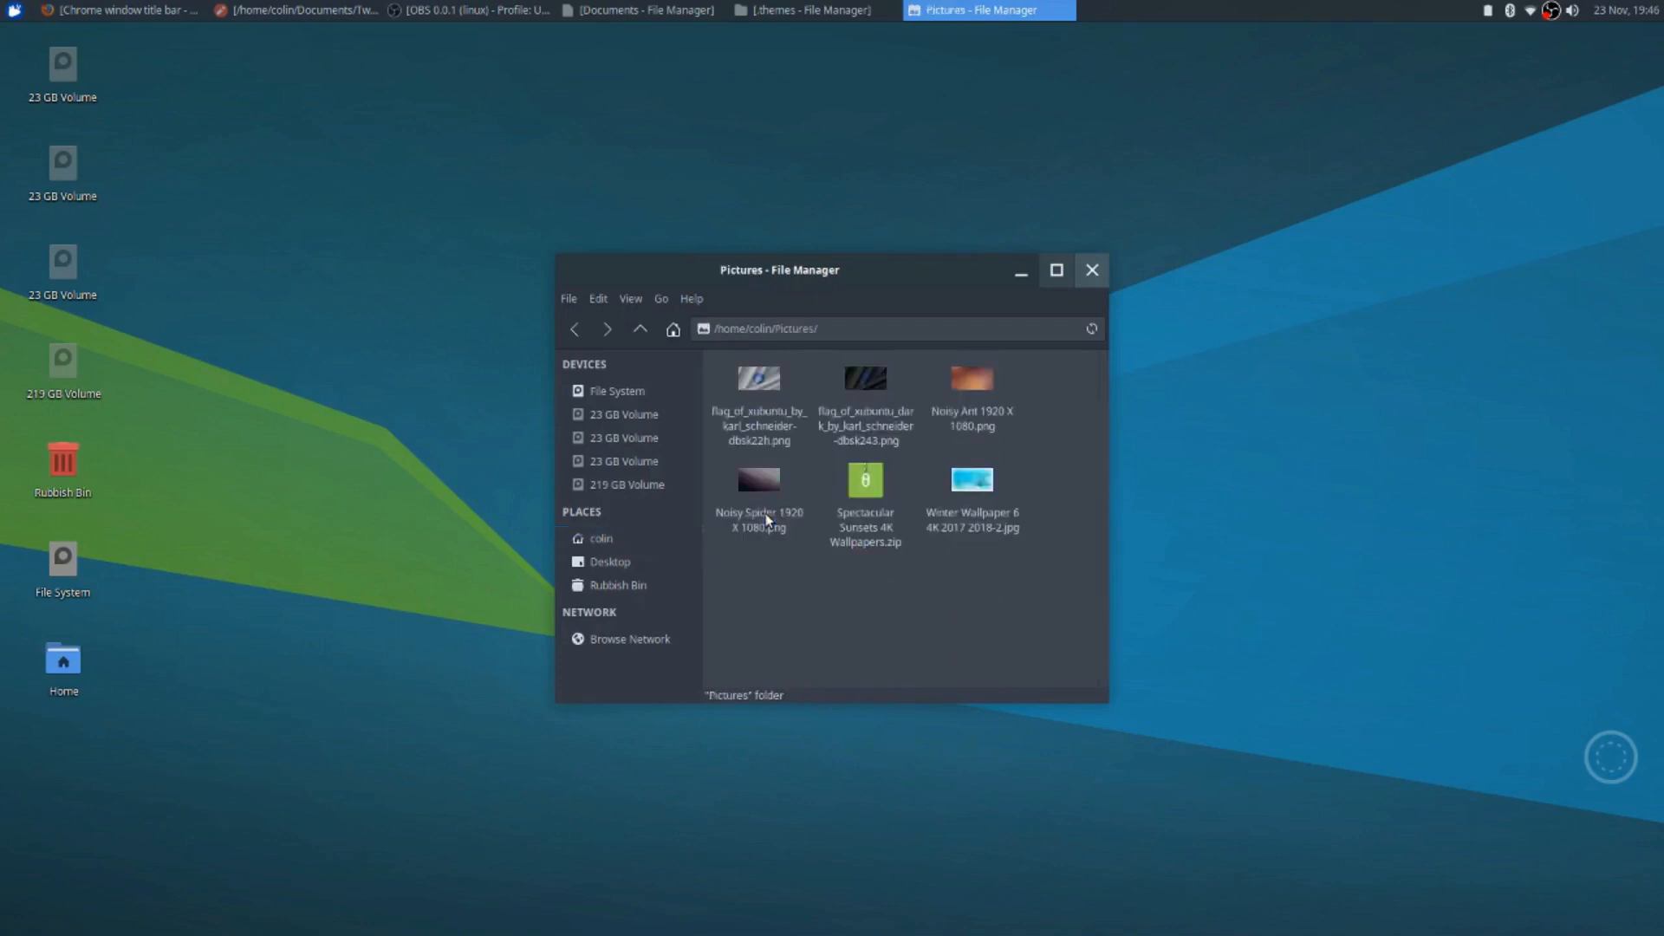
{"action": "left_click_drag", "start_coordinate": [738, 585], "coordinate": [974, 385]}
{"action": "right_click", "coordinate": [977, 384]}
{"action": "left_click", "coordinate": [1007, 467]}
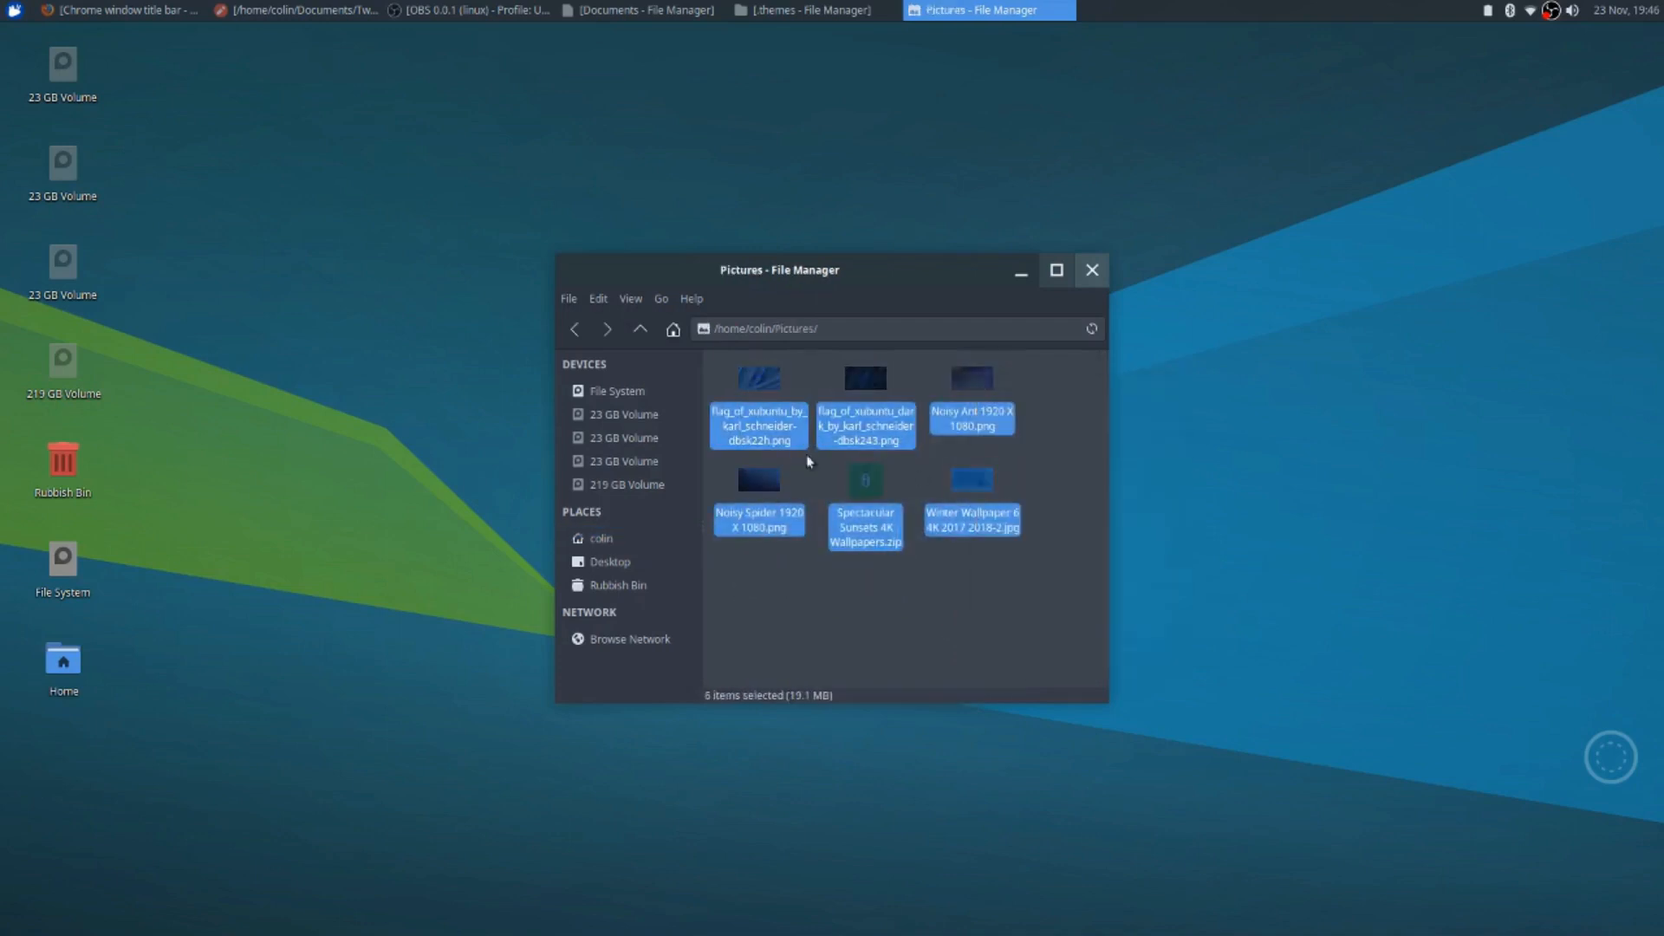
Create a hidden folder named .wallpaper in the home folder
{"action": "left_click", "coordinate": [598, 539]}
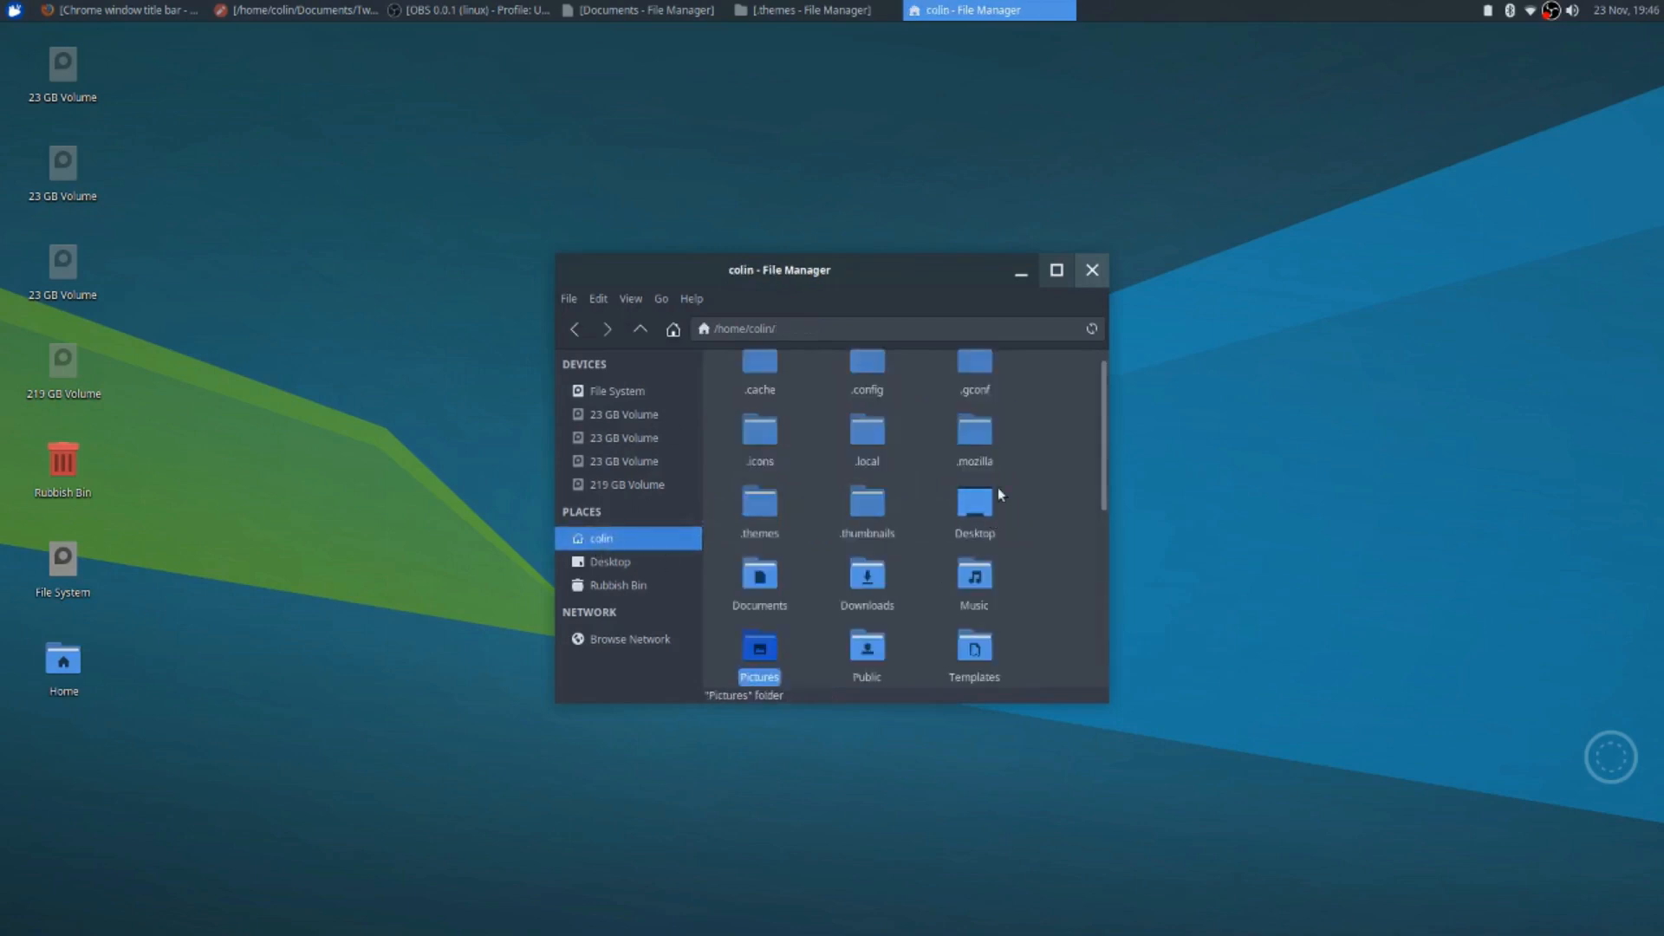
{"action": "right_click", "coordinate": [1018, 448]}
{"action": "left_click", "coordinate": [1044, 460]}
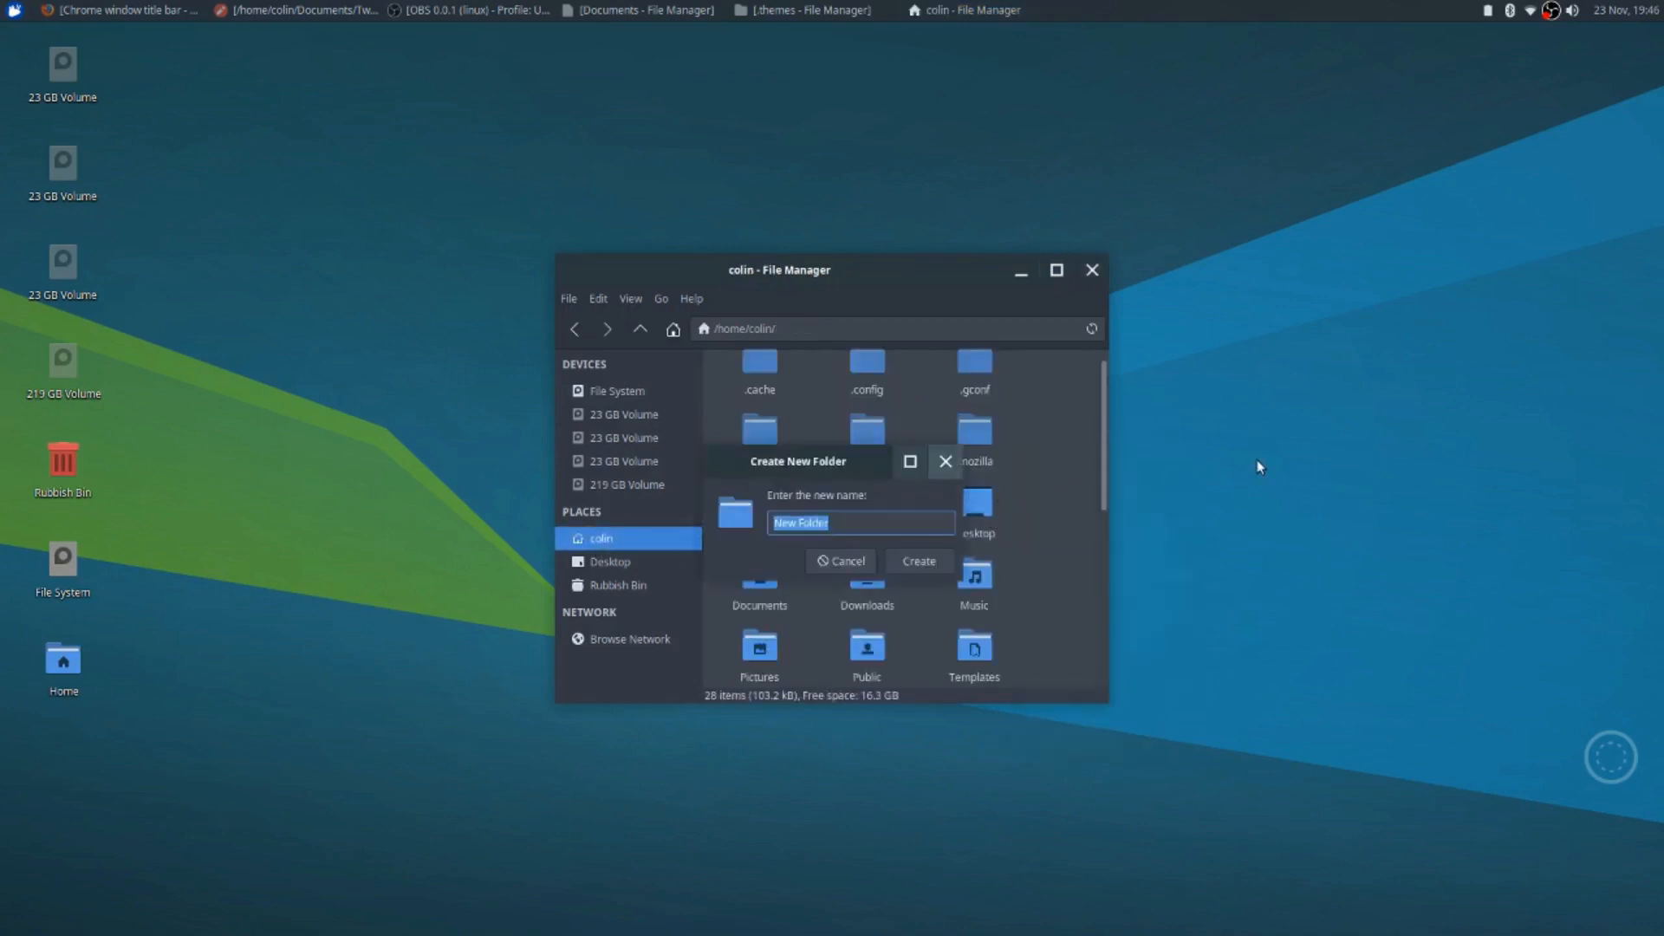
{"action": "type", "text": ".wallpaper"}
{"action": "key", "text": "Return"}
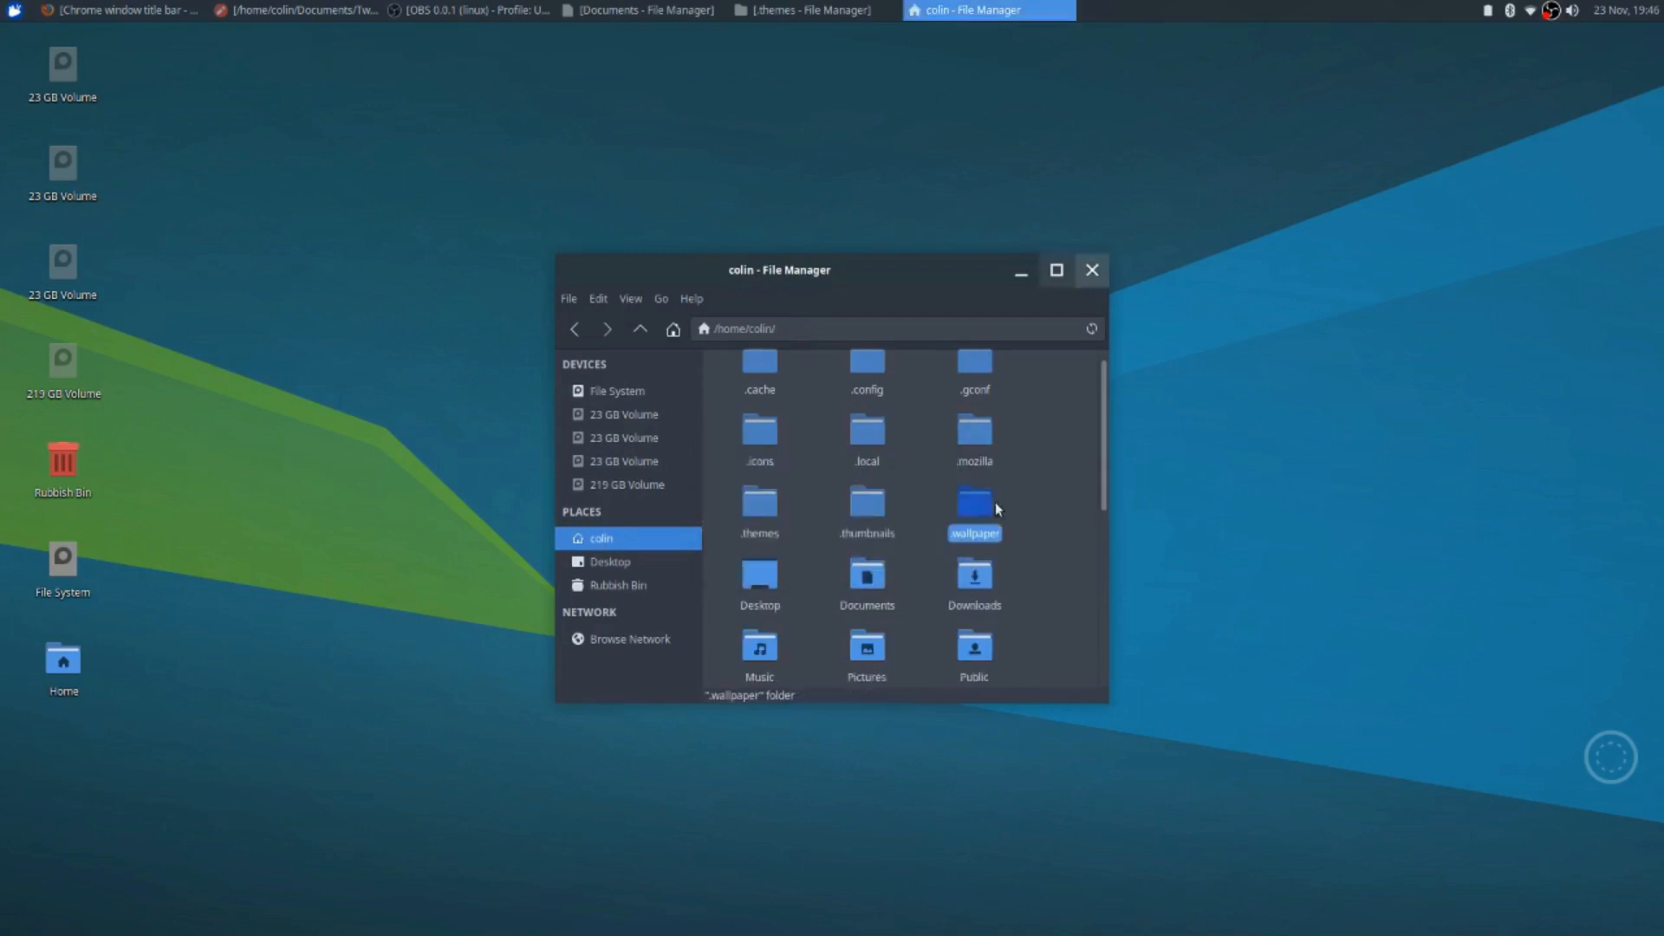
Paste the cut wallpaper files into the hidden .wallpaper folder
{"action": "double_click", "coordinate": [975, 511]}
{"action": "right_click", "coordinate": [825, 440]}
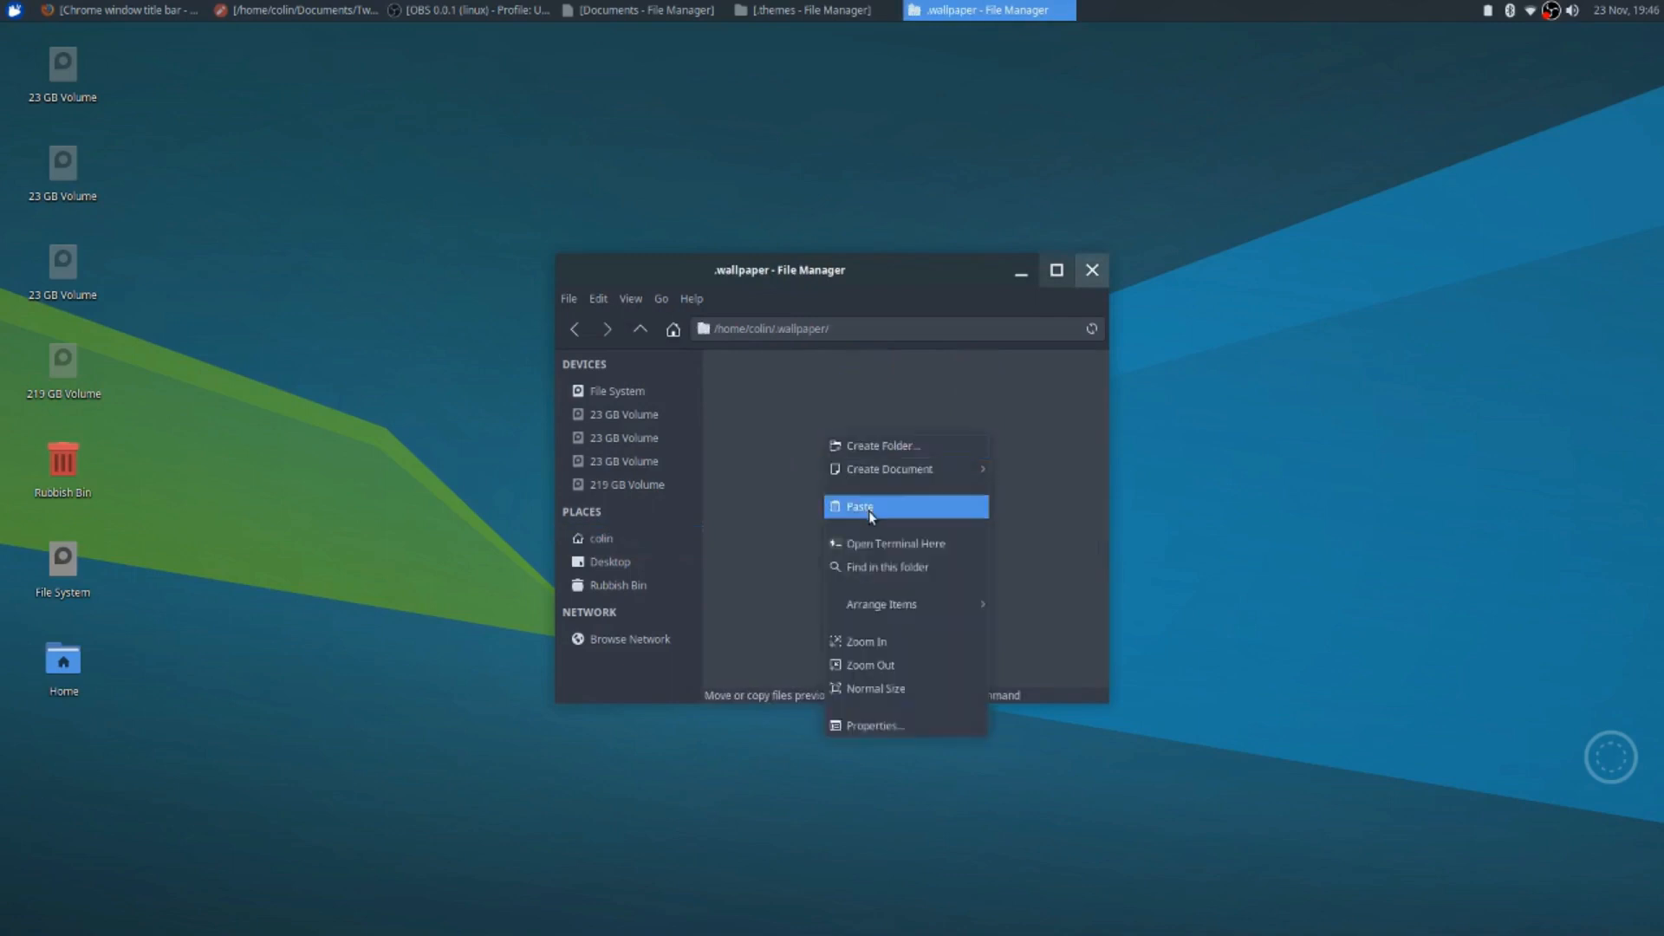
{"action": "left_click", "coordinate": [858, 508]}
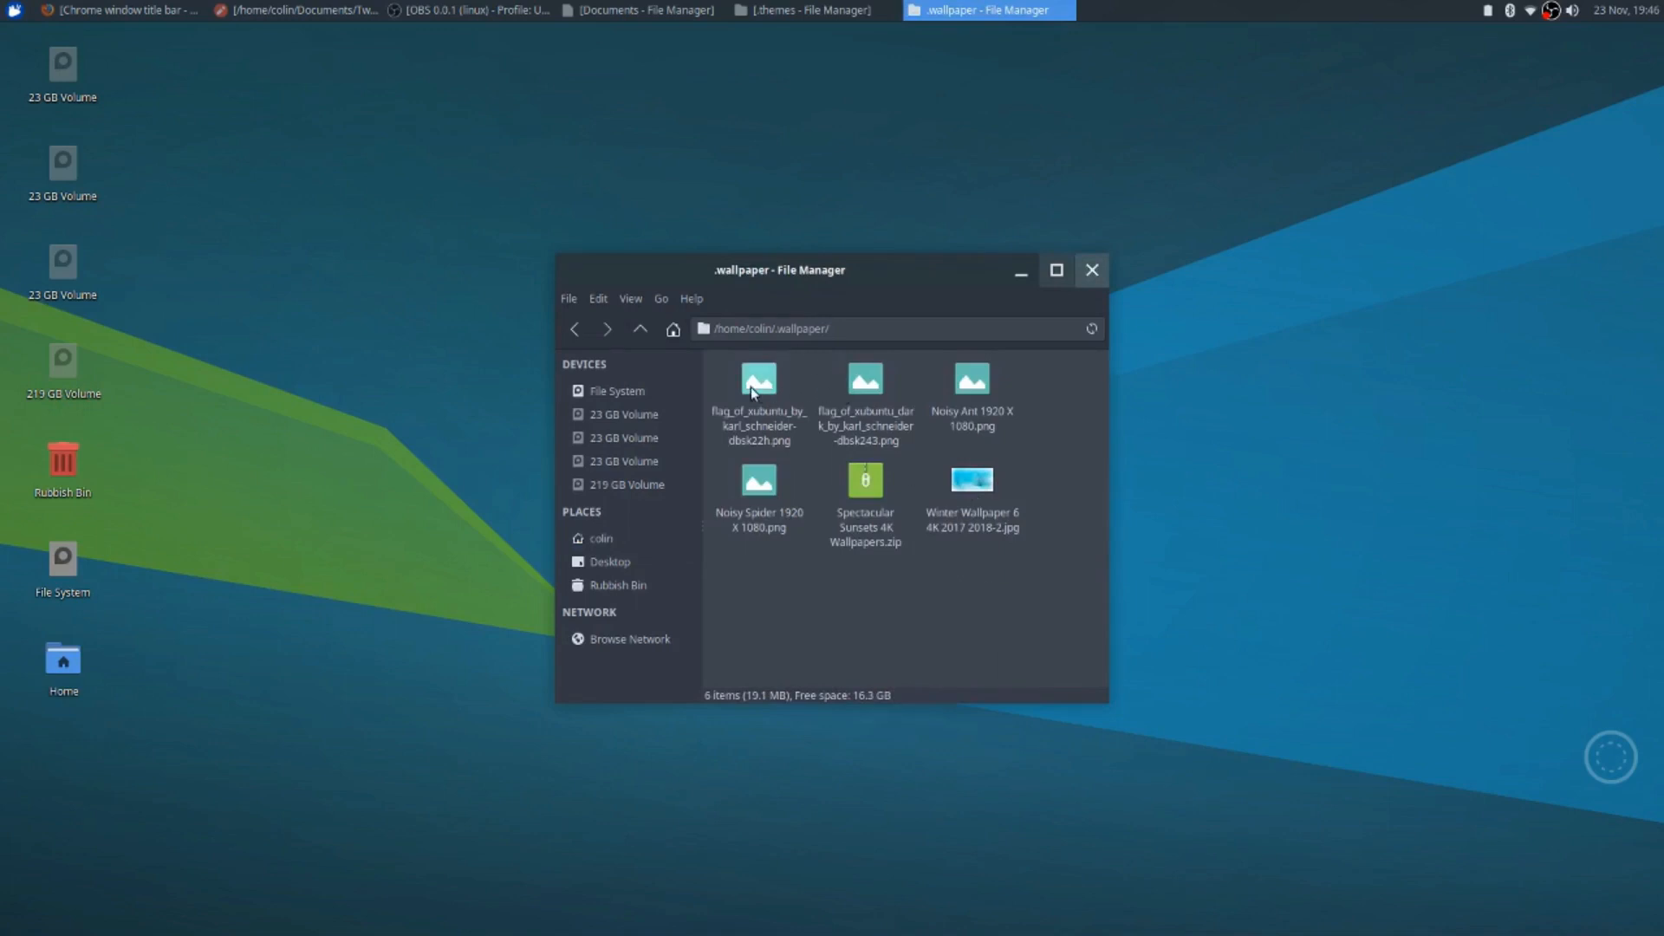
Change the Show thumbnails option in the file manager preferences so image previews are displayed, and reopen the .wallpaper folder
{"action": "left_click", "coordinate": [574, 328]}
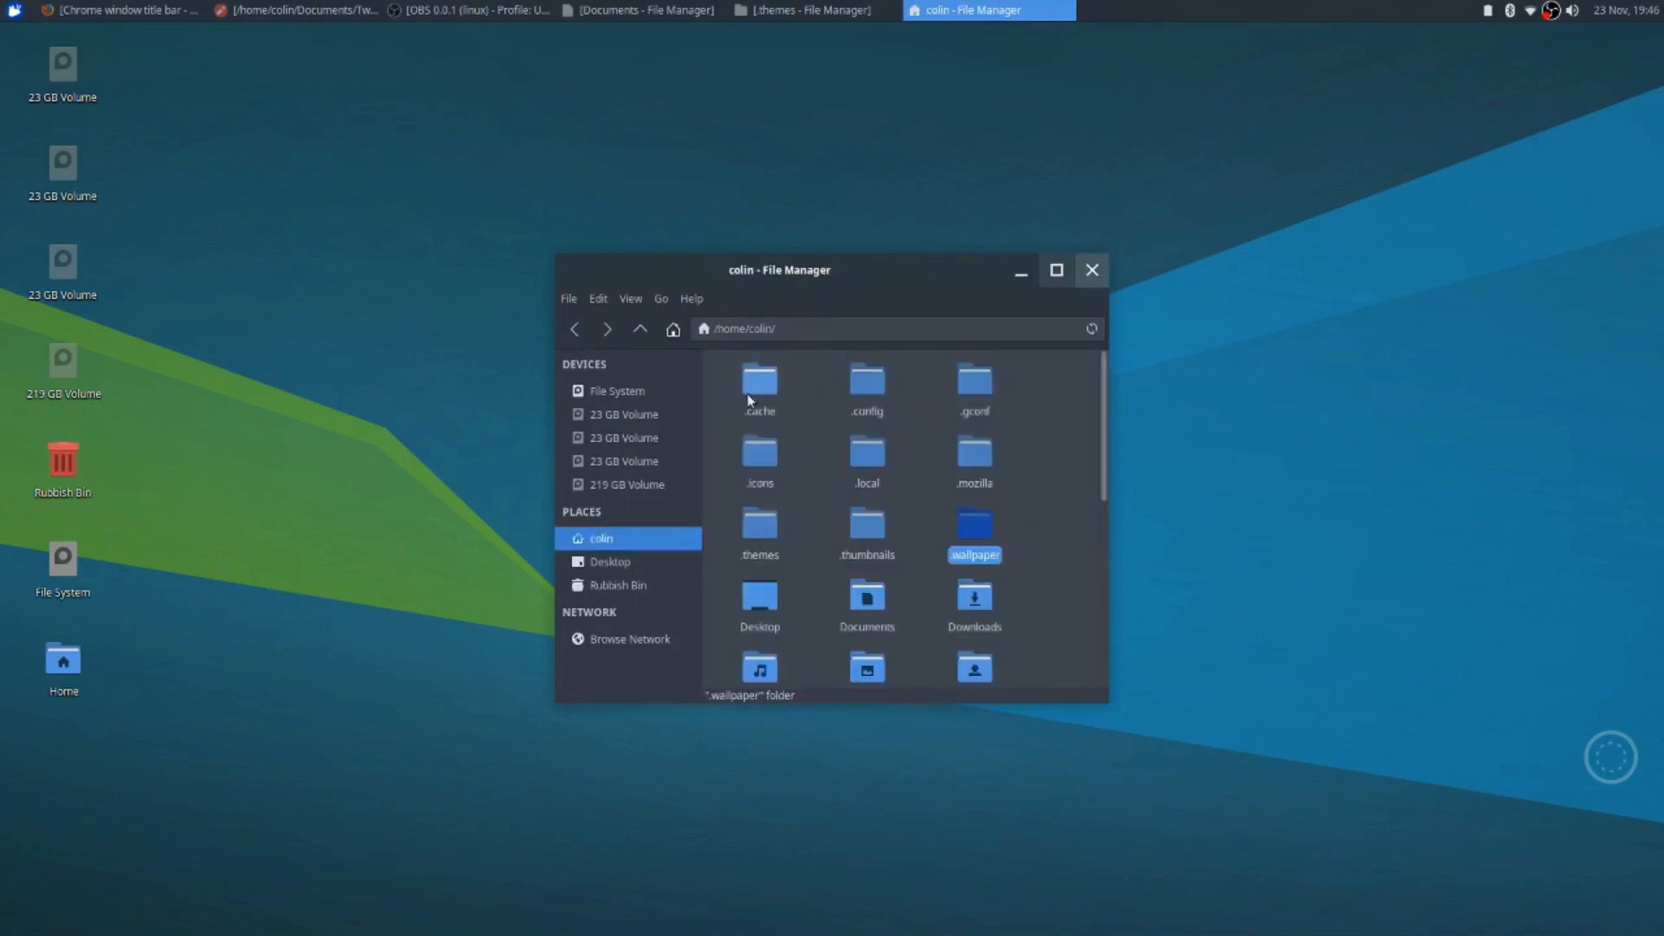
{"action": "left_click", "coordinate": [606, 301]}
{"action": "left_click", "coordinate": [647, 650]}
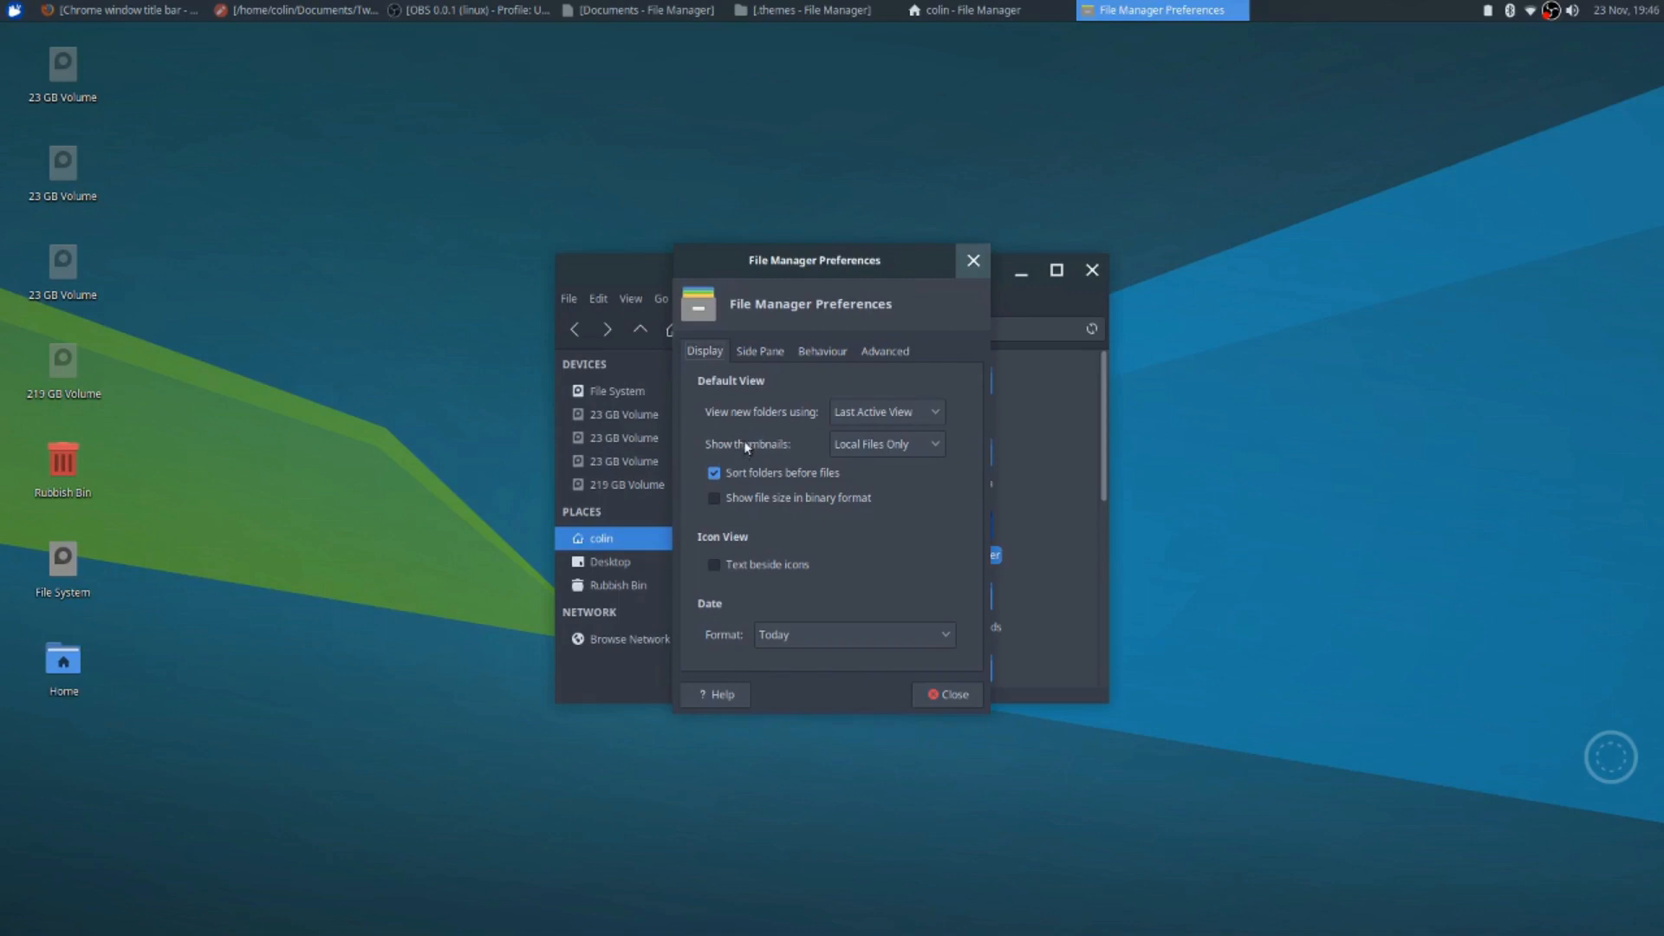
{"action": "left_click", "coordinate": [901, 442]}
{"action": "left_click", "coordinate": [880, 461]}
{"action": "left_click", "coordinate": [942, 685]}
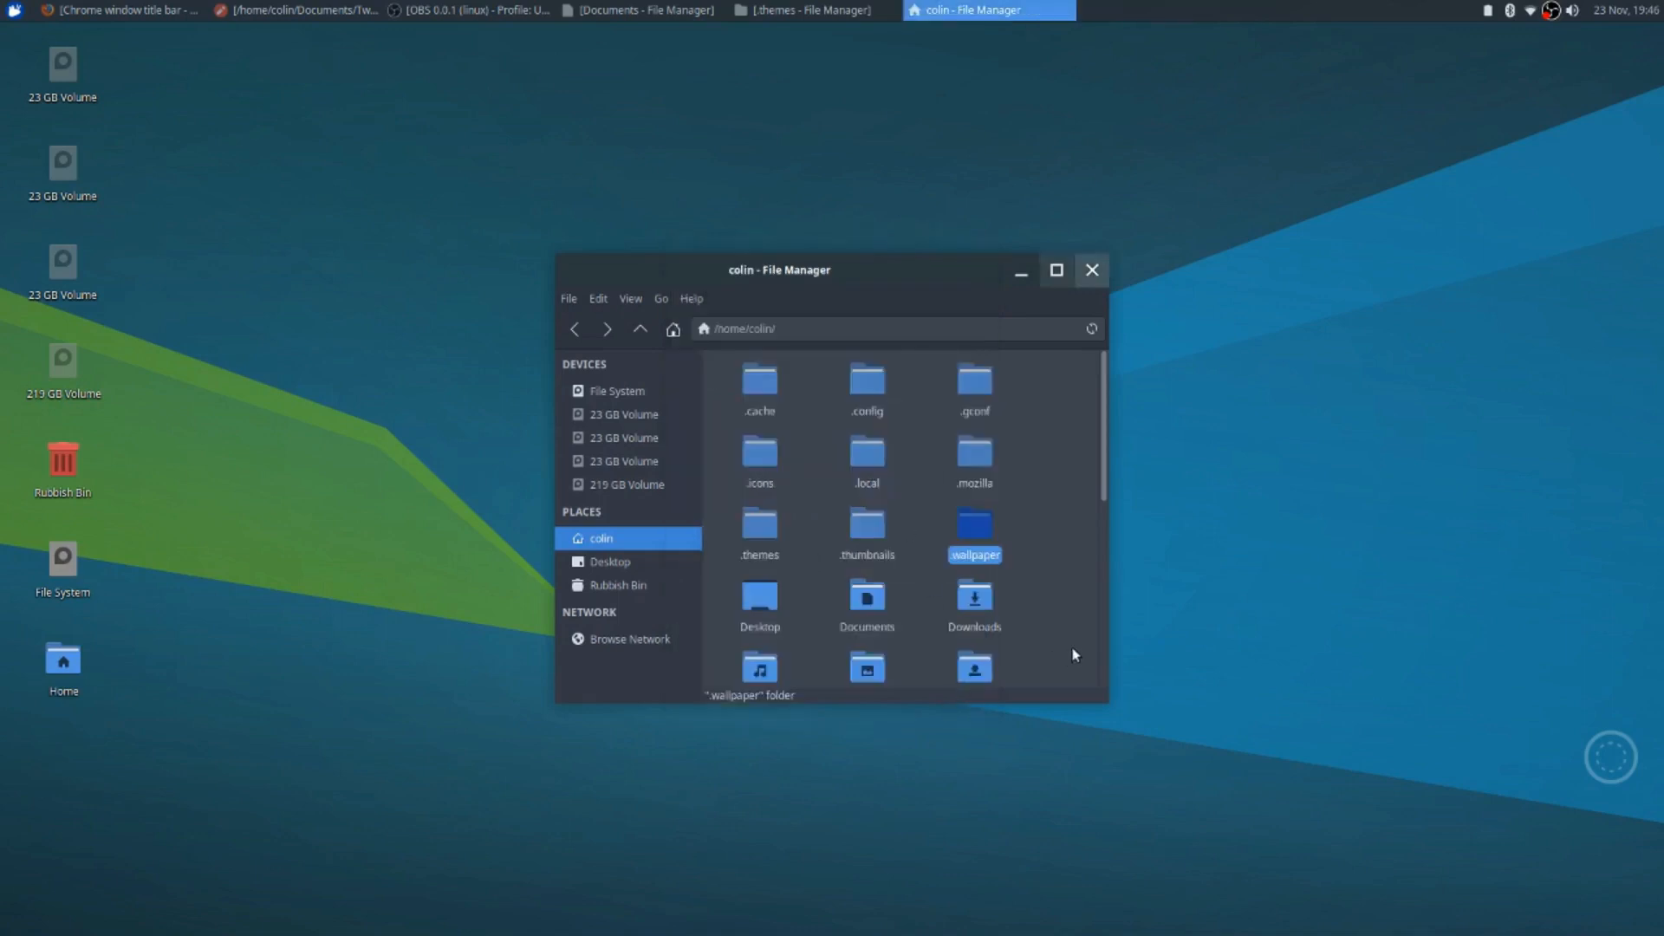
{"action": "double_click", "coordinate": [979, 523]}
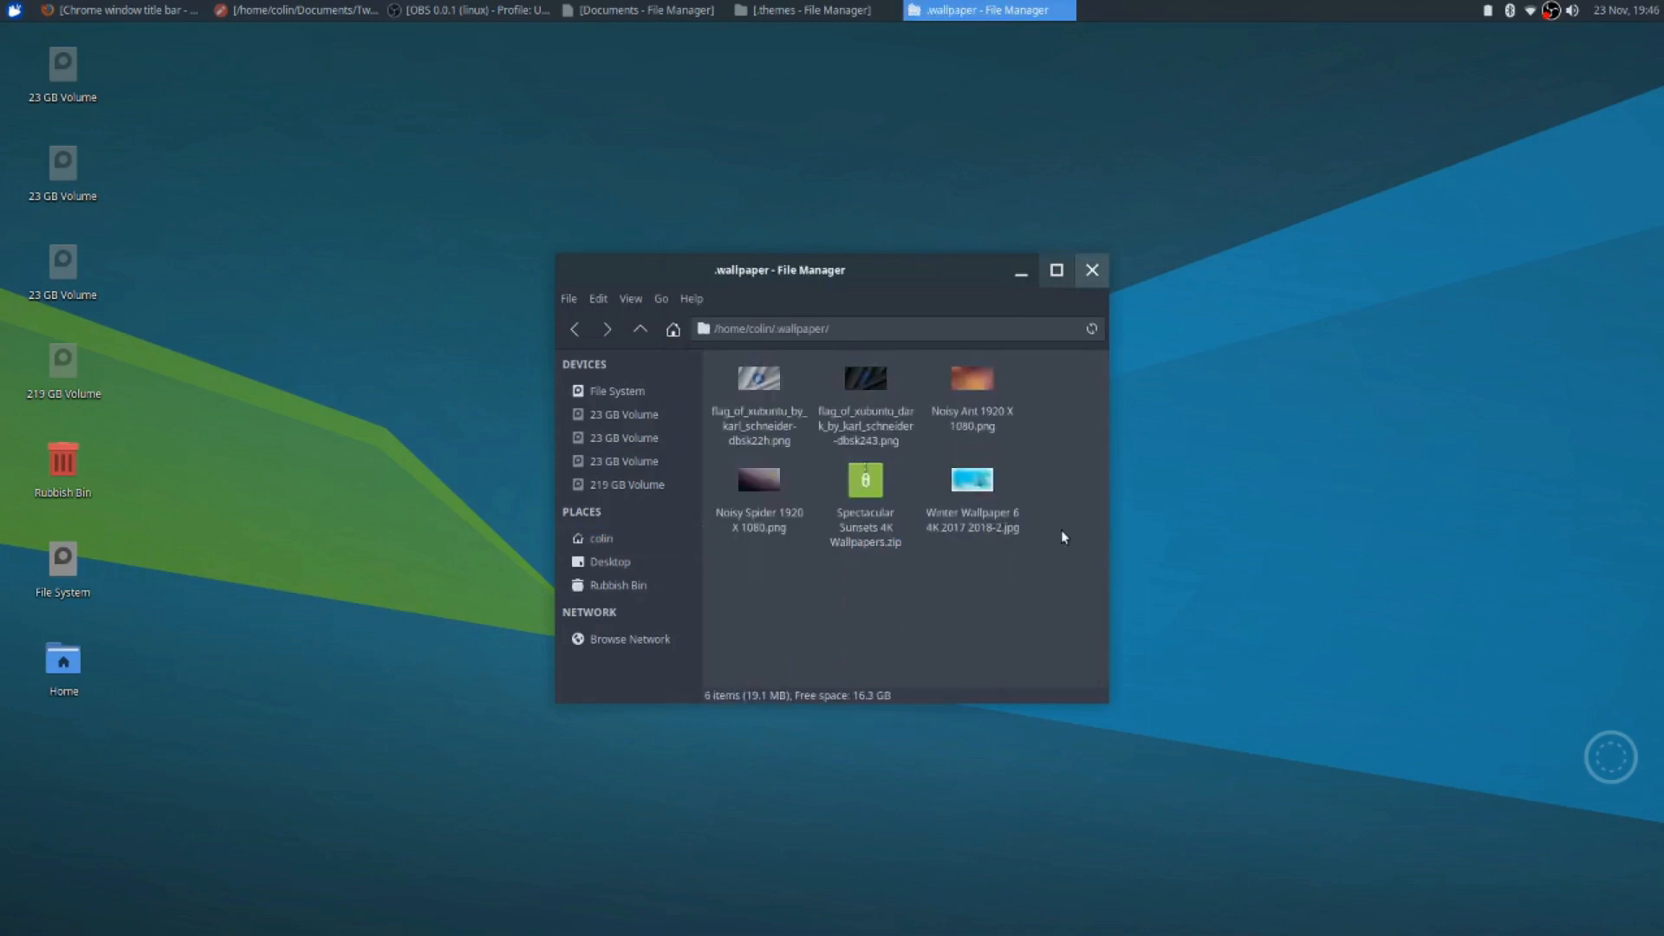
Extract Spectacular Sunsets 4K Wallpapers.zip in place and move the two extracted sunset images directly into the .wallpaper folder
{"action": "right_click", "coordinate": [853, 472]}
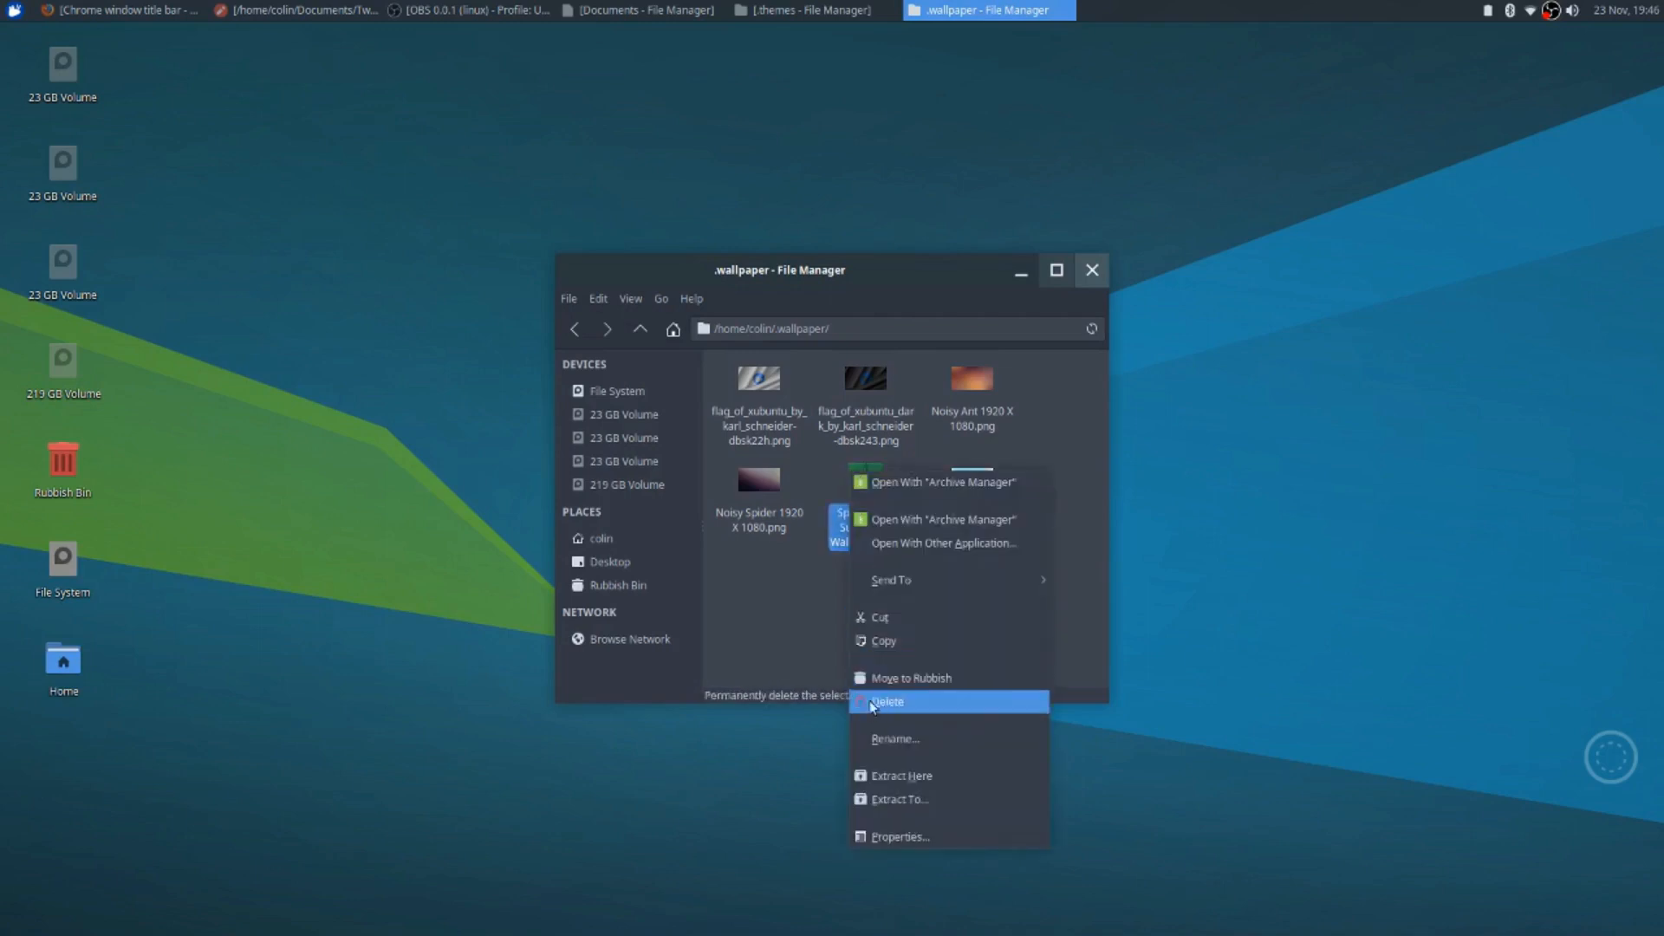
{"action": "left_click", "coordinate": [891, 780]}
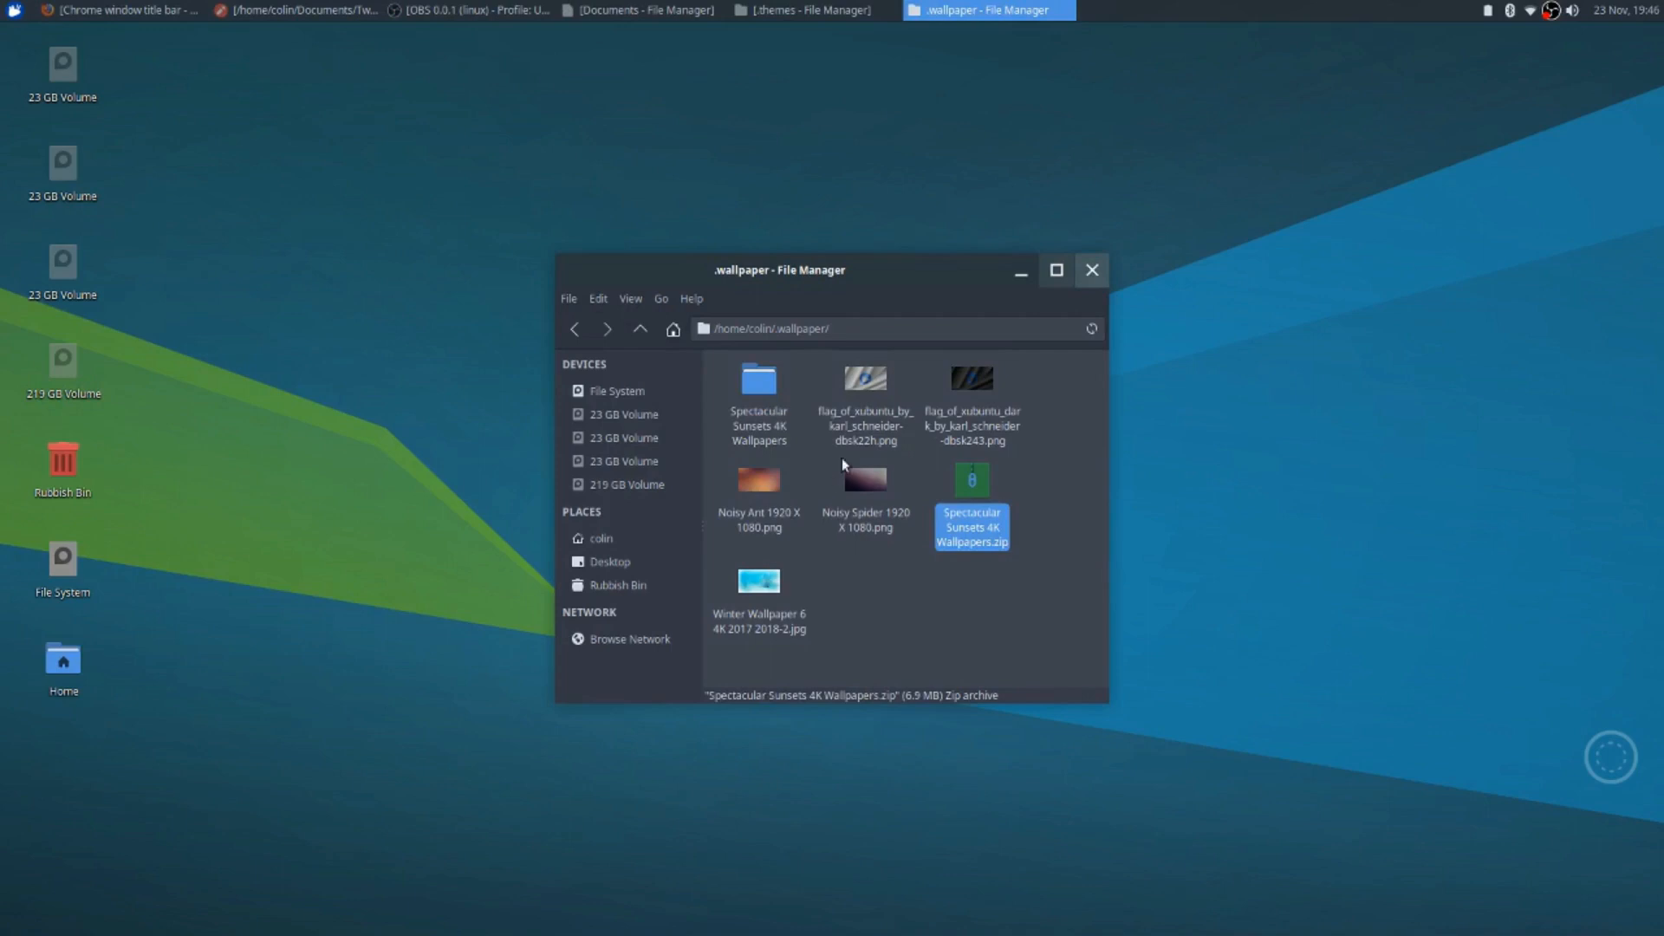
{"action": "double_click", "coordinate": [759, 382]}
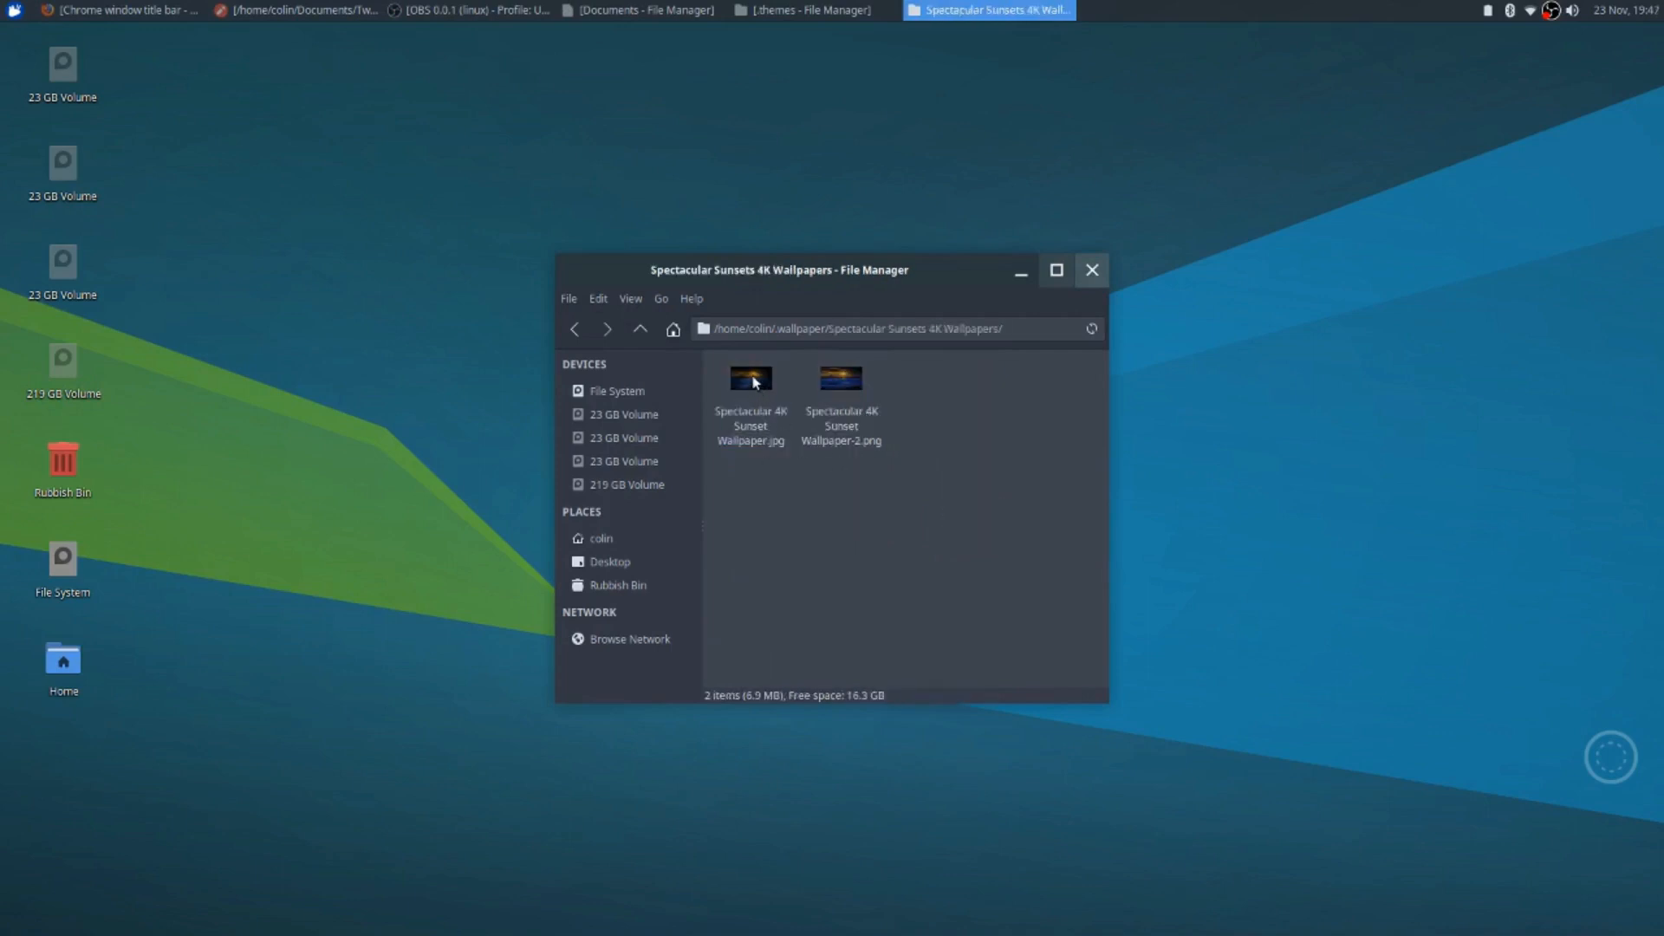
{"action": "left_click_drag", "start_coordinate": [905, 369], "coordinate": [902, 371]}
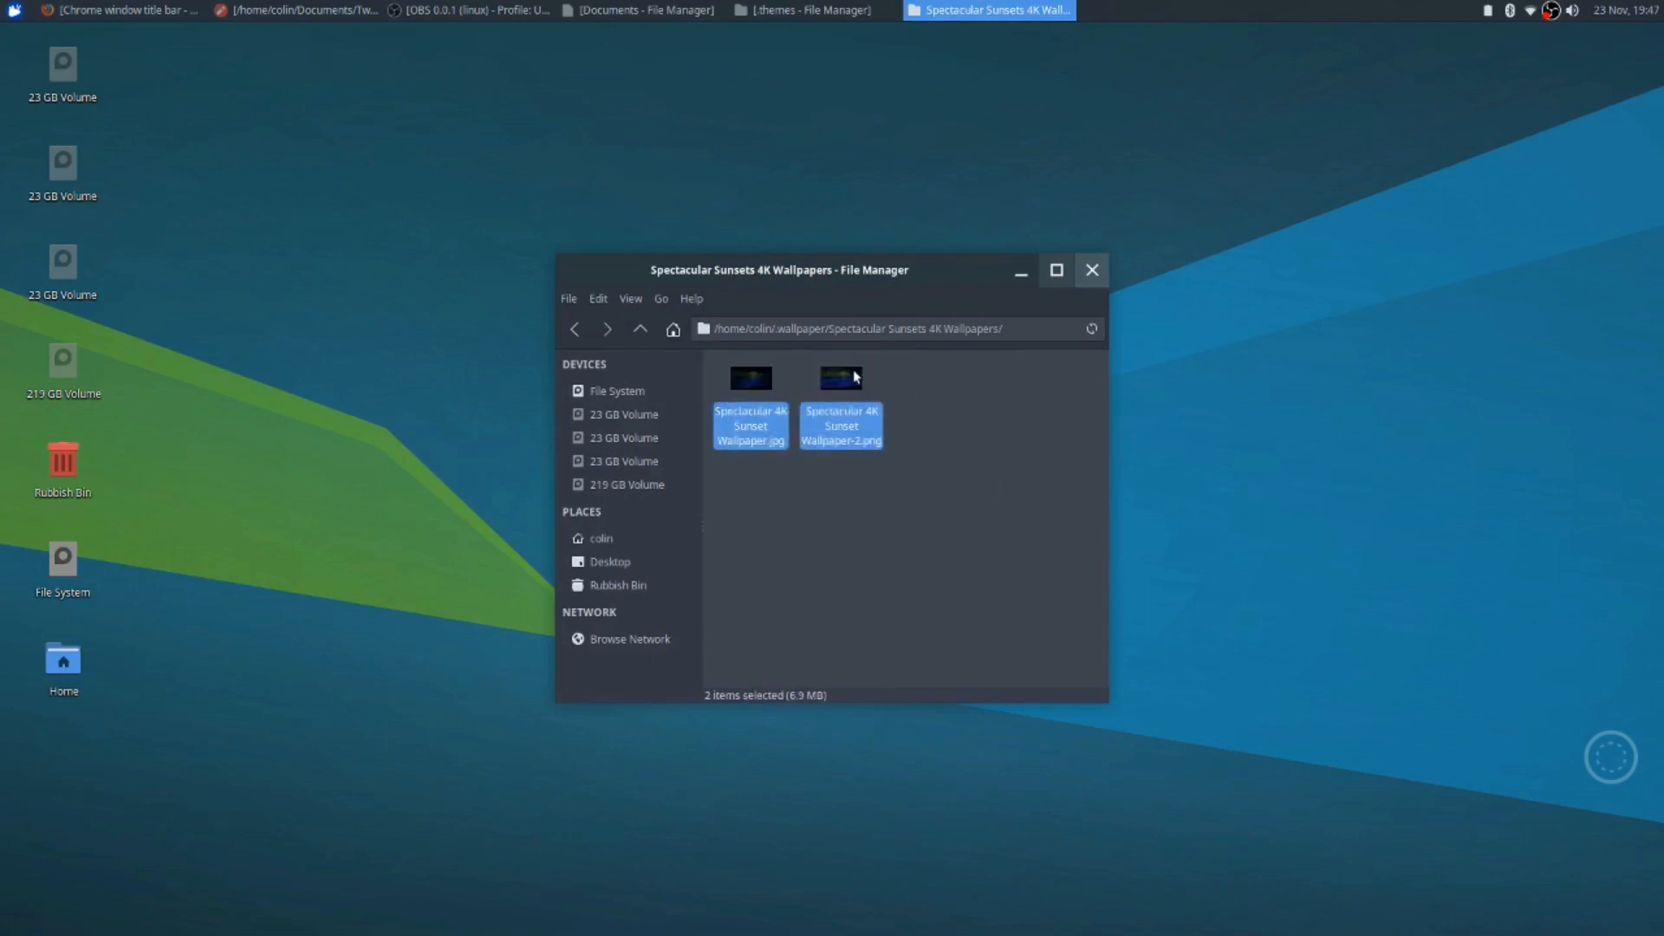
{"action": "right_click", "coordinate": [854, 371]}
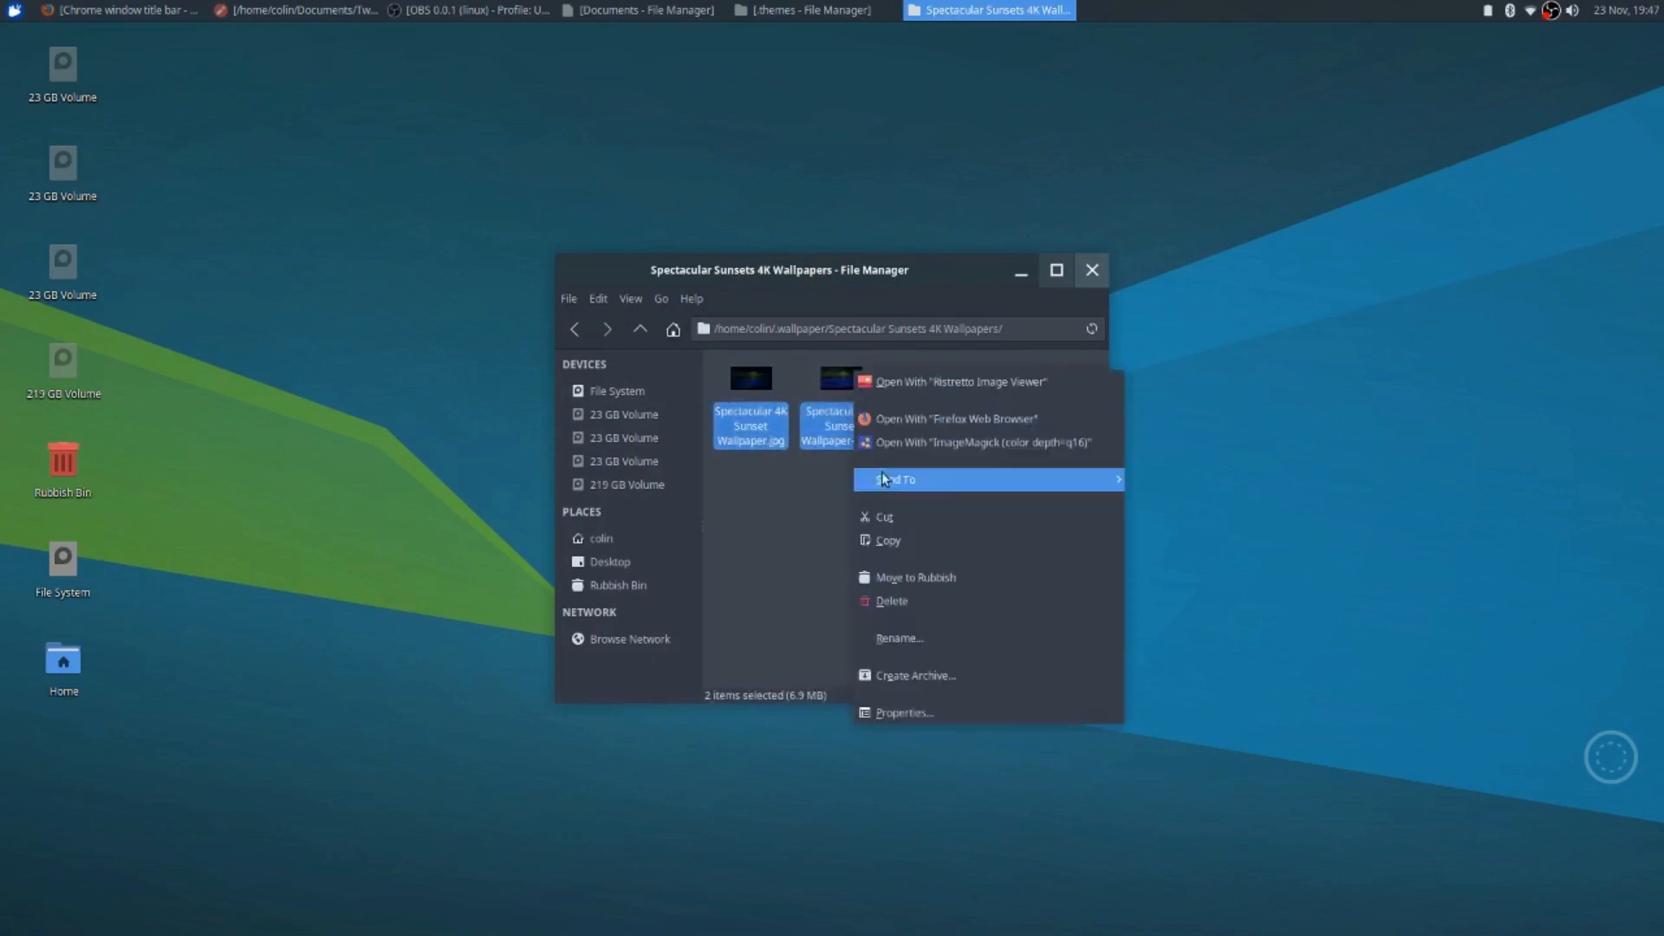
{"action": "left_click", "coordinate": [885, 518]}
{"action": "left_click", "coordinate": [575, 330]}
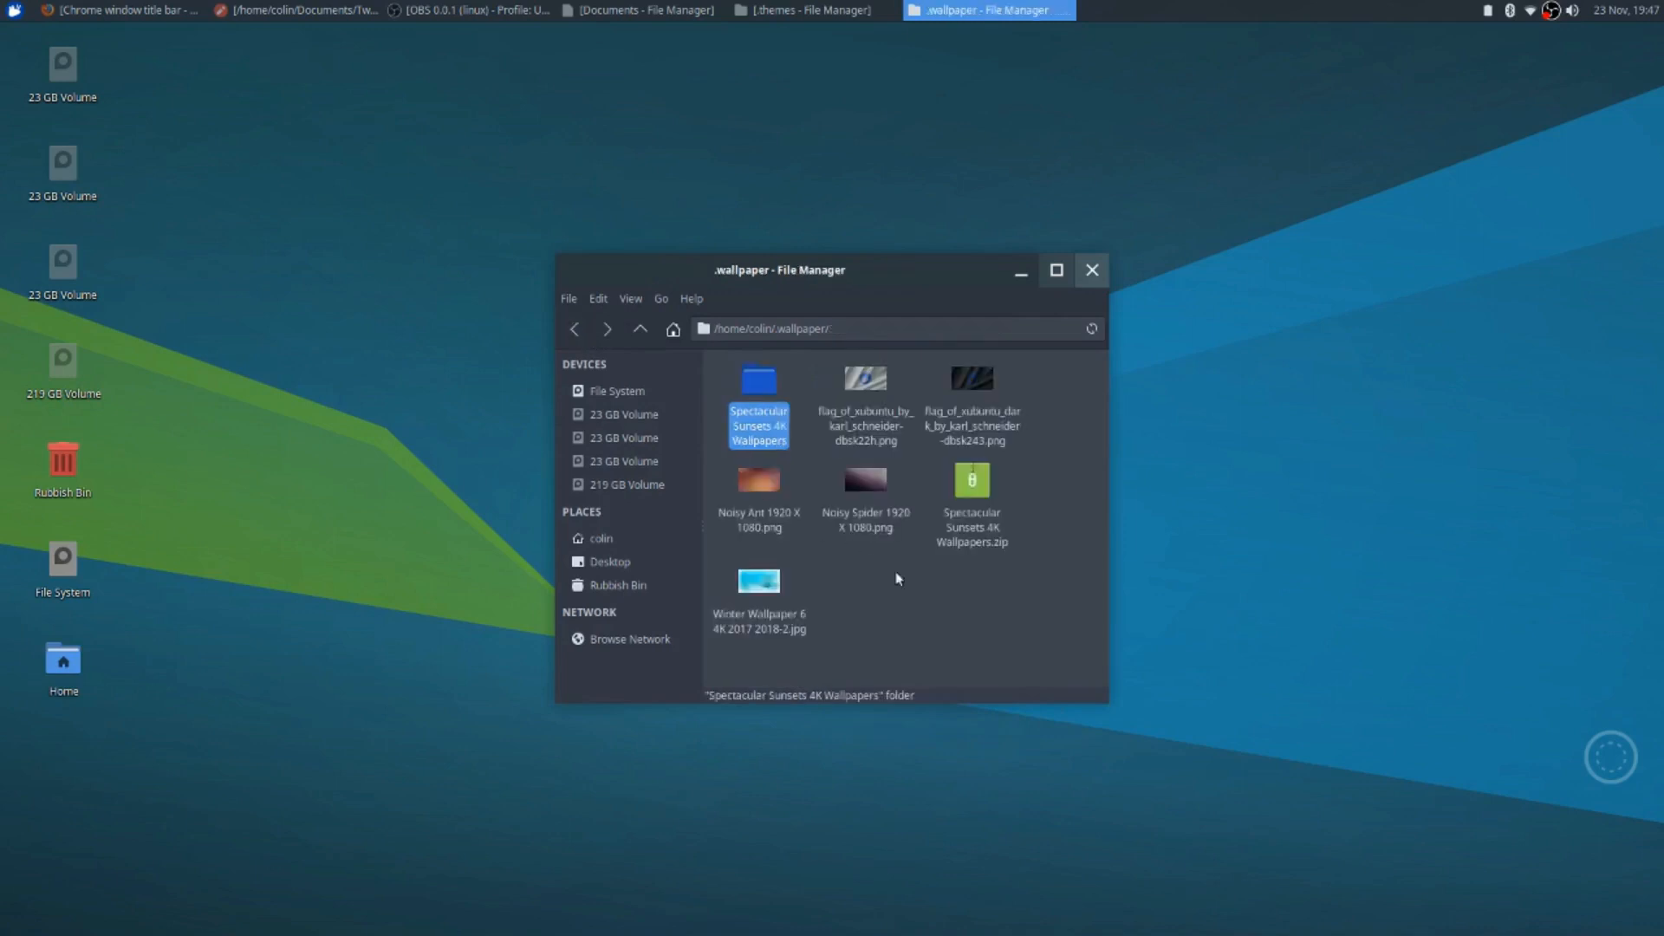
{"action": "right_click", "coordinate": [937, 605]}
{"action": "left_click", "coordinate": [980, 679]}
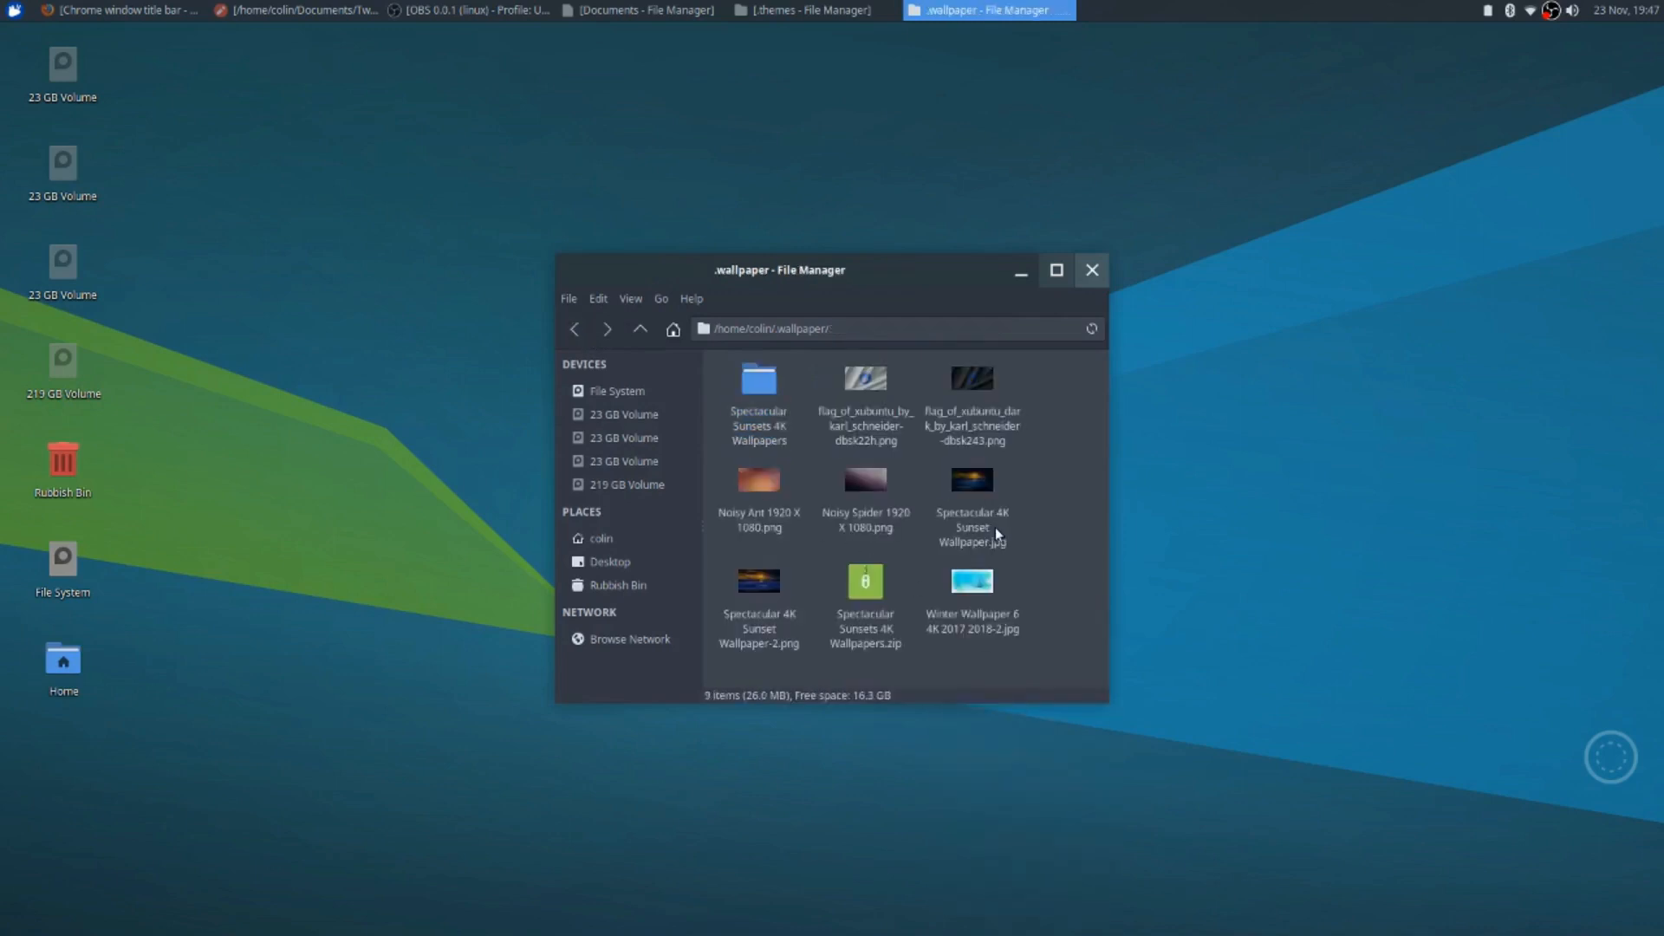
Set the flag_of_xubuntu image ending in dbsk22h.png as the desktop wallpaper and browse the folder's wallpapers in the desktop settings
{"action": "right_click", "coordinate": [864, 379]}
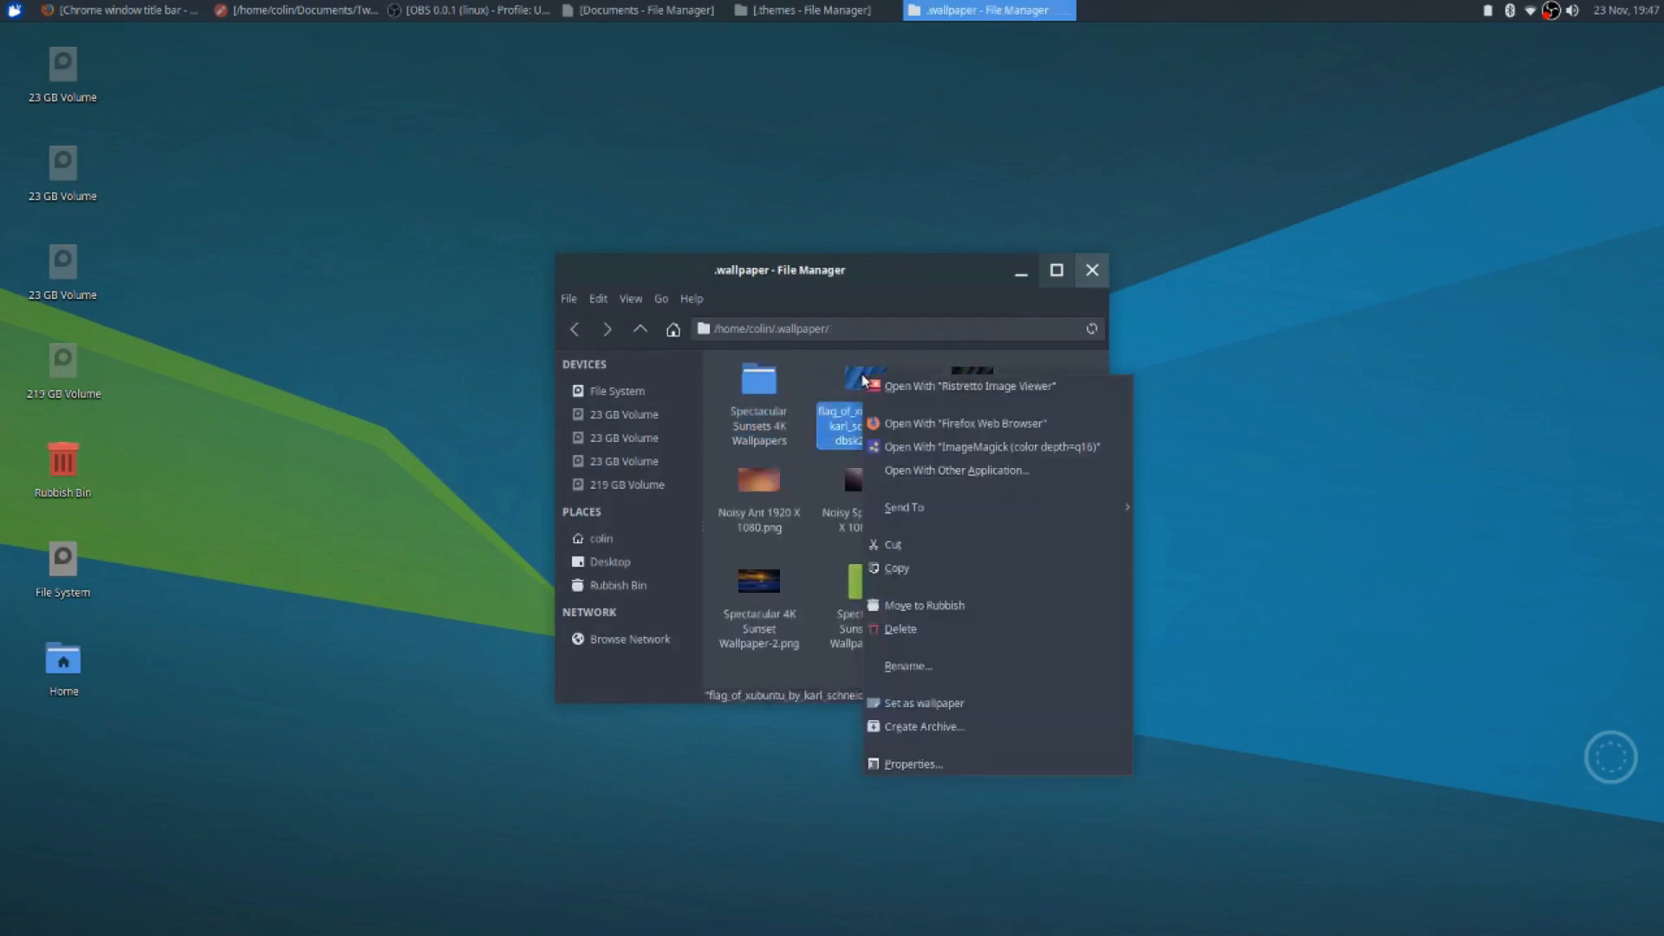
{"action": "left_click", "coordinate": [923, 703]}
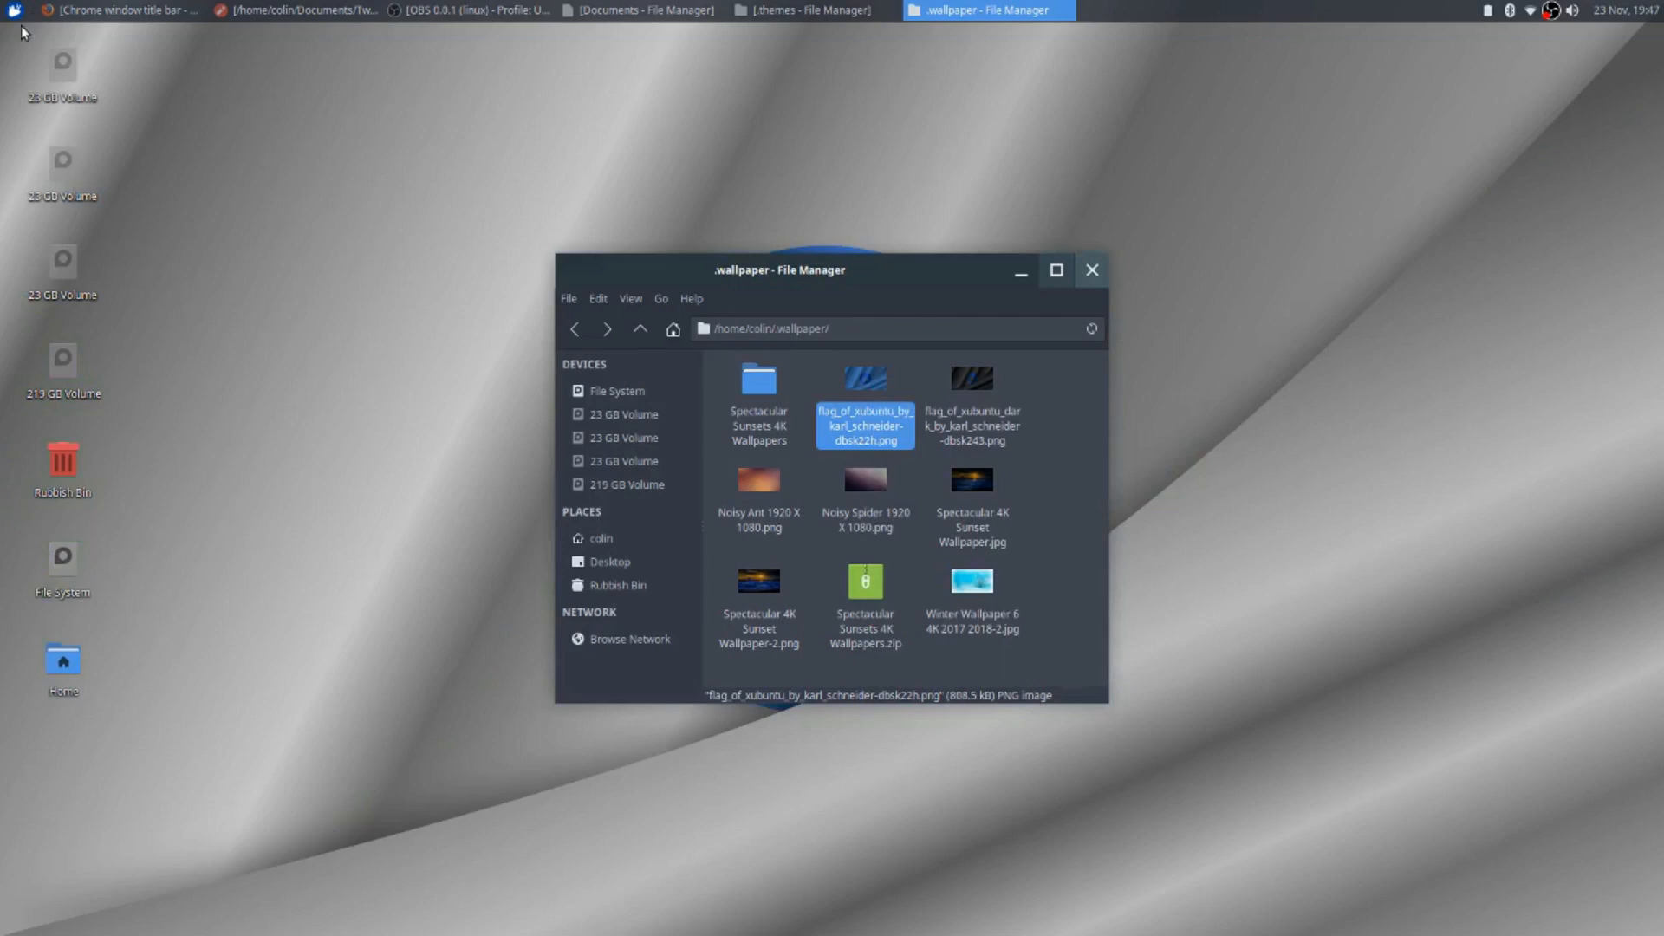
{"action": "right_click", "coordinate": [240, 137]}
{"action": "left_click", "coordinate": [310, 418]}
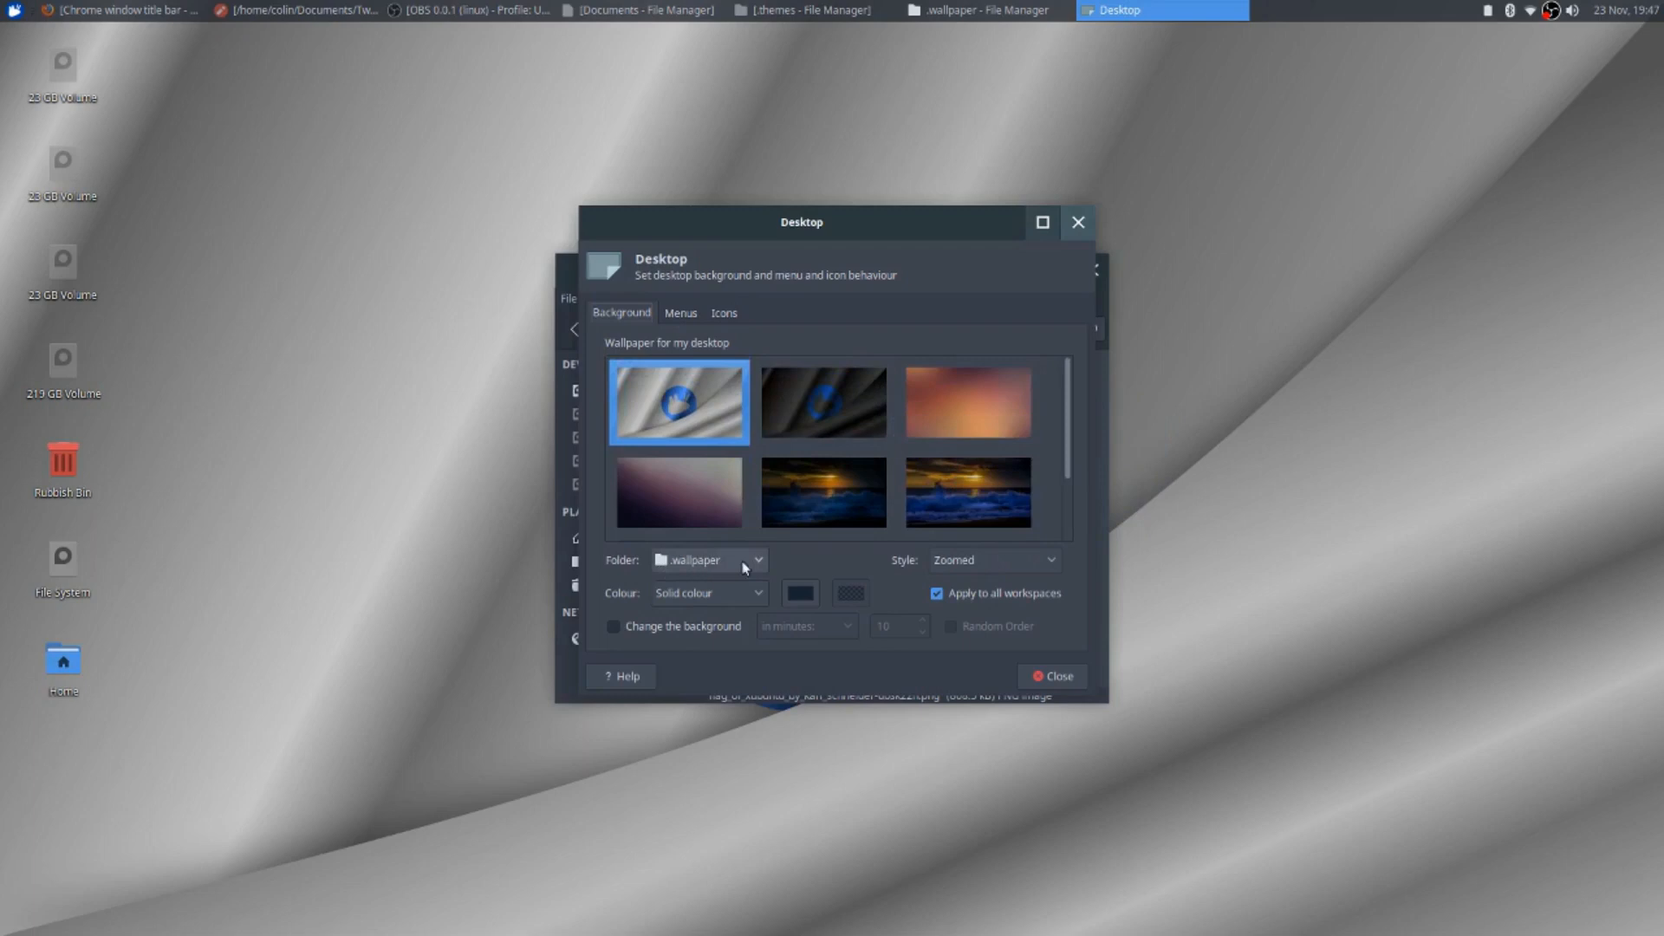
{"action": "scroll", "coordinate": [841, 440], "scroll_direction": "down", "scroll_amount": 2}
{"action": "scroll", "coordinate": [841, 440], "scroll_direction": "up", "scroll_amount": 2}
{"action": "scroll", "coordinate": [844, 449], "scroll_direction": "down", "scroll_amount": 2}
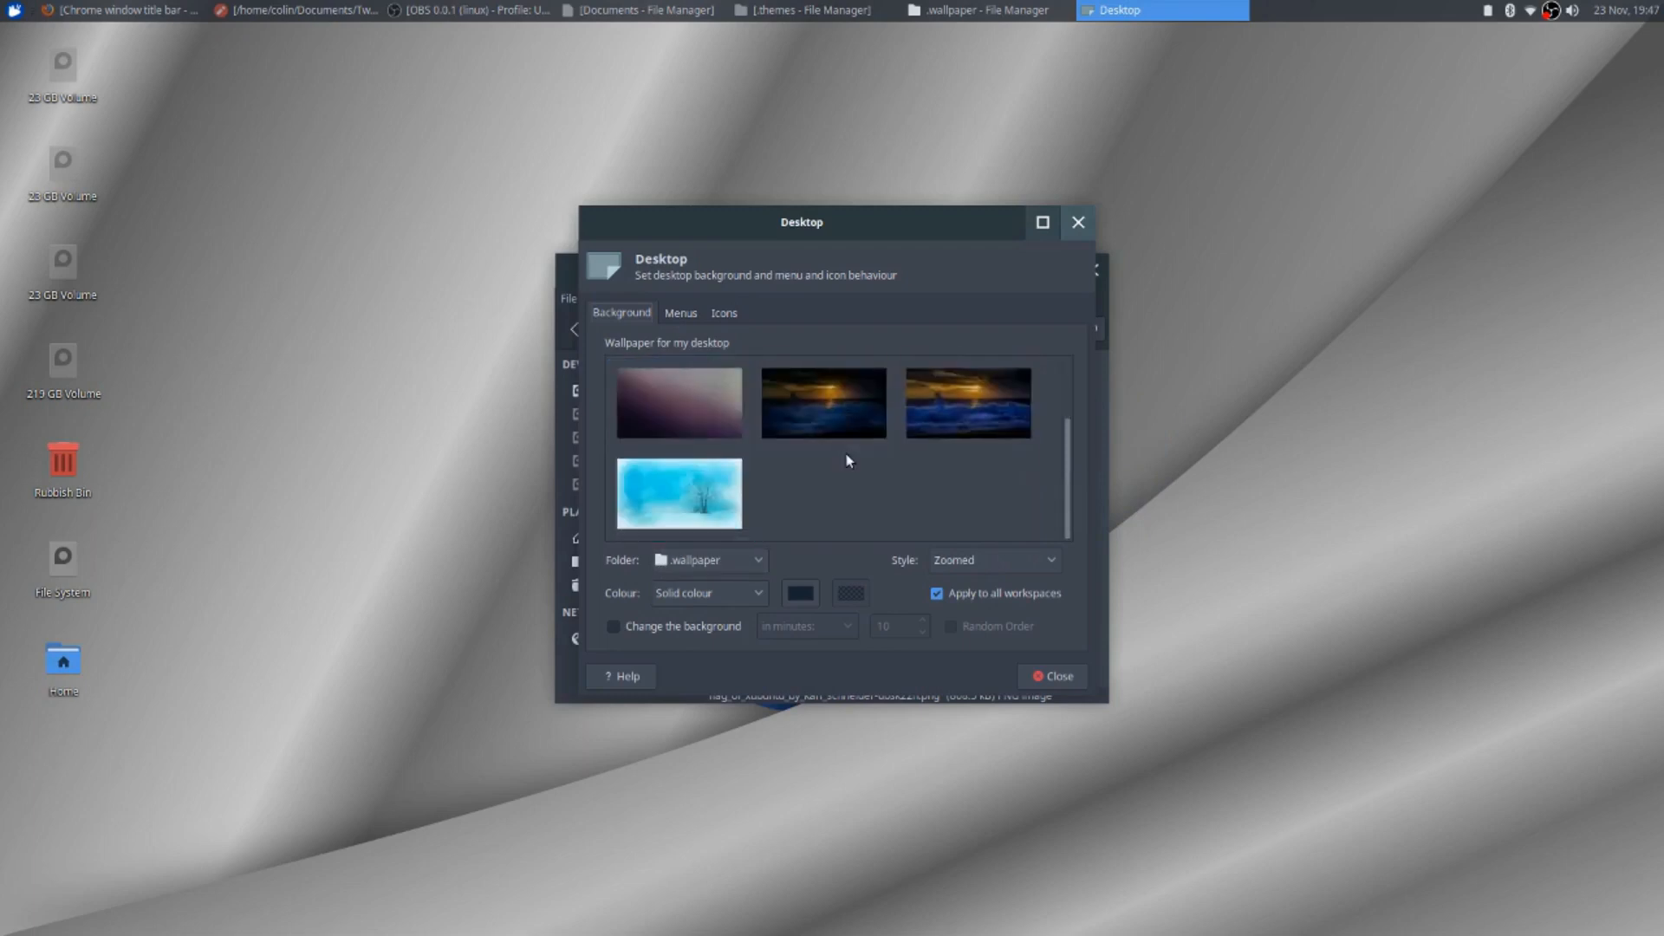
Switch the desktop settings' wallpaper folder to backgrounds to view its contents, and close the settings
{"action": "left_click", "coordinate": [747, 562]}
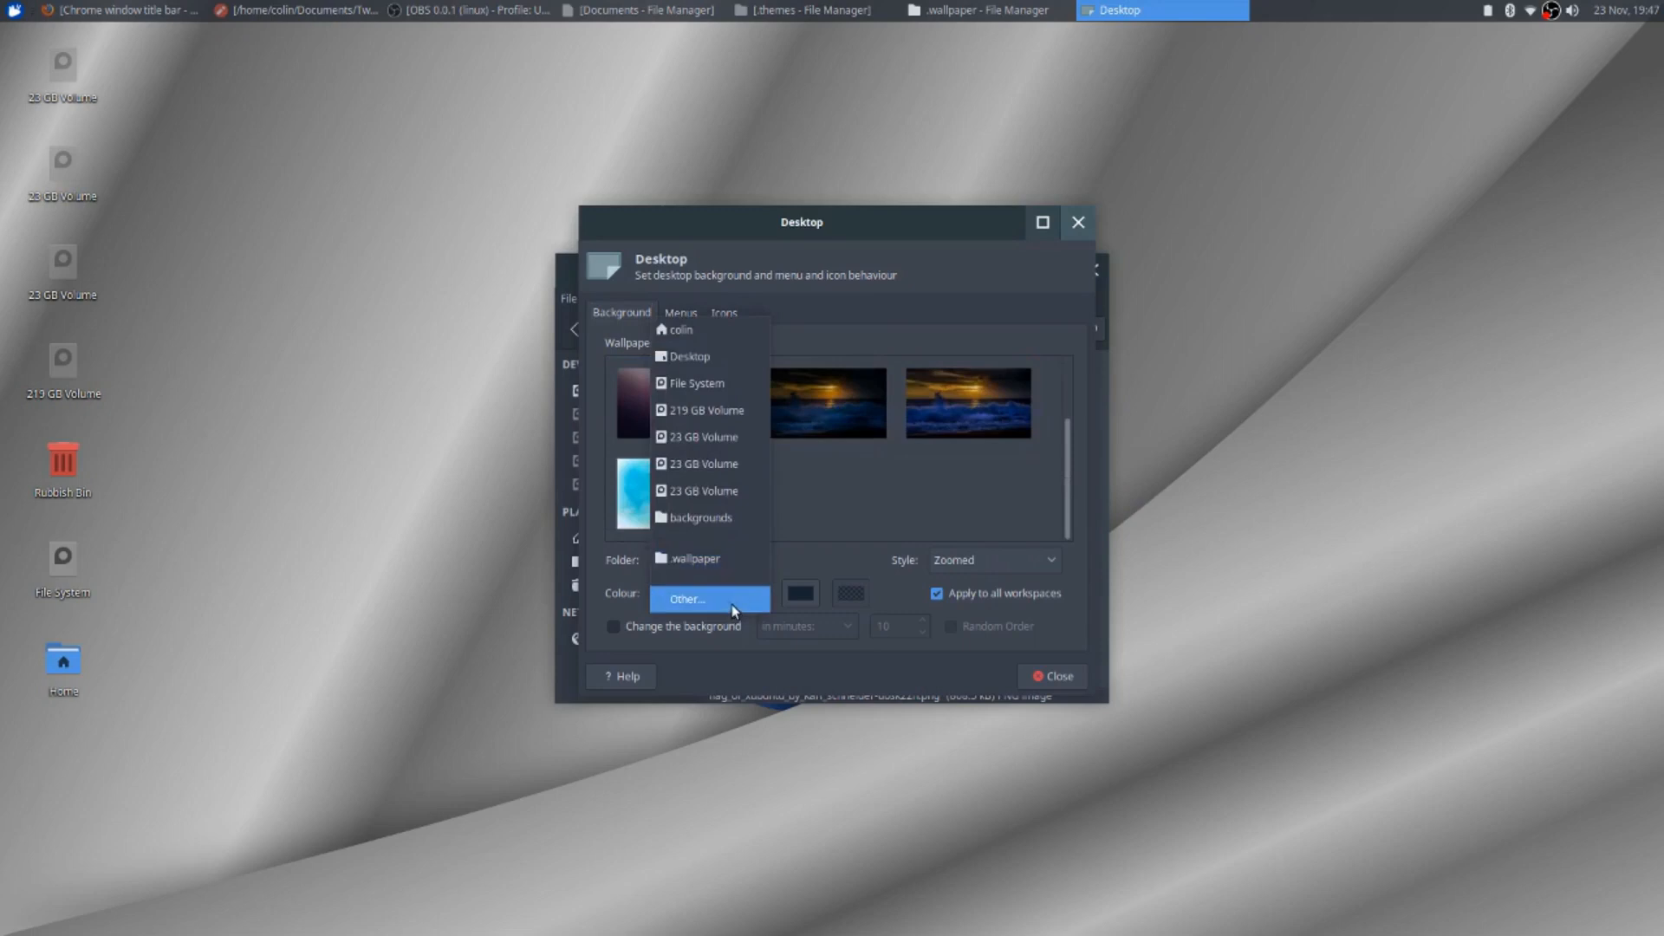
{"action": "left_click", "coordinate": [1339, 455]}
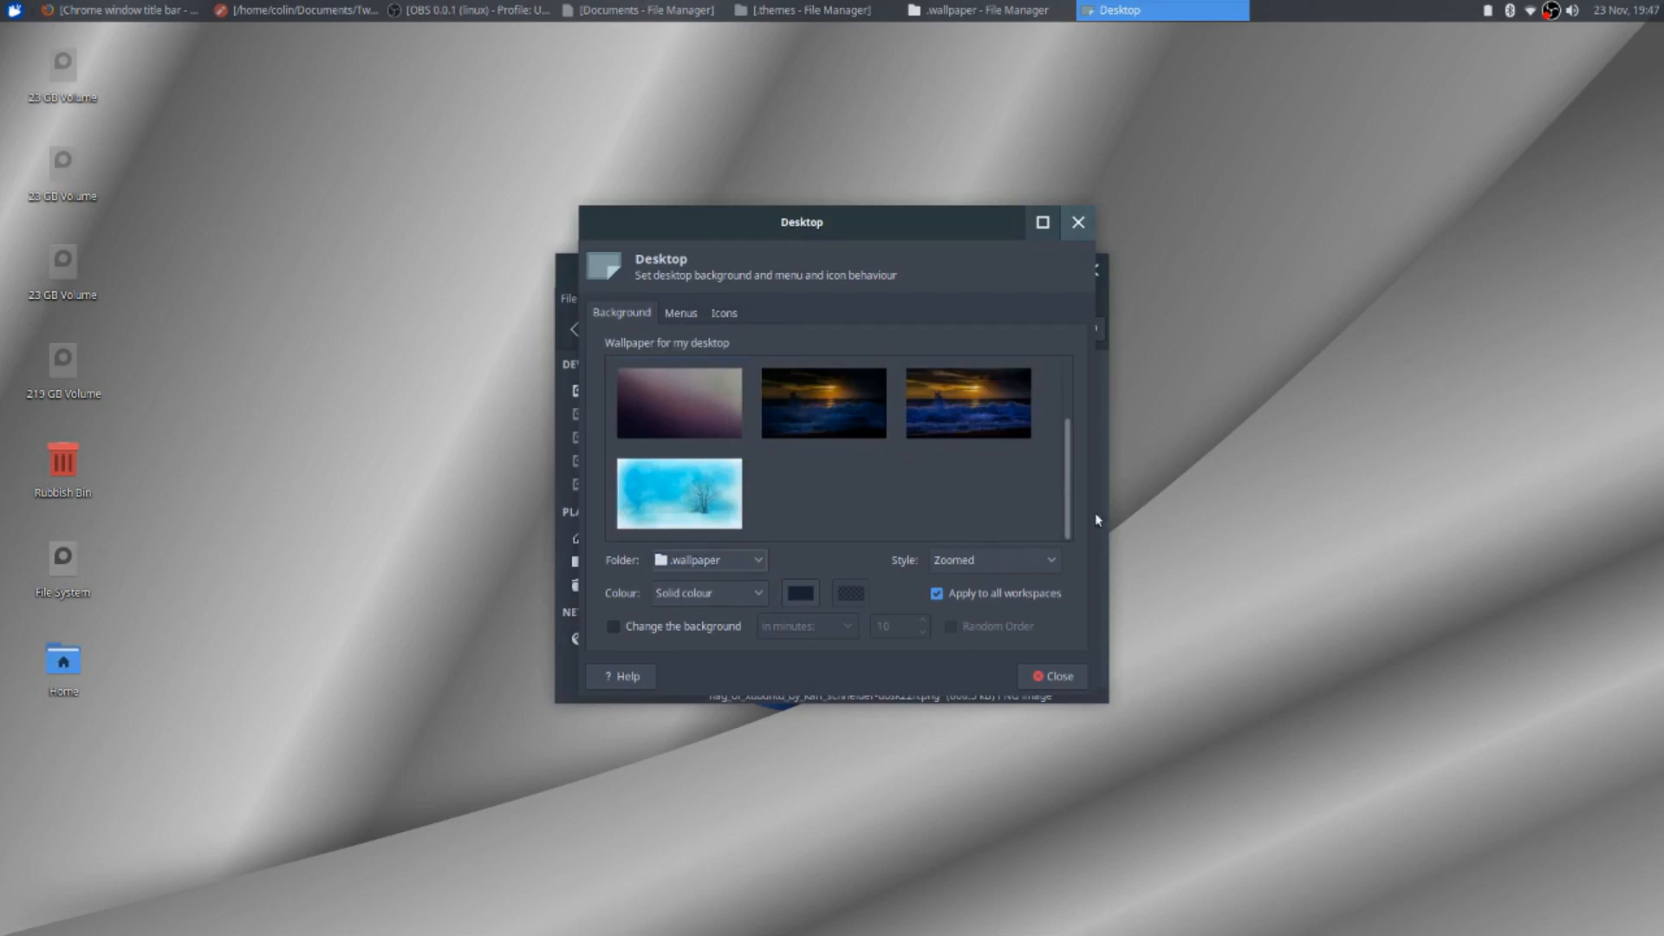
{"action": "left_click", "coordinate": [747, 562]}
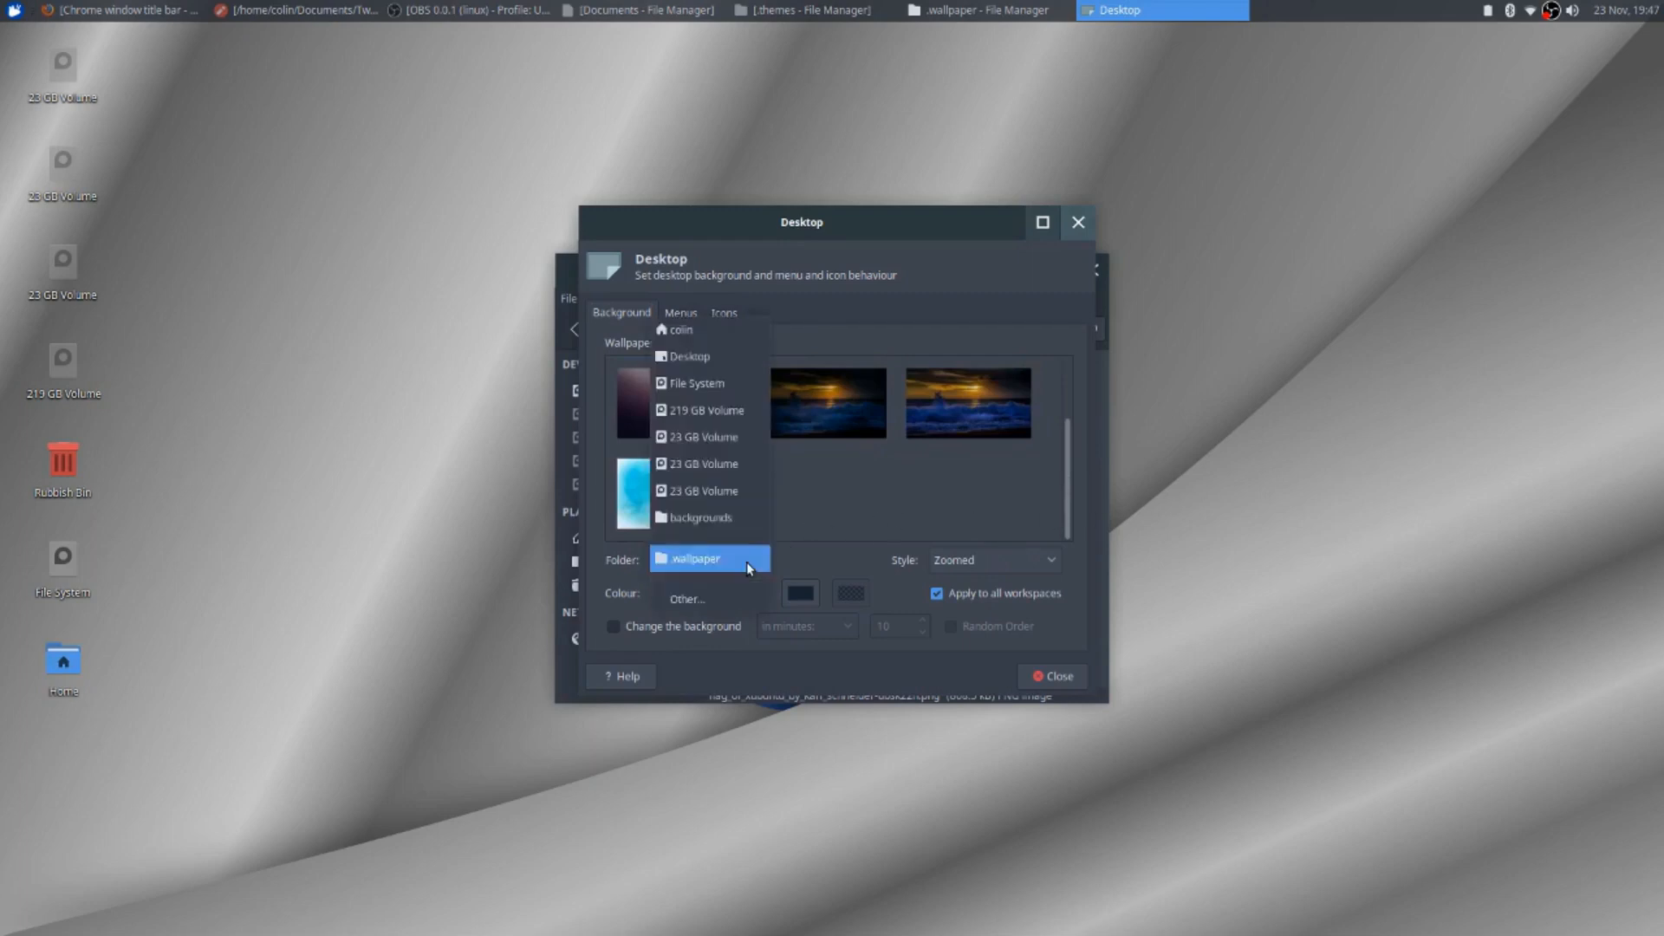
{"action": "left_click", "coordinate": [719, 518]}
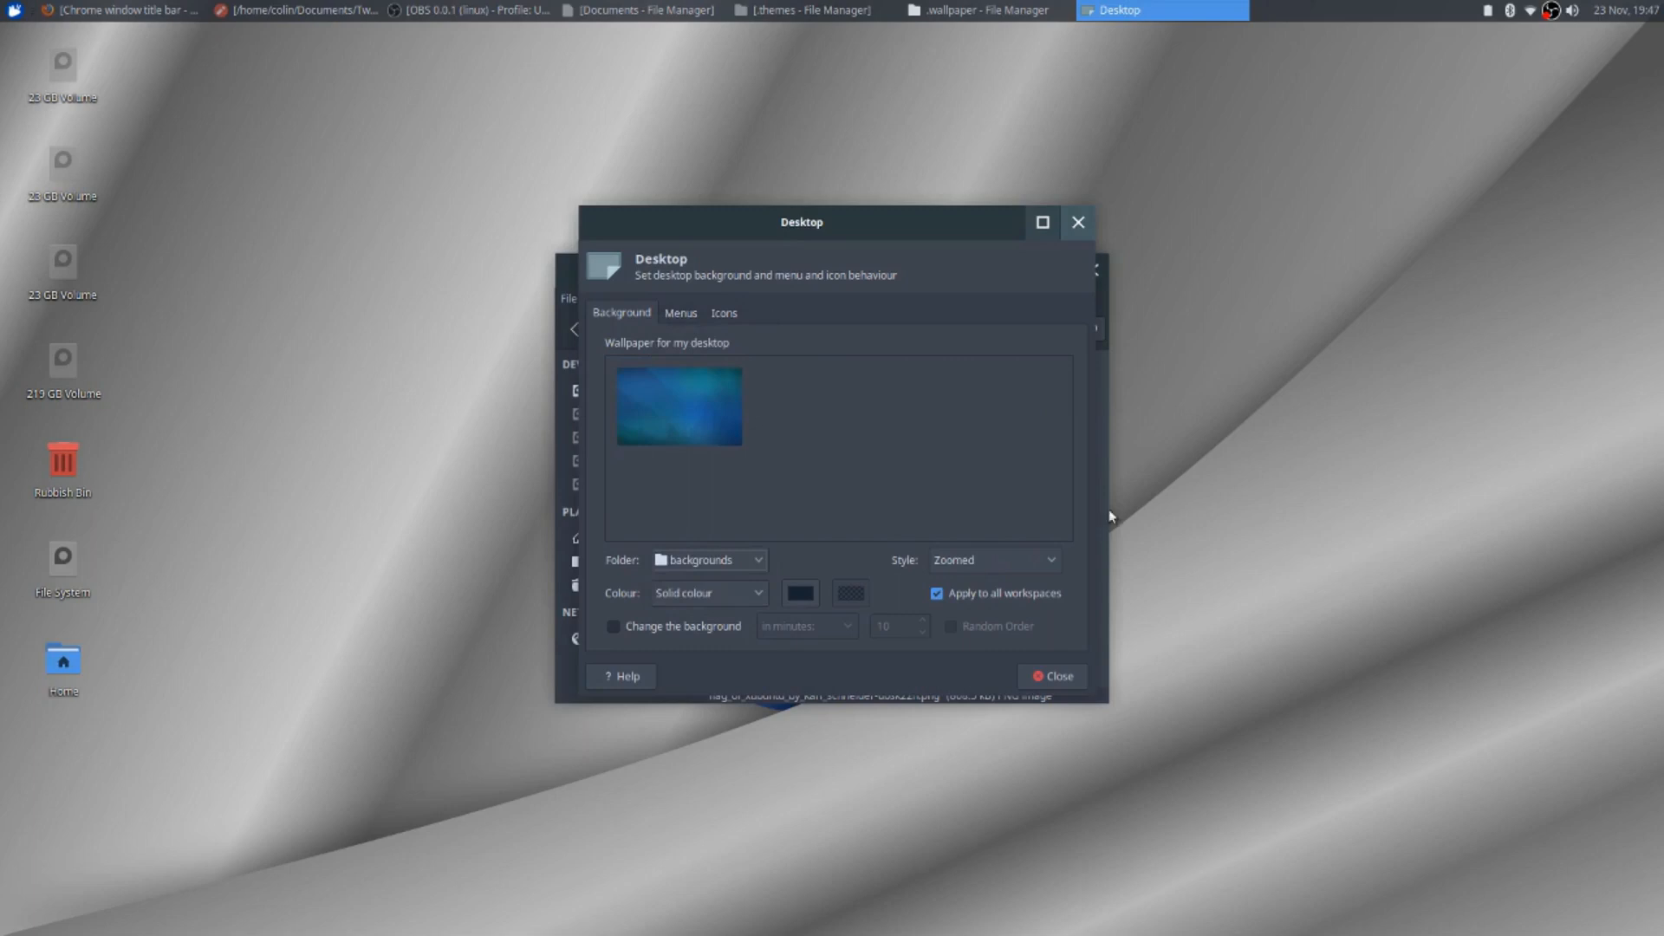
{"action": "left_click", "coordinate": [1056, 677]}
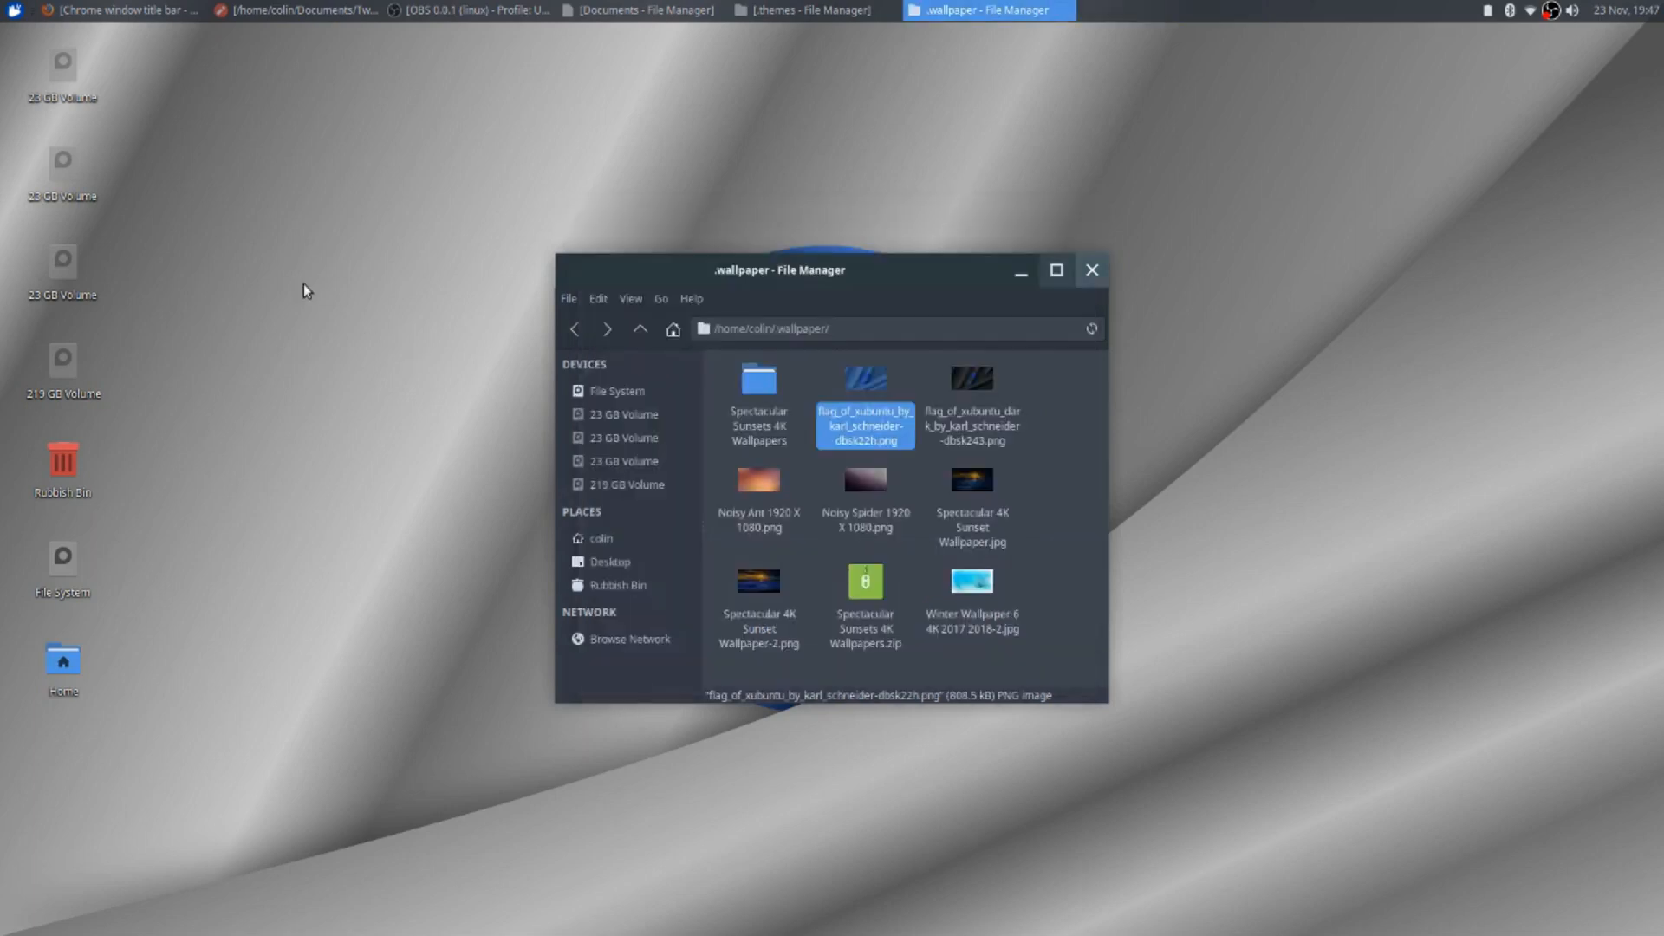
Browse from the home folder to /usr/share/backgrounds/xfce to examine the wallpapers stored there
{"action": "double_click", "coordinate": [41, 657]}
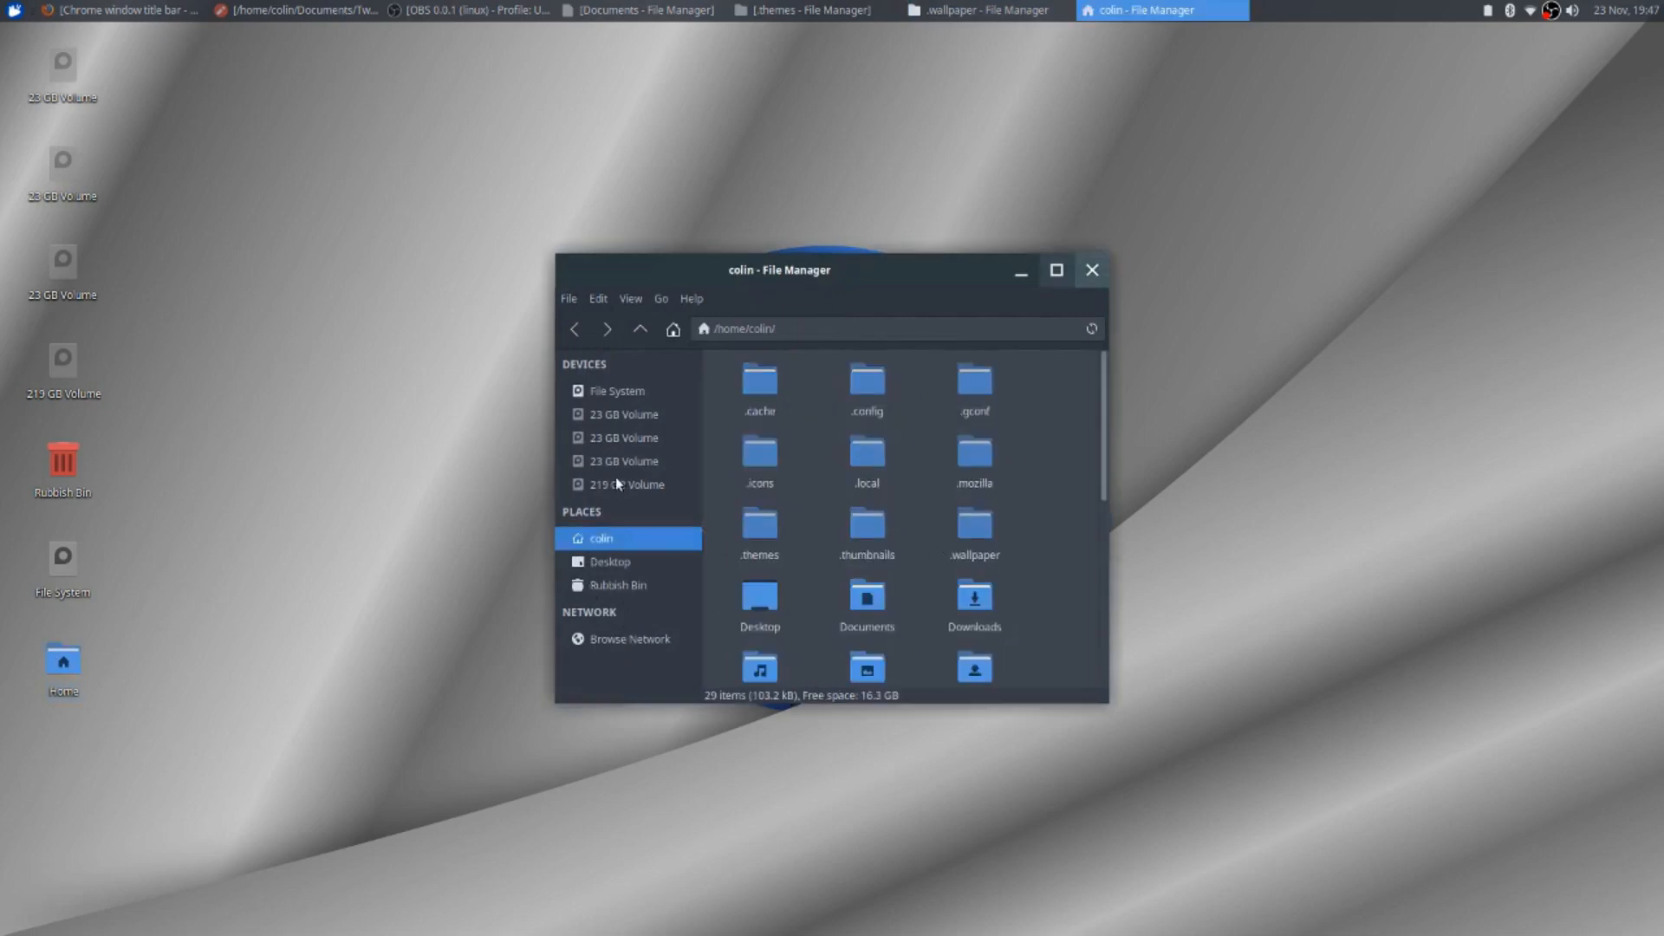
{"action": "left_click", "coordinate": [612, 391]}
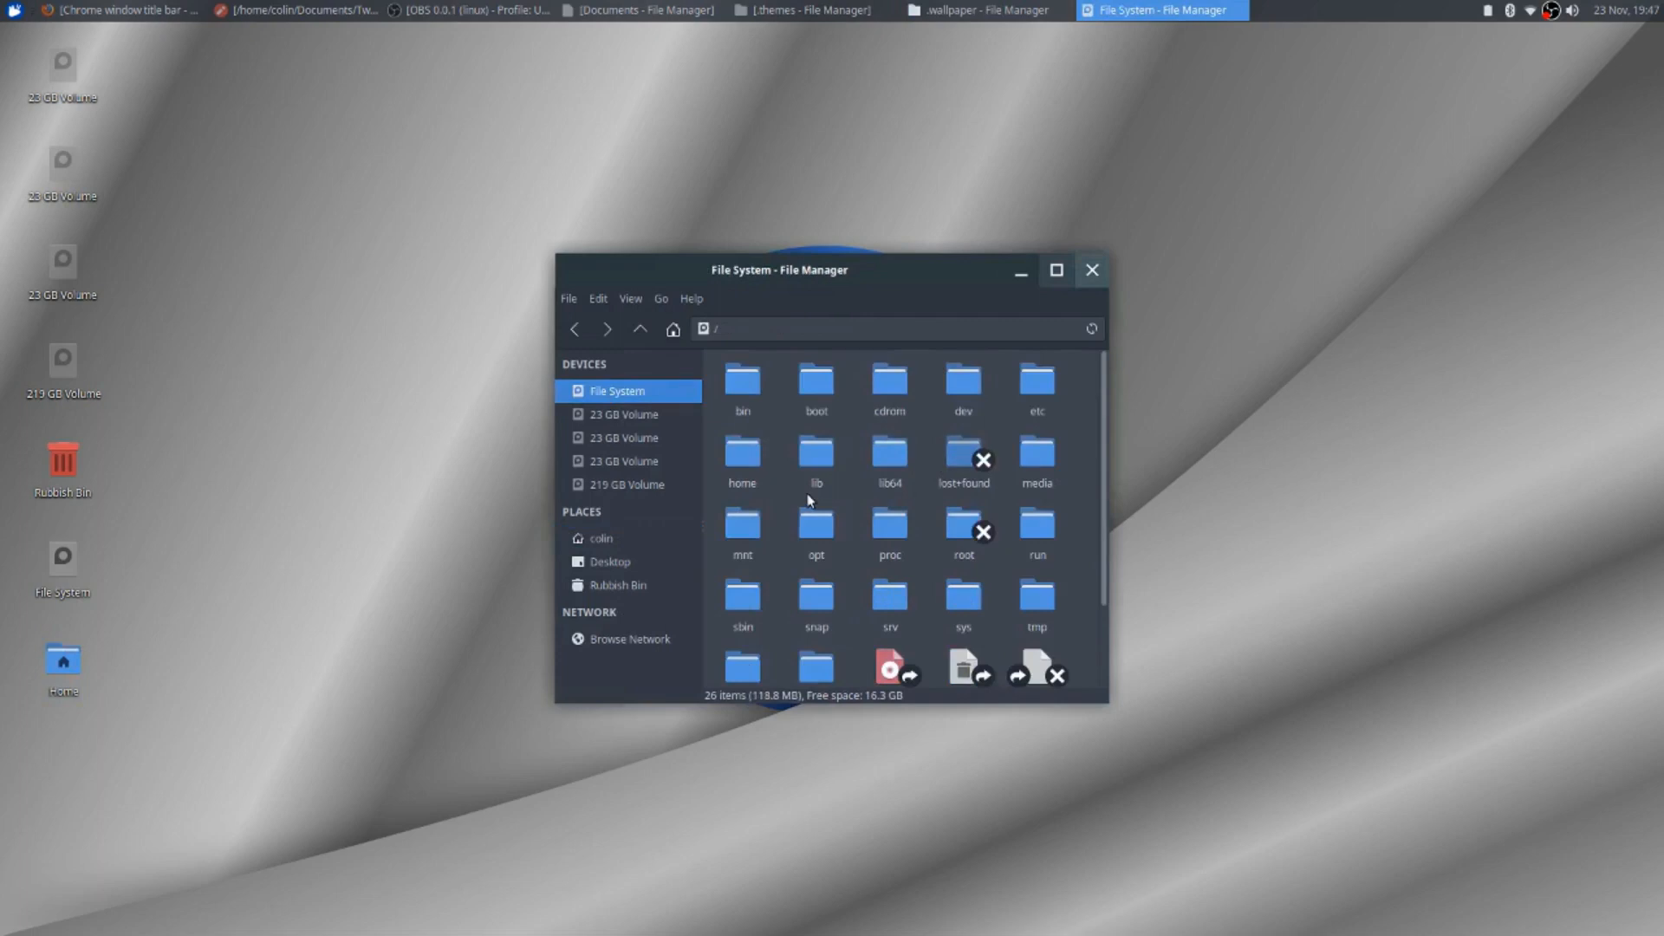
{"action": "scroll", "coordinate": [809, 500], "scroll_direction": "down", "scroll_amount": 3}
{"action": "double_click", "coordinate": [733, 562]}
{"action": "double_click", "coordinate": [1032, 381]}
{"action": "scroll", "coordinate": [1064, 394], "scroll_direction": "down", "scroll_amount": 3}
{"action": "scroll", "coordinate": [1066, 398], "scroll_direction": "down", "scroll_amount": 2}
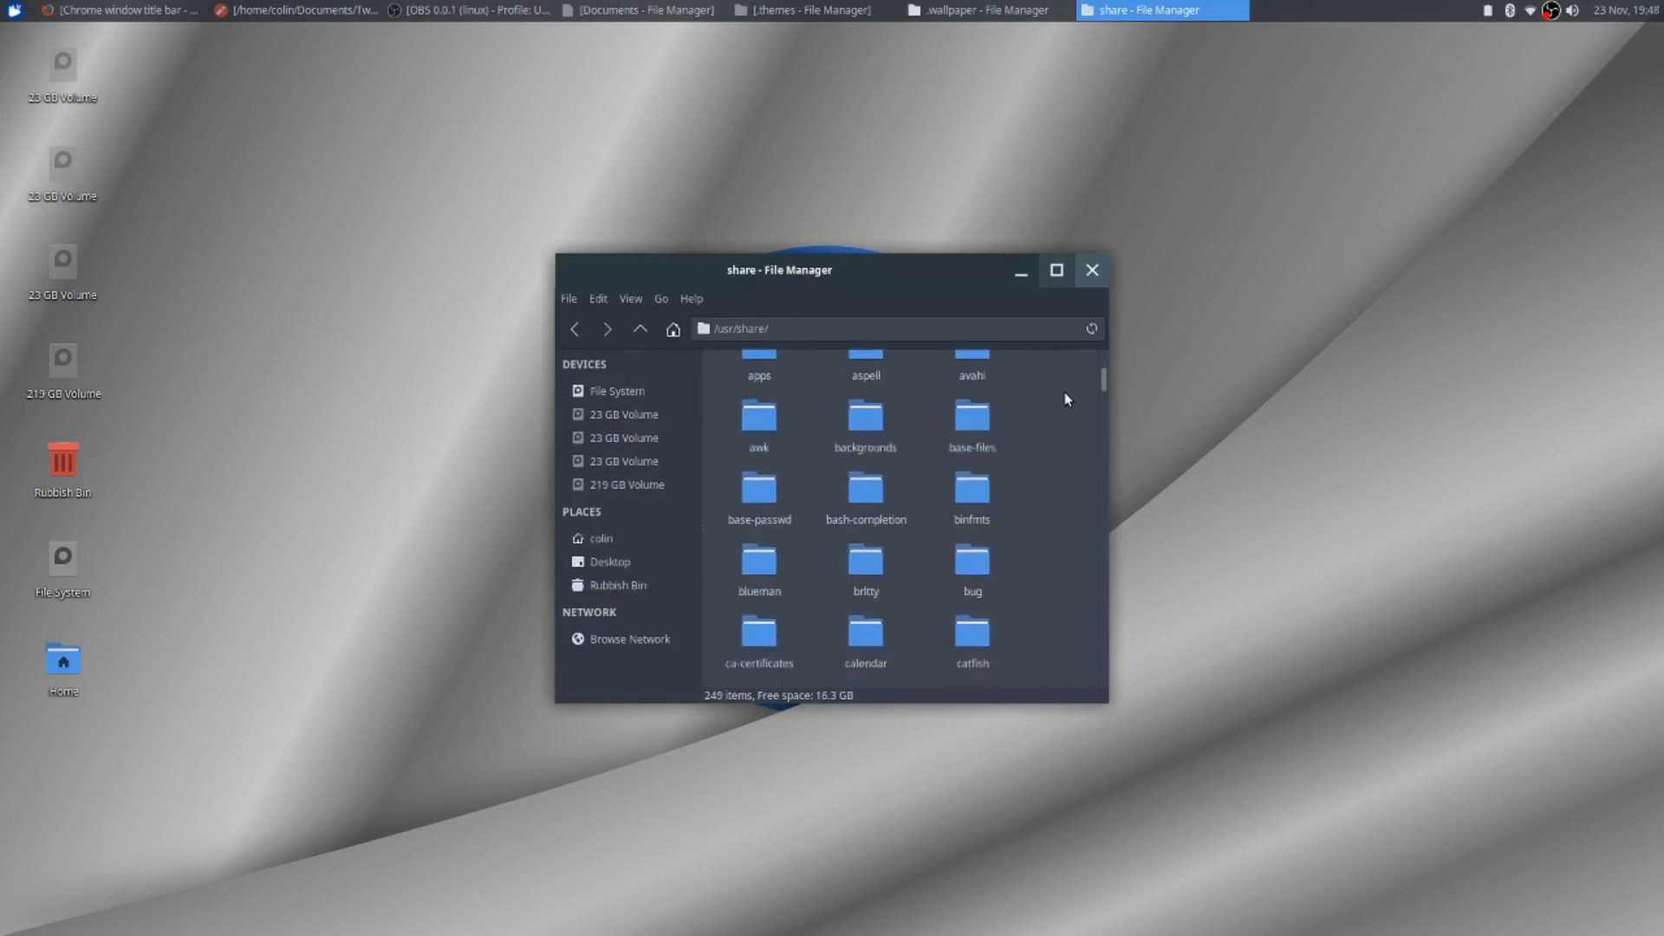
{"action": "double_click", "coordinate": [866, 416]}
{"action": "double_click", "coordinate": [738, 381]}
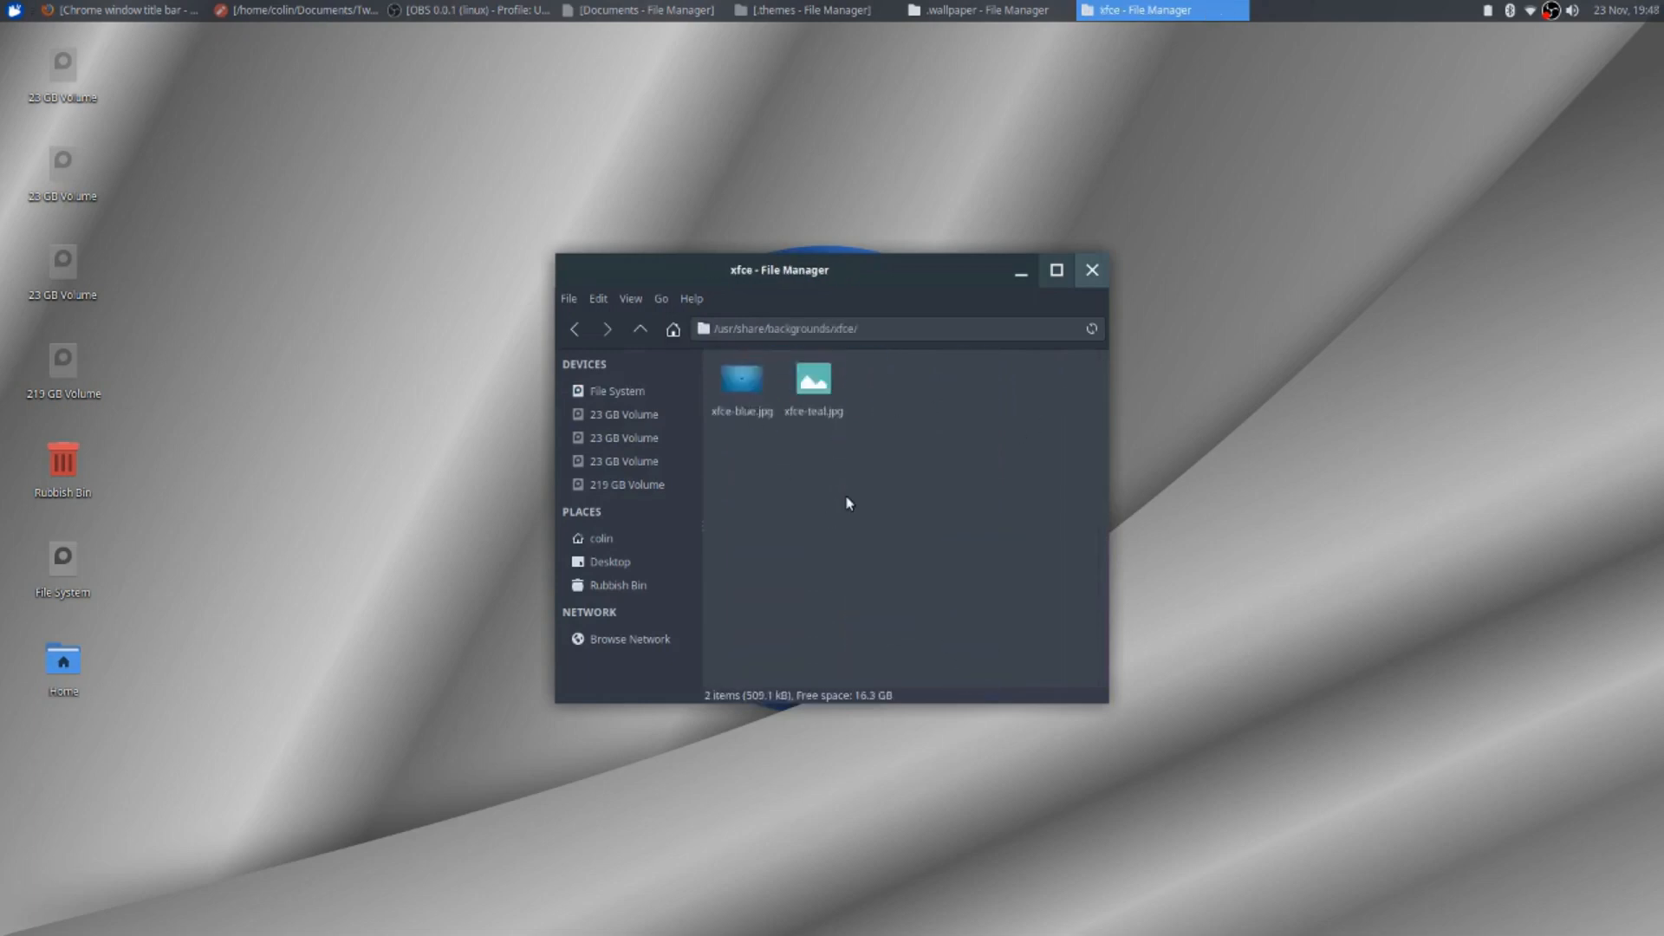
Return to /usr/share and open its wallpapers folder to examine the images stored there
{"action": "left_click", "coordinate": [574, 330]}
{"action": "left_click", "coordinate": [640, 329]}
{"action": "scroll", "coordinate": [998, 474], "scroll_direction": "down", "scroll_amount": 5}
{"action": "scroll", "coordinate": [999, 475], "scroll_direction": "down", "scroll_amount": 15}
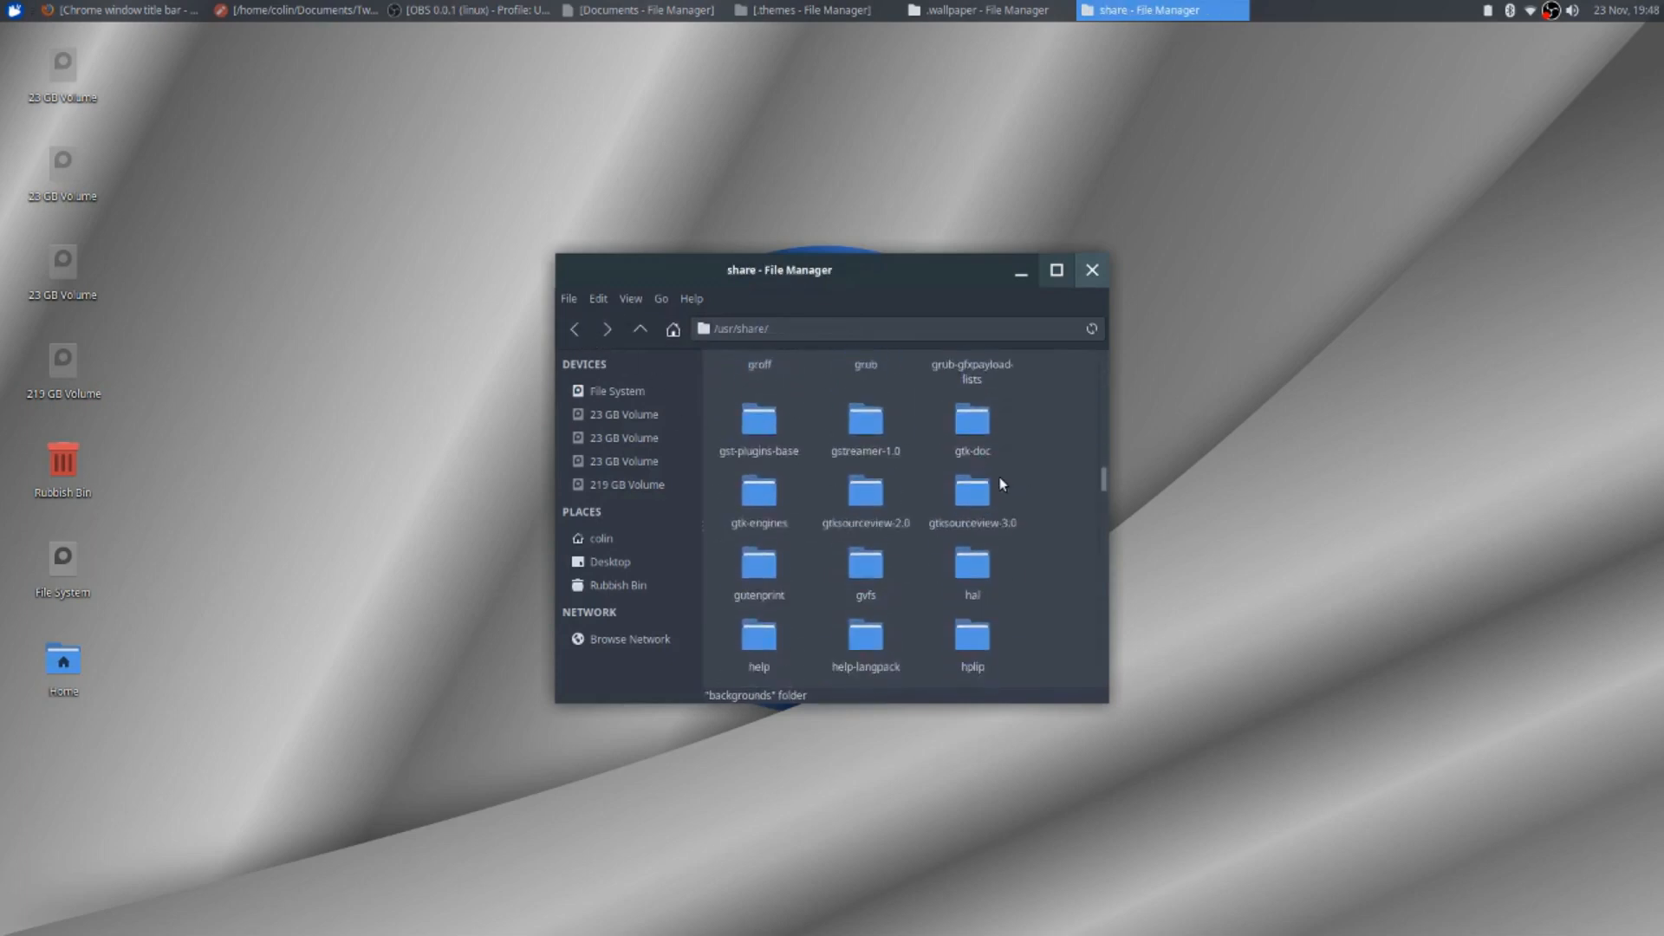
{"action": "scroll", "coordinate": [1001, 482], "scroll_direction": "down", "scroll_amount": 15}
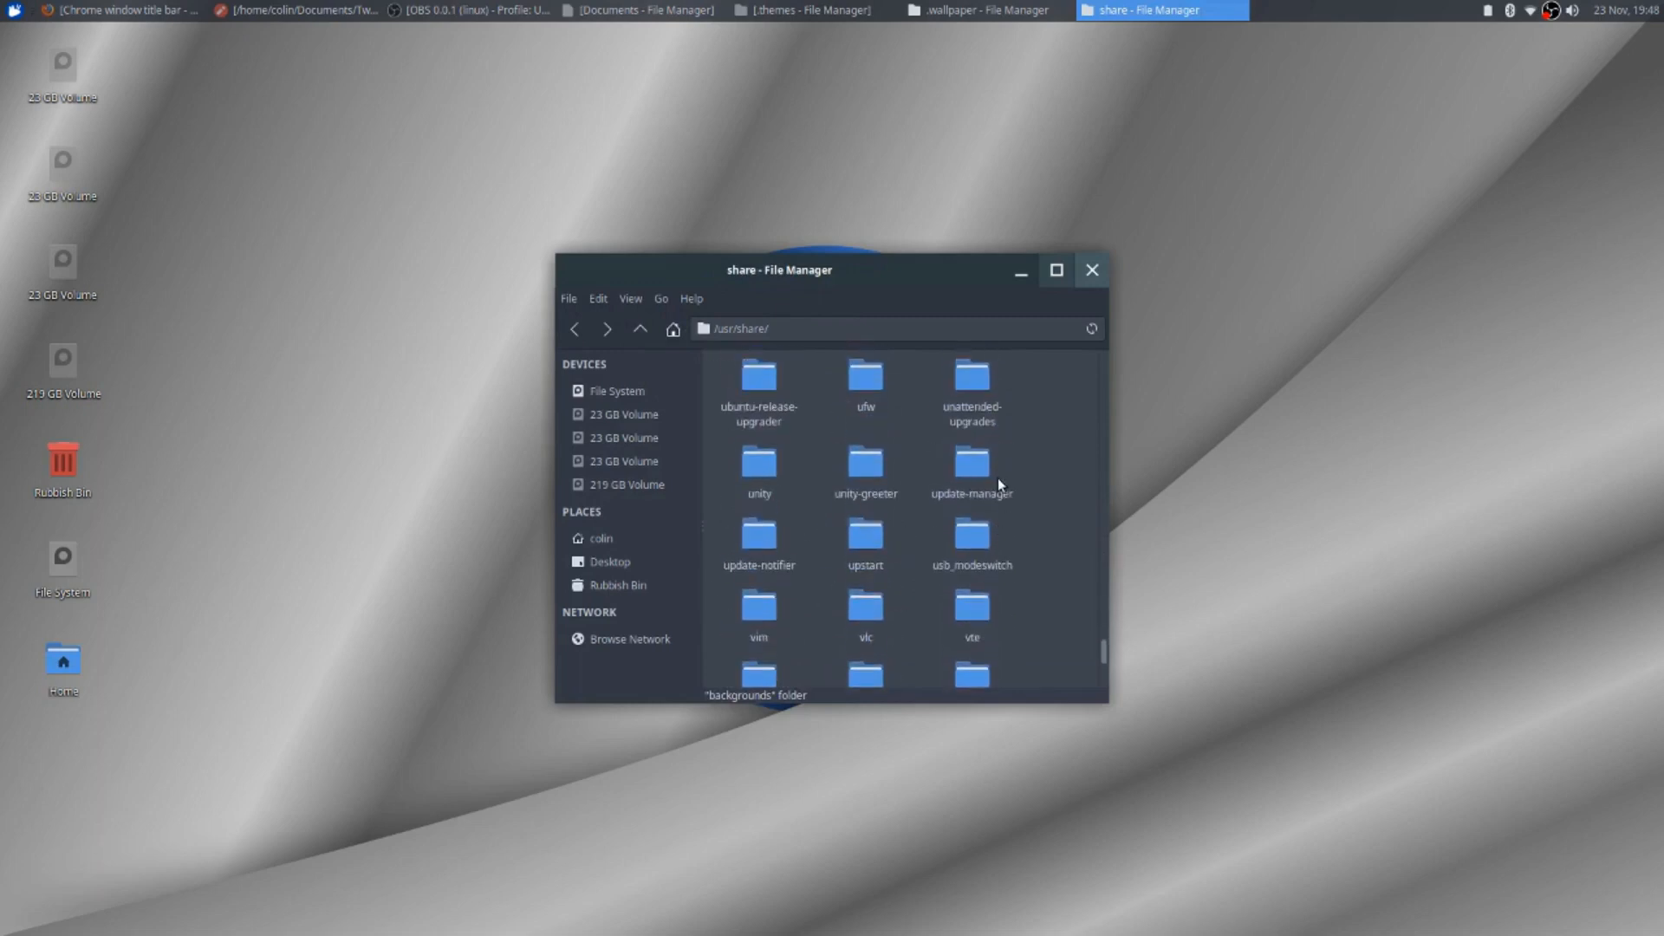
{"action": "scroll", "coordinate": [1001, 485], "scroll_direction": "up", "scroll_amount": 2}
{"action": "scroll", "coordinate": [999, 485], "scroll_direction": "up", "scroll_amount": 1}
{"action": "scroll", "coordinate": [1000, 484], "scroll_direction": "down", "scroll_amount": 6}
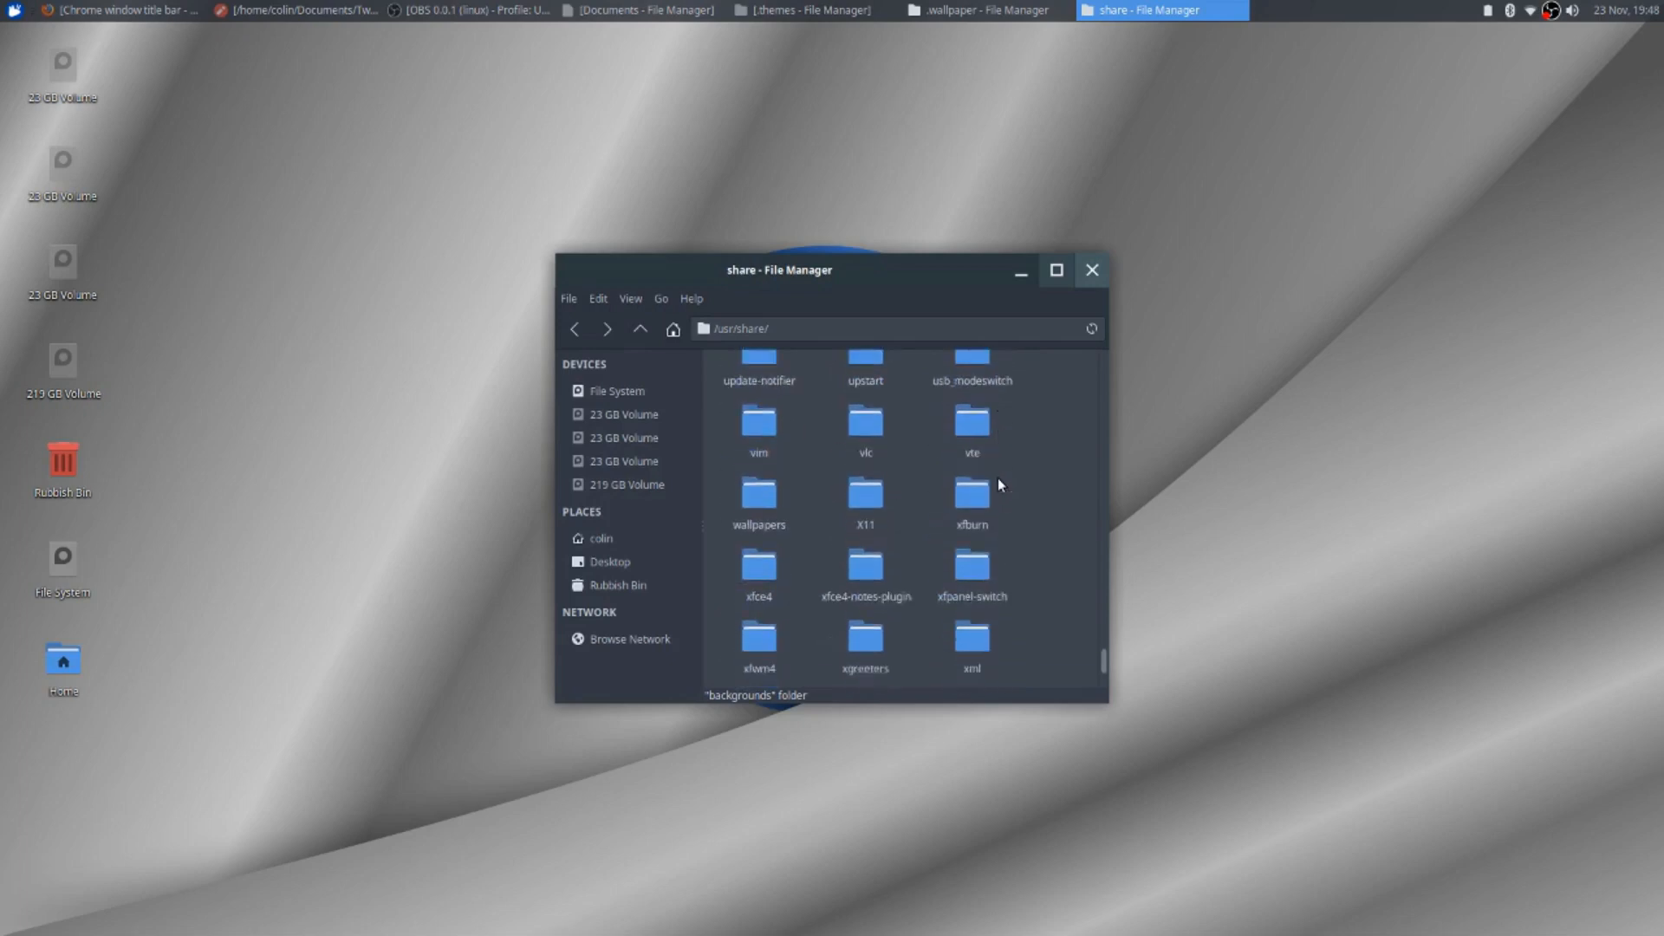
{"action": "double_click", "coordinate": [760, 497]}
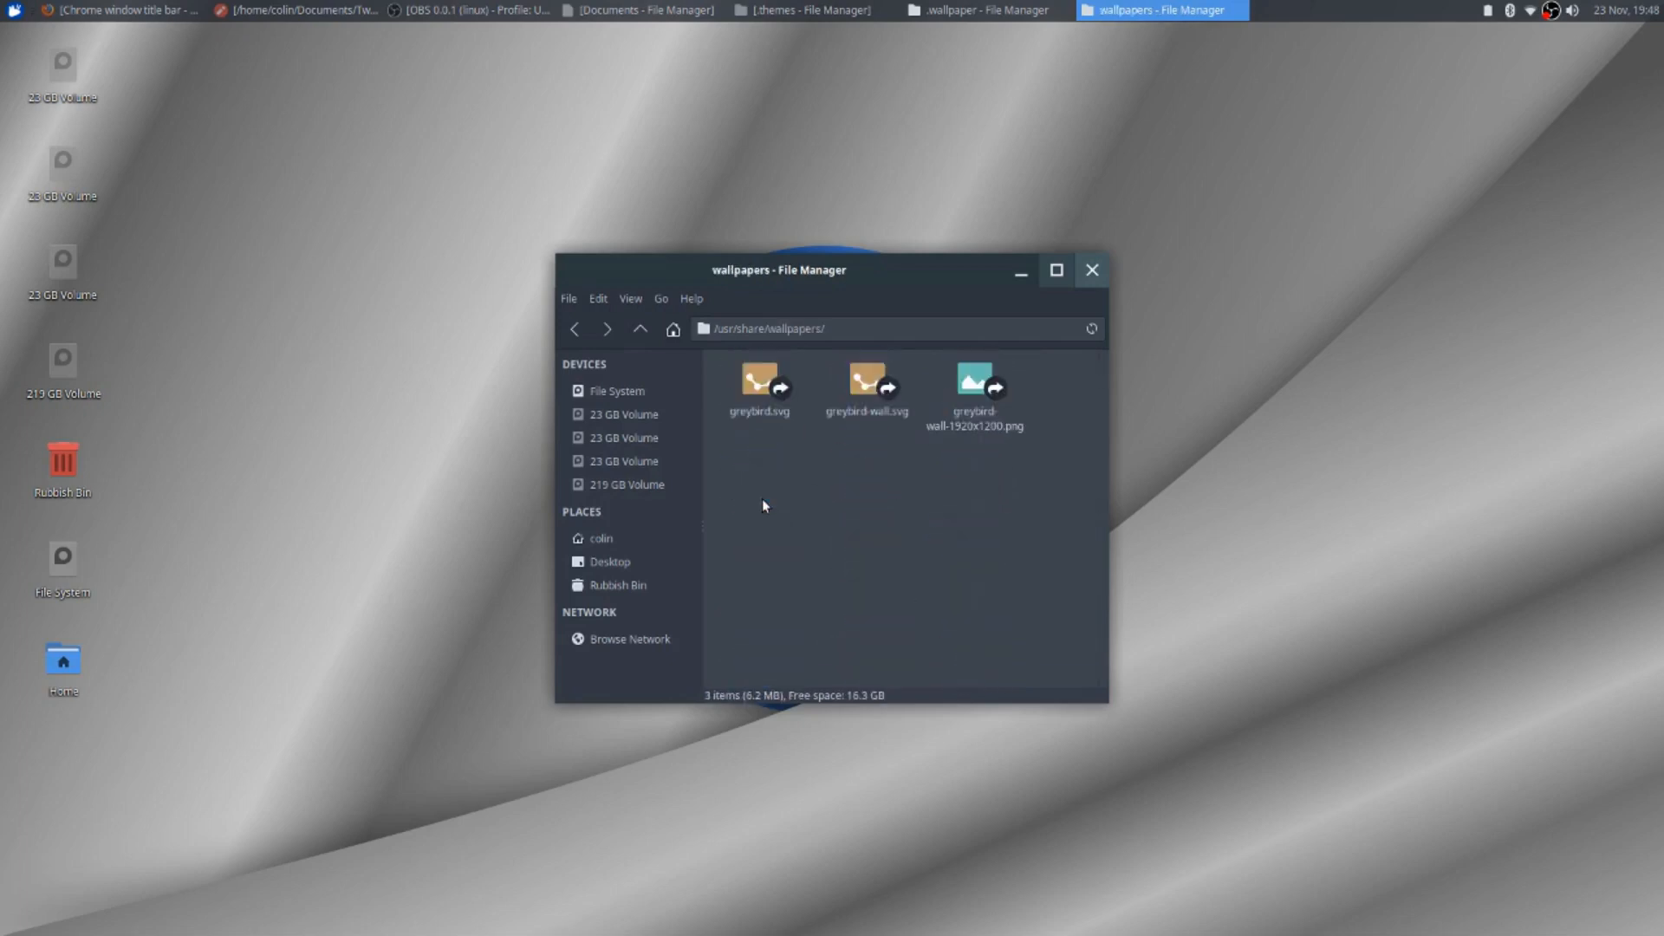
Go back to /usr/share and open xfce4/backdrops to examine the default Xubuntu wallpapers
{"action": "left_click", "coordinate": [570, 333]}
{"action": "scroll", "coordinate": [898, 535], "scroll_direction": "down", "scroll_amount": 5}
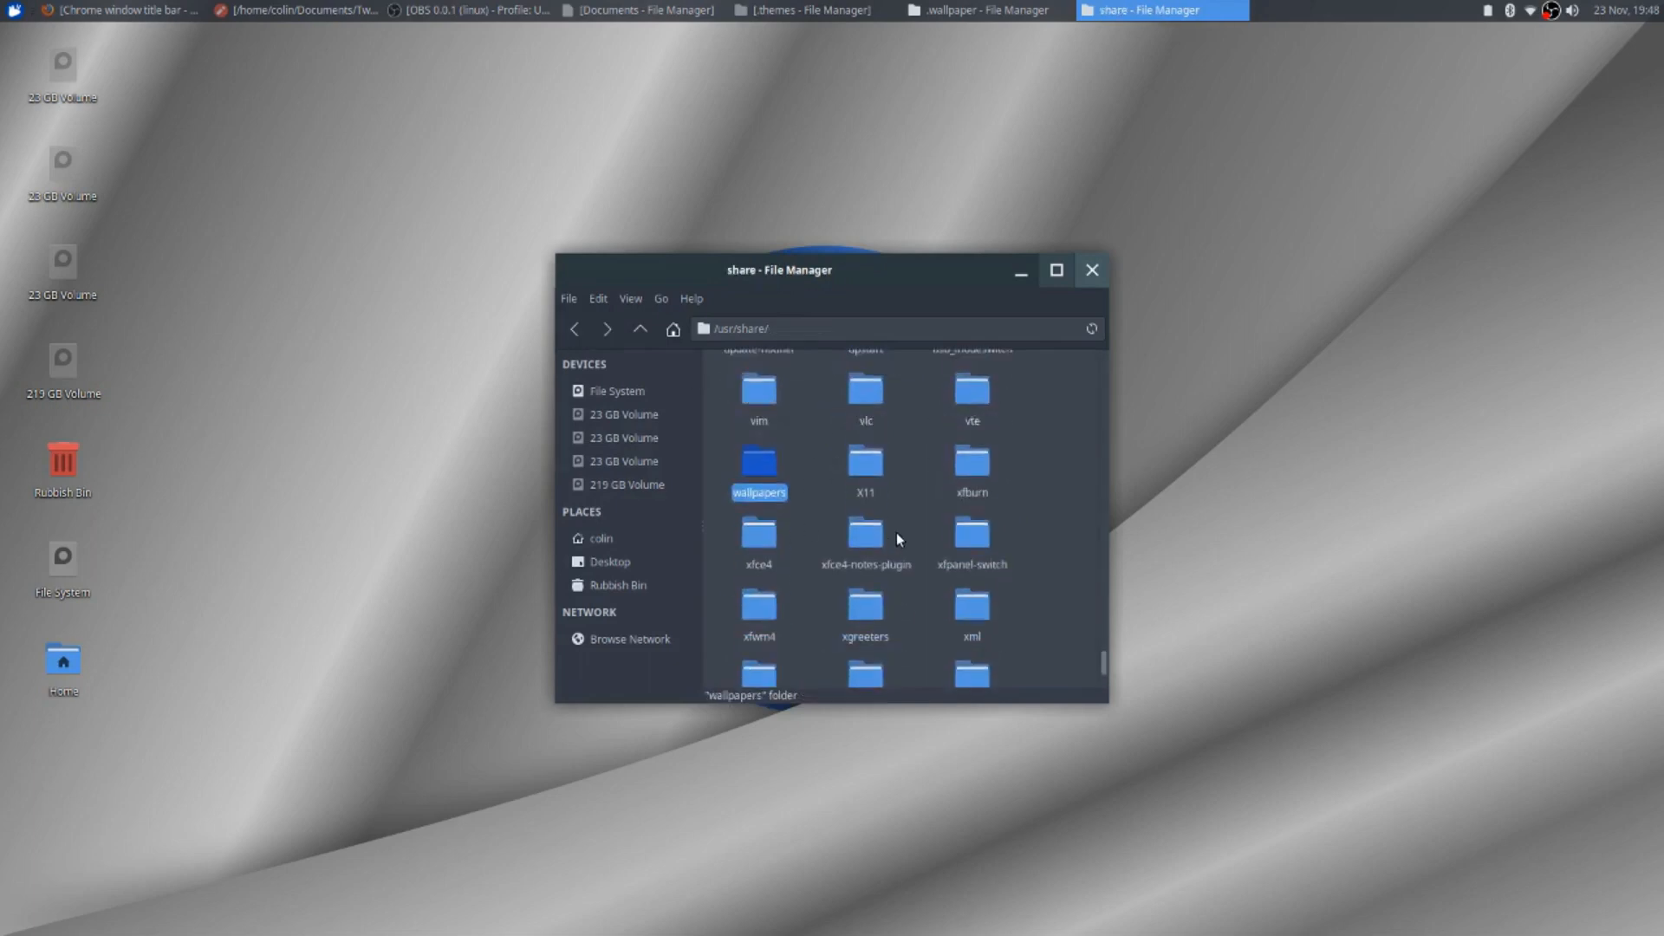
{"action": "double_click", "coordinate": [768, 542]}
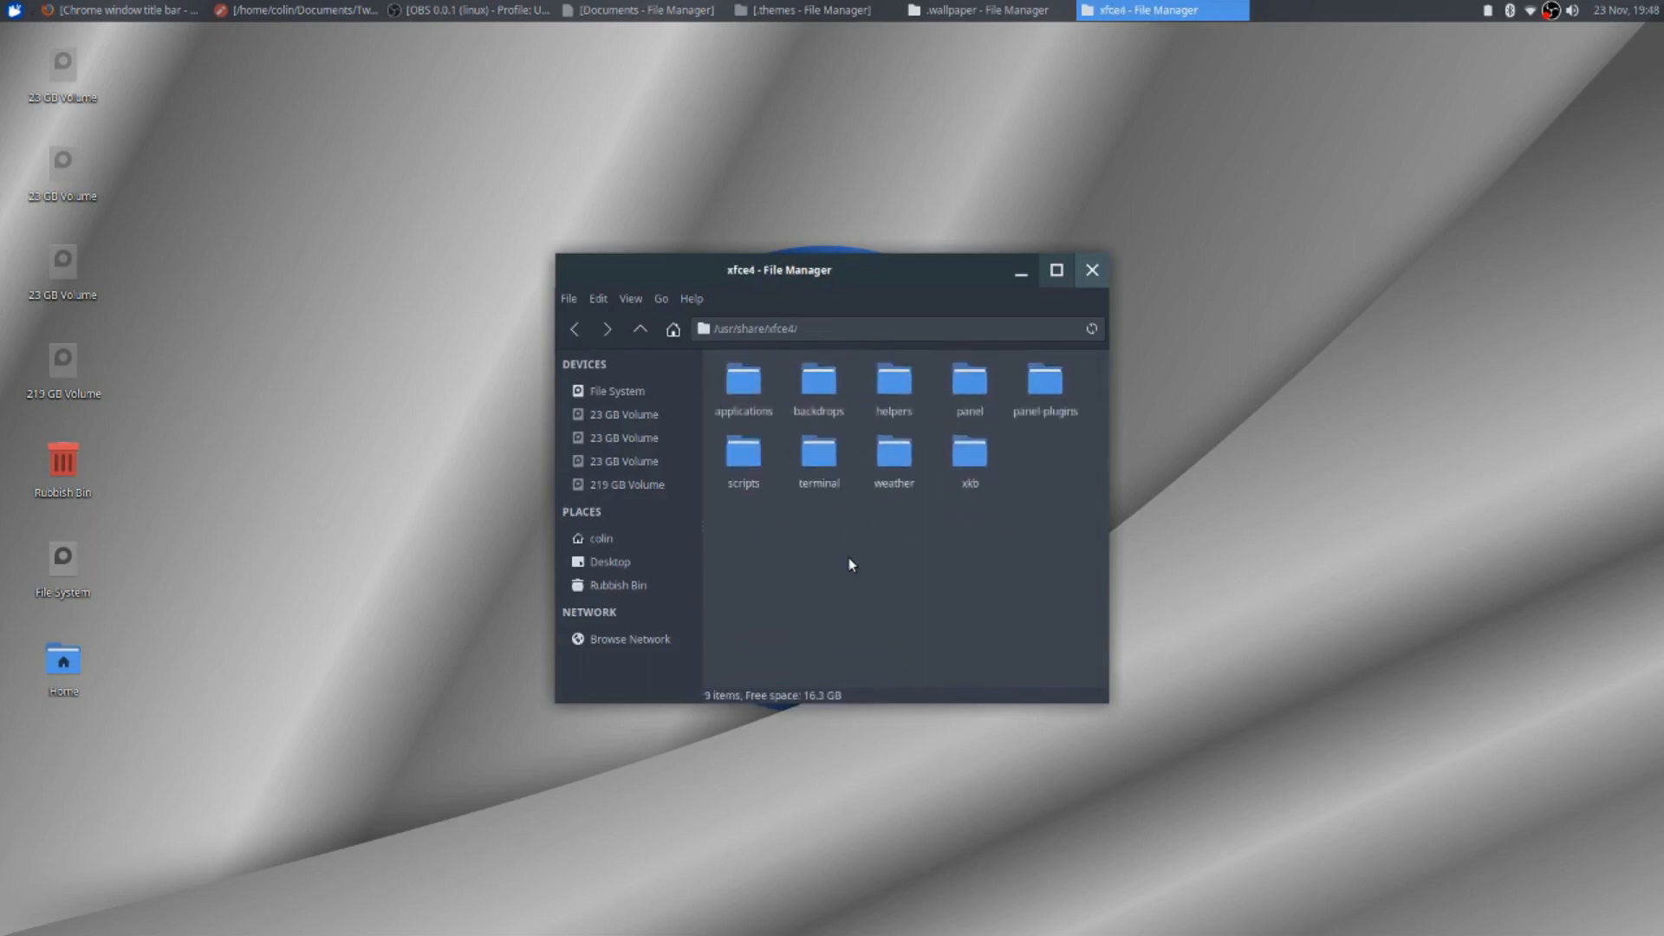
{"action": "double_click", "coordinate": [818, 382]}
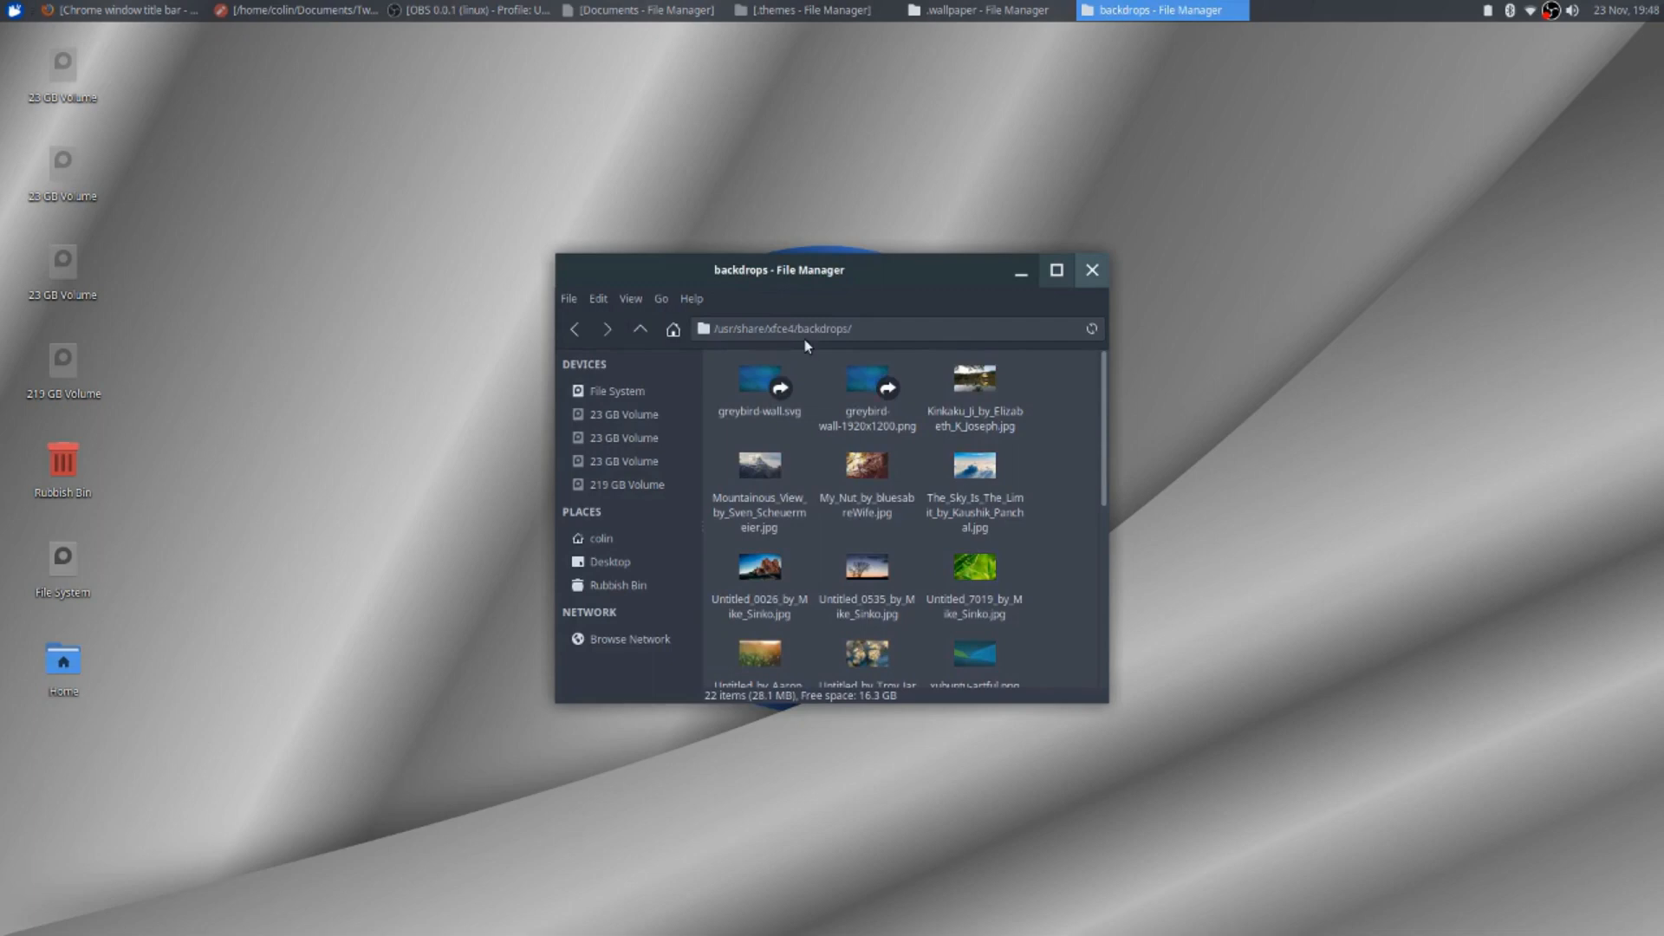
Close both file manager windows and open the desktop settings
{"action": "left_click", "coordinate": [1091, 276]}
{"action": "left_click", "coordinate": [1089, 272]}
{"action": "right_click", "coordinate": [476, 196]}
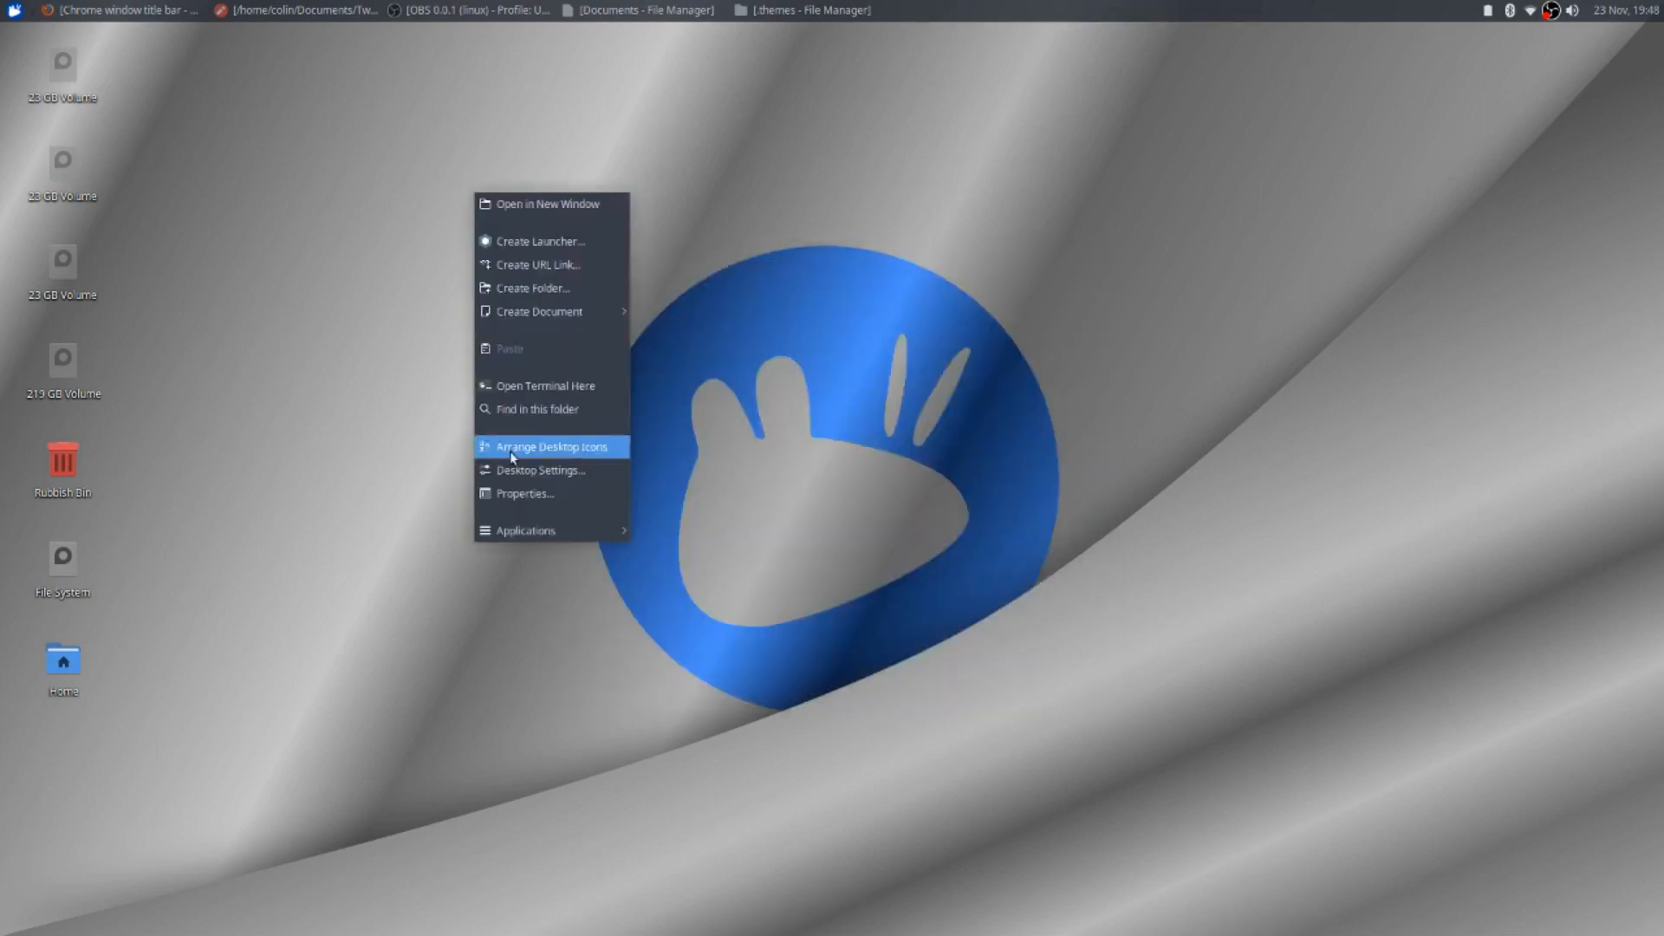
{"action": "left_click", "coordinate": [520, 470]}
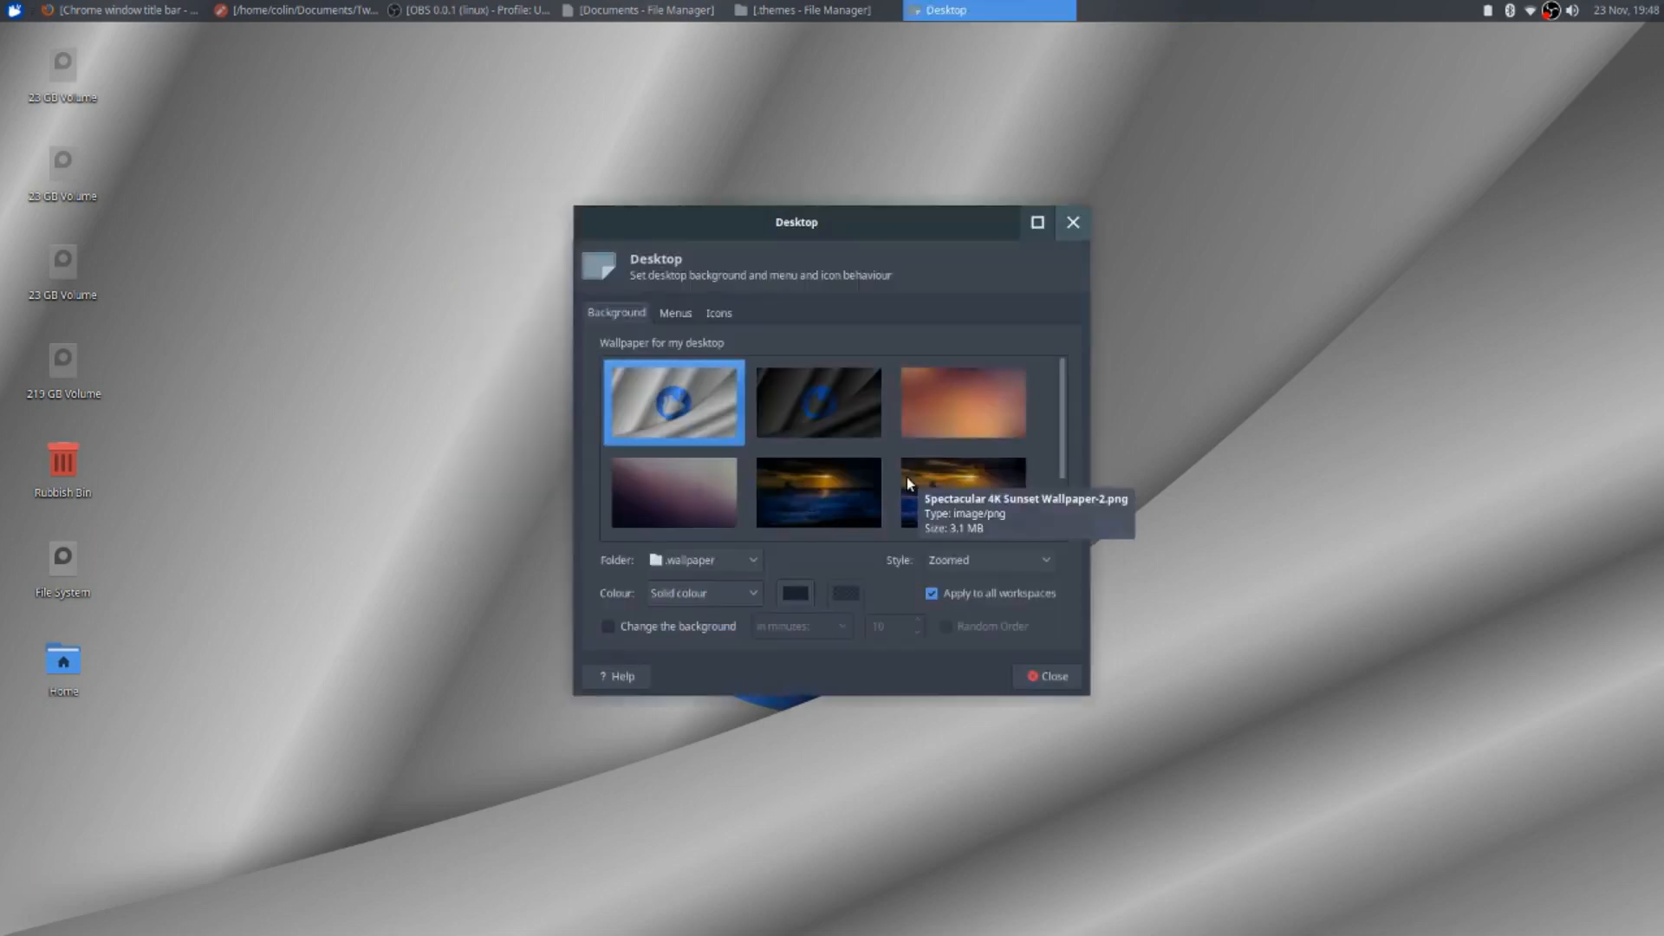
Set the desktop wallpaper folder to File System and check the desktop menu settings
{"action": "left_click", "coordinate": [732, 587]}
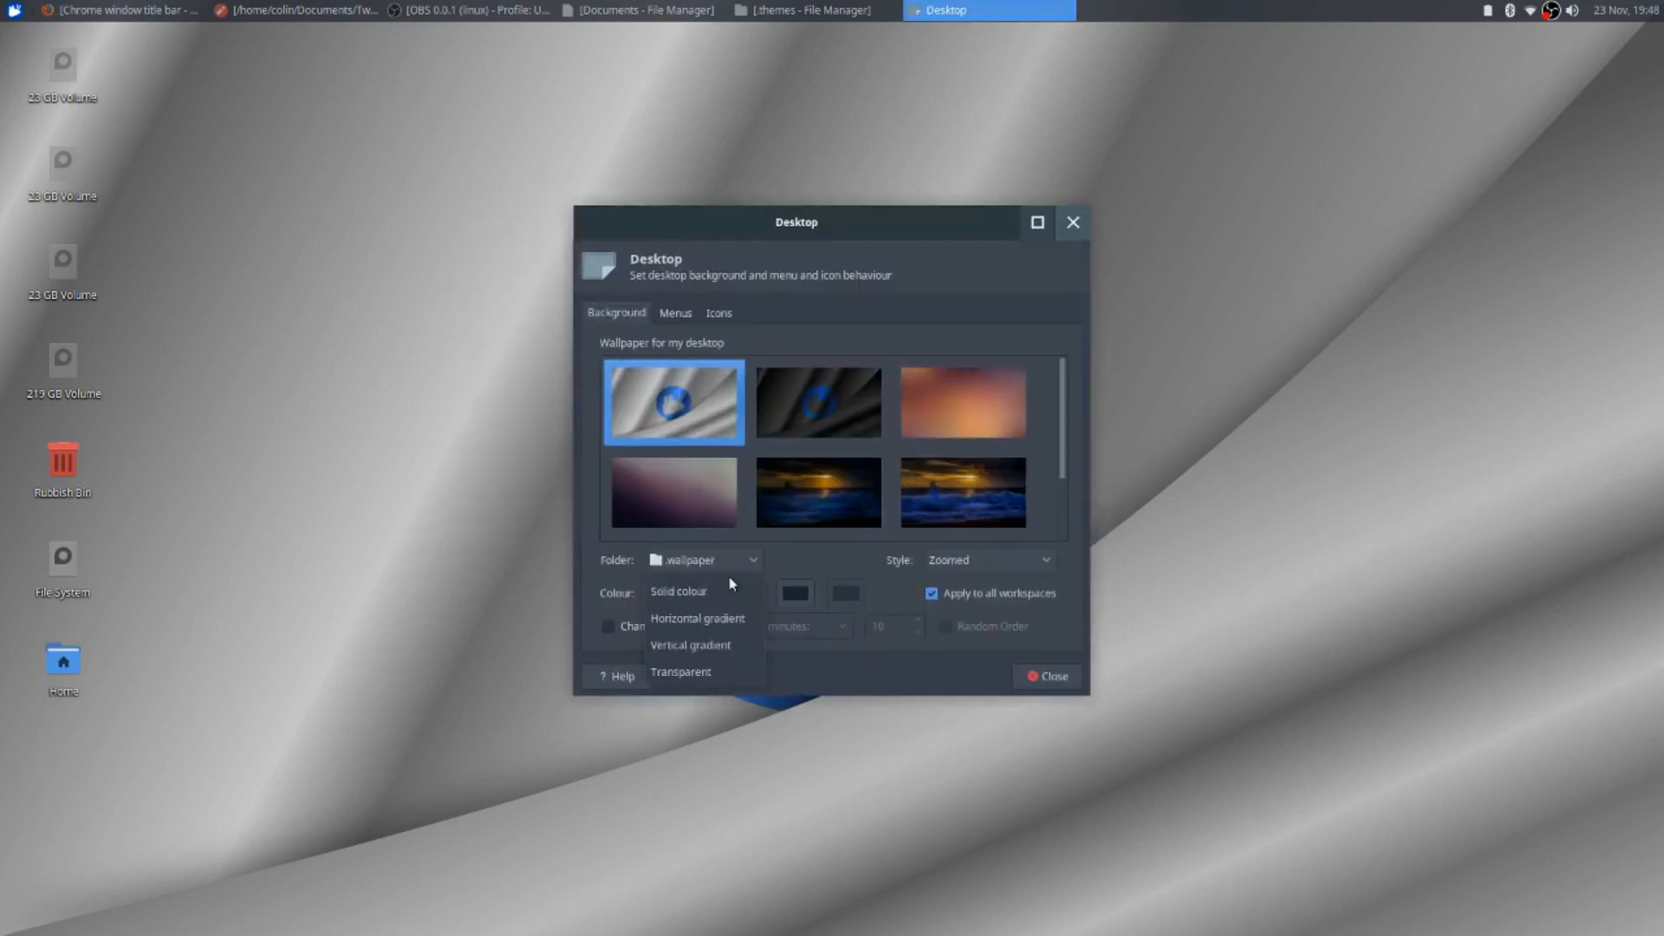
{"action": "left_click", "coordinate": [728, 563]}
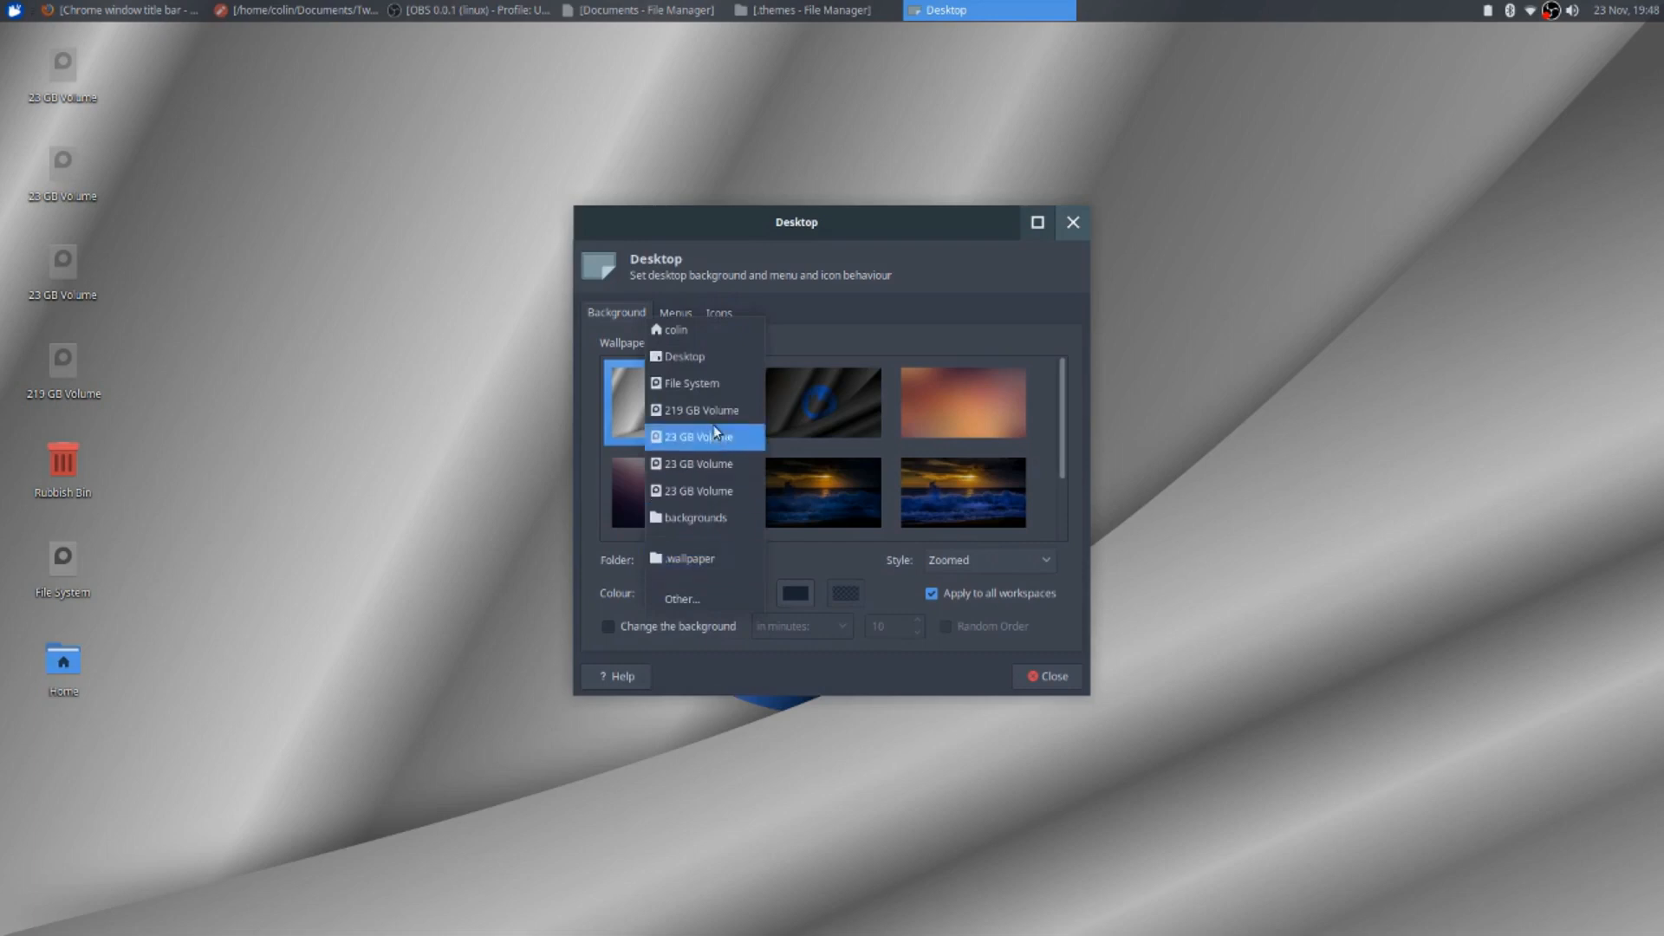
{"action": "left_click", "coordinate": [709, 383]}
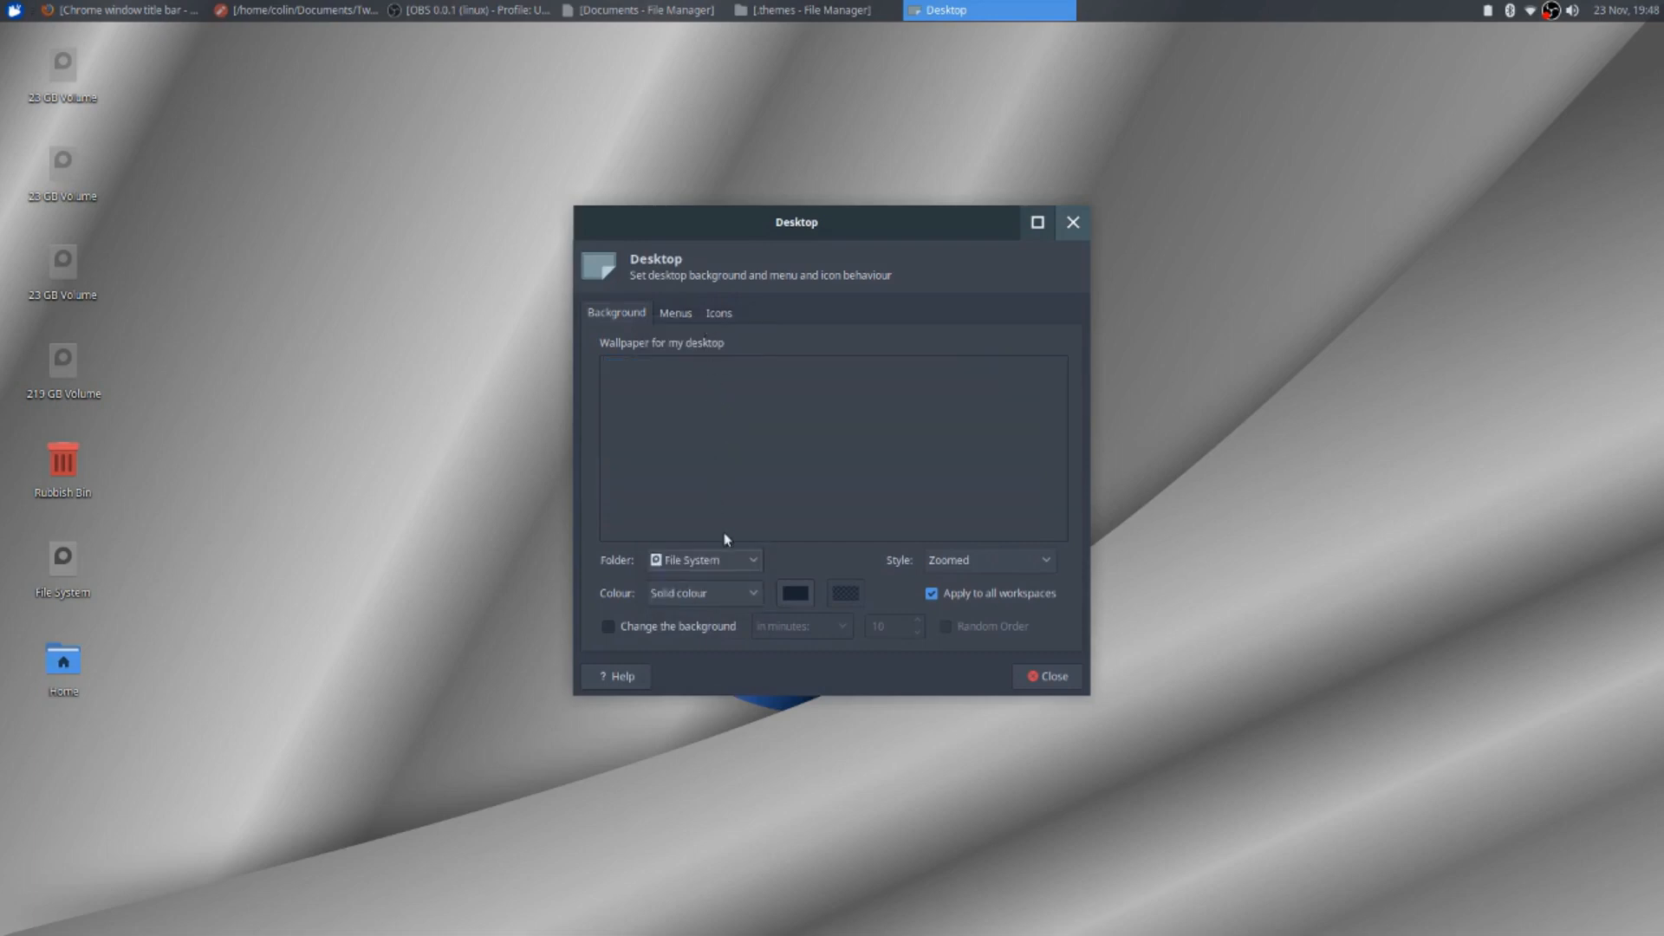
{"action": "left_click", "coordinate": [681, 316]}
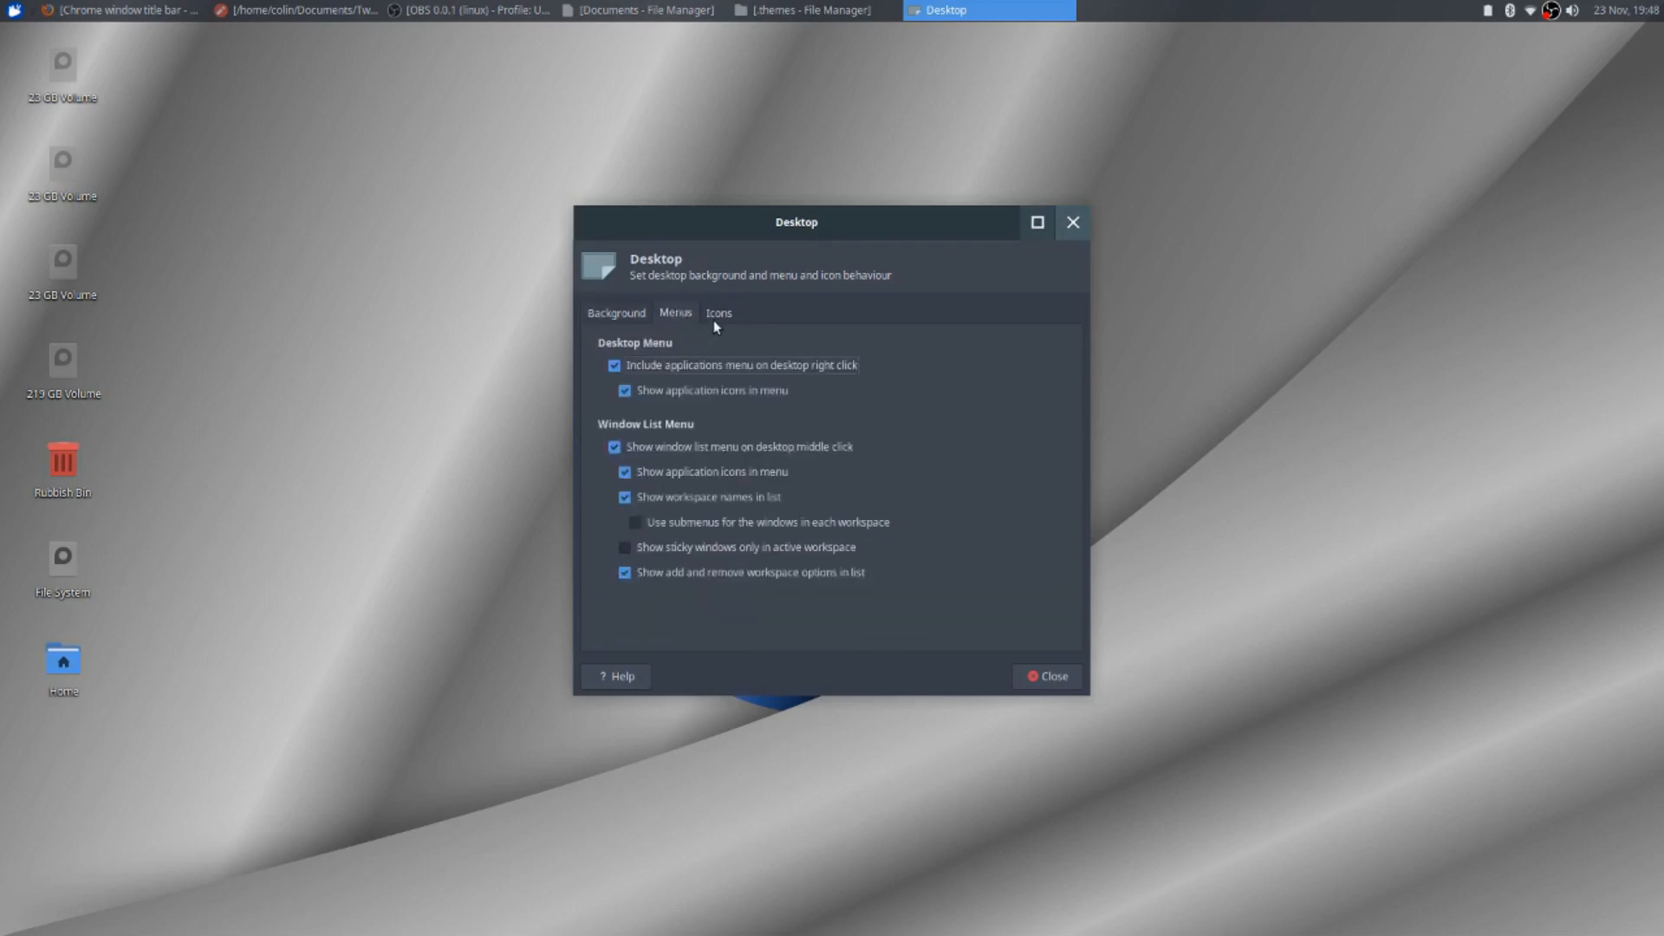
{"action": "left_click", "coordinate": [625, 313]}
{"action": "left_click", "coordinate": [726, 556]}
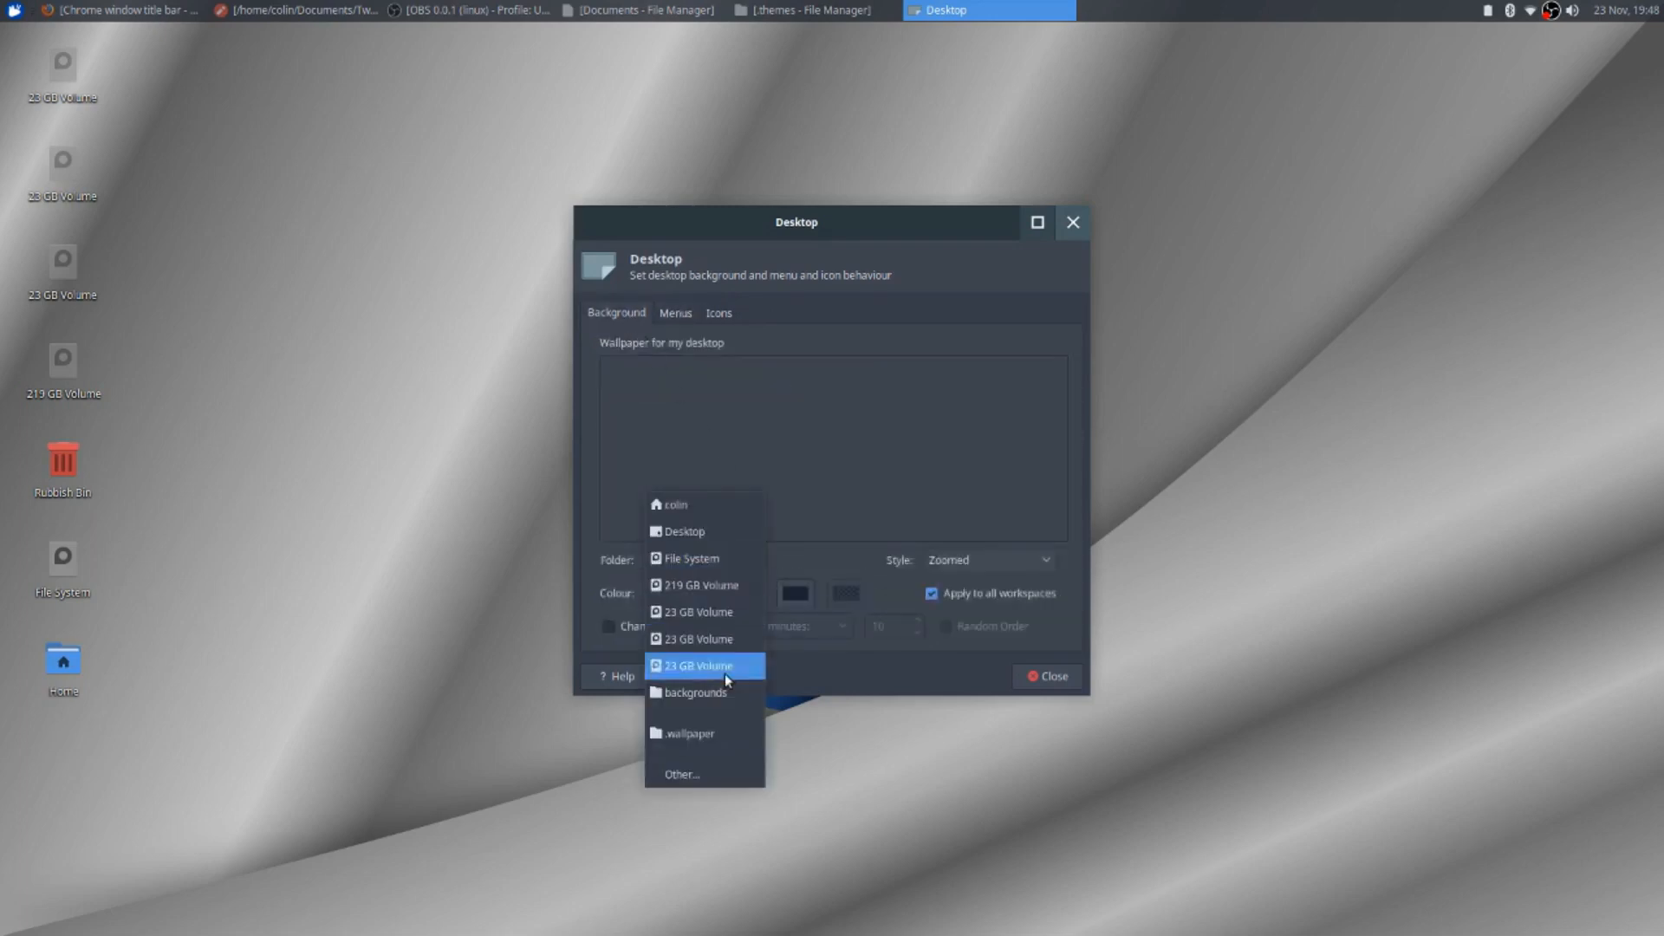
{"action": "left_click", "coordinate": [690, 770]}
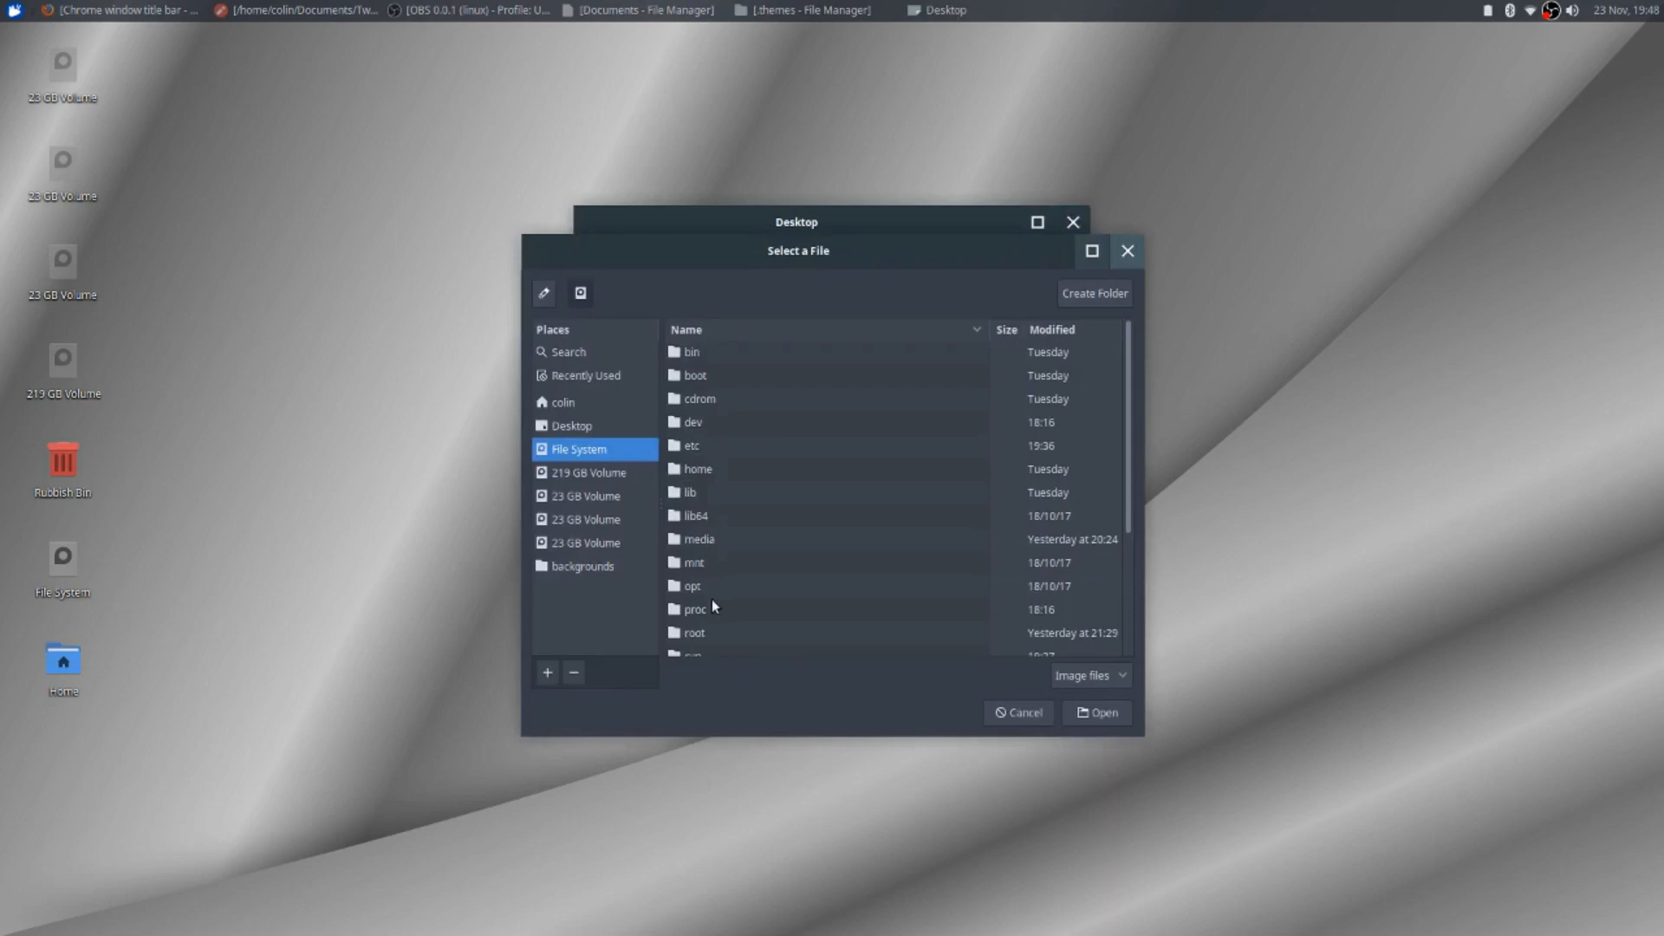
{"action": "left_click", "coordinate": [996, 712]}
Set the wallpaper folder to /usr/share/xfce4/backdrops, look through its images and close the desktop settings
{"action": "left_click", "coordinate": [726, 562]}
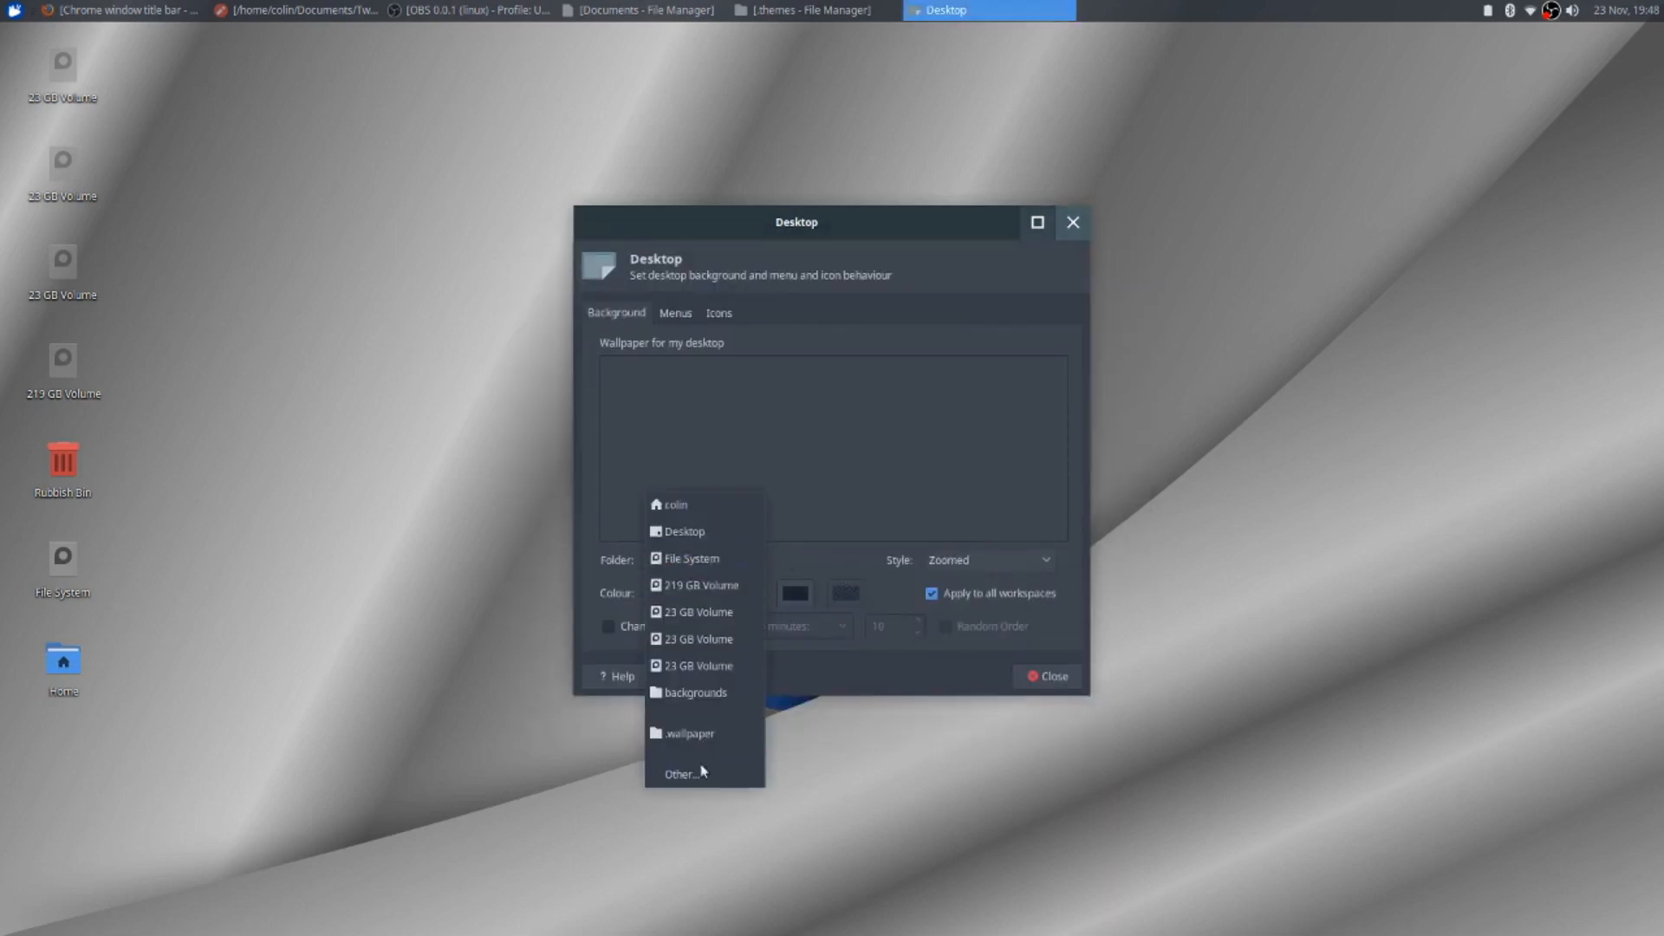
{"action": "left_click", "coordinate": [698, 771]}
{"action": "scroll", "coordinate": [726, 587], "scroll_direction": "down", "scroll_amount": 3}
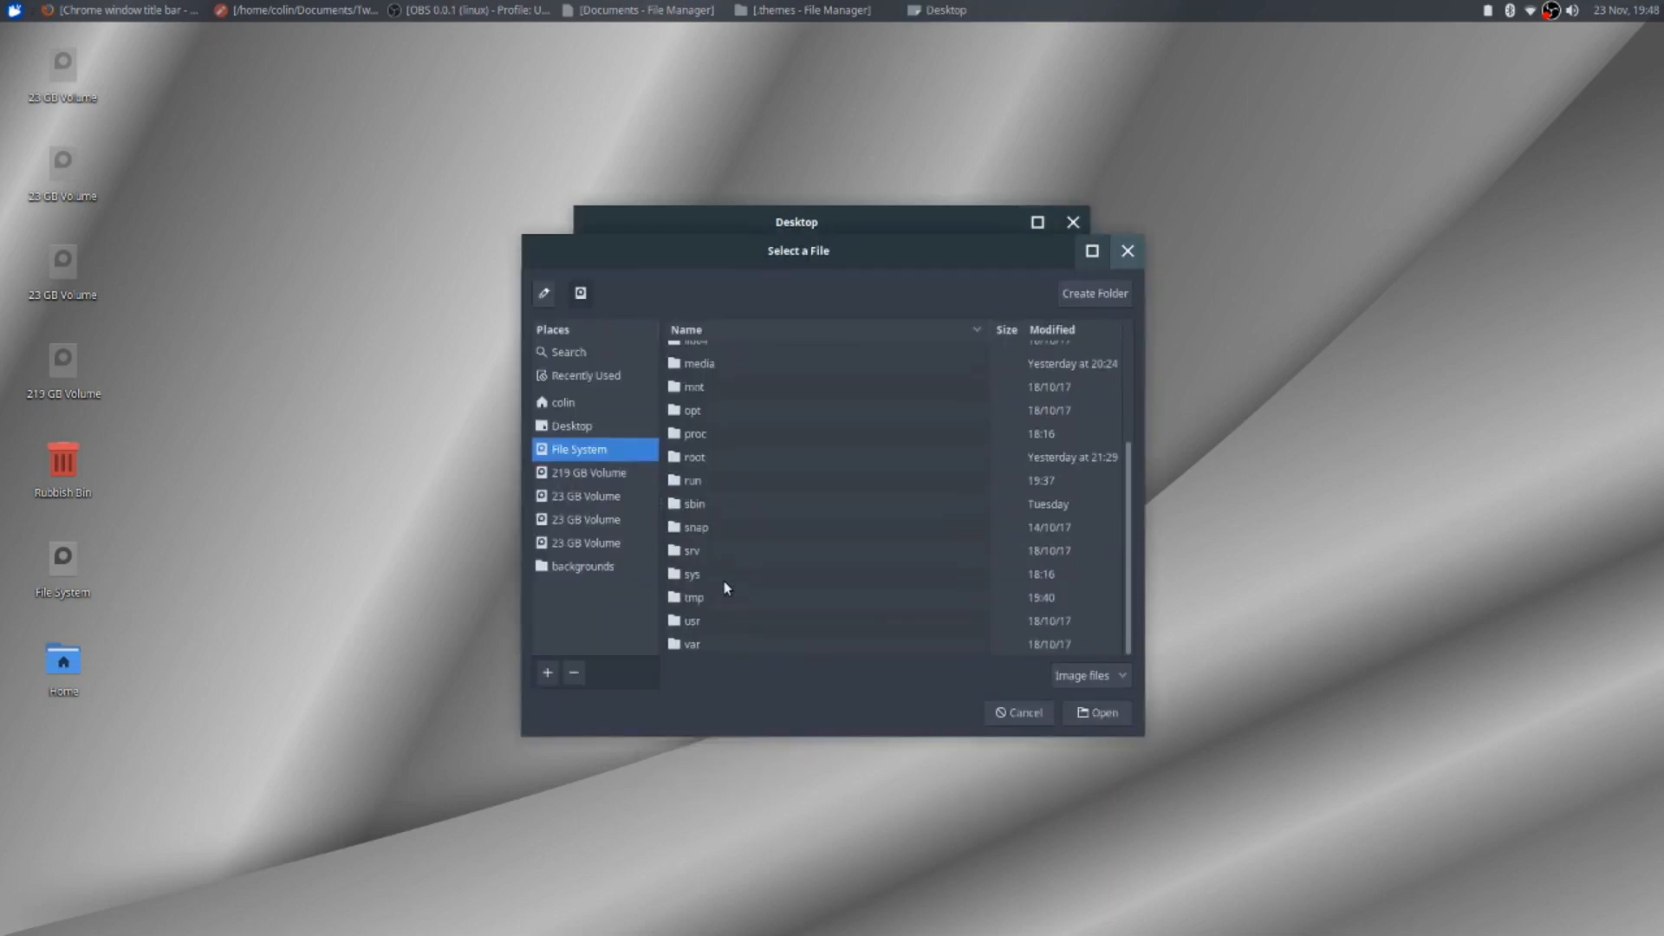
{"action": "double_click", "coordinate": [701, 623]}
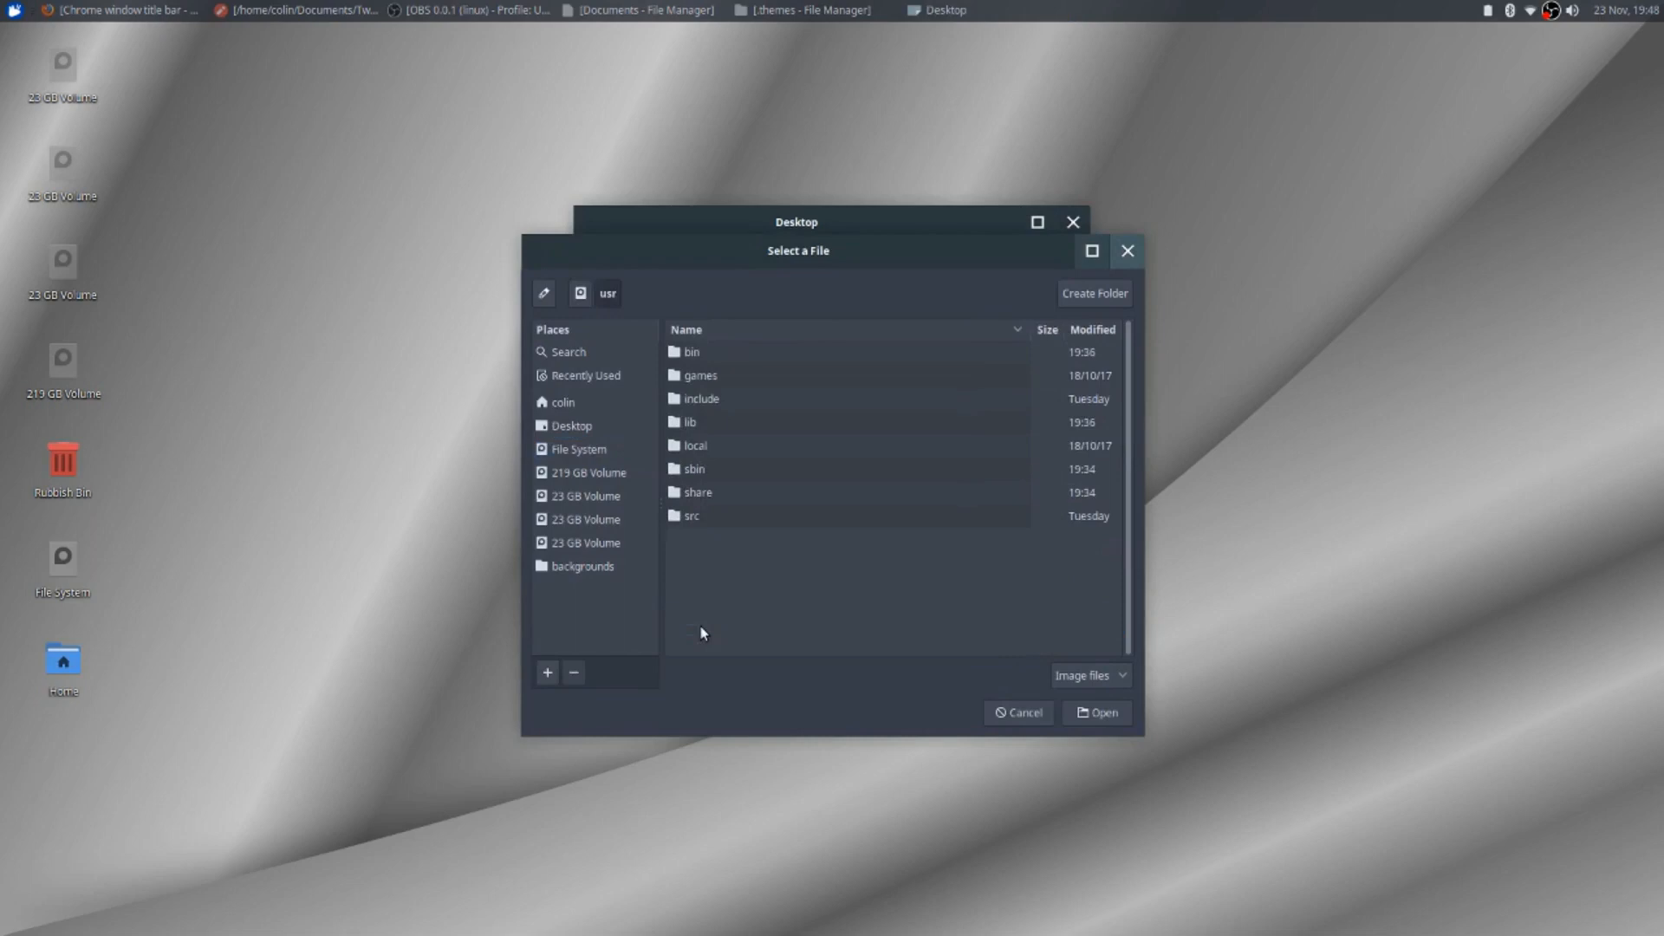
{"action": "double_click", "coordinate": [704, 494]}
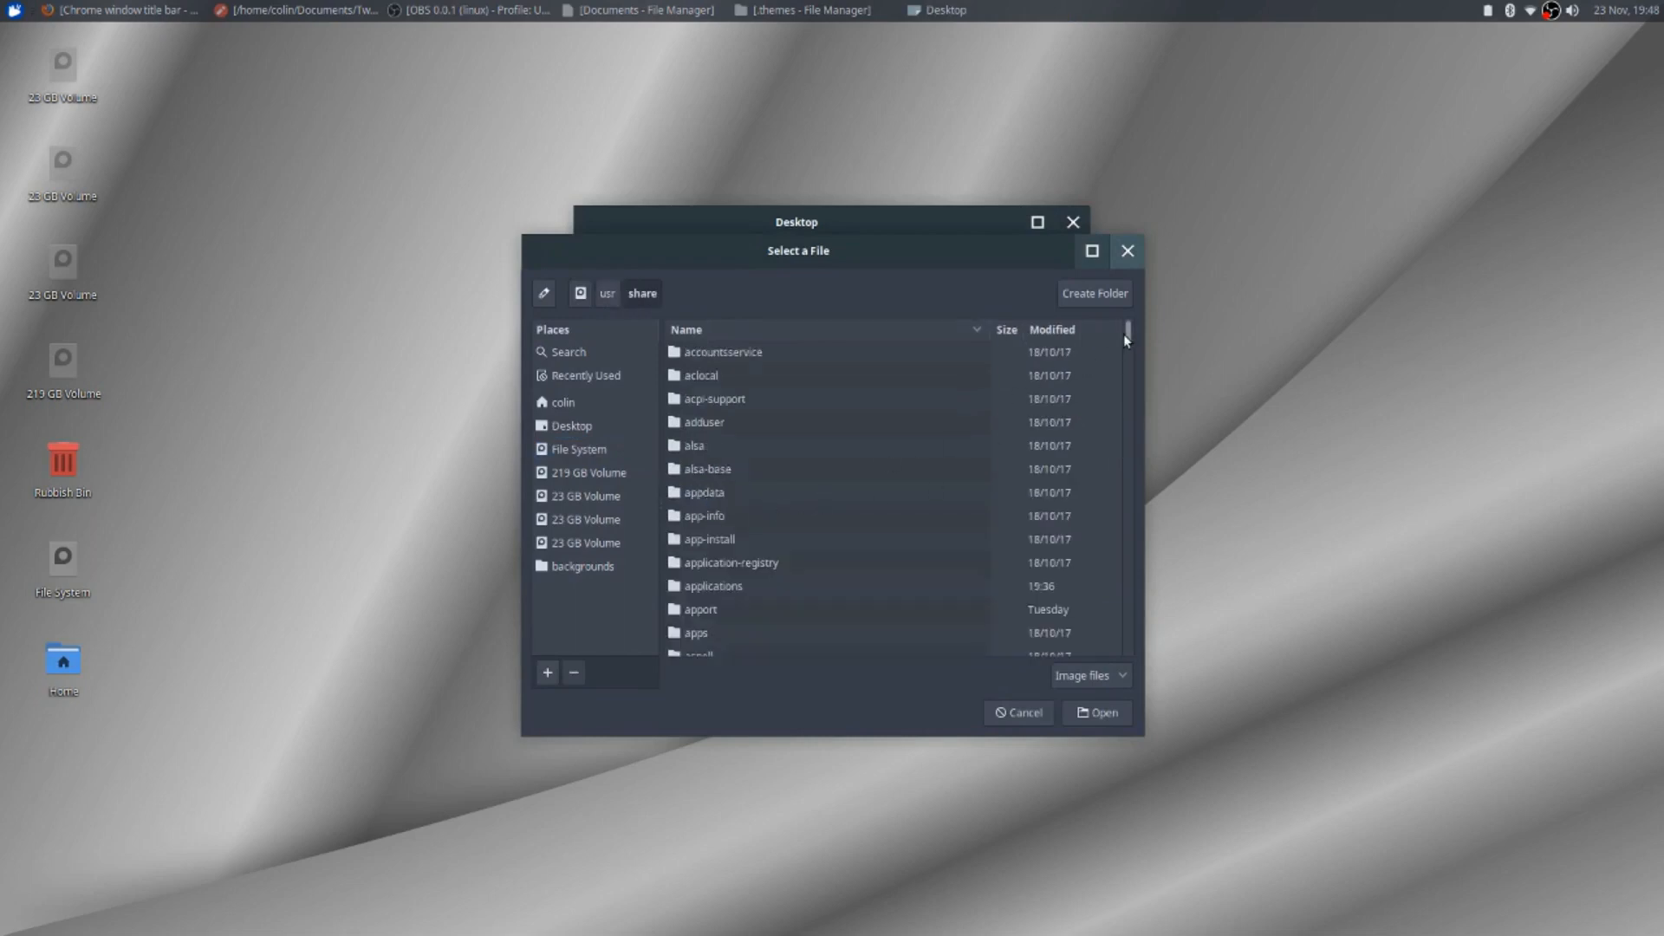
{"action": "left_click_drag", "start_coordinate": [1126, 335], "coordinate": [1129, 627]}
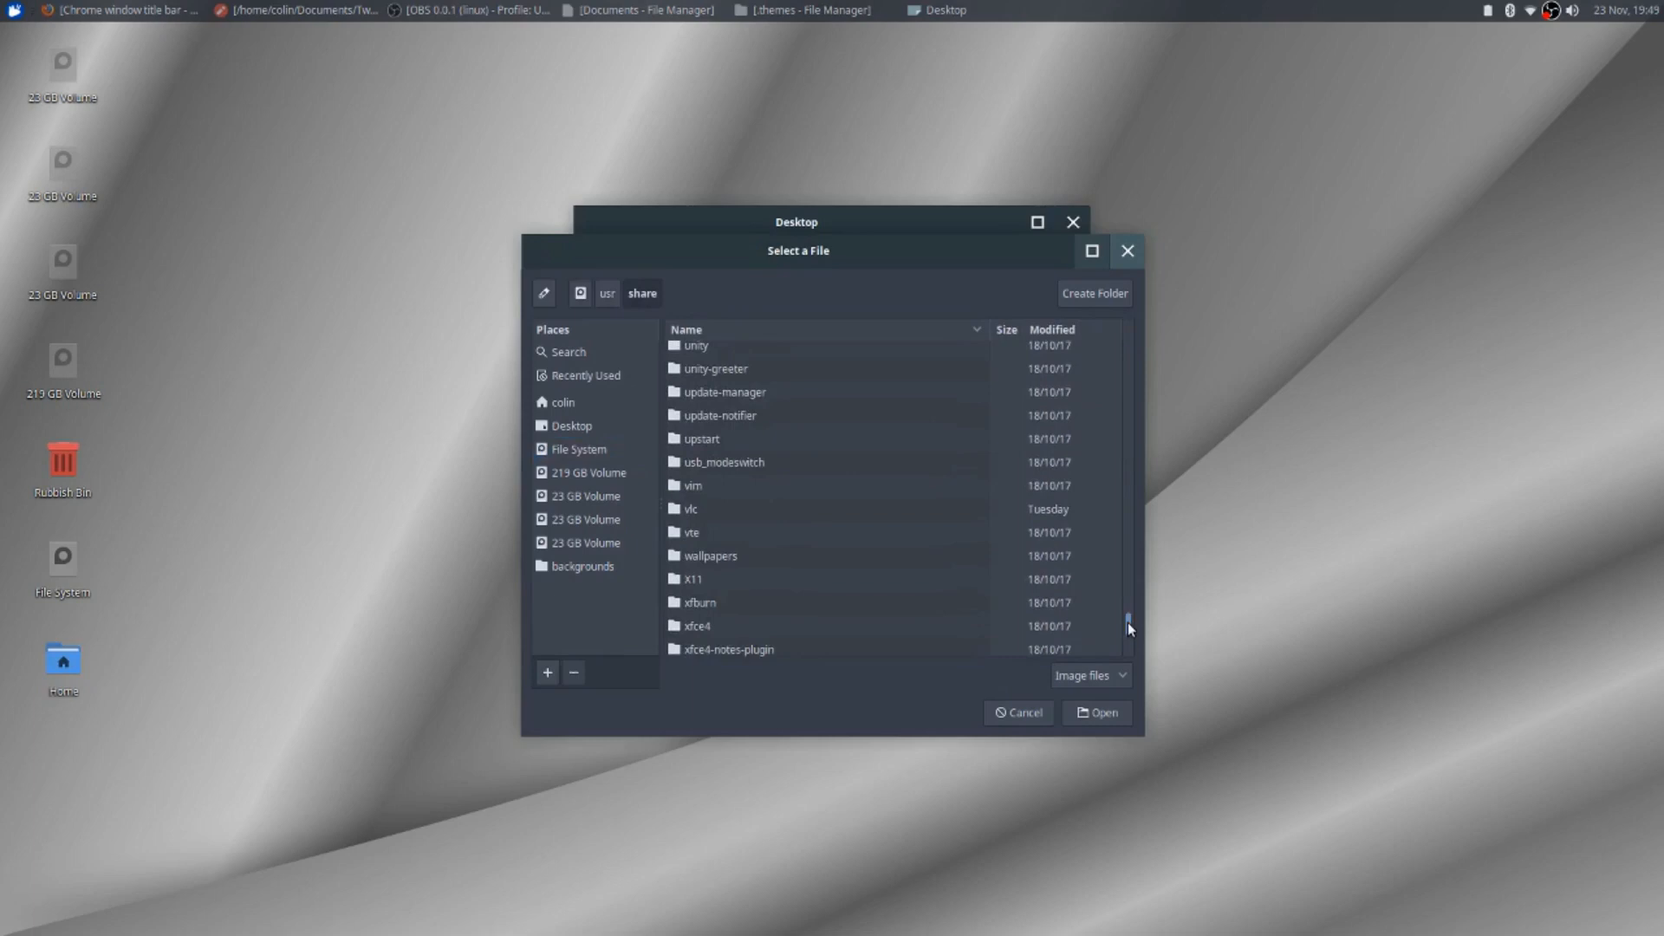
{"action": "scroll", "coordinate": [767, 495], "scroll_direction": "down", "scroll_amount": 3}
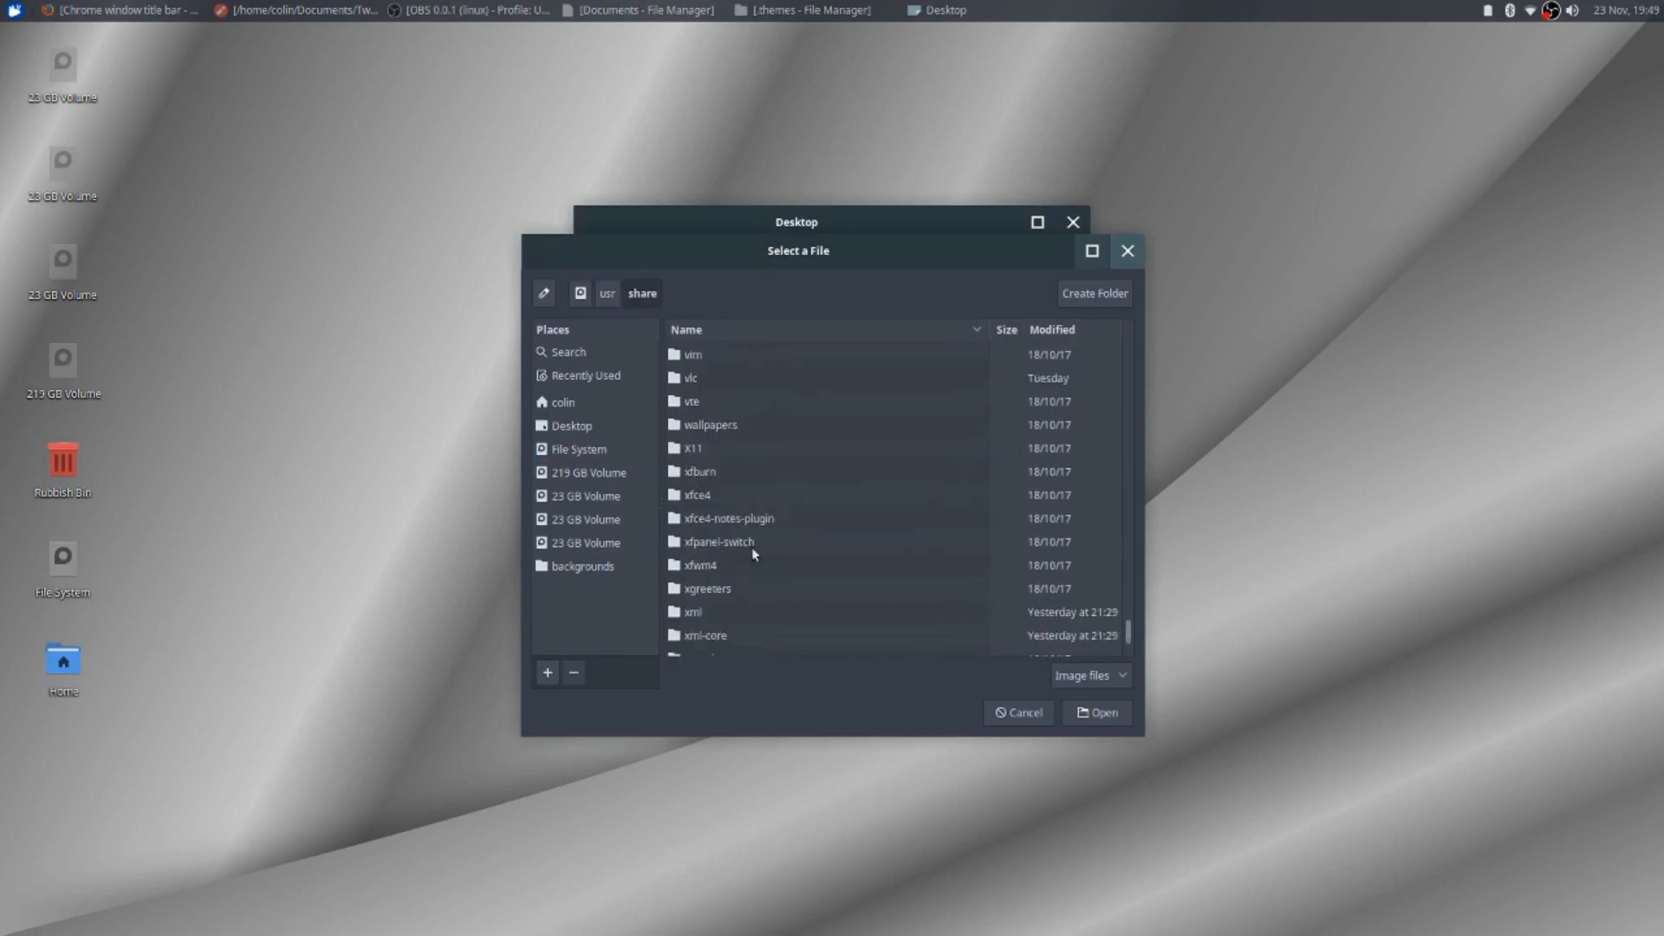
{"action": "double_click", "coordinate": [697, 494]}
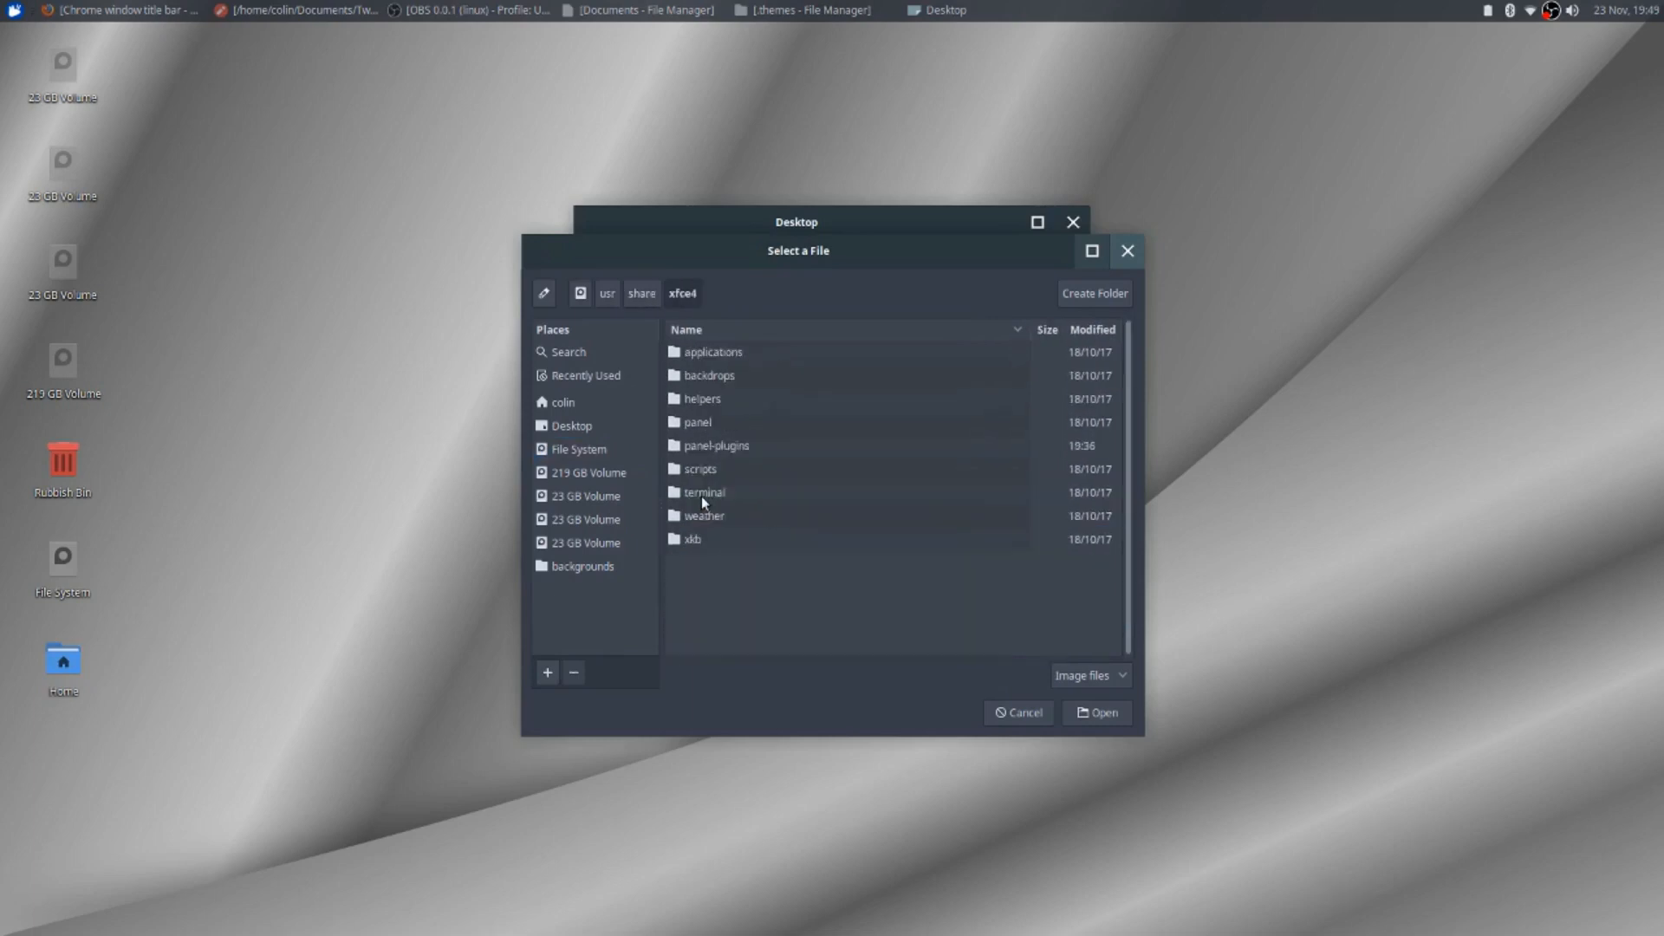
{"action": "double_click", "coordinate": [708, 375]}
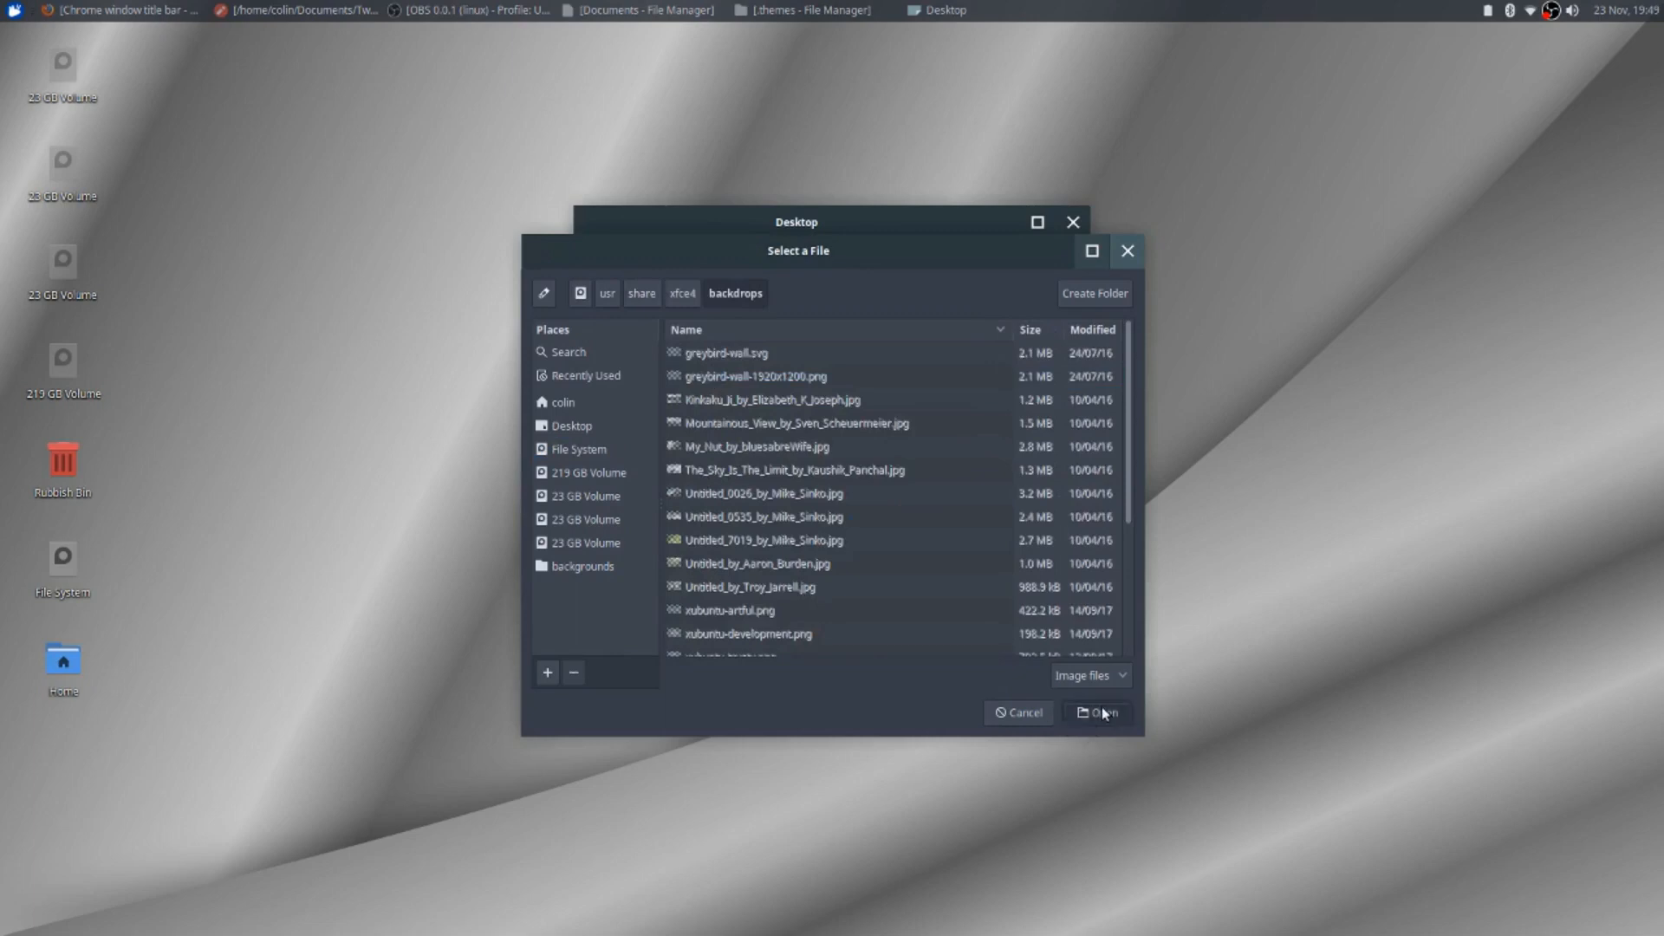
{"action": "left_click", "coordinate": [1096, 712]}
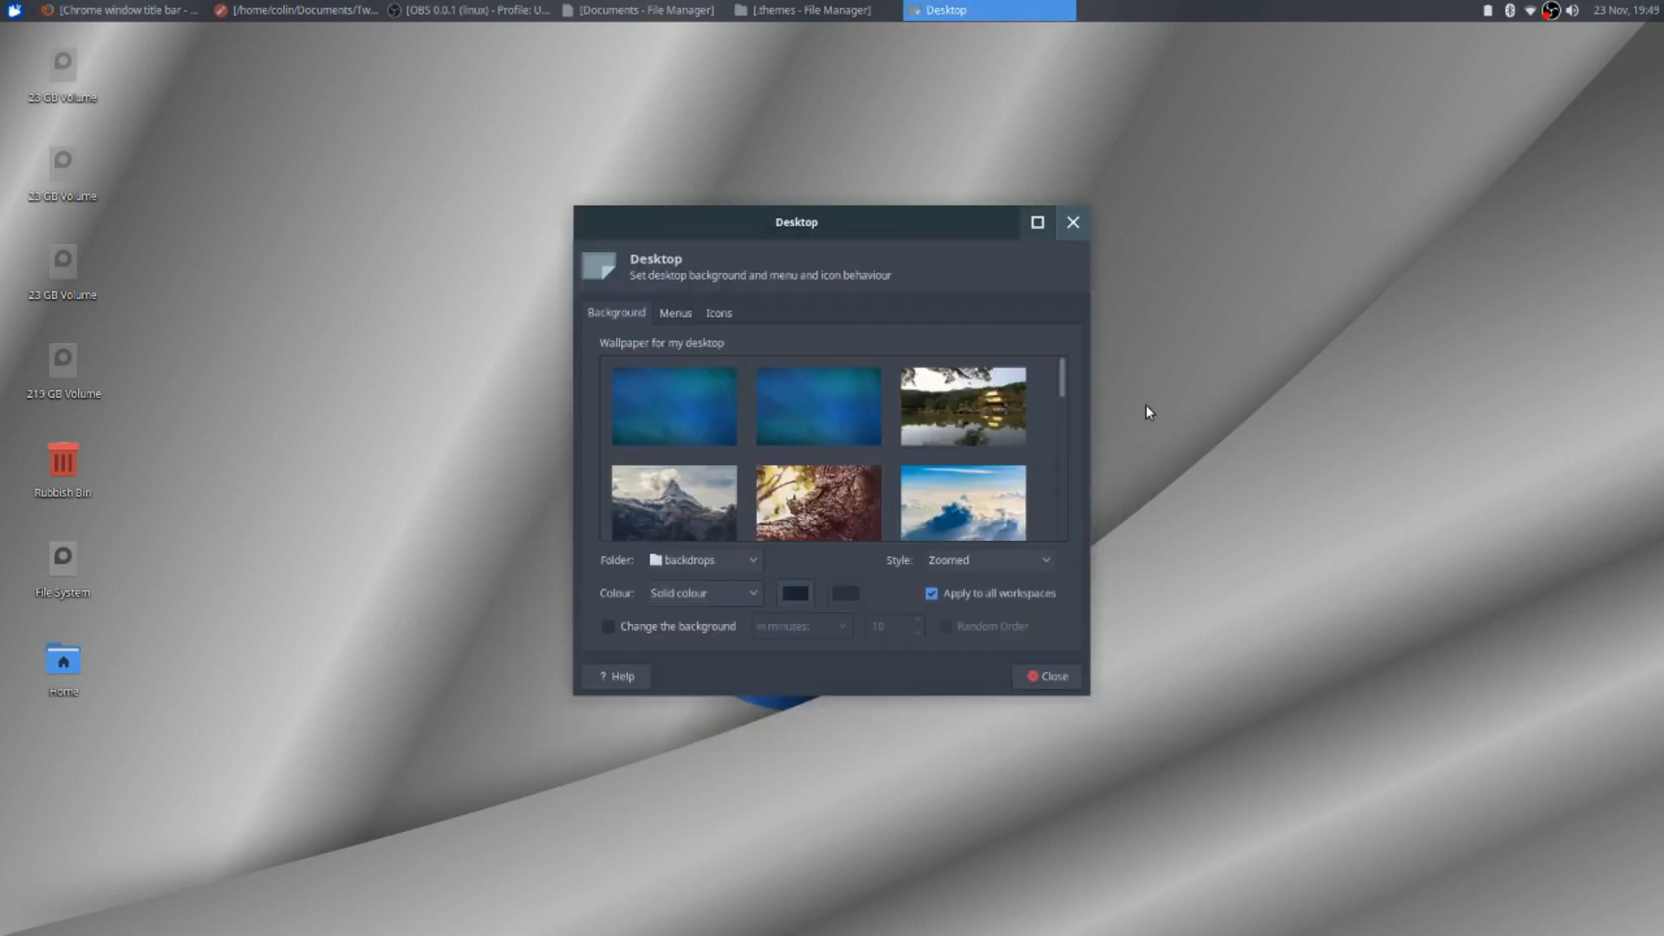
{"action": "scroll", "coordinate": [939, 452], "scroll_direction": "down", "scroll_amount": 5}
{"action": "scroll", "coordinate": [939, 452], "scroll_direction": "down", "scroll_amount": 4}
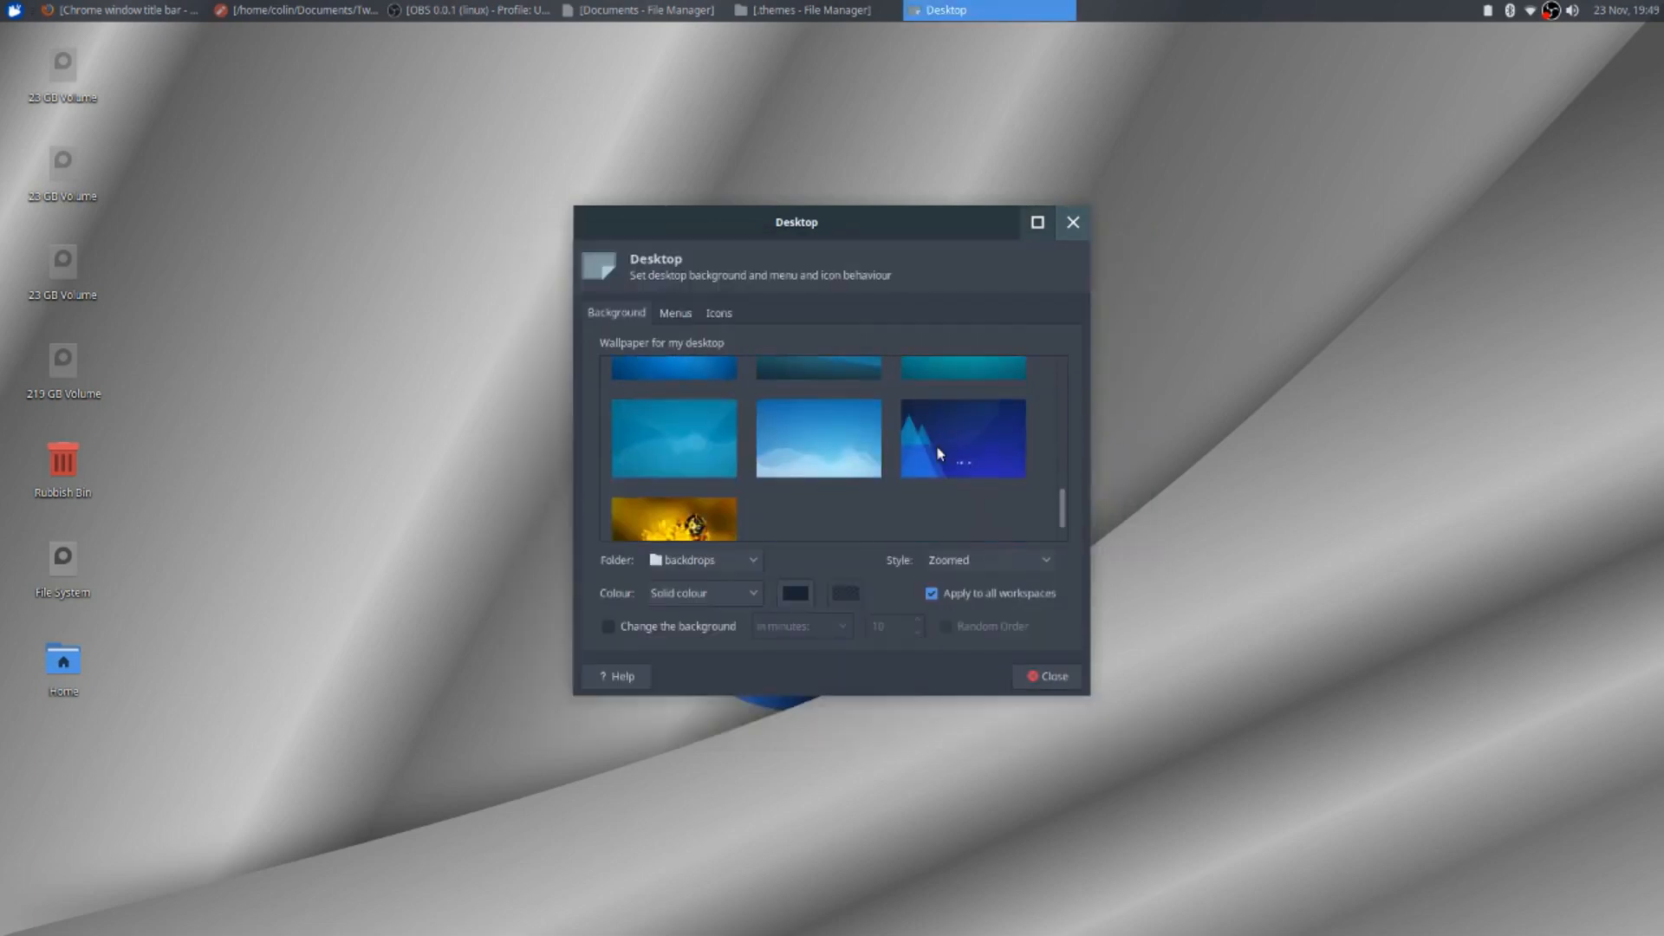
{"action": "left_click", "coordinate": [1046, 677]}
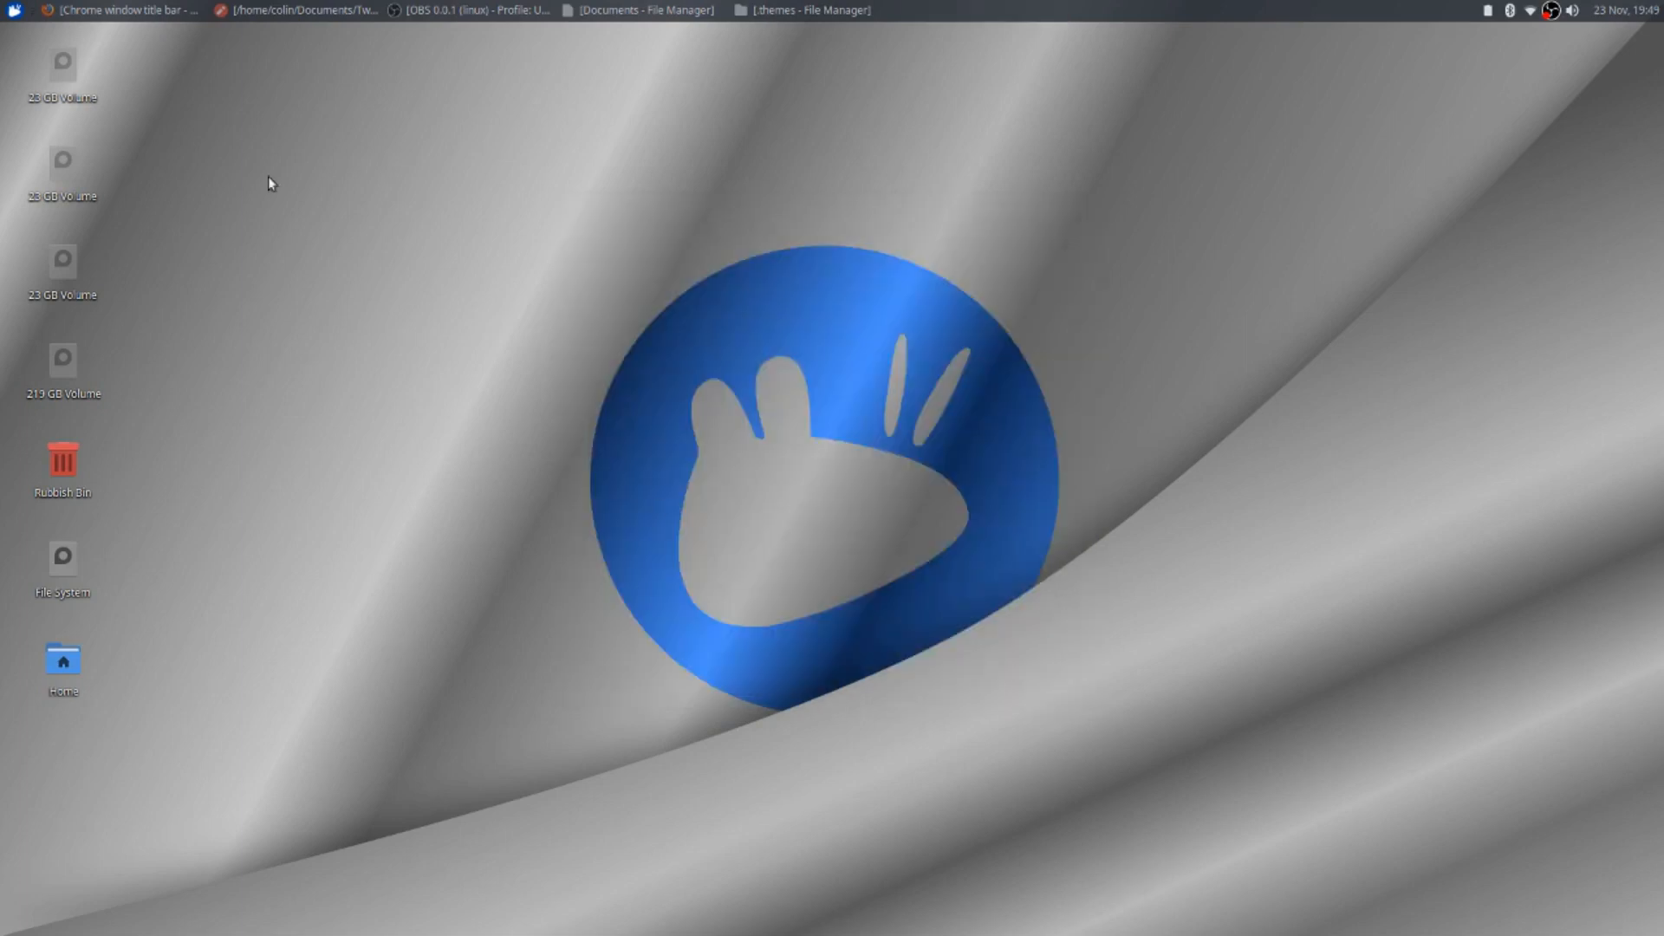
Open the .wallpaper folder in the home folder and set the dark Xubuntu flag image as the desktop wallpaper
{"action": "double_click", "coordinate": [69, 685]}
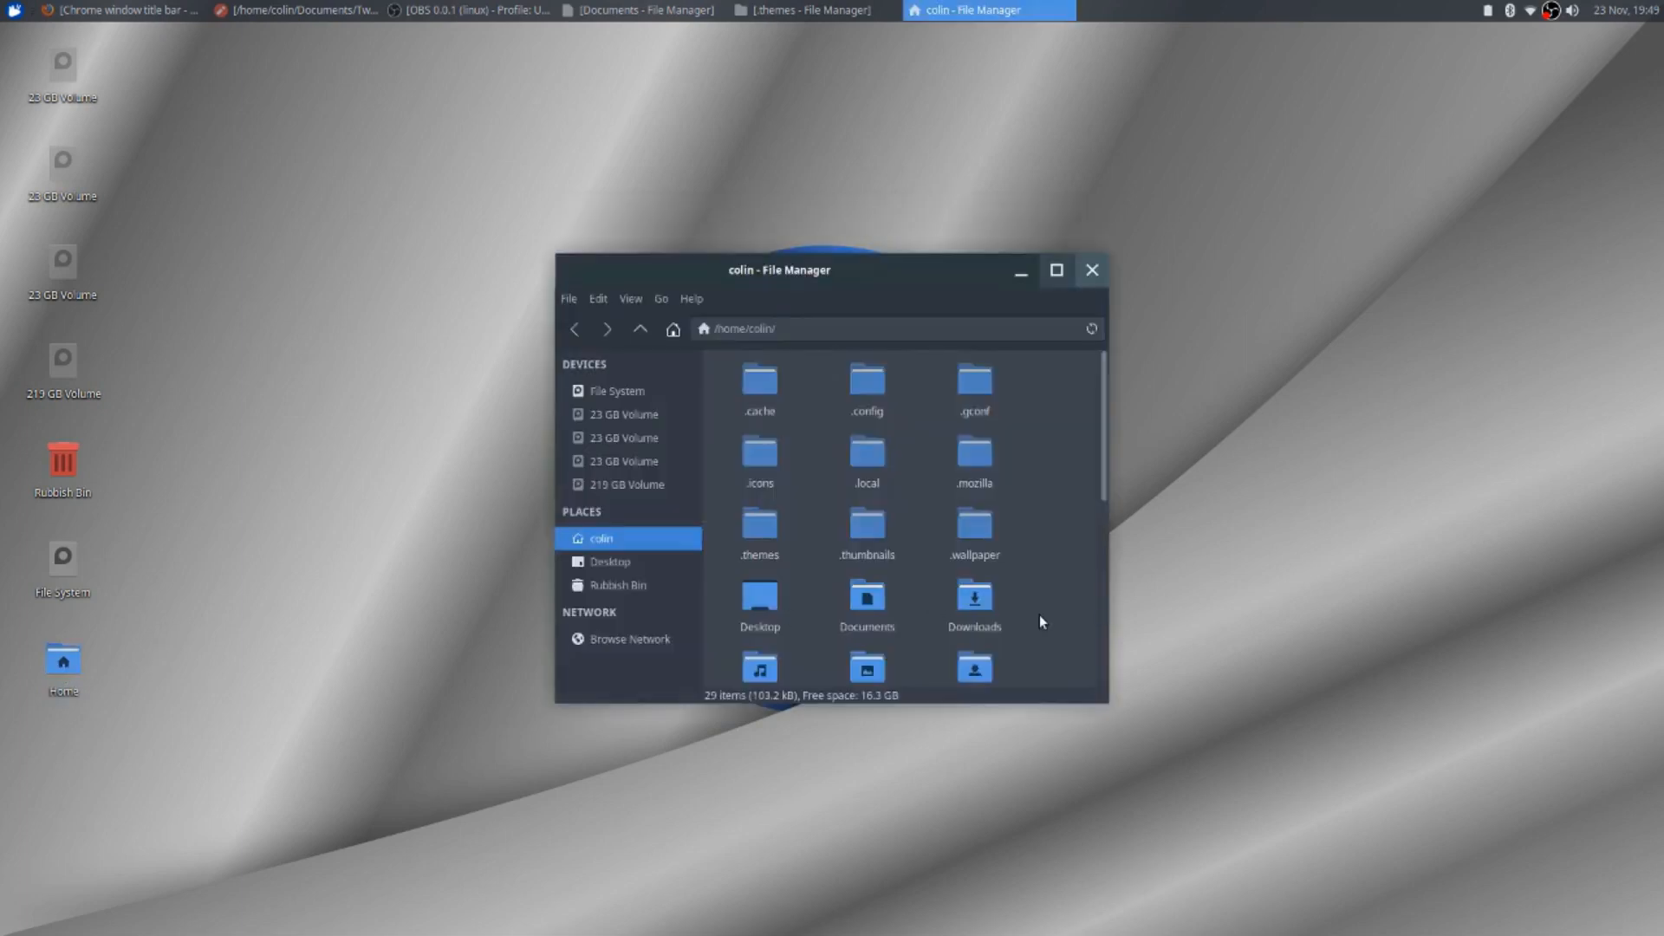
{"action": "left_click_drag", "start_coordinate": [878, 270], "coordinate": [847, 259]}
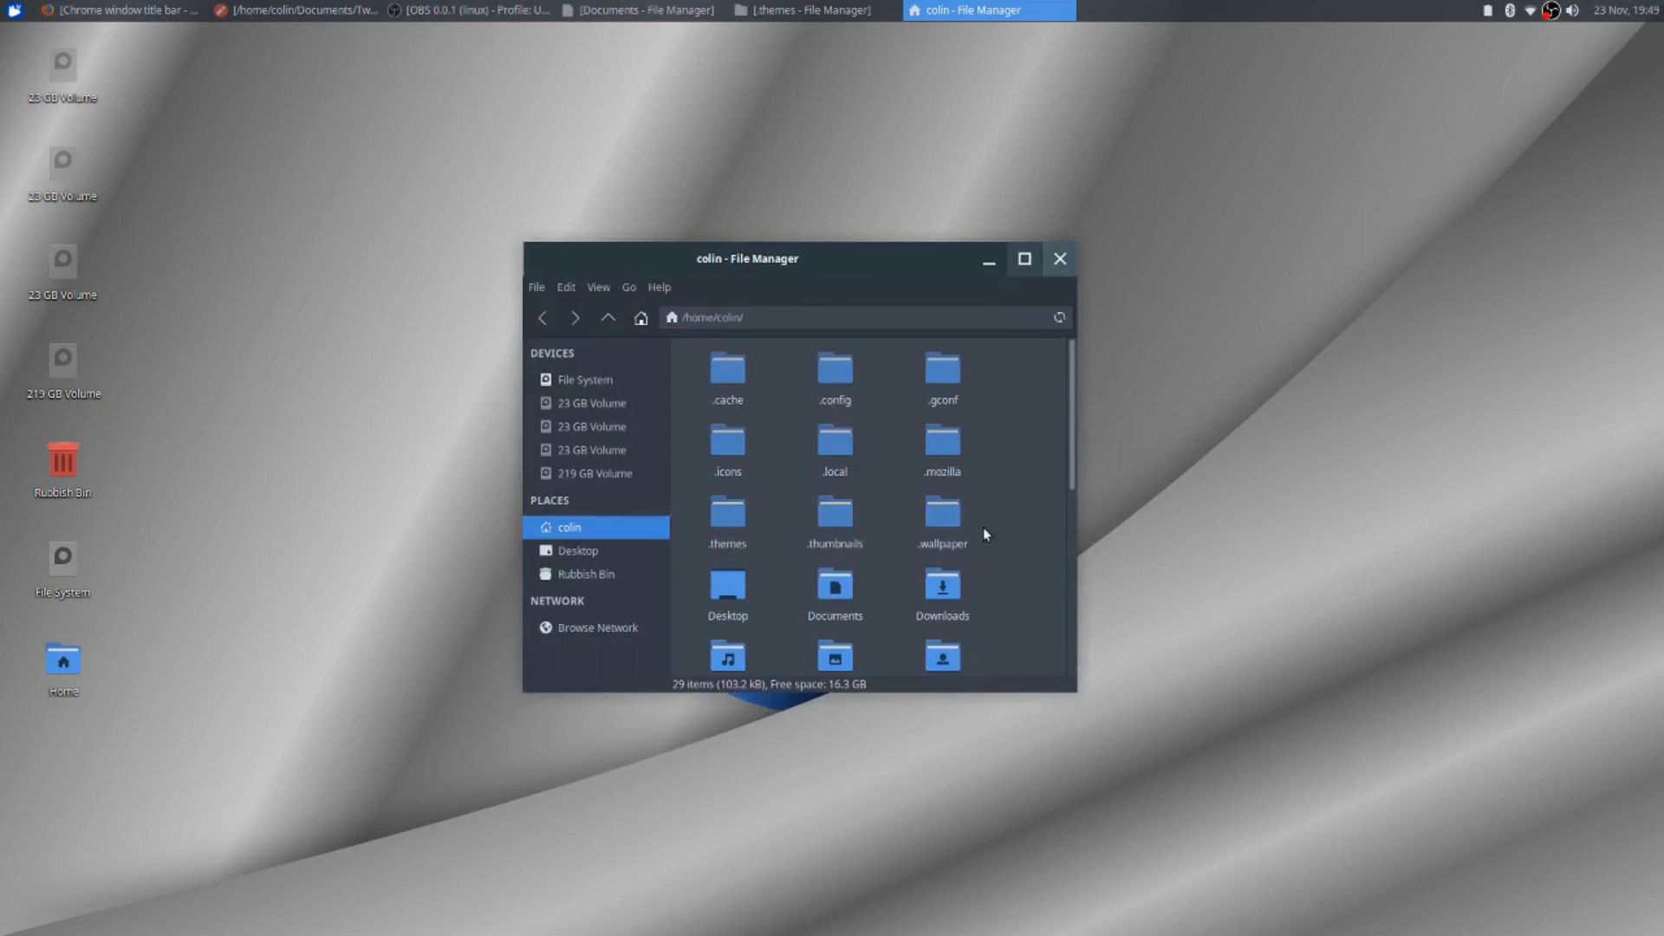
{"action": "double_click", "coordinate": [943, 517]}
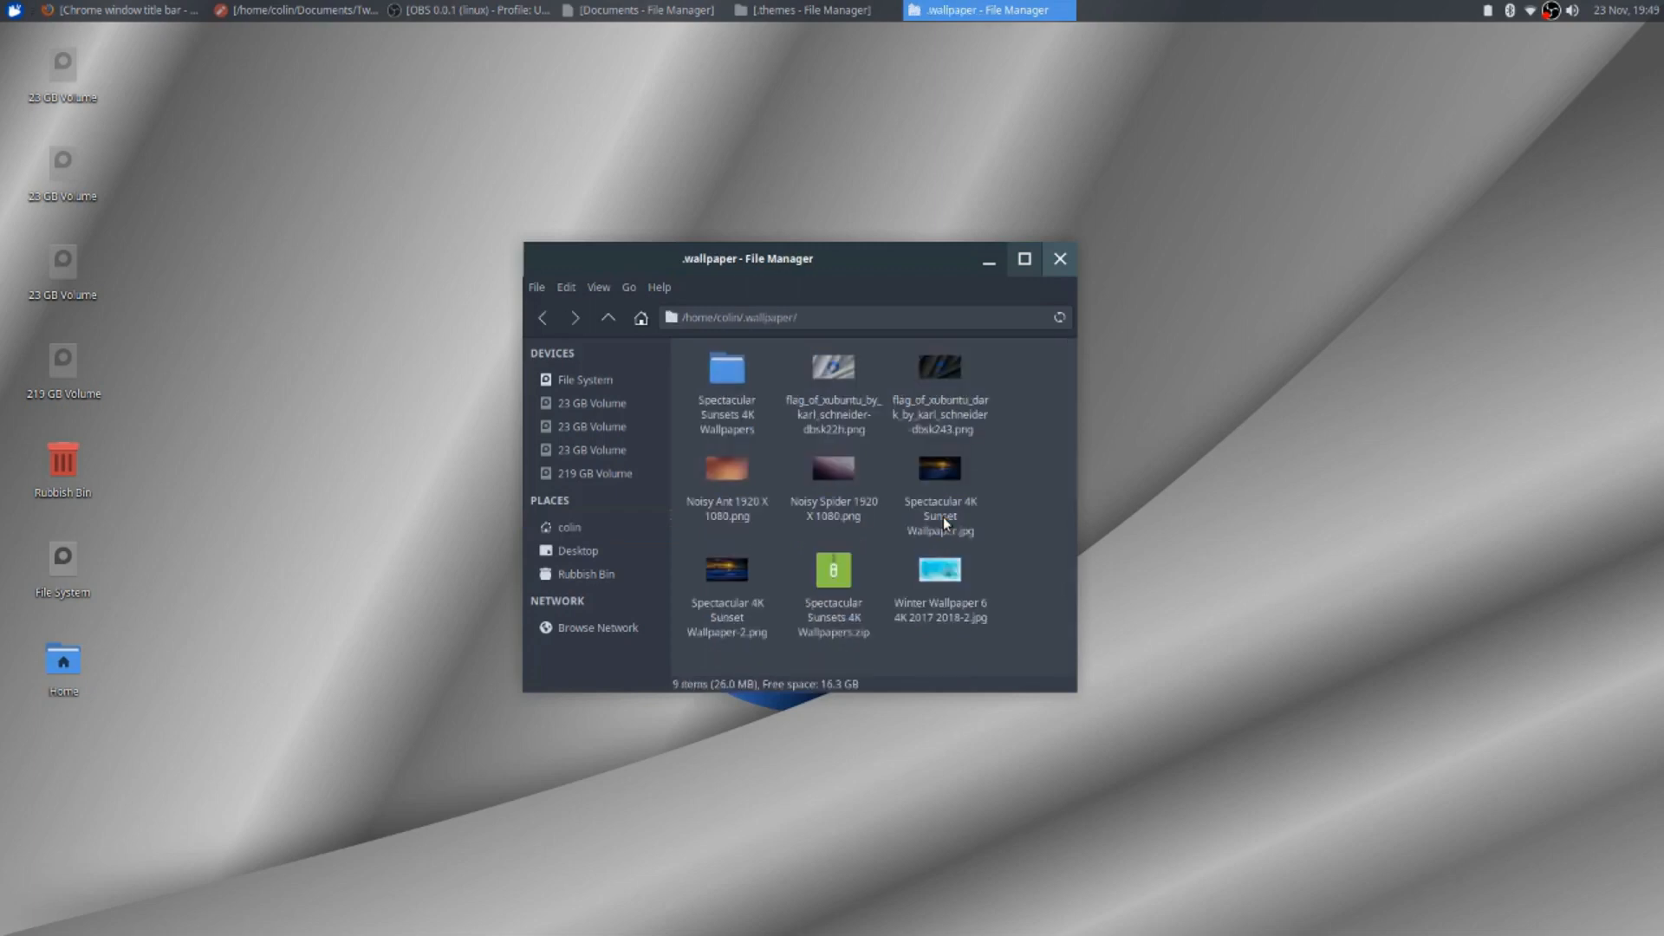
{"action": "right_click", "coordinate": [950, 371]}
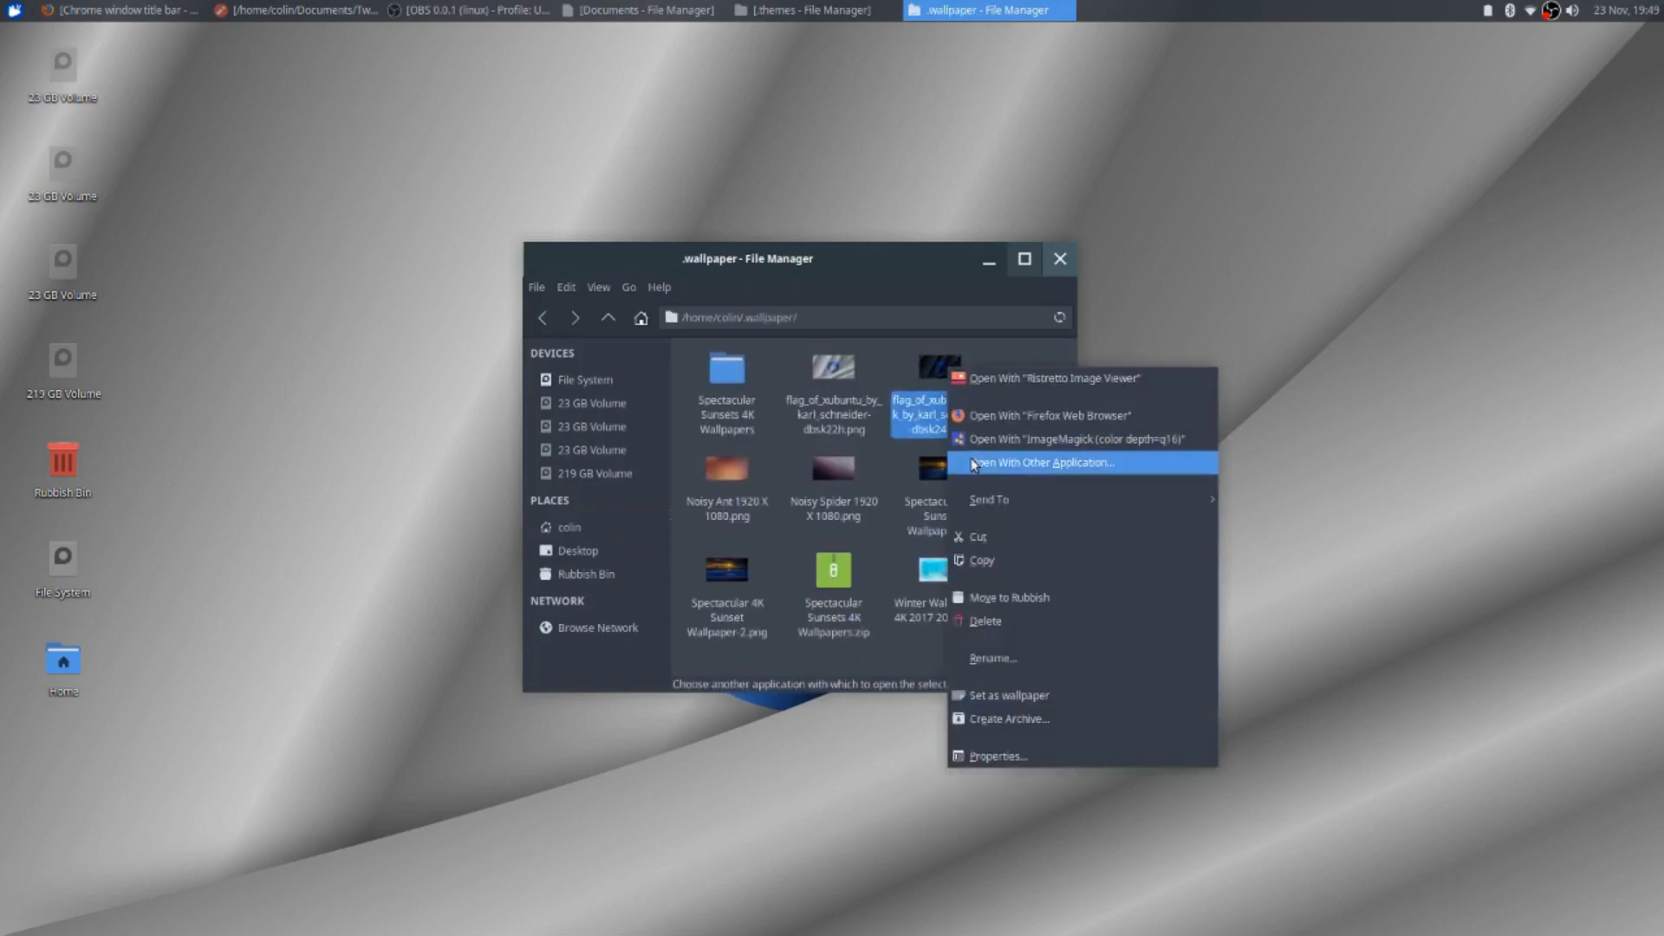
{"action": "left_click", "coordinate": [1008, 694]}
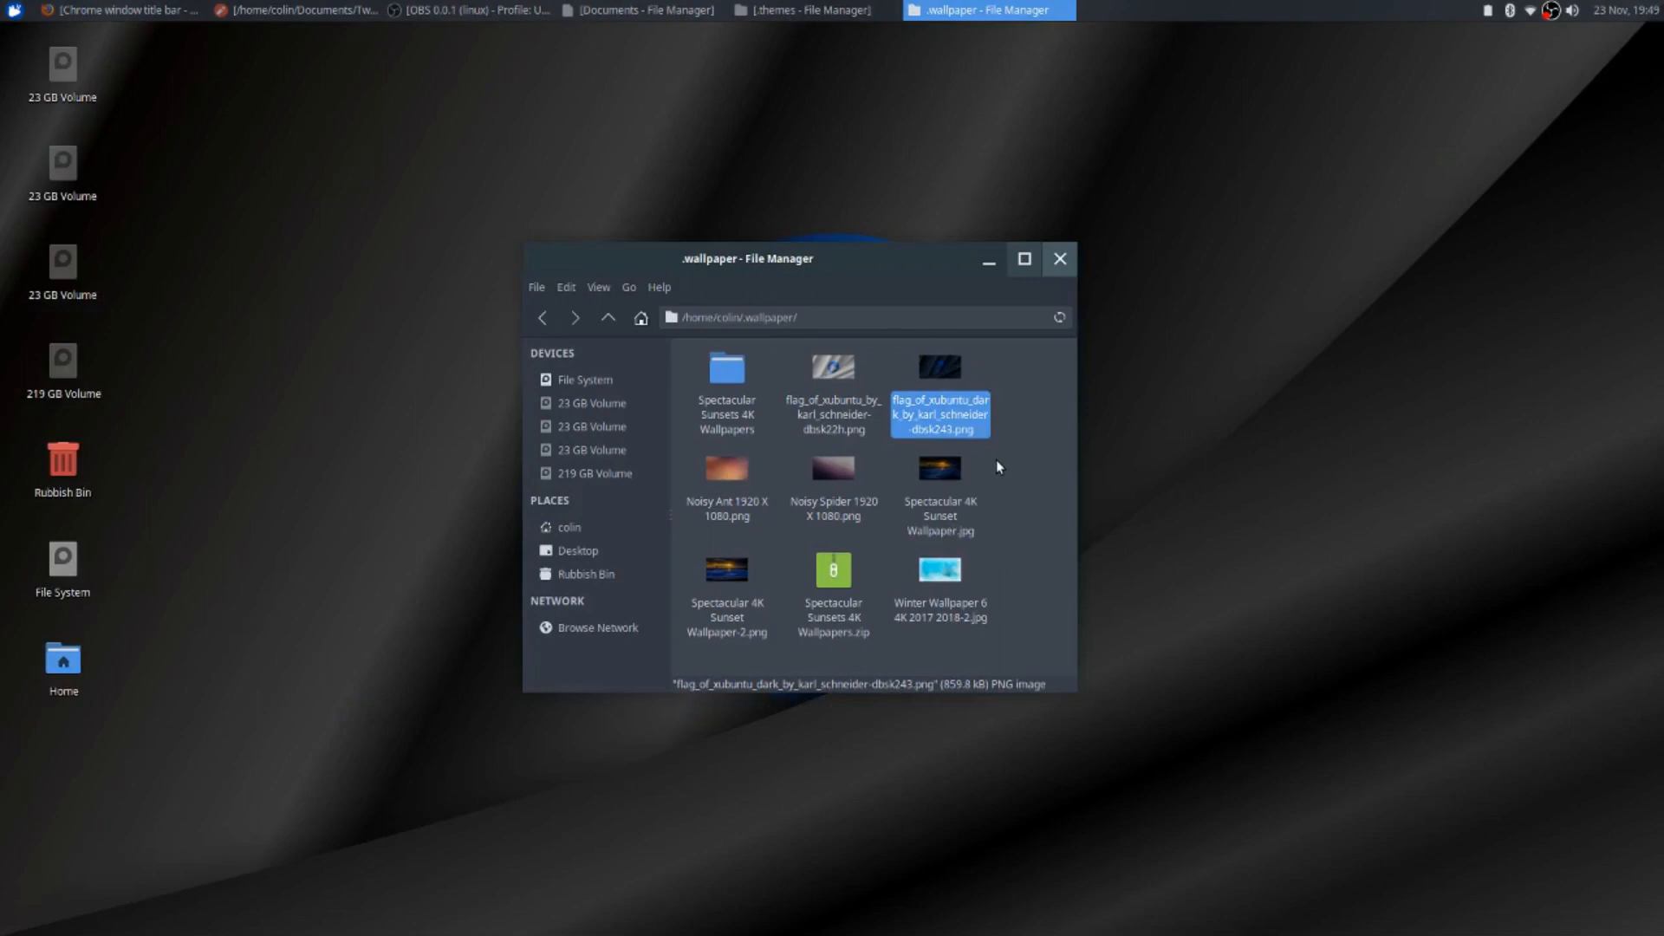
{"action": "left_click_drag", "start_coordinate": [861, 294], "coordinate": [846, 197]}
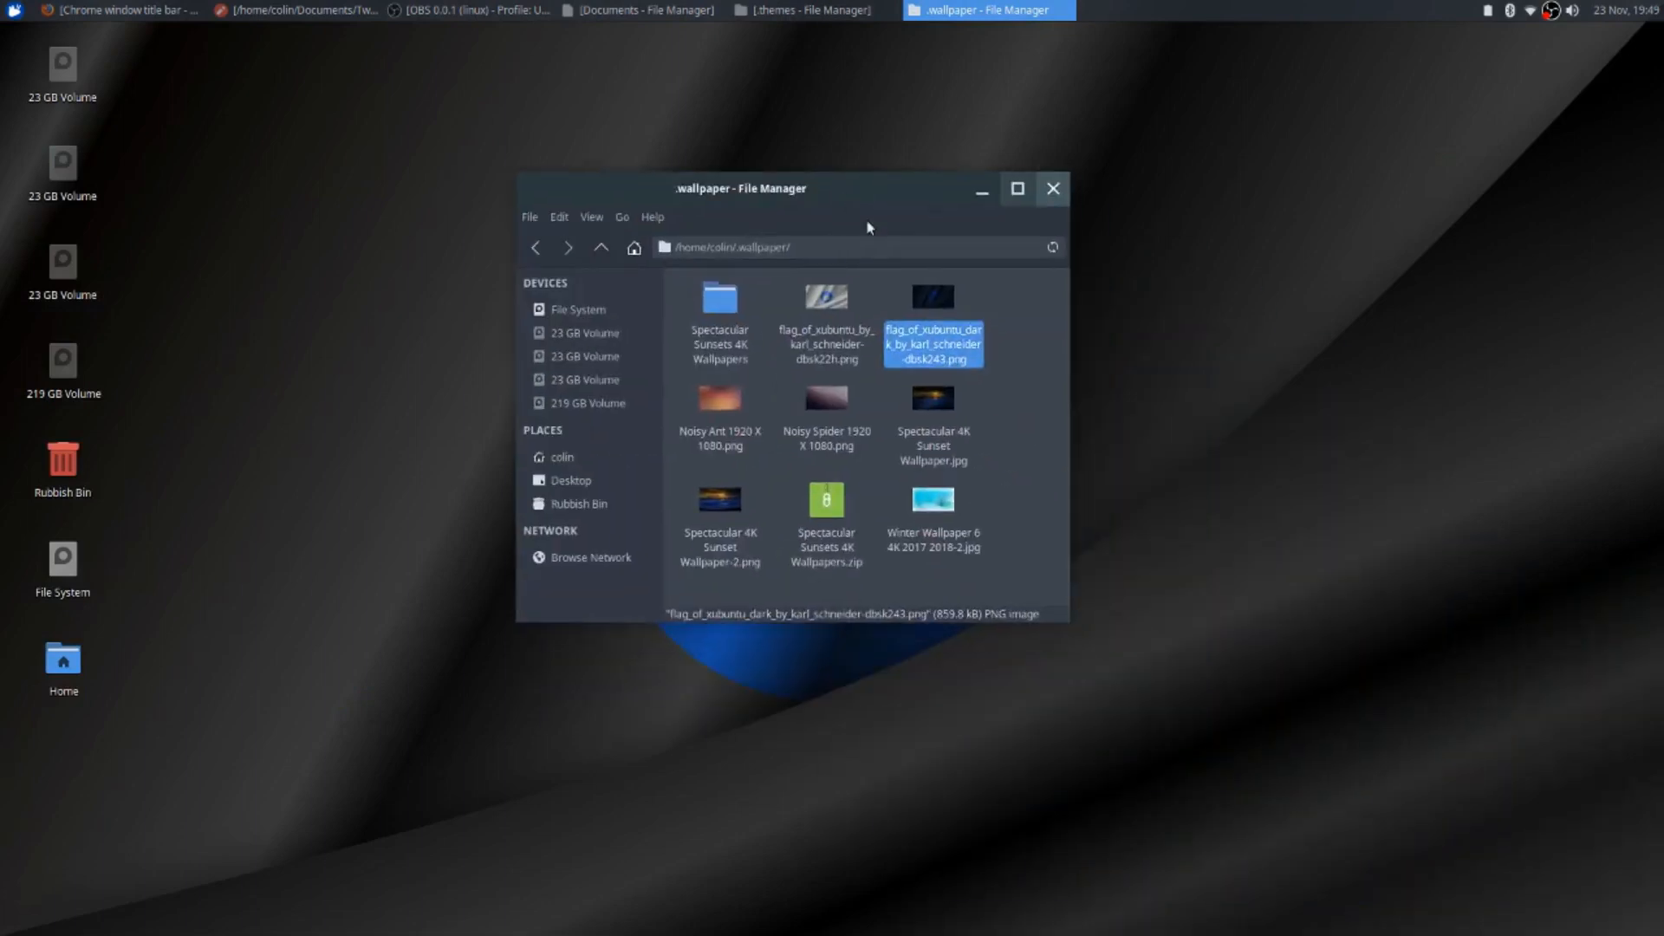
Try Noisy Ant 1920 X 1080.png and Noisy Spider 1920 X 1080.png in turn as the desktop wallpaper
{"action": "right_click", "coordinate": [724, 399]}
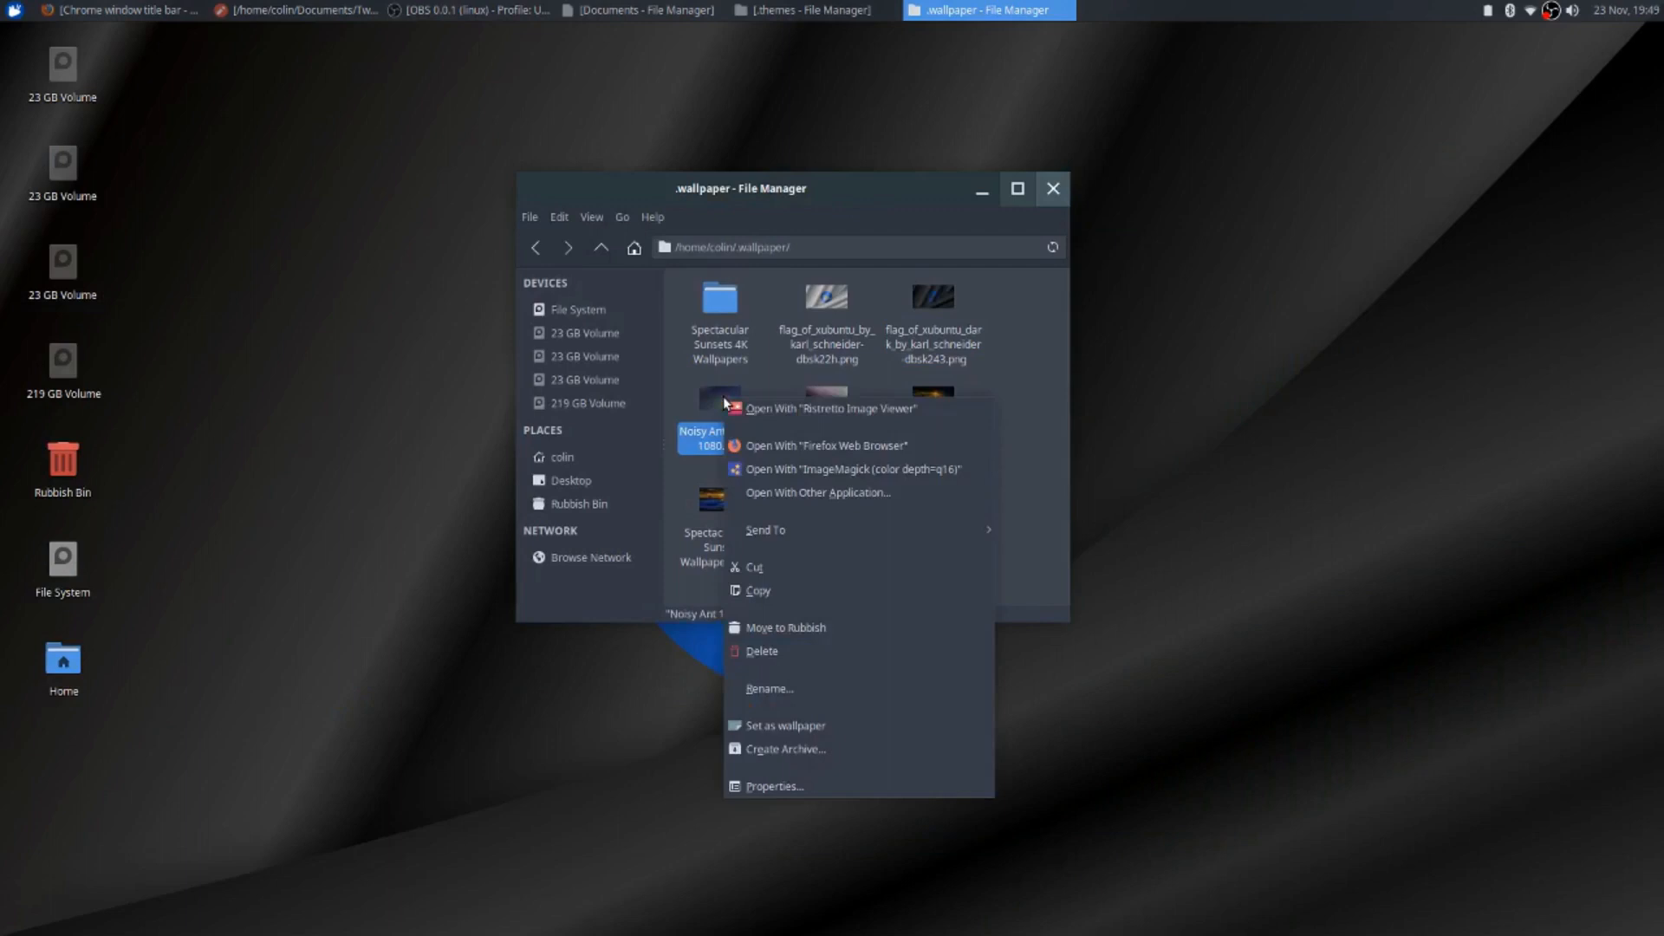
{"action": "left_click", "coordinate": [771, 724]}
{"action": "left_click_drag", "start_coordinate": [826, 199], "coordinate": [990, 202]}
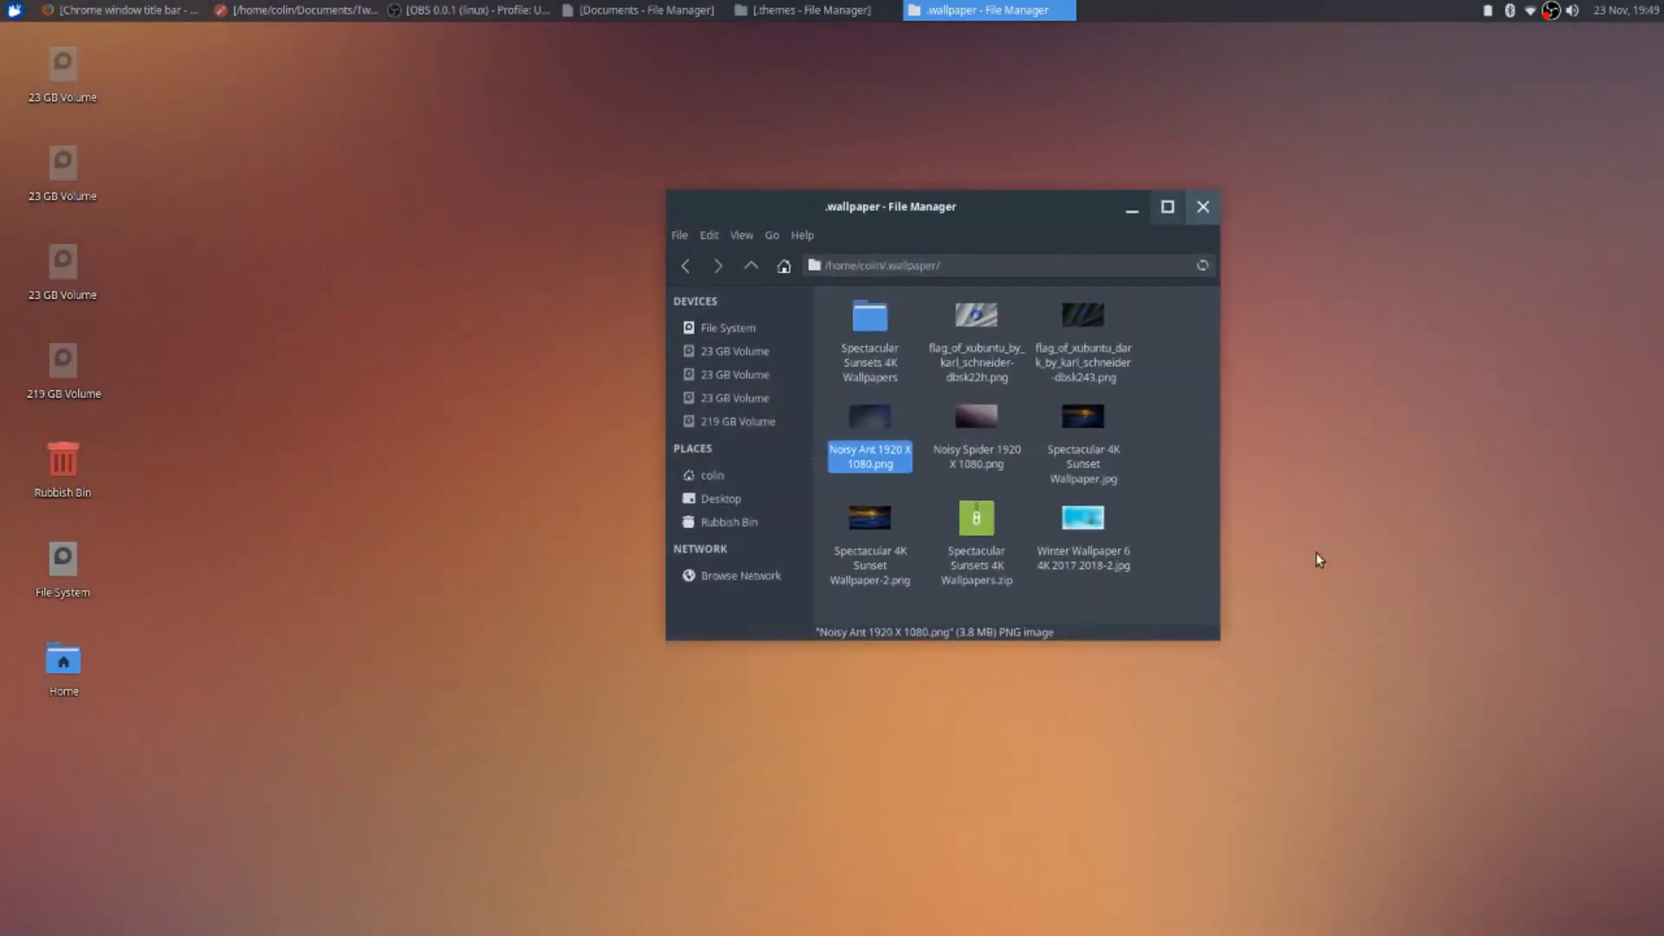
{"action": "right_click", "coordinate": [981, 414]}
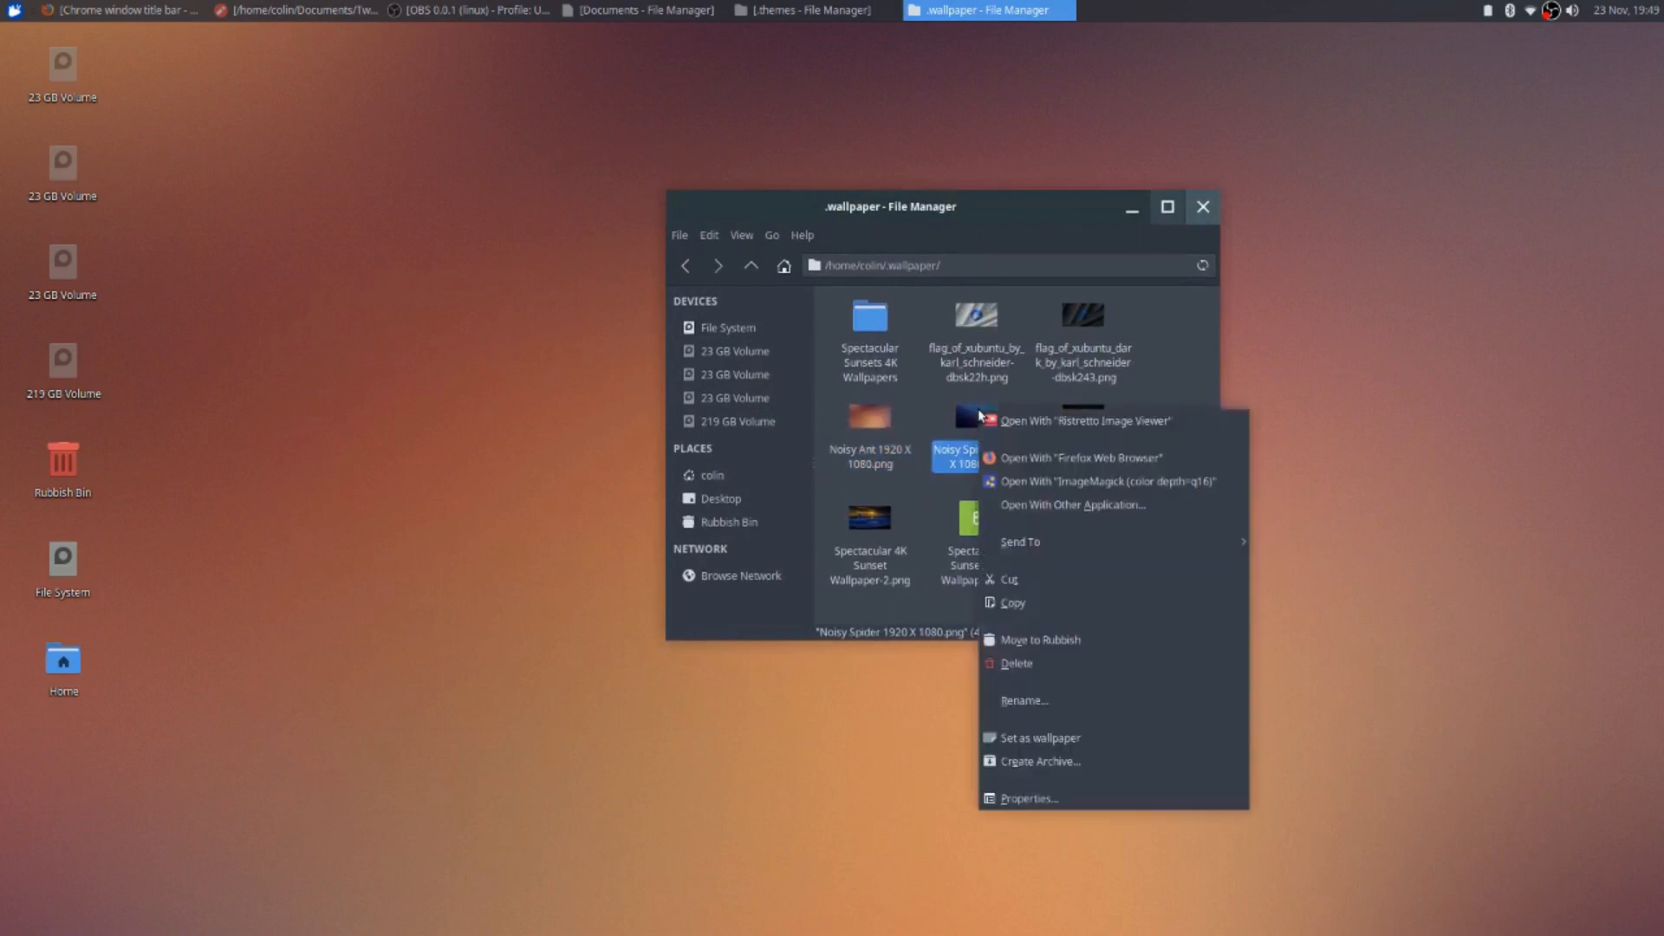
{"action": "left_click", "coordinate": [1040, 737]}
{"action": "left_click_drag", "start_coordinate": [936, 216], "coordinate": [761, 279]}
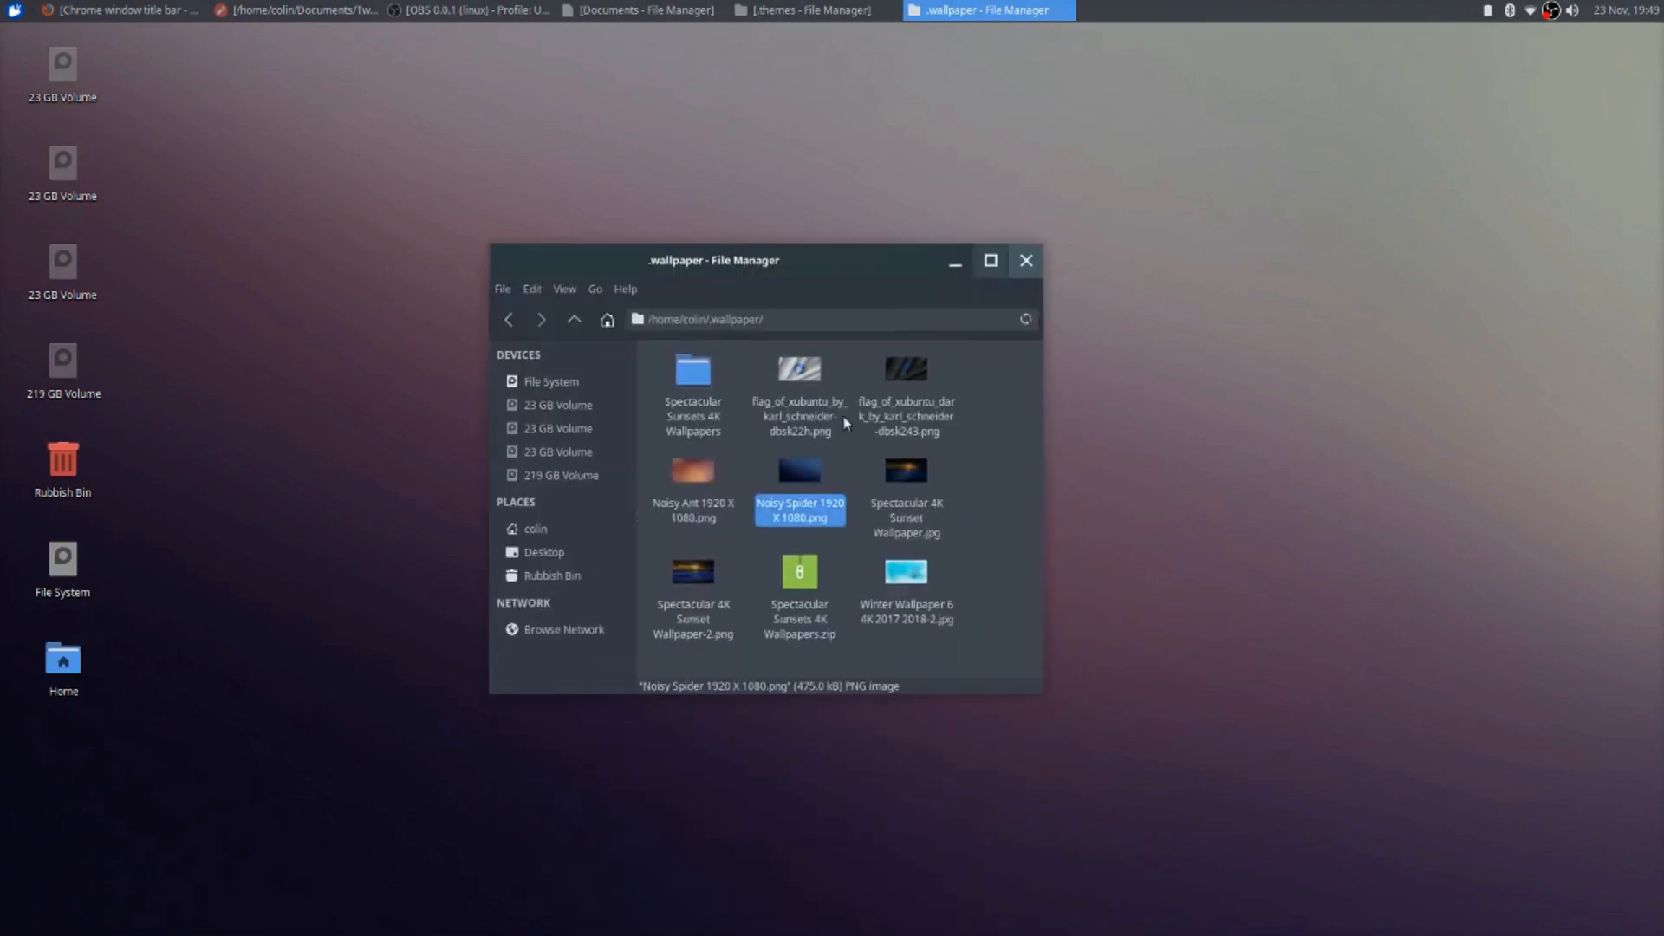
Set Spectacular 4K Sunset Wallpaper.jpg as the desktop wallpaper and move the folder window to view it
{"action": "right_click", "coordinate": [902, 471]}
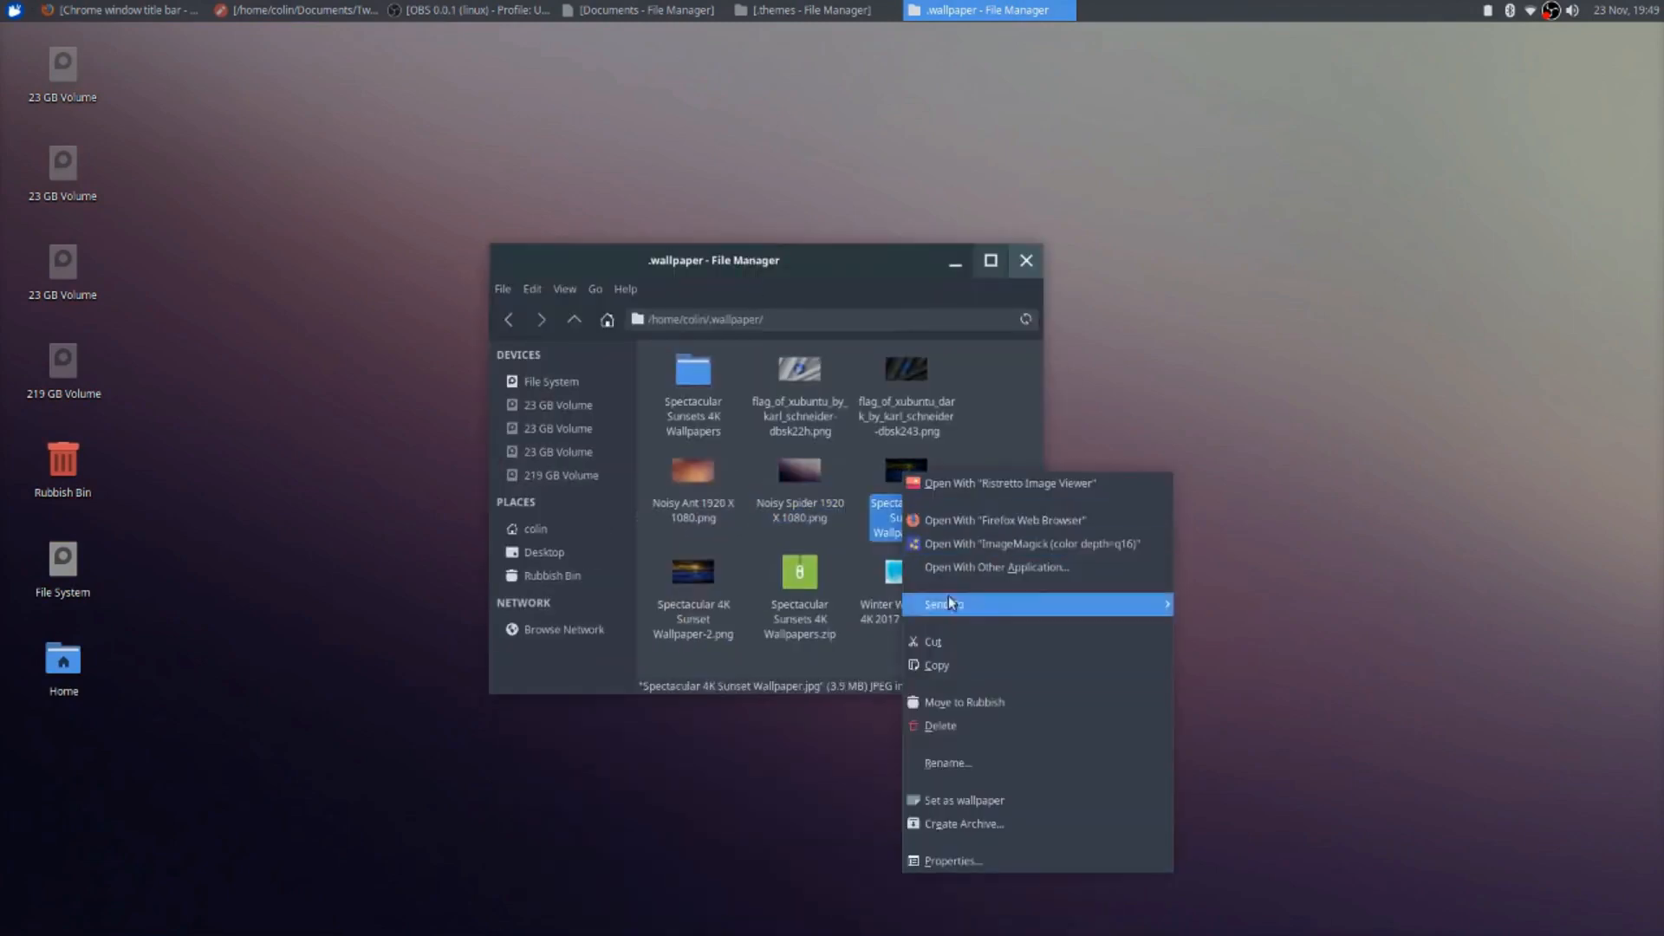
{"action": "left_click", "coordinate": [974, 796]}
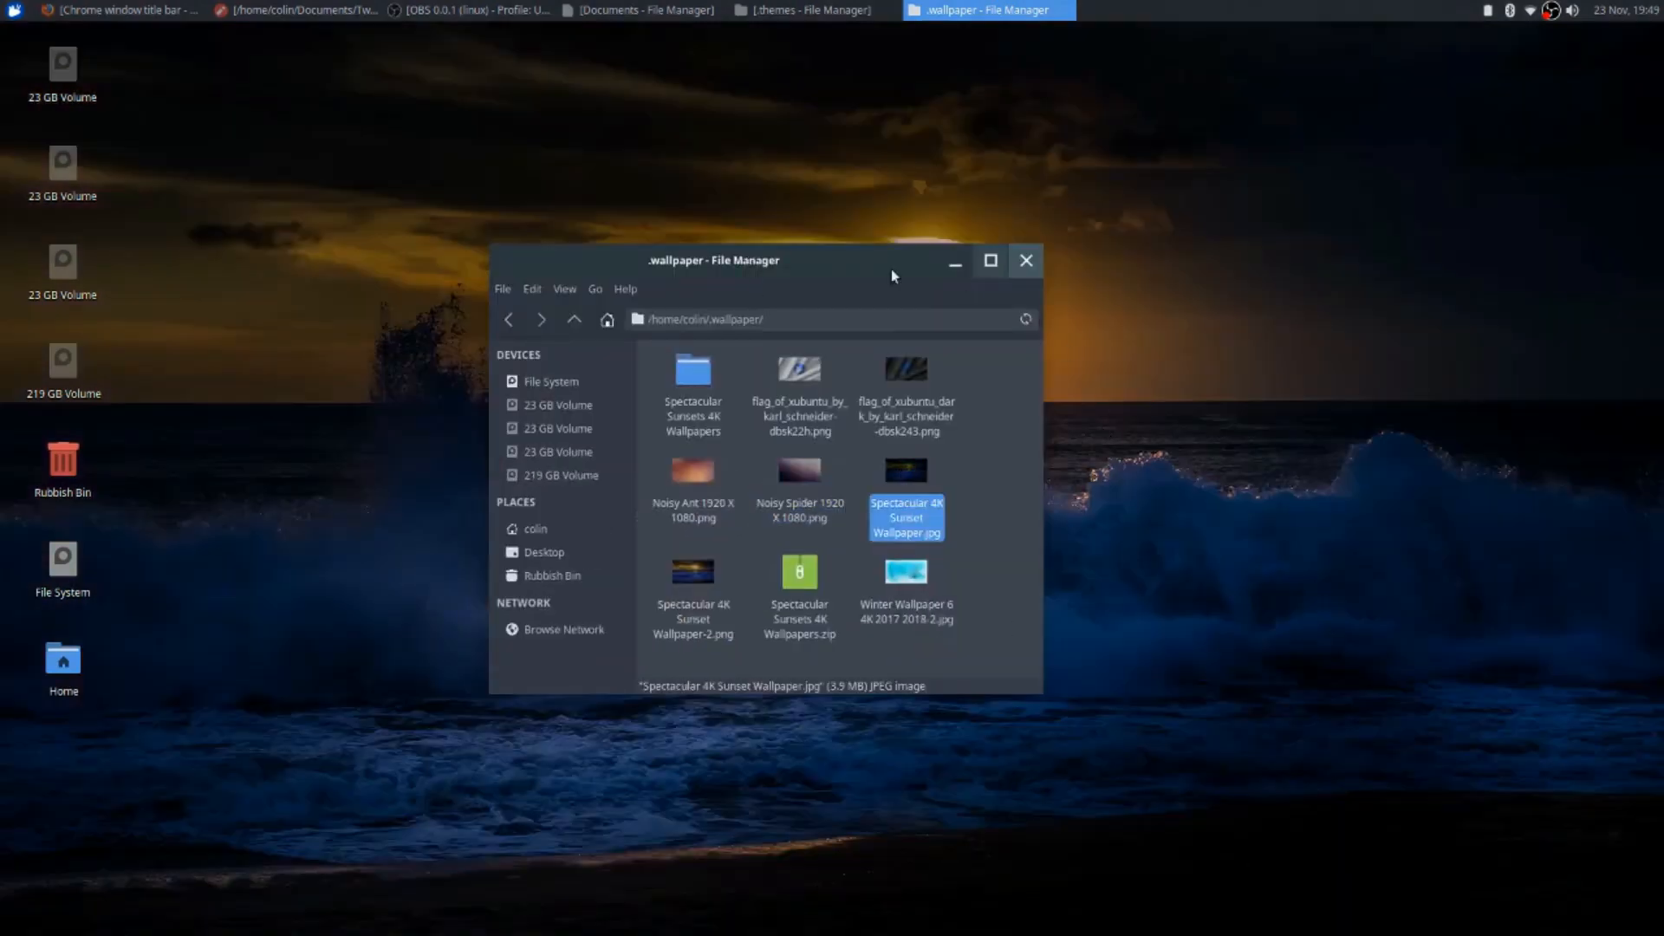
{"action": "left_click_drag", "start_coordinate": [801, 262], "coordinate": [904, 169]}
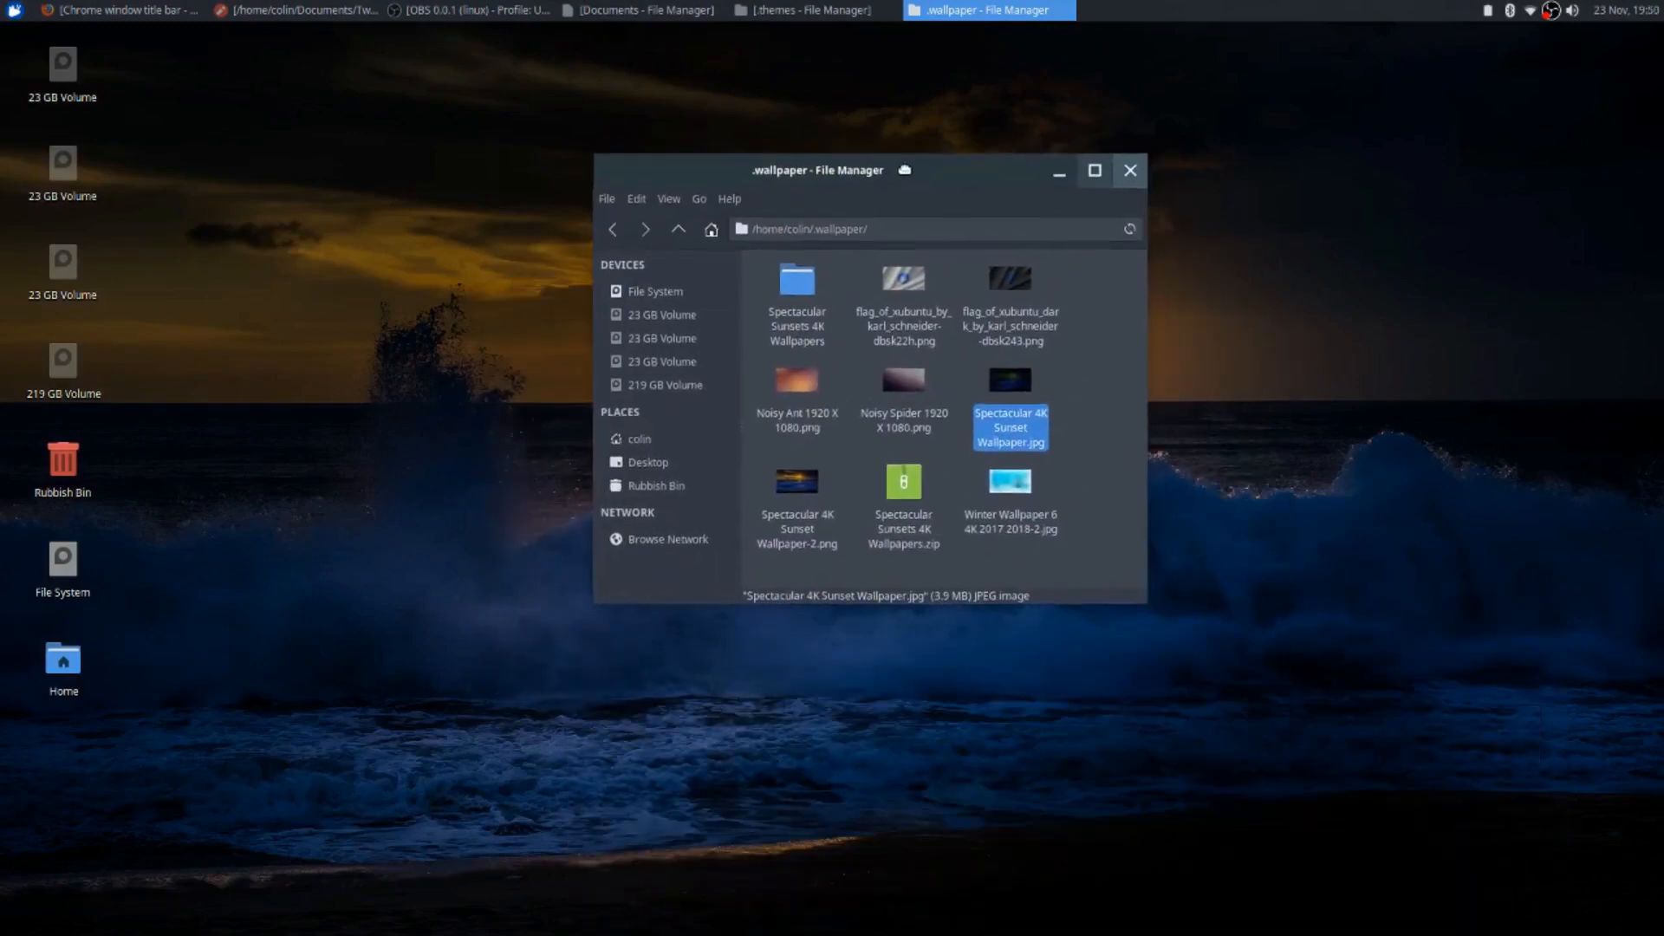
Set Winter Wallpaper 6 4K 2017 2018-2.jpg as the desktop wallpaper and move the folder window aside
{"action": "left_click", "coordinate": [1005, 481]}
{"action": "right_click", "coordinate": [1001, 480]}
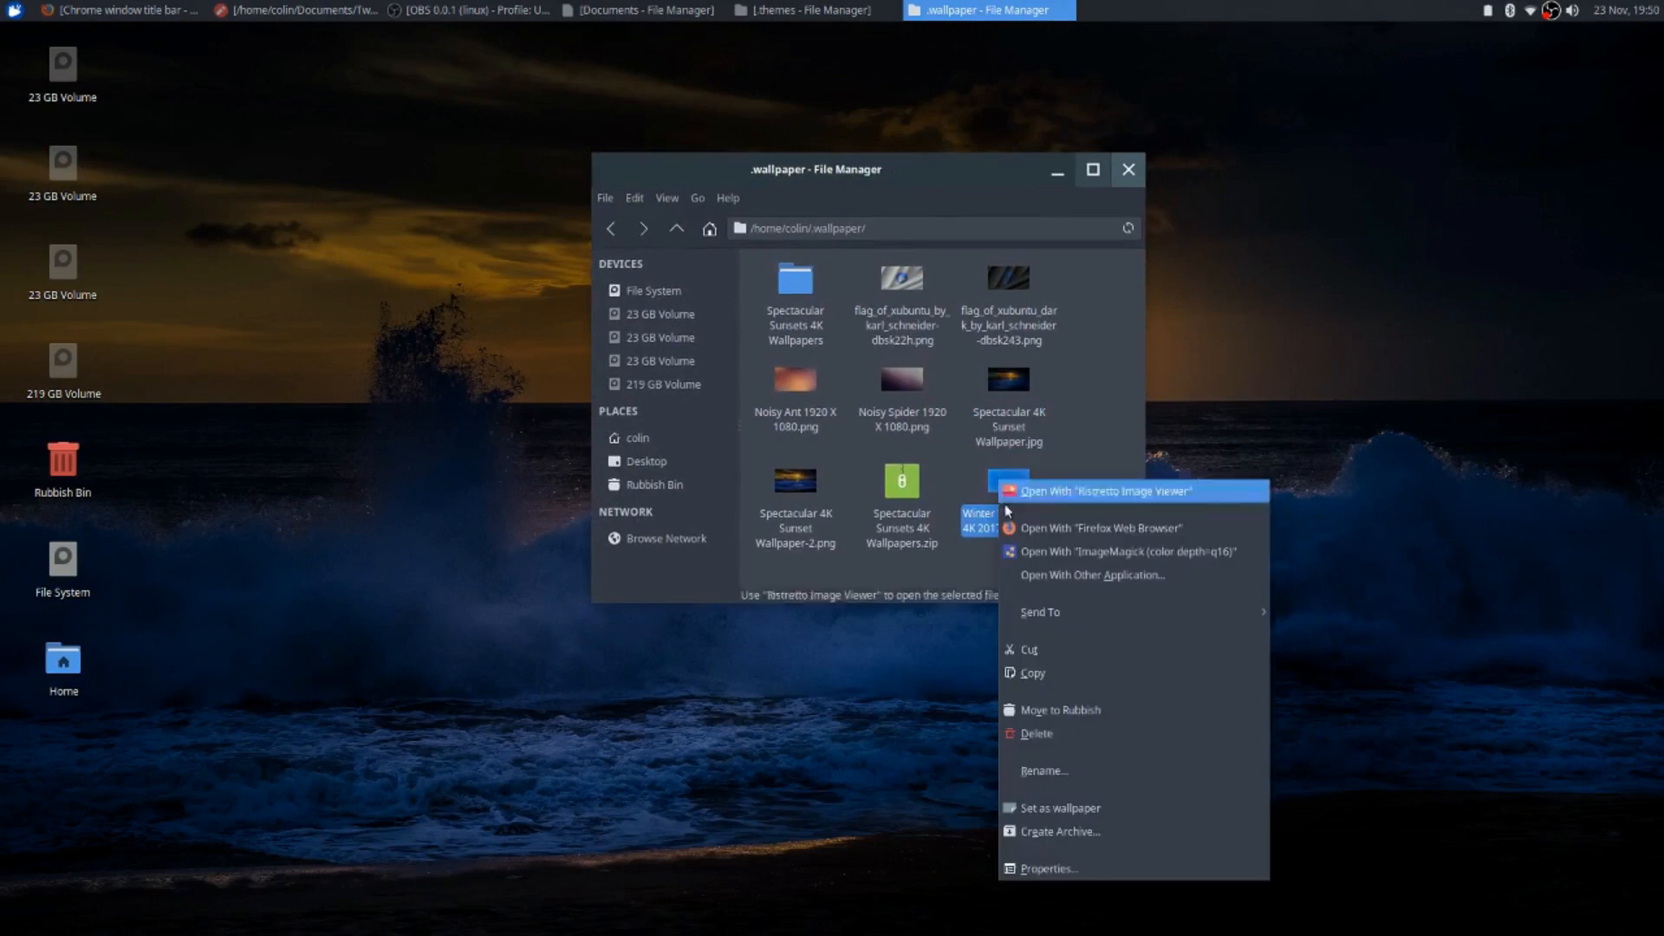
{"action": "left_click", "coordinate": [1093, 809]}
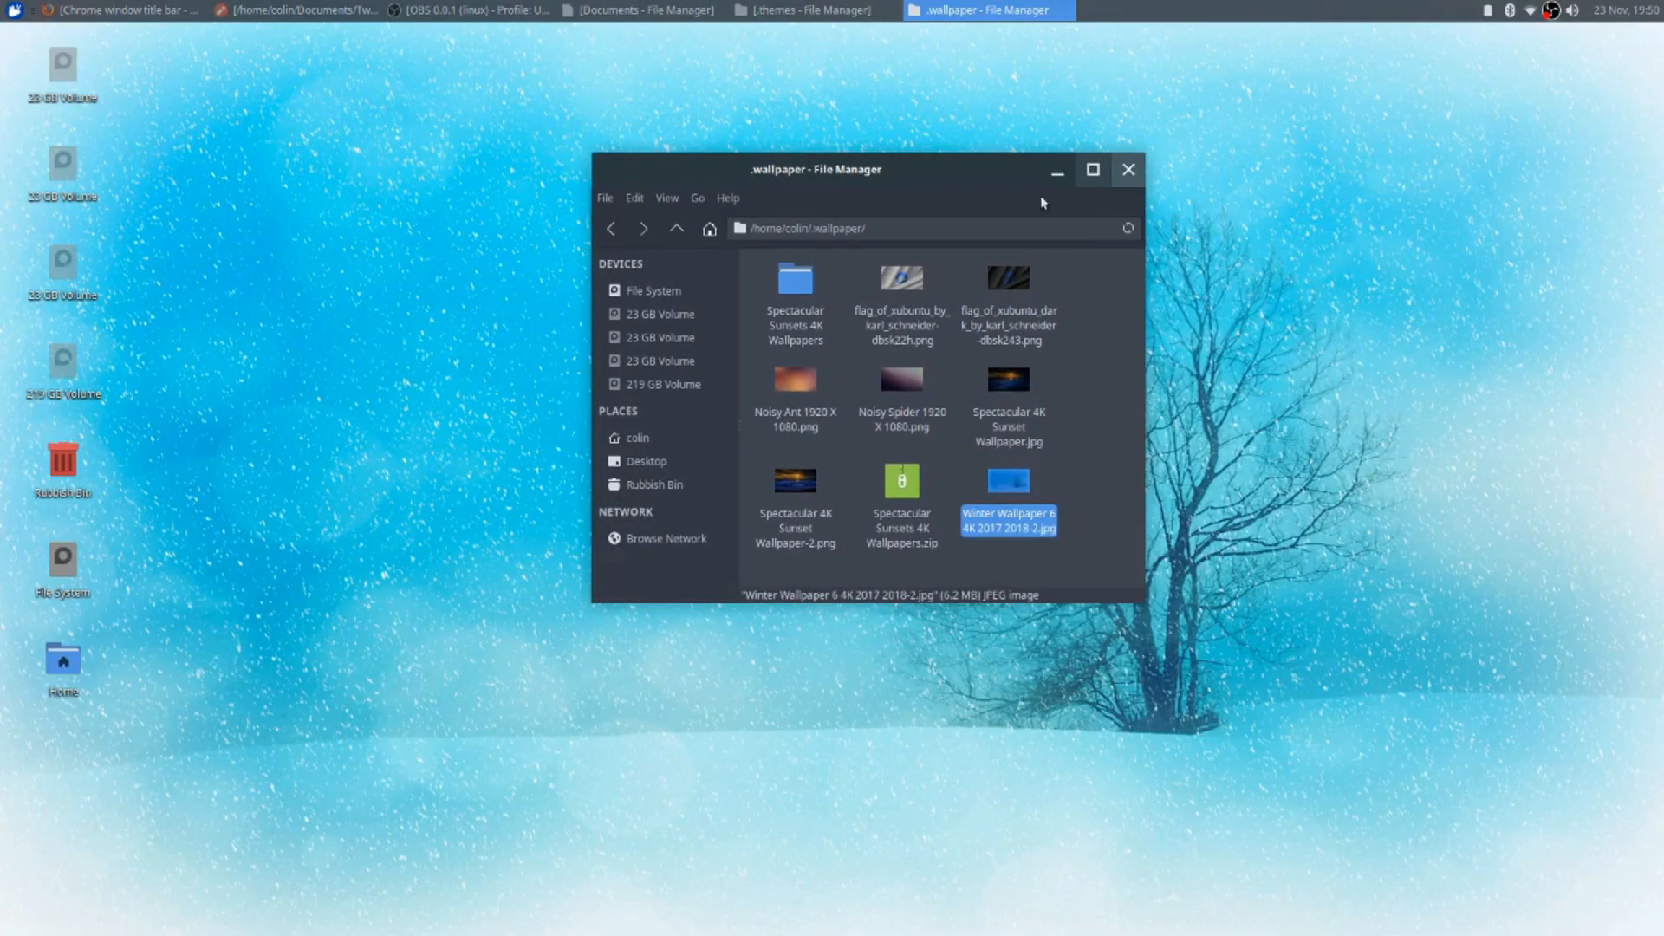
{"action": "left_click_drag", "start_coordinate": [974, 190], "coordinate": [920, 241]}
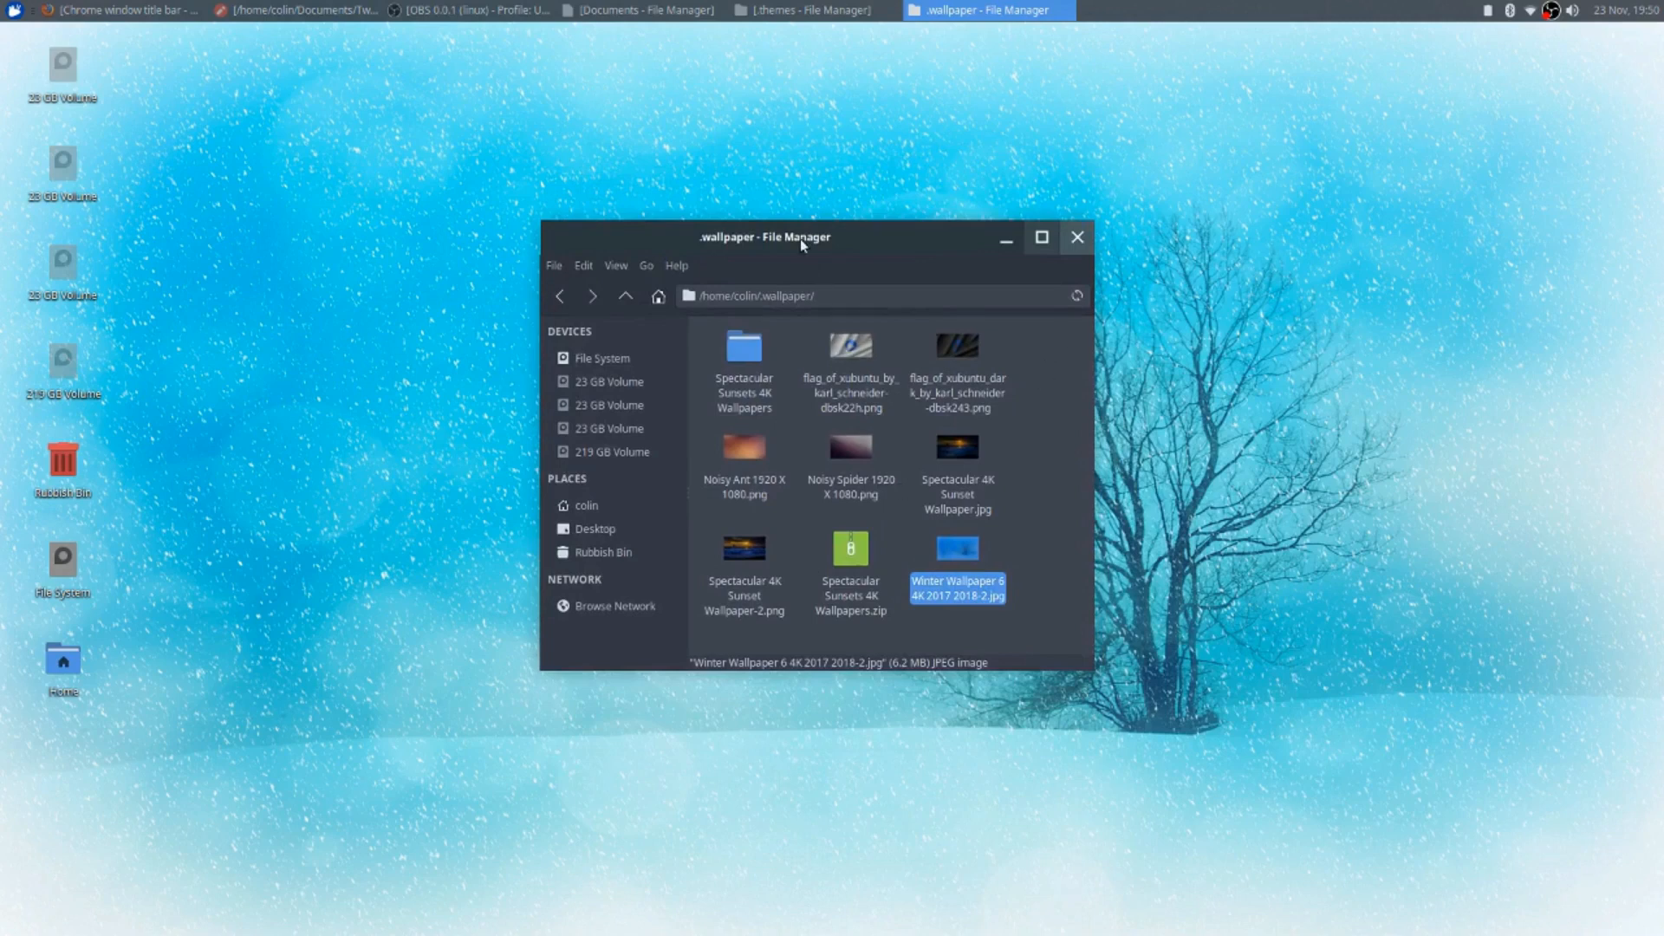
{"action": "left_click_drag", "start_coordinate": [799, 237], "coordinate": [821, 384]}
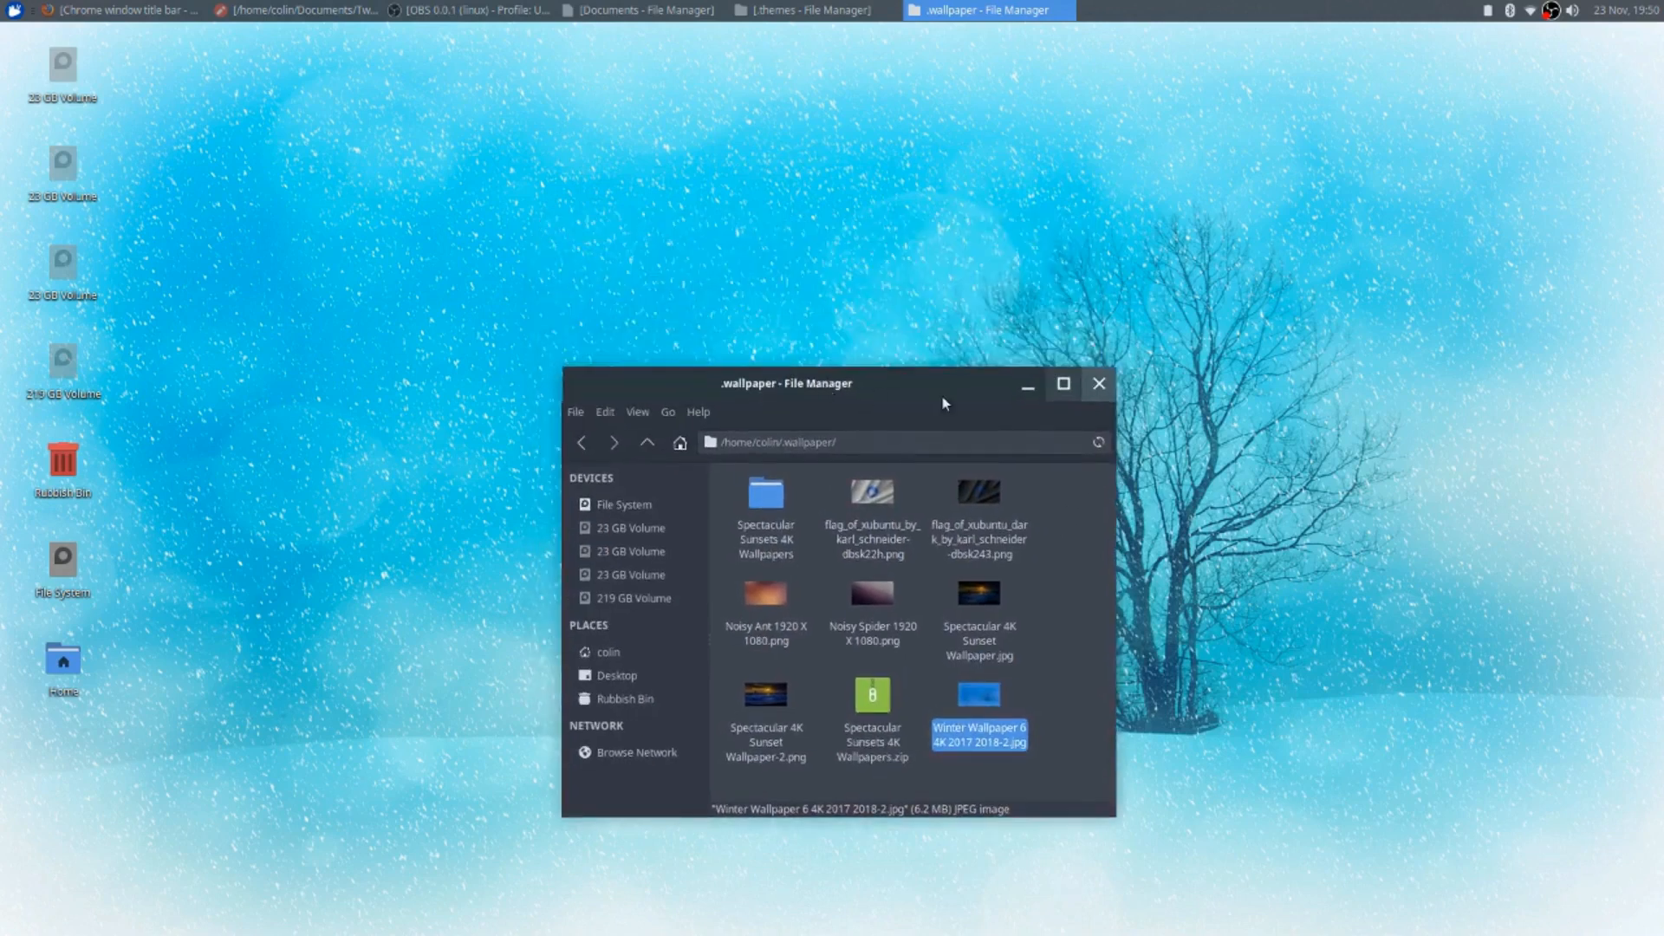
Set Spectacular 4K Sunset Wallpaper.jpg as the desktop wallpaper and close the .wallpaper folder window
{"action": "right_click", "coordinate": [976, 594]}
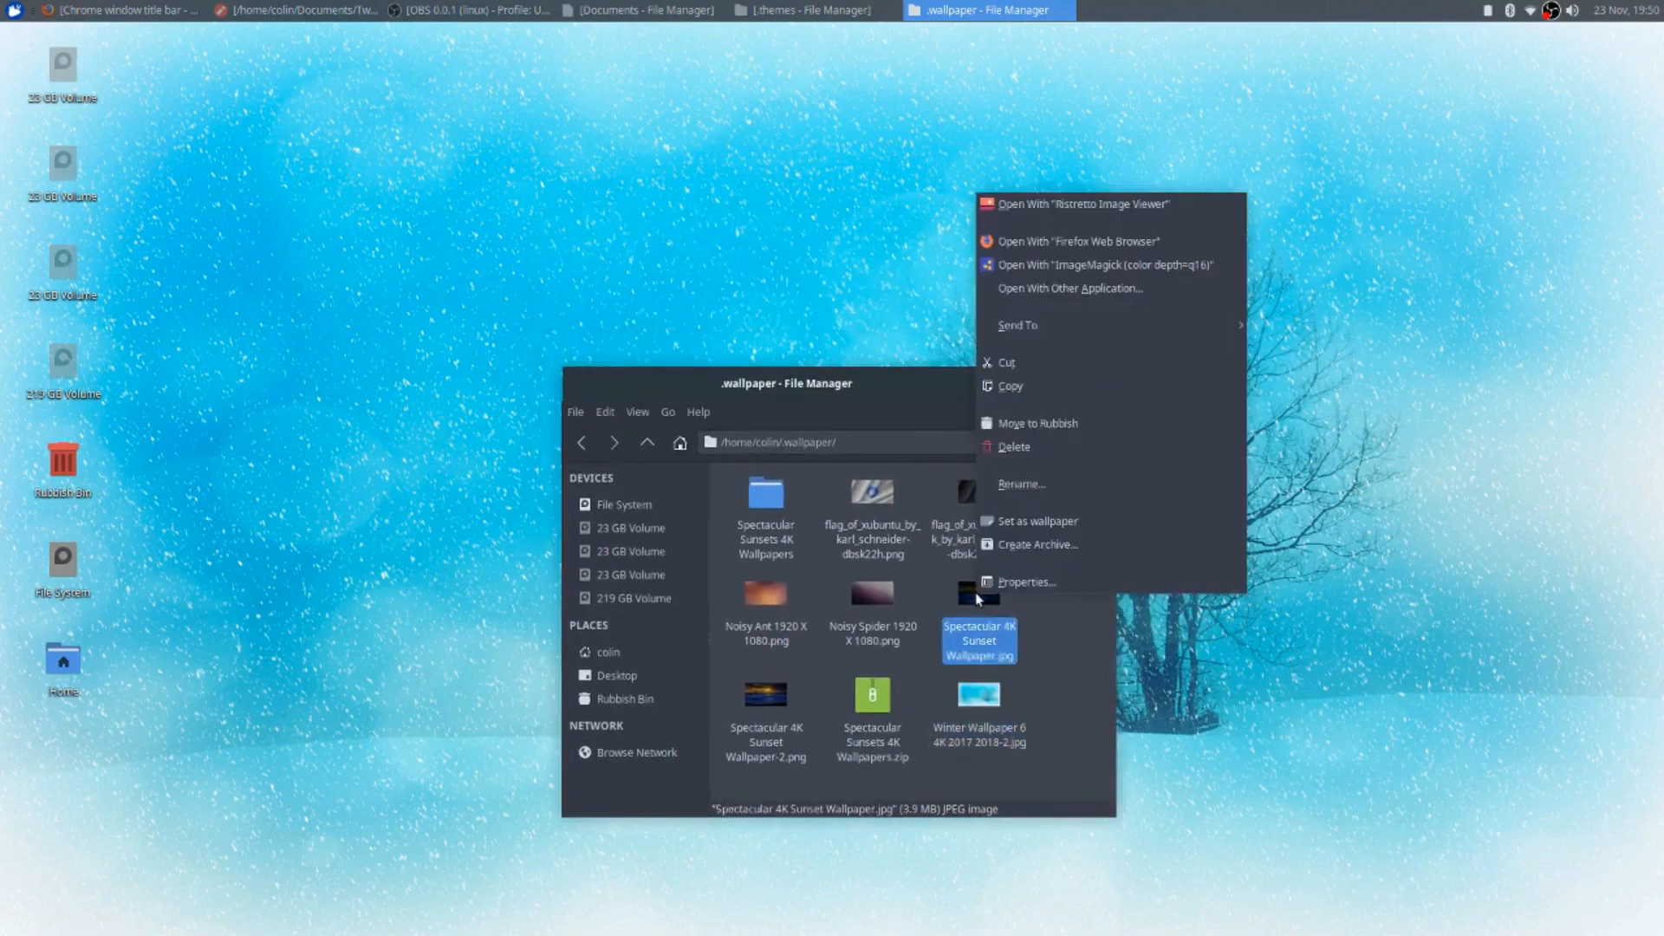
{"action": "left_click", "coordinate": [1024, 521]}
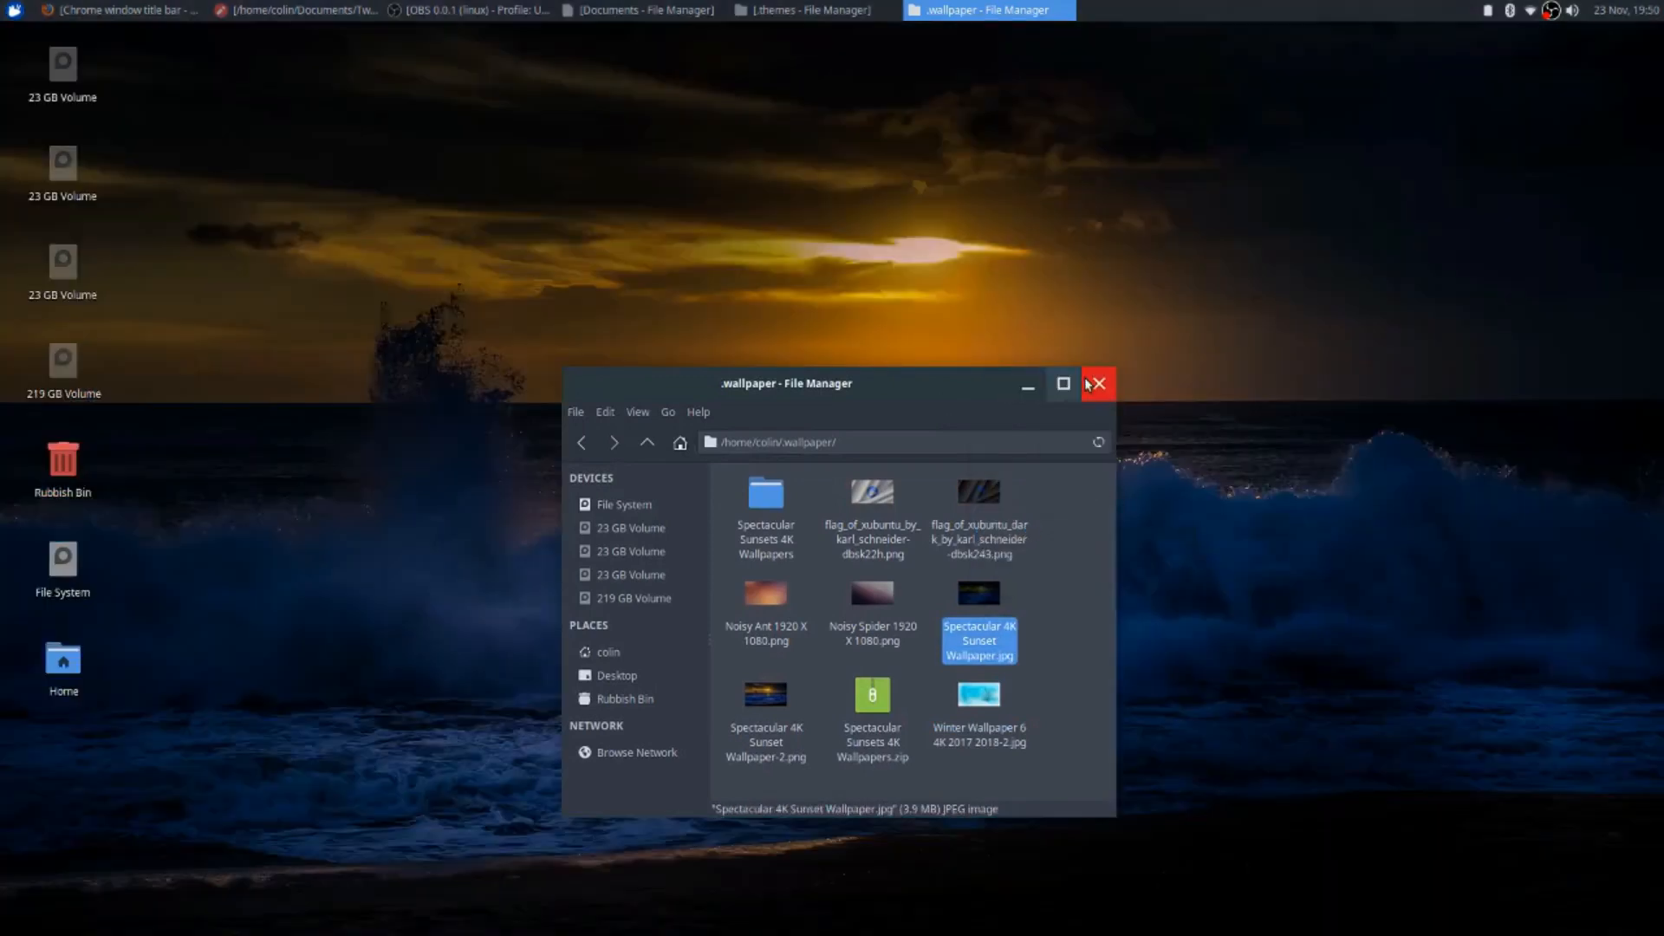
{"action": "left_click", "coordinate": [1095, 384]}
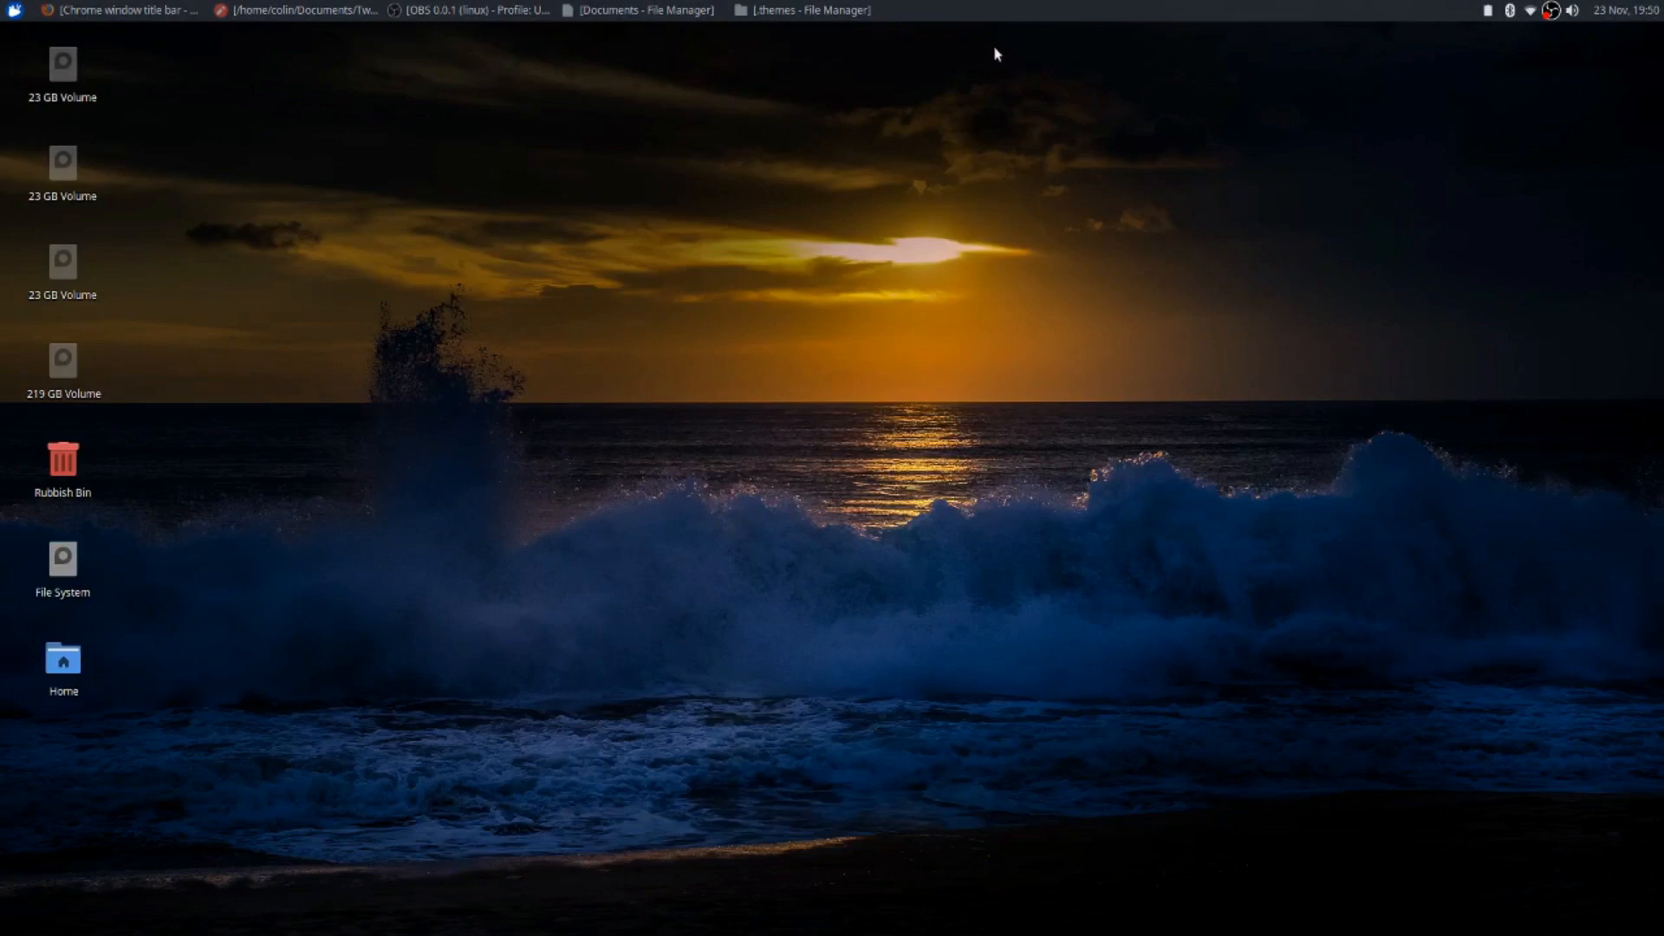
Unlock the main panel, move it to the bottom edge of the desktop and lock it again, checking its applications menu before closing the preferences
{"action": "right_click", "coordinate": [999, 16]}
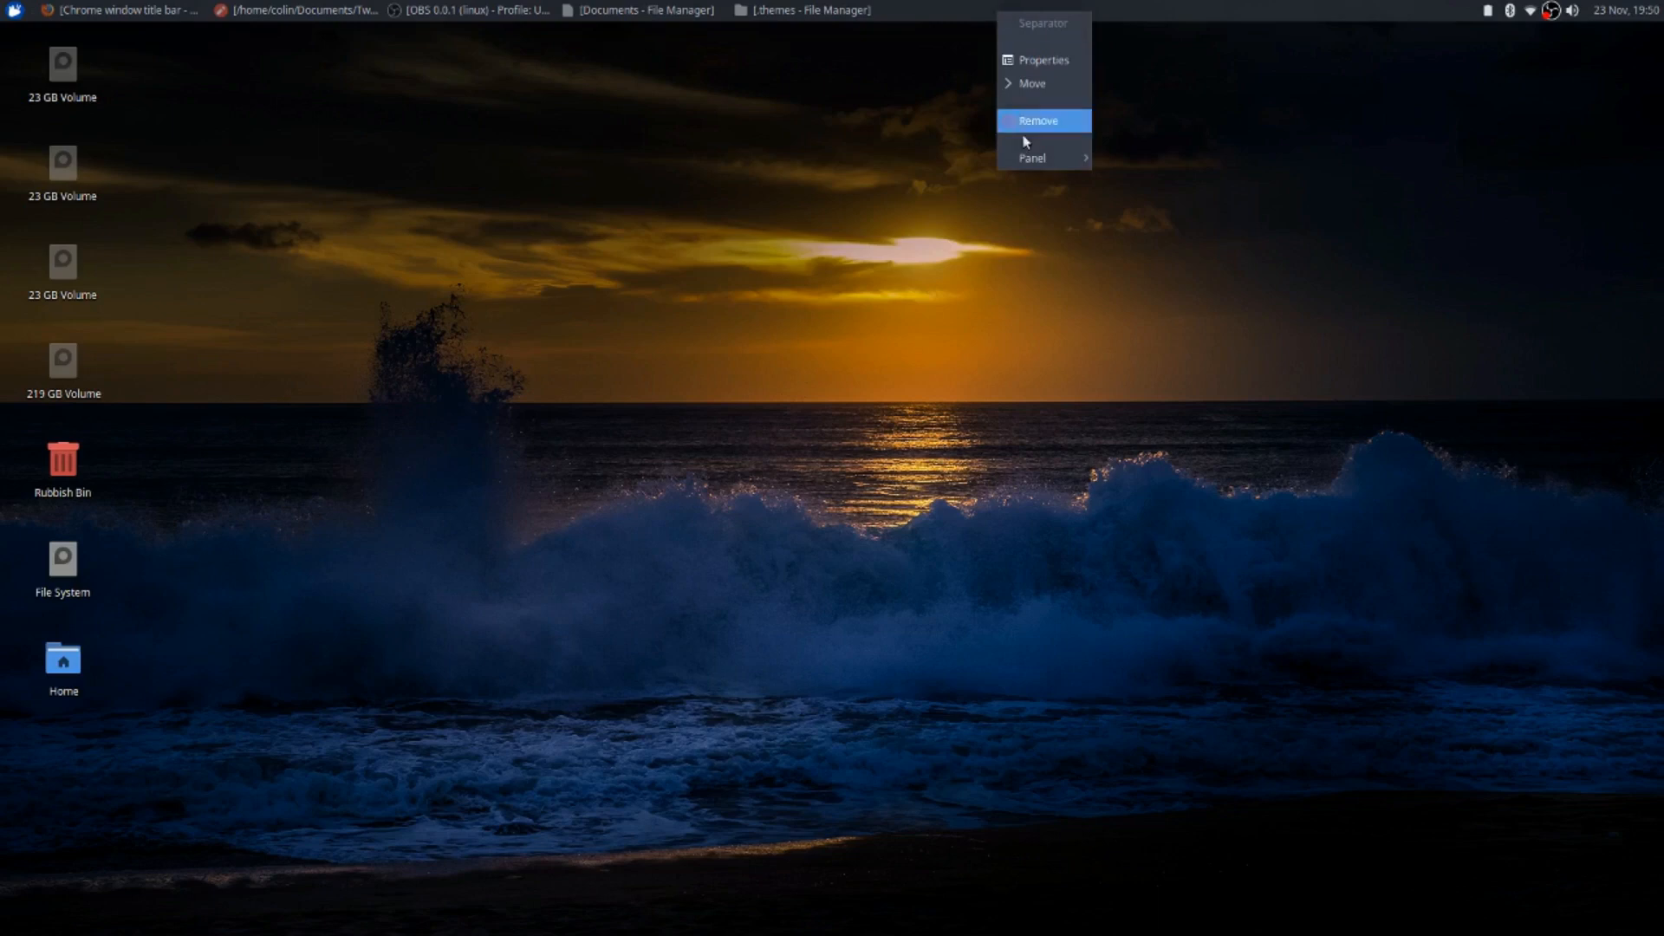
{"action": "mouse_move", "coordinate": [1033, 163]}
{"action": "left_click", "coordinate": [1143, 192]}
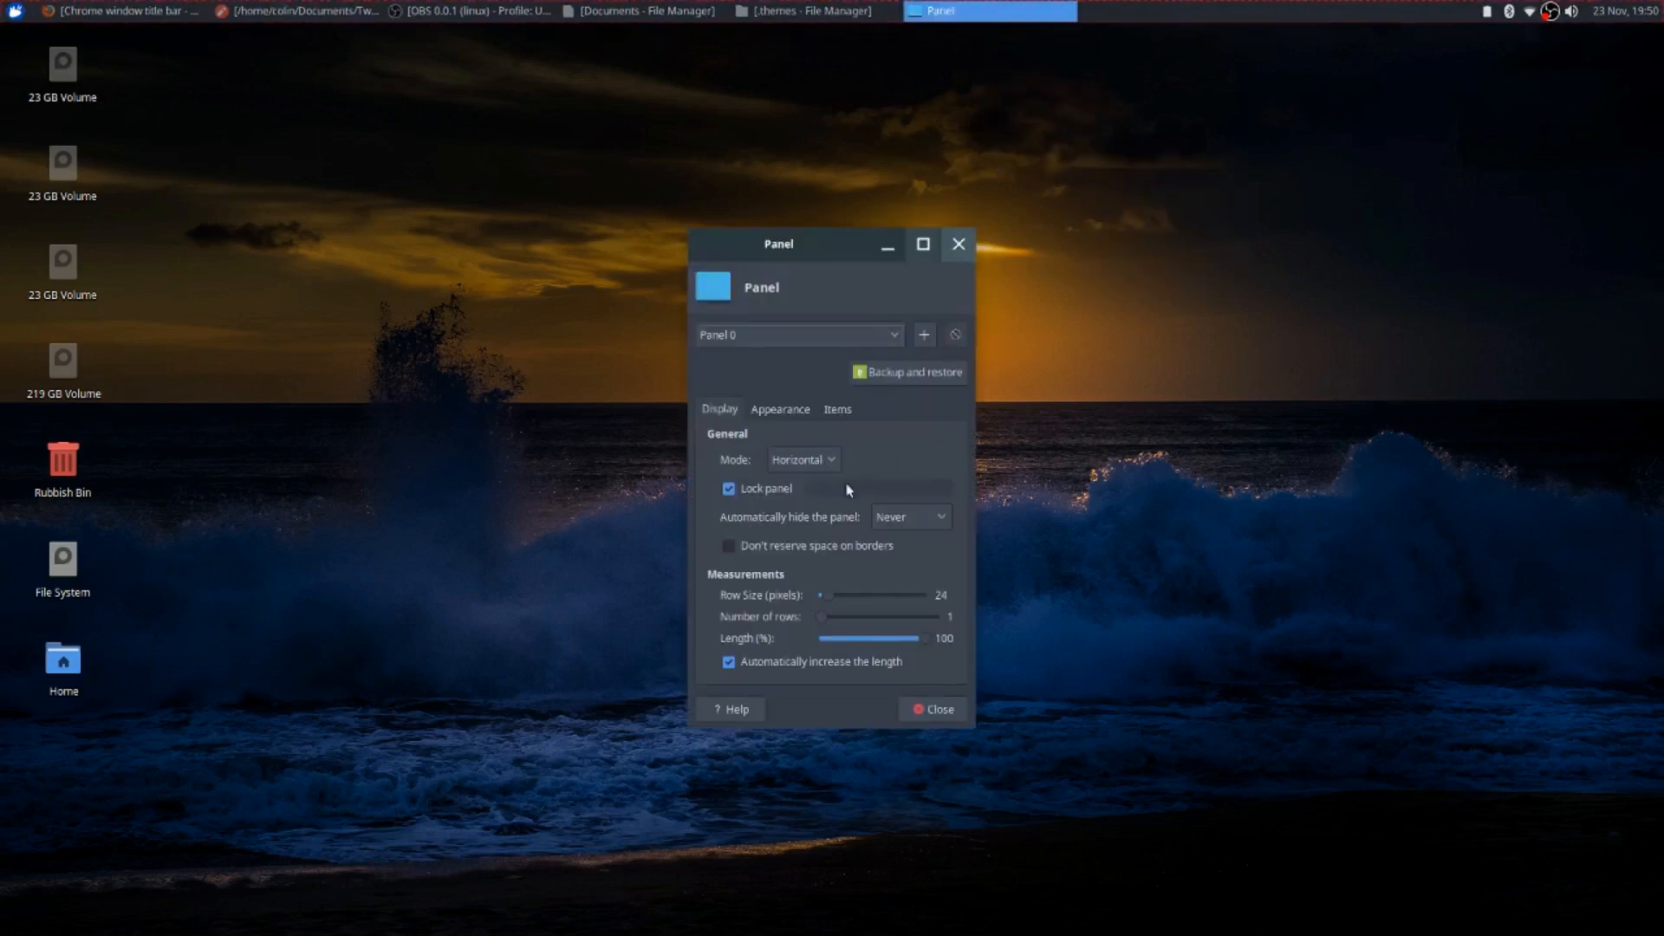
{"action": "left_click", "coordinate": [729, 489]}
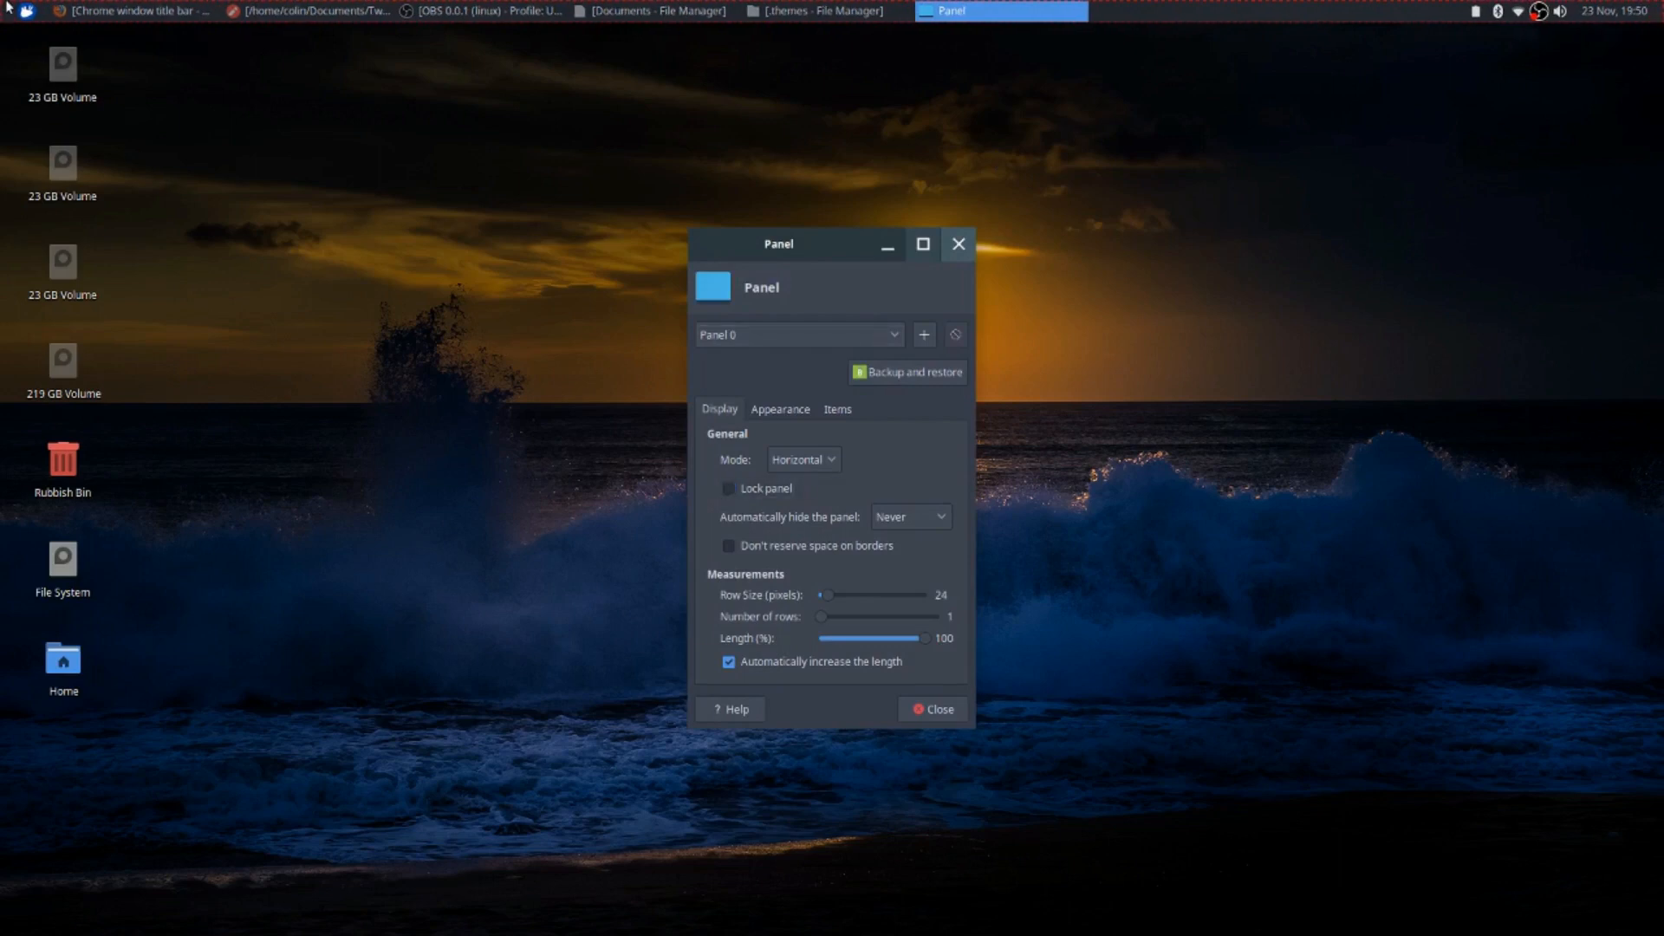
{"action": "left_click_drag", "start_coordinate": [7, 7], "coordinate": [2, 929]}
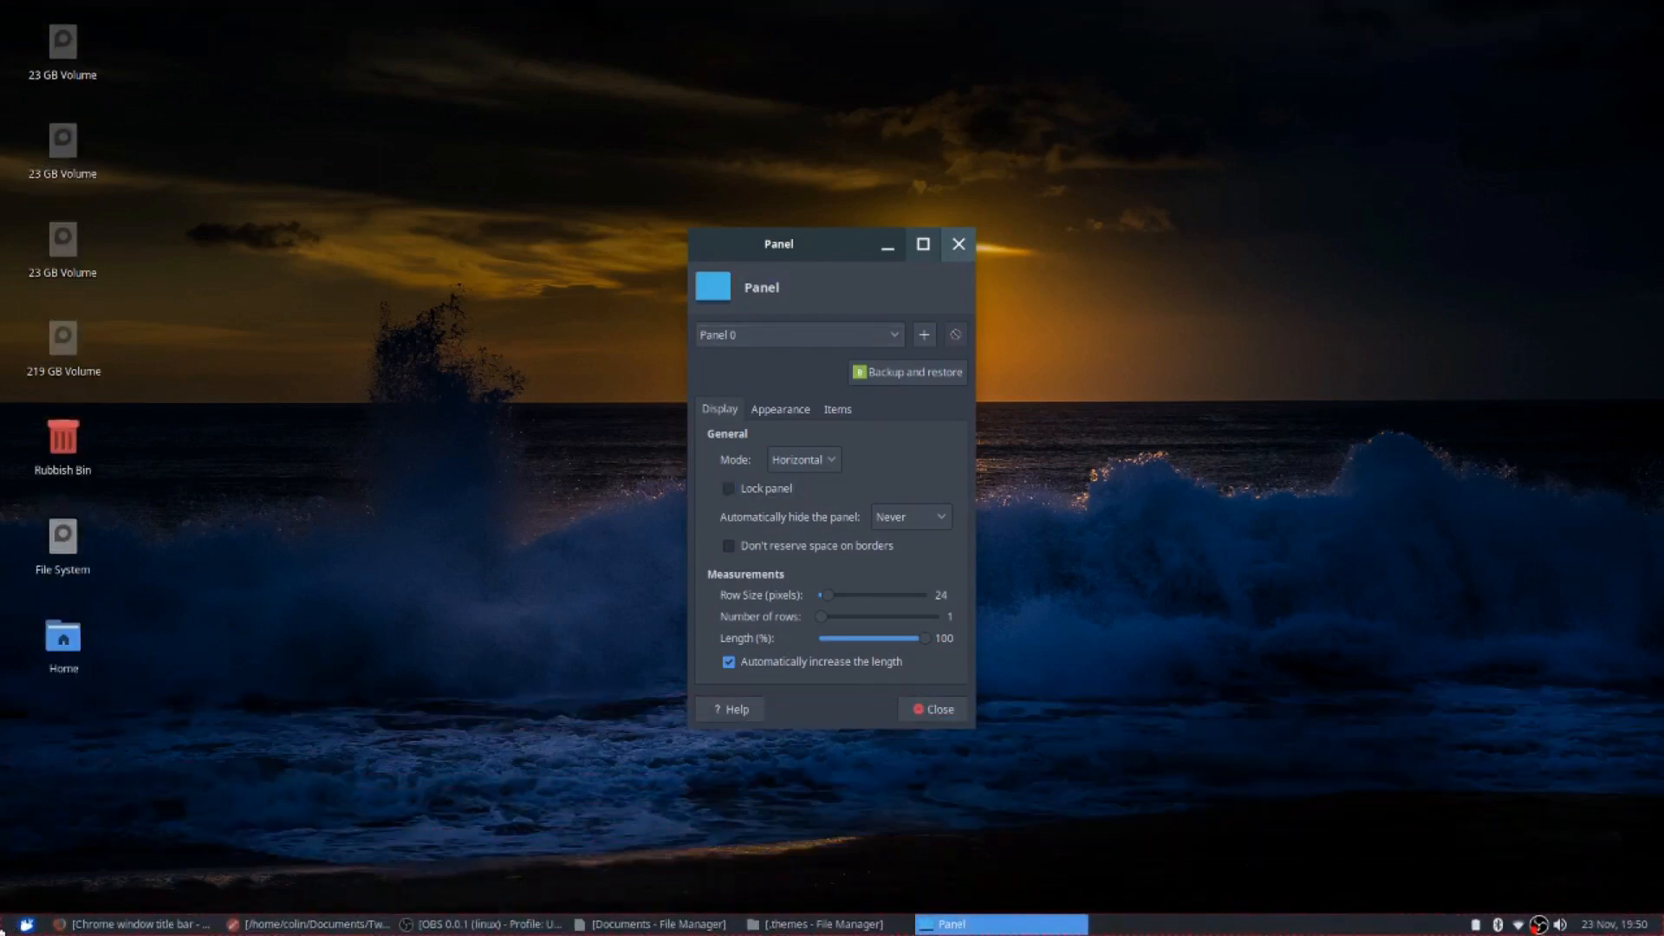
{"action": "left_click", "coordinate": [729, 489]}
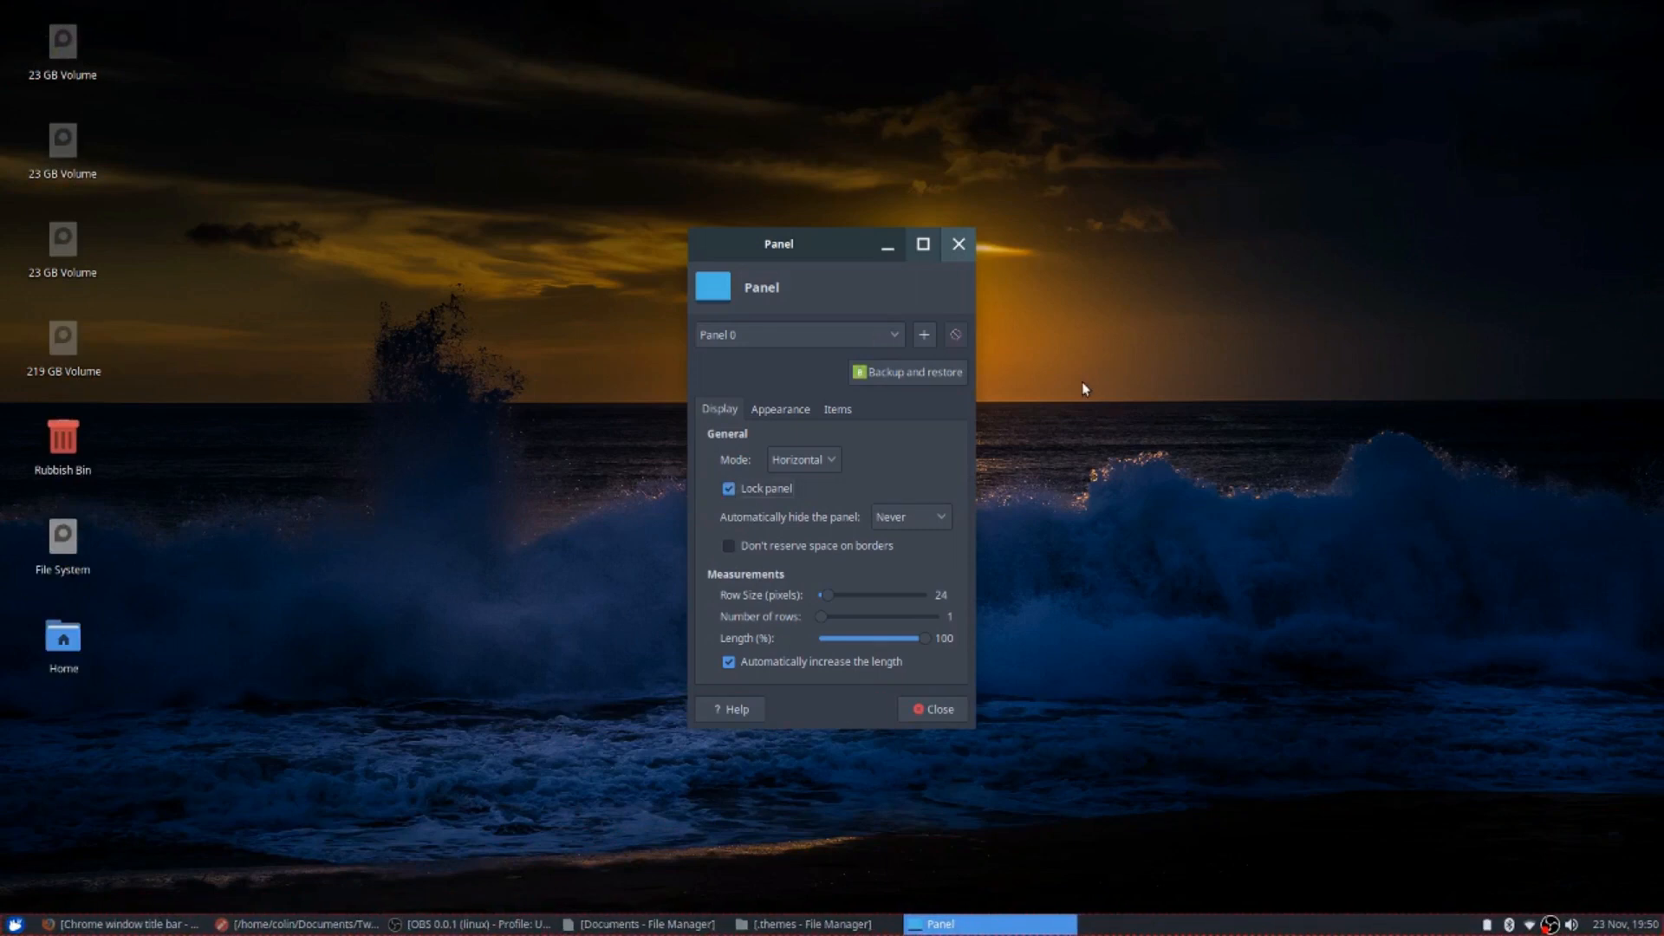
{"action": "left_click", "coordinate": [14, 924]}
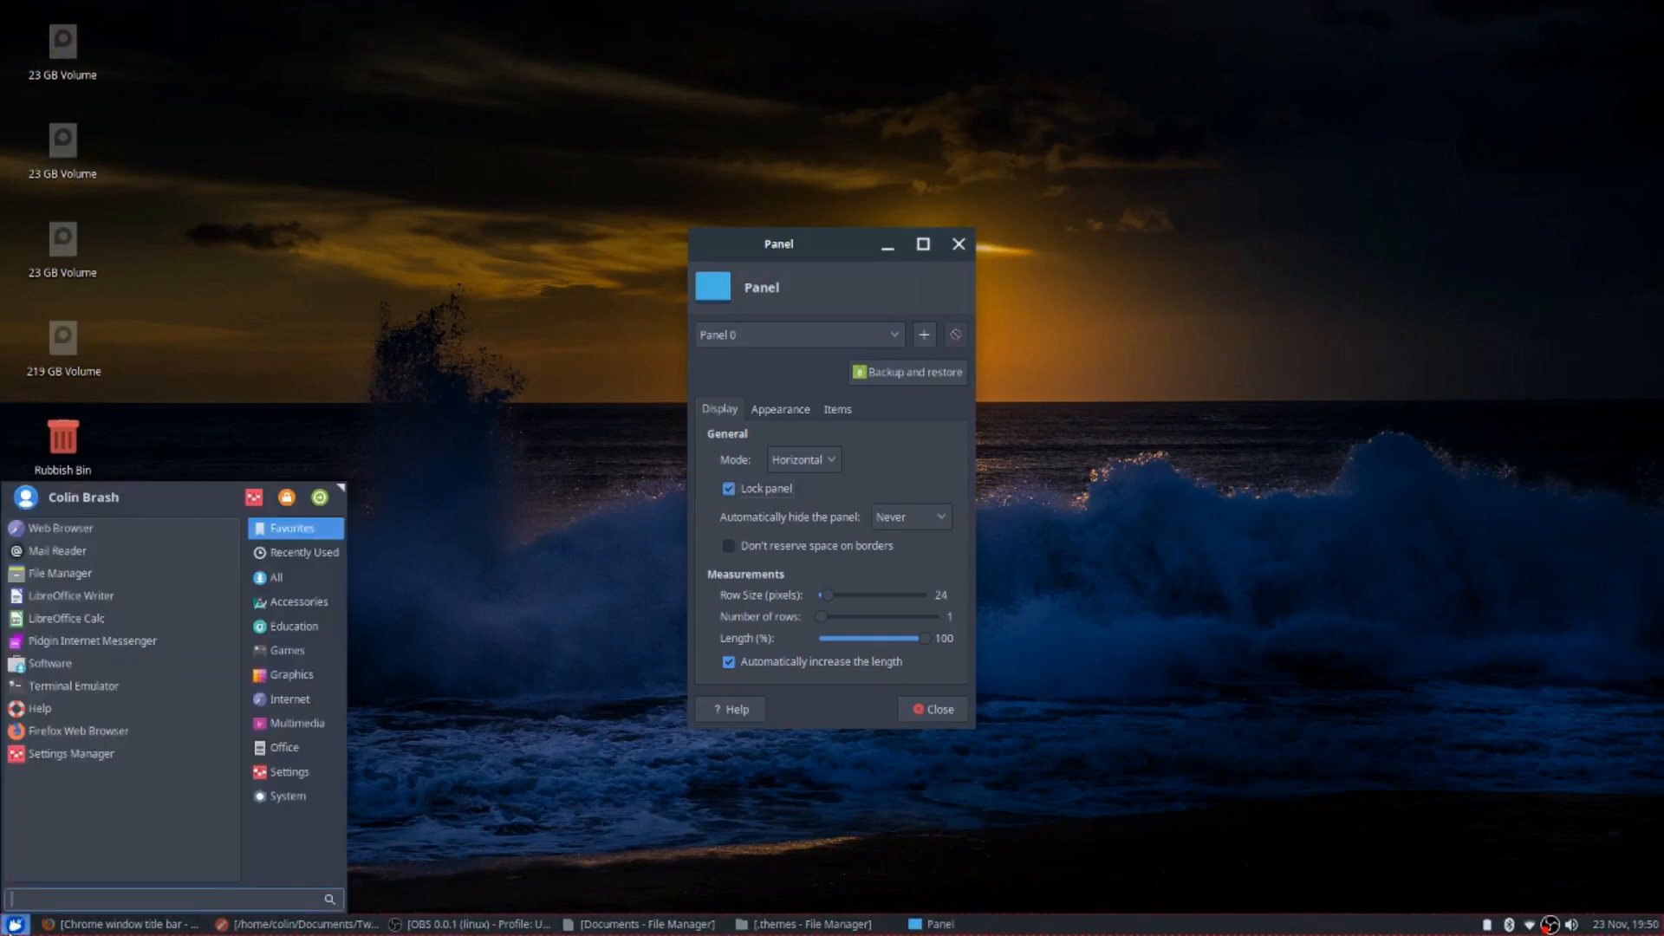
{"action": "left_click", "coordinate": [13, 926]}
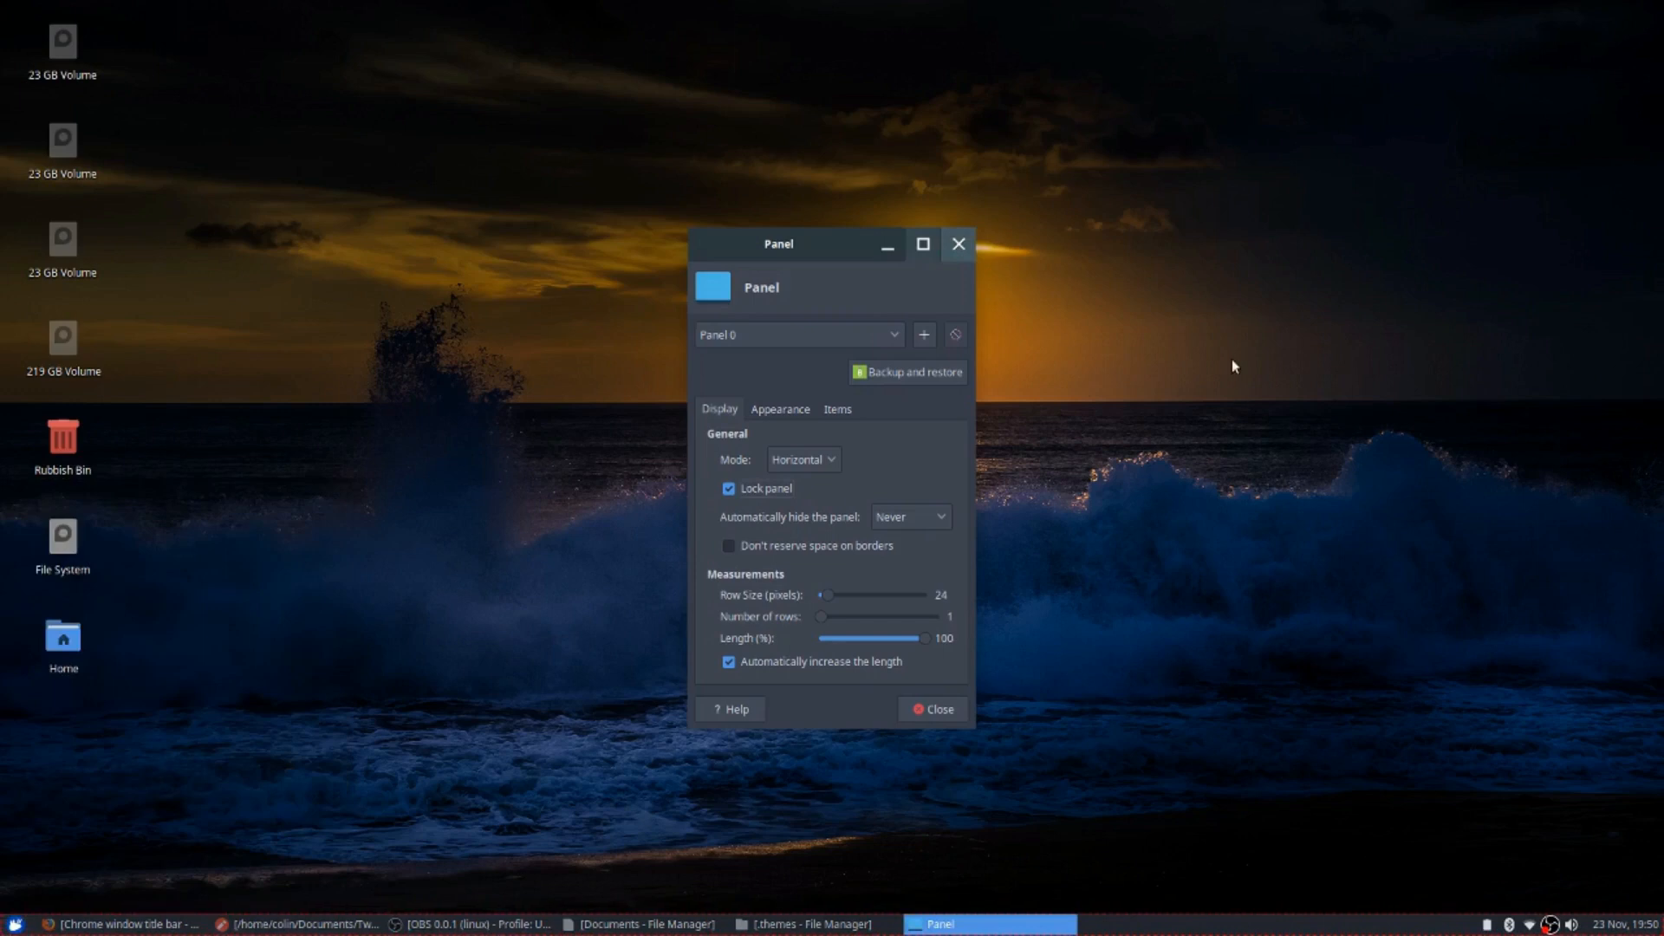
{"action": "left_click", "coordinate": [934, 712]}
Create a new panel from the panel preferences and place it at the centre of the desktop's top edge
{"action": "right_click", "coordinate": [1027, 920]}
{"action": "mouse_move", "coordinate": [1057, 922]}
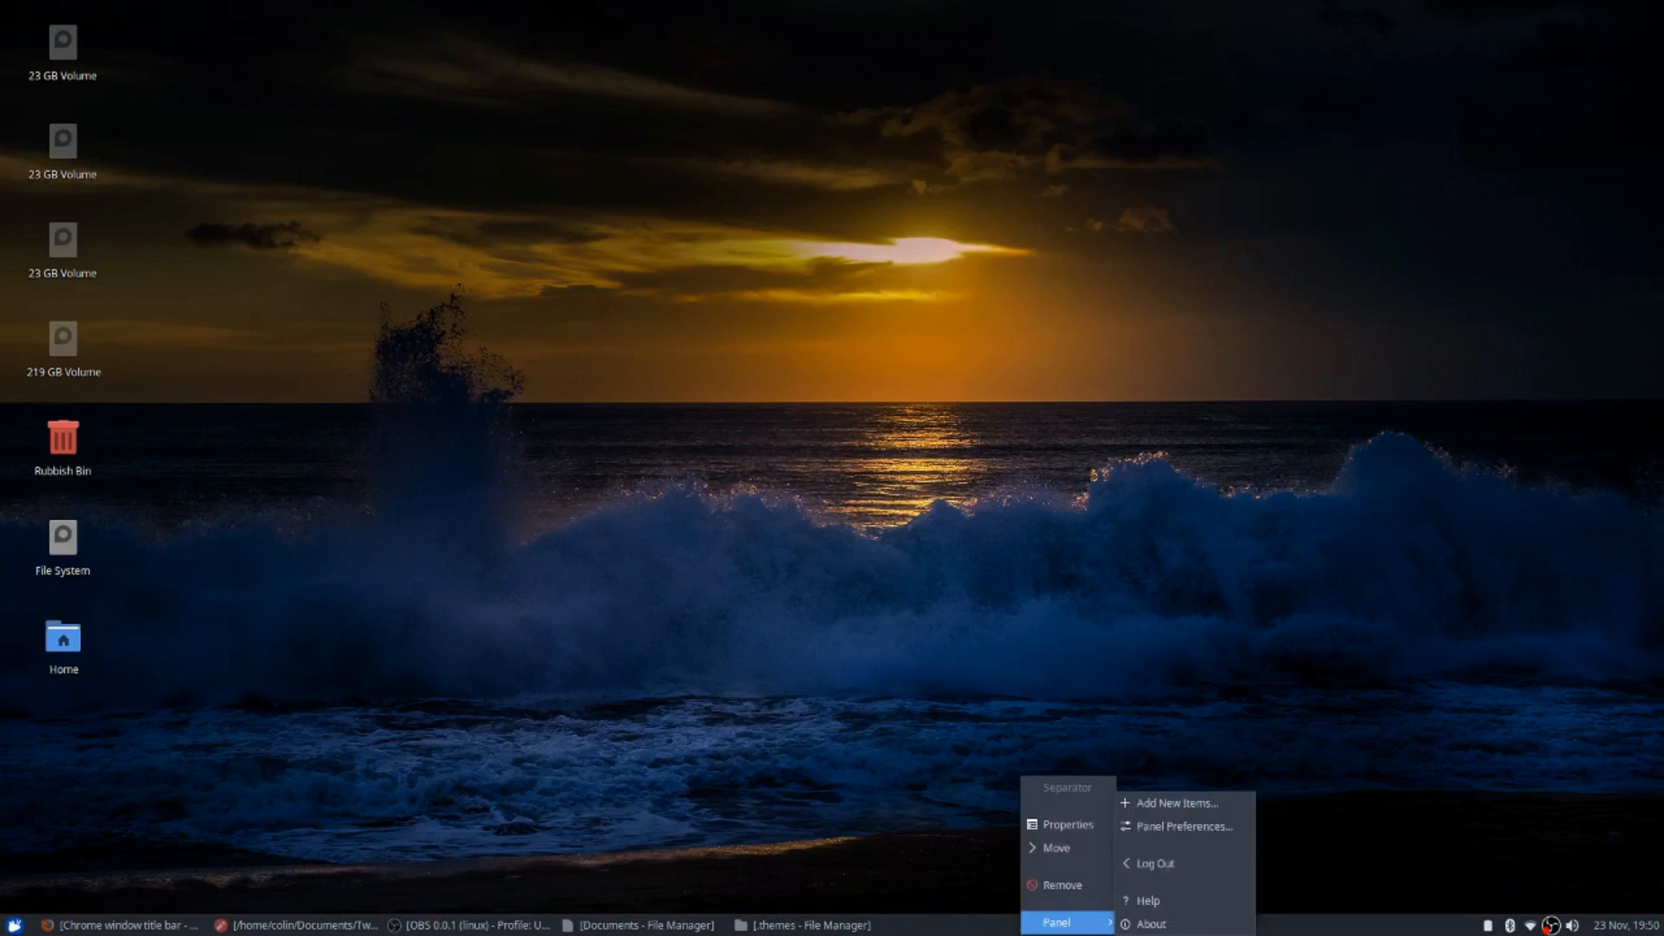
{"action": "left_click", "coordinate": [1174, 830]}
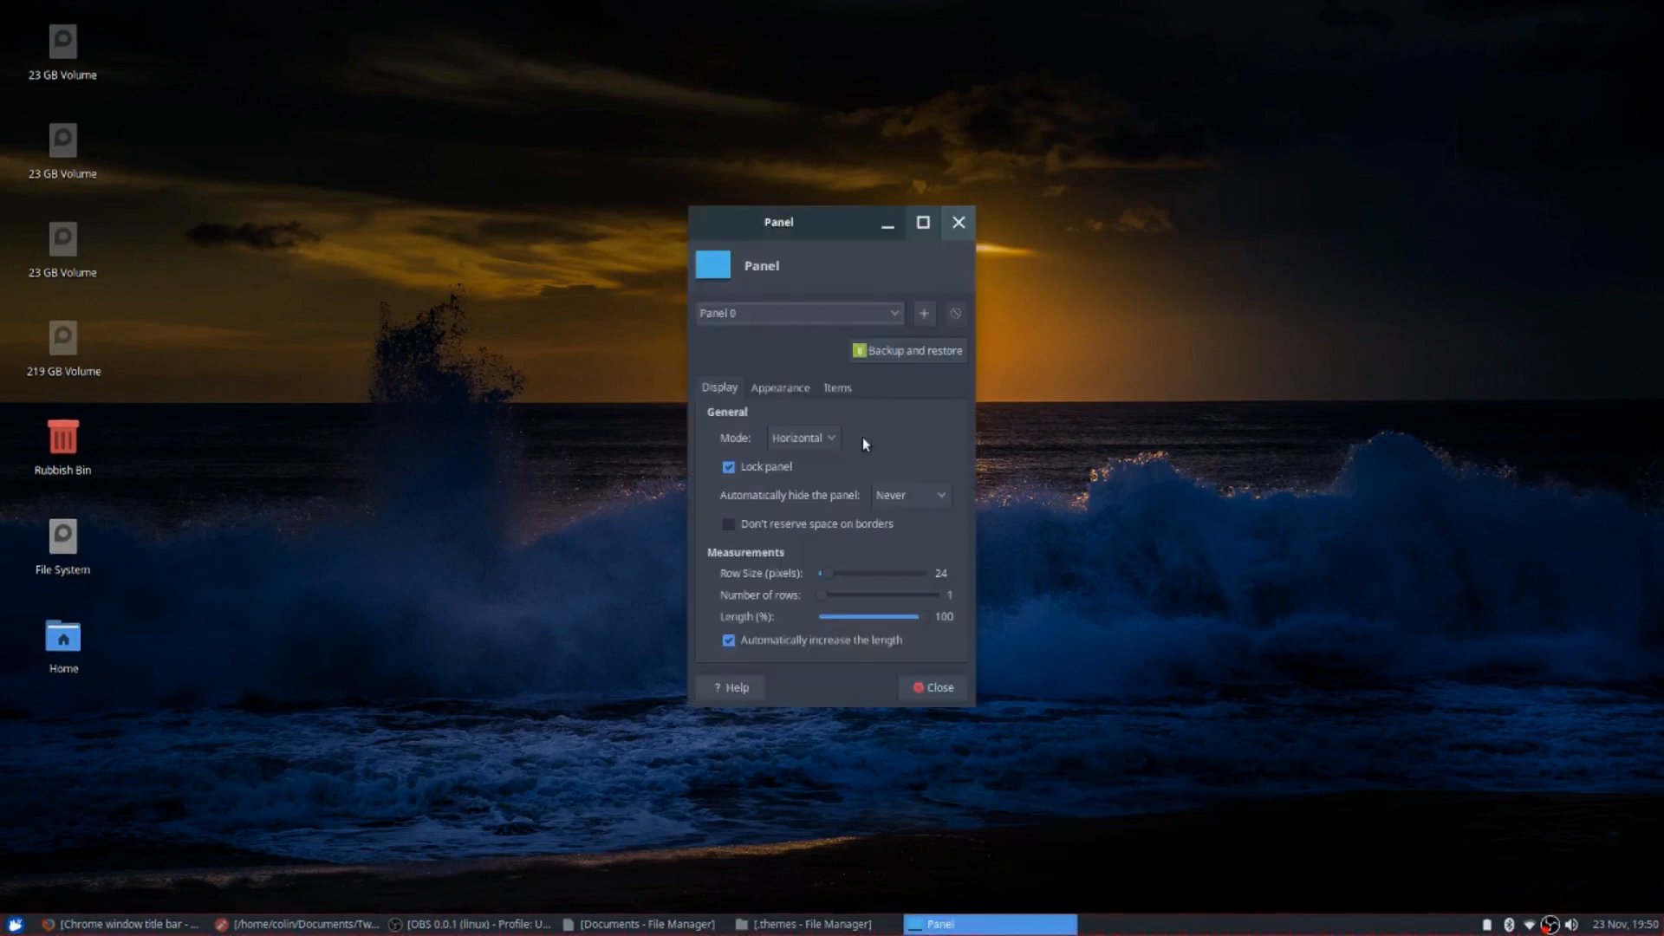
{"action": "left_click", "coordinate": [924, 317]}
{"action": "left_click_drag", "start_coordinate": [94, 76], "coordinate": [845, 3]}
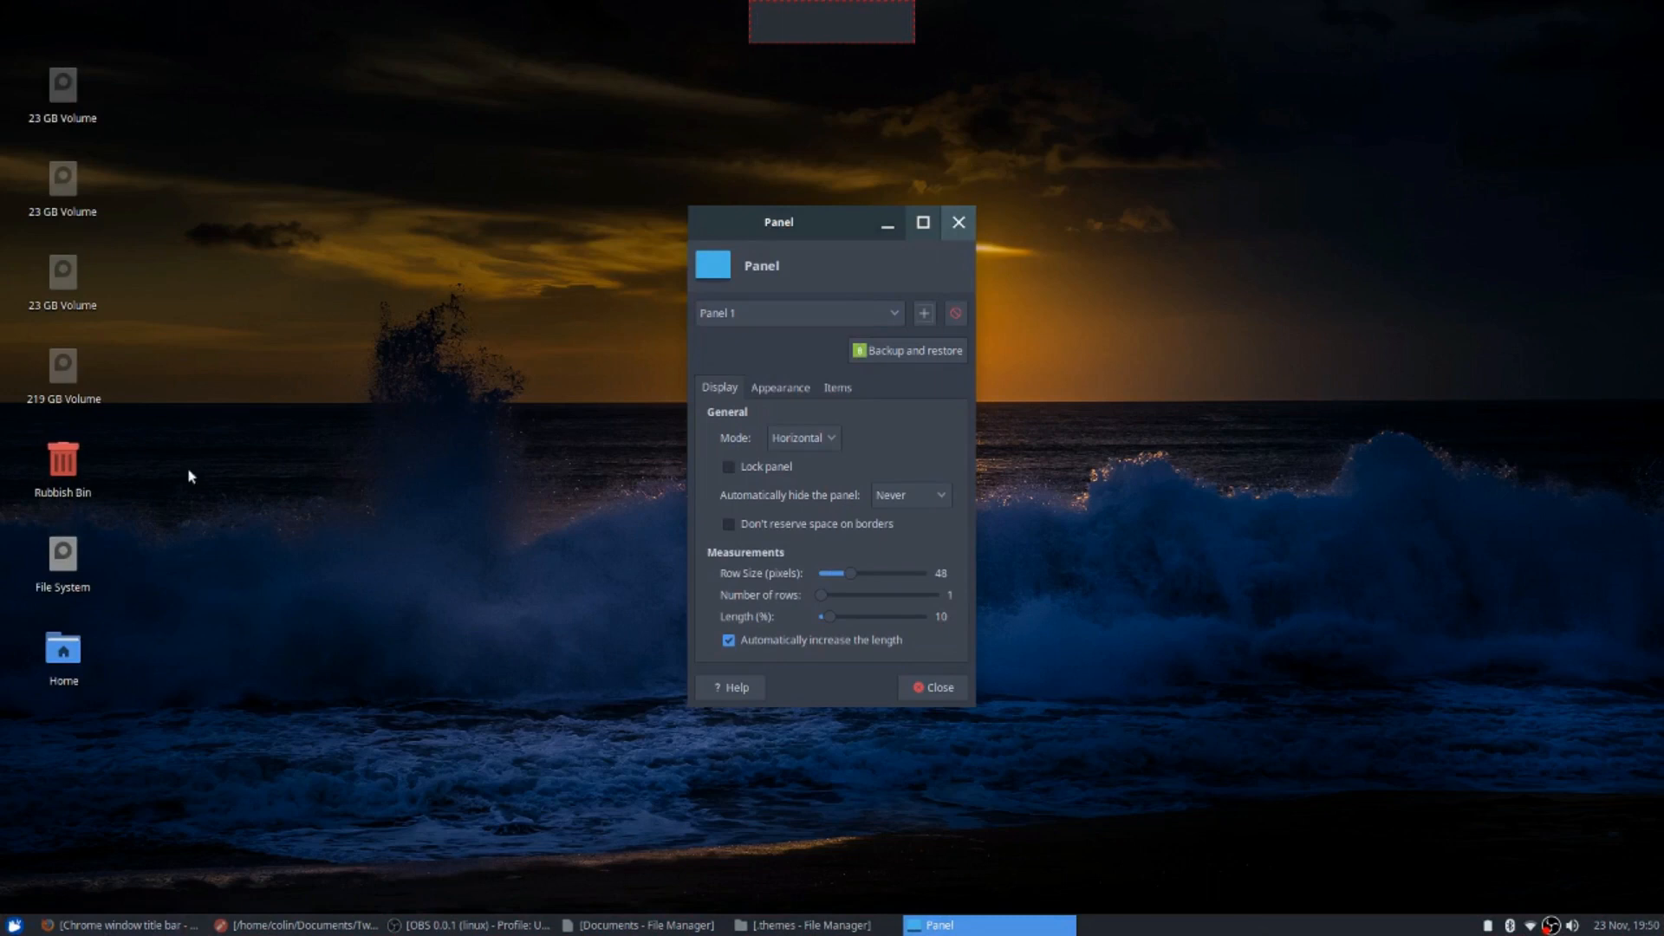
Open two home folder windows tiled side by side on the two halves of the desktop, and close both
{"action": "double_click", "coordinate": [66, 657]}
{"action": "mouse_move", "coordinate": [814, 281]}
{"action": "left_mouse_down"}
{"action": "mouse_move", "coordinate": [1306, 216]}
{"action": "mouse_move", "coordinate": [1309, 17]}
{"action": "mouse_move", "coordinate": [1326, 13]}
{"action": "mouse_move", "coordinate": [1447, 238]}
{"action": "mouse_move", "coordinate": [1660, 244]}
{"action": "left_mouse_up"}
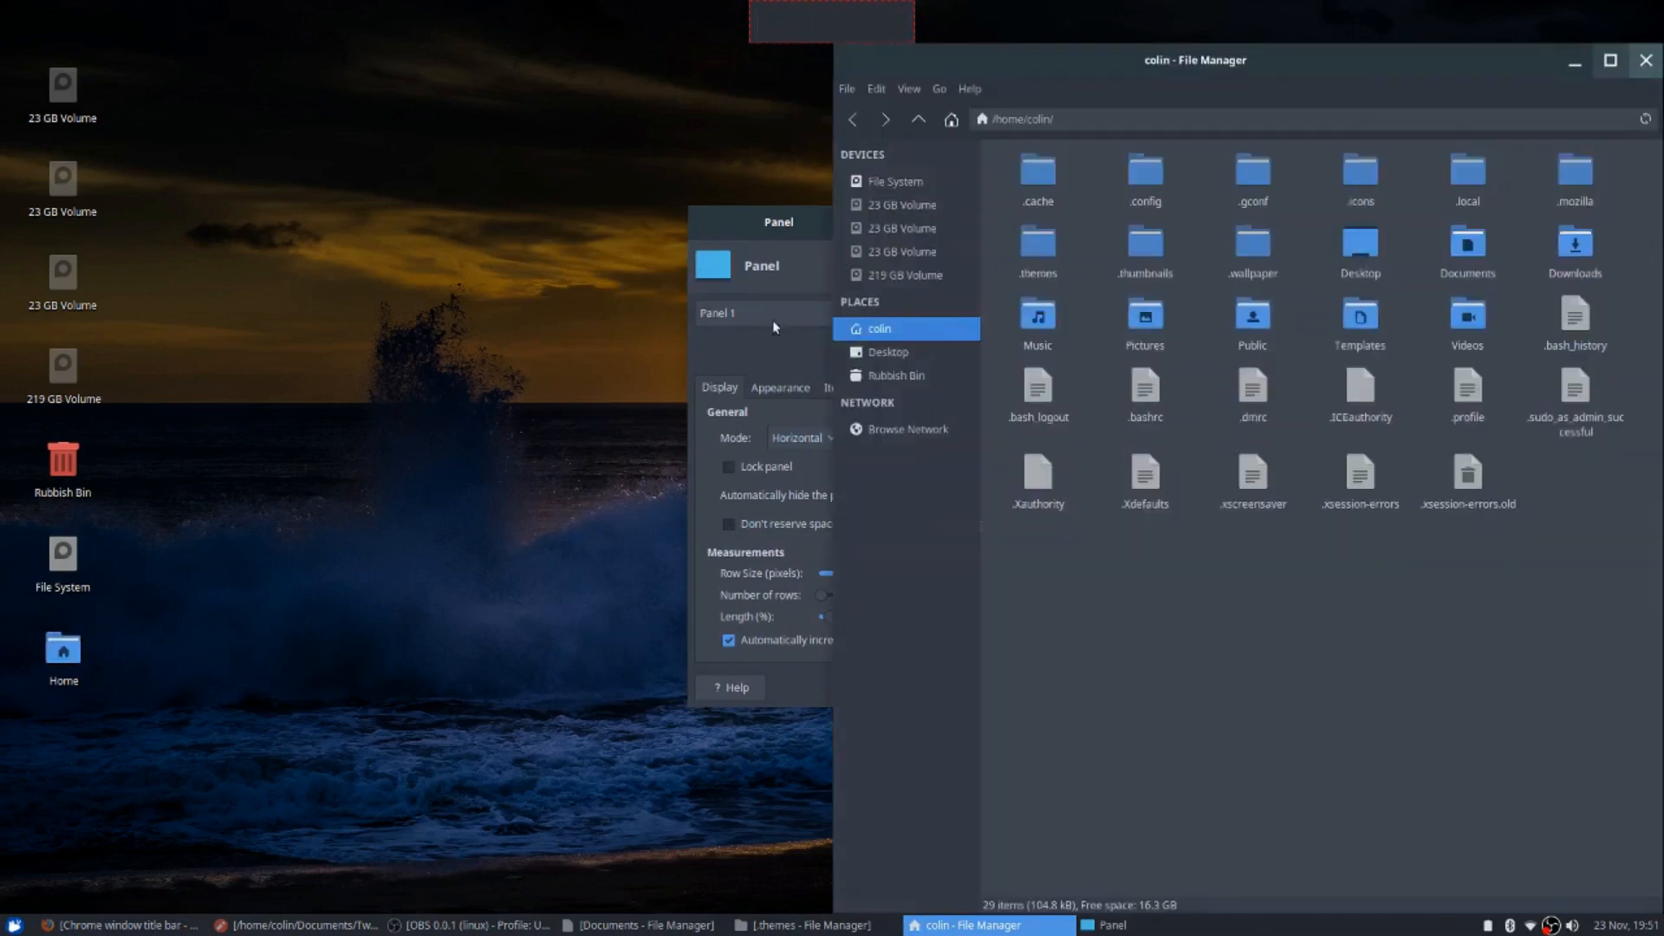
{"action": "left_click", "coordinate": [76, 652]}
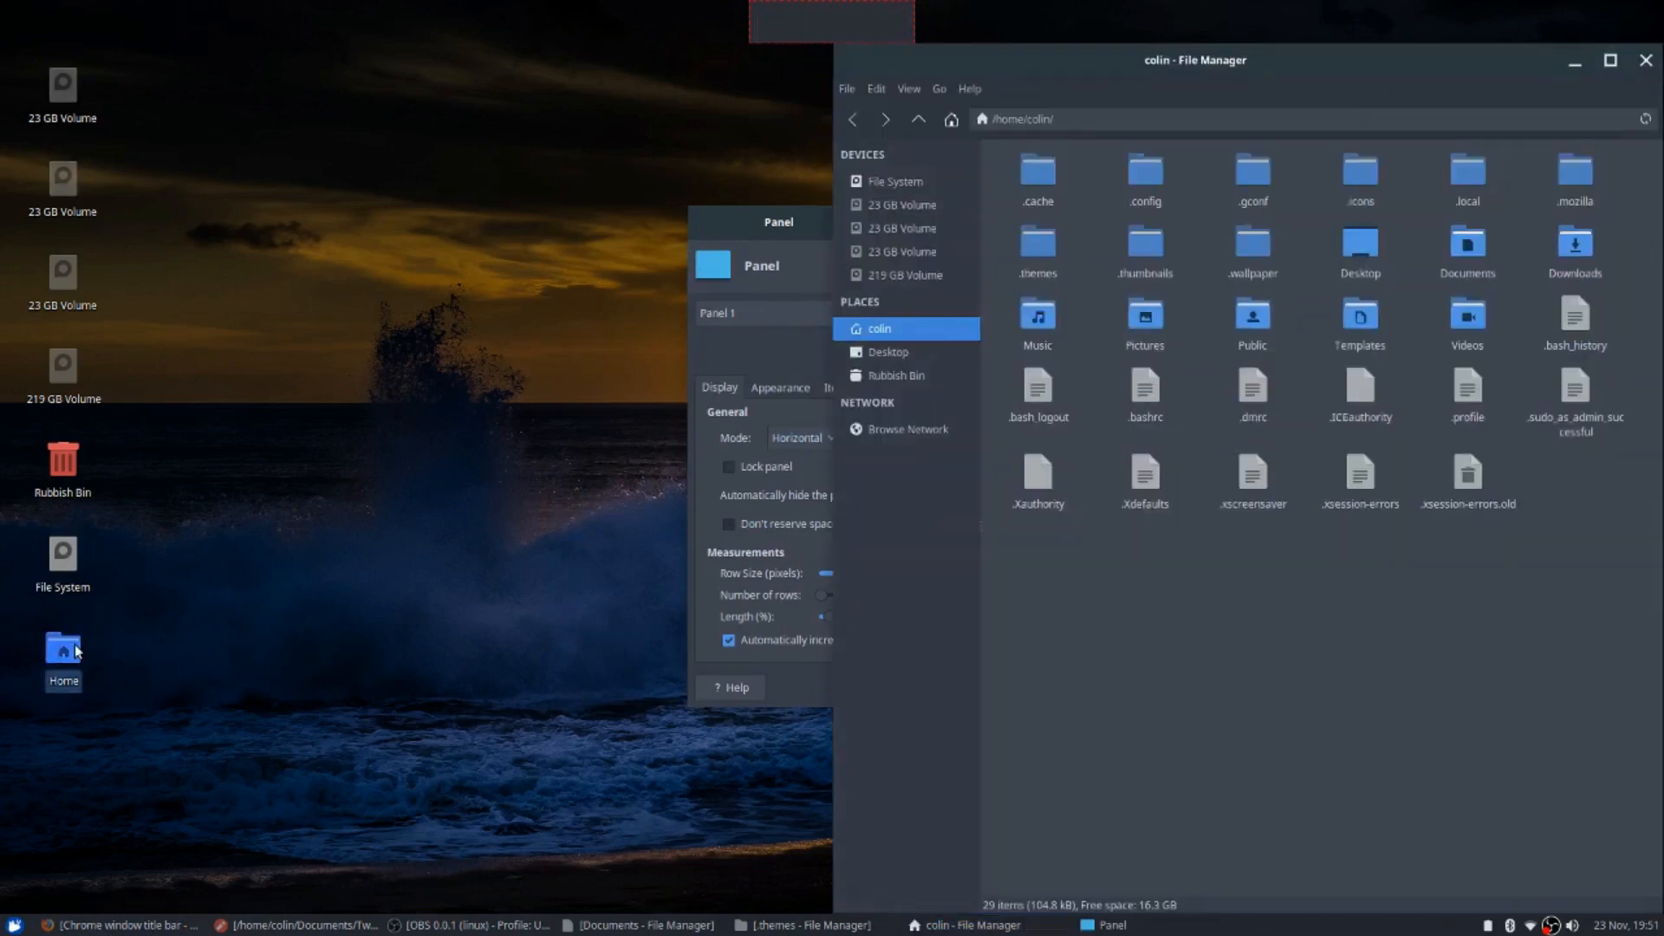
{"action": "double_click", "coordinate": [76, 652]}
{"action": "left_click_drag", "start_coordinate": [502, 54], "coordinate": [1, 137]}
{"action": "left_click_drag", "start_coordinate": [267, 68], "coordinate": [2, 222]}
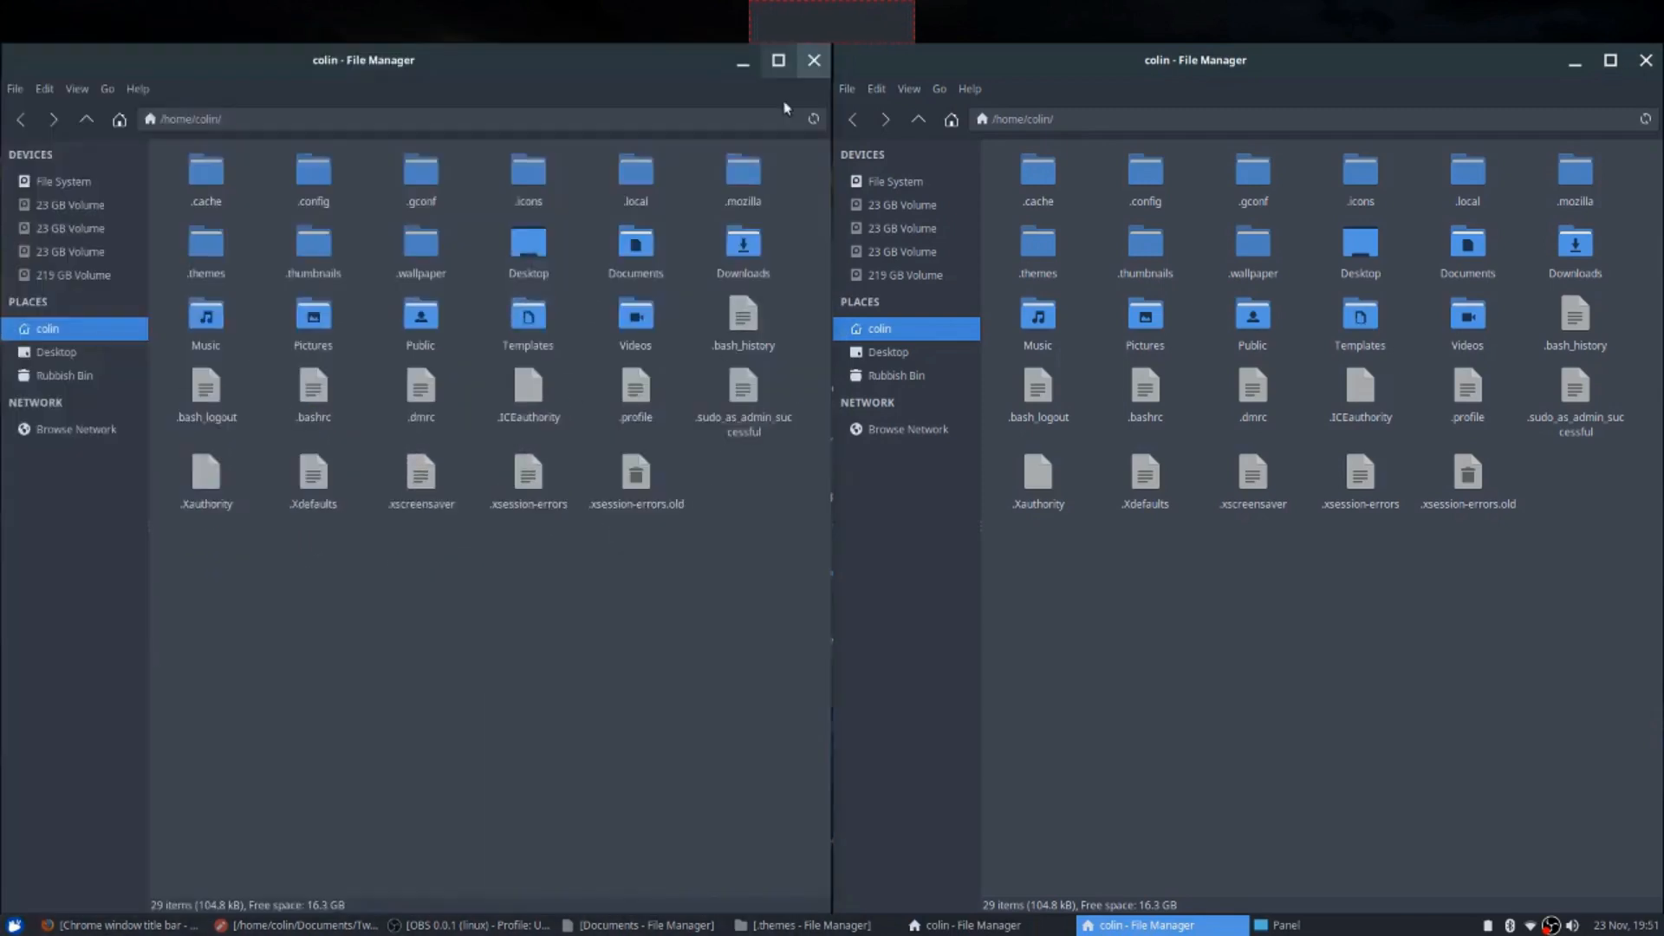
{"action": "mouse_move", "coordinate": [825, 12]}
{"action": "left_mouse_down"}
{"action": "mouse_move", "coordinate": [893, 13]}
{"action": "mouse_move", "coordinate": [823, 13]}
{"action": "left_mouse_up"}
{"action": "left_click", "coordinate": [813, 61]}
{"action": "left_click", "coordinate": [1645, 60]}
Close the panel preferences and add the DateTime item to the new panel
{"action": "right_click", "coordinate": [834, 18]}
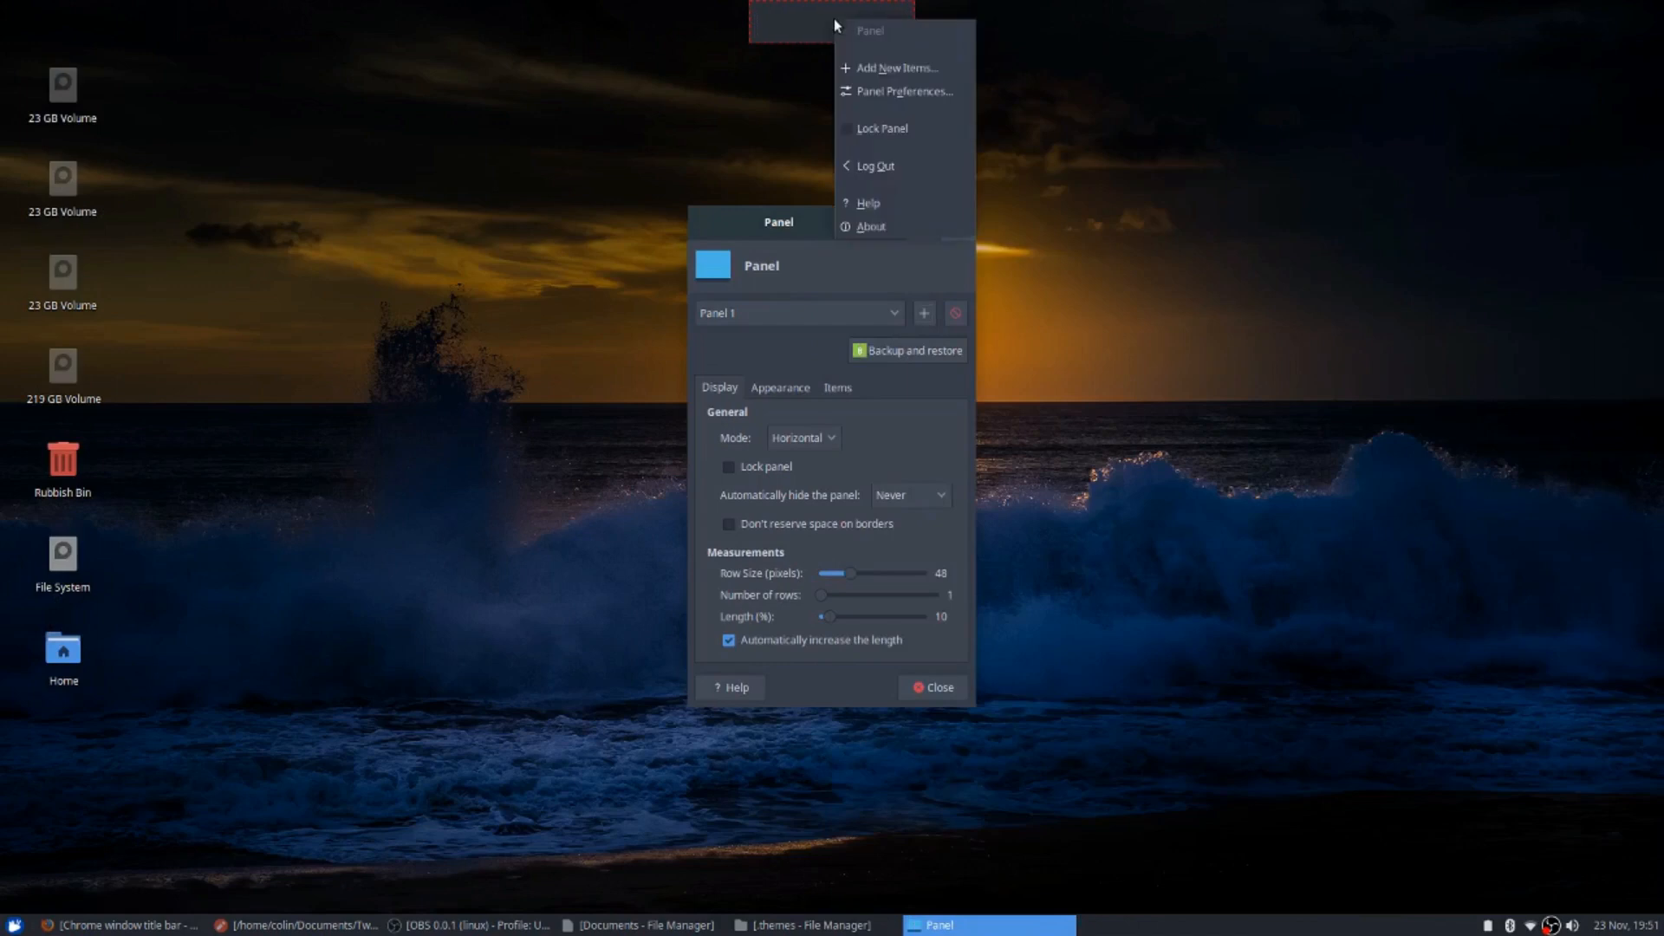
{"action": "left_click", "coordinate": [1142, 160]}
{"action": "left_click", "coordinate": [962, 222]}
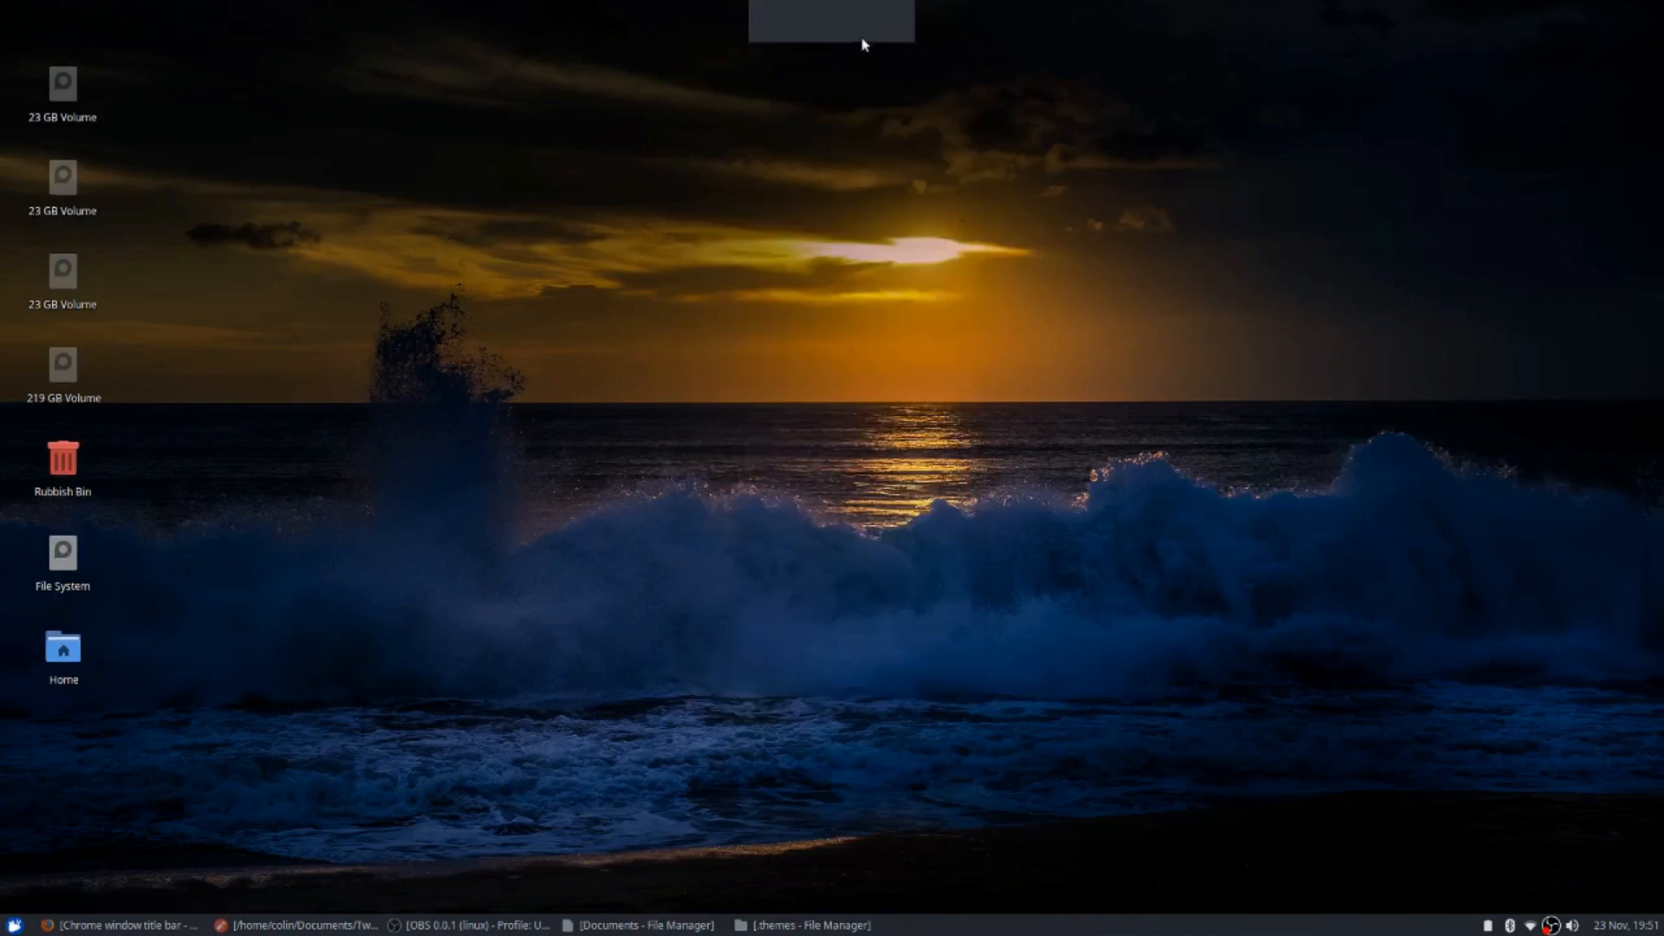
{"action": "right_click", "coordinate": [853, 29]}
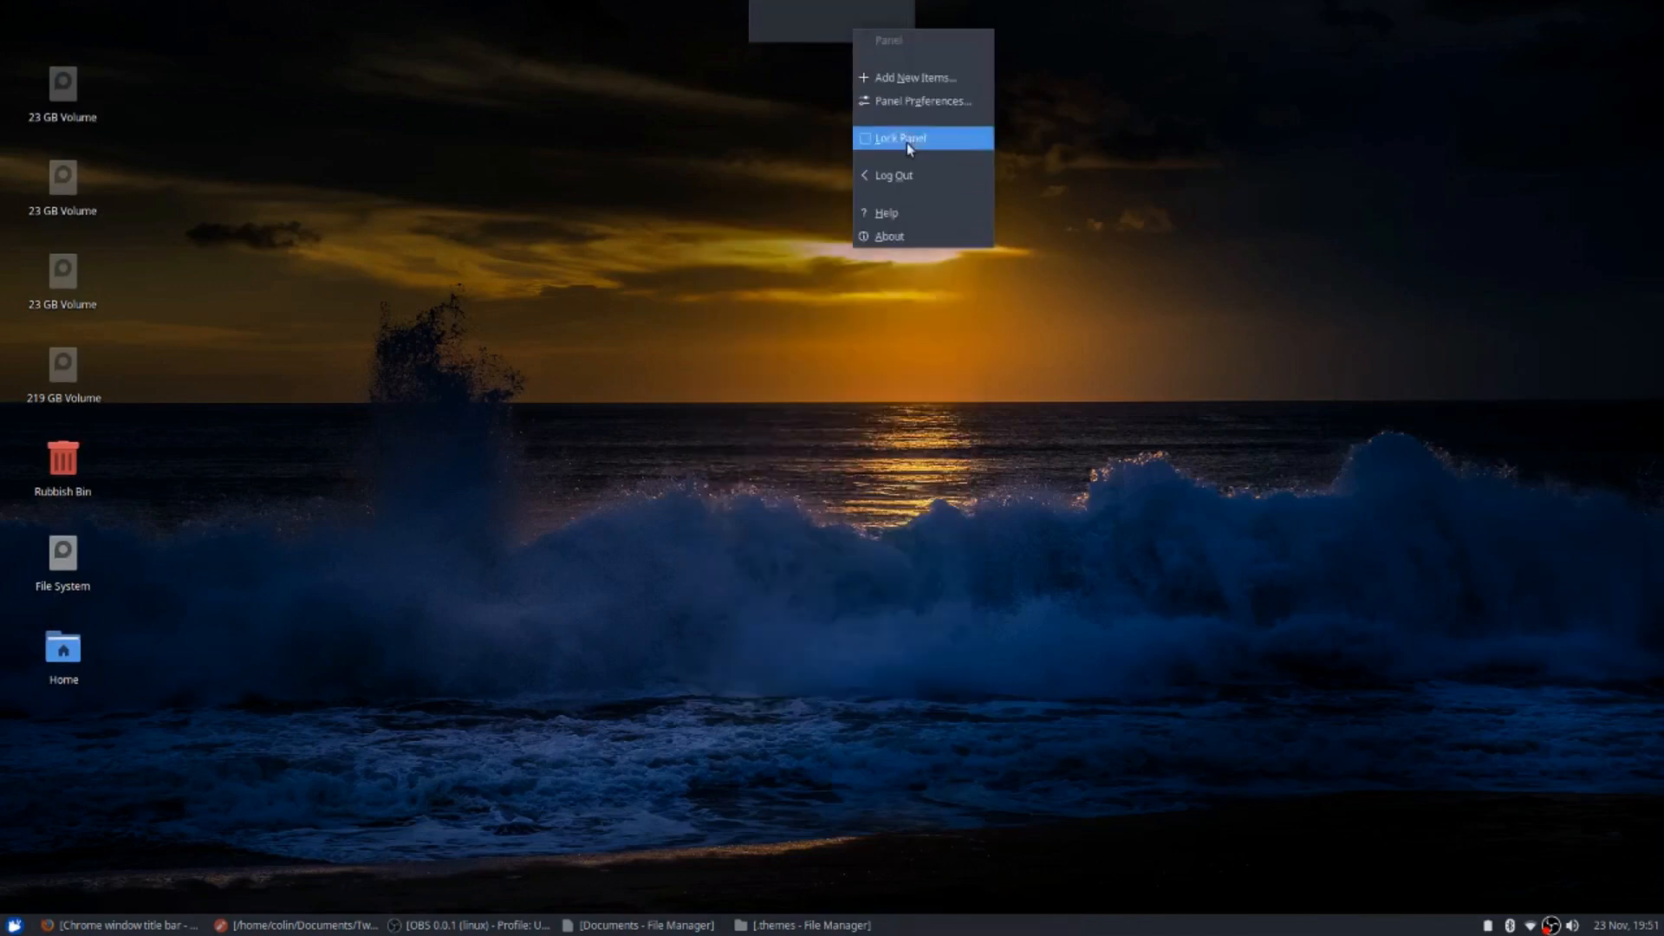
{"action": "left_click", "coordinate": [910, 78]}
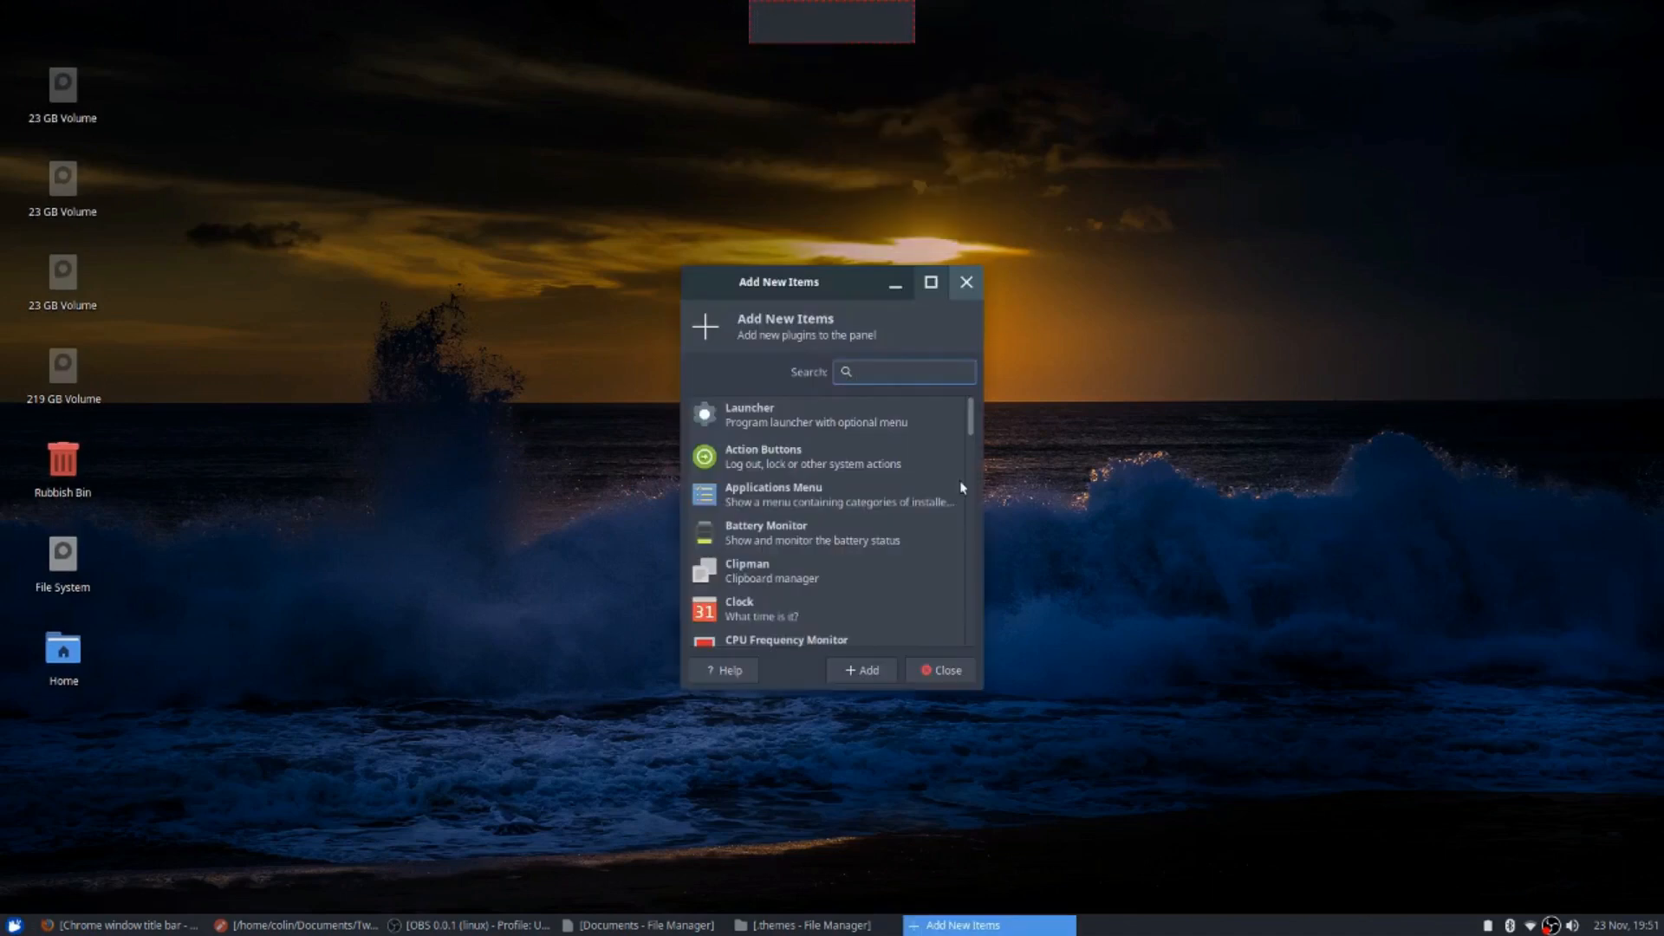
{"action": "scroll", "coordinate": [796, 466], "scroll_direction": "down", "scroll_amount": 2}
{"action": "scroll", "coordinate": [794, 465], "scroll_direction": "down", "scroll_amount": 2}
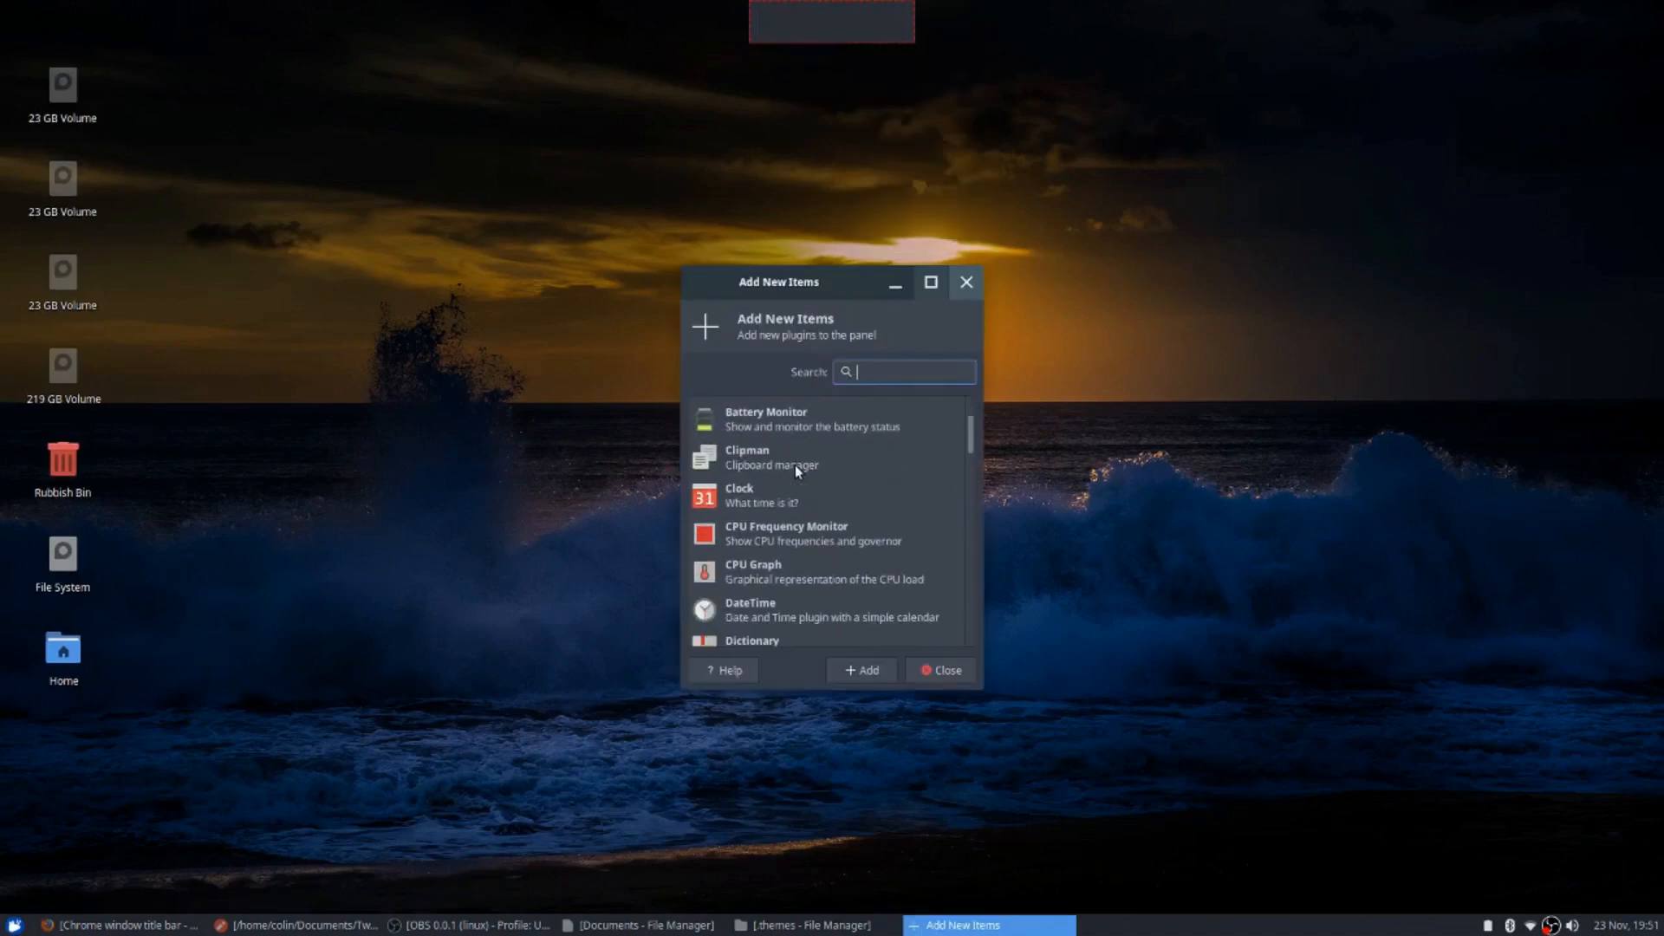
{"action": "left_click", "coordinate": [745, 564]}
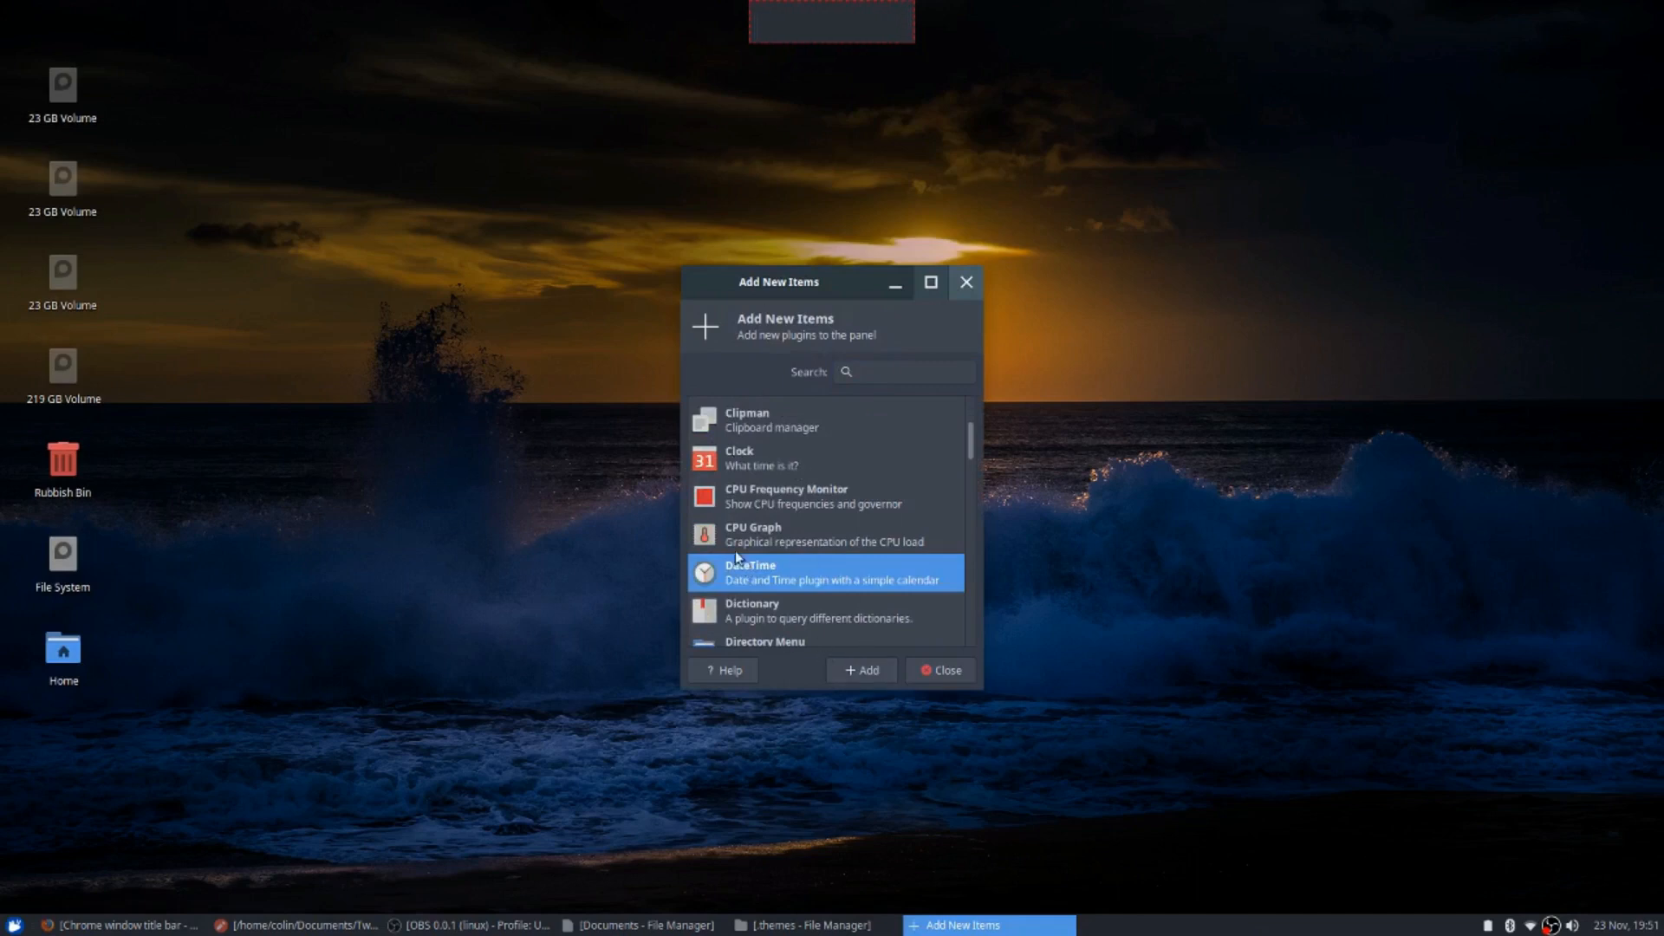
{"action": "left_click", "coordinate": [830, 669]}
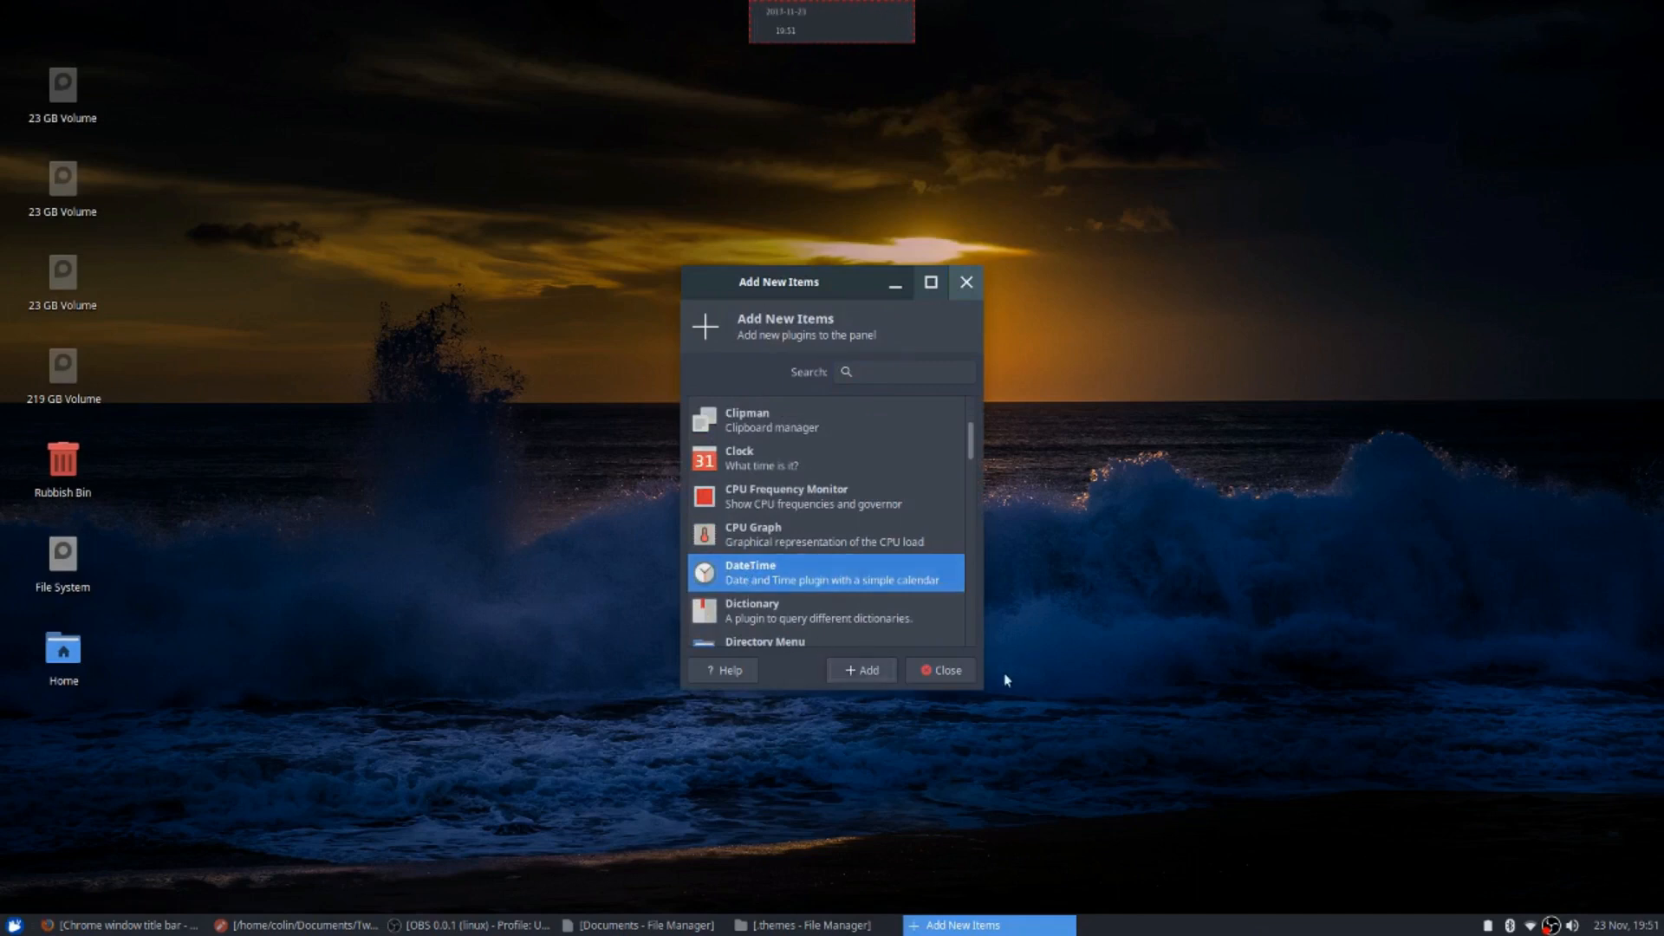
{"action": "left_click", "coordinate": [945, 670]}
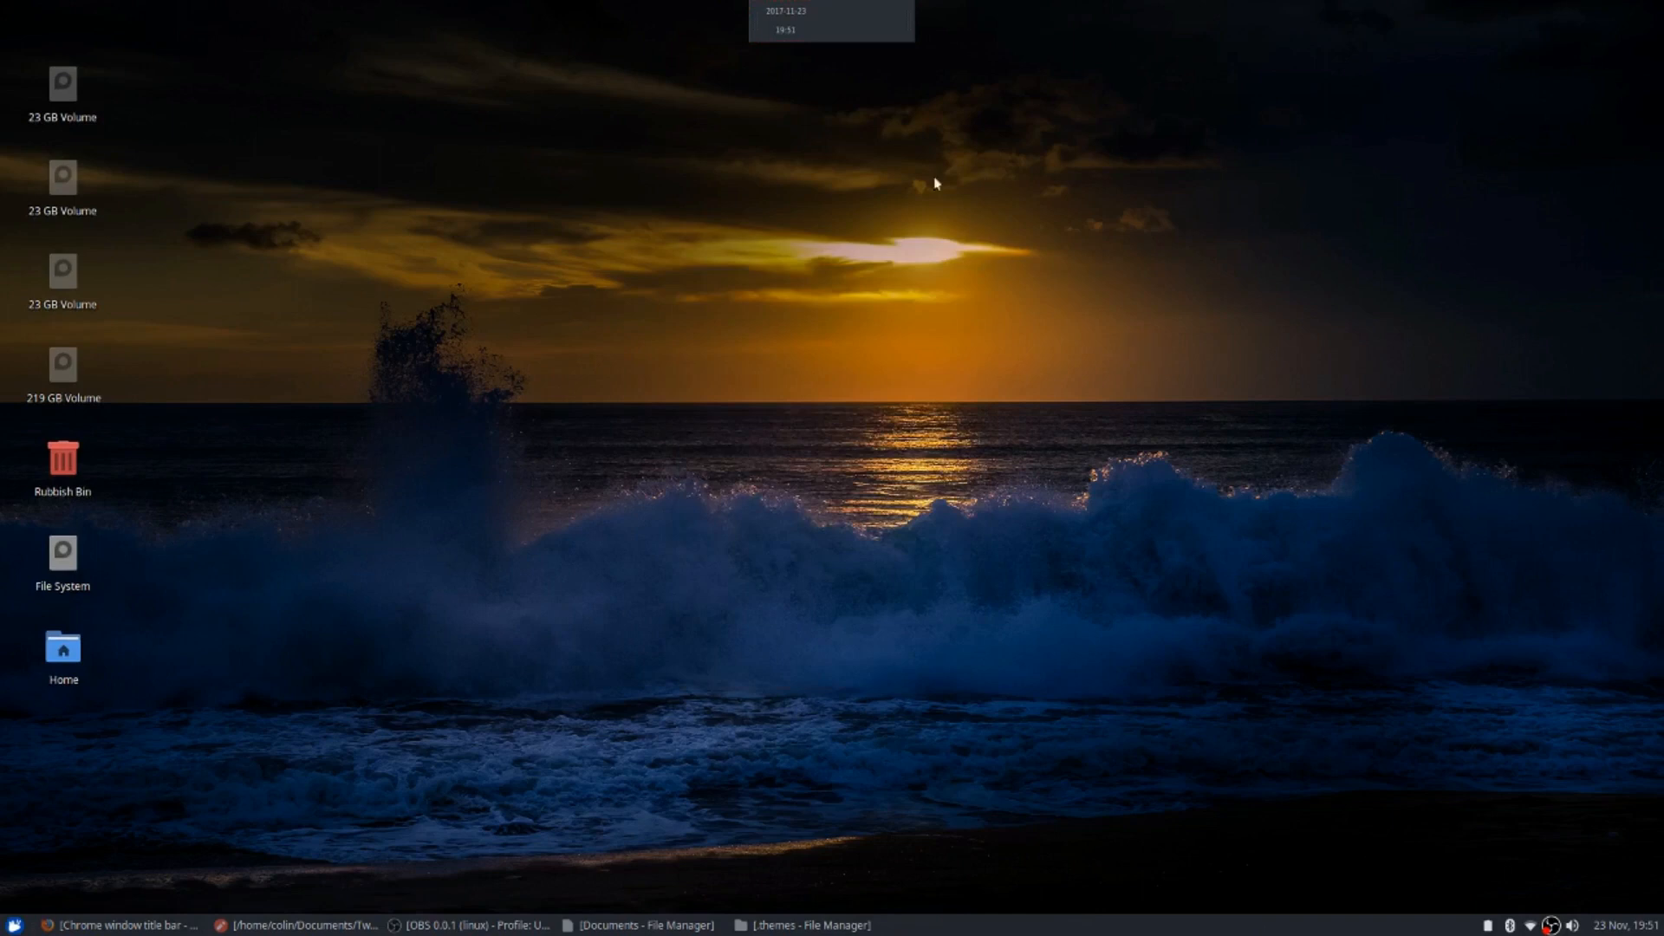
Open the DateTime item's properties and examine its pop-up calendar in the panel
{"action": "right_click", "coordinate": [777, 22]}
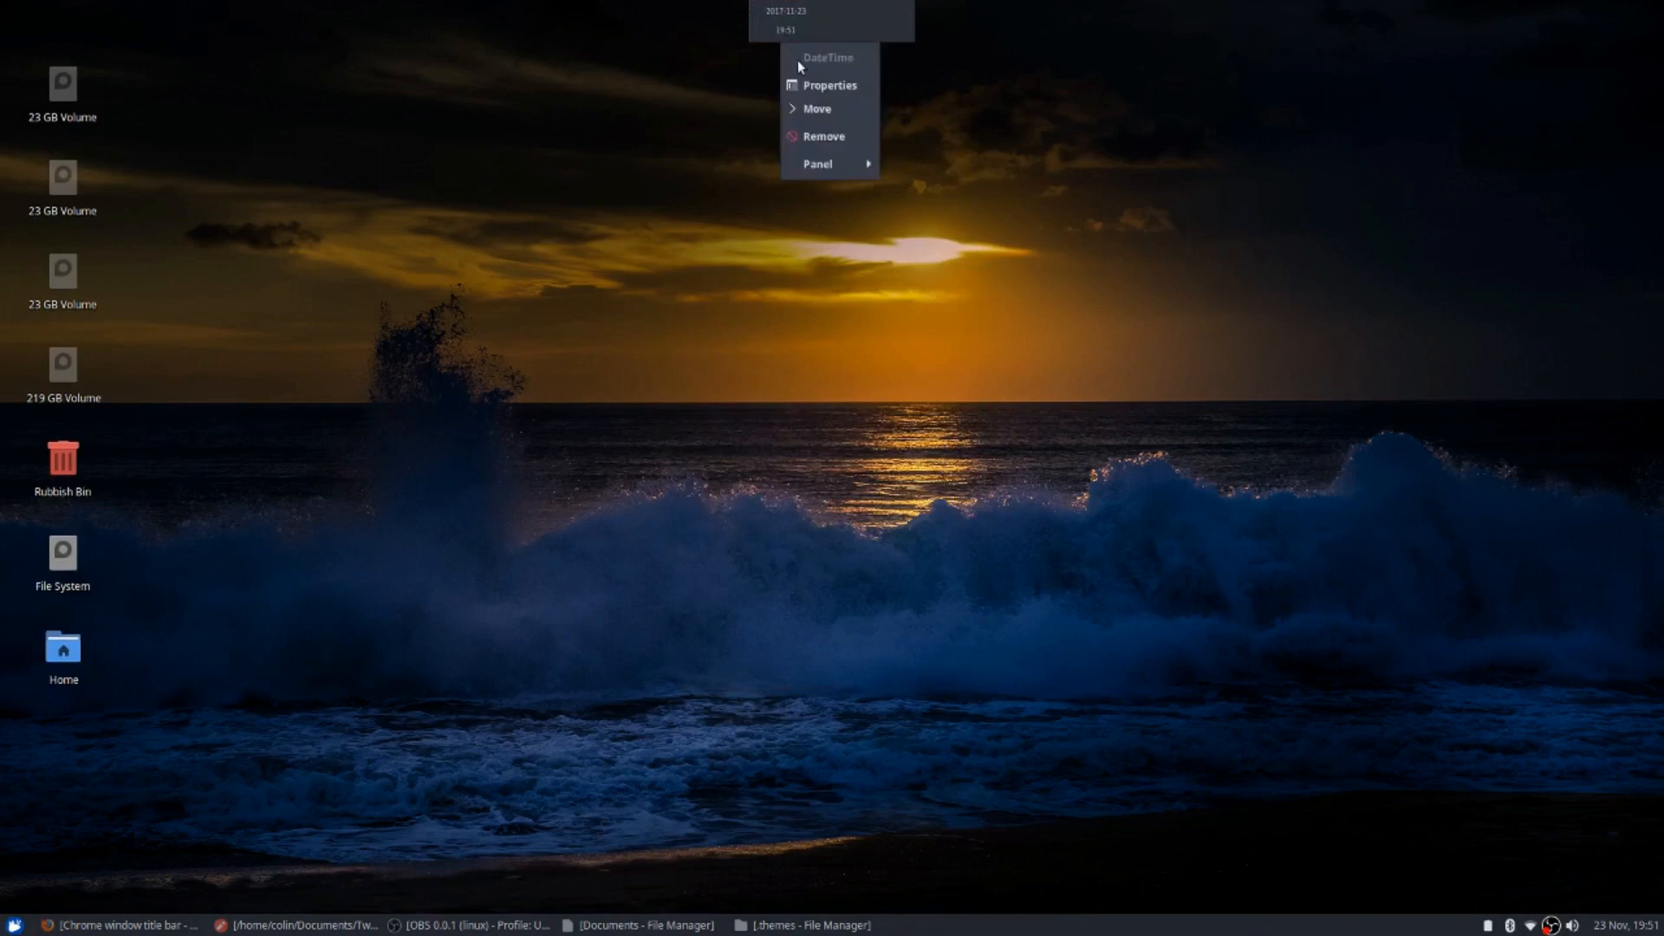
{"action": "left_click", "coordinate": [819, 86]}
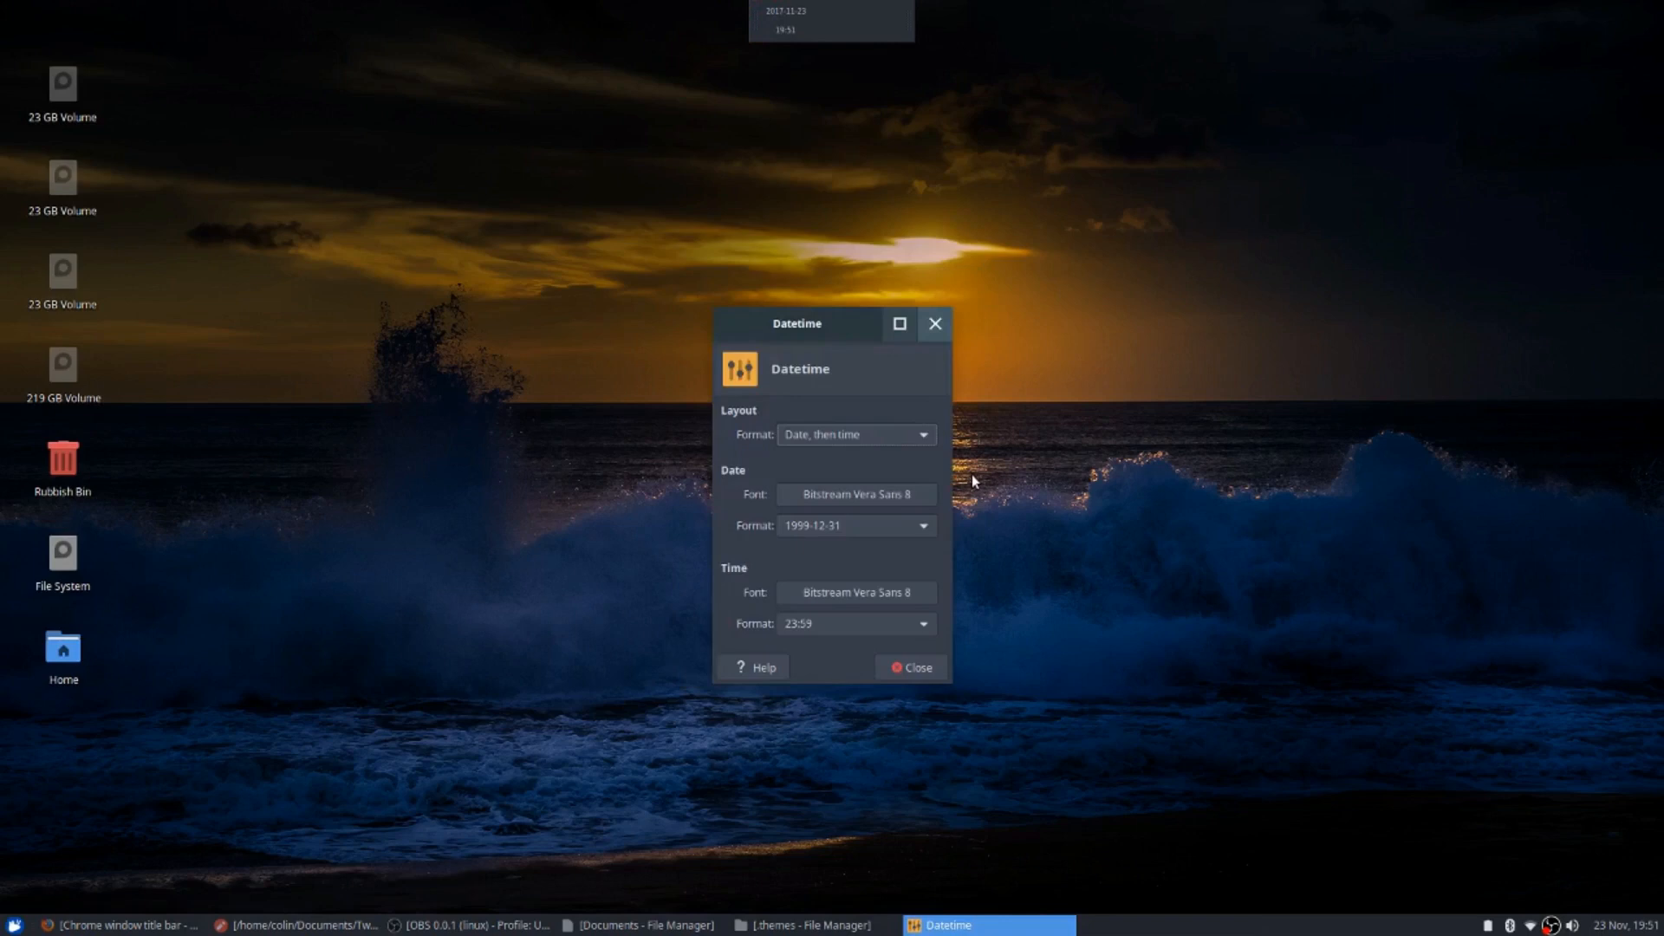
{"action": "left_click", "coordinate": [786, 28]}
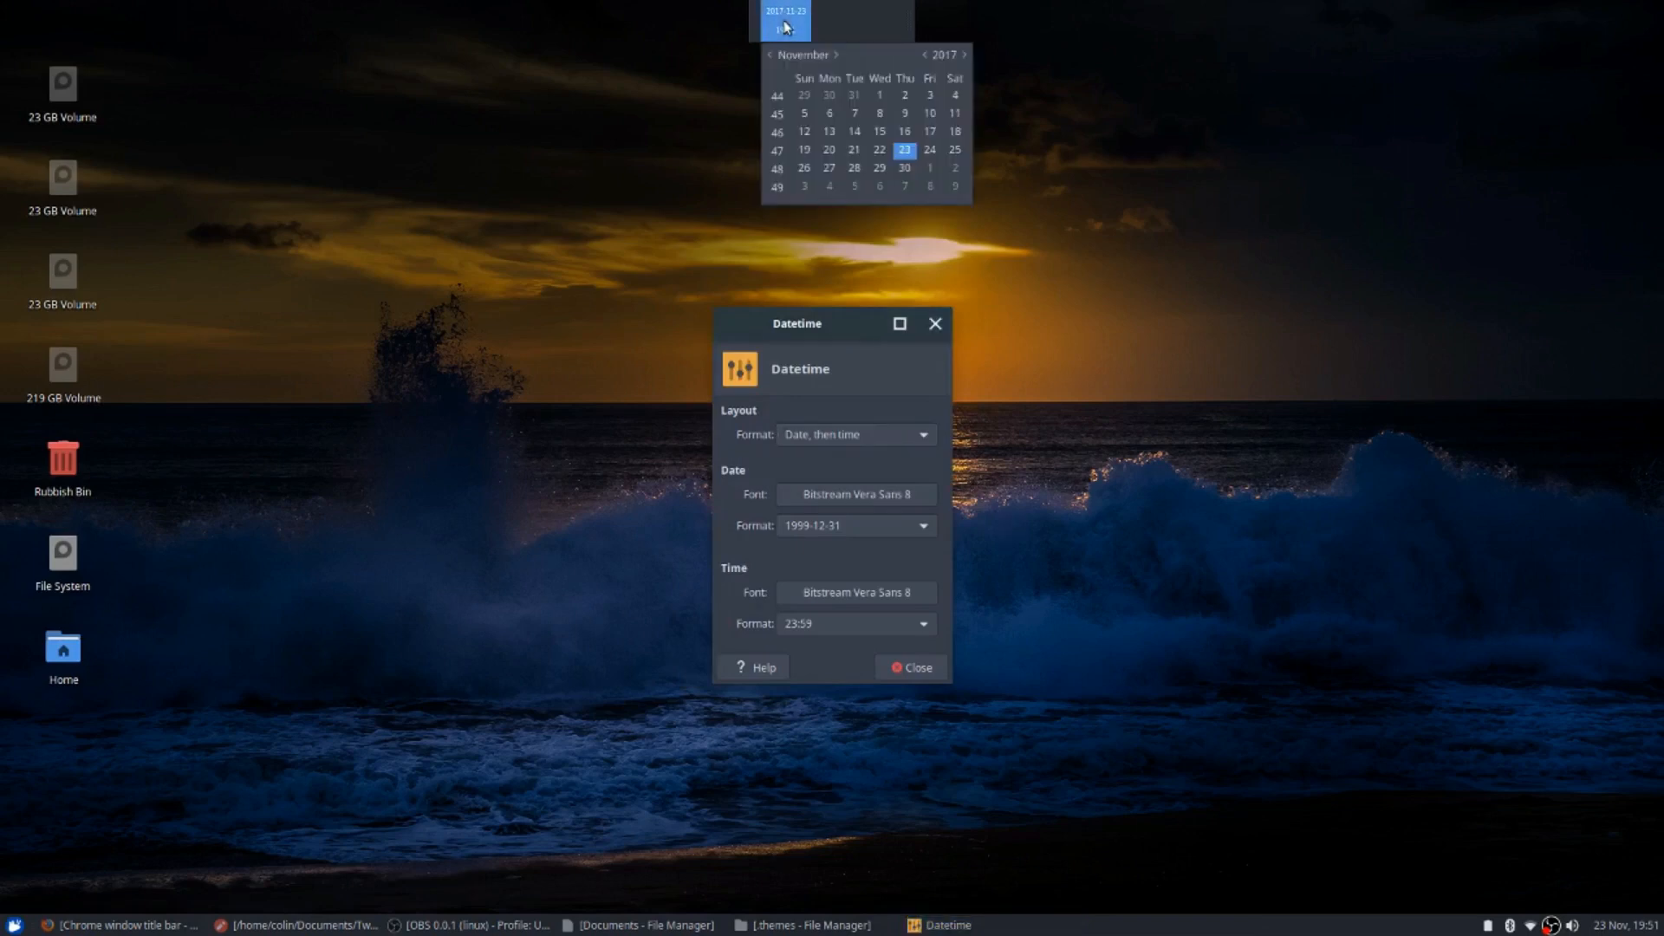
{"action": "left_click", "coordinate": [788, 26]}
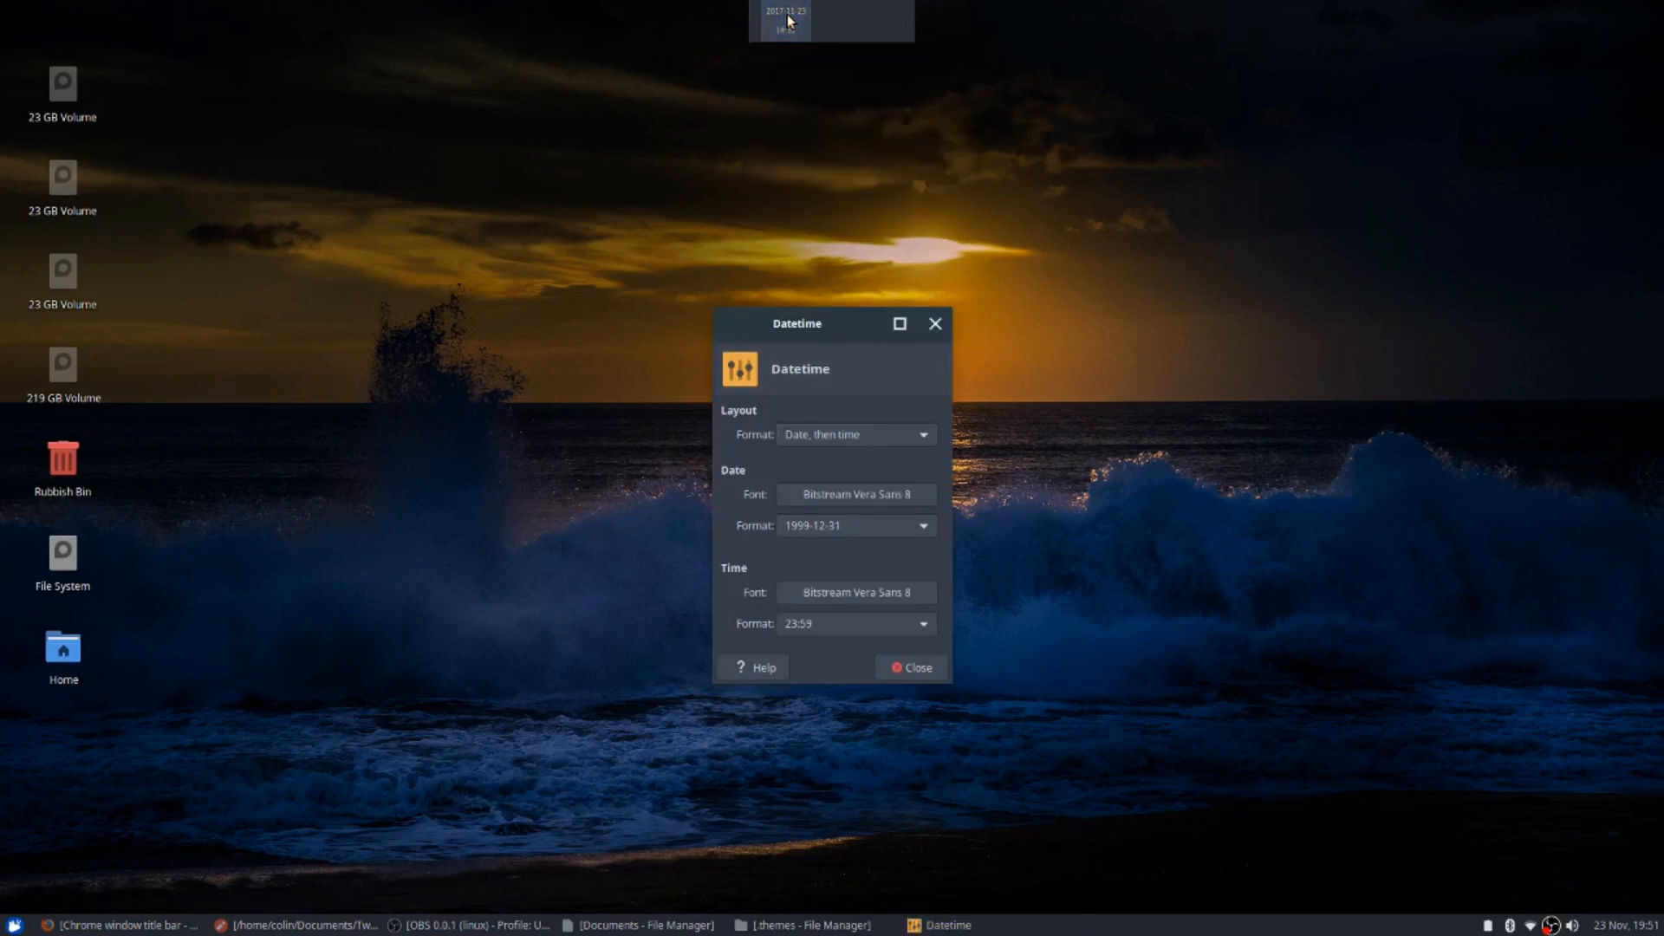
{"action": "left_click", "coordinate": [791, 28]}
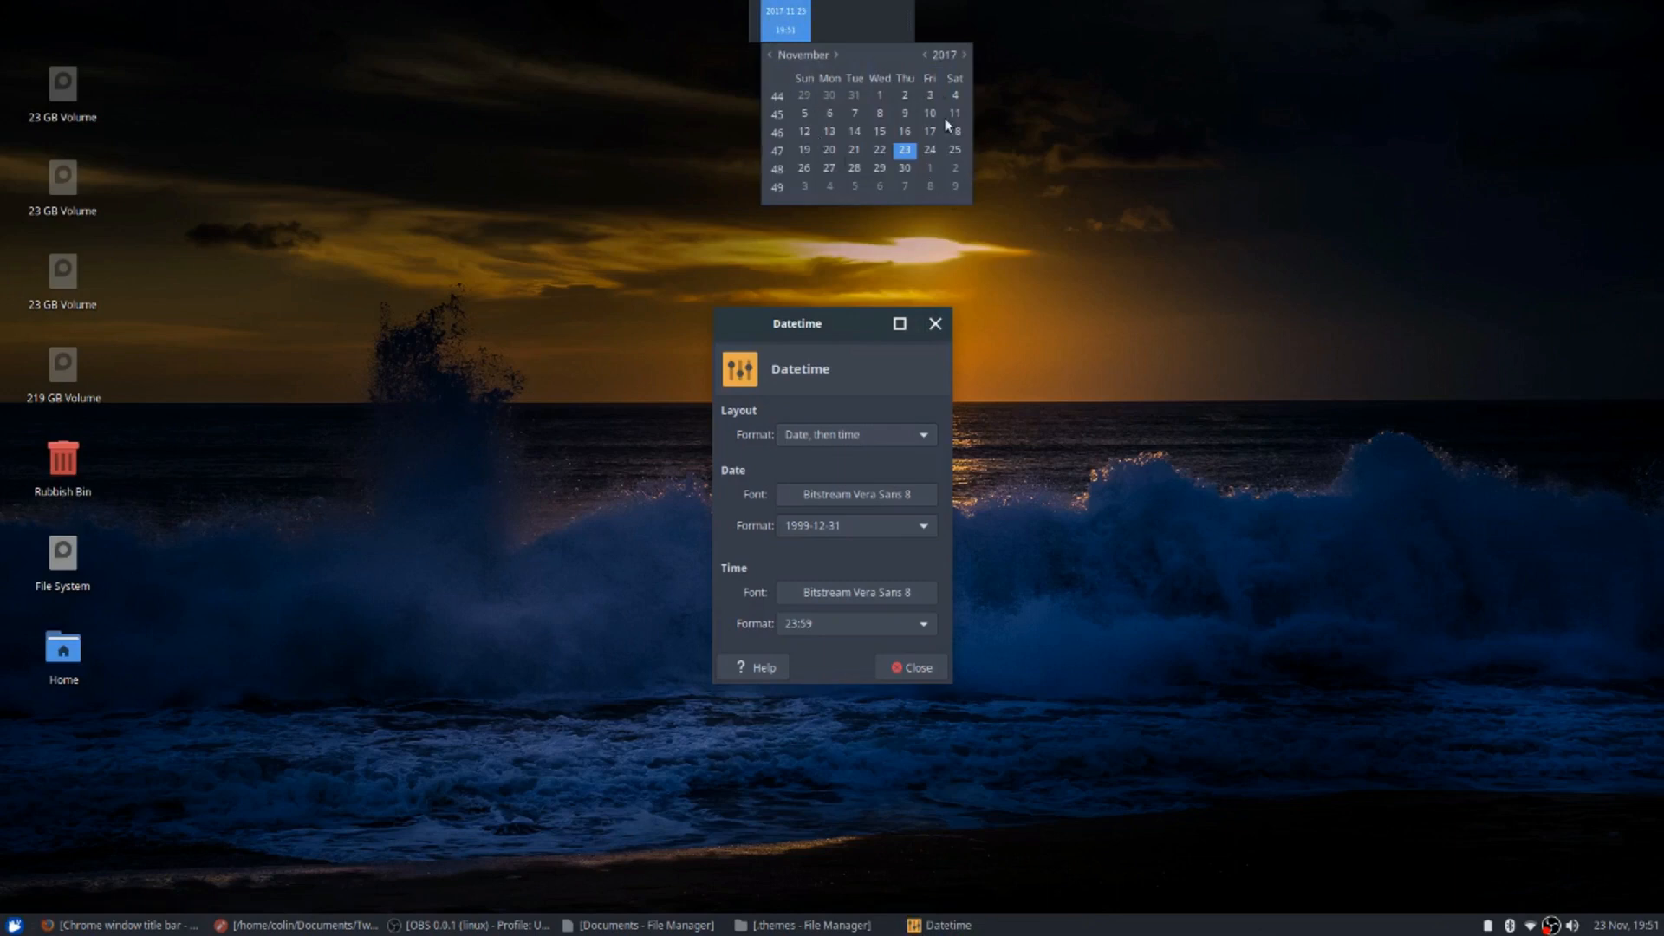
{"action": "left_click", "coordinate": [797, 26]}
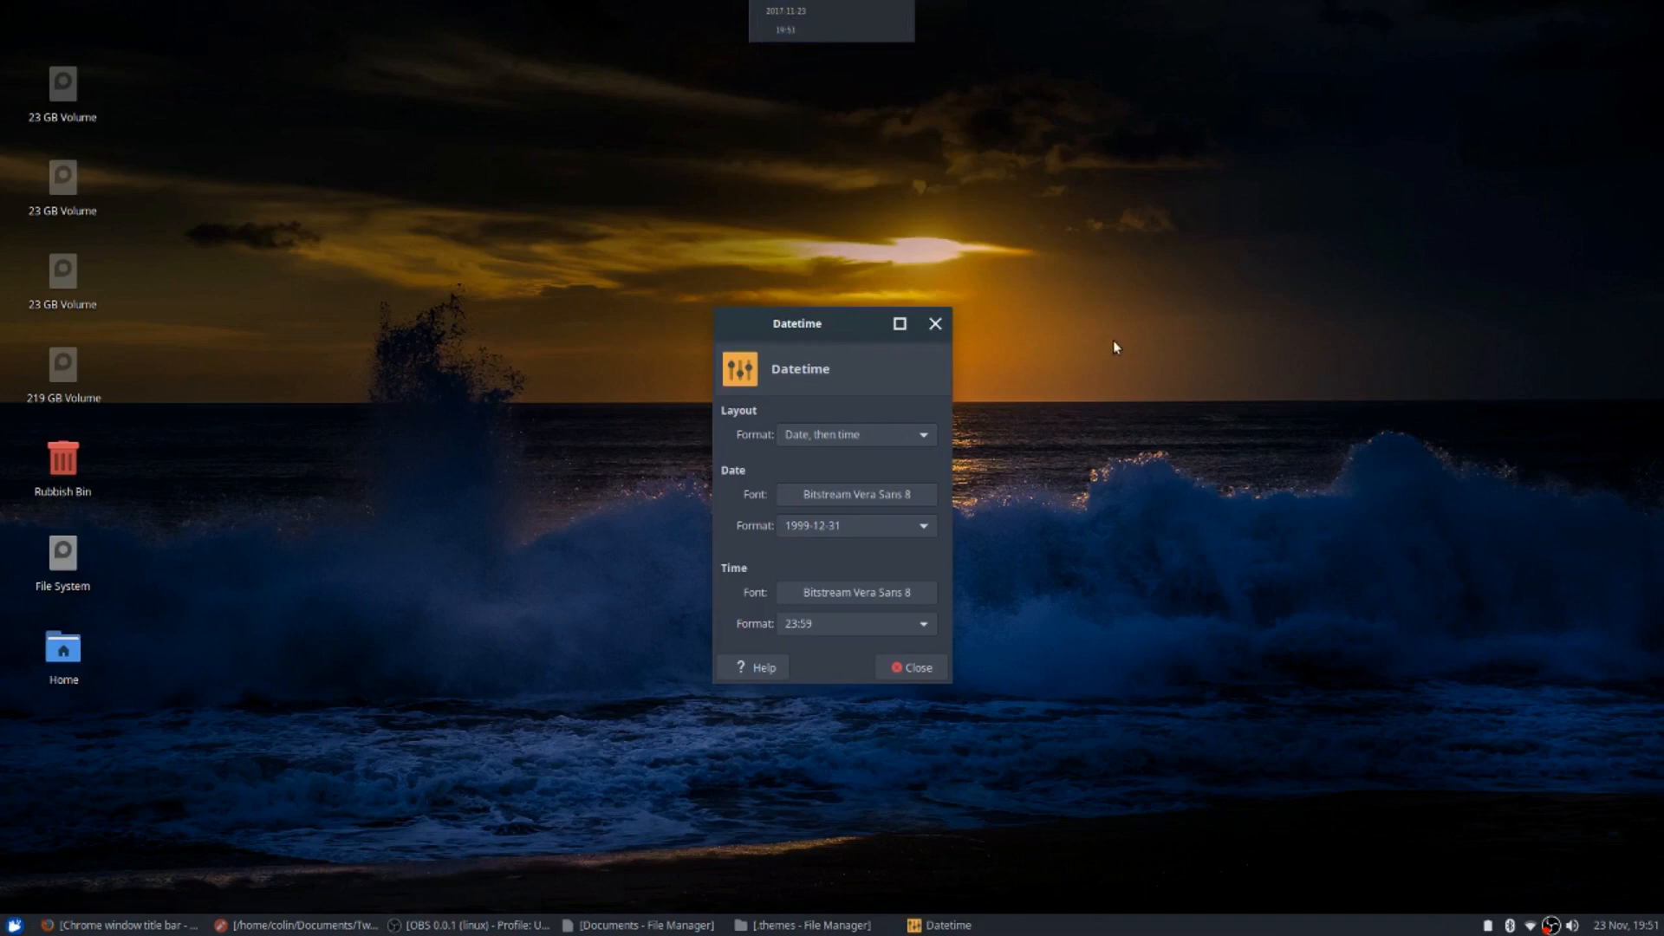
Set the DateTime layout to Date only and the date format to Custom, keeping the time format at 23:59
{"action": "left_click", "coordinate": [917, 433]}
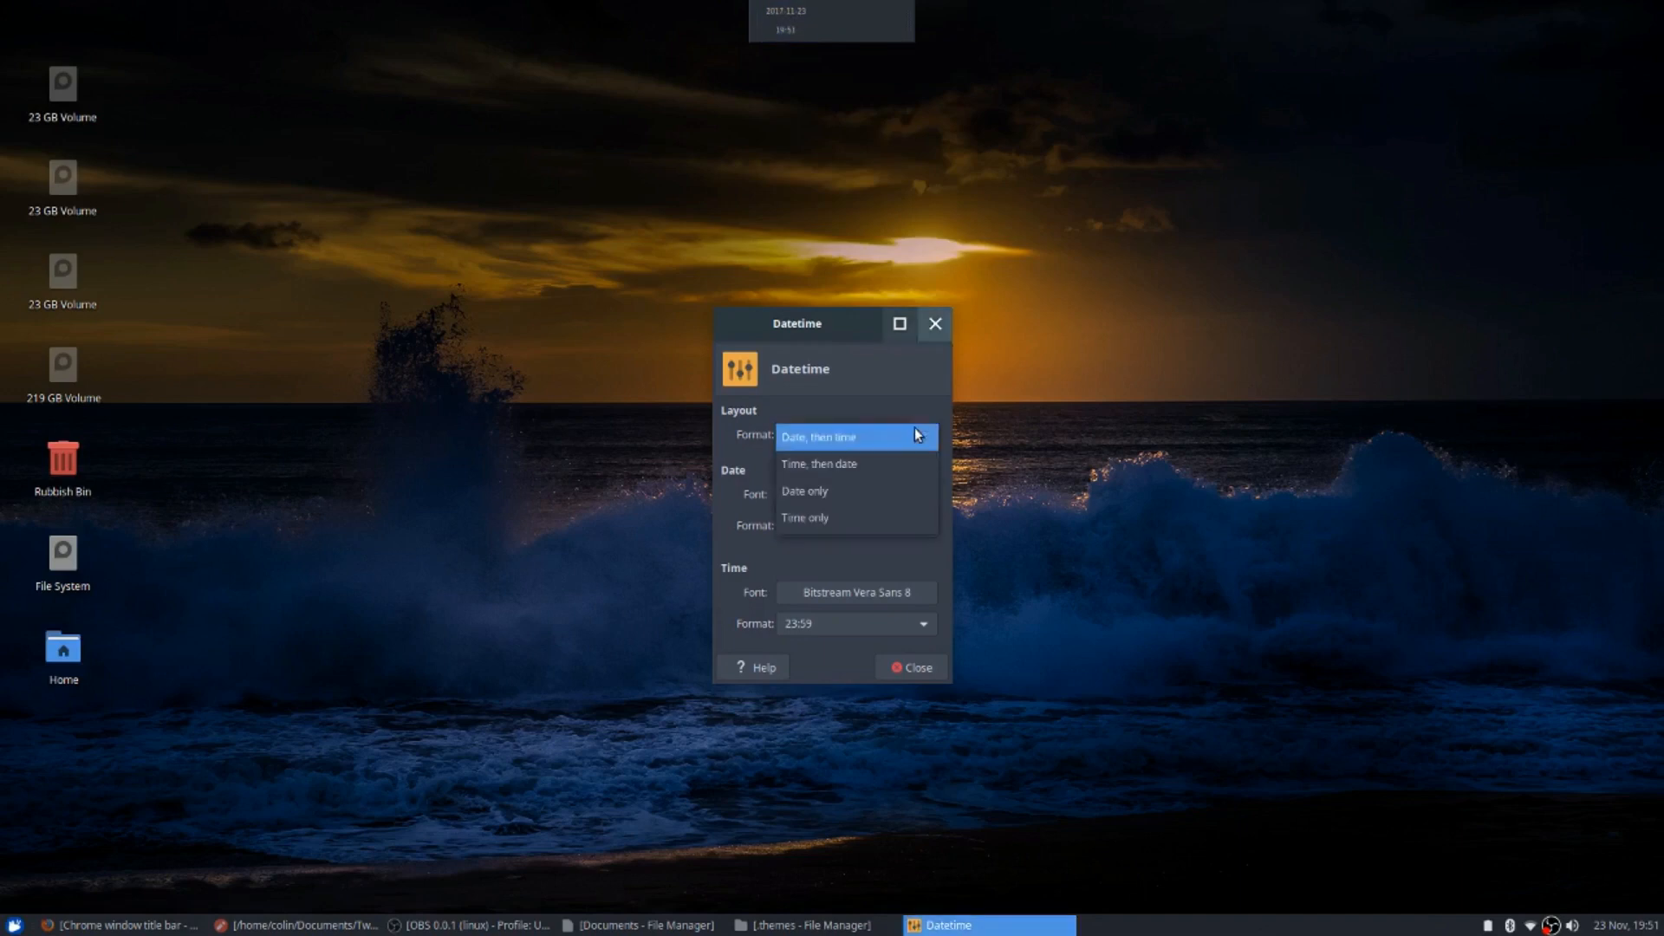
{"action": "left_click", "coordinate": [846, 492]}
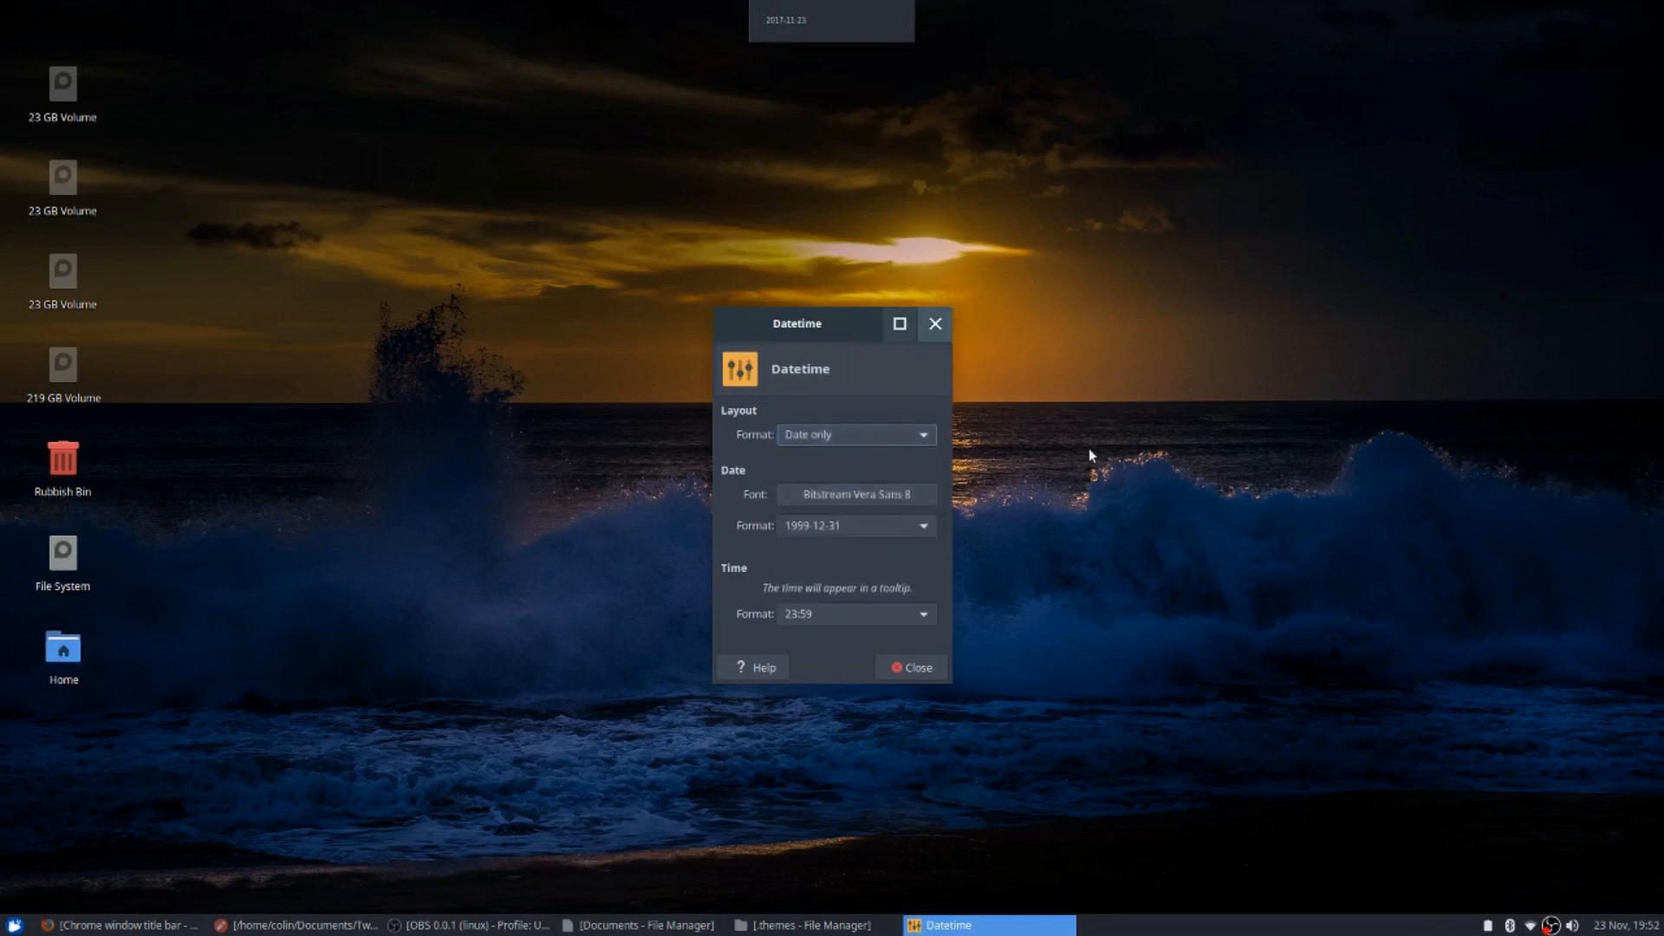
{"action": "left_click", "coordinate": [903, 527]}
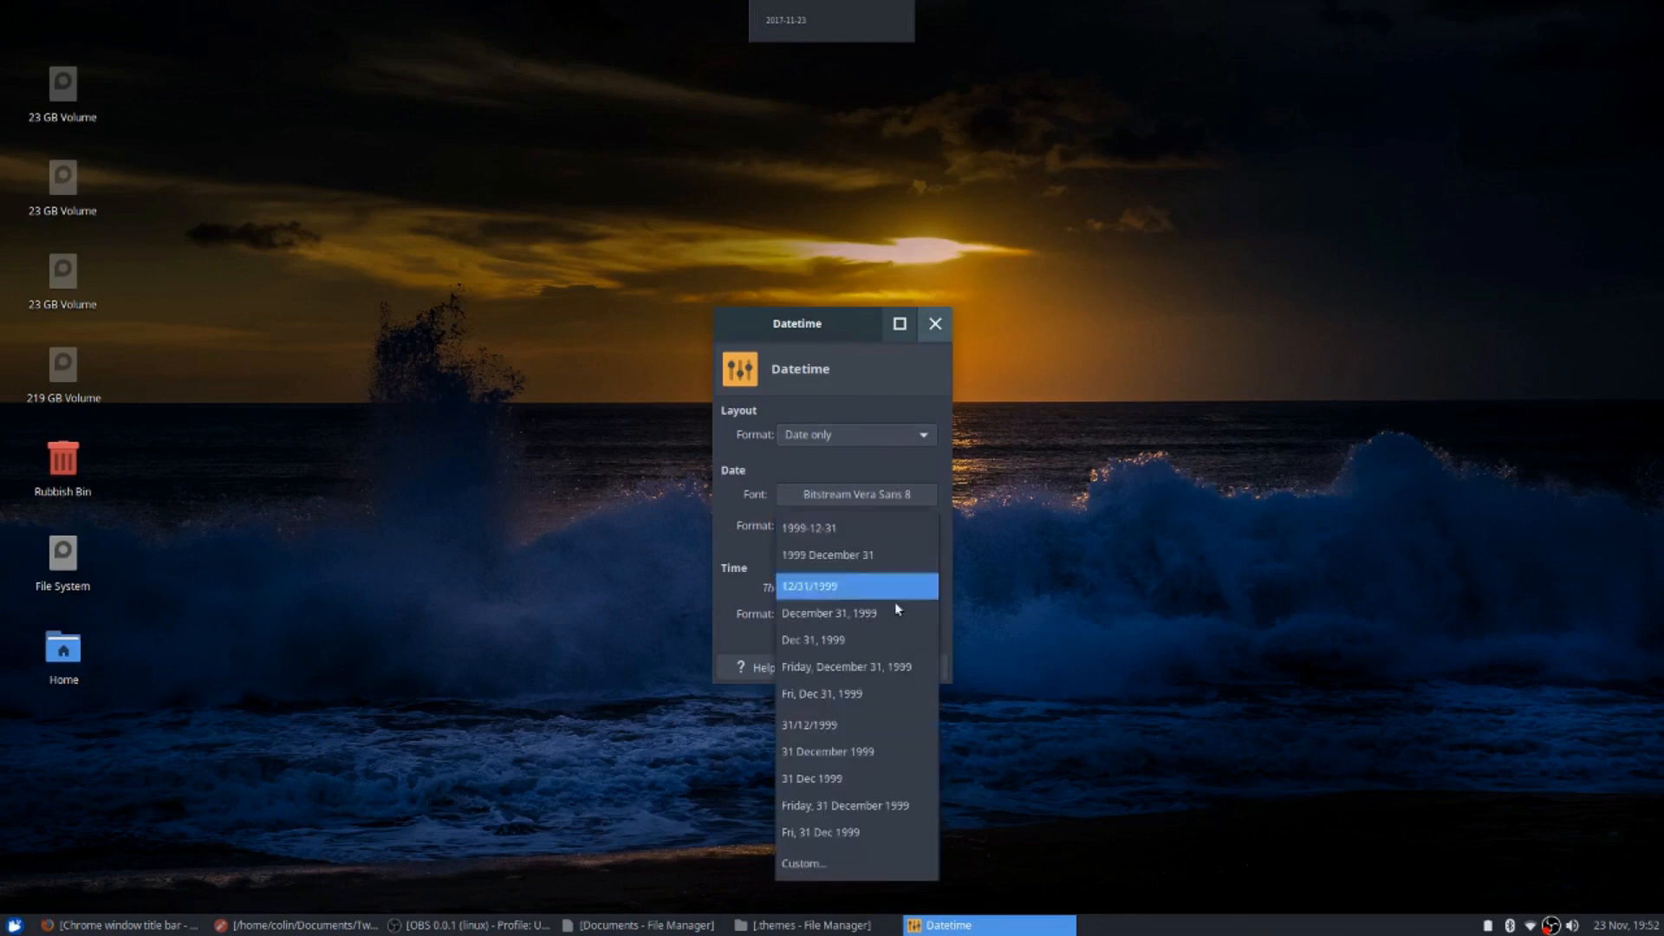
{"action": "left_click", "coordinate": [814, 861]}
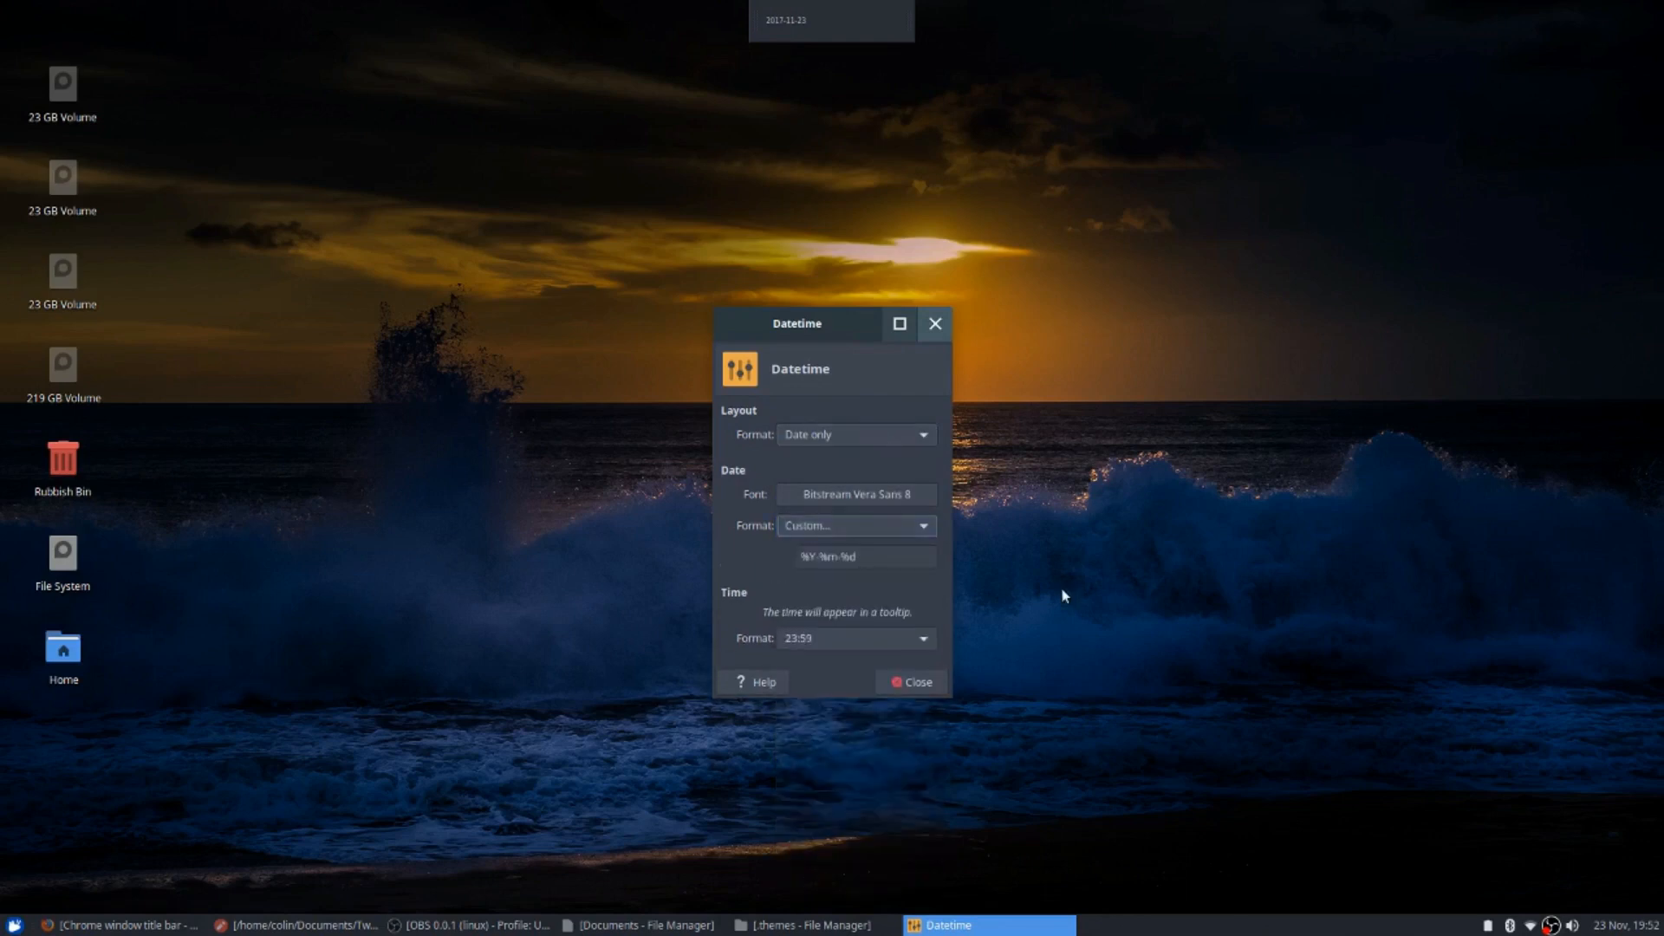
{"action": "left_click", "coordinate": [908, 638]}
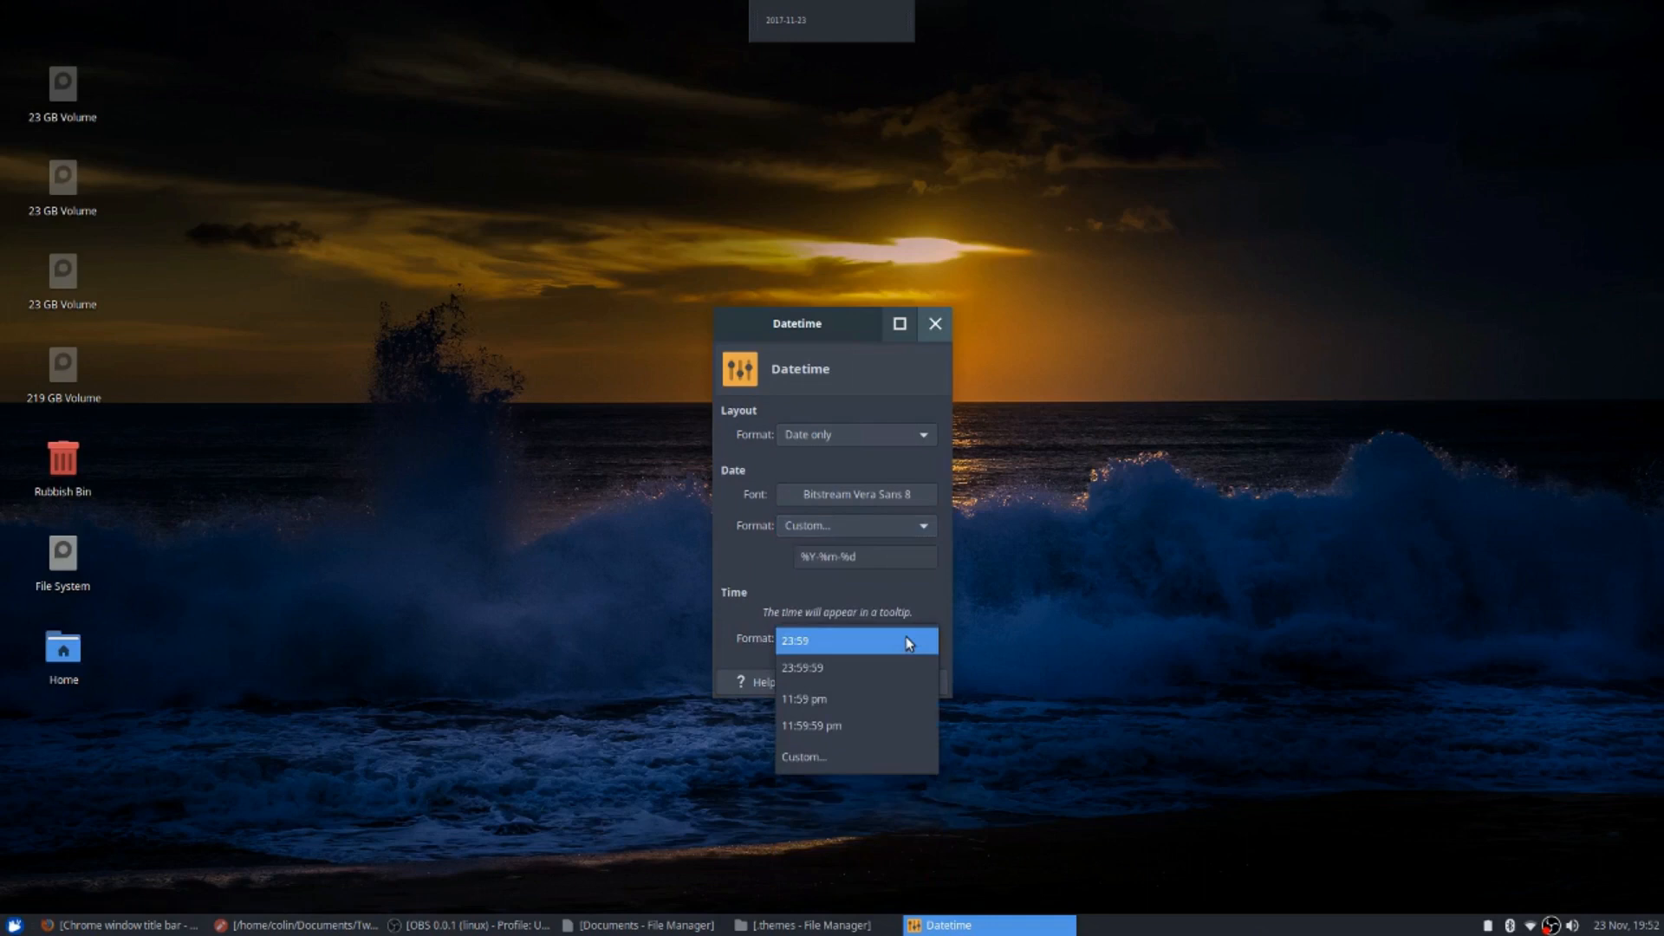
{"action": "left_click", "coordinate": [906, 641]}
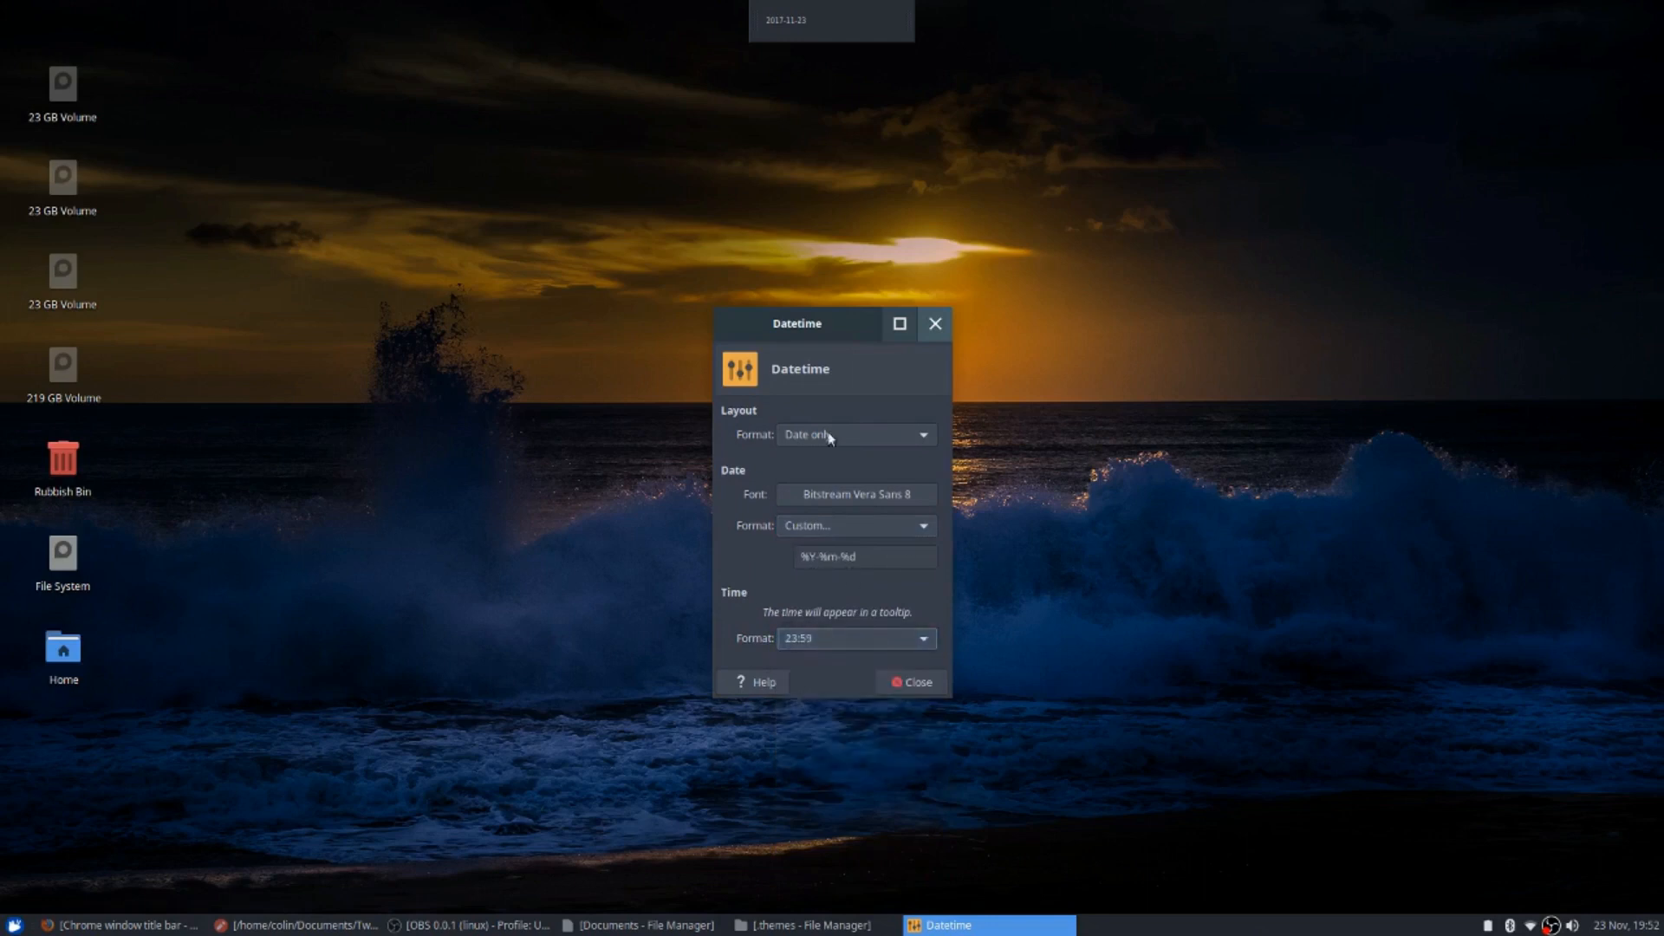
Change the custom date format to %d-%m-%Y and close the DateTime properties
{"action": "left_click", "coordinate": [812, 559]}
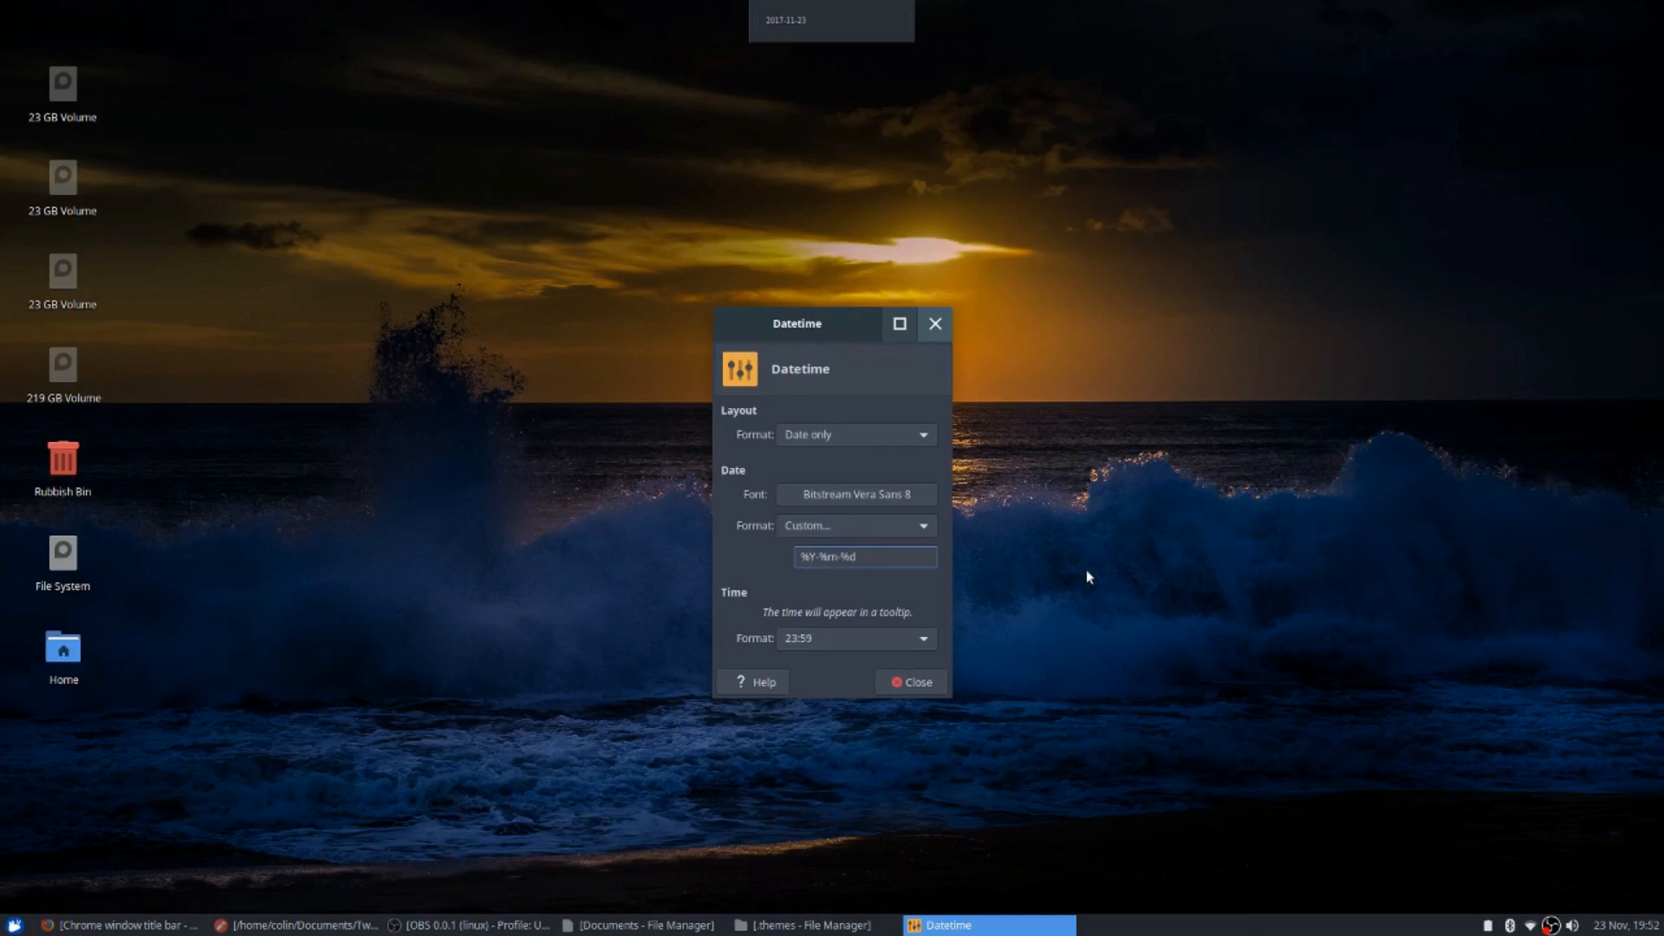
{"action": "key", "text": "BackSpace"}
{"action": "type", "text": "d"}
{"action": "key", "text": "Right"}
{"action": "key", "text": "Right"}
{"action": "key", "text": "Right"}
{"action": "key", "text": "BackSpace"}
{"action": "type", "text": "Y"}
{"action": "left_click", "coordinate": [912, 682]}
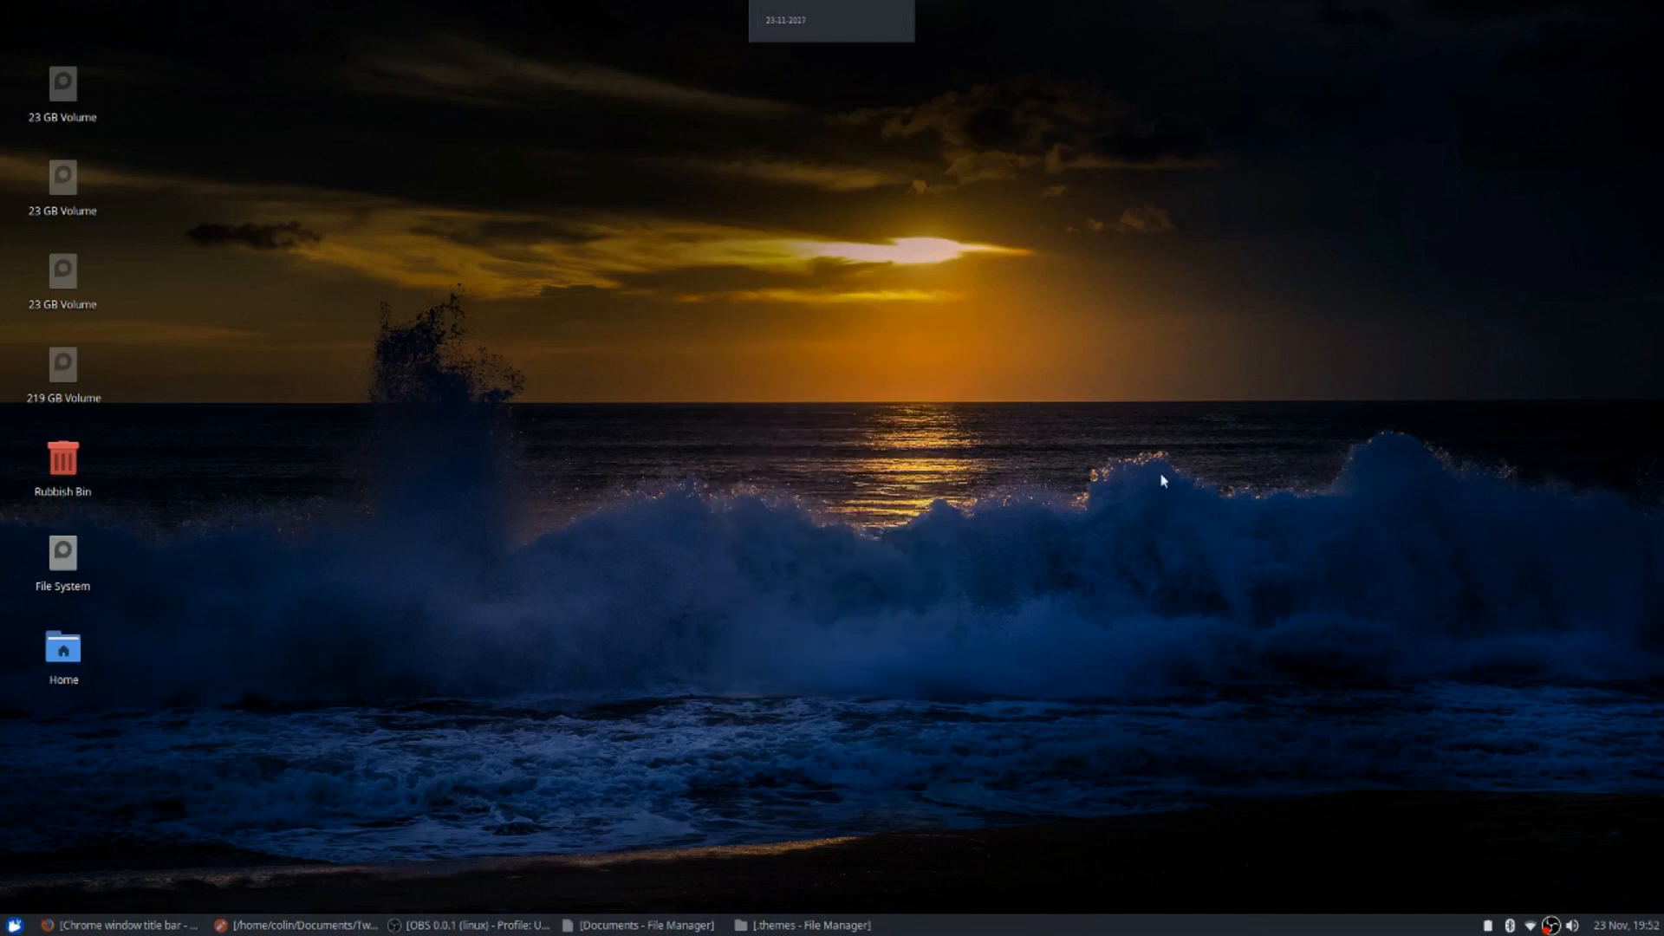
Reopen the DateTime properties, set the time format to Custom and copy its %H:%M code
{"action": "left_click", "coordinate": [784, 26]}
{"action": "left_click", "coordinate": [781, 24]}
{"action": "right_click", "coordinate": [782, 23]}
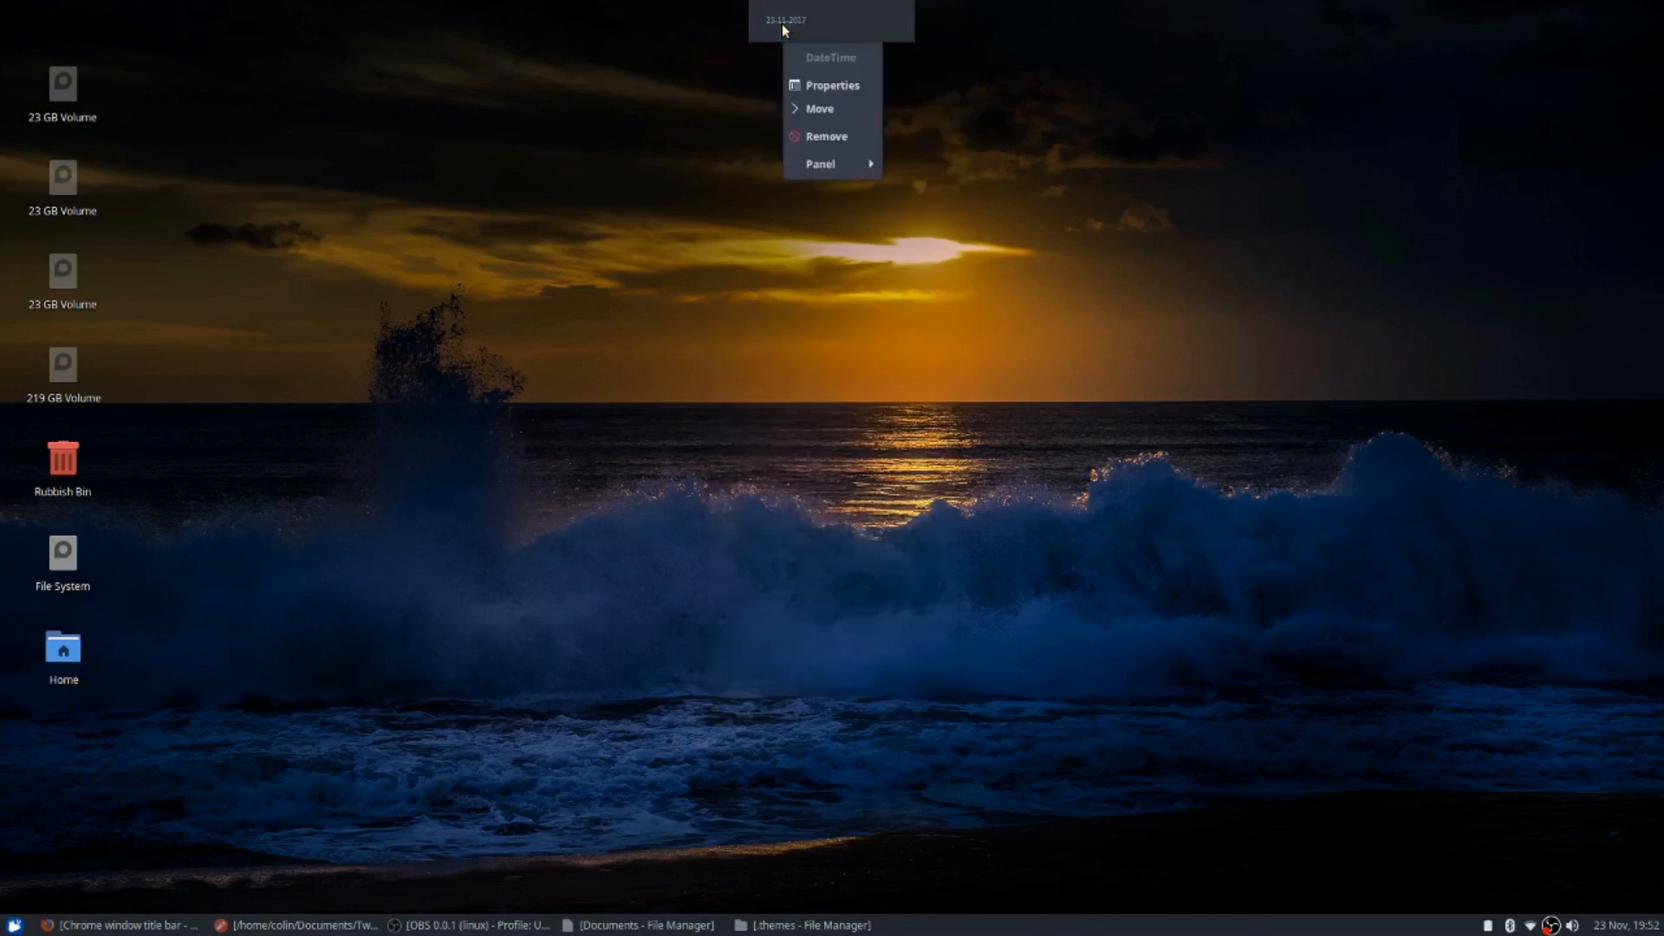
{"action": "left_click", "coordinate": [826, 84]}
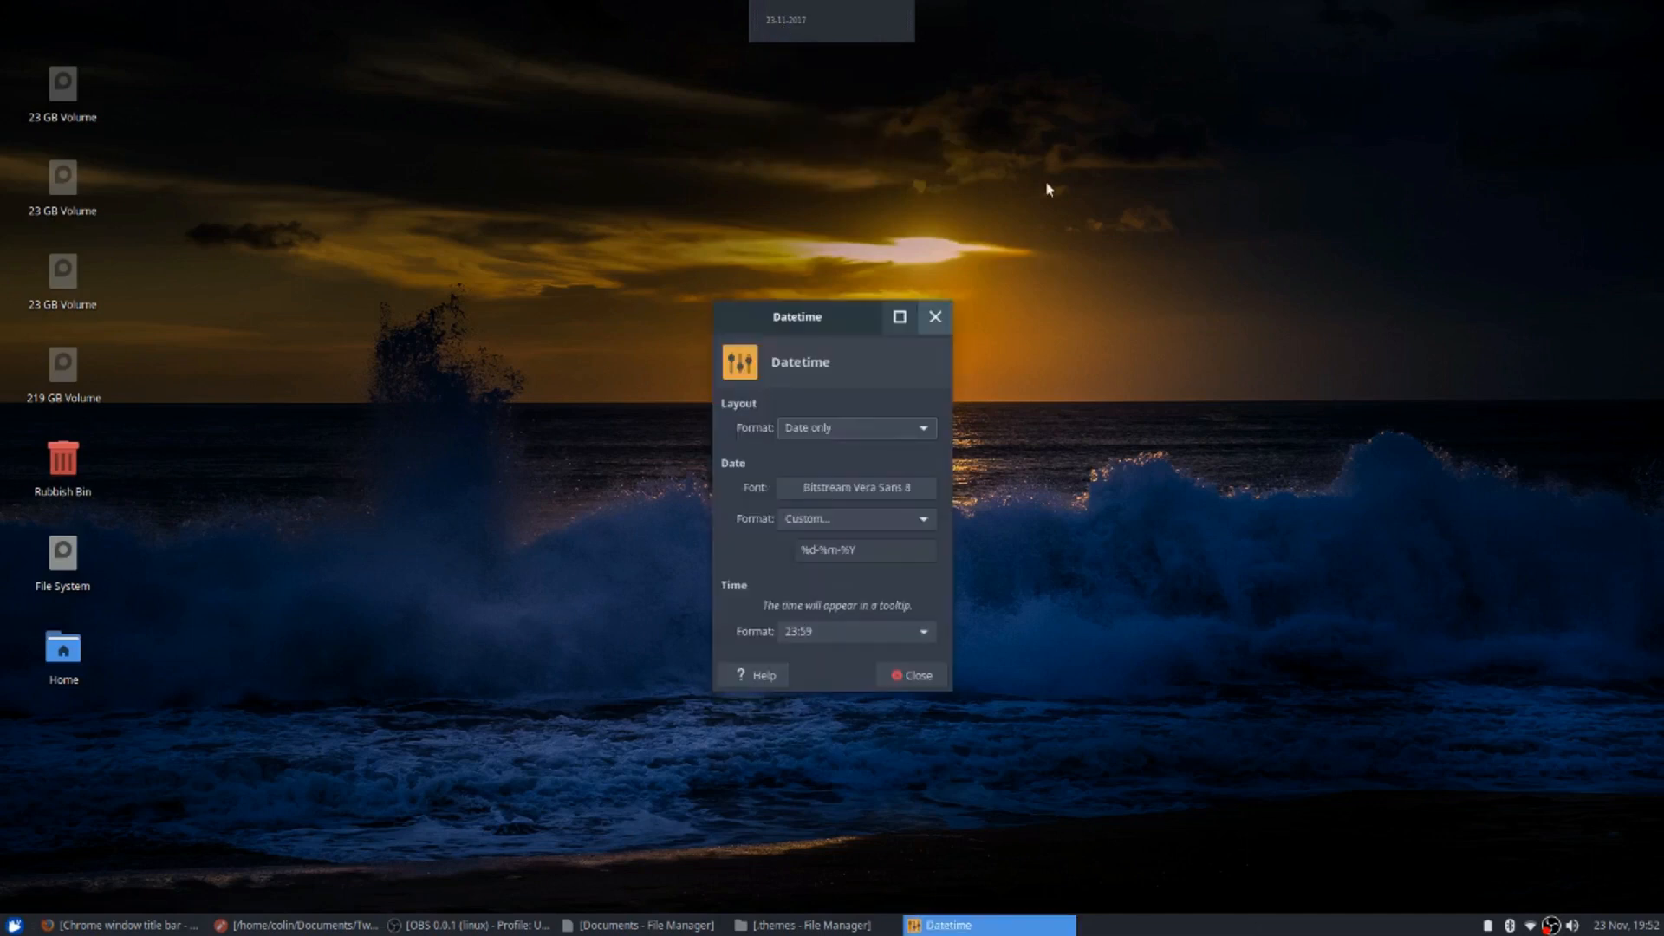
{"action": "left_click", "coordinate": [892, 635]}
{"action": "left_click", "coordinate": [826, 749]}
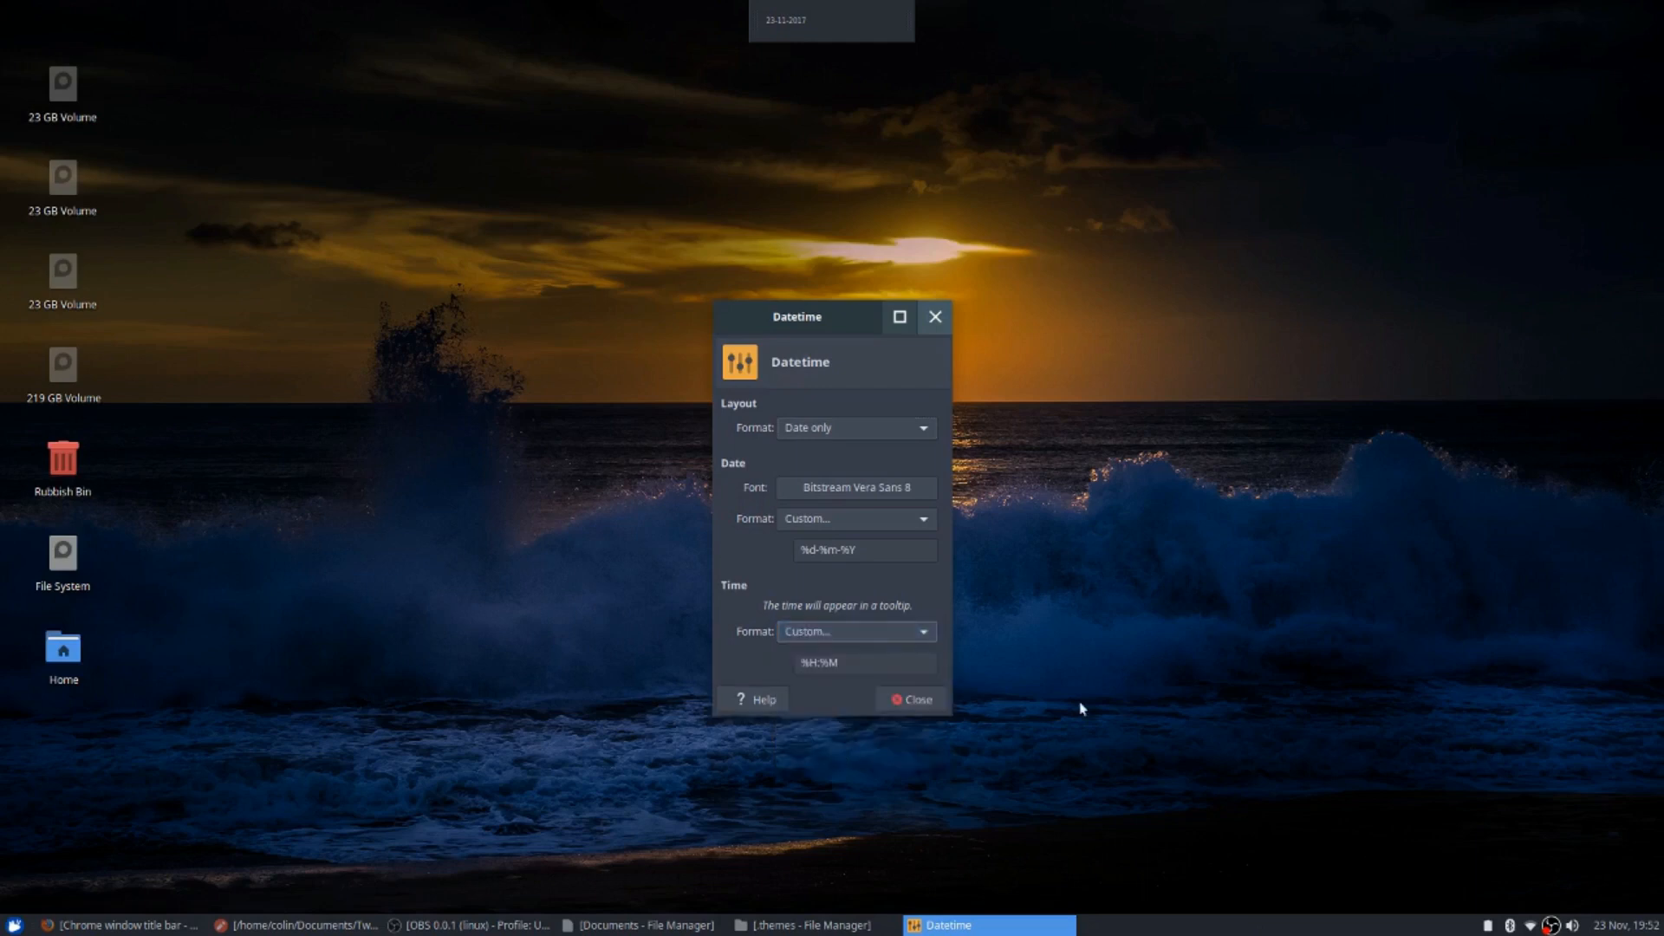
{"action": "left_click_drag", "start_coordinate": [855, 664], "coordinate": [804, 664]}
{"action": "right_click", "coordinate": [822, 670]}
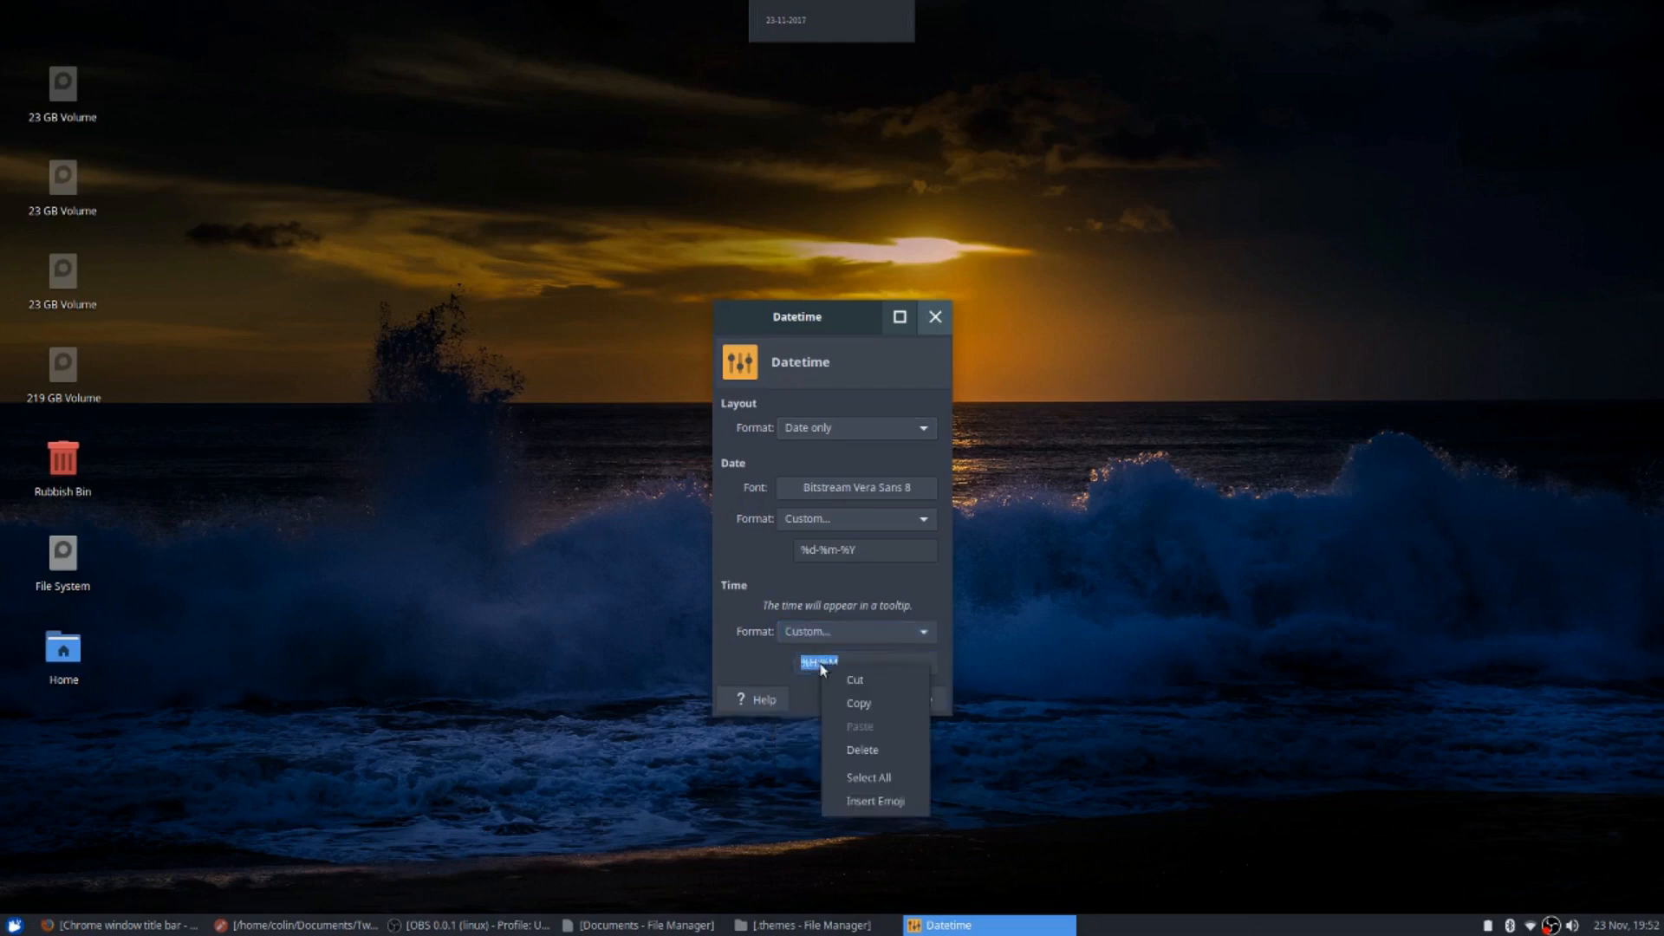
{"action": "left_click", "coordinate": [858, 703]}
Append the copied %H:%M code to the custom date format, making it %d-%m-%Y %H:%M
{"action": "left_click", "coordinate": [918, 551]}
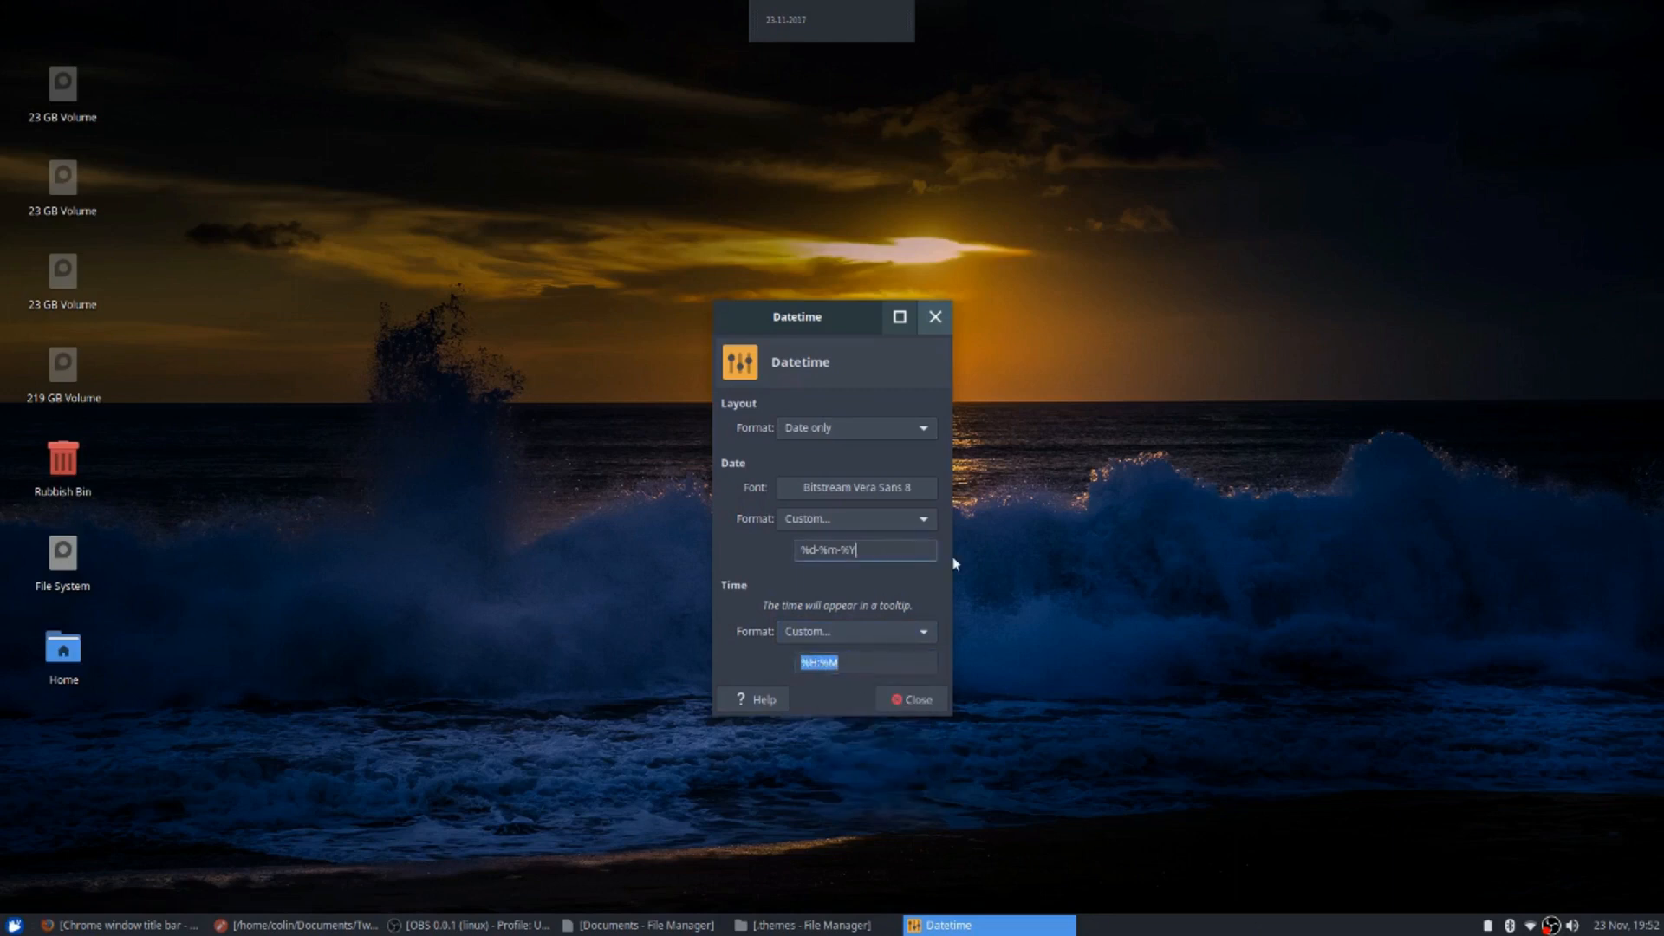
{"action": "right_click", "coordinate": [874, 548]}
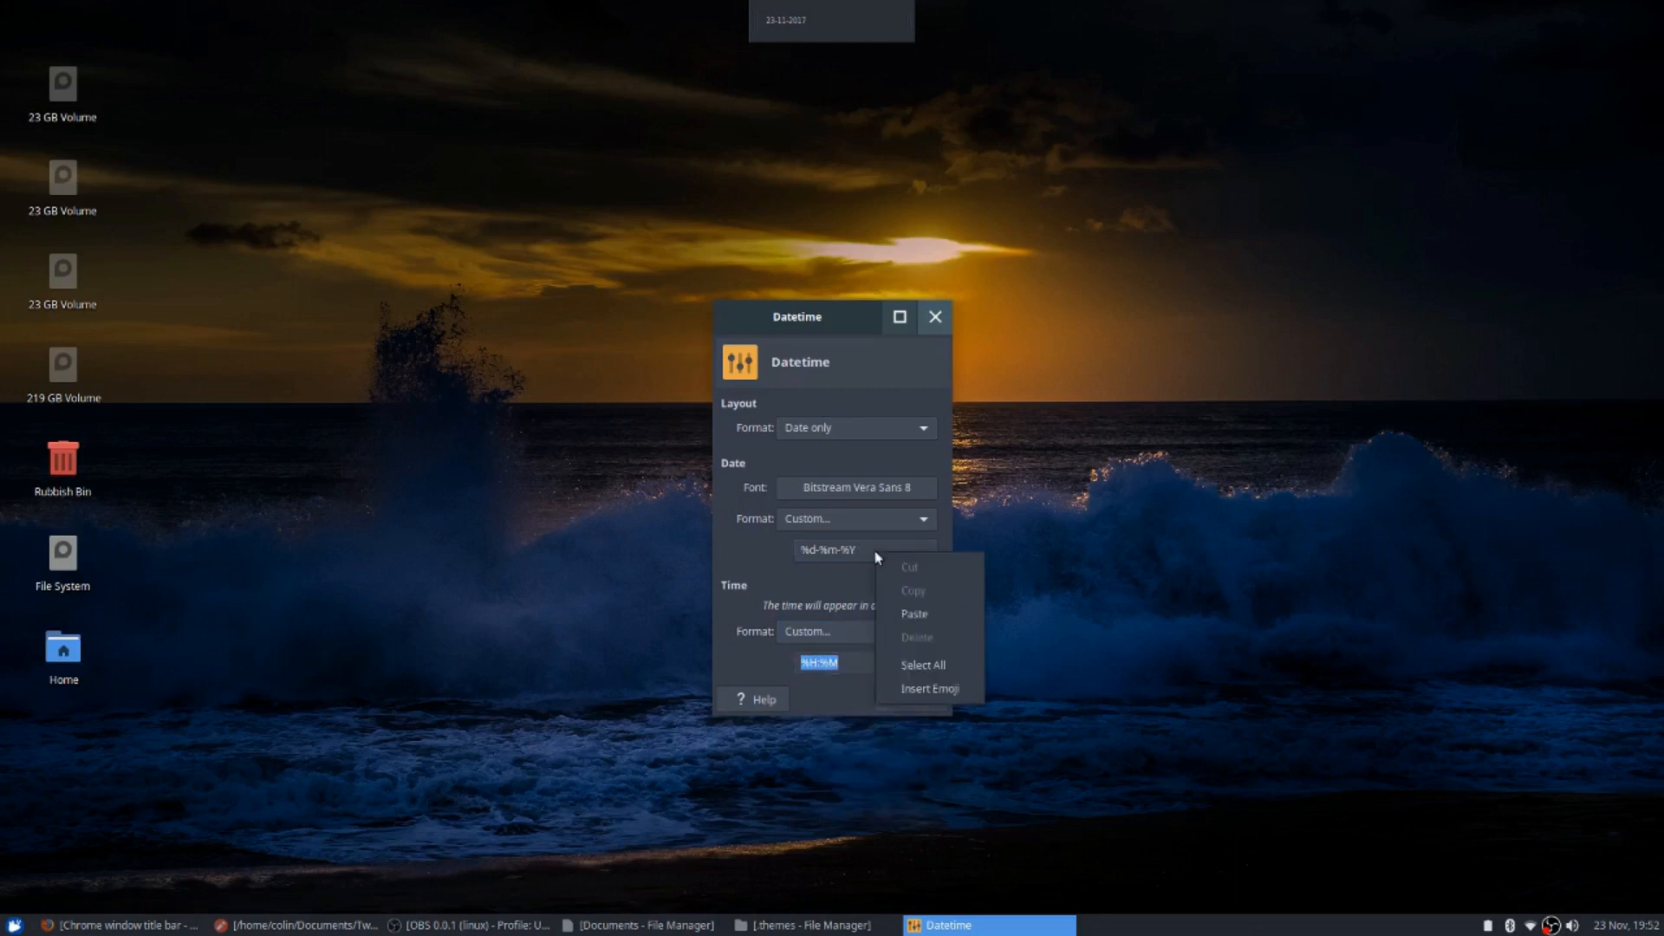
{"action": "left_click", "coordinate": [922, 614]}
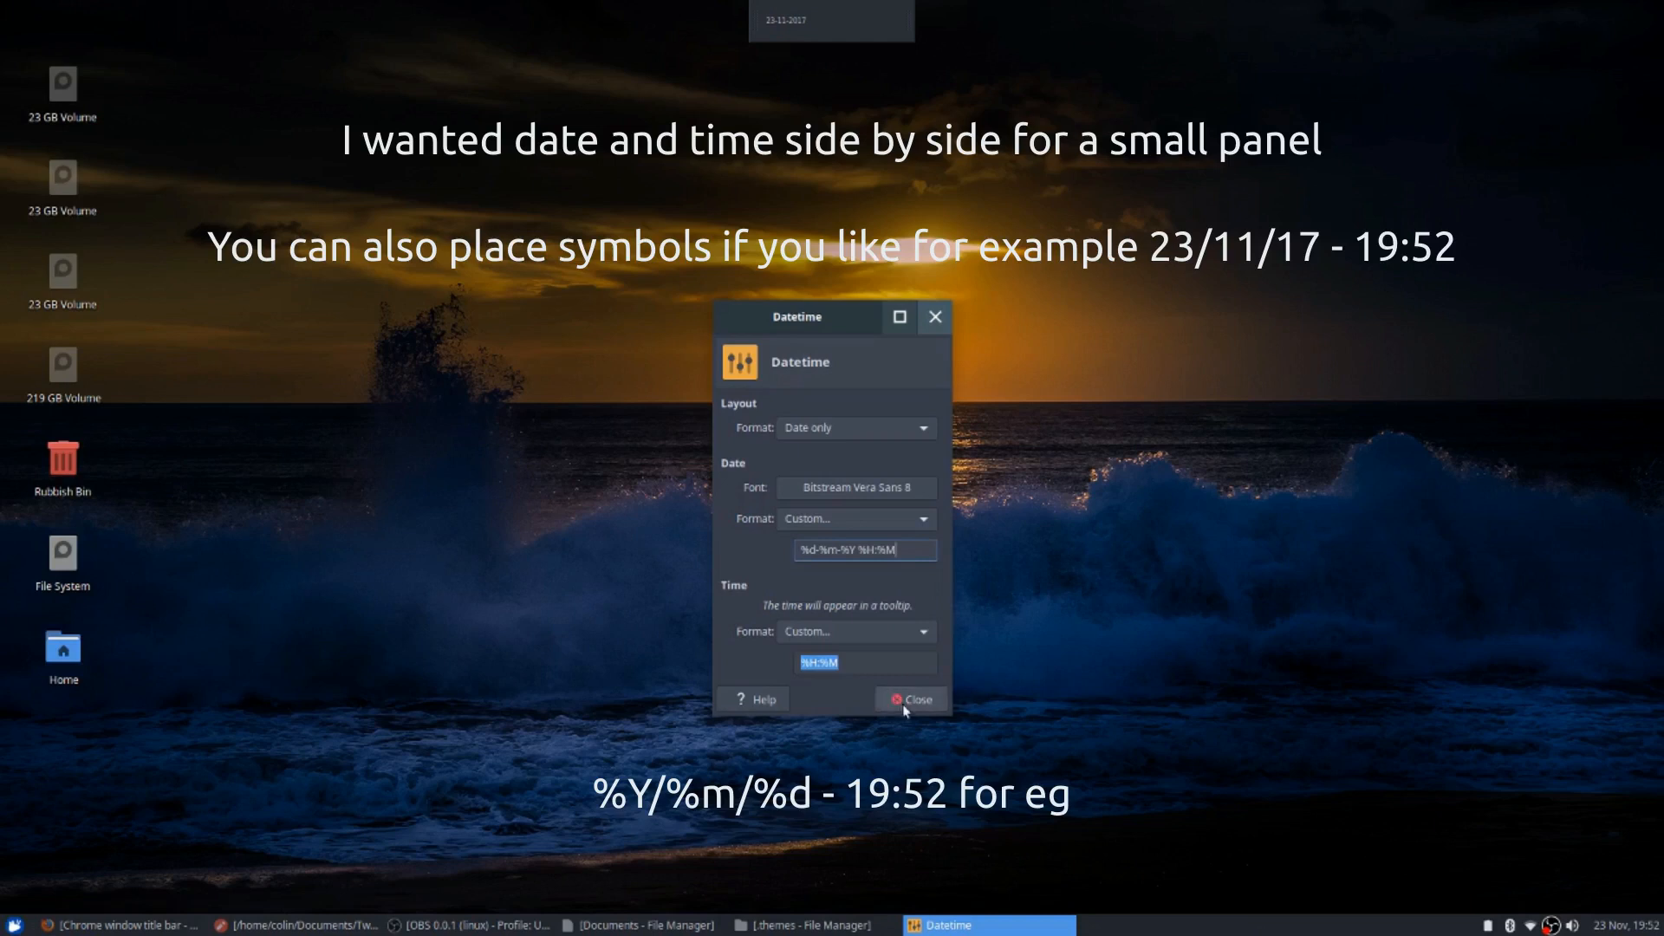
Set the time format back to 23:59 and close the DateTime properties
{"action": "left_click", "coordinate": [924, 634]}
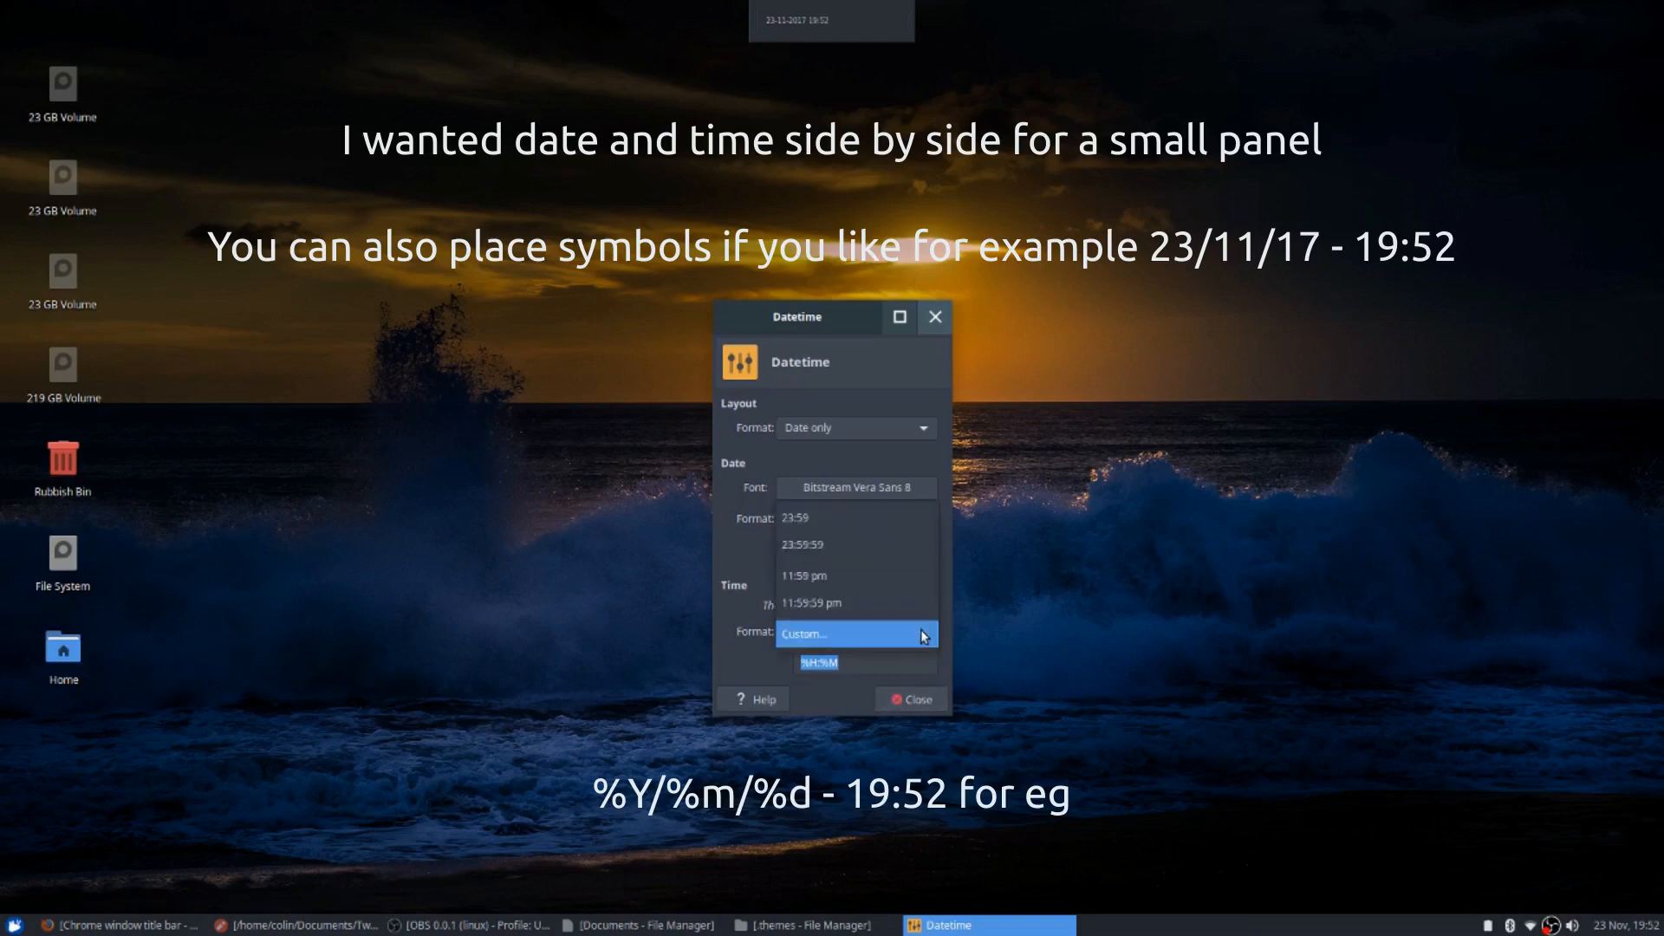
{"action": "left_click", "coordinate": [845, 521]}
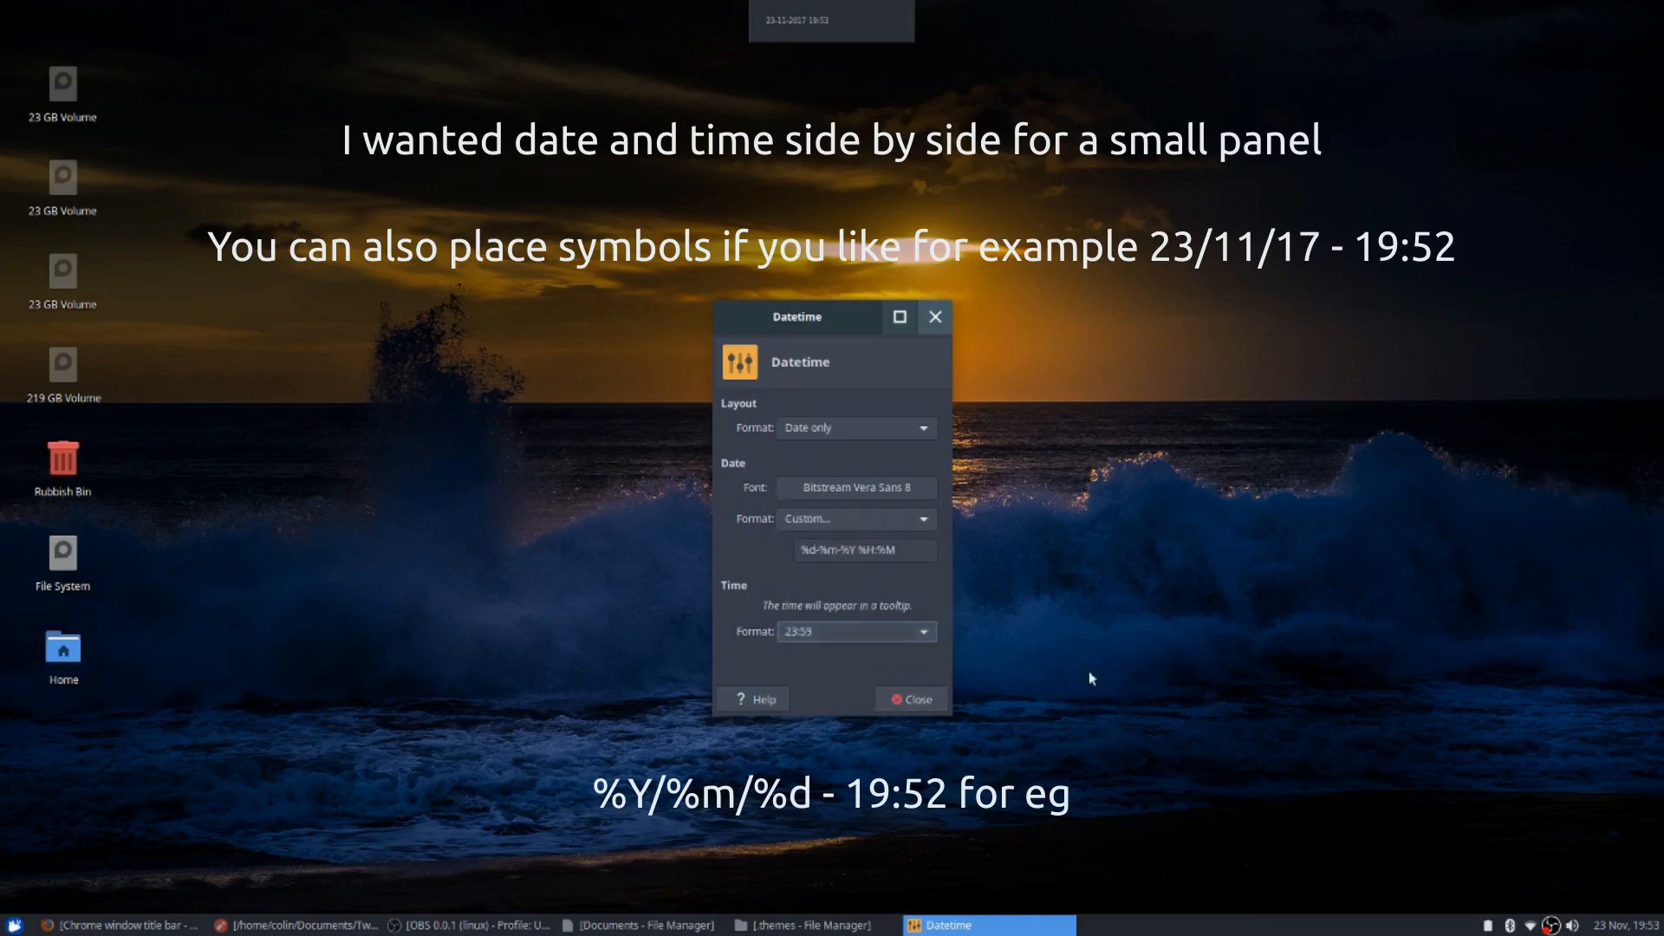
{"action": "left_click", "coordinate": [912, 699]}
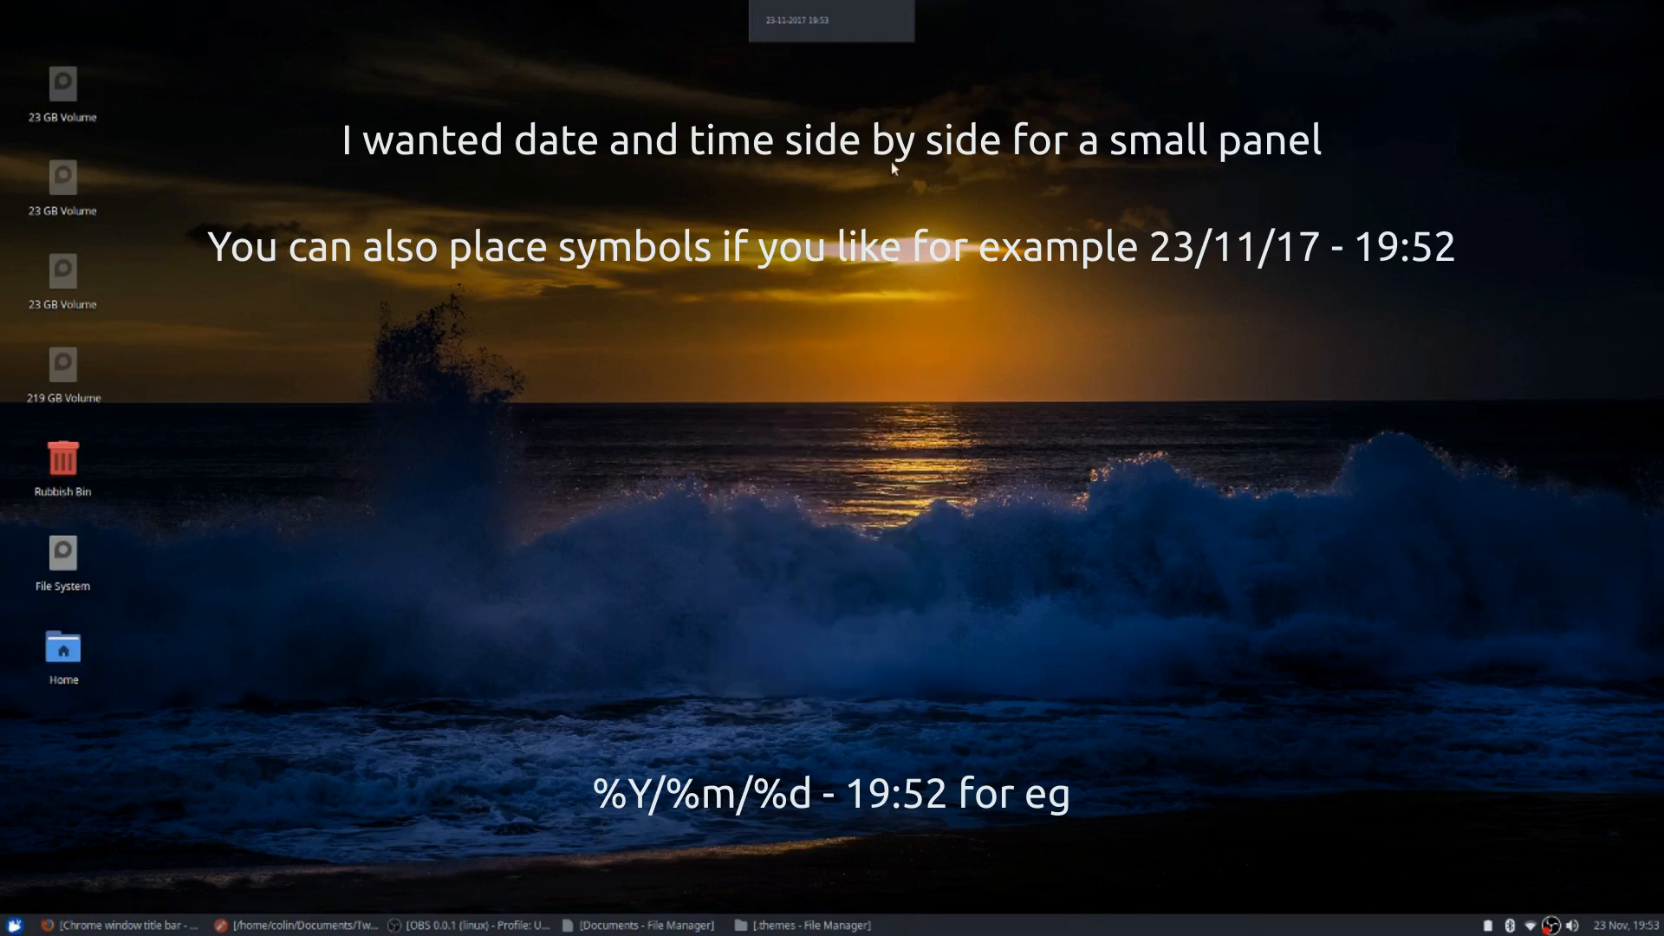
Reopen the DateTime item's properties and increase the date font size to 14
{"action": "left_click", "coordinate": [792, 17]}
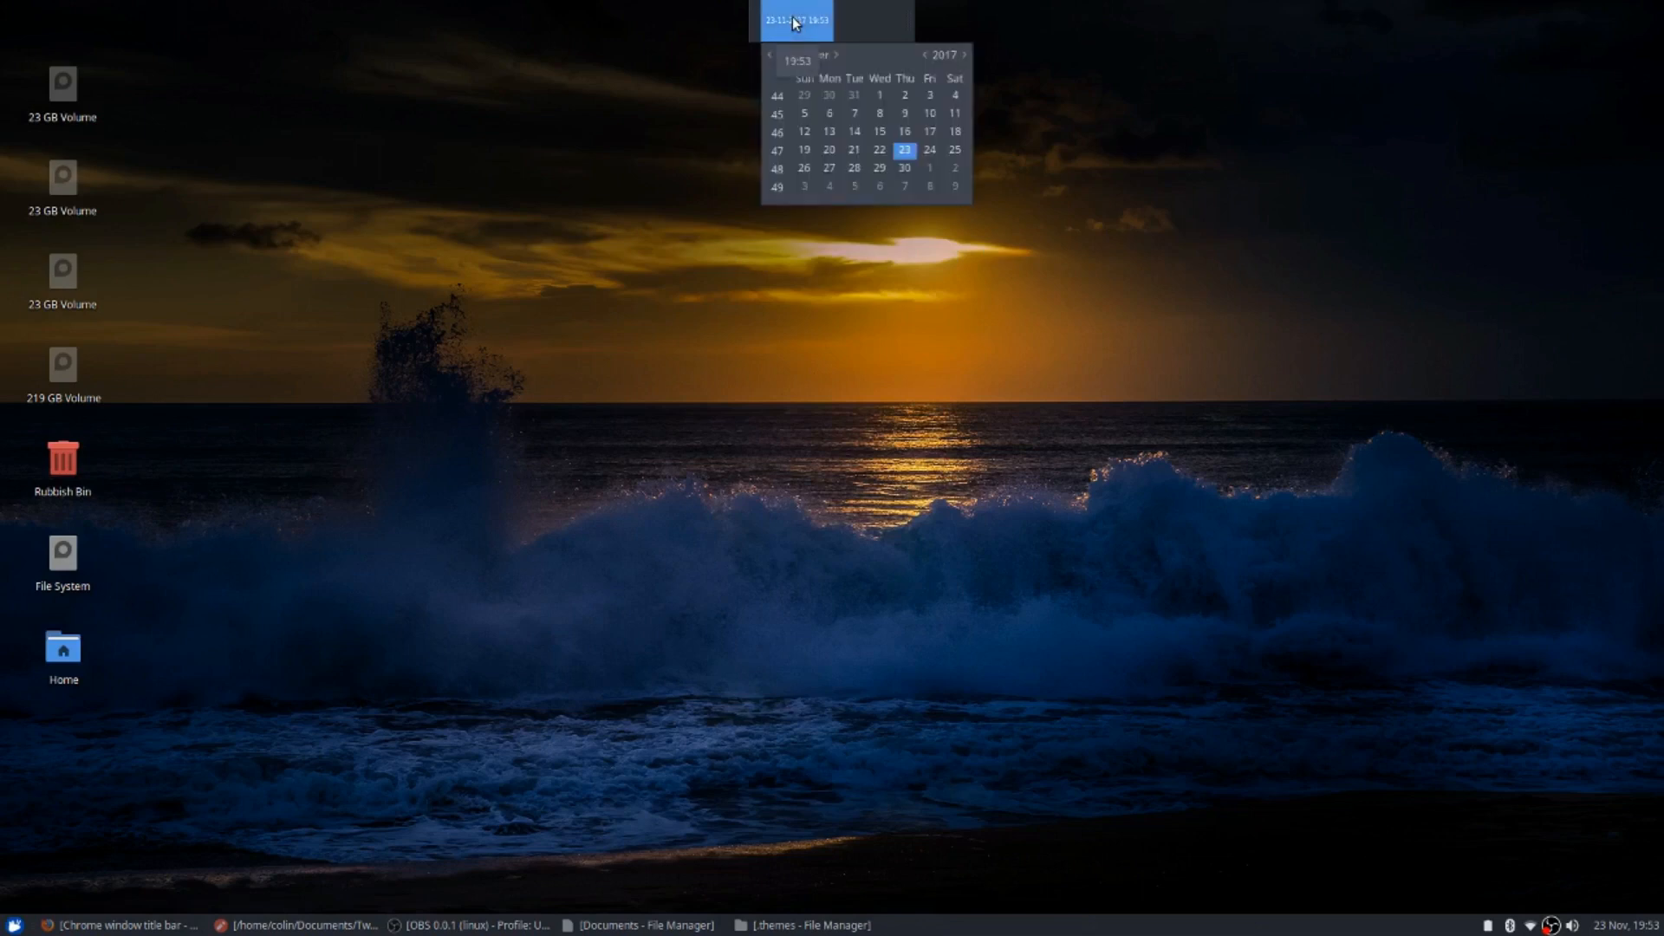
{"action": "right_click", "coordinate": [792, 17]}
{"action": "left_click", "coordinate": [825, 85]}
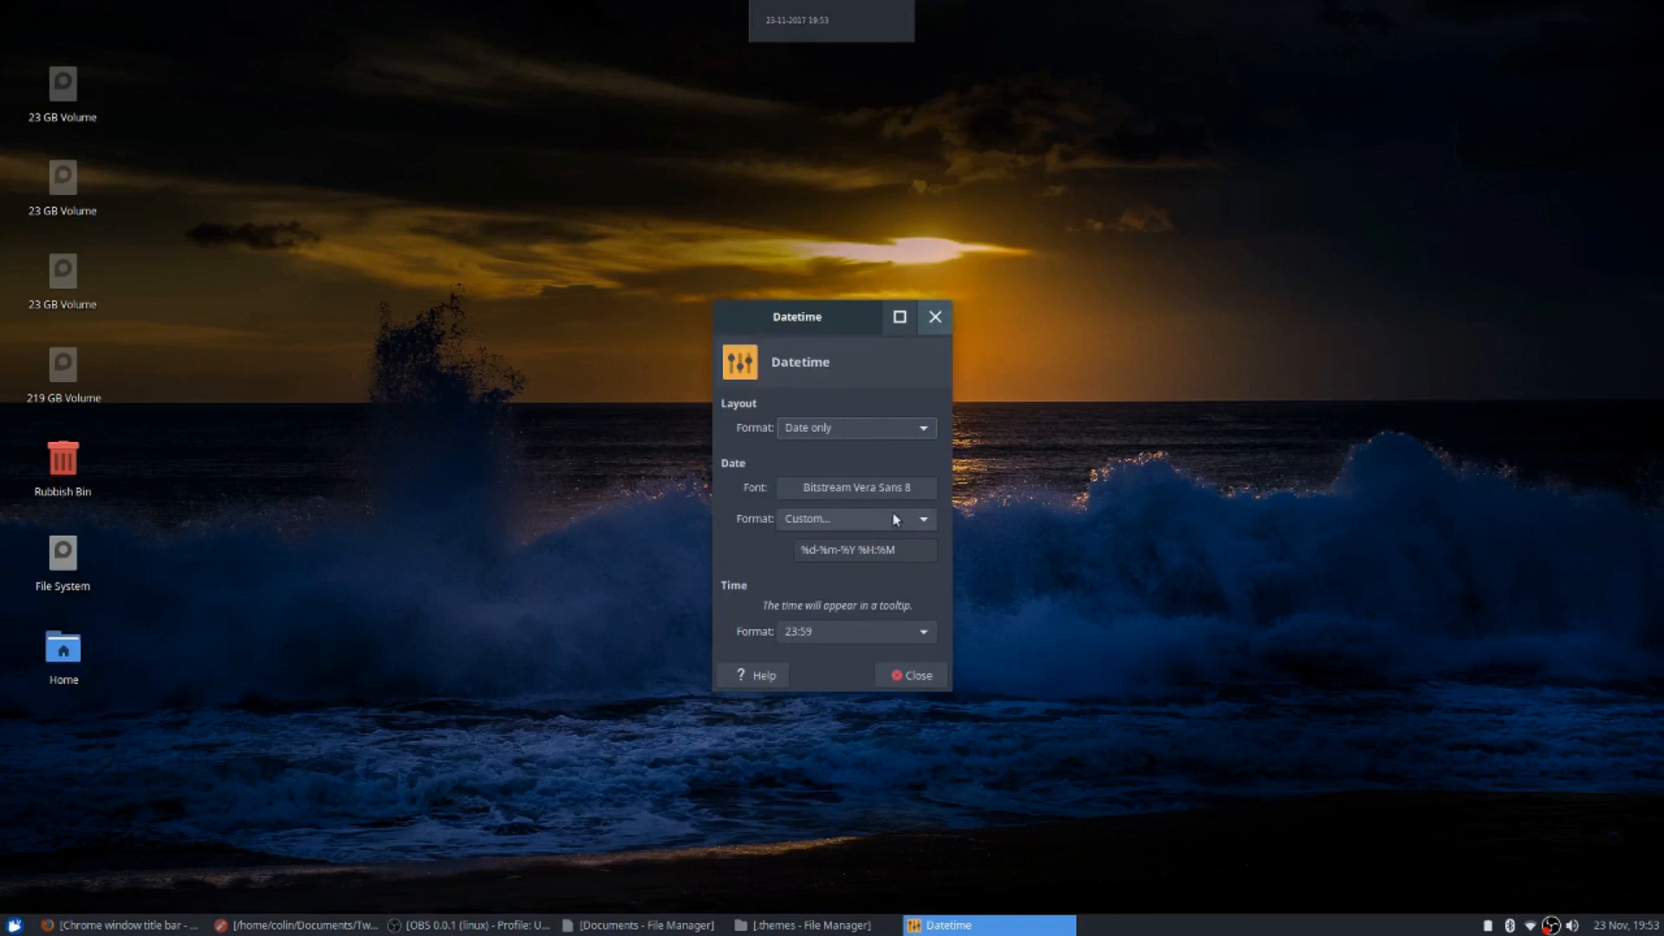
{"action": "left_click", "coordinate": [881, 485]}
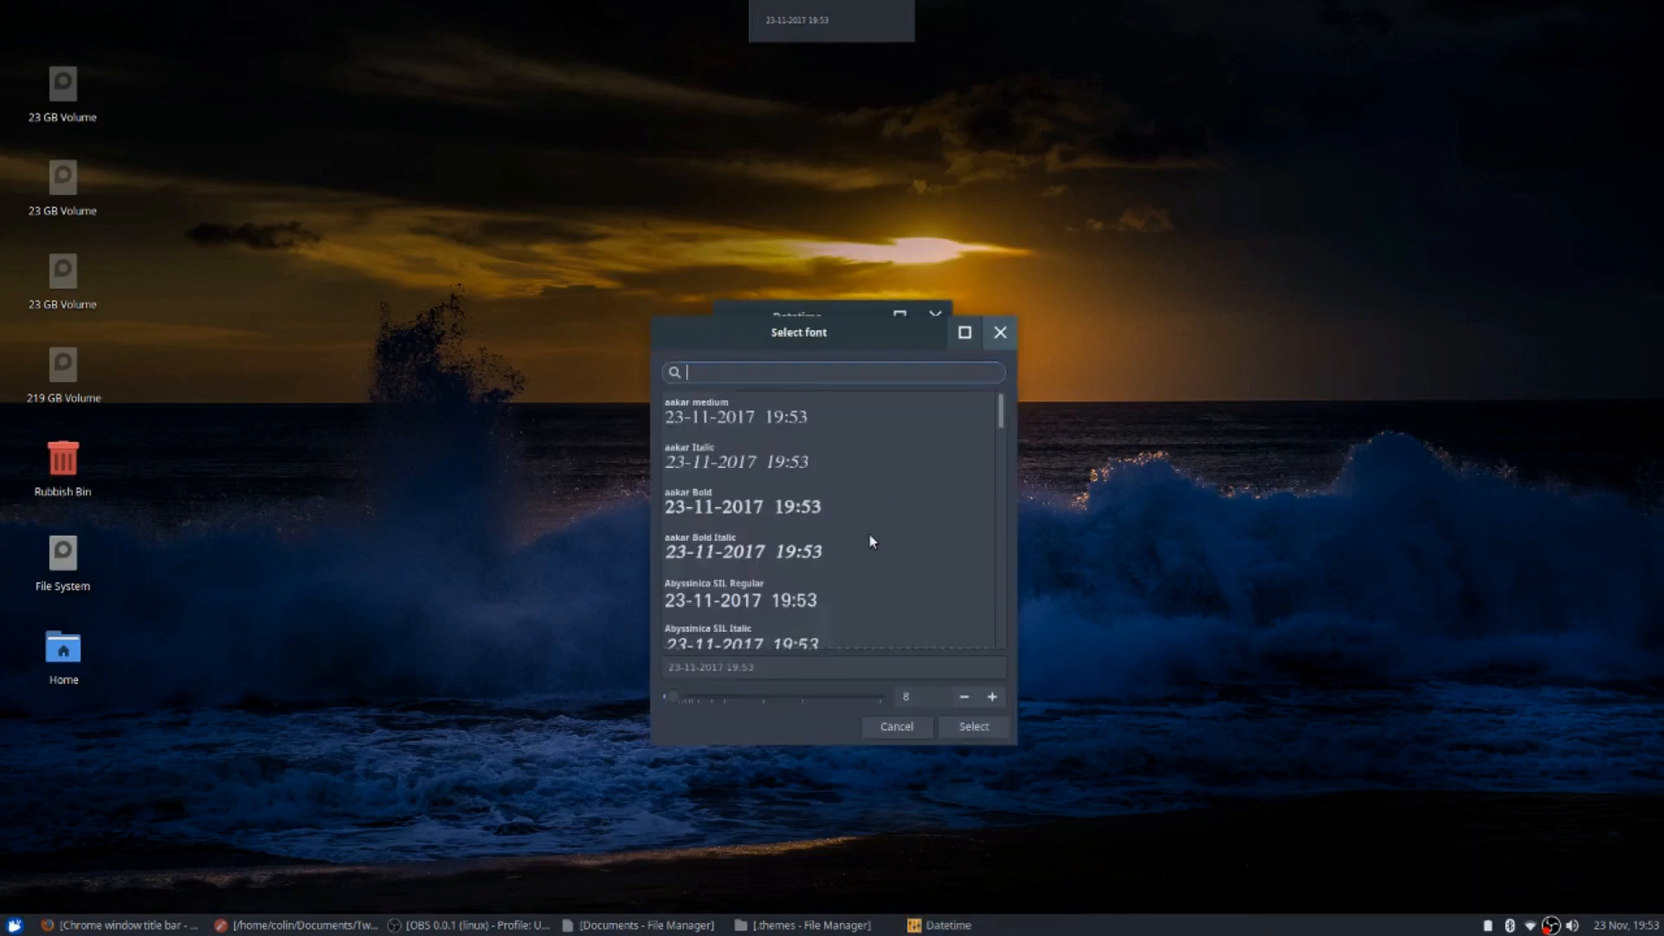
{"action": "left_click", "coordinate": [991, 697]}
{"action": "left_click", "coordinate": [991, 697]}
{"action": "left_click", "coordinate": [990, 697]}
{"action": "left_click", "coordinate": [989, 697]}
{"action": "left_click", "coordinate": [990, 697]}
{"action": "left_click", "coordinate": [990, 696]}
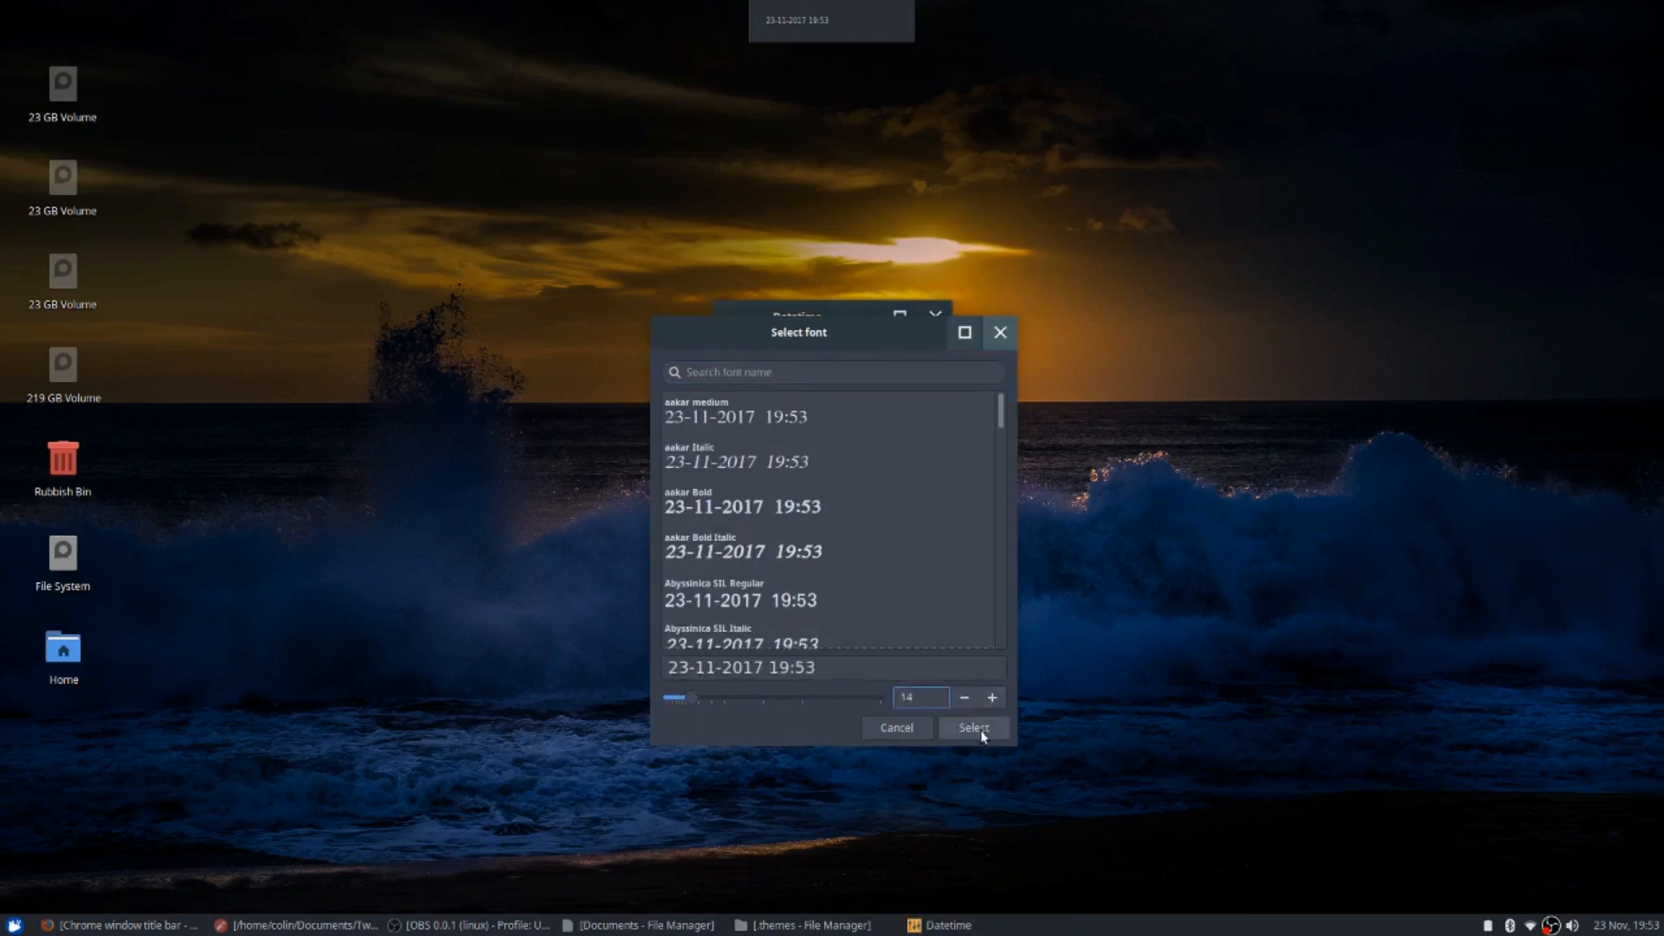
{"action": "left_click", "coordinate": [980, 729]}
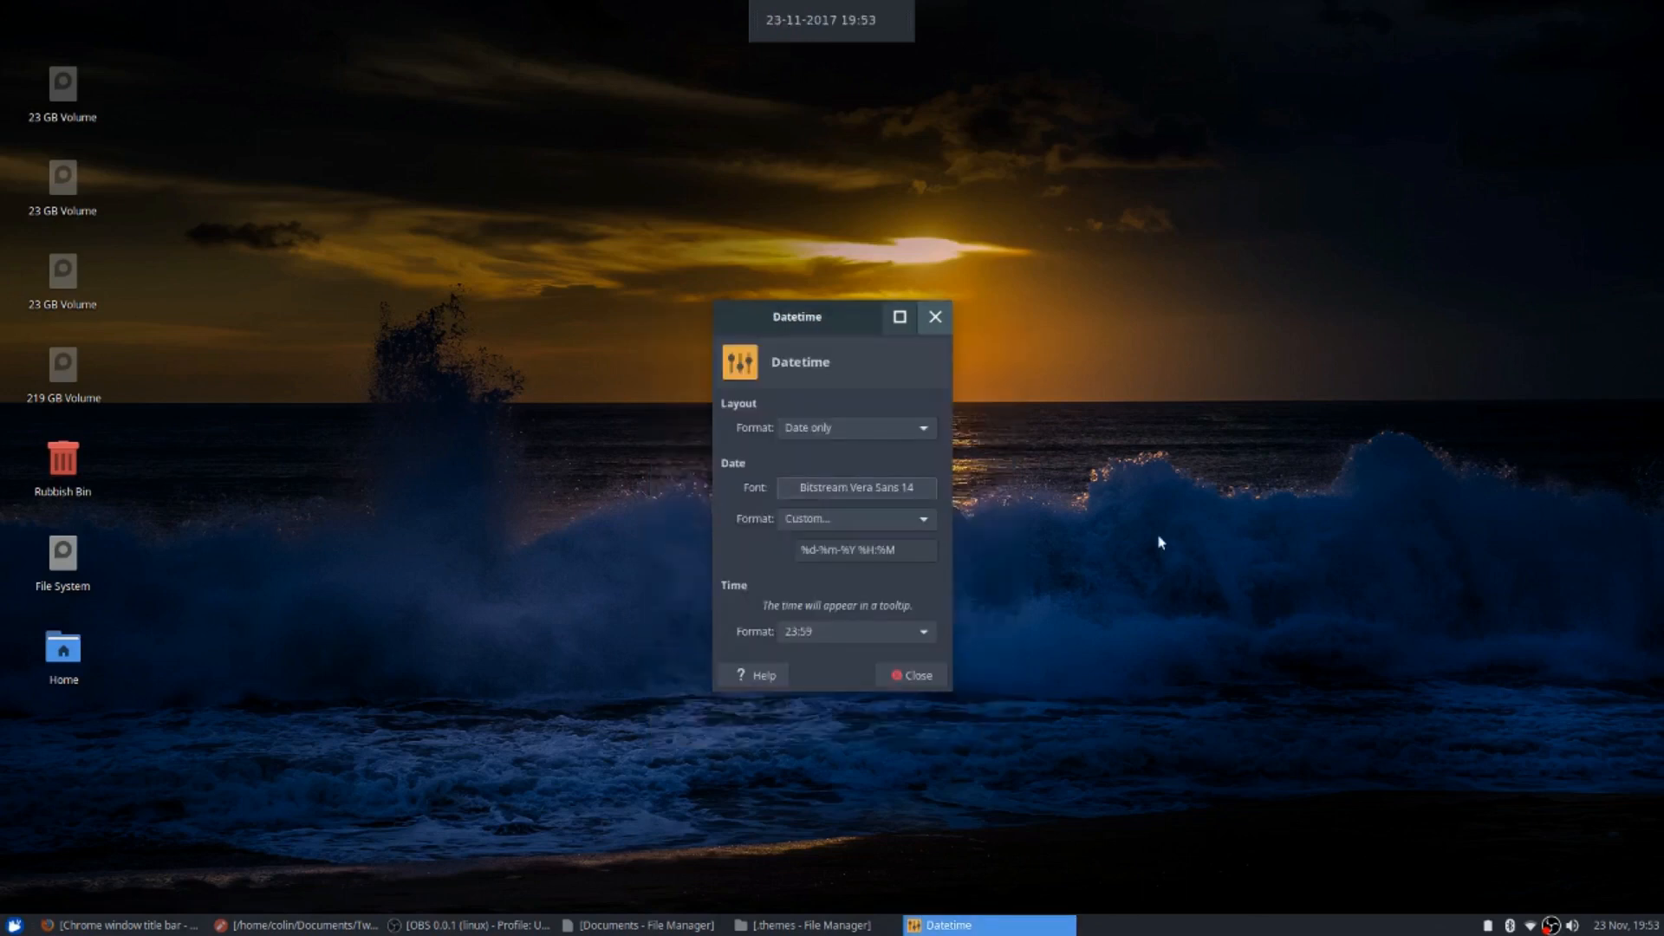
Change the DateTime item's date font to aakar Bold at size 14
{"action": "left_click", "coordinate": [924, 518]}
{"action": "left_click", "coordinate": [906, 518]}
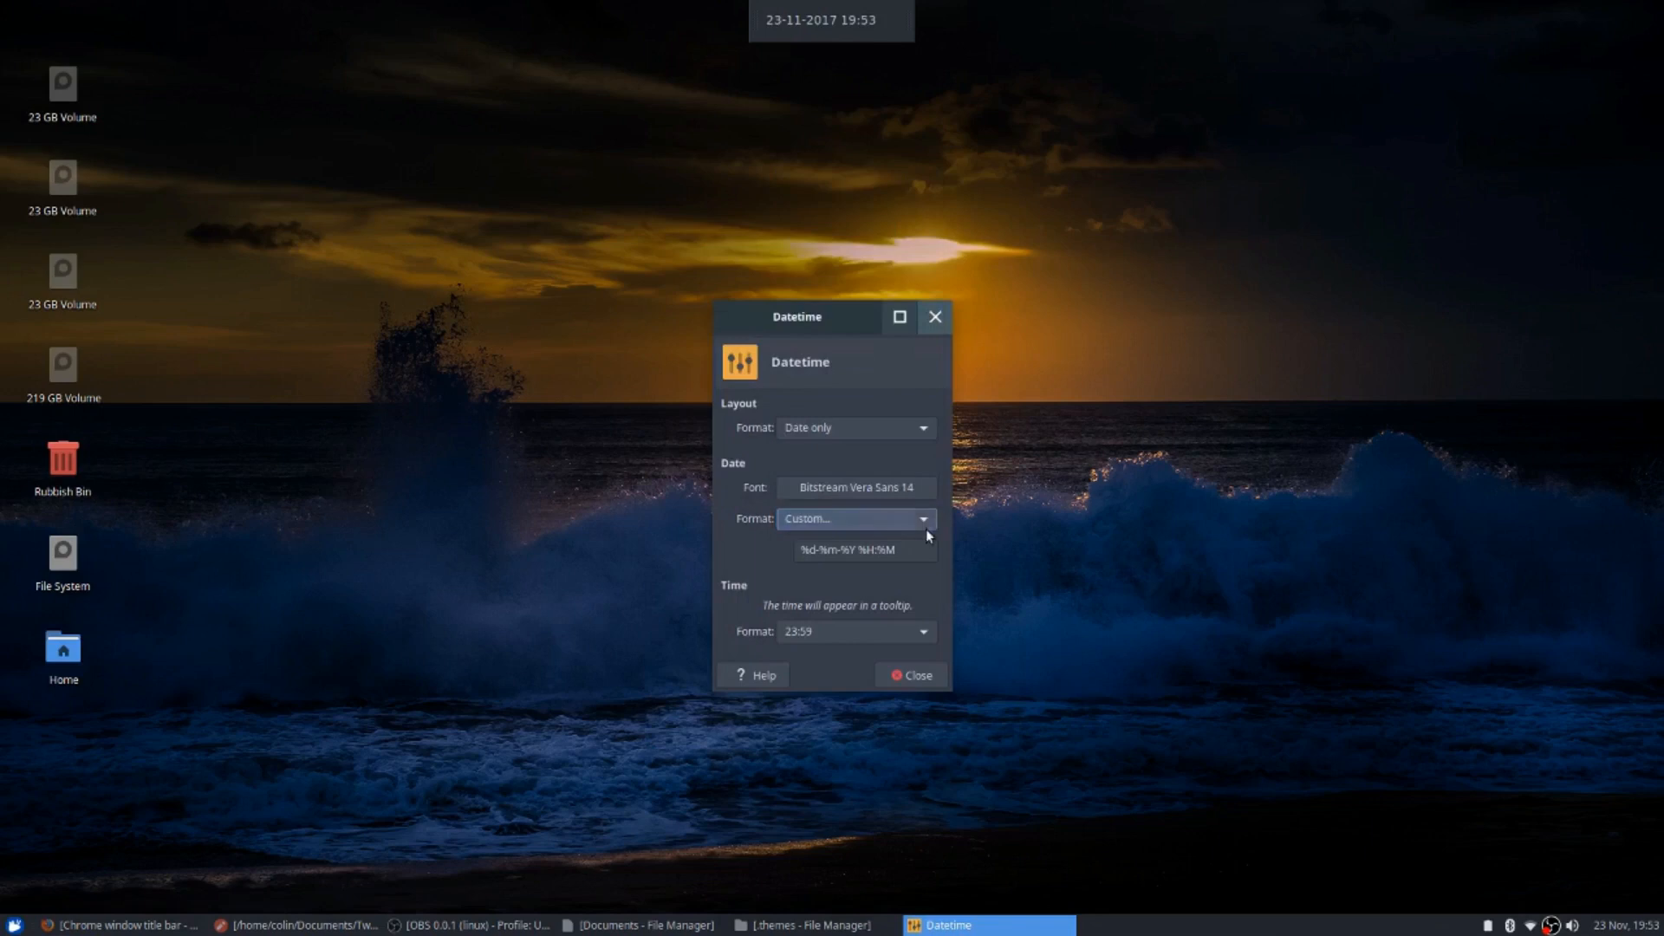
{"action": "left_click", "coordinate": [890, 482]}
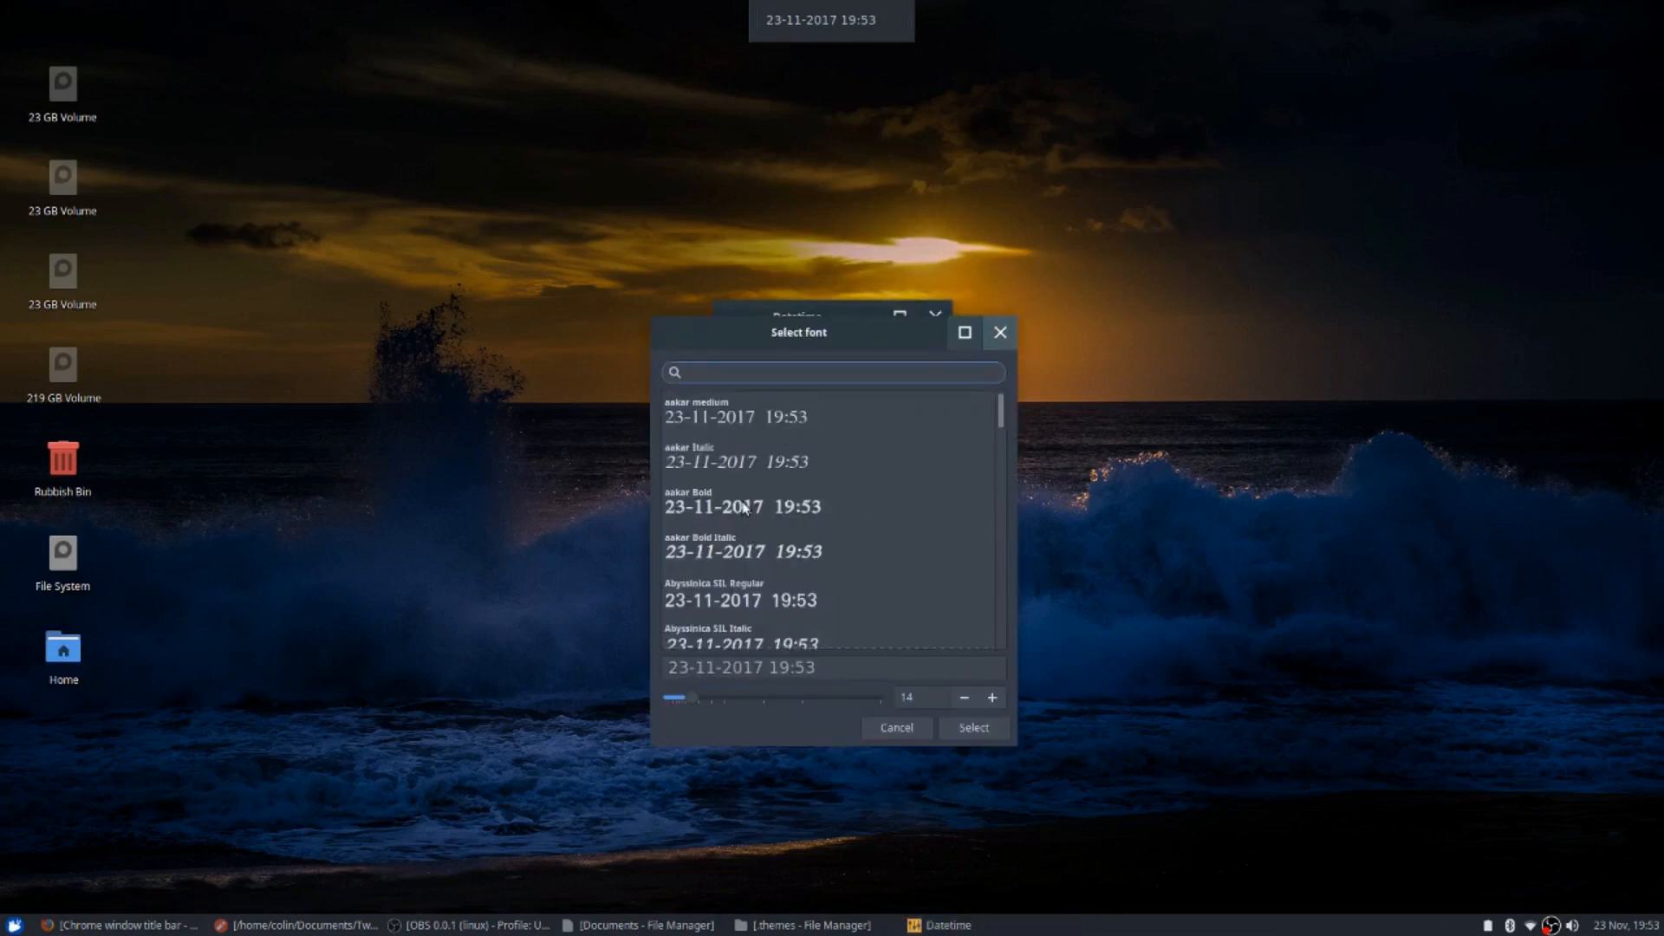
{"action": "left_click", "coordinate": [744, 507]}
{"action": "left_click", "coordinate": [985, 726]}
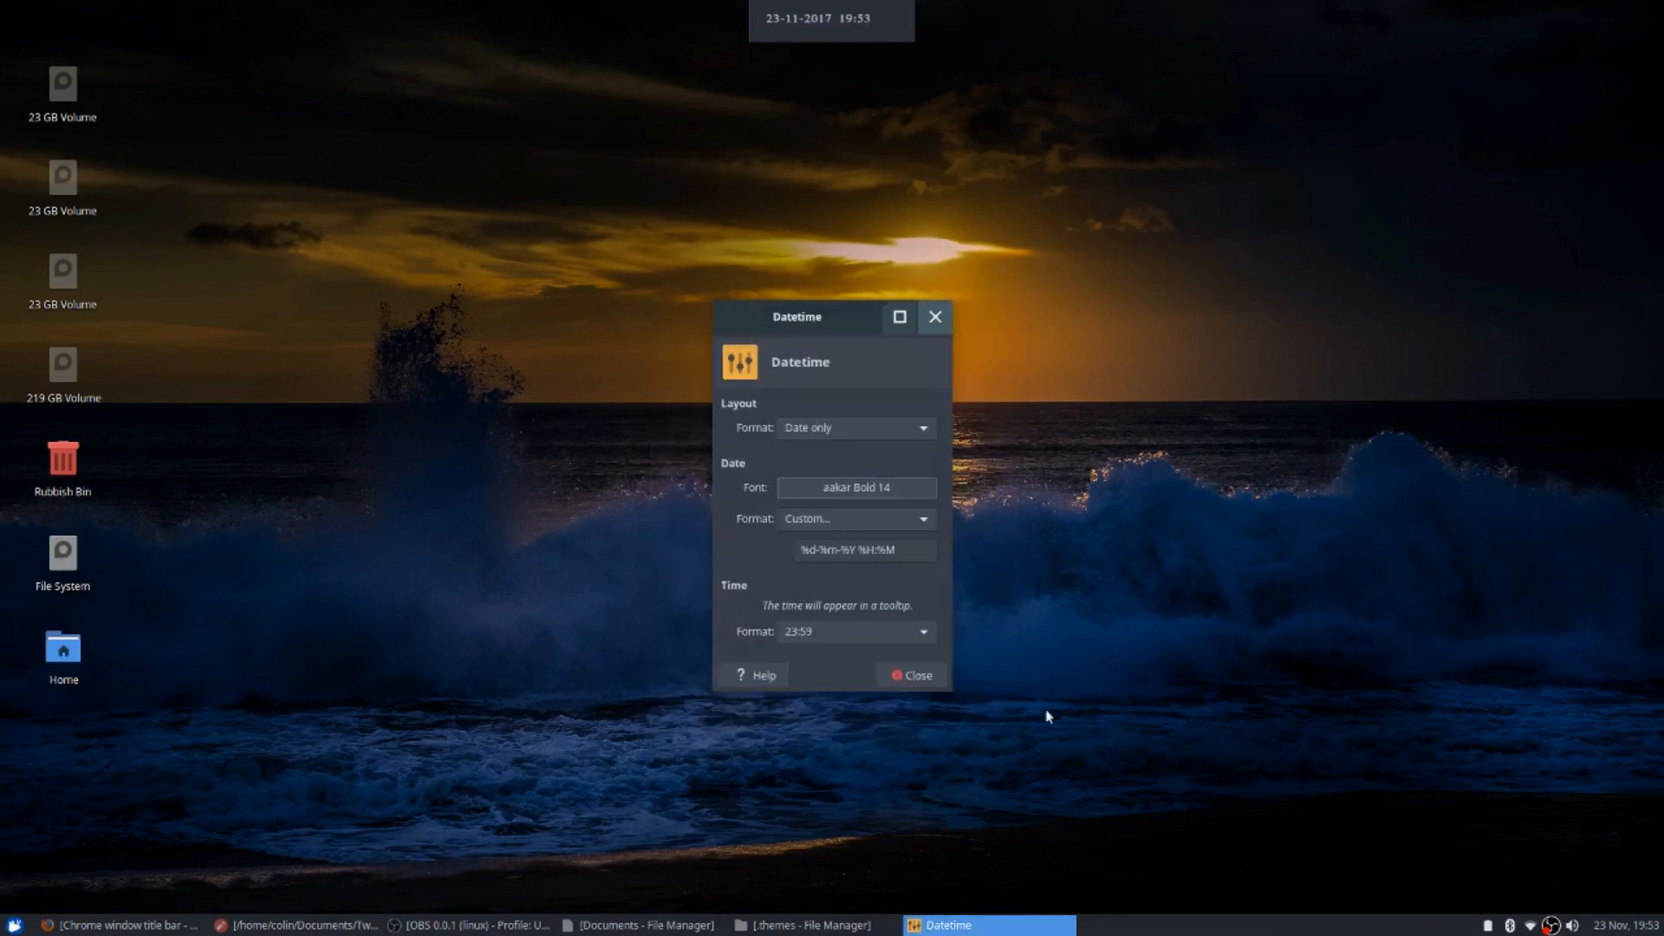
Change the DateTime item's date font to DejaVu Serif Bold at size 14 and close its properties
{"action": "left_click", "coordinate": [863, 486]}
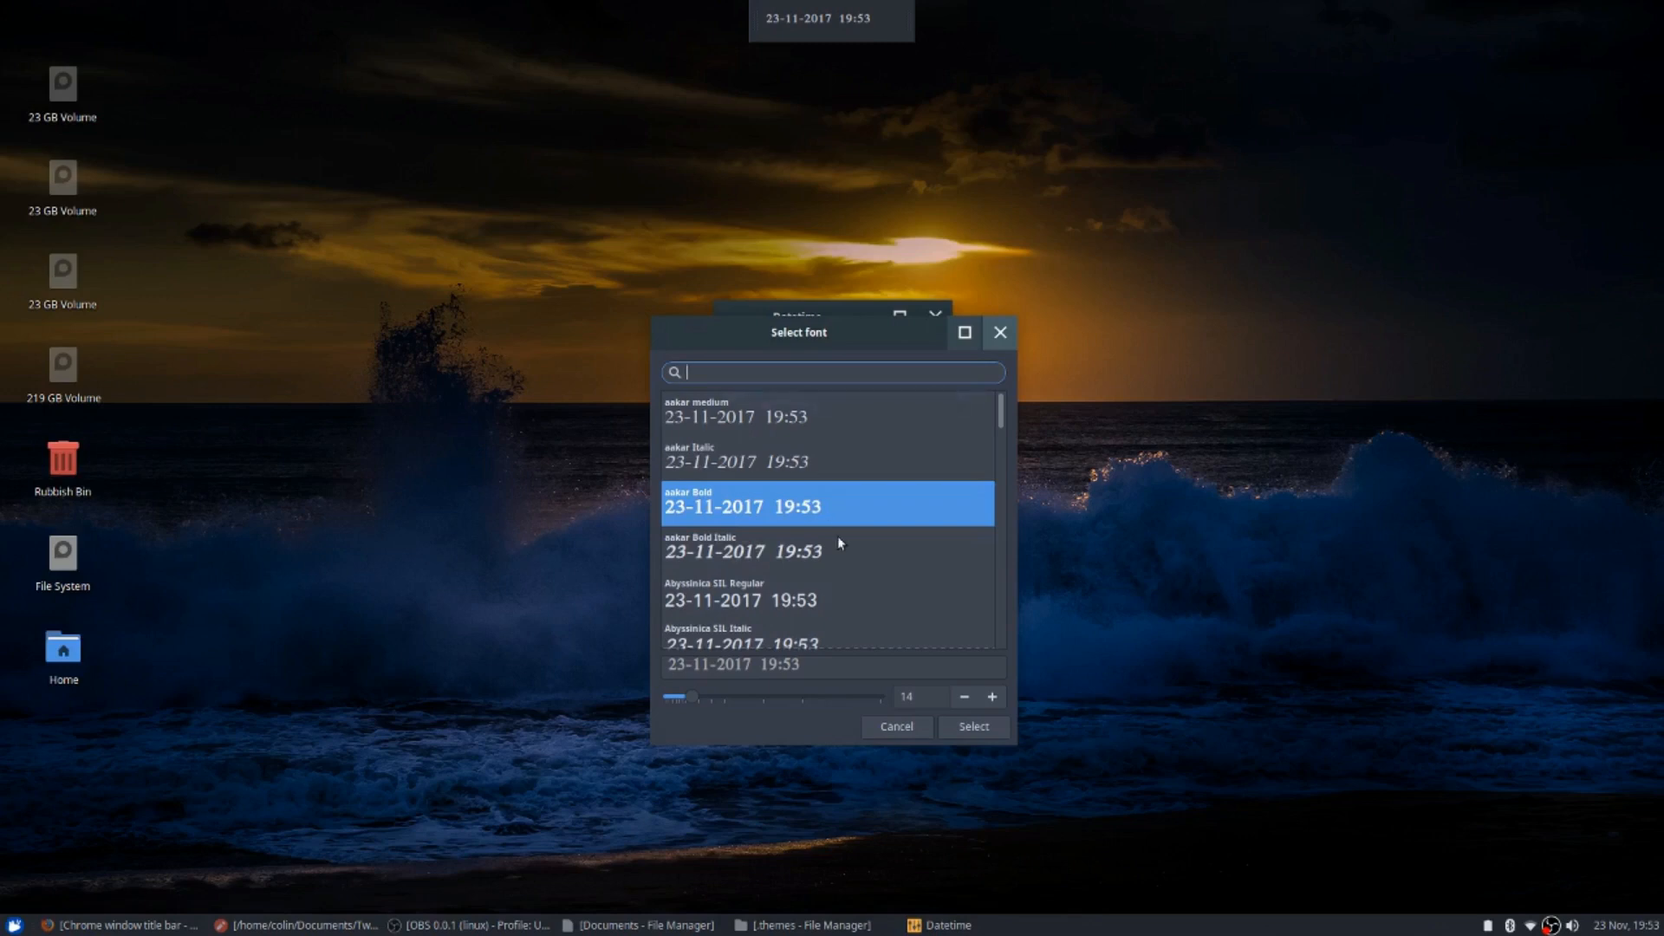
{"action": "scroll", "coordinate": [779, 598], "scroll_direction": "down", "scroll_amount": 3}
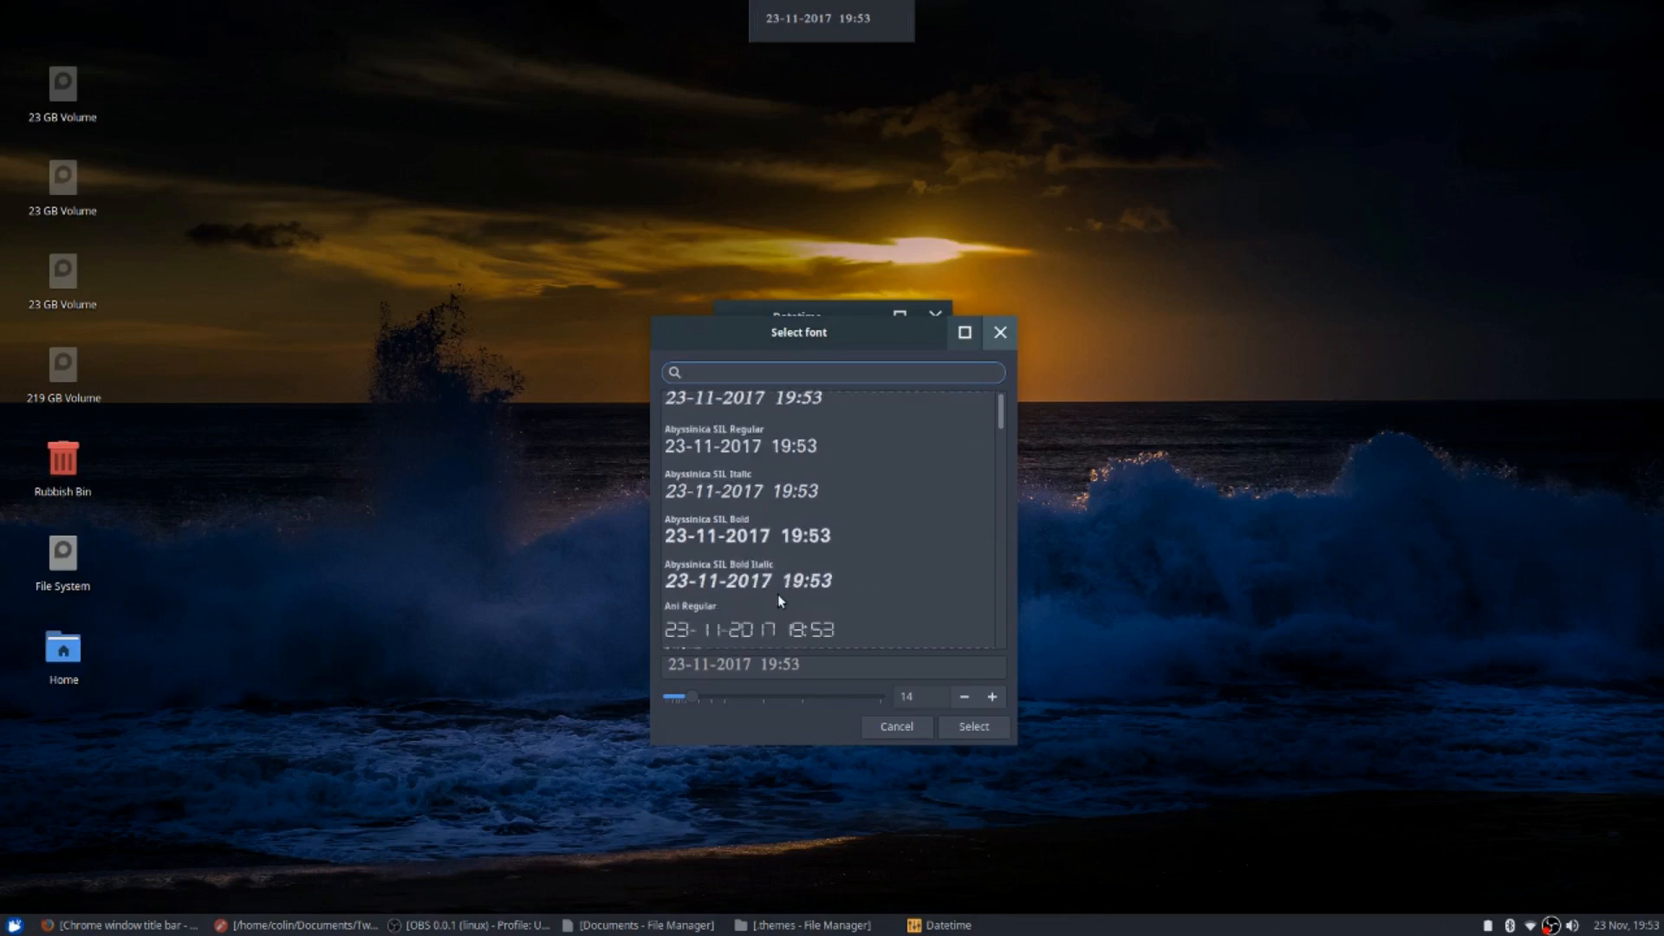
{"action": "scroll", "coordinate": [746, 533], "scroll_direction": "up", "scroll_amount": 3}
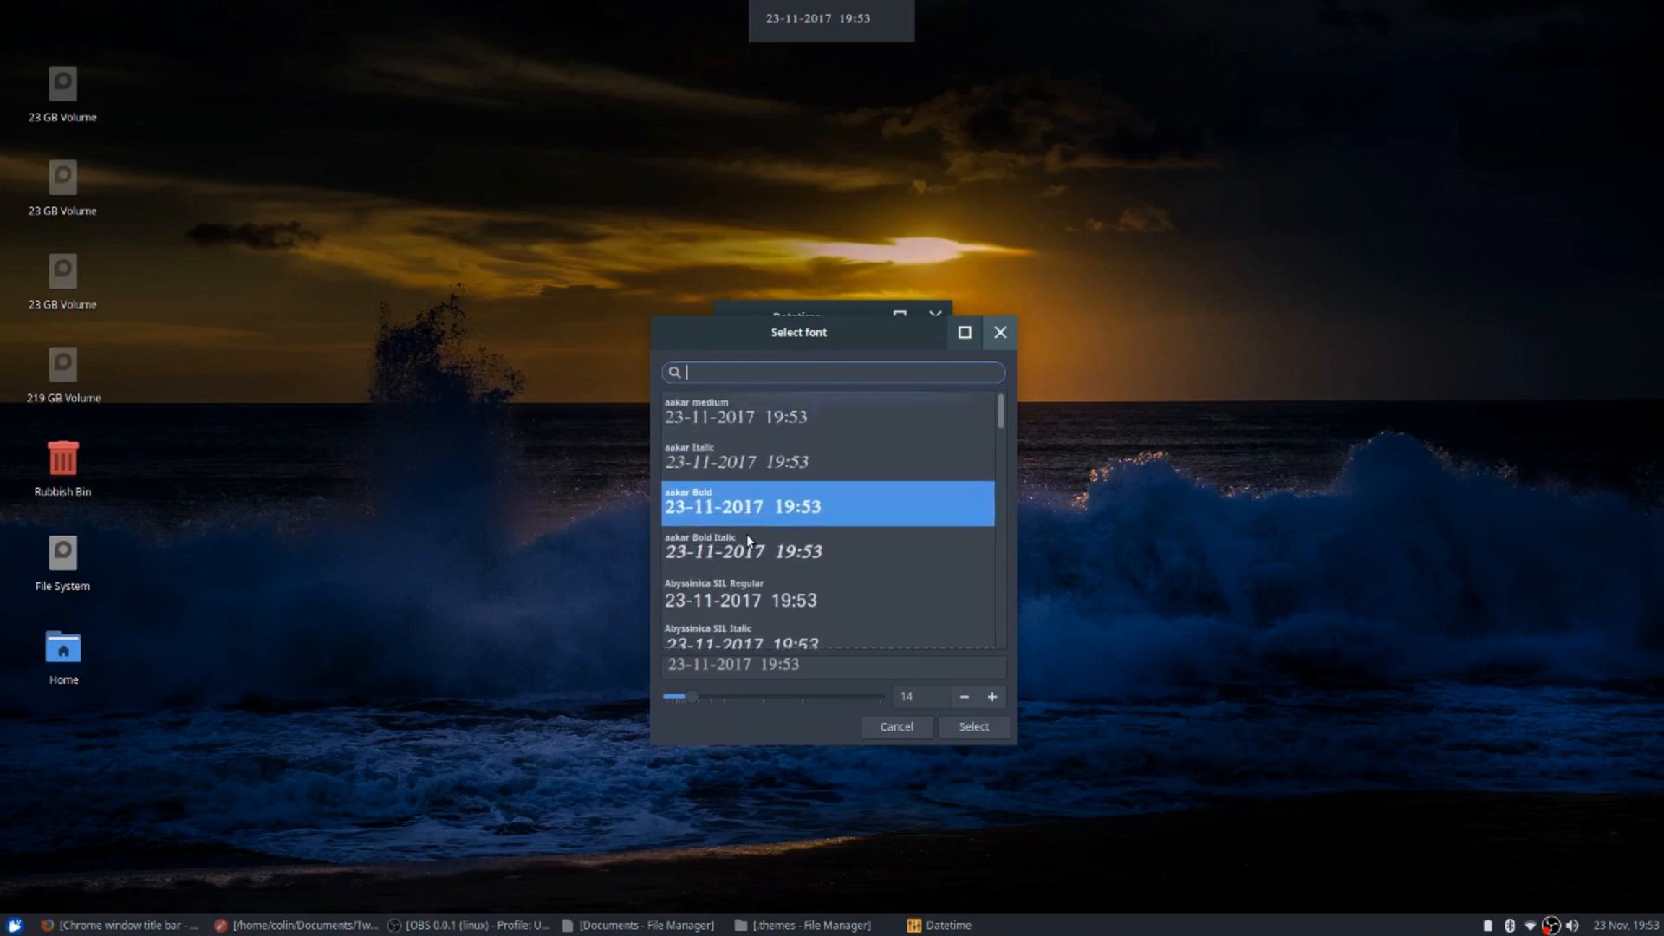
{"action": "scroll", "coordinate": [746, 534], "scroll_direction": "down", "scroll_amount": 5}
{"action": "scroll", "coordinate": [747, 533], "scroll_direction": "down", "scroll_amount": 8}
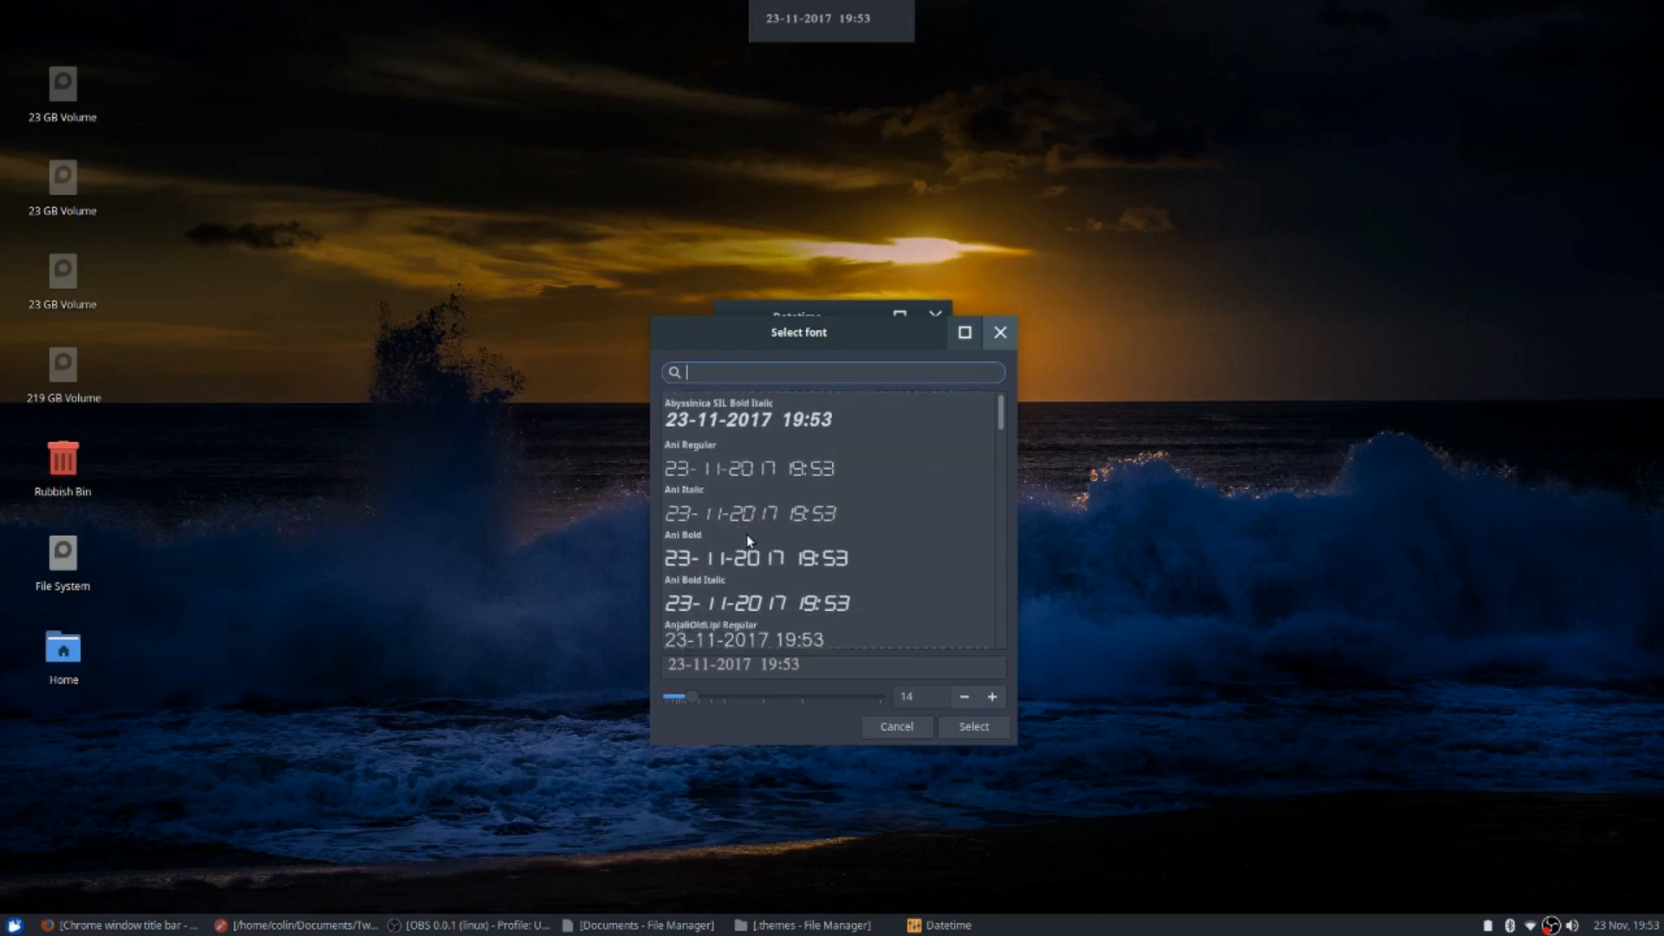
{"action": "scroll", "coordinate": [746, 534], "scroll_direction": "up", "scroll_amount": 5}
{"action": "scroll", "coordinate": [746, 534], "scroll_direction": "up", "scroll_amount": 5}
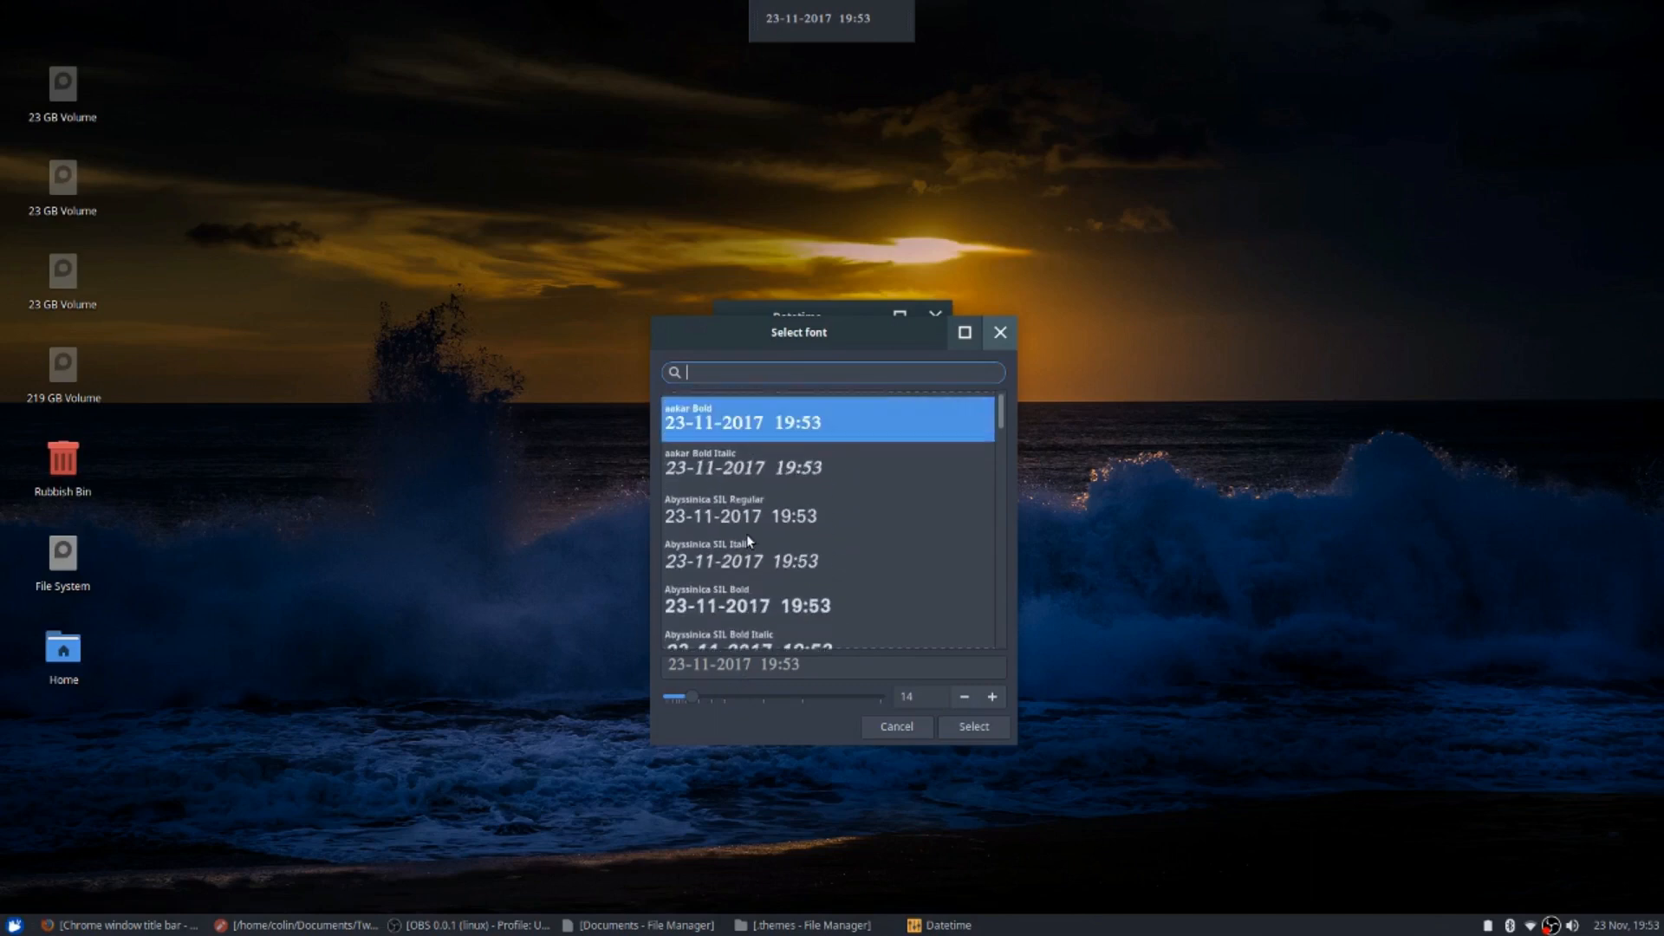
{"action": "scroll", "coordinate": [747, 534], "scroll_direction": "up", "scroll_amount": 2}
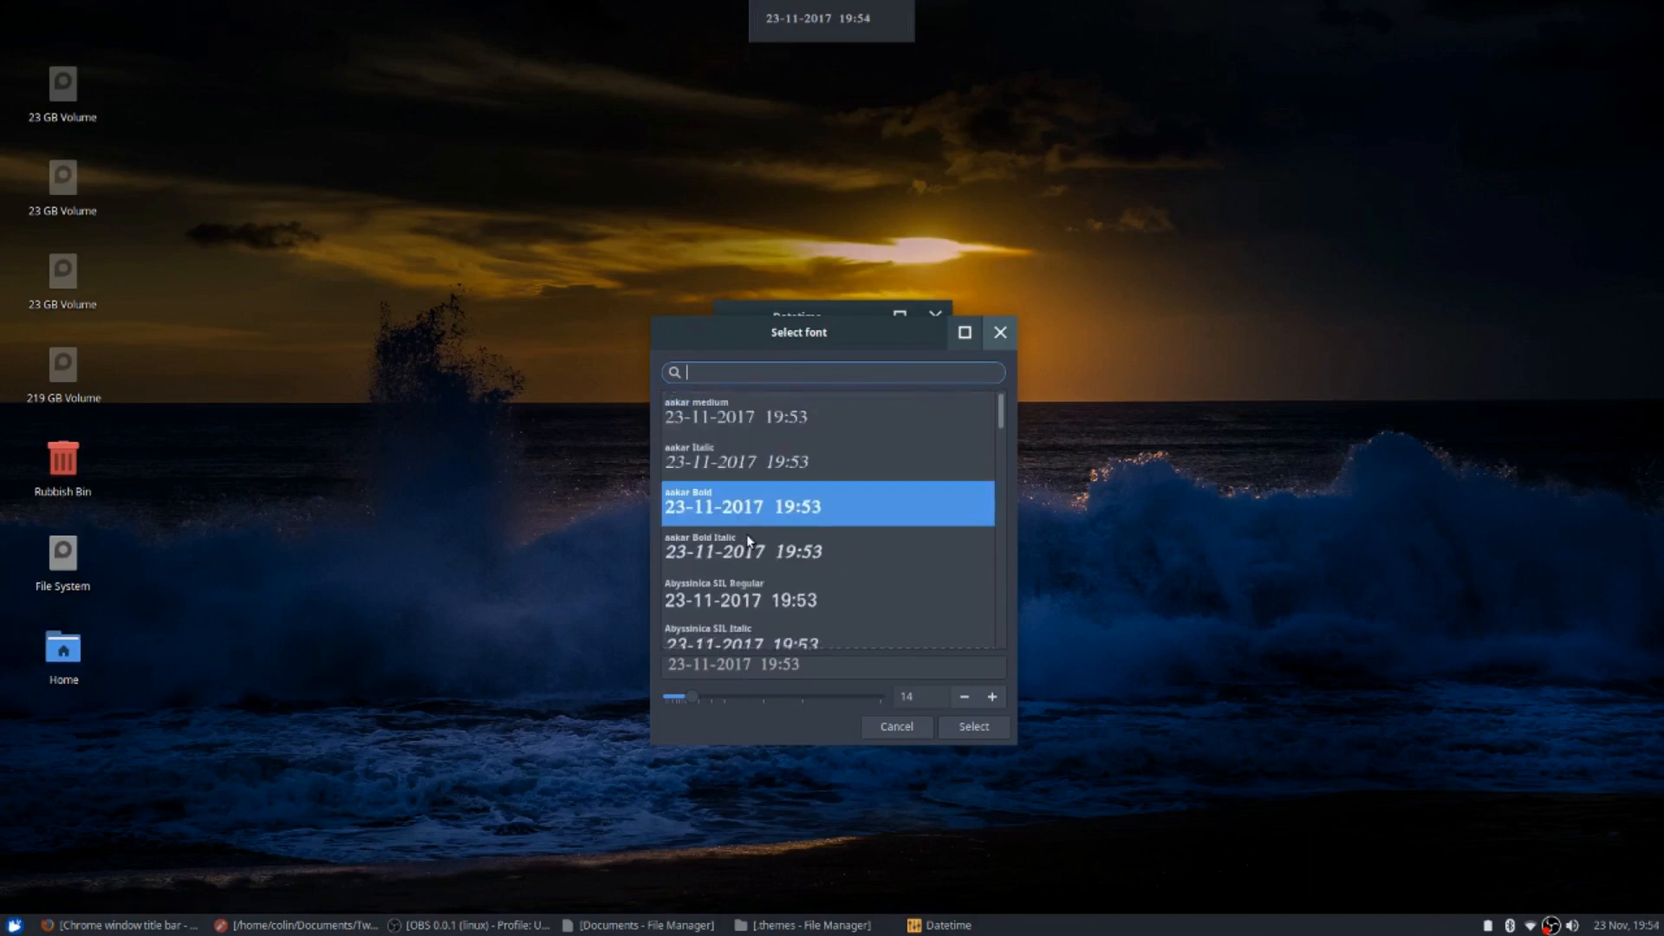
{"action": "scroll", "coordinate": [747, 534], "scroll_direction": "down", "scroll_amount": 3}
{"action": "scroll", "coordinate": [747, 534], "scroll_direction": "down", "scroll_amount": 4}
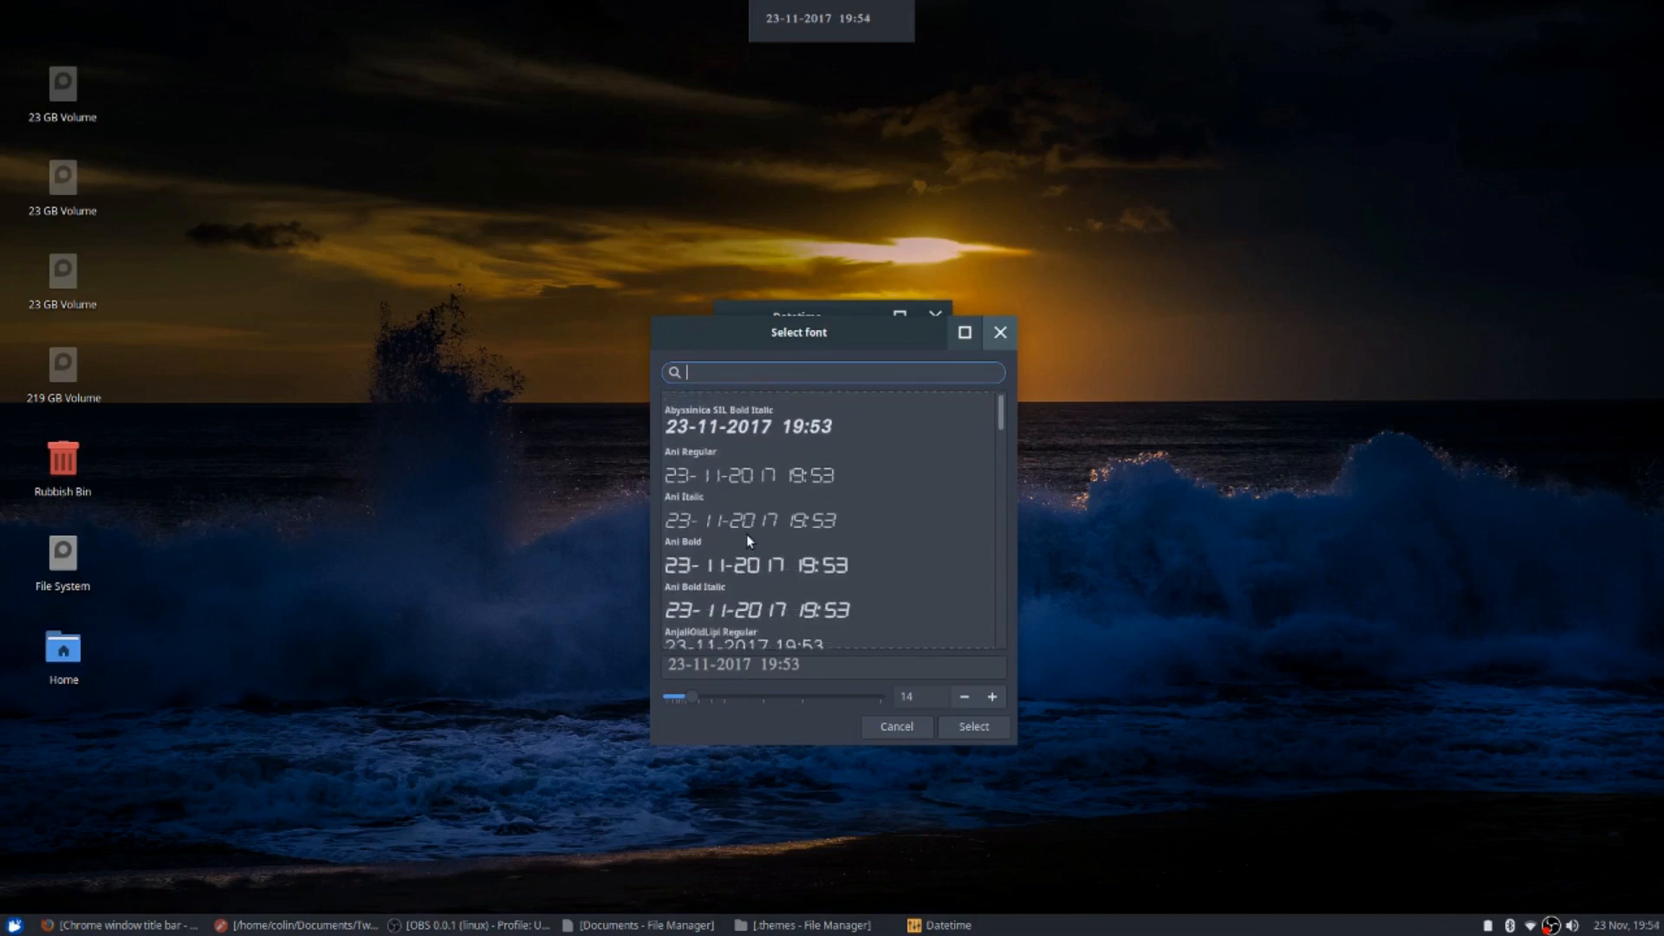
{"action": "scroll", "coordinate": [783, 564], "scroll_direction": "down", "scroll_amount": 12}
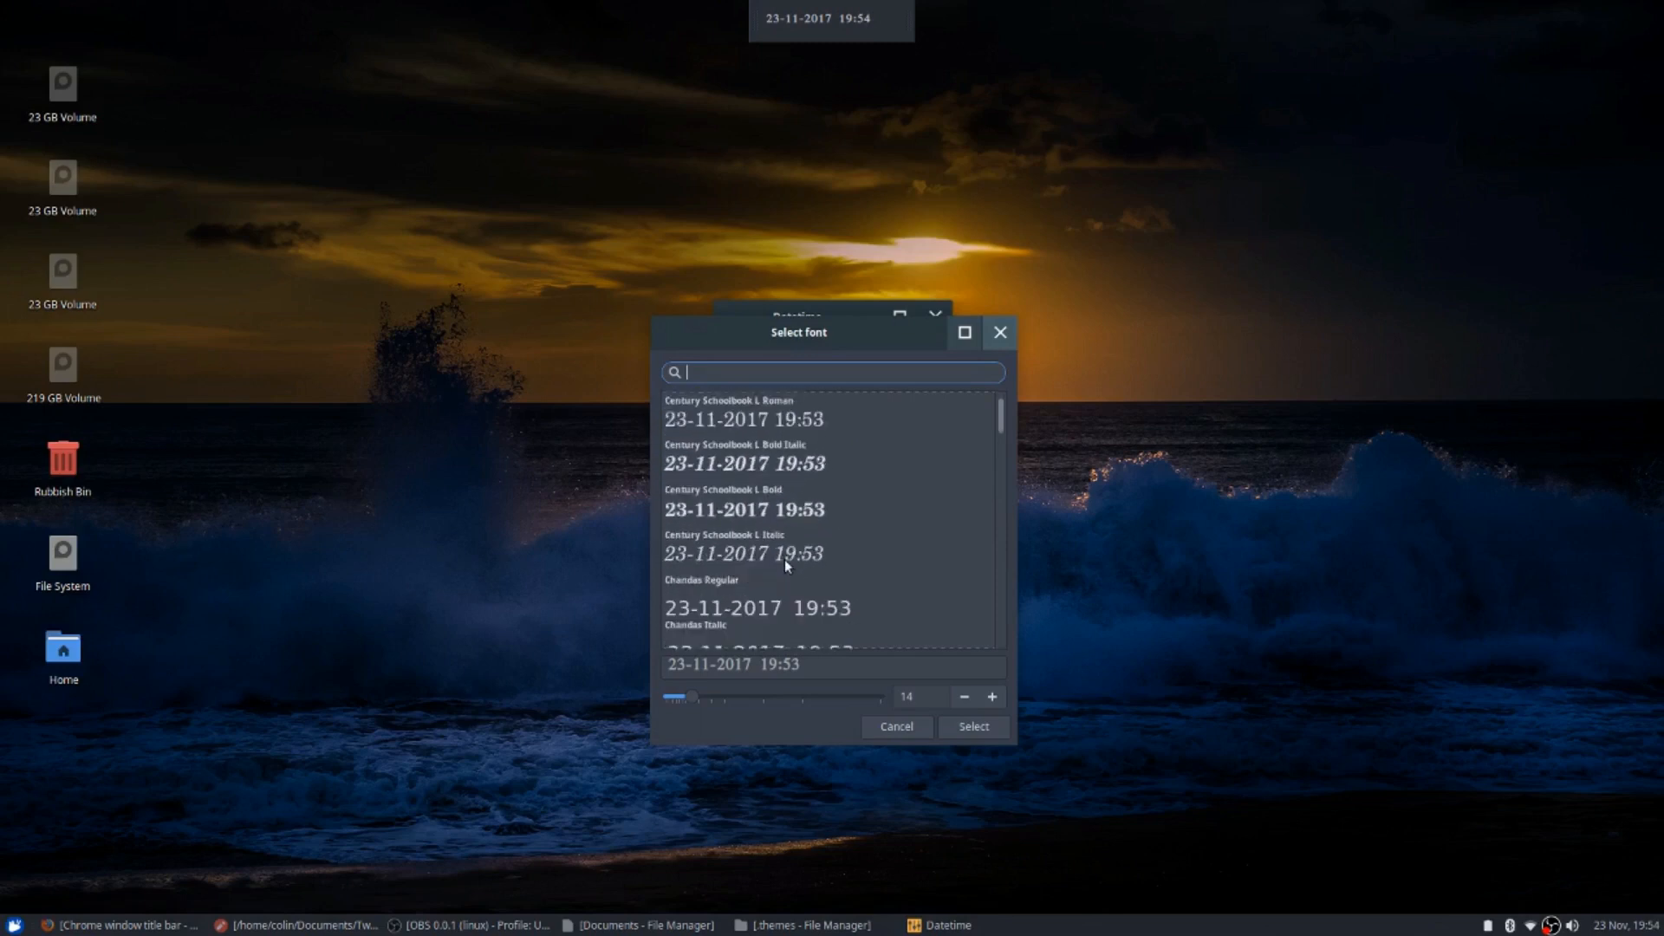
{"action": "scroll", "coordinate": [785, 562], "scroll_direction": "down", "scroll_amount": 12}
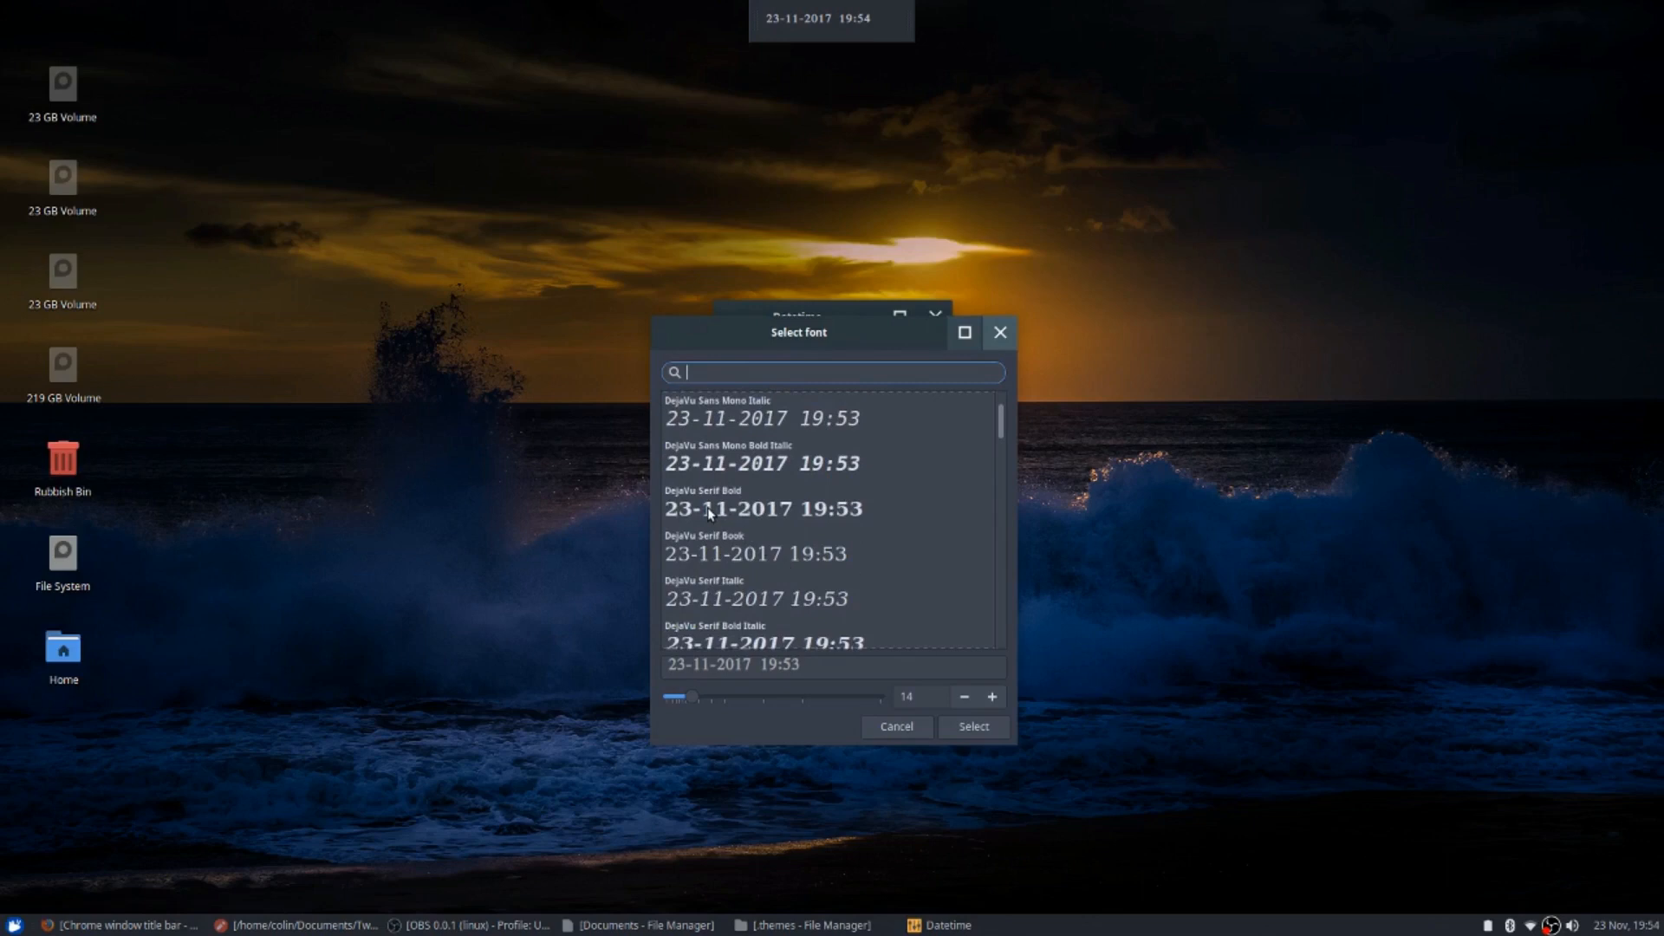
{"action": "left_click", "coordinate": [707, 507]}
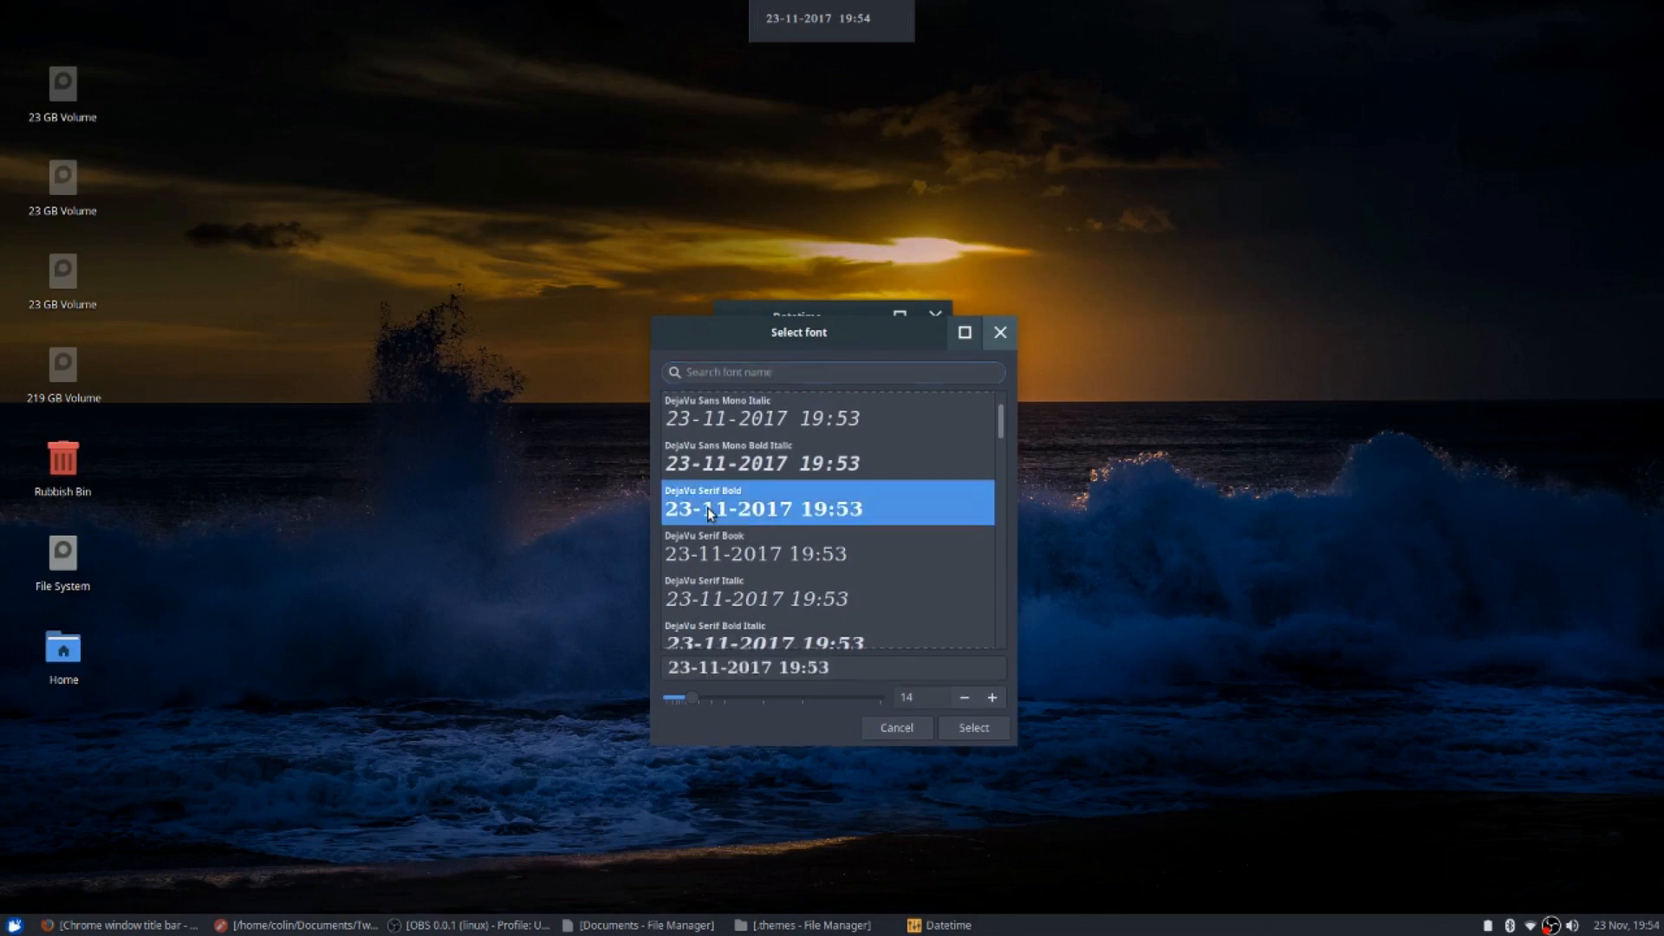
{"action": "left_click", "coordinate": [962, 728]}
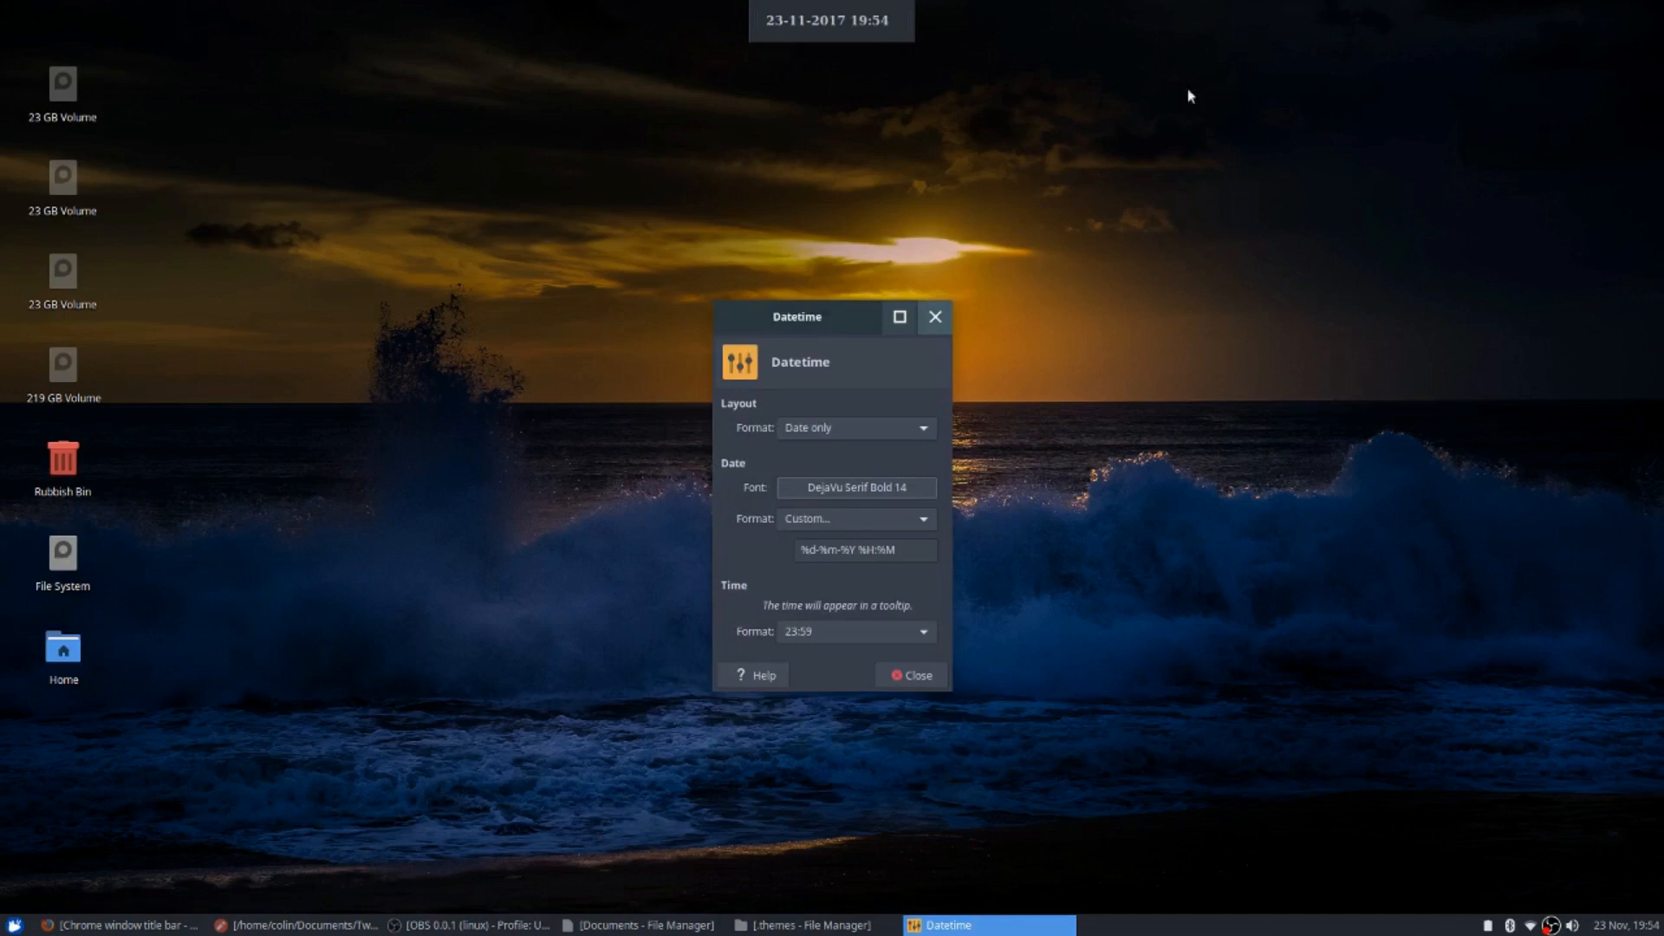
{"action": "left_click", "coordinate": [908, 679]}
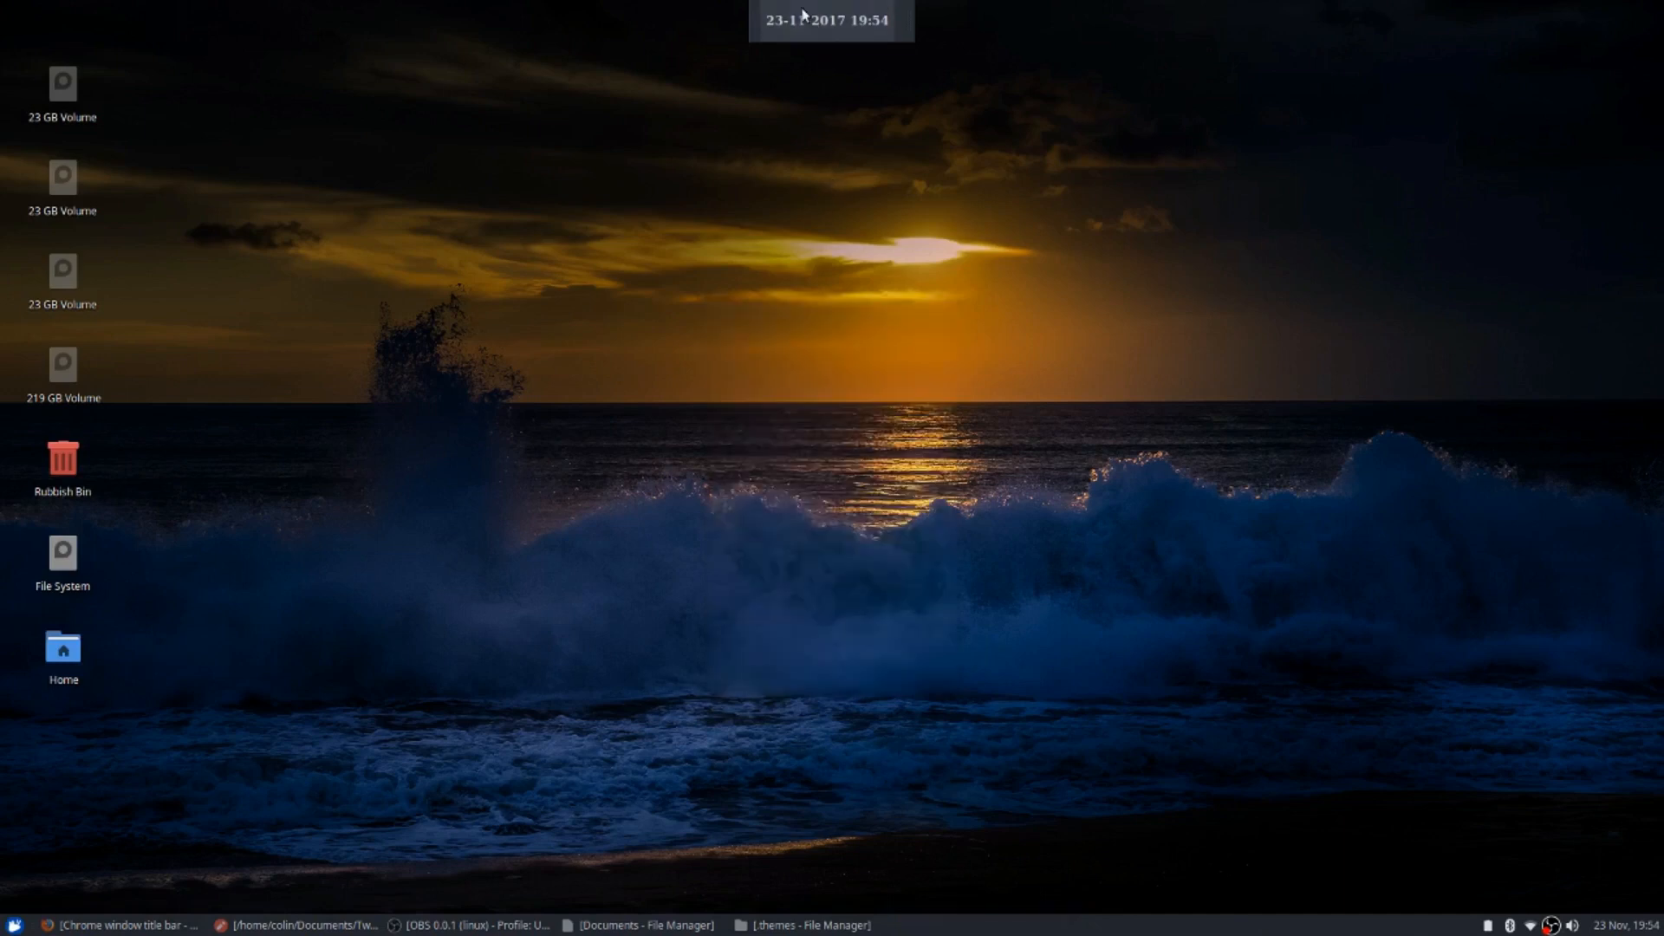
{"action": "left_click", "coordinate": [825, 19]}
{"action": "left_click", "coordinate": [825, 19]}
{"action": "right_click", "coordinate": [826, 19]}
{"action": "left_click", "coordinate": [851, 81]}
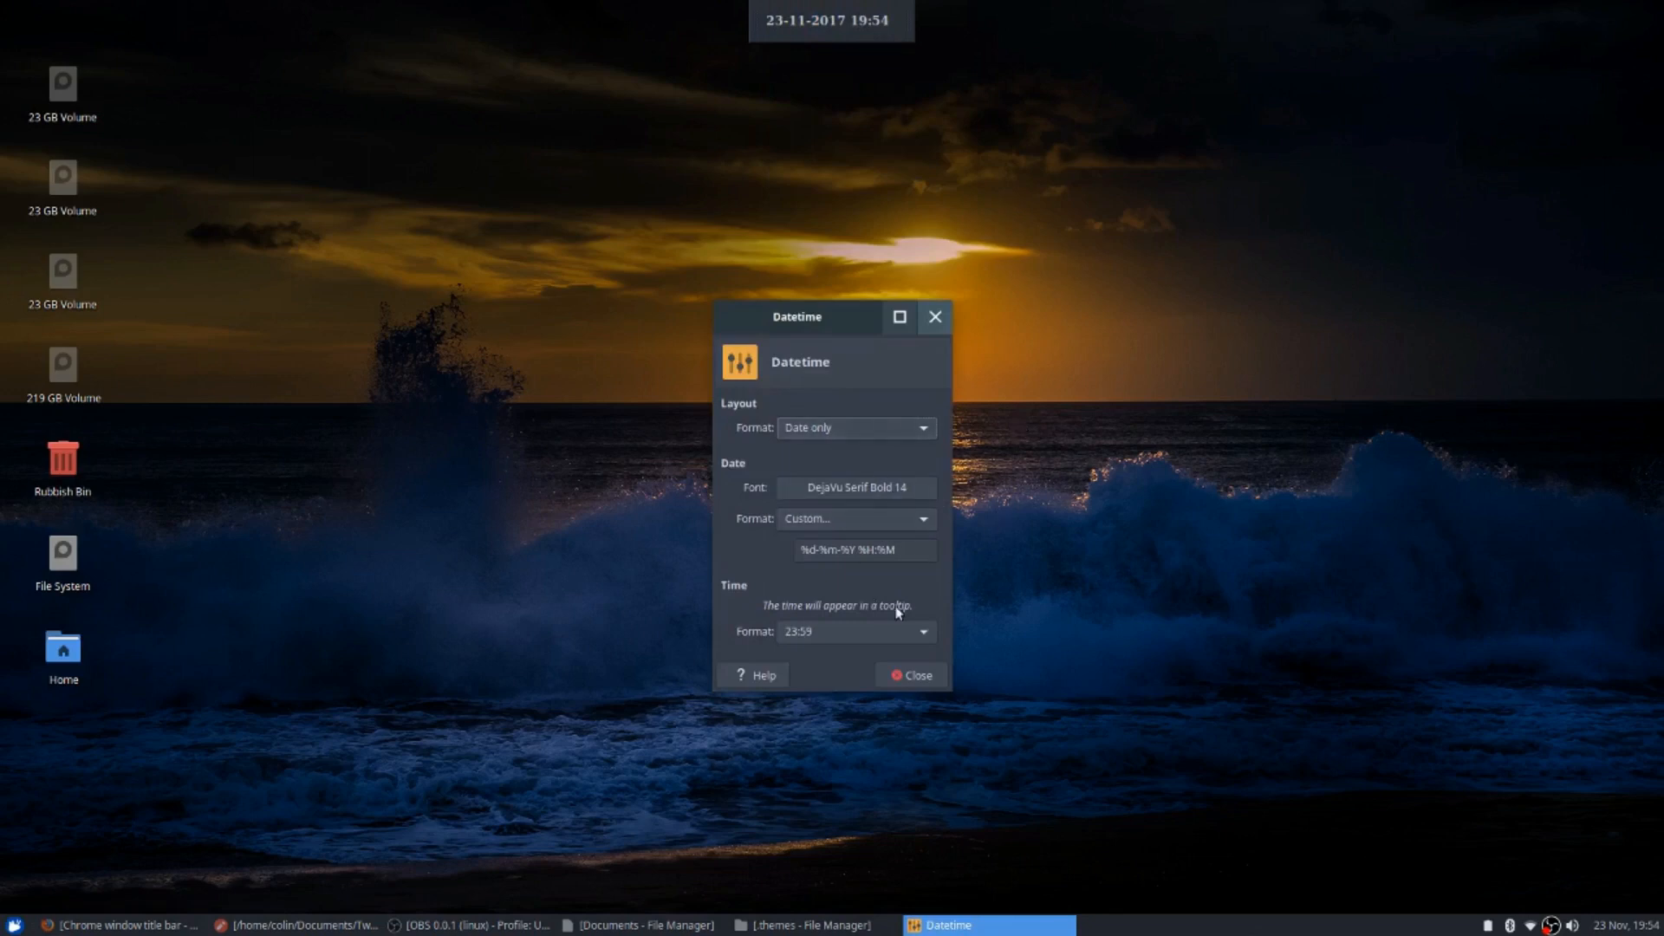
{"action": "left_click", "coordinate": [909, 675]}
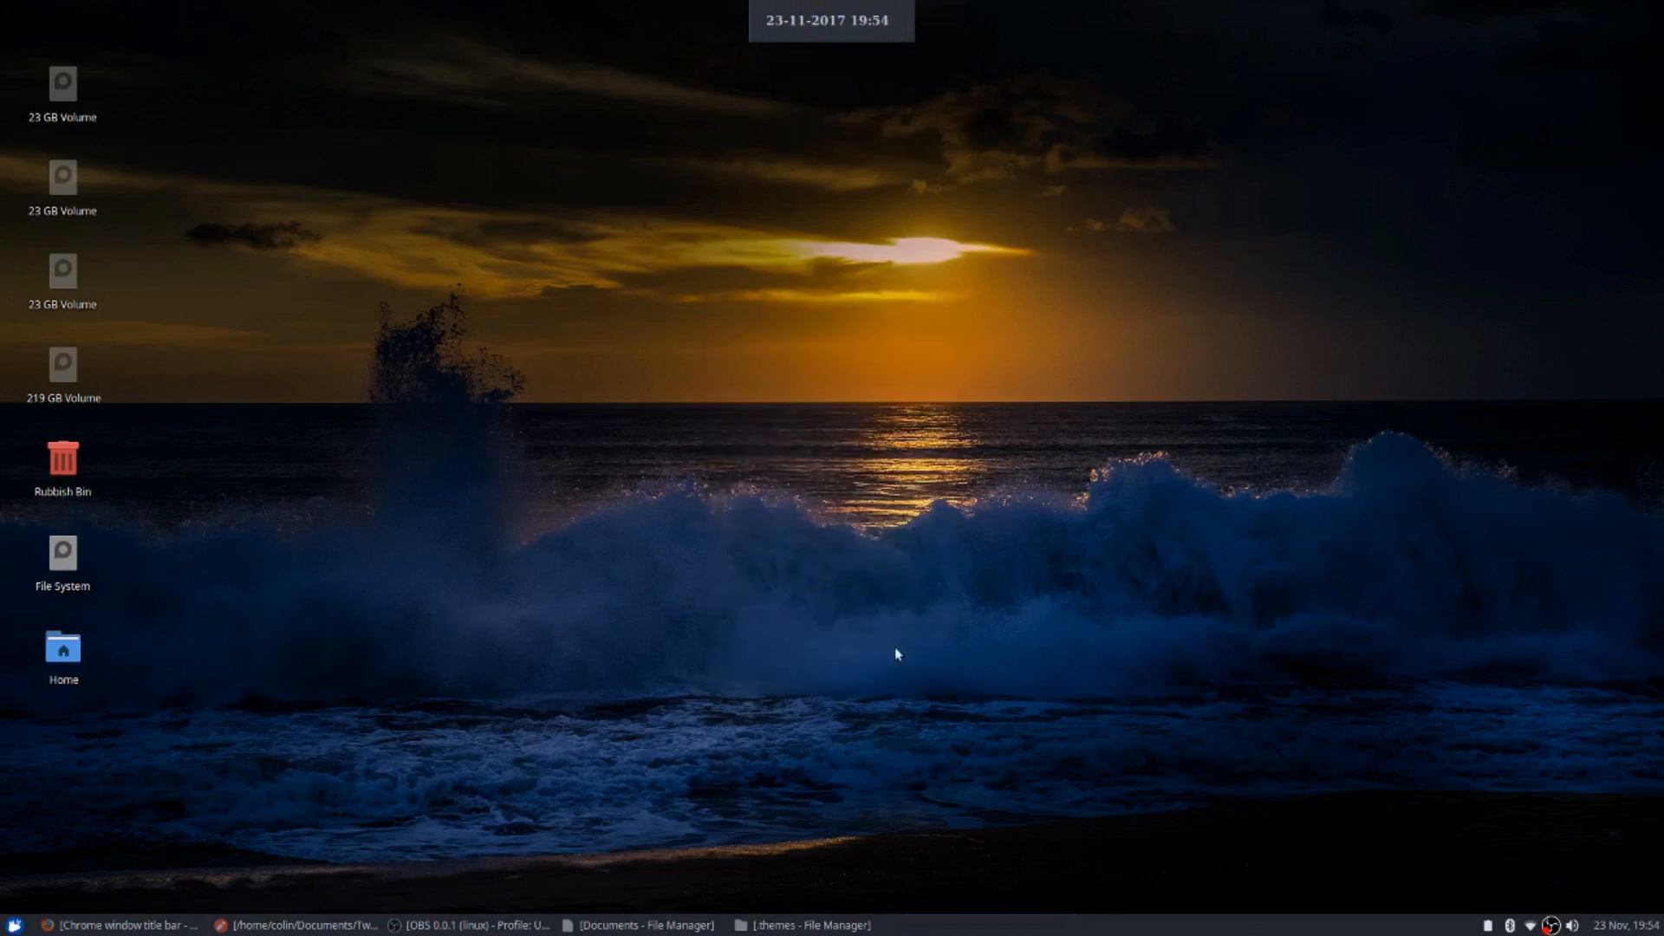
Reduce the top panel's row size to 28 pixels in its preferences and close them
{"action": "left_click", "coordinate": [807, 25]}
{"action": "left_click", "coordinate": [807, 24]}
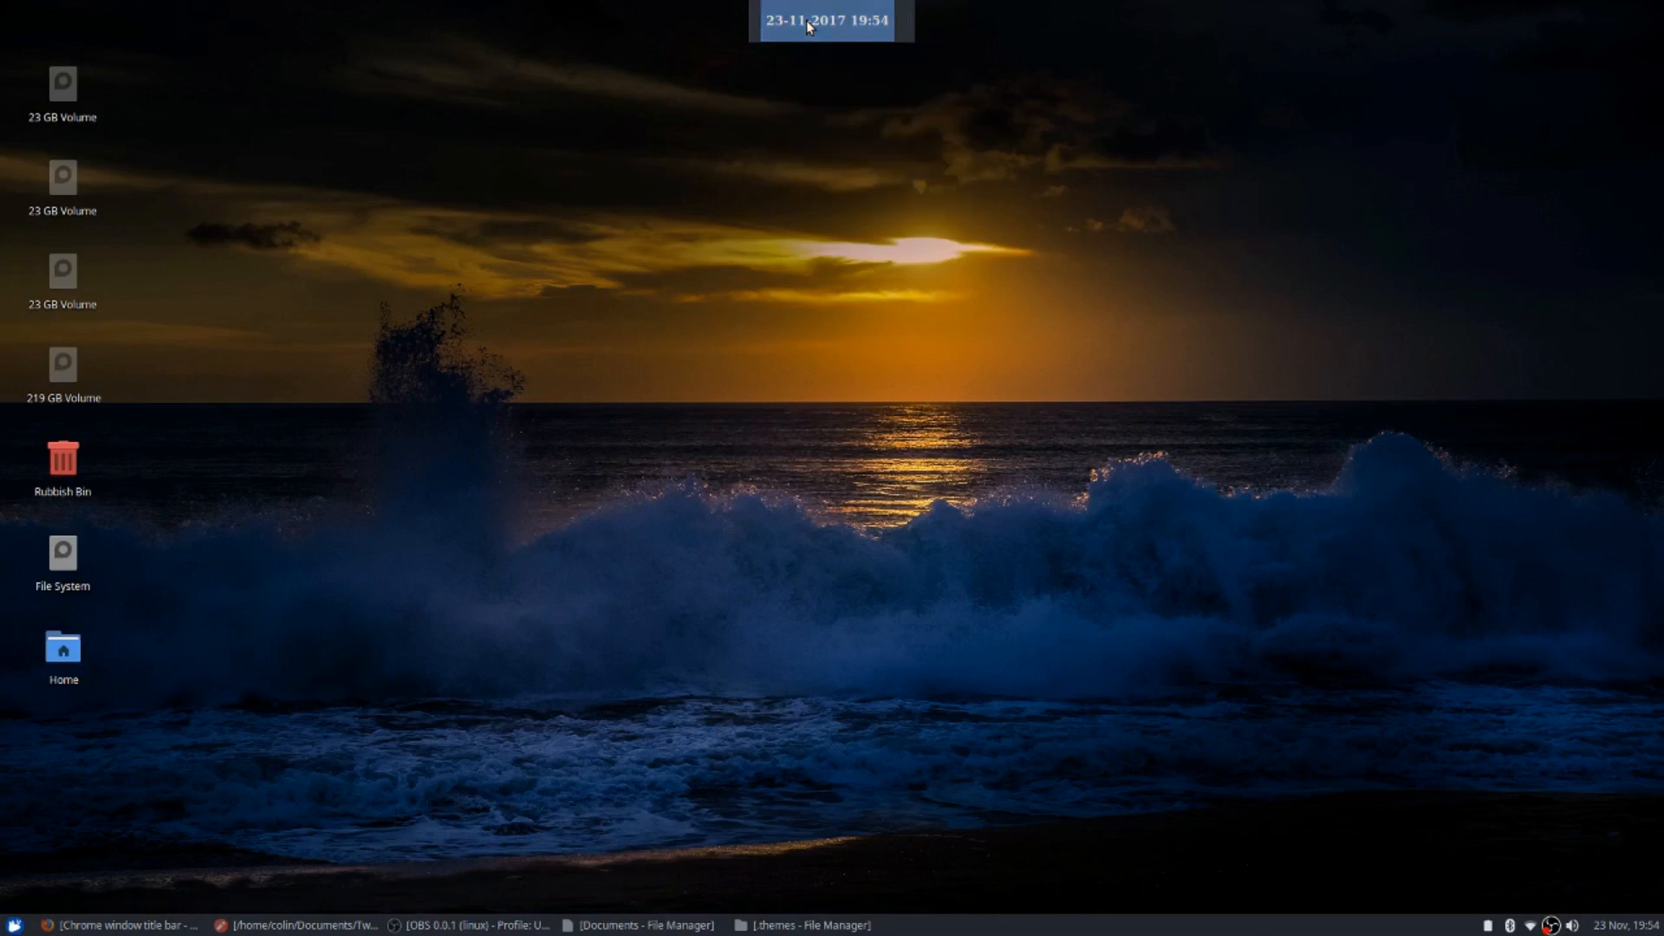
{"action": "right_click", "coordinate": [808, 24]}
{"action": "mouse_move", "coordinate": [858, 164]}
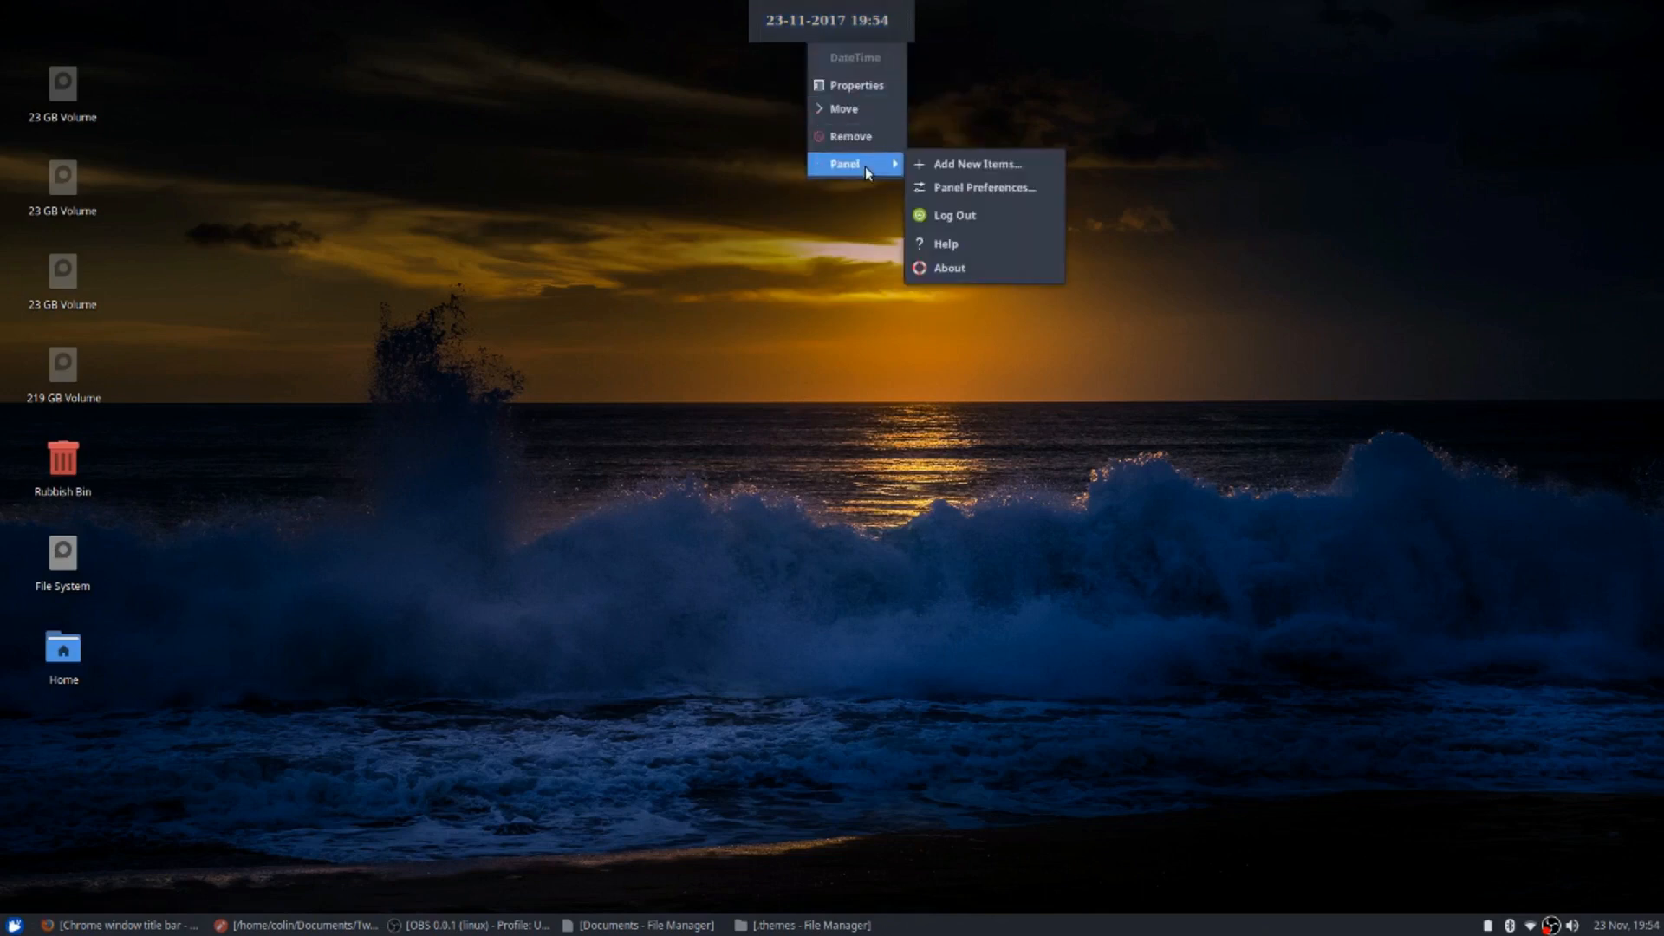
{"action": "left_click", "coordinate": [975, 187]}
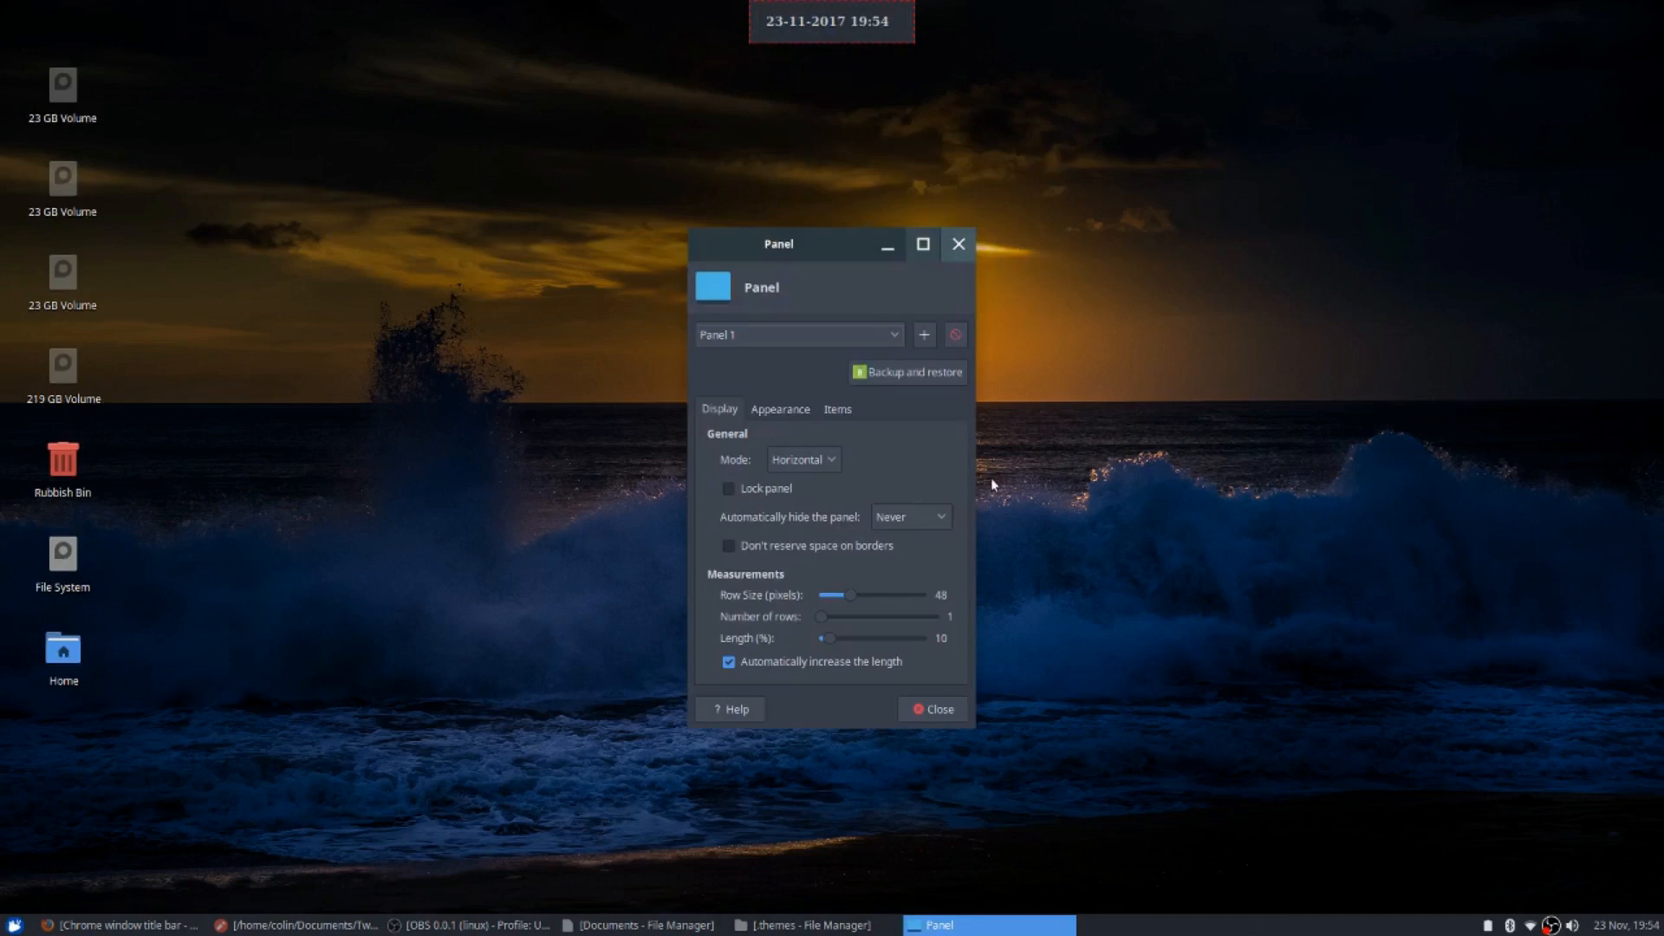
{"action": "left_click_drag", "start_coordinate": [845, 597], "coordinate": [838, 597]}
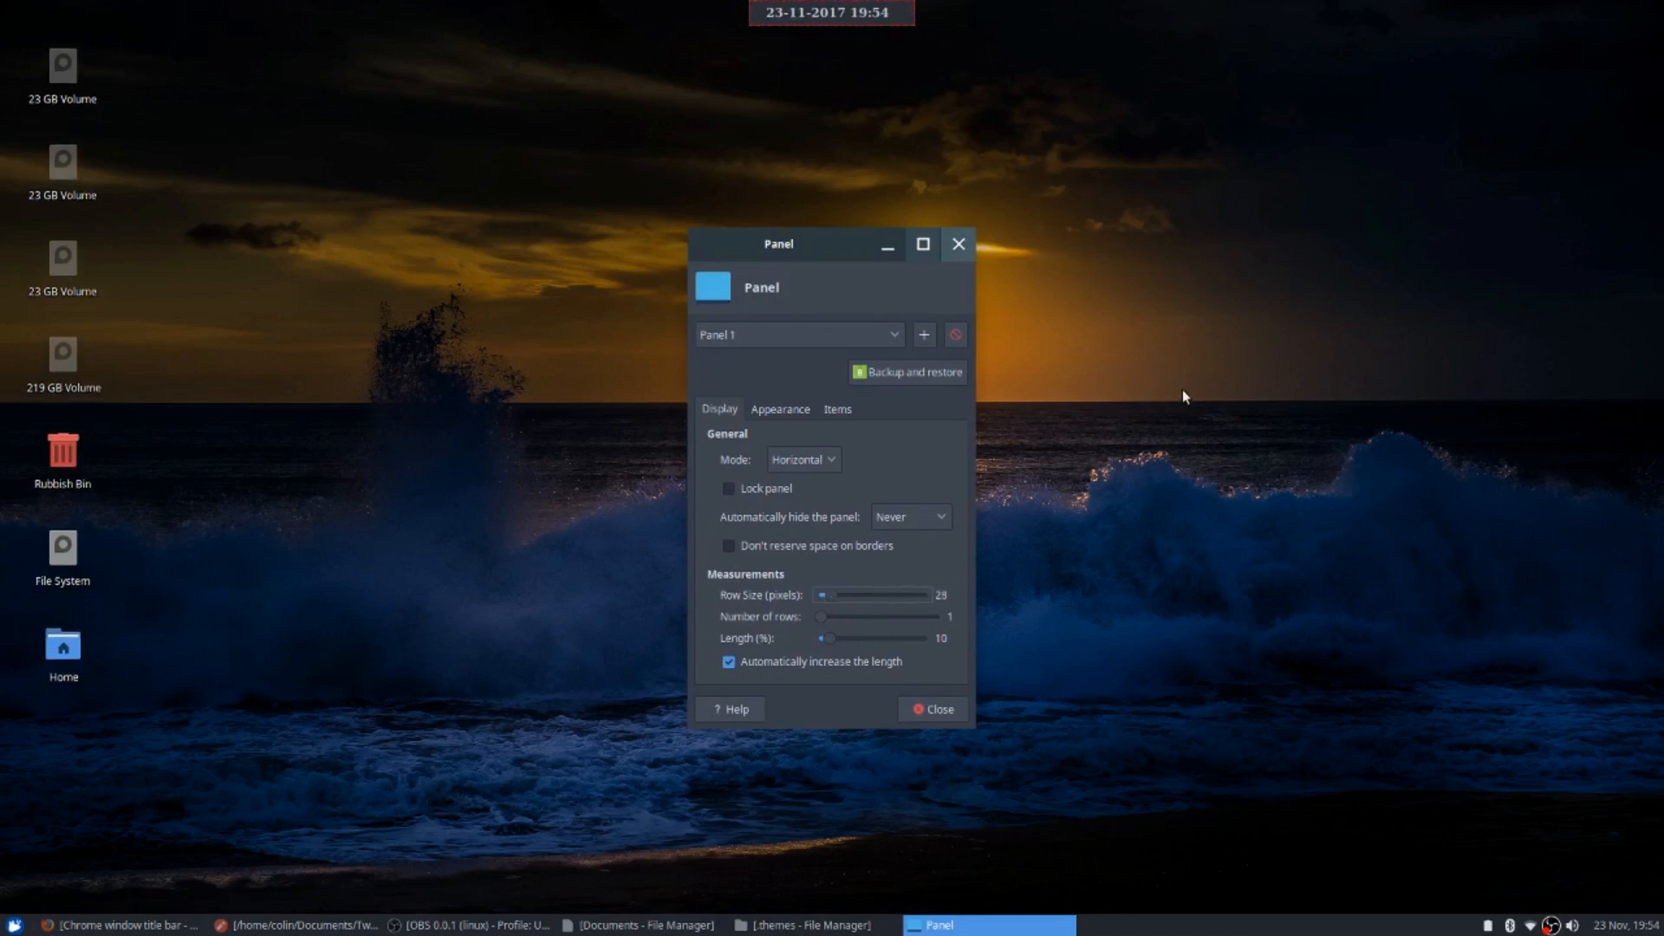
{"action": "left_click", "coordinate": [931, 709]}
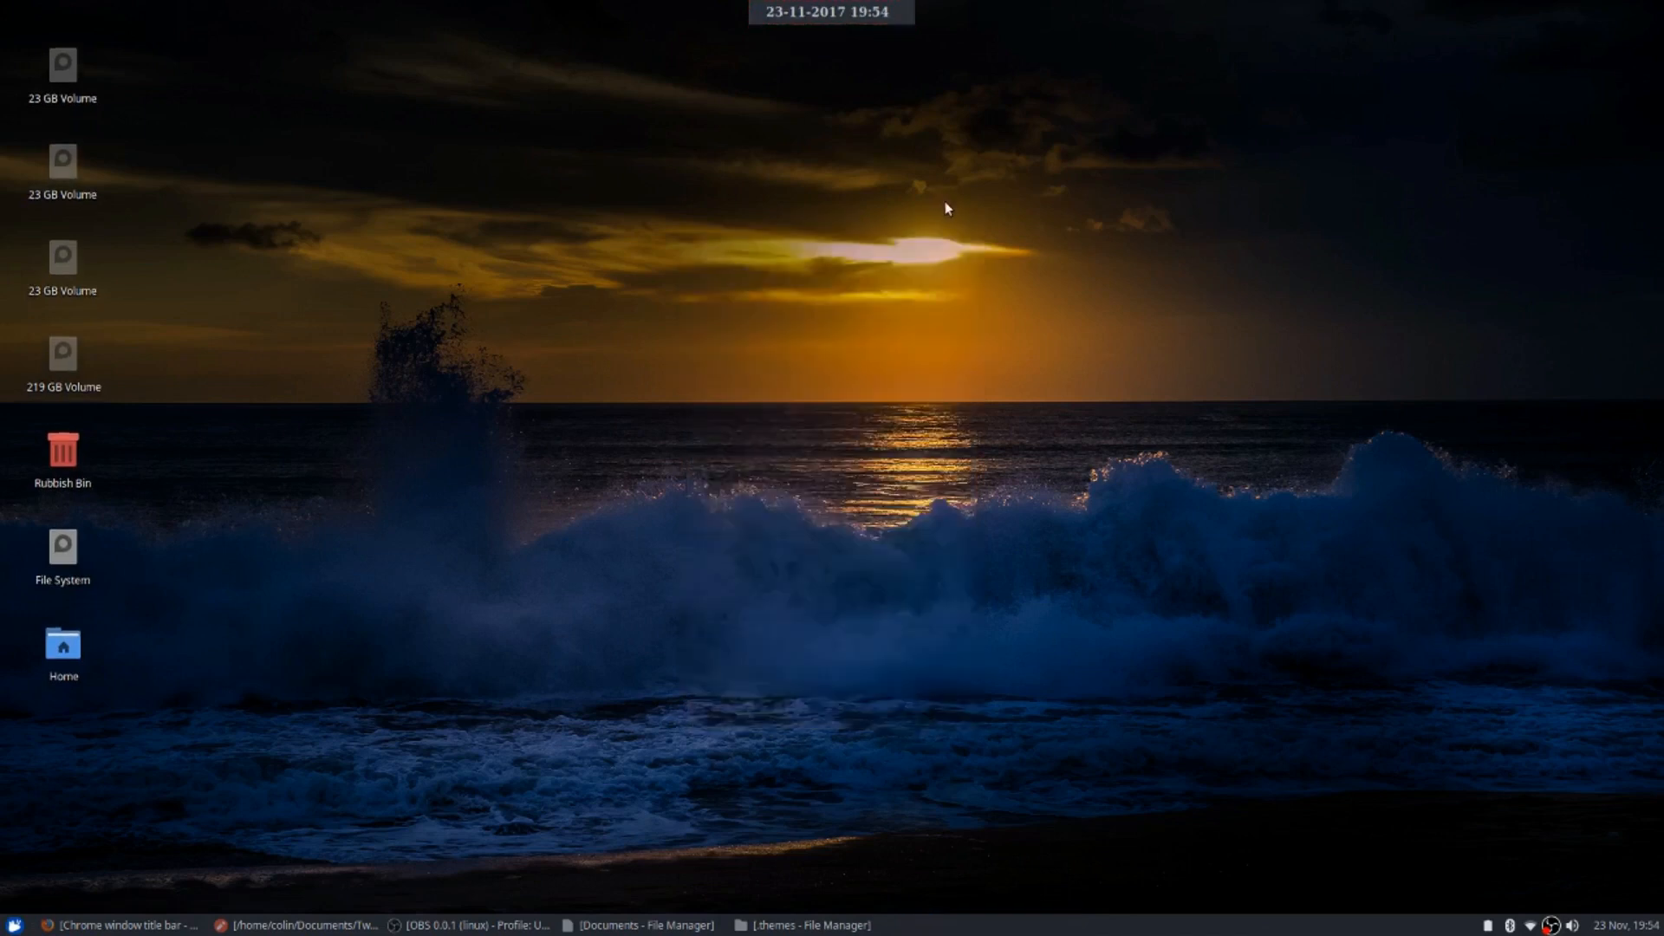
Reopen the top panel's preferences and set it to hide automatically in Intelligently mode
{"action": "right_click", "coordinate": [824, 11]}
{"action": "mouse_move", "coordinate": [866, 144]}
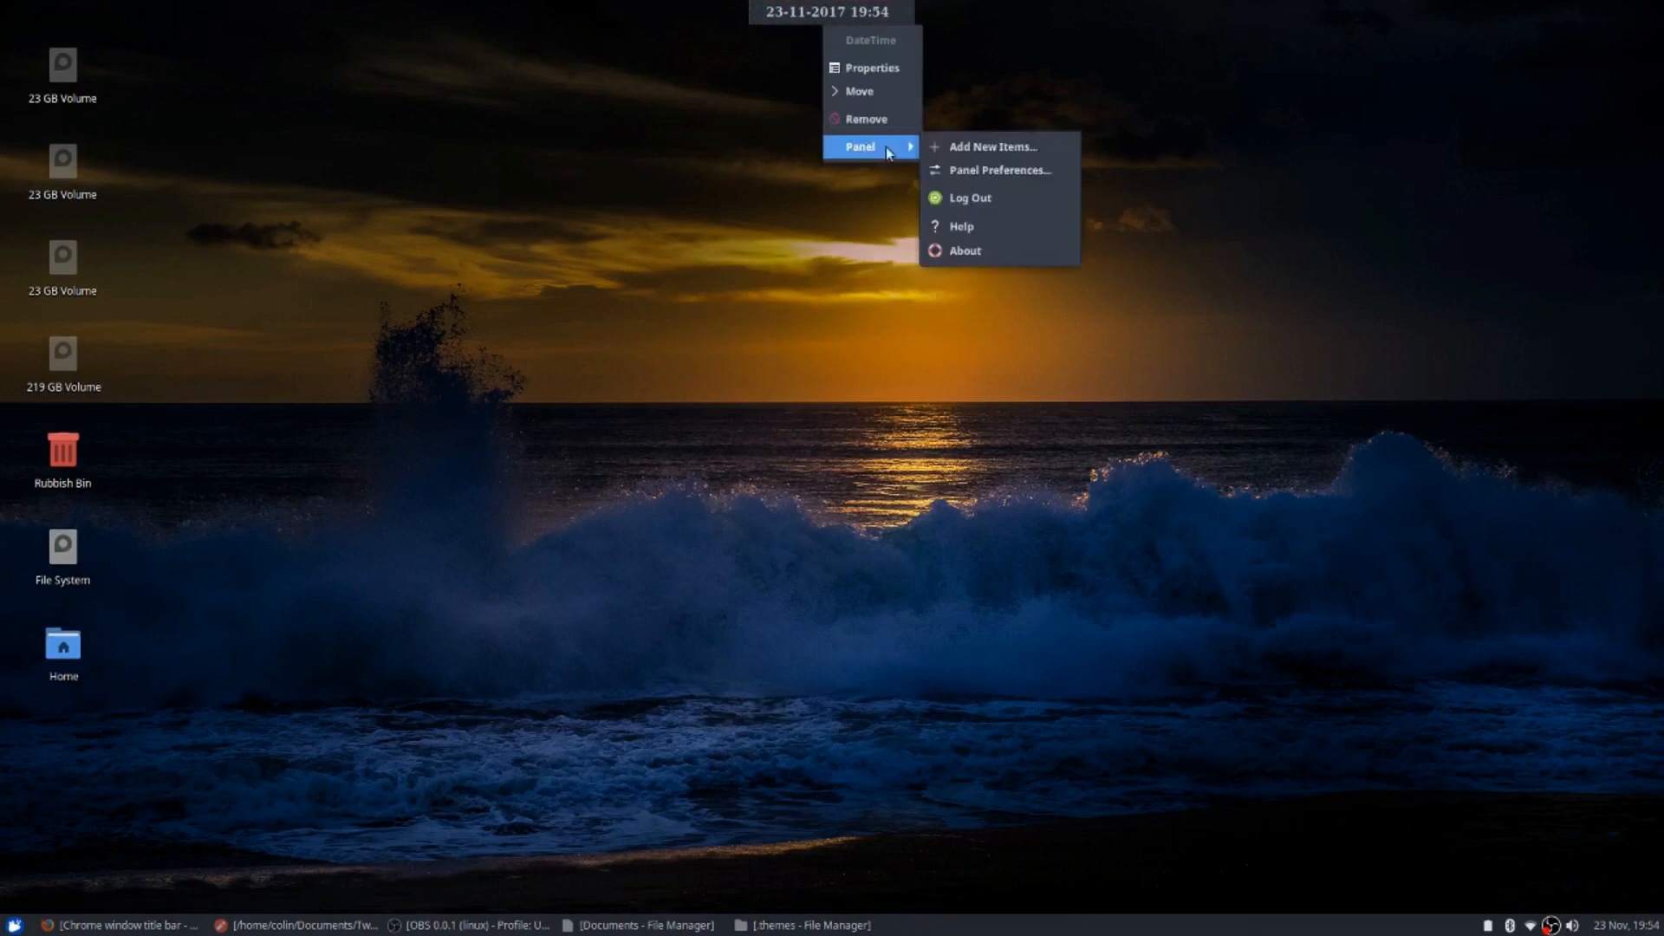
{"action": "left_click", "coordinate": [993, 174]}
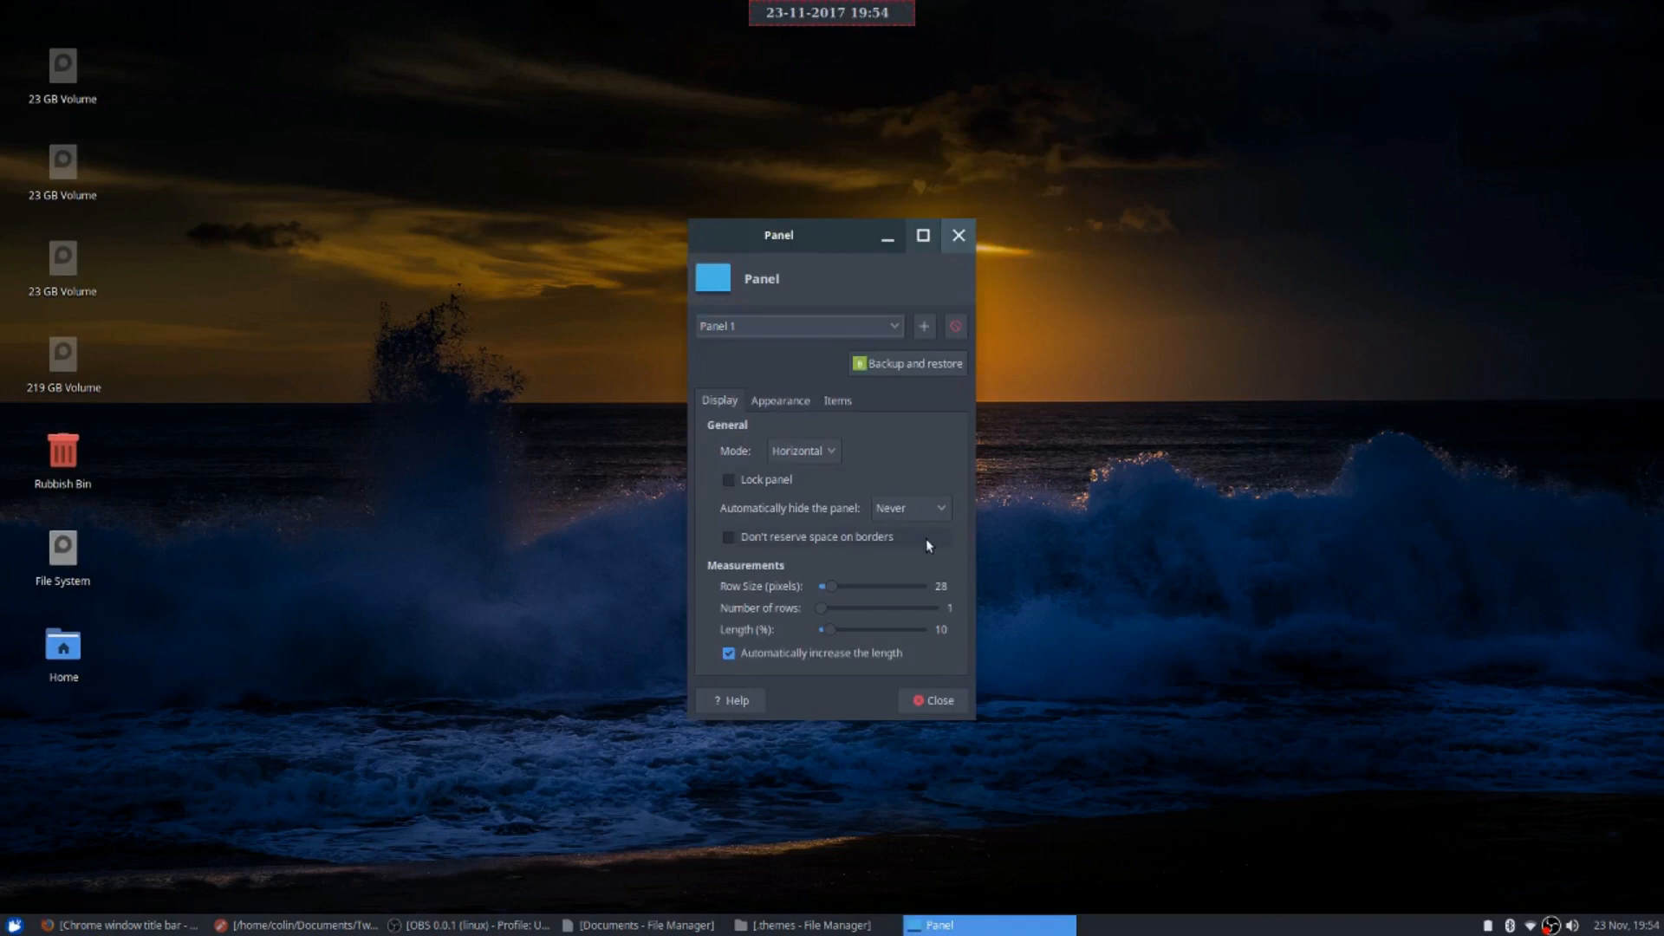
{"action": "left_click", "coordinate": [953, 507]}
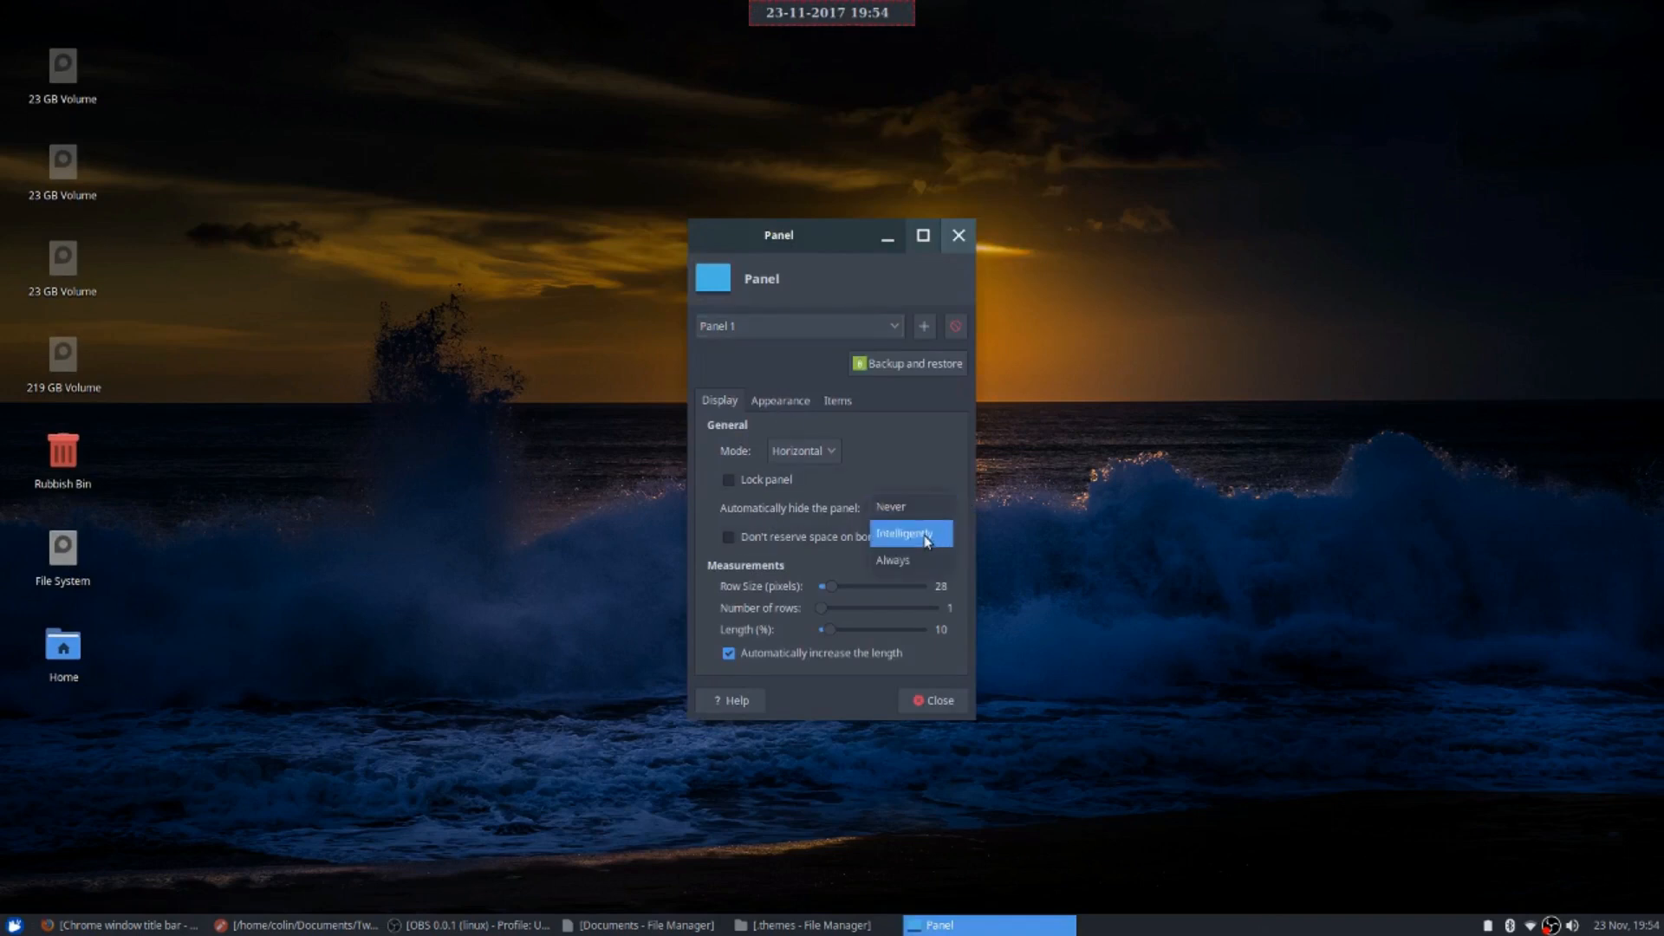
{"action": "left_click", "coordinate": [905, 533]}
Test the panel's auto-hide by opening the Home folder and moving its window towards the panel, and close the folder
{"action": "left_click_drag", "start_coordinate": [787, 243], "coordinate": [766, 371]}
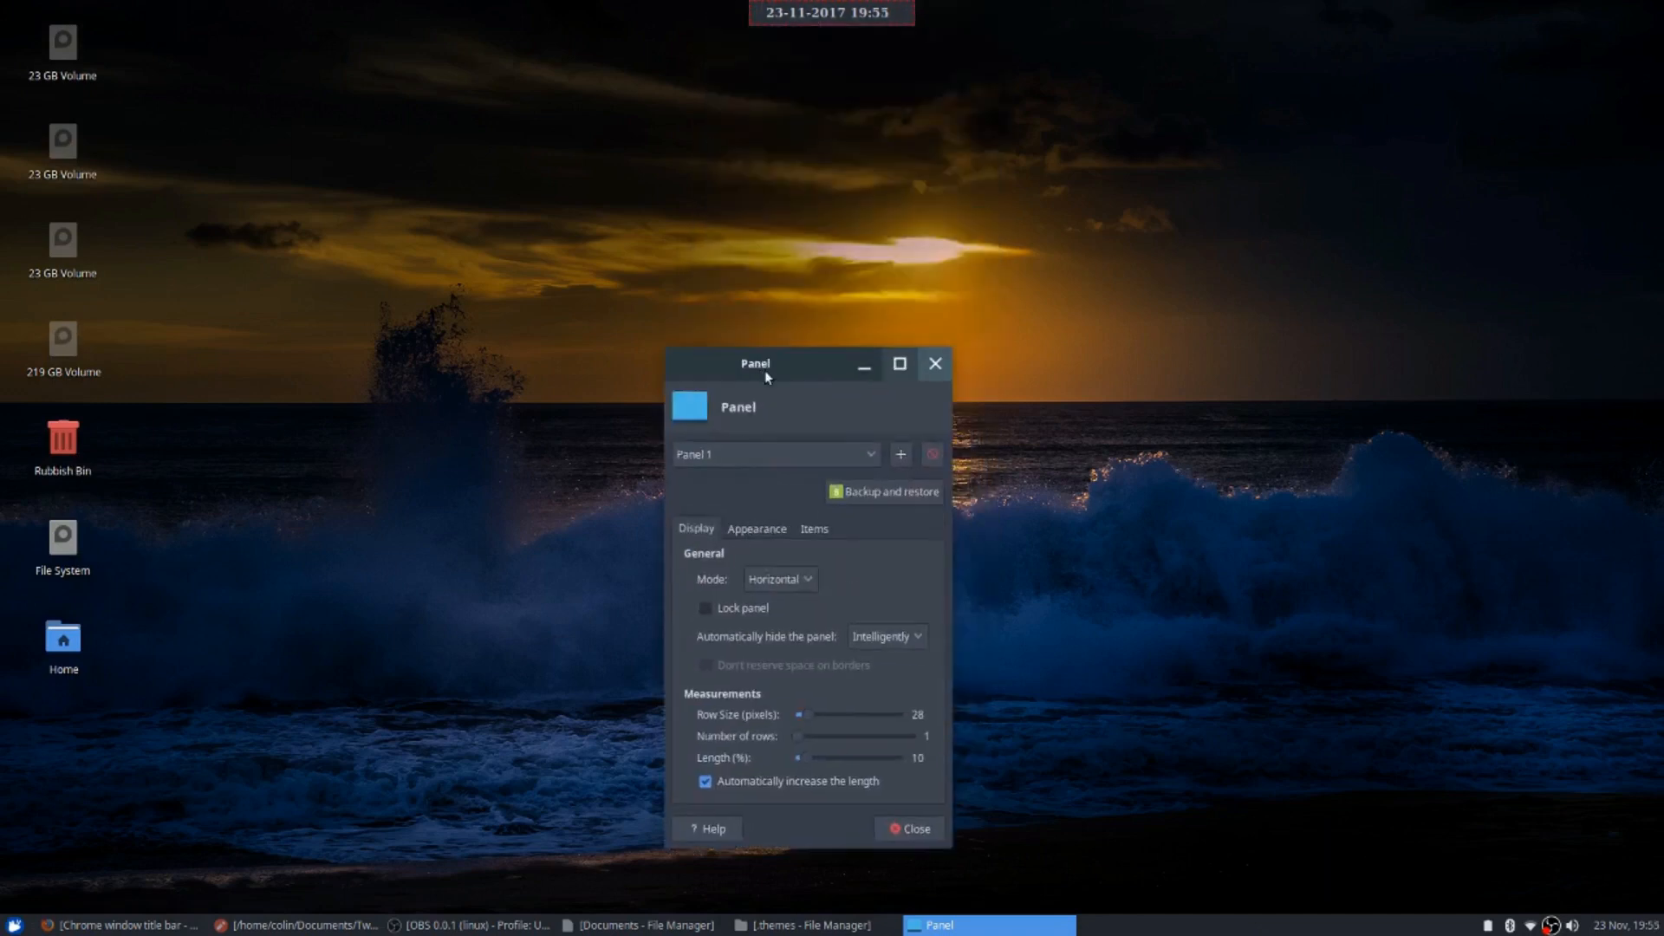
{"action": "double_click", "coordinate": [97, 636]}
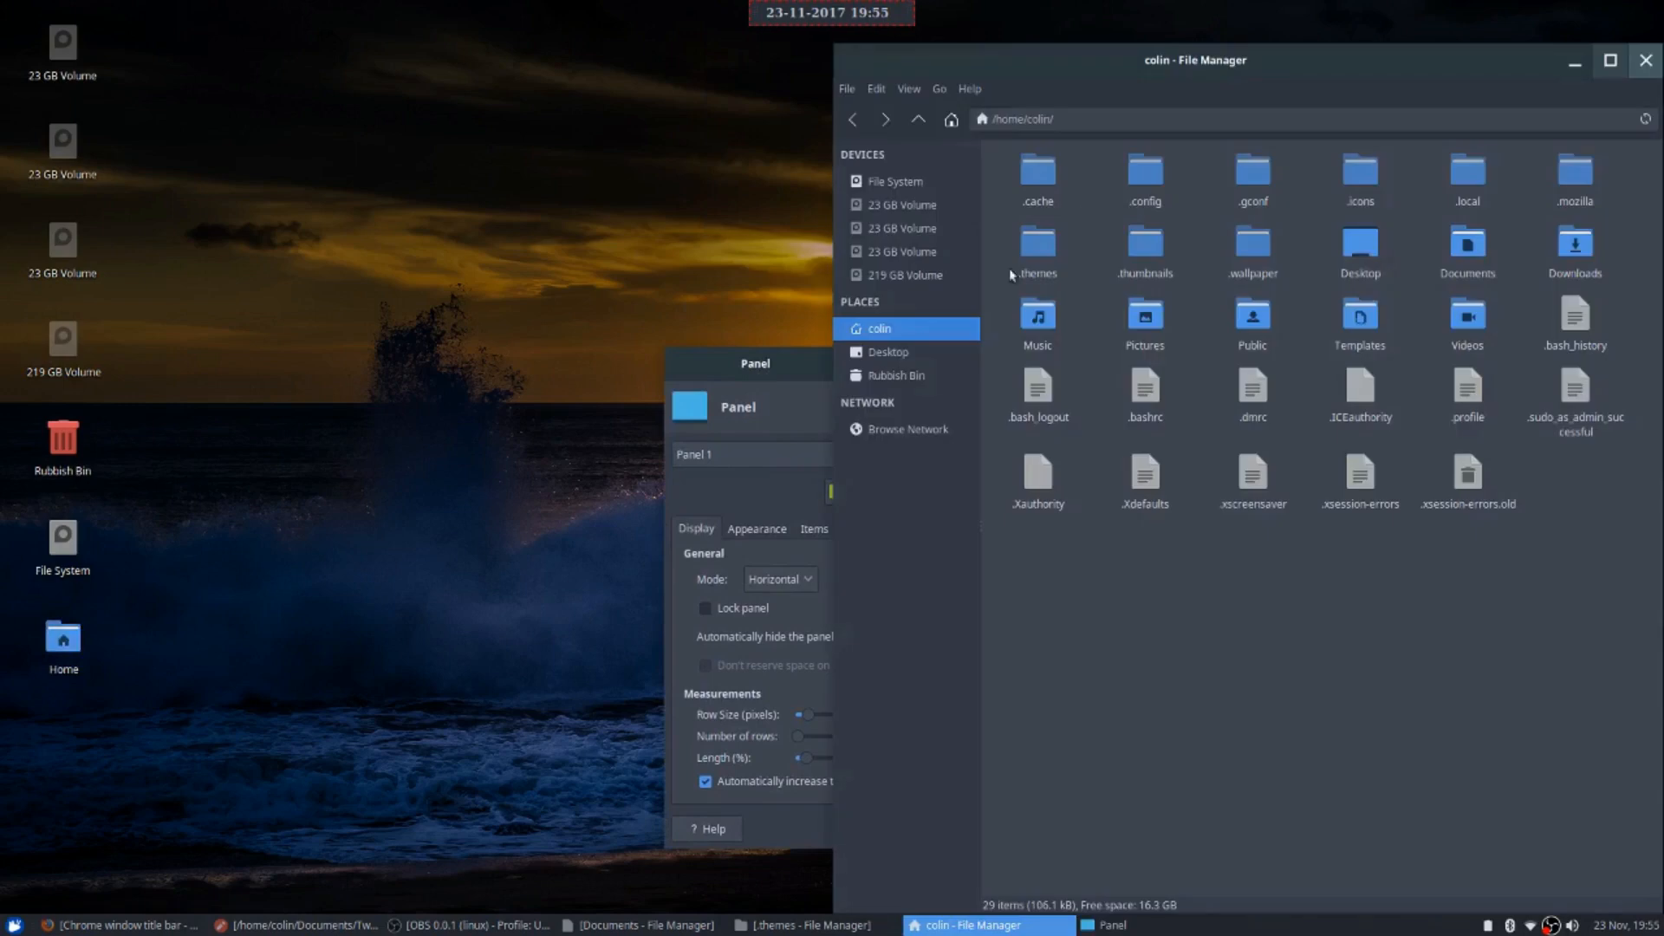
{"action": "left_click_drag", "start_coordinate": [1218, 80], "coordinate": [953, 60]}
{"action": "left_click", "coordinate": [1388, 60]}
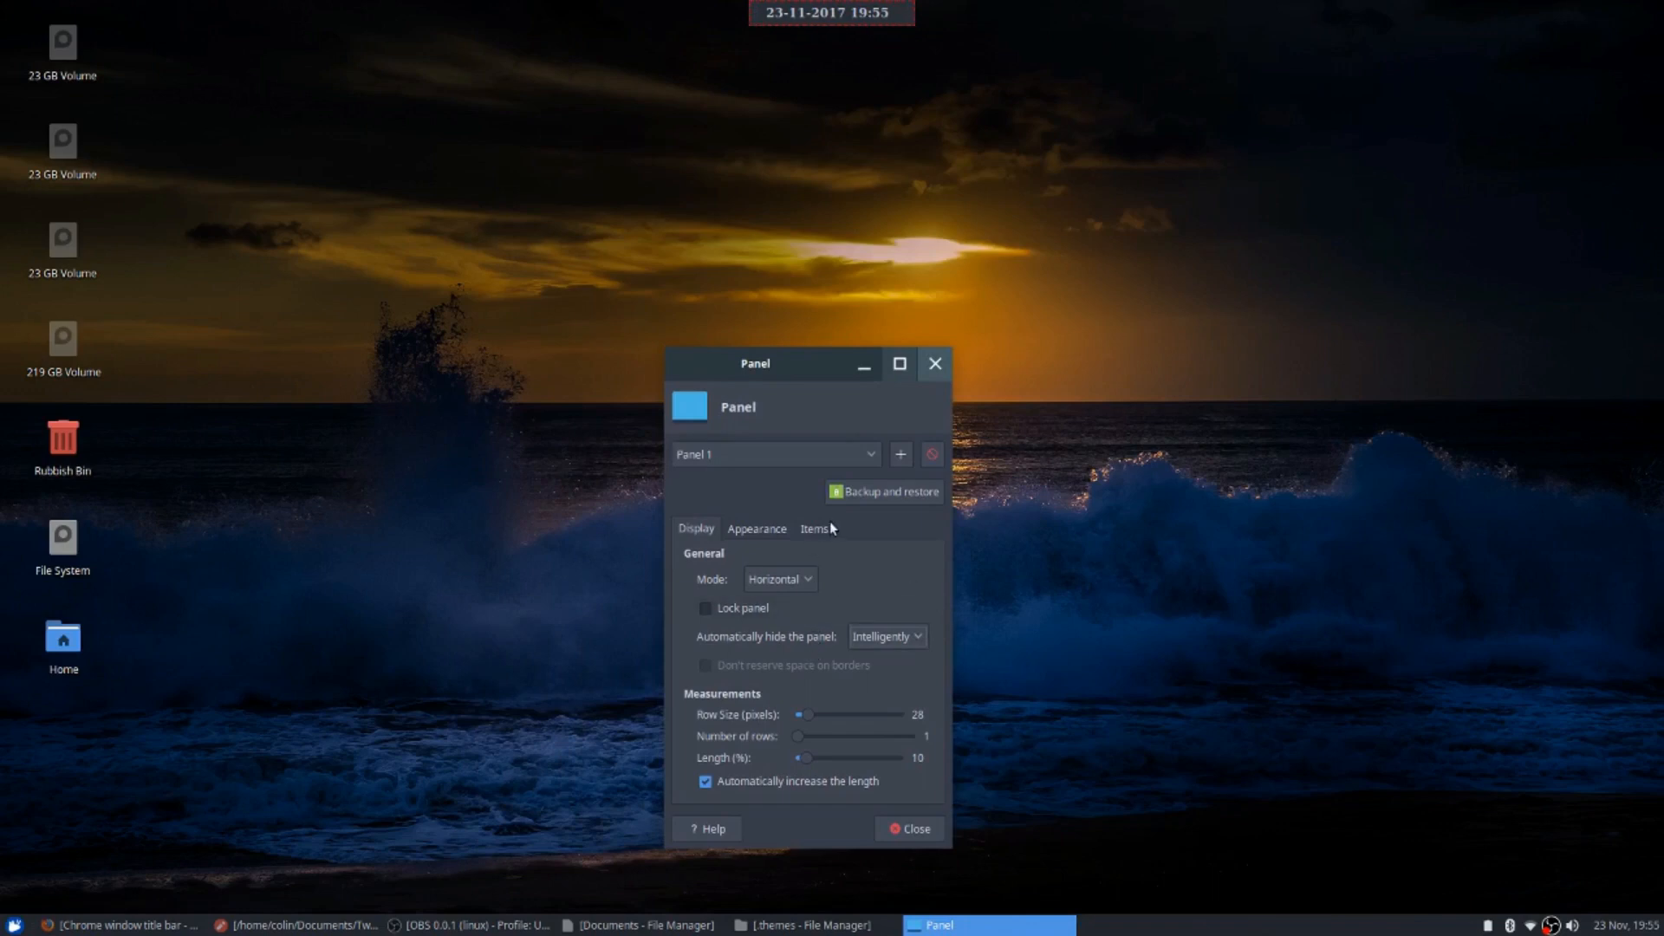
Look through the top panel's appearance and items settings and close the preferences
{"action": "left_click", "coordinate": [774, 530]}
{"action": "left_click", "coordinate": [815, 531]}
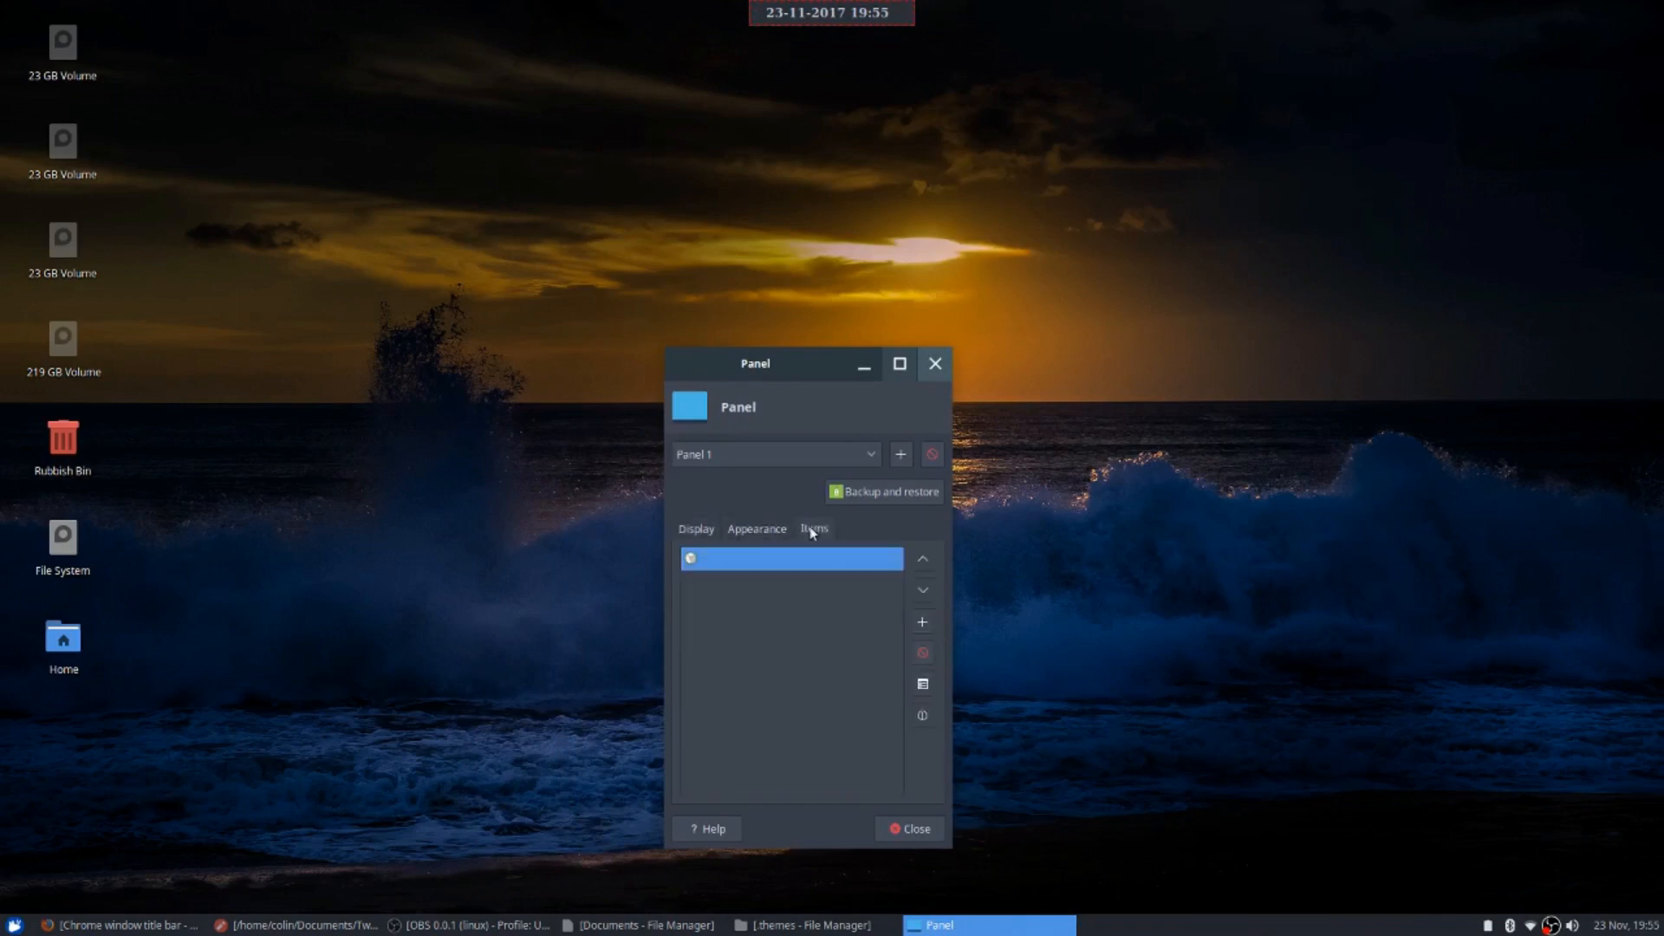
{"action": "left_click", "coordinate": [698, 530]}
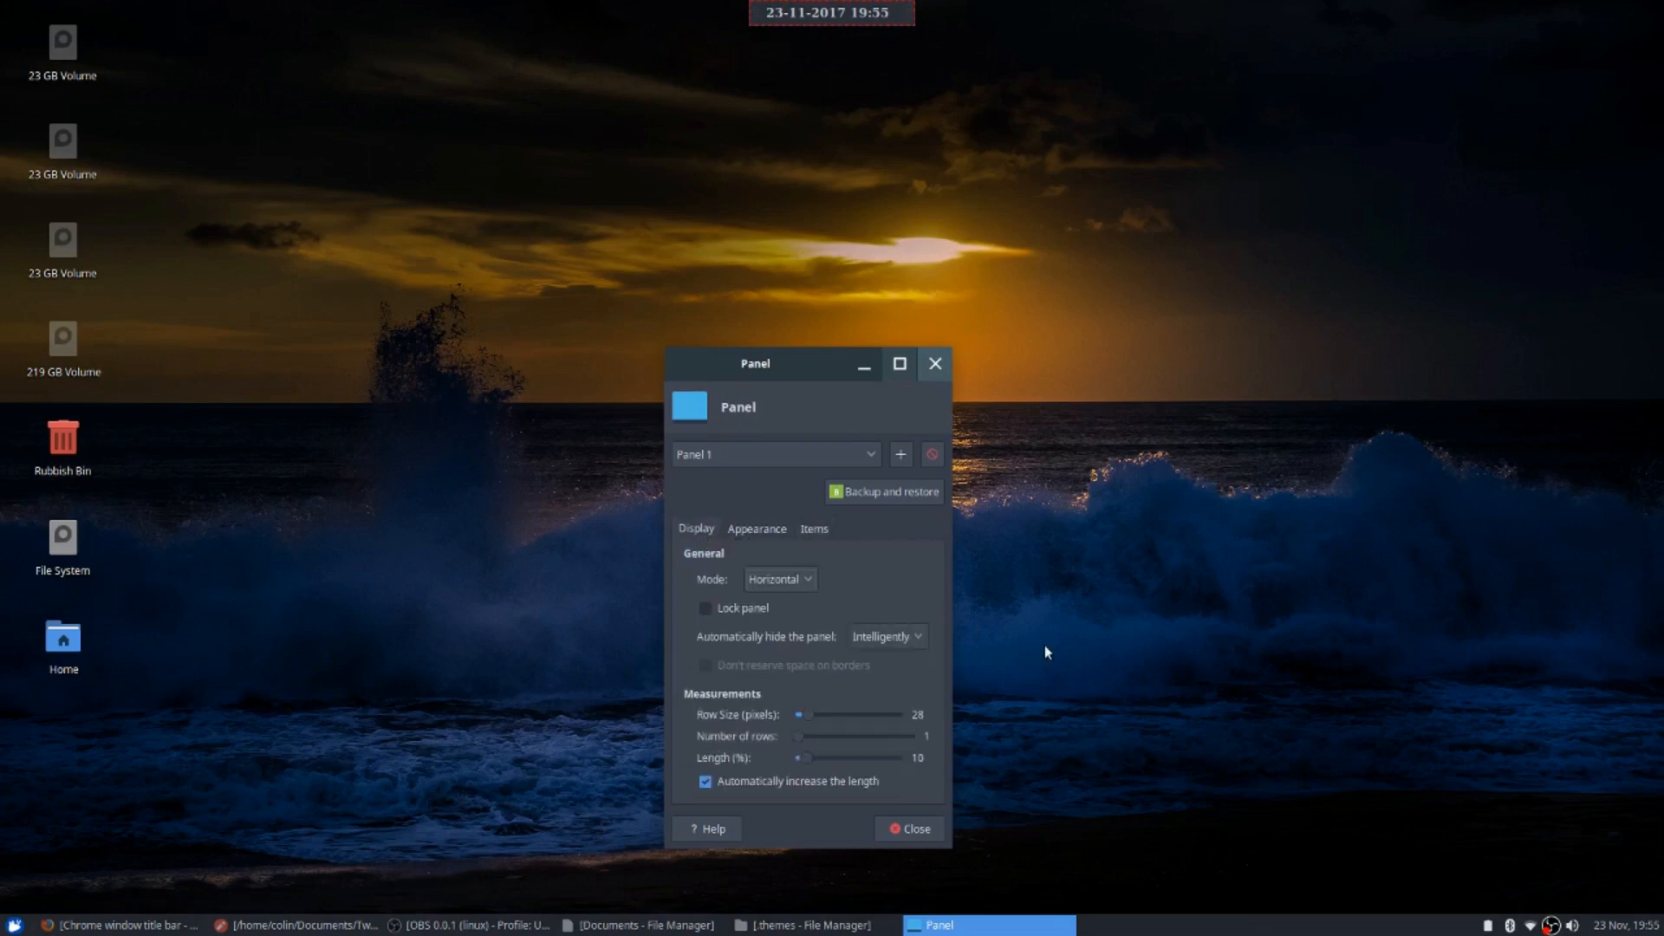
{"action": "left_click", "coordinate": [918, 825]}
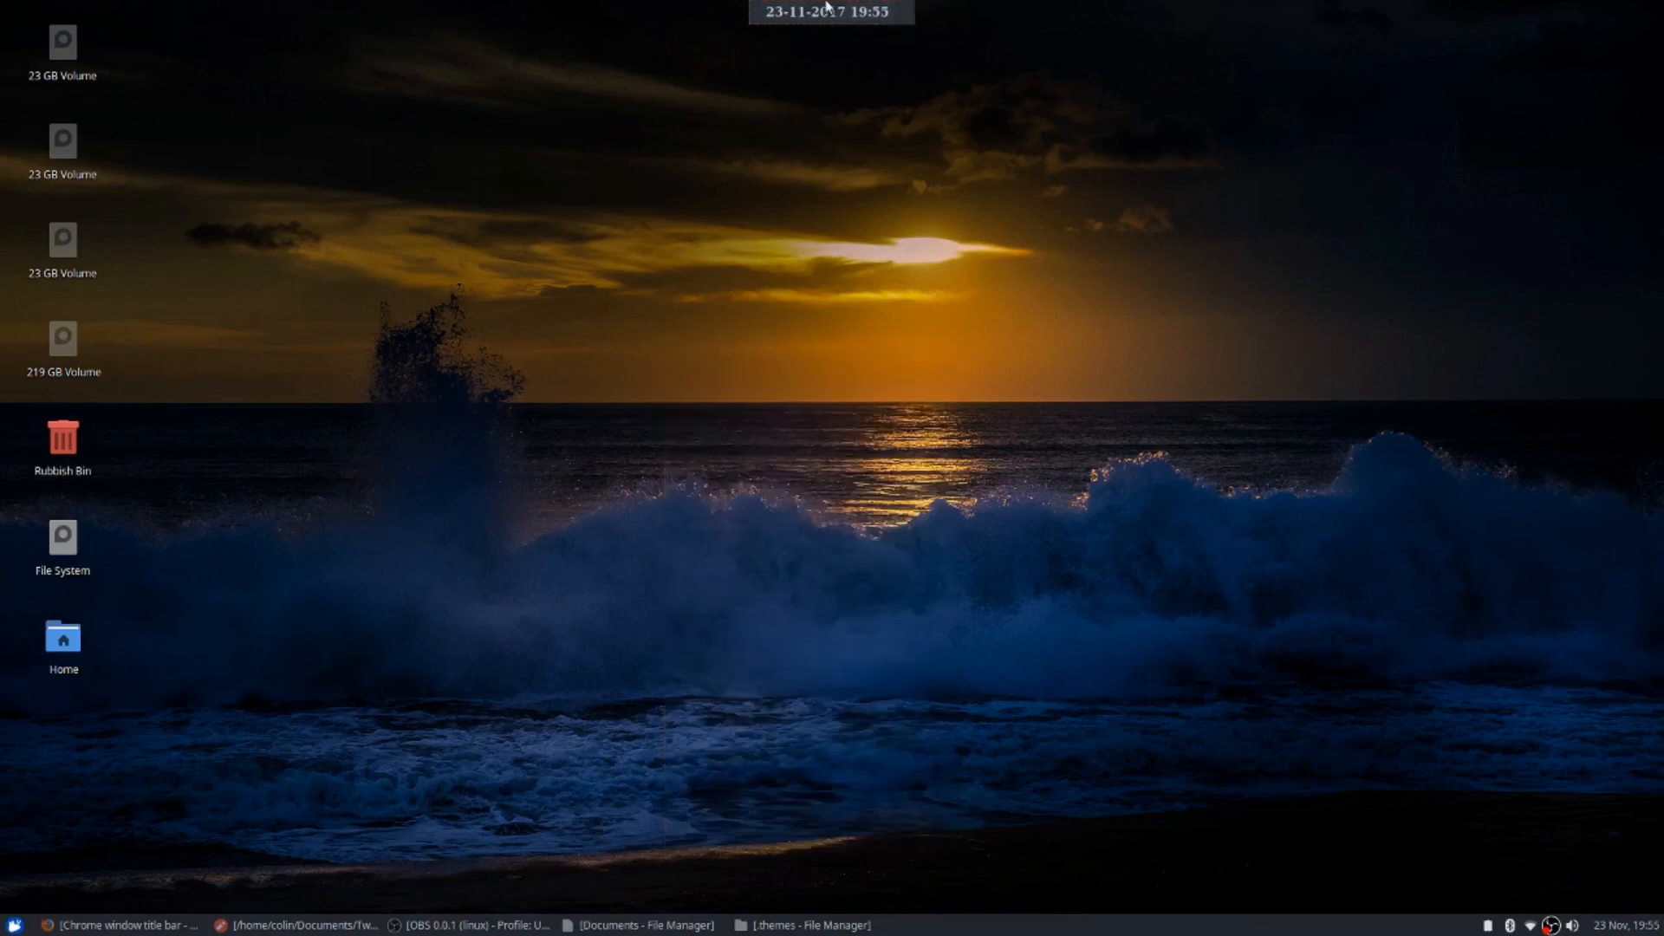
Add the Weather Update item to the top panel and open its weather report
{"action": "right_click", "coordinate": [757, 9]}
{"action": "left_click", "coordinate": [815, 54]}
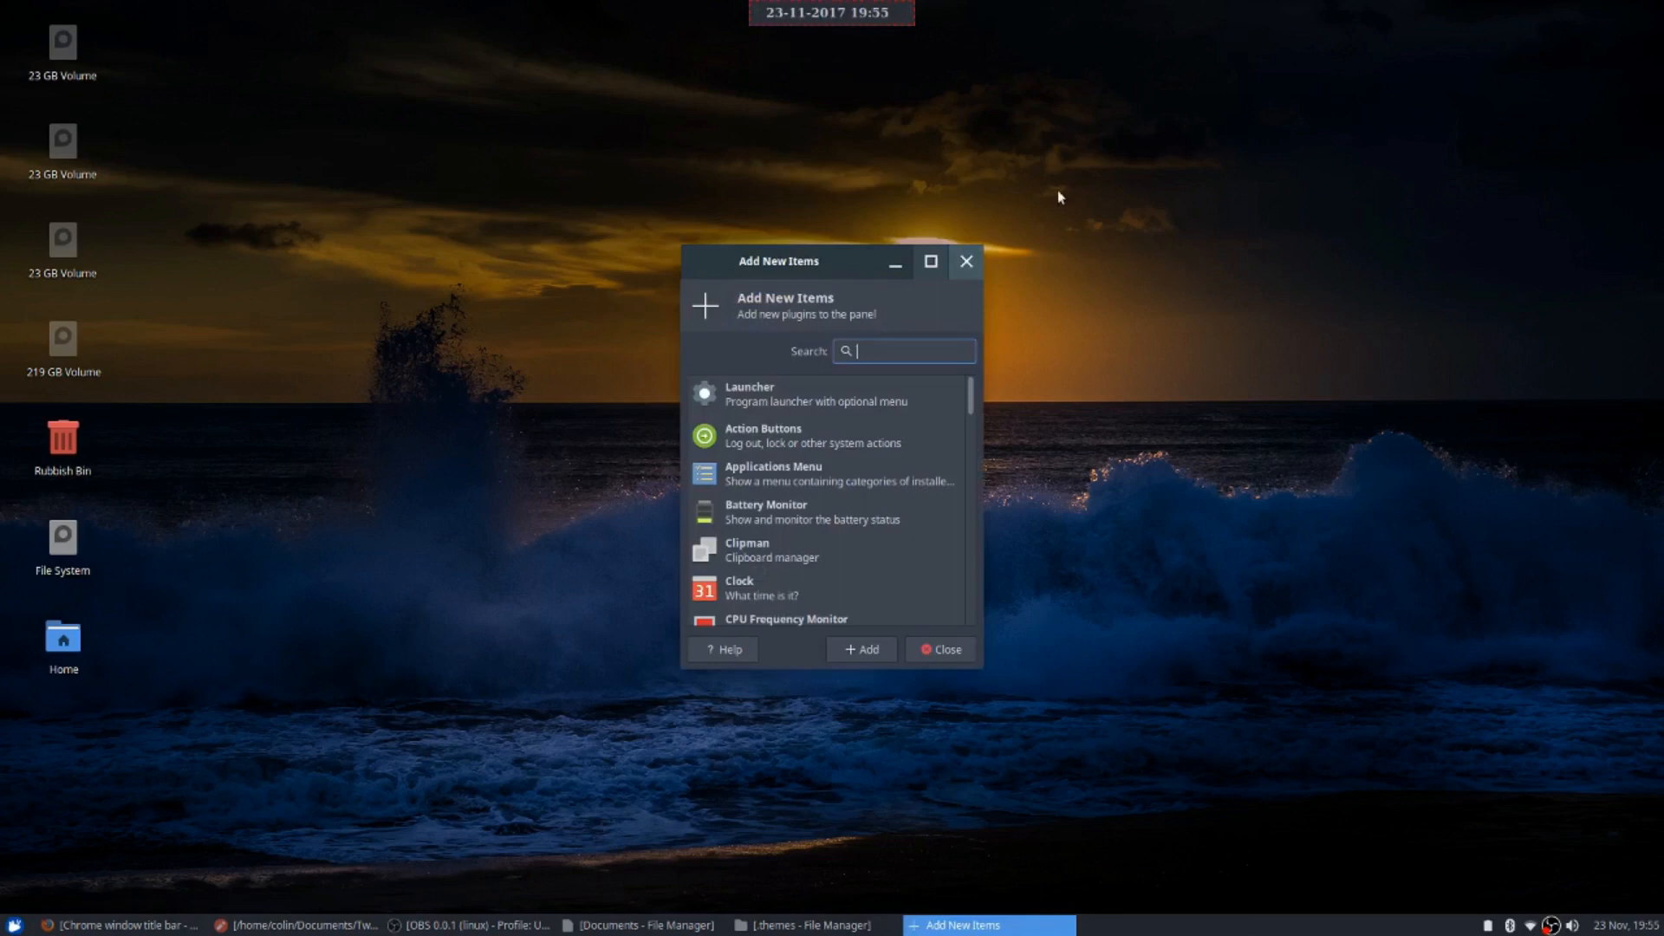
{"action": "scroll", "coordinate": [823, 469], "scroll_direction": "down", "scroll_amount": 5}
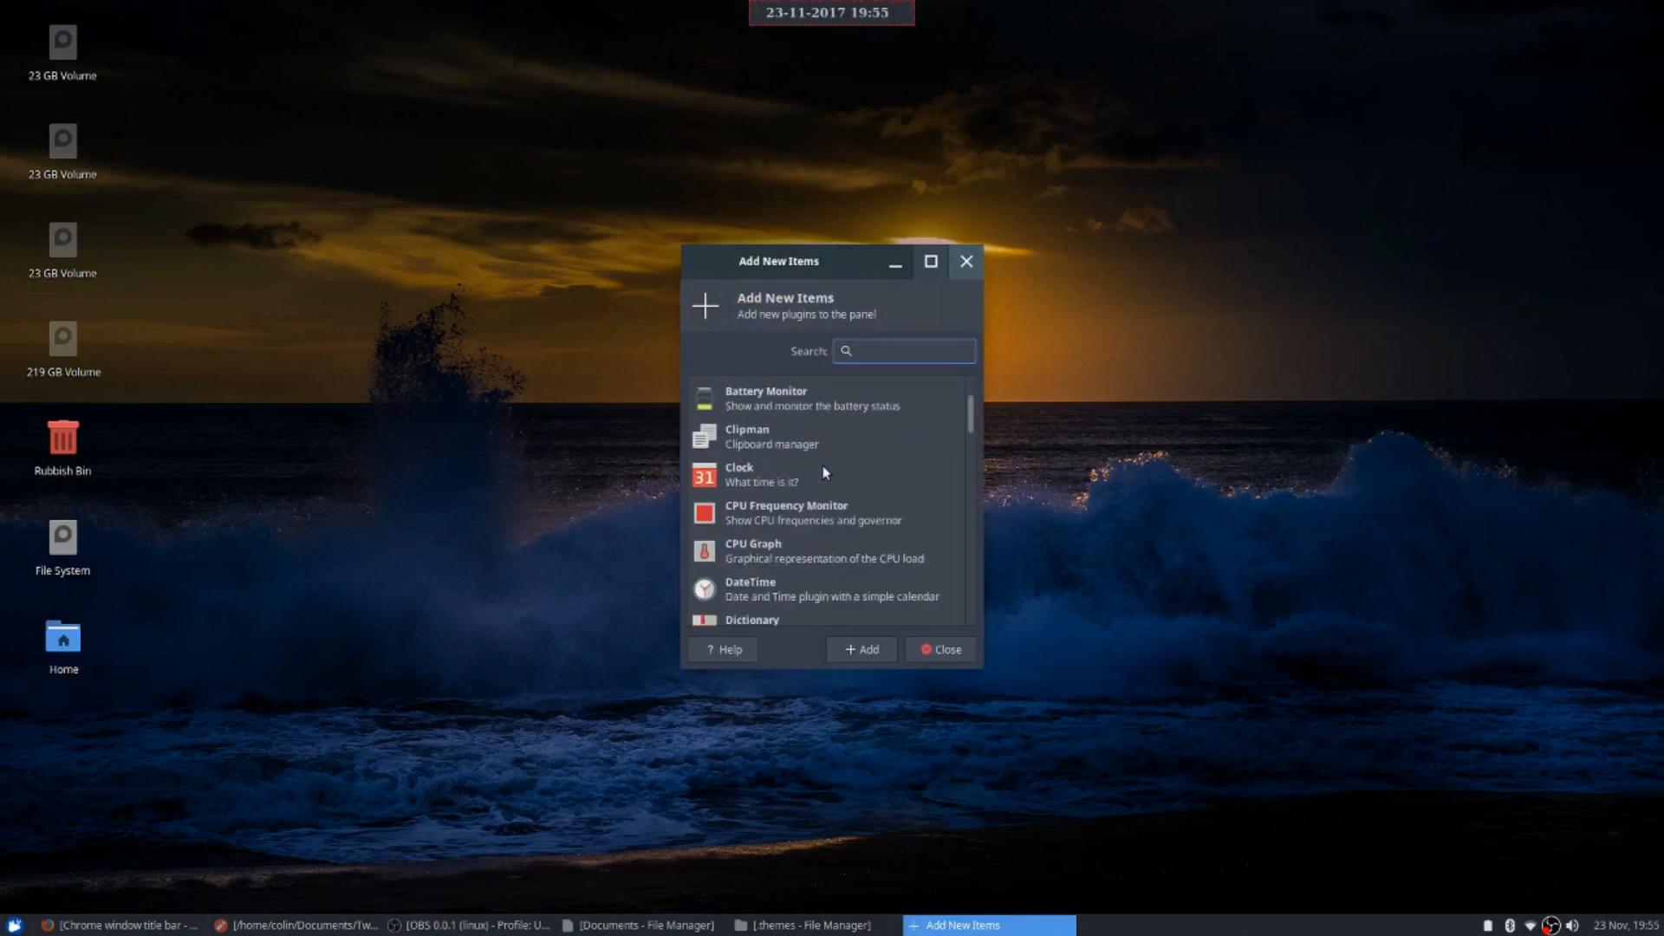
{"action": "scroll", "coordinate": [823, 472], "scroll_direction": "down", "scroll_amount": 10}
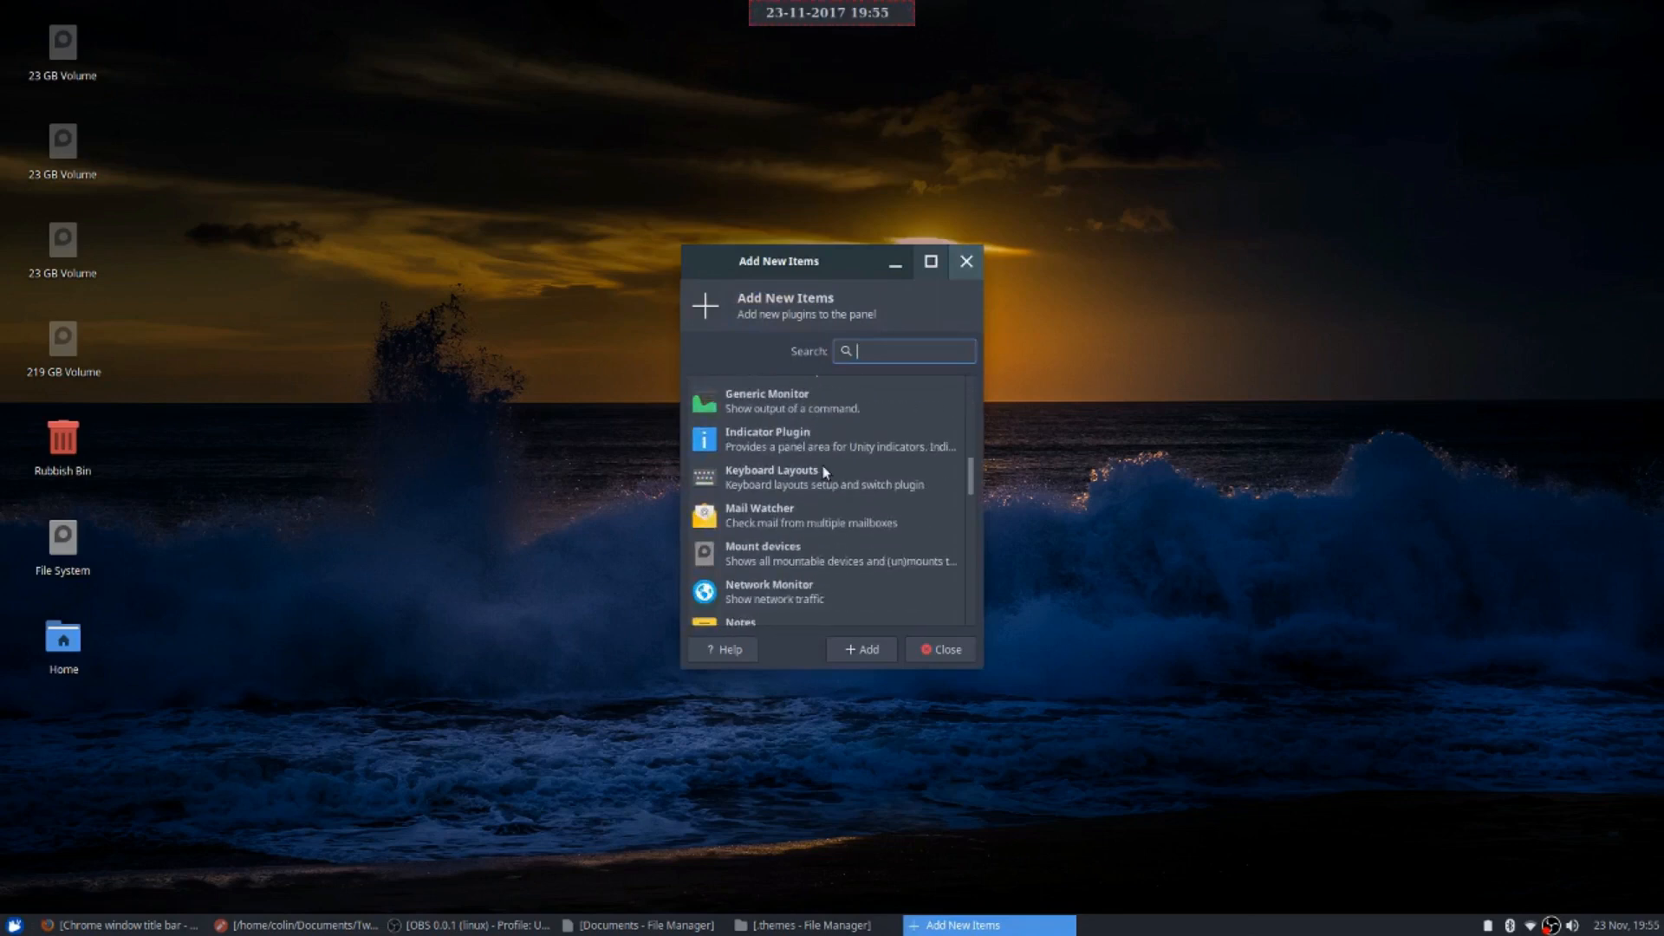
{"action": "scroll", "coordinate": [825, 472], "scroll_direction": "down", "scroll_amount": 10}
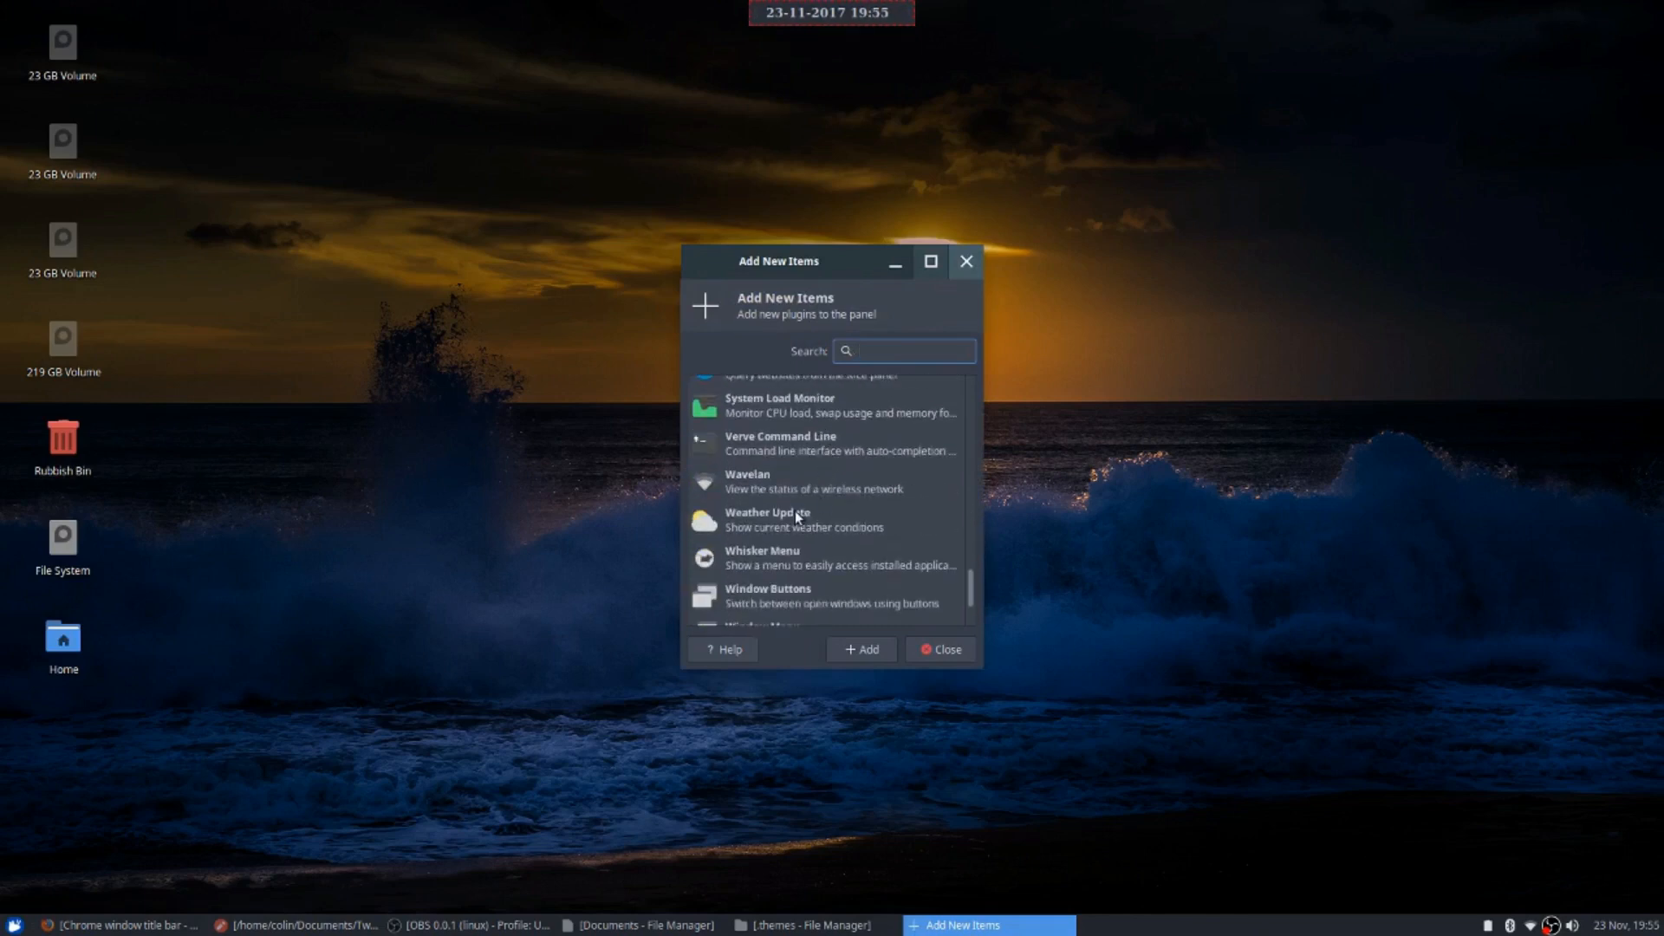
{"action": "left_click", "coordinate": [794, 511]}
{"action": "left_click", "coordinate": [862, 650]}
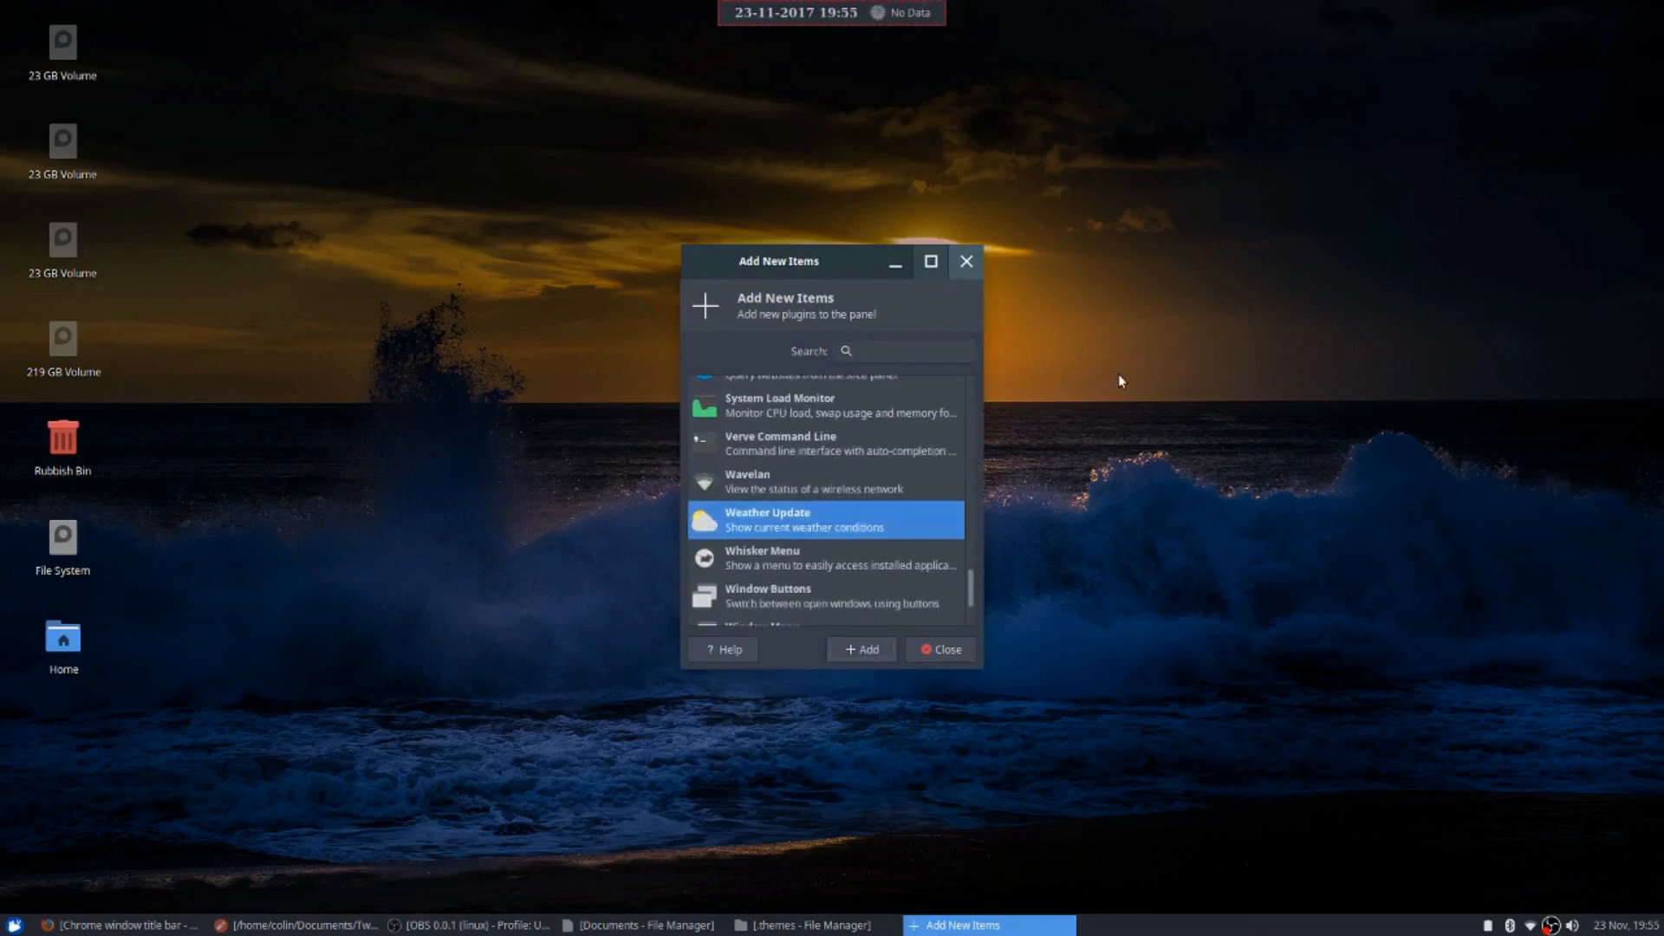
{"action": "left_click", "coordinate": [943, 650]}
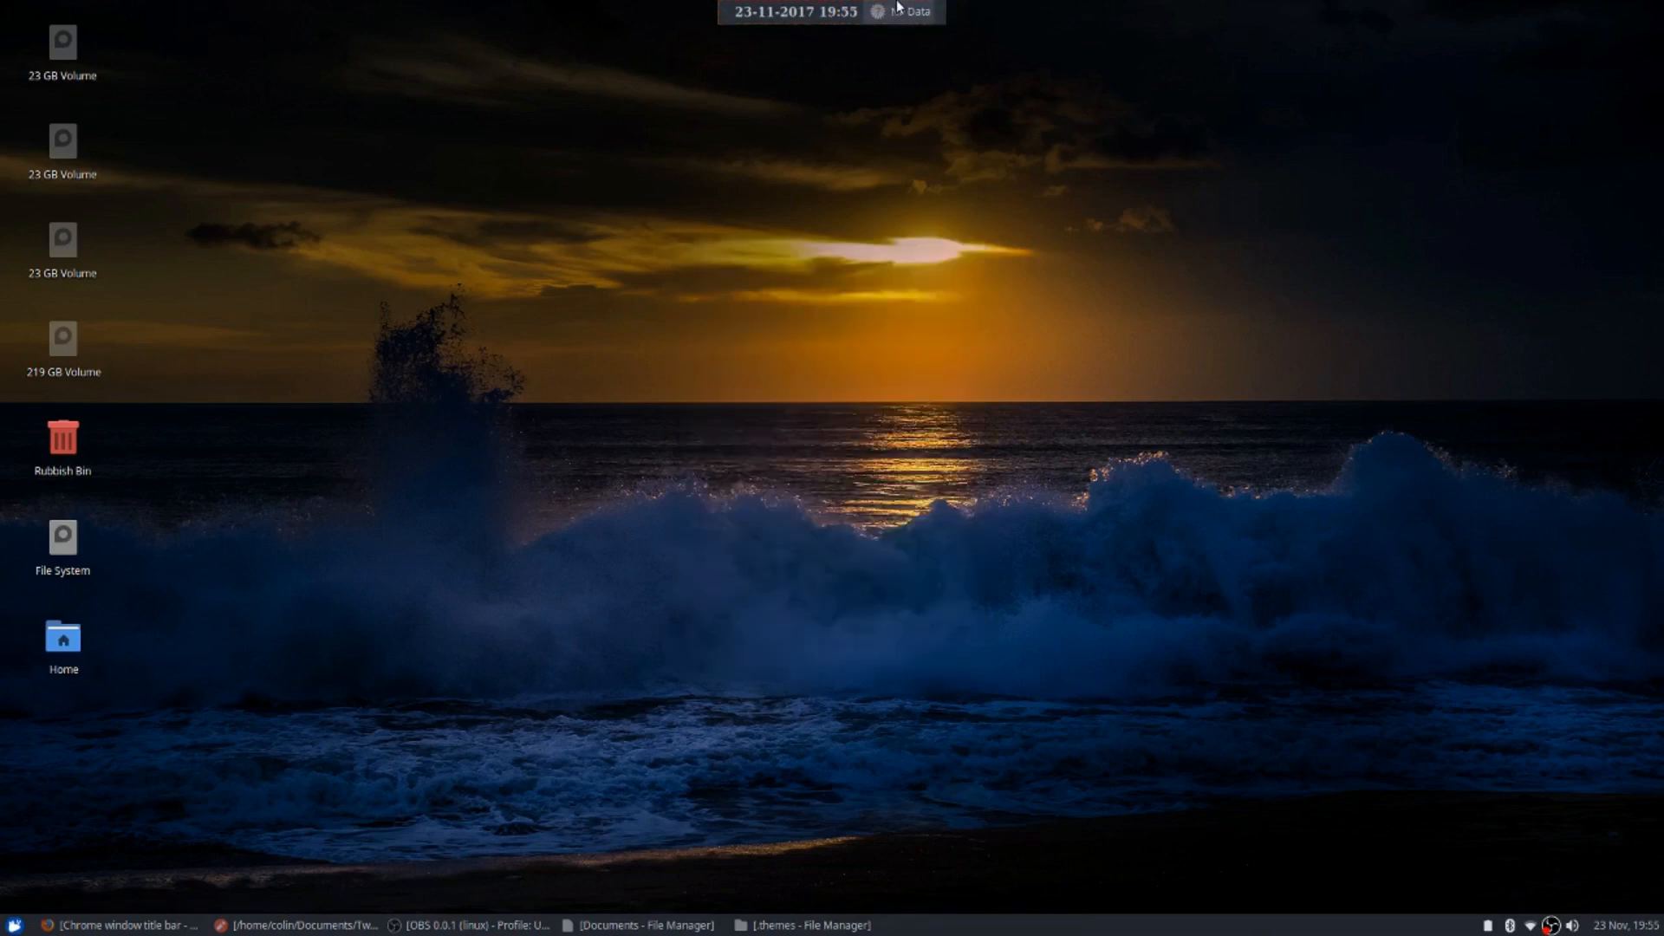
{"action": "left_click", "coordinate": [906, 14]}
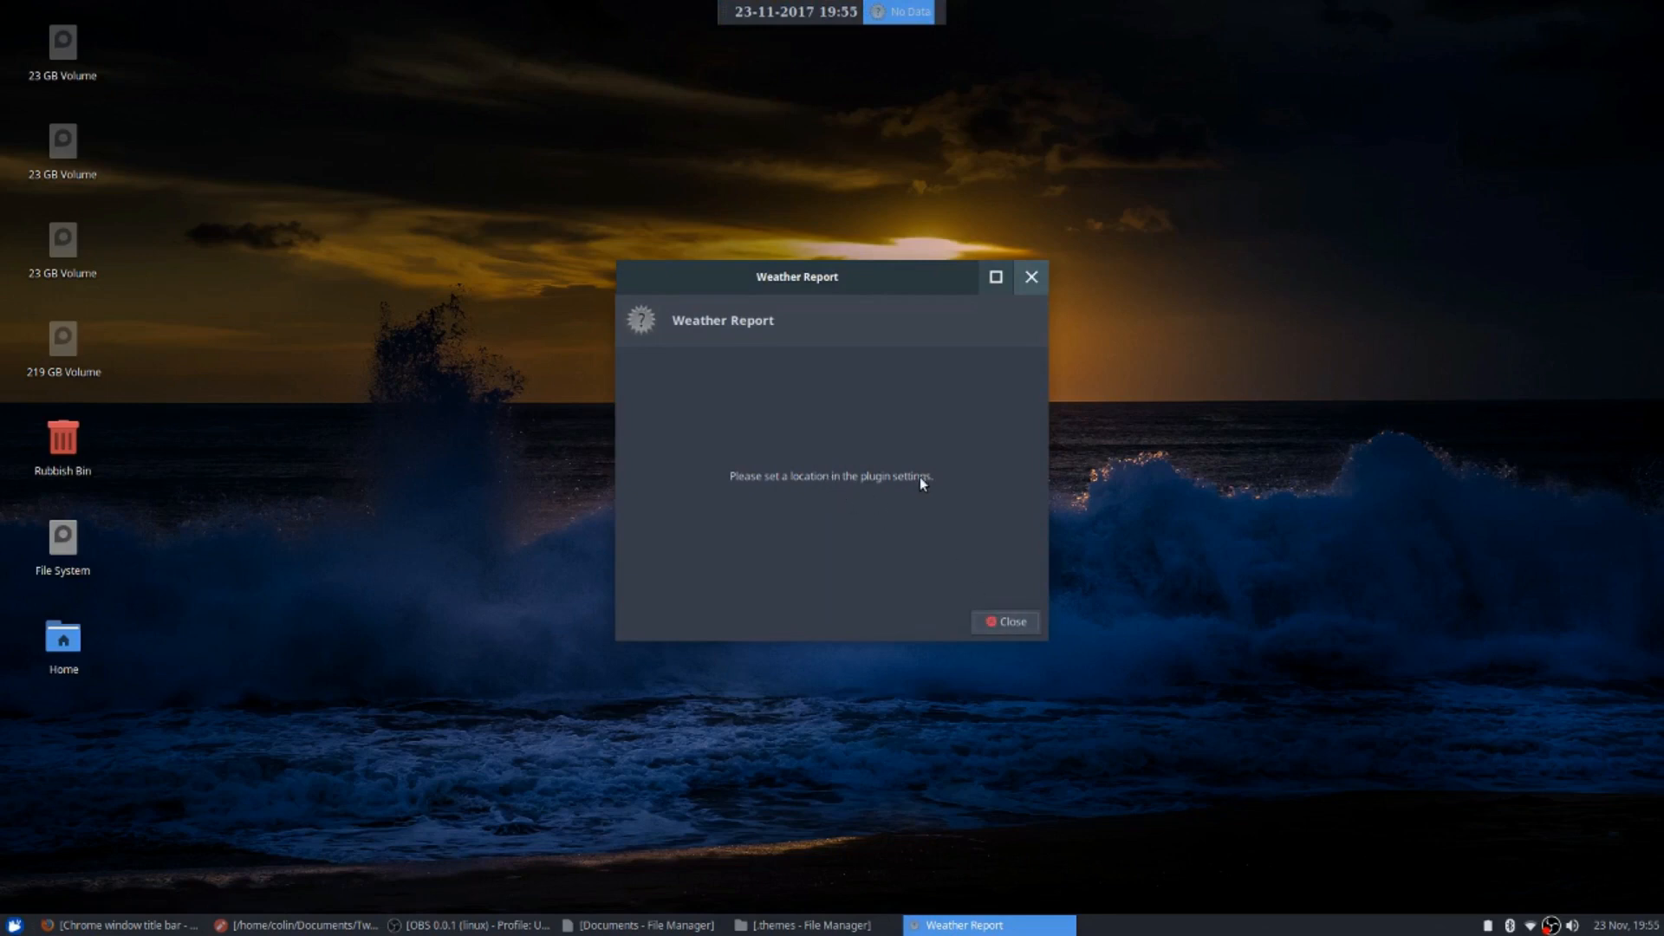
Close the weather report and set the Weather Update item's location to Perth, Western Australia, found by searching for "perth"
{"action": "left_click", "coordinate": [999, 624]}
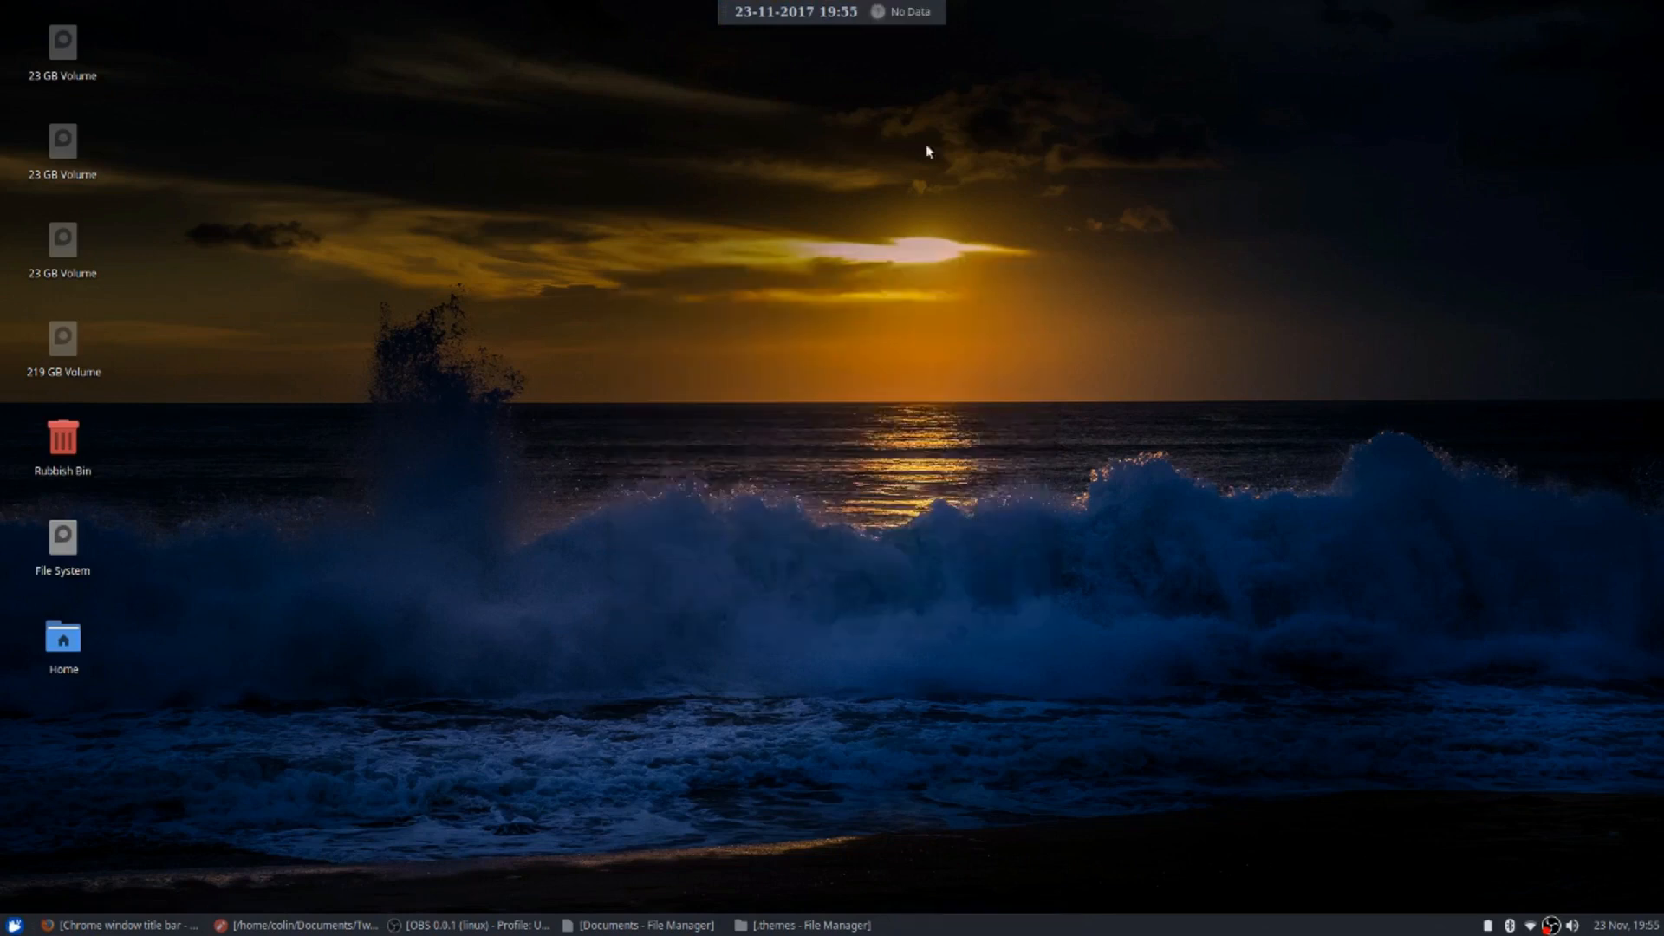
{"action": "right_click", "coordinate": [904, 11]}
{"action": "mouse_move", "coordinate": [959, 198]}
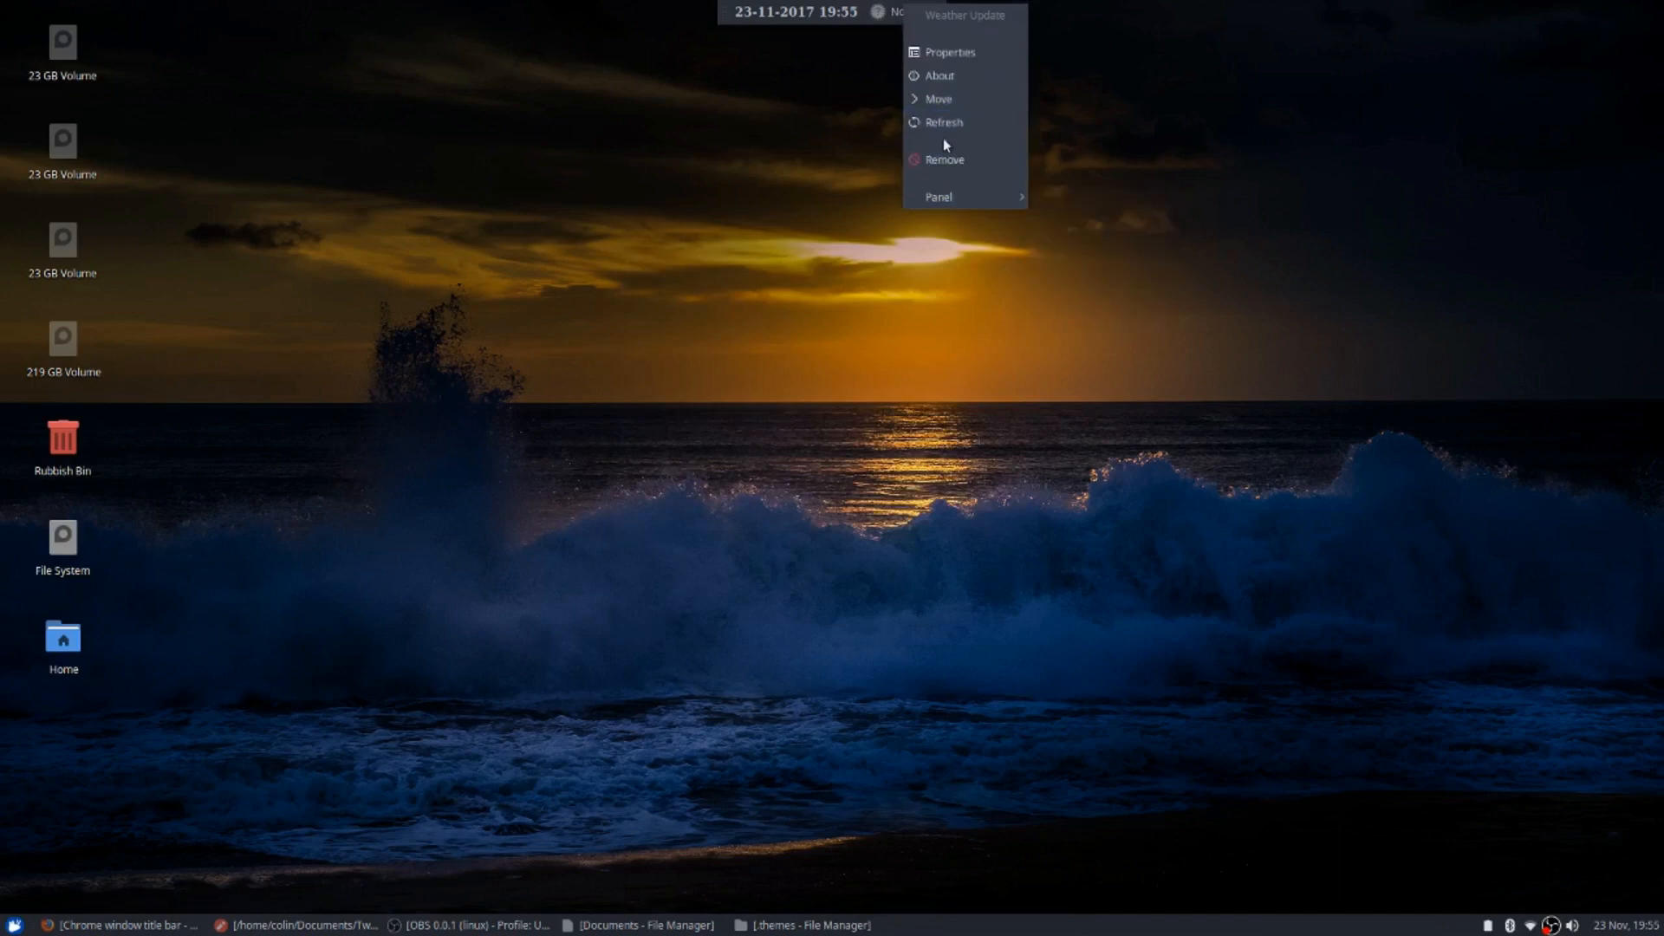
{"action": "left_click", "coordinate": [947, 58]}
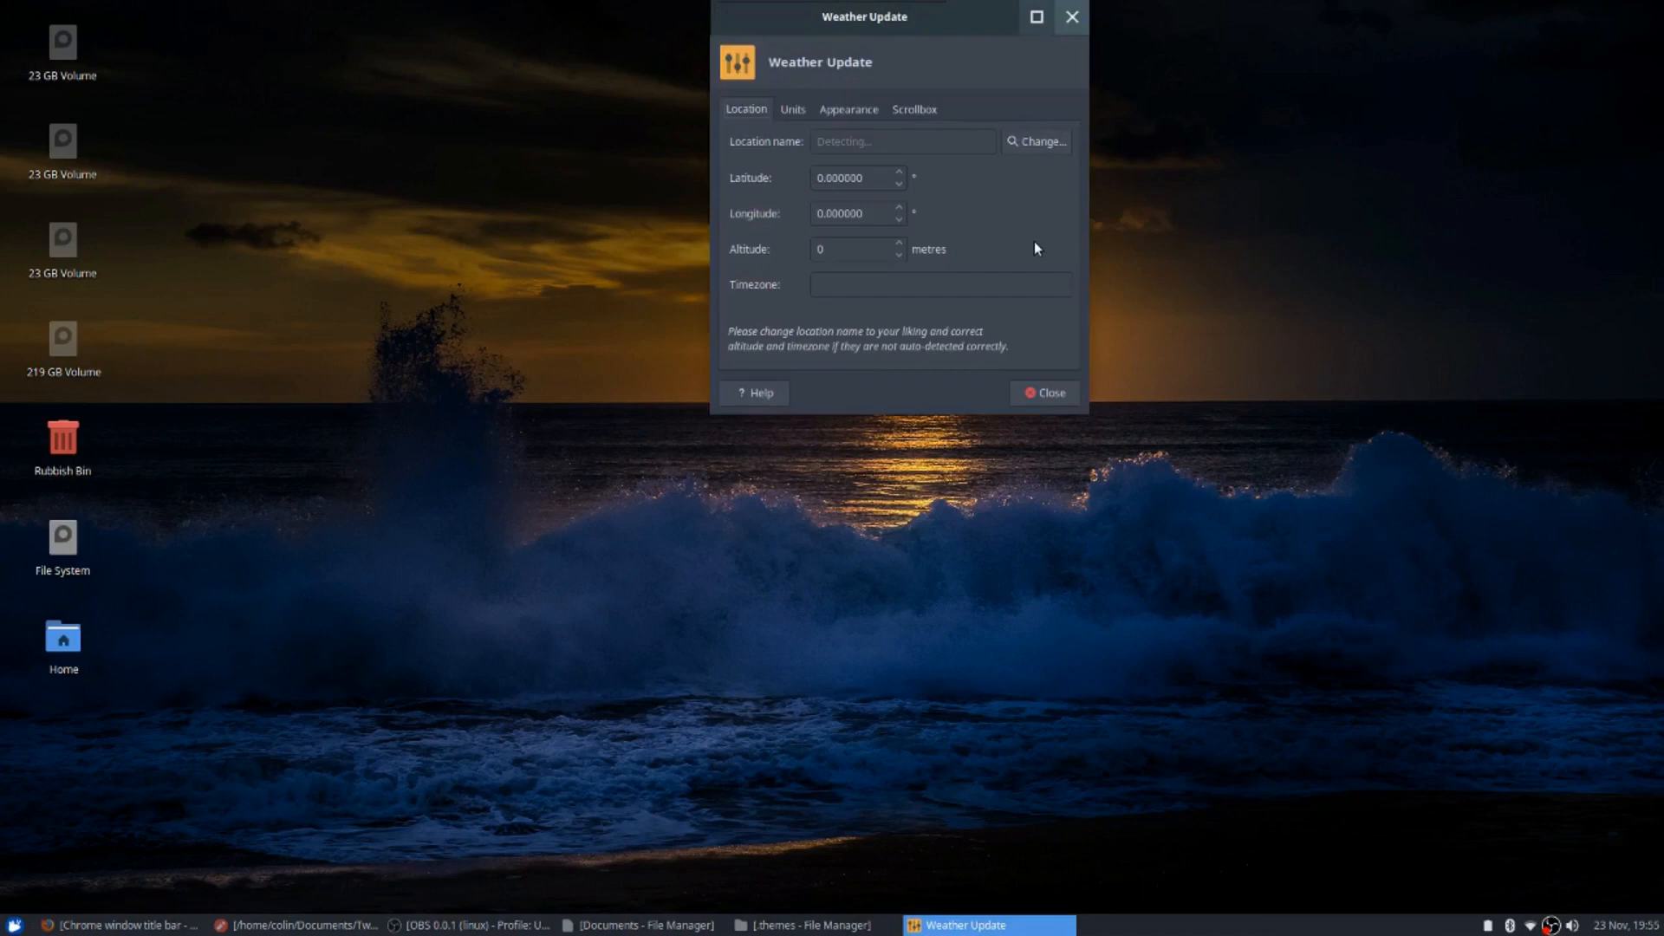
{"action": "left_click", "coordinate": [1010, 144]}
{"action": "type", "text": "perth"}
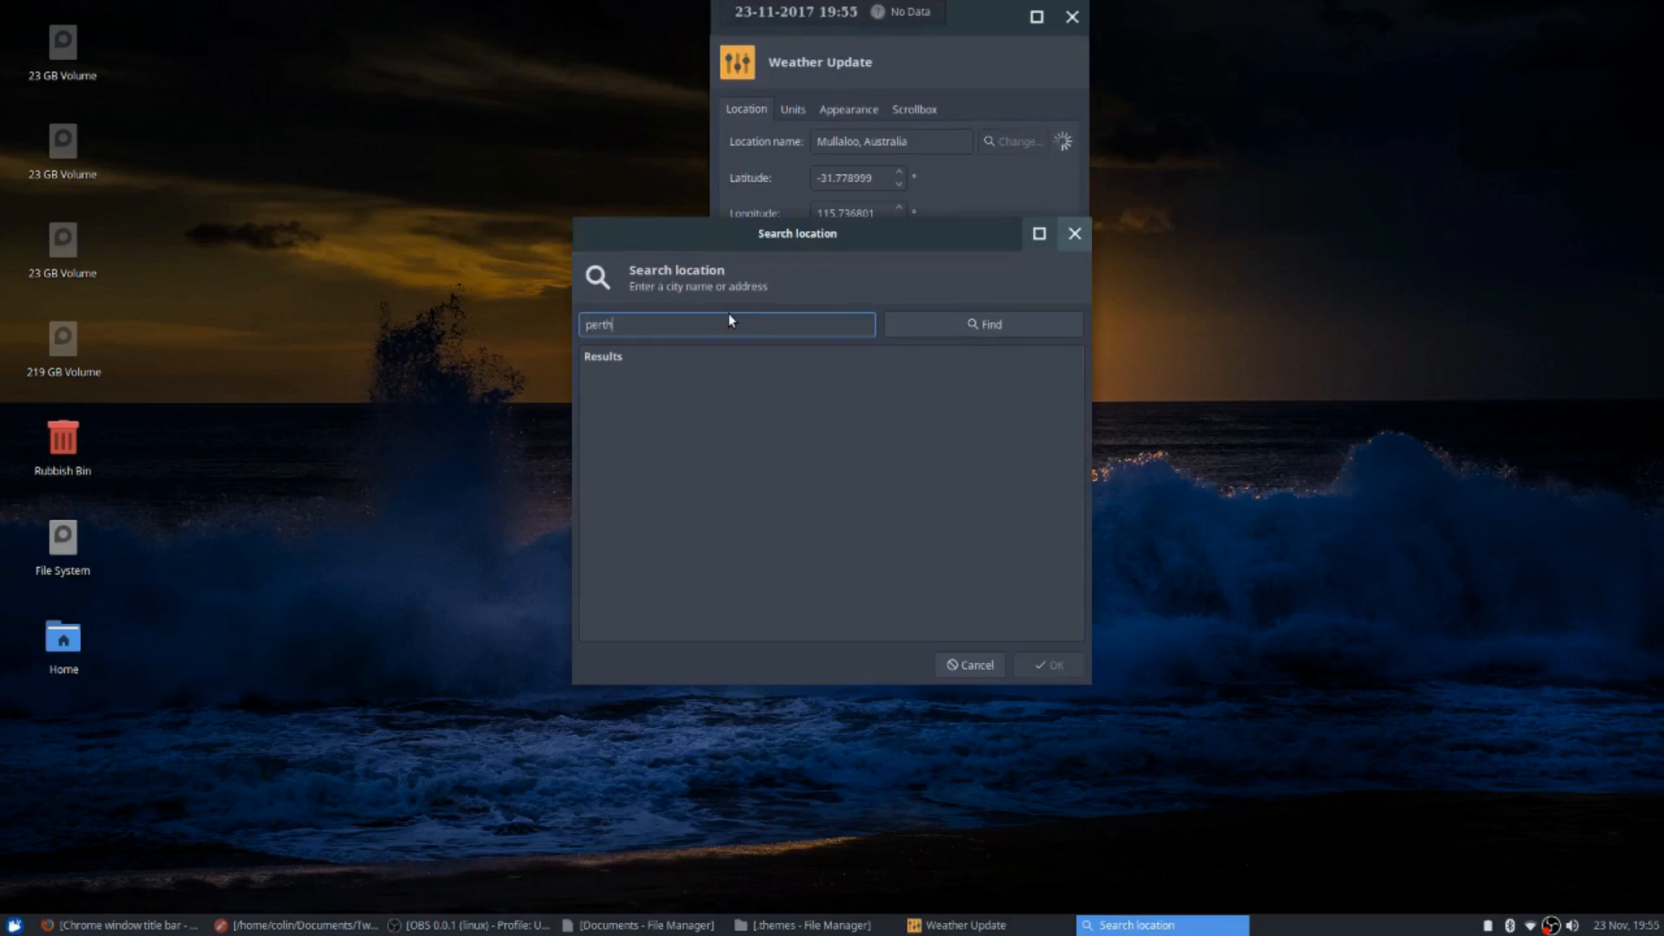
{"action": "left_click", "coordinate": [951, 334]}
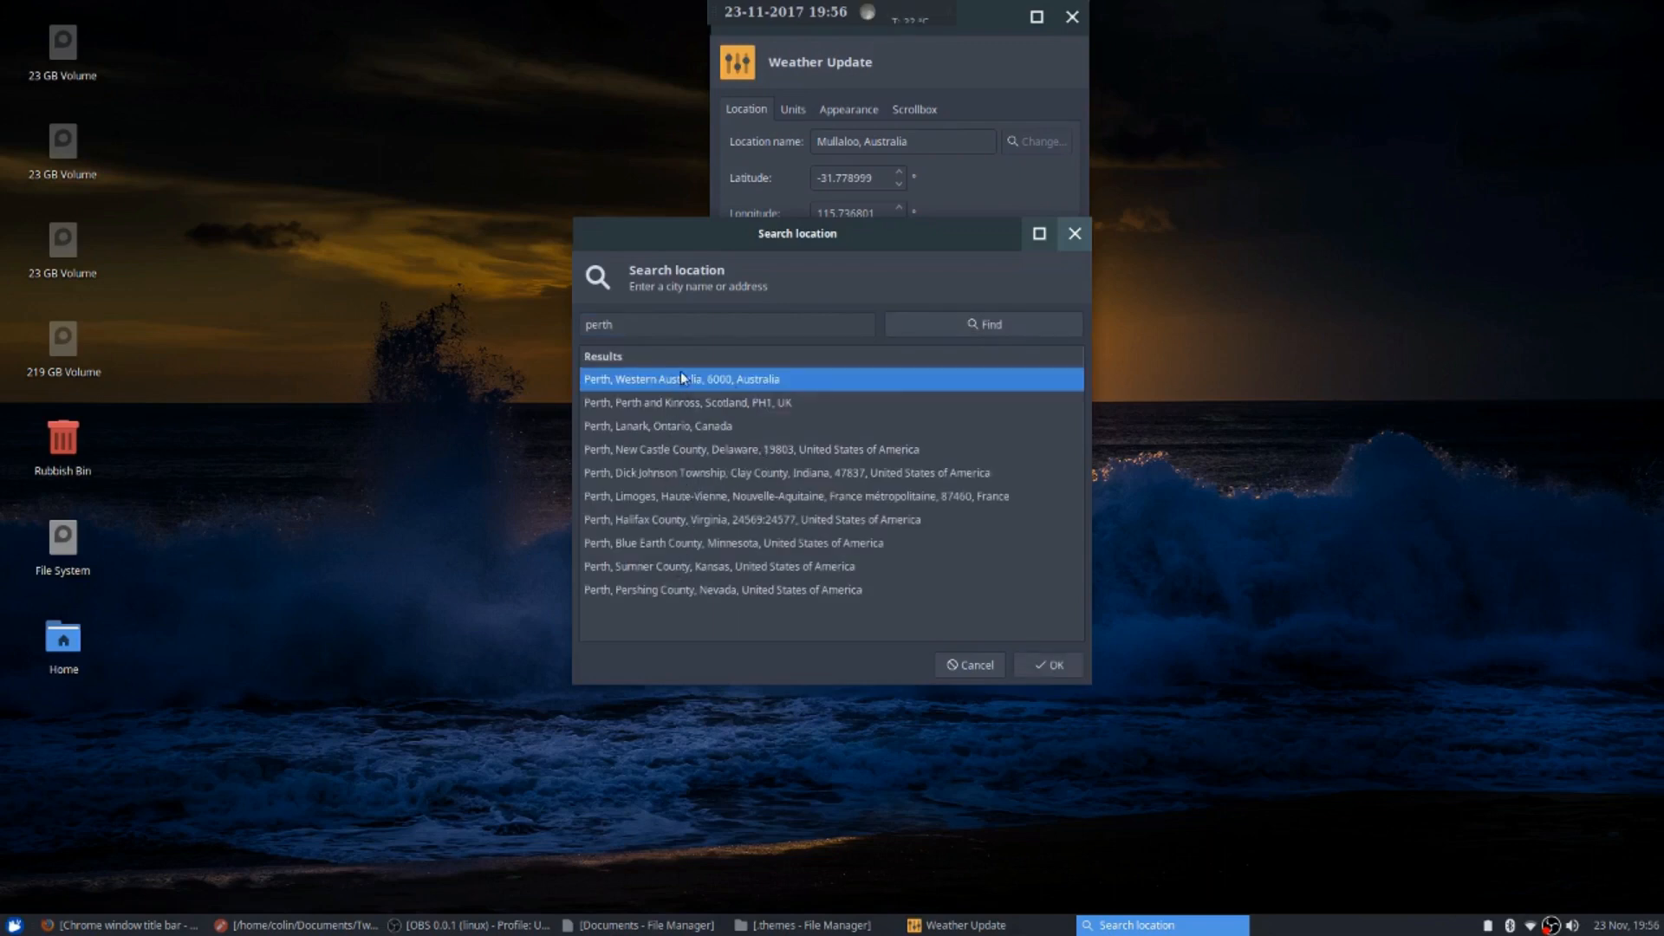
{"action": "left_click", "coordinate": [1029, 665]}
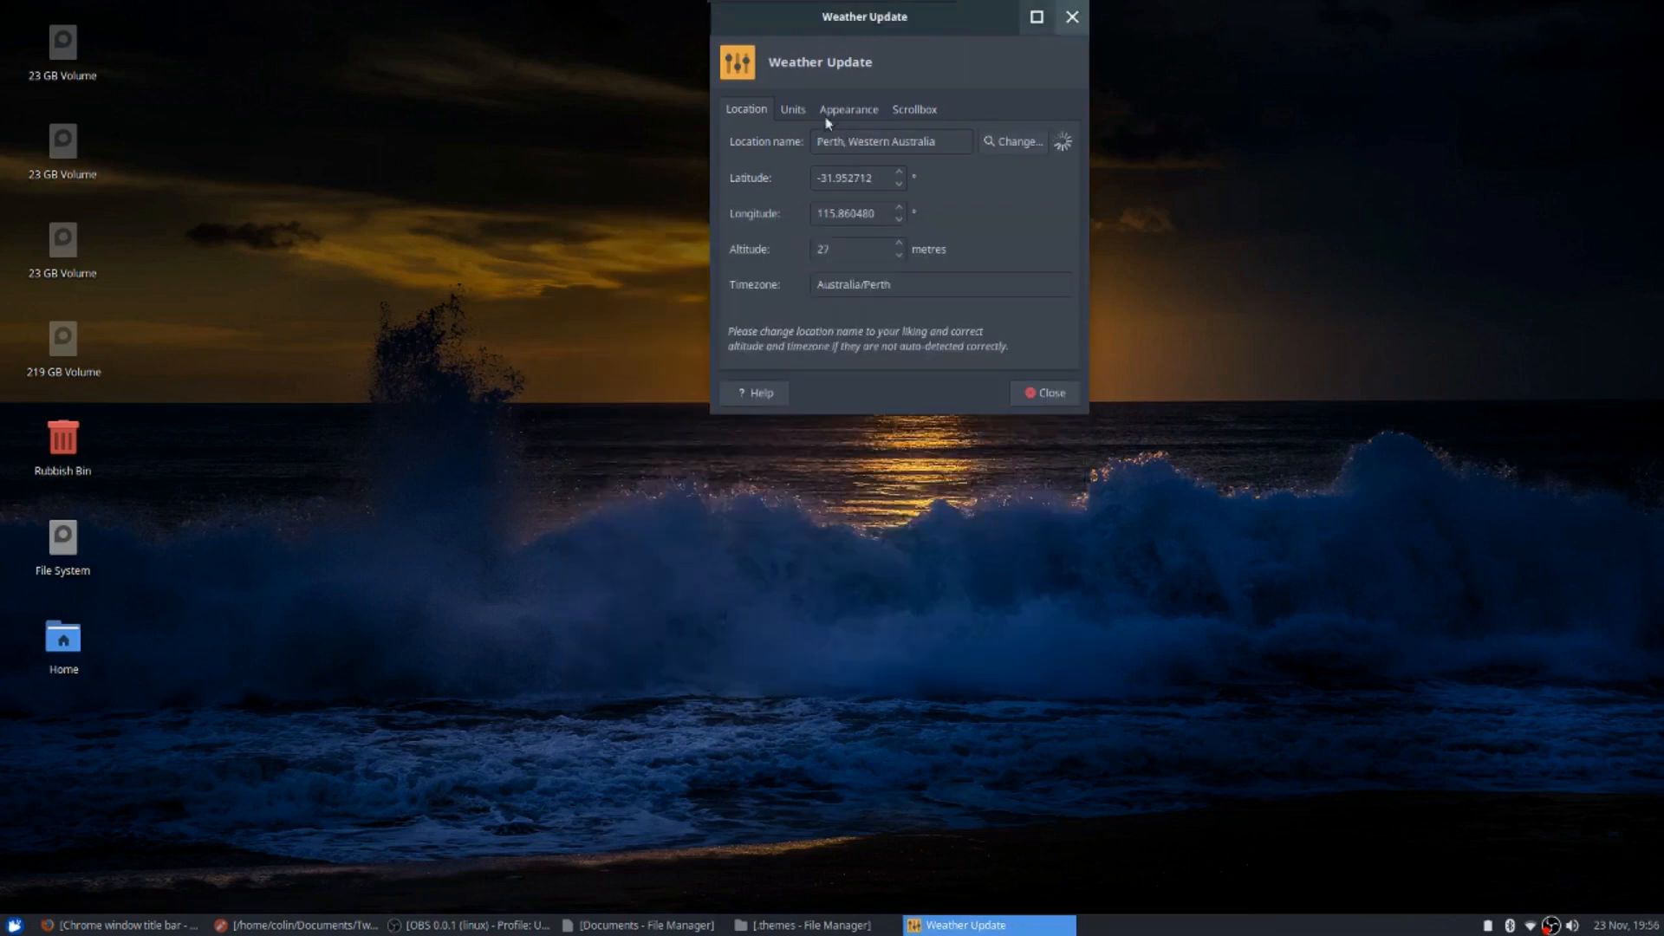
Look through the Weather Update units and appearance settings, close them and view the weather summary on the top panel
{"action": "left_click", "coordinate": [794, 112]}
{"action": "left_click", "coordinate": [922, 144]}
{"action": "left_click", "coordinate": [925, 138]}
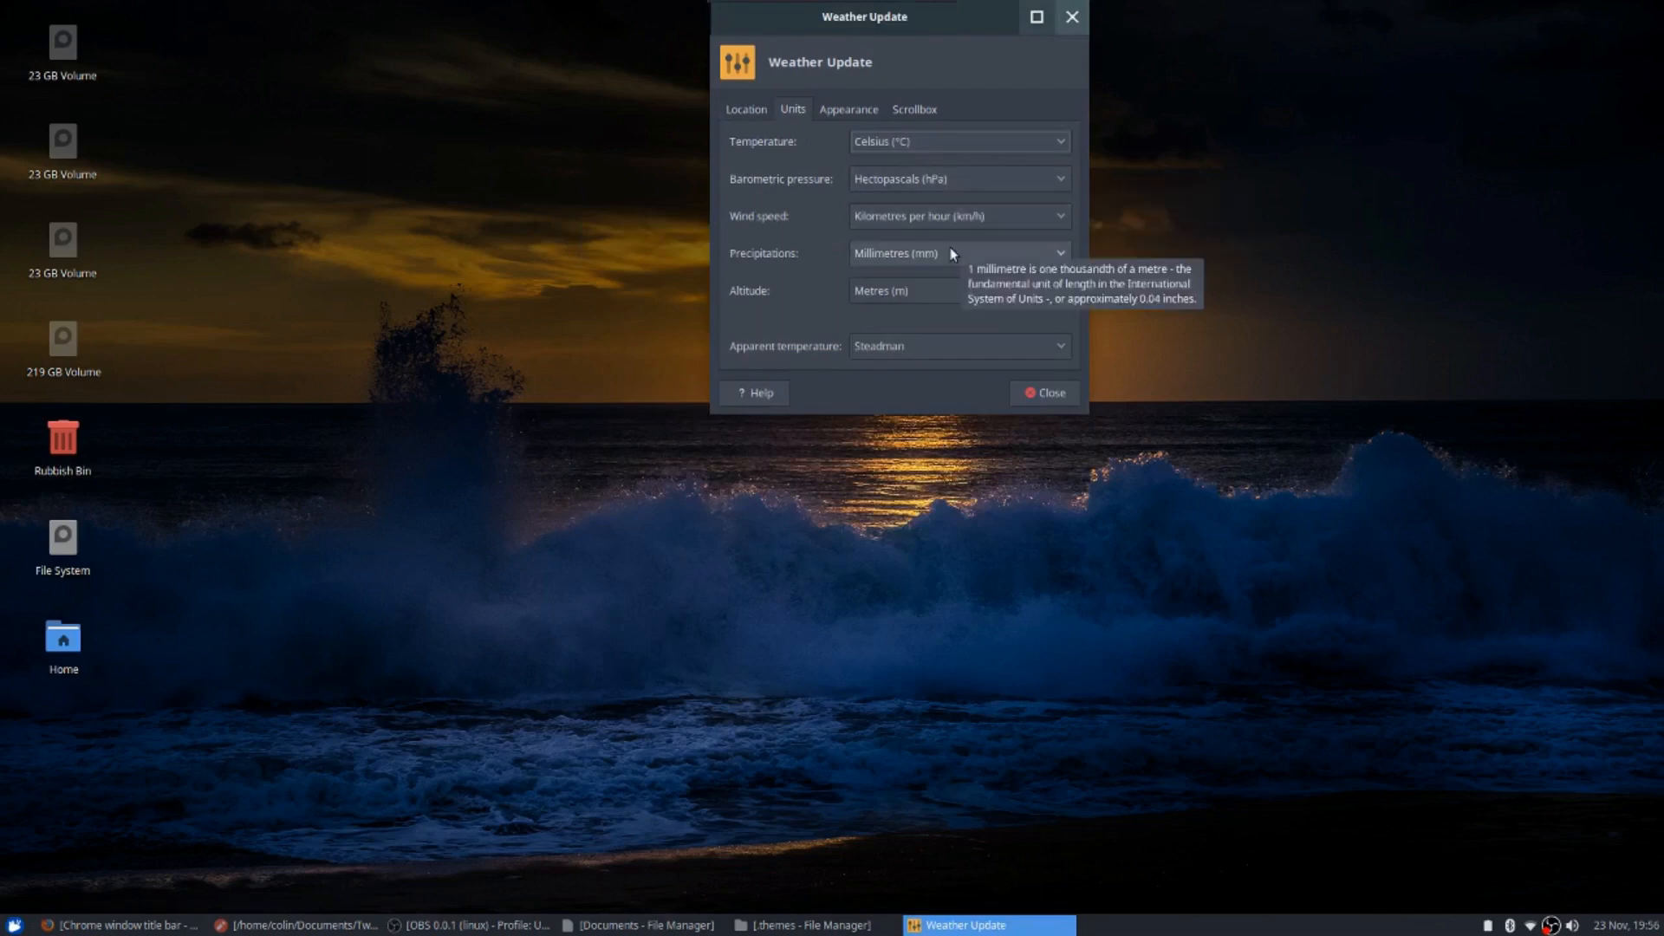
{"action": "left_click", "coordinate": [861, 111]}
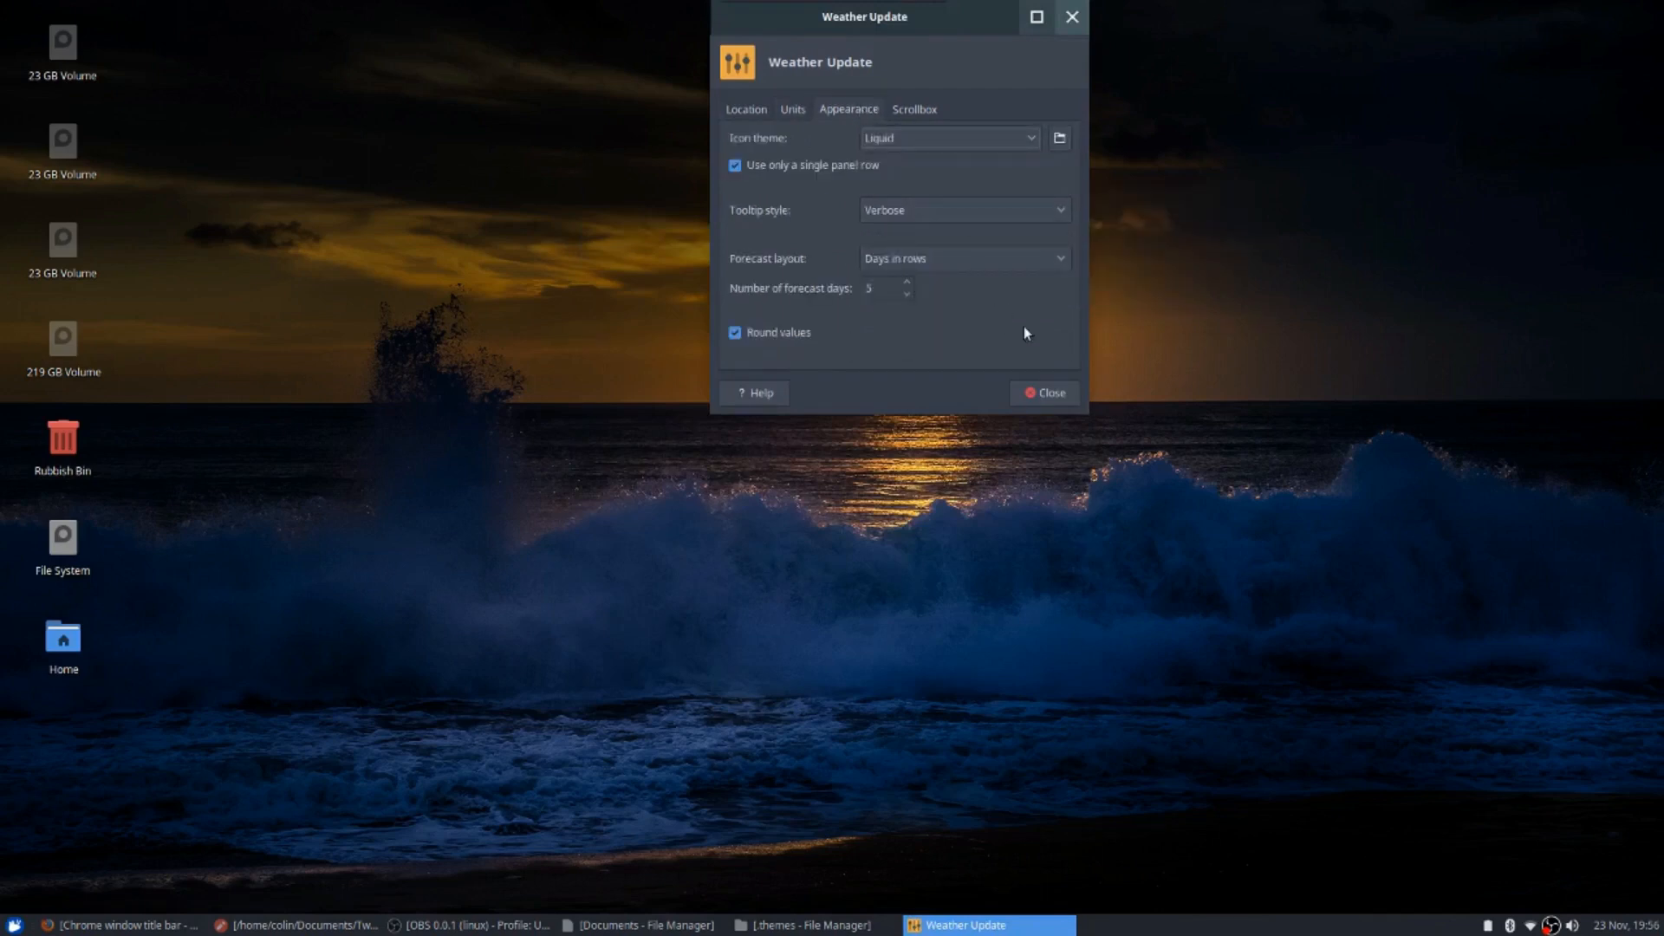
{"action": "left_click", "coordinate": [1048, 393]}
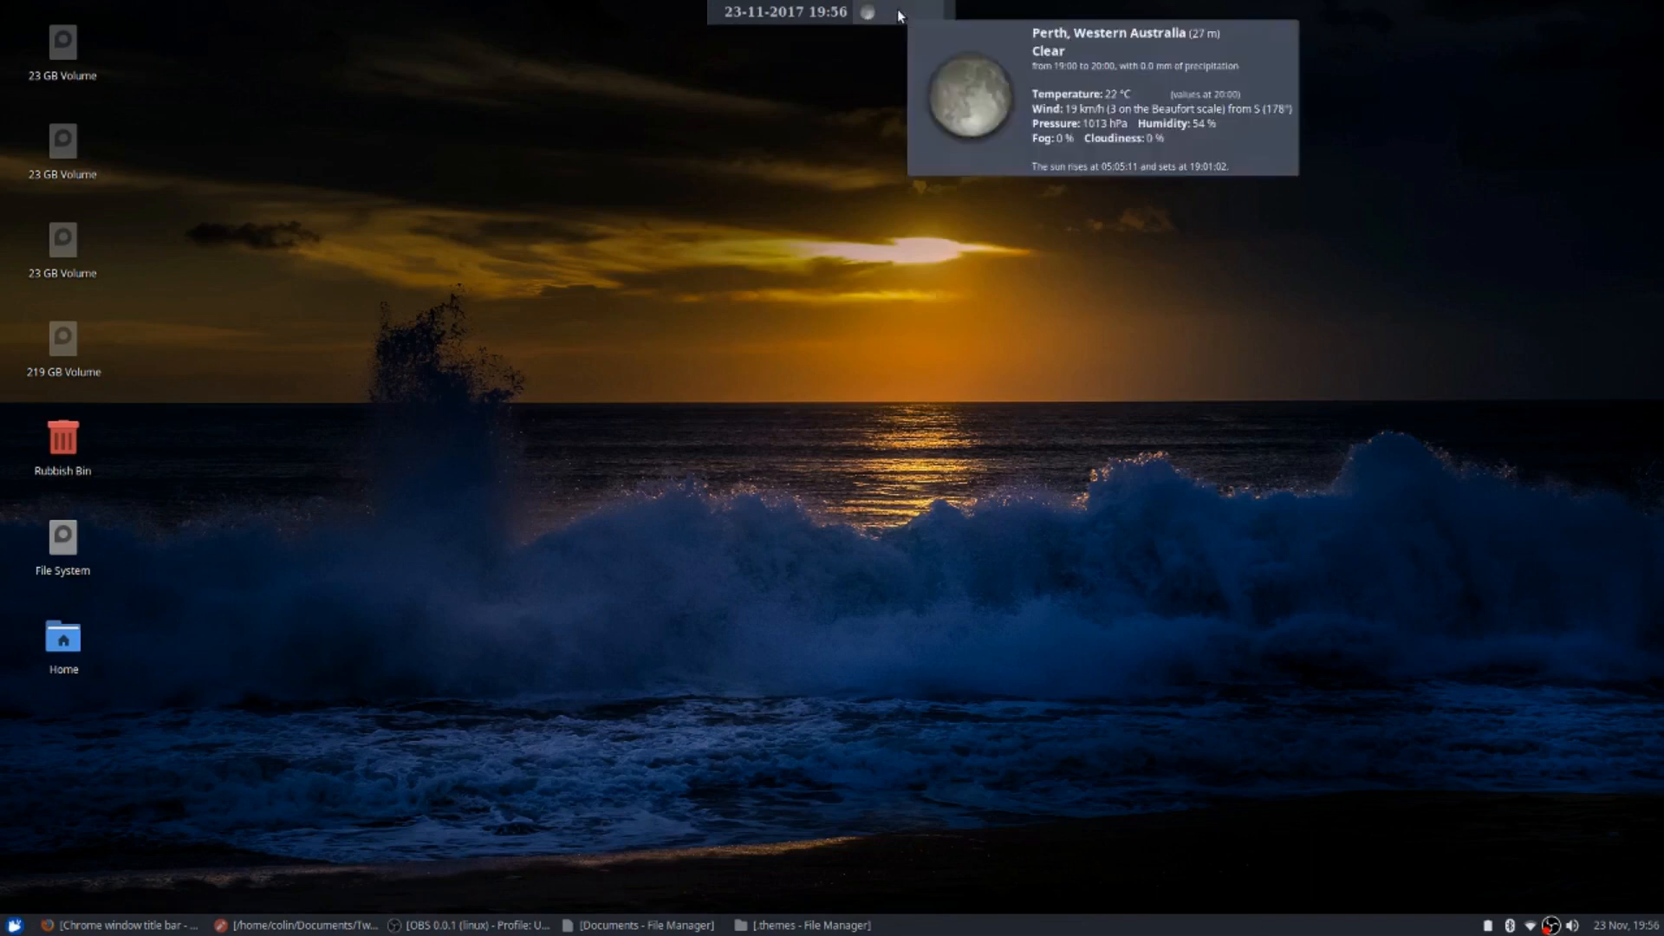
{"action": "mouse_move", "coordinate": [908, 10]}
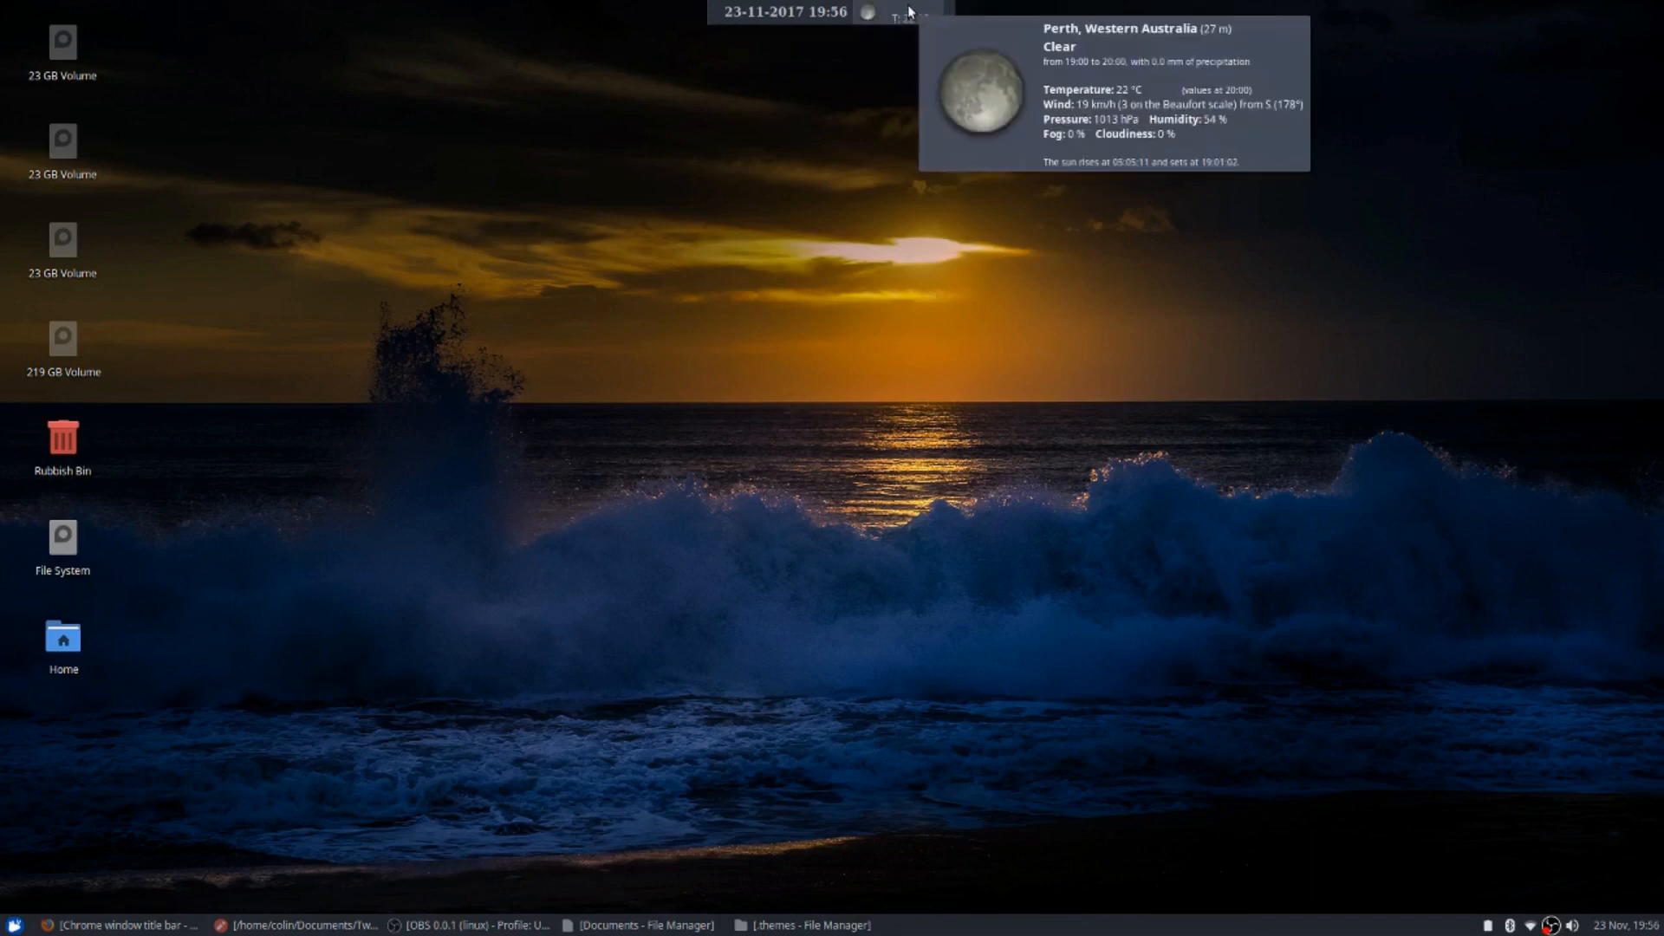
Test the top panel's auto-hide by opening and maximising the Home folder and revealing the panel, and close the folder
{"action": "double_click", "coordinate": [65, 633]}
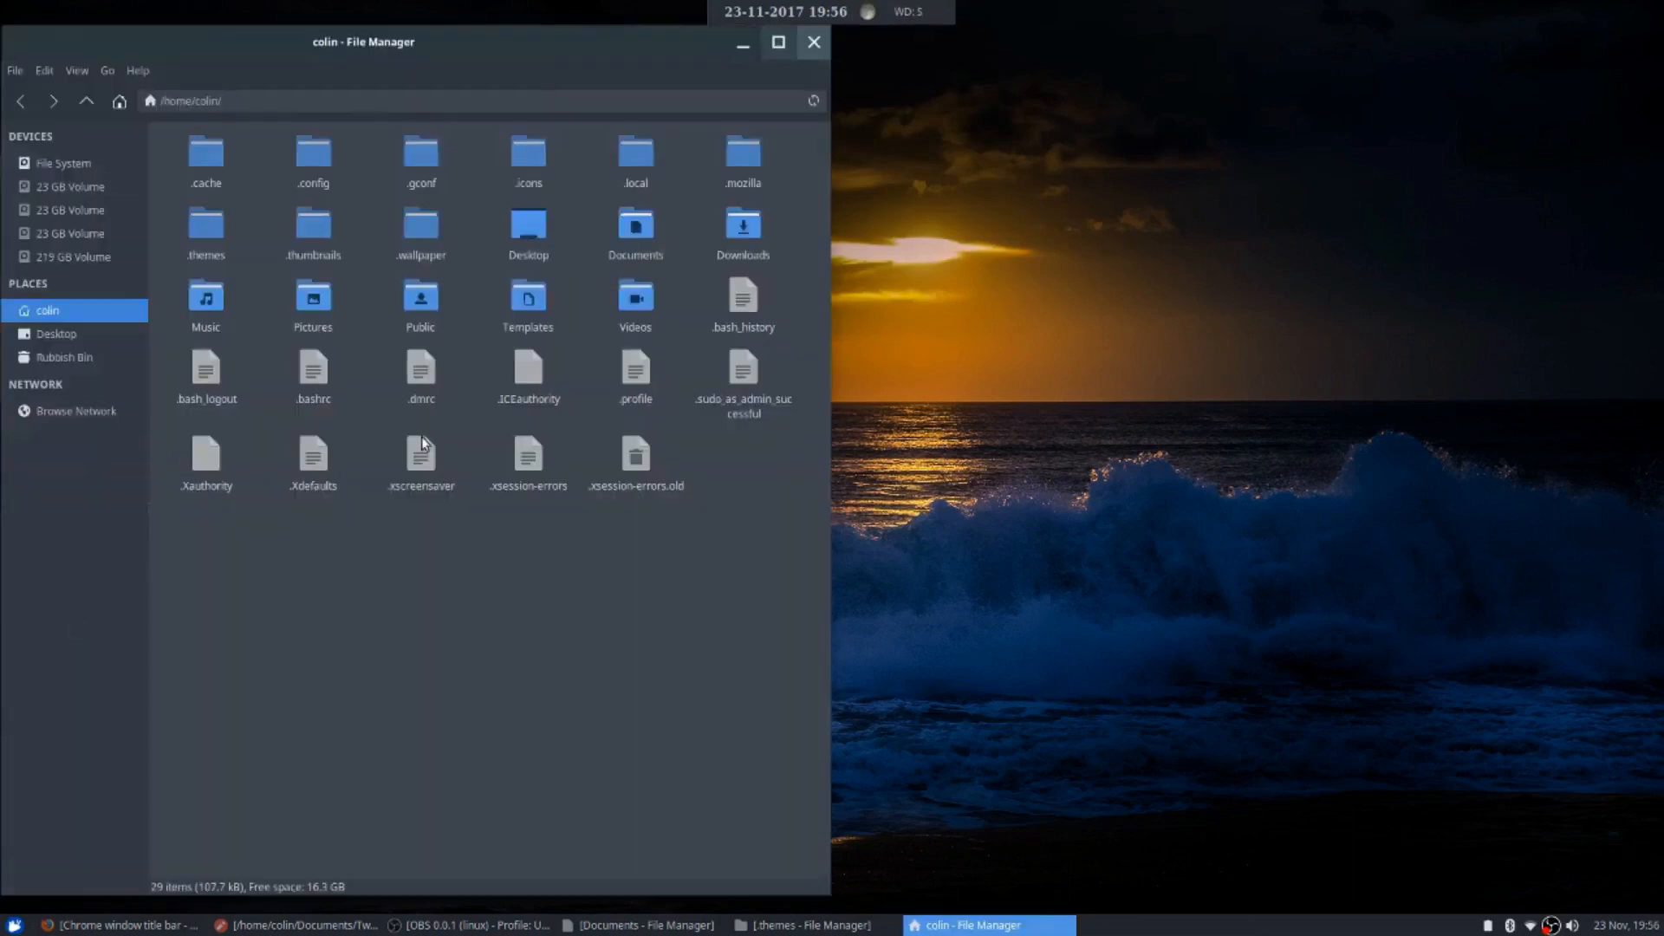
{"action": "double_click", "coordinate": [433, 45]}
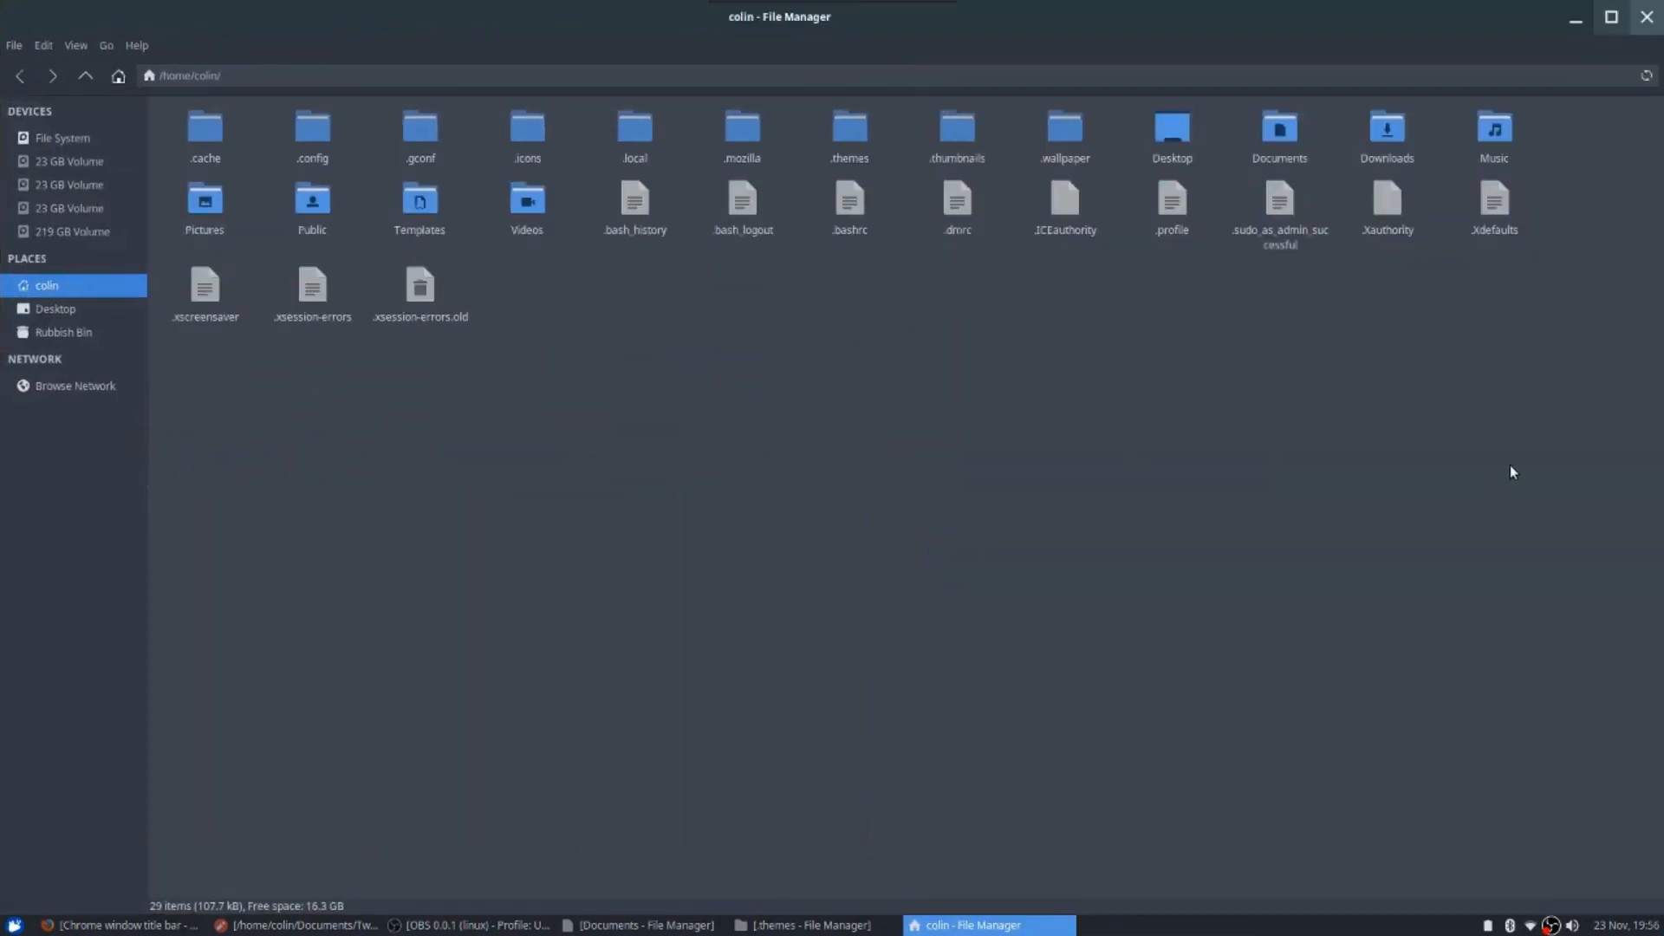
{"action": "mouse_move", "coordinate": [839, 7]}
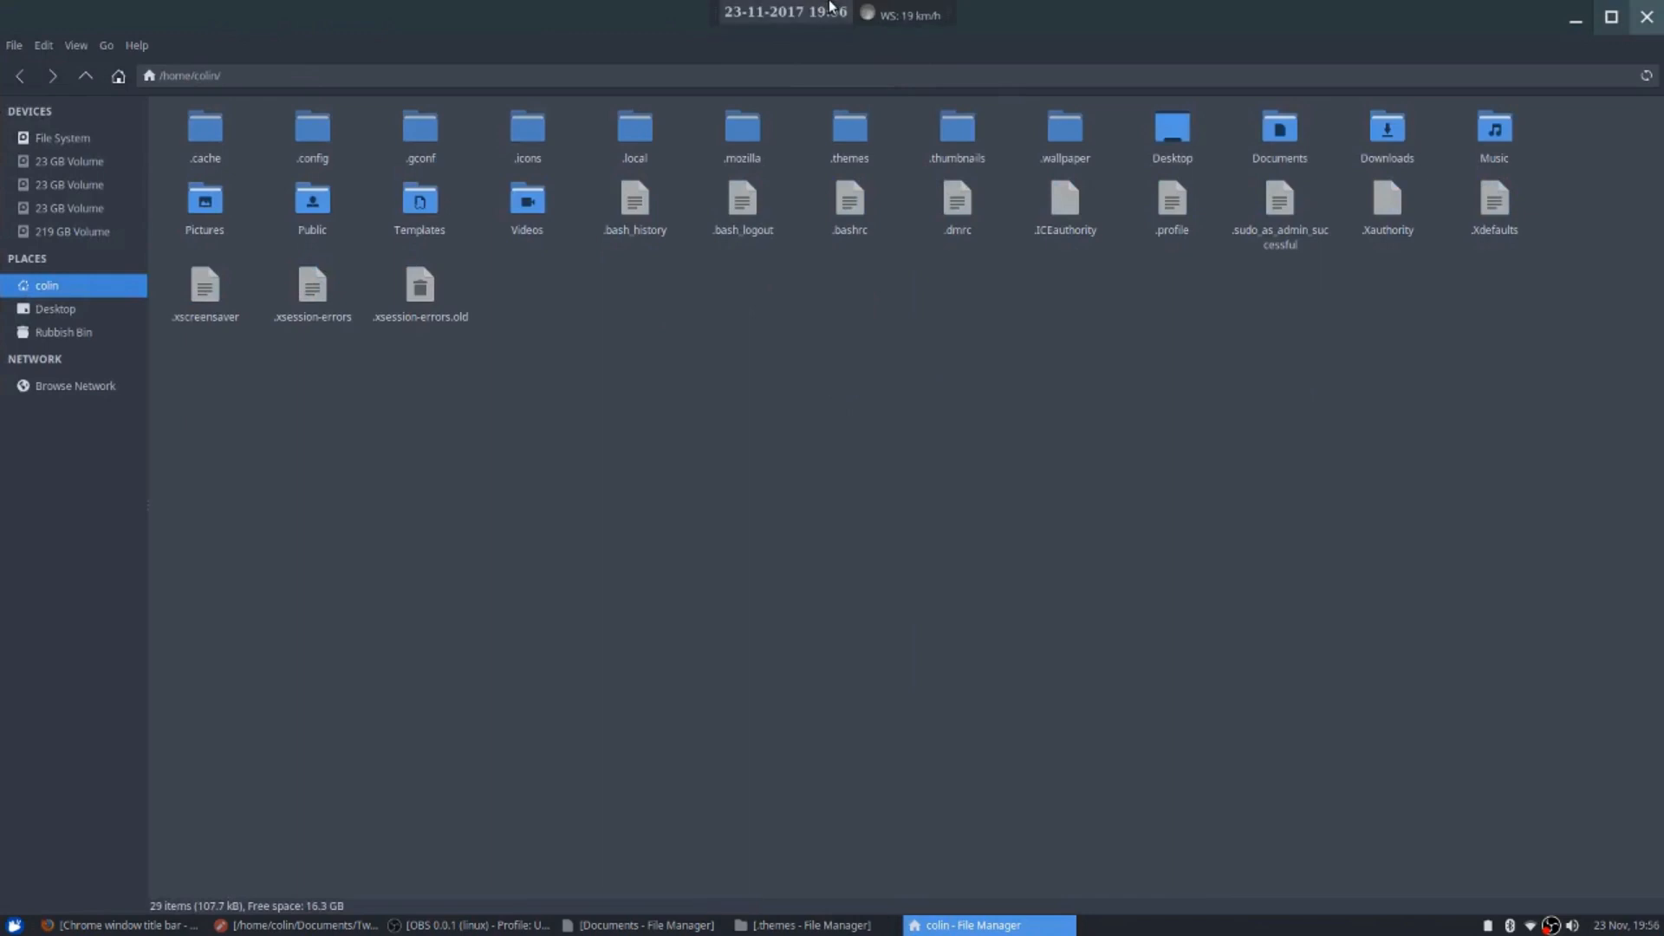
{"action": "double_click", "coordinate": [1114, 17]}
{"action": "left_click", "coordinate": [1249, 217]}
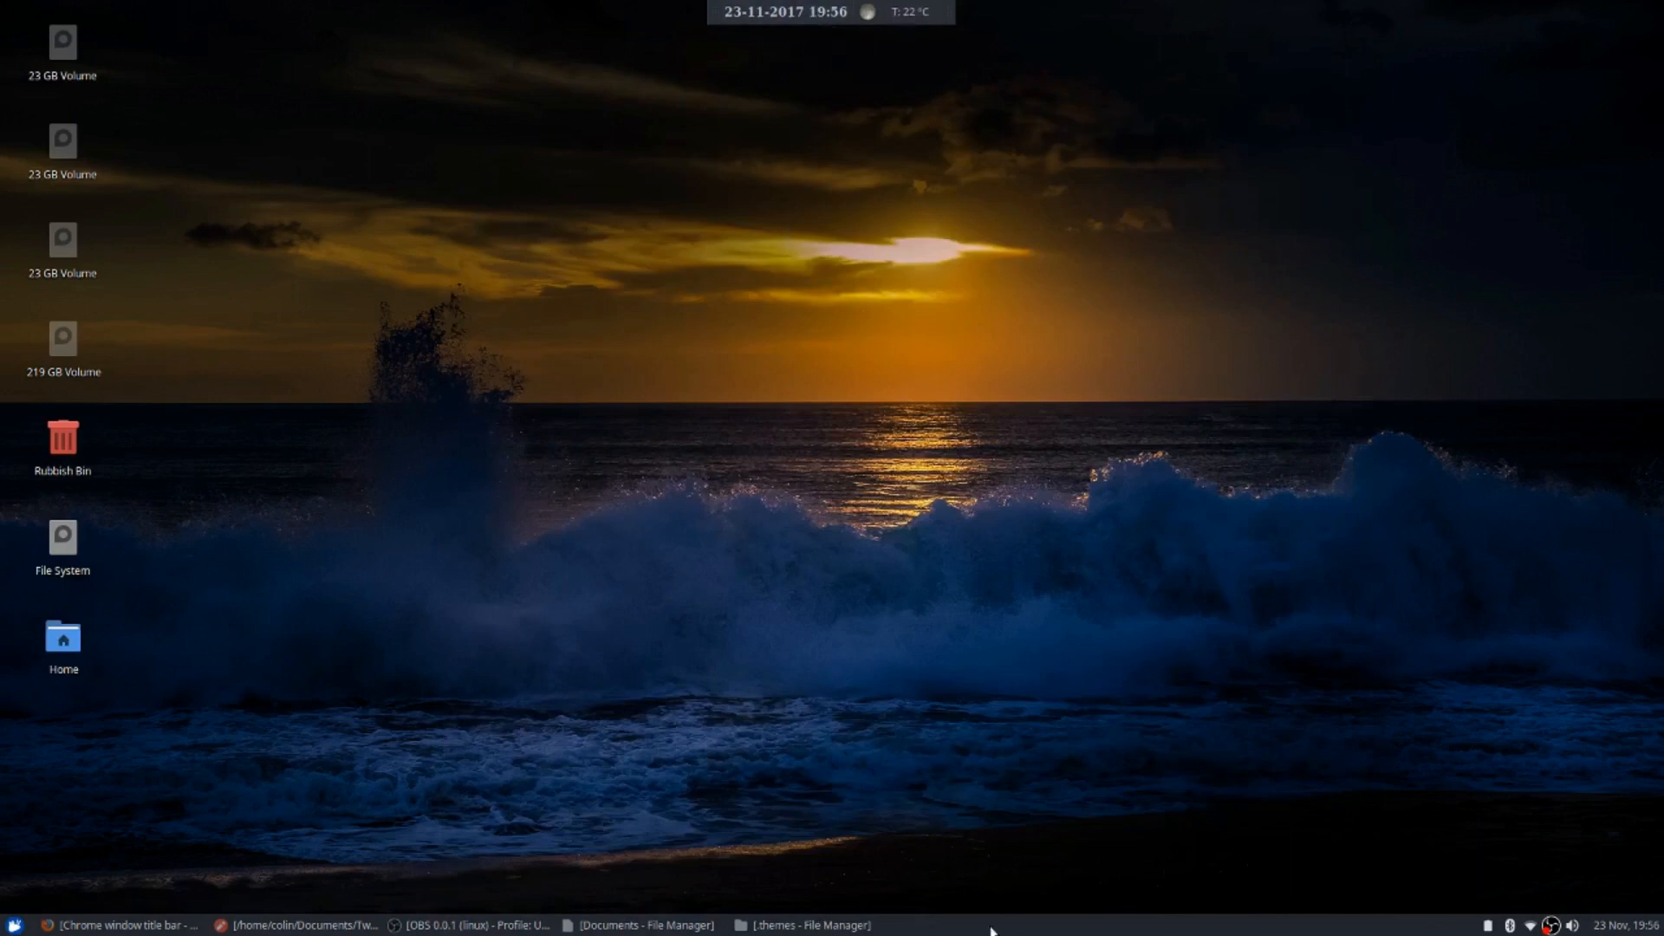
Add a third panel through the bottom panel's preferences and move it beside the 219 GB Volume icon on the desktop
{"action": "right_click", "coordinate": [972, 922]}
{"action": "mouse_move", "coordinate": [974, 917]}
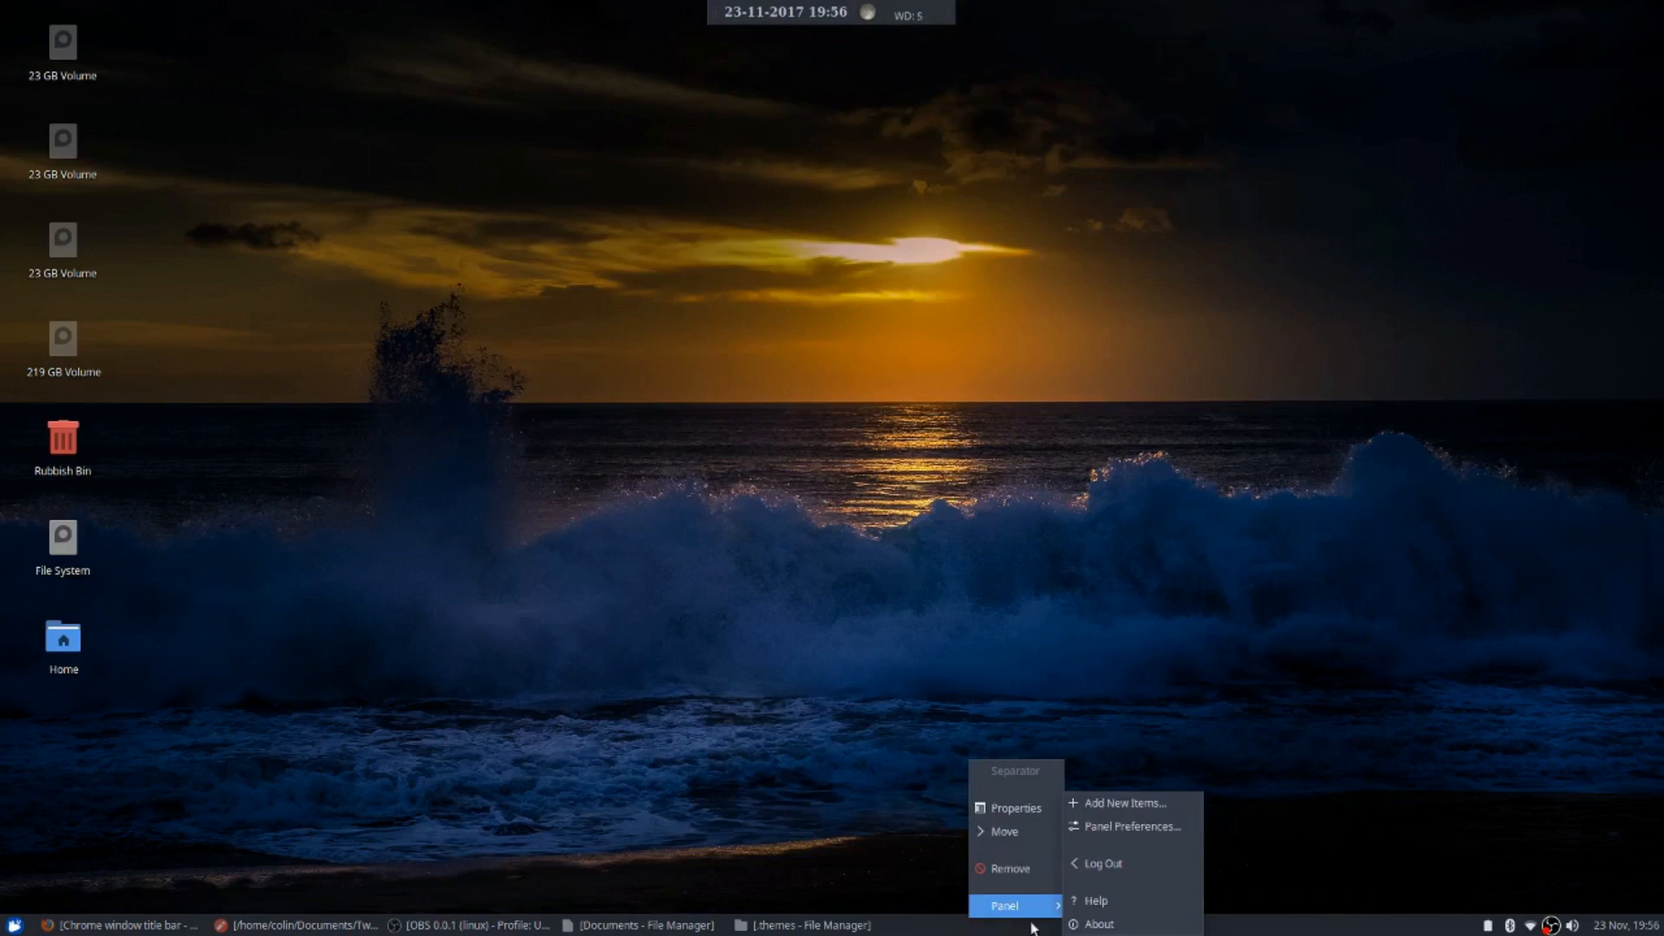
{"action": "left_click", "coordinate": [1118, 826]}
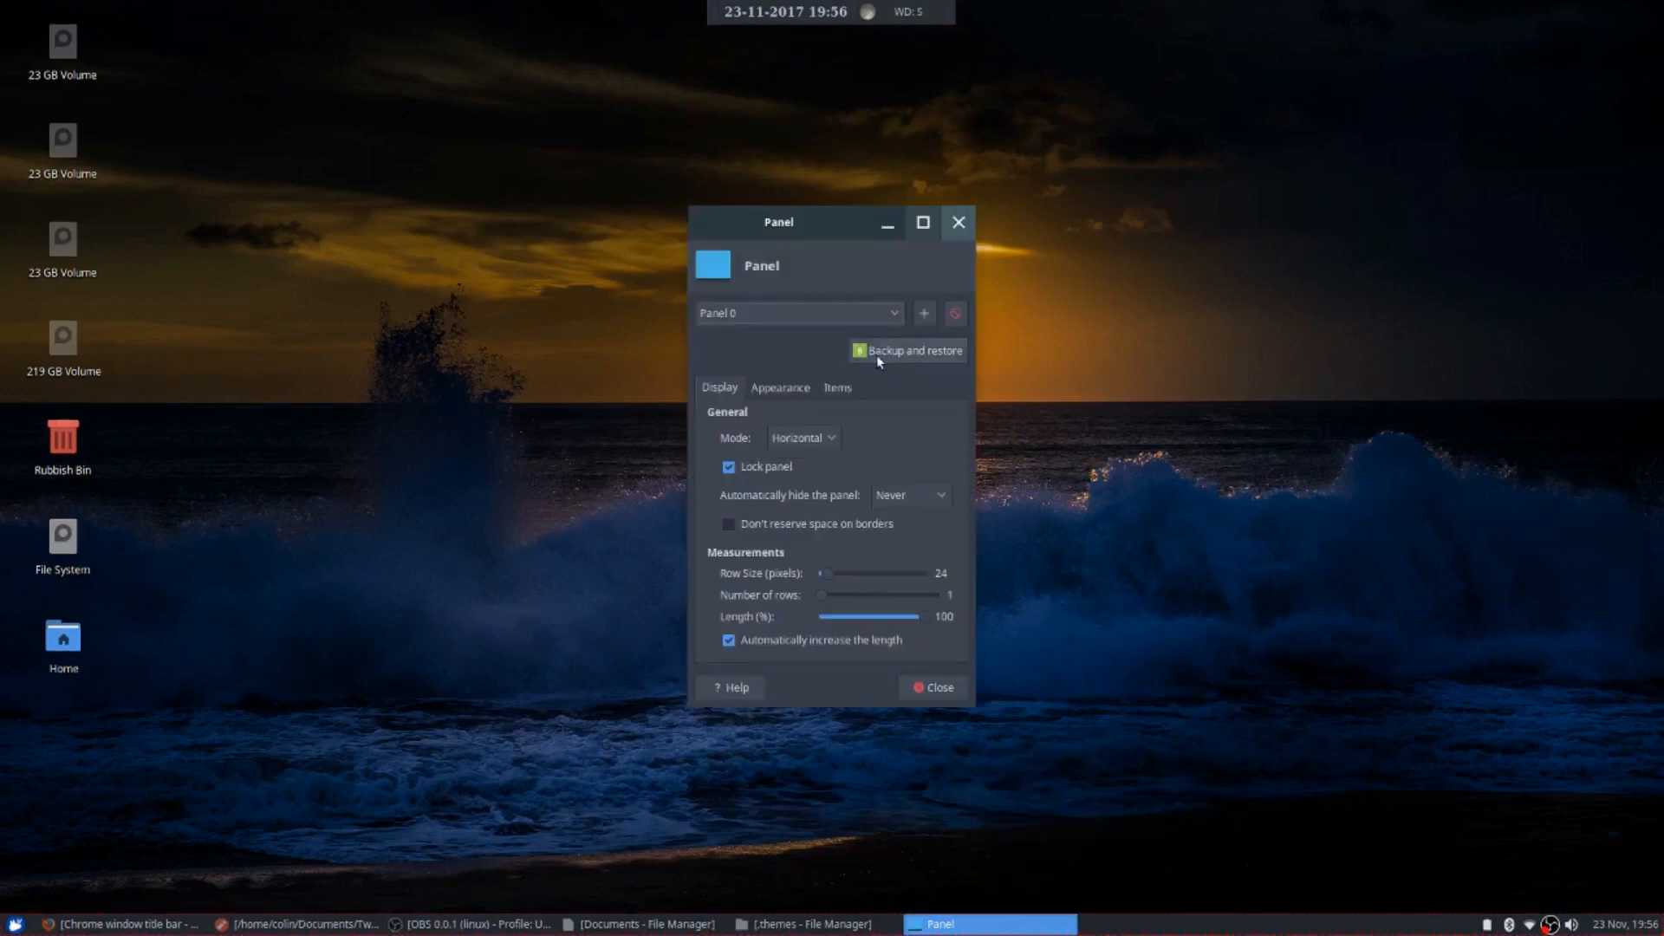
{"action": "left_click", "coordinate": [924, 313]}
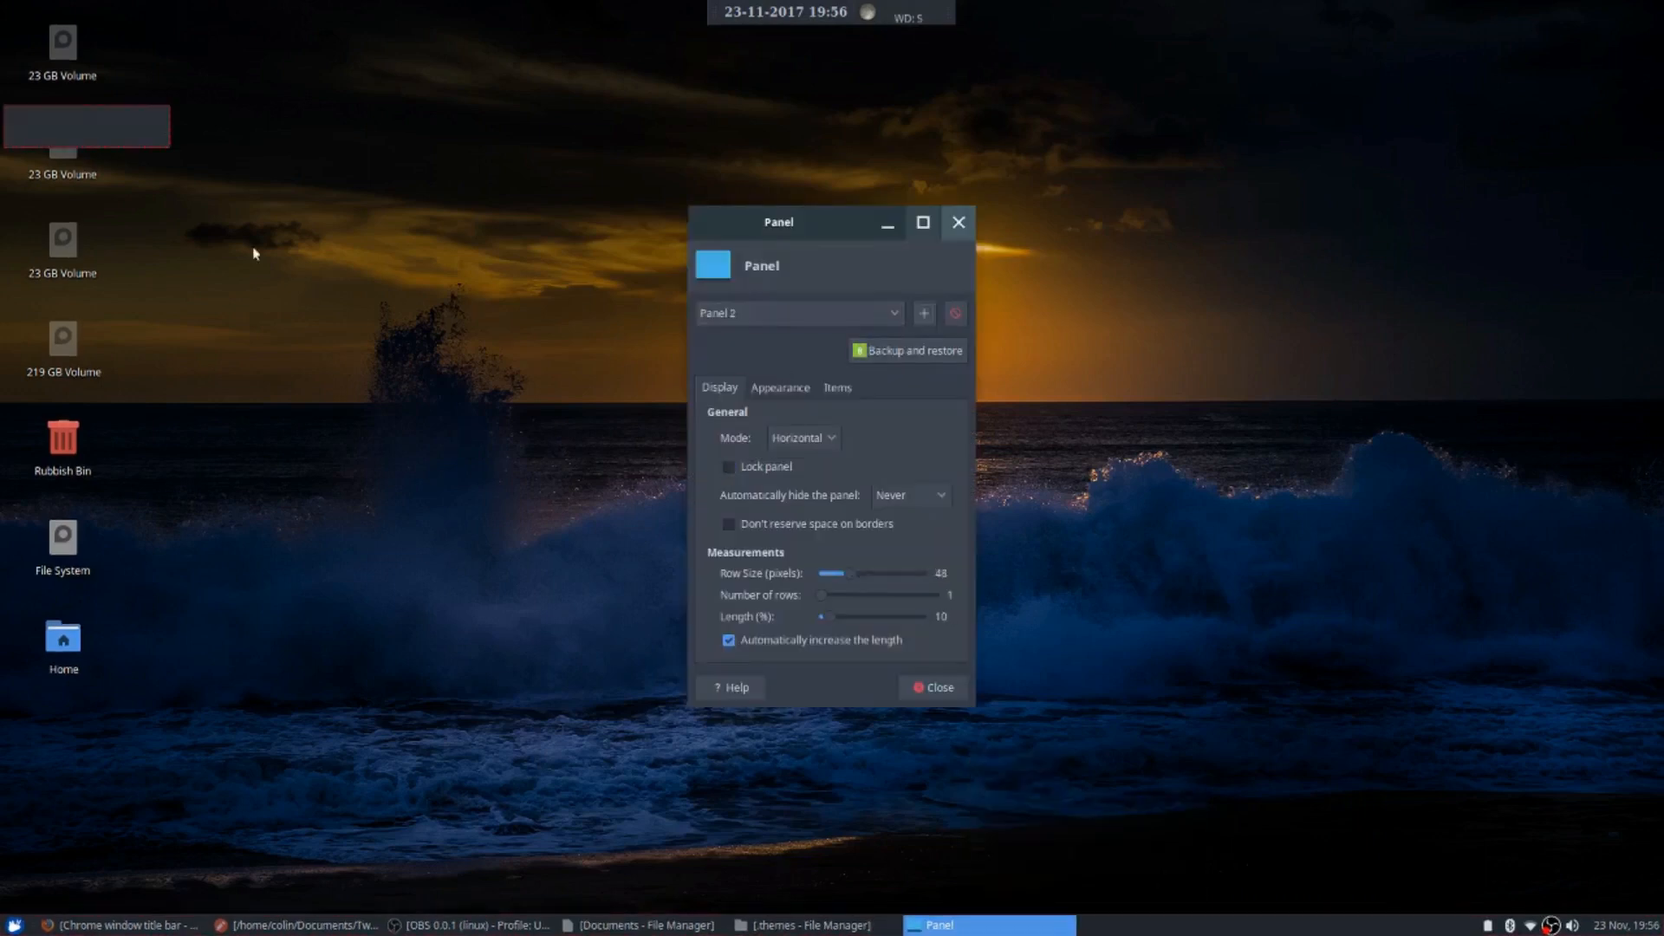
{"action": "left_click_drag", "start_coordinate": [110, 114], "coordinate": [301, 328]}
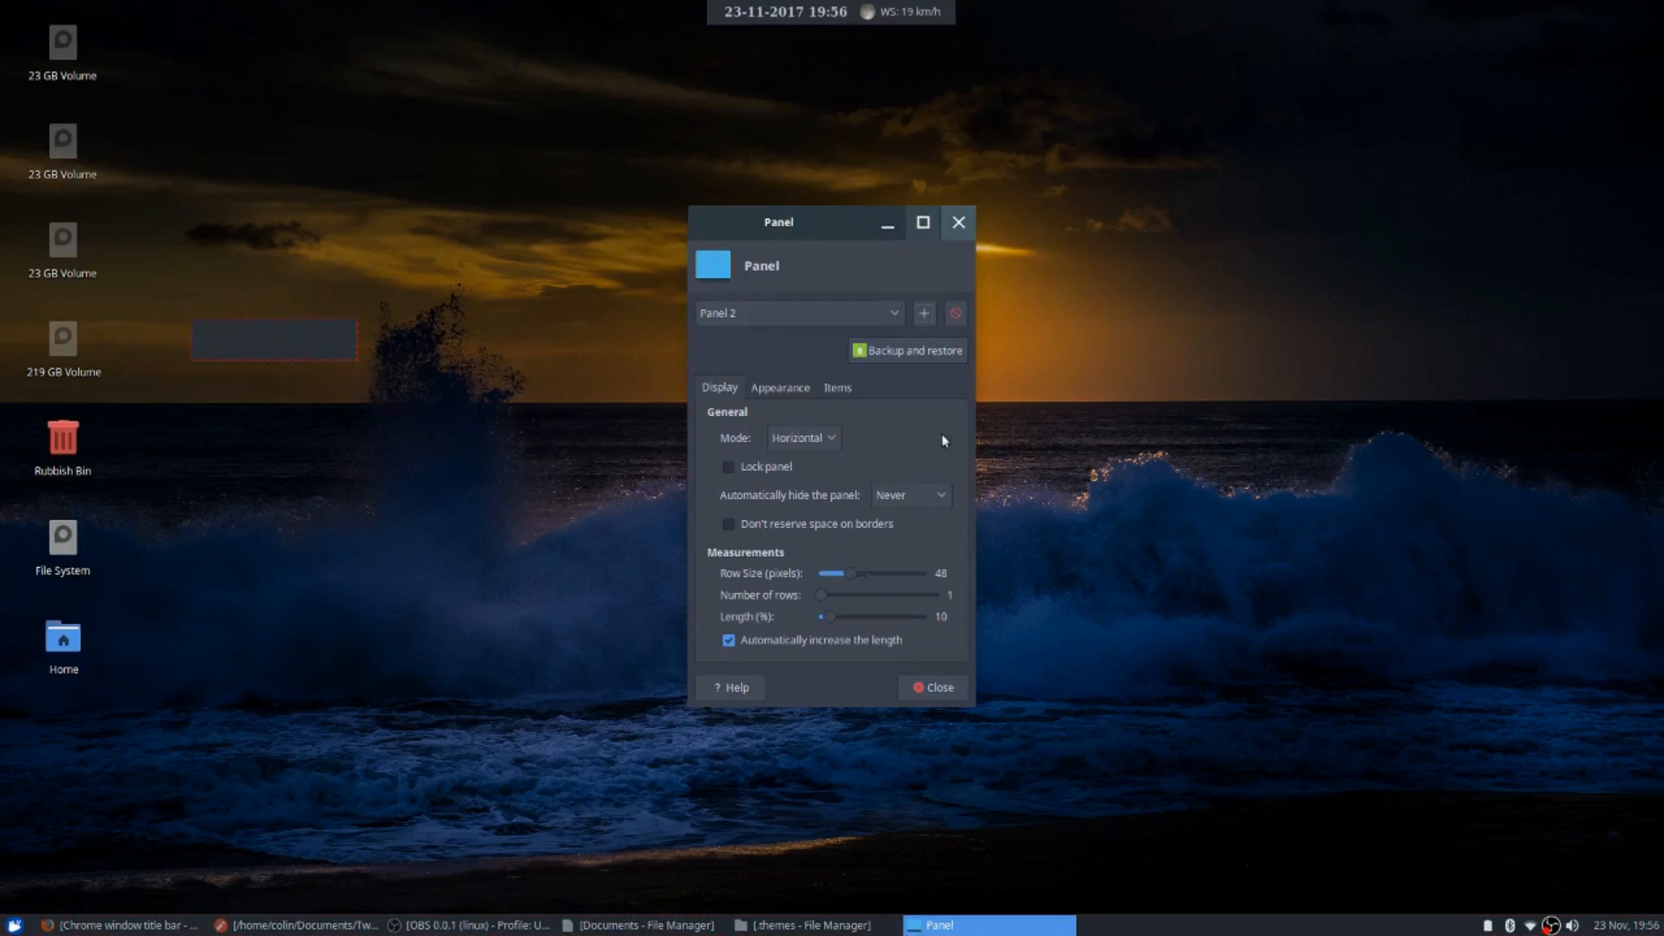
Keep Panel 2 selected in the panel list and set its mode to Deskbar
{"action": "left_click", "coordinate": [885, 319]}
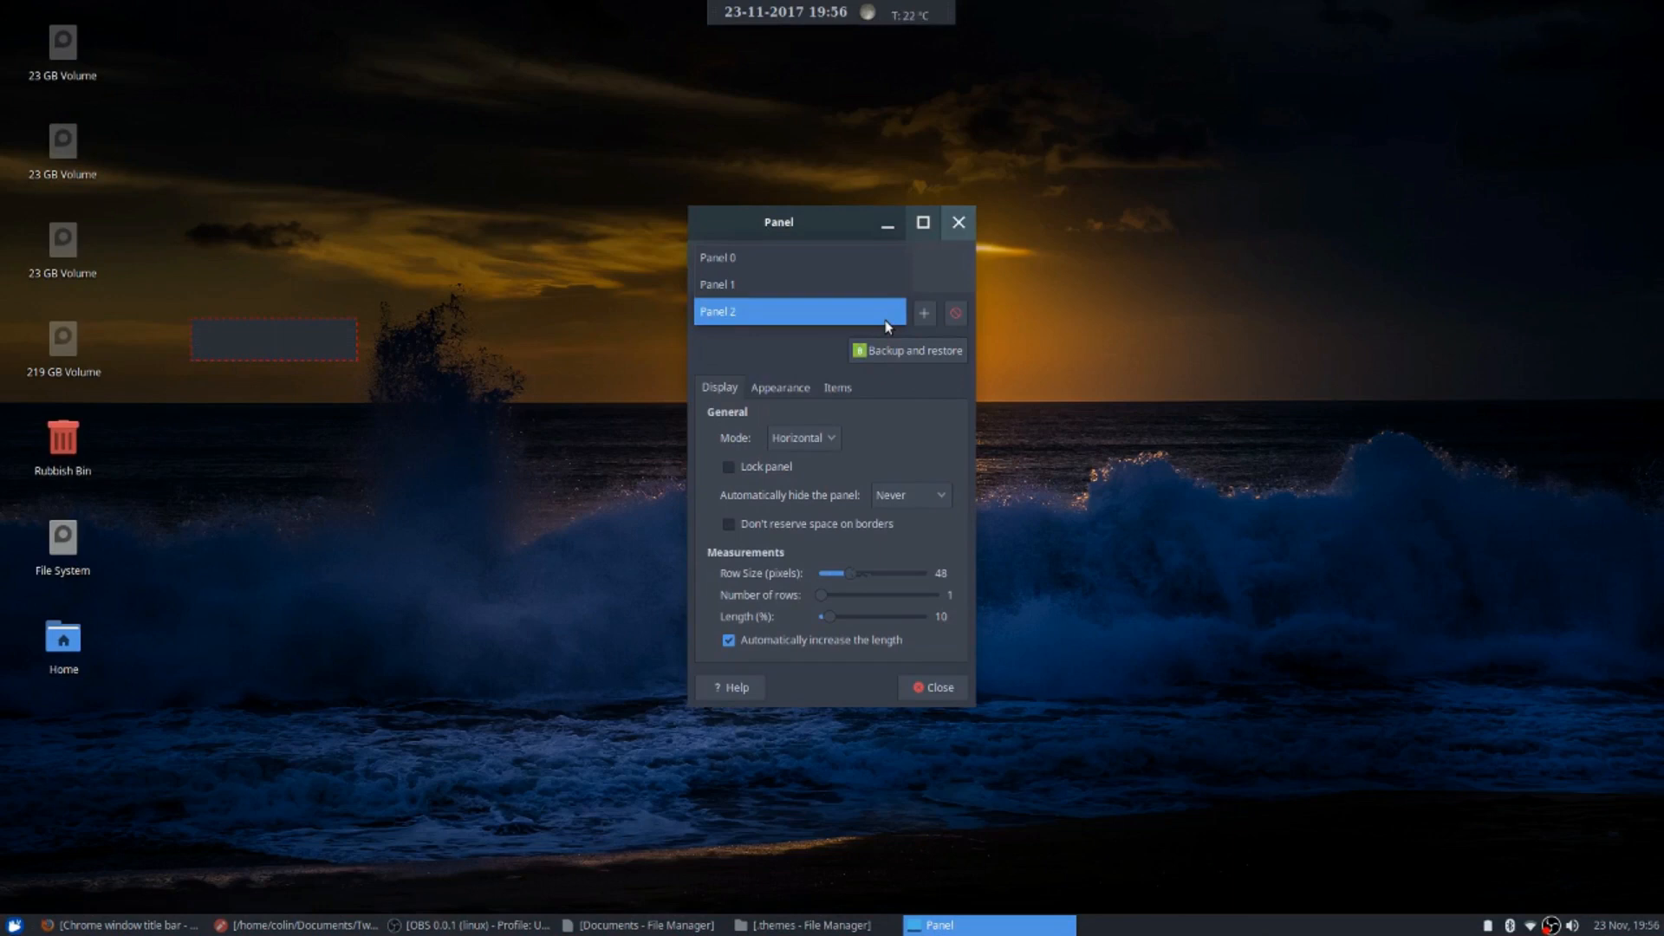
{"action": "left_click", "coordinate": [888, 318]}
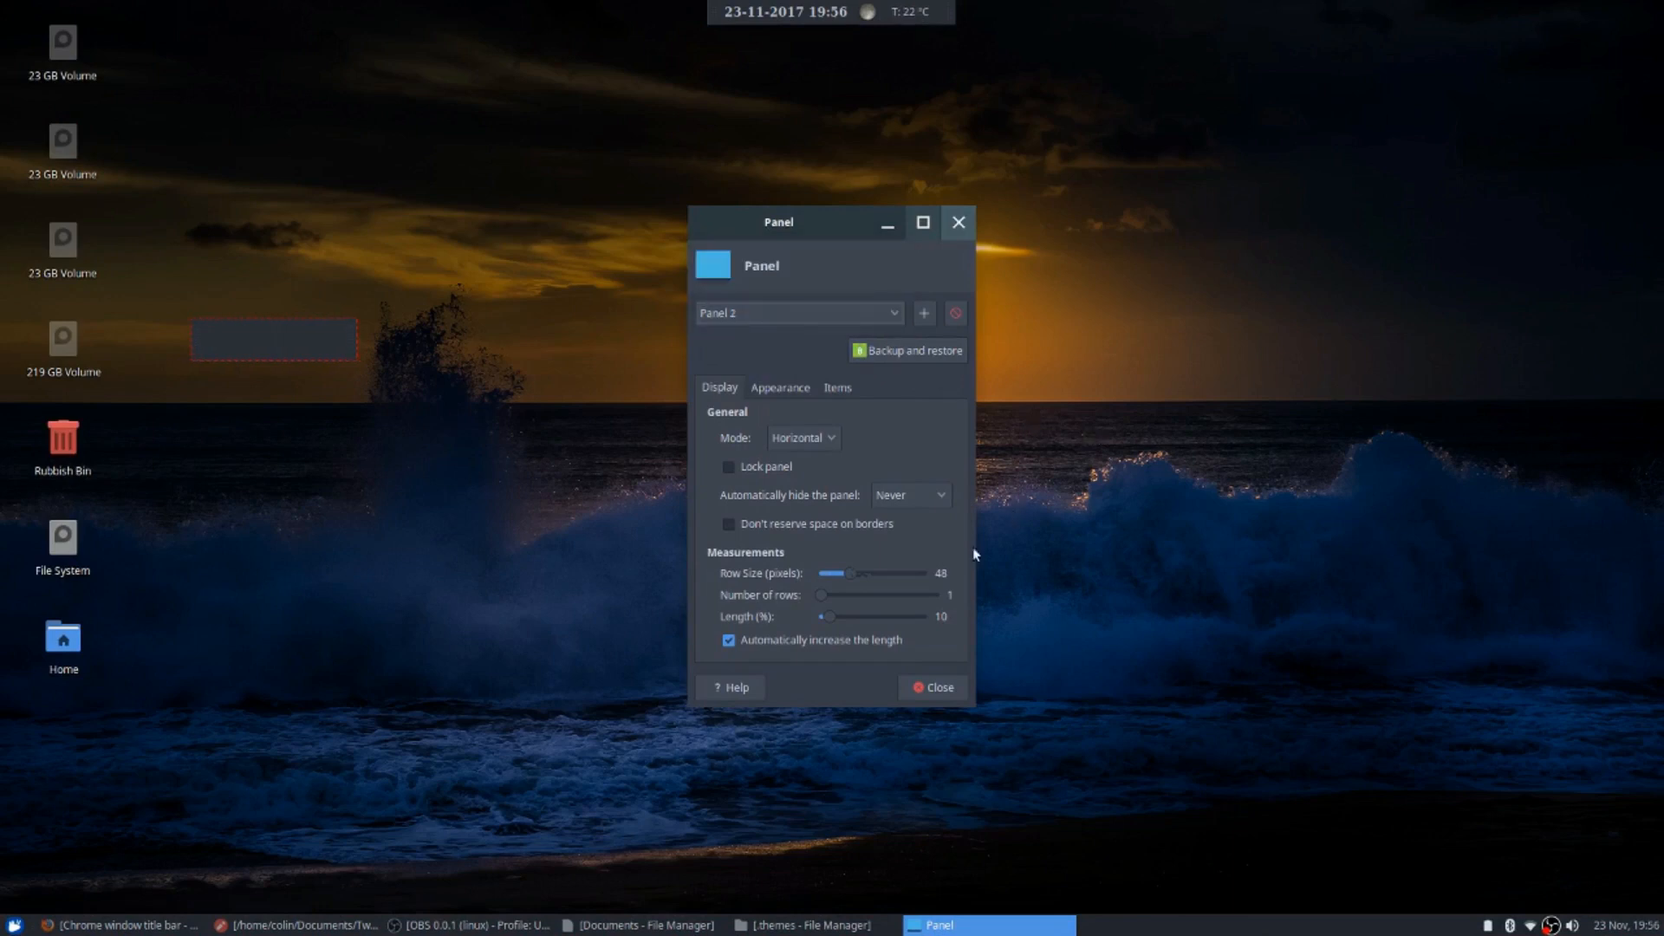
{"action": "left_click", "coordinate": [809, 440]}
{"action": "left_click", "coordinate": [797, 464]}
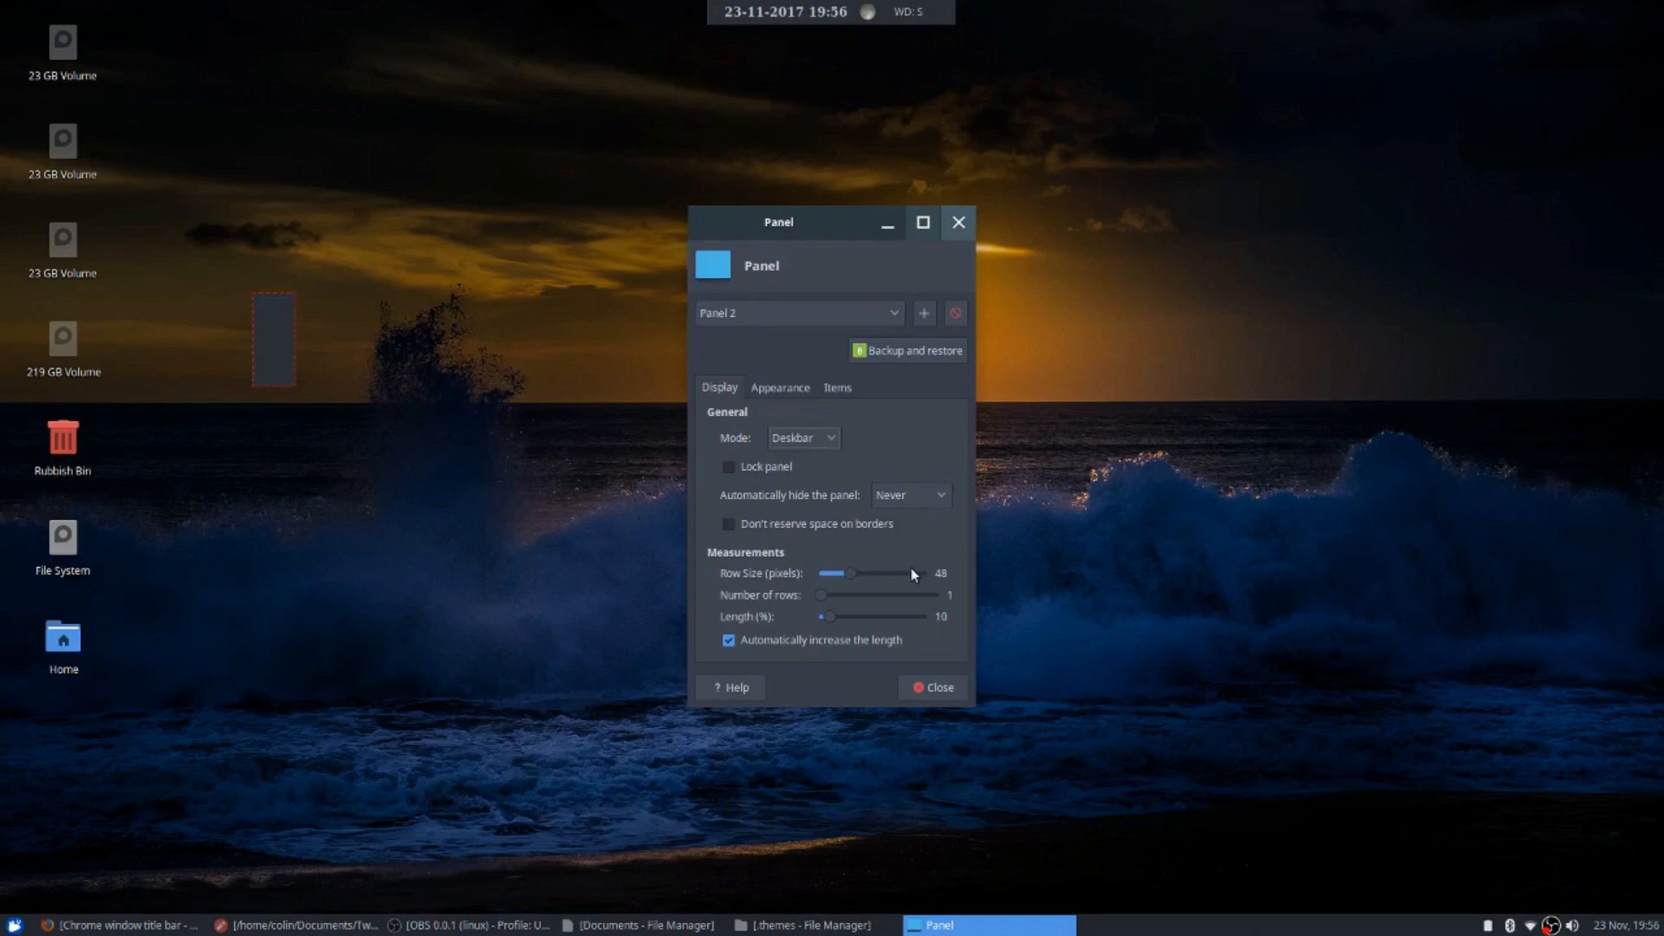
Set Panel 2 to hide automatically in Intelligently mode, place it against the desktop's left edge and close the preferences
{"action": "left_click", "coordinate": [773, 390]}
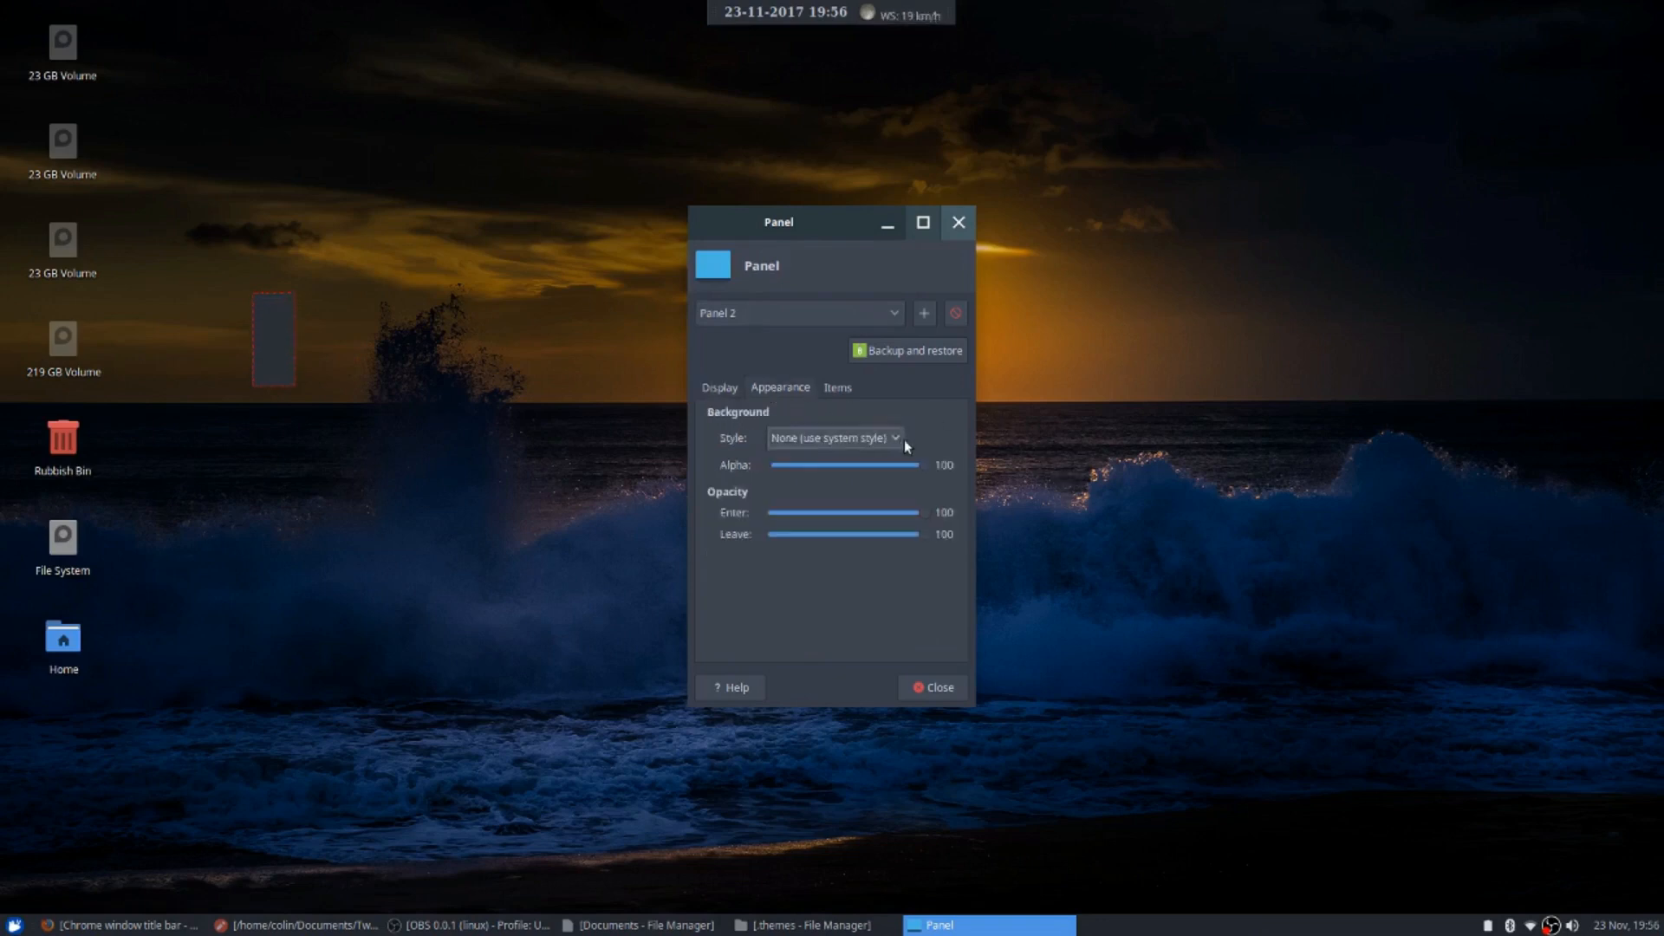
{"action": "left_click", "coordinate": [837, 388]}
{"action": "left_click", "coordinate": [713, 390]}
{"action": "left_click", "coordinate": [922, 495]}
{"action": "left_click", "coordinate": [913, 524]}
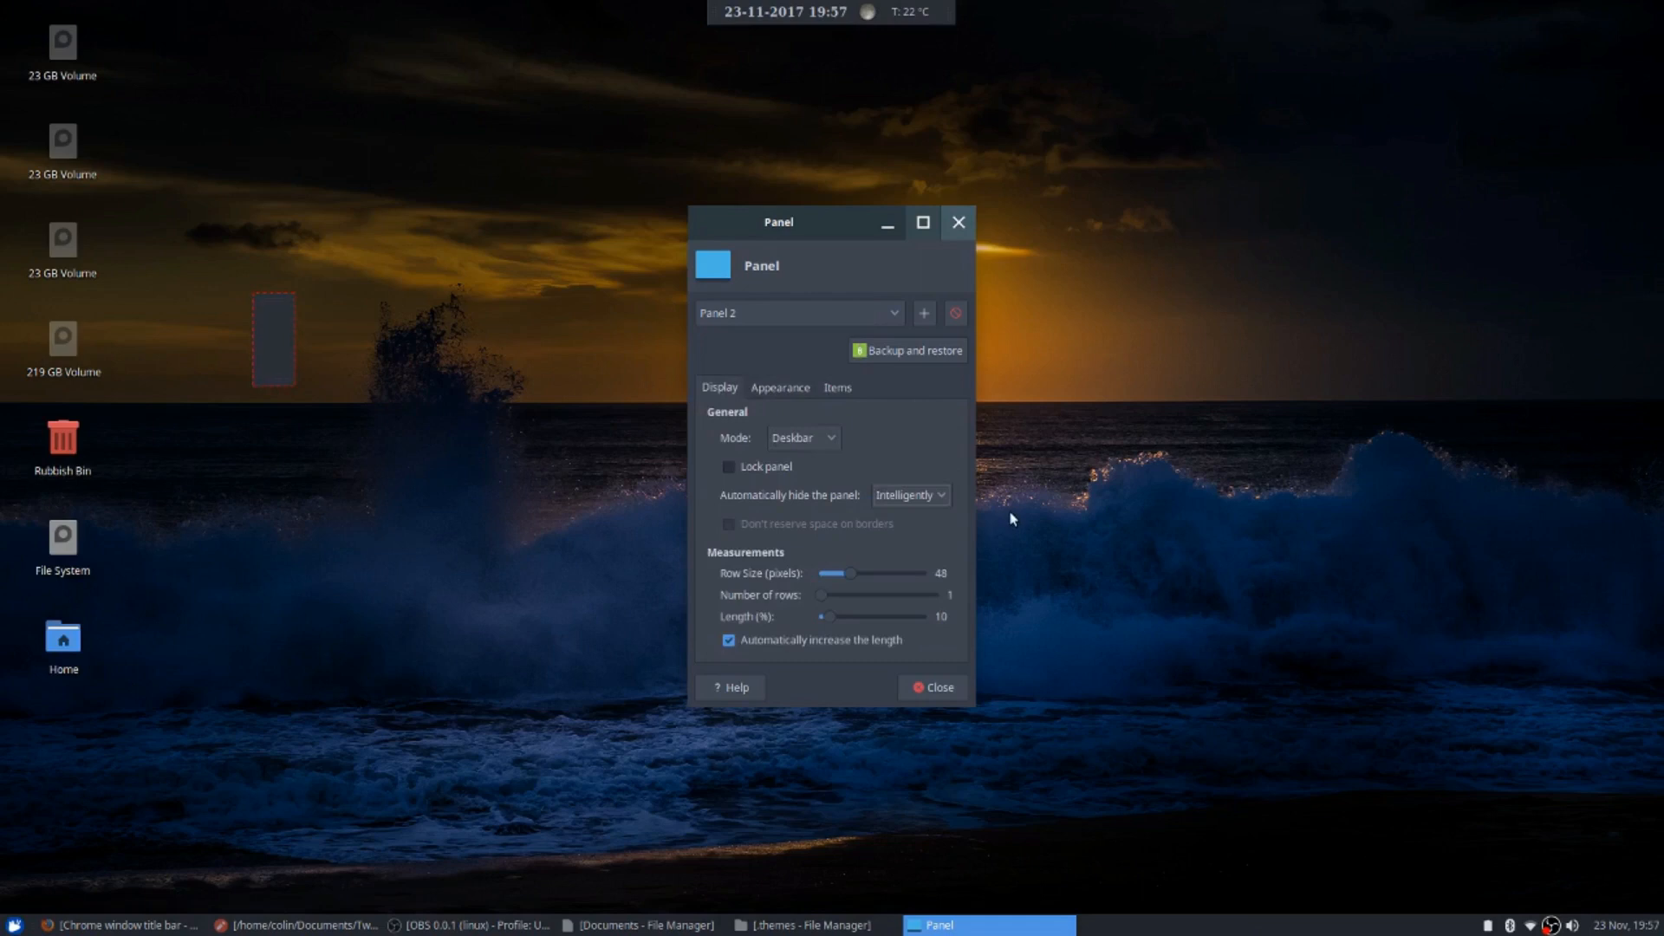
{"action": "left_click_drag", "start_coordinate": [282, 309], "coordinate": [2, 378]}
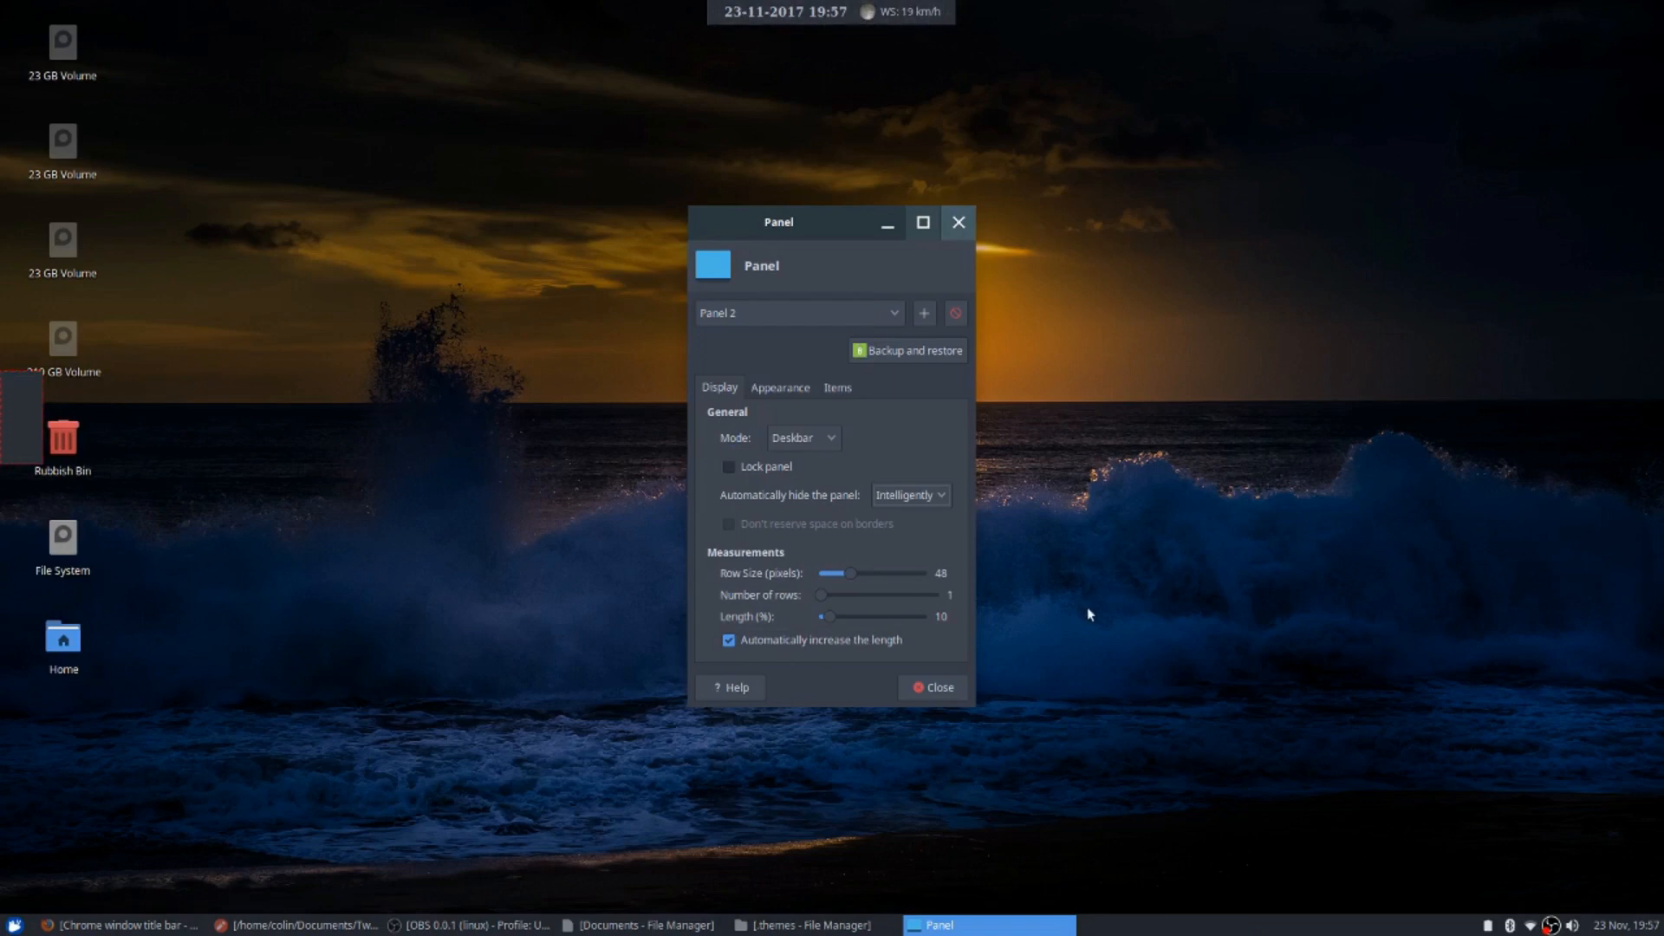
{"action": "left_click", "coordinate": [938, 689]}
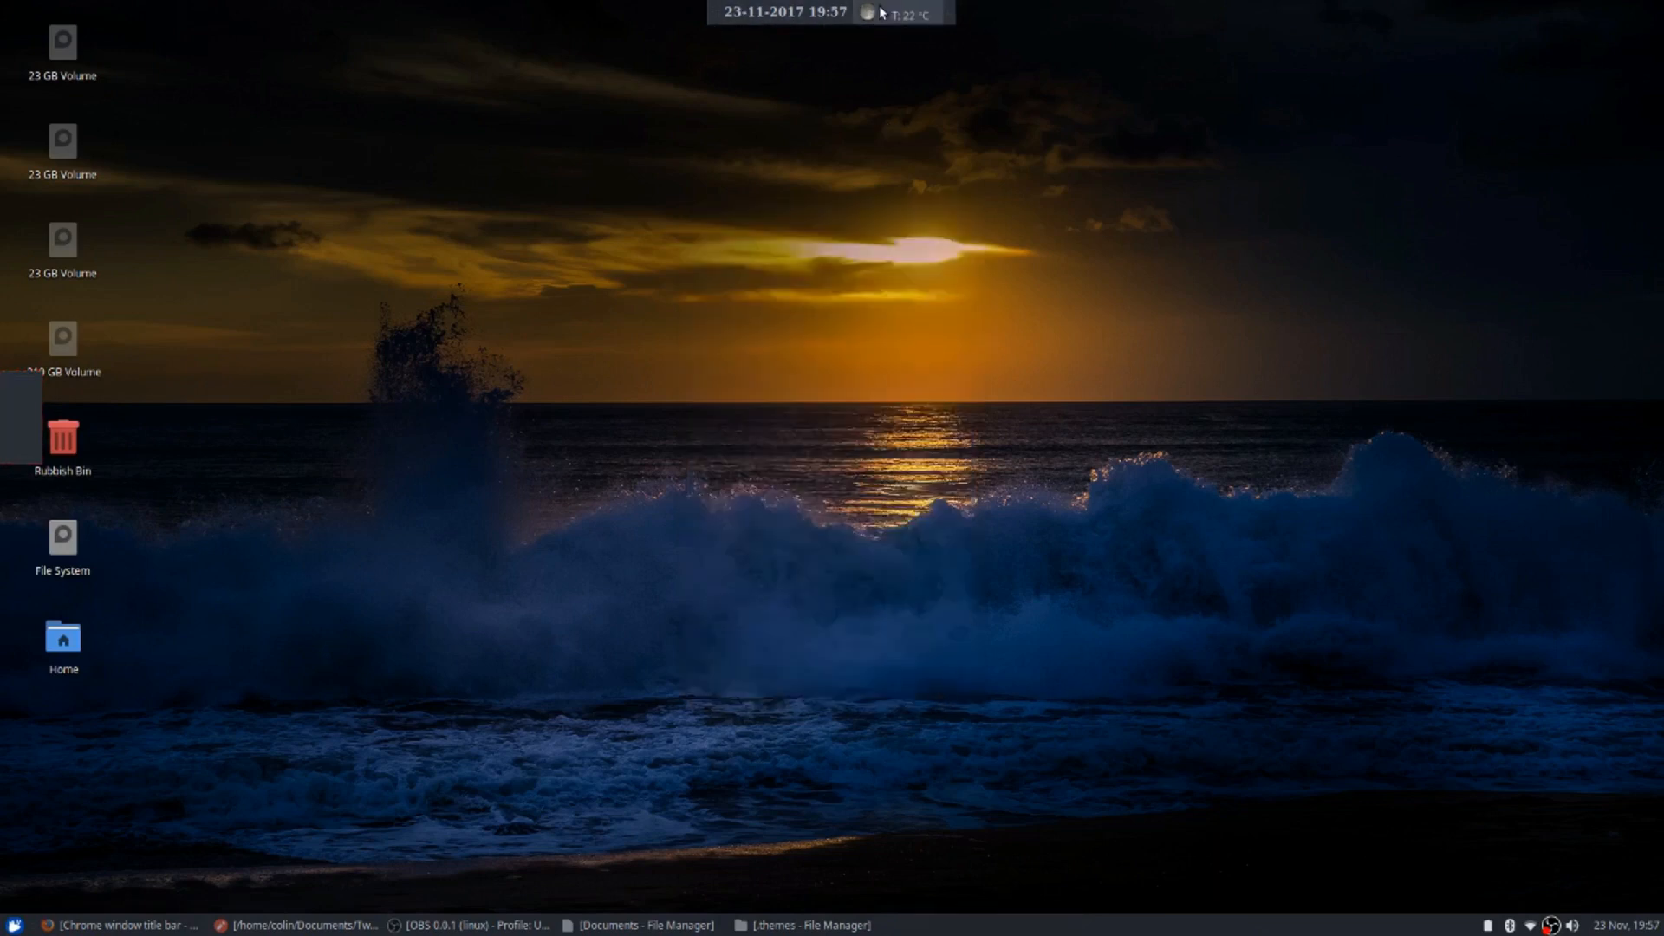
Reopen the top panel's preferences, lock Panel 1 in place and close the preferences
{"action": "right_click", "coordinate": [828, 10]}
{"action": "mouse_move", "coordinate": [900, 130]}
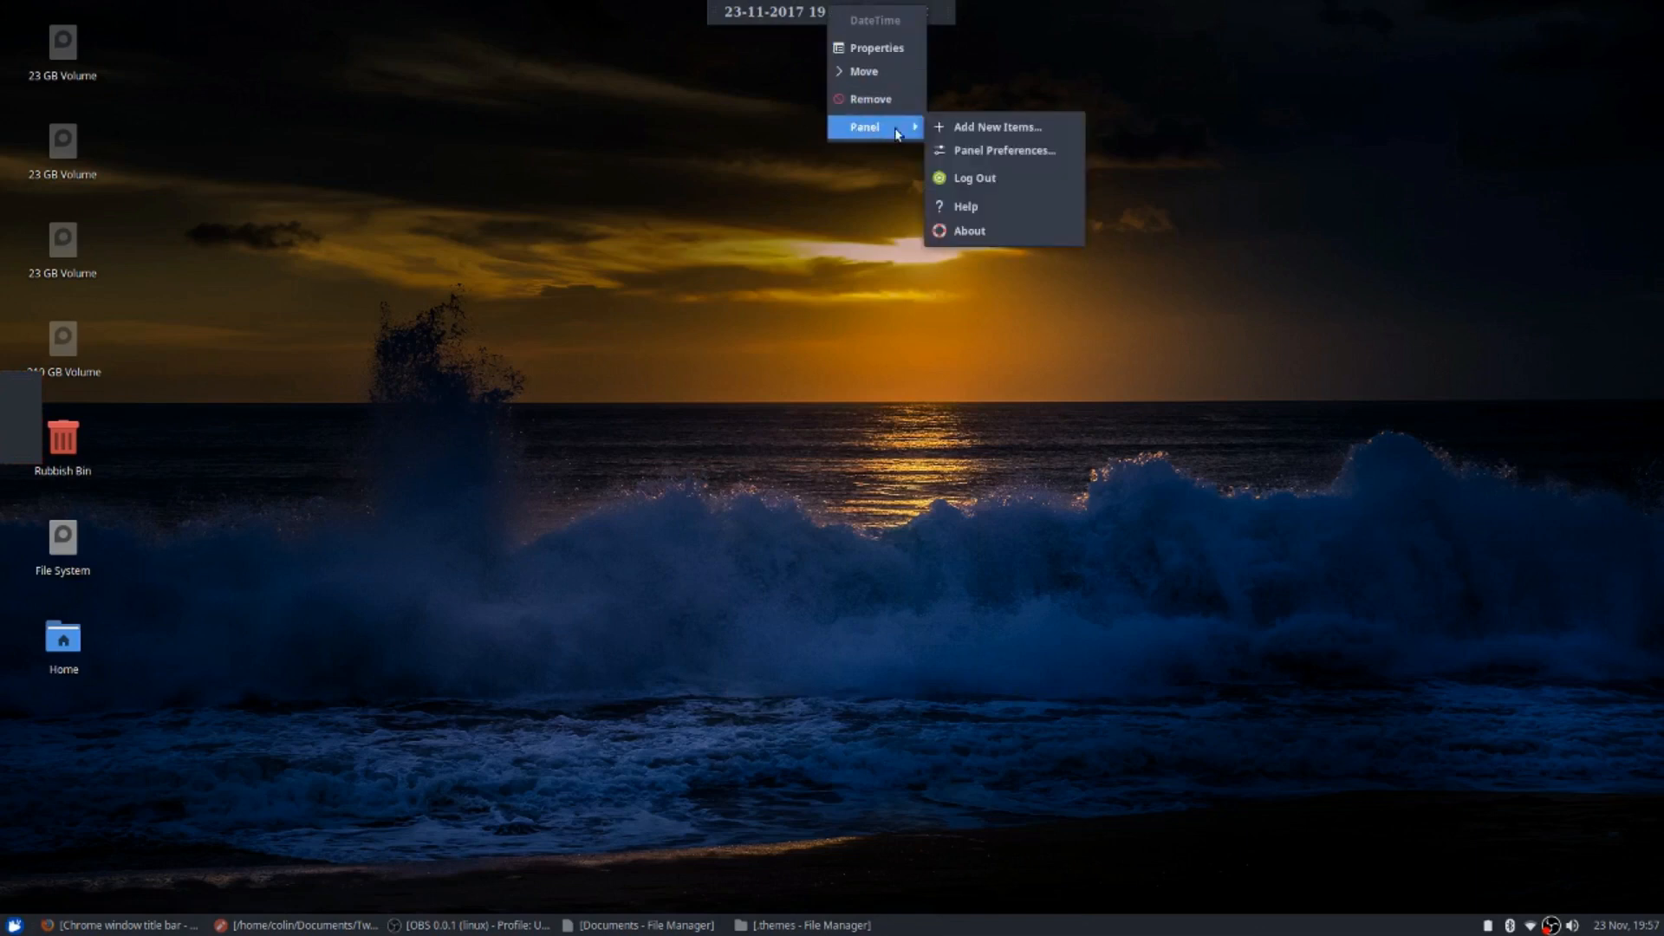
{"action": "left_click", "coordinate": [986, 153]}
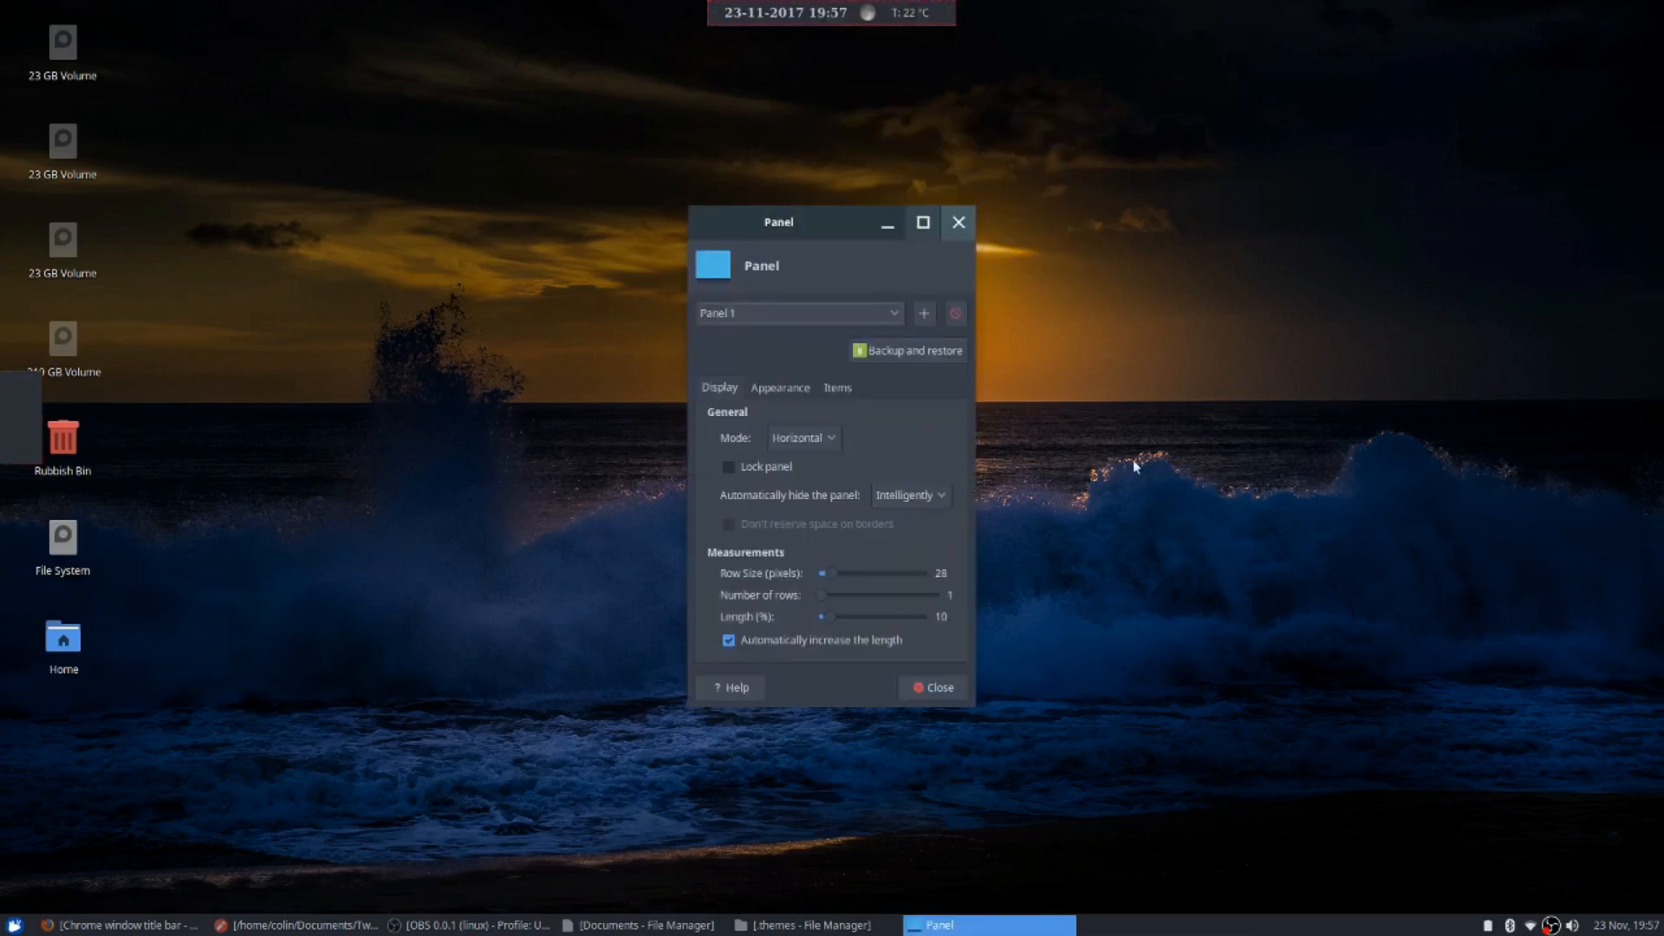
{"action": "left_click", "coordinate": [891, 312]}
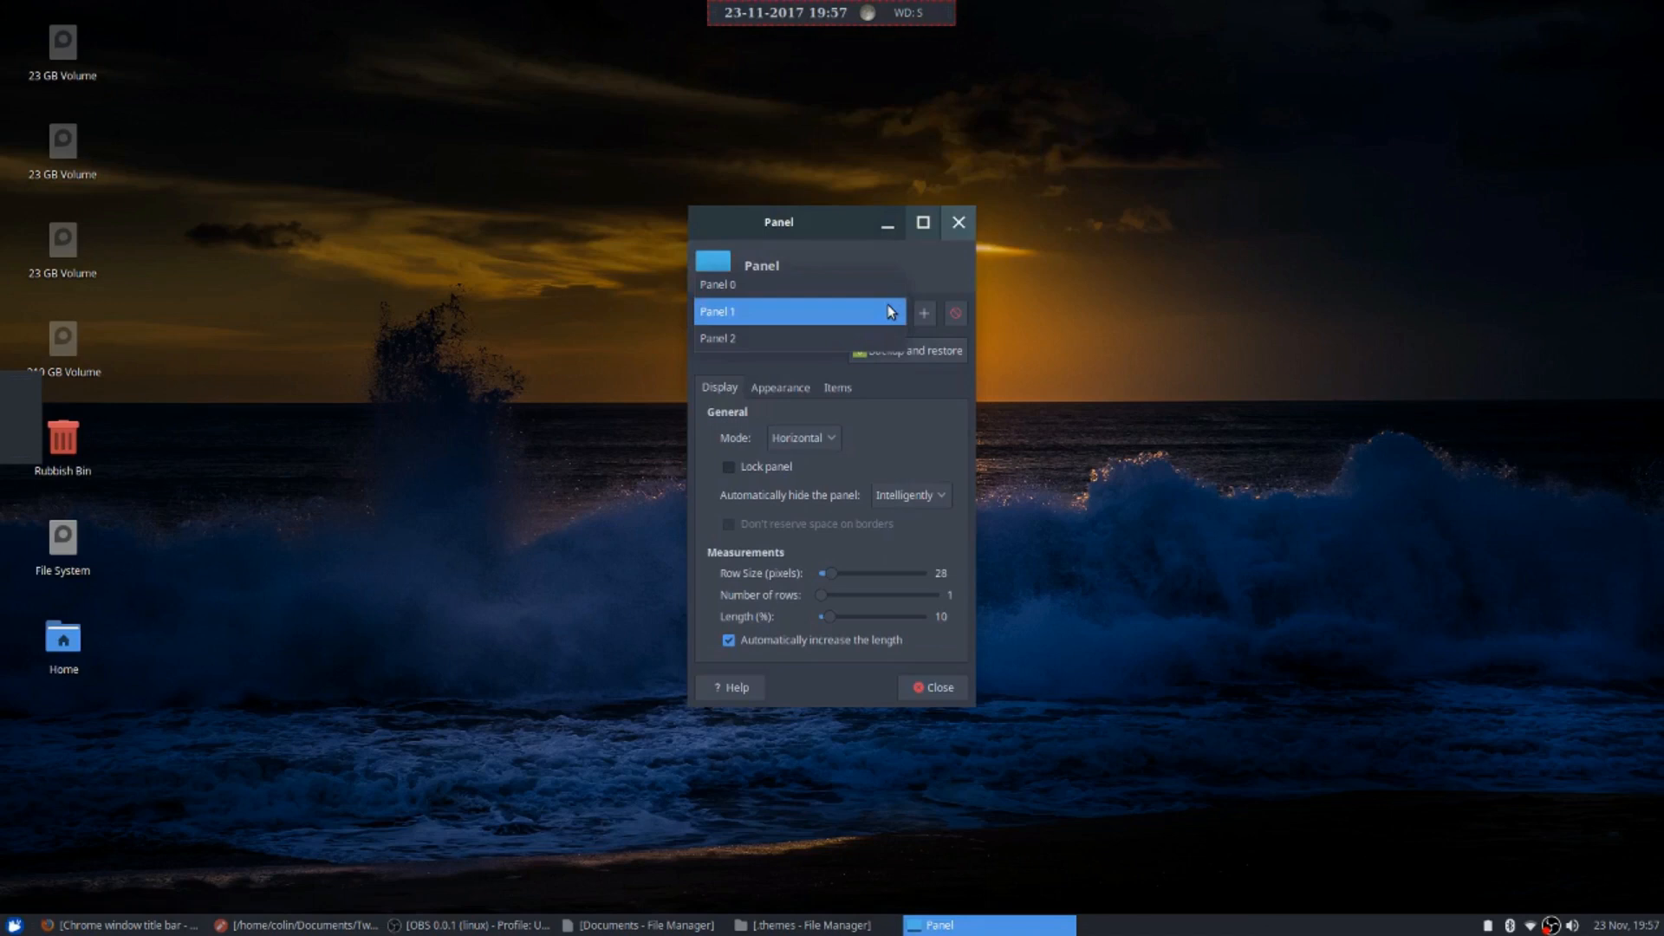
{"action": "left_click", "coordinate": [890, 311]}
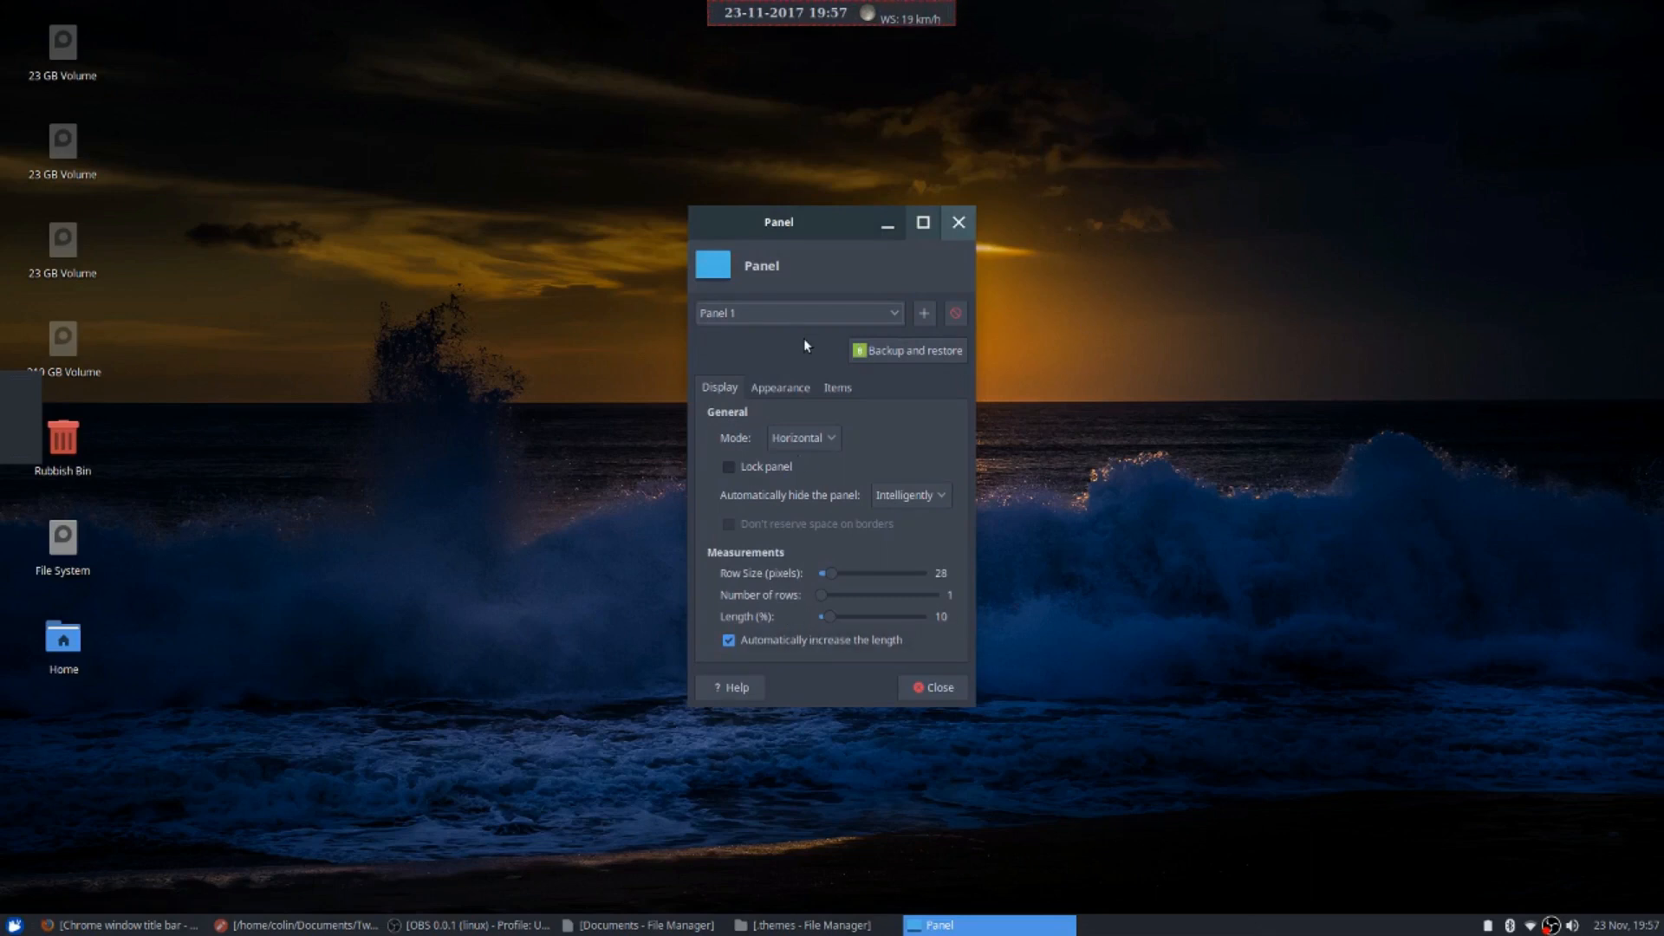
{"action": "left_click", "coordinate": [784, 390]}
{"action": "left_click", "coordinate": [720, 389]}
{"action": "left_click", "coordinate": [732, 473]}
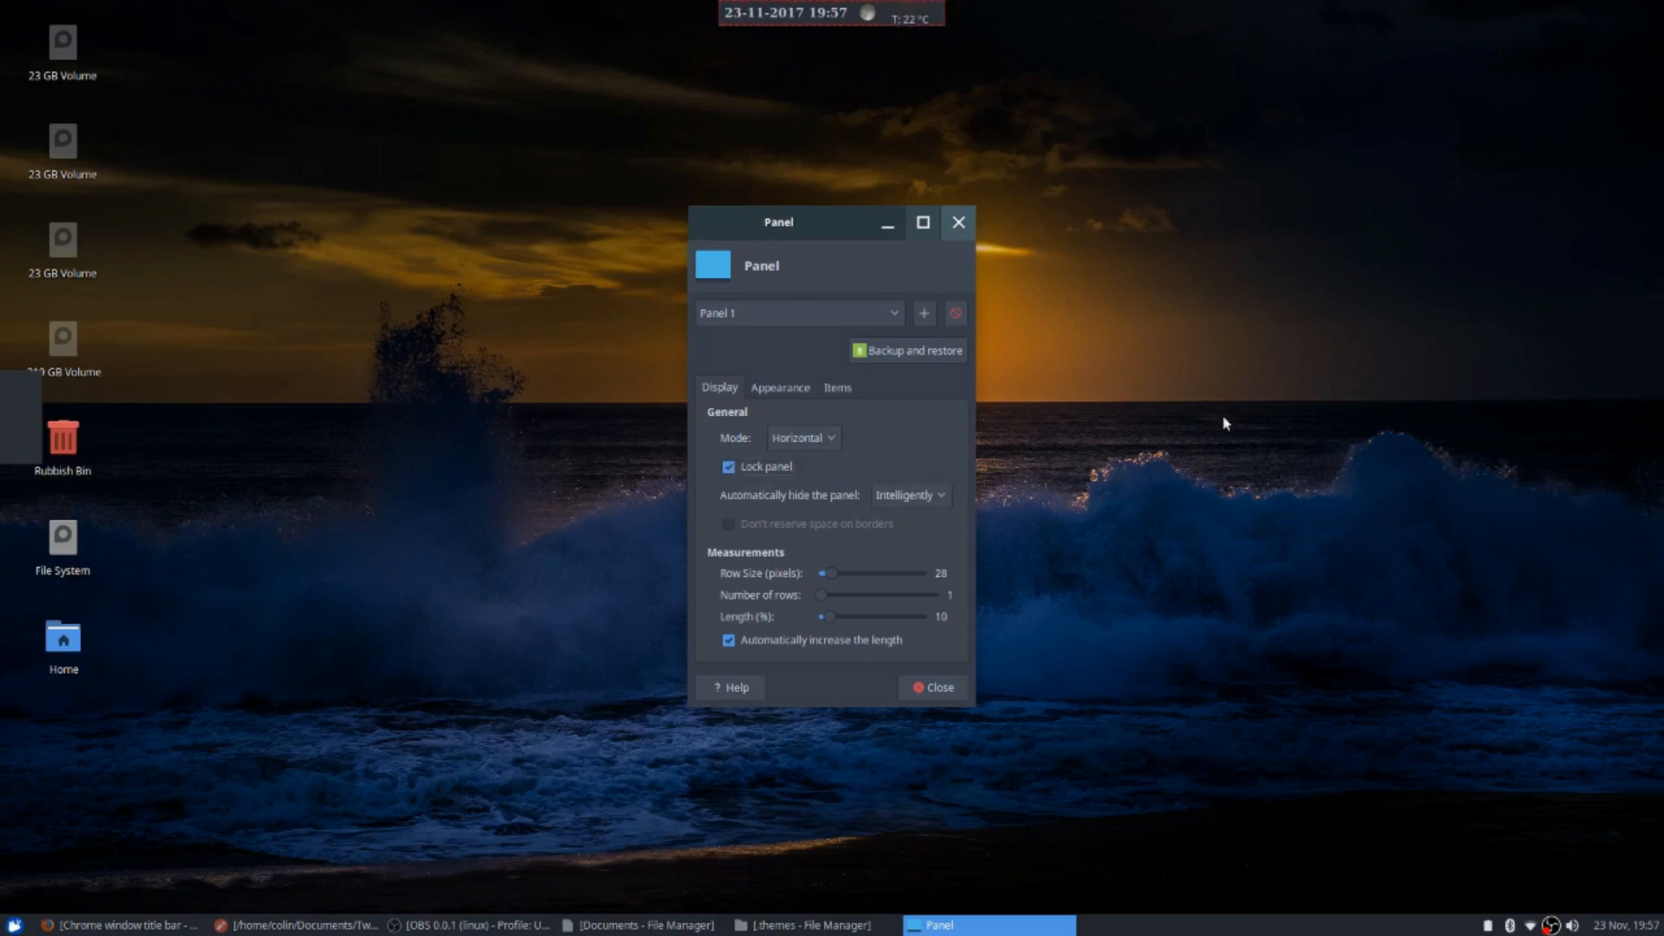
{"action": "left_click", "coordinate": [936, 689]}
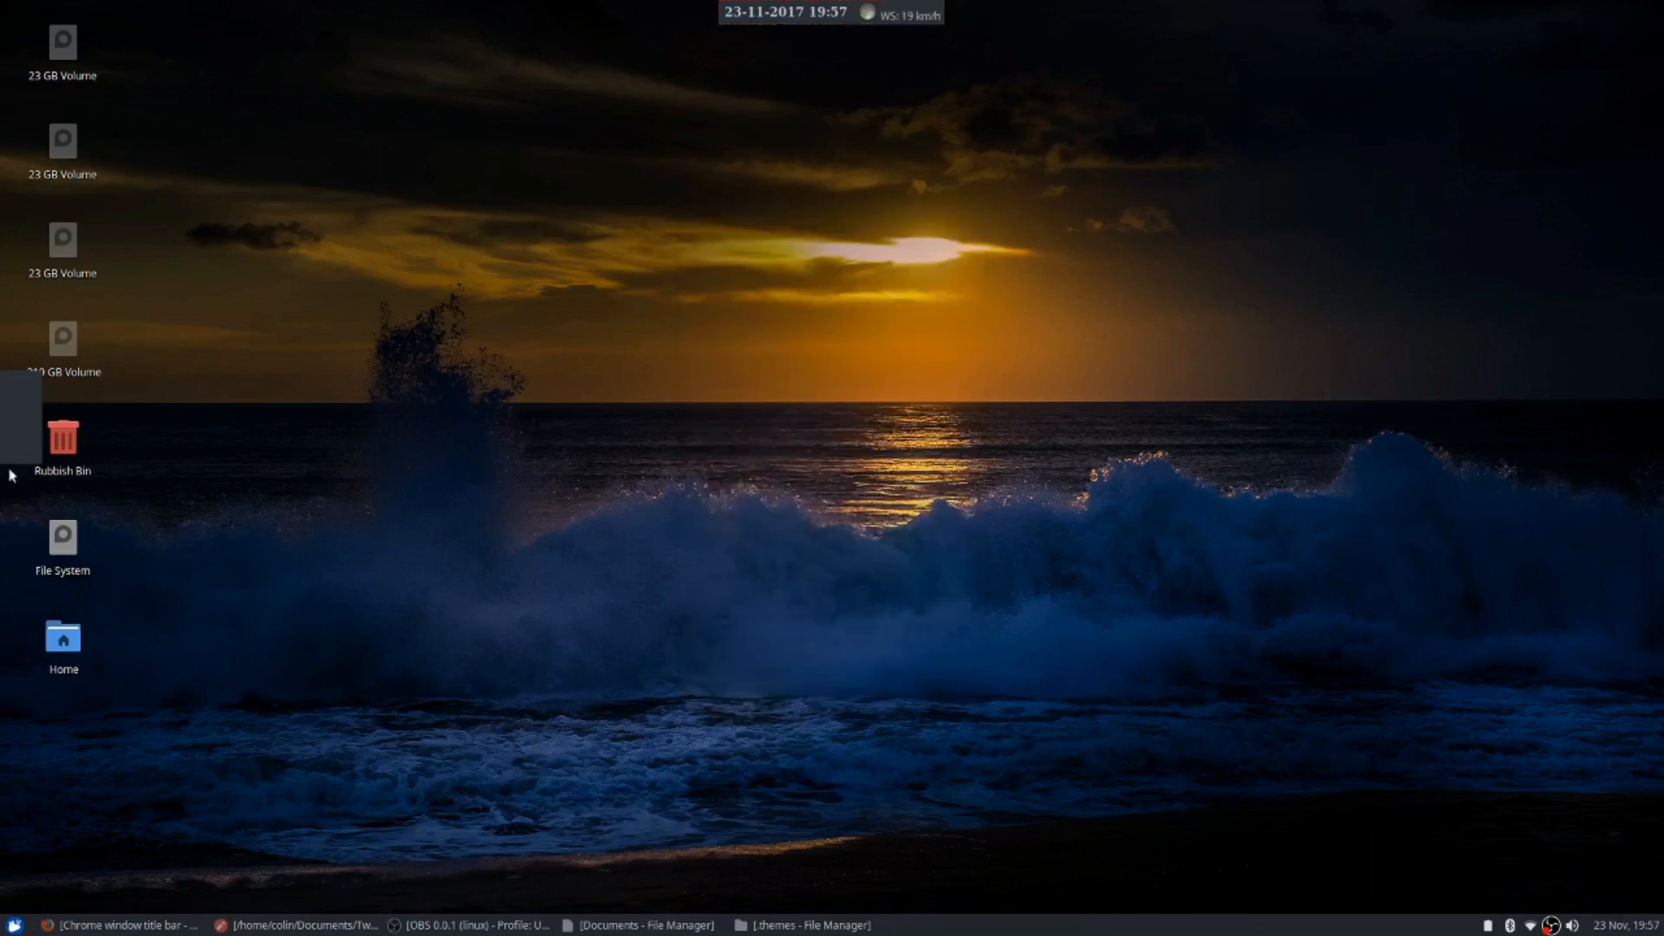
Open the preferences of the small side panel, Panel 2, and add a Launcher item to it
{"action": "right_click", "coordinate": [6, 438]}
{"action": "left_click", "coordinate": [74, 505]}
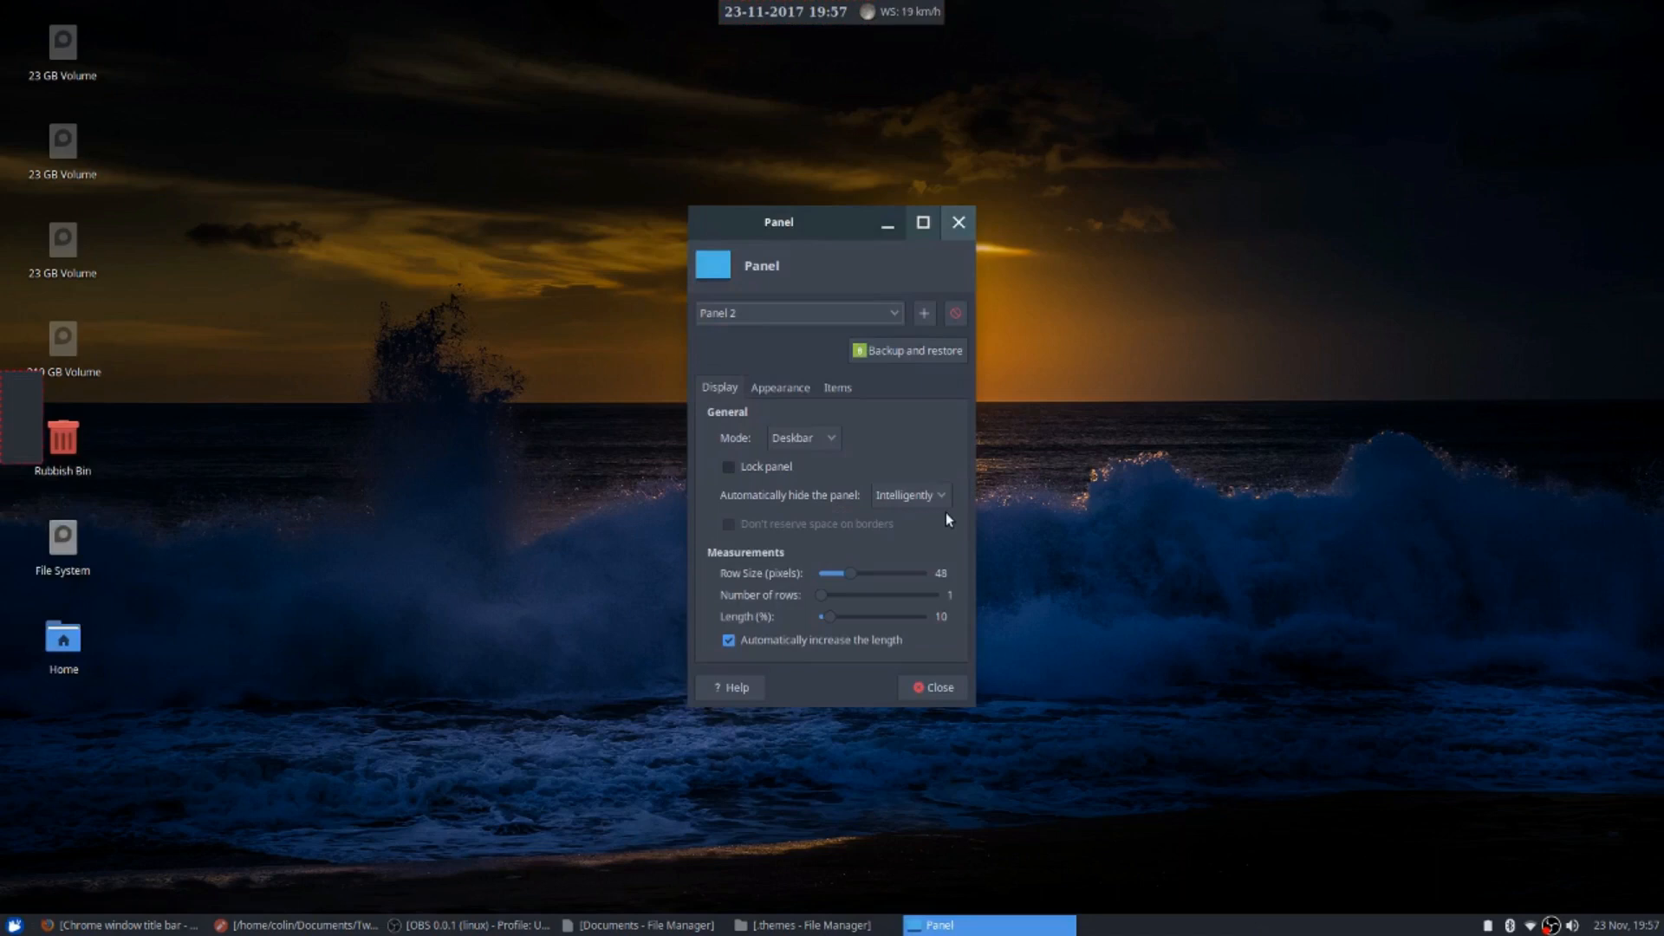
{"action": "left_click", "coordinate": [837, 388]}
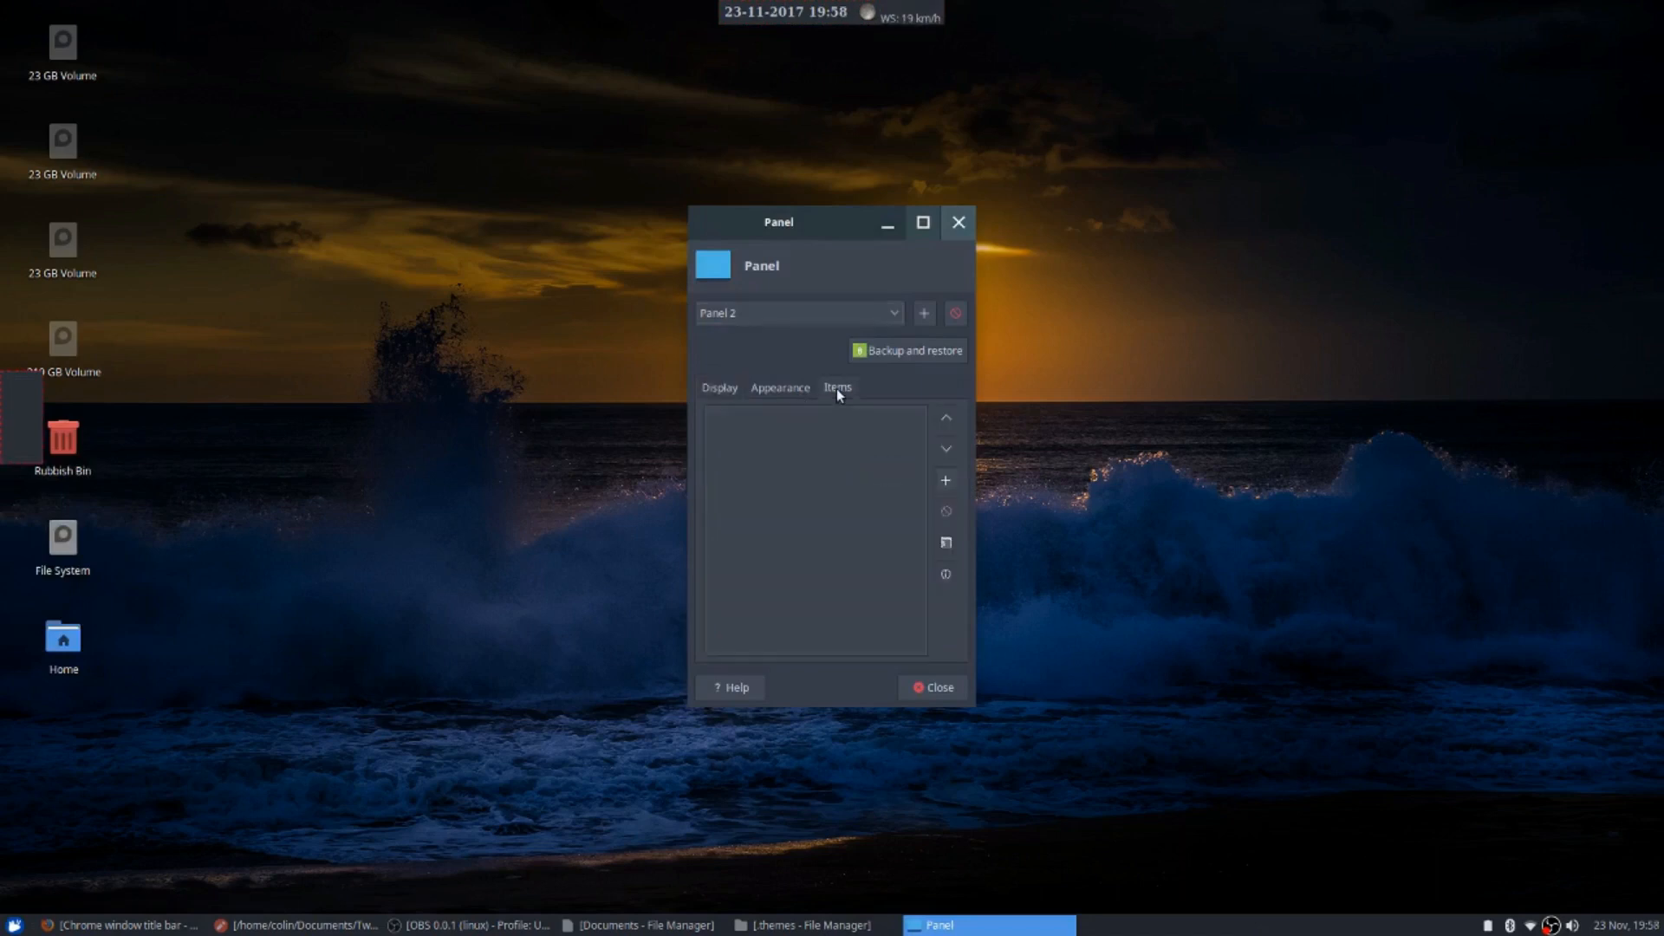
{"action": "left_click", "coordinate": [945, 480]}
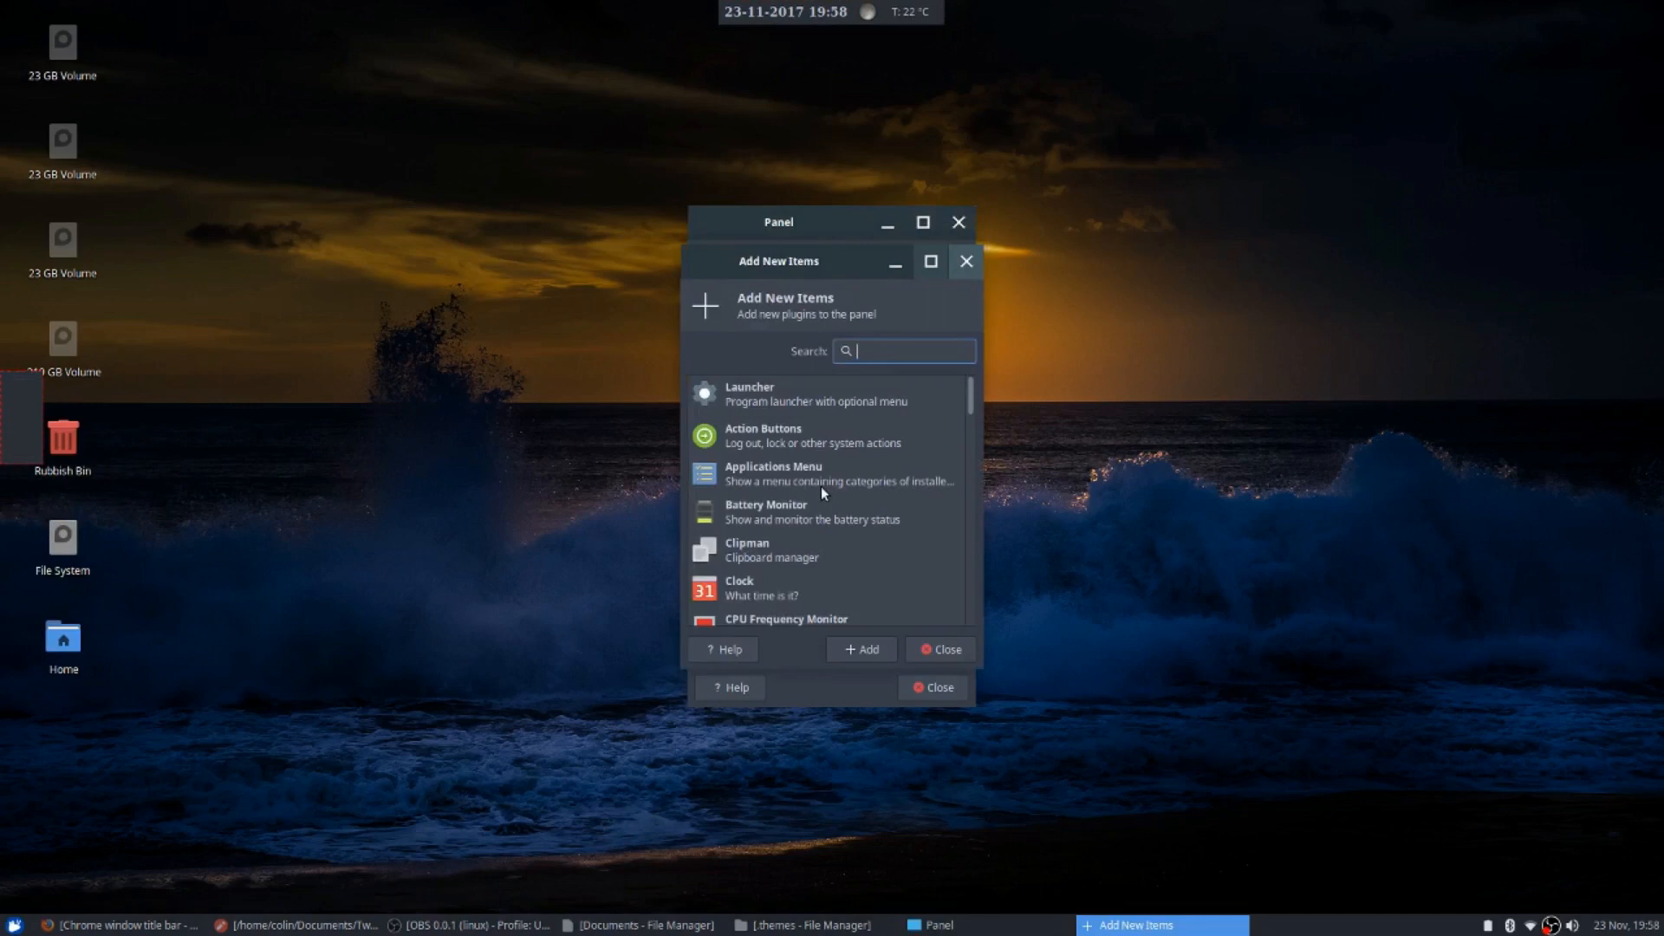
{"action": "left_click", "coordinate": [744, 392]}
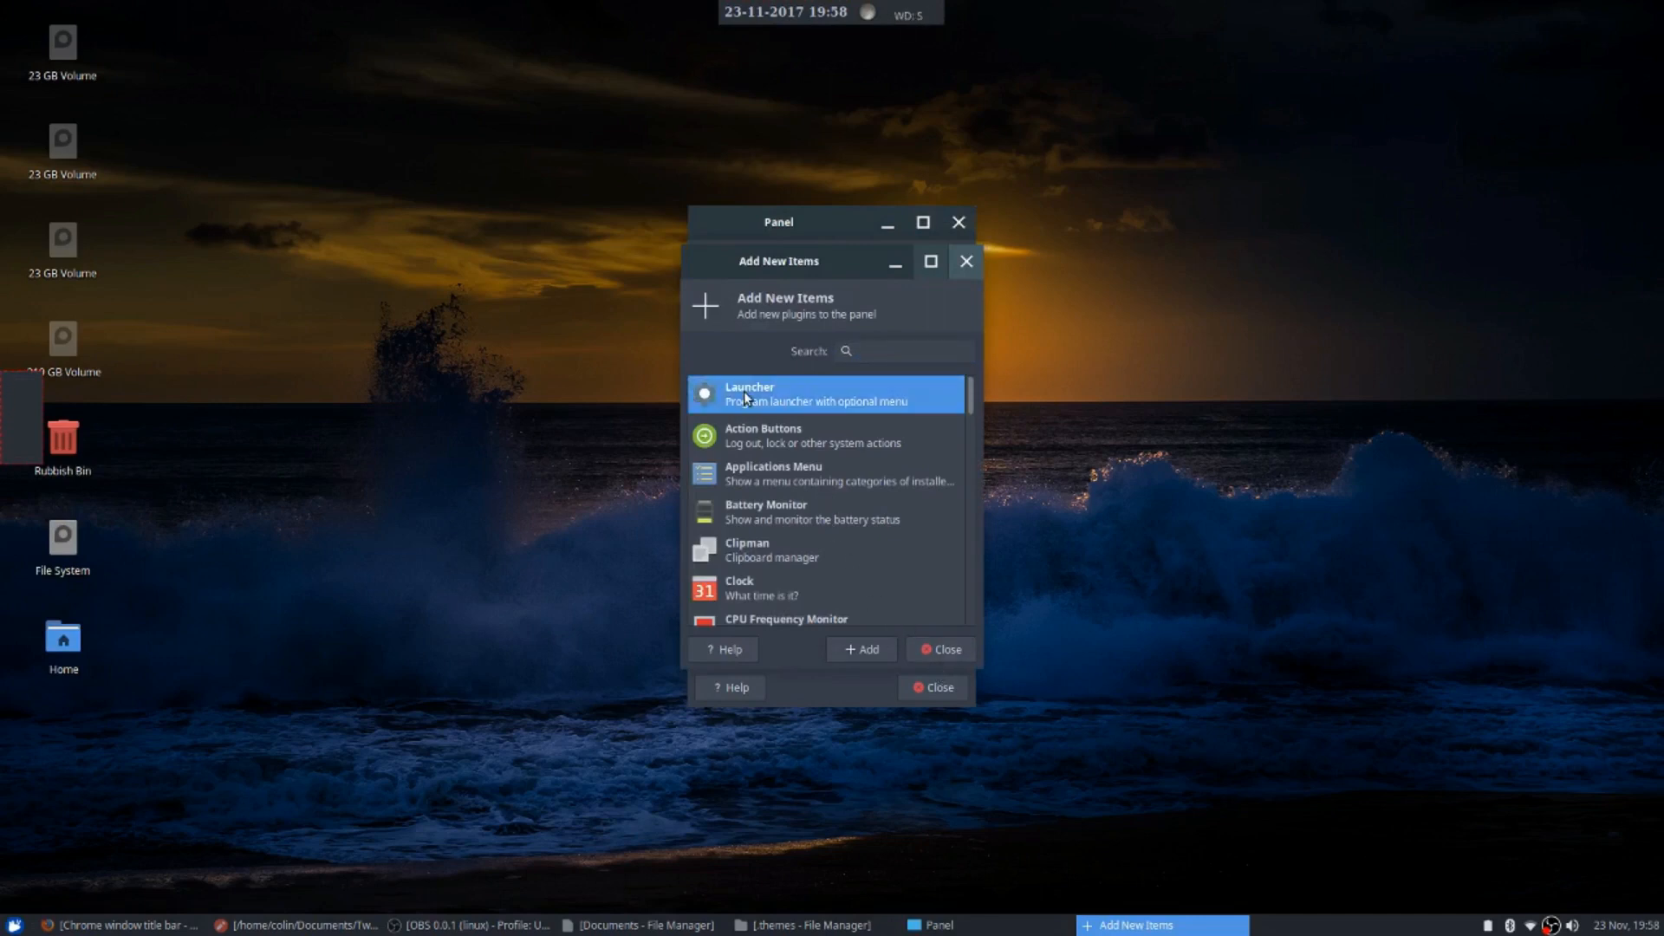
{"action": "left_click", "coordinate": [855, 646]}
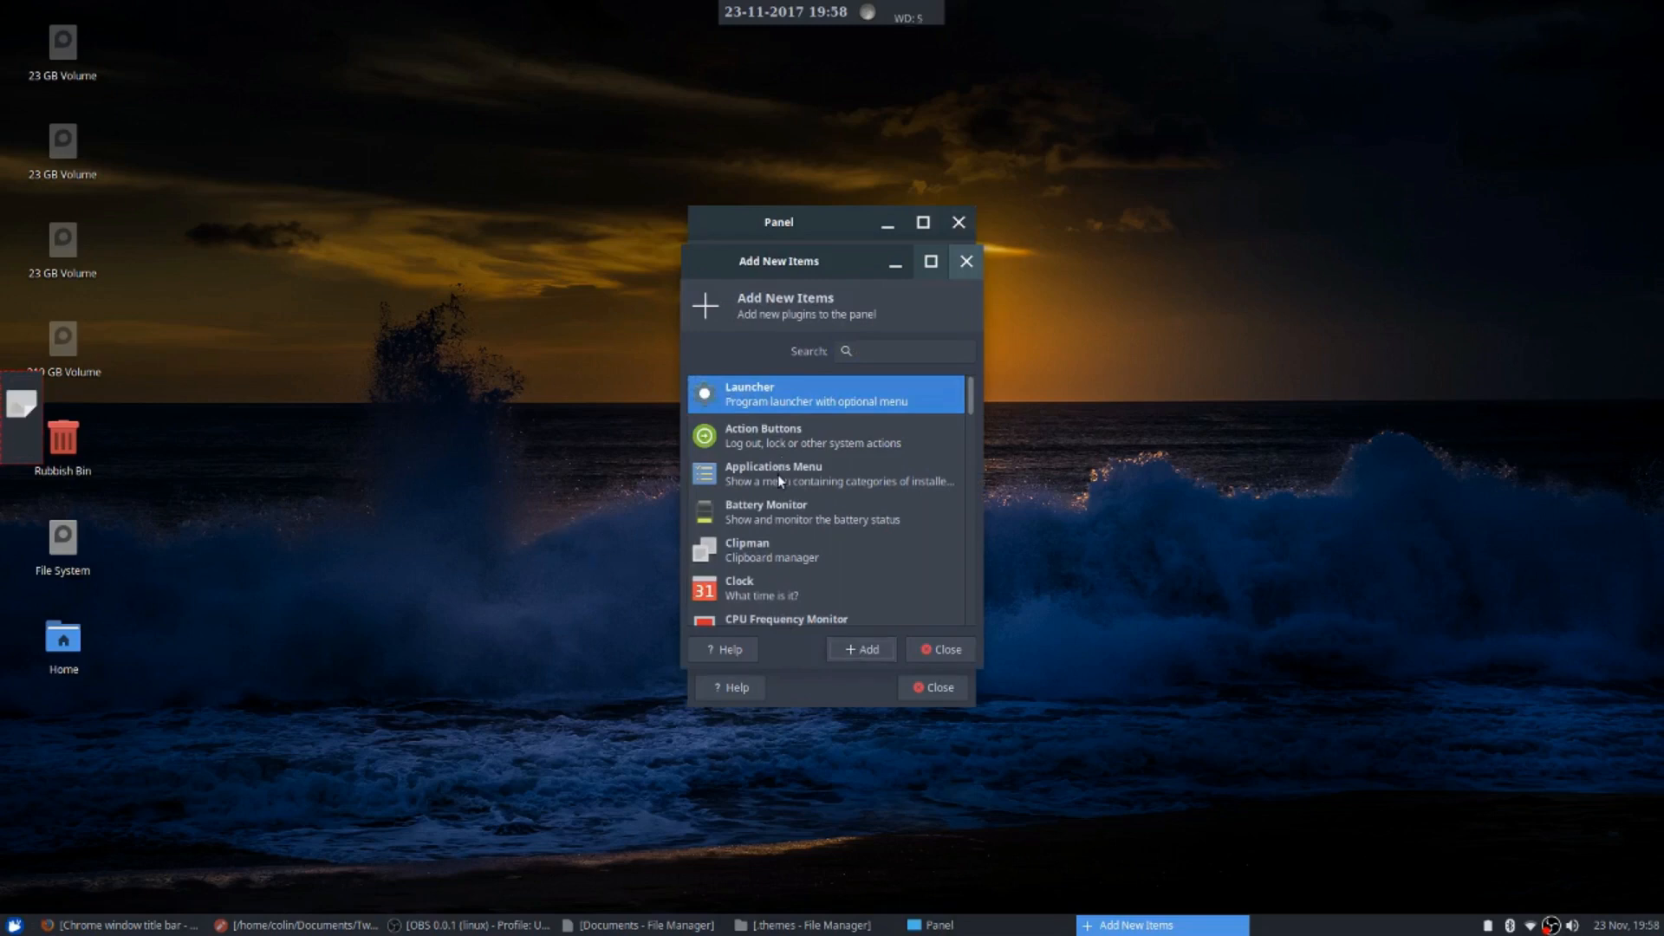
Add an Applications Menu item to Panel 2, close the list of new items and remove the Applications Menu again
{"action": "left_click", "coordinate": [777, 475]}
{"action": "left_click", "coordinate": [849, 649]}
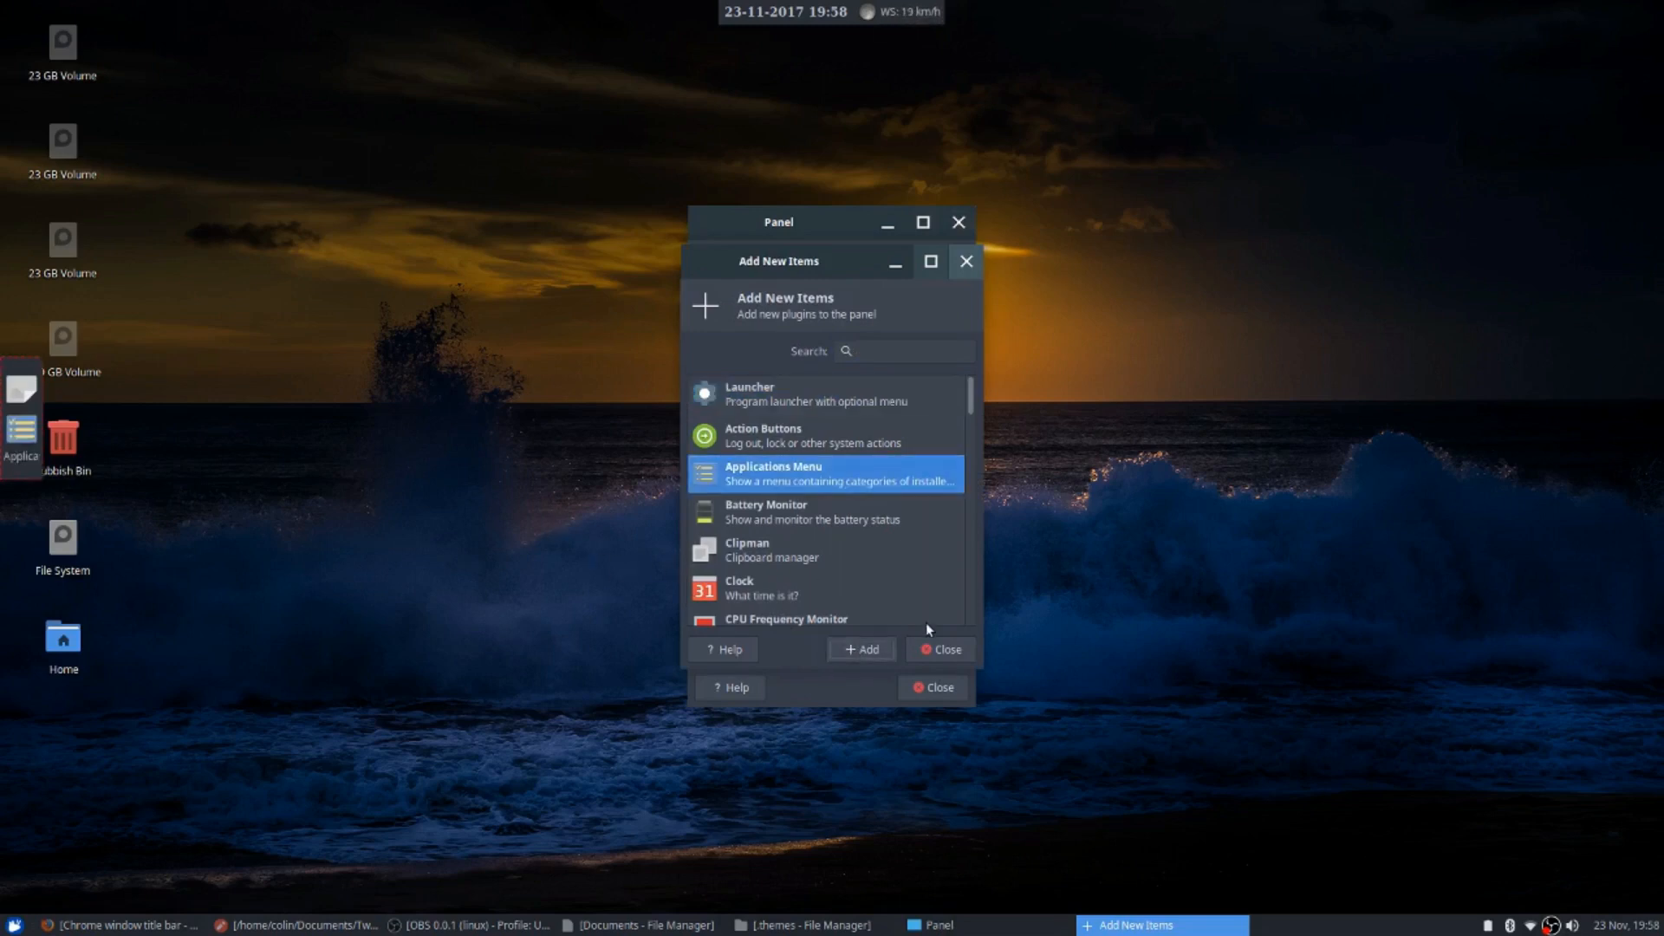
{"action": "left_click", "coordinate": [942, 655]}
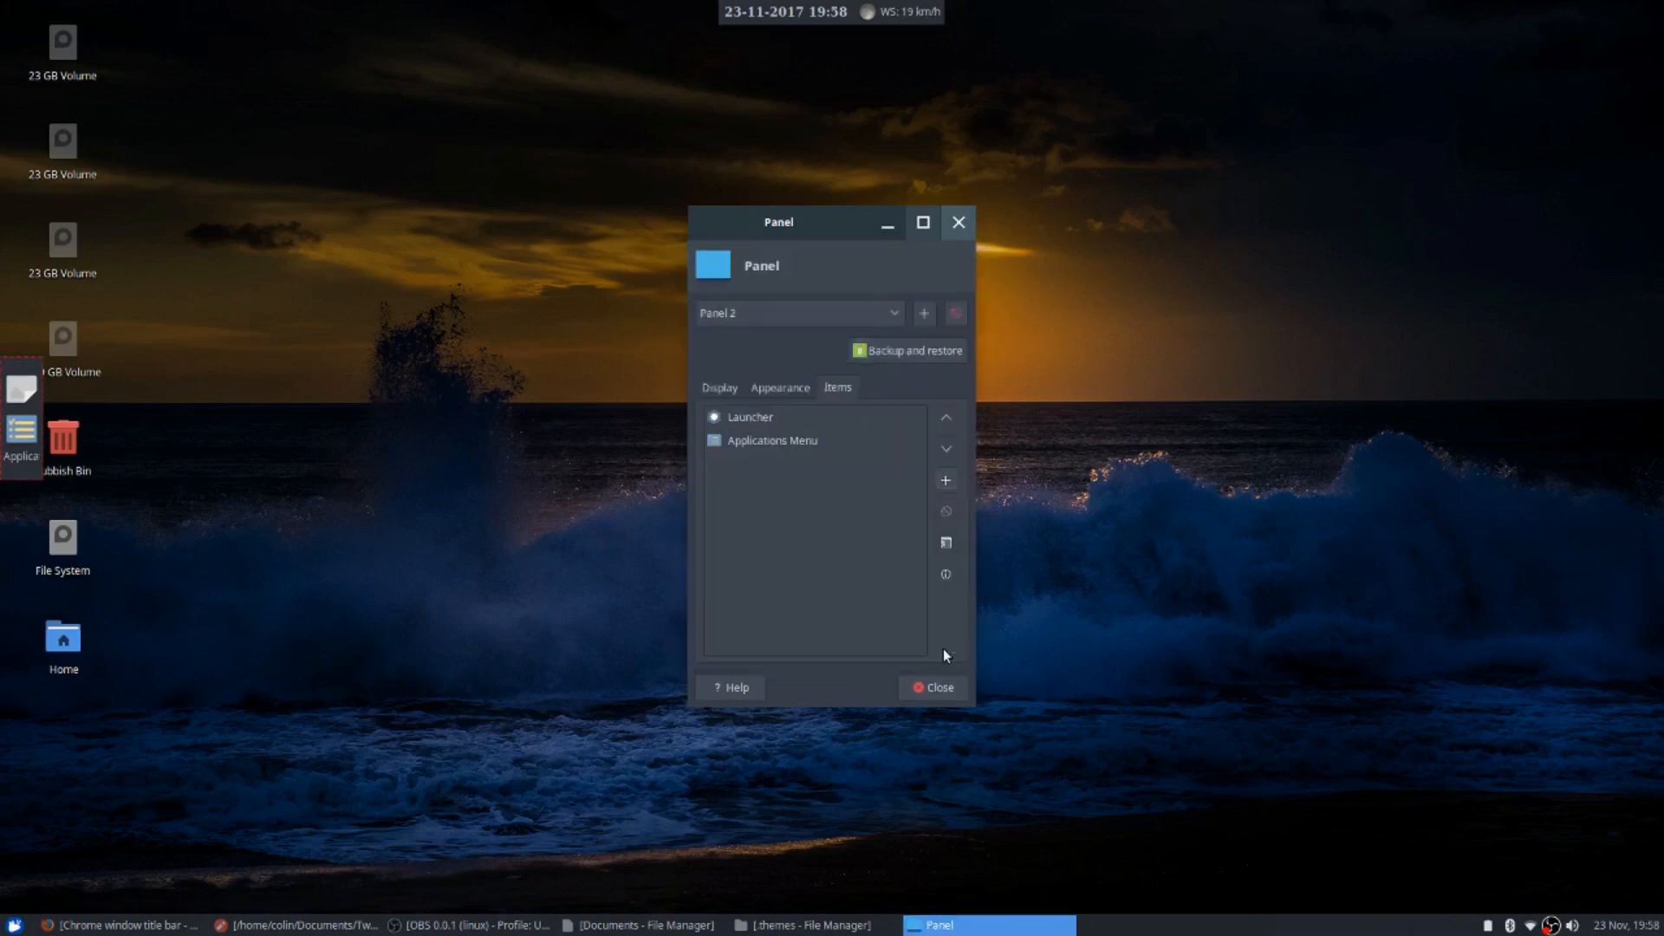
{"action": "right_click", "coordinate": [21, 429]}
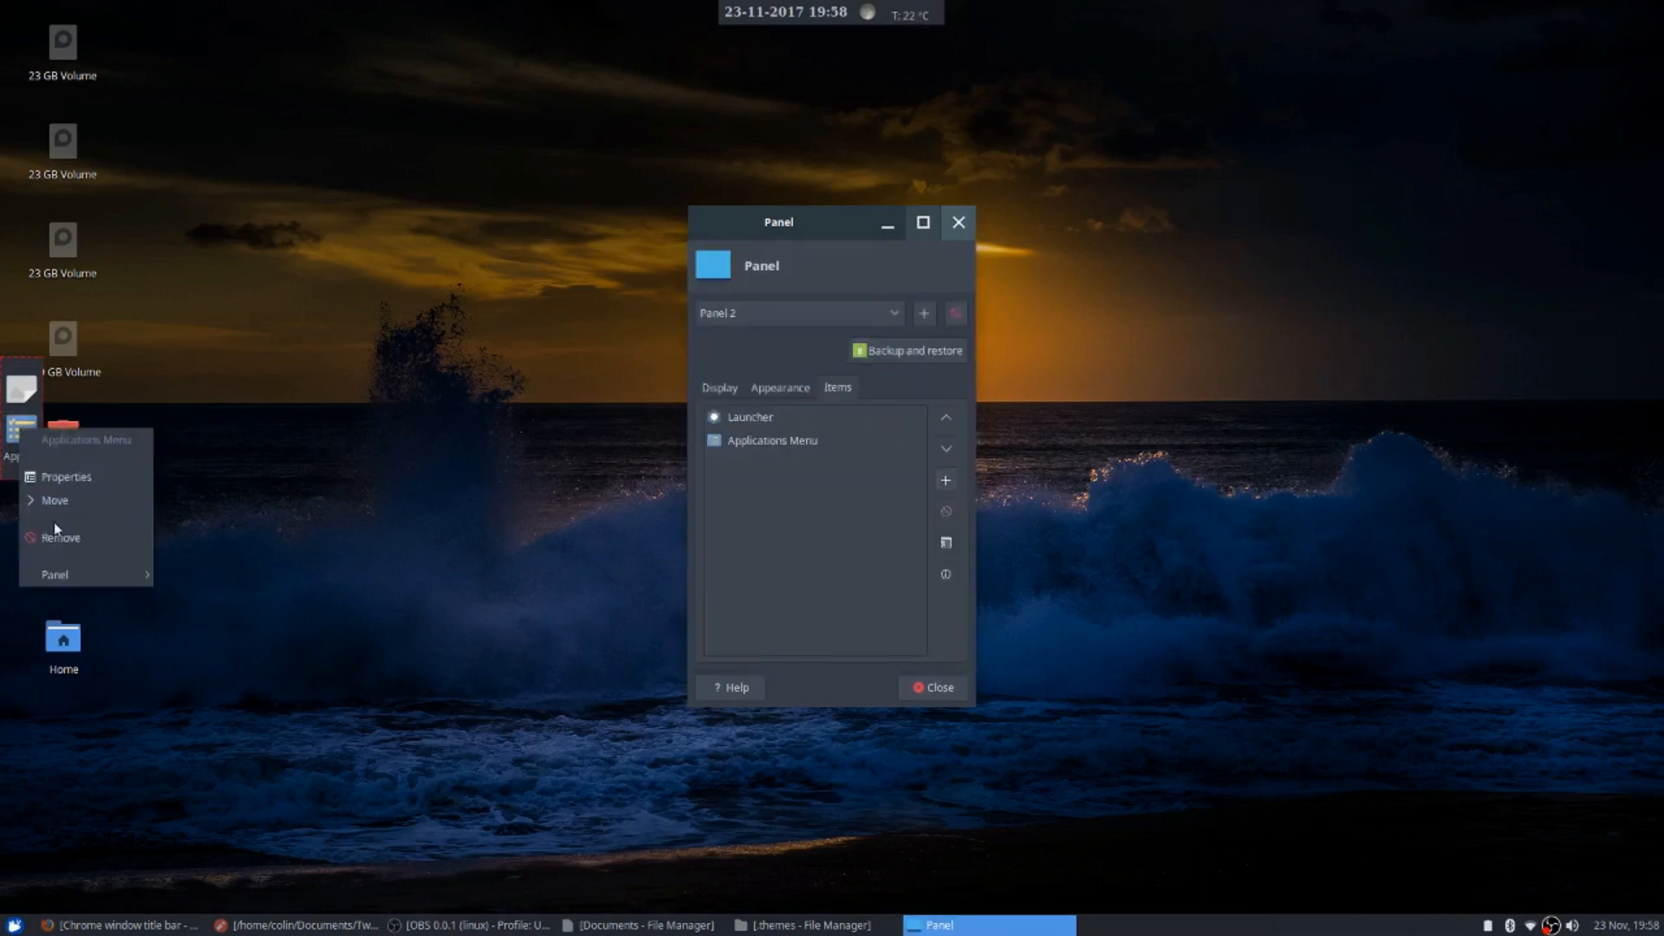
{"action": "left_click", "coordinate": [54, 524]}
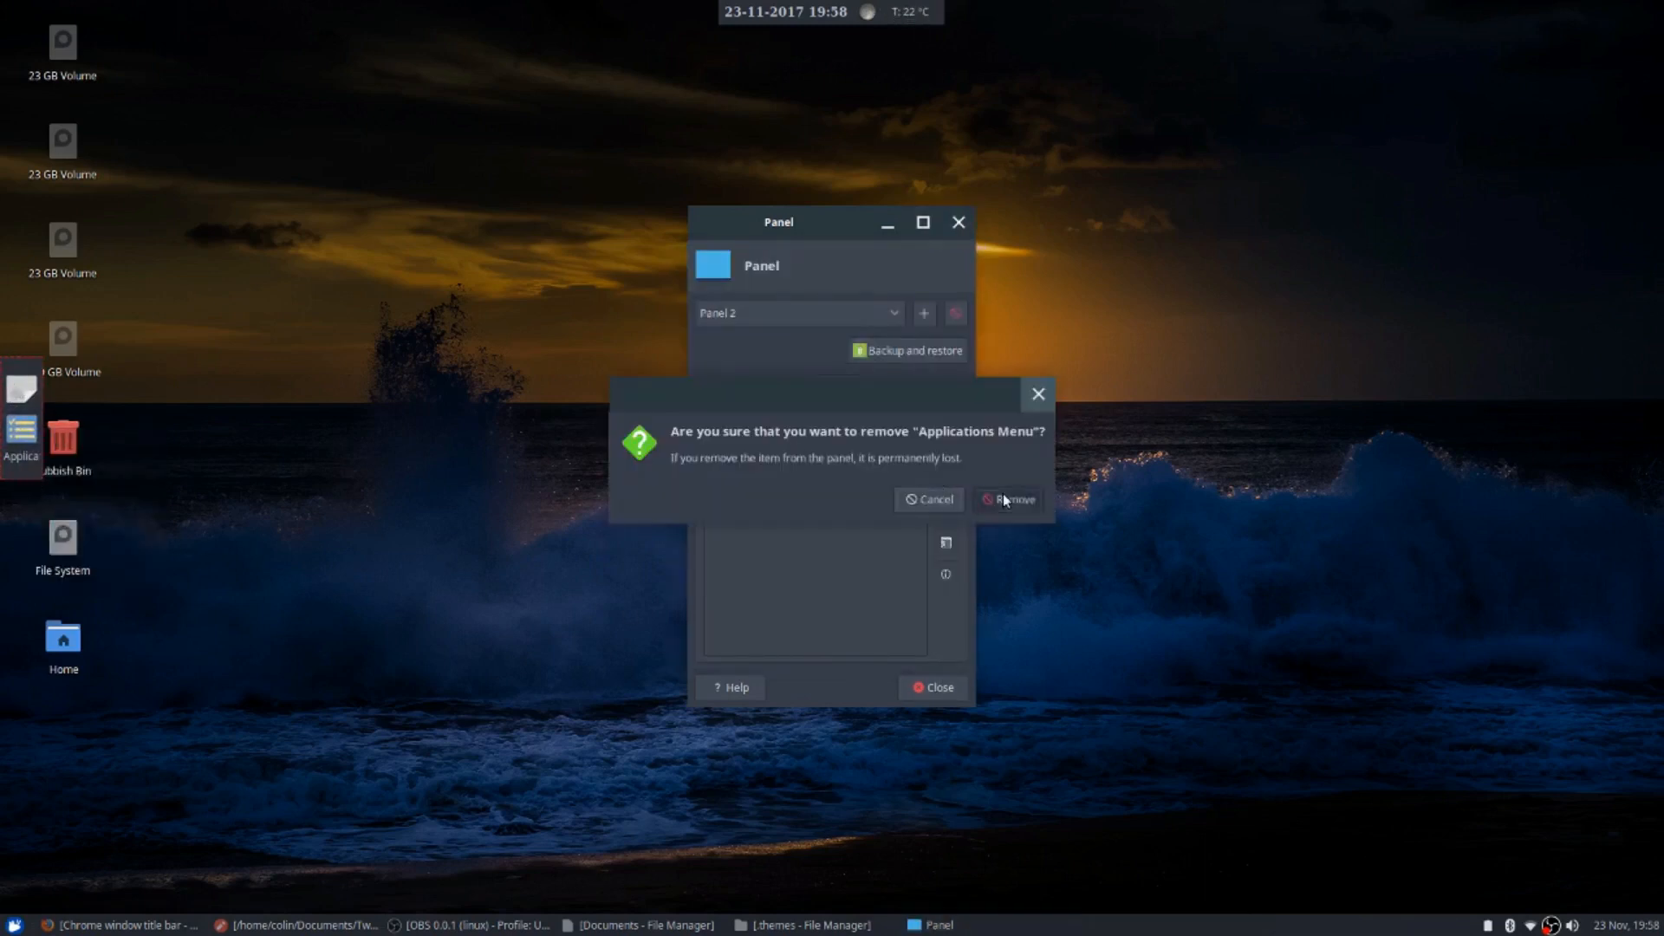
{"action": "left_click", "coordinate": [1006, 499]}
Open the properties of the empty launcher on Panel 2 and view the Create Launcher form, cancelling it without entering anything
{"action": "right_click", "coordinate": [14, 410]}
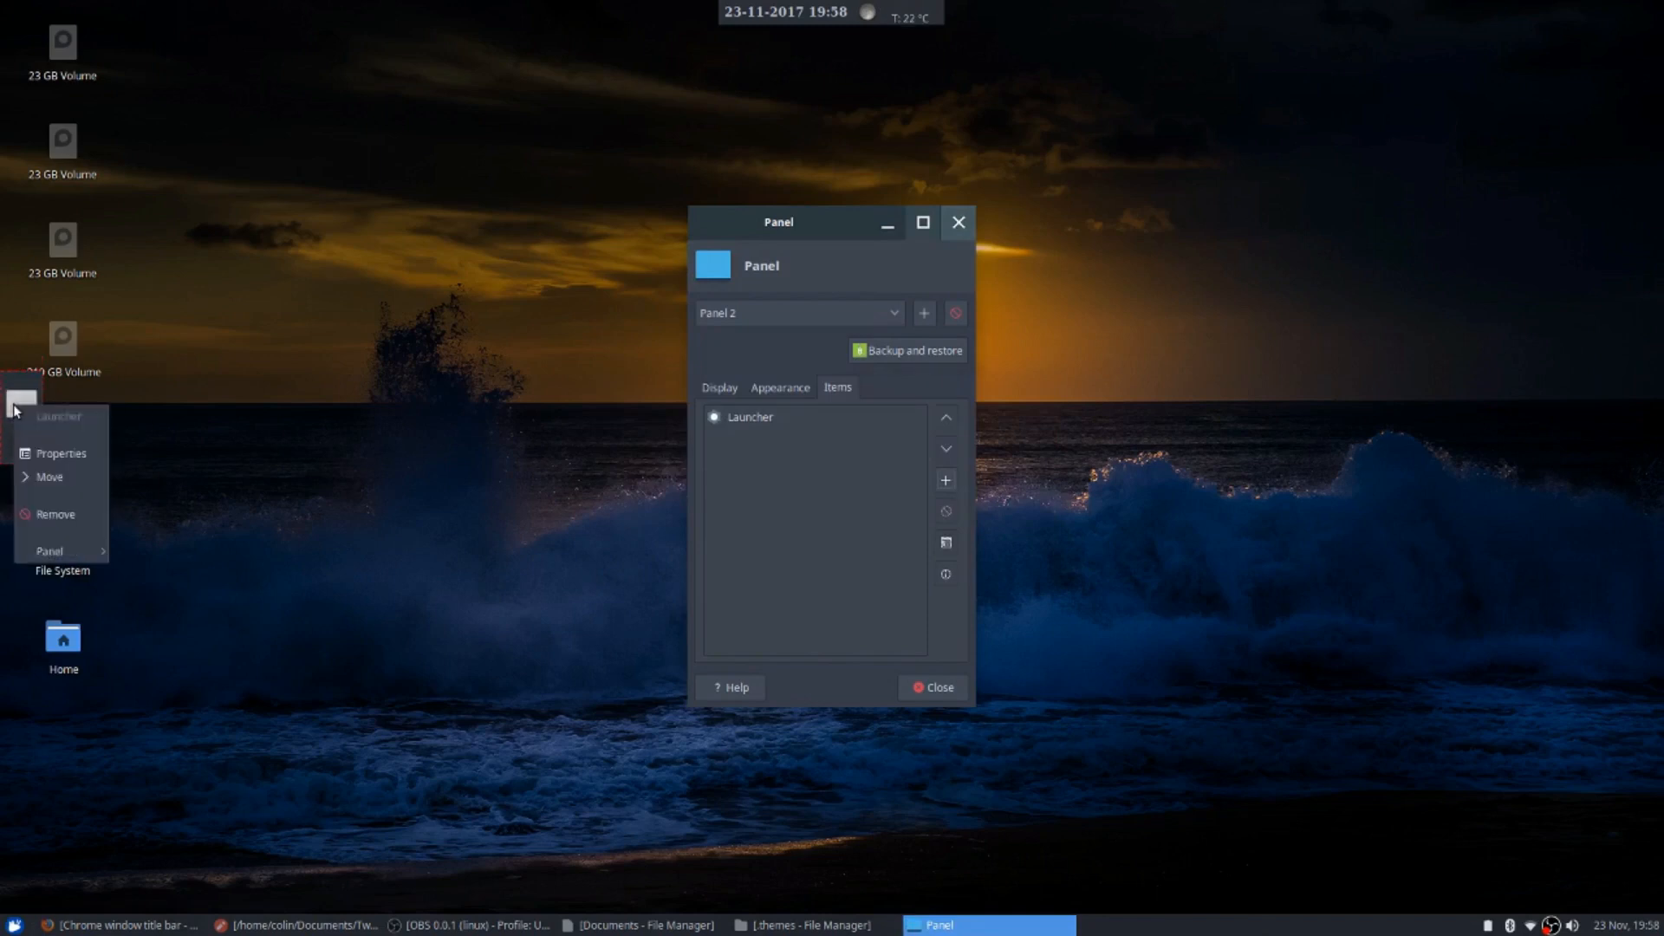
{"action": "left_click", "coordinate": [48, 452]}
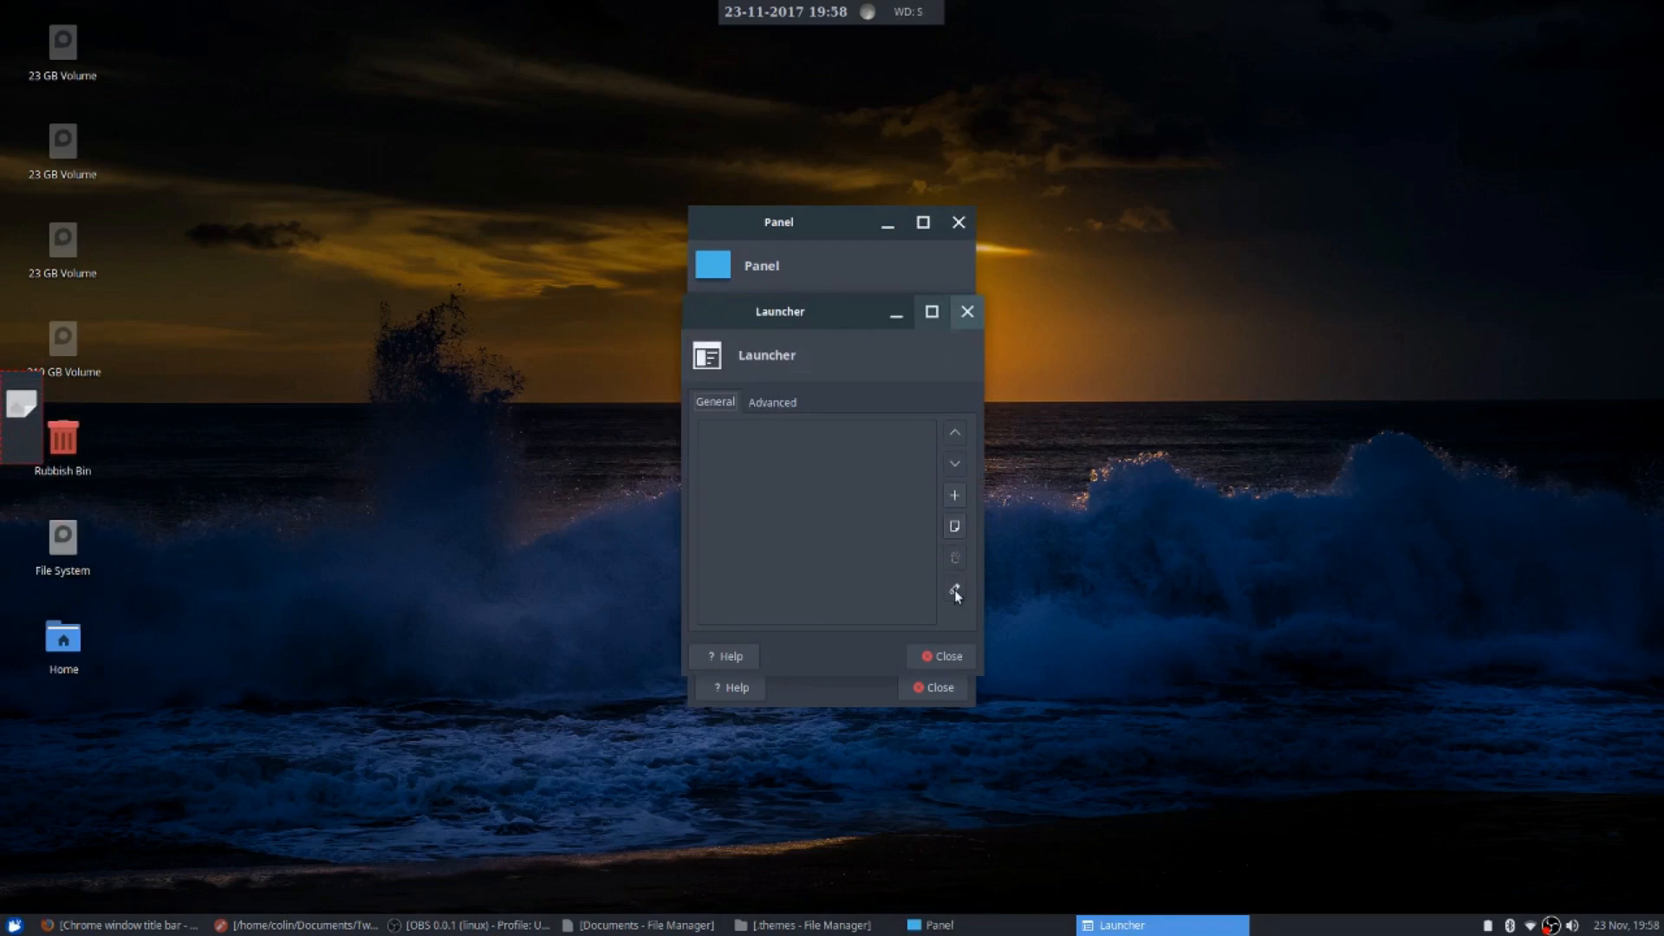
{"action": "left_click", "coordinate": [955, 527]}
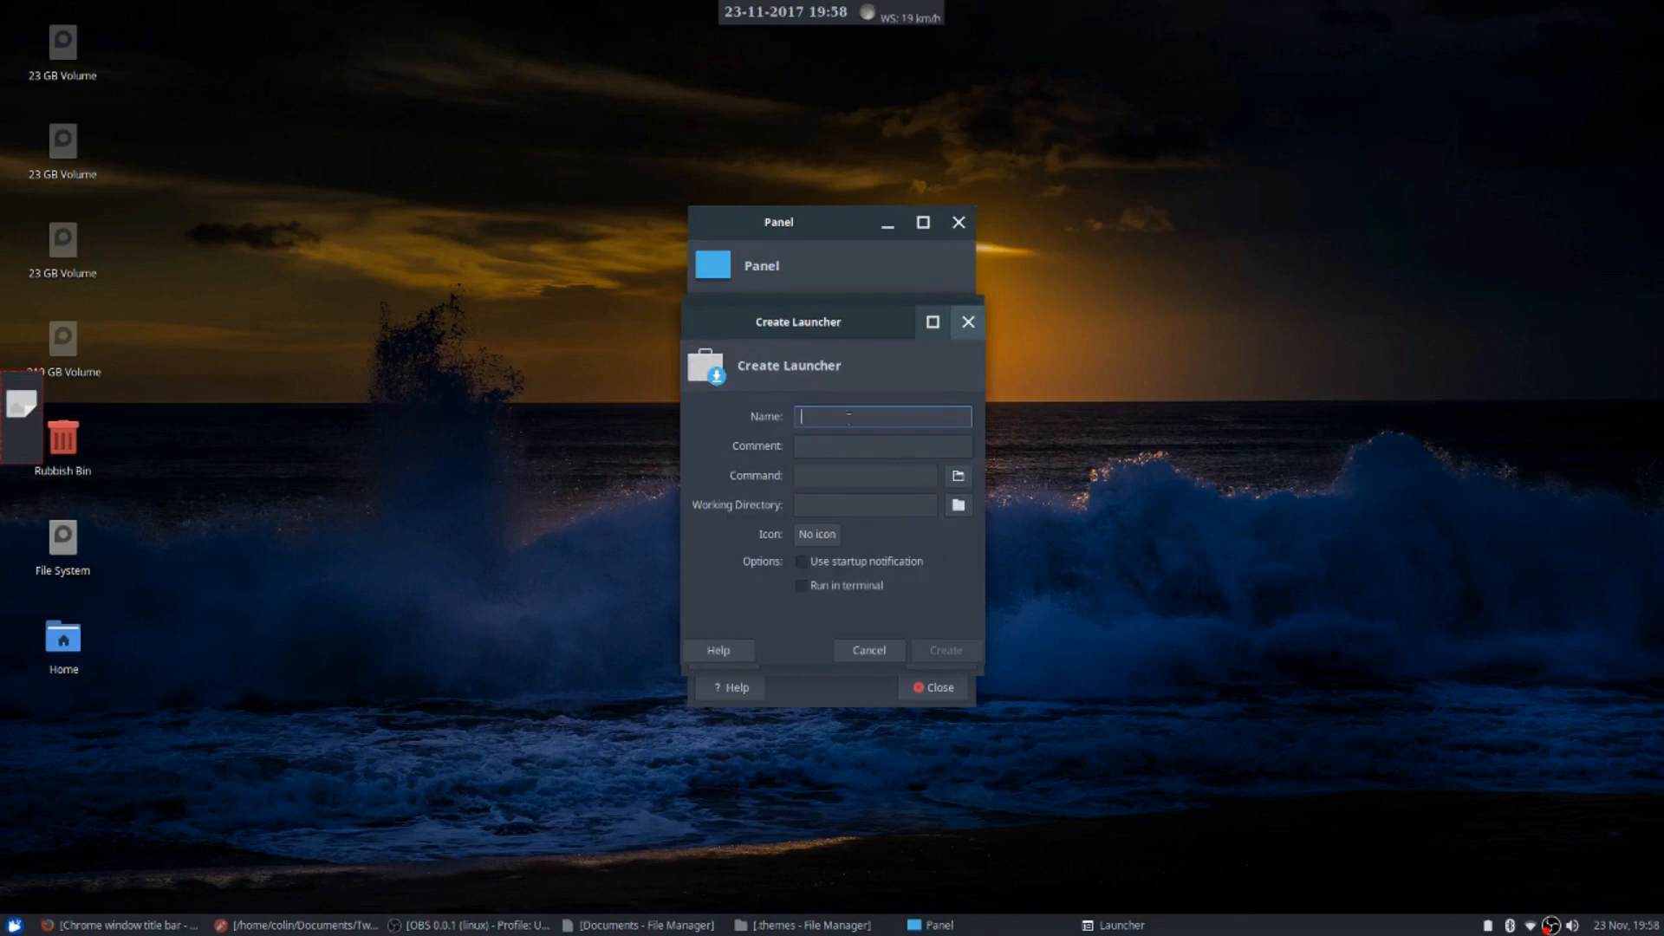
{"action": "left_click", "coordinate": [867, 647]}
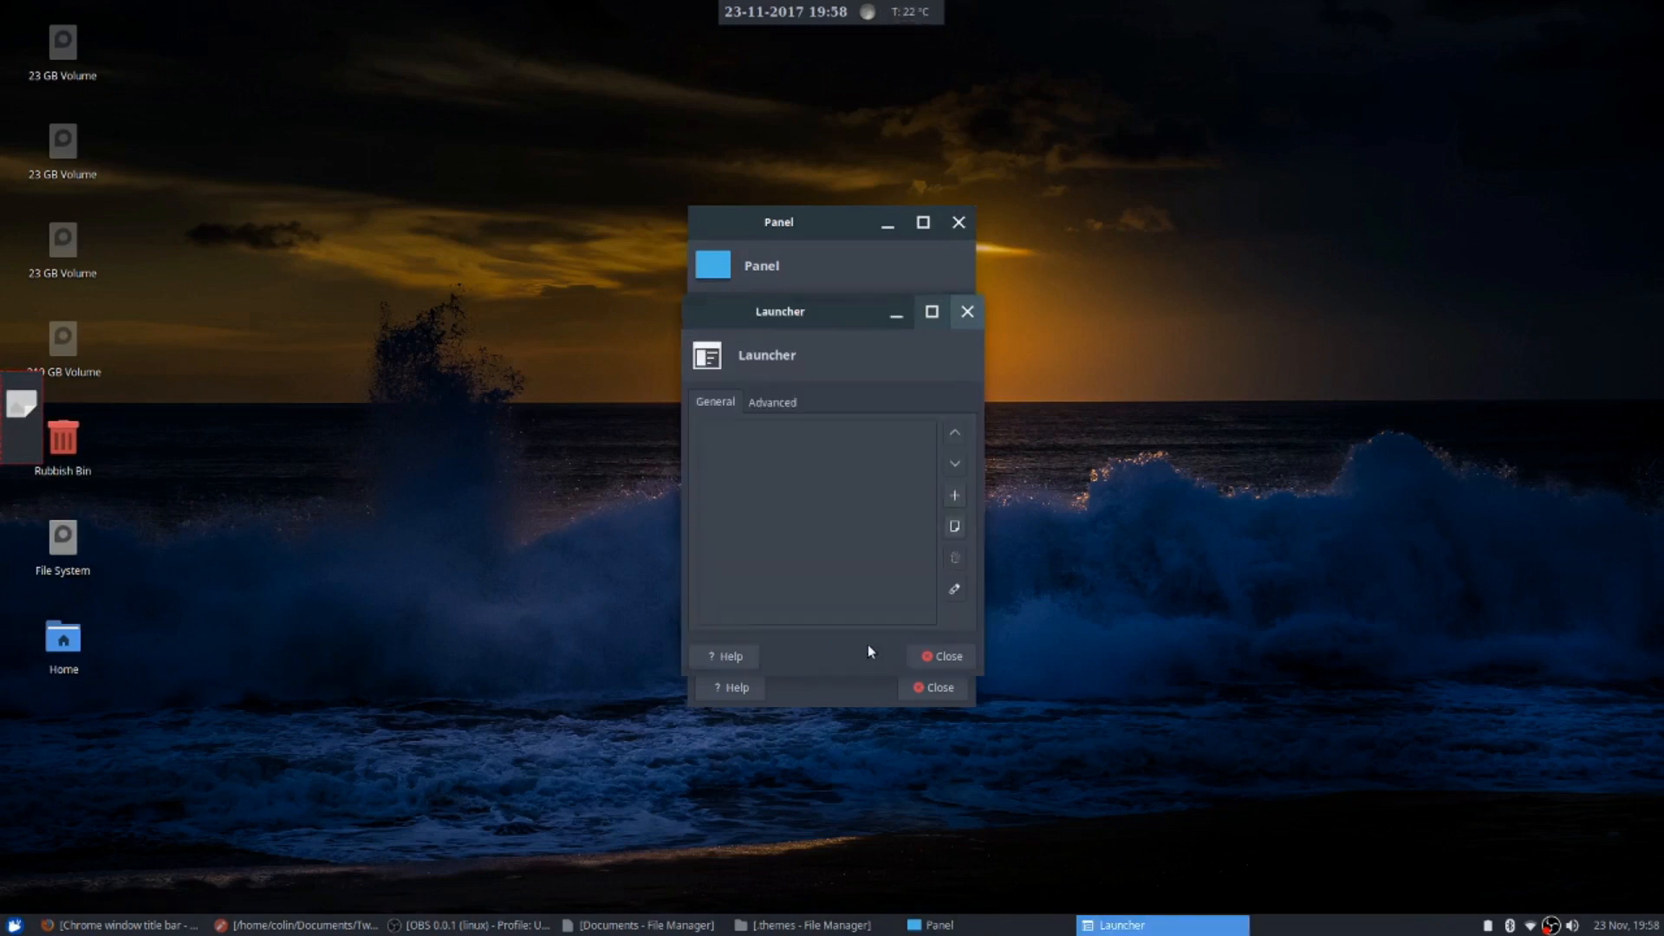
Close the launcher and panel settings and remove the empty launcher from the vertical side panel
{"action": "left_click", "coordinate": [944, 659]}
{"action": "left_click", "coordinate": [934, 686]}
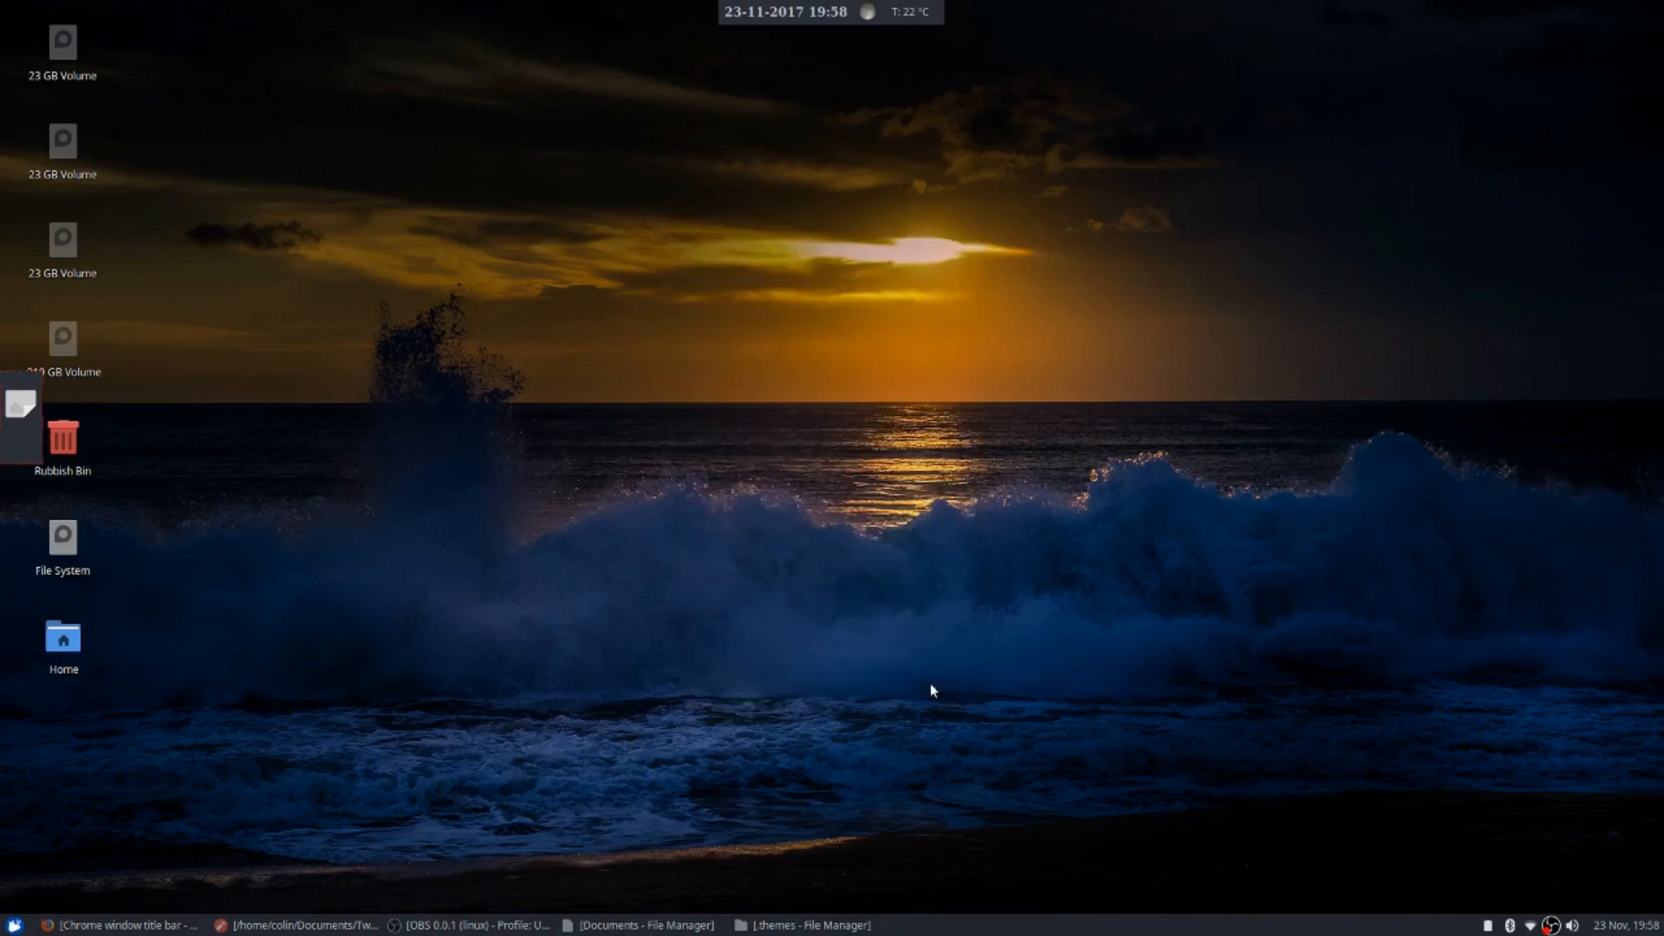
{"action": "right_click", "coordinate": [17, 407]}
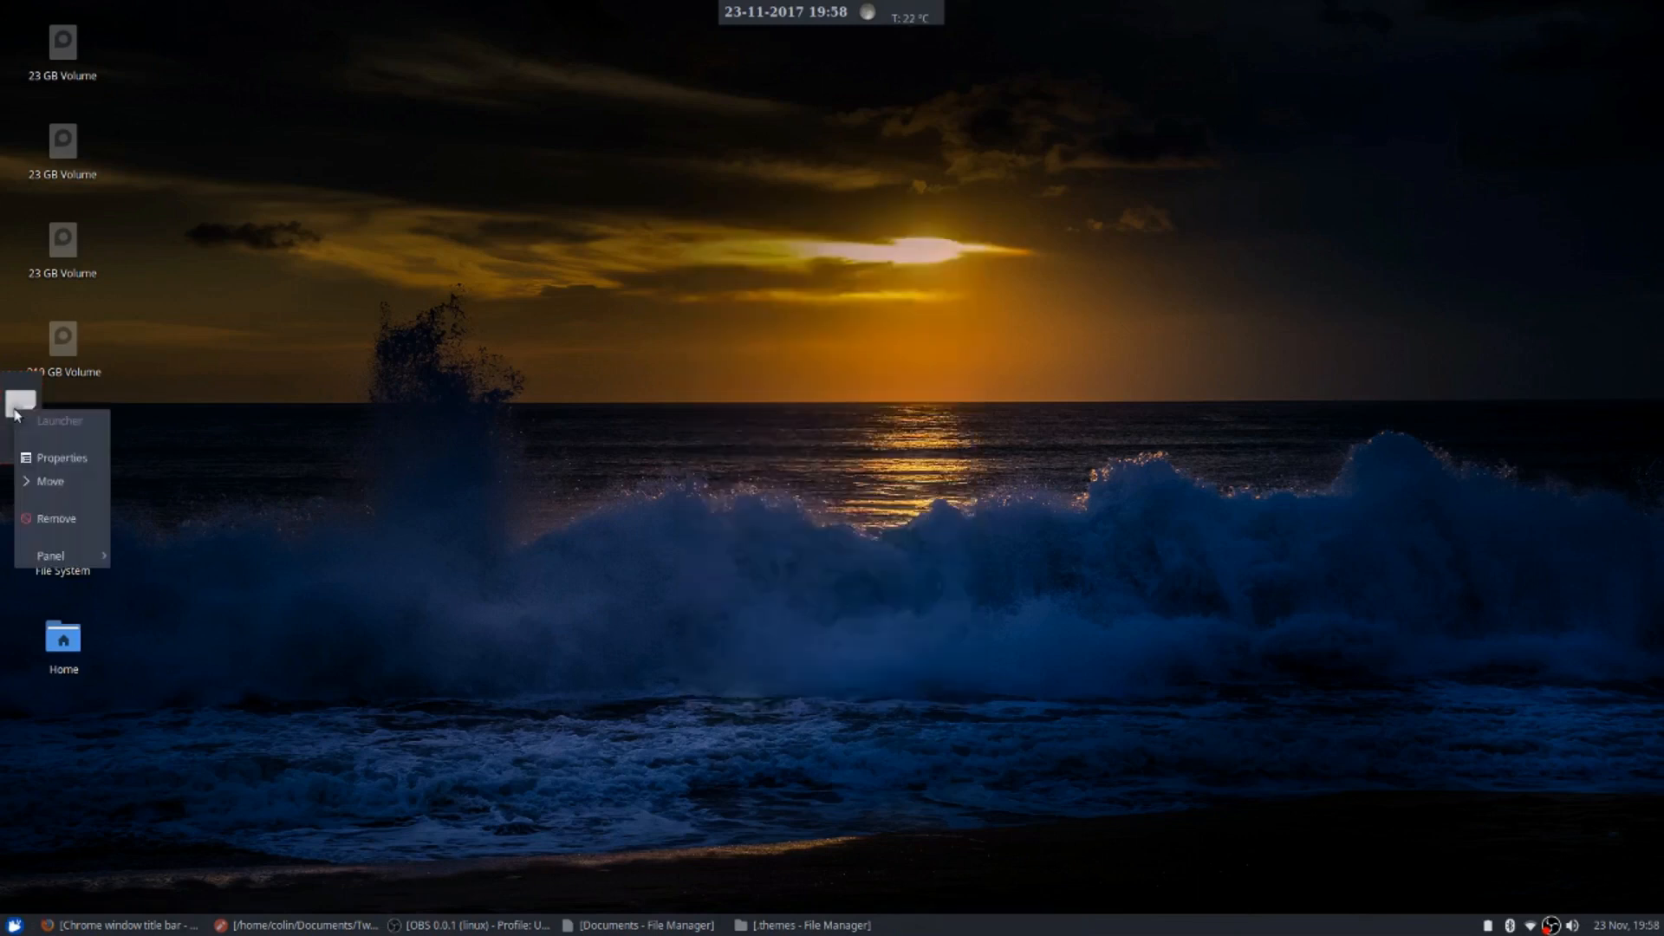
{"action": "left_click", "coordinate": [48, 517]}
{"action": "left_click", "coordinate": [992, 499]}
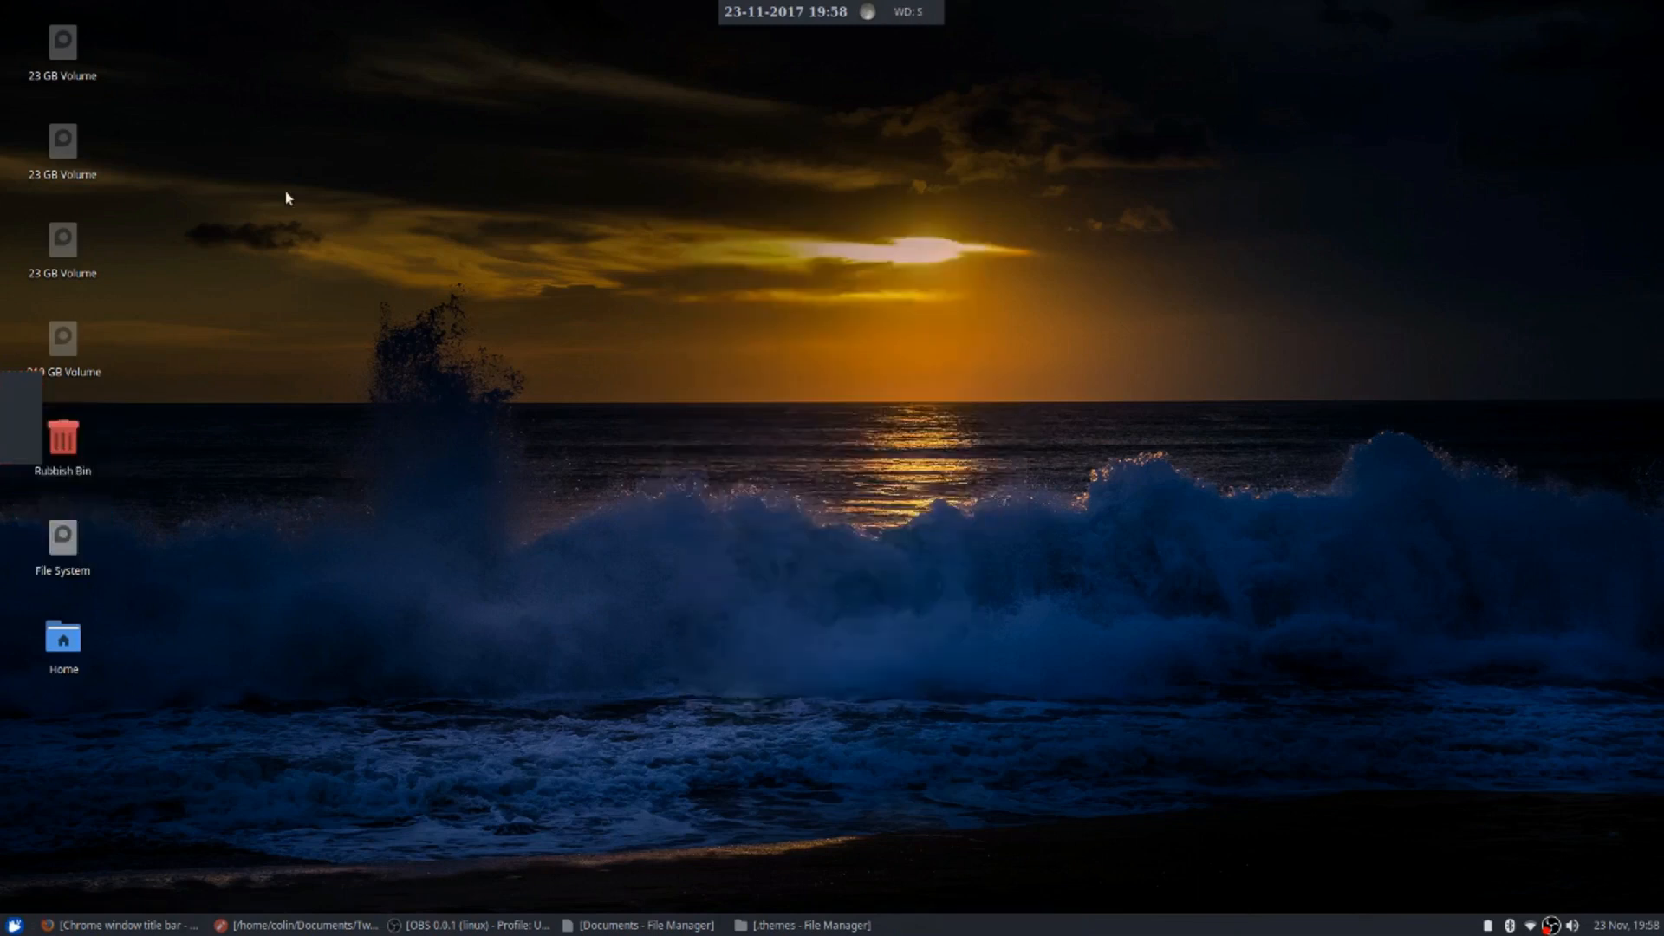
Add the Settings Manager from the application favourites to Panel 2
{"action": "left_click", "coordinate": [14, 924]}
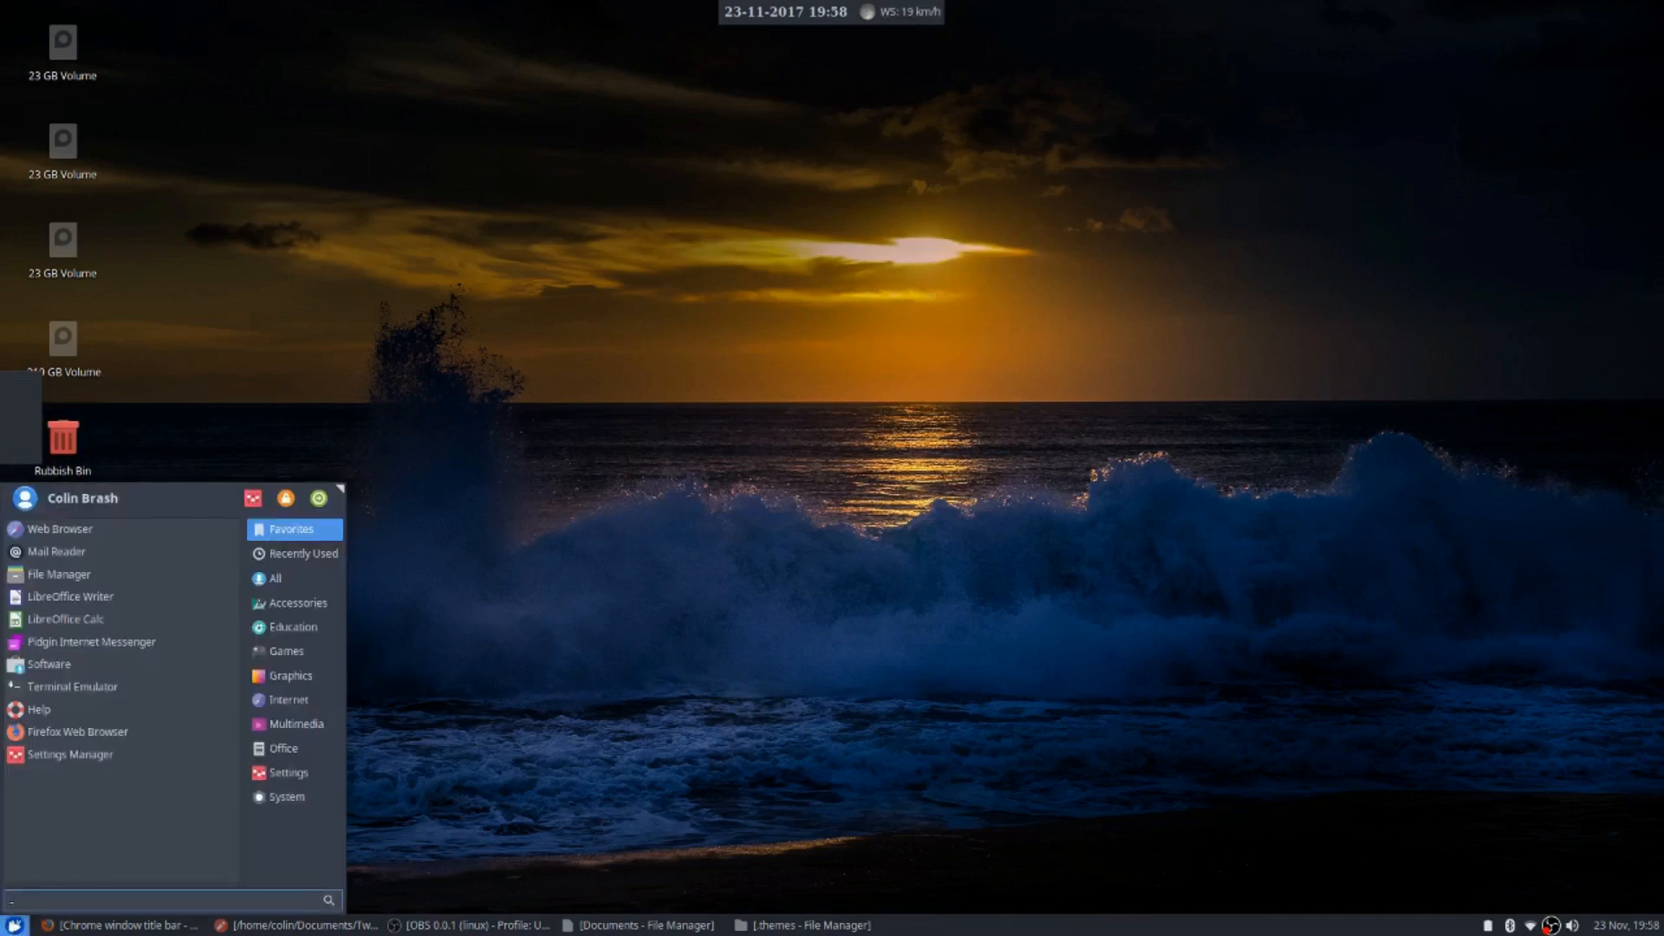
{"action": "right_click", "coordinate": [41, 759]}
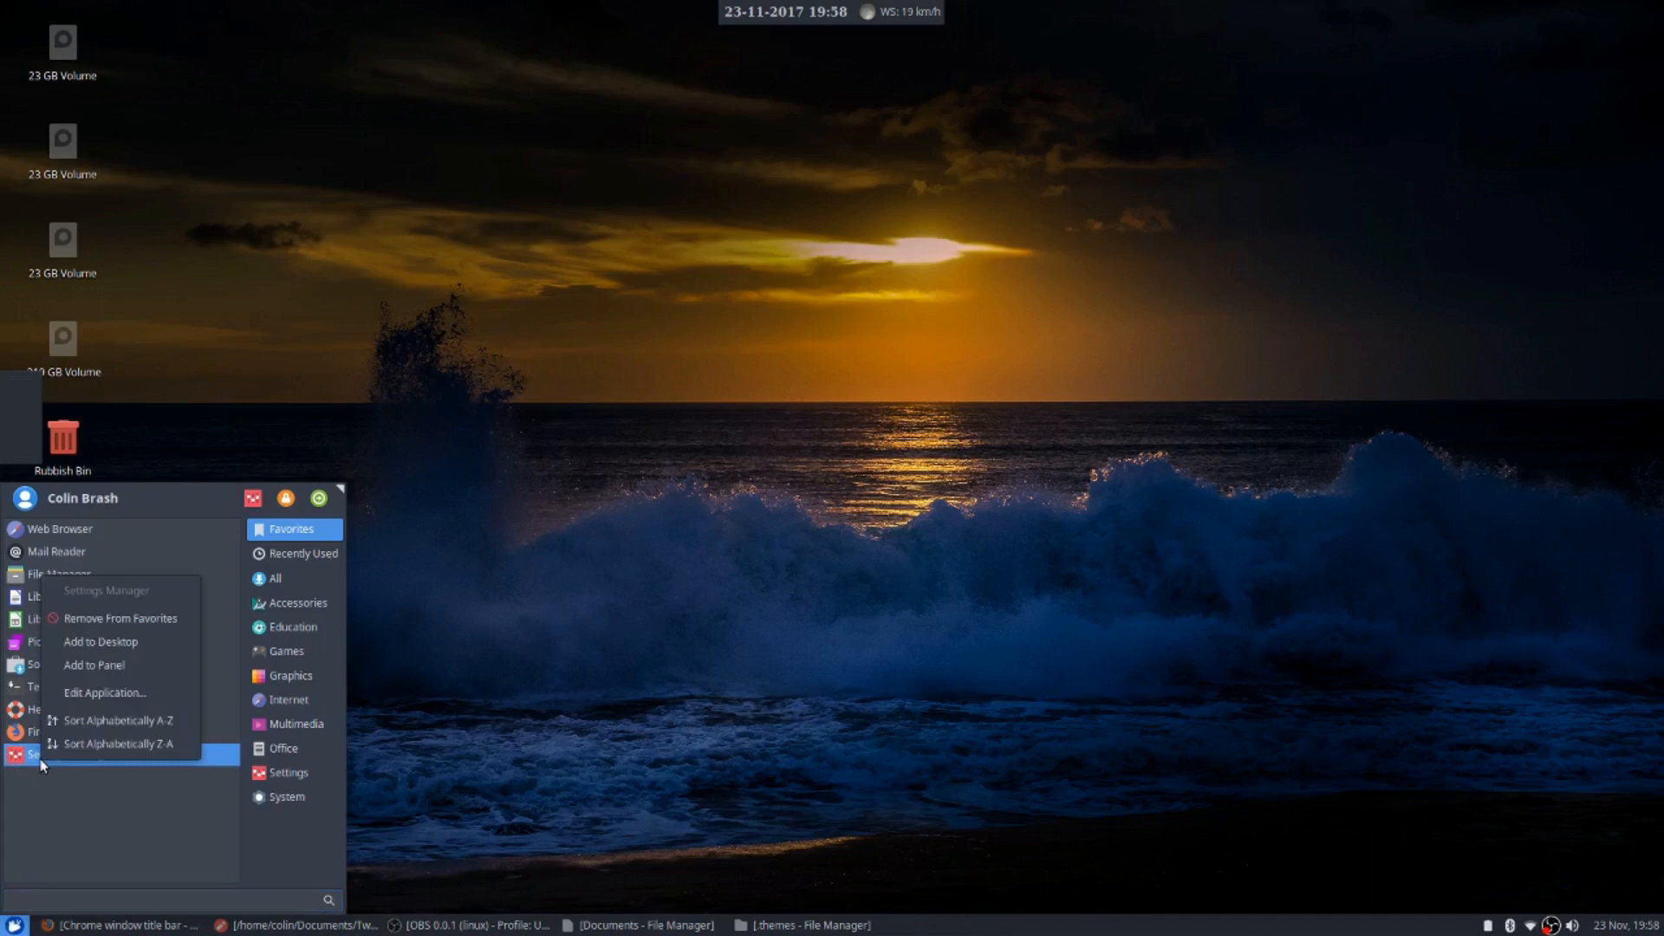
{"action": "left_click", "coordinate": [91, 664]}
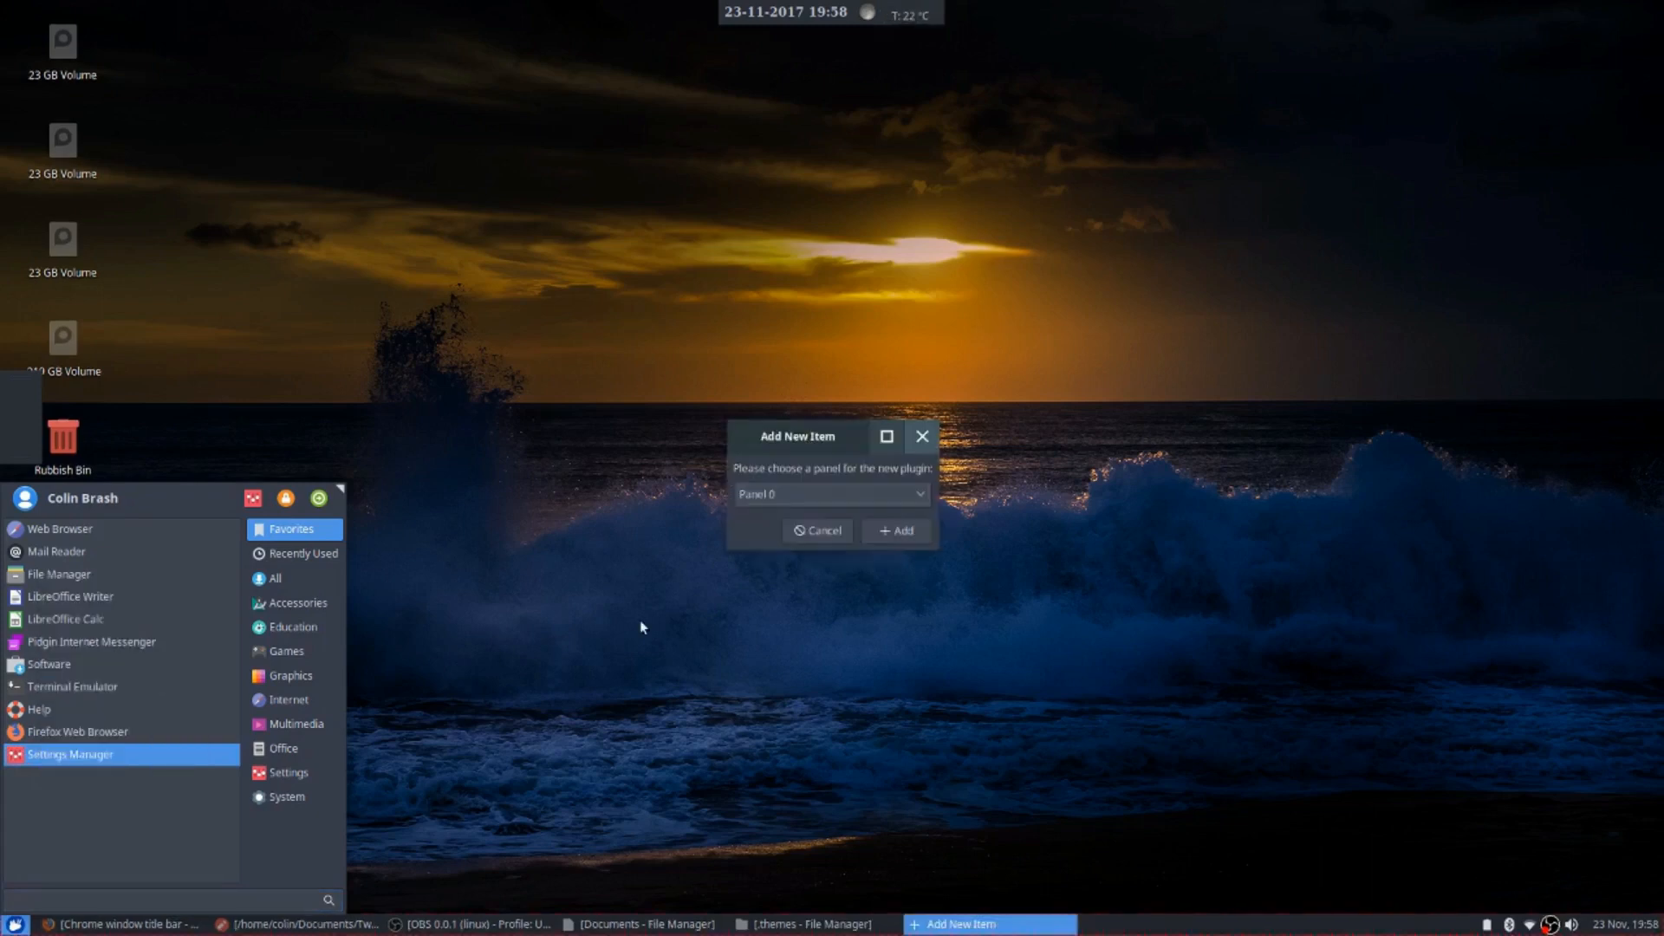
{"action": "left_click", "coordinate": [871, 495]}
{"action": "left_click", "coordinate": [823, 542]}
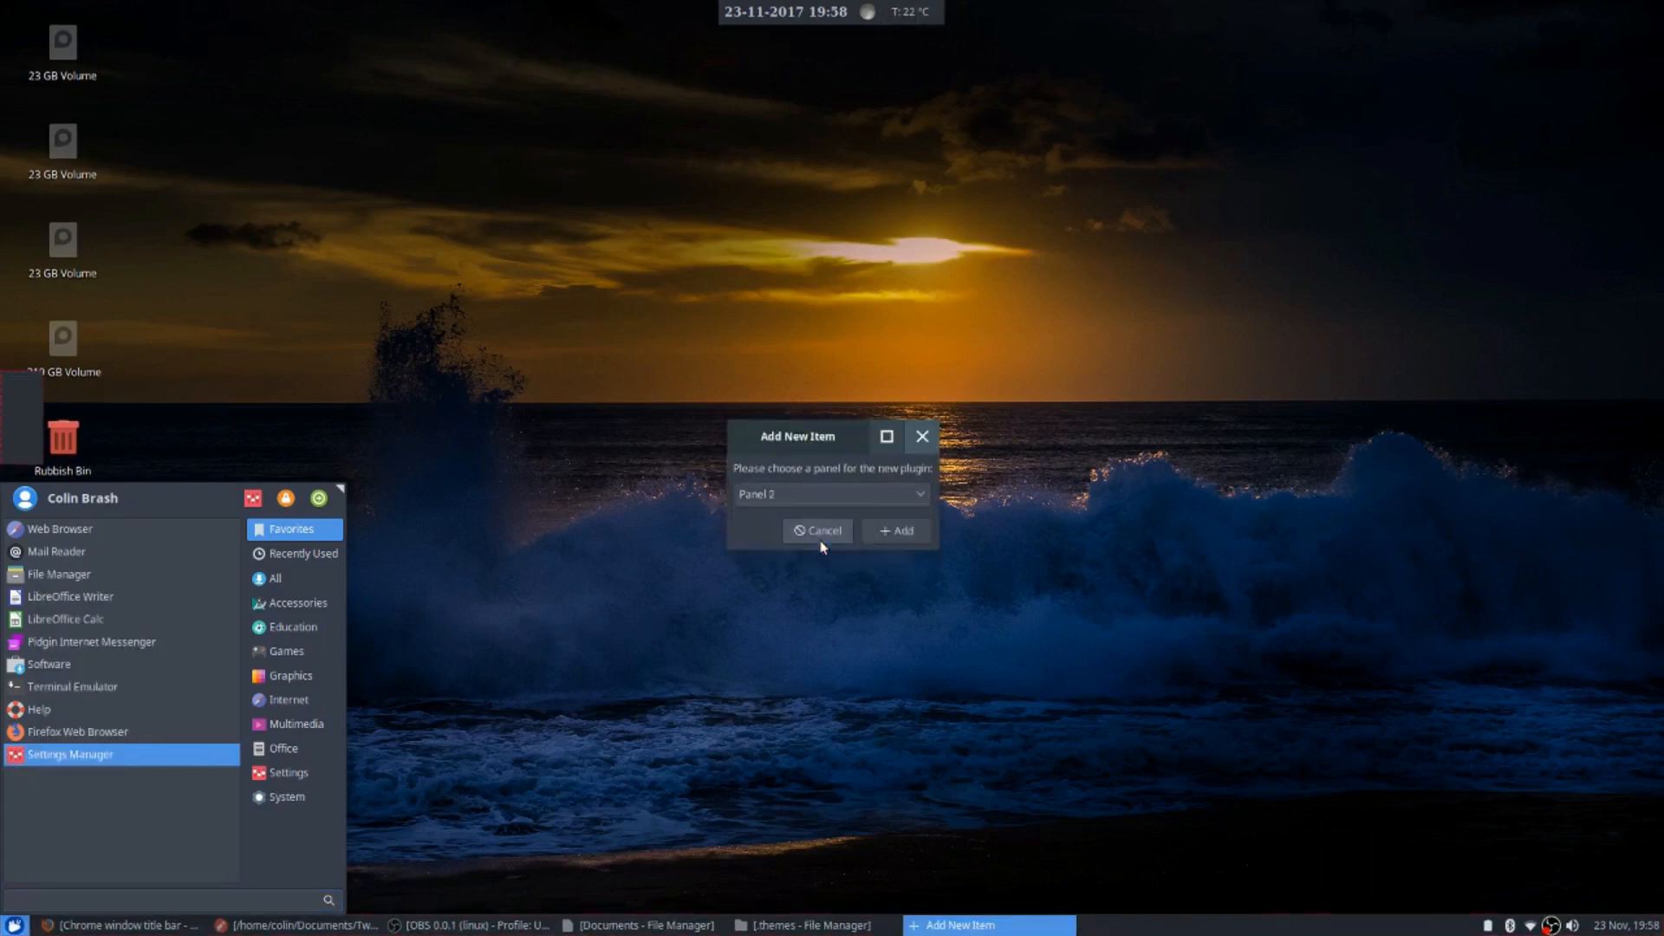
{"action": "left_click", "coordinate": [895, 528]}
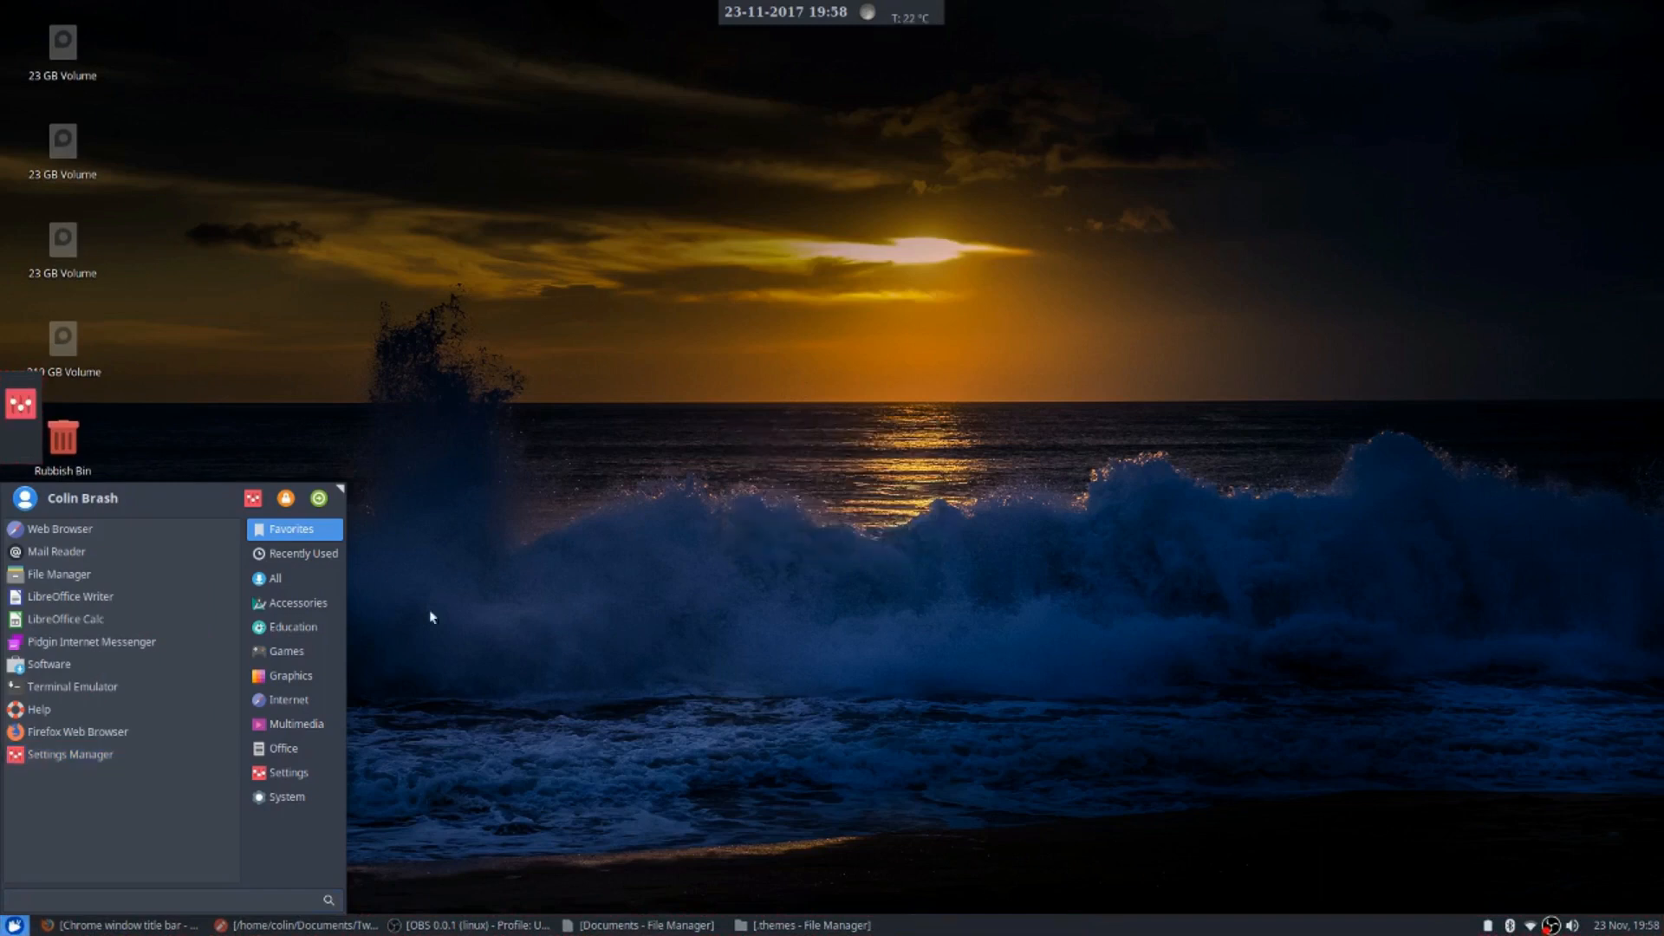
Add the Terminal Emulator from the favourites to Panel 2
{"action": "right_click", "coordinate": [54, 688]}
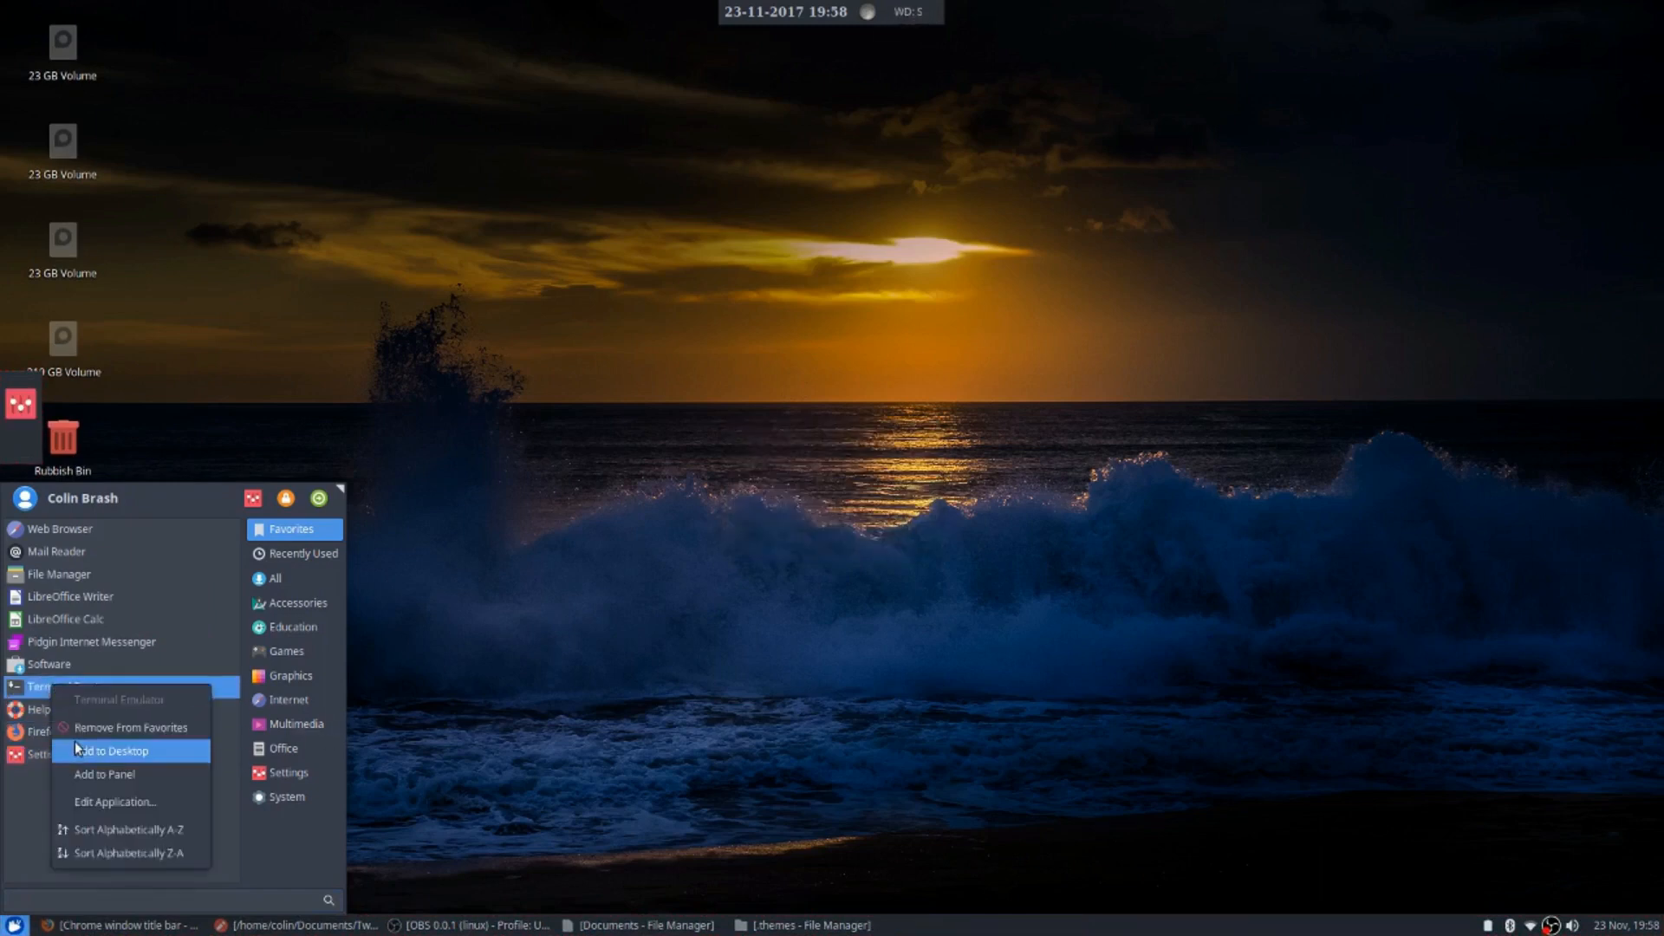
{"action": "left_click", "coordinate": [82, 774]}
{"action": "left_click", "coordinate": [908, 496]}
{"action": "left_click", "coordinate": [808, 542]}
{"action": "left_click", "coordinate": [897, 531]}
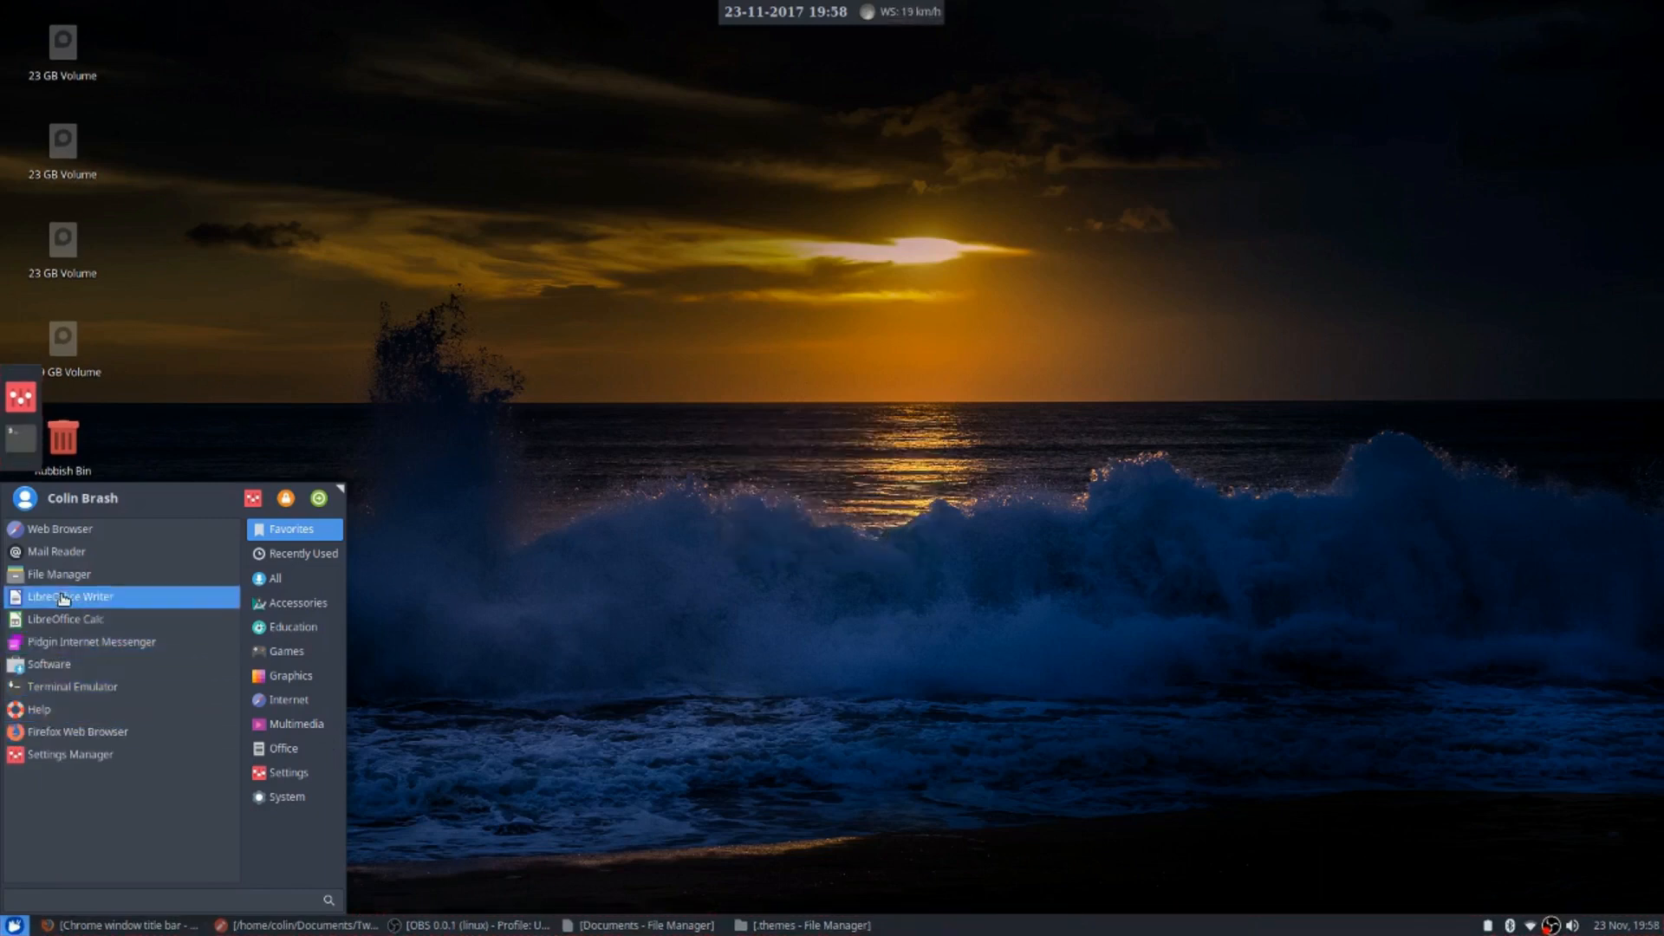
Add the File Manager from the favourites to Panel 2
{"action": "right_click", "coordinate": [61, 577]}
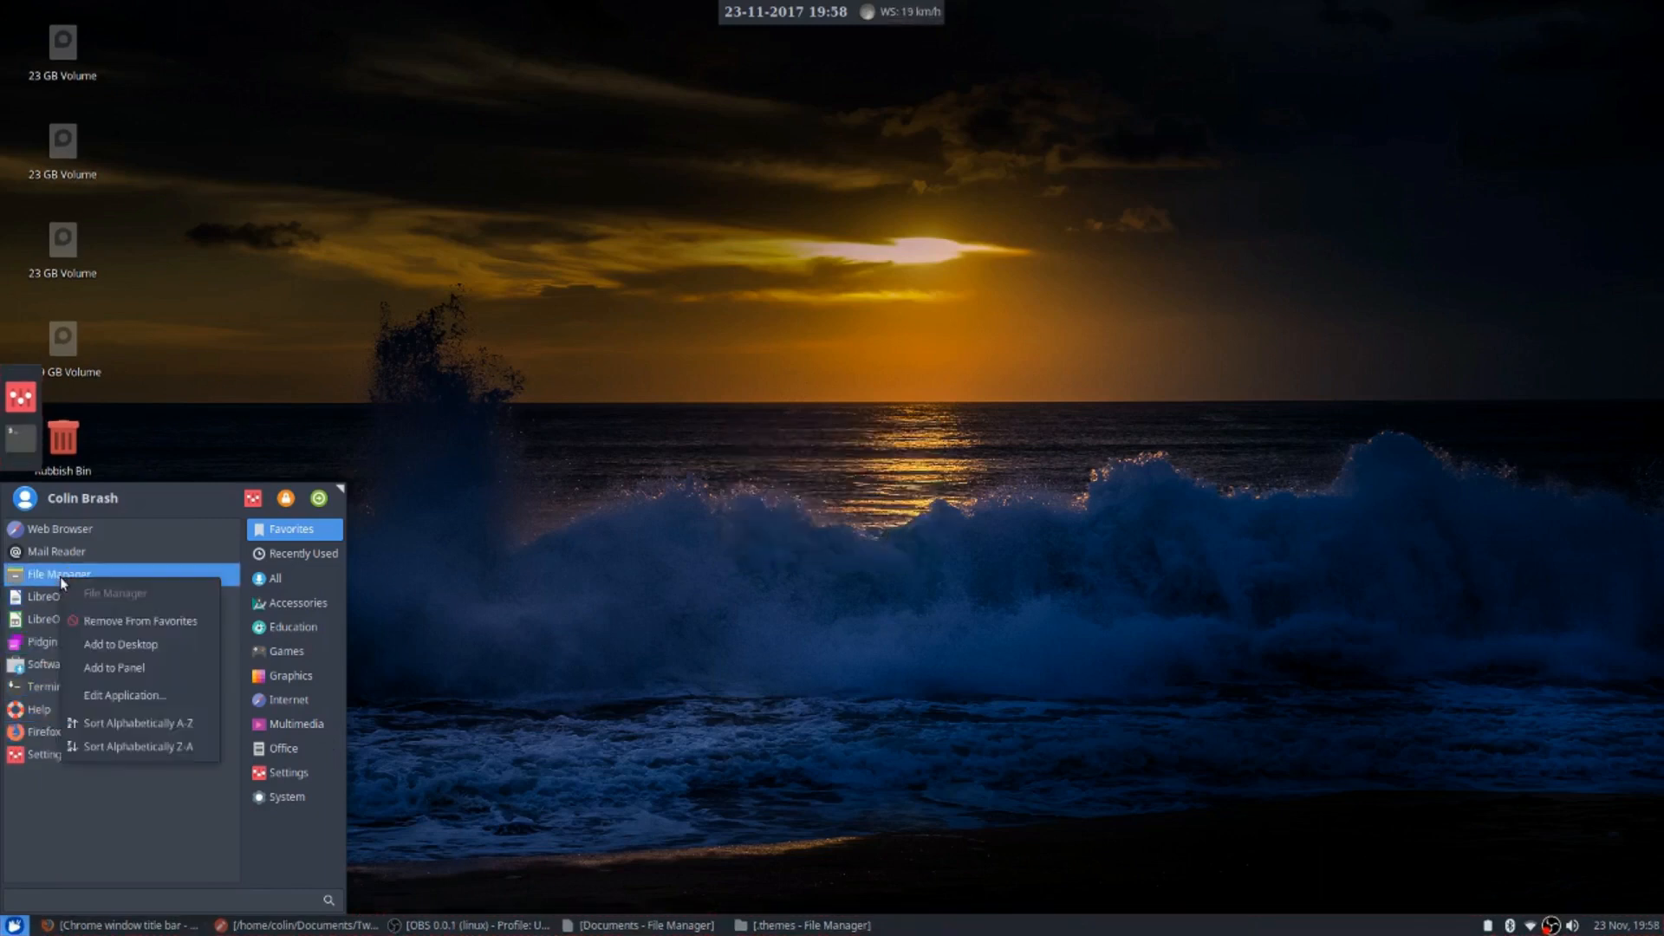
{"action": "left_click", "coordinate": [113, 667]}
{"action": "left_click", "coordinate": [790, 499]}
{"action": "left_click", "coordinate": [787, 548]}
{"action": "left_click", "coordinate": [893, 531]}
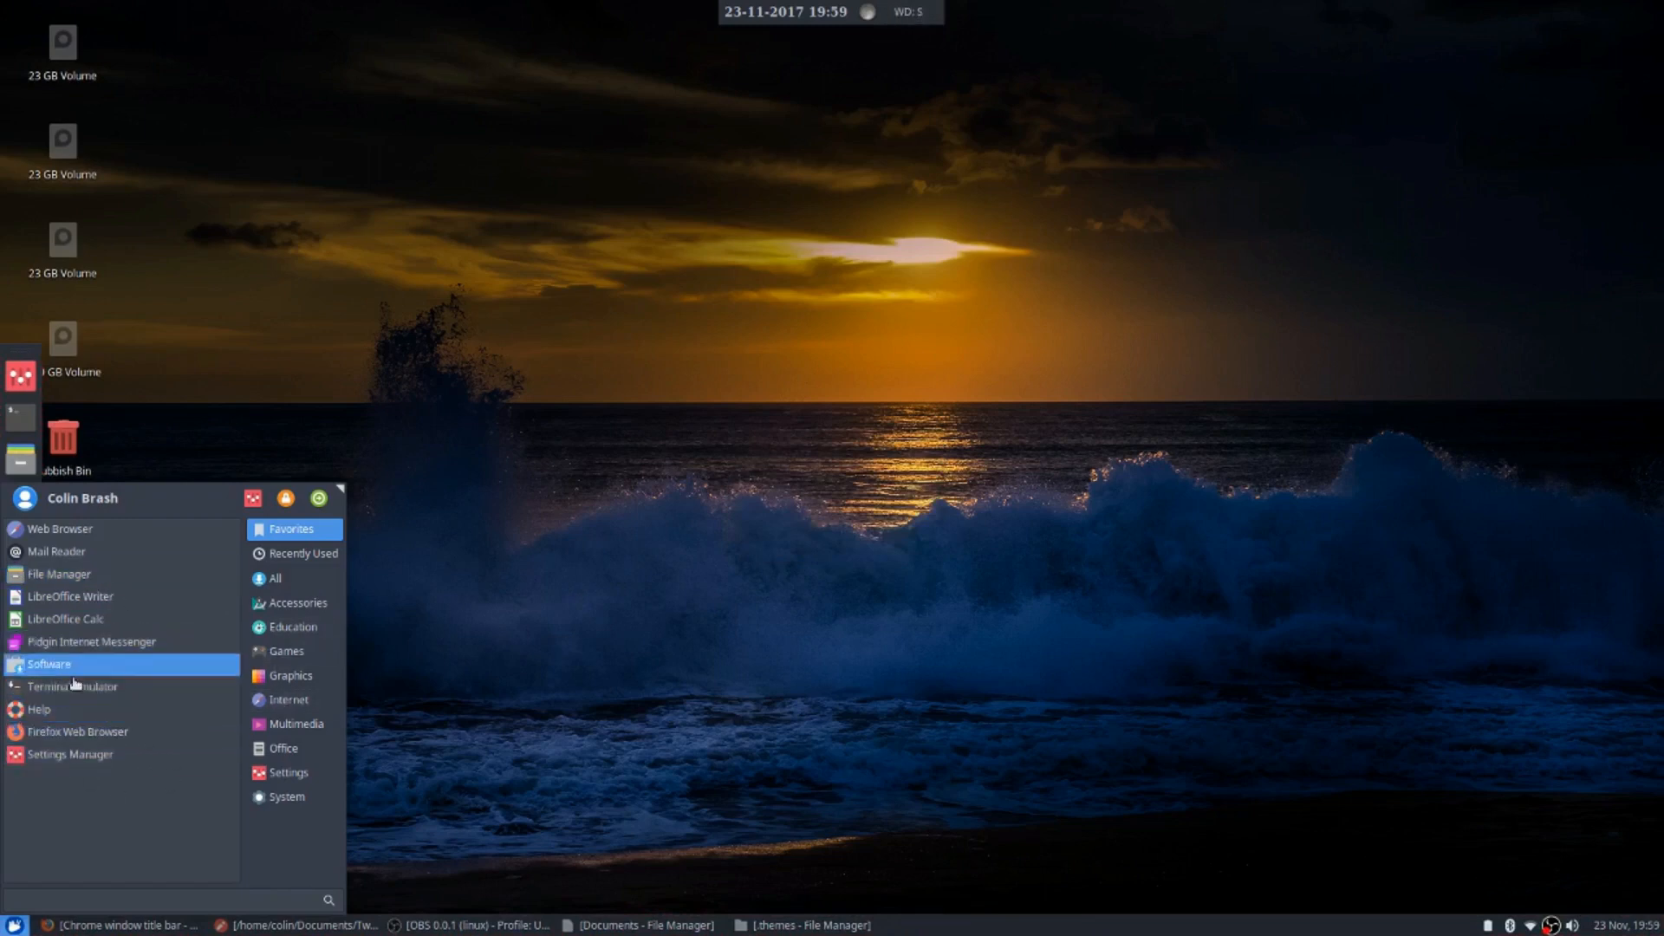
Add LibreOffice Calc from the favourites to Panel 2
{"action": "right_click", "coordinate": [75, 620]}
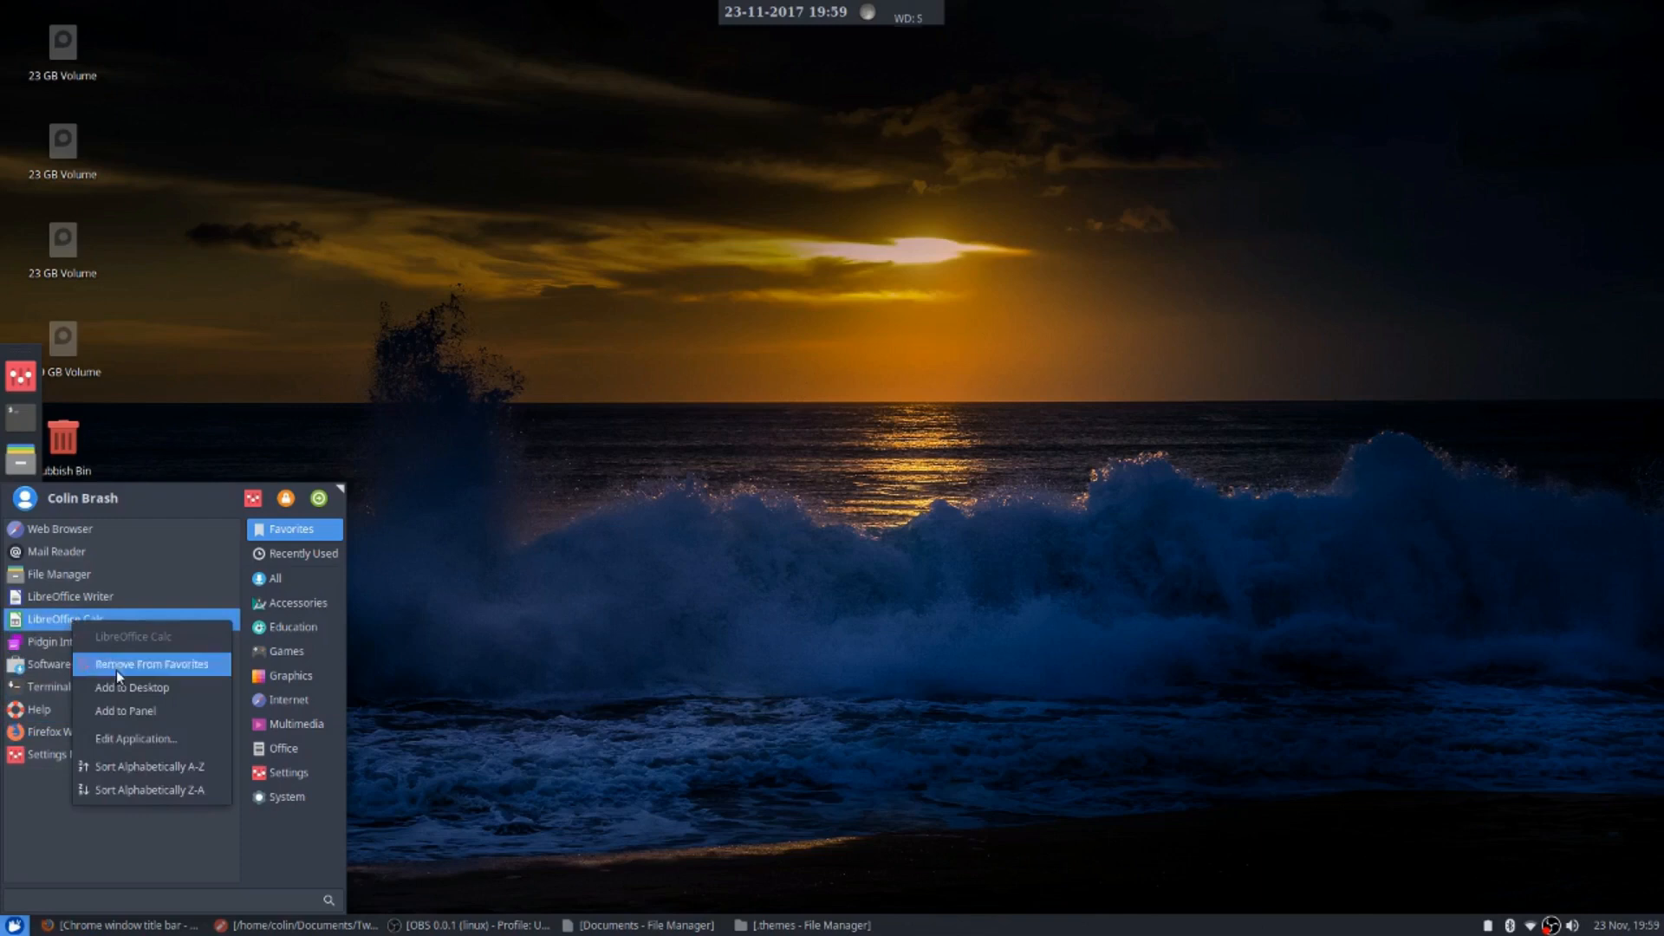
{"action": "left_click", "coordinate": [132, 710]}
{"action": "left_click", "coordinate": [839, 498]}
{"action": "left_click", "coordinate": [820, 525]}
{"action": "left_click", "coordinate": [870, 527]}
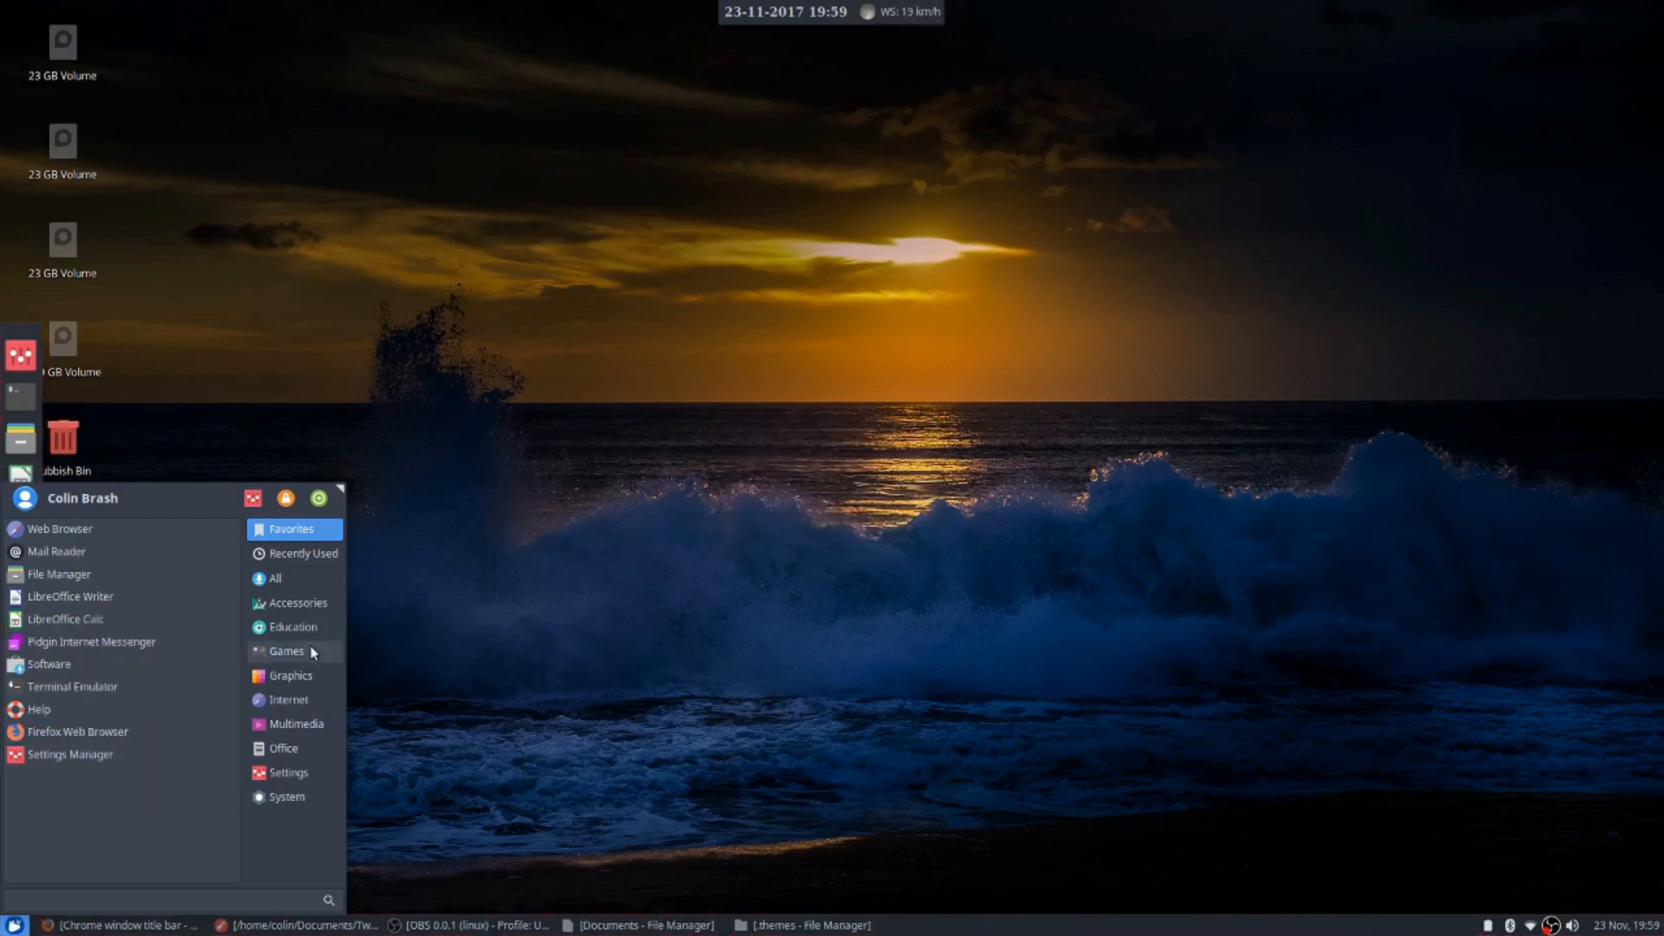
Add Appearance from the Settings category to Panel 2 and close the applications menu
{"action": "left_click", "coordinate": [295, 773]}
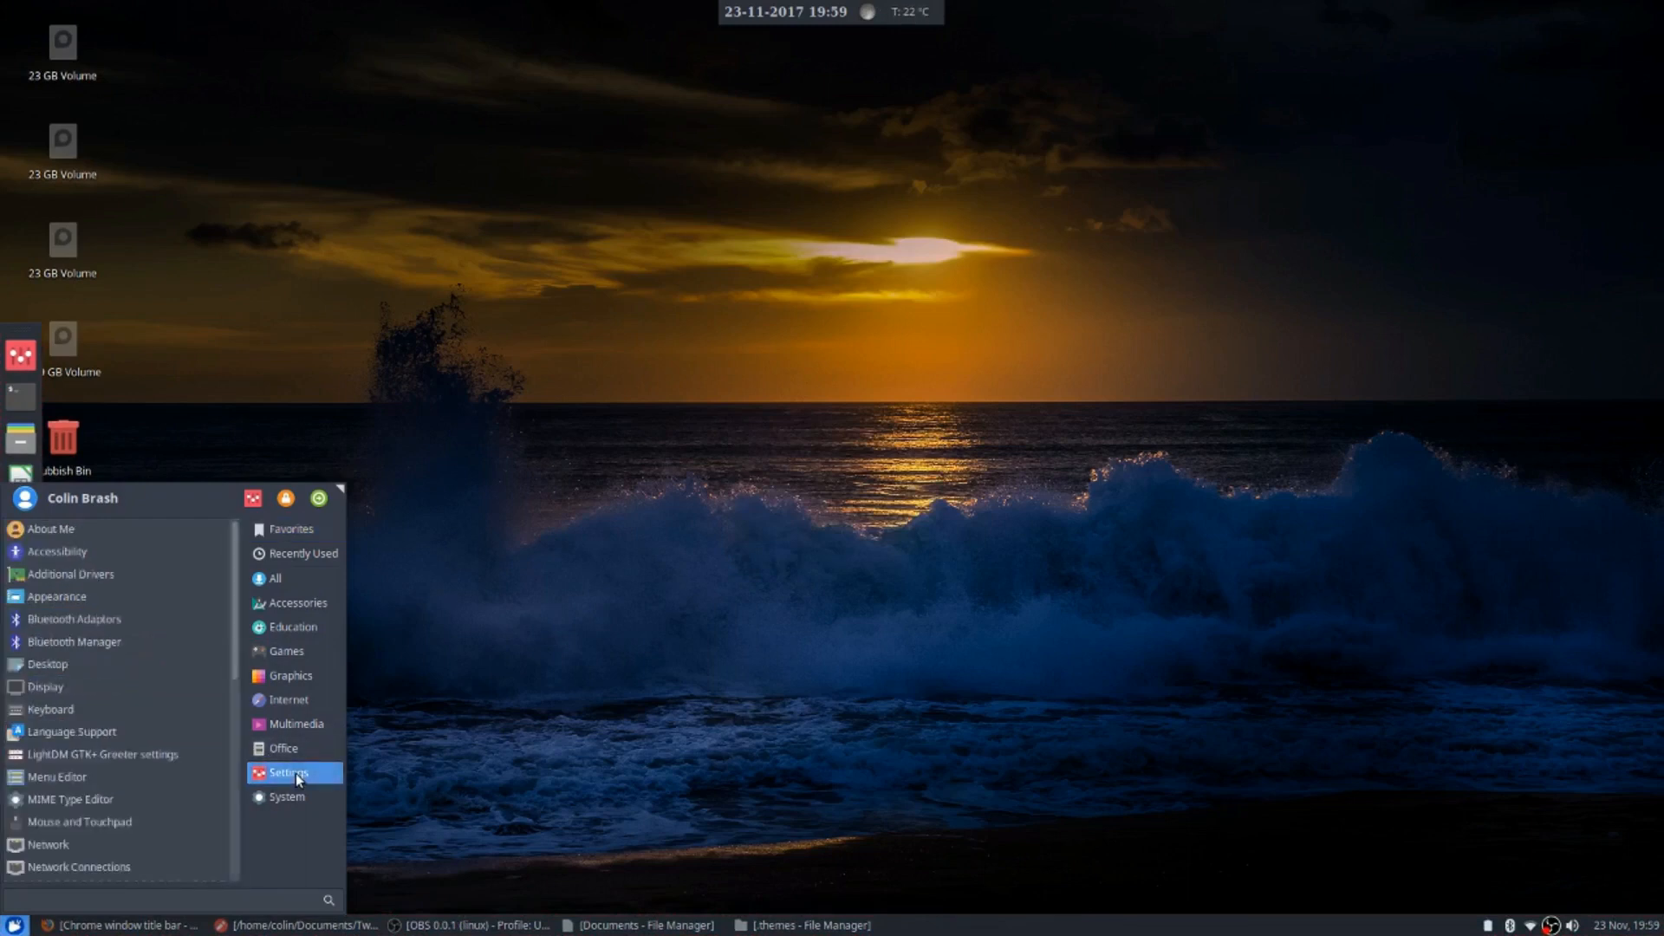
{"action": "right_click", "coordinate": [50, 591]}
{"action": "left_click", "coordinate": [108, 678]}
{"action": "left_click", "coordinate": [808, 494]}
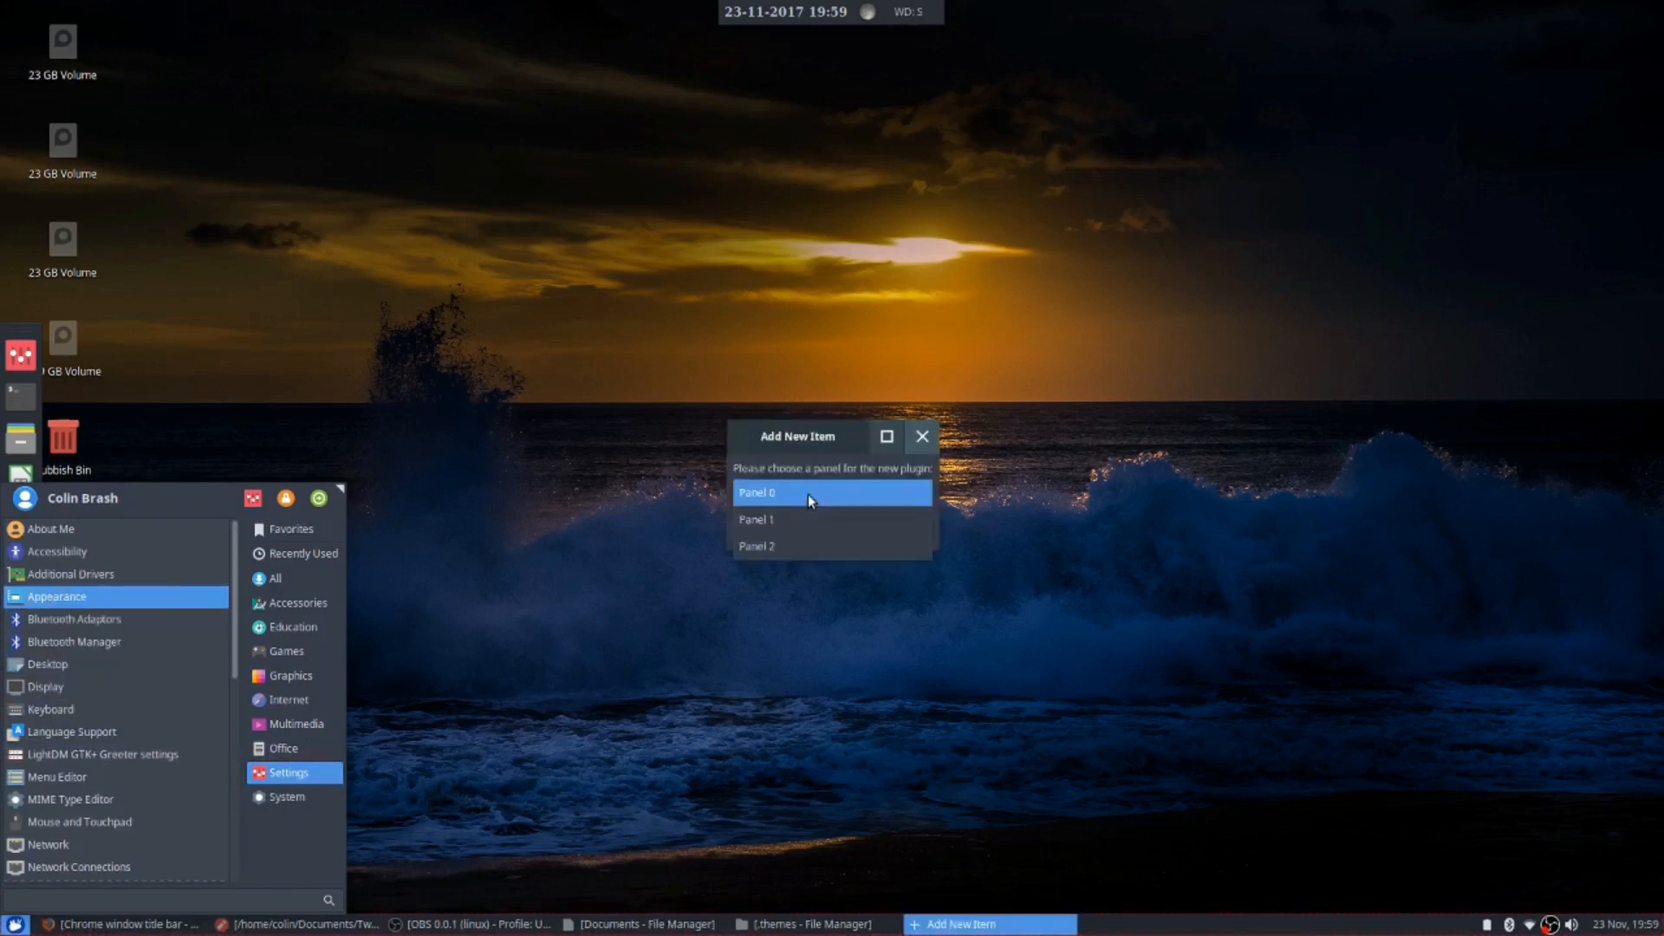
{"action": "left_click", "coordinate": [808, 547]}
{"action": "left_click", "coordinate": [875, 533]}
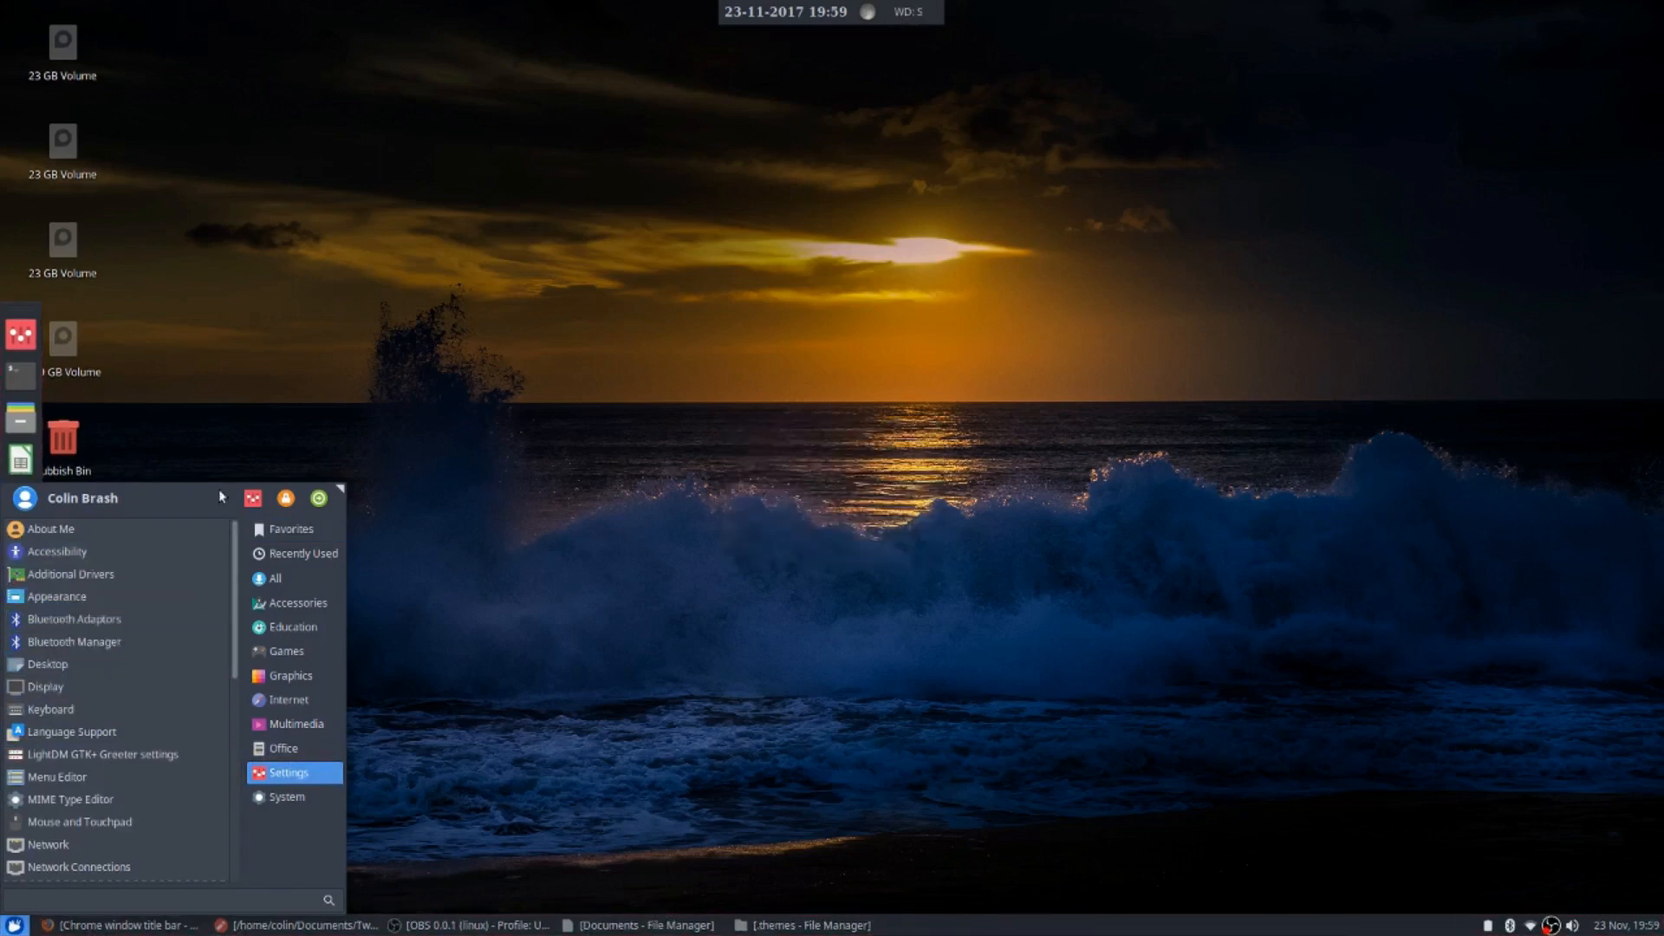
{"action": "left_click", "coordinate": [15, 924]}
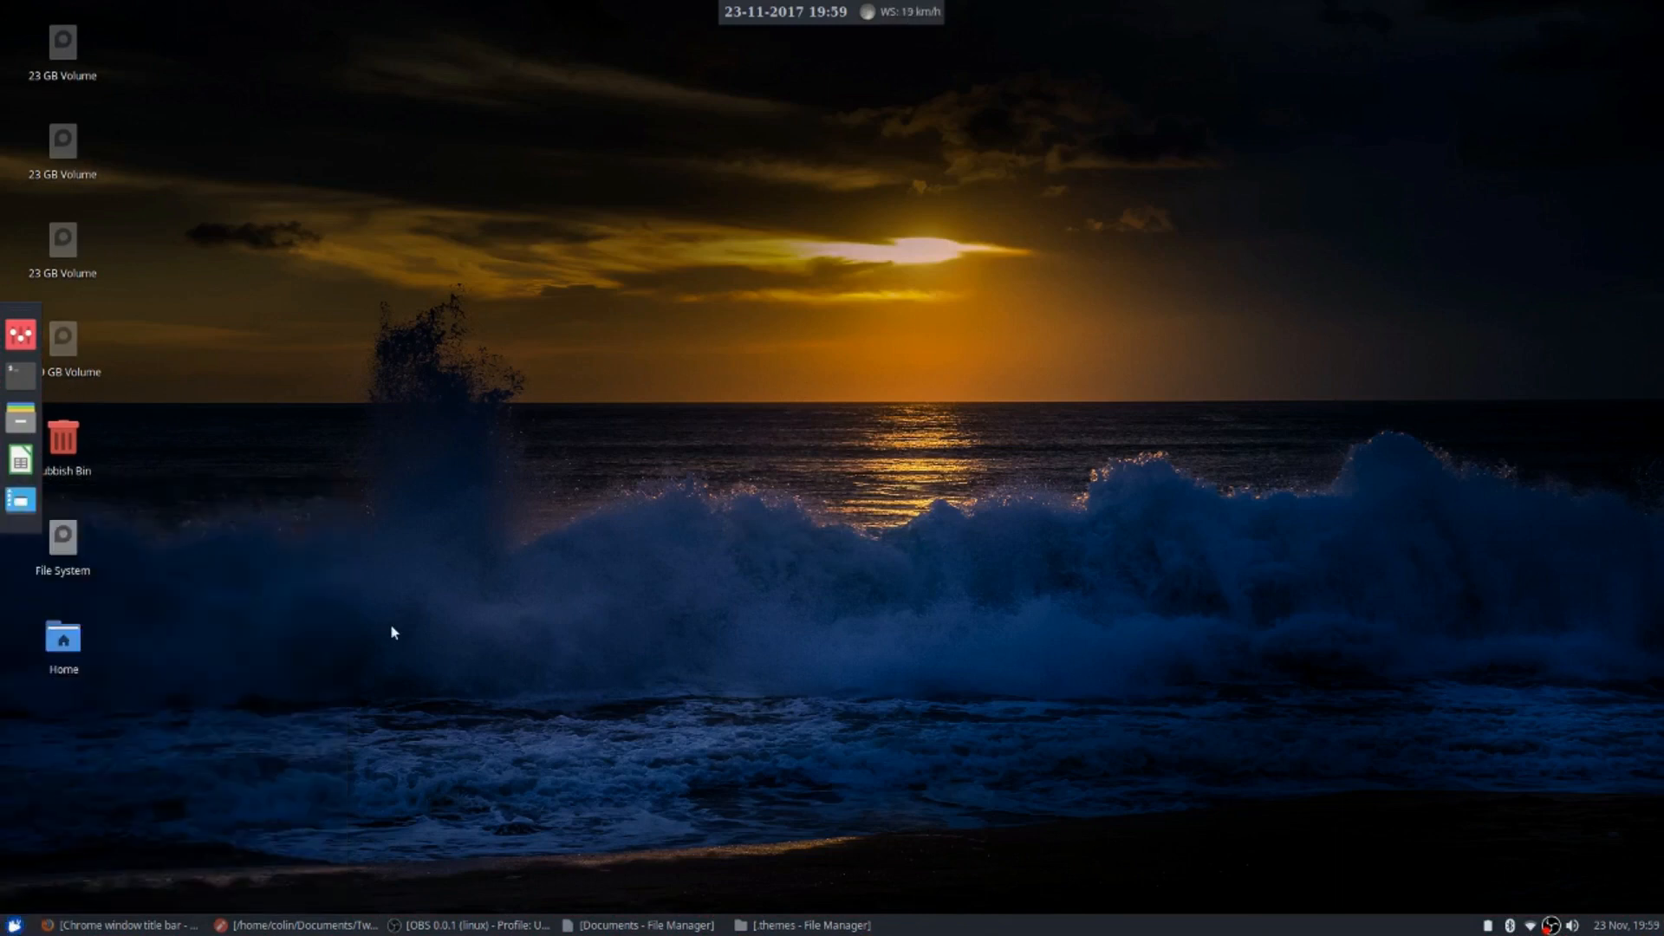
Open the panel preferences for Panel 0 and show its list of items
{"action": "right_click", "coordinate": [995, 924]}
{"action": "mouse_move", "coordinate": [1040, 914]}
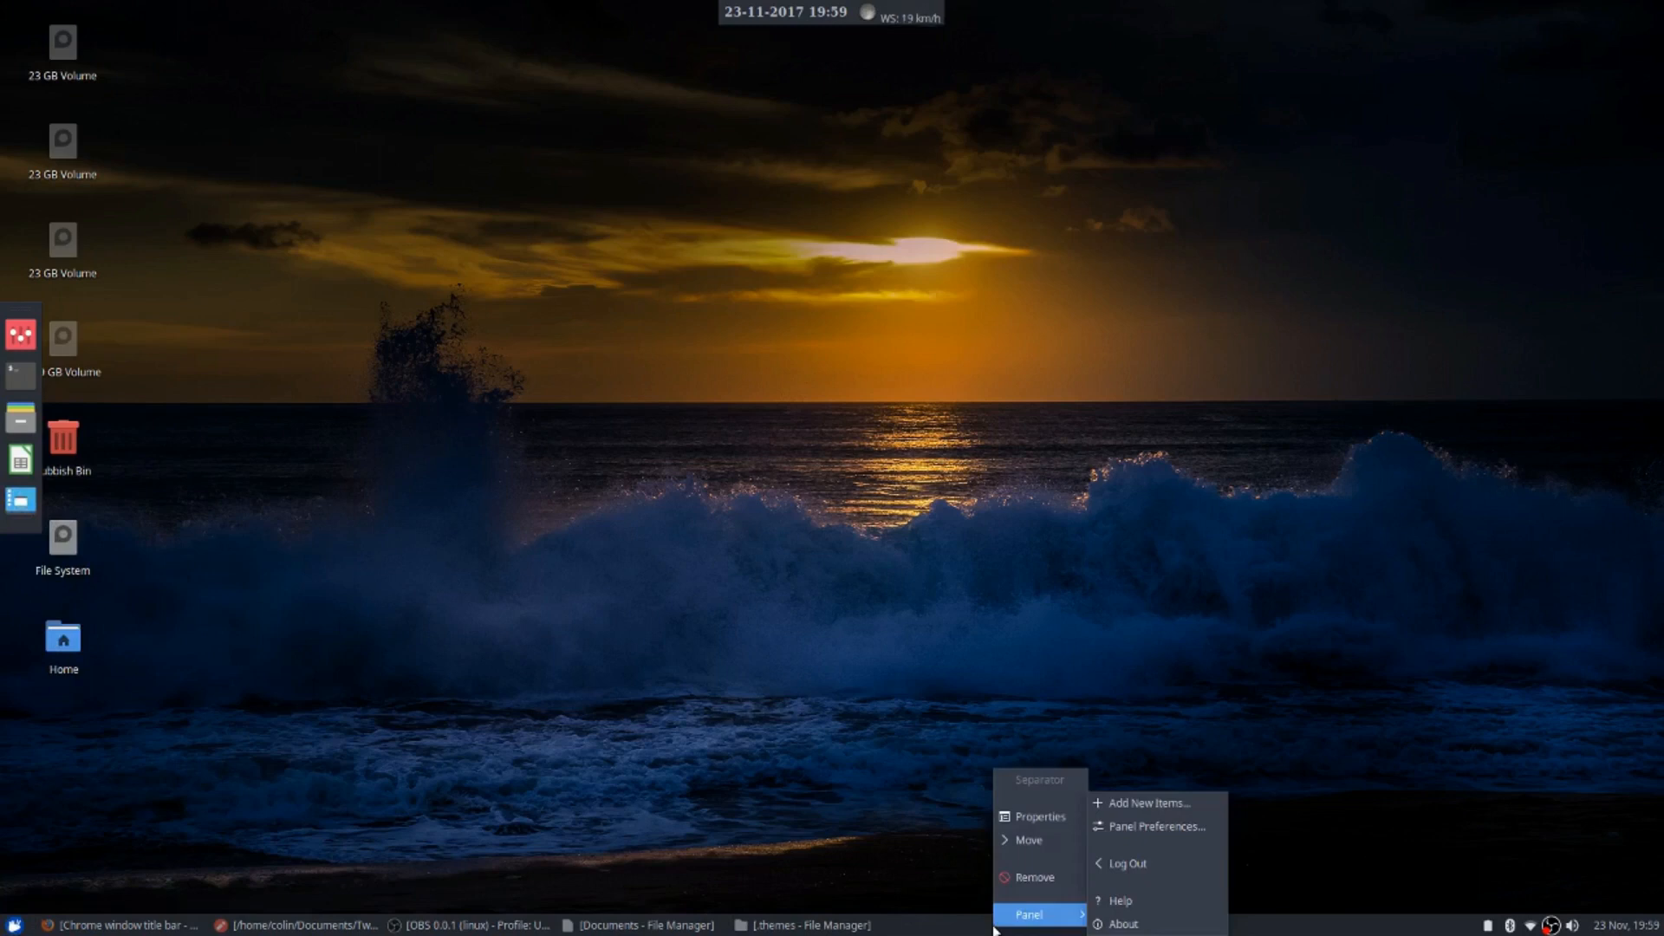
{"action": "left_click", "coordinate": [1127, 827]}
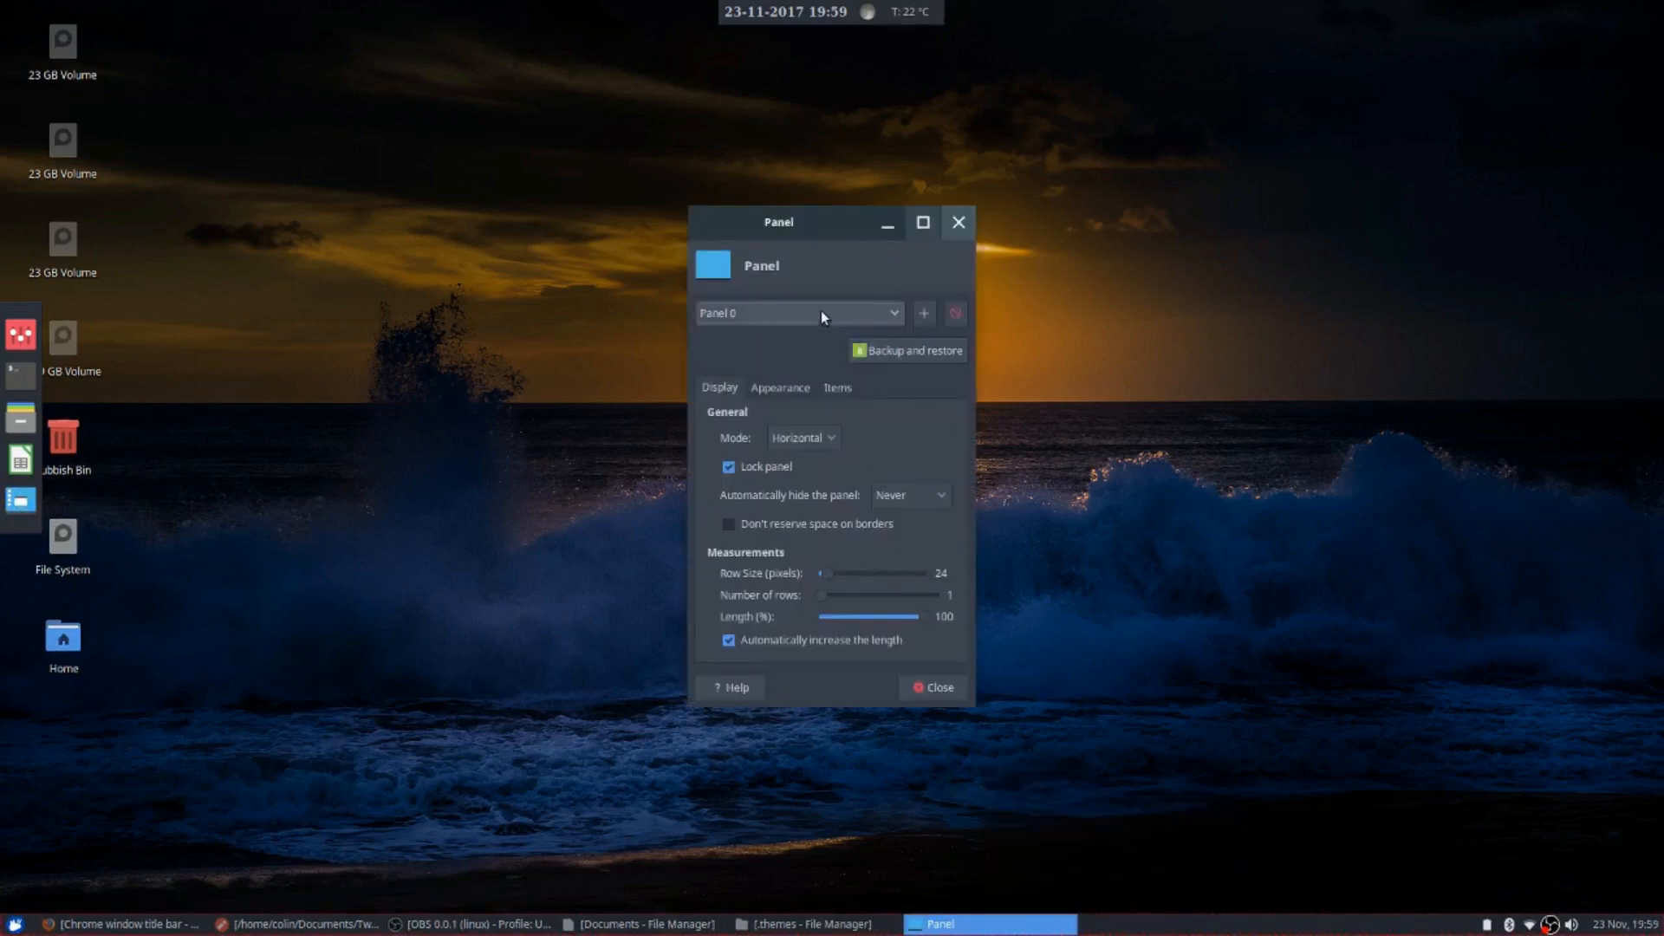
{"action": "left_click", "coordinate": [838, 387]}
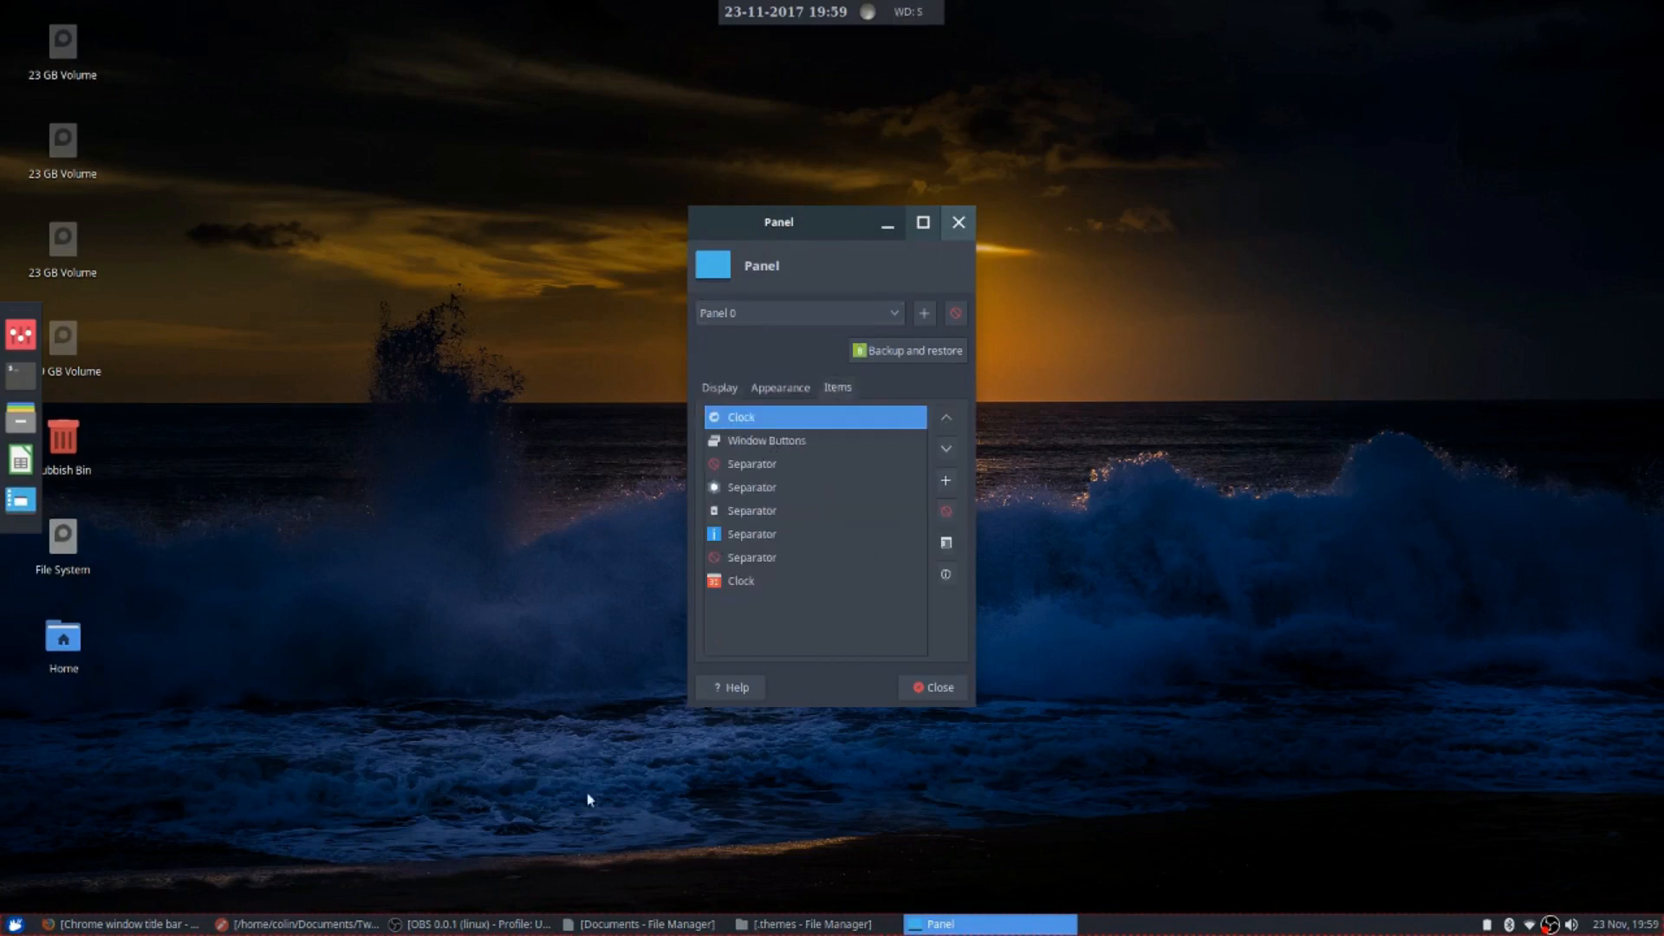
Restore the minimised browser, document and OBS windows, and open the properties of Panel 0's Window Buttons item
{"action": "left_click", "coordinate": [121, 924]}
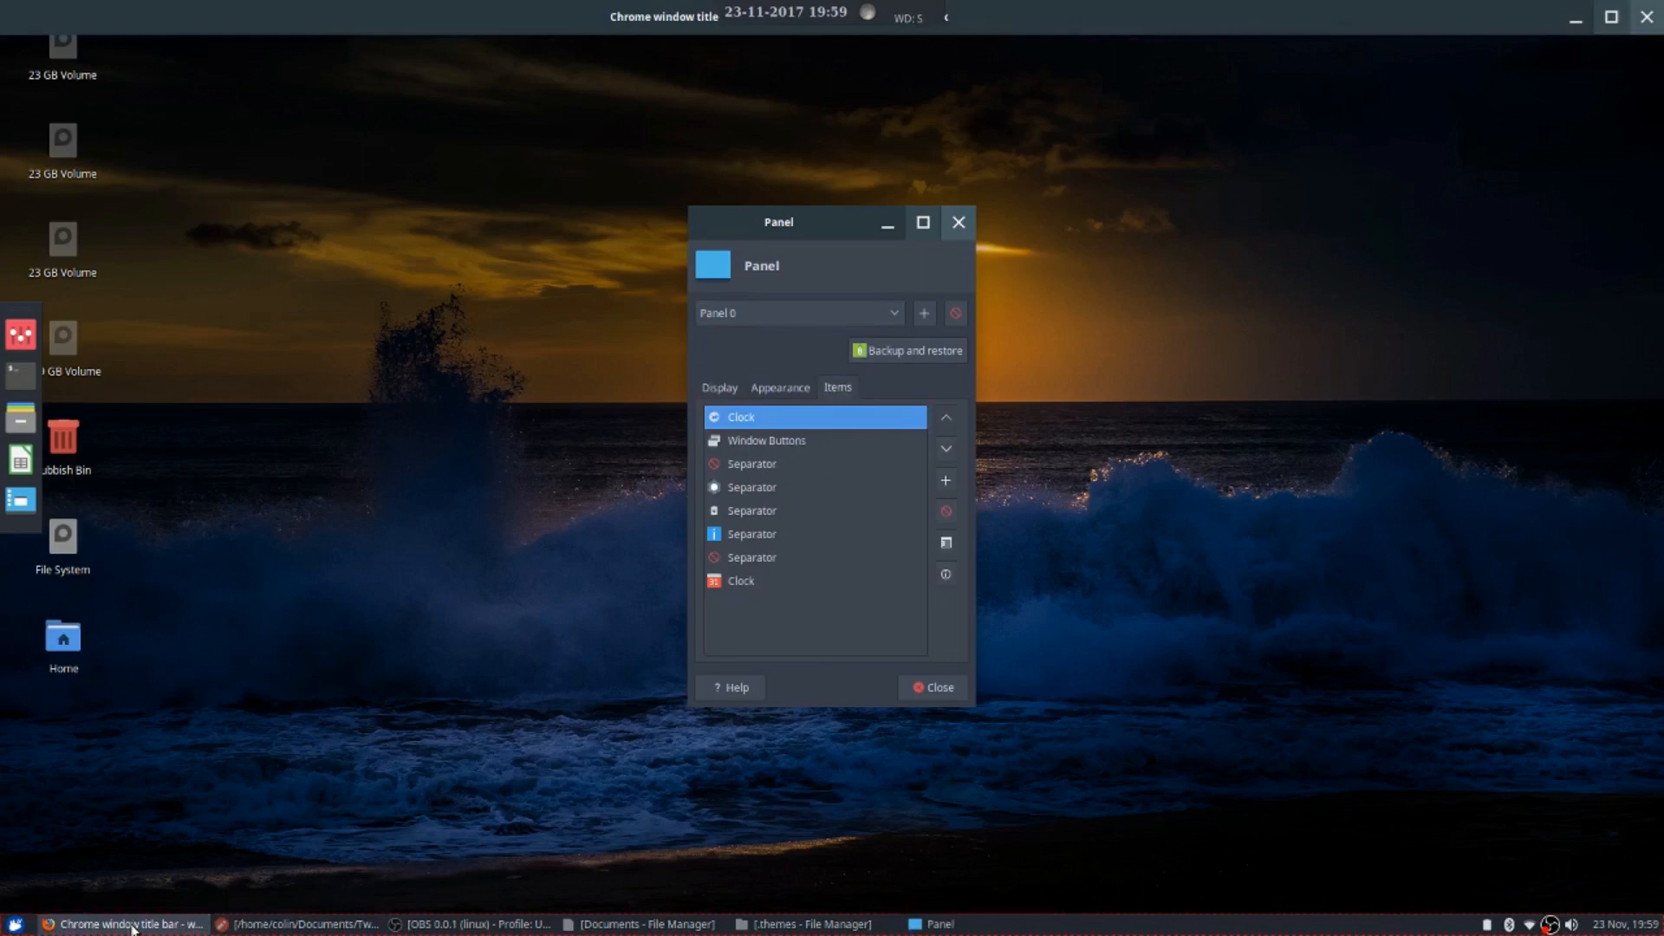
{"action": "left_click", "coordinate": [299, 924]}
{"action": "left_click", "coordinate": [478, 924]}
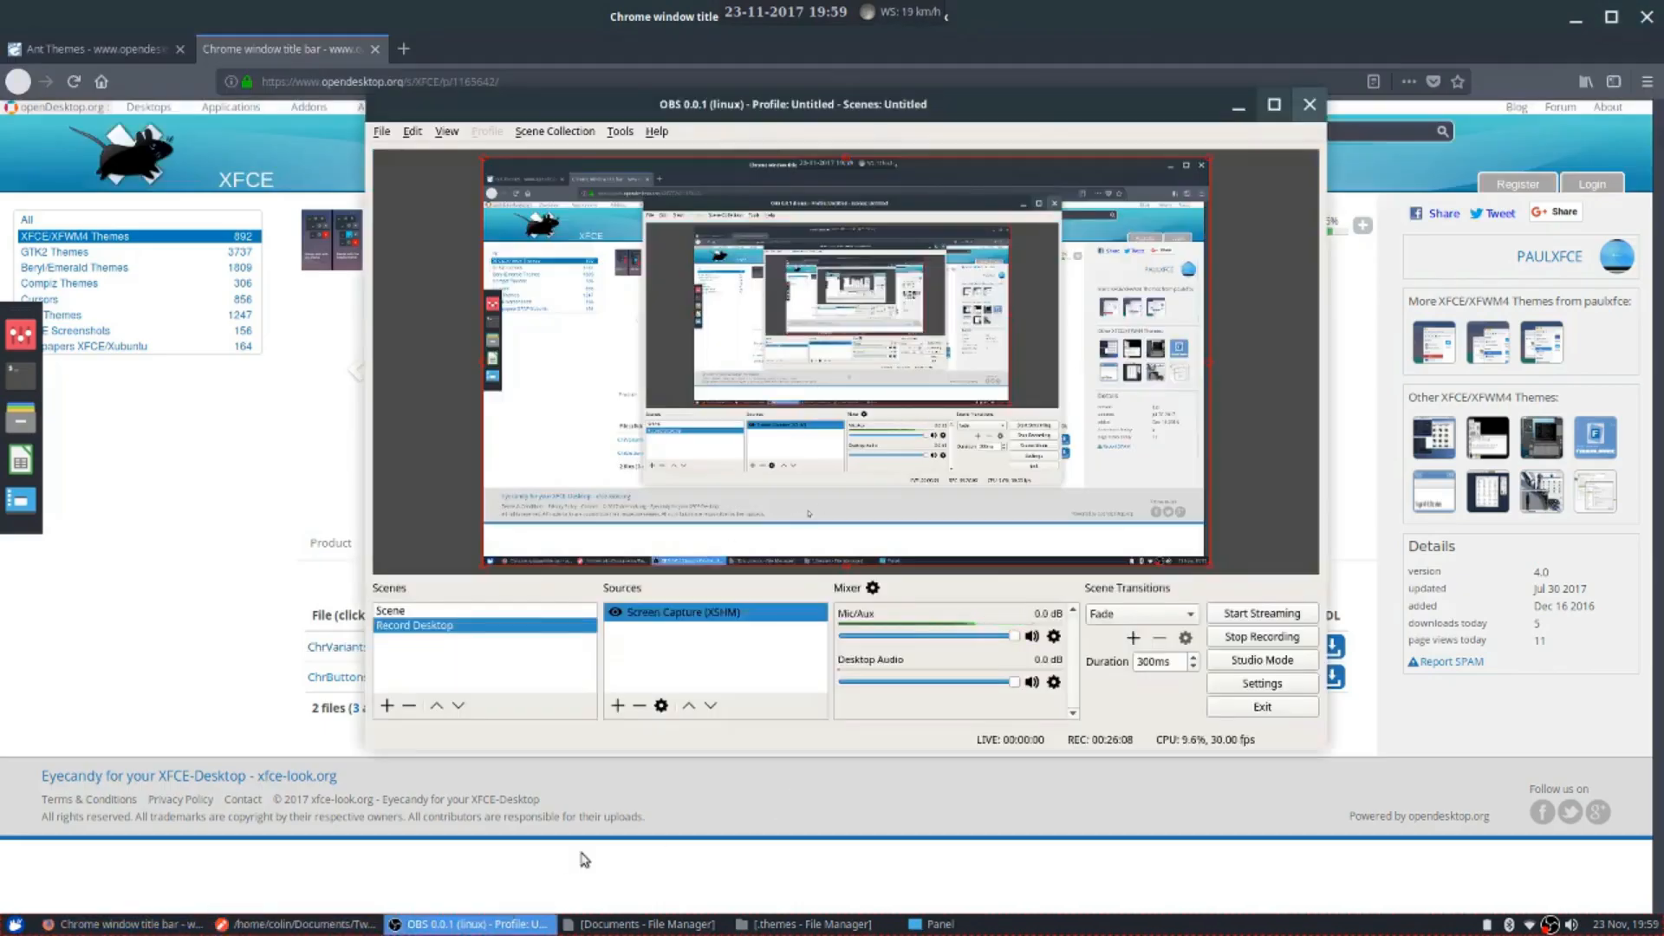
{"action": "left_click", "coordinate": [936, 923]}
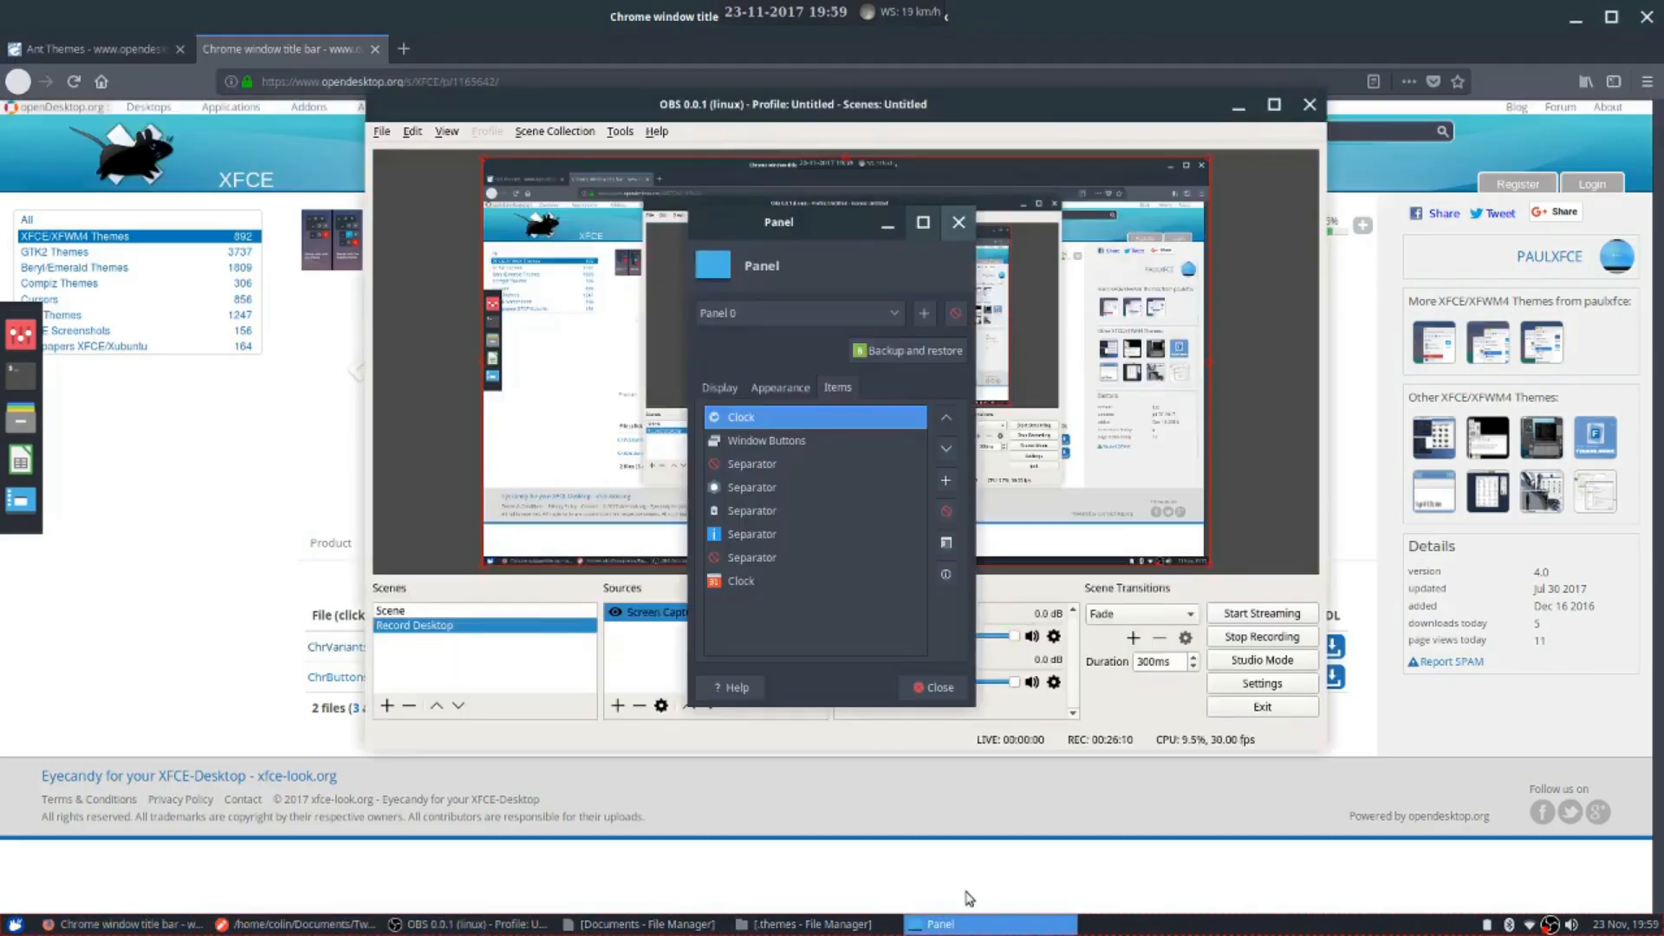
{"action": "left_click", "coordinate": [777, 439]}
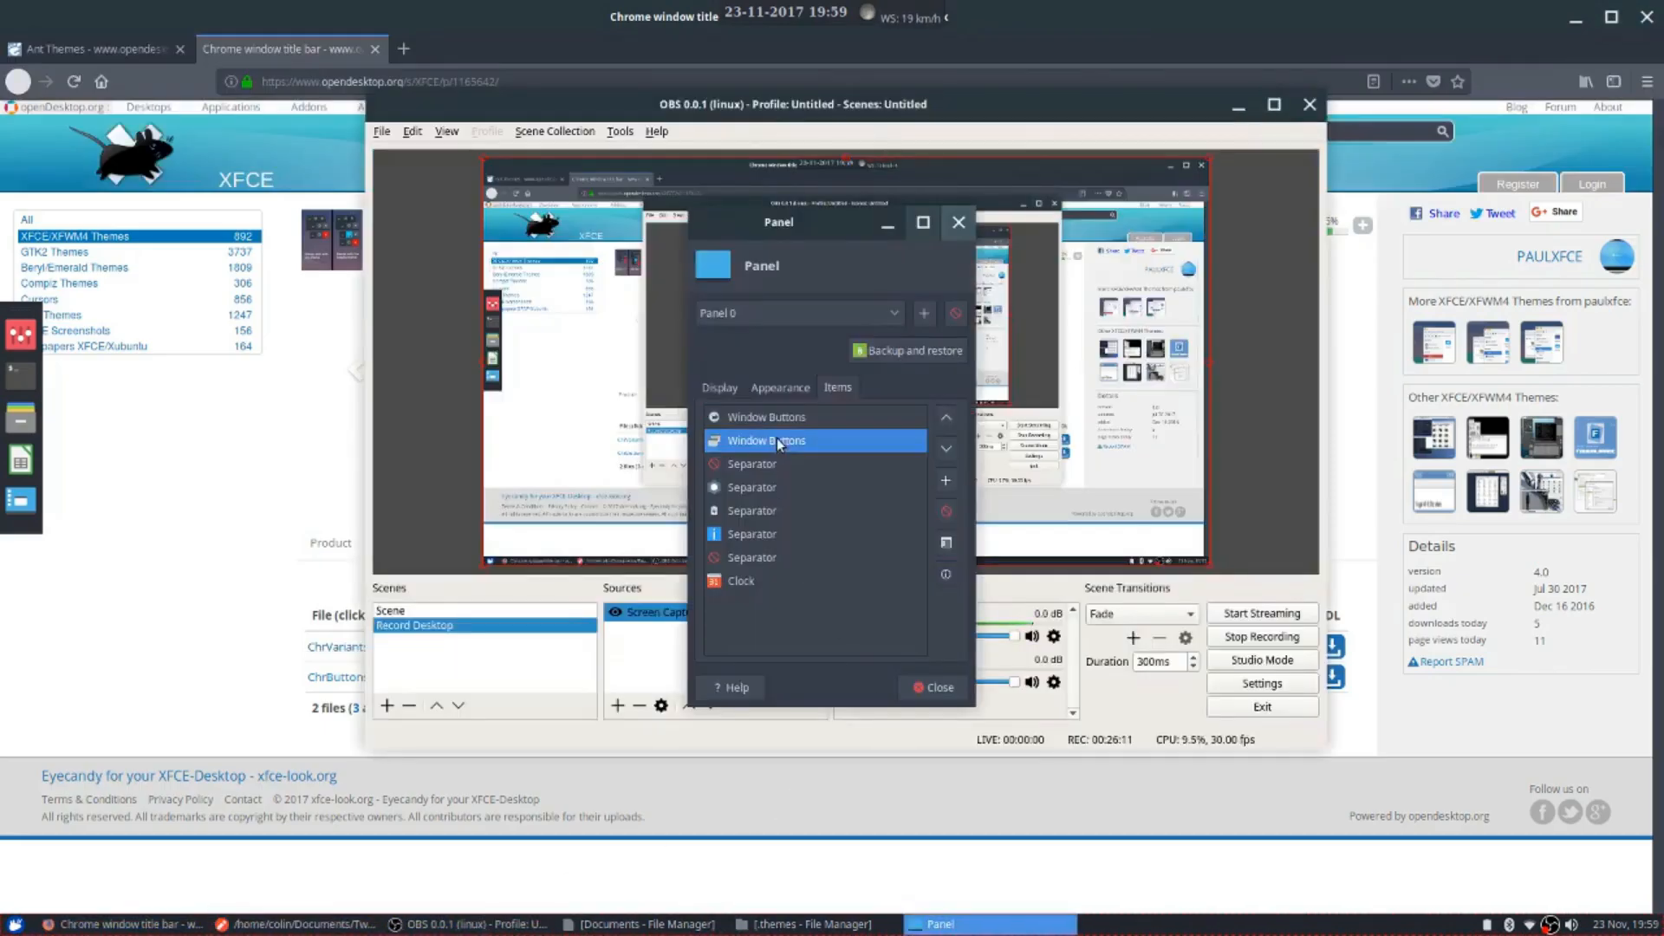
{"action": "left_click", "coordinate": [946, 542]}
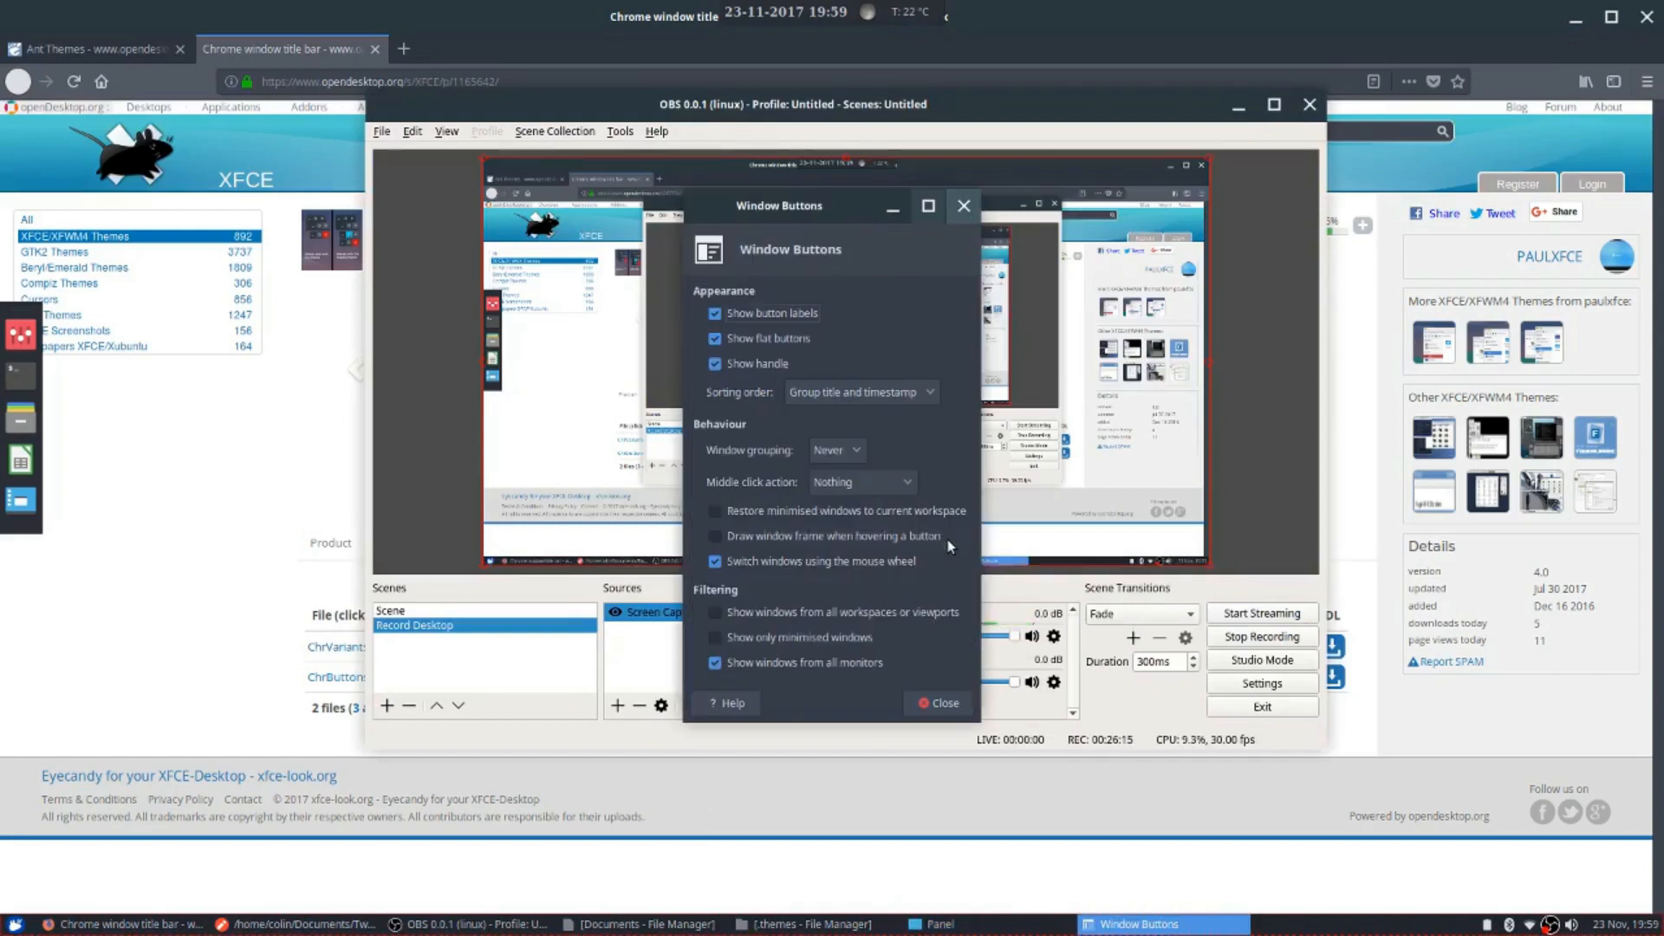
Try the window buttons without labels and without the flat style, restoring each option after the test
{"action": "left_click", "coordinate": [715, 318]}
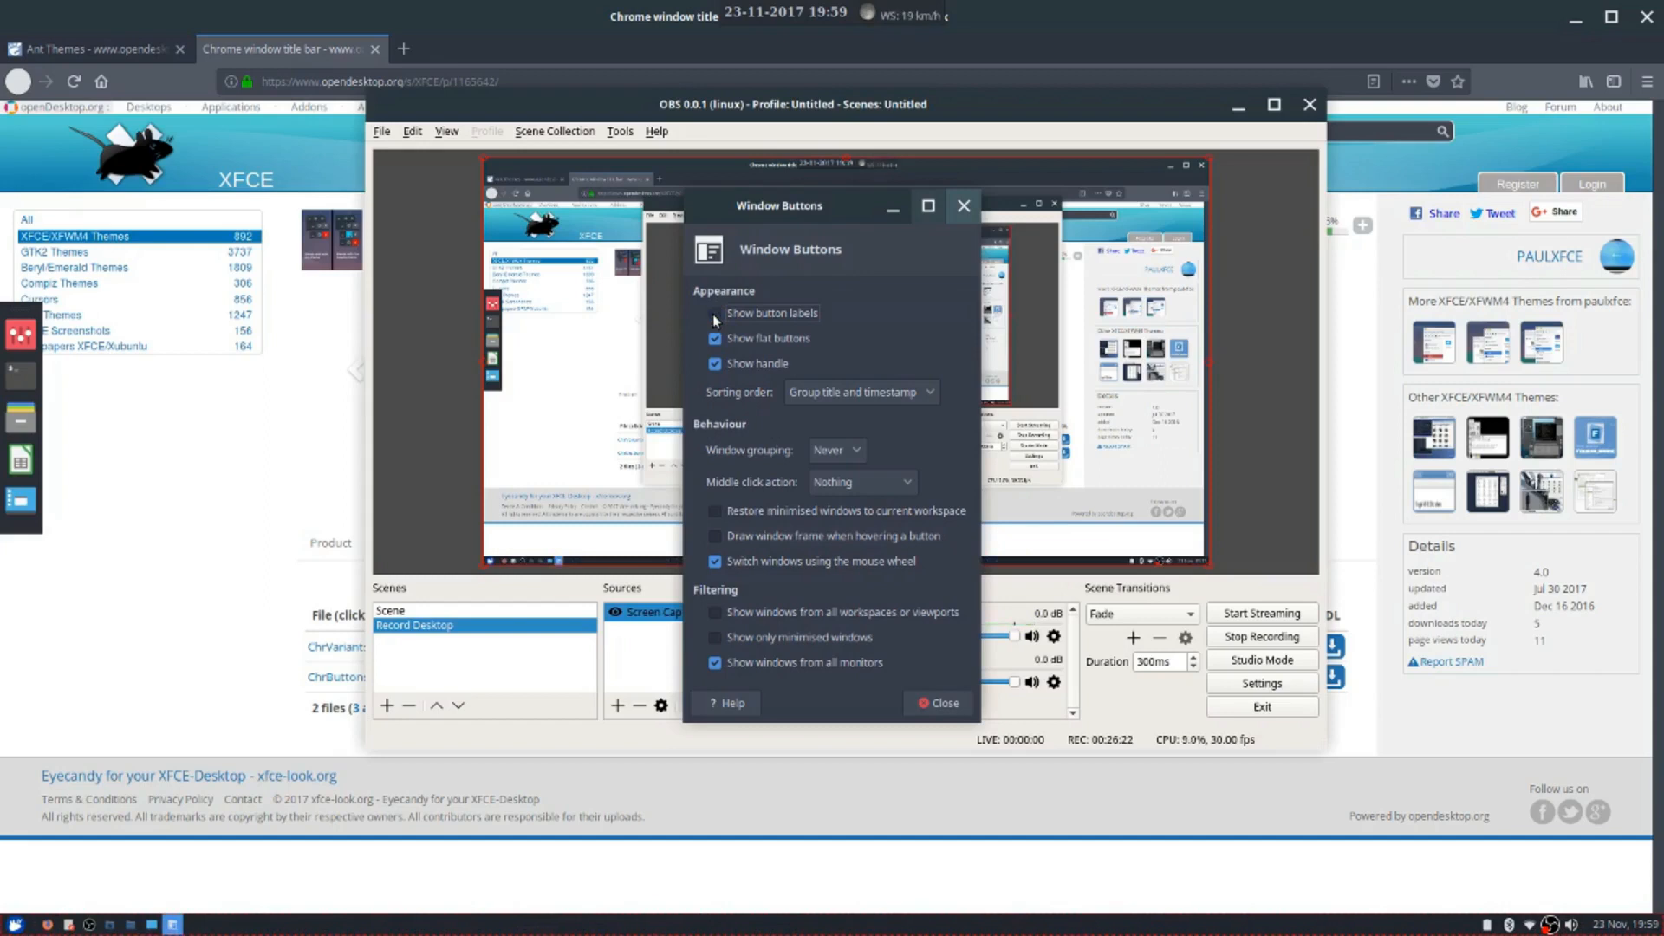
{"action": "left_click", "coordinate": [715, 315]}
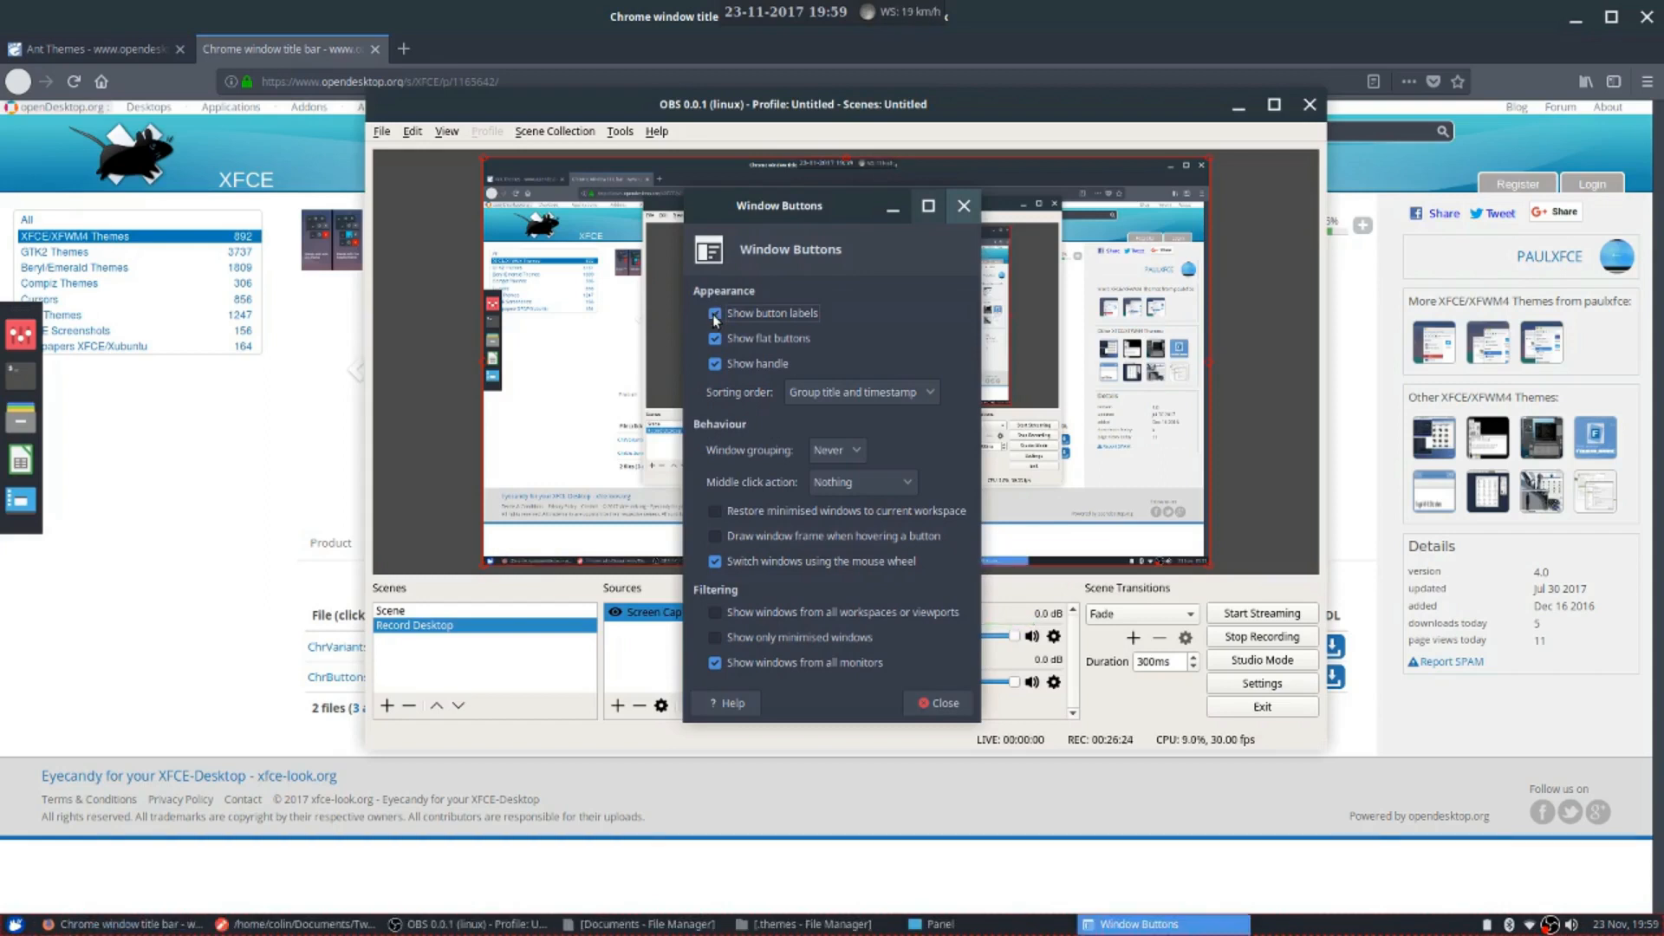
{"action": "left_click", "coordinate": [714, 339]}
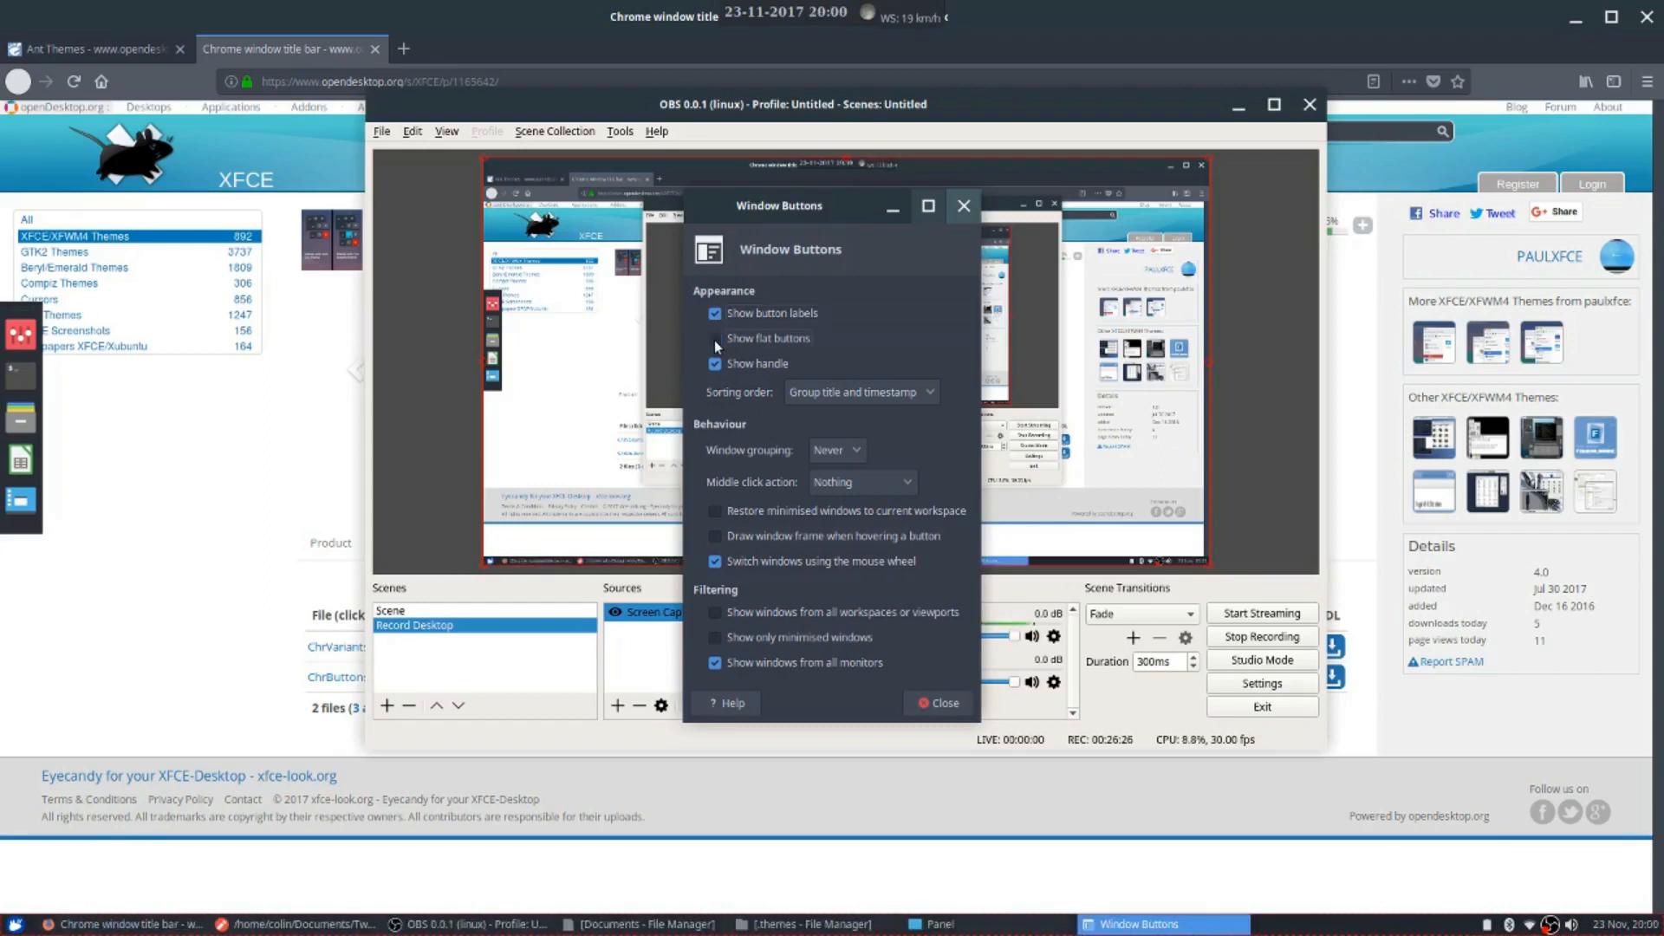
{"action": "left_click", "coordinate": [714, 340]}
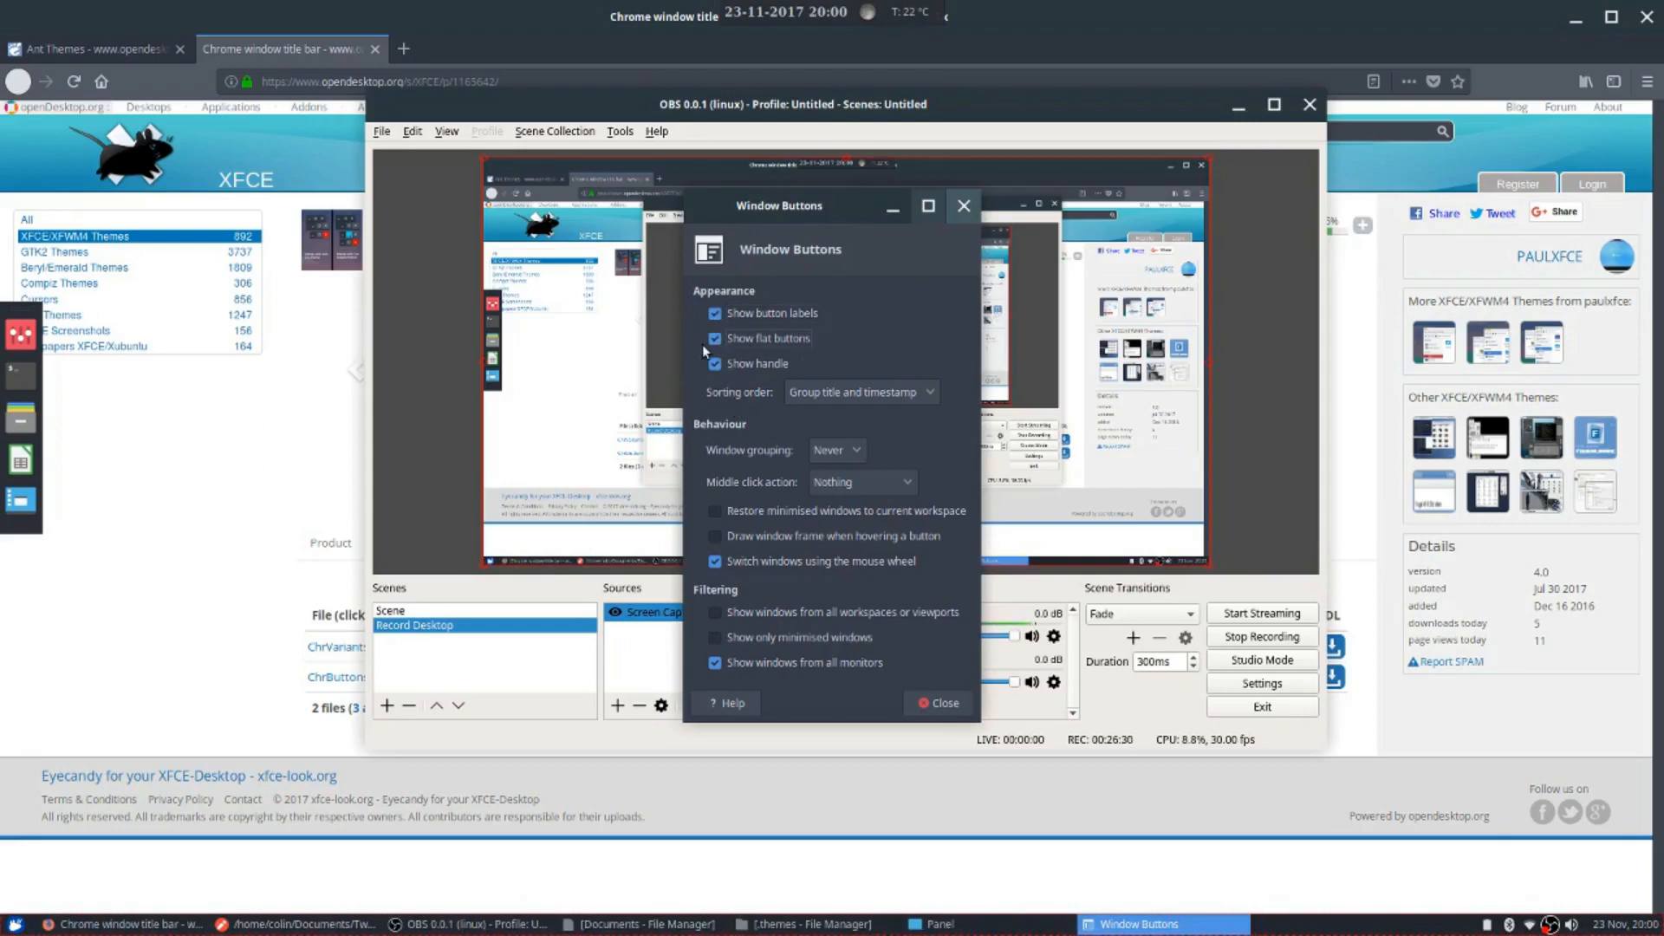
{"action": "left_click", "coordinate": [715, 340]}
{"action": "left_click", "coordinate": [716, 339]}
Turn off the button labels for the window buttons and close their properties
{"action": "left_click", "coordinate": [715, 315]}
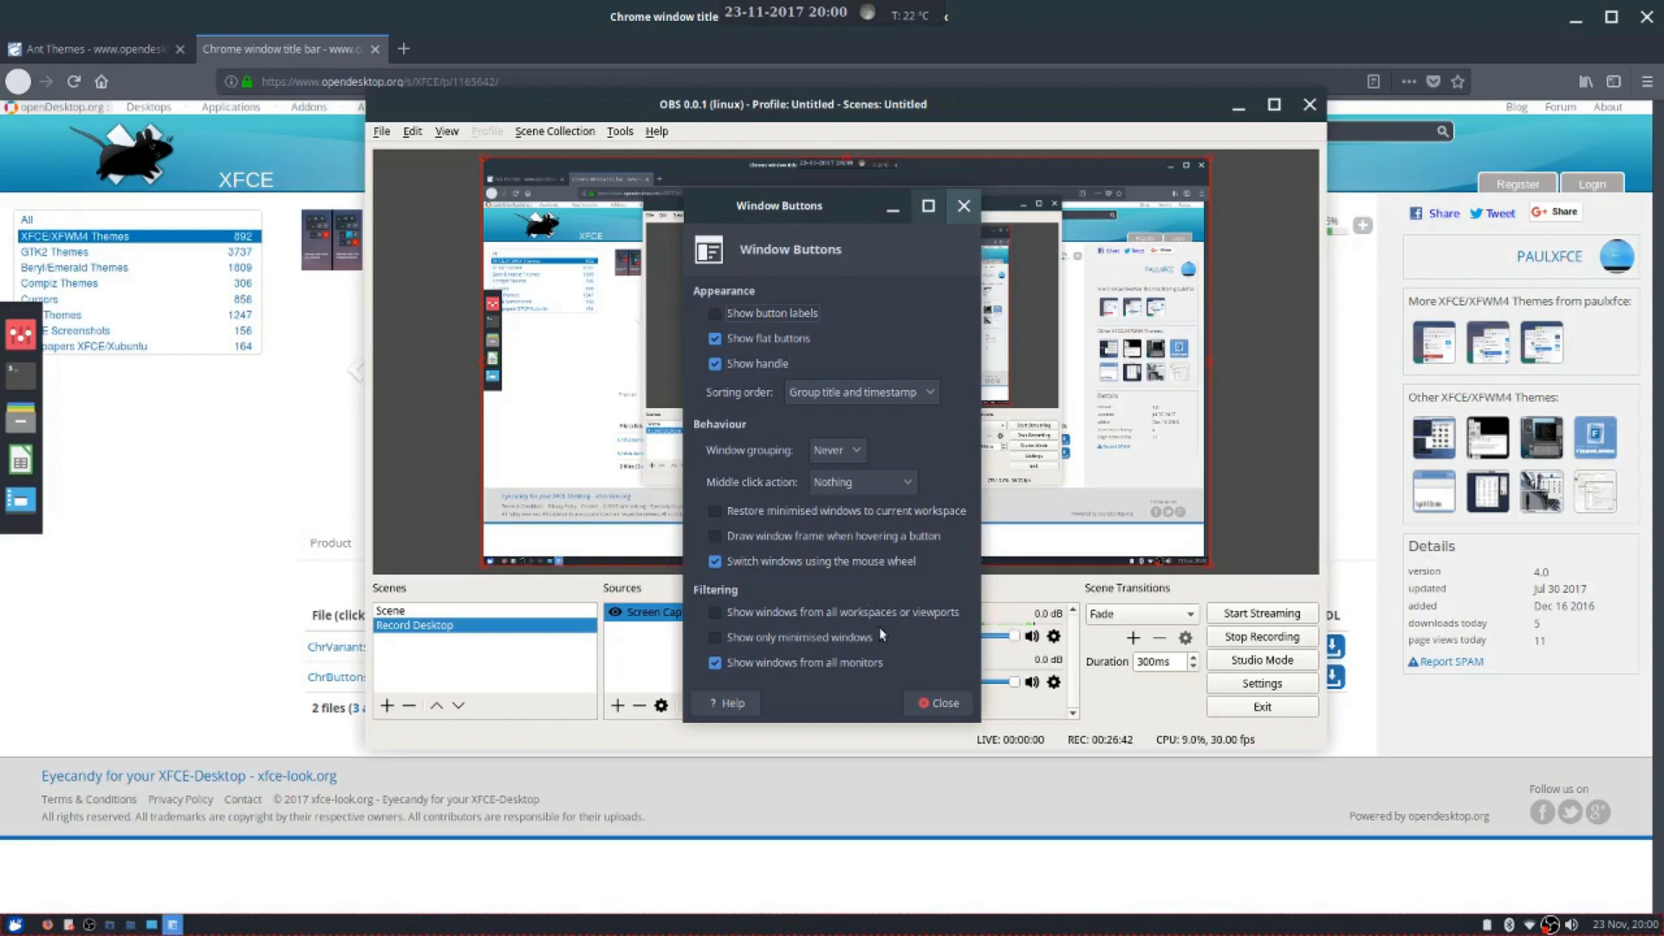
{"action": "left_click", "coordinate": [934, 704]}
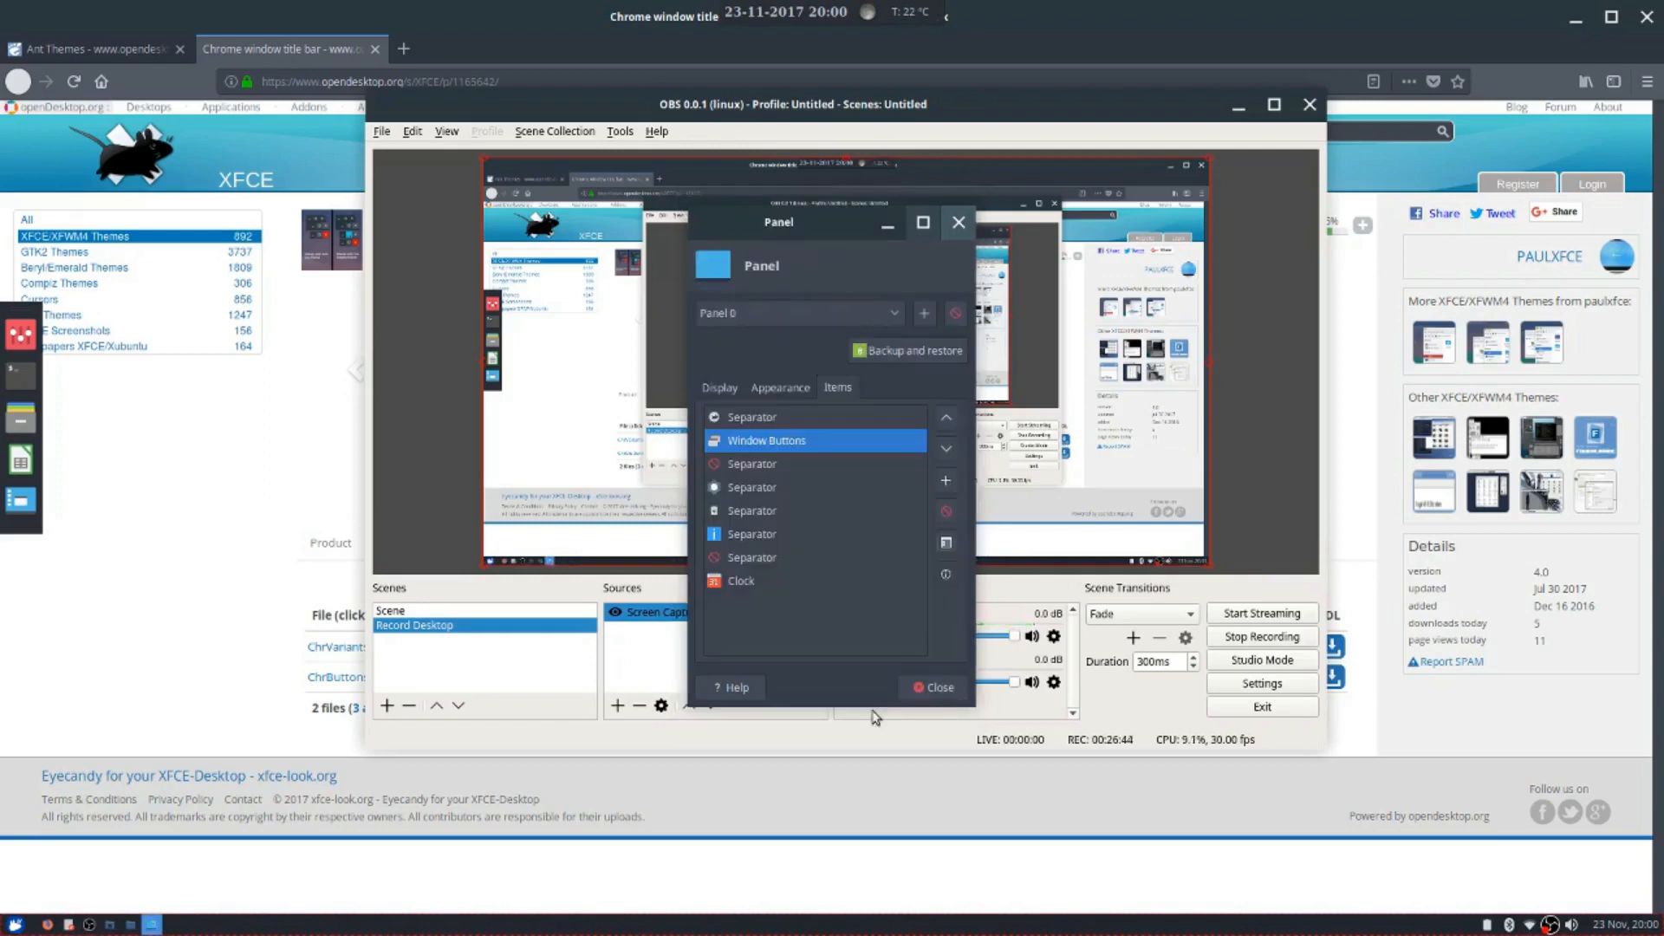
Increase Panel 0's row size to 37 pixels in its display settings
{"action": "right_click", "coordinate": [446, 926]}
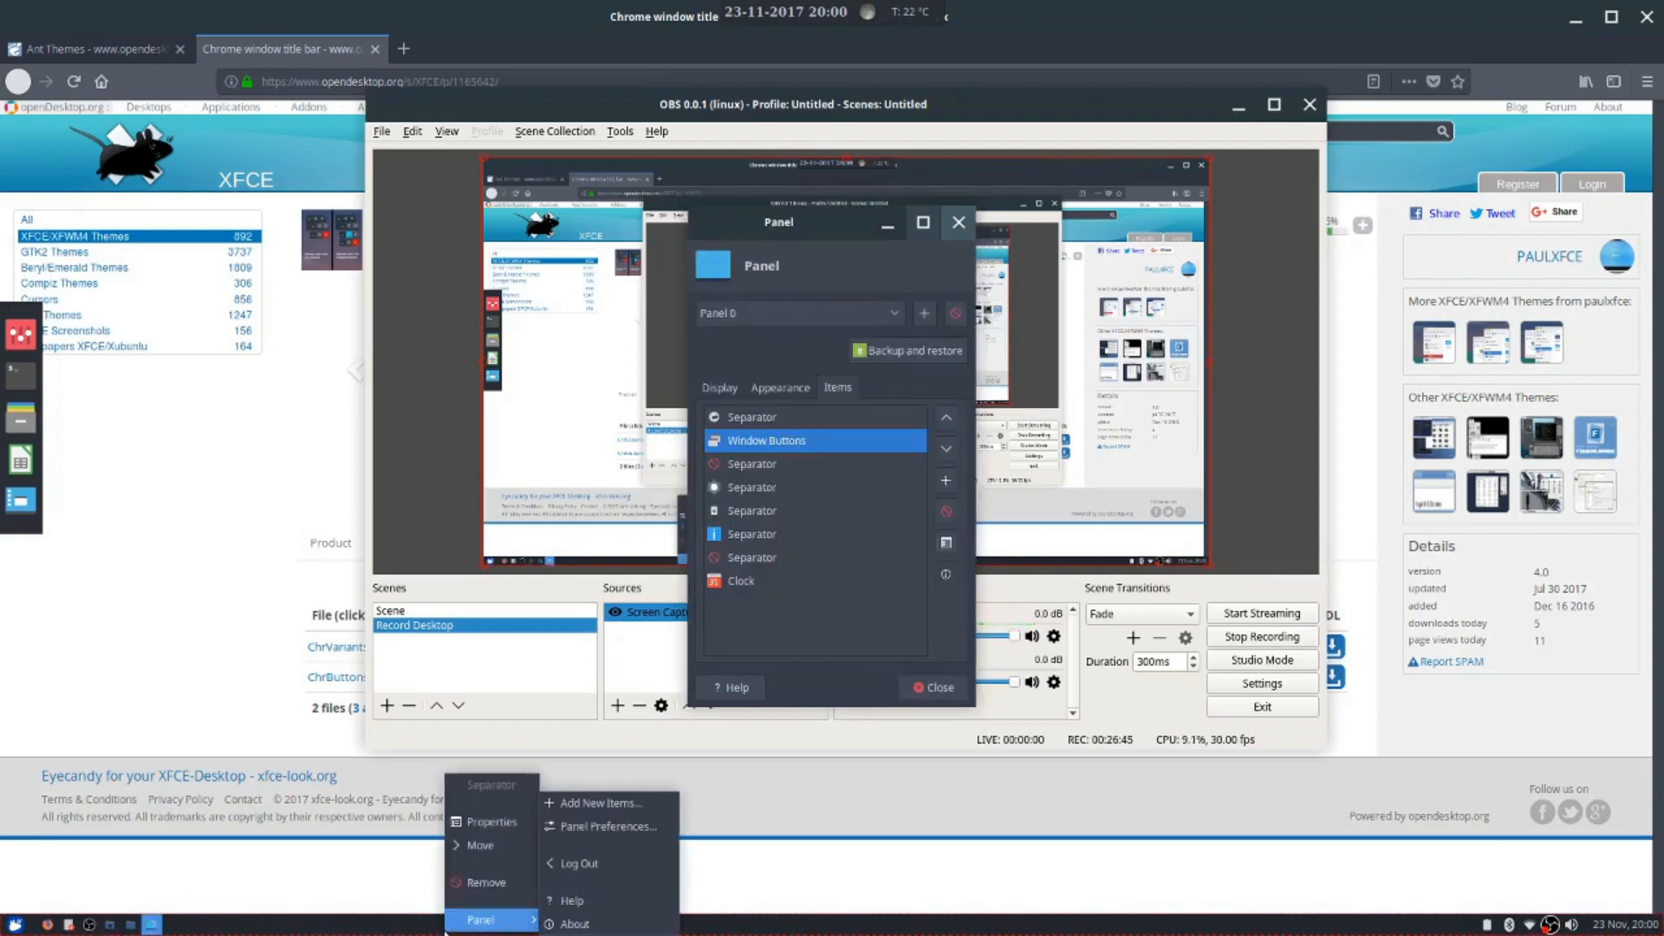
{"action": "left_click", "coordinate": [621, 828]}
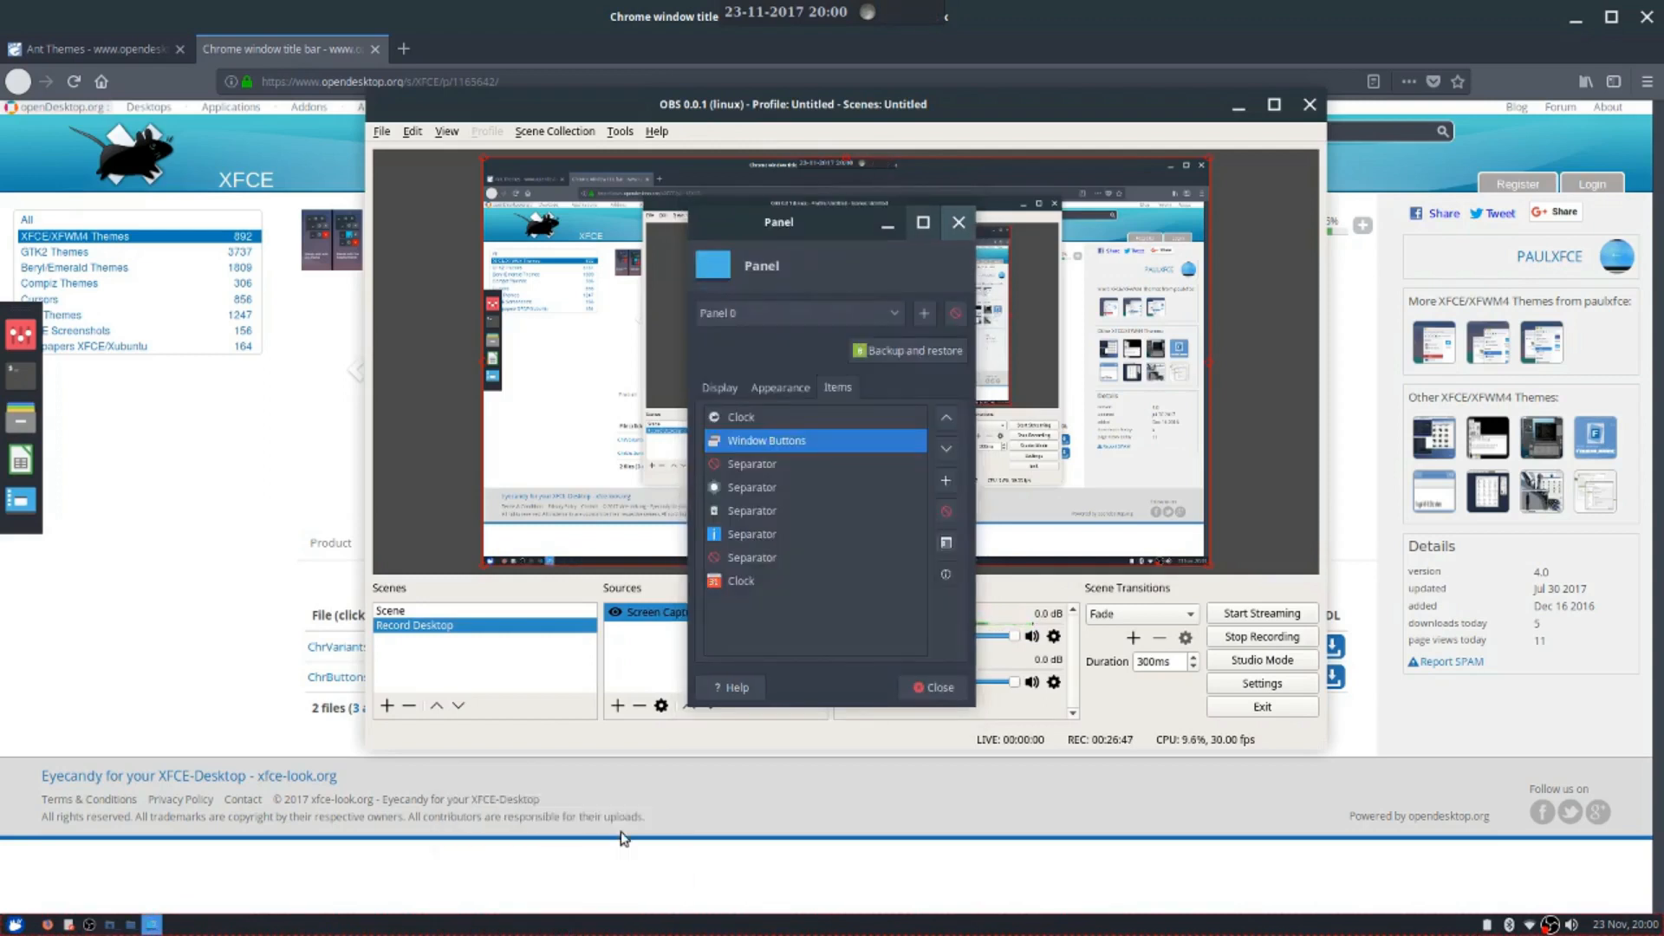
{"action": "left_click", "coordinate": [775, 388]}
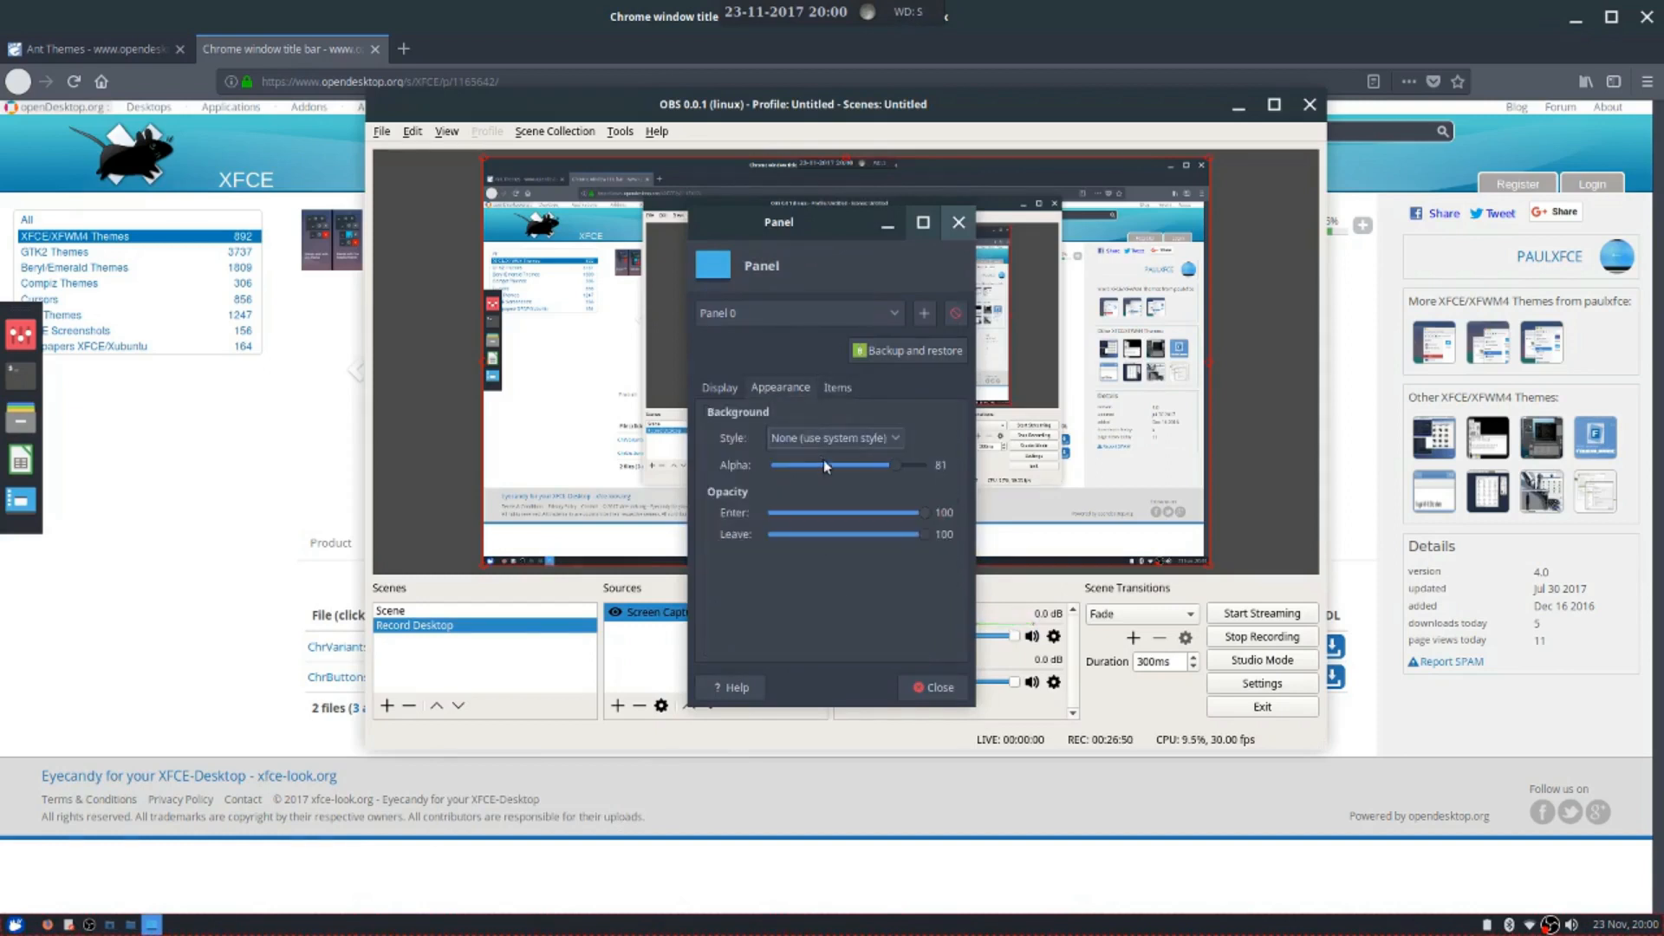
{"action": "left_click", "coordinate": [725, 389]}
{"action": "left_click", "coordinate": [754, 389]}
{"action": "left_click", "coordinate": [725, 391]}
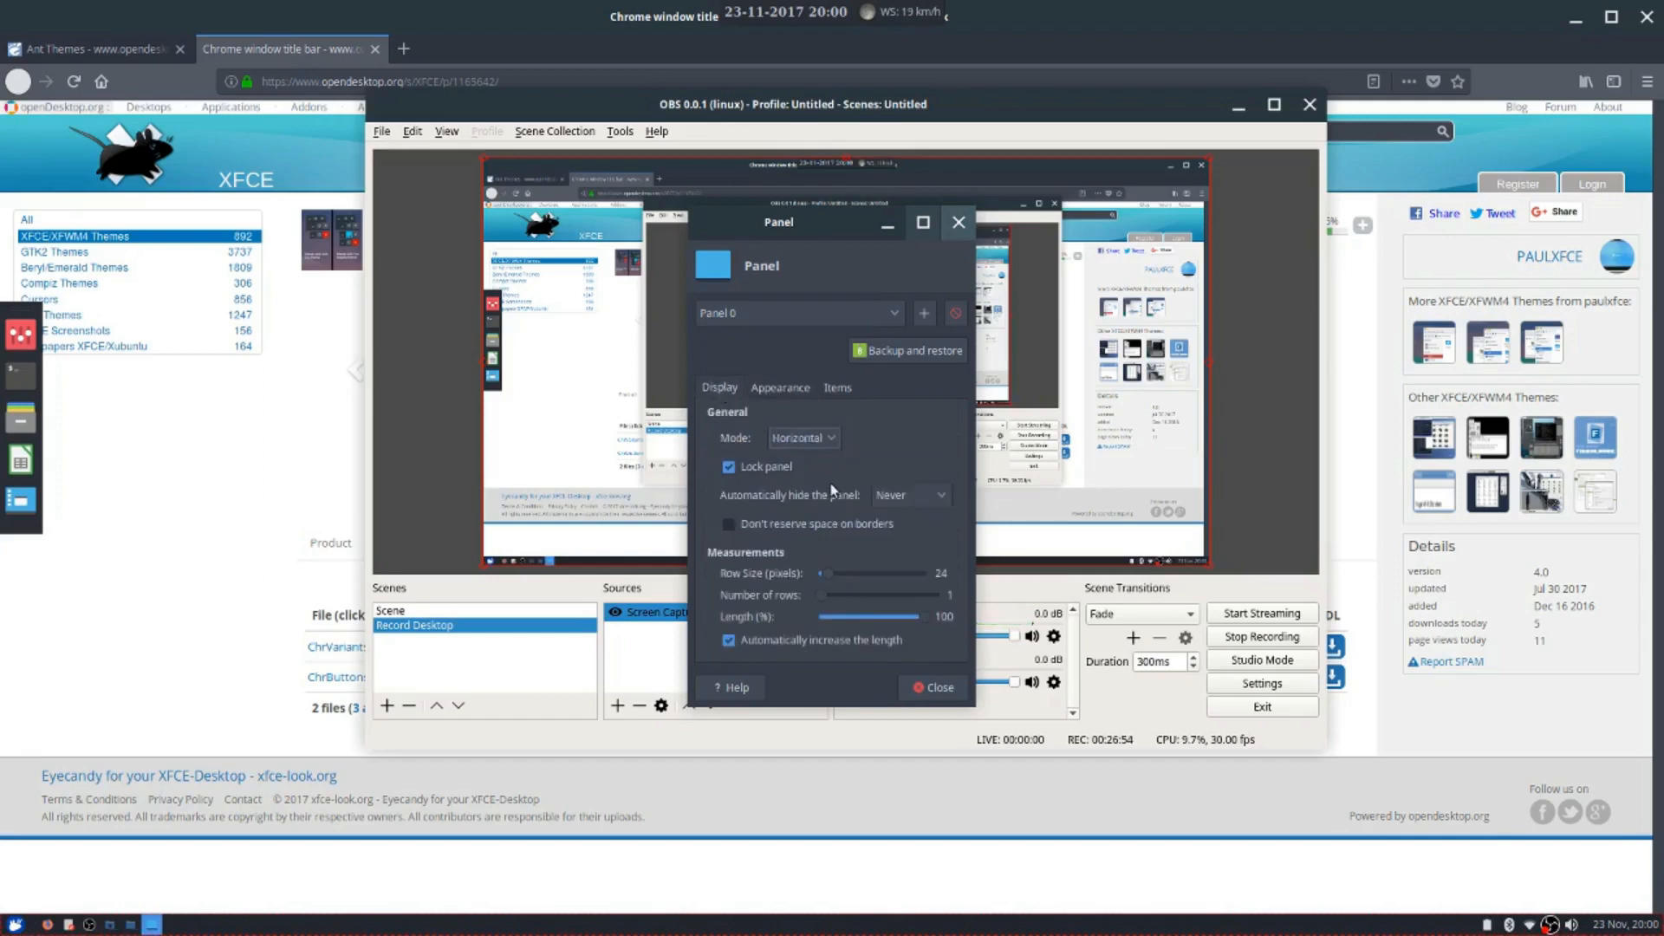
{"action": "left_click_drag", "start_coordinate": [828, 573], "coordinate": [845, 572]}
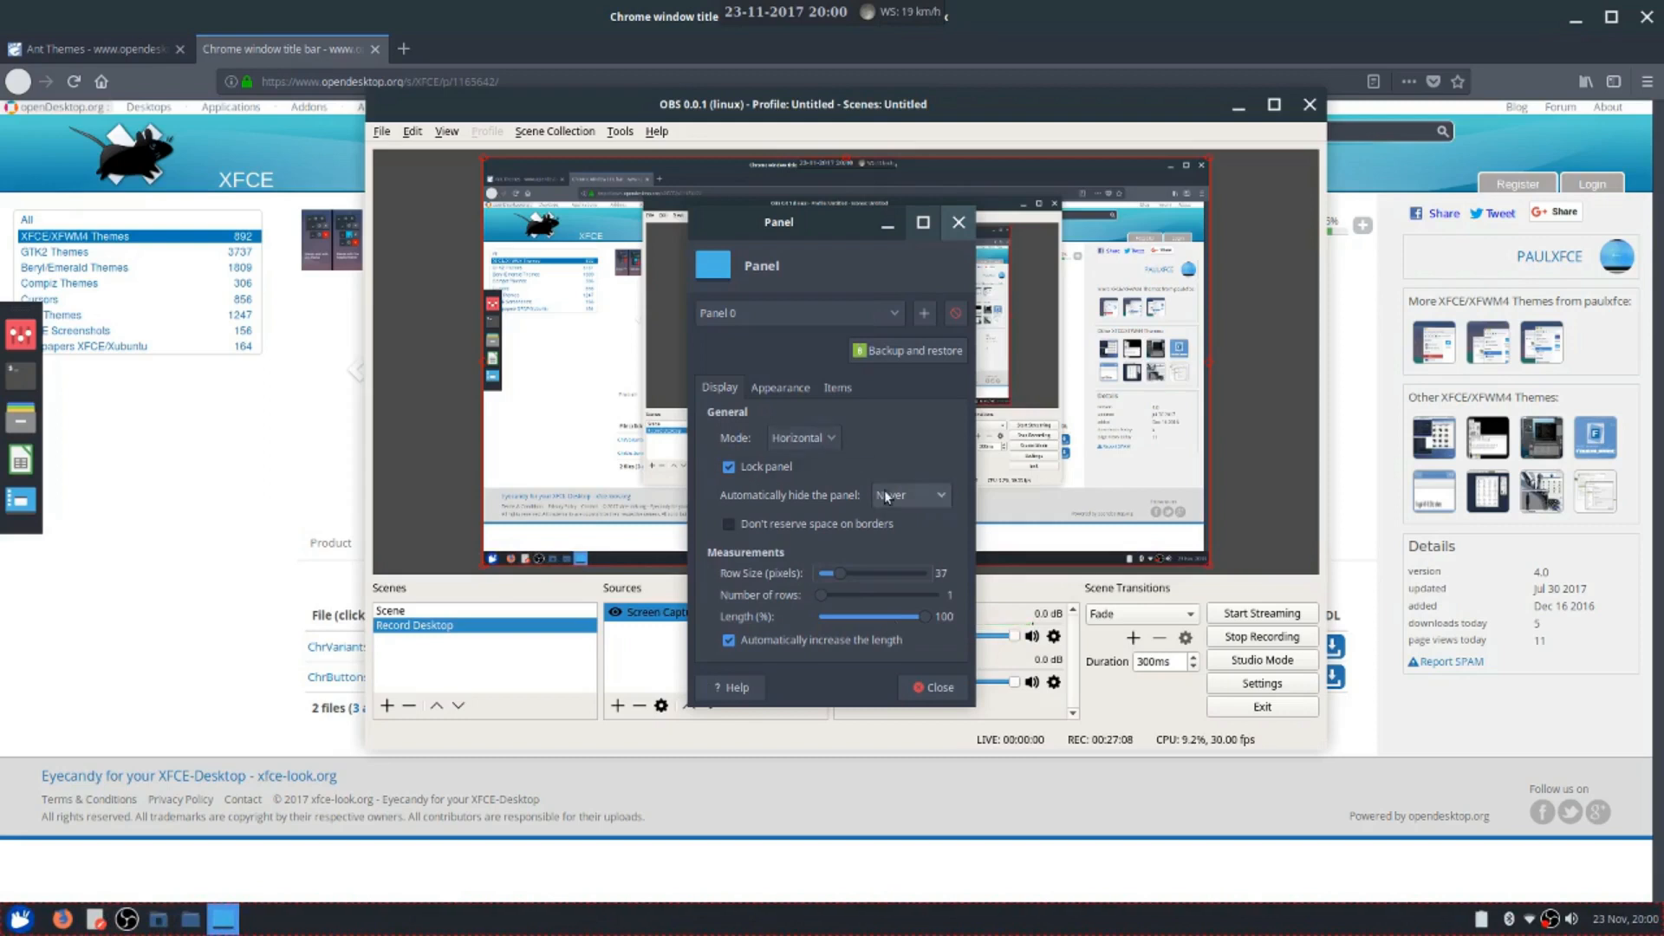
Turn on the button labels for Panel 0's Window Buttons item and close its properties and the panel preferences
{"action": "left_click", "coordinate": [780, 388]}
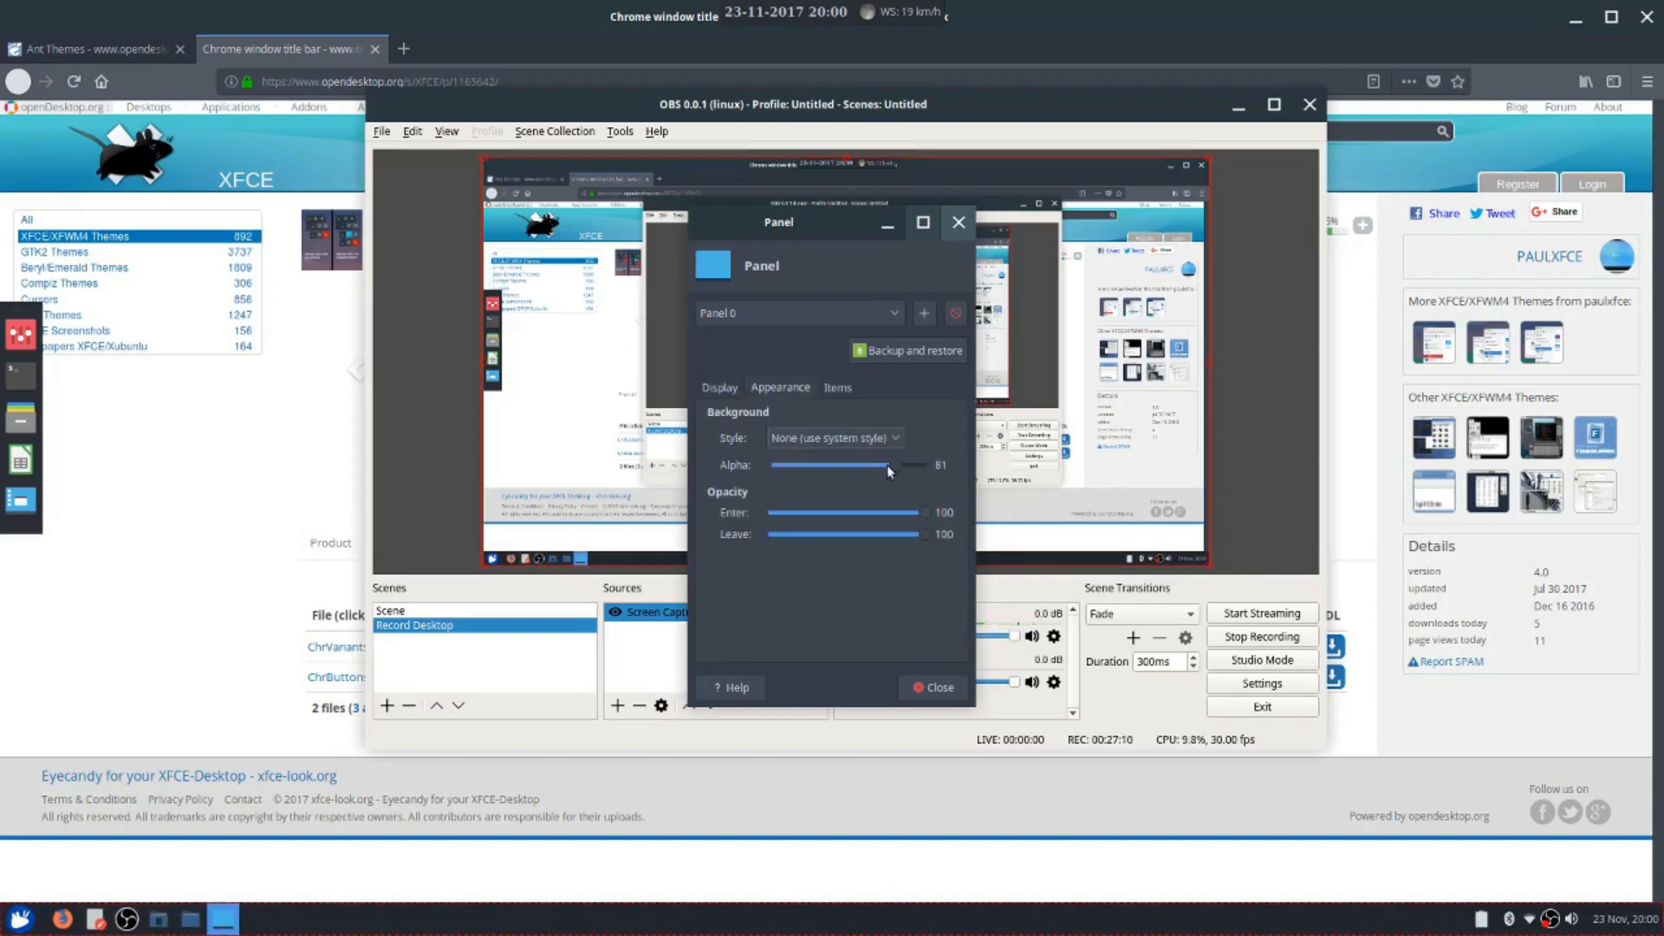
{"action": "left_click", "coordinate": [721, 387]}
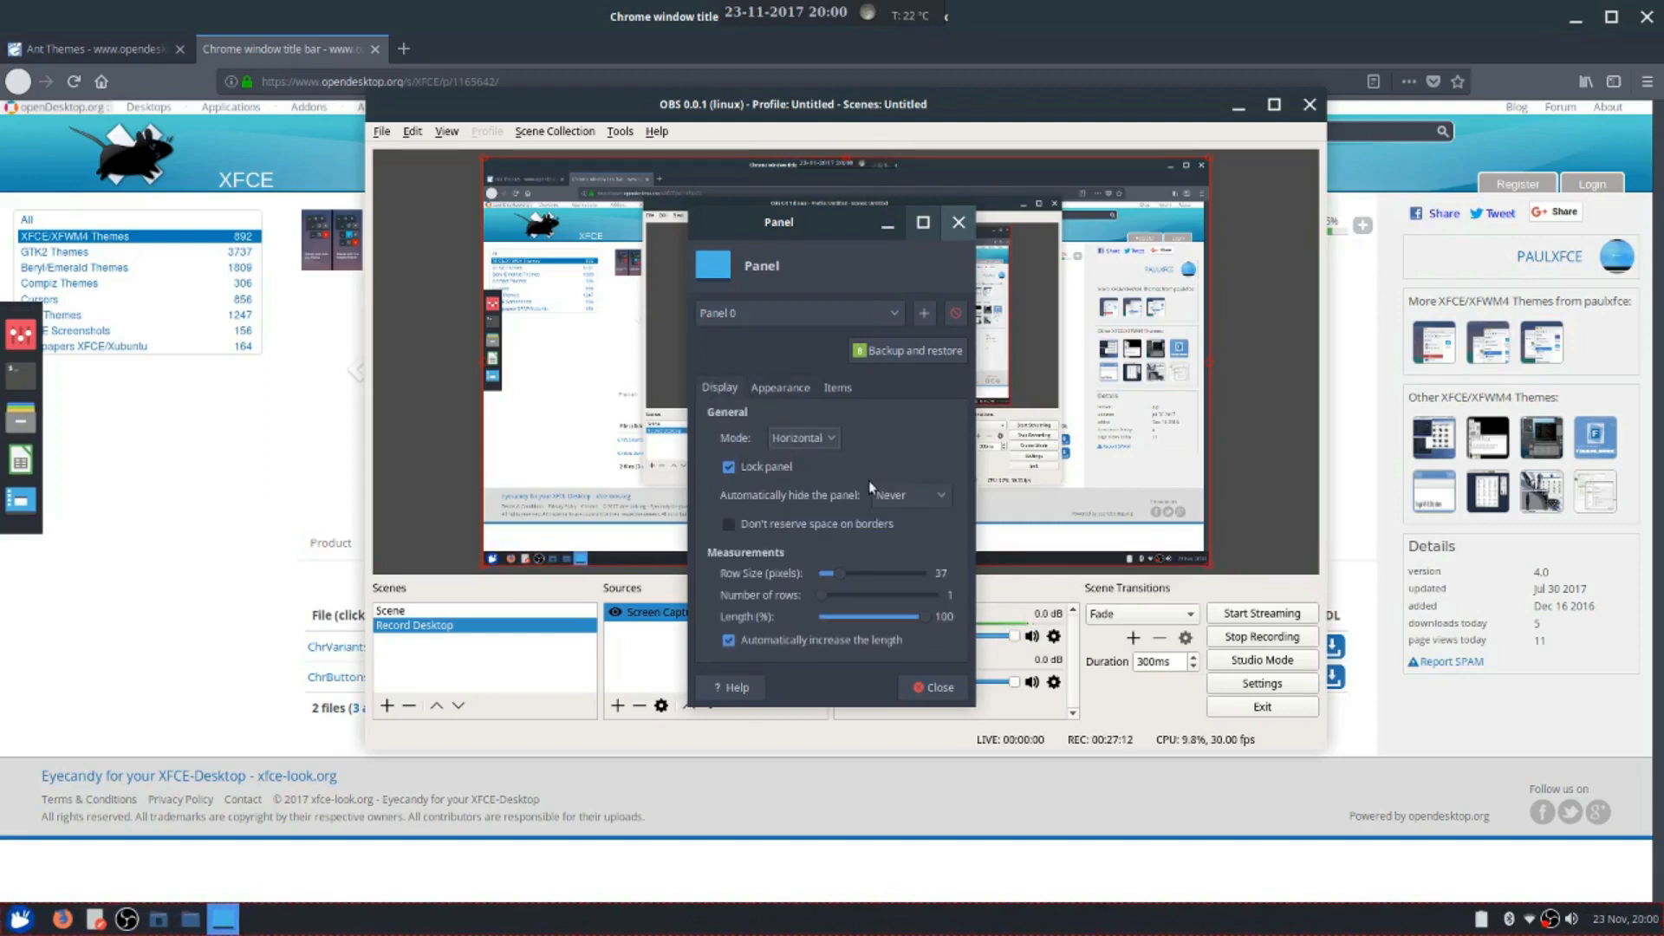
{"action": "left_click", "coordinate": [833, 390]}
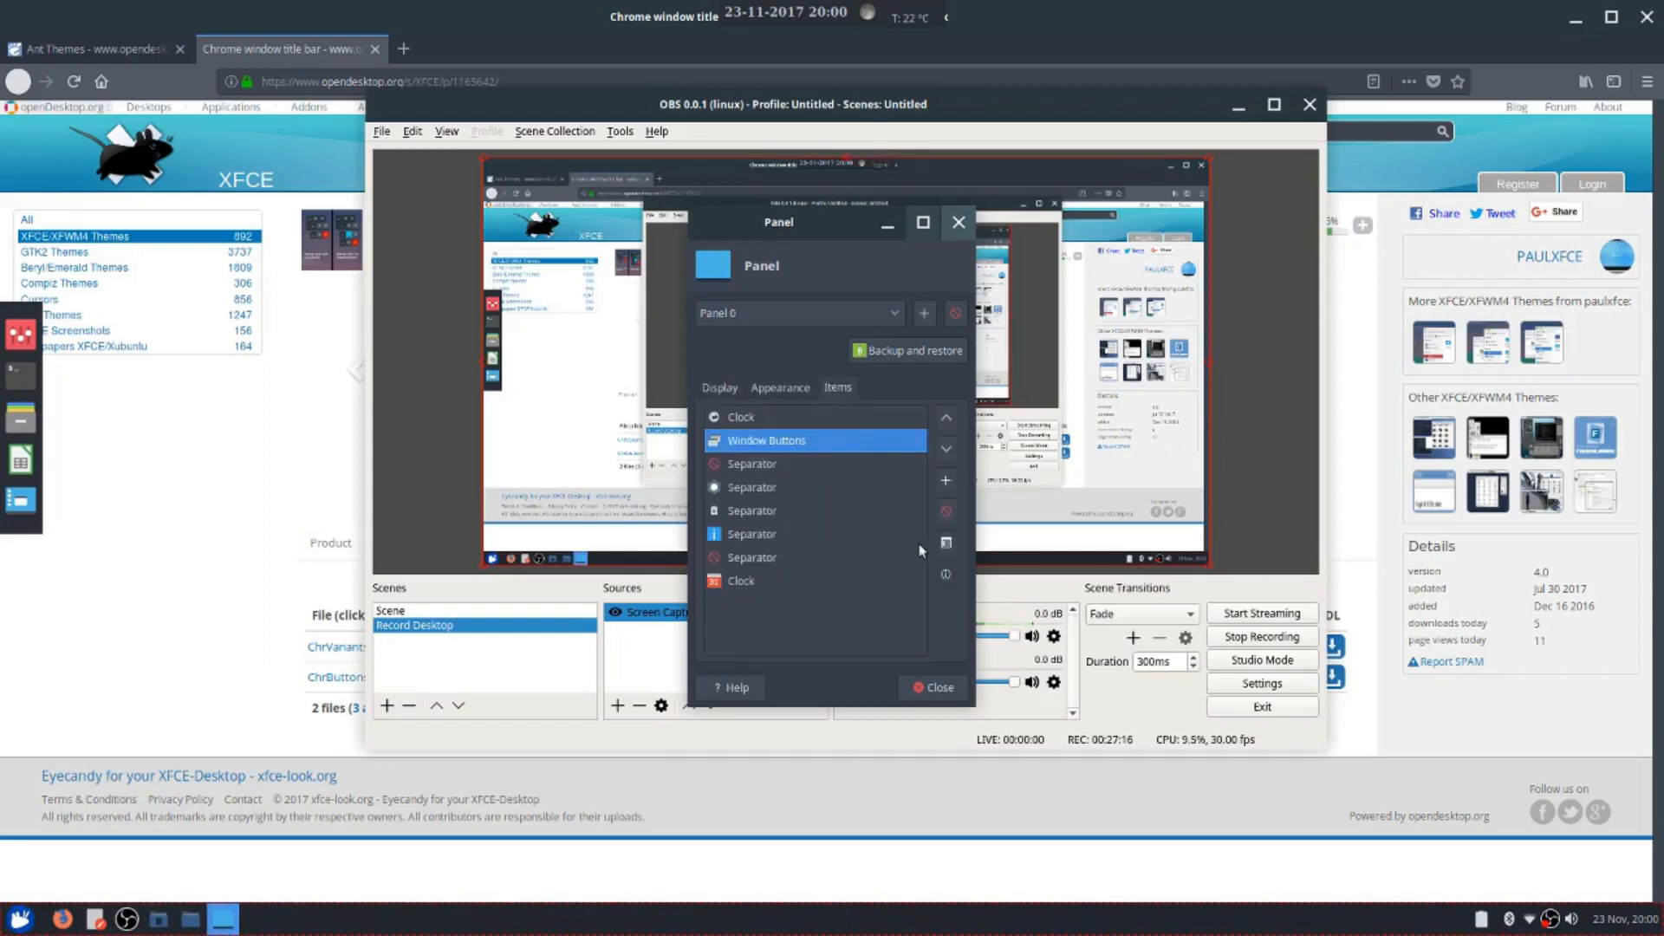
{"action": "left_click", "coordinate": [946, 543]}
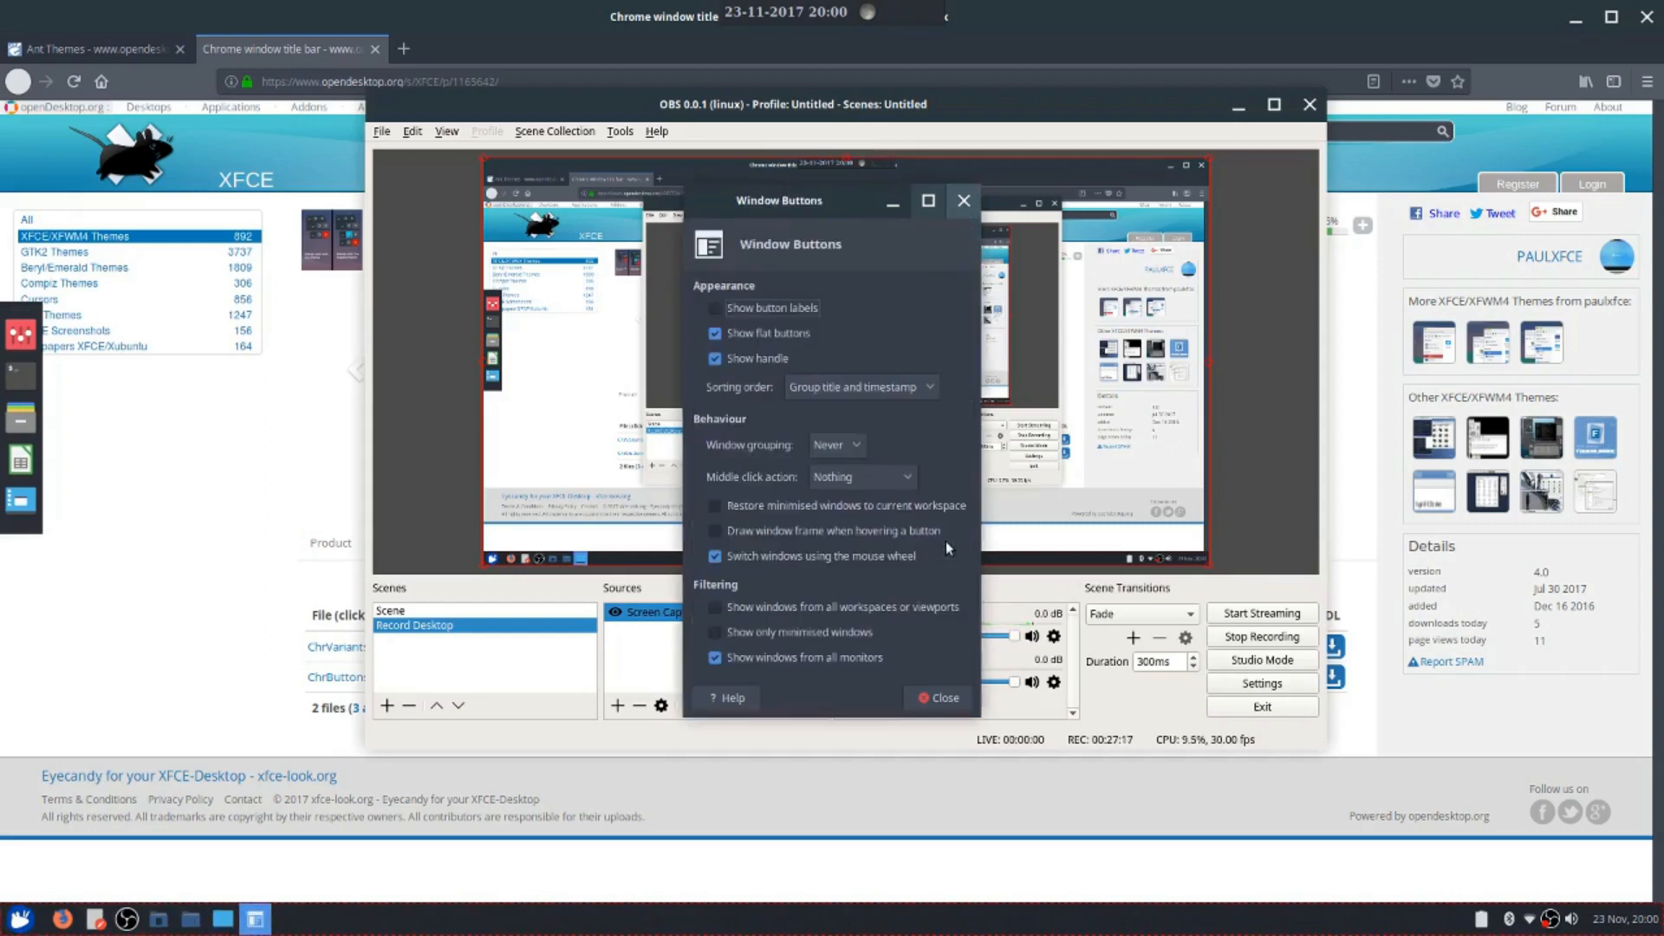
{"action": "left_click", "coordinate": [715, 309]}
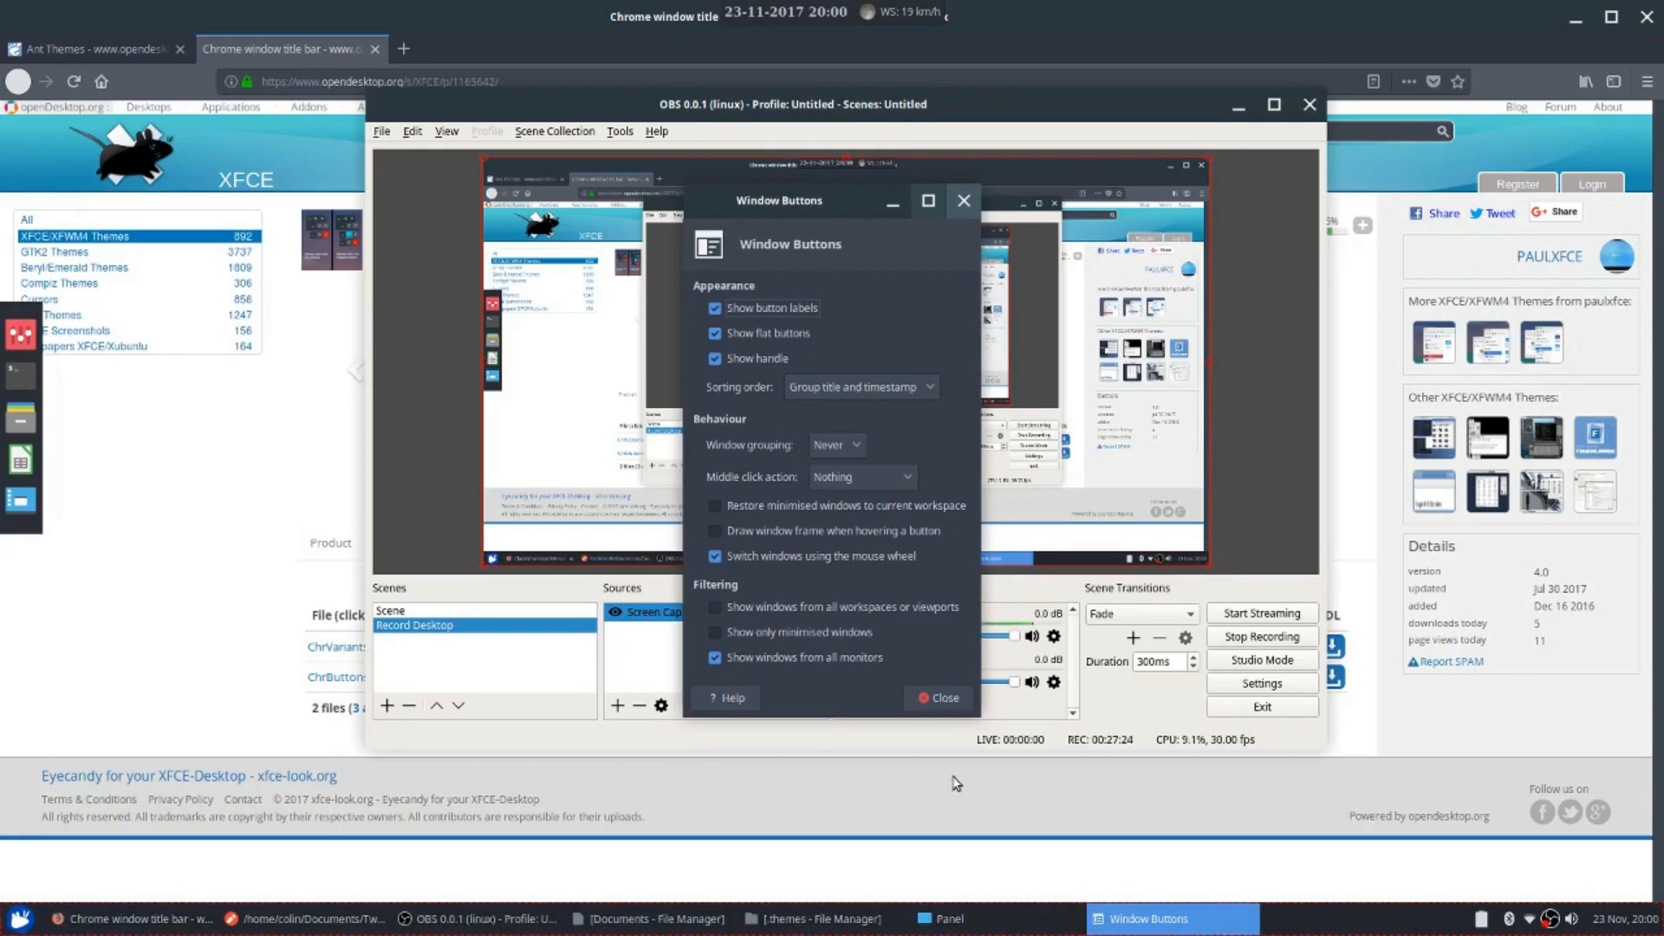
{"action": "left_click", "coordinate": [943, 695]}
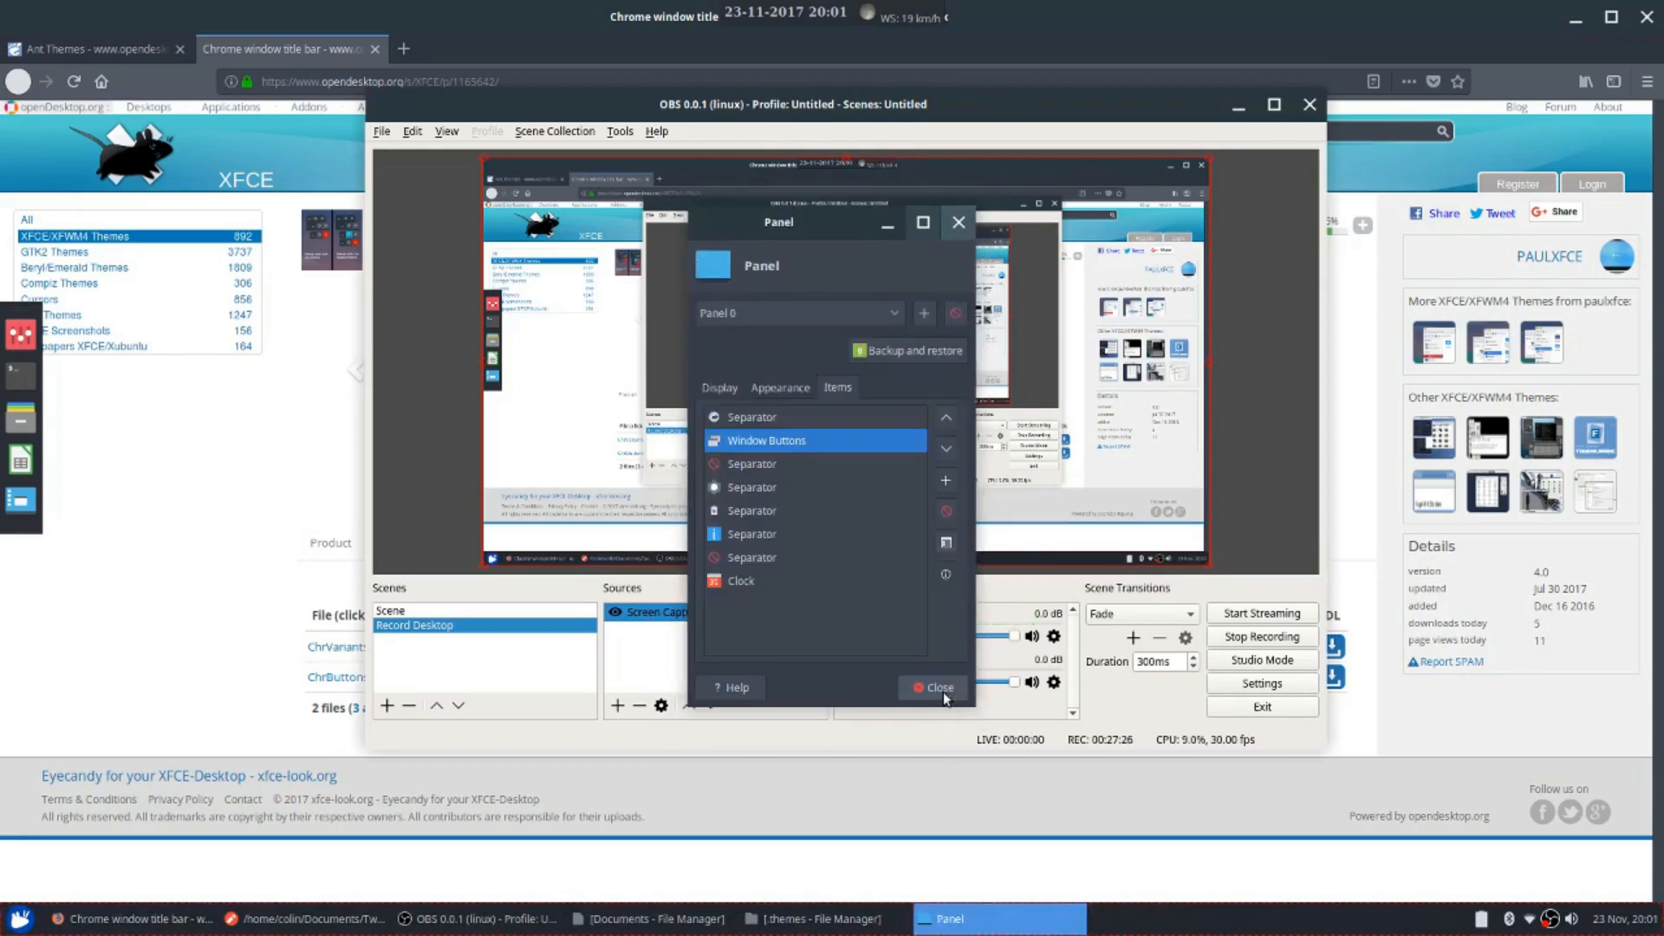
{"action": "left_click", "coordinate": [939, 690]}
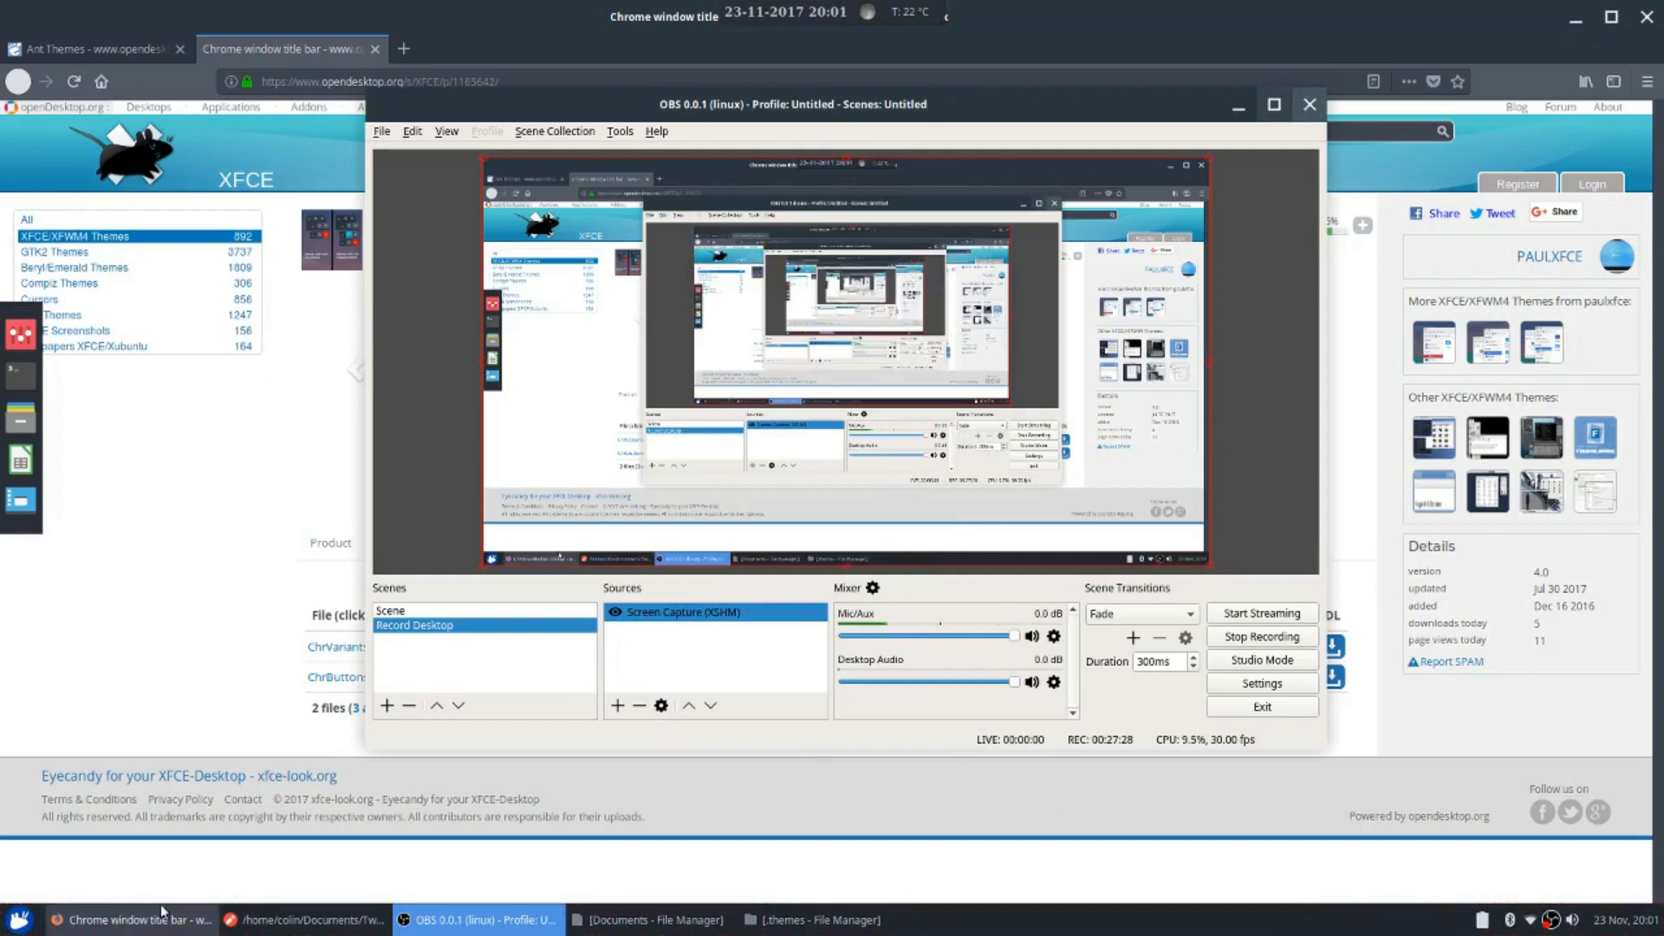
Set the Whisker Menu to position its commands next to the search entry and check the menu's layout
{"action": "left_click", "coordinate": [17, 920]}
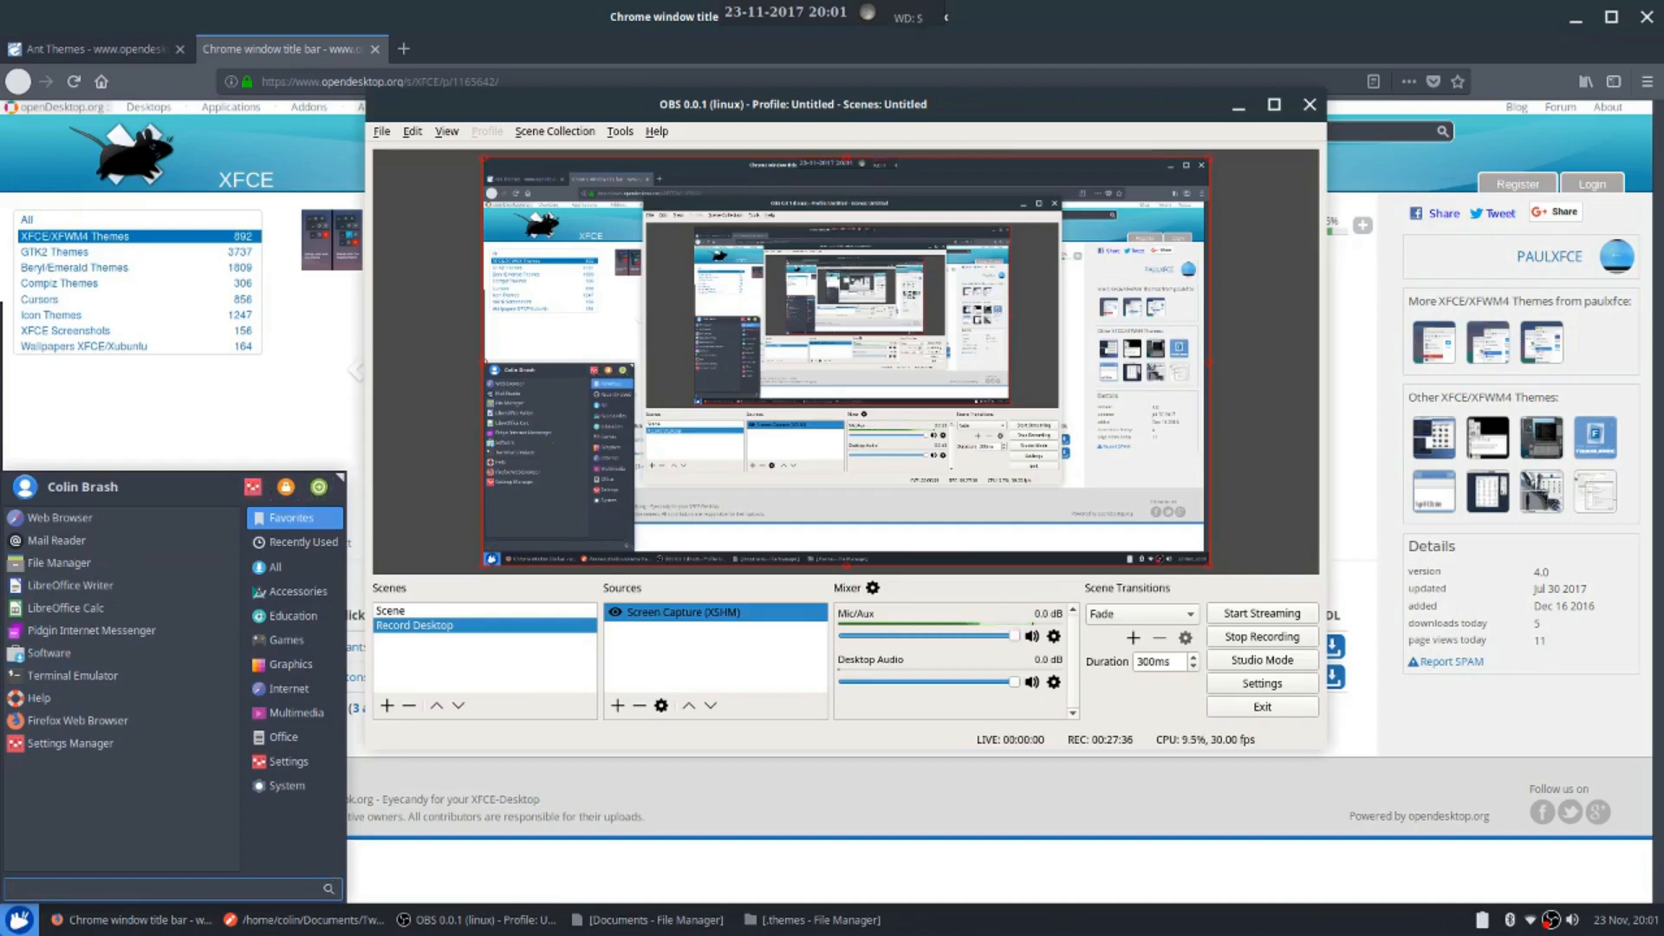
{"action": "left_click", "coordinate": [12, 920]}
{"action": "right_click", "coordinate": [12, 920]}
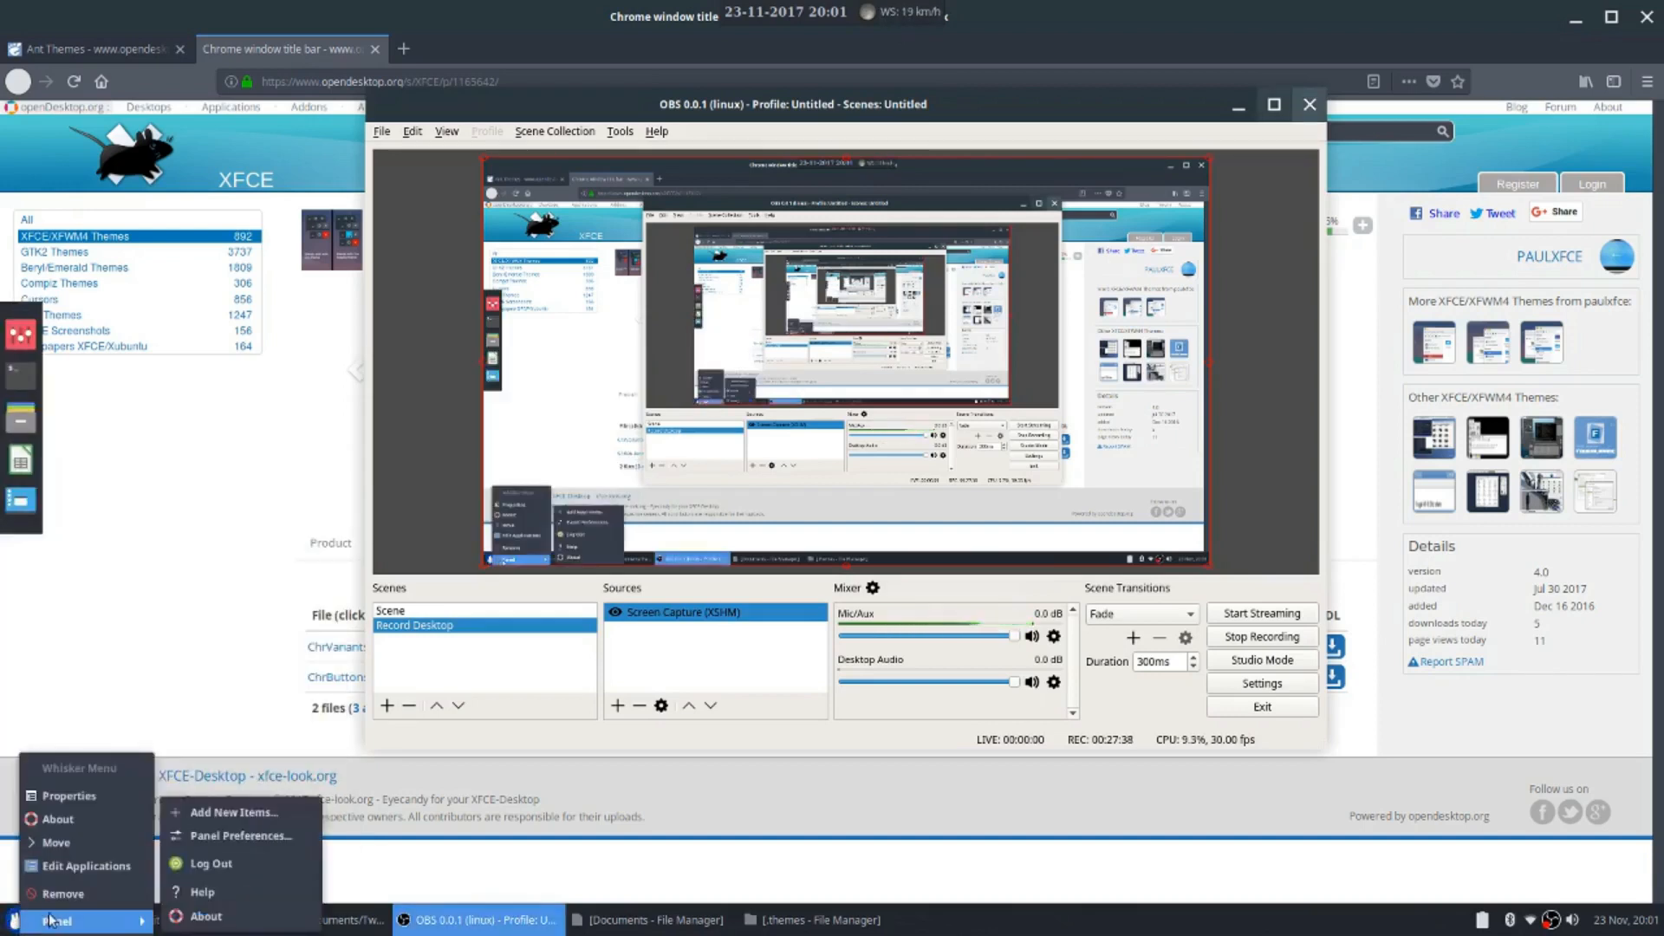
{"action": "left_click", "coordinate": [69, 796]}
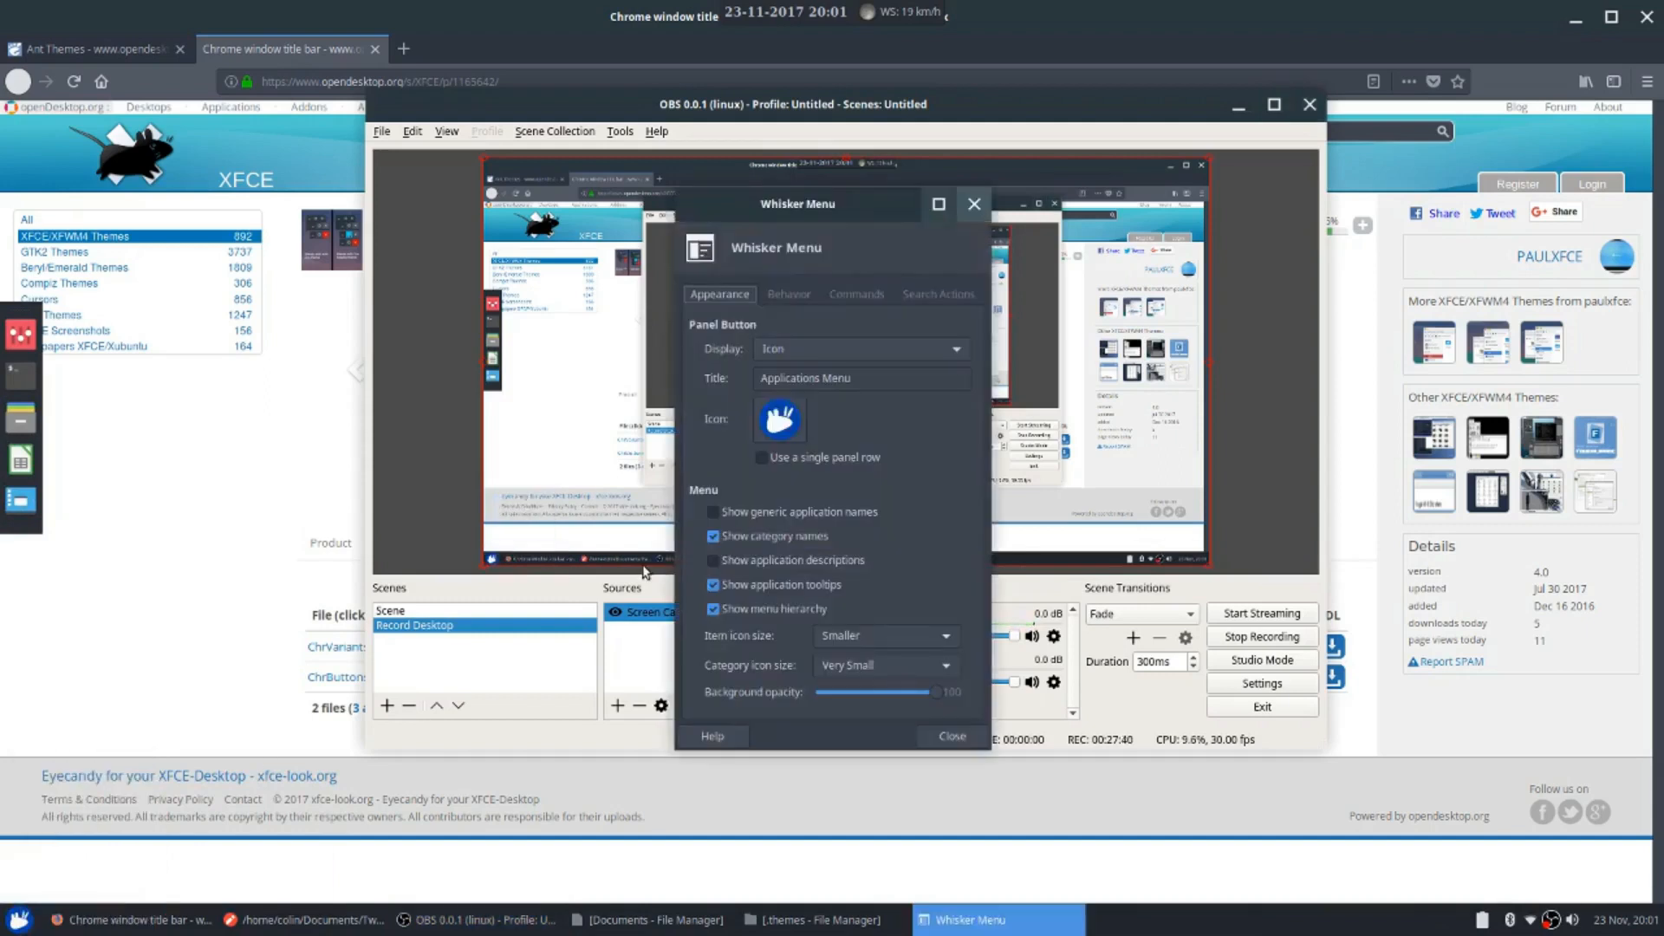
{"action": "left_click", "coordinate": [785, 293]}
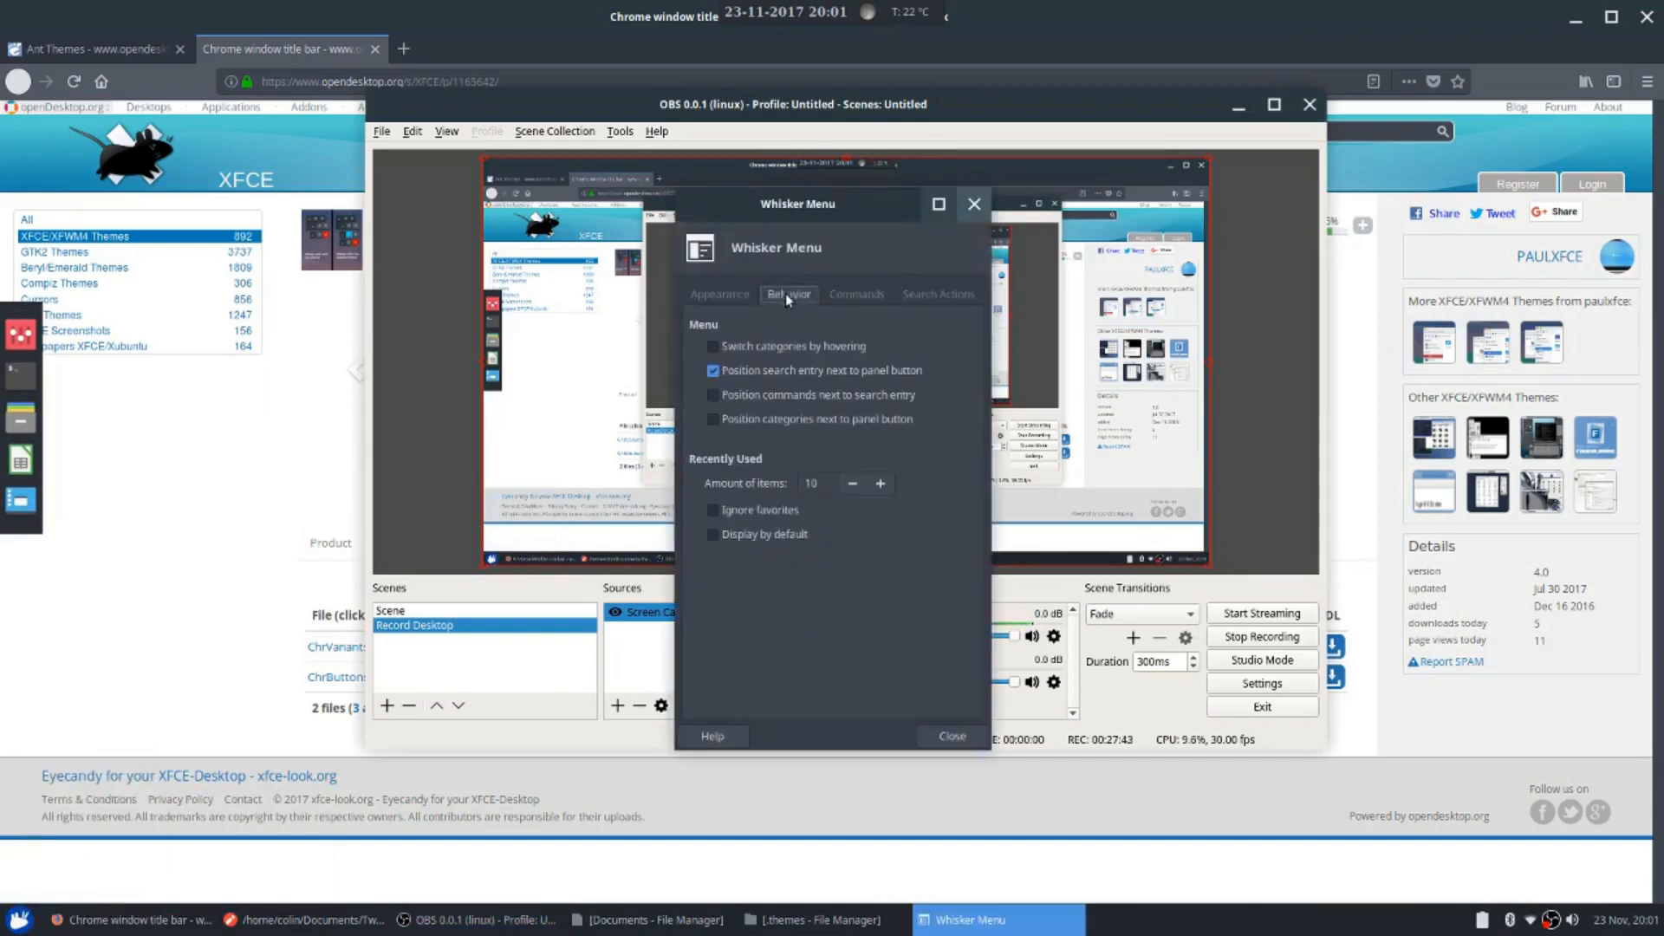
{"action": "left_click", "coordinate": [713, 395]}
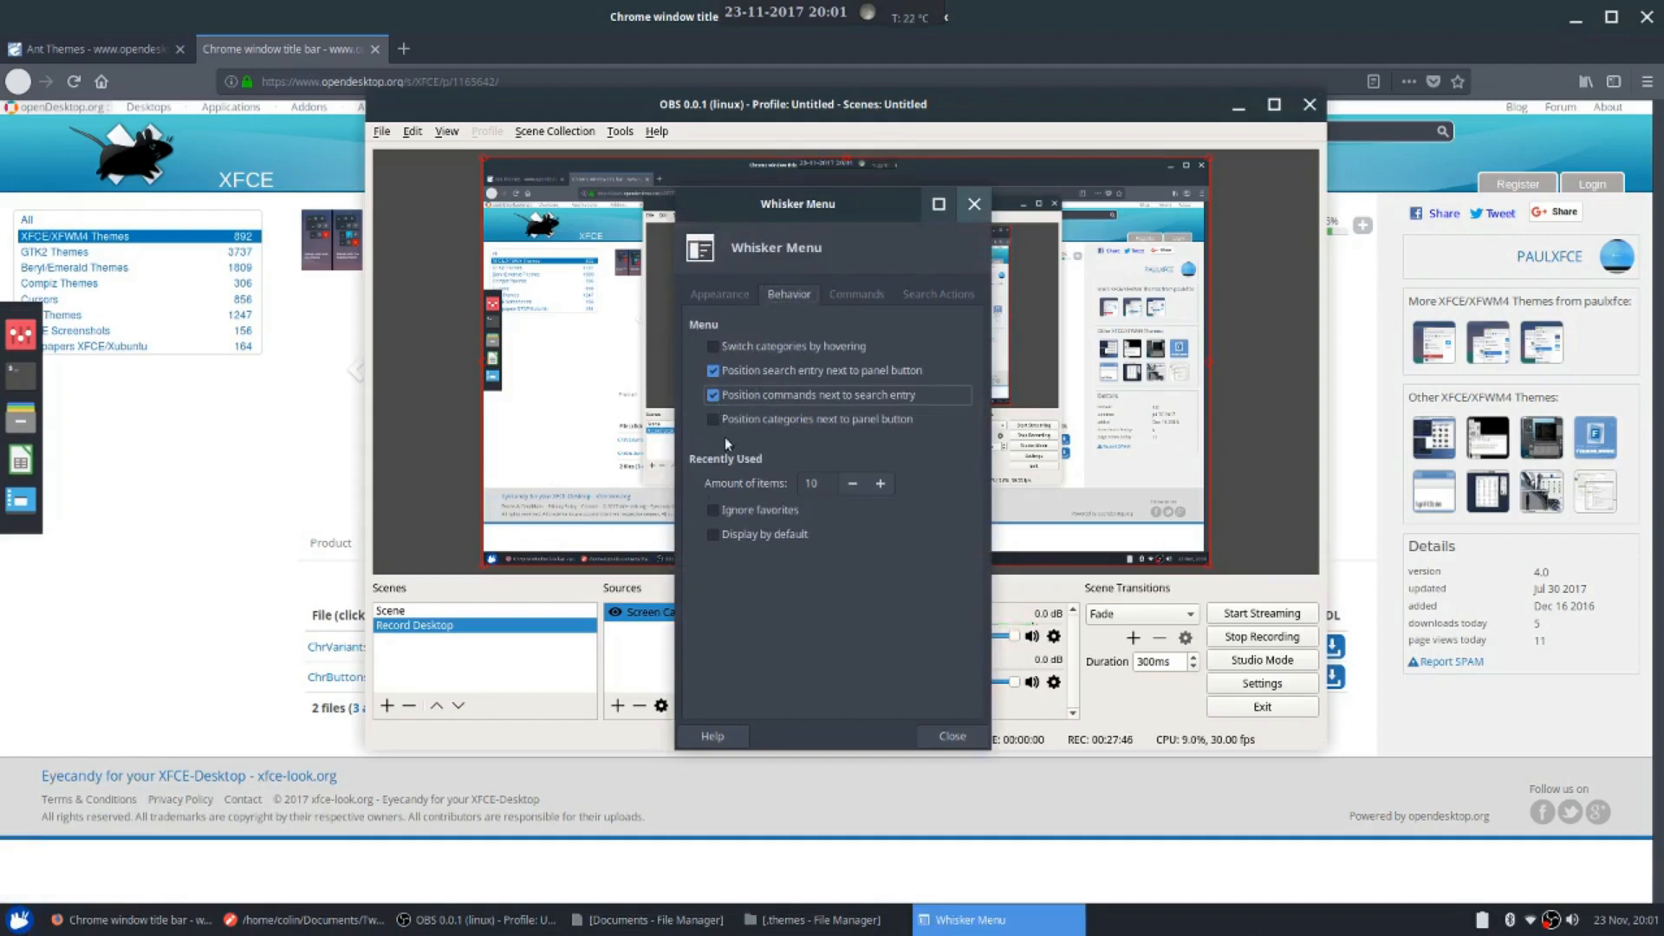
{"action": "left_click", "coordinate": [19, 919]}
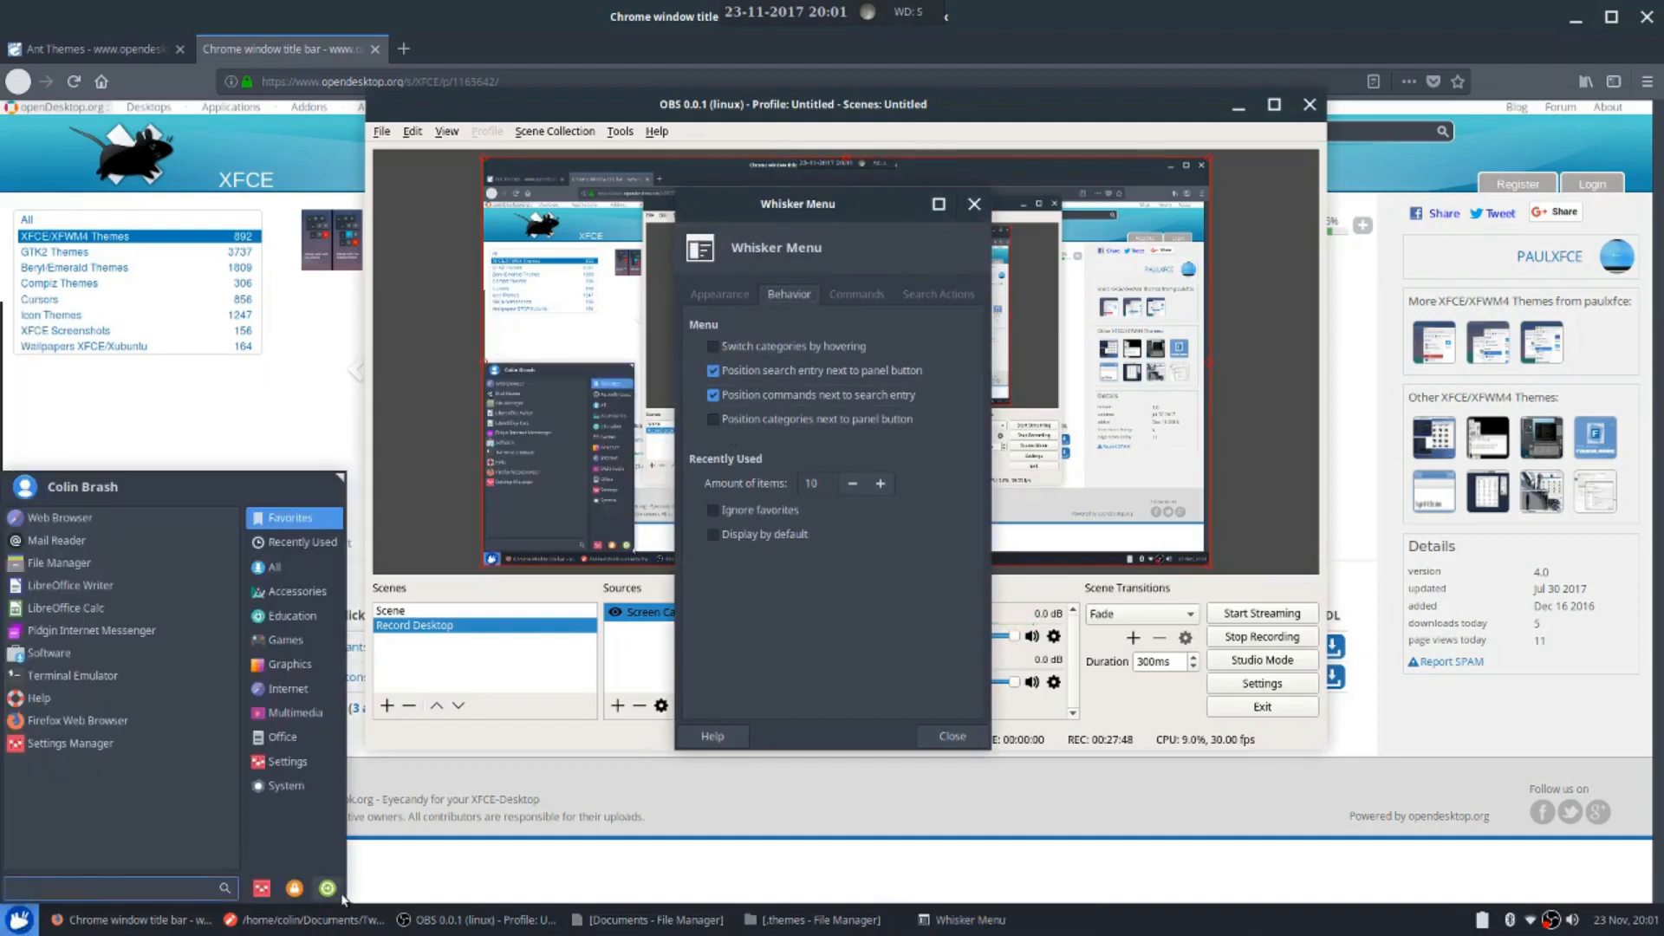
{"action": "left_click", "coordinate": [21, 916]}
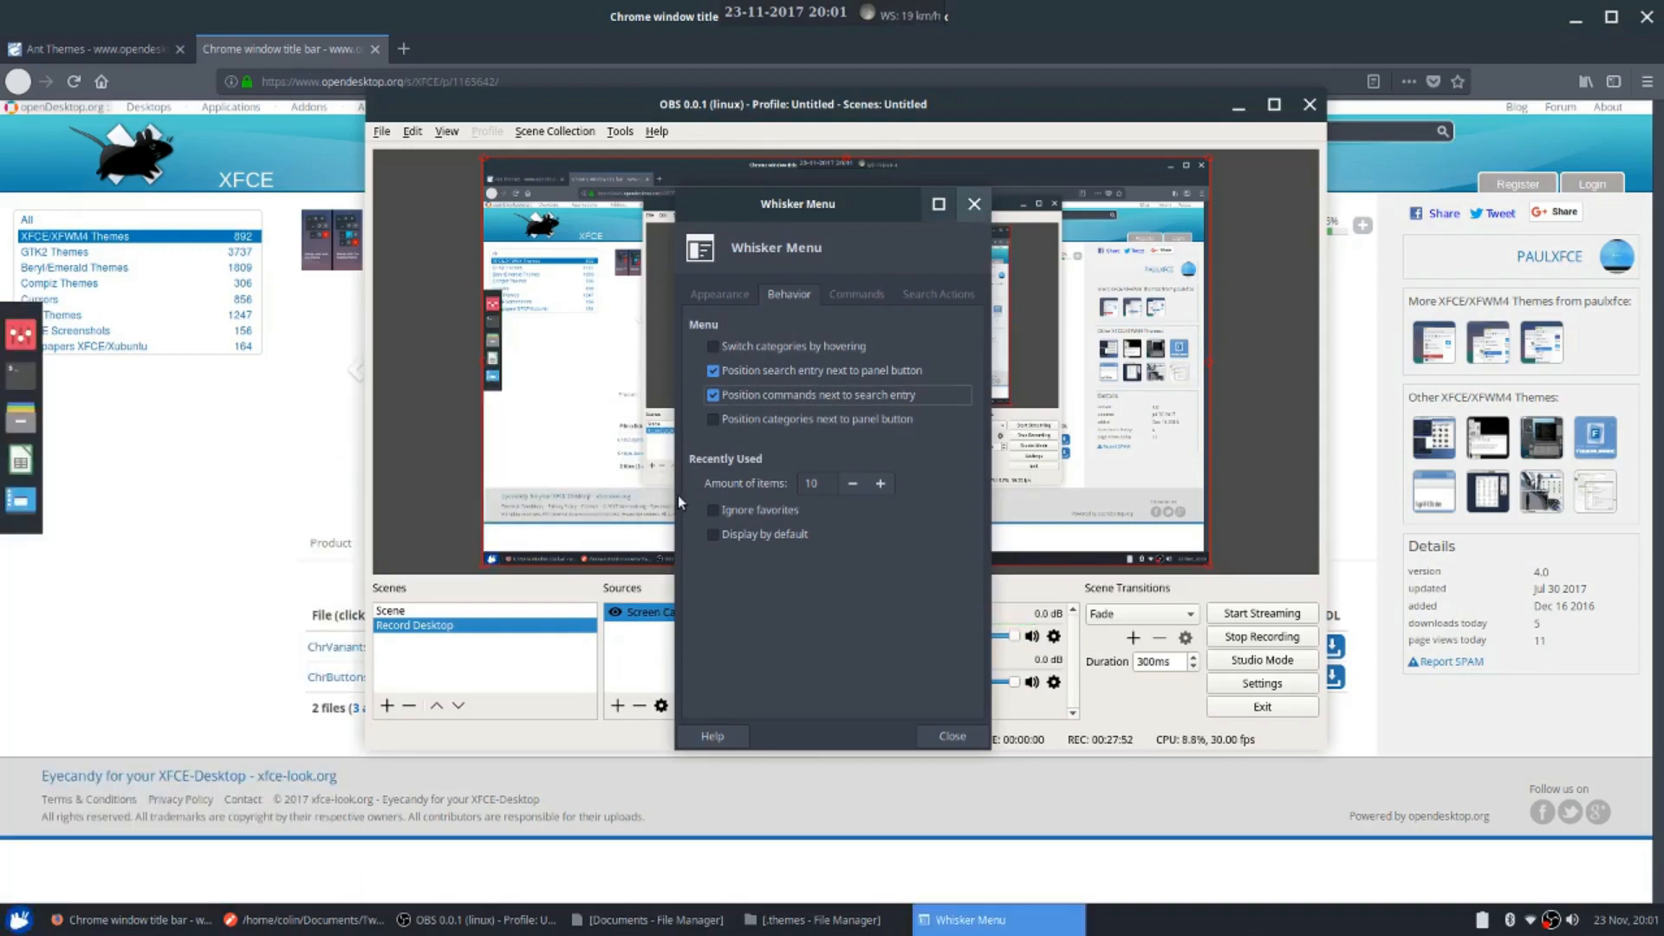
Try positioning the Whisker Menu categories next to the panel button, and turn the option off again after checking the menu
{"action": "left_click", "coordinate": [712, 420]}
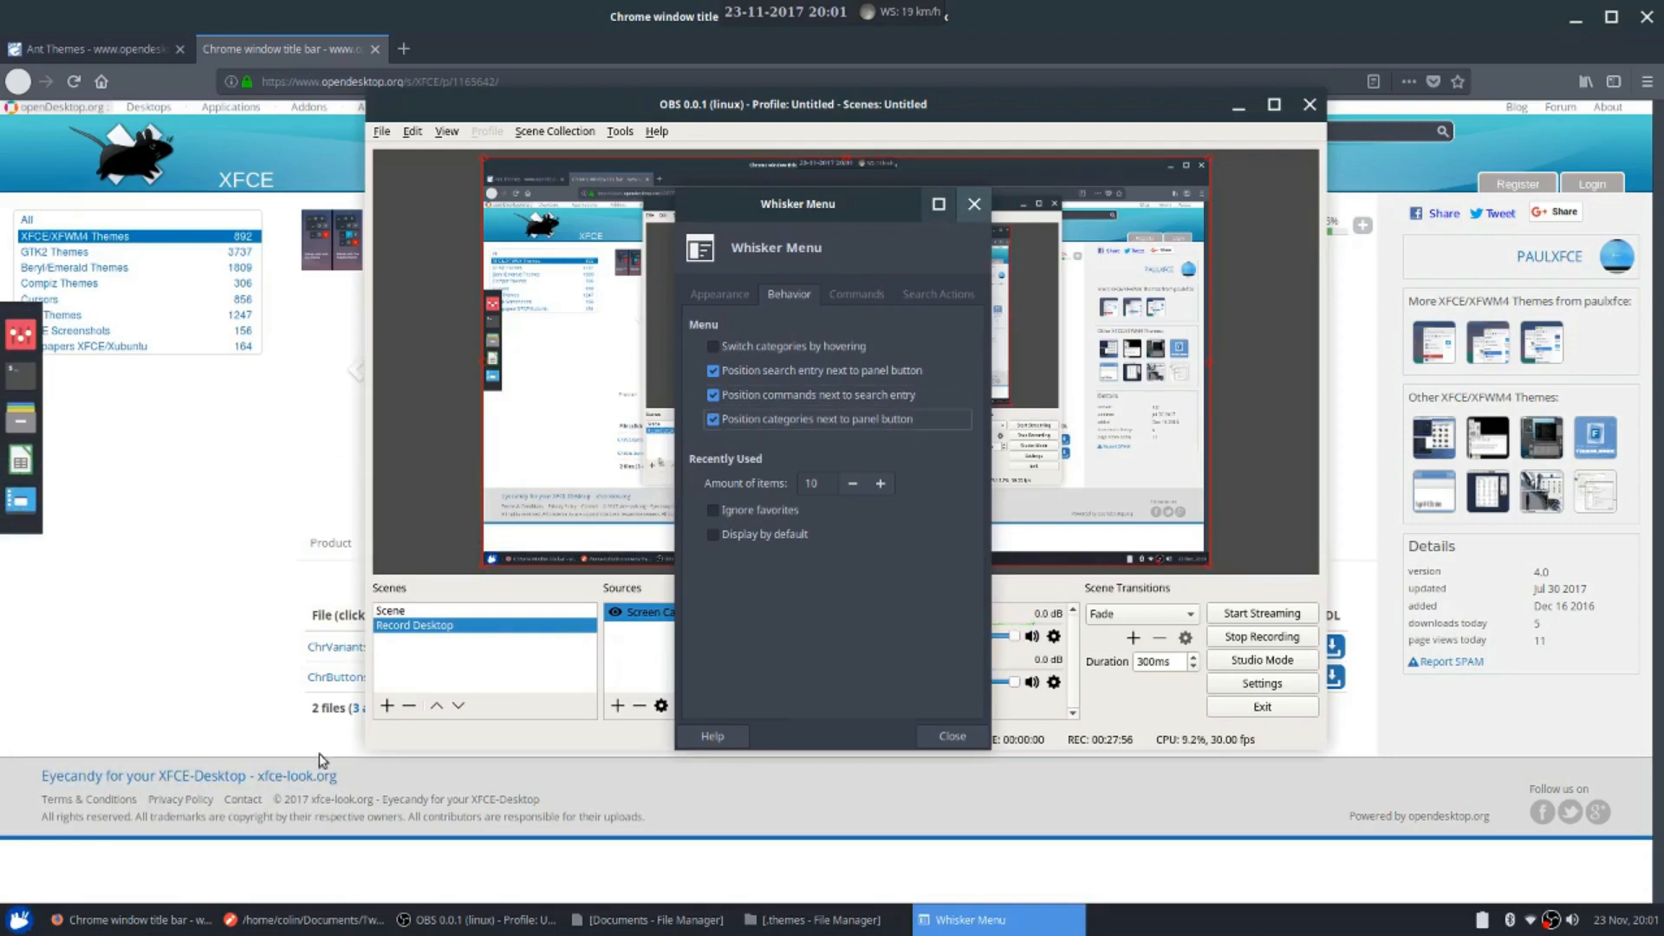
{"action": "left_click", "coordinate": [19, 919]}
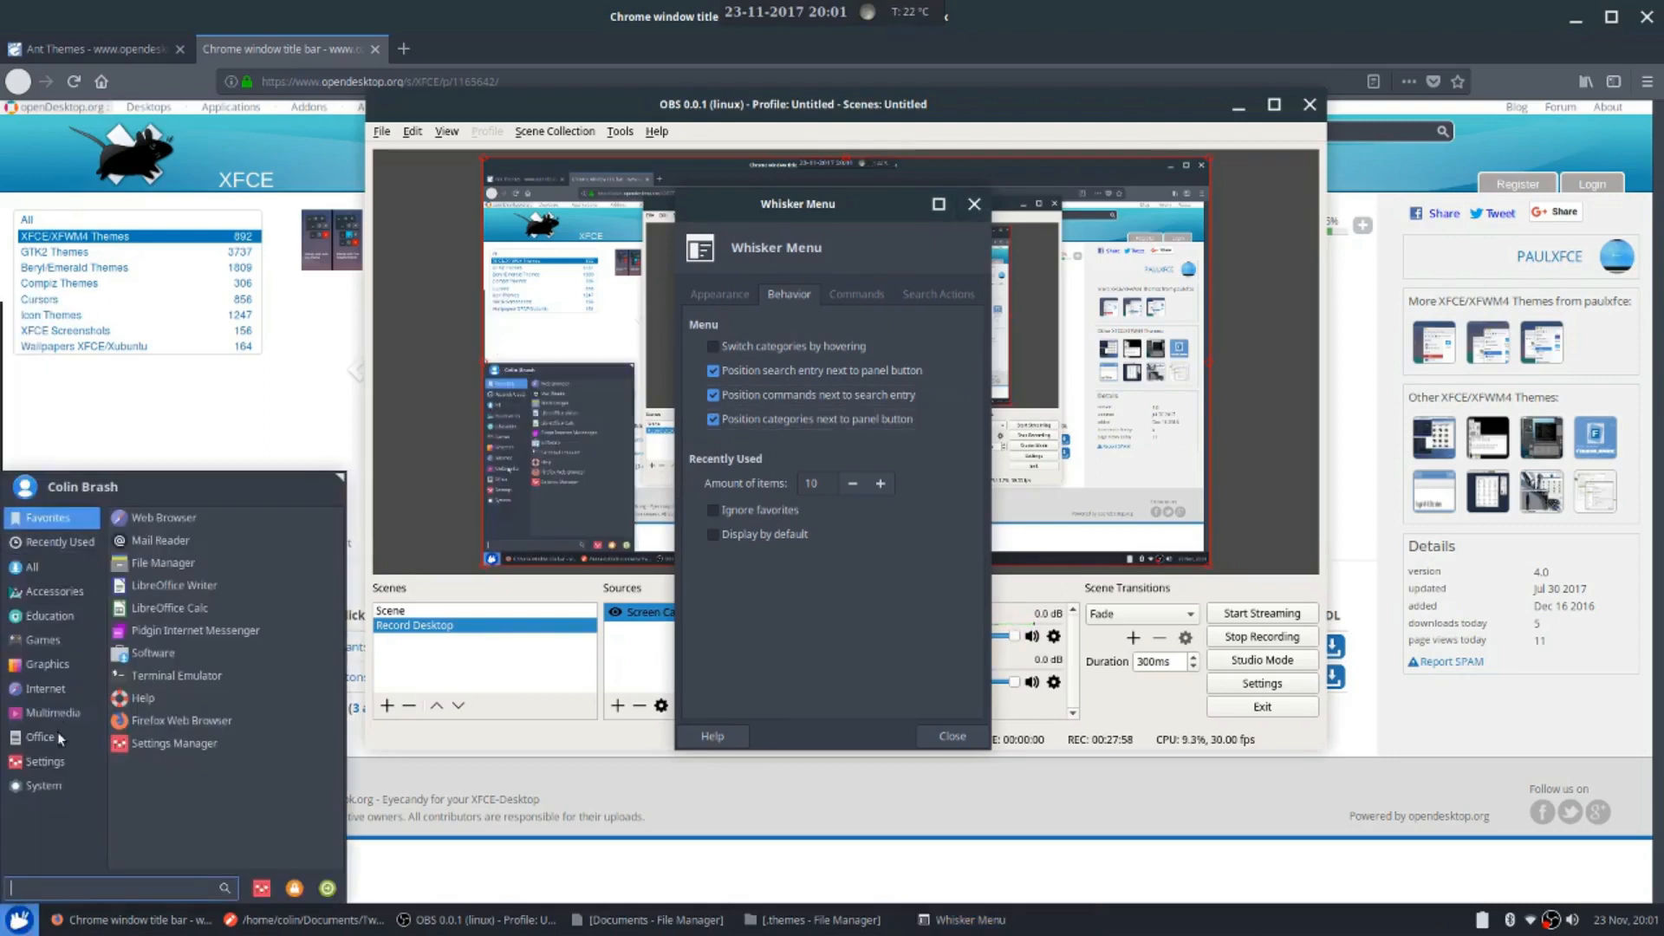
{"action": "left_click", "coordinate": [11, 929]}
{"action": "left_click", "coordinate": [711, 422]}
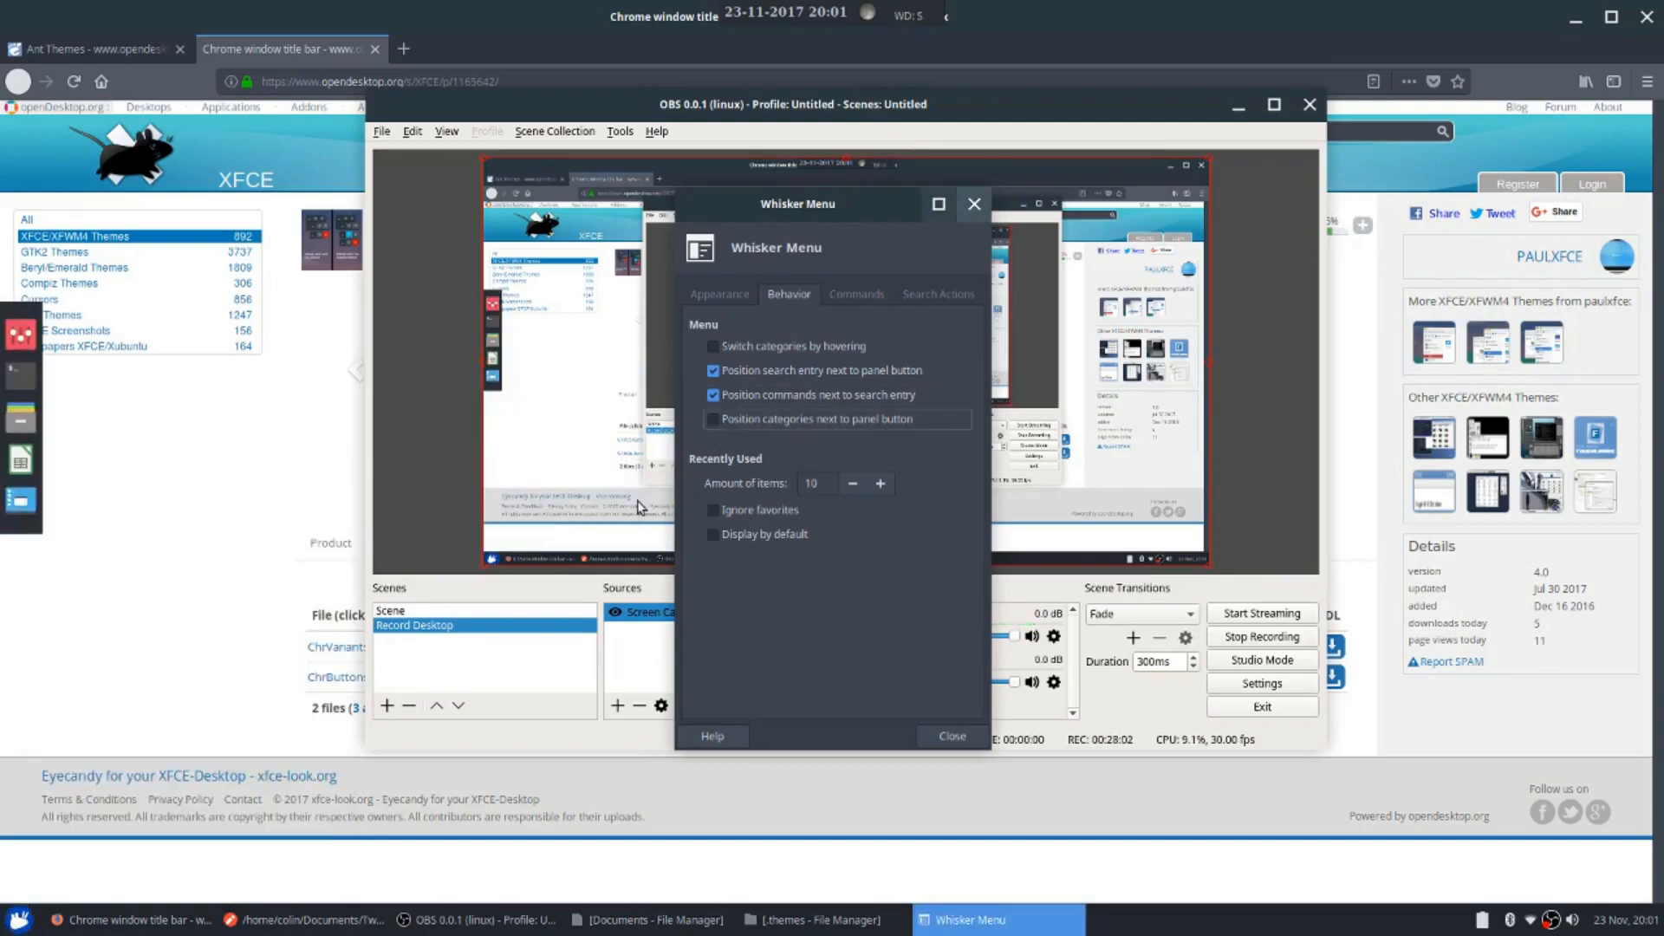
{"action": "left_click", "coordinate": [17, 920]}
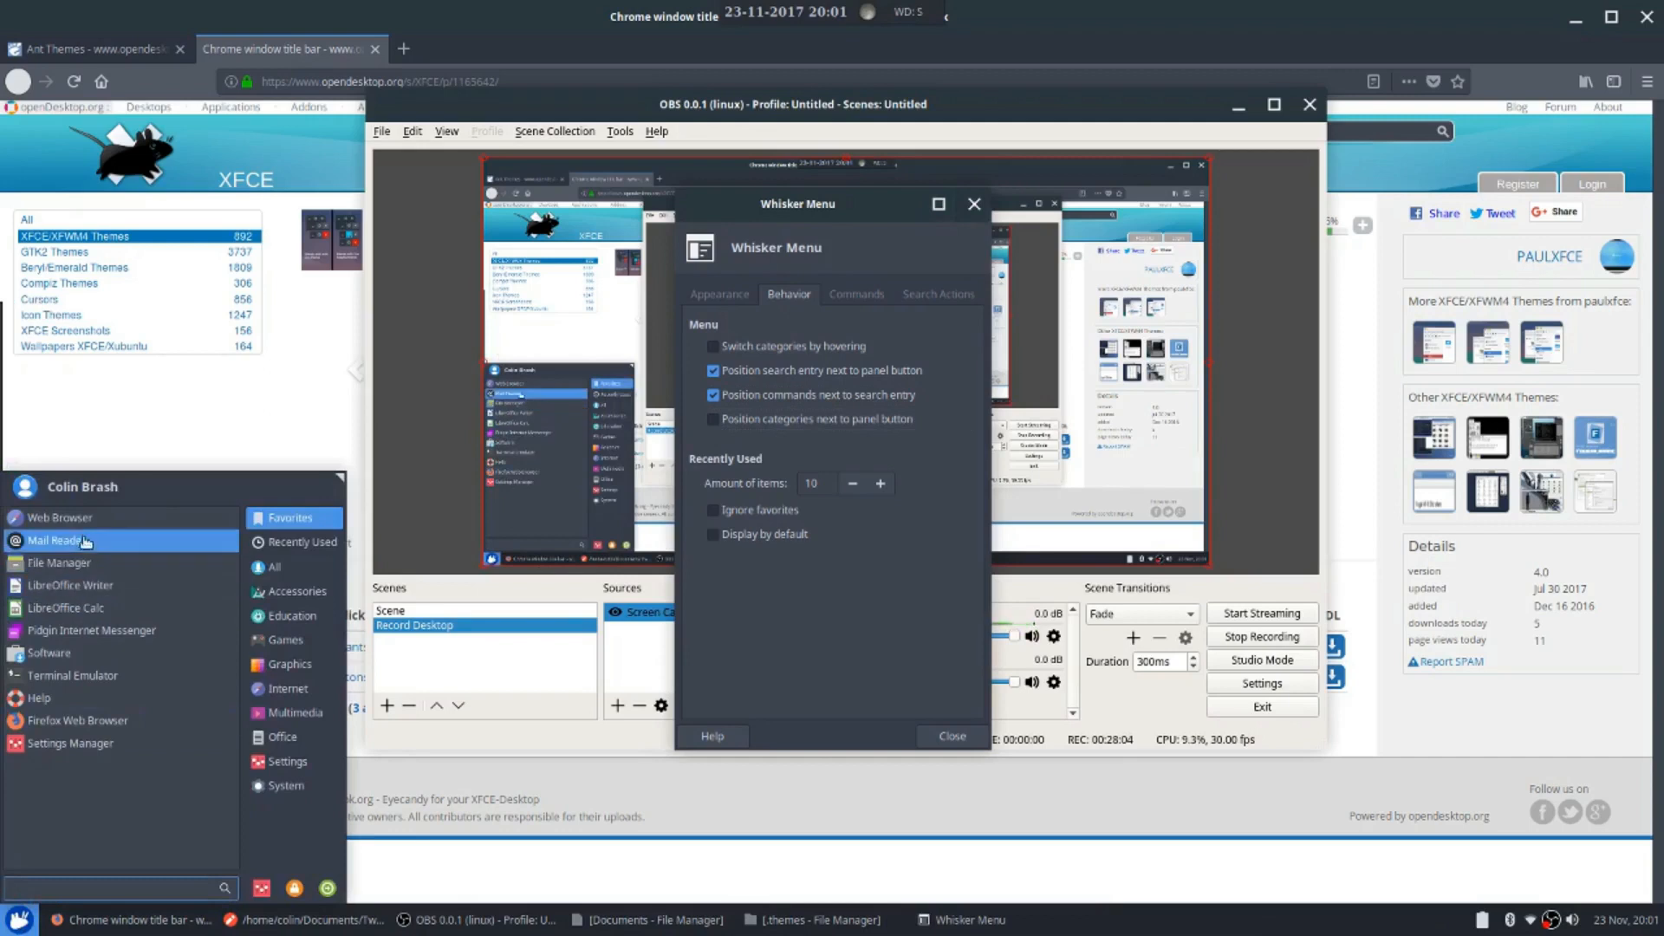
{"action": "left_click", "coordinate": [16, 924]}
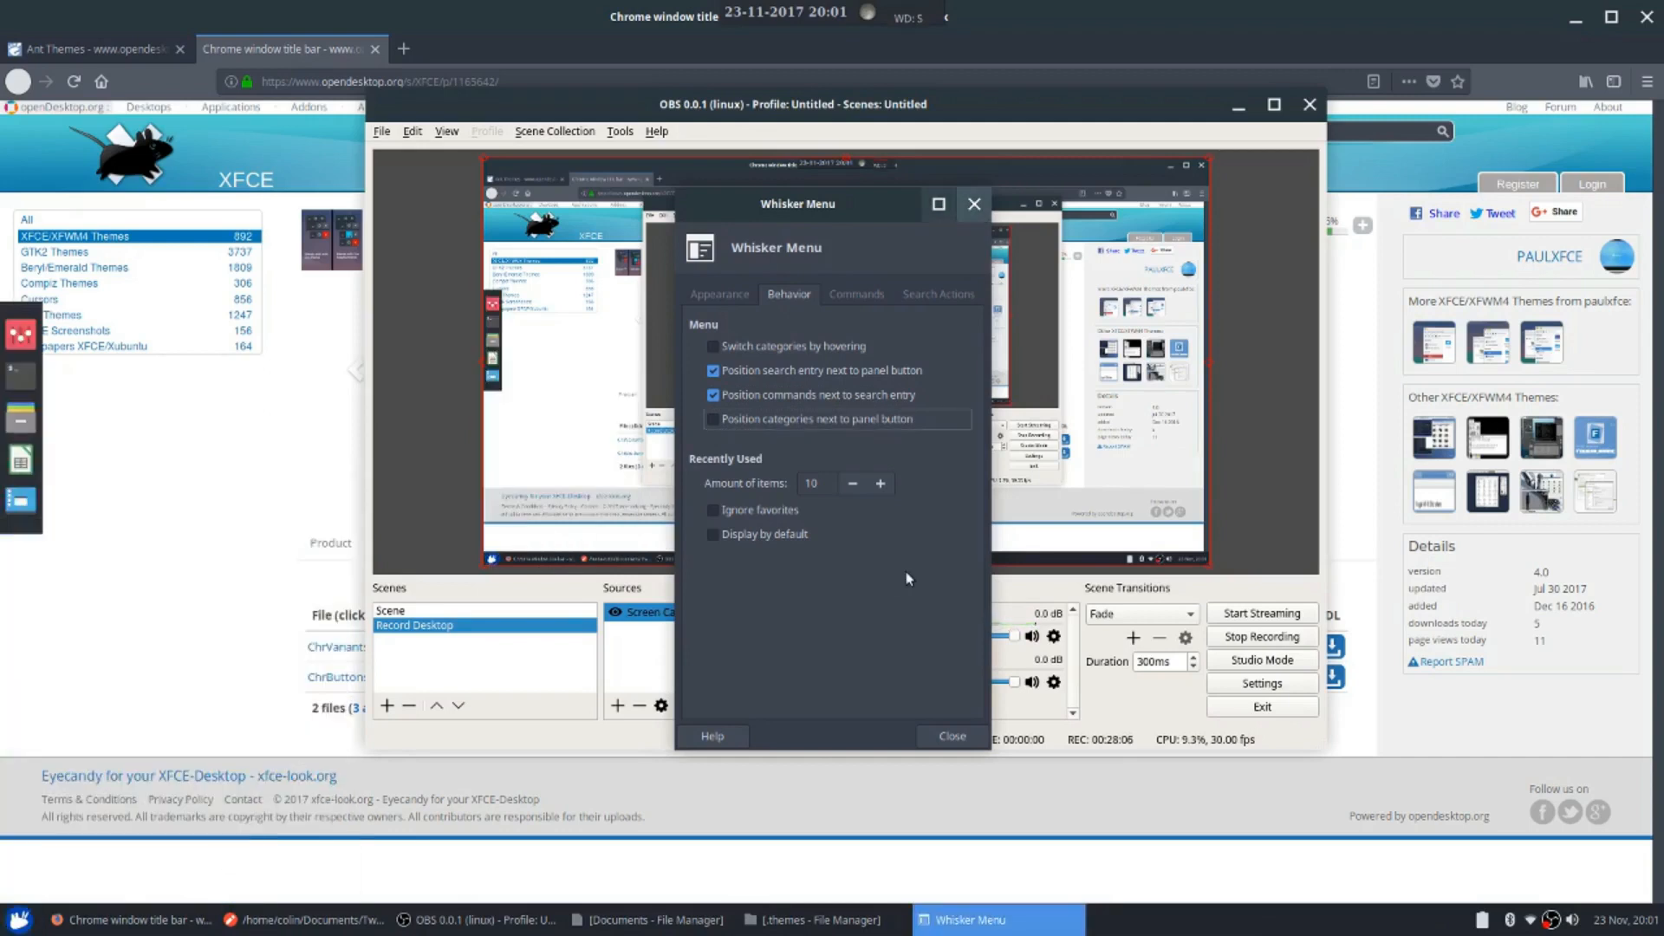
Try switching Whisker Menu categories by hovering, turn the option off again and check the Accessories category
{"action": "left_click", "coordinate": [714, 346]}
{"action": "left_click", "coordinate": [17, 920]}
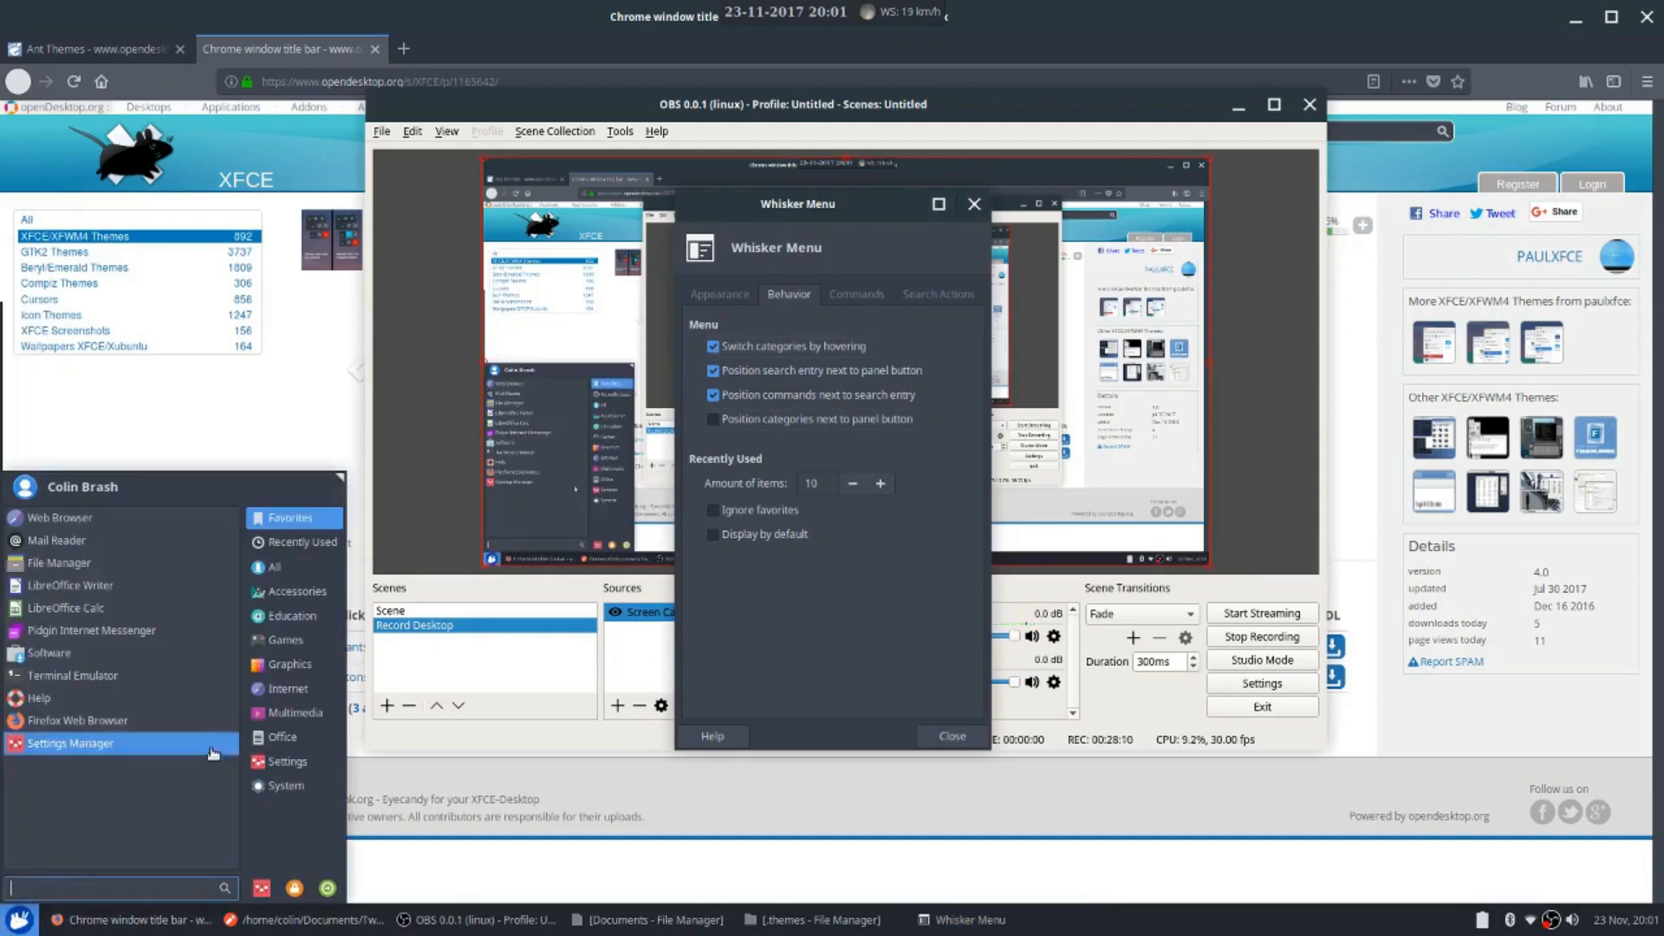
{"action": "mouse_move", "coordinate": [302, 706]}
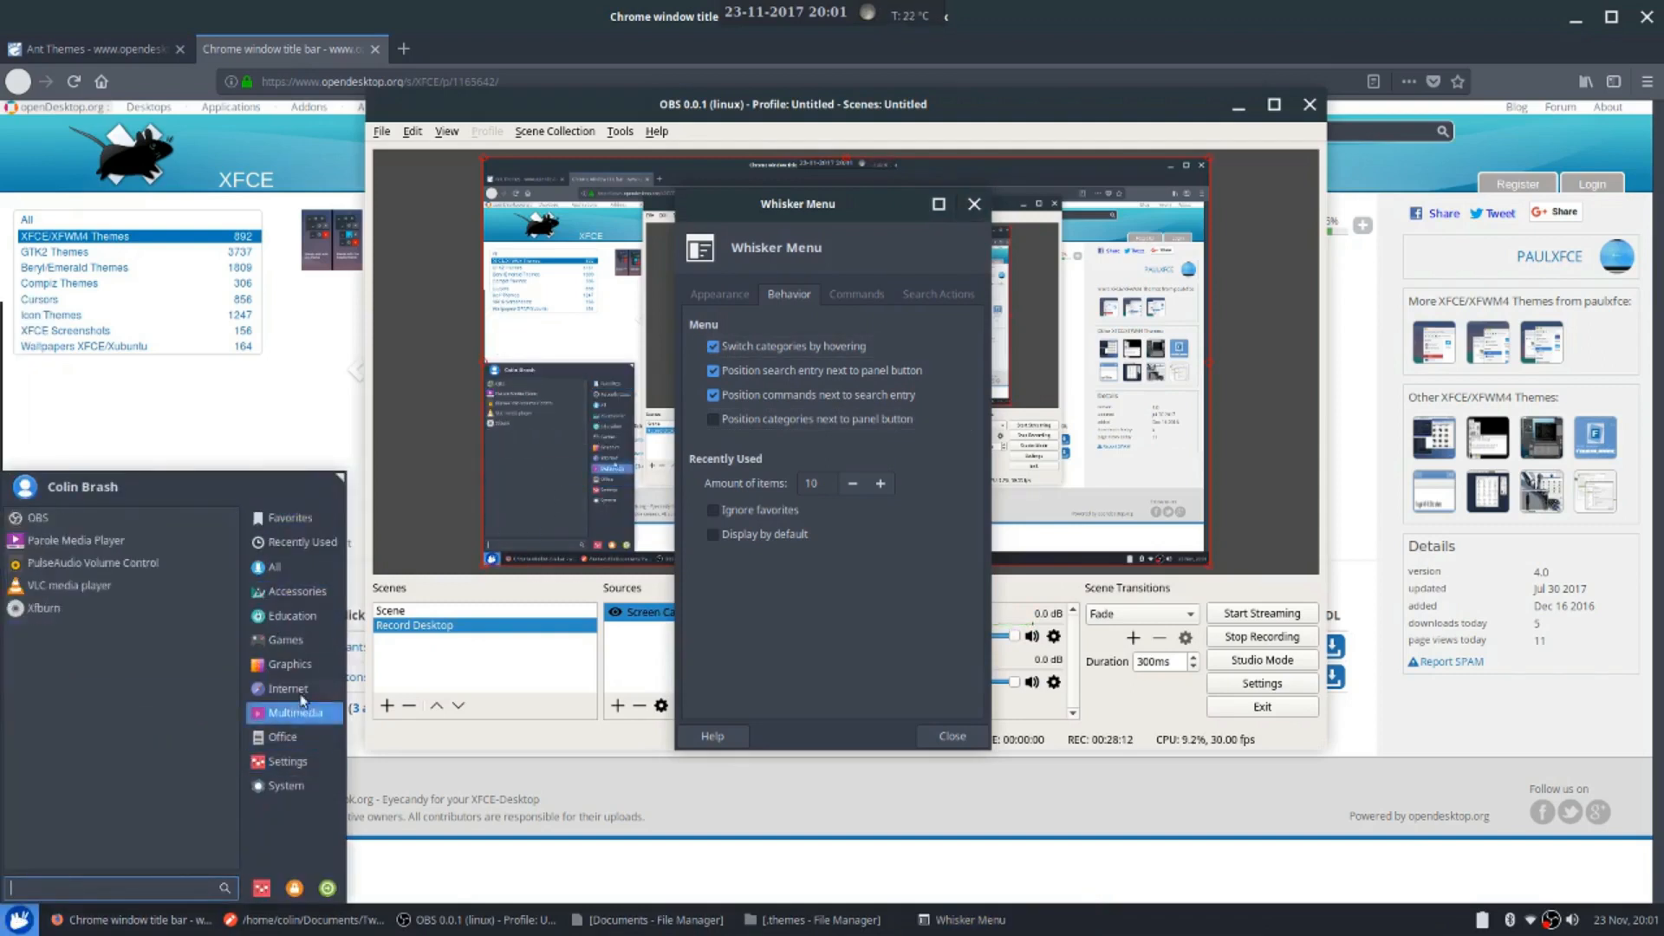
{"action": "left_click", "coordinate": [27, 918]}
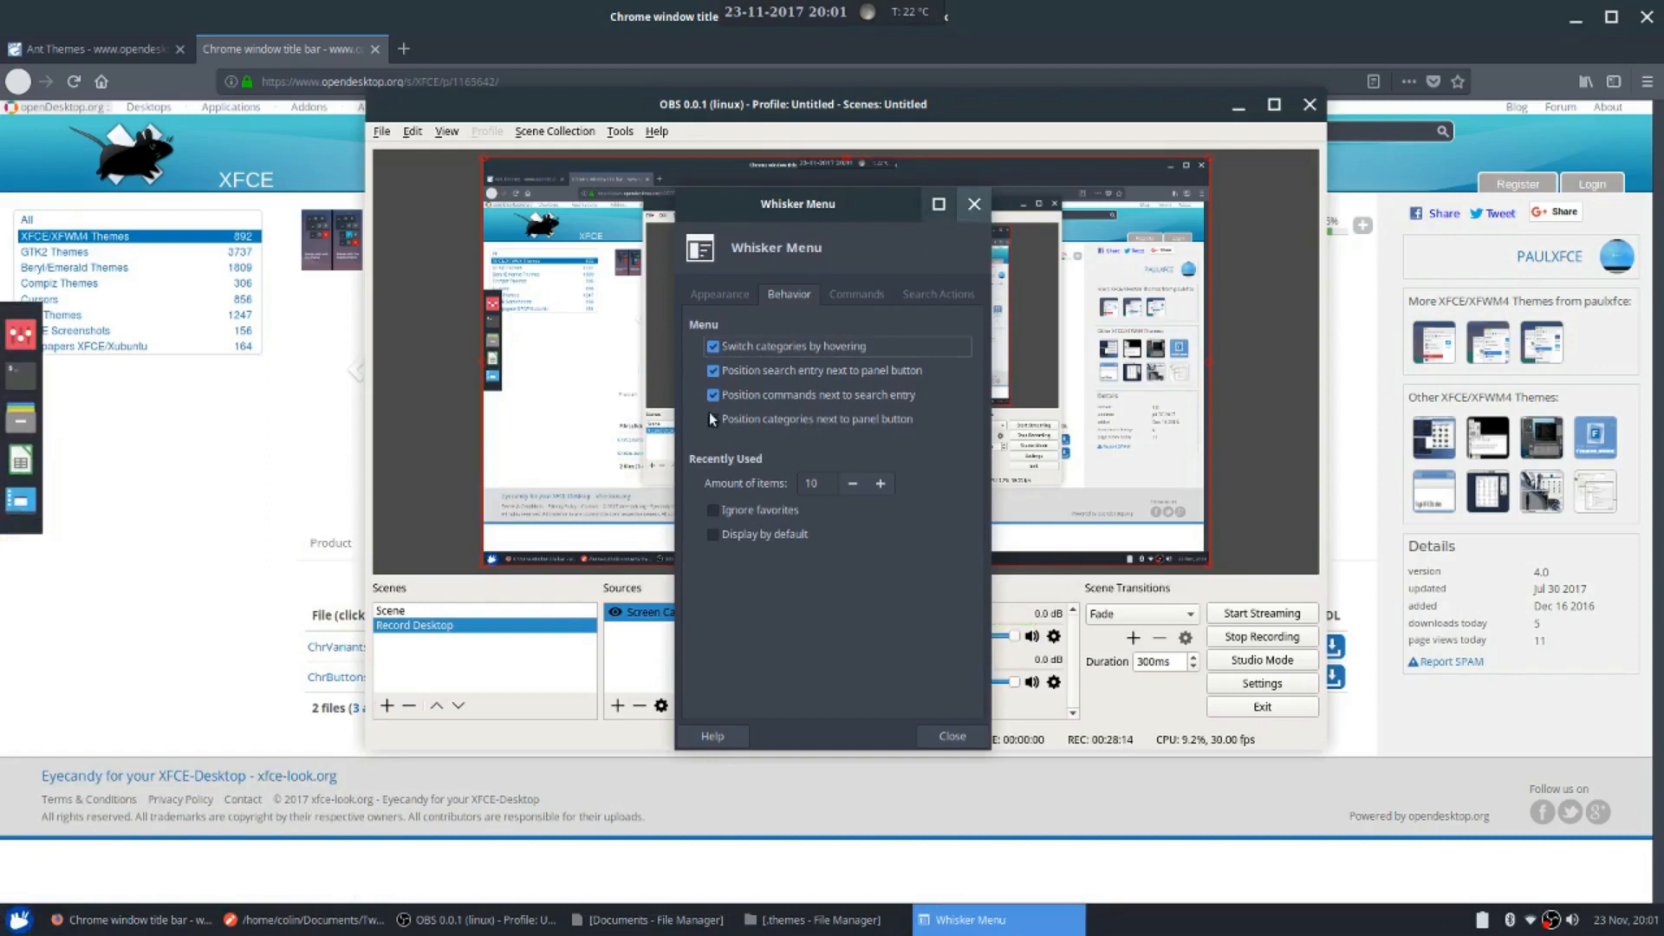
{"action": "left_click", "coordinate": [715, 351]}
{"action": "left_click", "coordinate": [17, 920]}
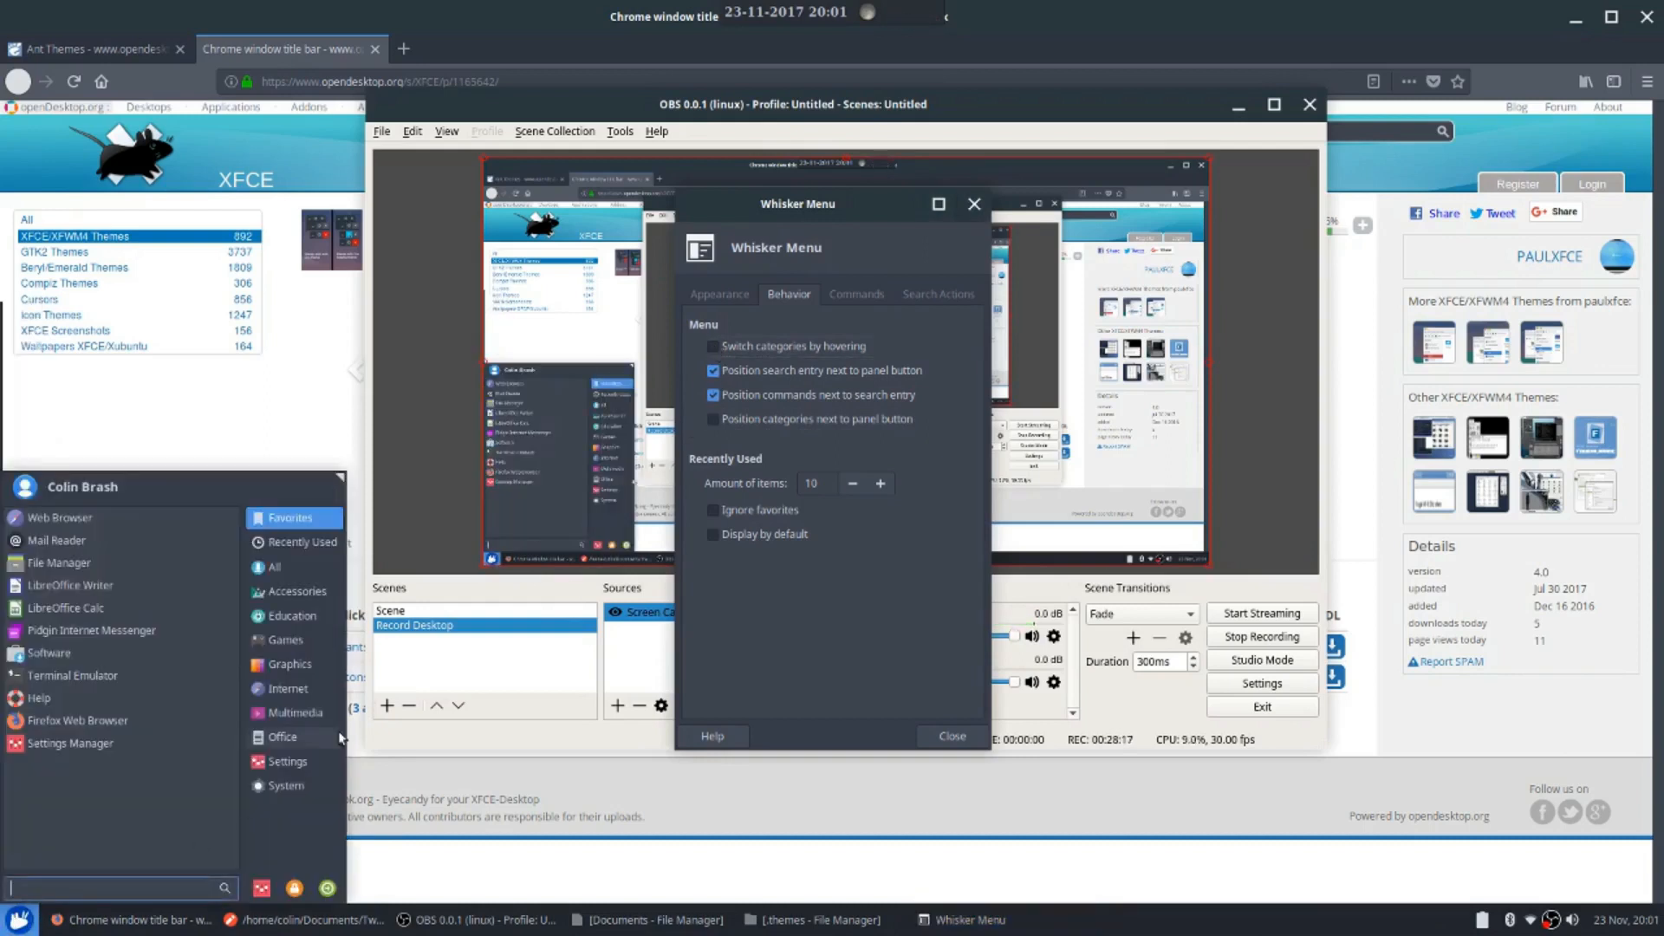
{"action": "left_click", "coordinate": [294, 591]}
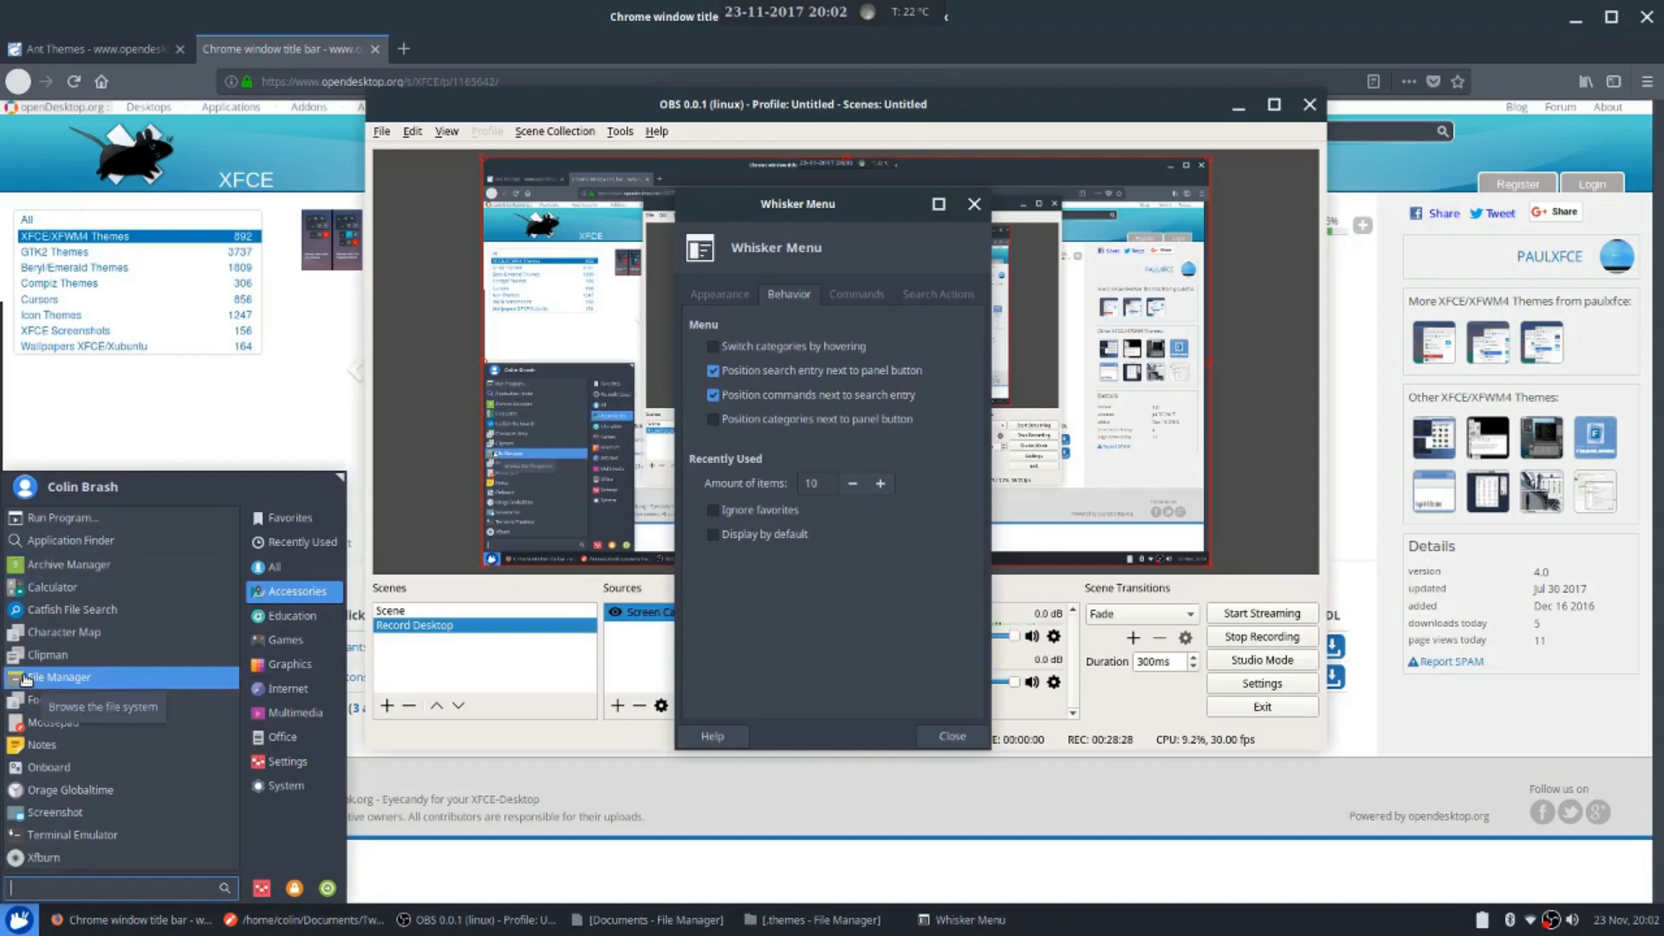
{"action": "left_click", "coordinate": [15, 925]}
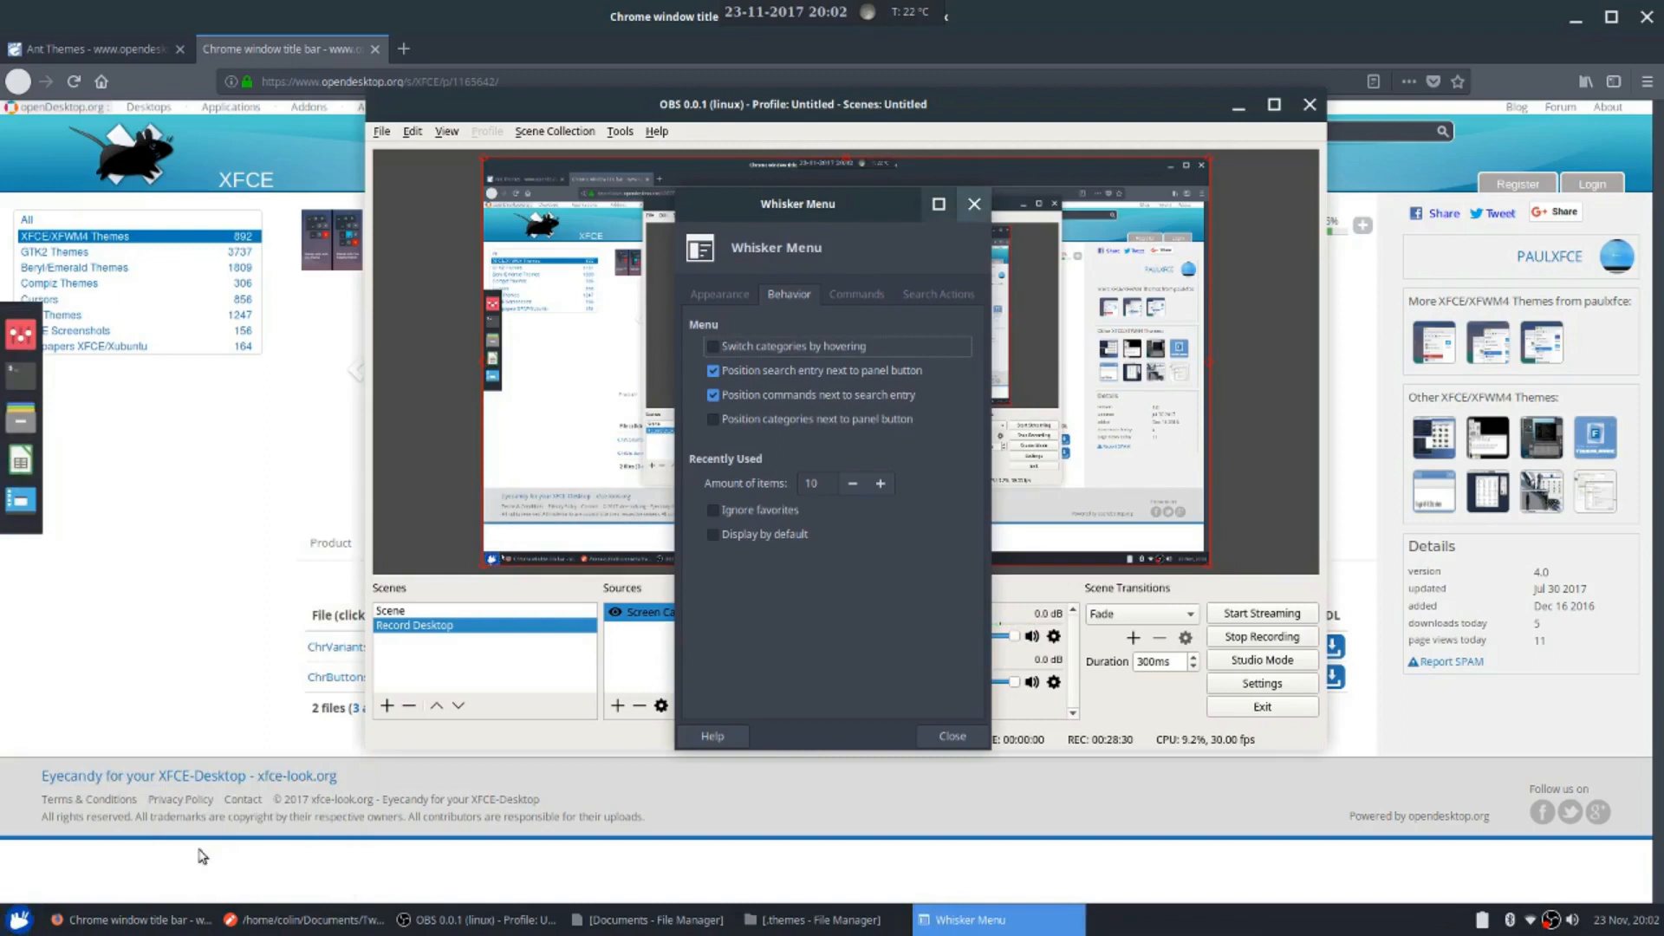
Close the Whisker Menu properties and minimise the OBS, Mousepad and browser windows to show the desktop
{"action": "left_click", "coordinate": [961, 738]}
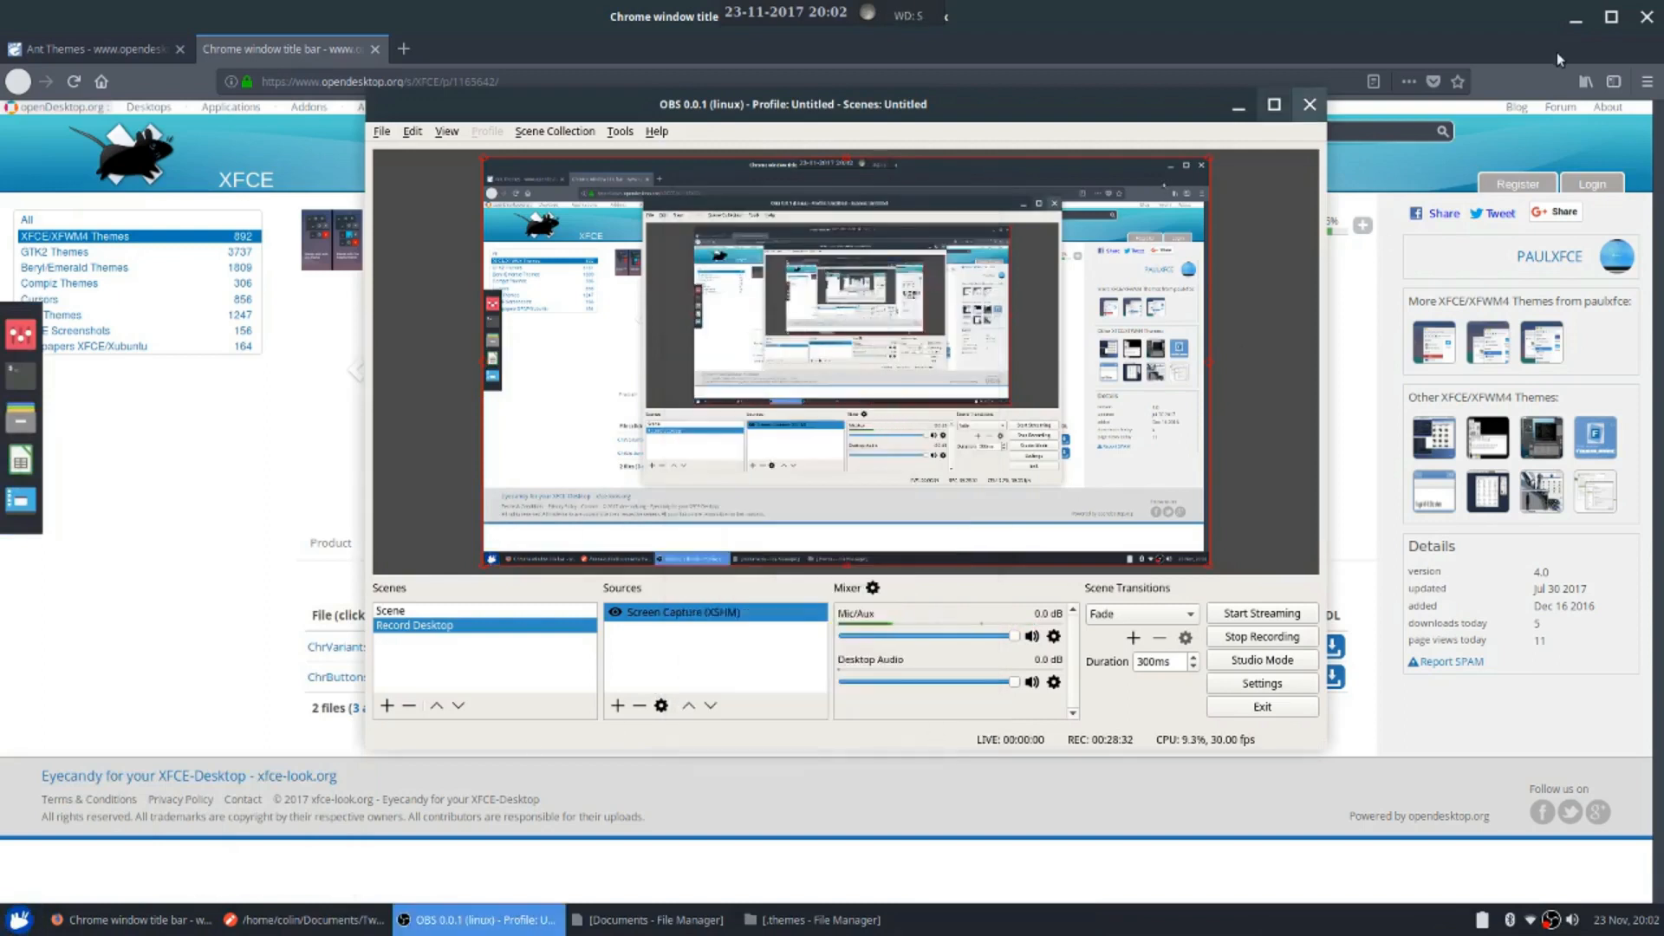
{"action": "left_click", "coordinate": [1238, 106]}
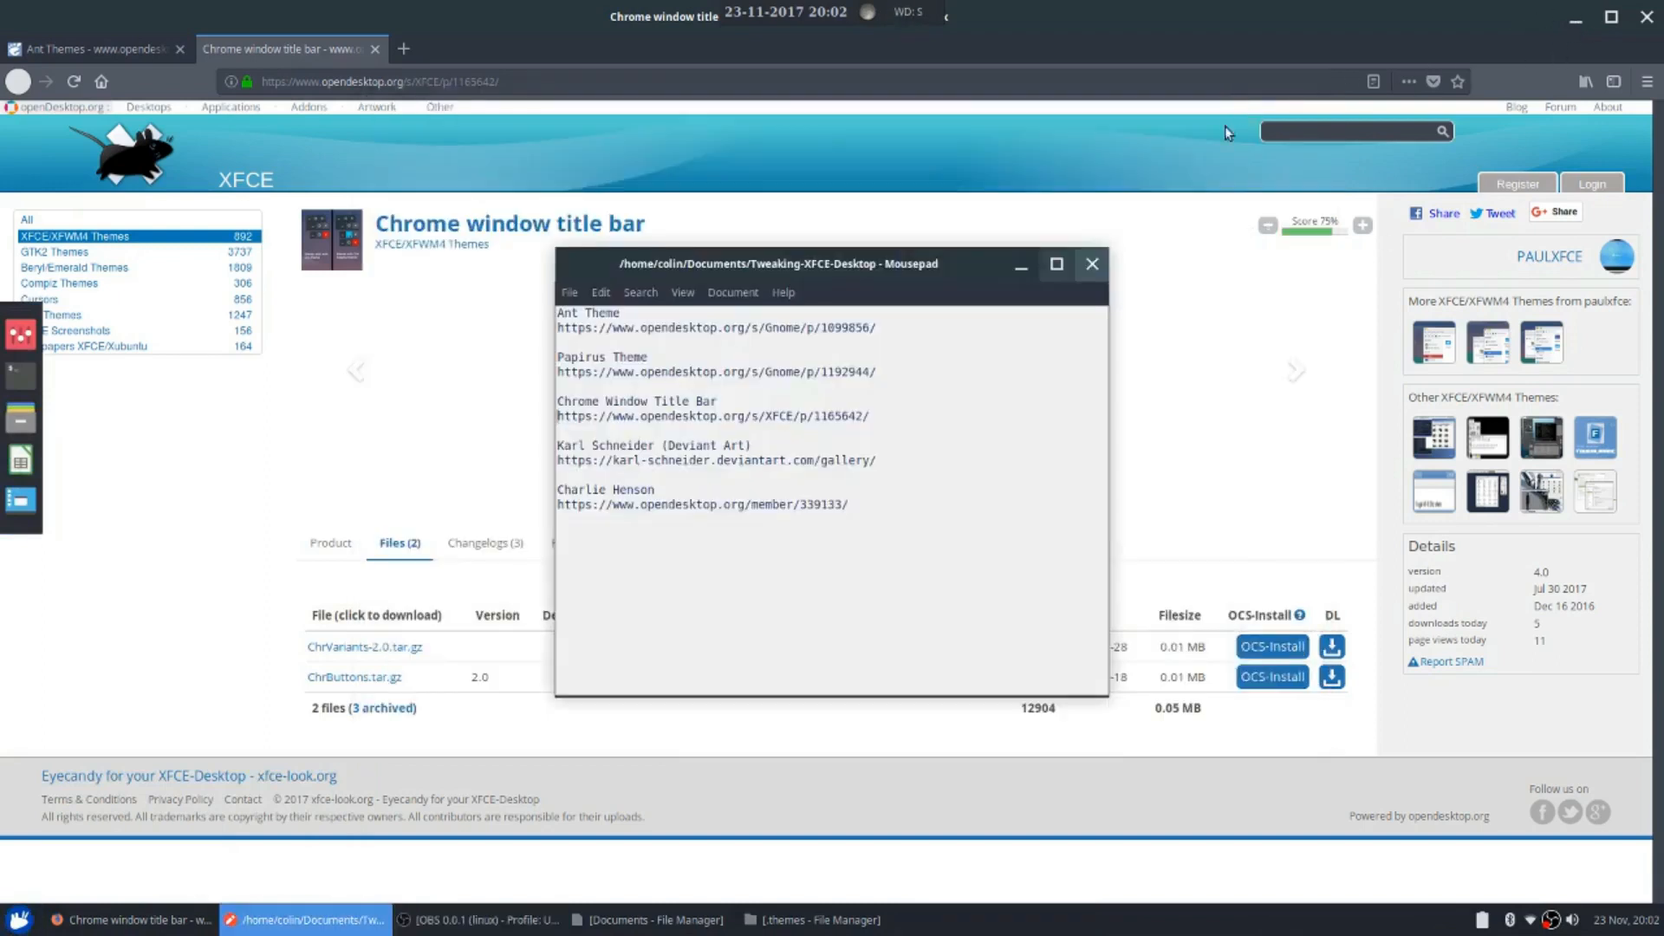
{"action": "left_click", "coordinate": [1029, 265]}
{"action": "left_click", "coordinate": [1565, 19]}
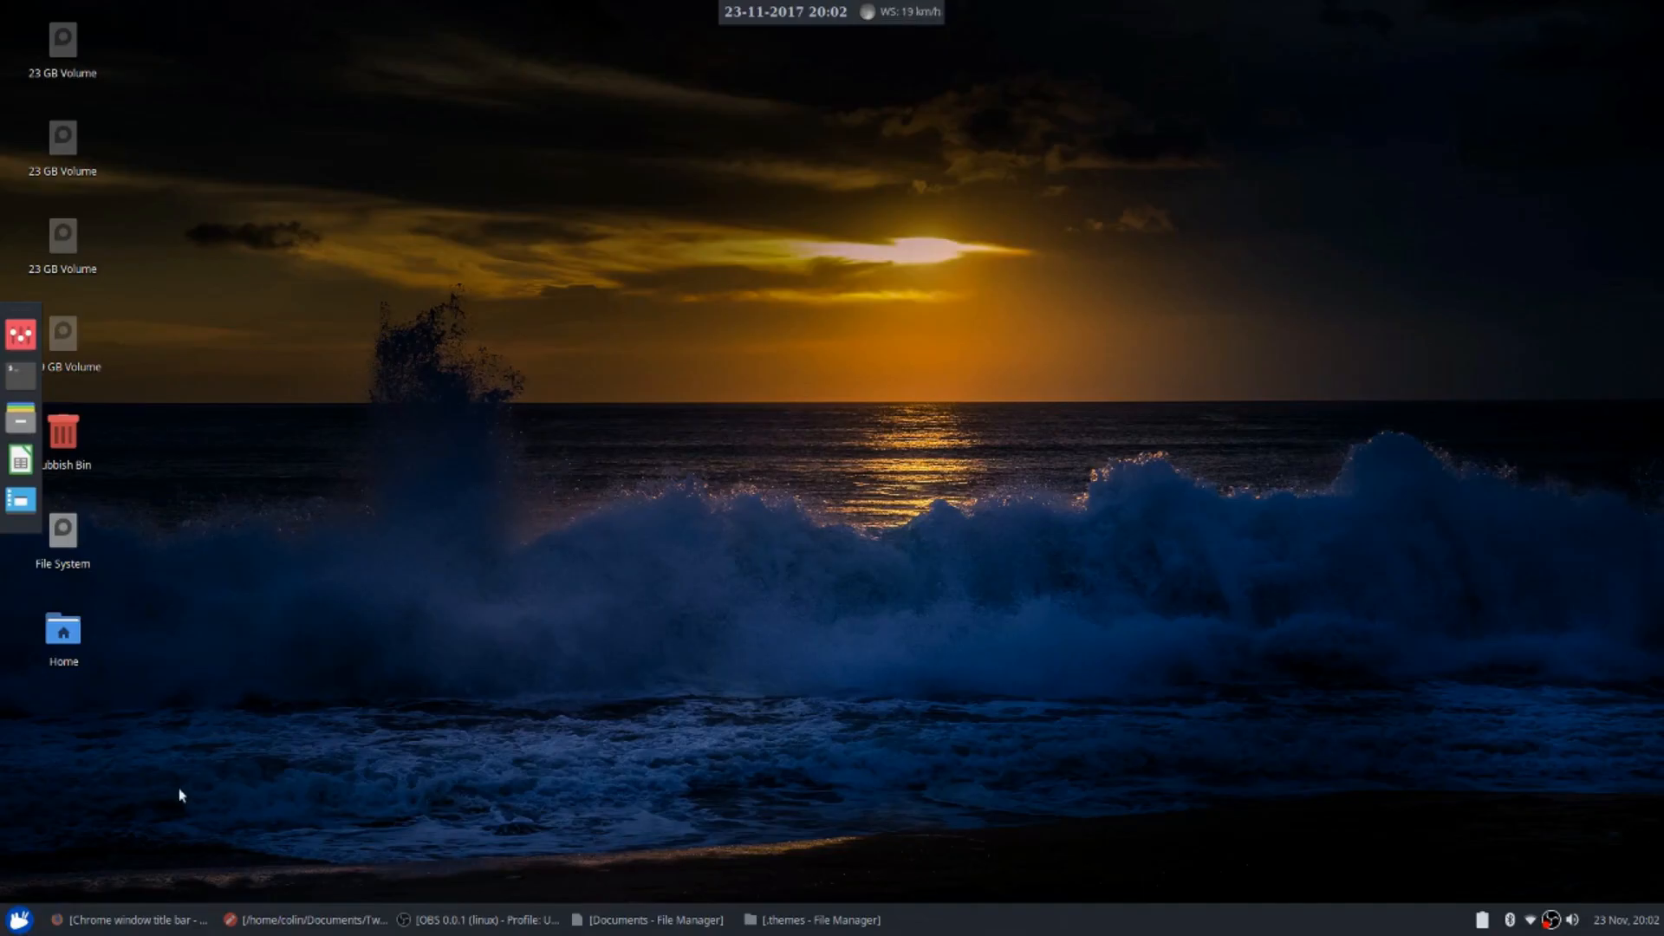
Add the Show Desktop item to the main panel at the screen's lower edge
{"action": "right_click", "coordinate": [1015, 929]}
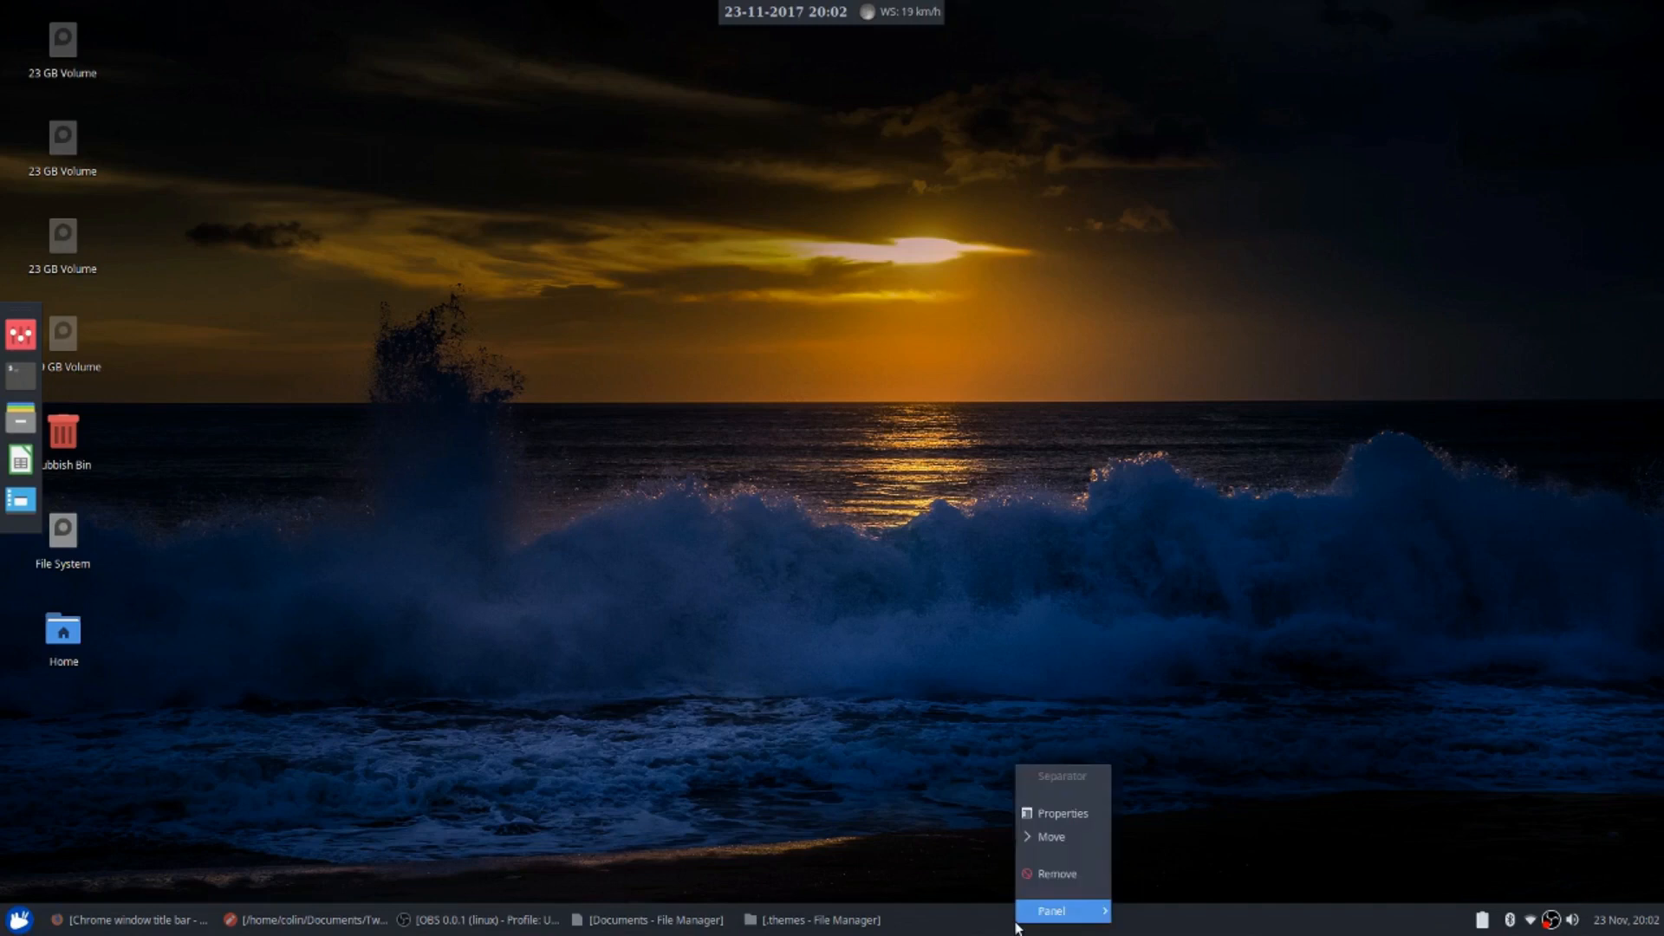
{"action": "mouse_move", "coordinate": [1021, 920]}
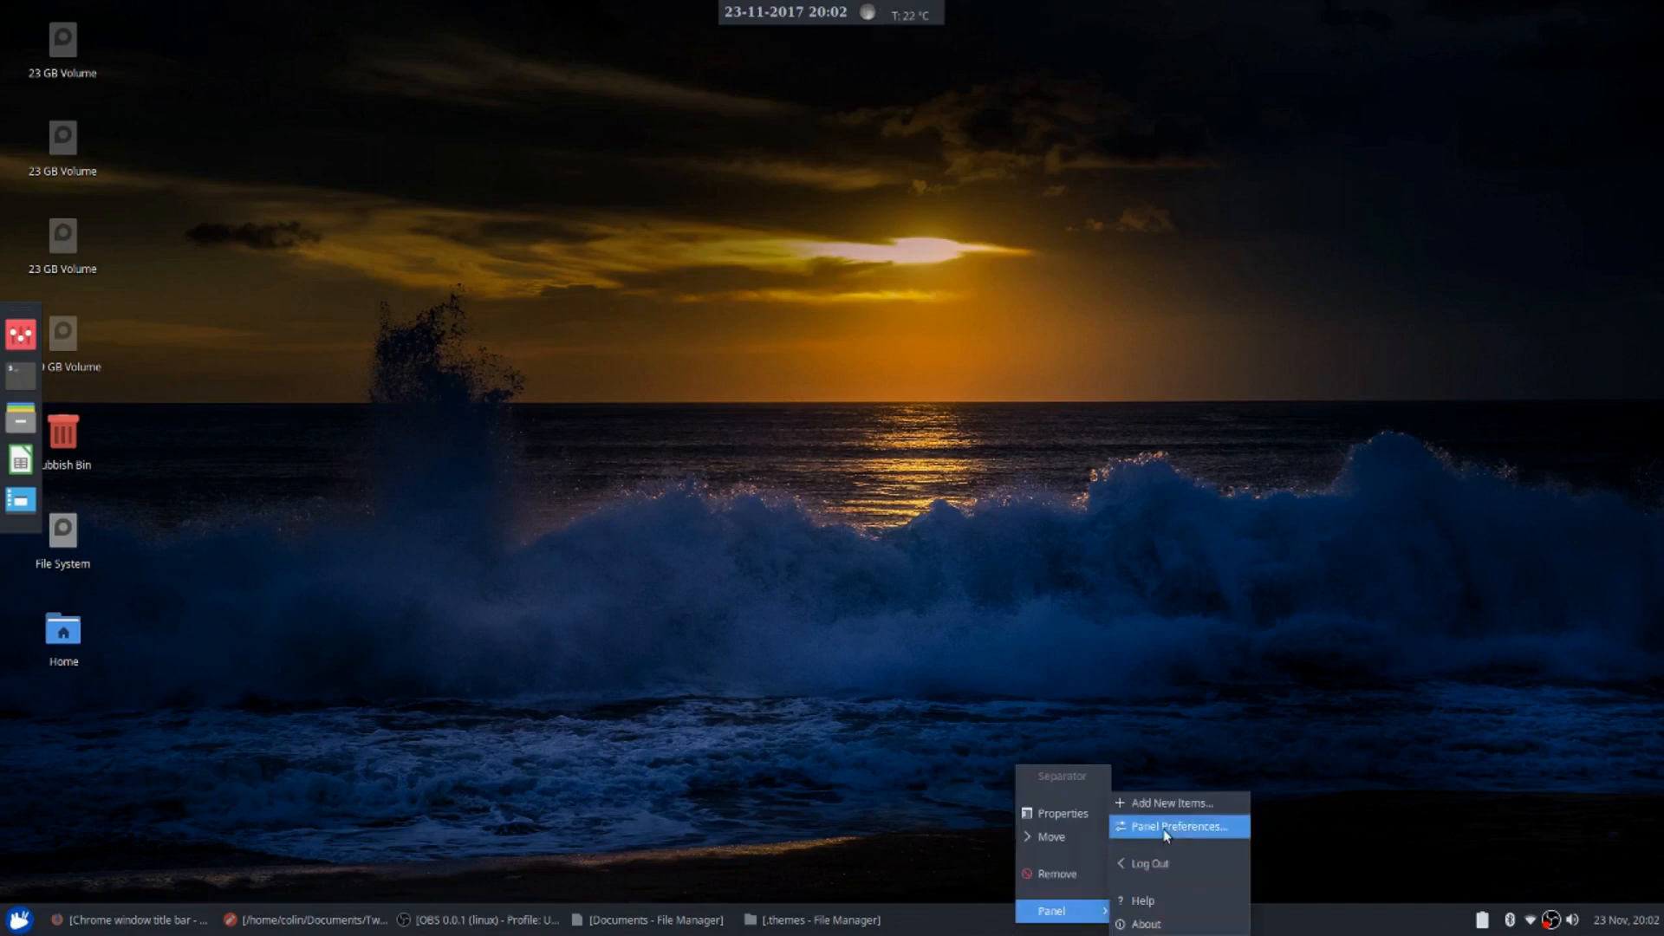
{"action": "left_click", "coordinate": [1161, 804]}
{"action": "scroll", "coordinate": [738, 446], "scroll_direction": "down", "scroll_amount": 3}
{"action": "scroll", "coordinate": [741, 451], "scroll_direction": "down", "scroll_amount": 10}
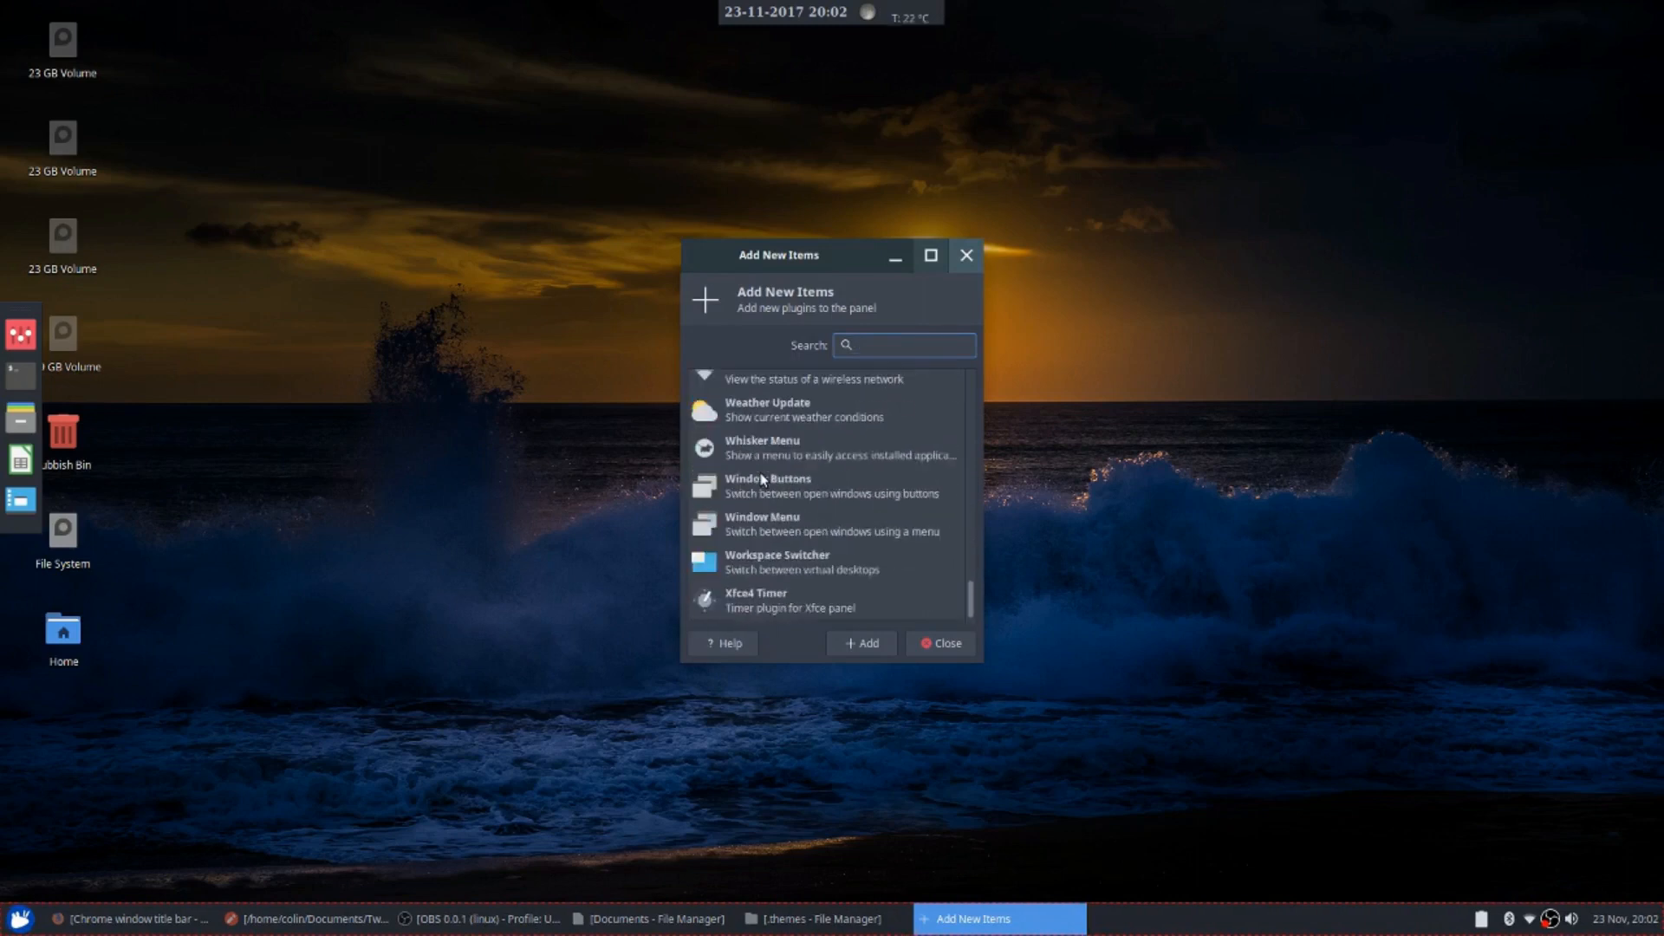
{"action": "scroll", "coordinate": [788, 470], "scroll_direction": "up", "scroll_amount": 3}
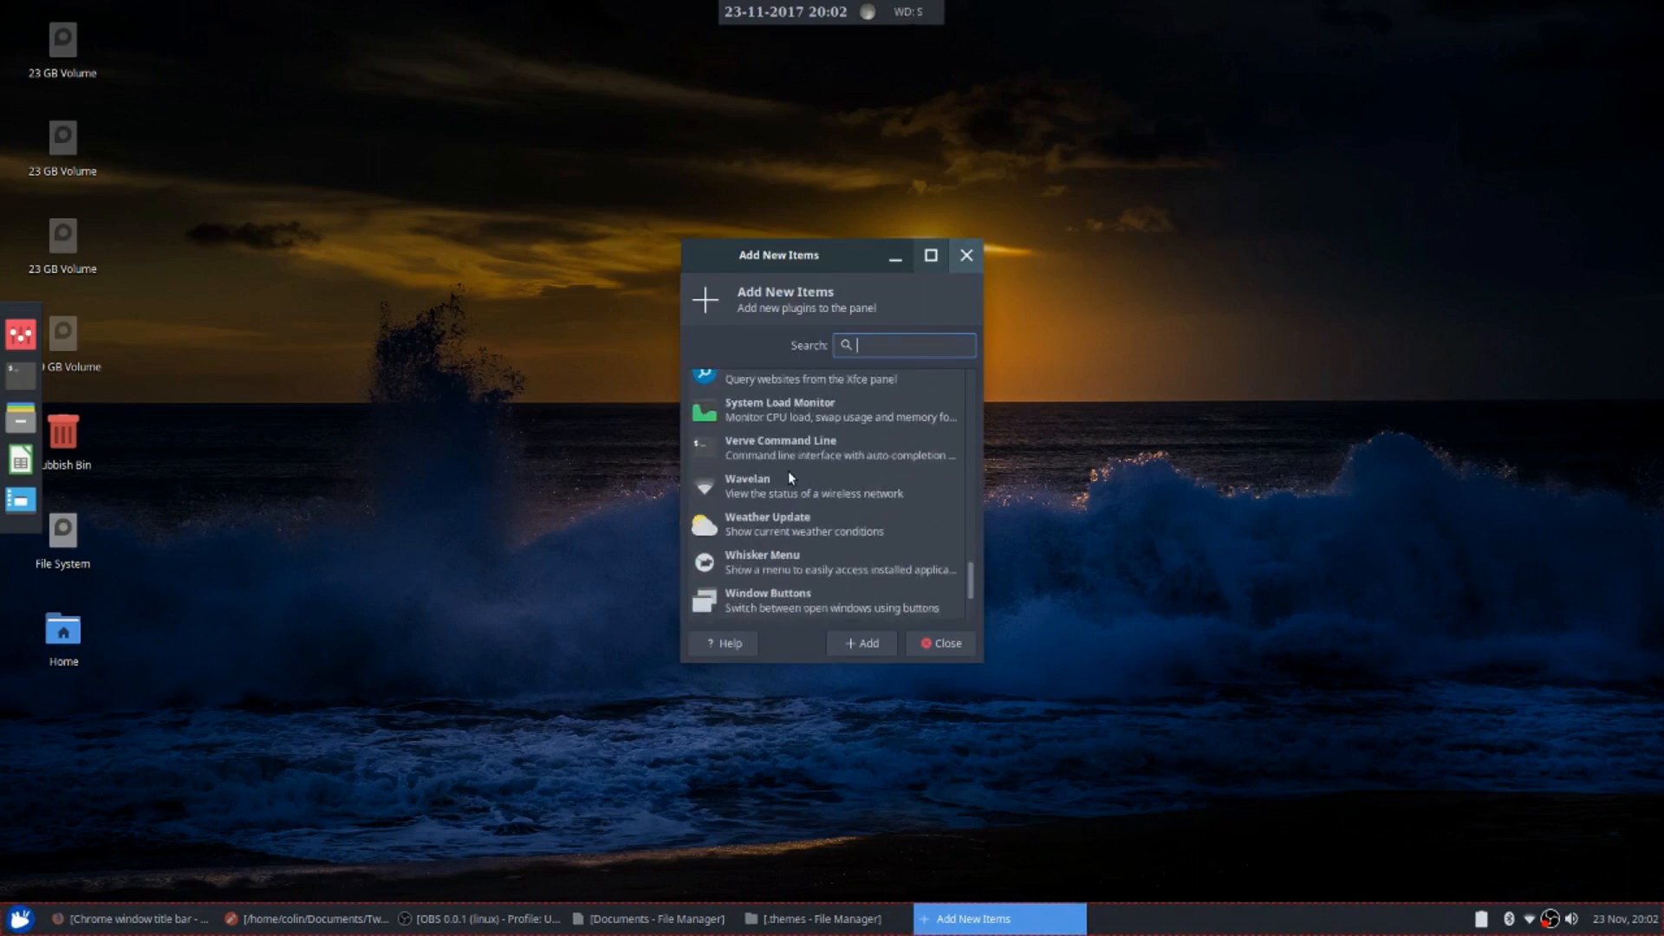
{"action": "scroll", "coordinate": [788, 470], "scroll_direction": "up", "scroll_amount": 3}
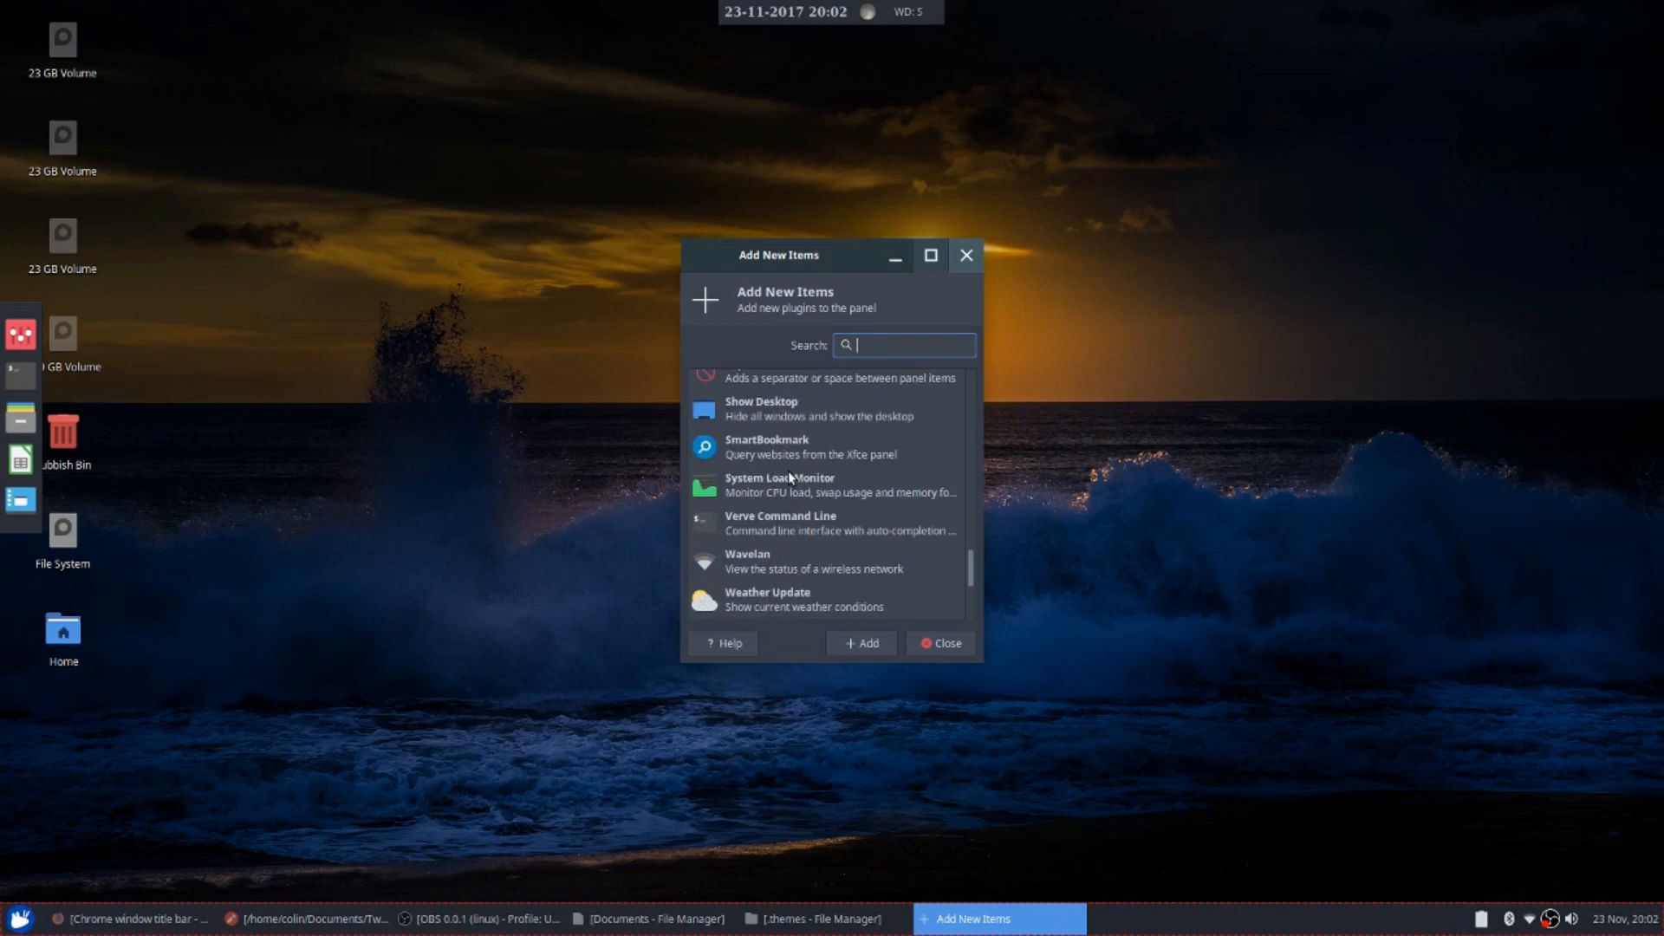
{"action": "left_click", "coordinate": [788, 465]}
{"action": "left_click", "coordinate": [871, 642]}
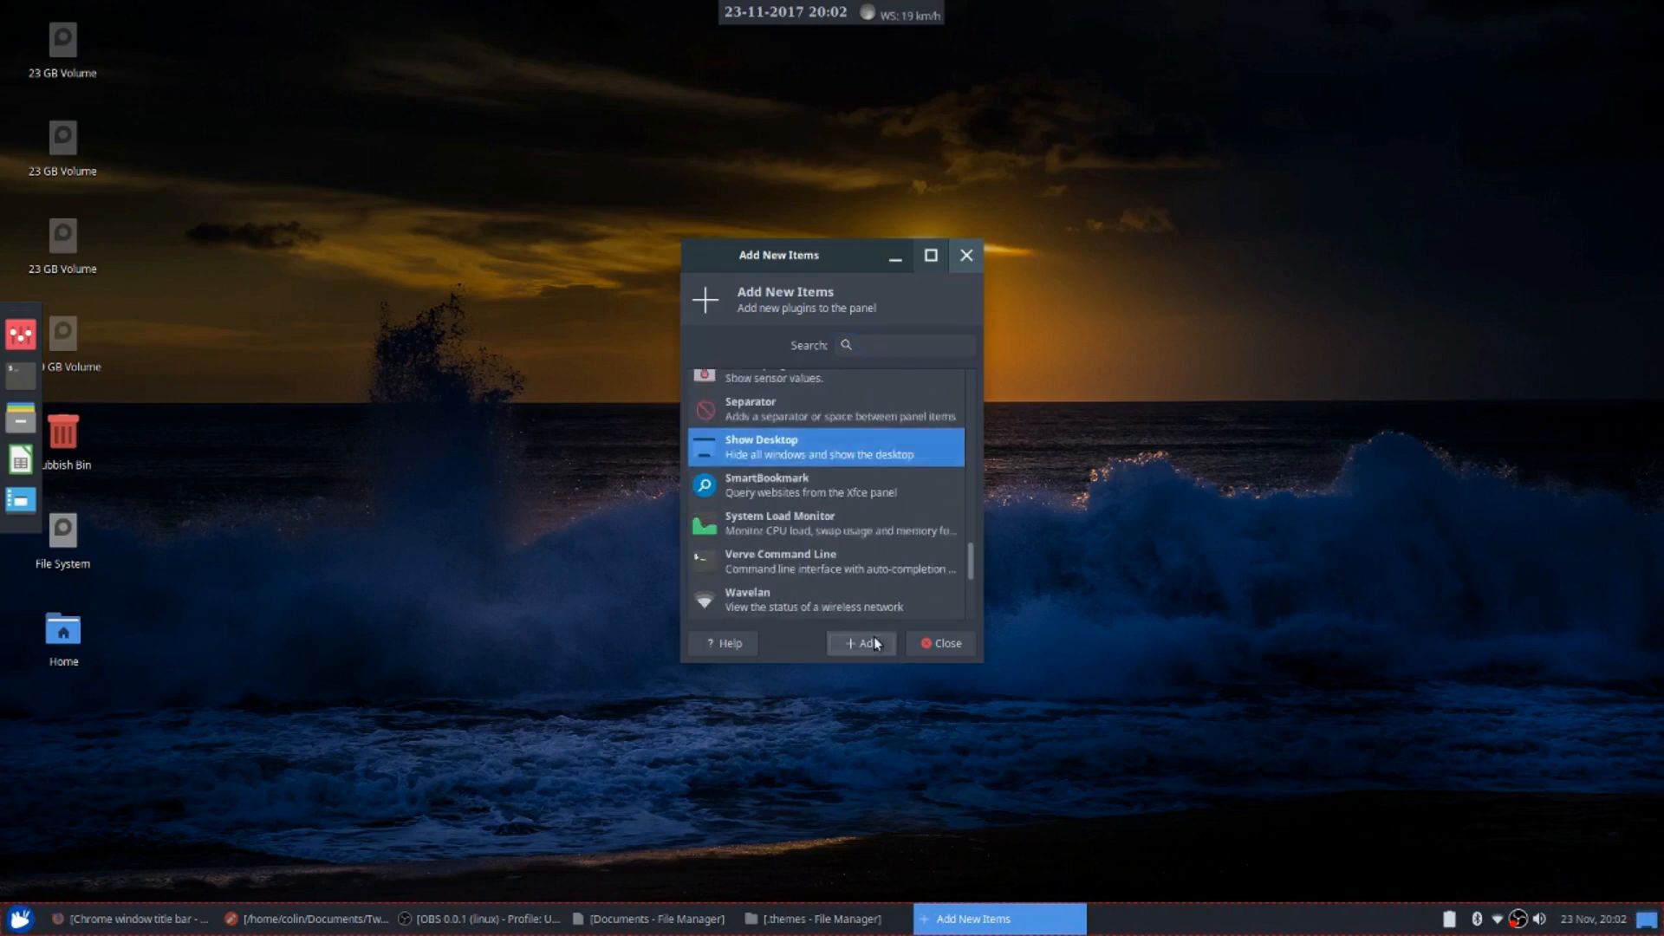
Move the Show Desktop button to sit directly beside the Whisker Menu button on the main panel
{"action": "right_click", "coordinate": [1645, 920]}
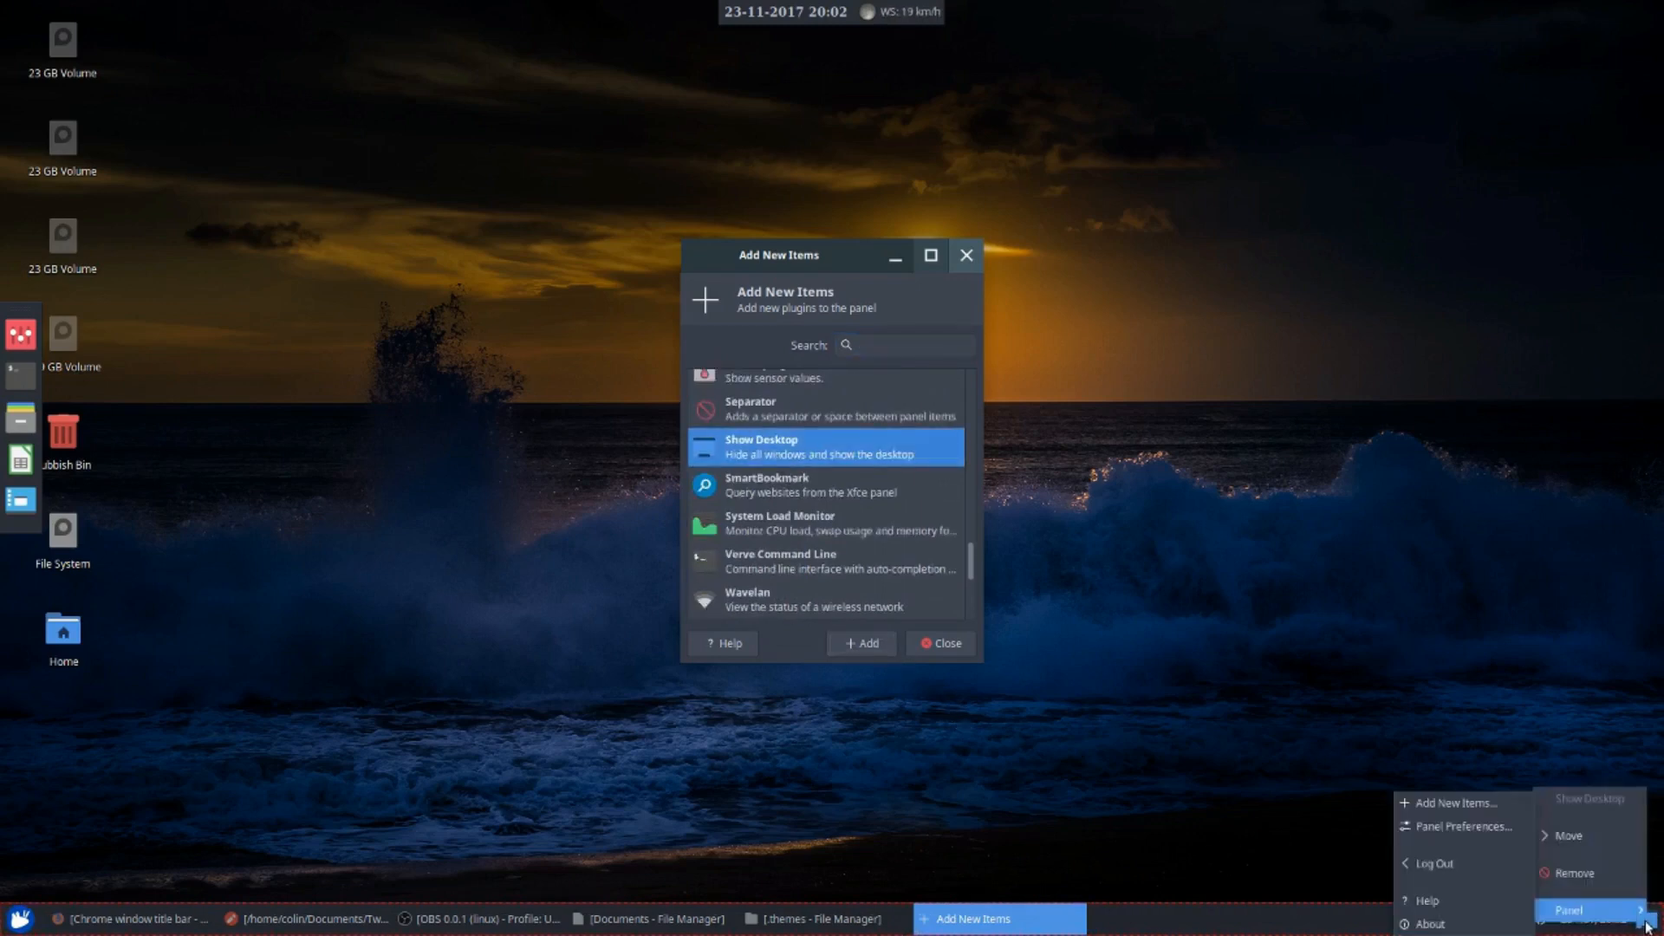
{"action": "left_click", "coordinate": [1581, 837]}
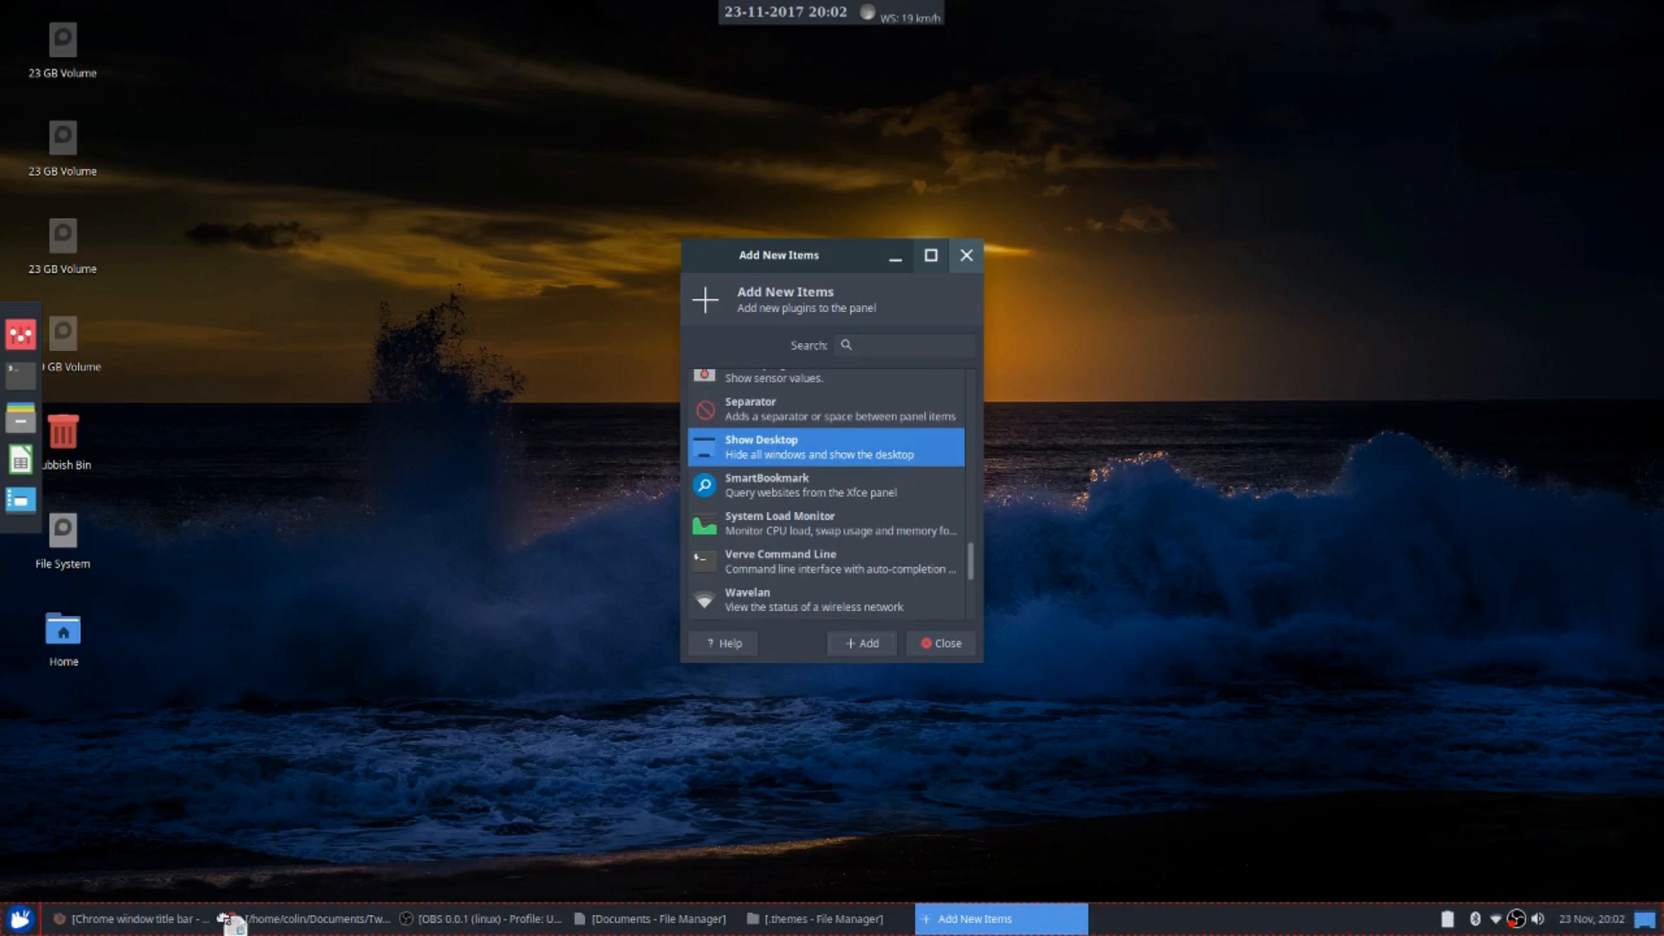
{"action": "left_click", "coordinate": [48, 921]}
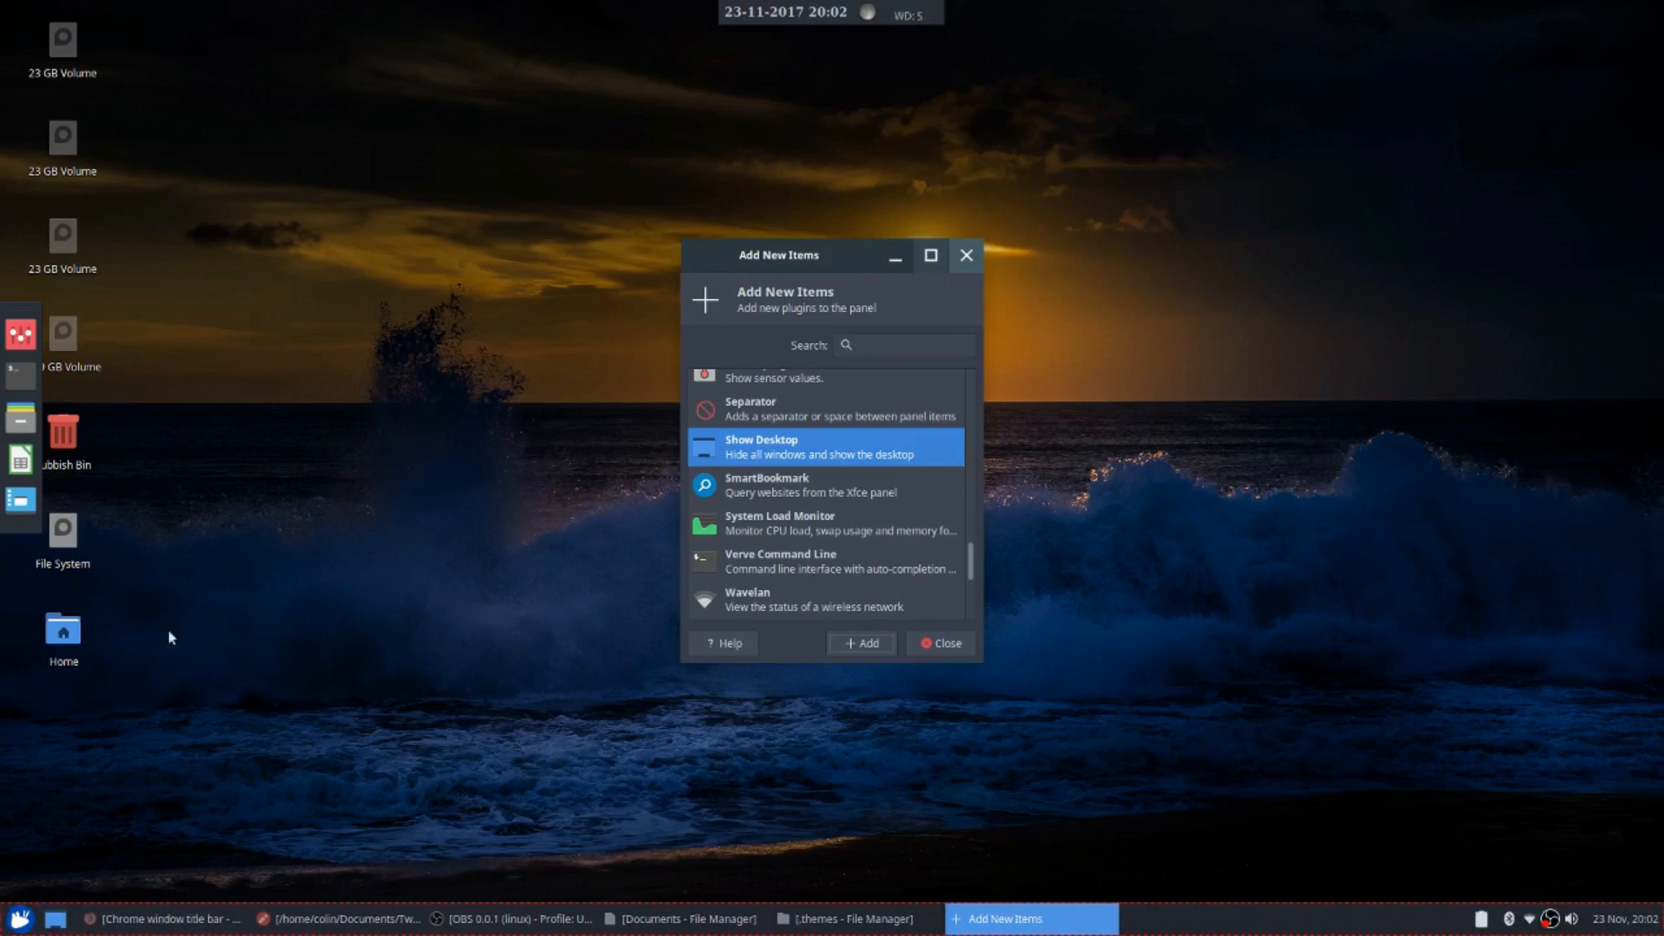
Test the Show Desktop button, then restore the Add New Items window and close it
{"action": "left_click", "coordinate": [45, 917]}
{"action": "left_click", "coordinate": [1003, 920]}
{"action": "left_click", "coordinate": [934, 646]}
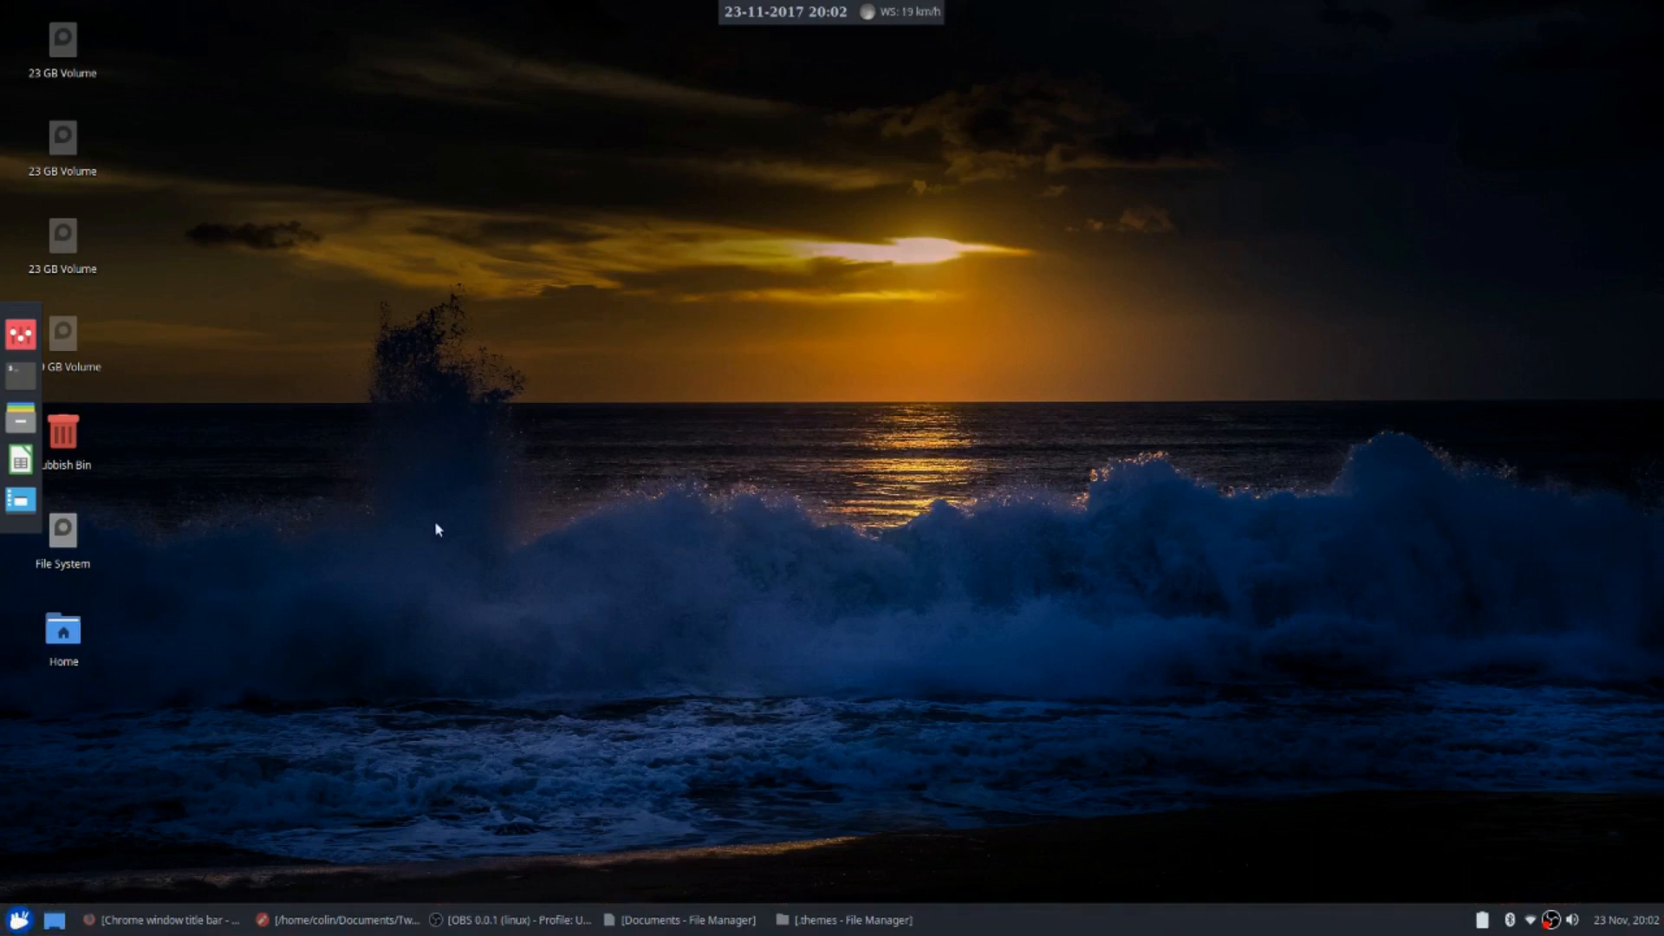
Switch to Firefox and search Google Images for "window start menu icon png"
{"action": "left_click", "coordinate": [161, 919]}
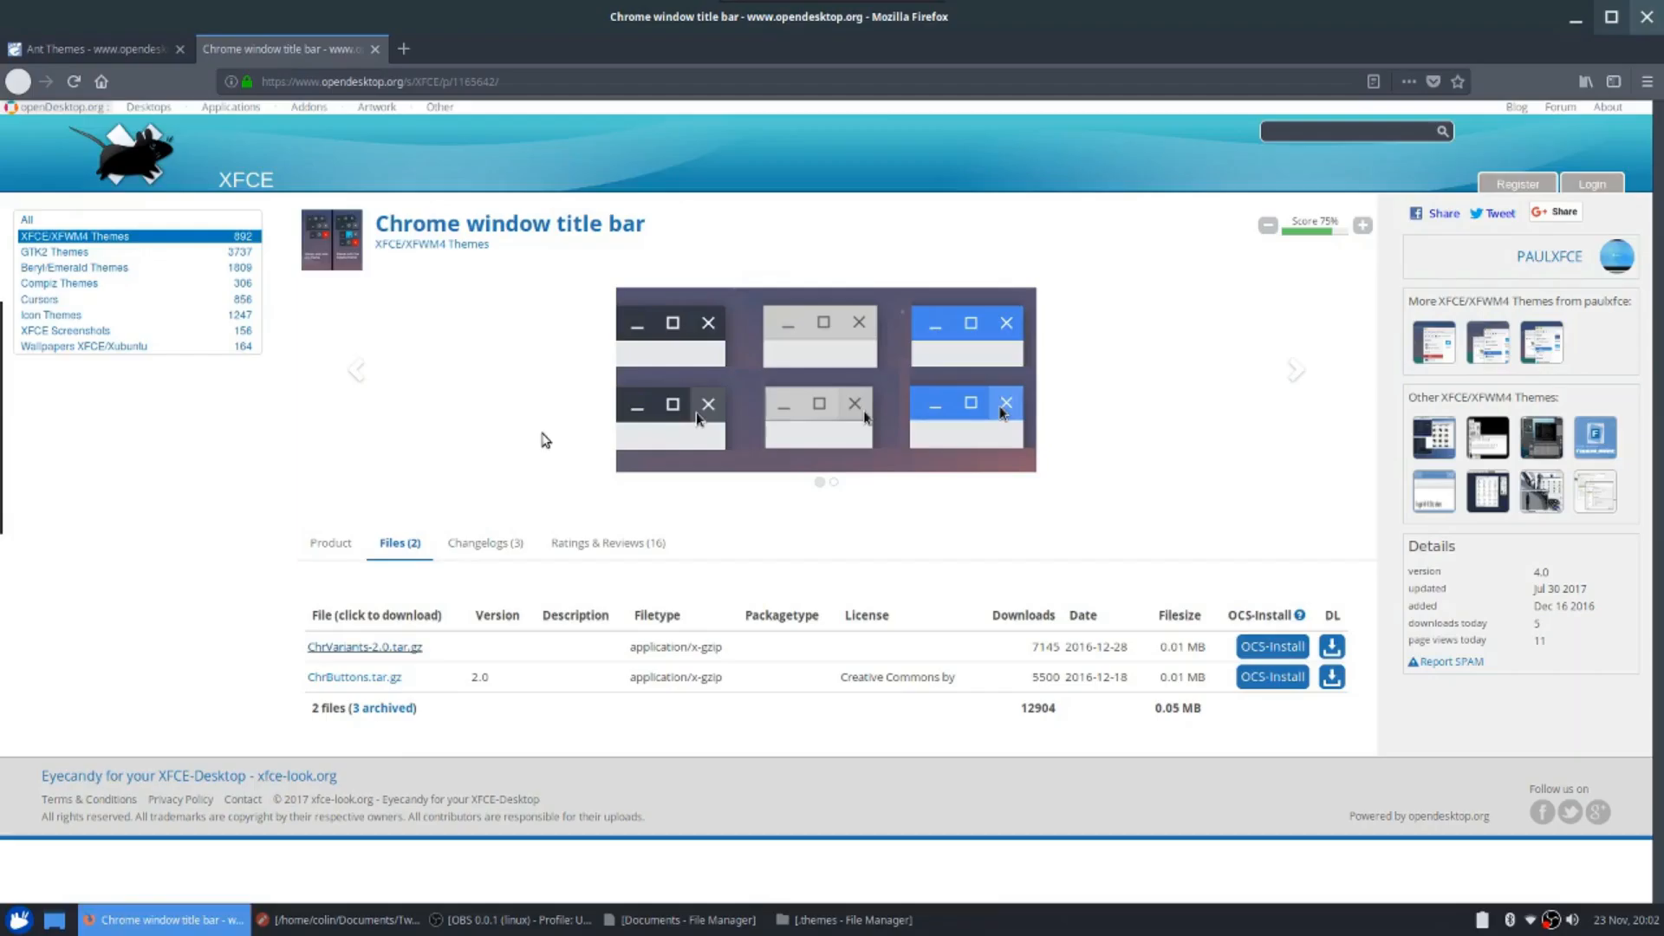
{"action": "left_click", "coordinate": [97, 84]}
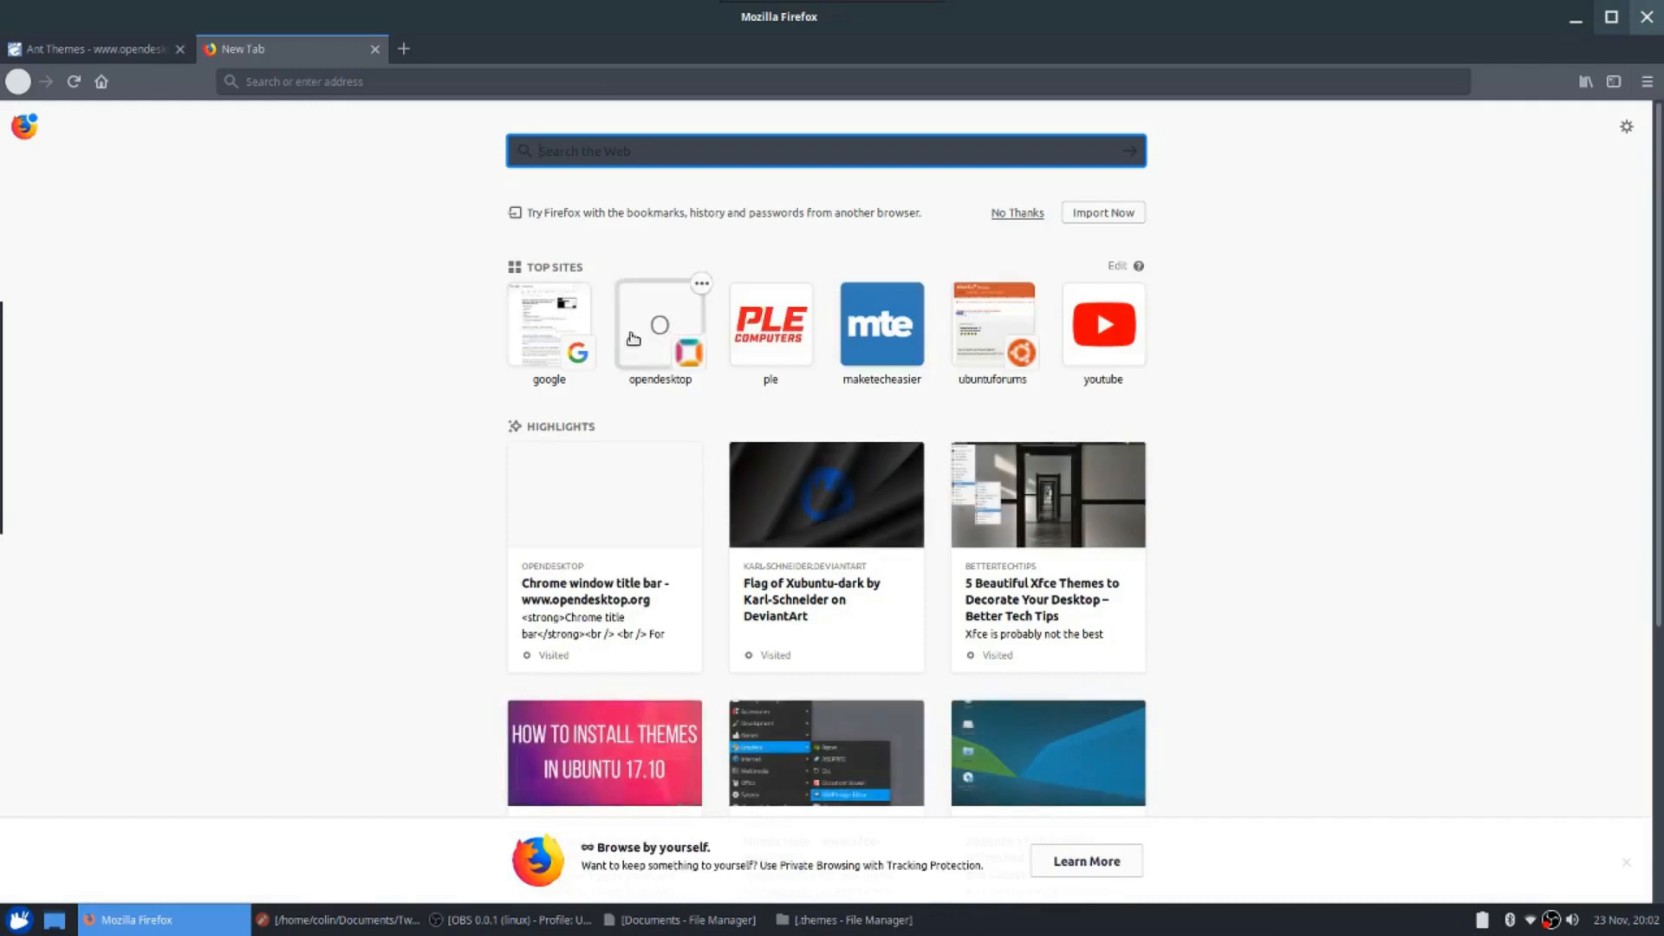
{"action": "type", "text": "best themes xfce"}
{"action": "key", "text": "Return"}
{"action": "left_click", "coordinate": [68, 137]}
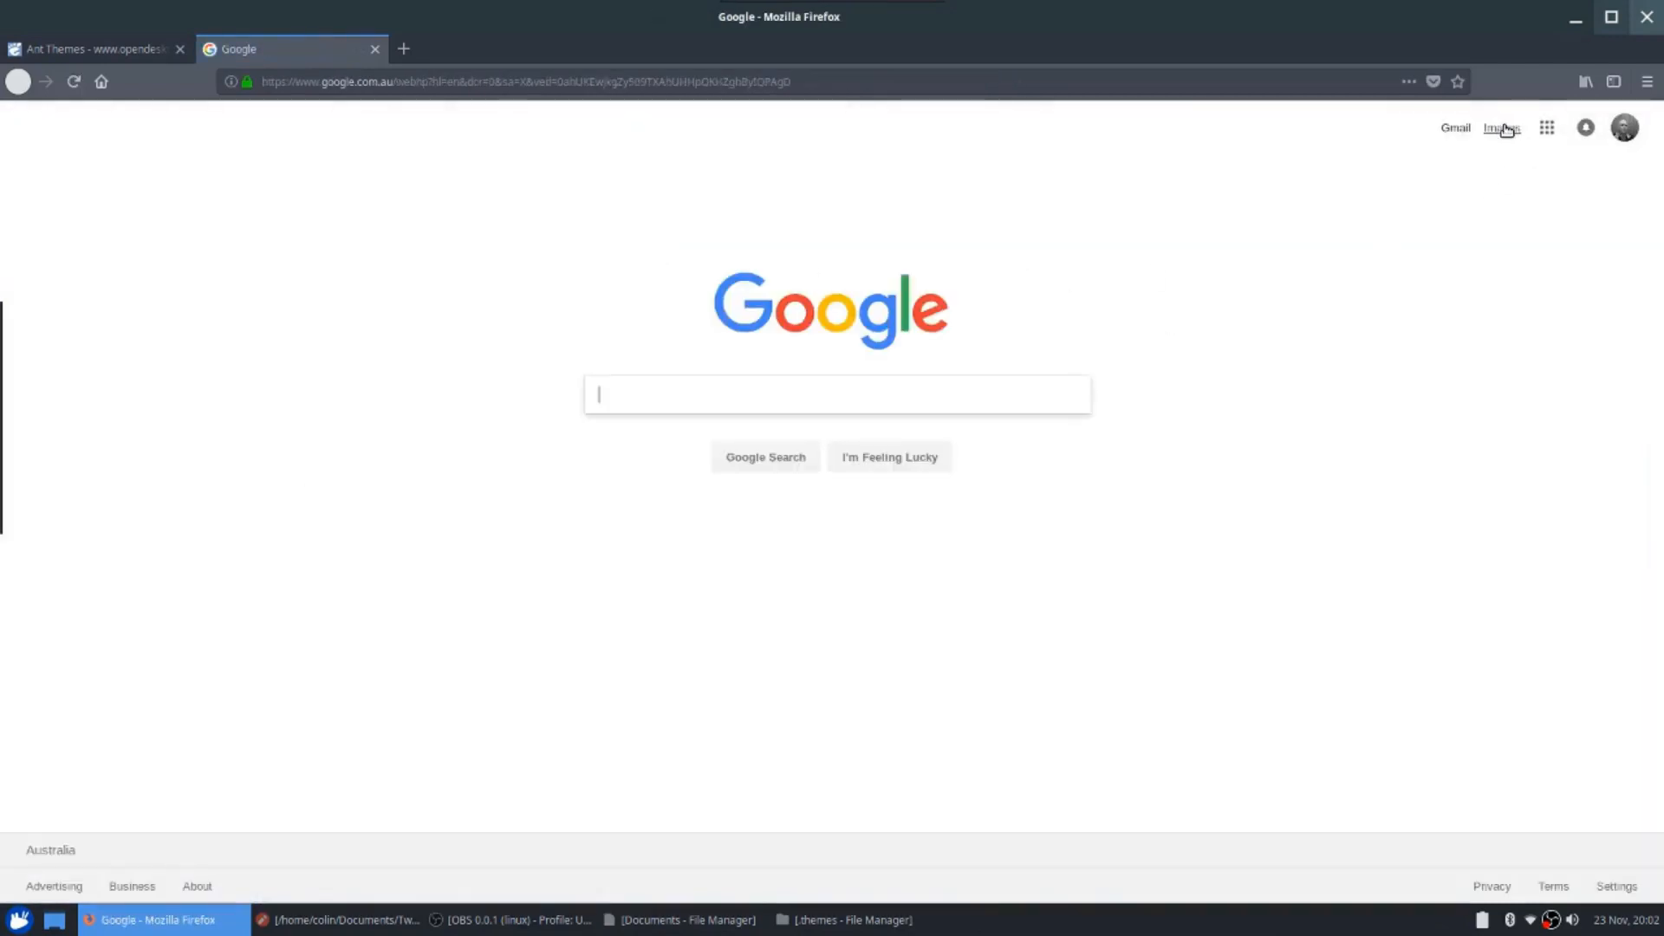
{"action": "left_click", "coordinate": [1503, 128]}
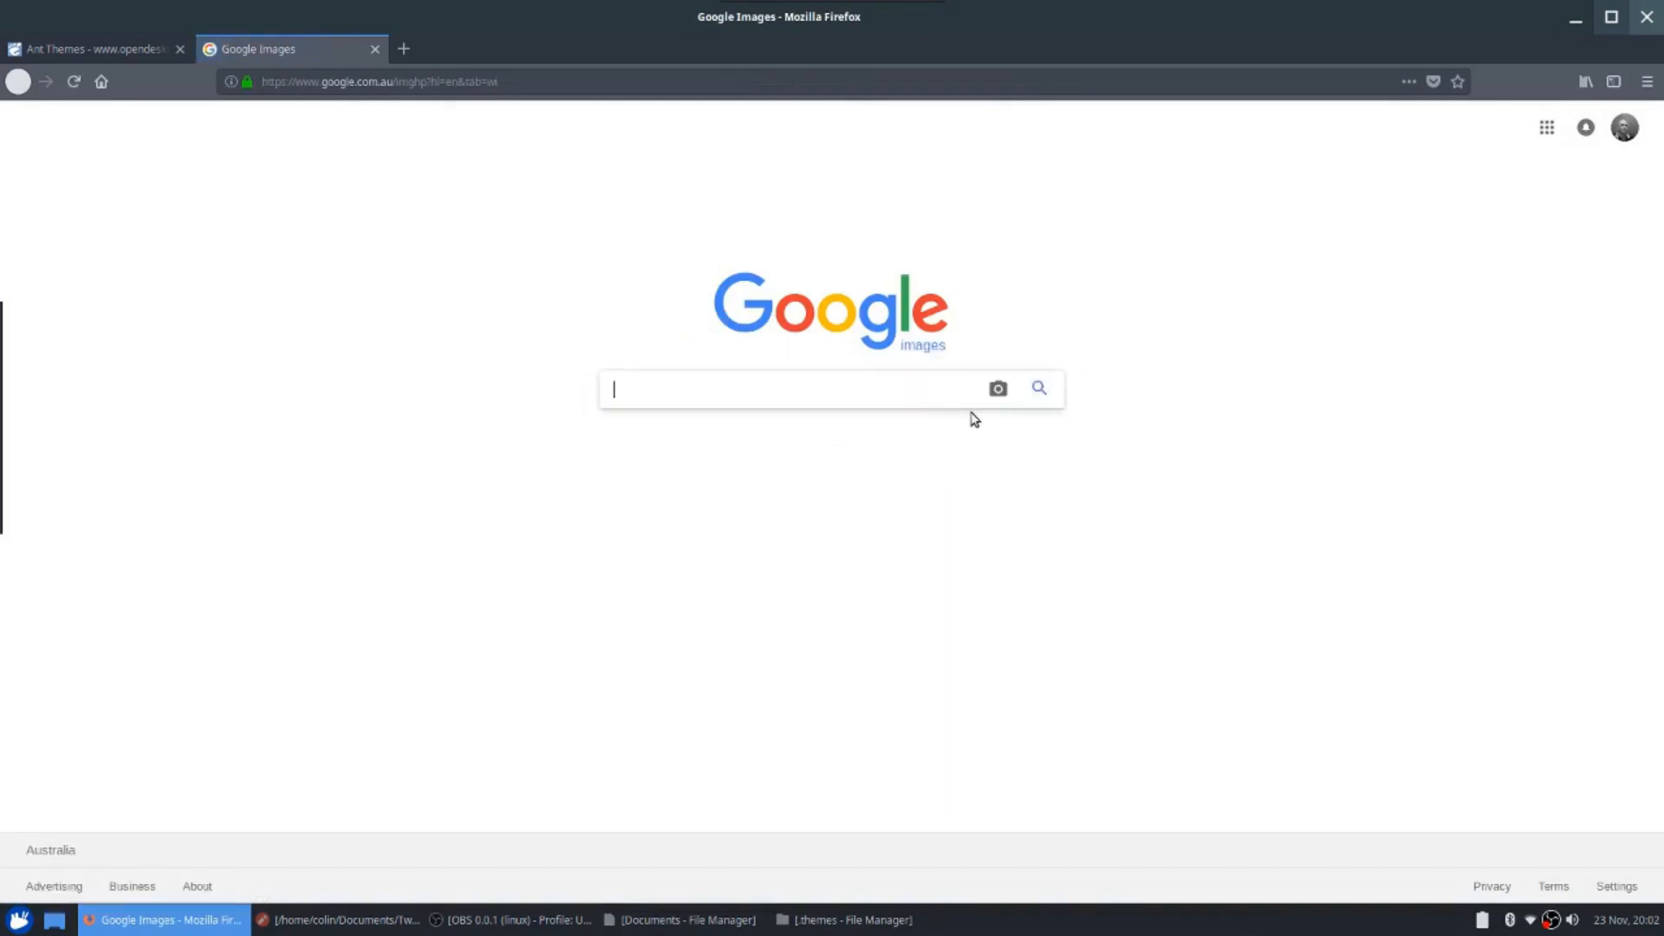
{"action": "type", "text": "window start menu icon png"}
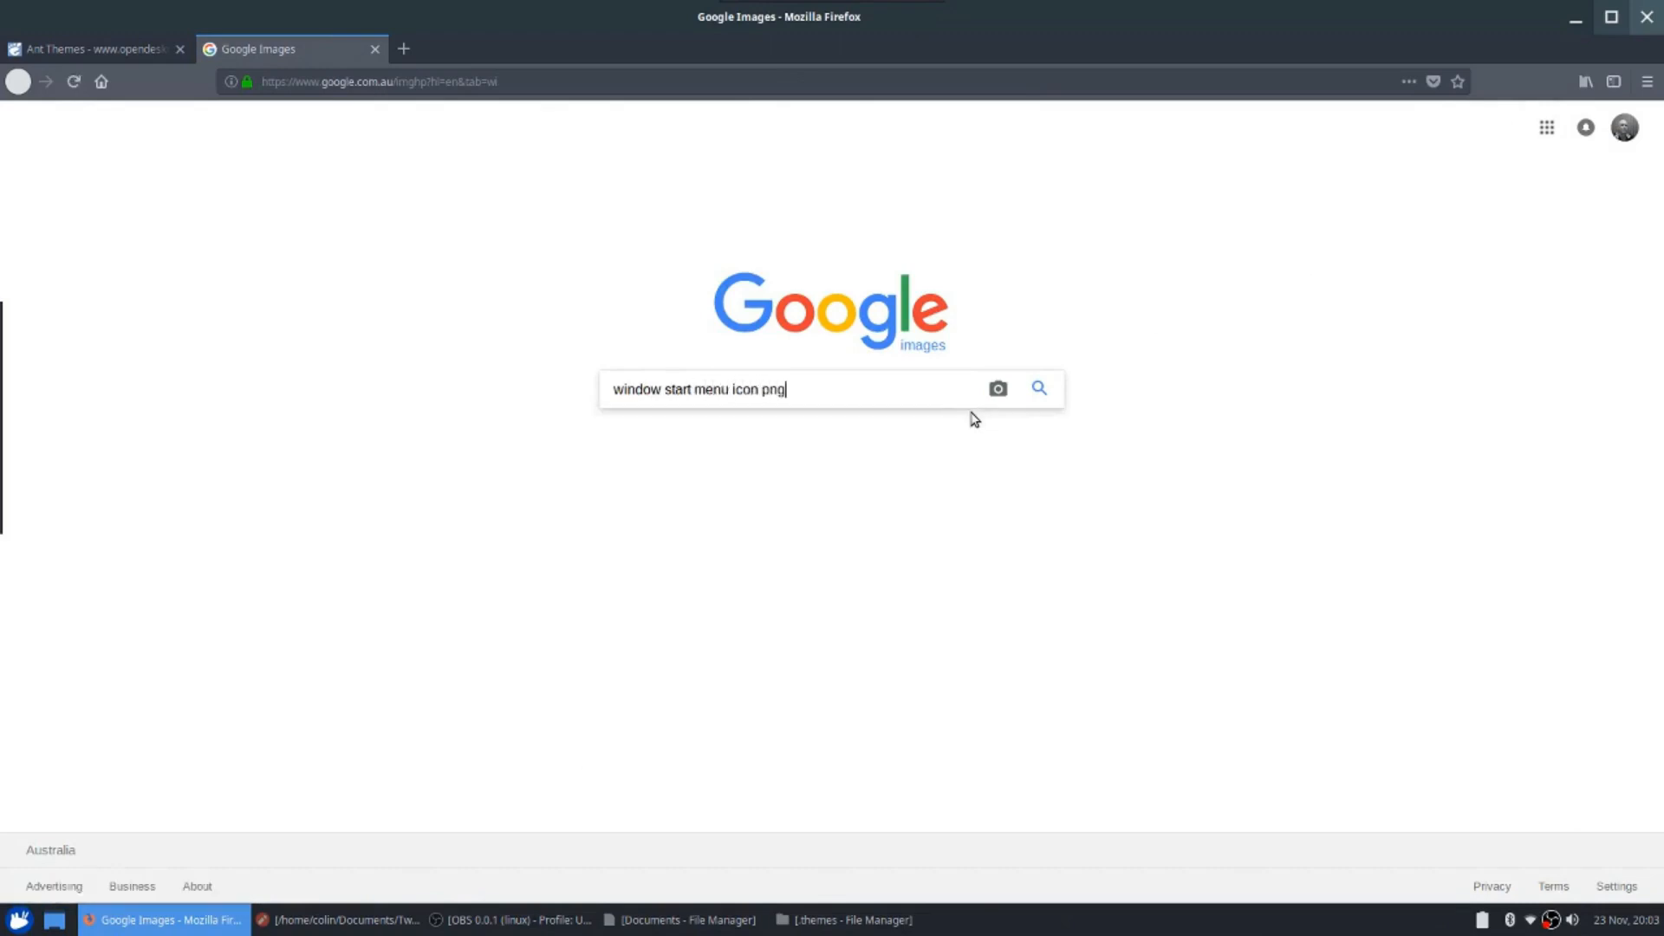
{"action": "key", "text": "Return"}
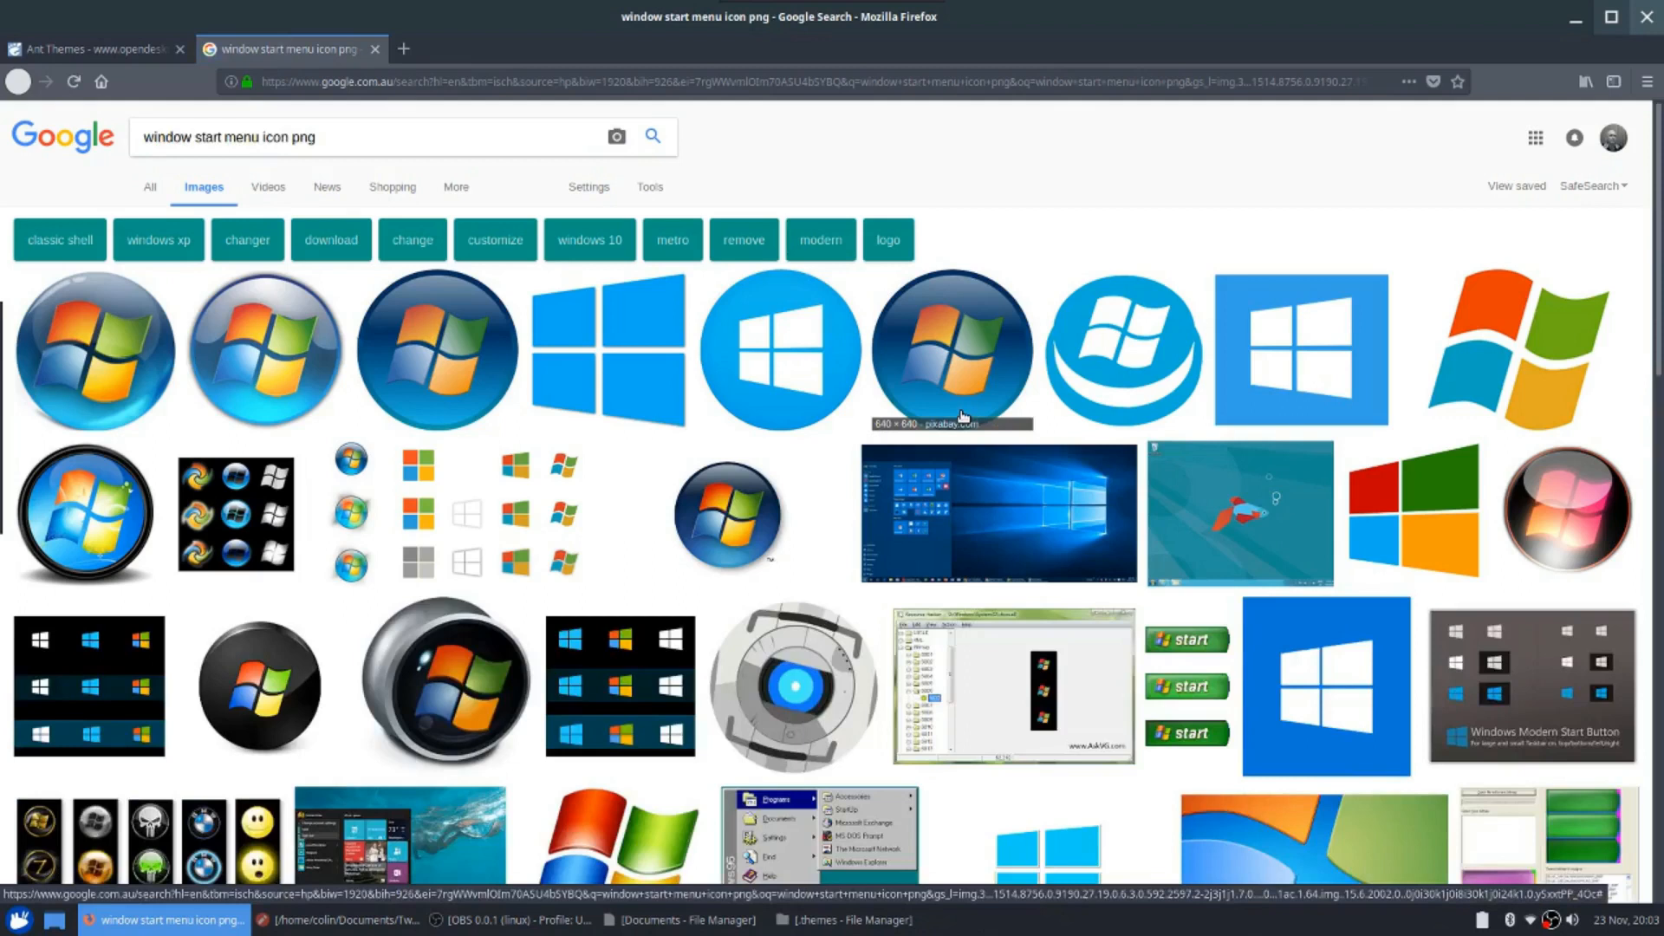
Save the four-colour Windows XP flag image as Windows.png in the Pictures folder
{"action": "scroll", "coordinate": [962, 417], "scroll_direction": "down", "scroll_amount": 5}
{"action": "scroll", "coordinate": [962, 417], "scroll_direction": "up", "scroll_amount": 3}
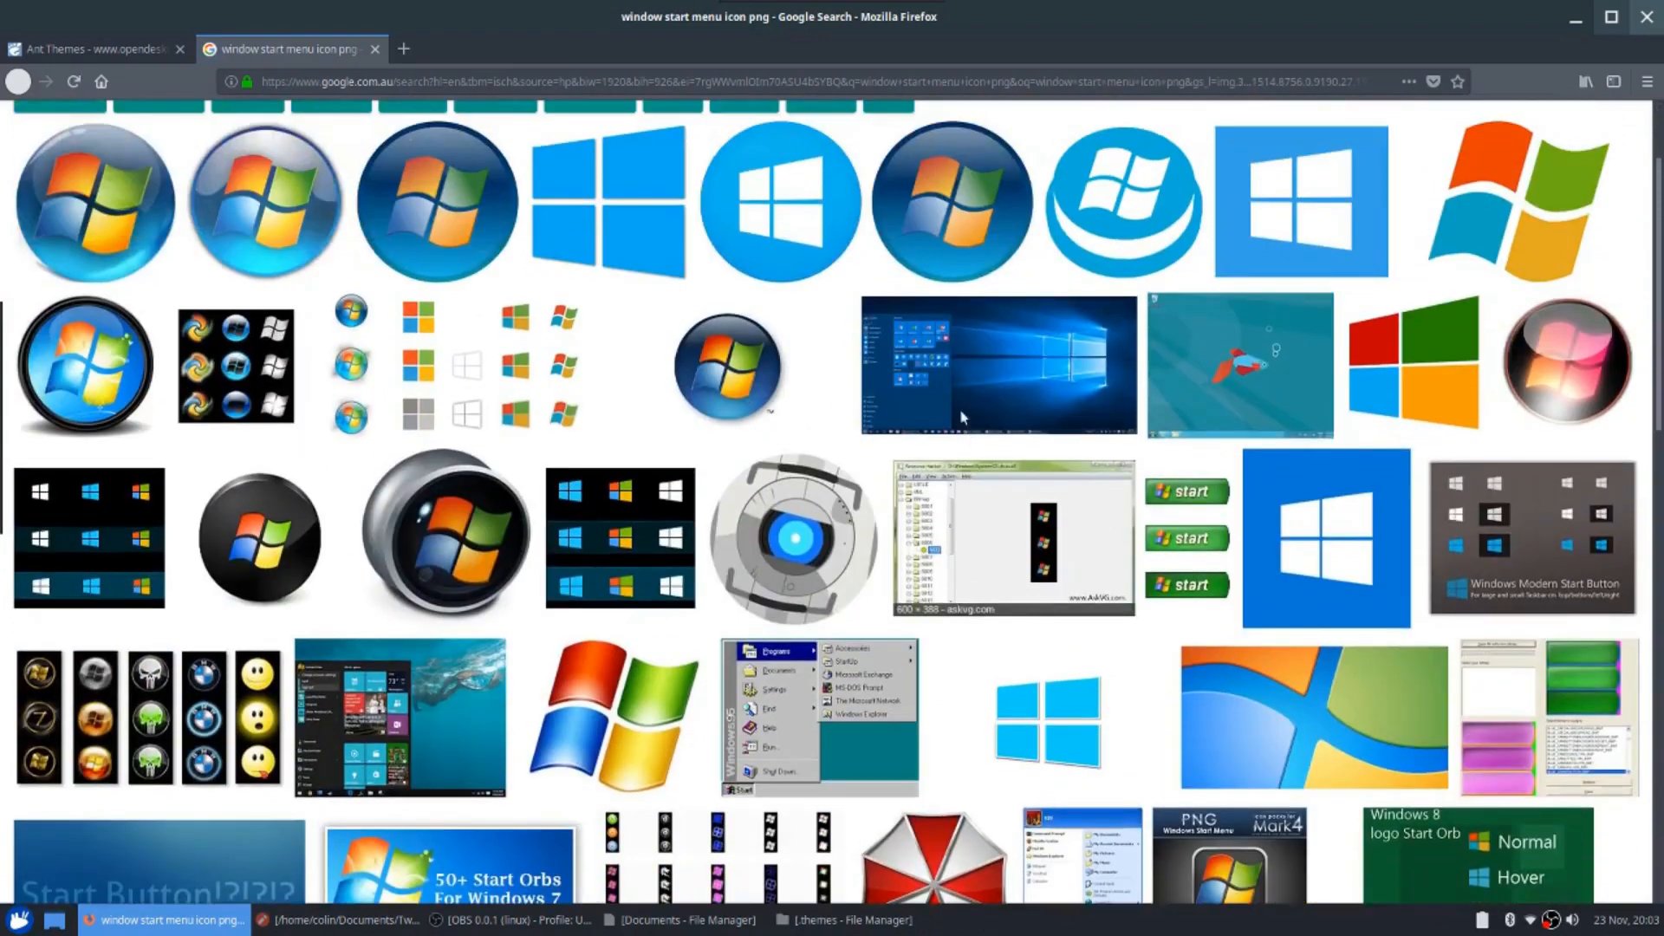
{"action": "left_click", "coordinate": [621, 699]}
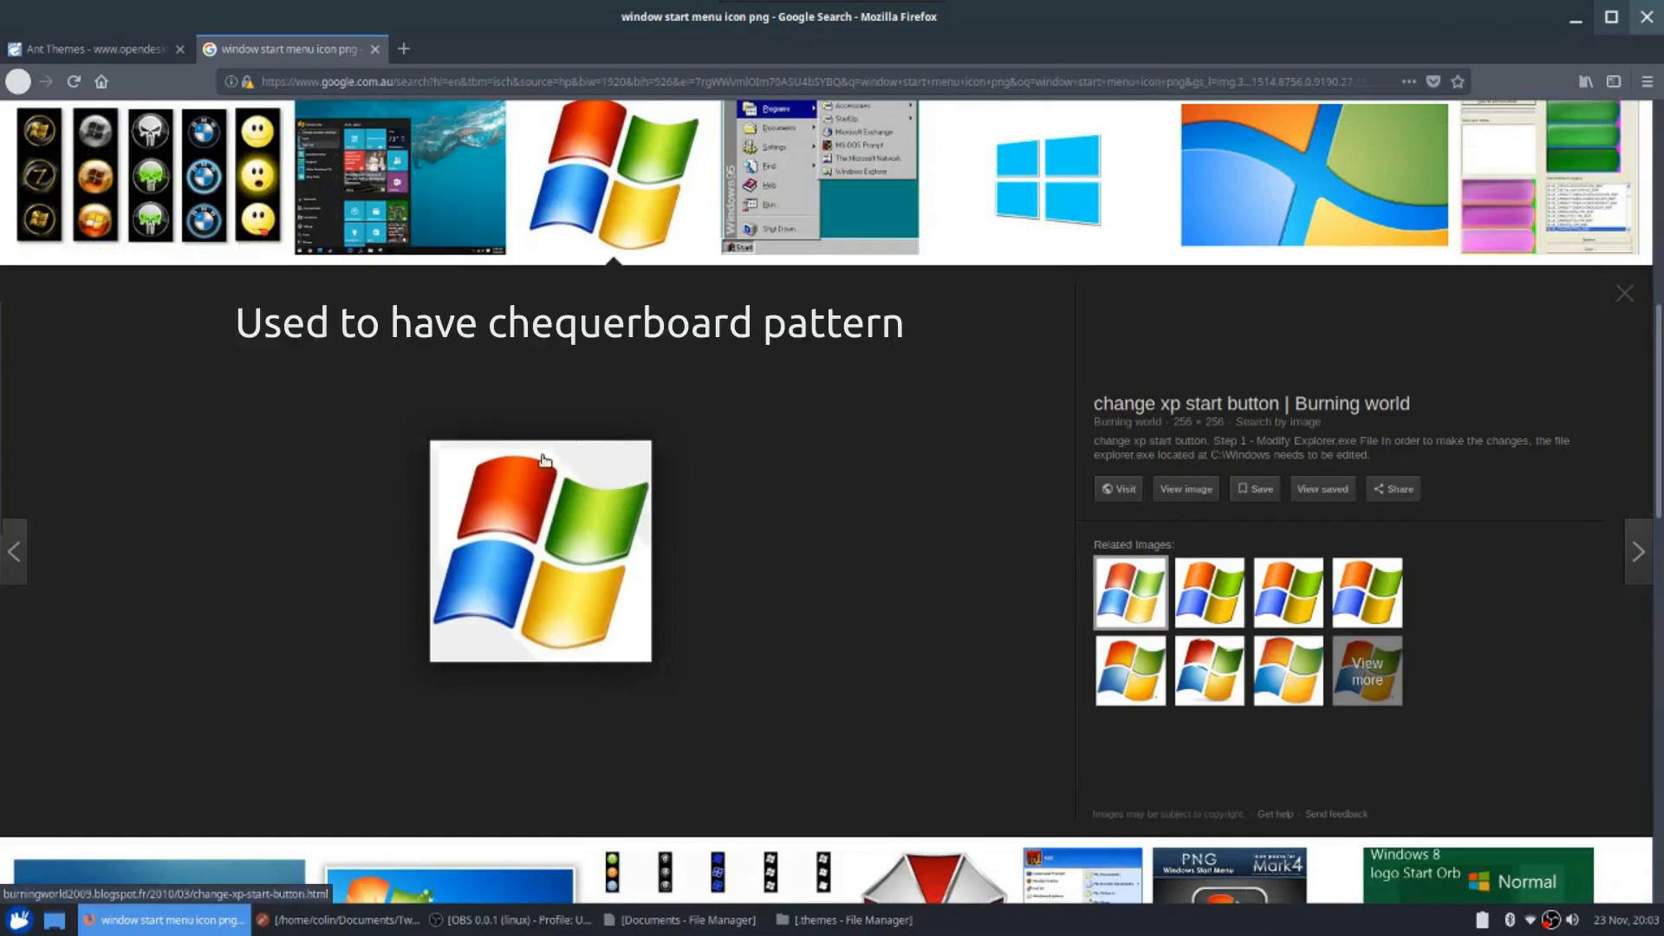
{"action": "right_click", "coordinate": [534, 527]}
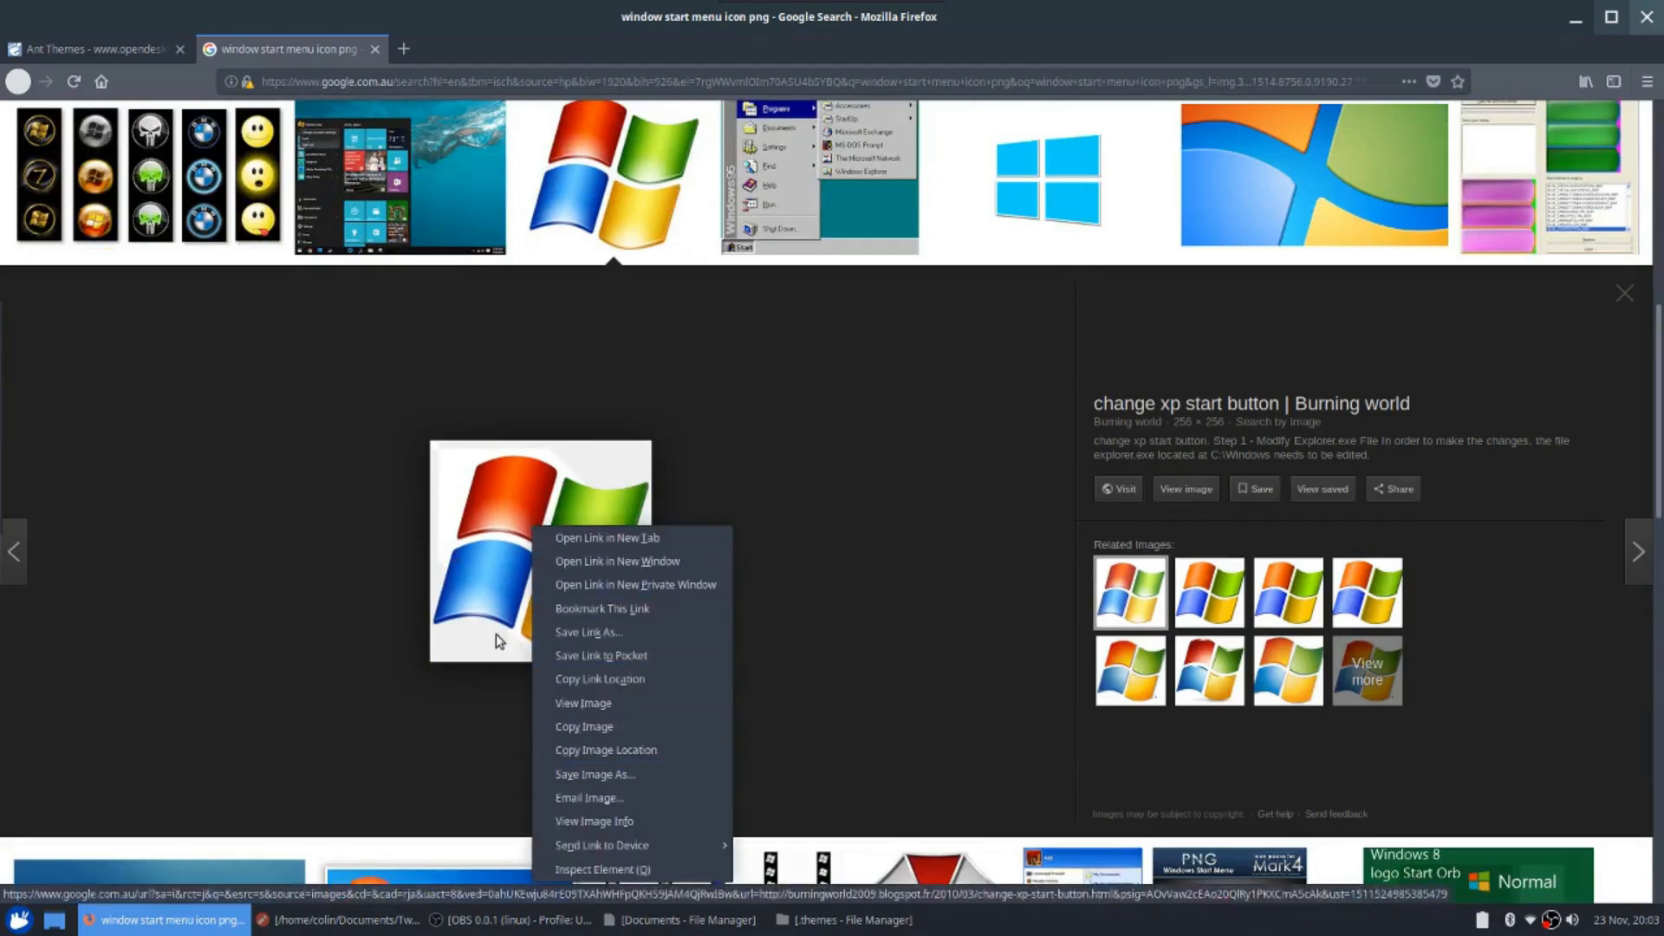
{"action": "left_click", "coordinate": [606, 782]}
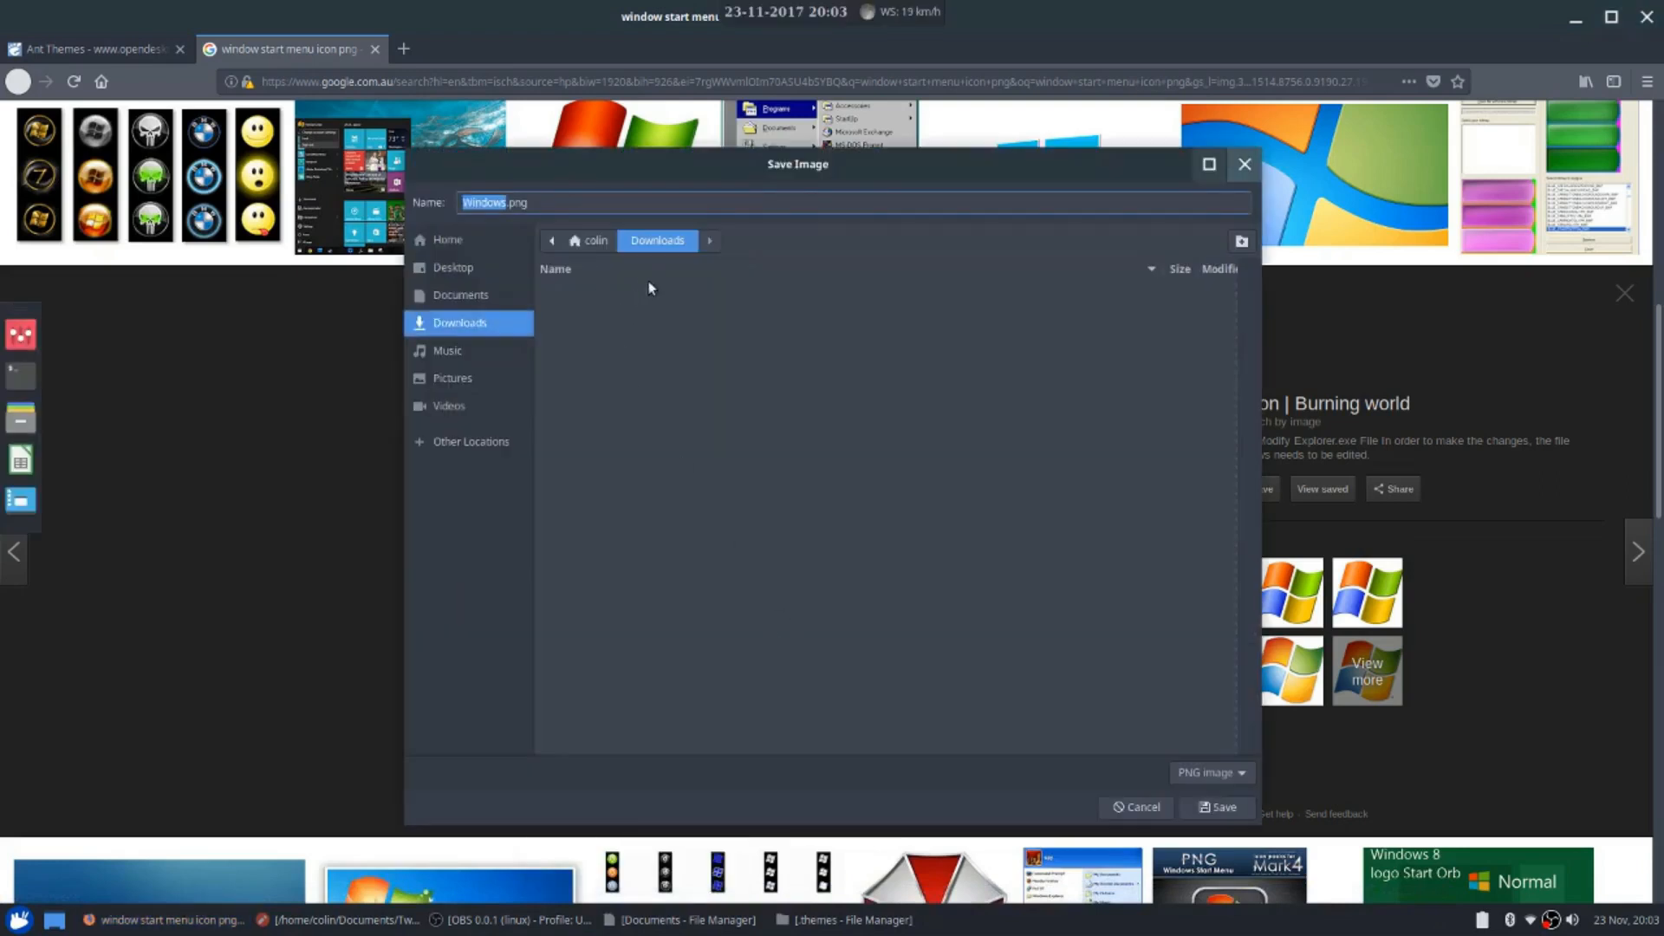
{"action": "left_click", "coordinate": [486, 375]}
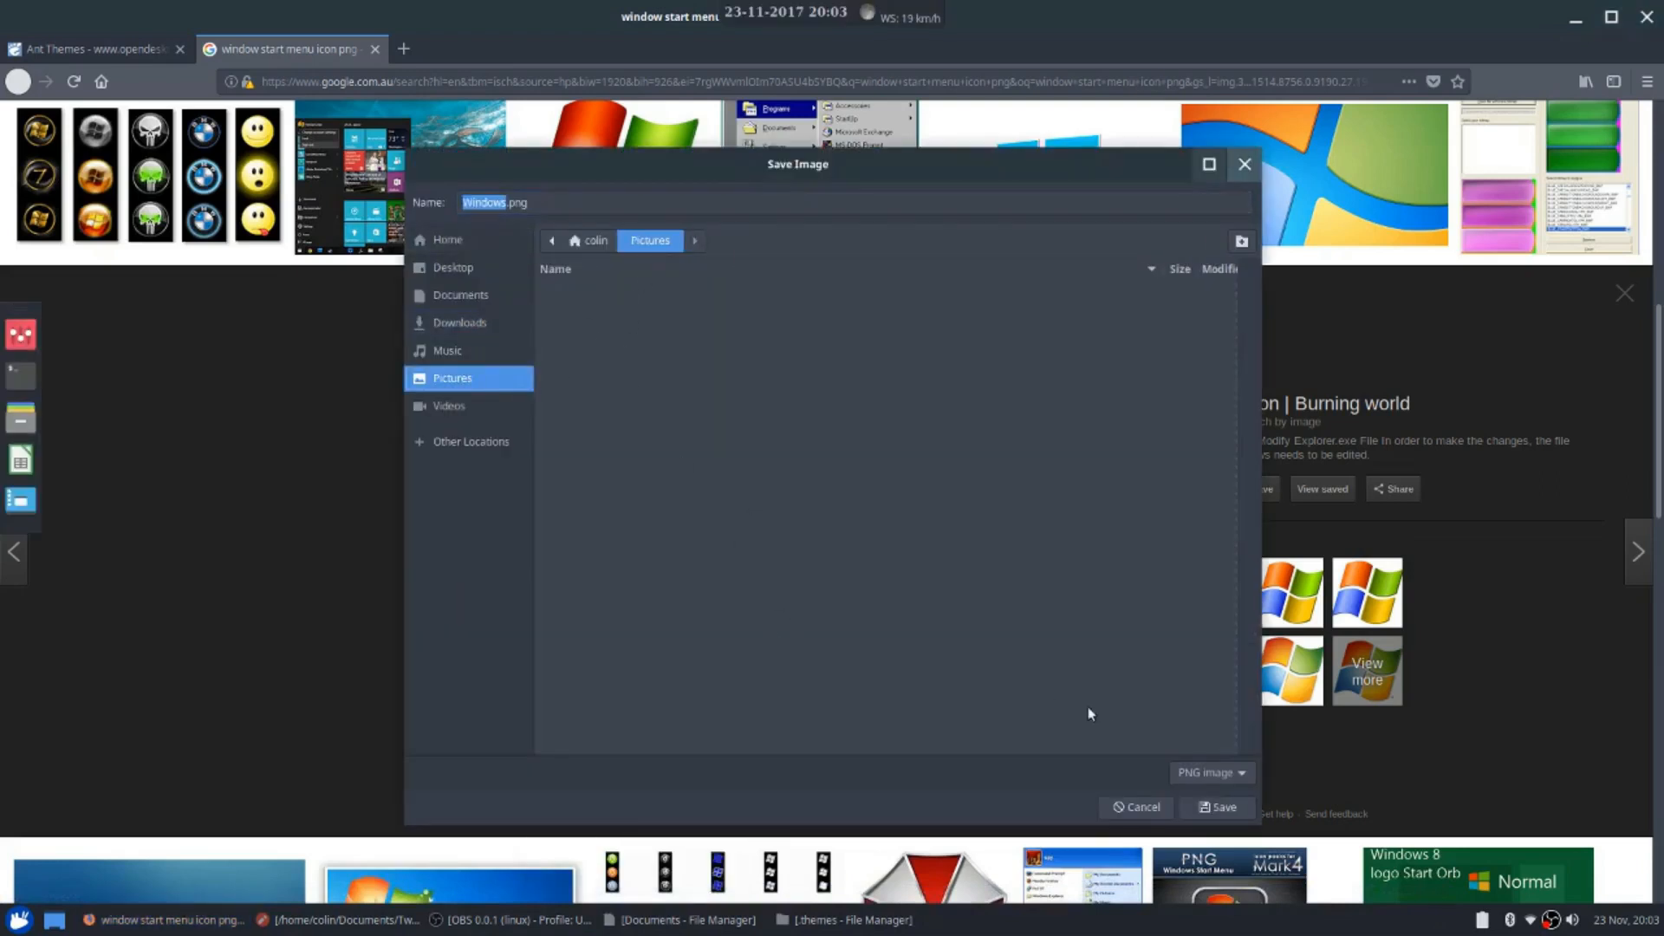
{"action": "left_click", "coordinate": [1211, 806]}
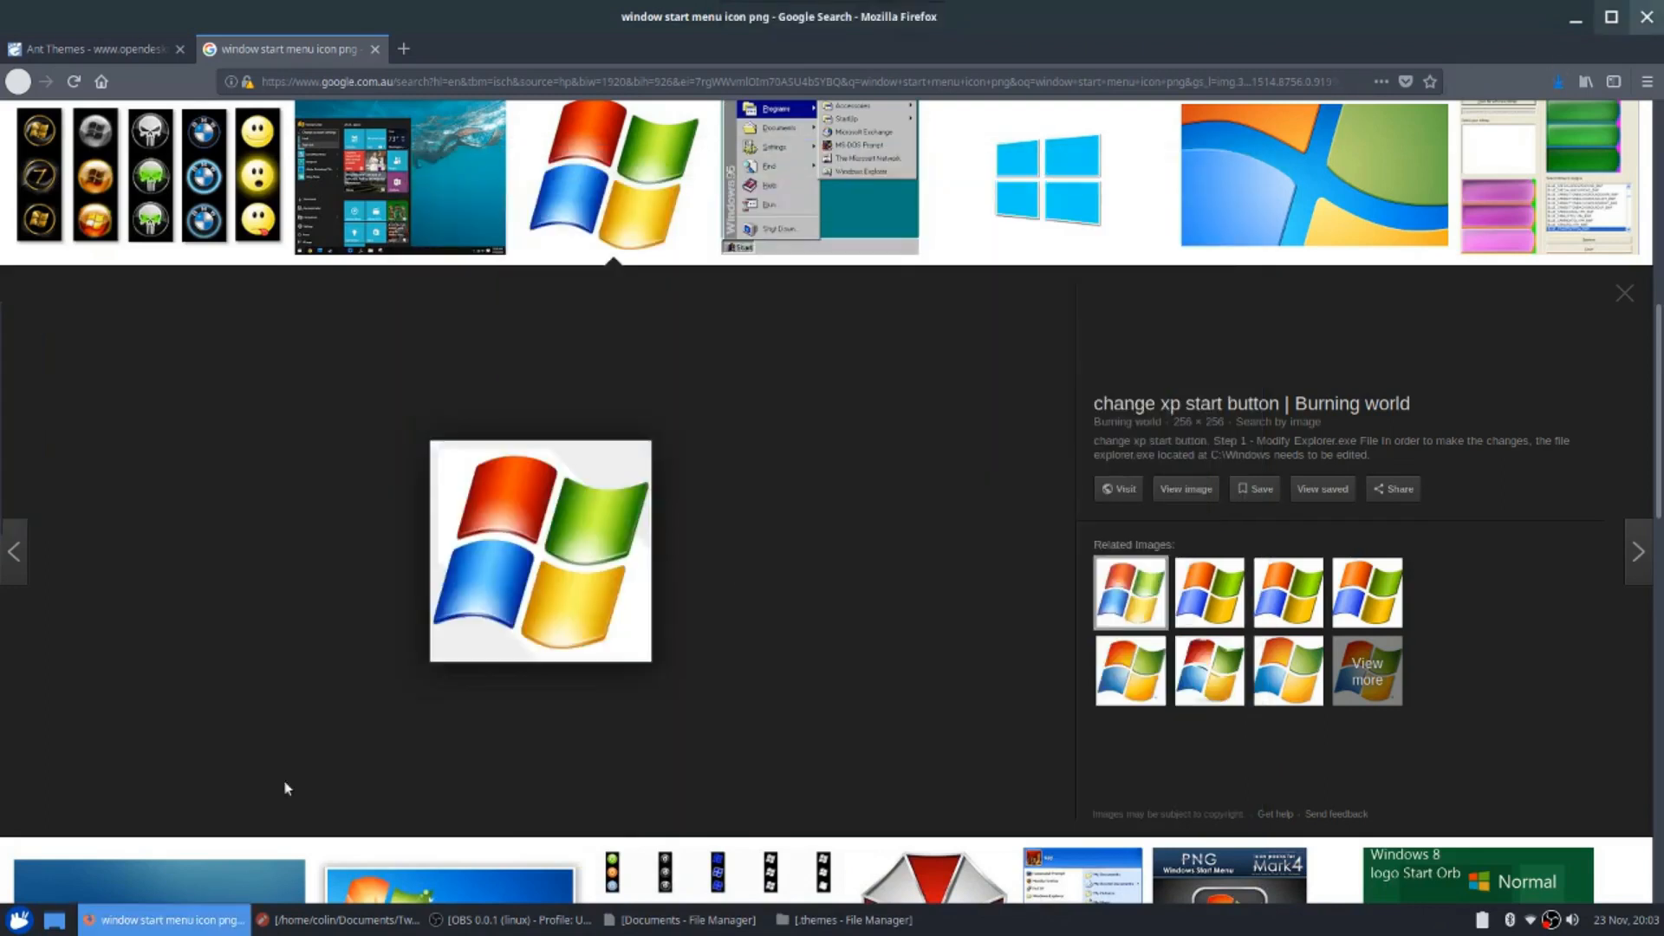
Set the Whisker Menu's panel button icon to the Windows.png image from the Pictures folder and close the properties
{"action": "right_click", "coordinate": [7, 929]}
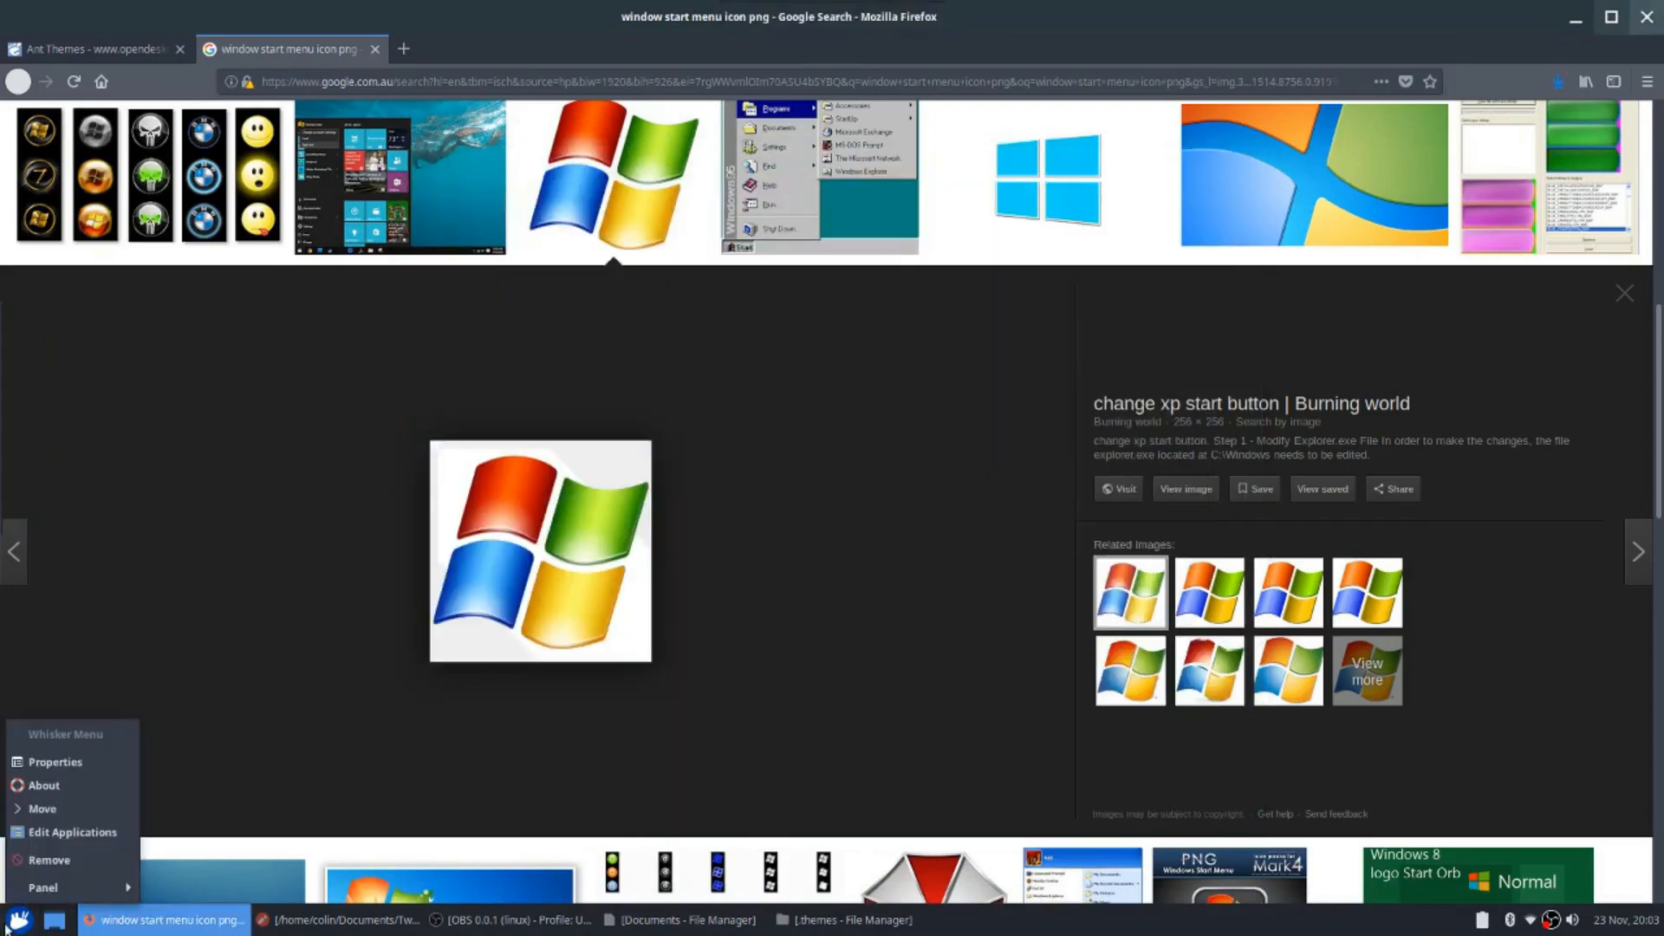
{"action": "left_click", "coordinate": [47, 763]}
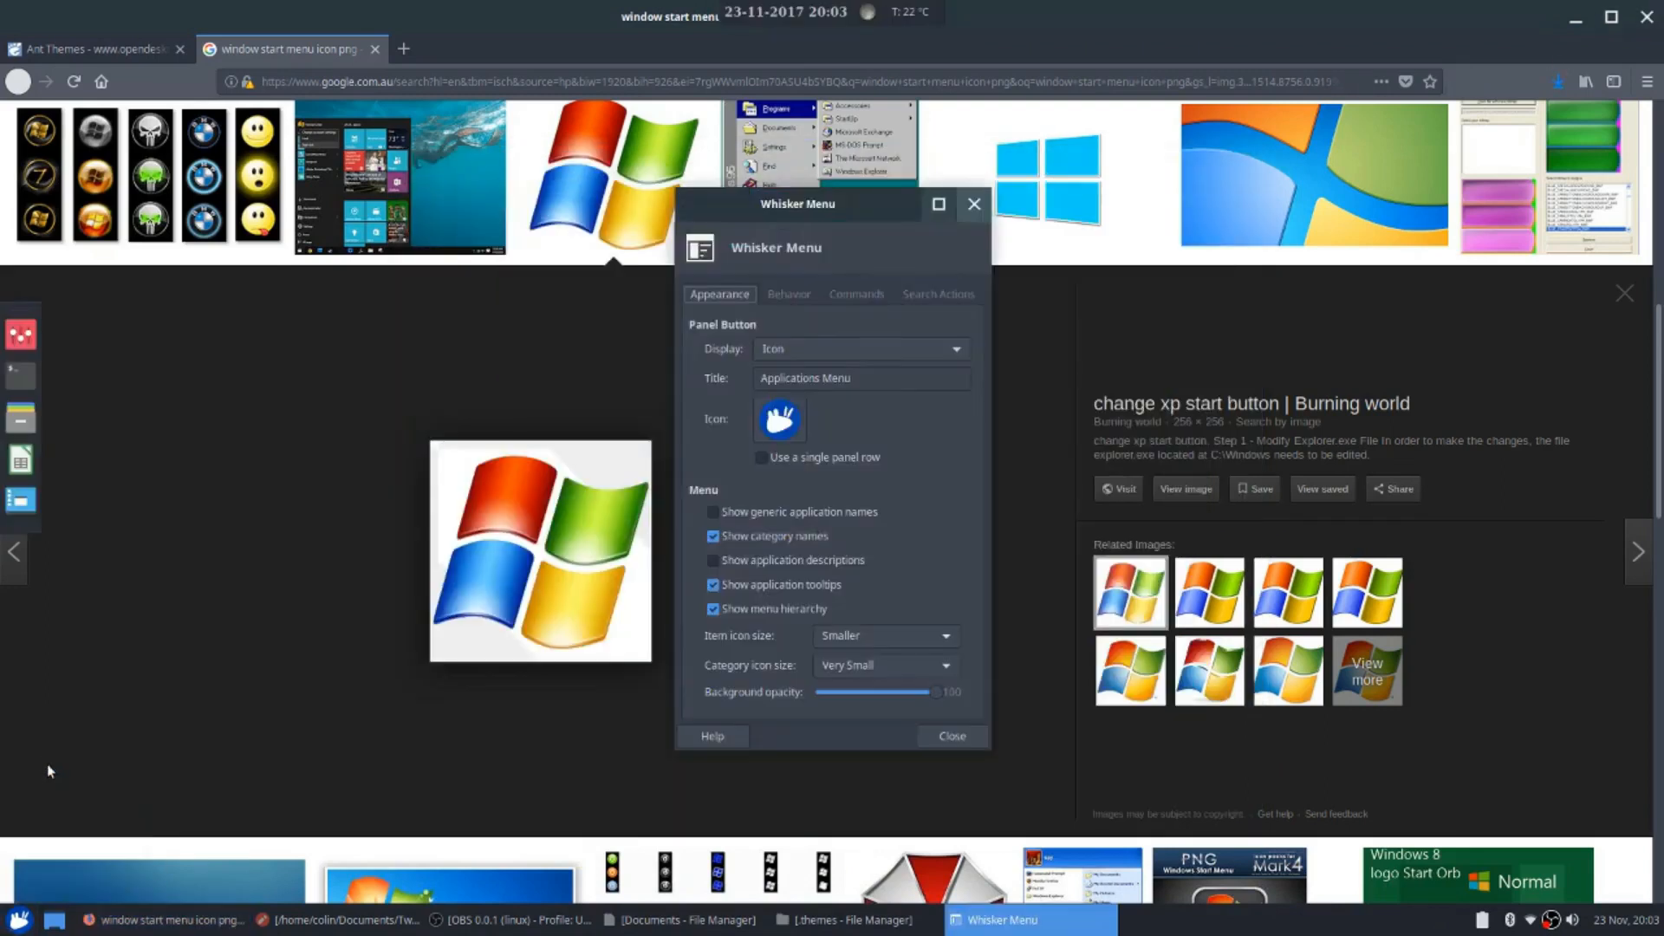
{"action": "left_click", "coordinate": [774, 422]}
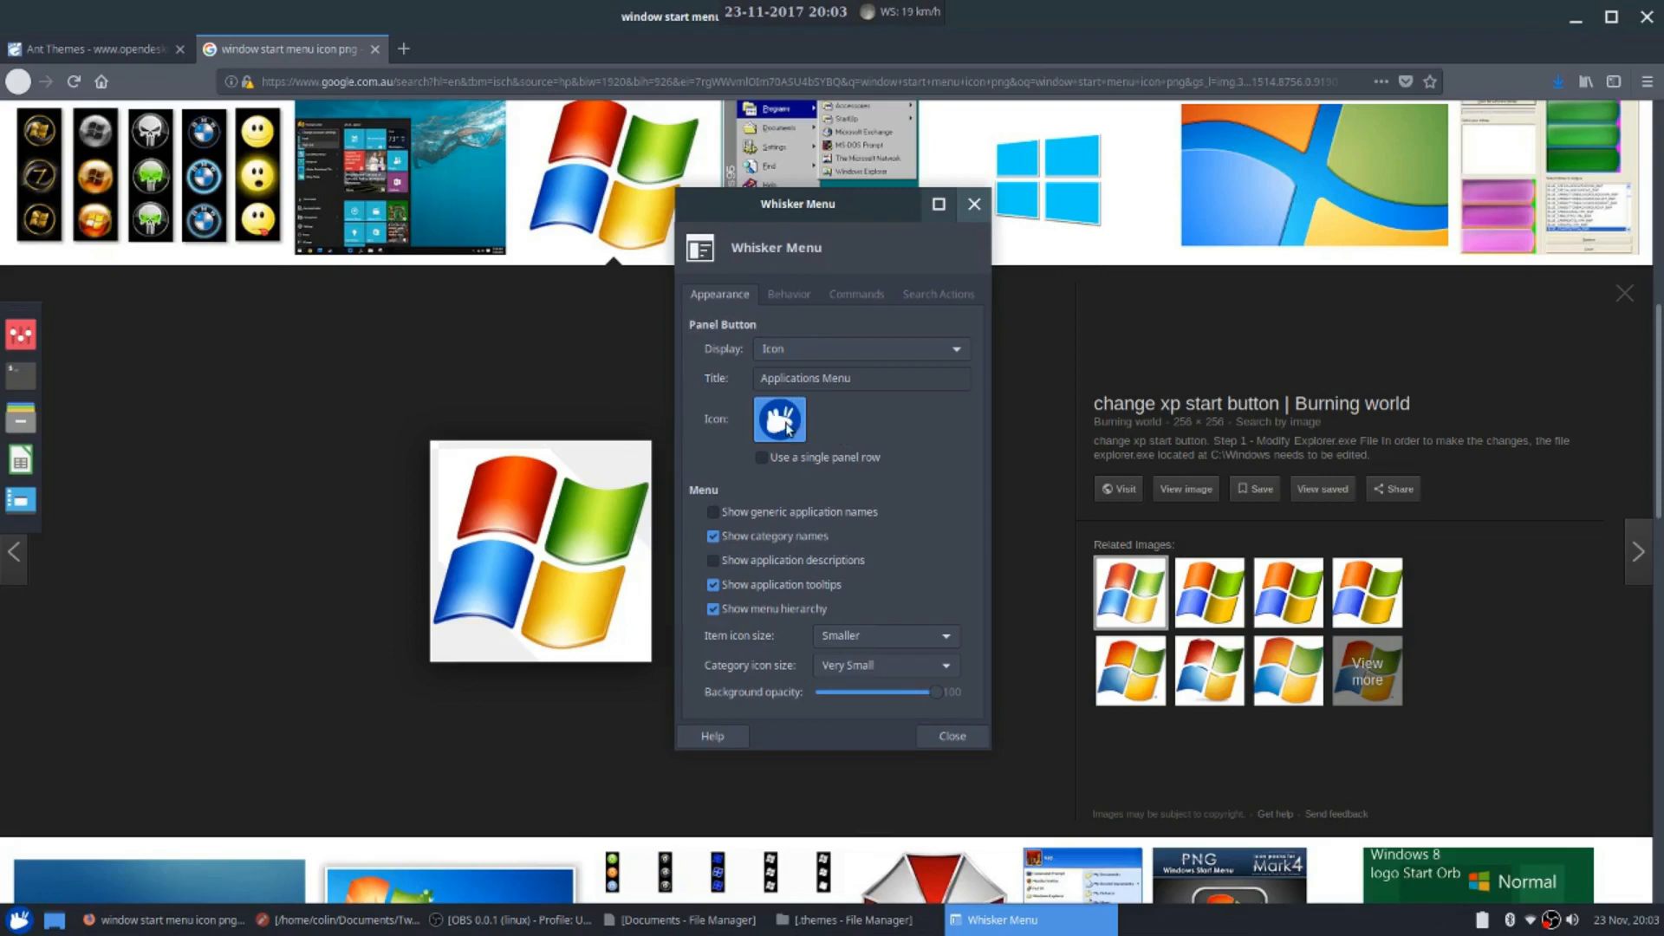
{"action": "left_click", "coordinate": [785, 423]}
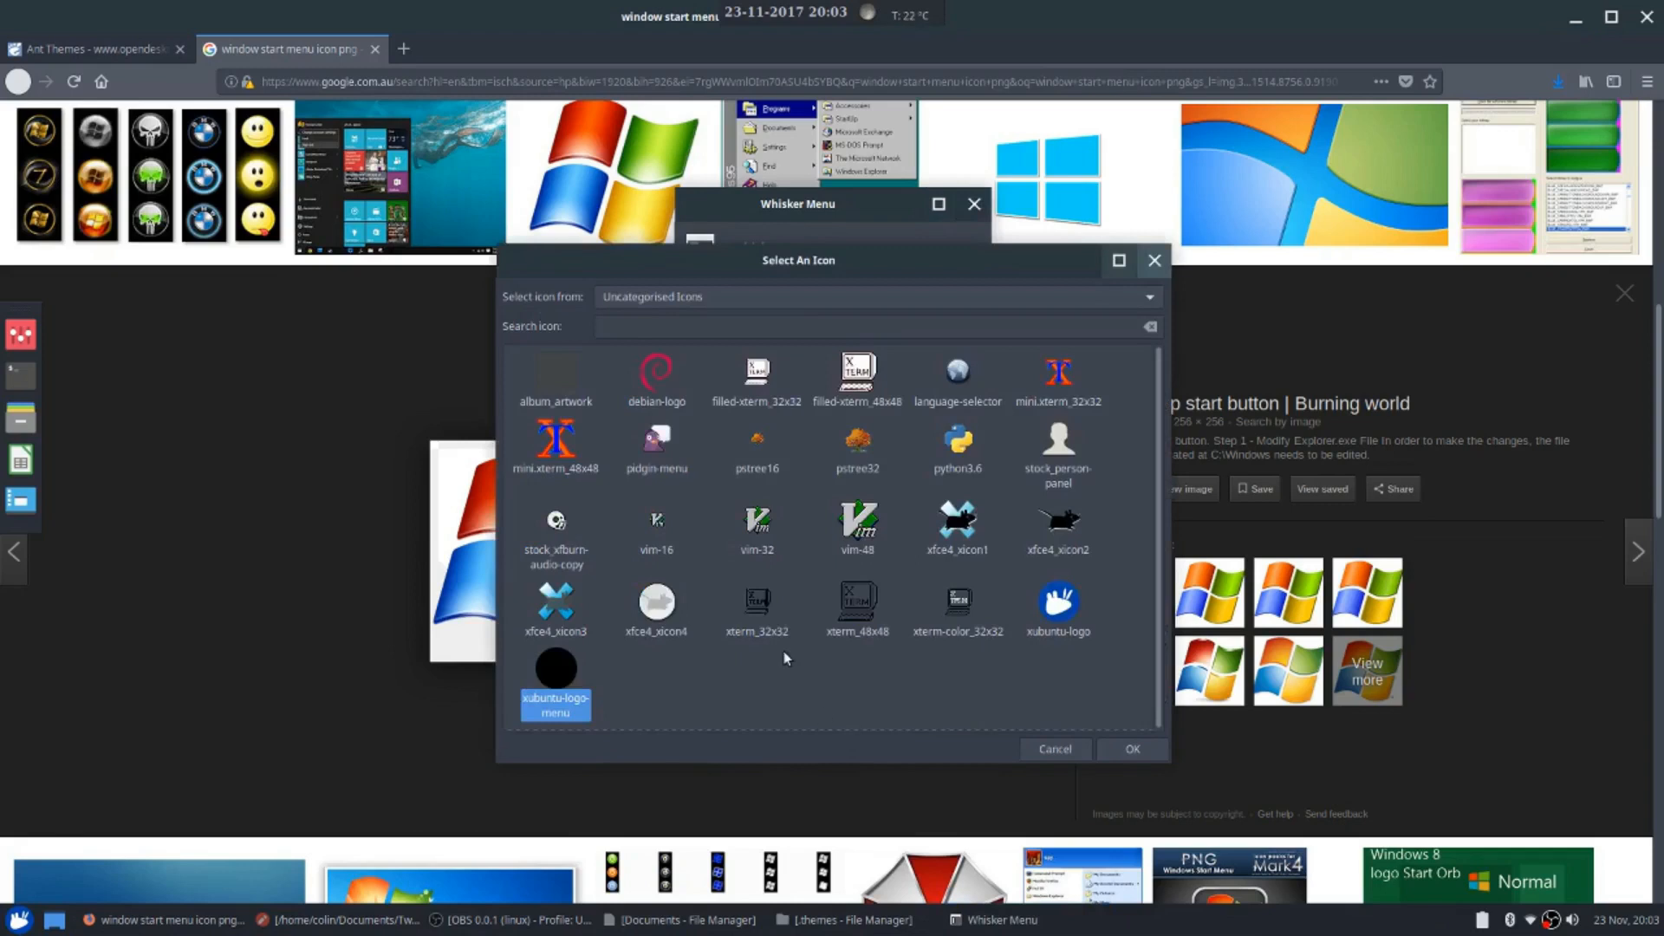
{"action": "left_click", "coordinate": [690, 296]}
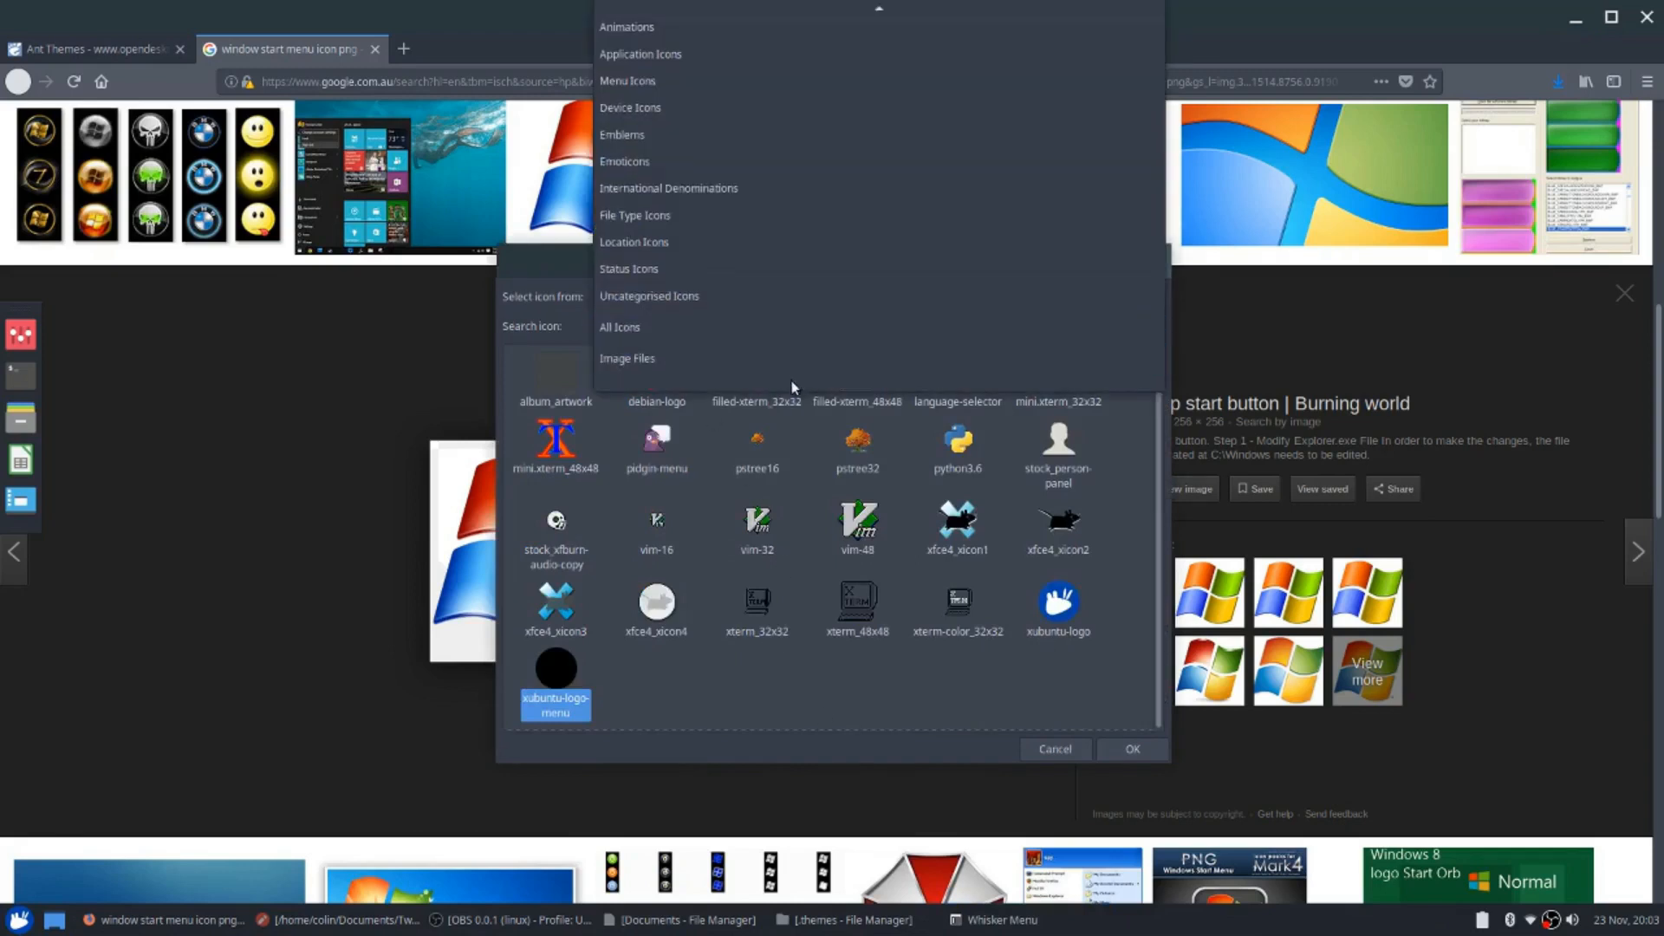
{"action": "left_click", "coordinate": [674, 355]}
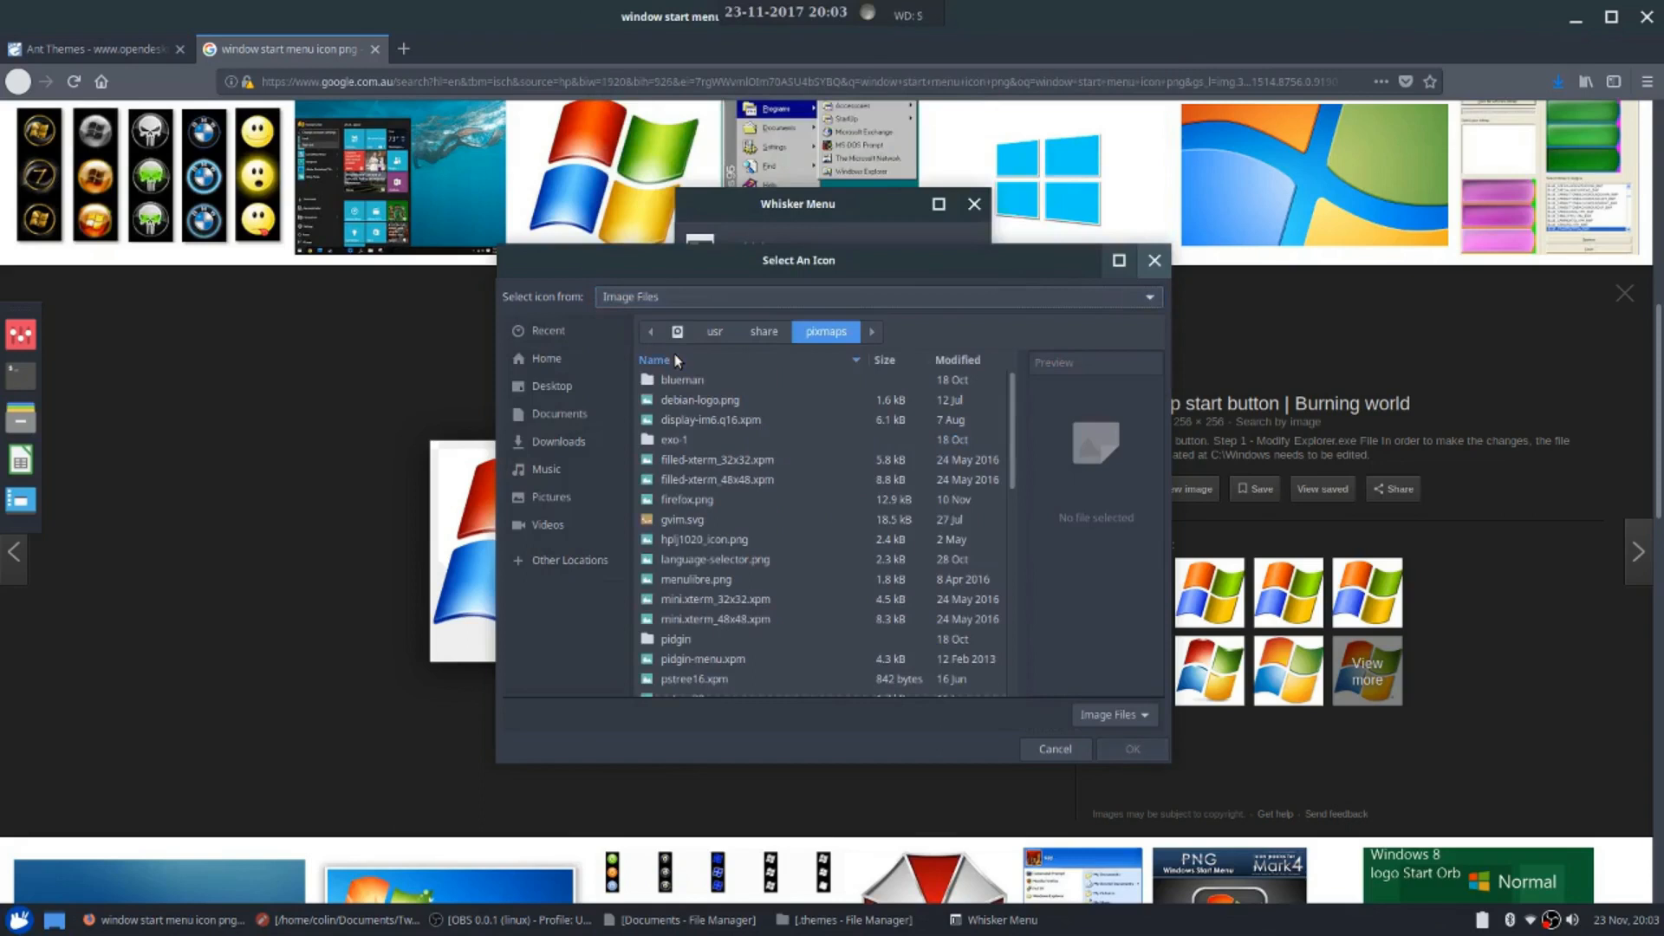
{"action": "left_click", "coordinate": [546, 499]}
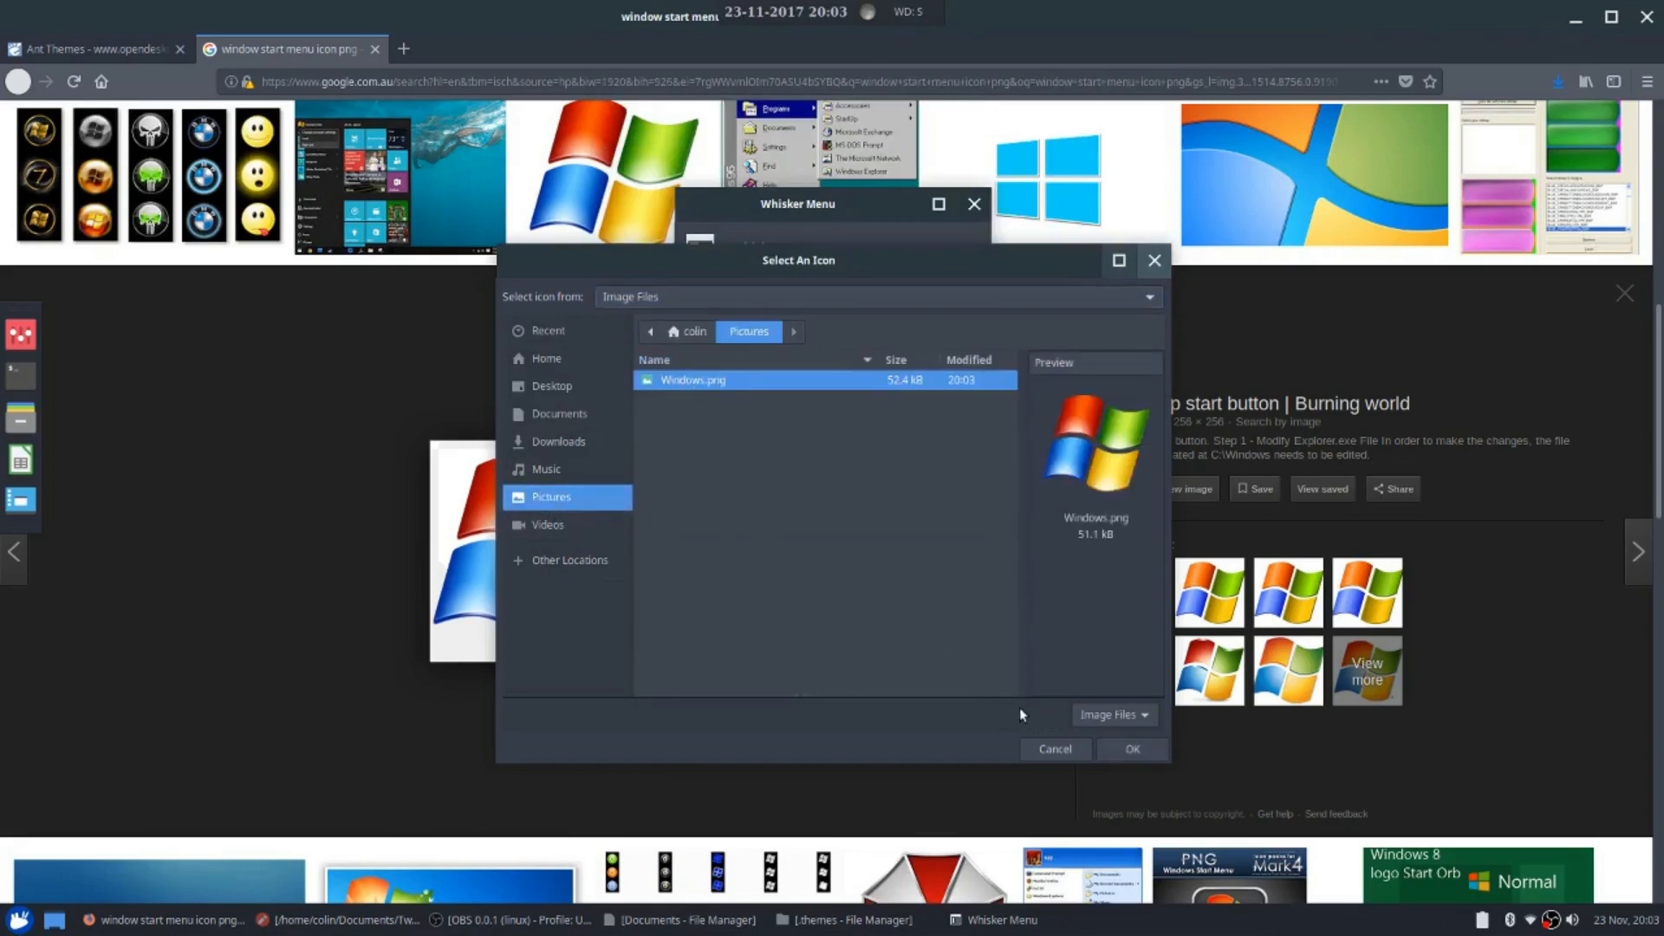
{"action": "left_click", "coordinate": [1116, 745]}
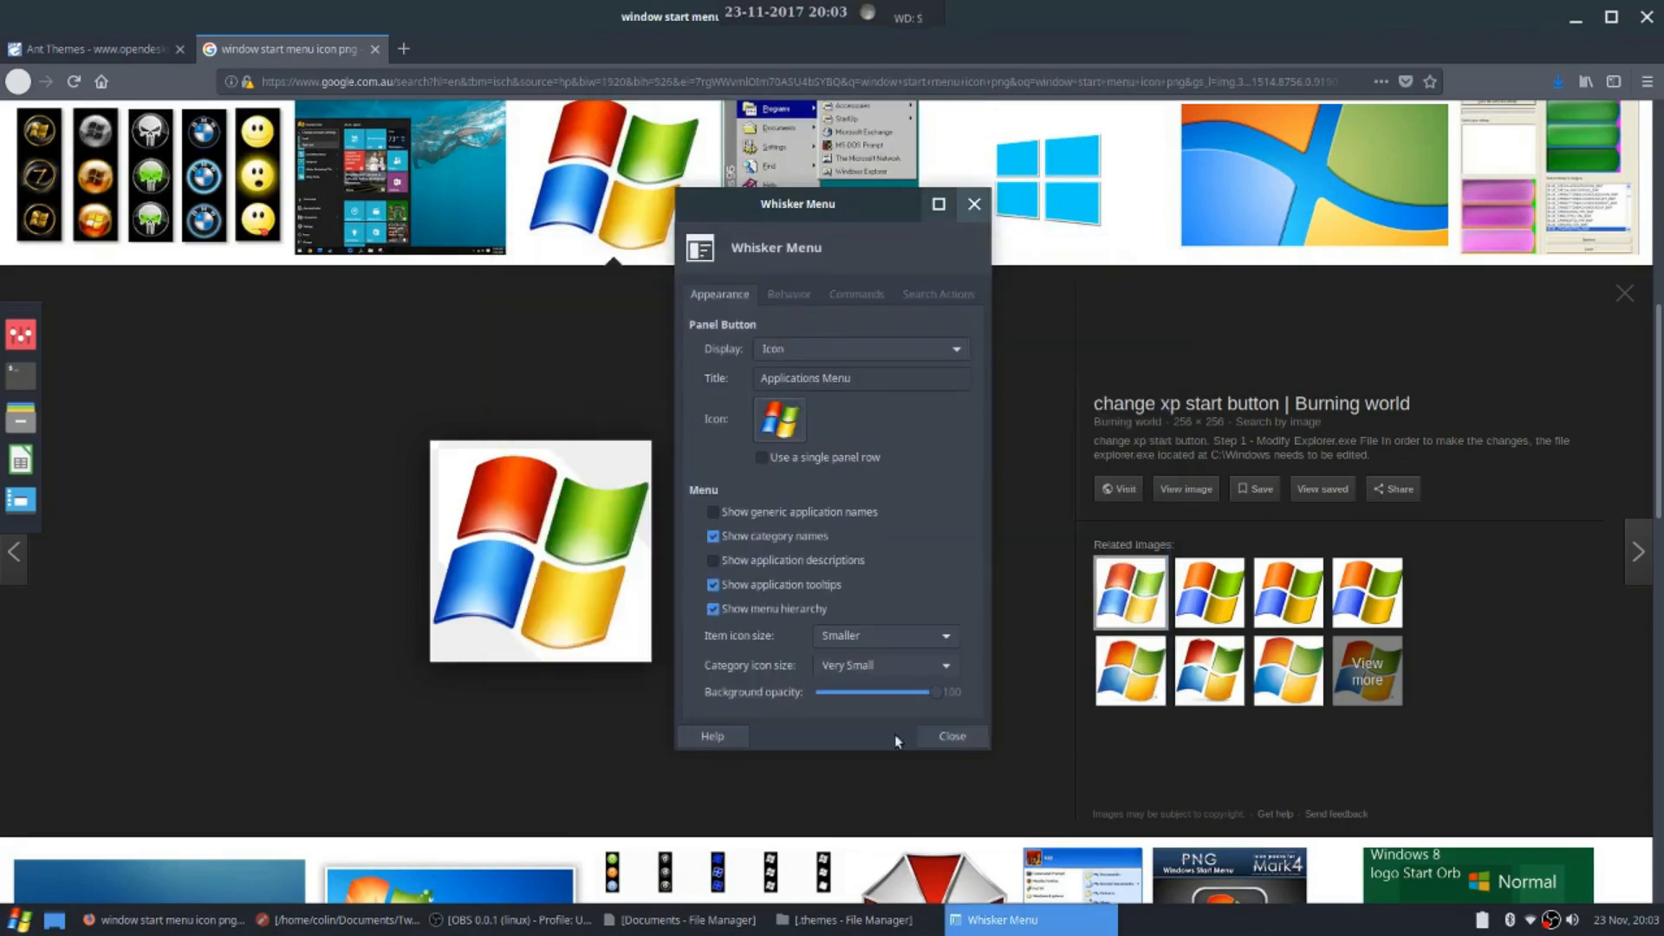
{"action": "left_click", "coordinate": [19, 920]}
{"action": "left_click", "coordinate": [19, 920]}
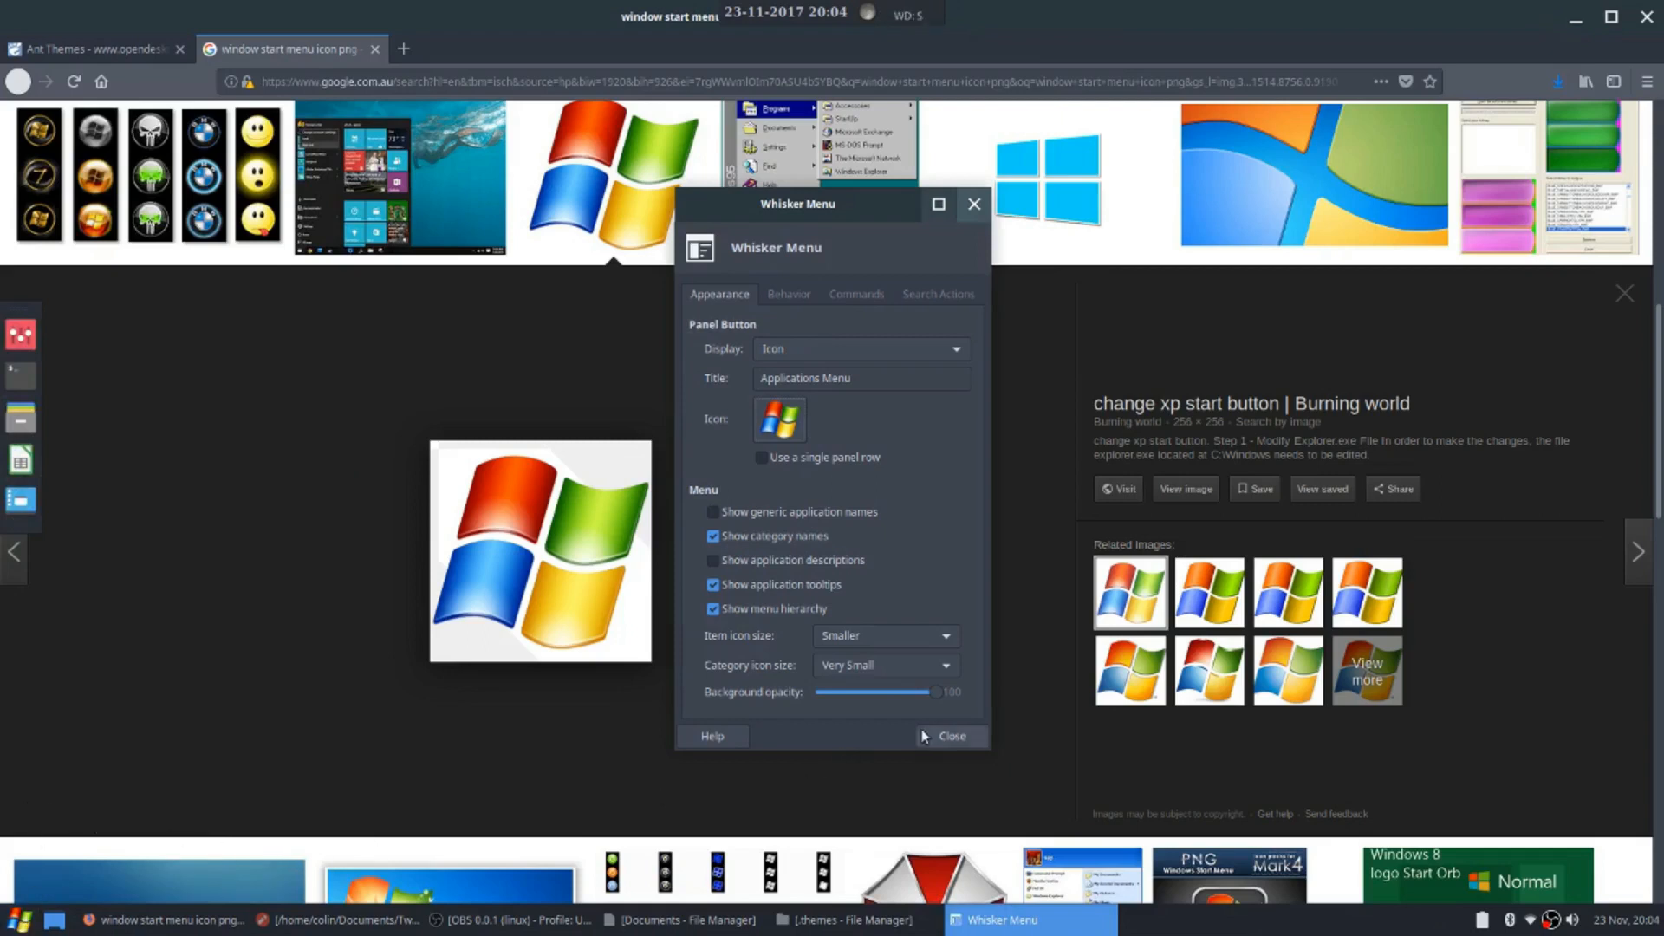
{"action": "left_click", "coordinate": [949, 736]}
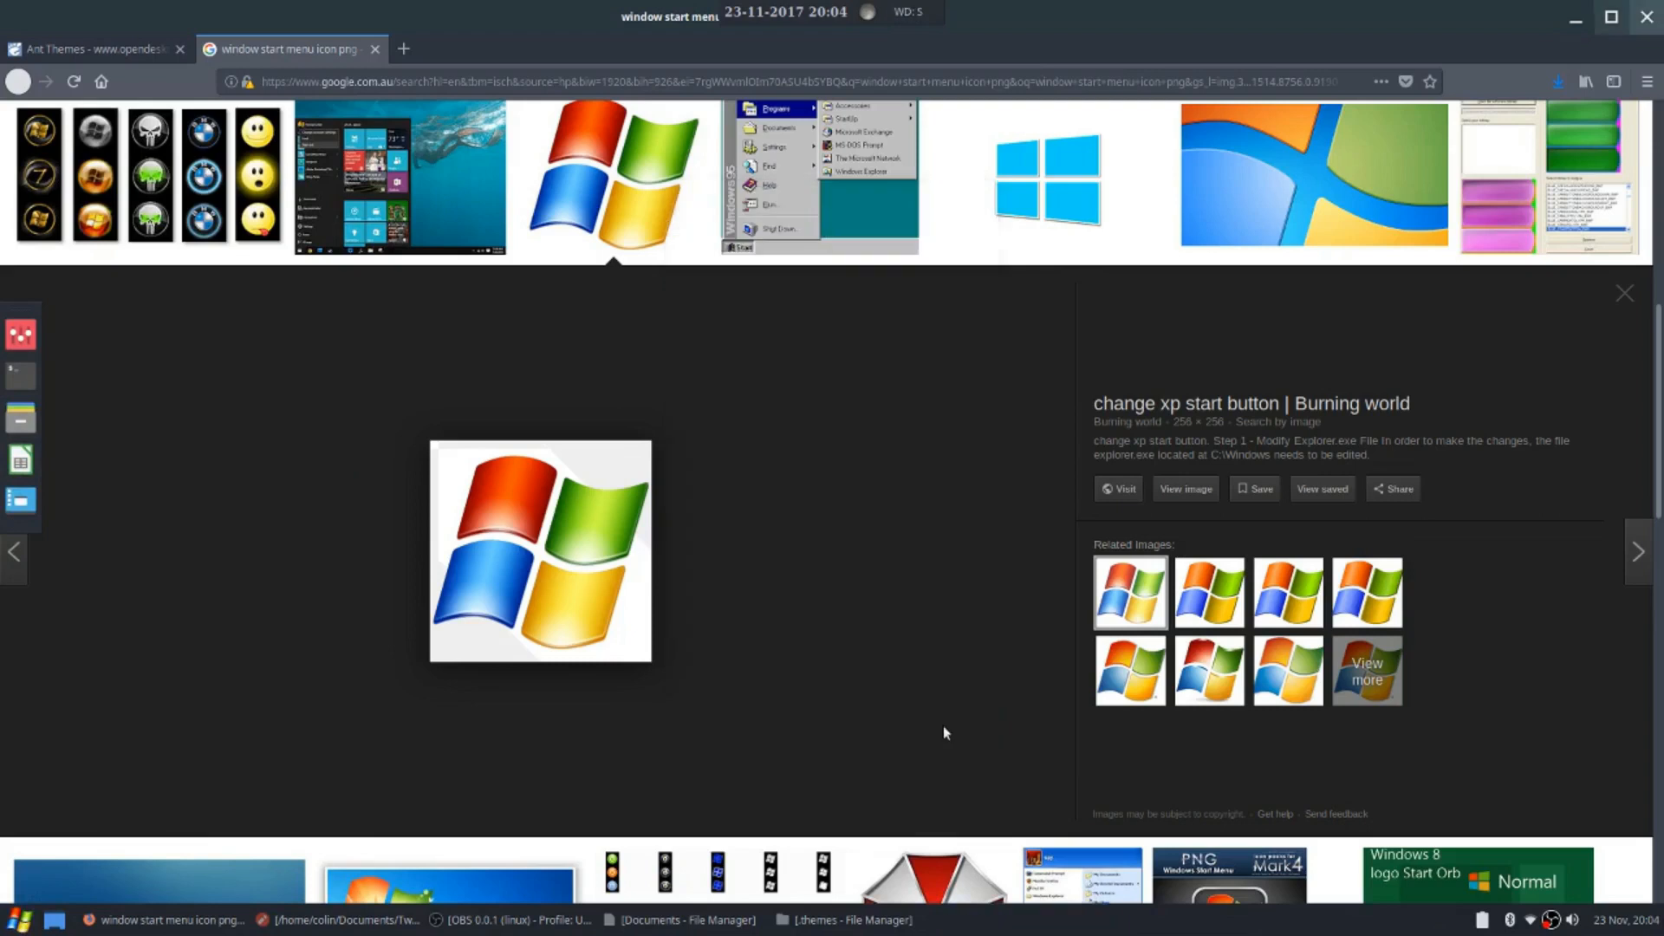
{"action": "left_click", "coordinate": [1570, 32]}
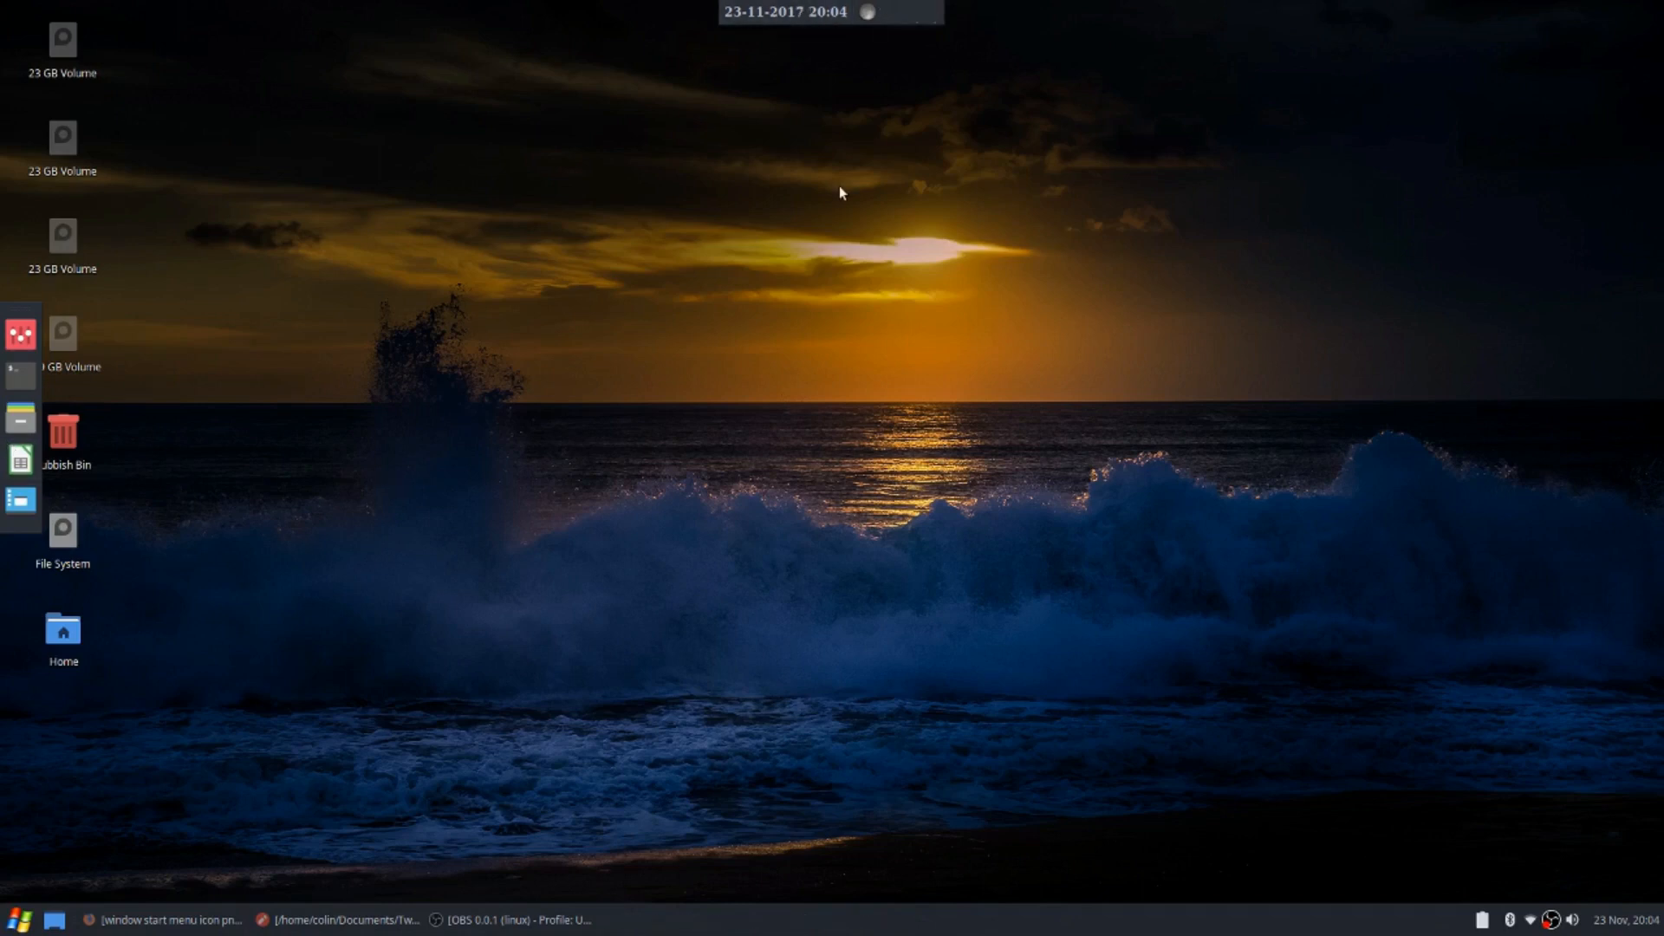
{"action": "right_click", "coordinate": [508, 349]}
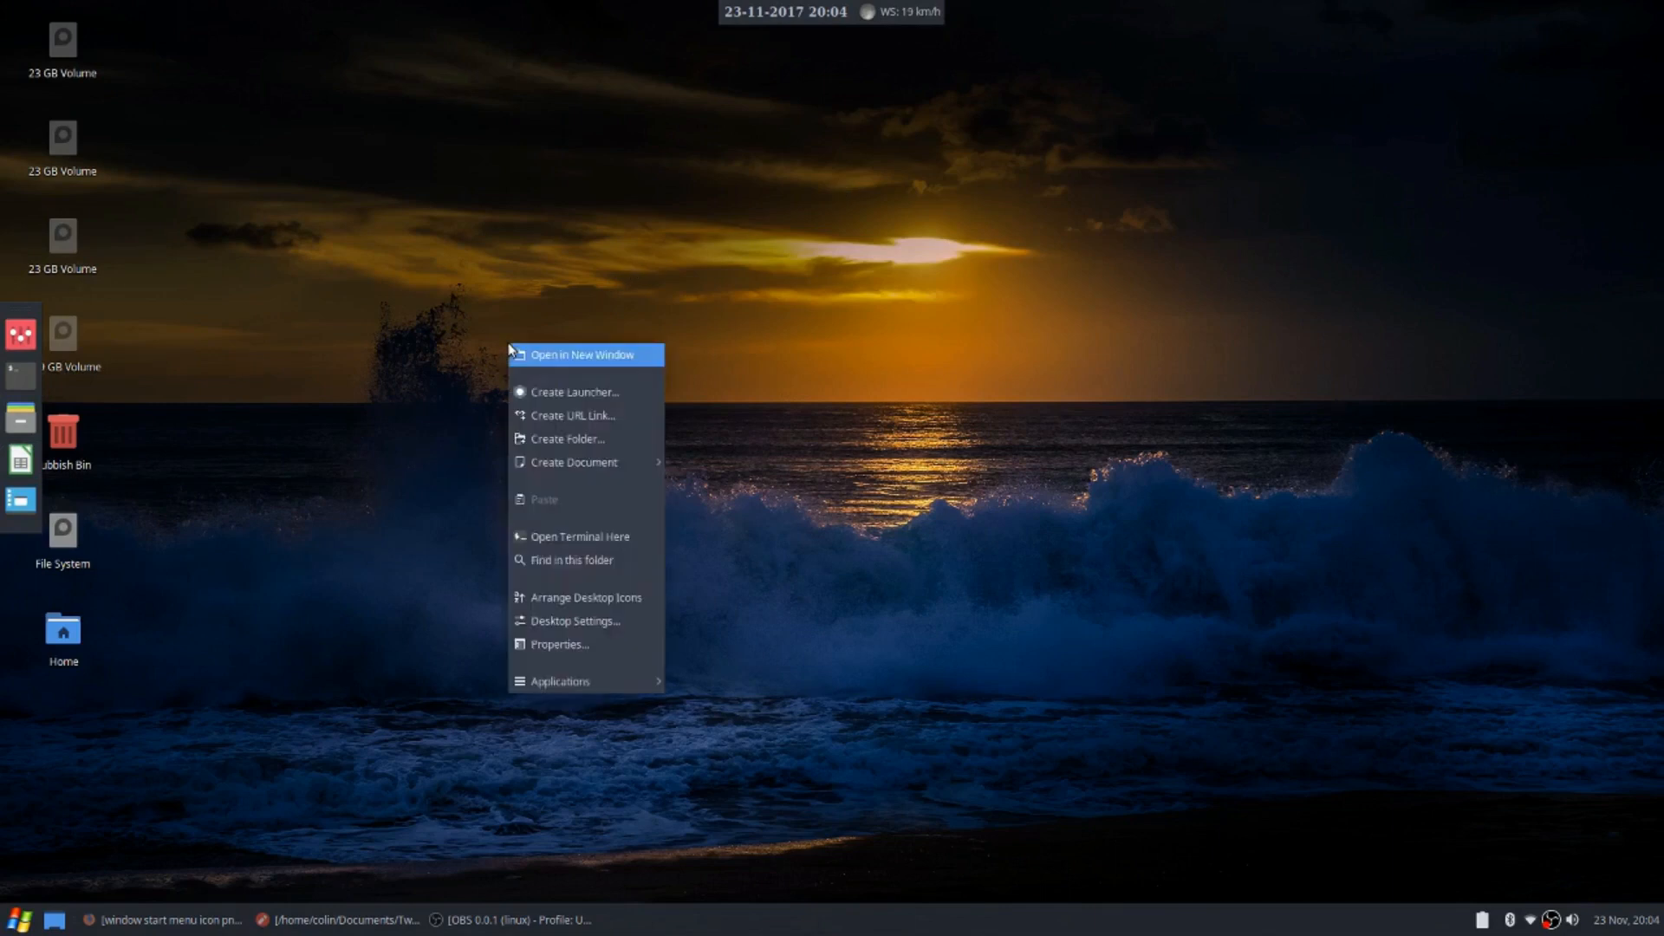
{"action": "left_click", "coordinate": [564, 415]}
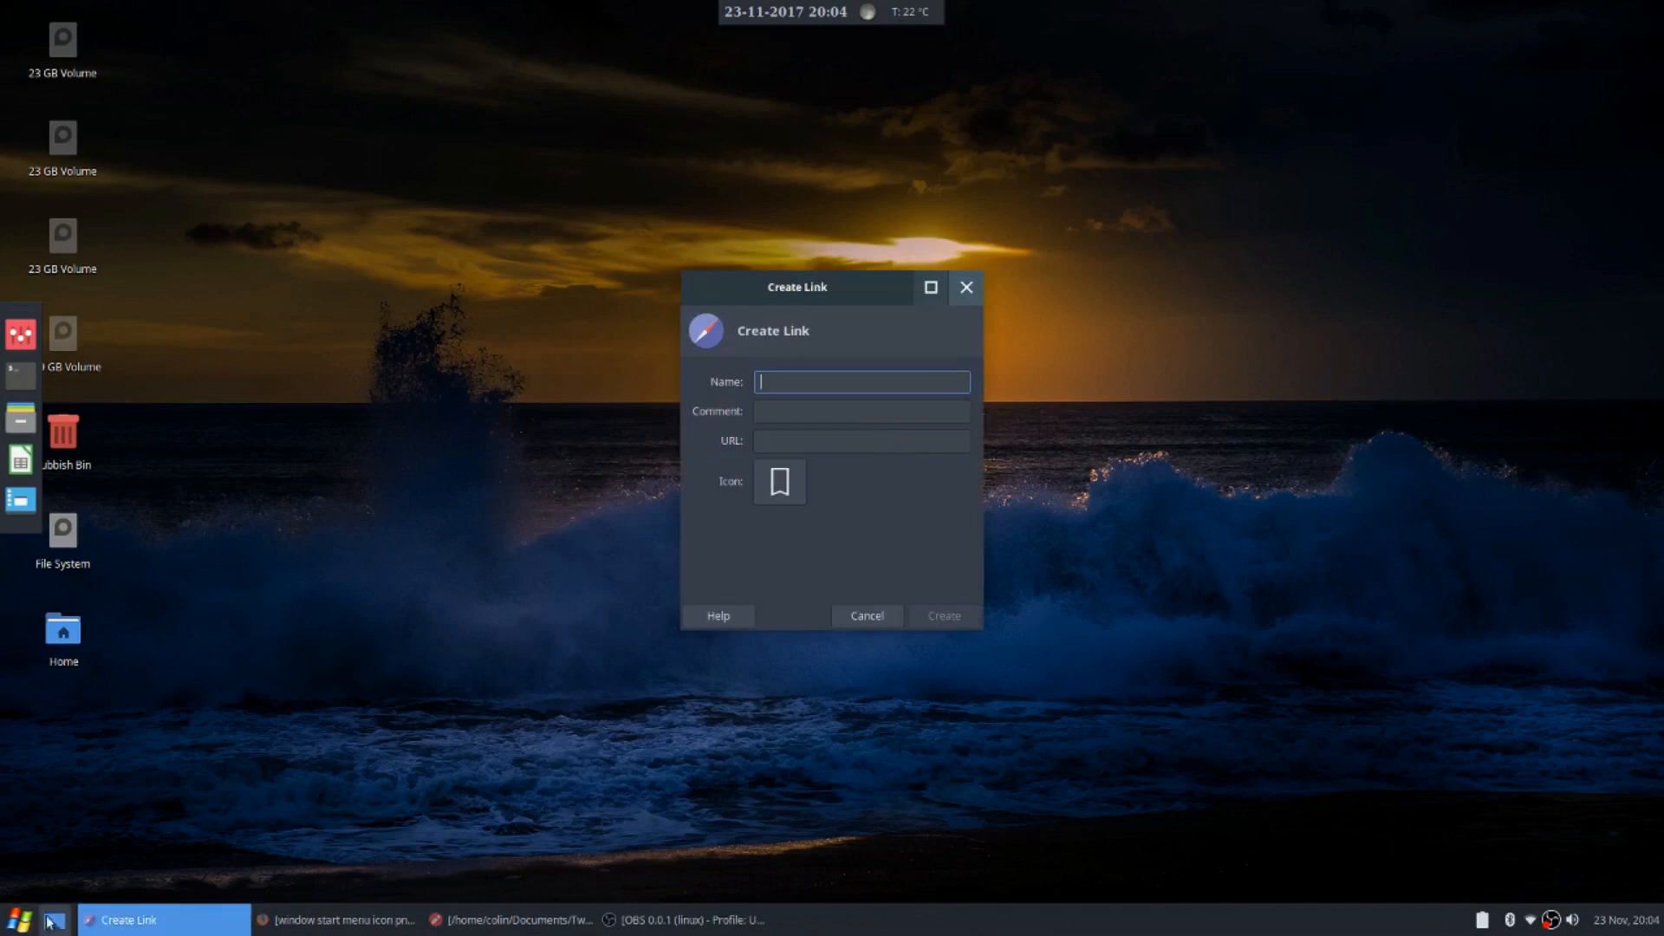
Create a hidden folder named .launcher-icons in the home folder using the file manager
{"action": "left_click", "coordinate": [21, 921]}
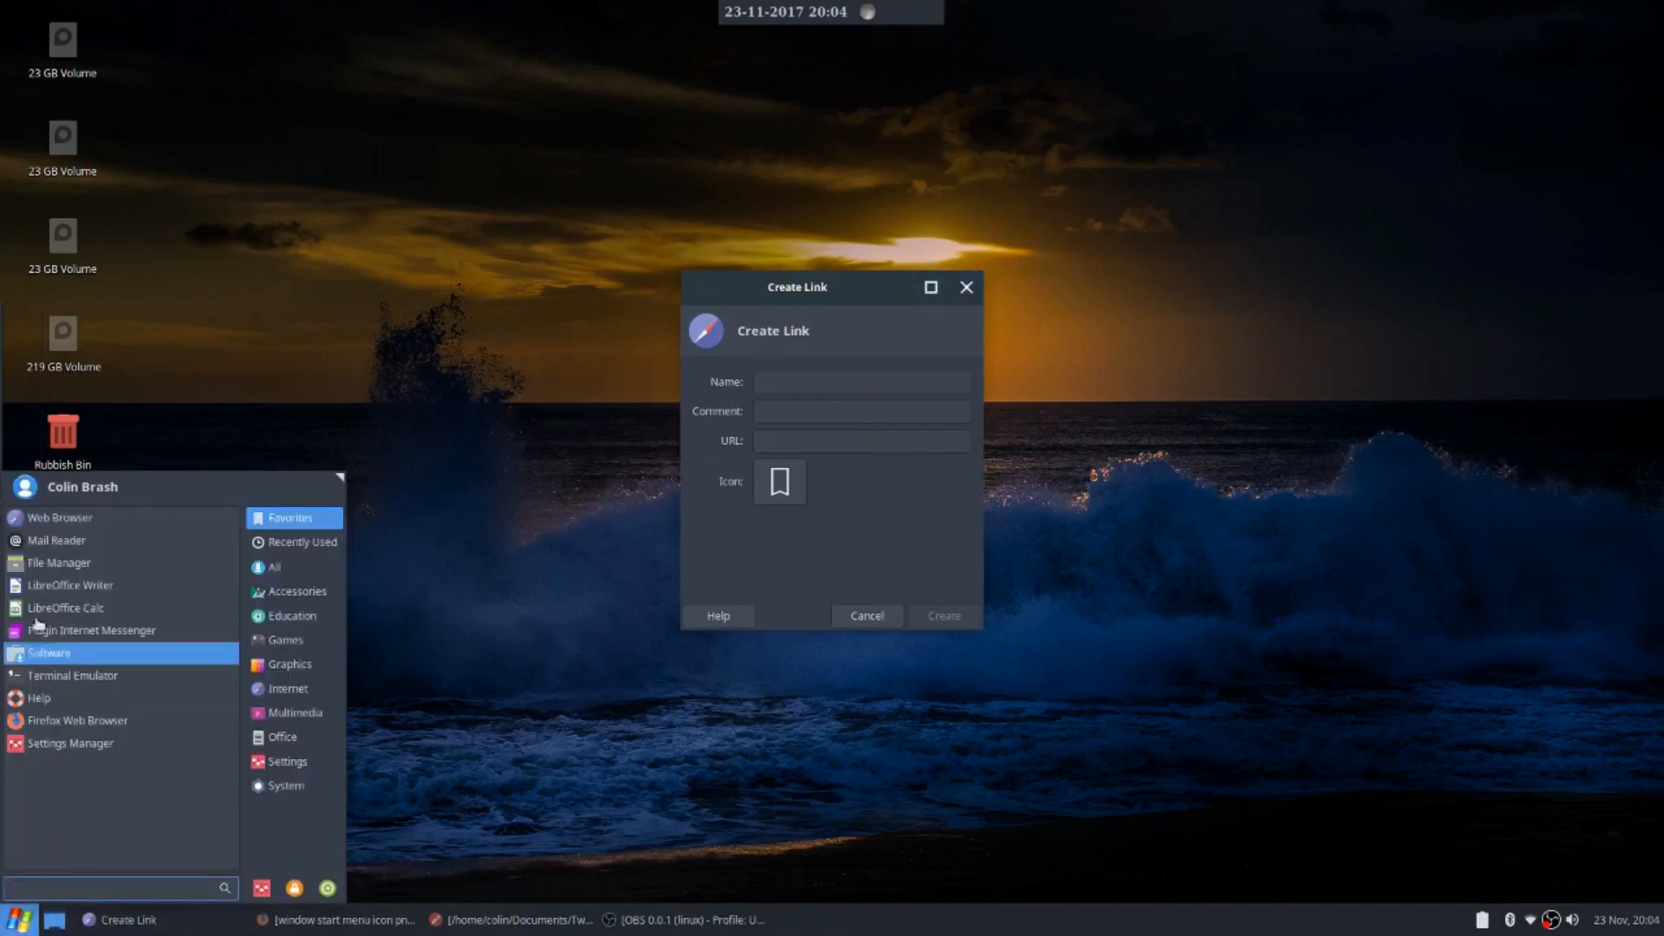
{"action": "left_click", "coordinate": [86, 561]}
{"action": "left_click_drag", "start_coordinate": [1262, 56], "coordinate": [745, 87]}
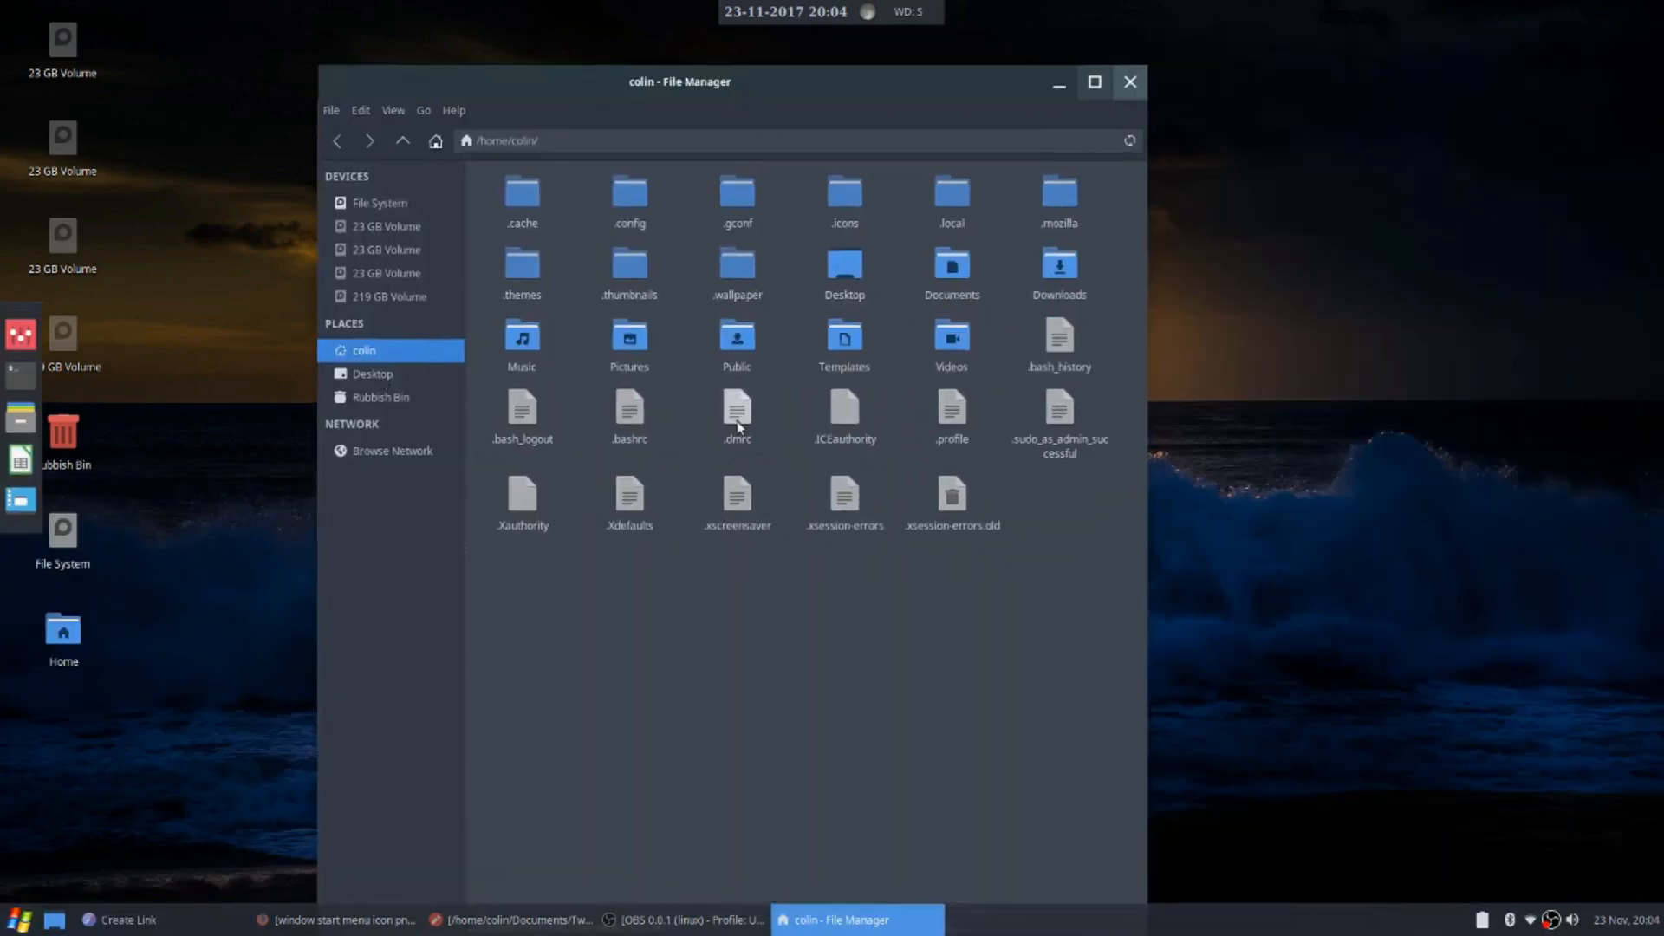
{"action": "right_click", "coordinate": [658, 607]}
{"action": "left_click", "coordinate": [693, 608]}
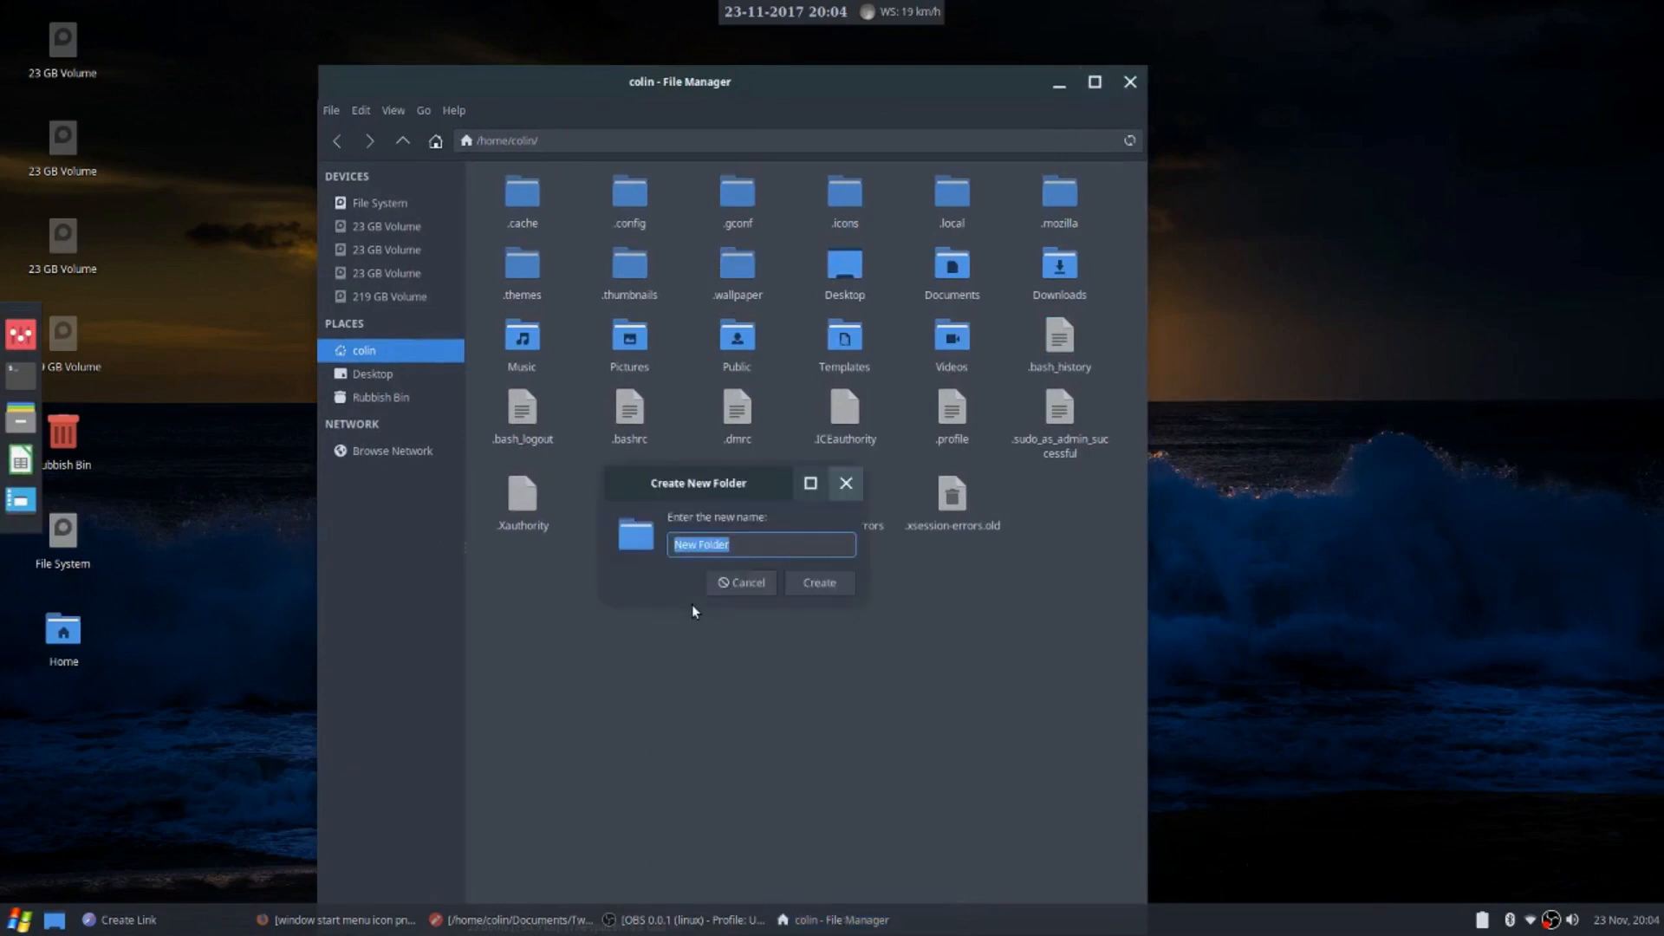
{"action": "key", "text": "BackSpace"}
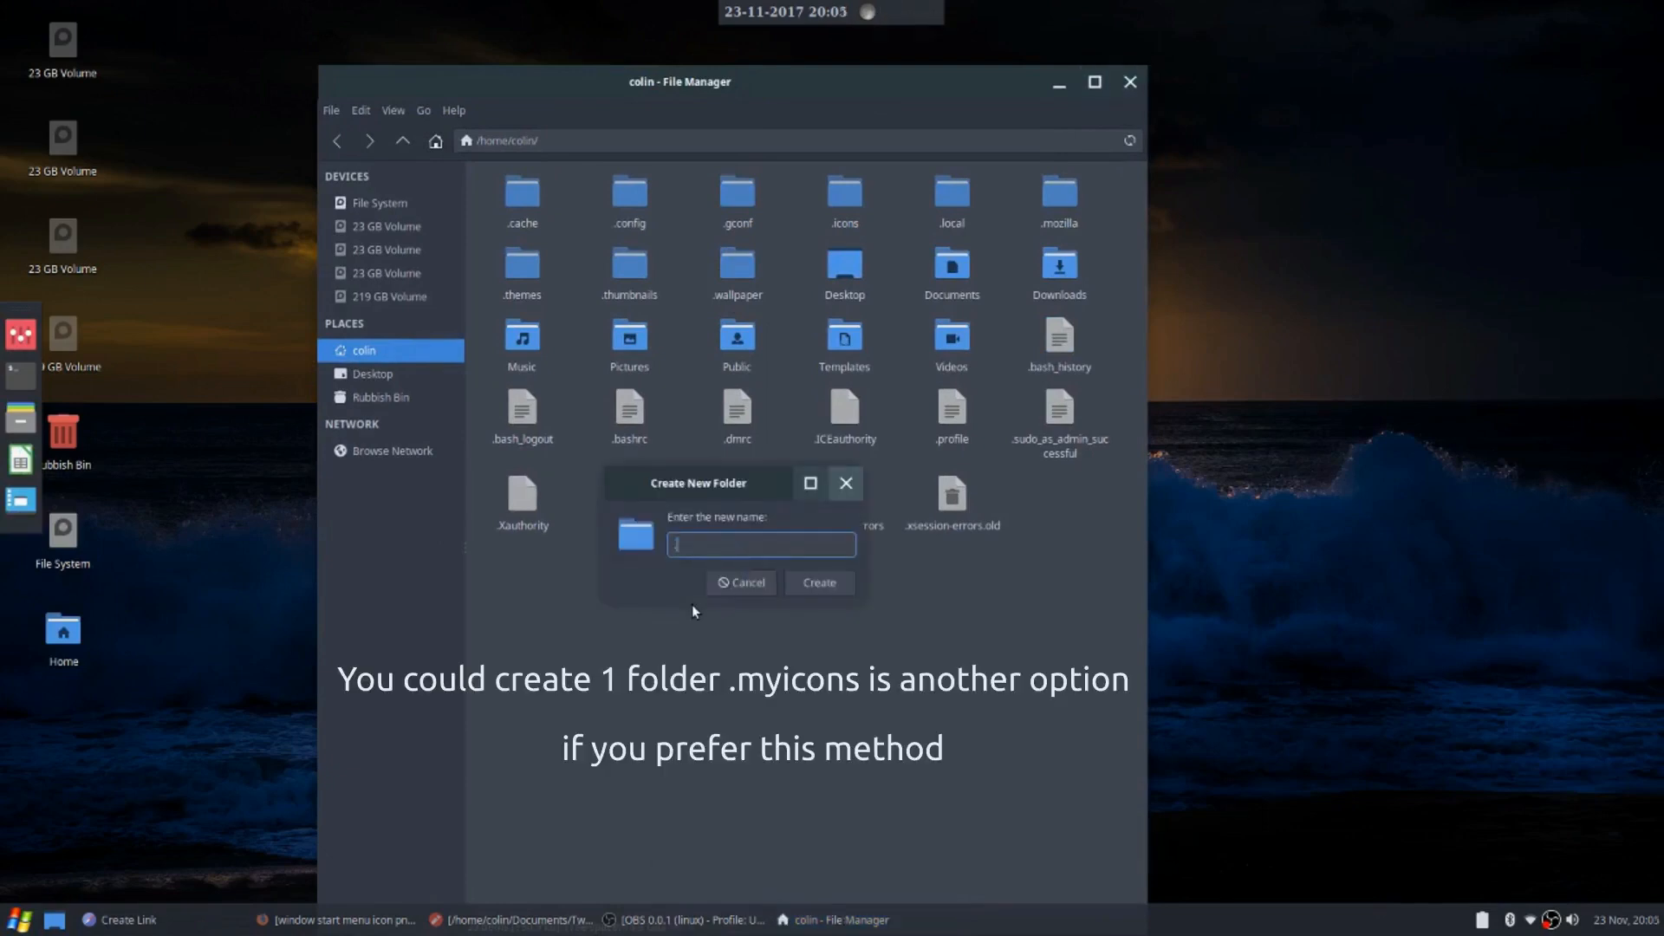
{"action": "type", "text": ".launcher"}
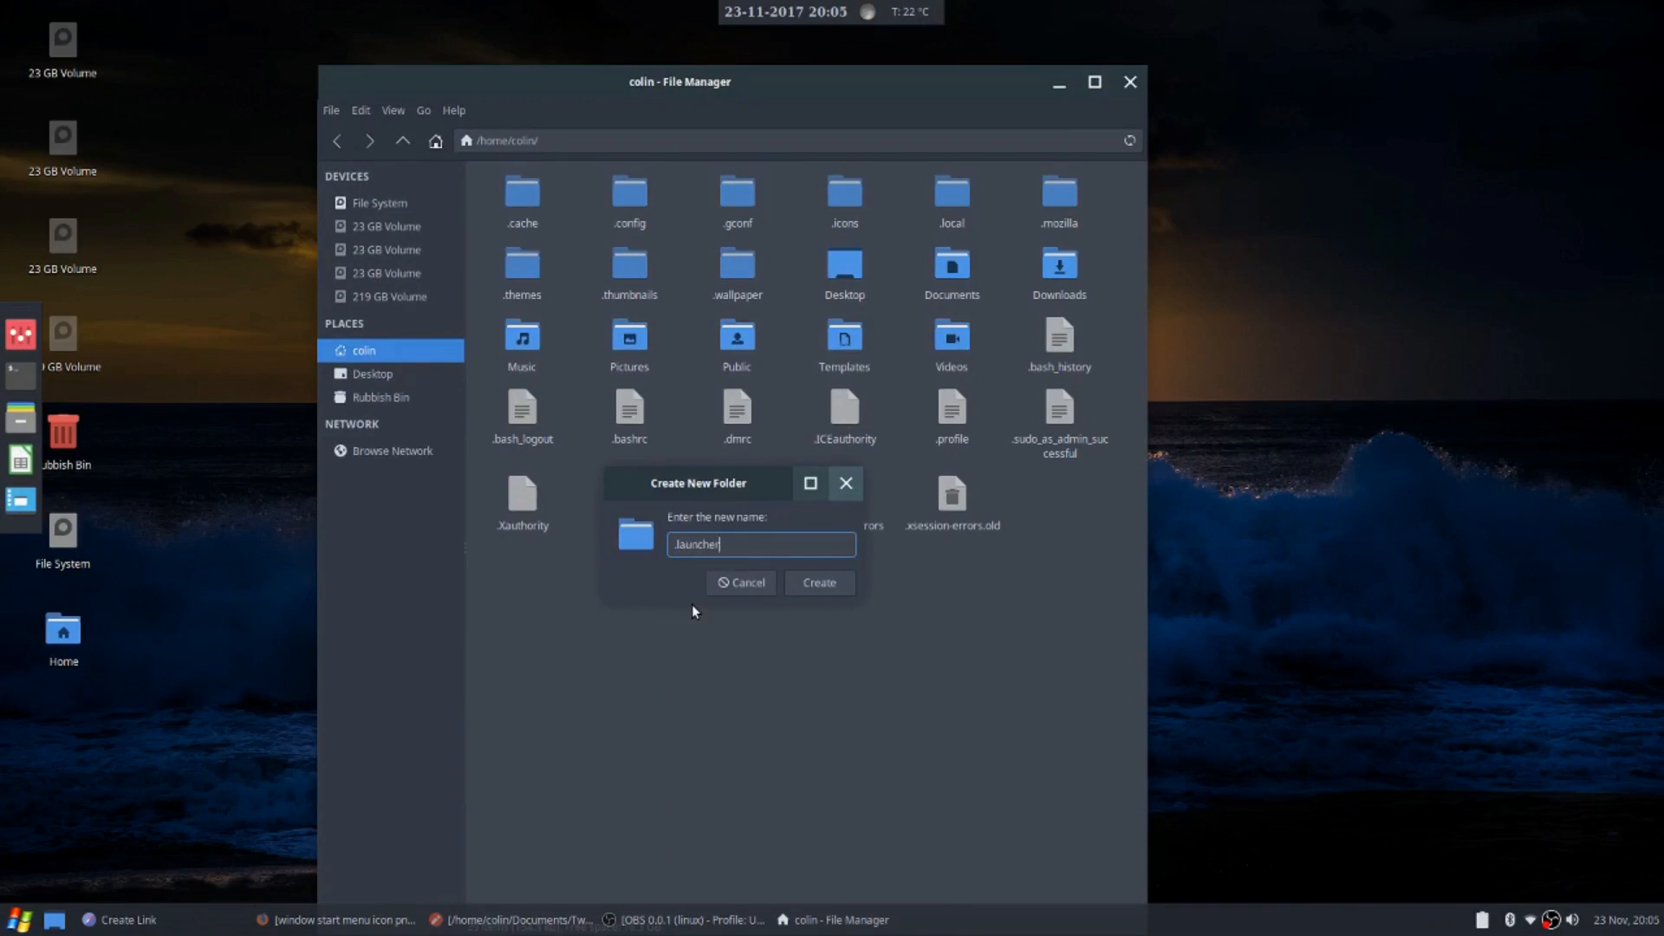
{"action": "type", "text": "-icons"}
{"action": "key", "text": "Return"}
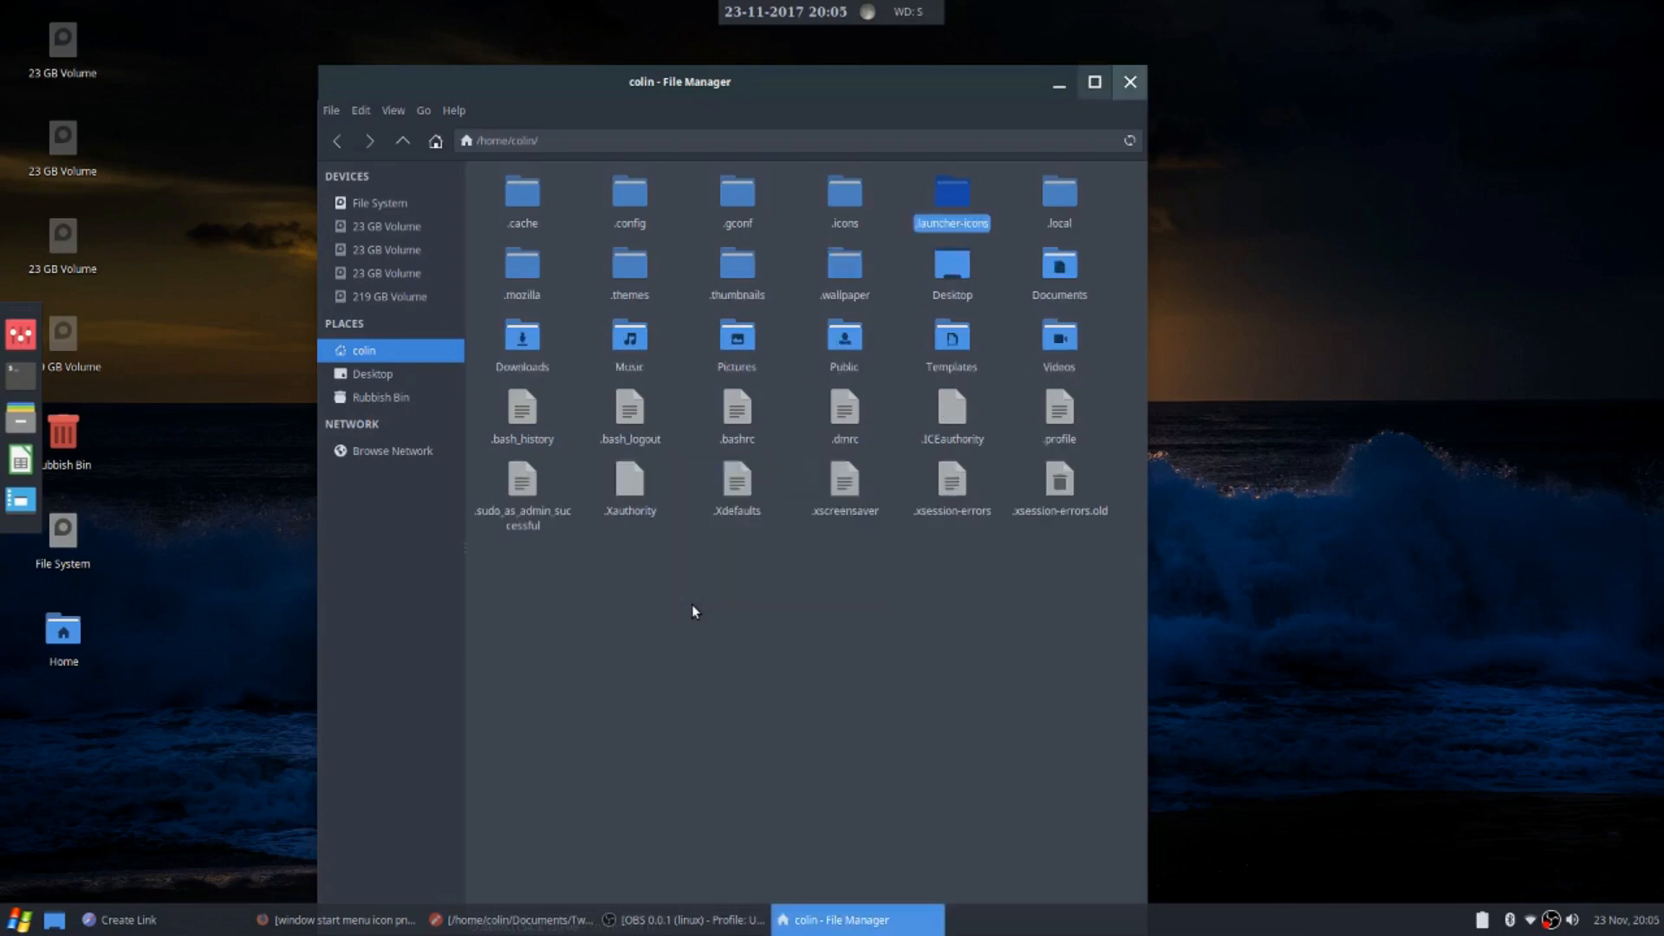
Move Windows.png from the Pictures folder into the .launcher-icons folder
{"action": "double_click", "coordinate": [732, 352]}
{"action": "right_click", "coordinate": [504, 189]}
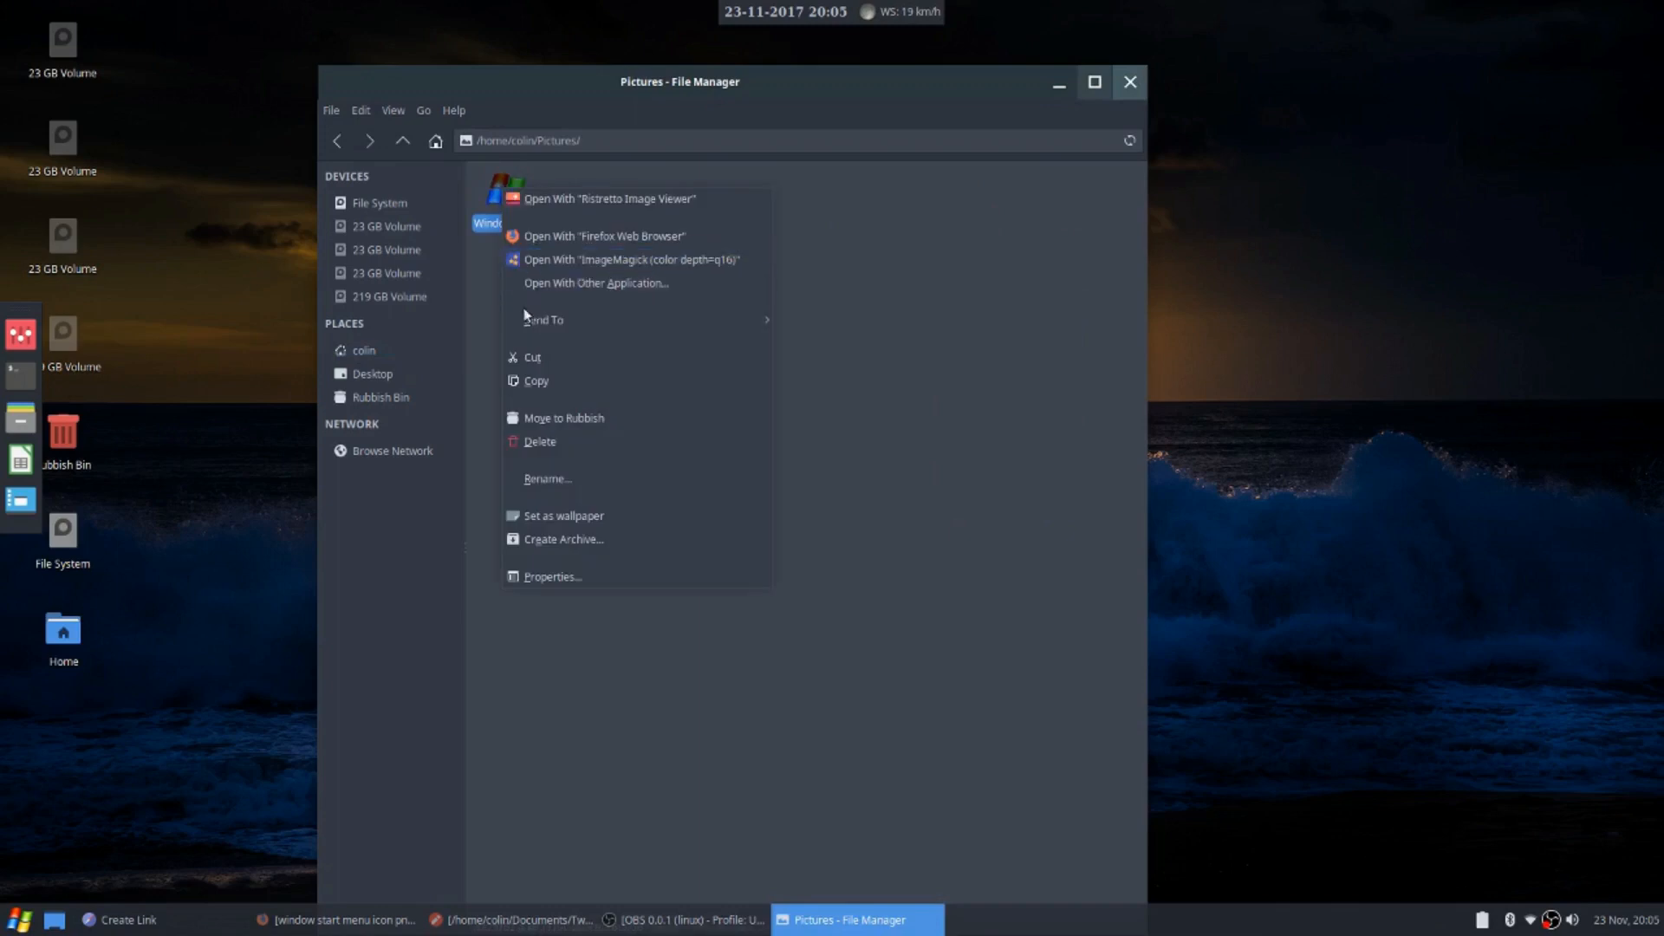
{"action": "left_click", "coordinate": [547, 352]}
{"action": "left_click", "coordinate": [366, 351]}
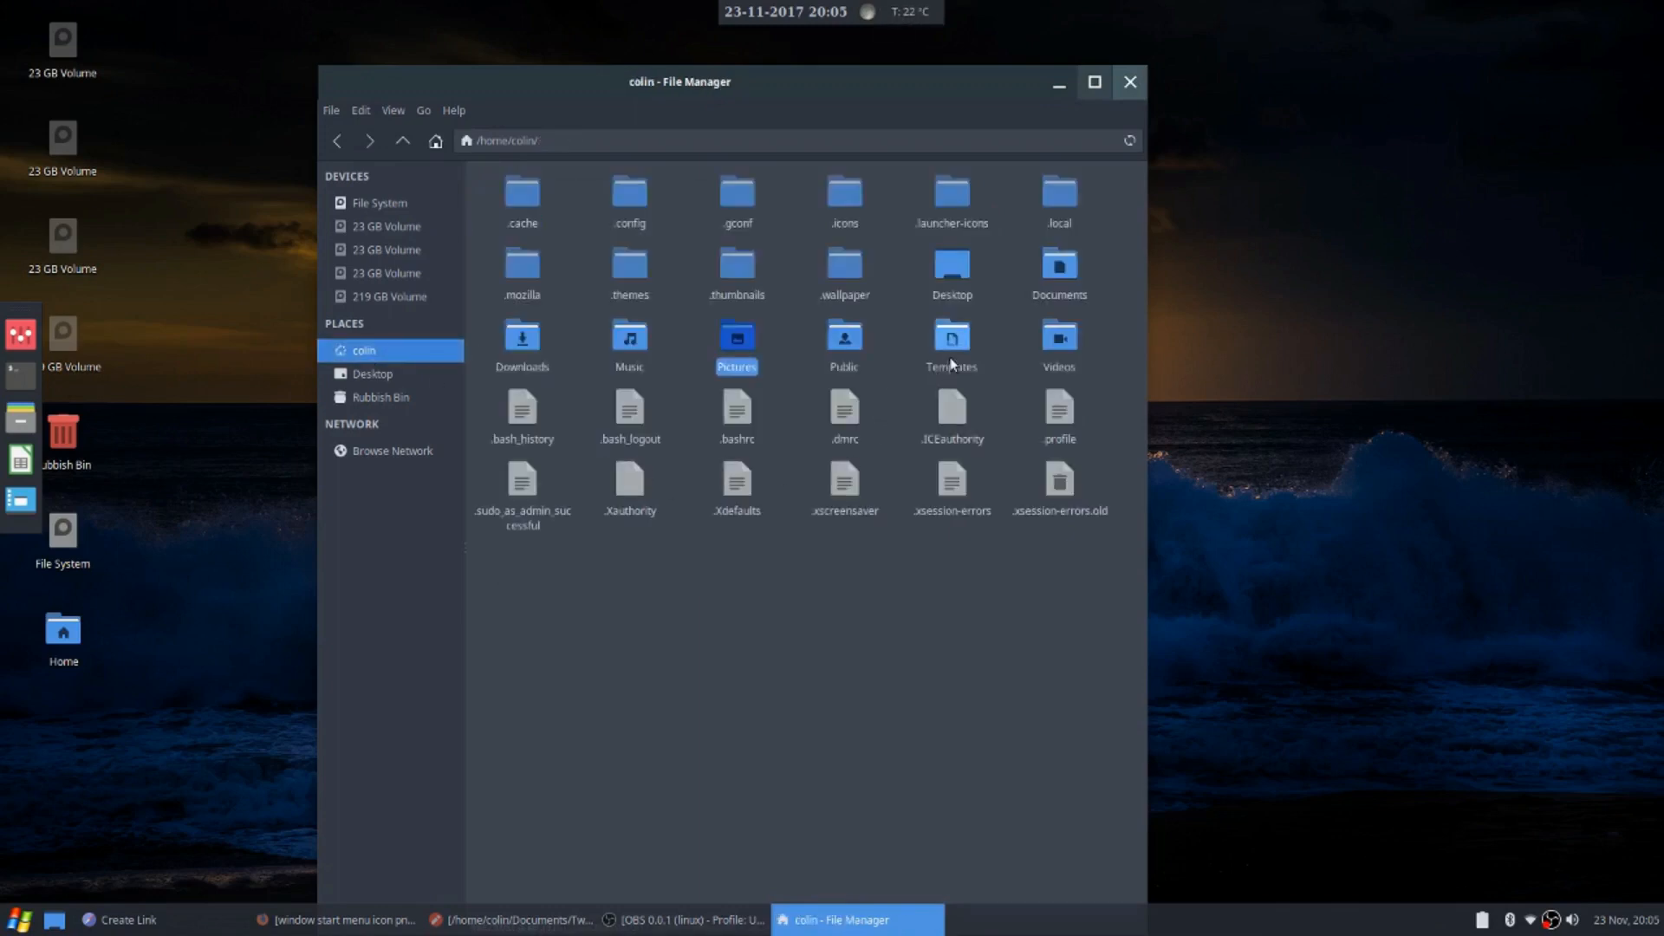
{"action": "double_click", "coordinate": [841, 261]}
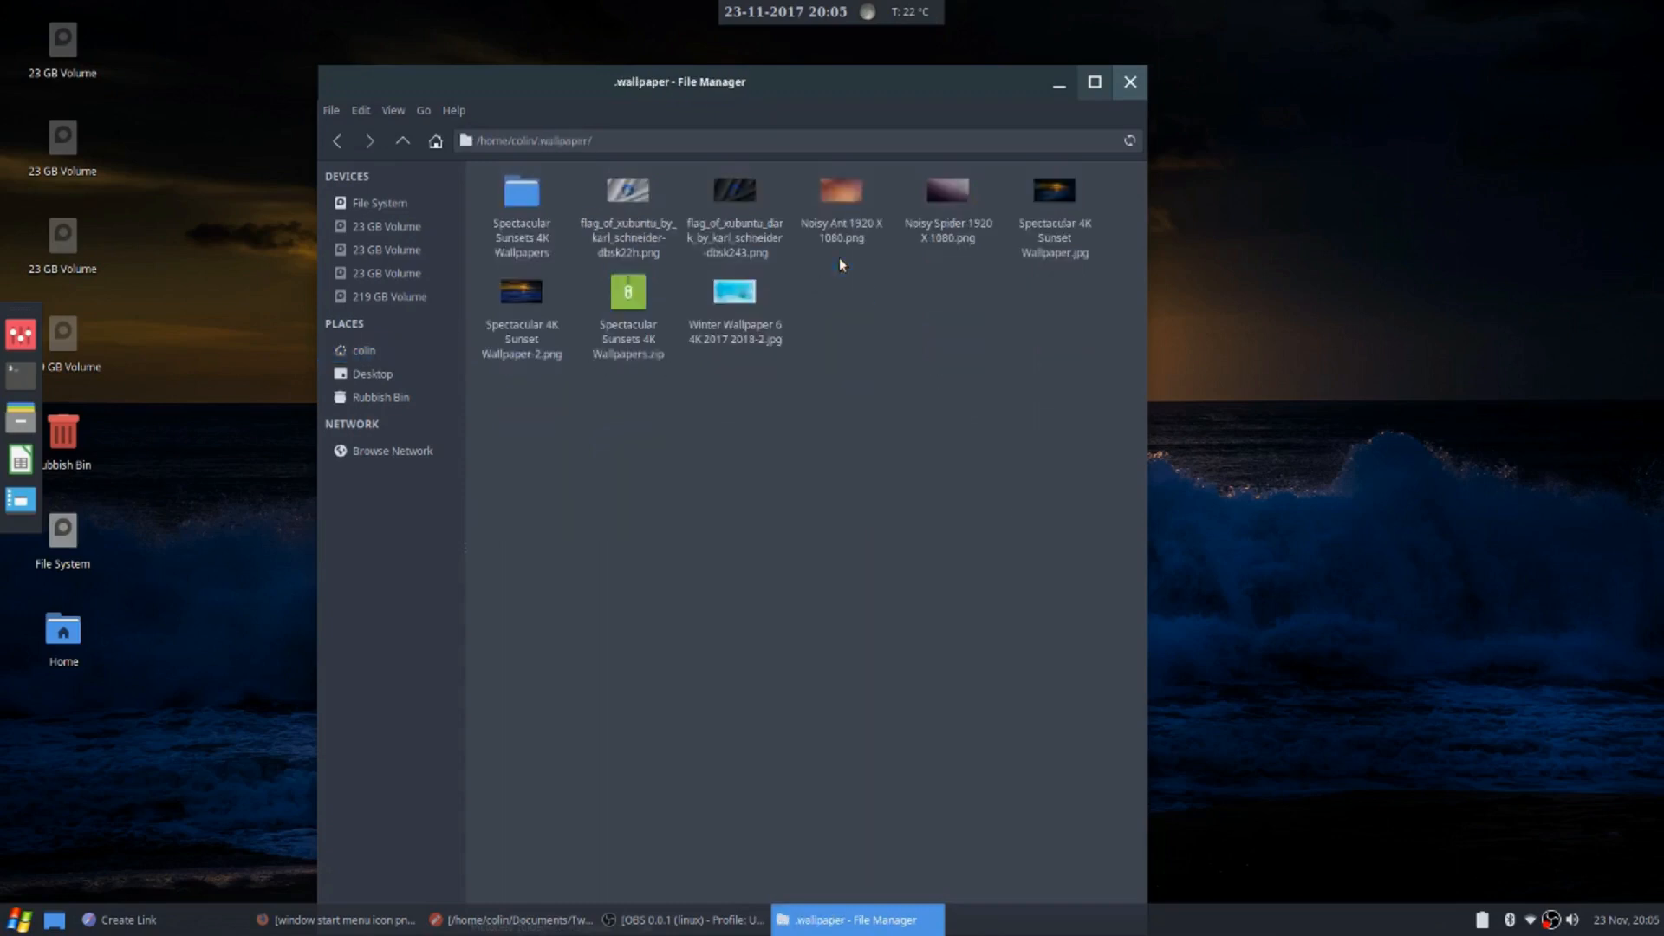
{"action": "left_click", "coordinate": [338, 140]}
{"action": "double_click", "coordinate": [951, 193]}
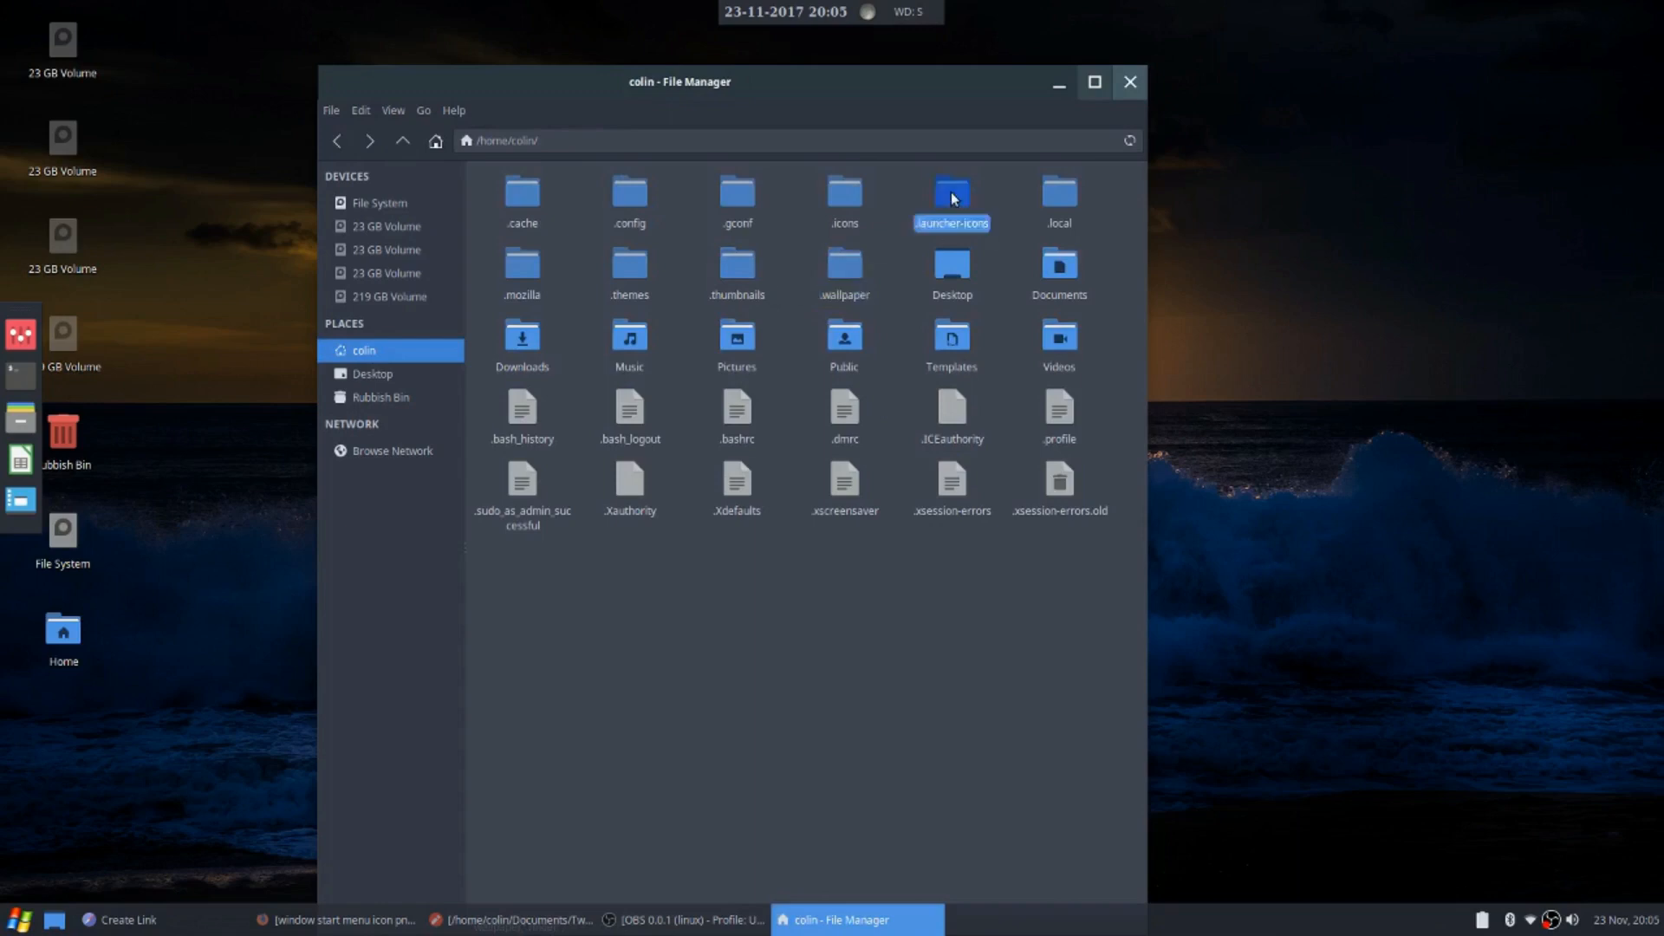
{"action": "right_click", "coordinate": [500, 363]}
{"action": "left_click", "coordinate": [533, 428]}
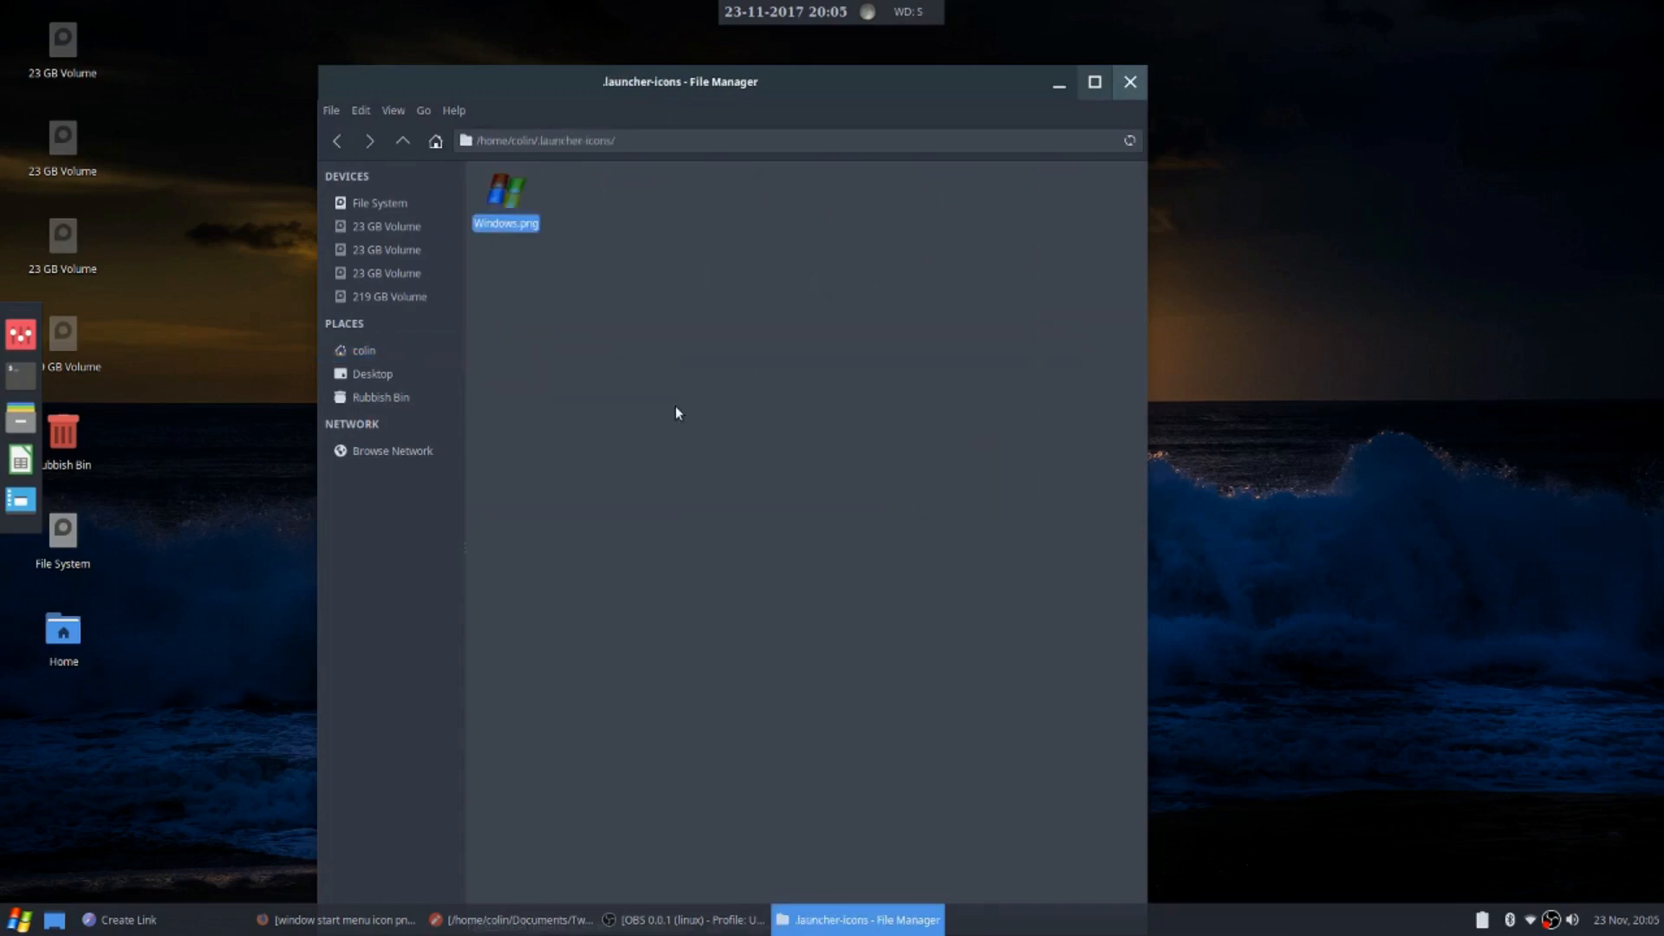
Close the file manager and cancel the empty Create Link dialog
{"action": "left_click", "coordinate": [1130, 82]}
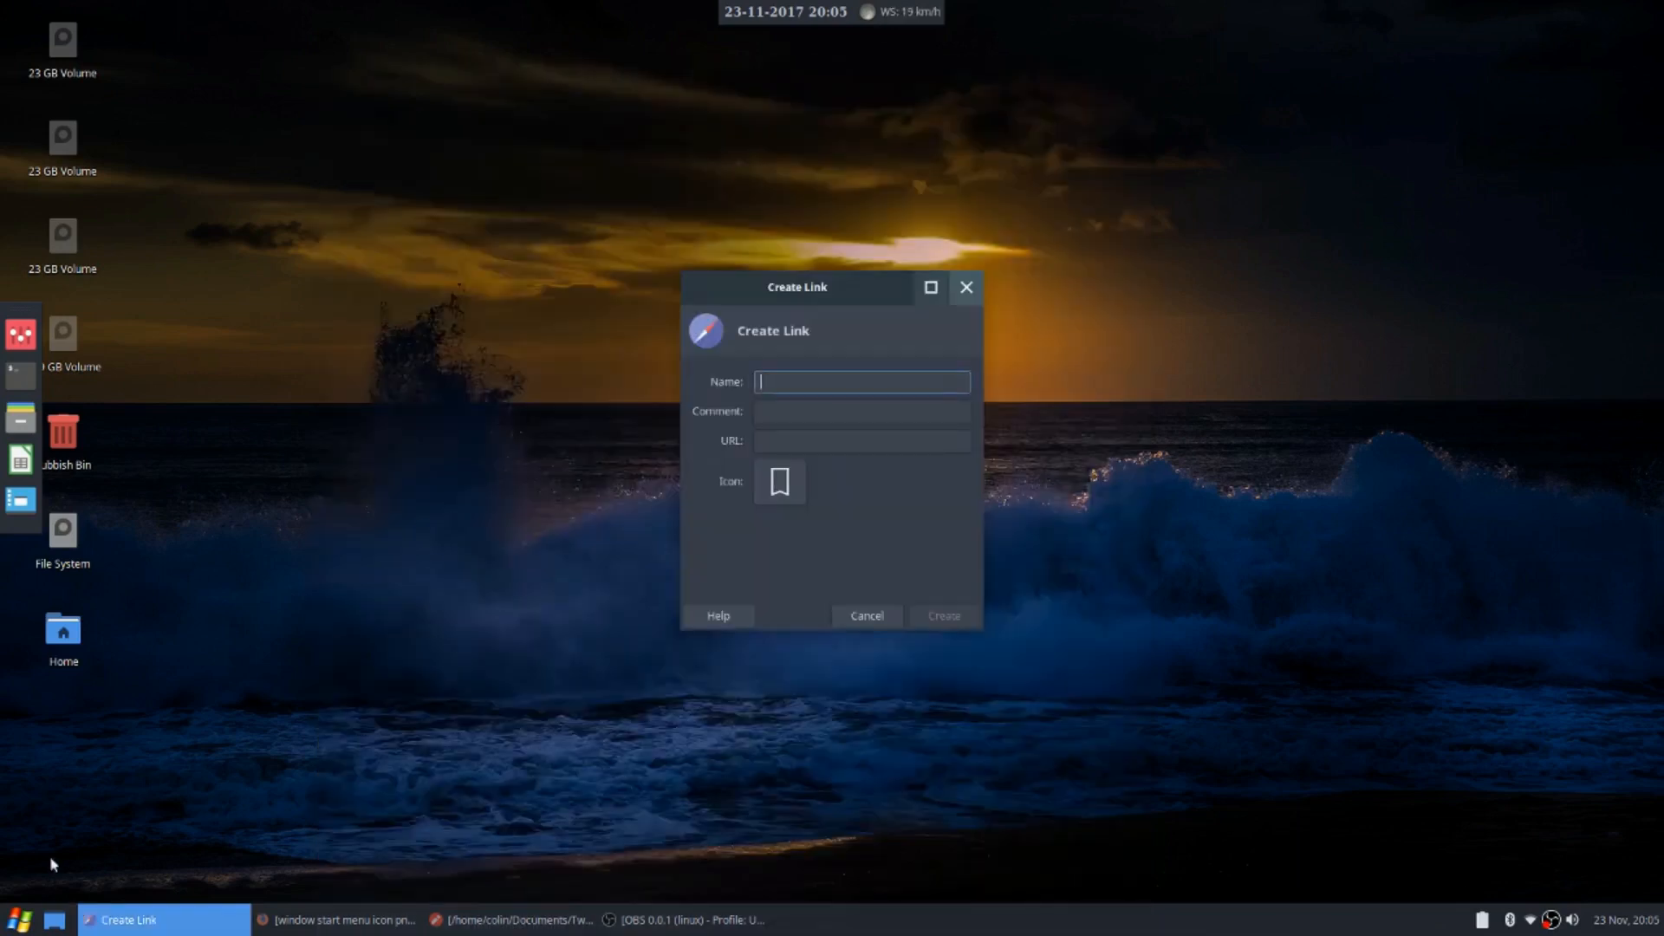
{"action": "left_click", "coordinate": [19, 921]}
{"action": "left_click", "coordinate": [19, 920]}
{"action": "left_click", "coordinate": [861, 612]}
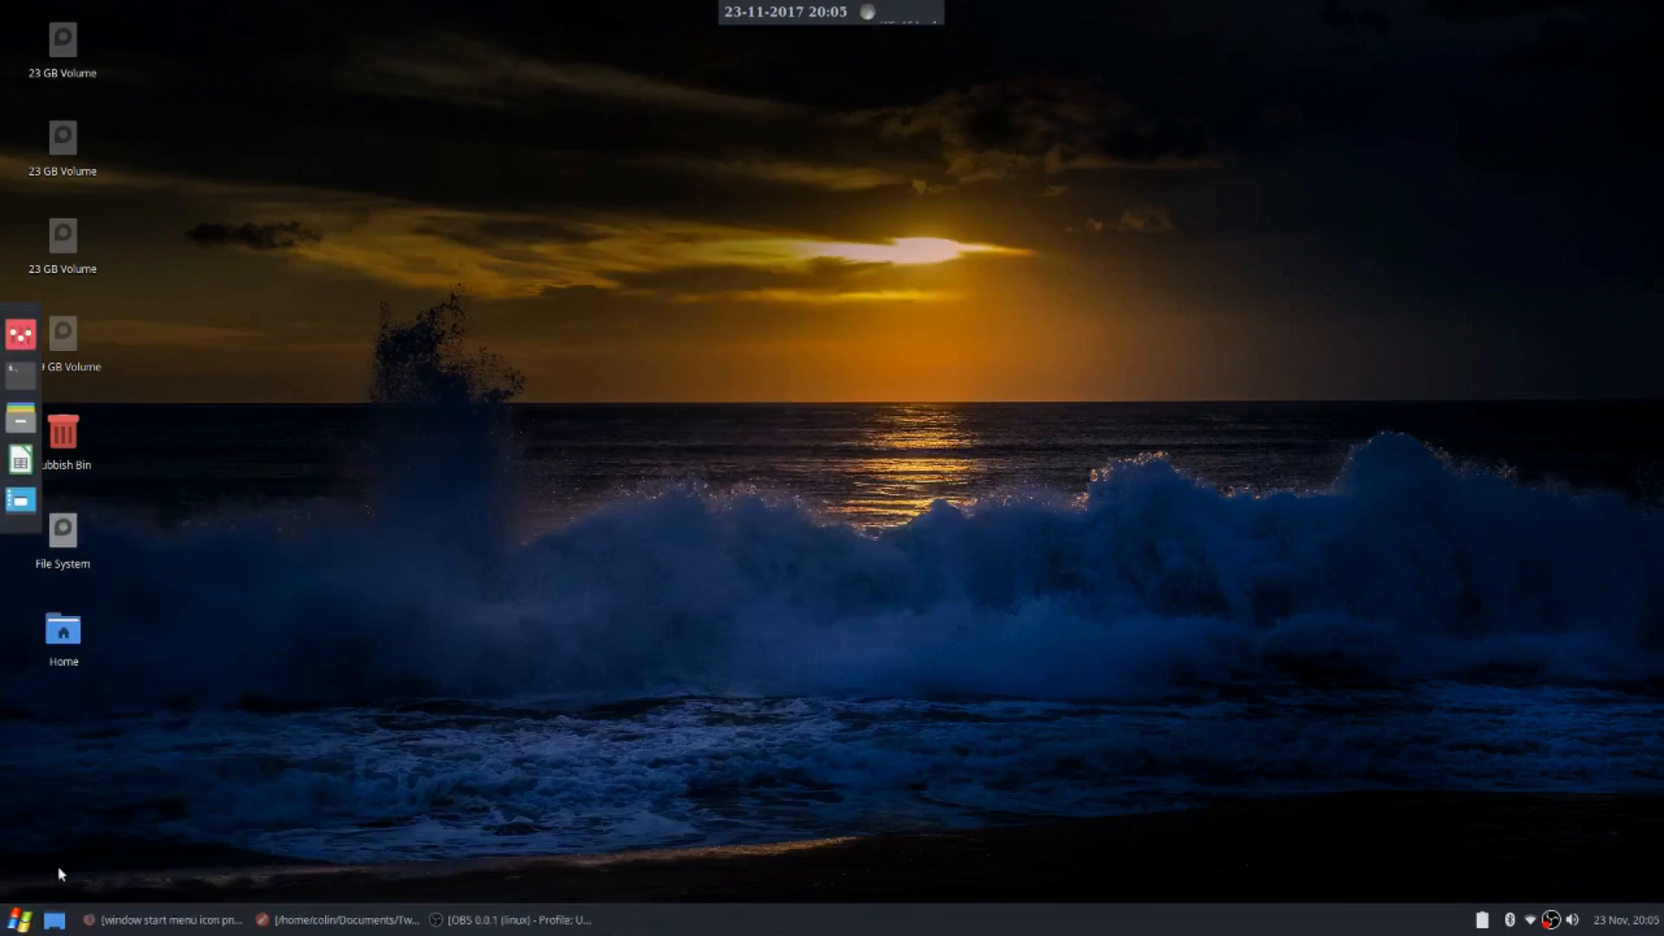
Set the Whisker Menu's panel button icon to Windows.png from the .launcher-icons folder, close the properties and check the menu
{"action": "right_click", "coordinate": [19, 920]}
{"action": "left_click", "coordinate": [65, 761]}
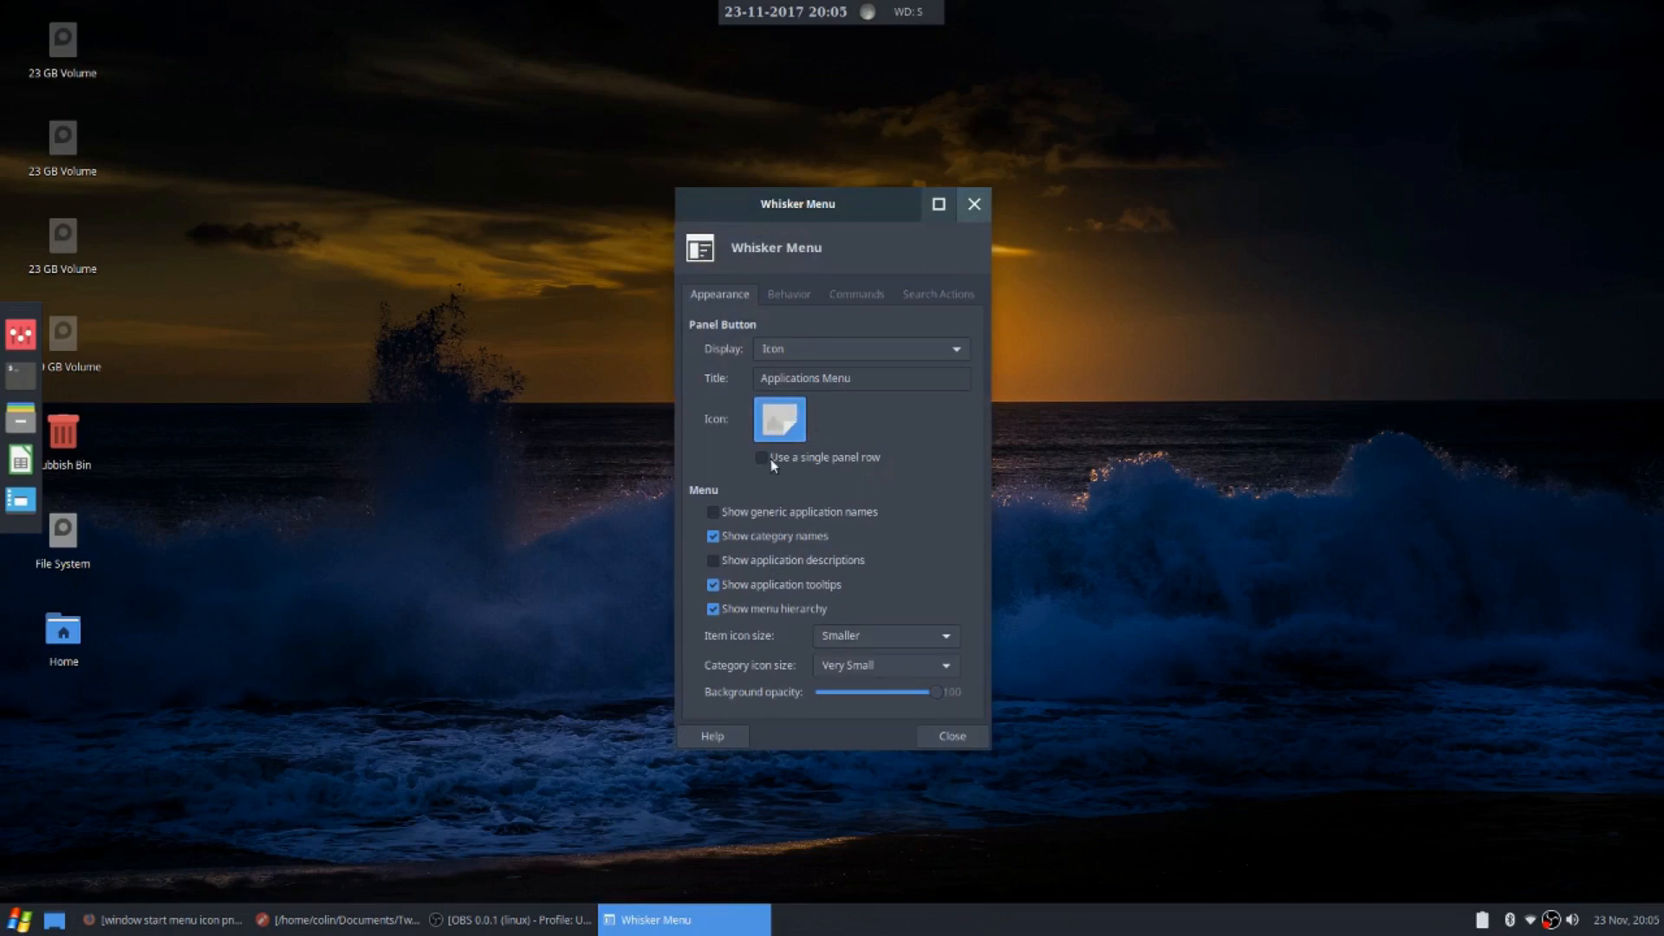
{"action": "left_click", "coordinate": [777, 421]}
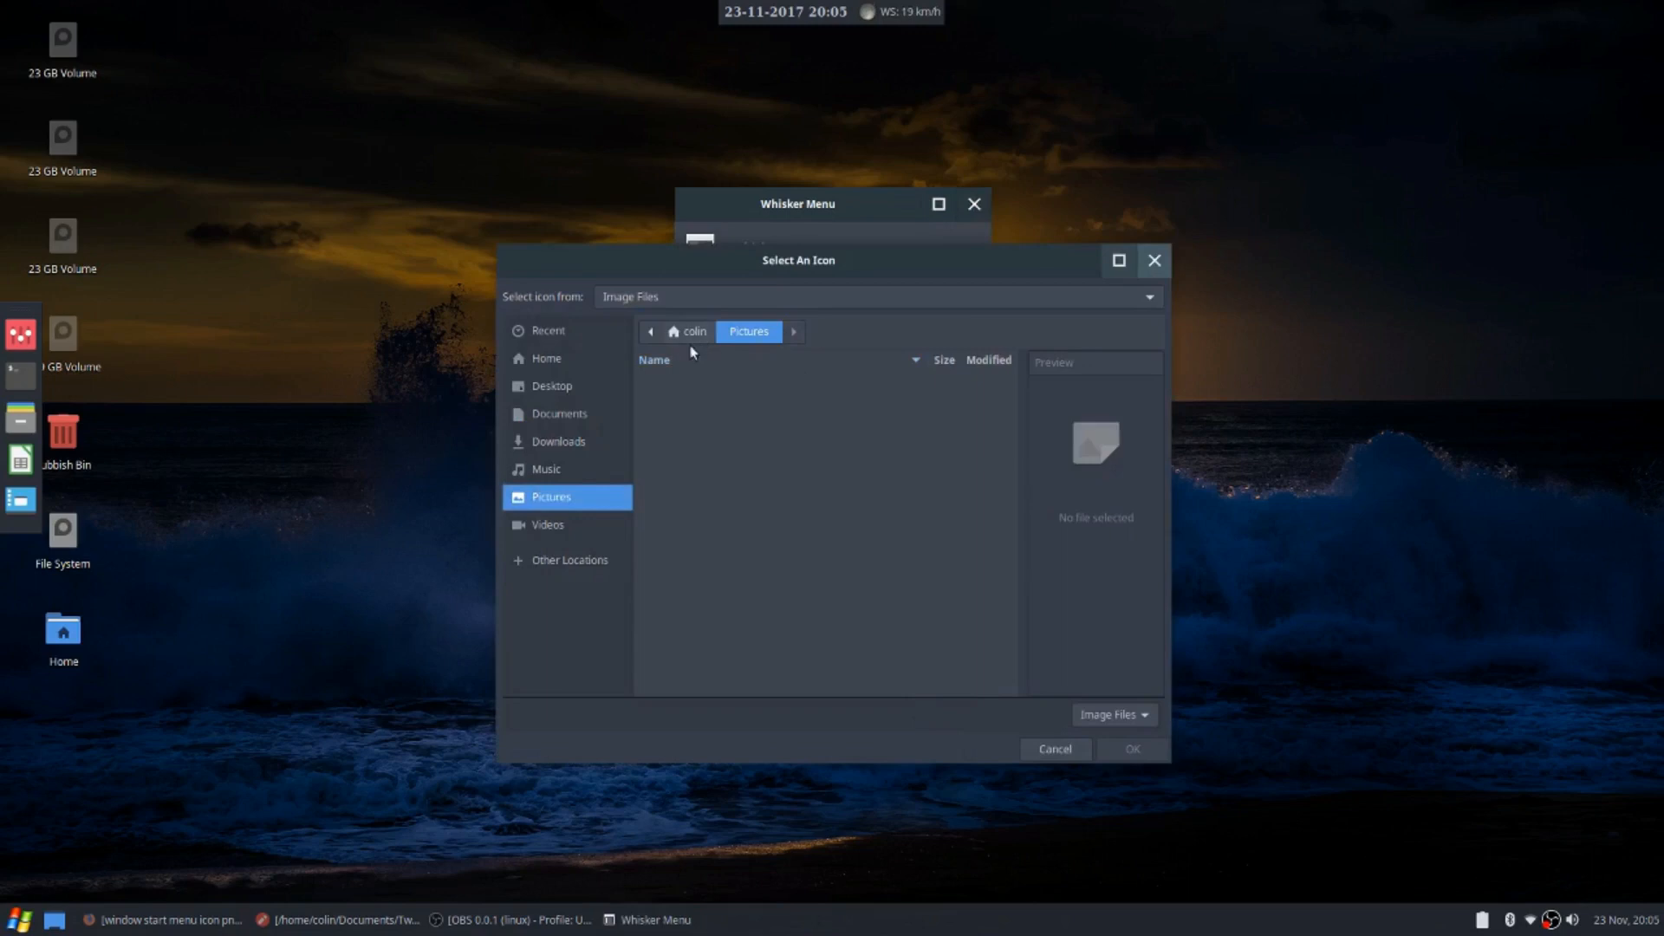
{"action": "left_click", "coordinate": [676, 295]}
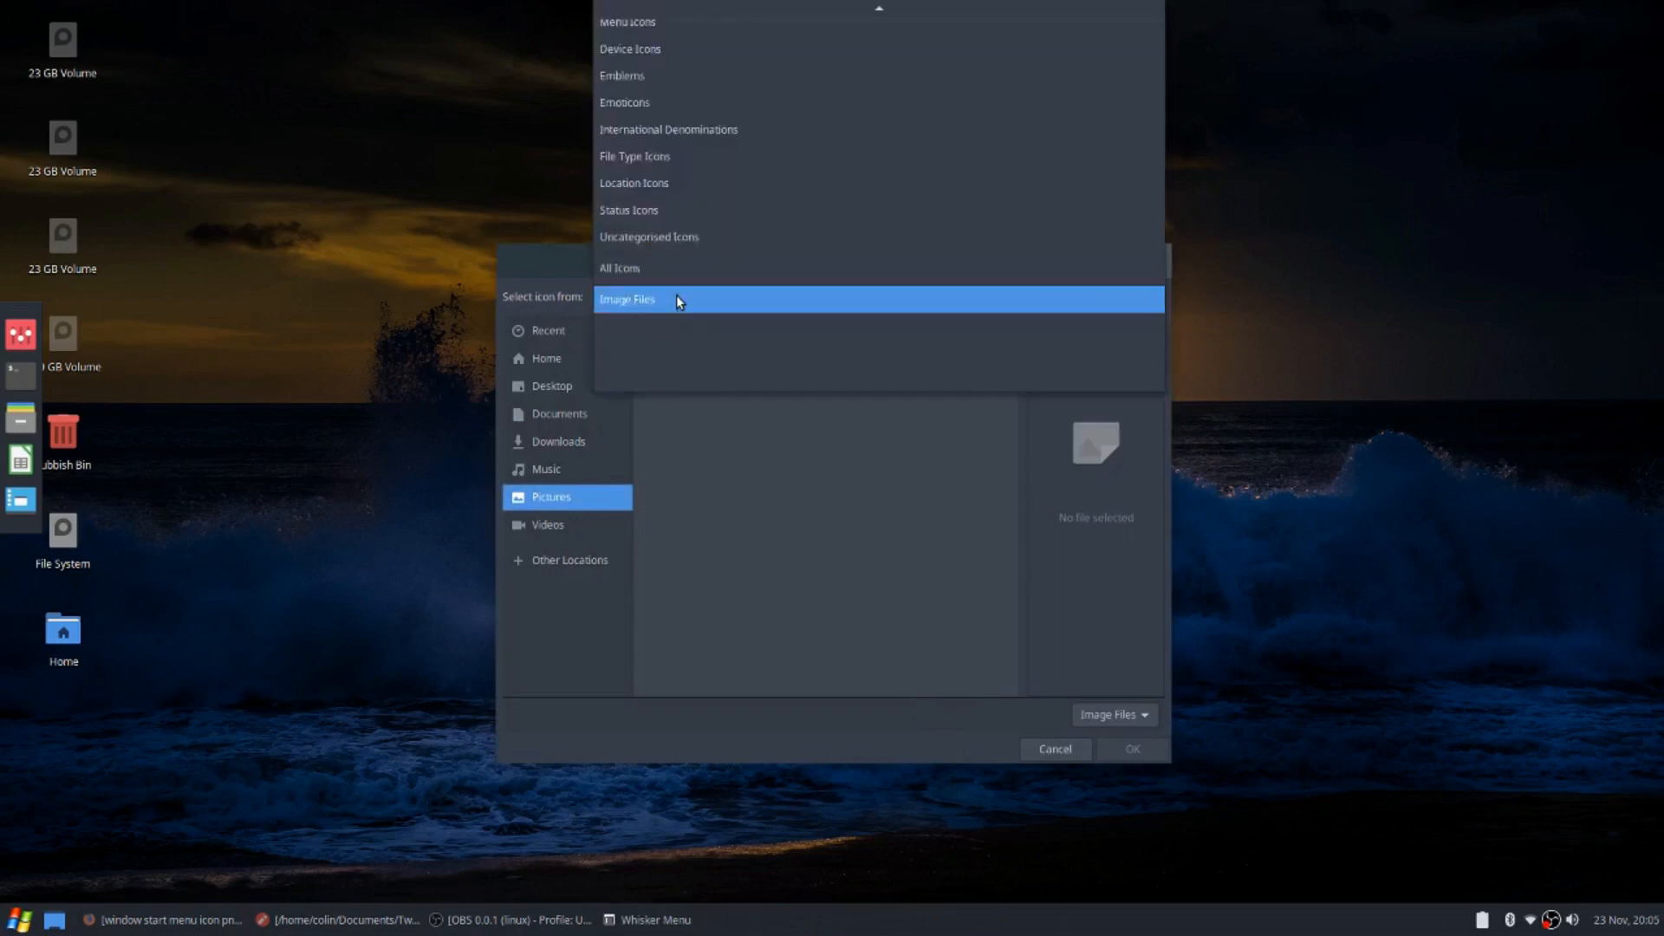
{"action": "left_click", "coordinate": [678, 300]}
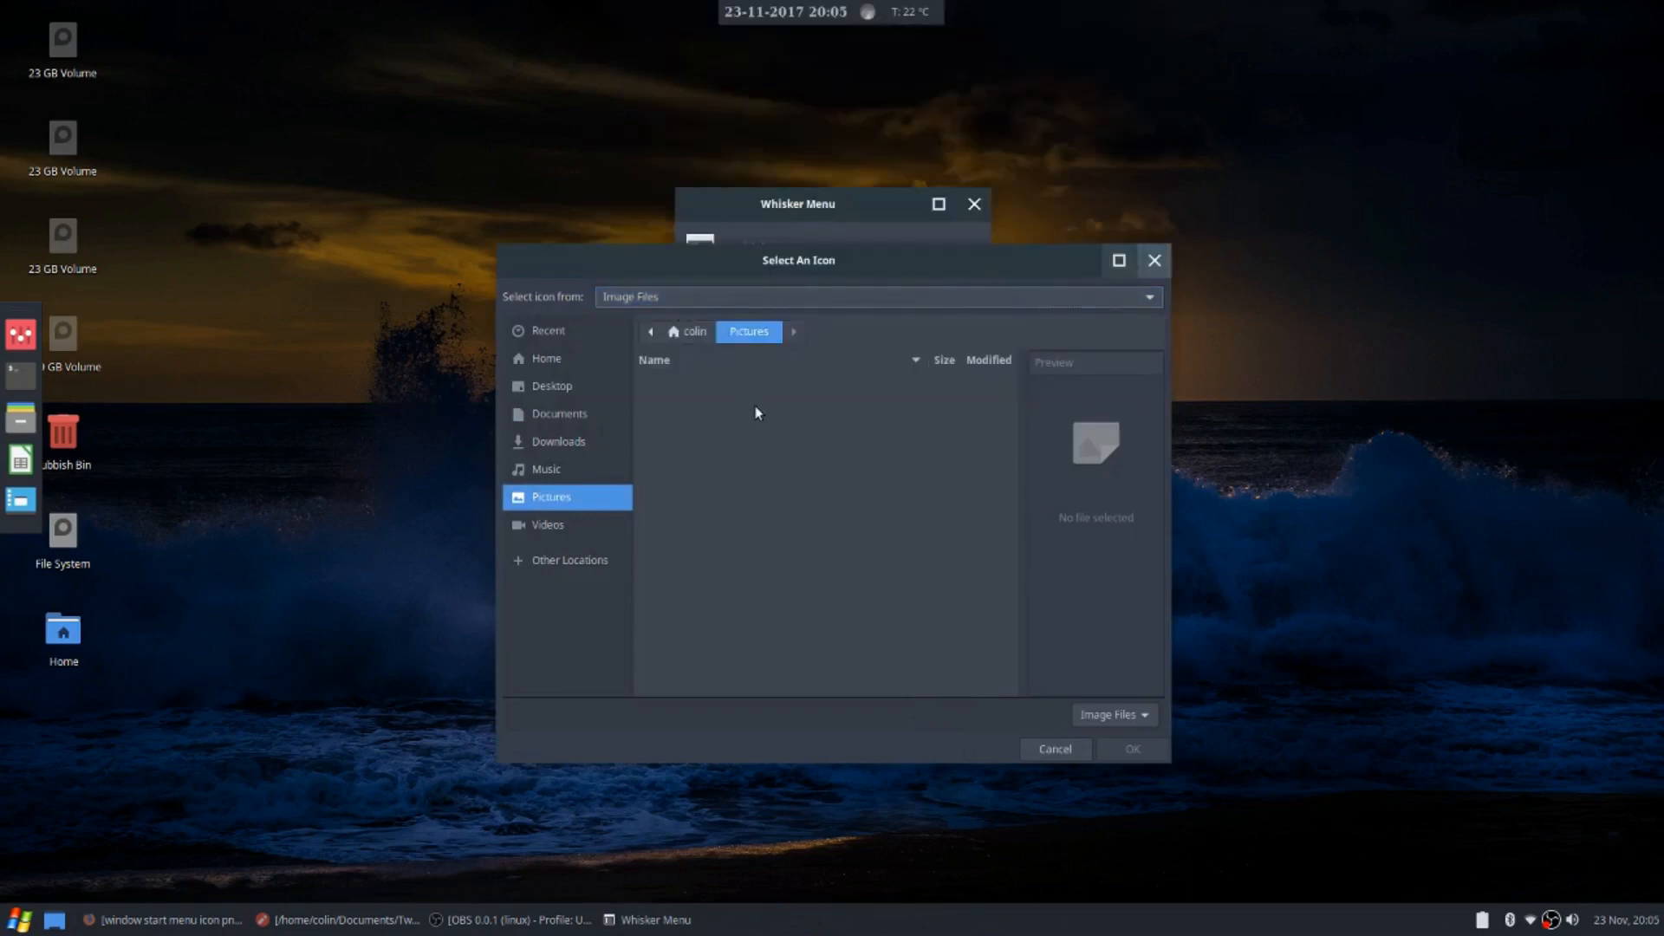
{"action": "left_click", "coordinate": [539, 362]}
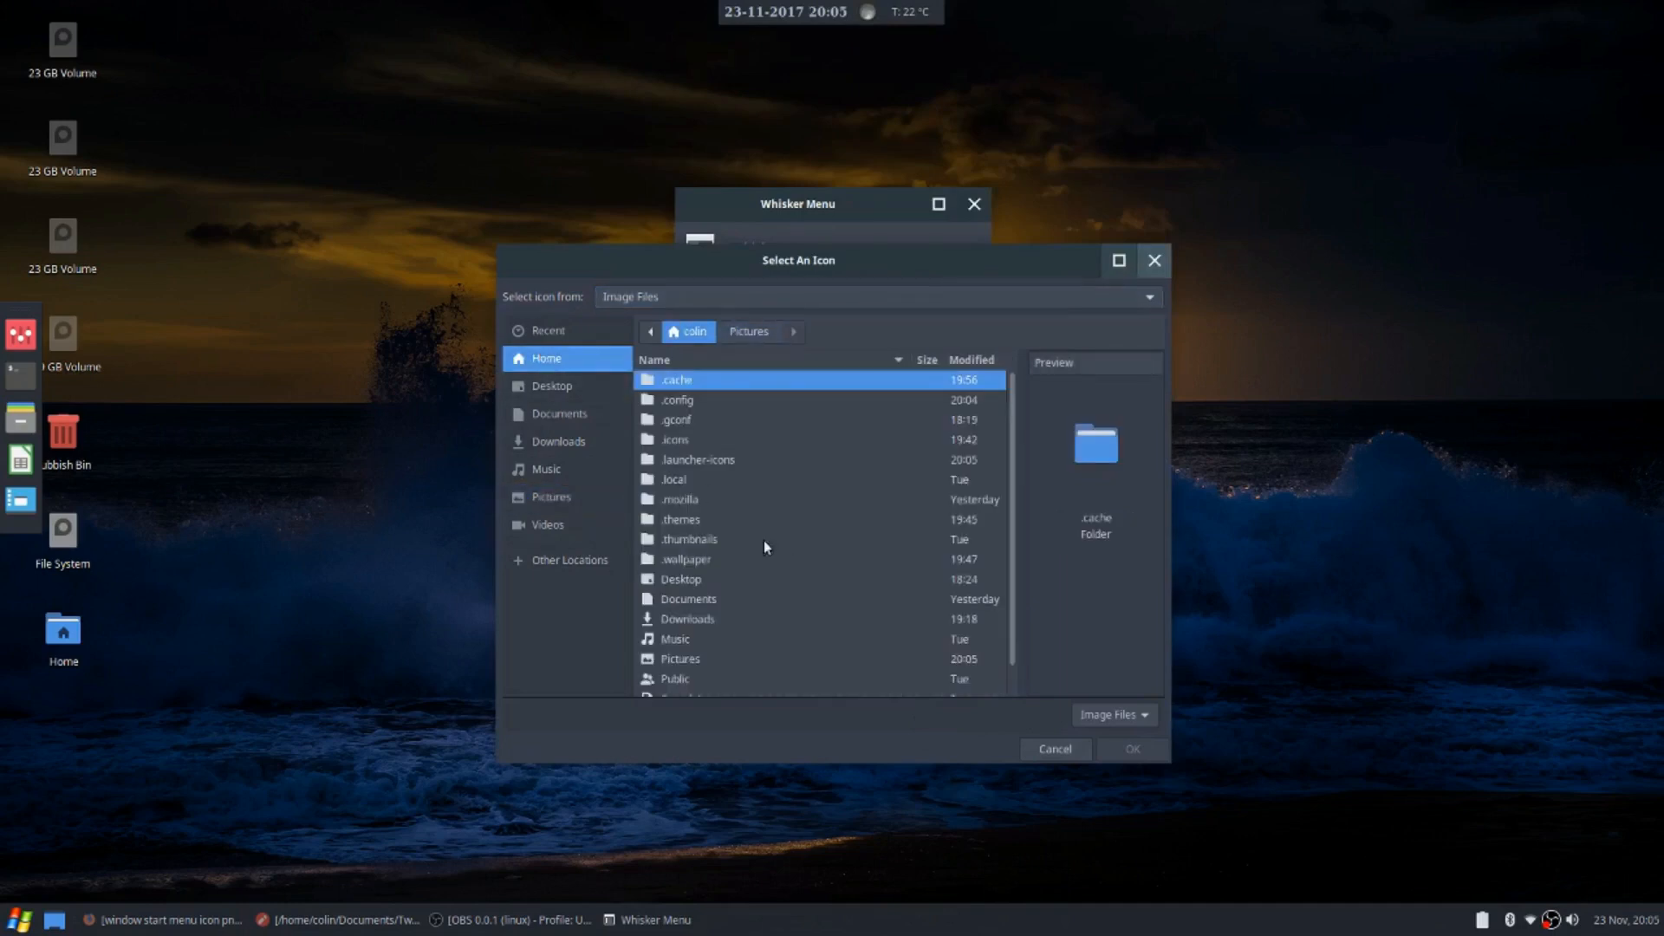
{"action": "double_click", "coordinate": [693, 458]}
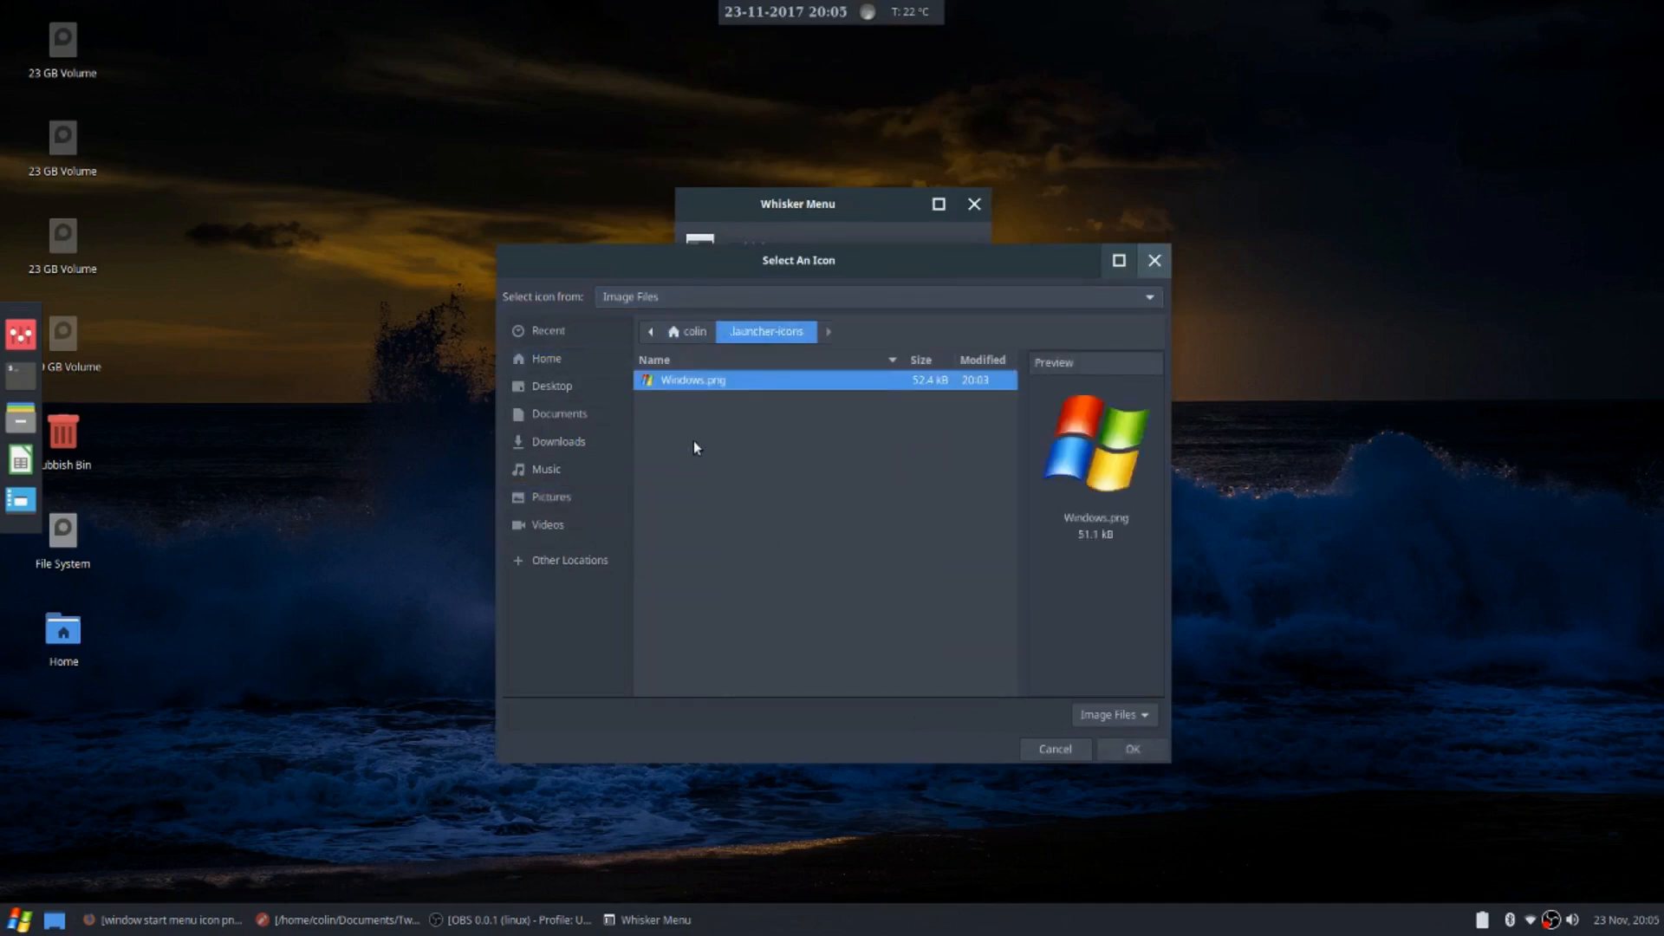
{"action": "left_click", "coordinate": [1137, 748]}
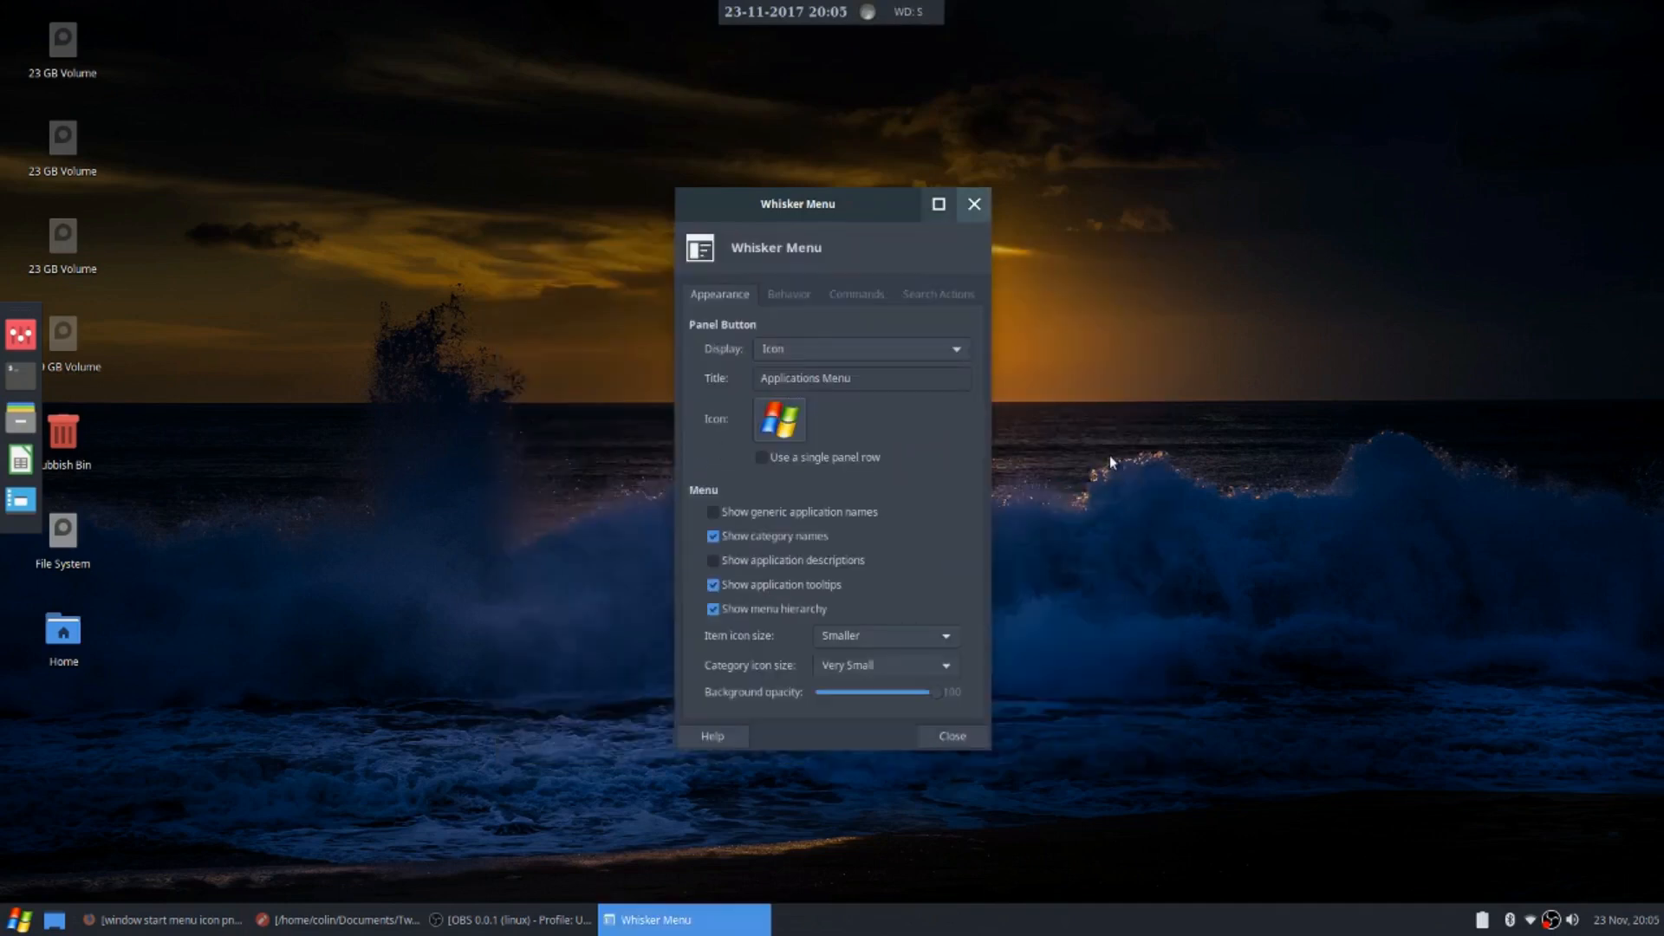
{"action": "left_click", "coordinate": [983, 737]}
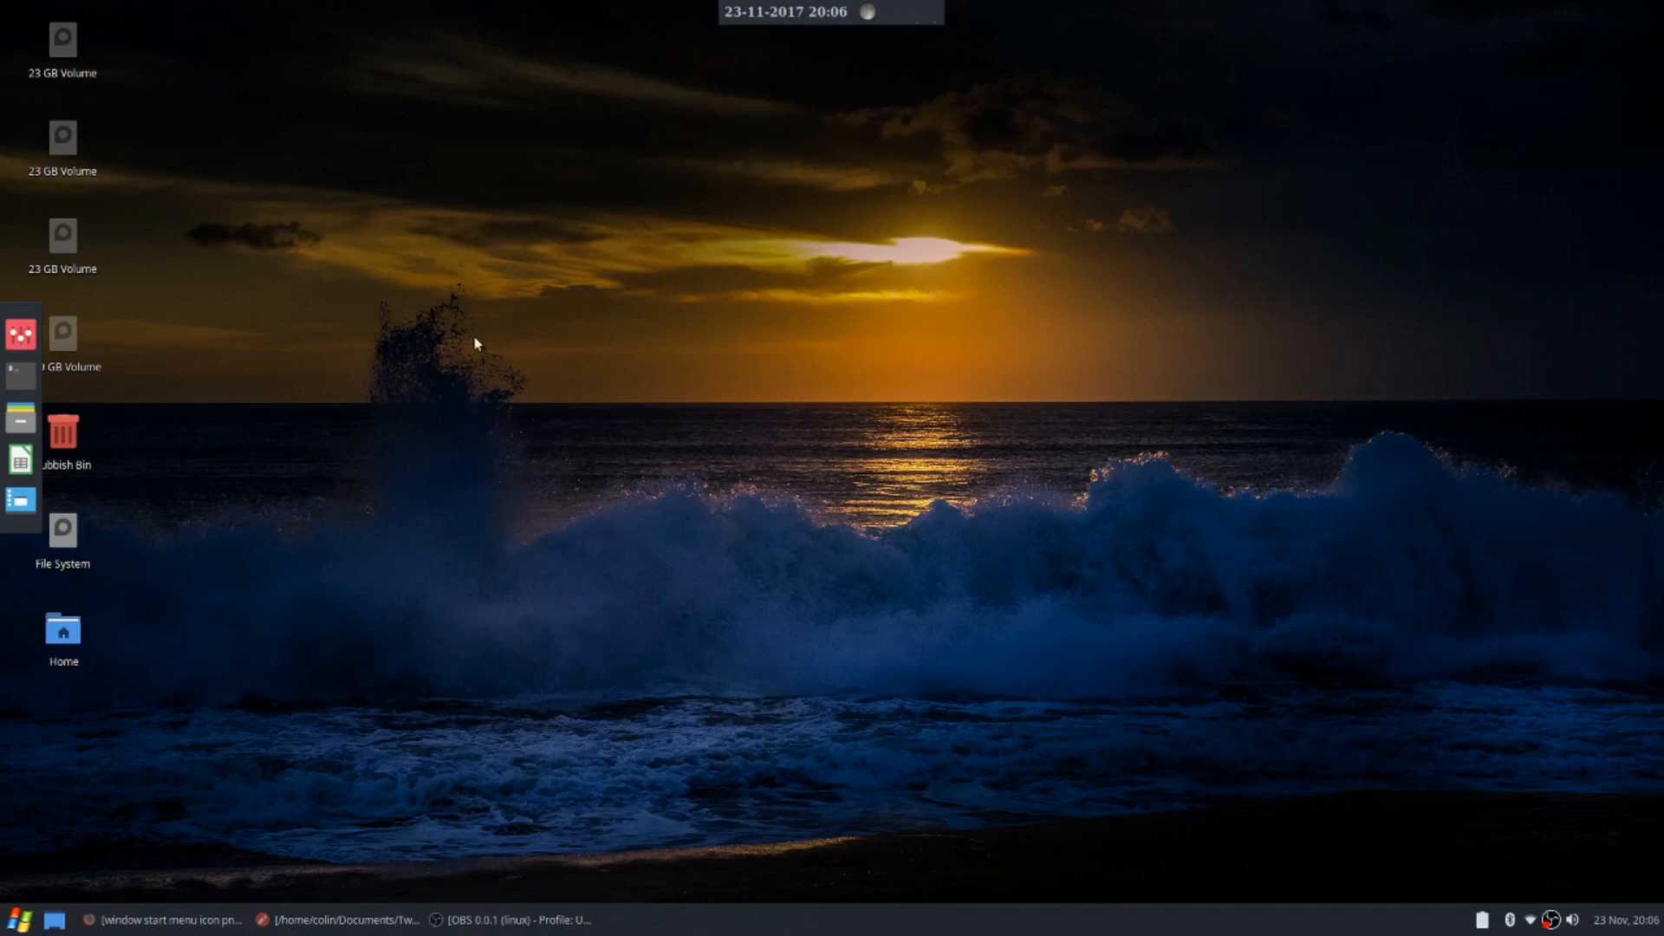
{"action": "left_click", "coordinate": [21, 920]}
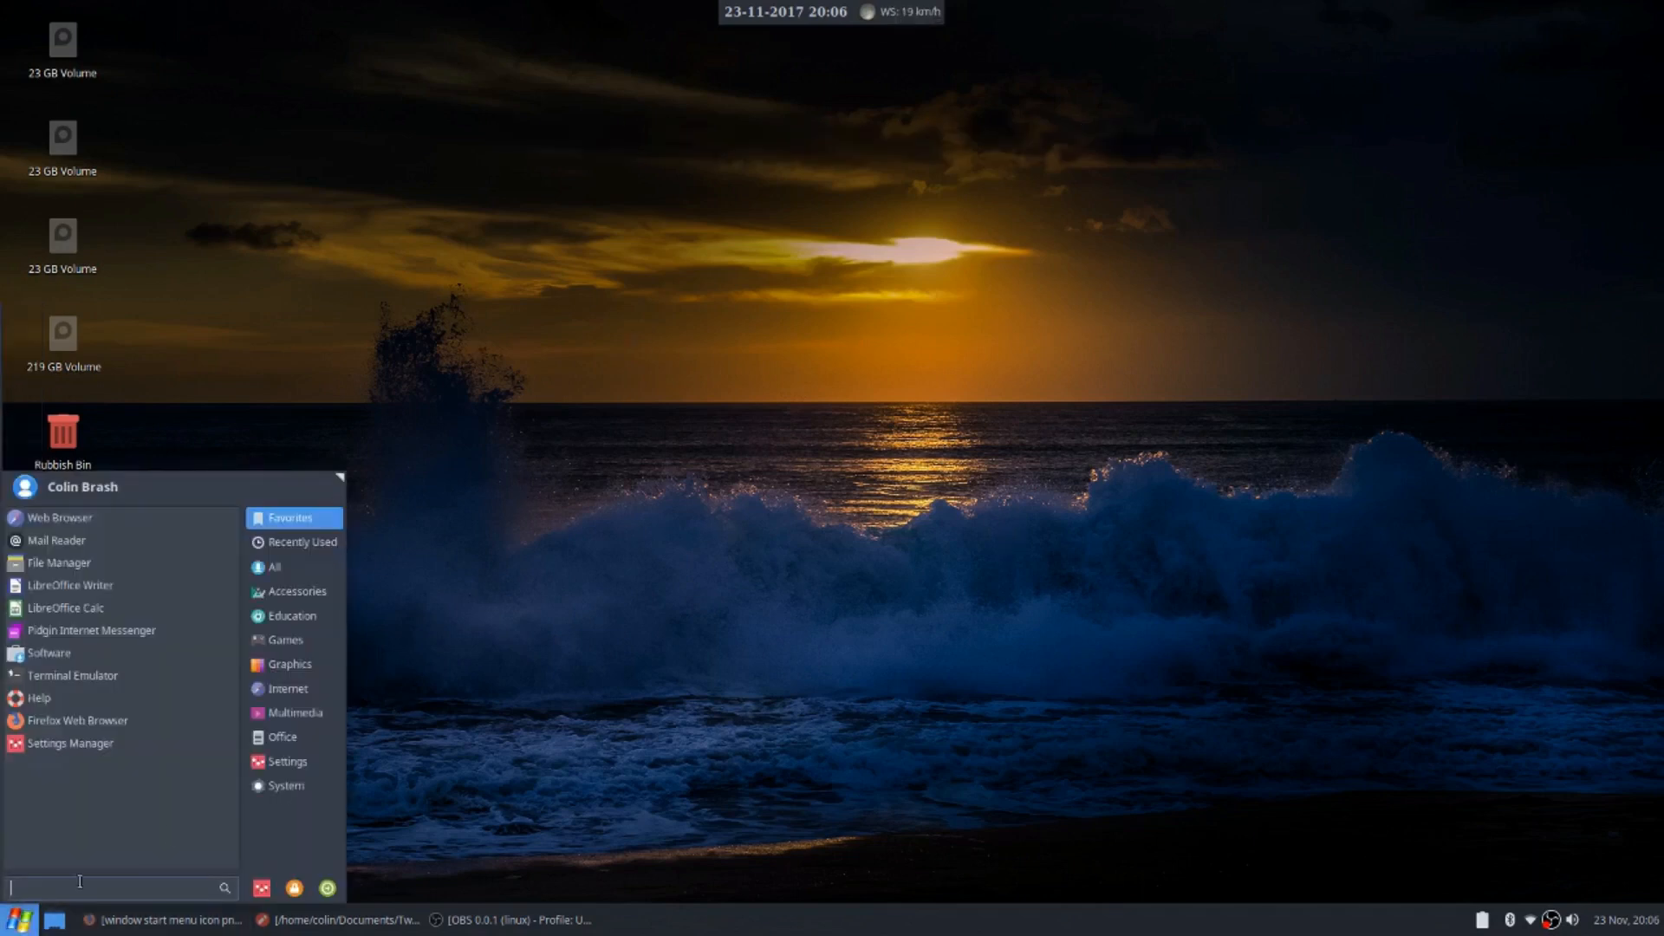
{"action": "left_click", "coordinate": [14, 924]}
Switch to Firefox and search Google Images for "youtube icon png"
{"action": "left_click", "coordinate": [163, 920]}
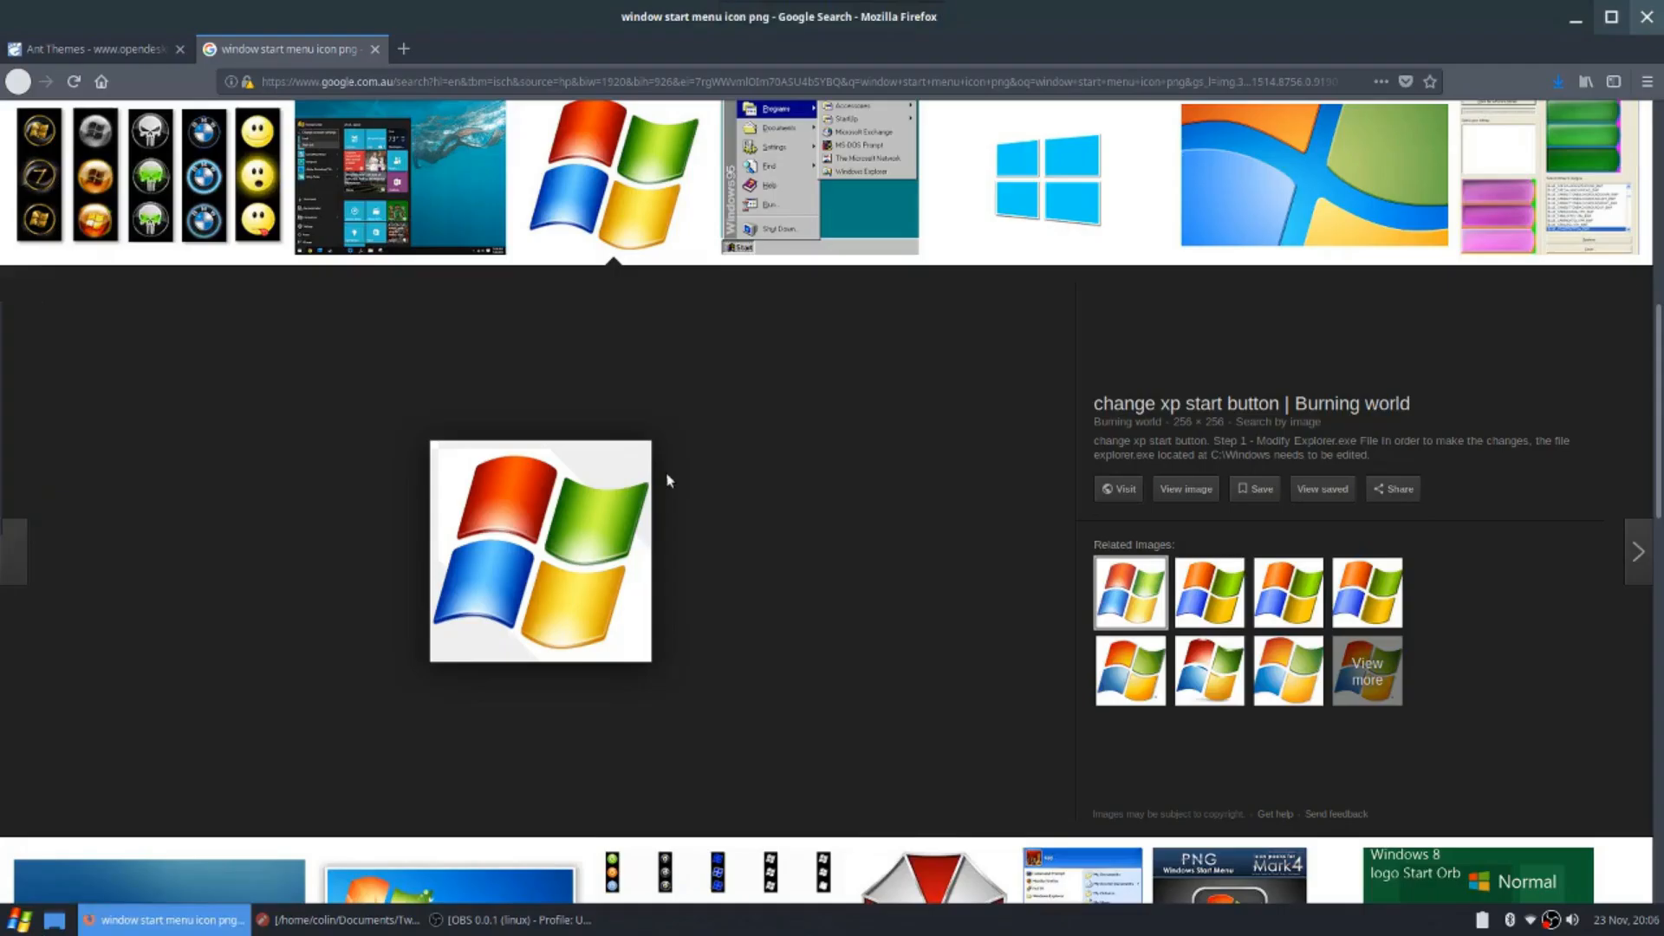
{"action": "left_click", "coordinate": [1624, 293]}
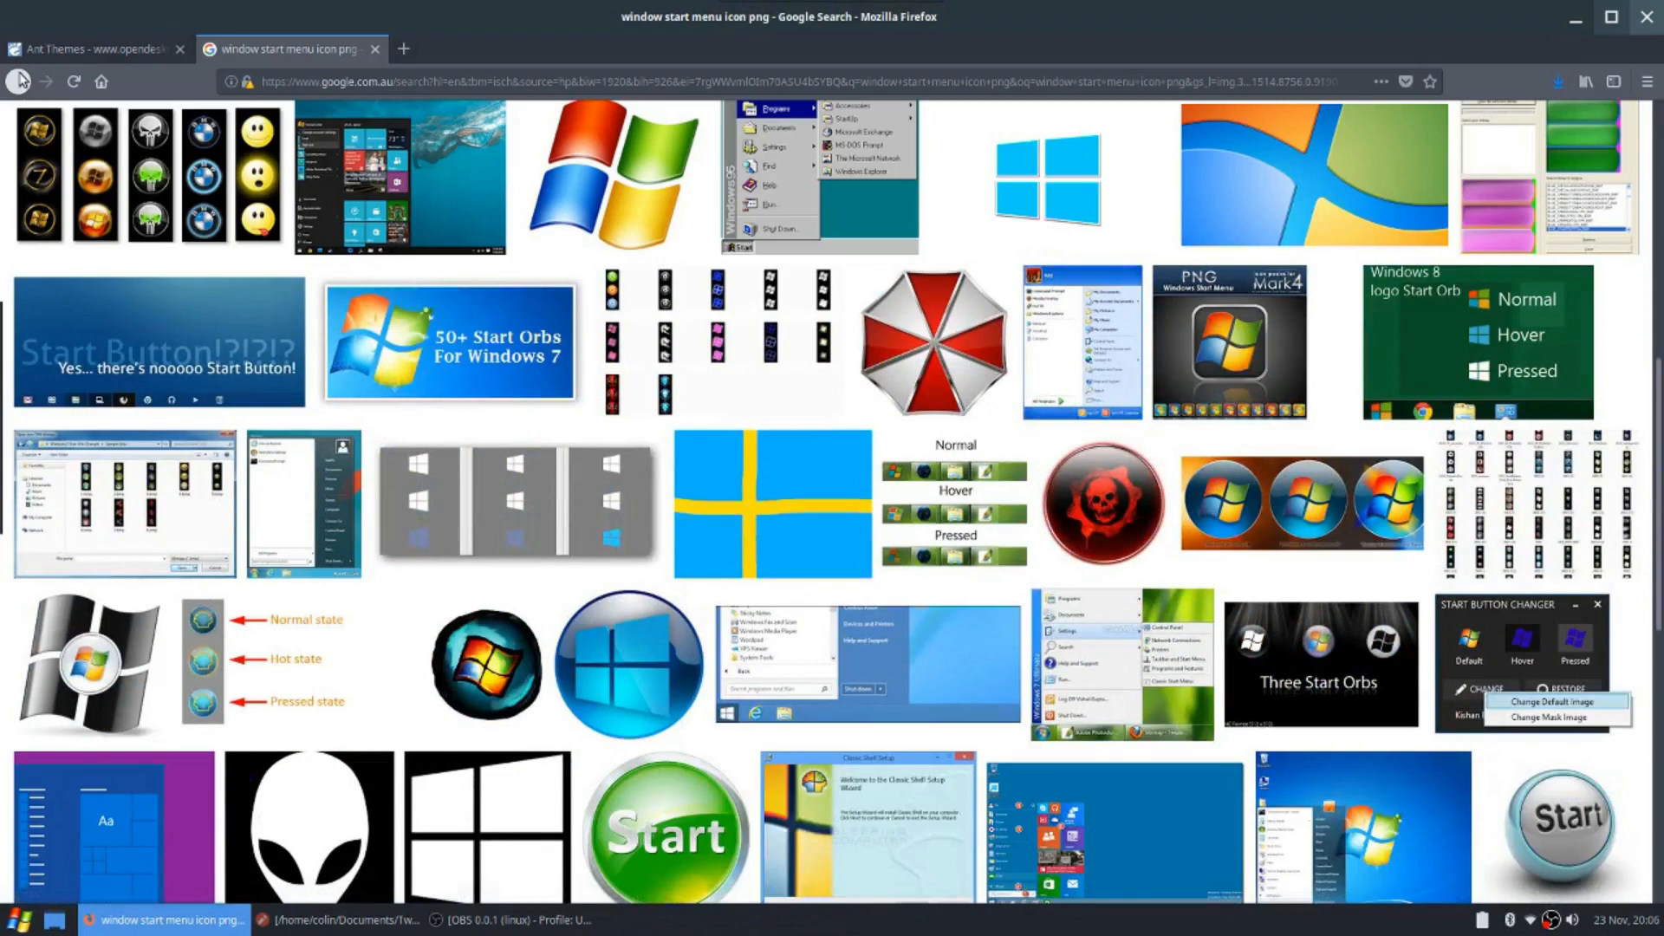
{"action": "left_click", "coordinate": [100, 83]}
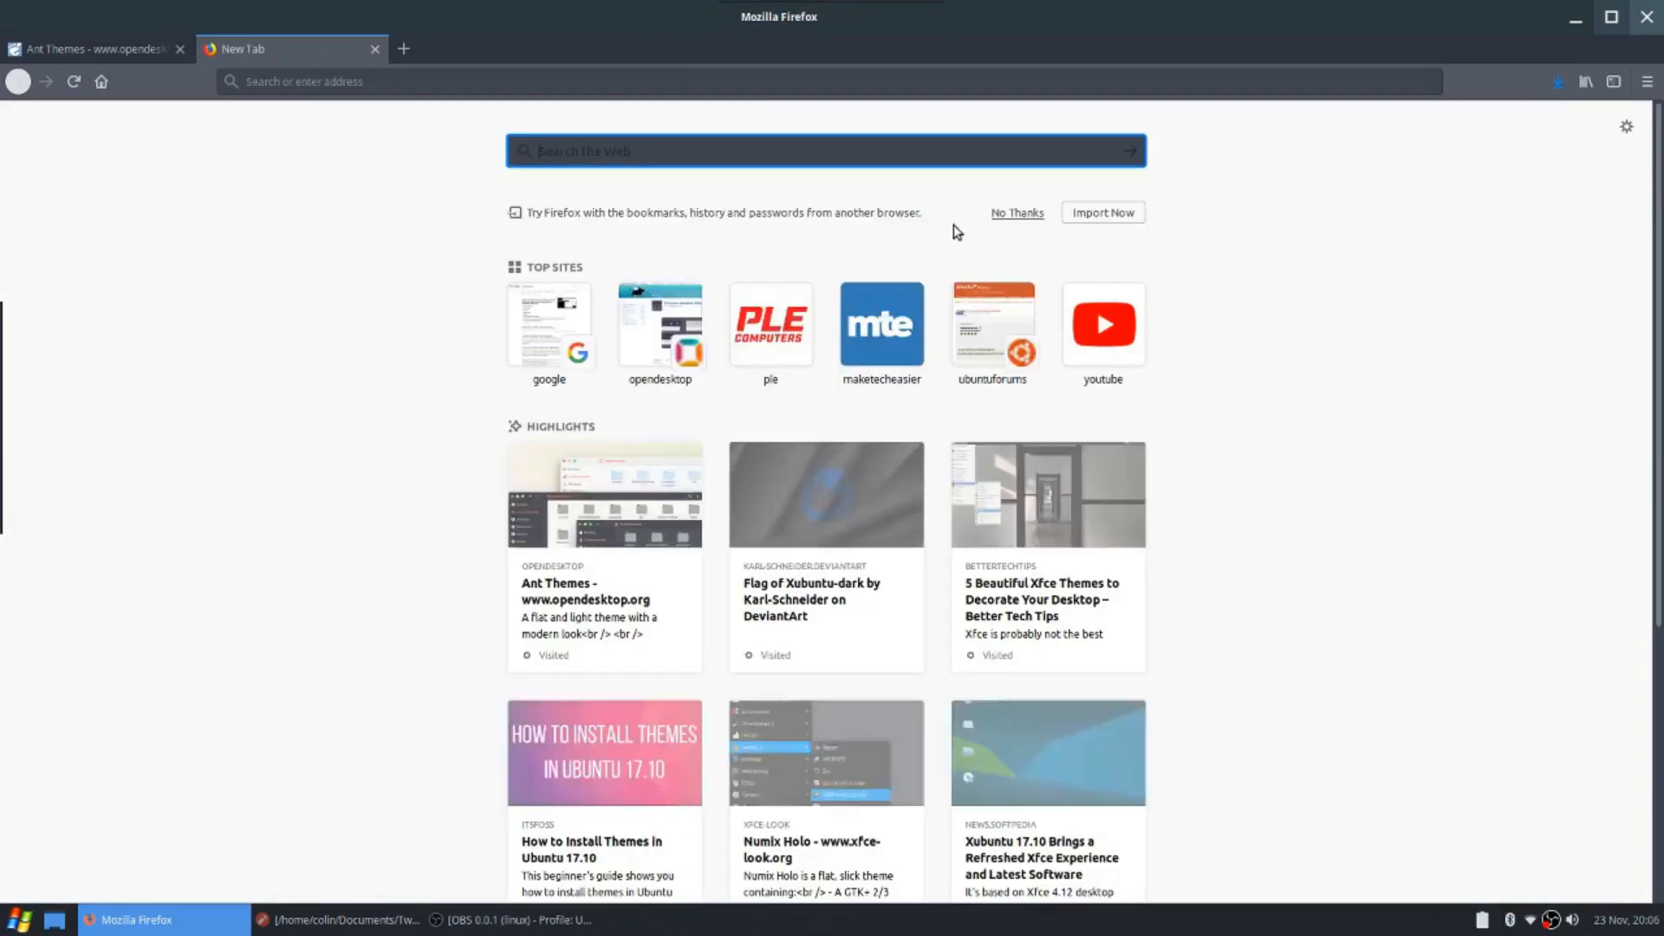
{"action": "left_click", "coordinate": [572, 325]}
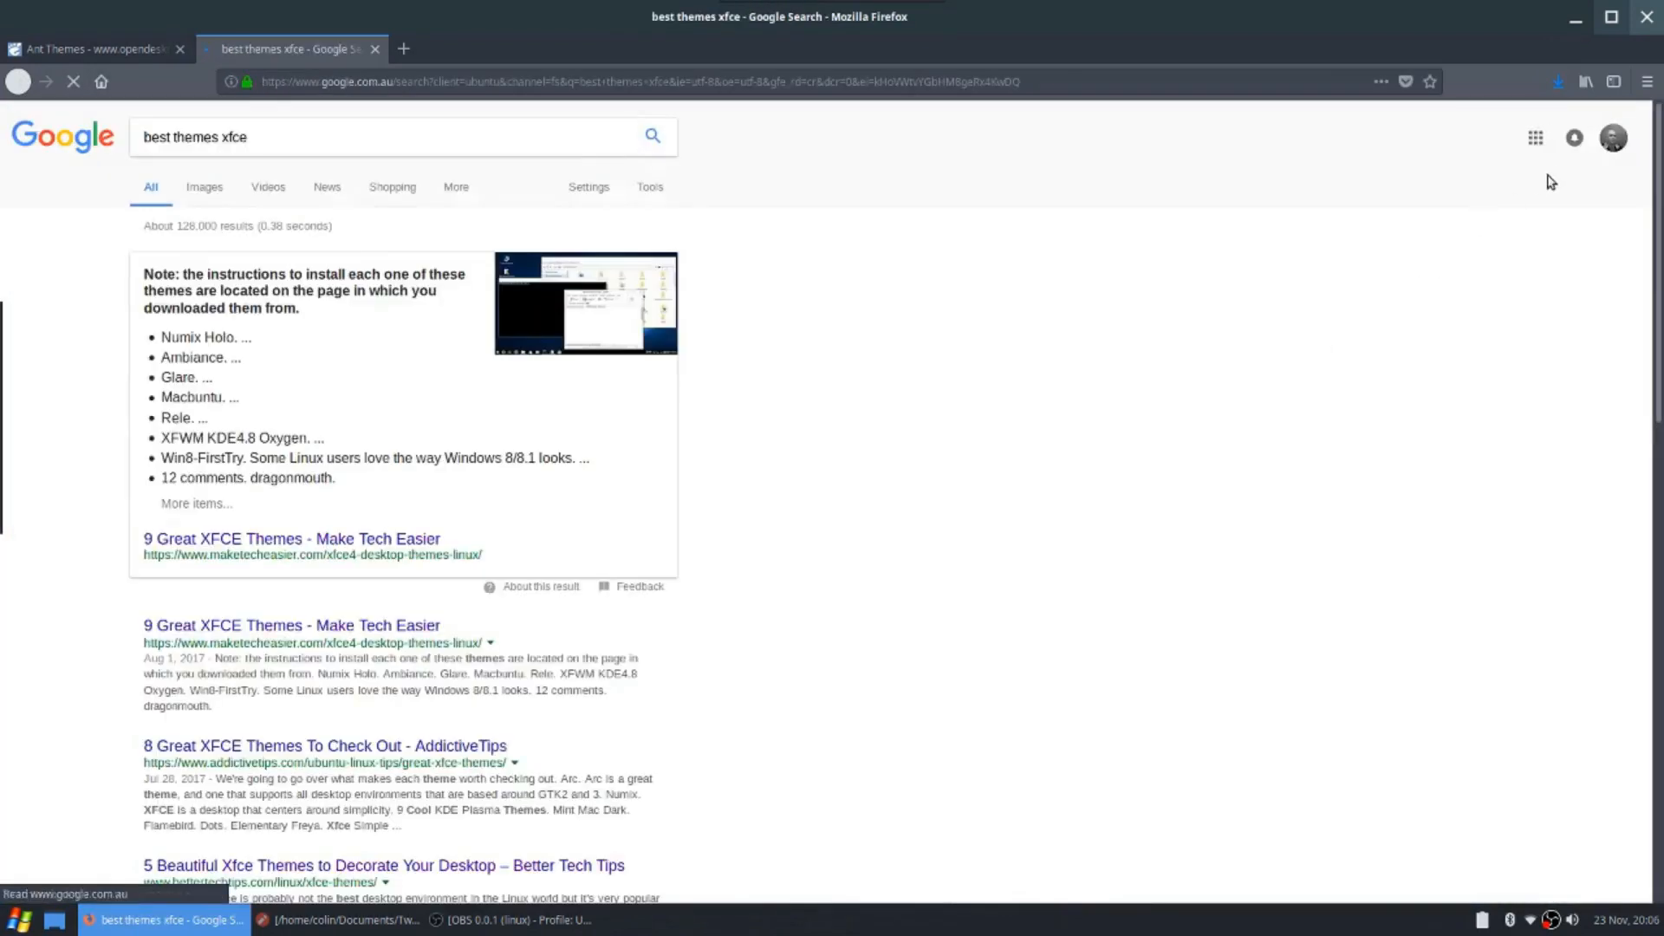
{"action": "left_click", "coordinate": [70, 121]}
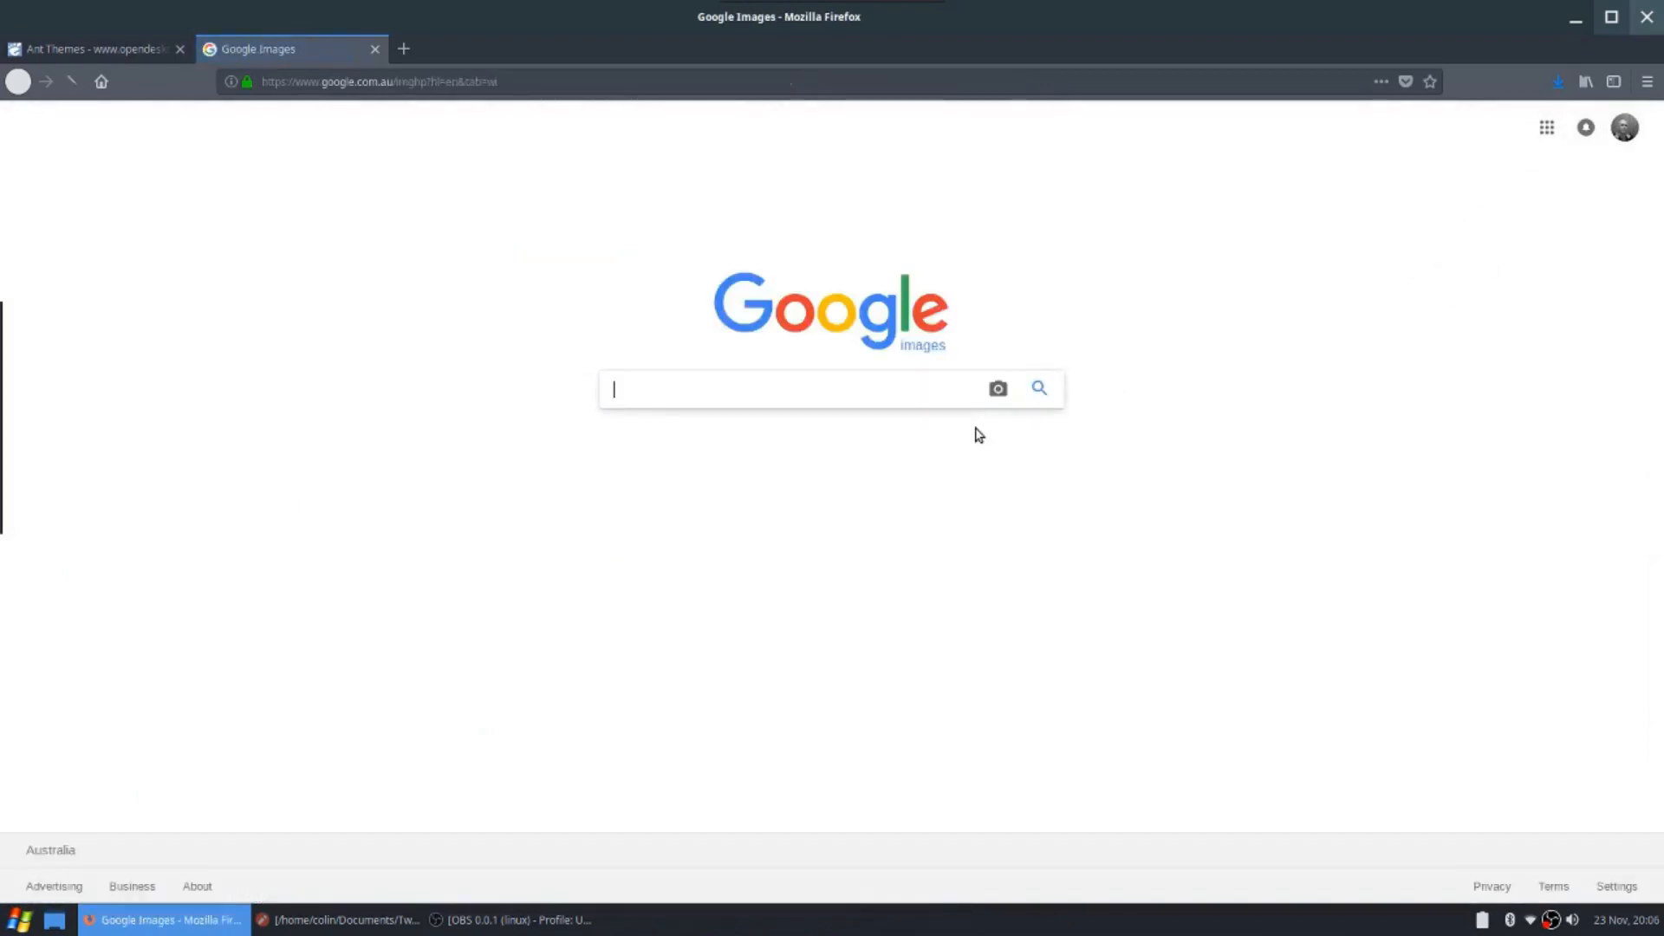
{"action": "type", "text": "outube icon png"}
{"action": "key", "text": "Return"}
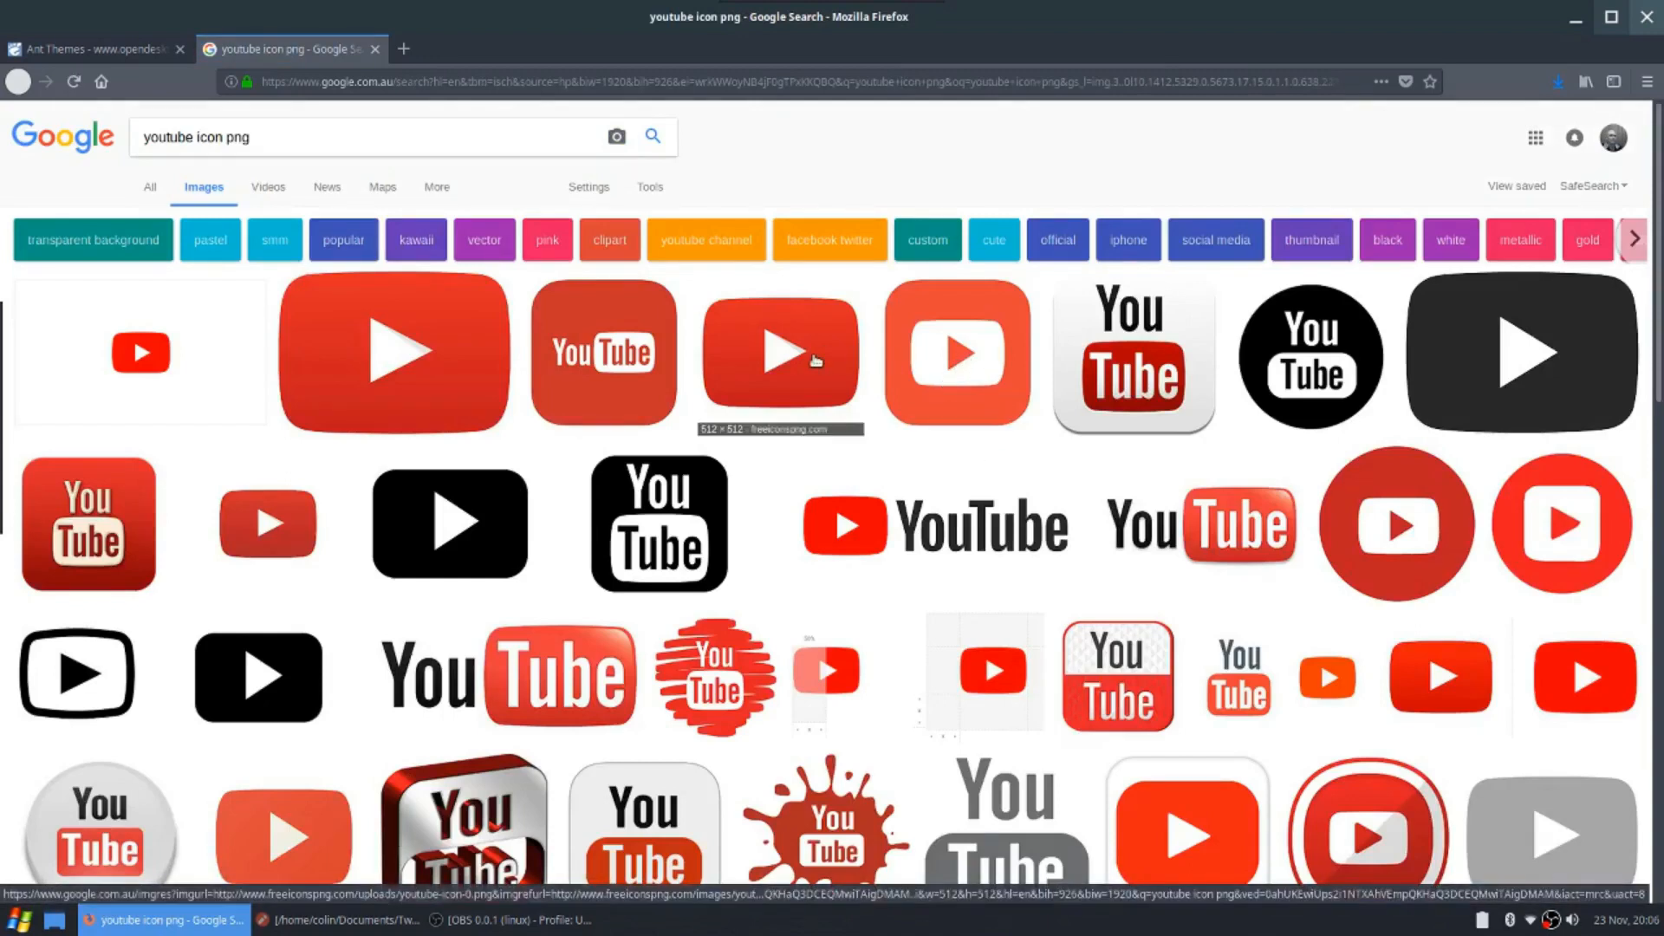
Save the red SoftIcons YouTube icon from the image results as youtube.png in the home directory's .launcher-icons folder
{"action": "scroll", "coordinate": [943, 431], "scroll_direction": "down", "scroll_amount": 2}
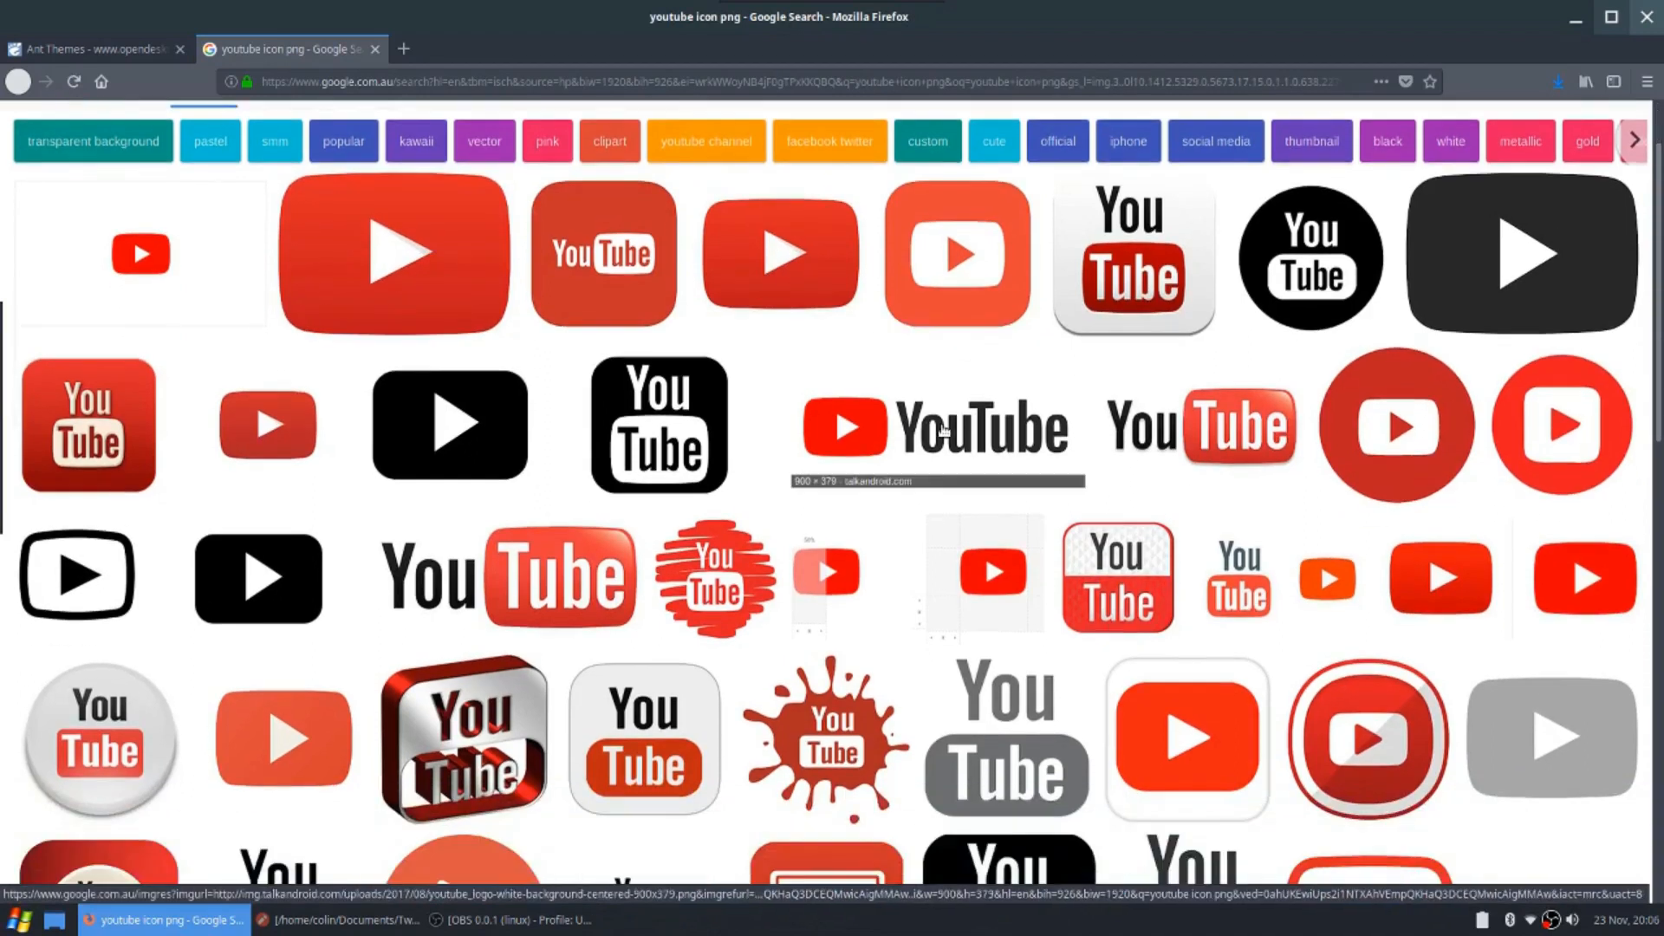
{"action": "left_click", "coordinate": [104, 416]}
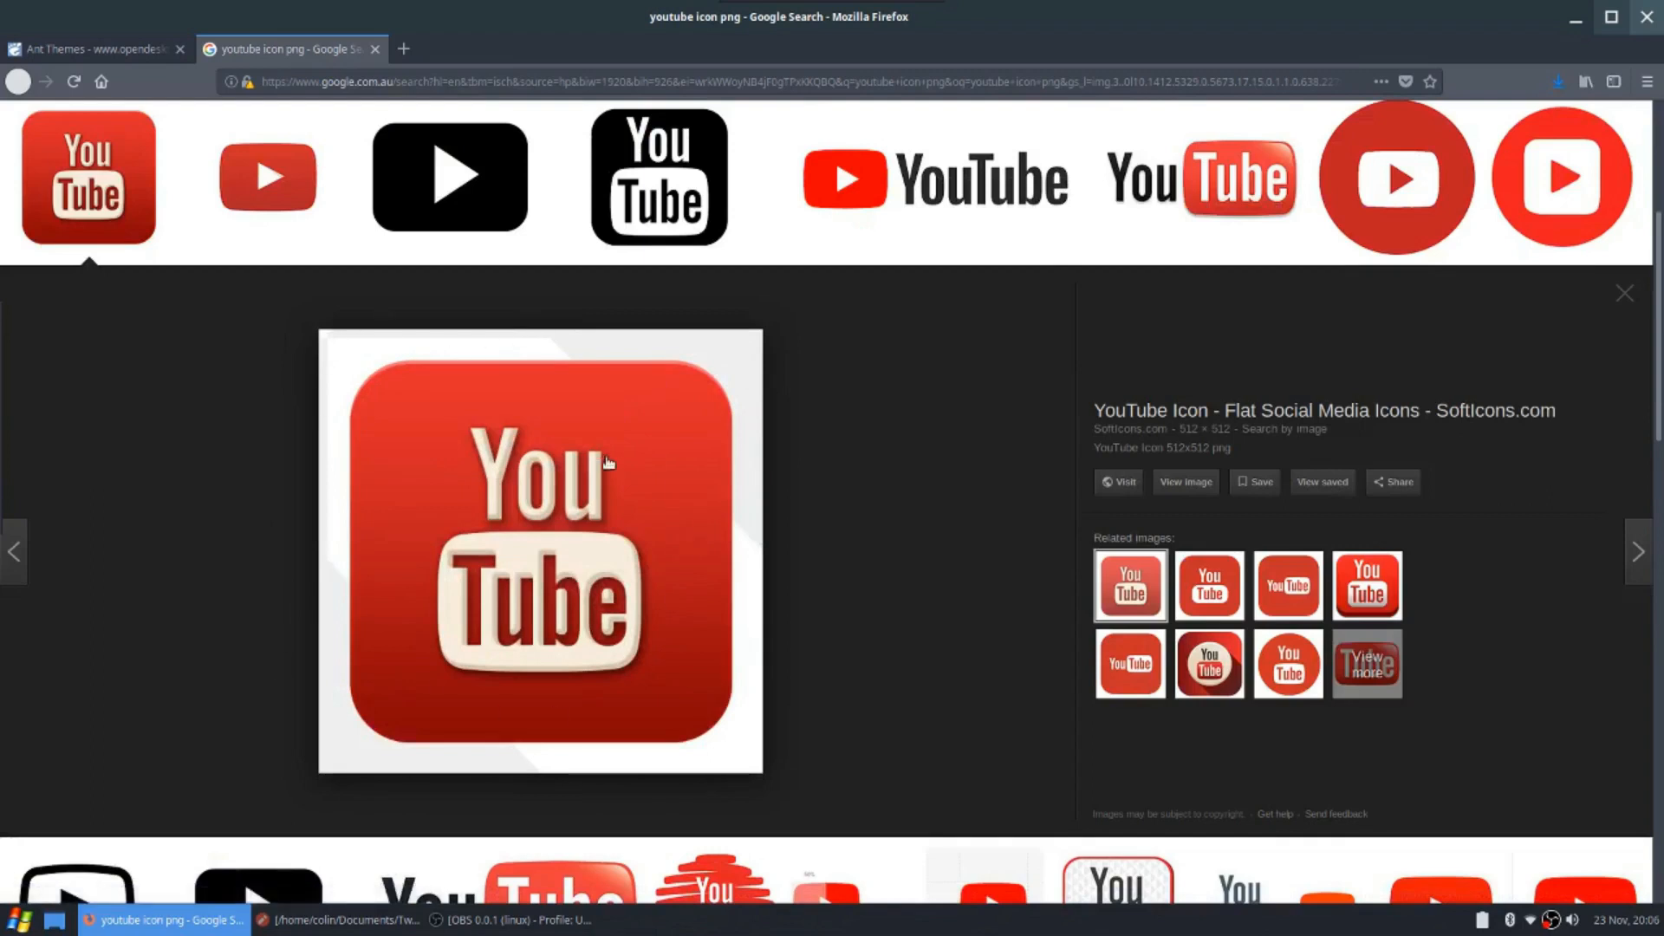
{"action": "right_click", "coordinate": [547, 476]}
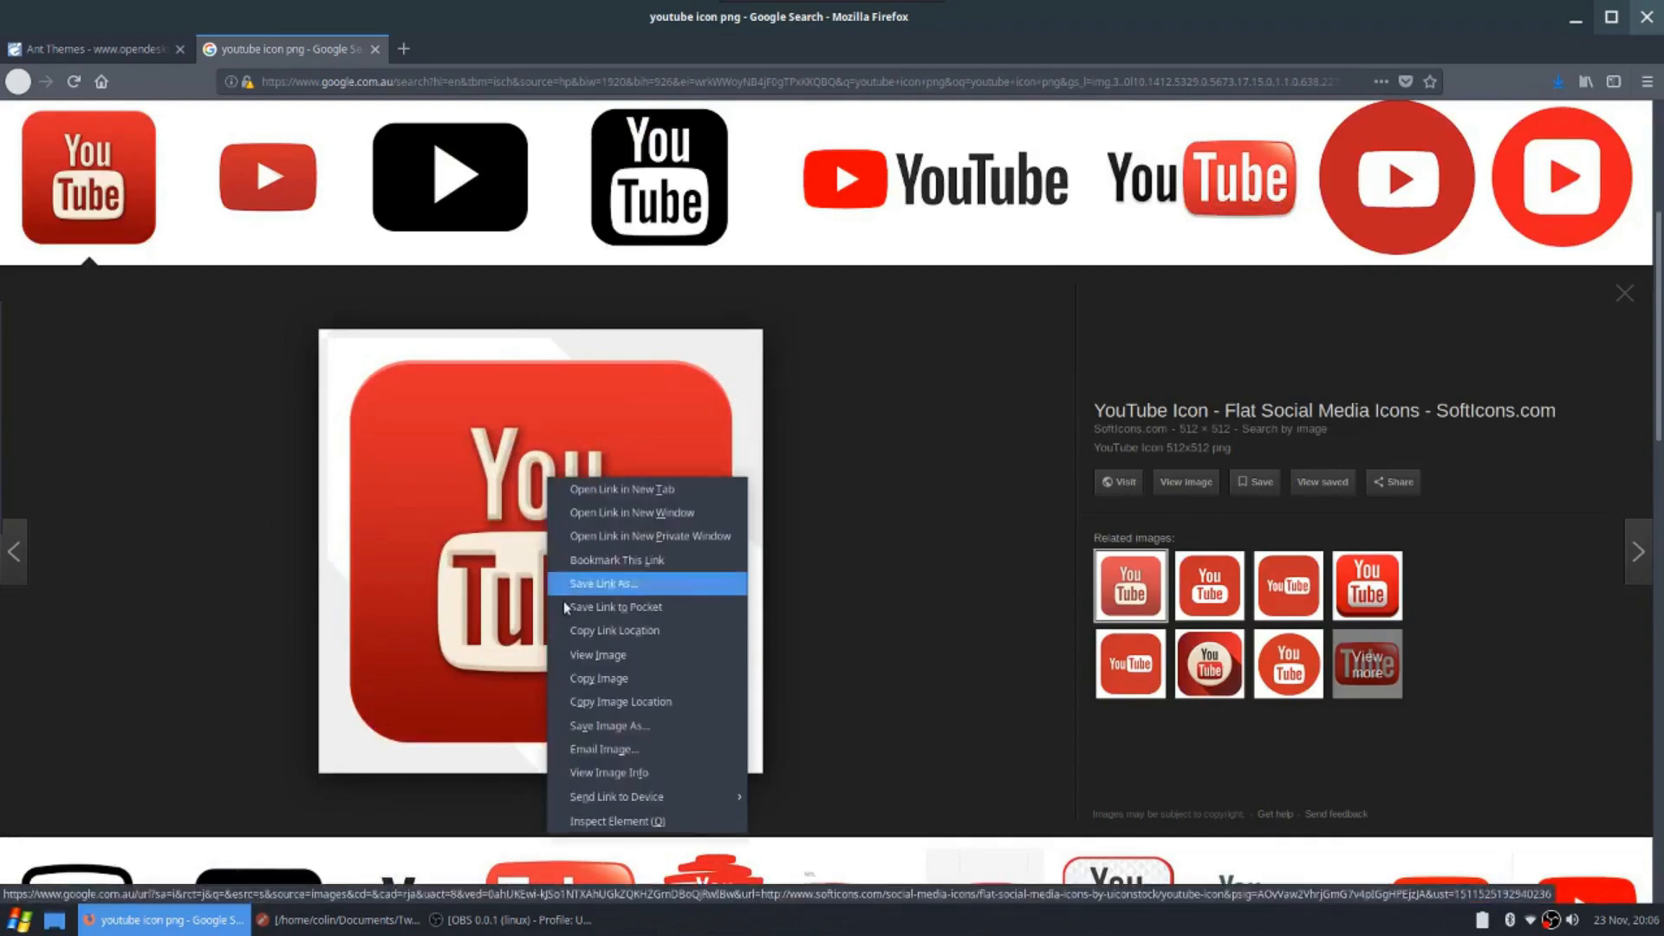
{"action": "left_click", "coordinate": [596, 727]}
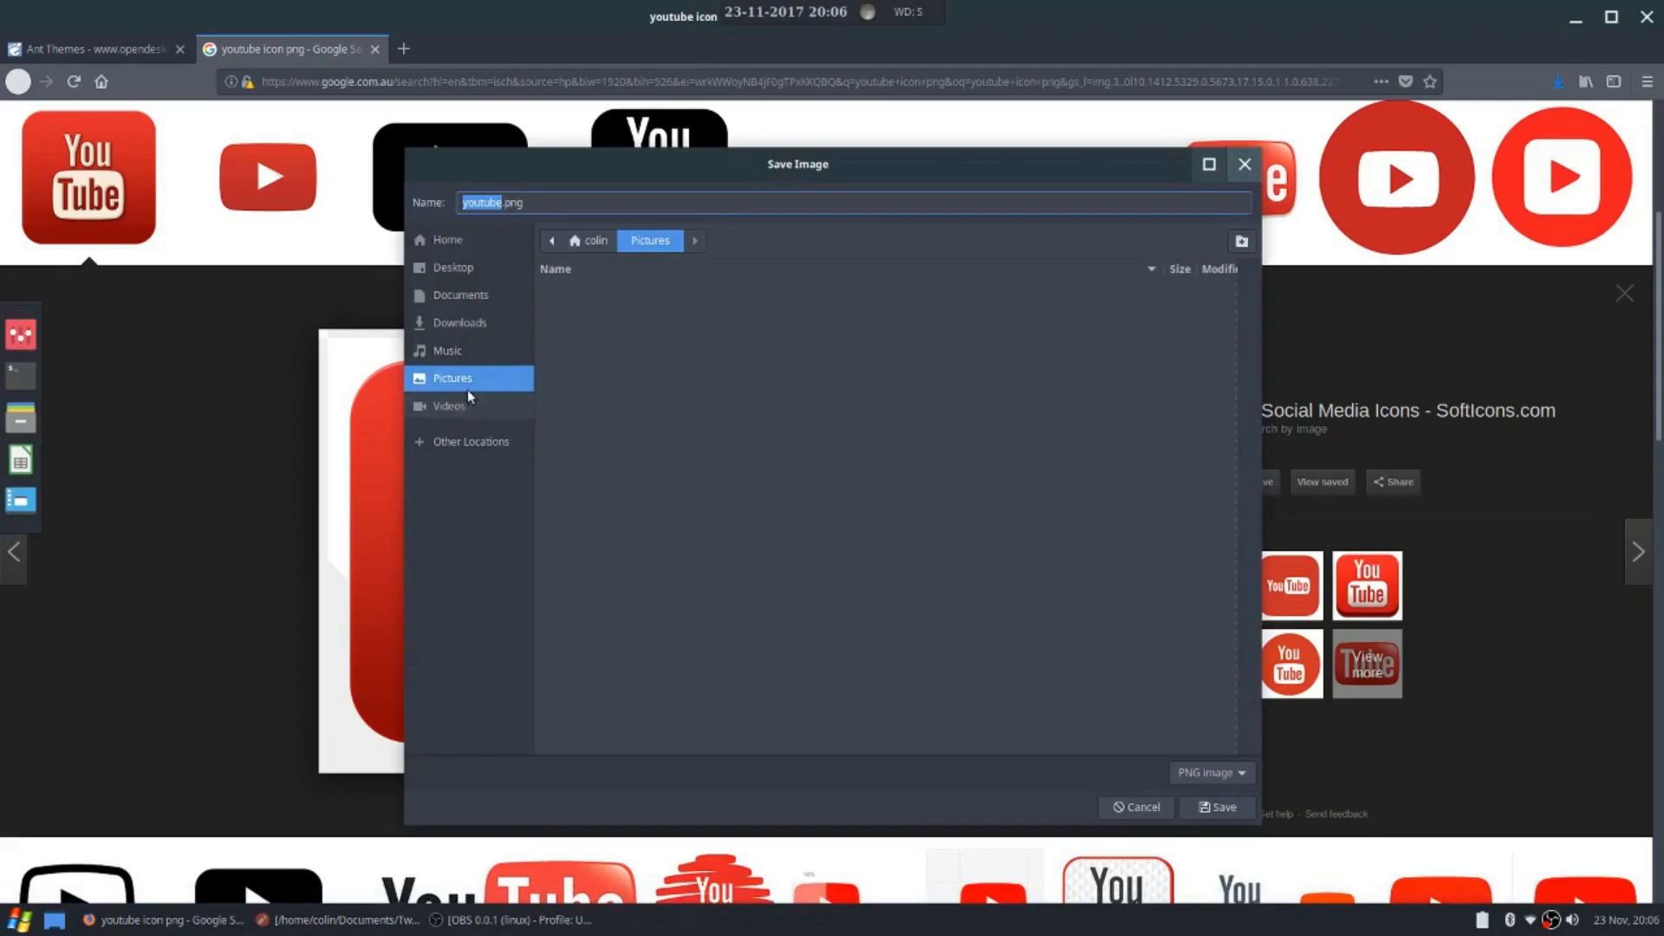
{"action": "left_click", "coordinate": [454, 246]}
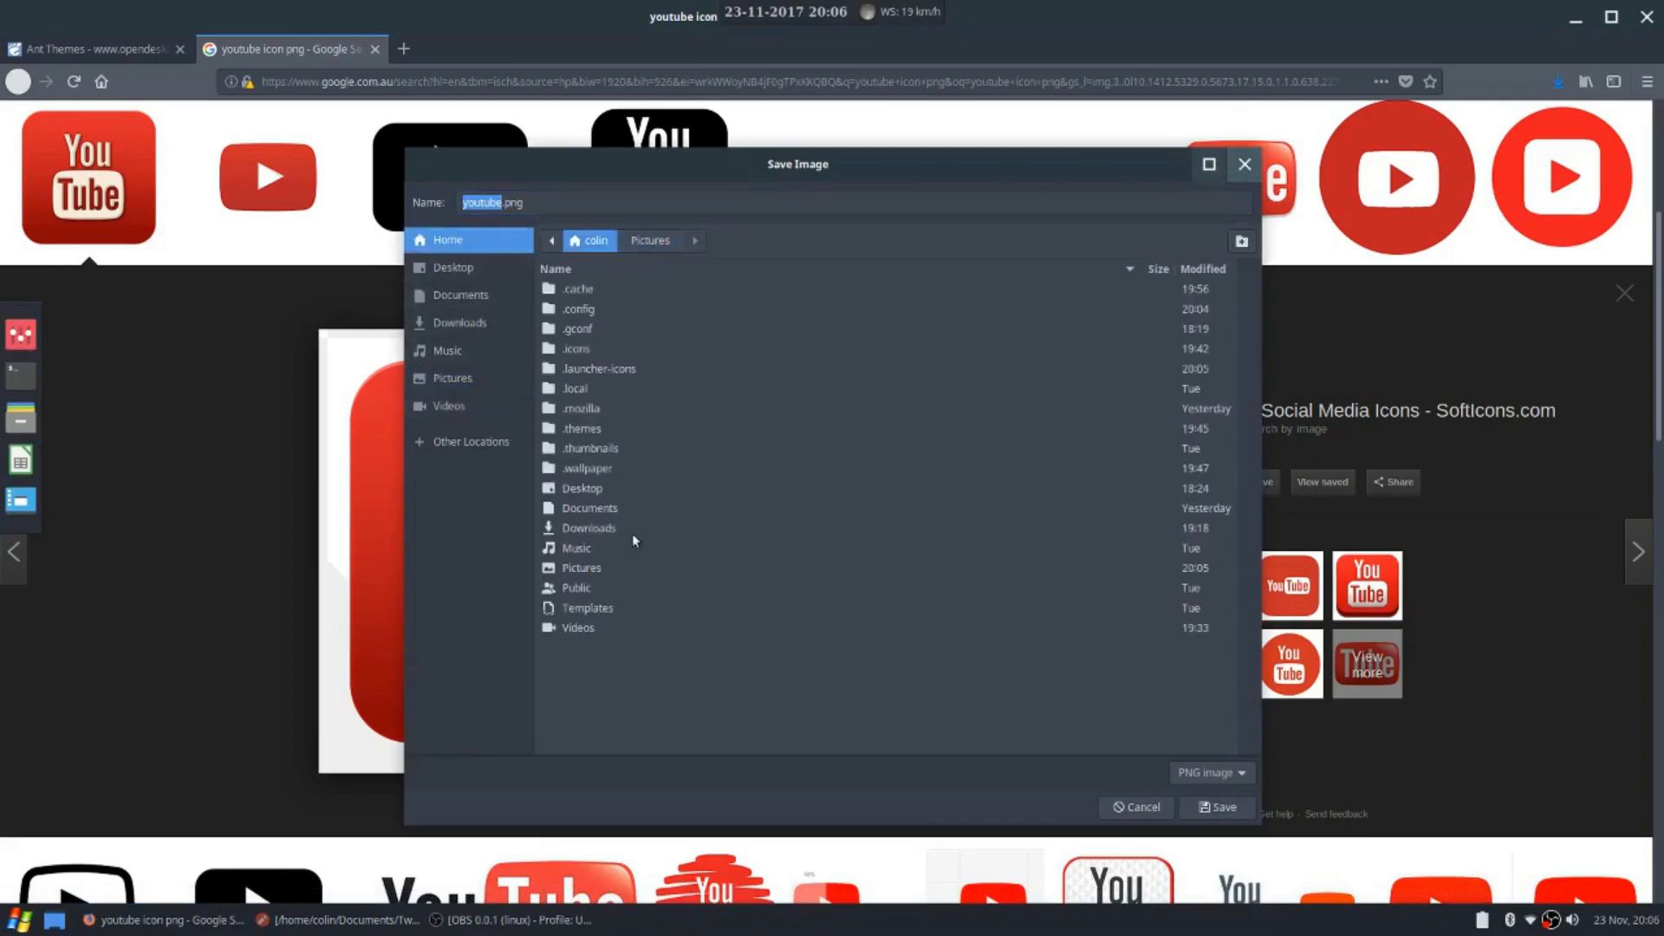
{"action": "double_click", "coordinate": [573, 371]}
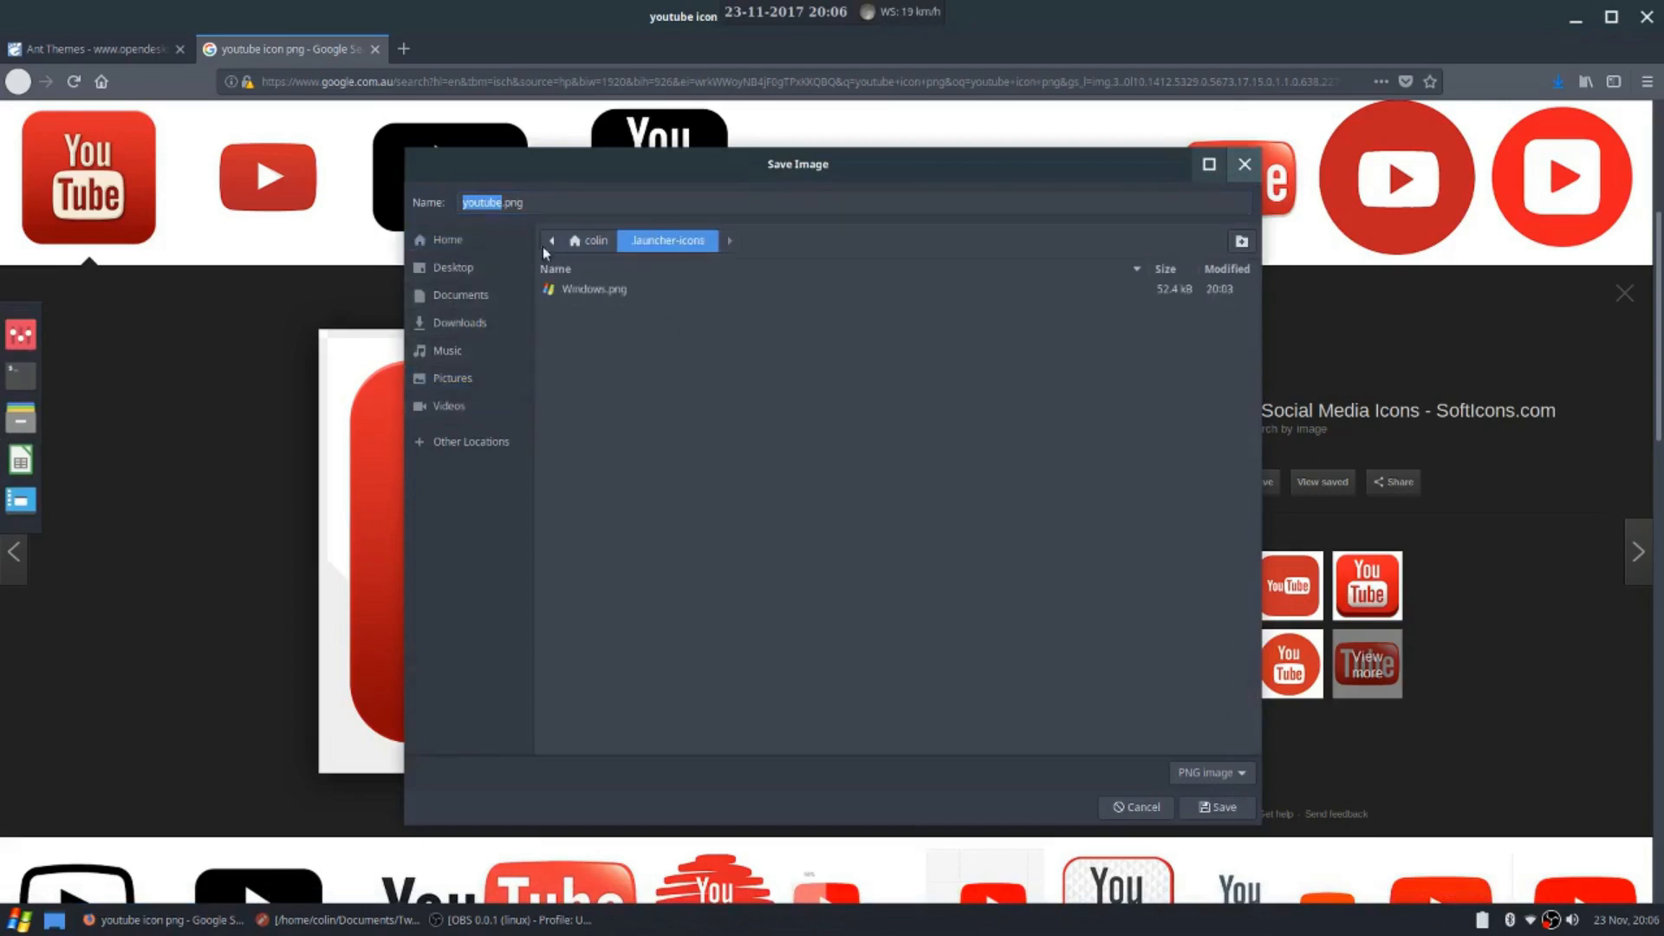
{"action": "left_click", "coordinate": [1217, 806]}
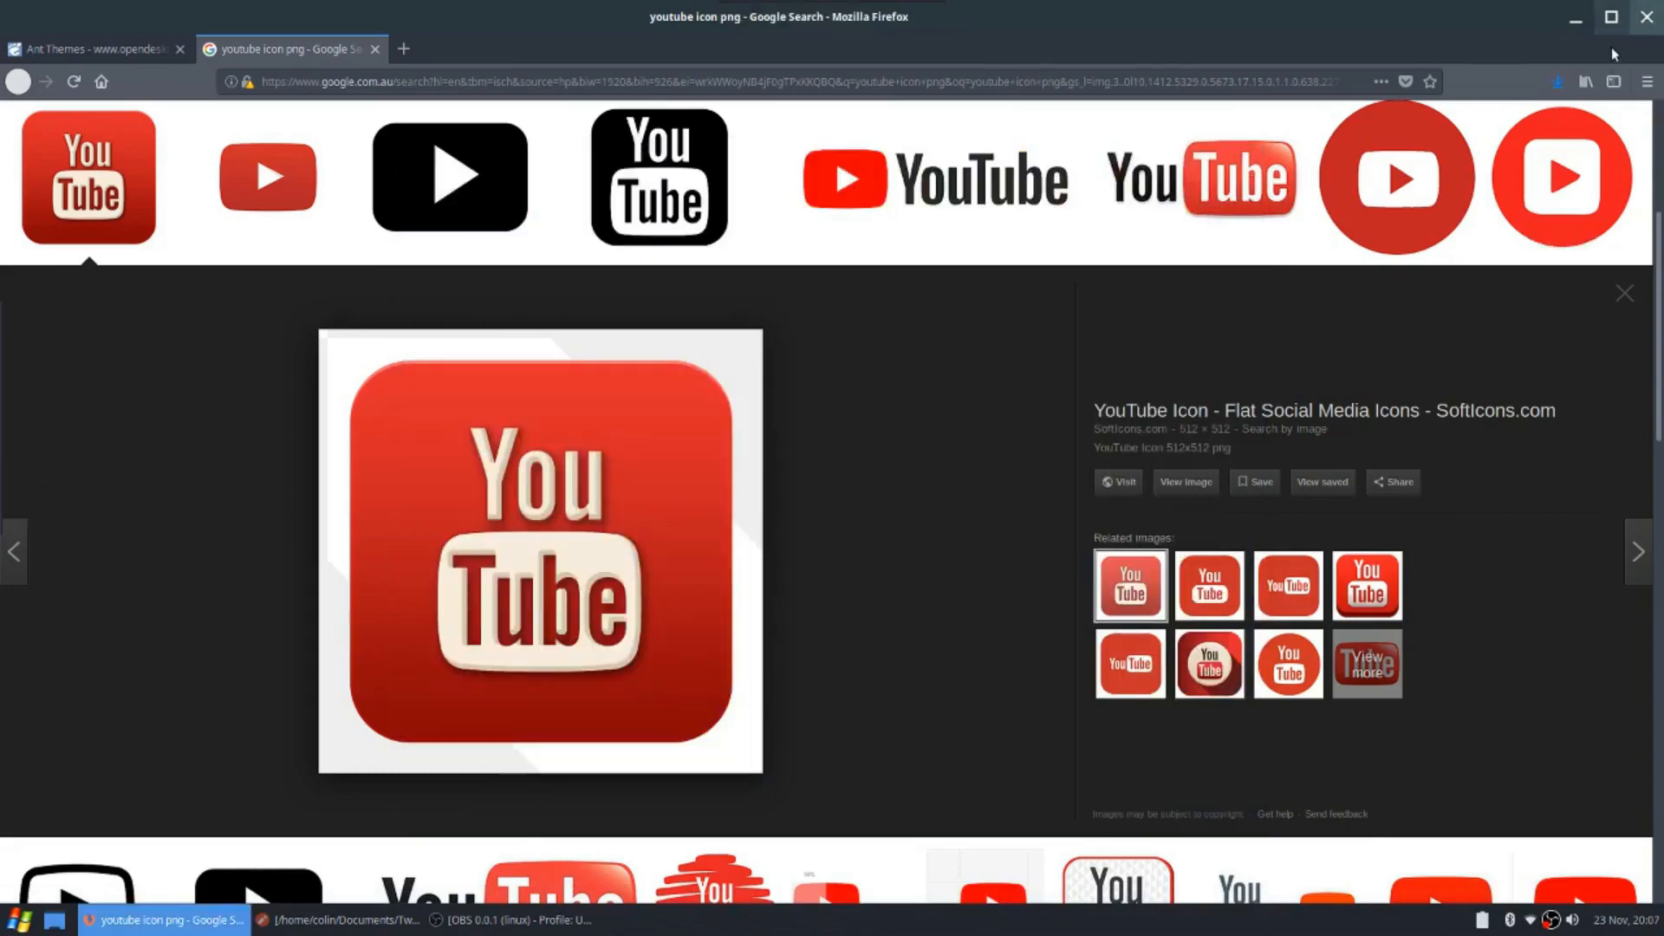
{"action": "left_click", "coordinate": [1649, 16]}
{"action": "left_click", "coordinate": [917, 507]}
{"action": "left_click", "coordinate": [1576, 21]}
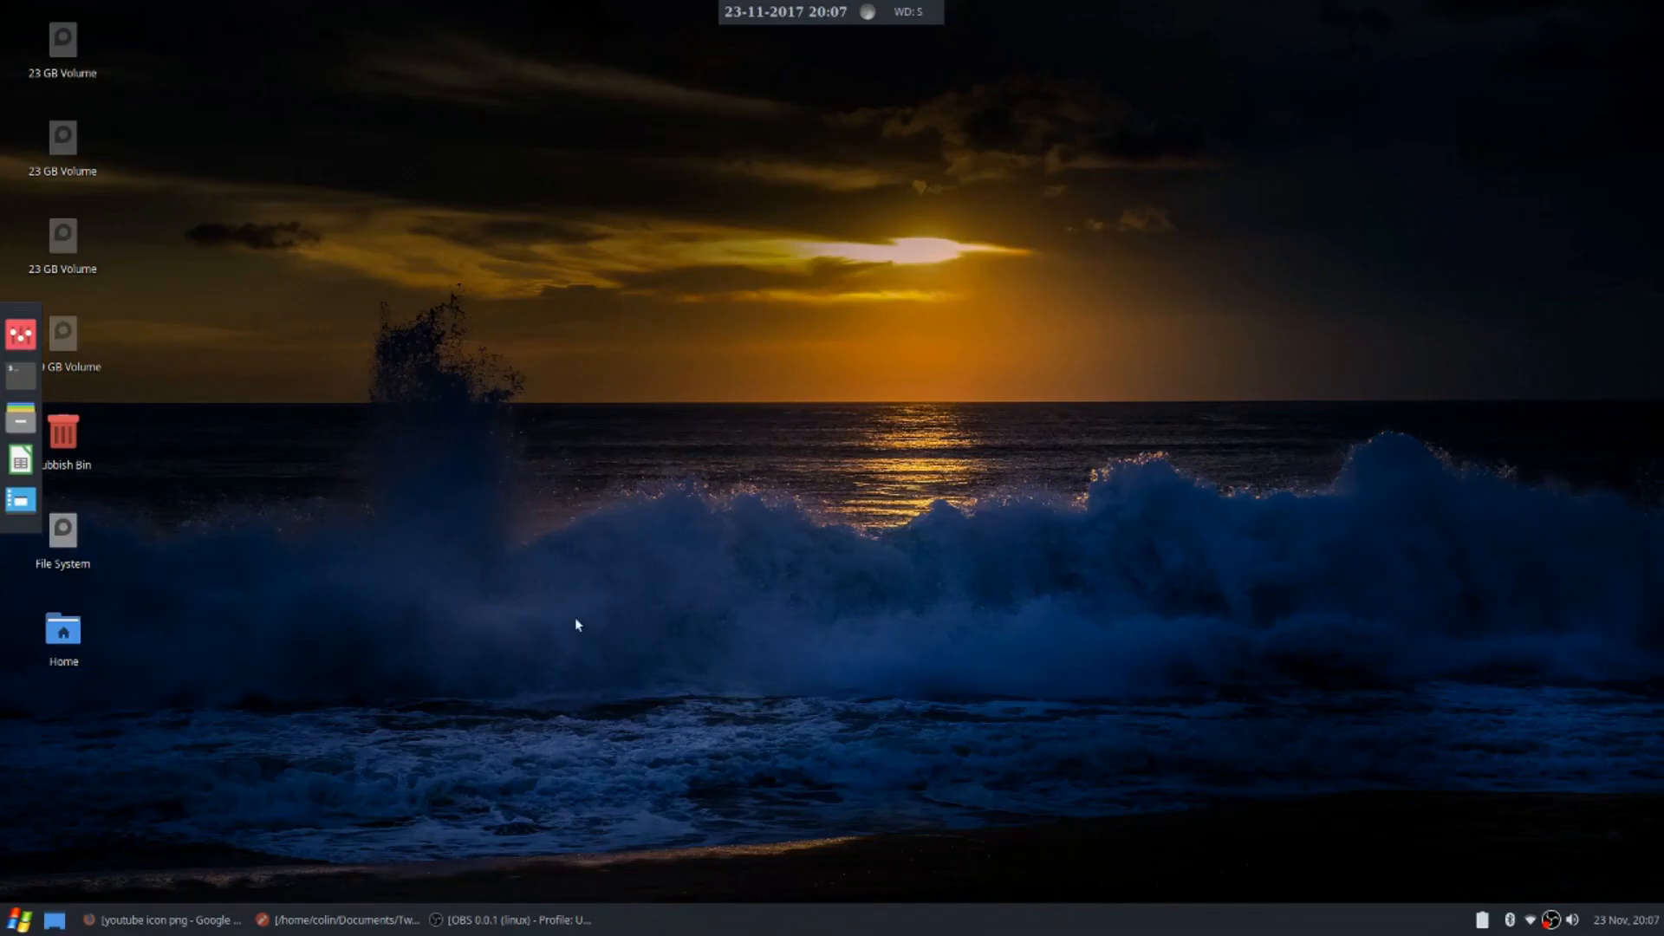
{"action": "right_click", "coordinate": [764, 343]}
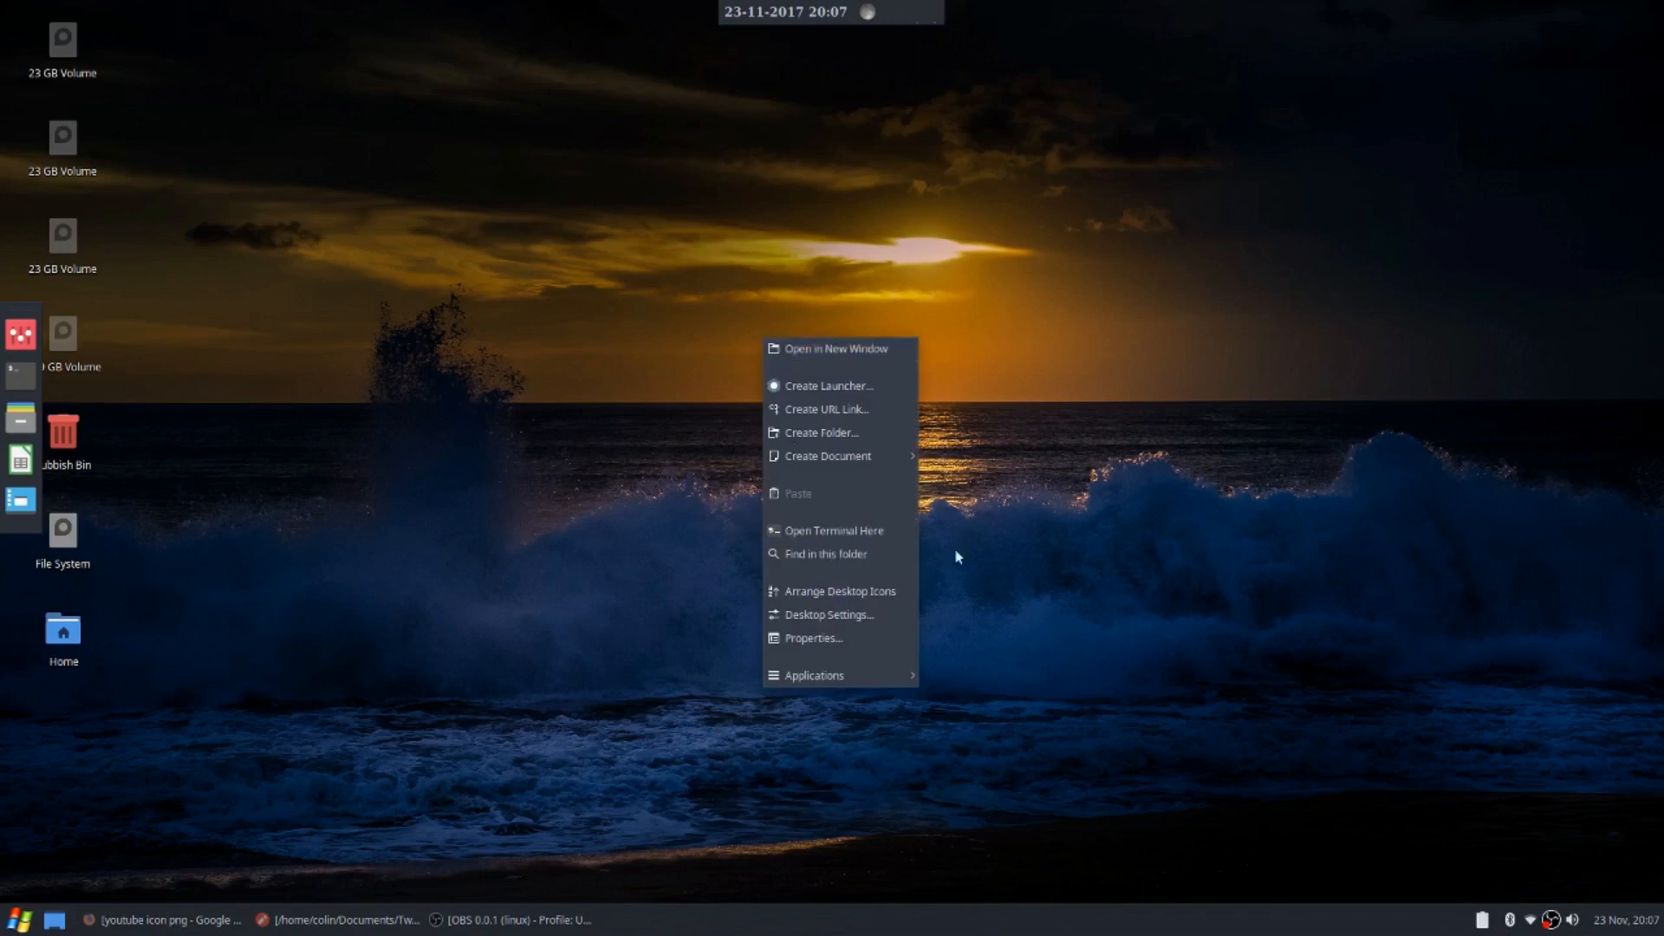
{"action": "left_click", "coordinate": [820, 405]}
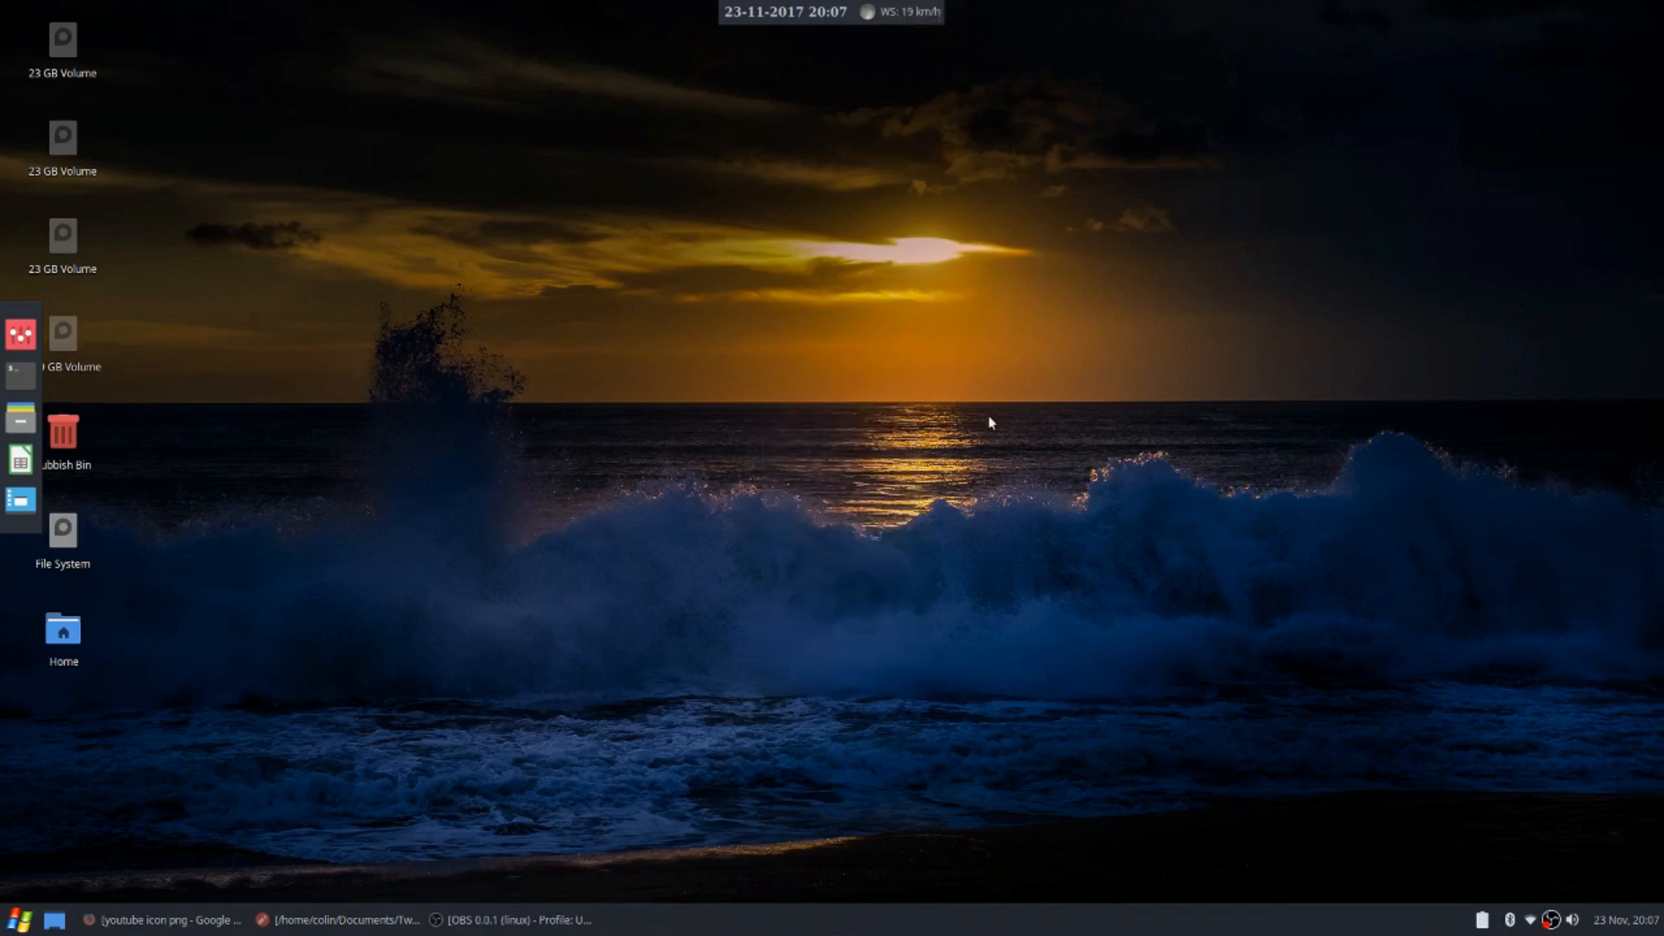
{"action": "type", "text": "Youtube"}
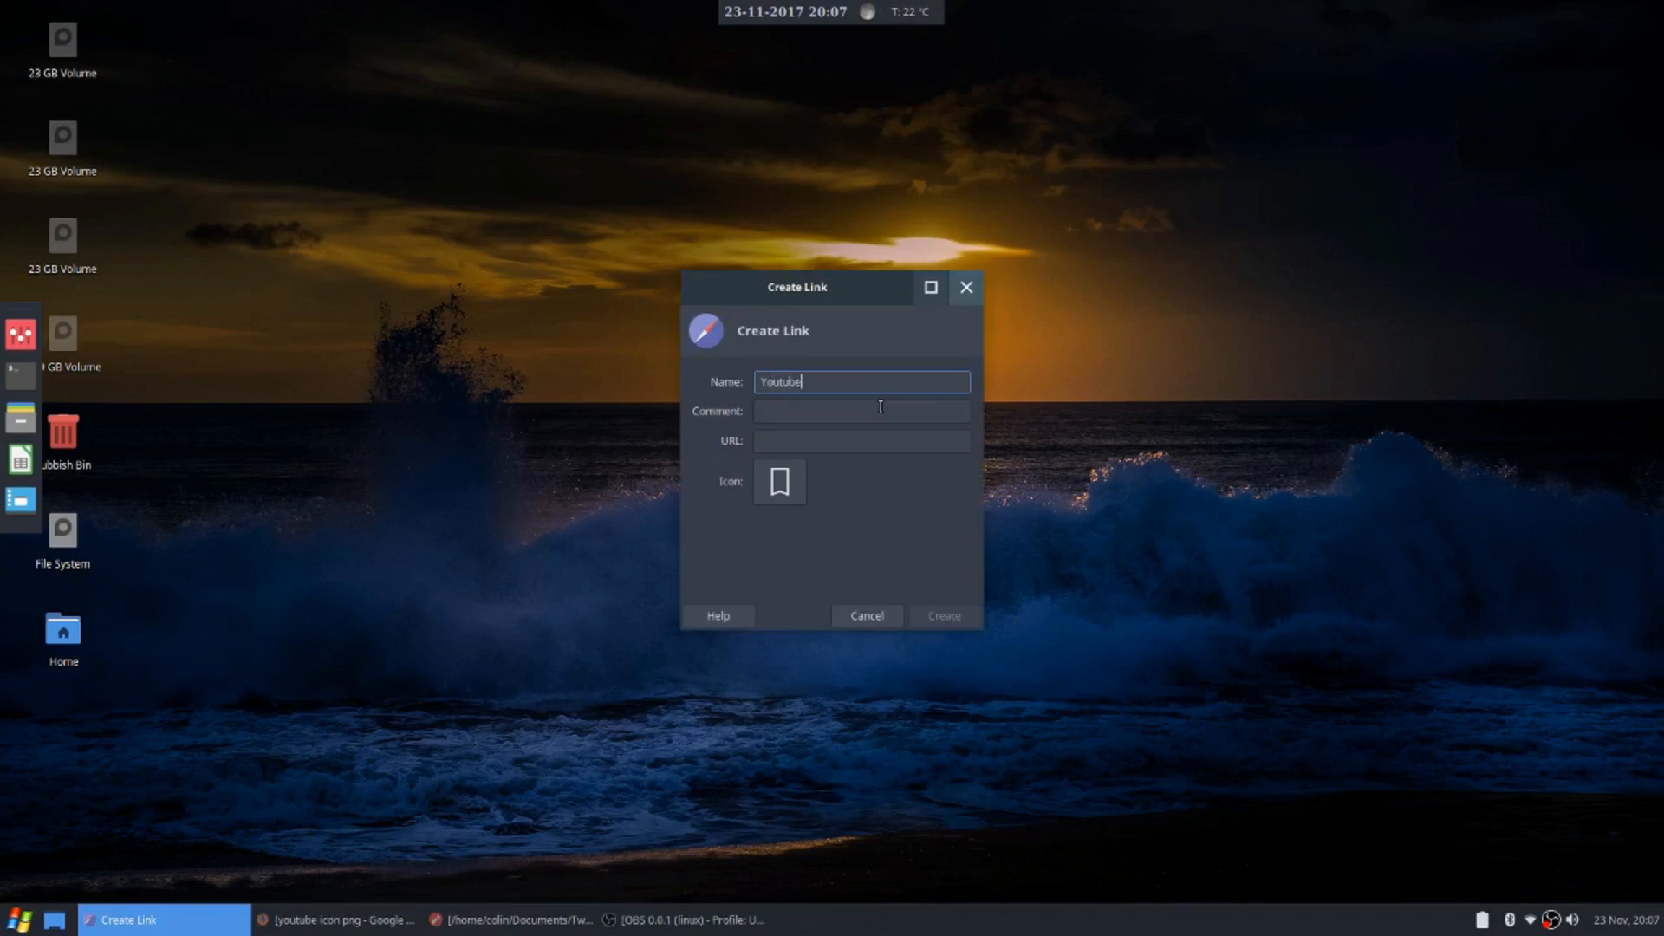
{"action": "left_click", "coordinate": [792, 440]}
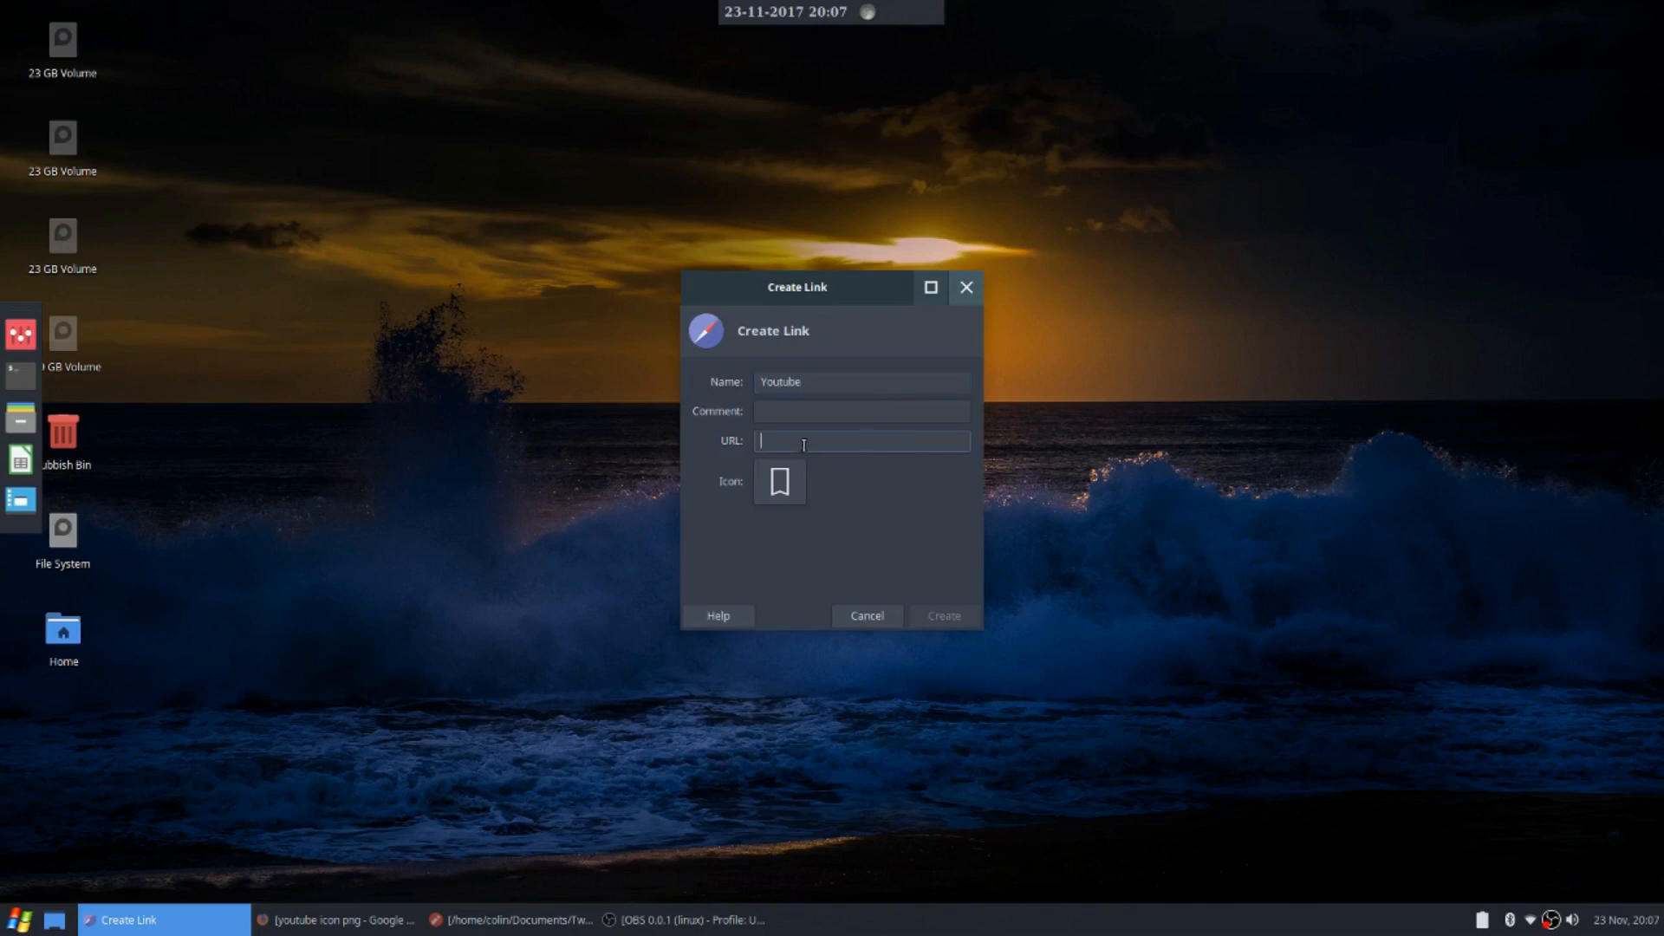
{"action": "type", "text": "www.youtube.com"}
Switch to Firefox, highlight part of the page's web address, and return to the Create Link dialog
{"action": "left_click", "coordinate": [339, 923]}
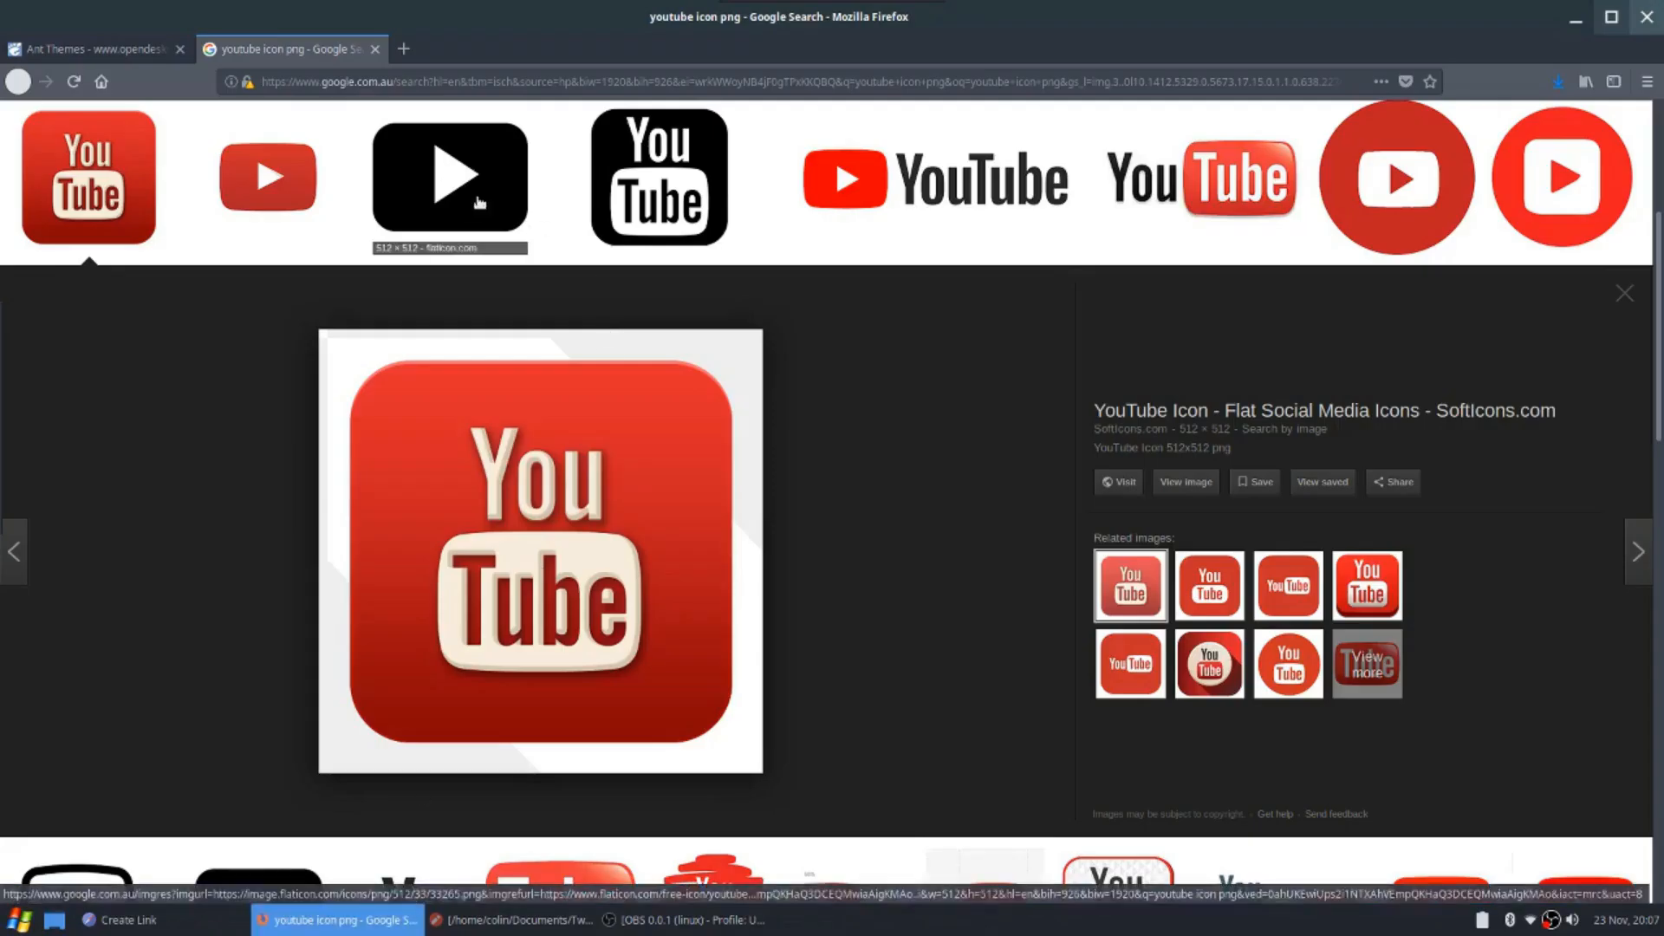
{"action": "left_click_drag", "start_coordinate": [1260, 87], "coordinate": [155, 96]}
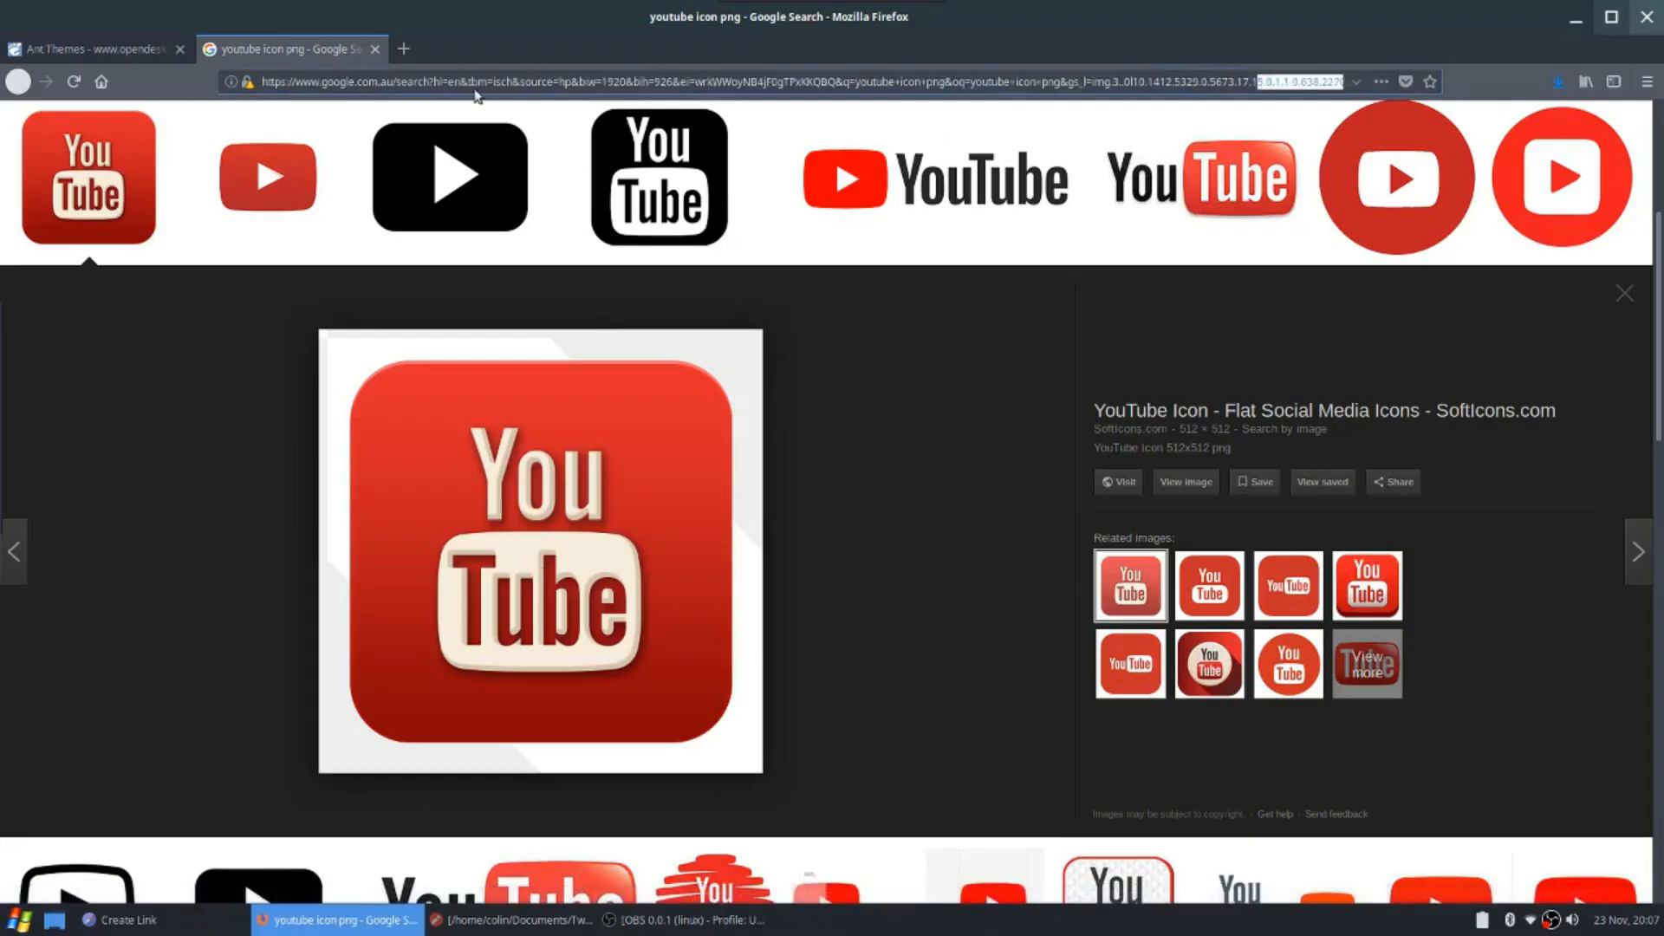
{"action": "left_click_drag", "start_coordinate": [645, 81], "coordinate": [493, 82]}
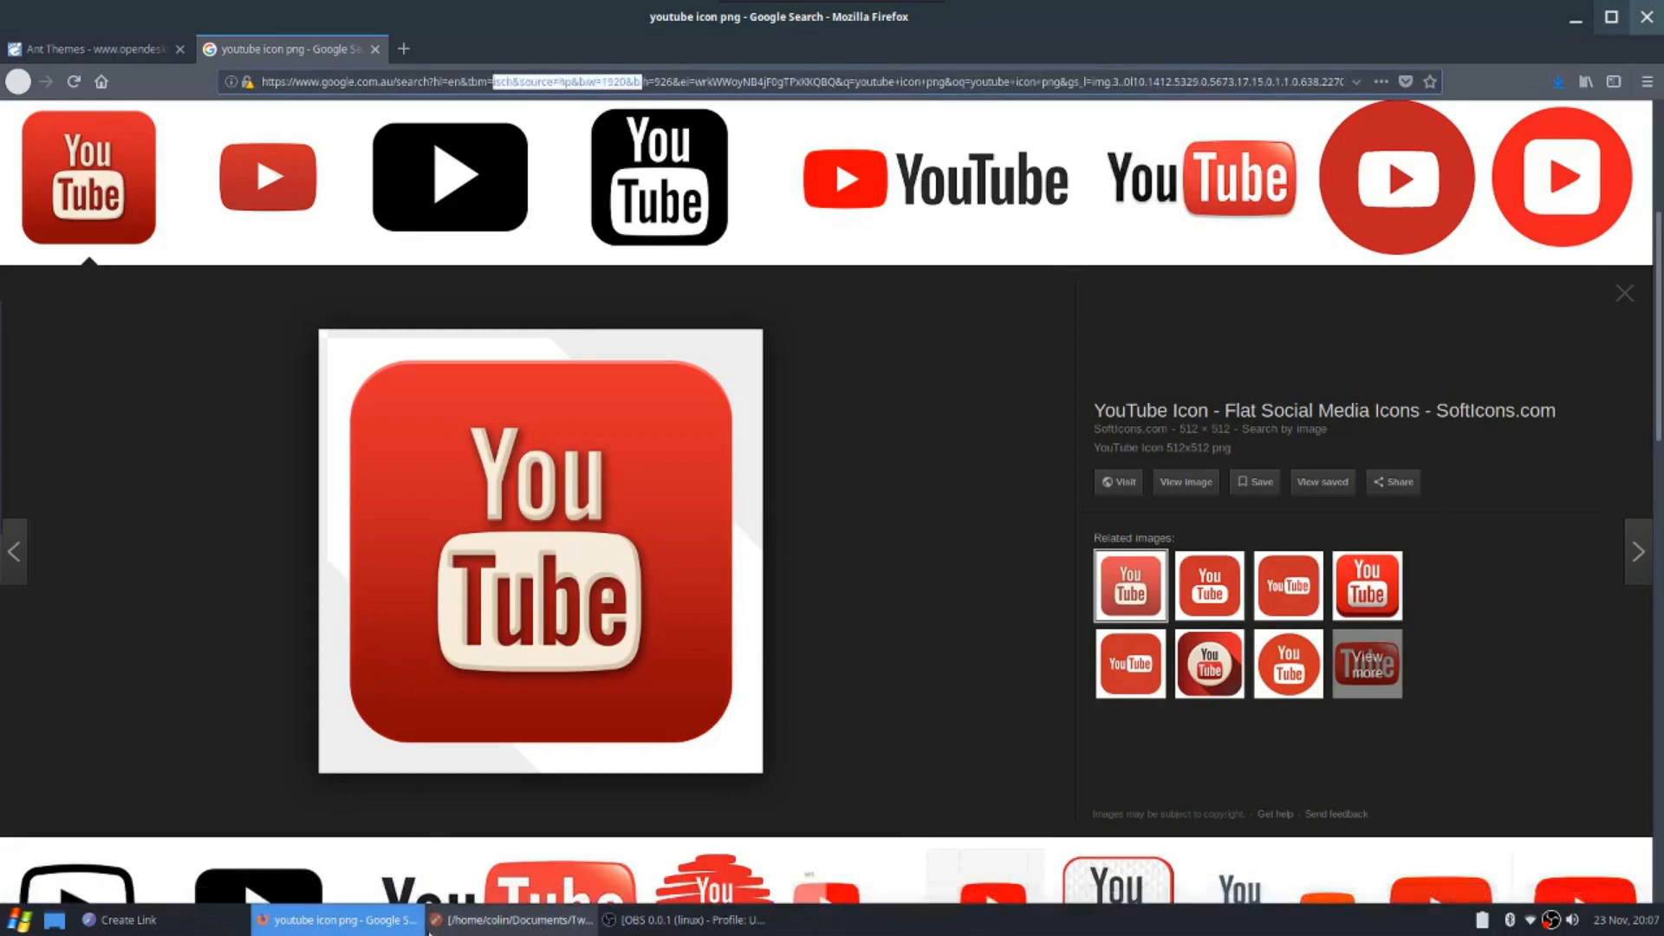
{"action": "left_click", "coordinate": [94, 920]}
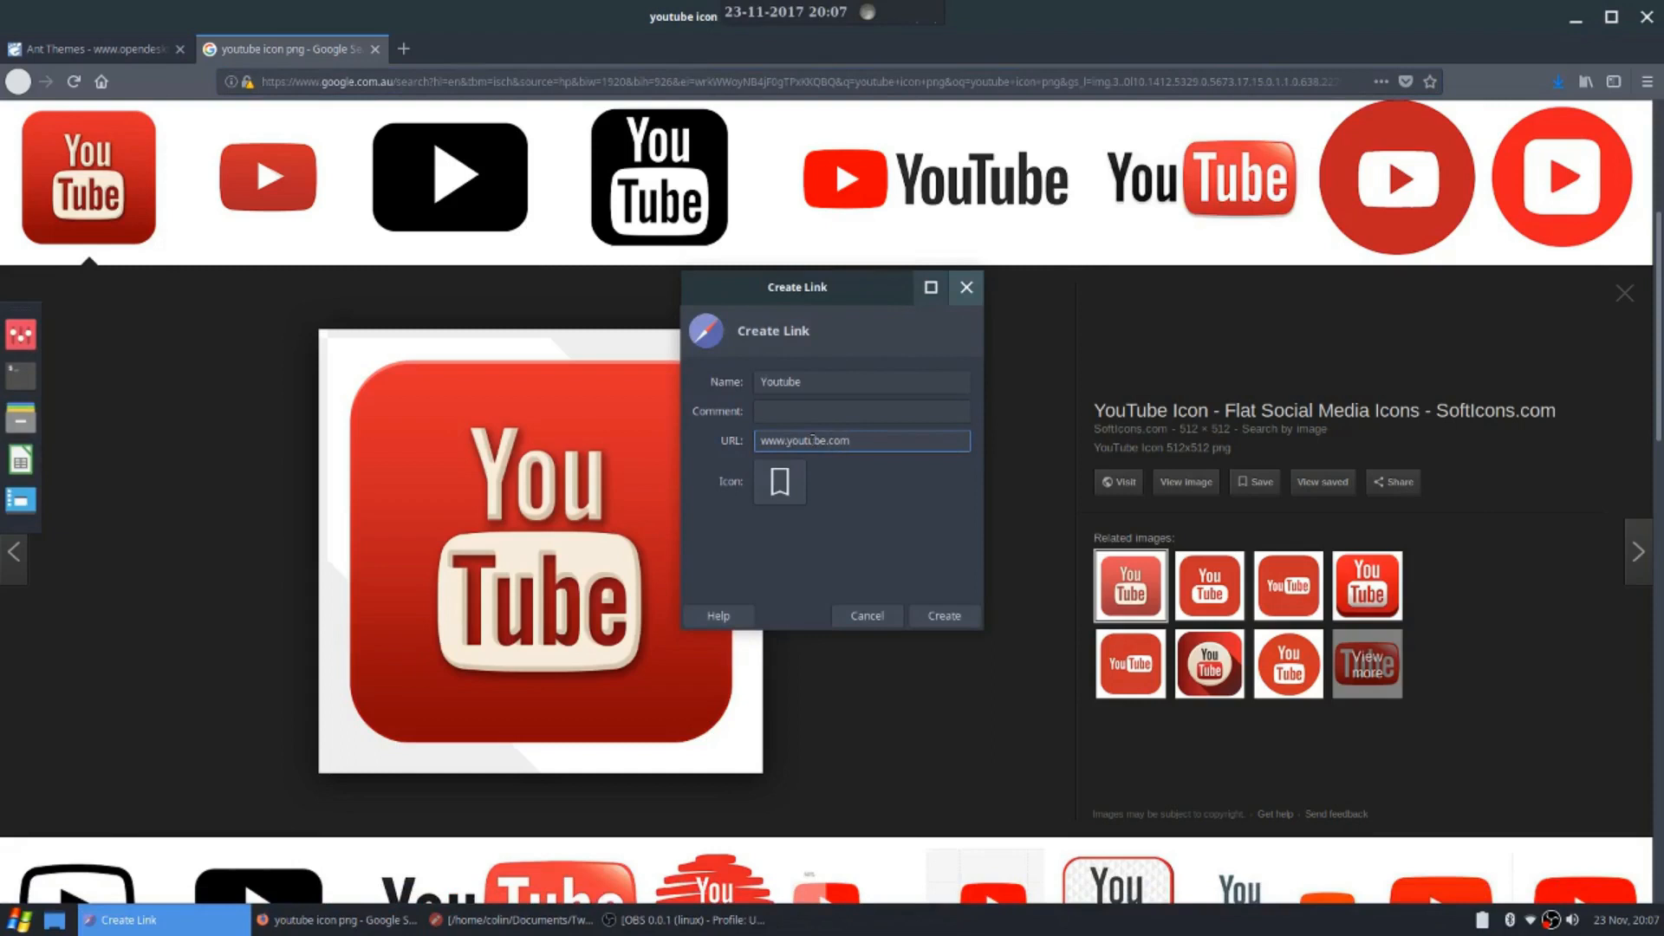
Set the link's icon to the image file youtube.png from the .launcher-icons folder and create the link
{"action": "left_click", "coordinate": [782, 487]}
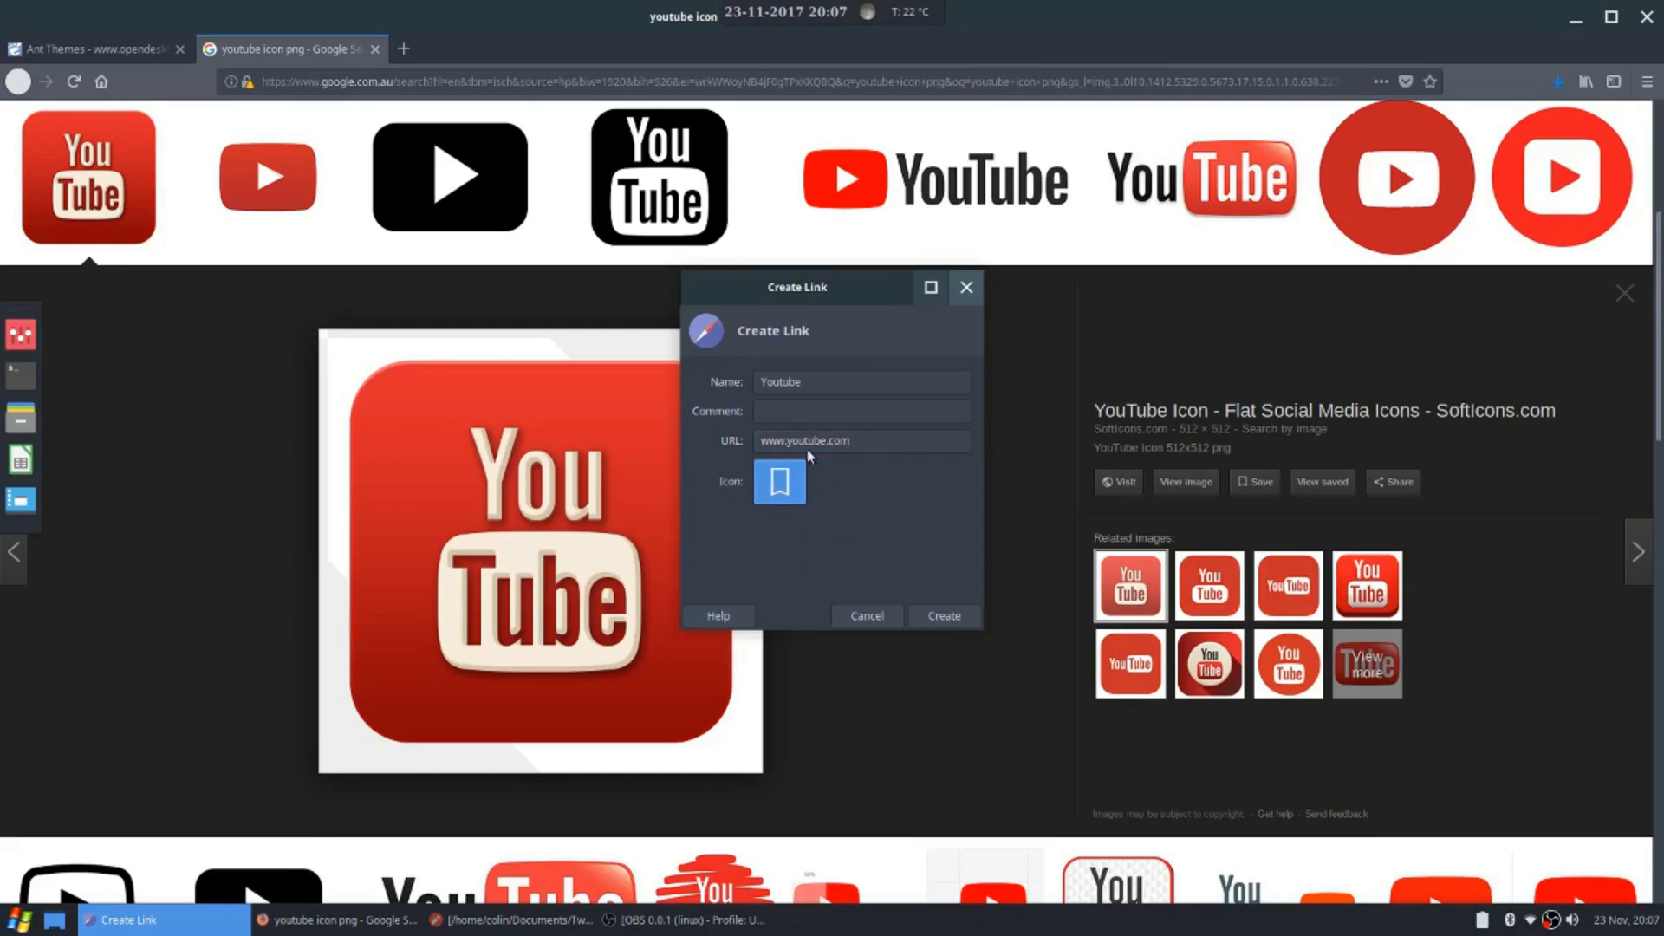
{"action": "left_click", "coordinate": [806, 451]}
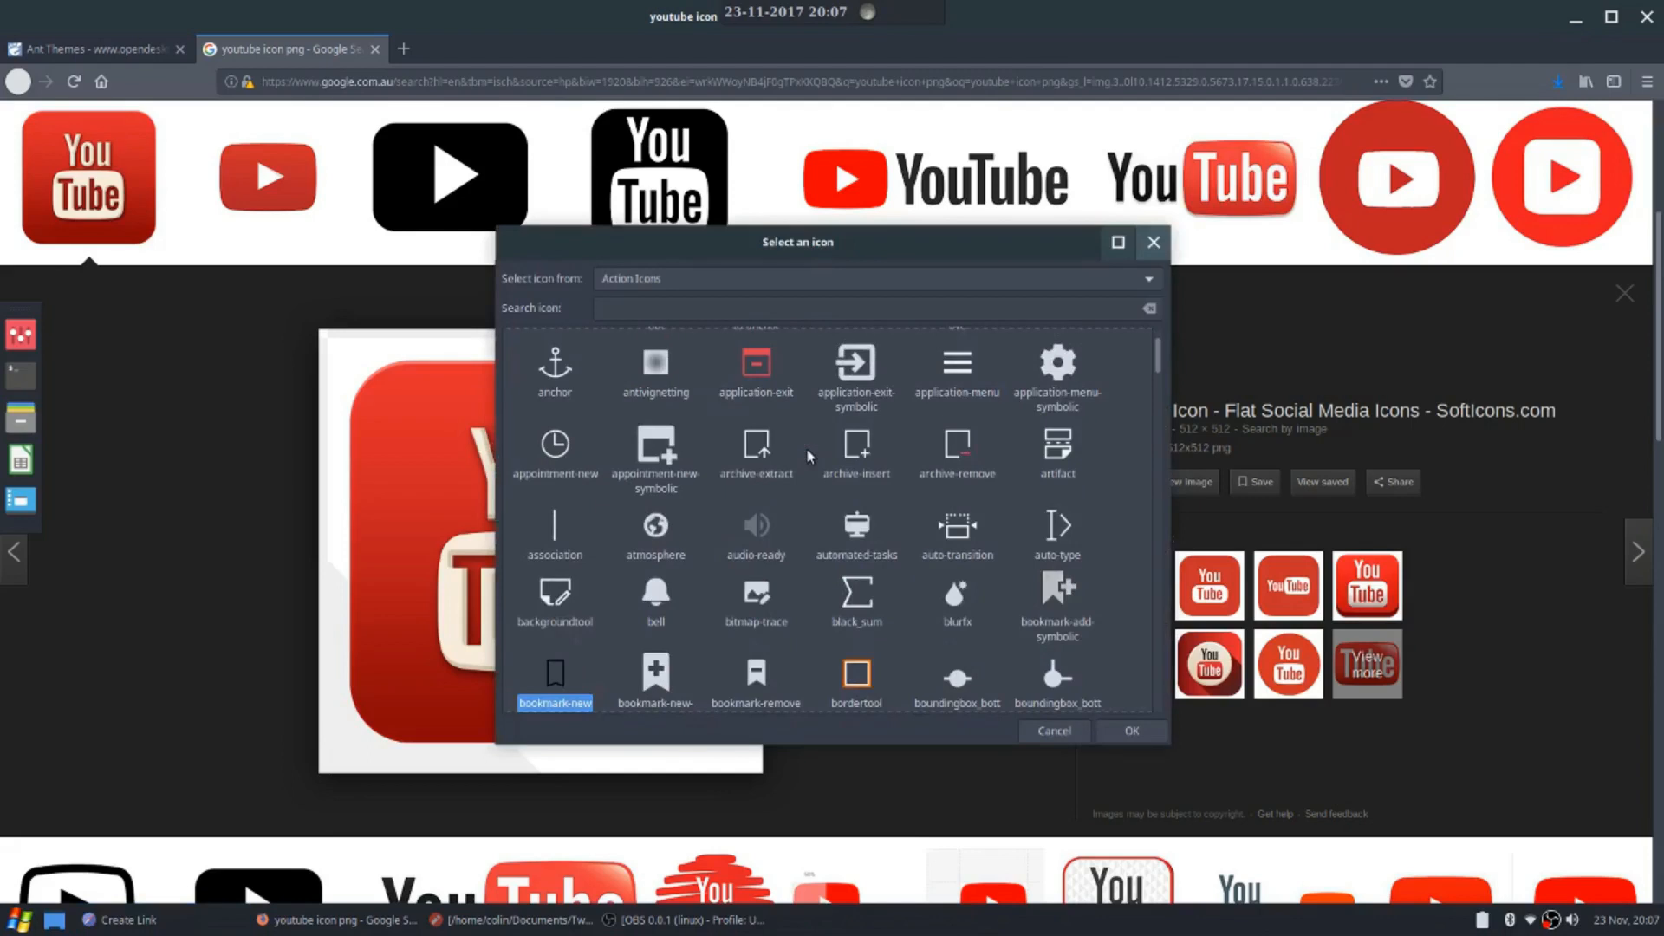
{"action": "left_click", "coordinate": [731, 280]}
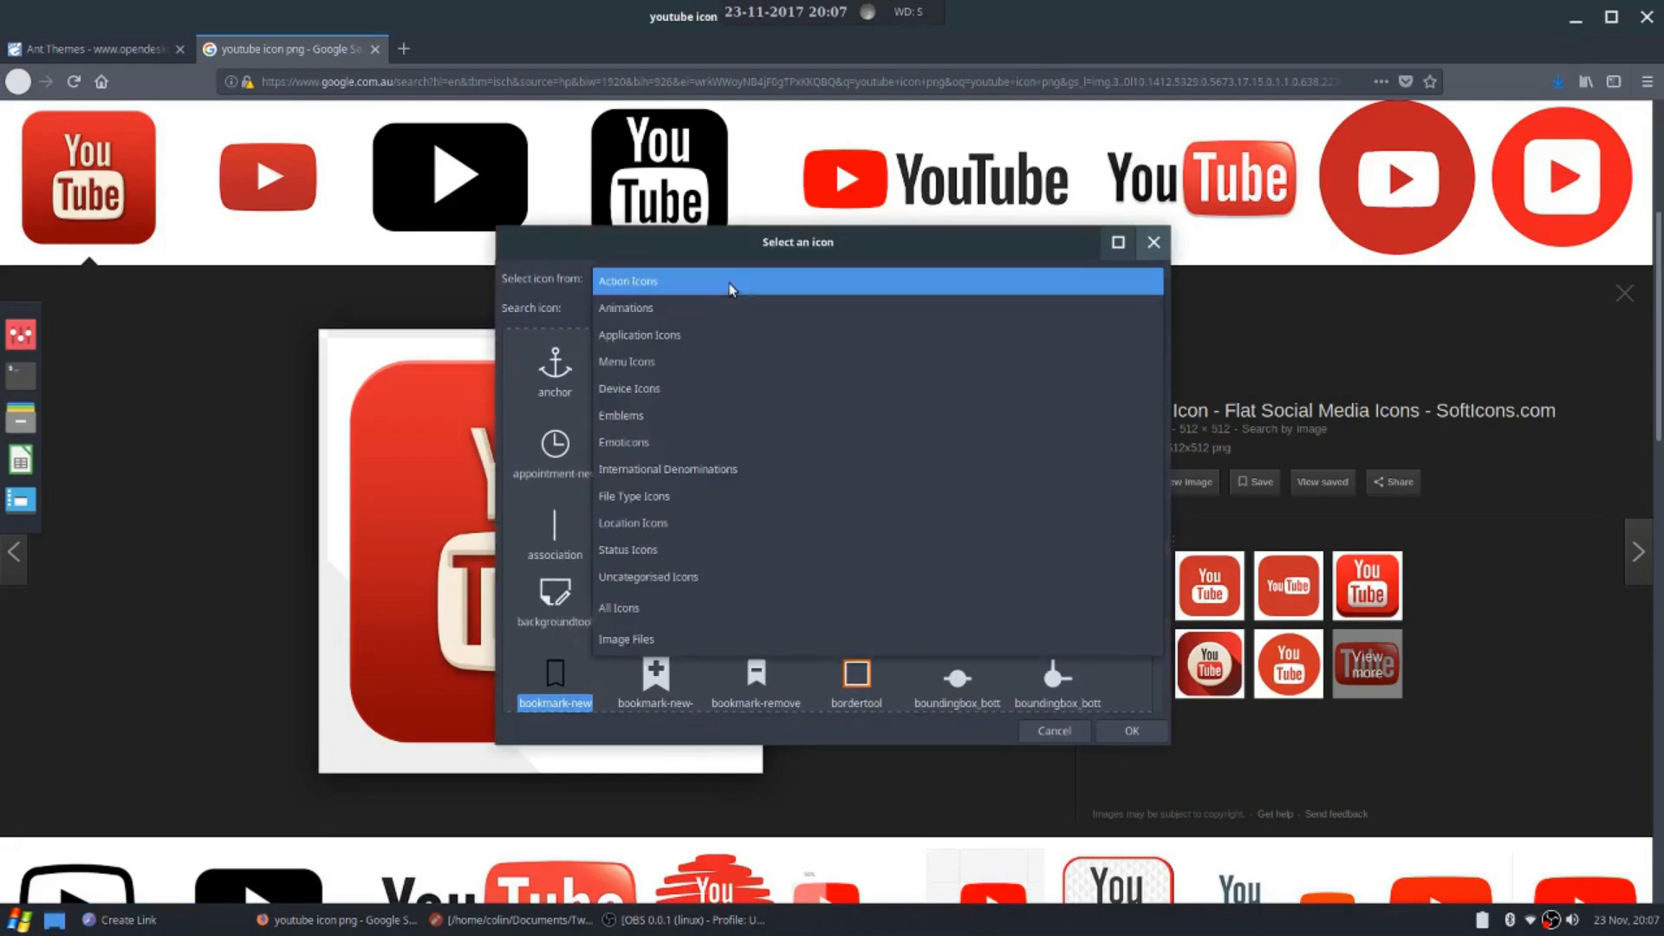
{"action": "left_click", "coordinate": [660, 639]}
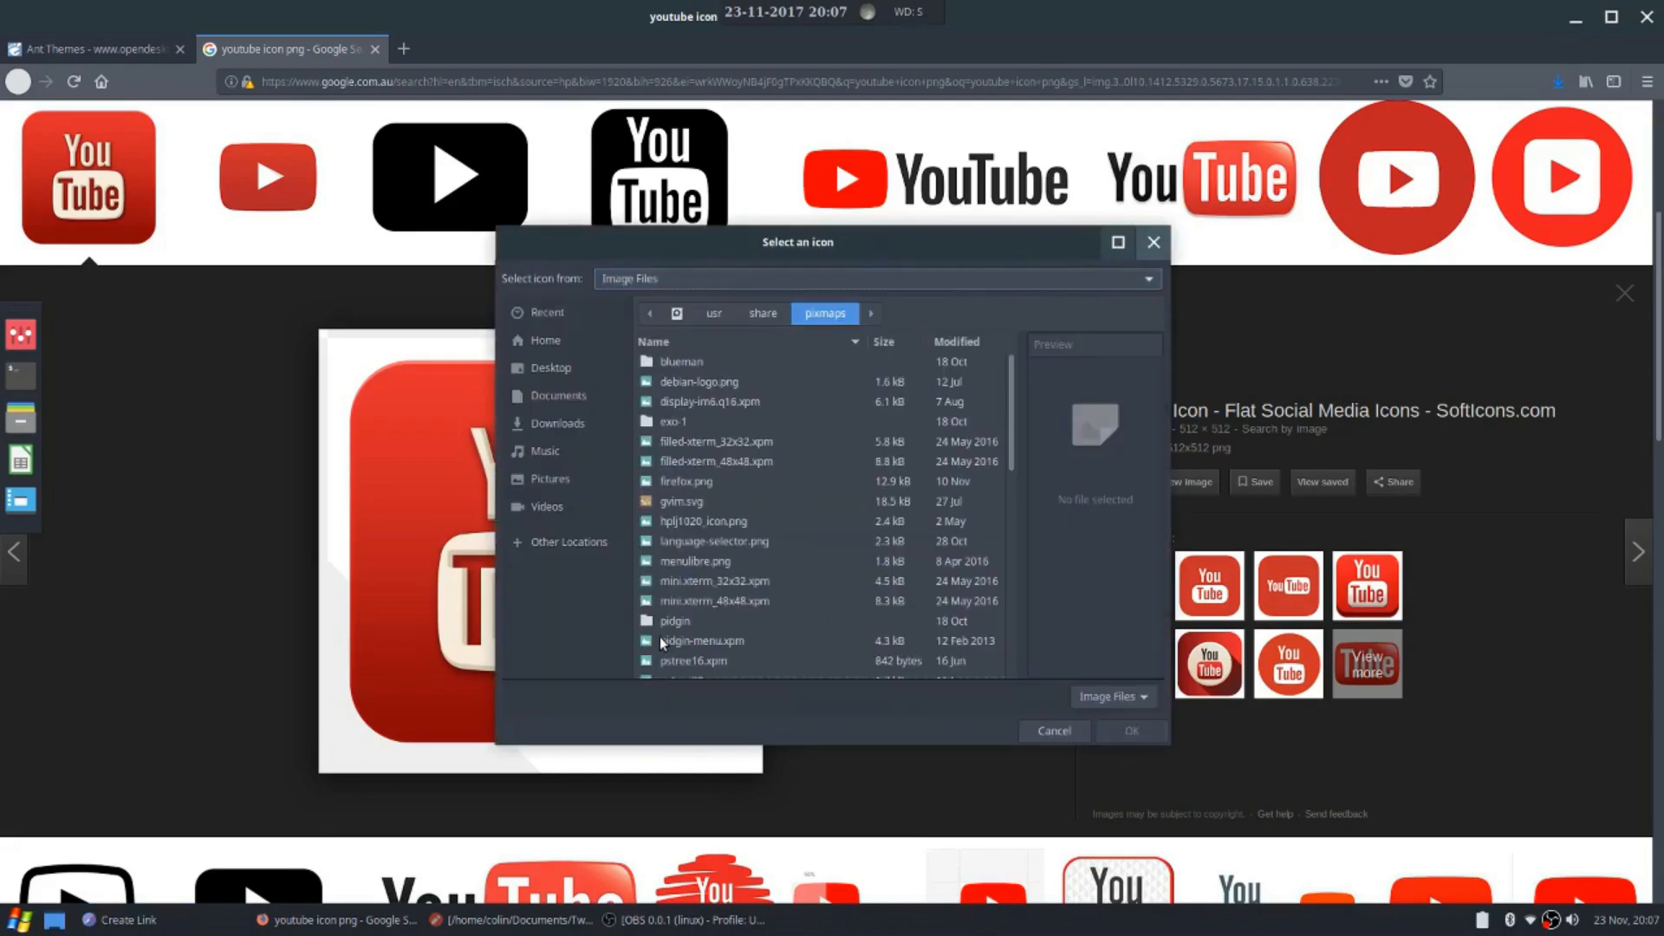
{"action": "left_click", "coordinate": [530, 340]}
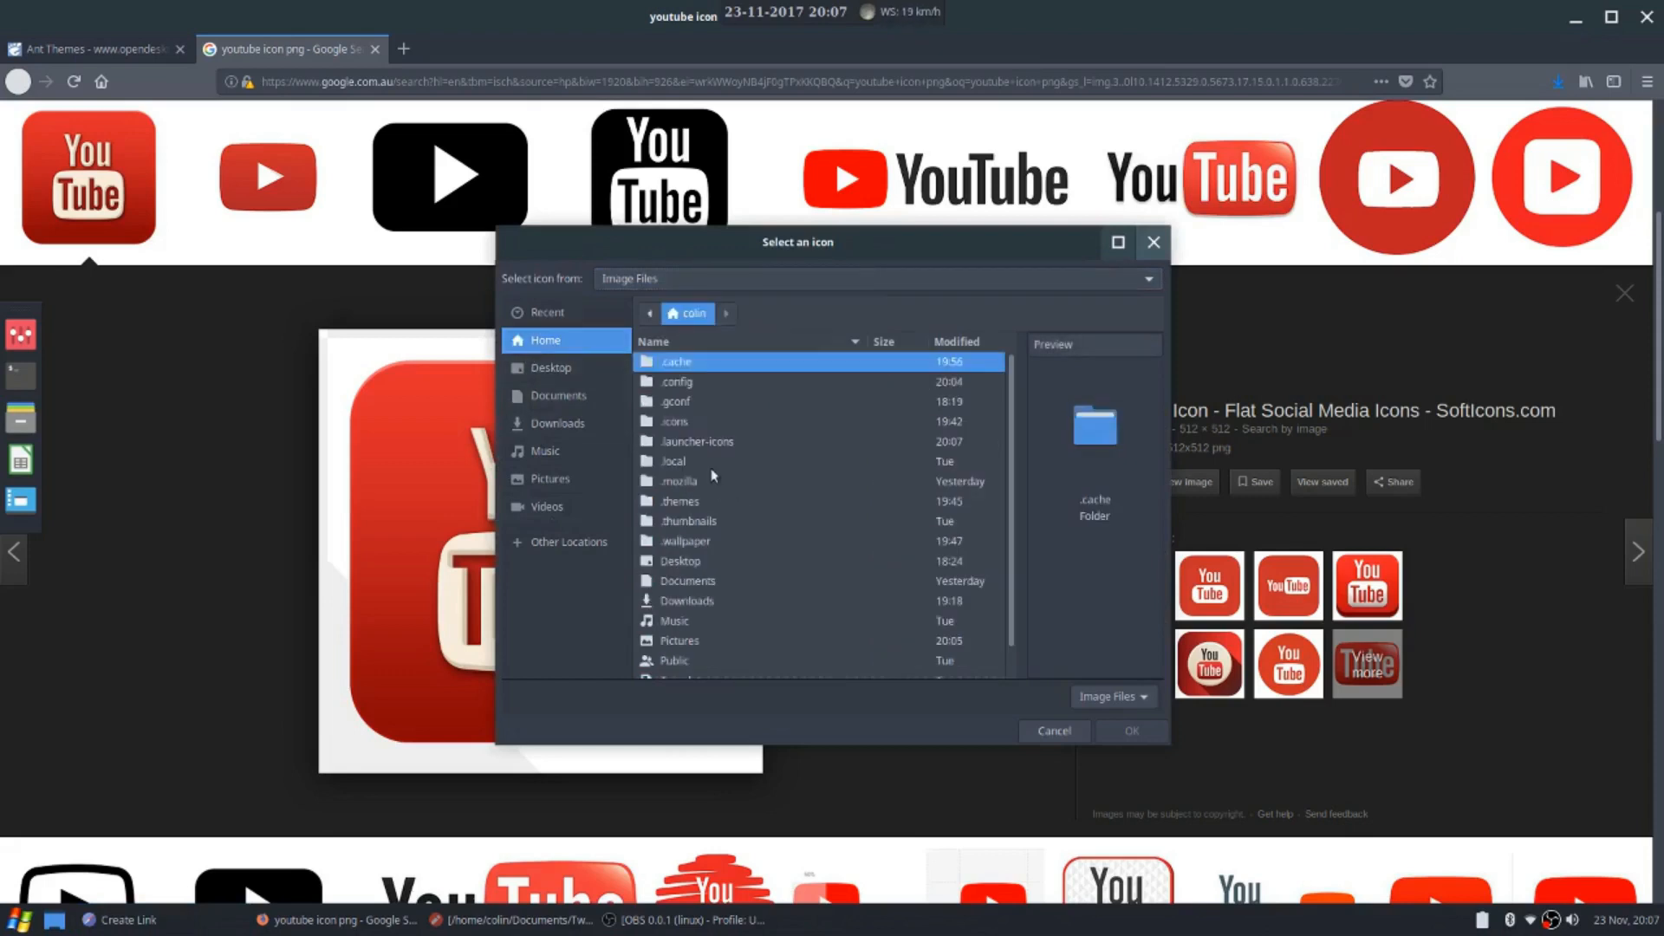
{"action": "double_click", "coordinate": [694, 440]}
{"action": "left_click", "coordinate": [680, 383]}
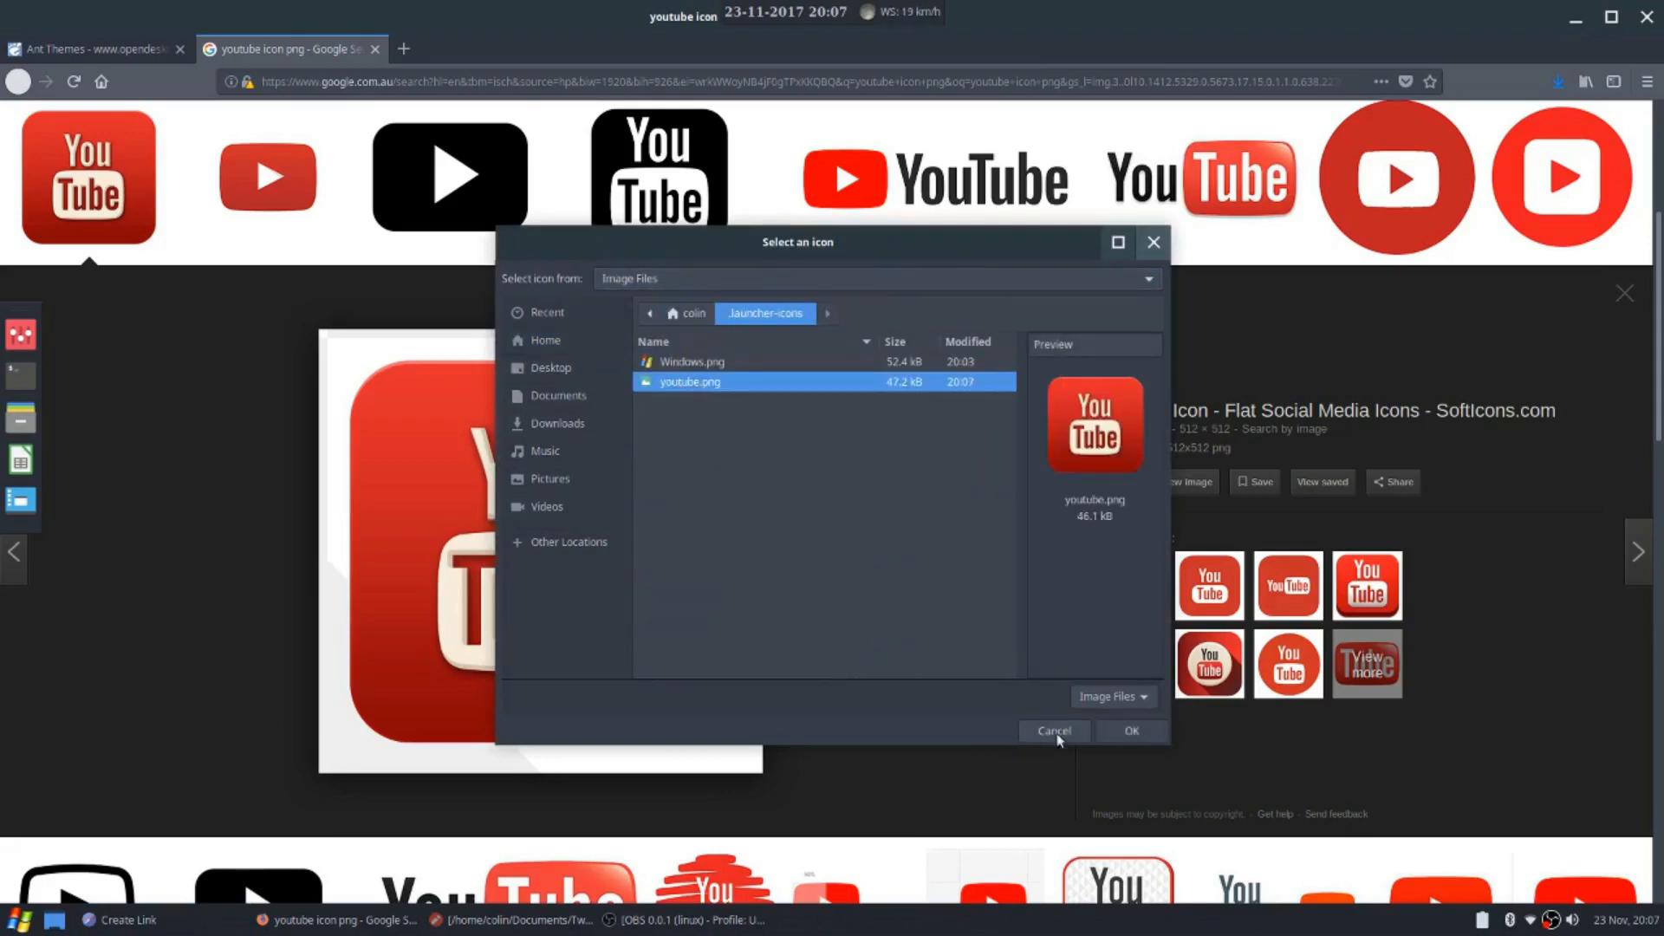
{"action": "left_click", "coordinate": [1127, 731]}
{"action": "left_click", "coordinate": [944, 616]}
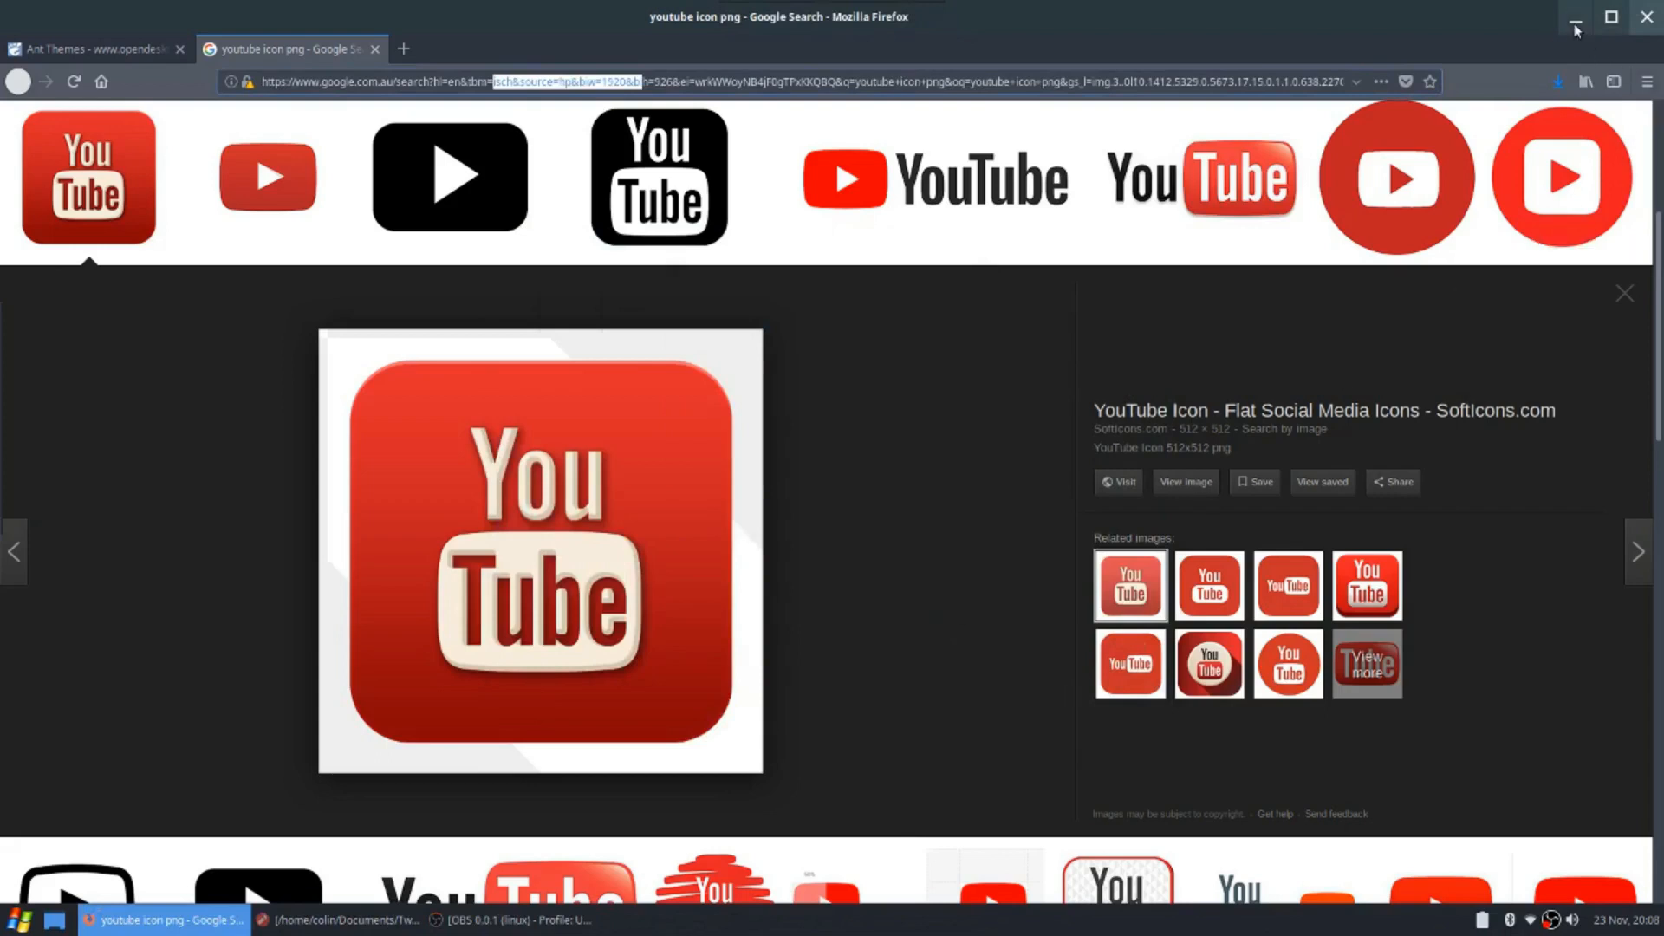
Show the desktop, launch the Youtube link by marking it executable, and minimise Firefox once the site has opened
{"action": "left_click", "coordinate": [50, 926]}
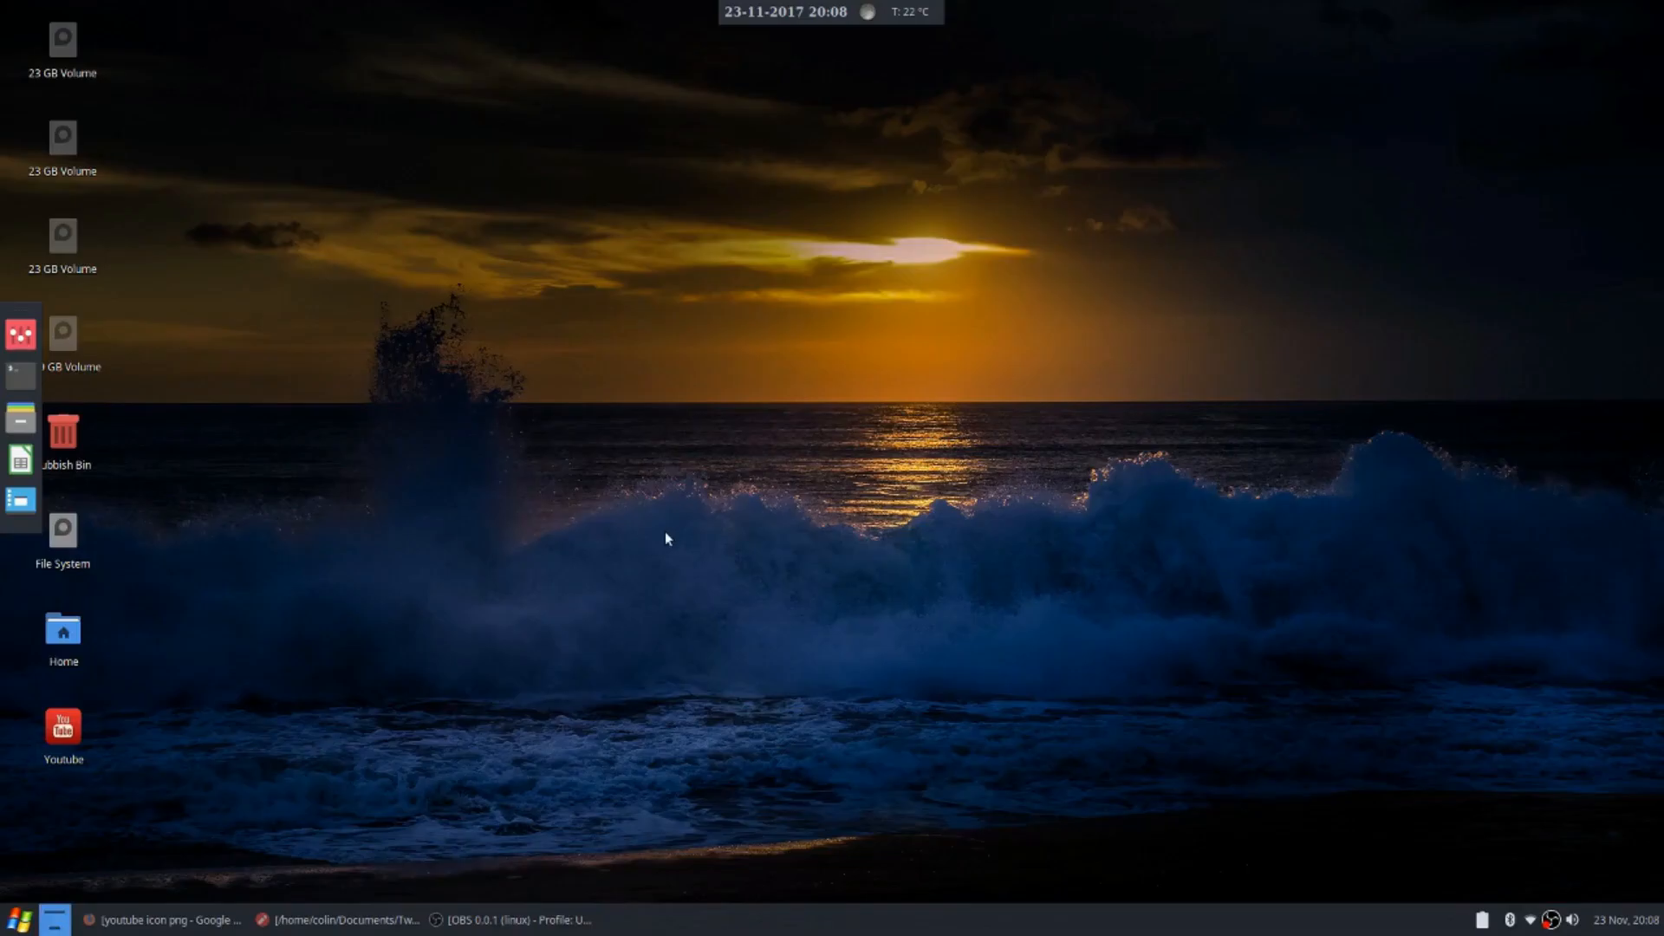
{"action": "double_click", "coordinate": [61, 726]}
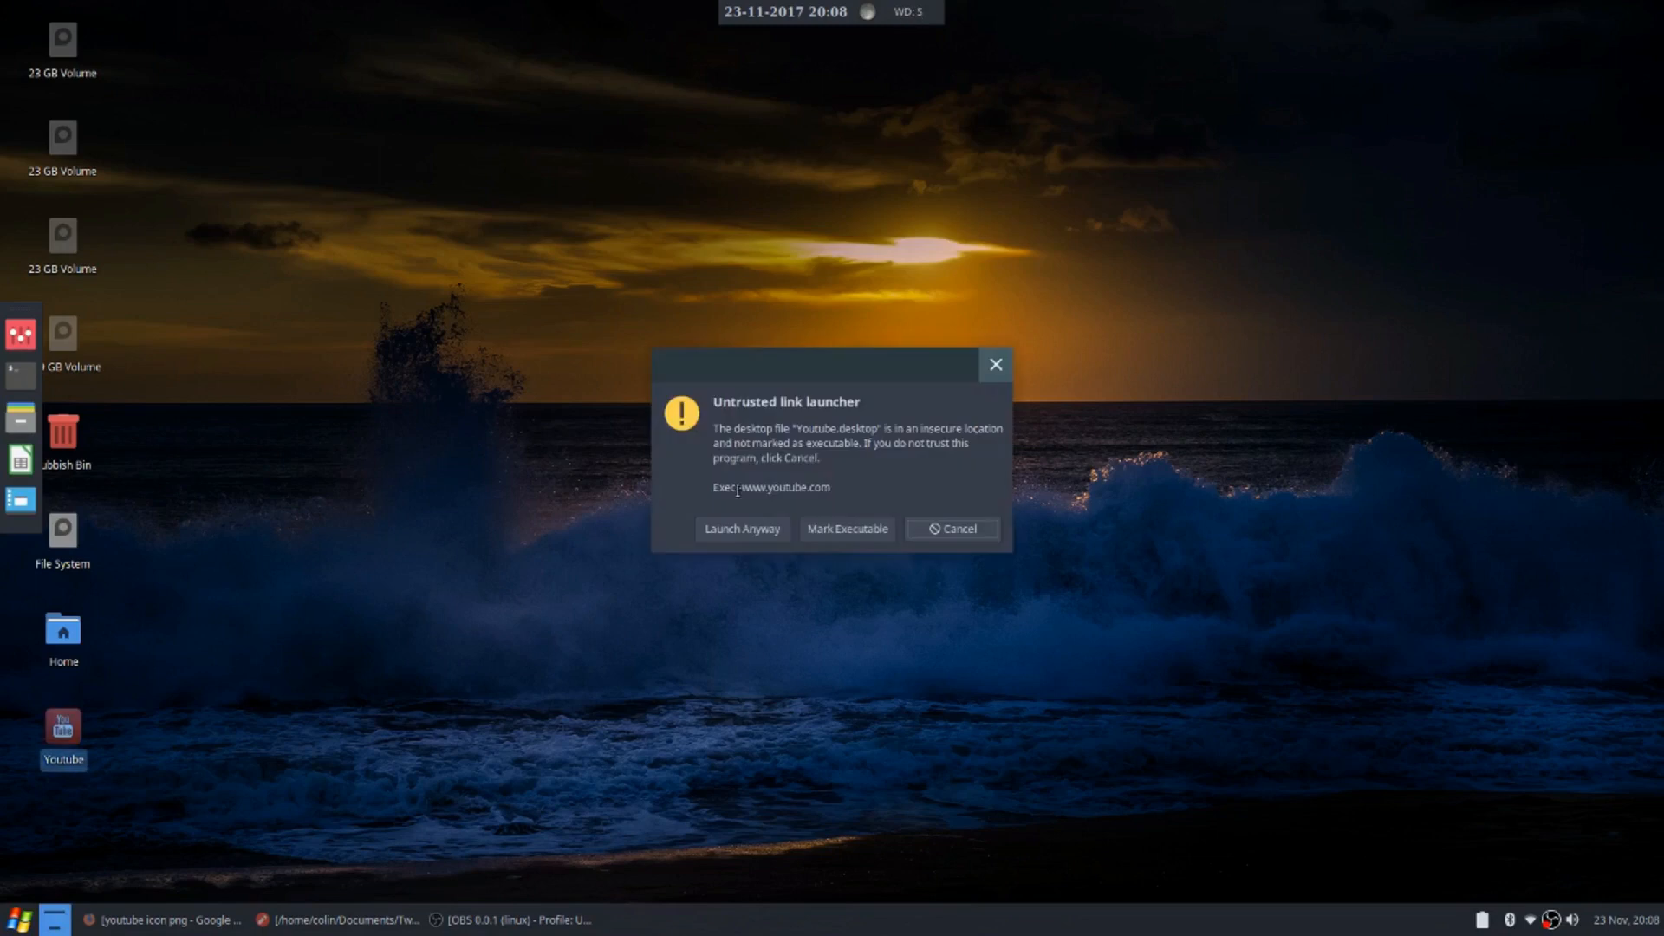
{"action": "left_click", "coordinate": [858, 526]}
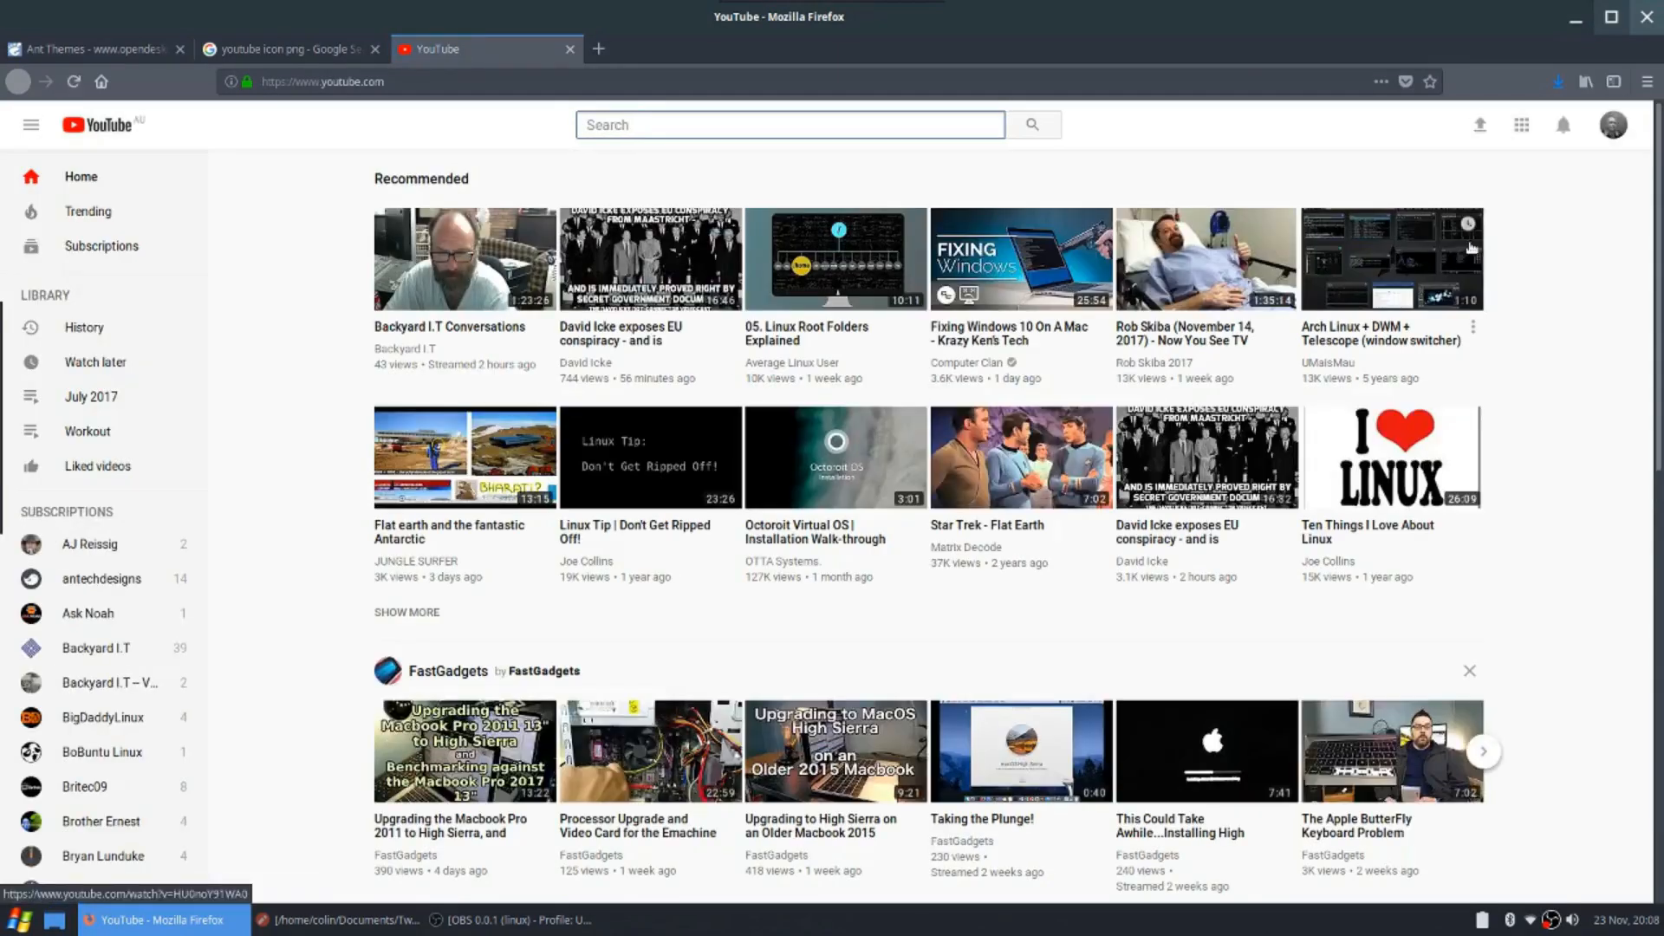
{"action": "left_click", "coordinate": [1573, 18]}
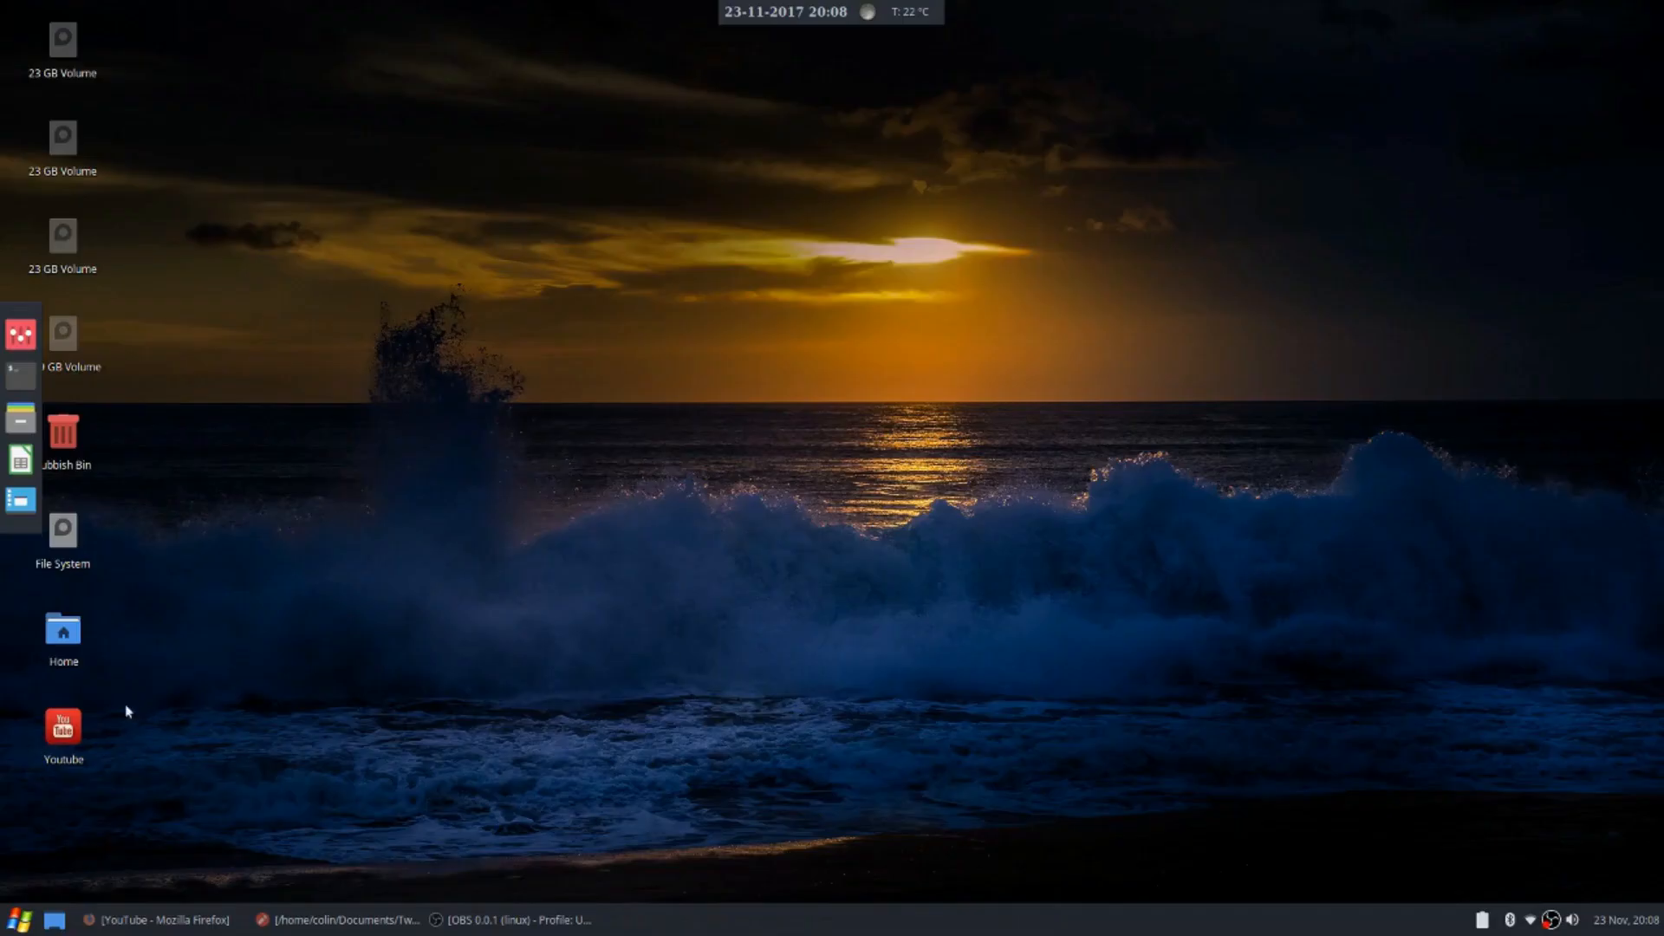
{"action": "right_click", "coordinate": [67, 729]}
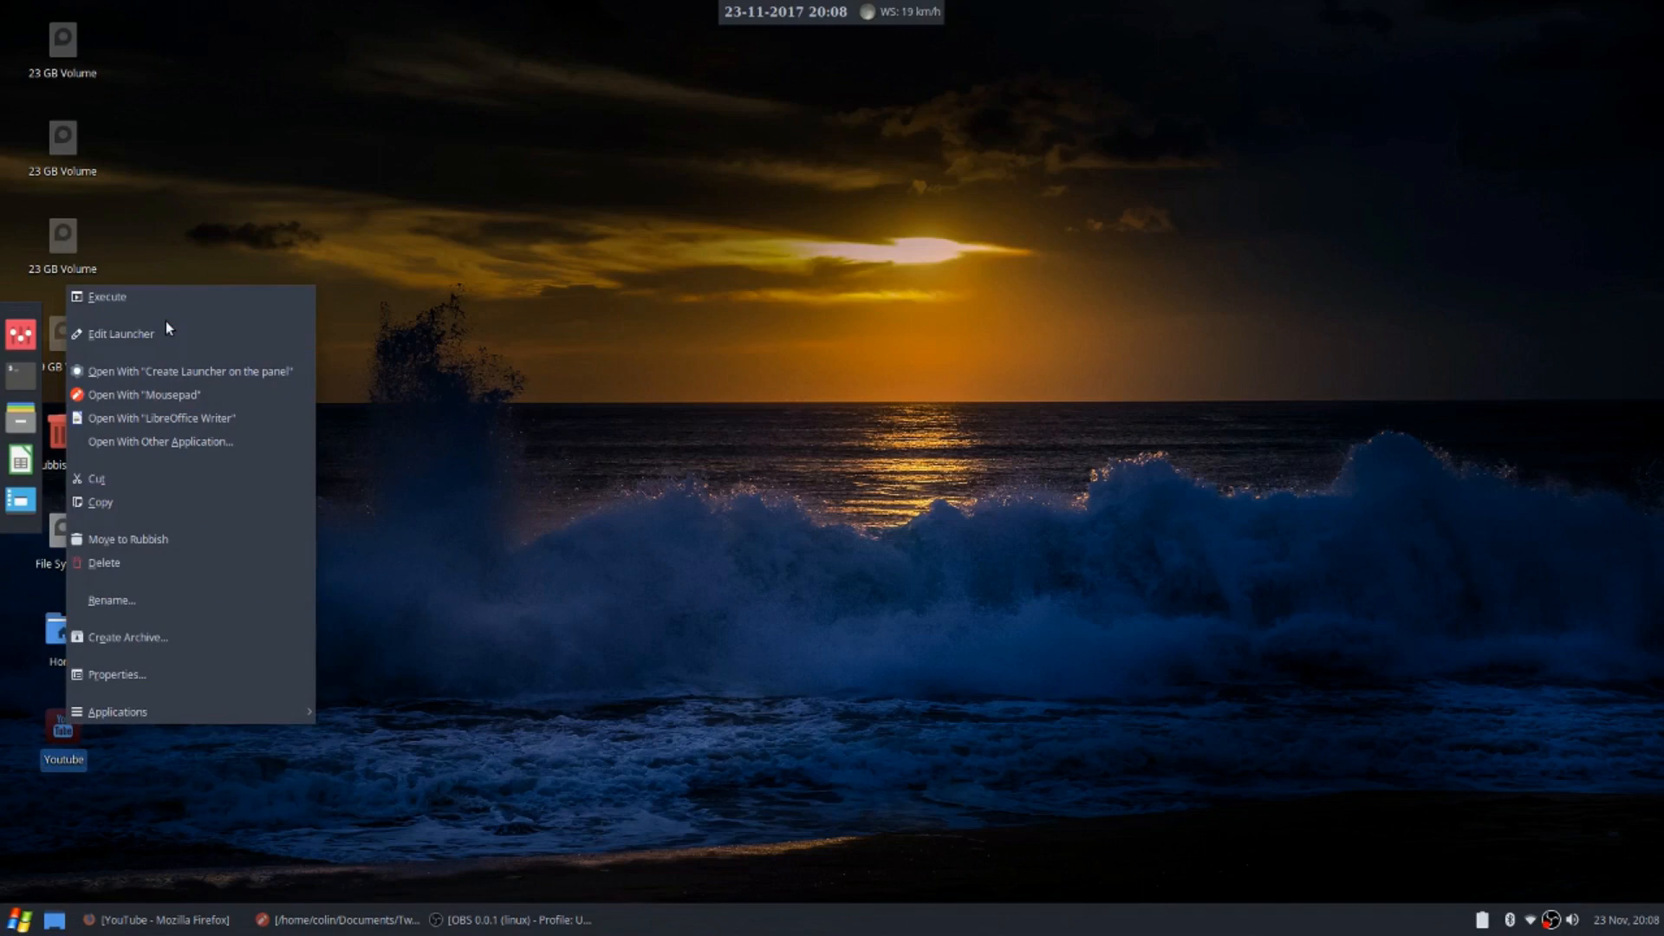
{"action": "left_click", "coordinate": [250, 822]}
Search the Whisker Menu for "menu" and open the Menu Editor
{"action": "left_click", "coordinate": [19, 919]}
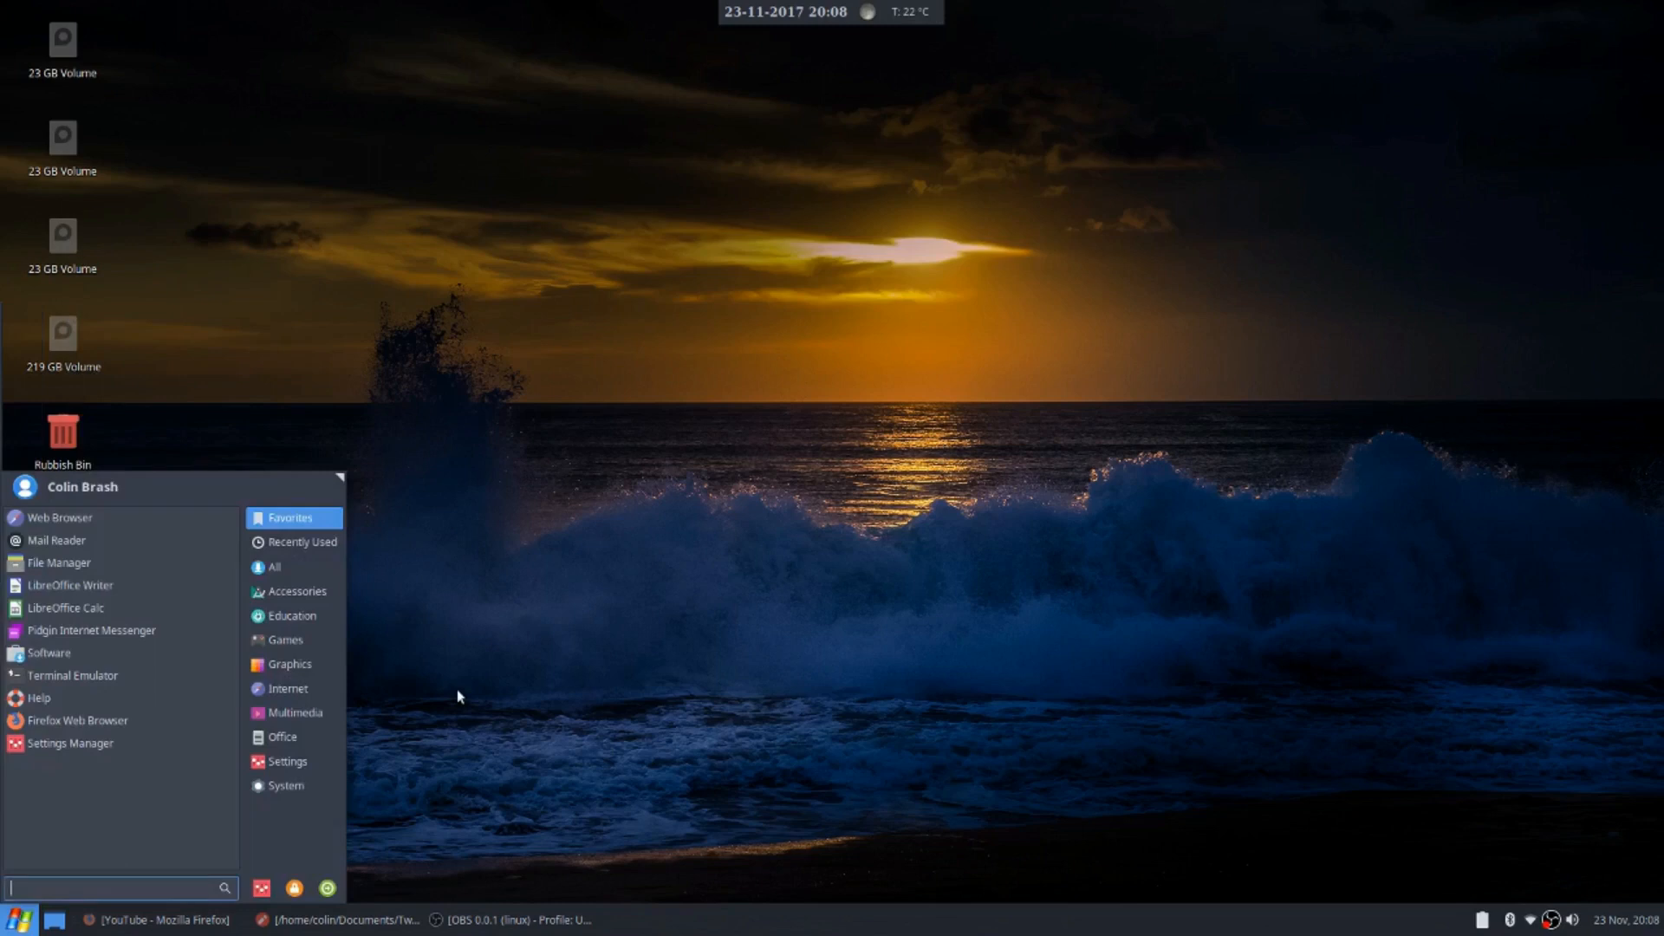
{"action": "type", "text": "menu"}
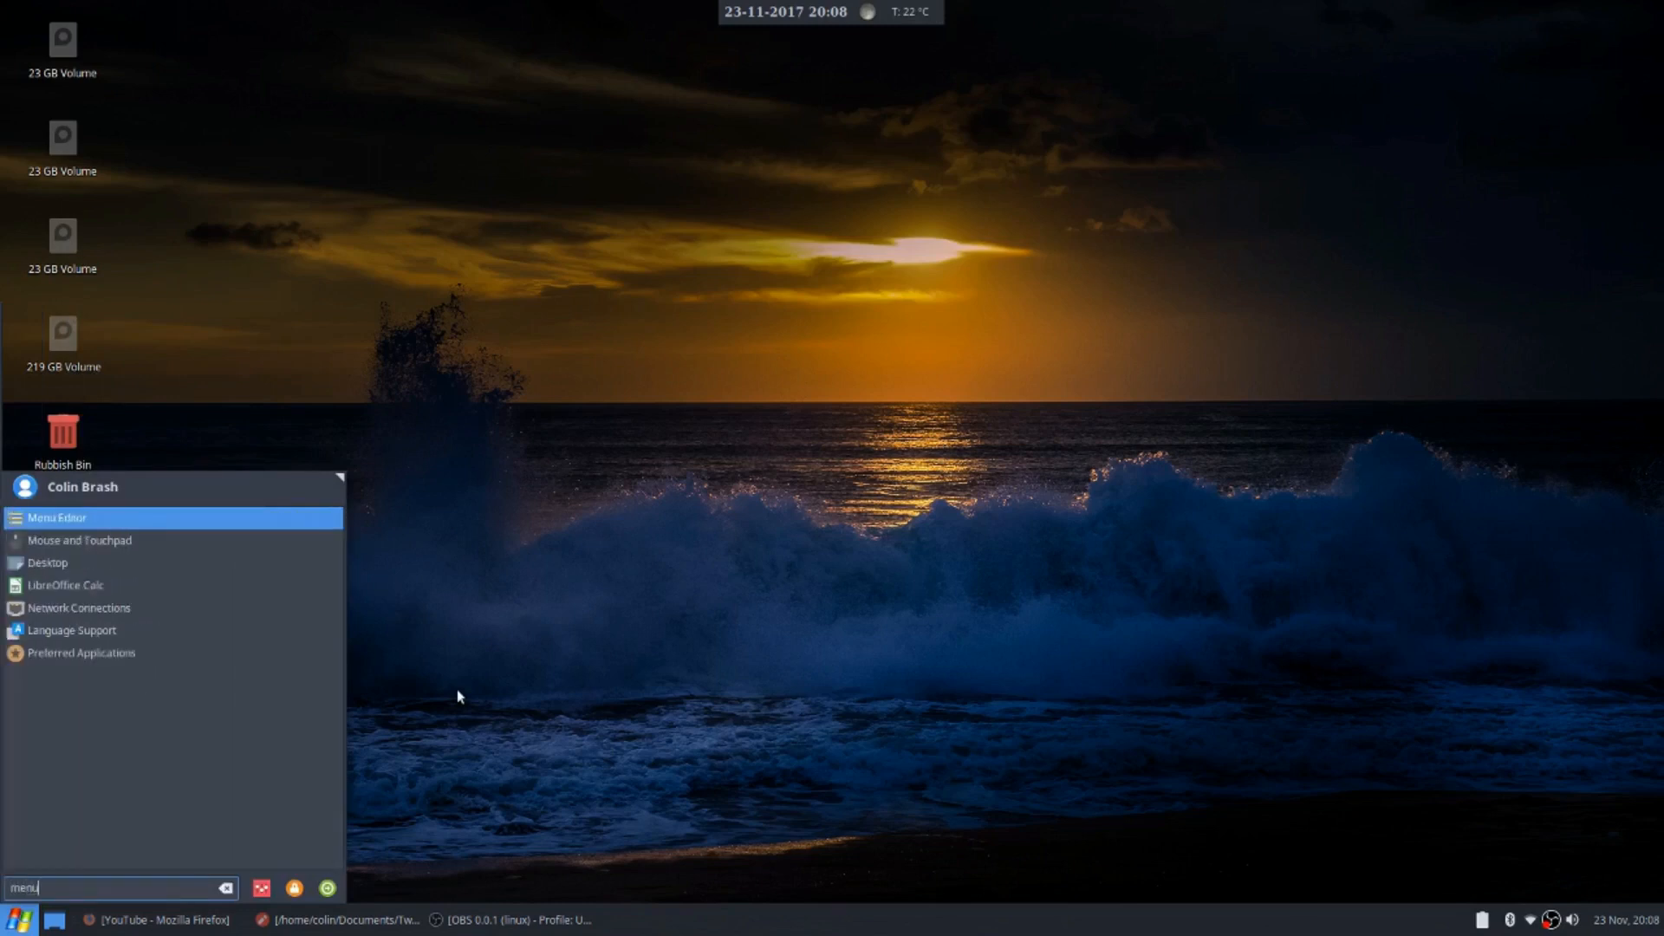
{"action": "left_click", "coordinate": [54, 525]}
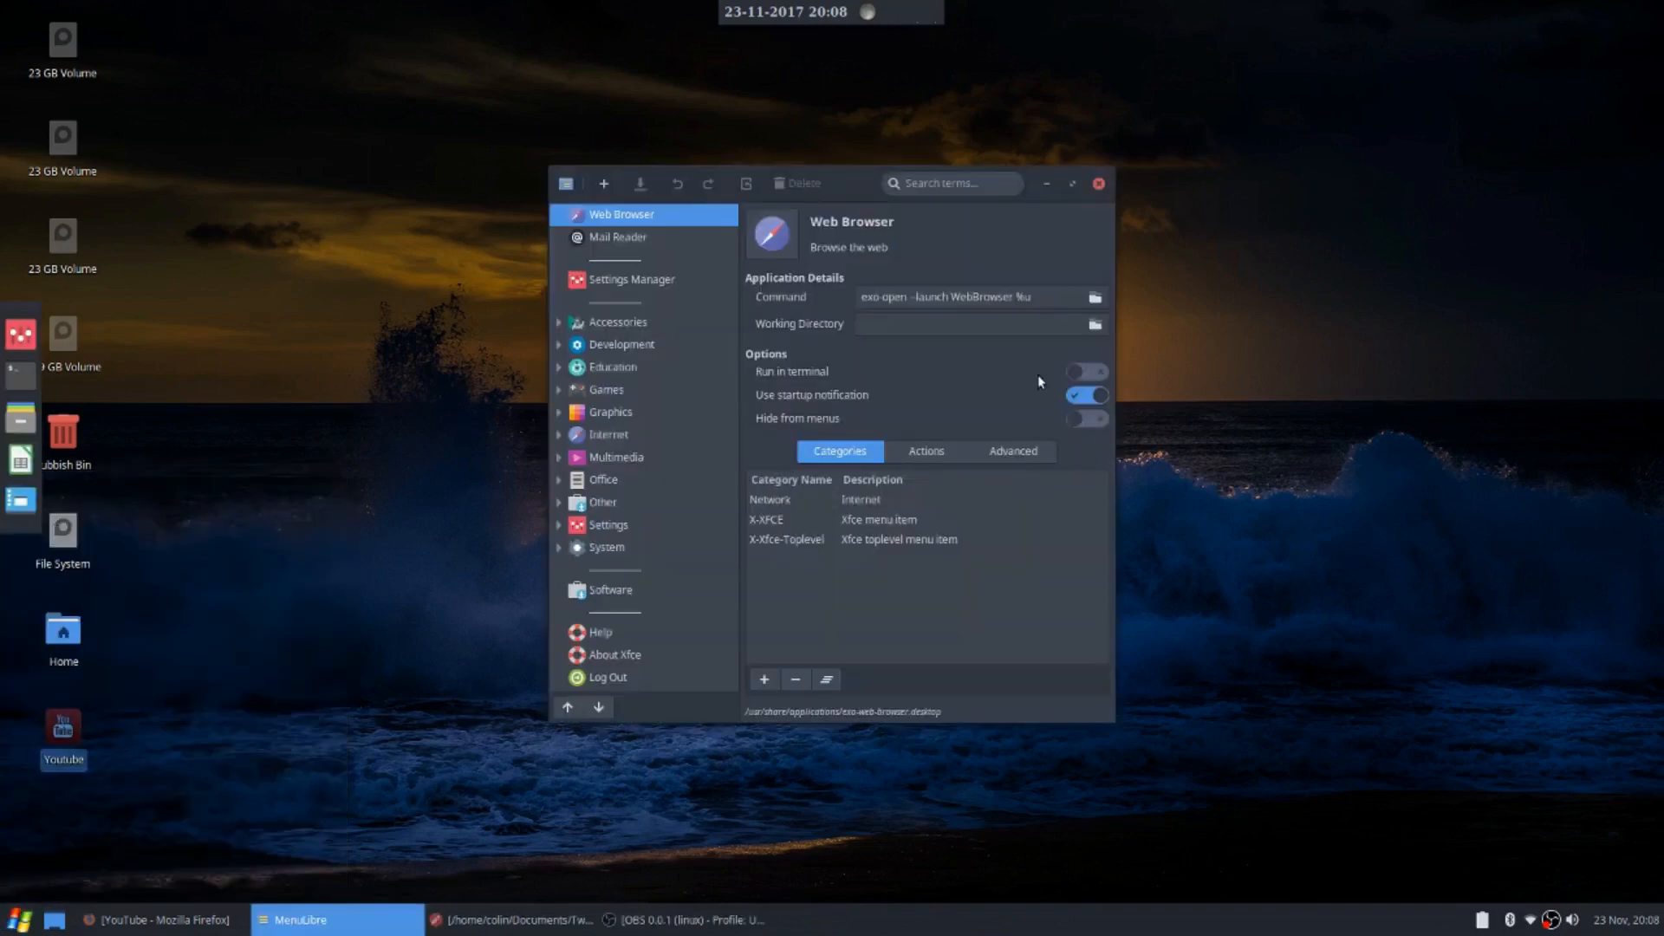
View the Menu Editor's About information and close it
{"action": "left_click", "coordinate": [566, 183]}
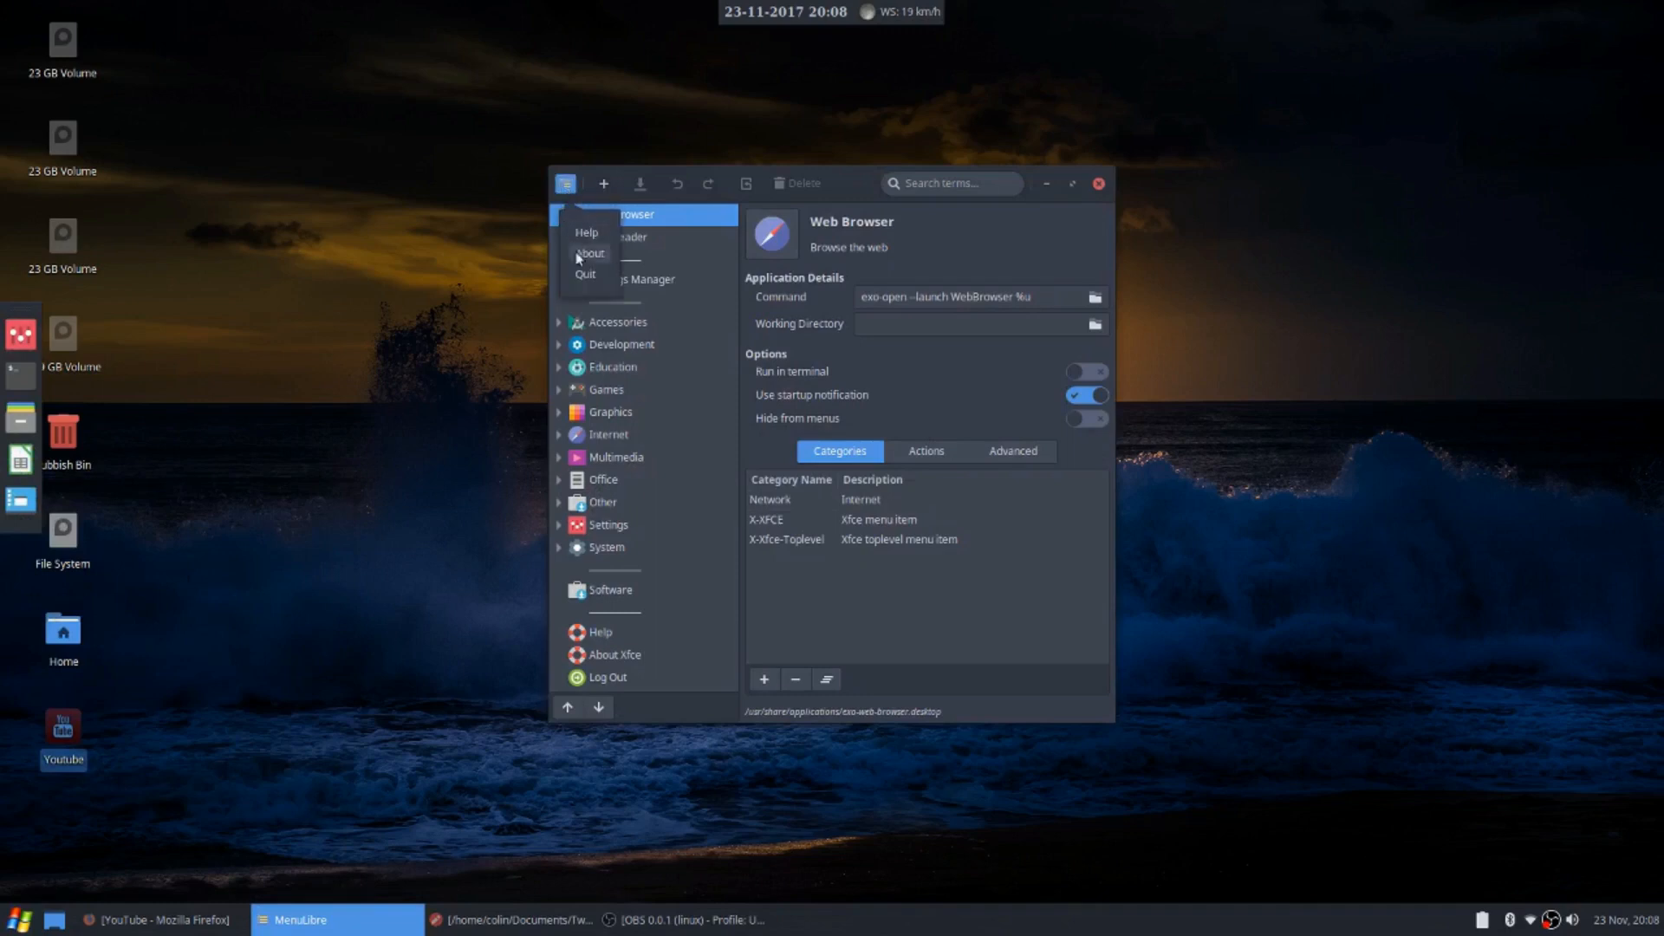
{"action": "left_click", "coordinate": [589, 253]}
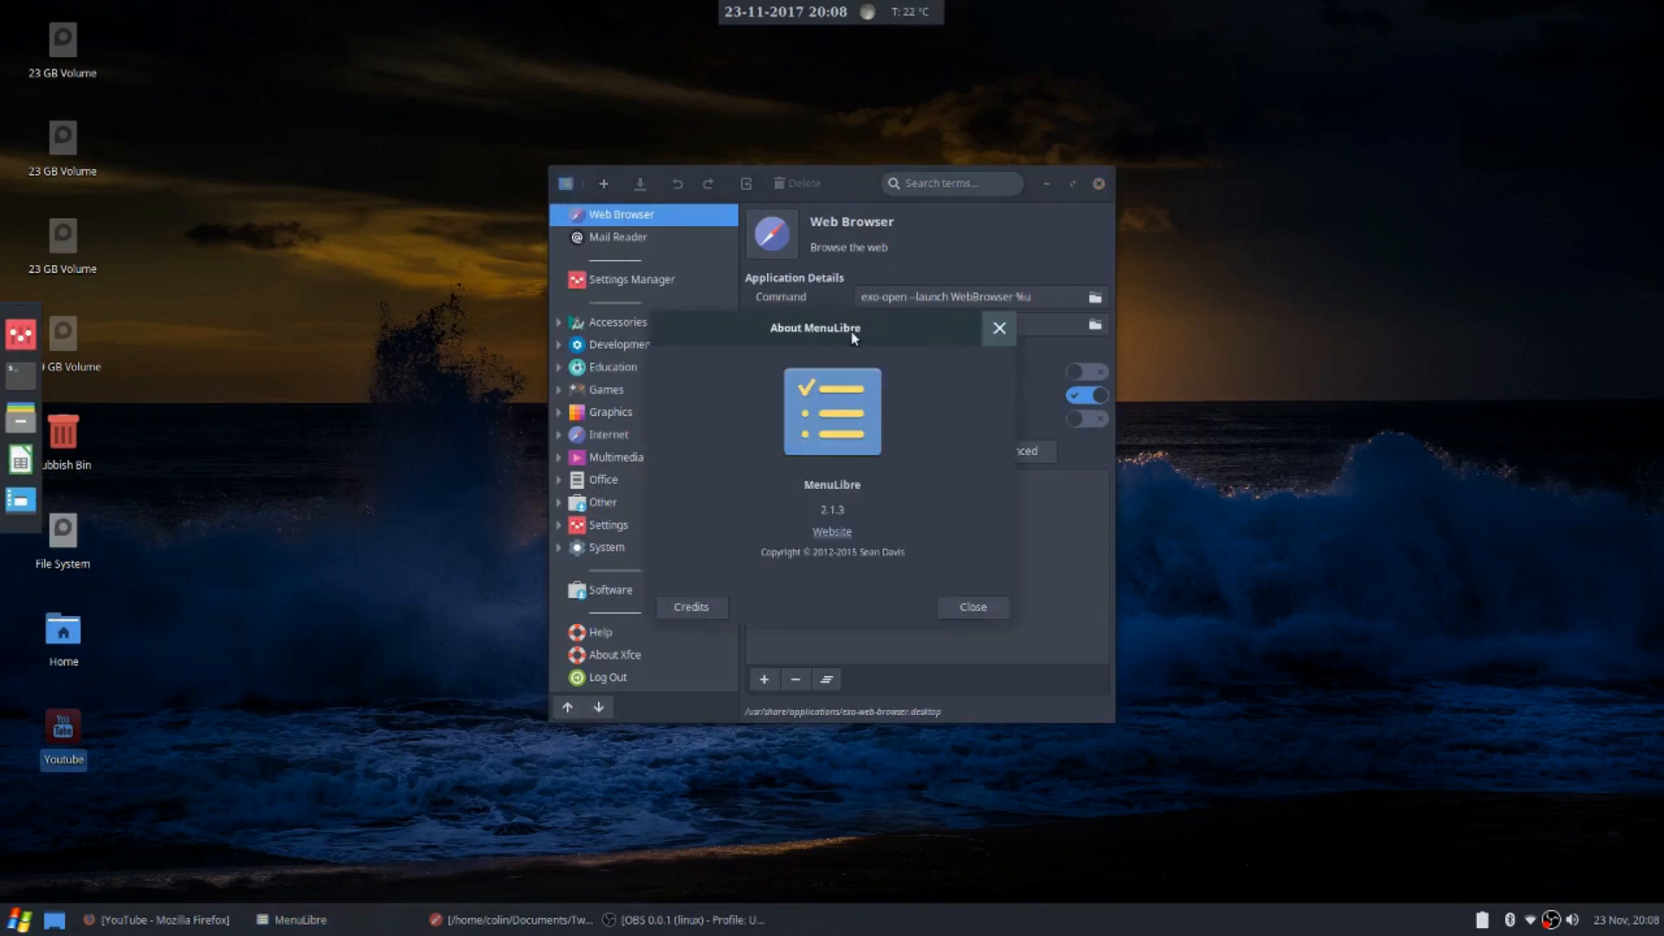
{"action": "left_click", "coordinate": [972, 608]}
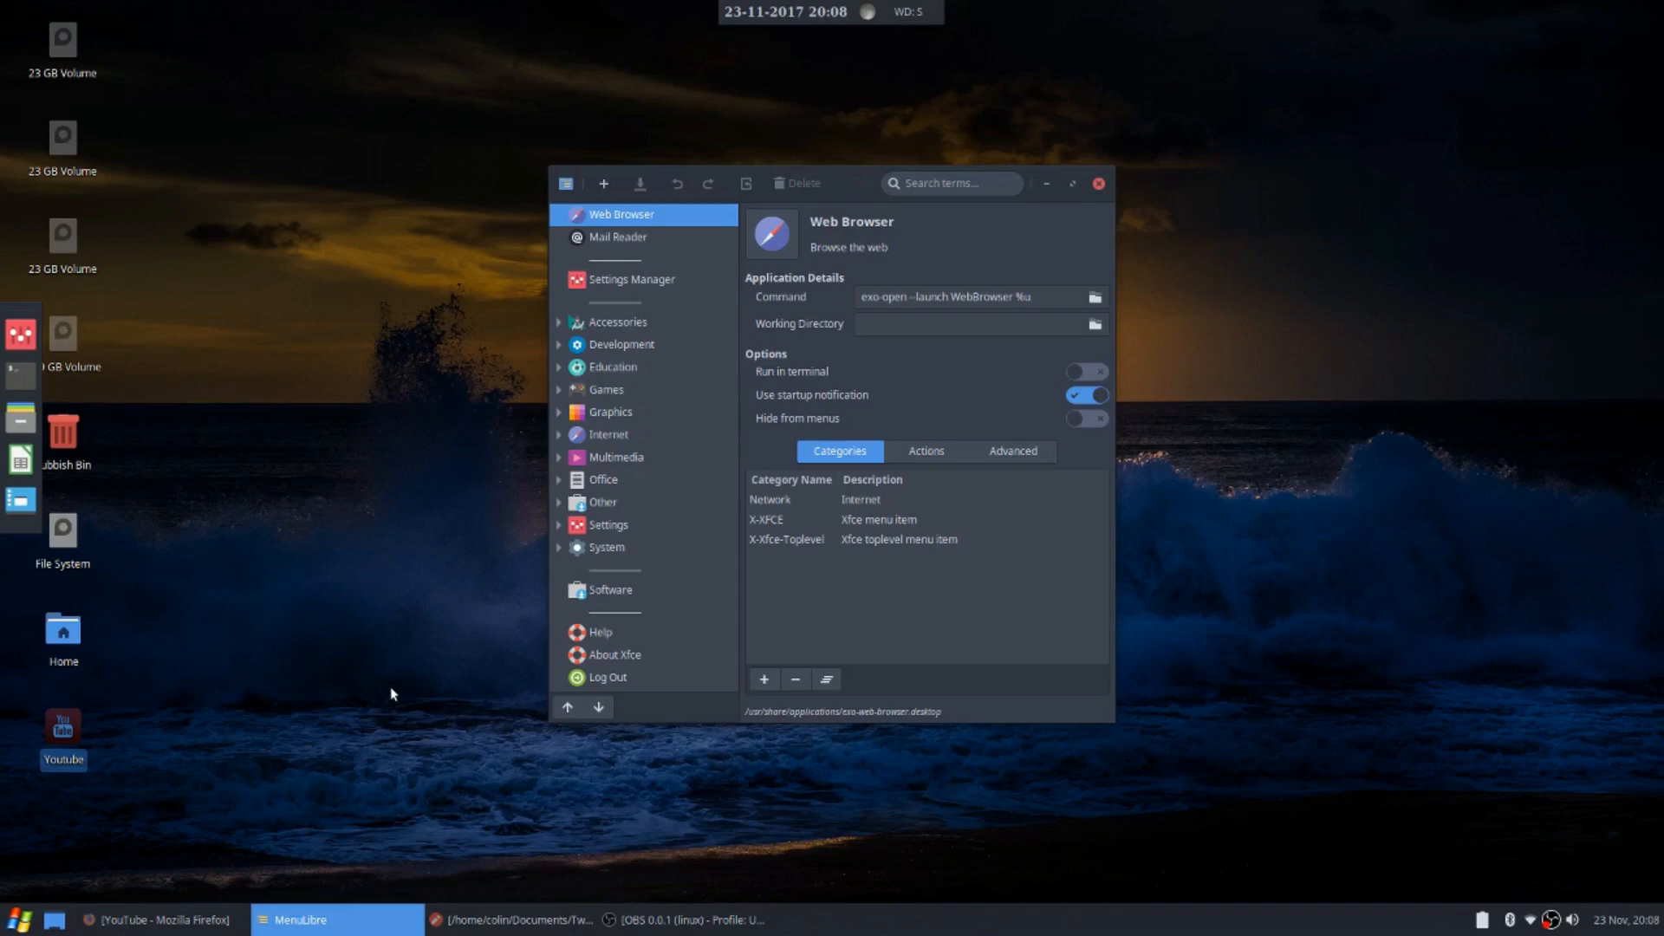
Open a terminal, run sudo apt install menulibre, enter the account password, and close the terminal
{"action": "left_click", "coordinate": [16, 923]}
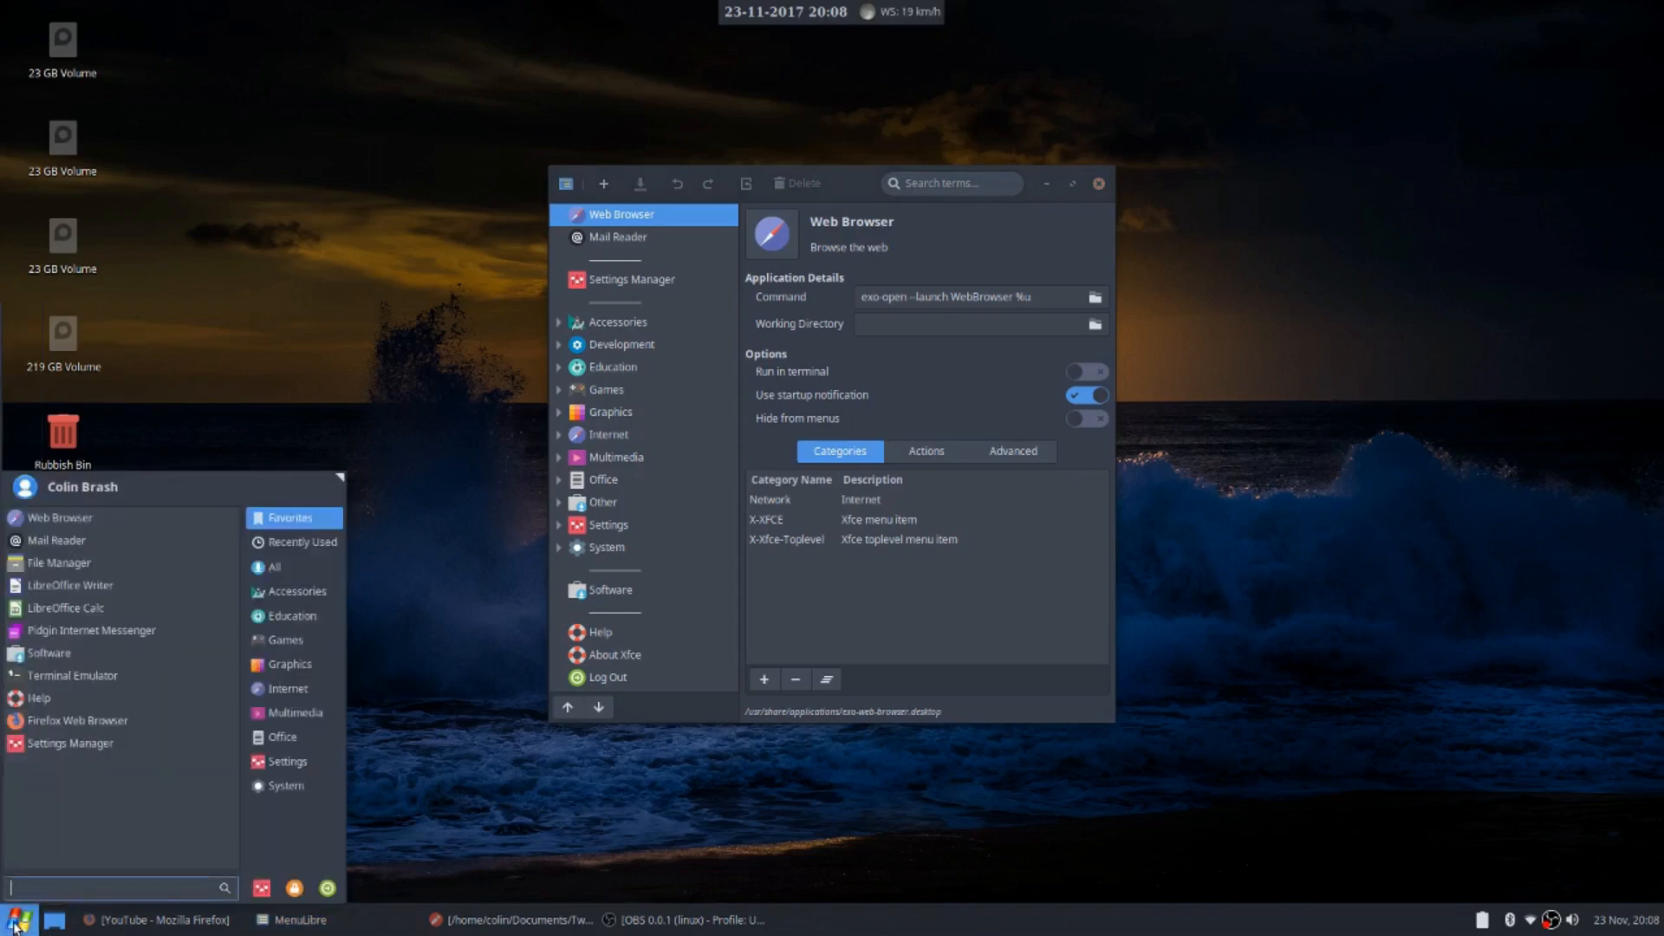
{"action": "left_click", "coordinate": [69, 677]}
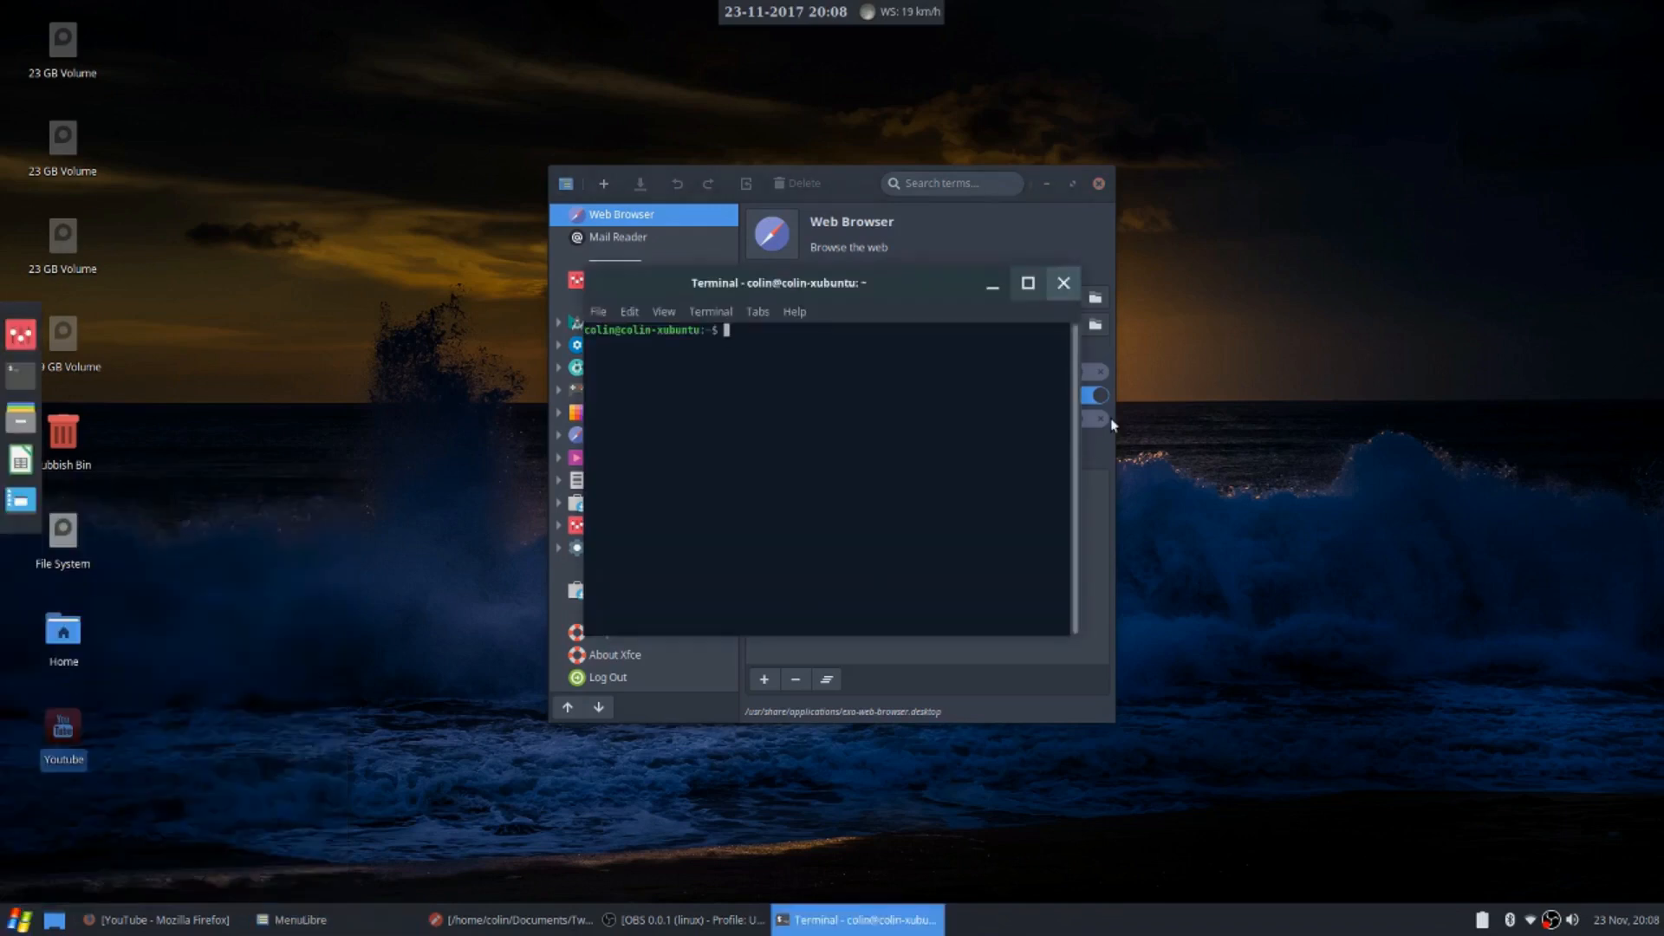
{"action": "type", "text": "sudo apt install menu"}
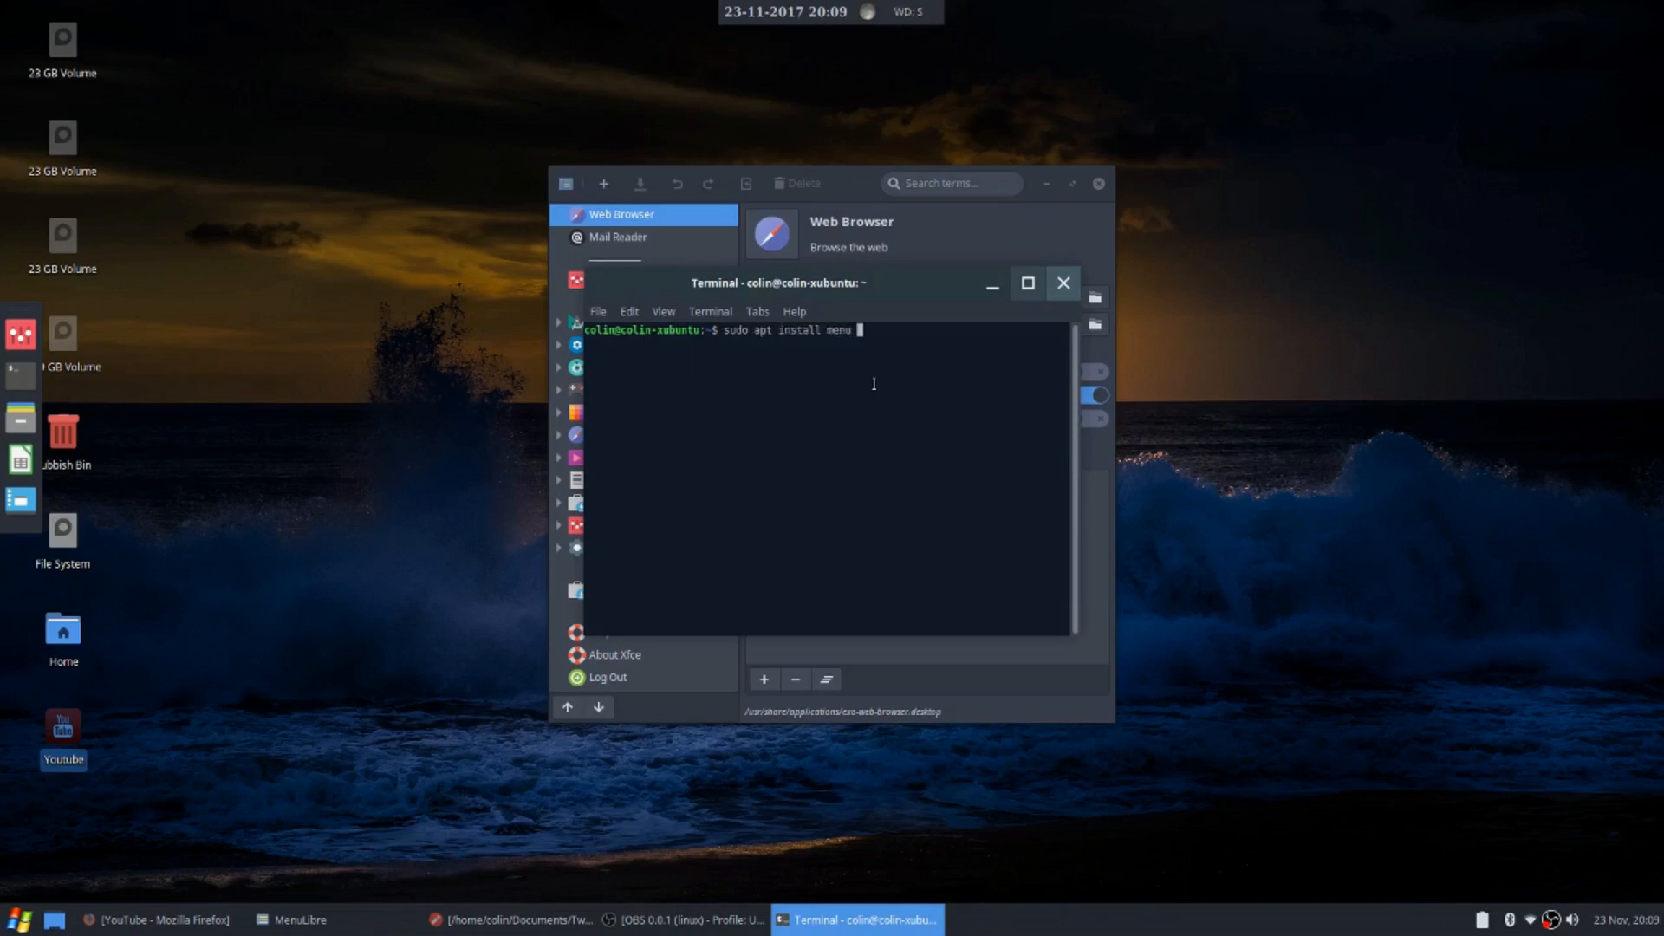
{"action": "key", "text": "BackSpace"}
{"action": "type", "text": "libre"}
{"action": "key", "text": "Return"}
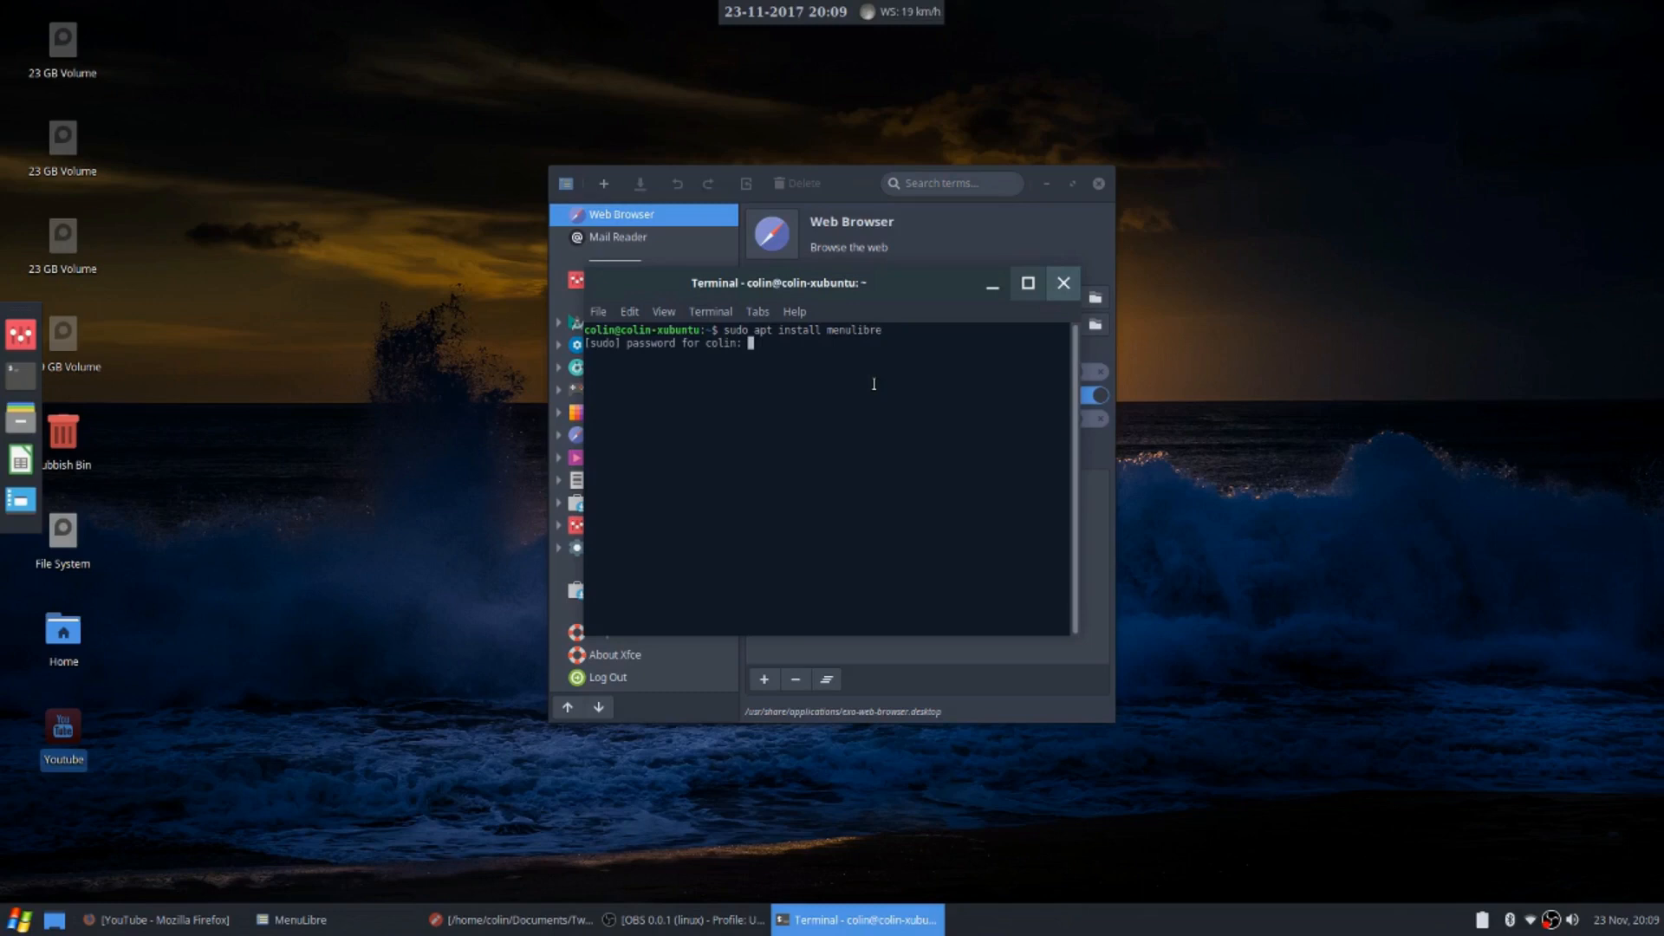
{"action": "key", "text": "Return"}
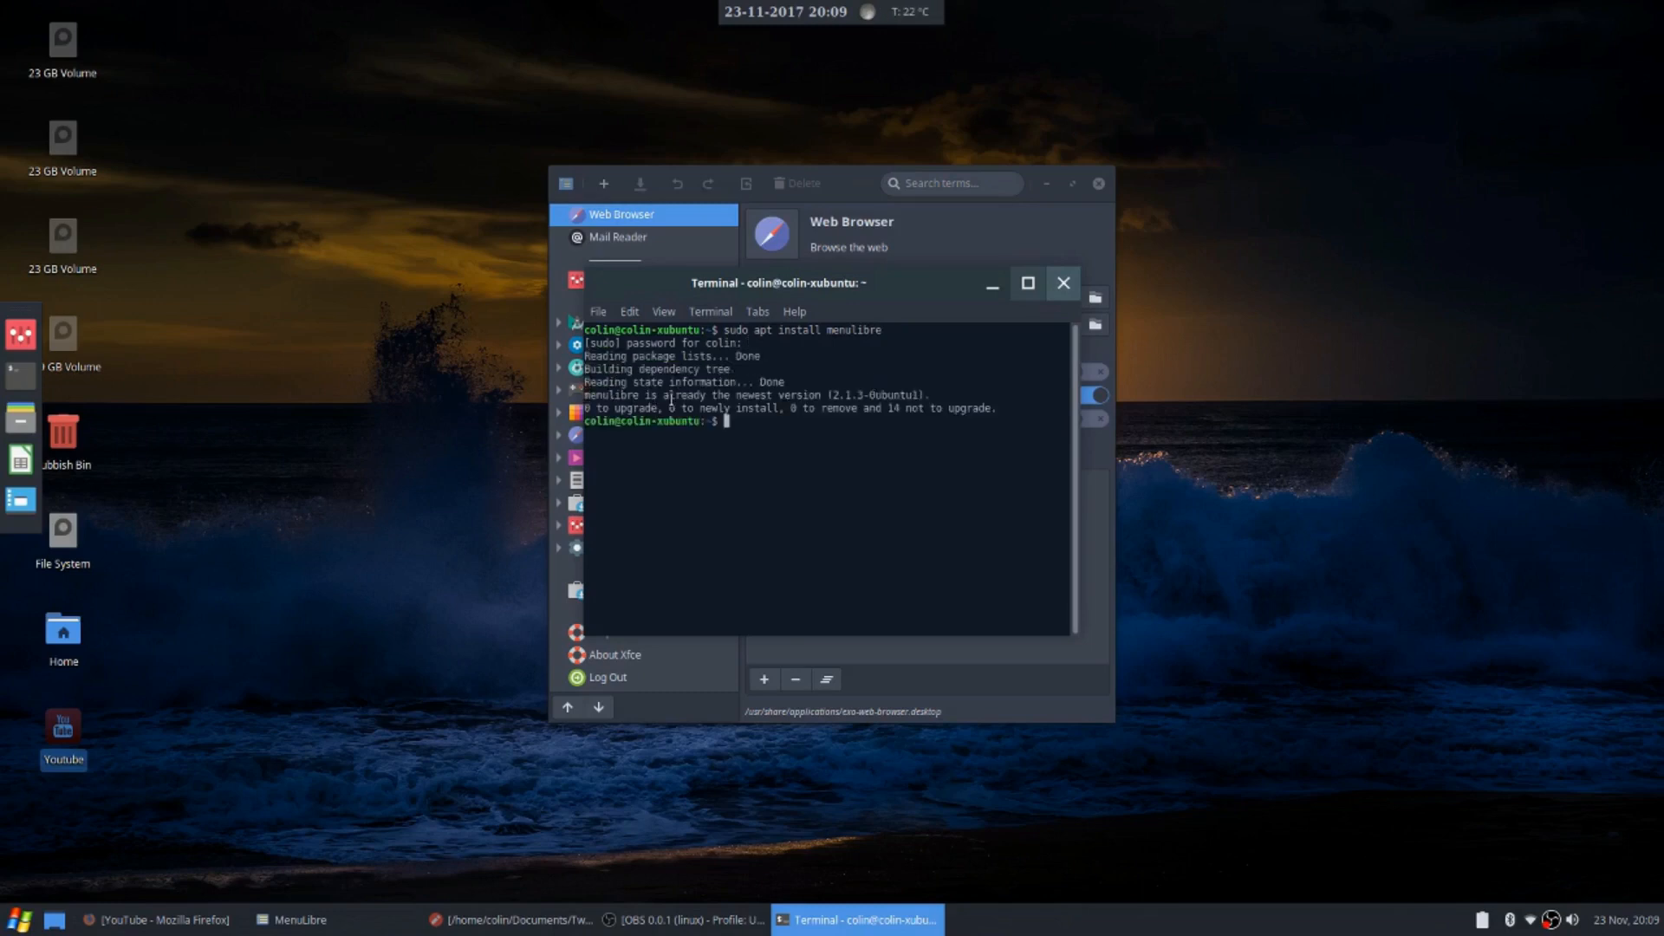
{"action": "left_click", "coordinate": [1063, 283]}
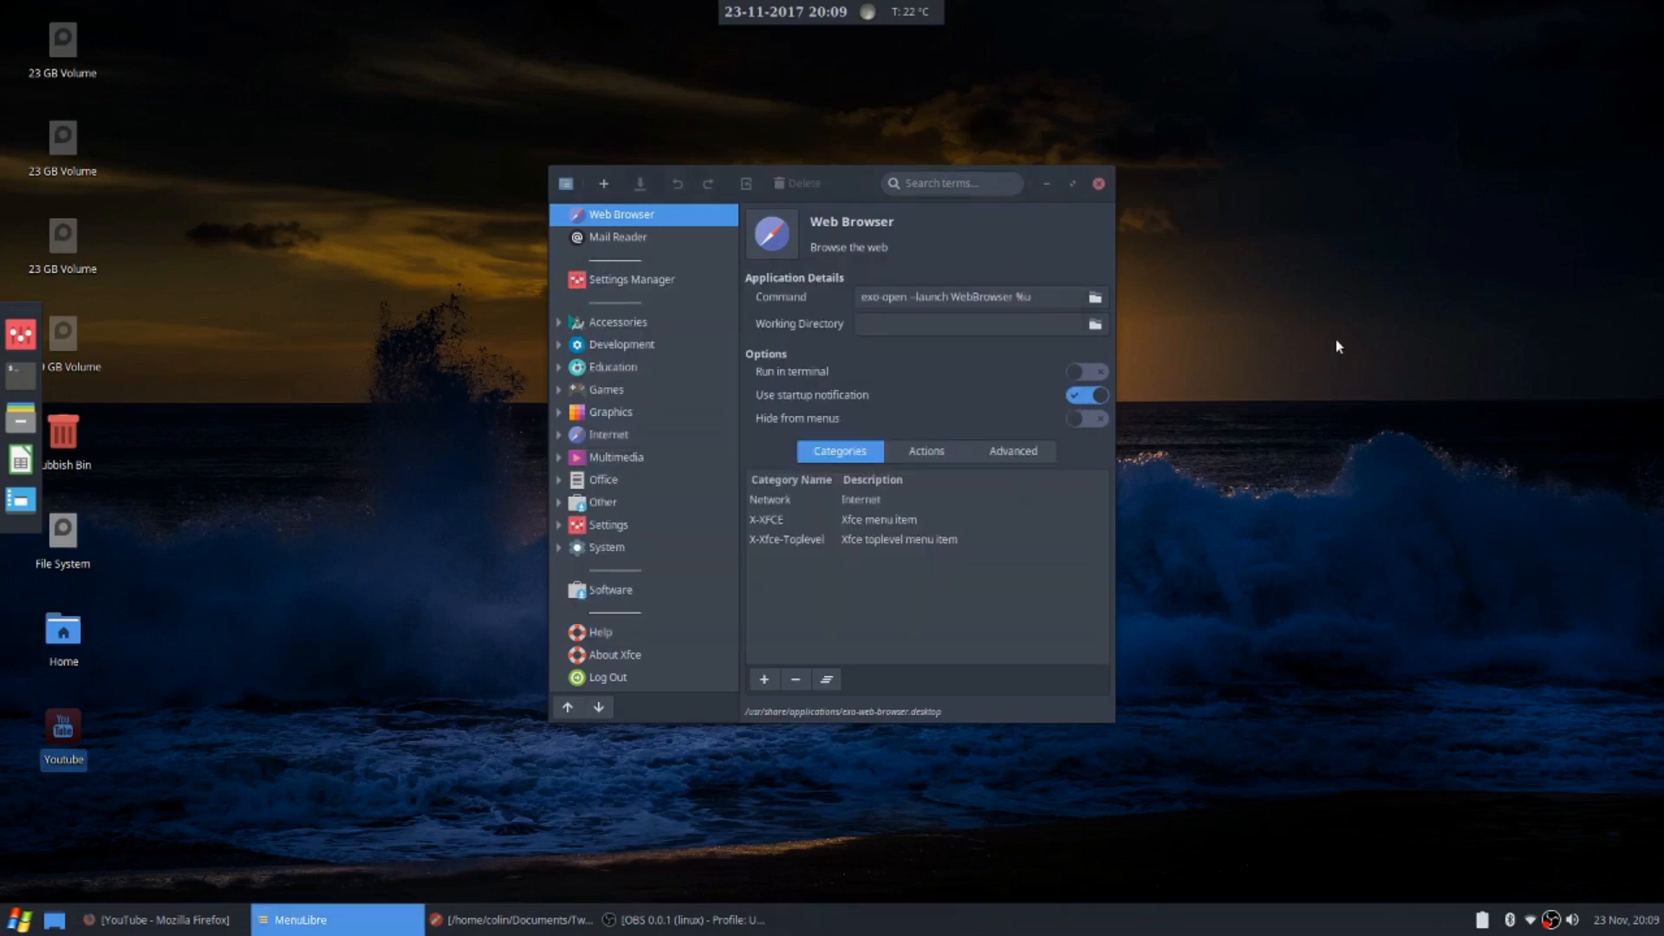
Close MenuLibre and reopen the Menu Editor by searching the Whisker Menu for "menu"
{"action": "left_click", "coordinate": [1098, 185]}
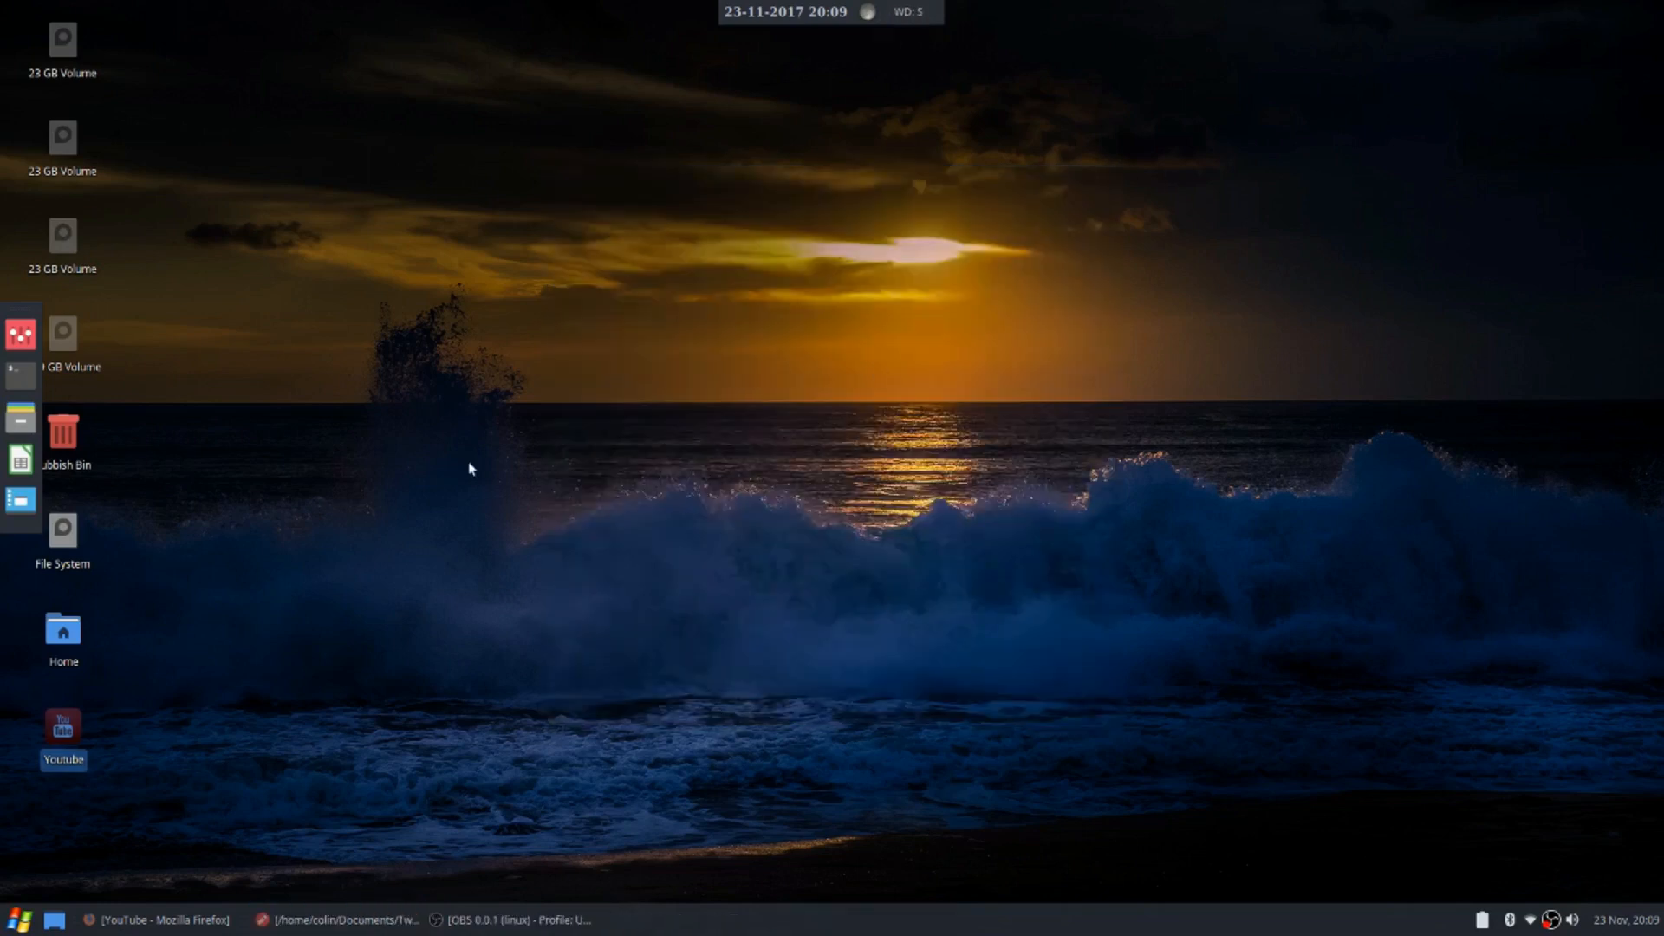
{"action": "left_click", "coordinate": [20, 918]}
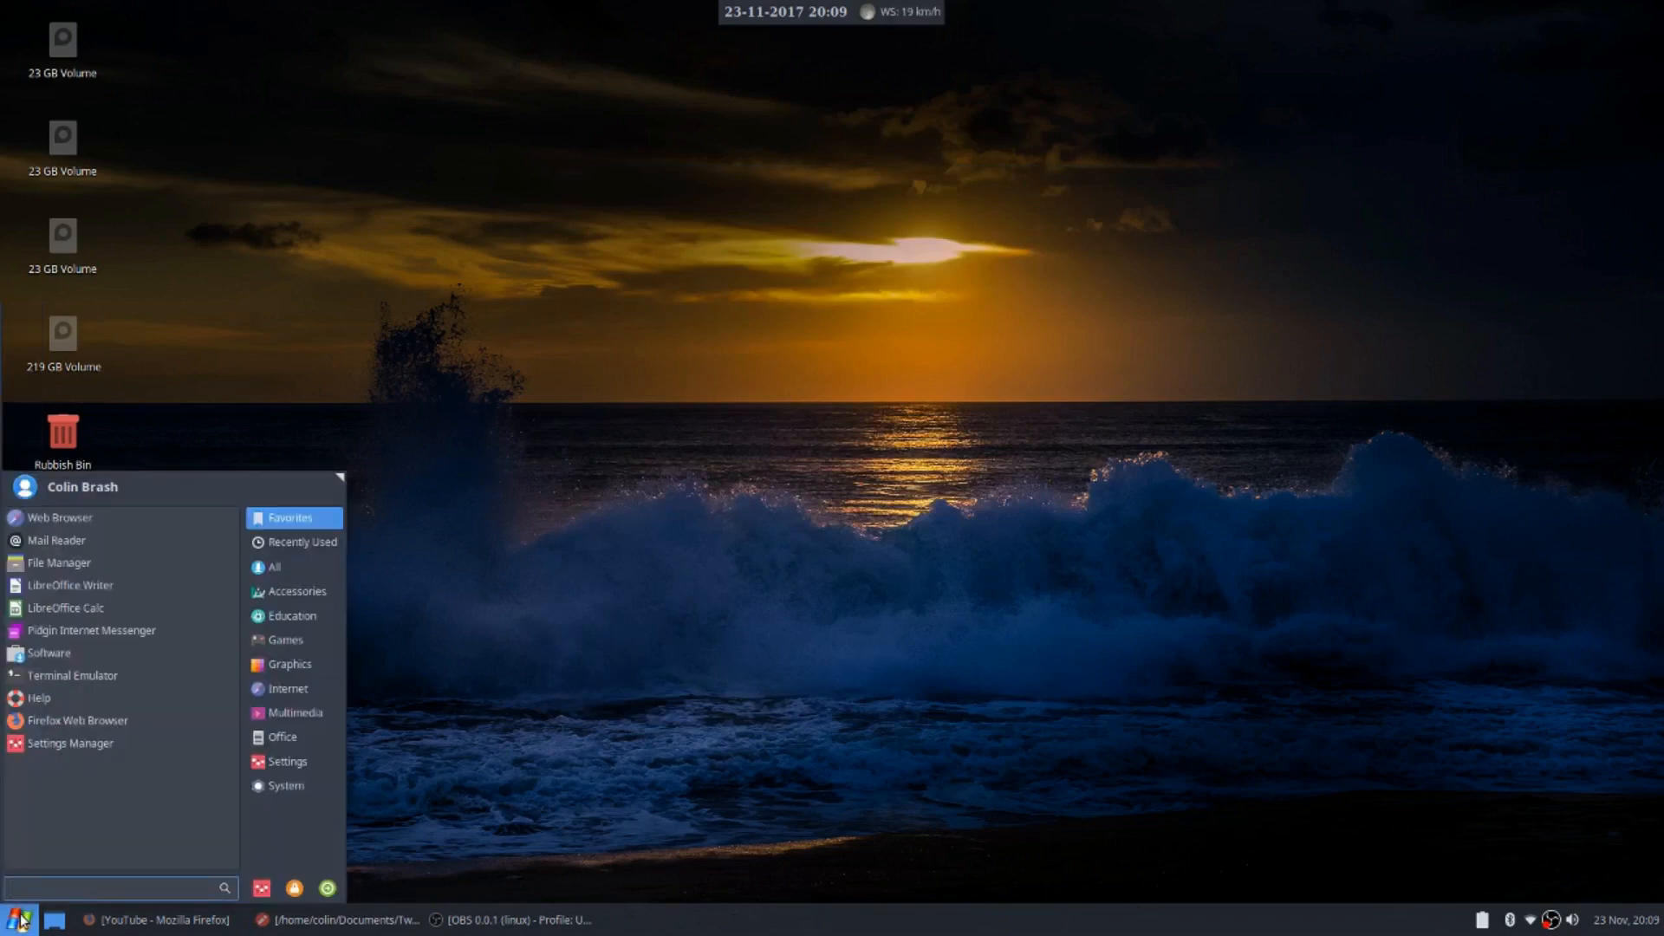
{"action": "type", "text": "menu"}
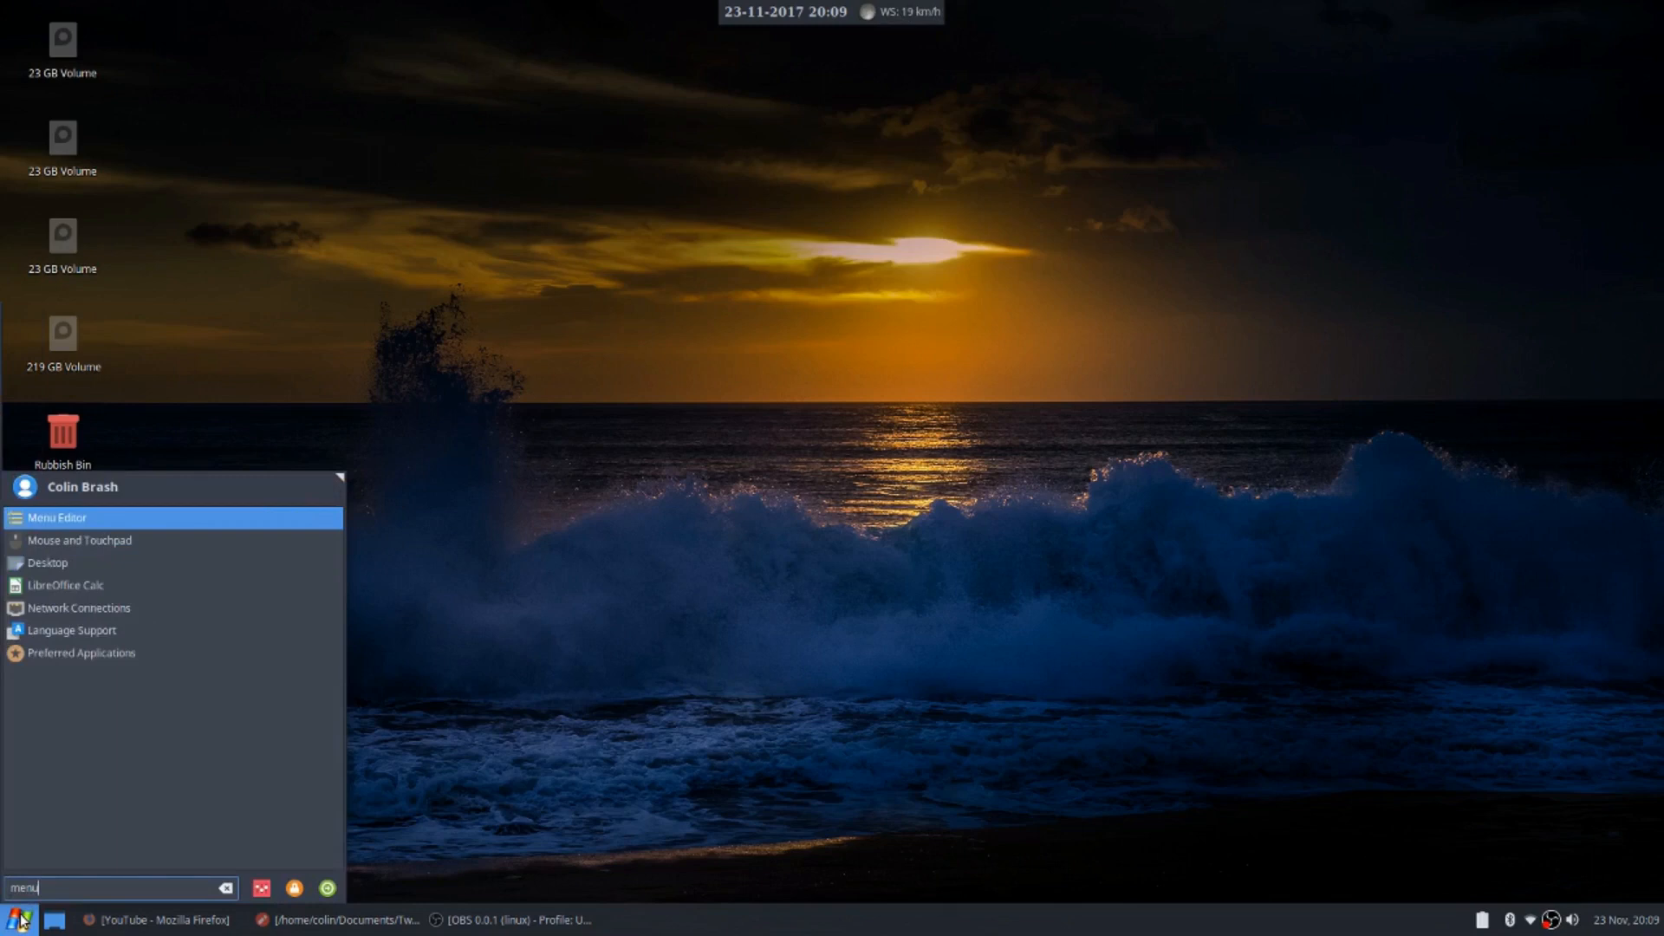
{"action": "left_click", "coordinate": [56, 515]}
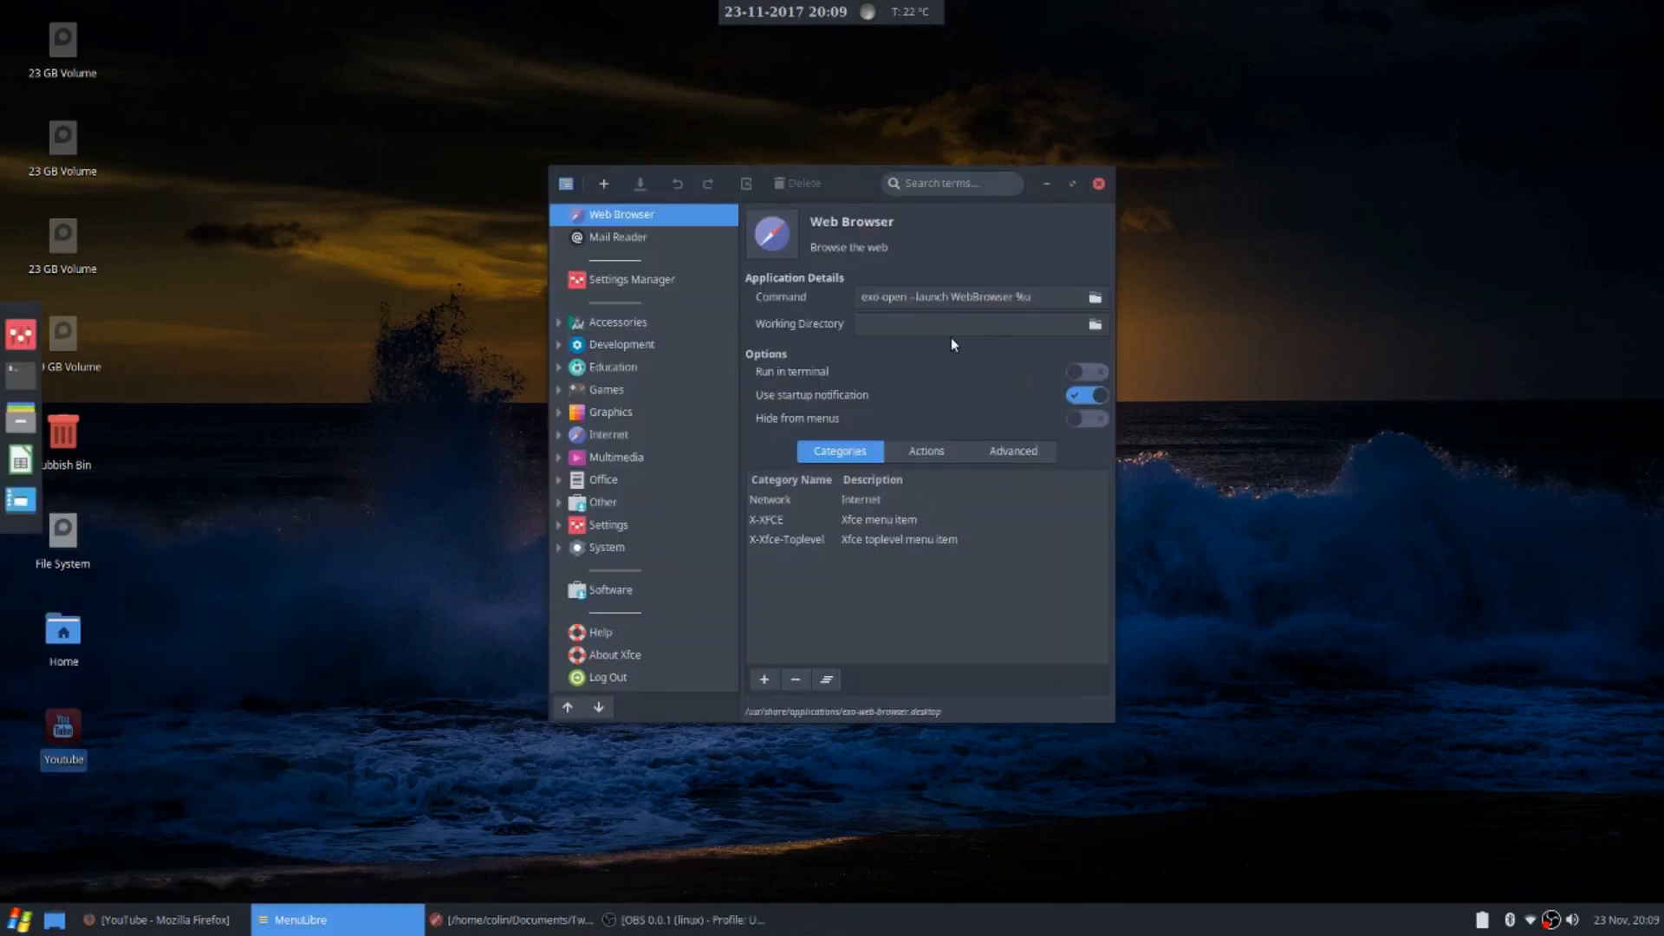
Add a new launcher to the Internet category of the applications menu
{"action": "left_click", "coordinate": [559, 435]}
{"action": "left_click", "coordinate": [601, 433]}
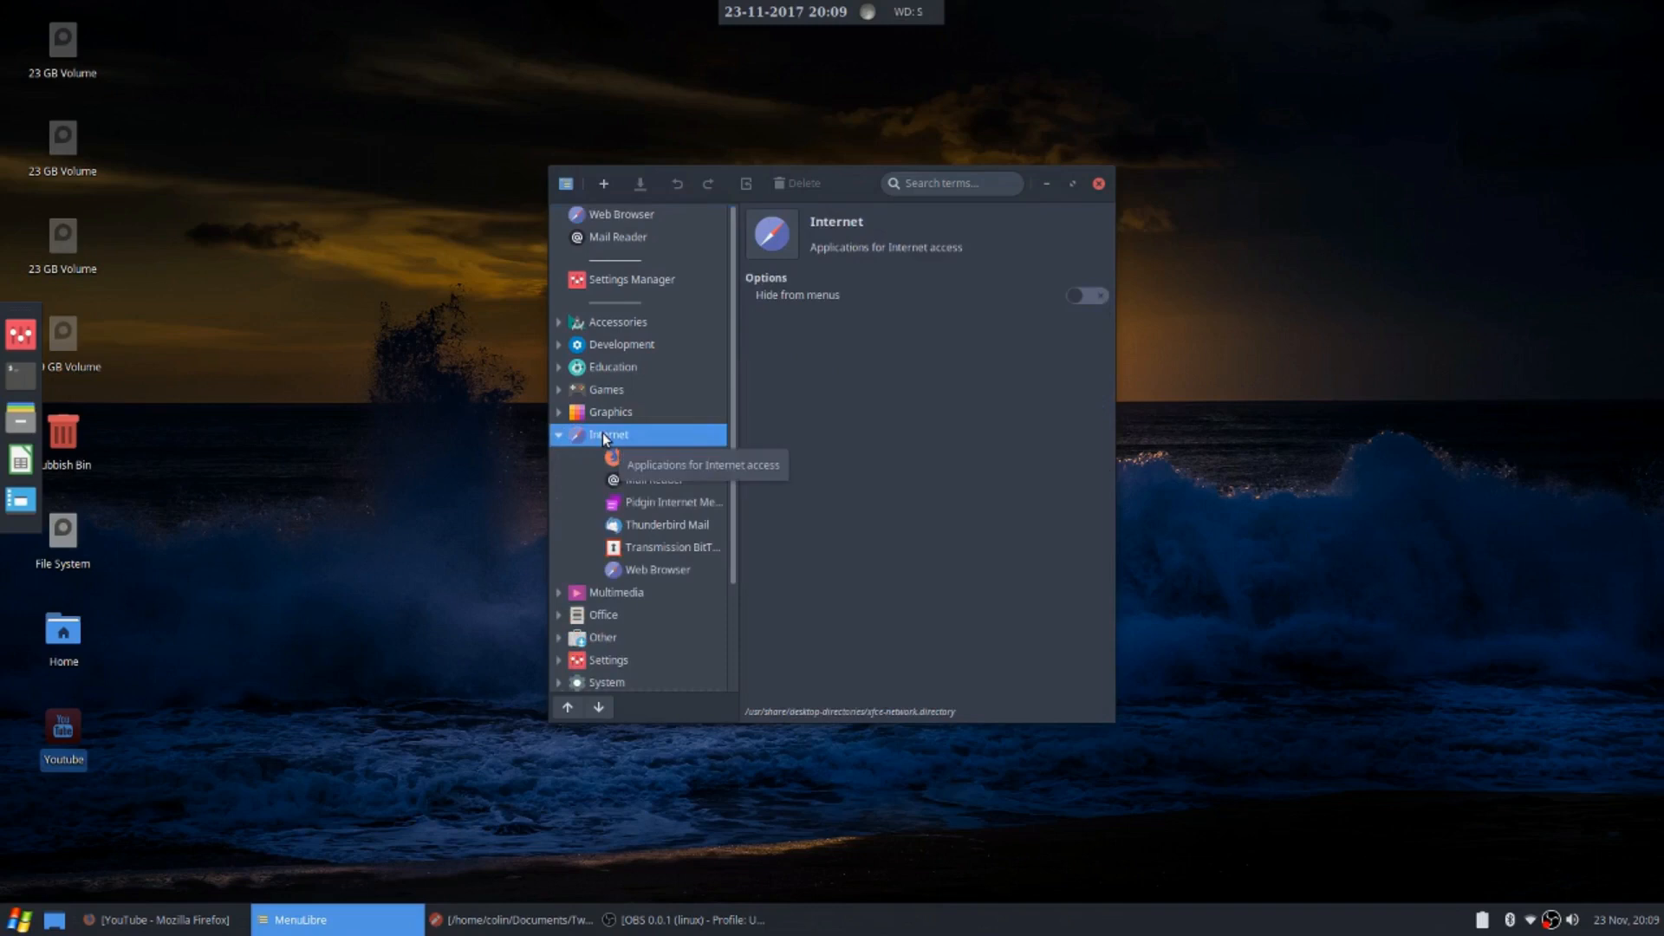
{"action": "left_click", "coordinate": [604, 184]}
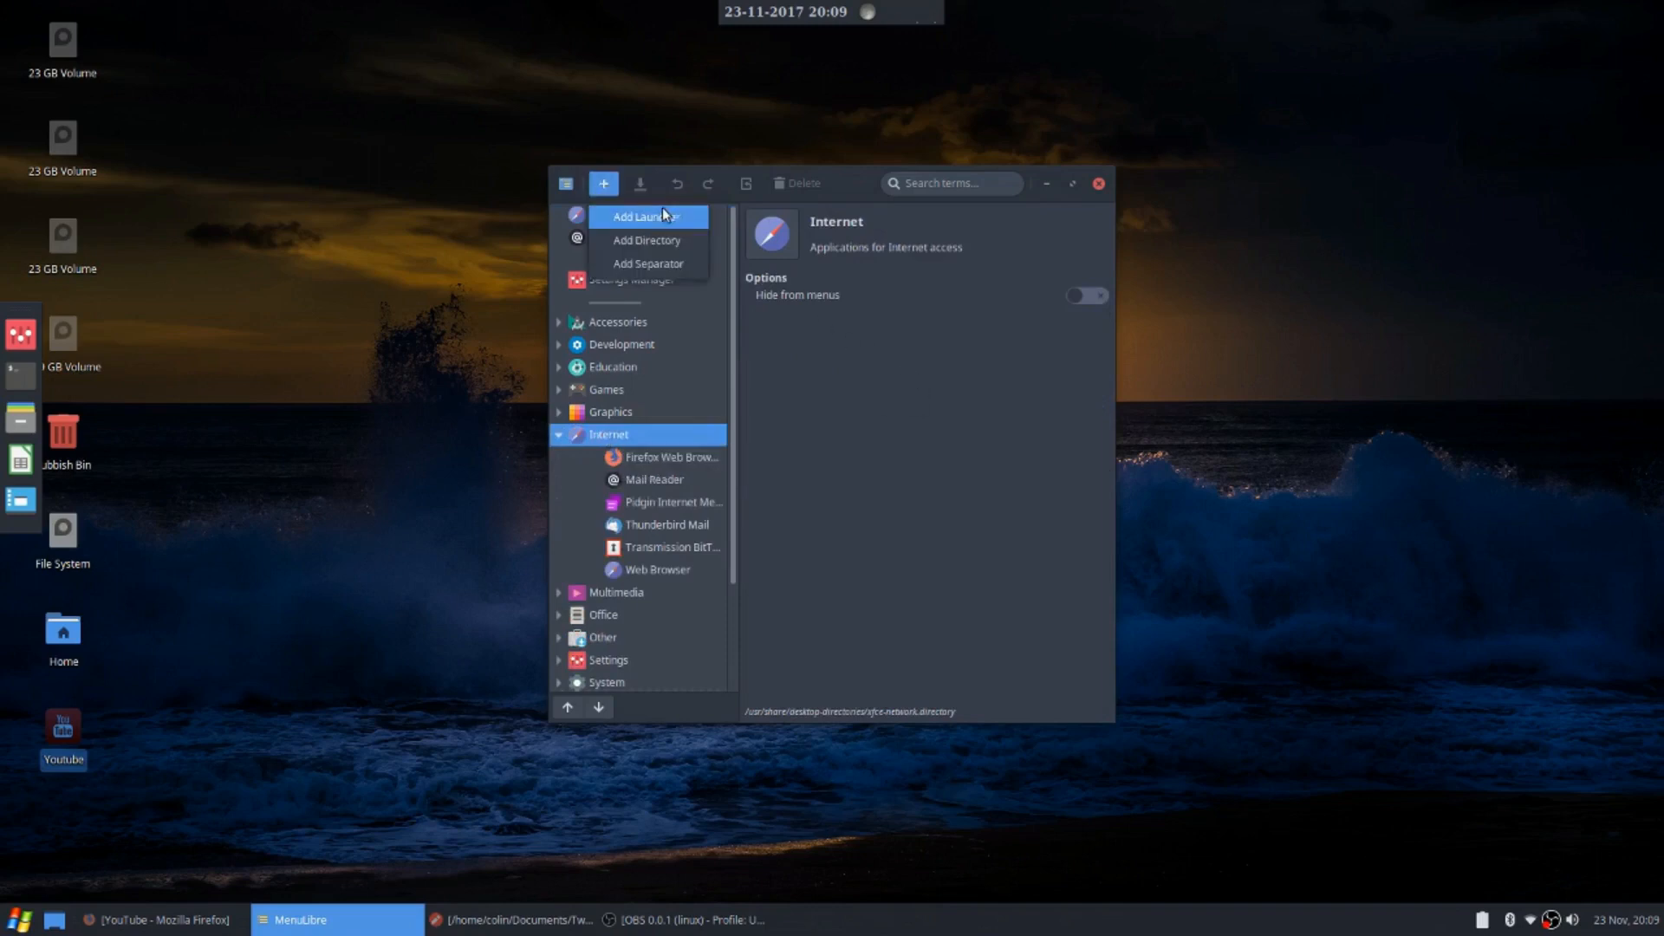
{"action": "left_click", "coordinate": [665, 216]}
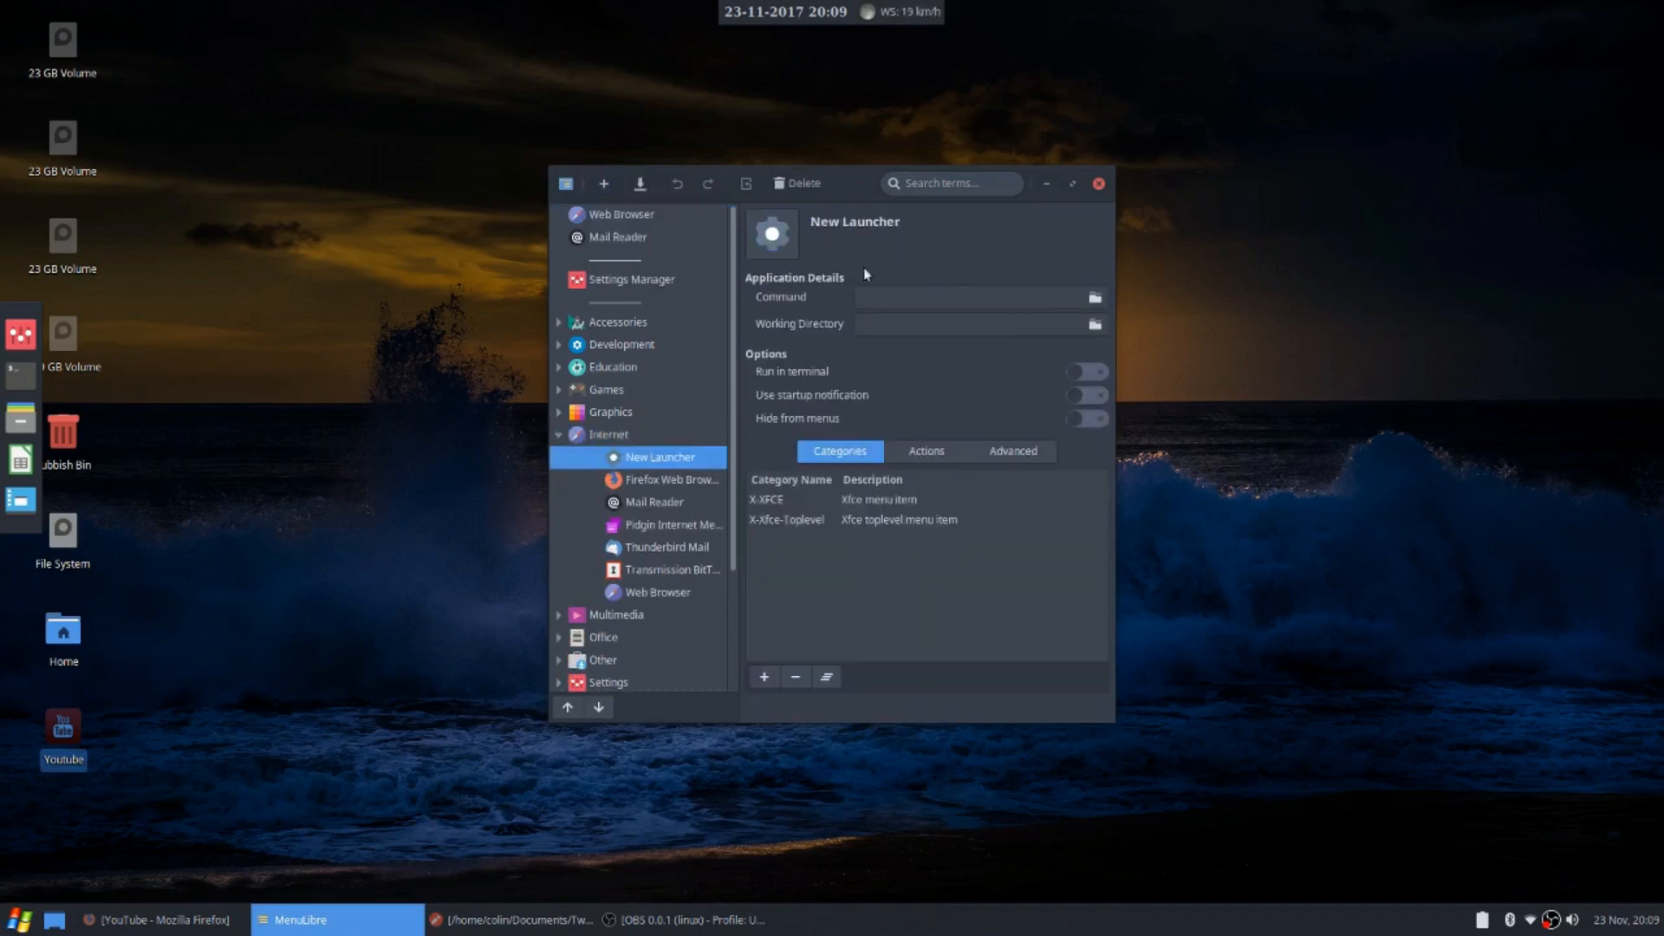
Look through the installed icons offered for the new launcher and cancel without choosing one
{"action": "left_click", "coordinate": [767, 236]}
{"action": "left_click", "coordinate": [797, 275]}
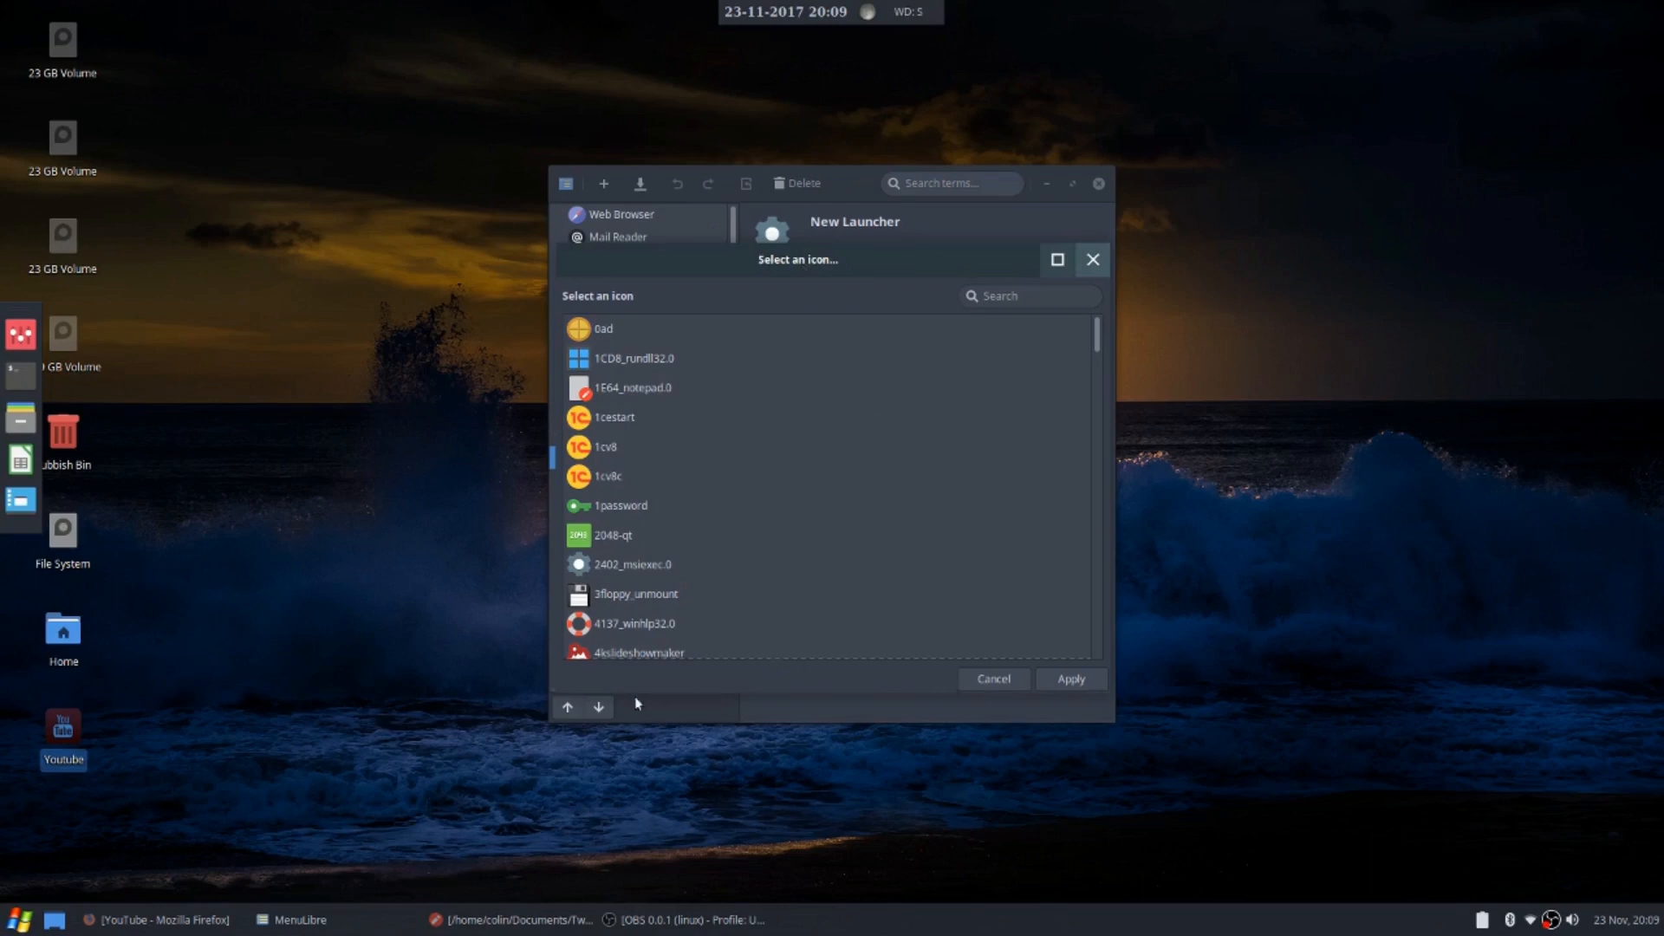
{"action": "scroll", "coordinate": [767, 535], "scroll_direction": "down", "scroll_amount": 9}
{"action": "scroll", "coordinate": [767, 536], "scroll_direction": "up", "scroll_amount": 10}
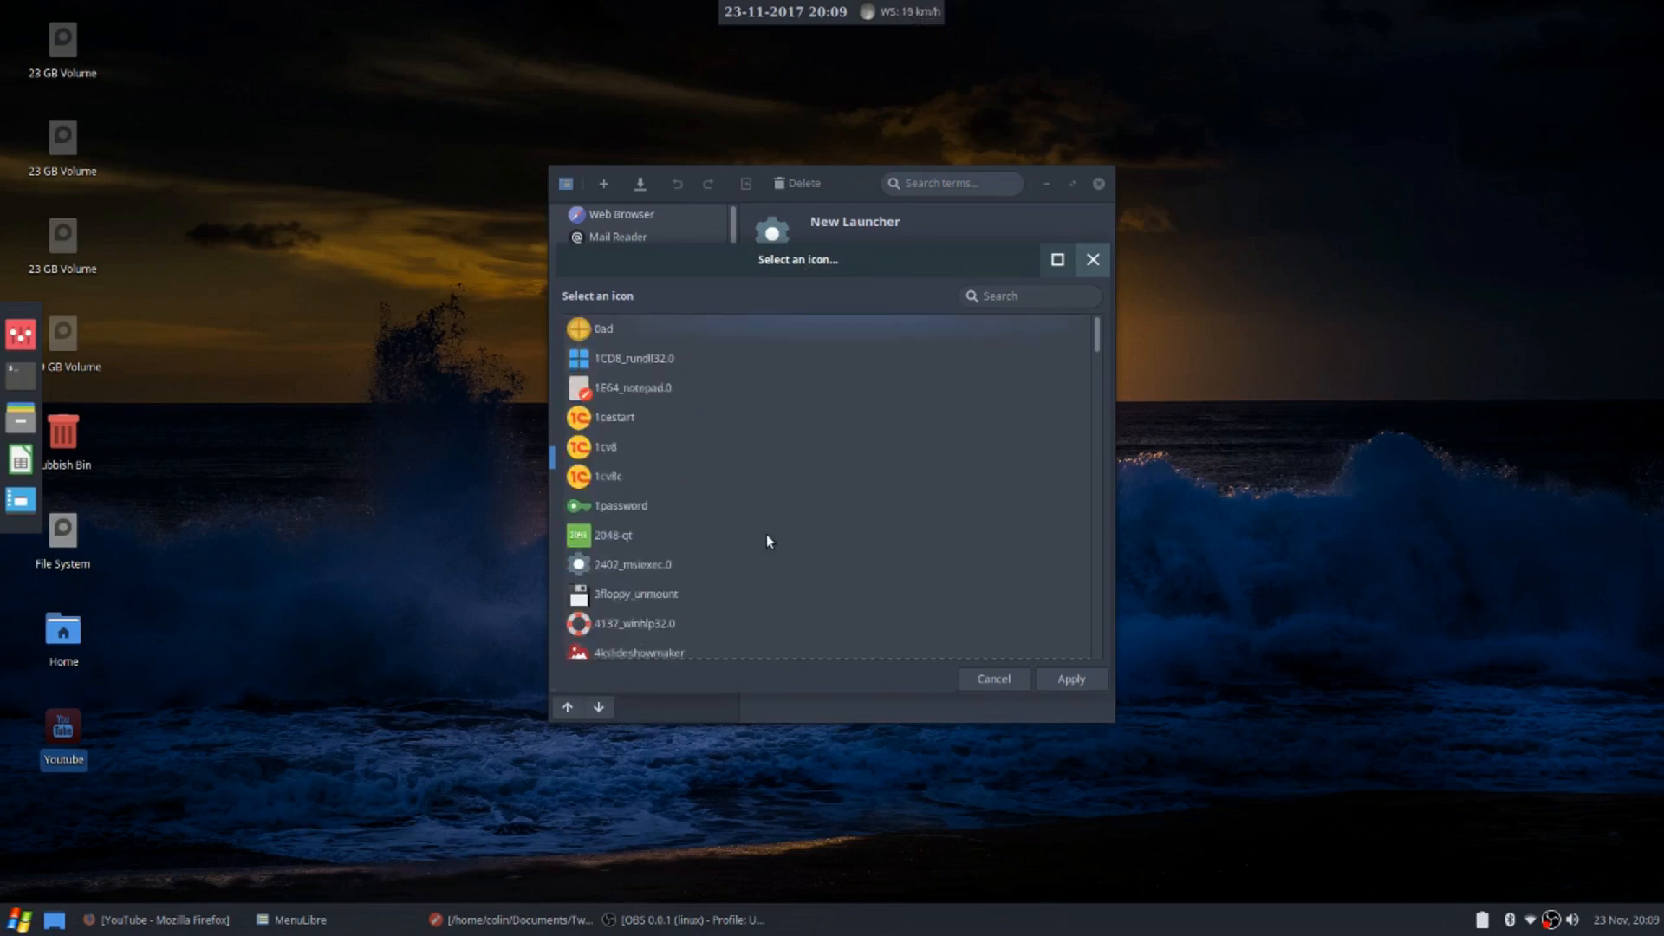
{"action": "scroll", "coordinate": [764, 501], "scroll_direction": "down", "scroll_amount": 10}
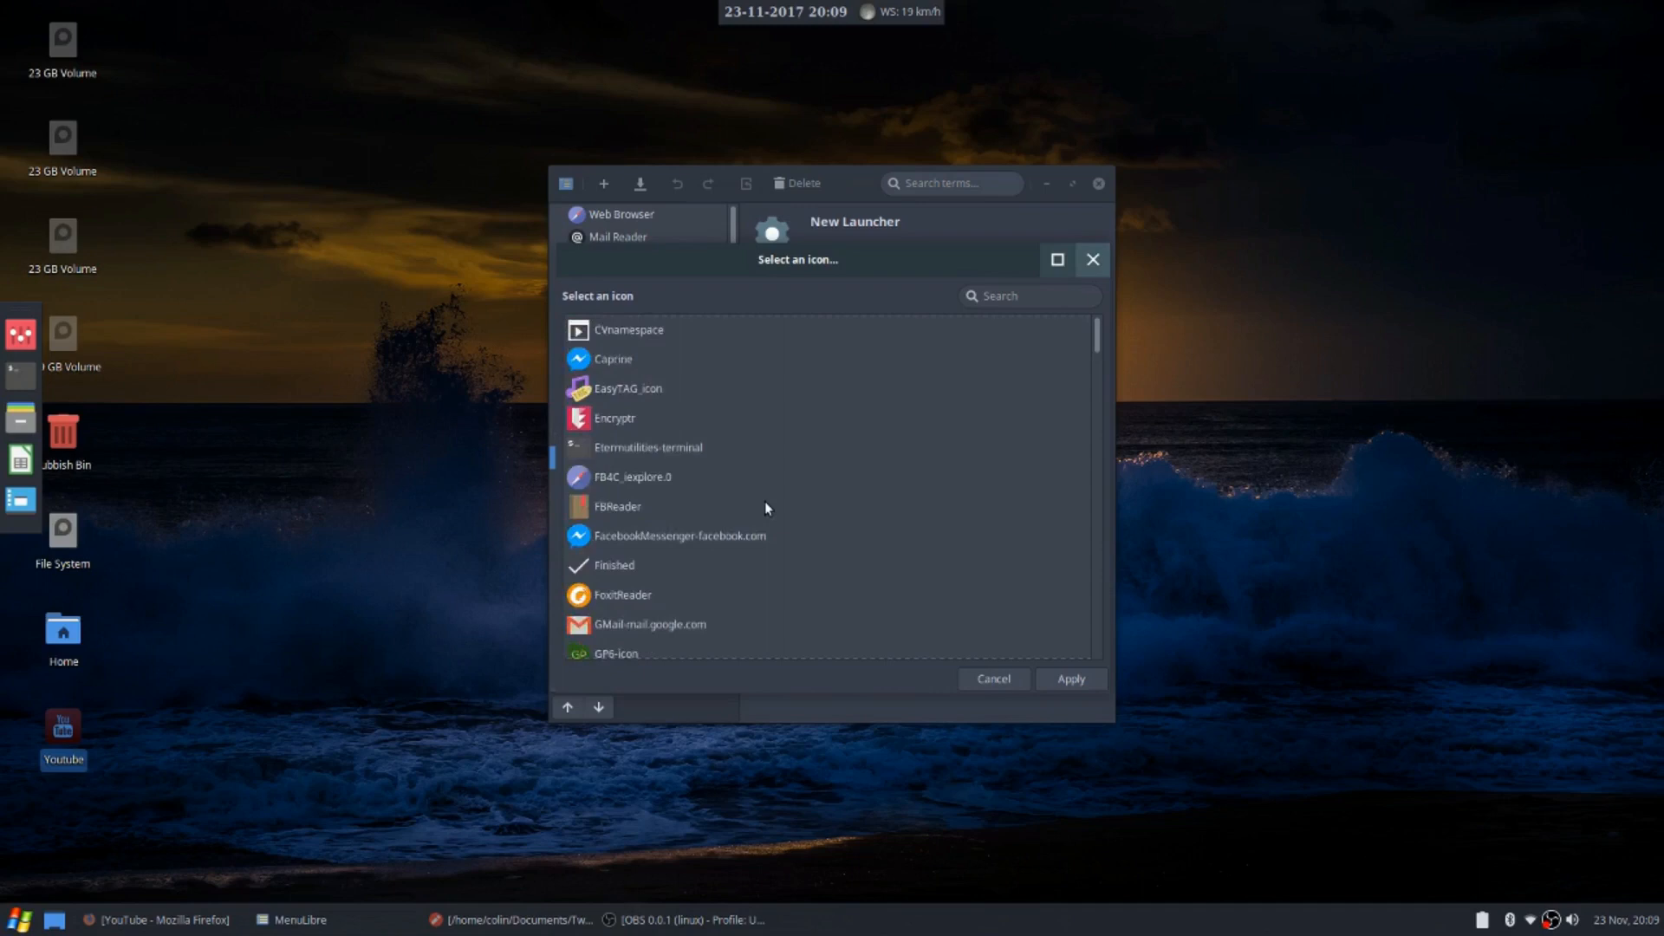
{"action": "scroll", "coordinate": [764, 501], "scroll_direction": "down", "scroll_amount": 5}
{"action": "left_click", "coordinate": [994, 679]}
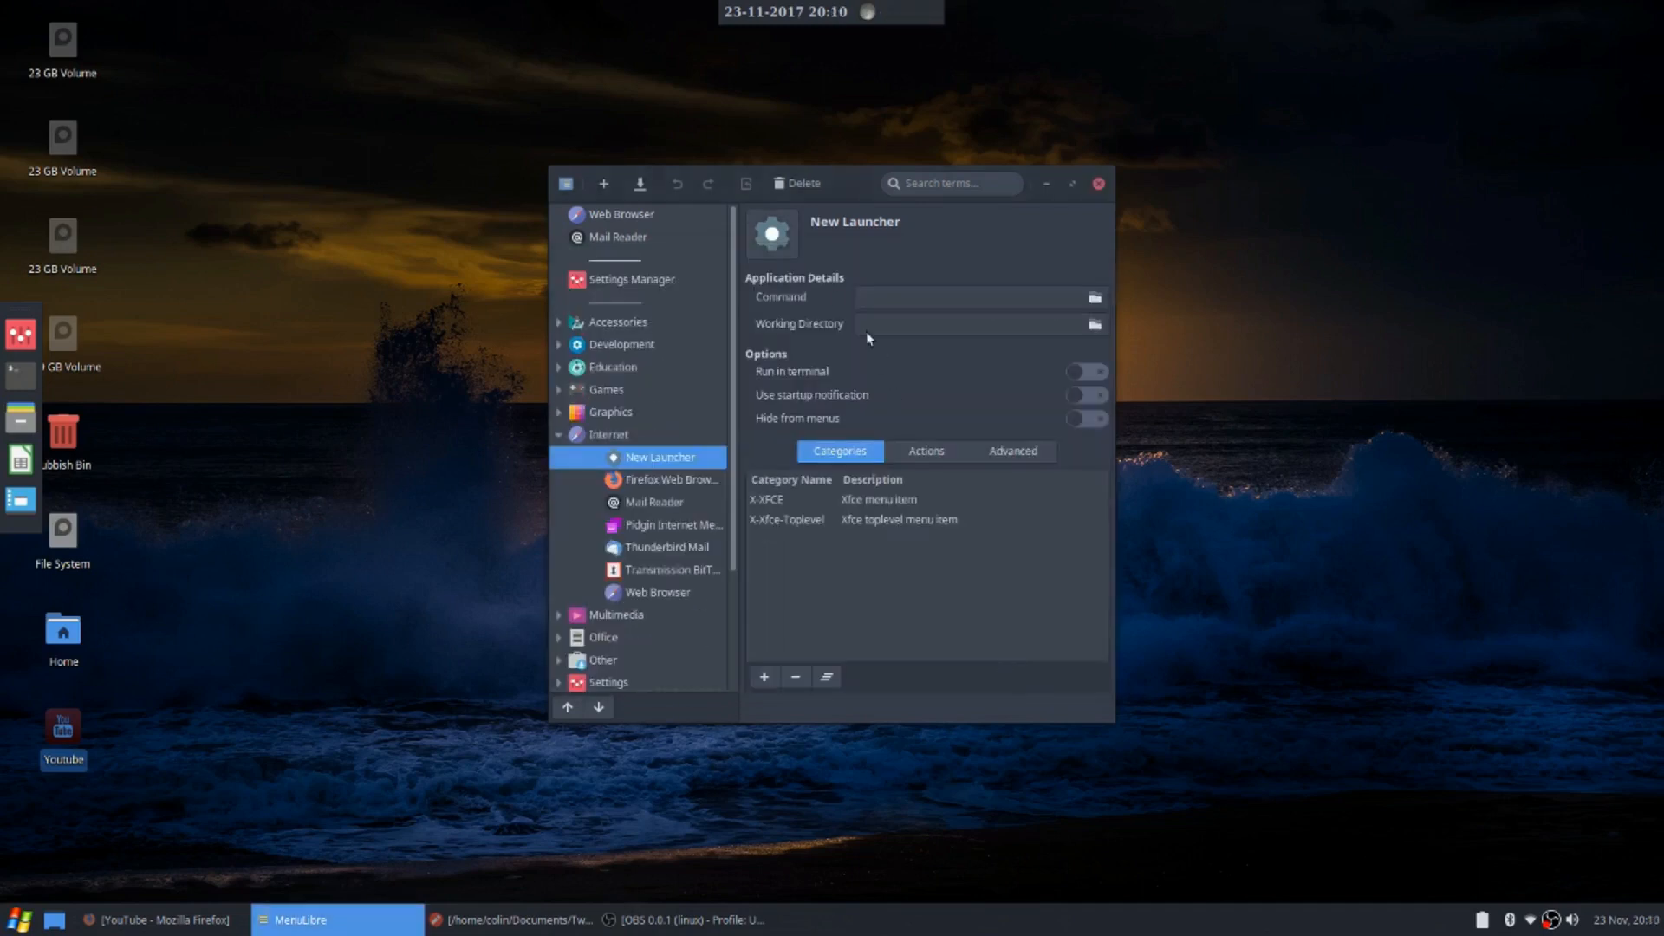
Set the new launcher's icon to the image file youtube.png from the .launcher-icons folder in the home directory
{"action": "left_click", "coordinate": [772, 236]}
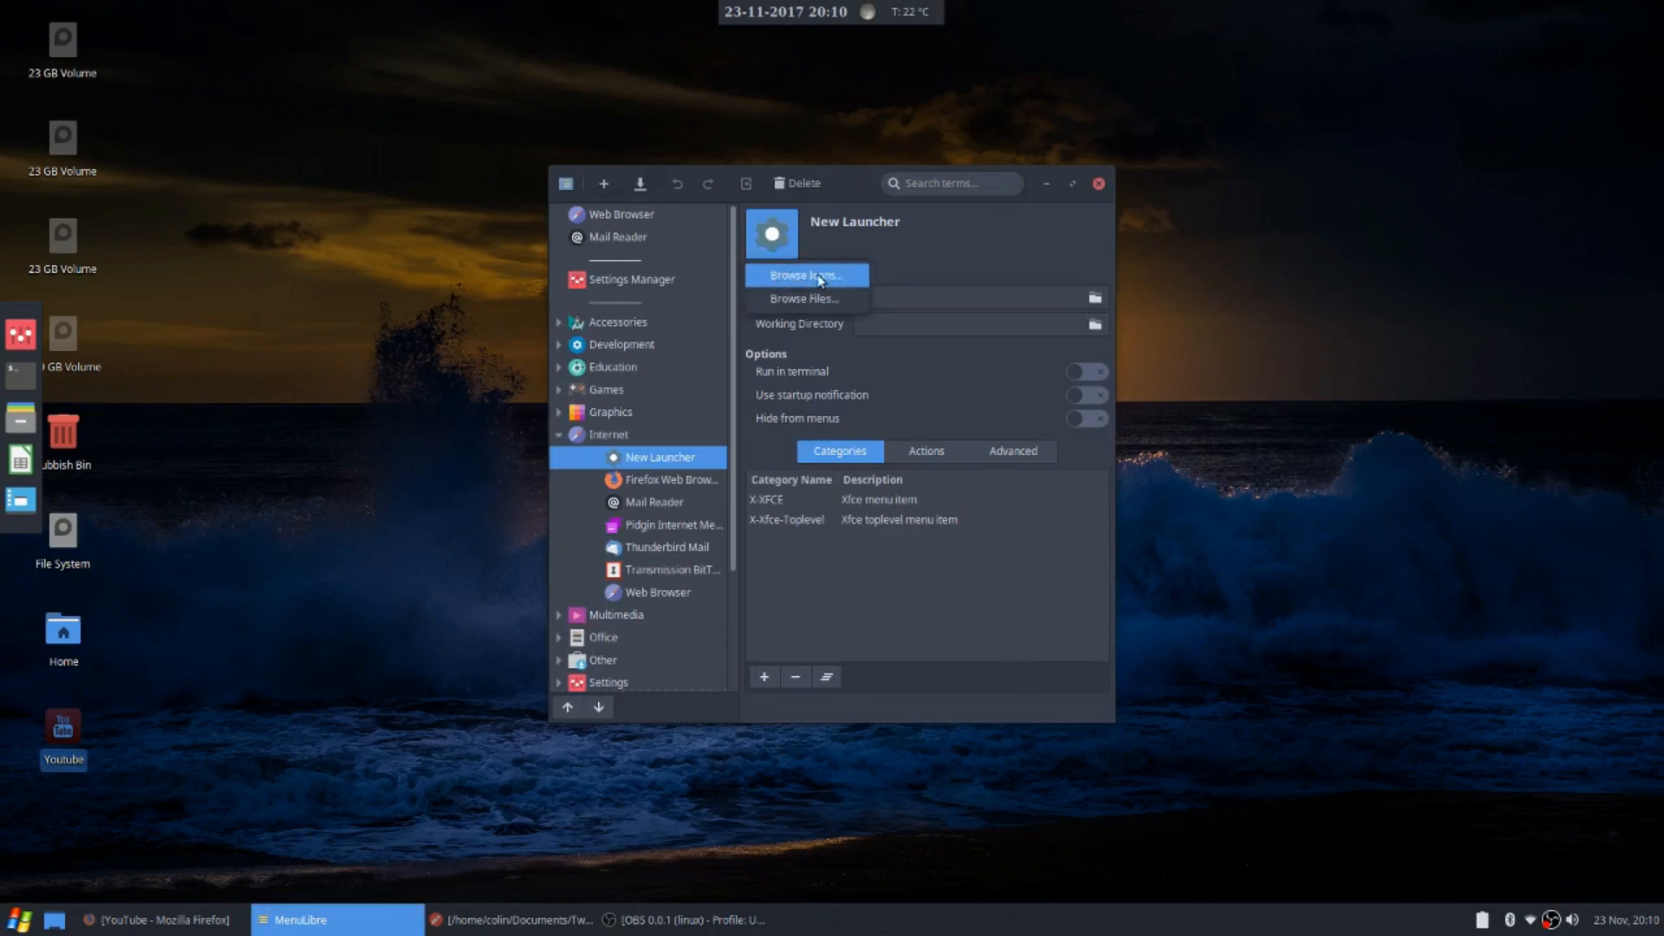
{"action": "left_click", "coordinate": [853, 303]}
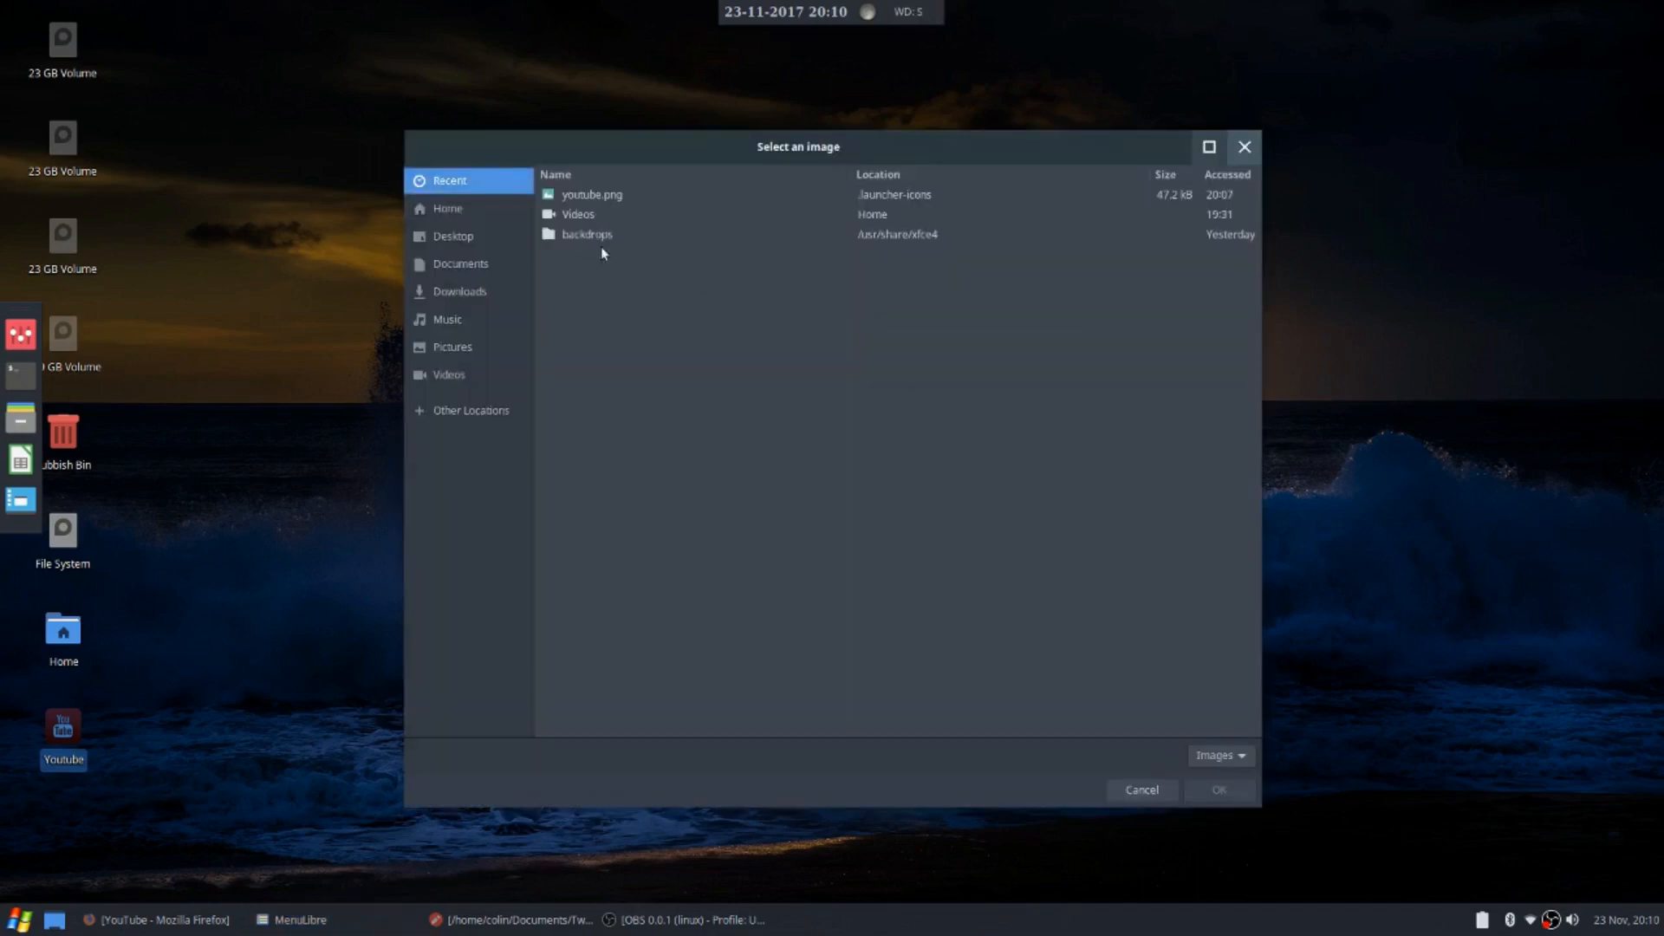
{"action": "left_click", "coordinate": [442, 210]}
{"action": "double_click", "coordinate": [592, 306]}
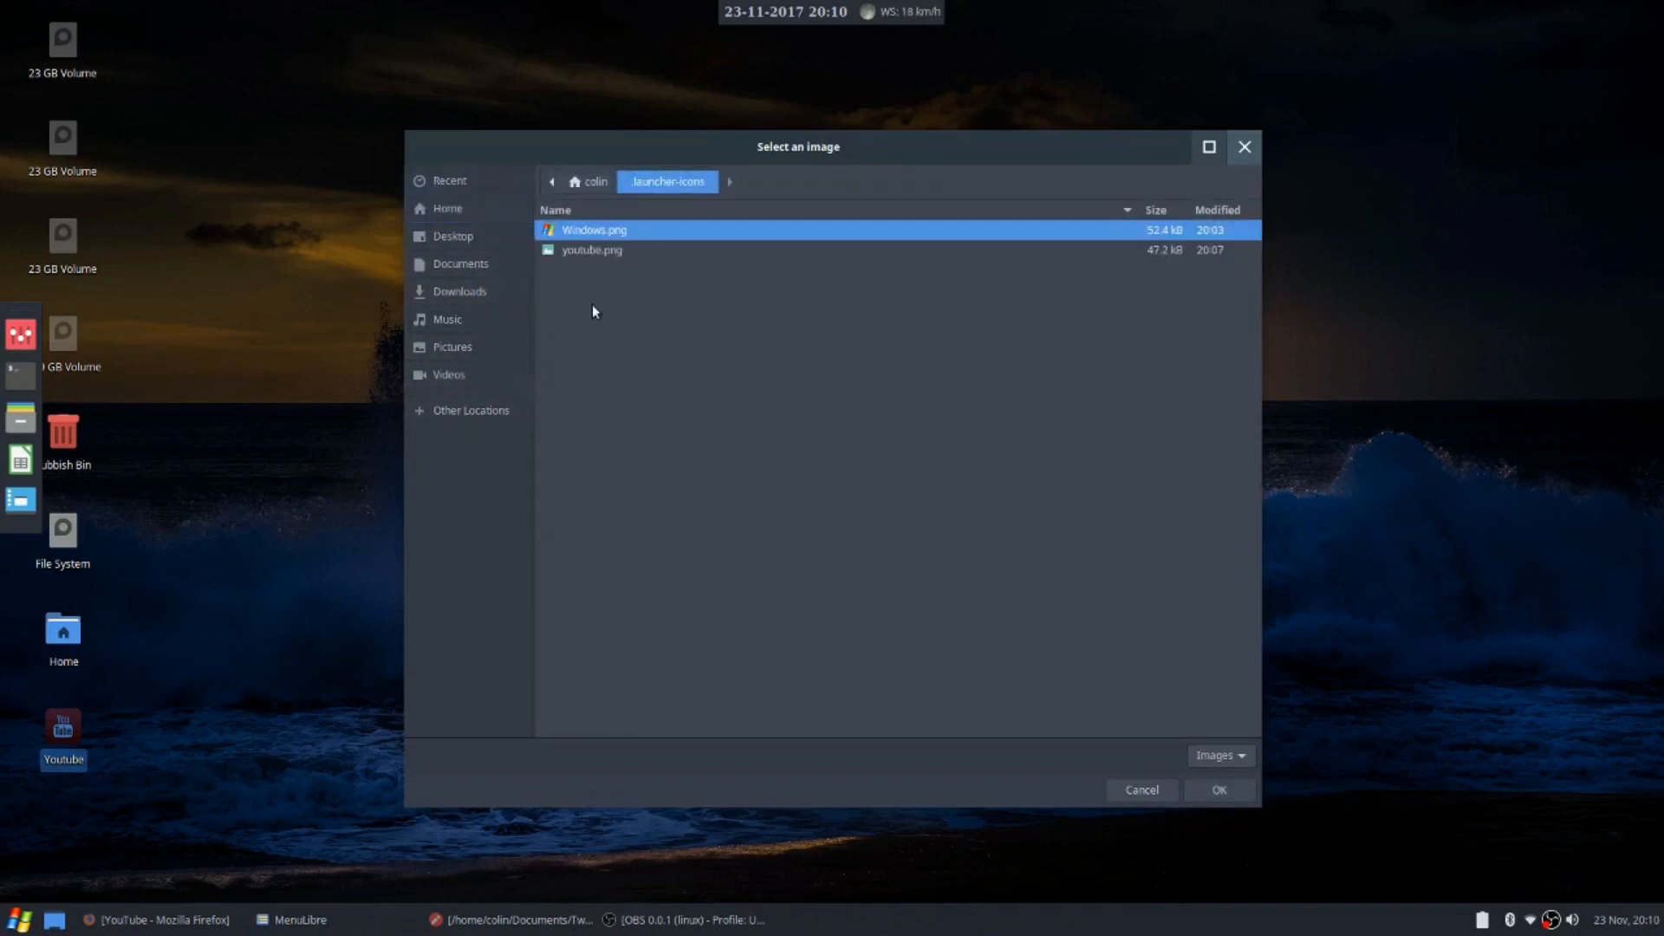
{"action": "left_click", "coordinate": [595, 252]}
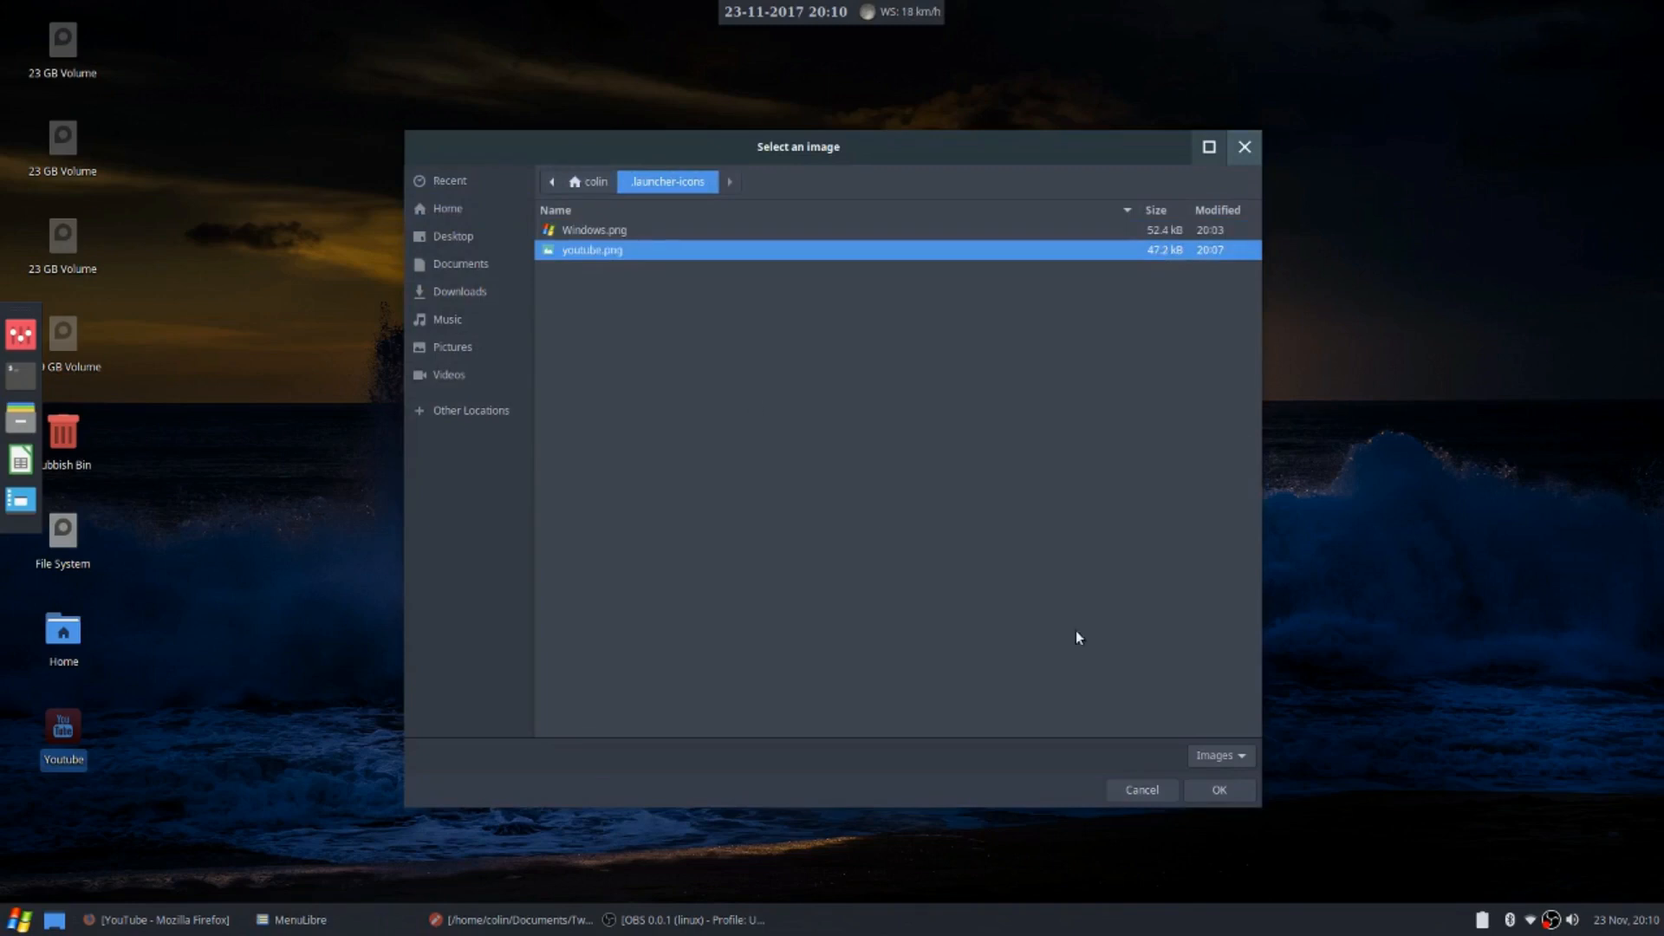
{"action": "left_click", "coordinate": [1215, 784]}
{"action": "left_click", "coordinate": [828, 224]}
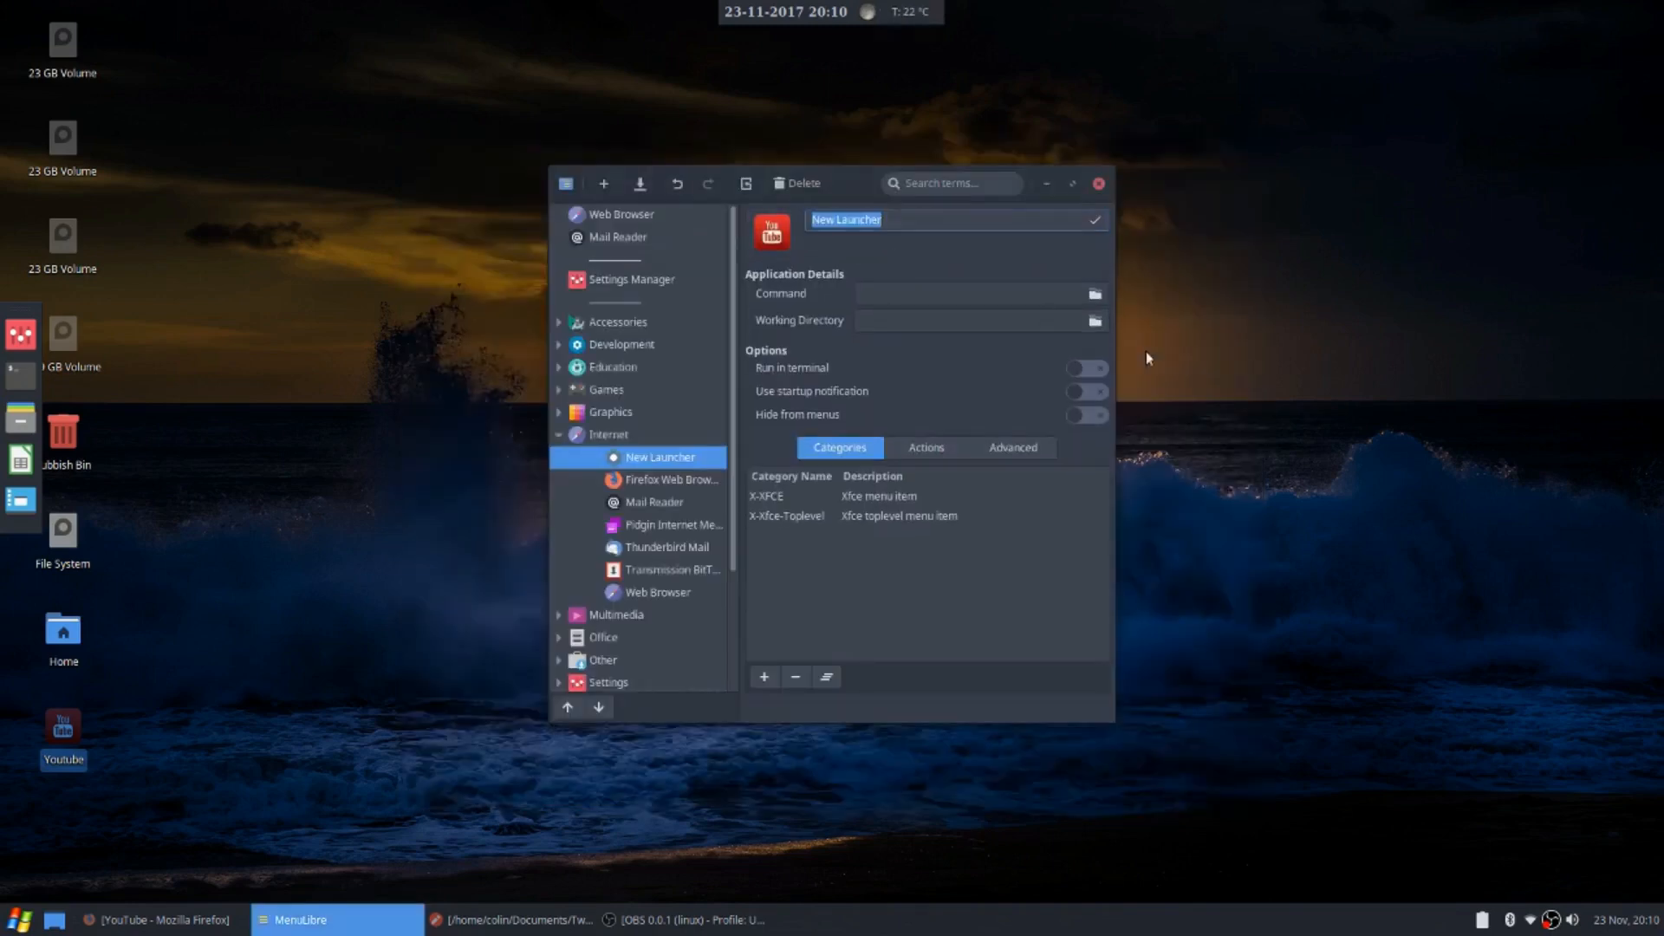
{"action": "type", "text": "Youtube"}
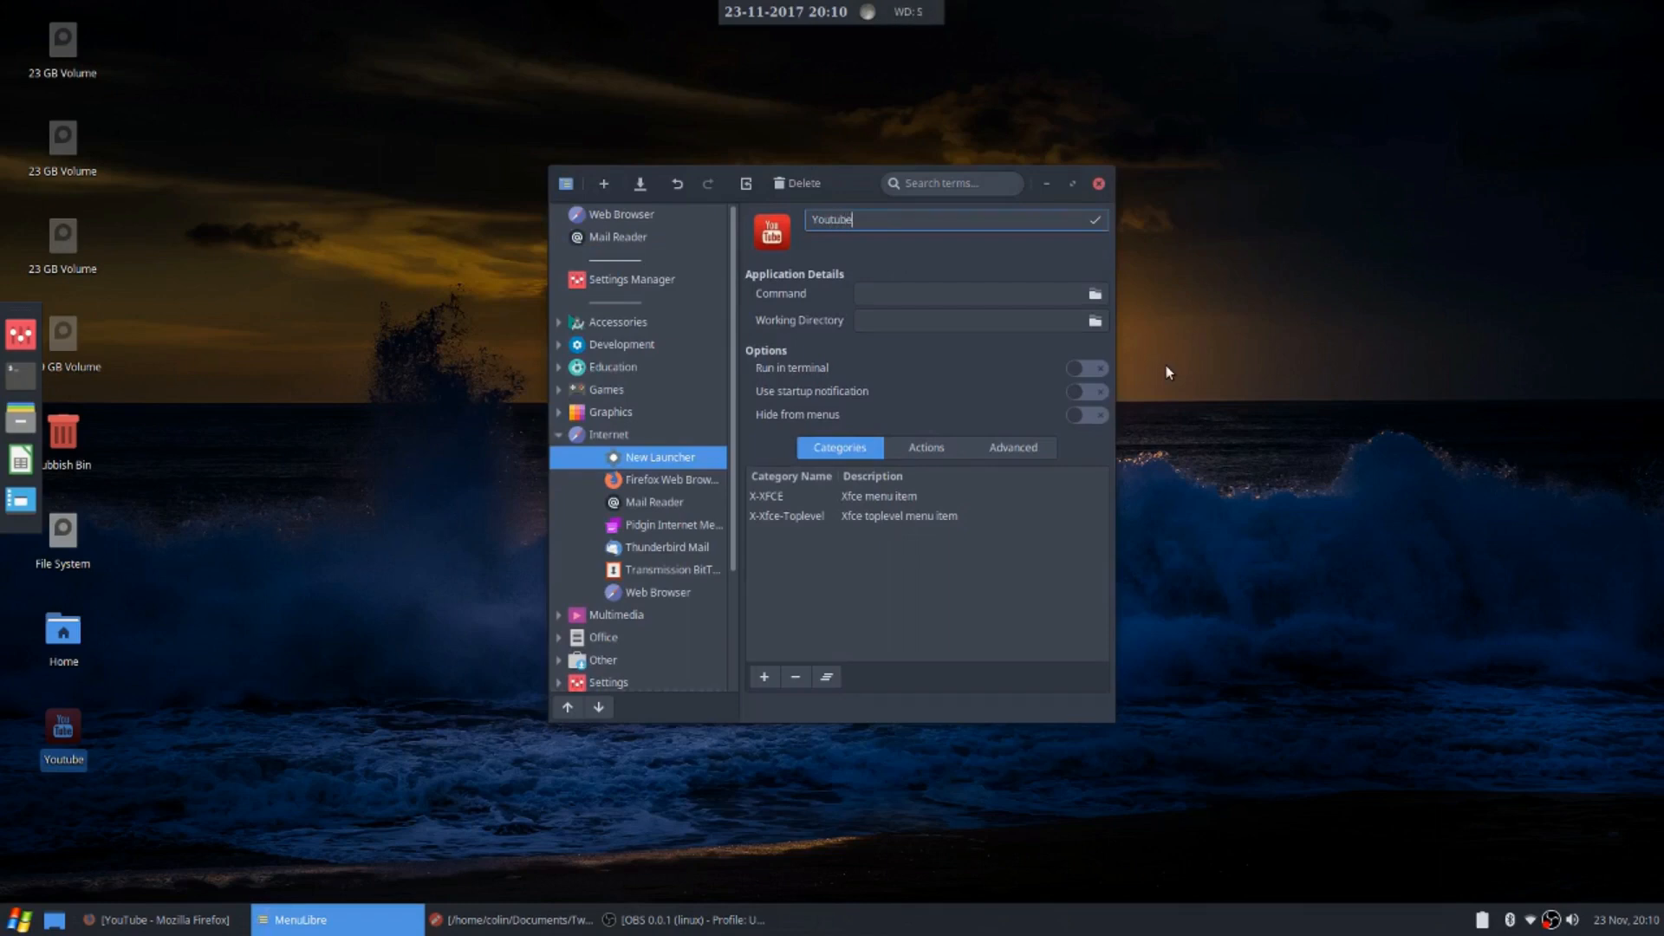
{"action": "left_click", "coordinate": [1095, 222]}
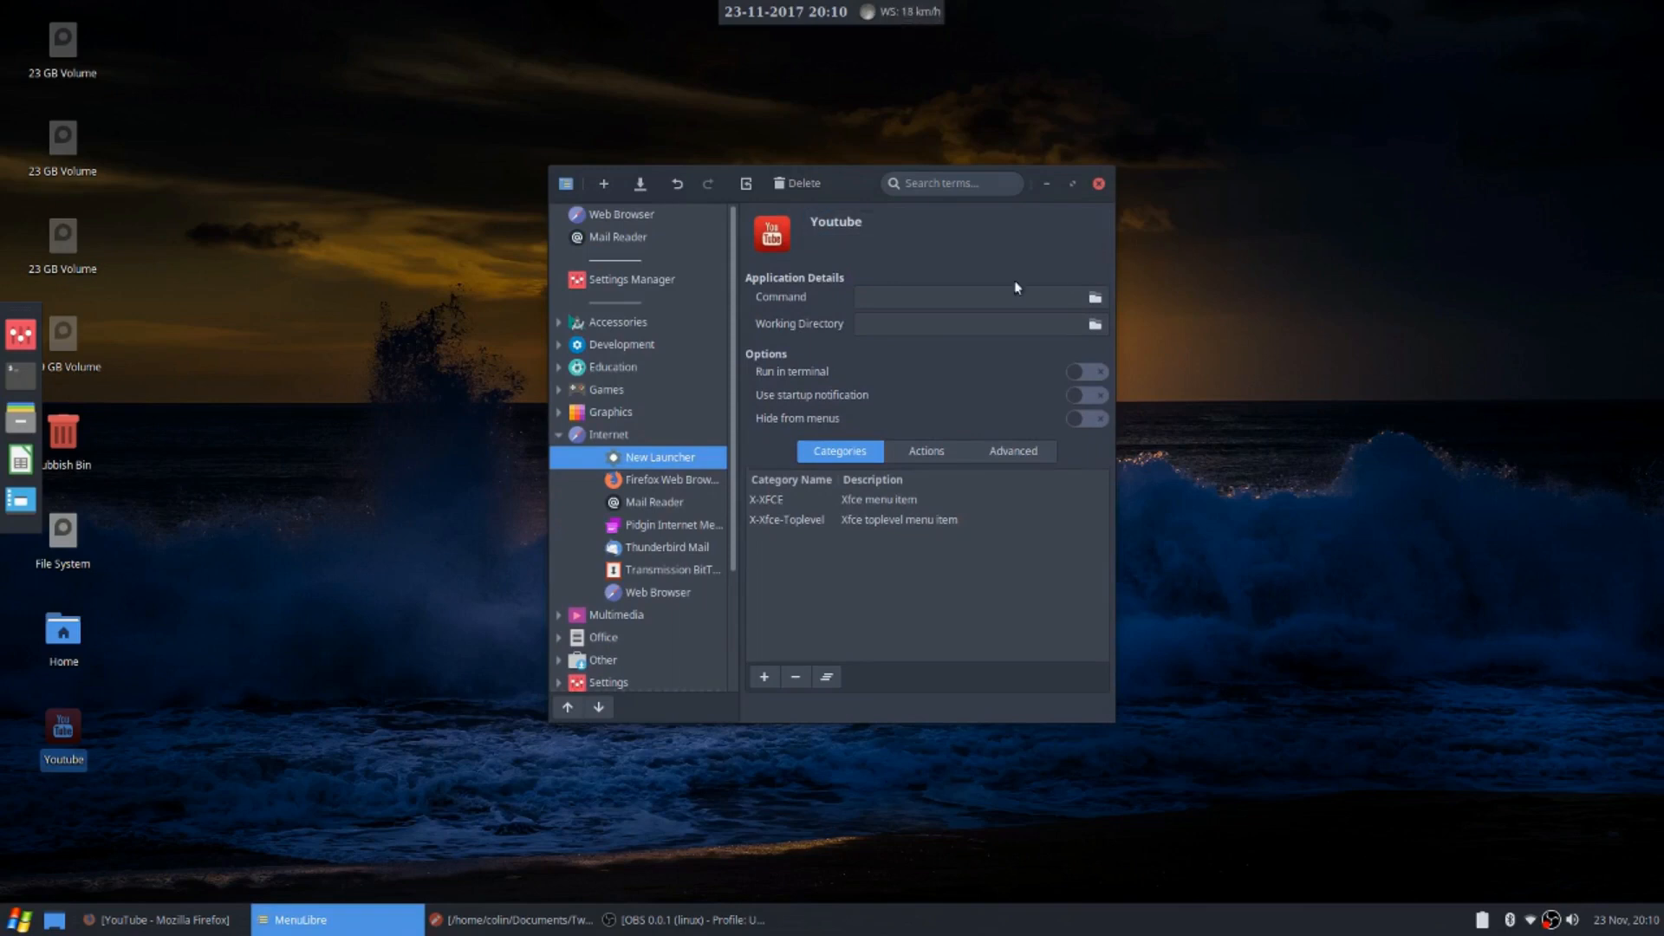
{"action": "left_click", "coordinate": [913, 298]}
{"action": "type", "text": "firefox"}
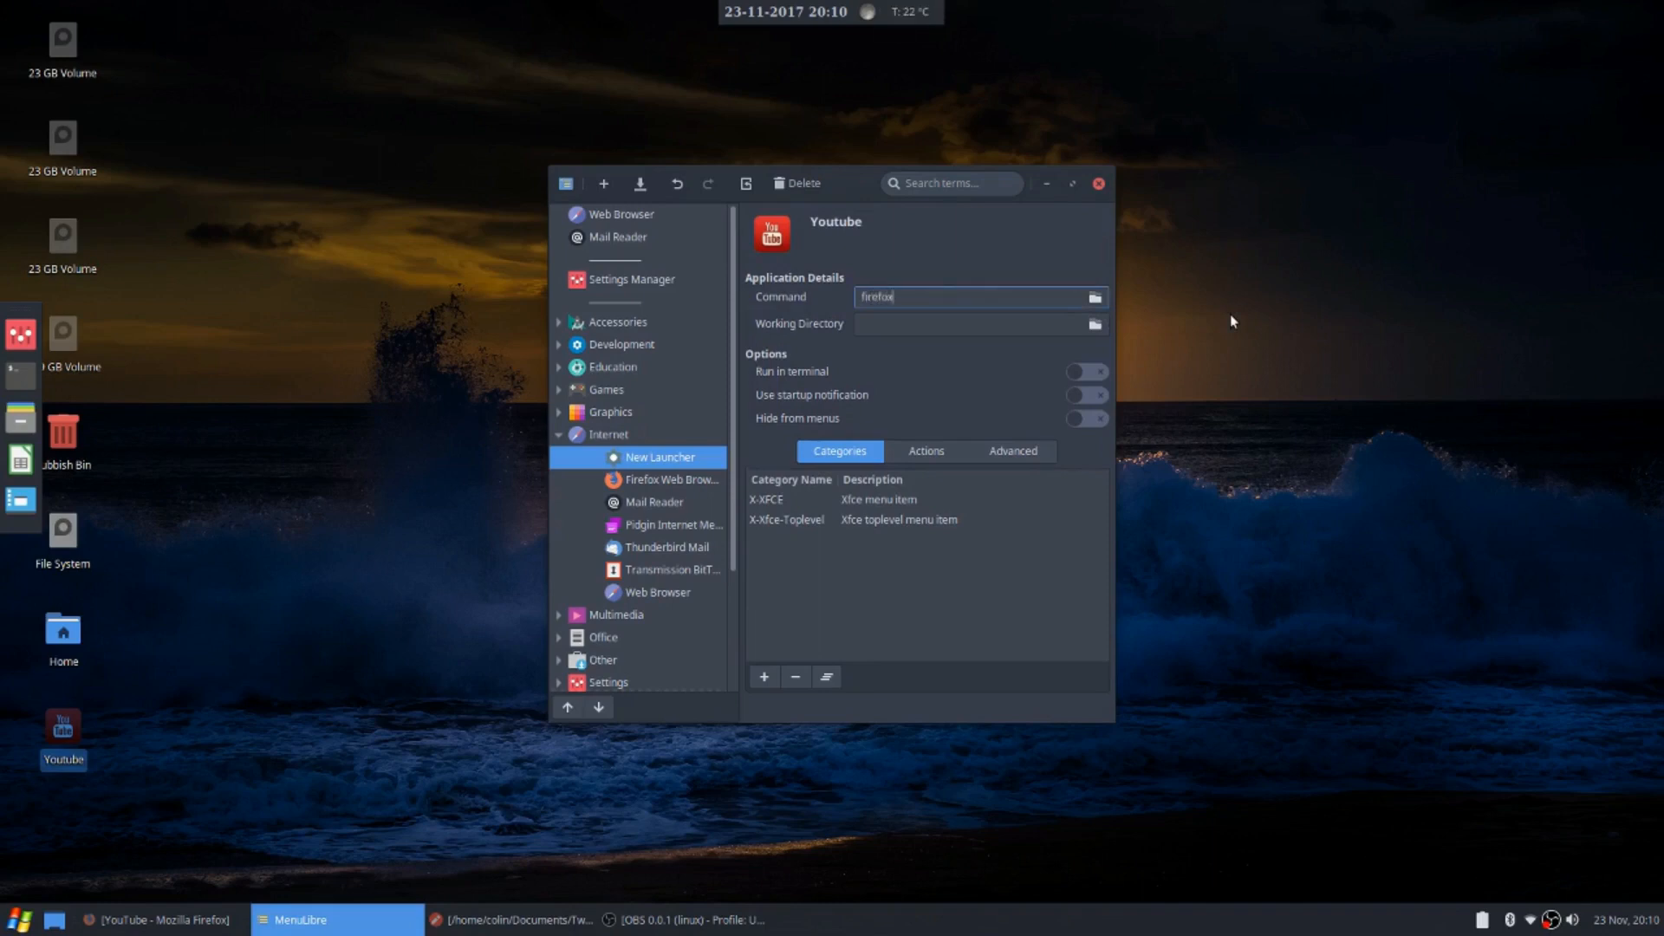
{"action": "type", "text": " www.youtube.com"}
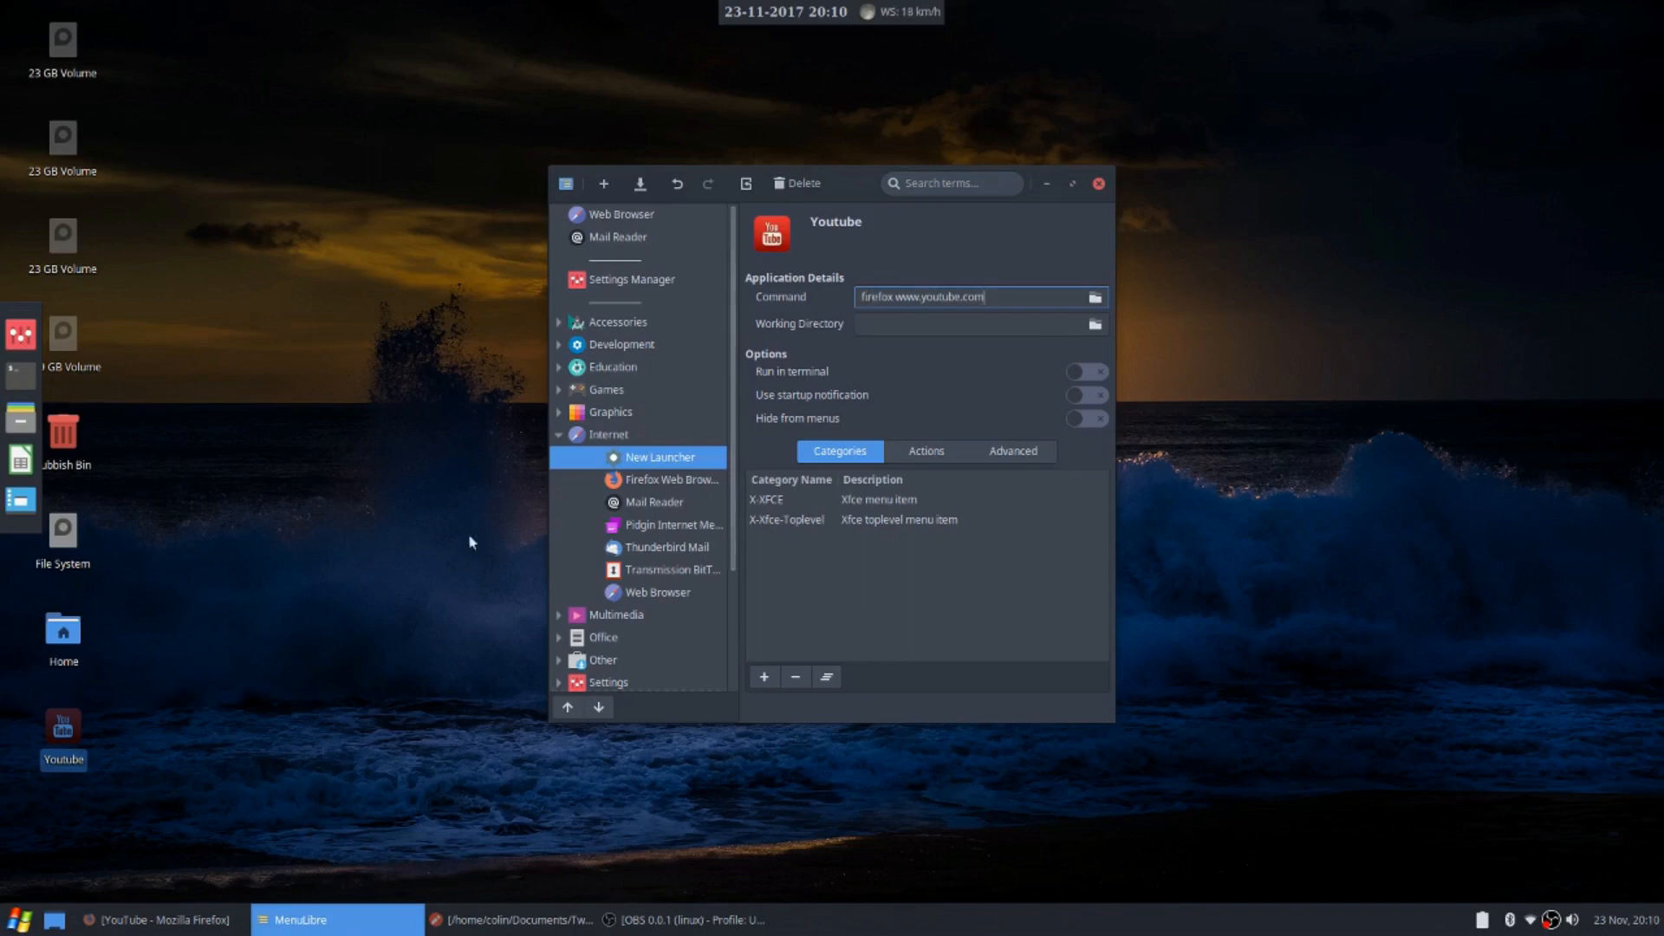
Open the home folder in the file manager, move the window aside, and browse to /usr/share/applications
{"action": "double_click", "coordinate": [69, 631]}
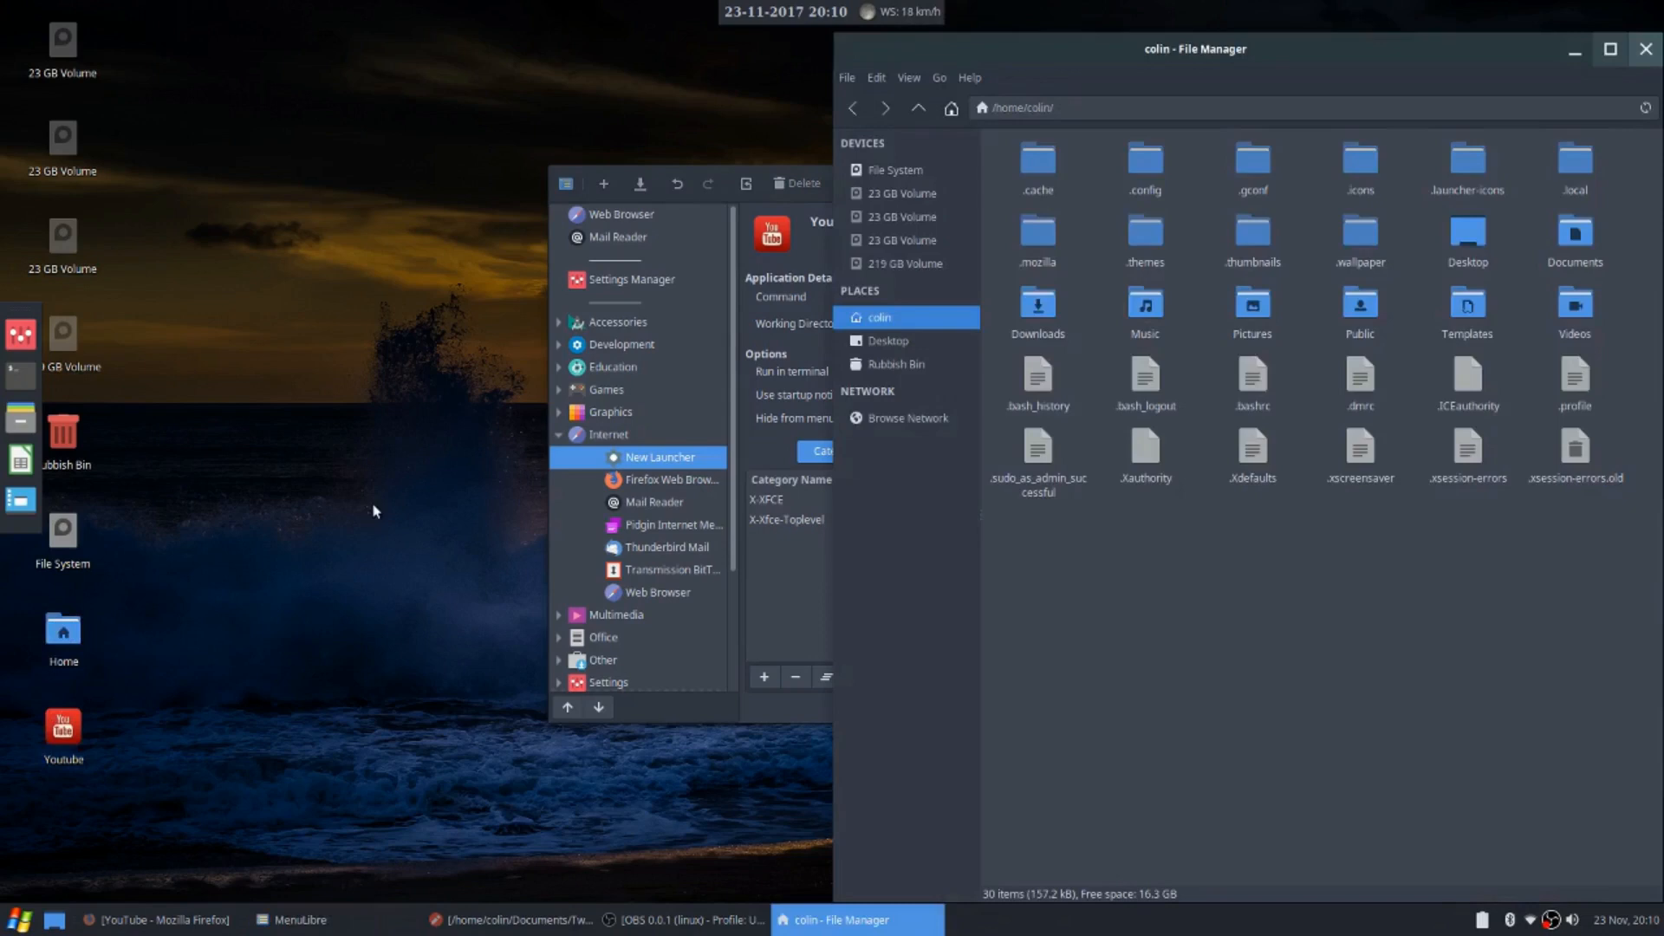
{"action": "left_click_drag", "start_coordinate": [1219, 61], "coordinate": [588, 73]}
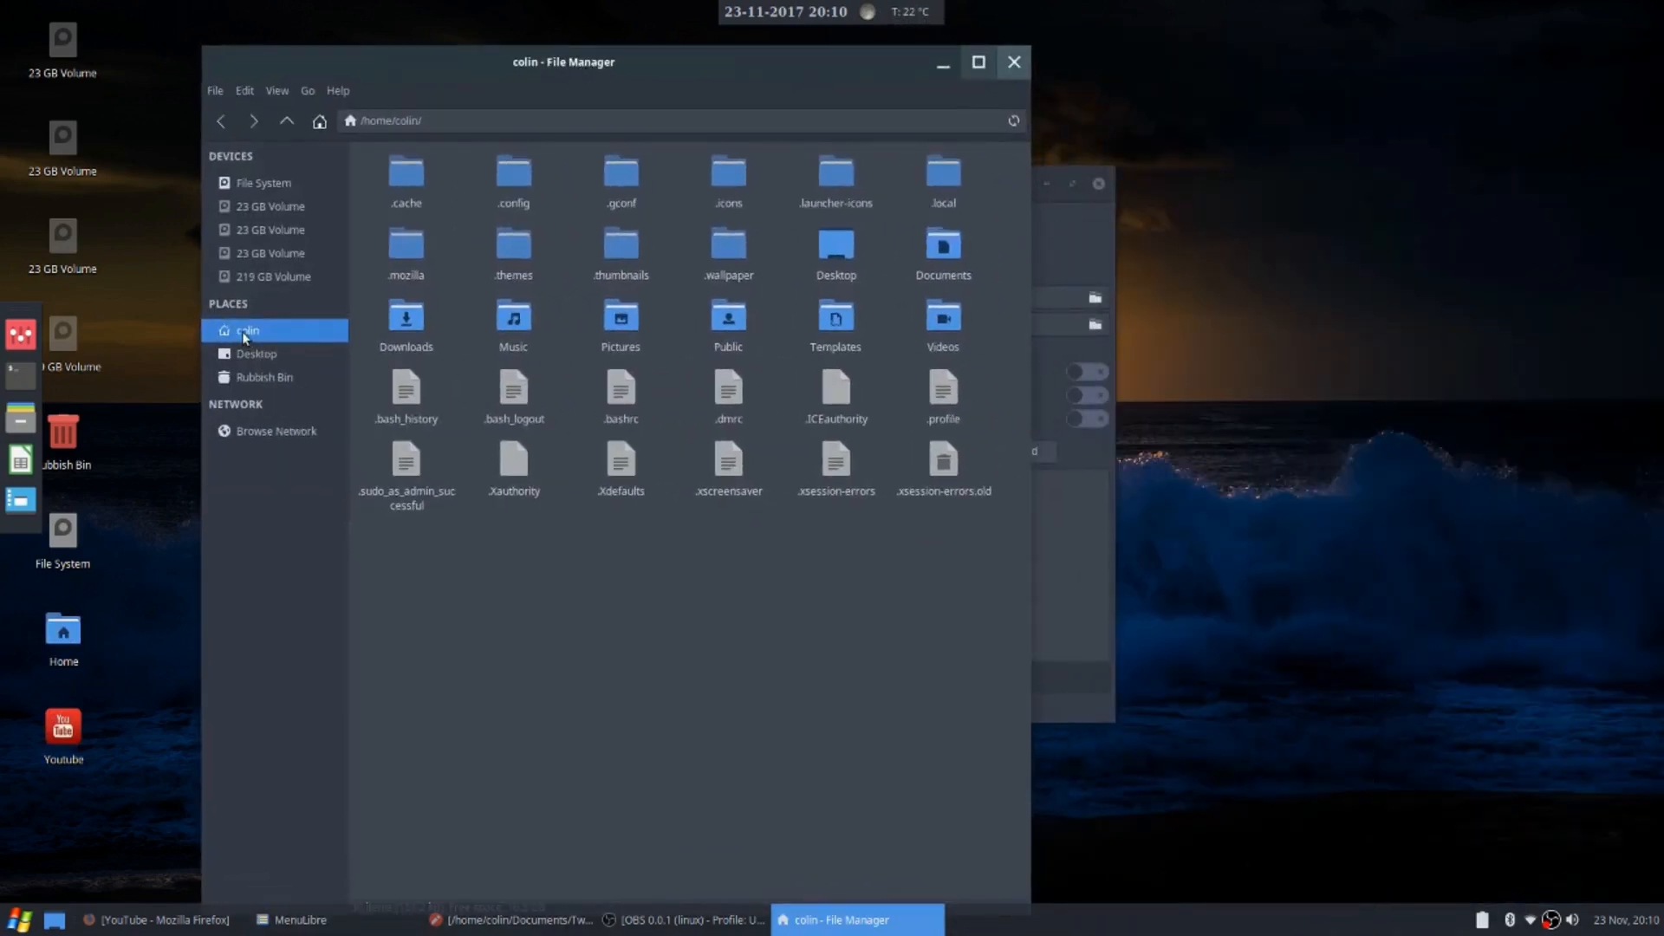
{"action": "left_click", "coordinate": [247, 182]}
{"action": "double_click", "coordinate": [536, 320]}
{"action": "double_click", "coordinate": [666, 180]}
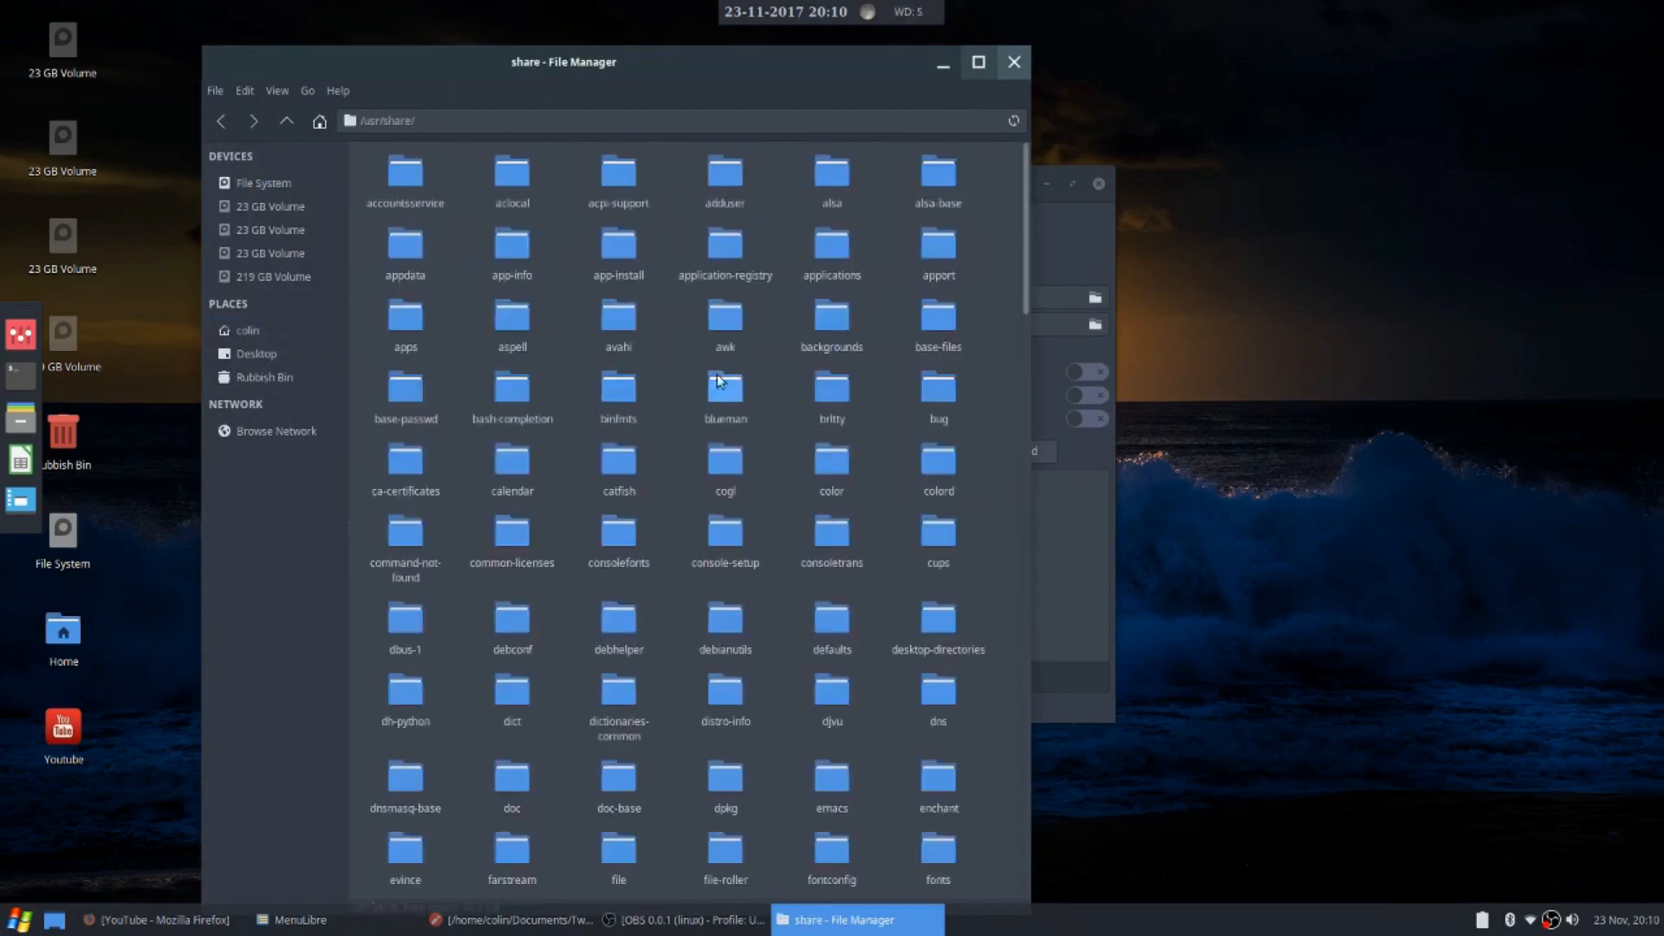
{"action": "double_click", "coordinate": [828, 258]}
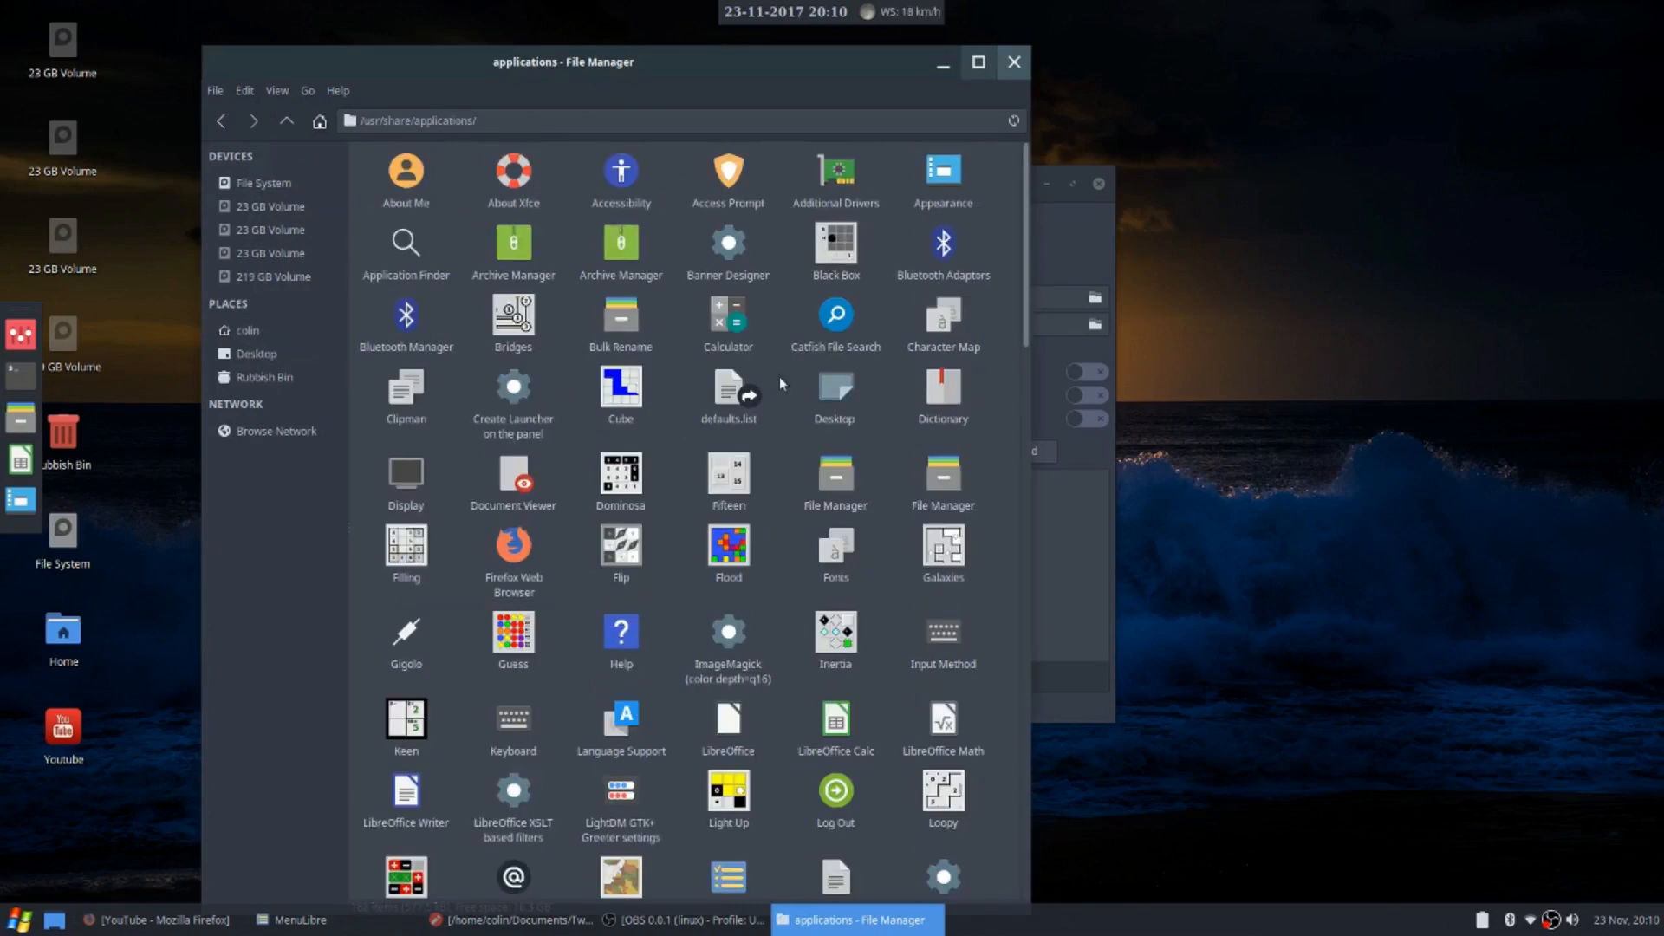
Open the properties of the first File Manager entry and examine its permissions and launcher command
{"action": "scroll", "coordinate": [647, 418], "scroll_direction": "down", "scroll_amount": 3}
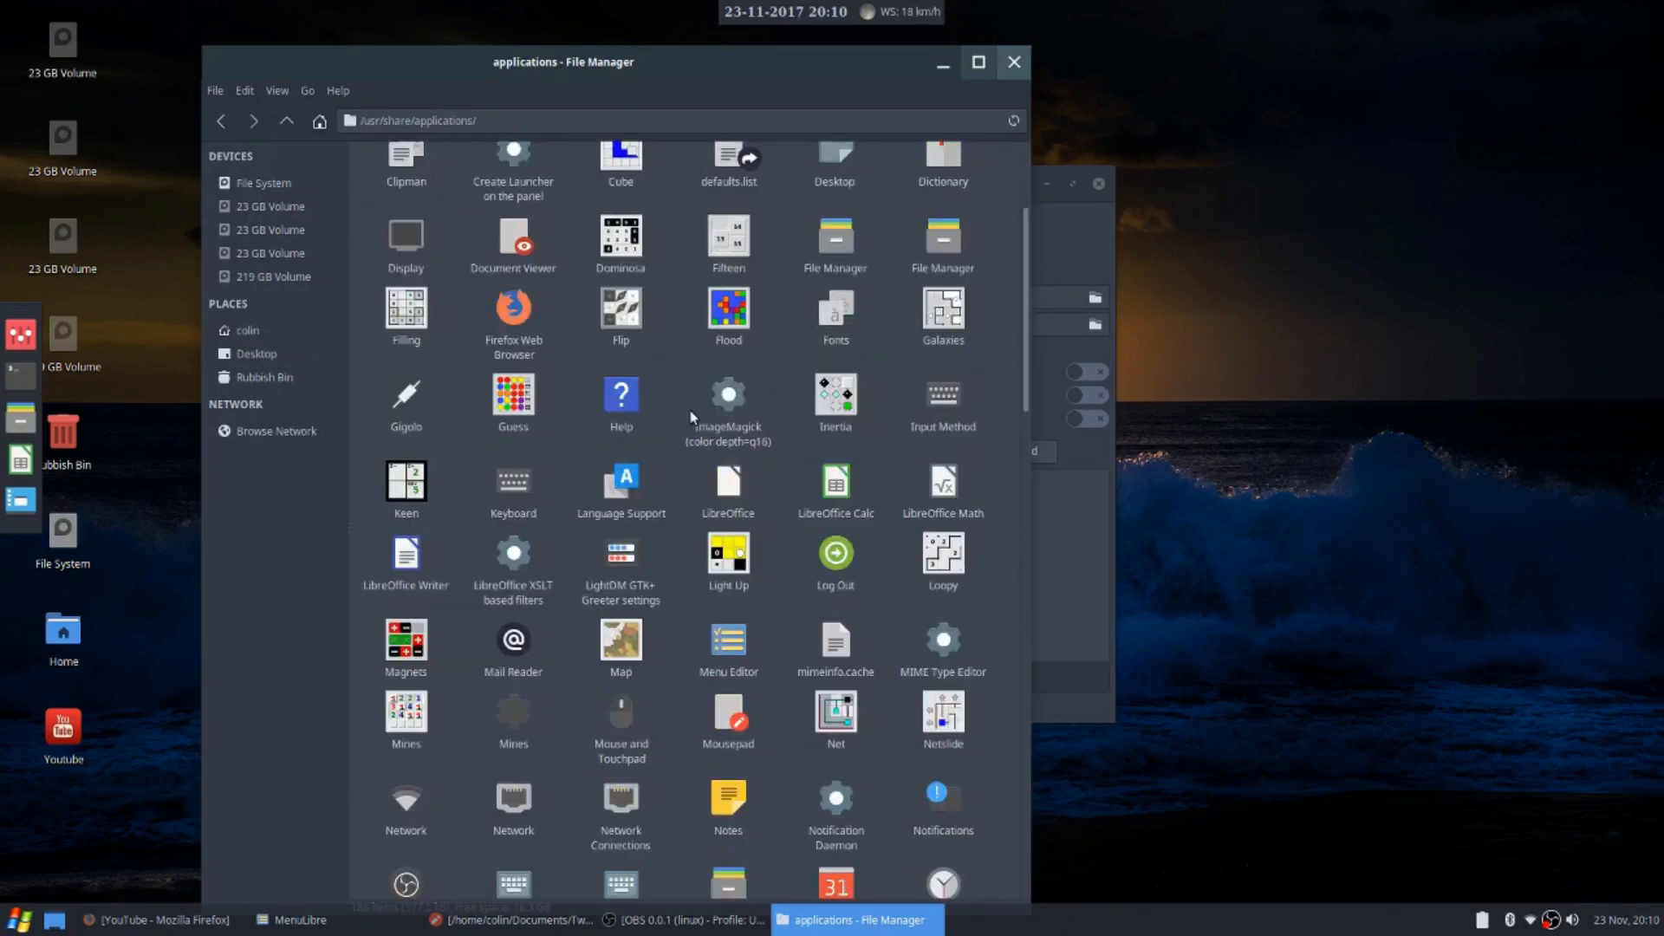
{"action": "scroll", "coordinate": [694, 418], "scroll_direction": "down", "scroll_amount": 1}
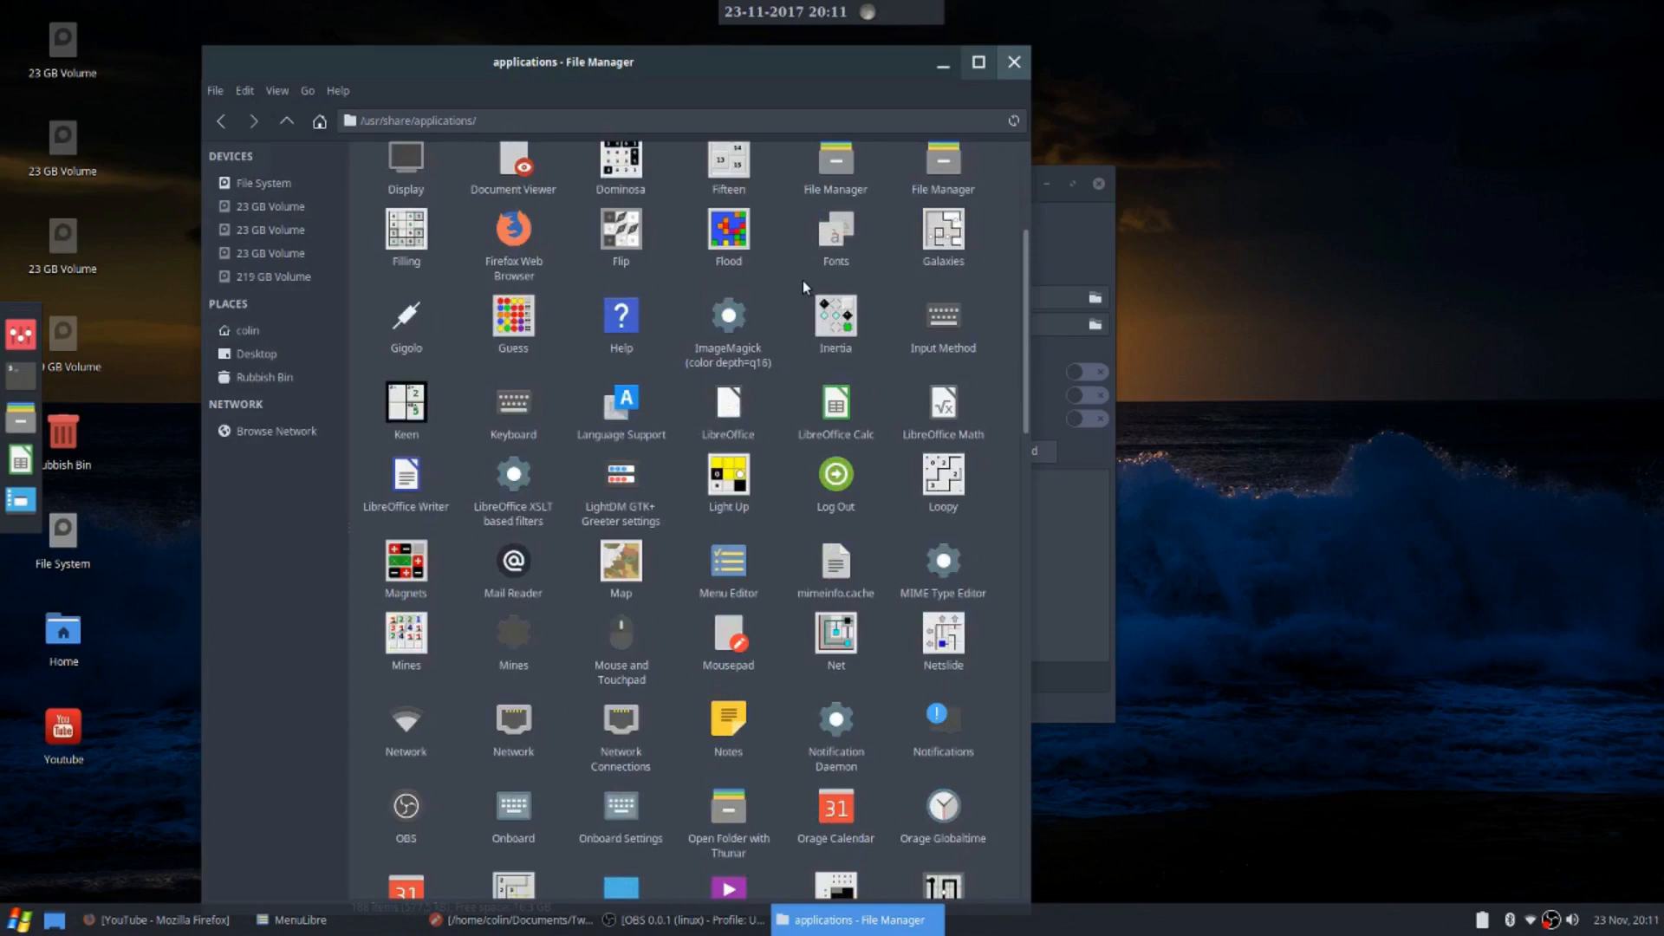
{"action": "right_click", "coordinate": [834, 182]}
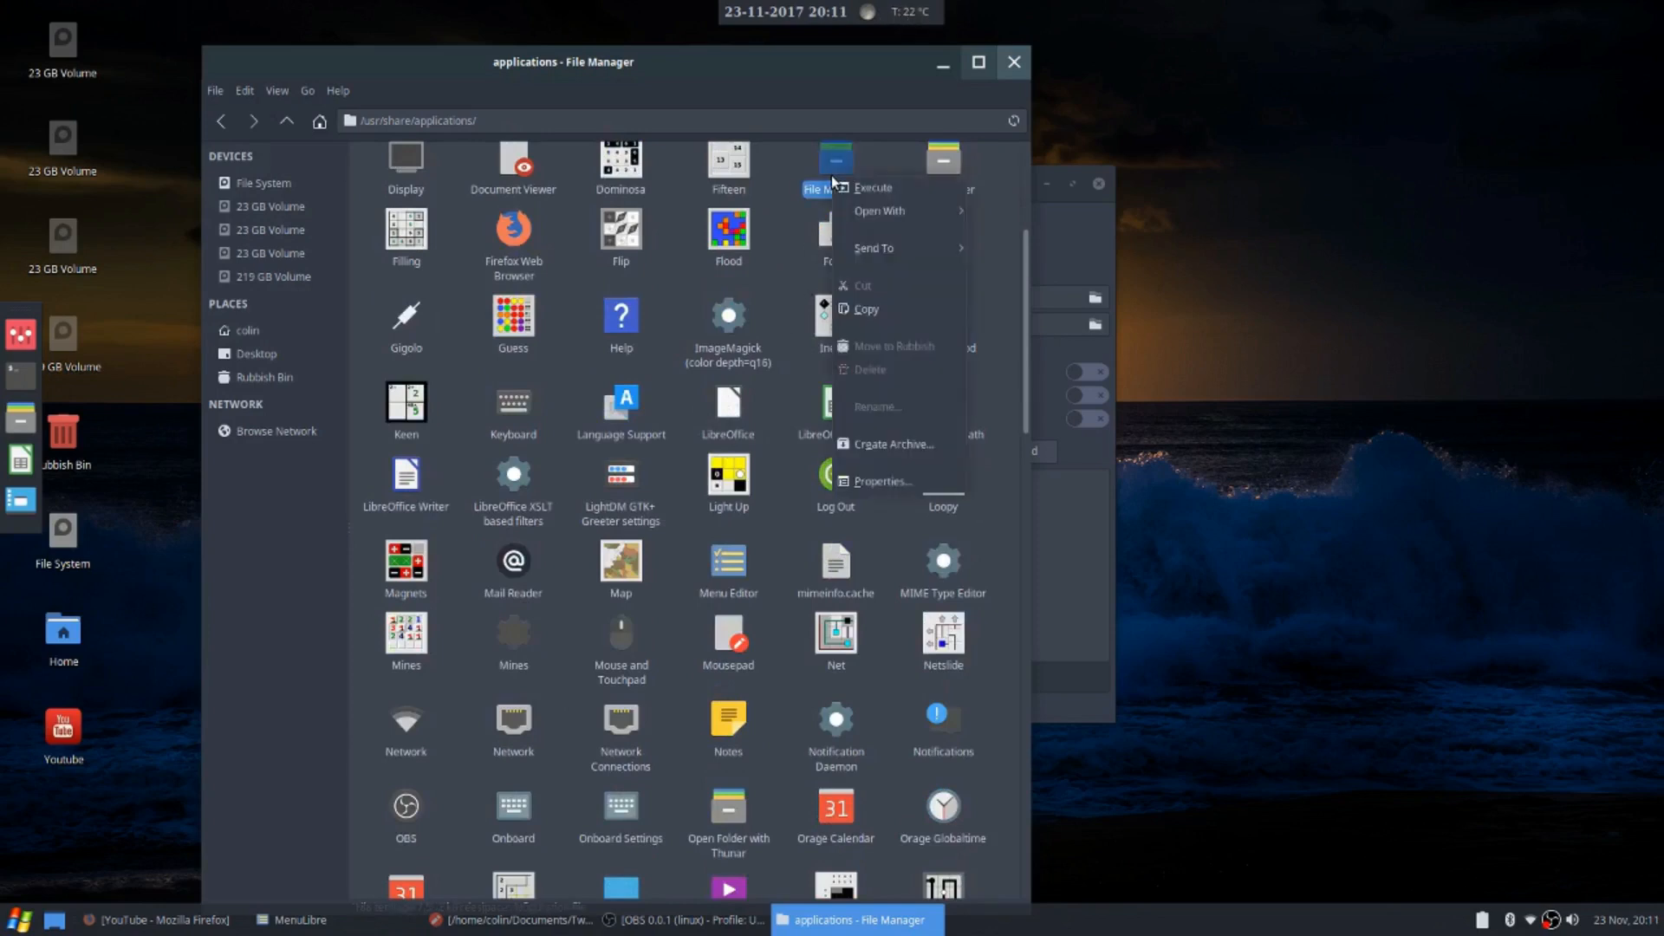
{"action": "left_click", "coordinate": [865, 482]}
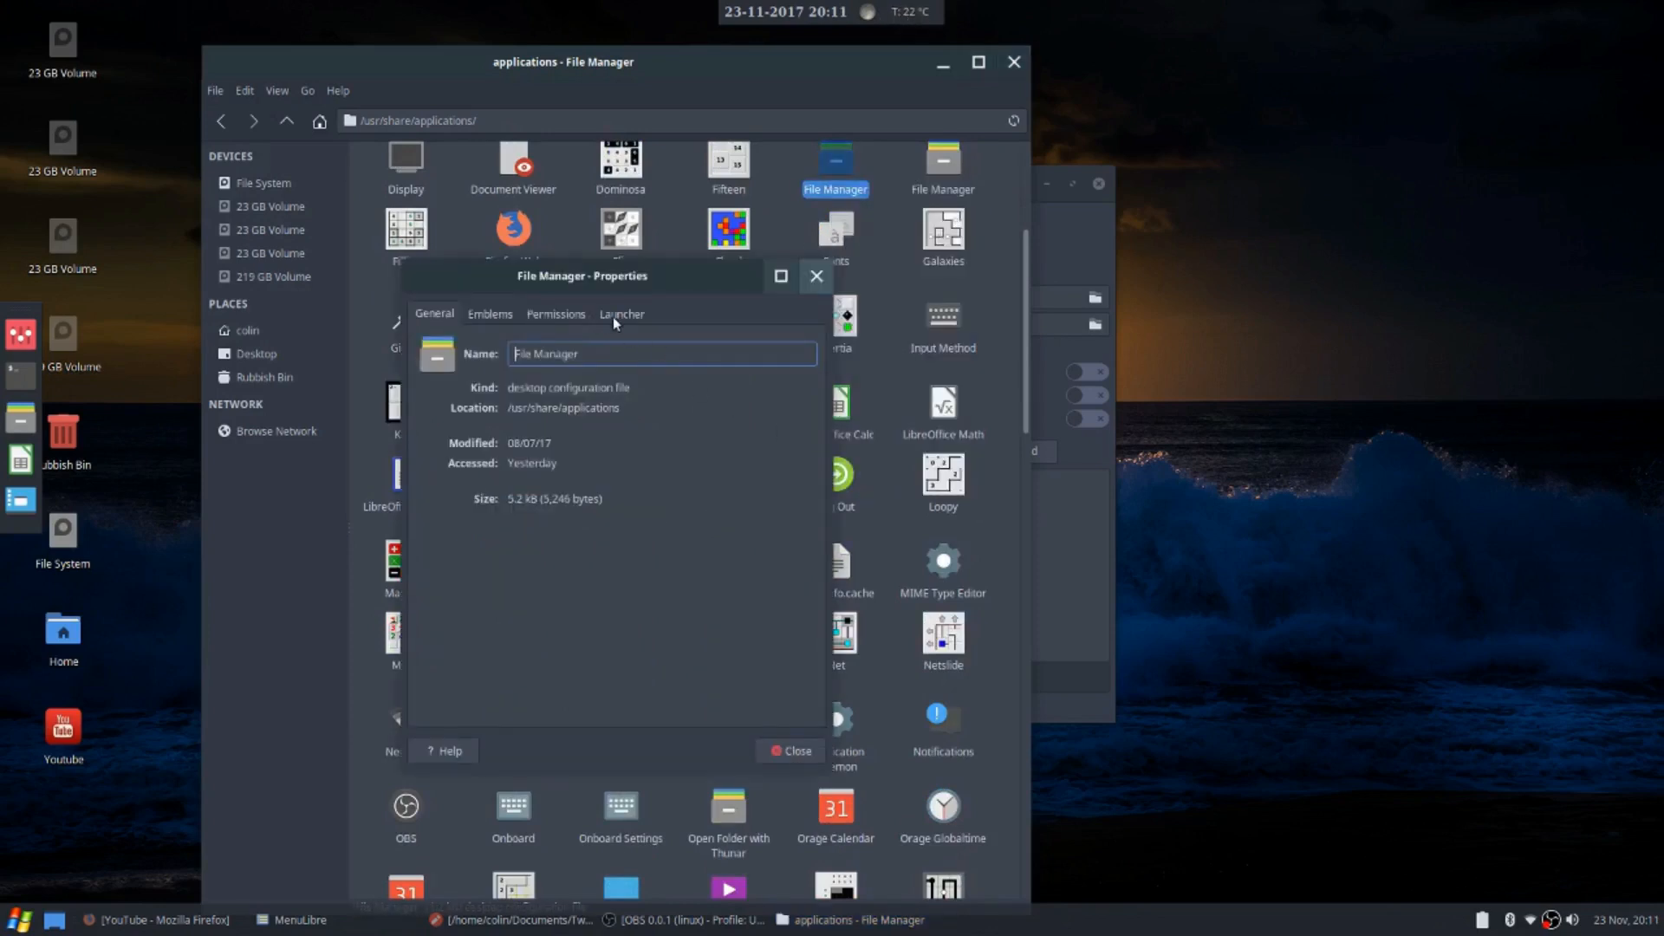
{"action": "left_click", "coordinate": [554, 313]}
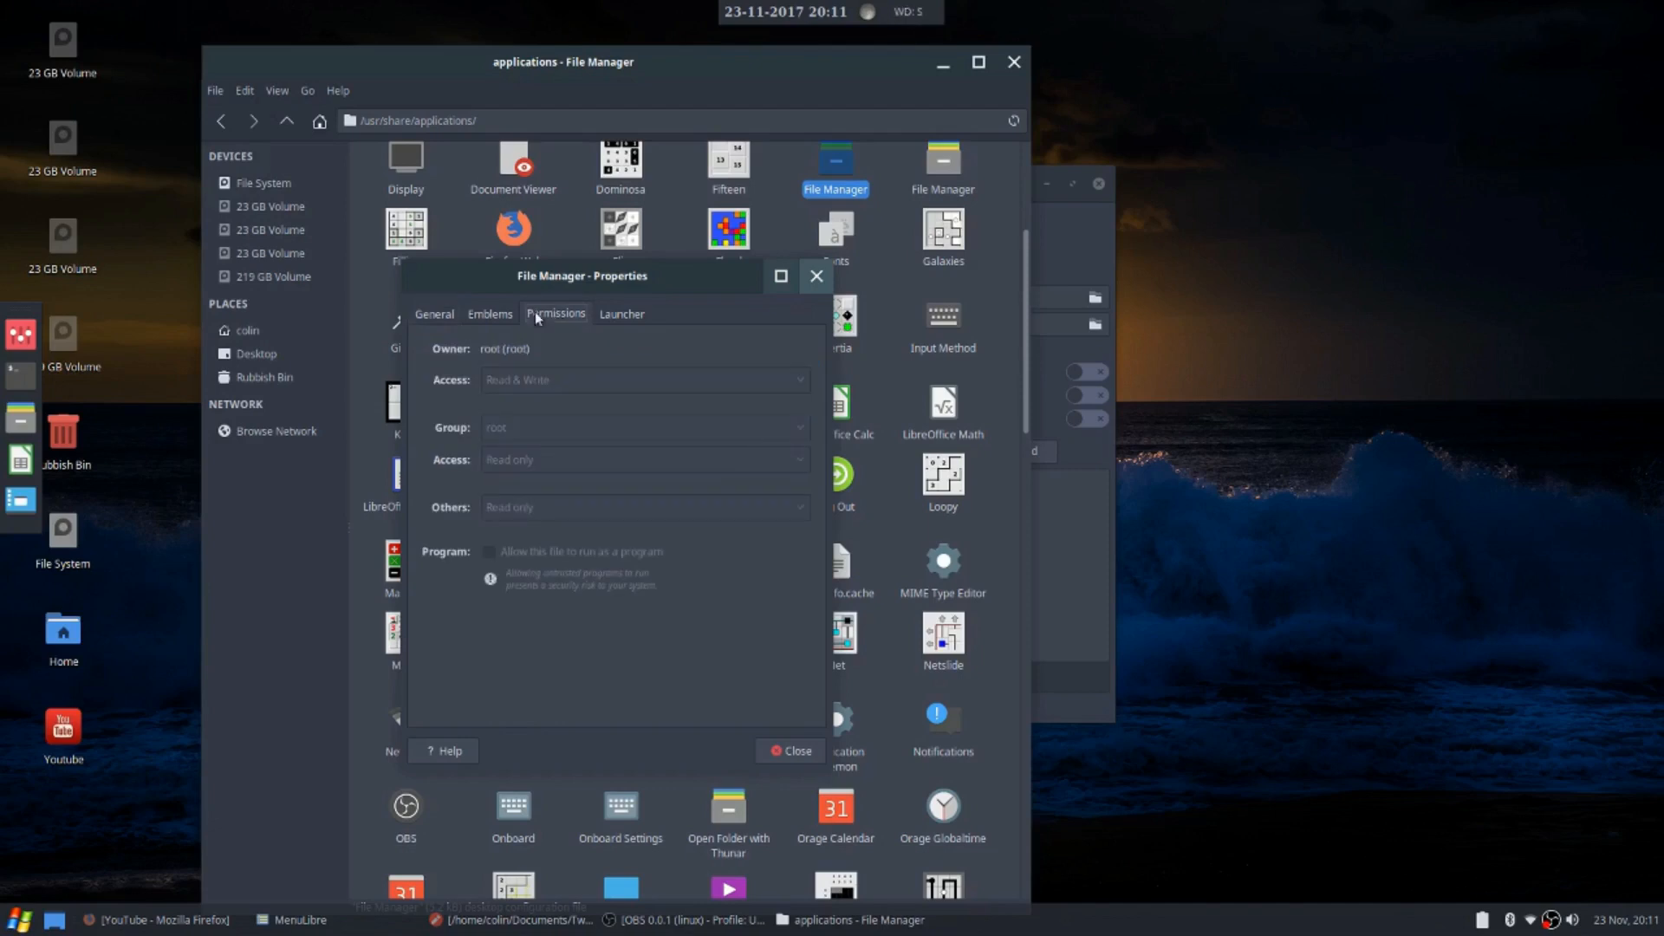
{"action": "left_click", "coordinate": [620, 317]}
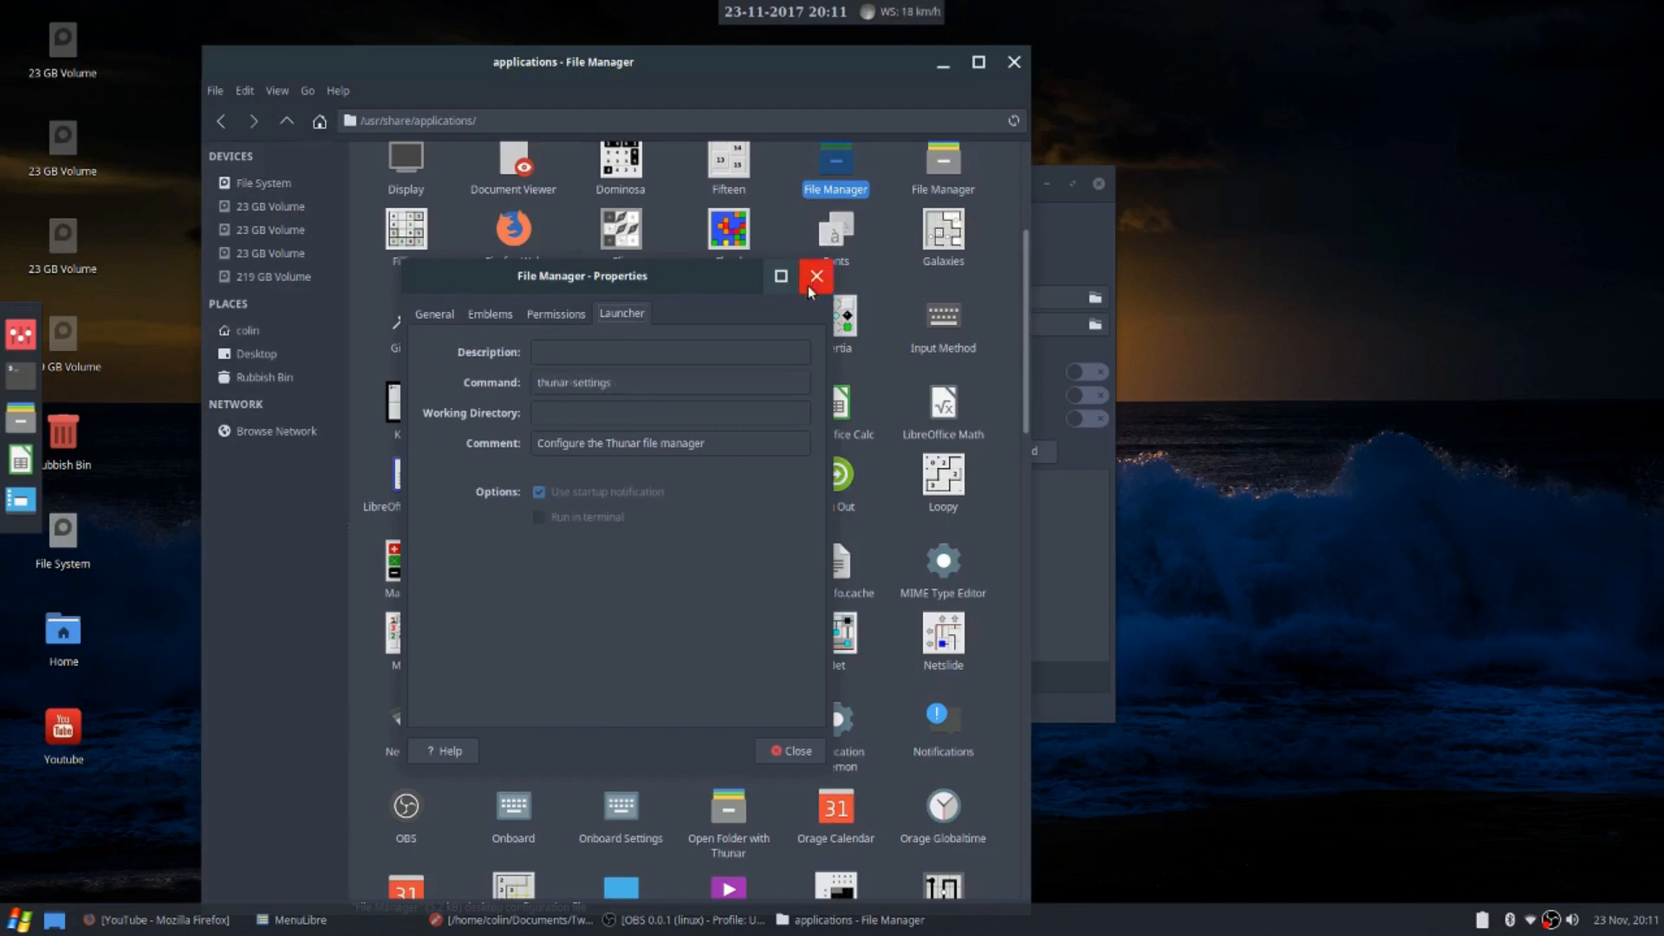
Run thunar-settings in a terminal to test the command, and close the preferences, terminal and properties windows
{"action": "left_click", "coordinate": [21, 375]}
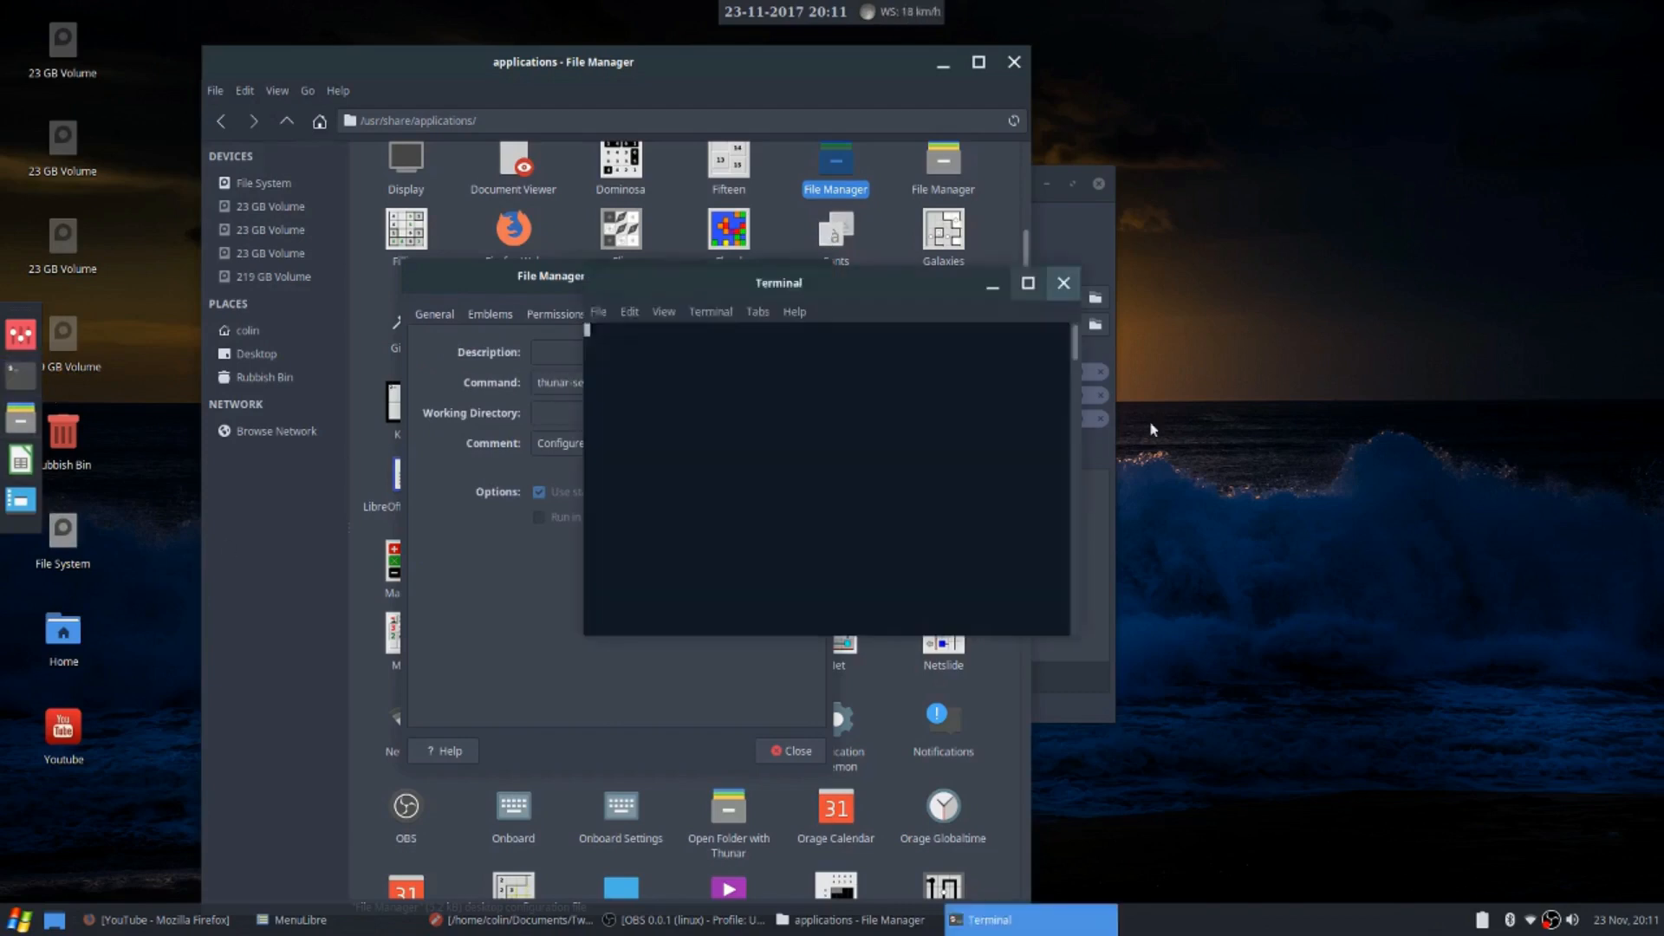
{"action": "type", "text": "th"}
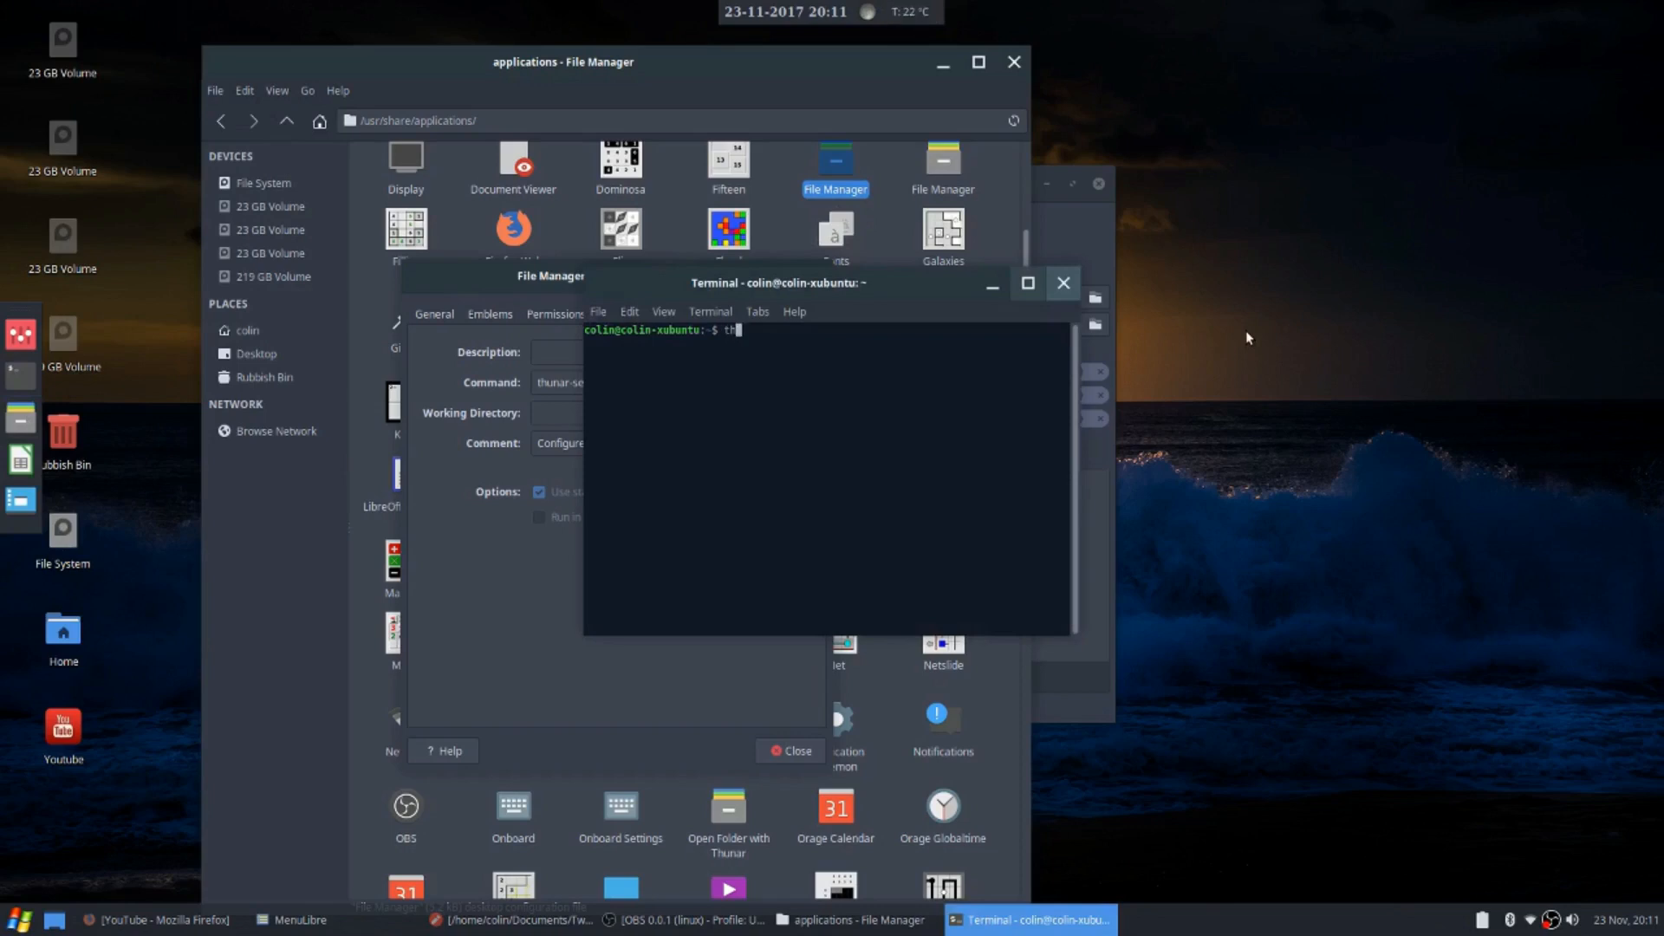
{"action": "type", "text": "unar-settings"}
{"action": "key", "text": "Return"}
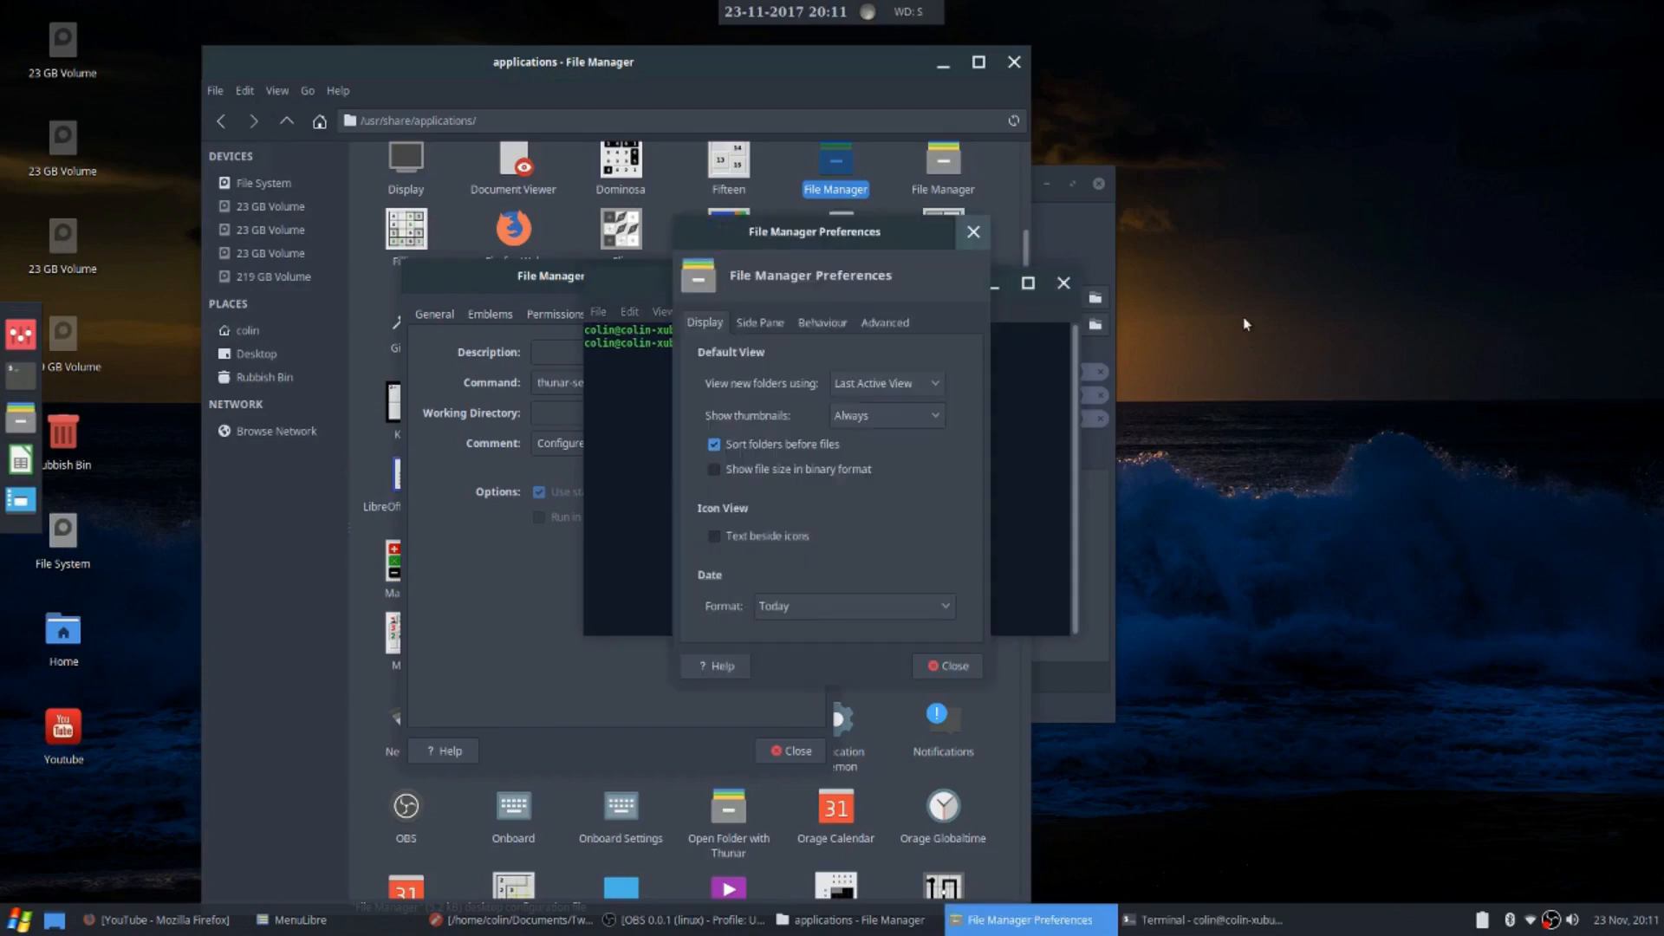
{"action": "left_click", "coordinate": [973, 231]}
{"action": "left_click", "coordinate": [1063, 282]}
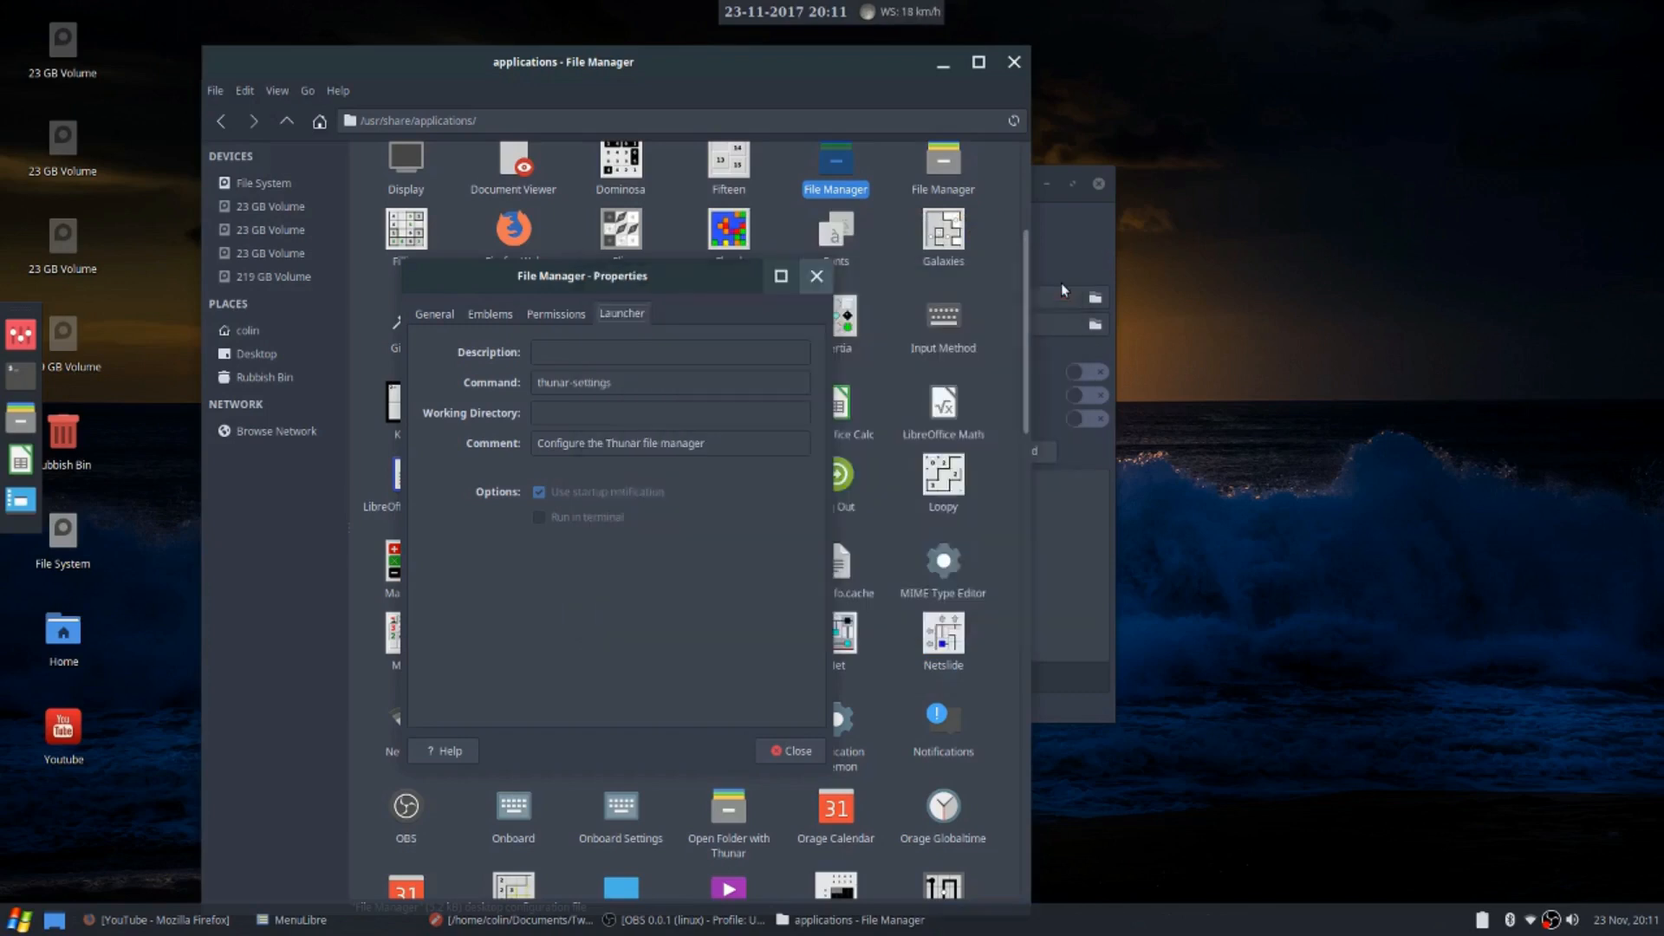
{"action": "left_click", "coordinate": [815, 278]}
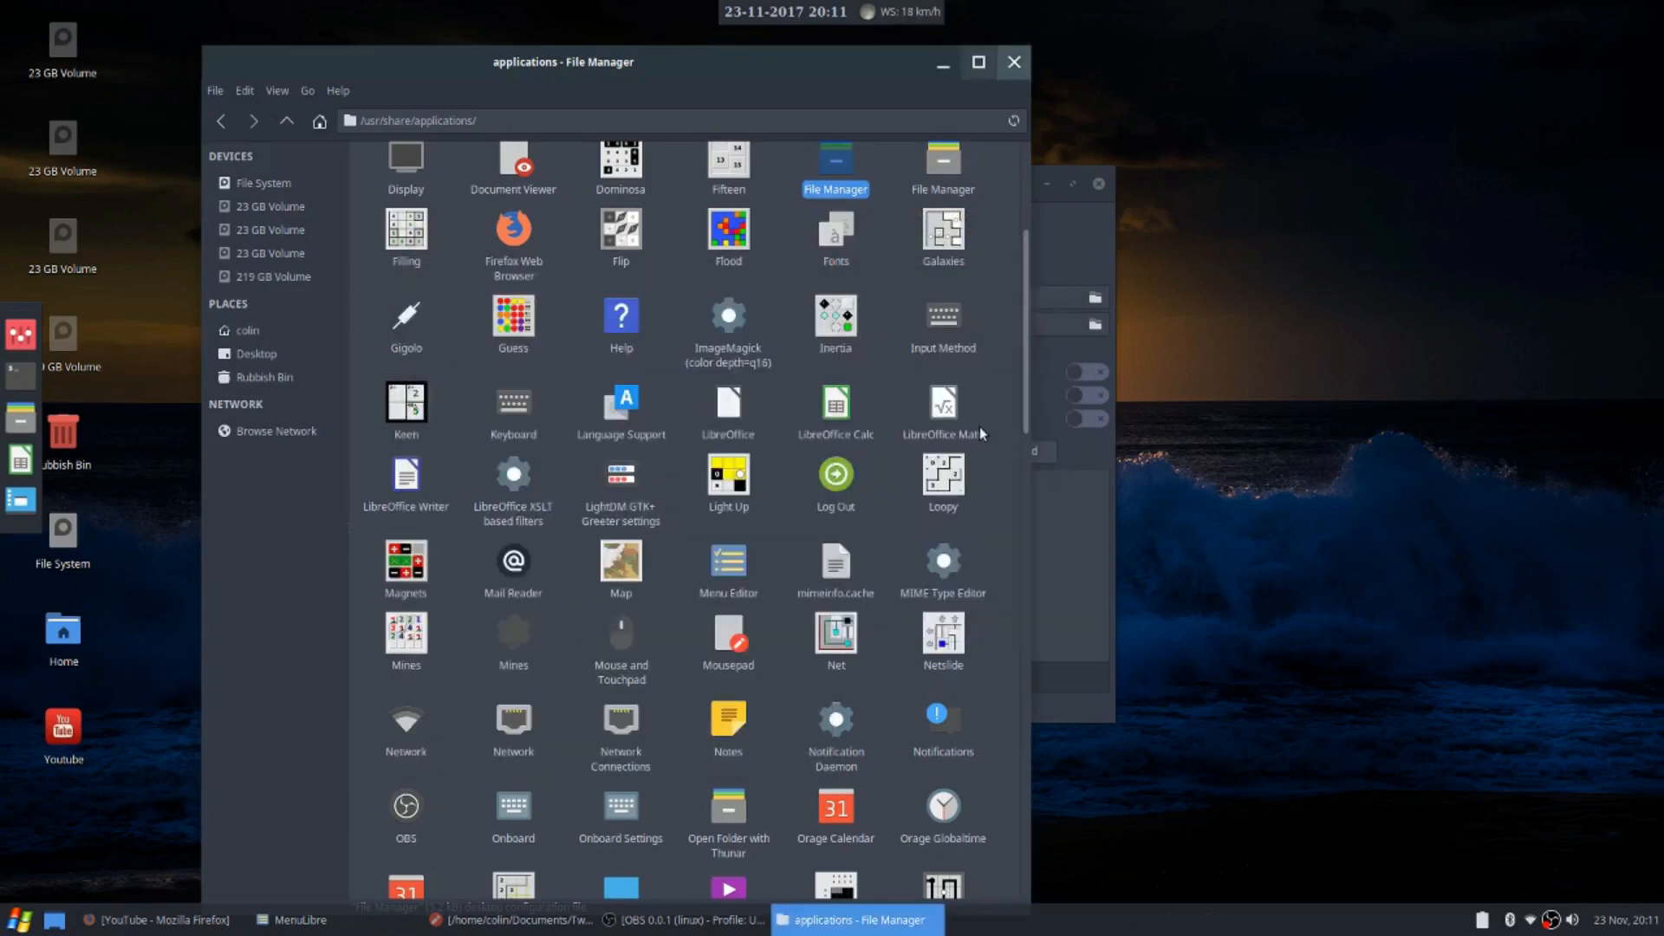
Find Firefox Web Browser in the applications folder and examine the launcher command in its properties
{"action": "scroll", "coordinate": [671, 447], "scroll_direction": "down", "scroll_amount": 10}
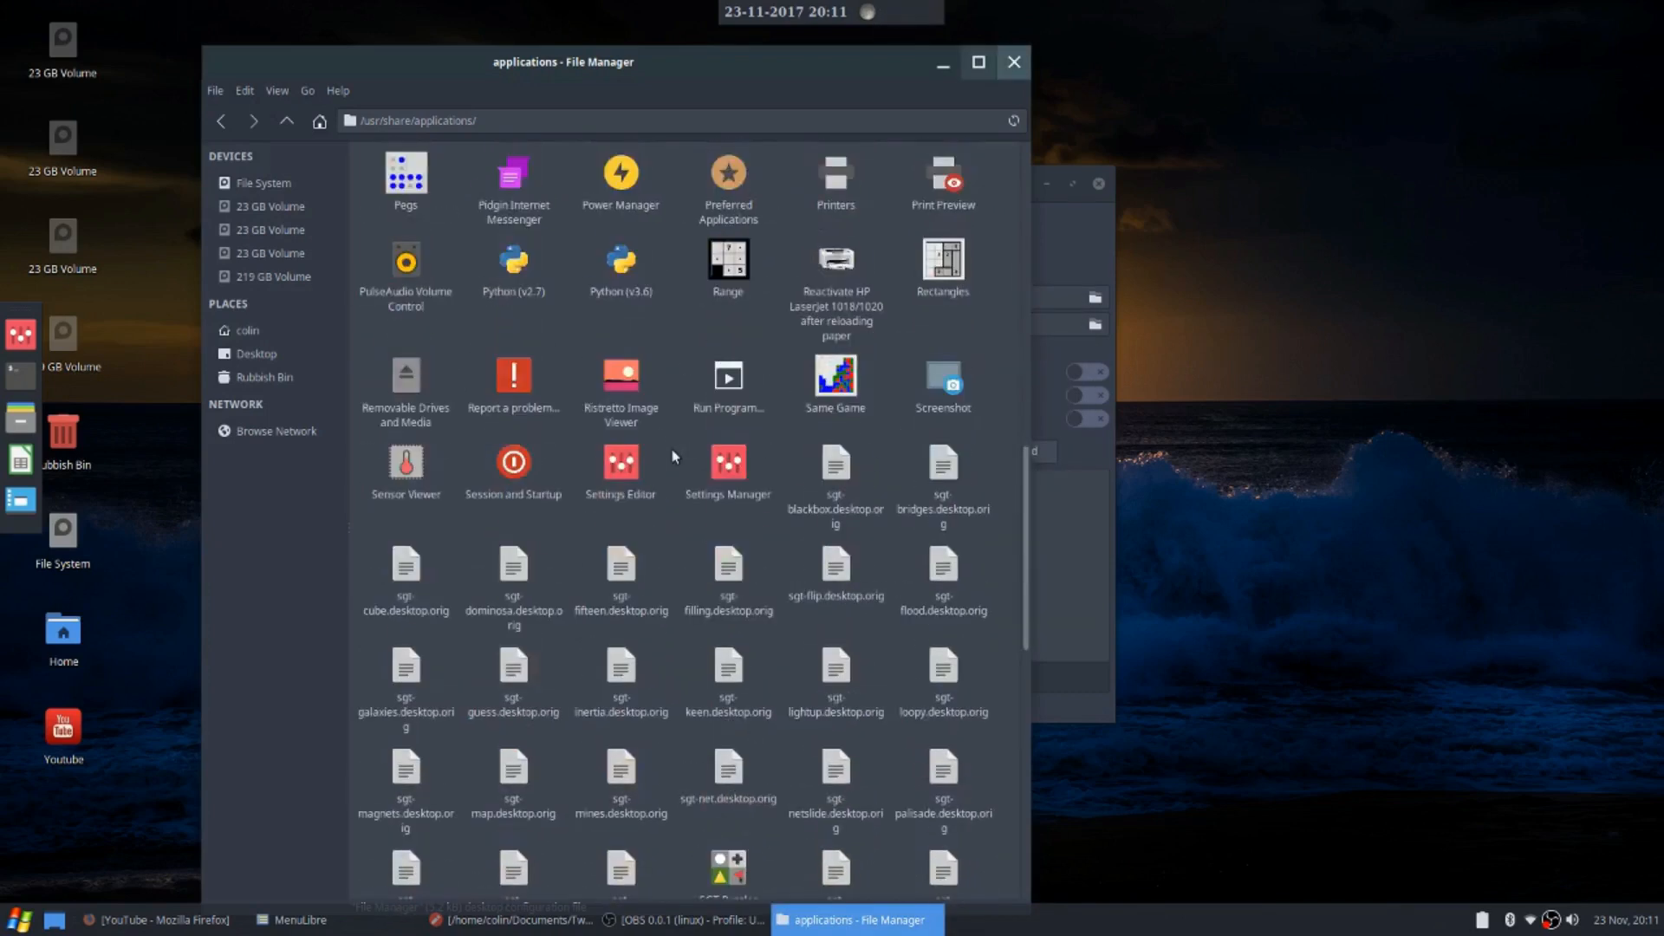
{"action": "scroll", "coordinate": [670, 447], "scroll_direction": "up", "scroll_amount": 10}
{"action": "scroll", "coordinate": [671, 448], "scroll_direction": "down", "scroll_amount": 1}
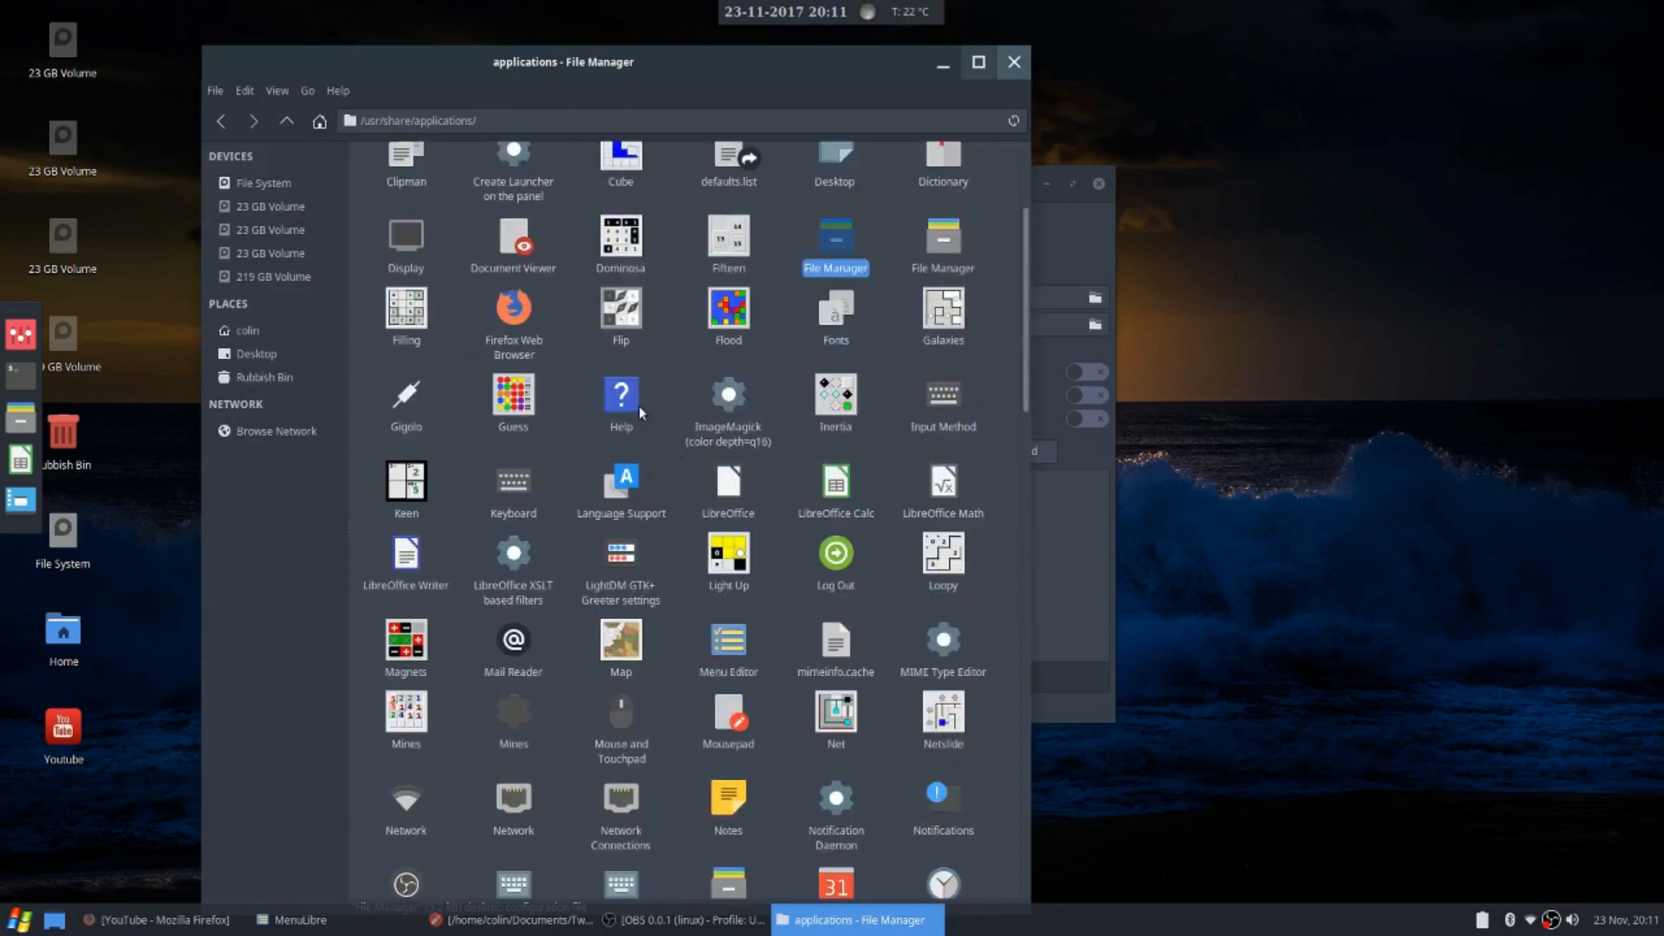
{"action": "right_click", "coordinate": [515, 299]}
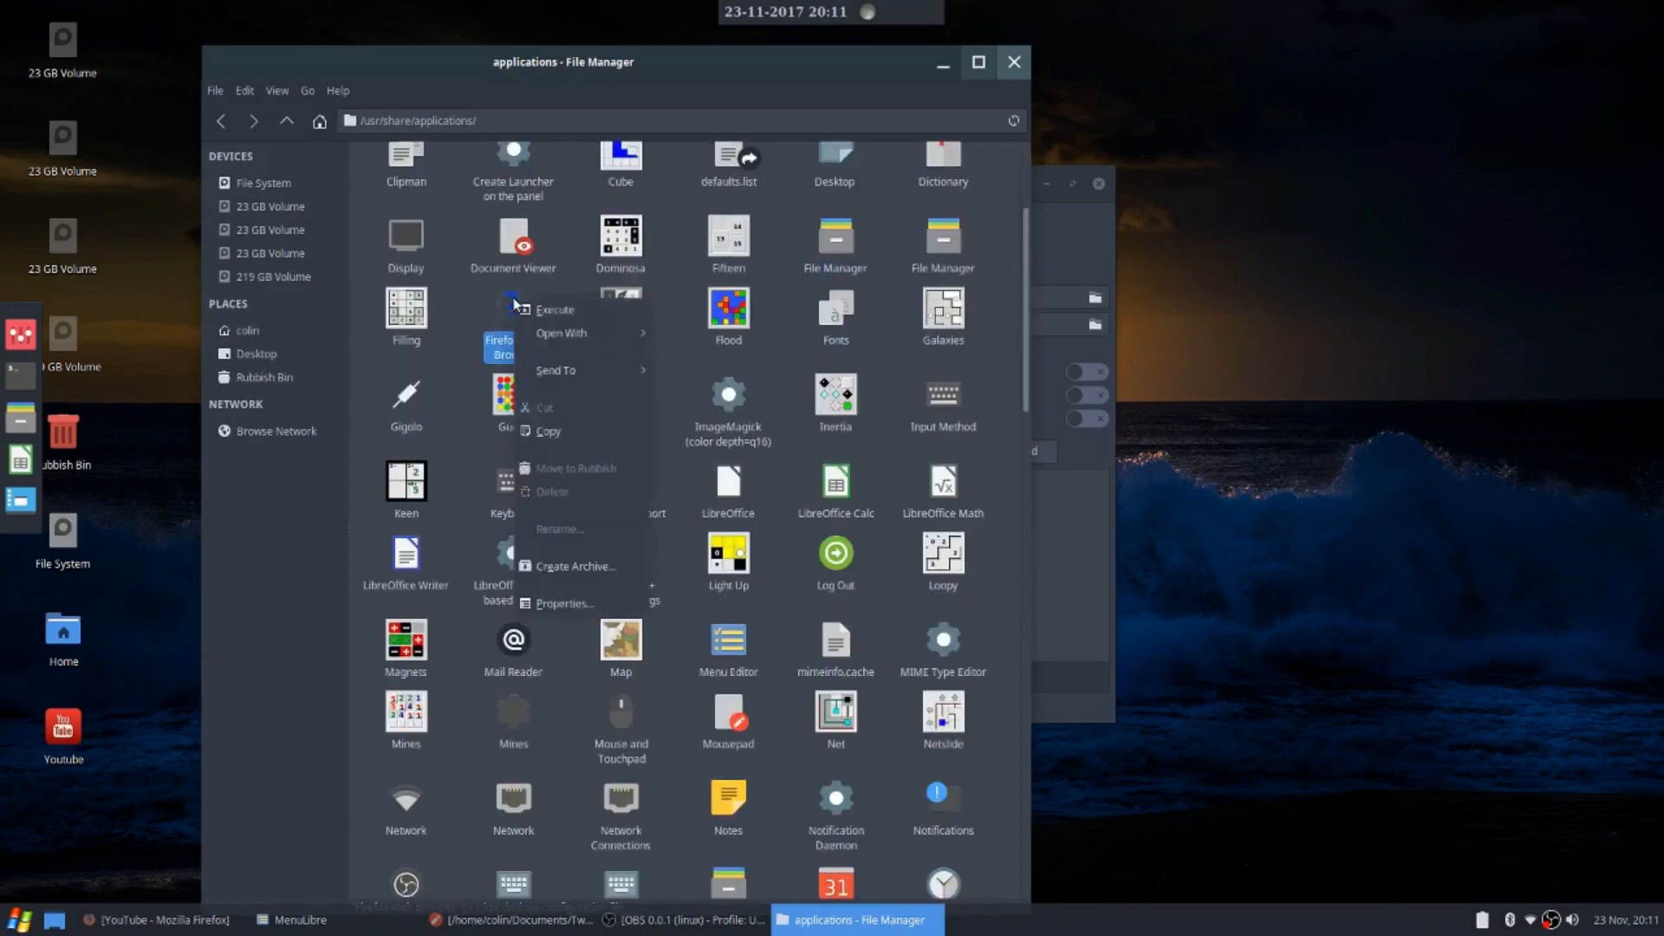
{"action": "left_click", "coordinate": [572, 604]}
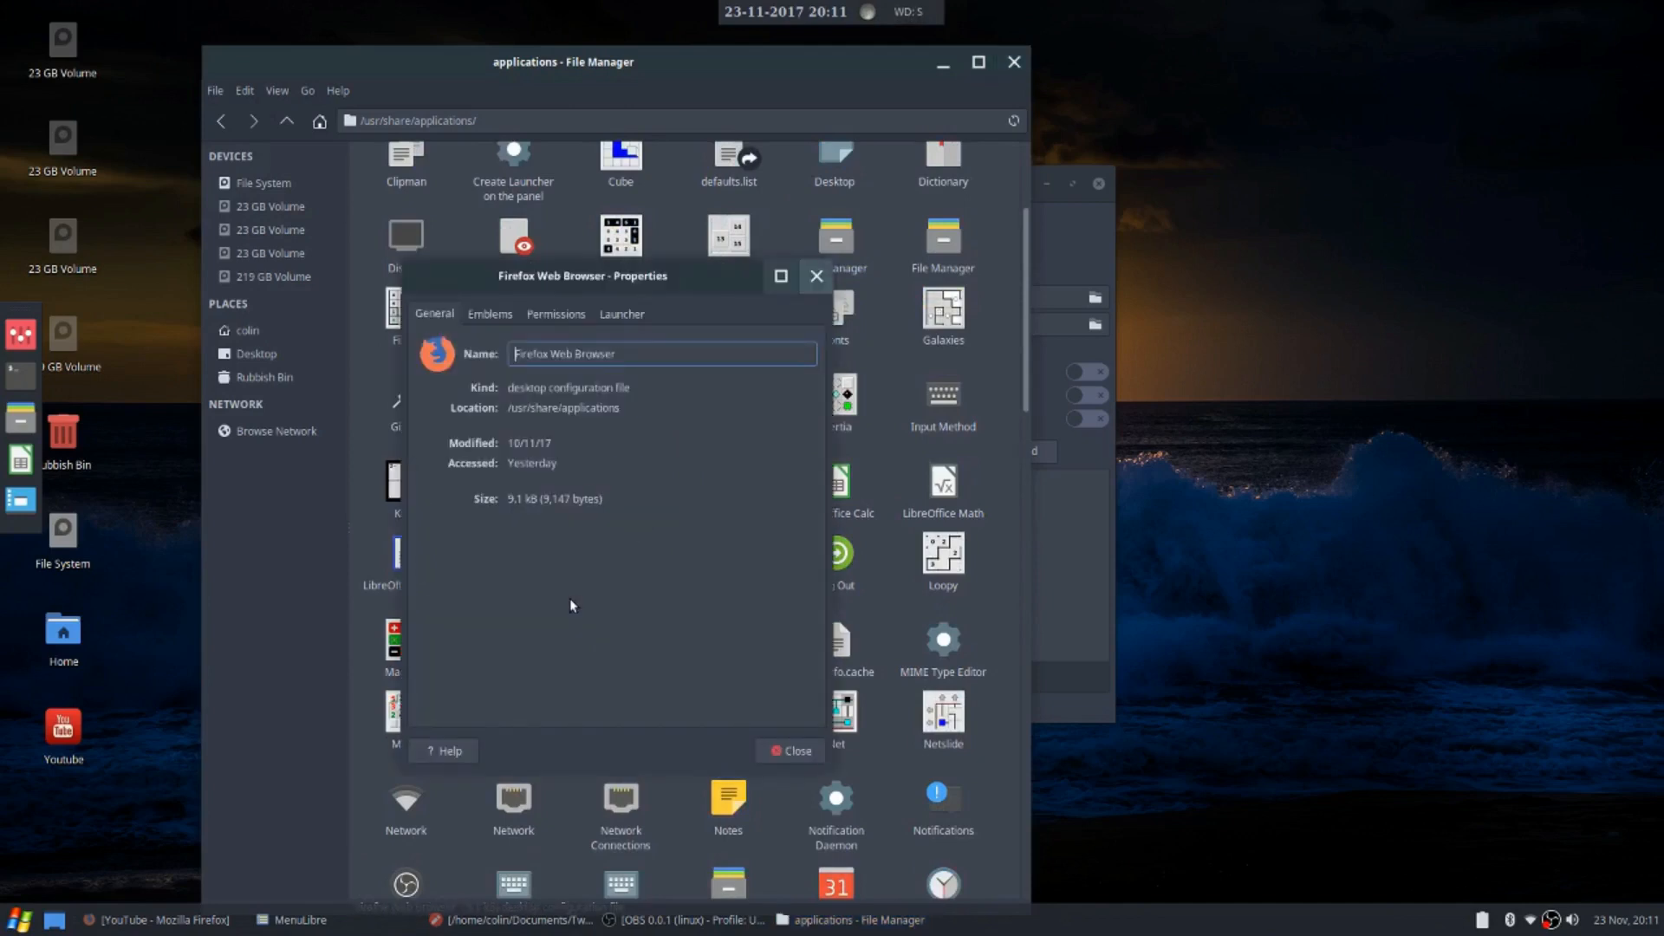
{"action": "left_click", "coordinate": [622, 314]}
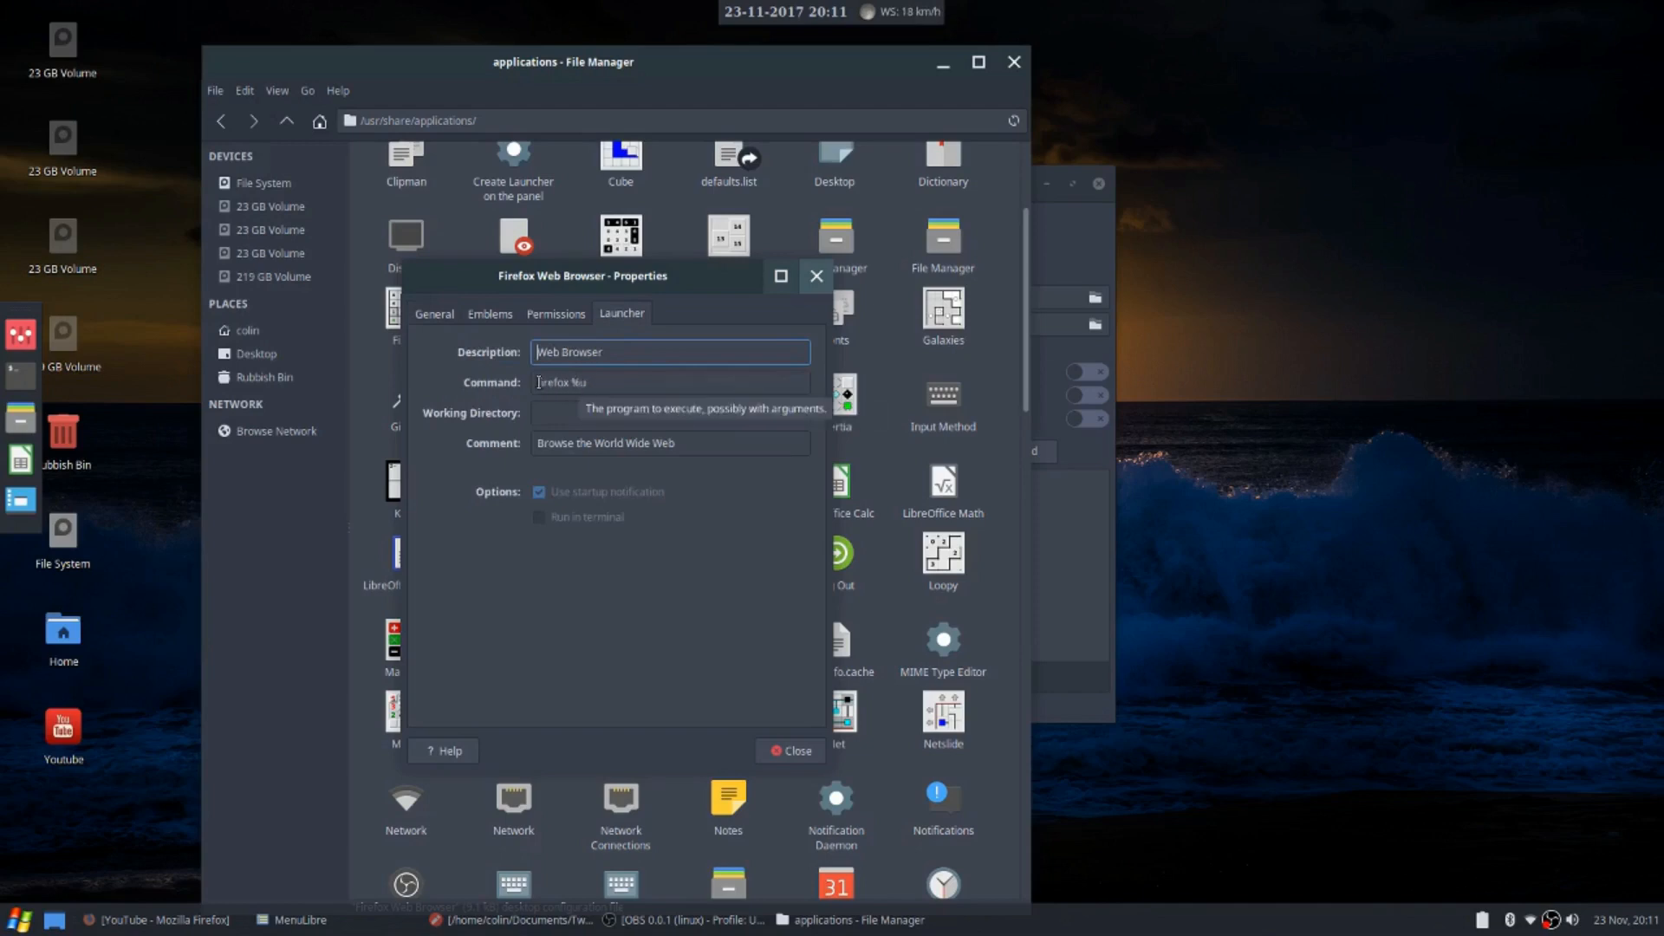
Run firefox in a terminal to test the command, and close the browser, terminal and properties windows
{"action": "left_click", "coordinate": [21, 376]}
{"action": "type", "text": "firefox"}
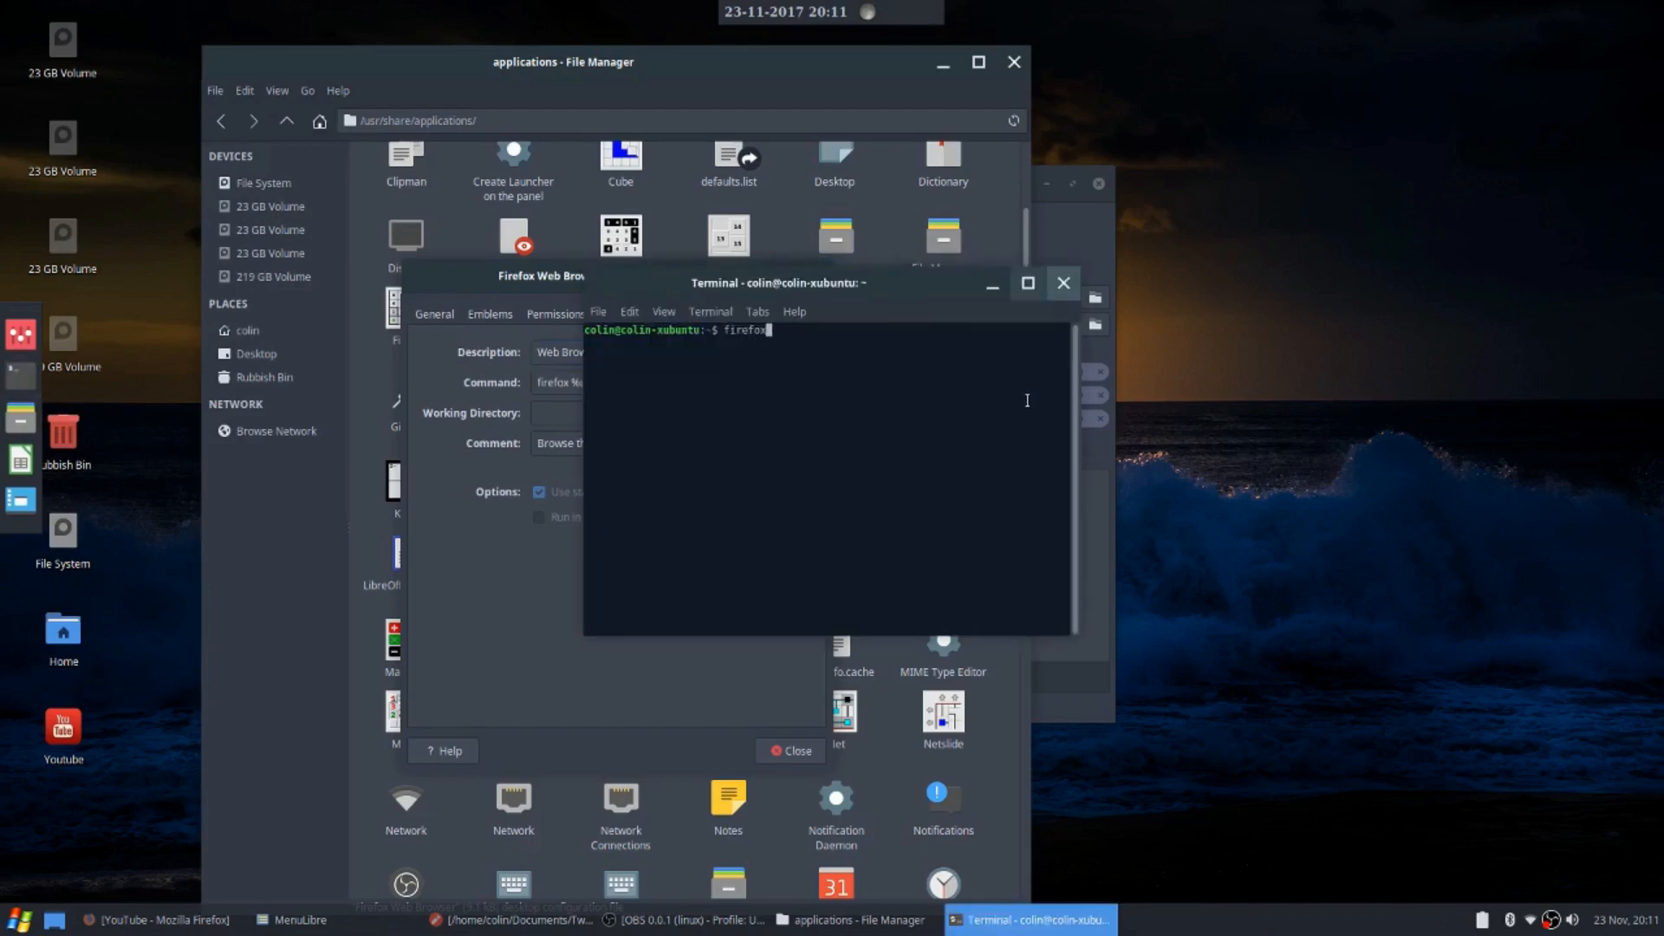
{"action": "key", "text": "Return"}
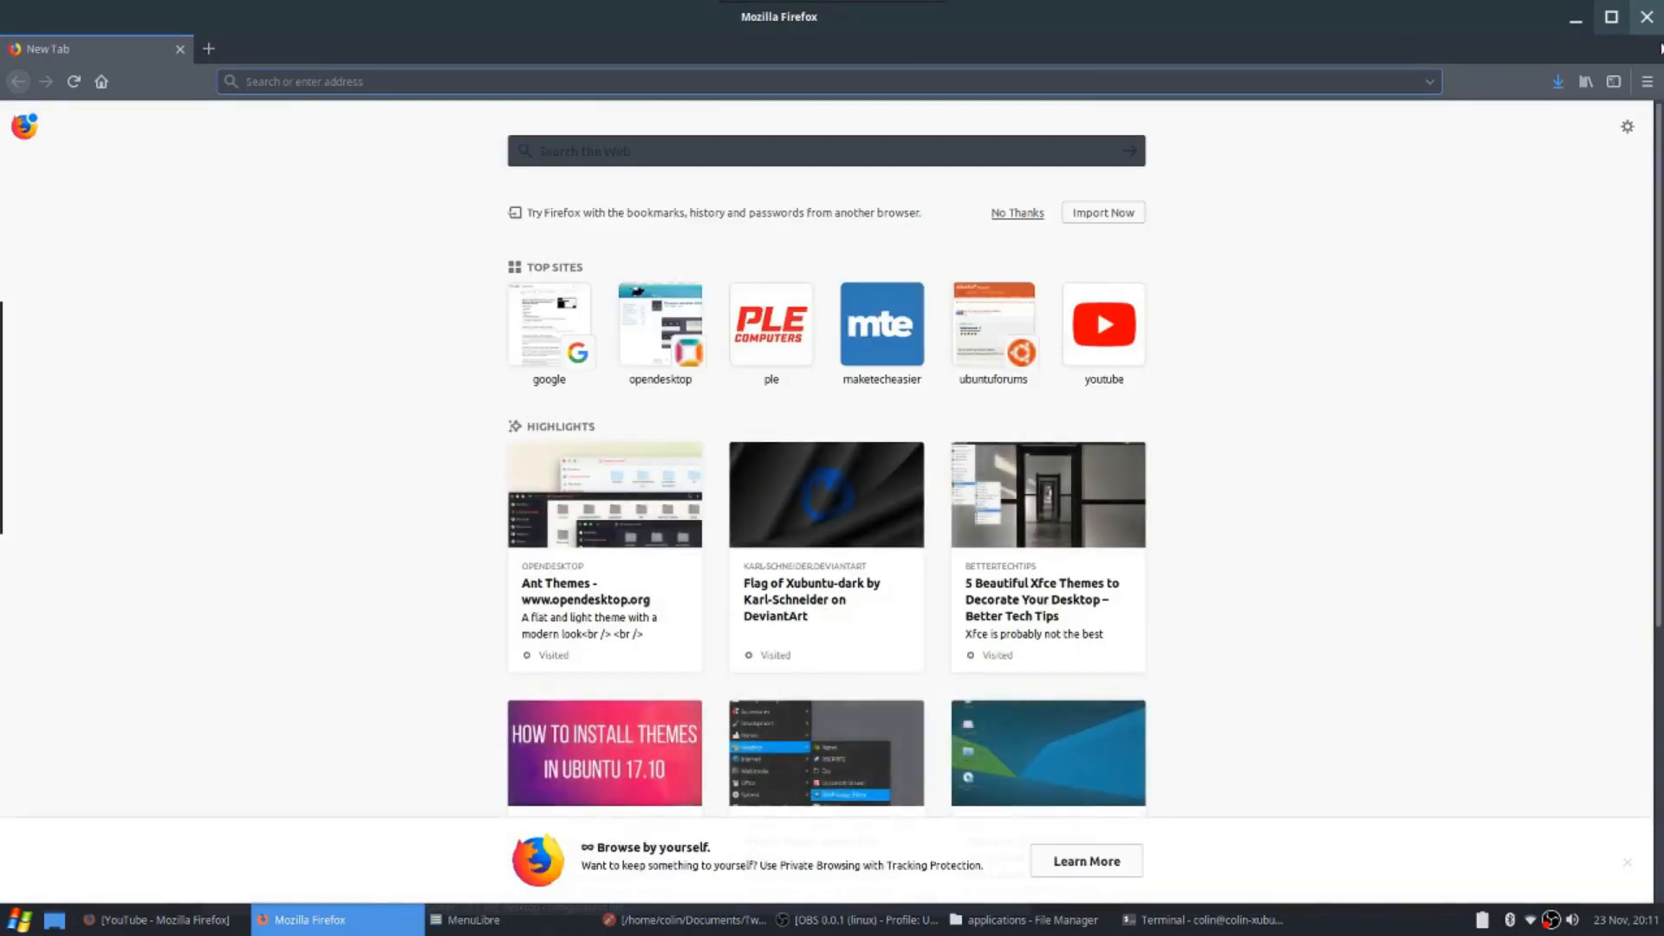
{"action": "left_click", "coordinate": [1645, 24]}
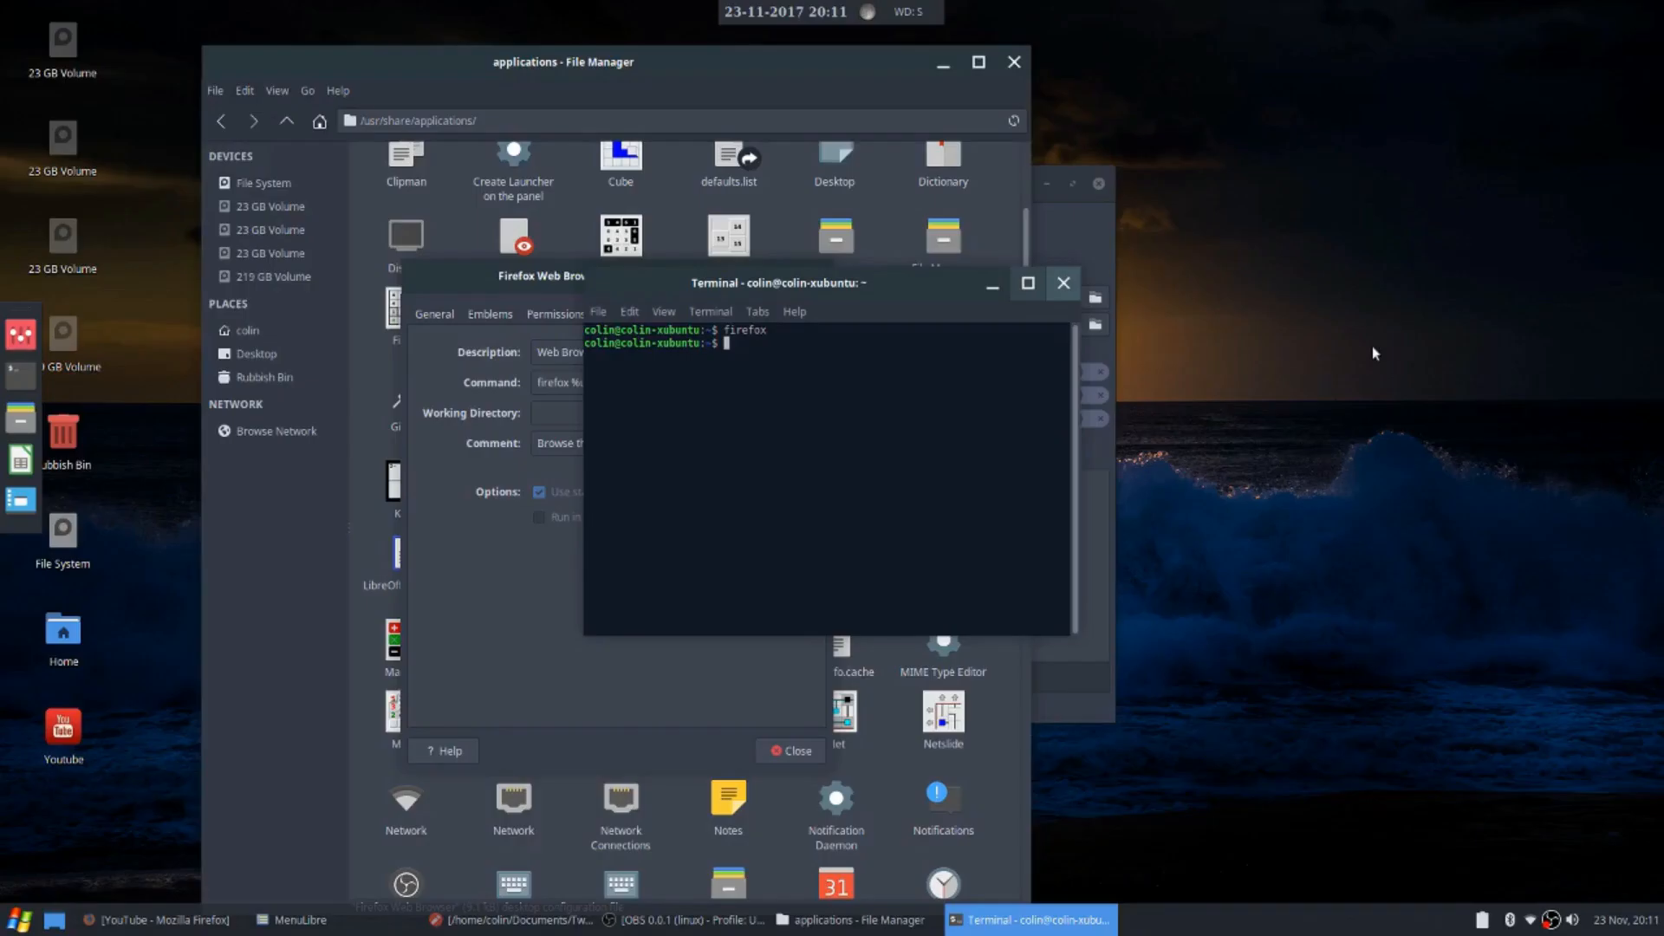
{"action": "left_click", "coordinate": [1071, 289]}
{"action": "left_click", "coordinate": [815, 275]}
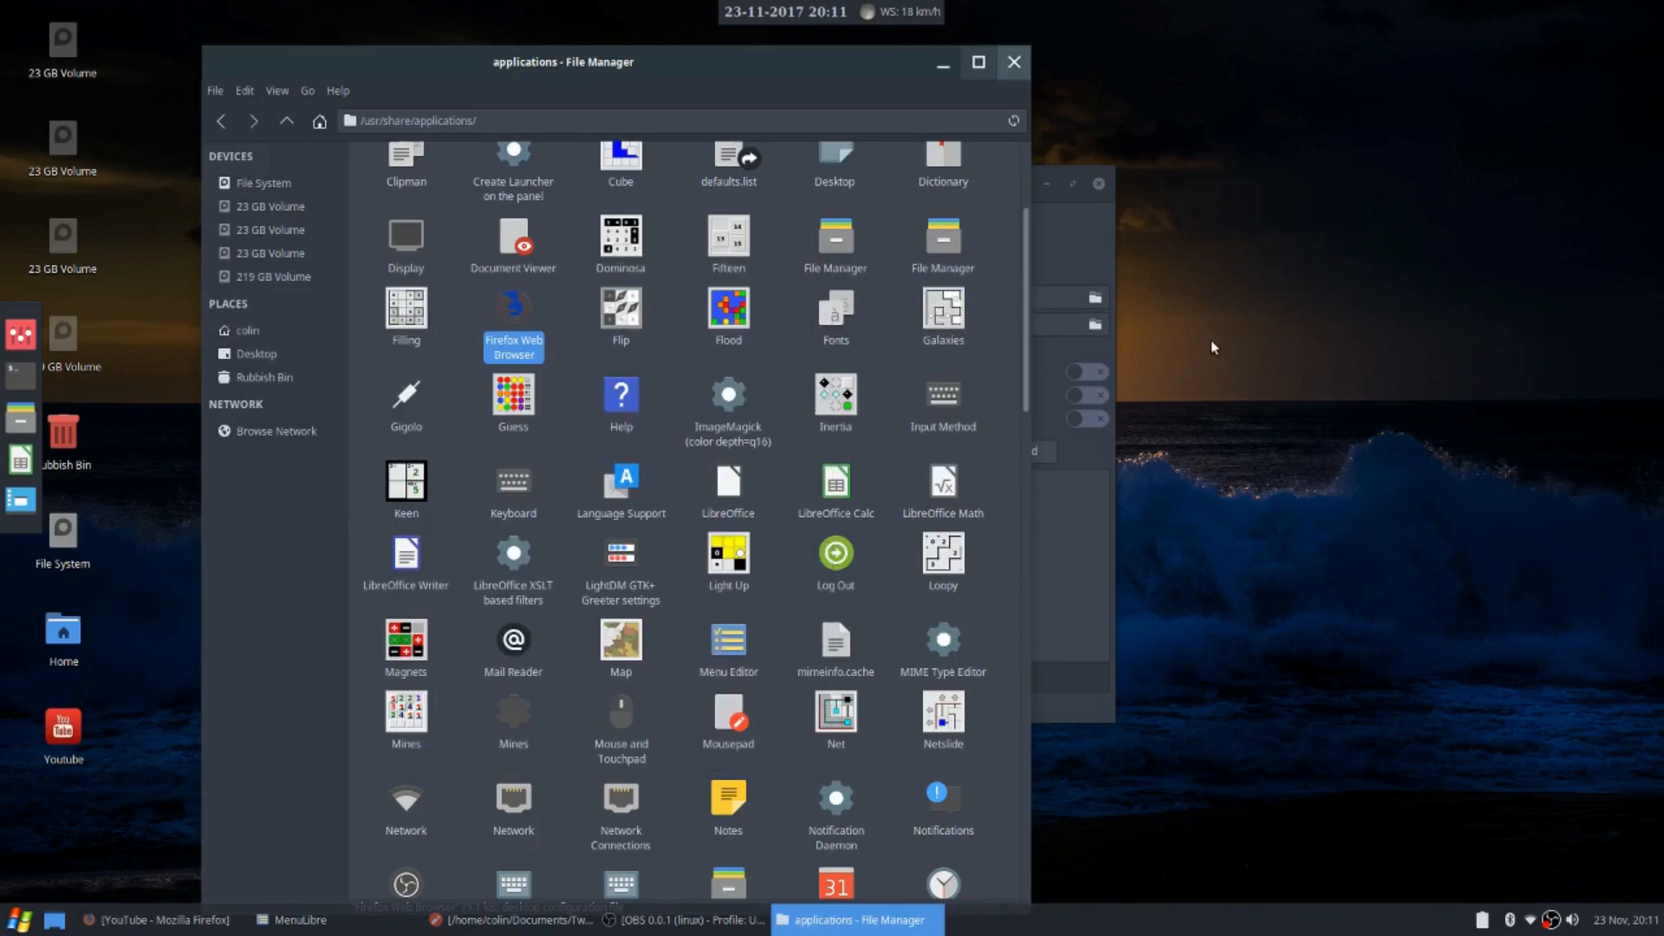
Look through the remaining entries in the applications folder, check the /opt folder, and close the file manager
{"action": "scroll", "coordinate": [772, 482], "scroll_direction": "down", "scroll_amount": 15}
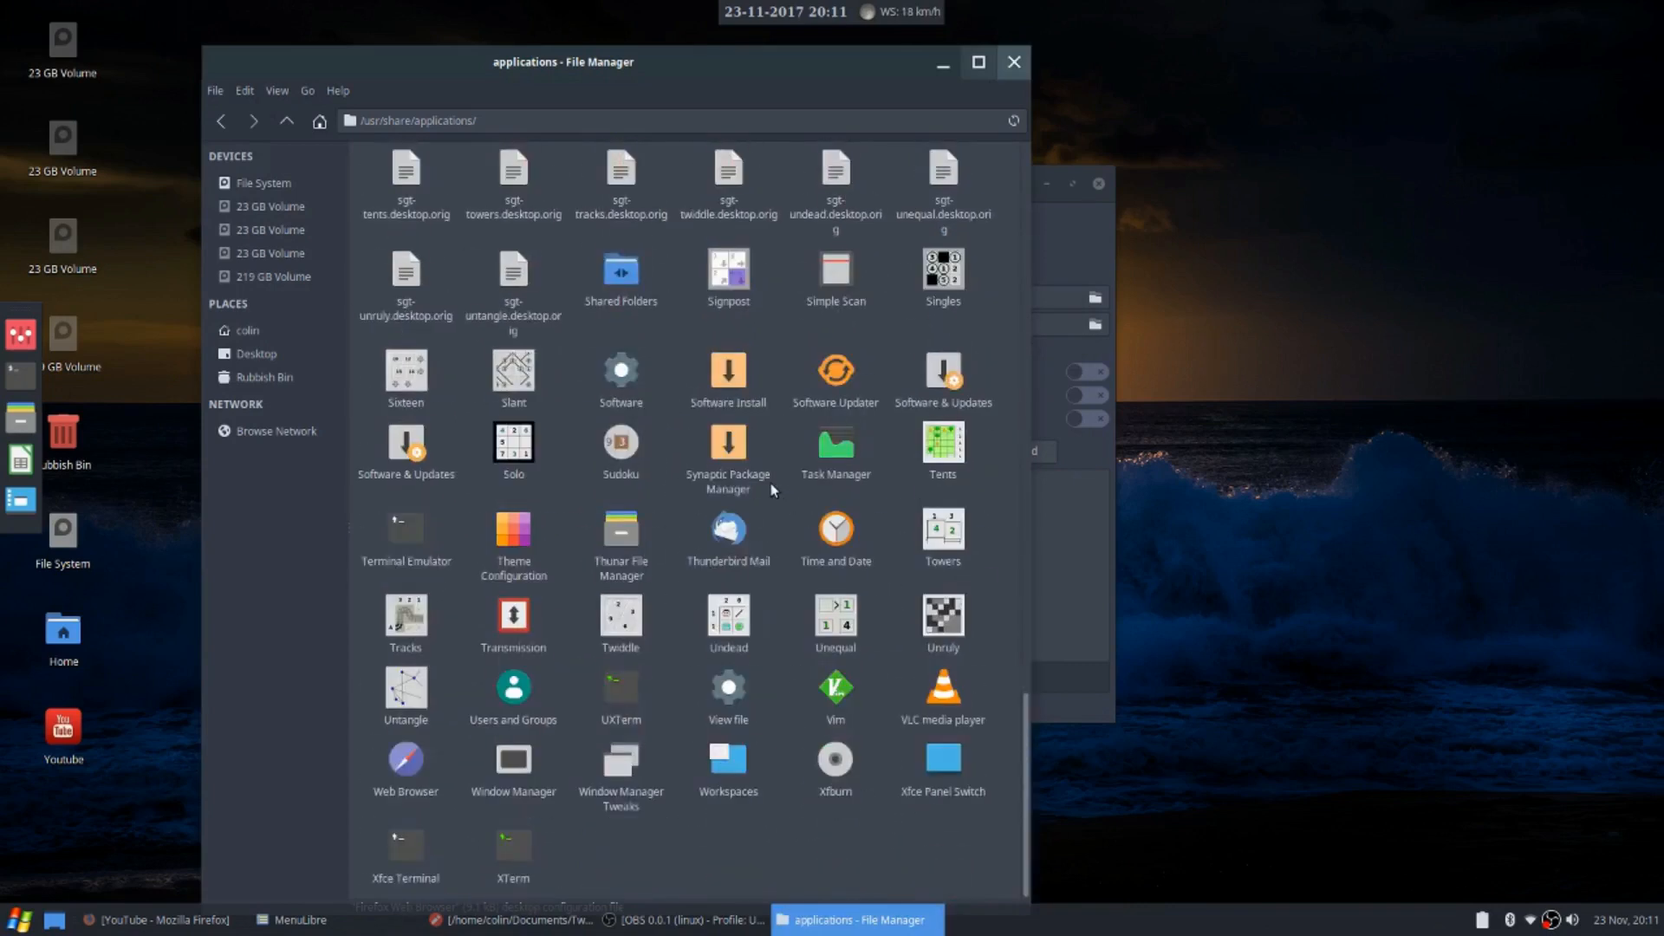
{"action": "scroll", "coordinate": [771, 482], "scroll_direction": "up", "scroll_amount": 5}
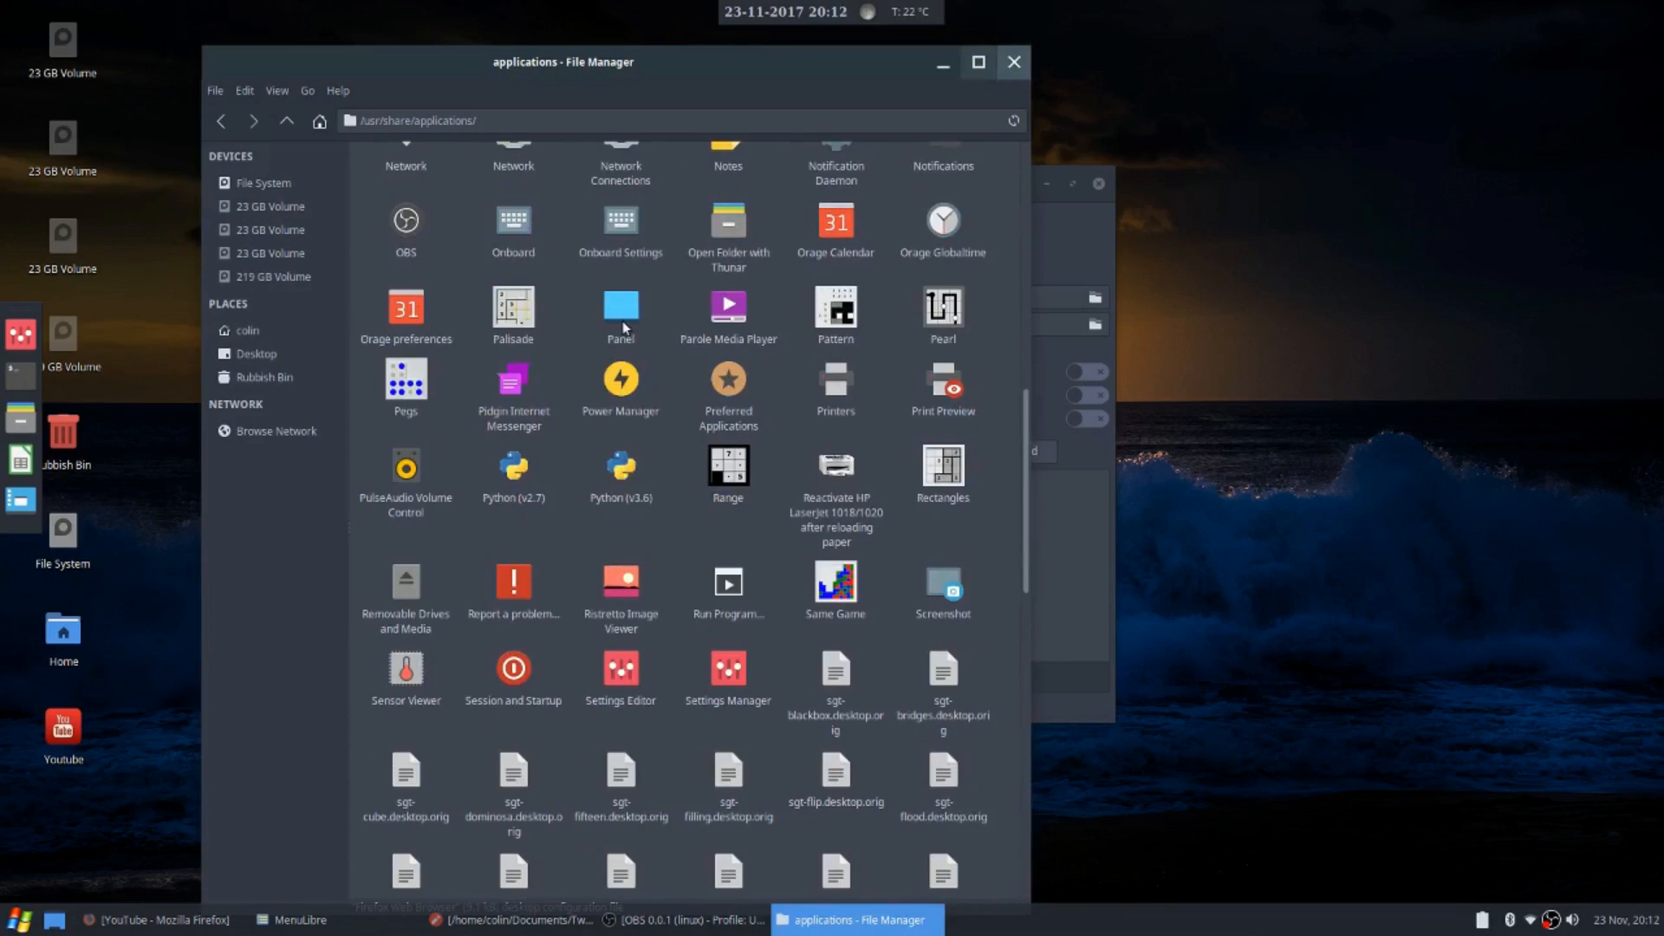
{"action": "scroll", "coordinate": [621, 321], "scroll_direction": "up", "scroll_amount": 3}
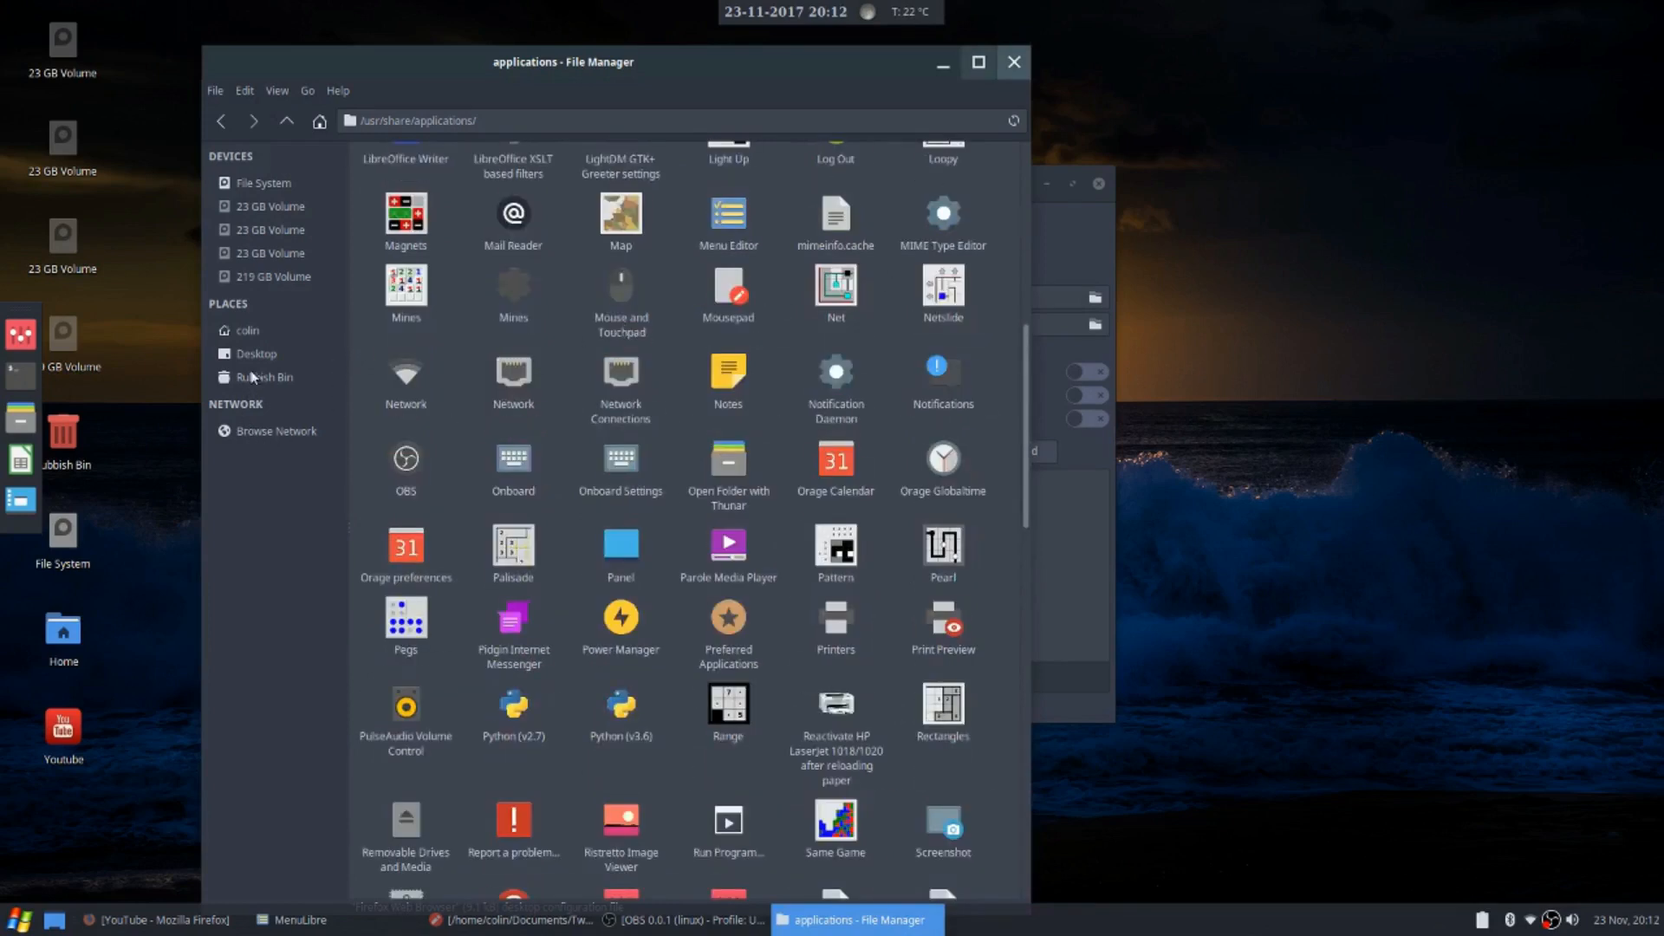
{"action": "left_click", "coordinate": [252, 185]}
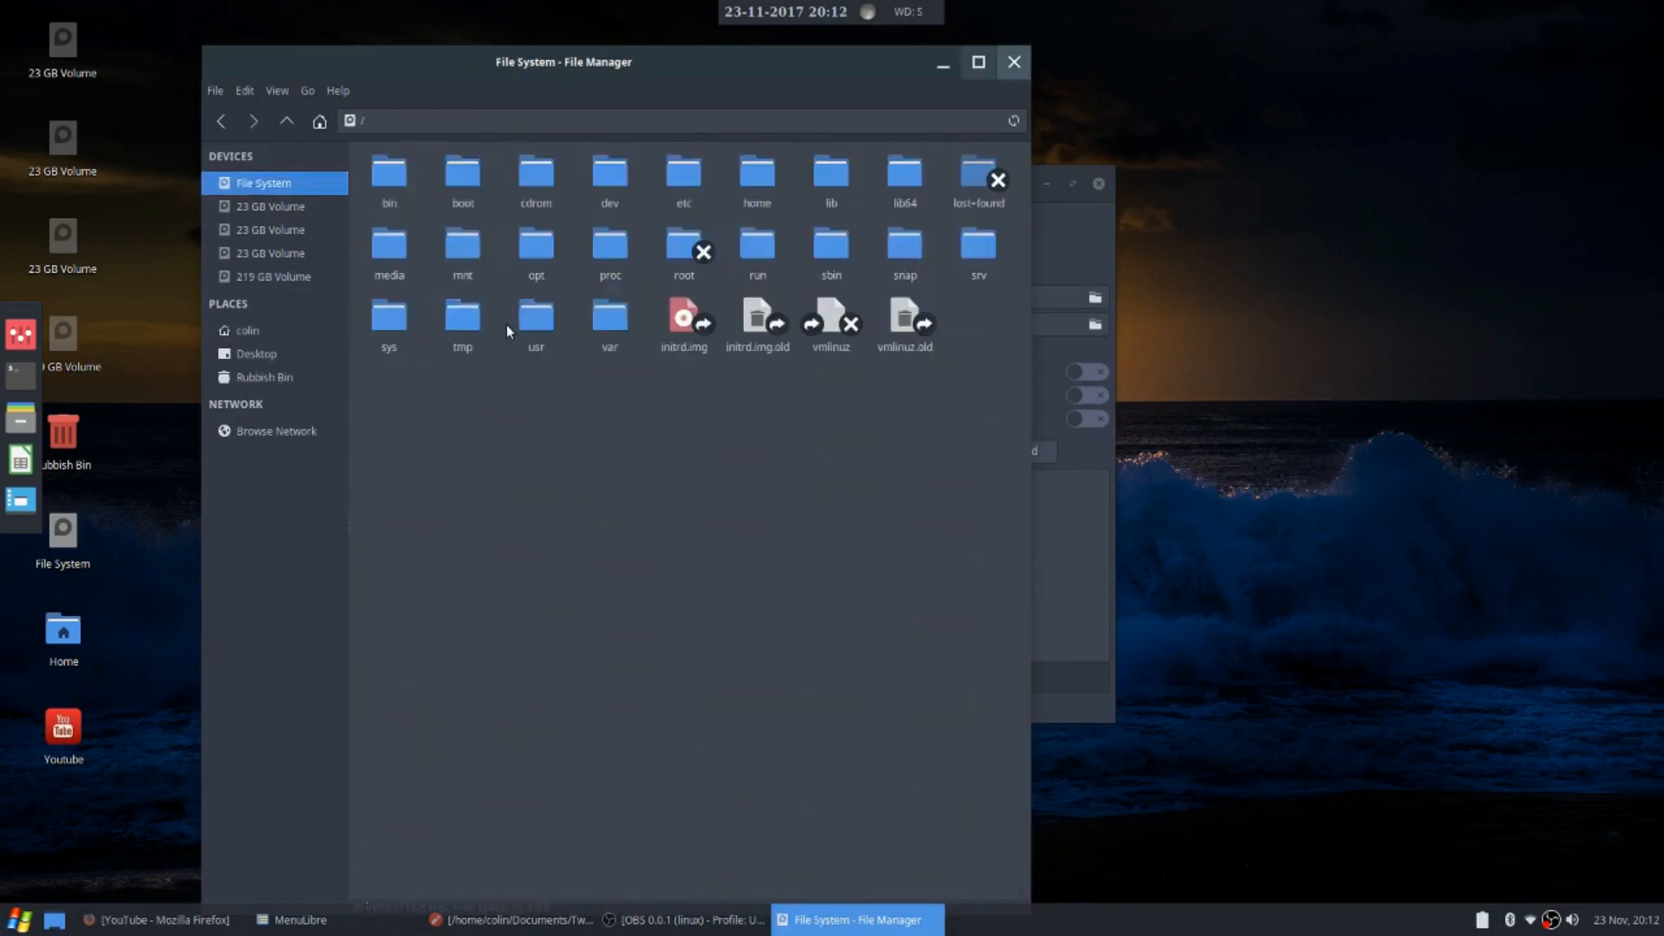
{"action": "double_click", "coordinate": [538, 246]}
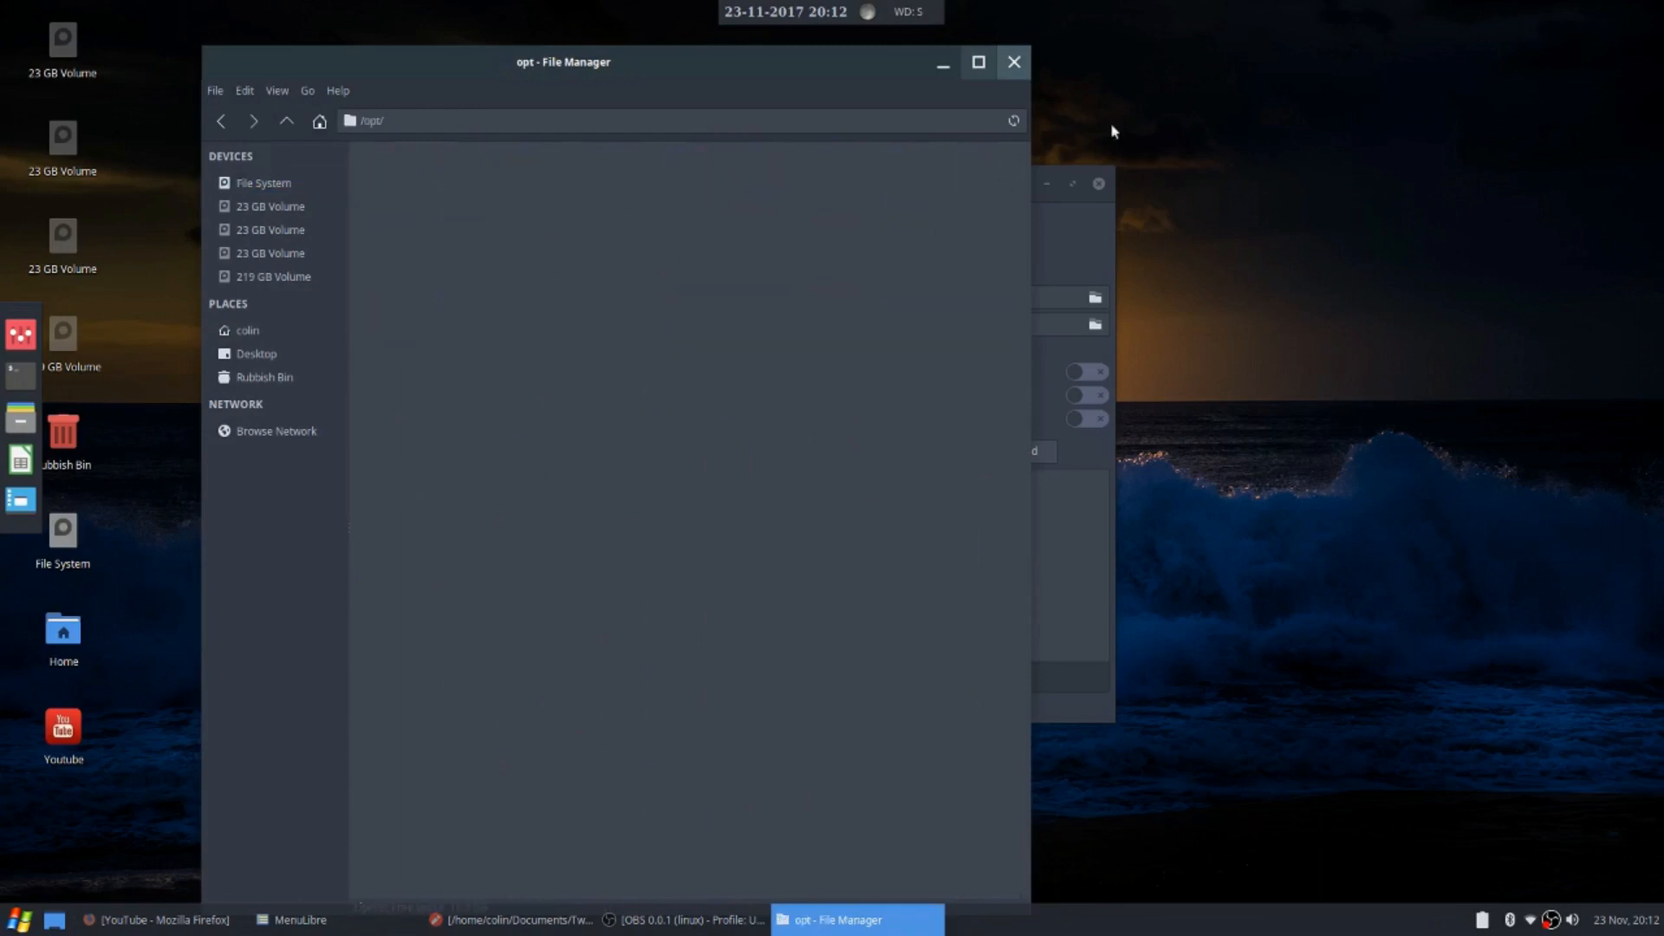
{"action": "left_click", "coordinate": [1014, 66]}
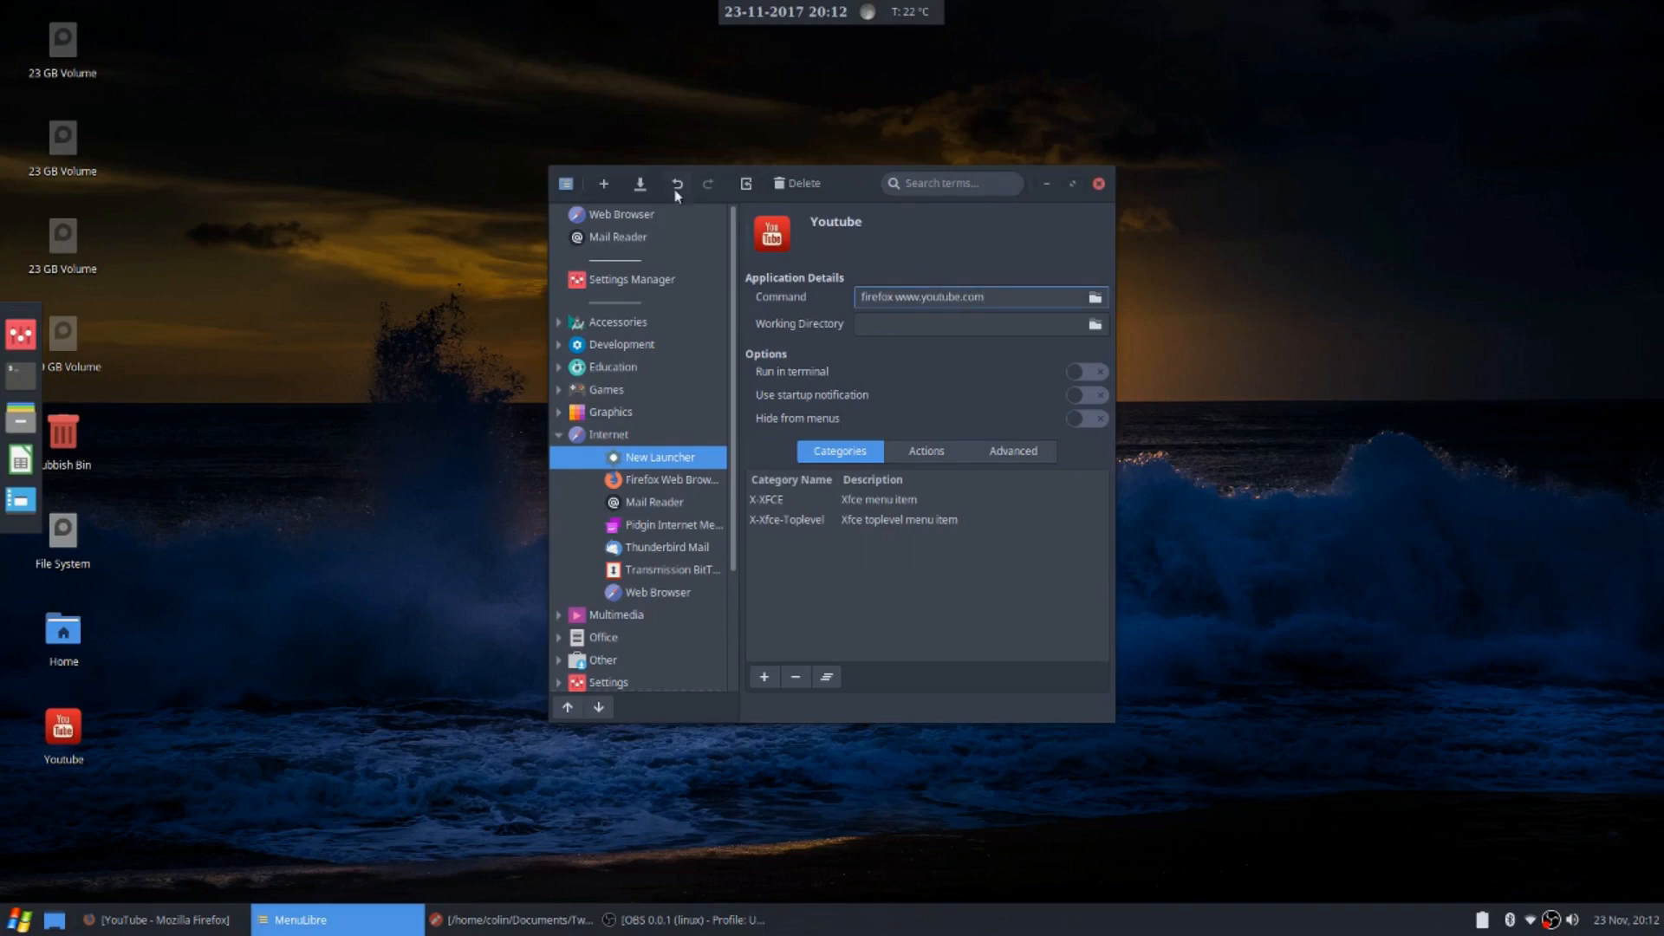
Save the Youtube launcher and close the menu editor
{"action": "left_click", "coordinate": [639, 186]}
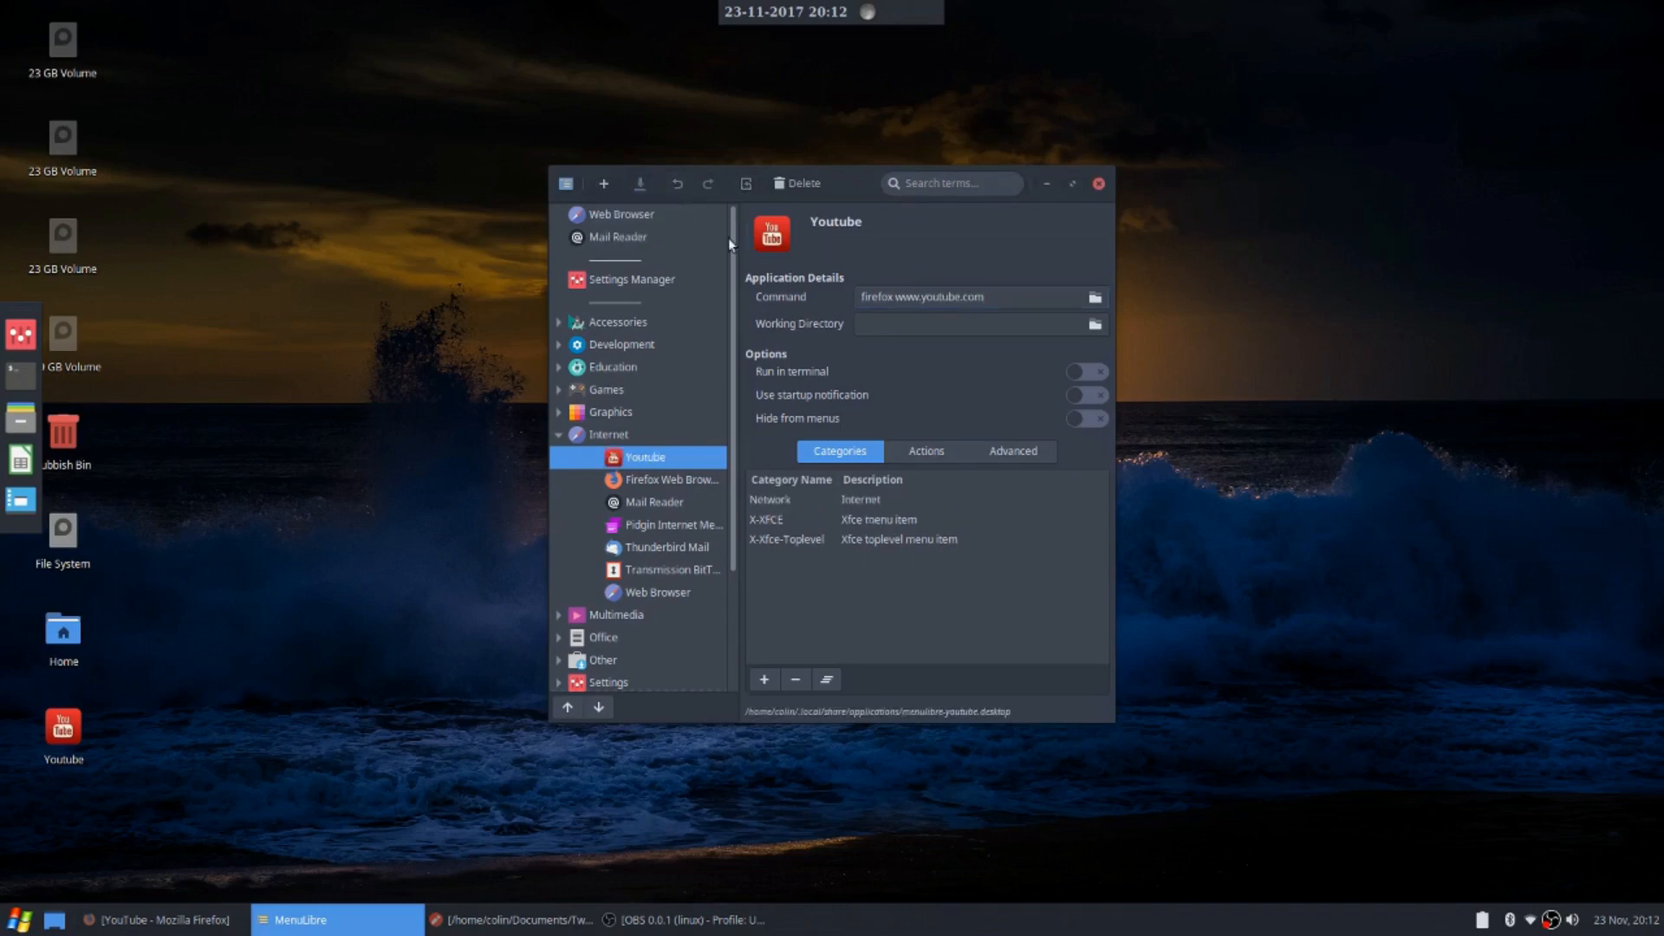
{"action": "left_click", "coordinate": [1098, 184]}
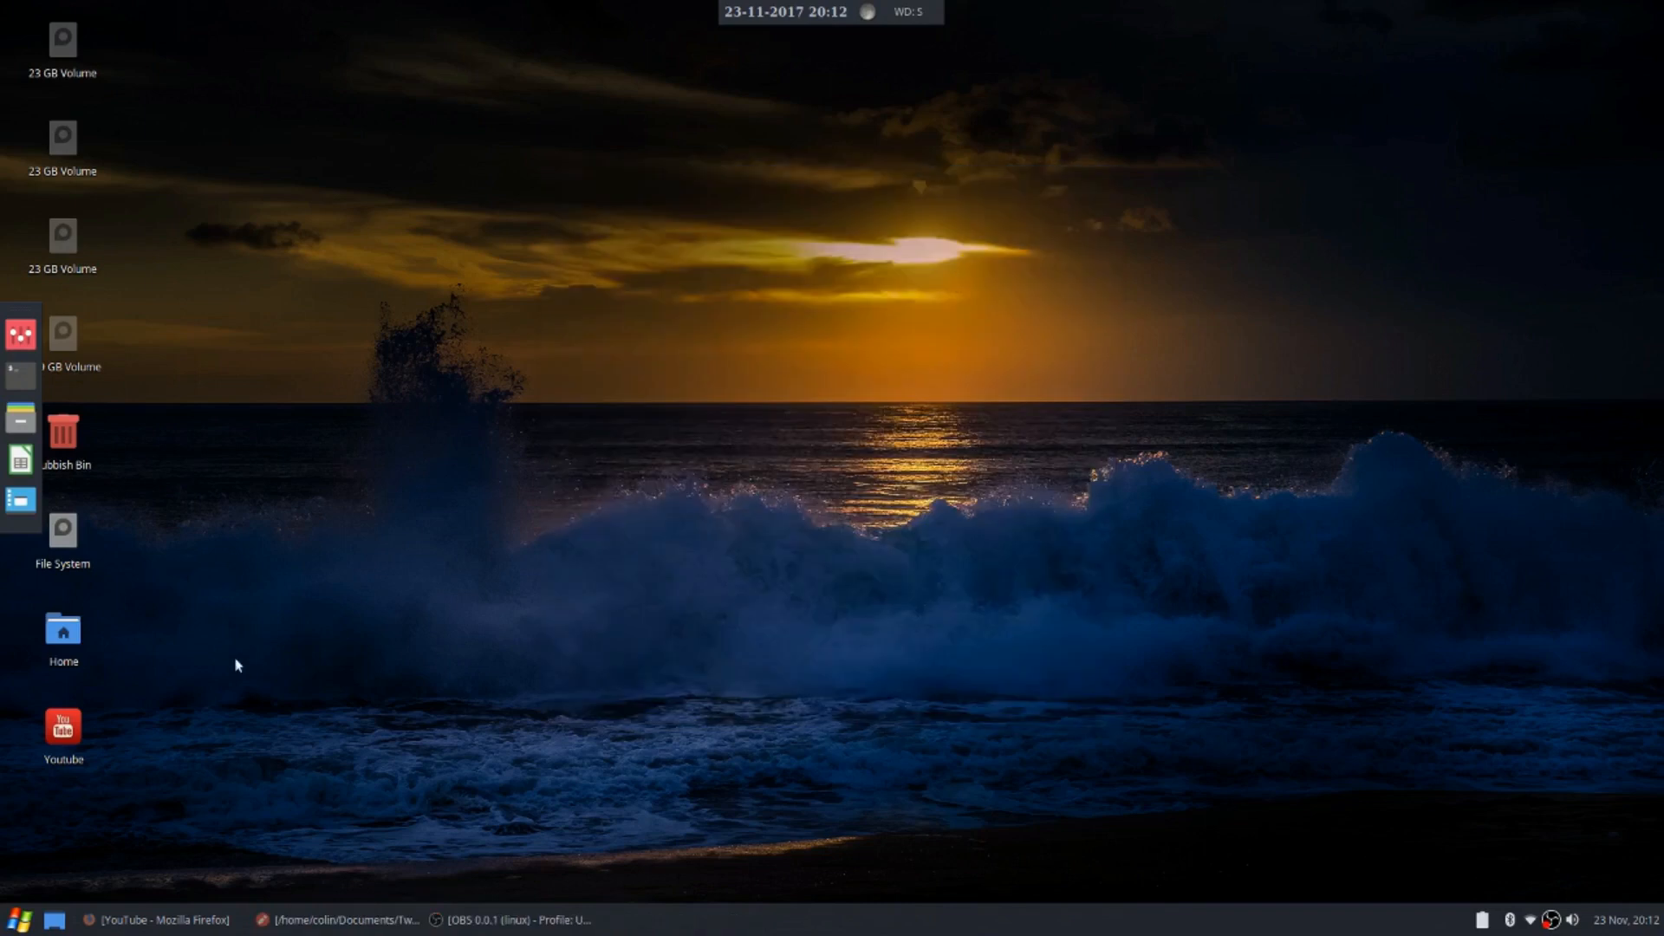
Test the Youtube launcher from the Internet category of the applications menu, and minimise the browser window
{"action": "left_click", "coordinate": [17, 920]}
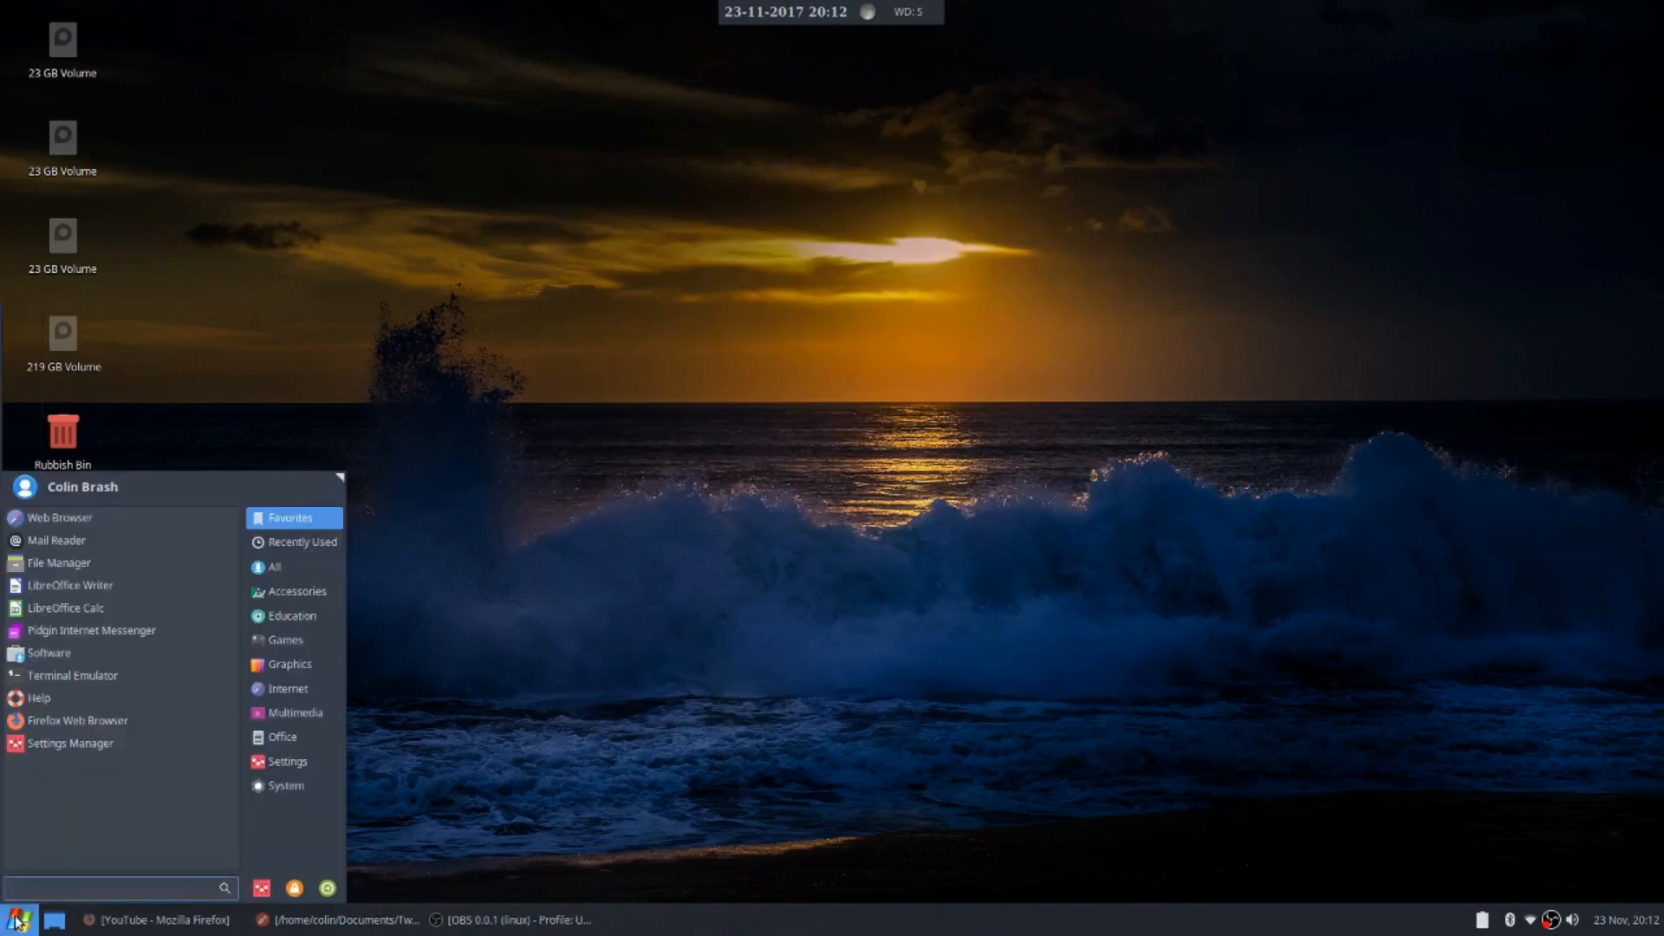
{"action": "left_click", "coordinate": [288, 690]}
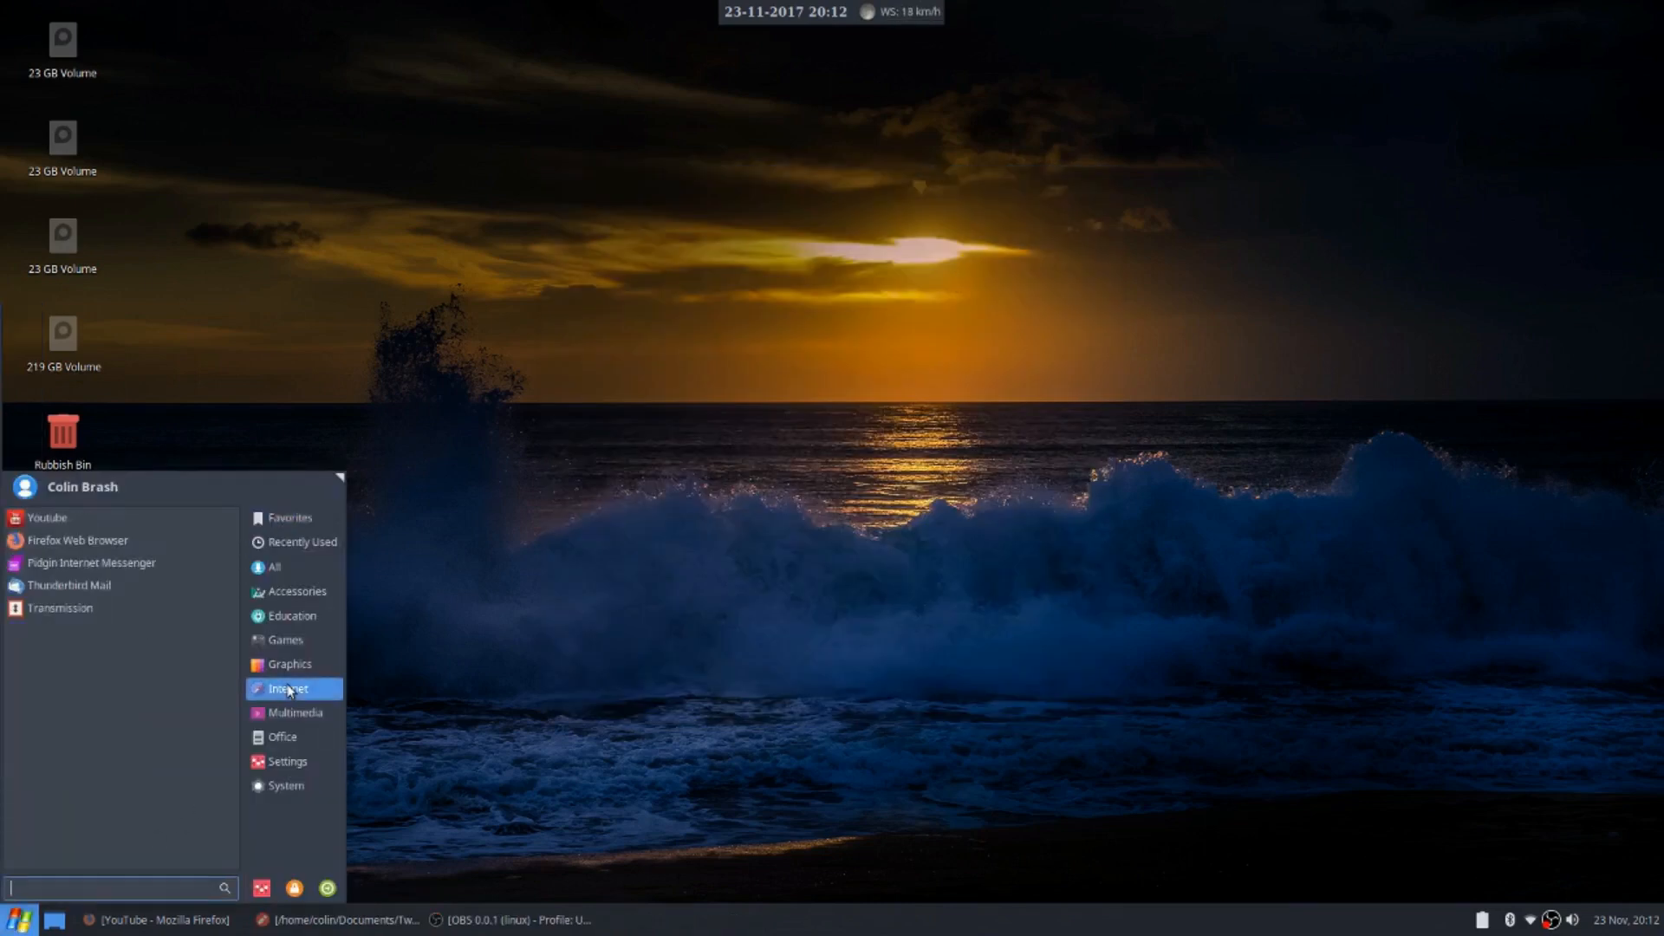
{"action": "left_click", "coordinate": [82, 519]}
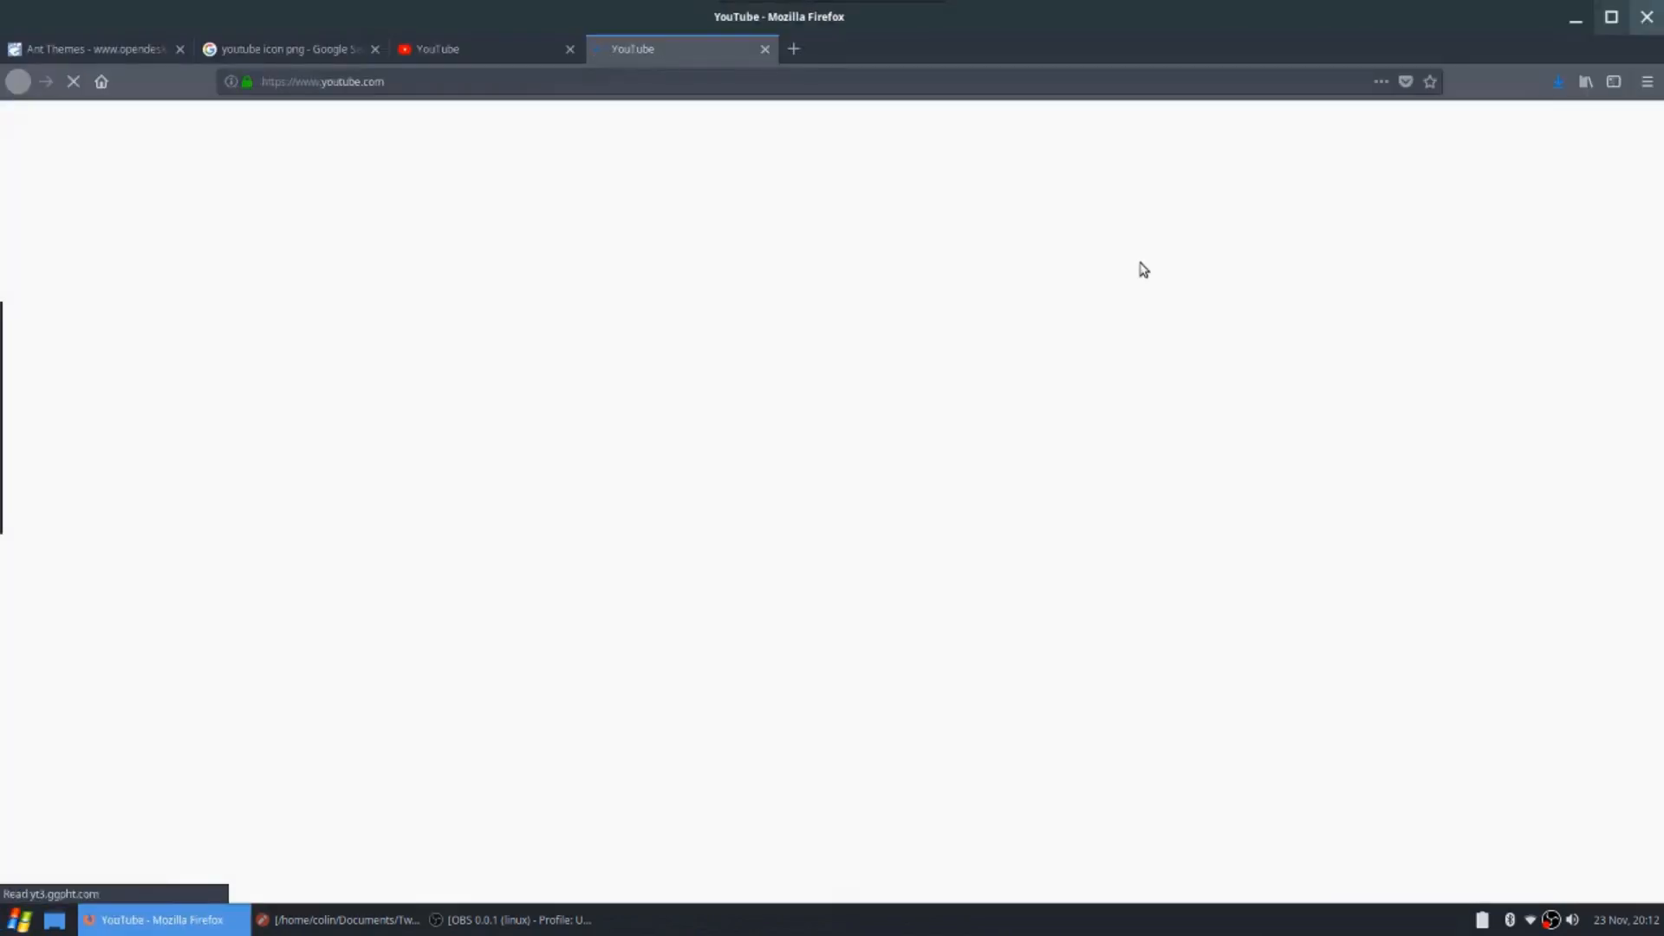
{"action": "left_click", "coordinate": [1574, 19]}
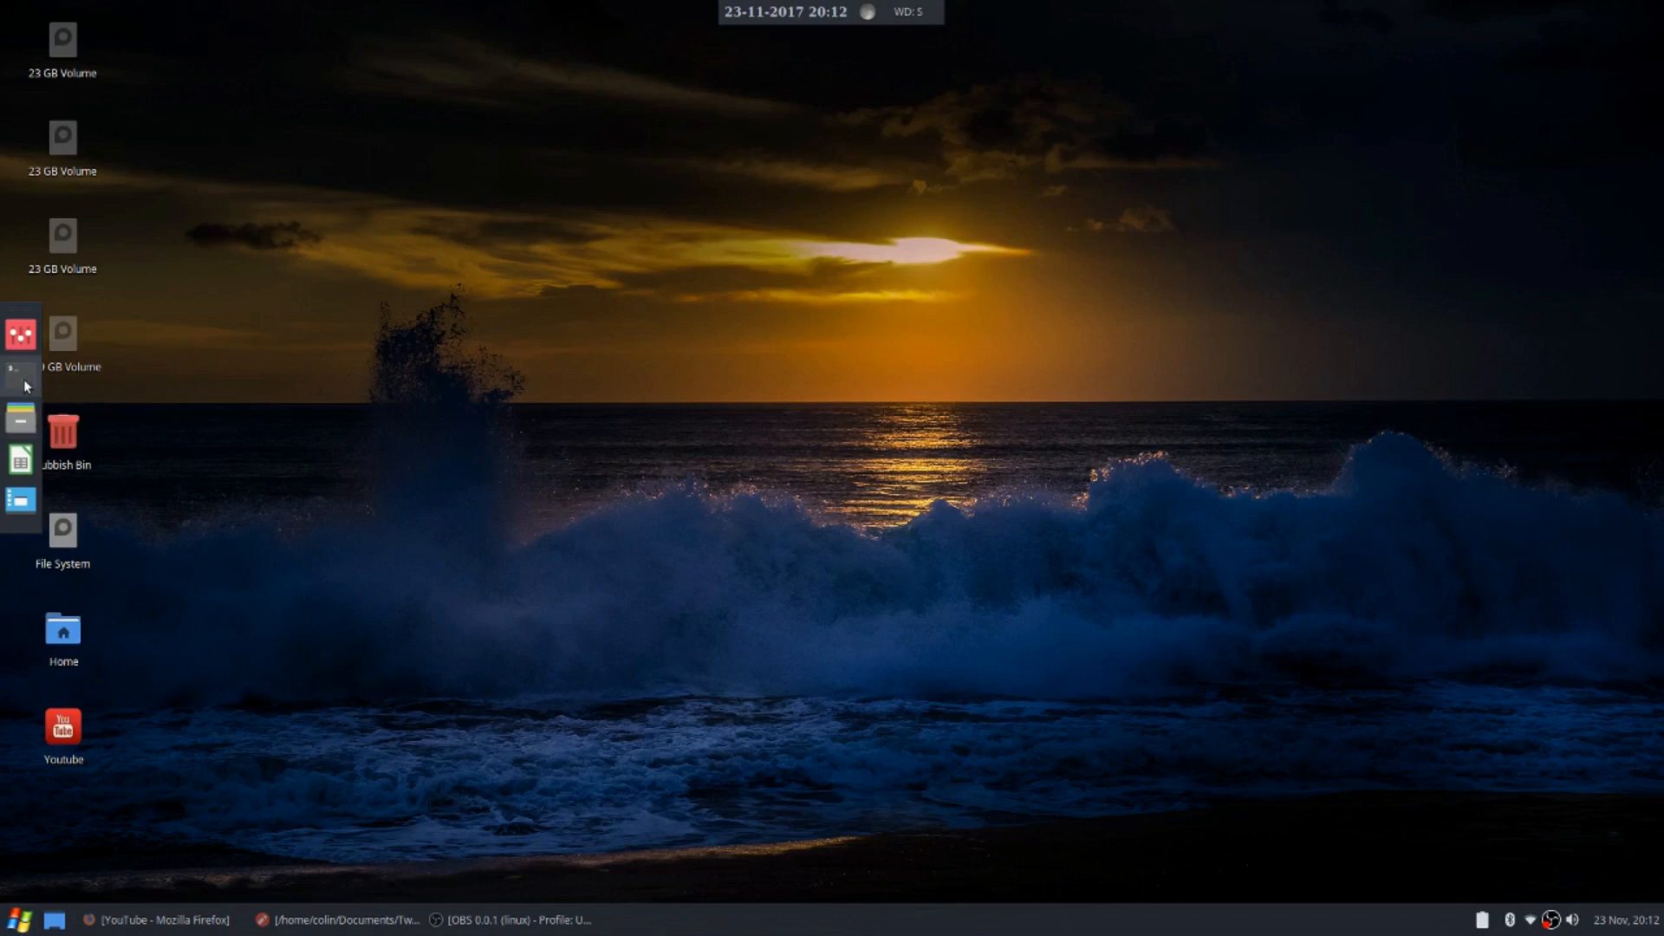
Add the Youtube launcher from the Internet category to the menu's favorites and reopen the menu to check it
{"action": "left_click", "coordinate": [19, 918]}
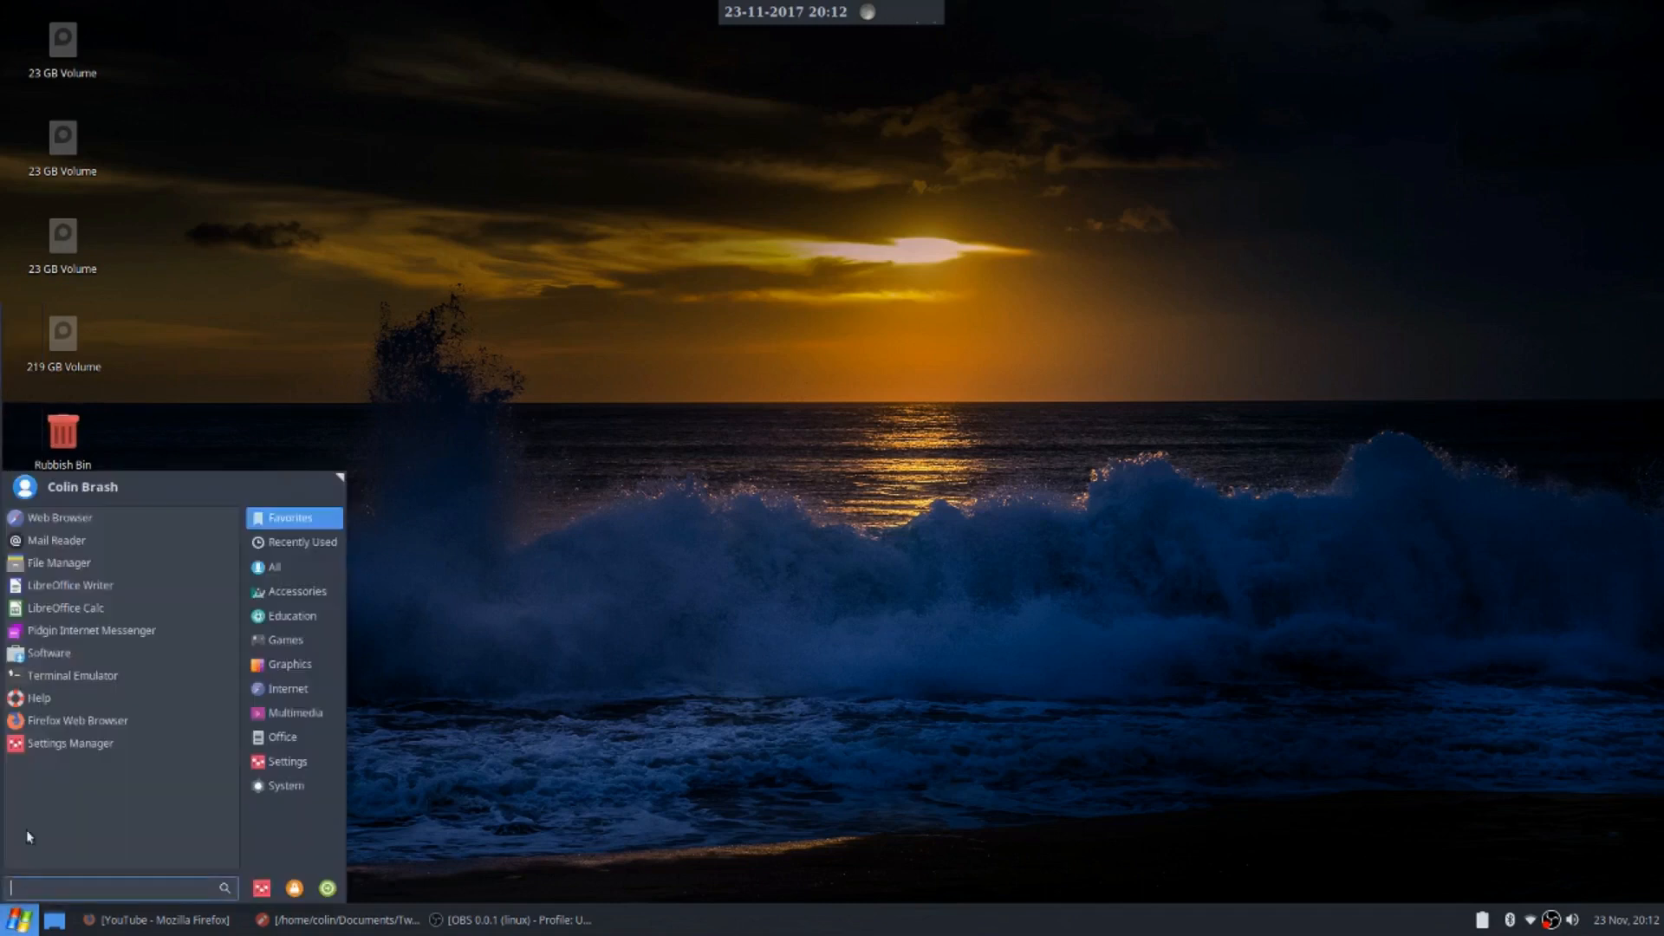
{"action": "left_click", "coordinate": [299, 693]}
{"action": "right_click", "coordinate": [54, 517]}
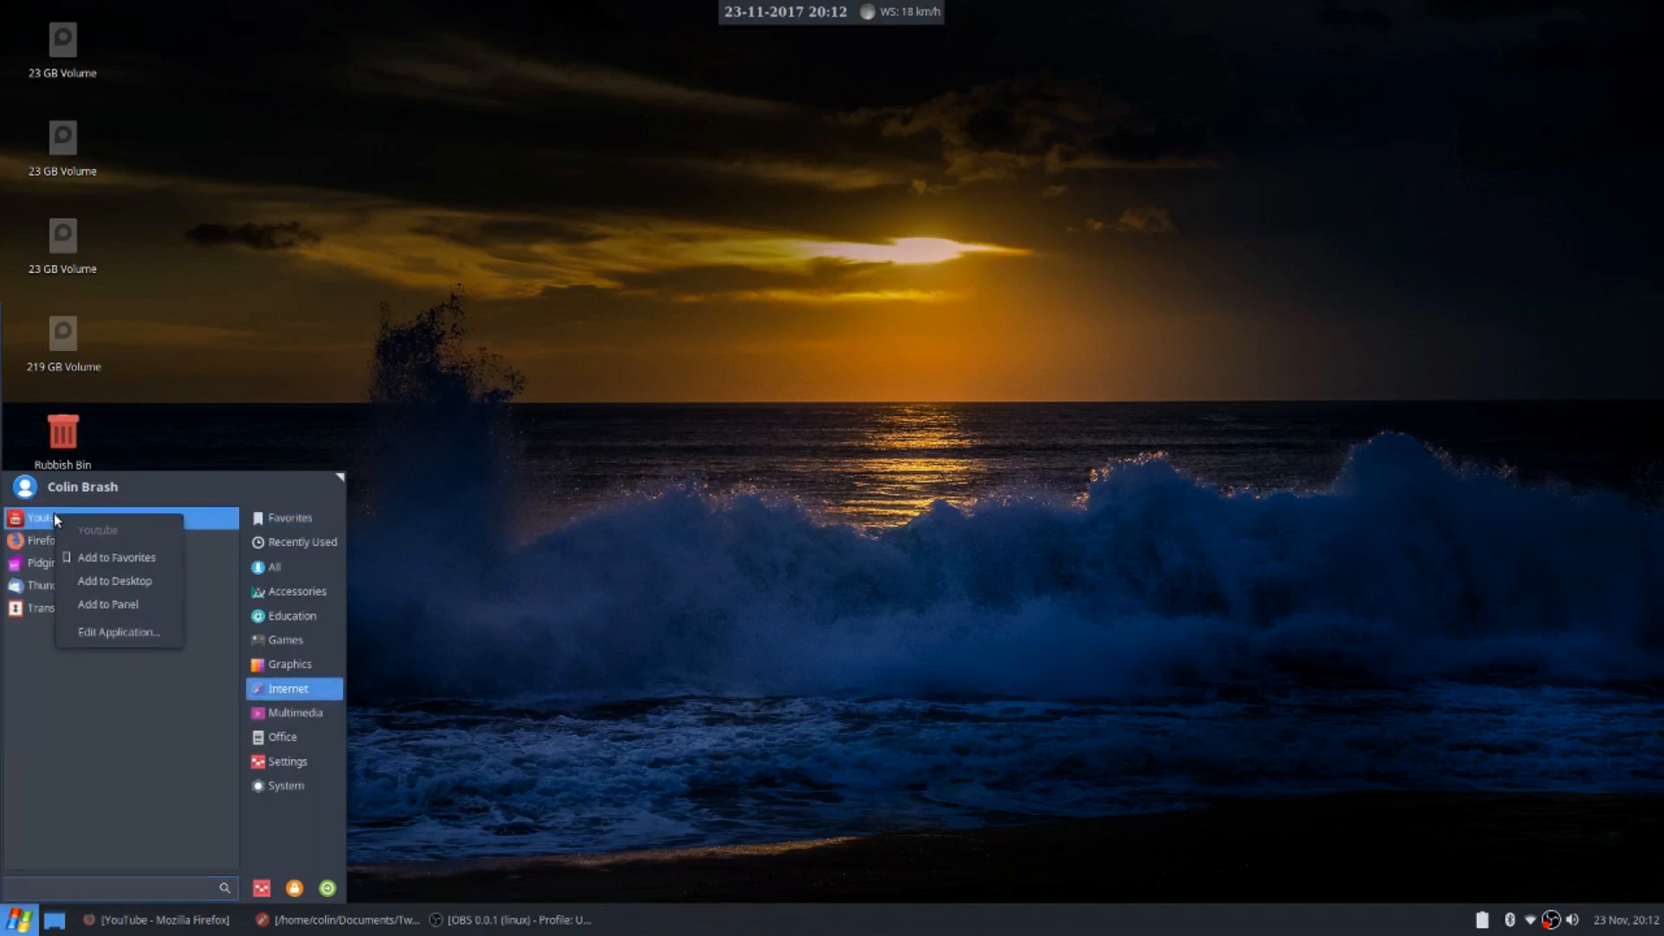
{"action": "left_click", "coordinate": [118, 559]}
{"action": "left_click", "coordinate": [19, 919]}
{"action": "left_click", "coordinate": [19, 920]}
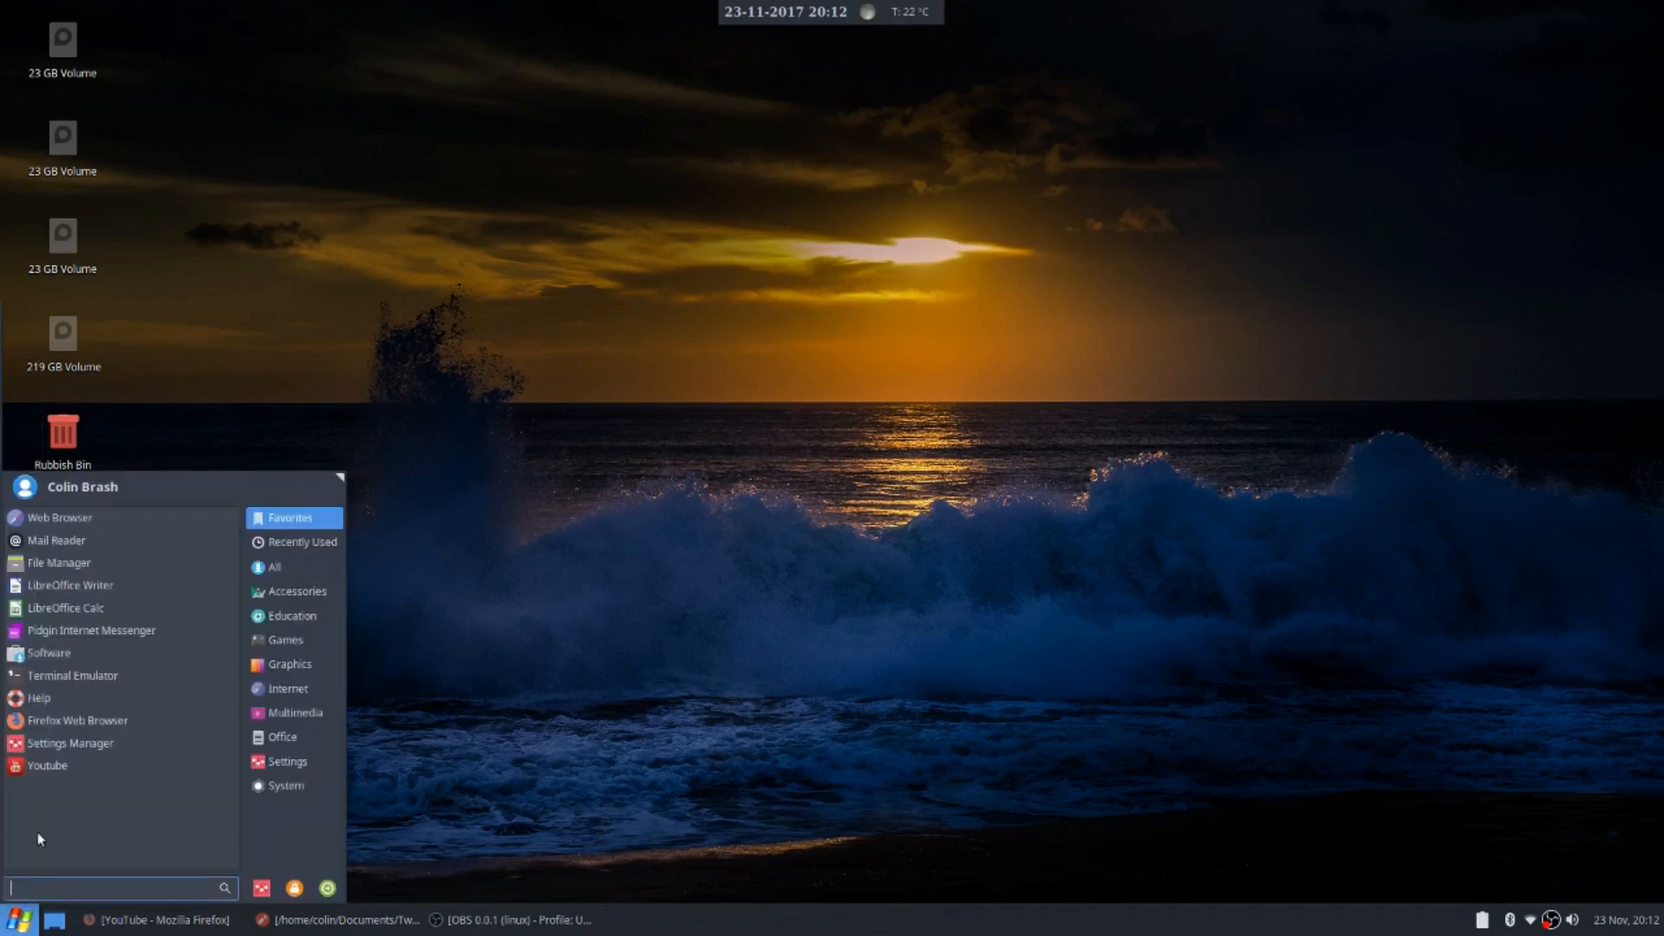
Add the Youtube launcher from the menu's favorites to Panel 2 and close the menu
{"action": "right_click", "coordinate": [43, 765]}
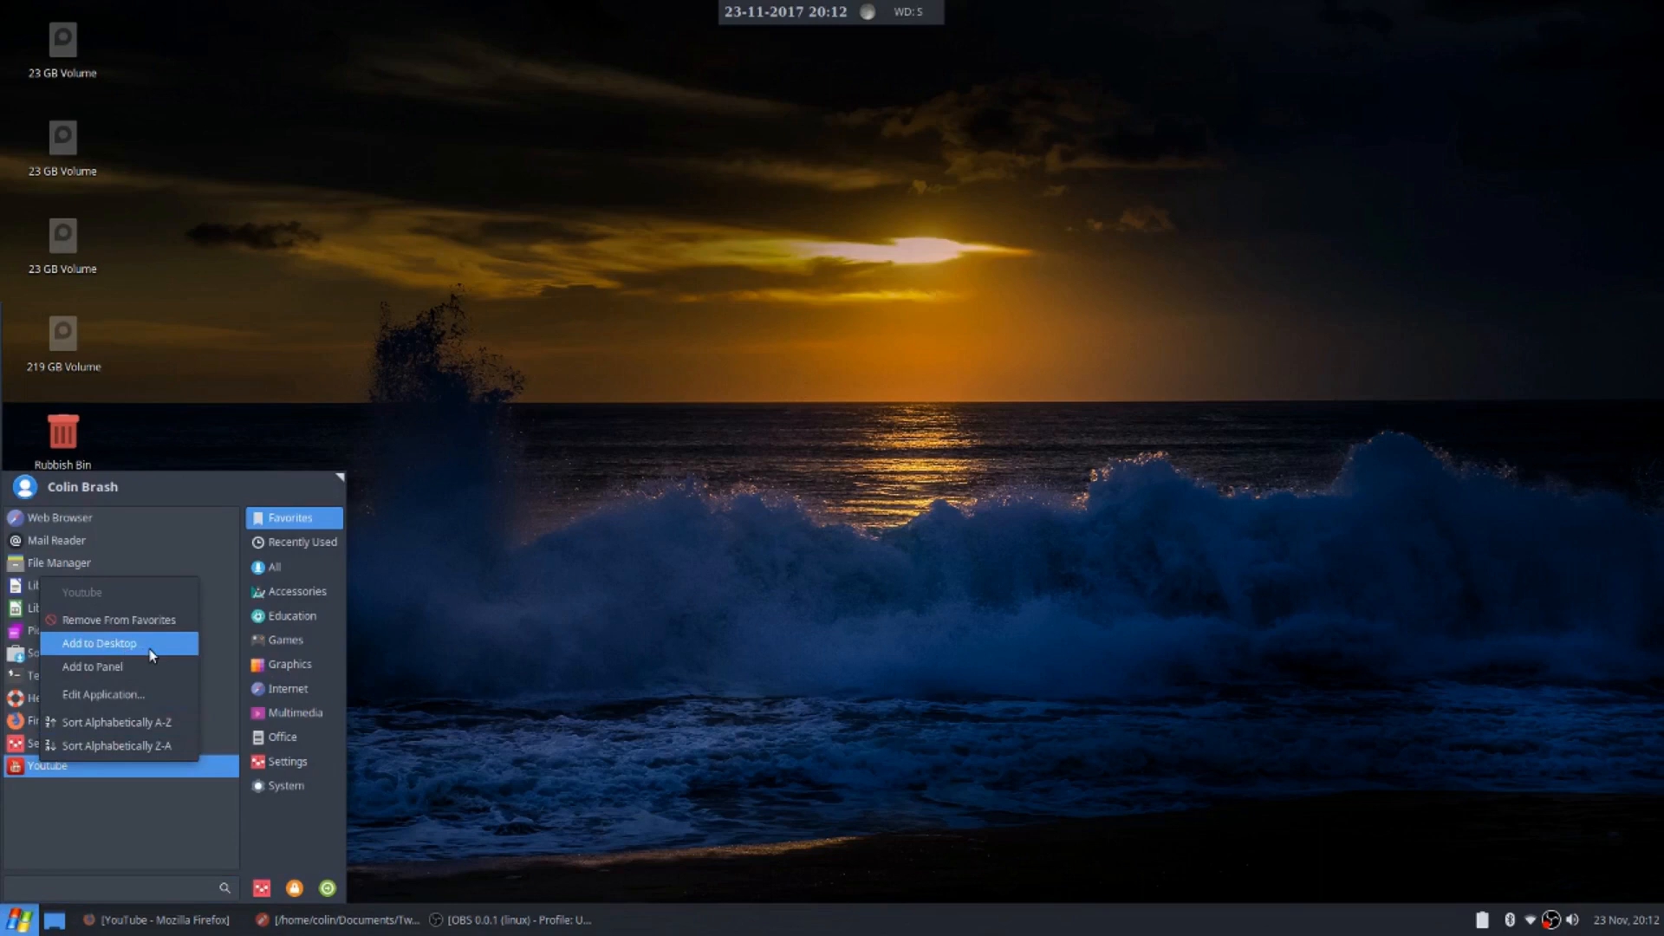
{"action": "left_click", "coordinate": [124, 674]}
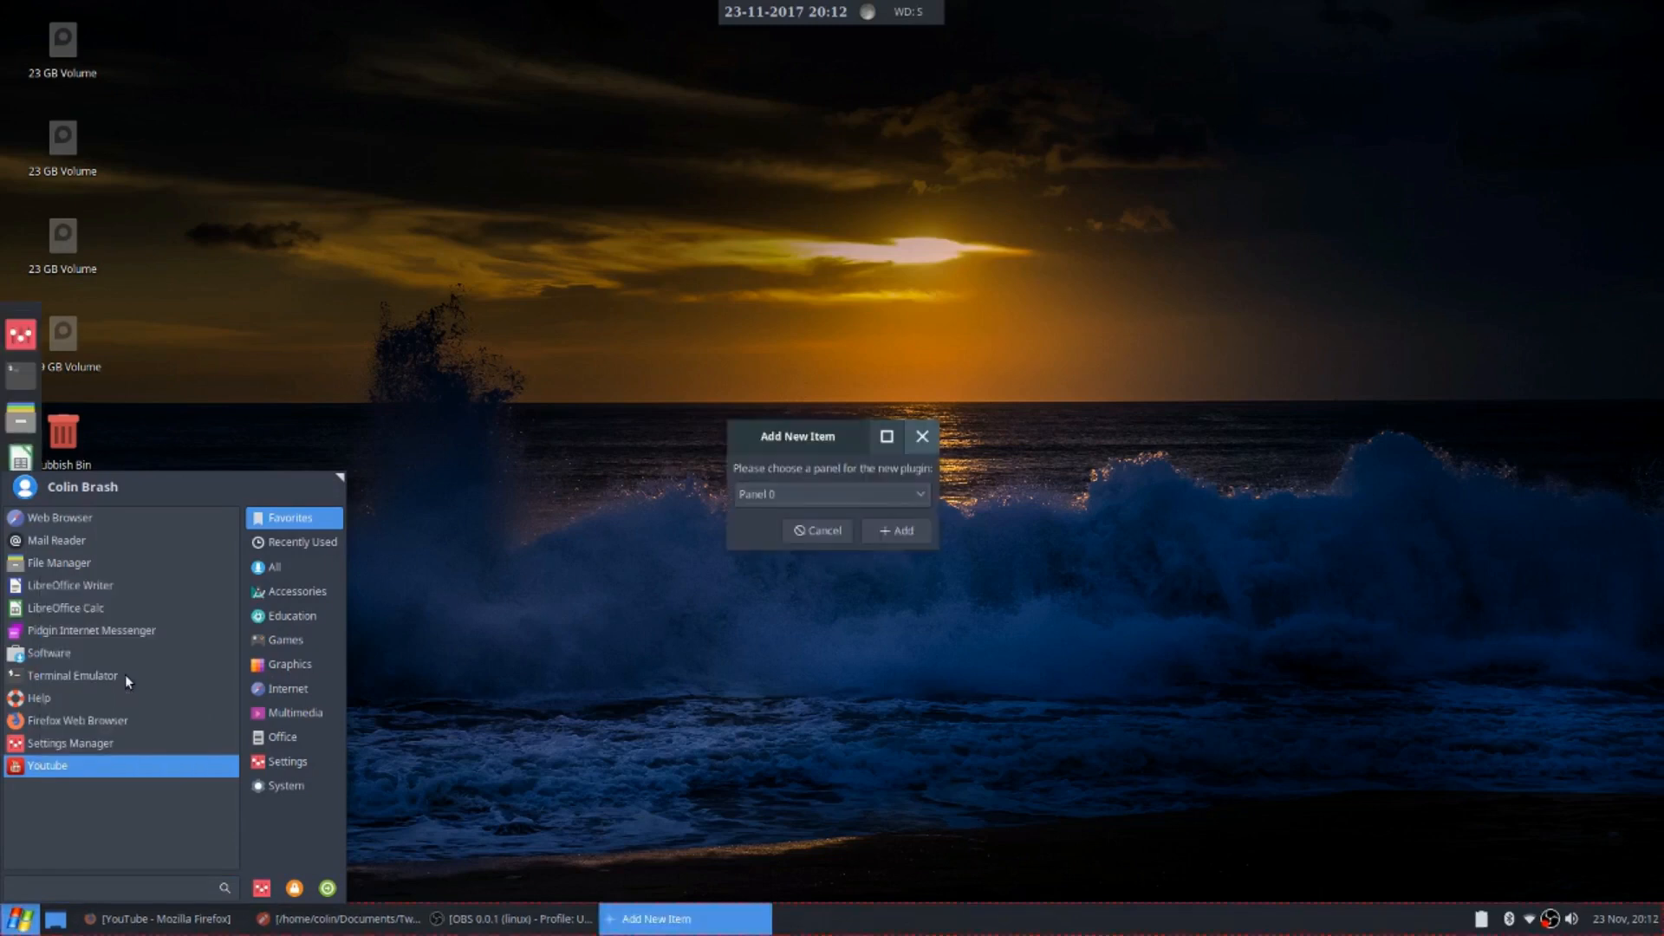
{"action": "left_click", "coordinate": [897, 496]}
{"action": "left_click", "coordinate": [818, 537]}
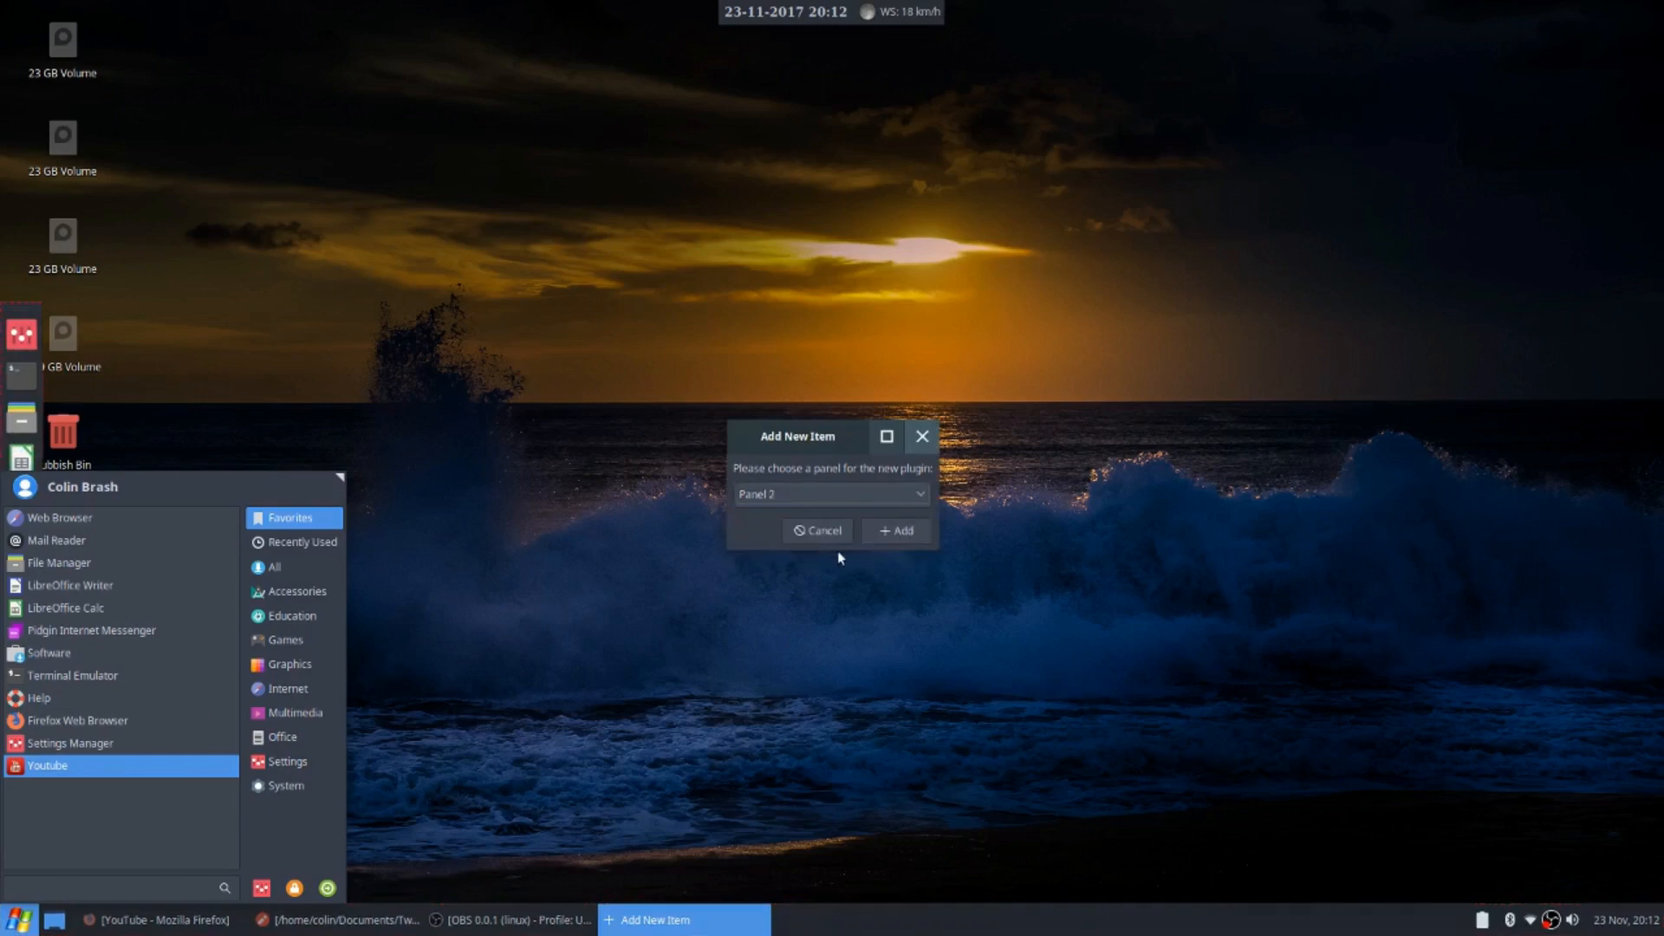
{"action": "left_click", "coordinate": [884, 531]}
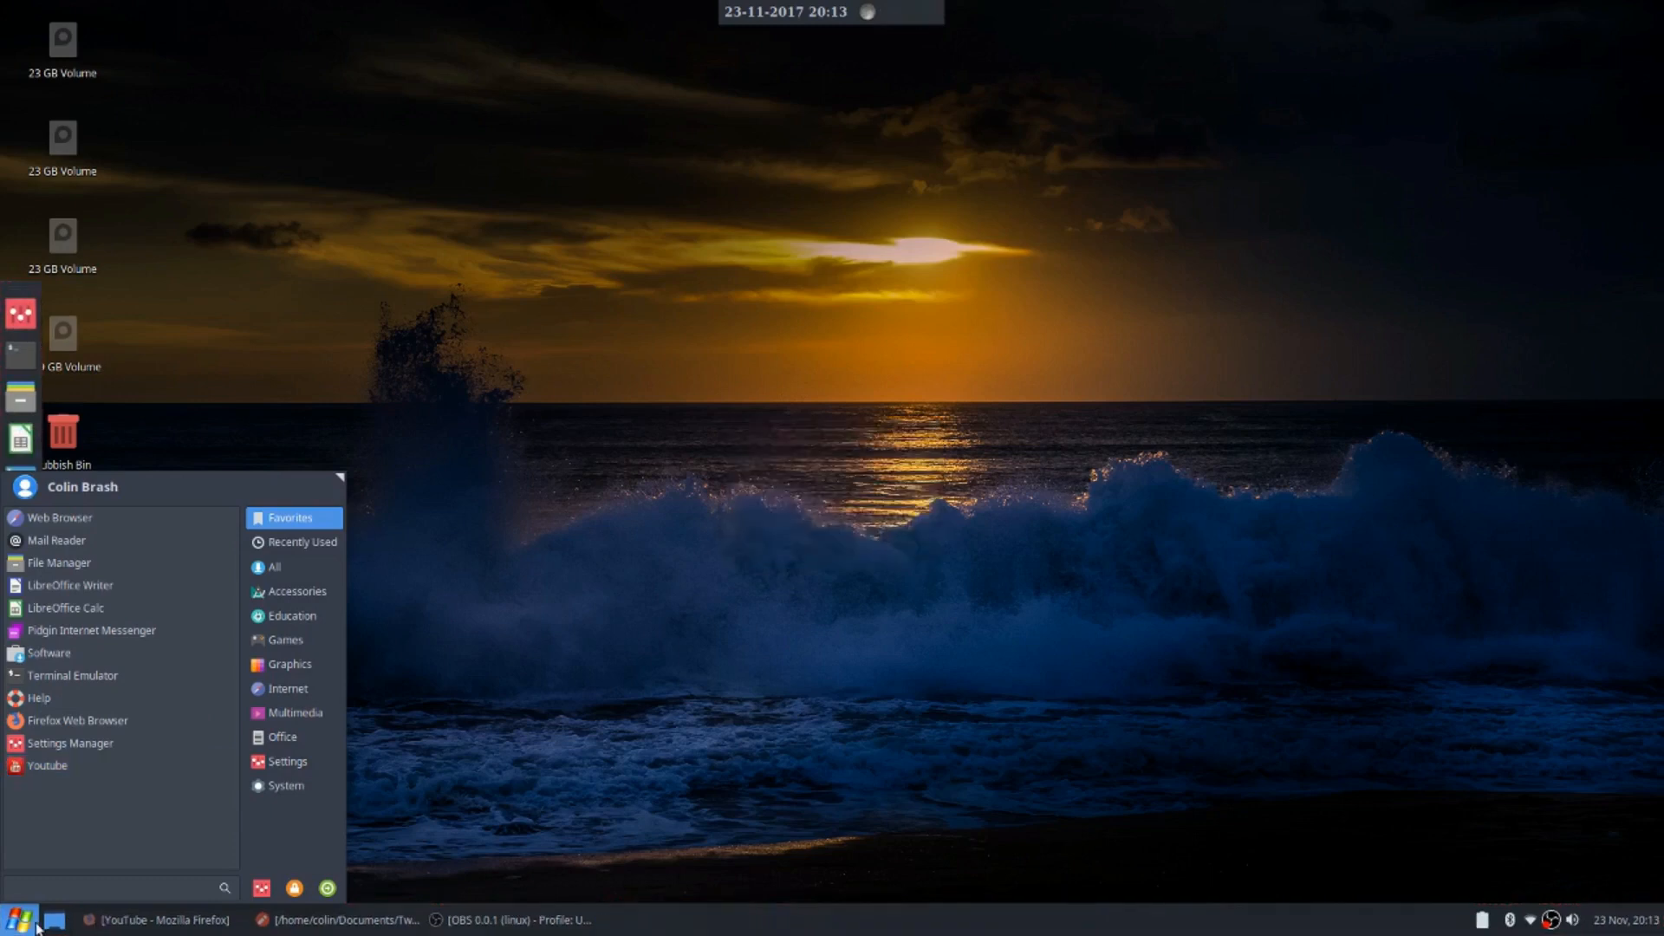
{"action": "left_click", "coordinate": [26, 922]}
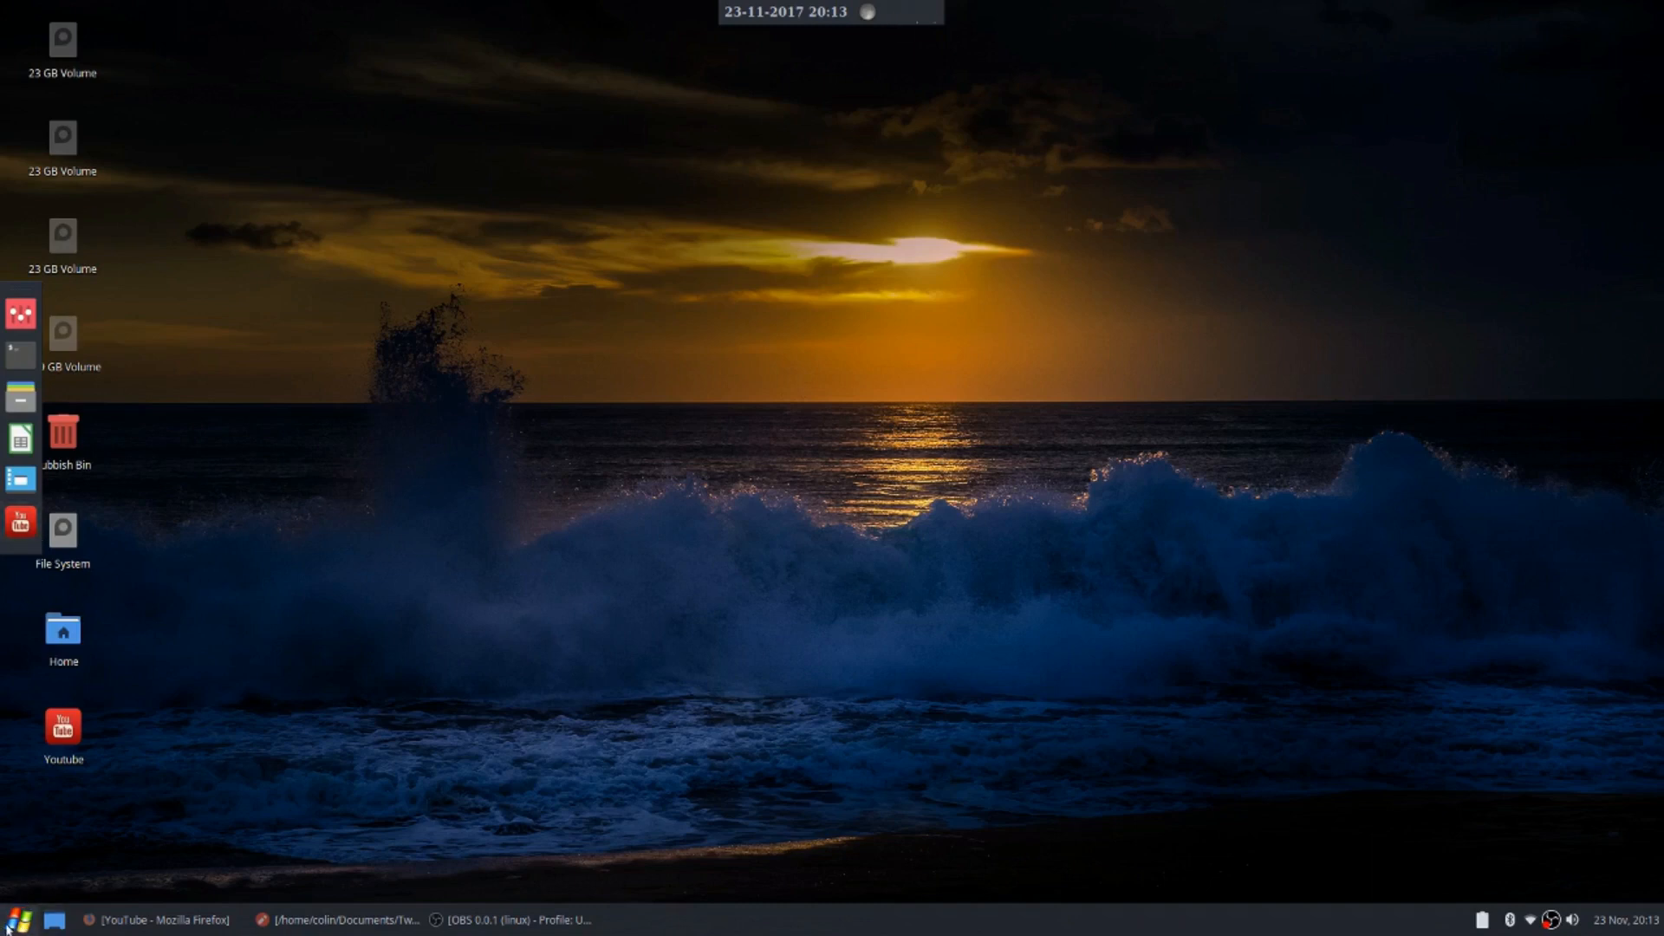
Reposition the Youtube icon around the middle of the desktop, and move it to the Rubbish Bin
{"action": "left_click_drag", "start_coordinate": [55, 714], "coordinate": [678, 512]}
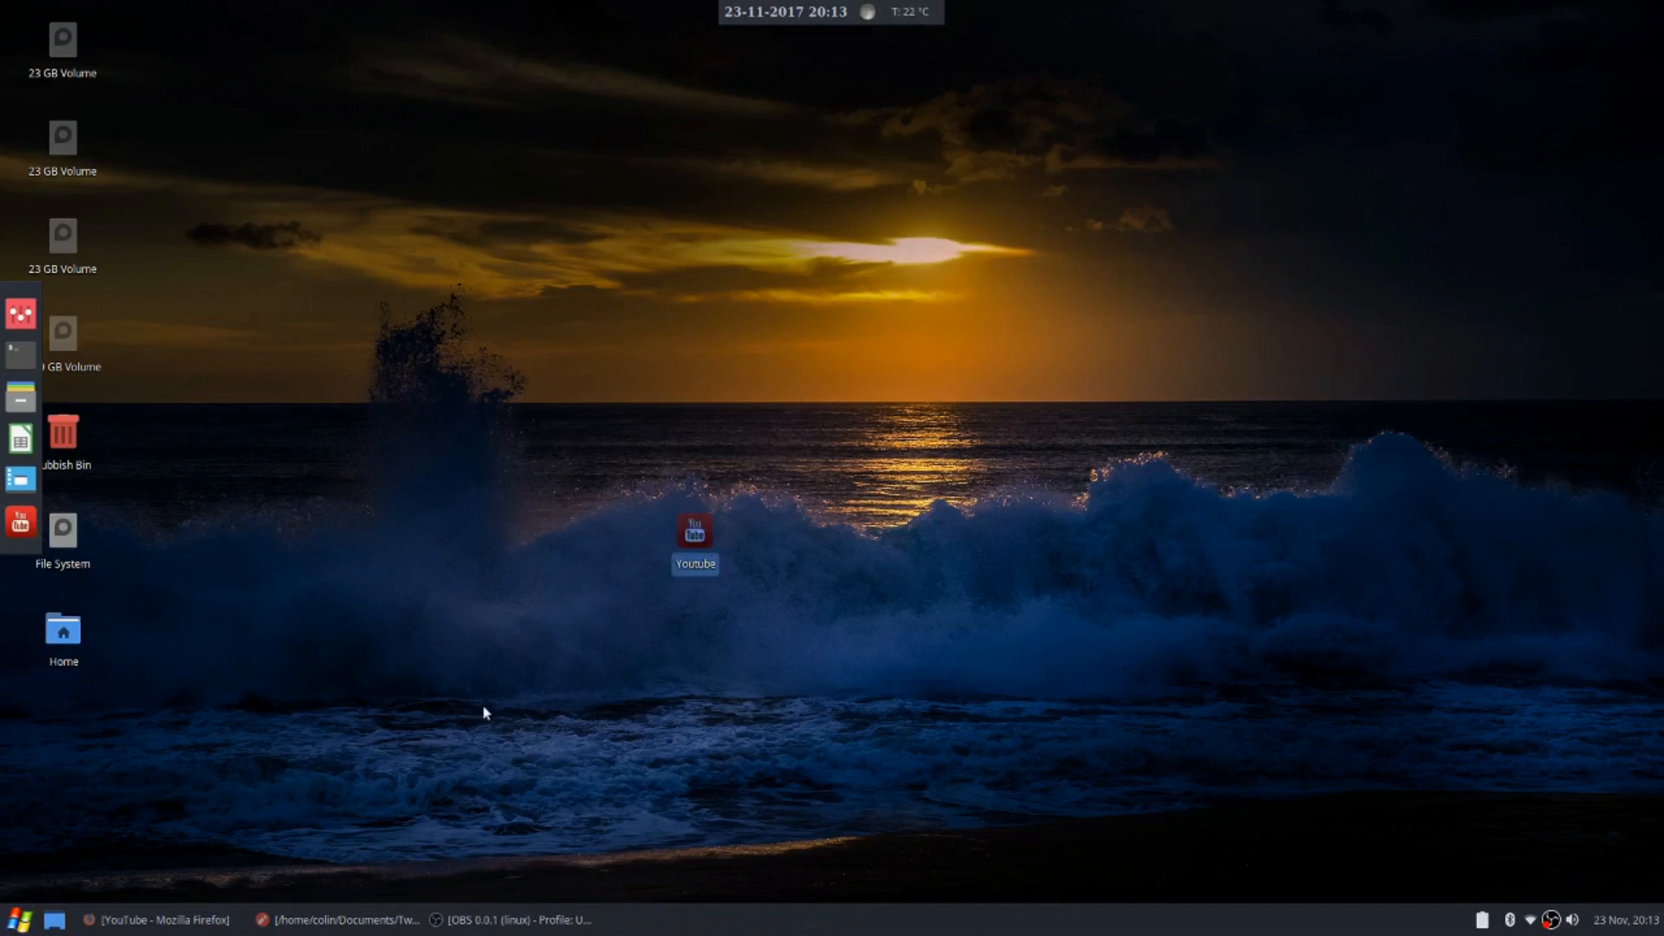
{"action": "left_click_drag", "start_coordinate": [704, 533], "coordinate": [564, 582]}
{"action": "right_click", "coordinate": [514, 534]}
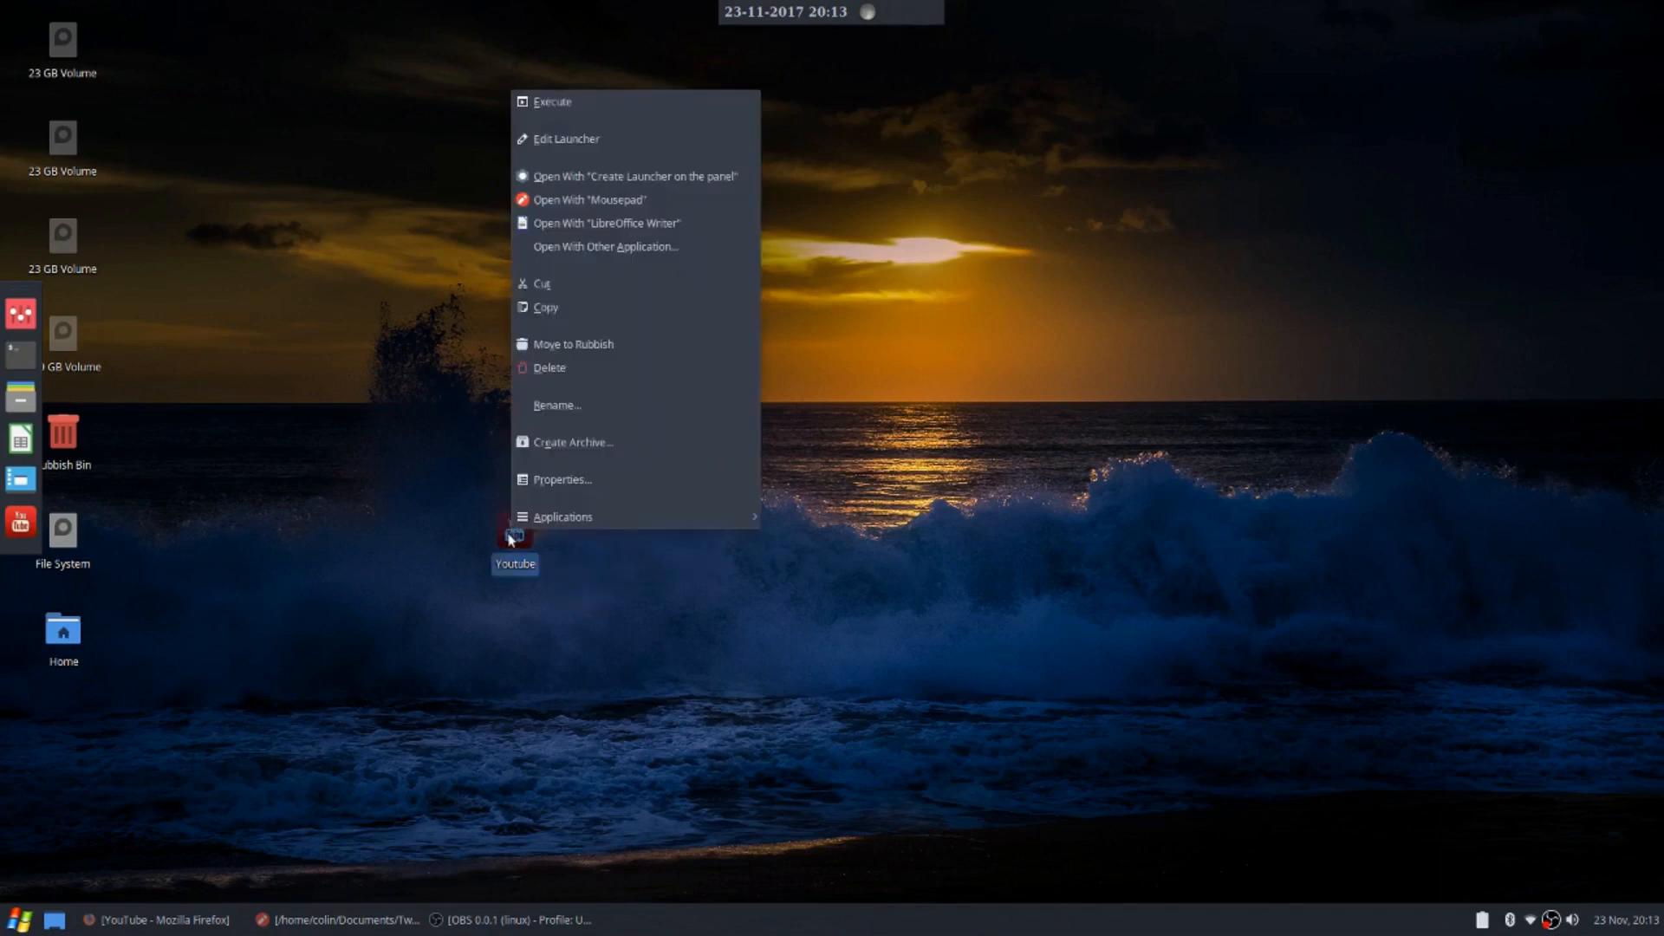
{"action": "left_click", "coordinate": [562, 344]}
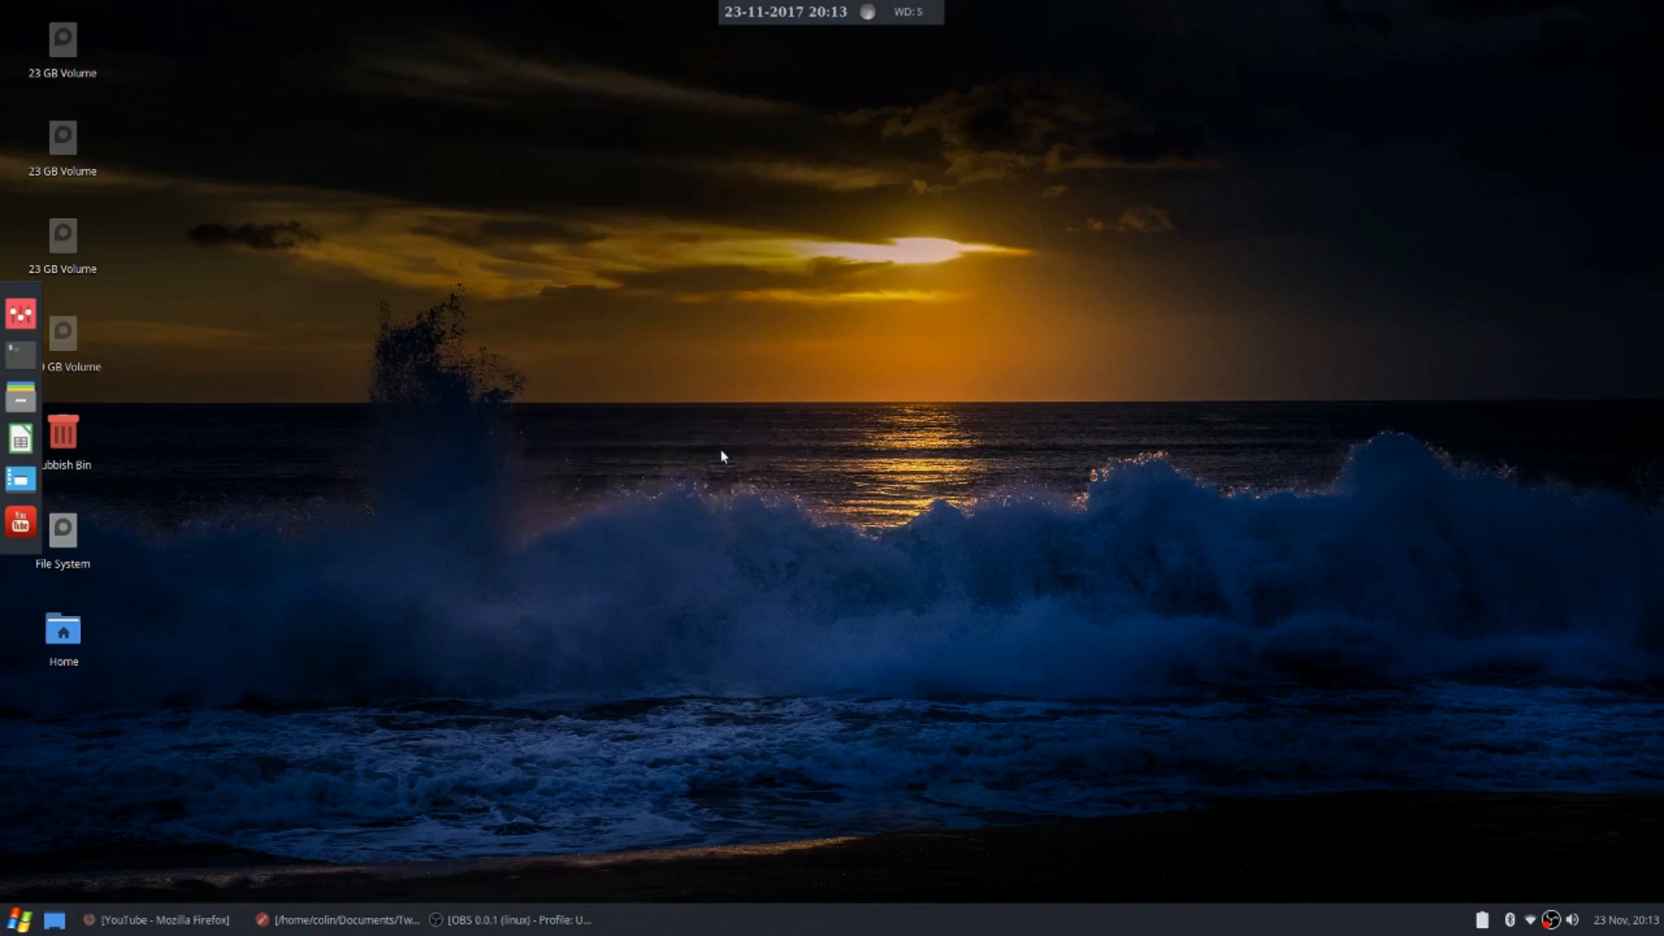
{"action": "left_click", "coordinate": [19, 920]}
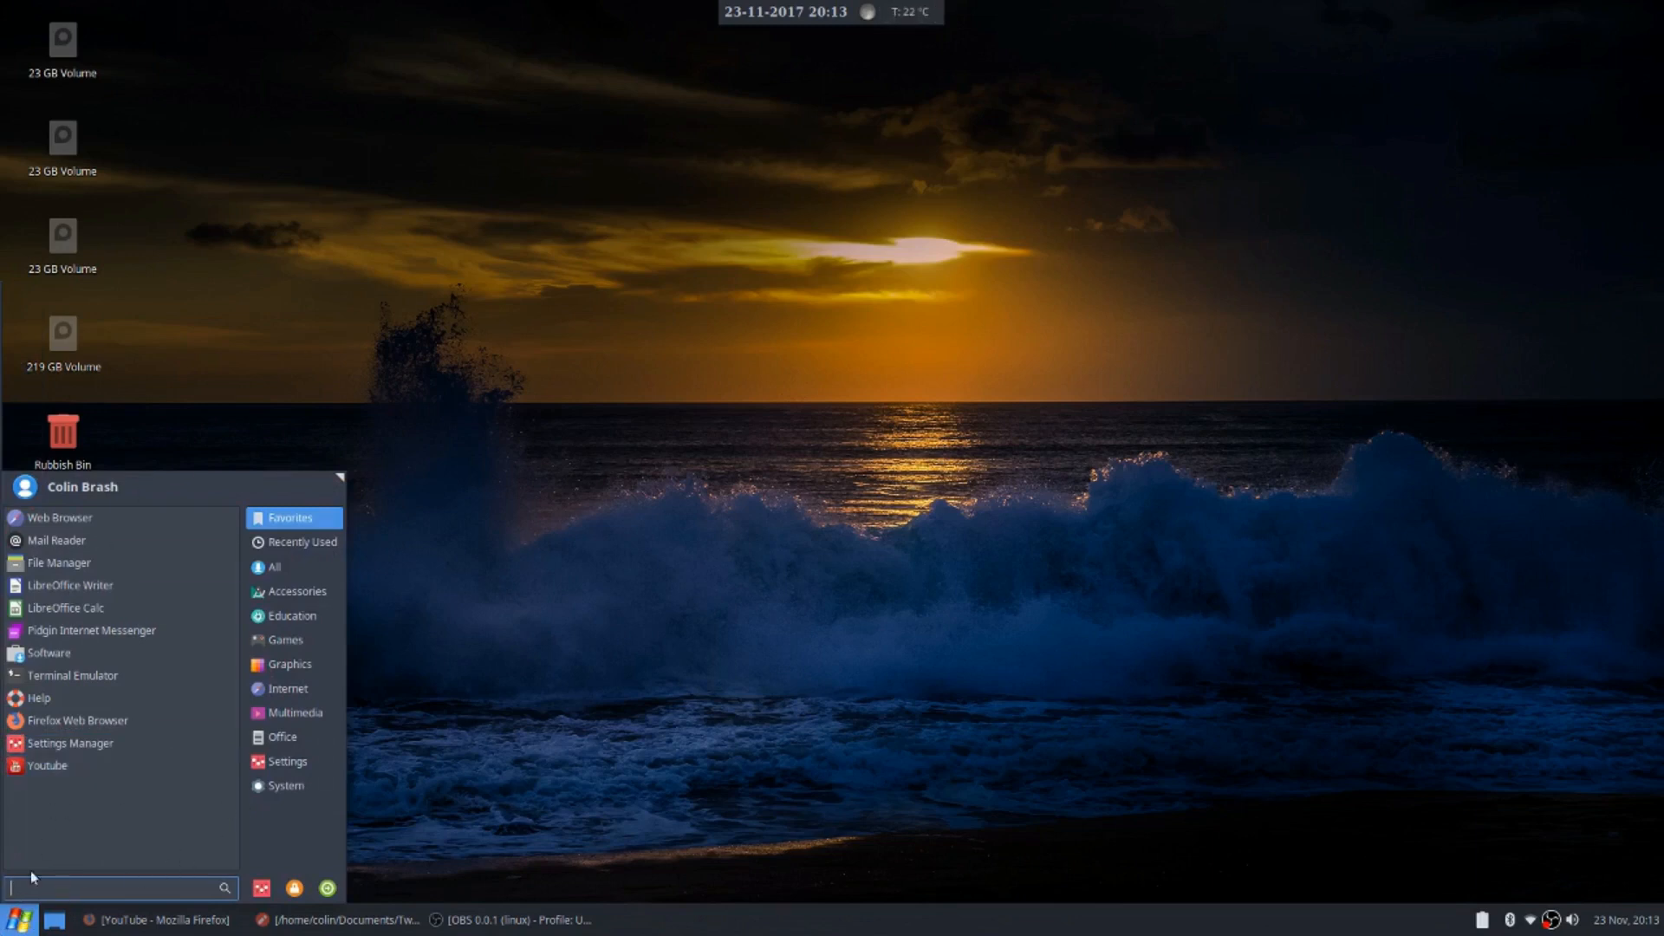
{"action": "key", "text": "Escape"}
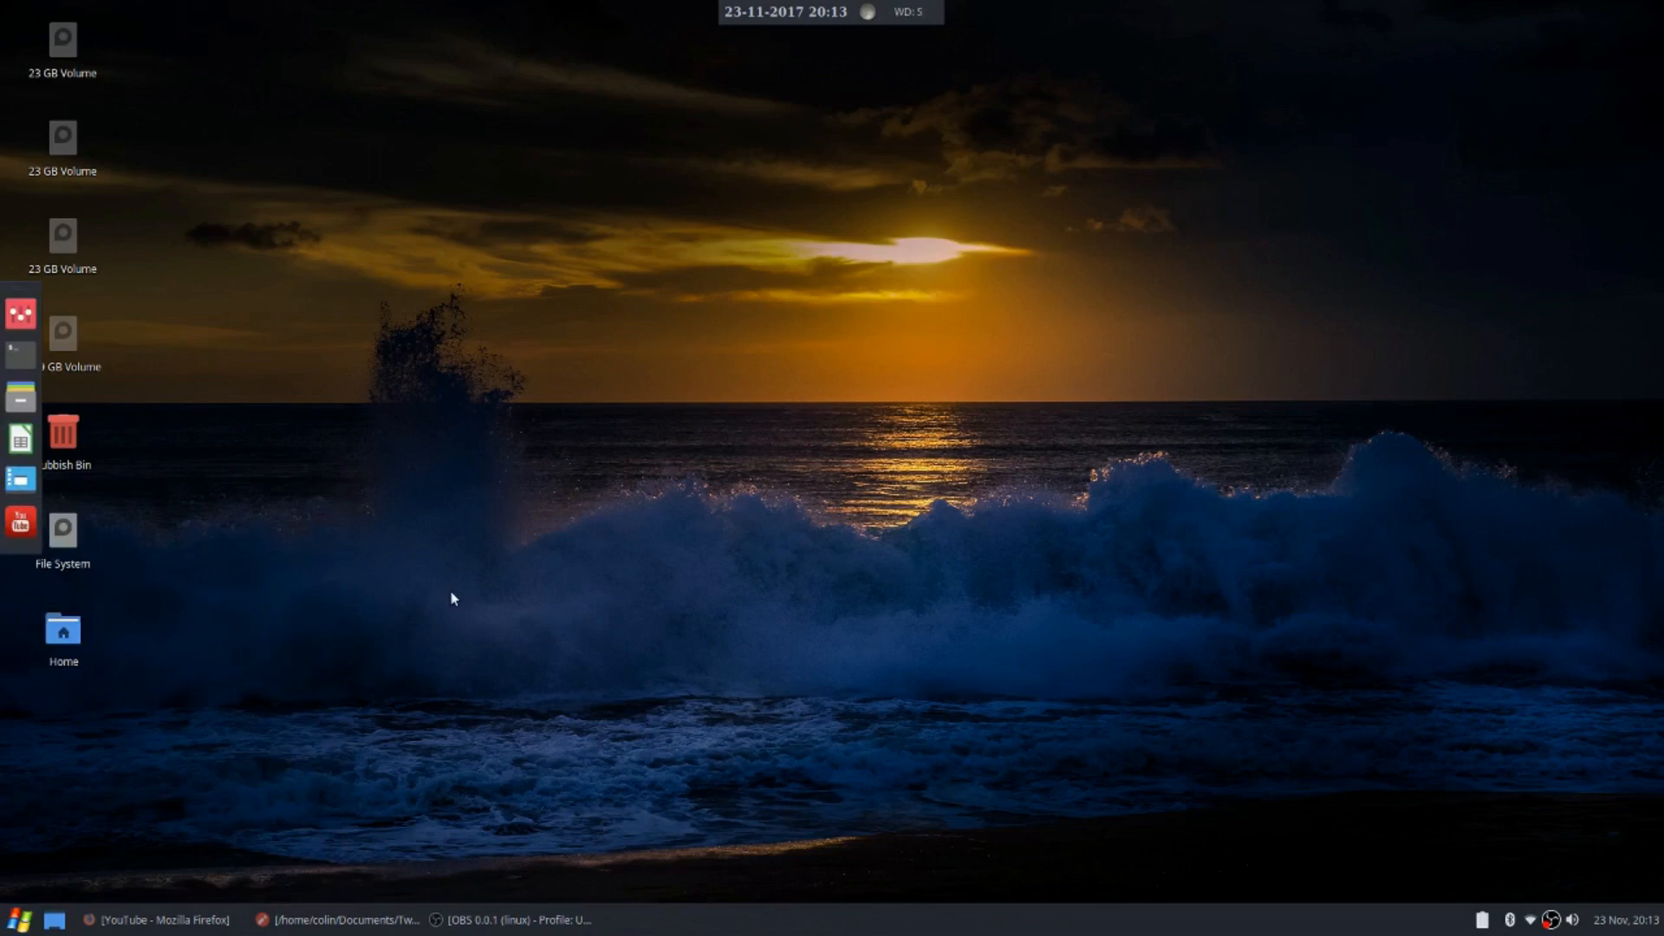
Remove the Clock item from the taskbar panel
{"action": "right_click", "coordinate": [1611, 917]}
{"action": "left_click", "coordinate": [1568, 866]}
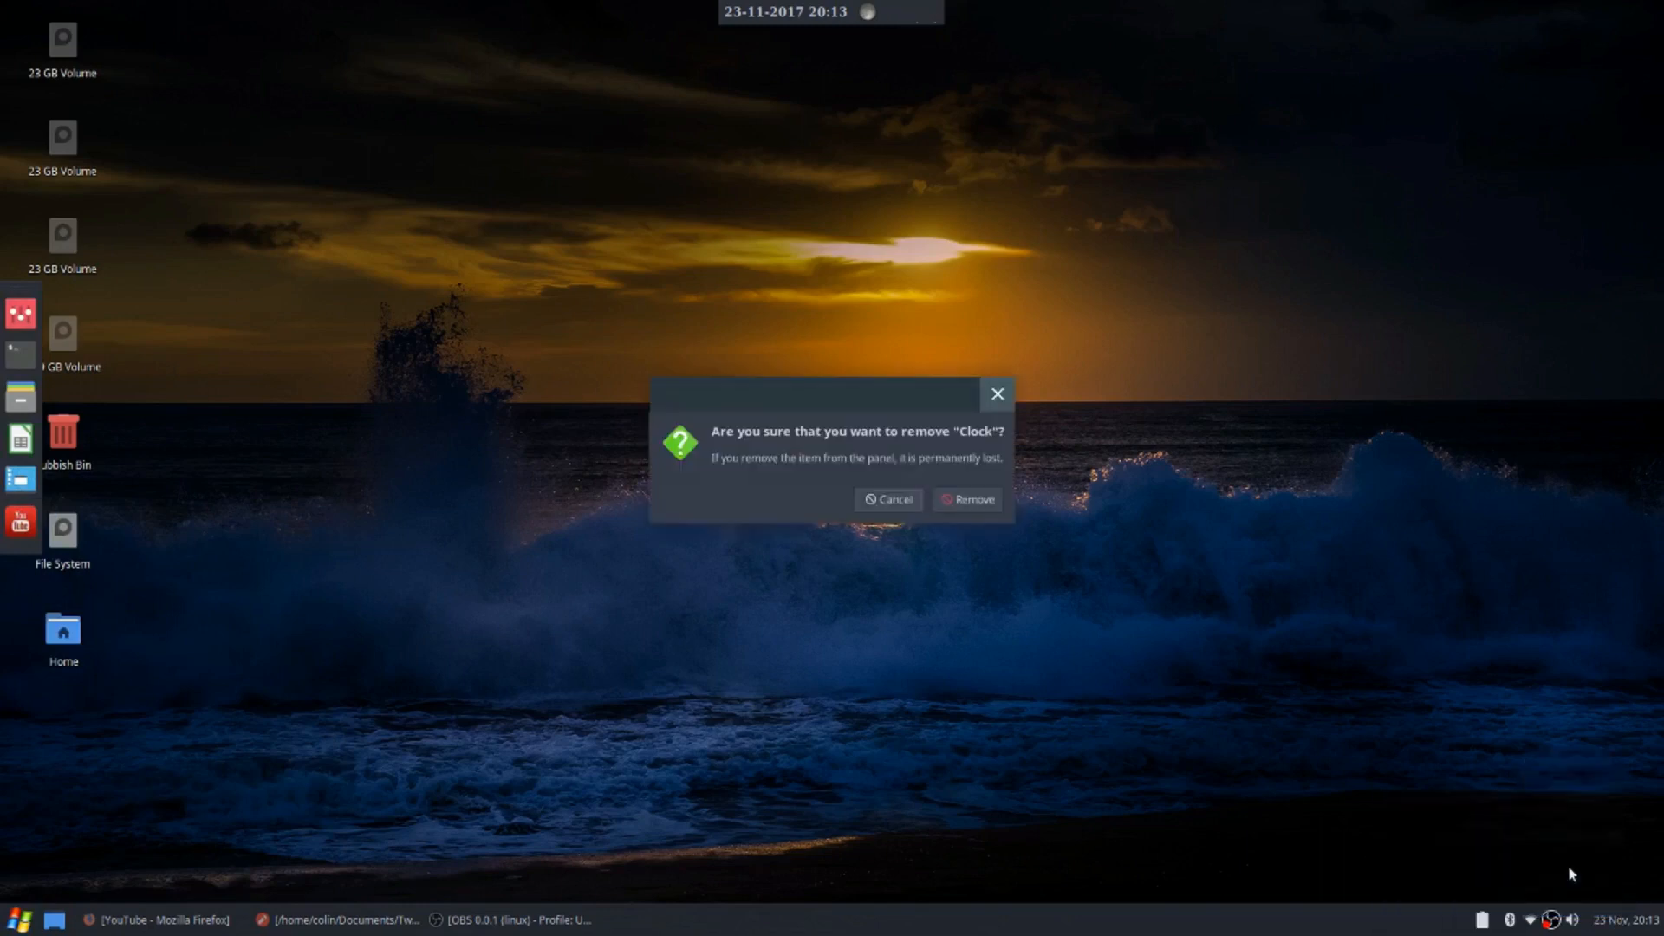
{"action": "left_click", "coordinate": [968, 503]}
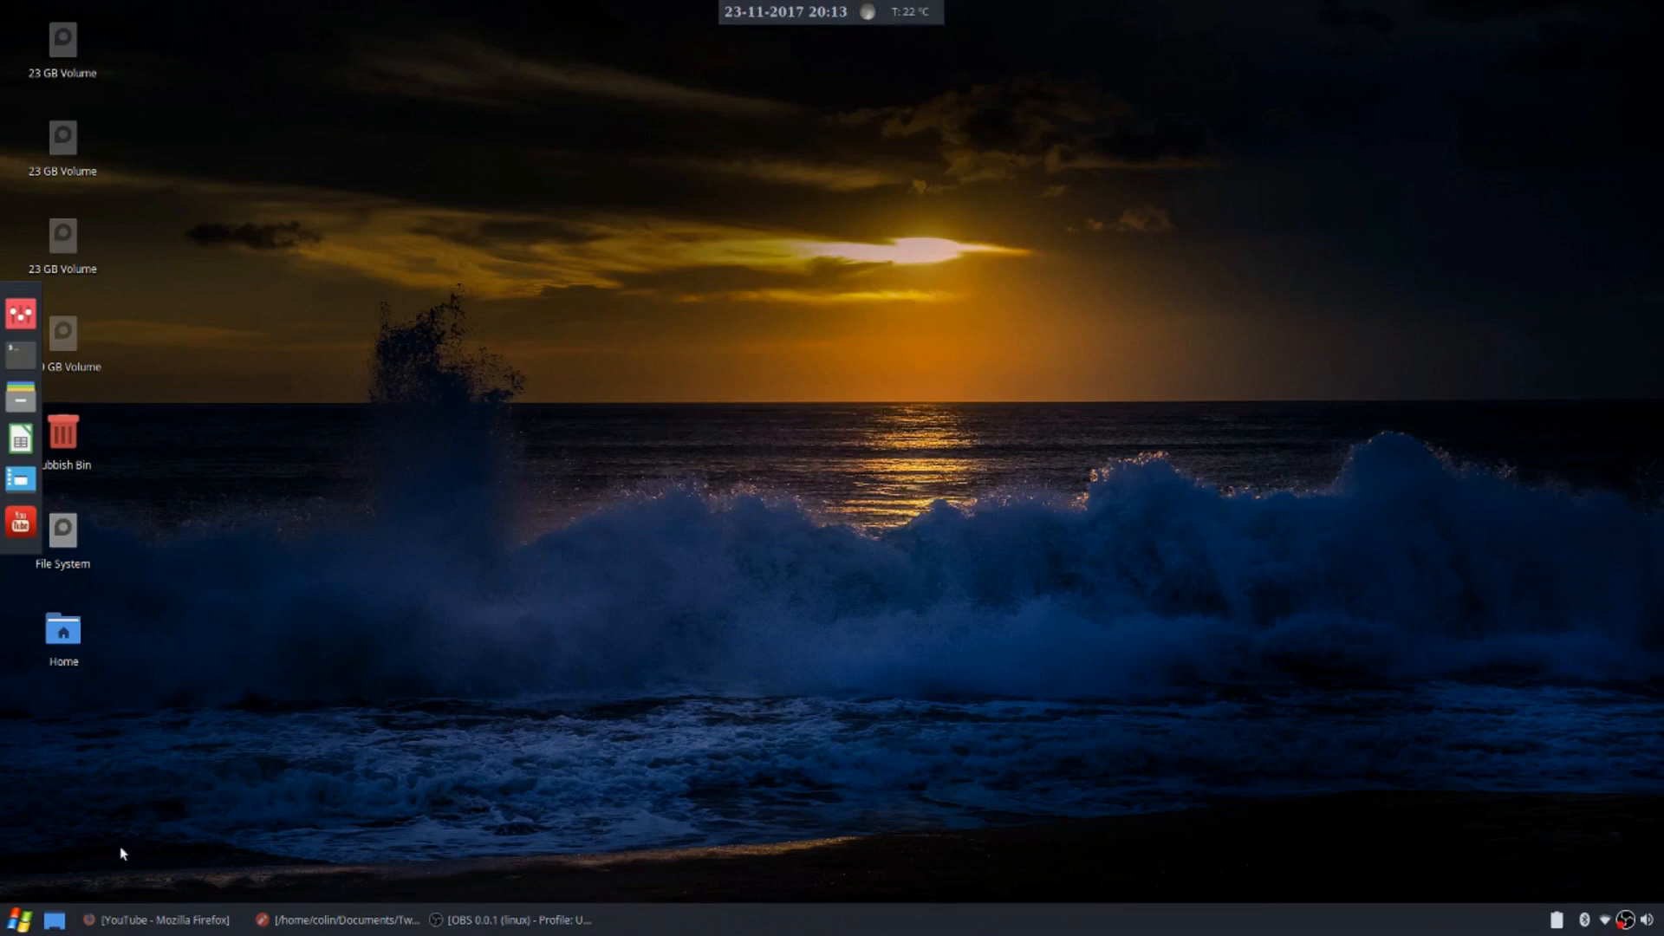
{"action": "left_click", "coordinate": [28, 927]}
{"action": "left_click", "coordinate": [28, 927]}
{"action": "key", "text": "super"}
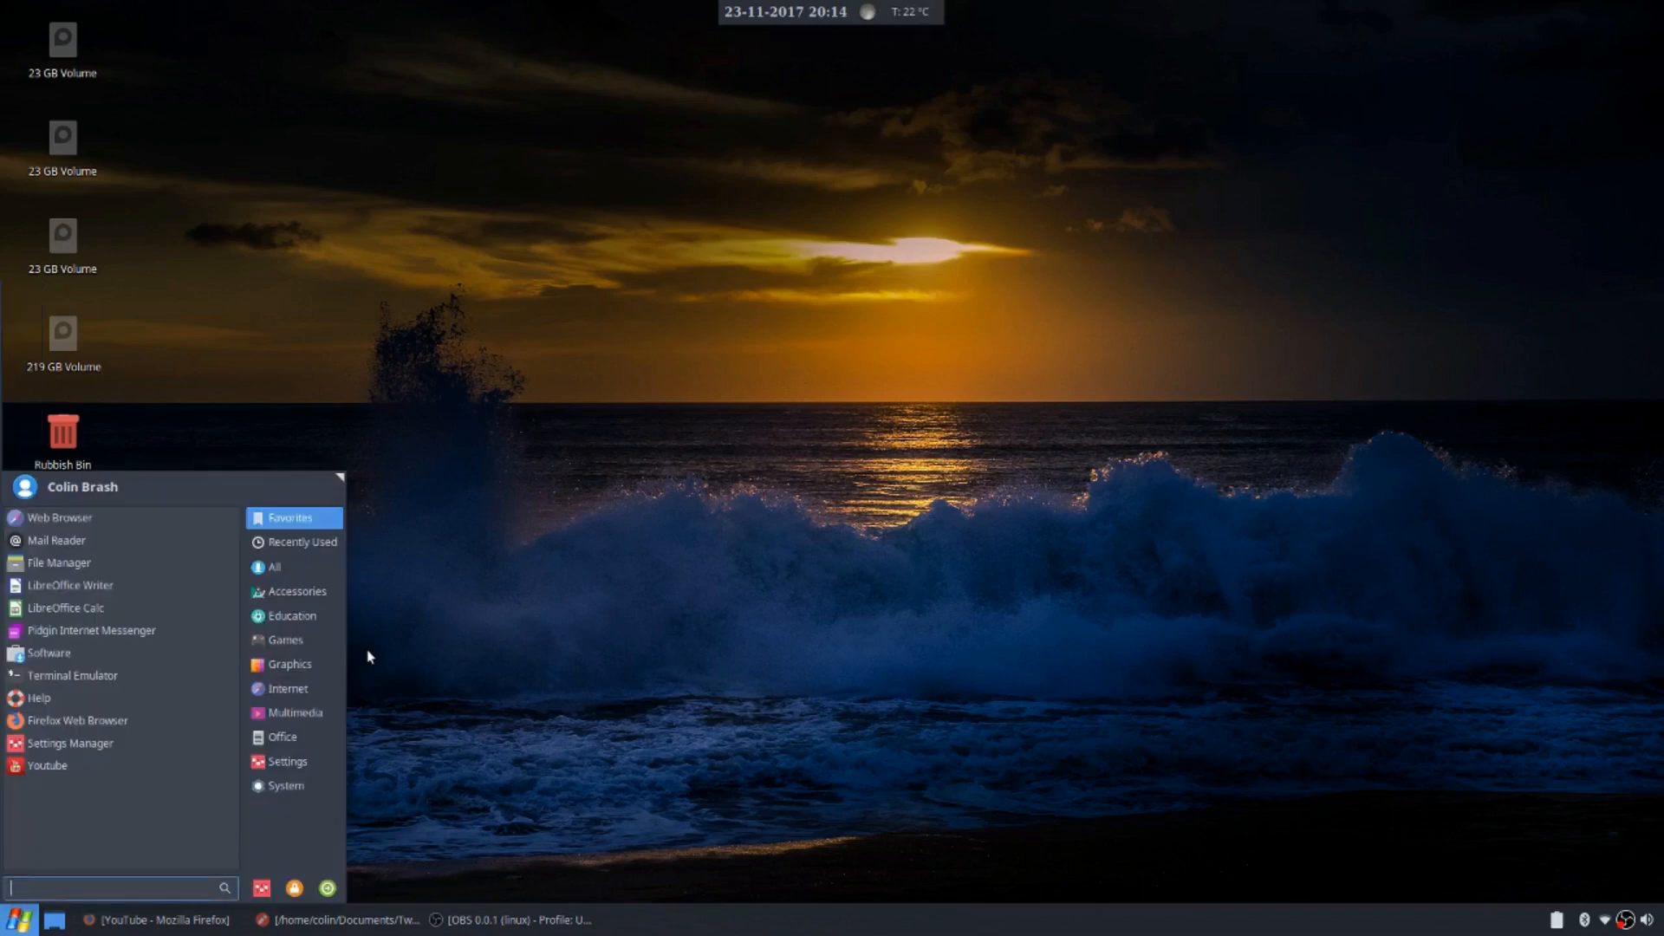
{"action": "left_click", "coordinate": [19, 930]}
{"action": "left_click", "coordinate": [19, 930]}
{"action": "left_click", "coordinate": [19, 929]}
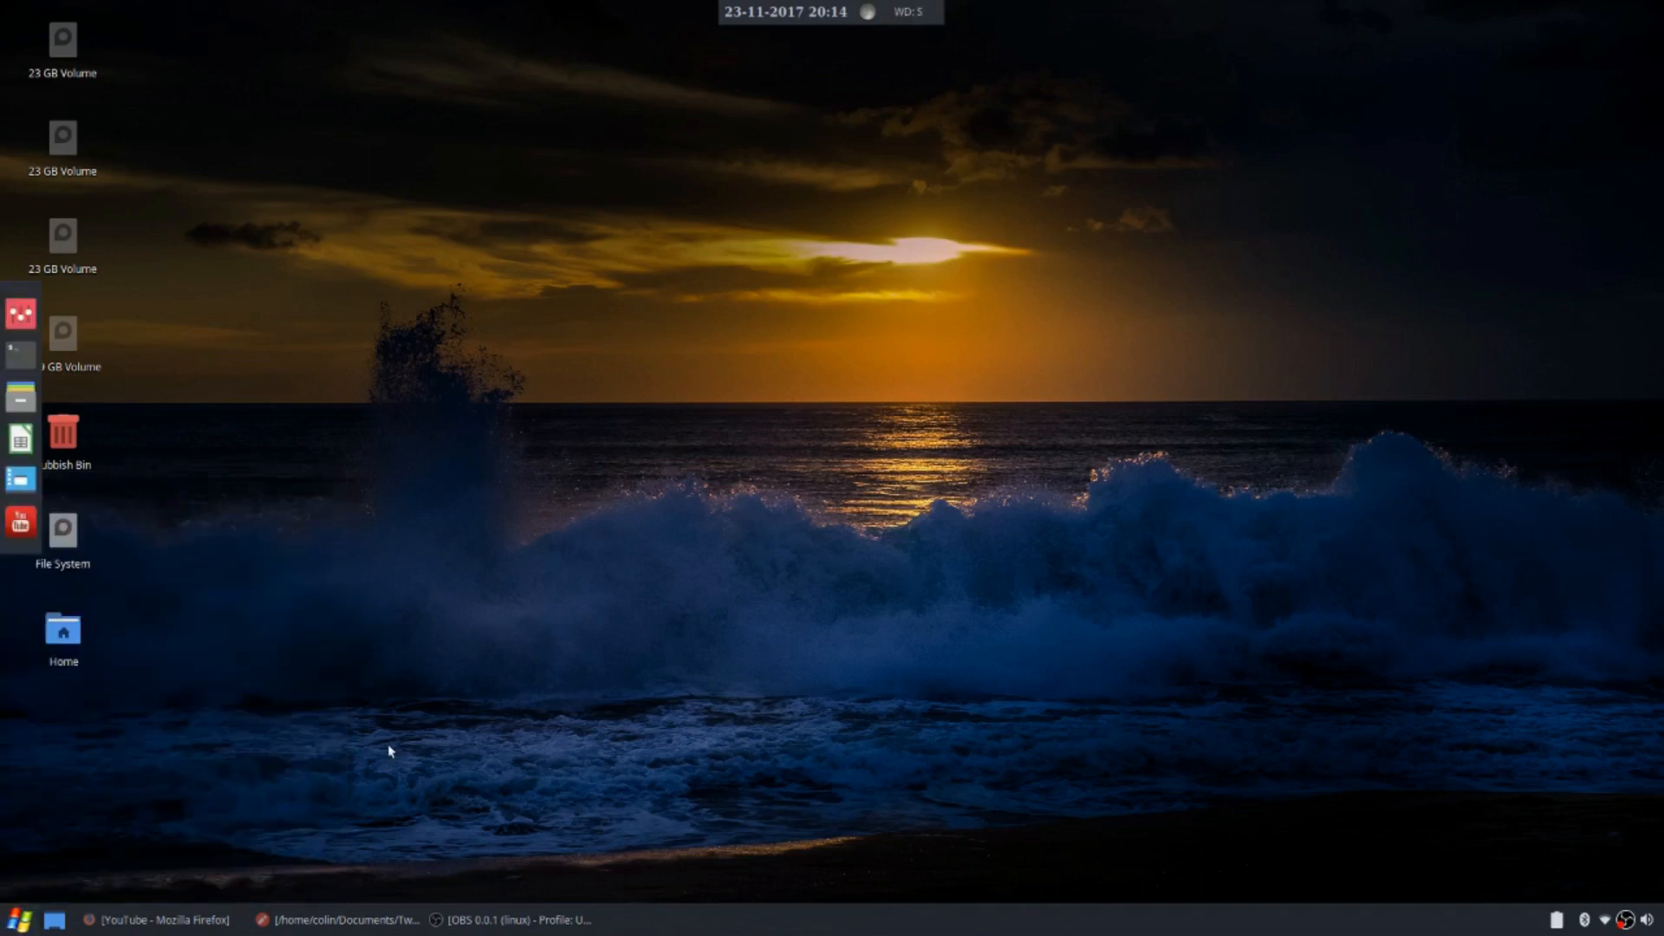
Search the applications menu for "keybo", open the Keyboard settings, and find the xfce4-popup-whiskermenu command among the application shortcuts
{"action": "left_click", "coordinate": [19, 920]}
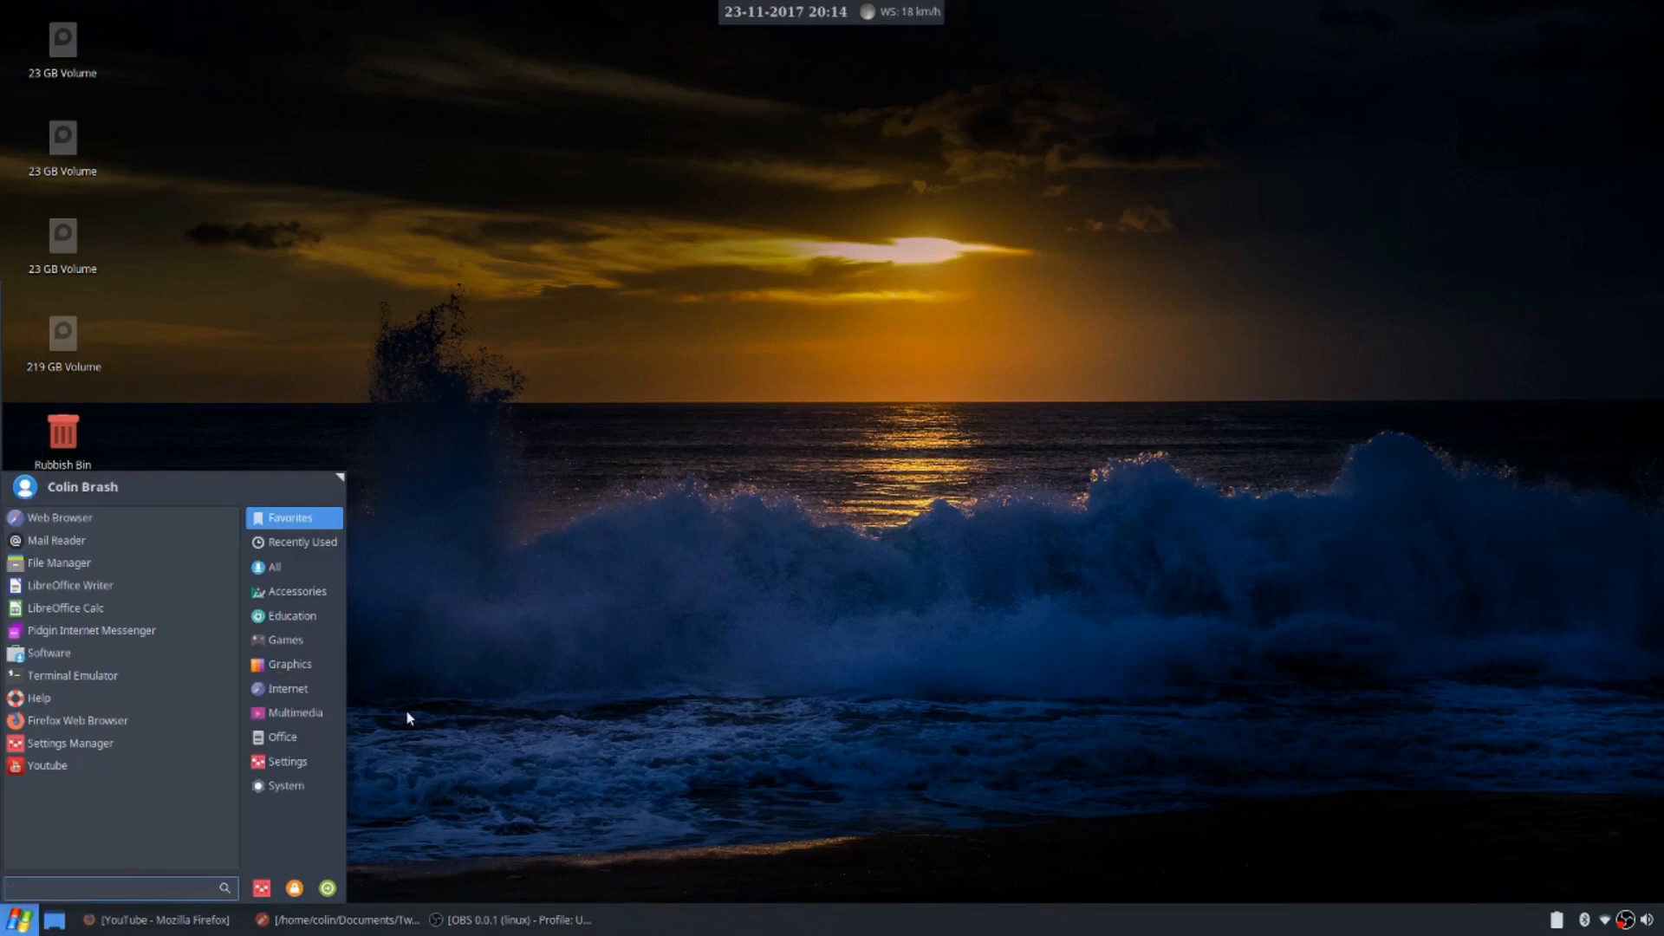
{"action": "type", "text": "keybo"}
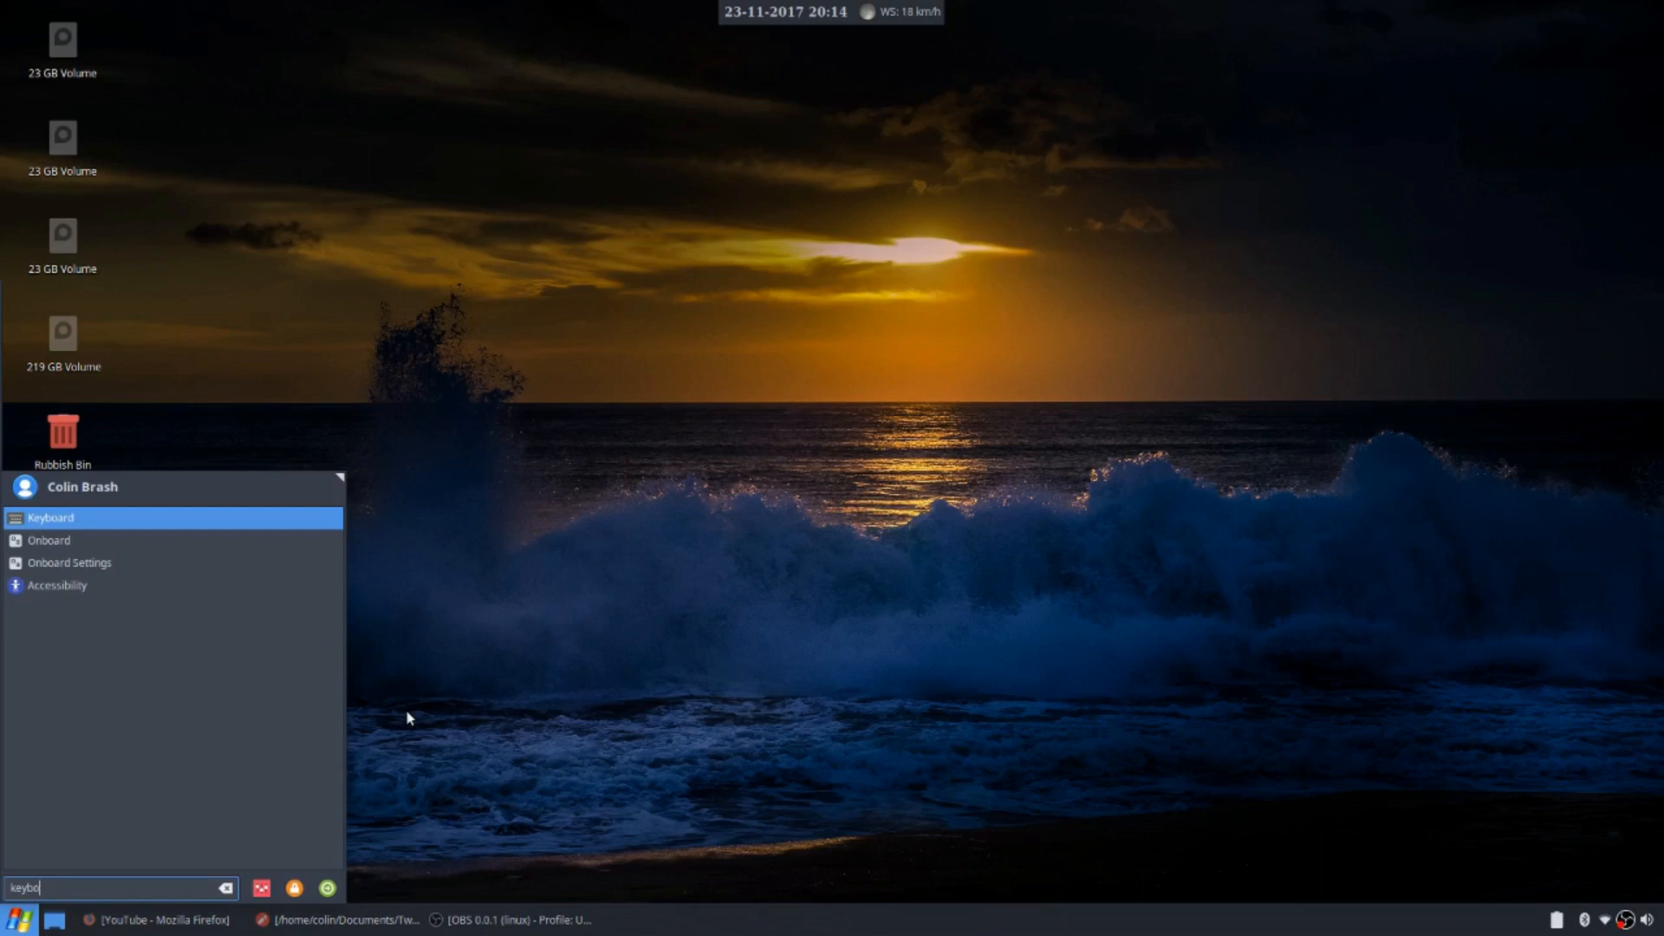
{"action": "key", "text": "Return"}
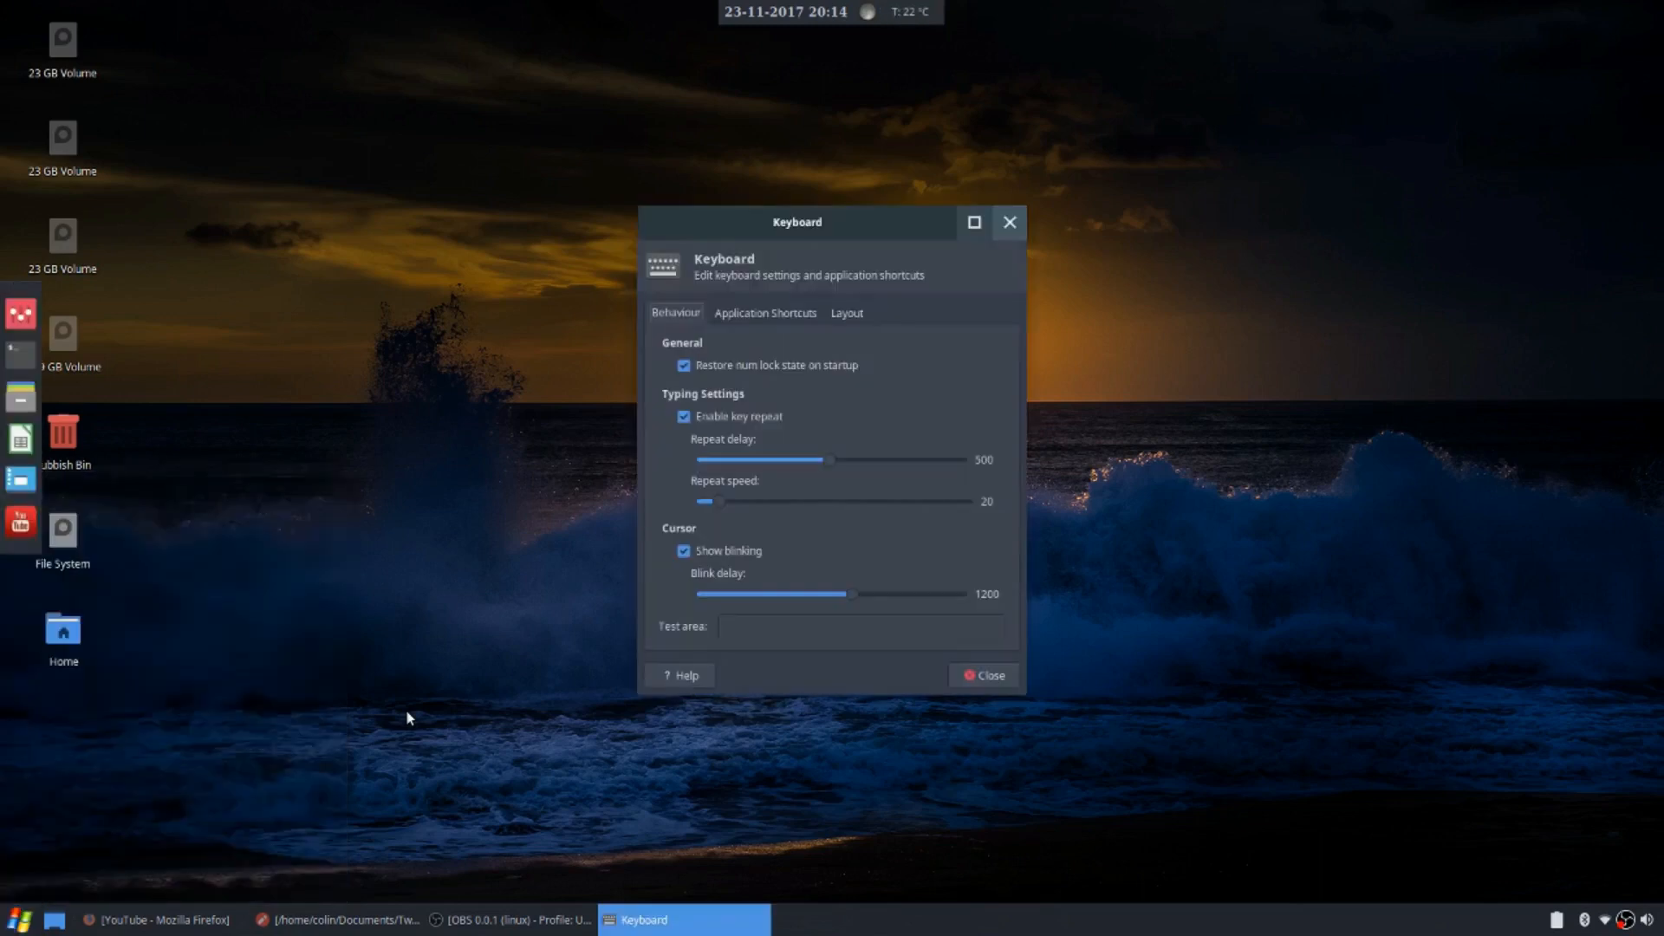
{"action": "left_click", "coordinate": [779, 315]}
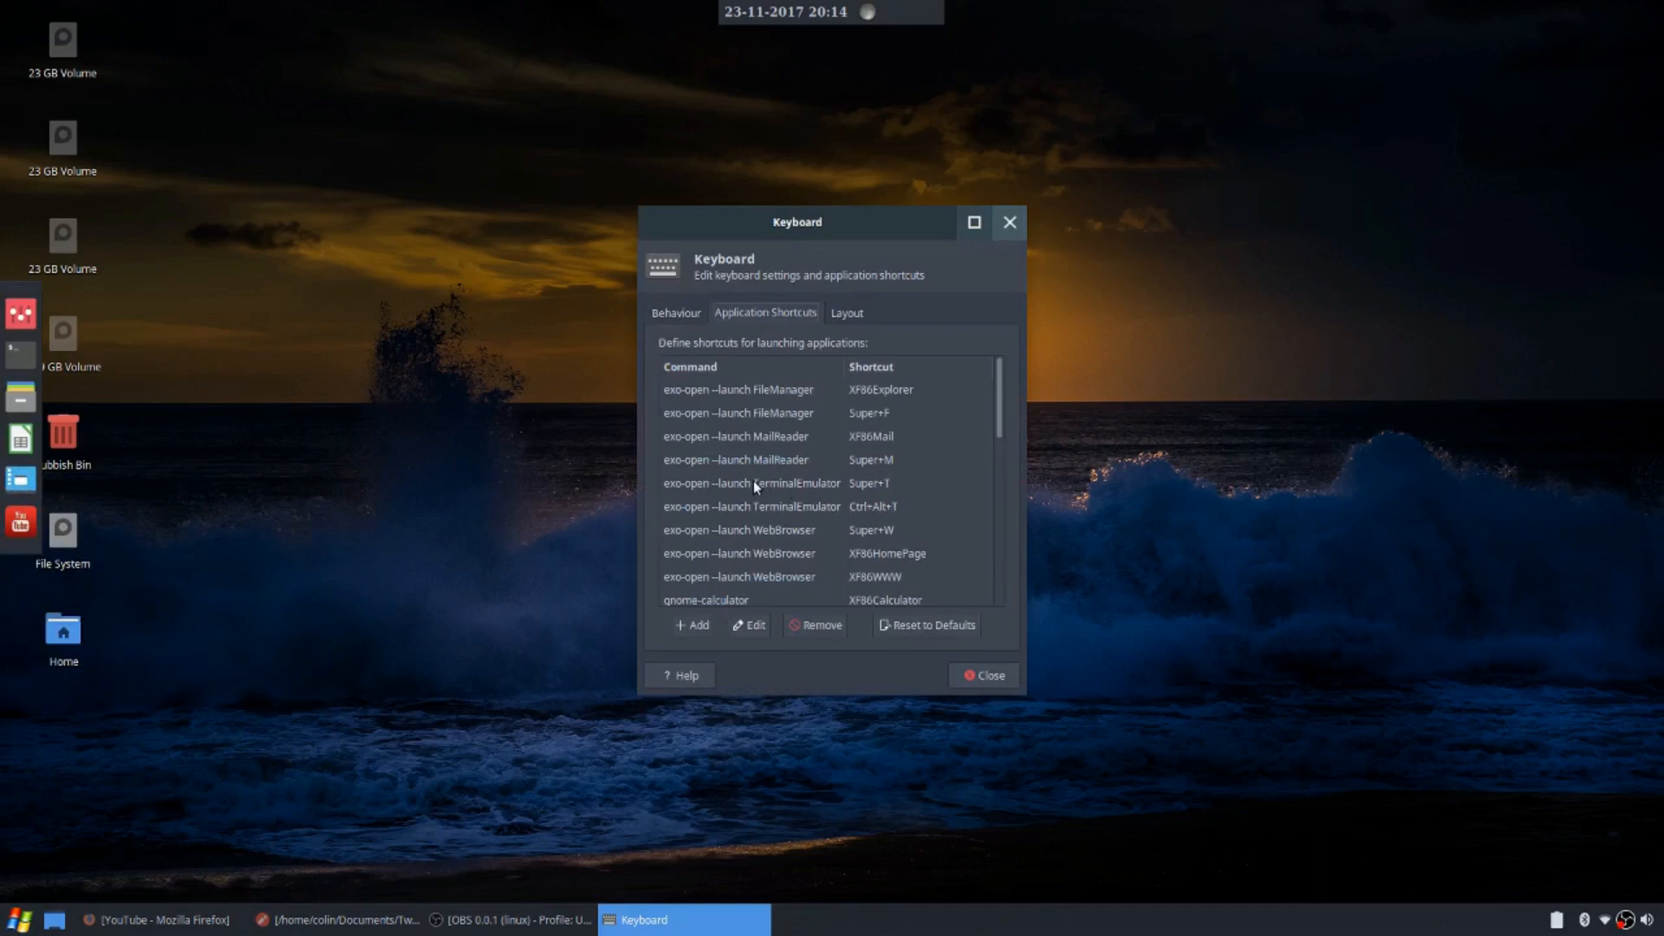
{"action": "scroll", "coordinate": [754, 482], "scroll_direction": "down", "scroll_amount": 3}
{"action": "scroll", "coordinate": [754, 482], "scroll_direction": "down", "scroll_amount": 2}
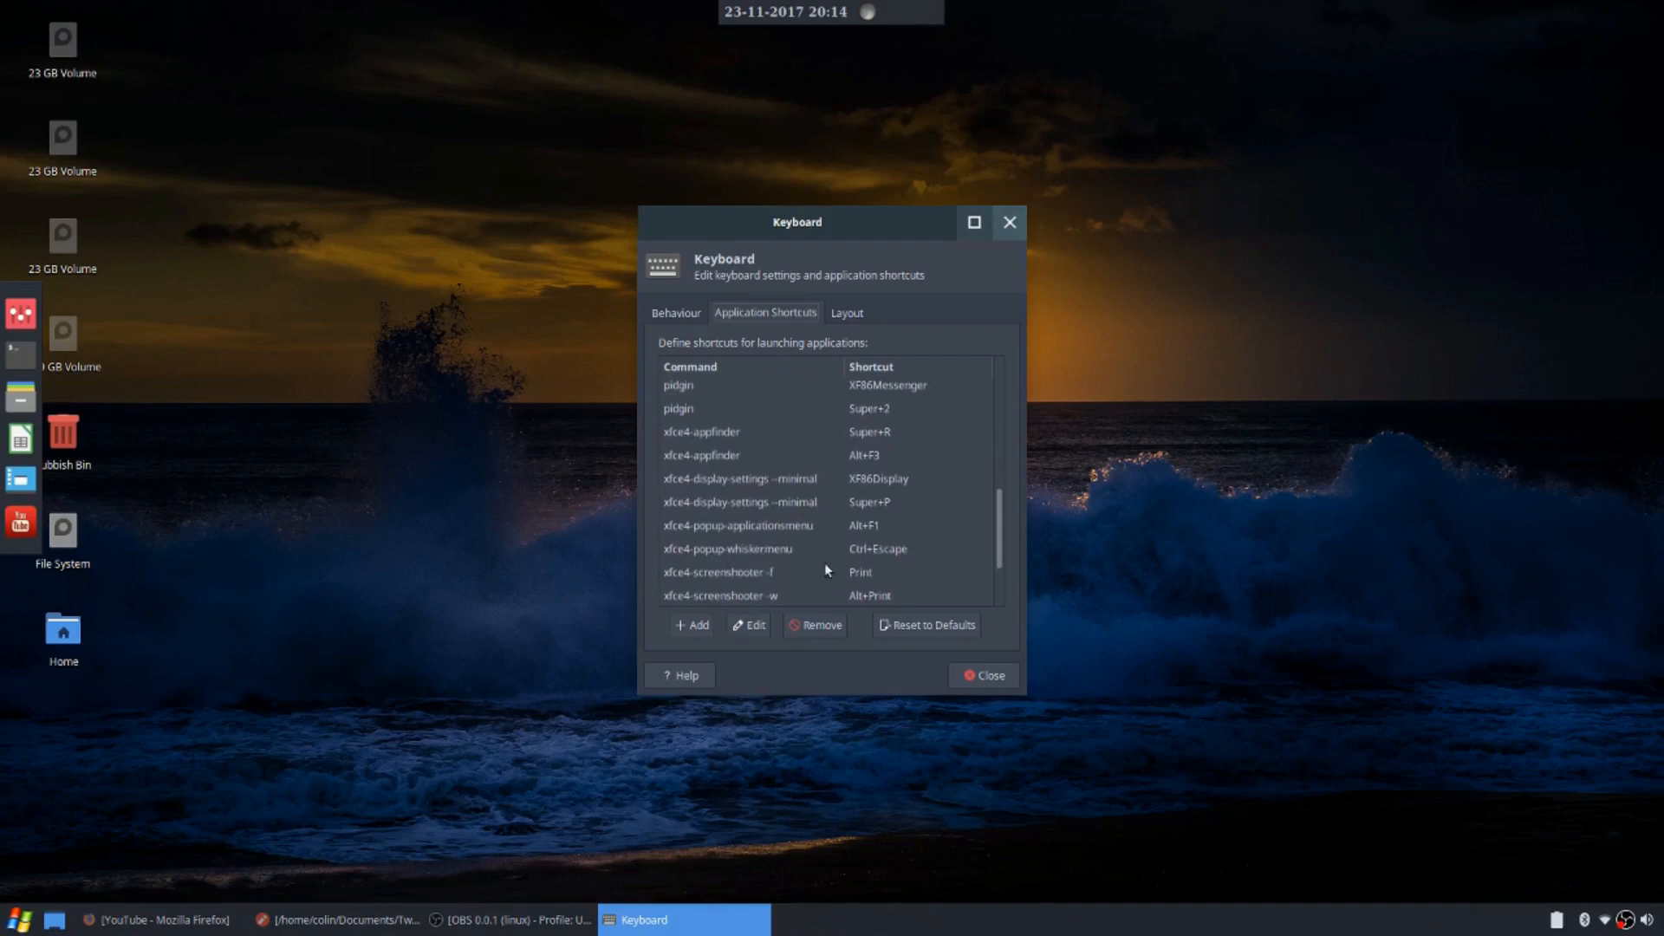
{"action": "left_click", "coordinate": [879, 553]}
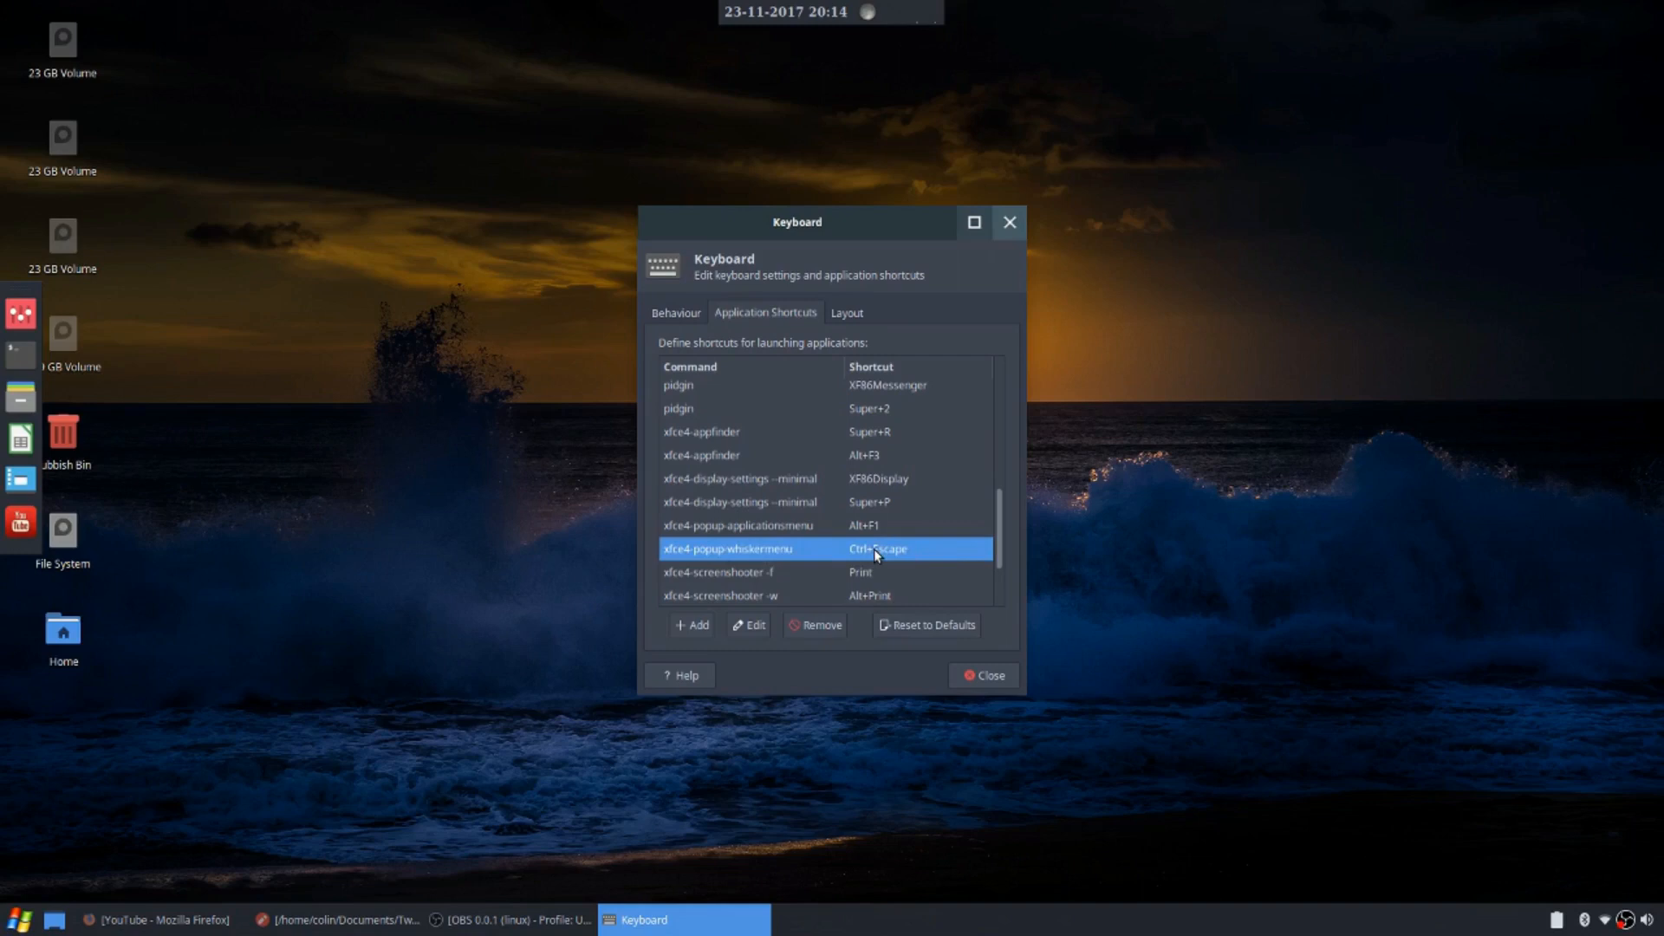
{"action": "left_click", "coordinate": [747, 625]}
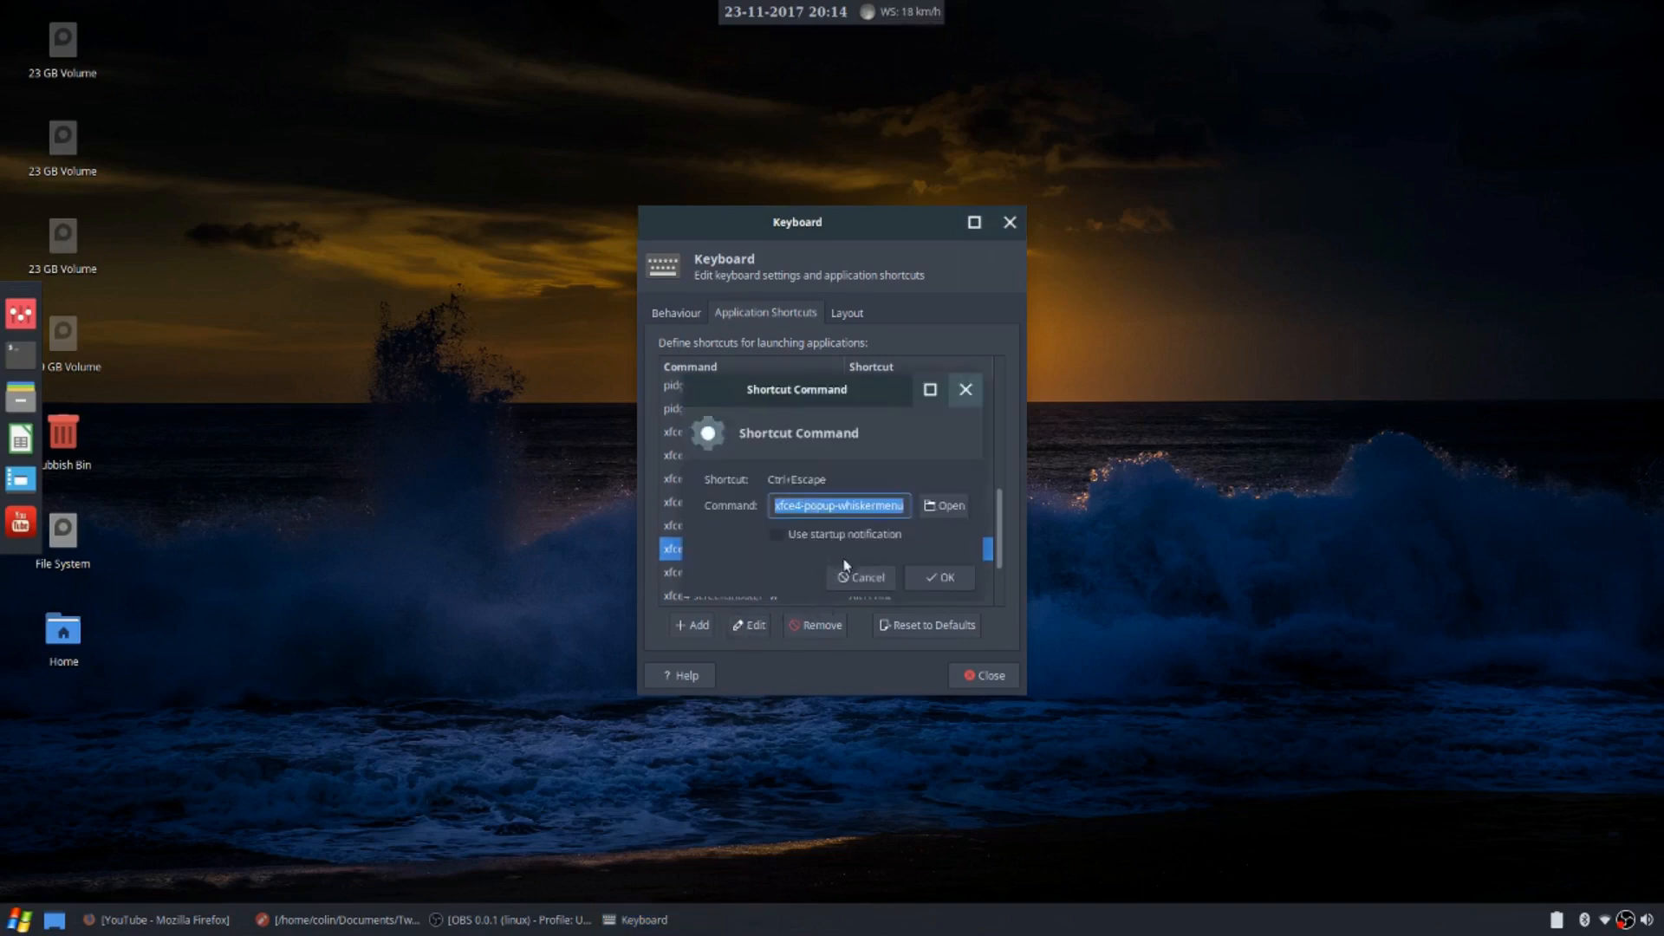
{"action": "left_click", "coordinate": [862, 576]}
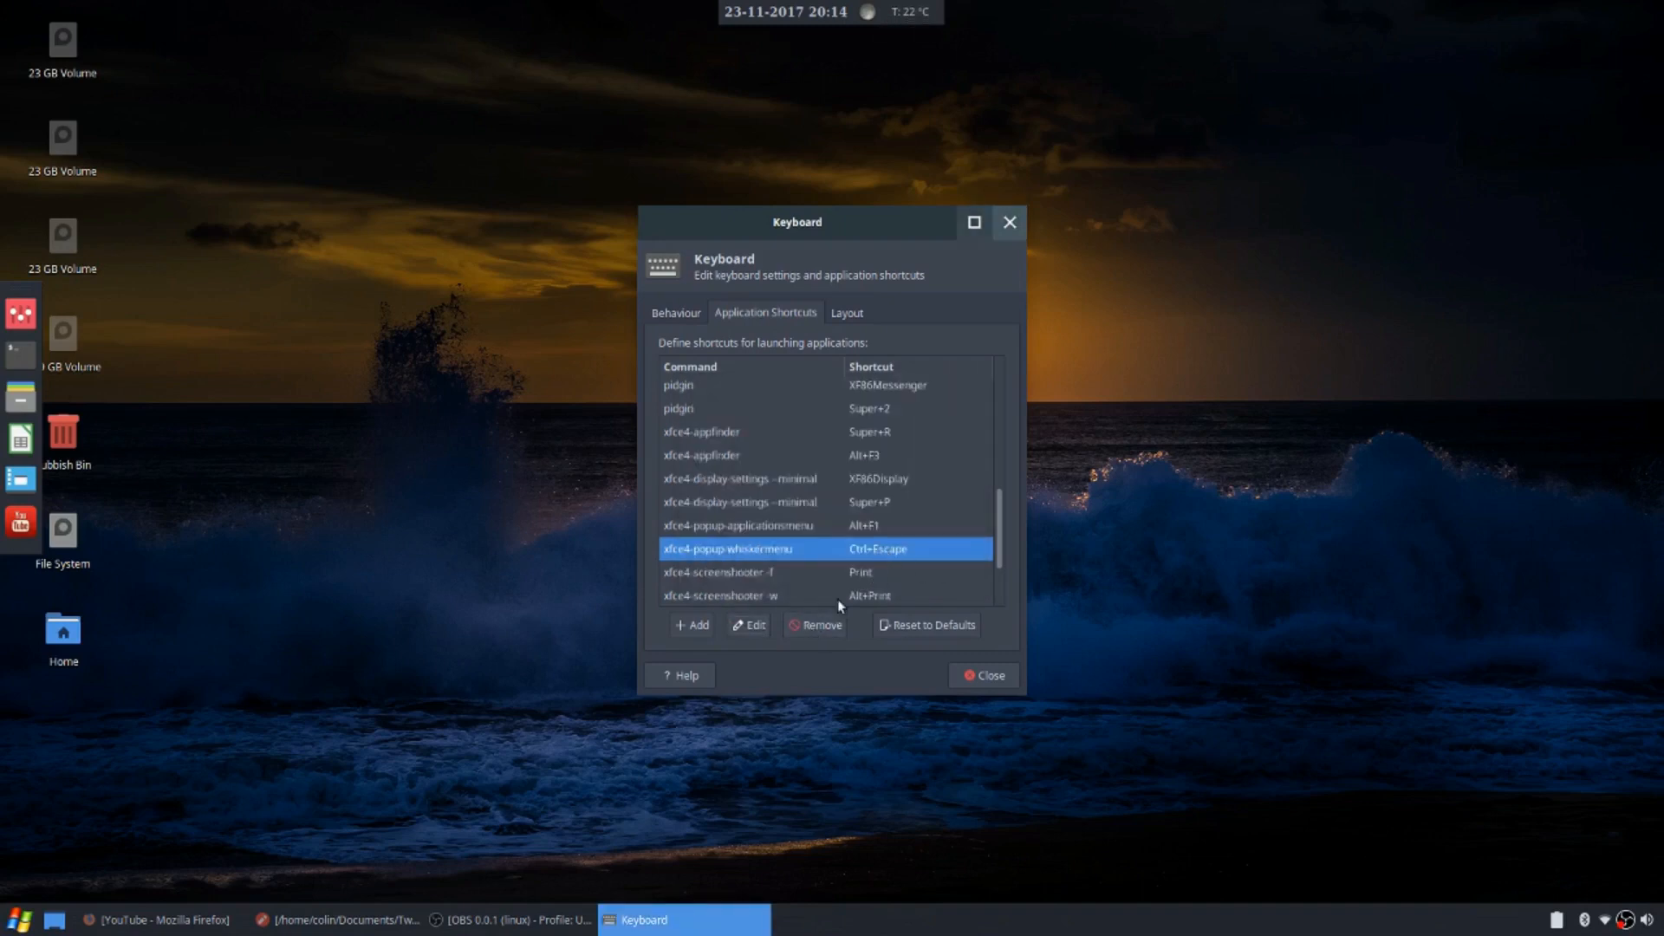
Set the shortcut of the xfce4-popup-whiskermenu command to Super L and close the Keyboard settings
{"action": "double_click", "coordinate": [894, 555]}
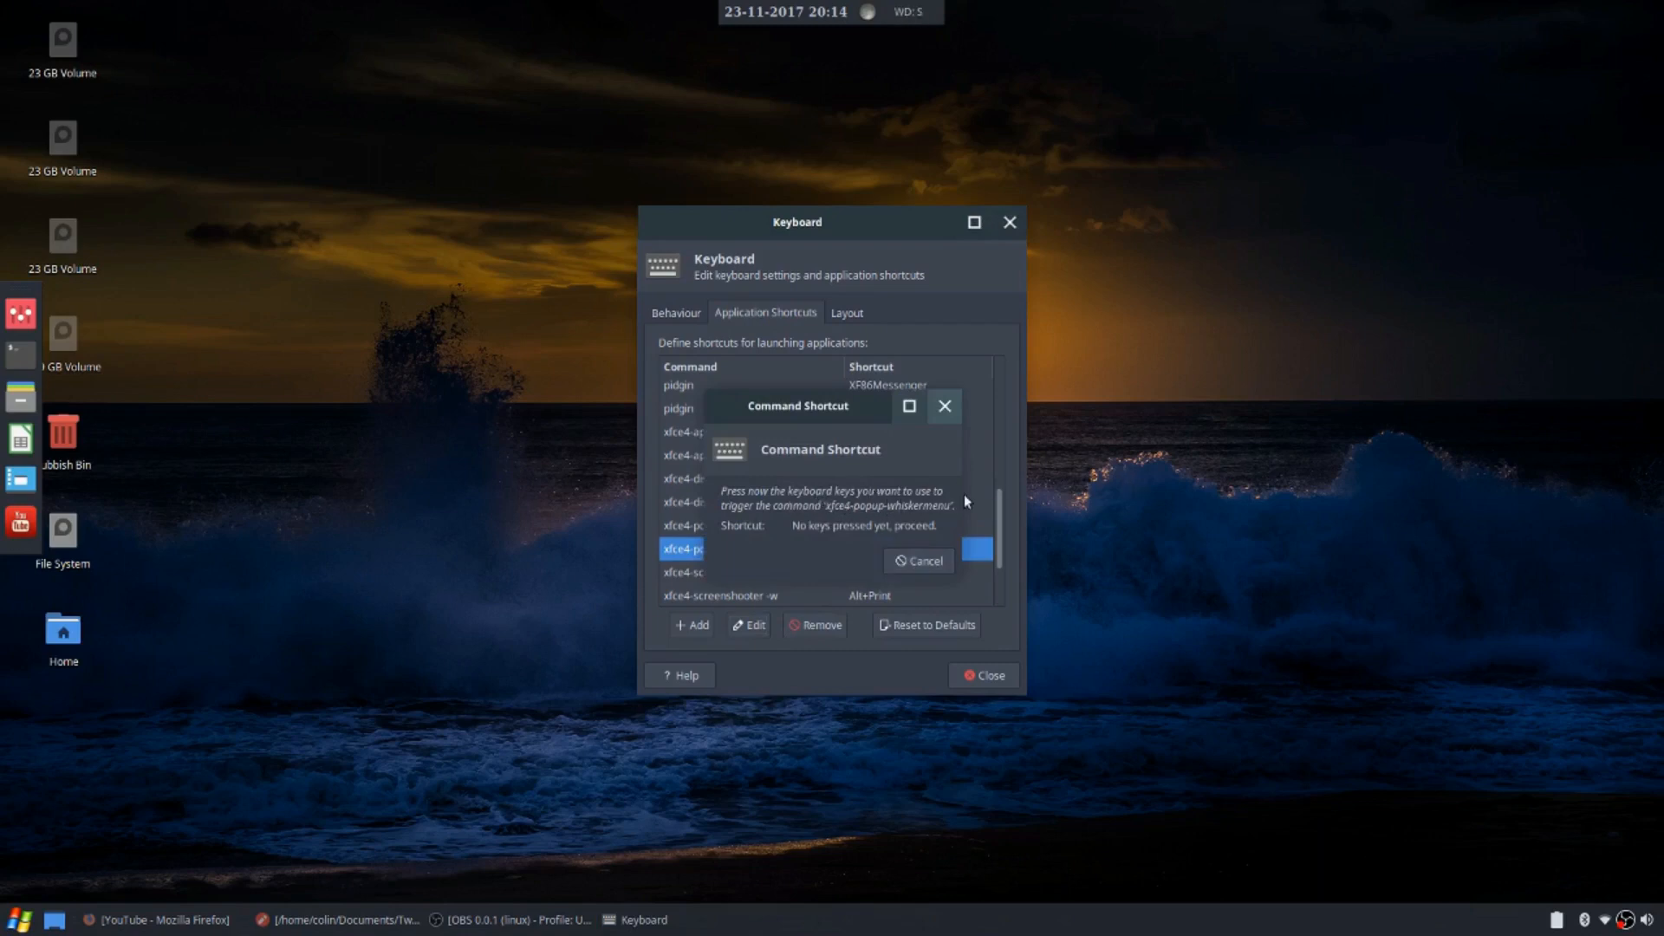
{"action": "key", "text": "Super_L"}
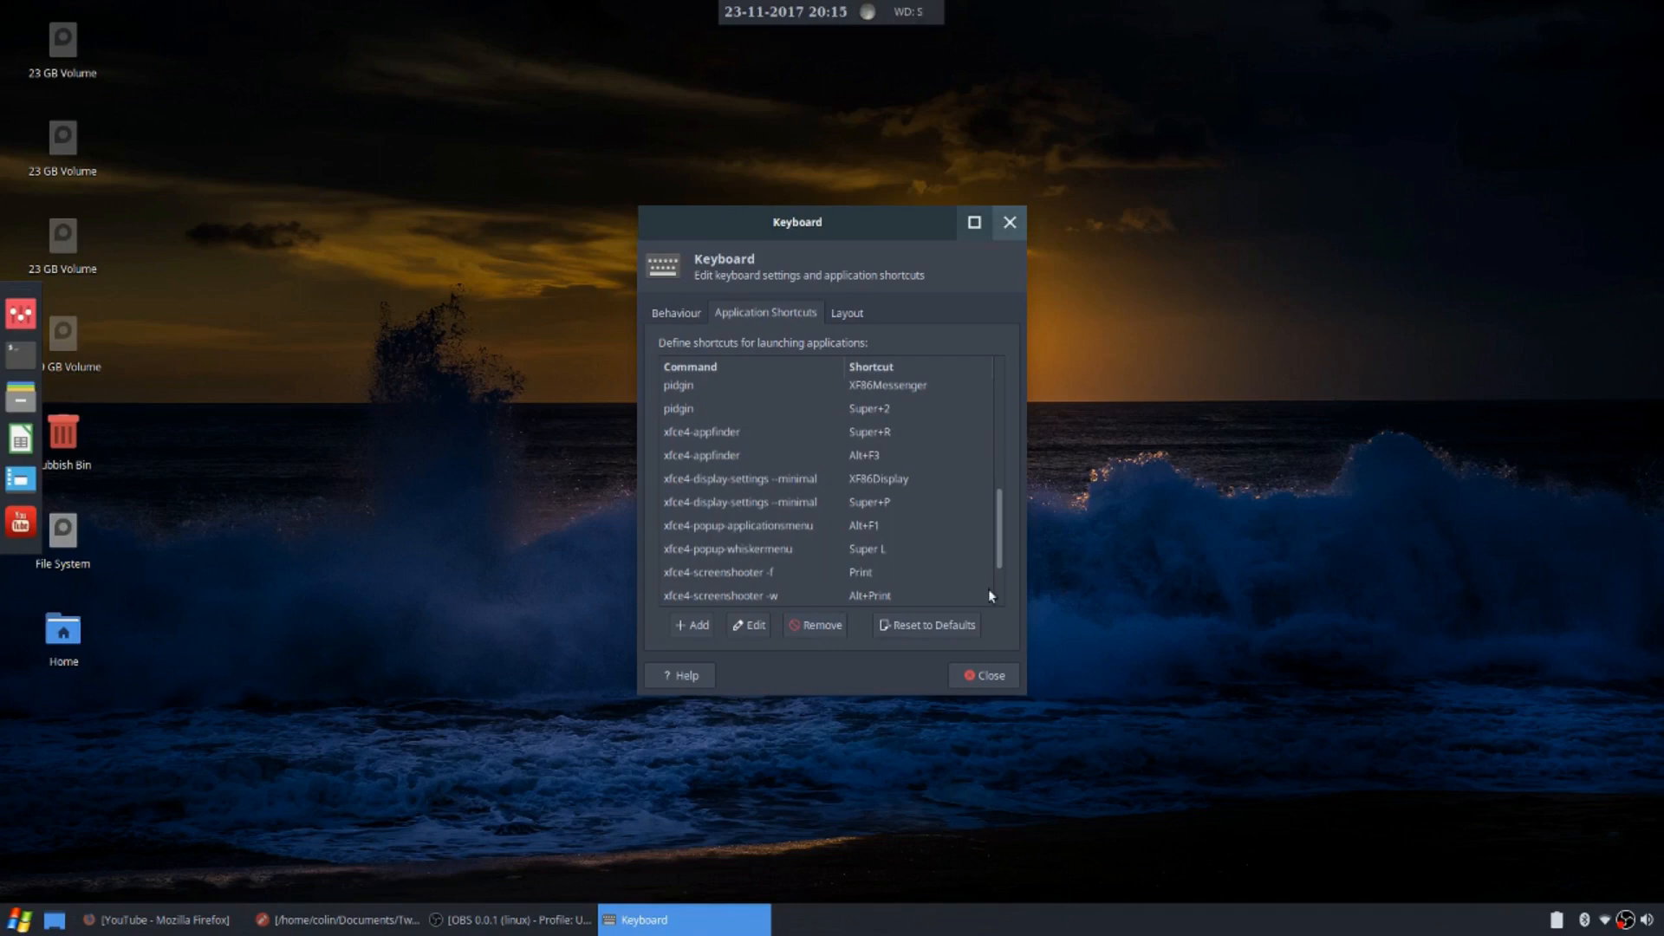
{"action": "left_click", "coordinate": [988, 676]}
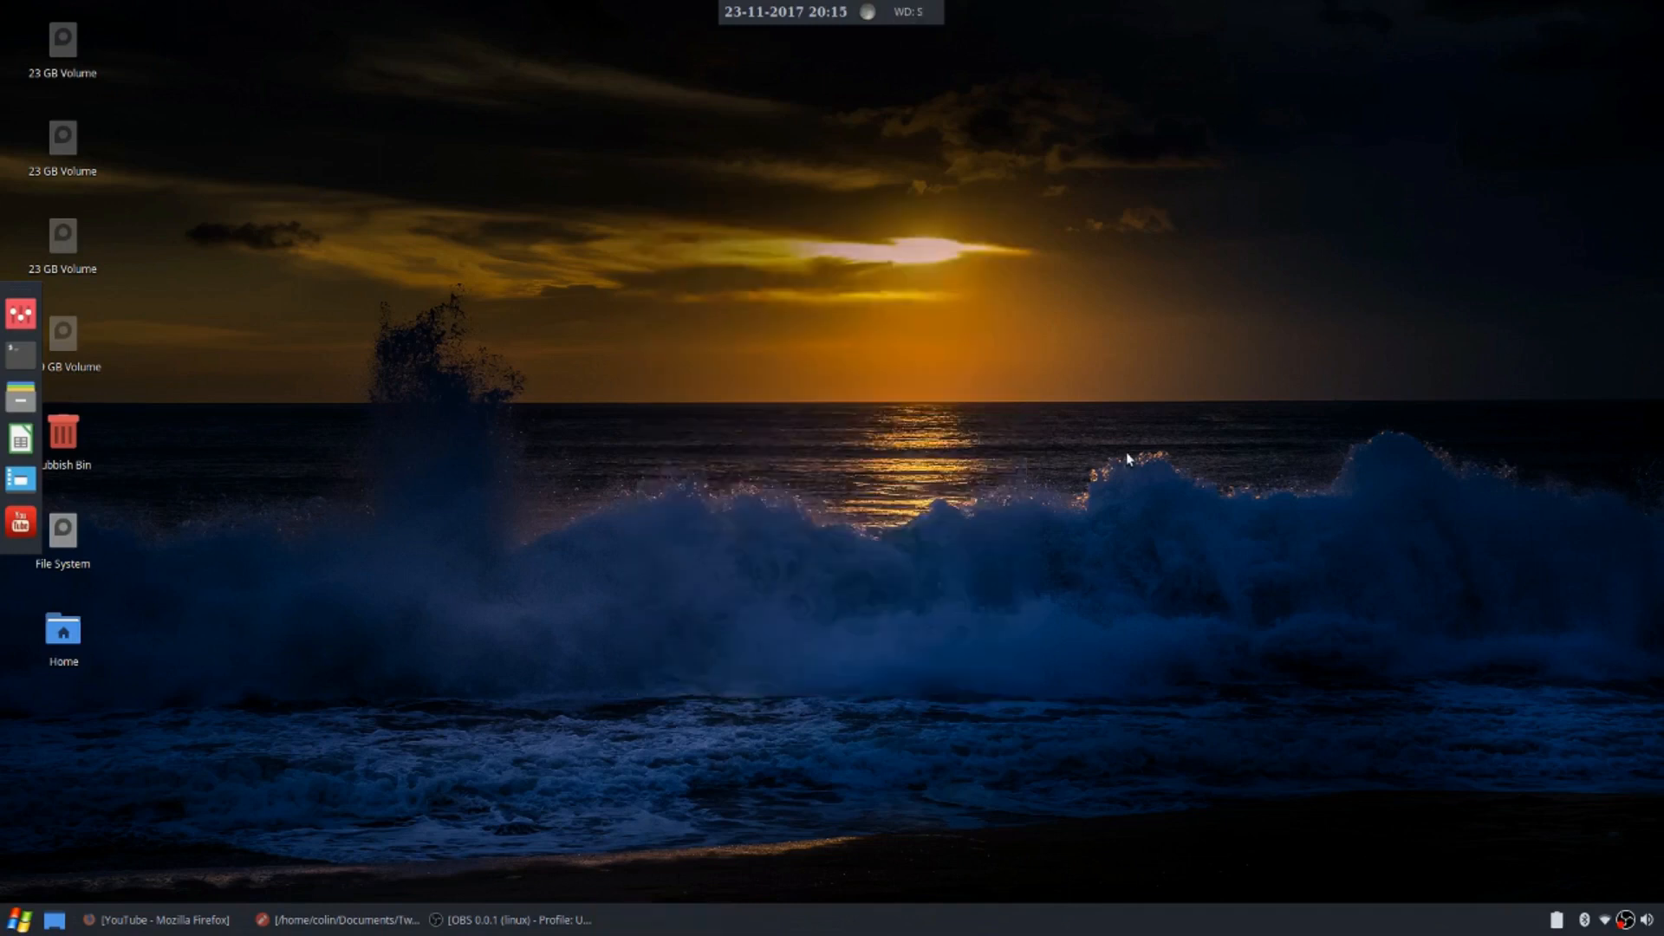
Test the new shortcut by opening the Whisker menu with it, and close the menu again
{"action": "key", "text": "super"}
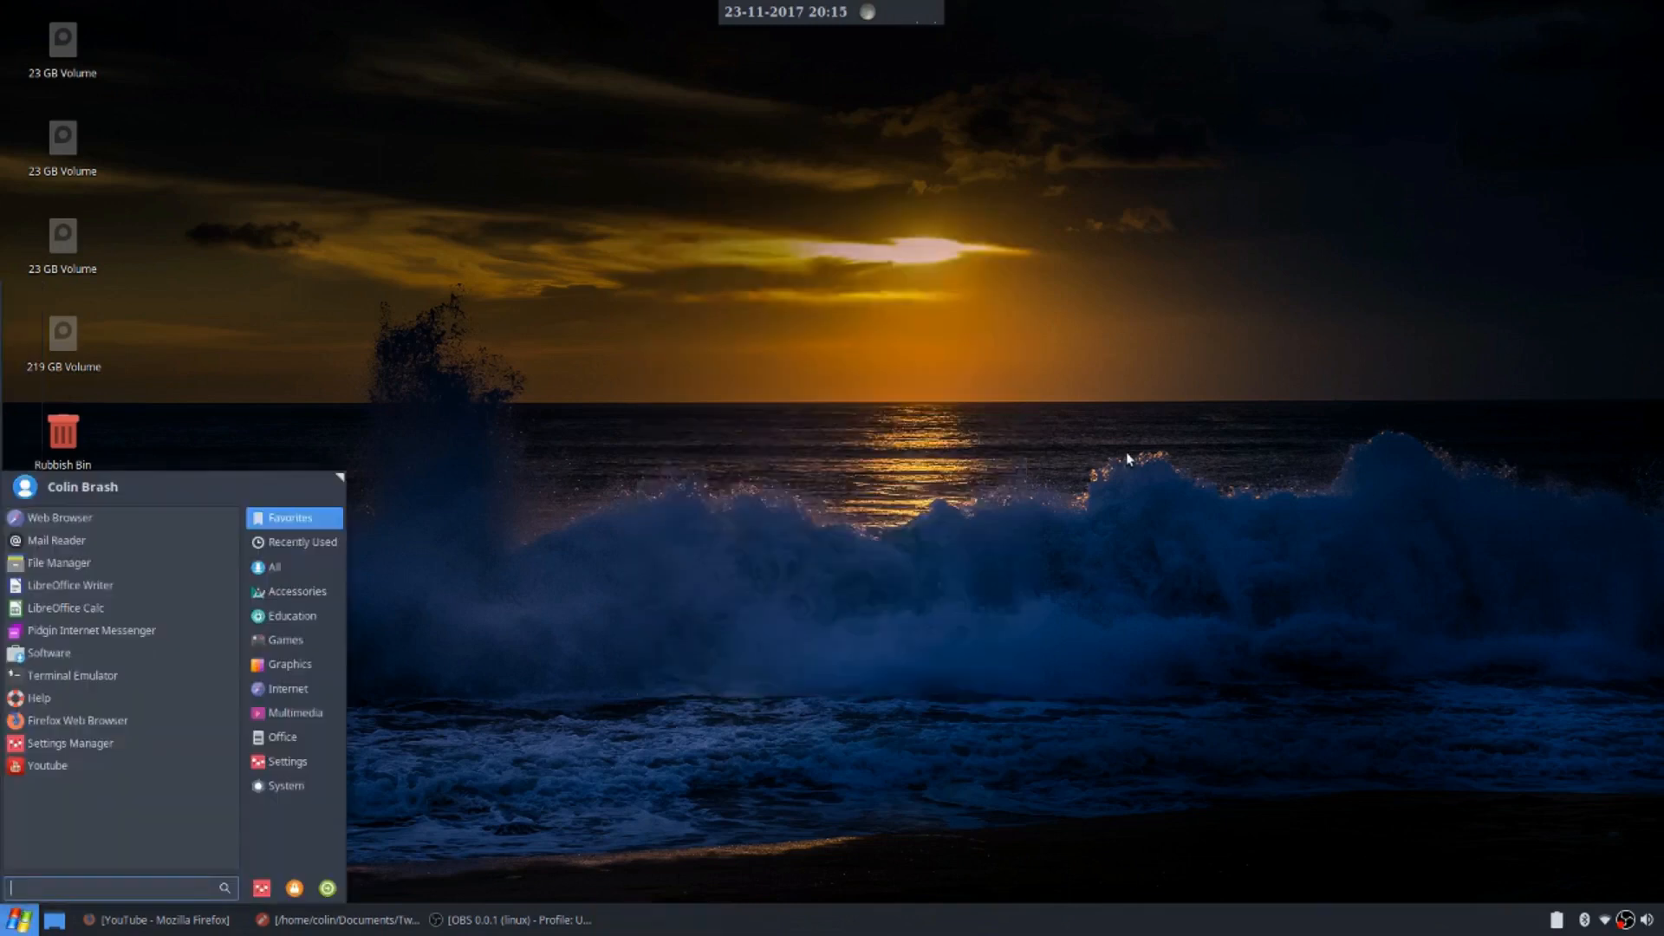
{"action": "left_click", "coordinate": [19, 918]}
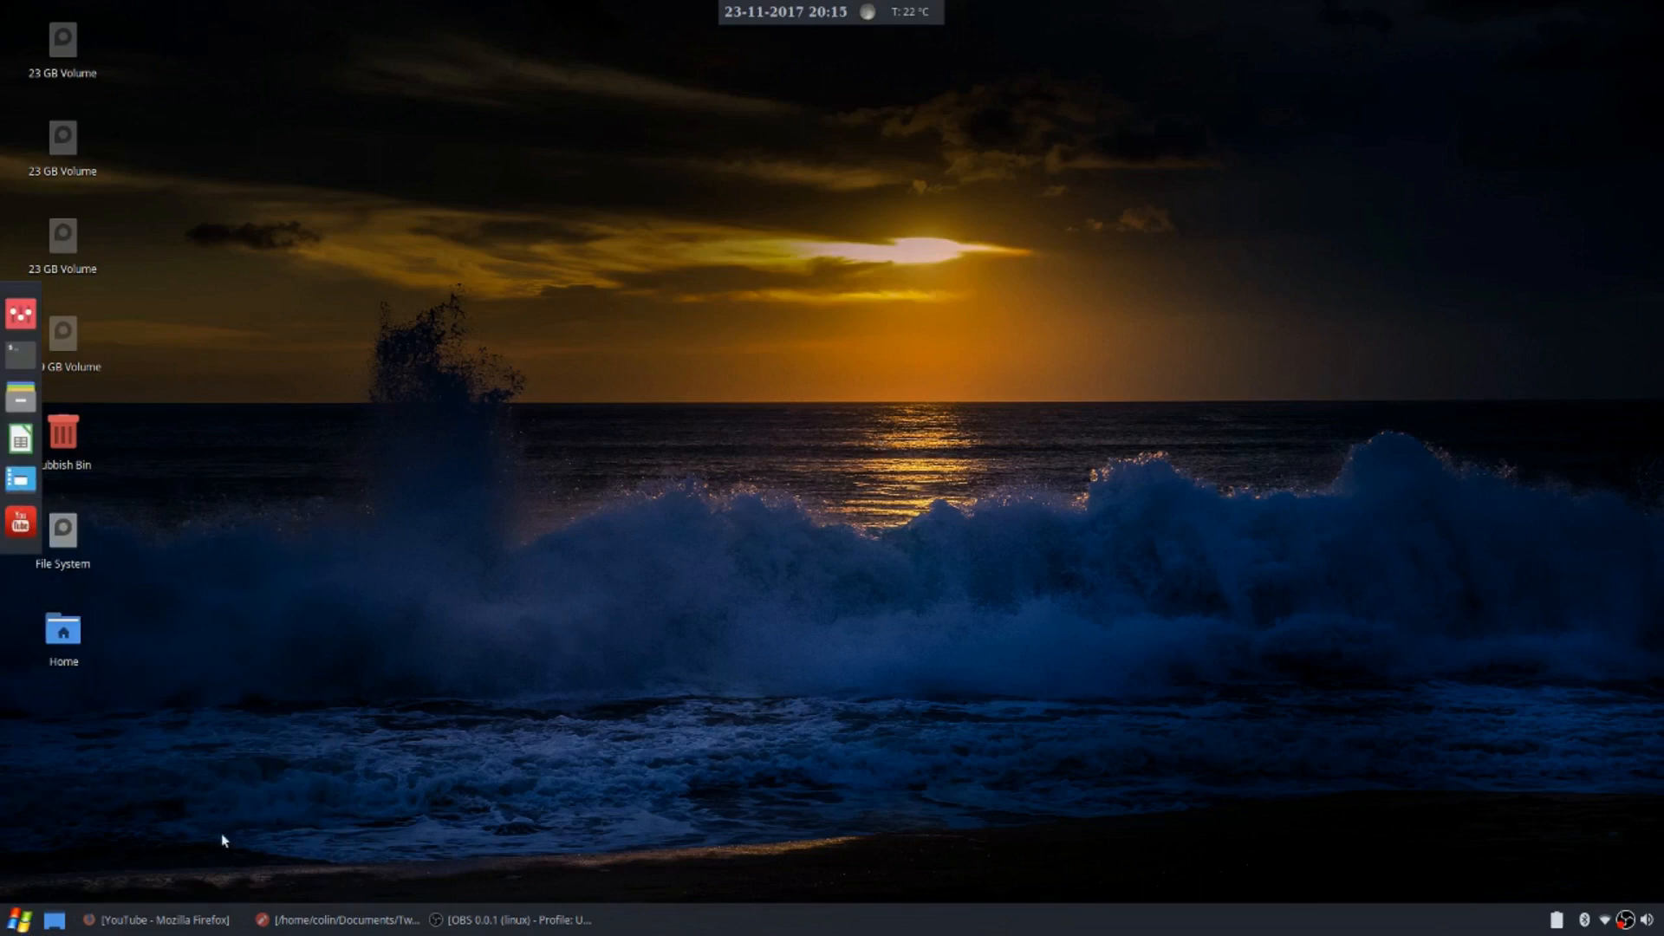
{"action": "left_click", "coordinate": [19, 919]}
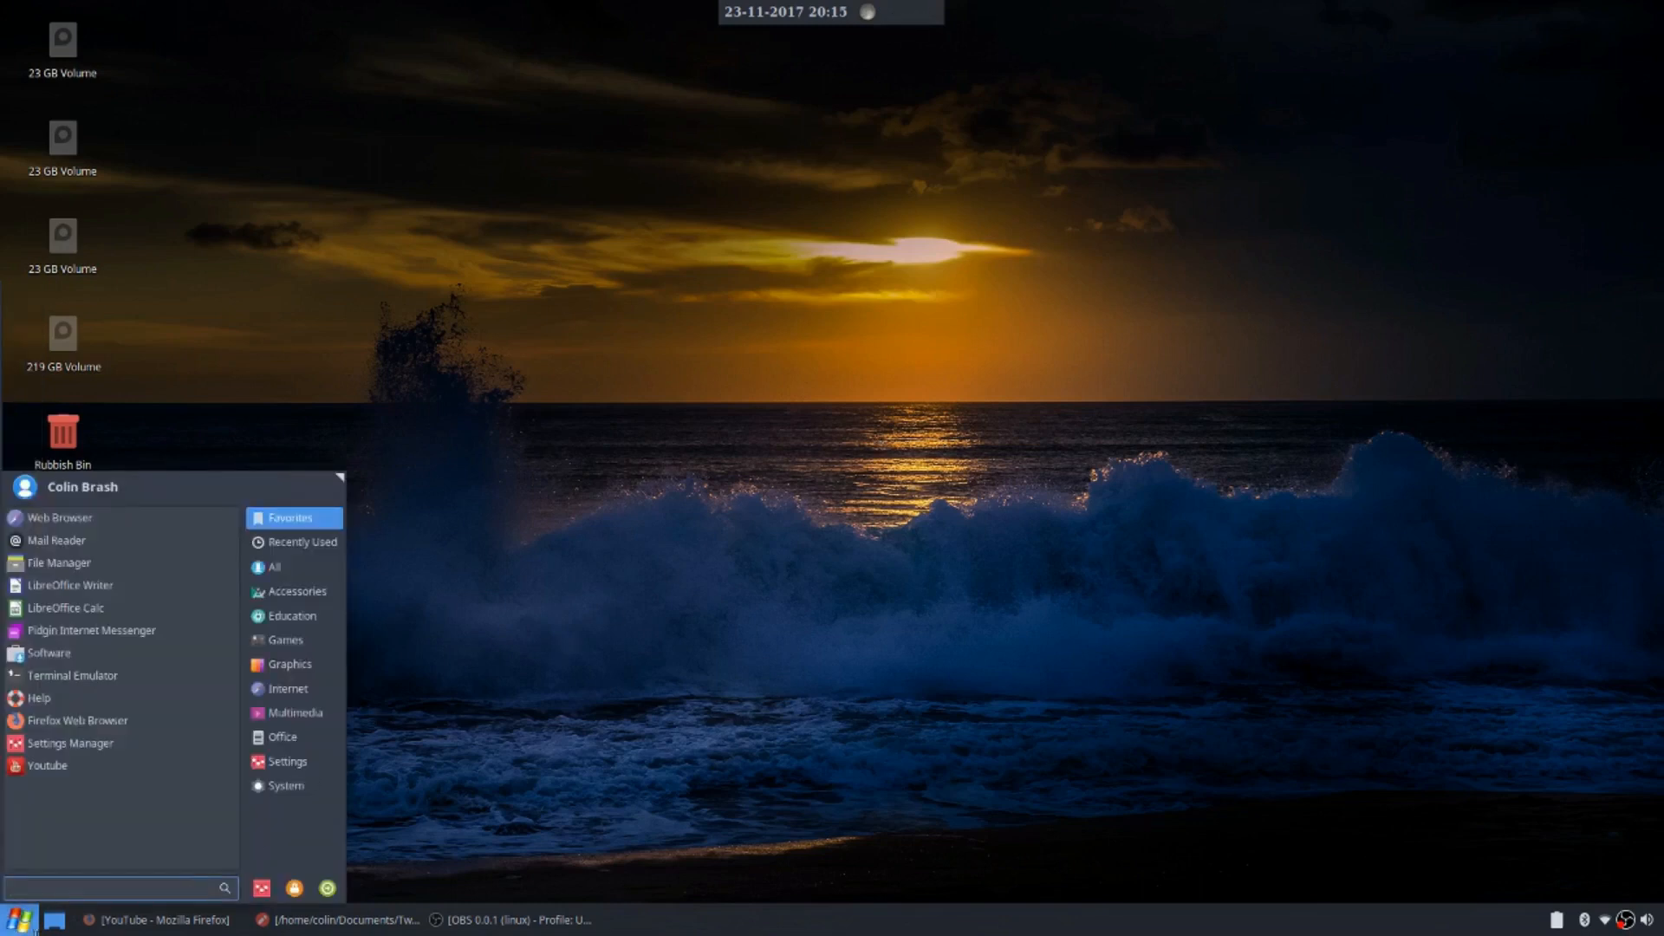
{"action": "left_click", "coordinate": [26, 922]}
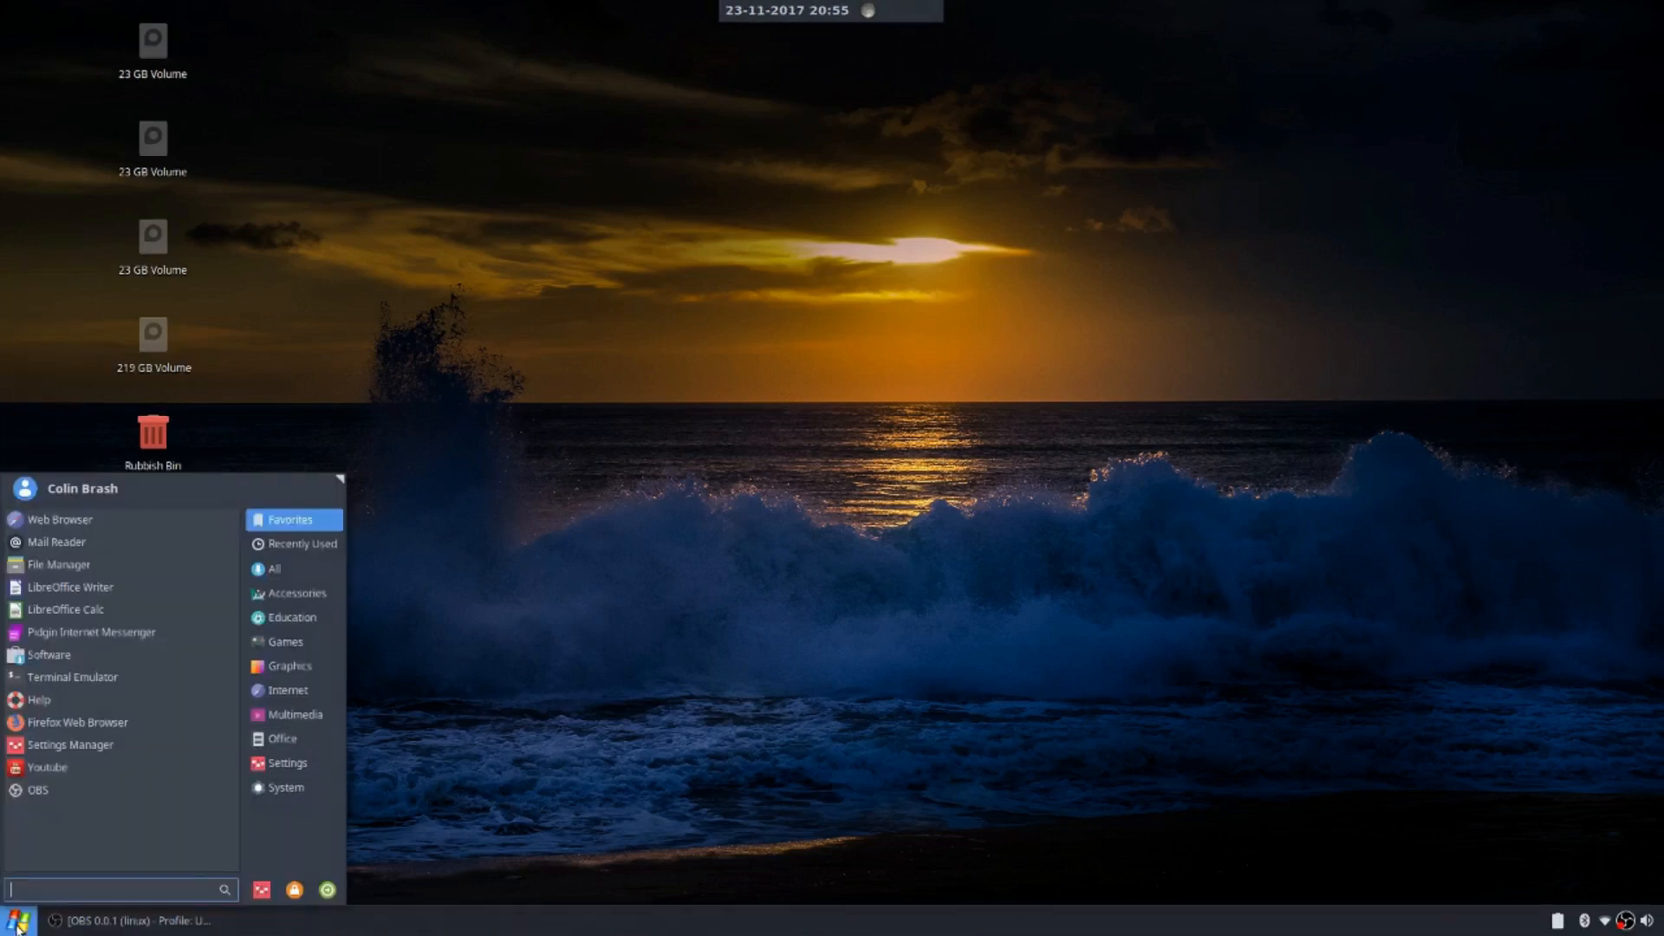
Launch the File Manager from the menu's favorites, check the Documents folder, and open the 219 GB Volume
{"action": "left_click", "coordinate": [17, 922]}
{"action": "left_click", "coordinate": [17, 924]}
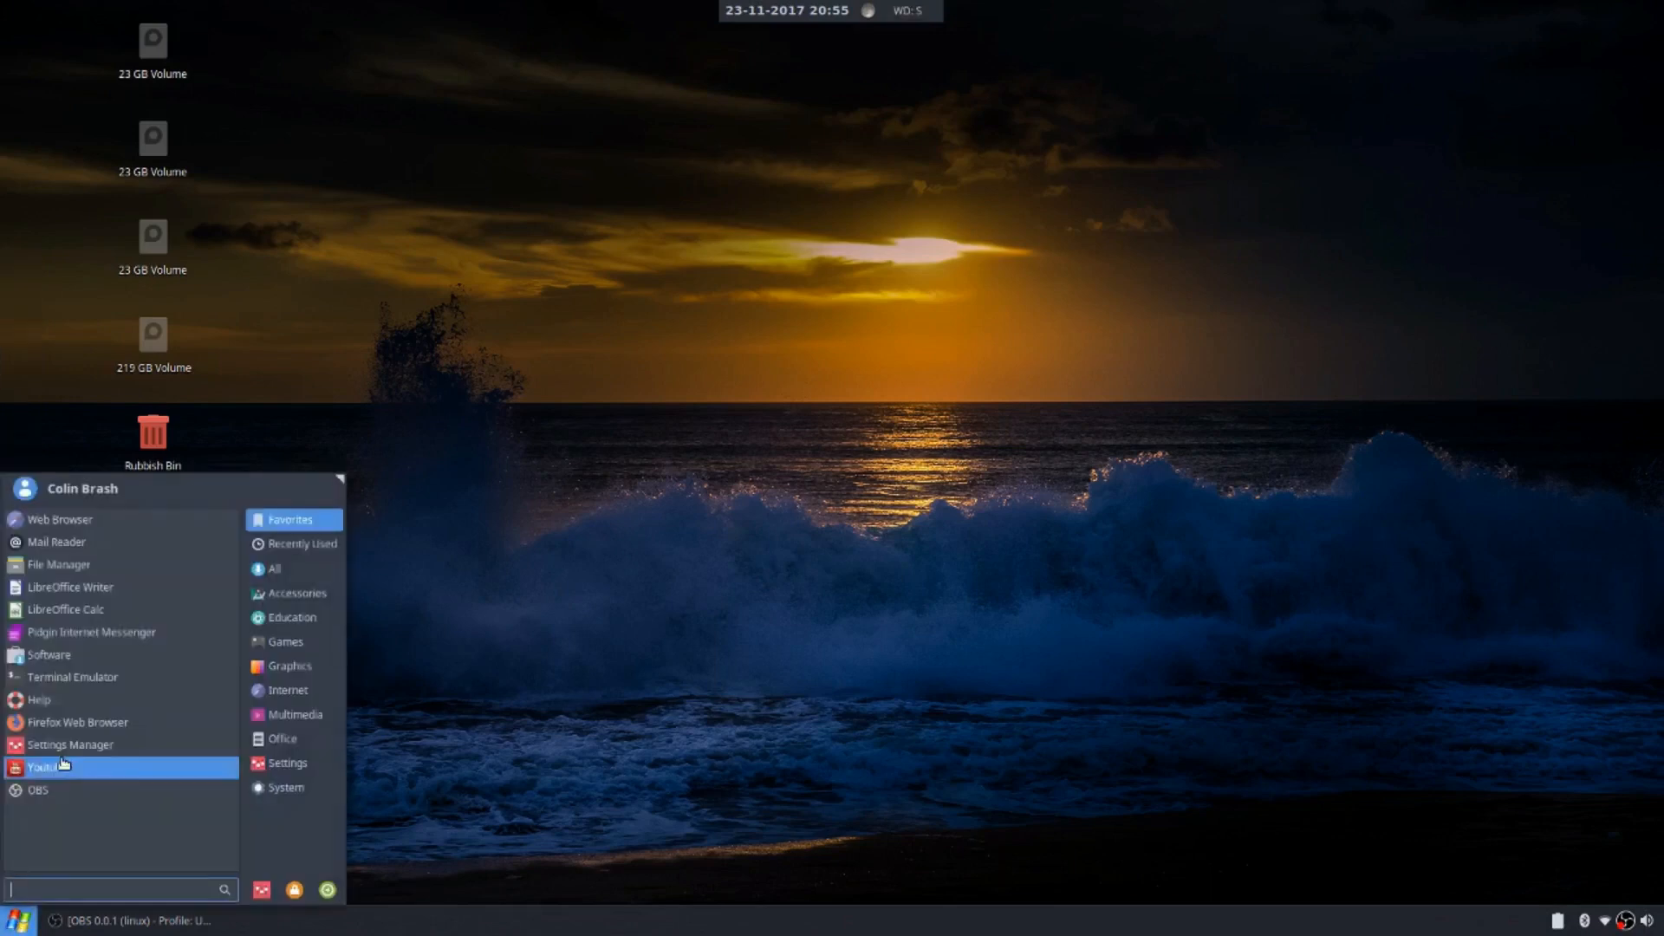
{"action": "left_click", "coordinate": [82, 564]}
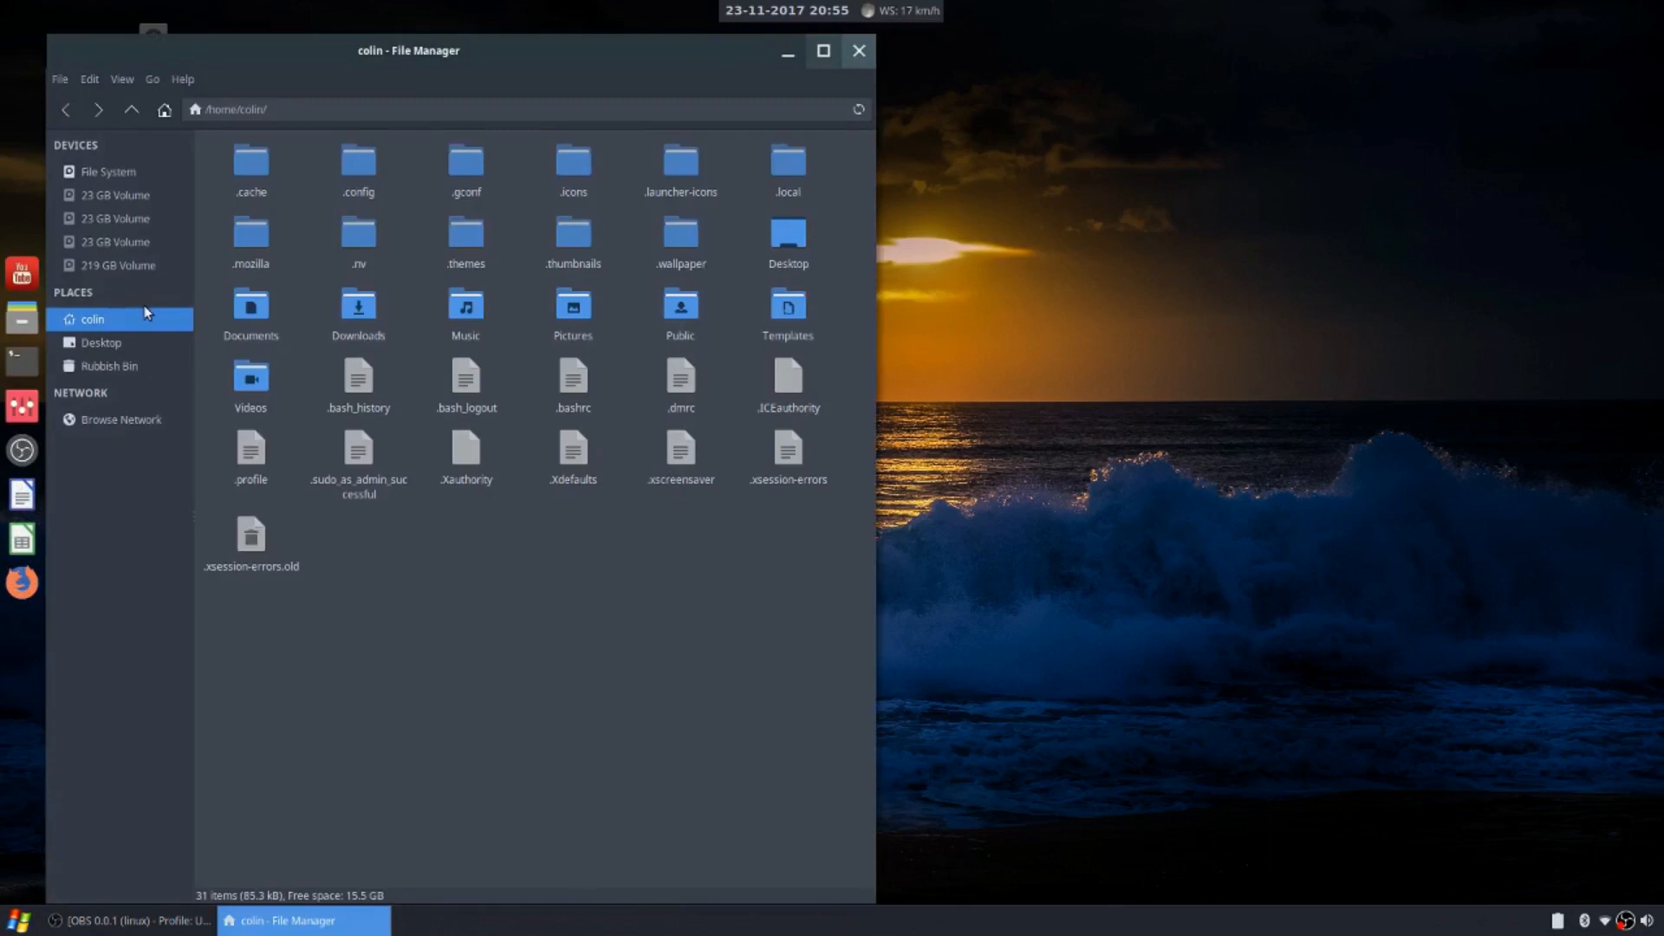
{"action": "double_click", "coordinate": [250, 308]}
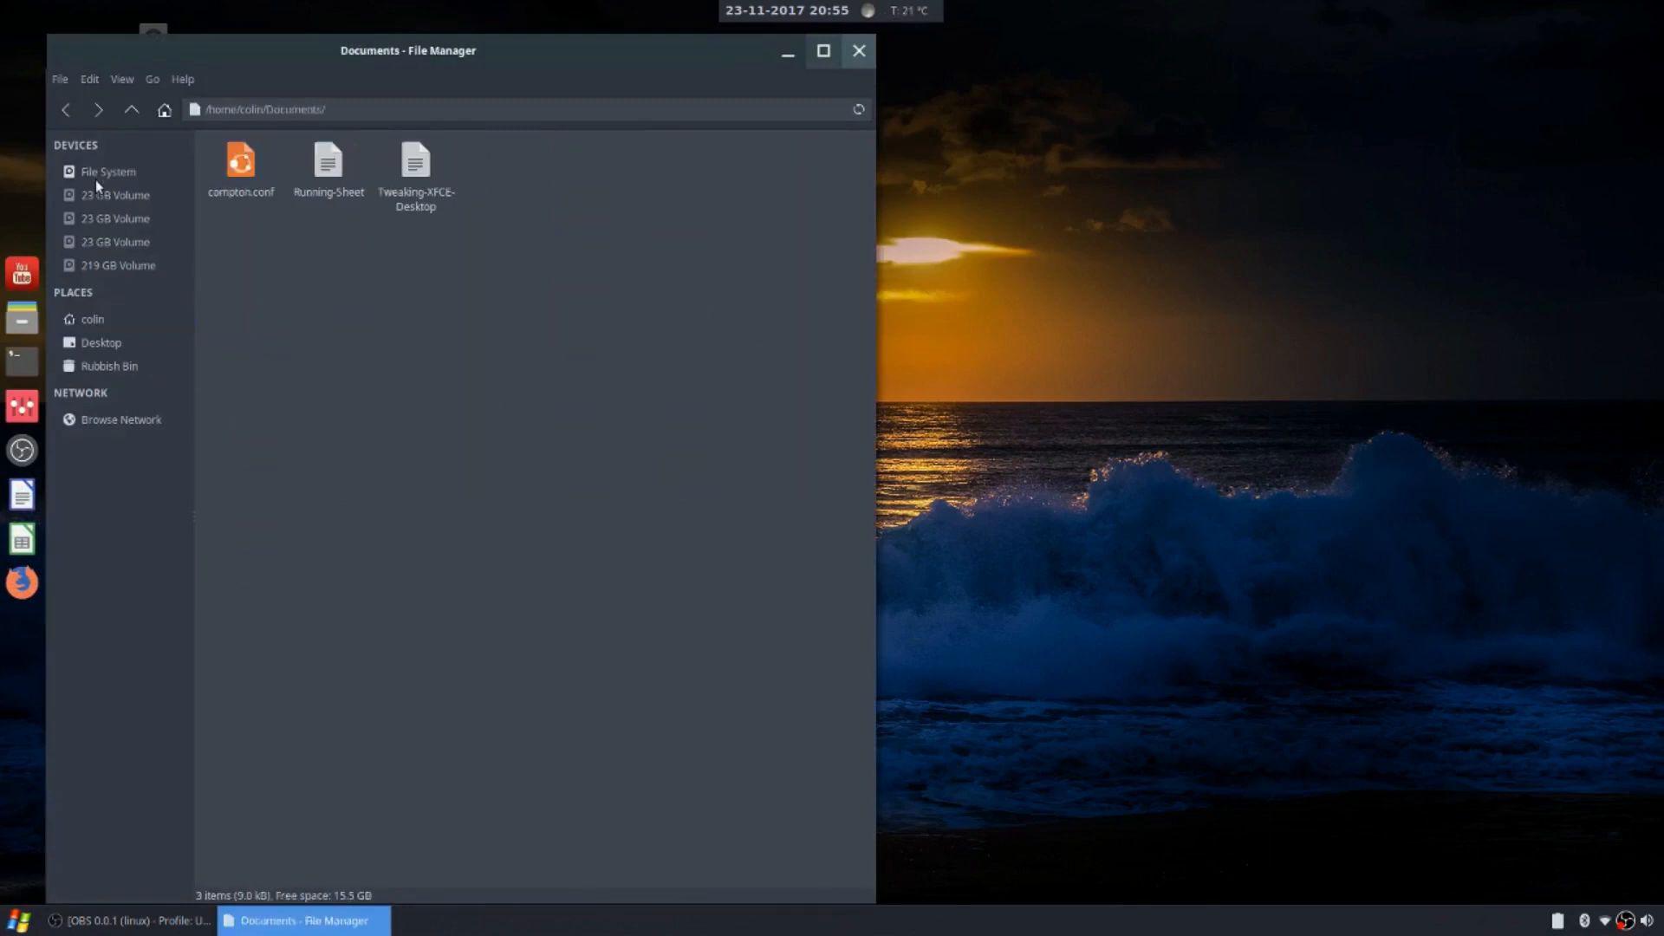
{"action": "left_click", "coordinate": [94, 270]}
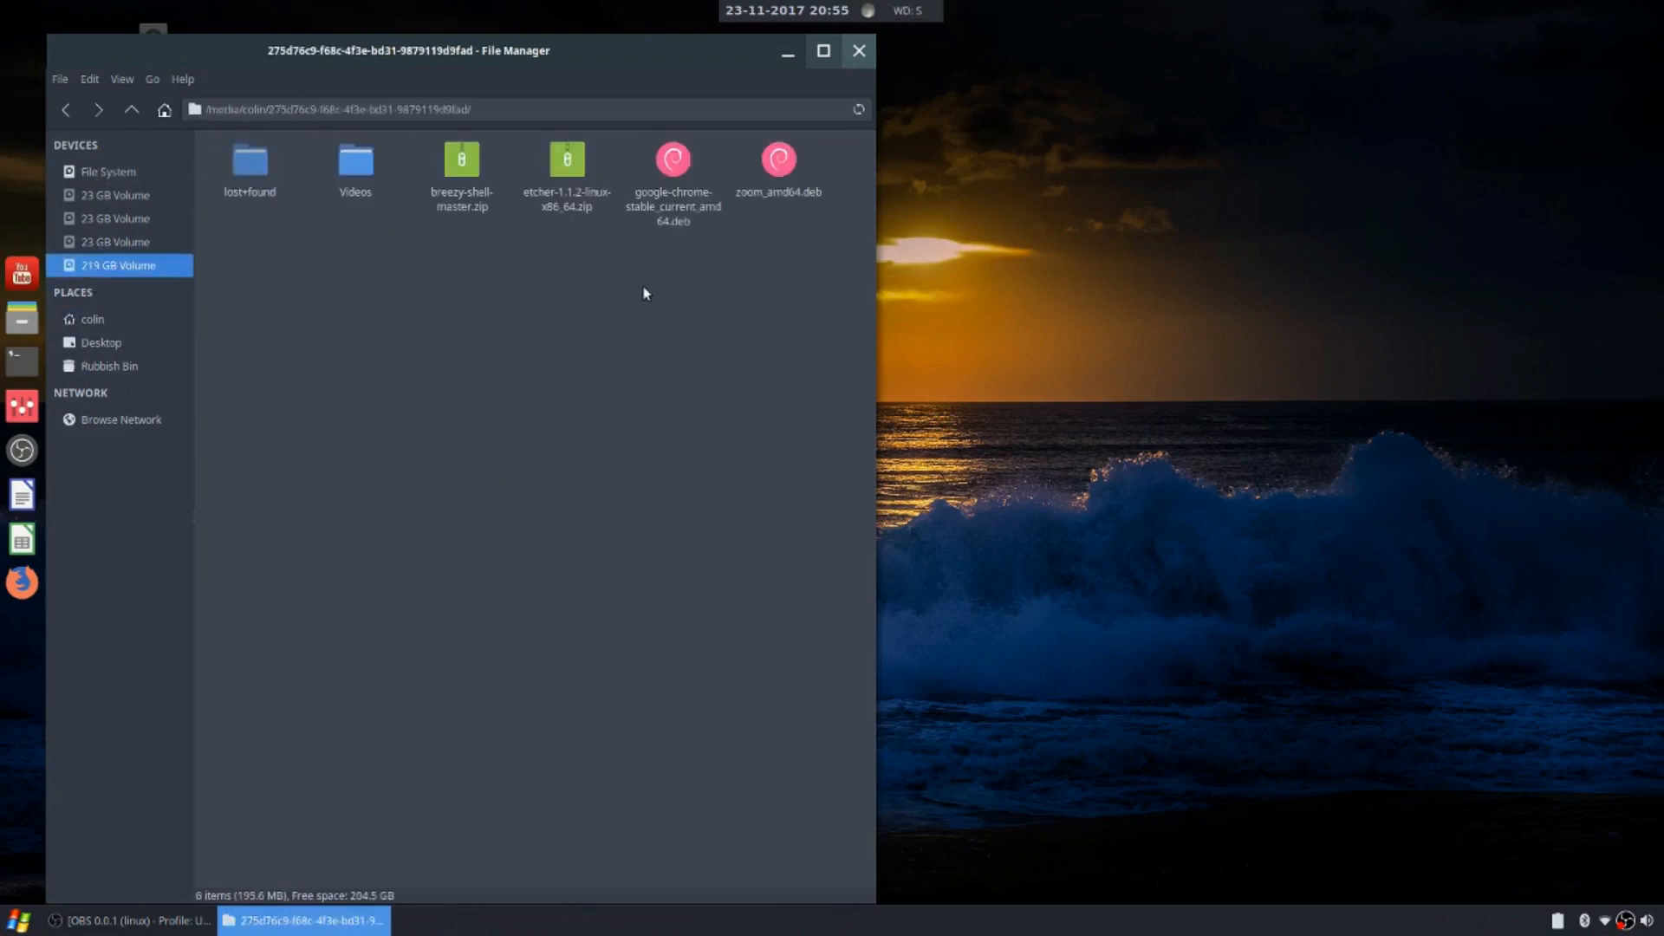
Copy google-chrome-stable_current_amd64.deb from the 219 GB Volume into the home Downloads folder
{"action": "right_click", "coordinate": [674, 156]}
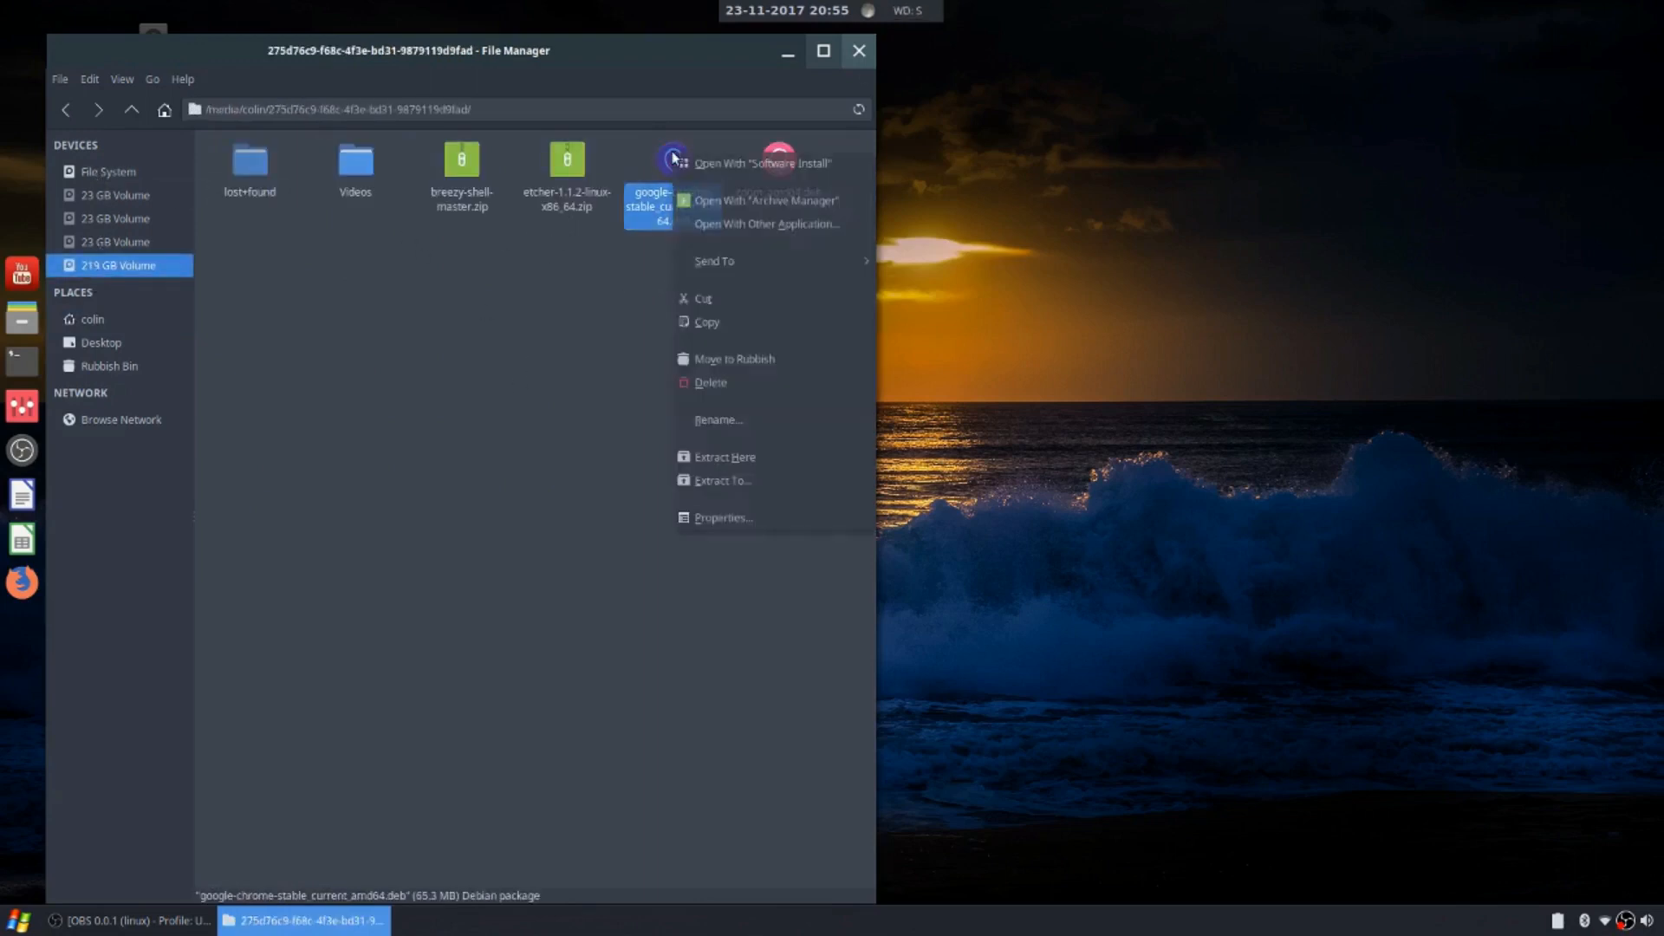
{"action": "left_click", "coordinate": [713, 320]}
{"action": "left_click", "coordinate": [75, 322]}
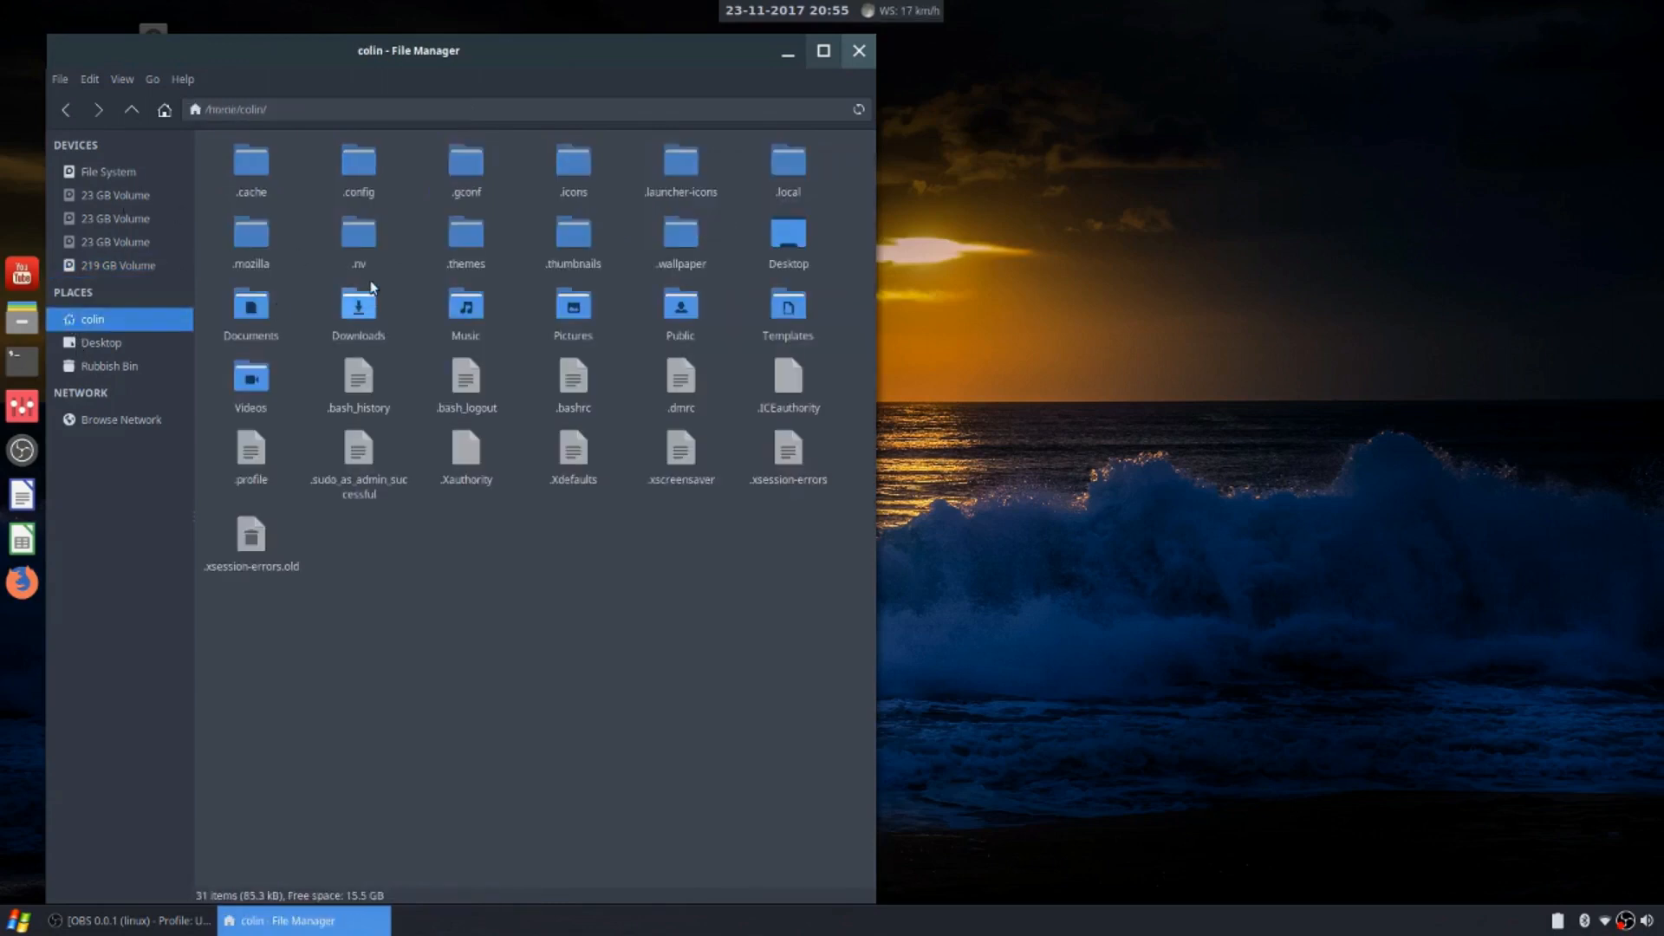
{"action": "double_click", "coordinate": [353, 308]}
{"action": "right_click", "coordinate": [347, 274]}
{"action": "left_click", "coordinate": [382, 341]}
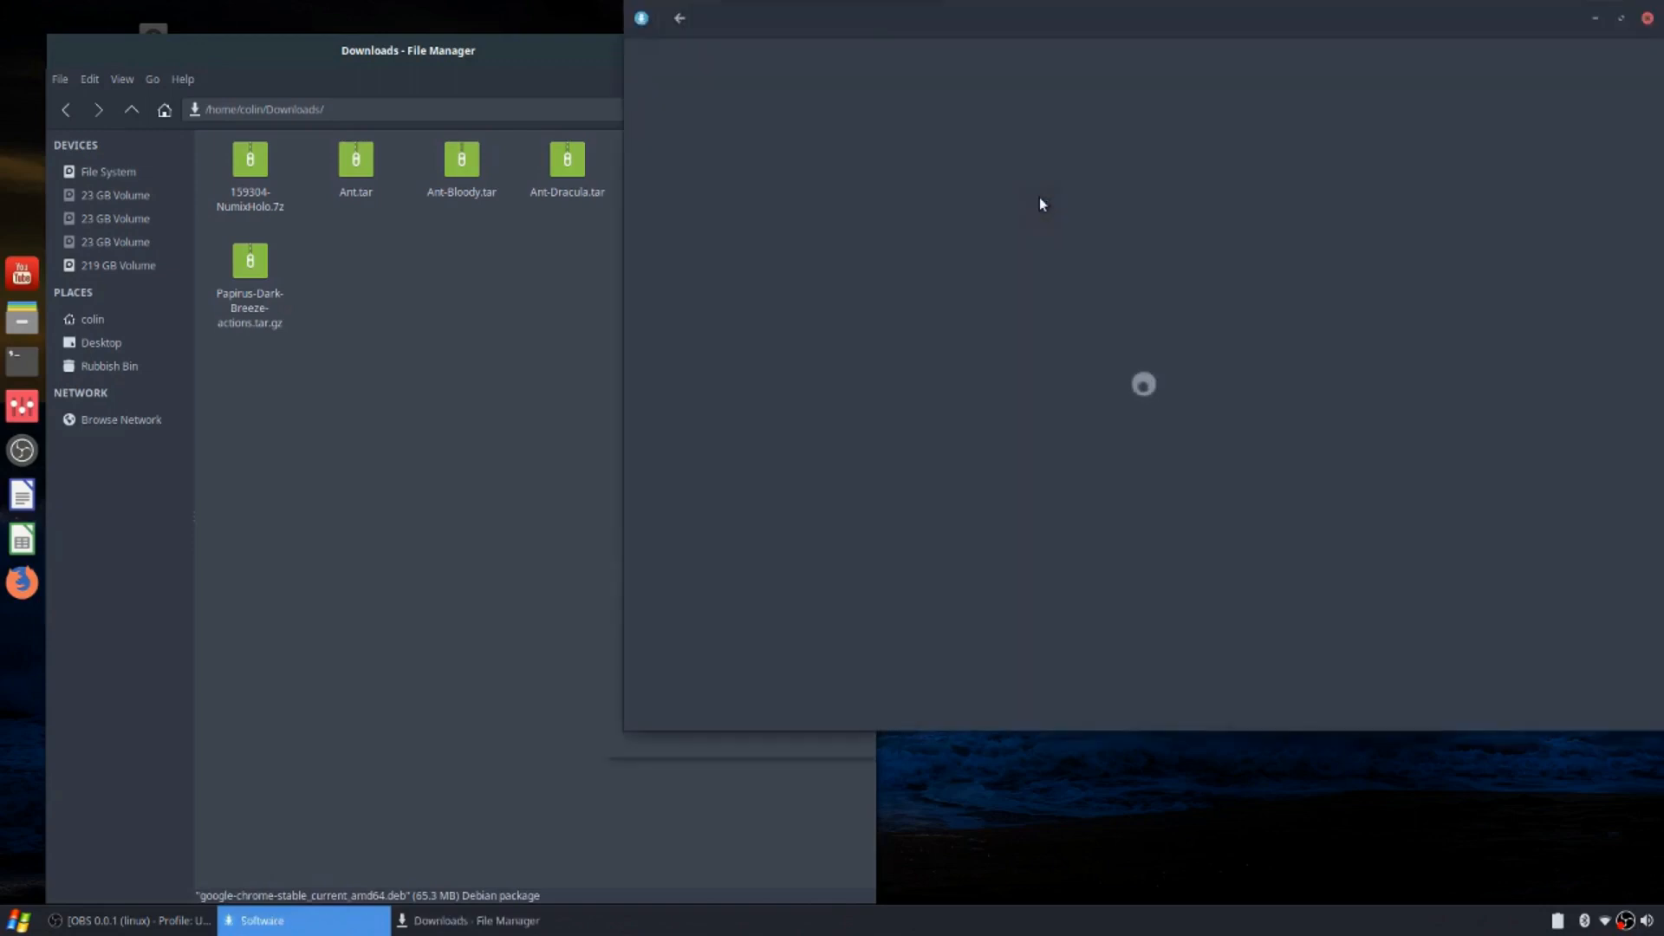
Move the Software window clear of the screen edge, install google-chrome-stable from it, and authenticate with the account password
{"action": "left_click", "coordinate": [521, 373]}
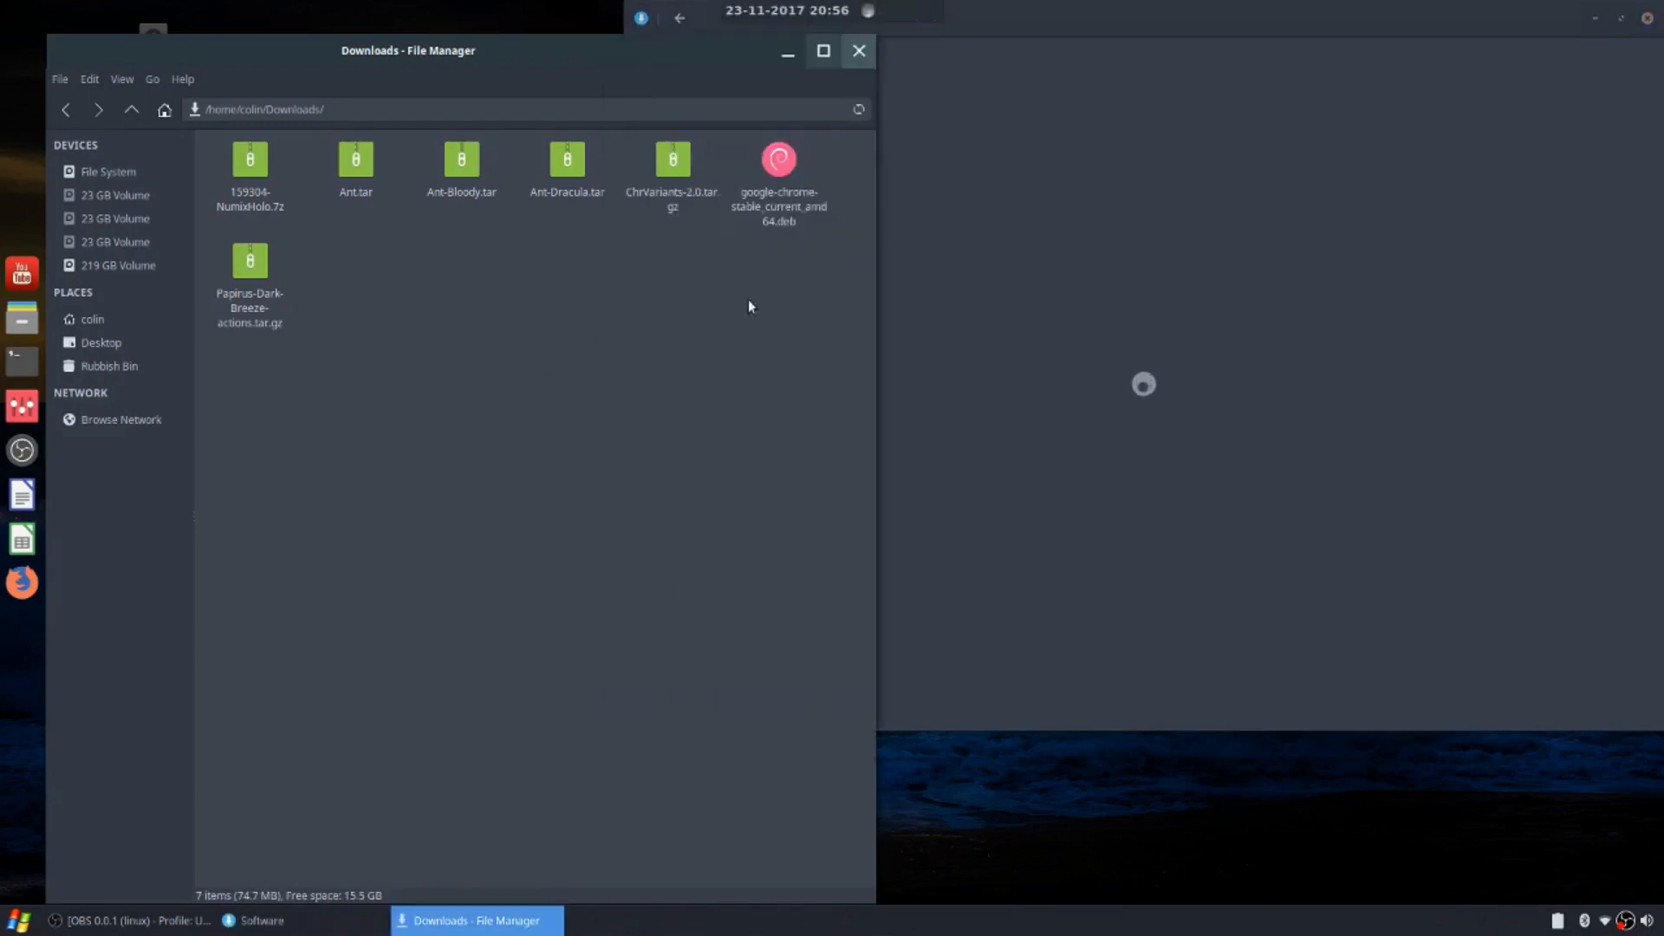
{"action": "left_click", "coordinate": [1044, 24]}
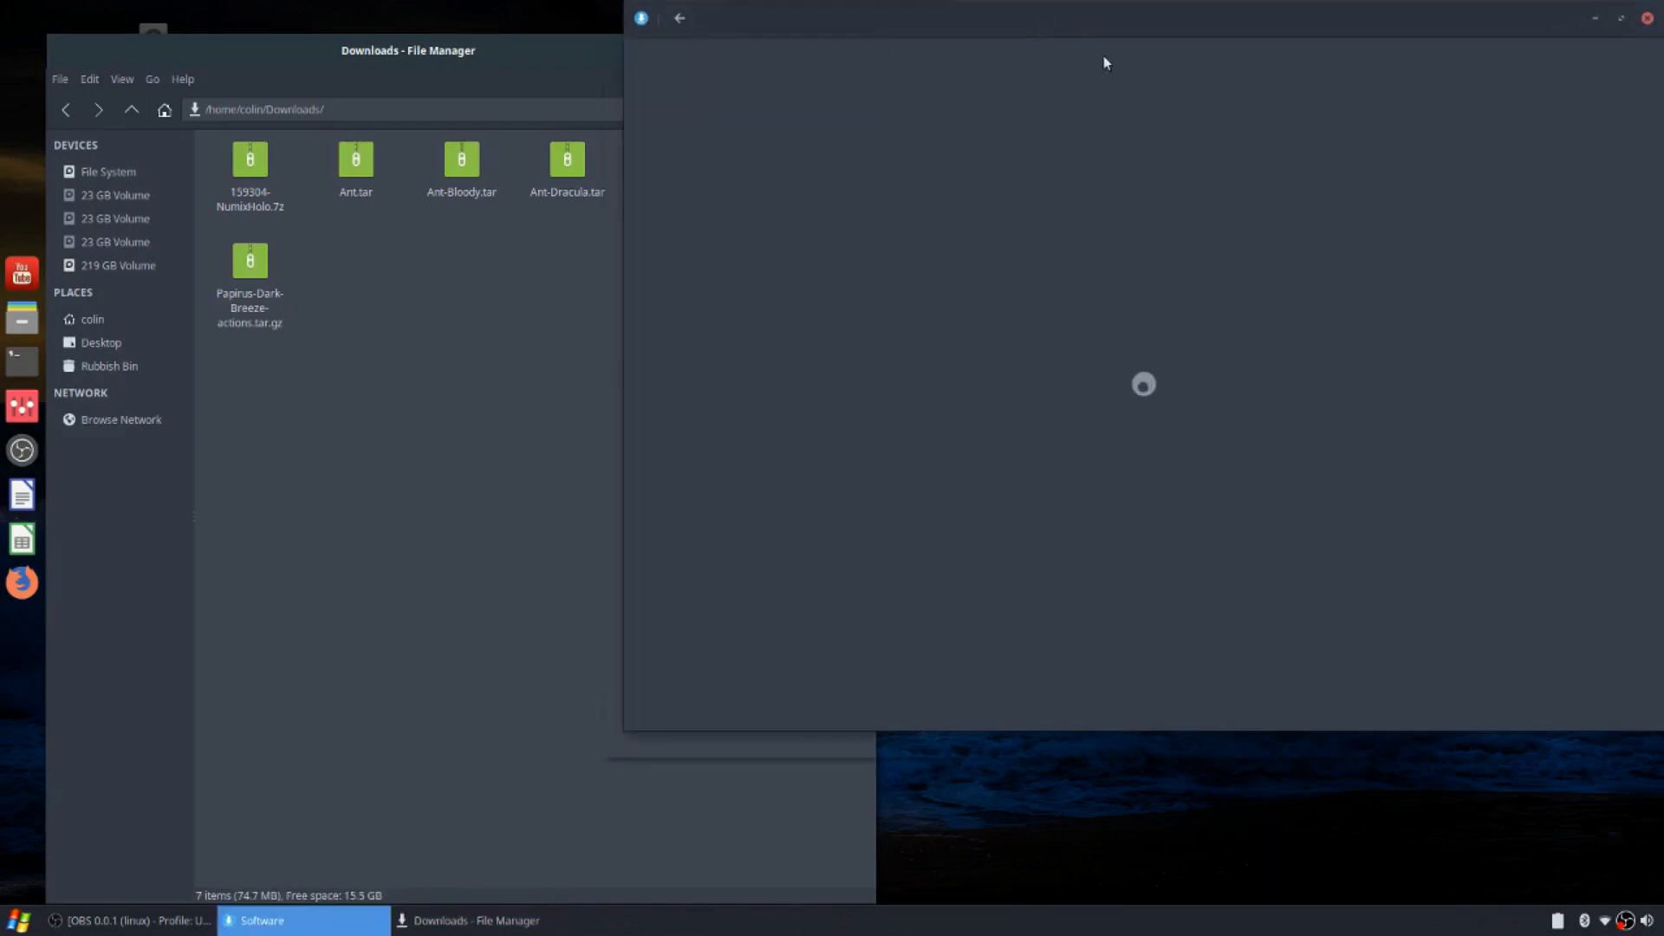
{"action": "left_click_drag", "start_coordinate": [1072, 30], "coordinate": [834, 75]}
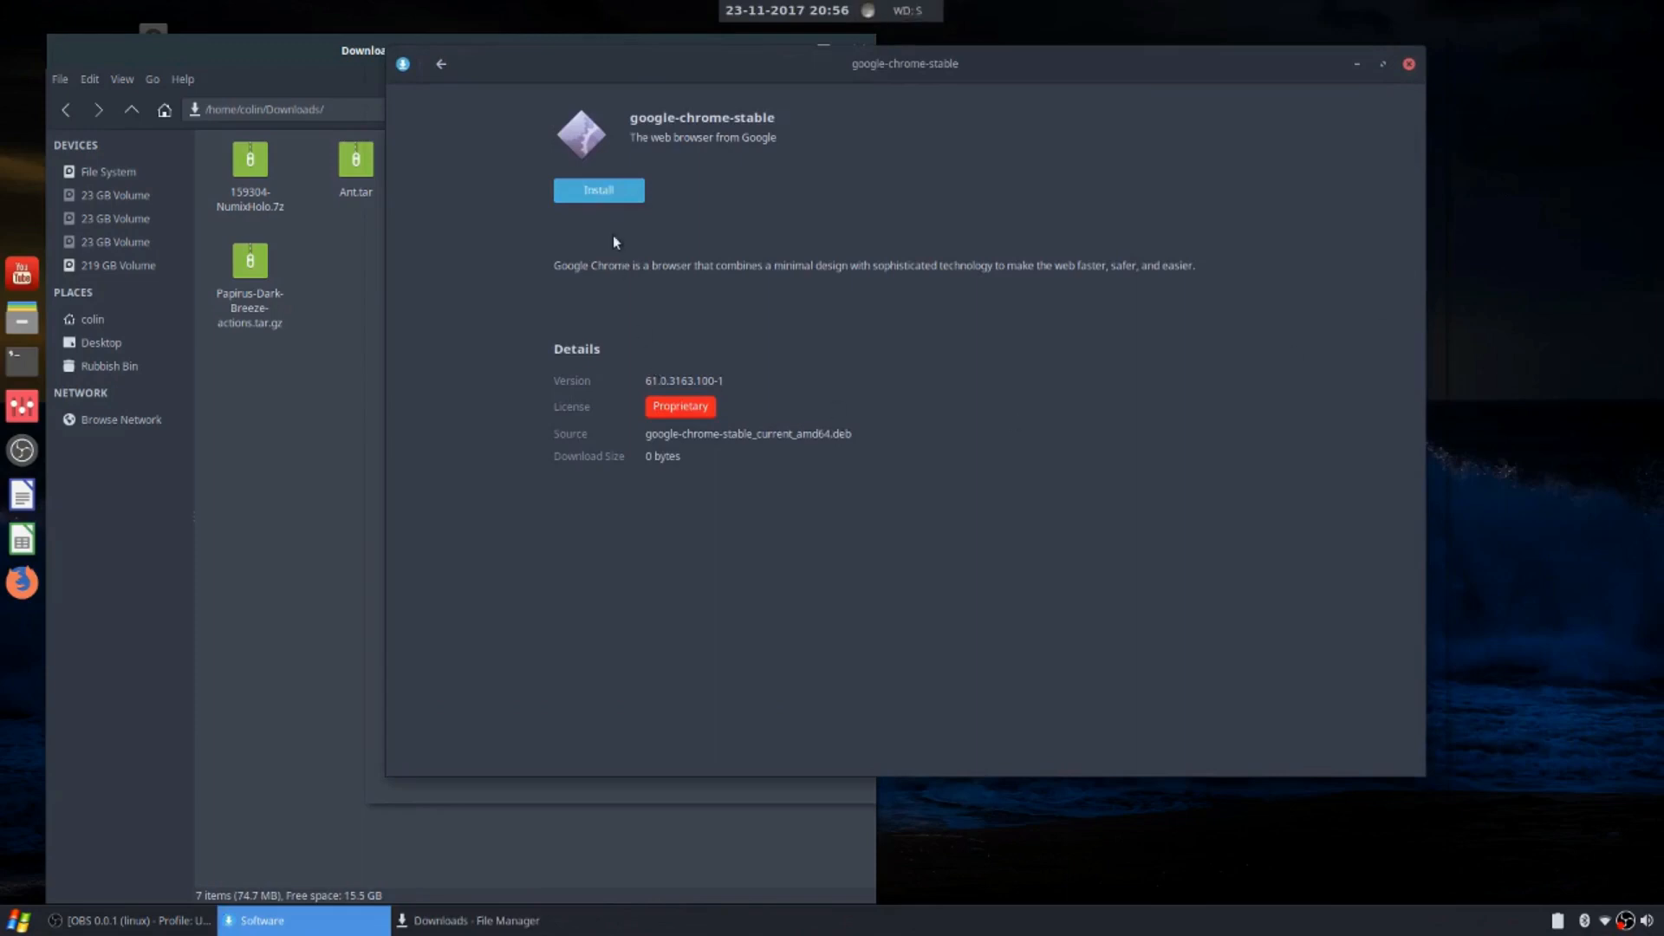
{"action": "left_click", "coordinate": [598, 190]}
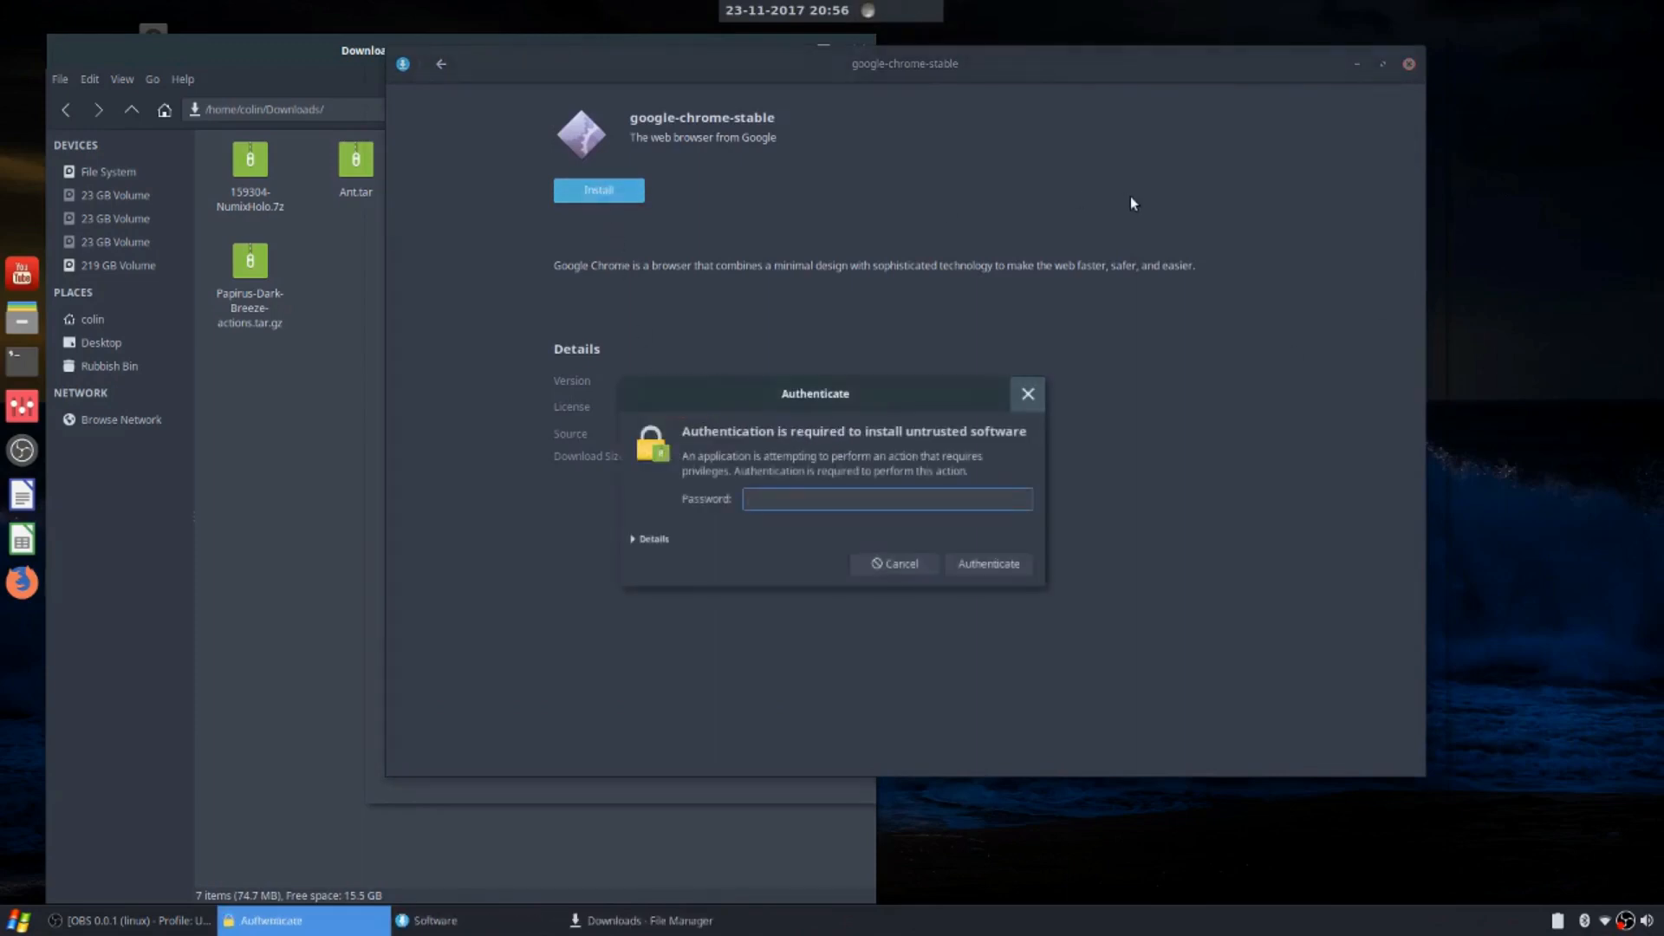
{"action": "type", "text": "*********"}
{"action": "key", "text": "Return"}
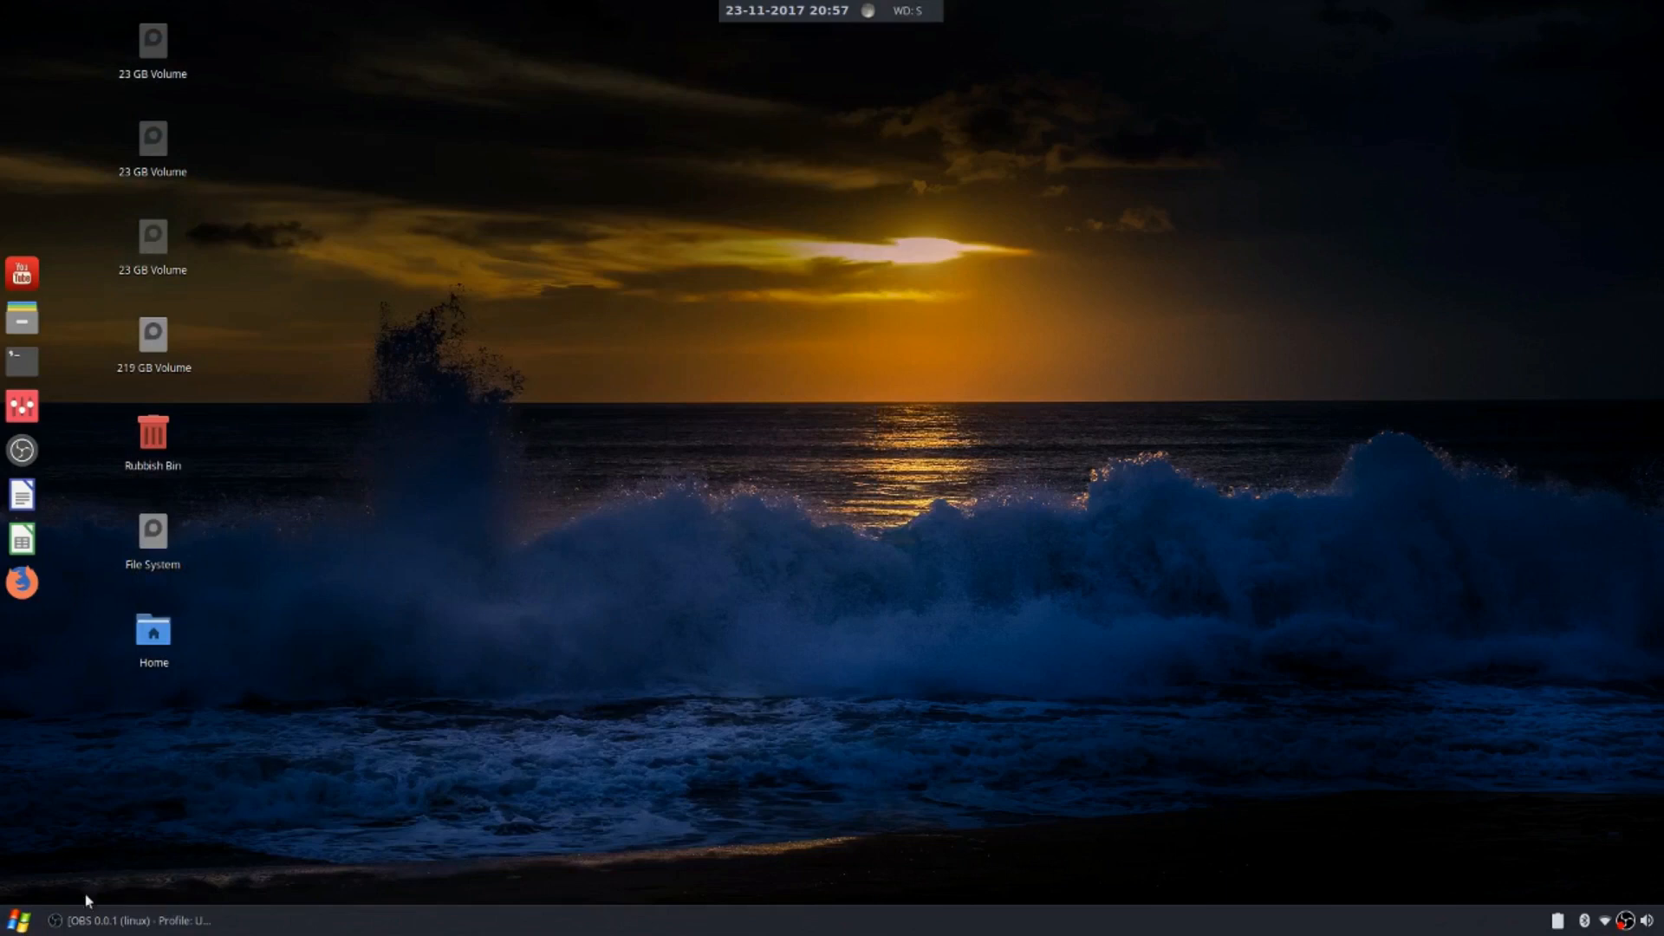
Search the applications menu for "goog", launch Google Chrome, and toggle both options in its first-run dialog before confirming it
{"action": "left_click", "coordinate": [31, 924]}
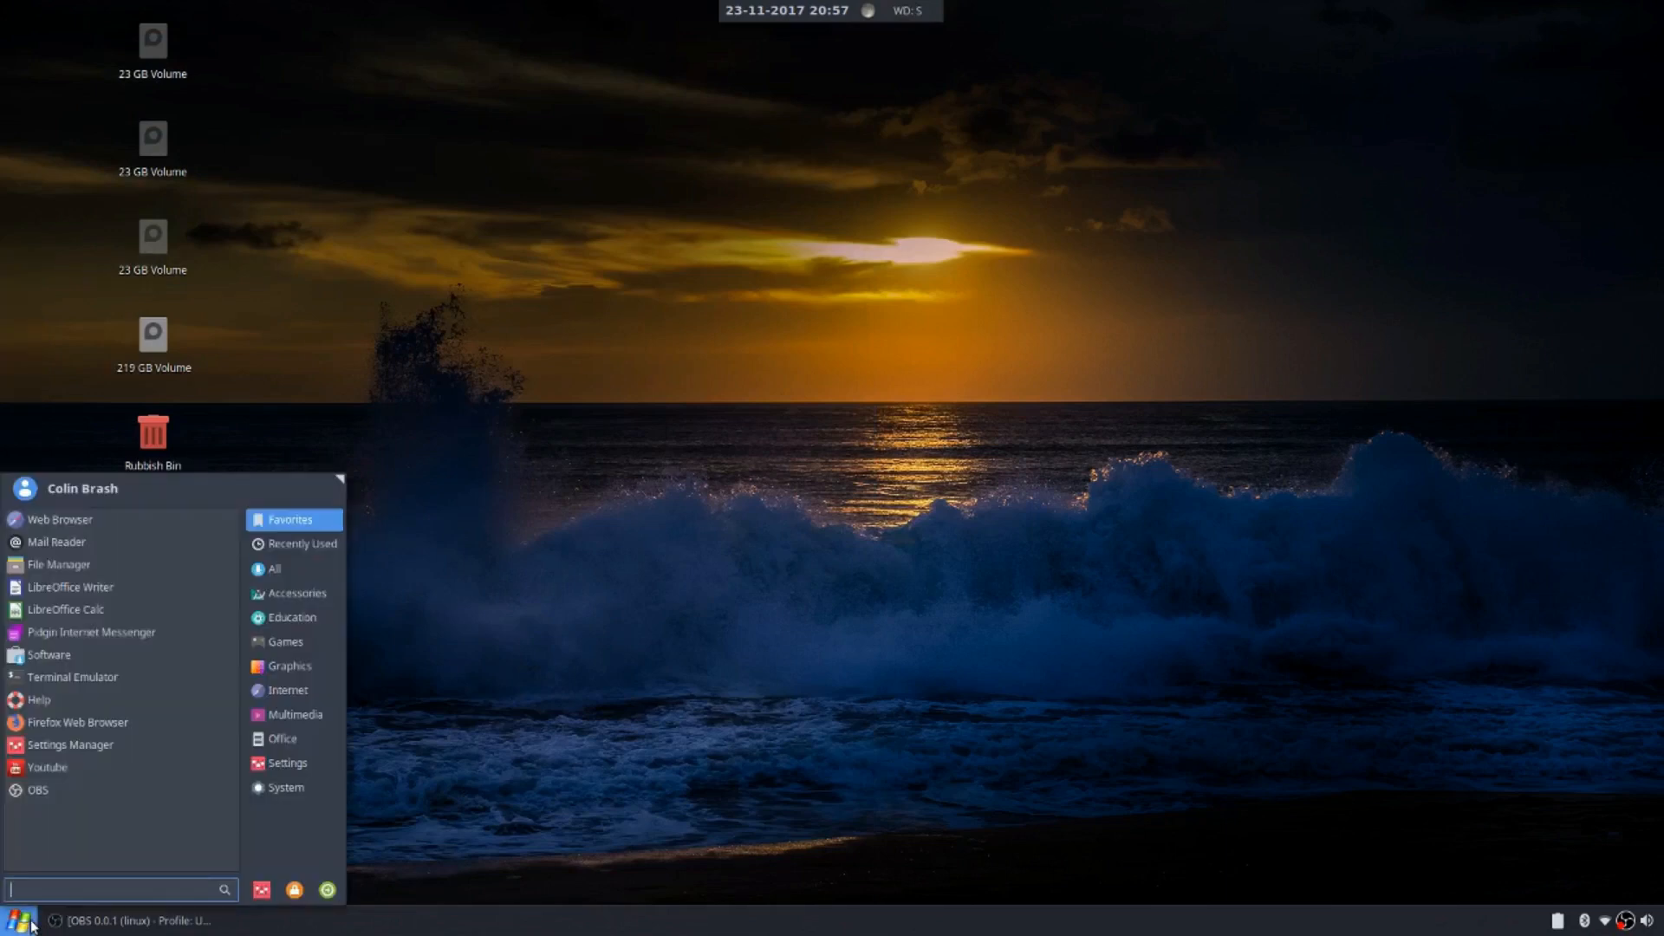
{"action": "type", "text": "goog"}
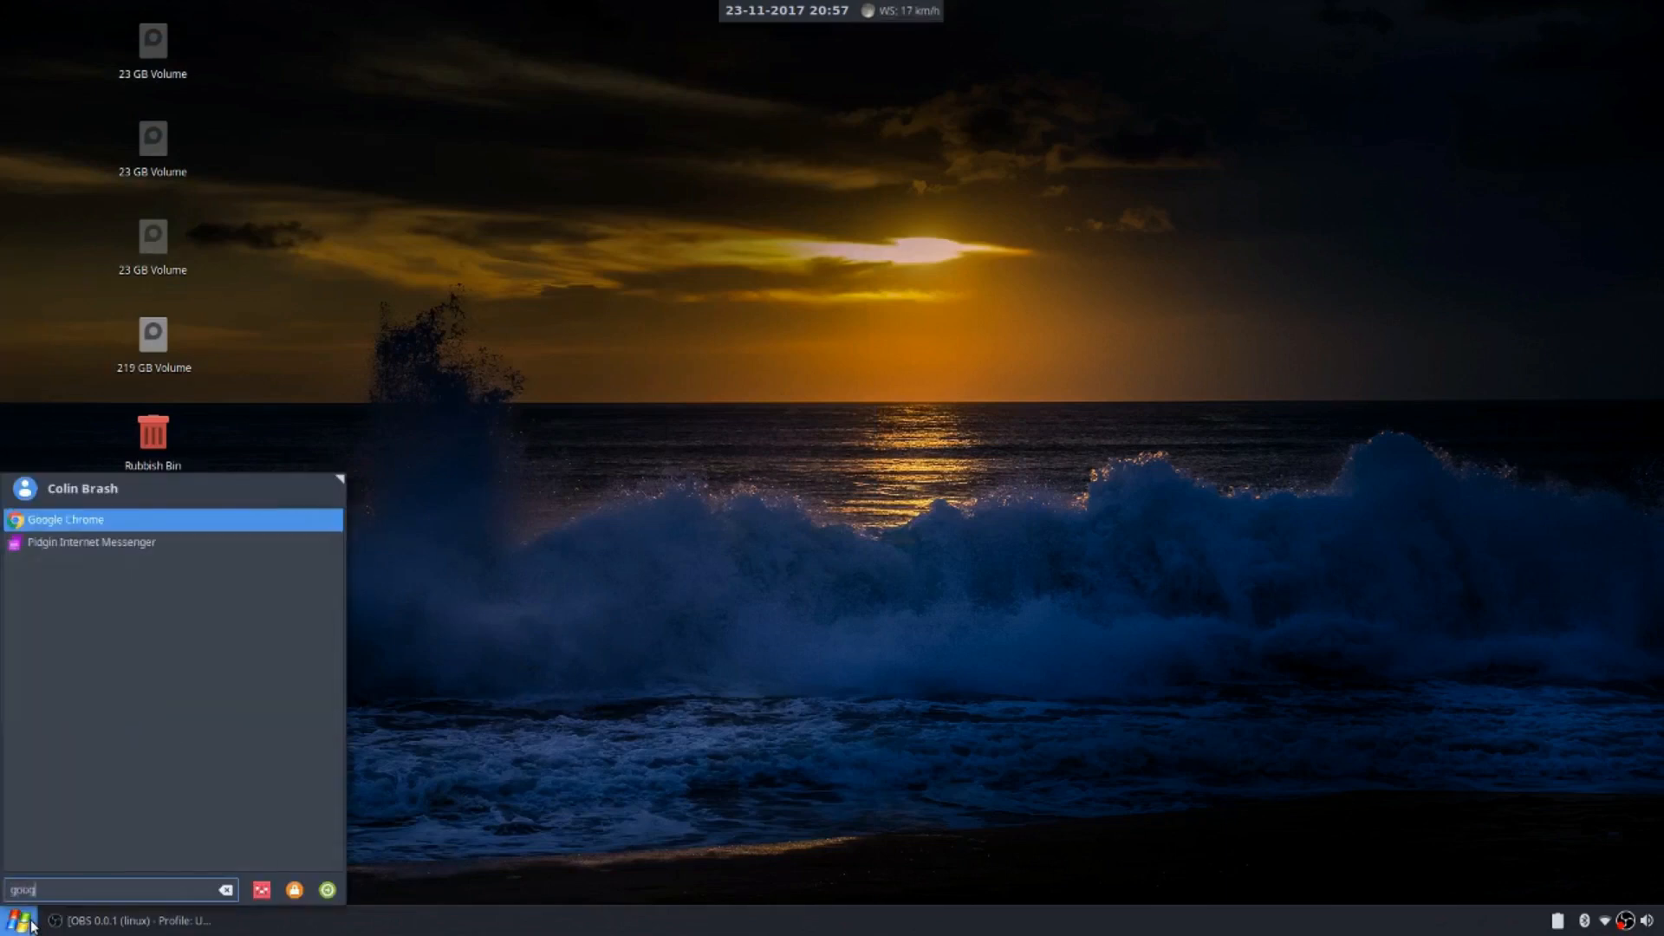
{"action": "key", "text": "Return"}
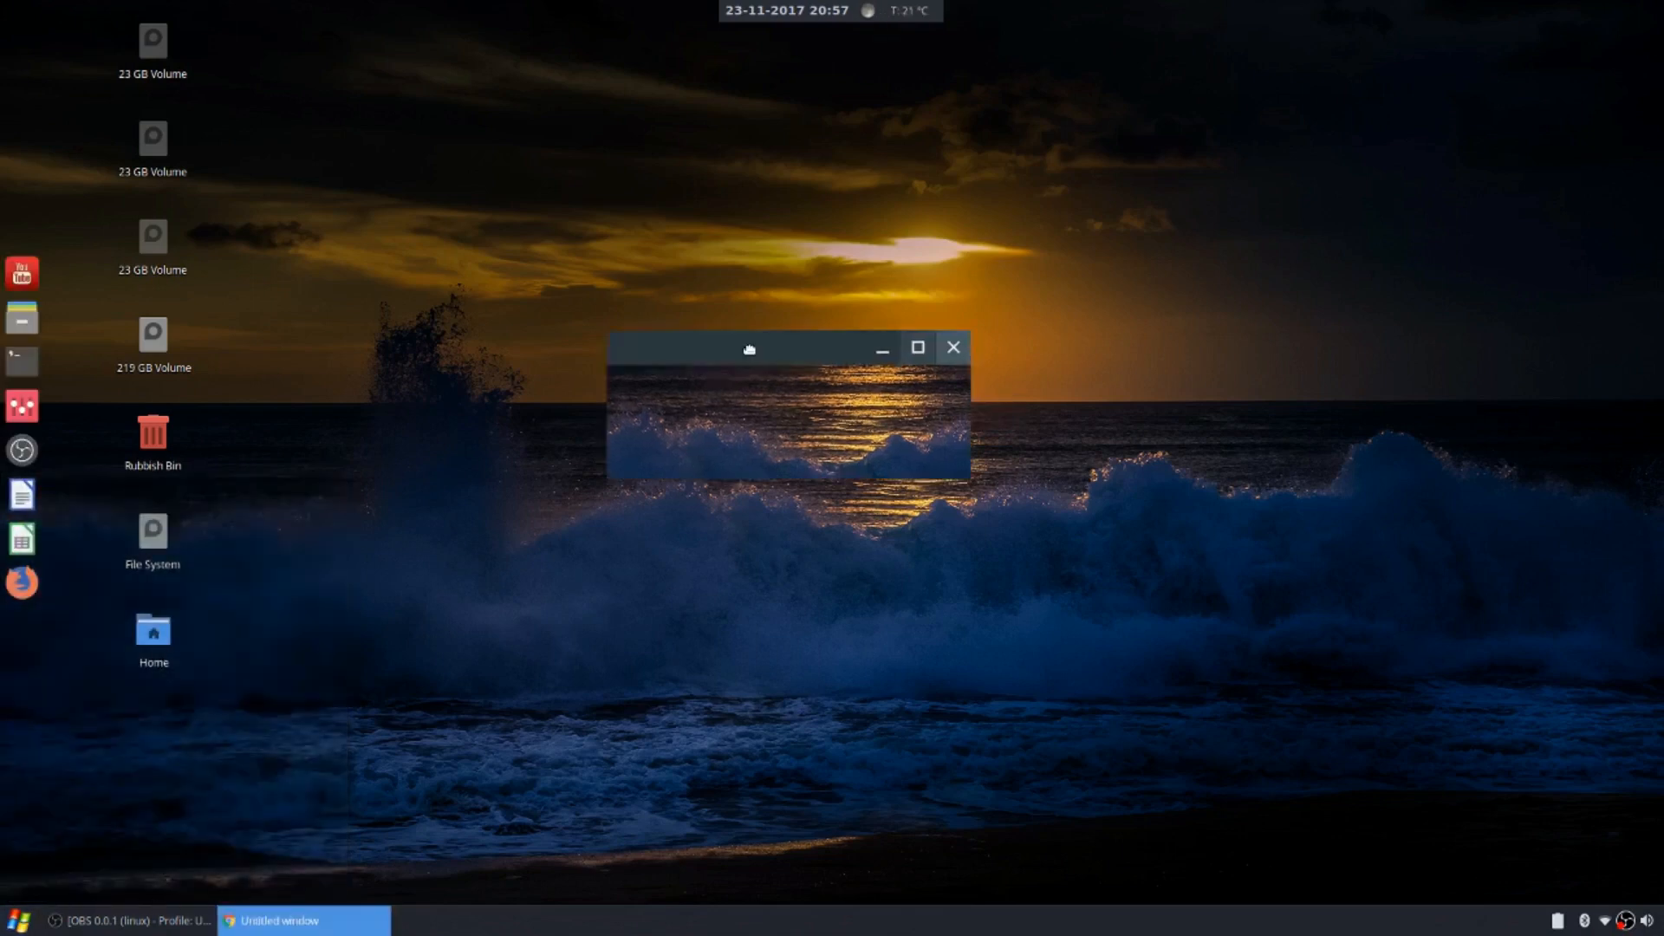
{"action": "left_click_drag", "start_coordinate": [750, 346], "coordinate": [672, 233]}
{"action": "left_click", "coordinate": [550, 266]}
{"action": "left_click", "coordinate": [550, 292]}
{"action": "left_click", "coordinate": [828, 327]}
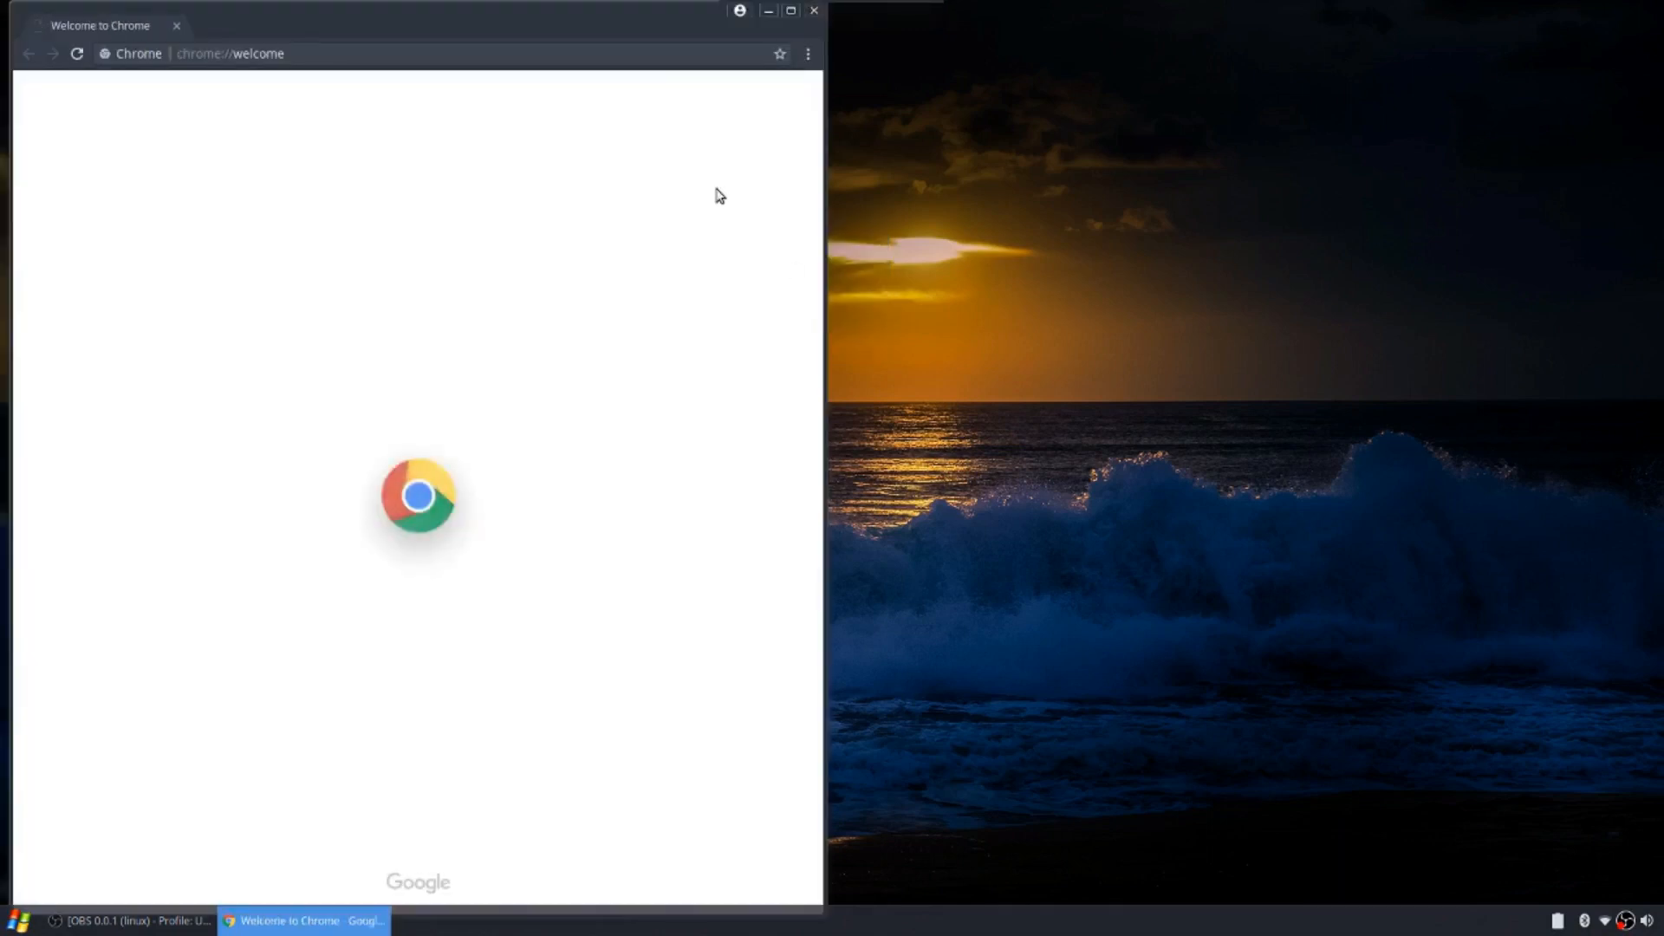
Move the Chrome welcome window toward the middle of the desktop and close it
{"action": "left_click_drag", "start_coordinate": [527, 23], "coordinate": [903, 0]}
{"action": "double_click", "coordinate": [880, 11]}
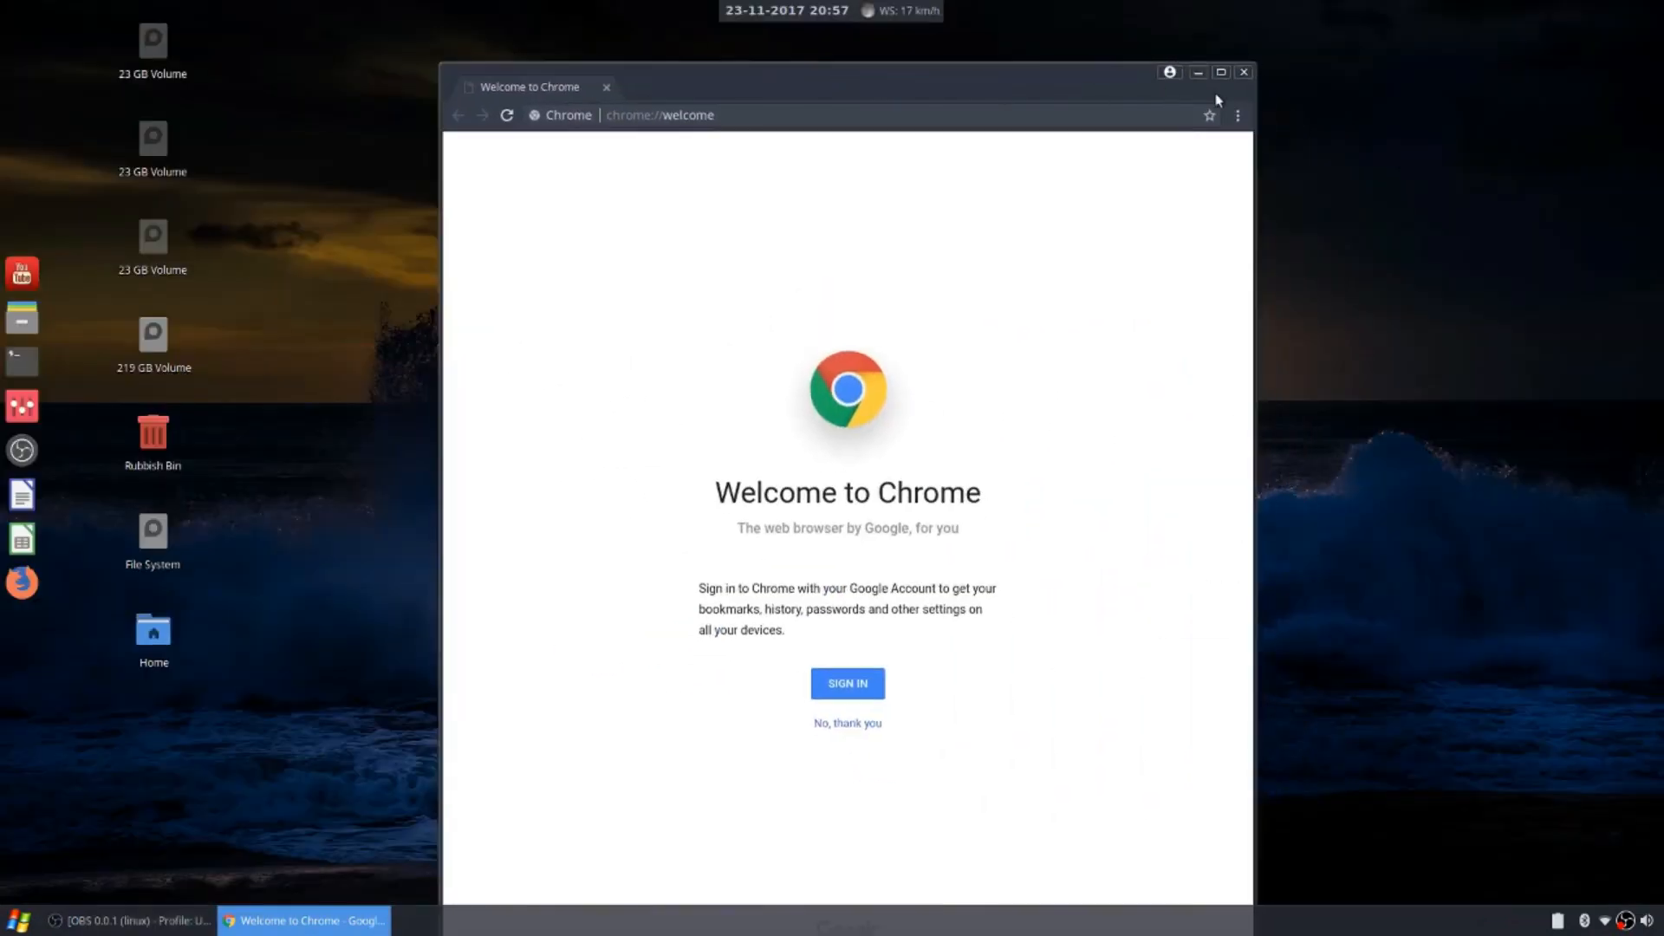
{"action": "left_click", "coordinate": [1243, 72]}
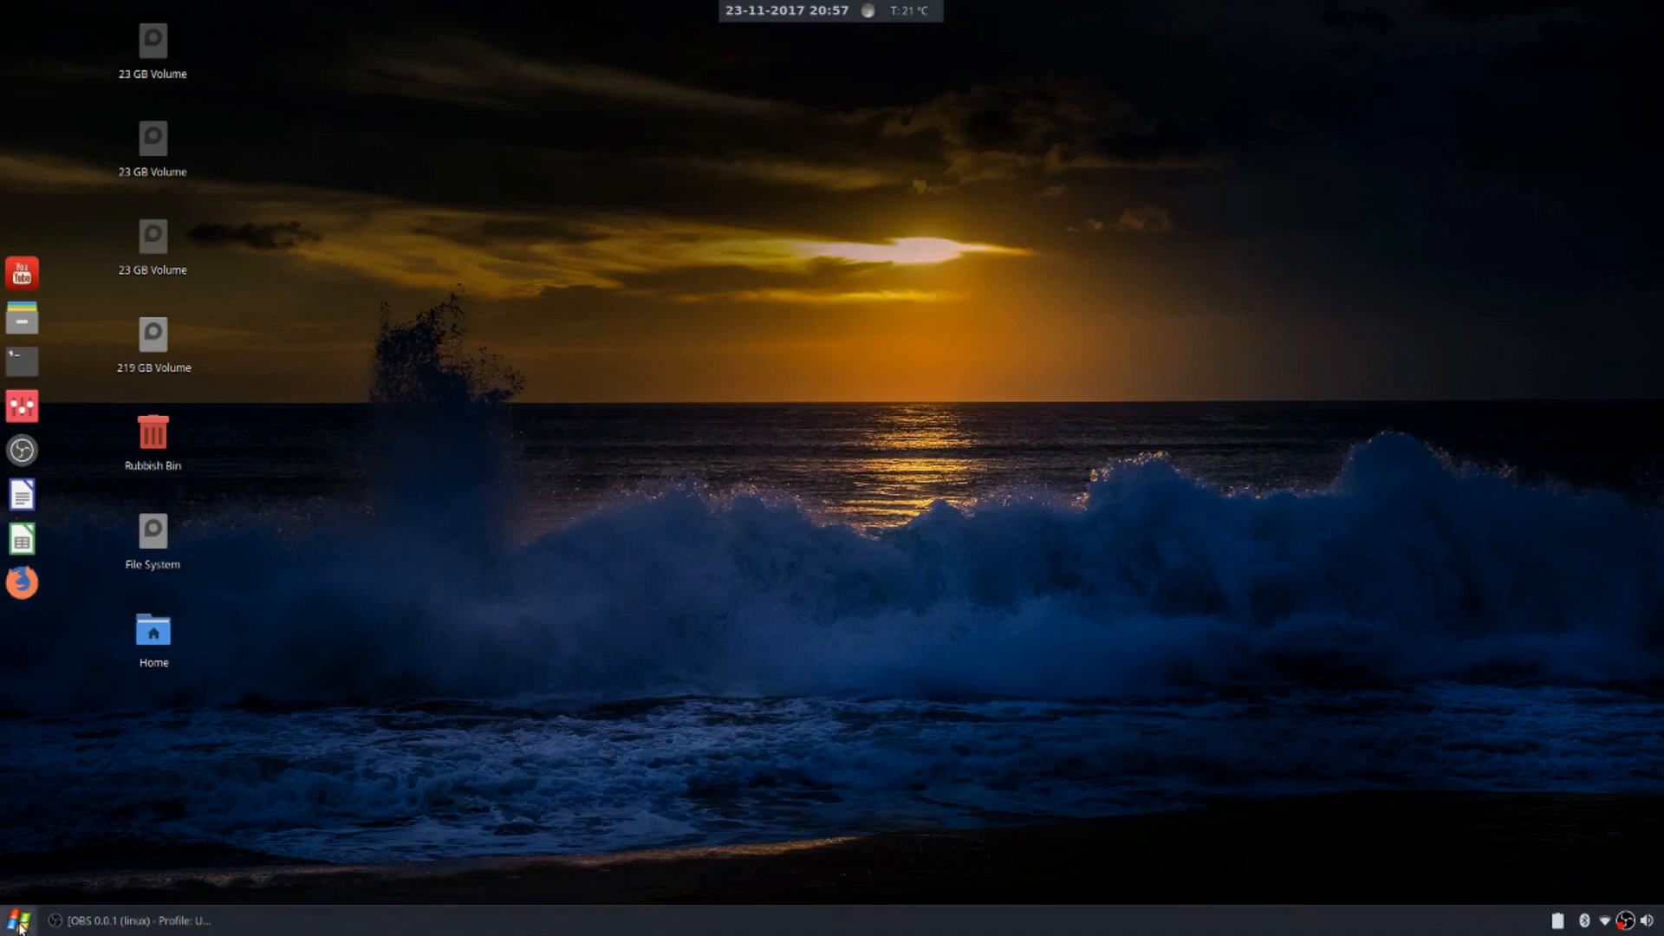
Search the applications menu for "menu", open MenuLibre, and add a new launcher in the Internet category
{"action": "right_click", "coordinate": [19, 928]}
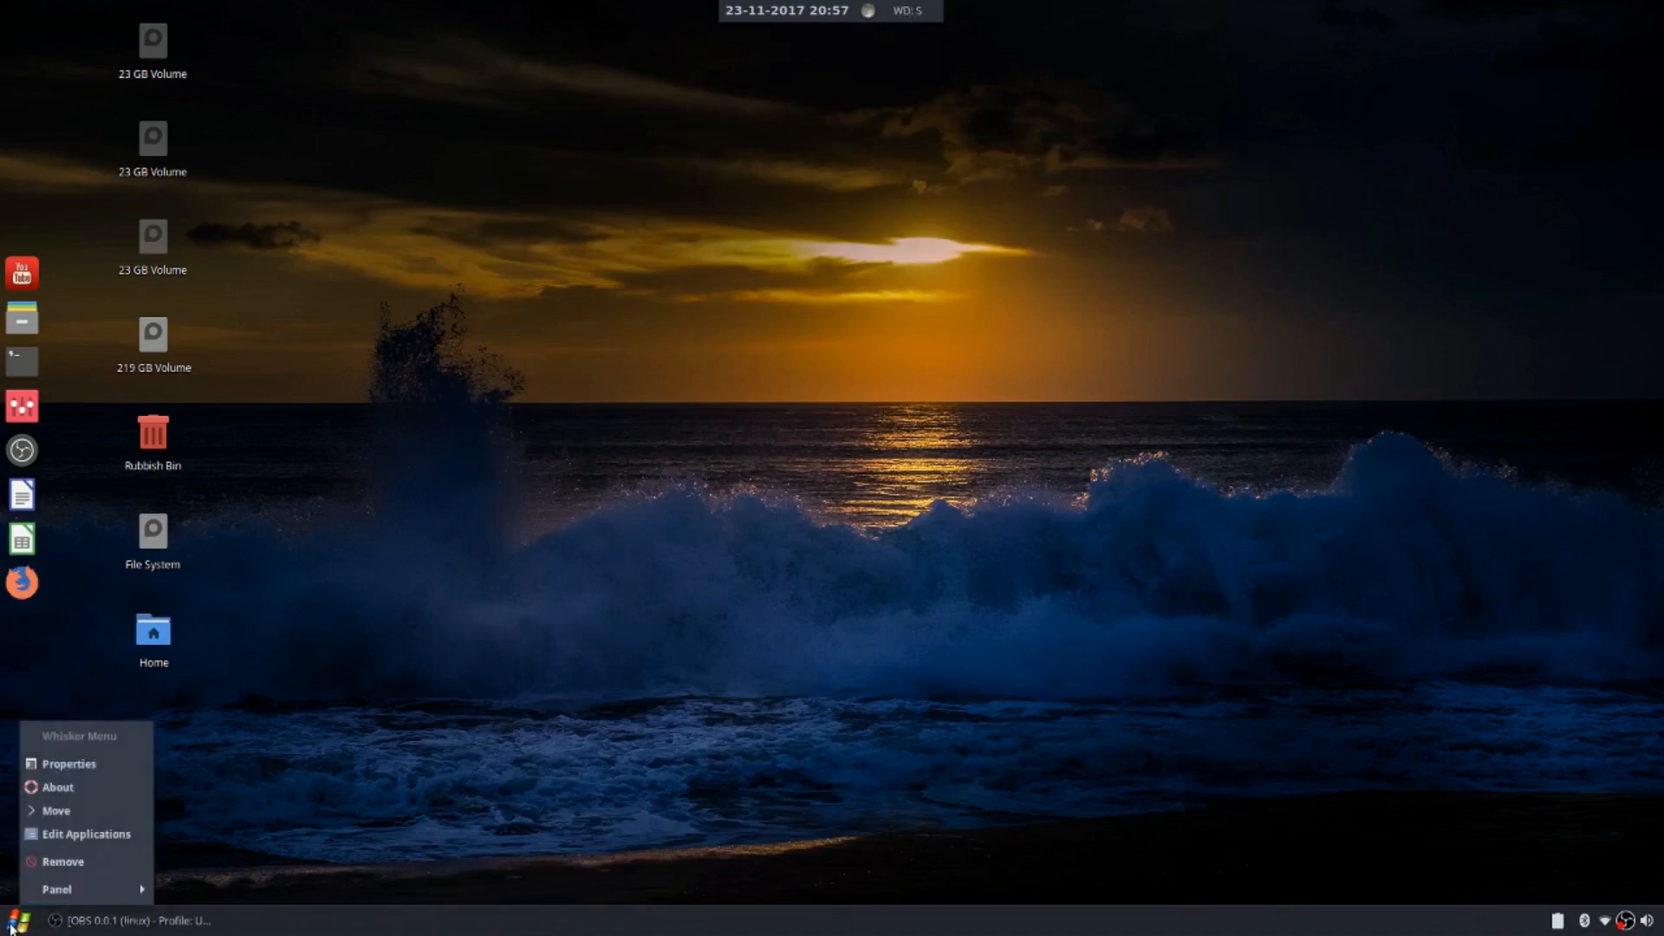
{"action": "key", "text": "Escape"}
{"action": "left_click", "coordinate": [12, 924]}
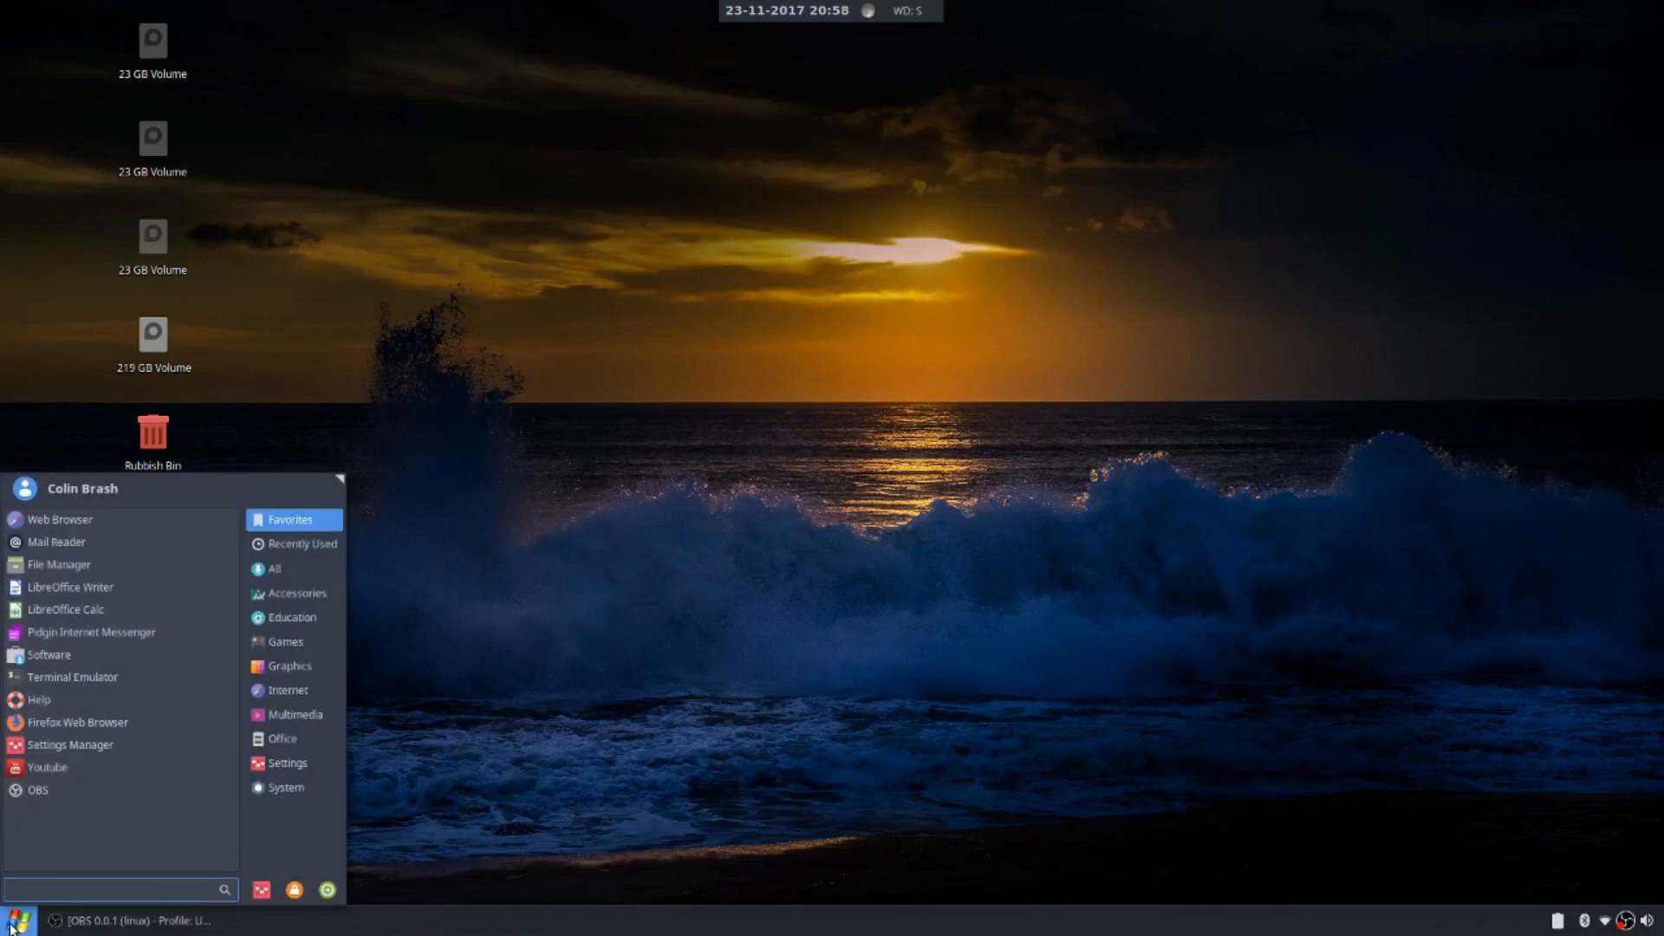
{"action": "type", "text": "menu"}
{"action": "key", "text": "Return"}
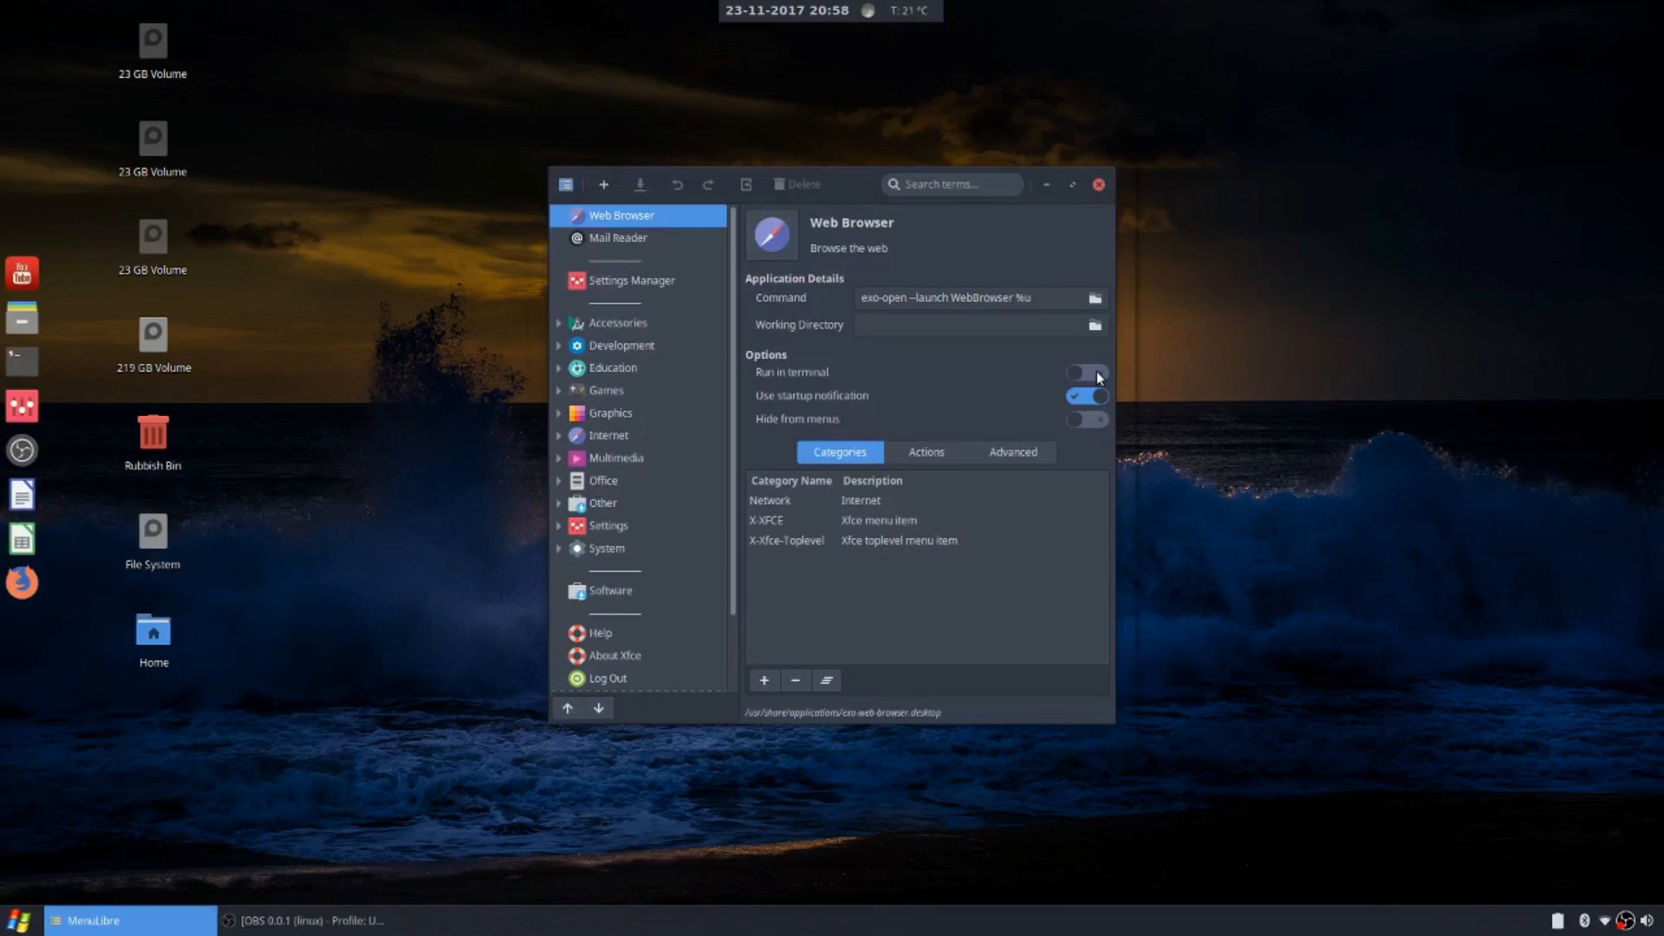
{"action": "left_click", "coordinate": [591, 436]}
{"action": "left_click", "coordinate": [604, 183]}
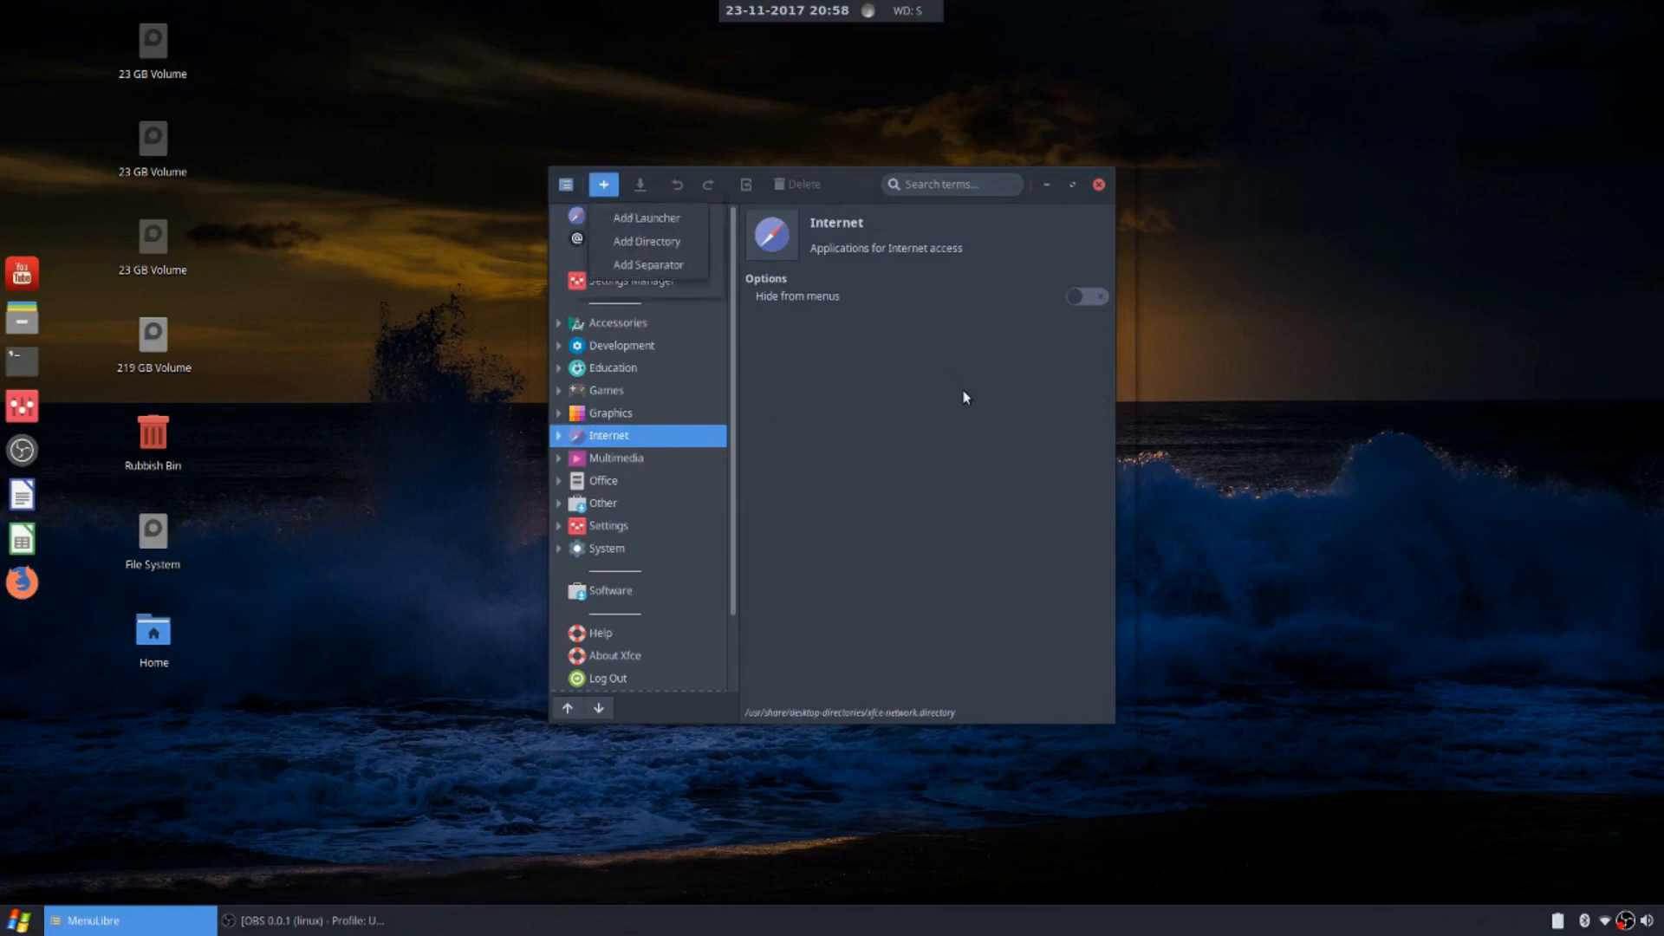
{"action": "left_click", "coordinate": [683, 220]}
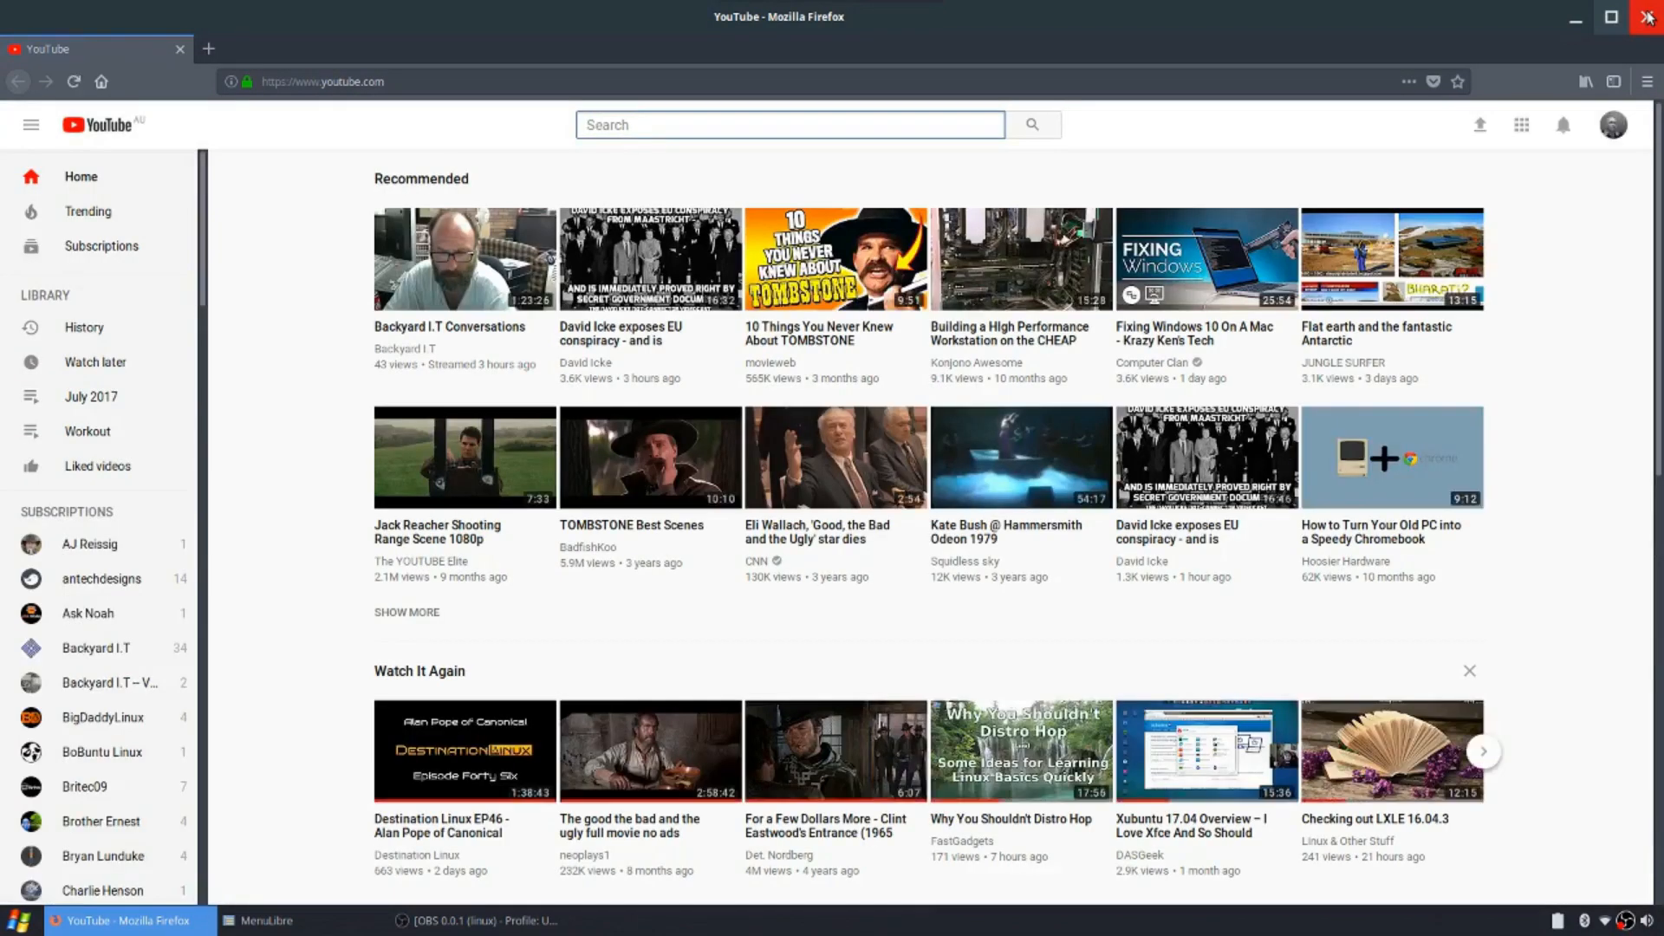
Leave the YouTube page in Firefox, open Google Images, and search for "distrowatch icon png"
{"action": "left_click", "coordinate": [100, 81]}
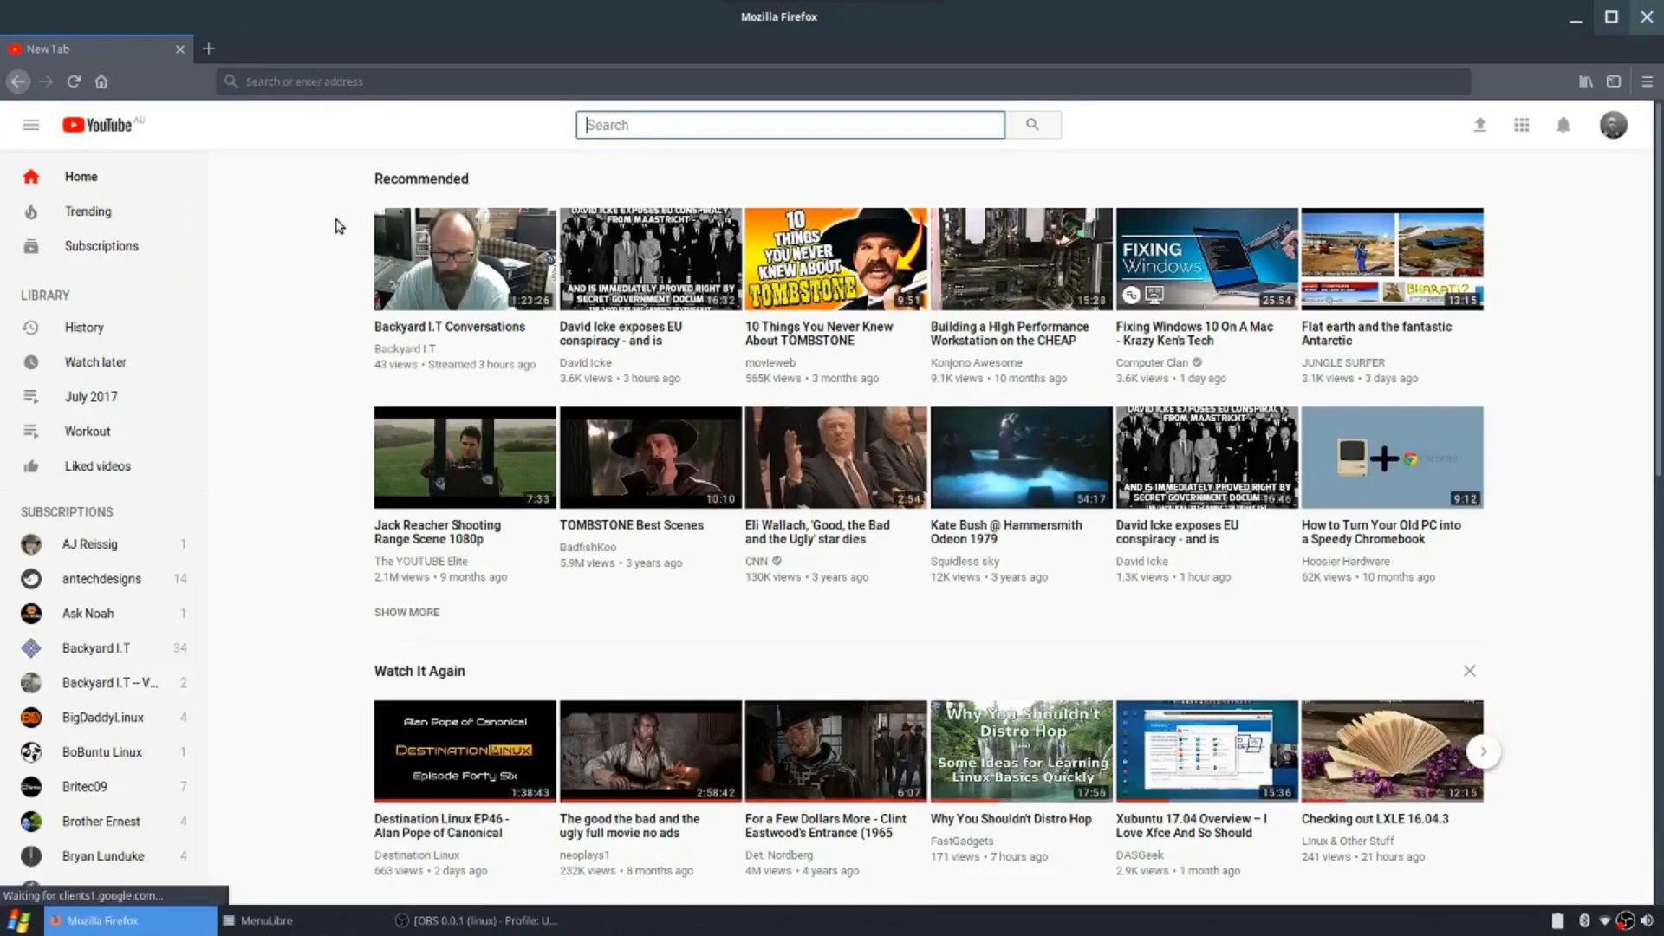
{"action": "left_click", "coordinate": [562, 341]}
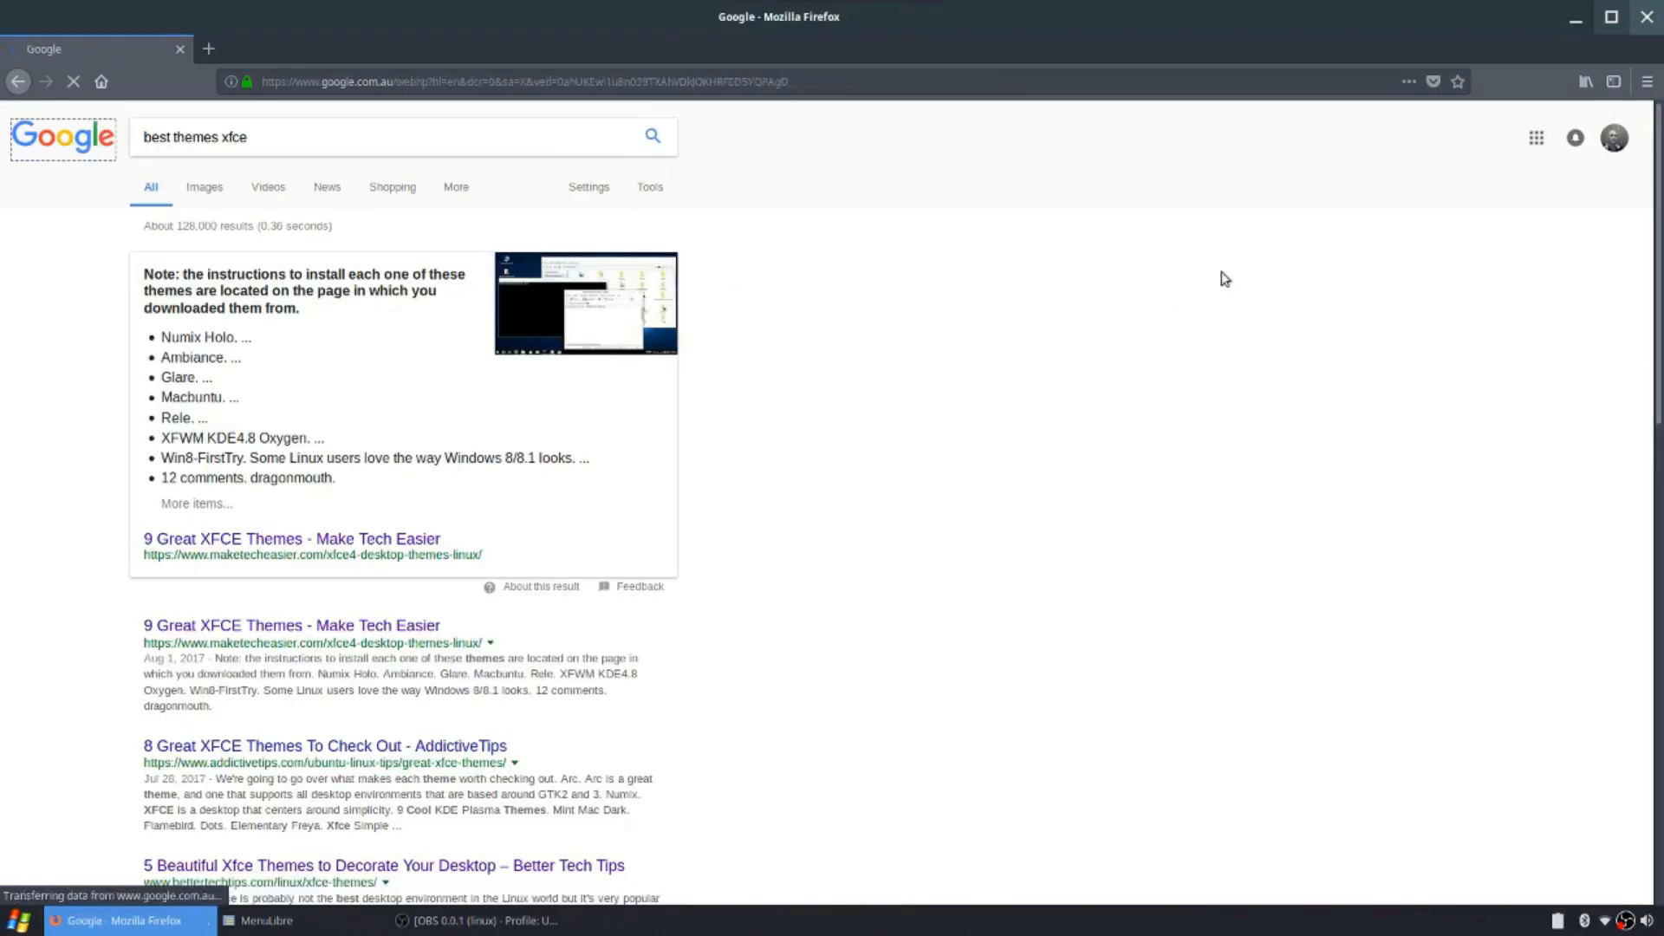
{"action": "left_click", "coordinate": [1502, 129]}
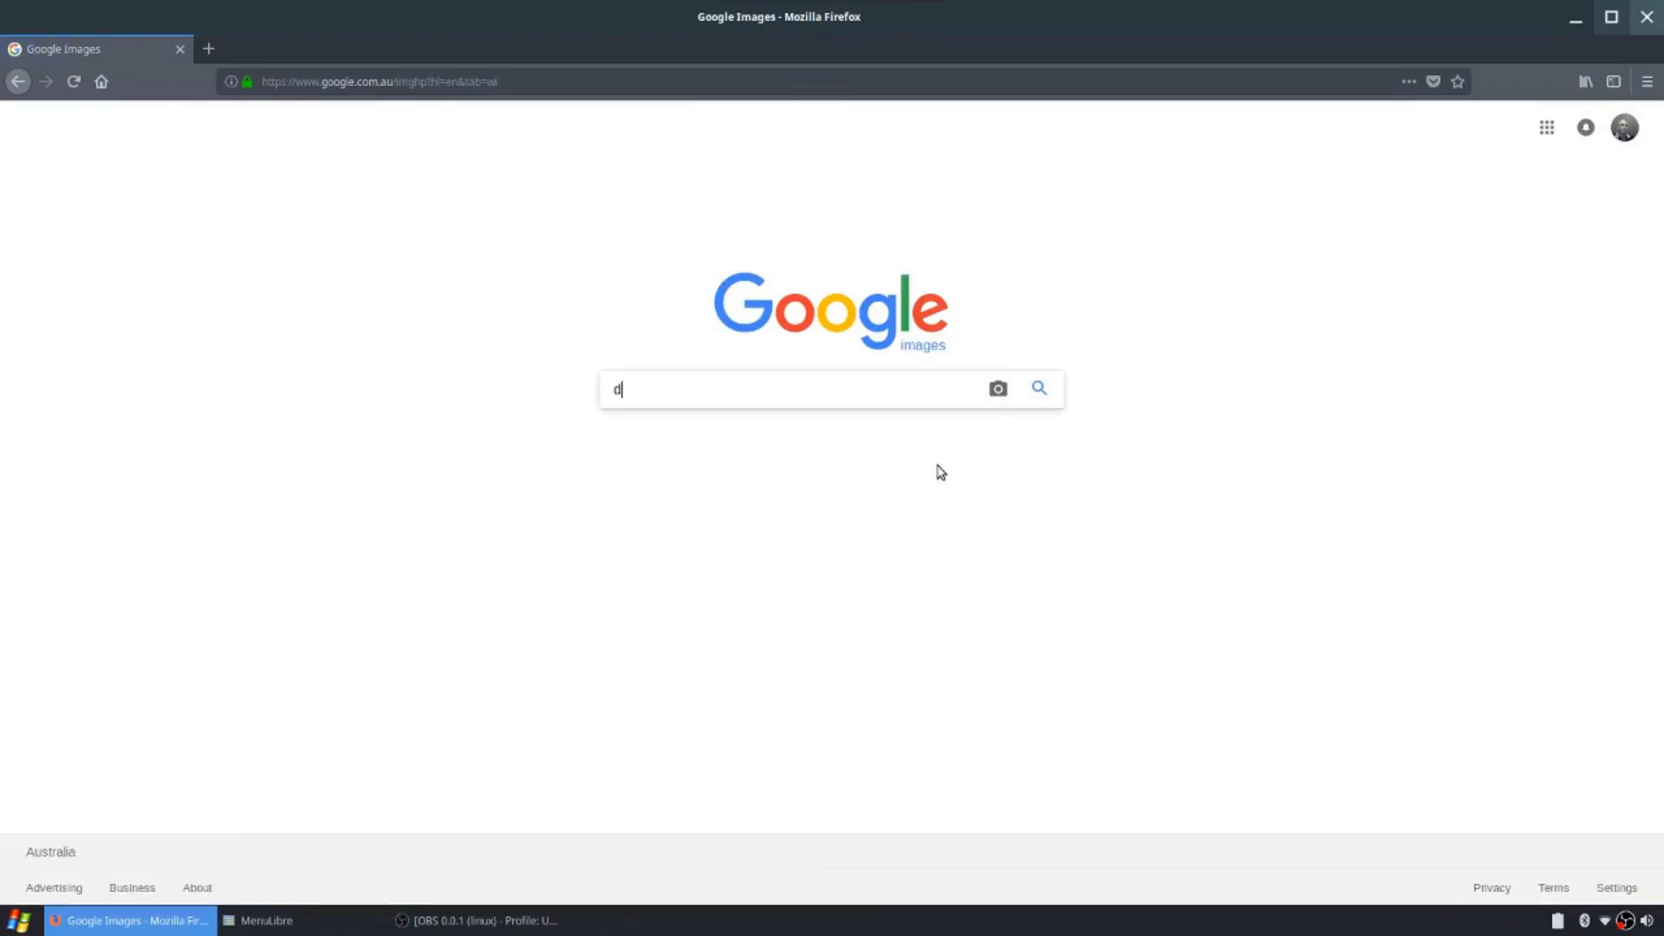
{"action": "type", "text": "distrowatch icon png"}
{"action": "key", "text": "Return"}
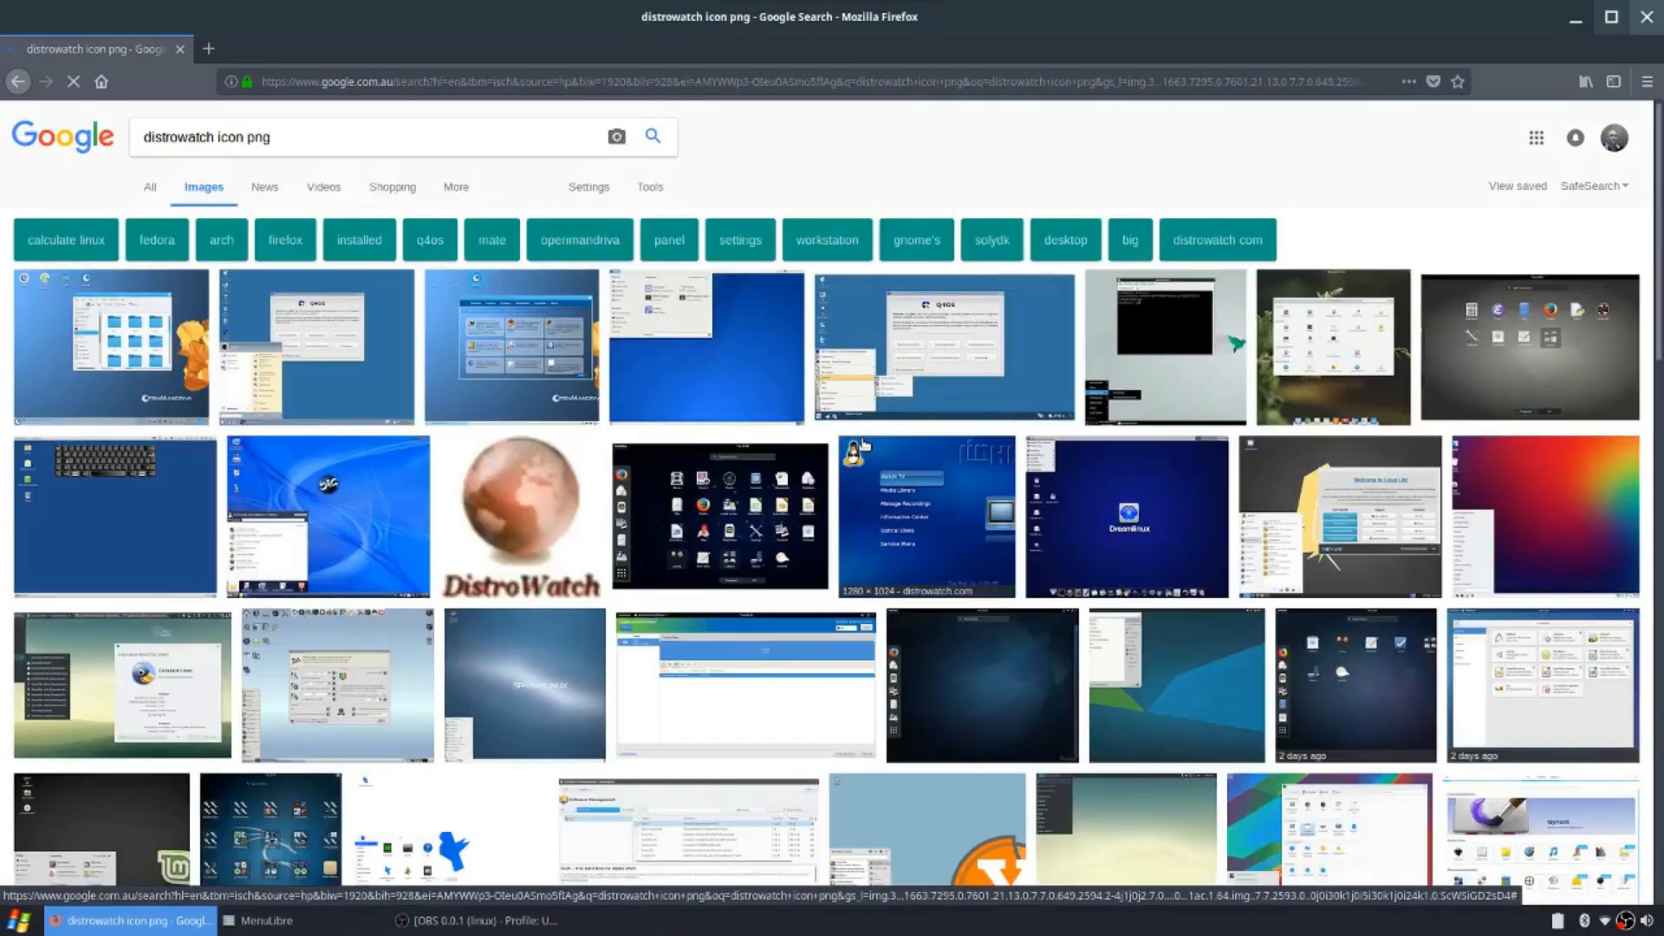
Look through the image results for a picture suitable as a DistroWatch launcher icon
{"action": "scroll", "coordinate": [662, 513], "scroll_direction": "down", "scroll_amount": 10}
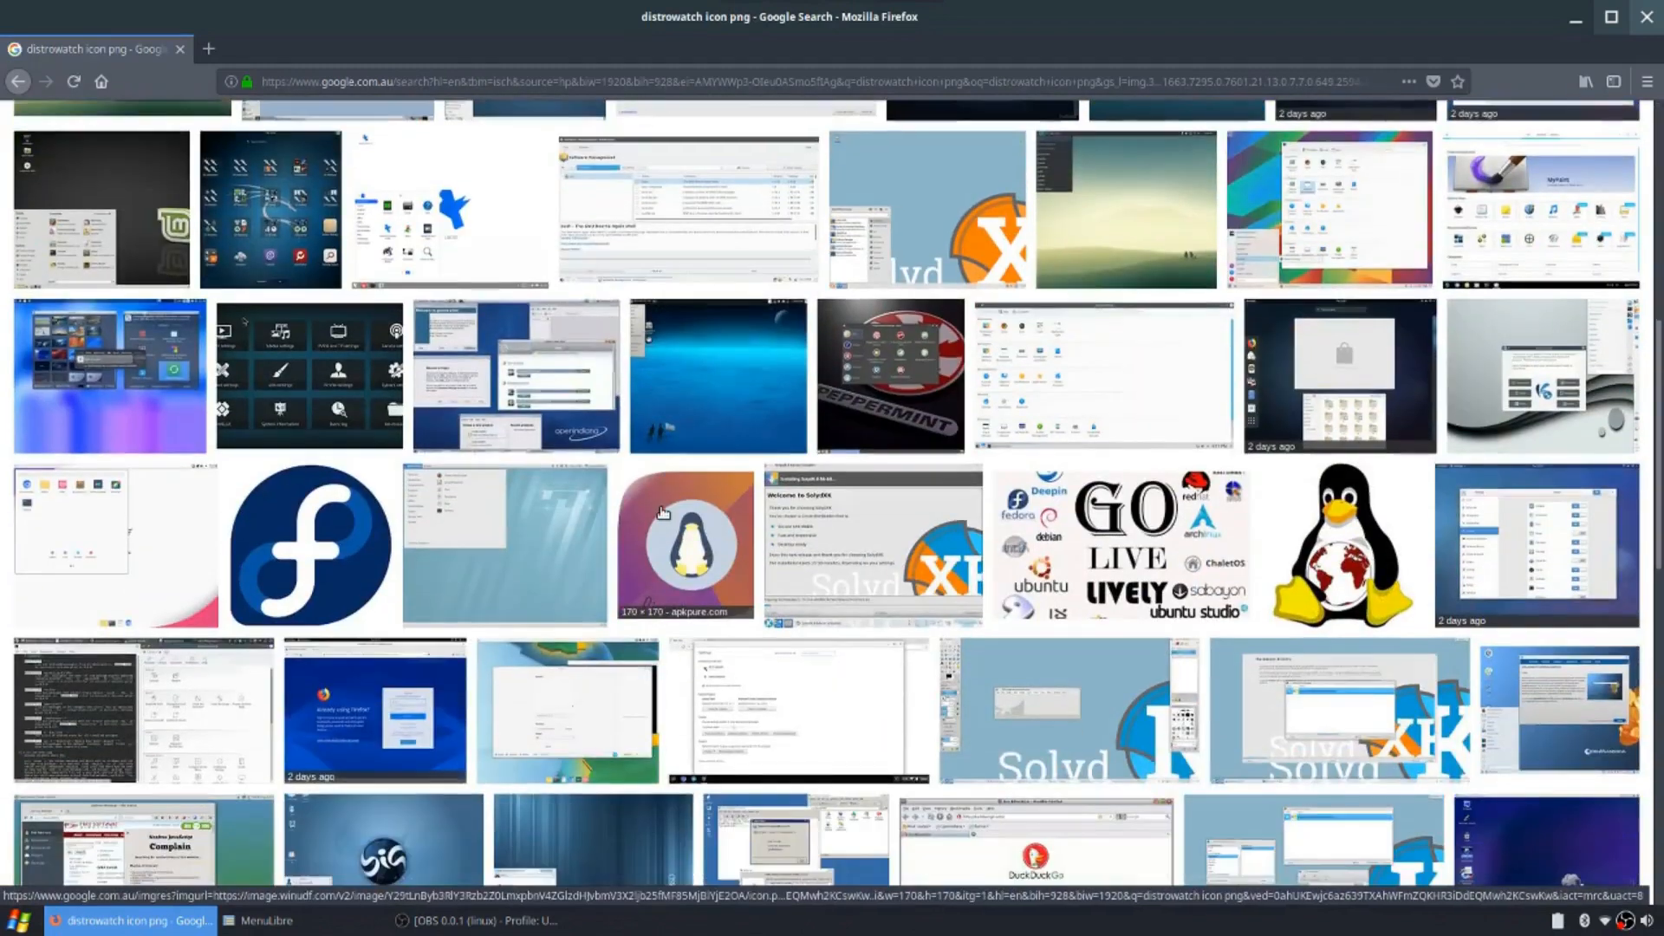
{"action": "scroll", "coordinate": [662, 512], "scroll_direction": "up", "scroll_amount": 10}
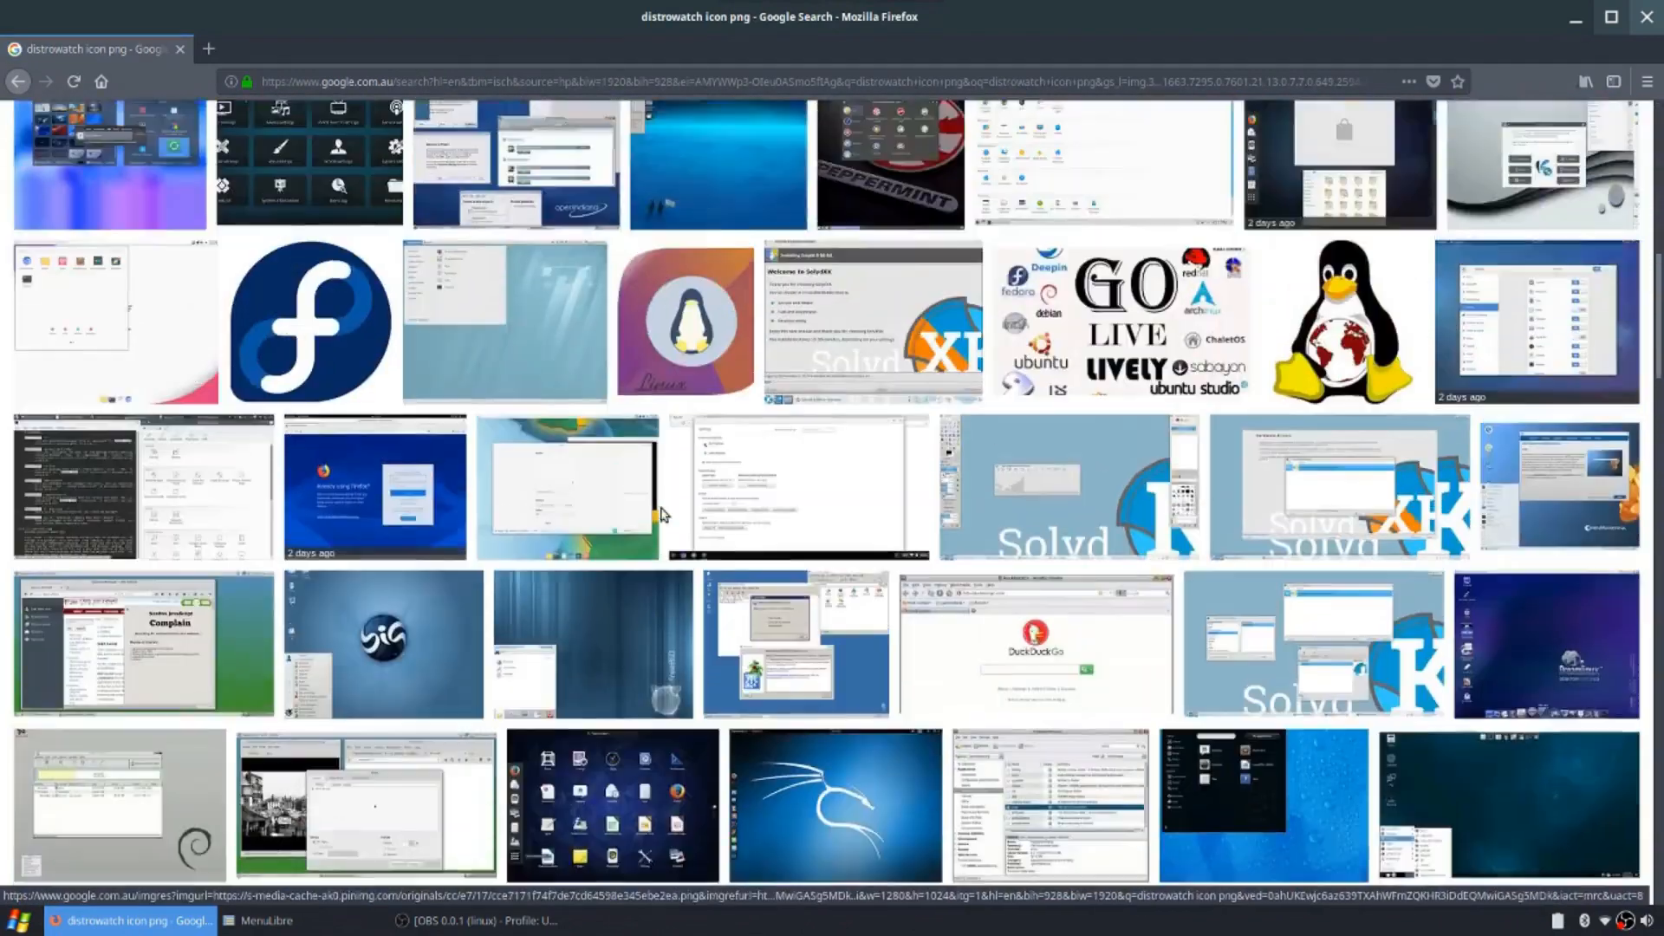
{"action": "scroll", "coordinate": [662, 512], "scroll_direction": "up", "scroll_amount": 1}
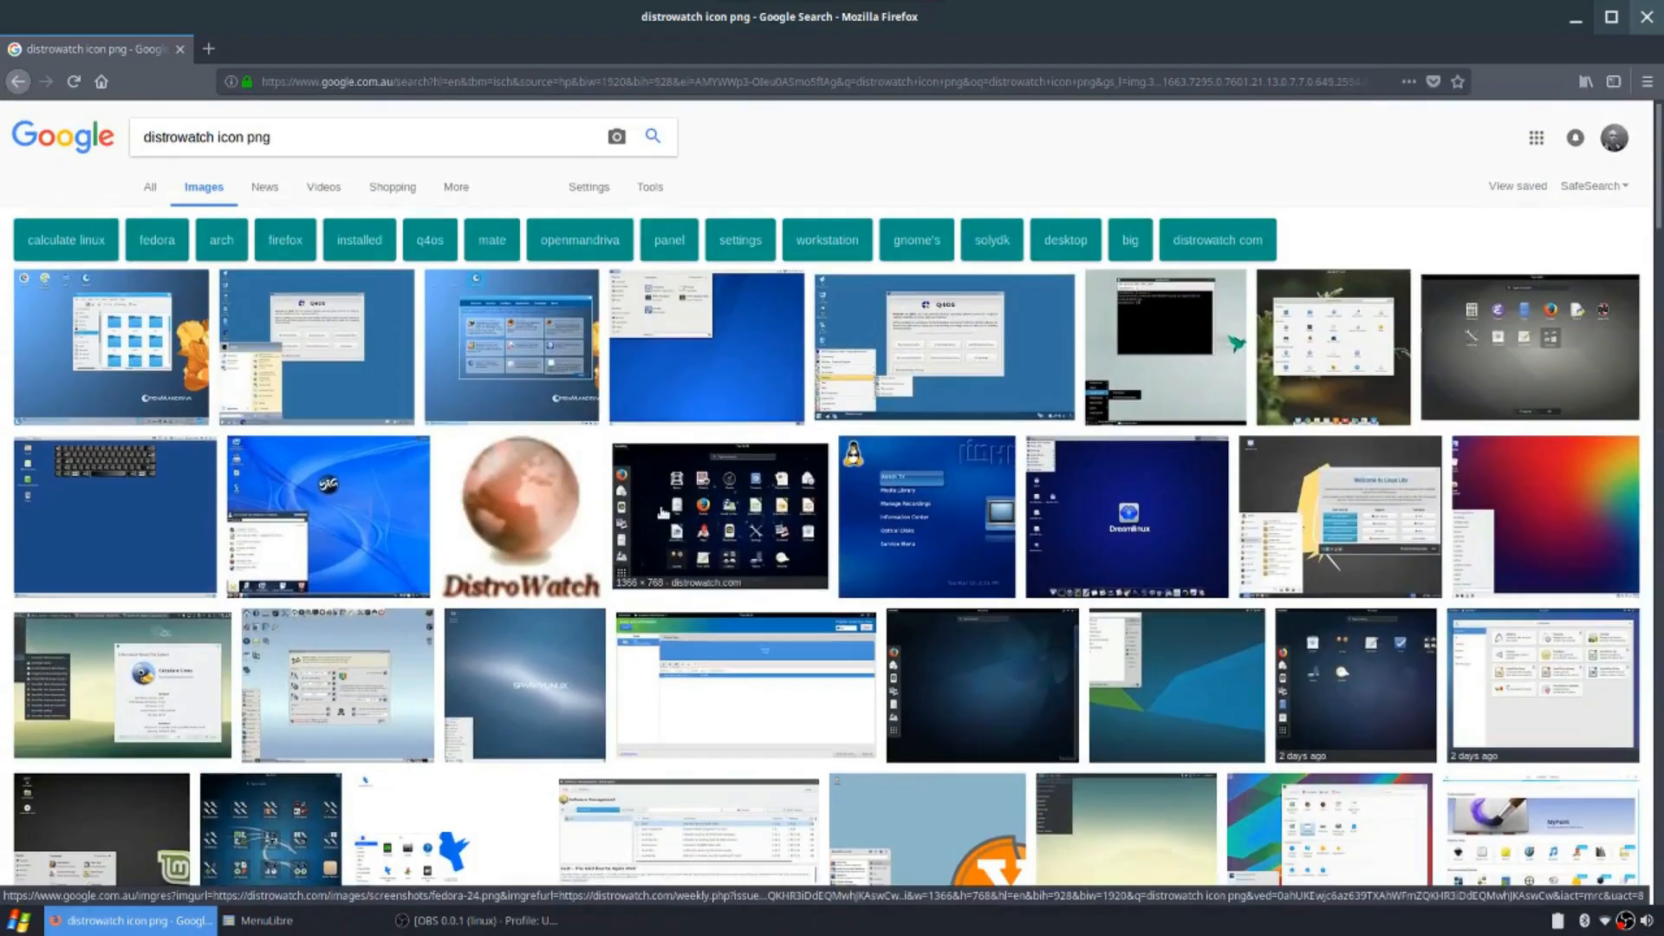
{"action": "scroll", "coordinate": [662, 512], "scroll_direction": "down", "scroll_amount": 12}
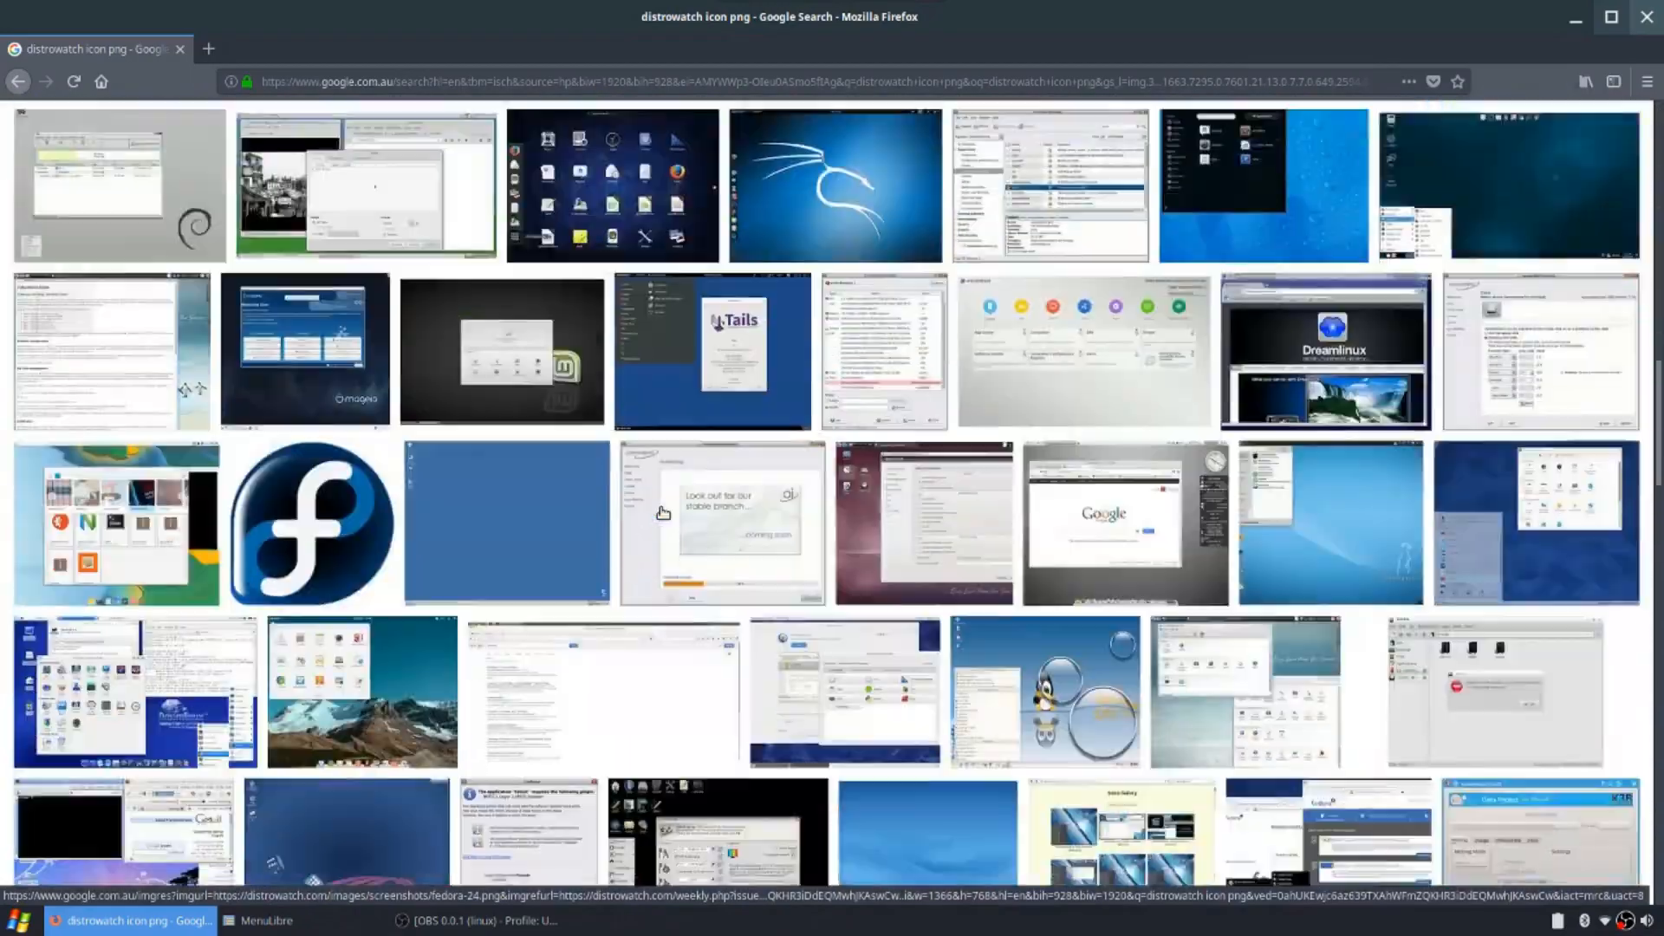
{"action": "scroll", "coordinate": [662, 513], "scroll_direction": "down", "scroll_amount": 15}
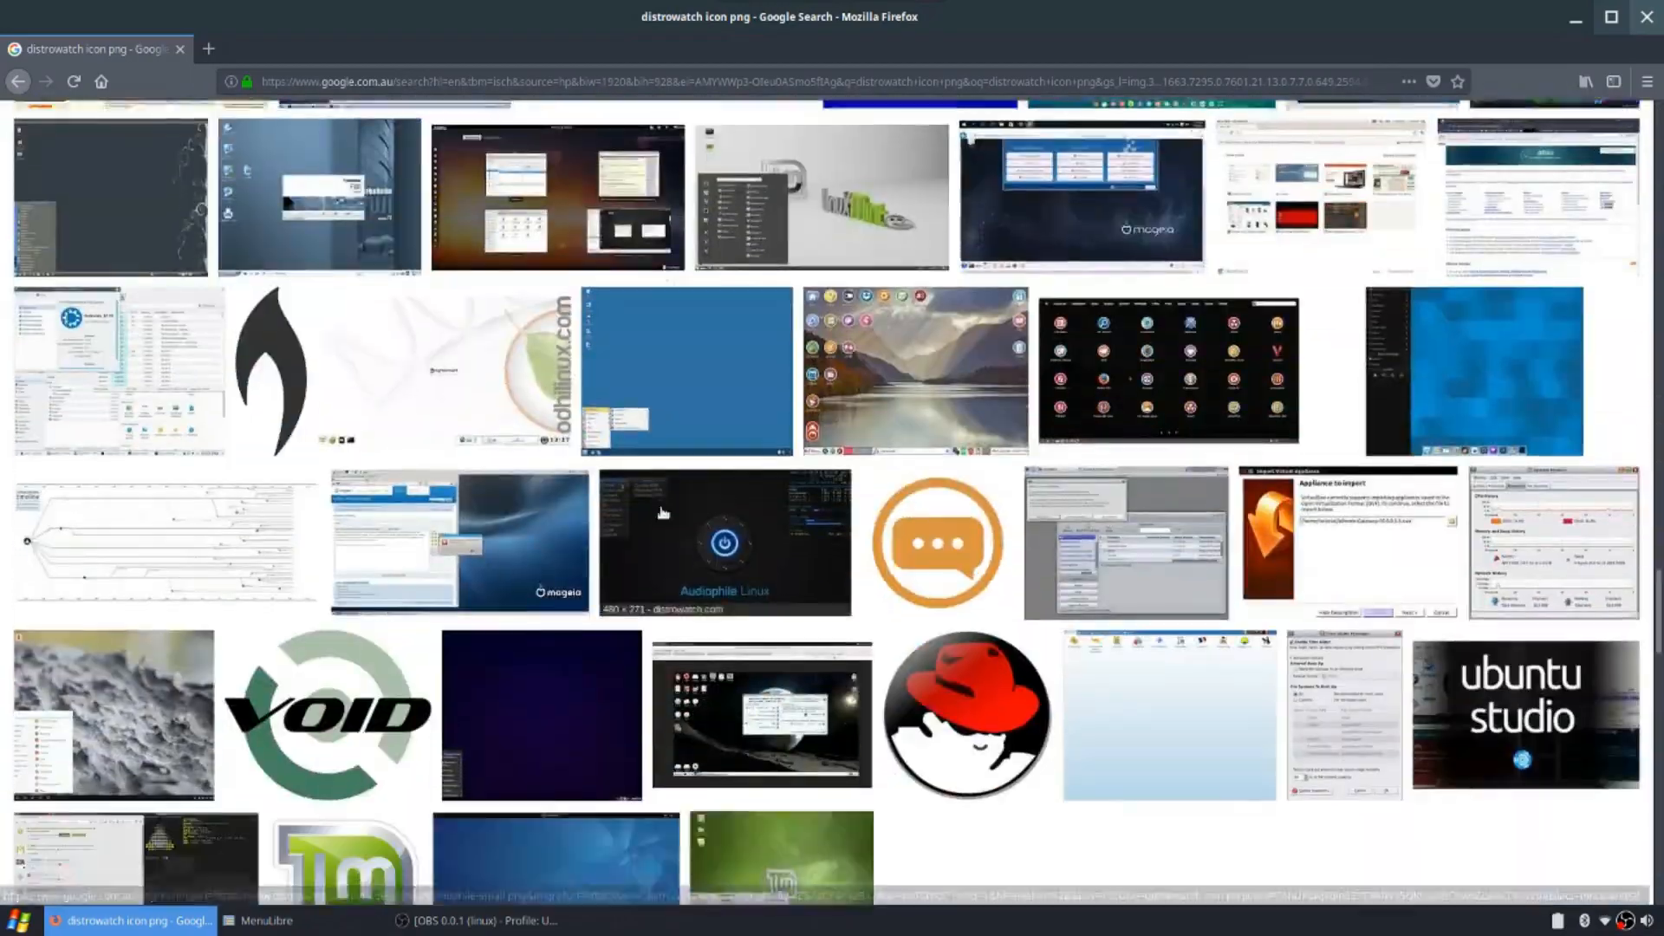
{"action": "scroll", "coordinate": [662, 512], "scroll_direction": "down", "scroll_amount": 15}
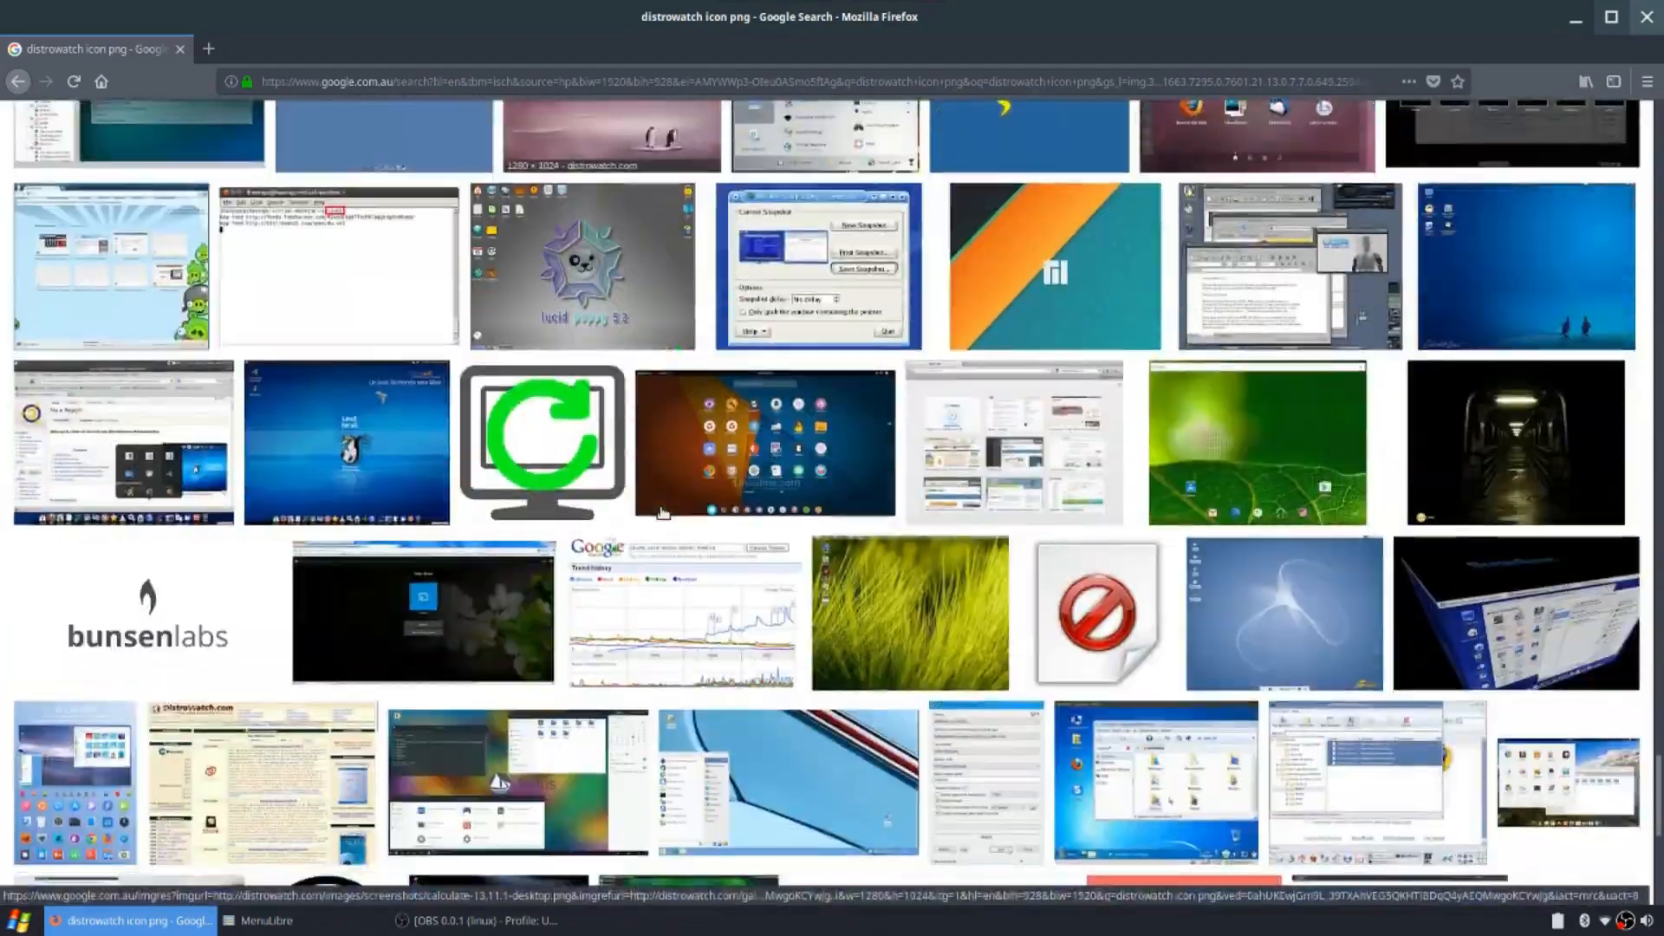
{"action": "scroll", "coordinate": [663, 512], "scroll_direction": "down", "scroll_amount": 15}
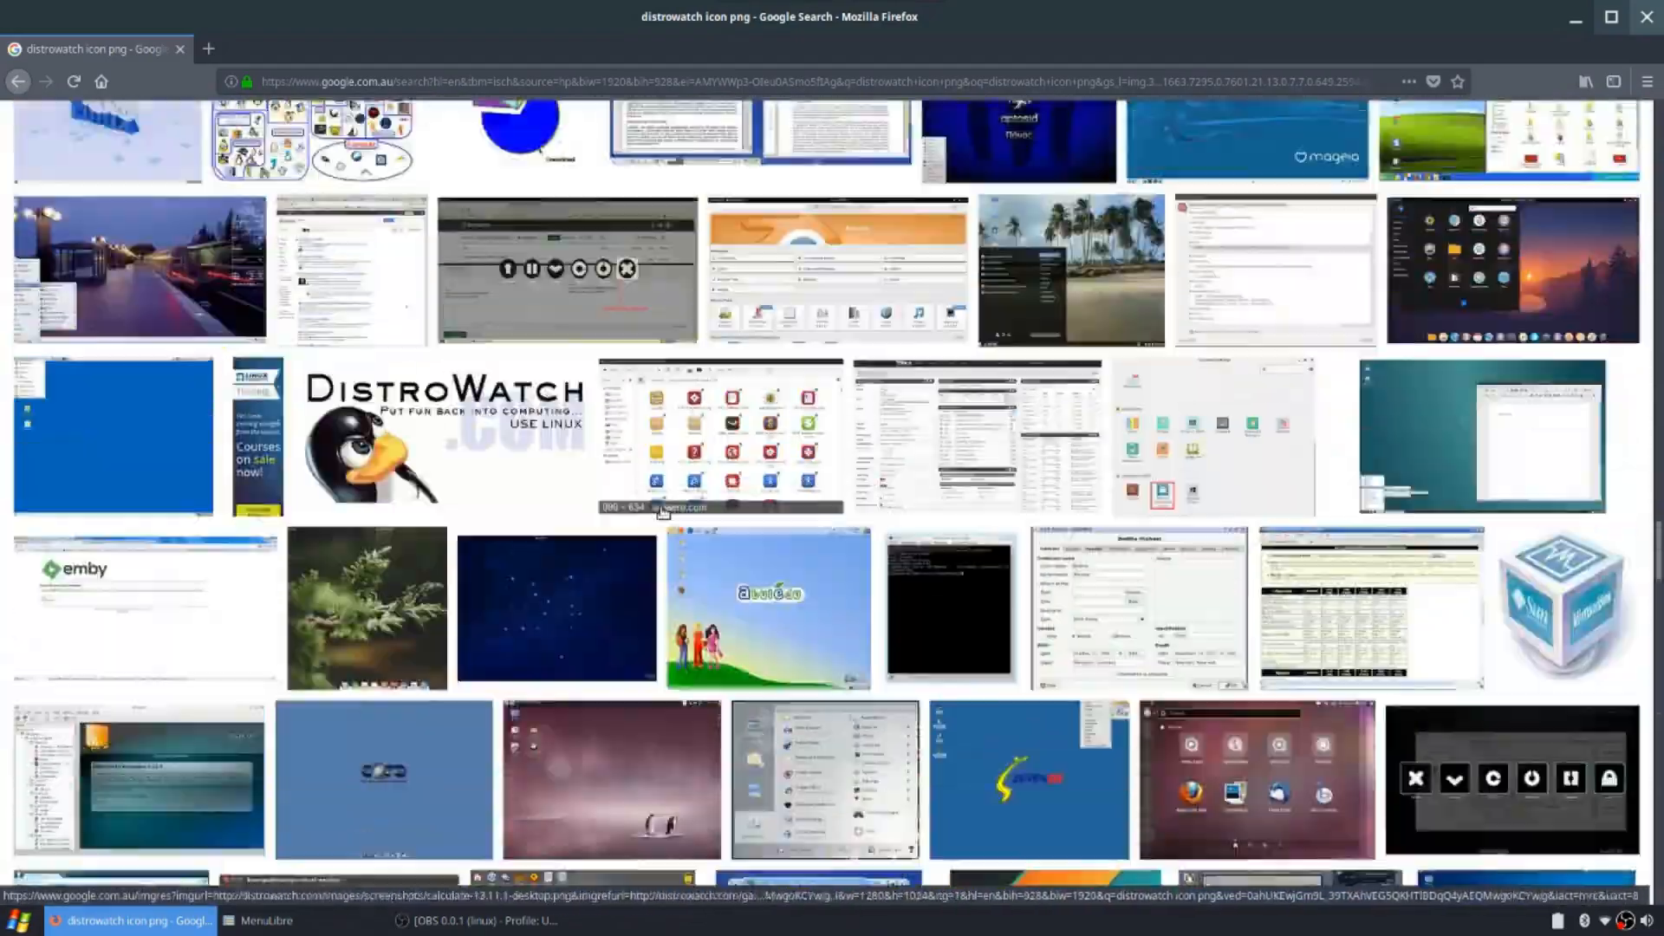
{"action": "scroll", "coordinate": [662, 512], "scroll_direction": "down", "scroll_amount": 15}
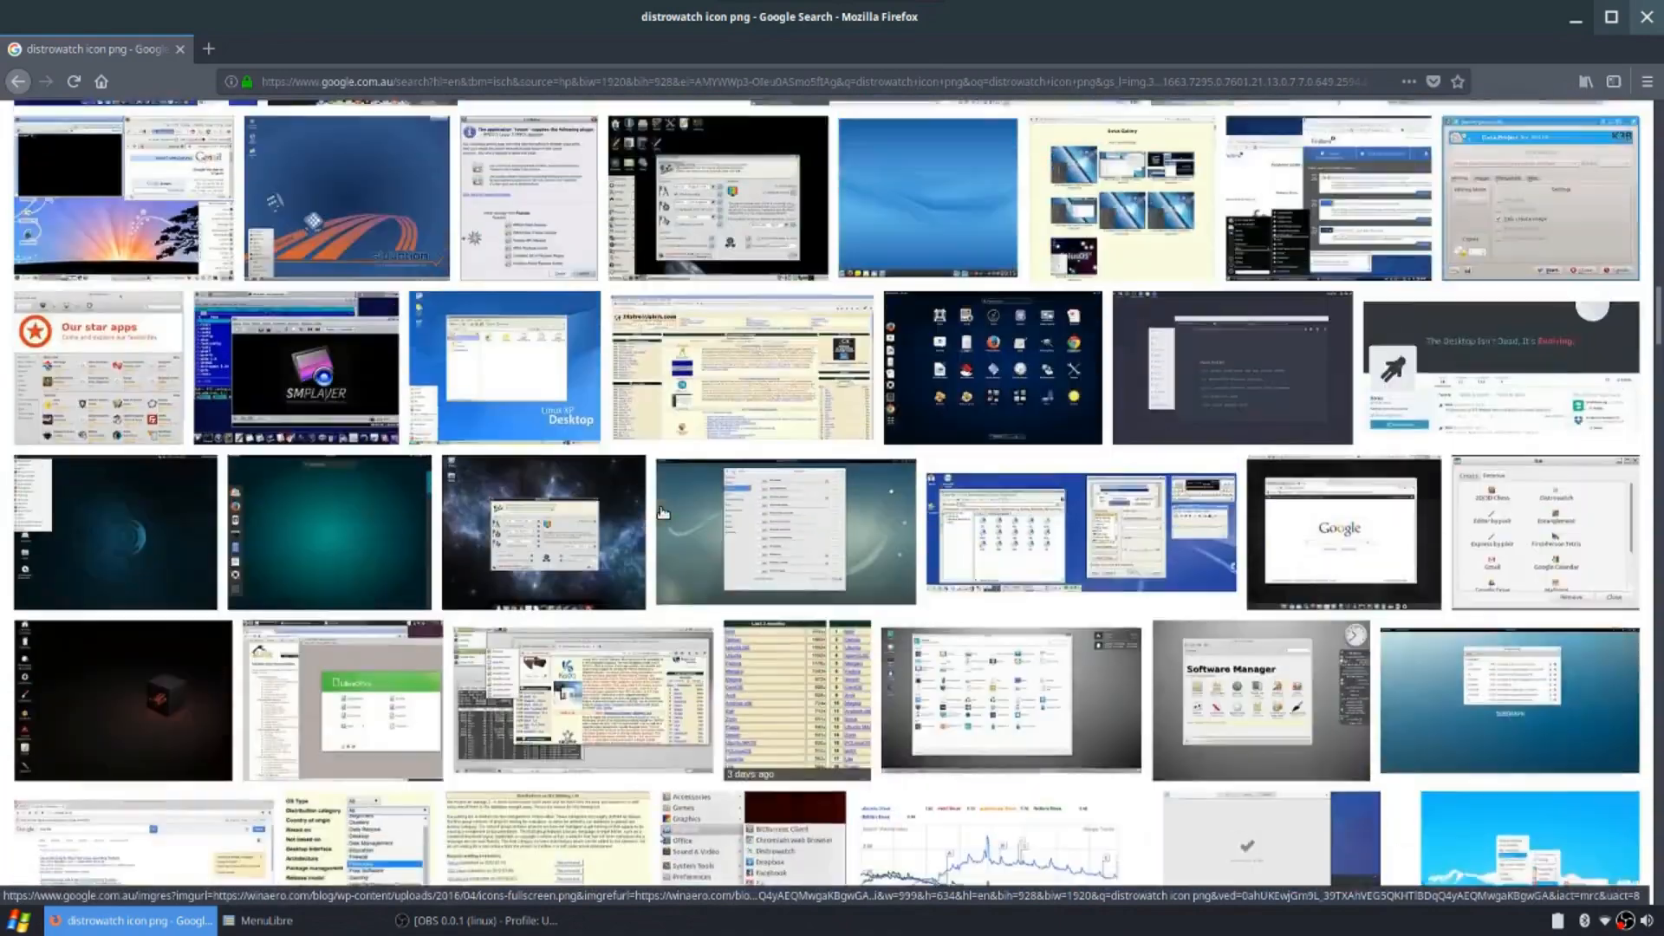
{"action": "scroll", "coordinate": [662, 512], "scroll_direction": "up", "scroll_amount": 20}
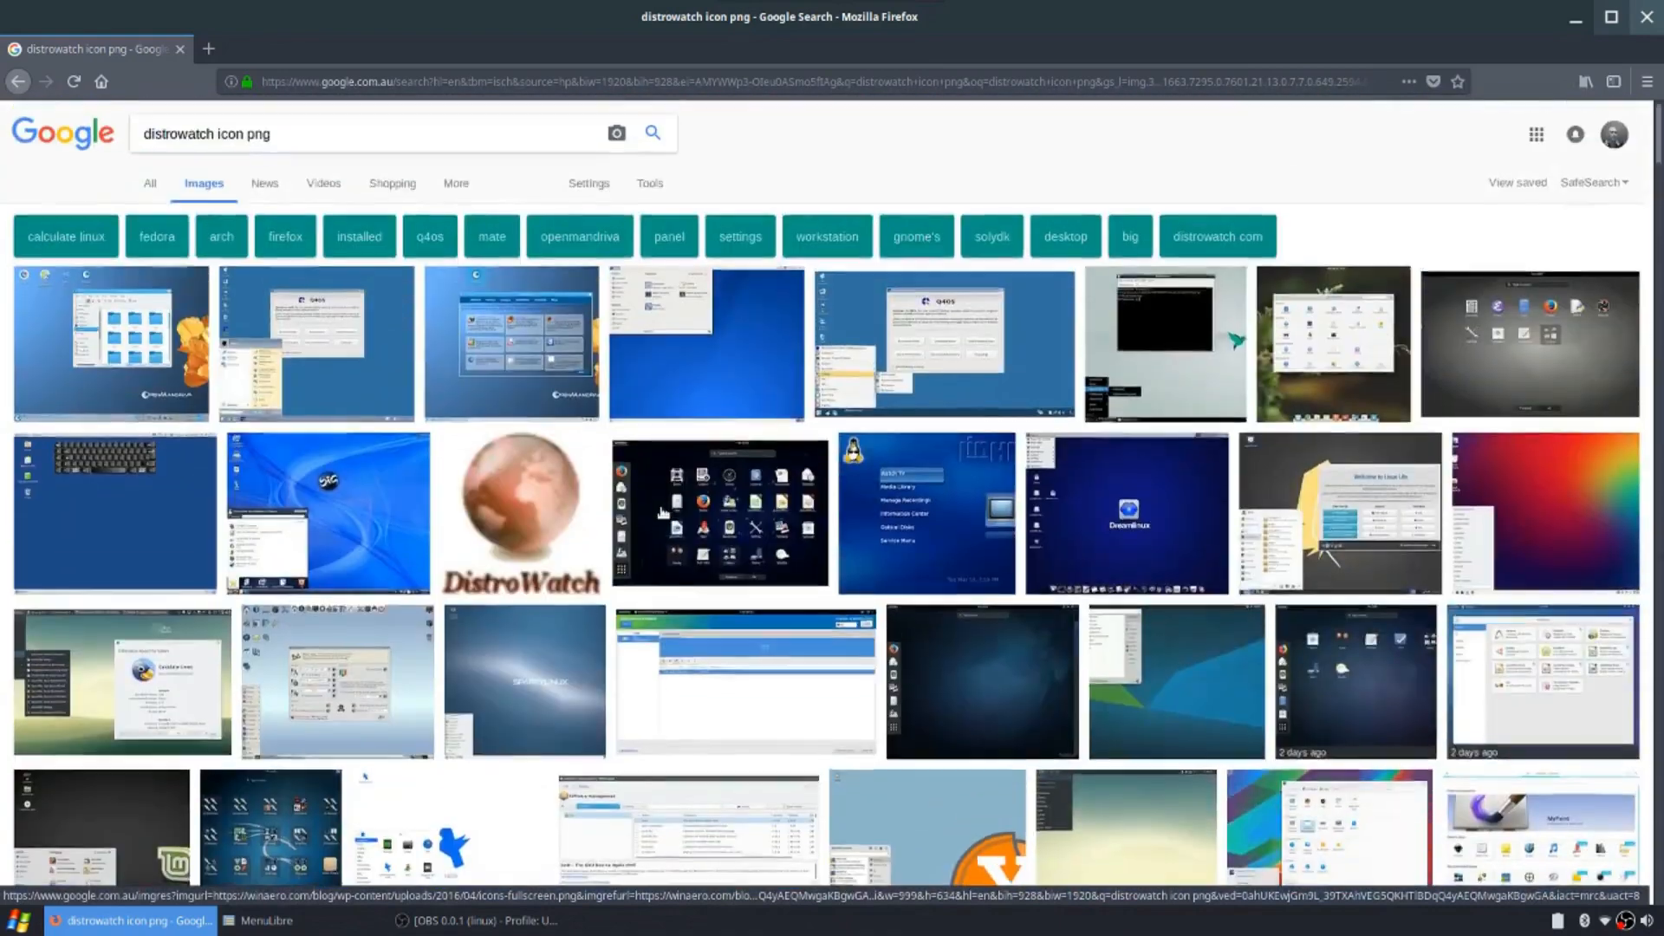
Save the DistroWatch globe image from the search results as distrowatch.png in the .launcher-icons folder
{"action": "left_click", "coordinate": [598, 513]}
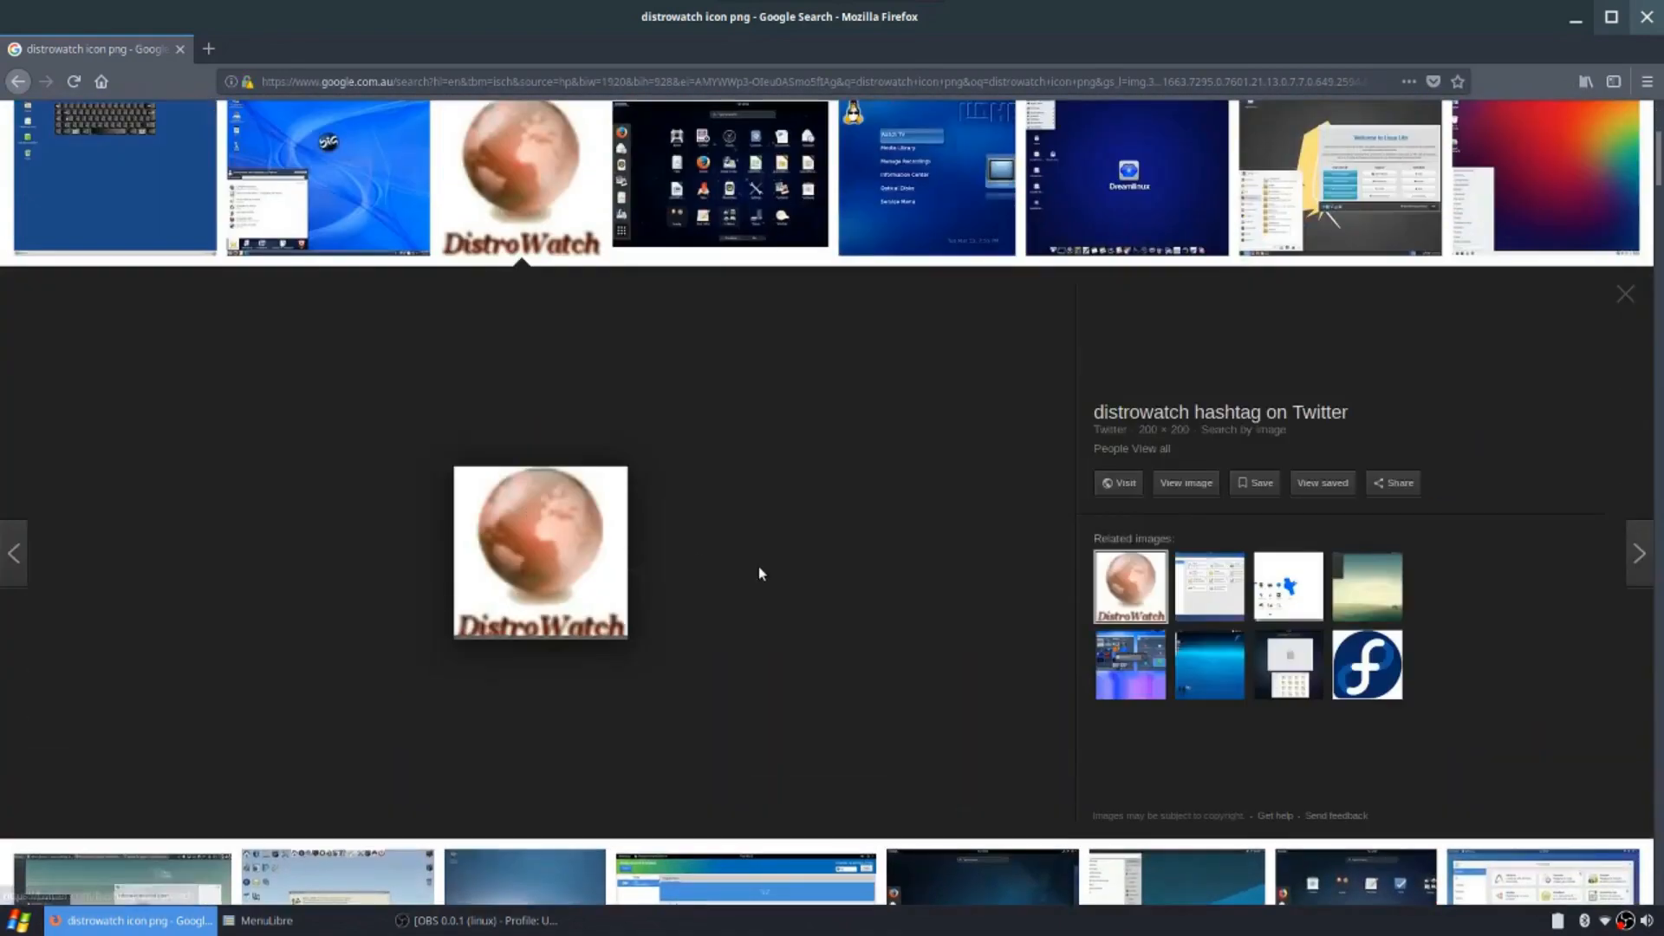
{"action": "right_click", "coordinate": [531, 540]}
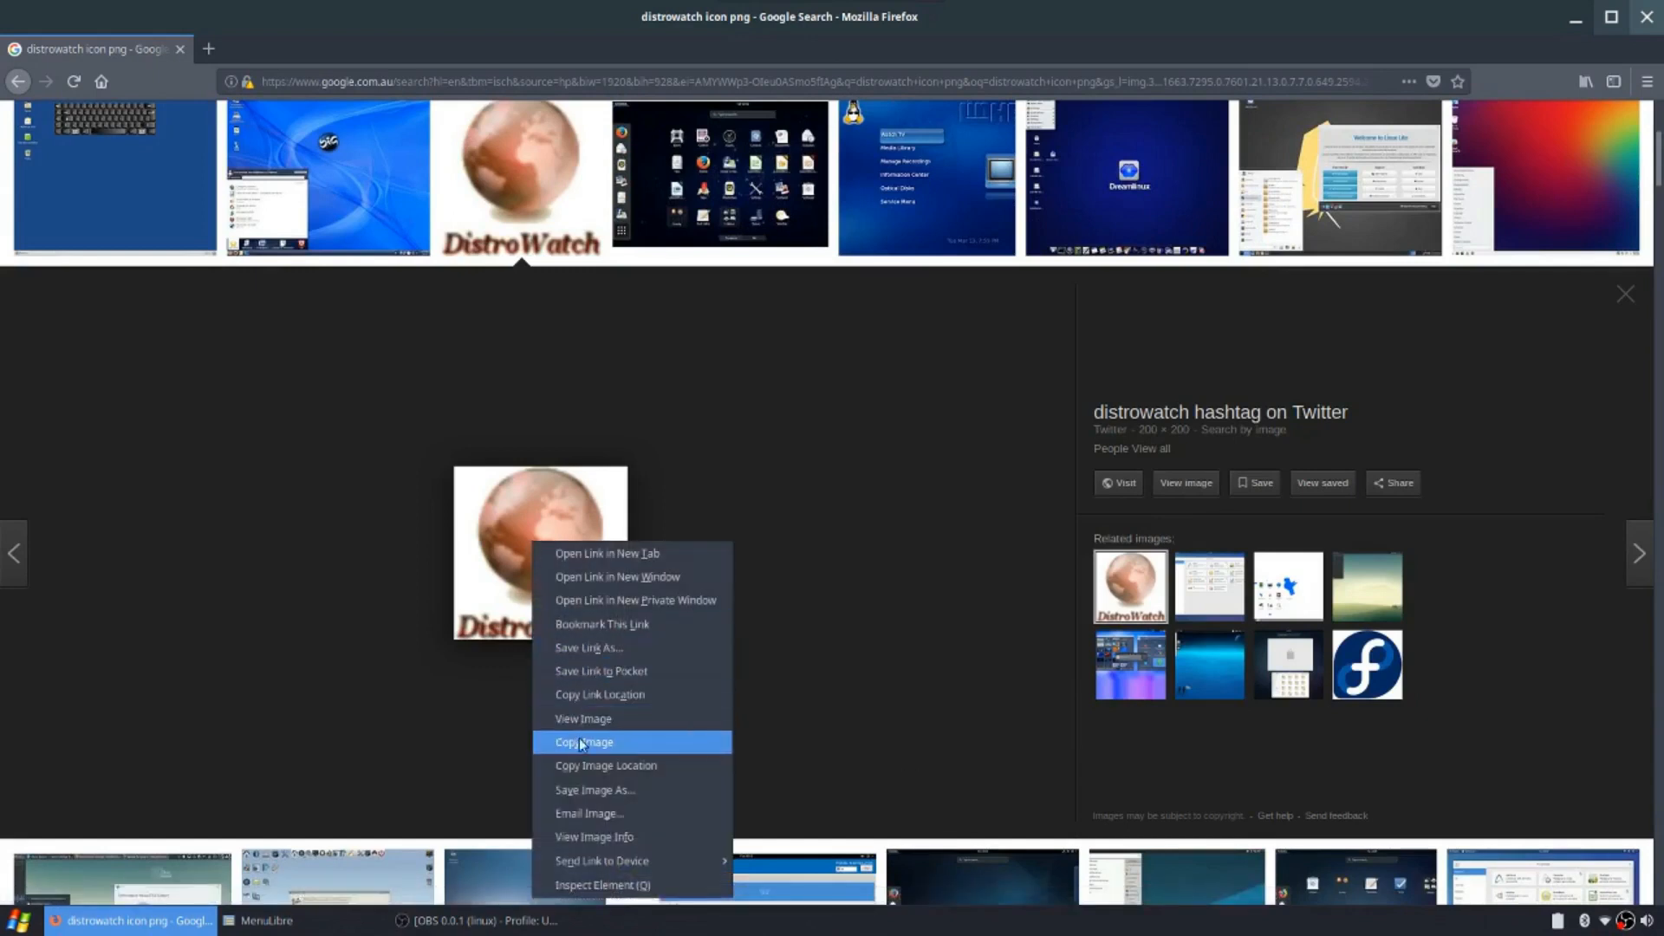
{"action": "left_click", "coordinate": [595, 788]}
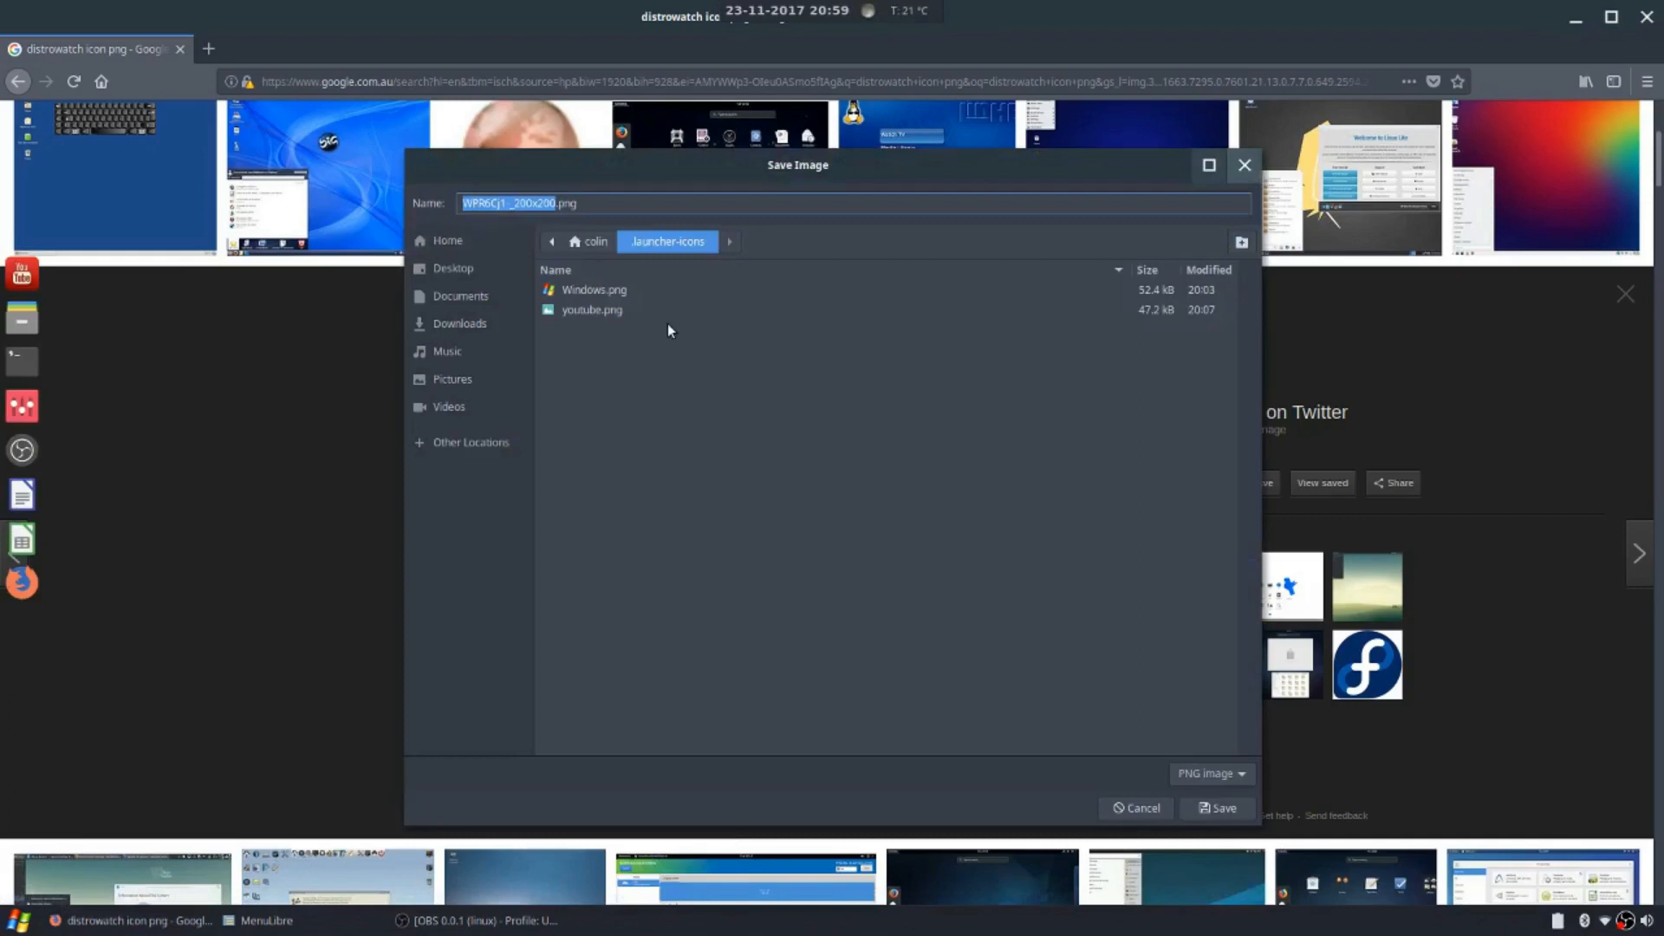
{"action": "type", "text": "distrowatch"}
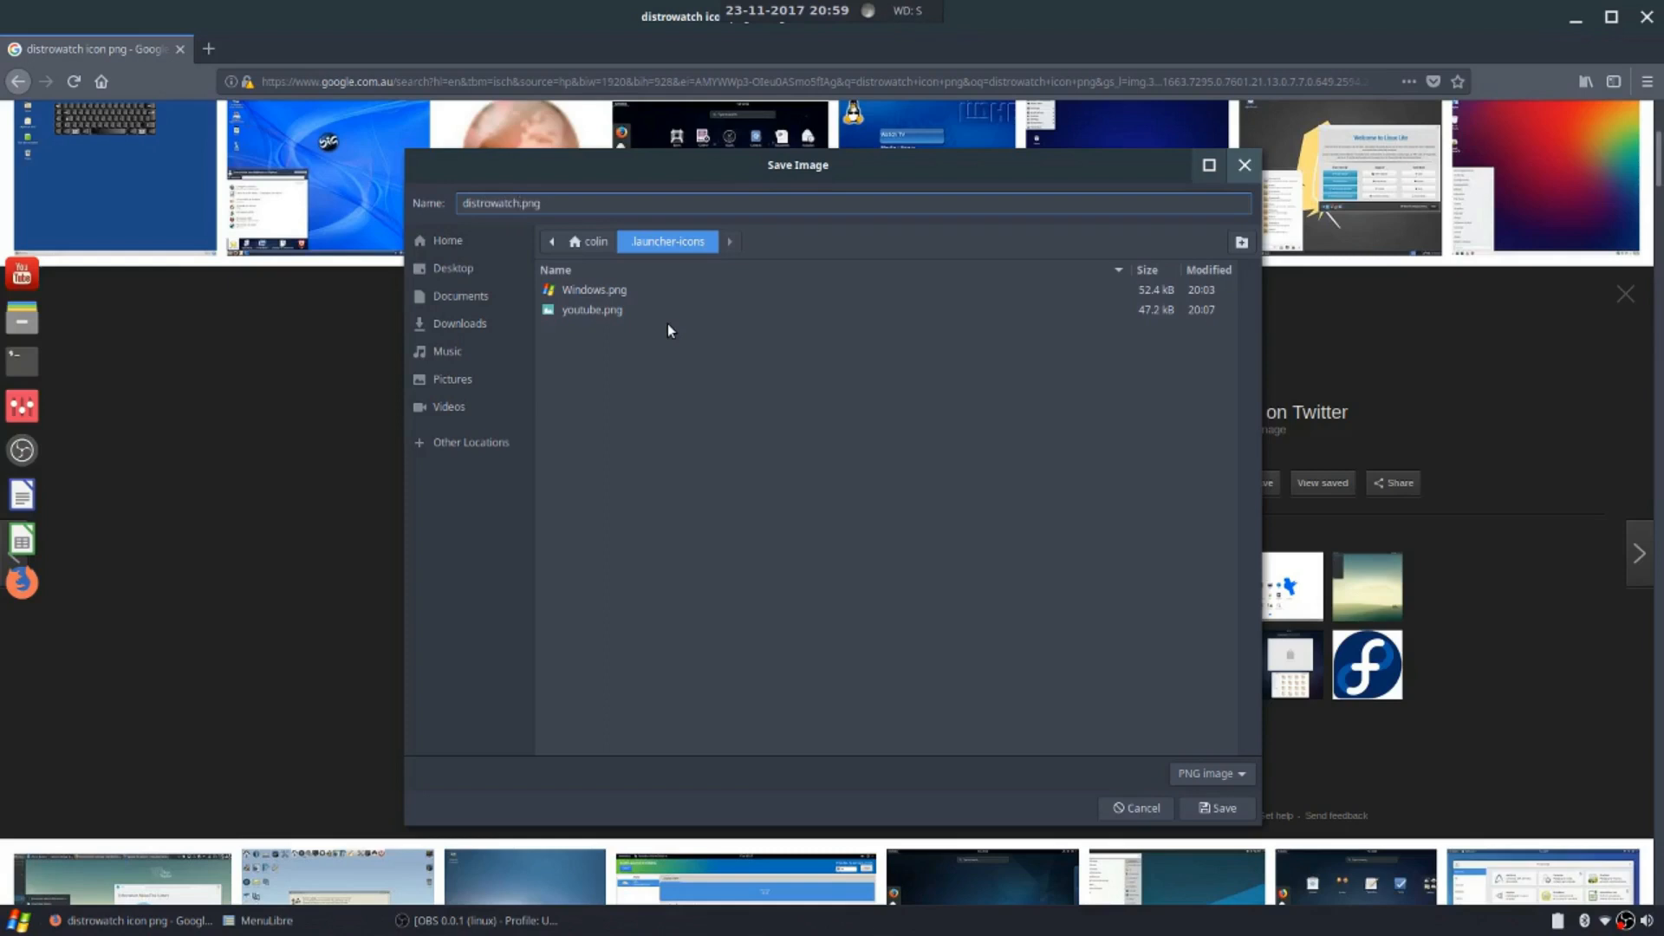
{"action": "left_click", "coordinate": [1218, 807]}
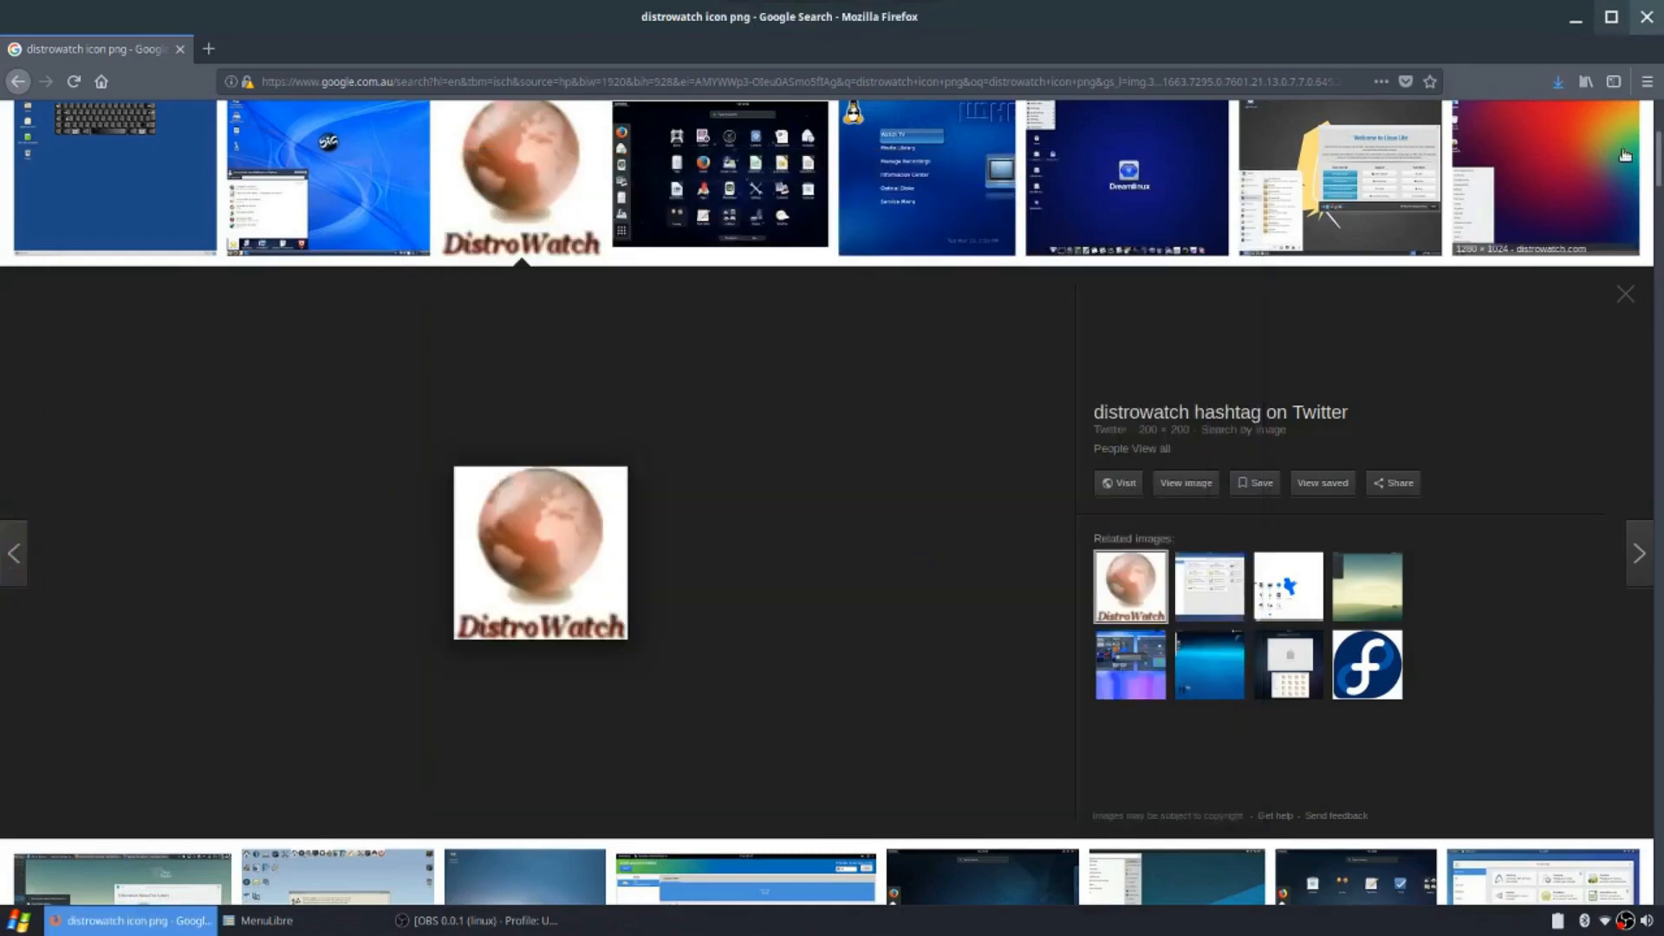
Minimise Firefox and set the new launcher's icon in MenuLibre to distrowatch.png from the .launcher-icons folder
{"action": "left_click", "coordinate": [1576, 18]}
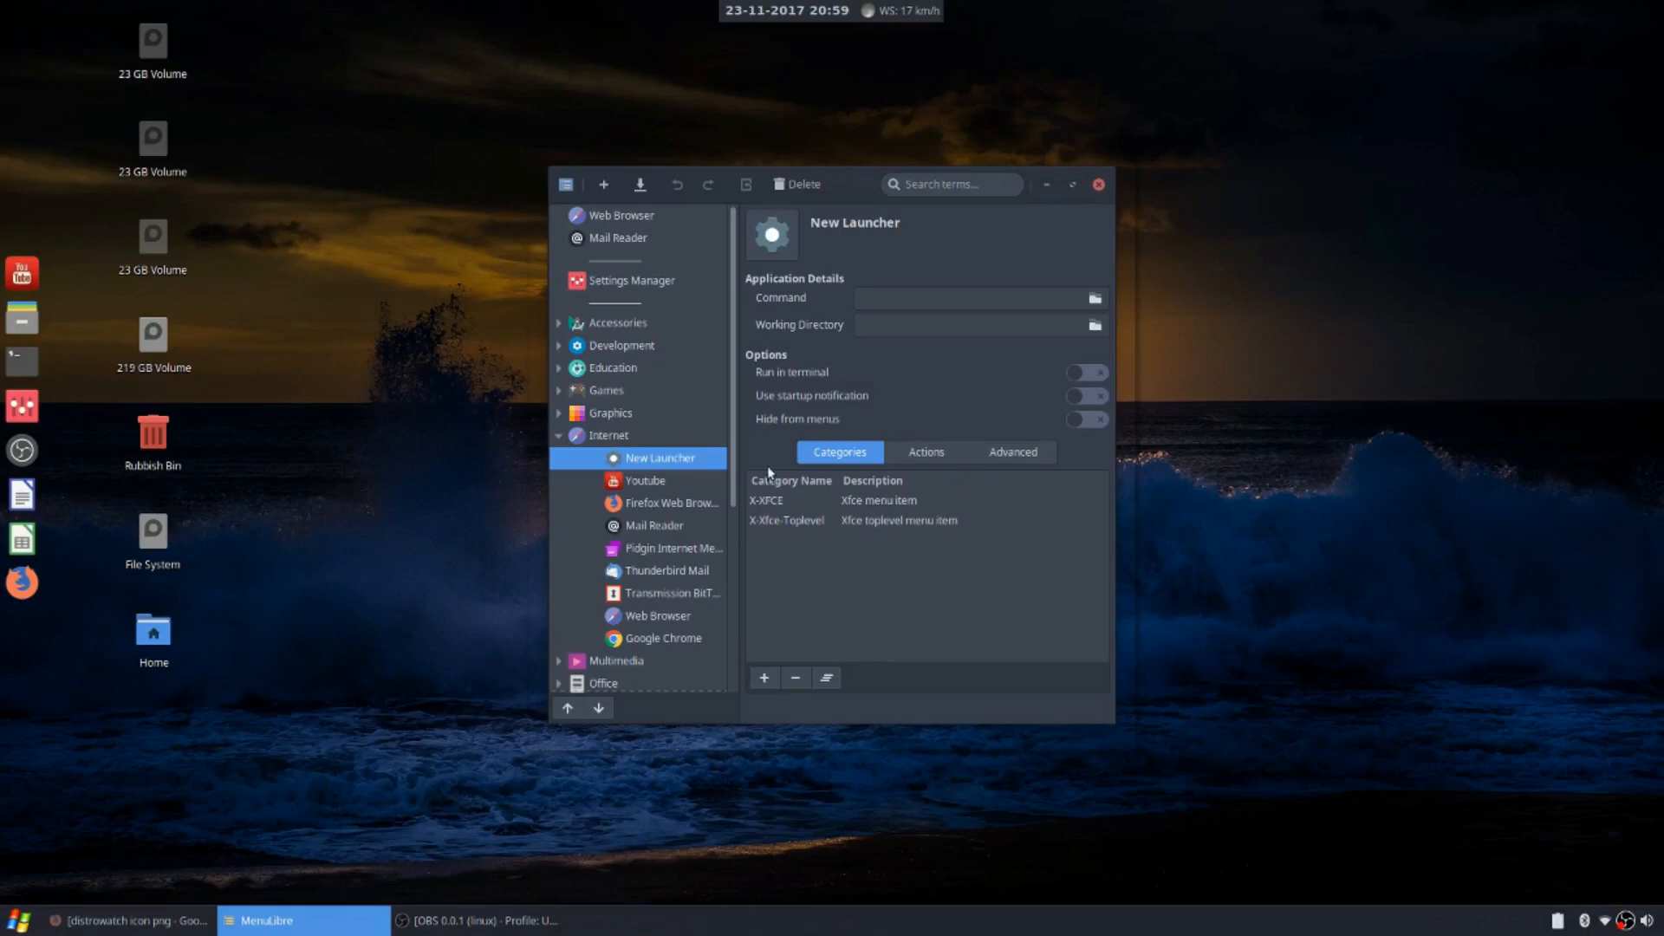
{"action": "left_click", "coordinate": [785, 249]}
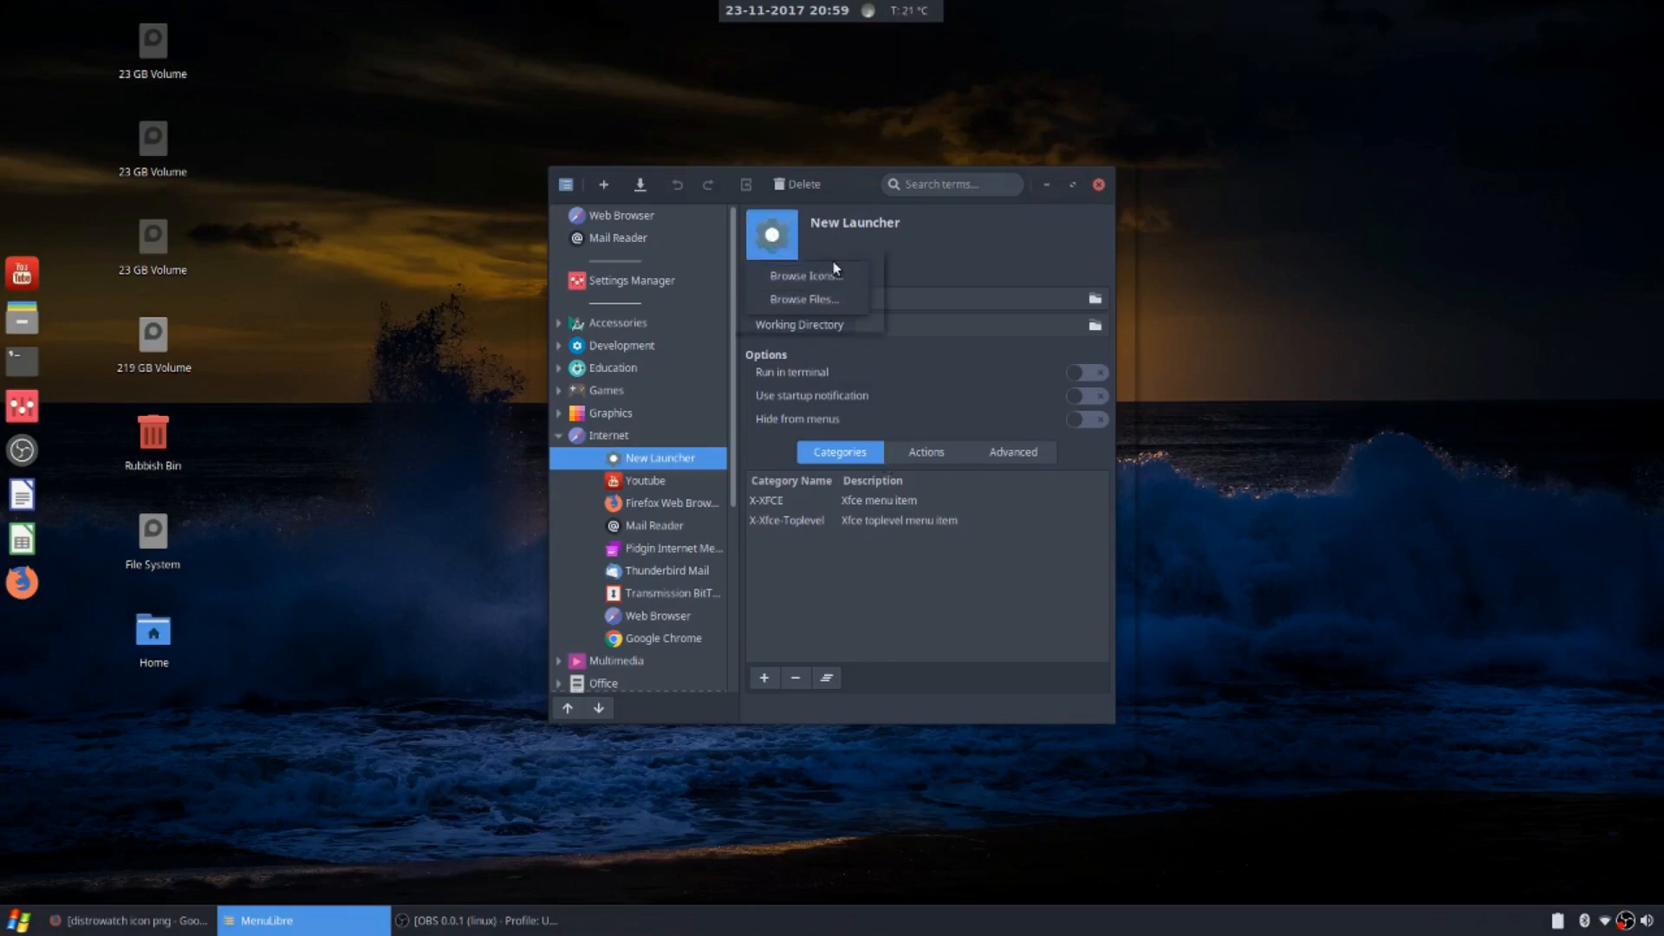
{"action": "left_click", "coordinate": [838, 300]}
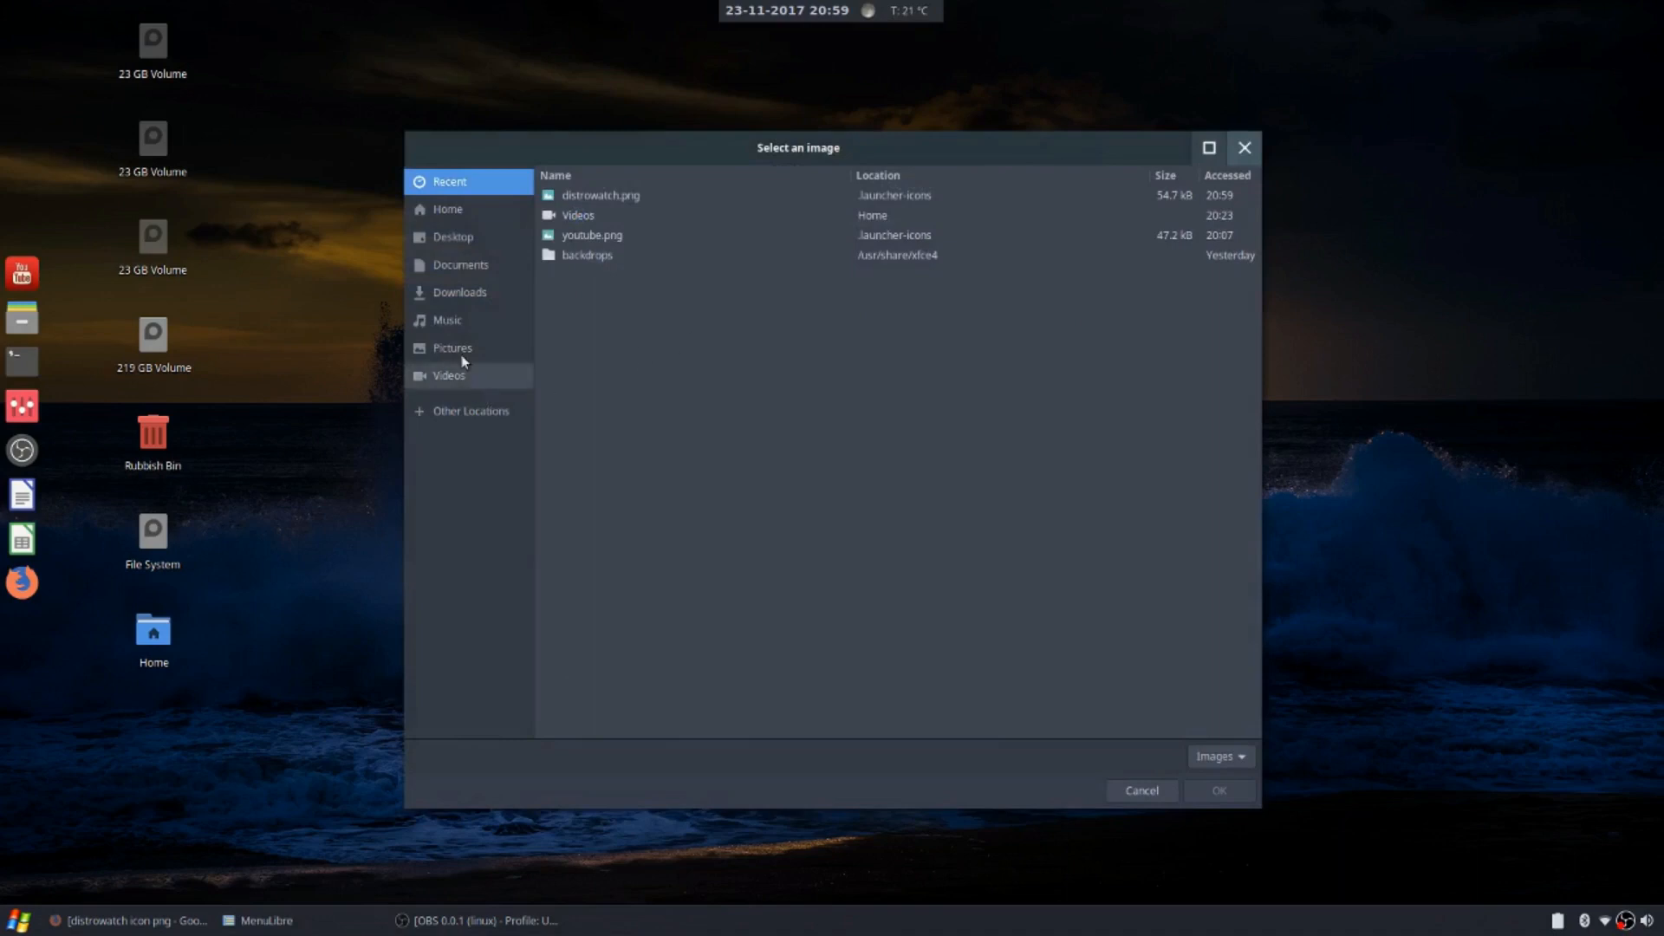
{"action": "left_click", "coordinate": [452, 213]}
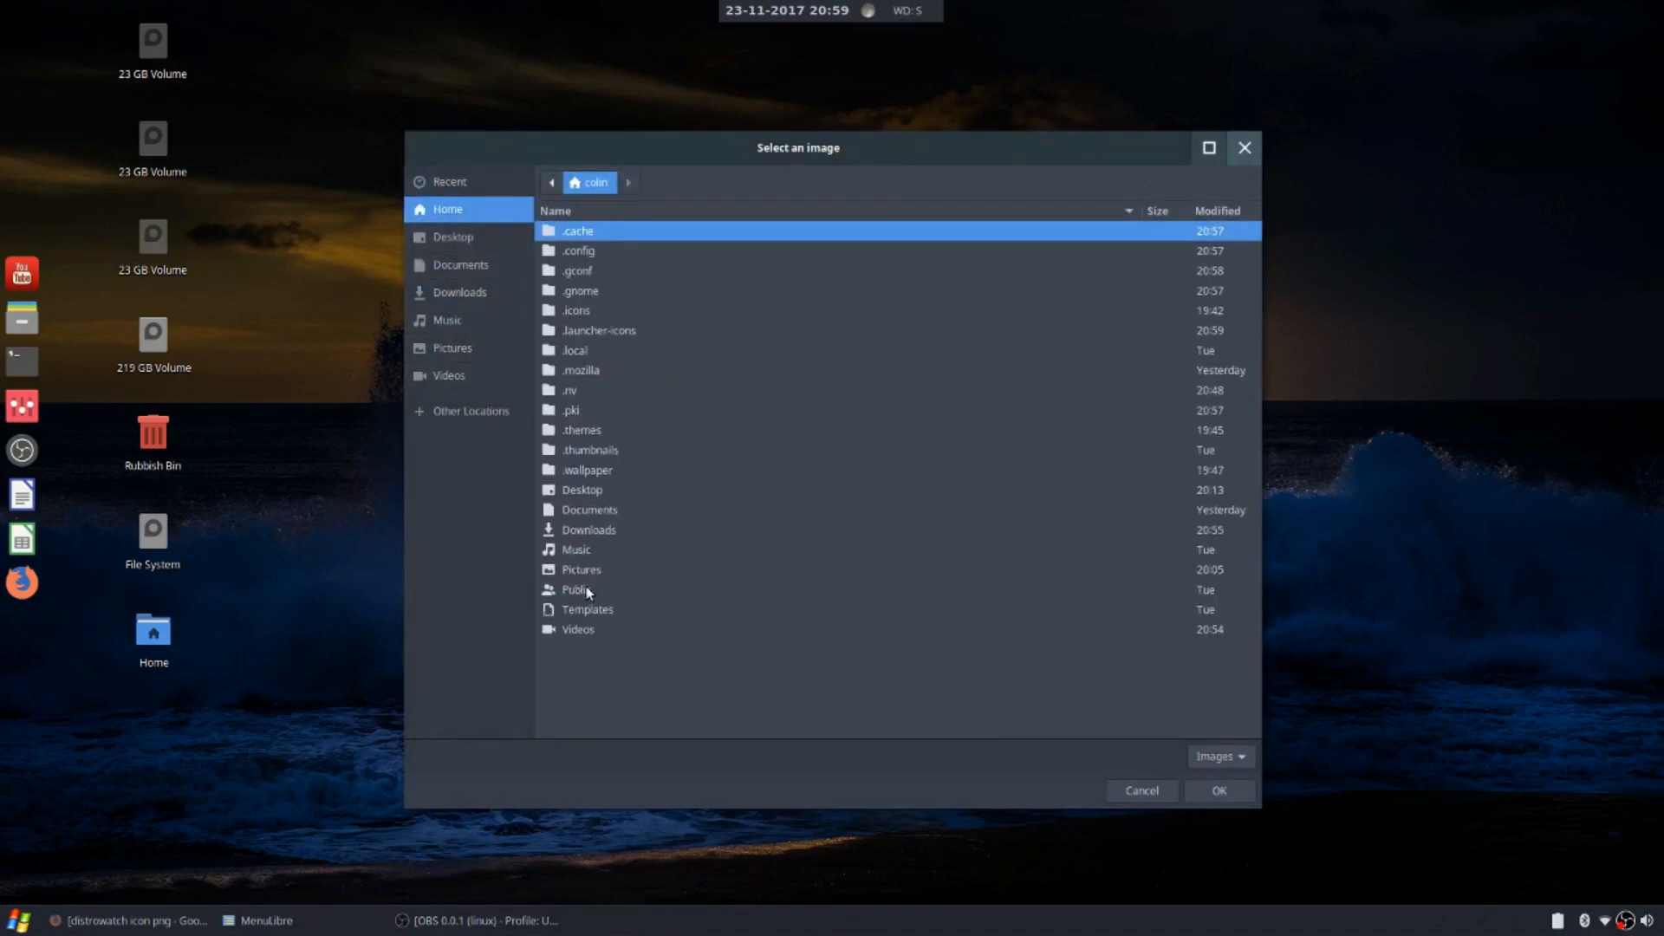
{"action": "double_click", "coordinate": [590, 330]}
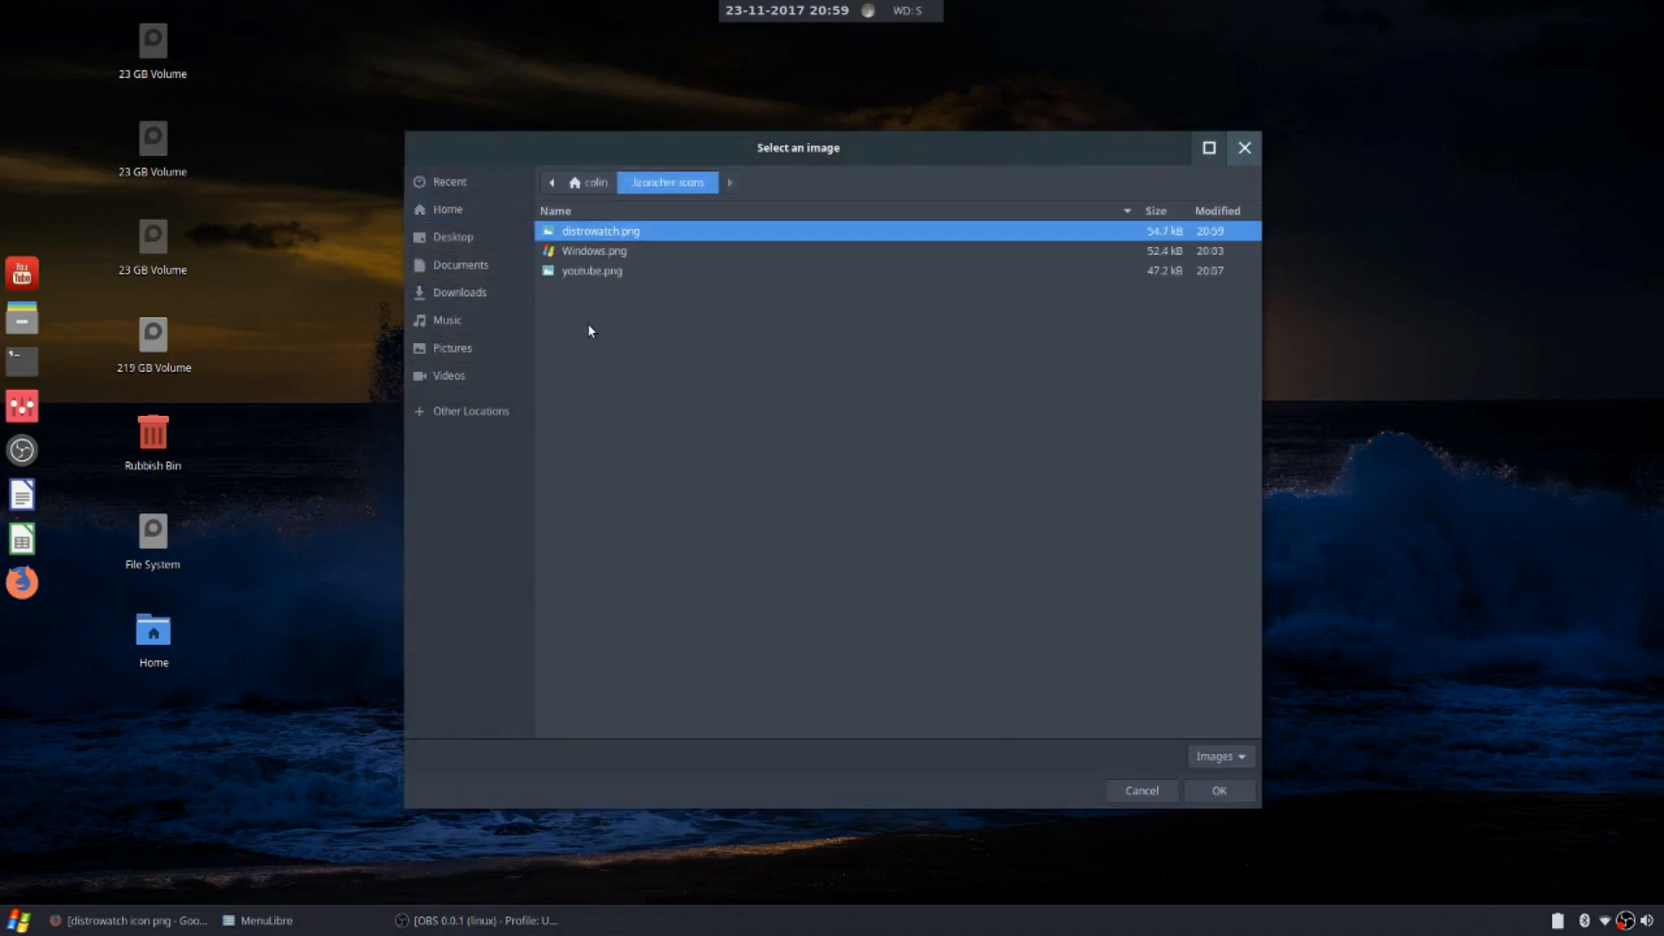
{"action": "double_click", "coordinate": [587, 231]}
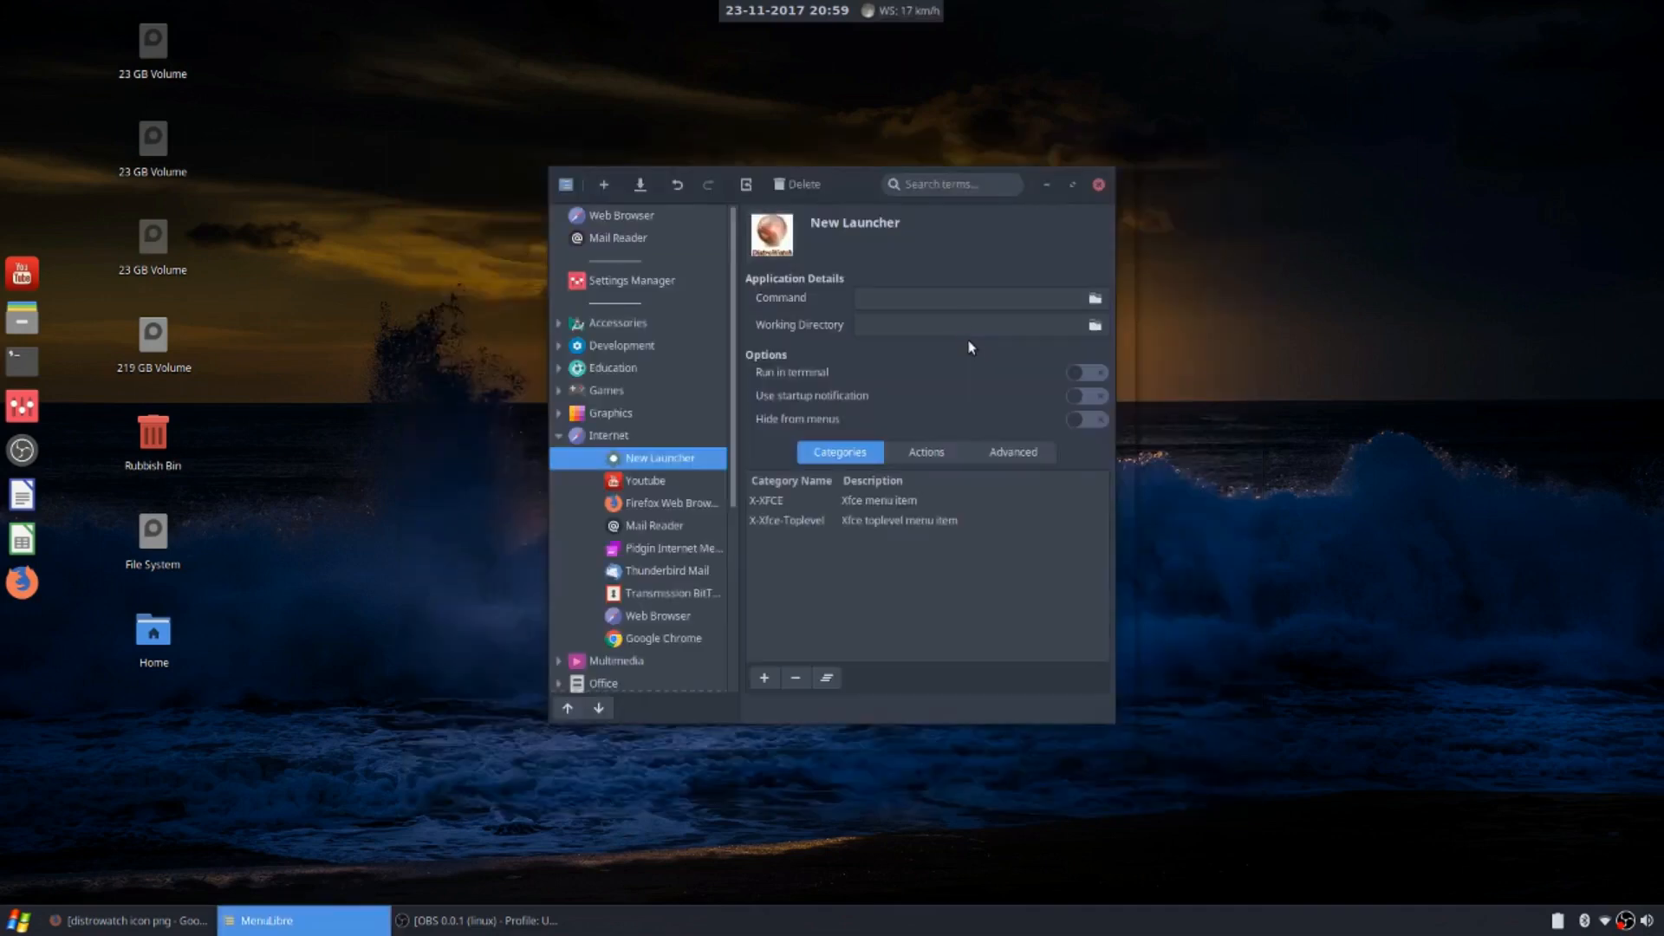
{"action": "left_click", "coordinate": [872, 216]}
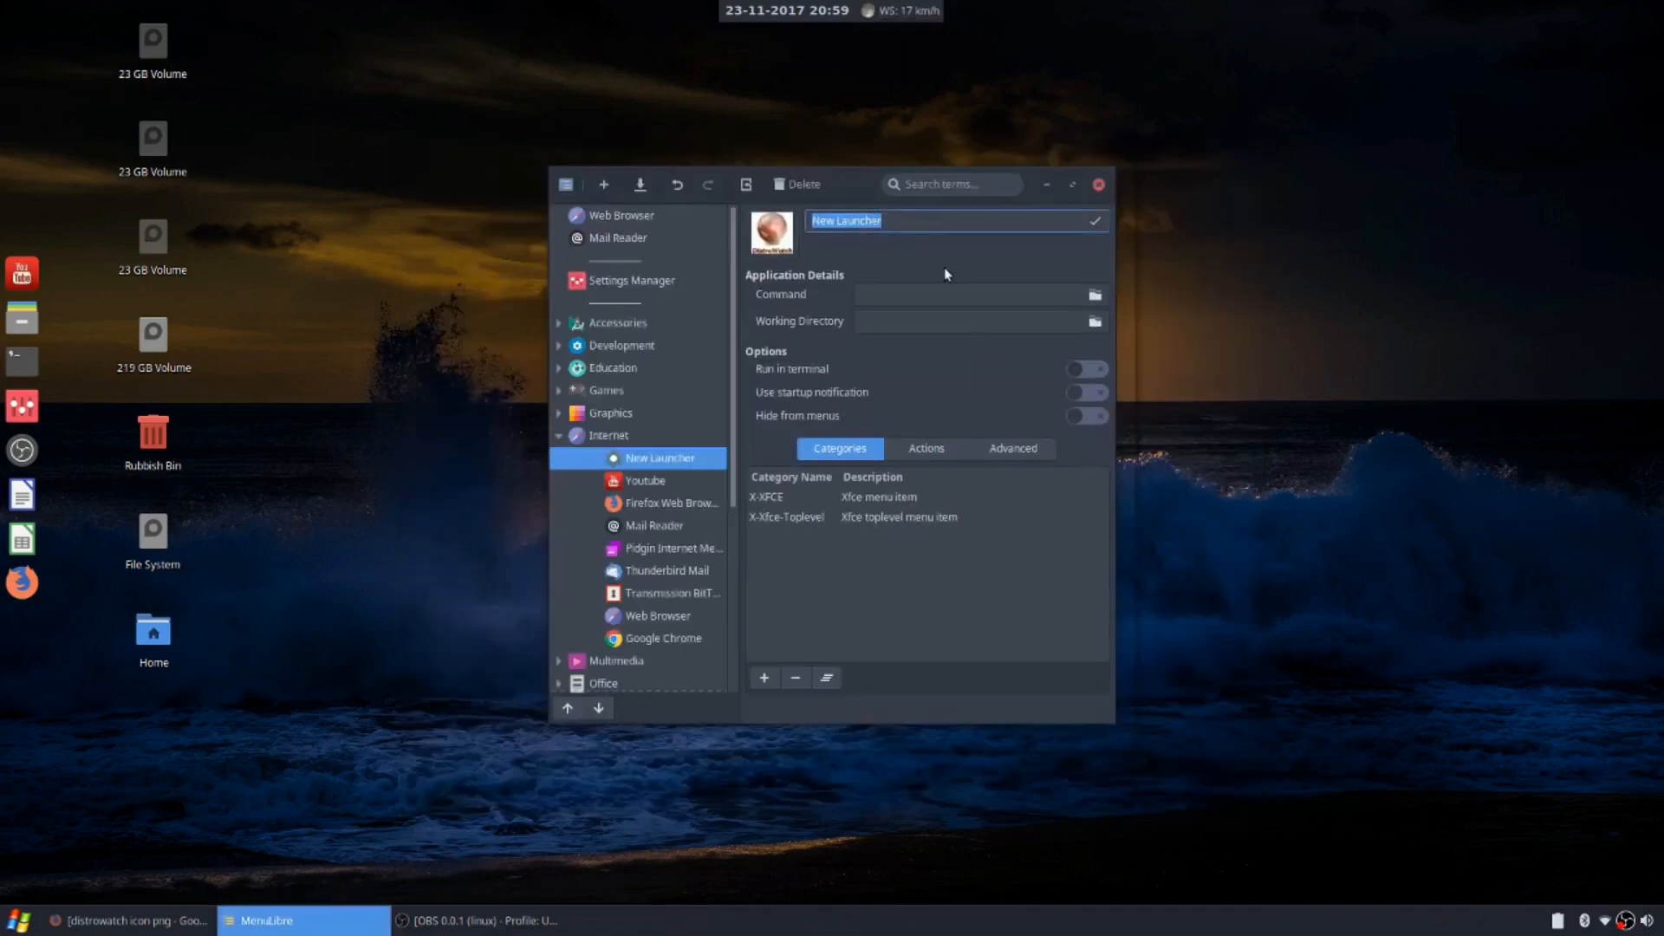
{"action": "type", "text": "Distrowatch"}
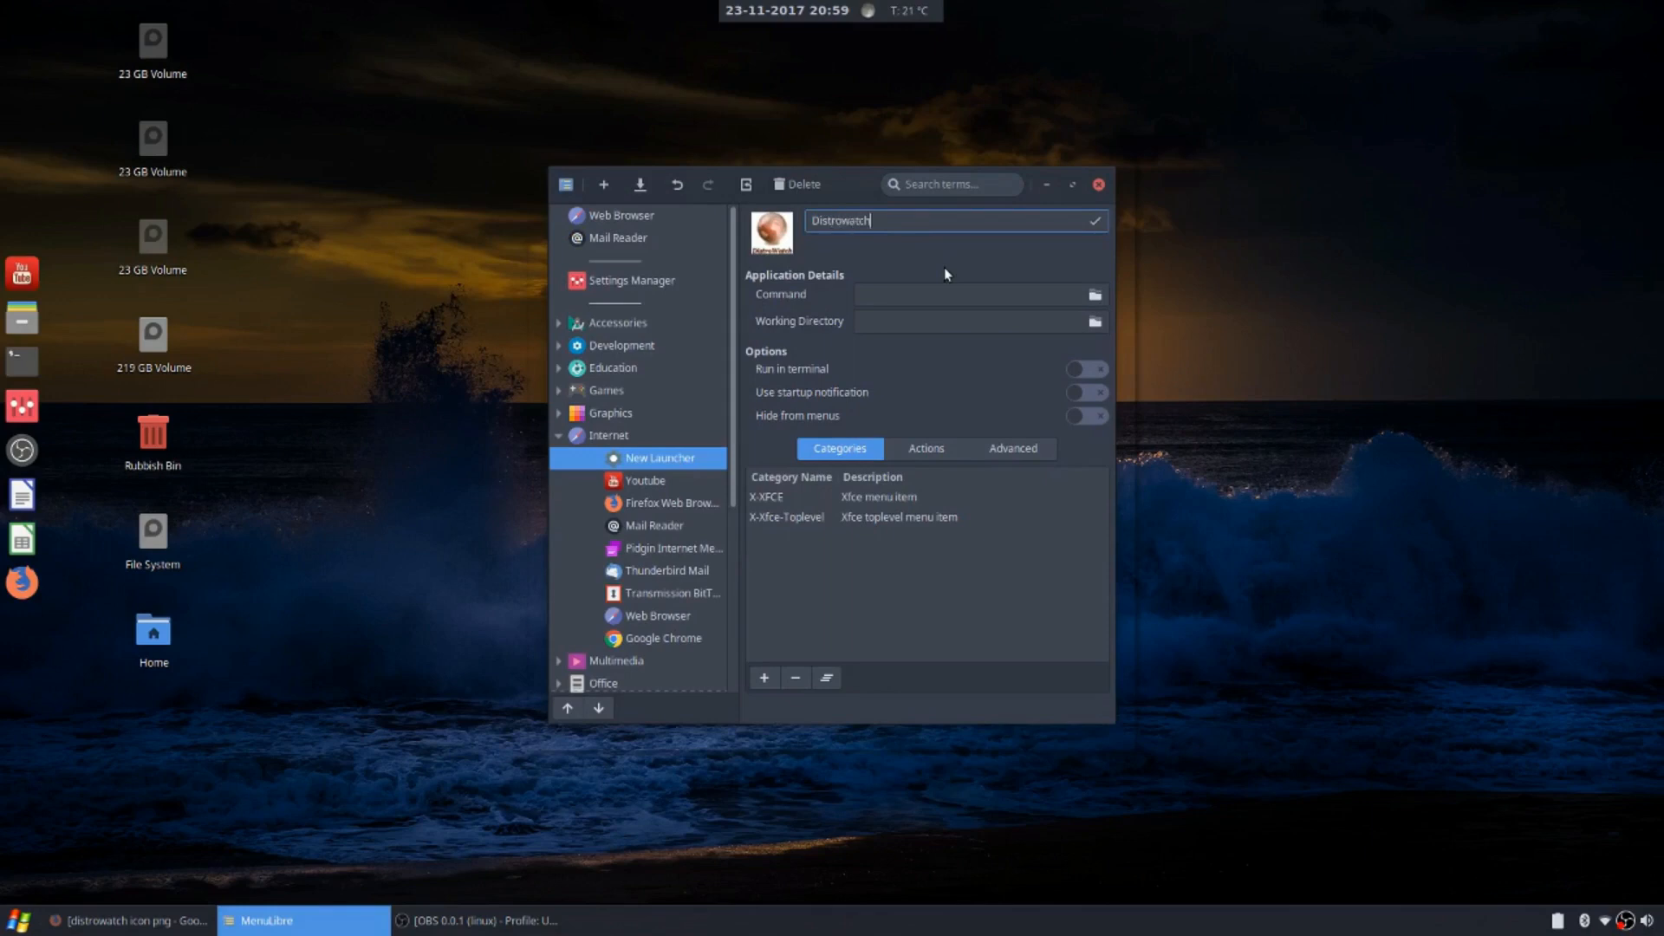
{"action": "left_click", "coordinate": [919, 294]}
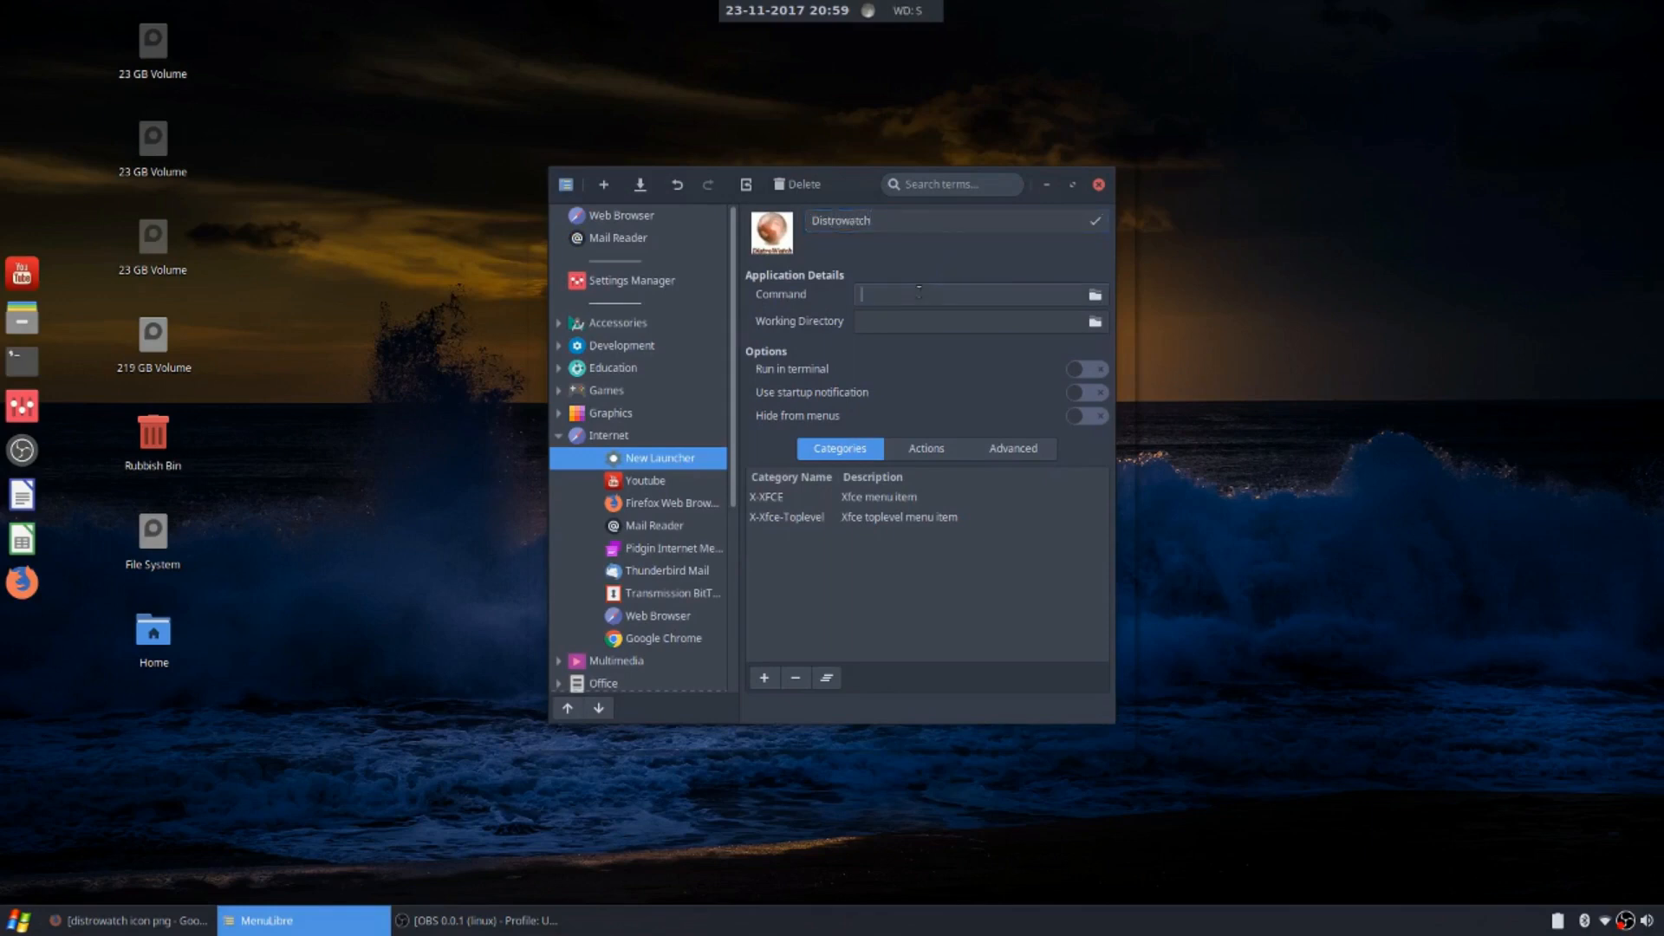
{"action": "type", "text": "firefox"}
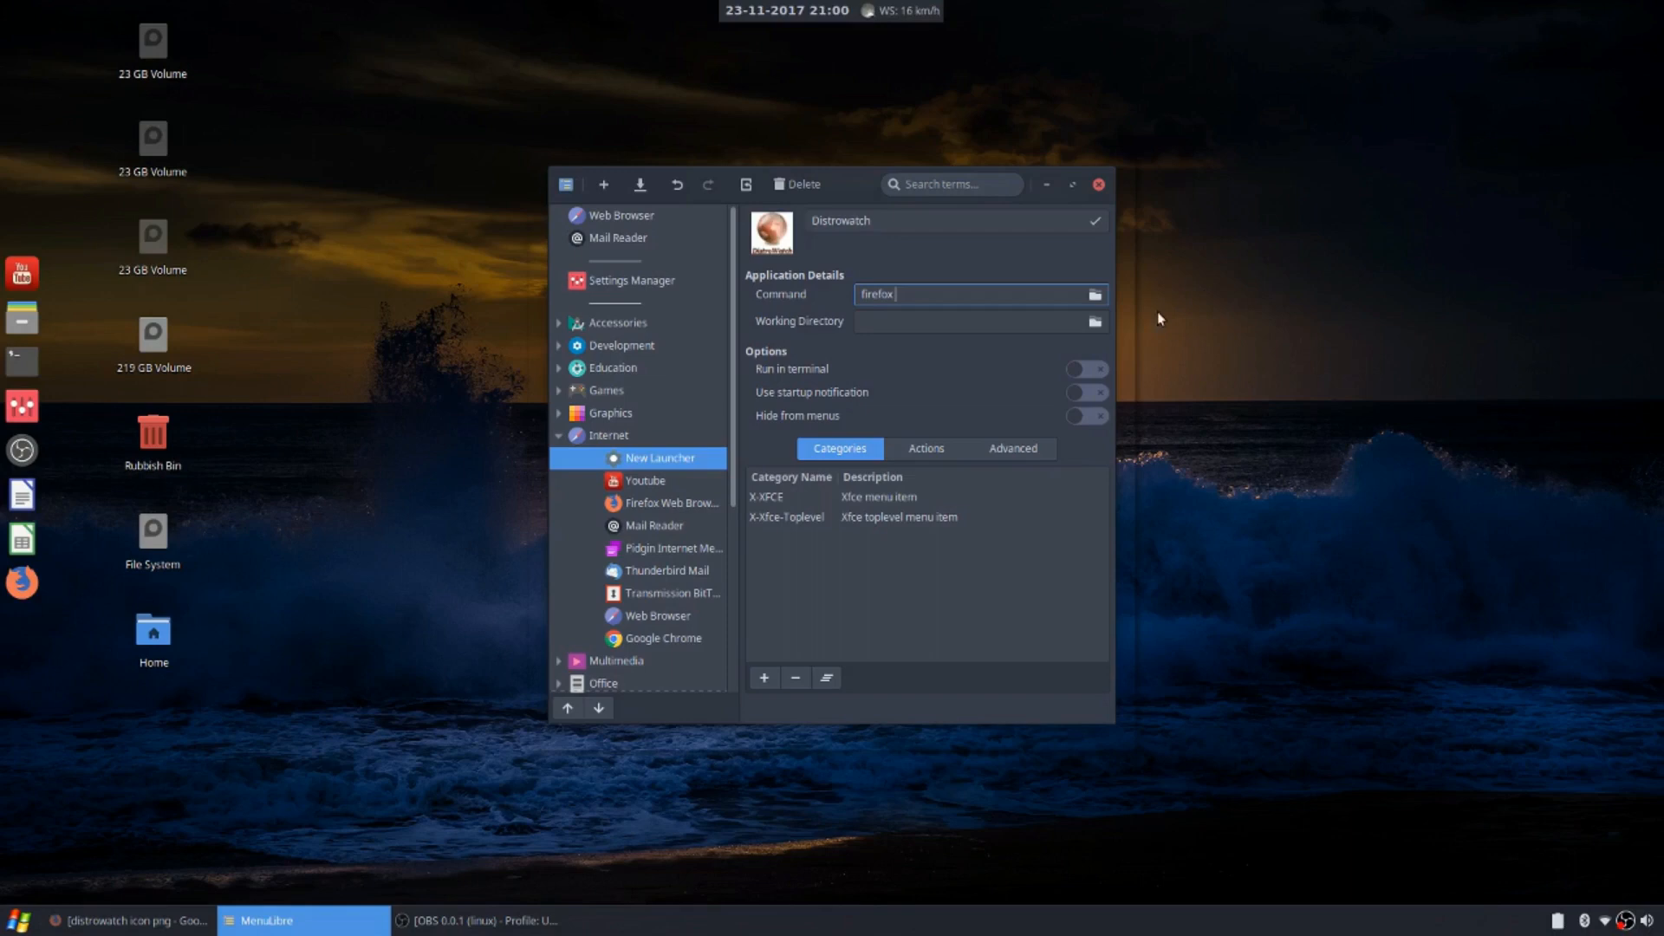
{"action": "type", "text": "-new-window www.distrowatc"}
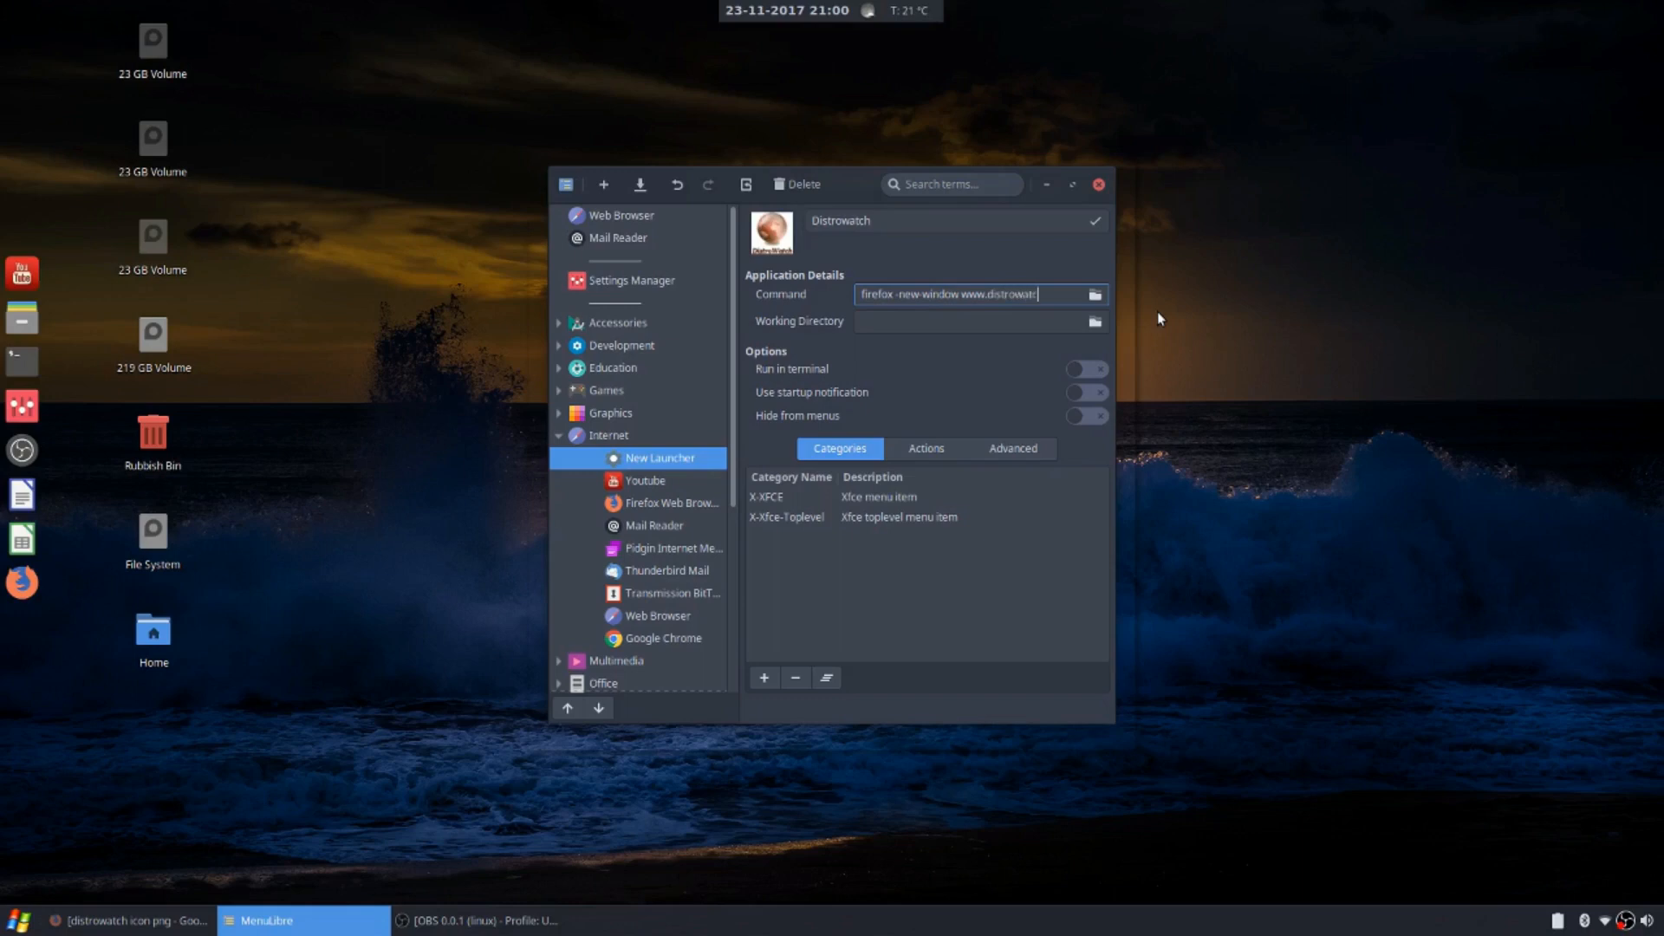
{"action": "type", "text": "h.com"}
{"action": "left_click", "coordinate": [641, 184]}
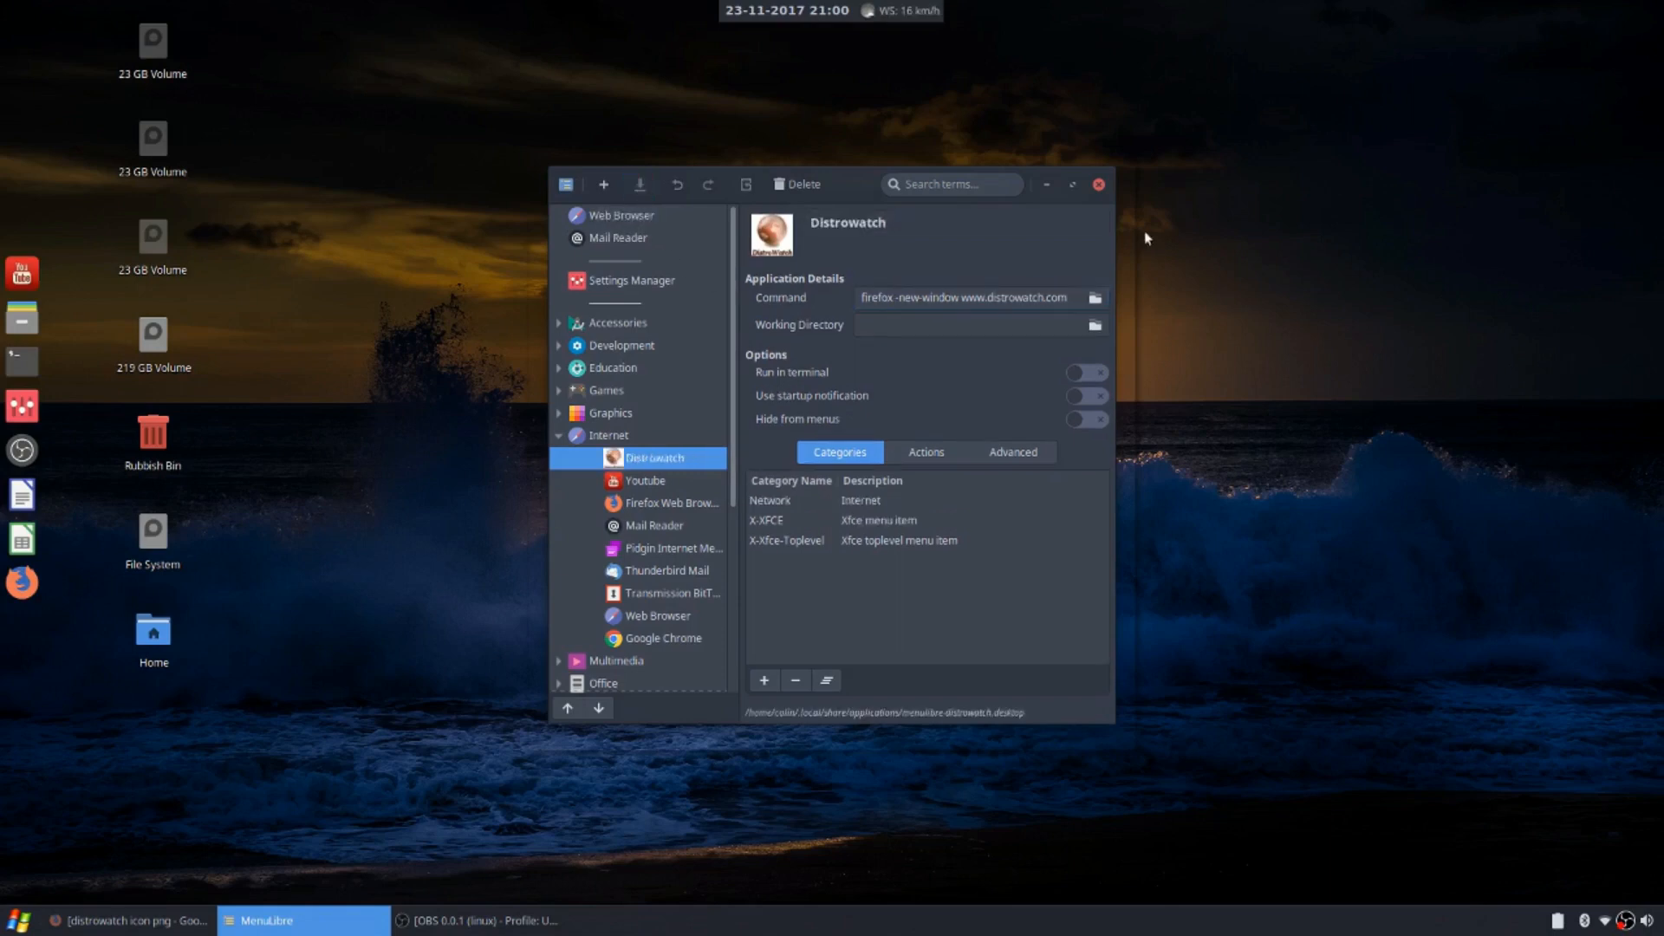
{"action": "left_click", "coordinate": [1097, 184]}
Test the web launchers by opening YouTube from the dock and Distrowatch from the applications menu's Internet category
{"action": "left_click", "coordinate": [22, 273]}
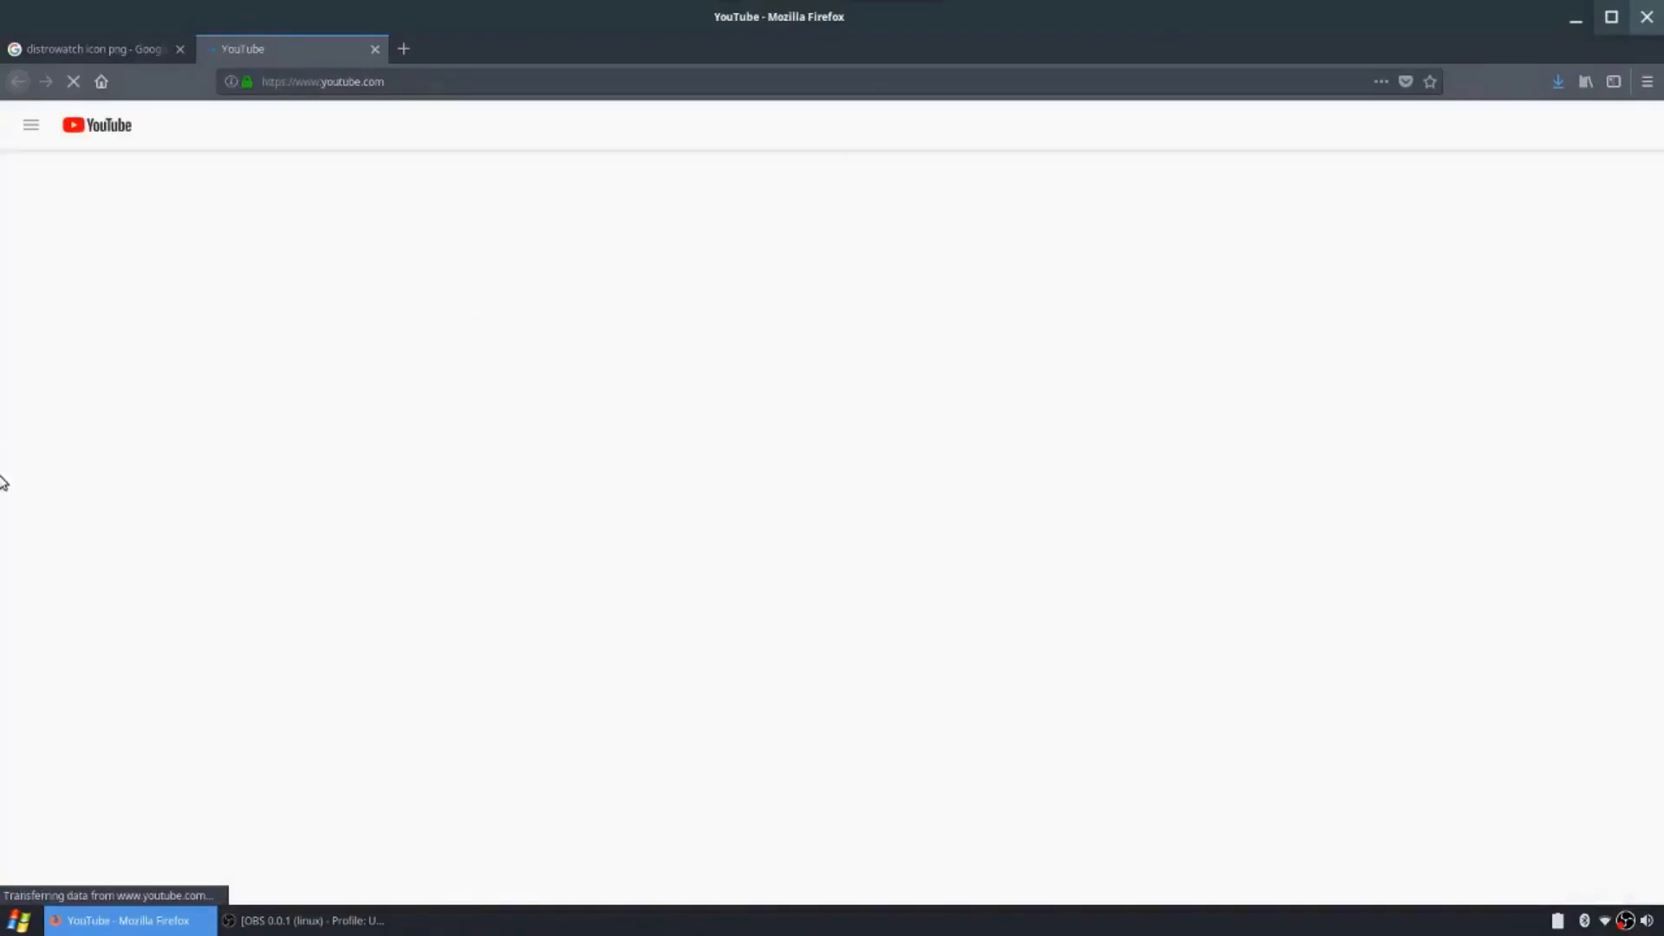
{"action": "left_click", "coordinate": [19, 923]}
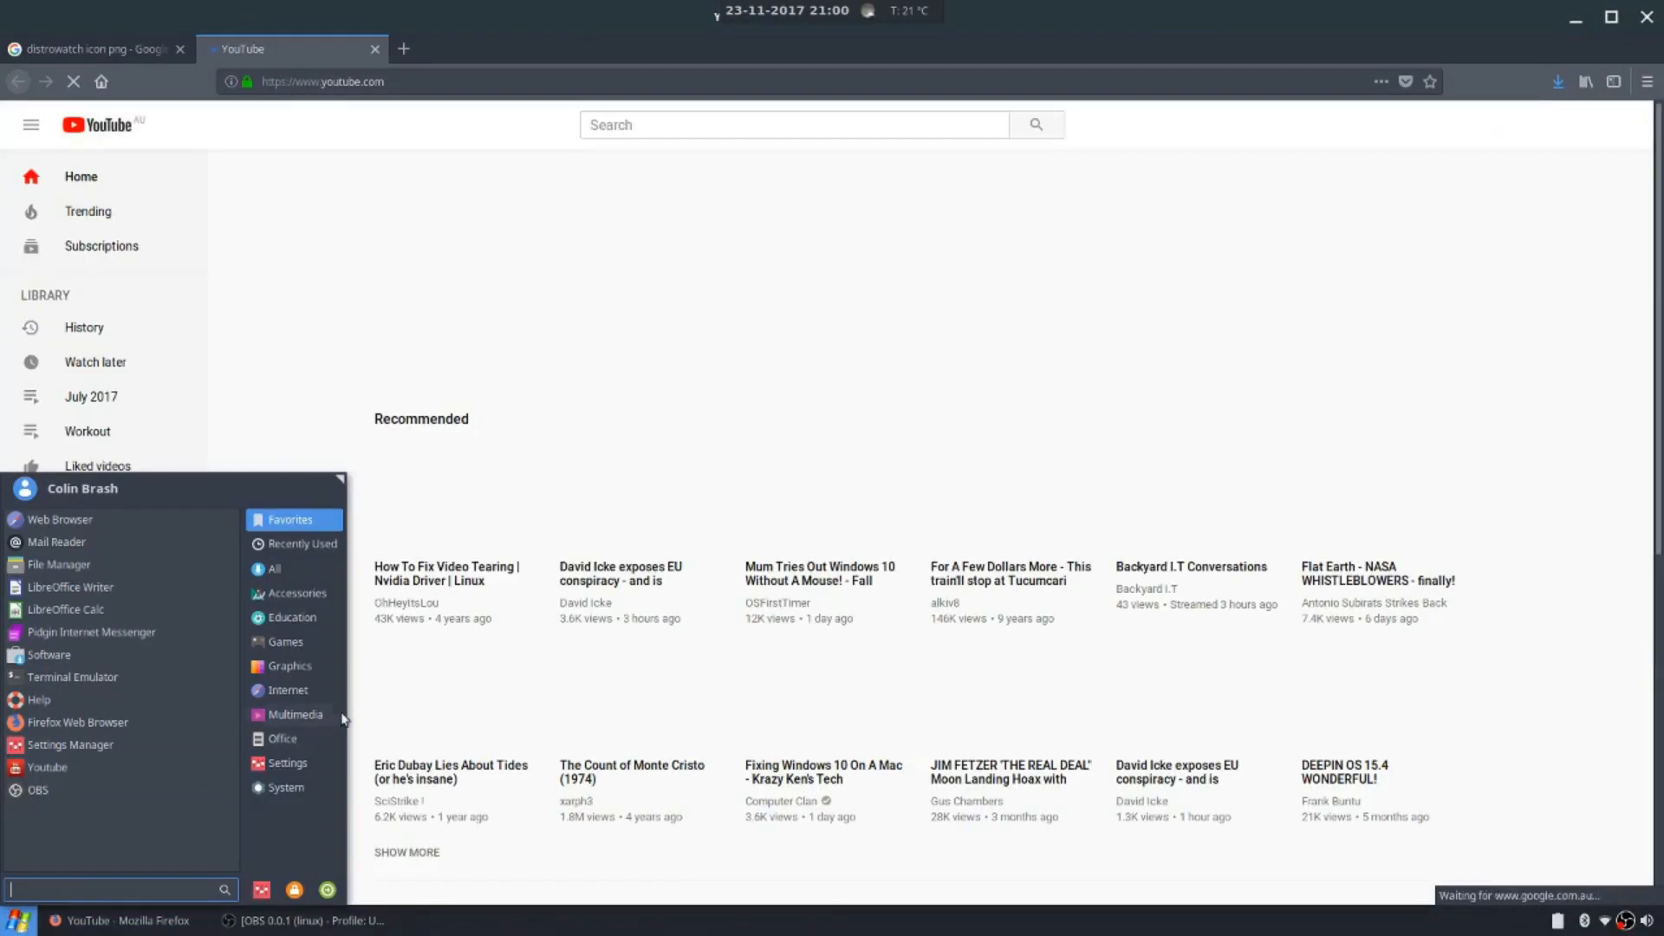
{"action": "left_click", "coordinate": [286, 690]}
{"action": "left_click", "coordinate": [57, 519]}
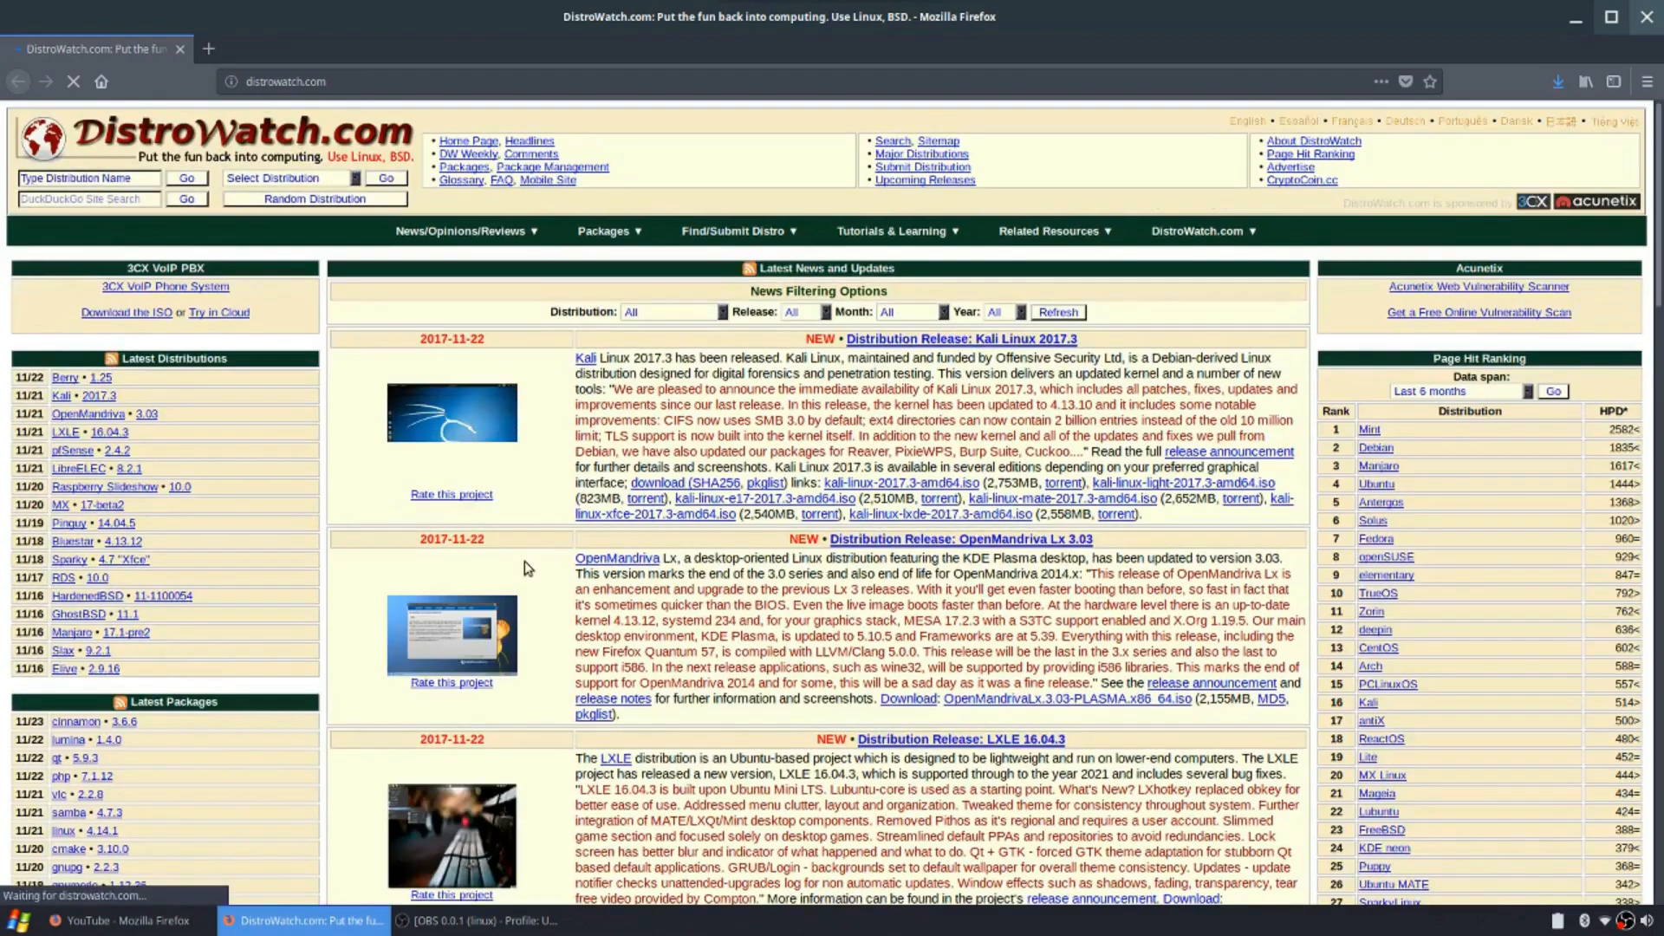
Check that DistroWatch opened in its own window, close that window, and minimise the YouTube window
{"action": "left_click_drag", "start_coordinate": [819, 26], "coordinate": [1177, 105]}
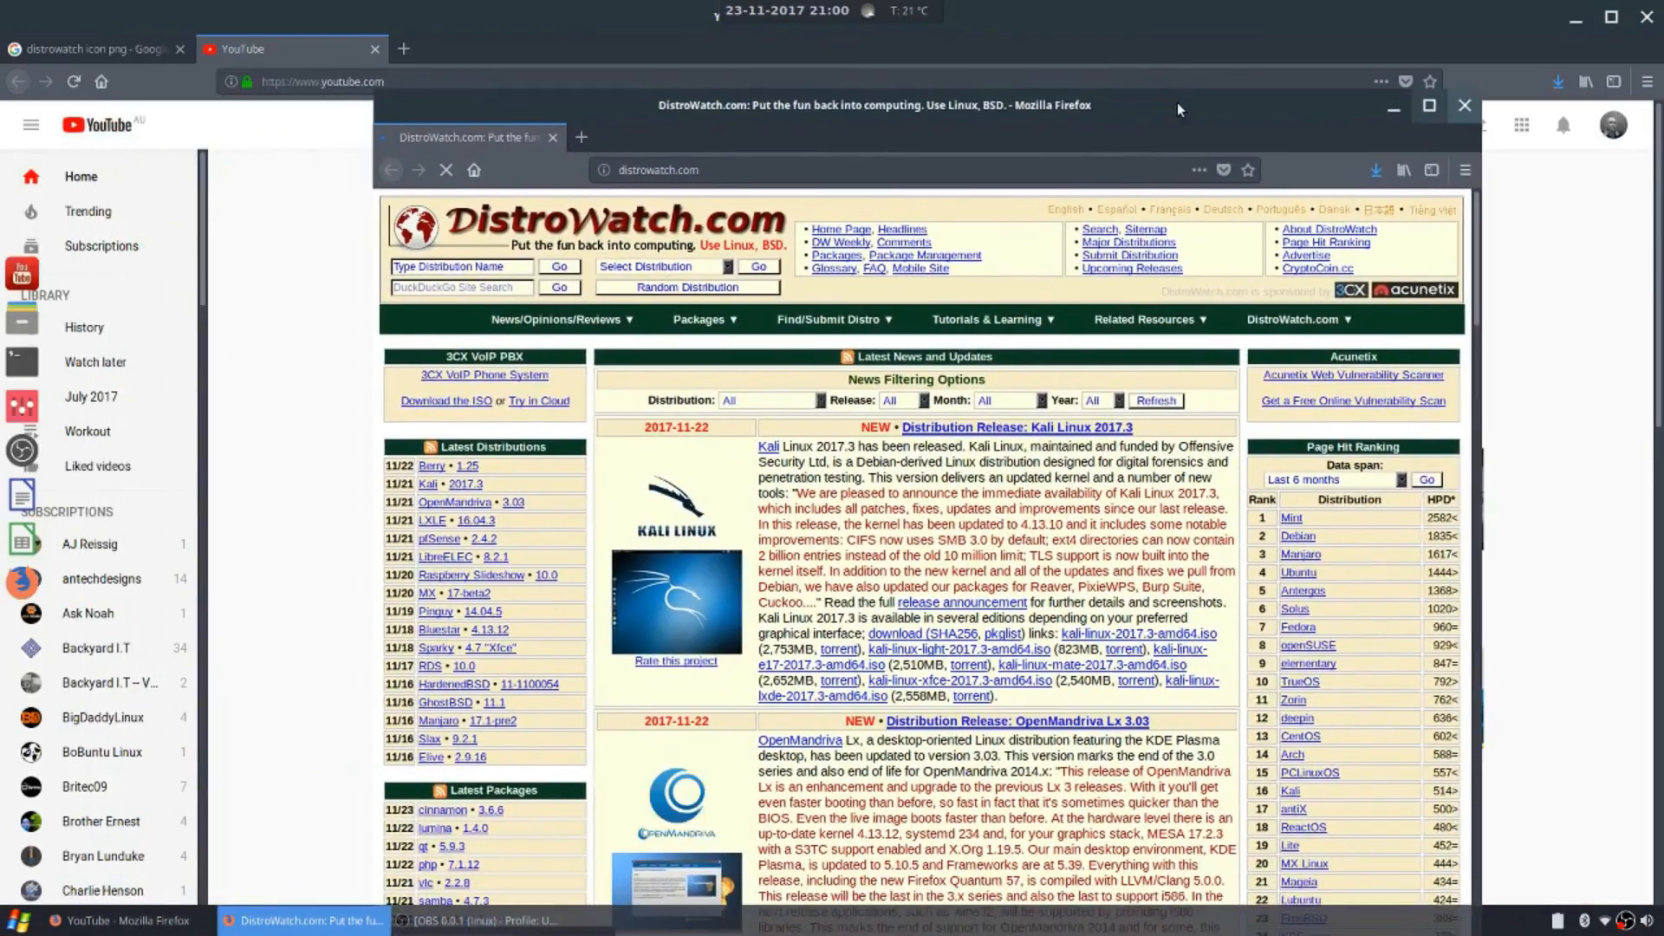
{"action": "double_click", "coordinate": [911, 105]}
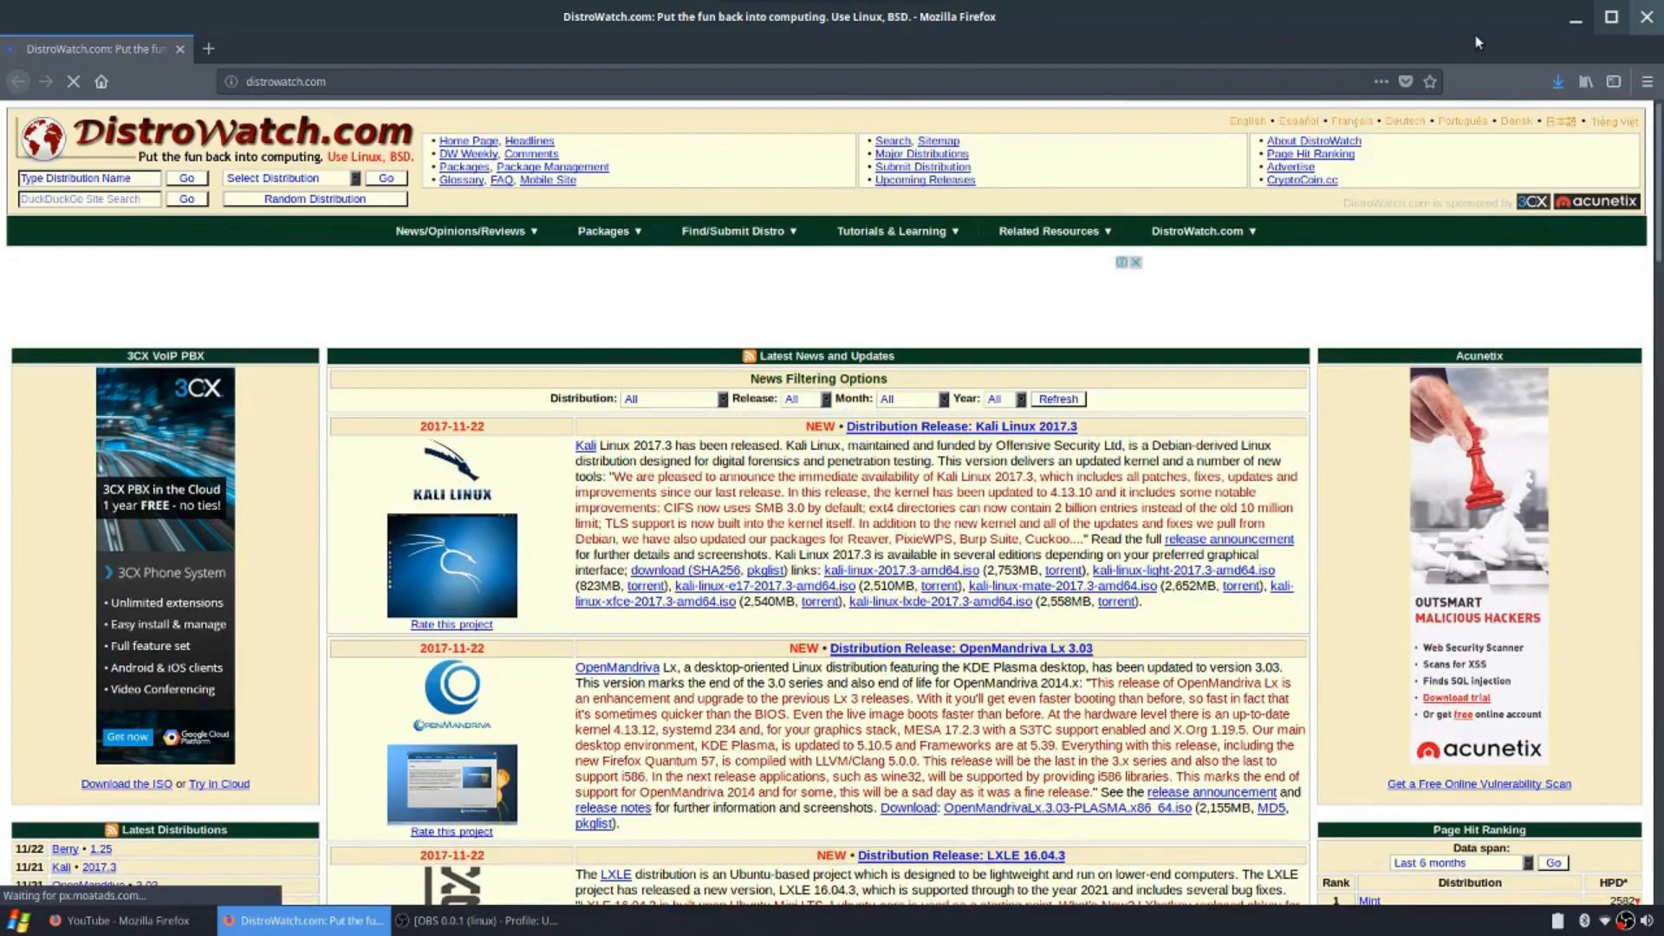
{"action": "left_click", "coordinate": [1649, 26]}
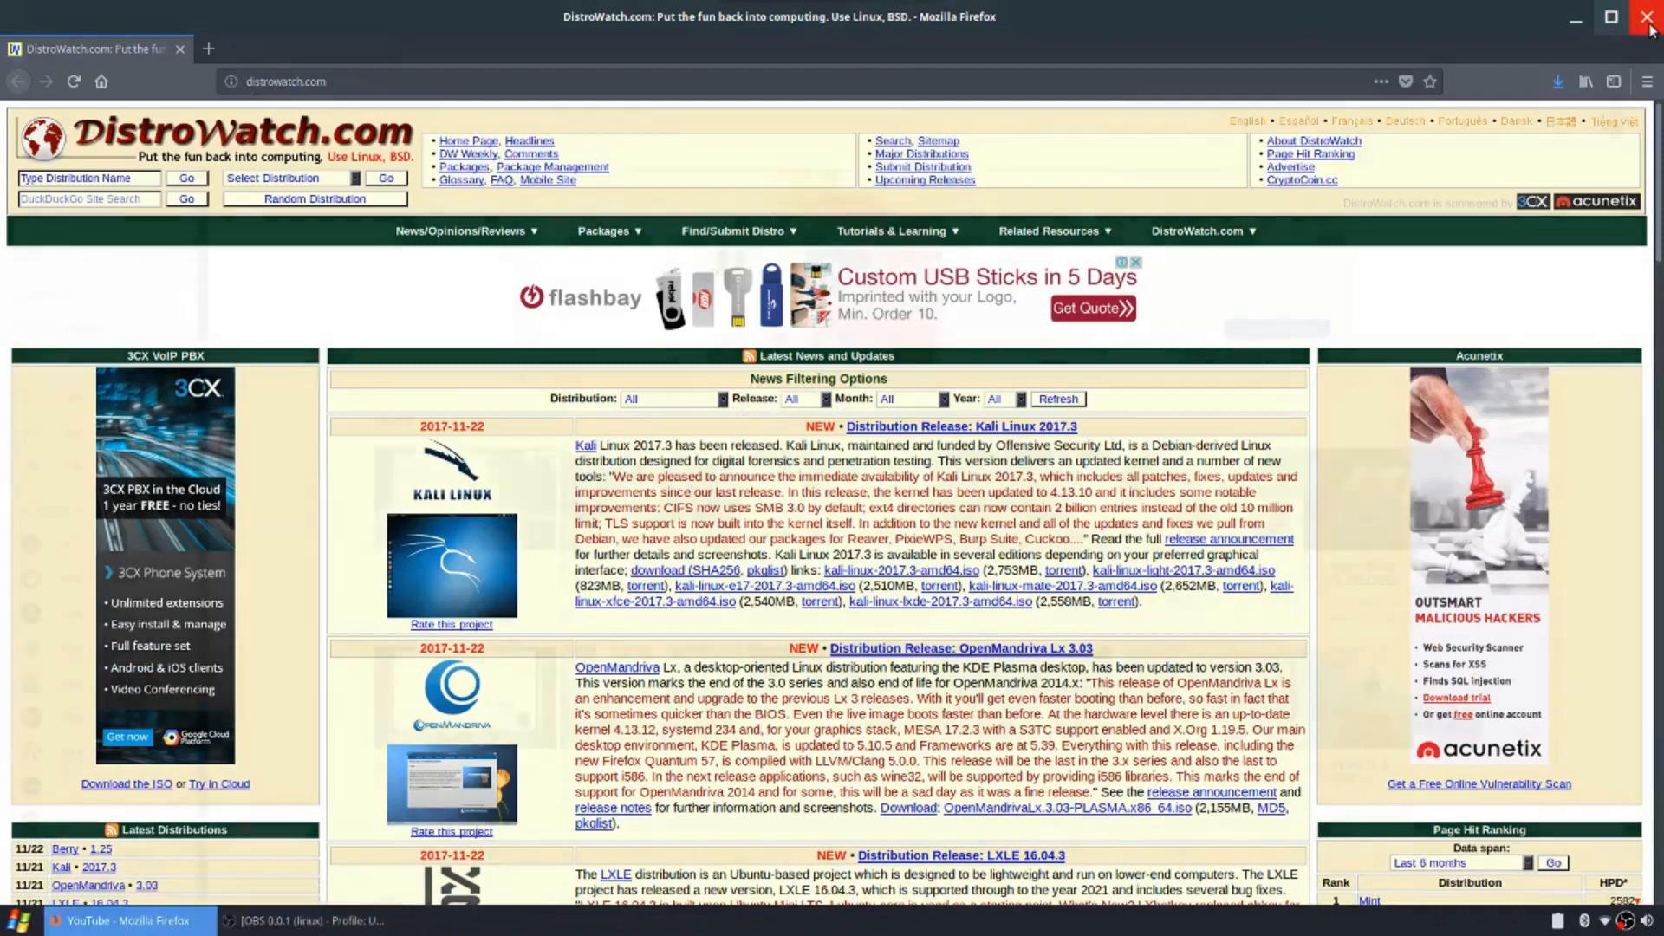
{"action": "left_click", "coordinate": [1574, 21]}
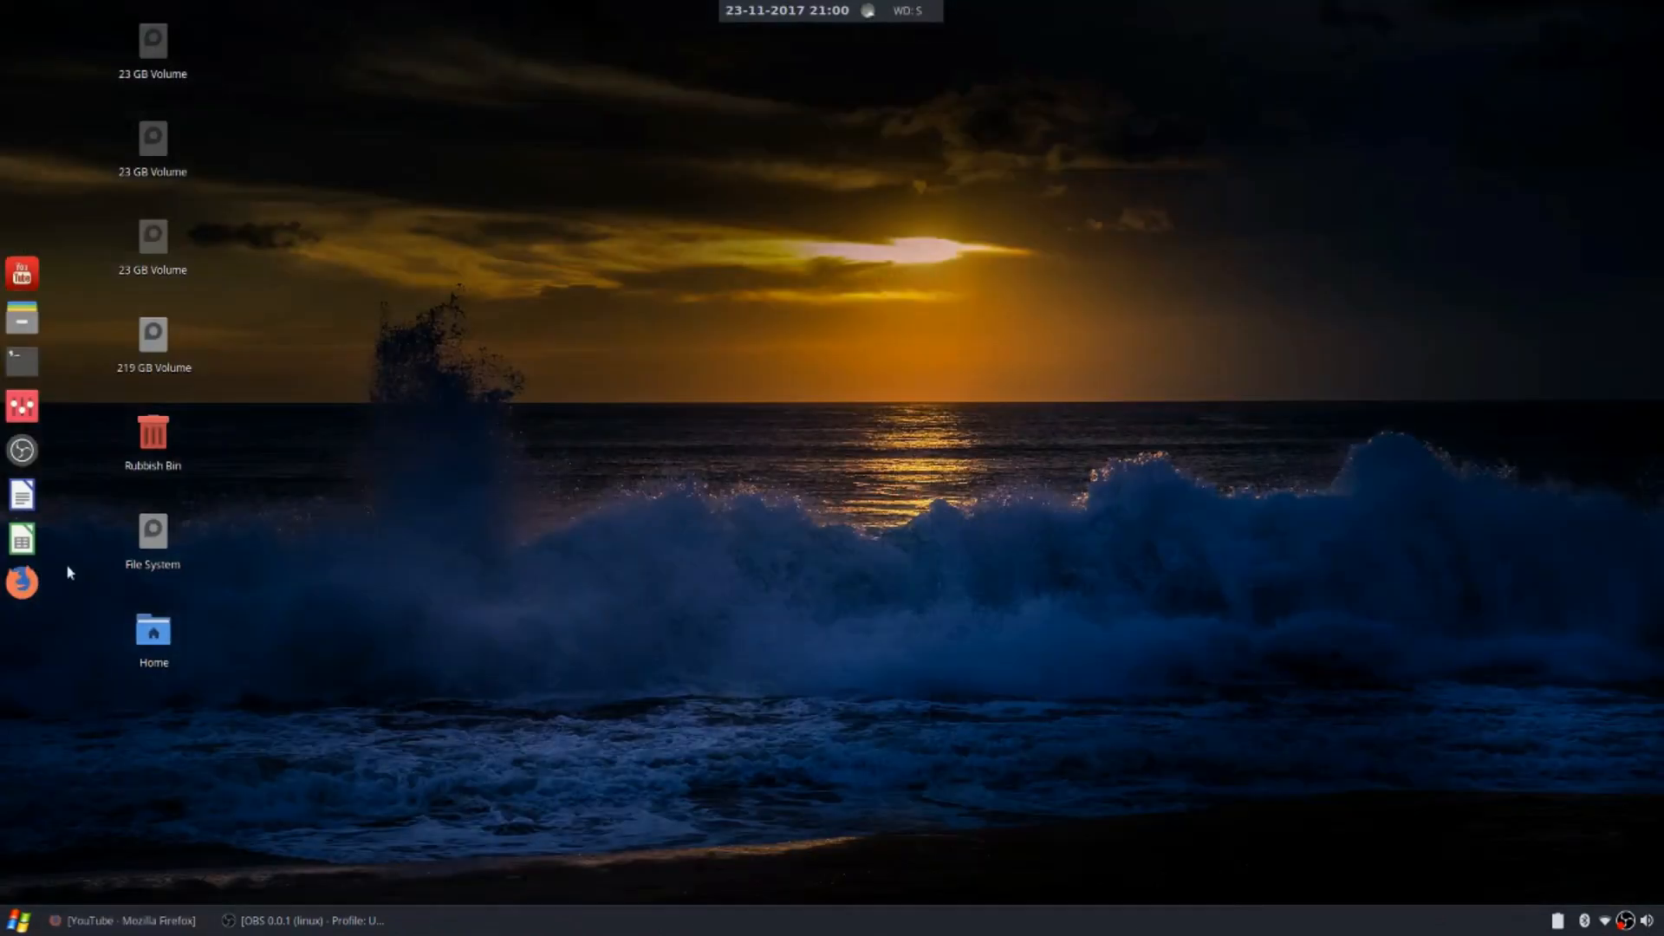
Search the applications menu for "menu", open the Menu Editor, and select the Distrowatch launcher under Internet
{"action": "left_click", "coordinate": [19, 921]}
{"action": "type", "text": "menu"}
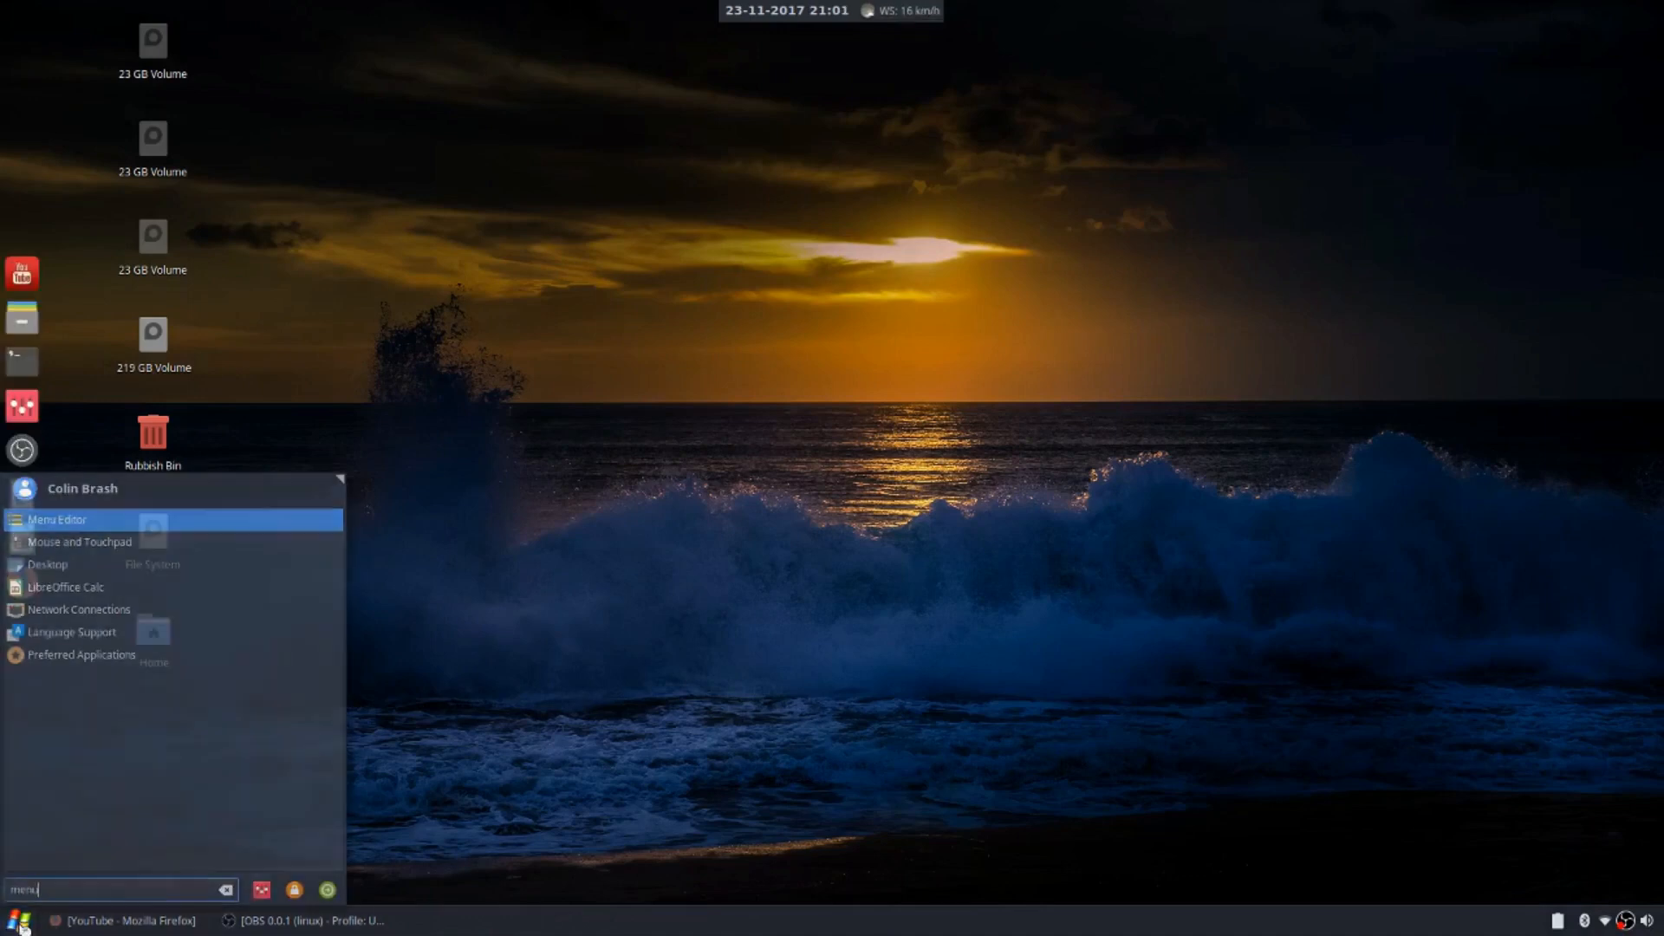
{"action": "key", "text": "Return"}
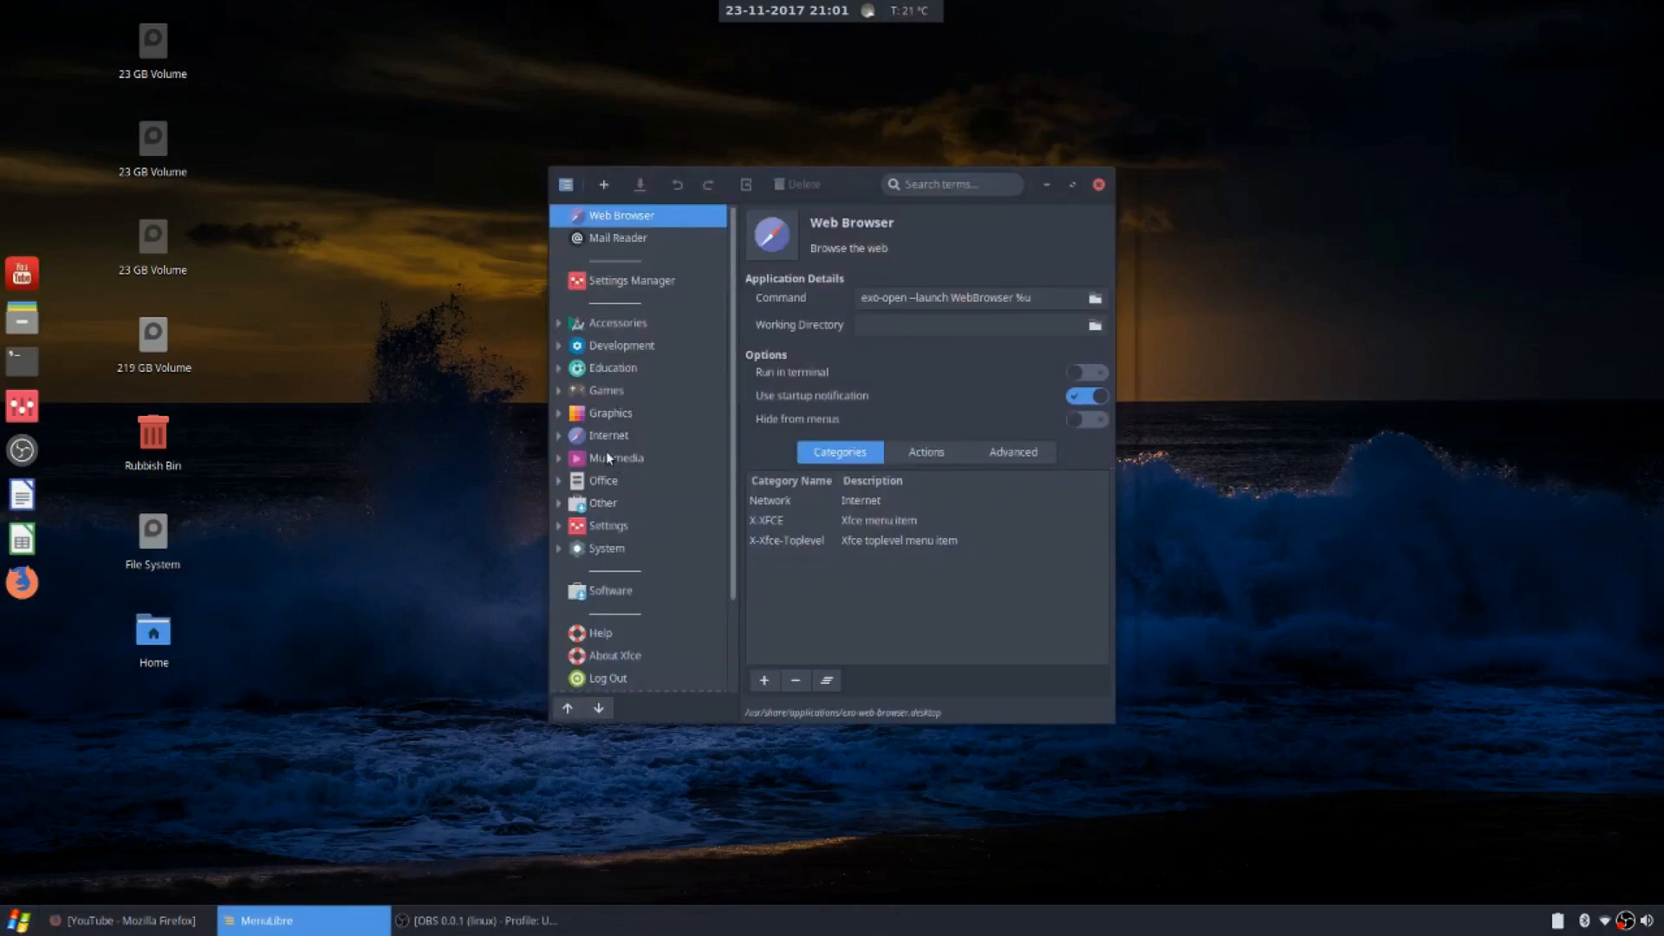
{"action": "left_click", "coordinate": [560, 435]}
{"action": "left_click", "coordinate": [651, 461]}
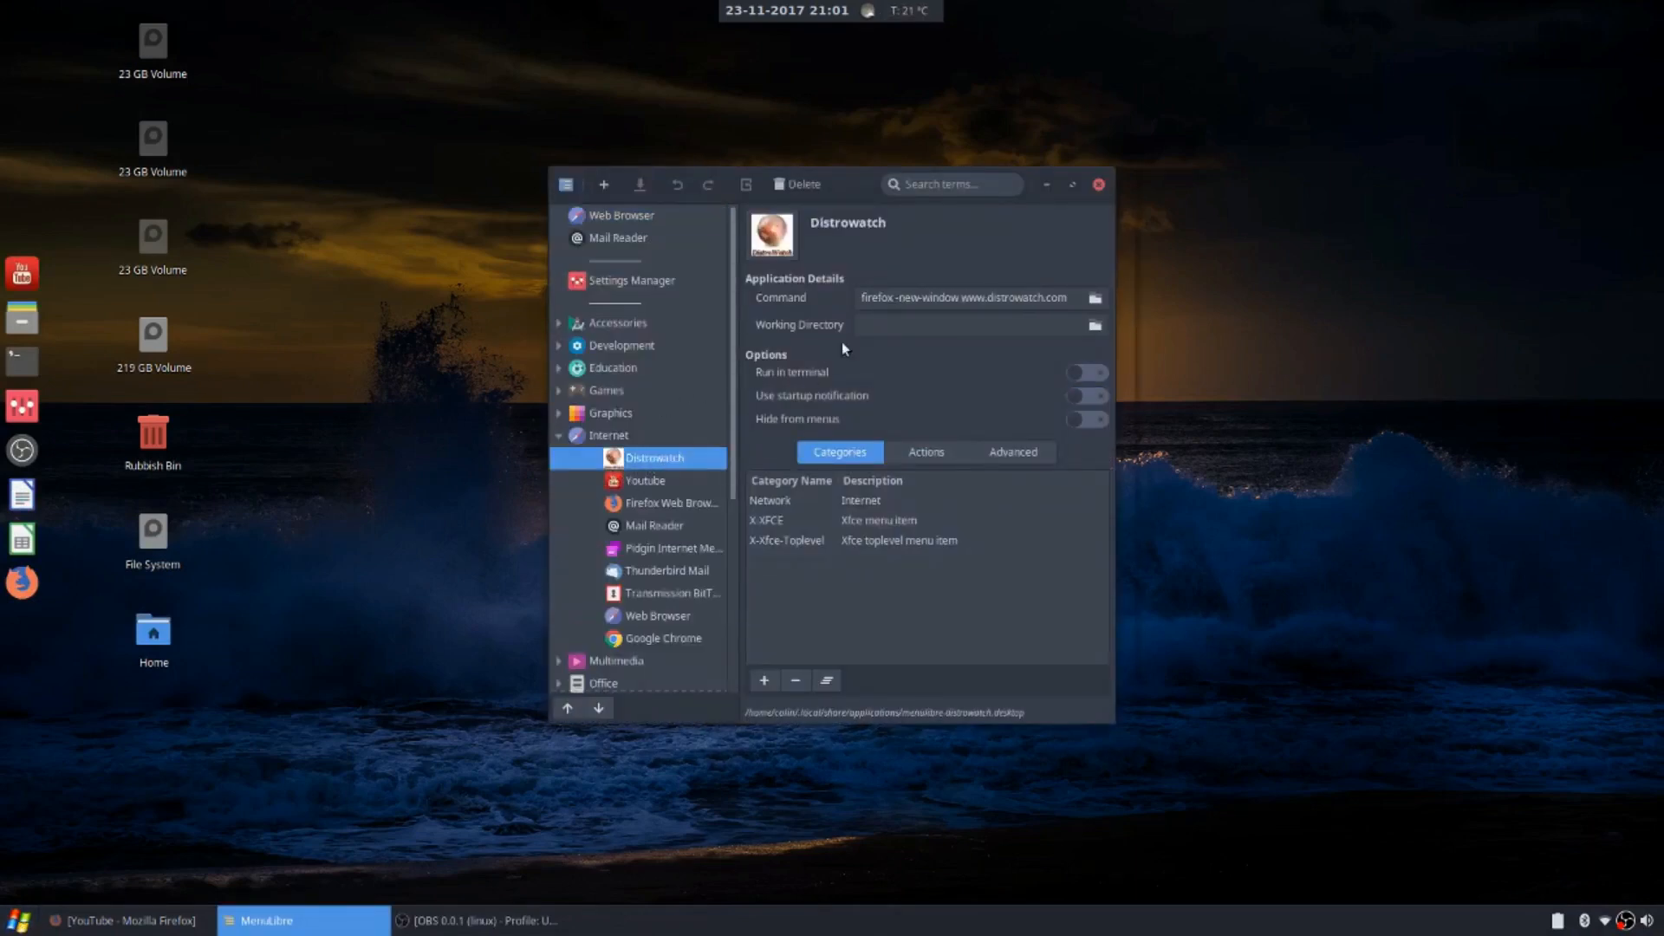
{"action": "left_click", "coordinate": [964, 299]}
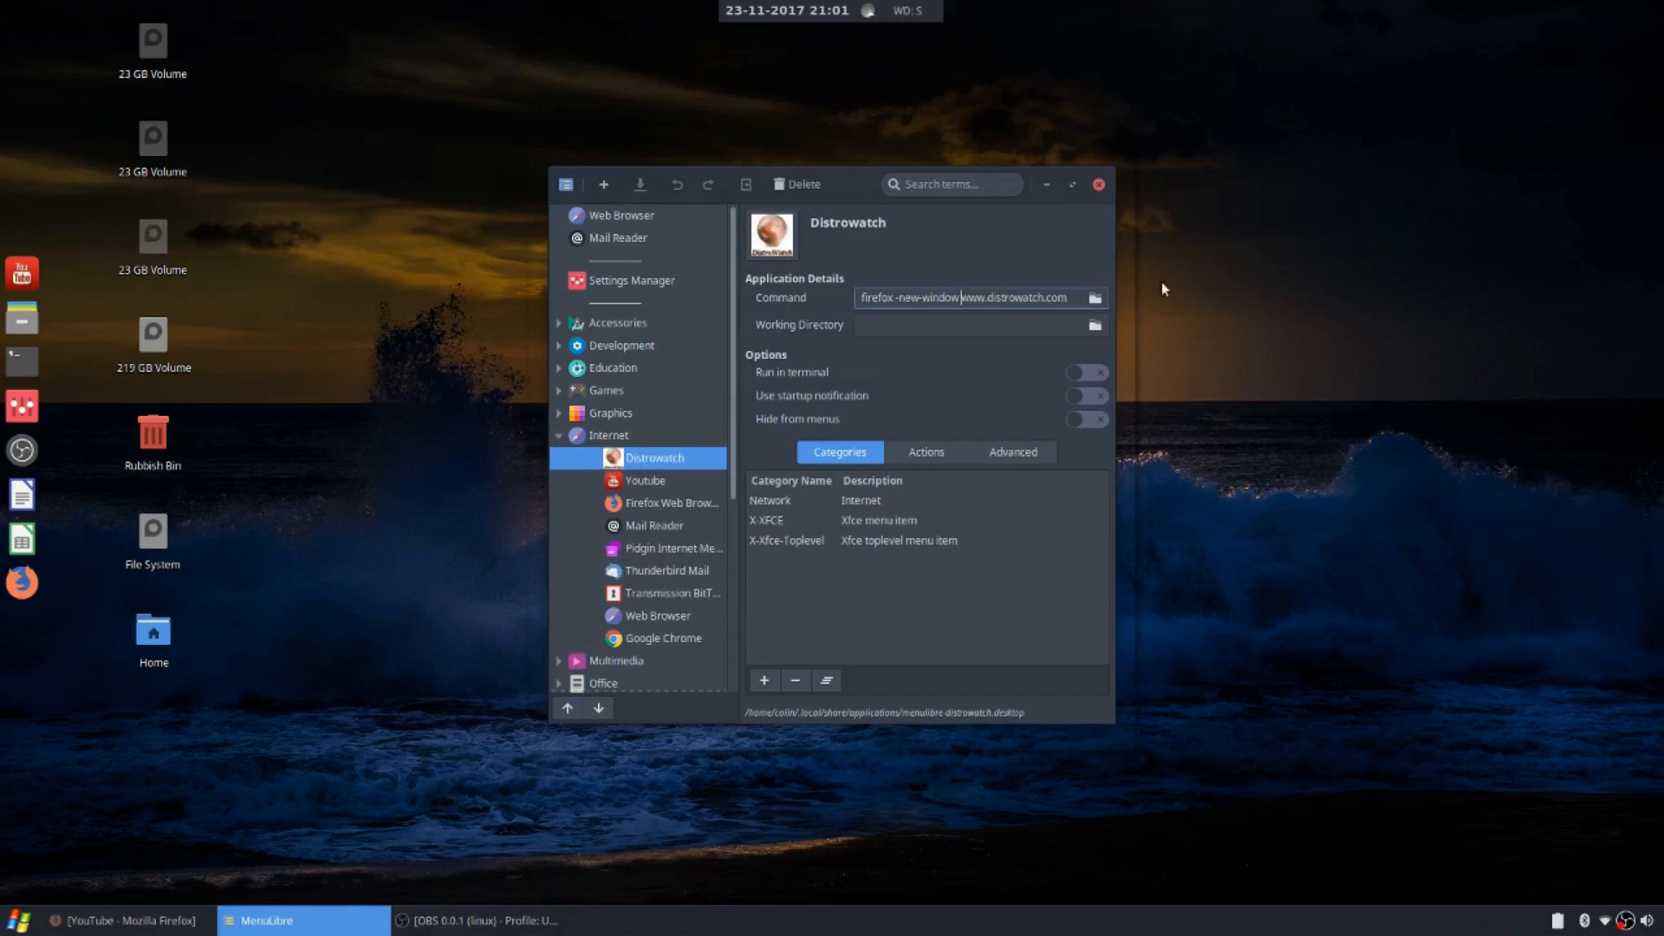
{"action": "type", "text": "https:/"}
{"action": "left_click", "coordinate": [639, 185]}
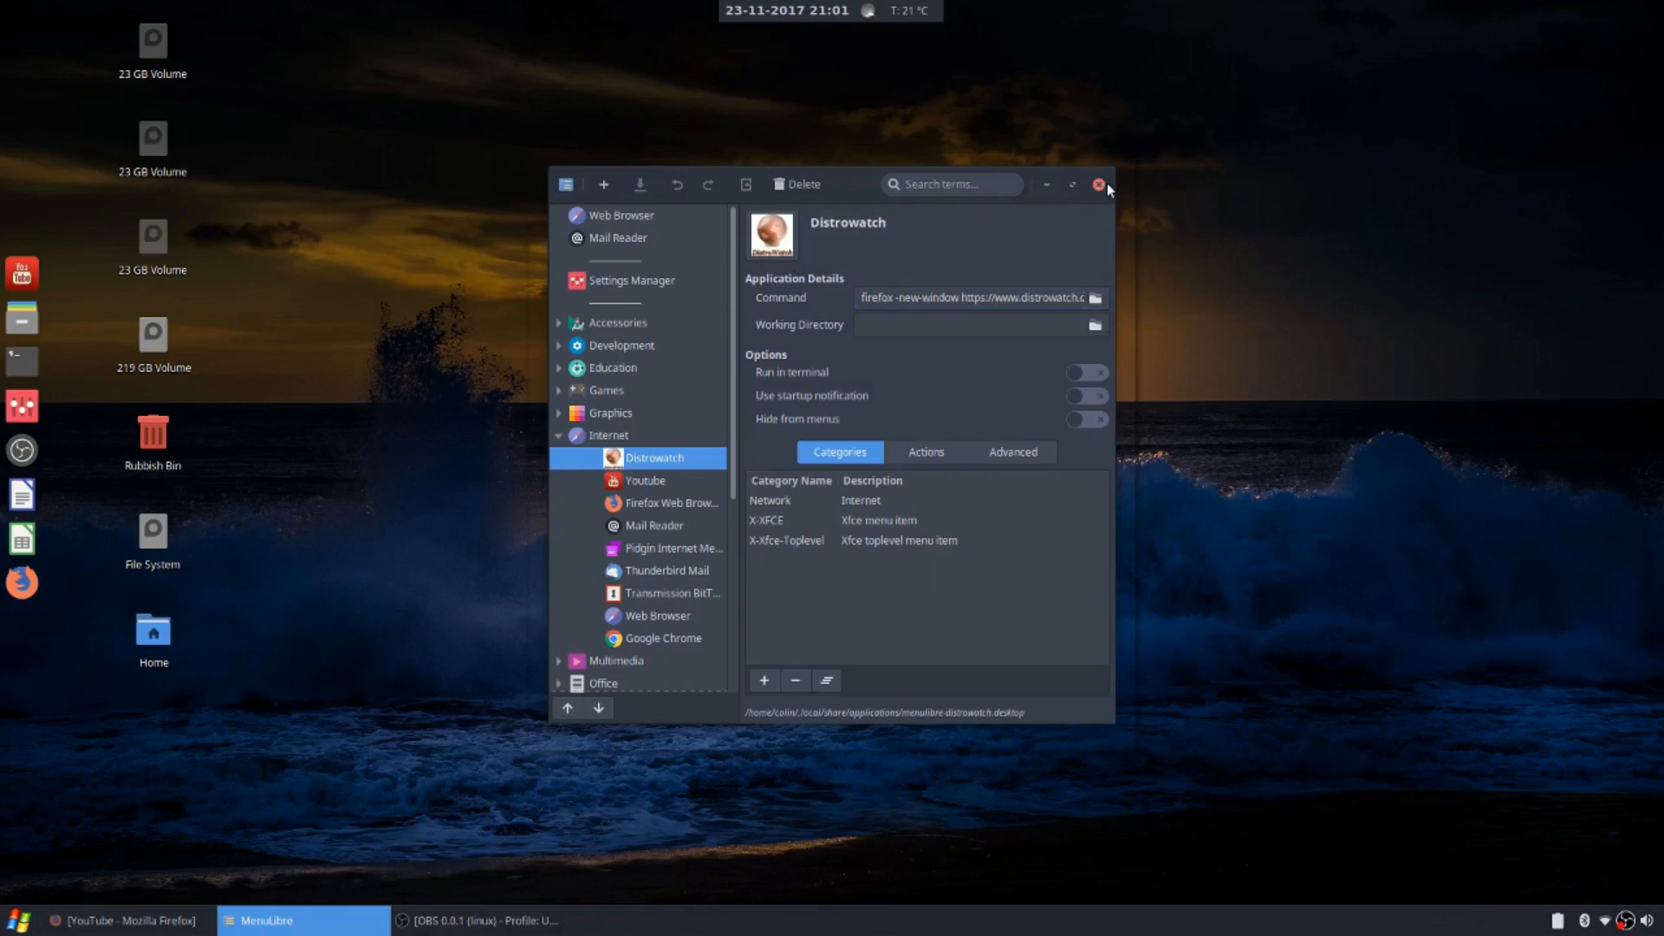
{"action": "left_click", "coordinate": [1106, 185]}
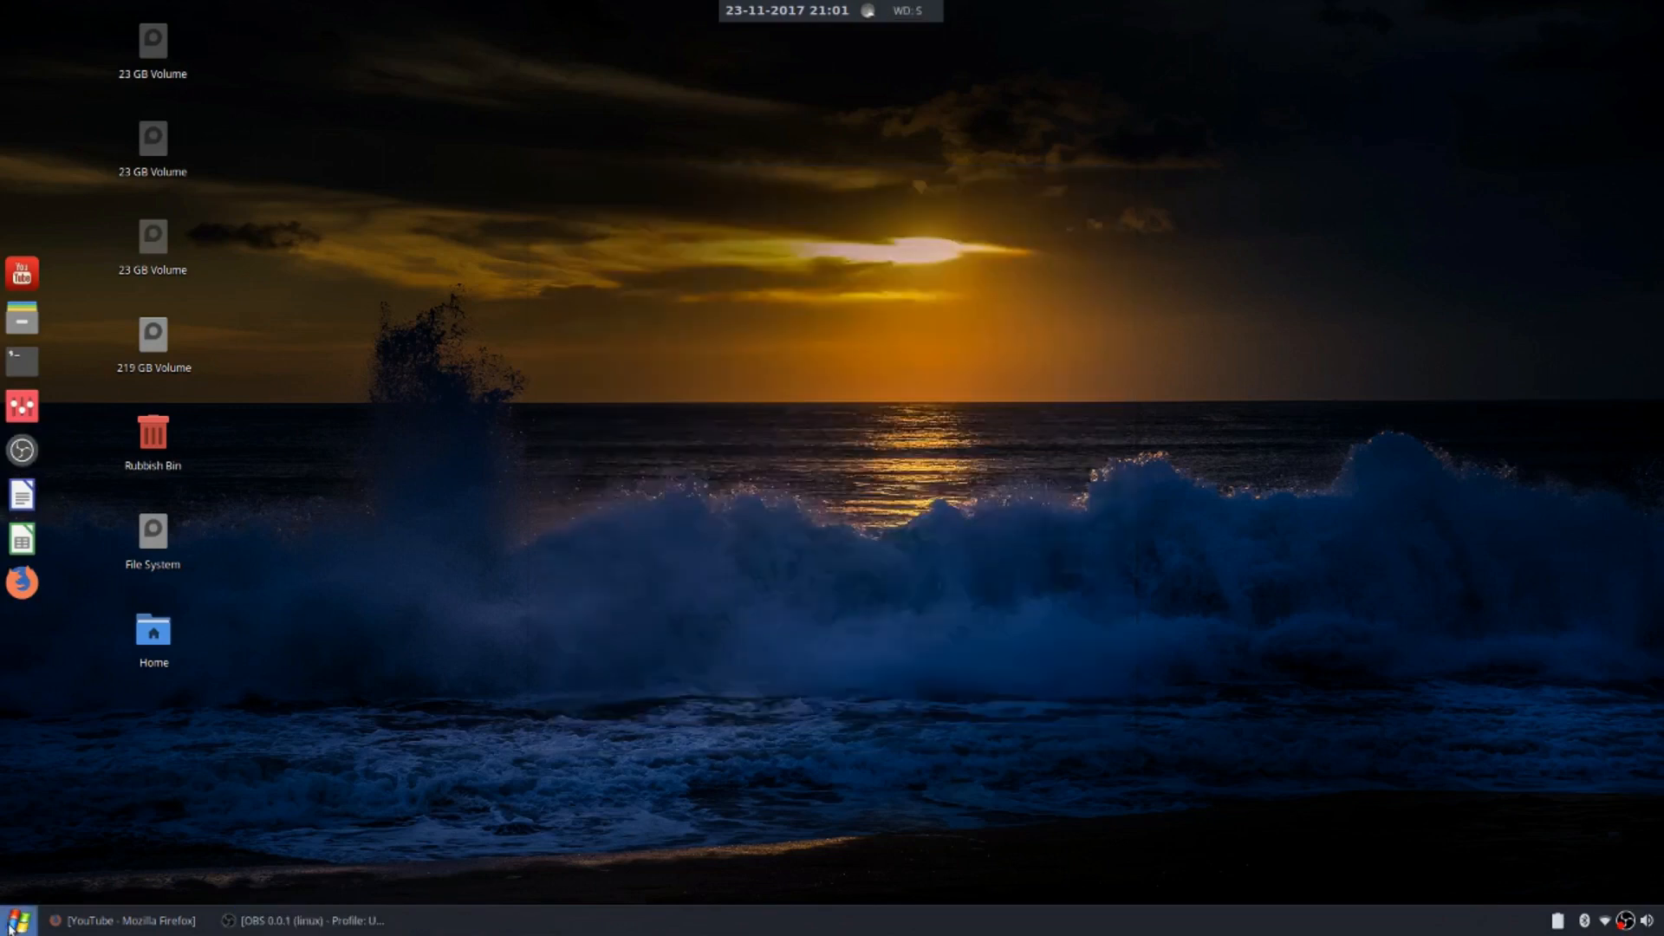
Test the edited Distrowatch launcher from the Internet category, check its separate browser window, and close it
{"action": "left_click", "coordinate": [16, 922]}
{"action": "left_click", "coordinate": [288, 689]}
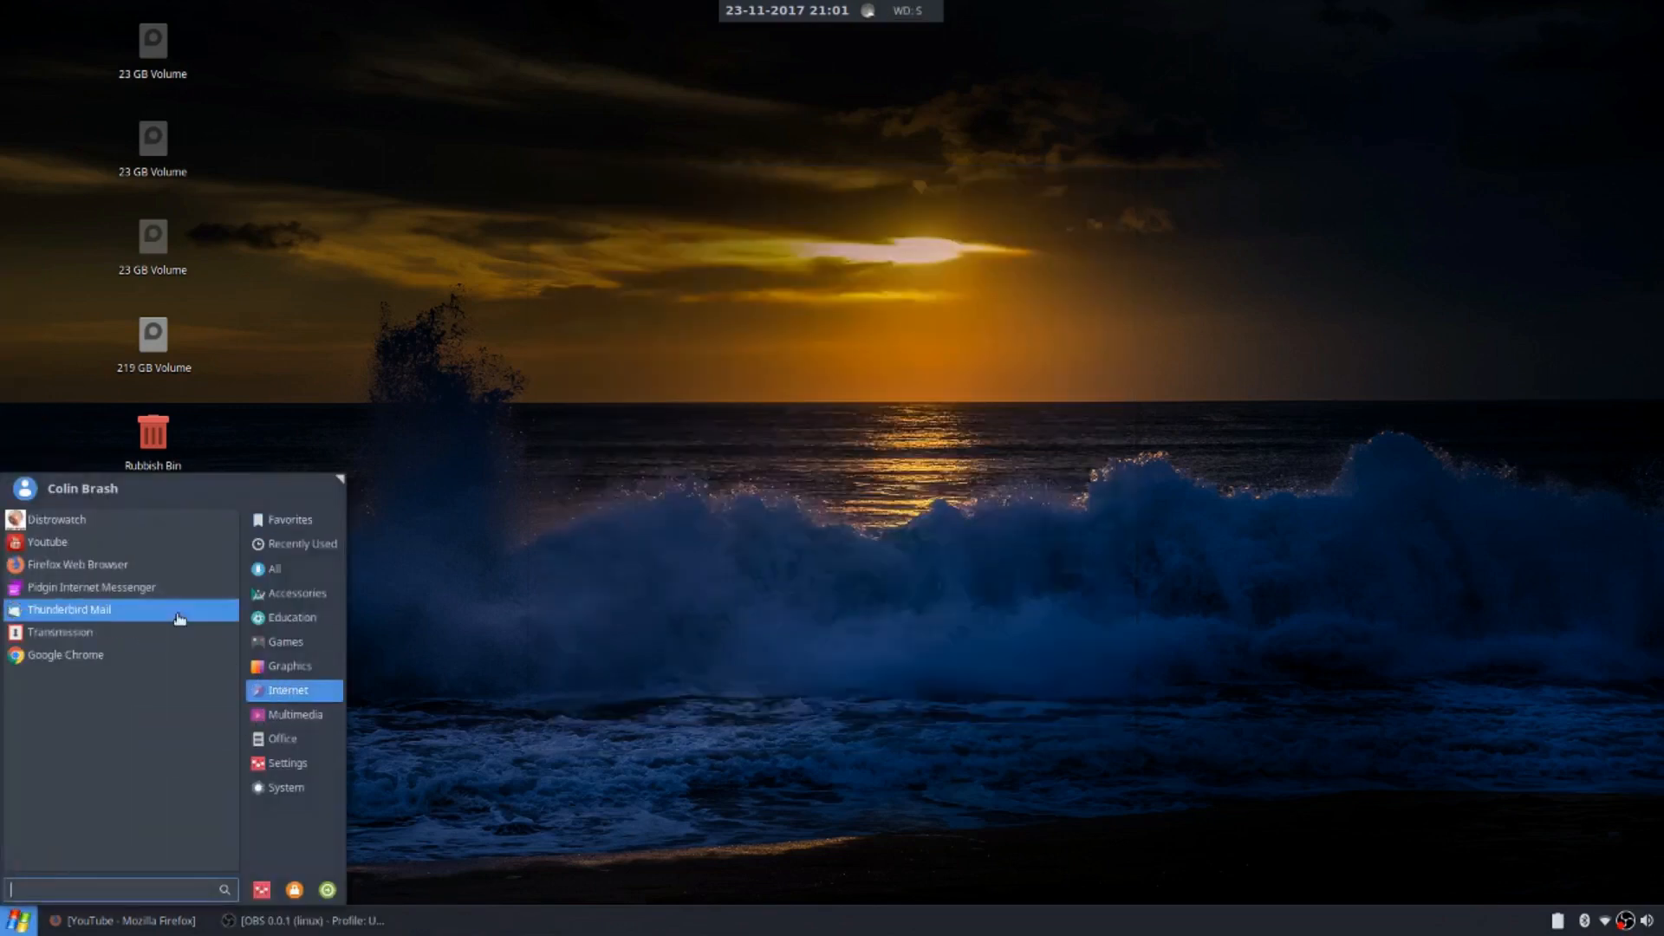
{"action": "left_click", "coordinate": [75, 520]}
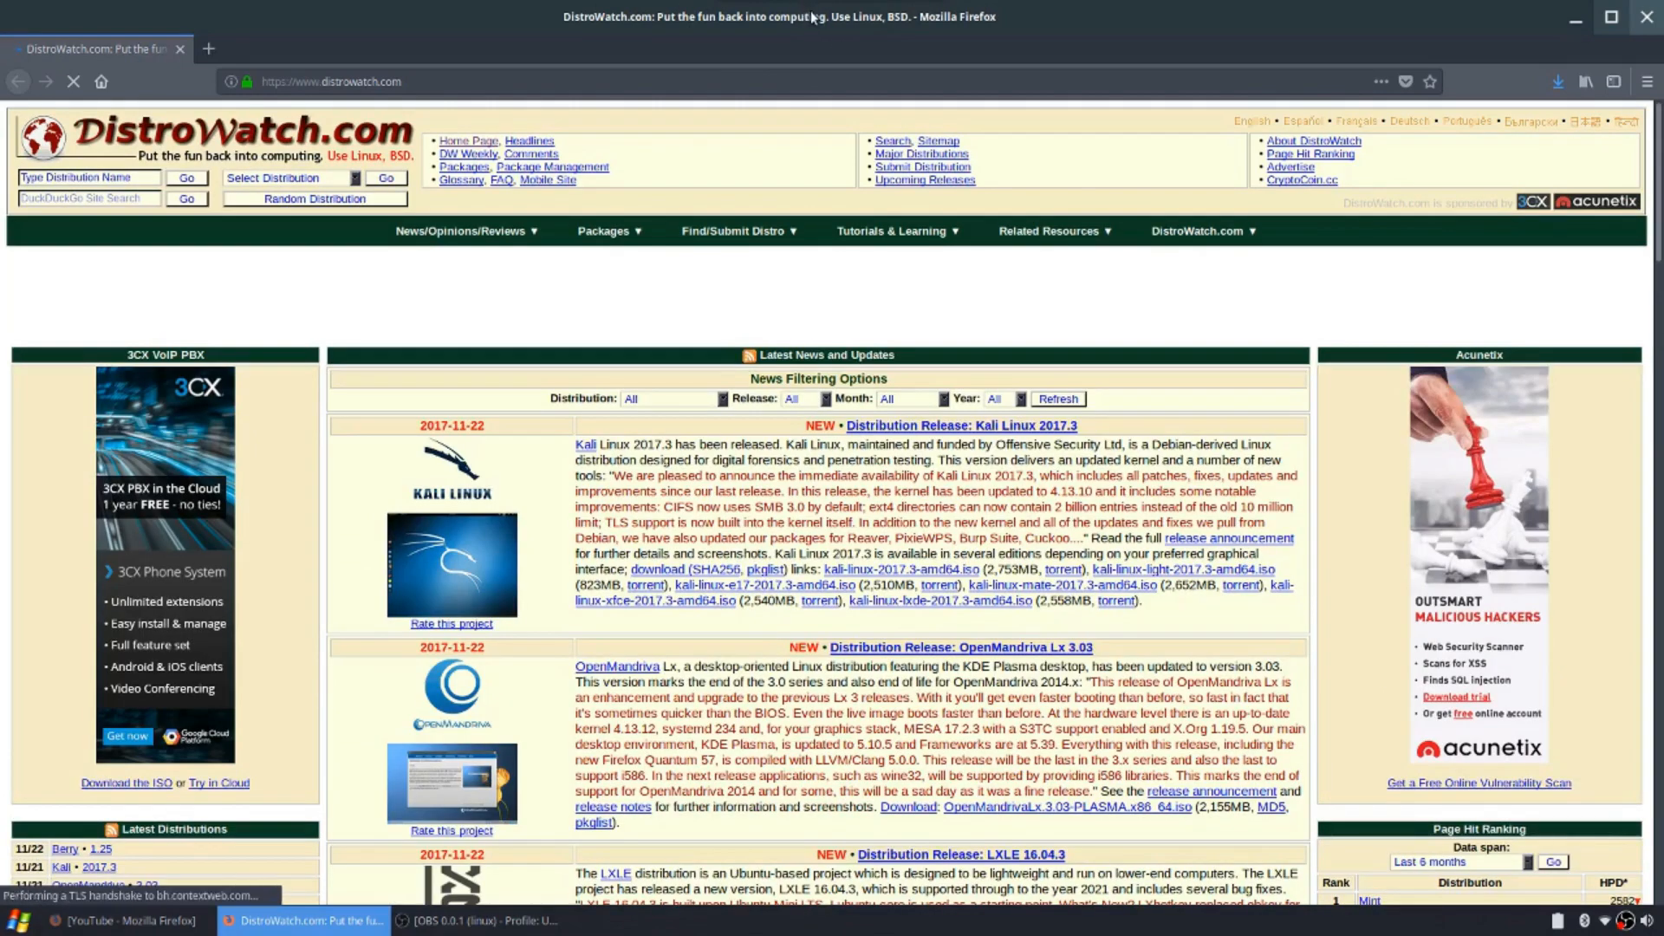
{"action": "left_click_drag", "start_coordinate": [812, 15], "coordinate": [816, 89]}
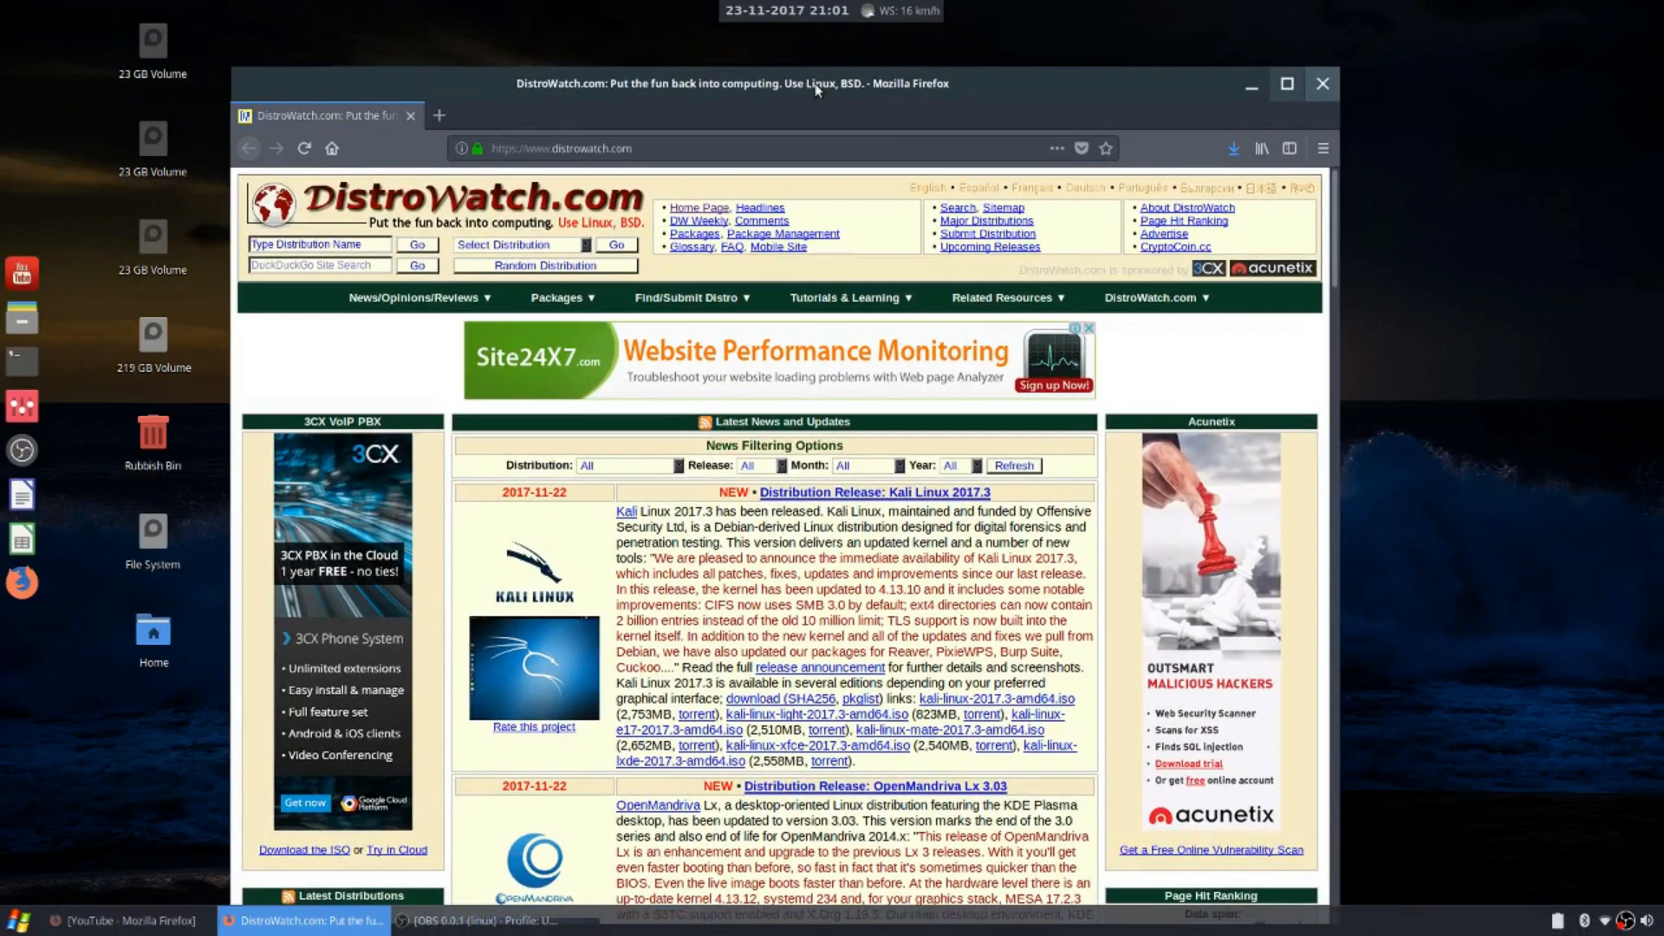
{"action": "left_click", "coordinate": [1322, 88]}
Bring back the Firefox window showing YouTube and close it with all its tabs
{"action": "left_click", "coordinate": [130, 920]}
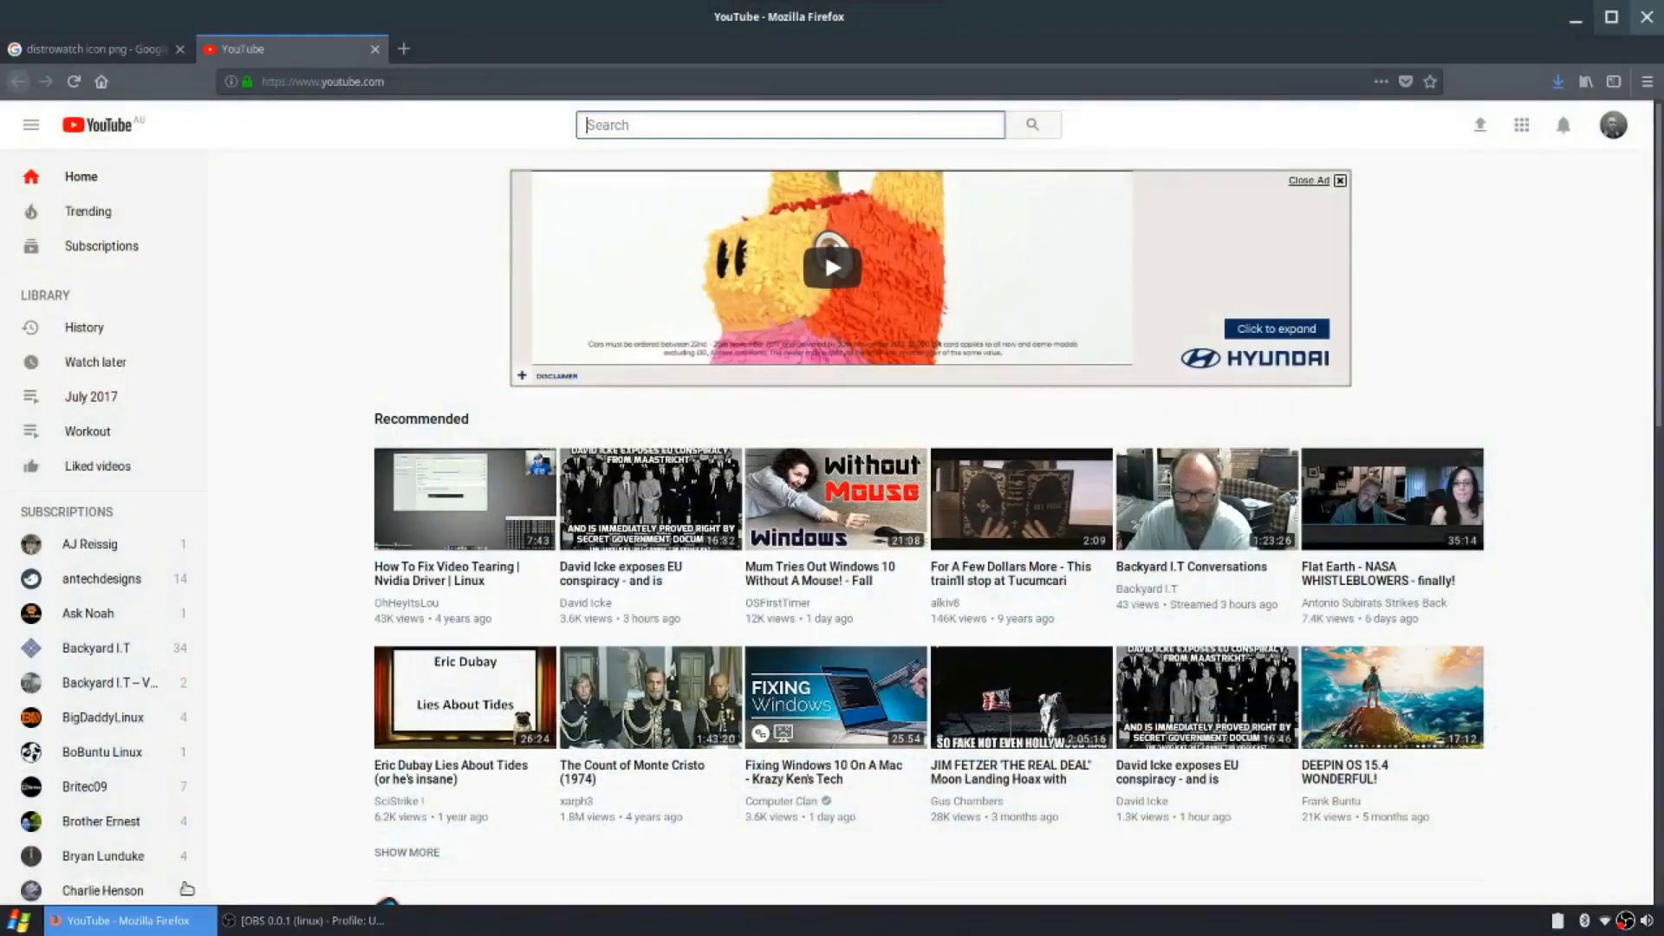
{"action": "left_click", "coordinate": [1643, 19]}
{"action": "left_click", "coordinate": [976, 504]}
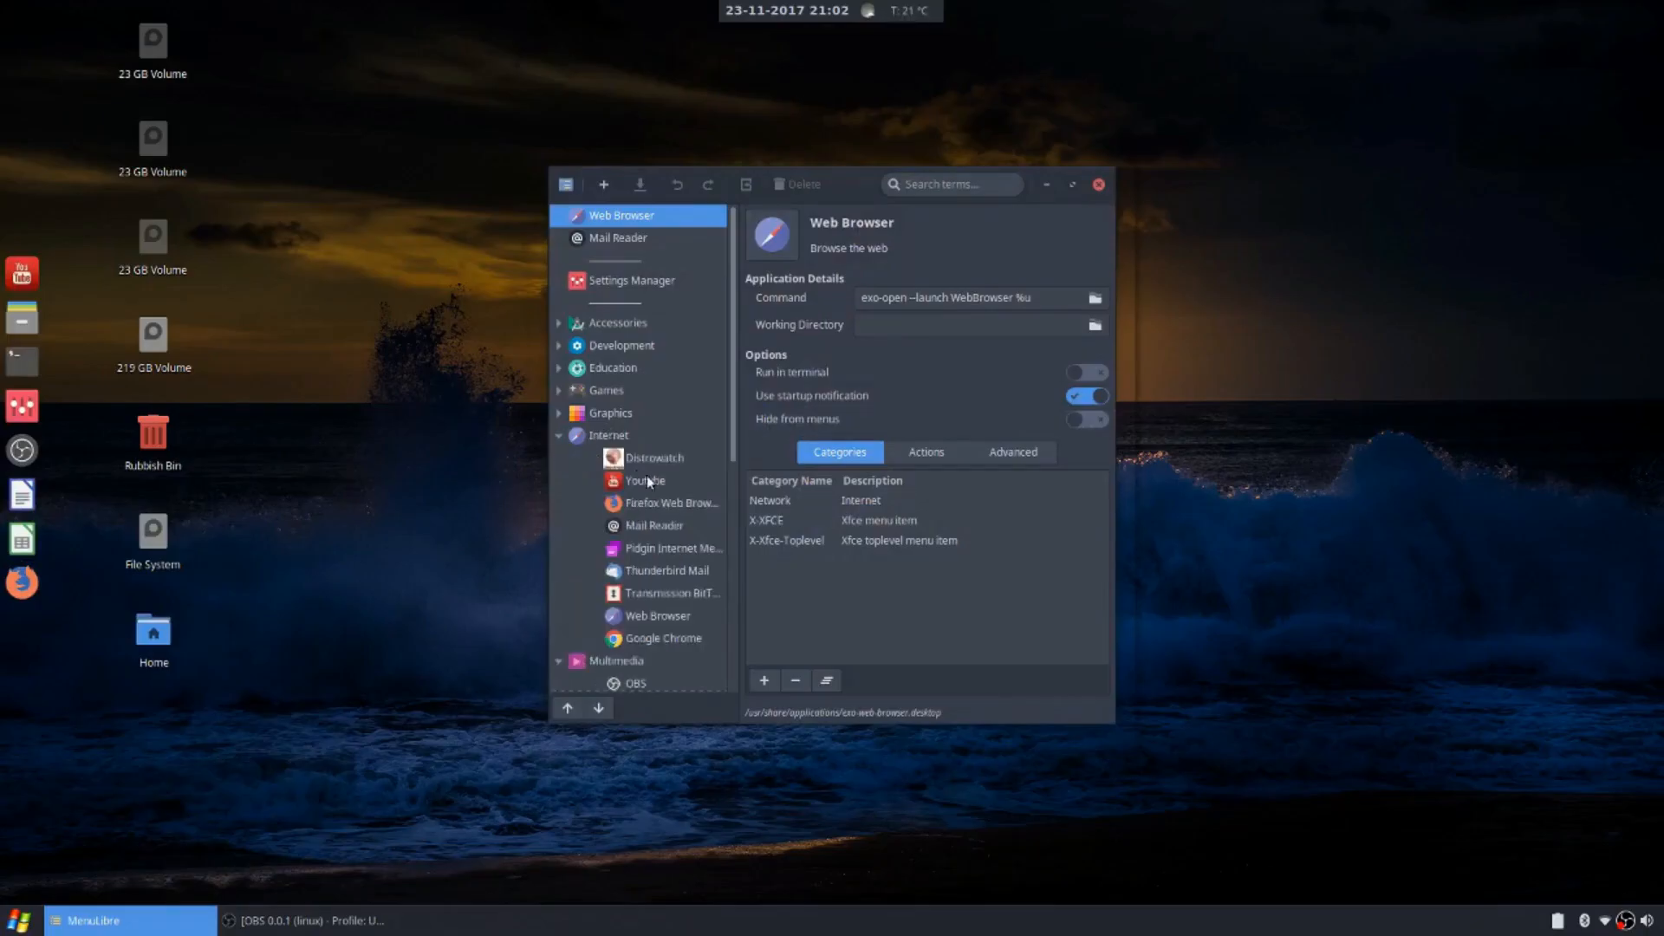
Add a new launcher to the Internet category and give it the youtube.png image as its icon
{"action": "left_click", "coordinate": [604, 436]}
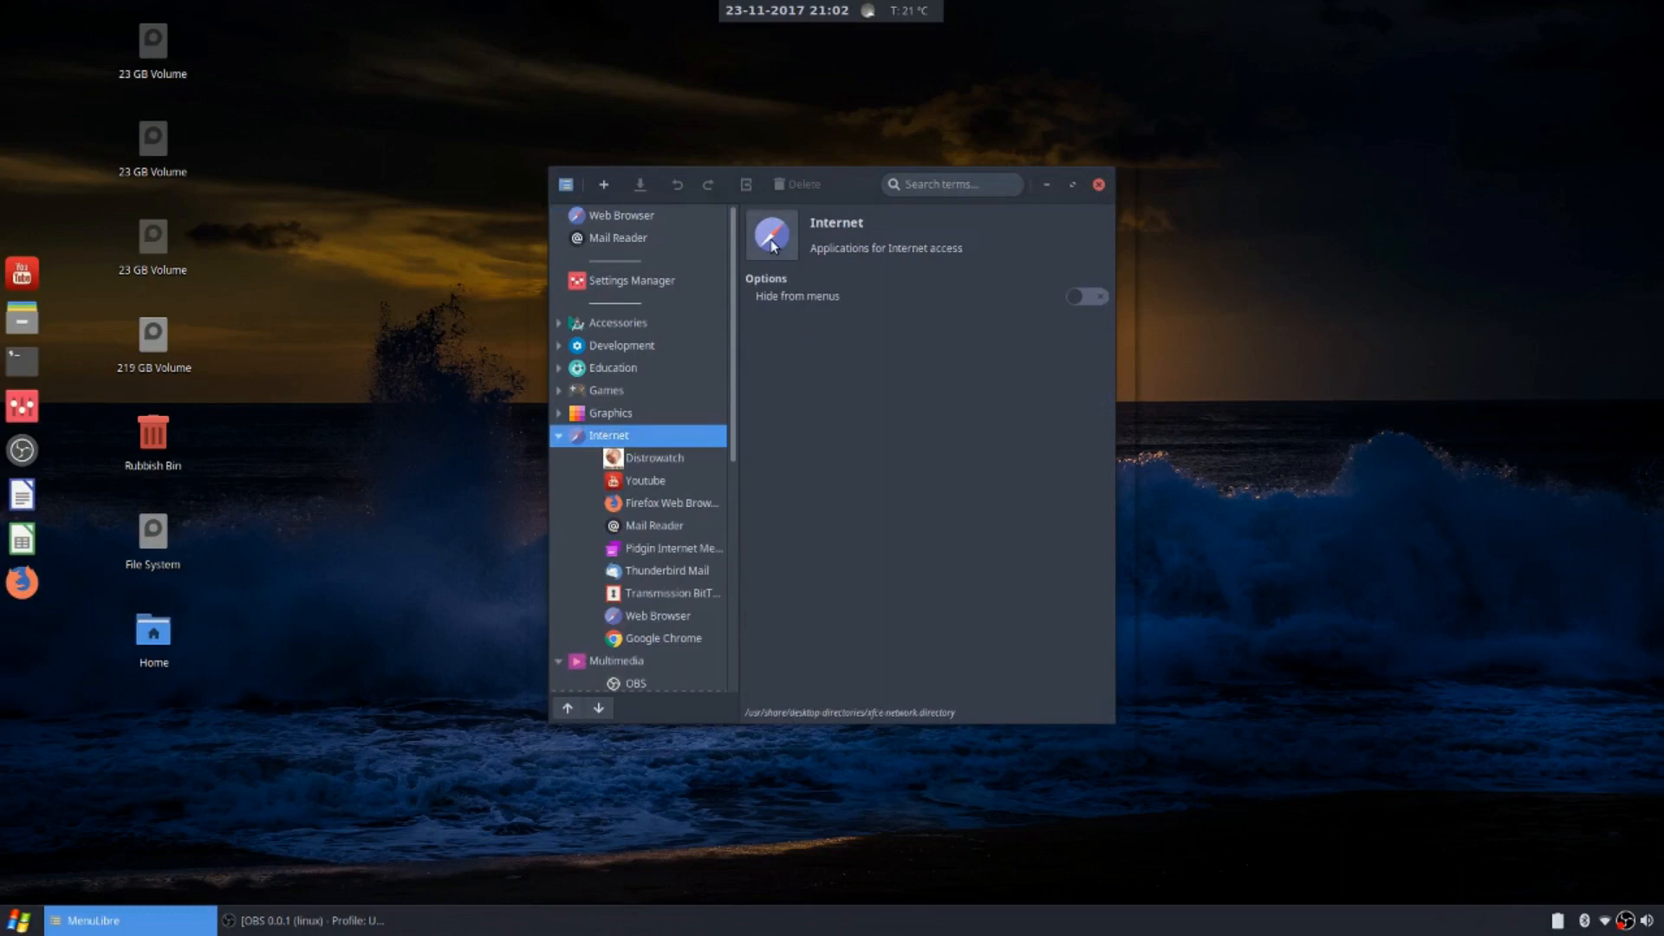
{"action": "left_click", "coordinate": [604, 183]}
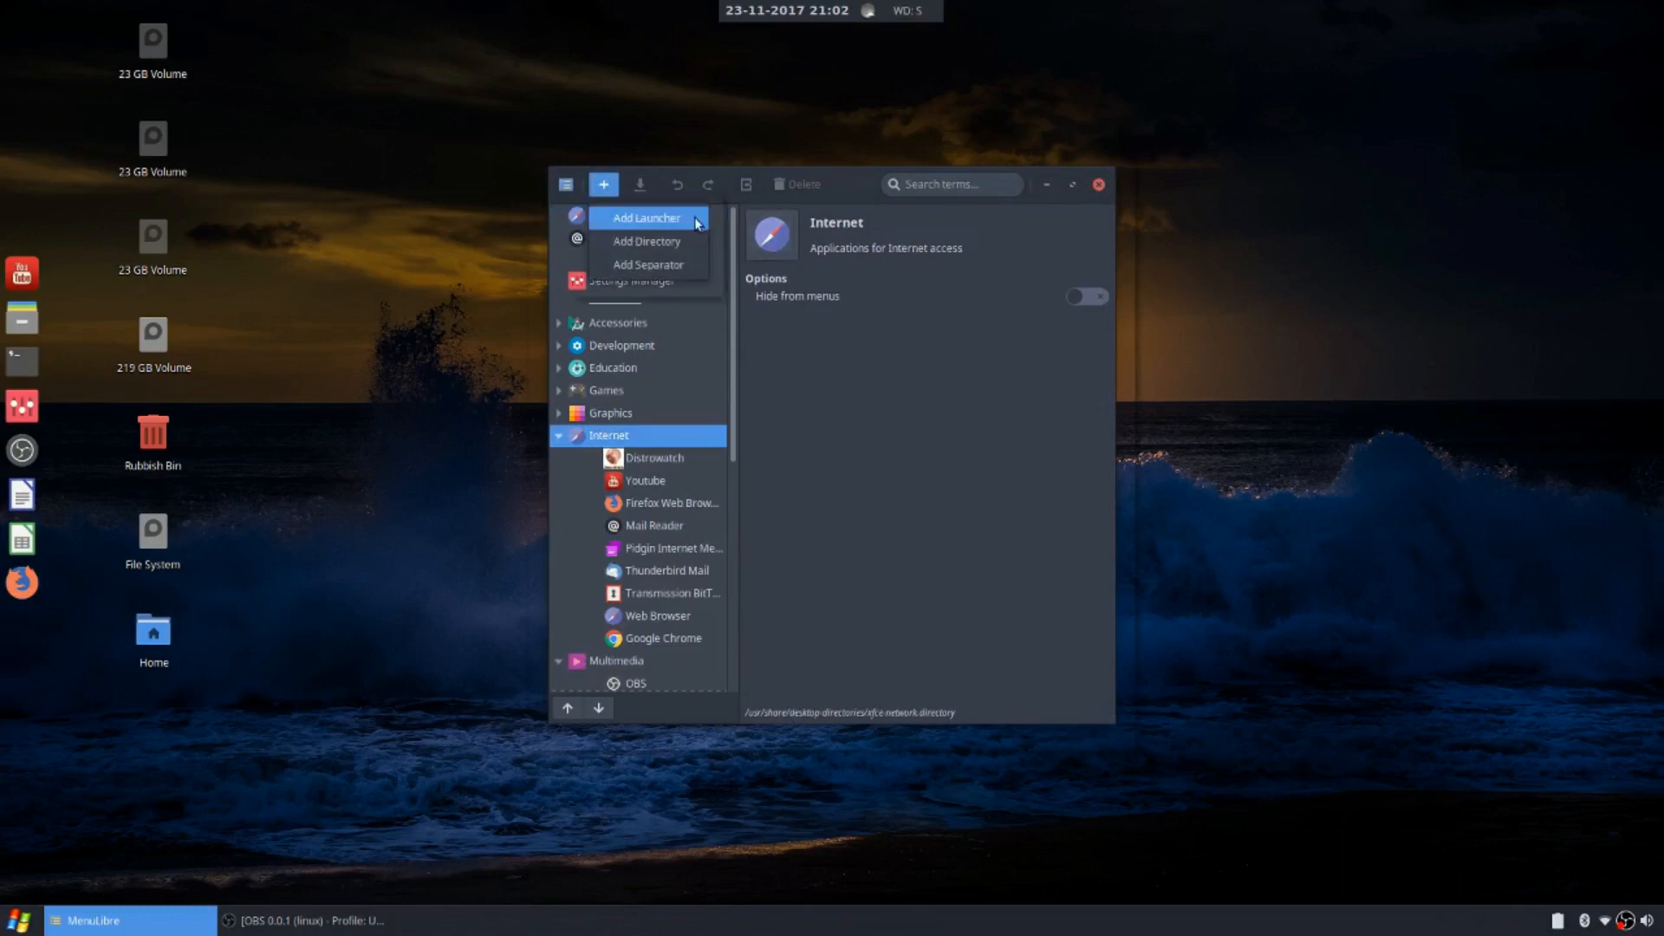
{"action": "left_click", "coordinate": [697, 221]}
{"action": "left_click", "coordinate": [771, 243]}
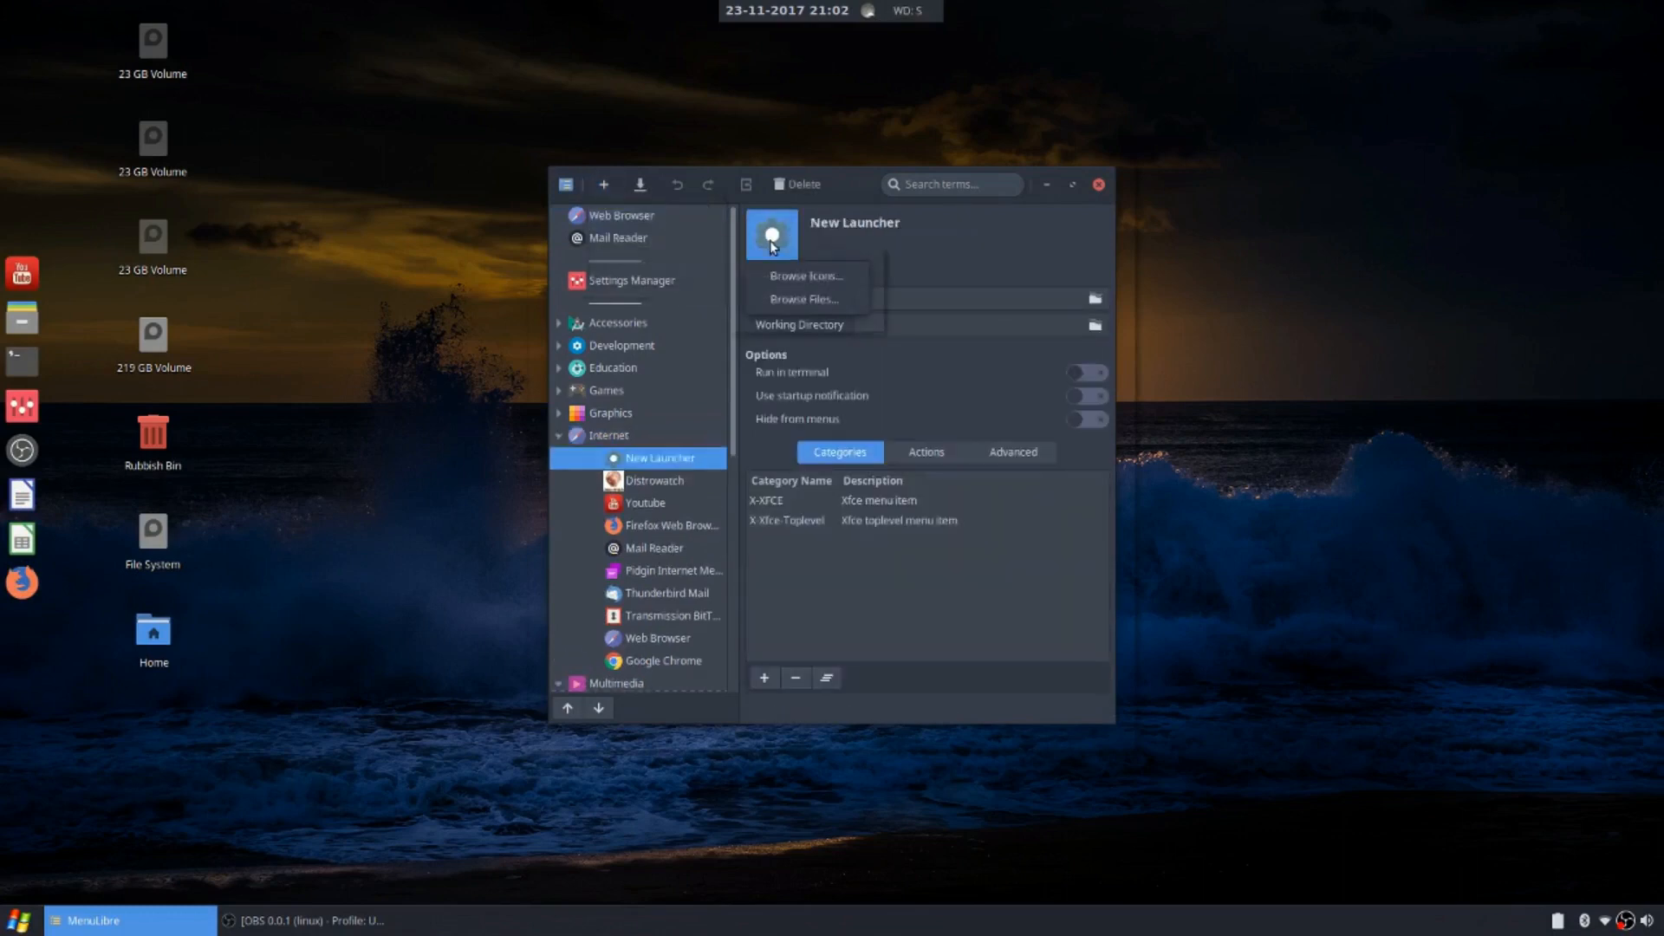
{"action": "left_click", "coordinate": [833, 301]}
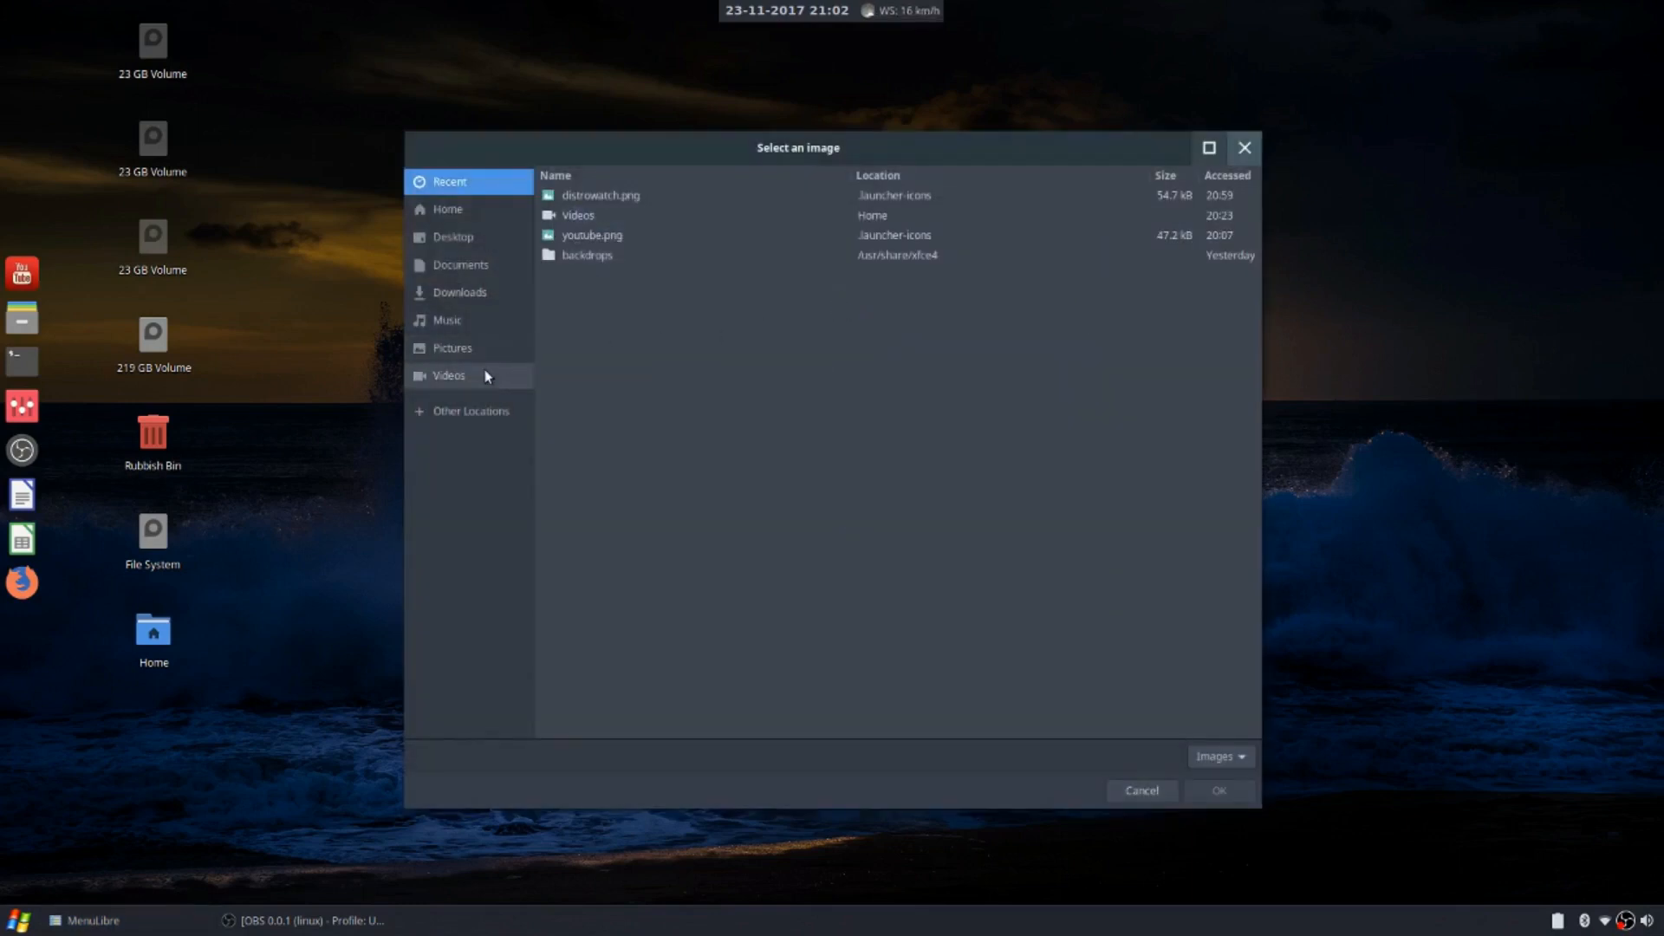
{"action": "left_click", "coordinate": [582, 237]}
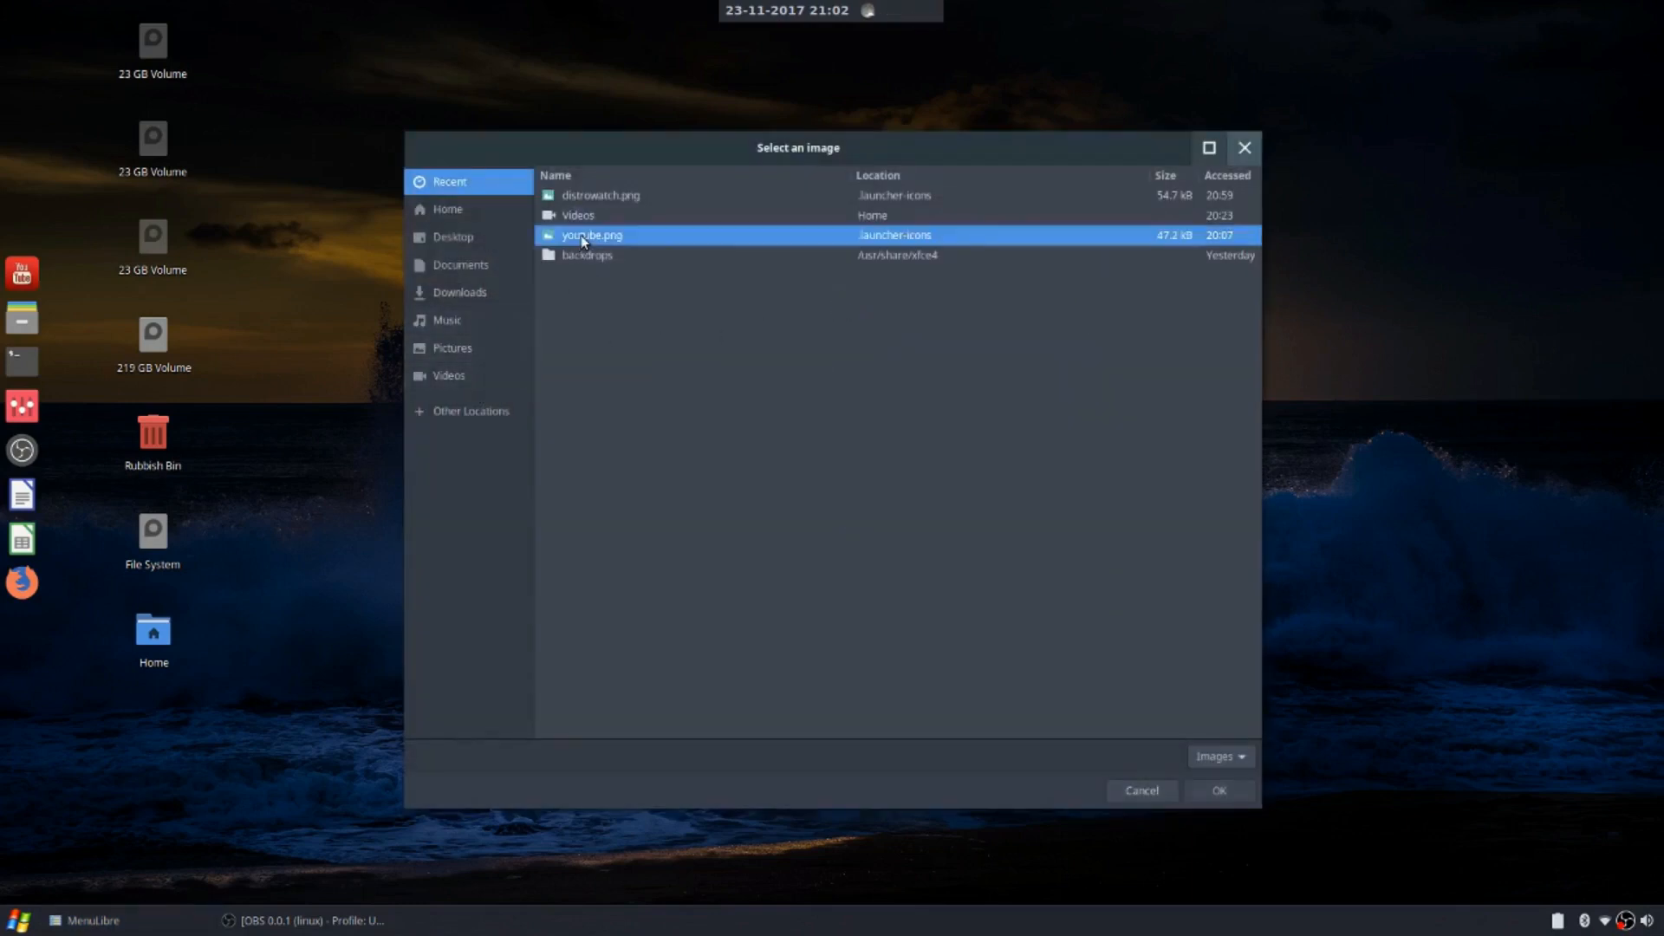
{"action": "left_click", "coordinate": [1205, 795]}
Name the new launcher "Youtube Chrome" and leave its command empty
{"action": "left_click", "coordinate": [857, 224]}
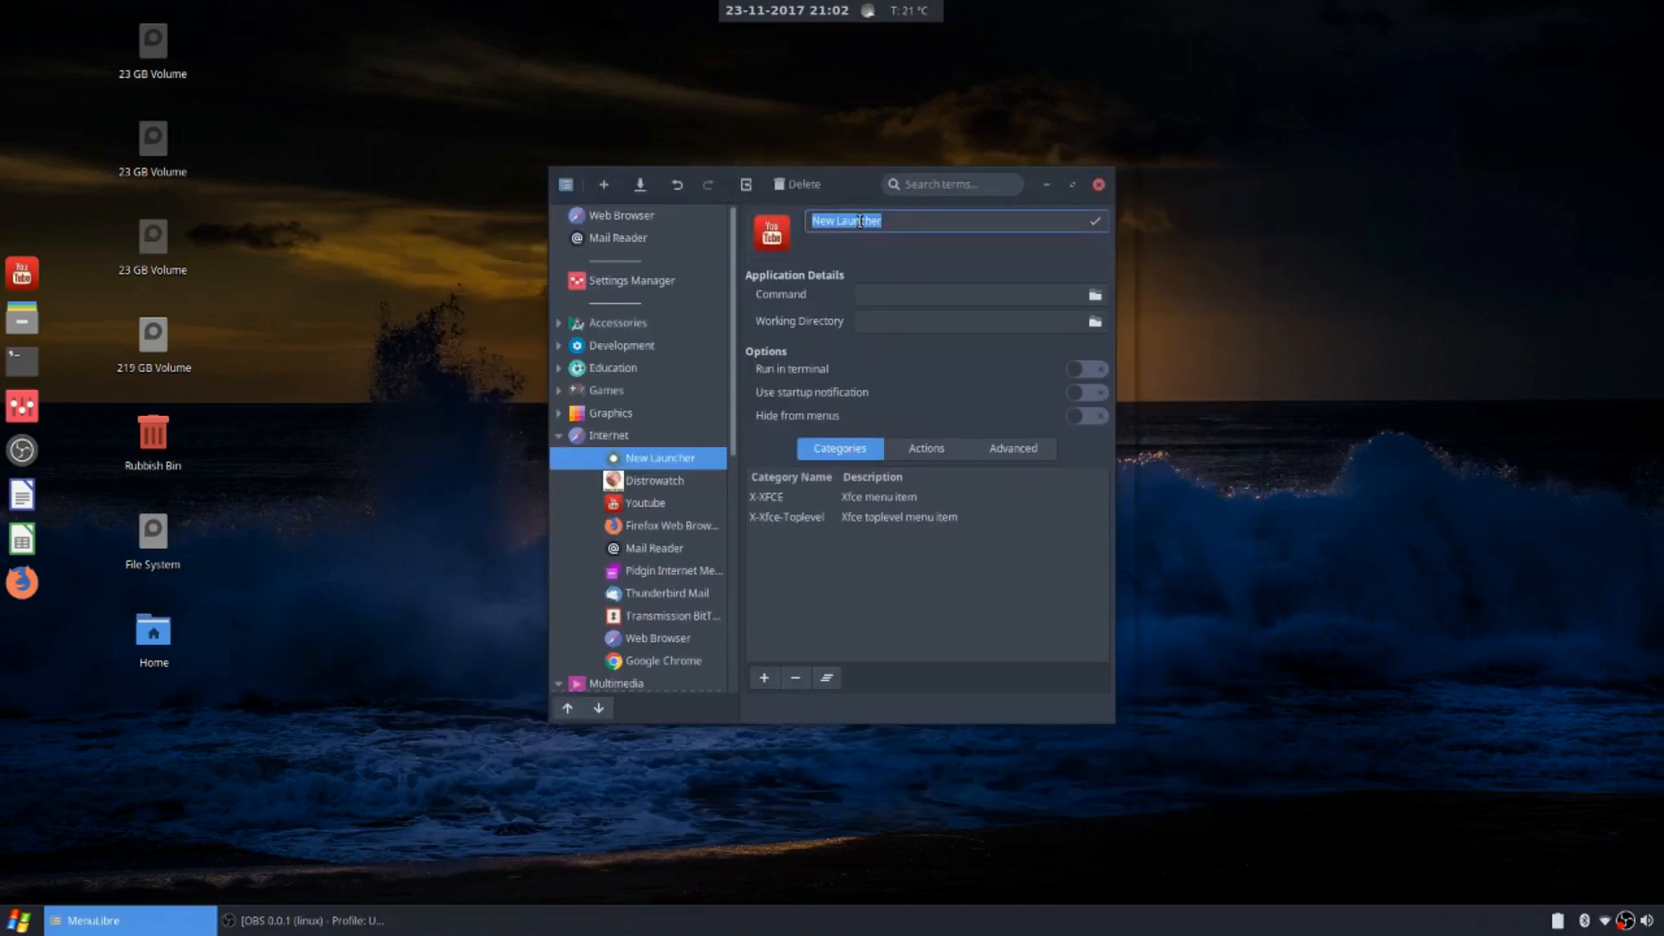
{"action": "type", "text": "Youtube Chrome"}
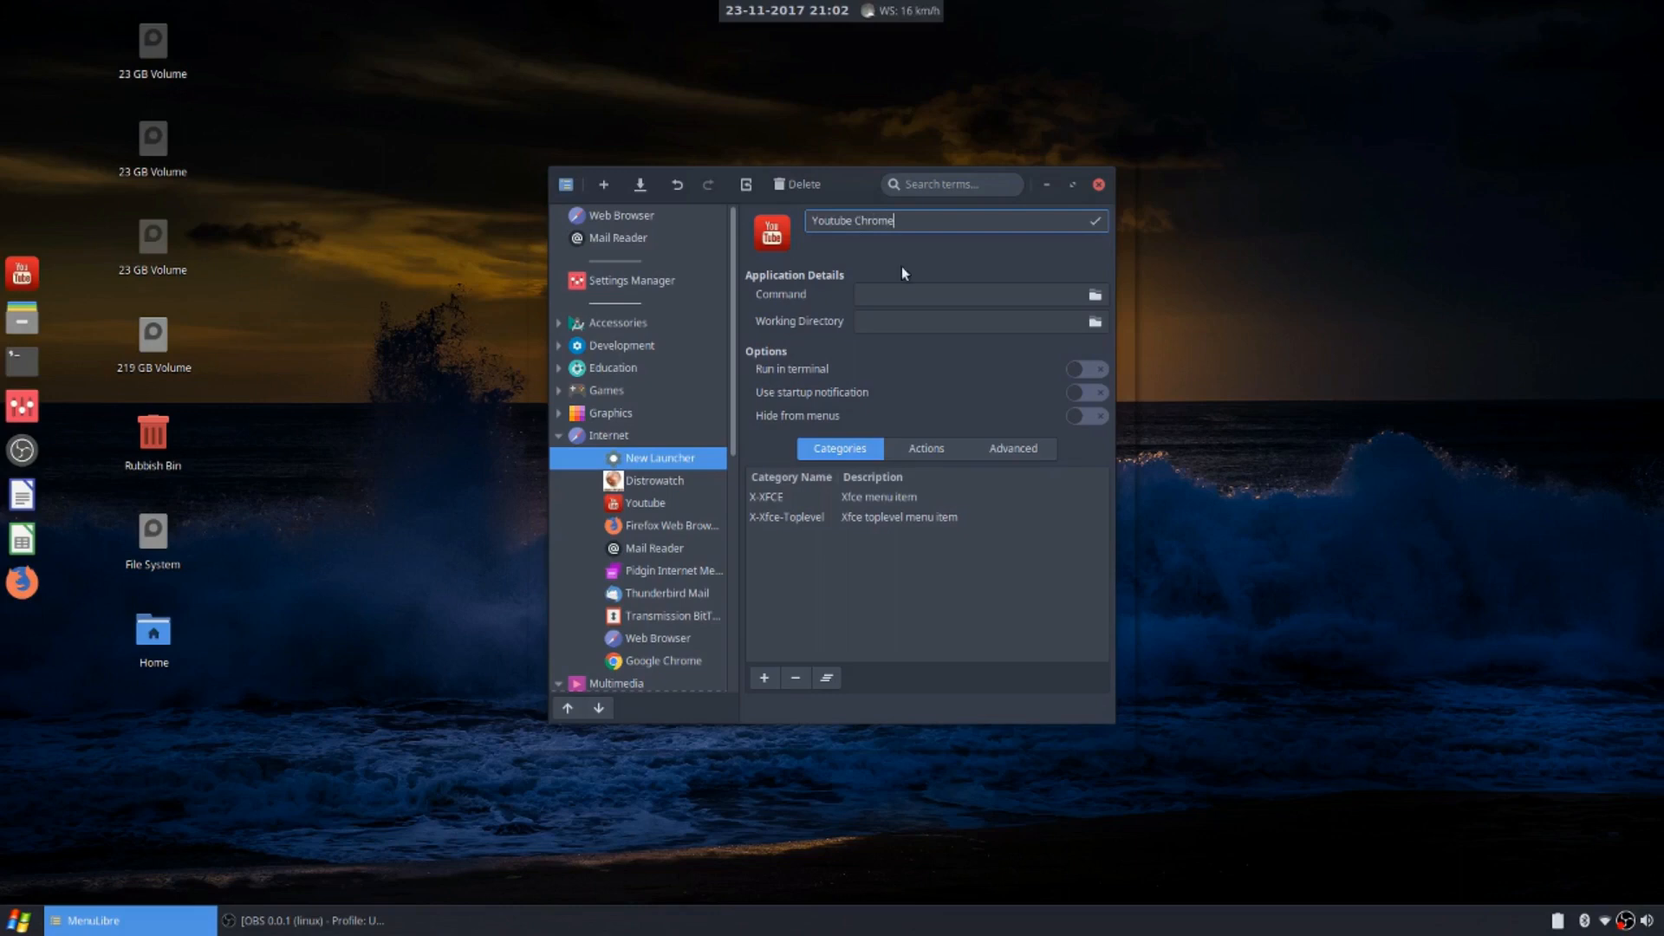
{"action": "key", "text": "Tab"}
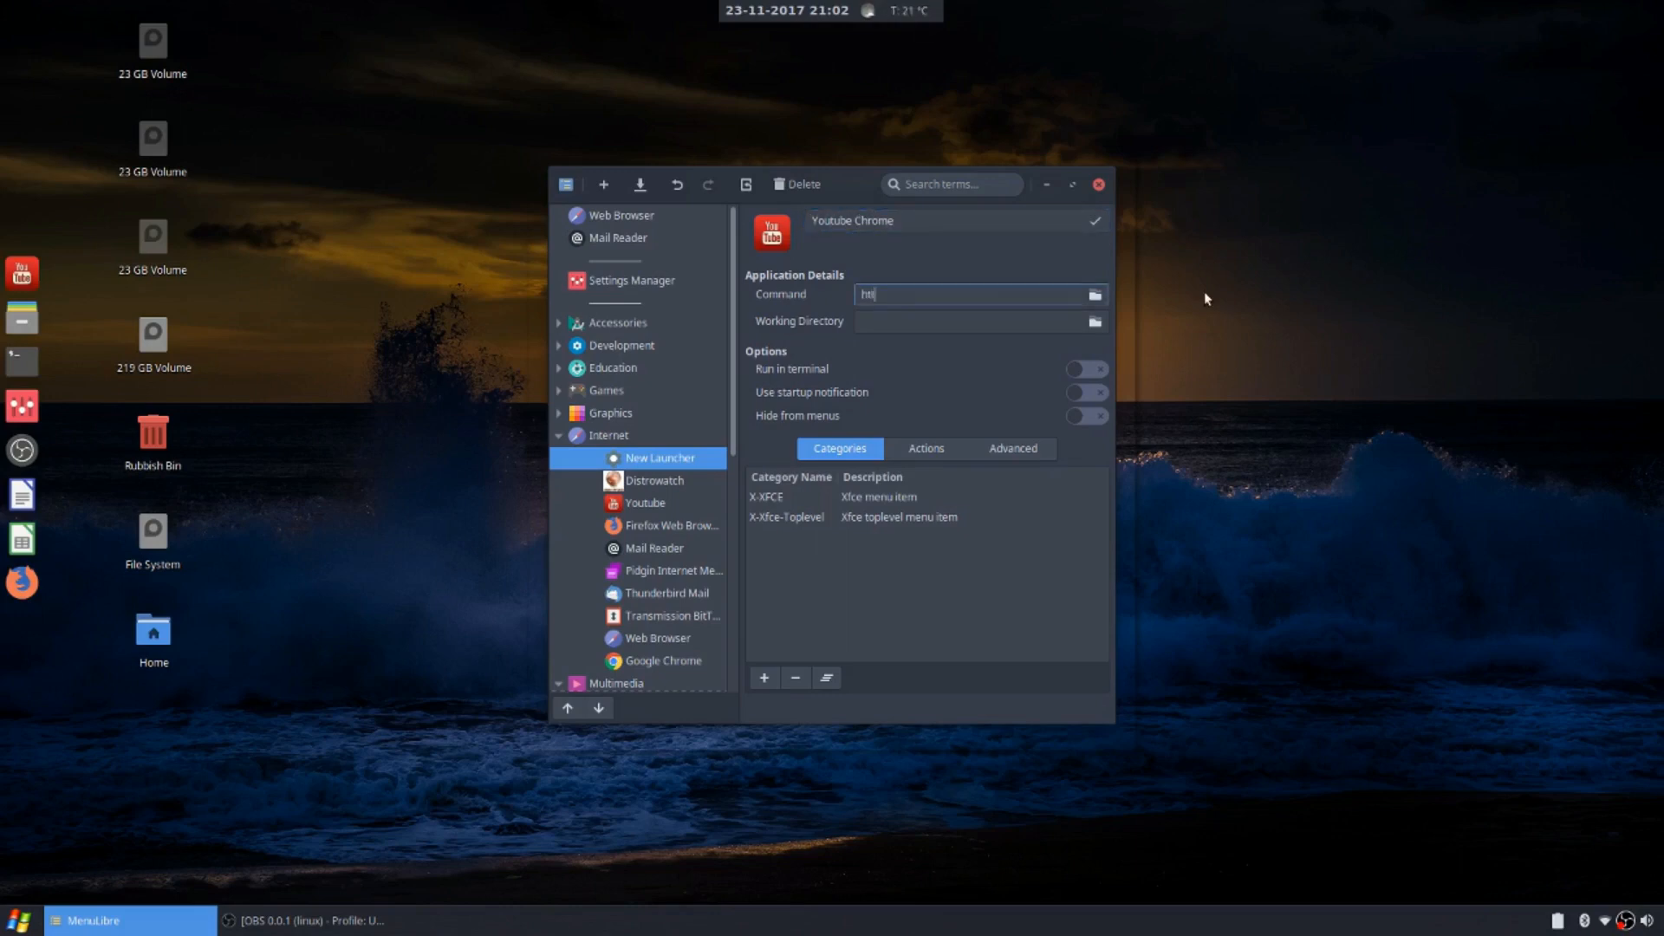
{"action": "key", "text": "BackSpace"}
Browse to /usr/share/applications in the file manager and examine the command in Google Chrome's launcher properties
{"action": "double_click", "coordinate": [153, 632]}
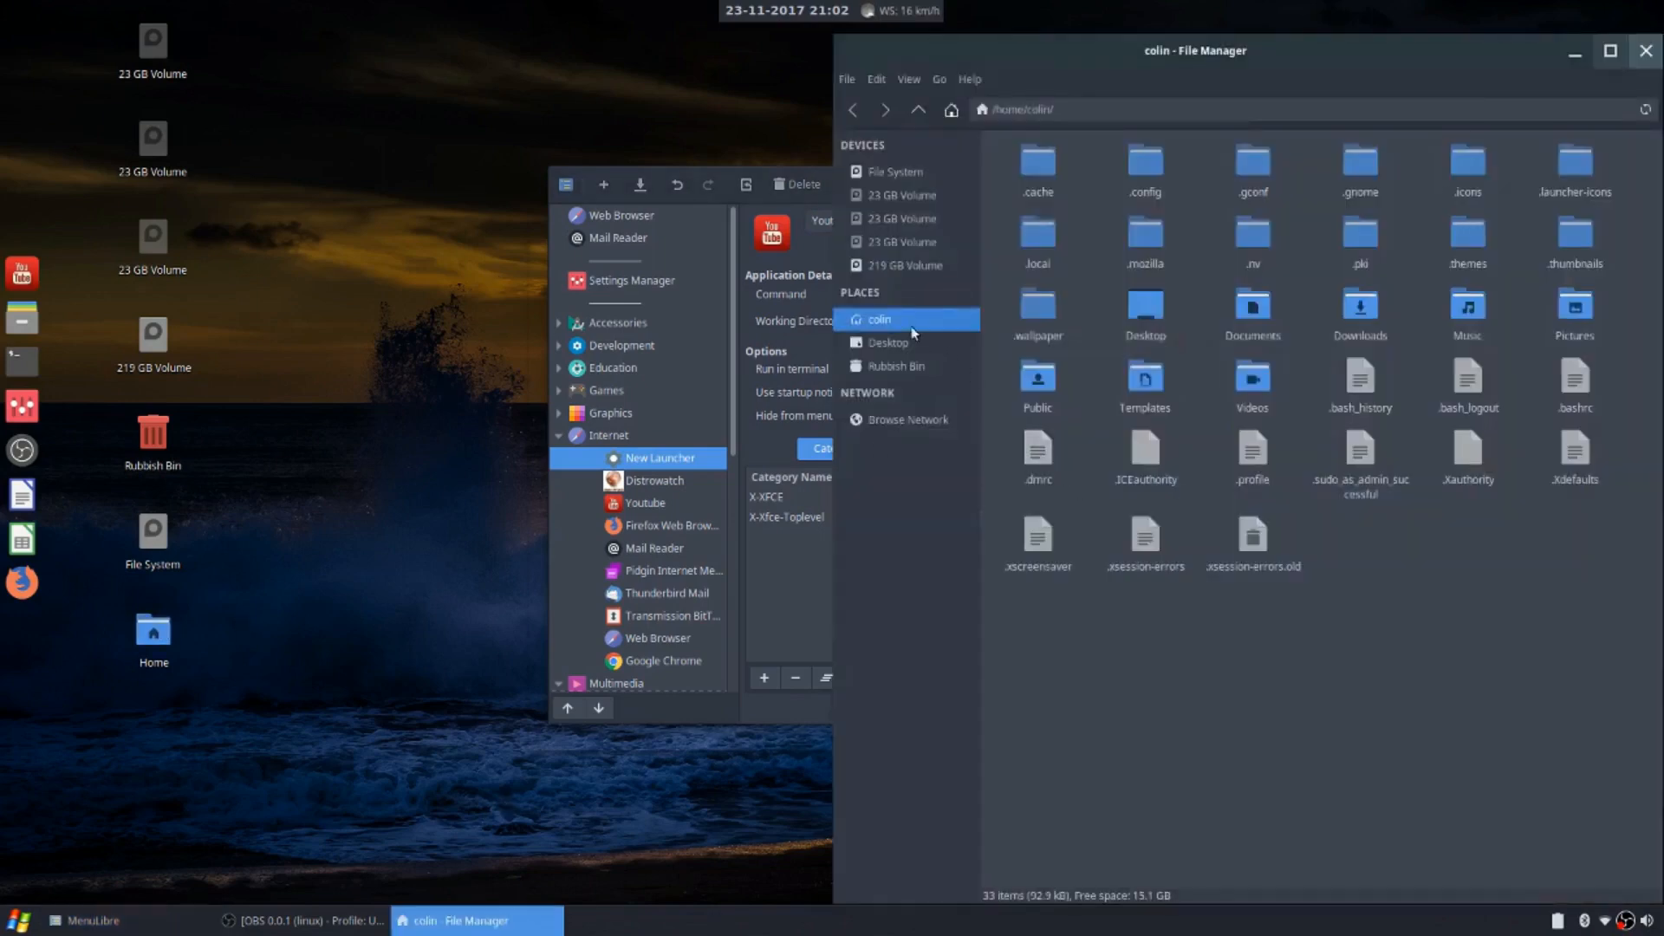
{"action": "left_click", "coordinate": [894, 176]}
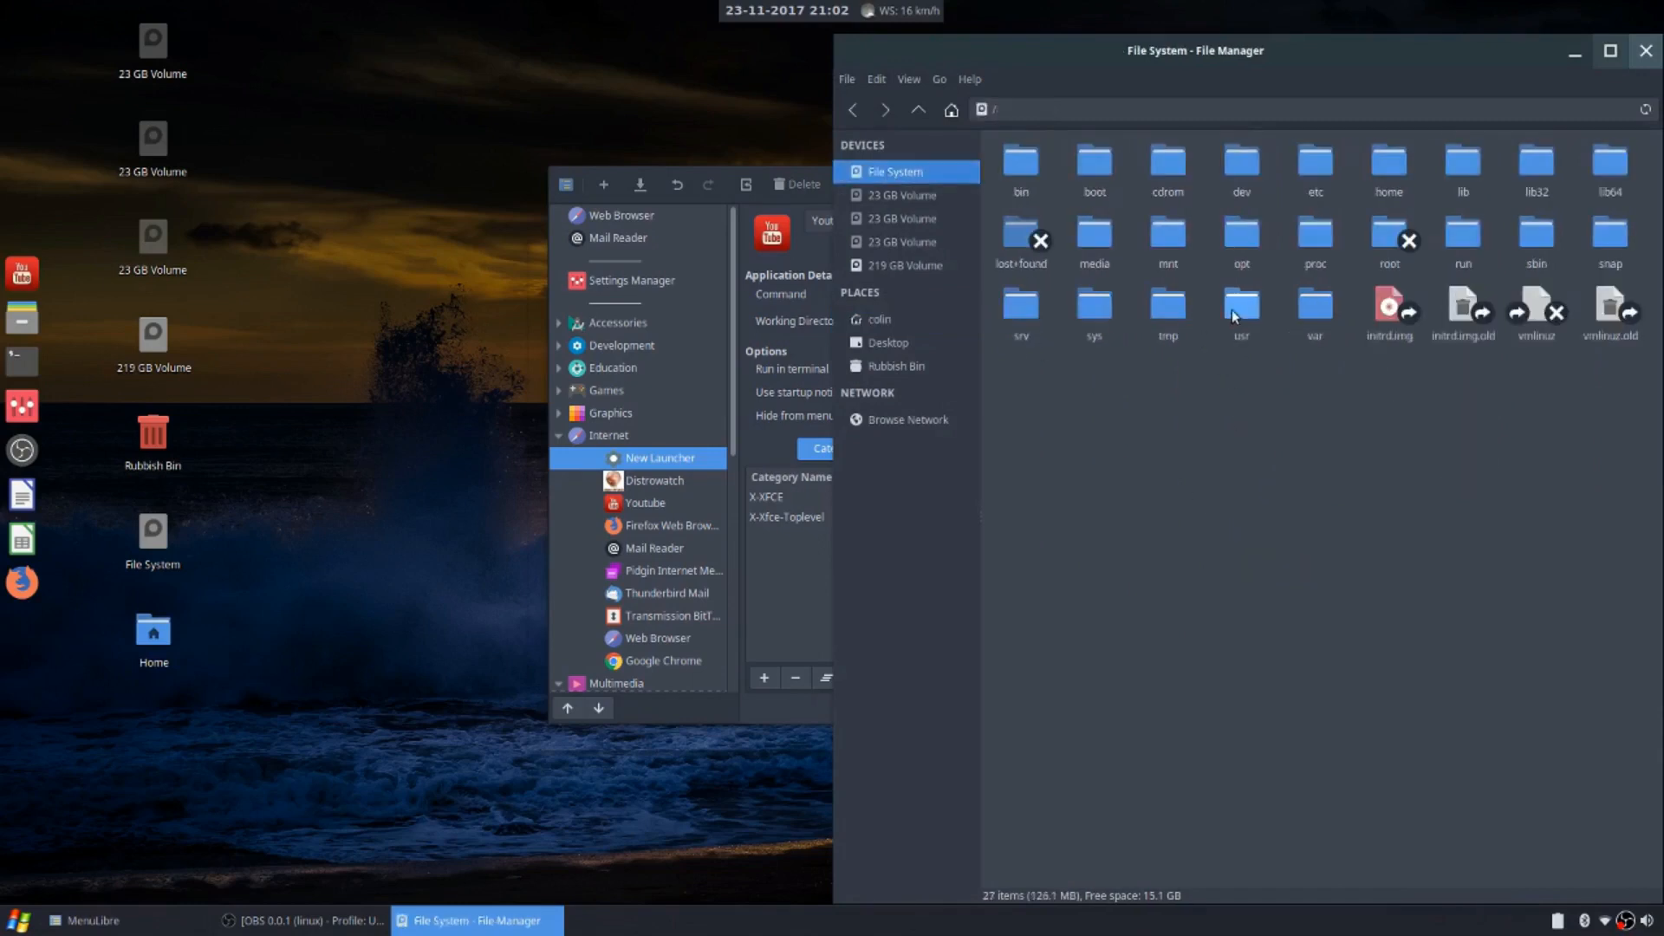
{"action": "double_click", "coordinate": [1236, 313]}
{"action": "double_click", "coordinate": [1360, 162]}
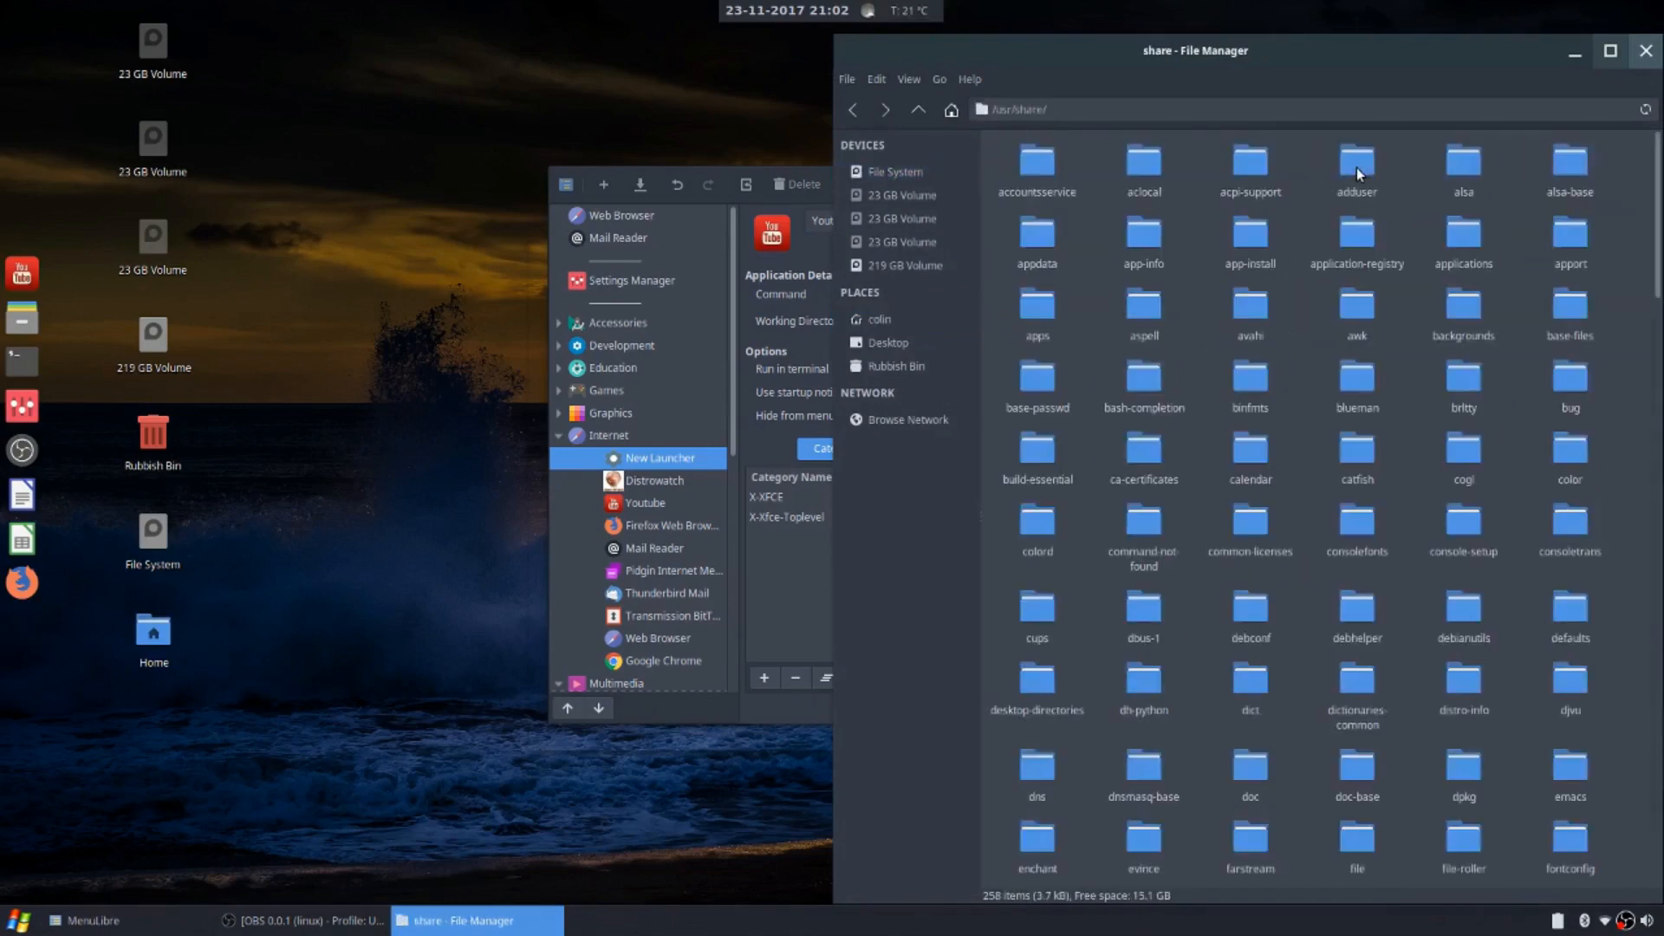
{"action": "double_click", "coordinate": [1465, 236]}
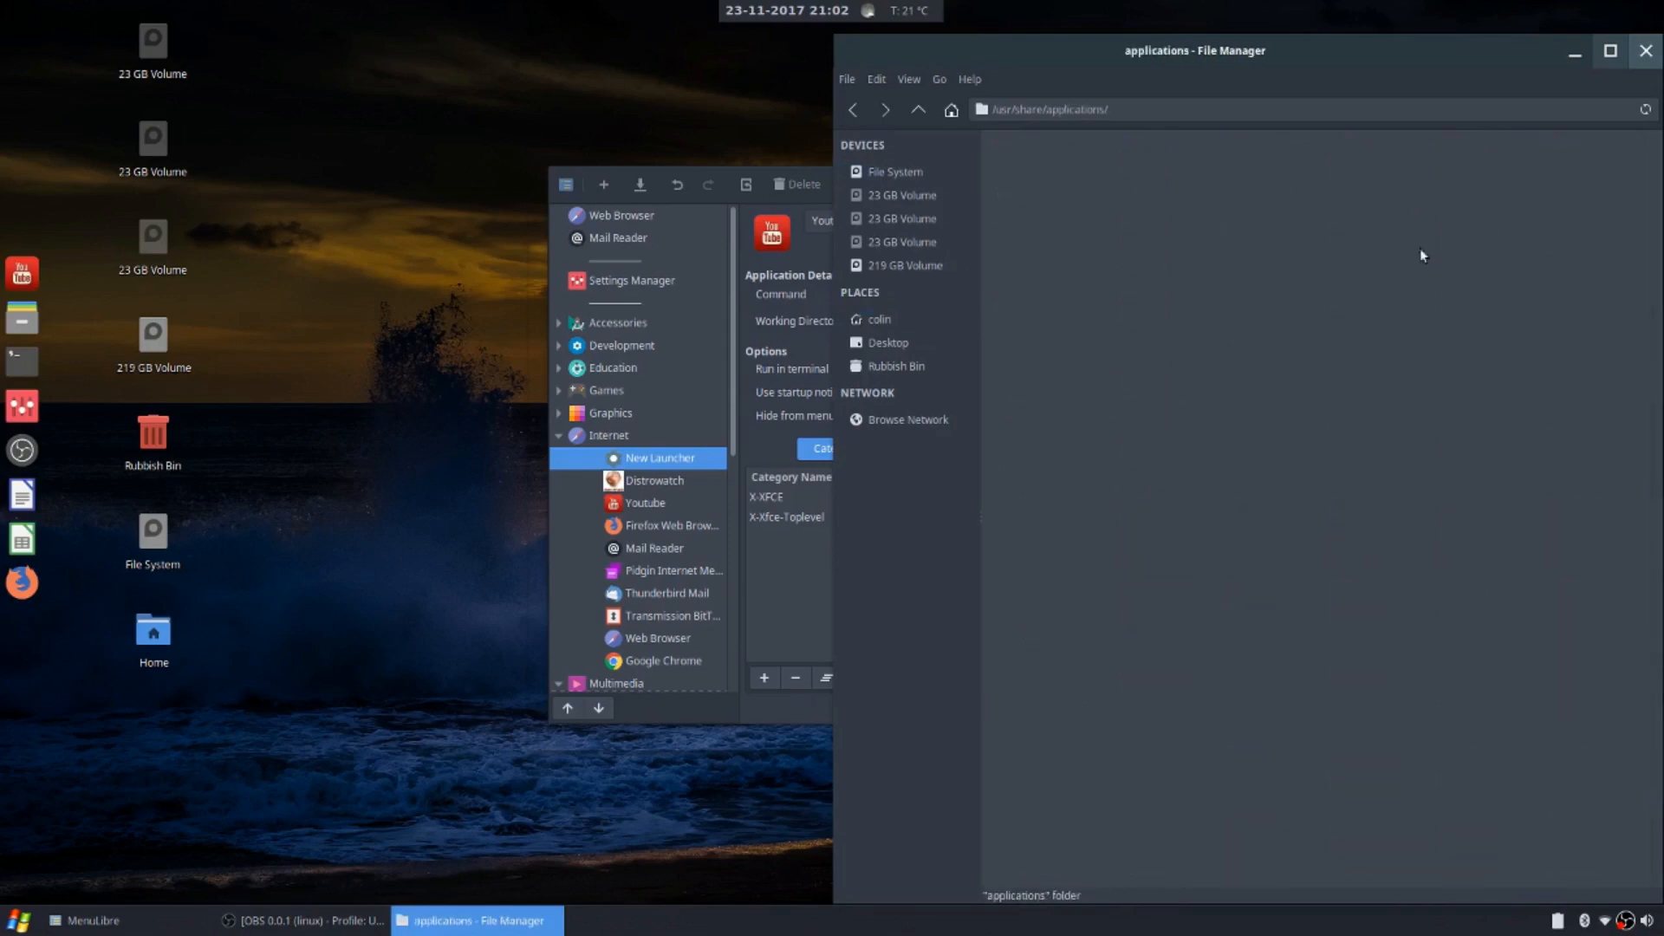
{"action": "scroll", "coordinate": [1260, 315], "scroll_direction": "down", "scroll_amount": 2}
{"action": "right_click", "coordinate": [1257, 474]}
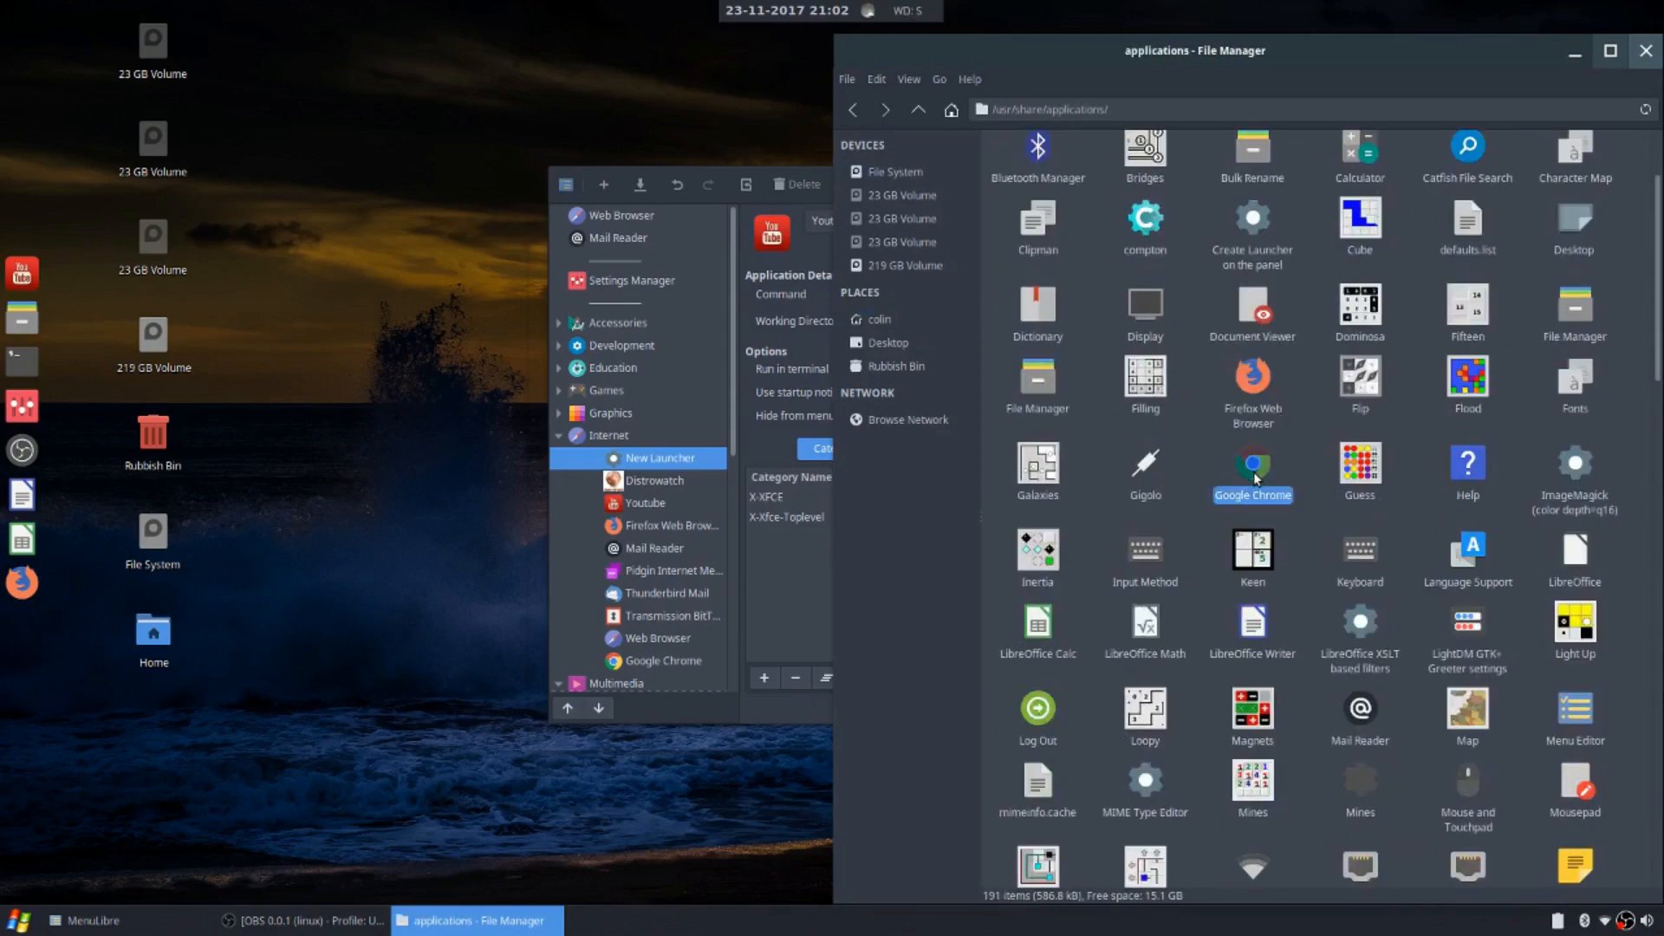
{"action": "left_click", "coordinate": [1304, 777]}
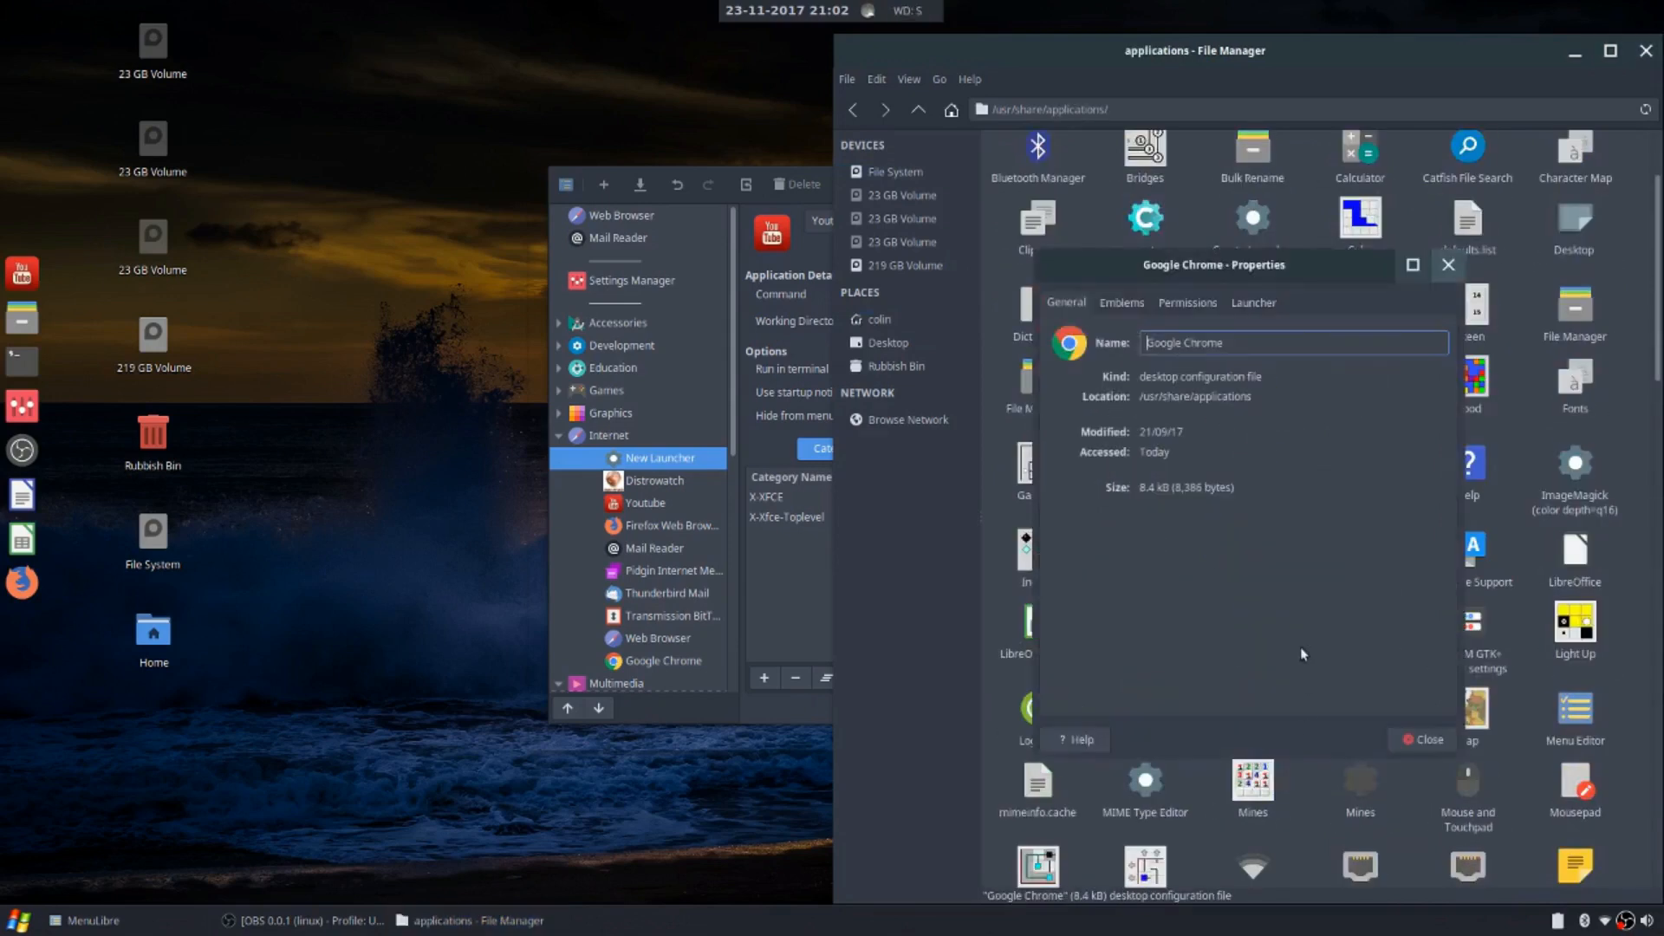
{"action": "left_click", "coordinate": [1260, 301]}
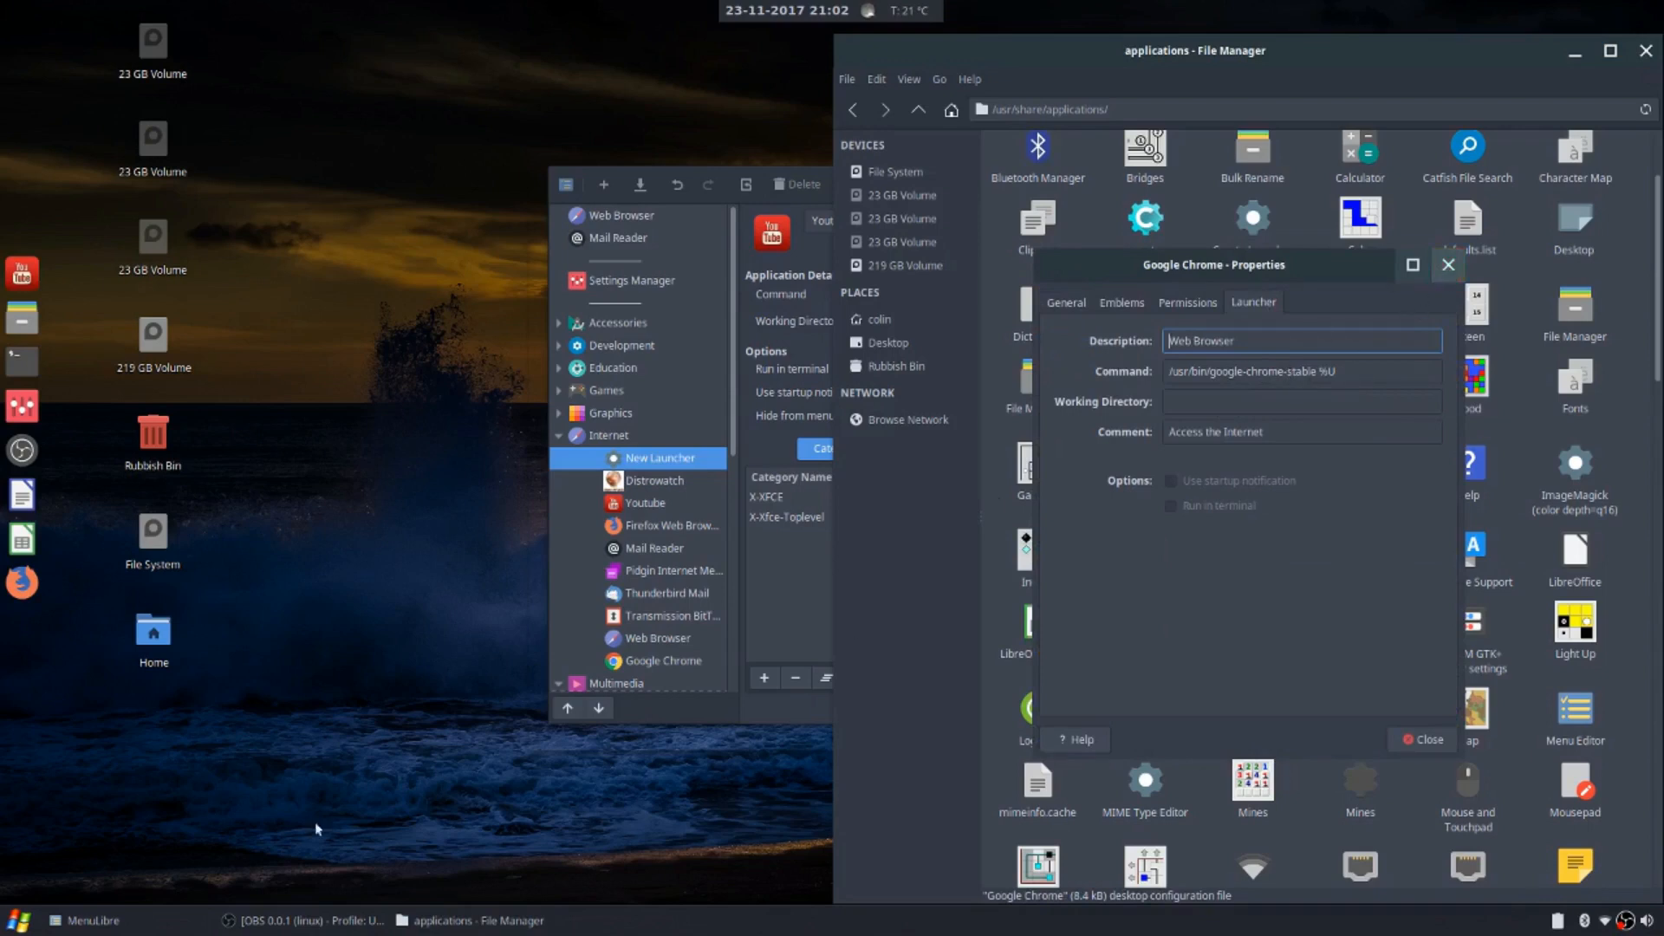
Test the command google-chrome-stable in a terminal, and close Chrome, the terminal, the properties dialog and the file manager
{"action": "left_click", "coordinate": [22, 360]}
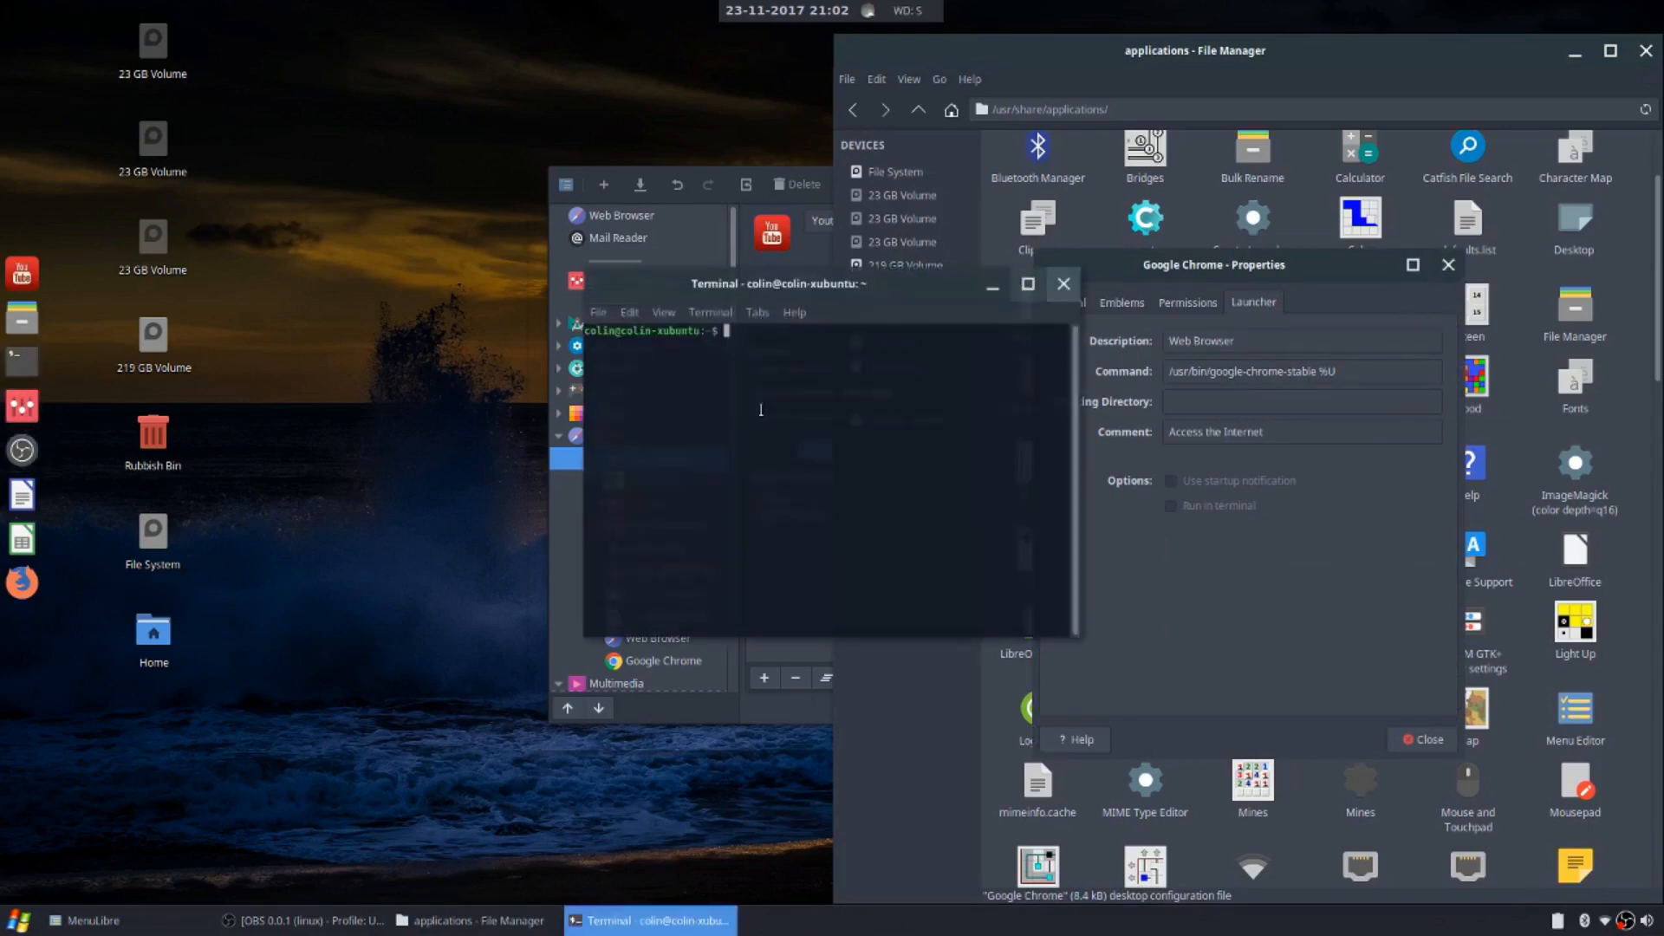
{"action": "type", "text": "google-ch"}
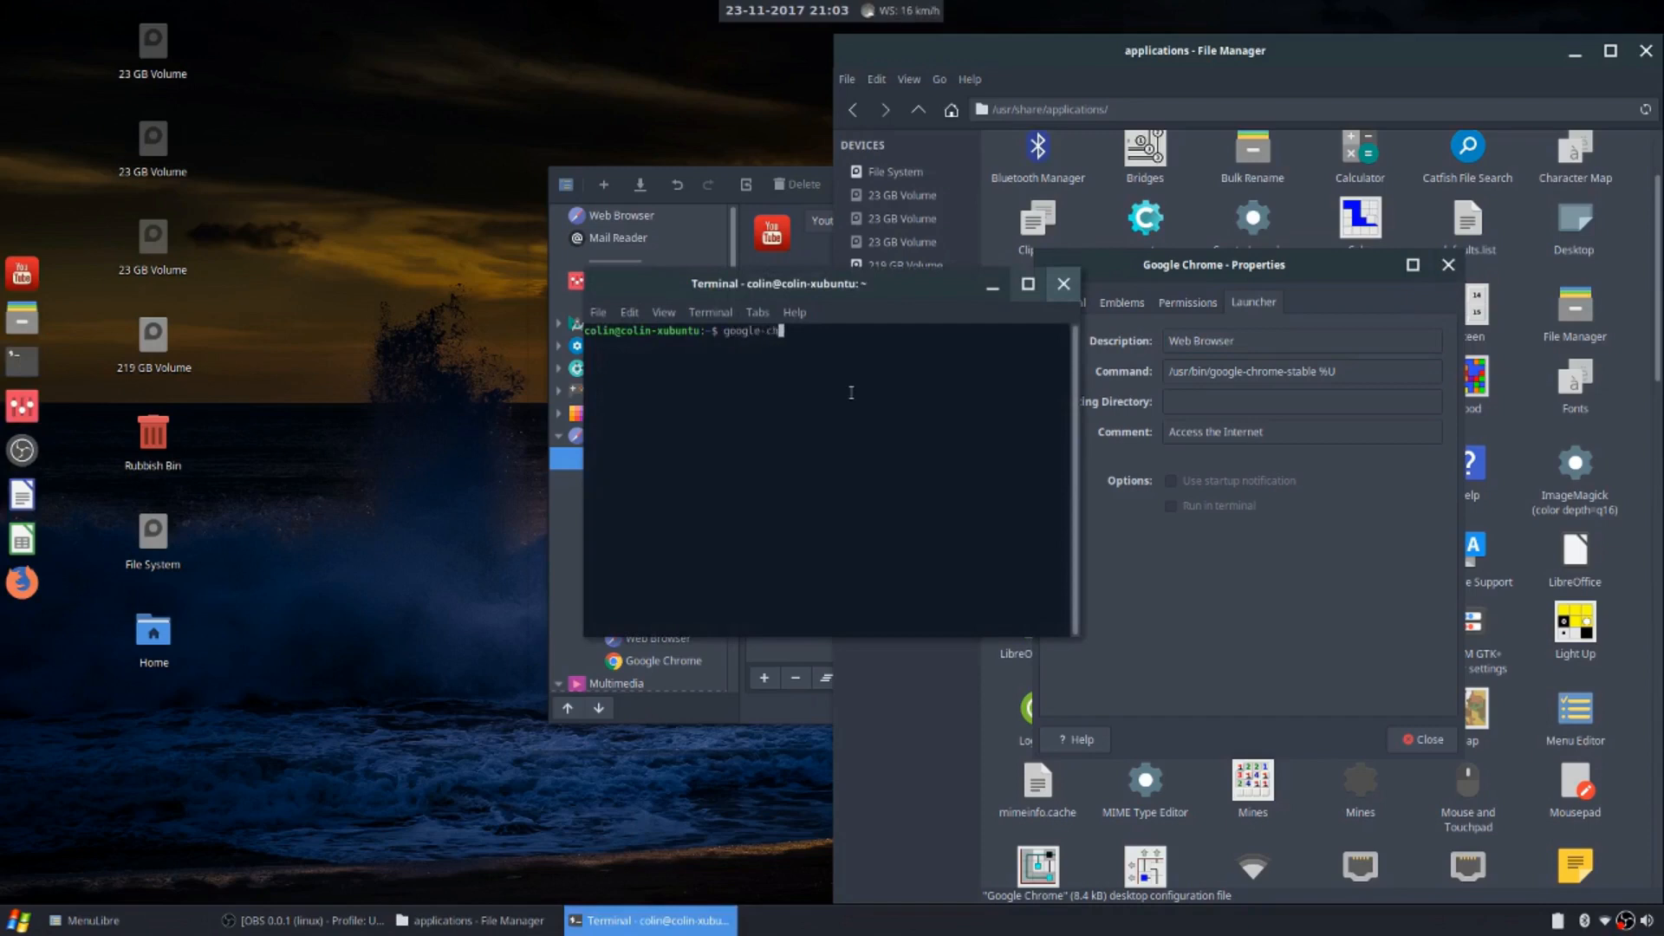
{"action": "type", "text": "rome-stable"}
{"action": "key", "text": "Return"}
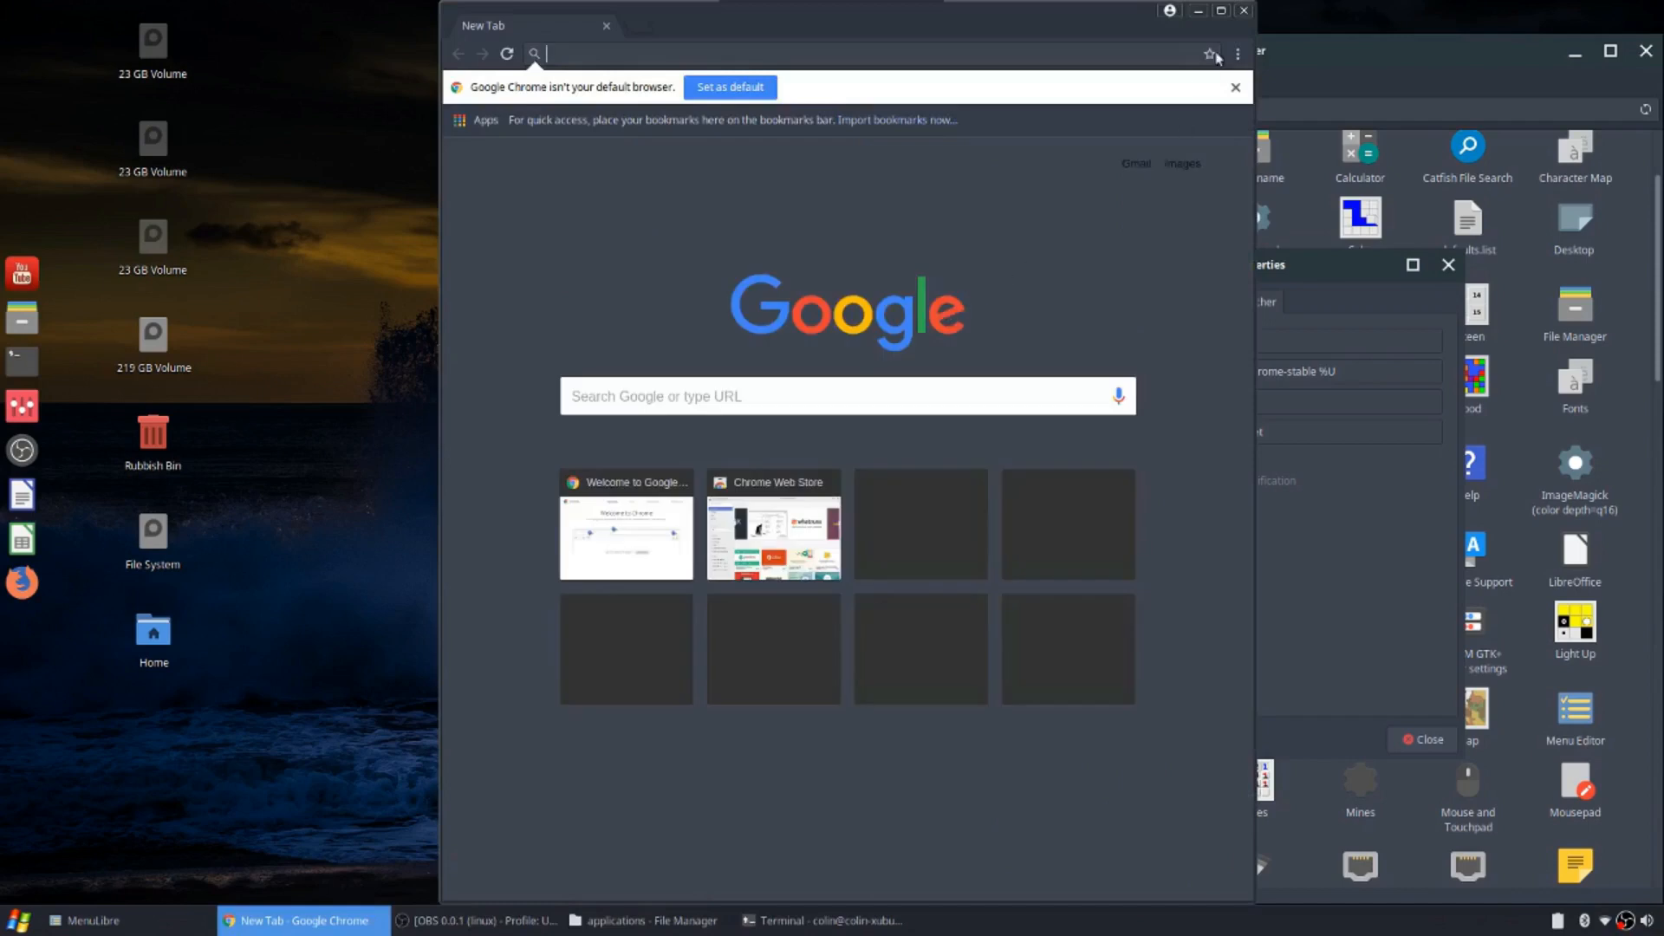
{"action": "left_click", "coordinate": [1245, 11]}
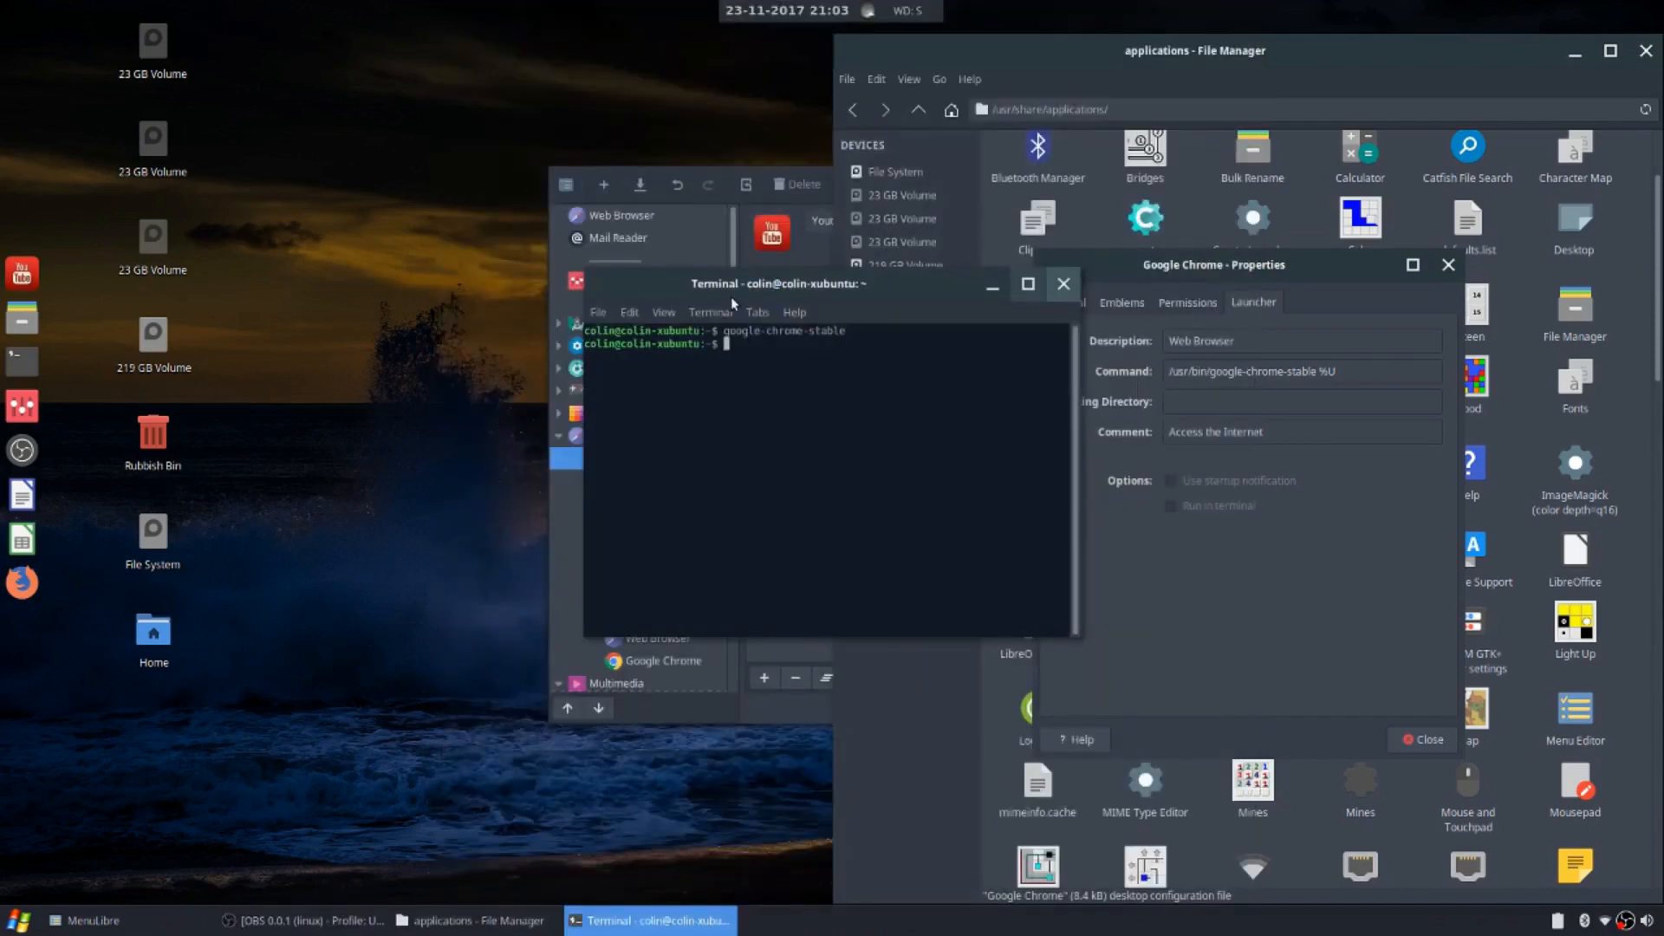
{"action": "left_click", "coordinate": [1061, 286]}
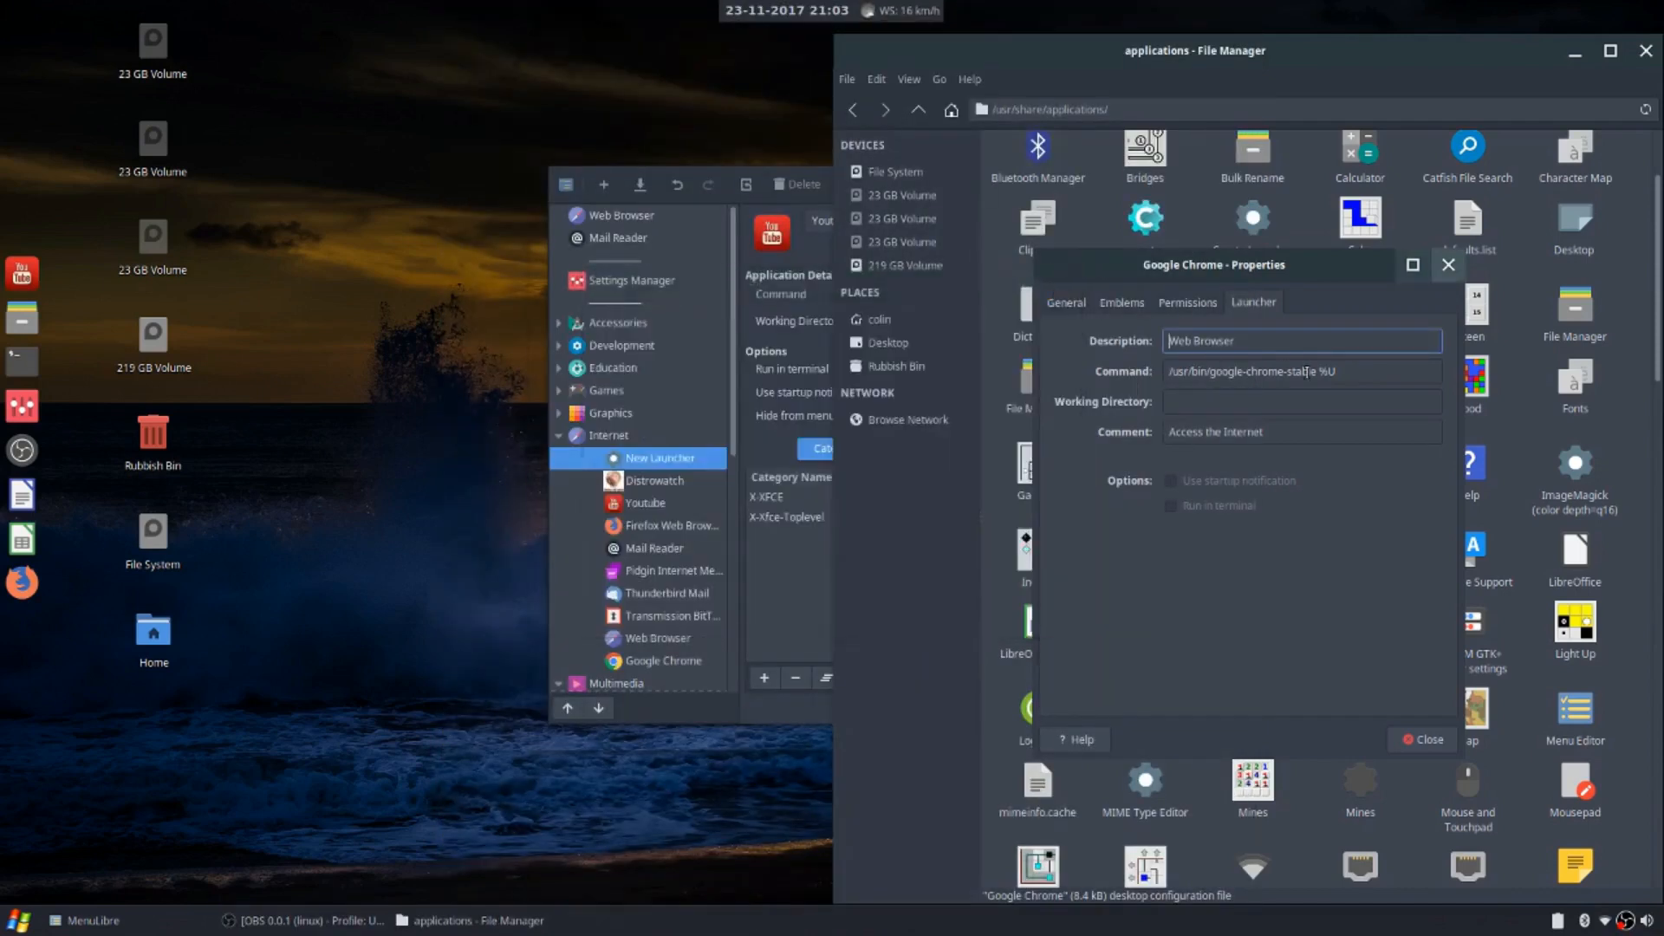
{"action": "left_click", "coordinate": [1447, 264]}
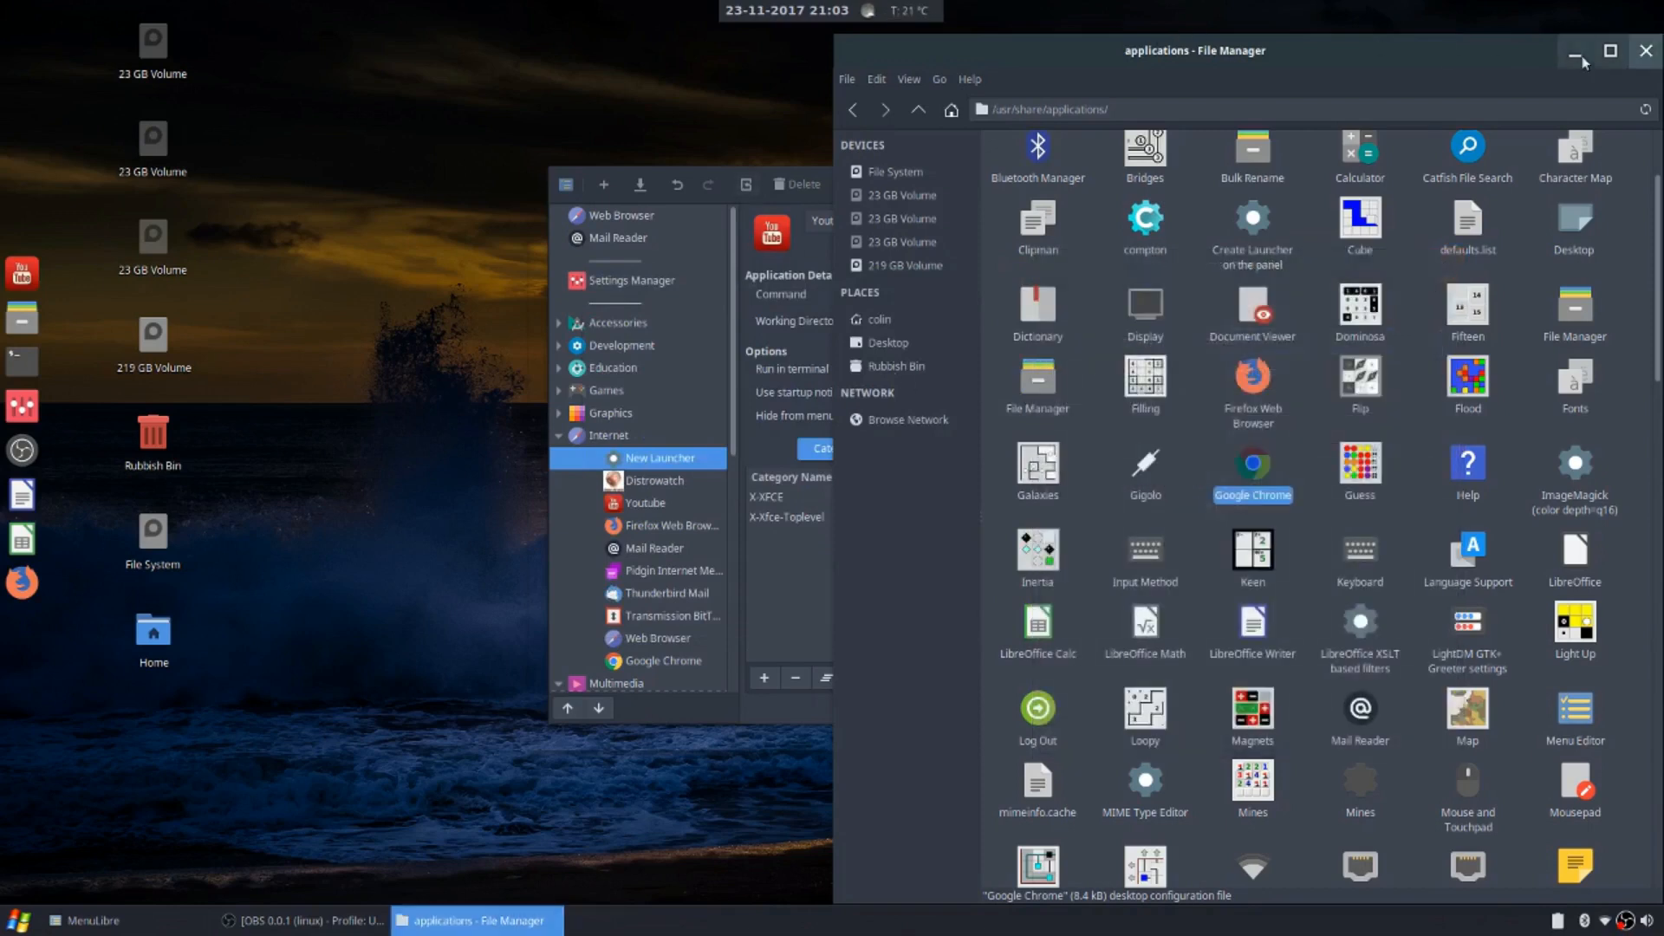
{"action": "left_click", "coordinate": [1645, 50]}
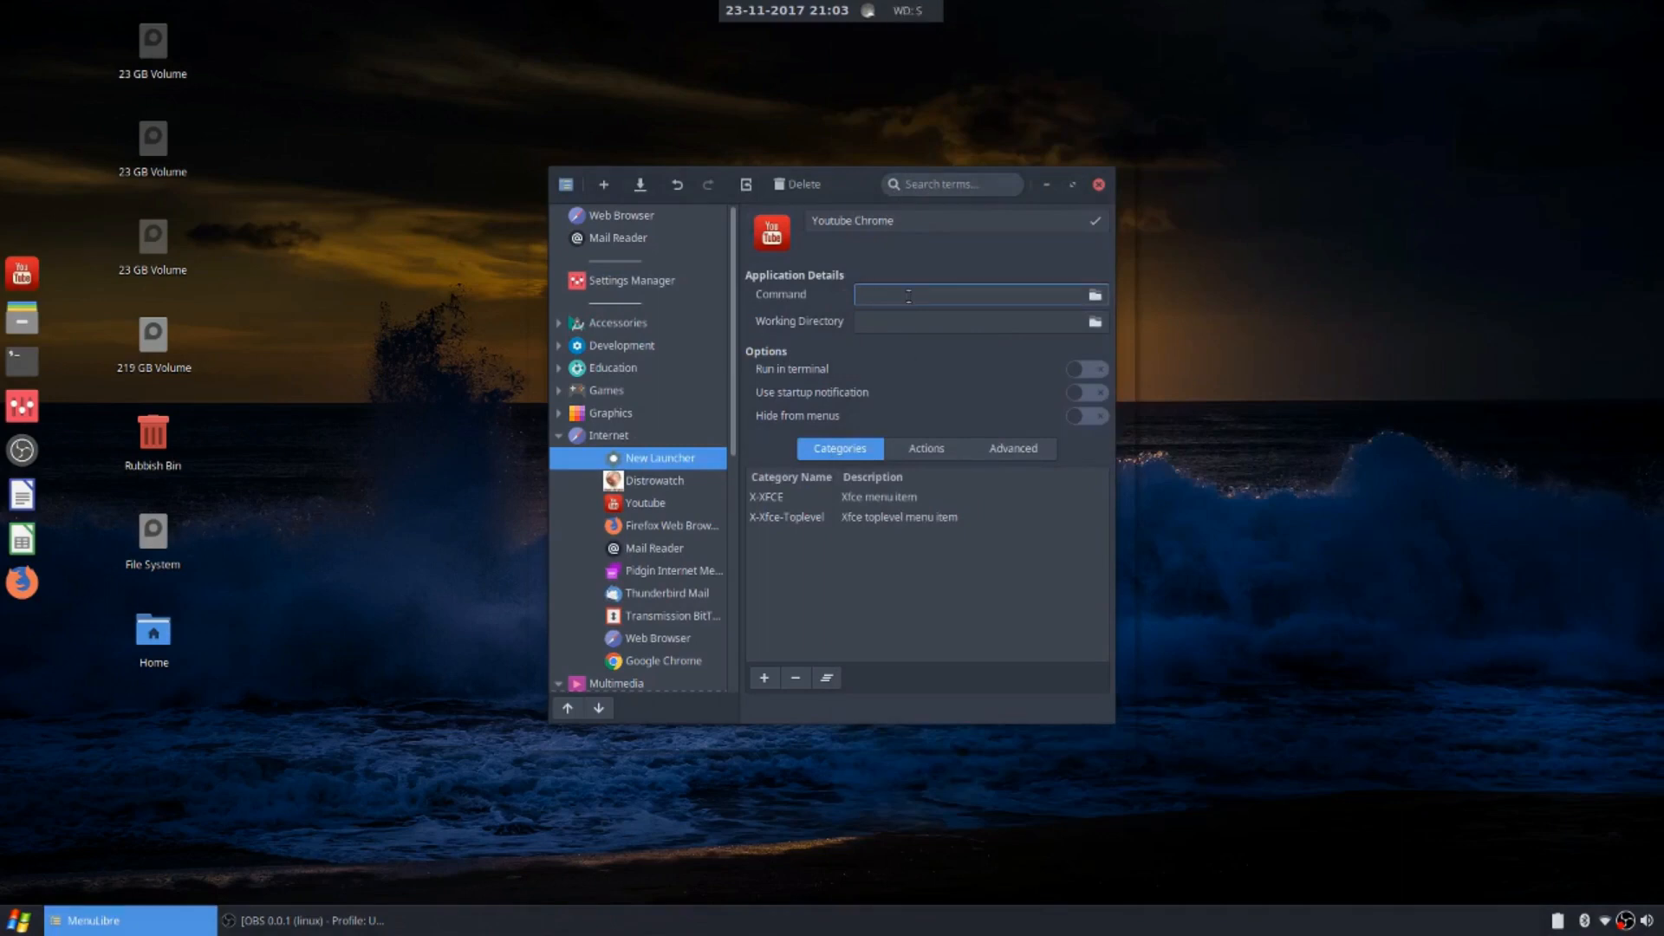
{"action": "type", "text": "gle-chrome-stable https://www.you"}
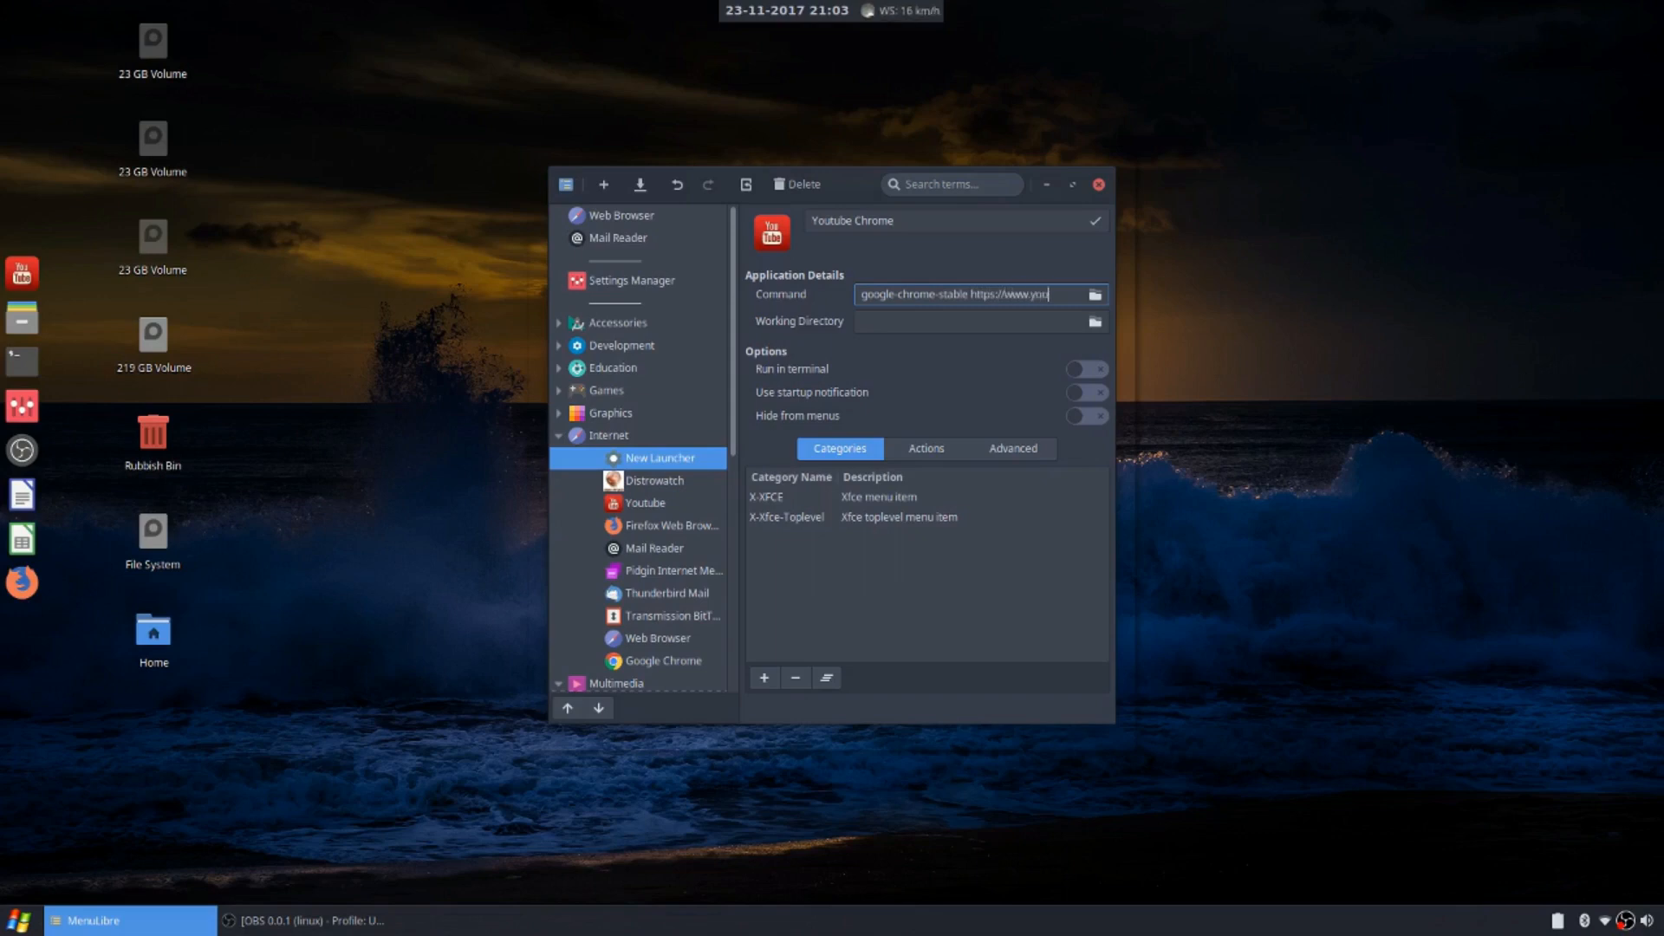
{"action": "type", "text": "tube.com"}
{"action": "left_click", "coordinate": [642, 186]}
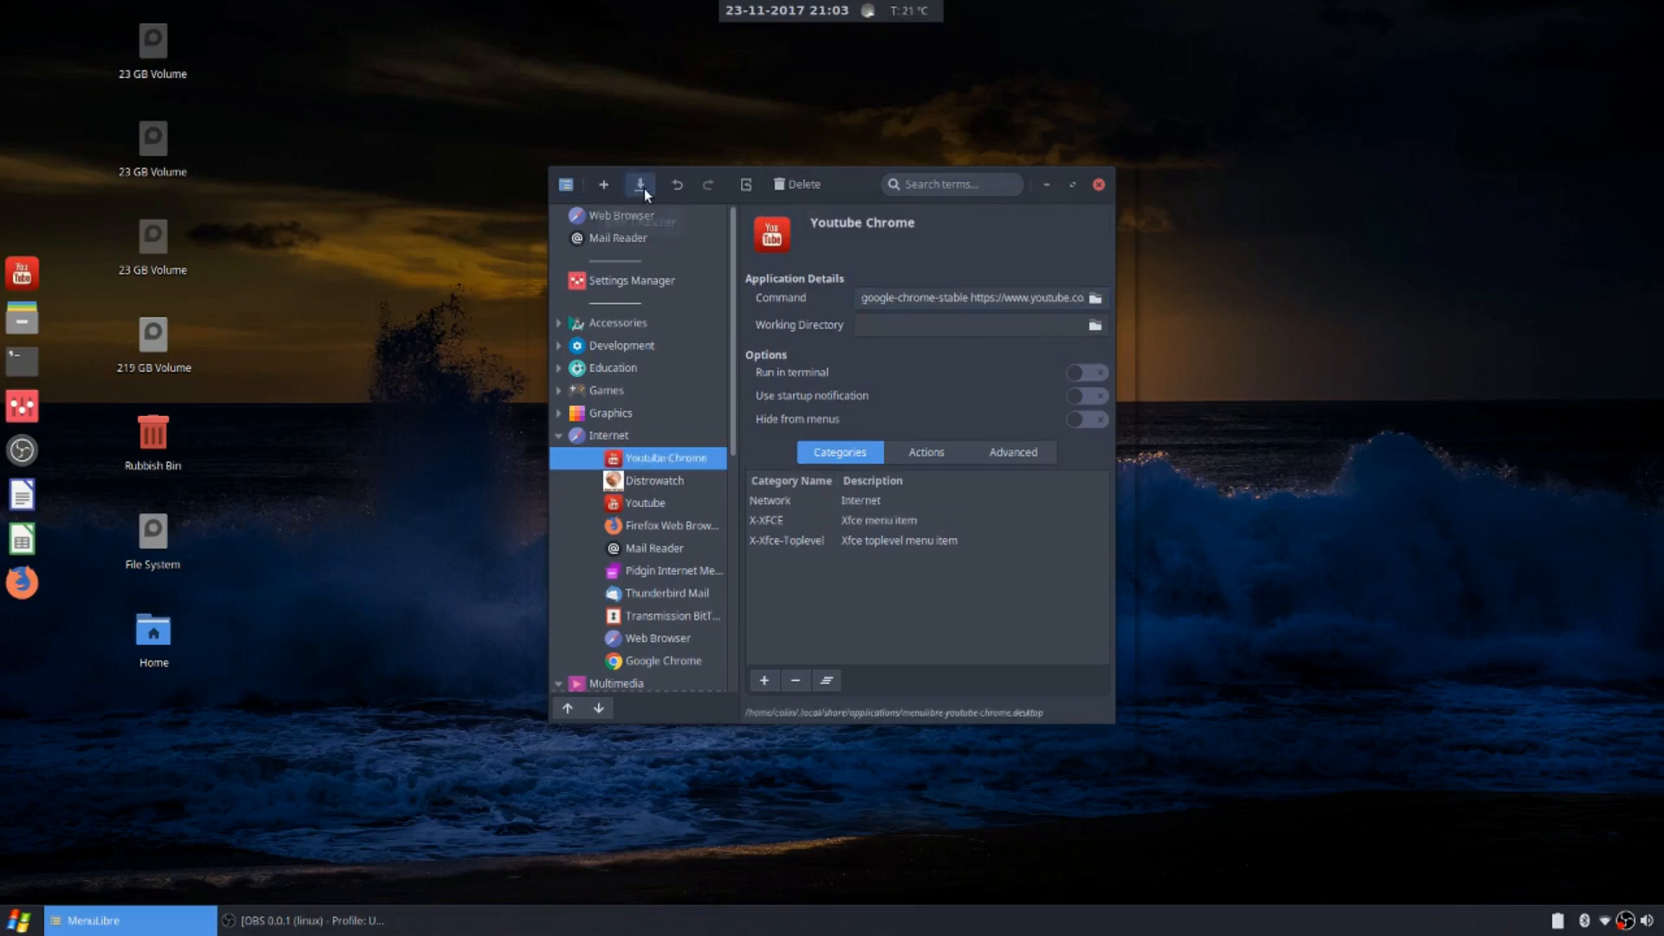
{"action": "left_click", "coordinate": [1099, 185]}
Test the Youtube Chrome launcher from the Internet category of the applications menu and maximize its browser window
{"action": "left_click", "coordinate": [18, 920]}
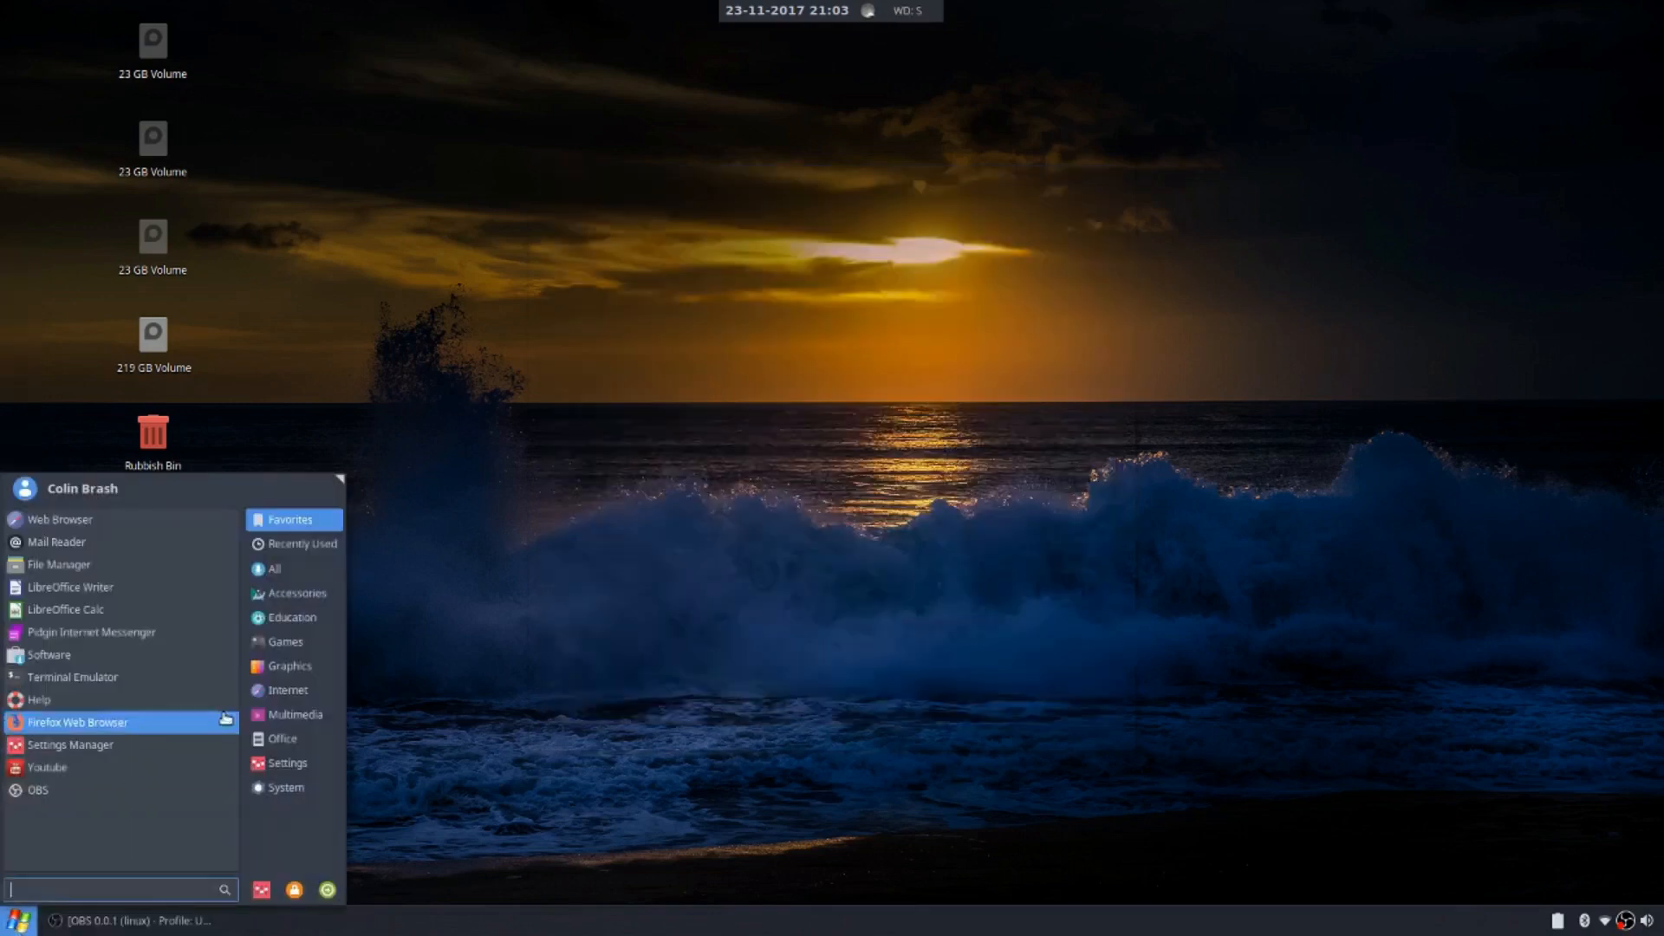
{"action": "left_click", "coordinate": [294, 690]}
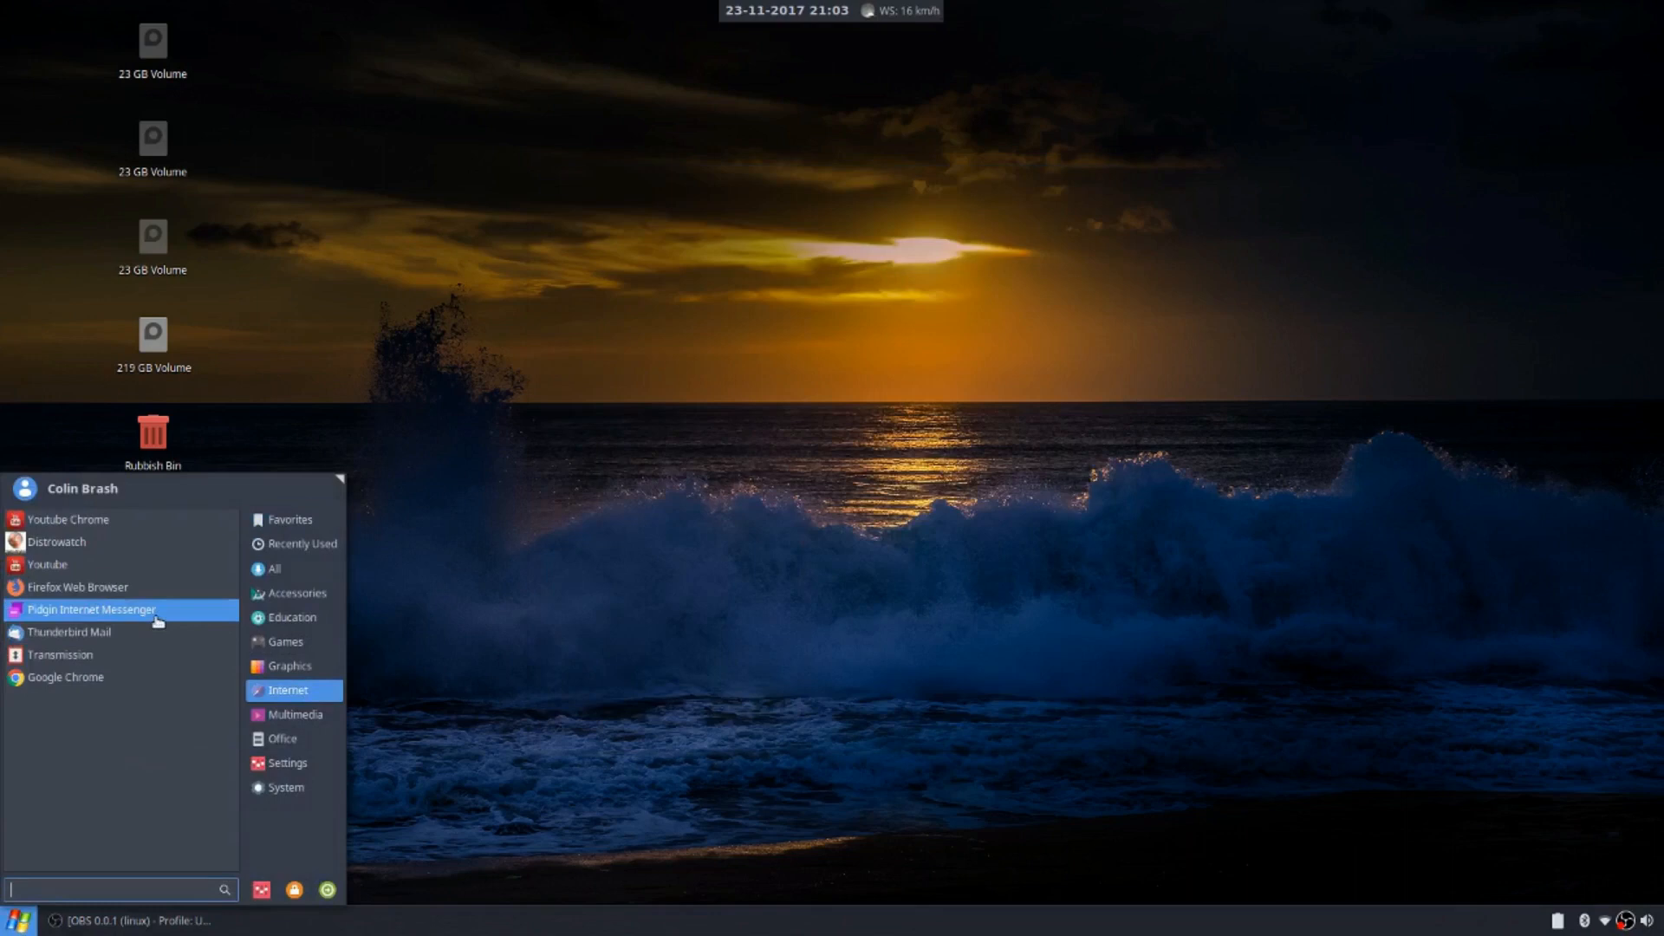
{"action": "left_click", "coordinate": [76, 521]}
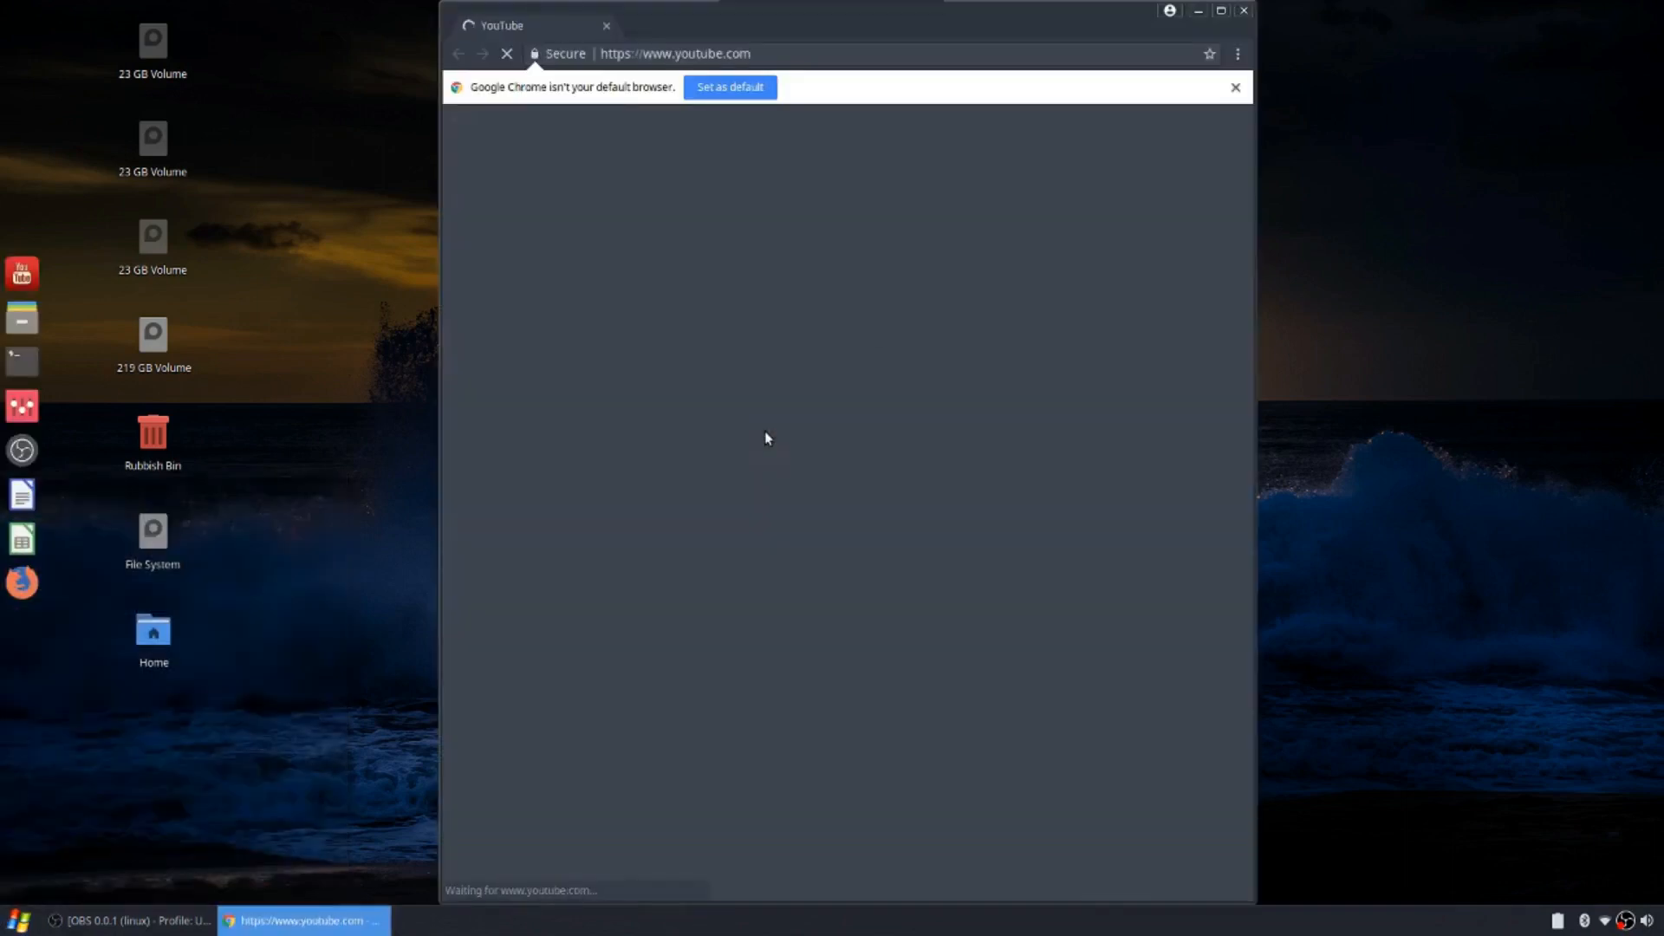
{"action": "double_click", "coordinate": [891, 14]}
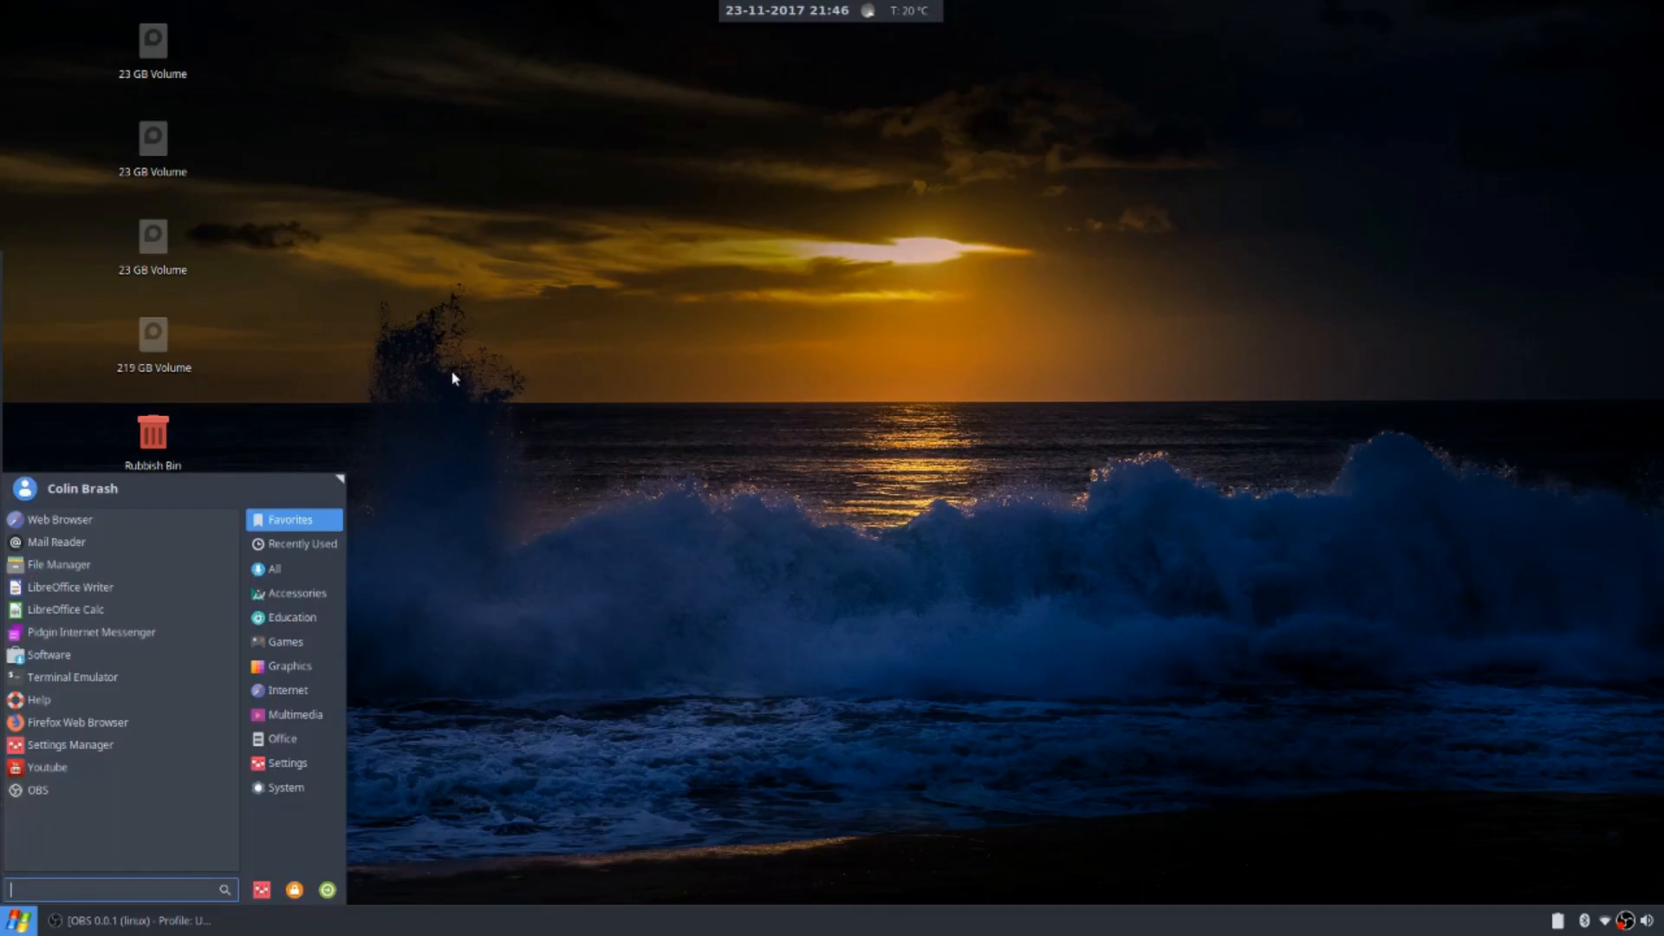
Search the applications menu for "menu", open the Menu Editor, and compare the Distrowatch chrome and Youtube Chrome launcher commands under Internet
{"action": "type", "text": "menu"}
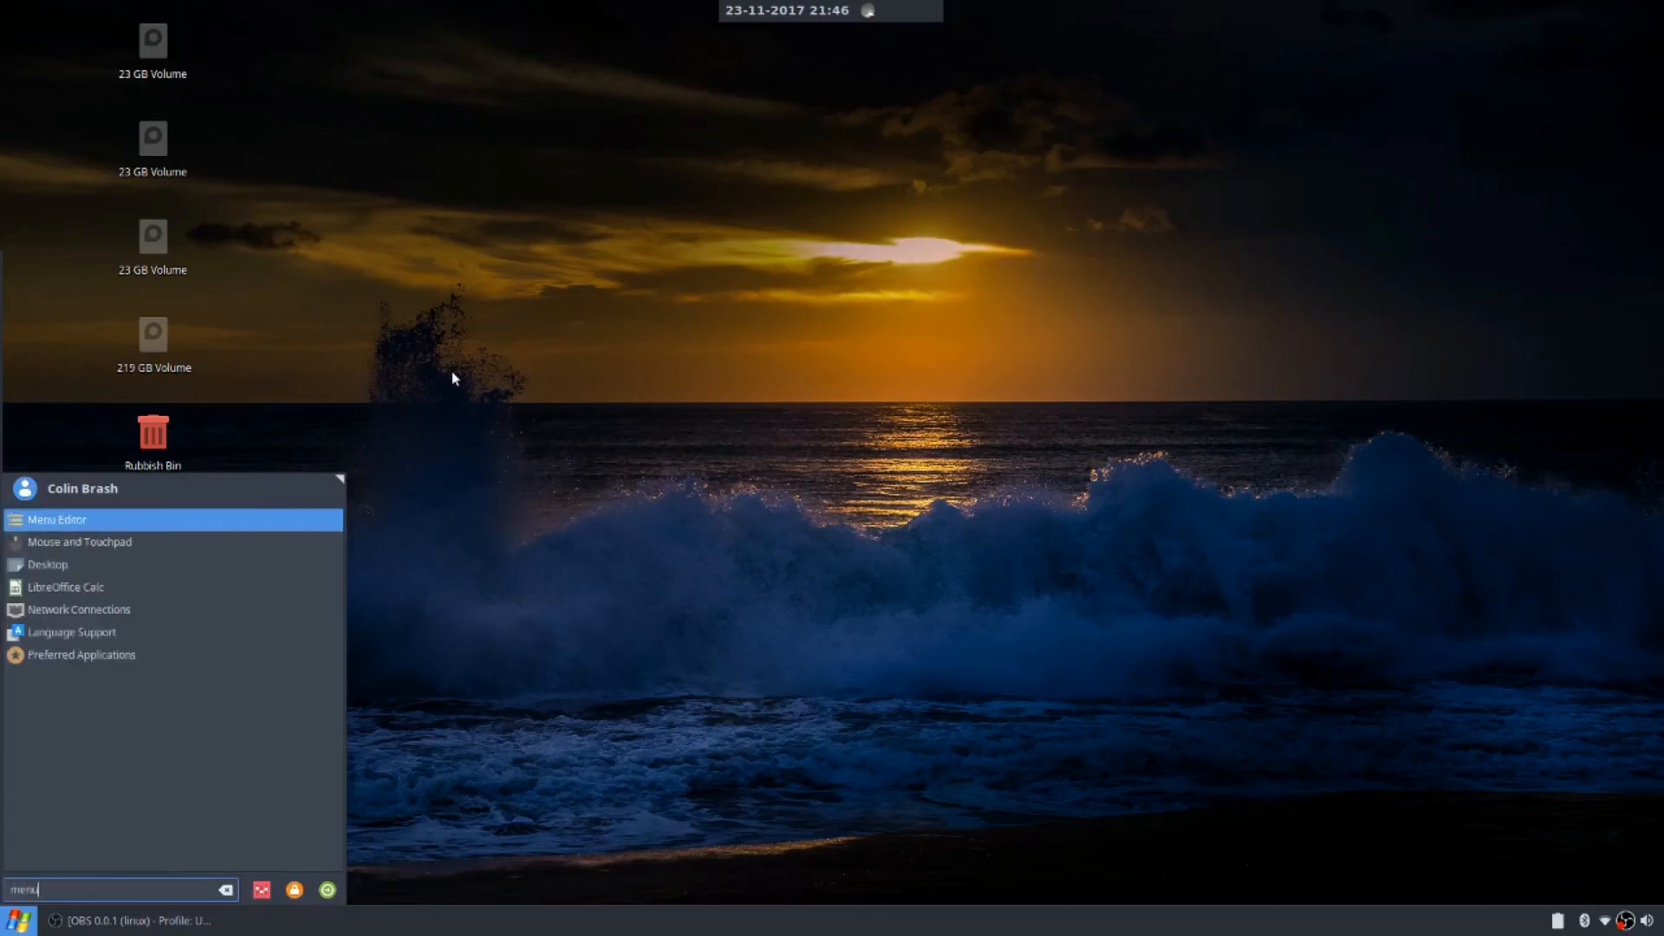
{"action": "key", "text": "Return"}
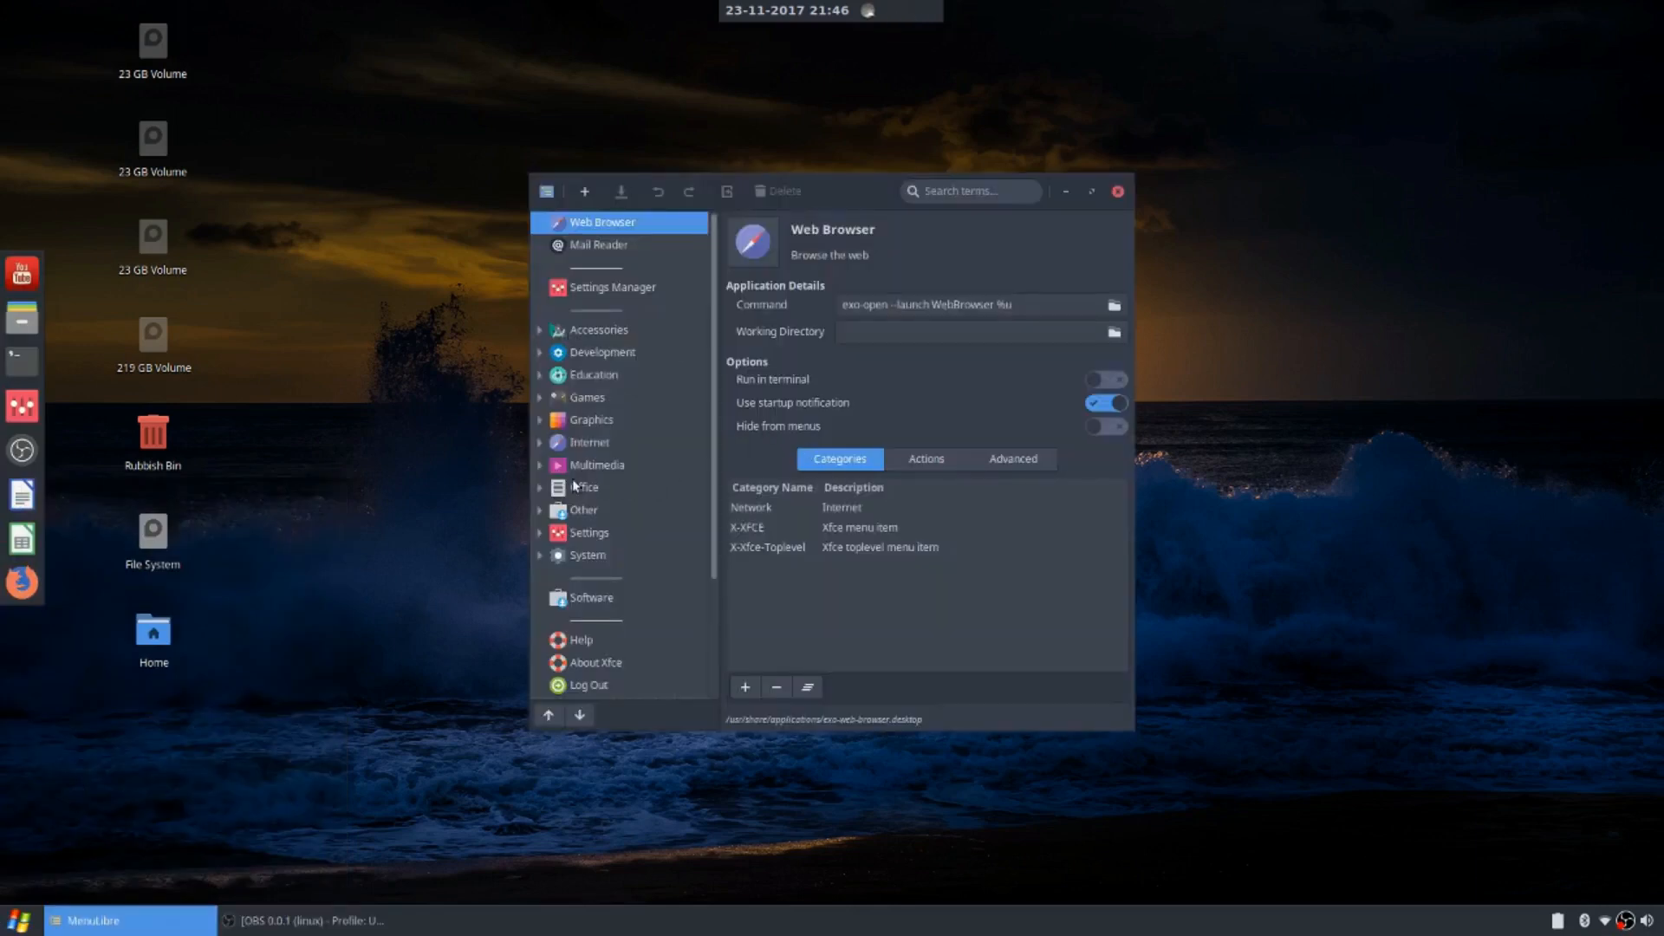
{"action": "left_click", "coordinate": [540, 442]}
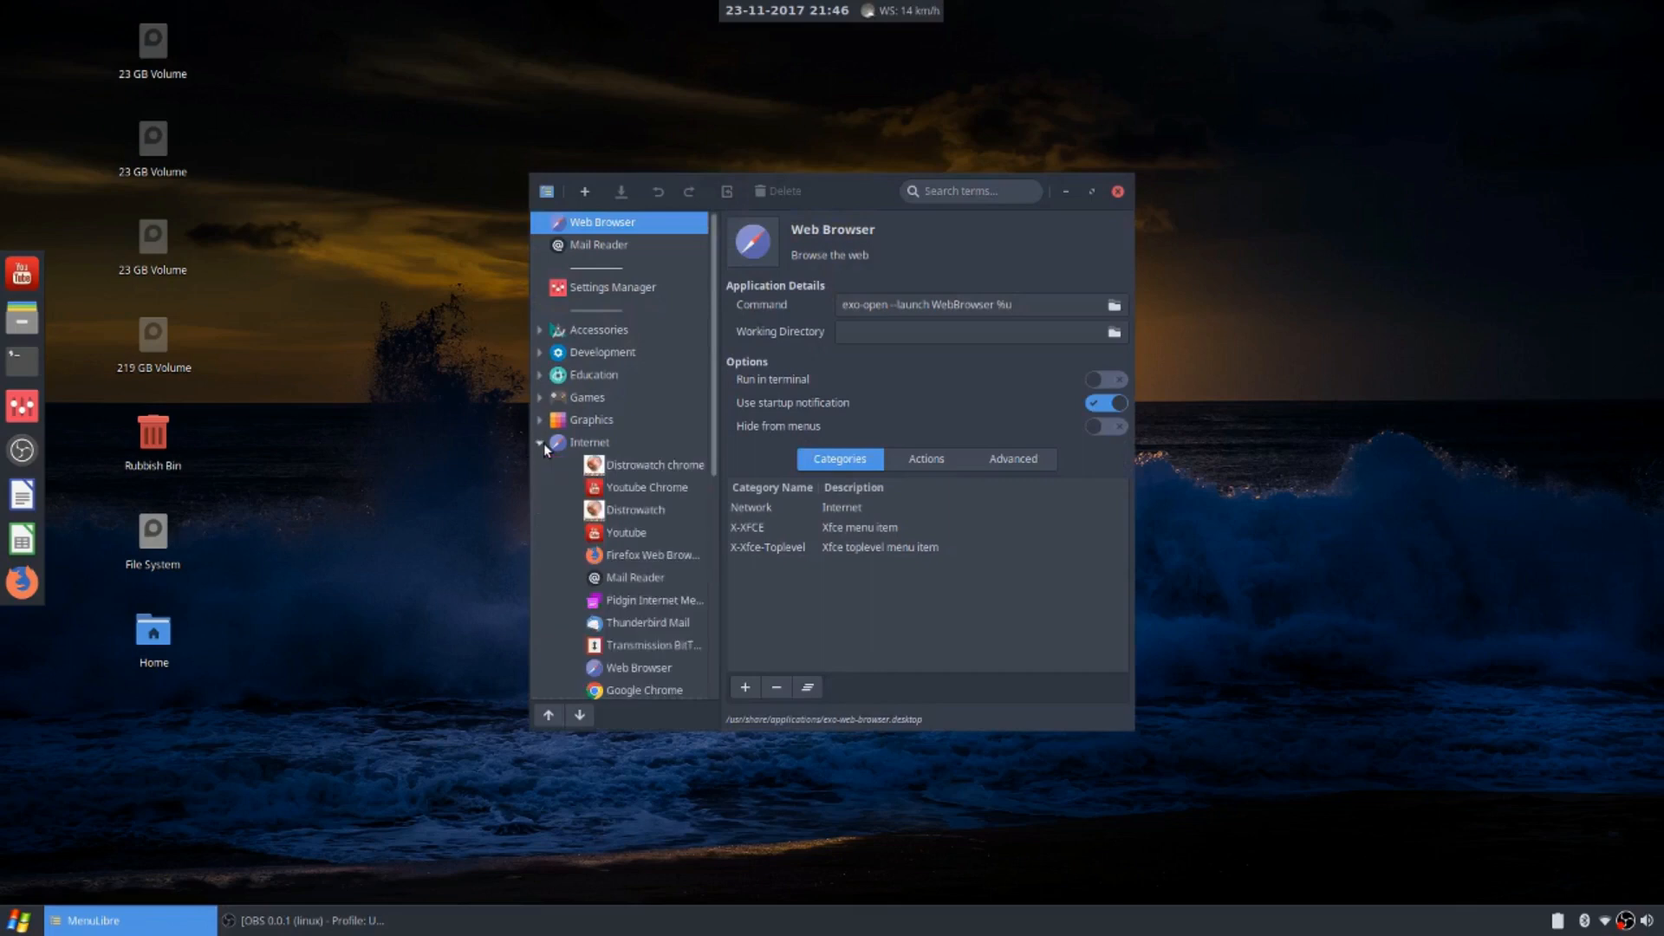
{"action": "left_click", "coordinate": [659, 465]}
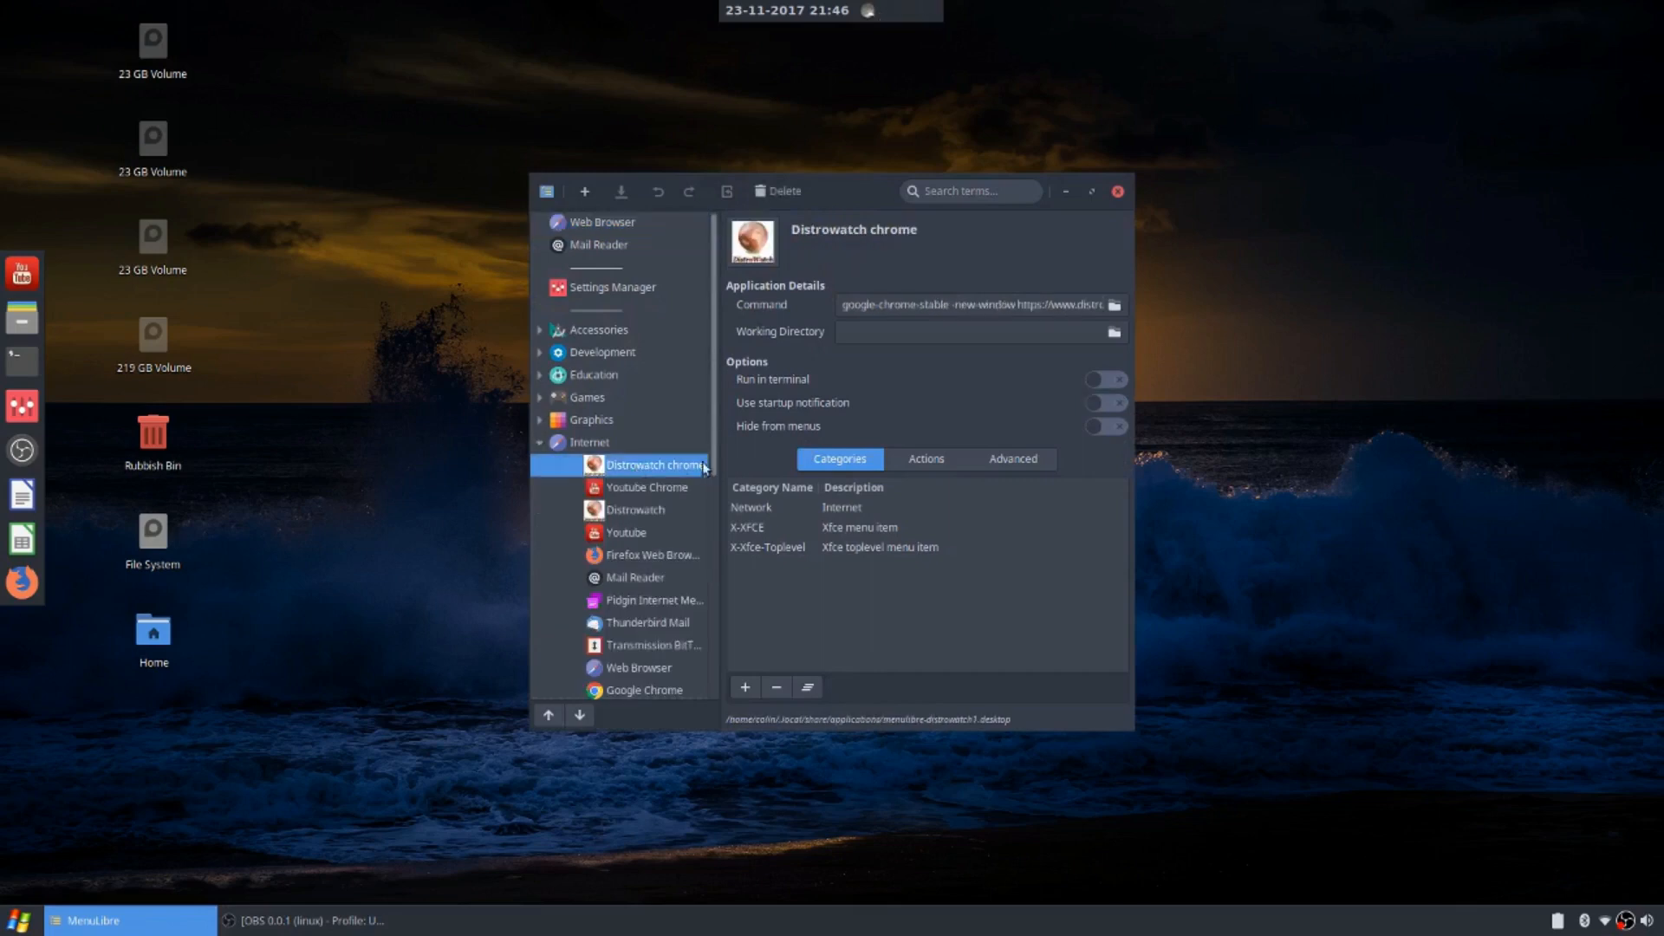
{"action": "left_click", "coordinate": [666, 490]}
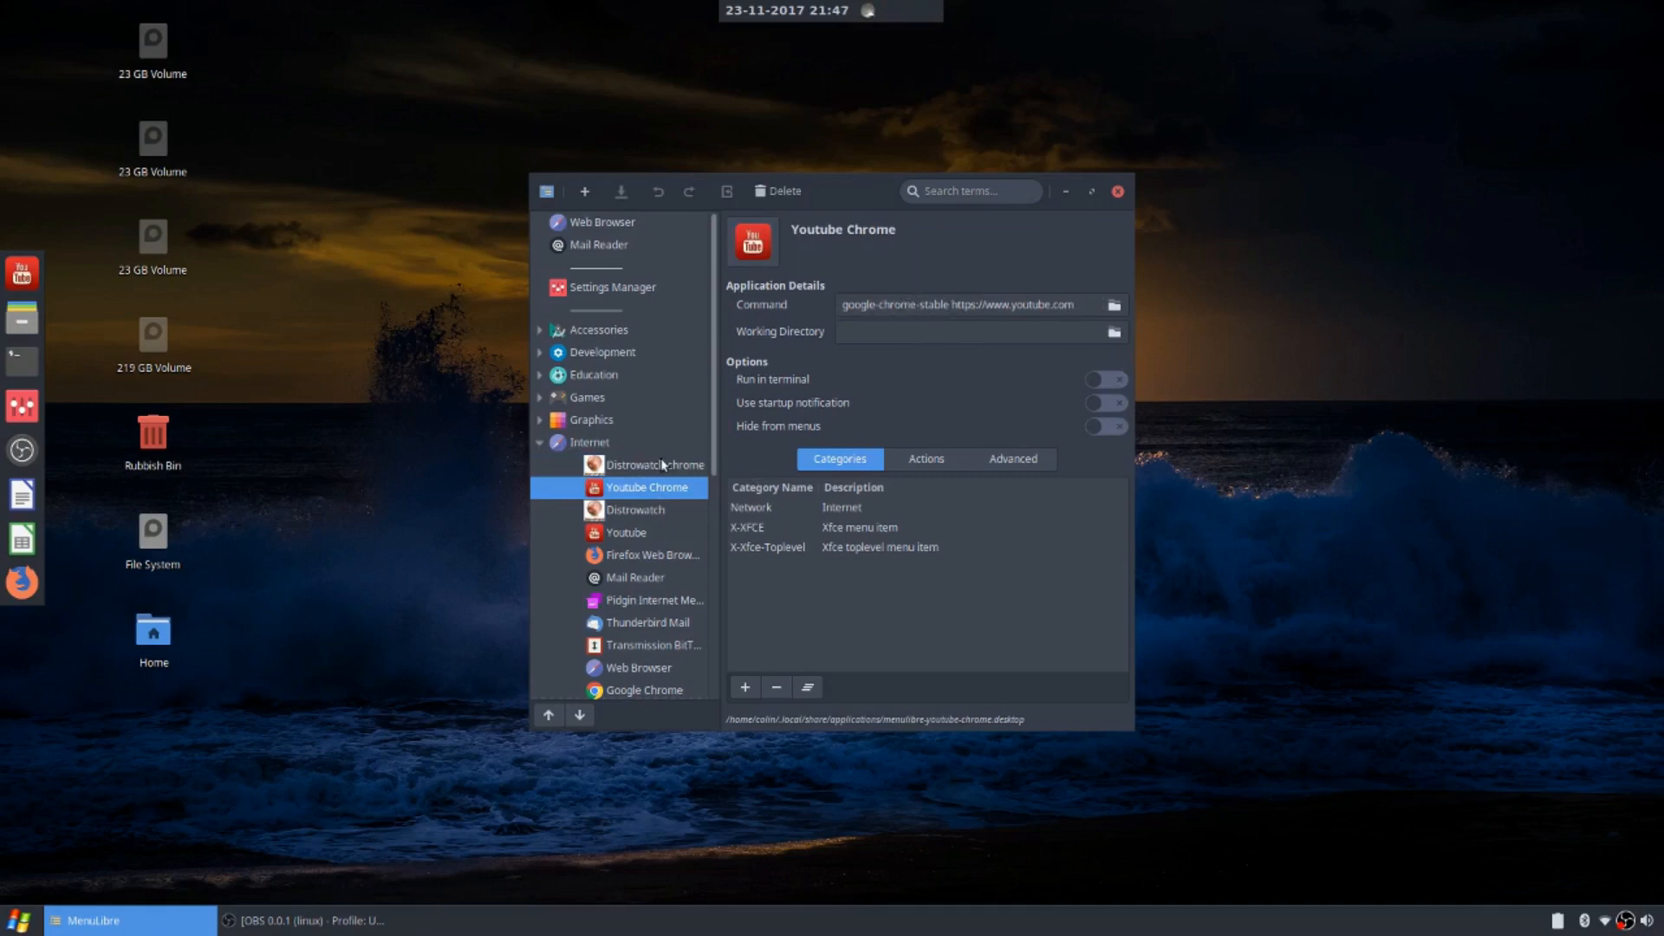
{"action": "key", "text": "Up"}
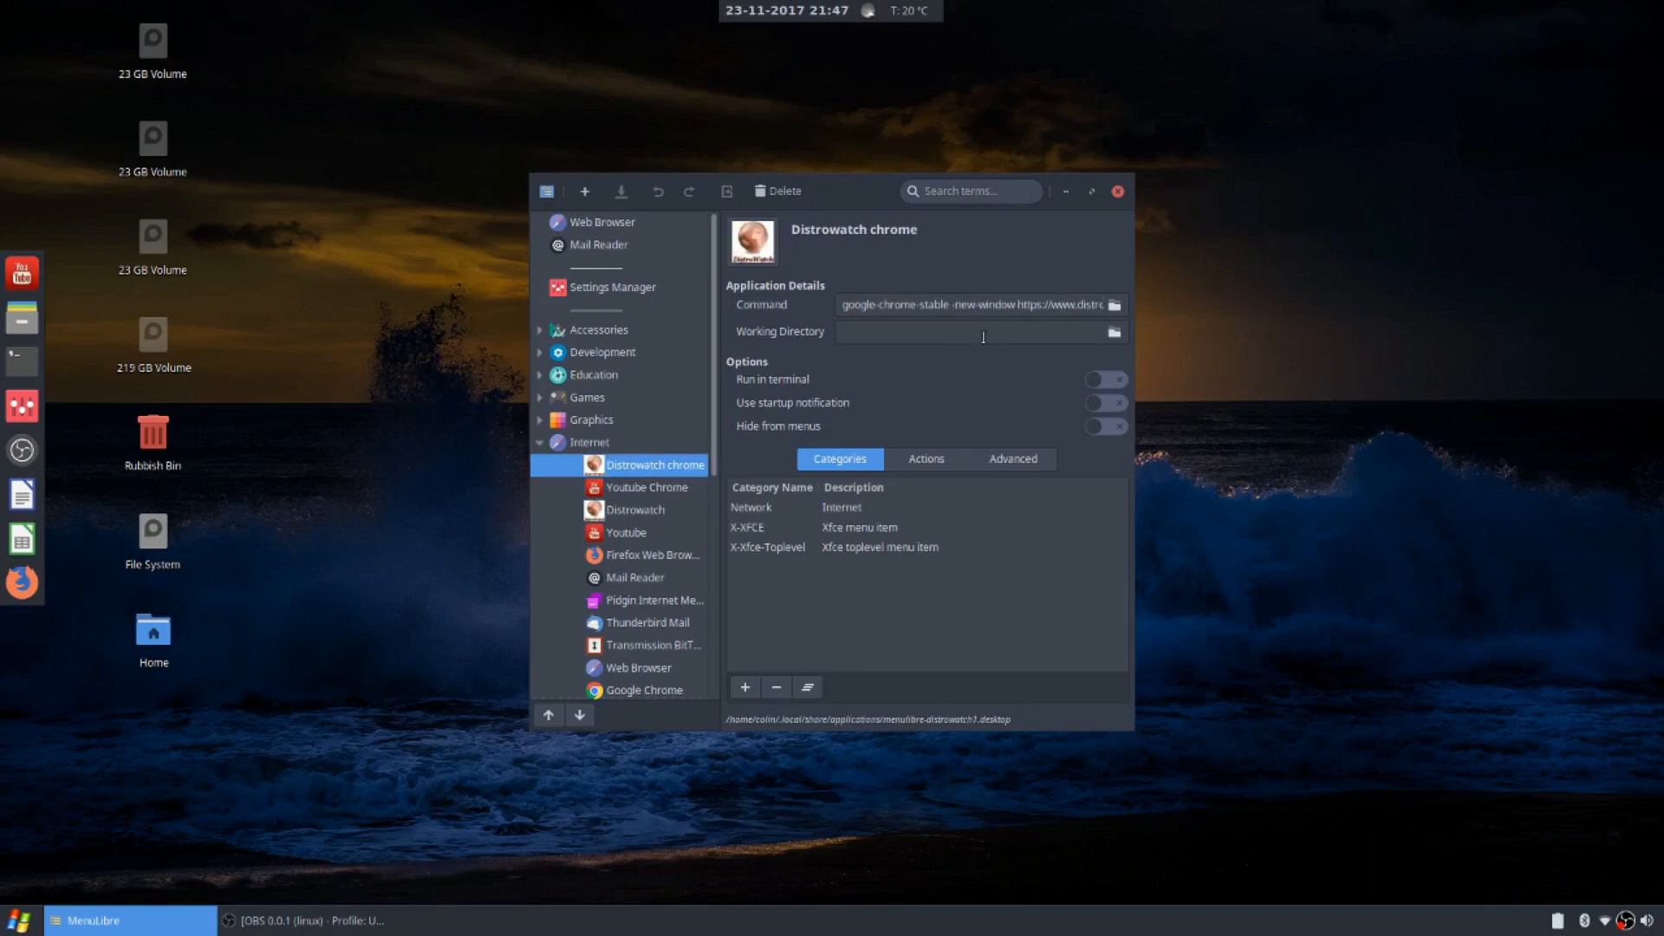
Launch Youtube Chrome from the Internet category of the applications menu
{"action": "left_click", "coordinate": [18, 920]}
{"action": "left_click", "coordinate": [295, 690]}
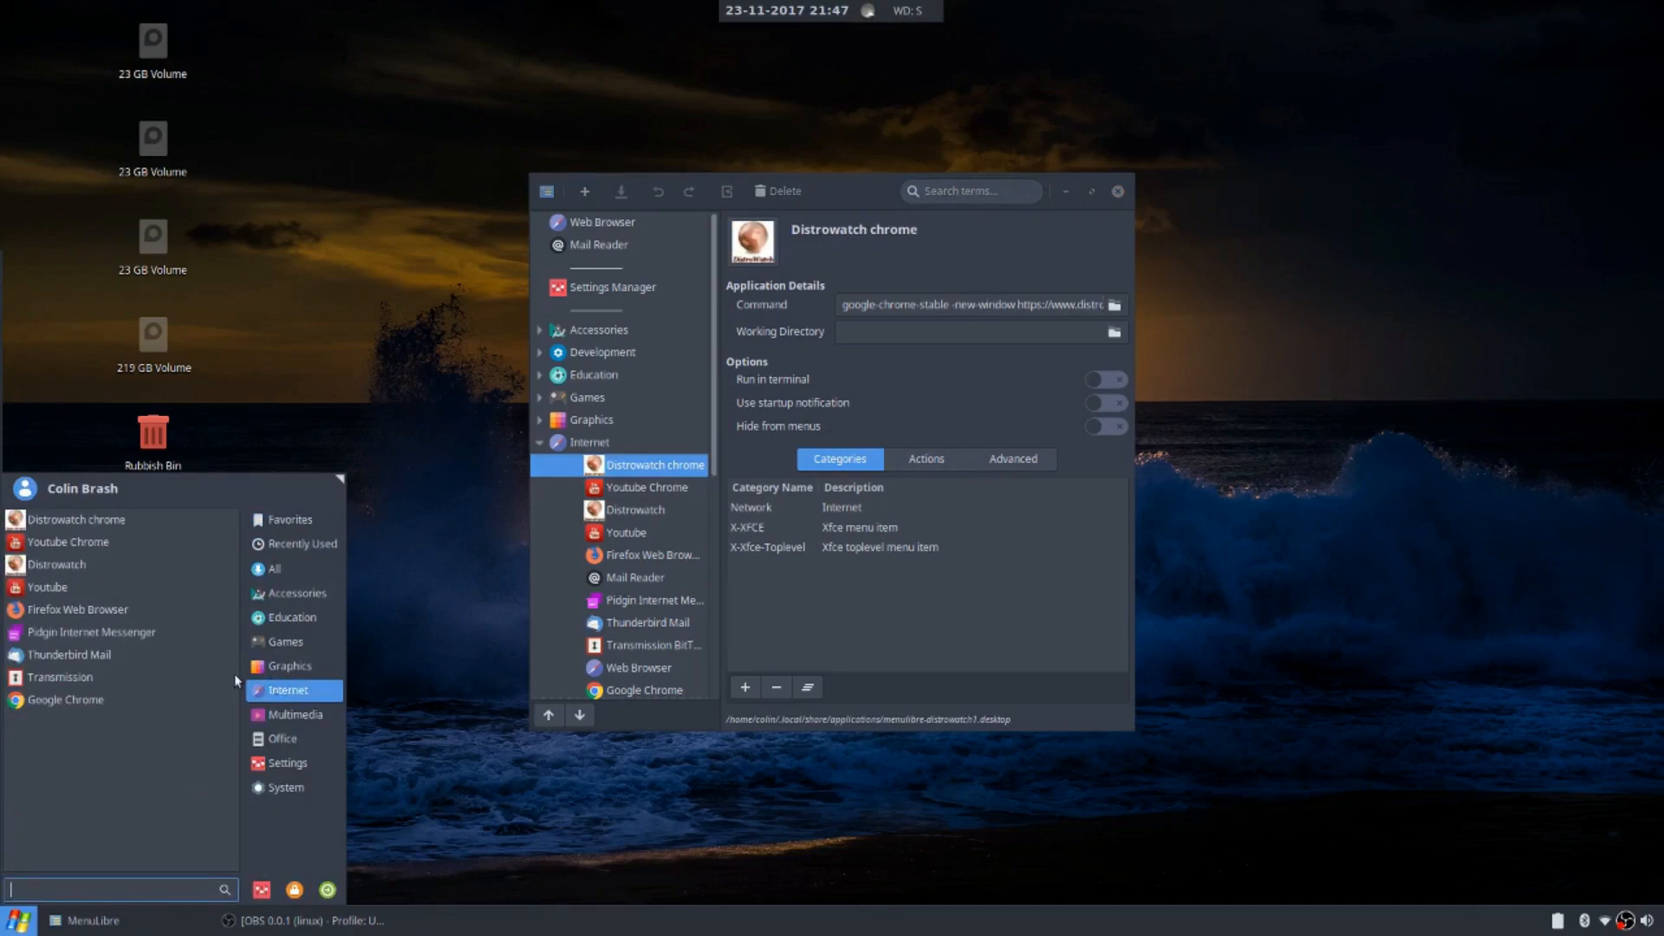
{"action": "left_click", "coordinate": [76, 542]}
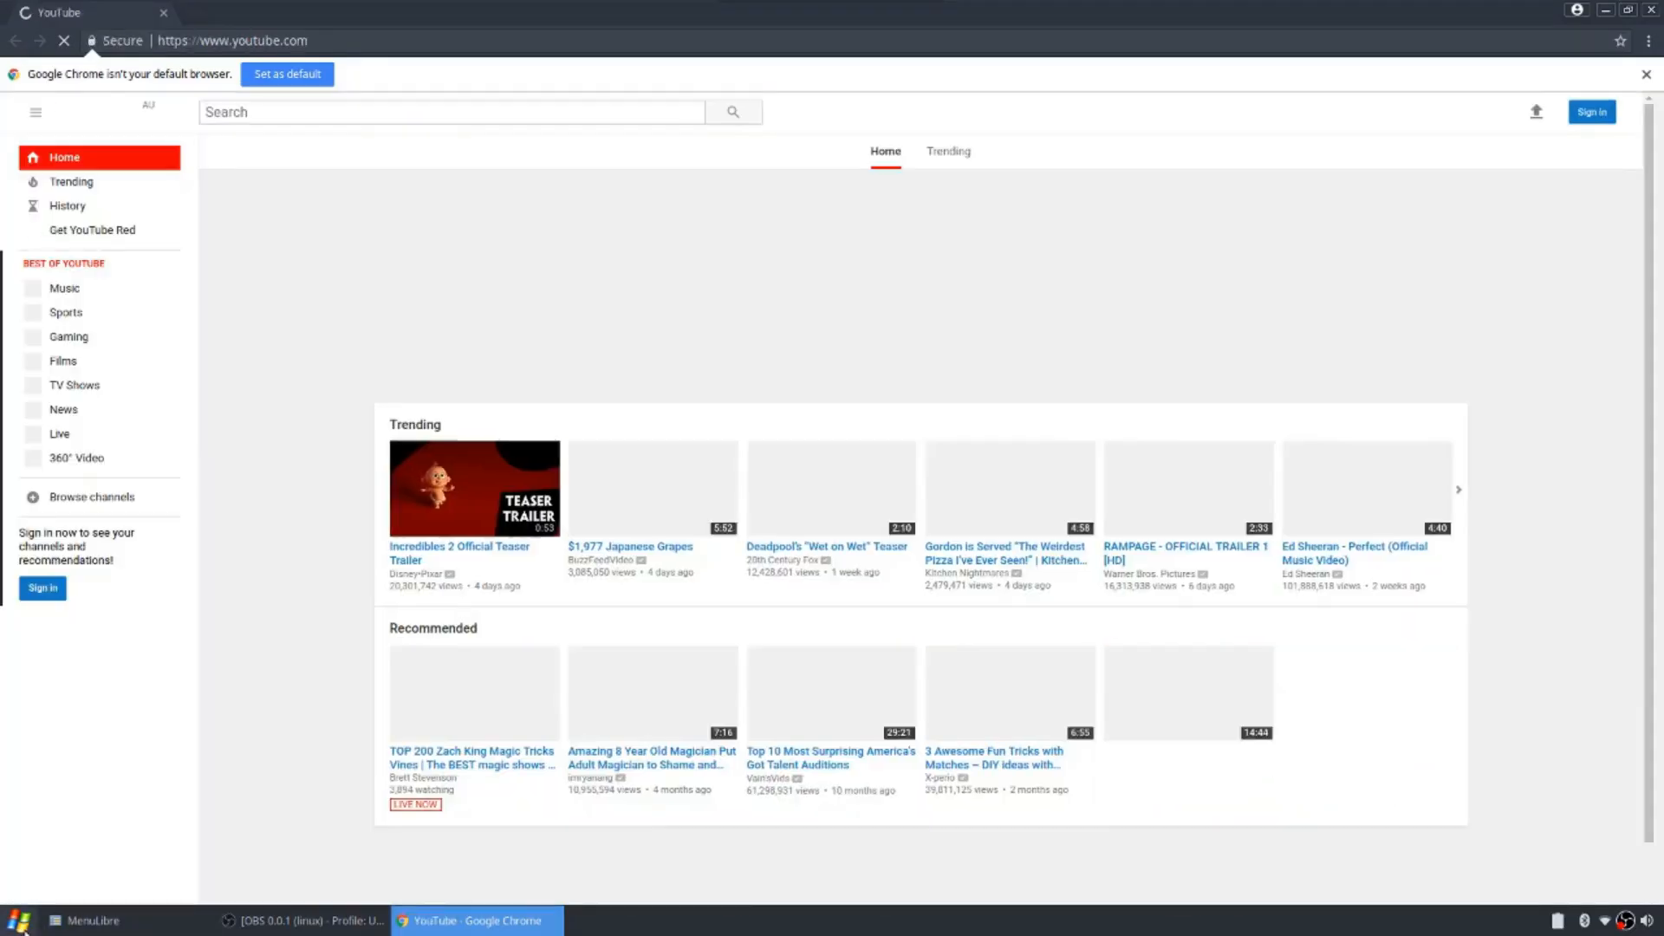
Test the Distrowatch chrome launcher with YouTube already open, pull its window down to compare the two, and close the DistroWatch window
{"action": "left_click", "coordinate": [15, 922]}
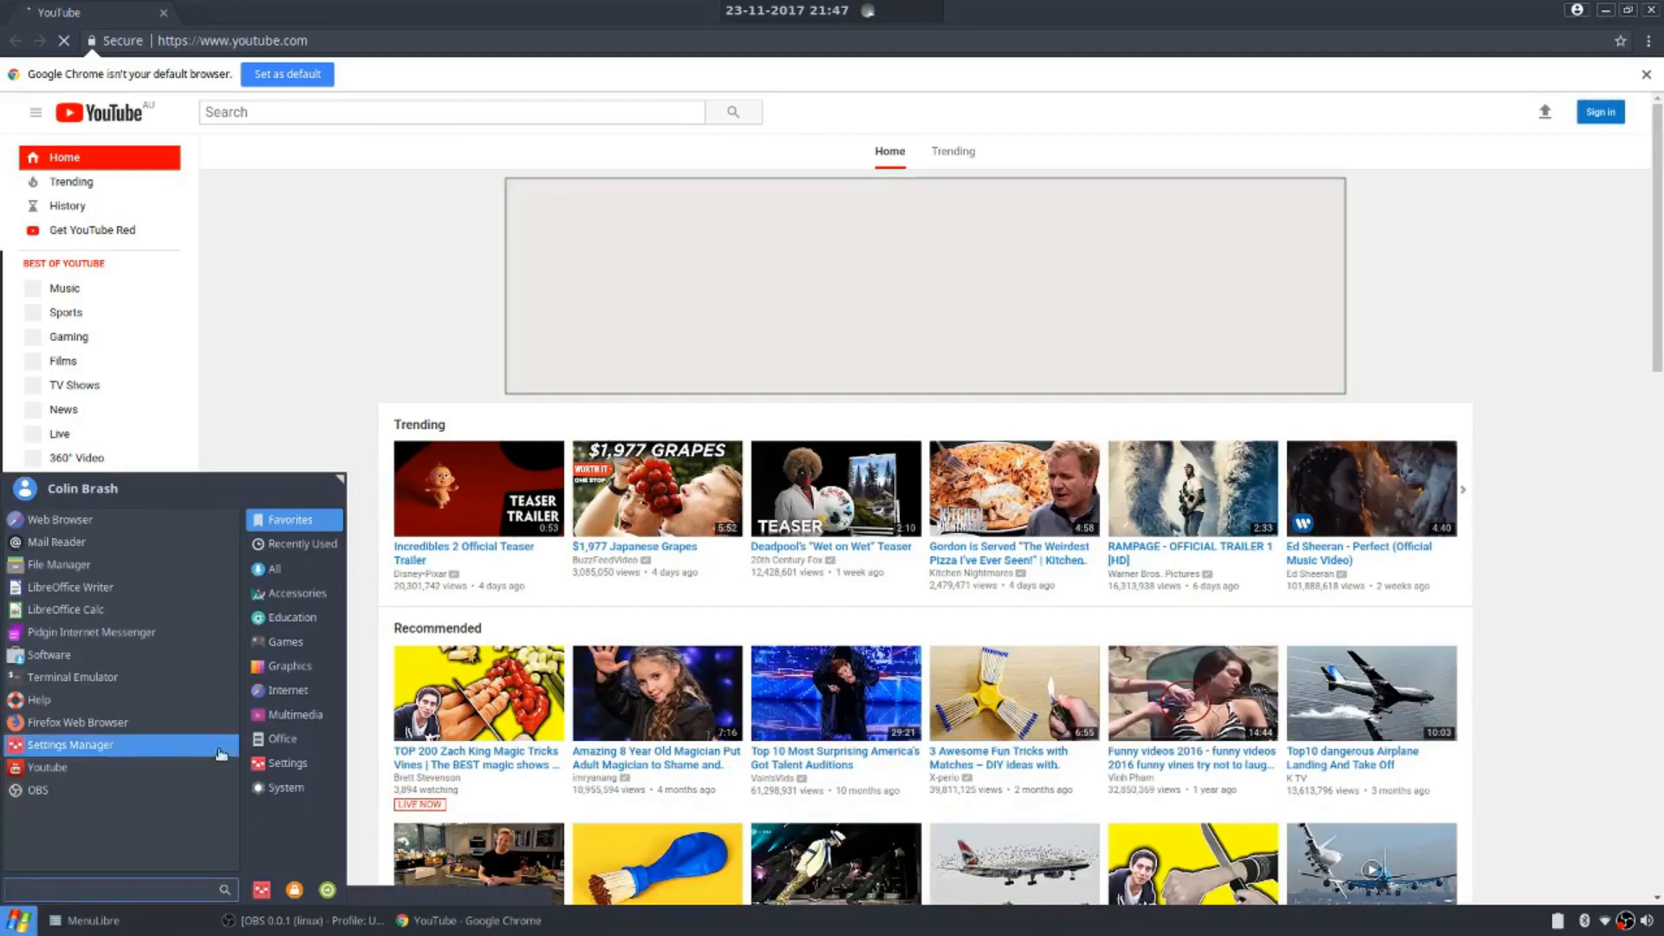
{"action": "left_click", "coordinate": [290, 692]}
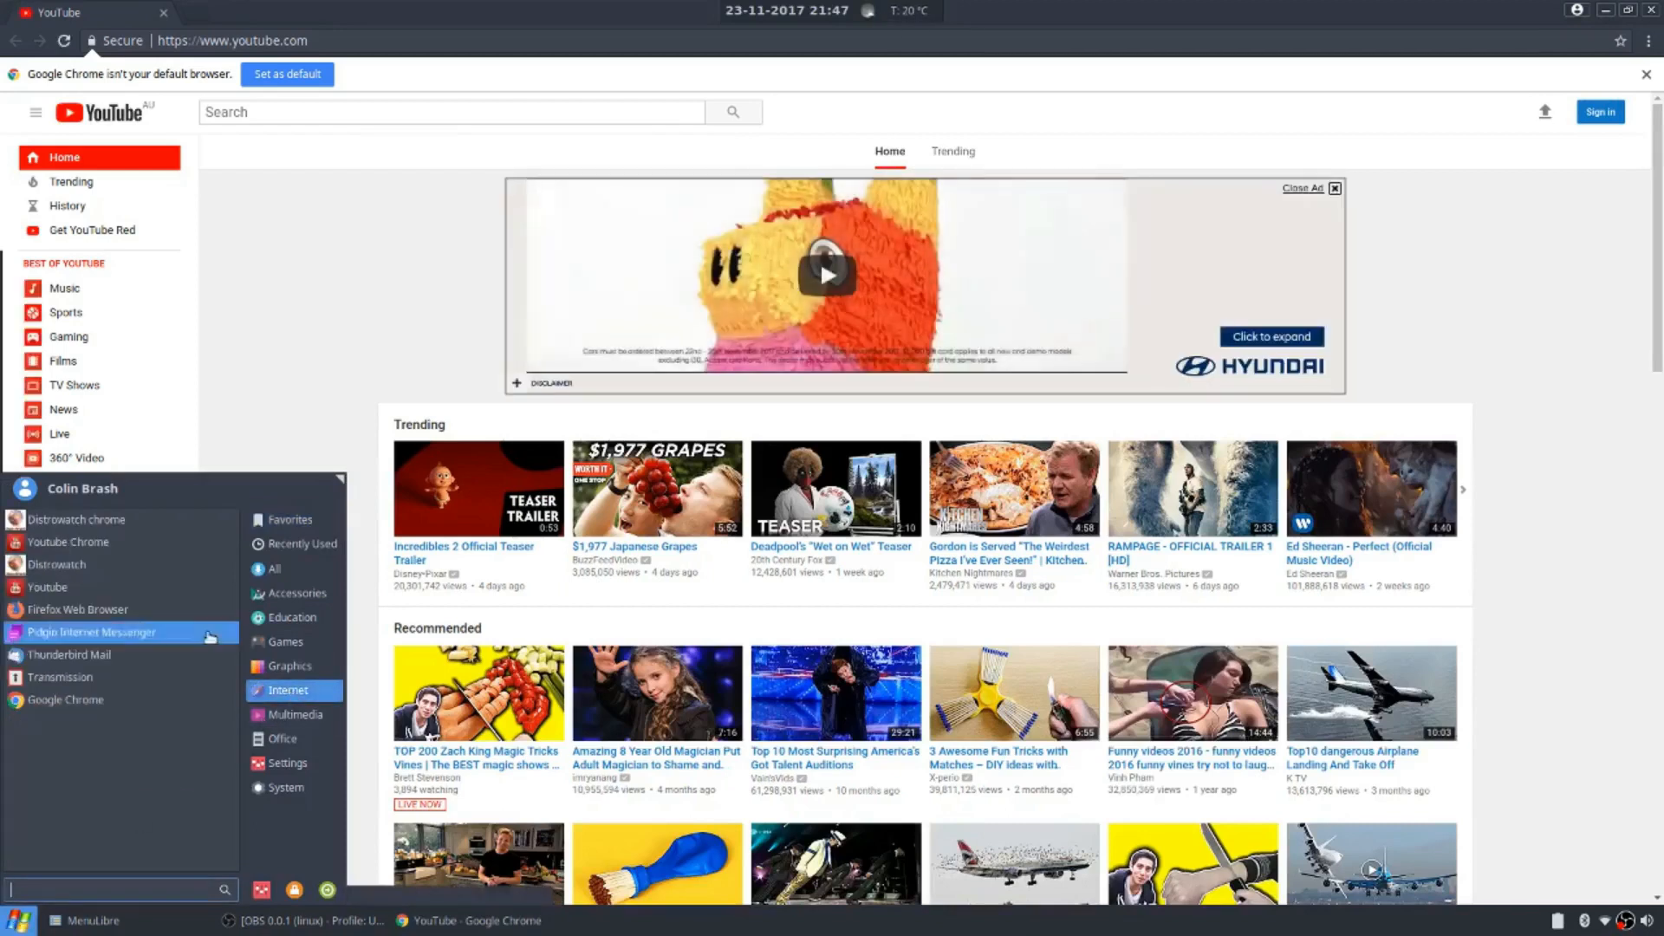
{"action": "left_click", "coordinate": [86, 522]}
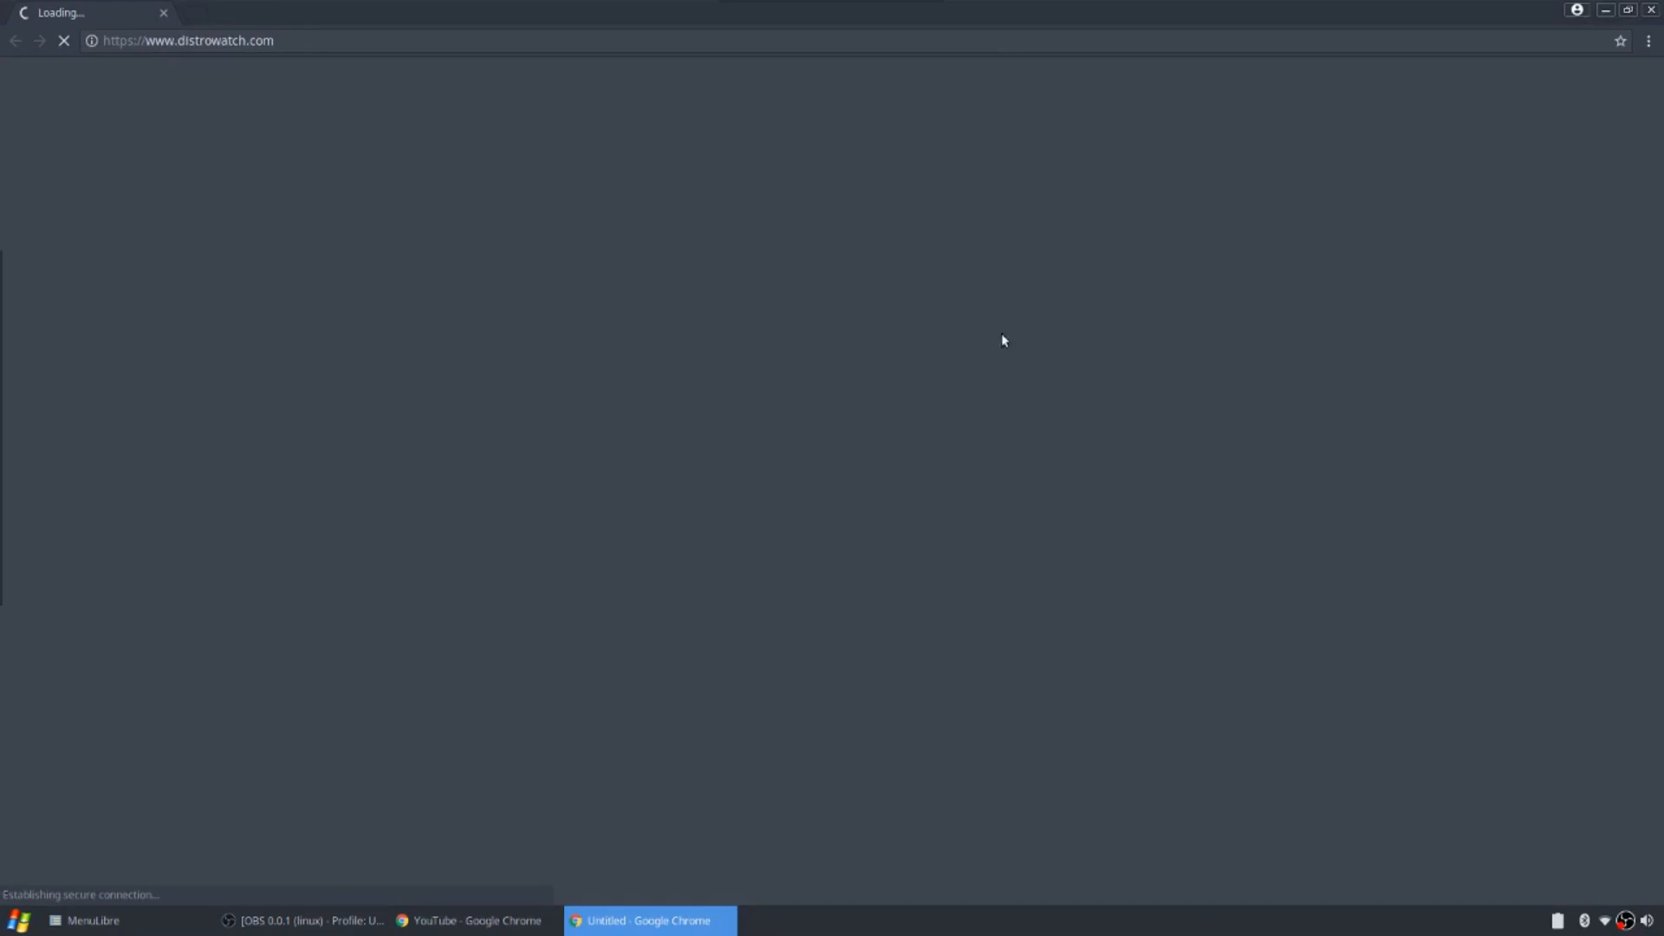
{"action": "mouse_move", "coordinate": [968, 22]}
{"action": "left_mouse_down"}
{"action": "mouse_move", "coordinate": [983, 251]}
{"action": "mouse_move", "coordinate": [966, 54]}
{"action": "left_mouse_up"}
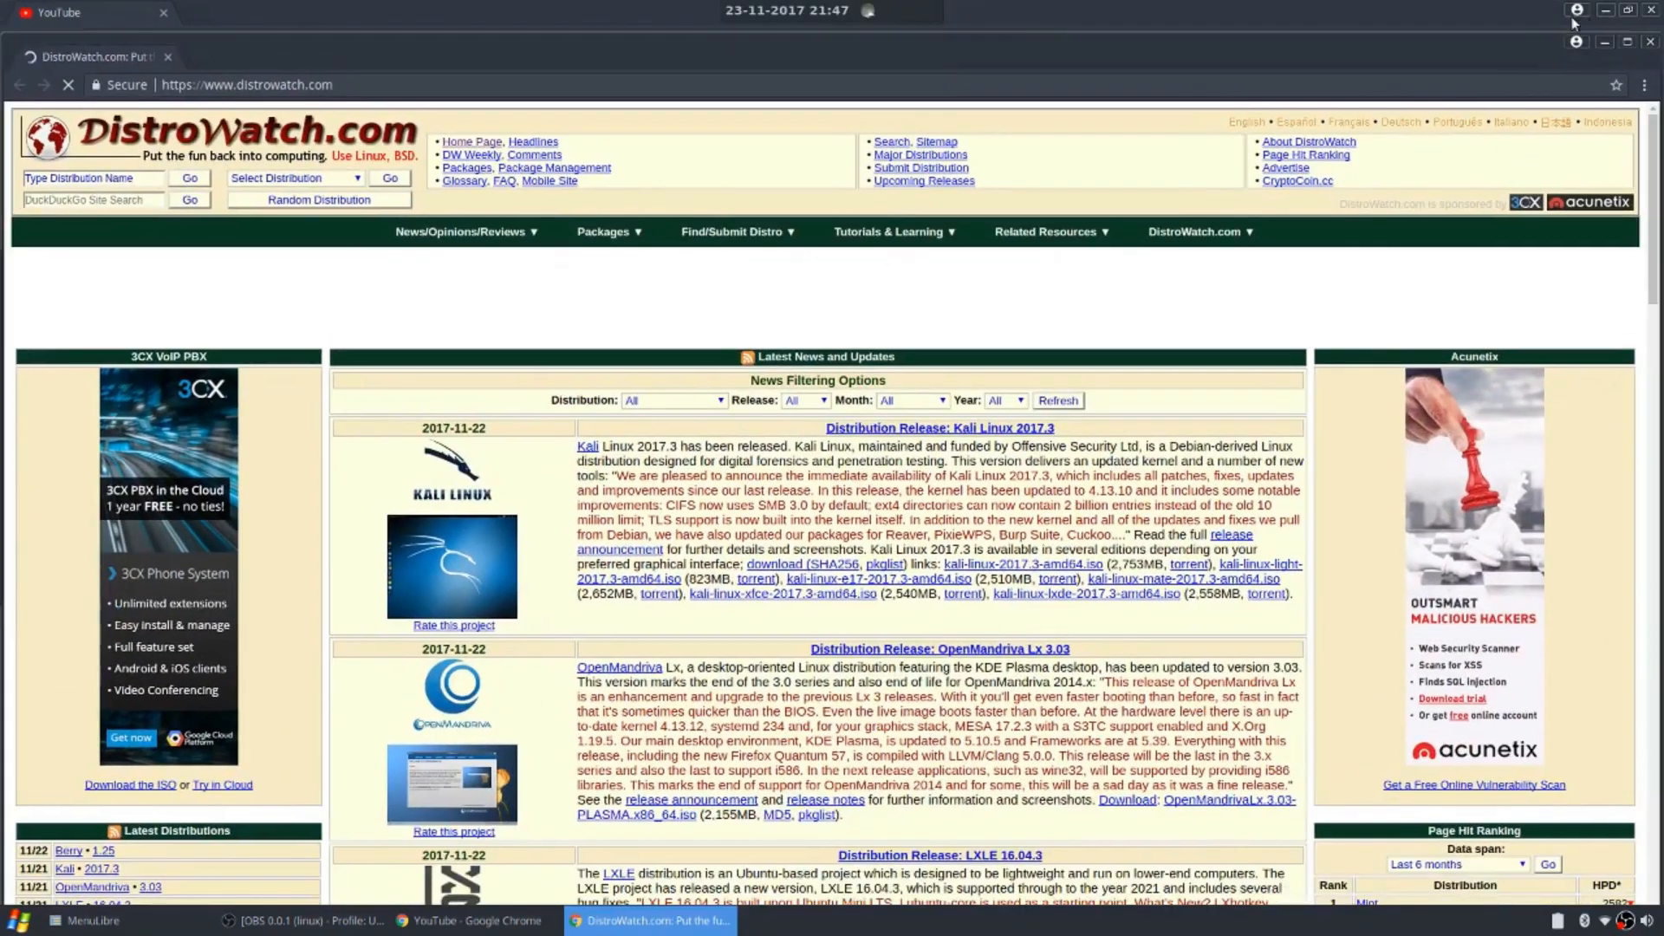
{"action": "left_click", "coordinate": [1651, 43]}
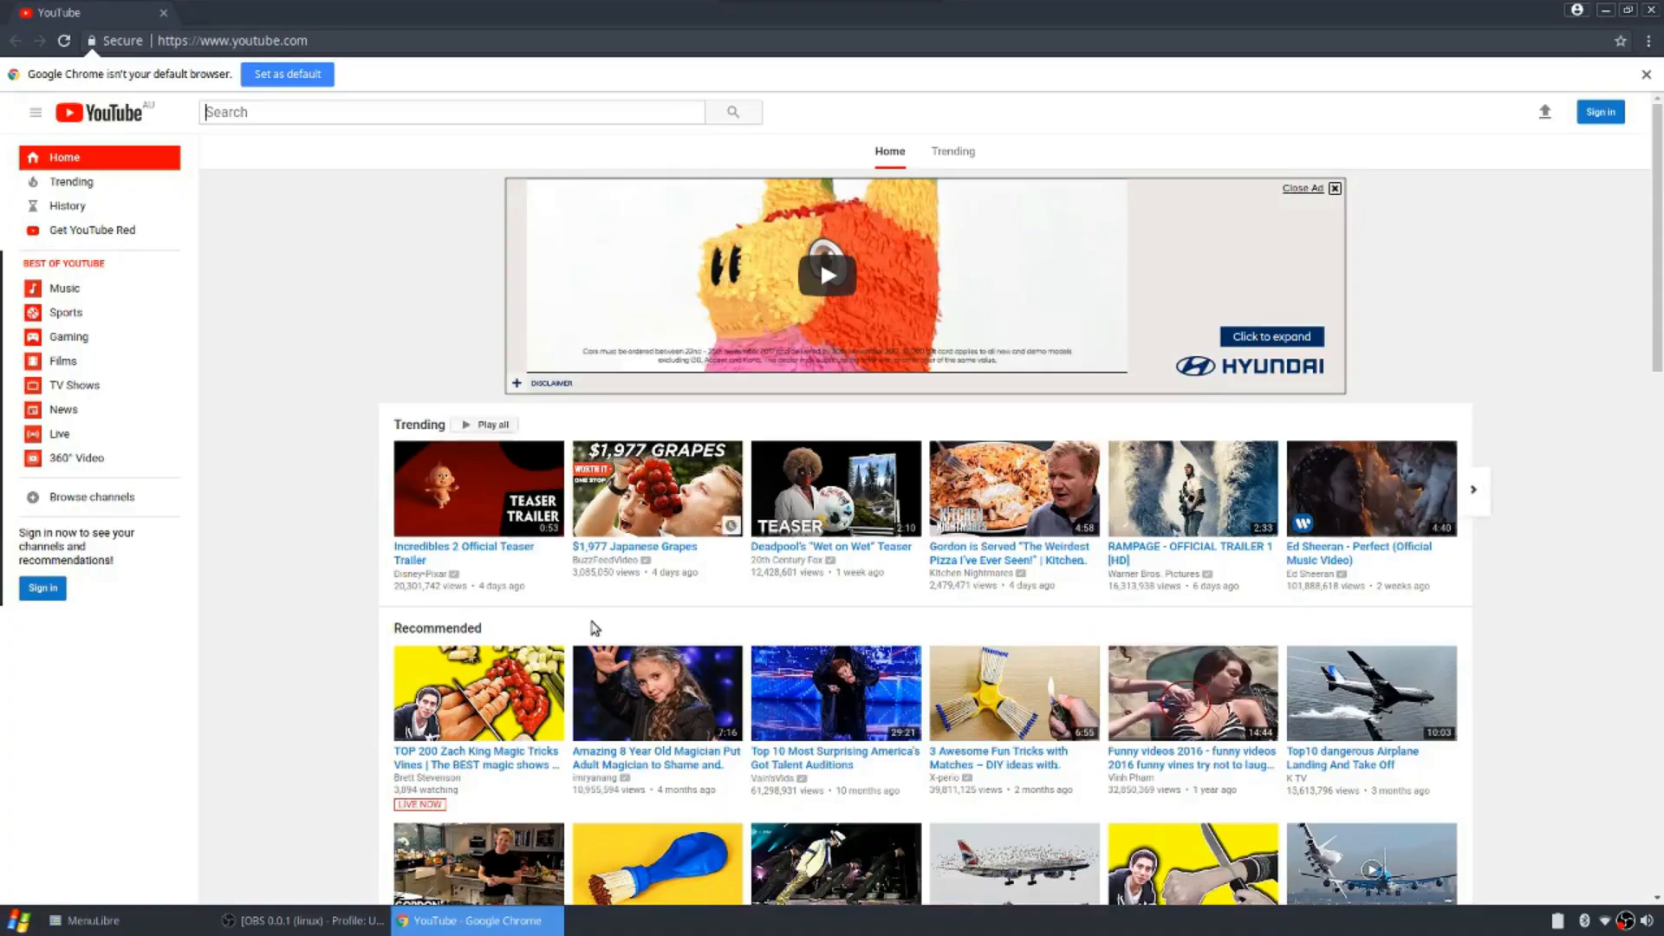
Launch Youtube Chrome again from the Internet category while the first YouTube window is still open
{"action": "left_click", "coordinate": [18, 921]}
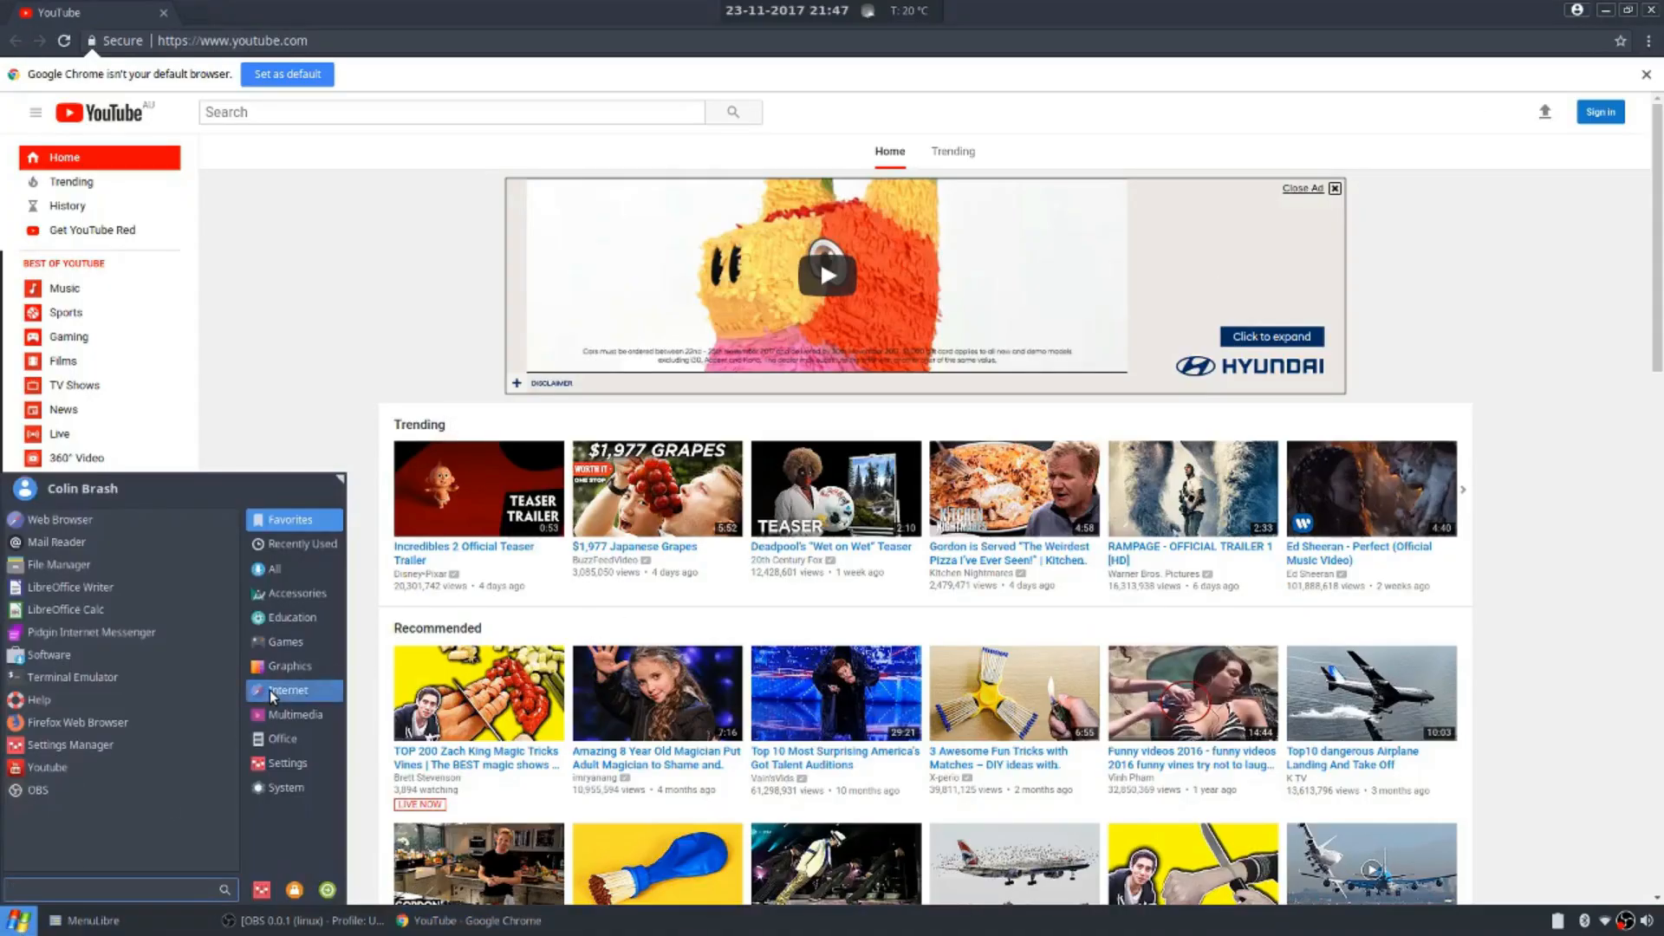
{"action": "left_click", "coordinate": [276, 693]}
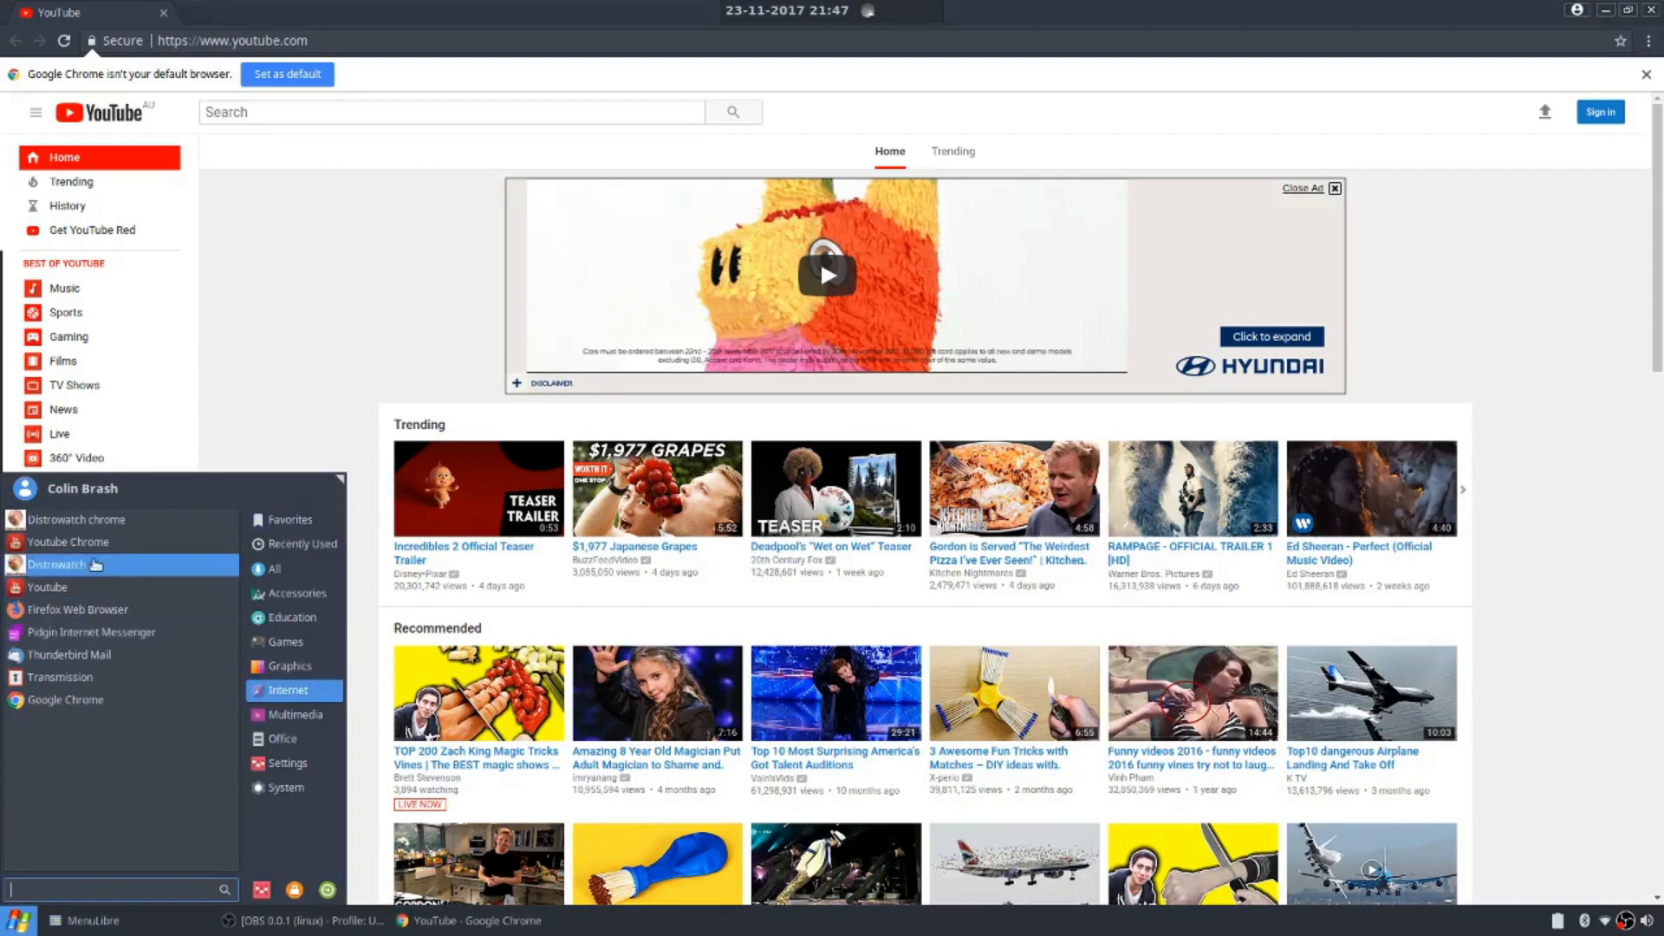
{"action": "left_click", "coordinate": [68, 544]}
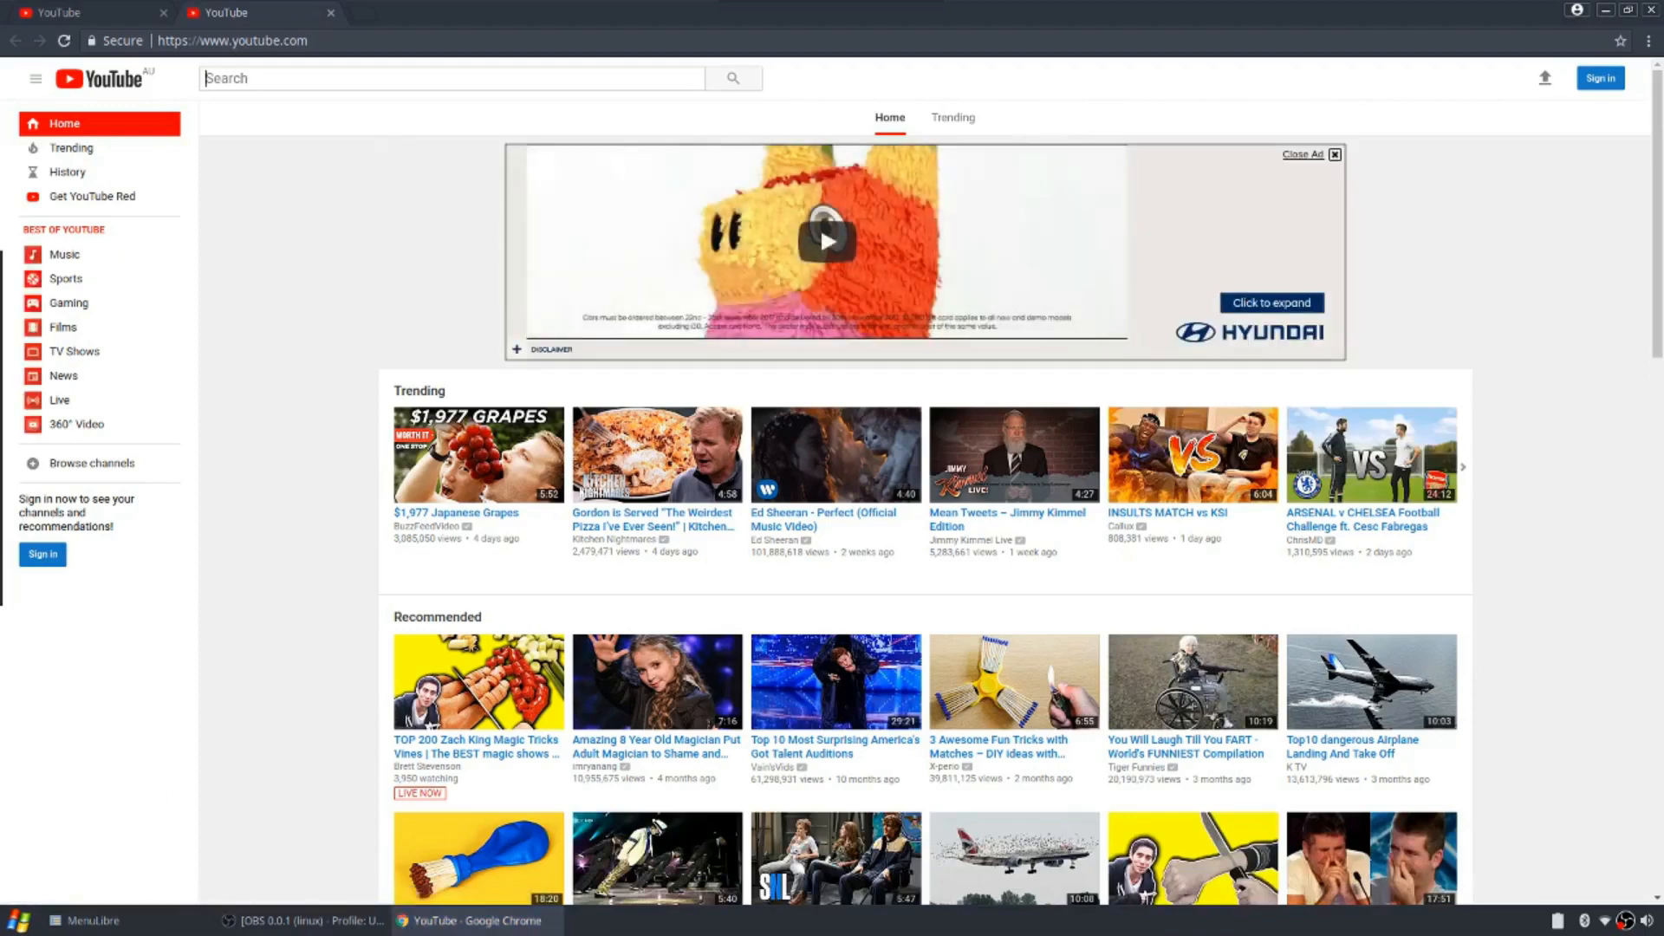
Return to MenuLibre, compare the Youtube Chrome launcher's command with the Distrowatch chrome one, and close the editor
{"action": "left_click", "coordinate": [93, 920]}
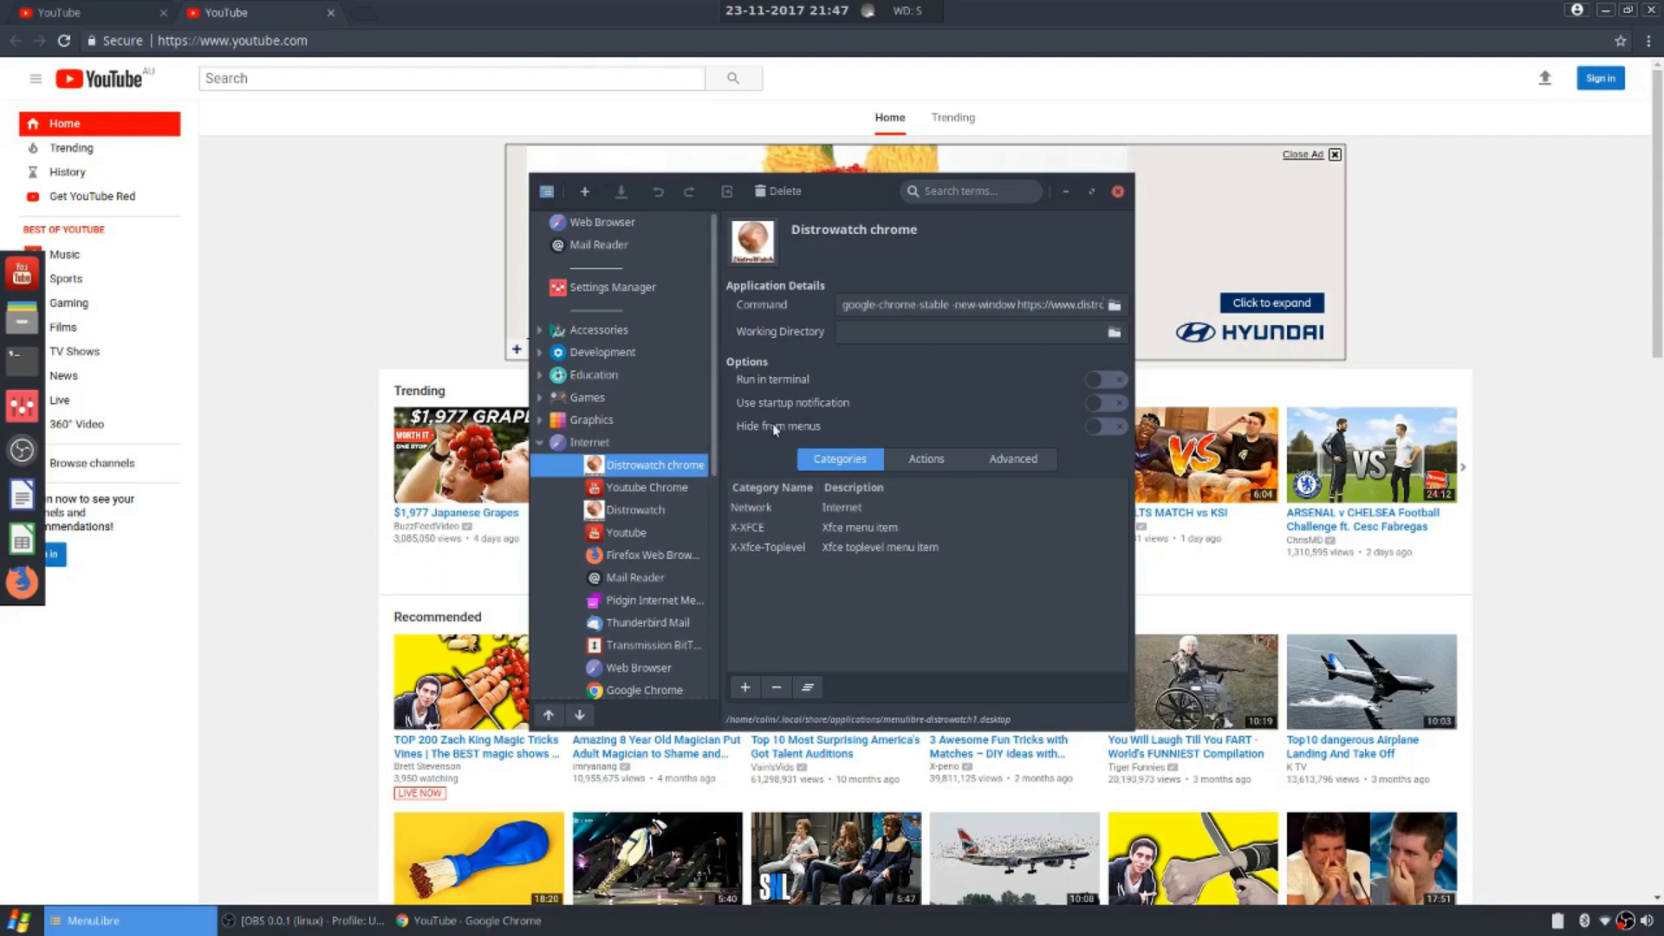
{"action": "left_click", "coordinate": [639, 487]}
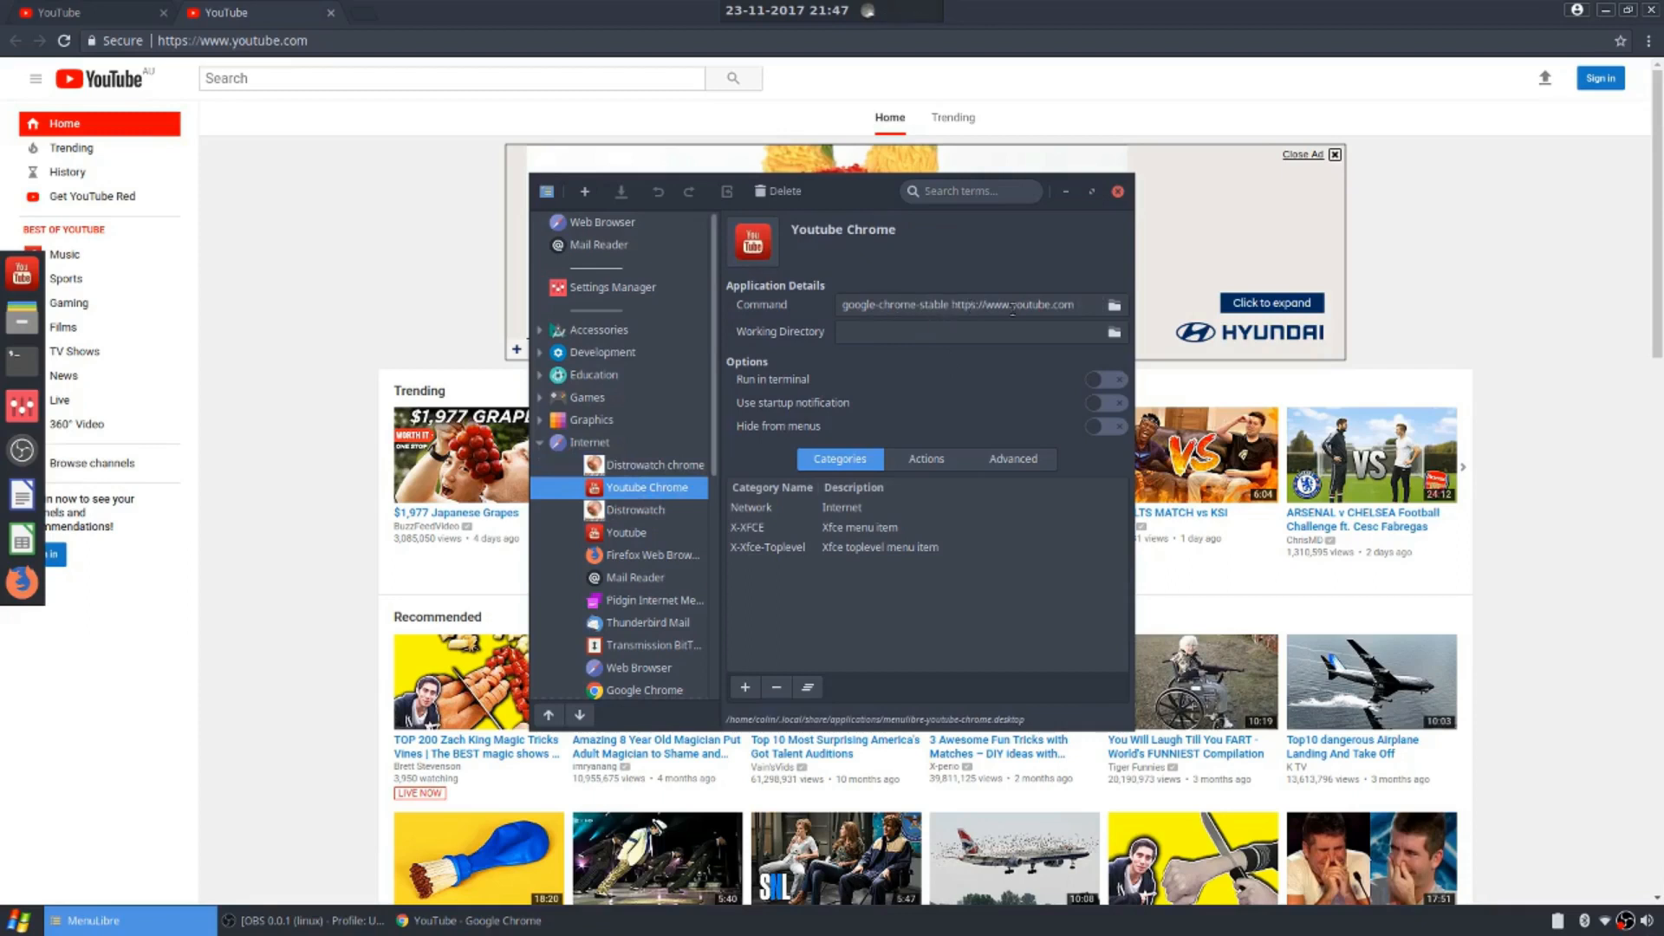
{"action": "left_click", "coordinate": [643, 468]}
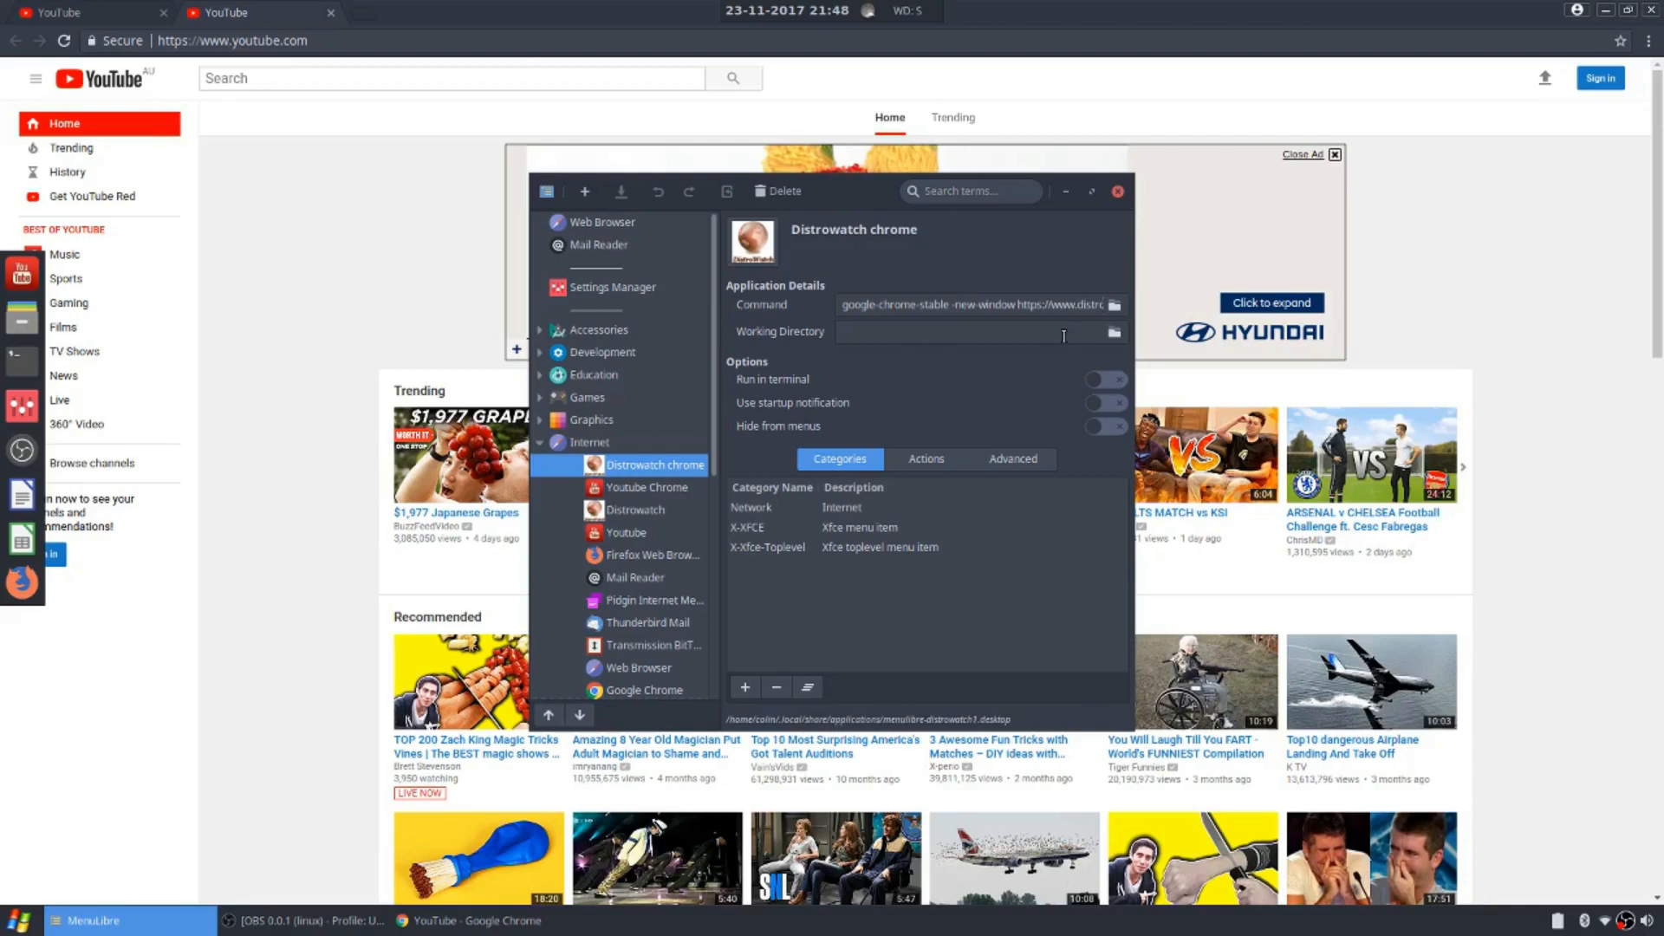
{"action": "left_click", "coordinate": [1118, 192]}
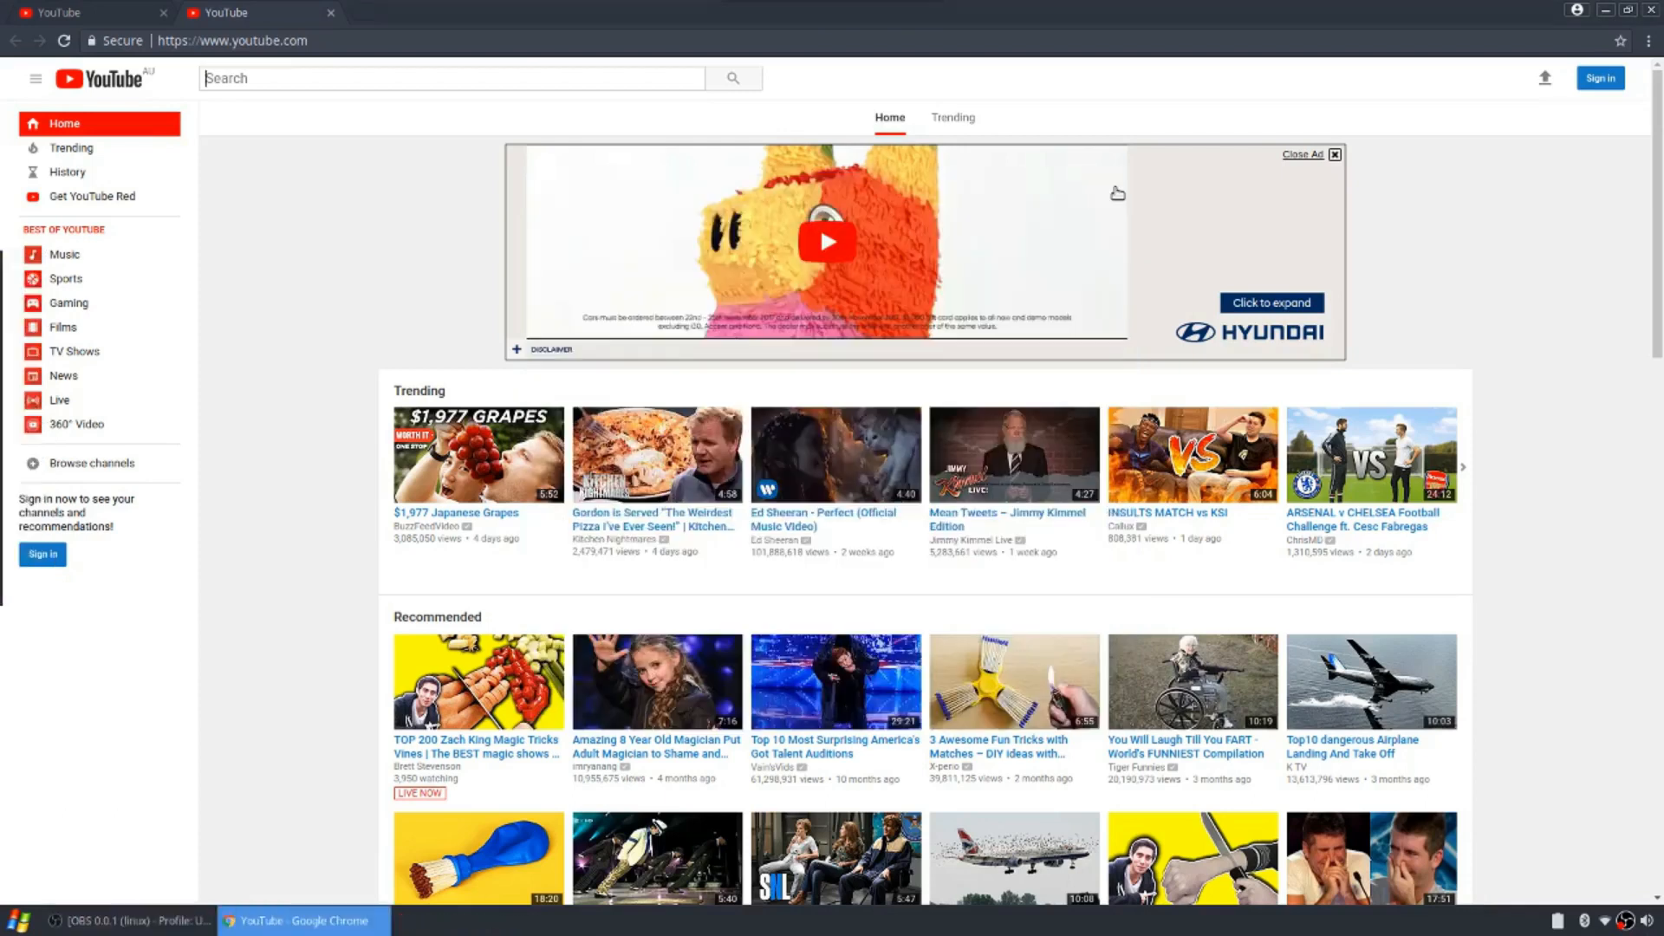